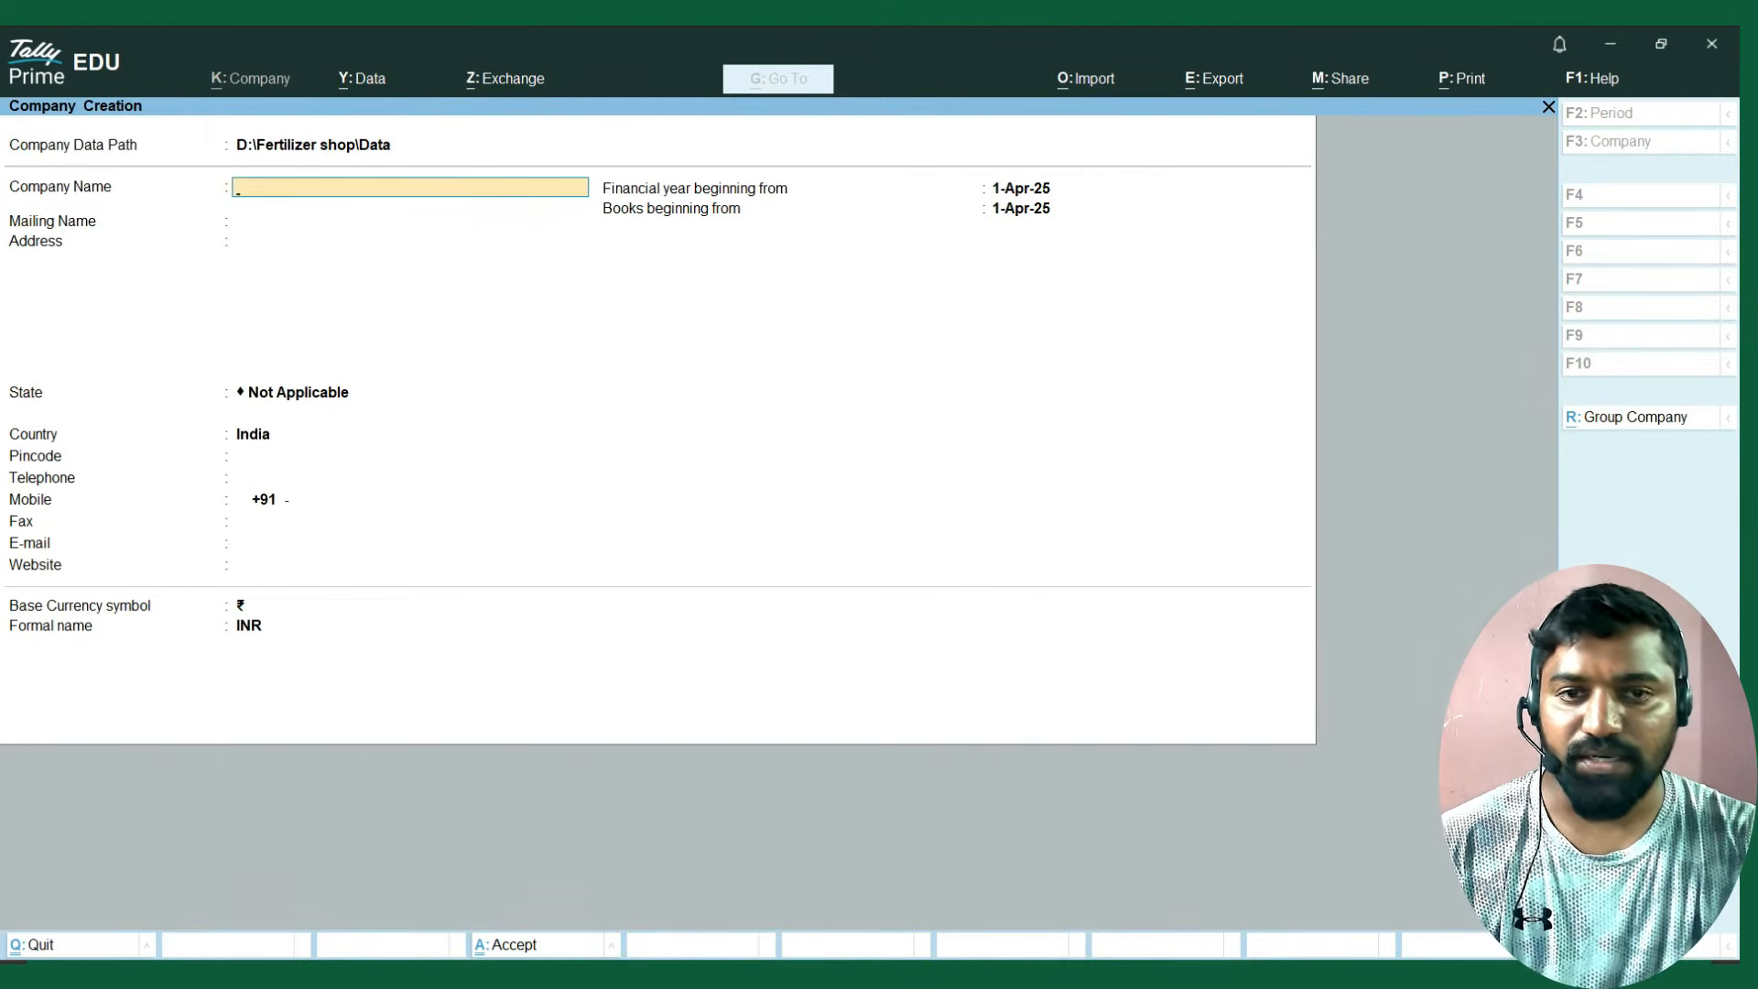
# Copy the company name Green Grow Agro Traders from the Excel sheet into TallyPrime's Company Name and keep it as the mailing name.
pyautogui.hotkey('alt', 'Tab')
pyautogui.press('Tab')
pyautogui.press('Tab')
pyautogui.press('Tab')
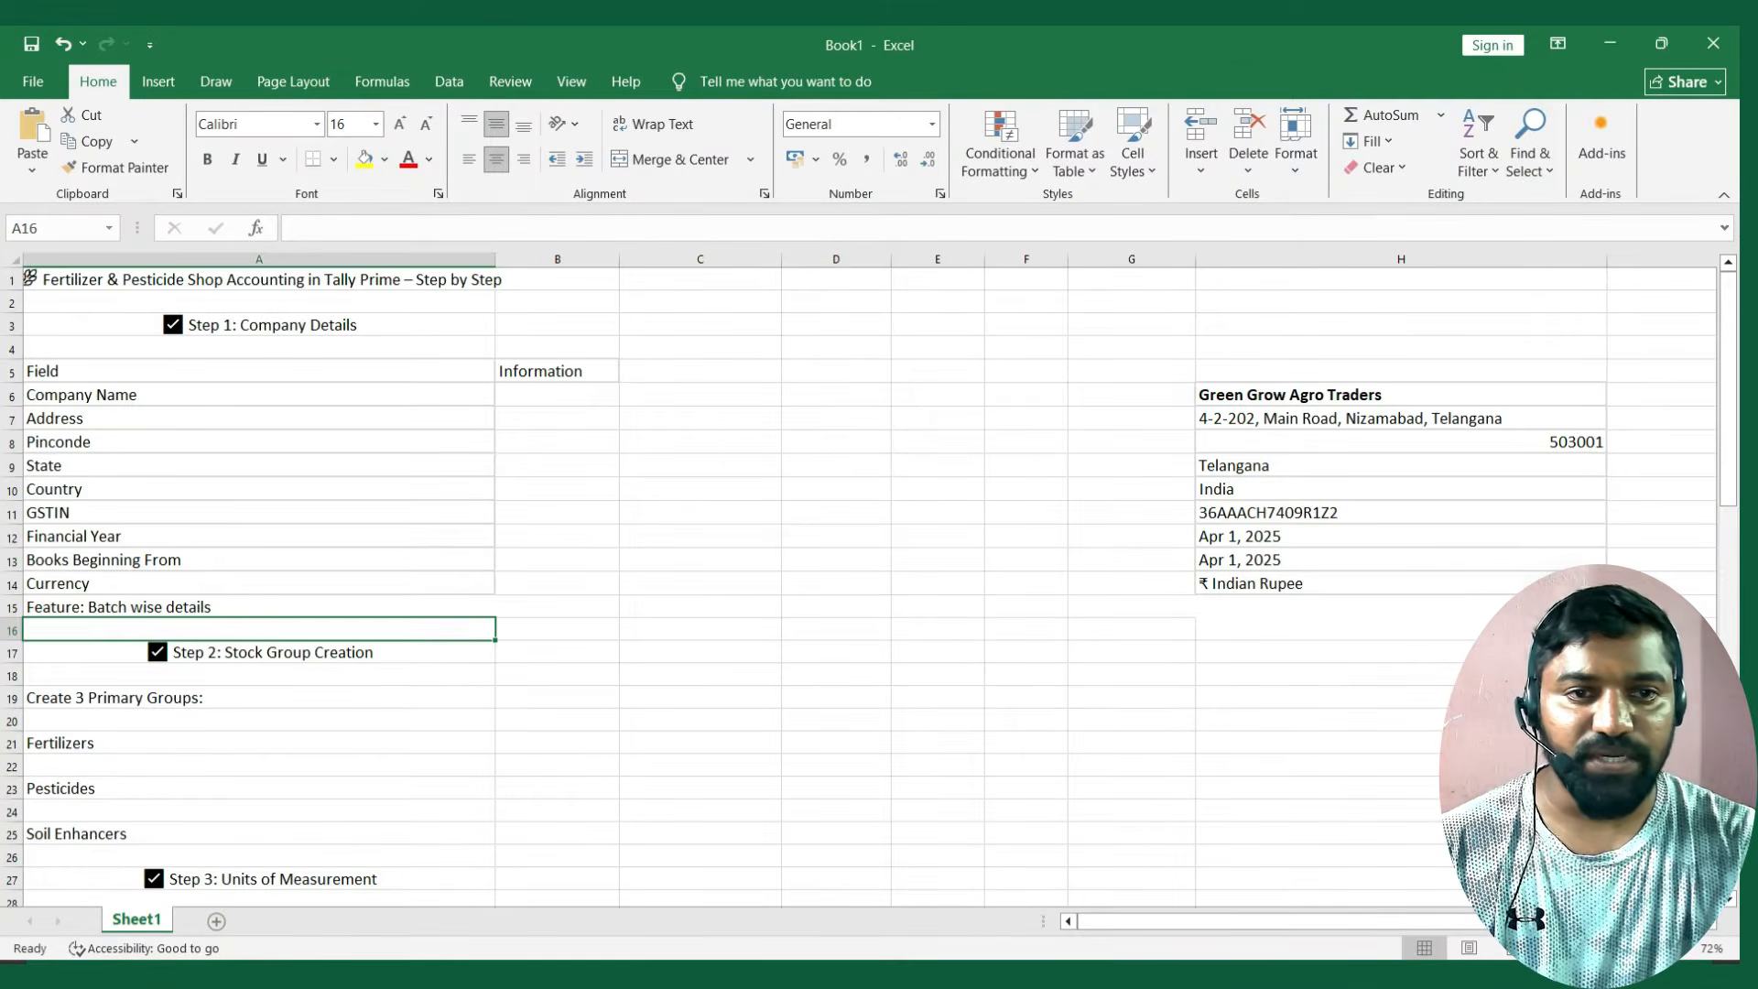
pyautogui.click(1401, 394)
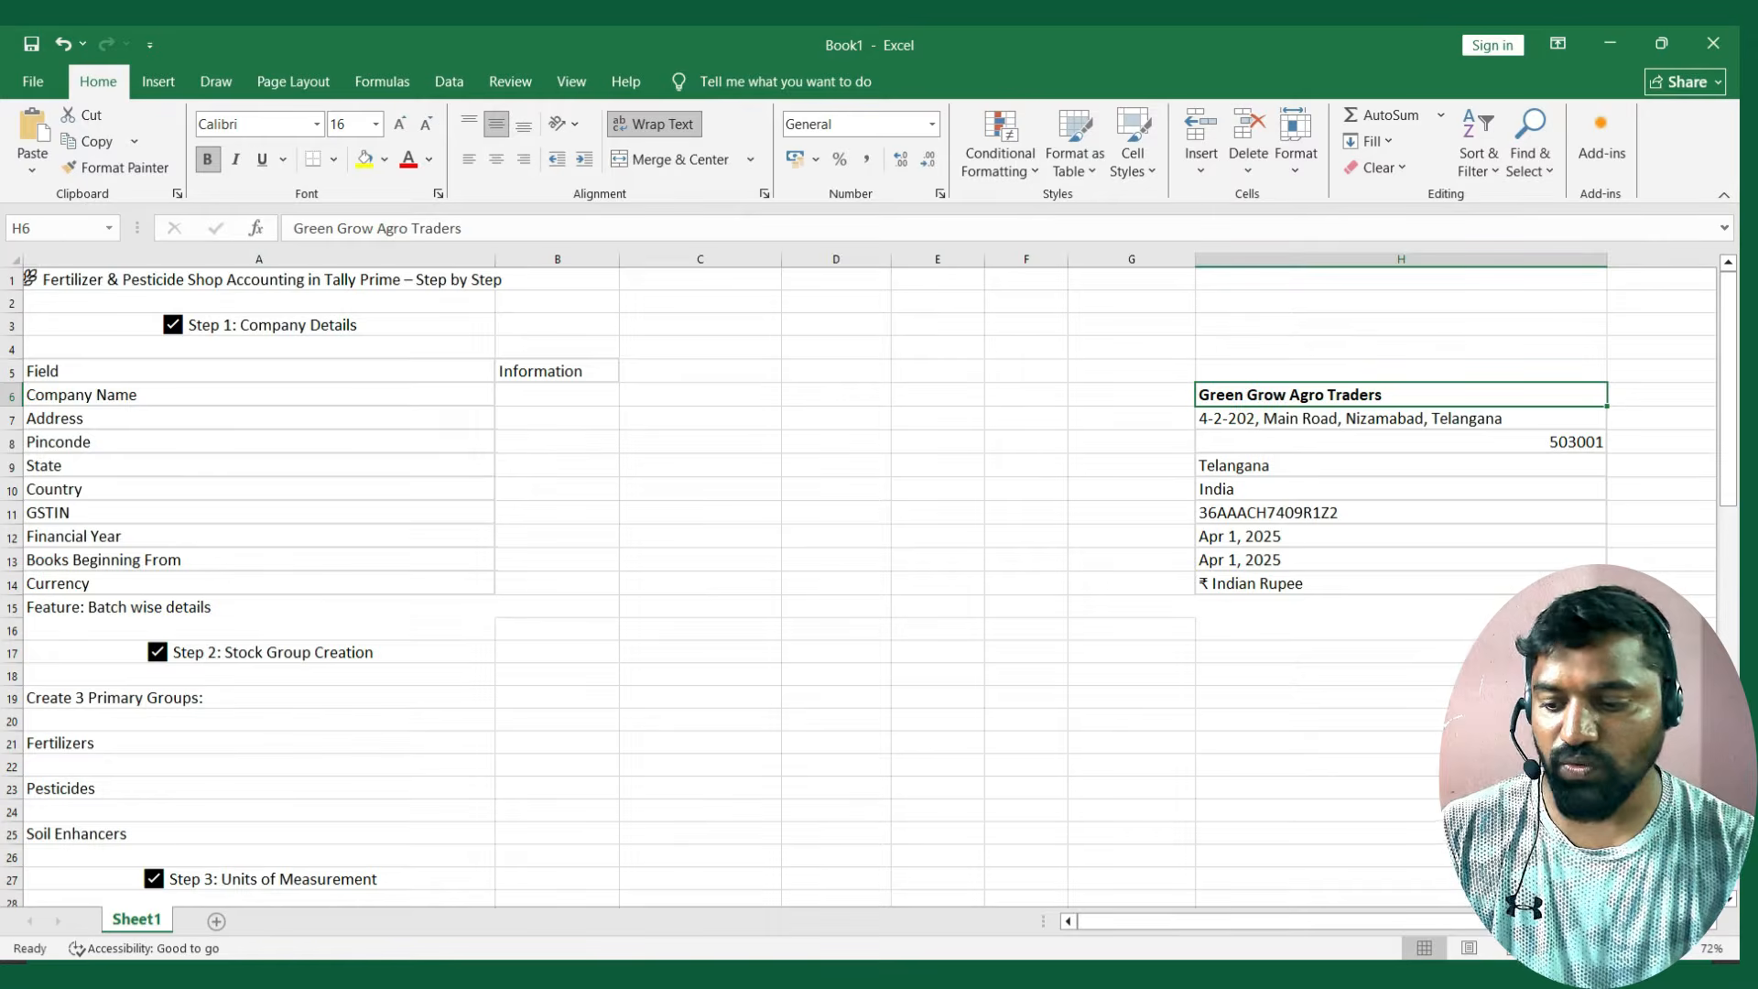
pyautogui.hotkey('ctrl', 'c')
pyautogui.hotkey('alt', 'Tab')
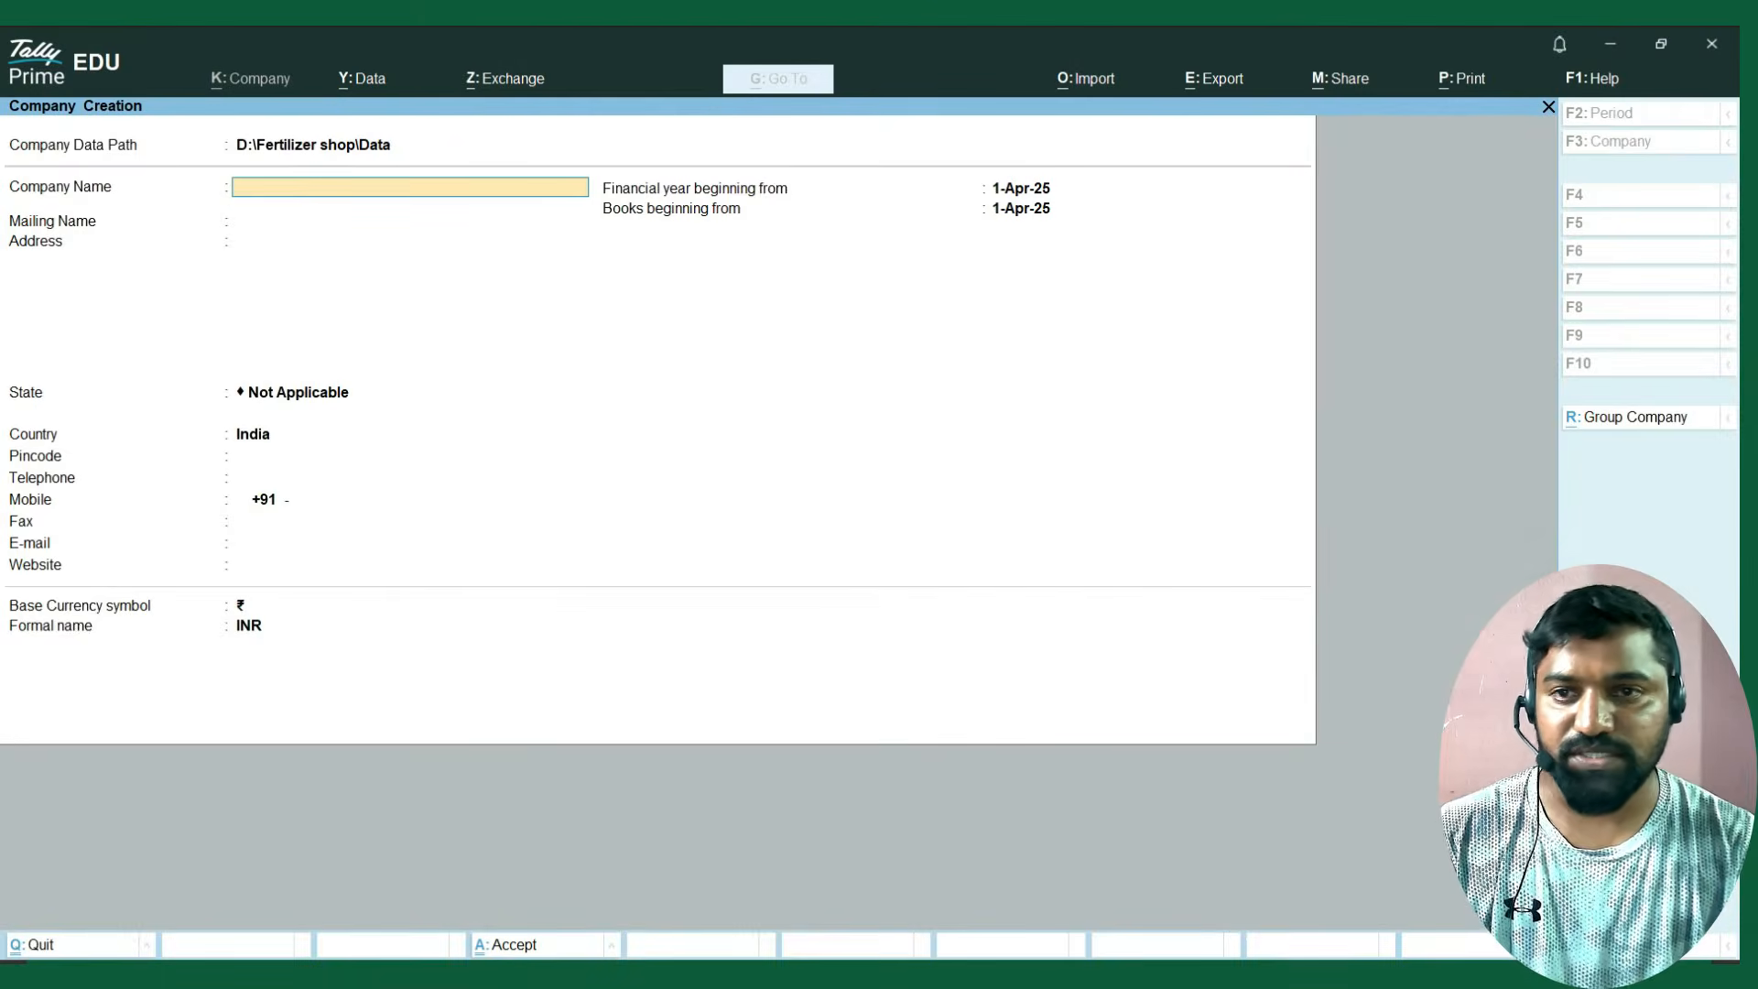
pyautogui.hotkey('ctrl', 'v')
pyautogui.press('Return')
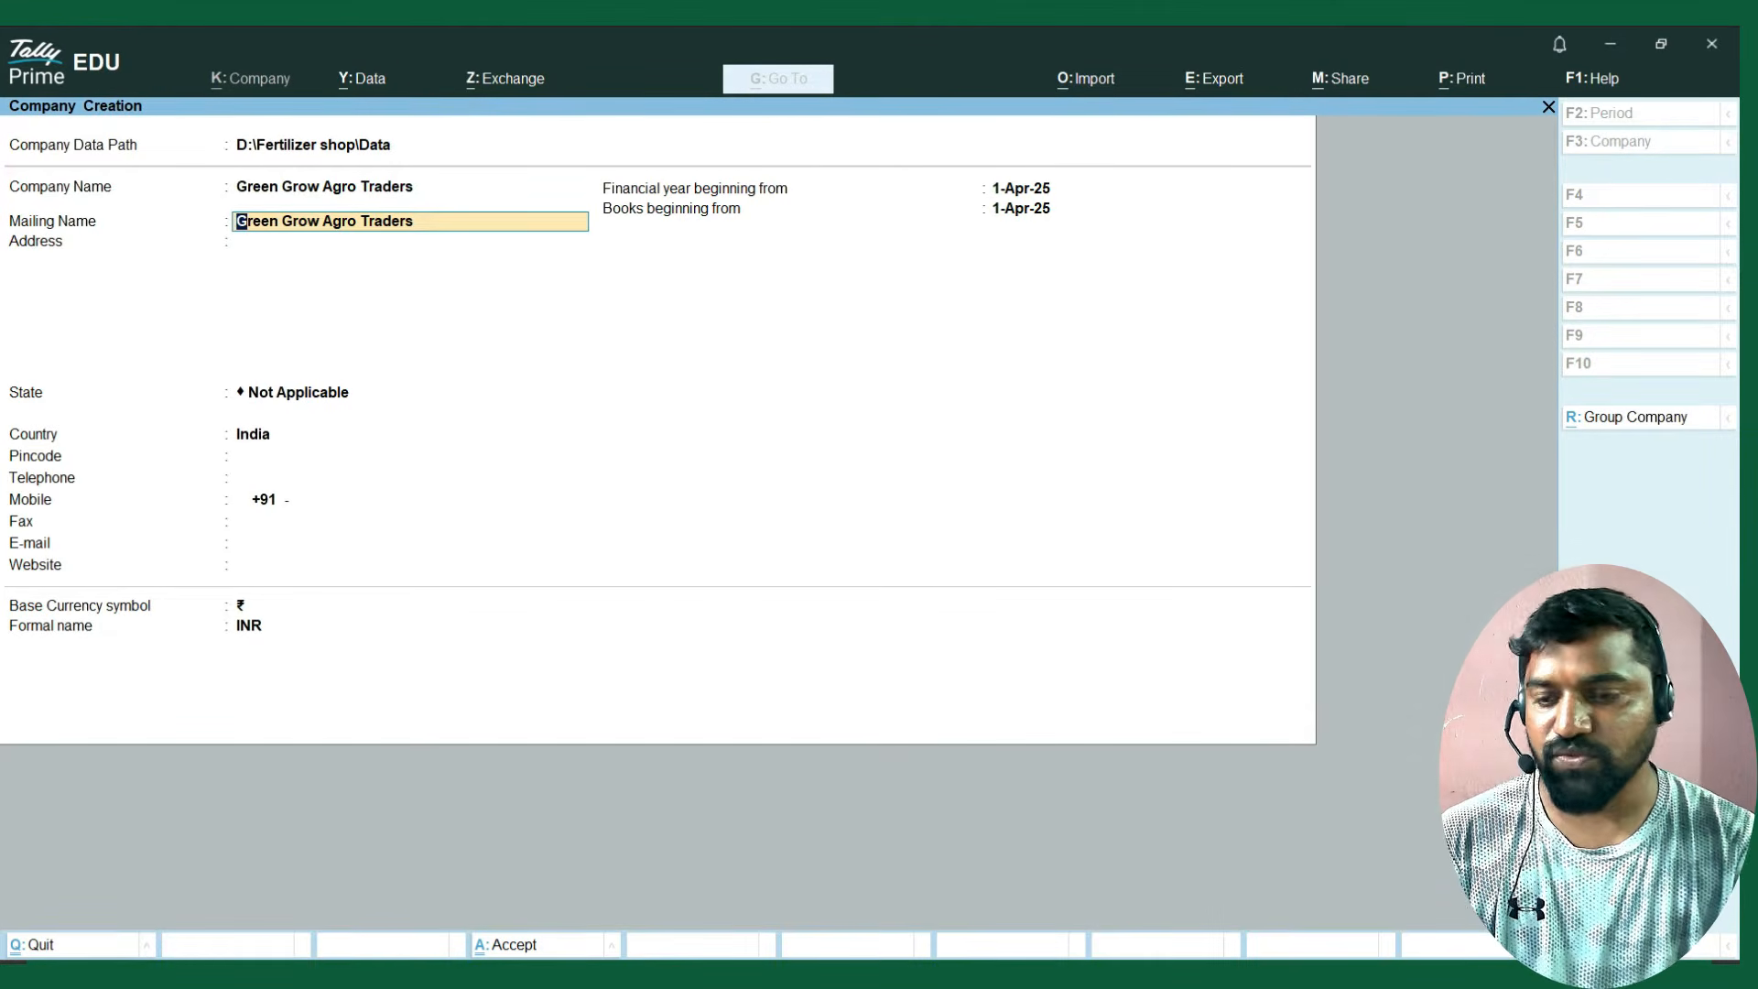
pyautogui.press('Return')
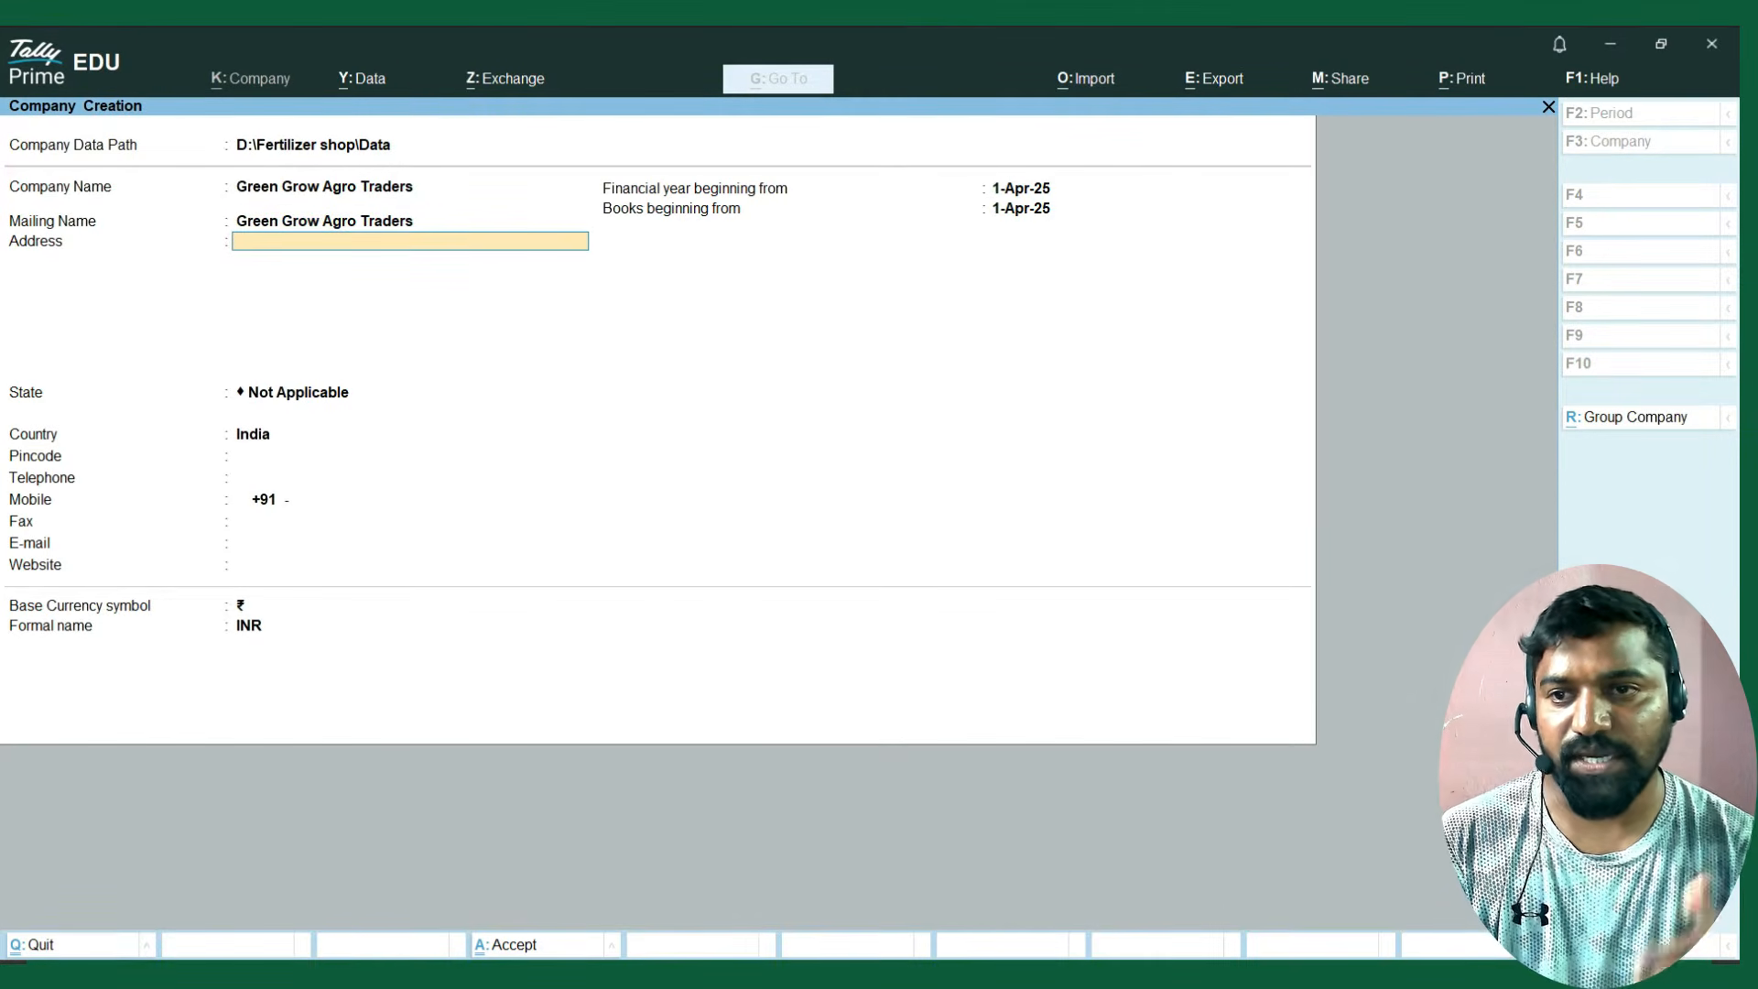
# Copy the company's address from the Excel sheet into the Address field in TallyPrime, leaving the remaining address lines blank.
pyautogui.hotkey('alt', 'Tab')
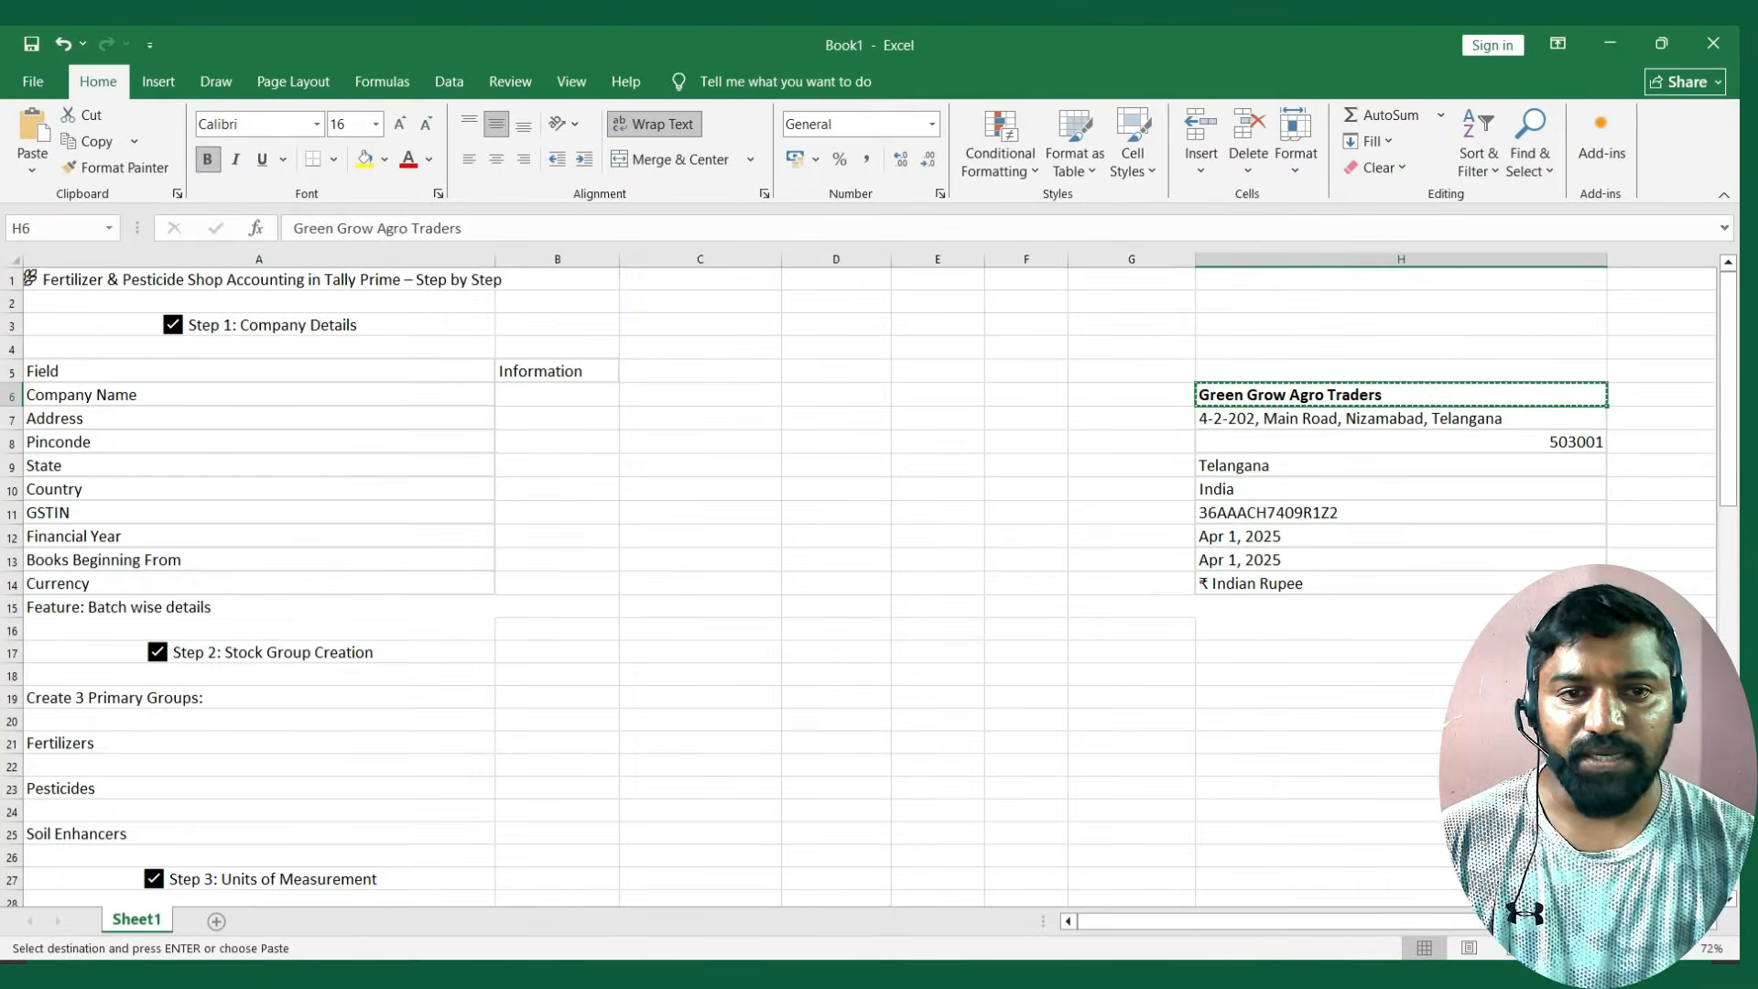
pyautogui.press('Down')
pyautogui.hotkey('ctrl', 'c')
pyautogui.hotkey('alt', 'Tab')
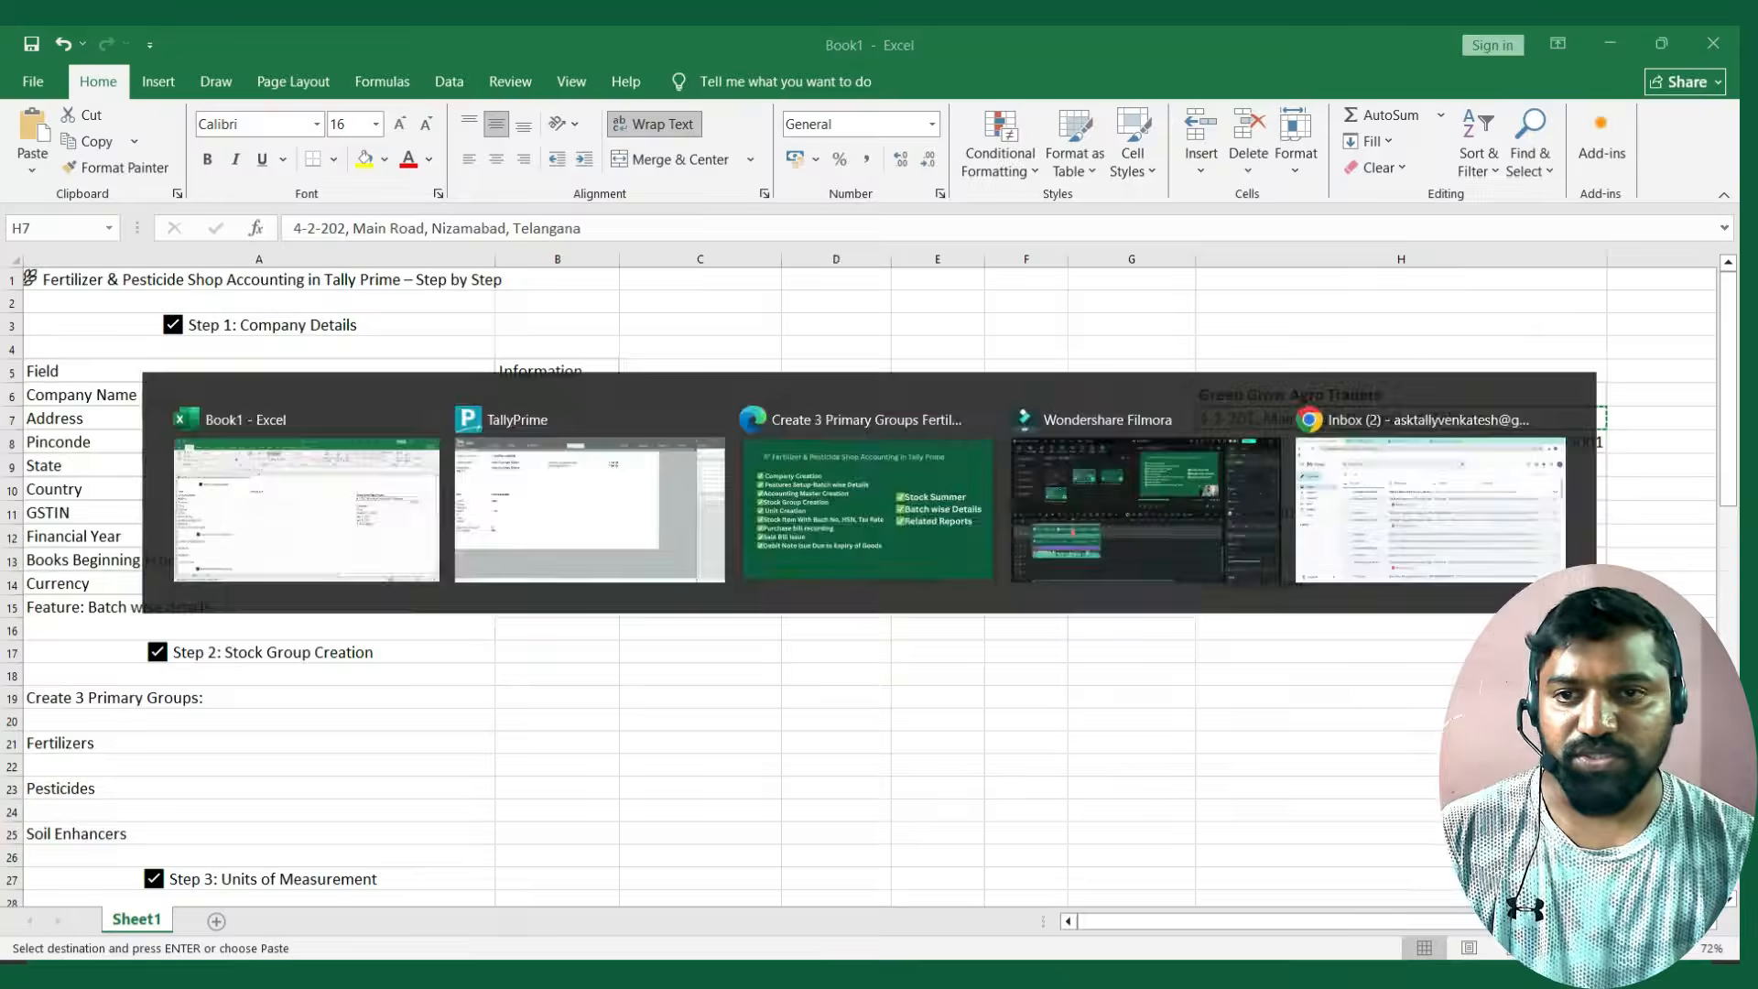
pyautogui.hotkey('ctrl', 'alt', 'v')
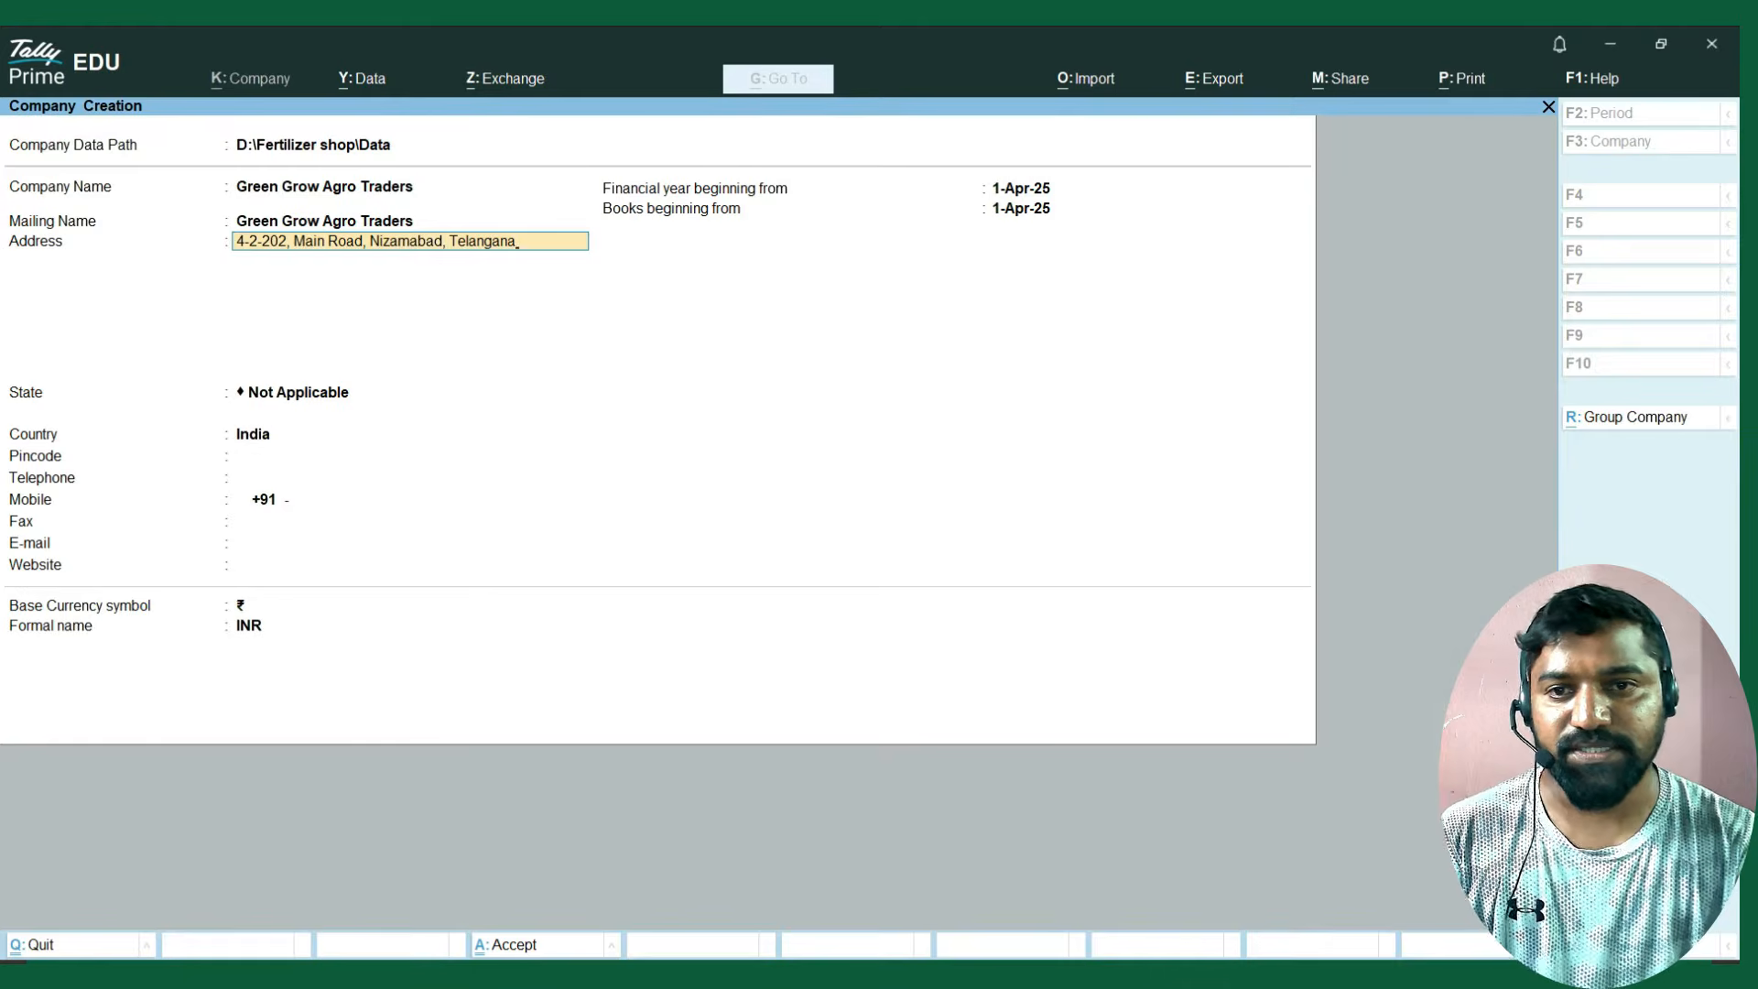
pyautogui.press('Return')
pyautogui.press('Return')
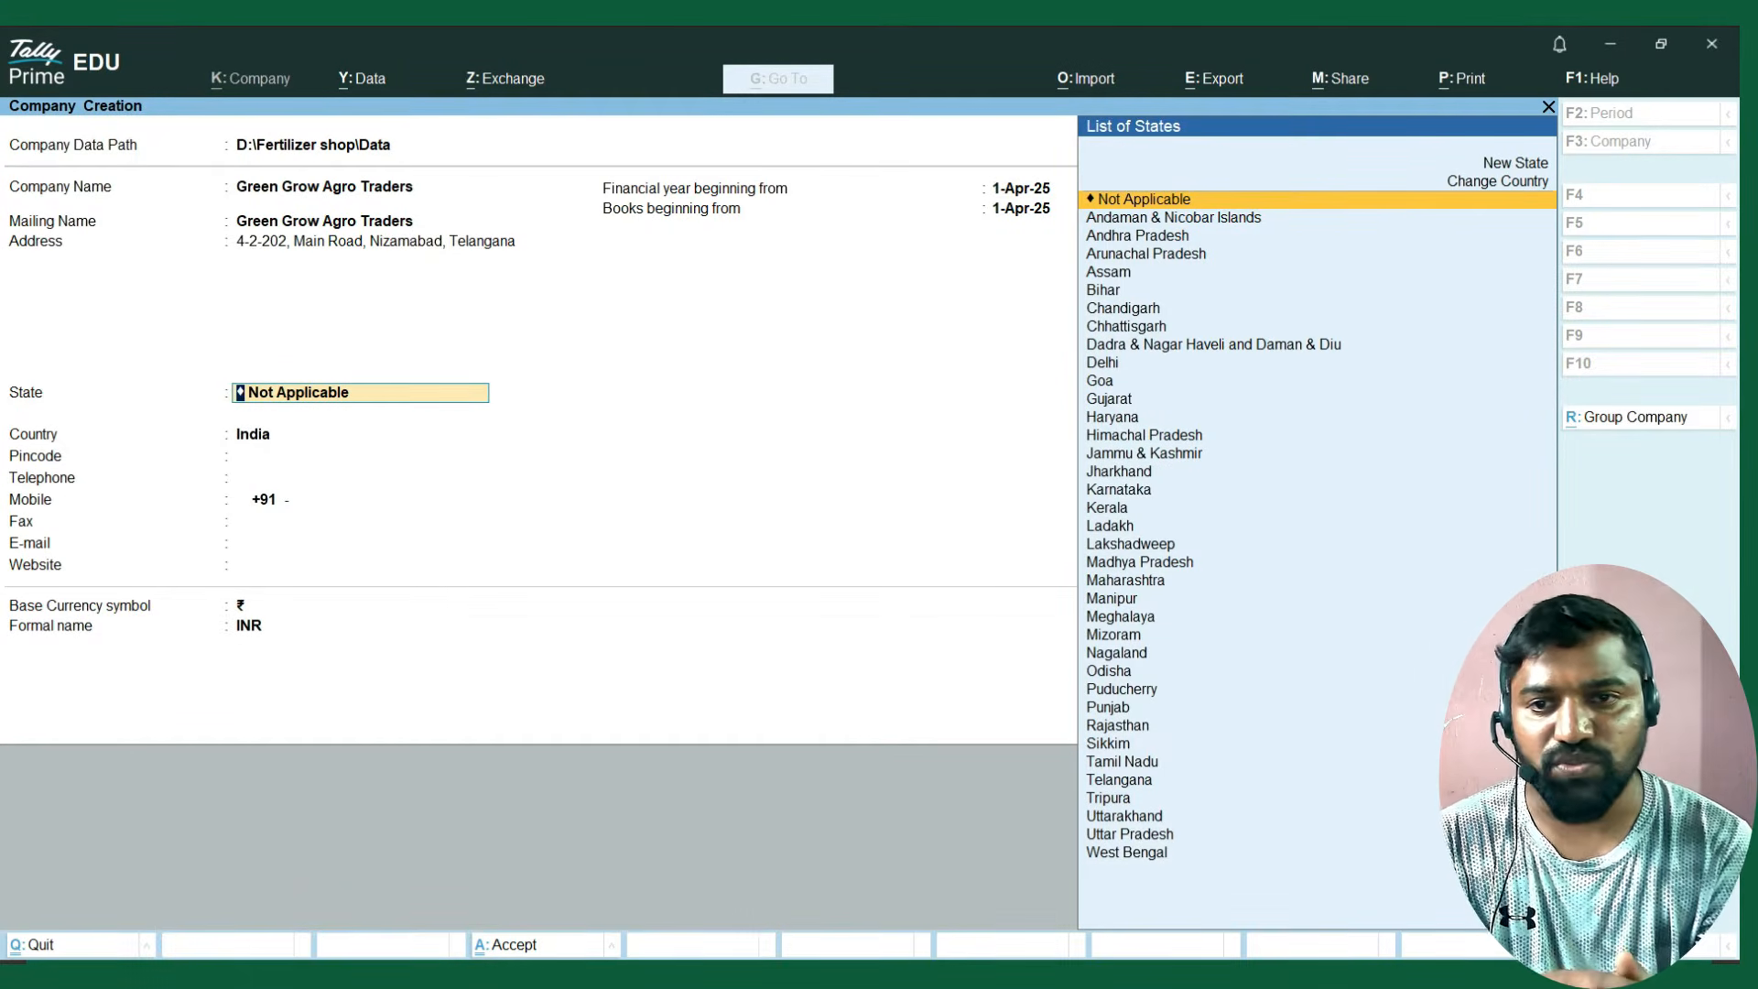
# Set the company's state to Telangana and enter its pincode from the company details.
pyautogui.write('TE')
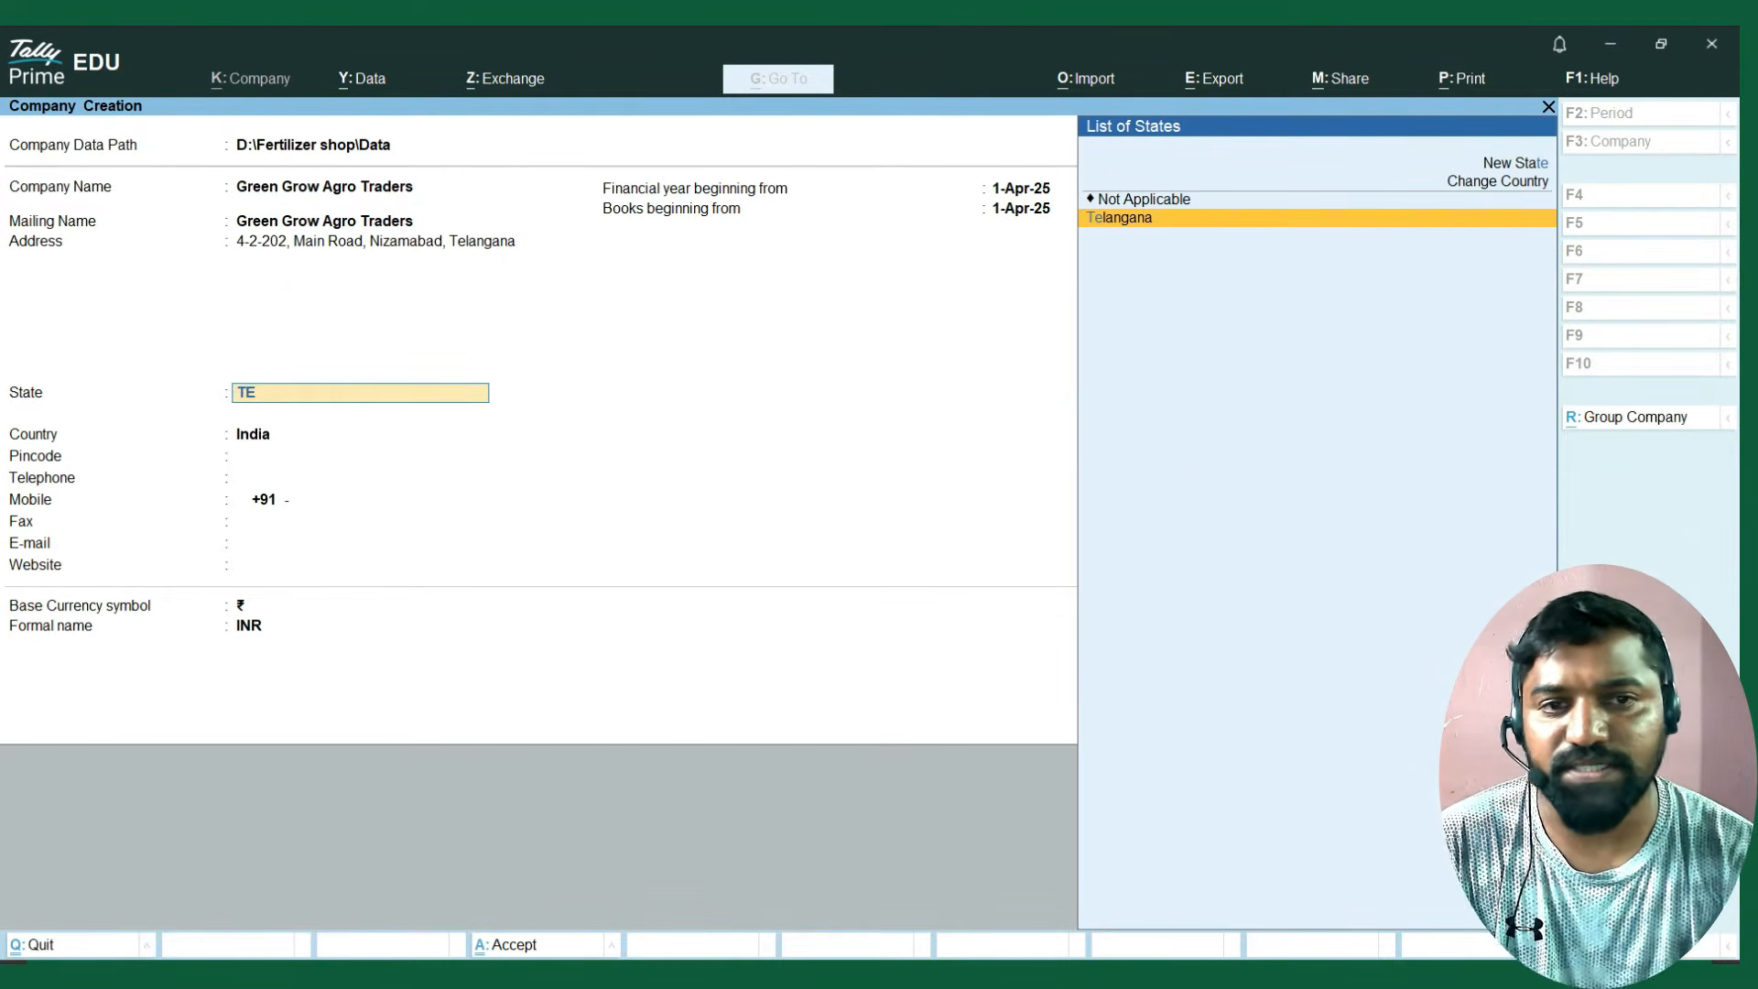
pyautogui.press('Return')
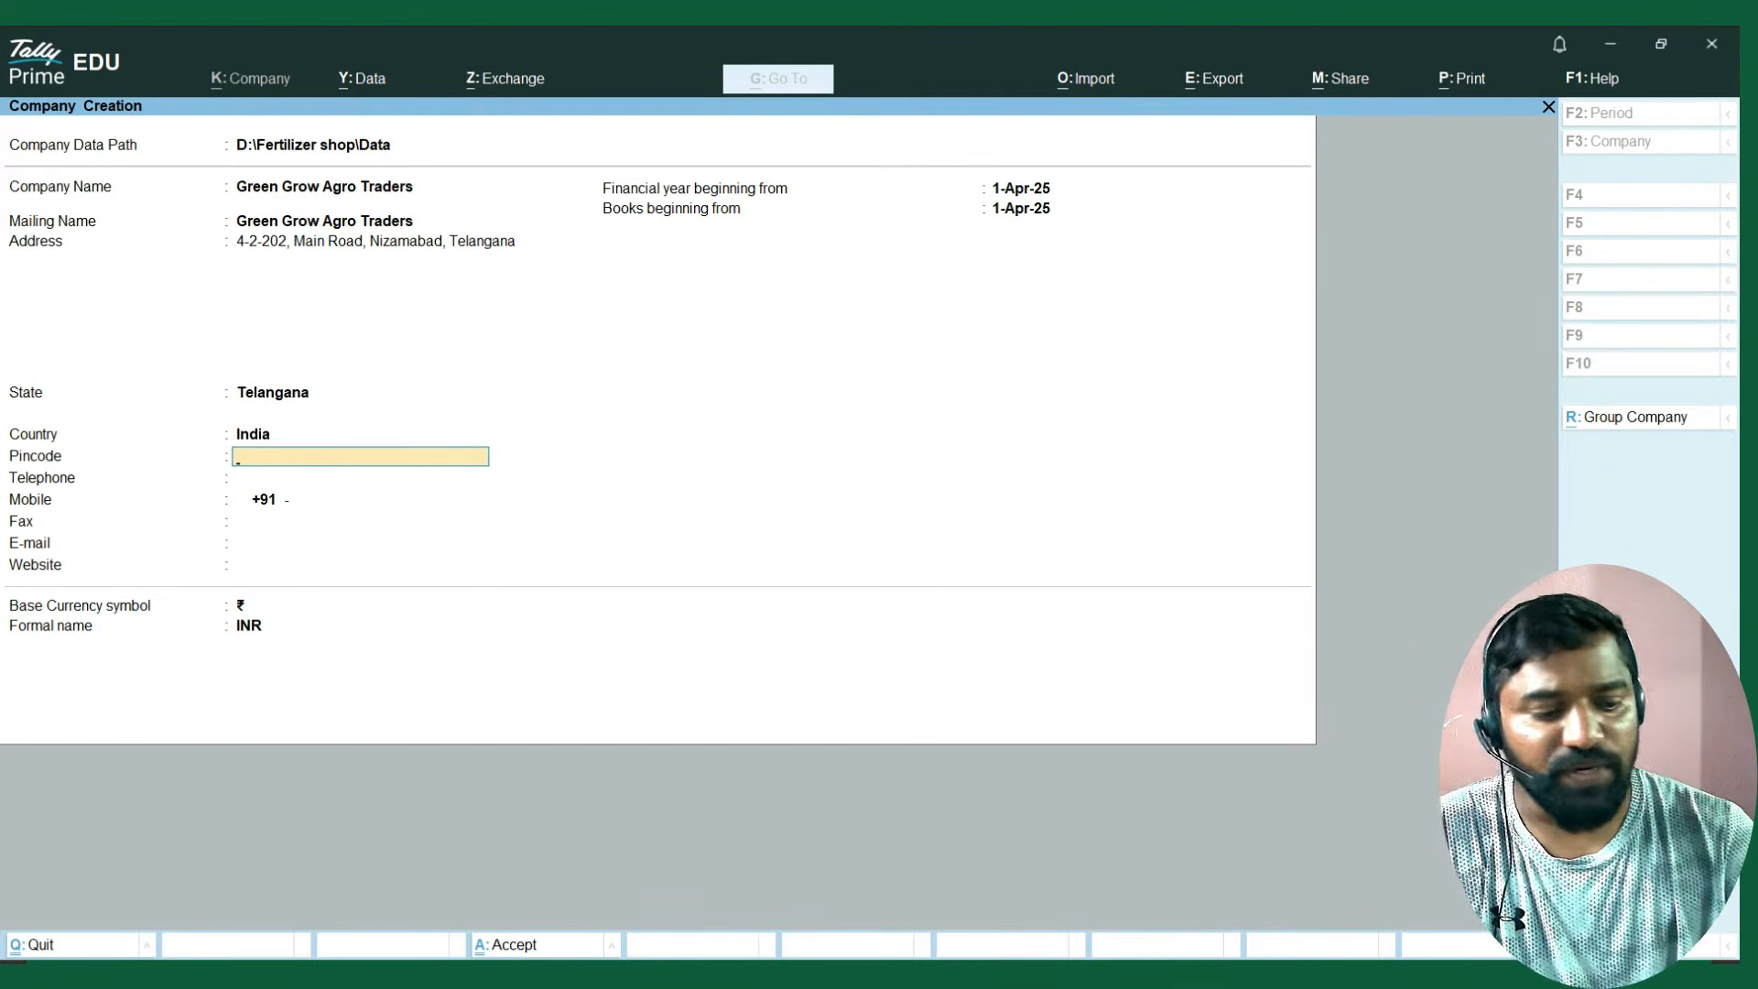
pyautogui.write('503001')
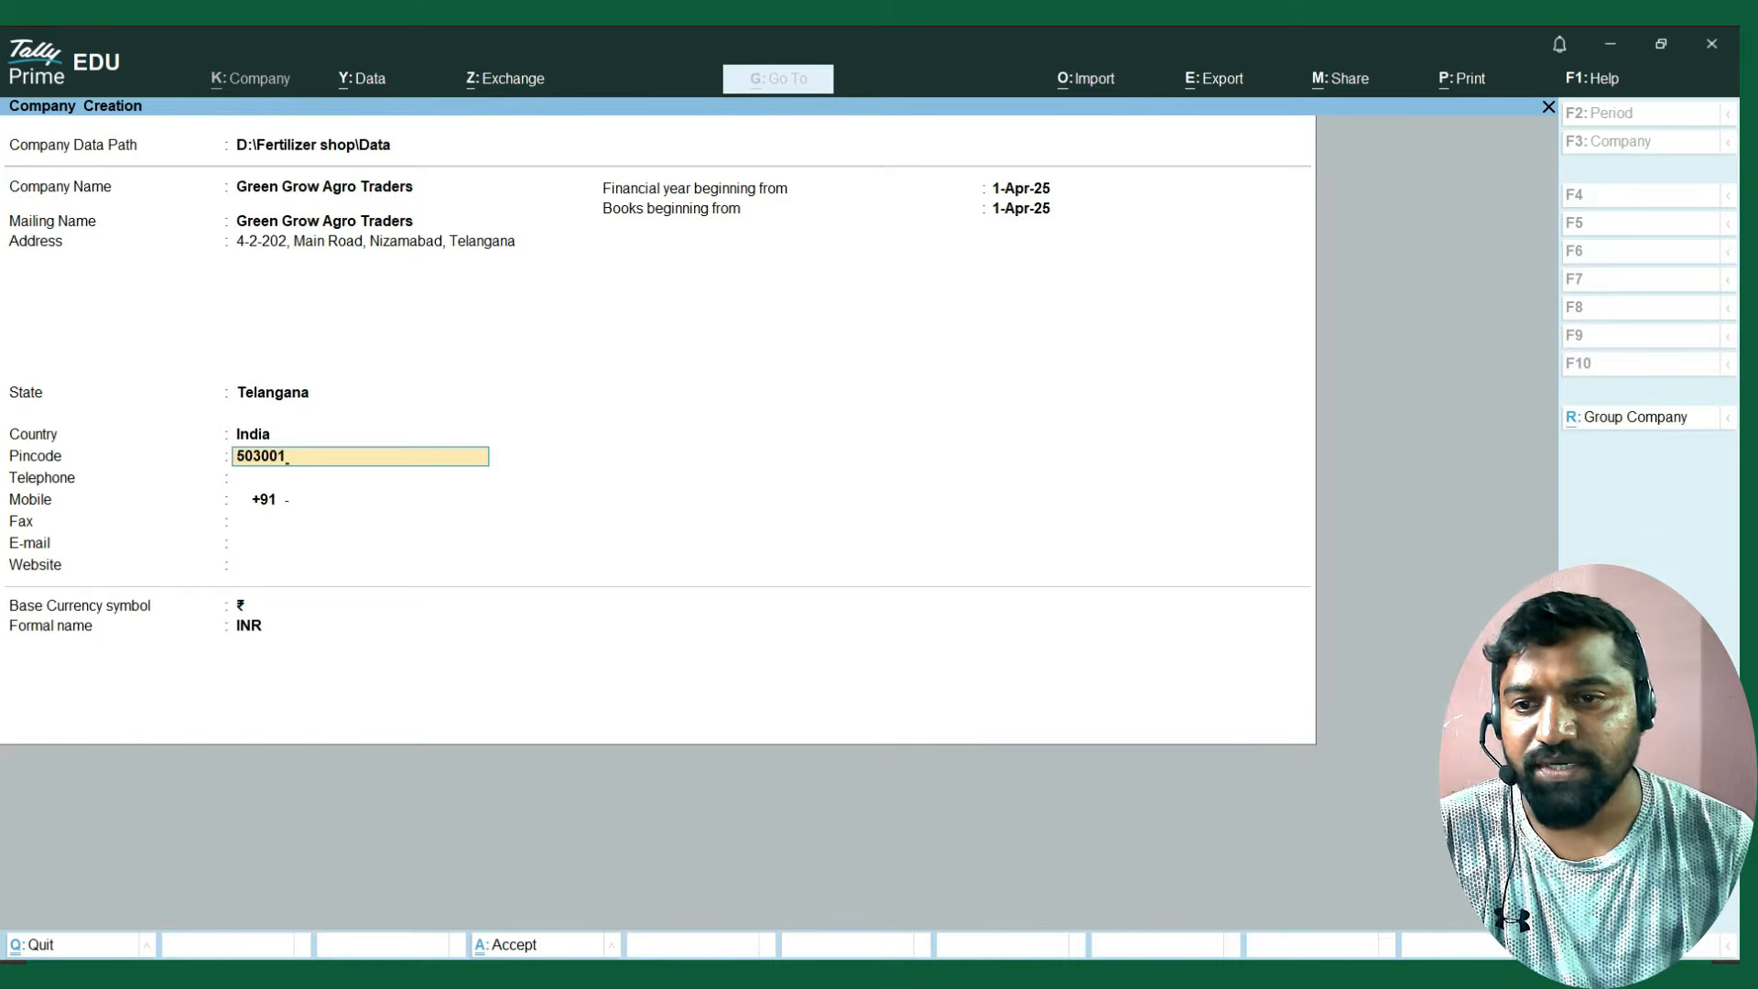
pyautogui.press('Return')
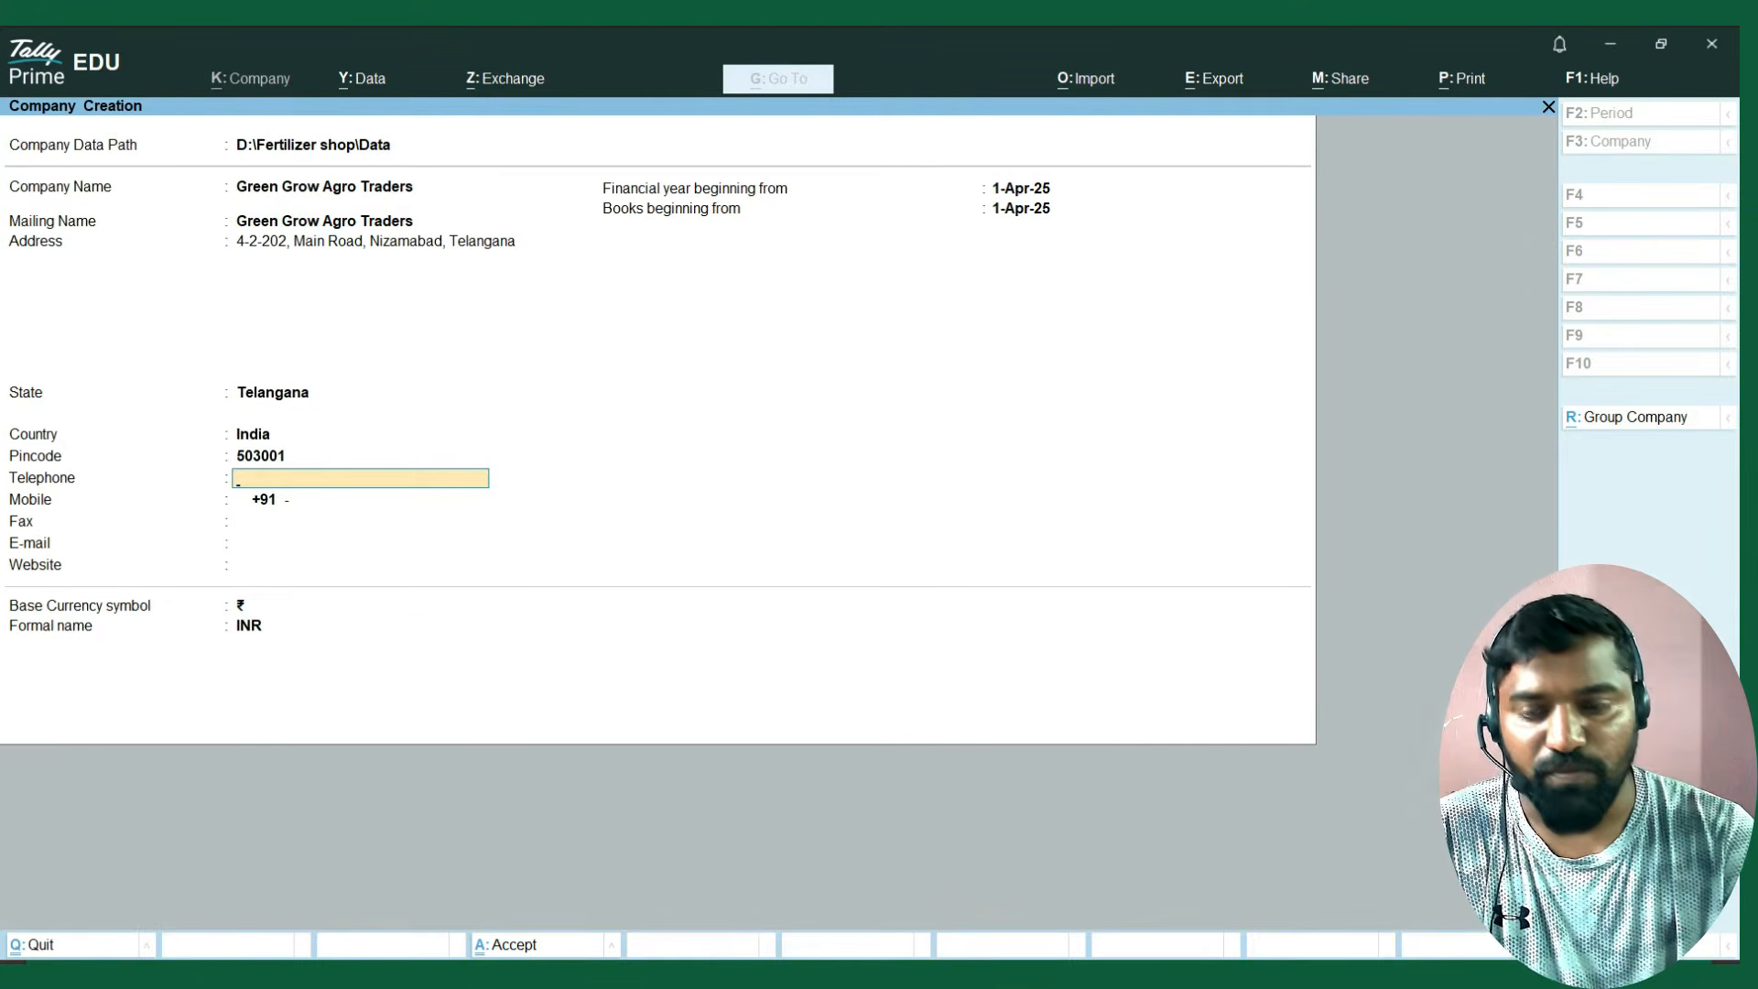
# Enter the company's mobile number, leaving the telephone and fax fields blank.
pyautogui.press('Return')
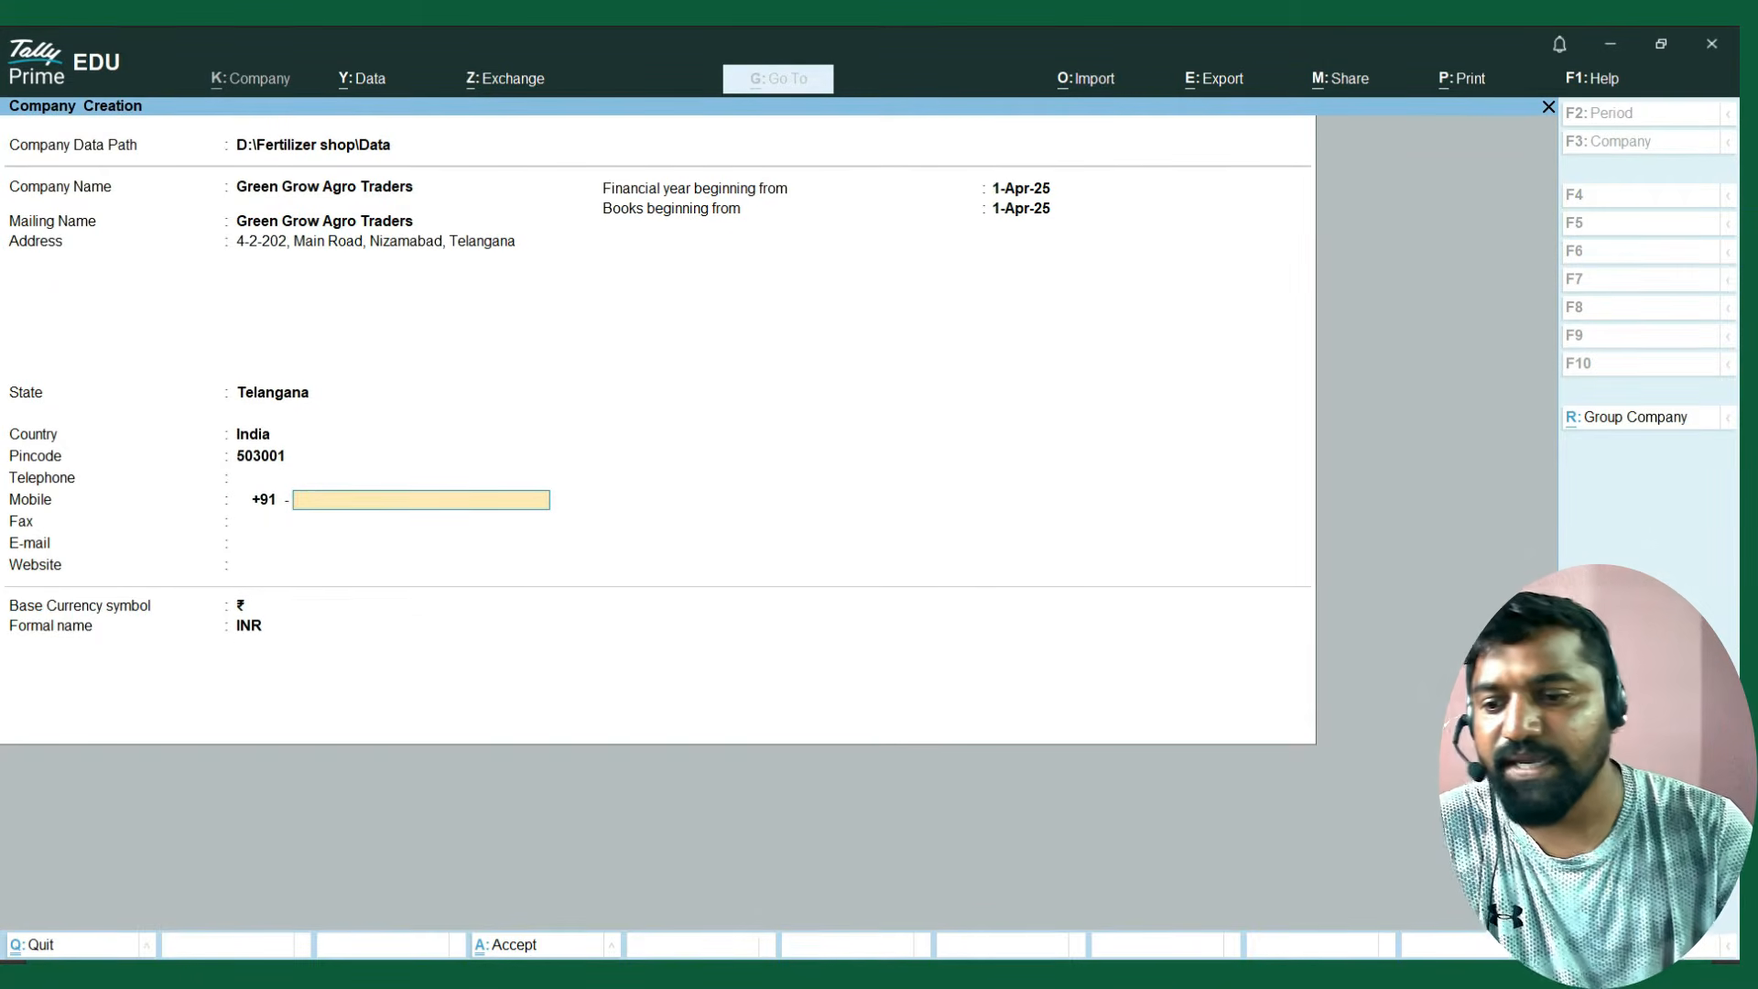
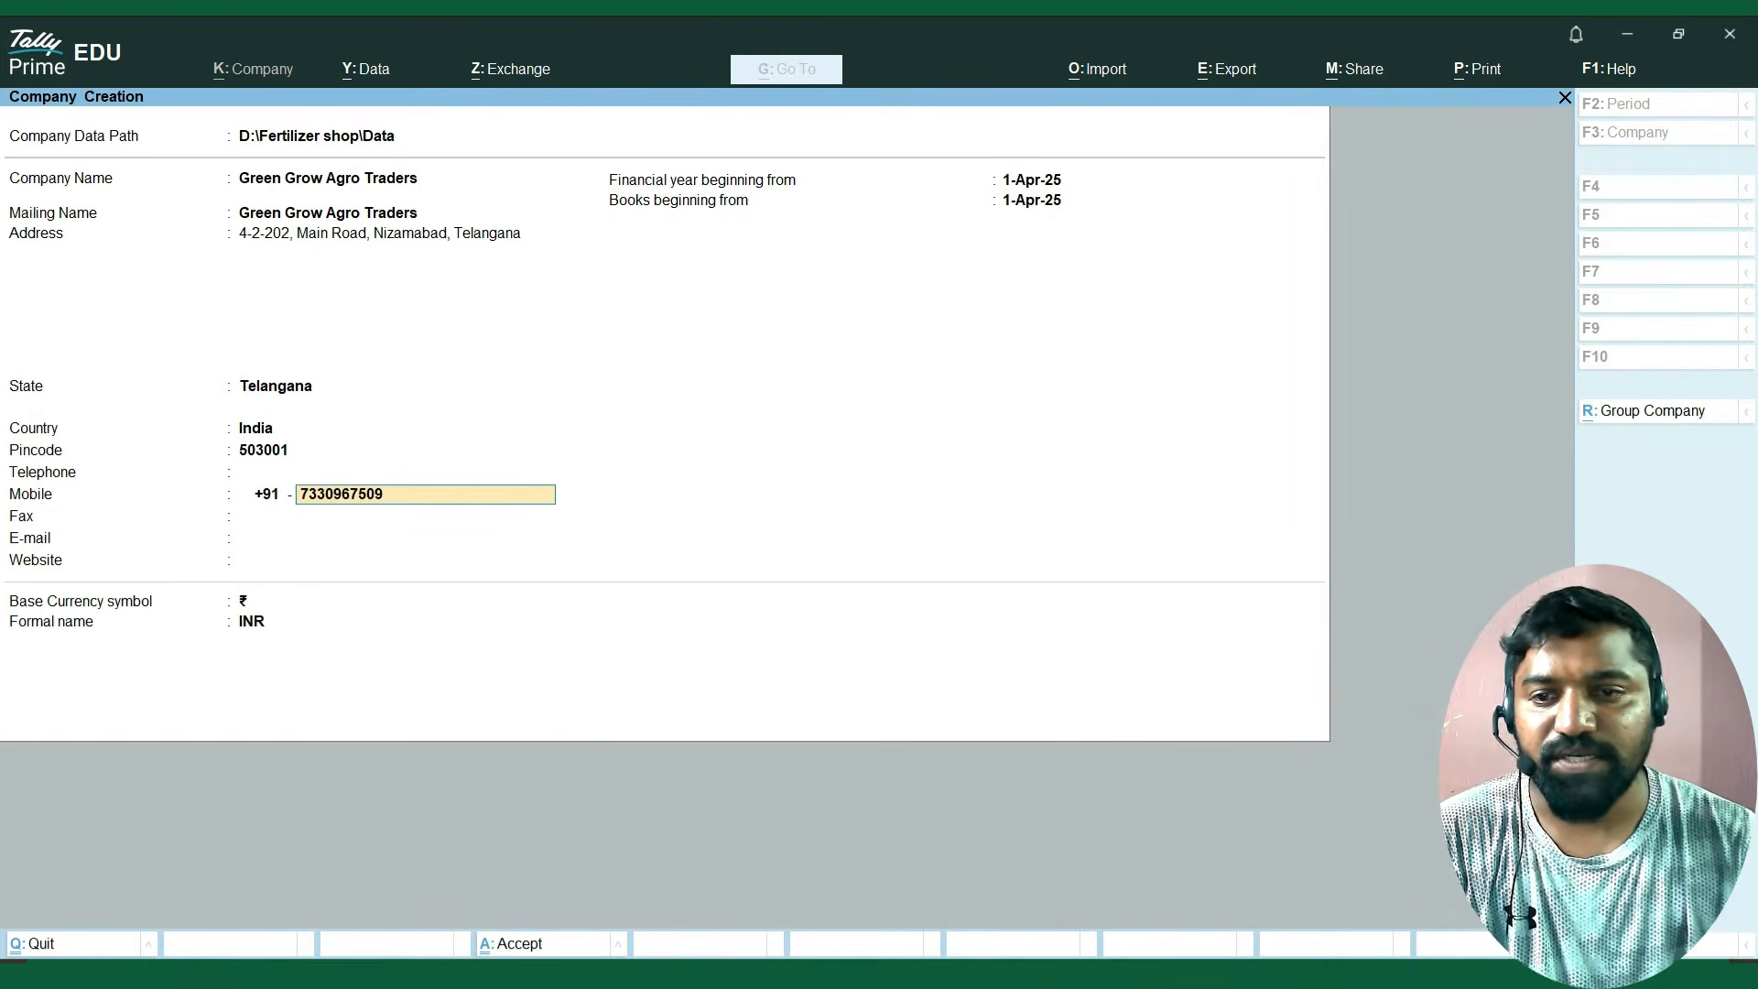
pyautogui.press('Return')
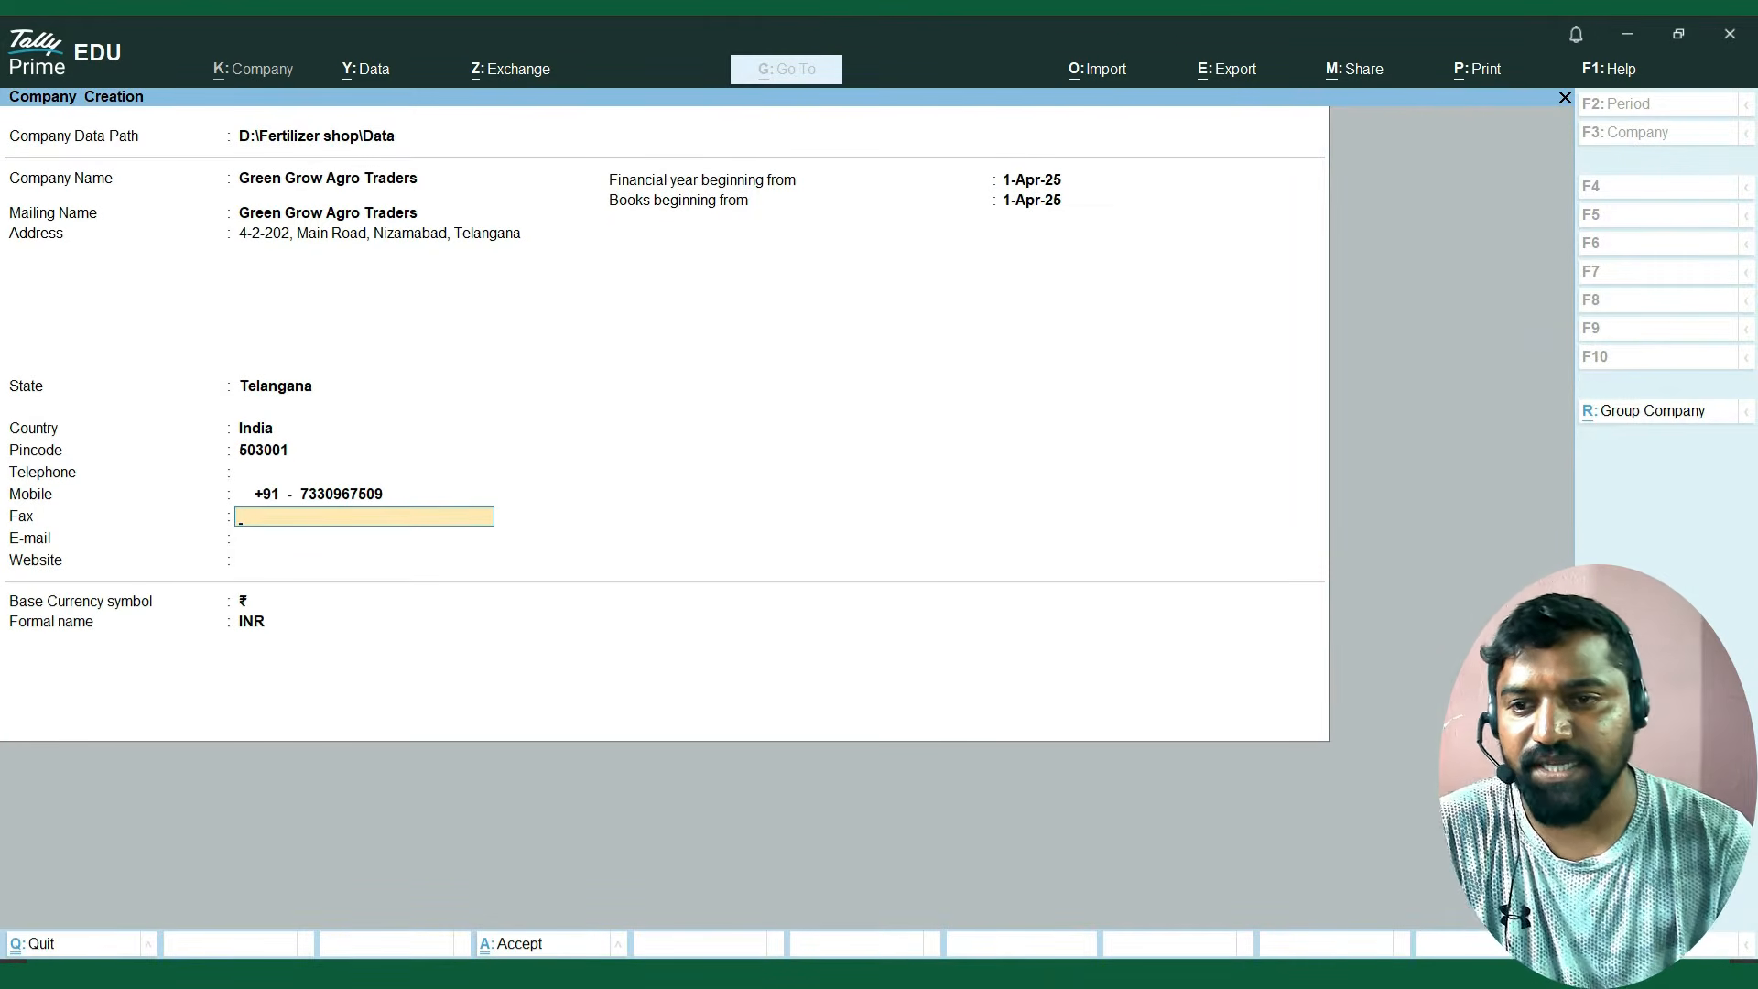
pyautogui.press('Return')
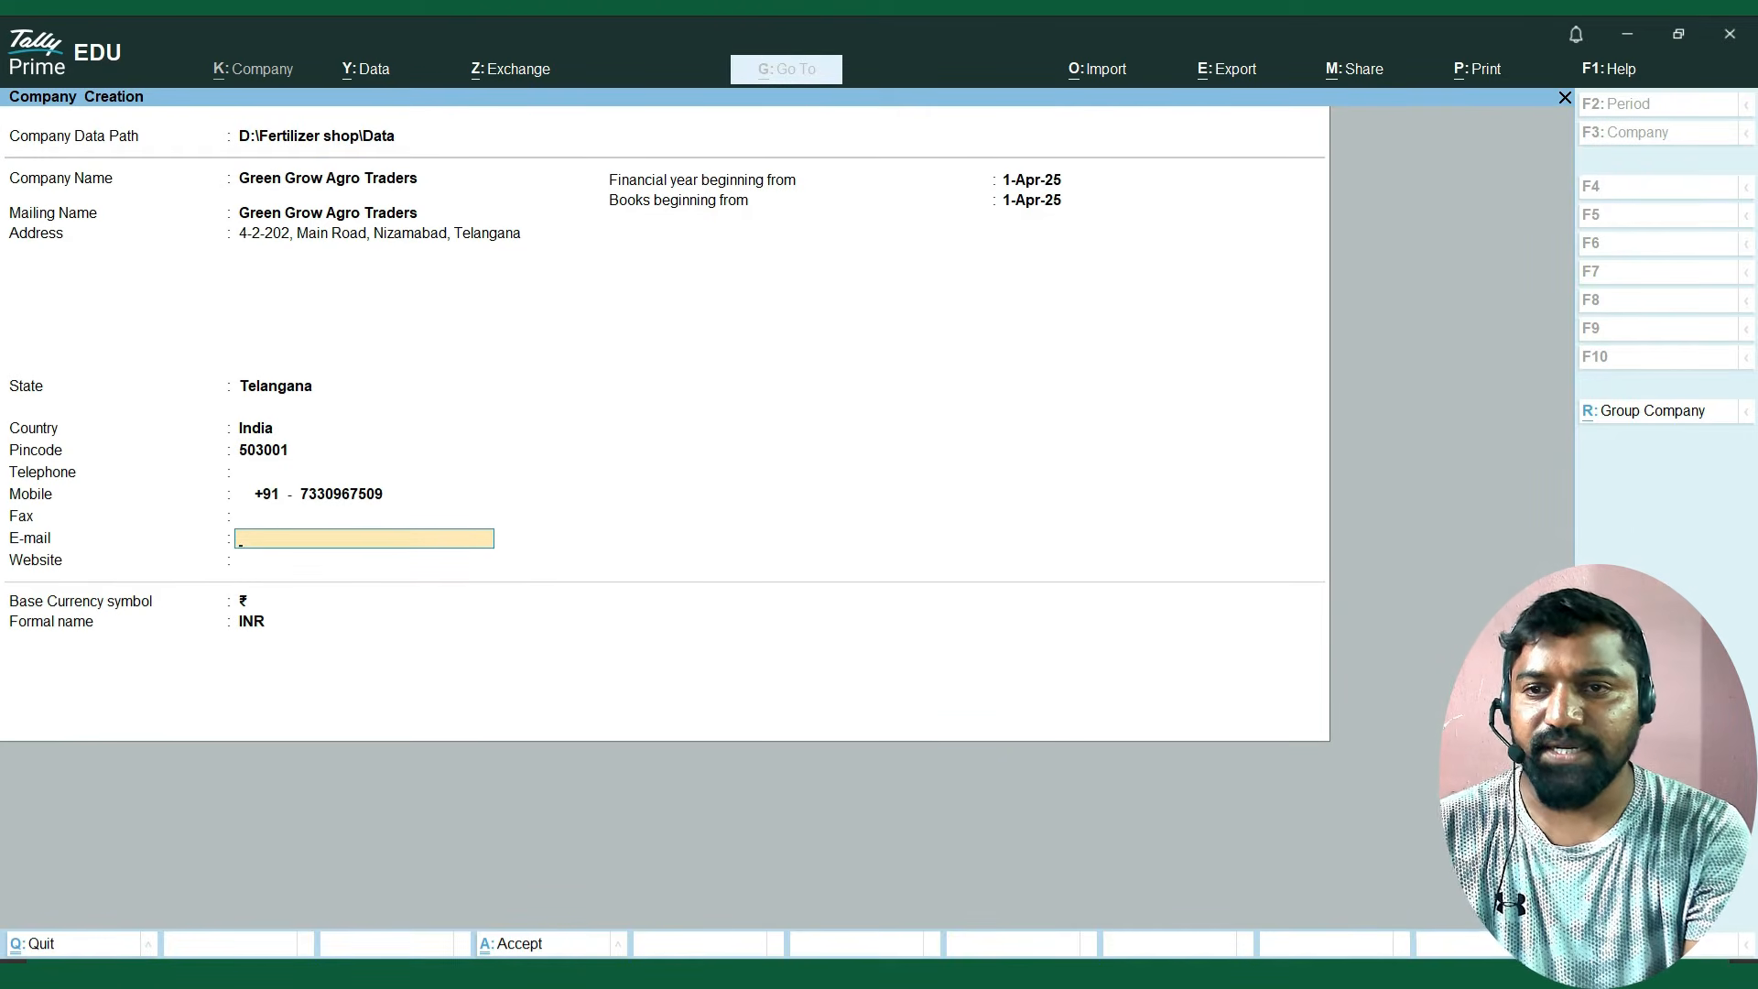
# Fill in the company's e-mail address and leave the website blank.
pyautogui.write('G')
pyautogui.press('BackSpace')
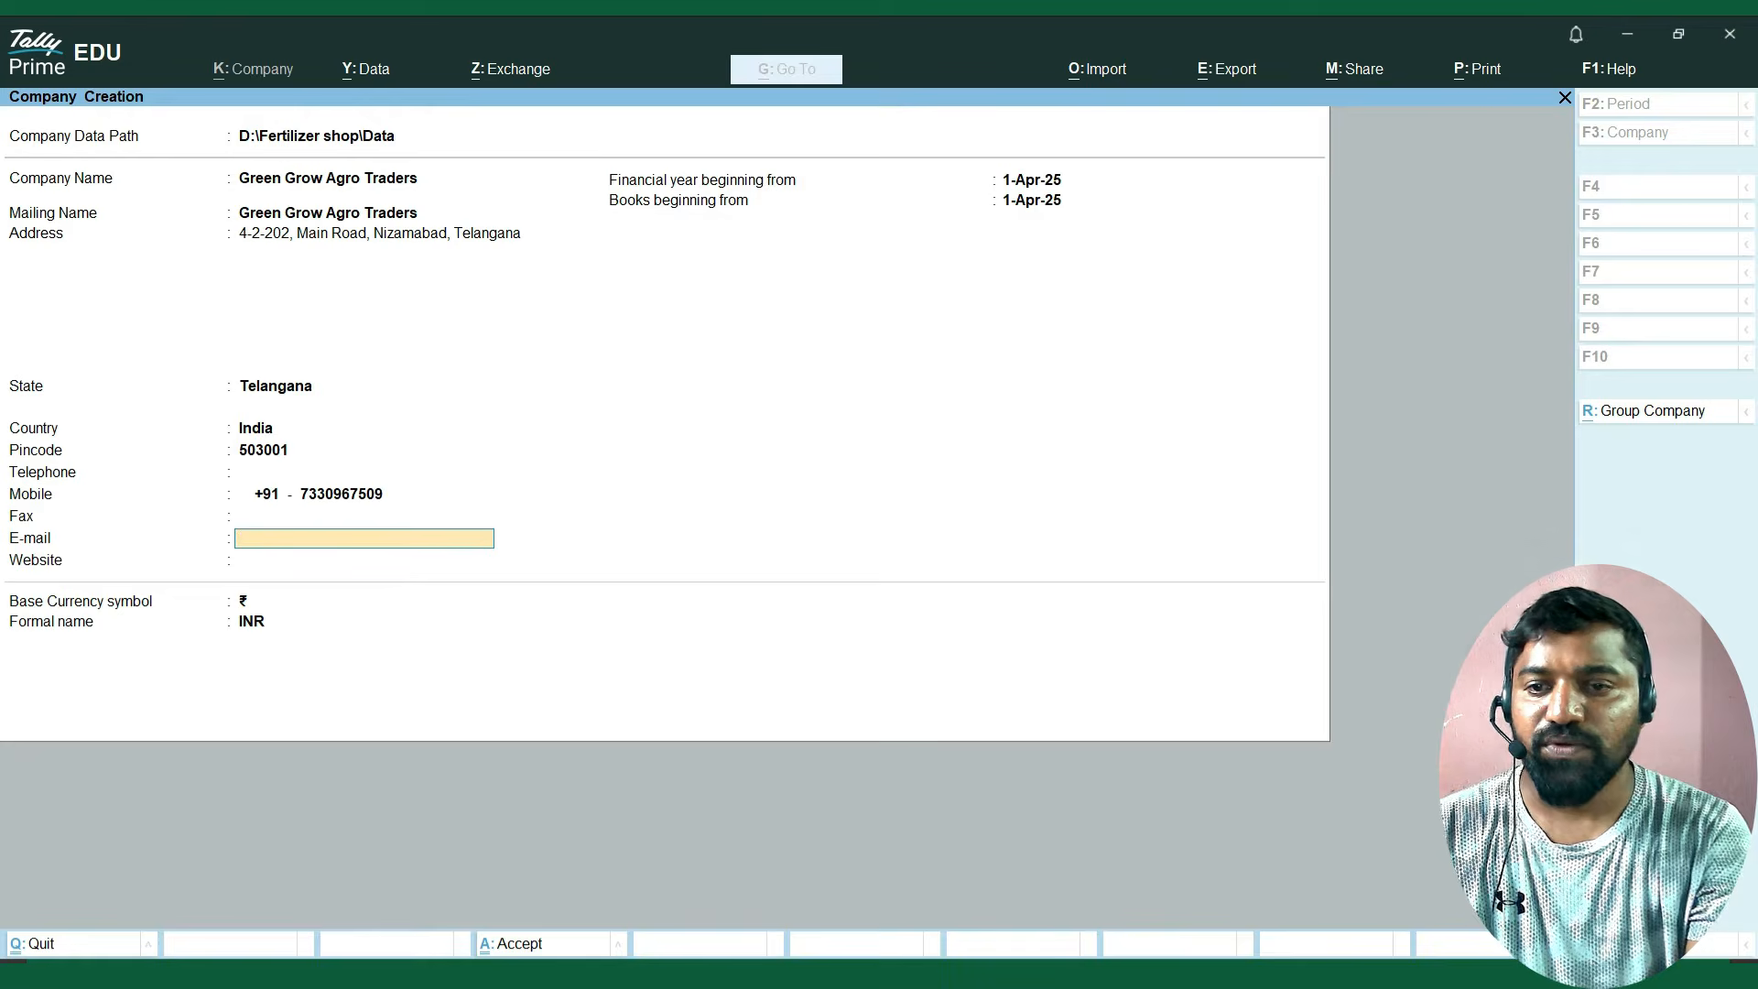
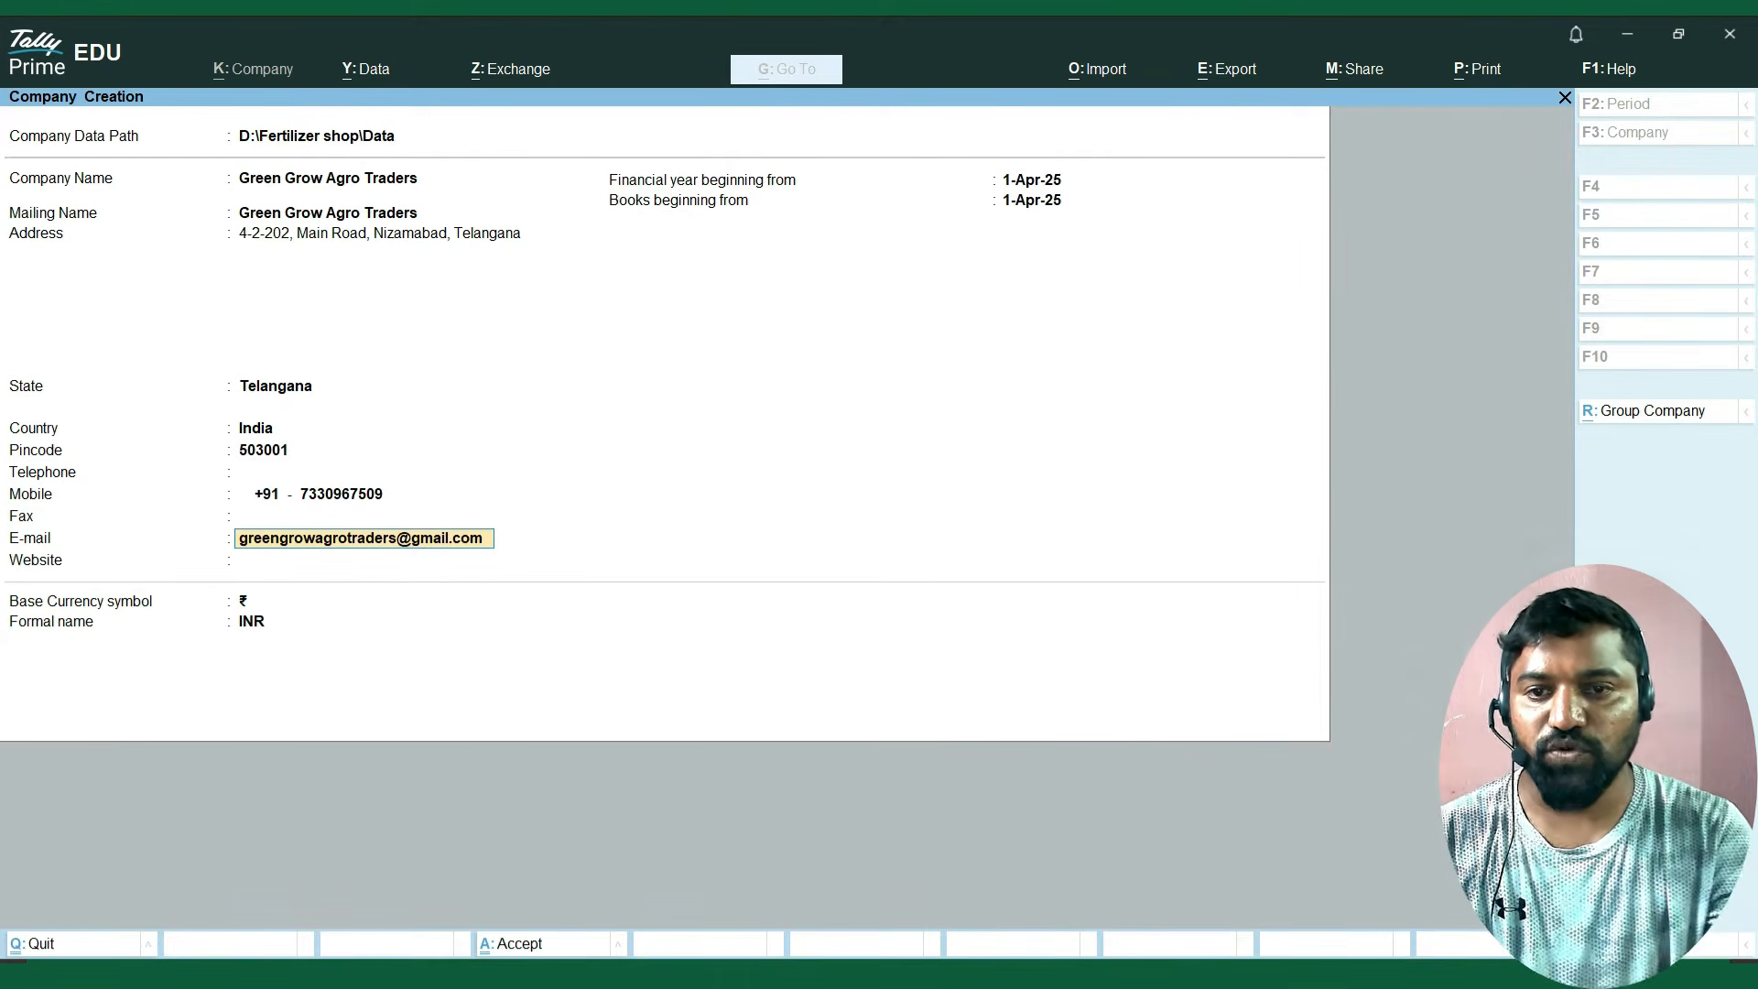
pyautogui.press('Return')
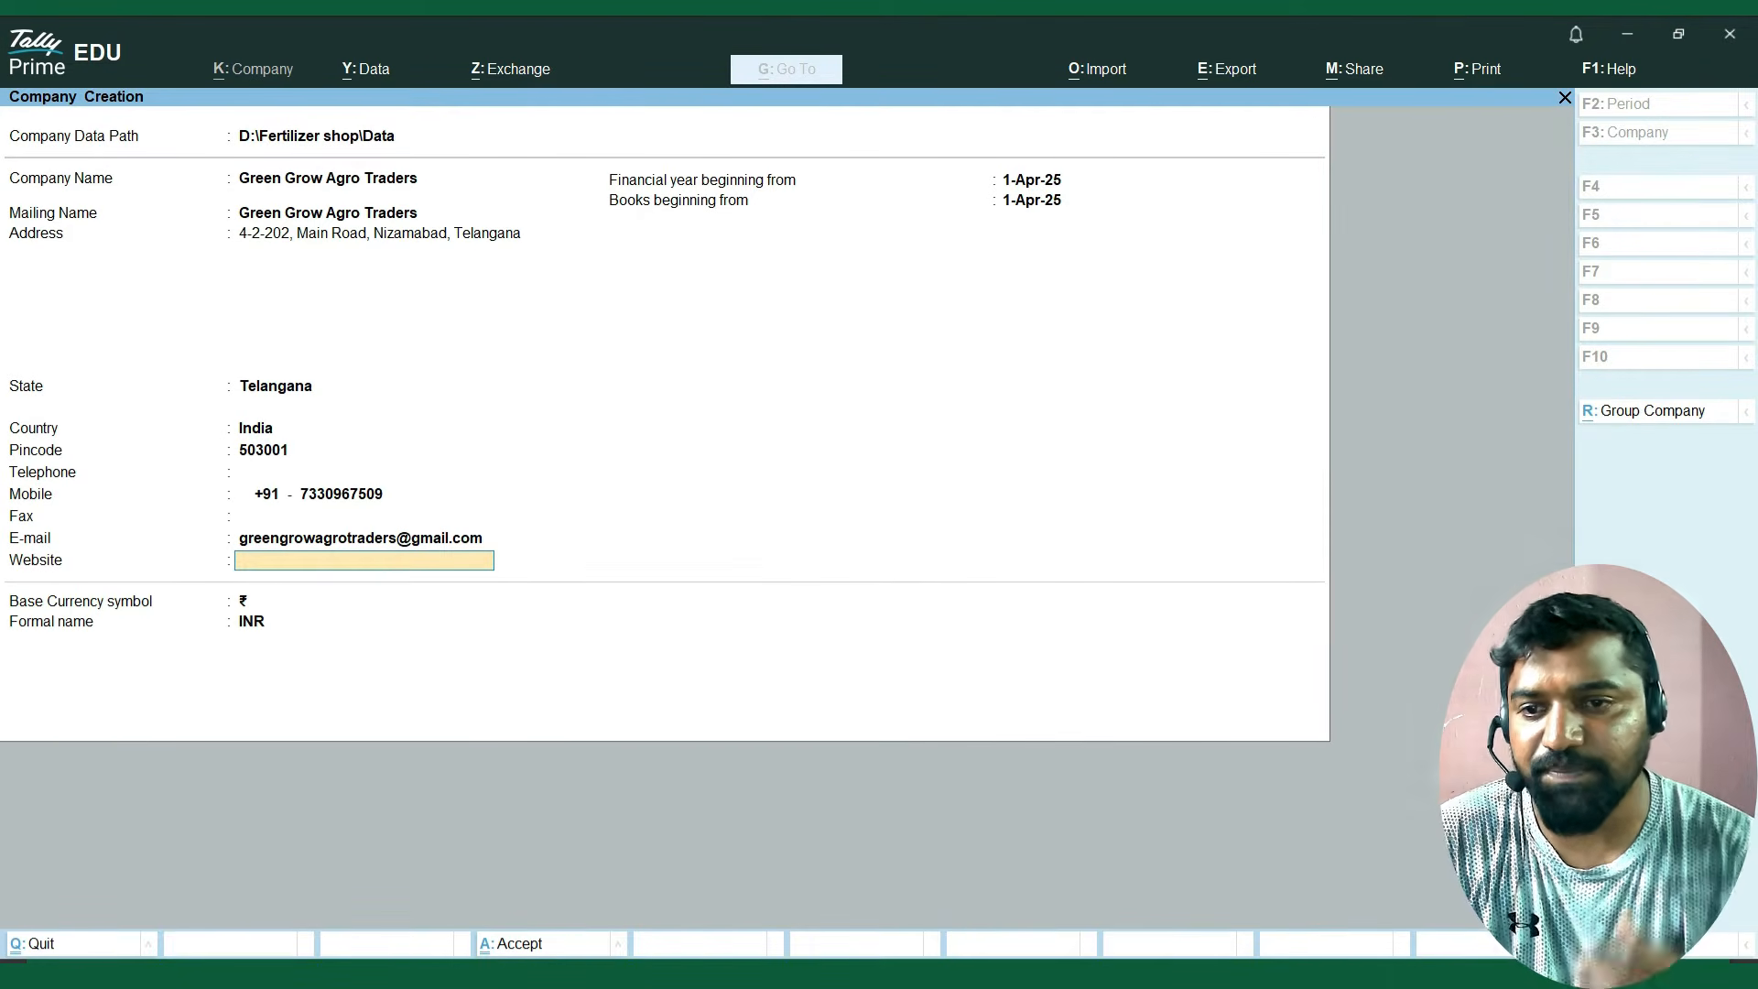
pyautogui.press('Return')
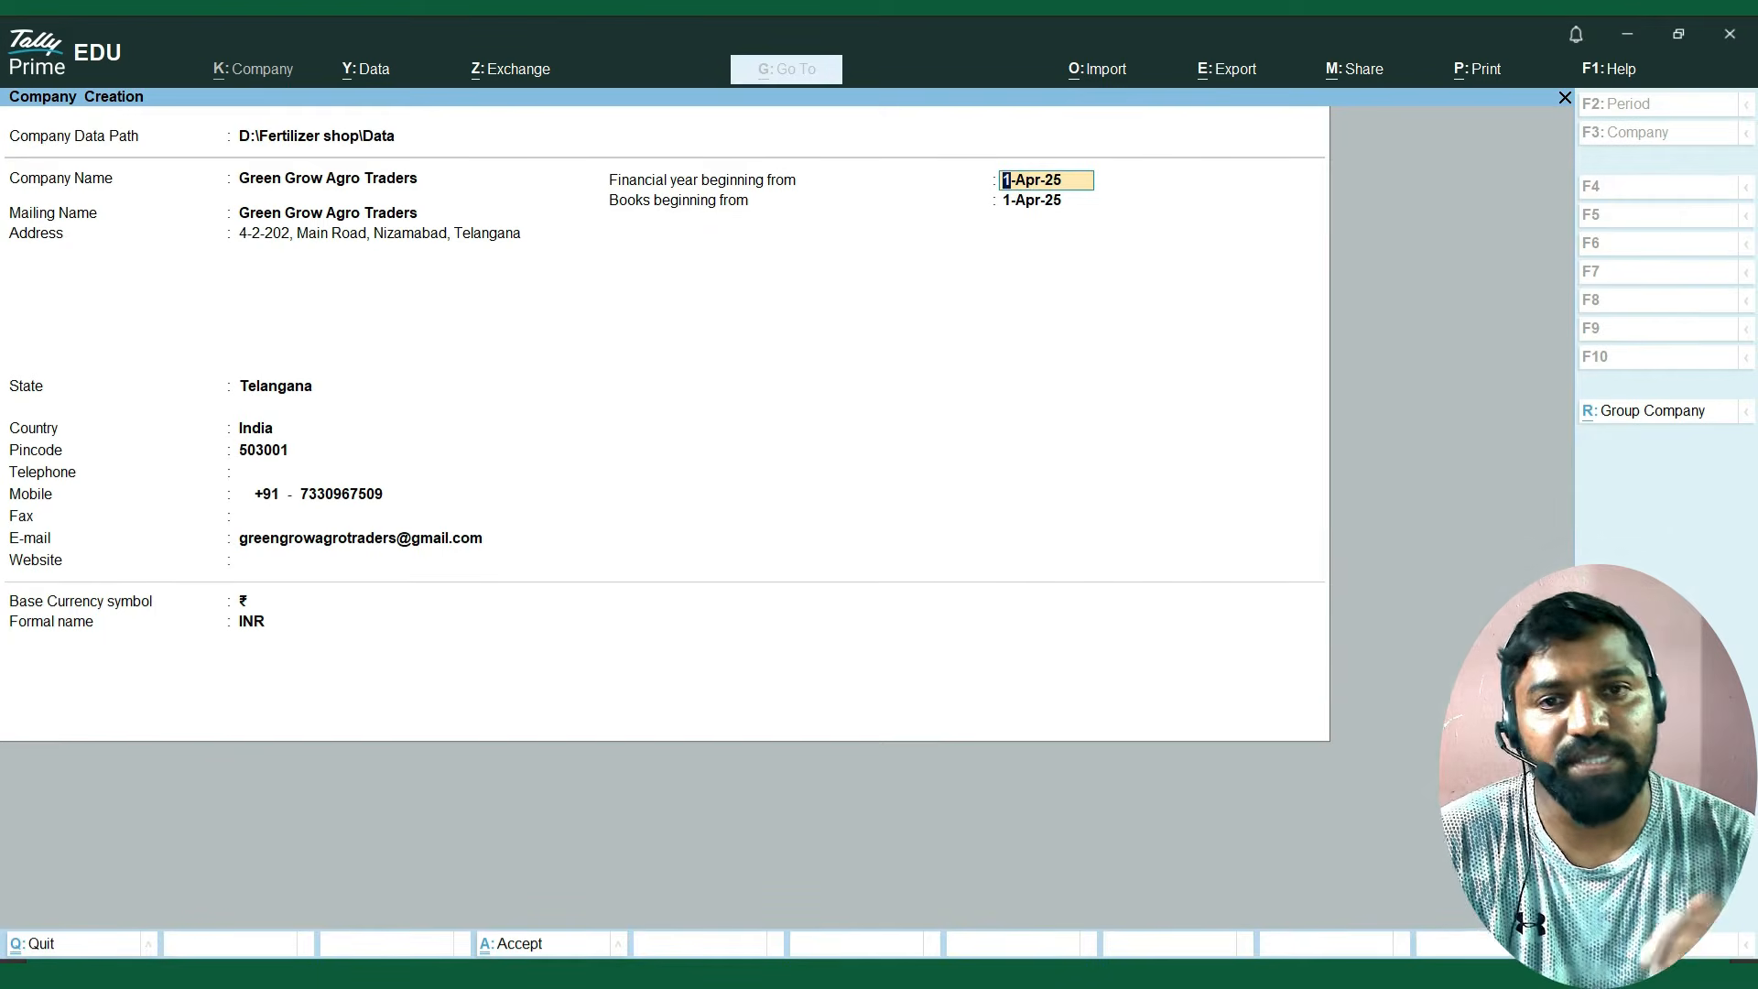
# Keep 1-Apr-25 for the financial year and books beginning dates and ₹ INR as base currency, and create the company.
pyautogui.press('Return')
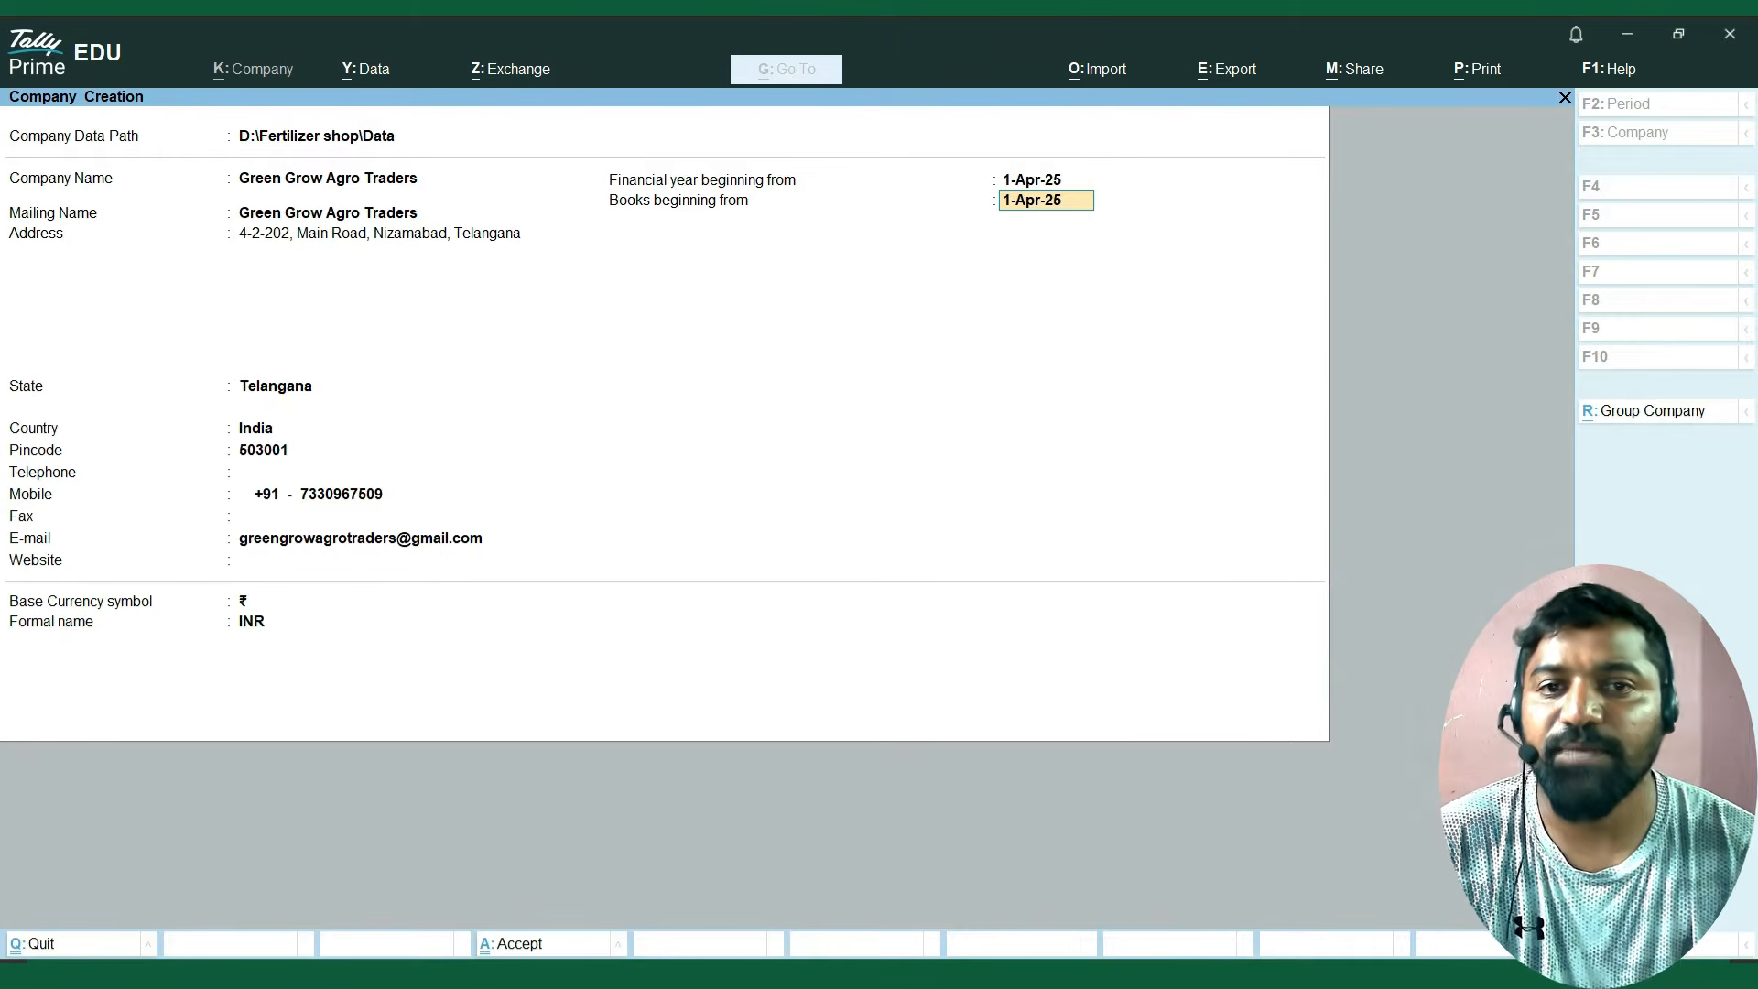
pyautogui.press('Return')
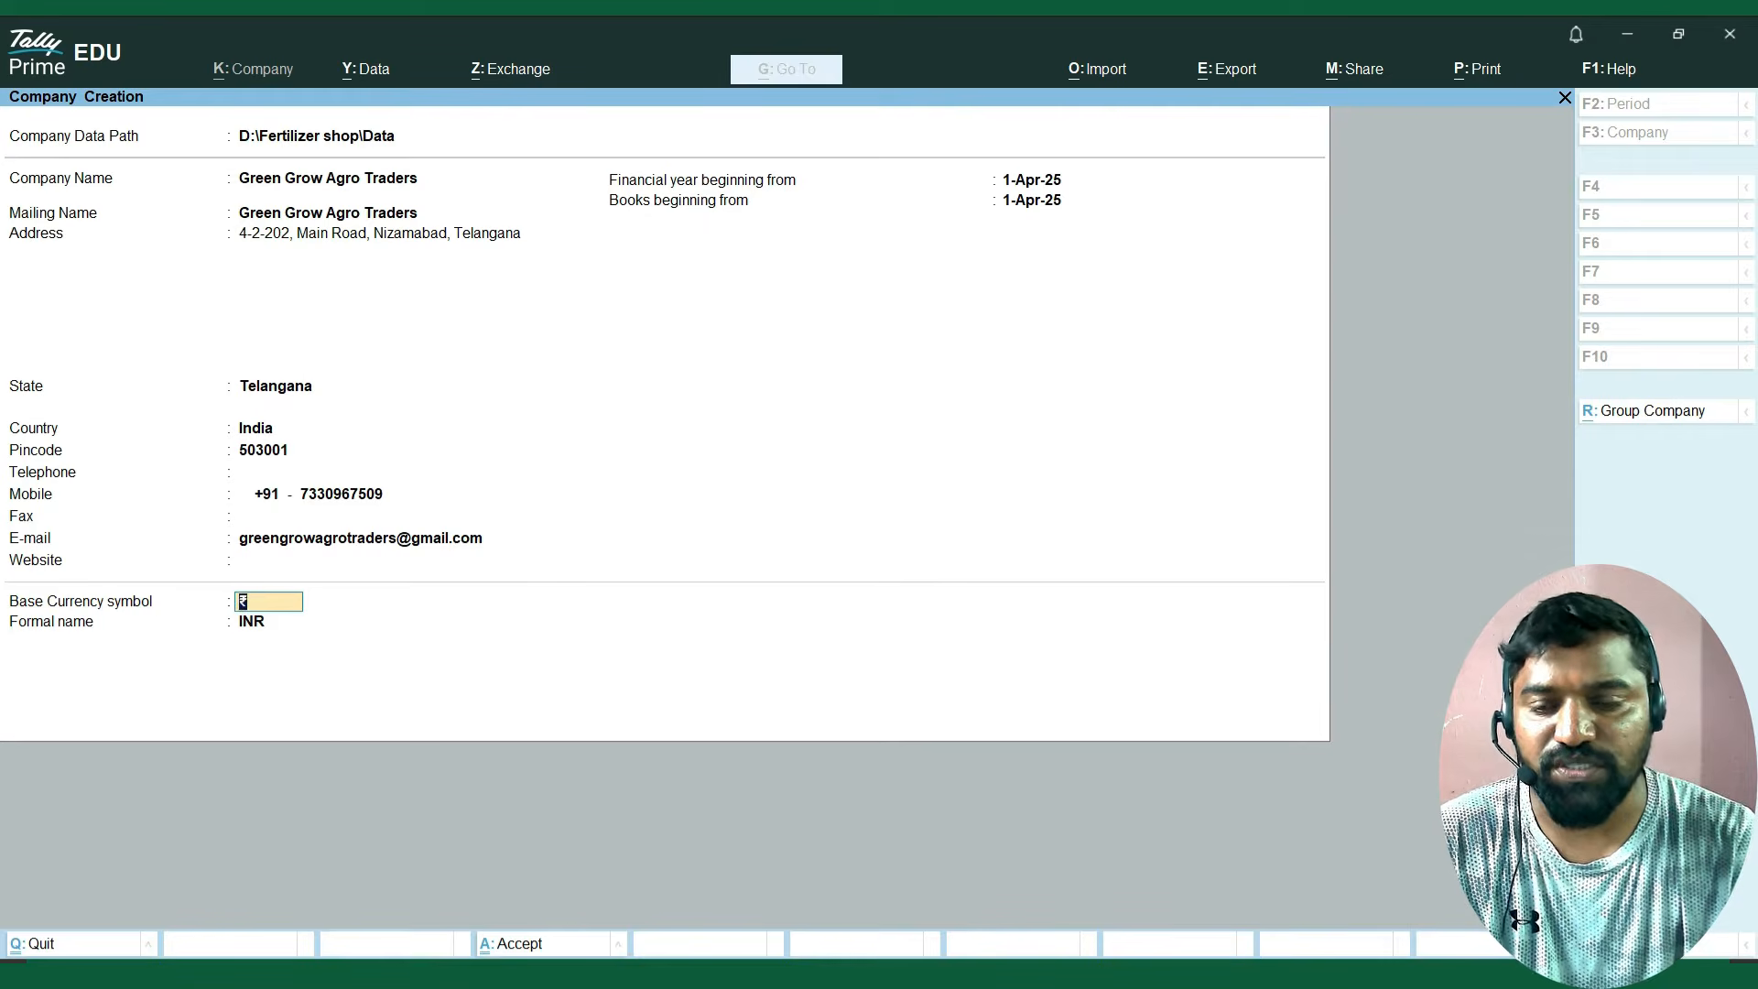
pyautogui.press('Return')
pyautogui.press('Return')
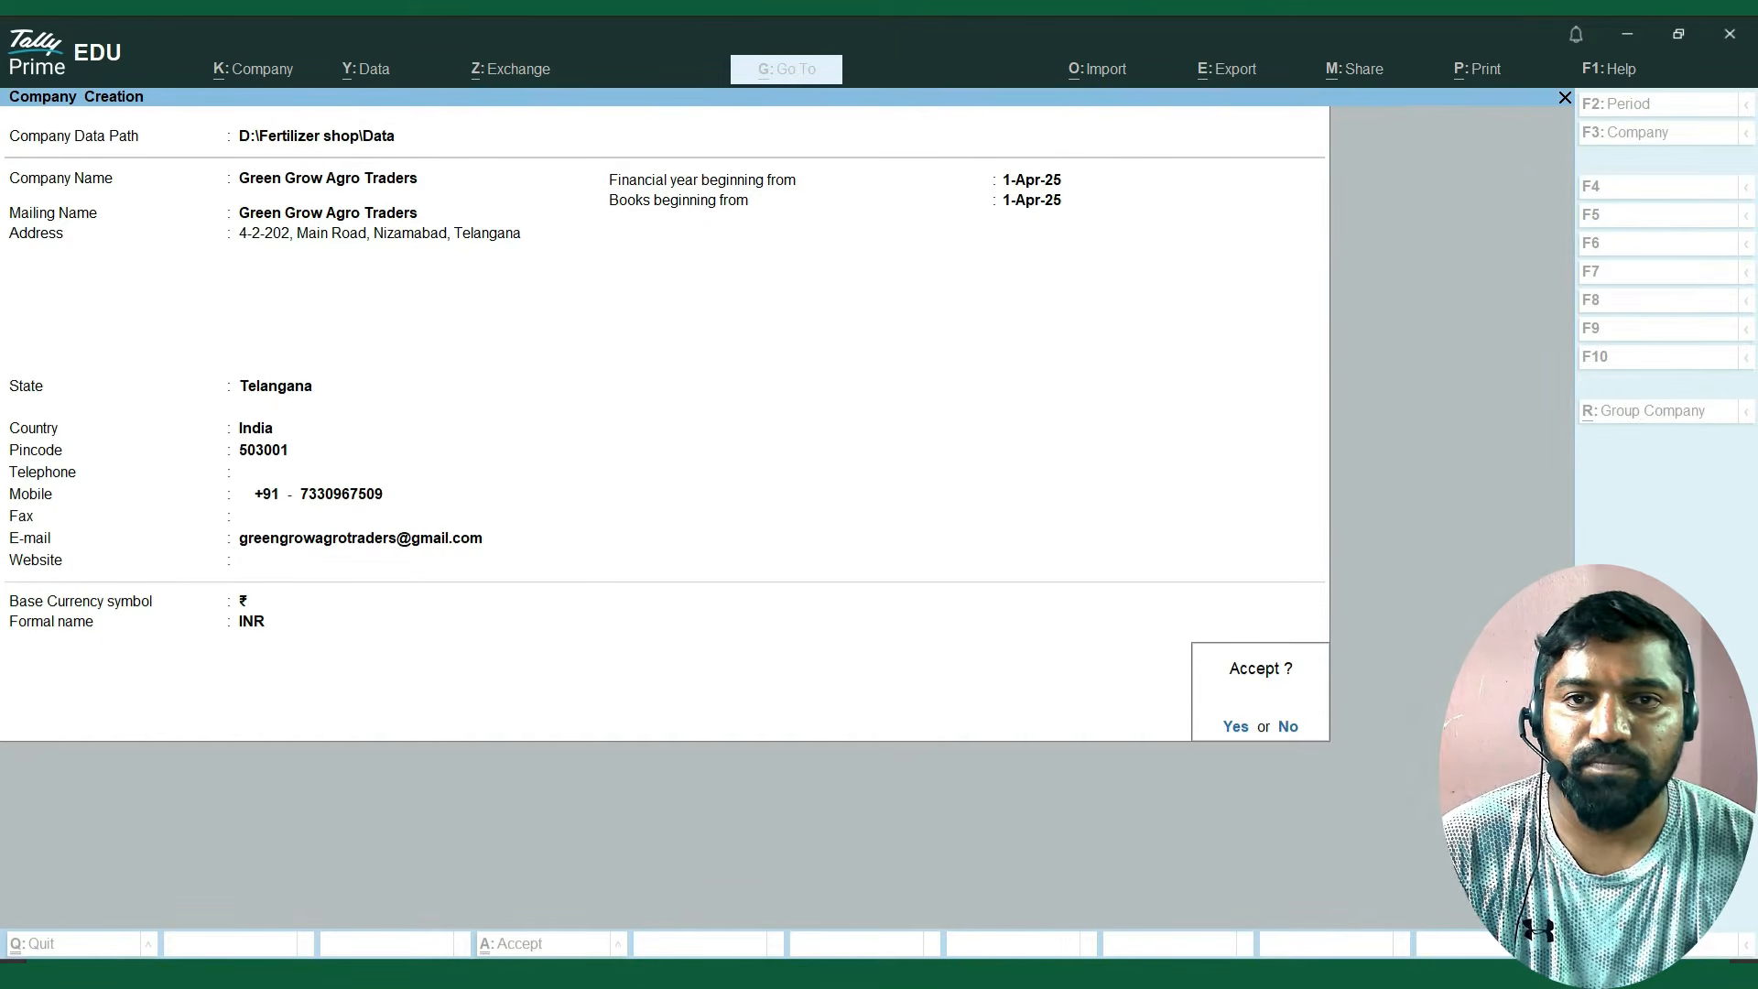
pyautogui.press('Return')
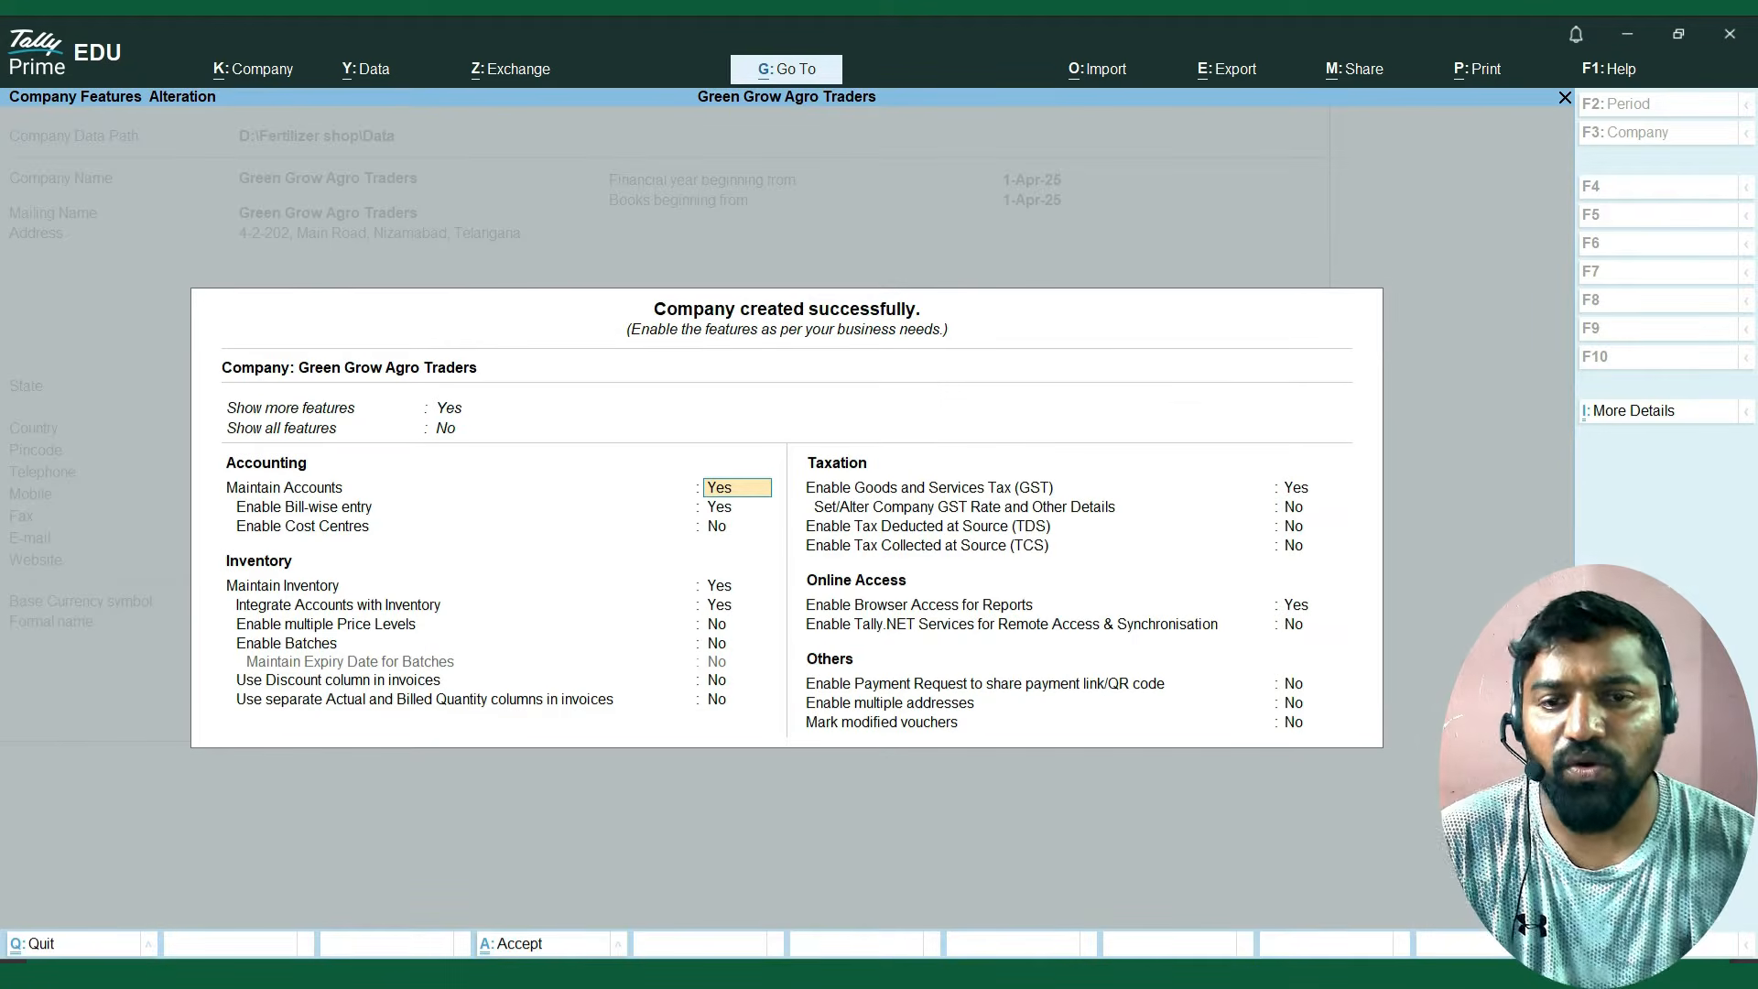
# Set Show more features to No in the new company's features.
pyautogui.press('Up')
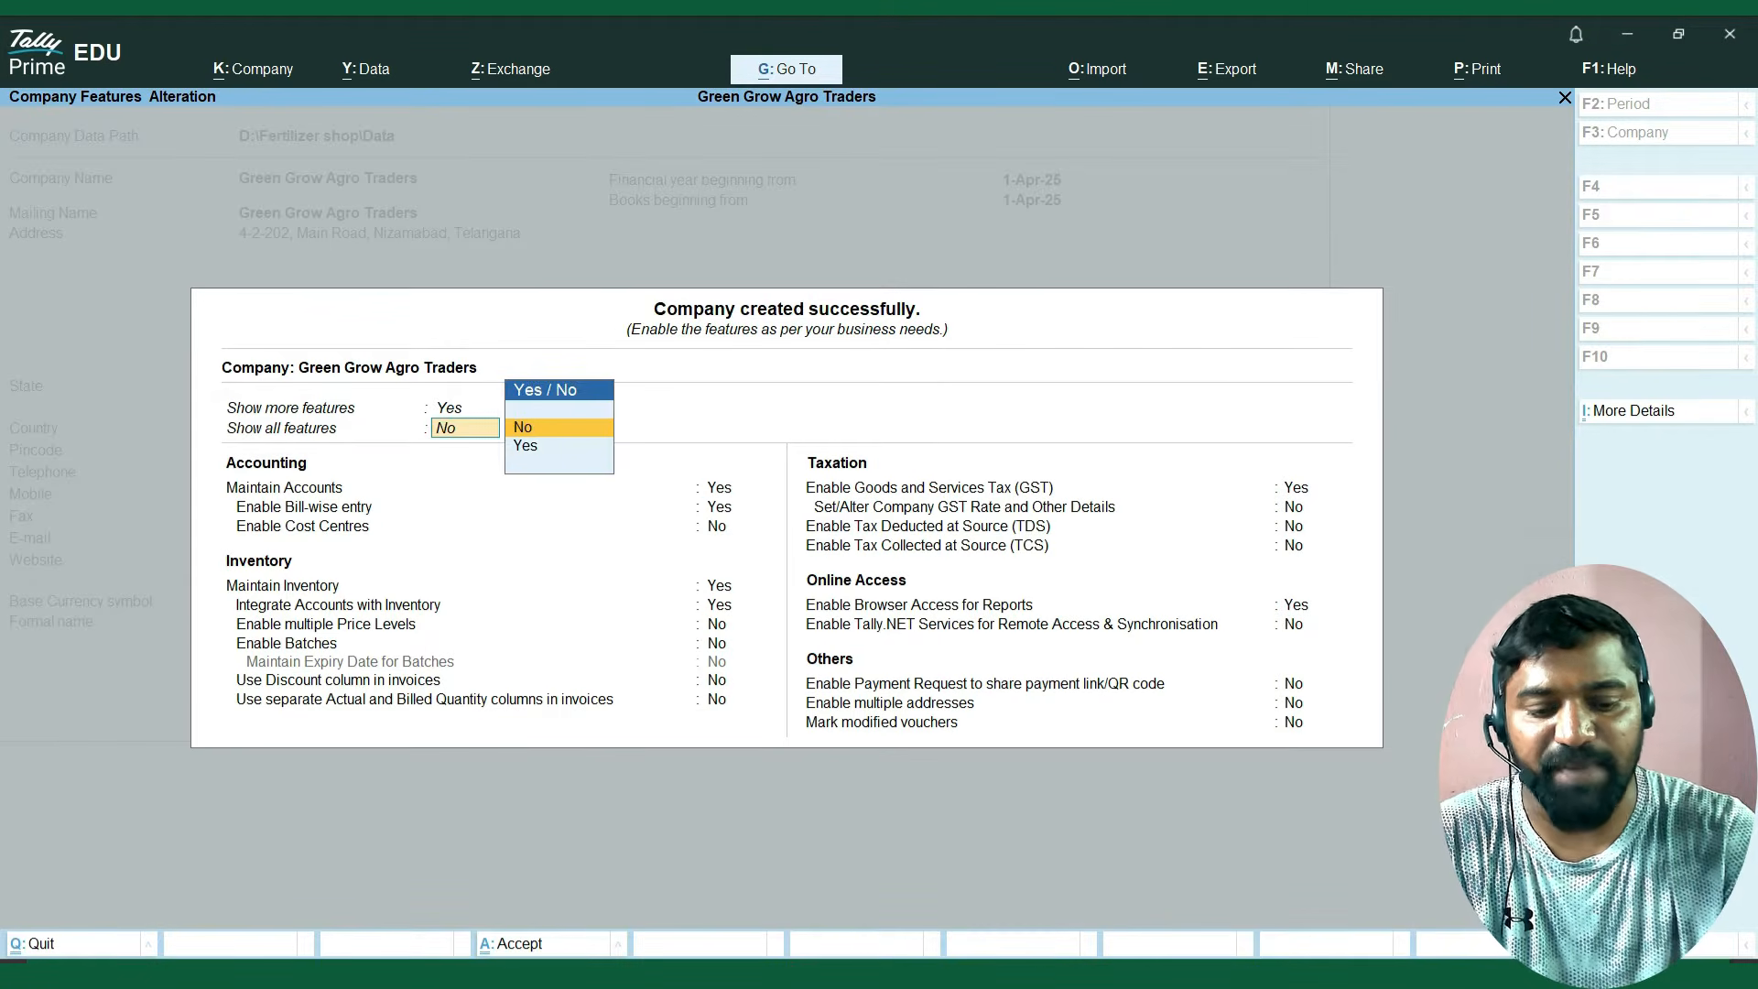
pyautogui.press('Up')
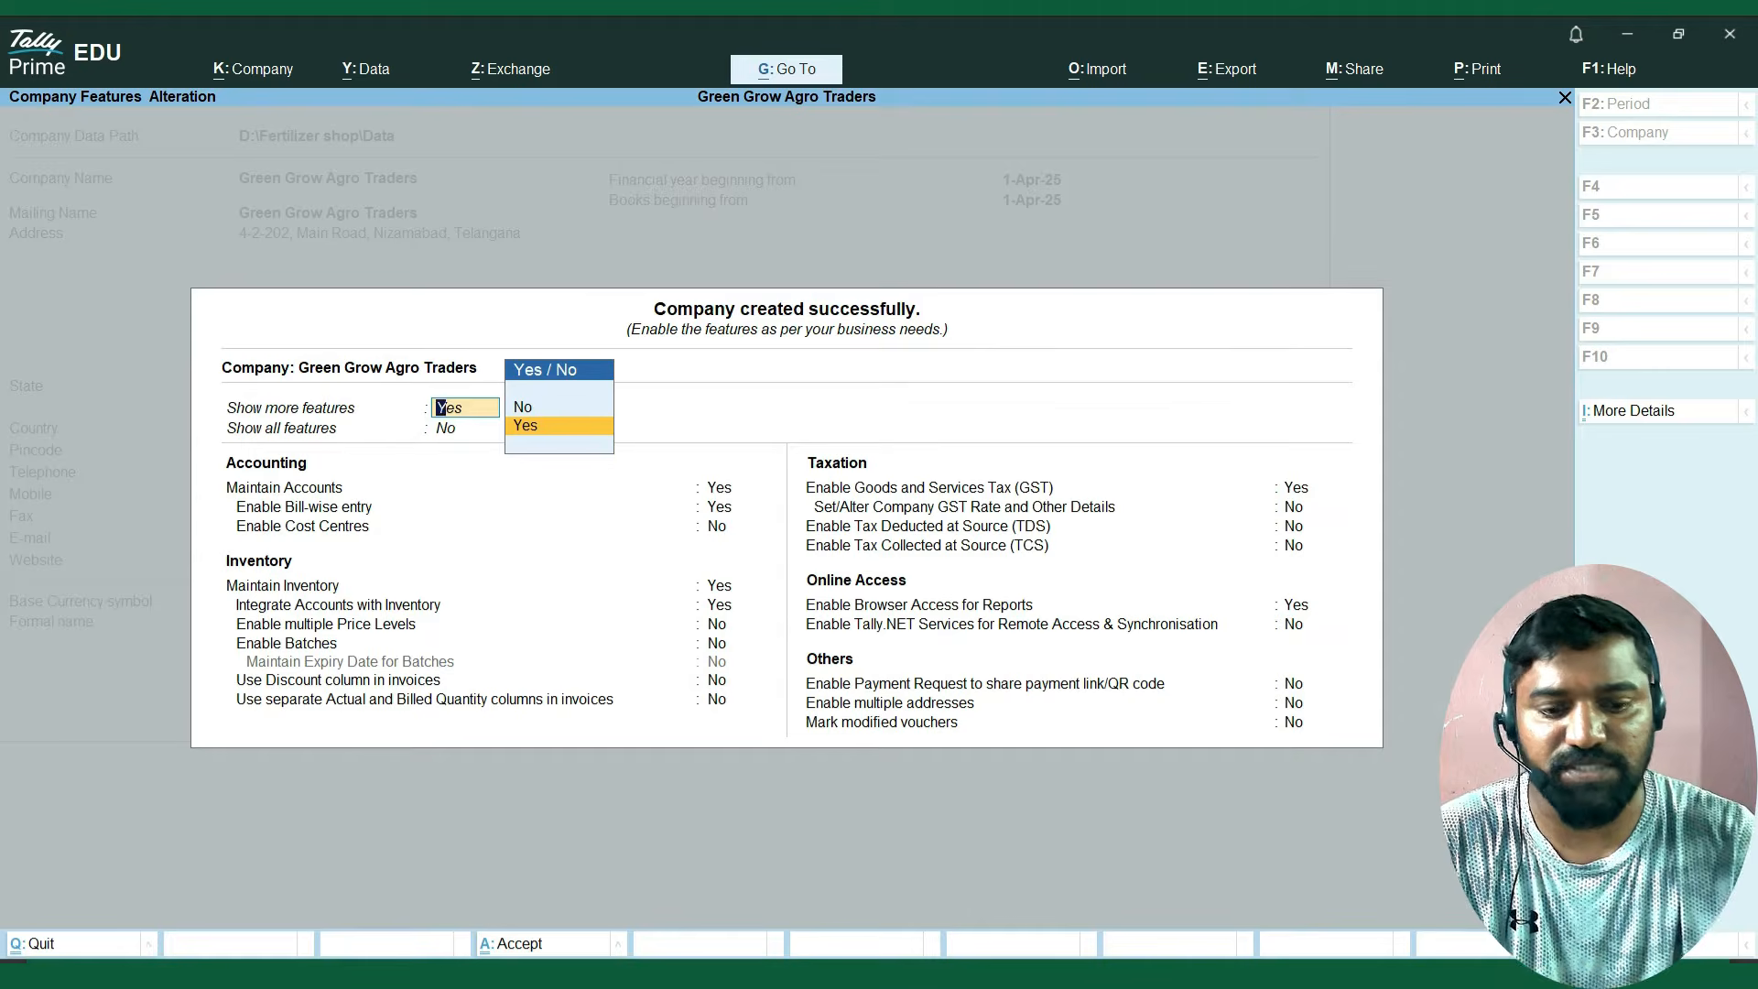
pyautogui.press('Up')
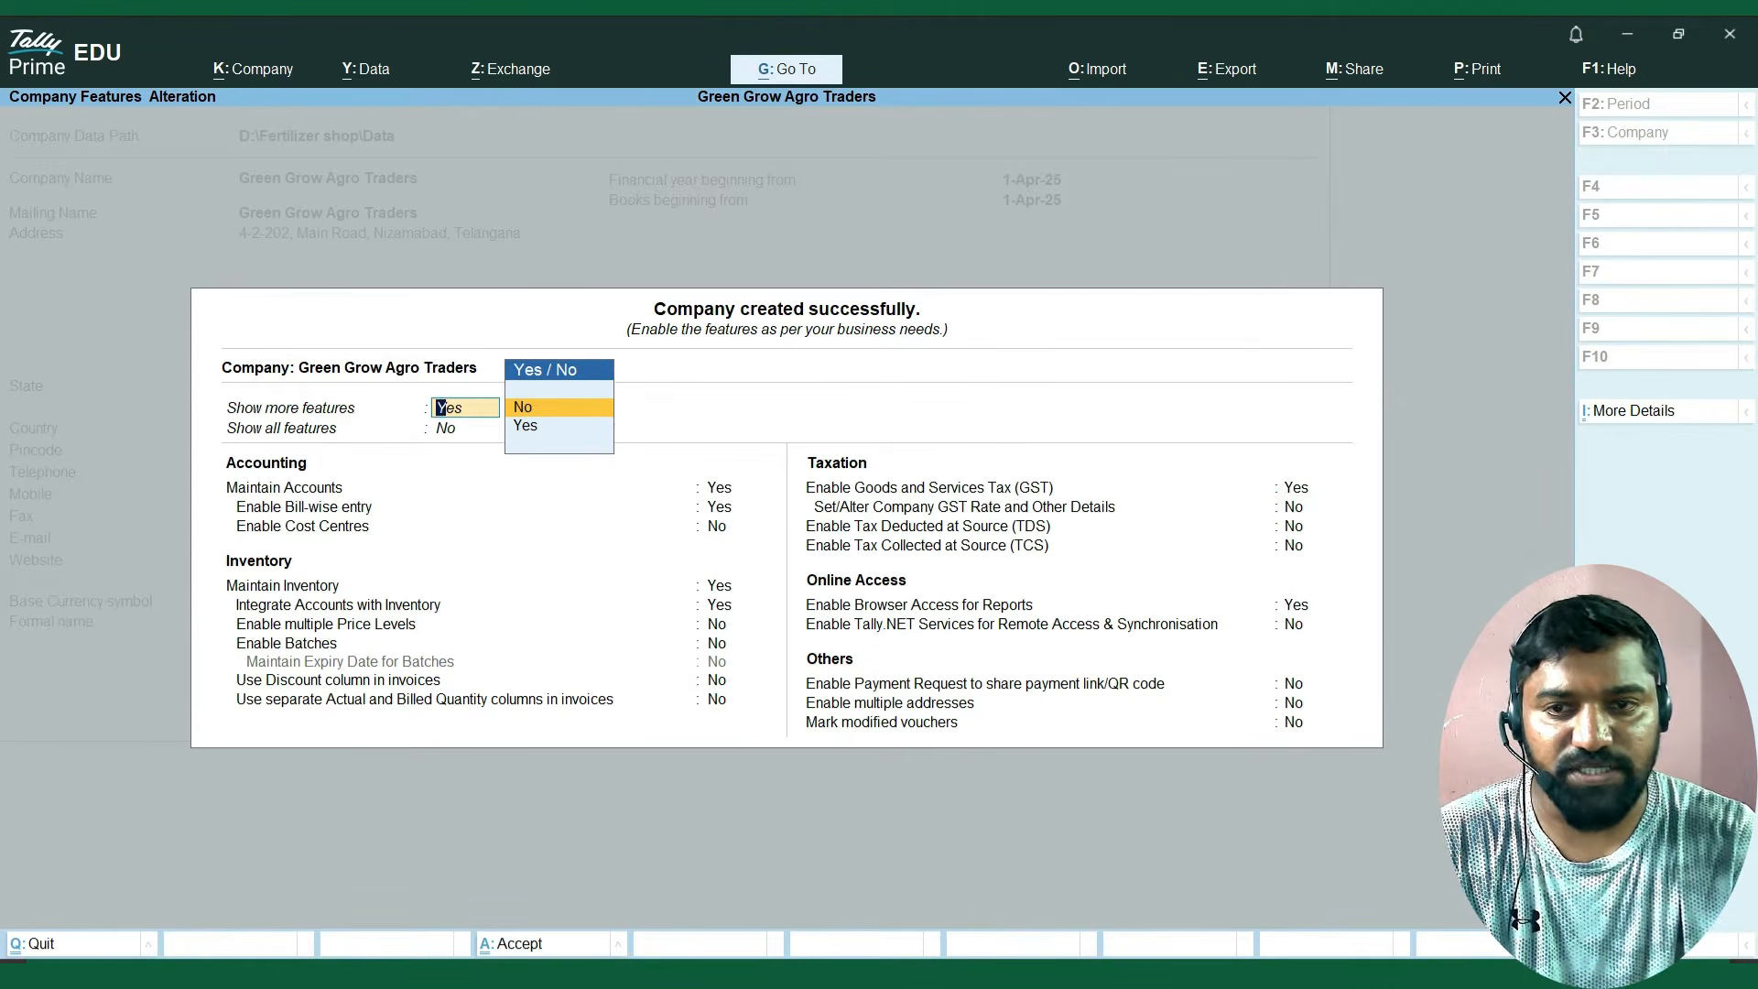
pyautogui.press('Return')
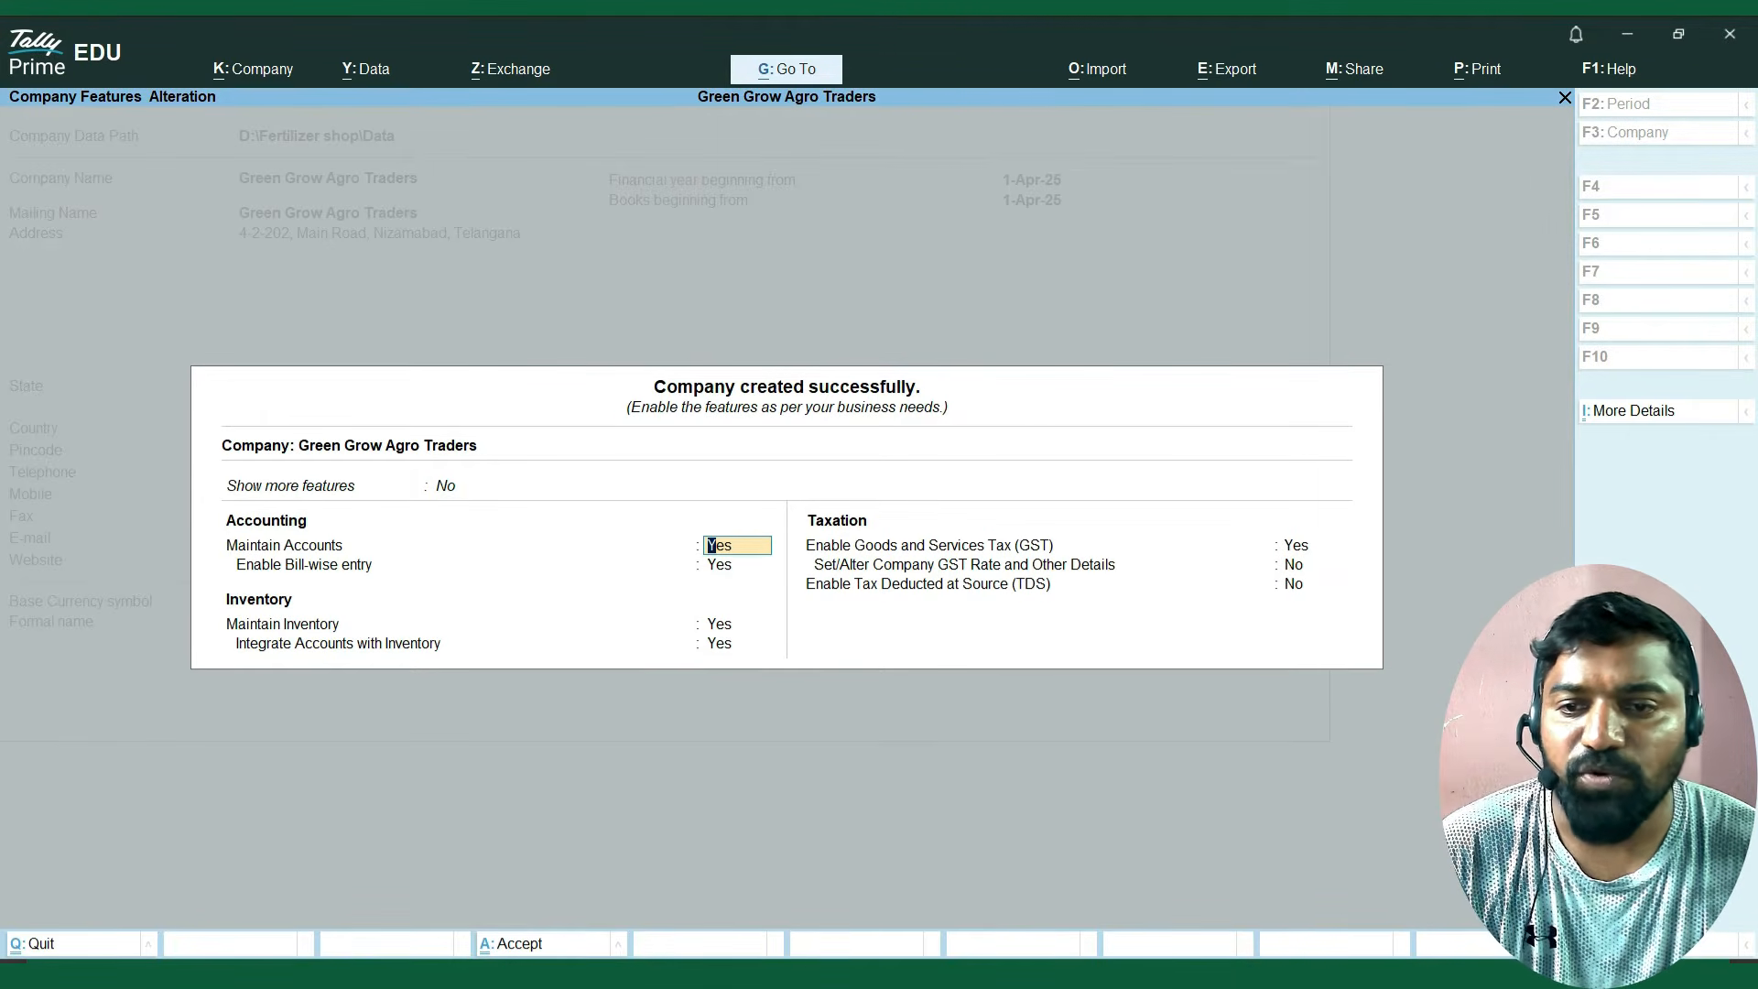
# Review the basic accounting, inventory and GST feature settings of the new company.
pyautogui.press('Down')
pyautogui.press('Up')
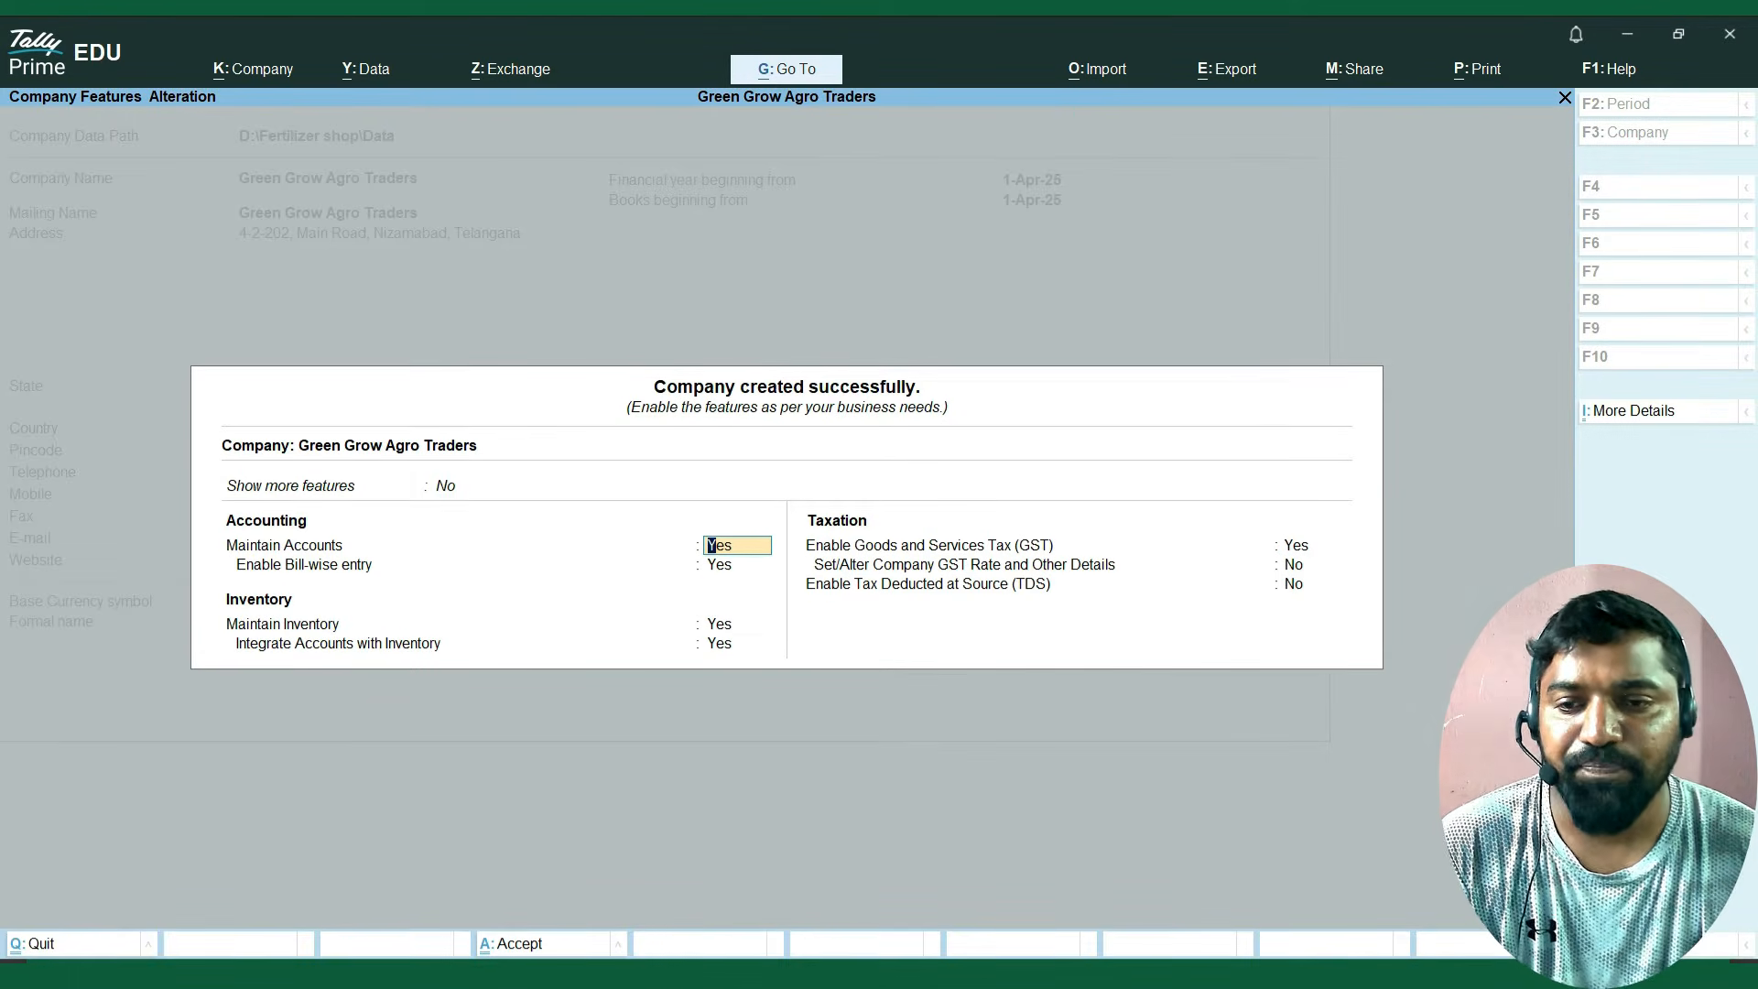
pyautogui.press('Return')
pyautogui.press('Return')
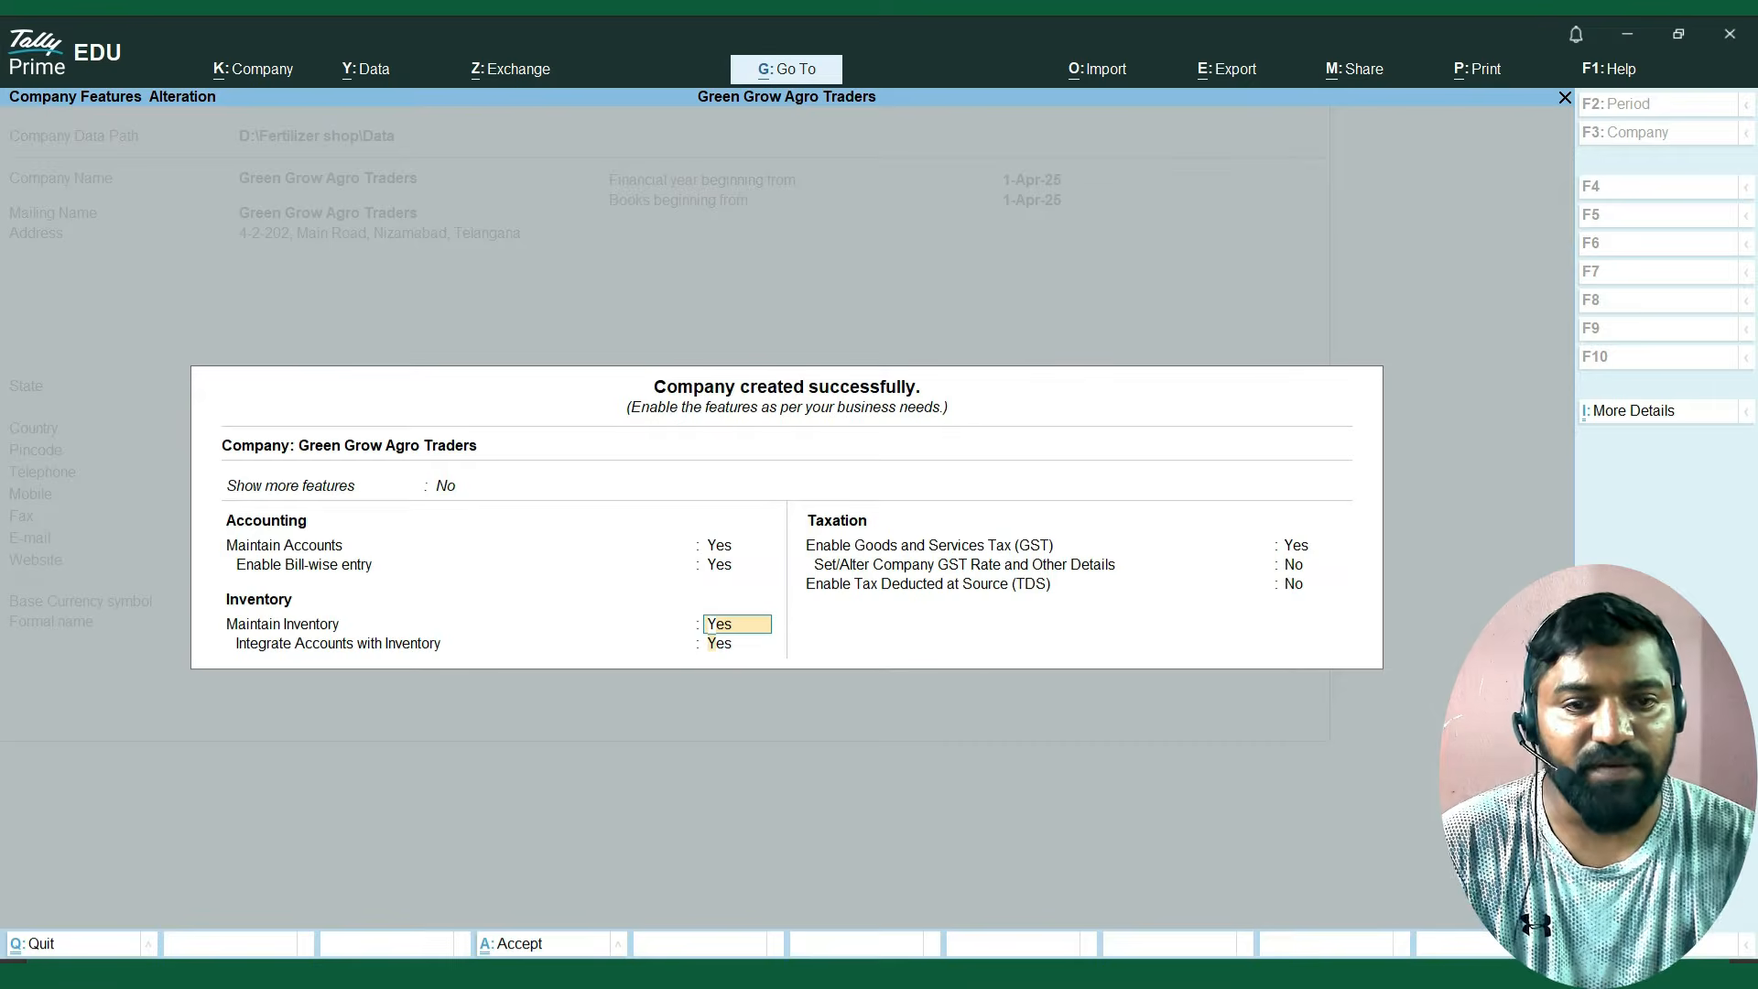
pyautogui.press('Return')
pyautogui.press('Return')
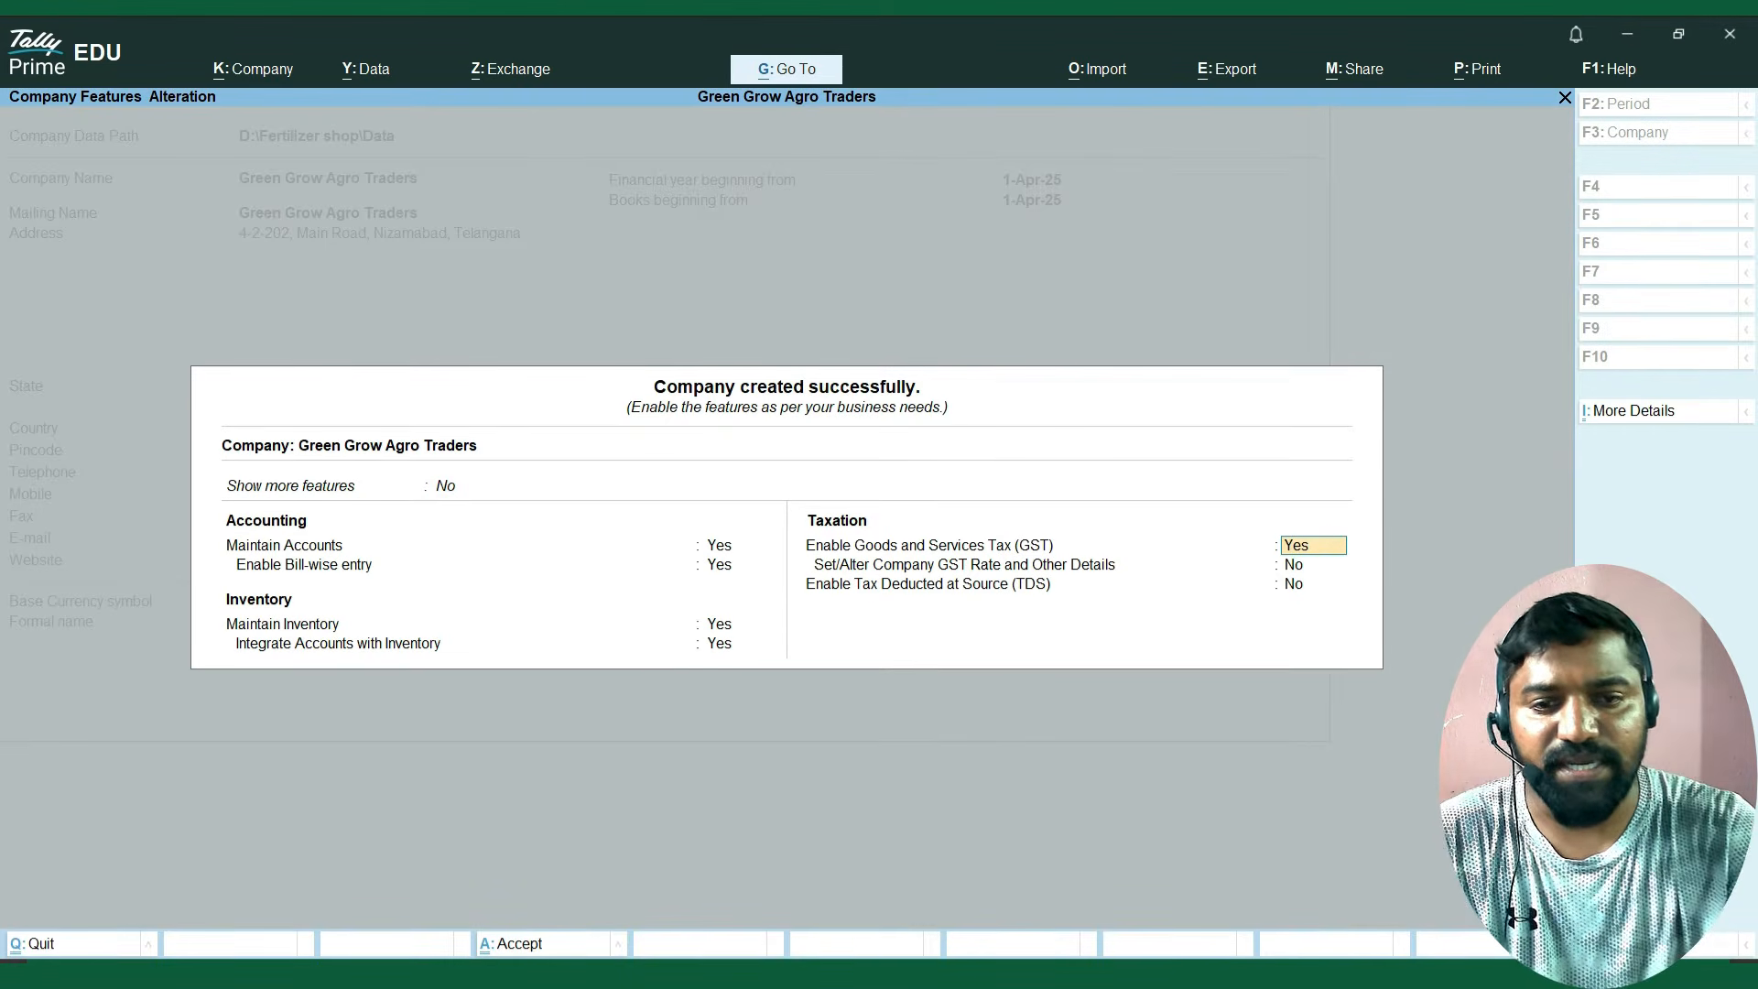
pyautogui.press('Up')
pyautogui.press('Up')
pyautogui.press('Up')
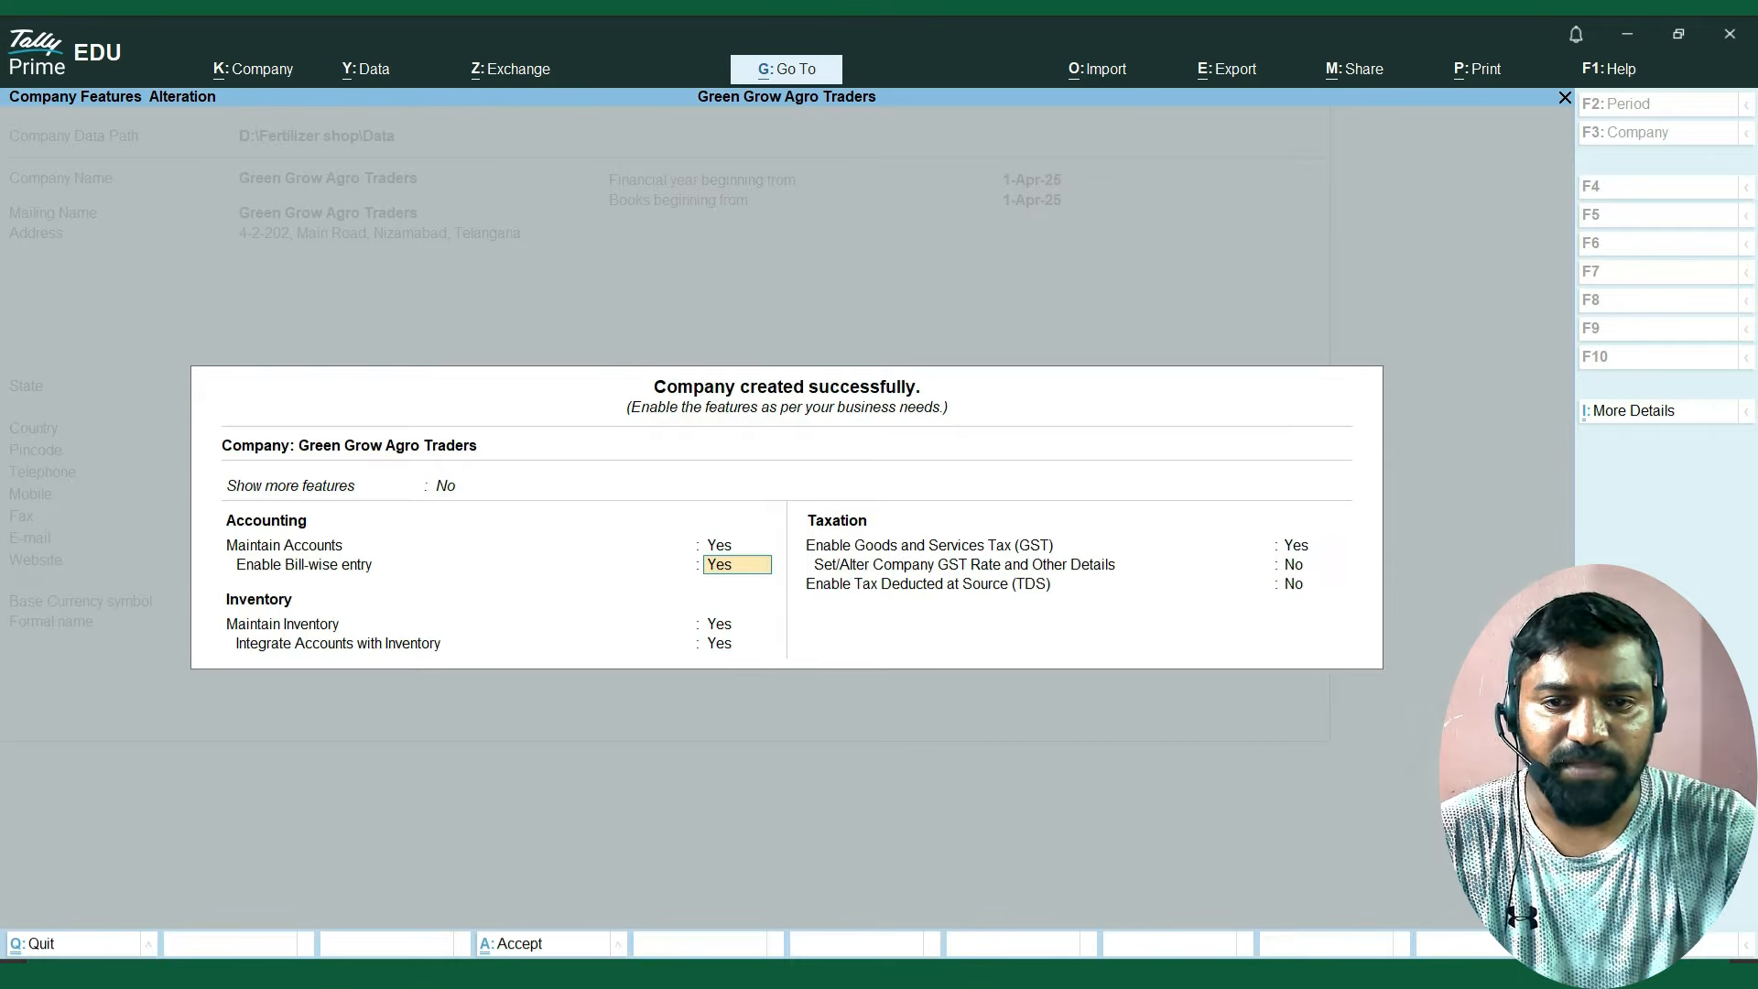
pyautogui.press('Up')
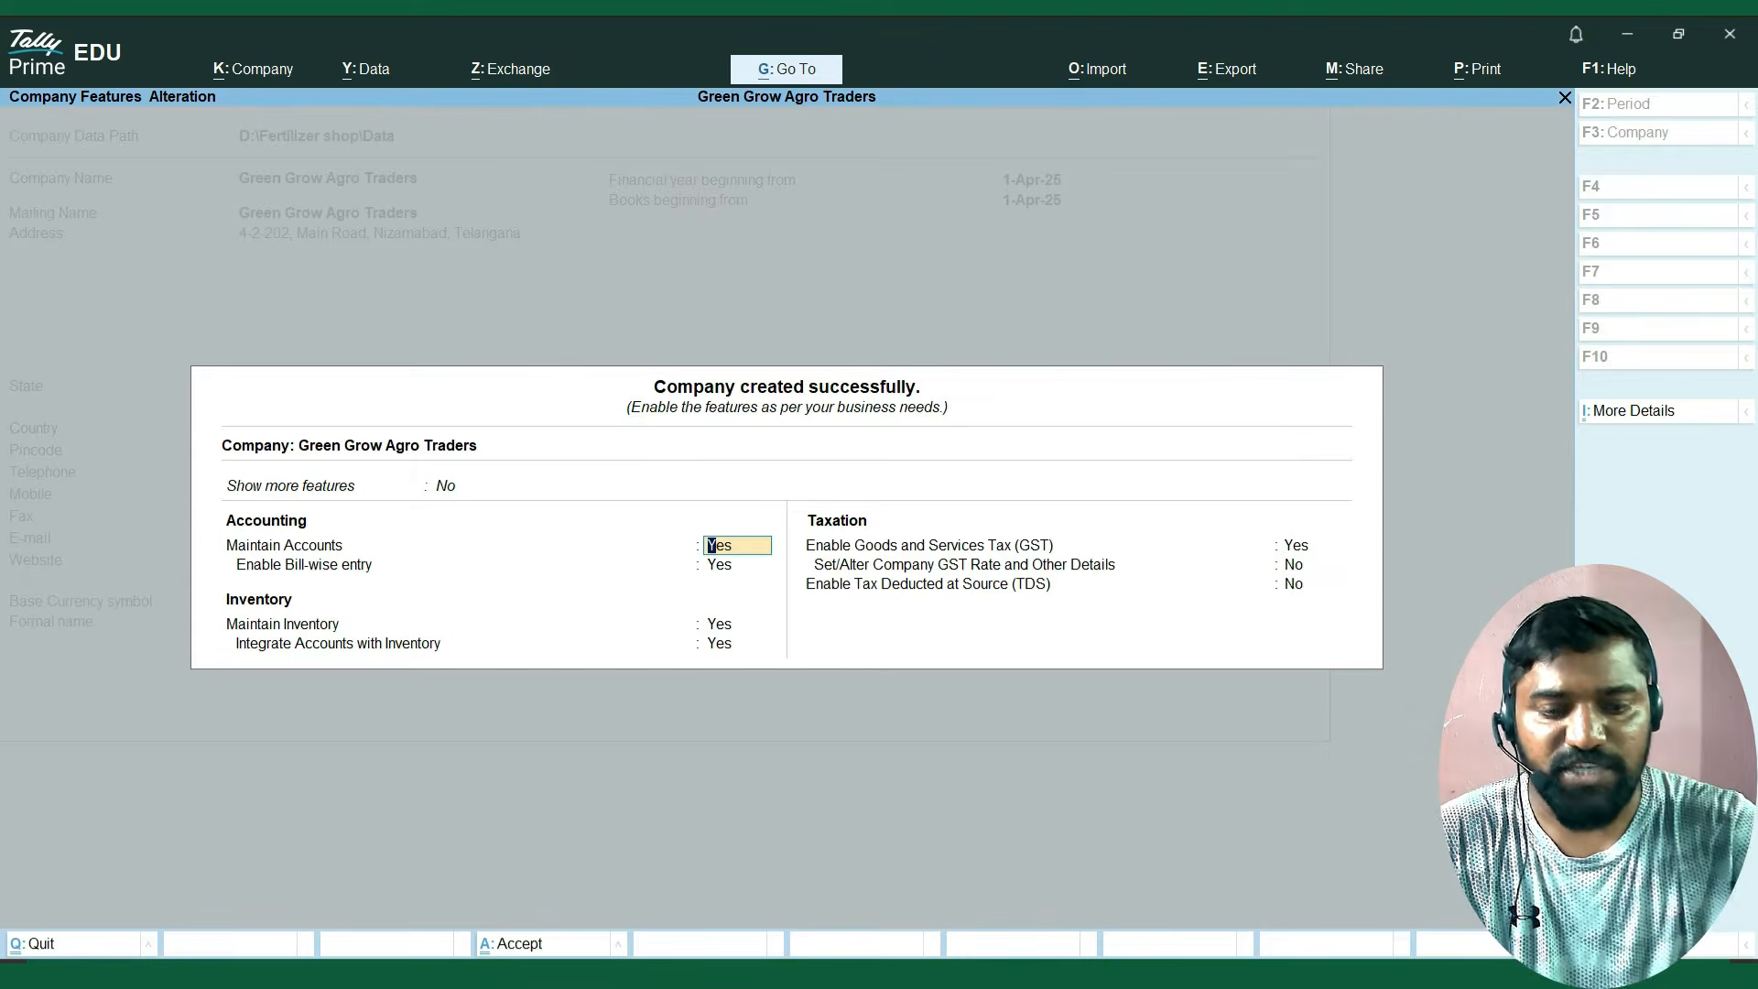
# Set Show more features to Yes in the new company's features.
pyautogui.press('Up')
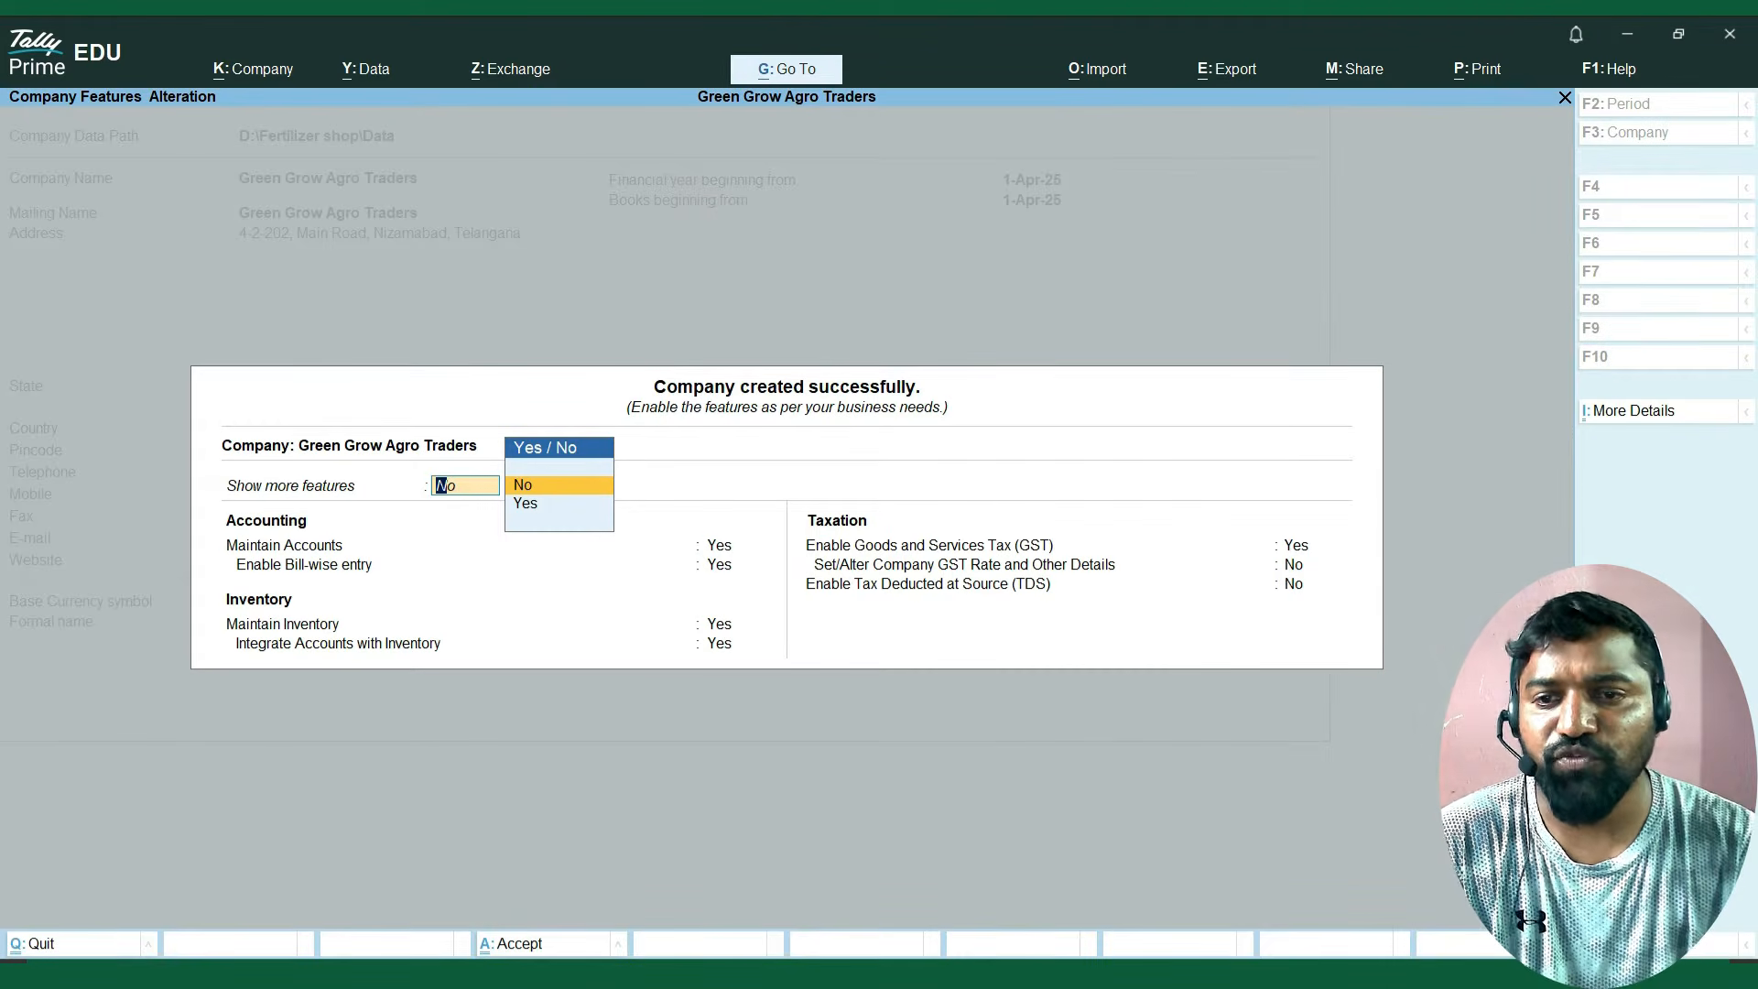
pyautogui.press('Down')
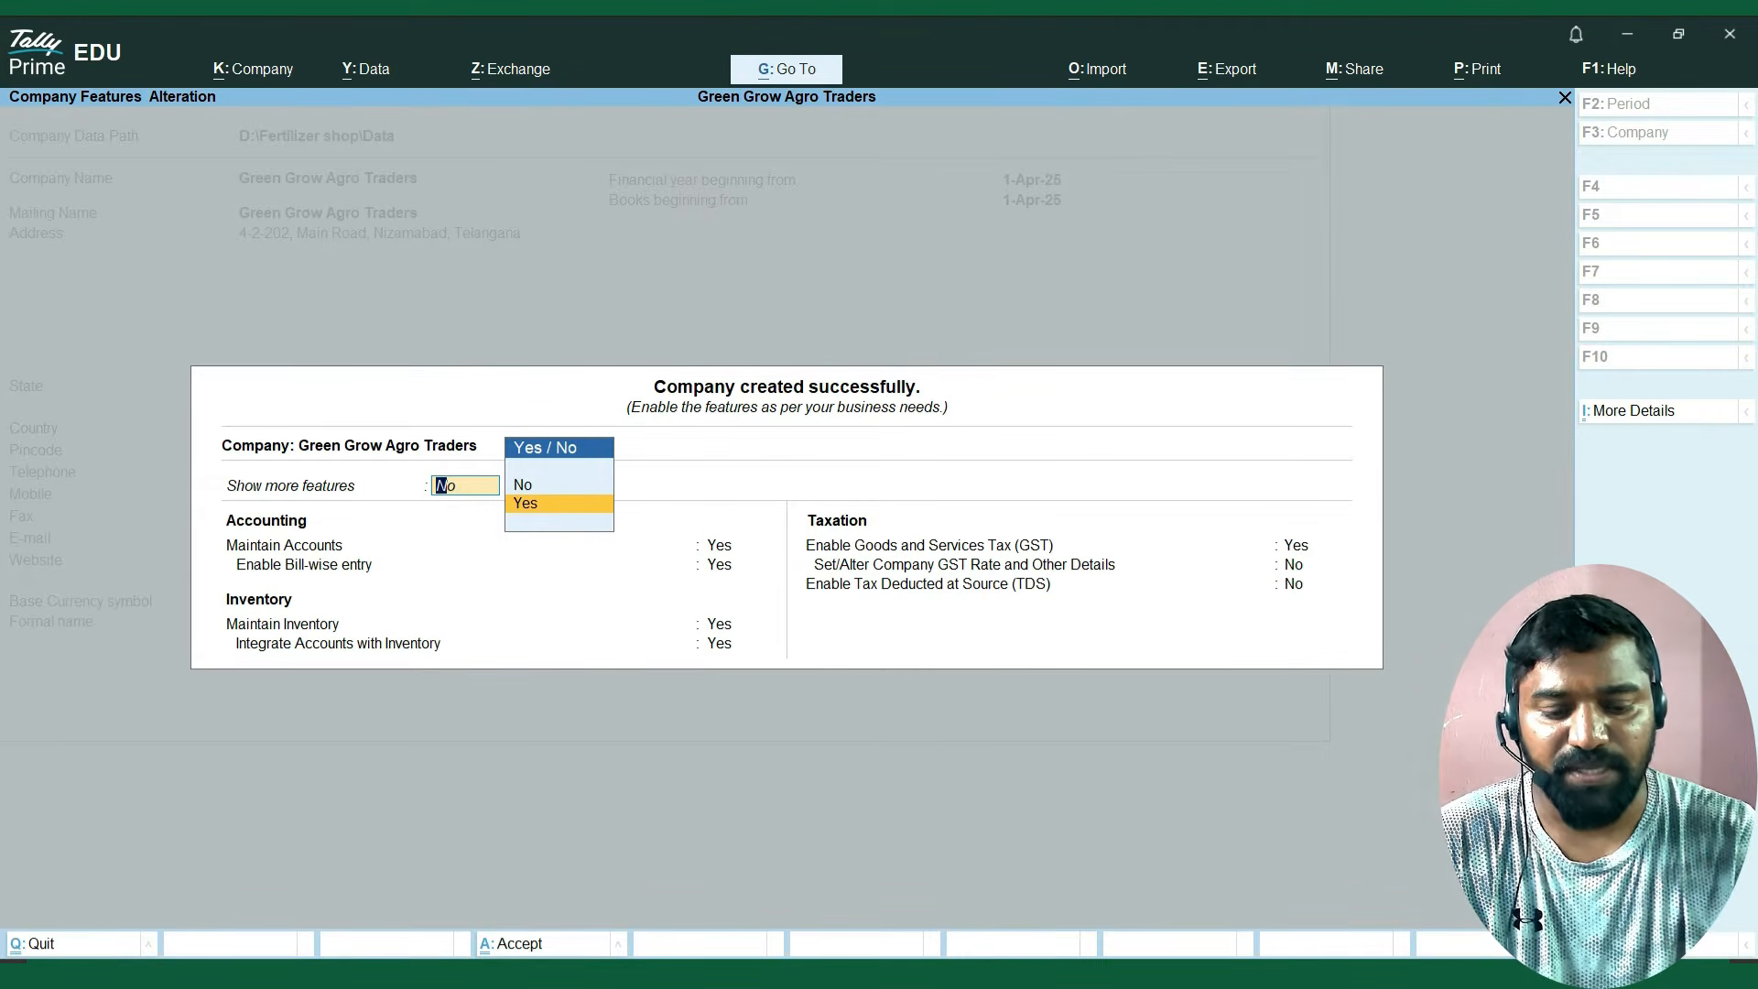
pyautogui.press('Return')
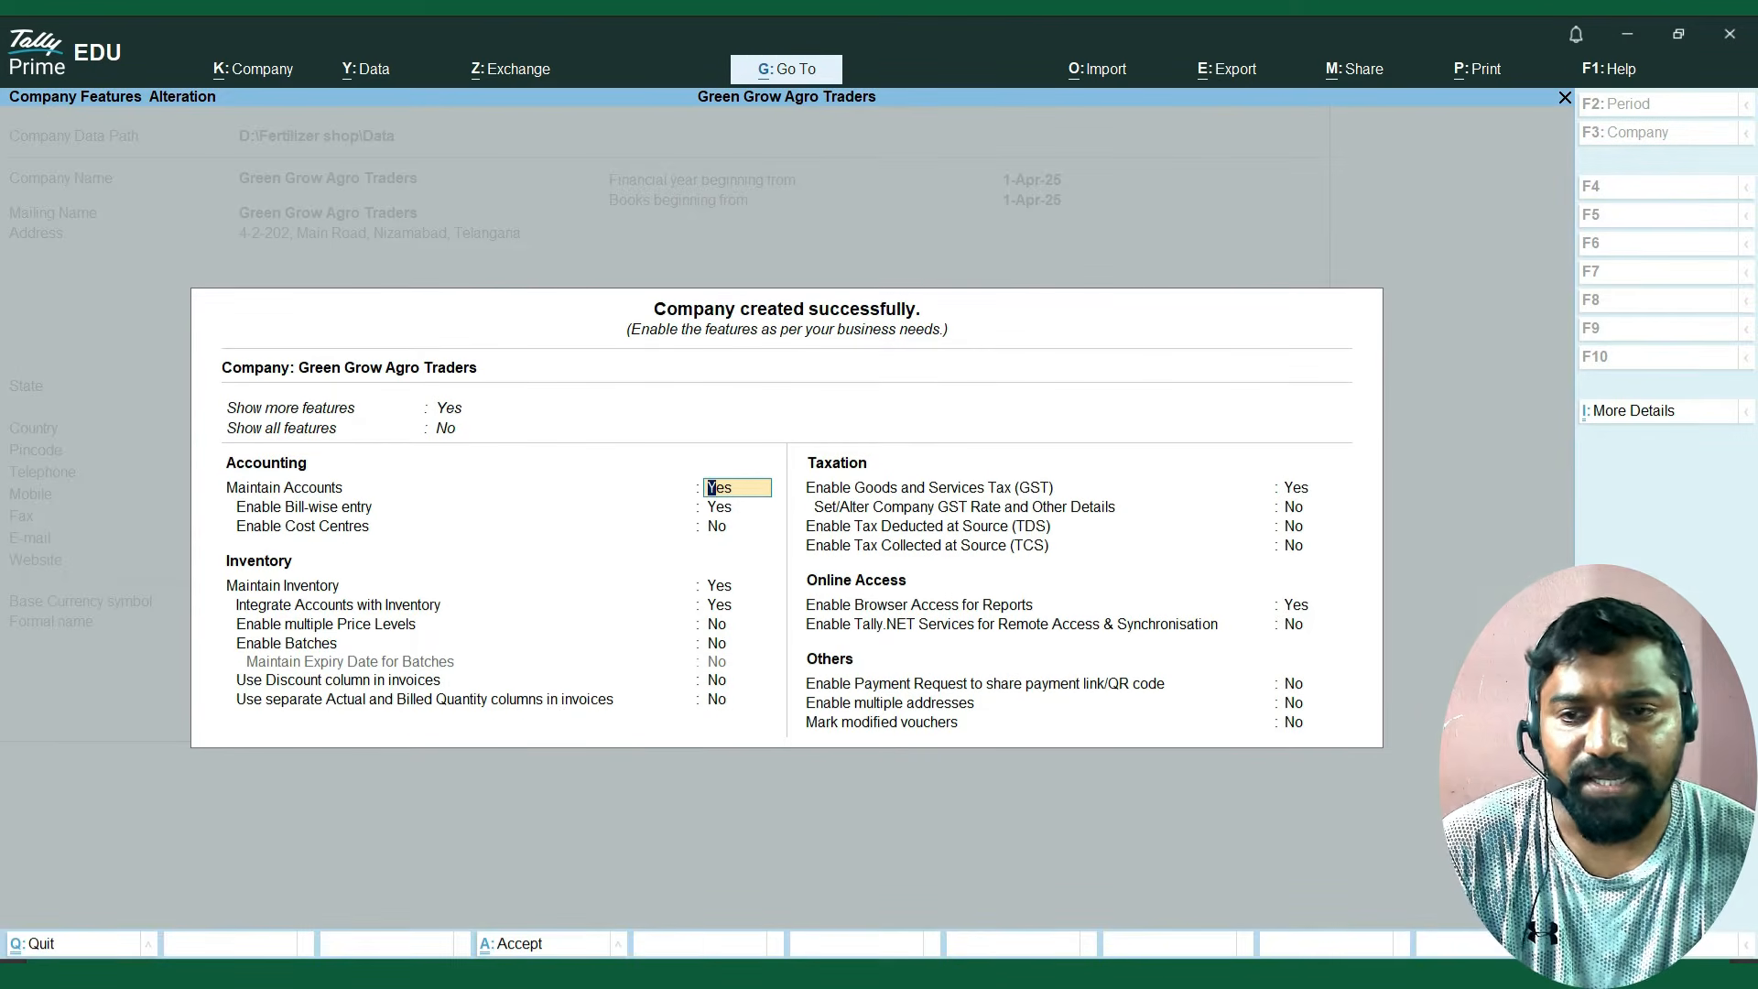
# Keep cost centres and multiple price levels at No, and enable batches with expiry dates maintained for them.
pyautogui.press('Return')
pyautogui.press('Return')
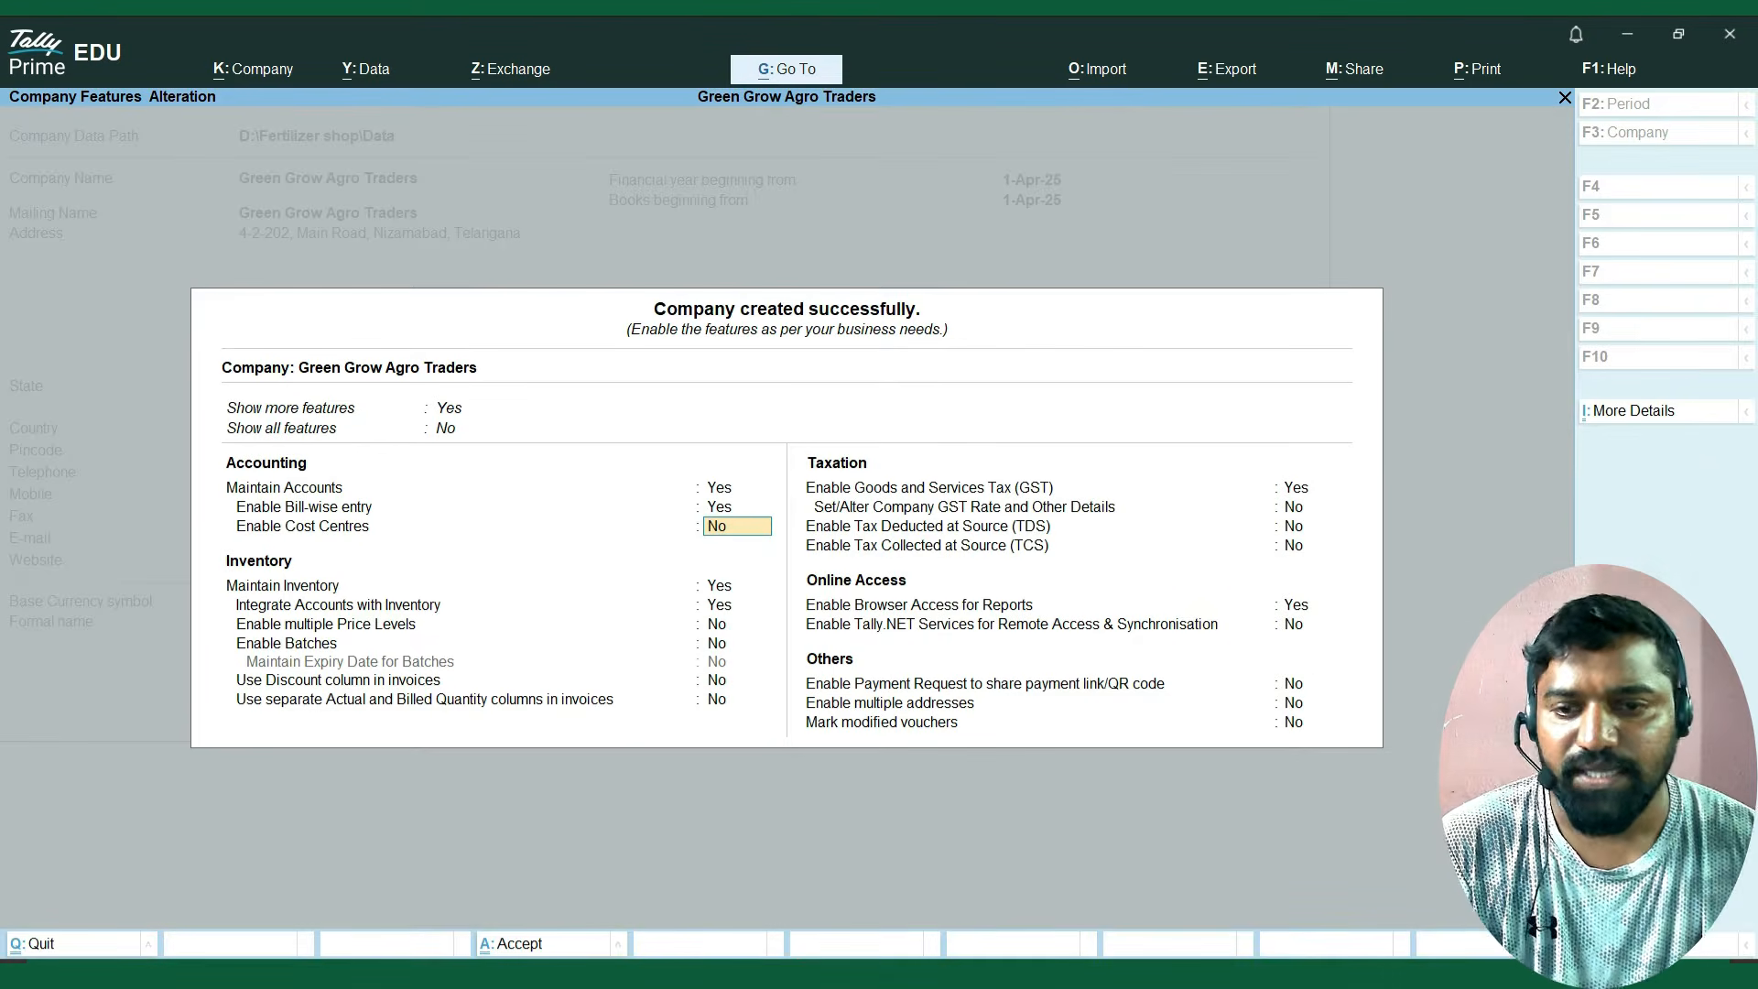
pyautogui.press('Return')
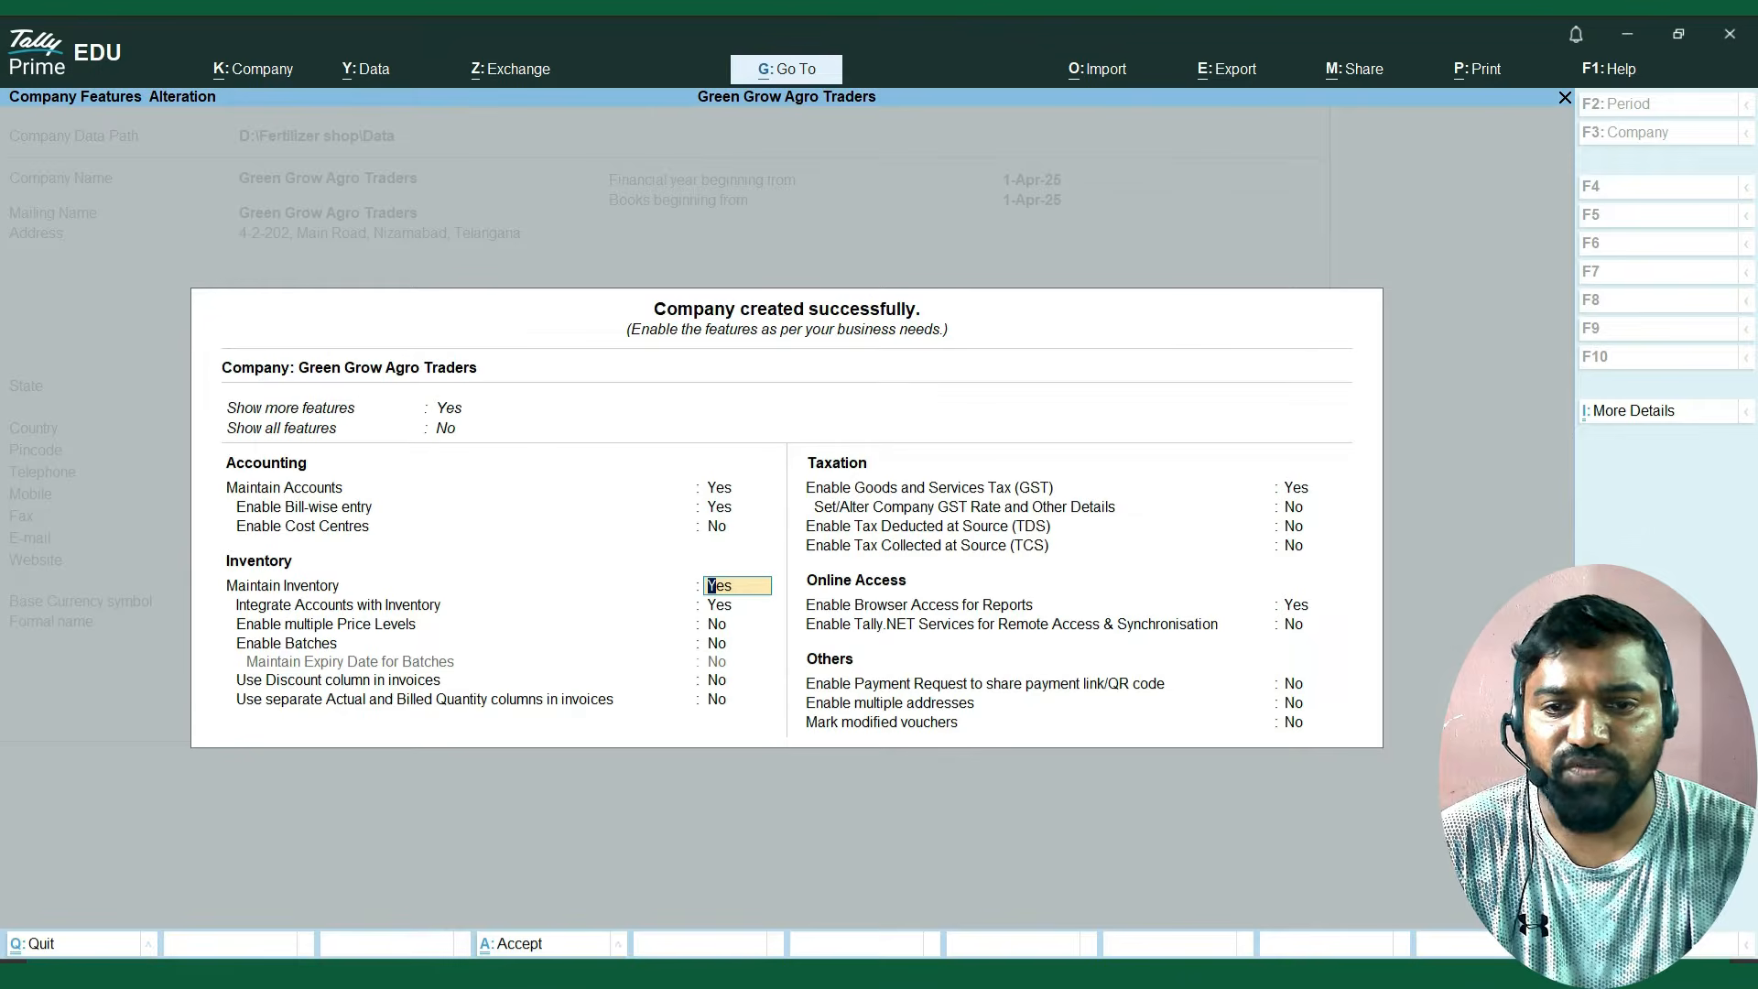
pyautogui.press('Return')
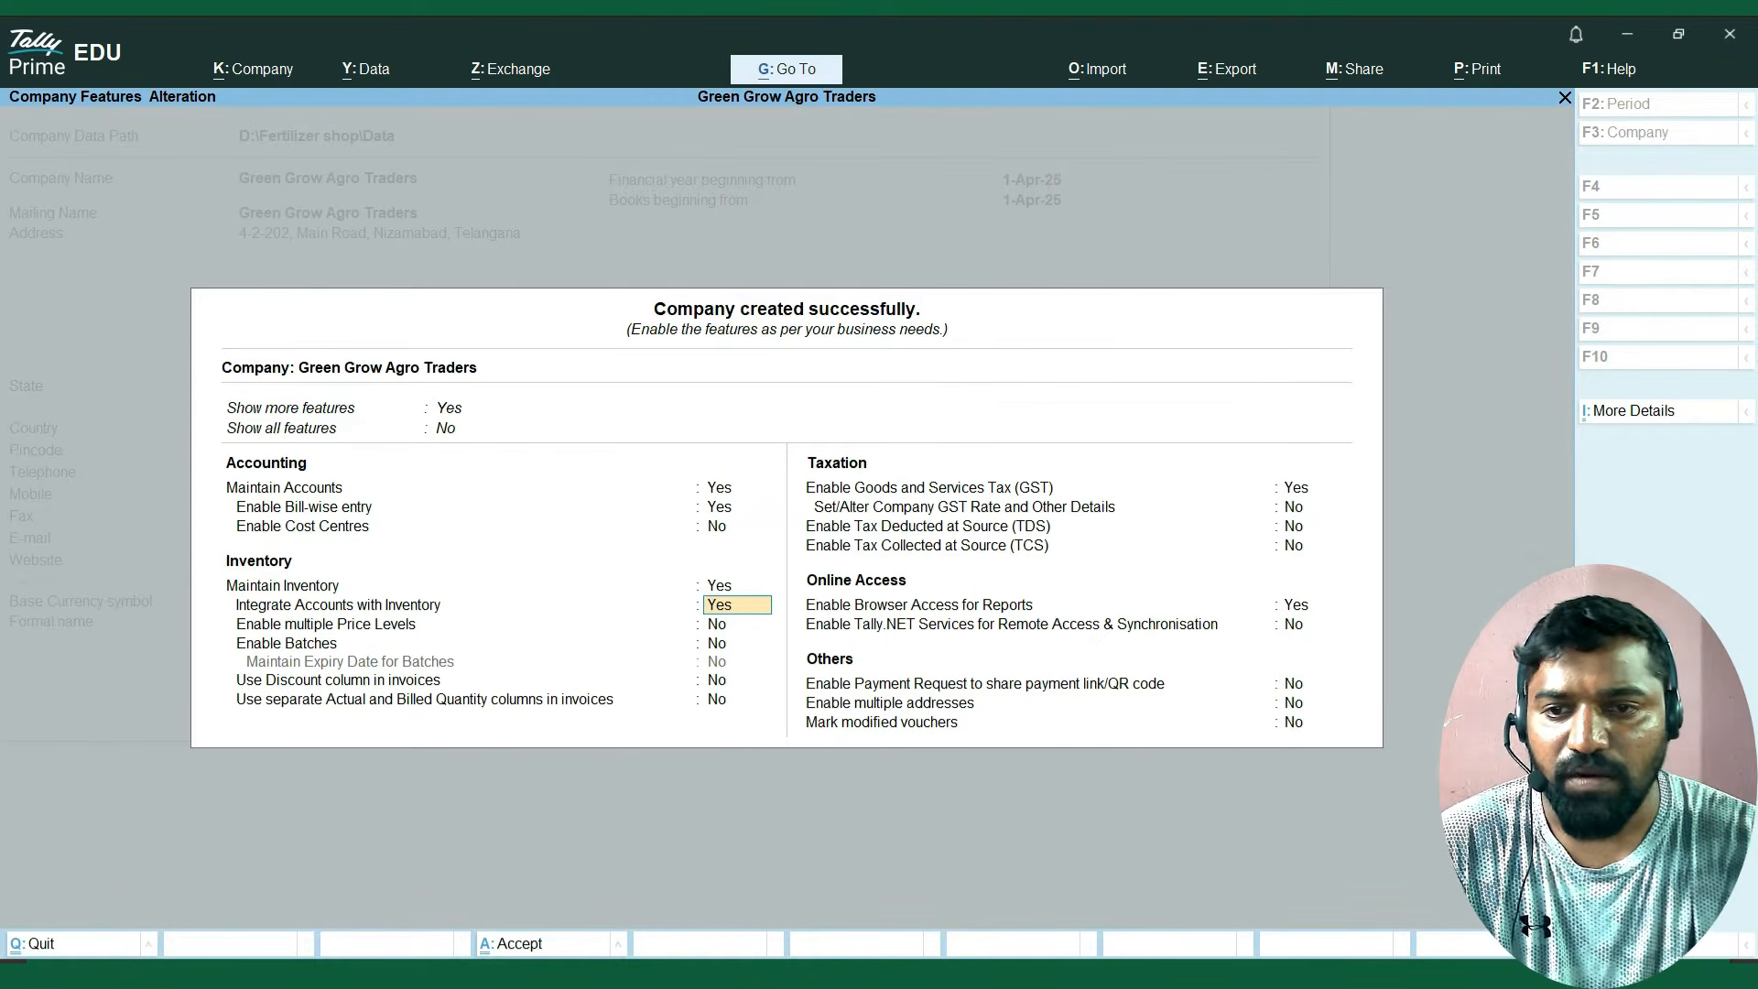
pyautogui.press('Return')
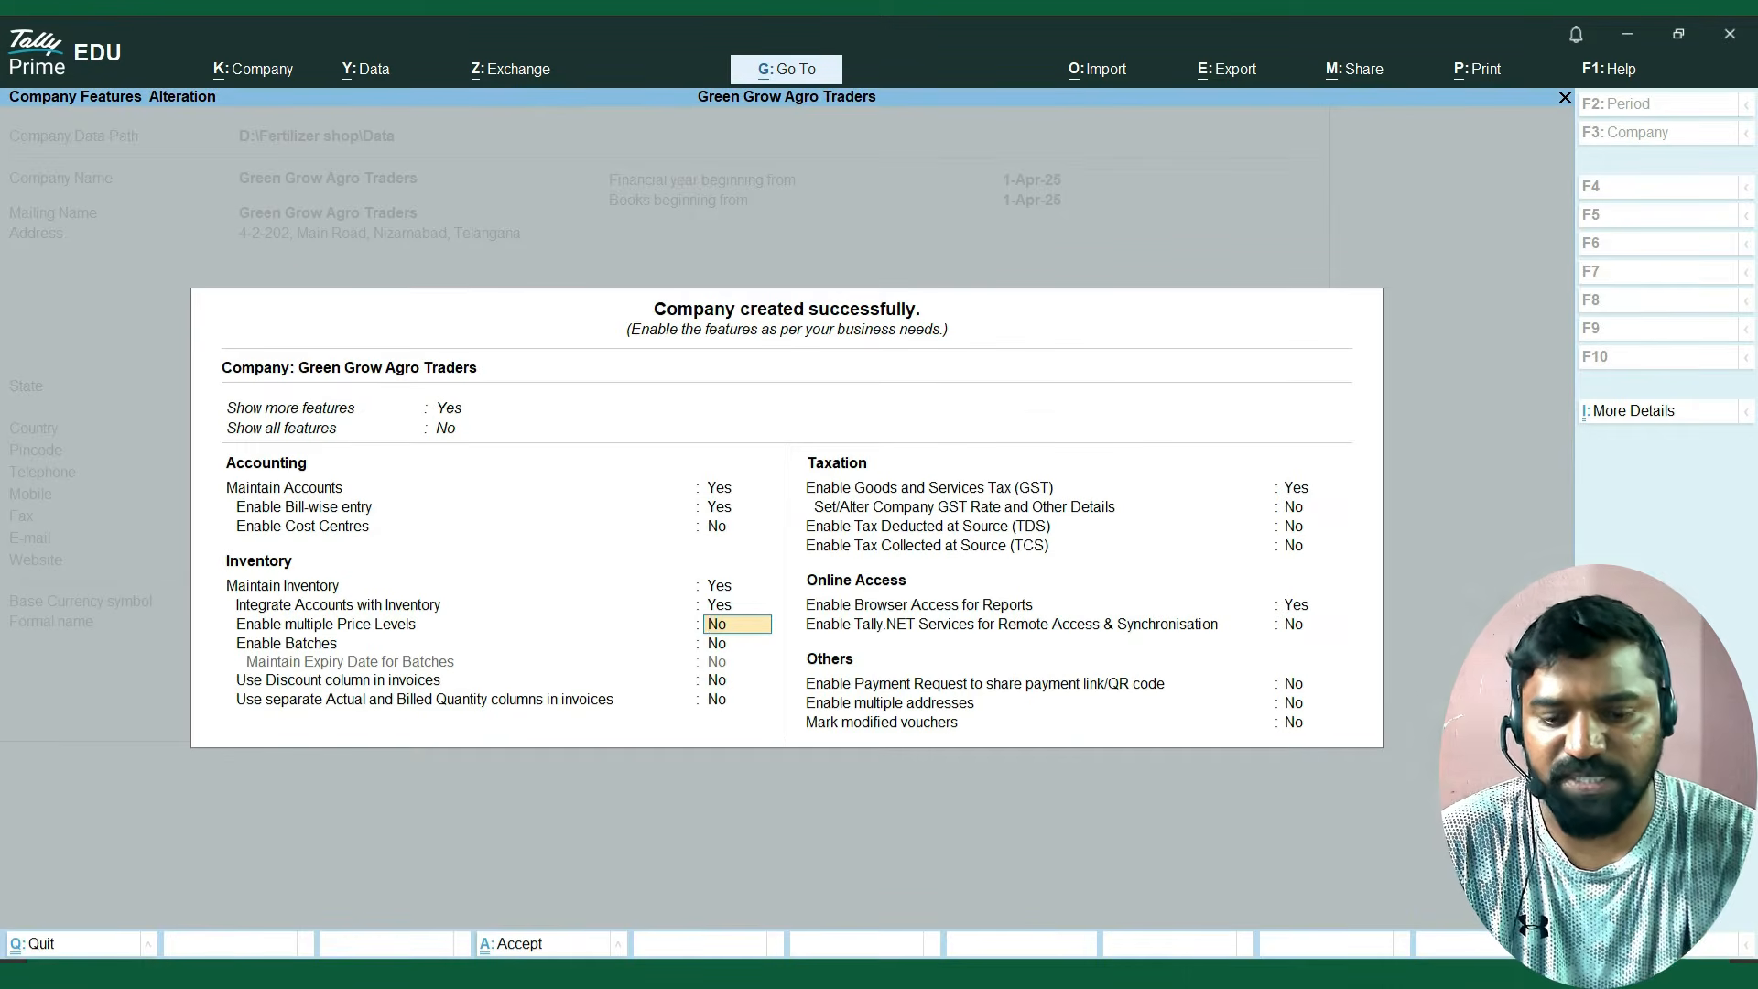
pyautogui.press('Return')
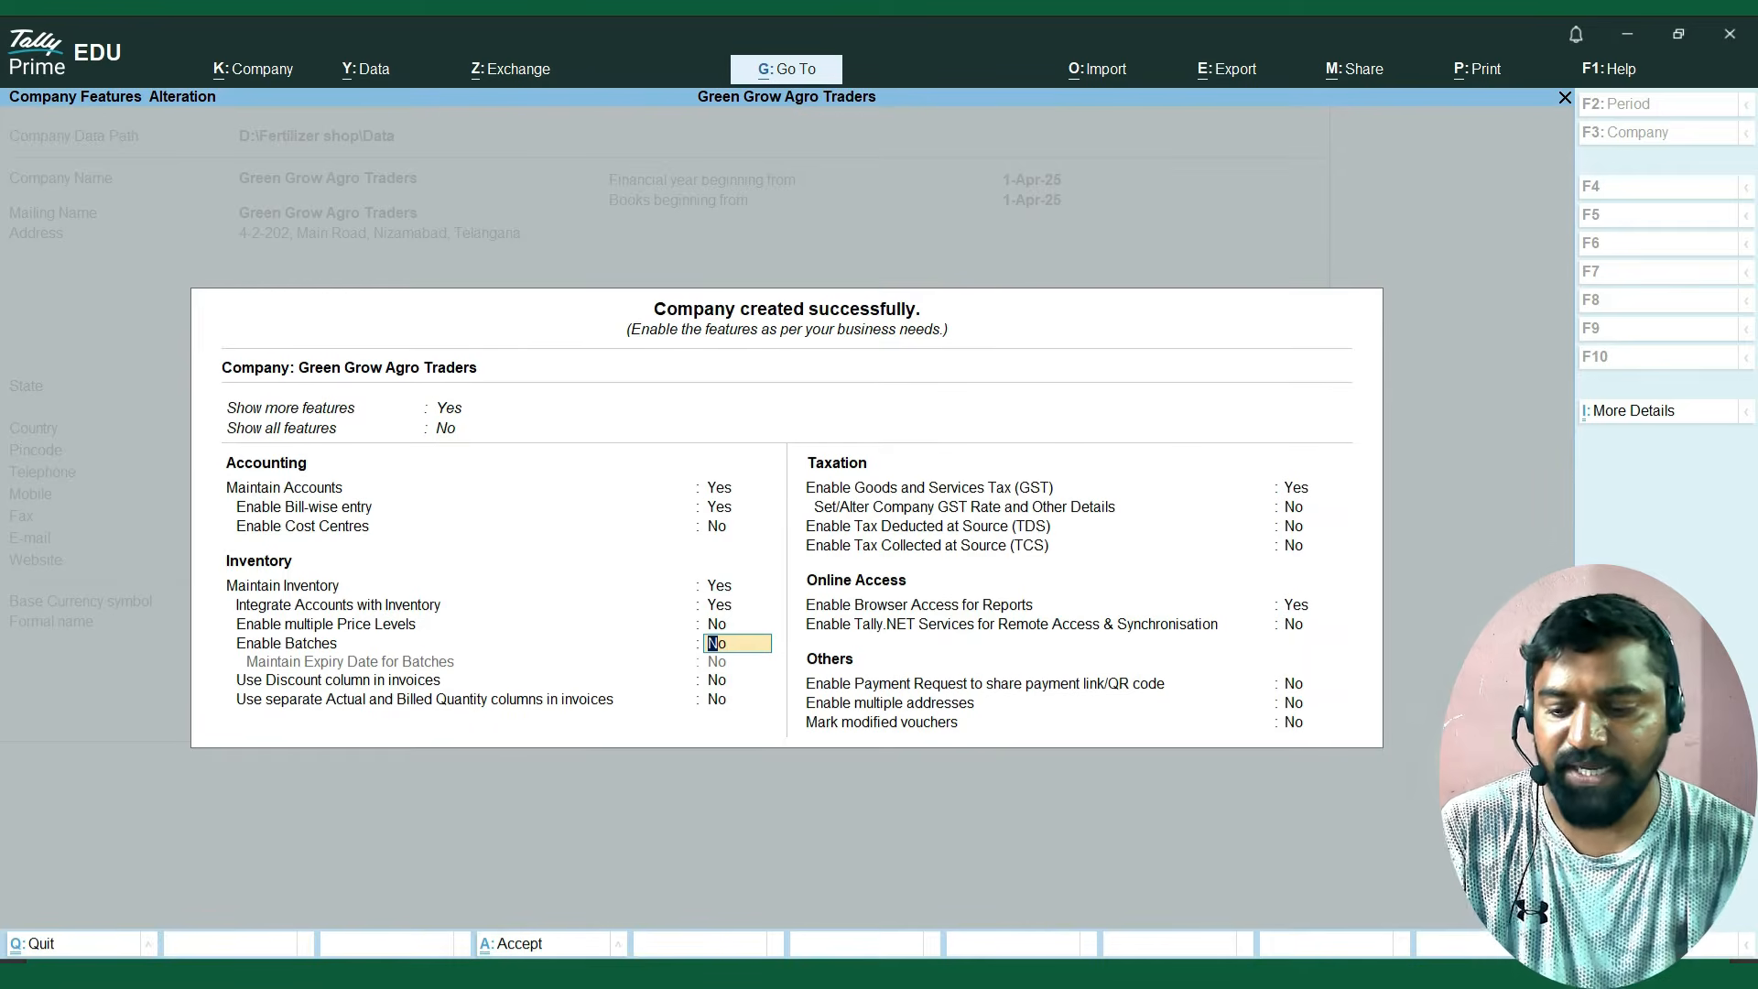
pyautogui.write('y')
pyautogui.press('Return')
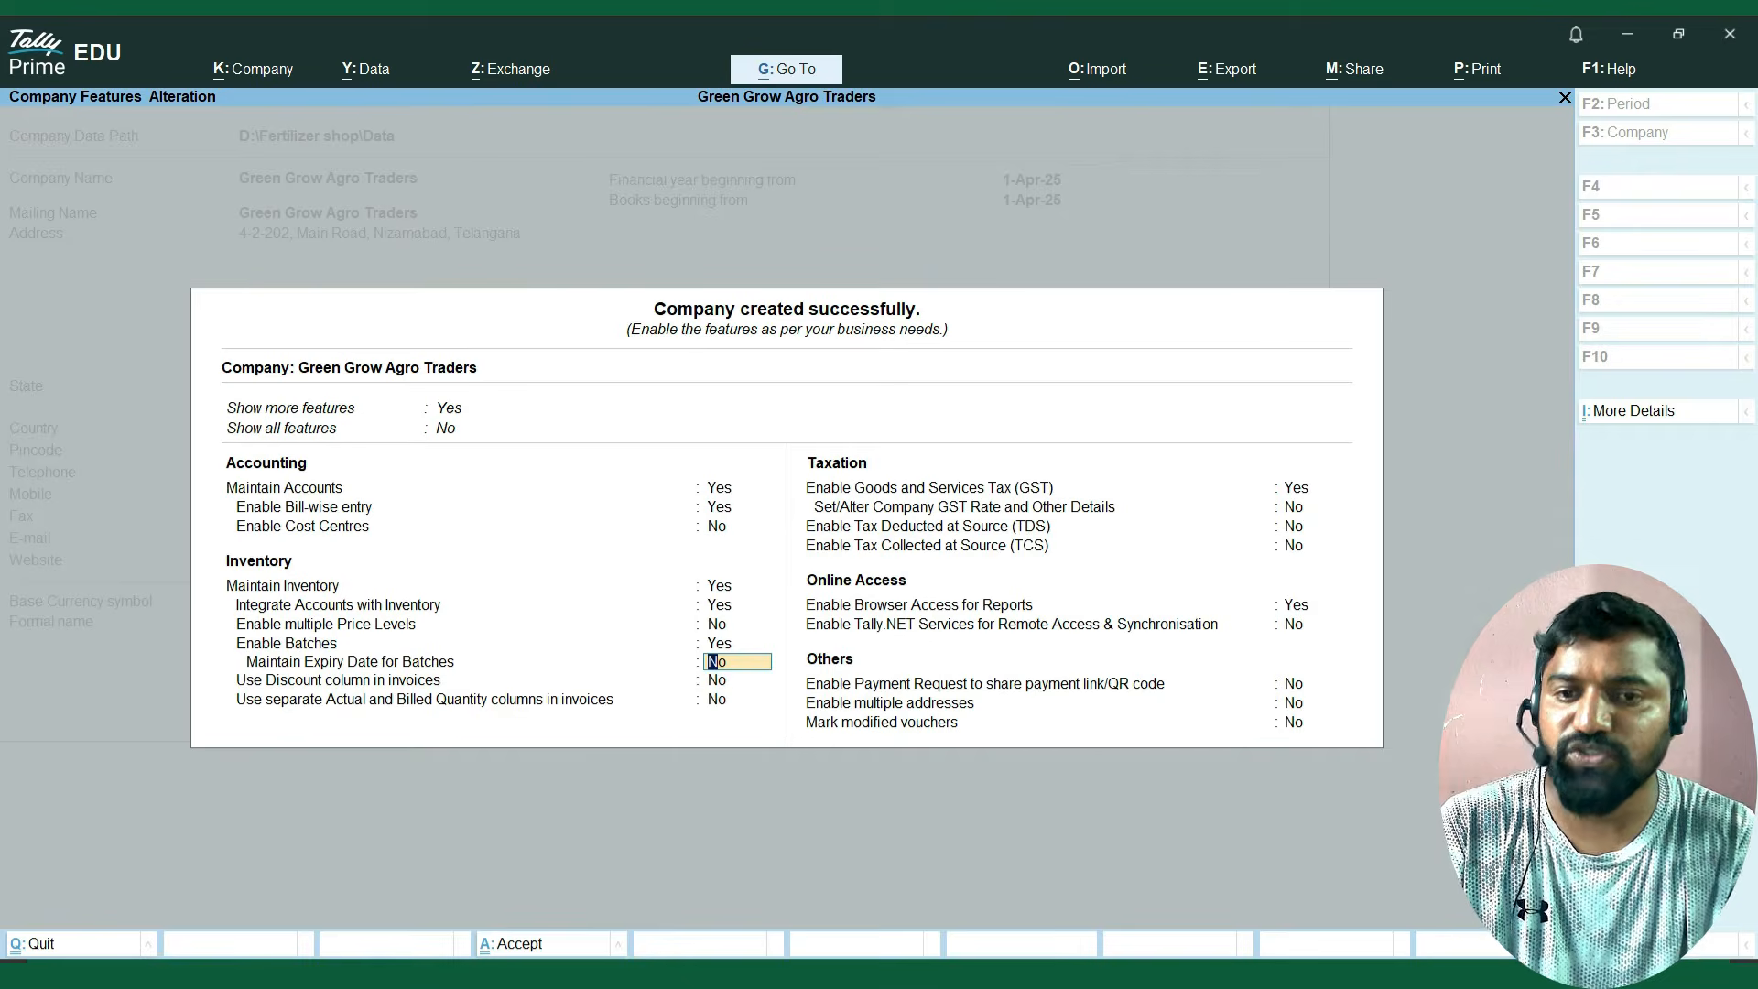
pyautogui.press('y')
pyautogui.press('Return')
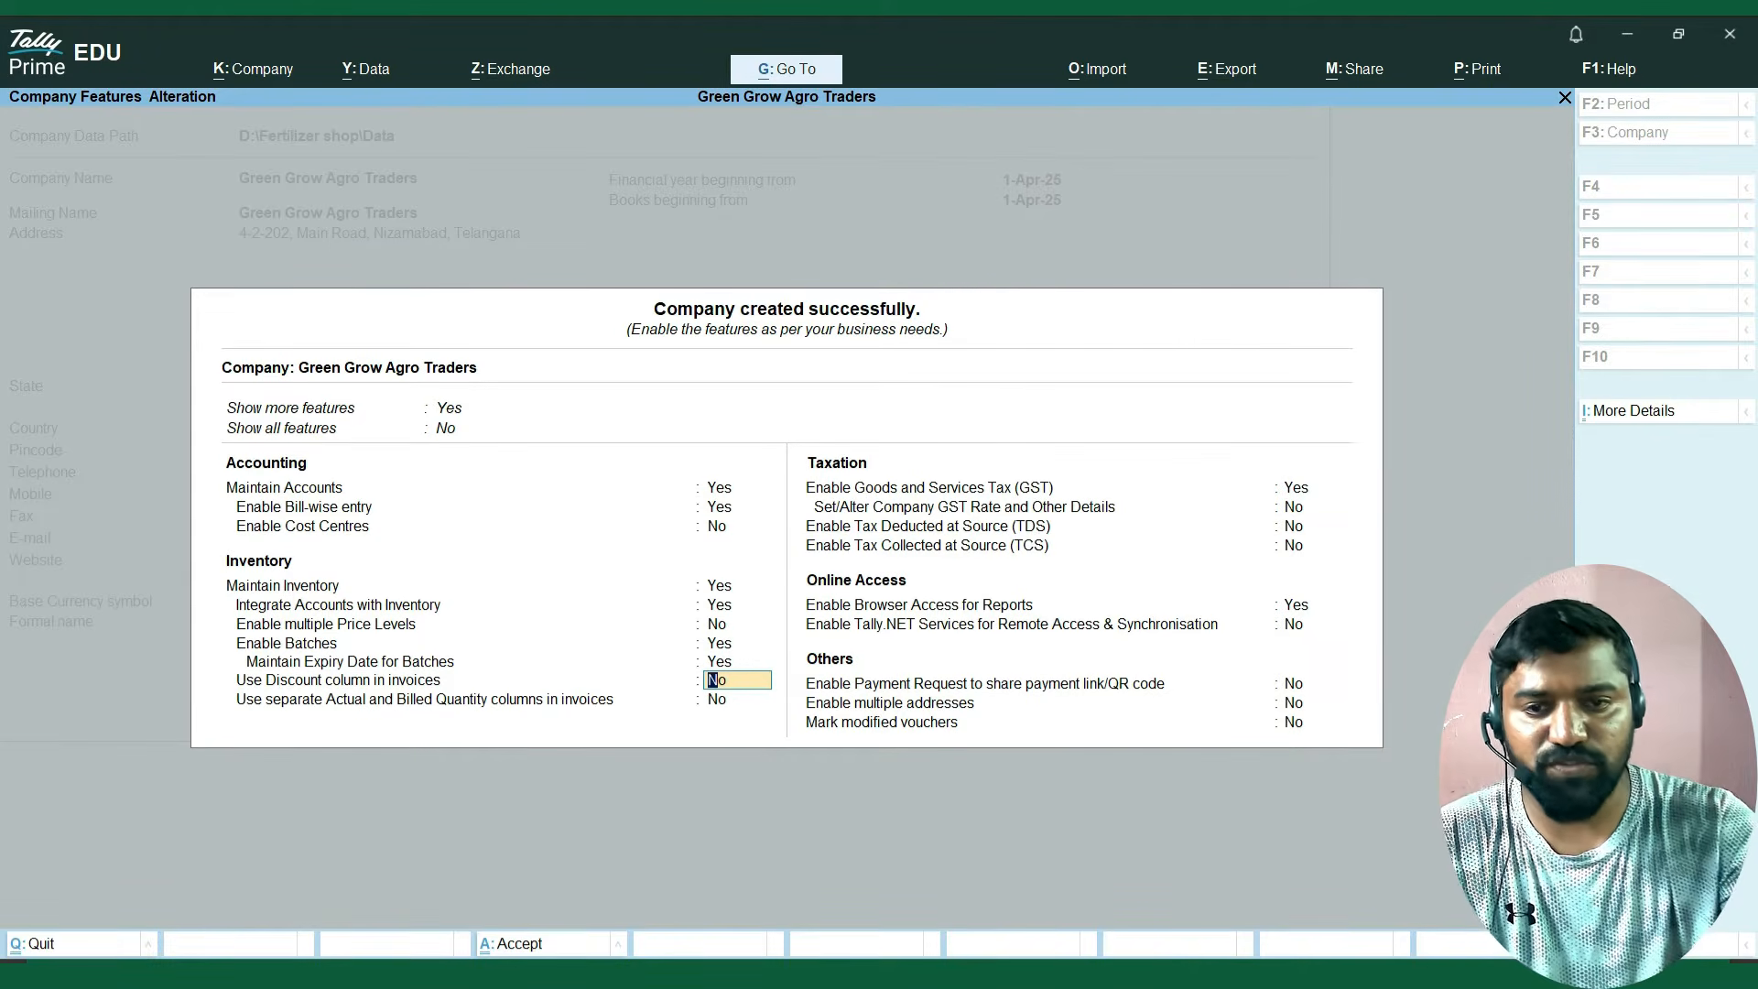
# Set Show all features to Yes in the company's features.
pyautogui.press('Up')
pyautogui.press('Up')
pyautogui.press('Up')
pyautogui.press('Up')
pyautogui.press('Up')
pyautogui.press('Up')
pyautogui.press('Up')
pyautogui.press('Up')
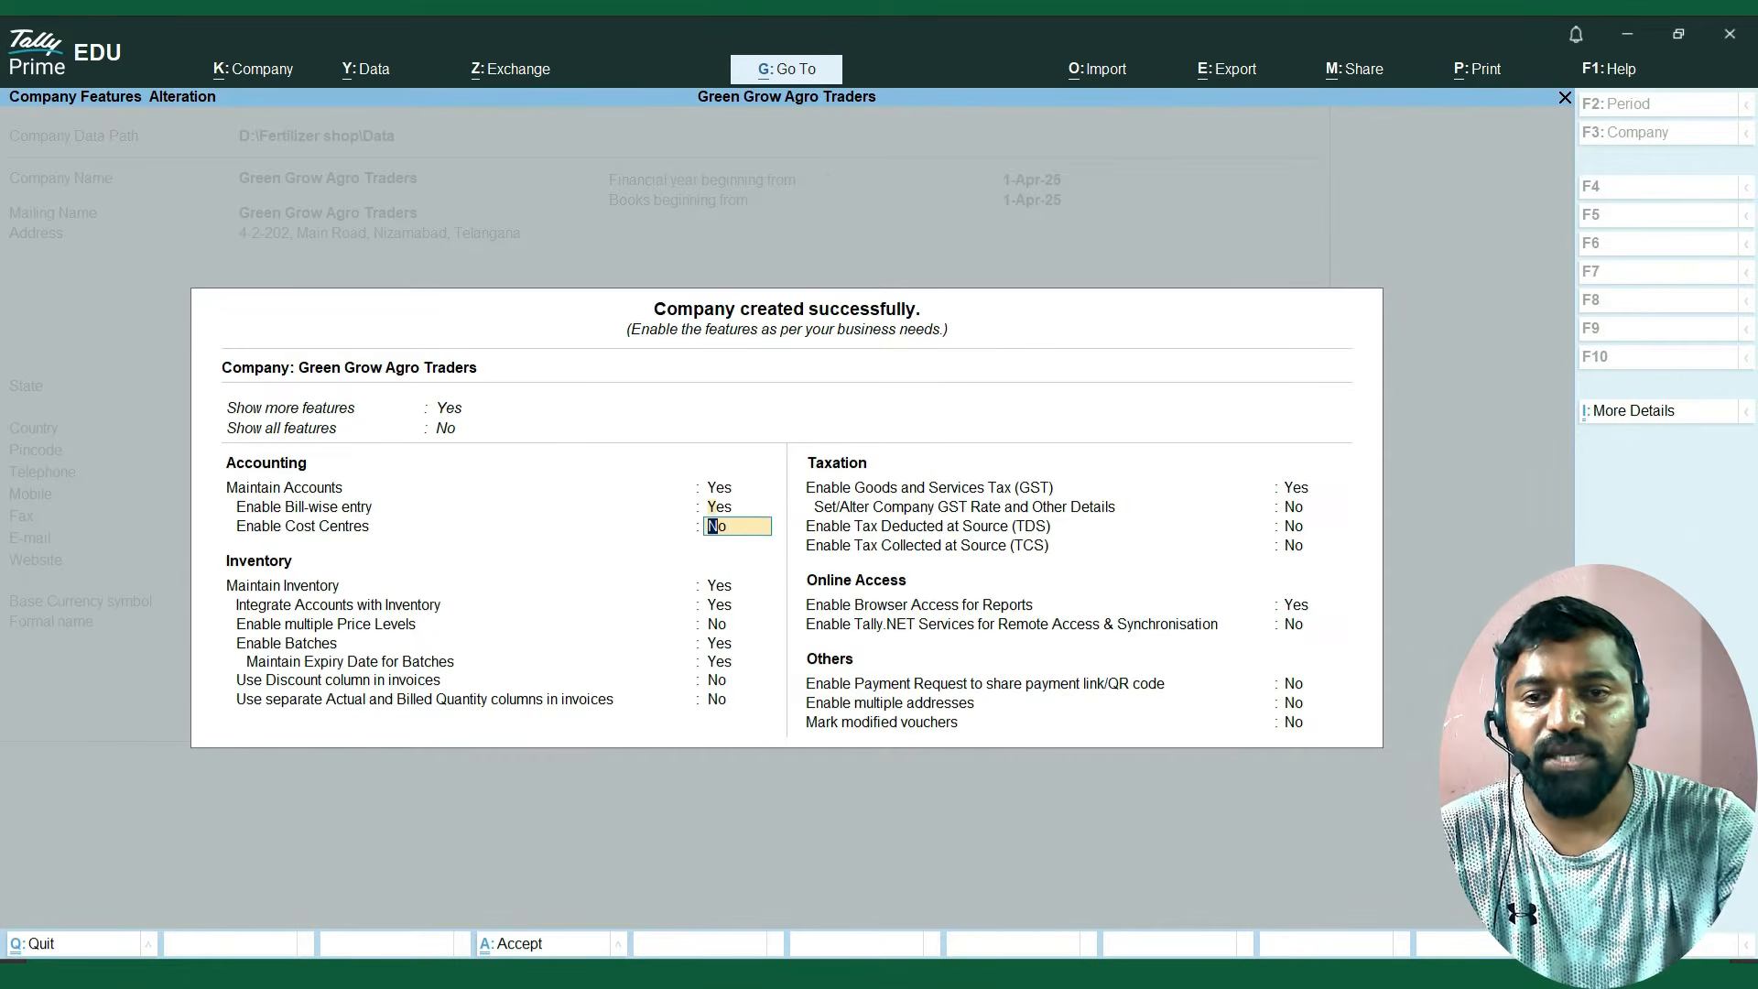
pyautogui.press('Up')
pyautogui.press('Down')
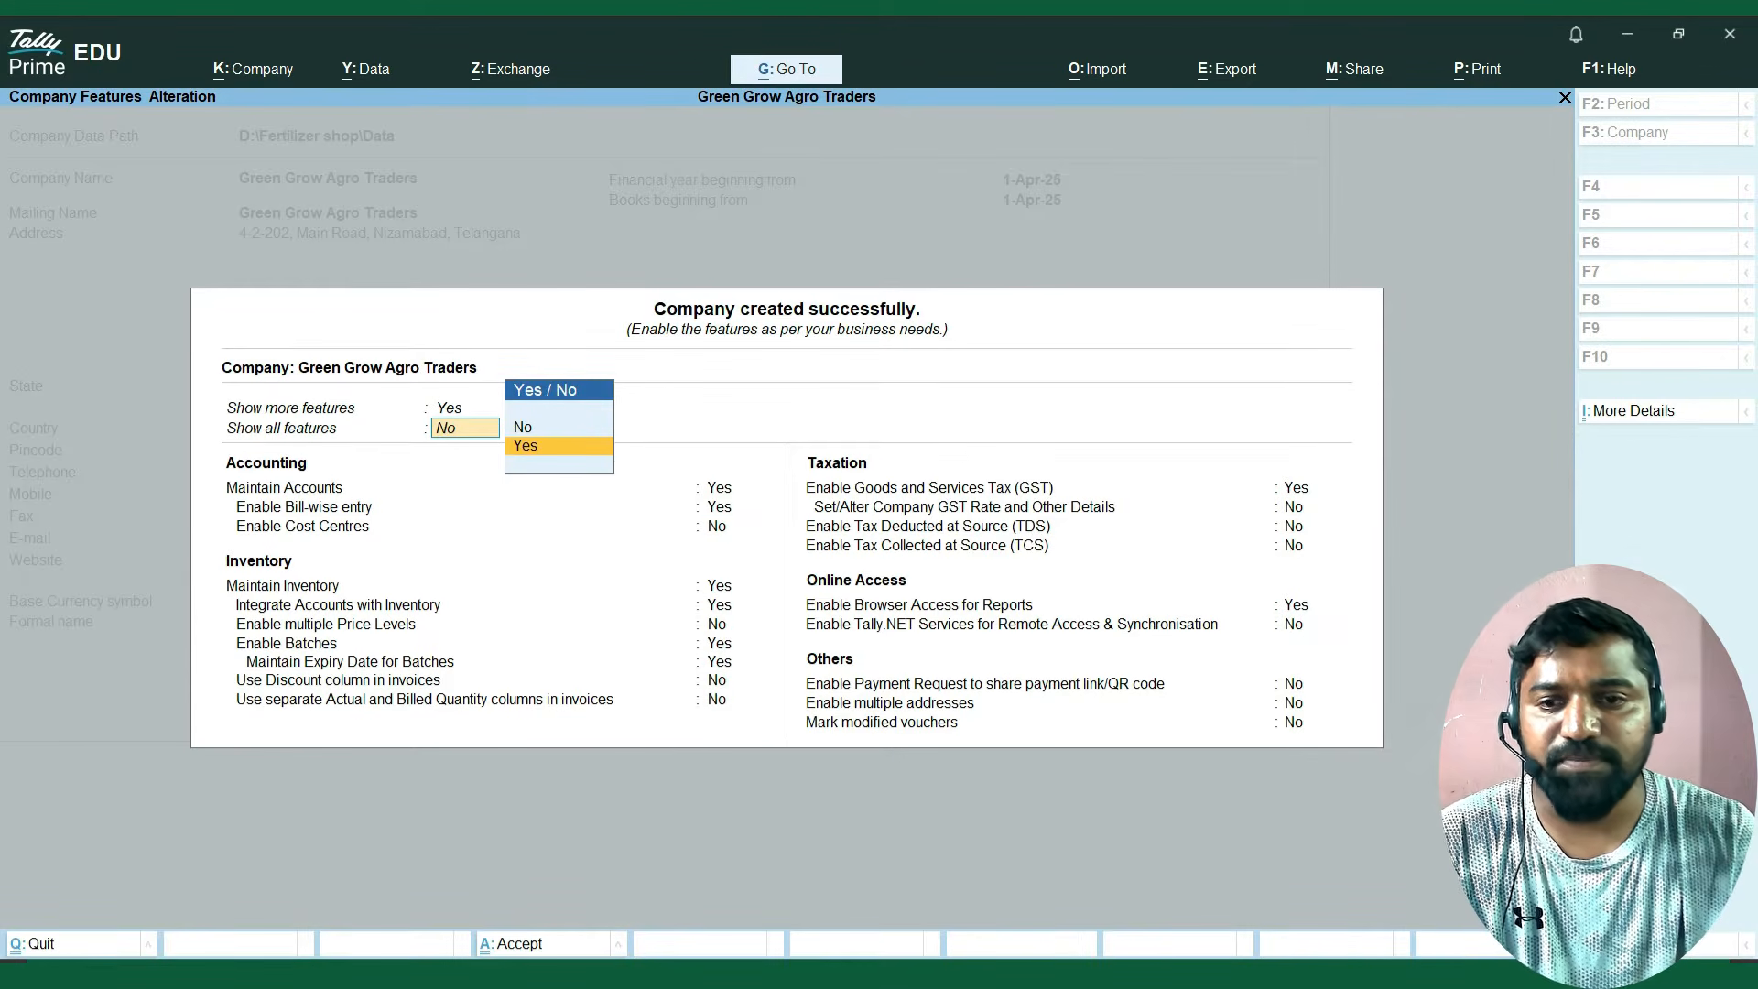
pyautogui.press('Return')
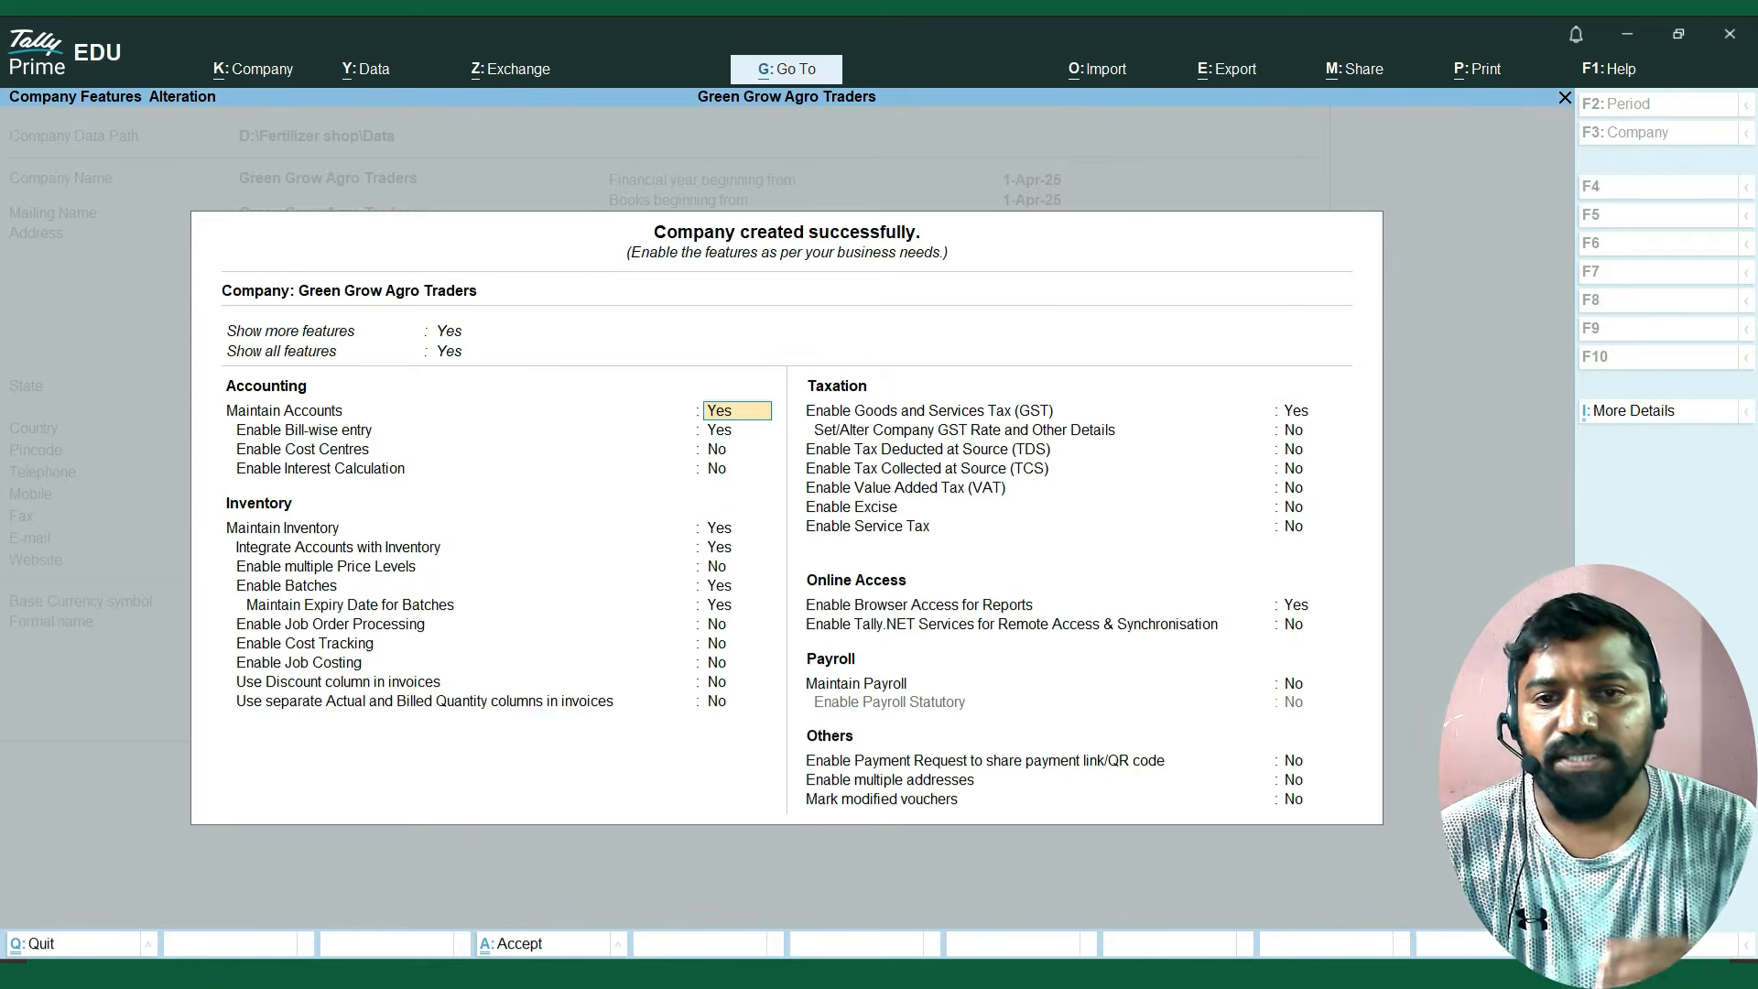
# Keep the accounting and inventory features as set, leave GST enabled at Yes, and open the GST registration details.
pyautogui.press('Return')
pyautogui.press('Return')
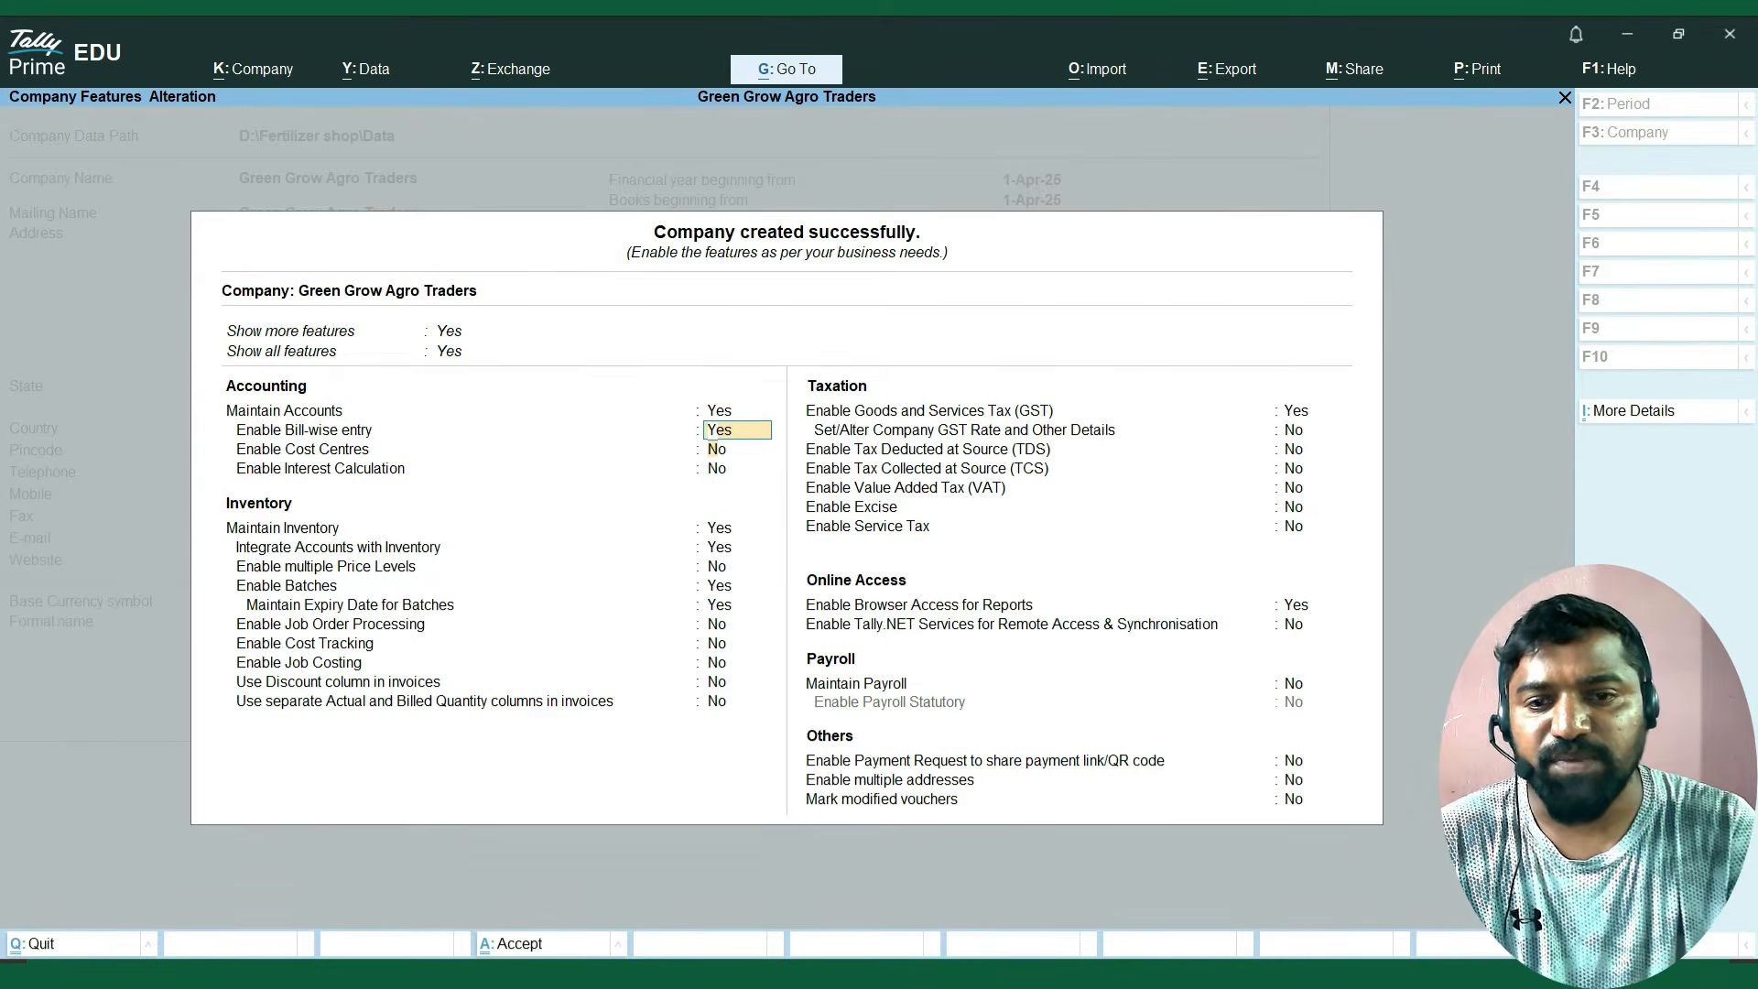
pyautogui.press('Return')
pyautogui.press('Return')
pyautogui.press('Return')
pyautogui.press('Return')
pyautogui.press('Return')
pyautogui.press('Return')
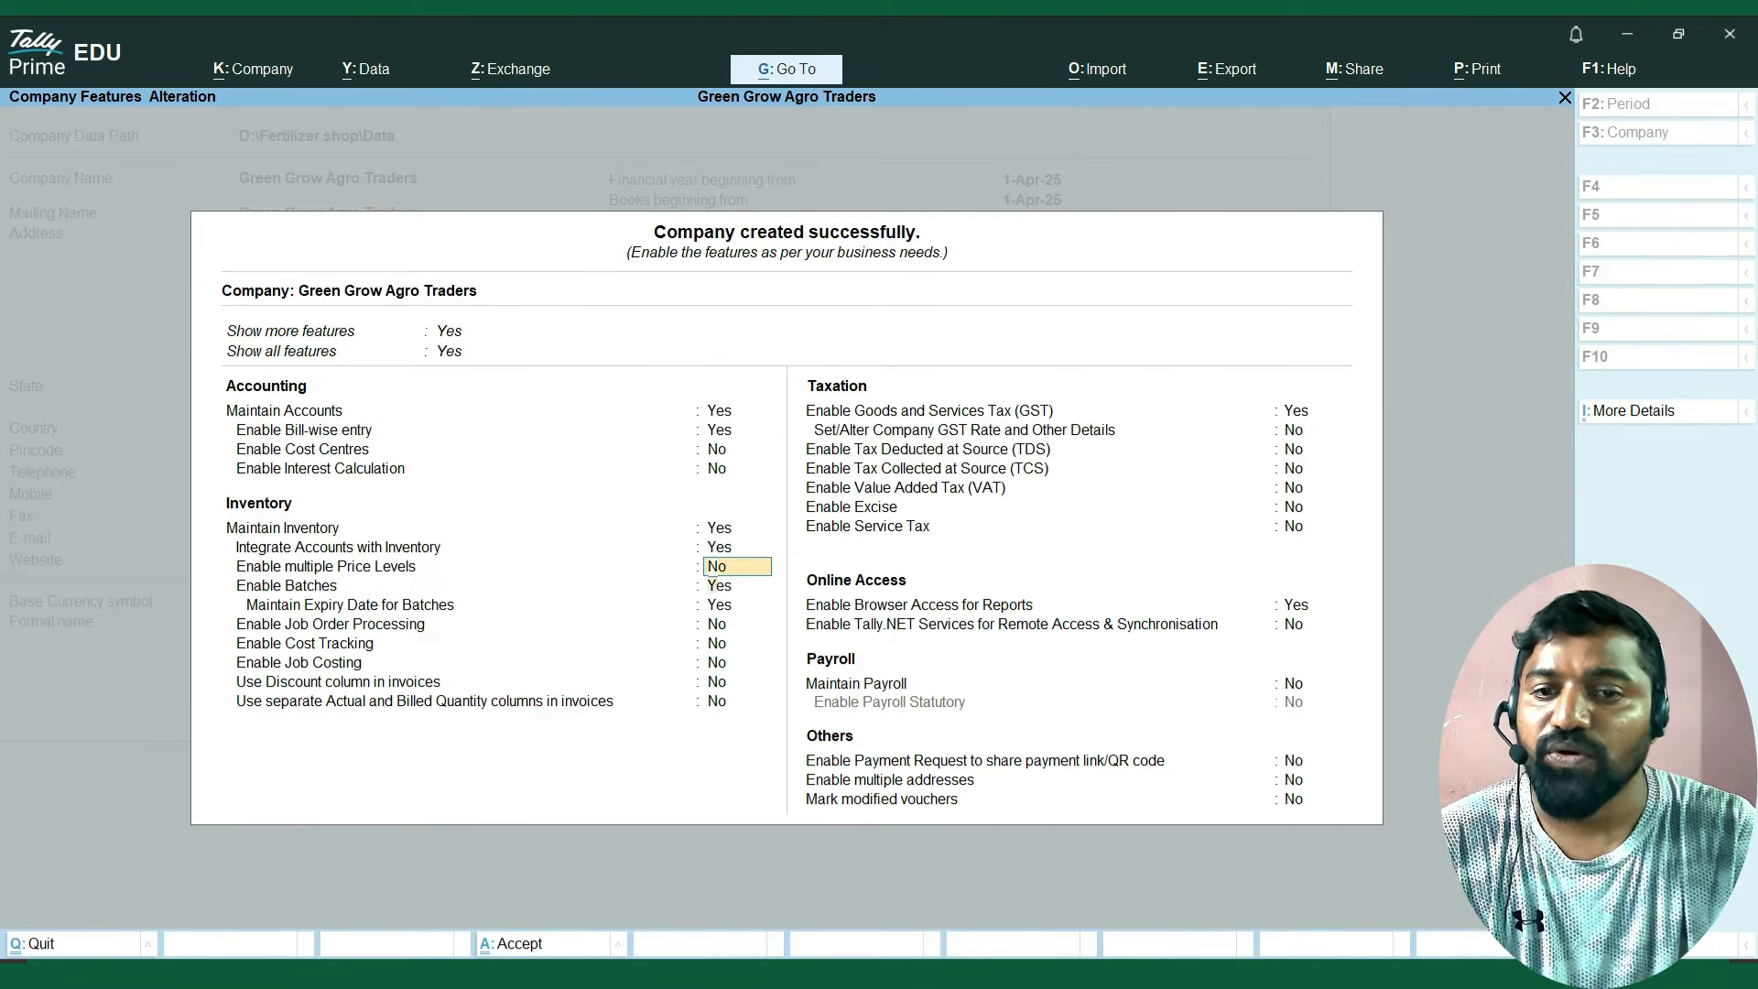
pyautogui.press('Return')
pyautogui.press('Return')
pyautogui.press('Return')
pyautogui.press('Return')
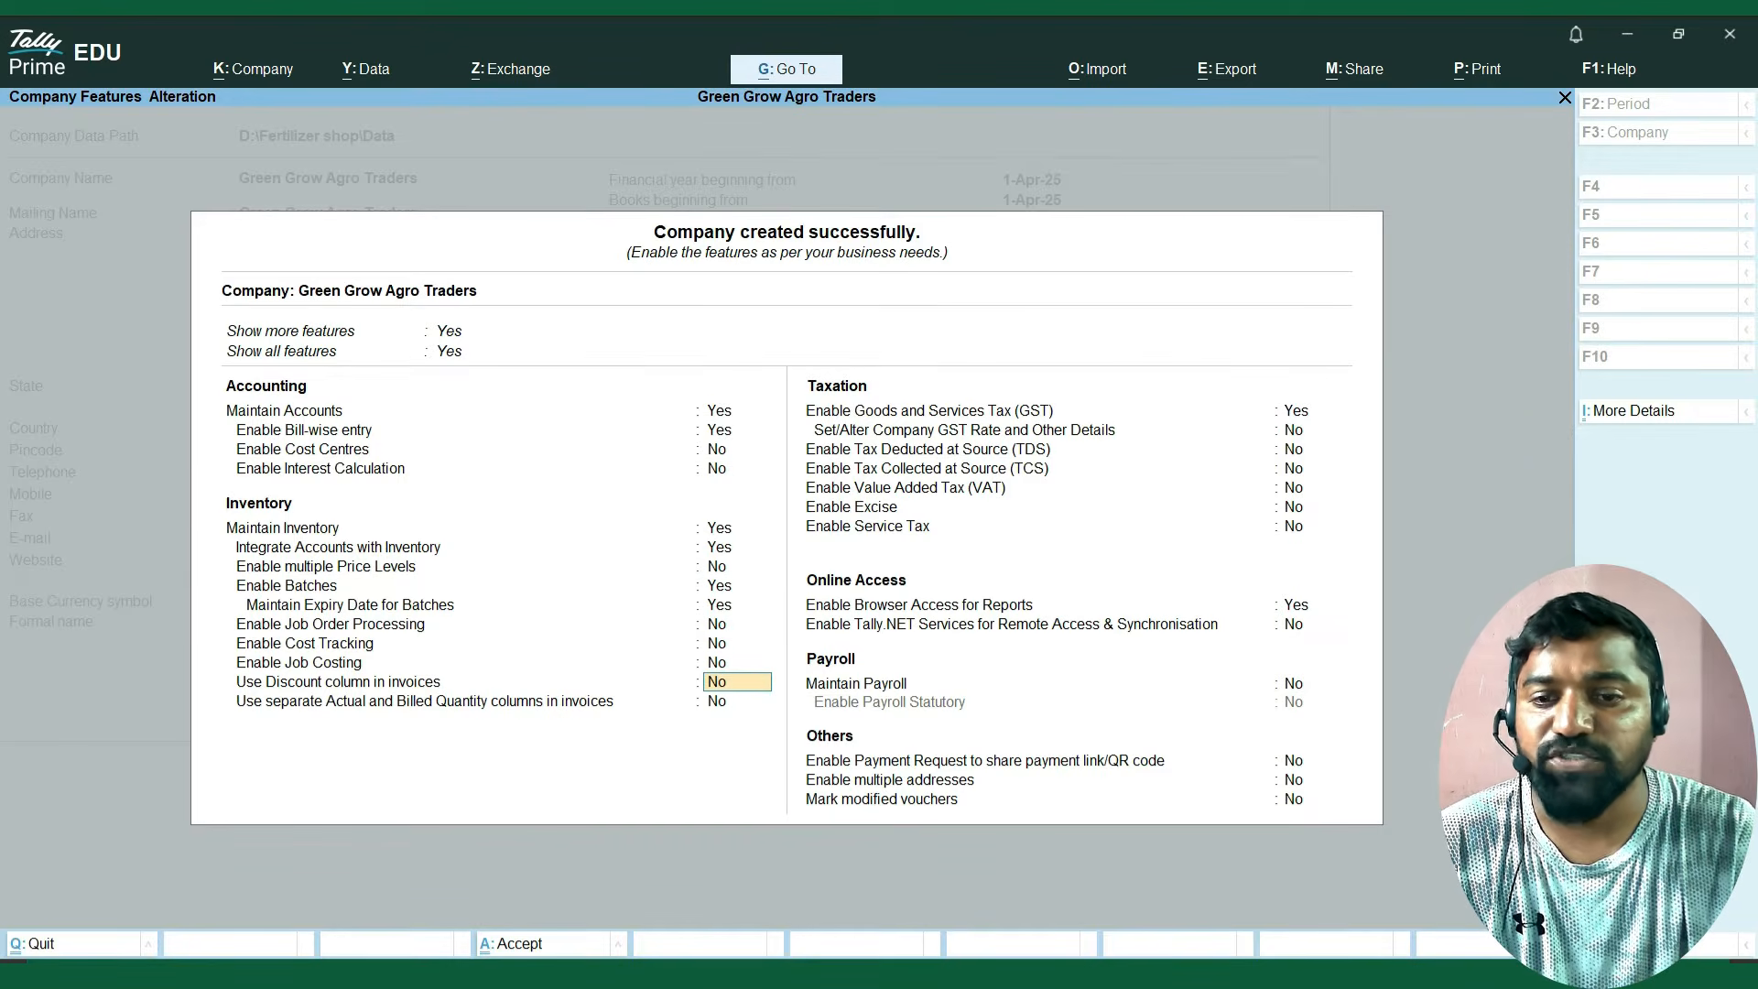
pyautogui.press('Return')
pyautogui.press('Return')
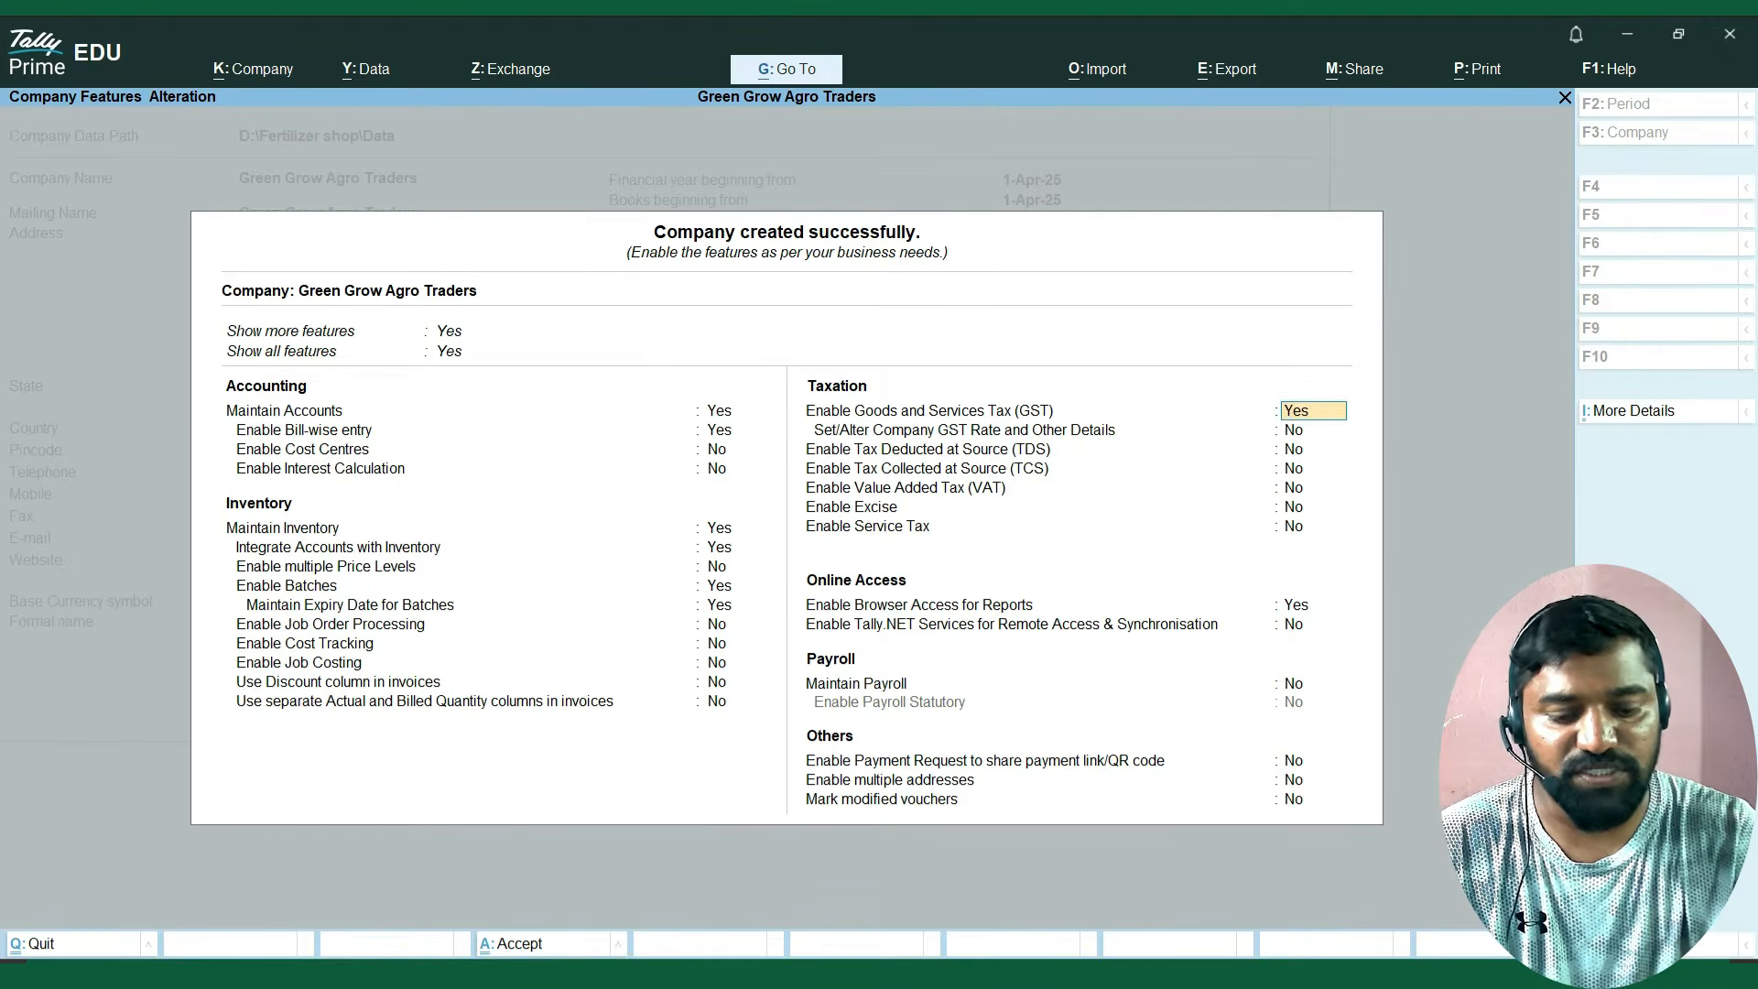
pyautogui.press('Return')
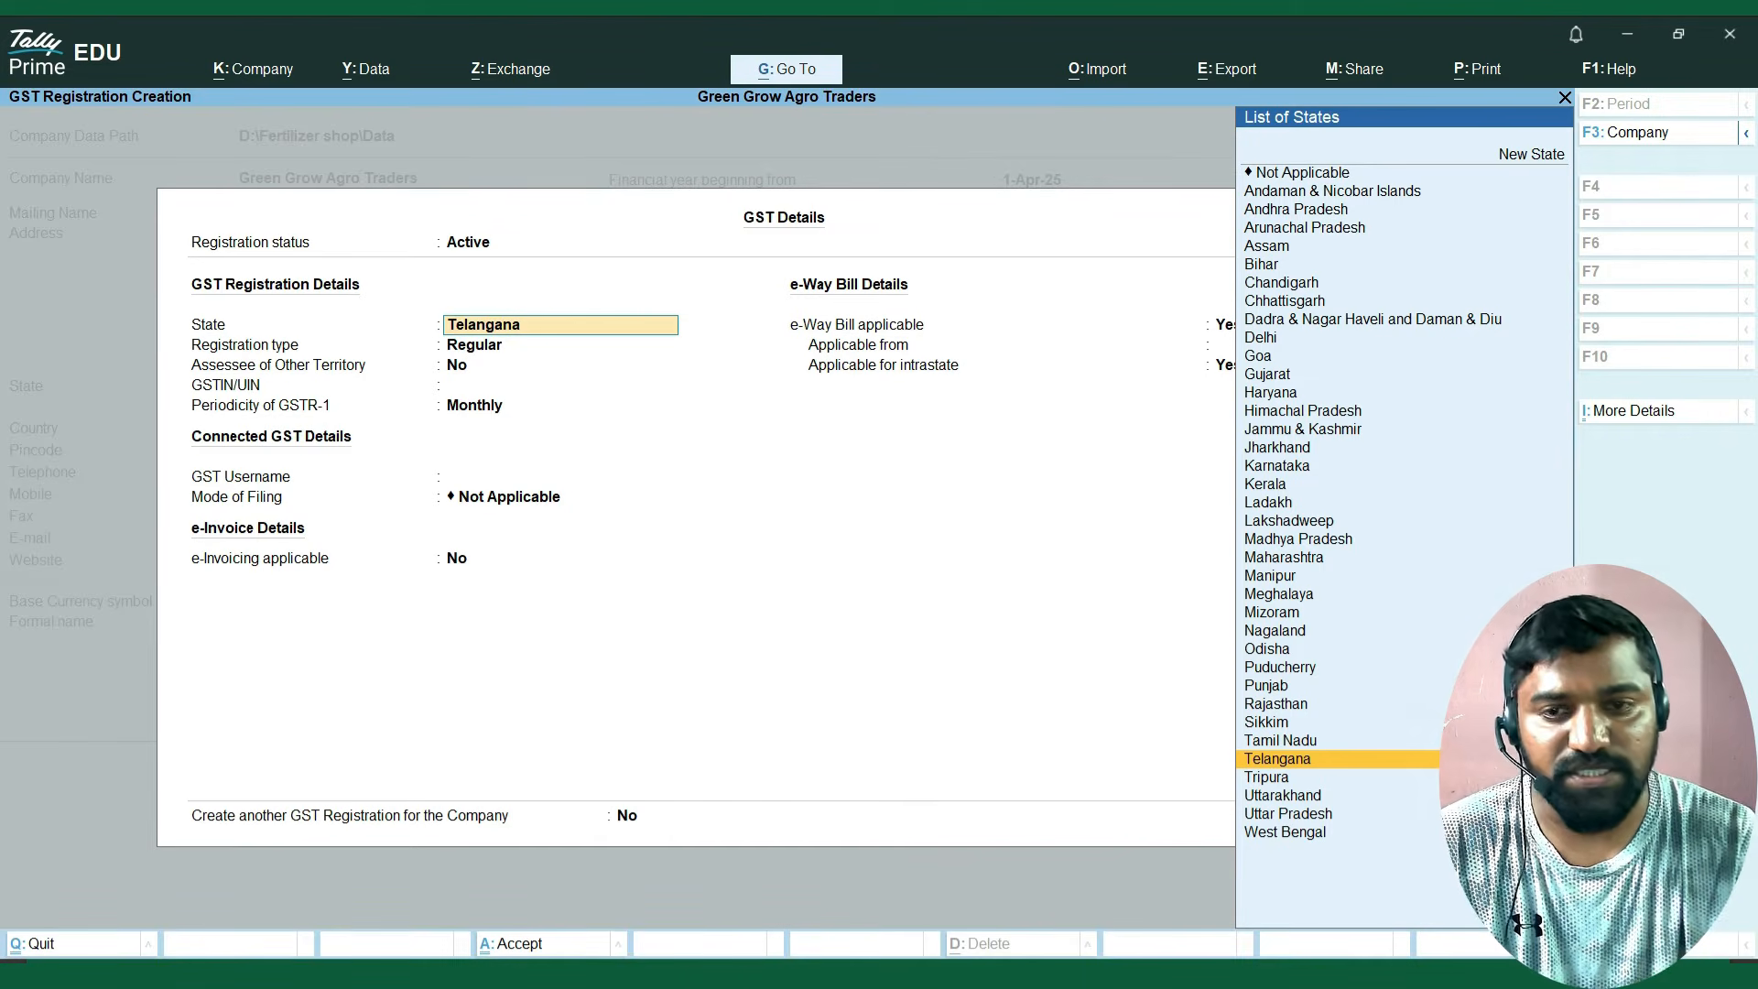
# Keep Telangana as the GST state and choose Regular as the registration type.
pyautogui.press('Return')
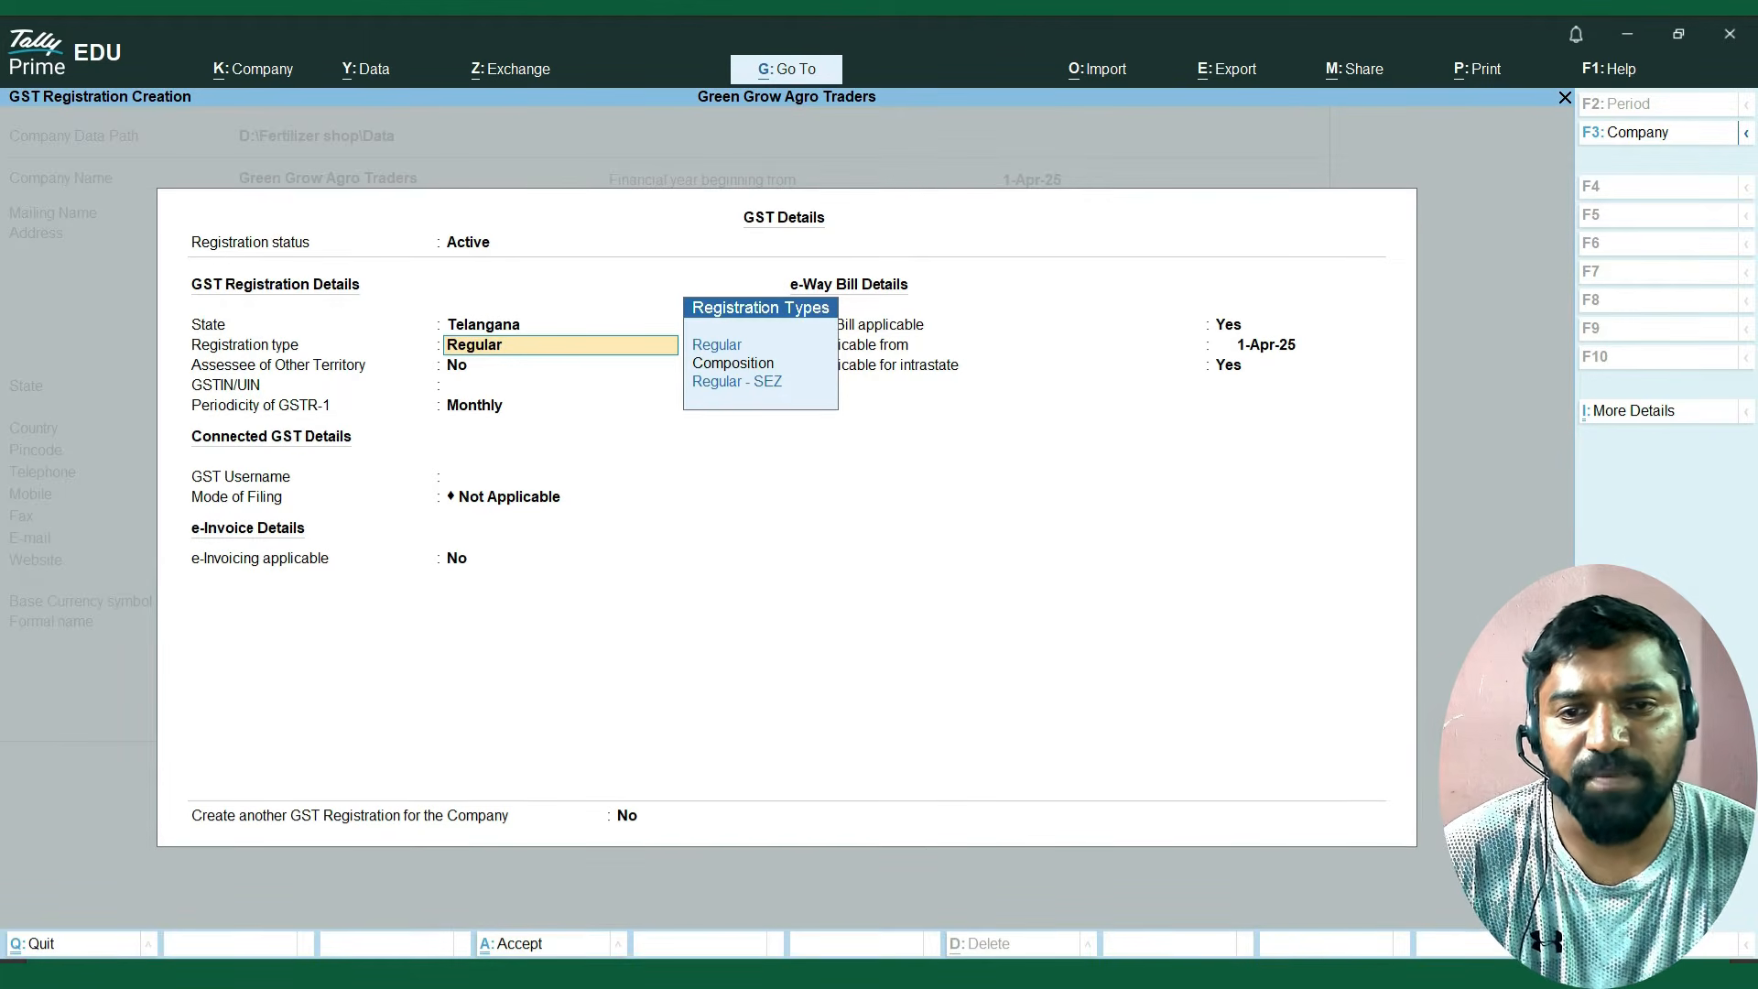
pyautogui.press('Down')
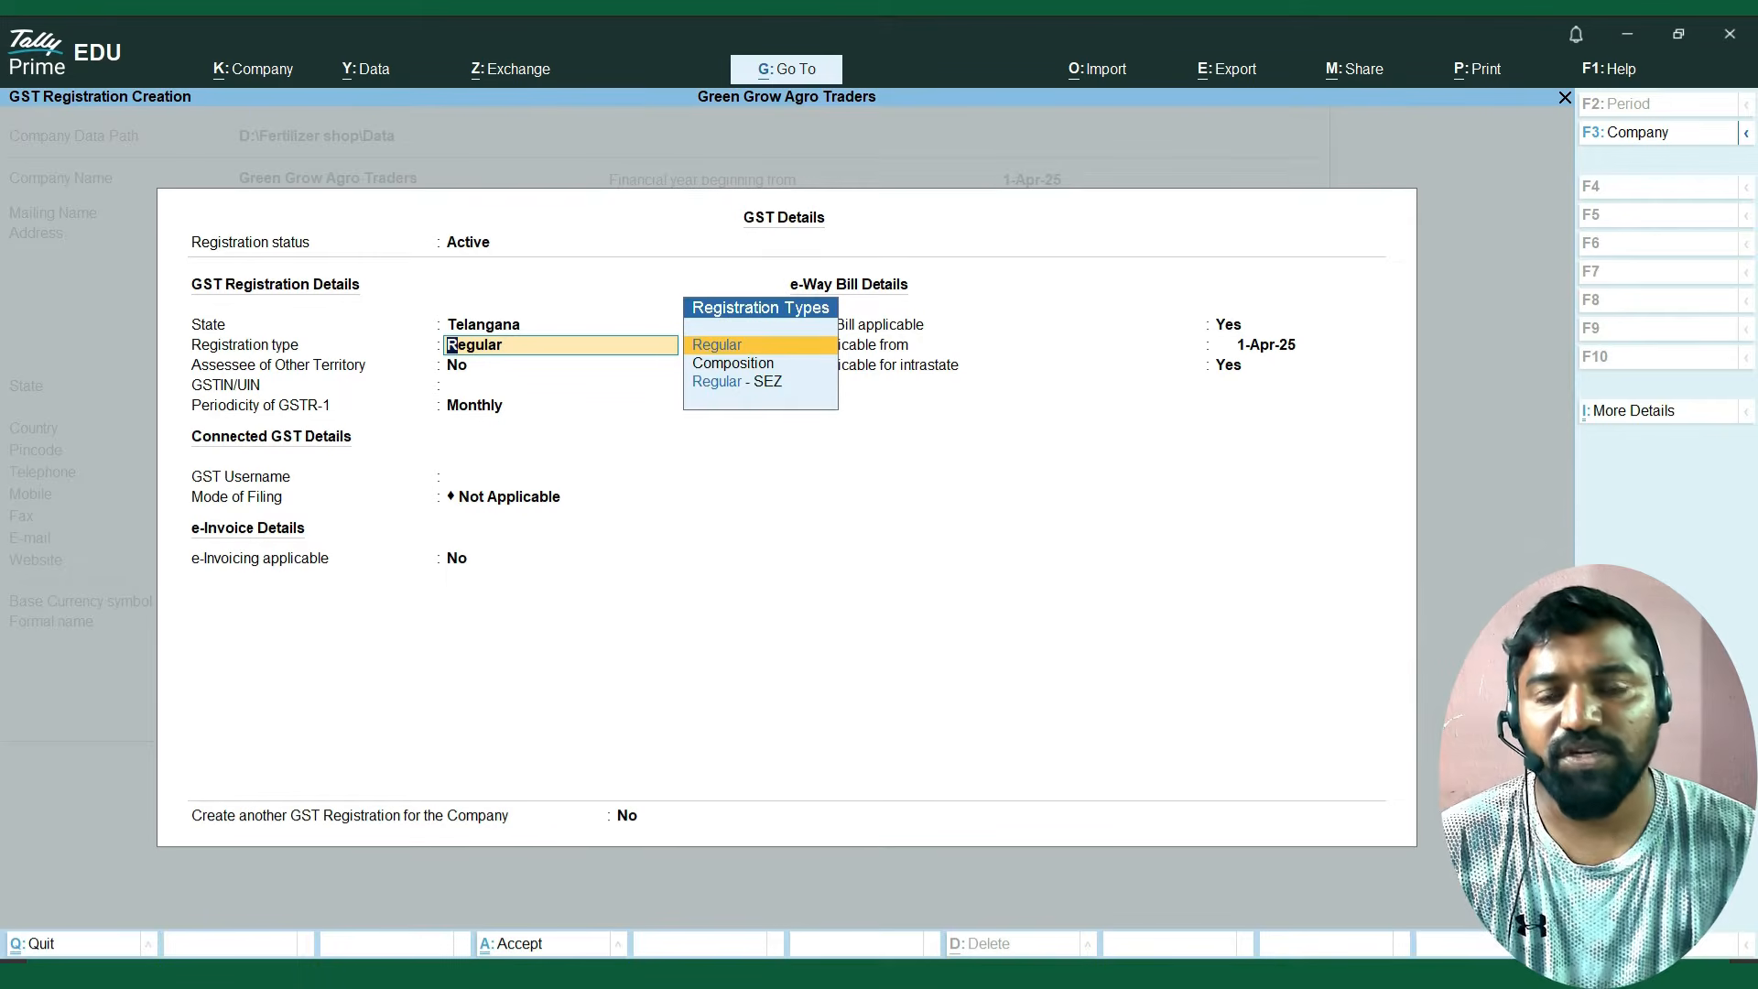
pyautogui.press('Return')
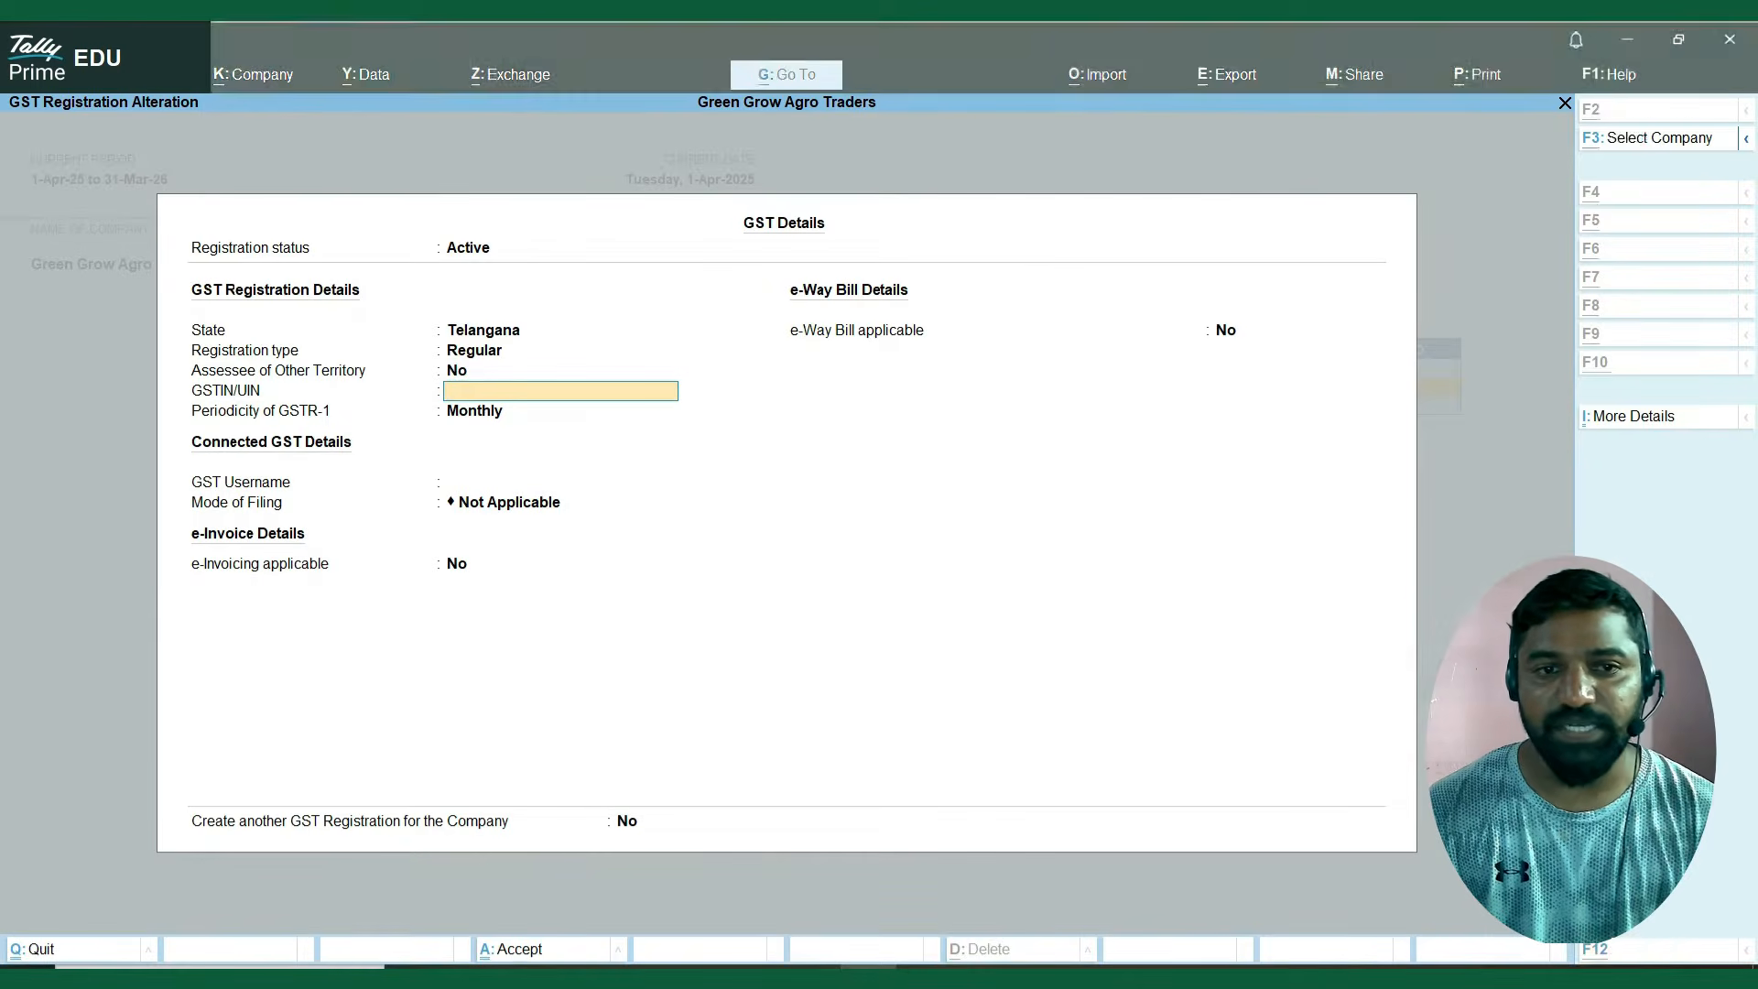
# Fill in the company's GSTIN with the number copied from the Excel sheet and keep GSTR-1 periodicity as Monthly.
pyautogui.hotkey('alt', 'Tab')
pyautogui.hotkey('alt', 'Tab')
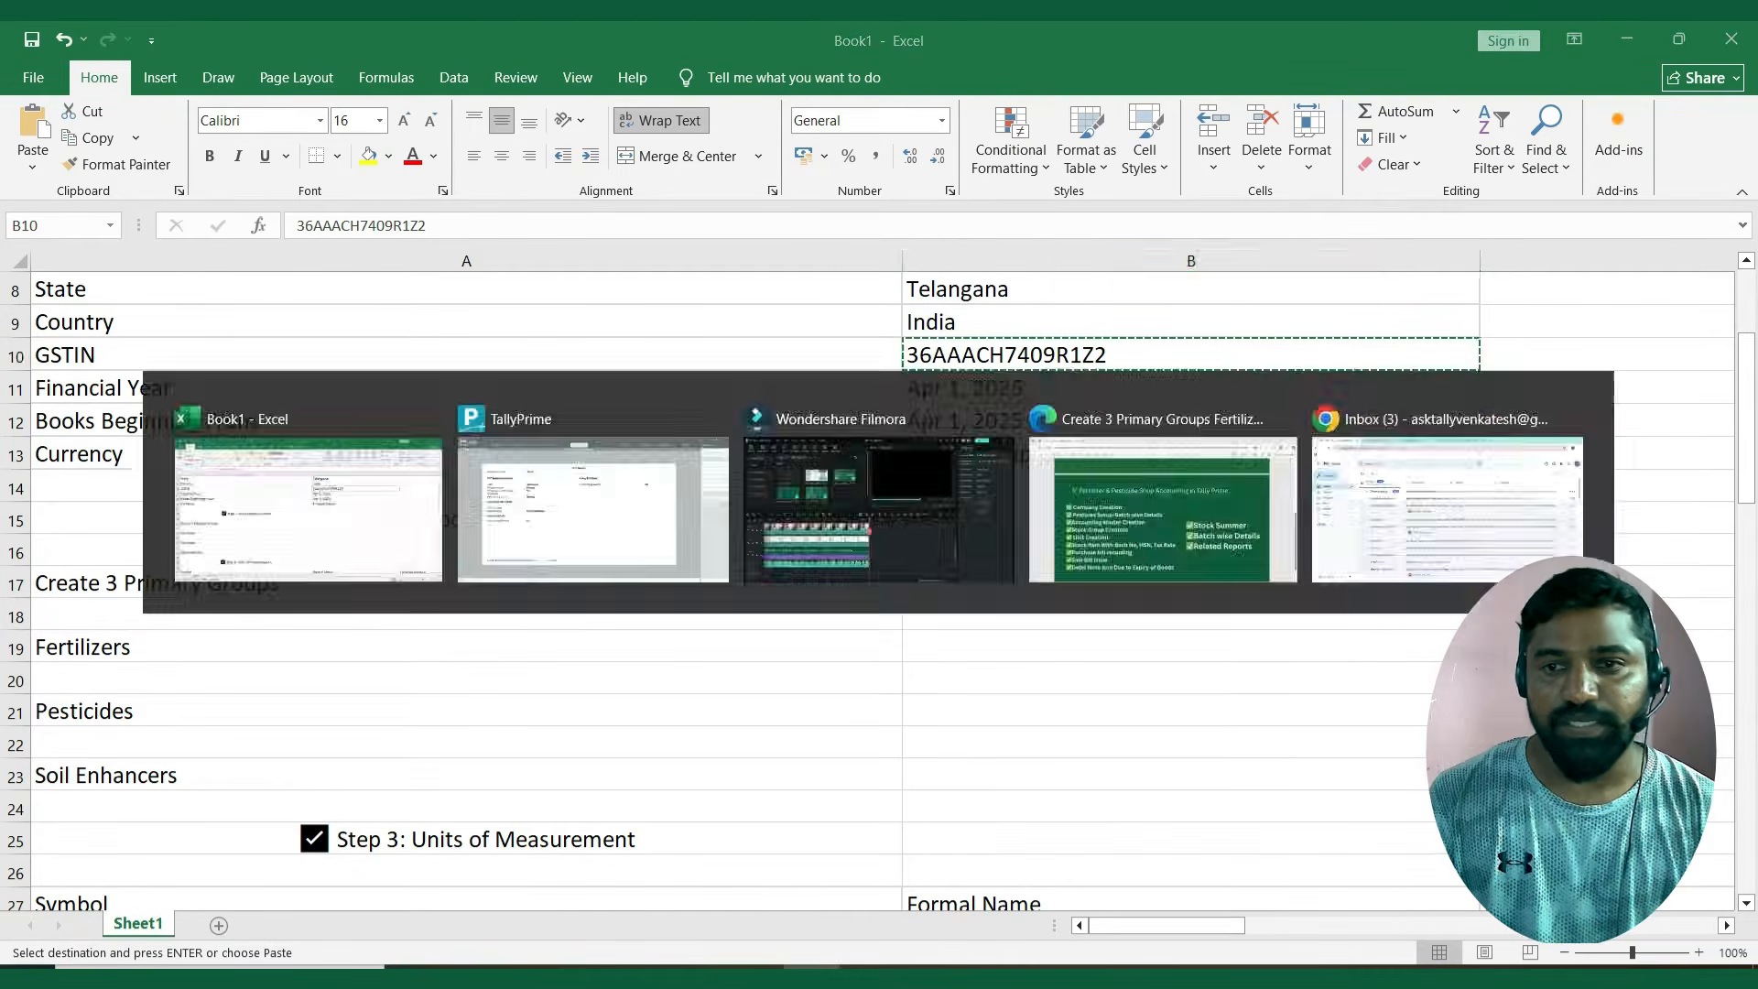
pyautogui.press('Return')
pyautogui.press('Return')
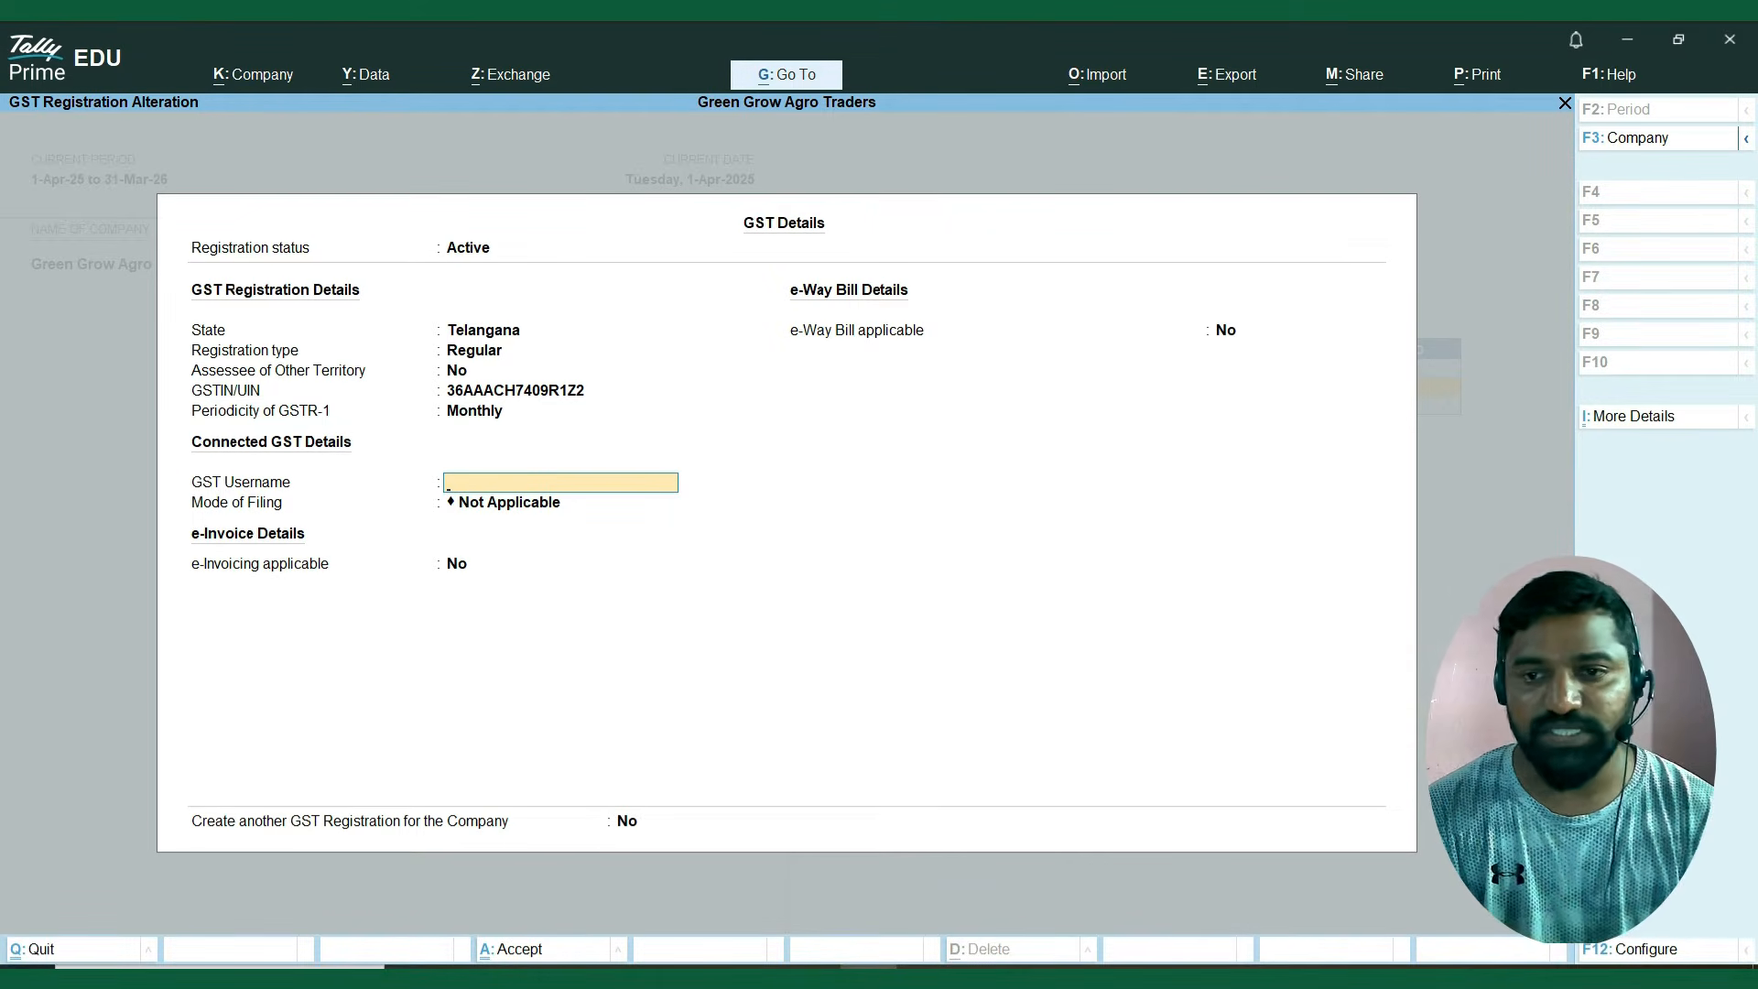
# Leave the GST username blank, filing mode Not Applicable, e-Invoicing and e-Way Bill at No, and finish the GST registration.
pyautogui.press('Return')
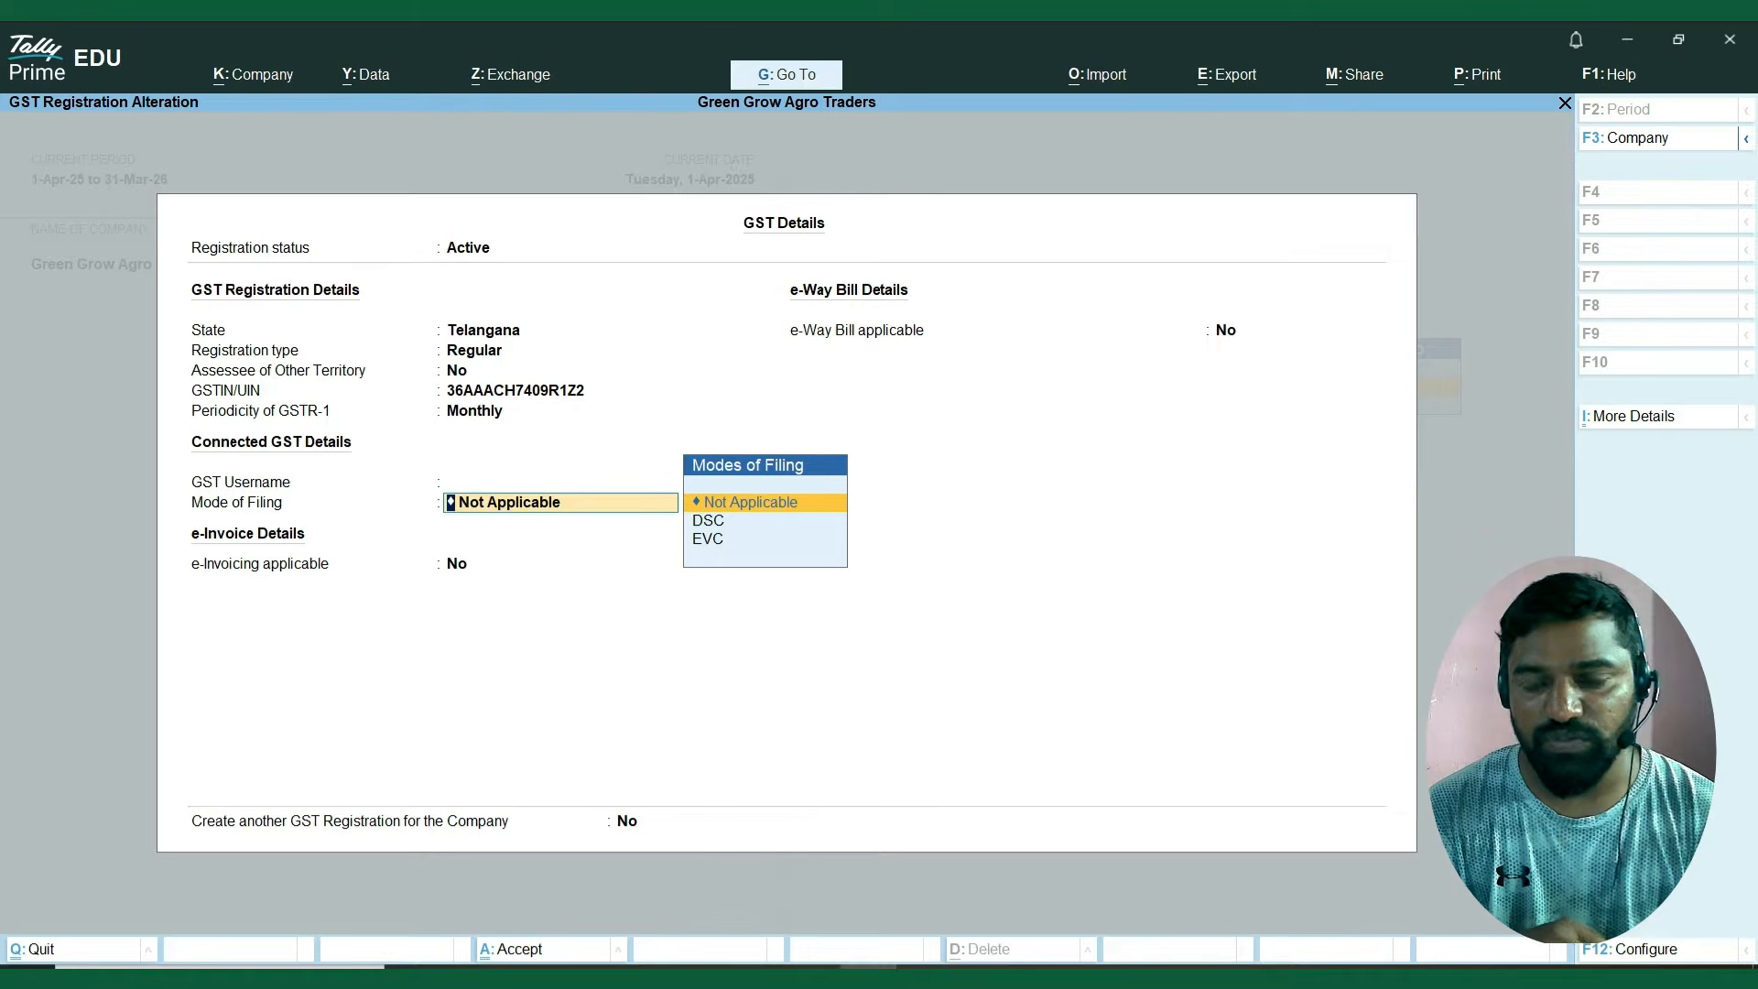
pyautogui.press('Return')
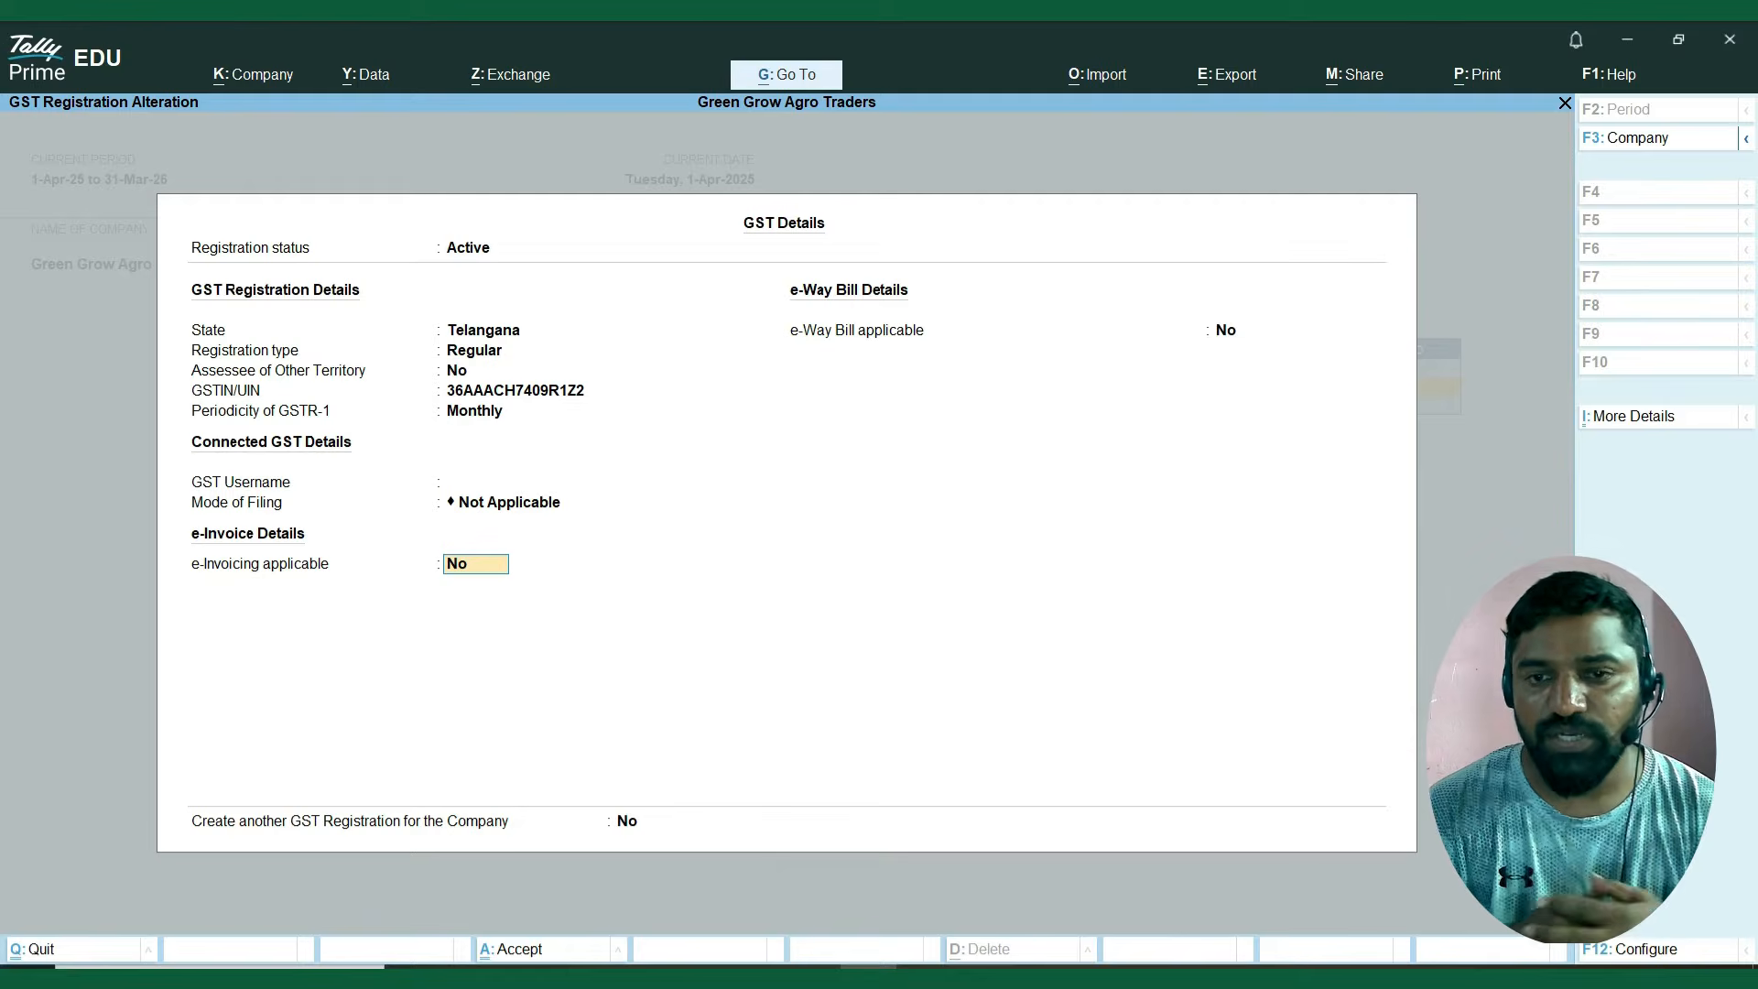
pyautogui.press('Return')
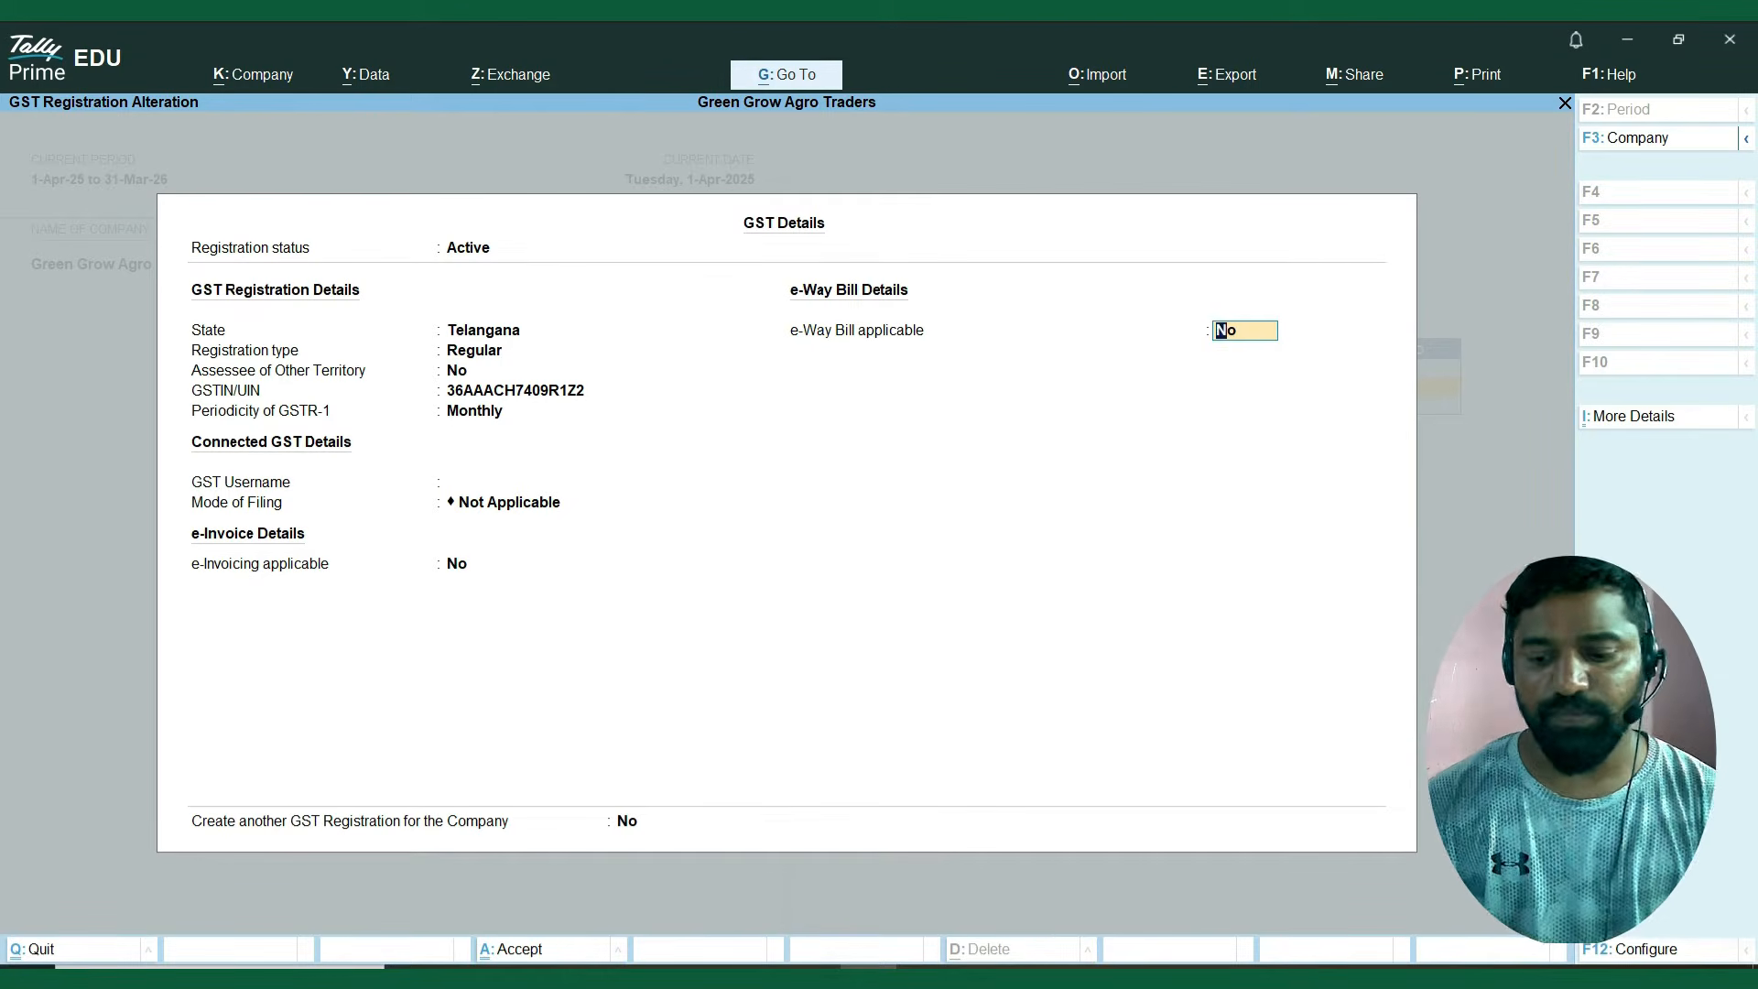
pyautogui.write('n')
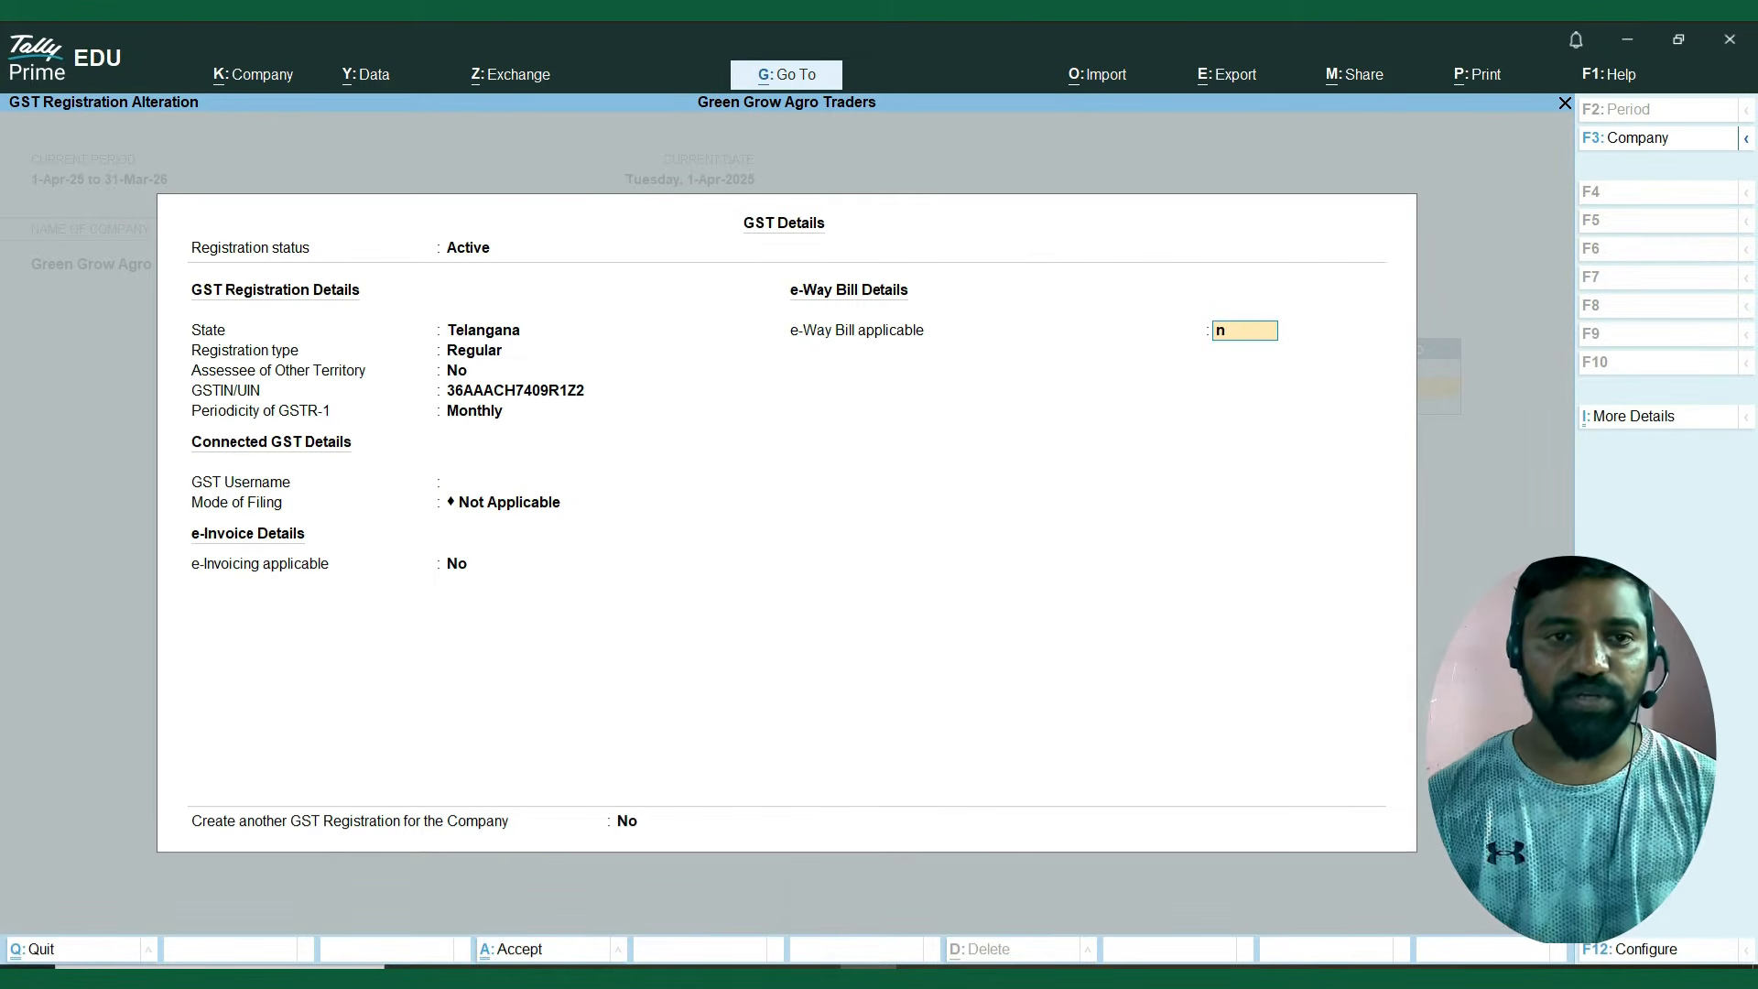
pyautogui.press('Return')
pyautogui.press('Return')
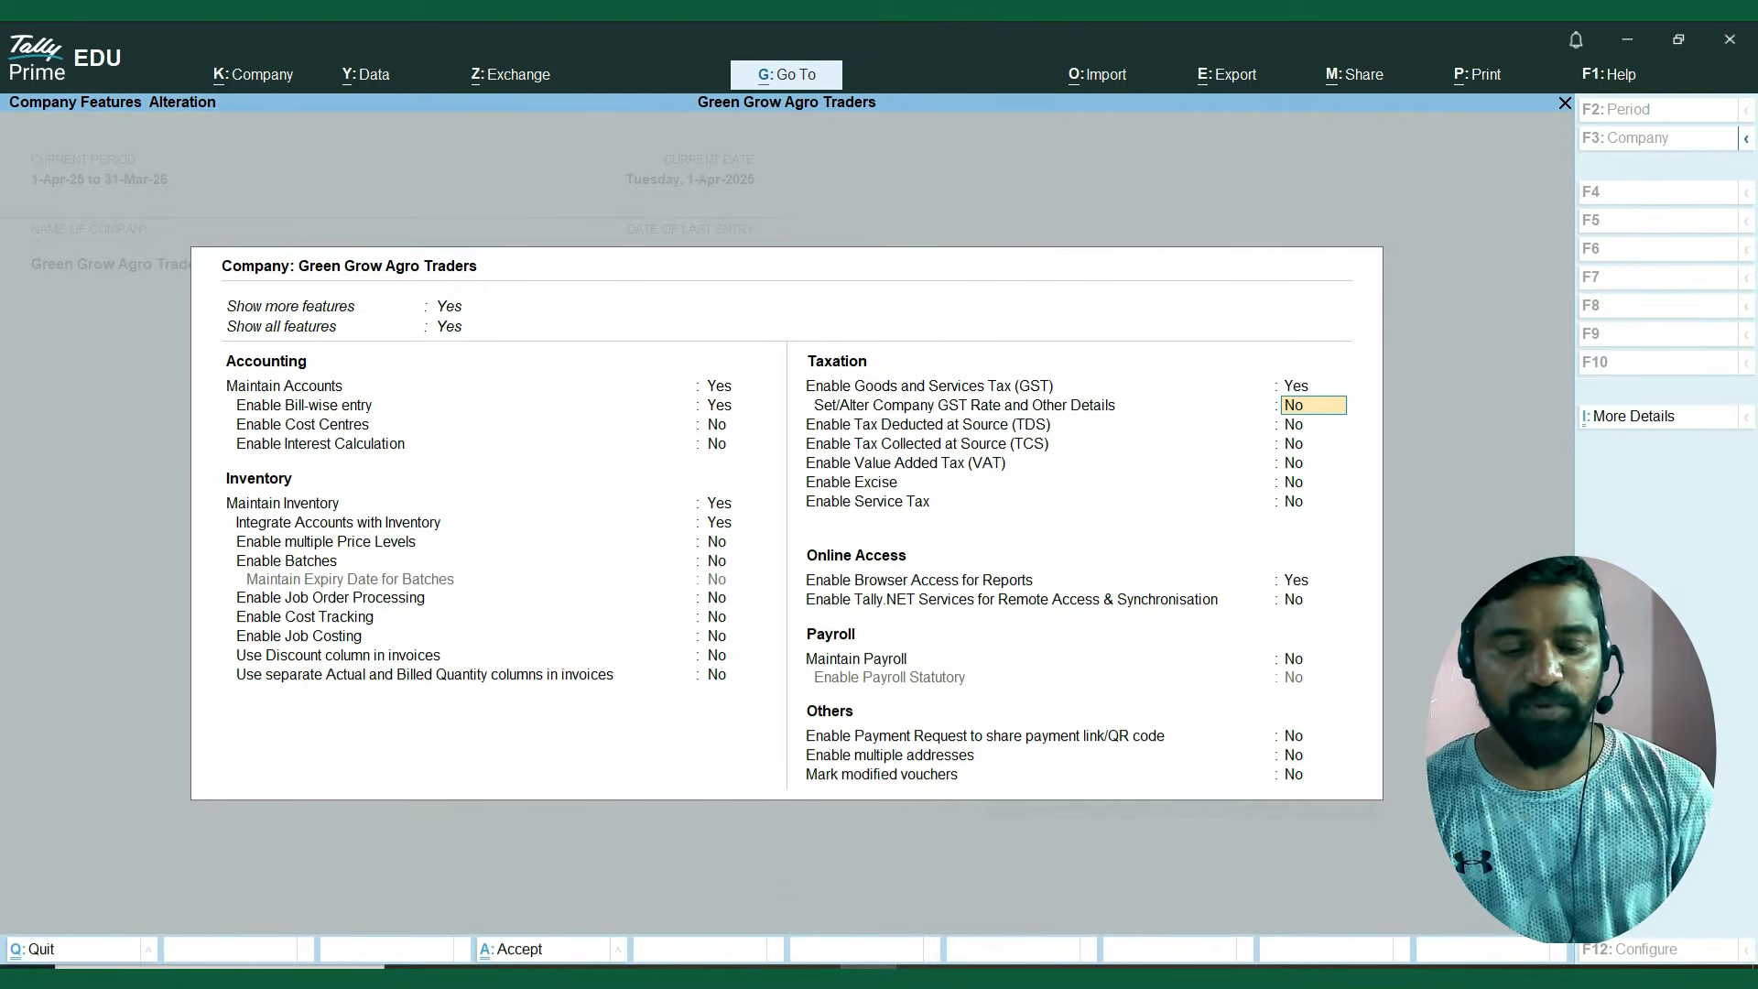
# Leave the remaining taxation, online access, payroll and other features unchanged and save the company features.
pyautogui.press('Down')
pyautogui.press('Down')
pyautogui.press('Down')
pyautogui.press('Down')
pyautogui.press('Down')
pyautogui.press('Down')
pyautogui.press('Down')
pyautogui.press('Down')
pyautogui.press('Down')
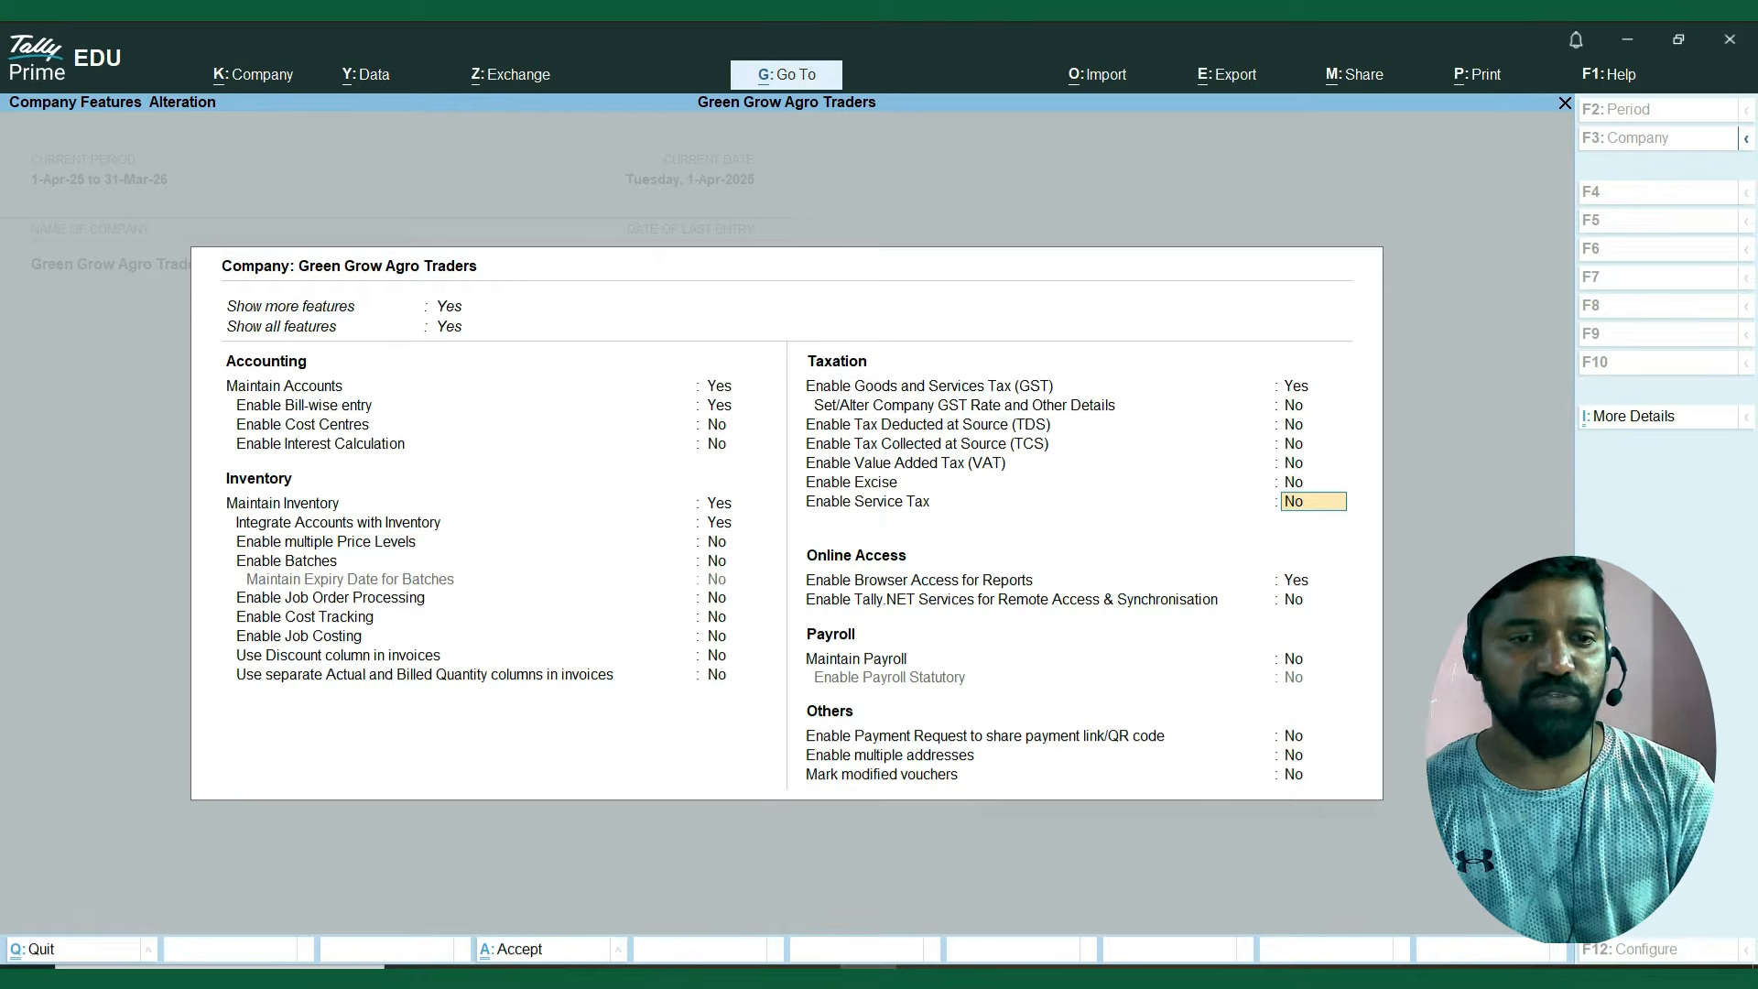
pyautogui.press('Down')
pyautogui.press('Down')
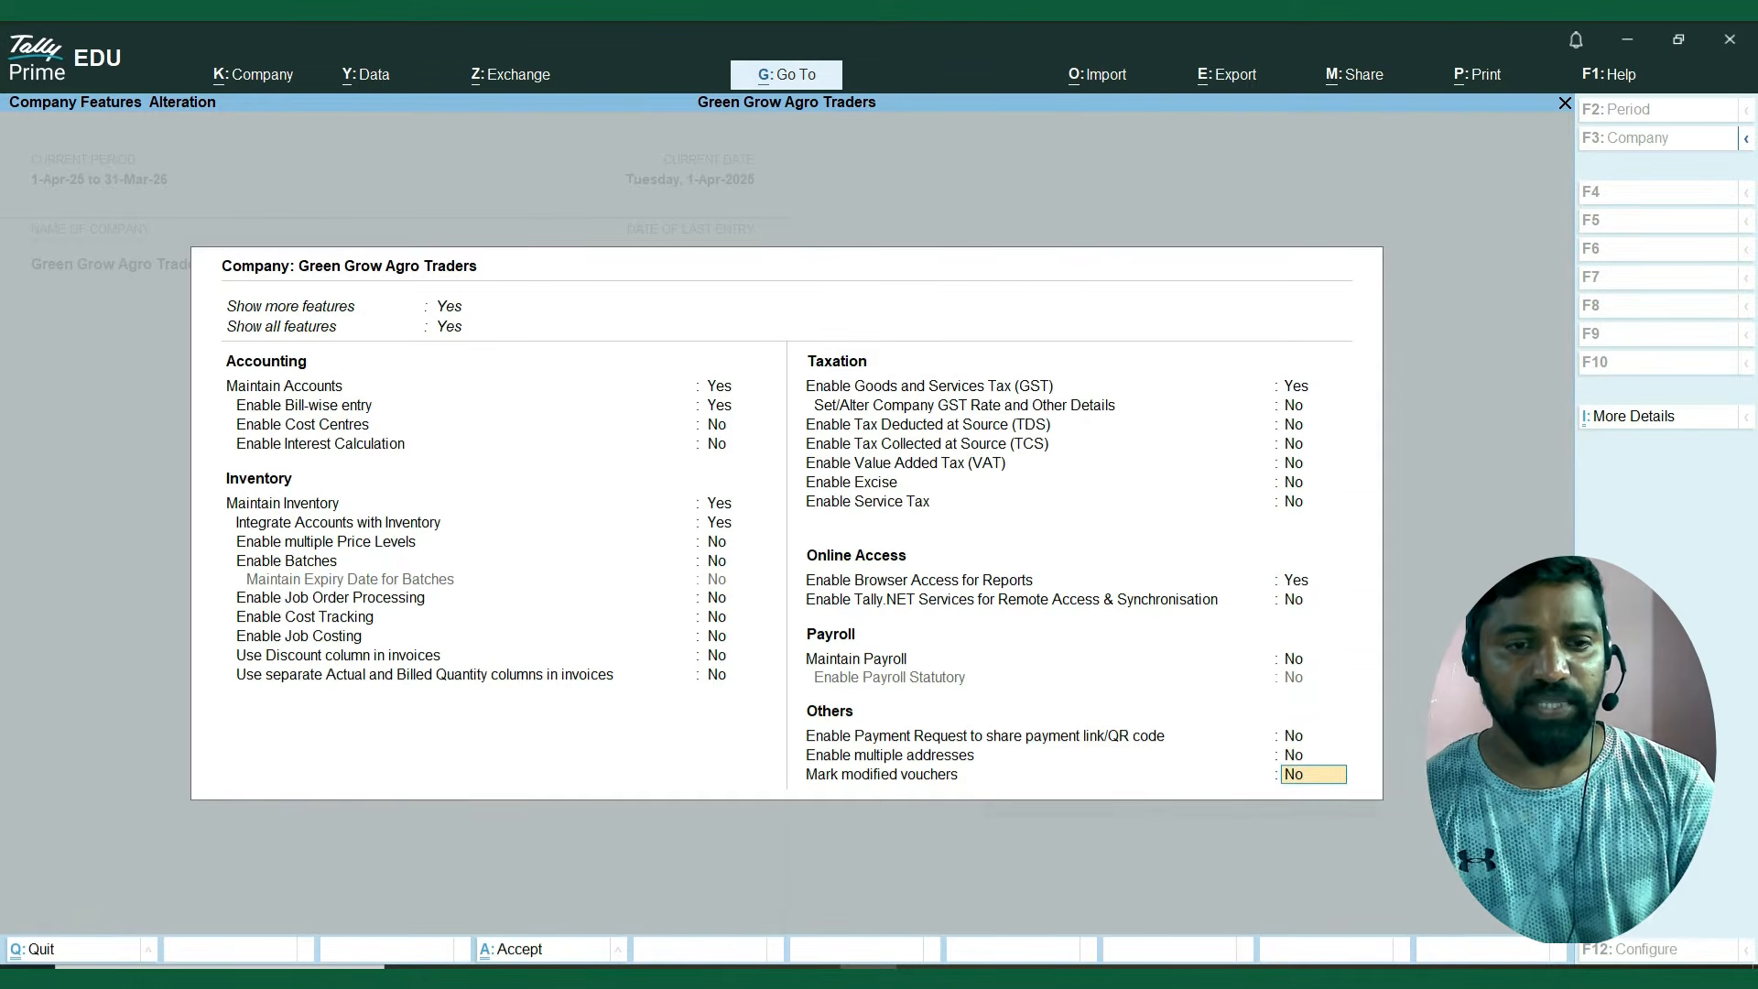
pyautogui.press('Return')
pyautogui.press('Return')
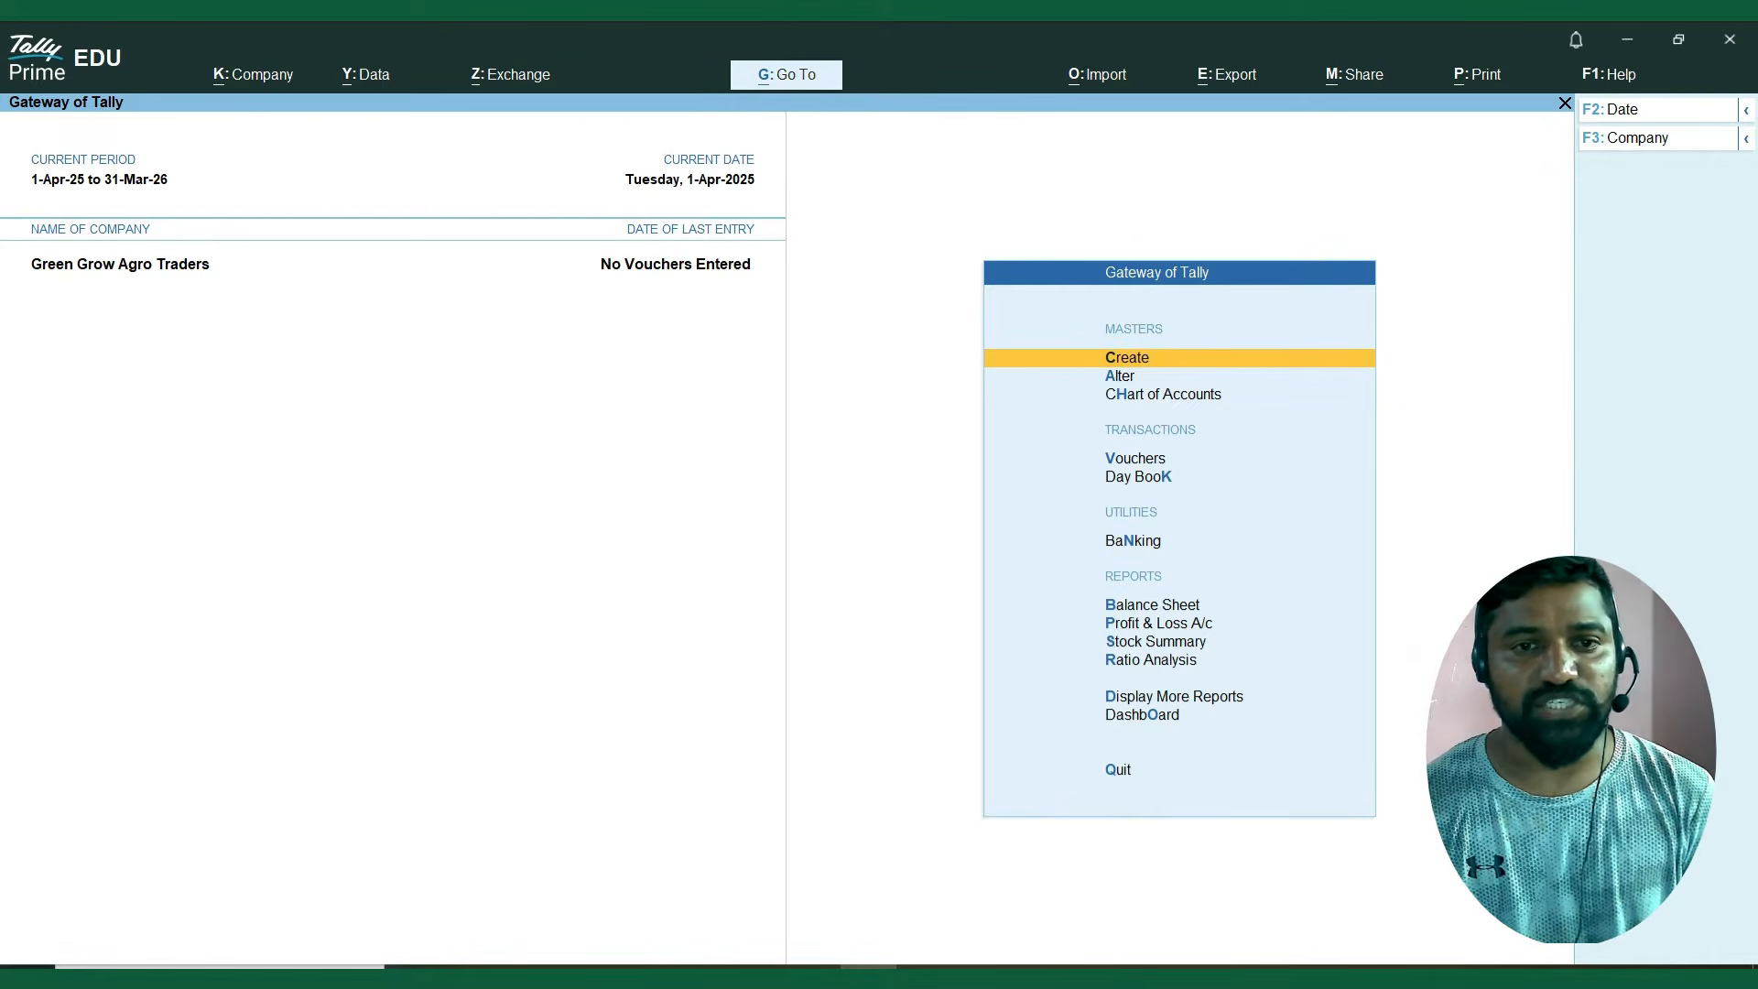
# Open the list of masters for creating a new master in Green Grow Agro Traders.
pyautogui.press('Down')
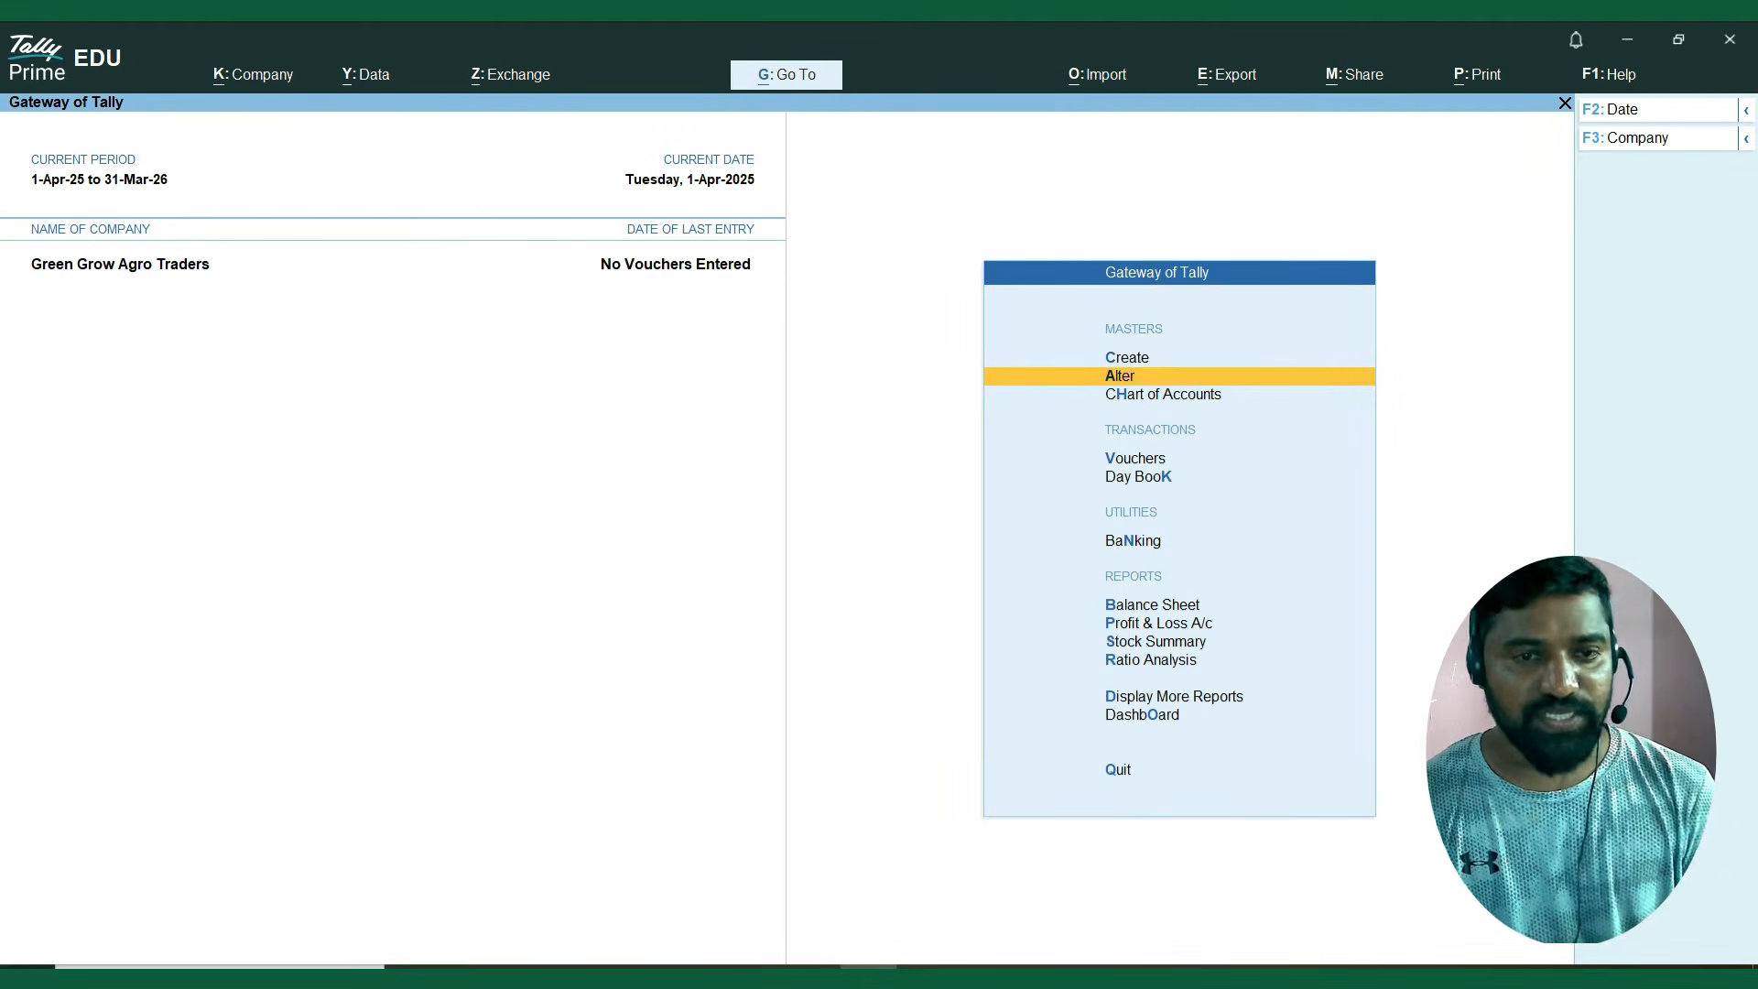
pyautogui.press('Up')
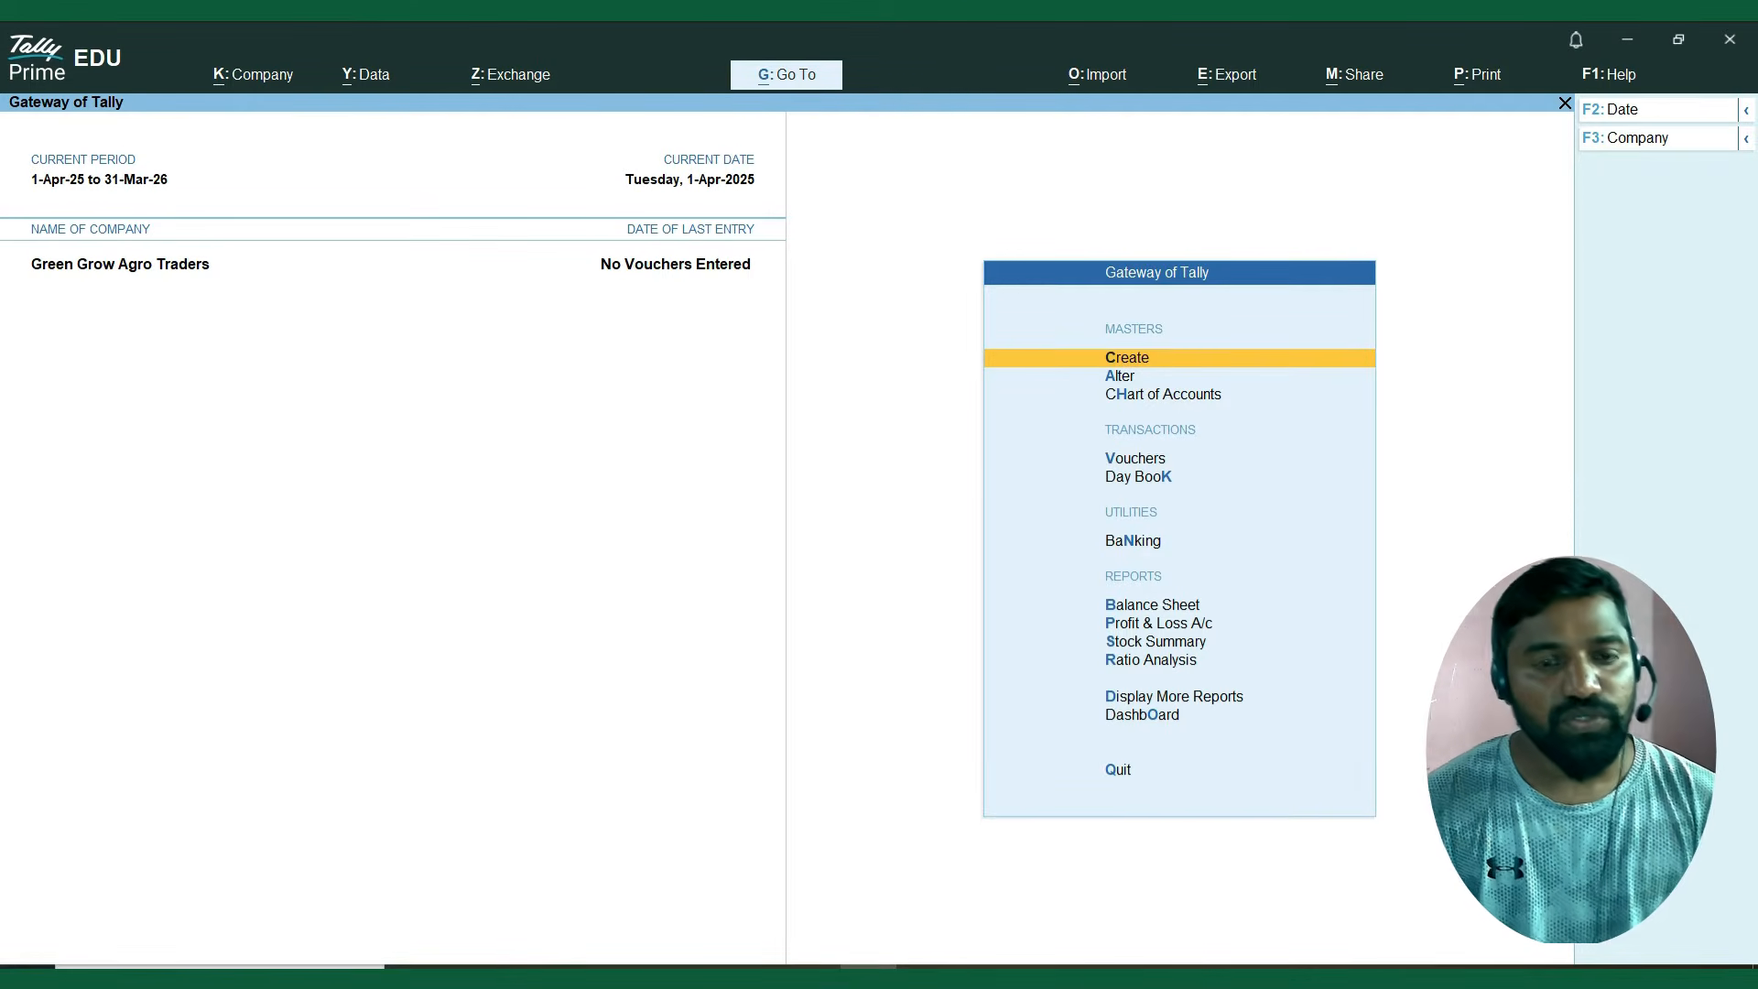
pyautogui.press('Down')
pyautogui.press('Down')
pyautogui.press('Down')
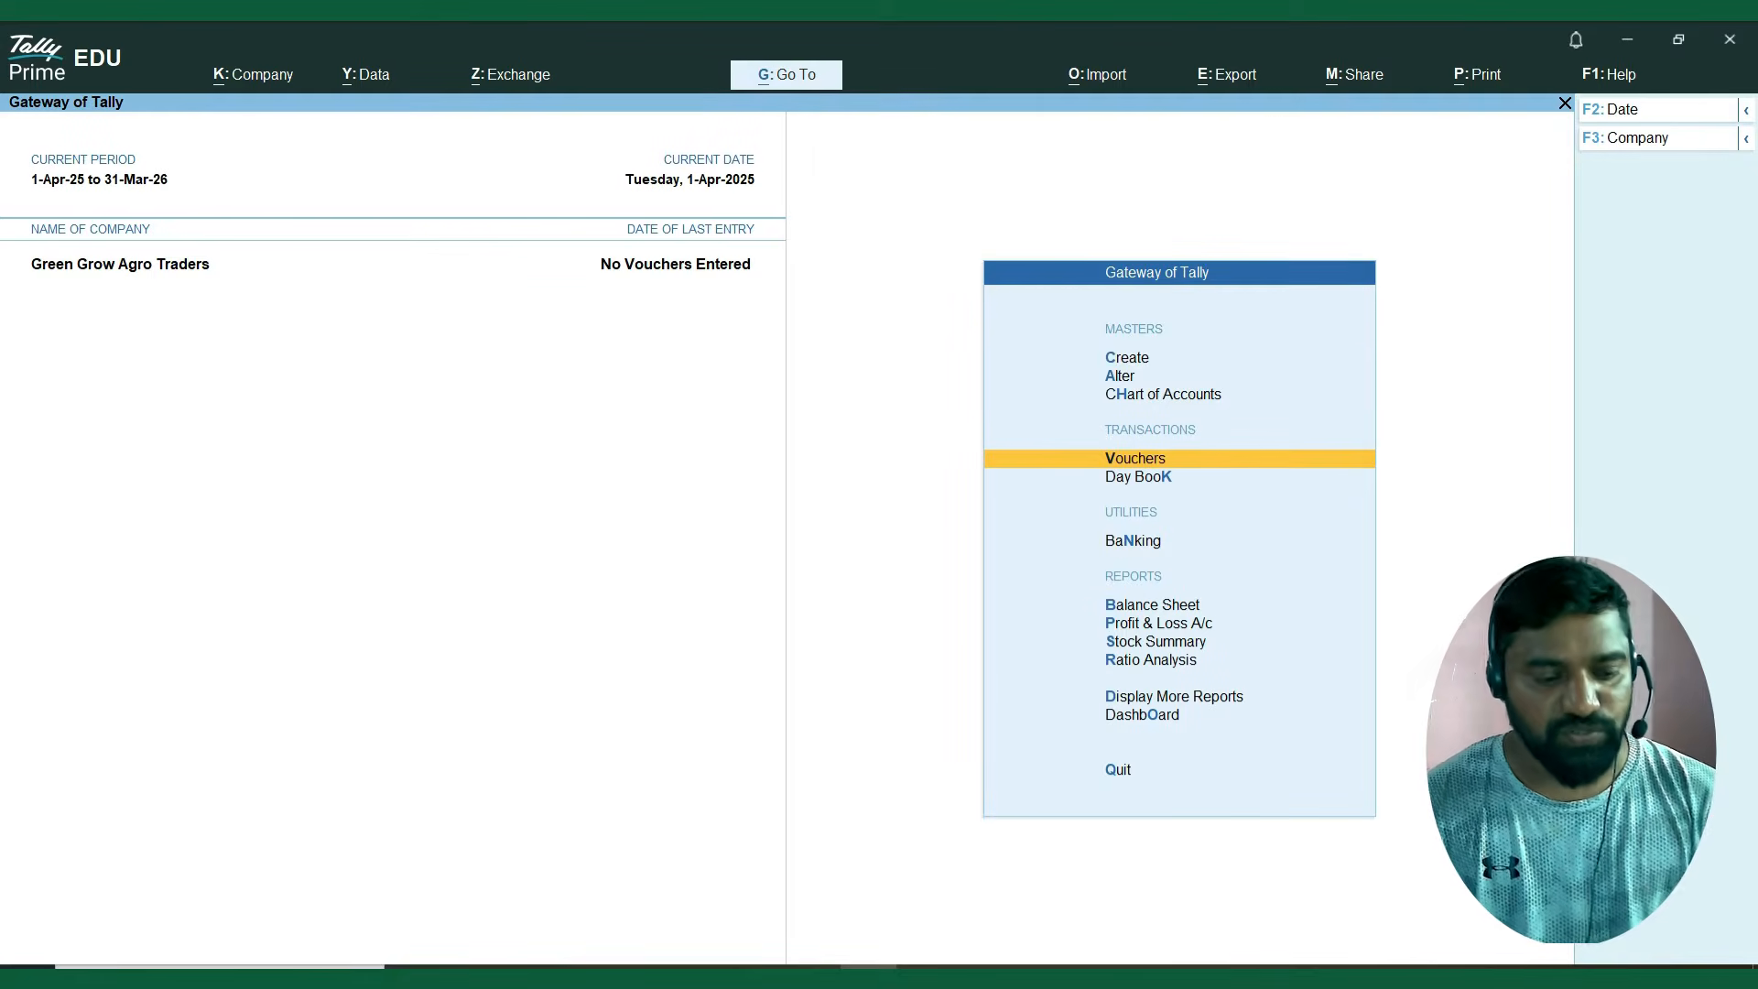
pyautogui.press('Up')
pyautogui.press('Up')
pyautogui.press('Up')
pyautogui.press('Return')
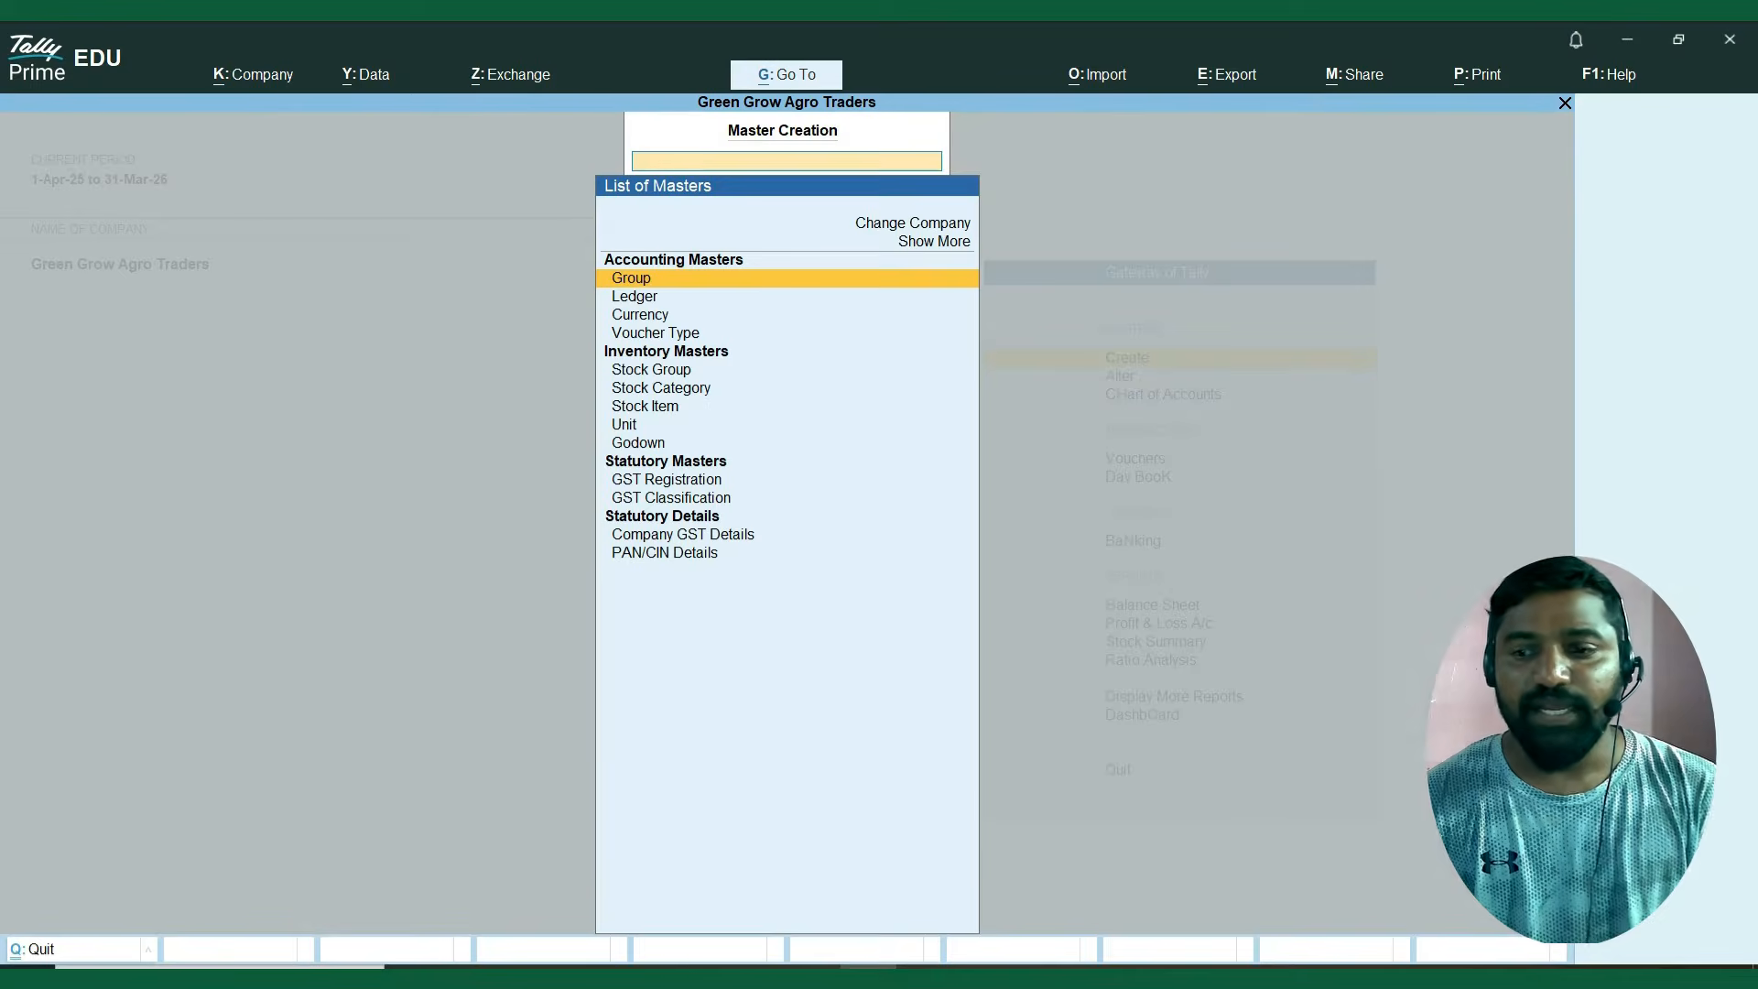
# Start creating a new stock group from the inventory masters.
pyautogui.press('Down')
pyautogui.press('Down')
pyautogui.press('Down')
pyautogui.press('Down')
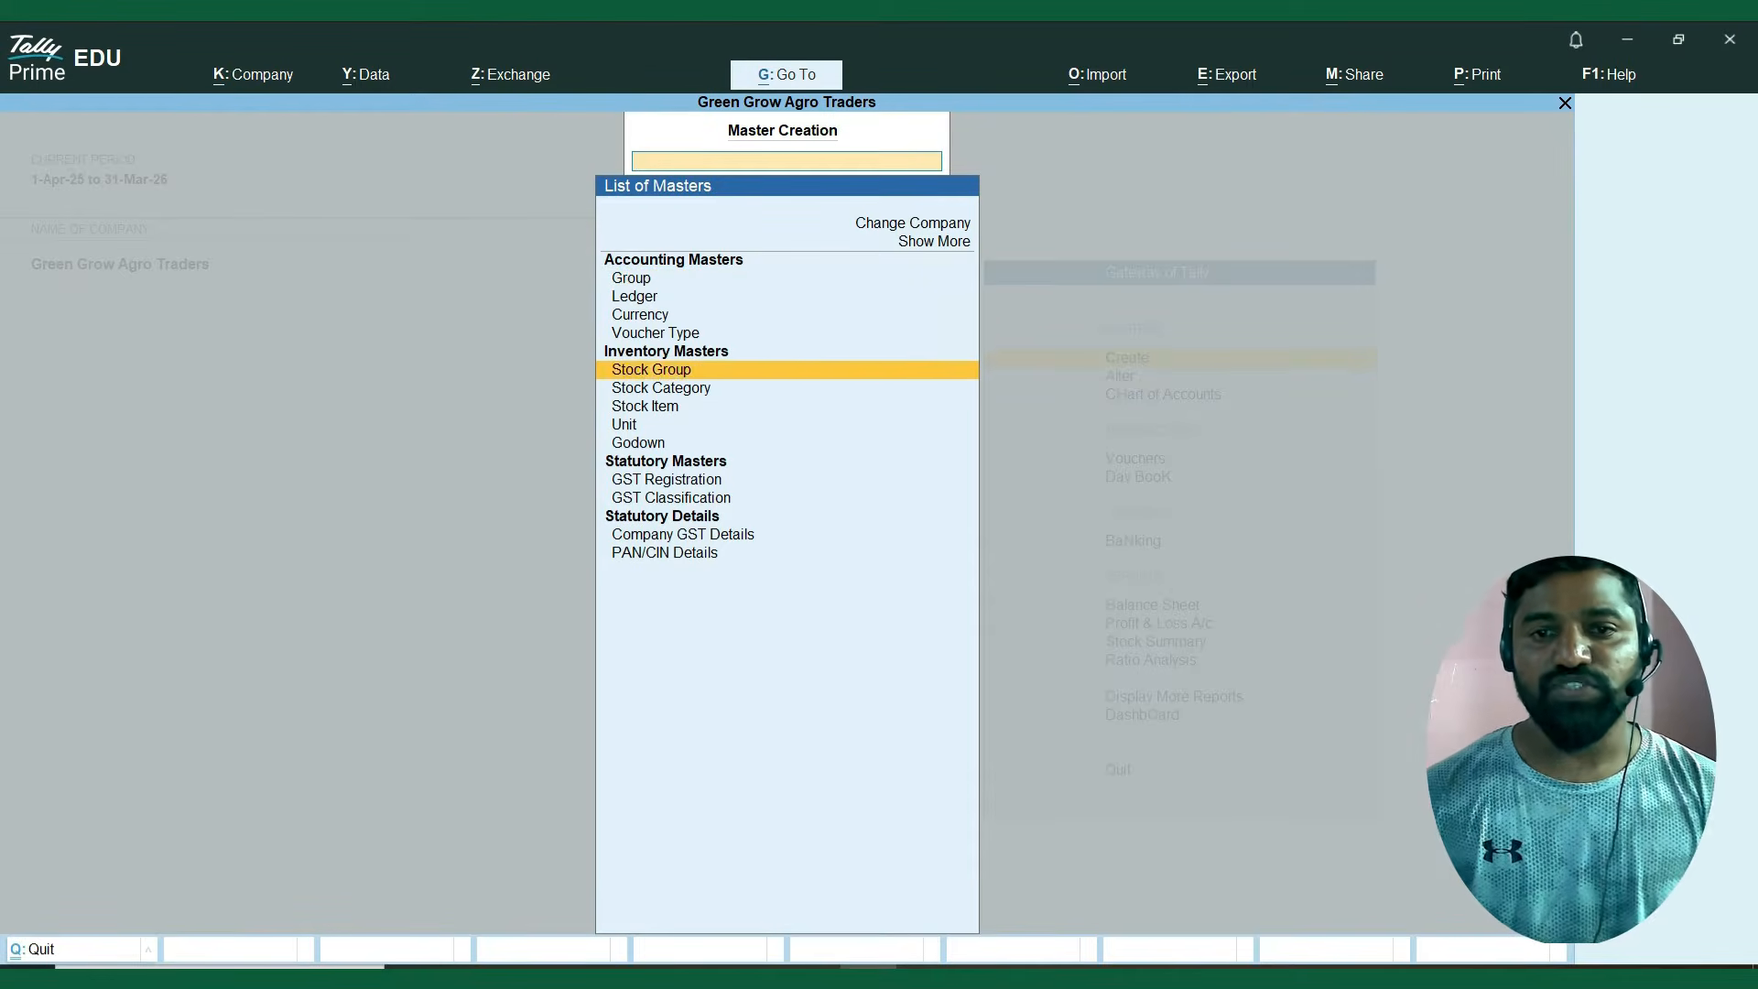
pyautogui.press('Down')
pyautogui.press('Up')
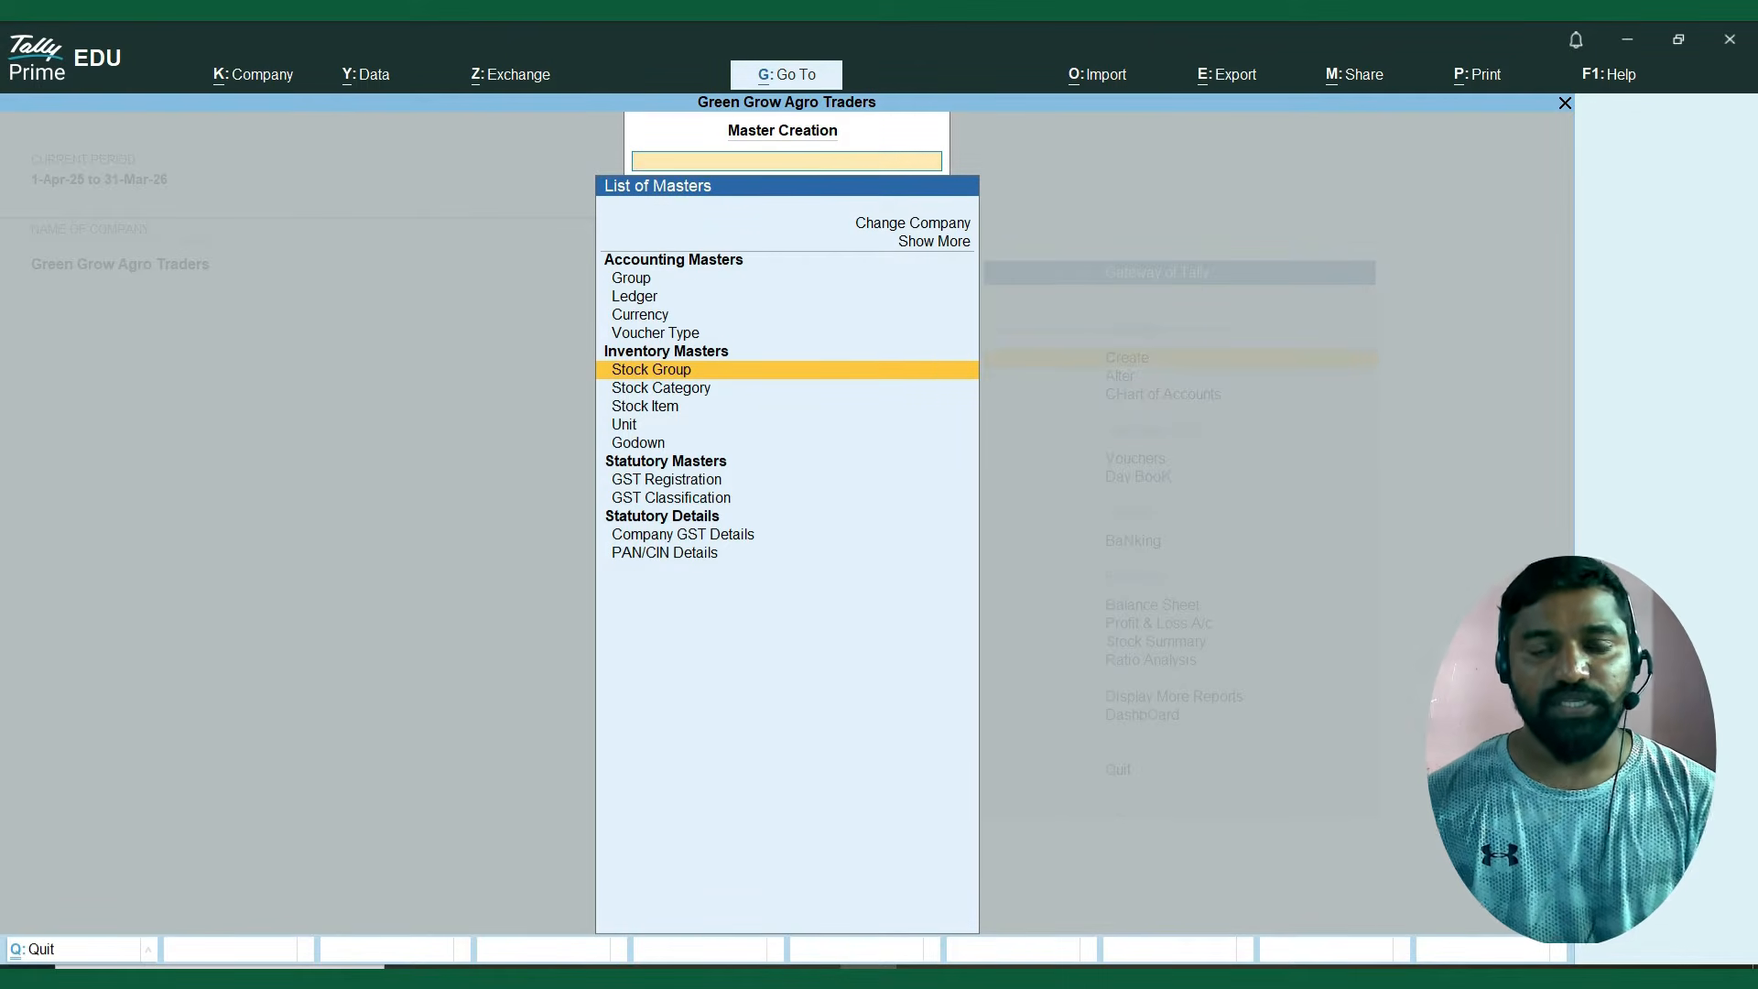
pyautogui.press('Return')
# Copy Fertilizers from the Excel sheet and enter it as the new stock group's name in TallyPrime.
pyautogui.hotkey('alt', 'Tab')
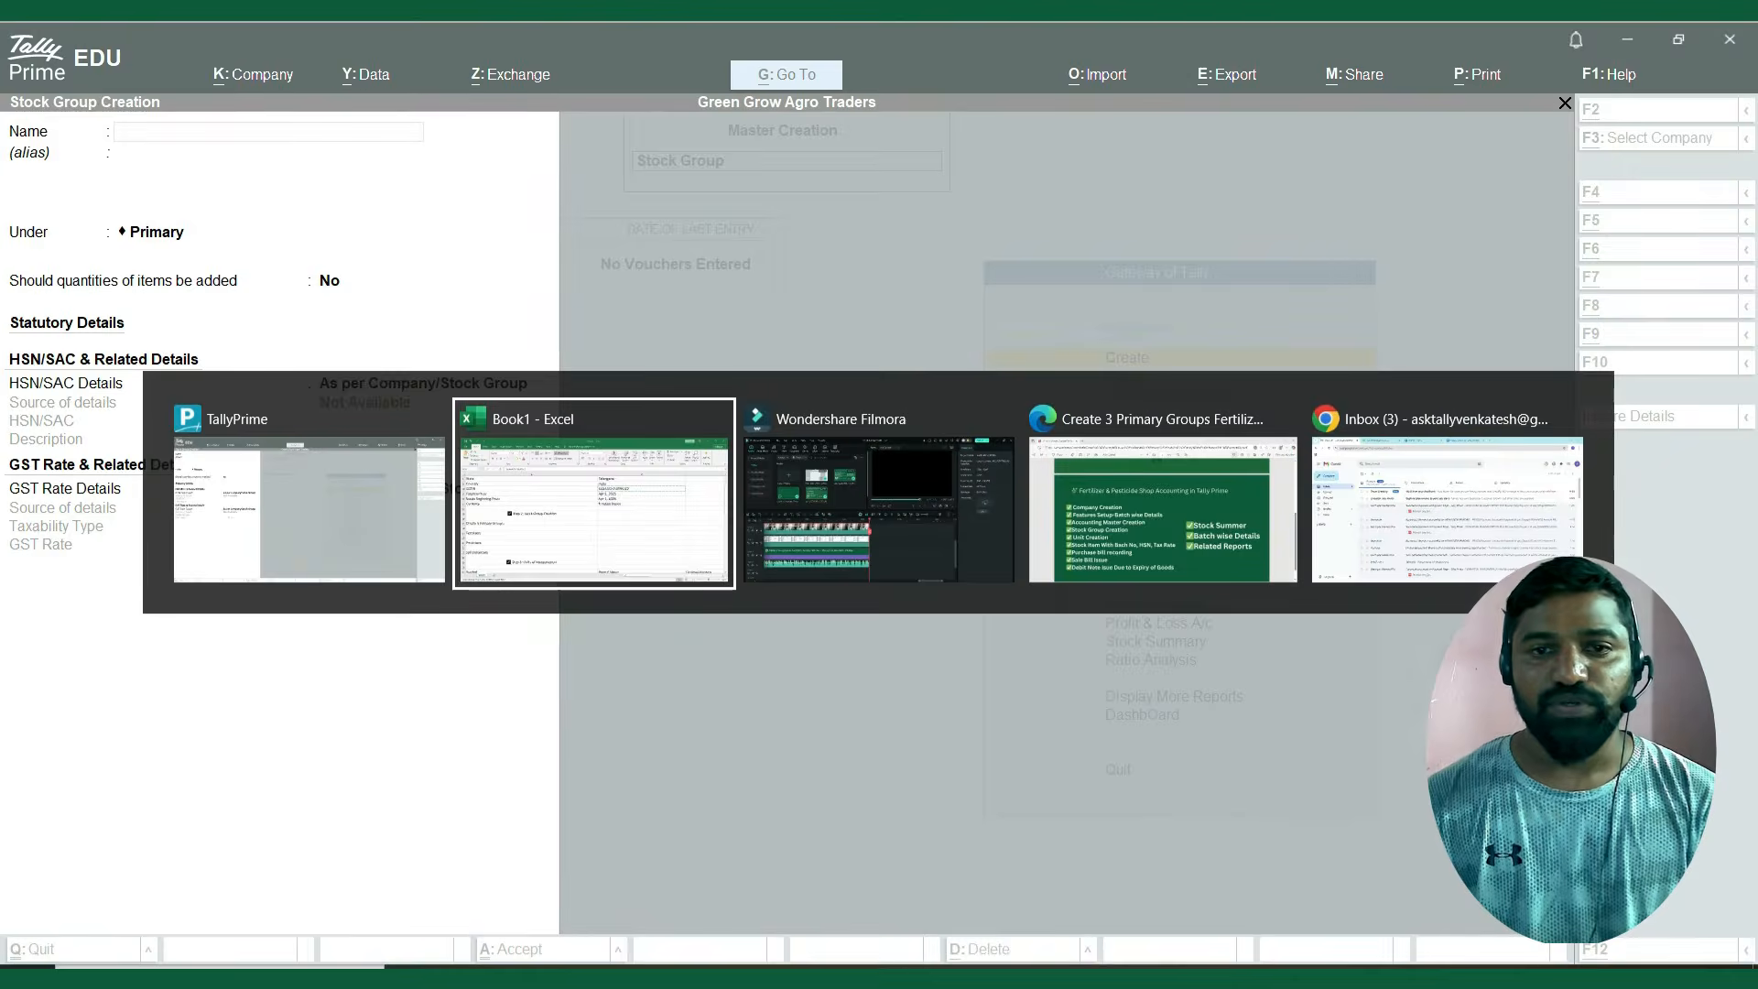
pyautogui.click(1190, 549)
pyautogui.press('Left')
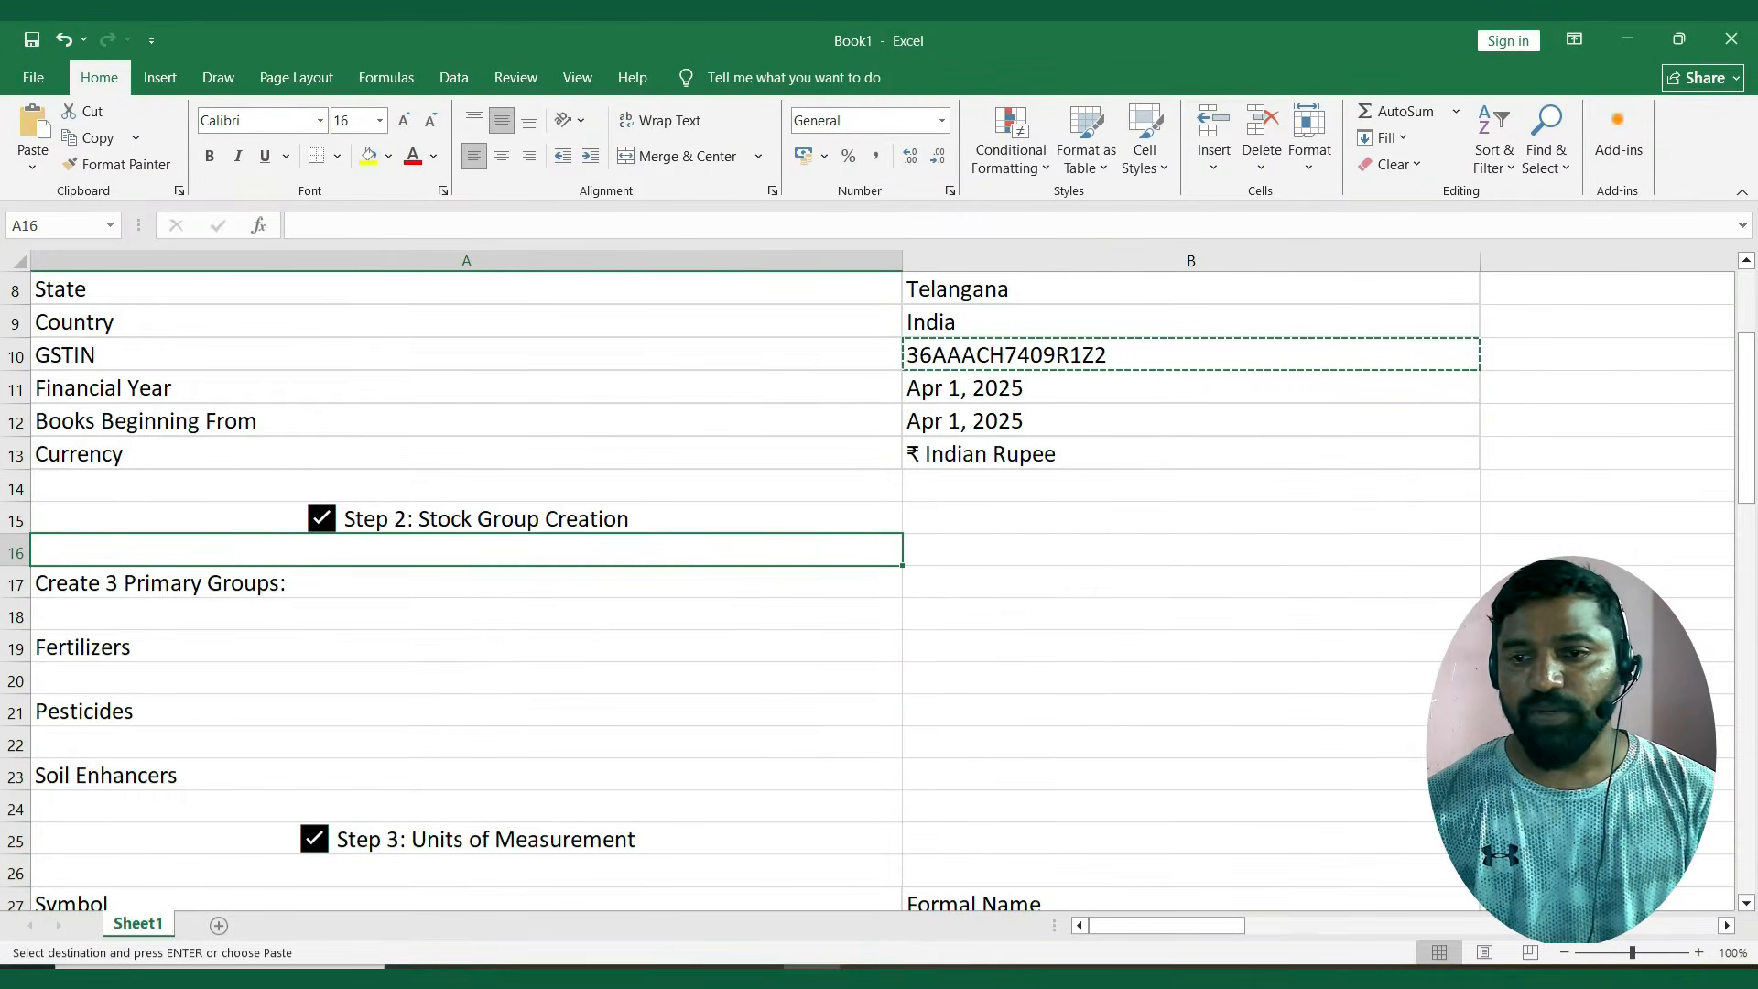
pyautogui.press('Down')
pyautogui.press('Down')
pyautogui.press('Down')
pyautogui.hotkey('ctrl', 'c')
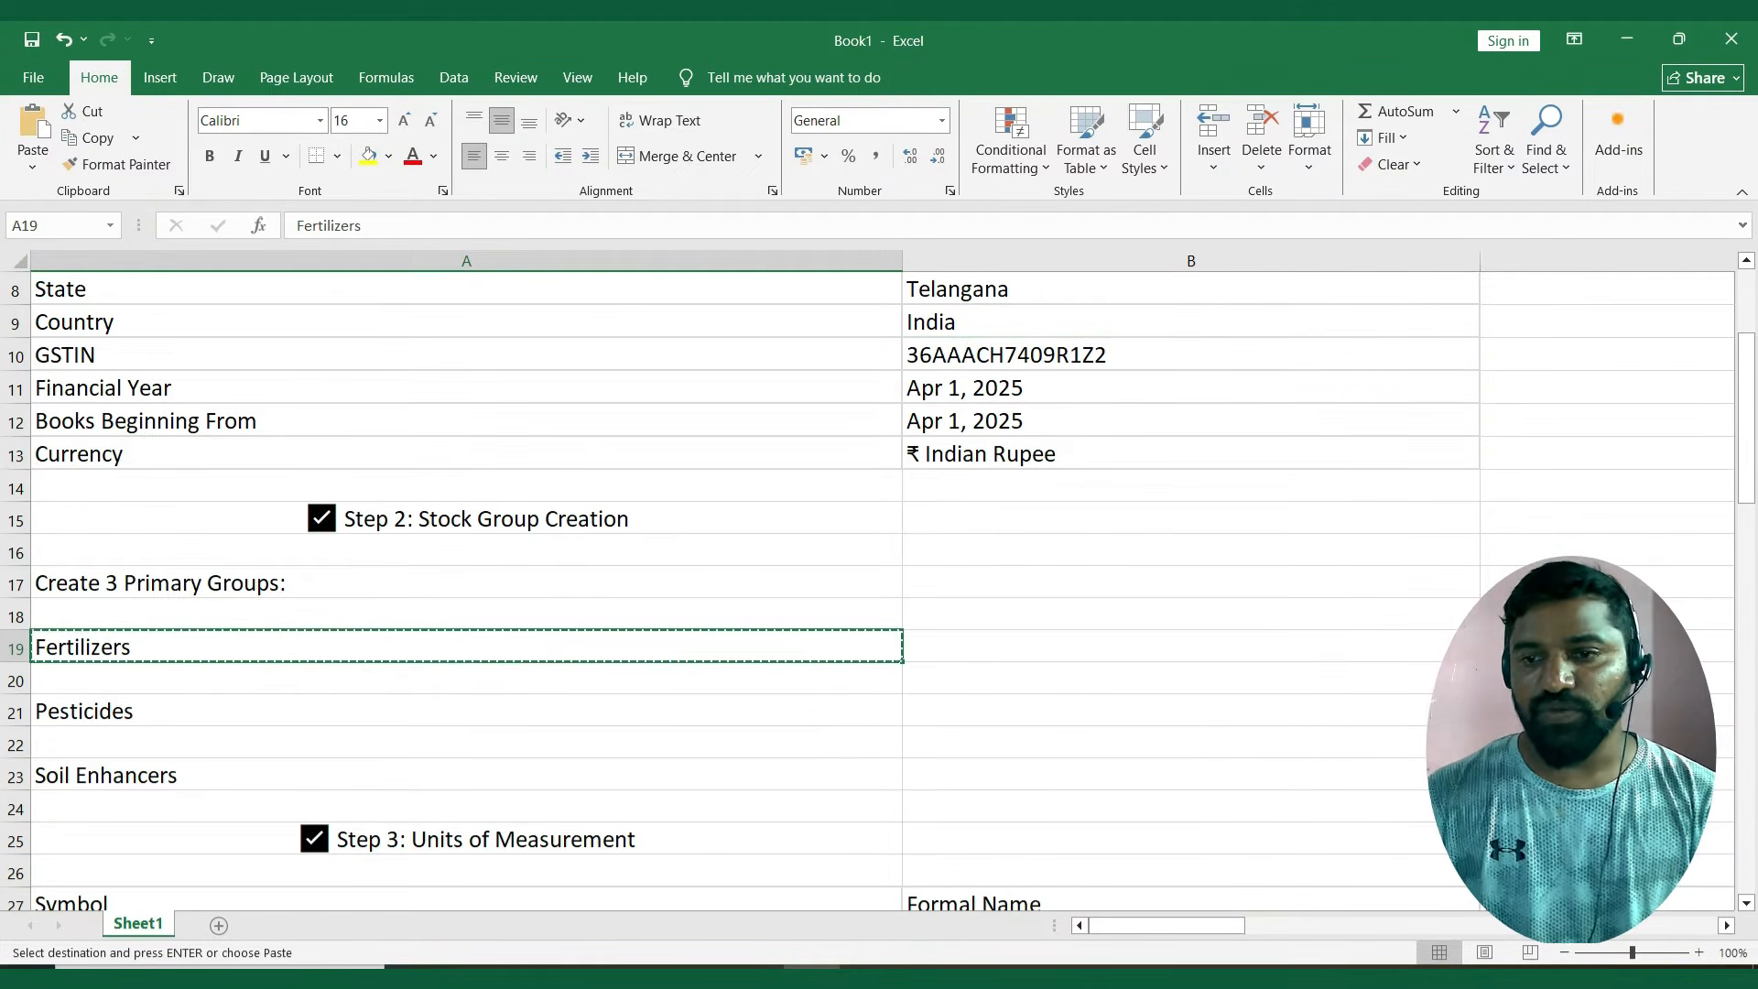
pyautogui.hotkey('alt', 'Tab')
pyautogui.hotkey('ctrl', 'alt', 'v')
# Place Fertilizers under Primary, keep HSN/SAC and GST rate details As per Company/Stock Group, and save the stock group.
pyautogui.press('Return')
pyautogui.press('Return')
pyautogui.press('Return')
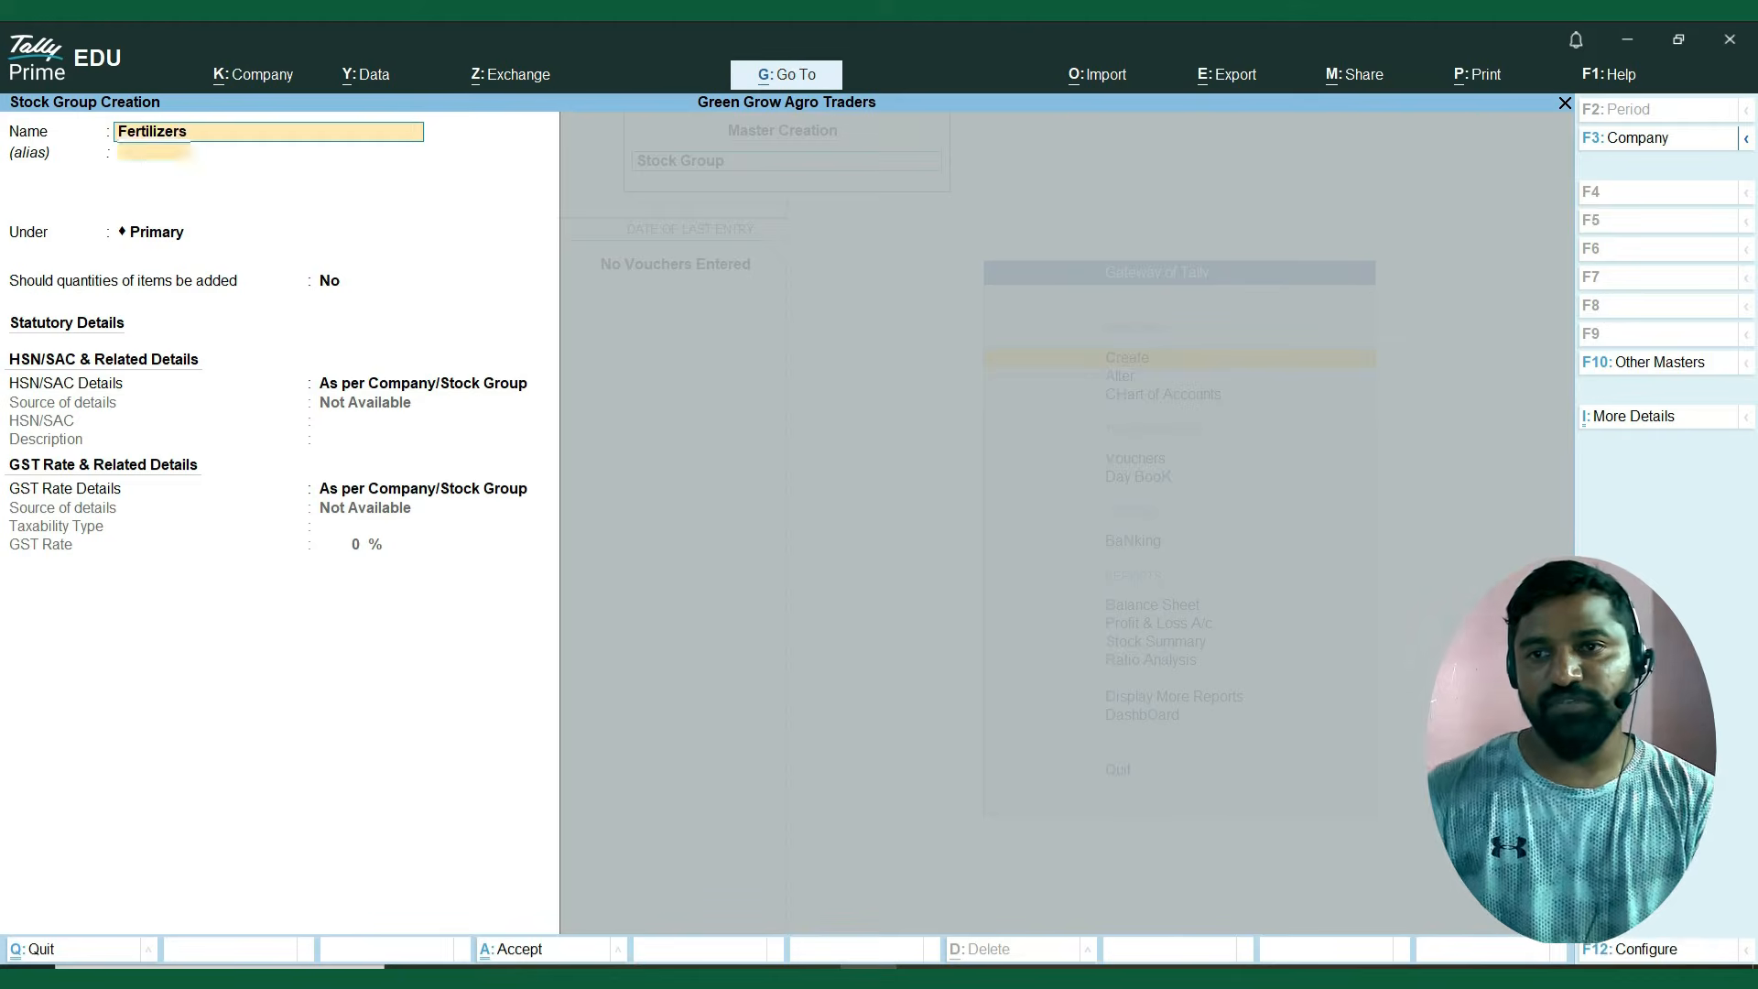
pyautogui.press('BackSpace')
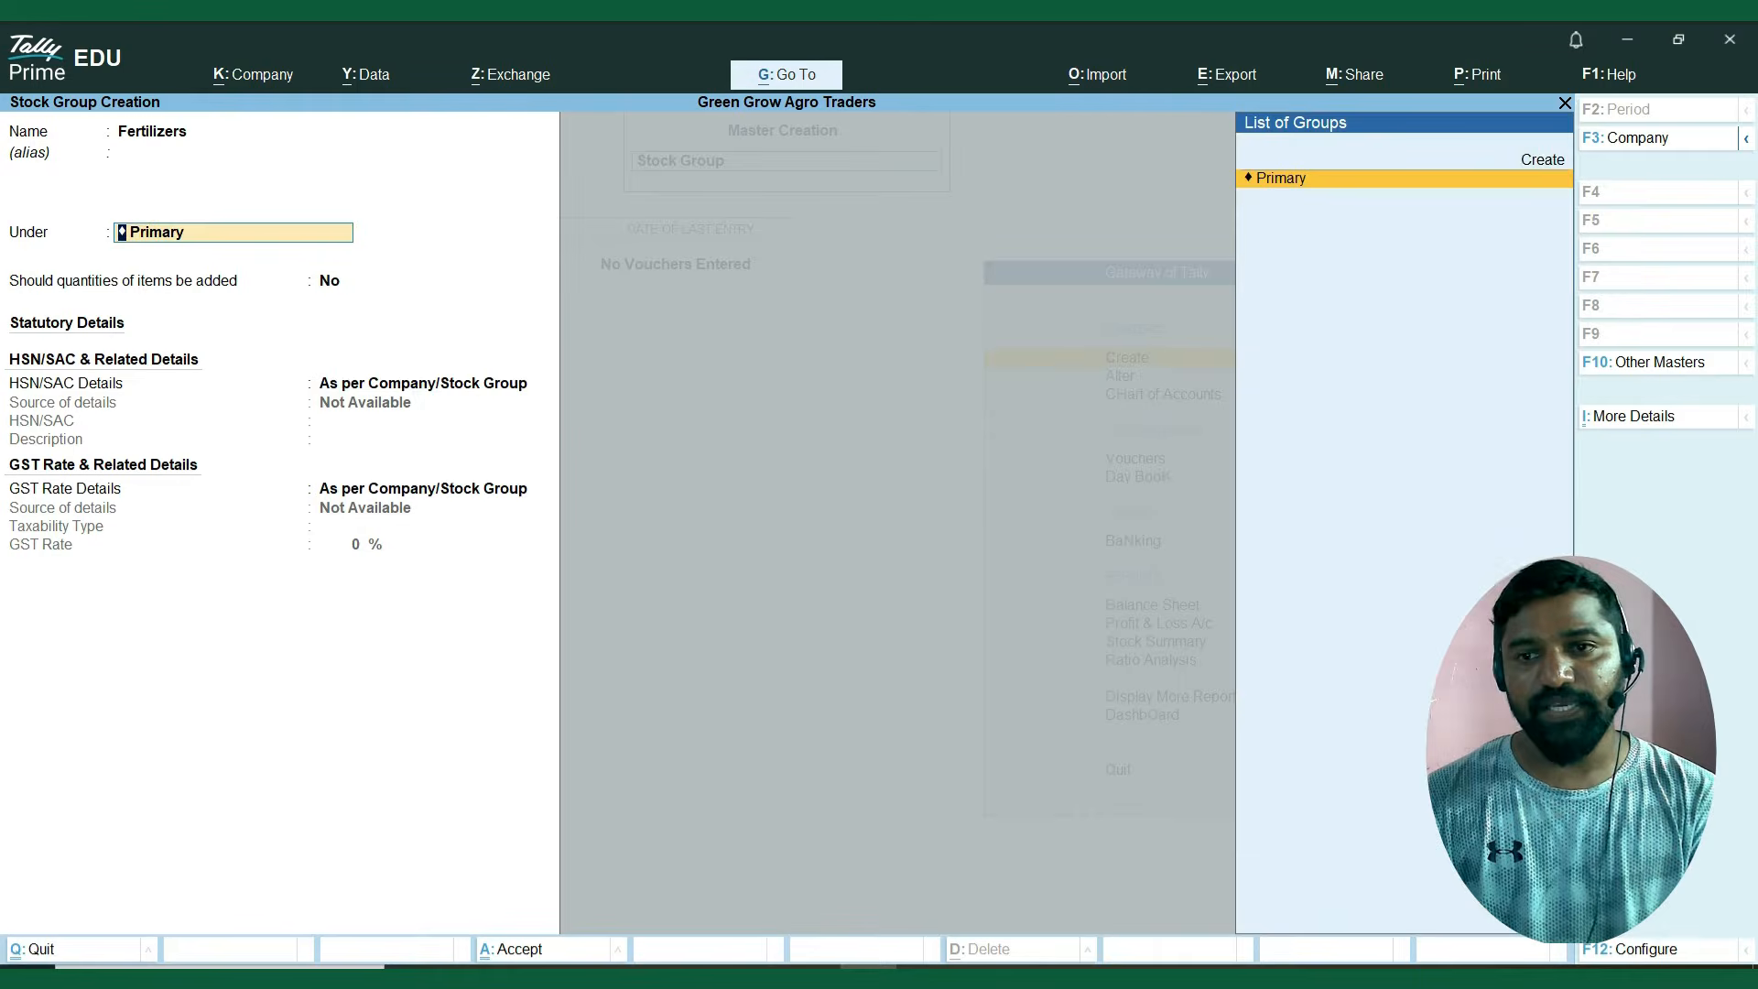
pyautogui.press('Return')
pyautogui.press('Return')
pyautogui.press('Return')
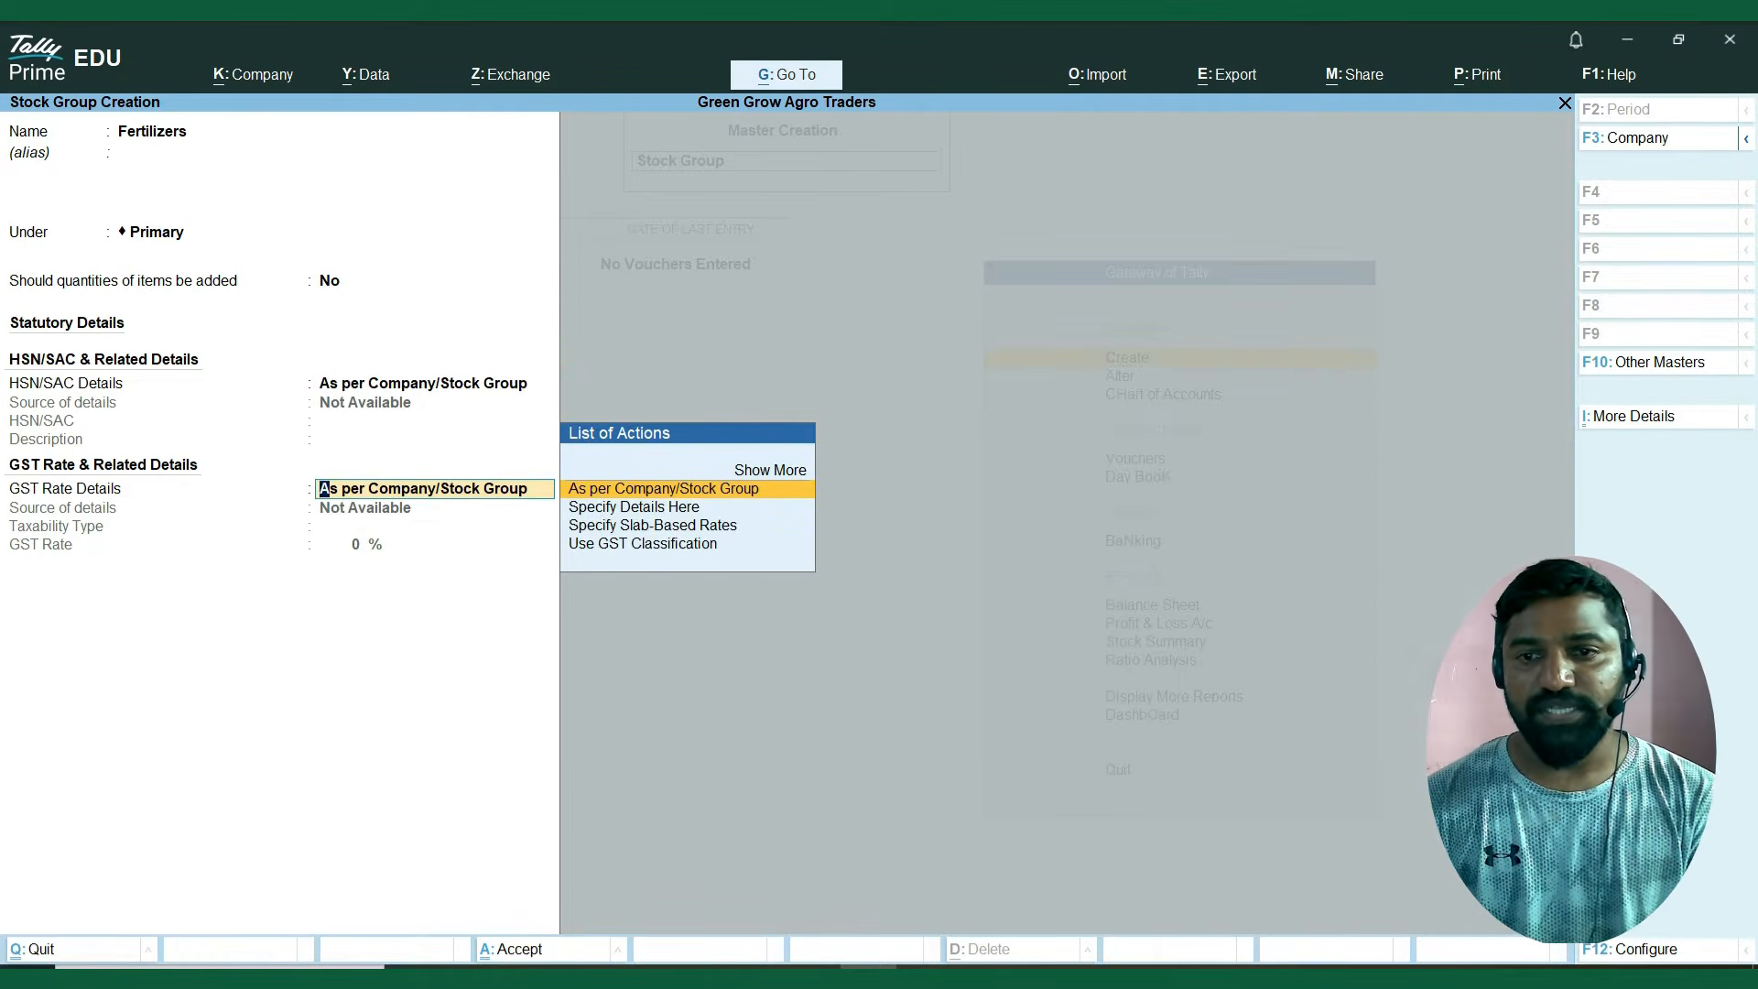
pyautogui.press('Return')
pyautogui.press('Return')
# Copy Pesticides from the Excel sheet and enter it as the next stock group's name in TallyPrime.
pyautogui.hotkey('alt', 'Tab')
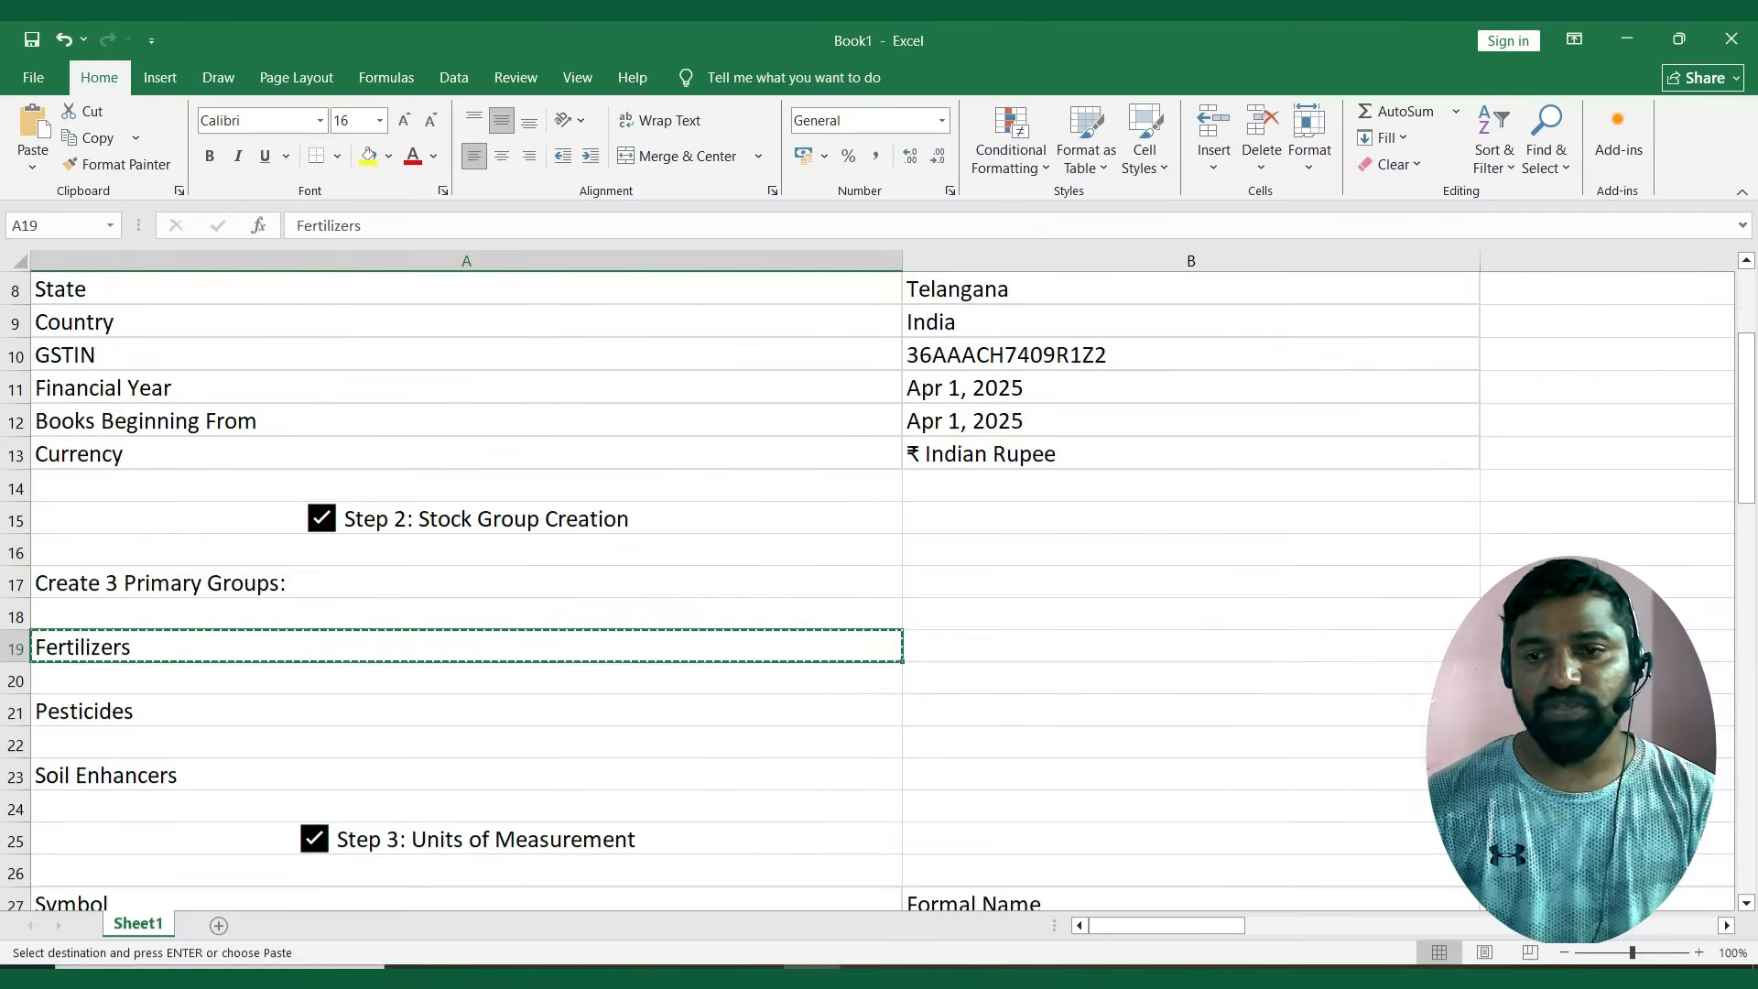
pyautogui.press('Down')
pyautogui.press('Down')
pyautogui.hotkey('ctrl', 'c')
pyautogui.hotkey('alt', 'Tab')
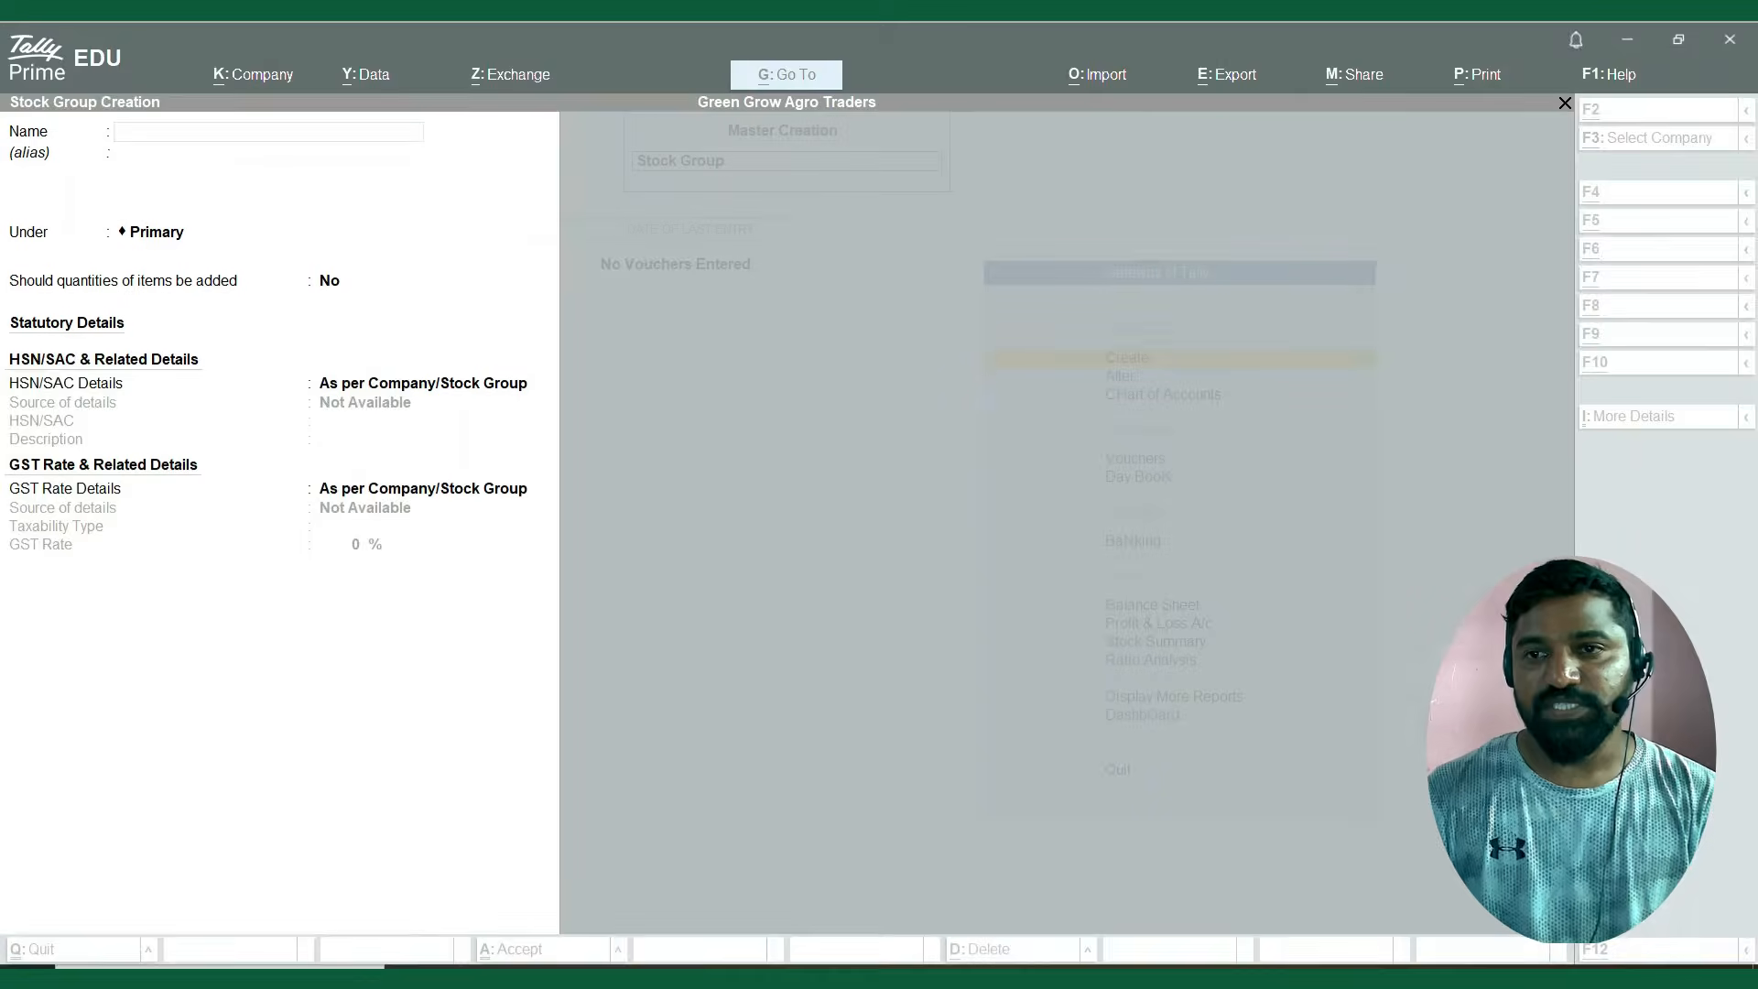
pyautogui.hotkey('ctrl', 'alt', 'v')
# Keep Pesticides under Primary with HSN/SAC and GST rate details As per Company/Stock Group, and save it.
pyautogui.press('Return')
pyautogui.press('Return')
pyautogui.press('Return')
pyautogui.press('Return')
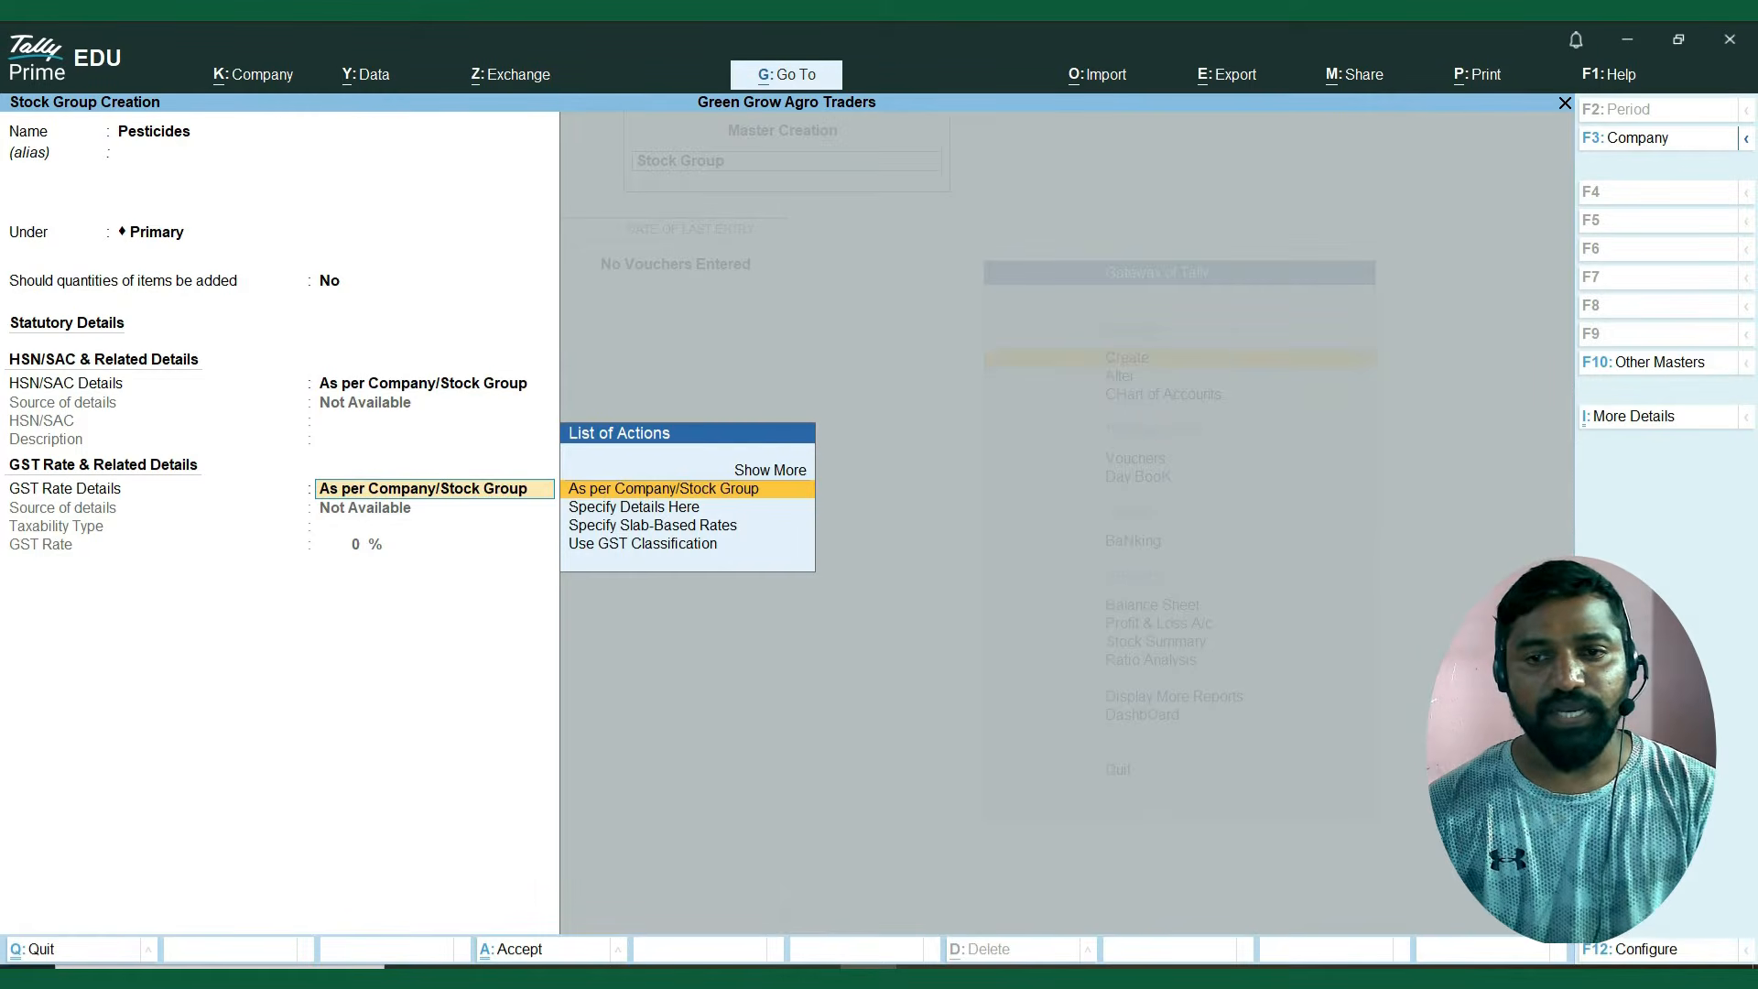
pyautogui.press('Return')
pyautogui.press('Return')
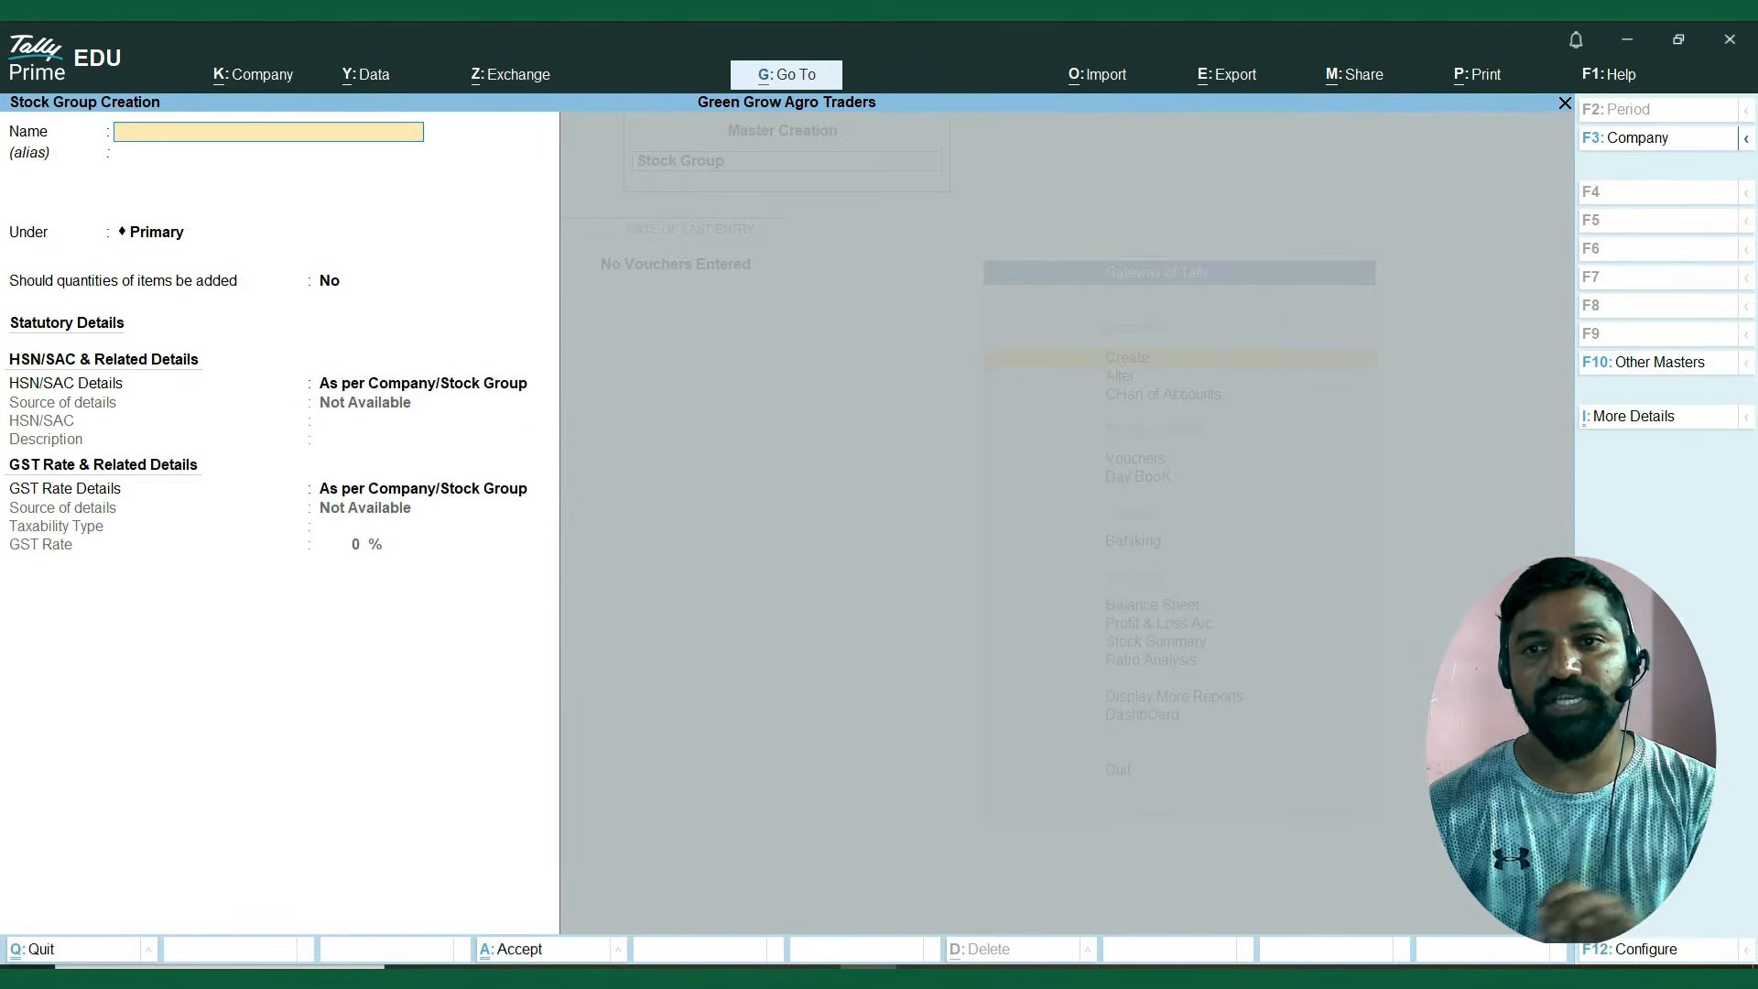
# Copy Soil Enhancers from the Excel sheet and enter it as the third stock group's name in TallyPrime.
pyautogui.hotkey('alt', 'Tab')
pyautogui.press('Down')
pyautogui.press('Down')
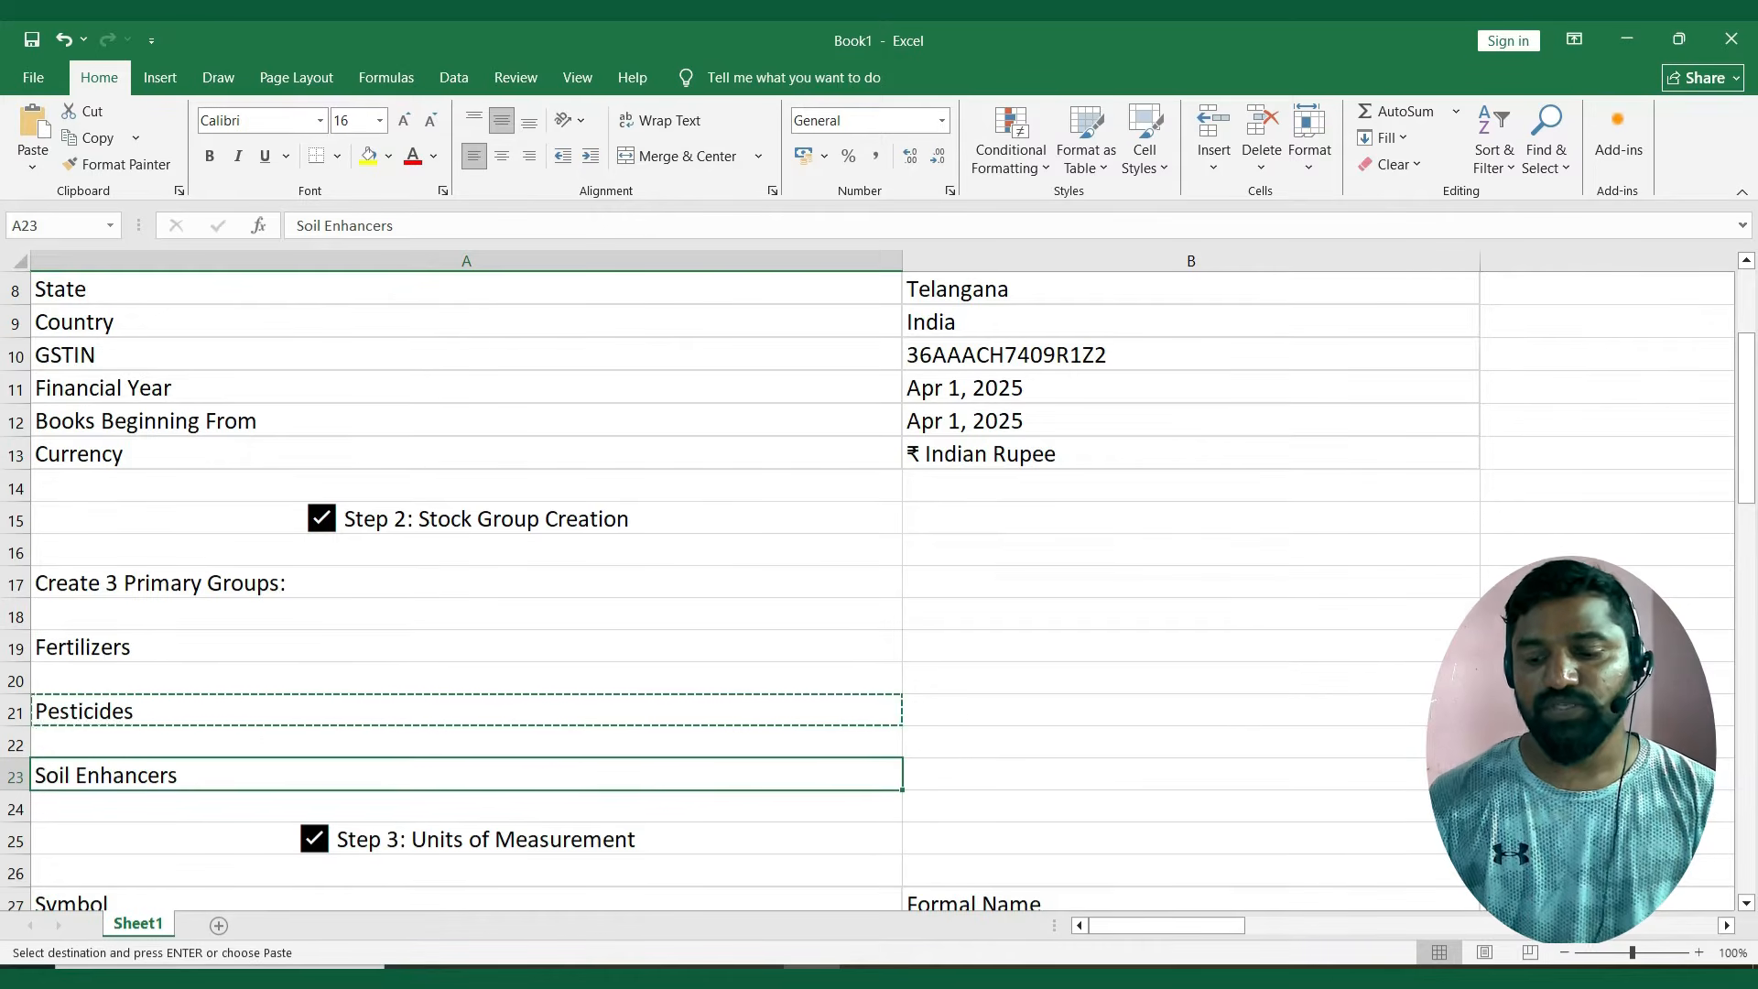
pyautogui.hotkey('ctrl', 'c')
pyautogui.hotkey('alt', 'Tab')
pyautogui.hotkey('ctrl', 'alt', 'v')
# Keep Soil Enhancers under Primary with HSN/SAC and GST rate details As per Company/Stock Group, and save it.
pyautogui.press('Return')
pyautogui.press('Return')
pyautogui.press('Return')
pyautogui.press('Return')
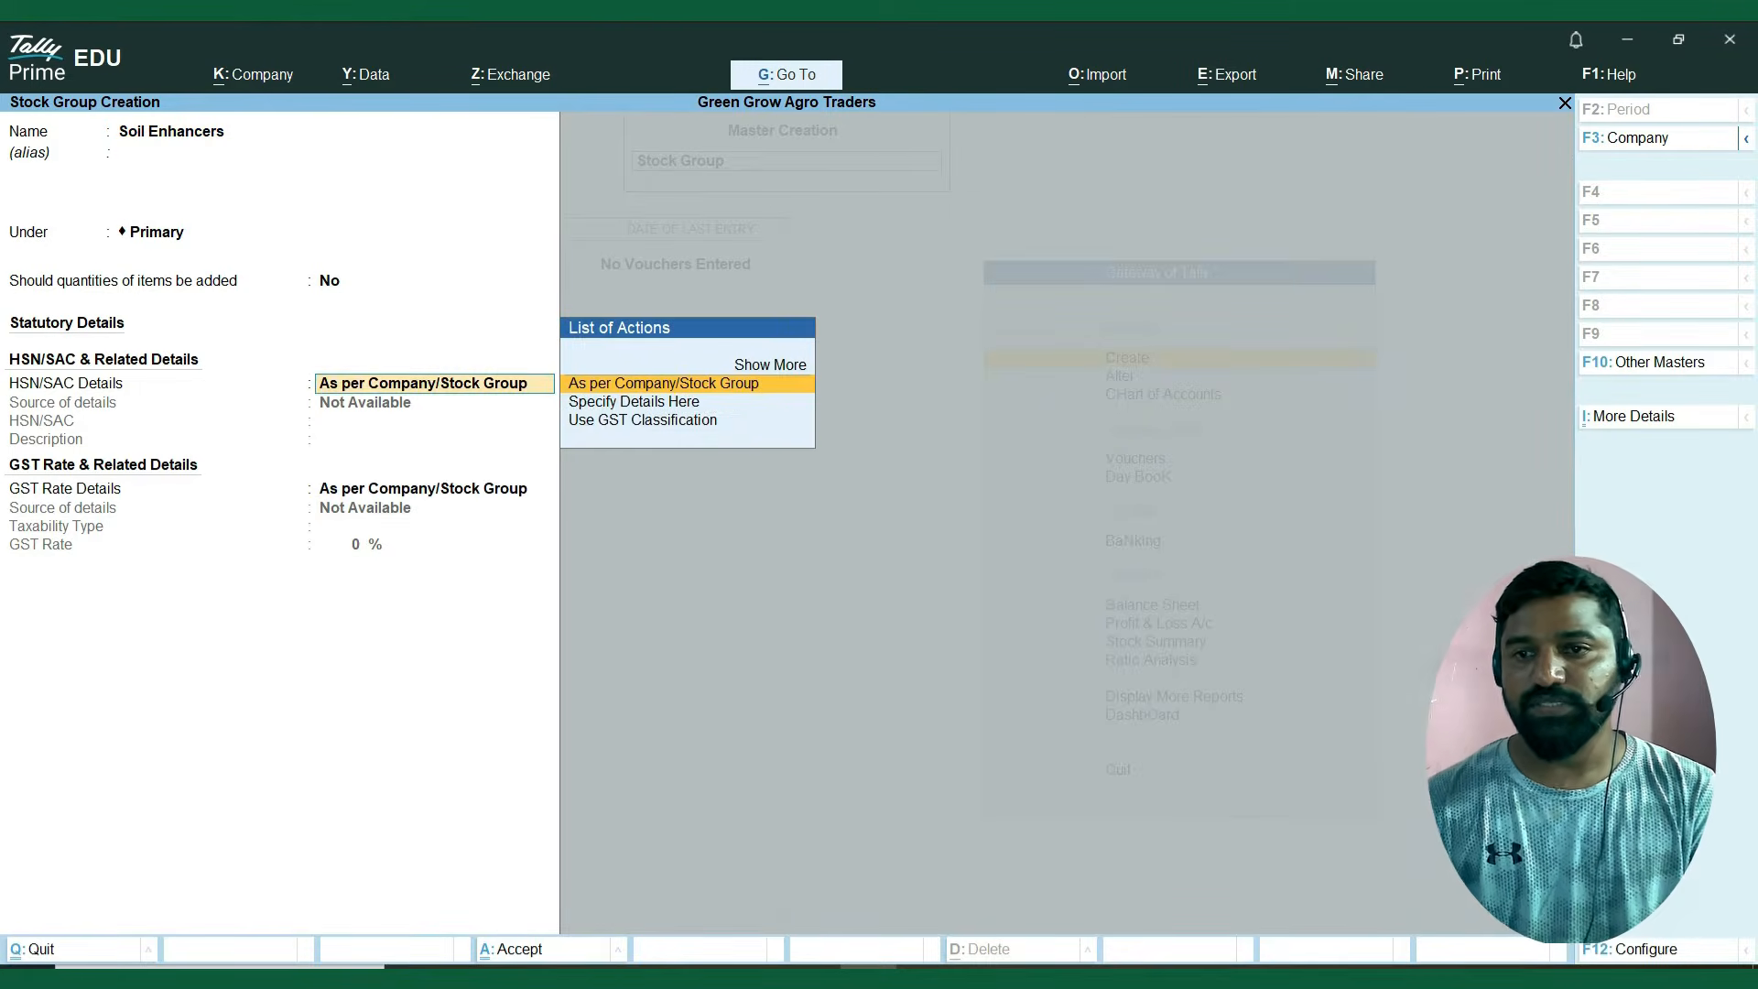
pyautogui.press('Return')
pyautogui.press('Return')
pyautogui.press('Return')
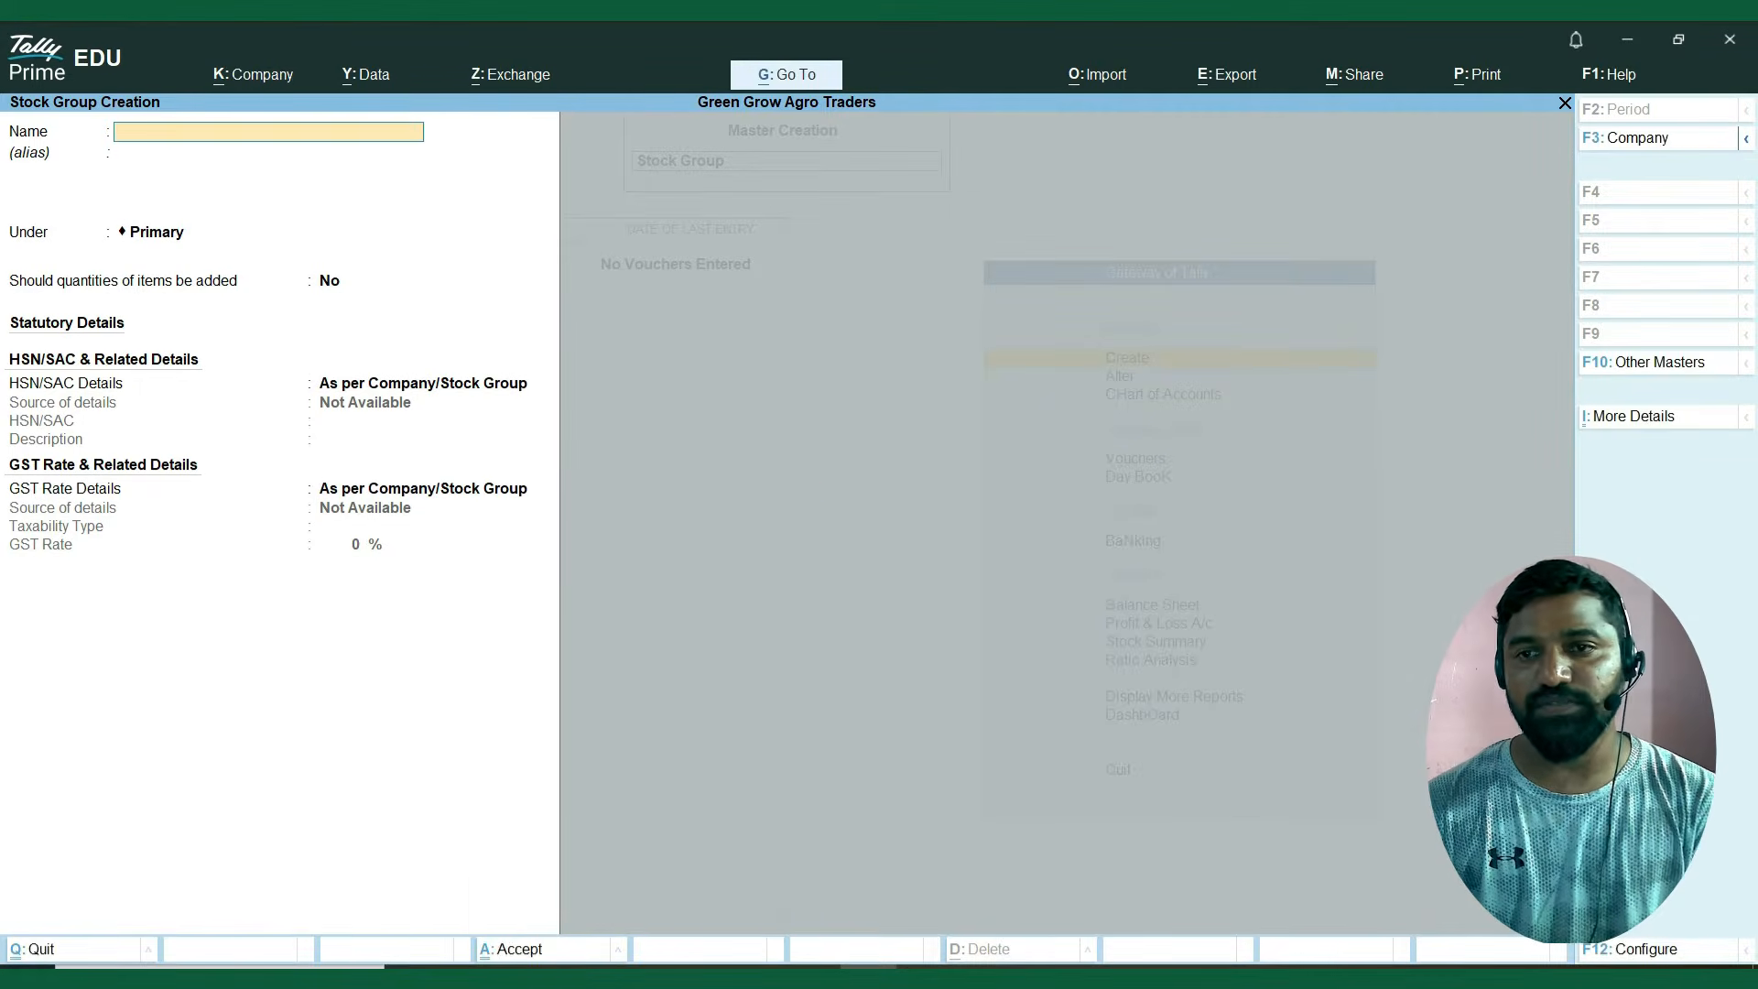
# Review the symbols and formal names under Step 3: Units of Measurement in the Excel sheet.
pyautogui.hotkey('alt', 'Tab')
pyautogui.press('Down')
pyautogui.press('Down')
pyautogui.press('Down')
pyautogui.press('Down')
pyautogui.press('Down')
pyautogui.press('Down')
pyautogui.press('Down')
pyautogui.press('Down')
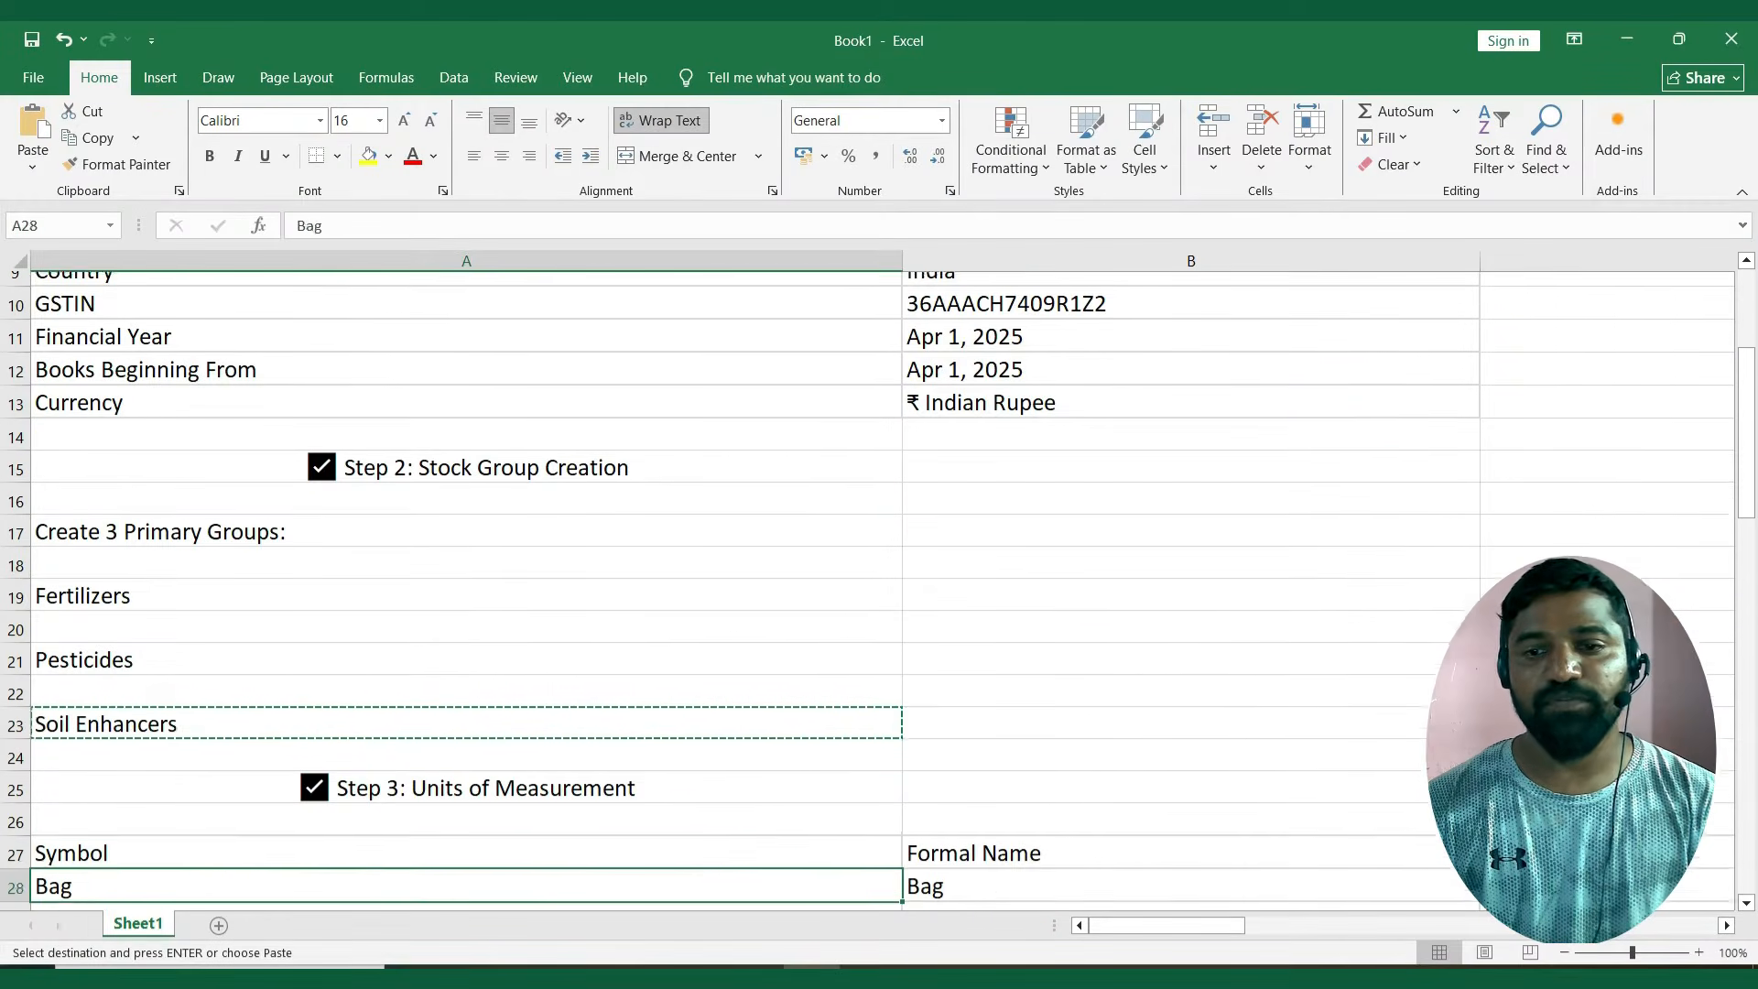
pyautogui.press('Down')
pyautogui.press('Up')
pyautogui.press('Up')
pyautogui.press('Up')
pyautogui.press('Up')
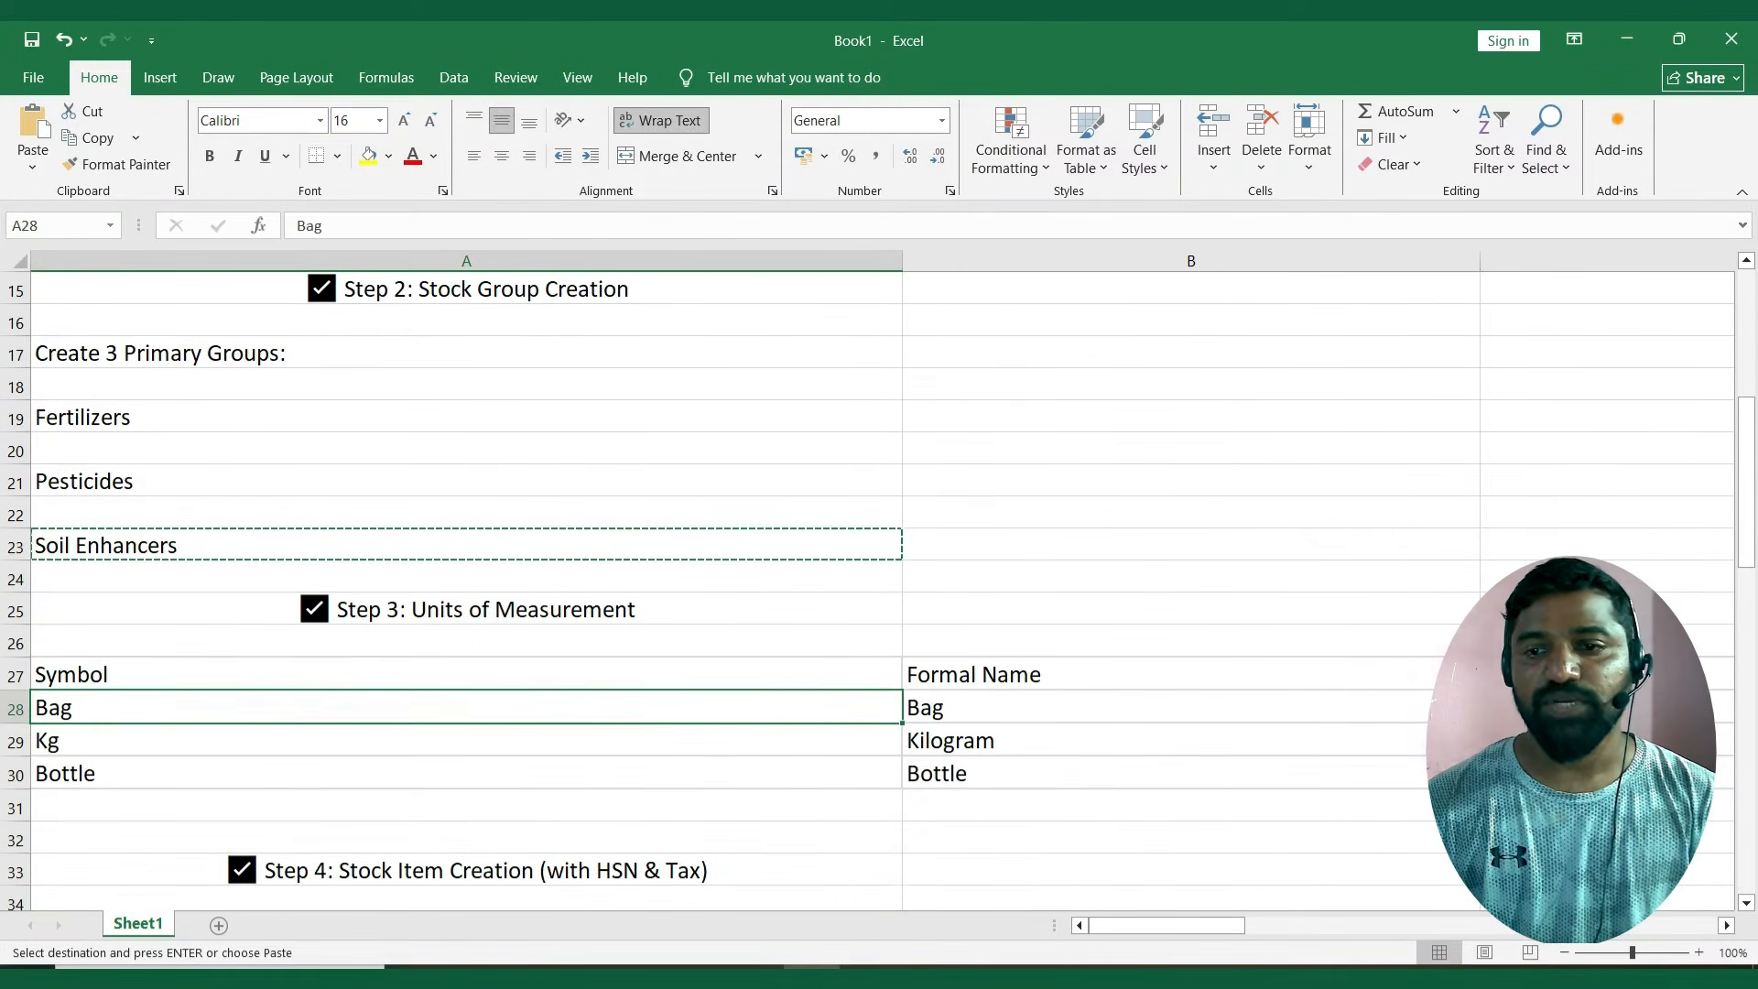
# Return to TallyPrime, leave master creation, and check the existing stock groups in the master alteration list.
pyautogui.hotkey('alt', 'Tab')
pyautogui.press('Escape')
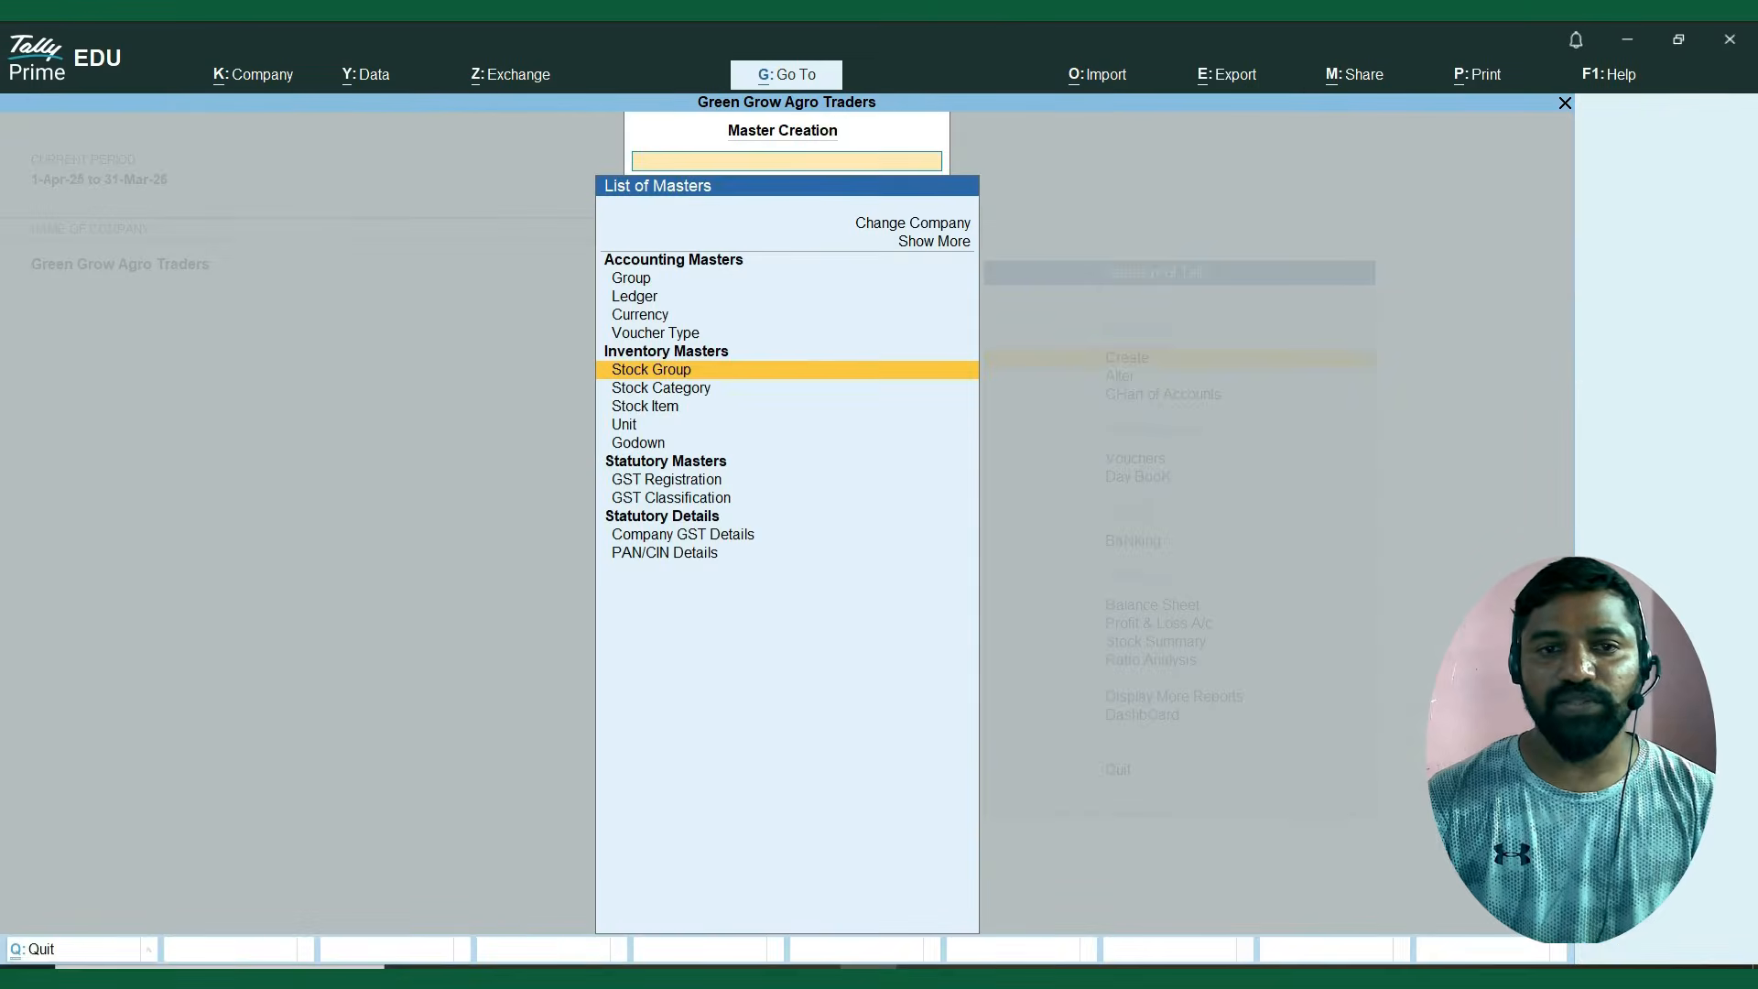
pyautogui.press('Escape')
pyautogui.press('Down')
pyautogui.press('Return')
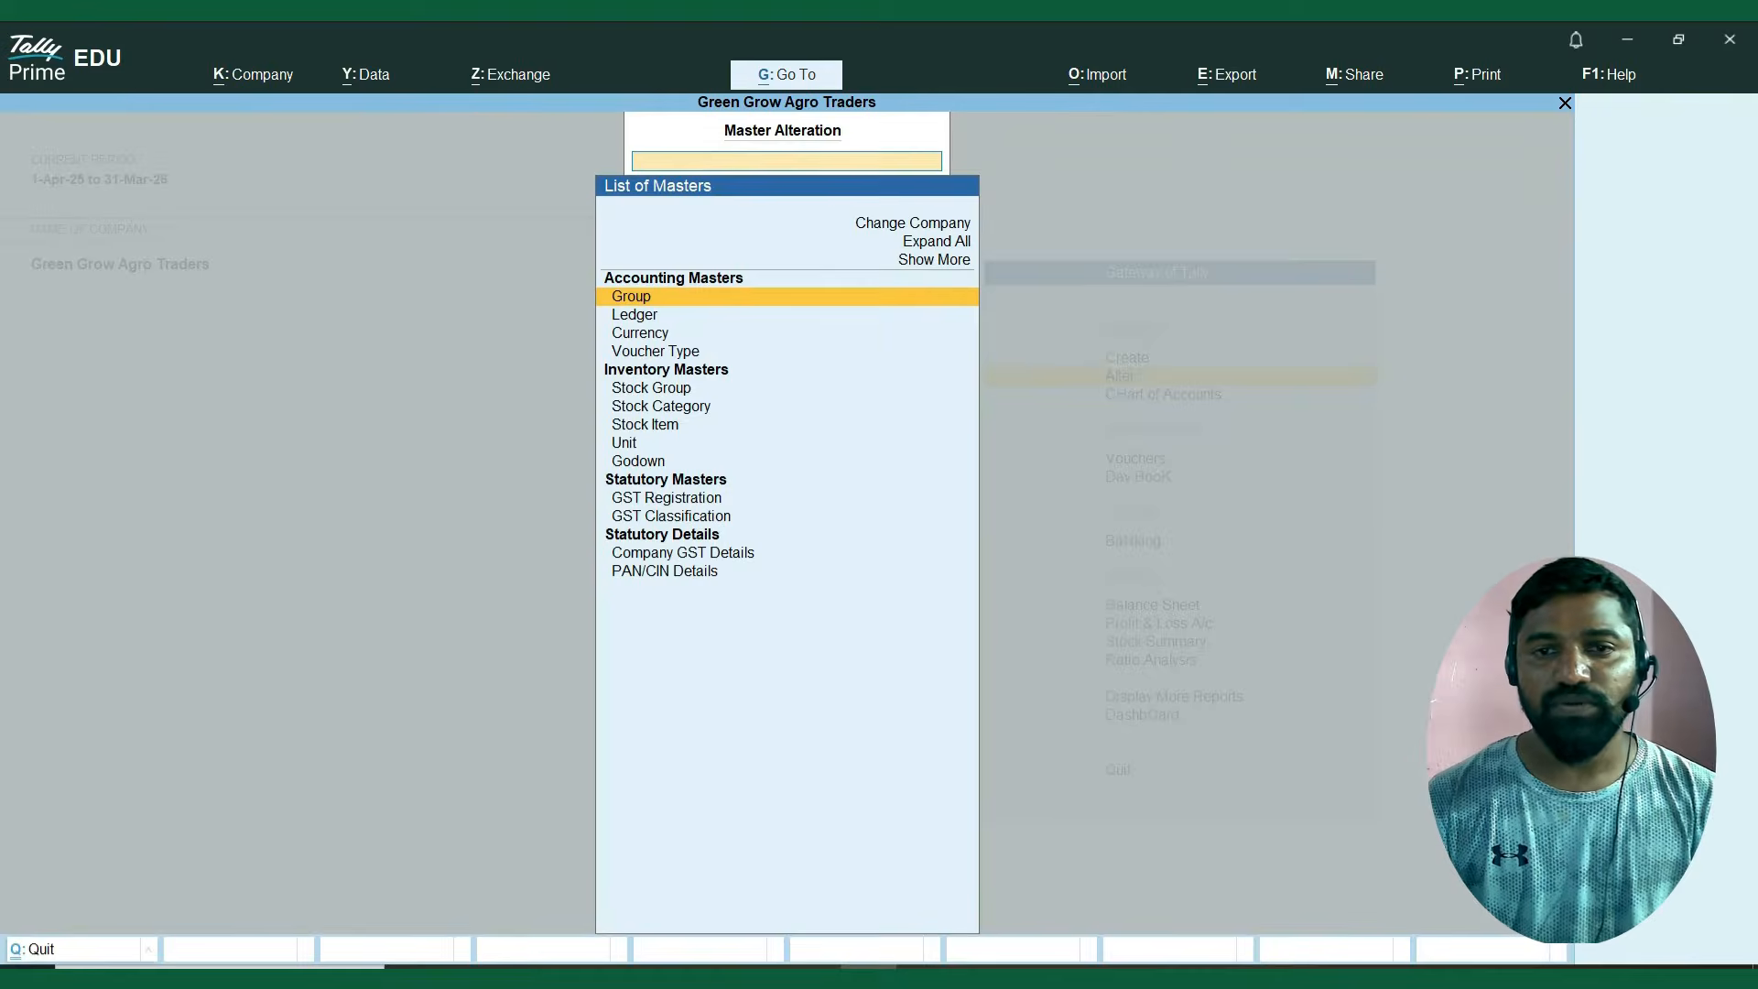
pyautogui.press('Down')
pyautogui.press('Down')
pyautogui.press('Down')
pyautogui.press('Down')
pyautogui.press('Return')
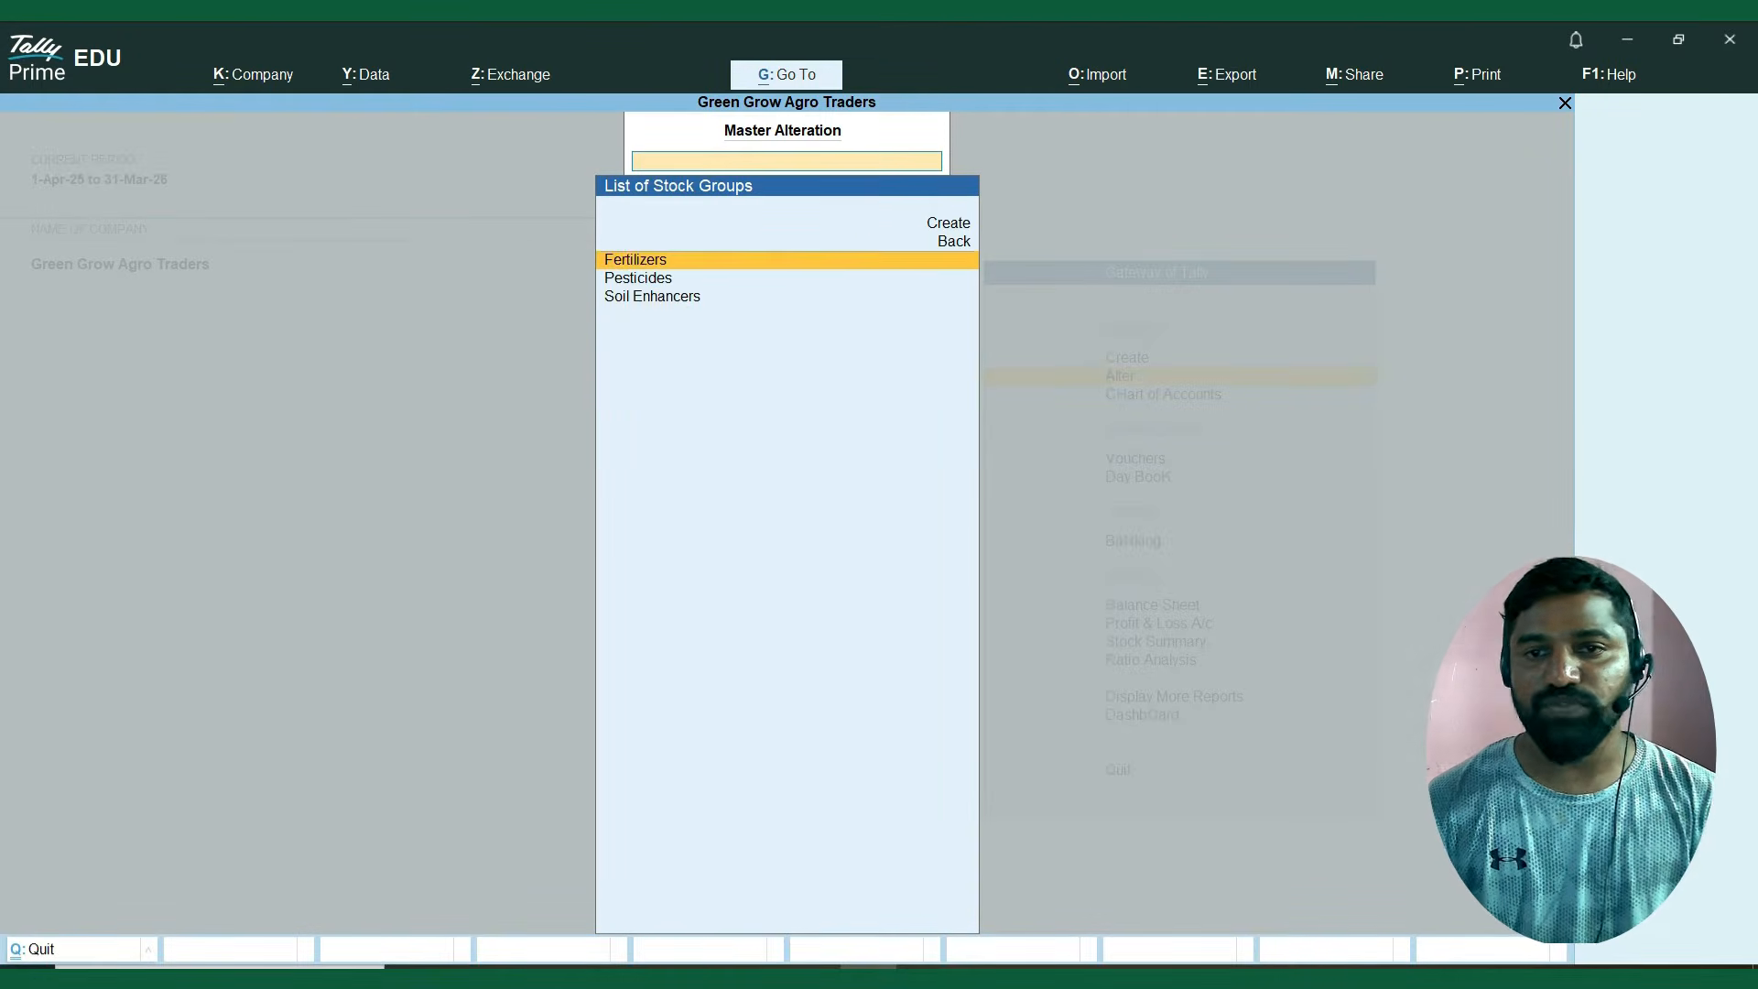
pyautogui.press('Down')
pyautogui.press('Down')
pyautogui.press('Up')
pyautogui.press('Up')
pyautogui.press('Up')
pyautogui.press('Up')
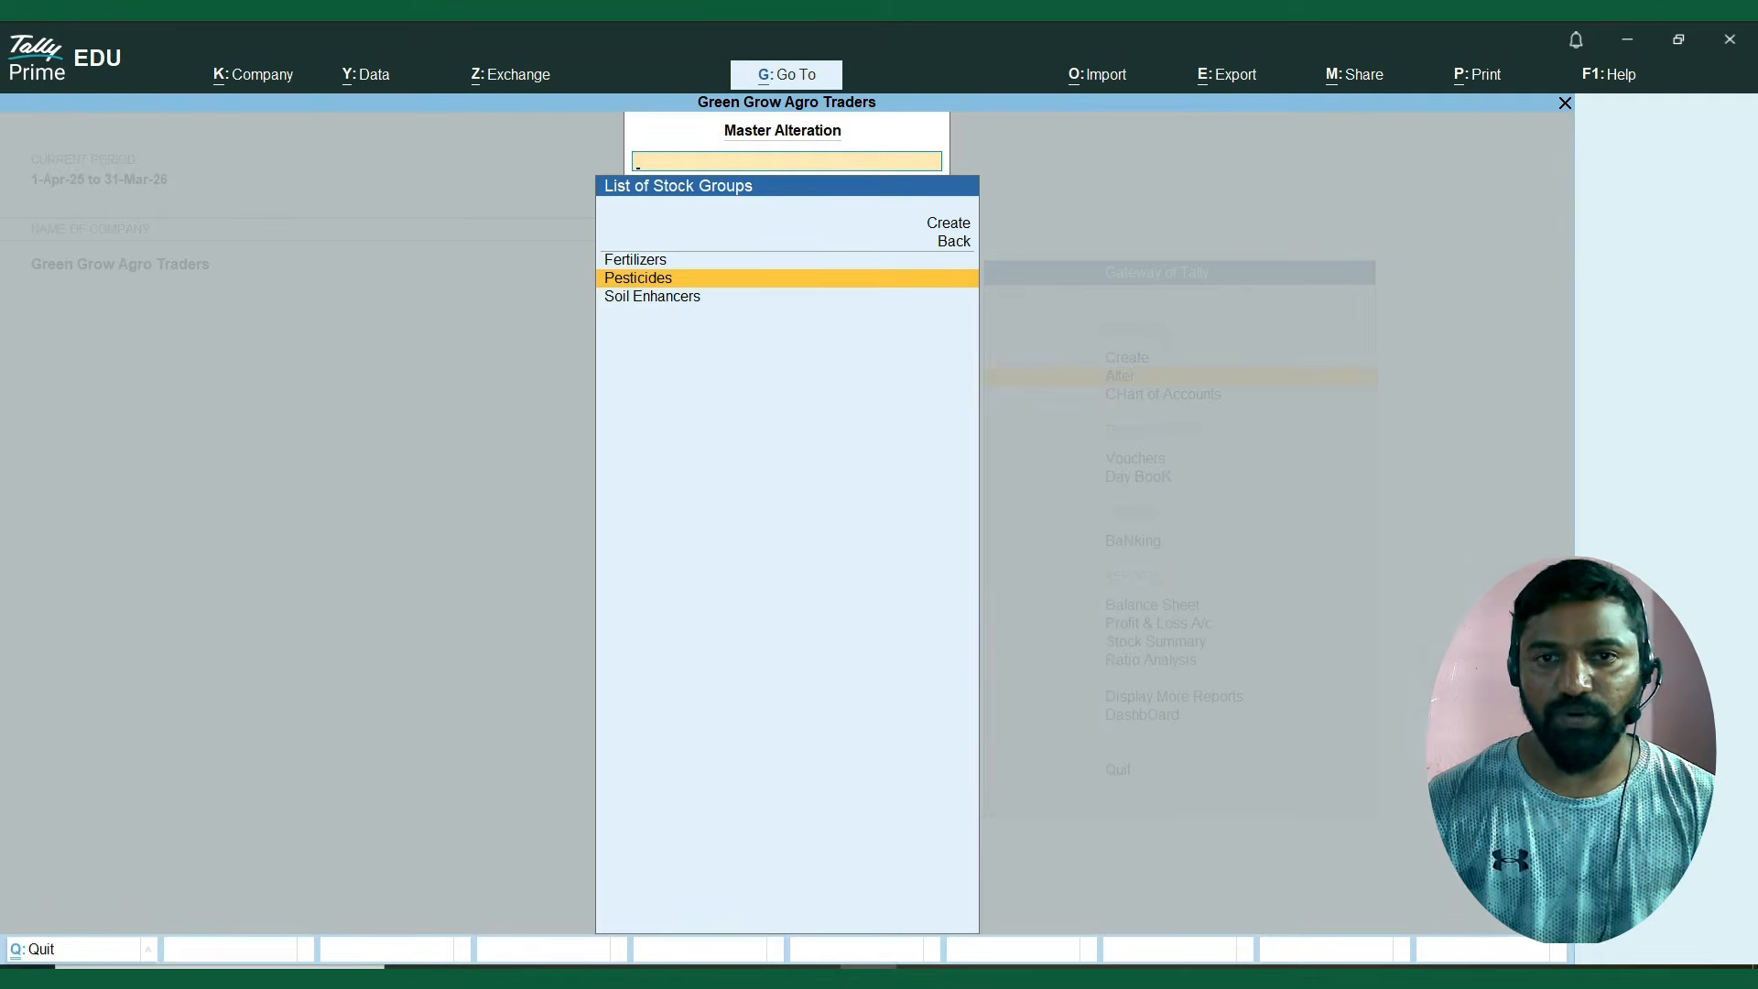
pyautogui.press('Escape')
pyautogui.press('Escape')
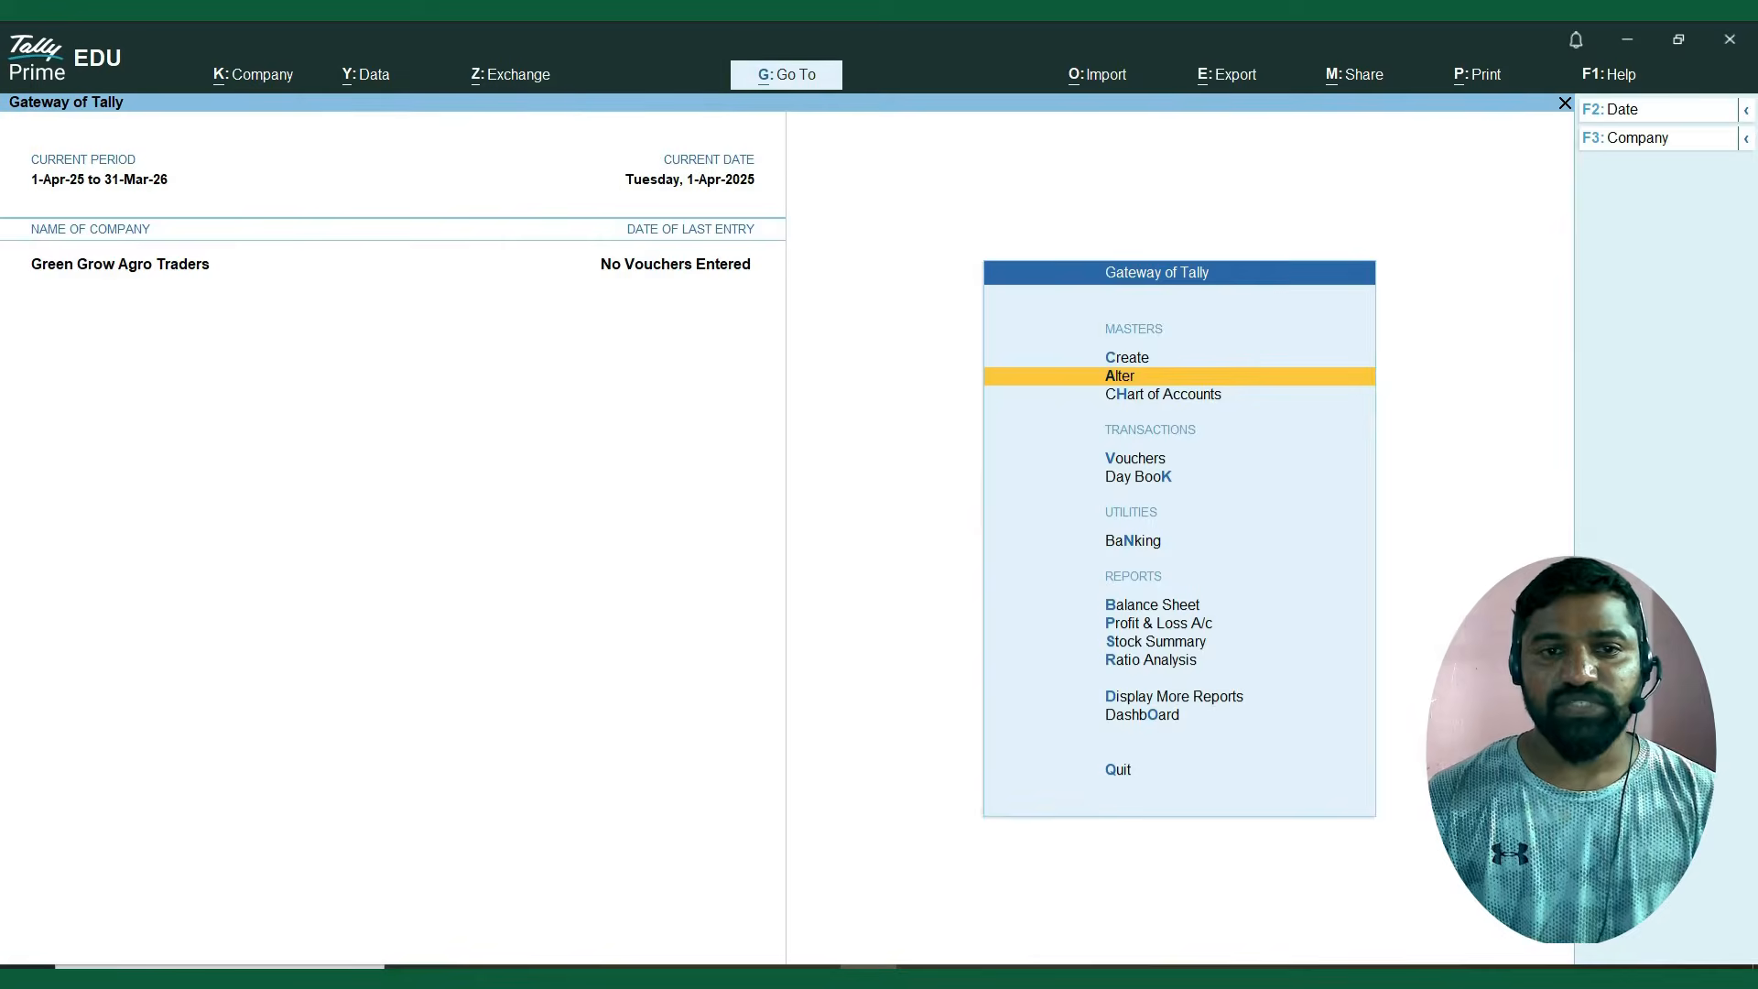
# Start creating a new unit from the inventory masters.
pyautogui.press('Up')
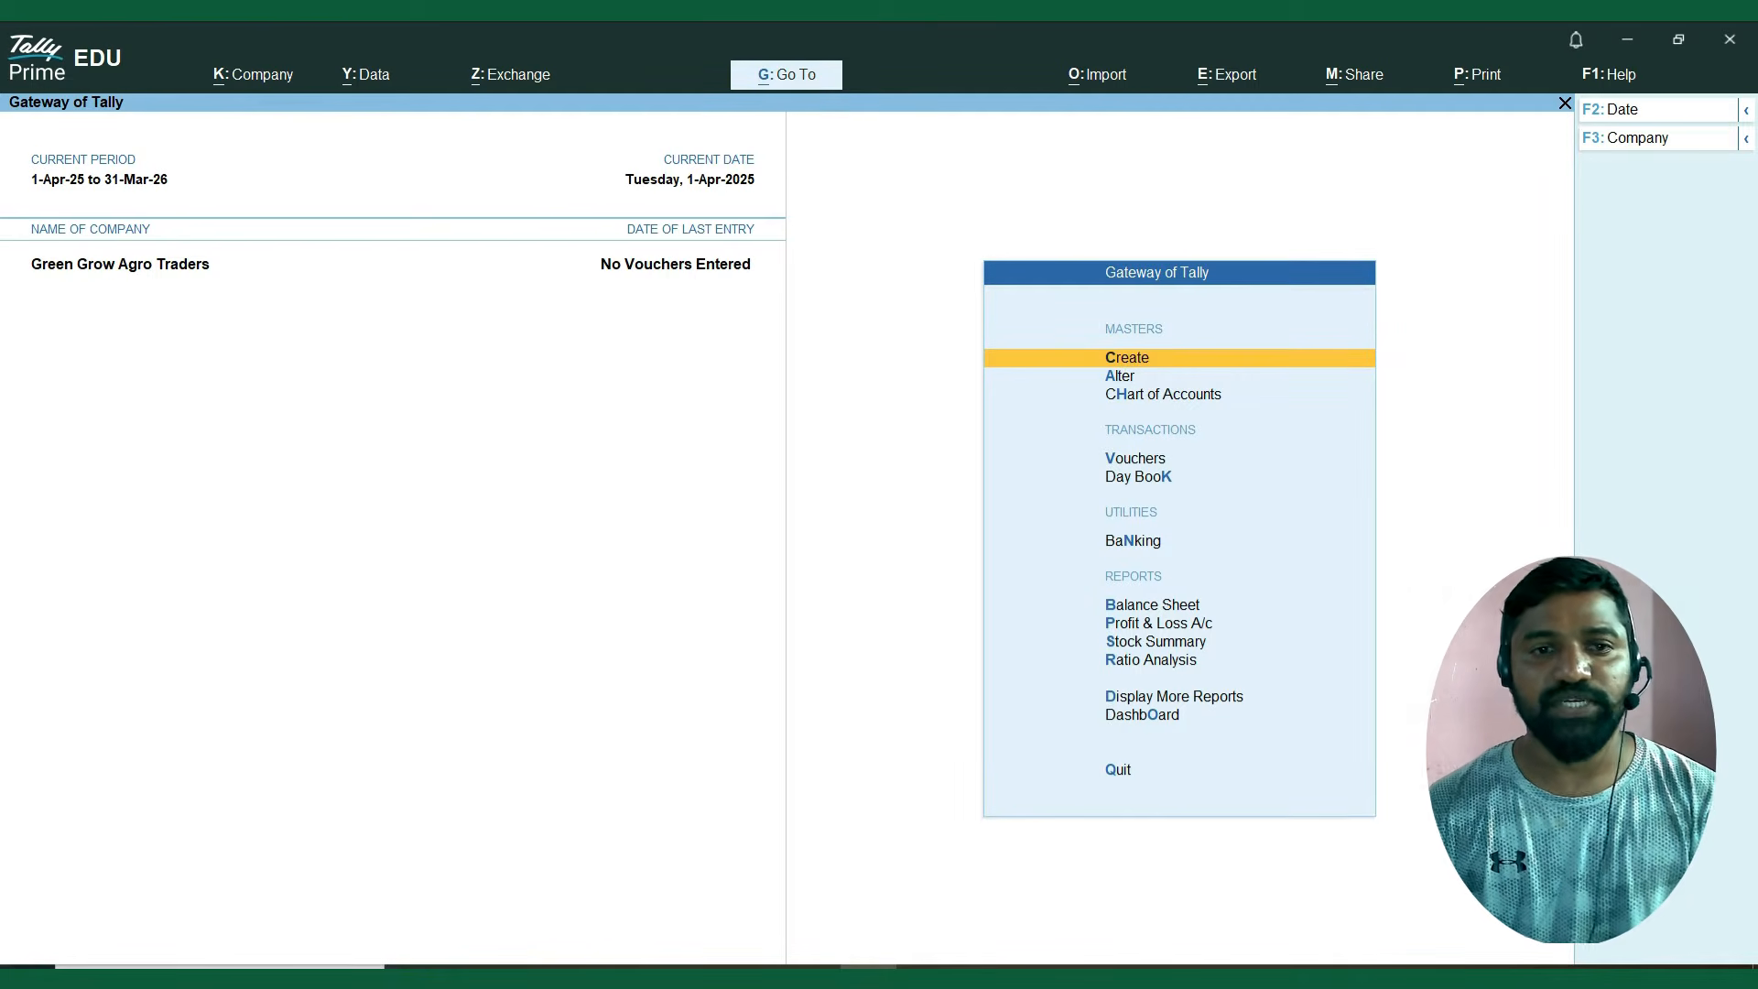
pyautogui.press('Return')
pyautogui.press('Down')
pyautogui.press('Down')
pyautogui.press('Down')
pyautogui.press('Down')
pyautogui.press('Down')
pyautogui.press('Down')
pyautogui.press('Down')
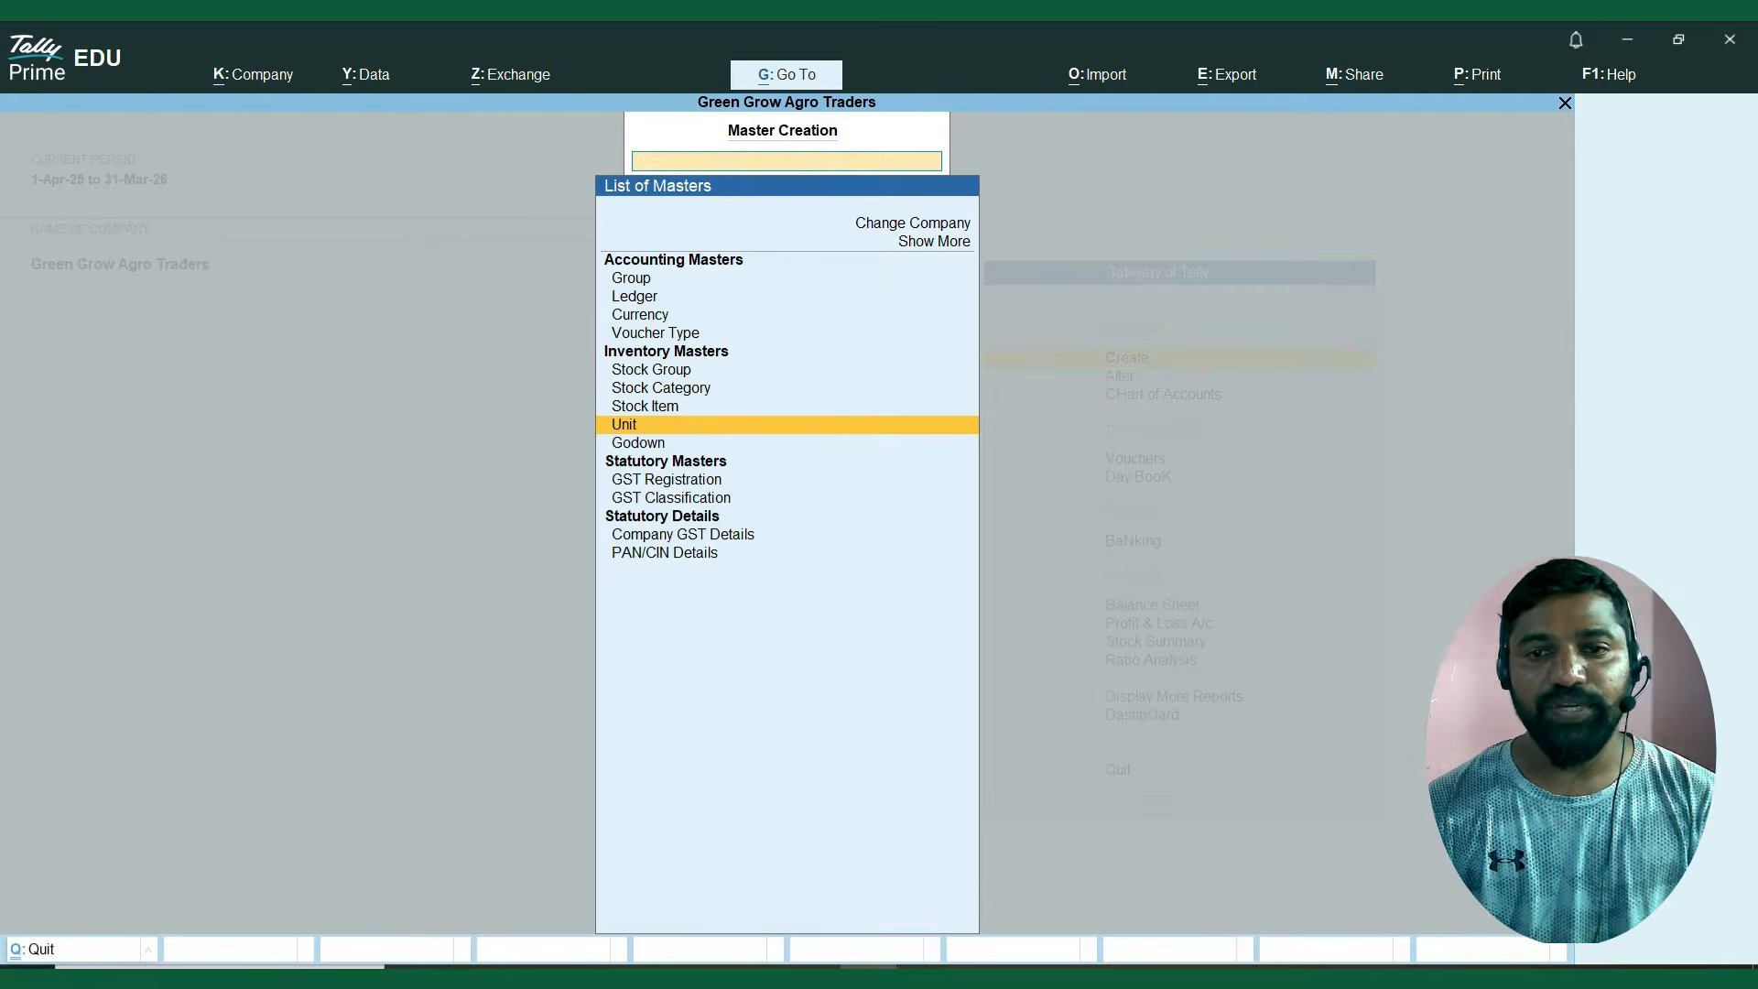
pyautogui.press('Return')
# Copy the symbol Bag from the Excel sheet into the new simple unit and leave the formal name blank.
pyautogui.hotkey('alt', 'Tab')
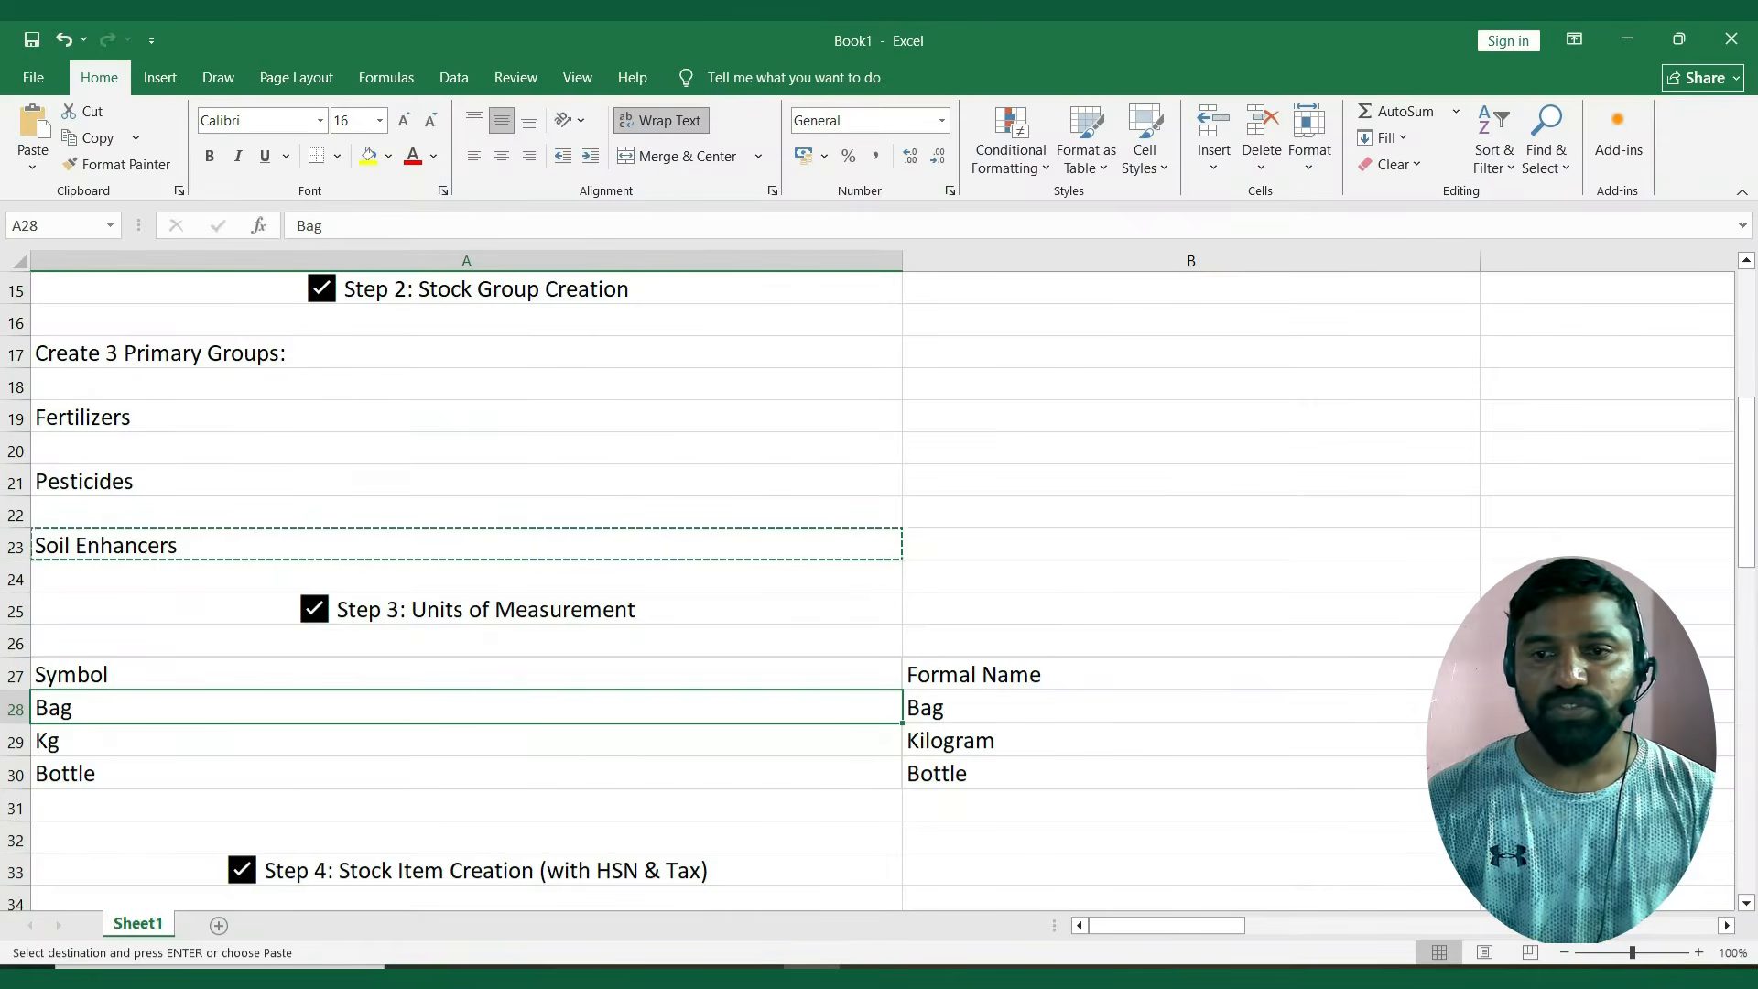
pyautogui.press('Down')
pyautogui.press('Up')
pyautogui.hotkey('ctrl', 'c')
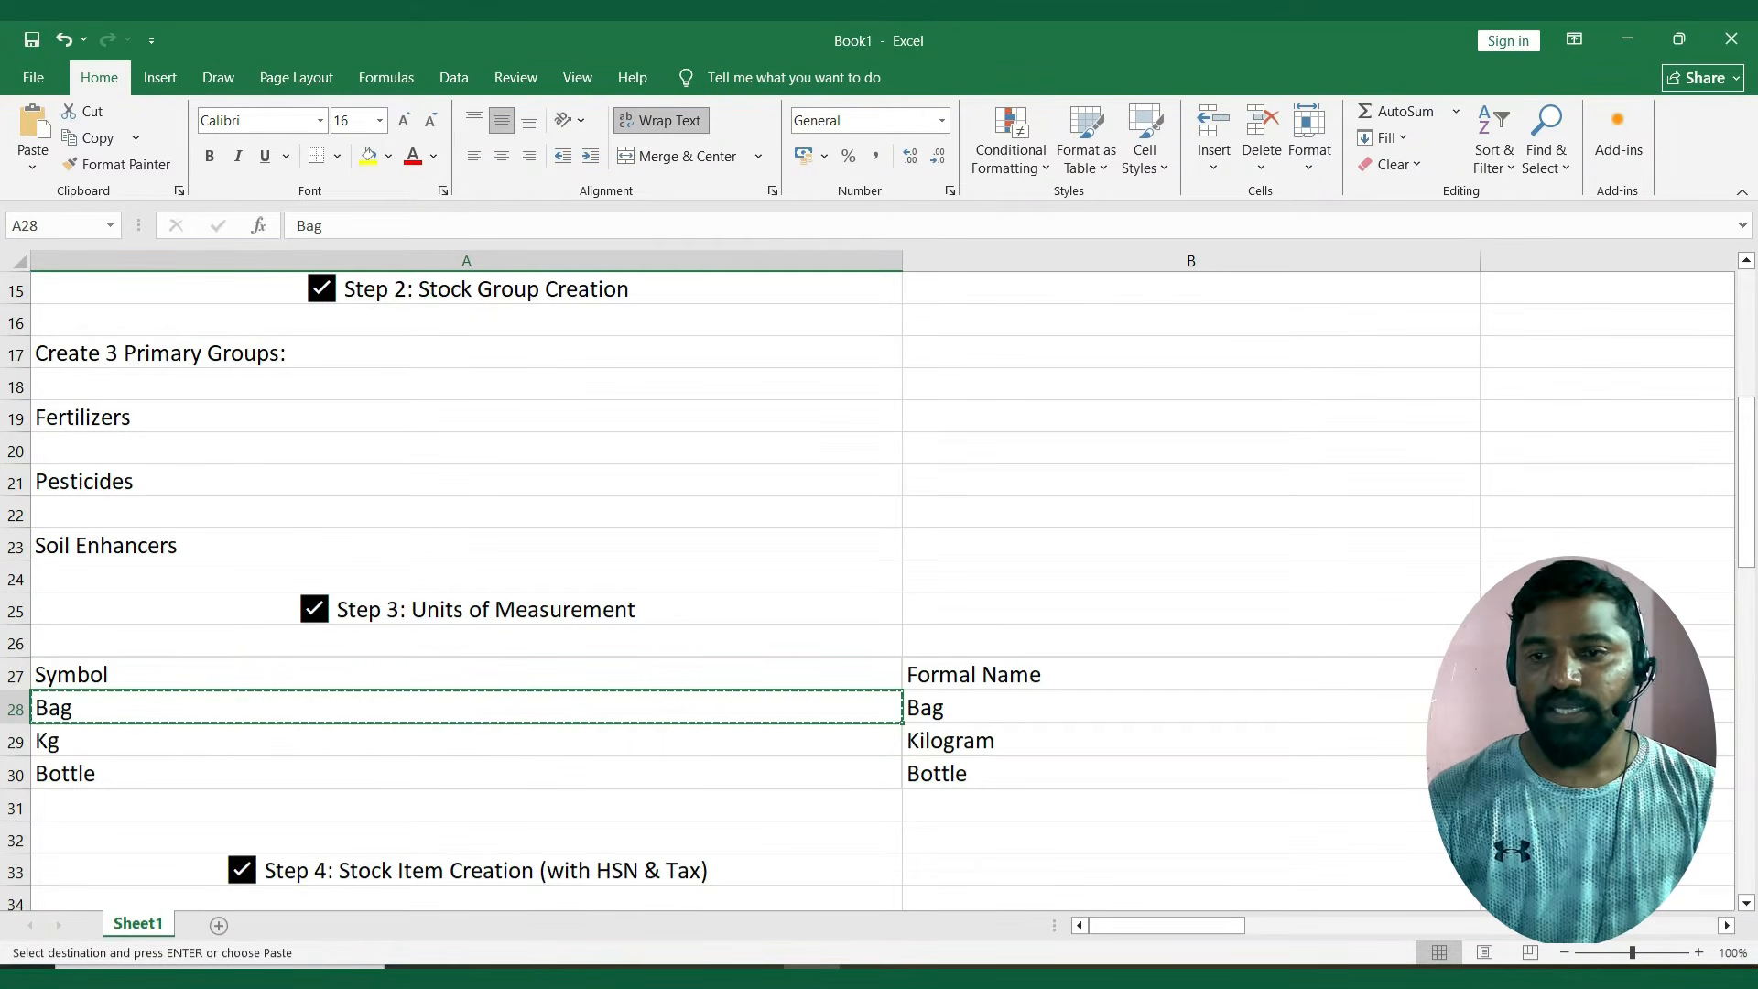
pyautogui.hotkey('alt', 'Tab')
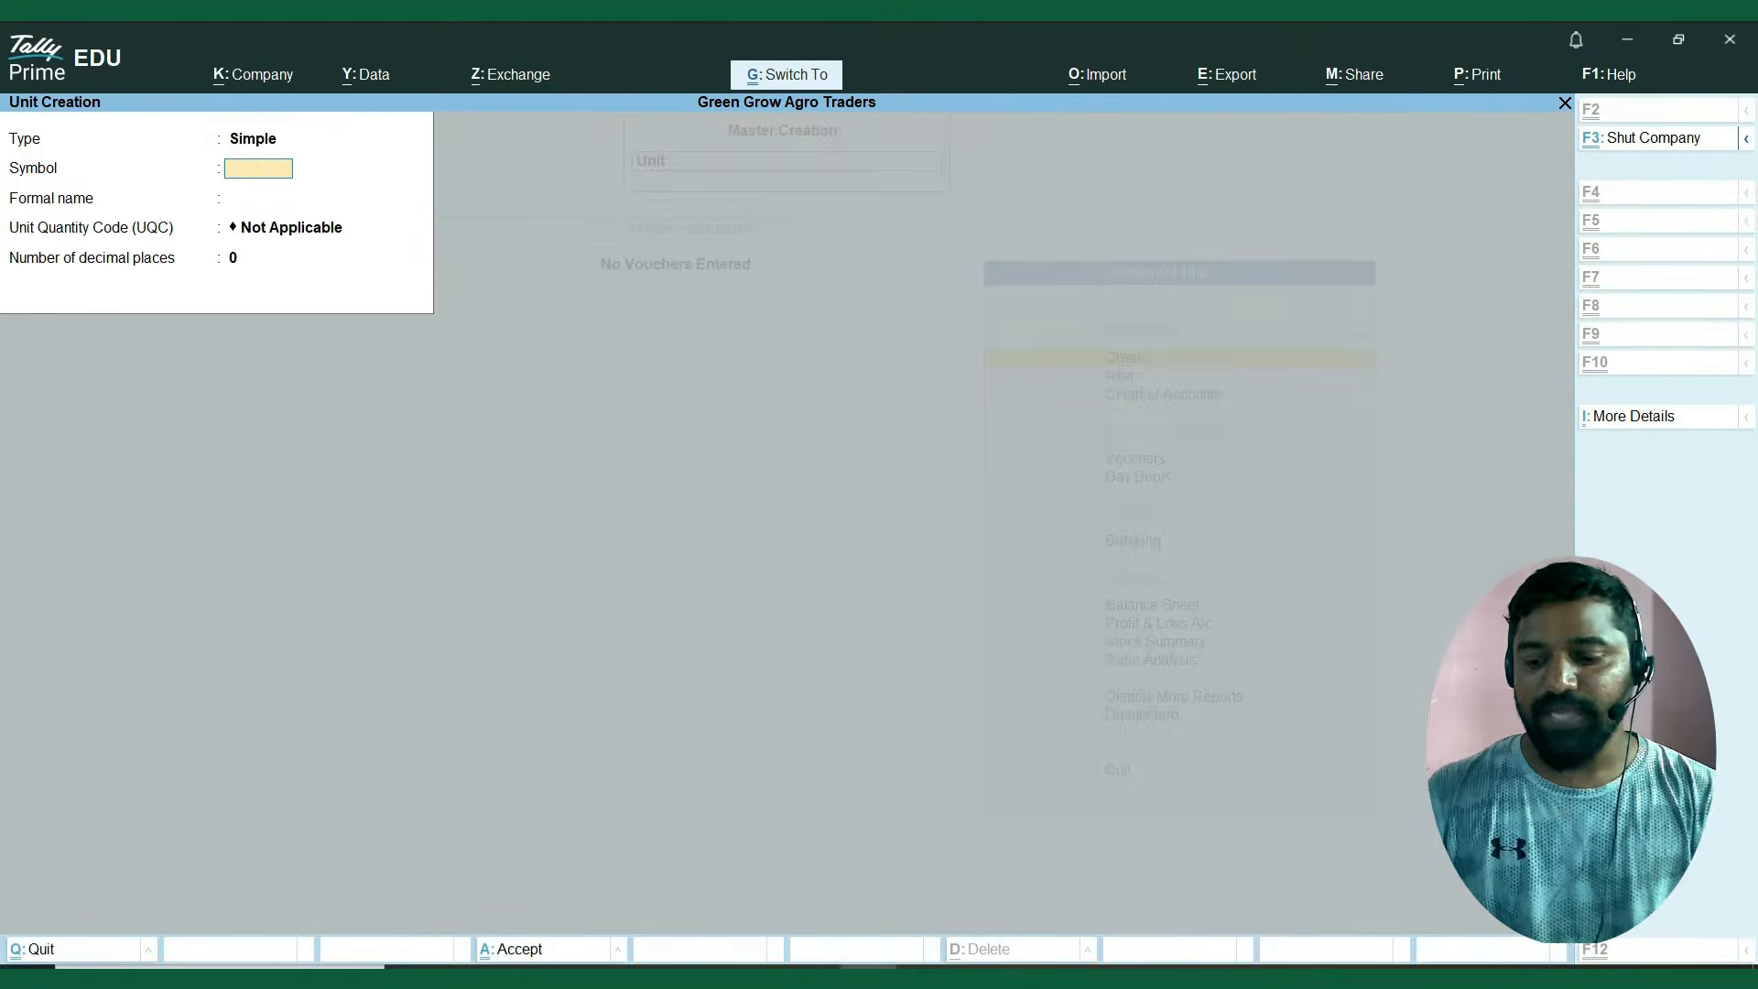
pyautogui.hotkey('ctrl', 'alt', 'v')
pyautogui.press('Return')
pyautogui.press('Return')
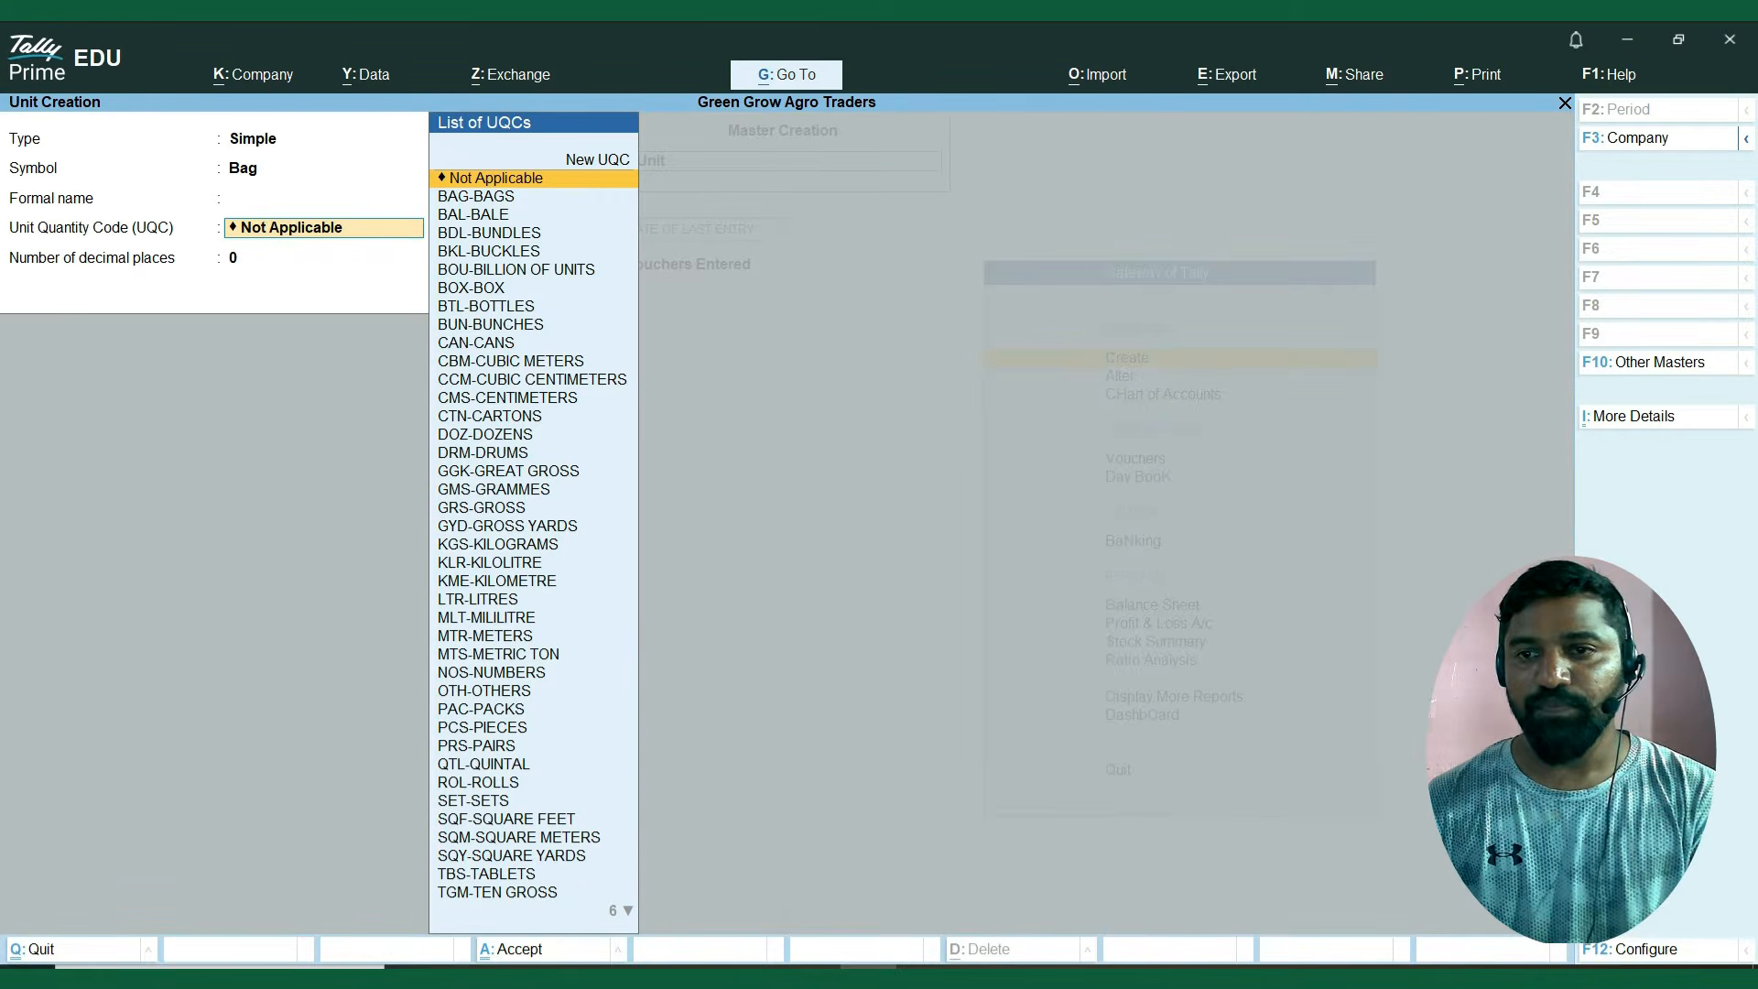
# Set the Bag unit's Unit Quantity Code to BAG-BAGS, keep 0 decimal places, and save the unit.
pyautogui.write('ba')
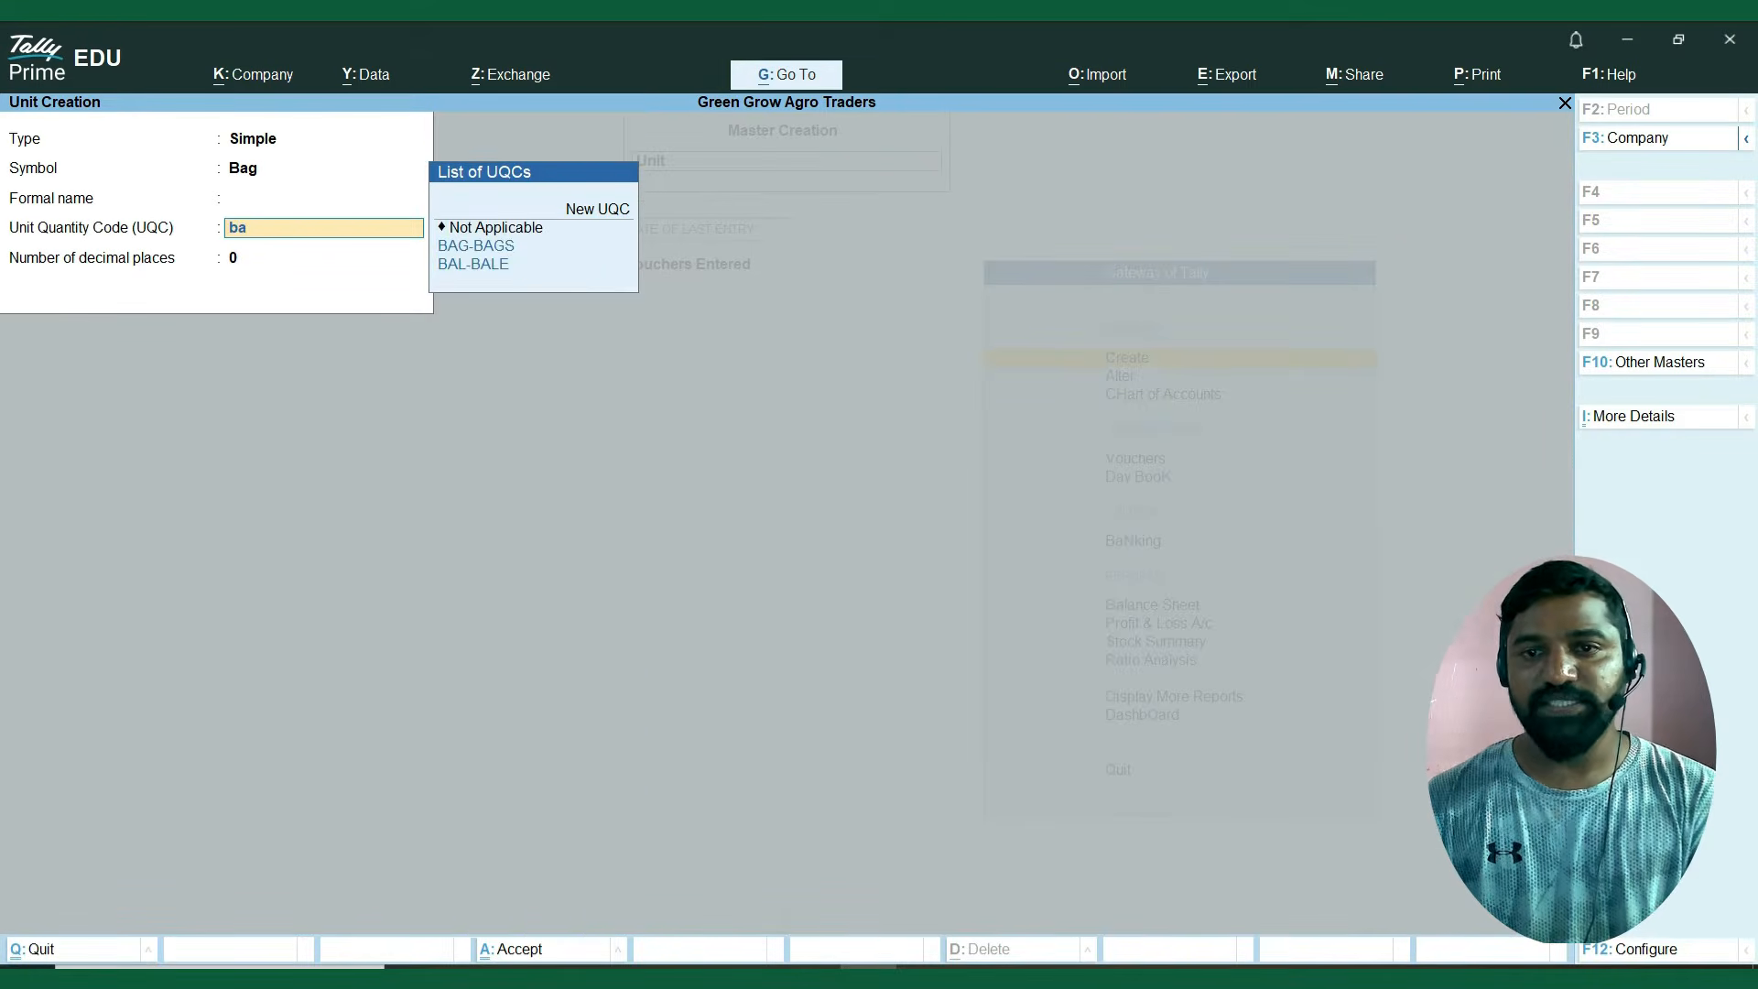
pyautogui.press('Down')
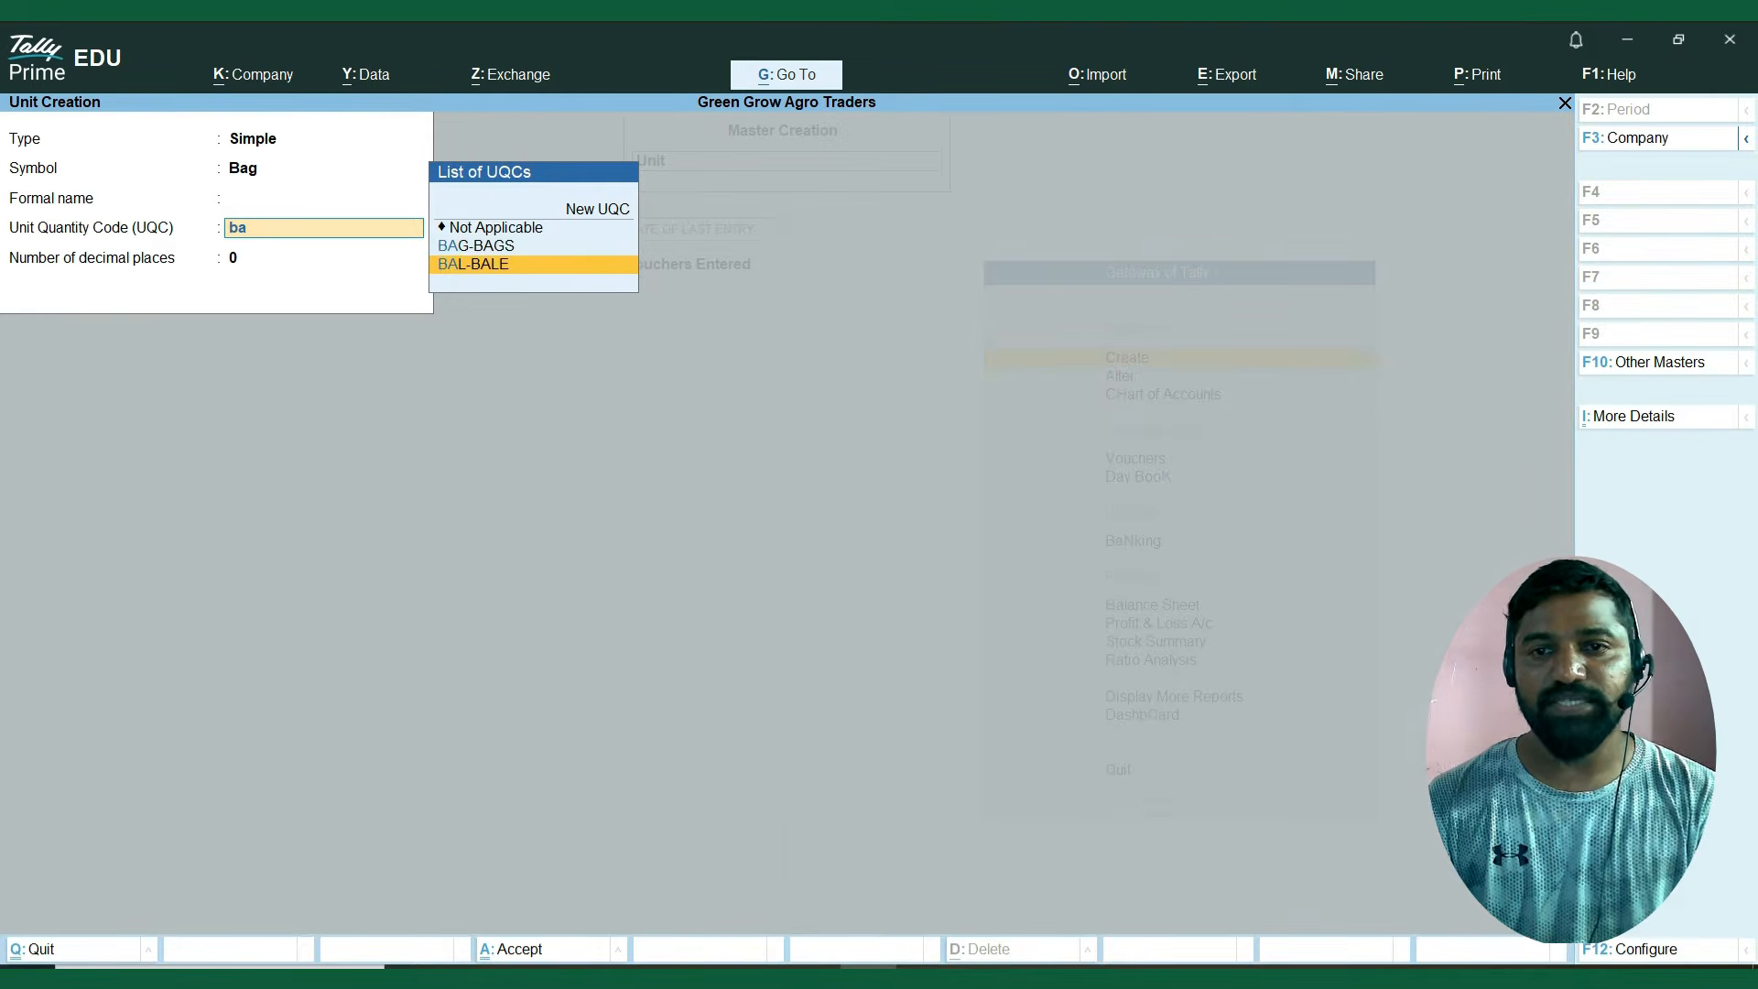
pyautogui.press('Up')
pyautogui.press('Return')
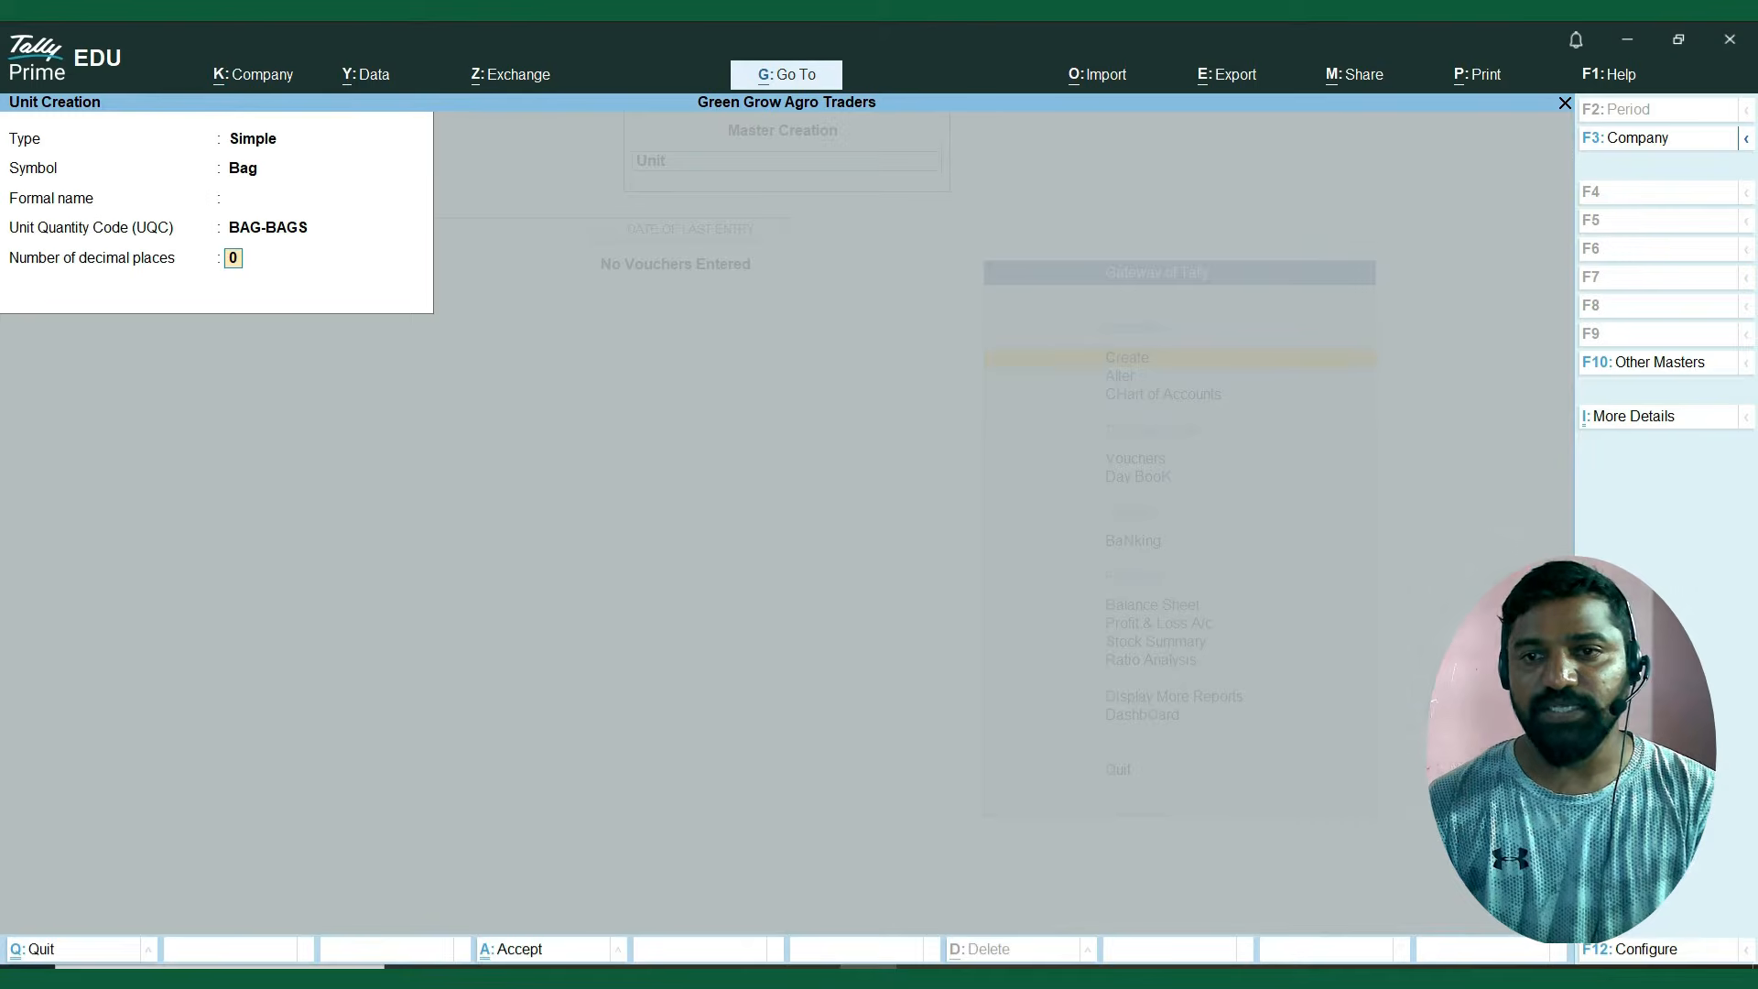
pyautogui.press('Return')
pyautogui.press('Return')
# Copy the symbol Kg from the Excel sheet into the next simple unit and leave the formal name blank.
pyautogui.hotkey('alt', 'Tab')
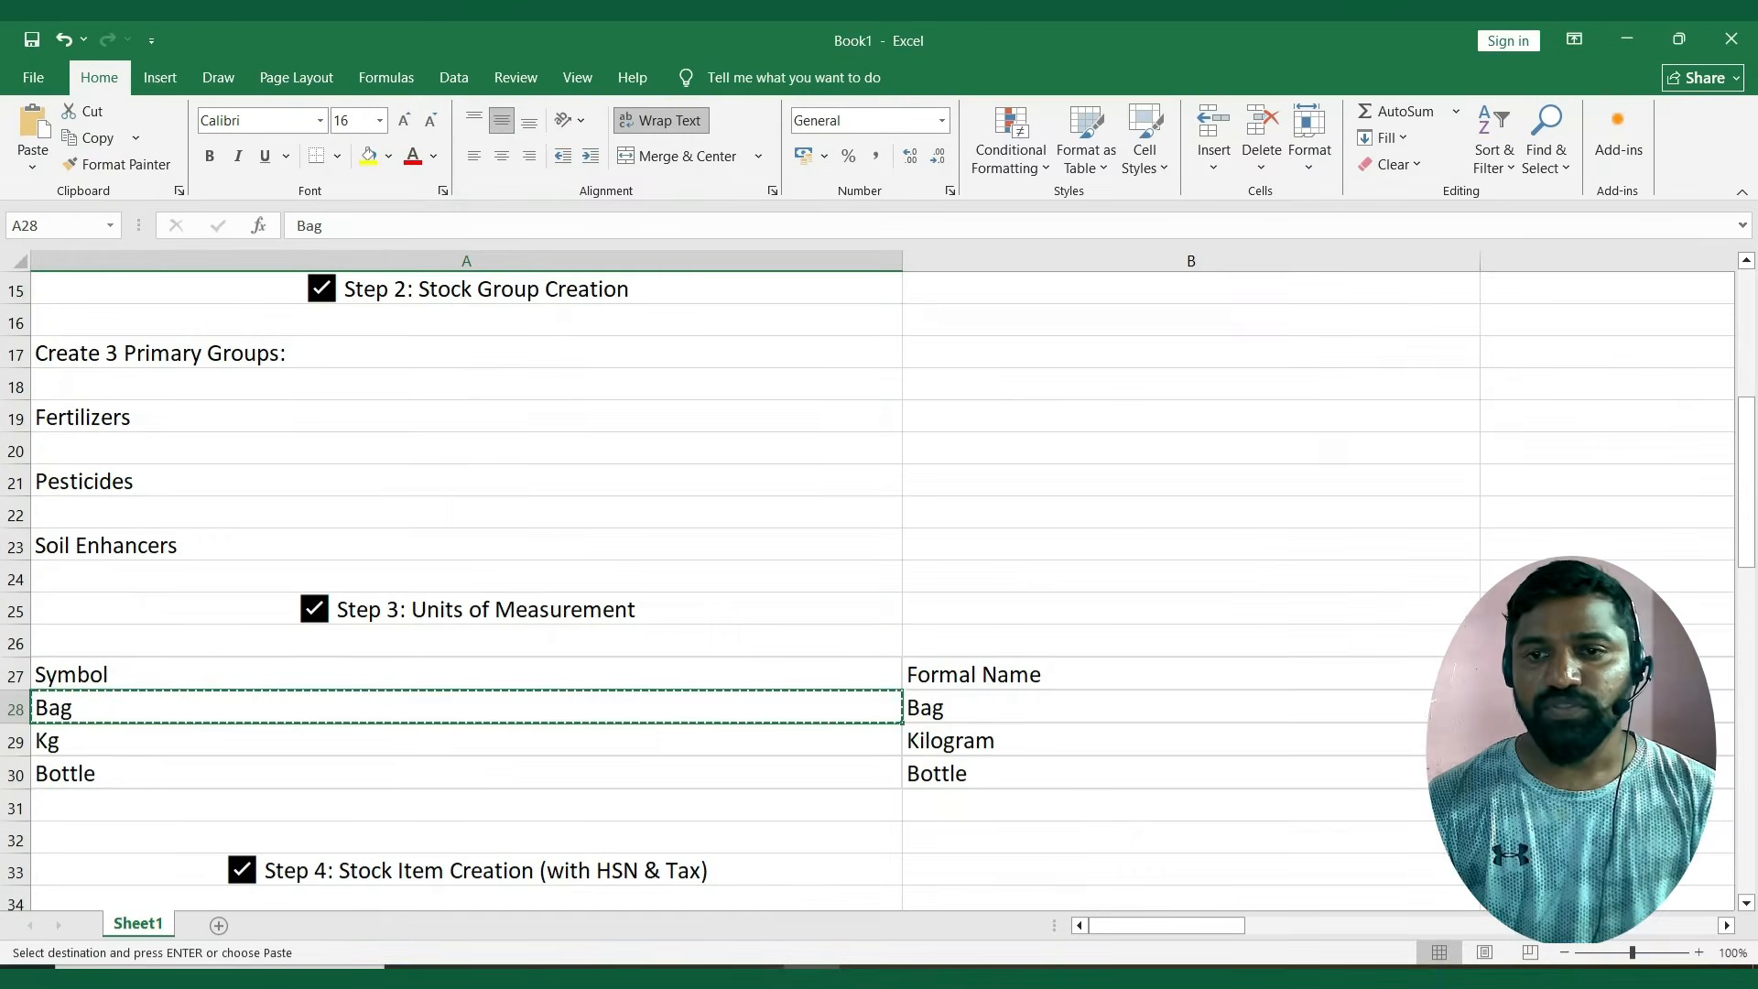
pyautogui.press('Down')
pyautogui.hotkey('ctrl', 'c')
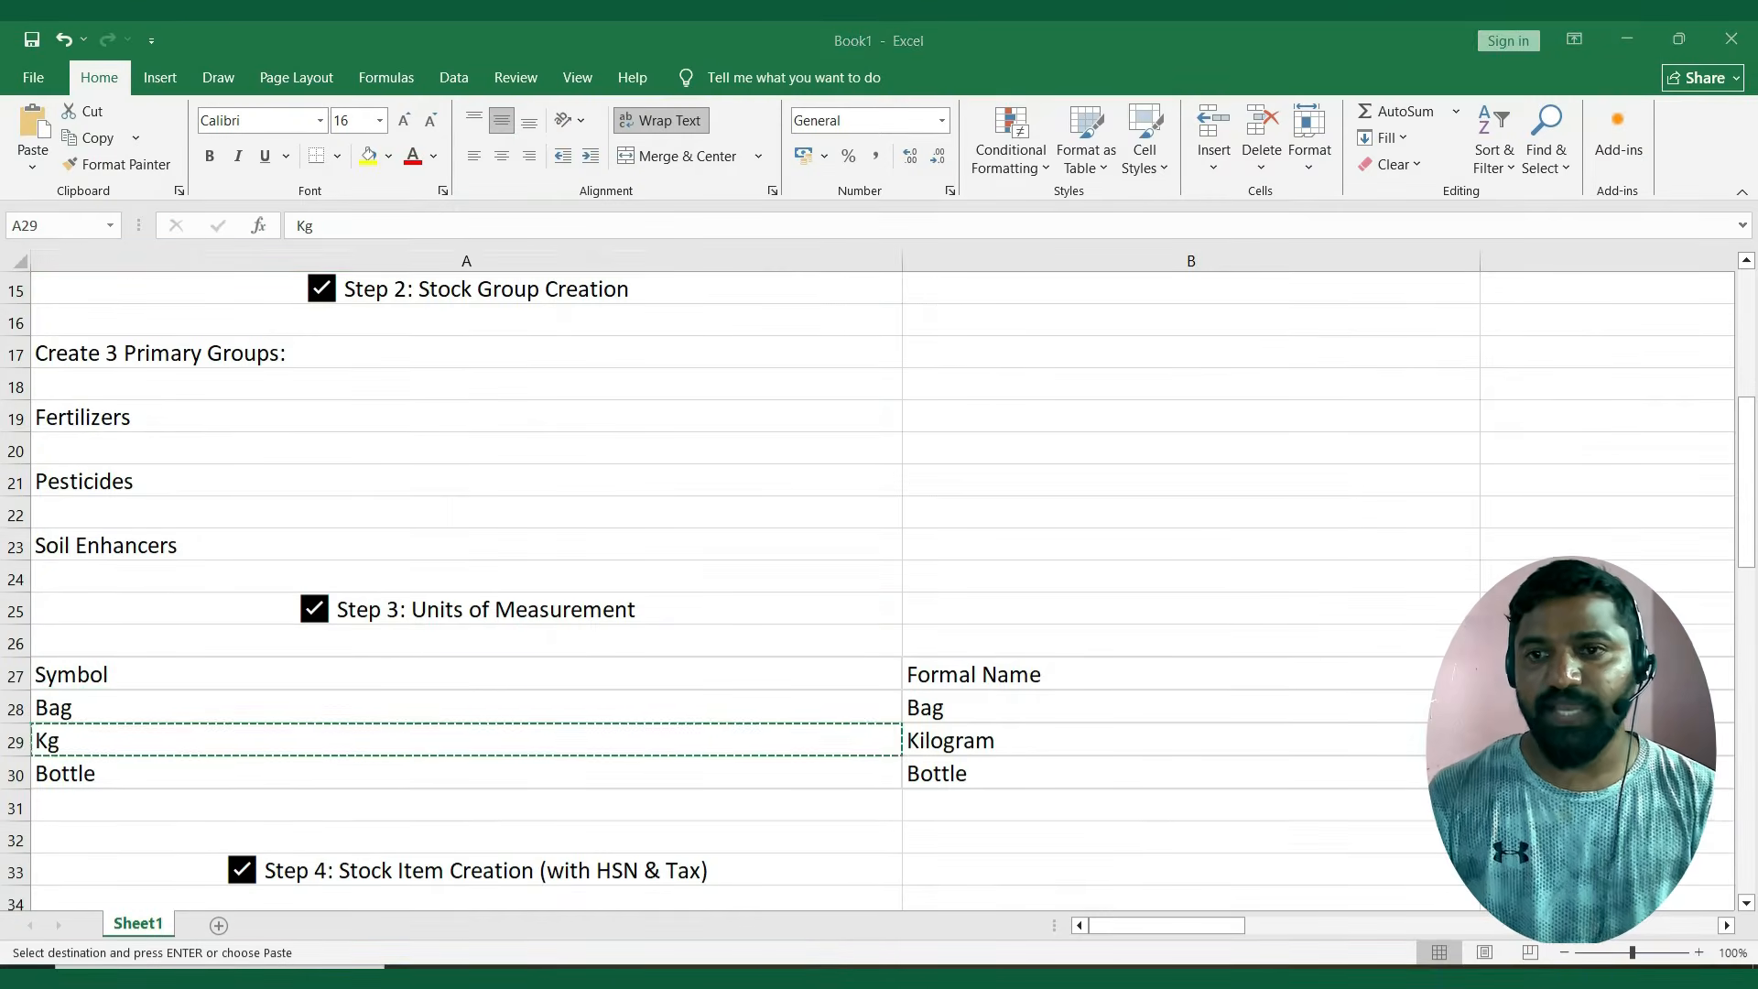
pyautogui.hotkey('alt', 'Tab')
pyautogui.hotkey('ctrl', 'v')
pyautogui.press('Return')
pyautogui.press('Return')
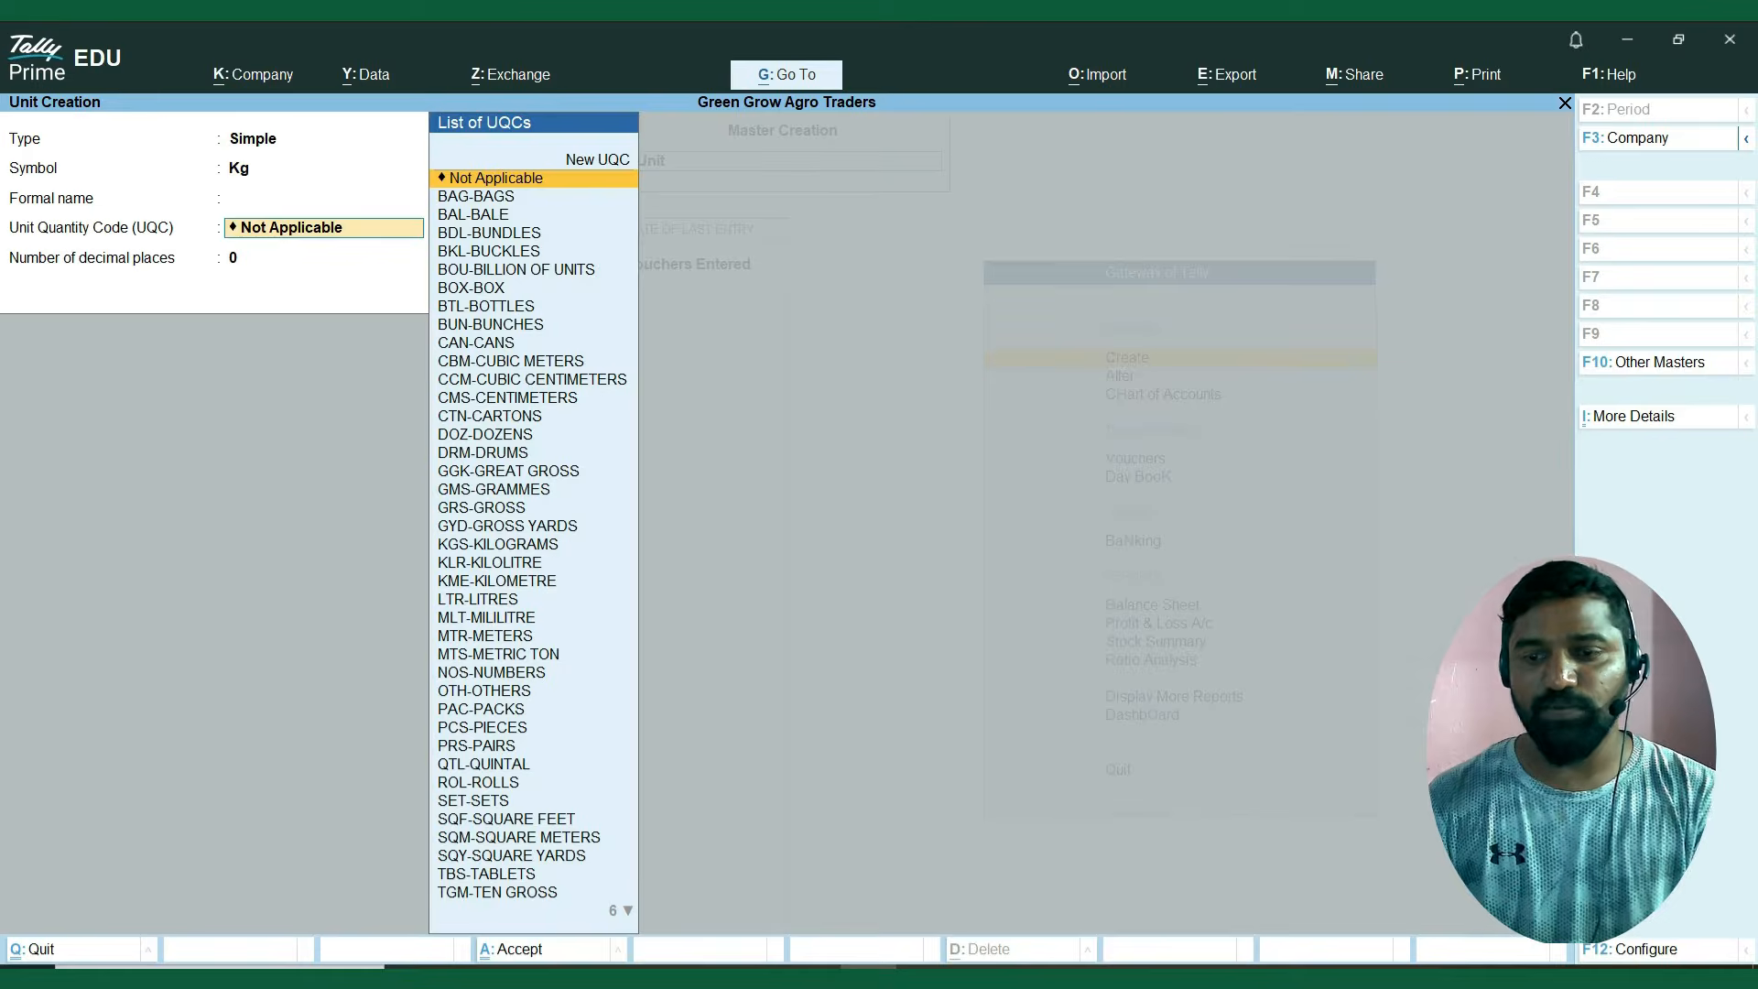
# Set the Kg unit's Unit Quantity Code to KGS-KILOGRAMS, keep 0 decimal places, and save the unit.
pyautogui.write('ki')
pyautogui.press('Down')
pyautogui.press('Down')
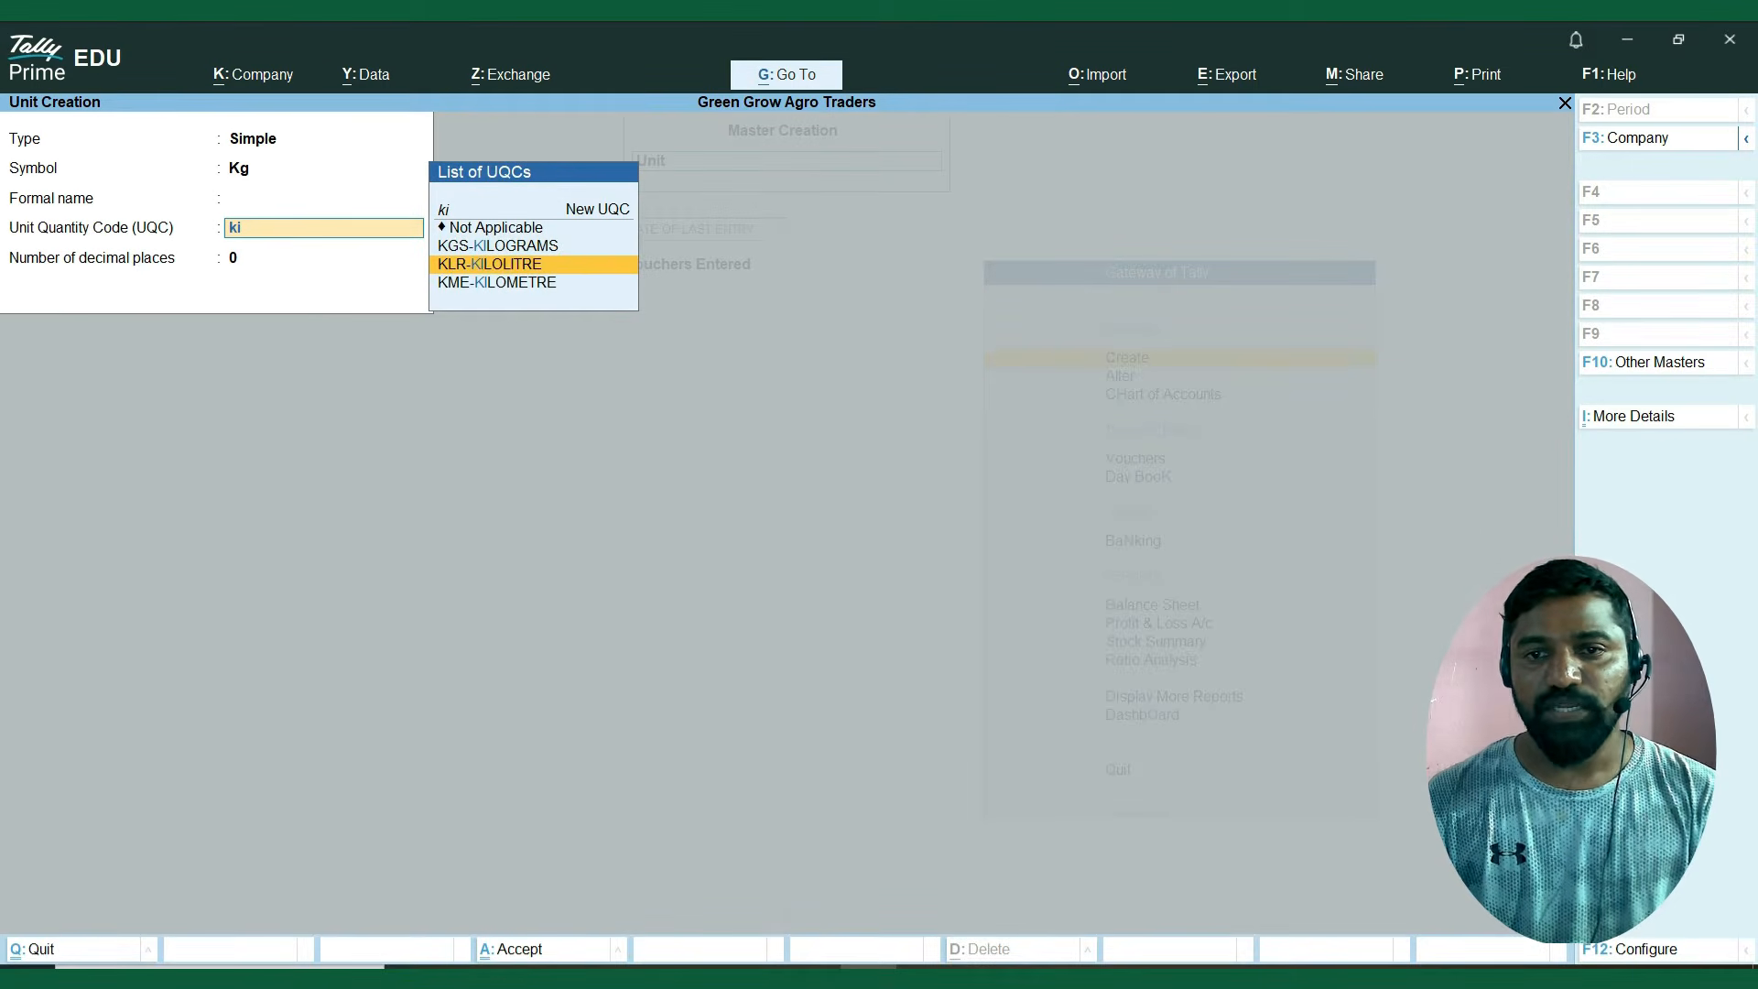
pyautogui.press('Up')
pyautogui.press('Return')
pyautogui.press('Return')
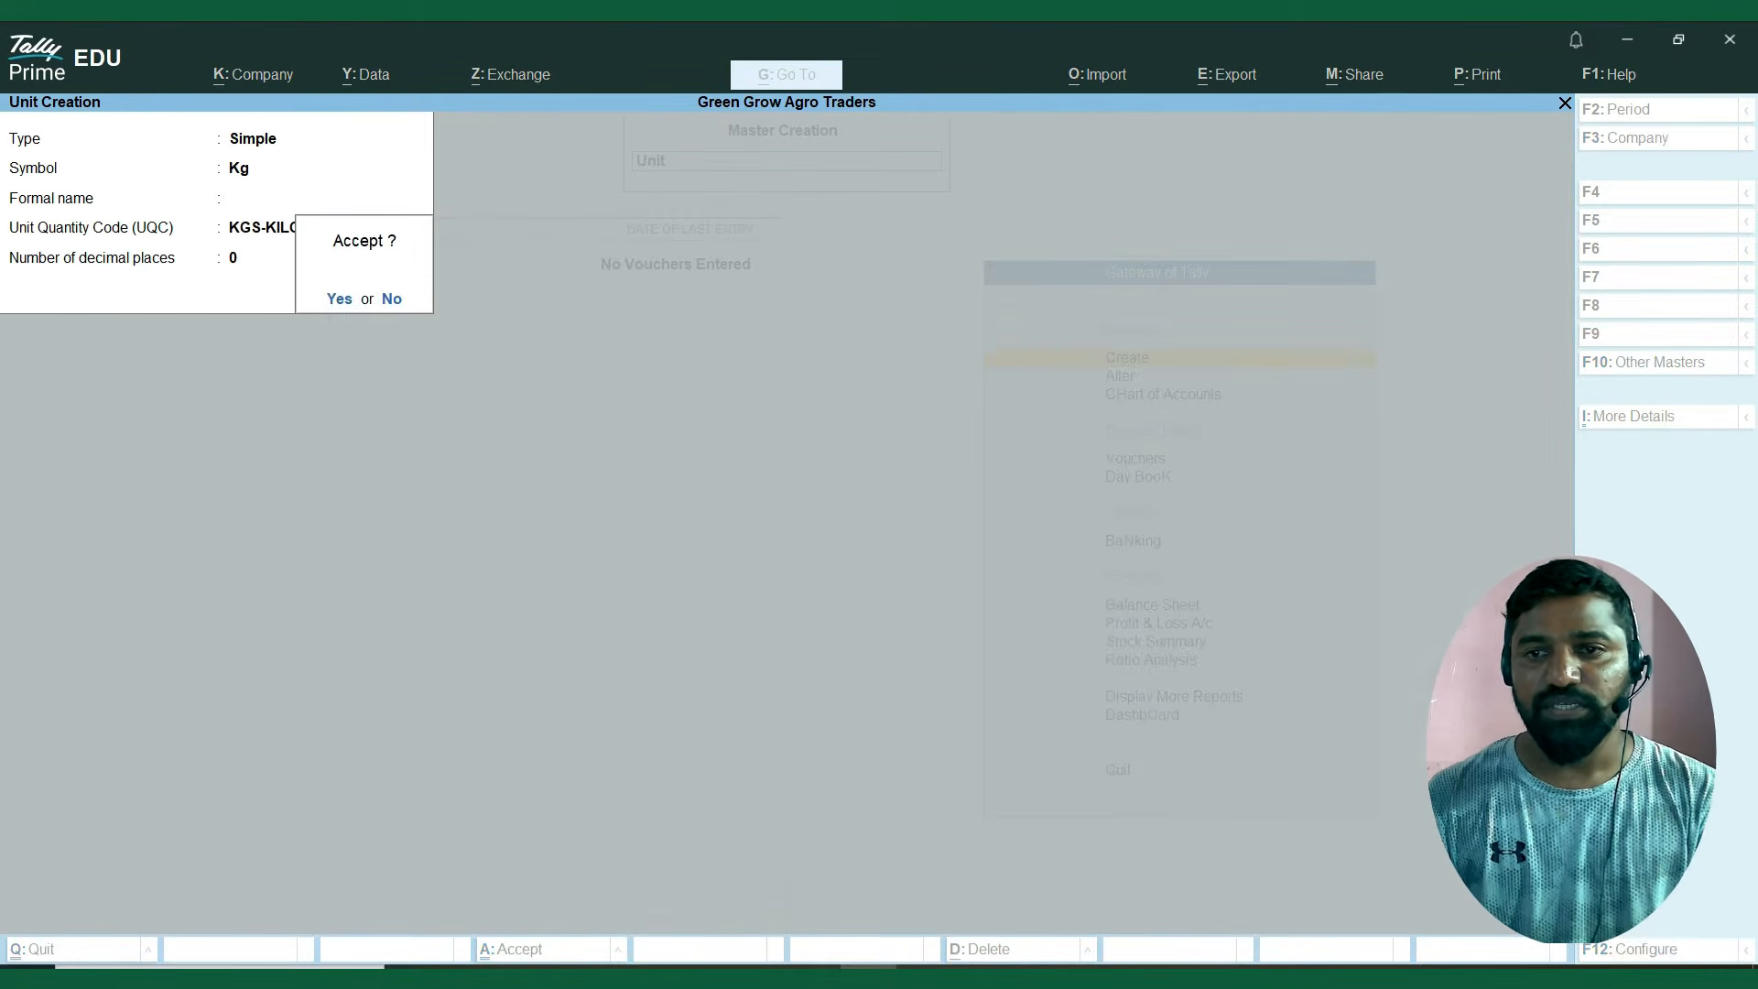
pyautogui.press('Return')
# Copy the symbol Bottle from the Excel sheet into the next simple unit and leave the formal name blank.
pyautogui.hotkey('alt', 'Tab')
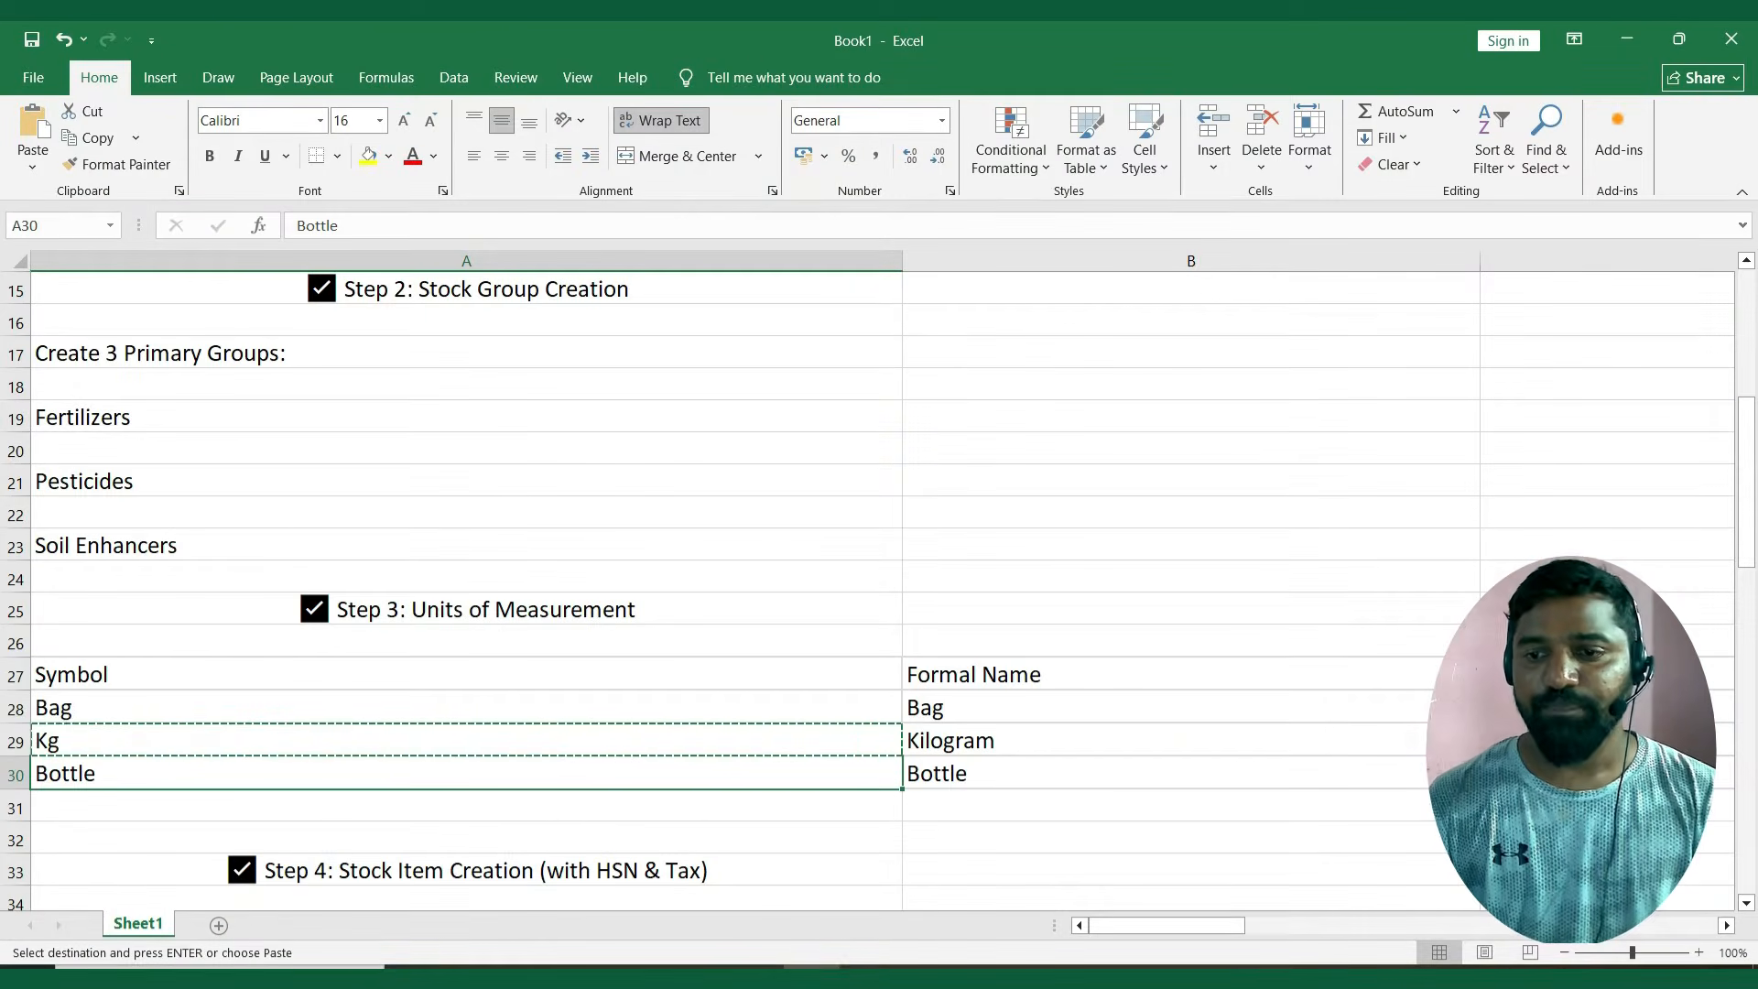
pyautogui.hotkey('ctrl', 'c')
pyautogui.hotkey('alt', 'Tab')
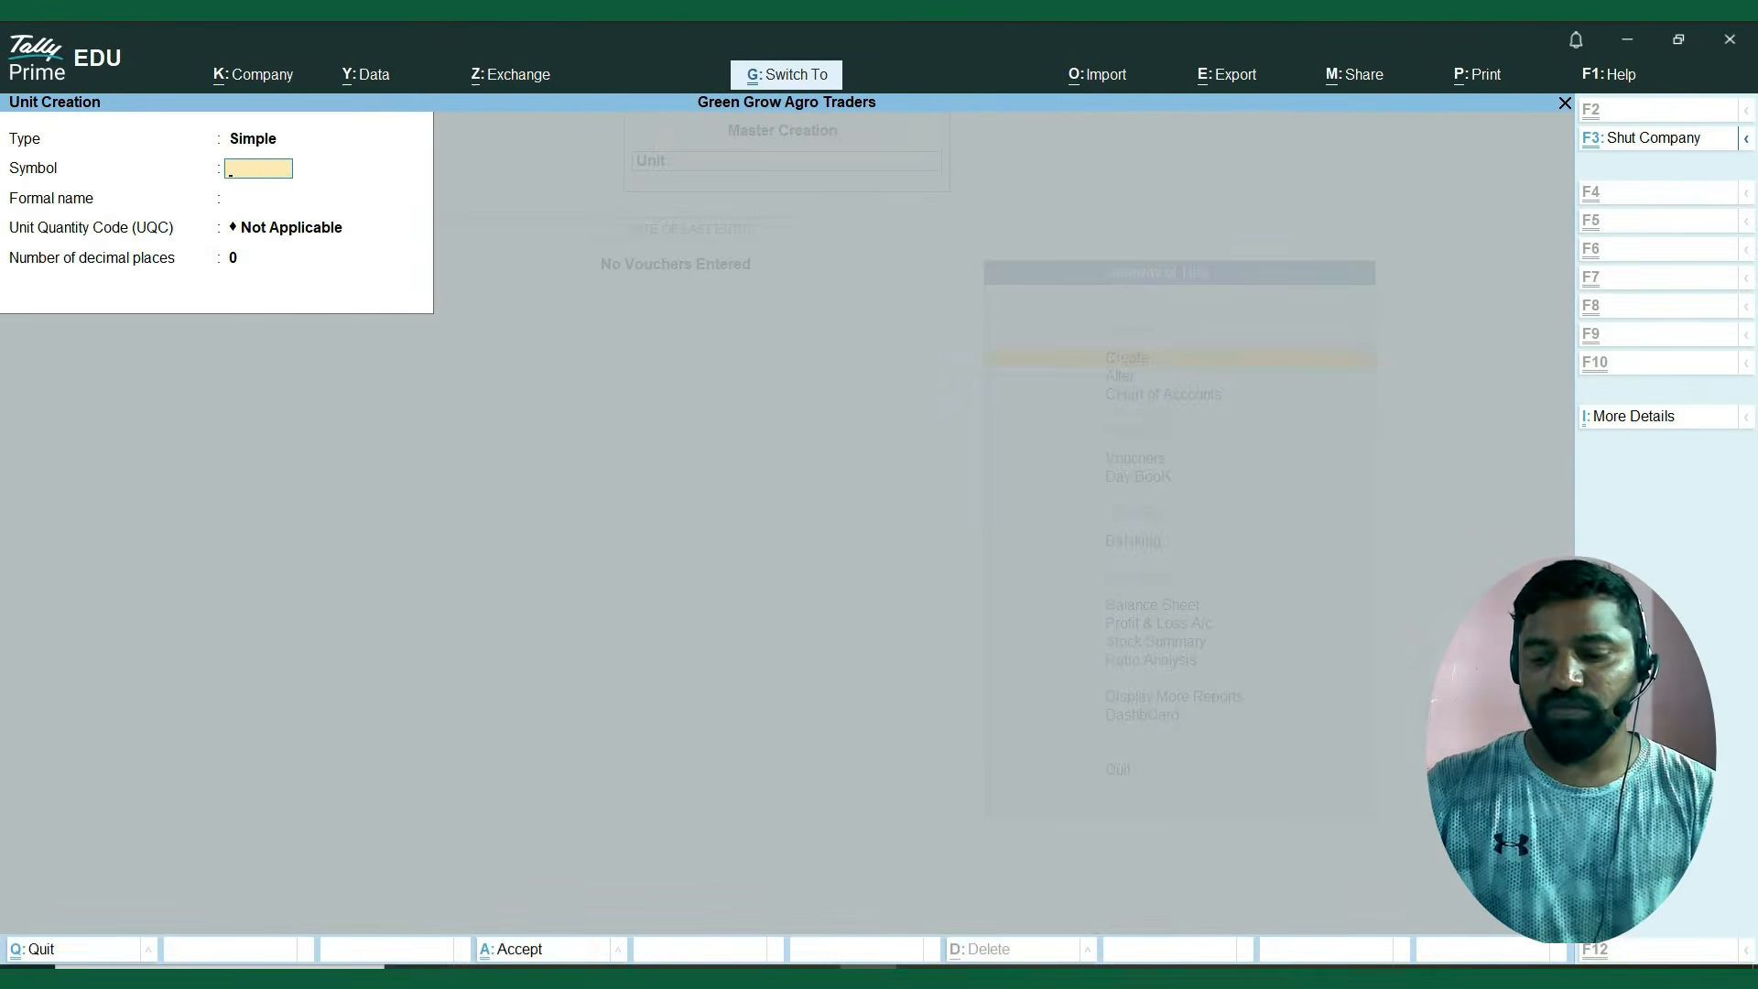
pyautogui.hotkey('ctrl', 'alt', 'v')
pyautogui.press('Return')
pyautogui.press('Return')
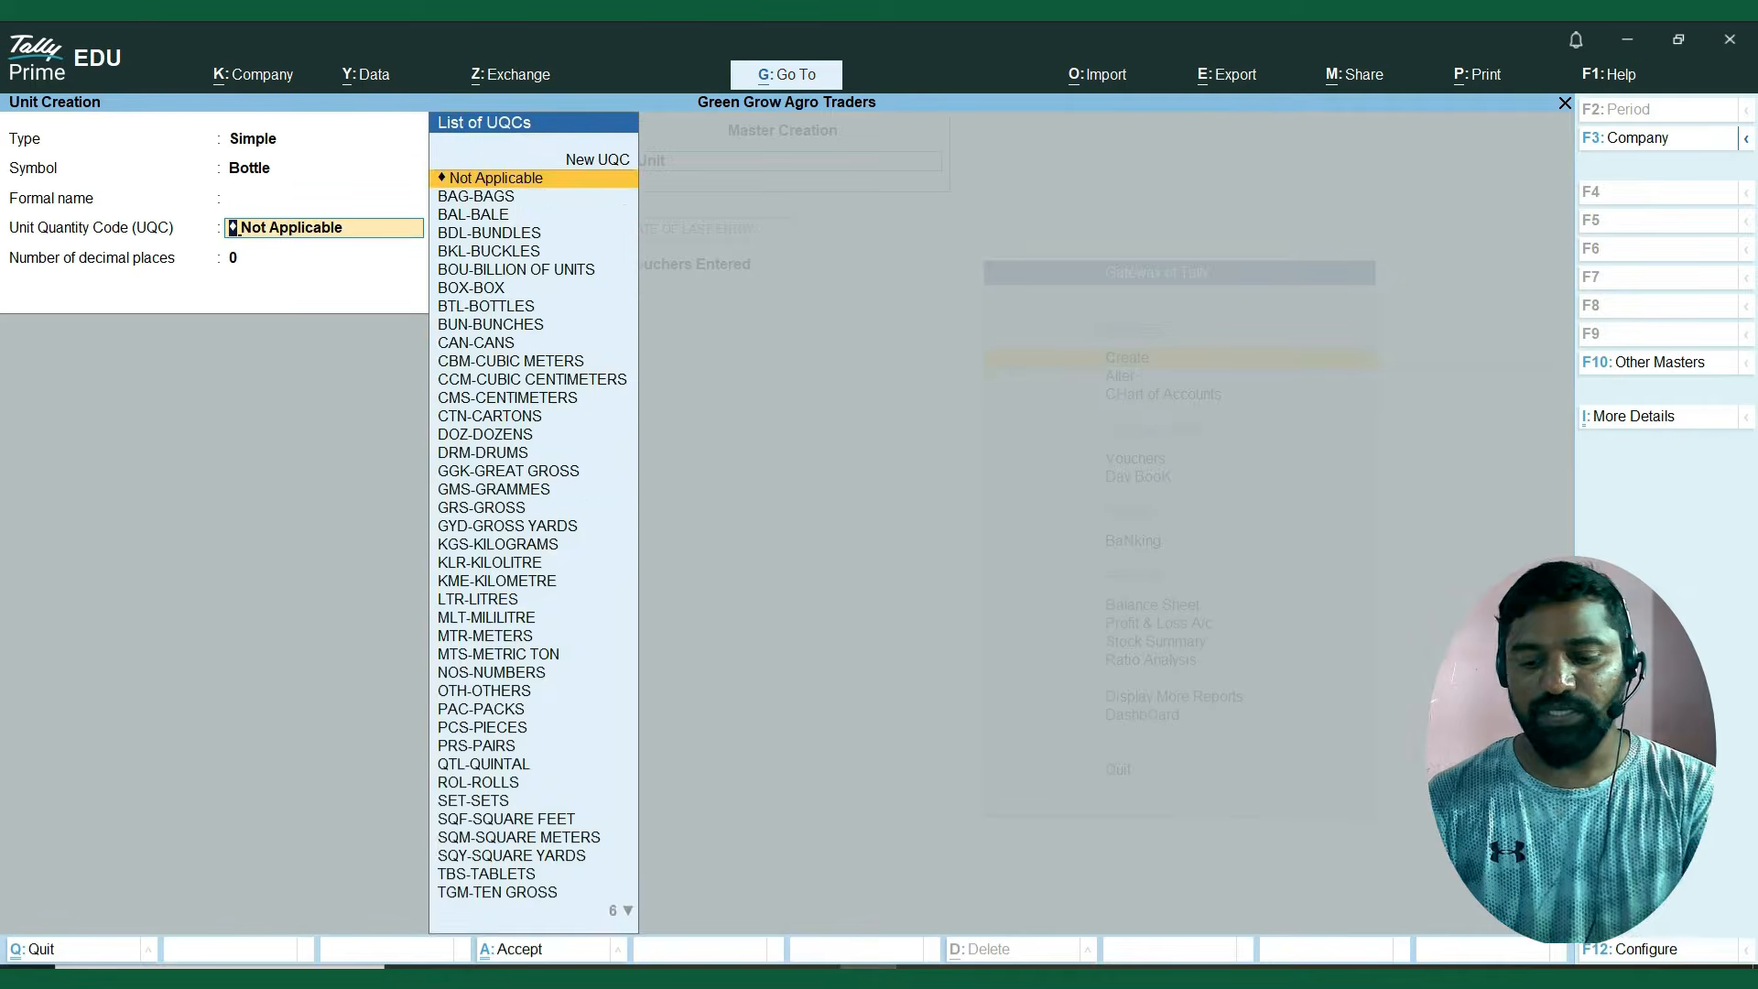
# Set the Bottle unit's Unit Quantity Code to BTL-BOTTLES, keep 0 decimal places, save it, and leave master creation.
pyautogui.write('bo')
pyautogui.press('Down')
pyautogui.press('Down')
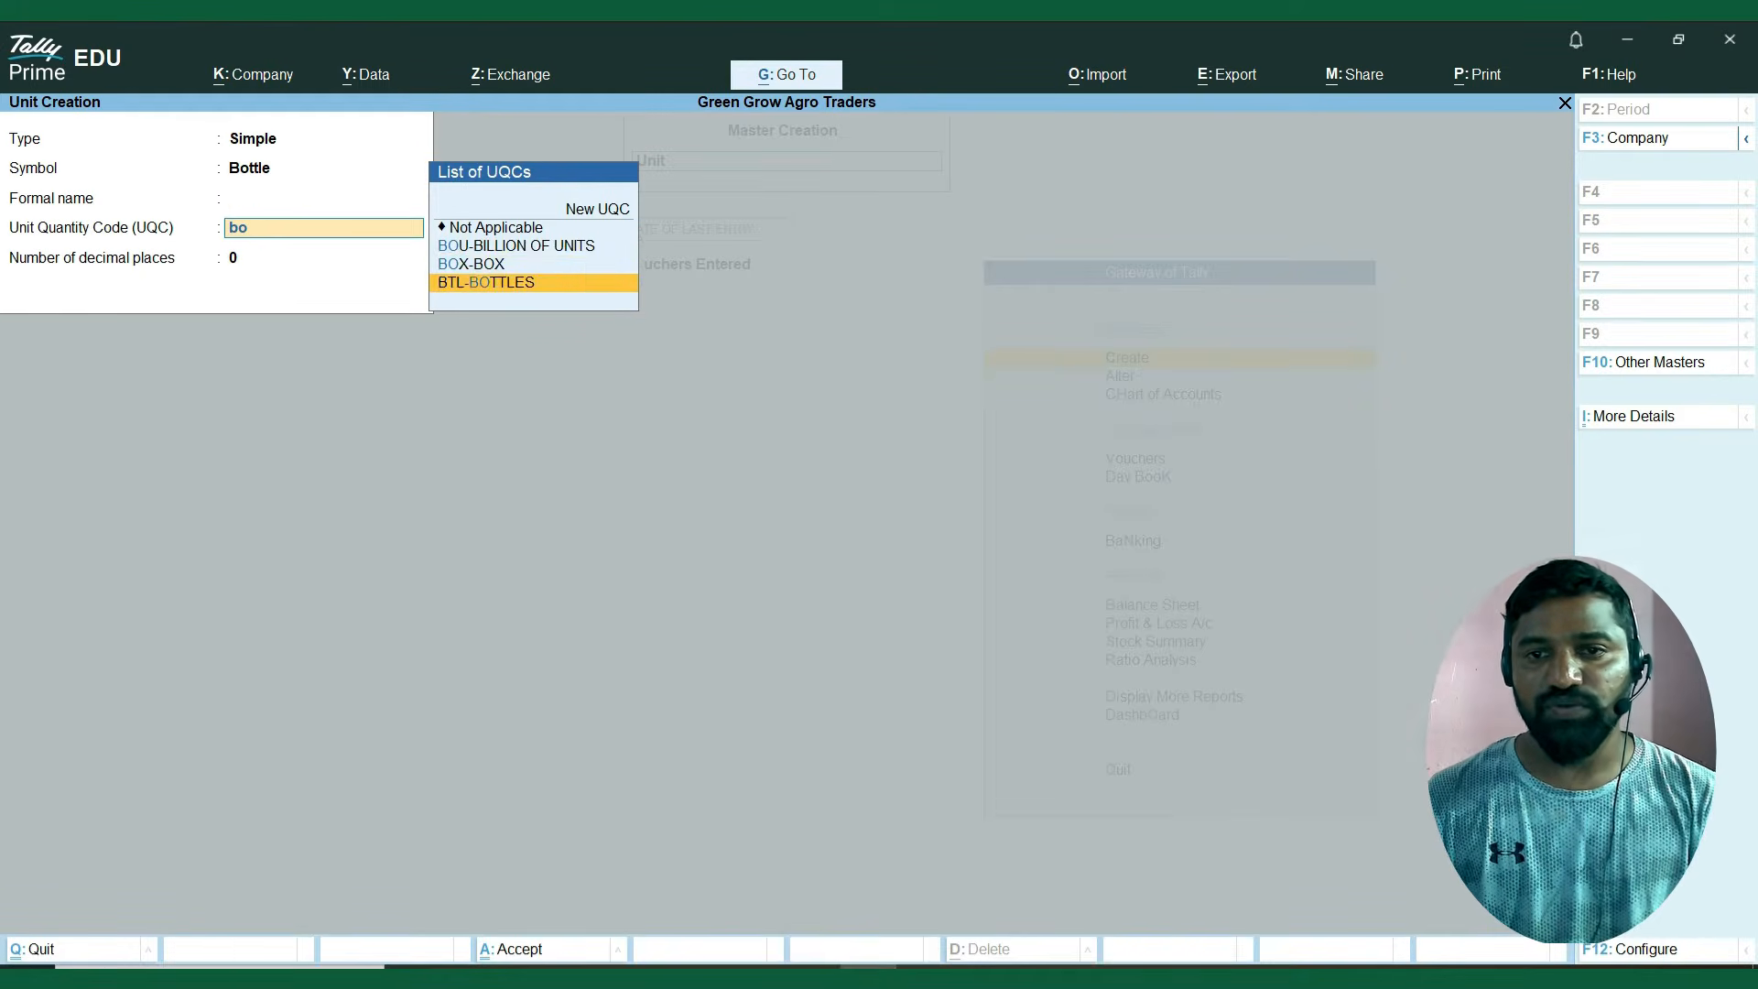
pyautogui.press('Return')
pyautogui.press('Return')
pyautogui.press('Return')
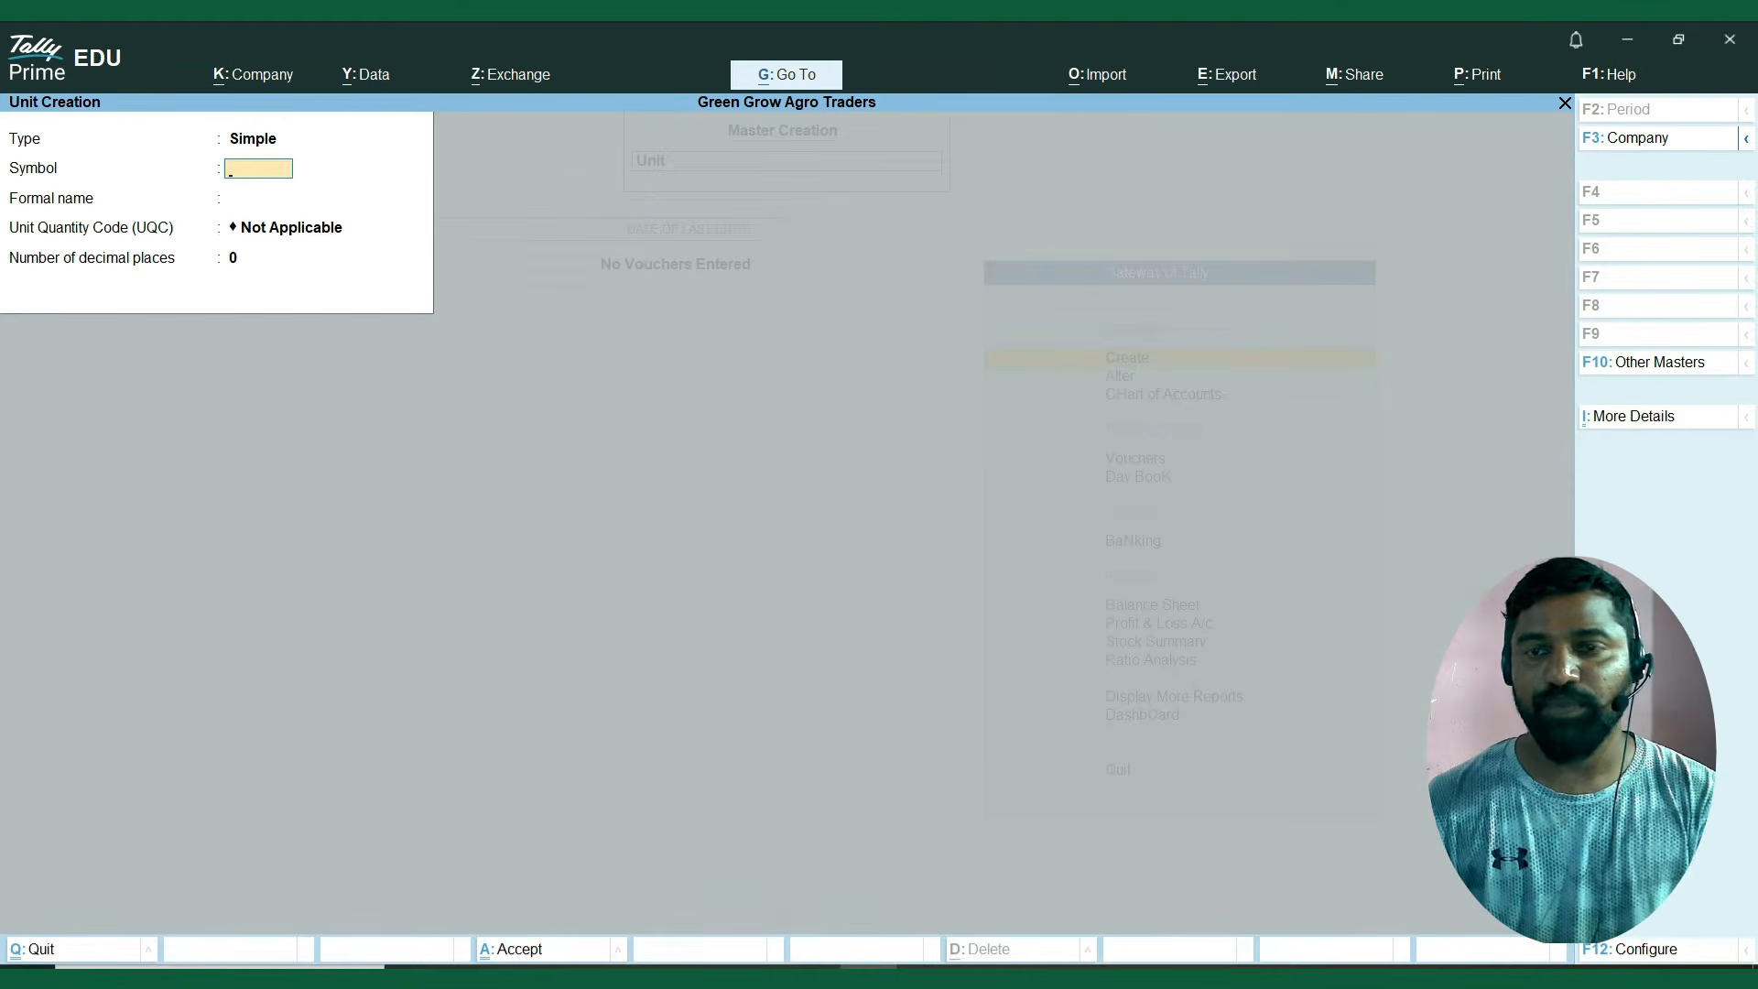
pyautogui.press('Escape')
pyautogui.press('Return')
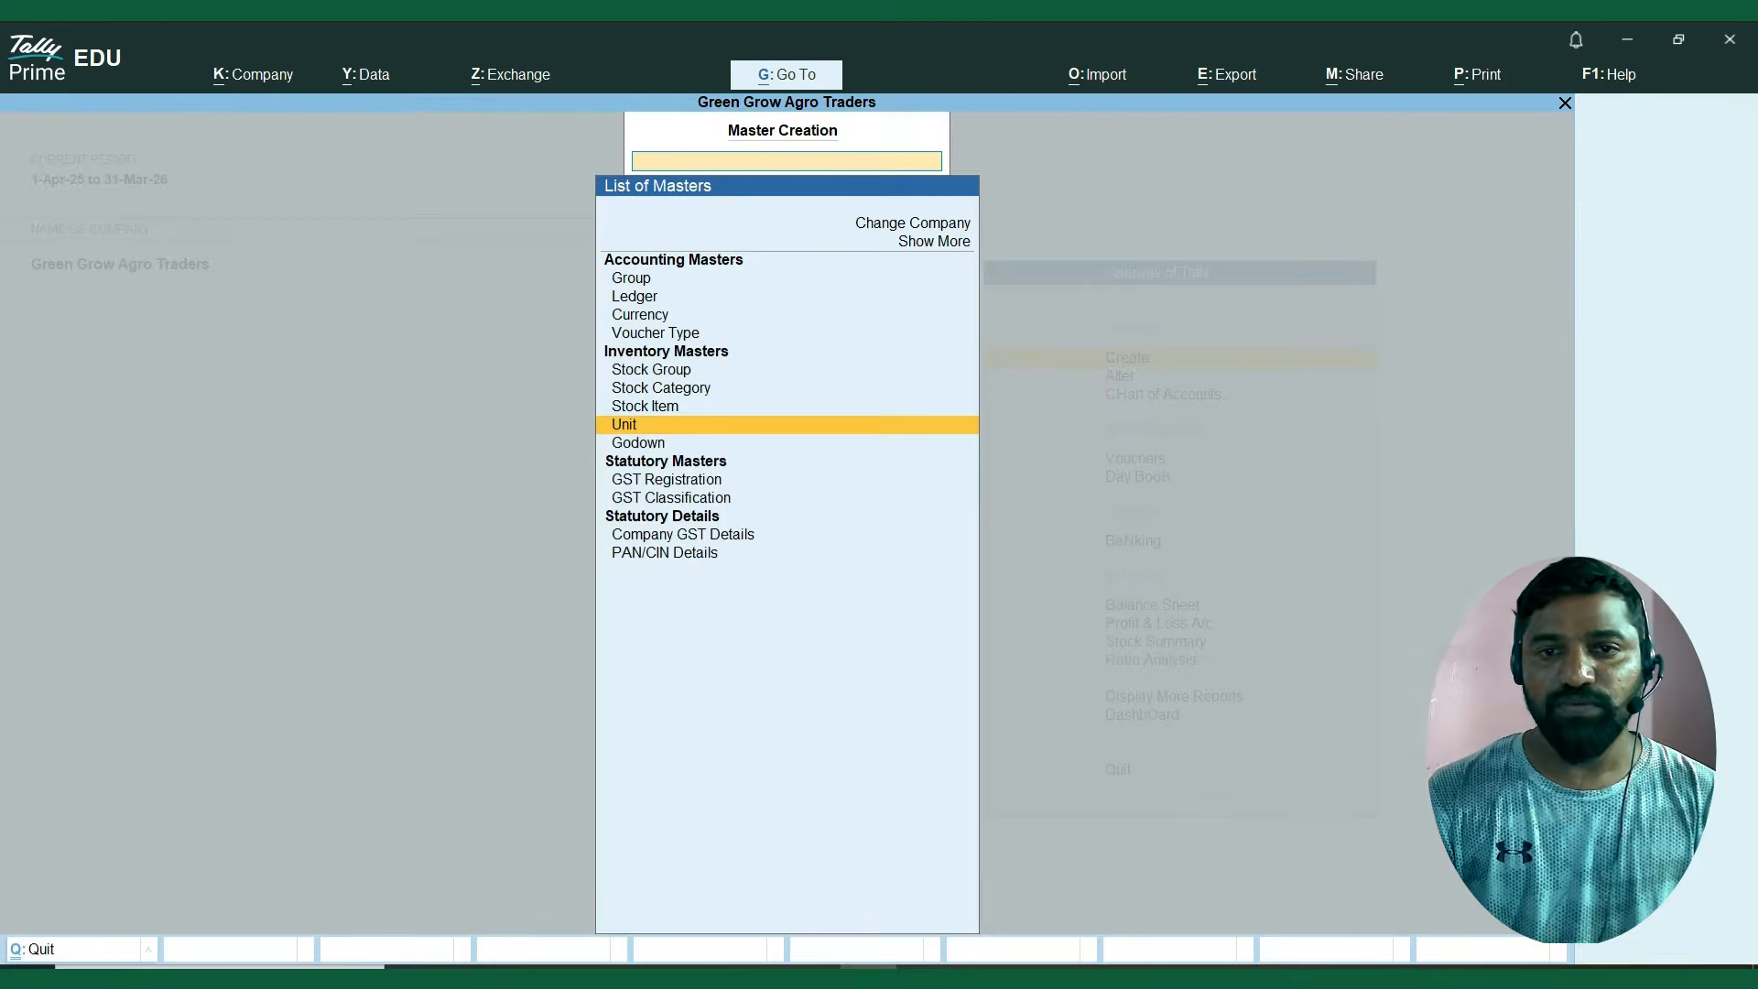
pyautogui.press('Escape')
# Review the list of units in the Chart of Accounts.
pyautogui.press('Down')
pyautogui.press('Down')
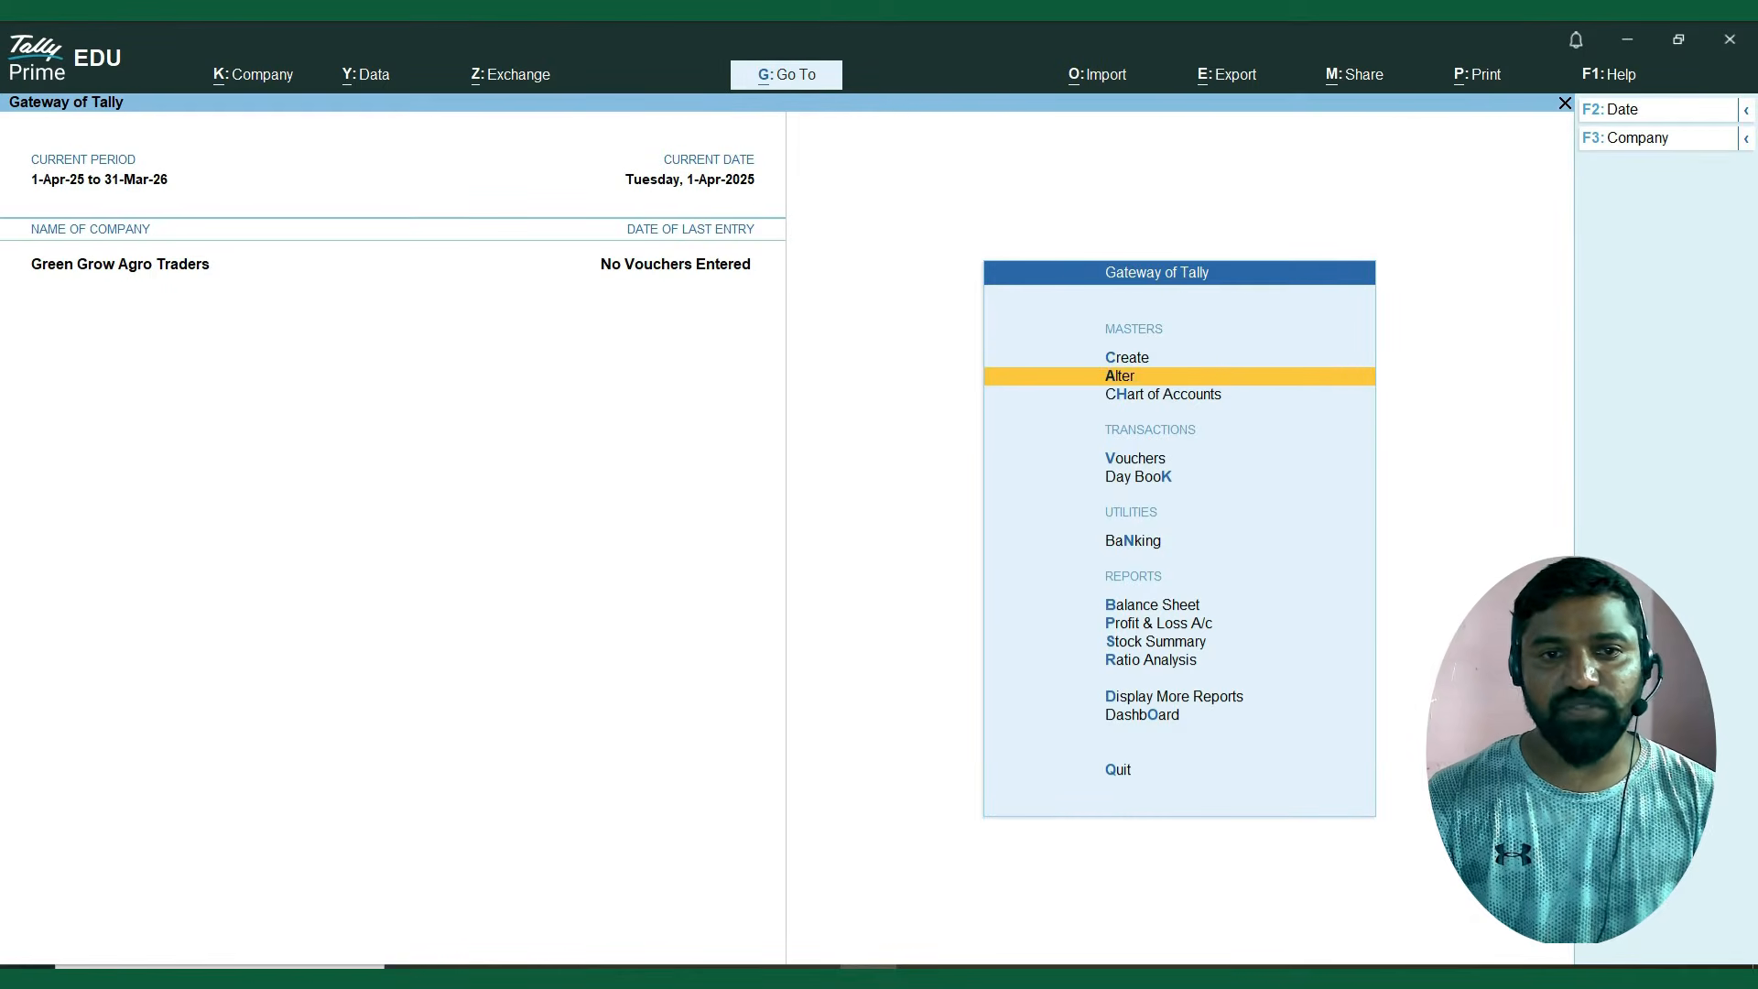
pyautogui.press('Return')
pyautogui.press('Down')
pyautogui.press('Down')
pyautogui.press('Down')
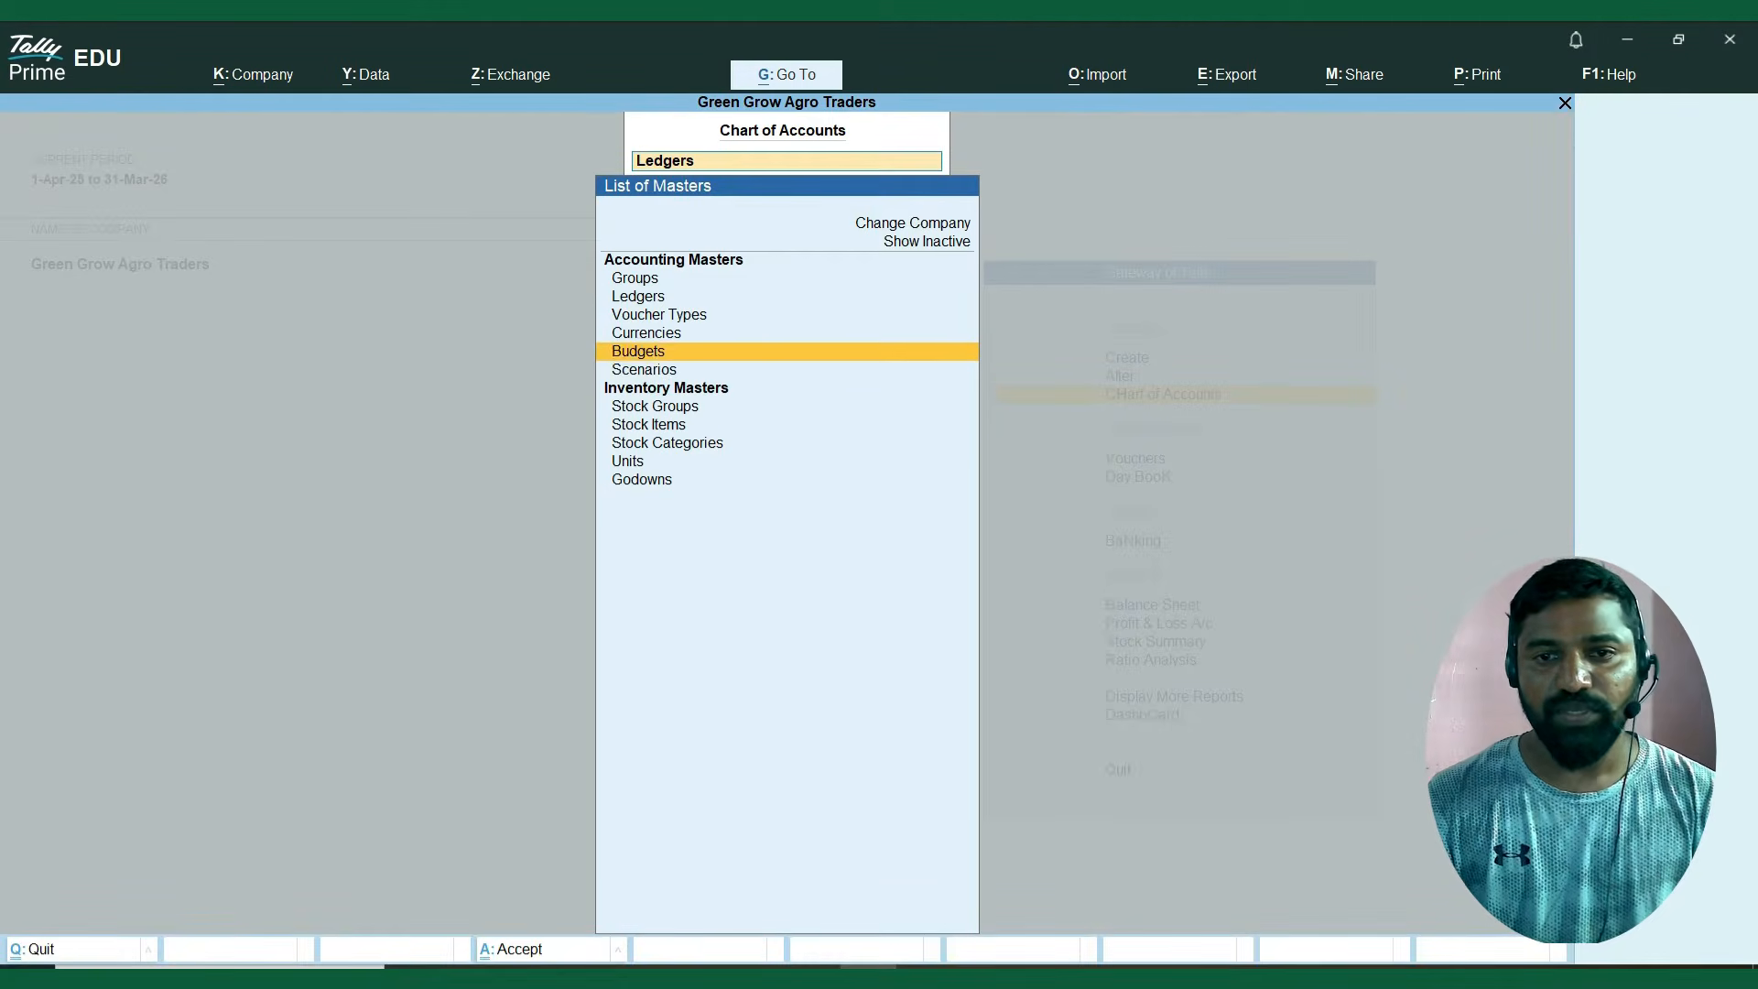
pyautogui.press('Down')
pyautogui.press('Down')
pyautogui.press('Down')
pyautogui.press('Down')
pyautogui.press('Down')
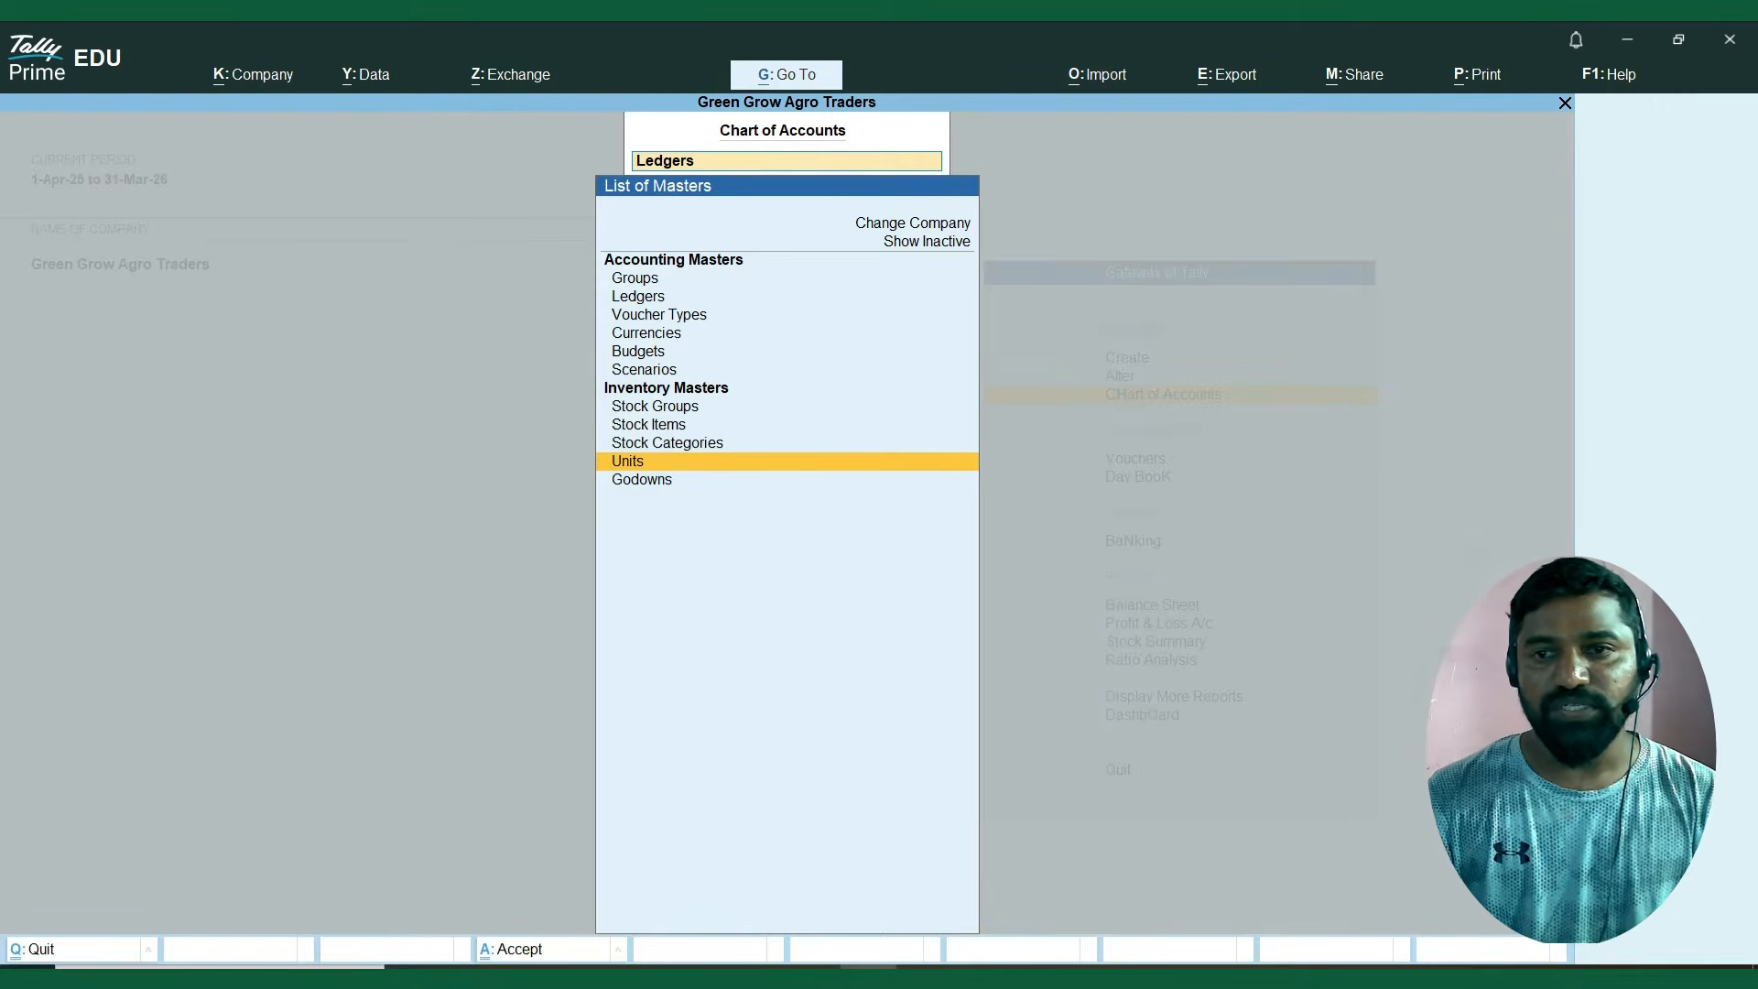
pyautogui.press('Return')
pyautogui.press('Down')
pyautogui.press('Down')
pyautogui.press('Up')
# Review the list of stock groups in the Chart of Accounts.
pyautogui.press('Up')
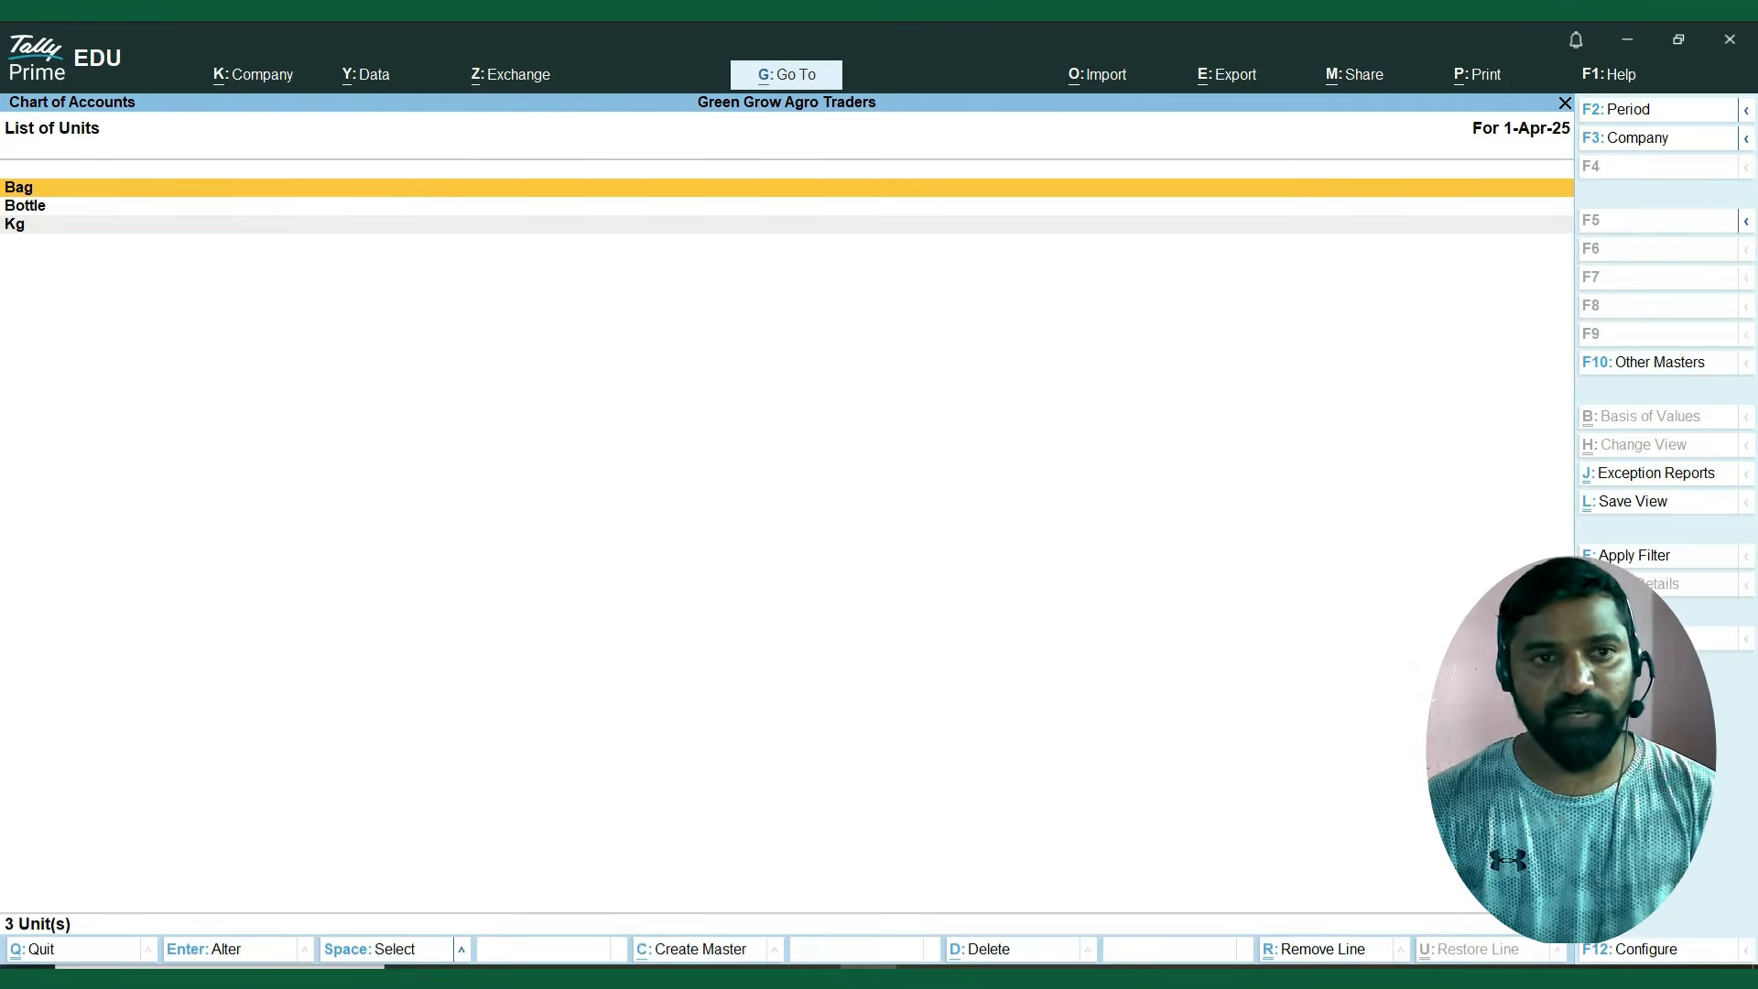
pyautogui.press('Escape')
pyautogui.press('Up')
pyautogui.press('Up')
pyautogui.press('Up')
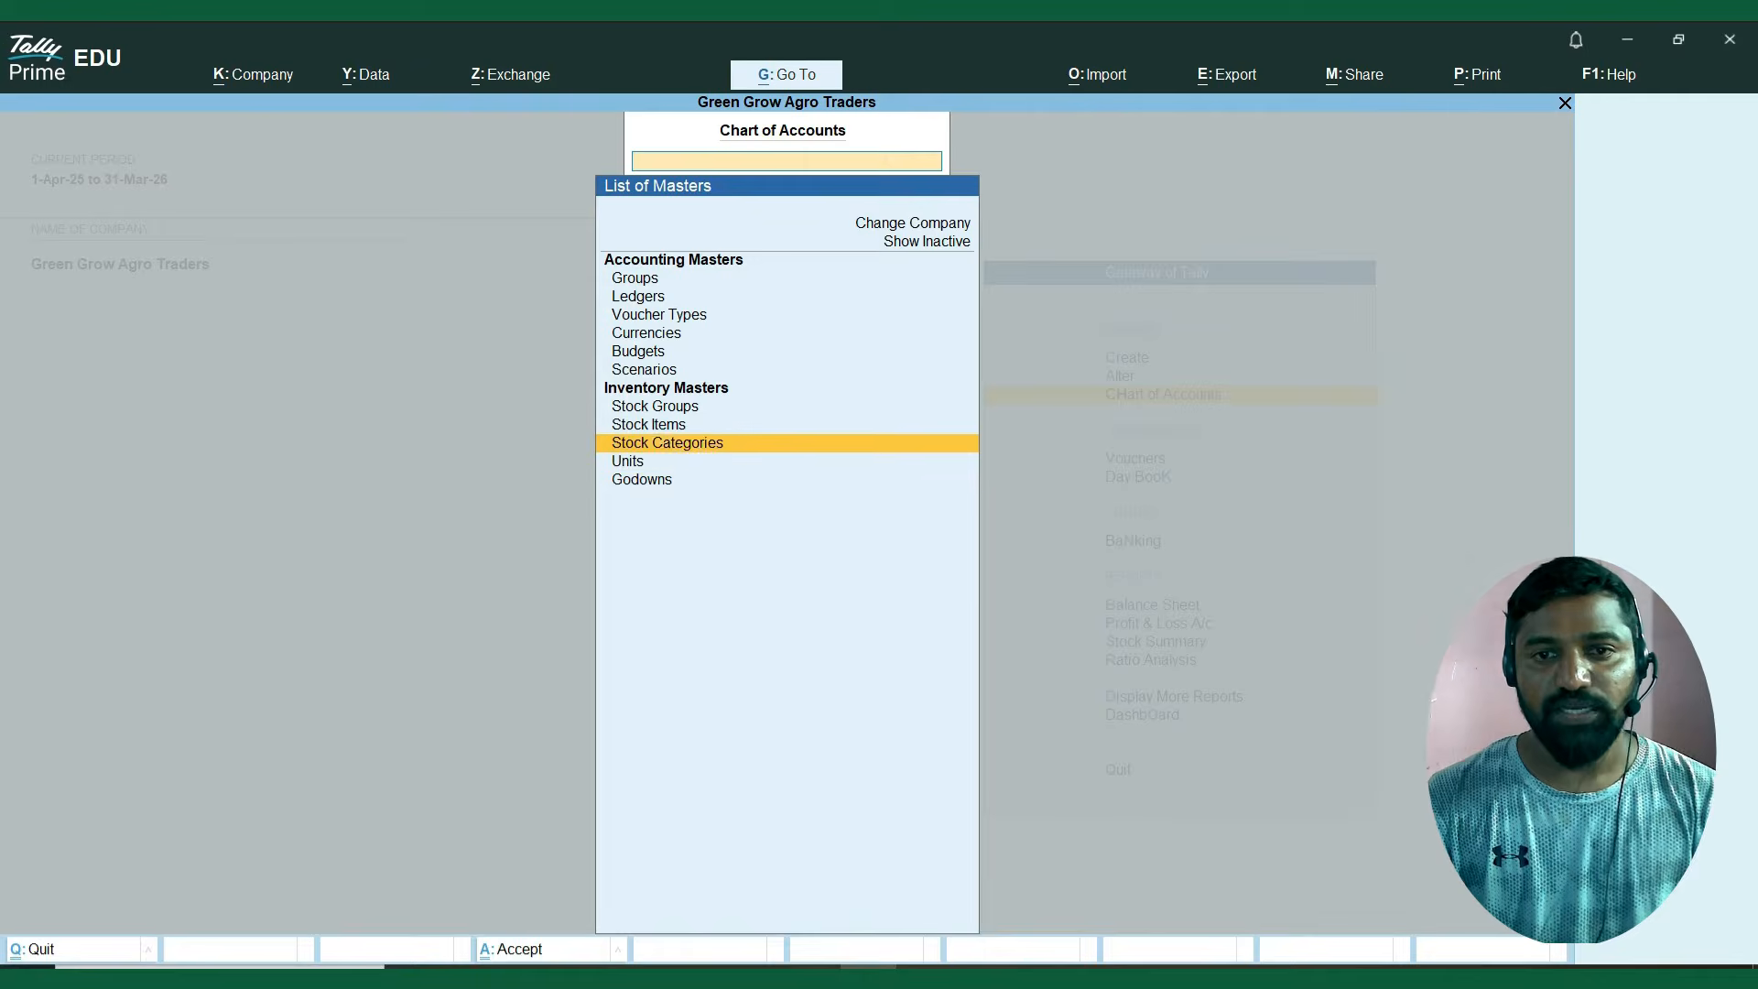
pyautogui.press('Return')
pyautogui.press('Down')
pyautogui.press('Down')
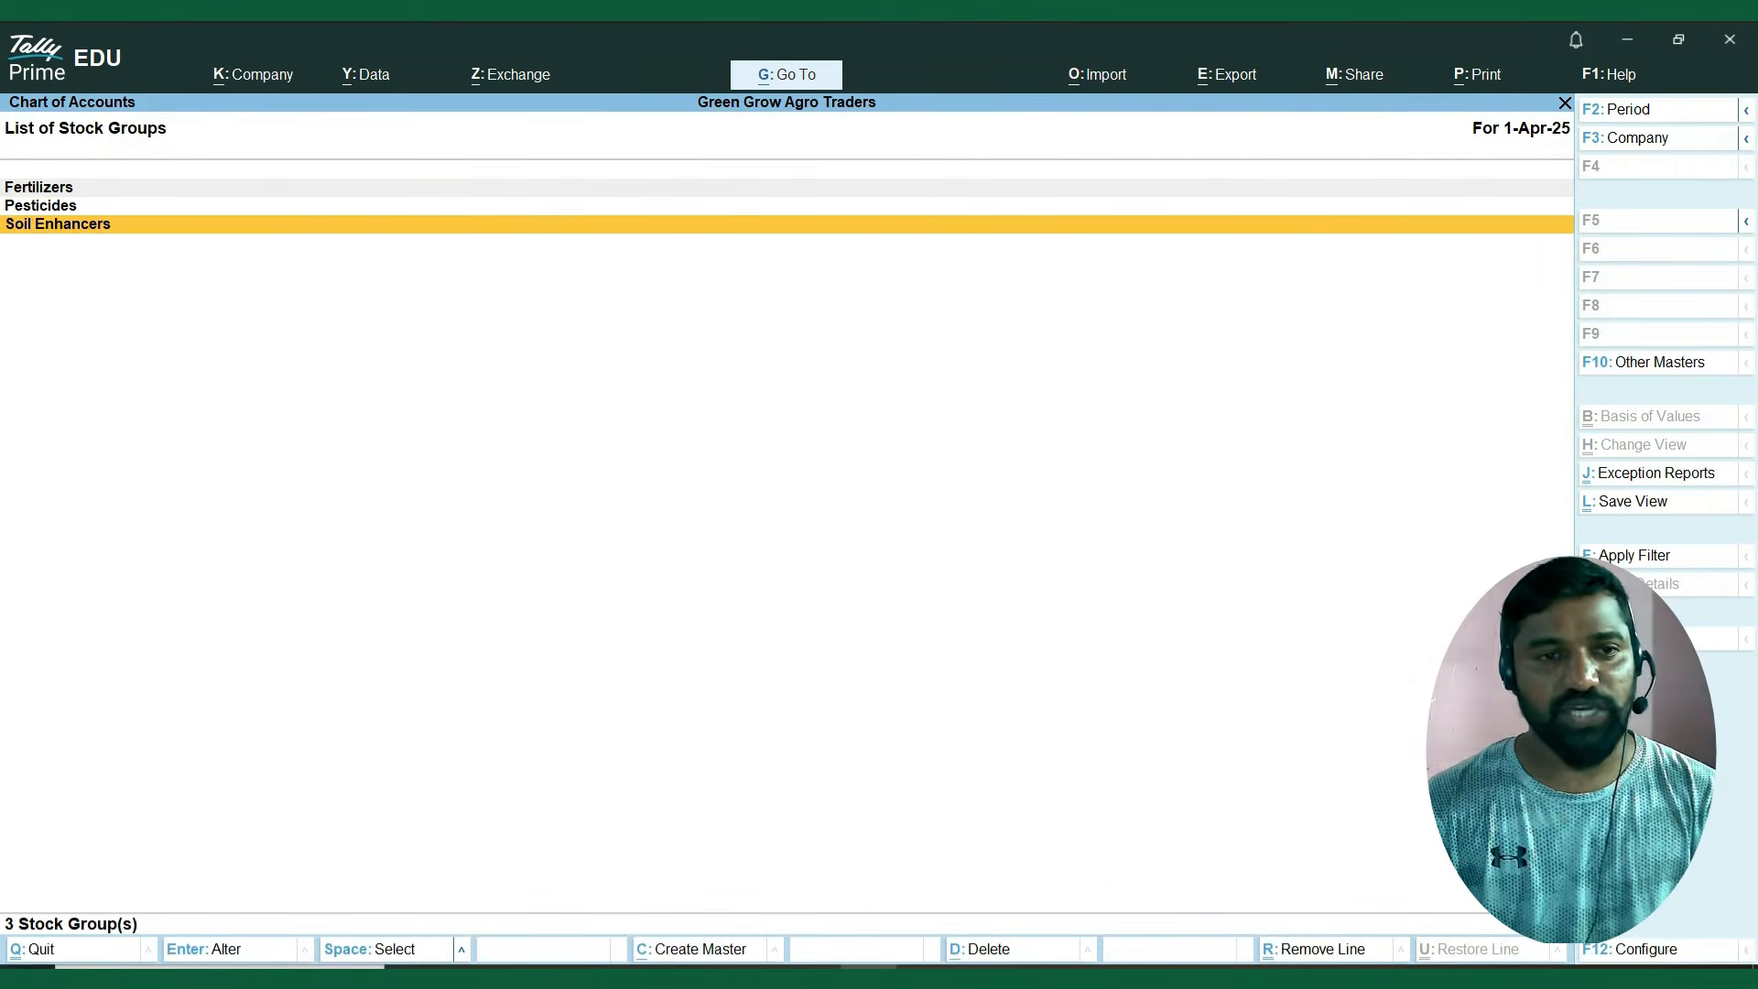
pyautogui.press('Up')
pyautogui.press('Escape')
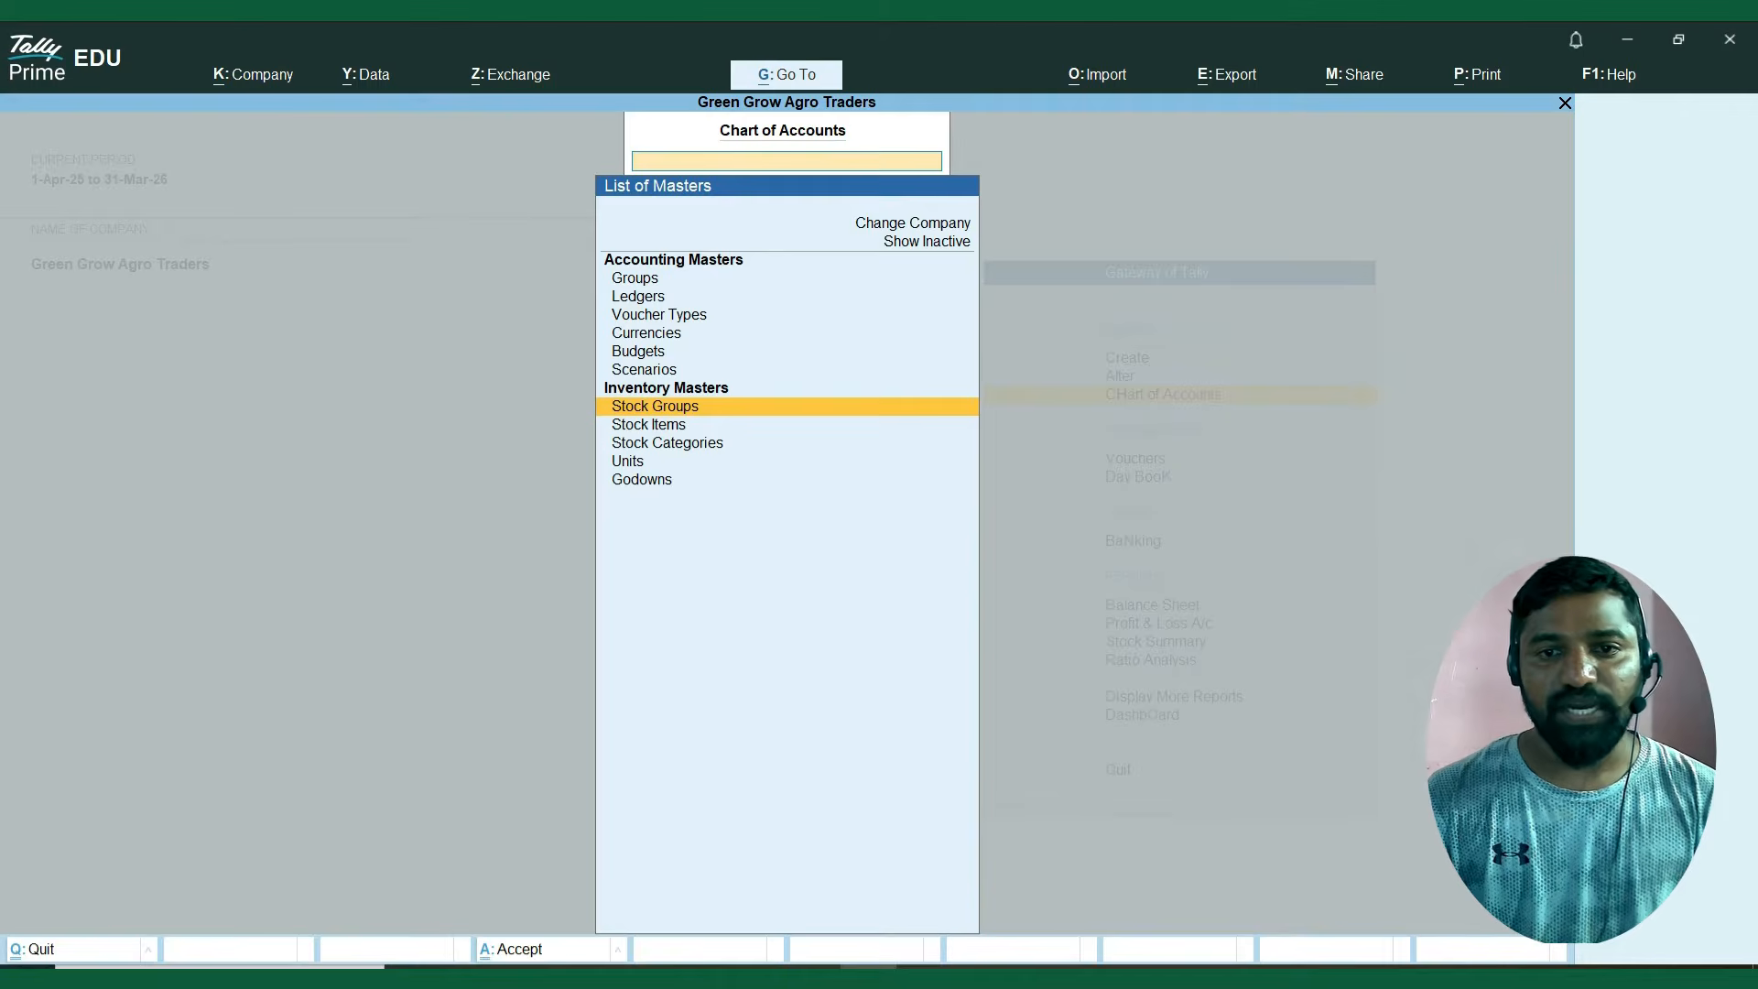
pyautogui.press('Escape')
# Start creating a new stock item from the inventory masters.
pyautogui.press('Up')
pyautogui.press('Down')
pyautogui.press('Down')
pyautogui.press('Down')
pyautogui.press('Down')
pyautogui.press('Down')
pyautogui.press('Down')
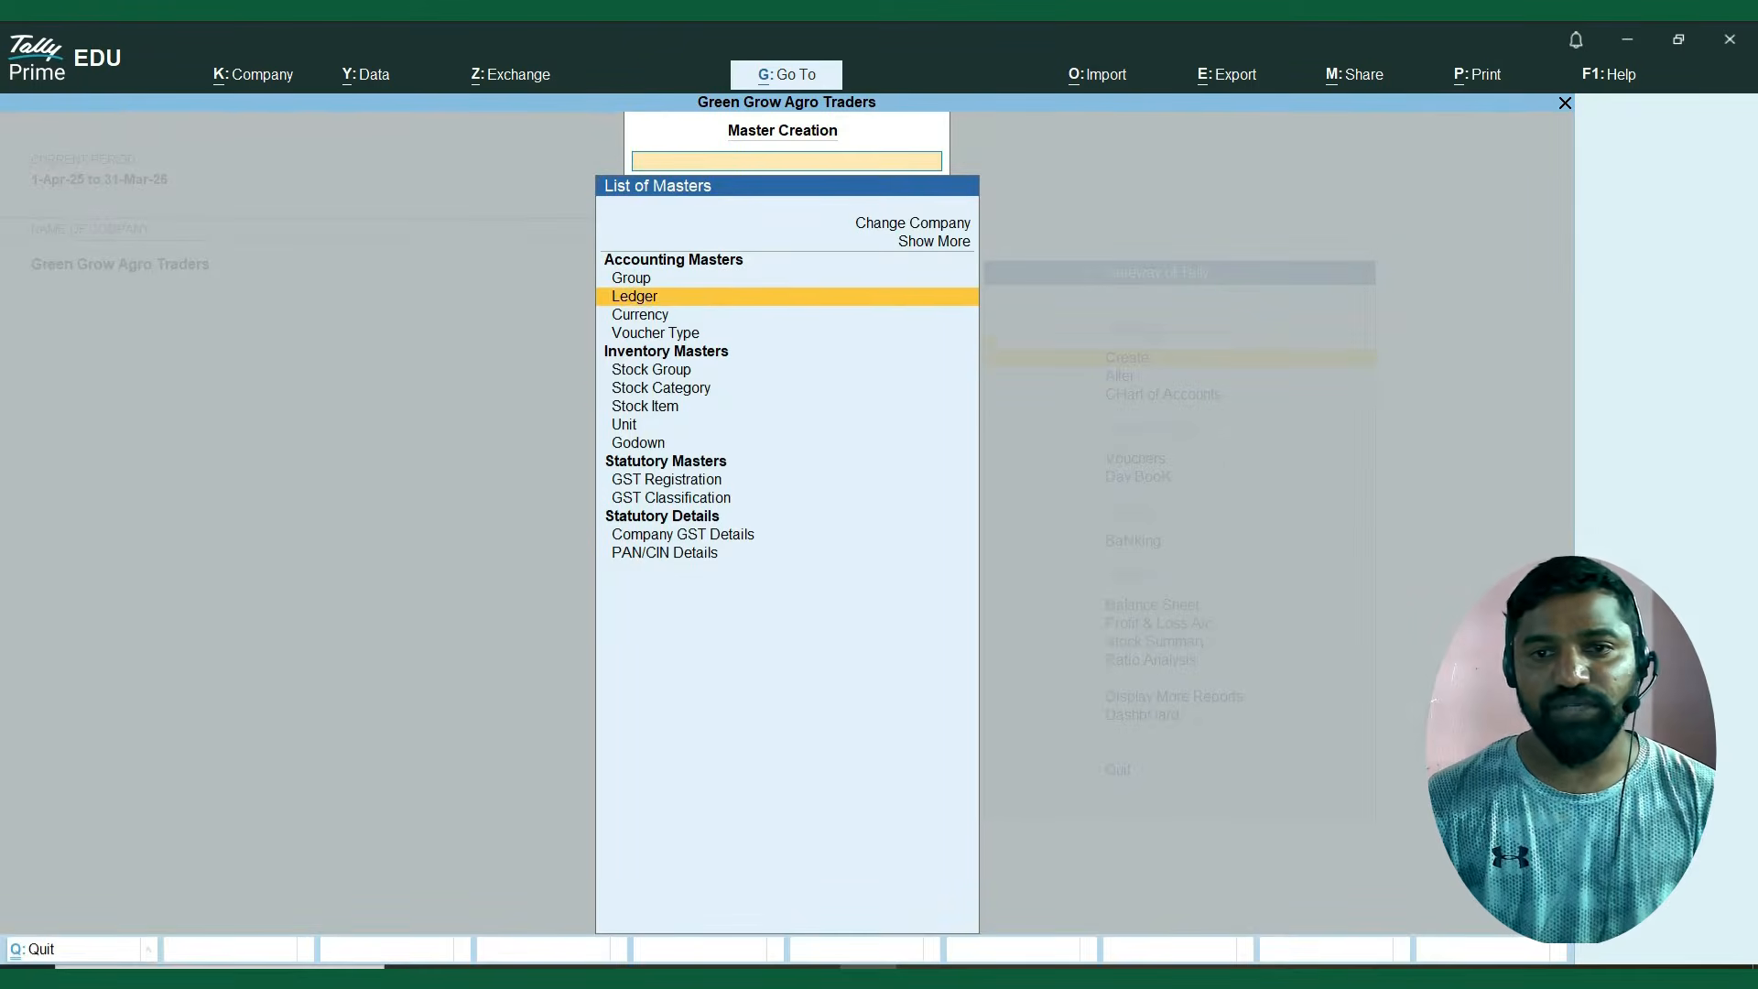
pyautogui.press('Return')
# Copy the item name Urea 50kg Bag from the Excel sheet into the new stock item and leave the alias blank.
pyautogui.hotkey('alt', 'Tab')
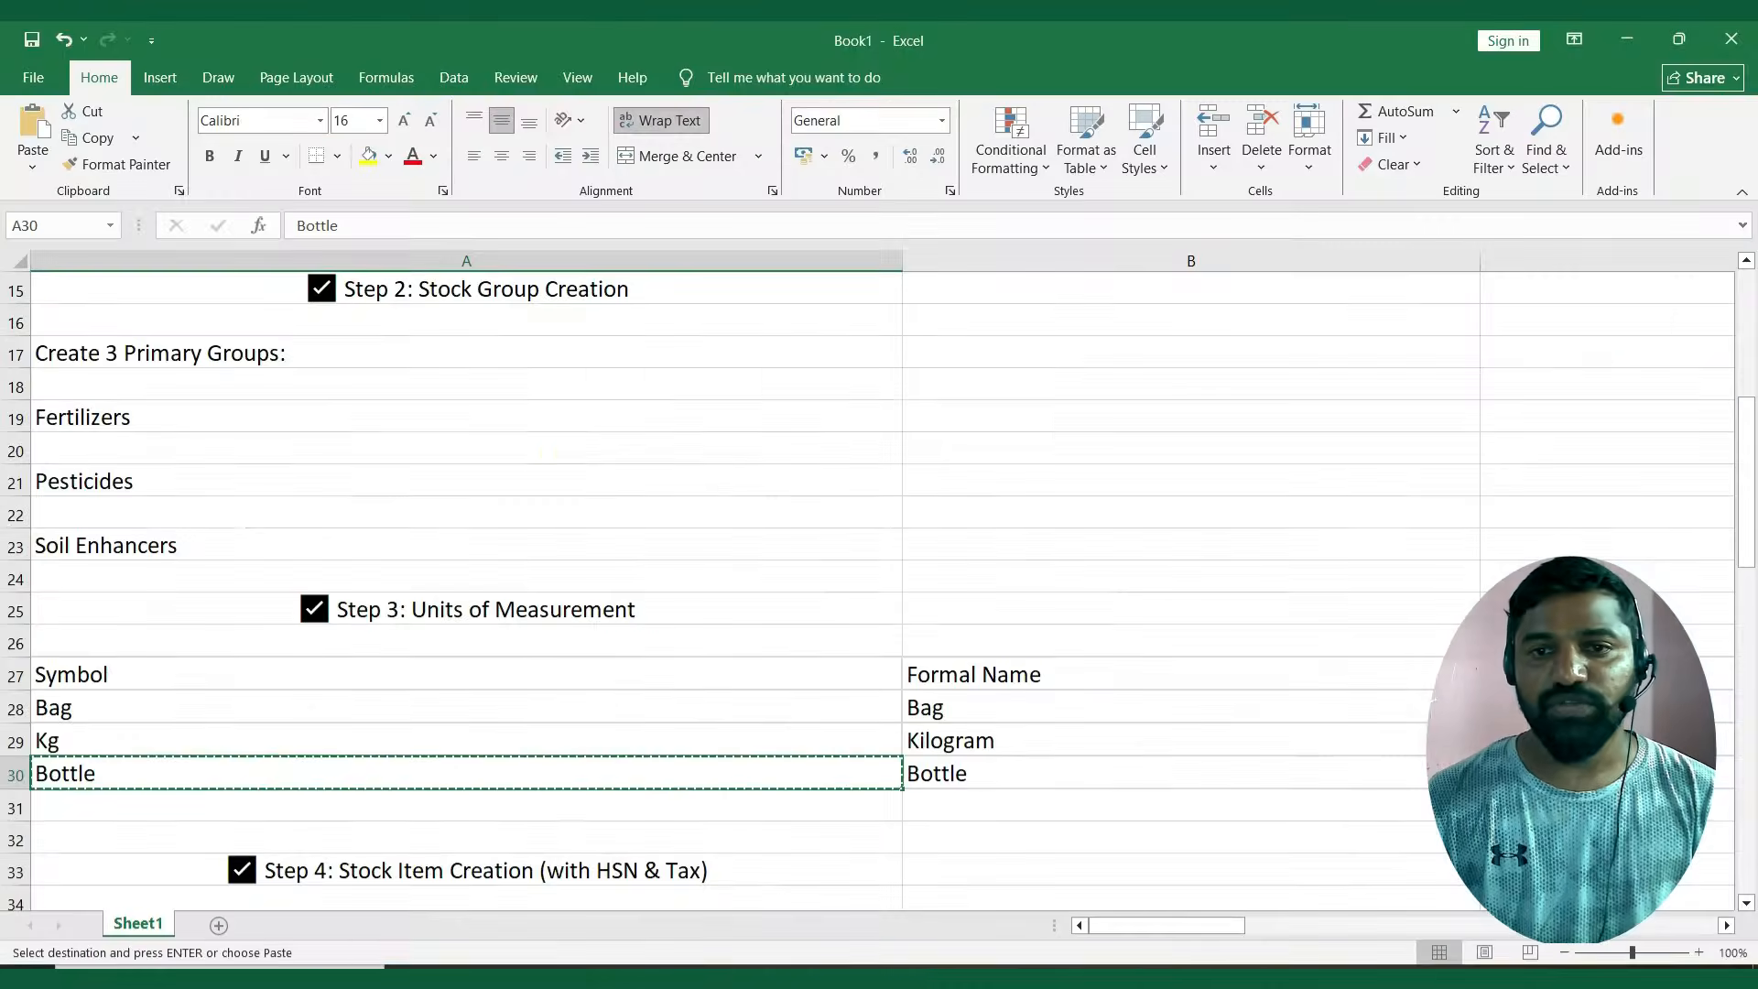
pyautogui.press('Down')
pyautogui.press('Down')
pyautogui.press('Down')
pyautogui.press('Down')
pyautogui.press('Down')
pyautogui.press('Down')
pyautogui.press('Down')
pyautogui.press('Down')
pyautogui.press('Up')
pyautogui.press('Up')
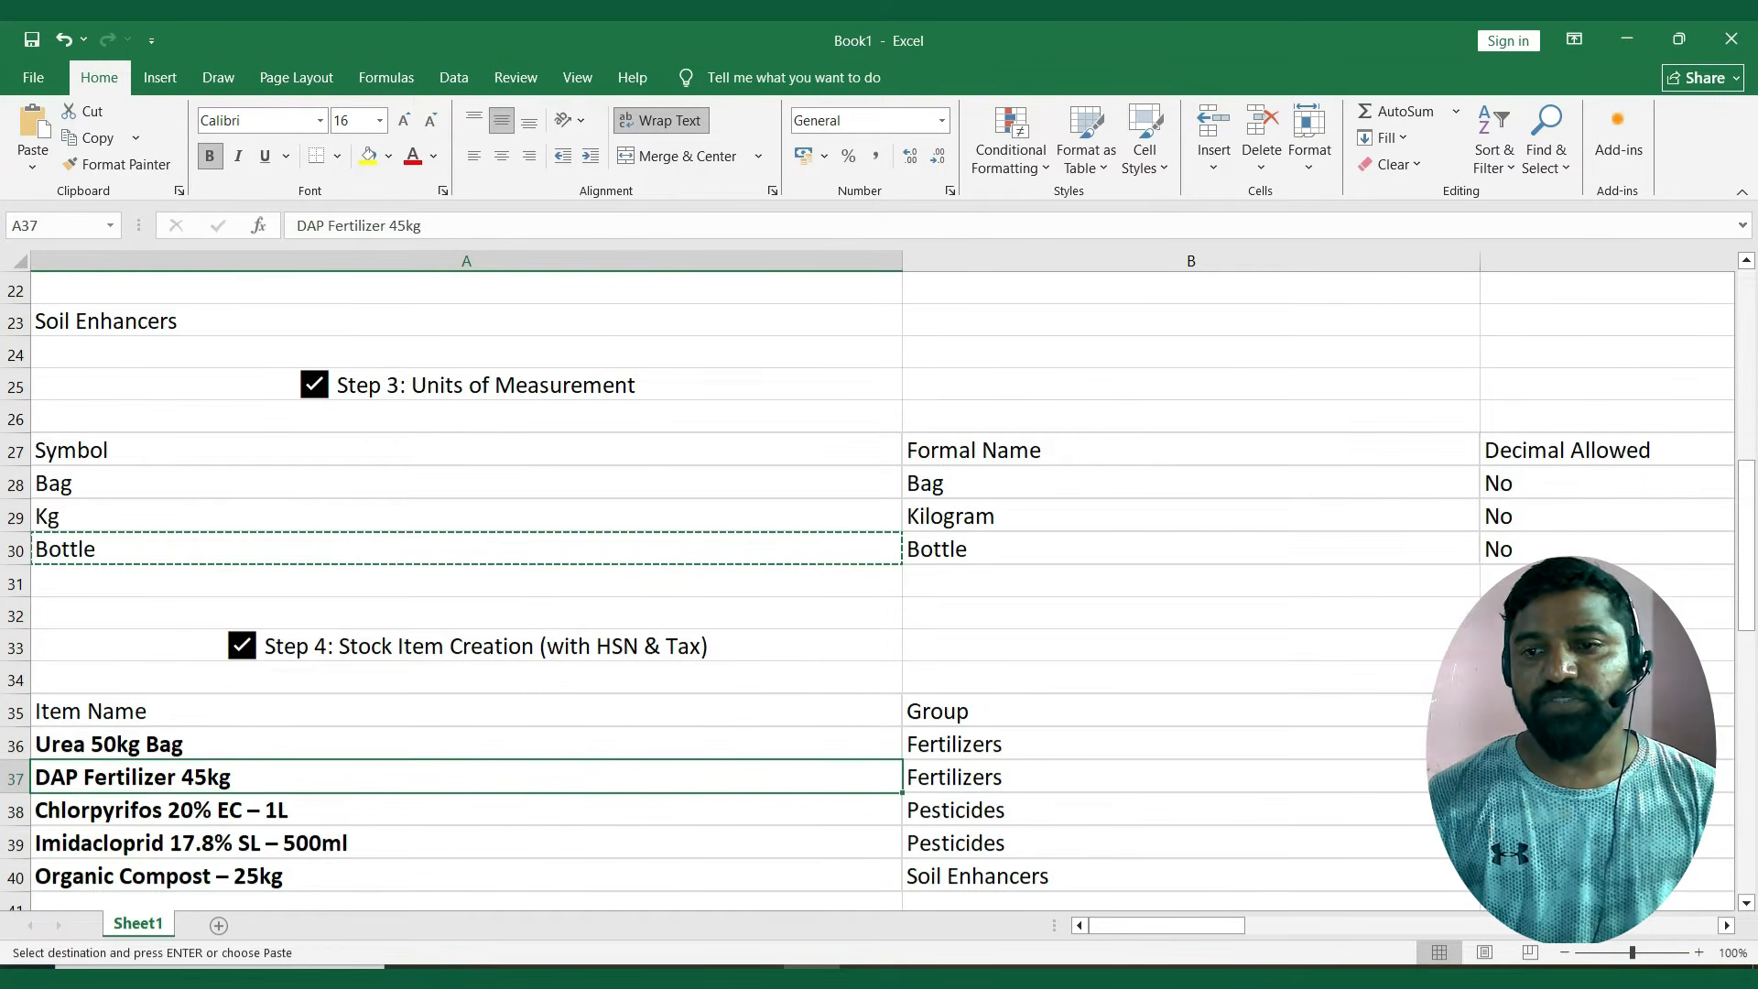
pyautogui.hotkey('ctrl', 'c')
pyautogui.hotkey('alt', 'Tab')
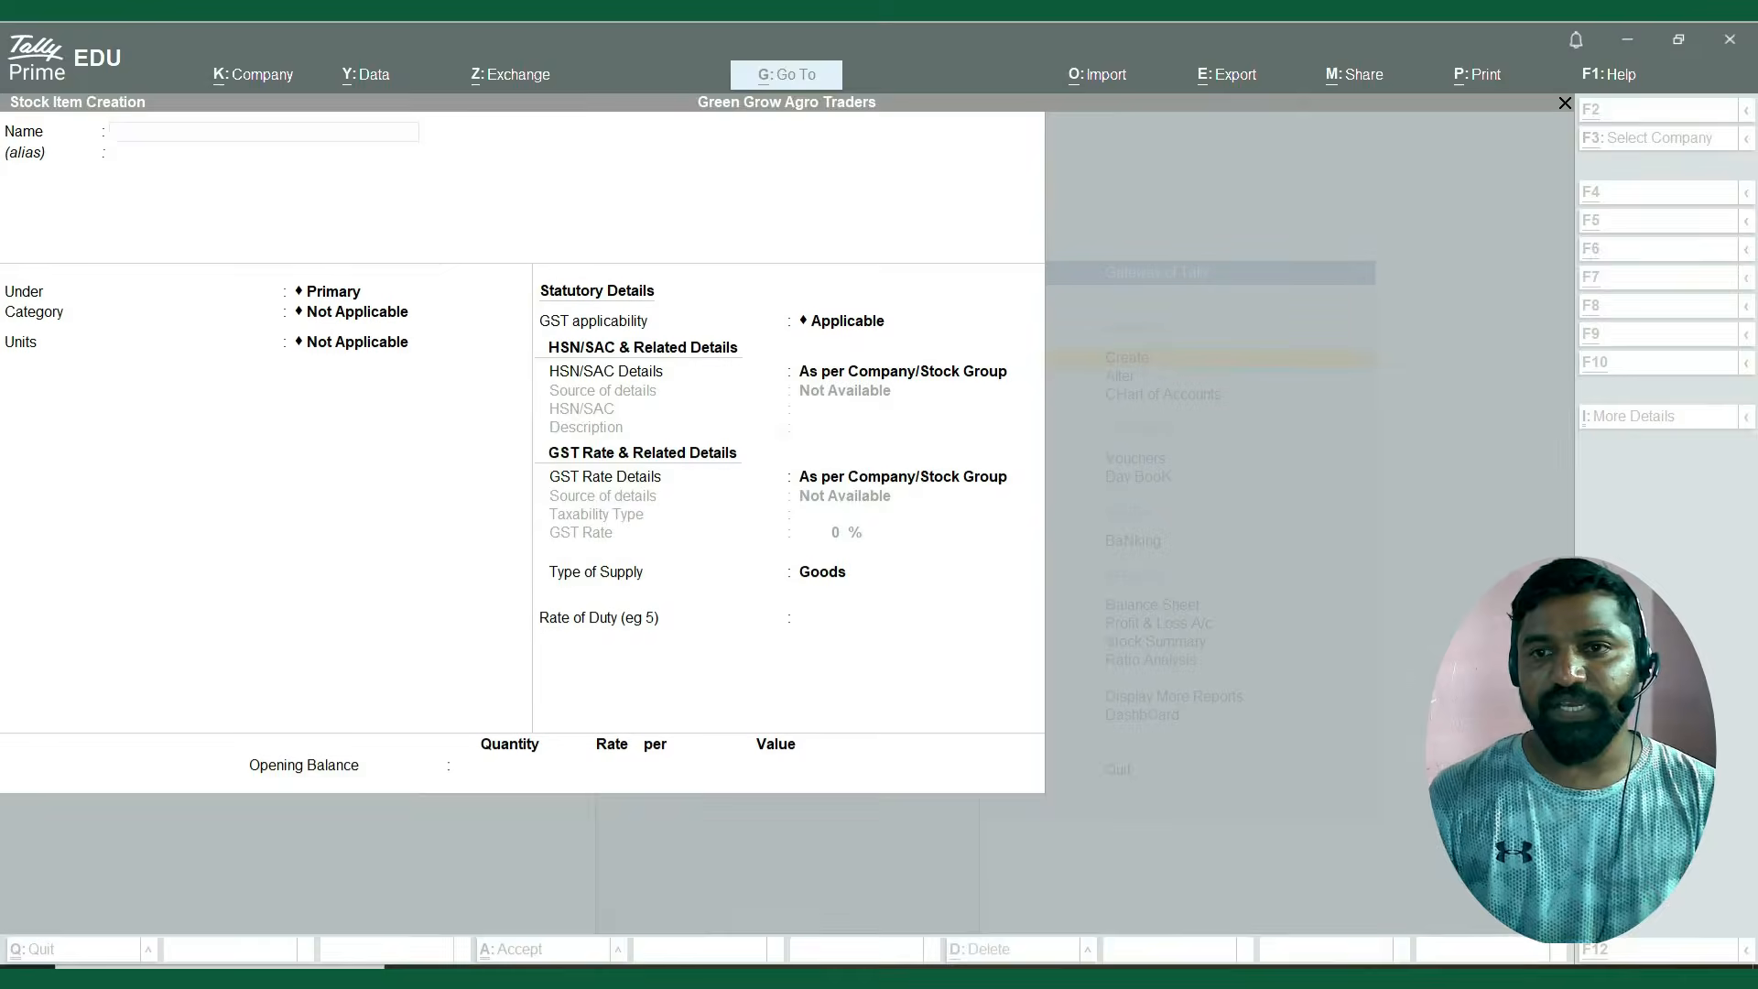
pyautogui.hotkey('ctrl', 'v')
pyautogui.press('Return')
pyautogui.press('Return')
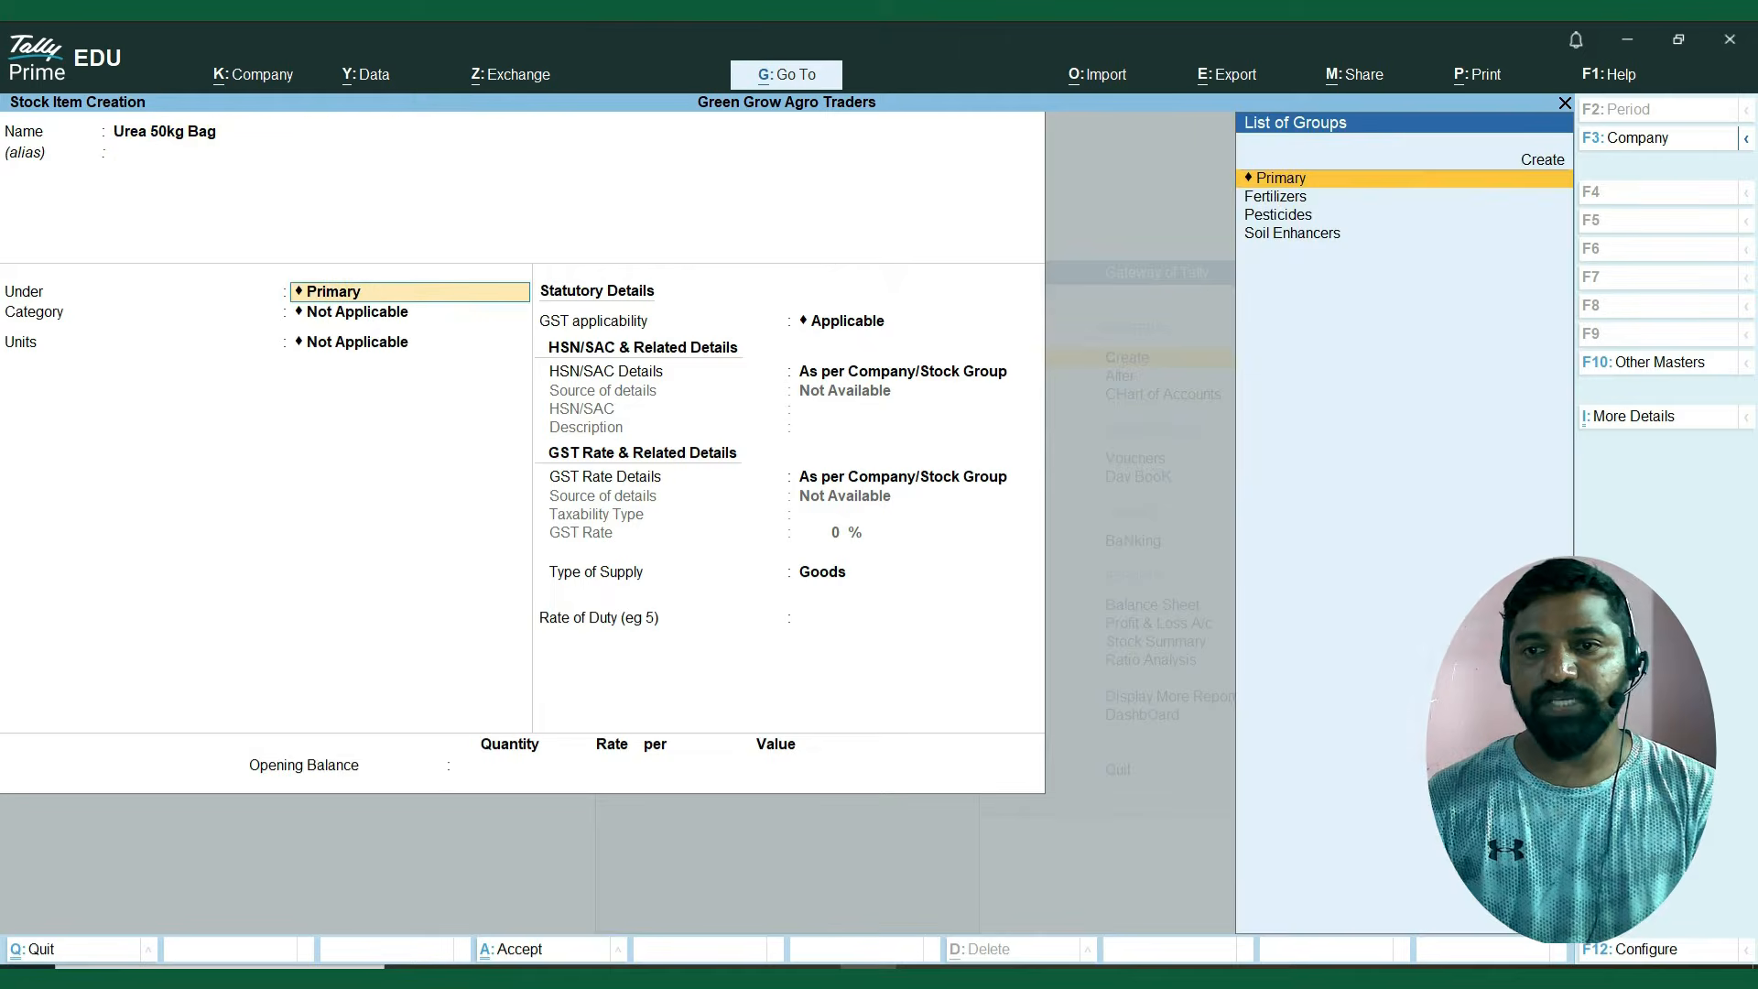
# Check the Urea item's group in the Excel sheet and place the stock item under Fertilizers.
pyautogui.hotkey('alt', 'Tab')
pyautogui.press('Right')
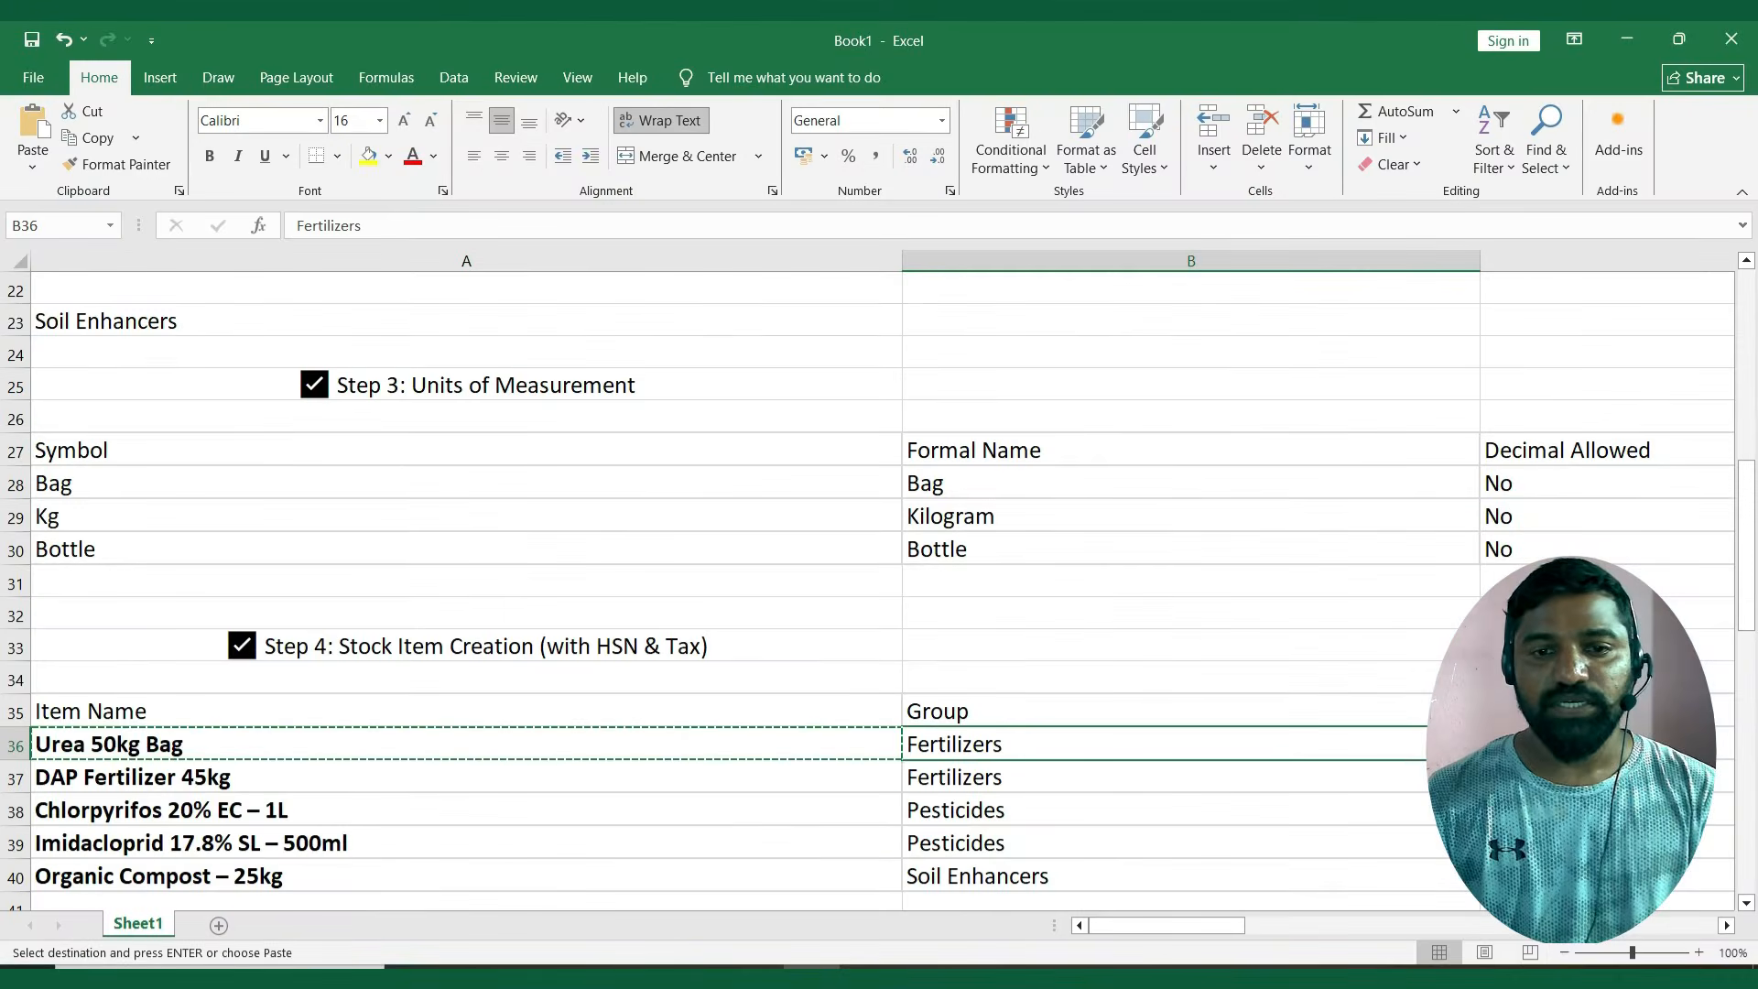
pyautogui.hotkey('ctrl', 'c')
pyautogui.hotkey('alt', 'Tab')
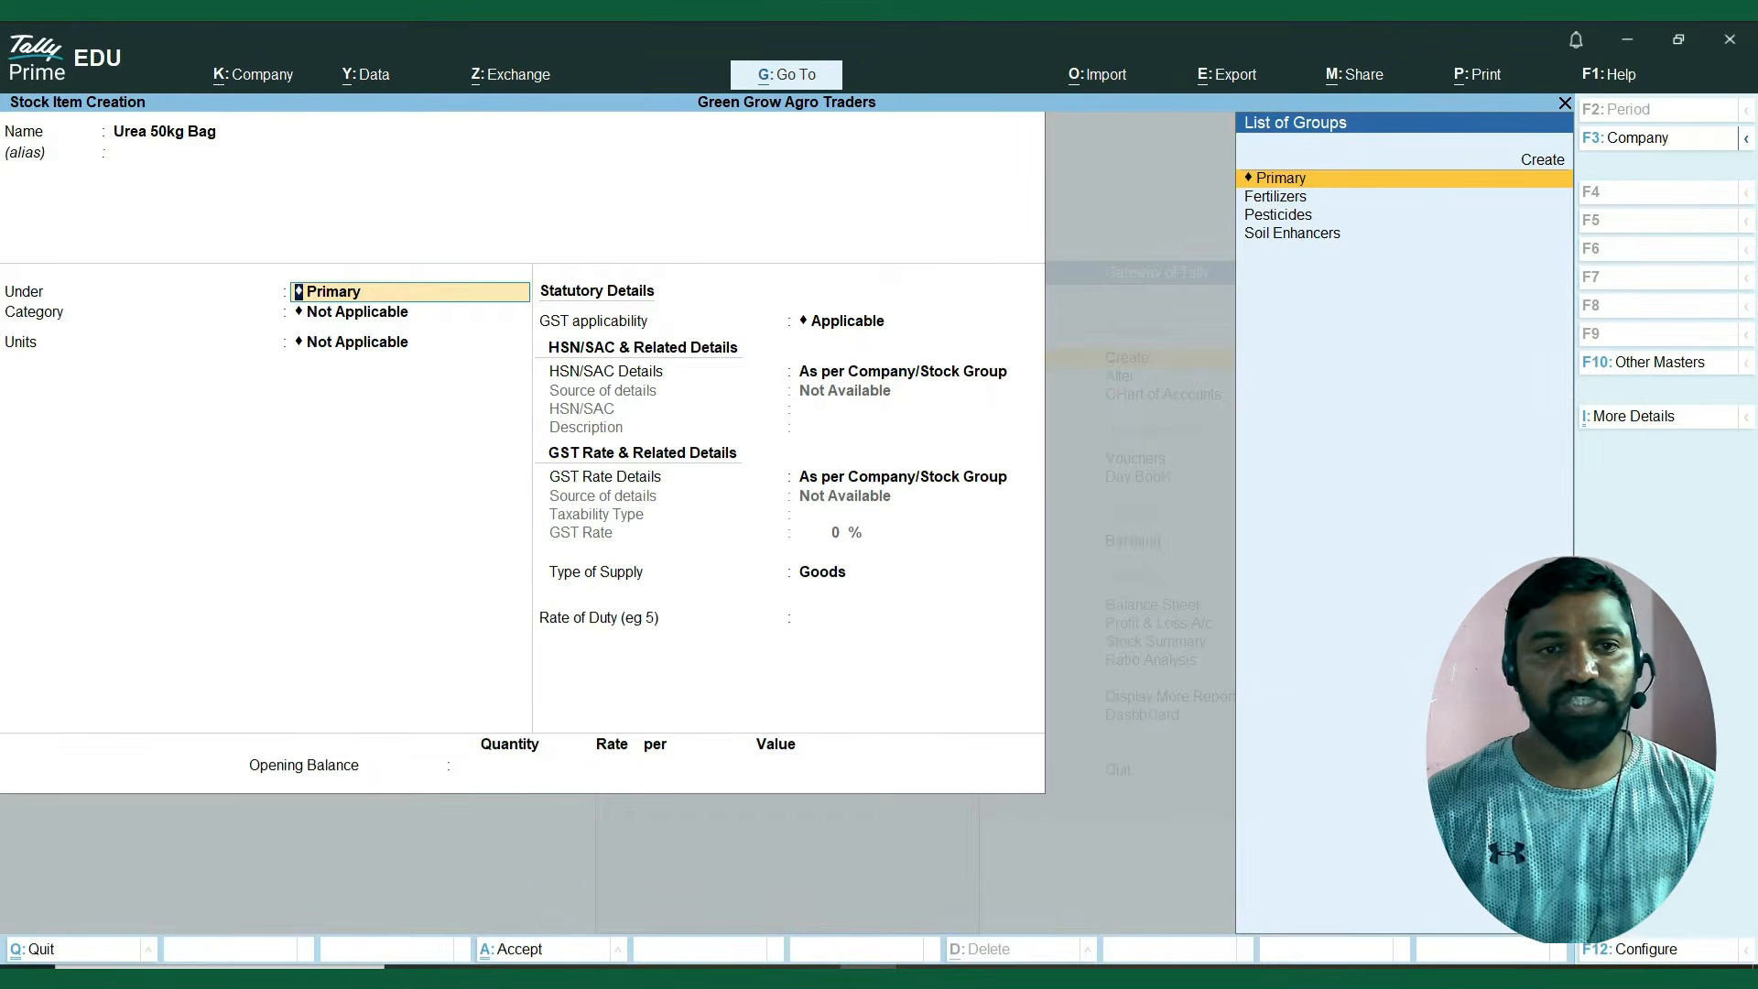
pyautogui.press('Down')
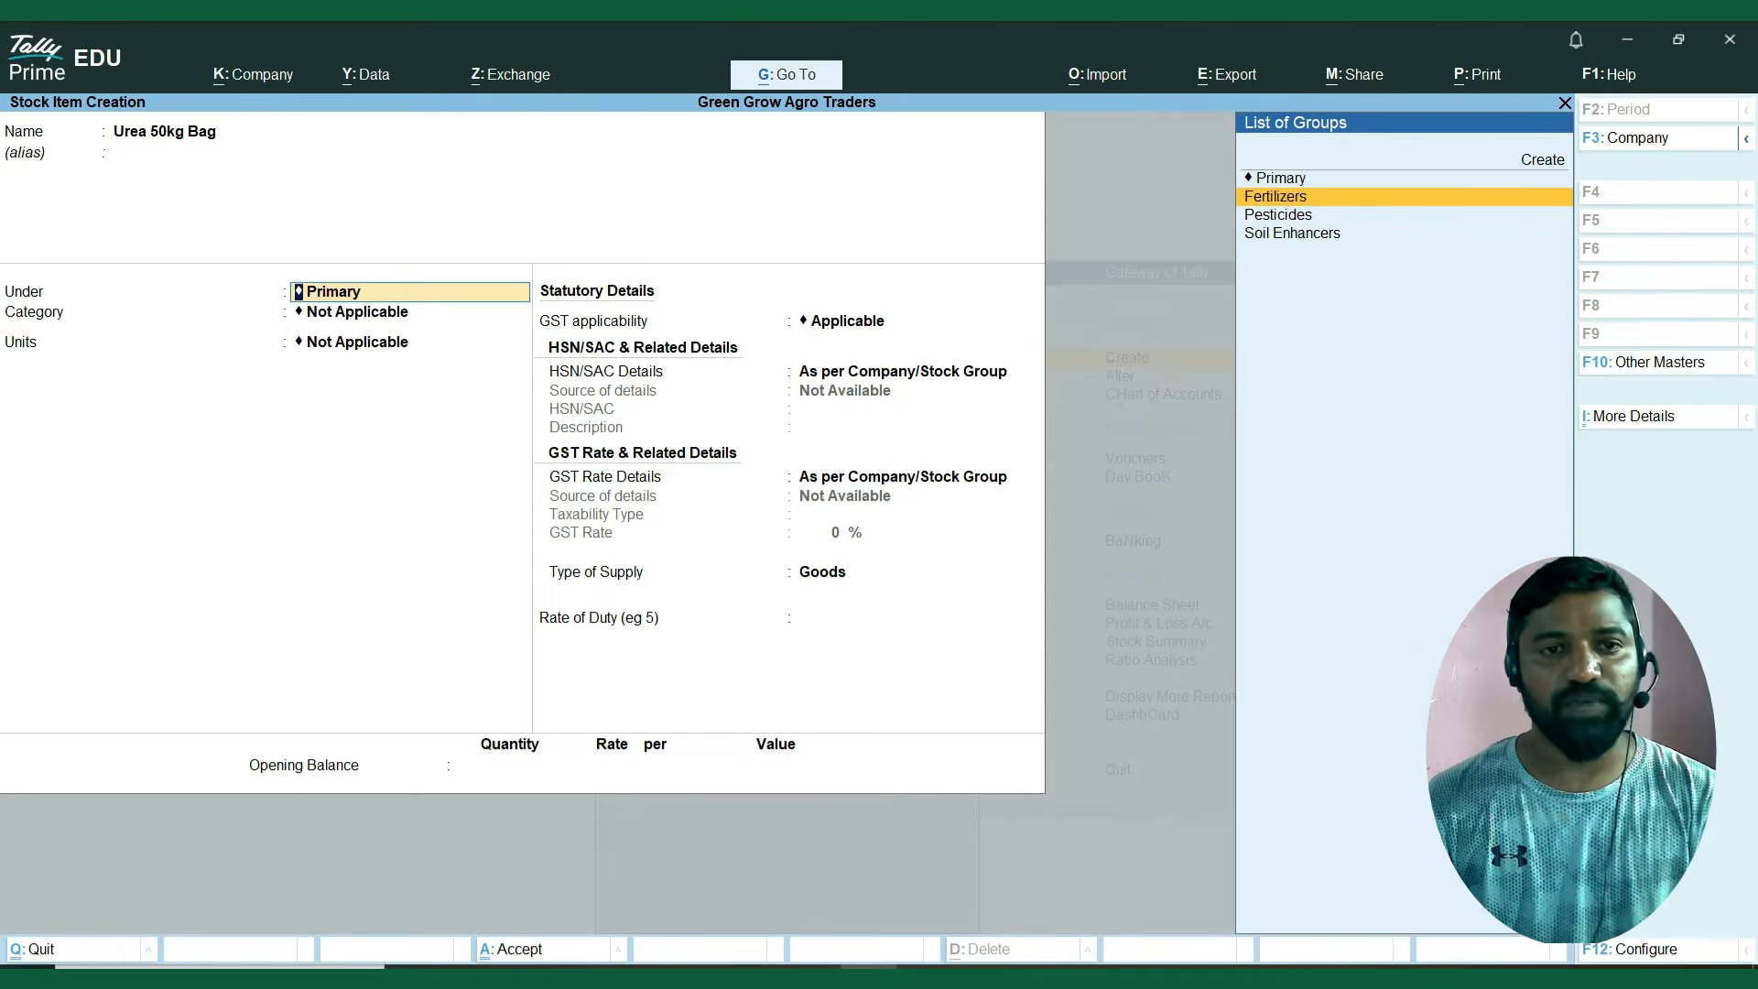
pyautogui.press('Return')
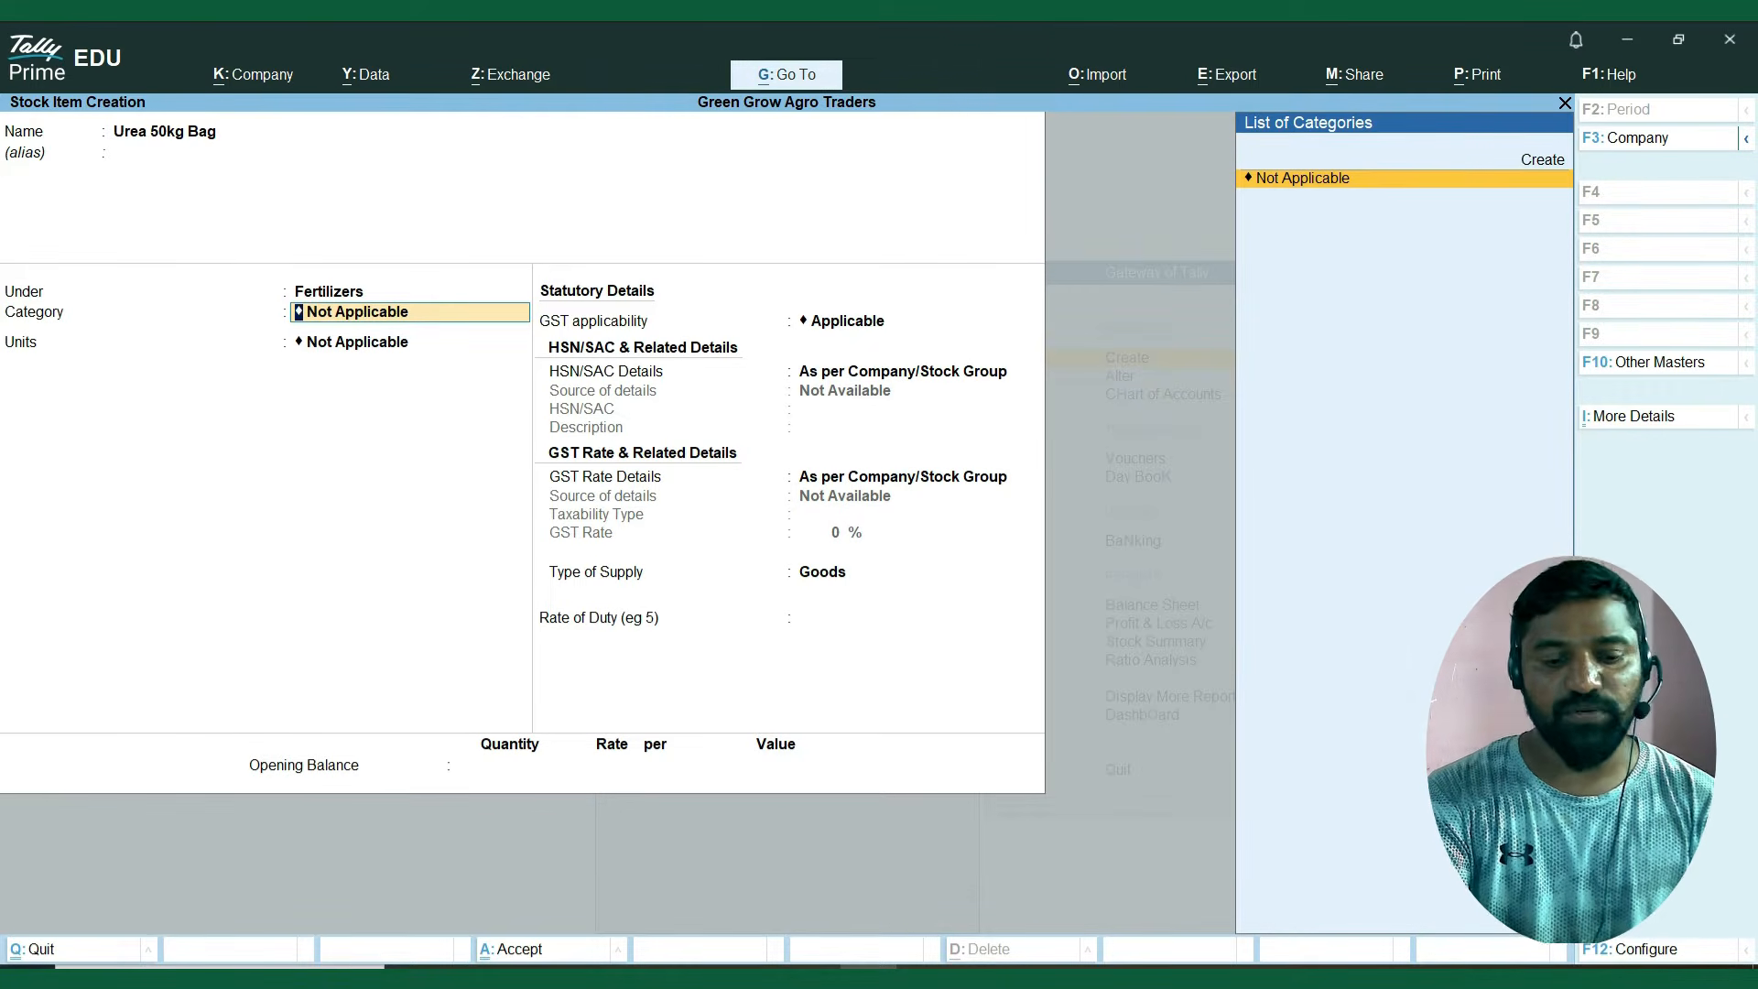
# Set Use Stock Category for Stock Items to No in the stock item configuration and return to the item's group.
pyautogui.press('F12')
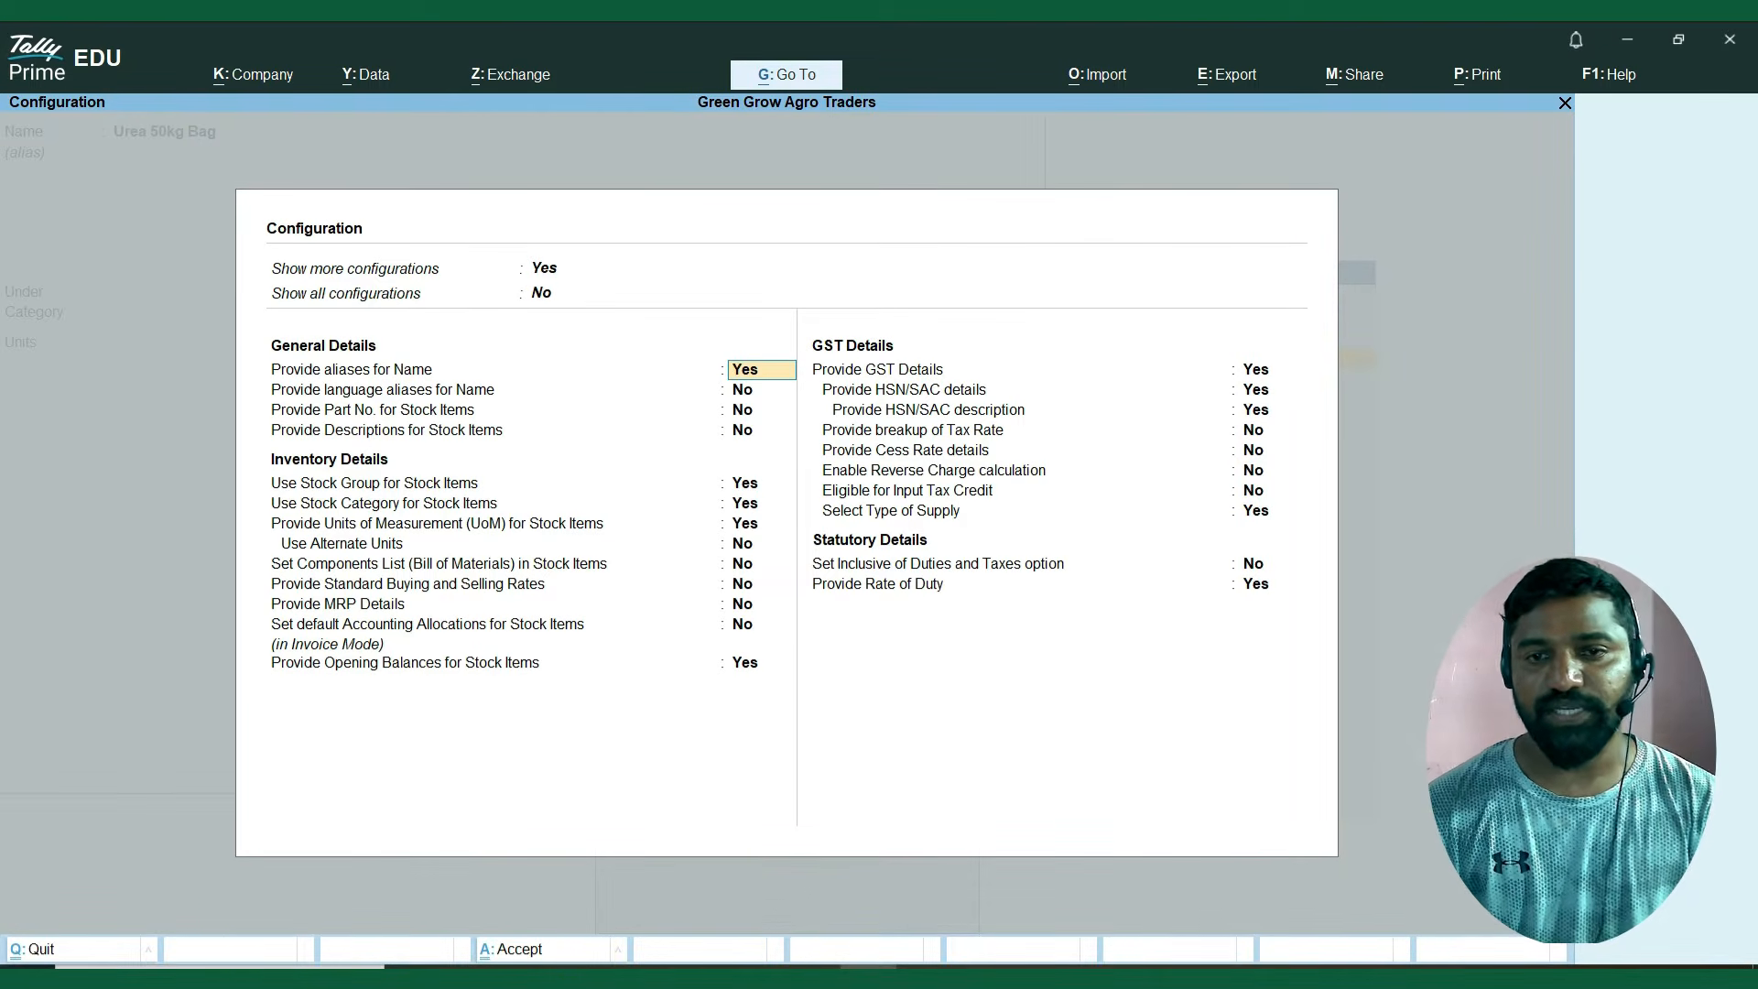
pyautogui.press('Return')
pyautogui.press('Return')
pyautogui.press('Return')
pyautogui.press('Return')
pyautogui.press('Return')
pyautogui.press('Return')
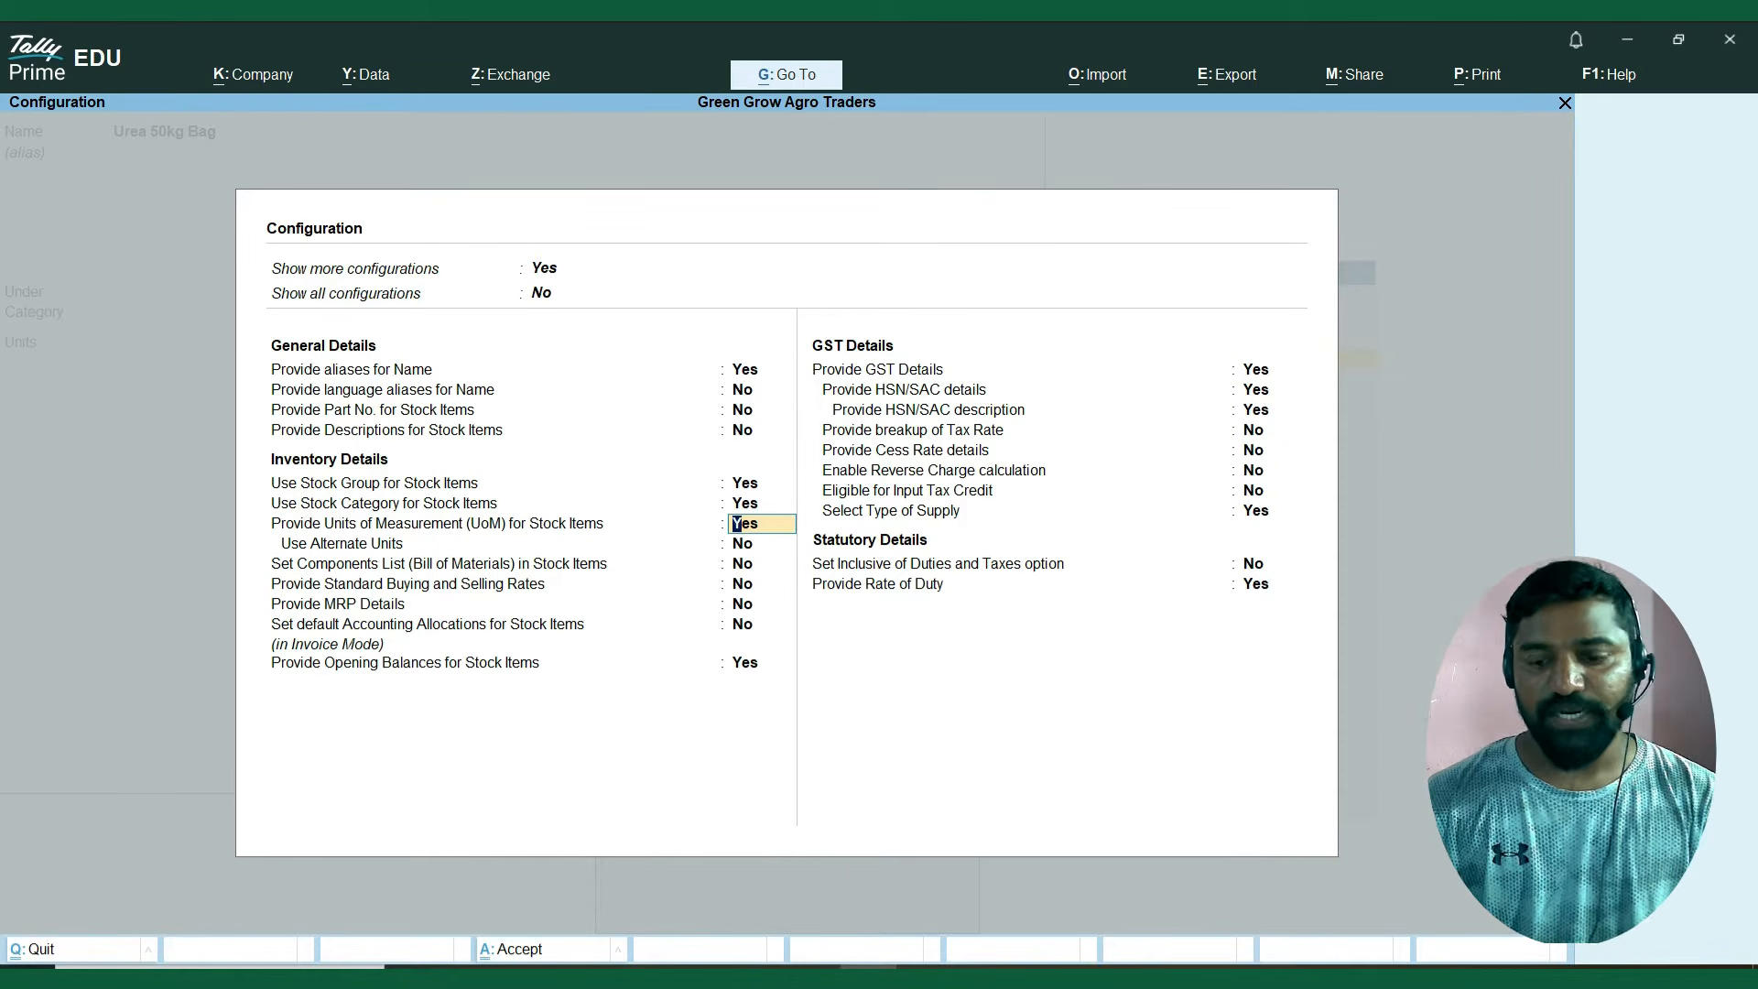
pyautogui.press('Up')
pyautogui.write('n')
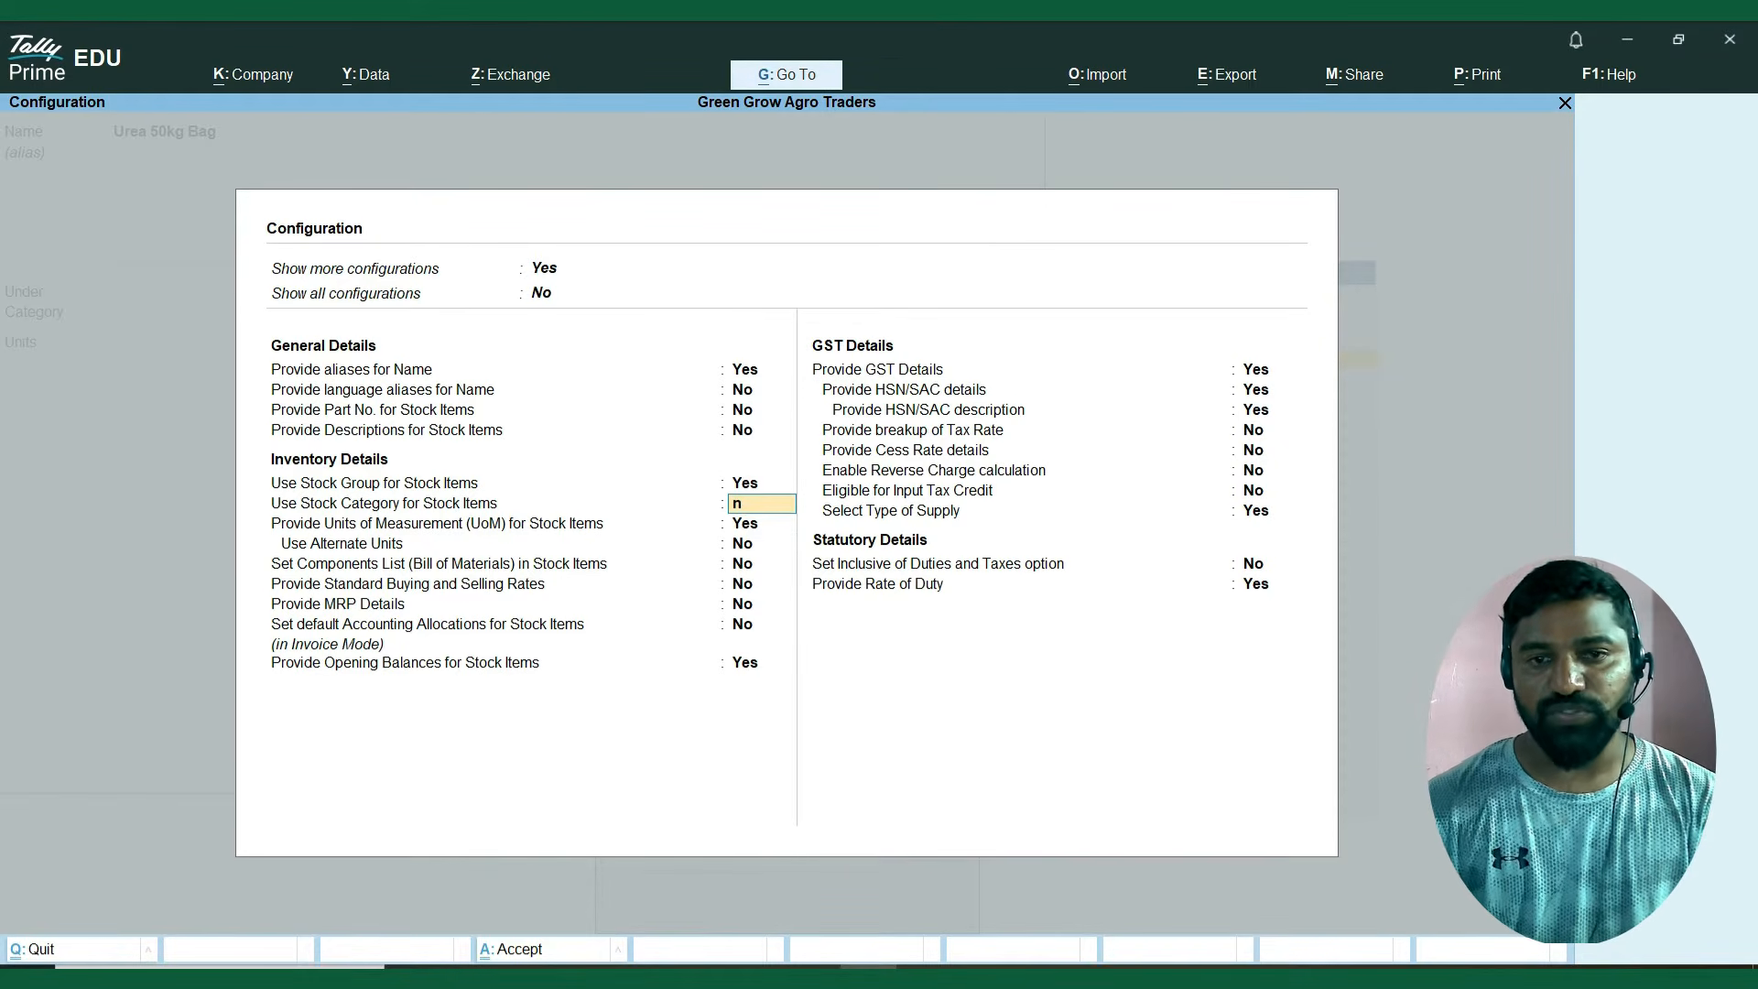
pyautogui.press('Return')
pyautogui.press('Return')
pyautogui.press('Return')
pyautogui.press('Return')
pyautogui.press('Return')
pyautogui.press('Return')
pyautogui.press('Return')
pyautogui.press('Return')
pyautogui.press('Return')
pyautogui.press('Return')
pyautogui.press('Return')
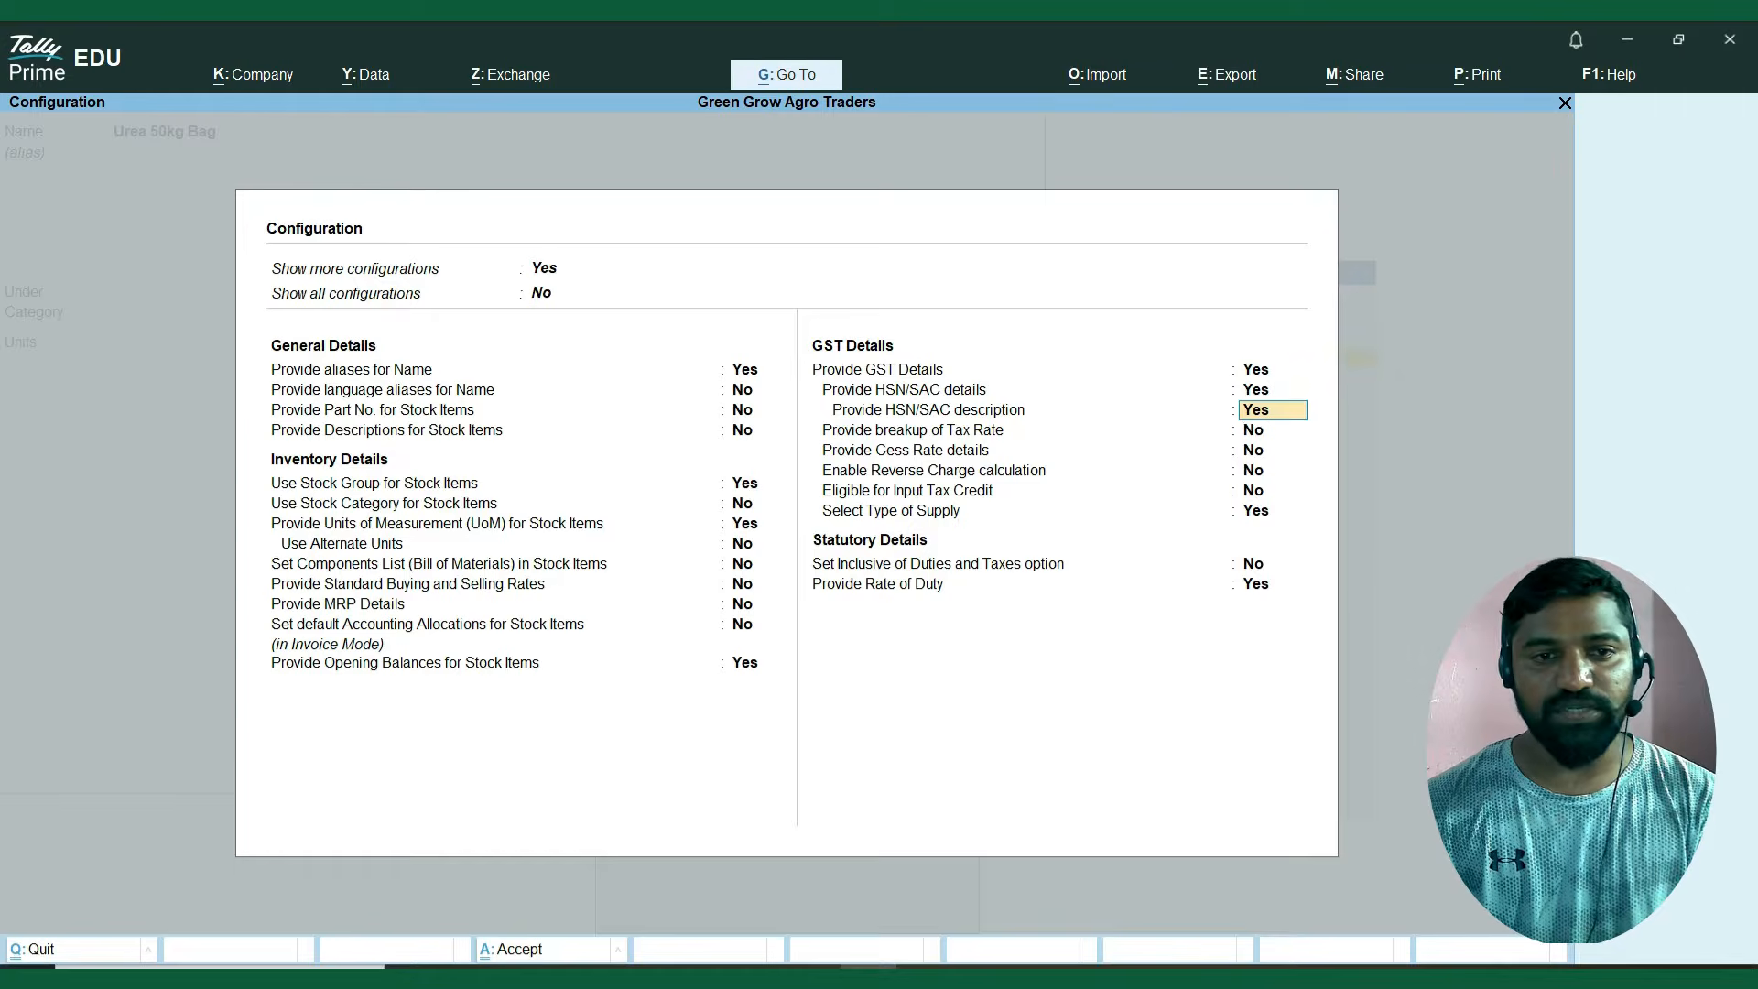
pyautogui.hotkey('ctrl', 'a')
pyautogui.press('Return')
pyautogui.press('Return')
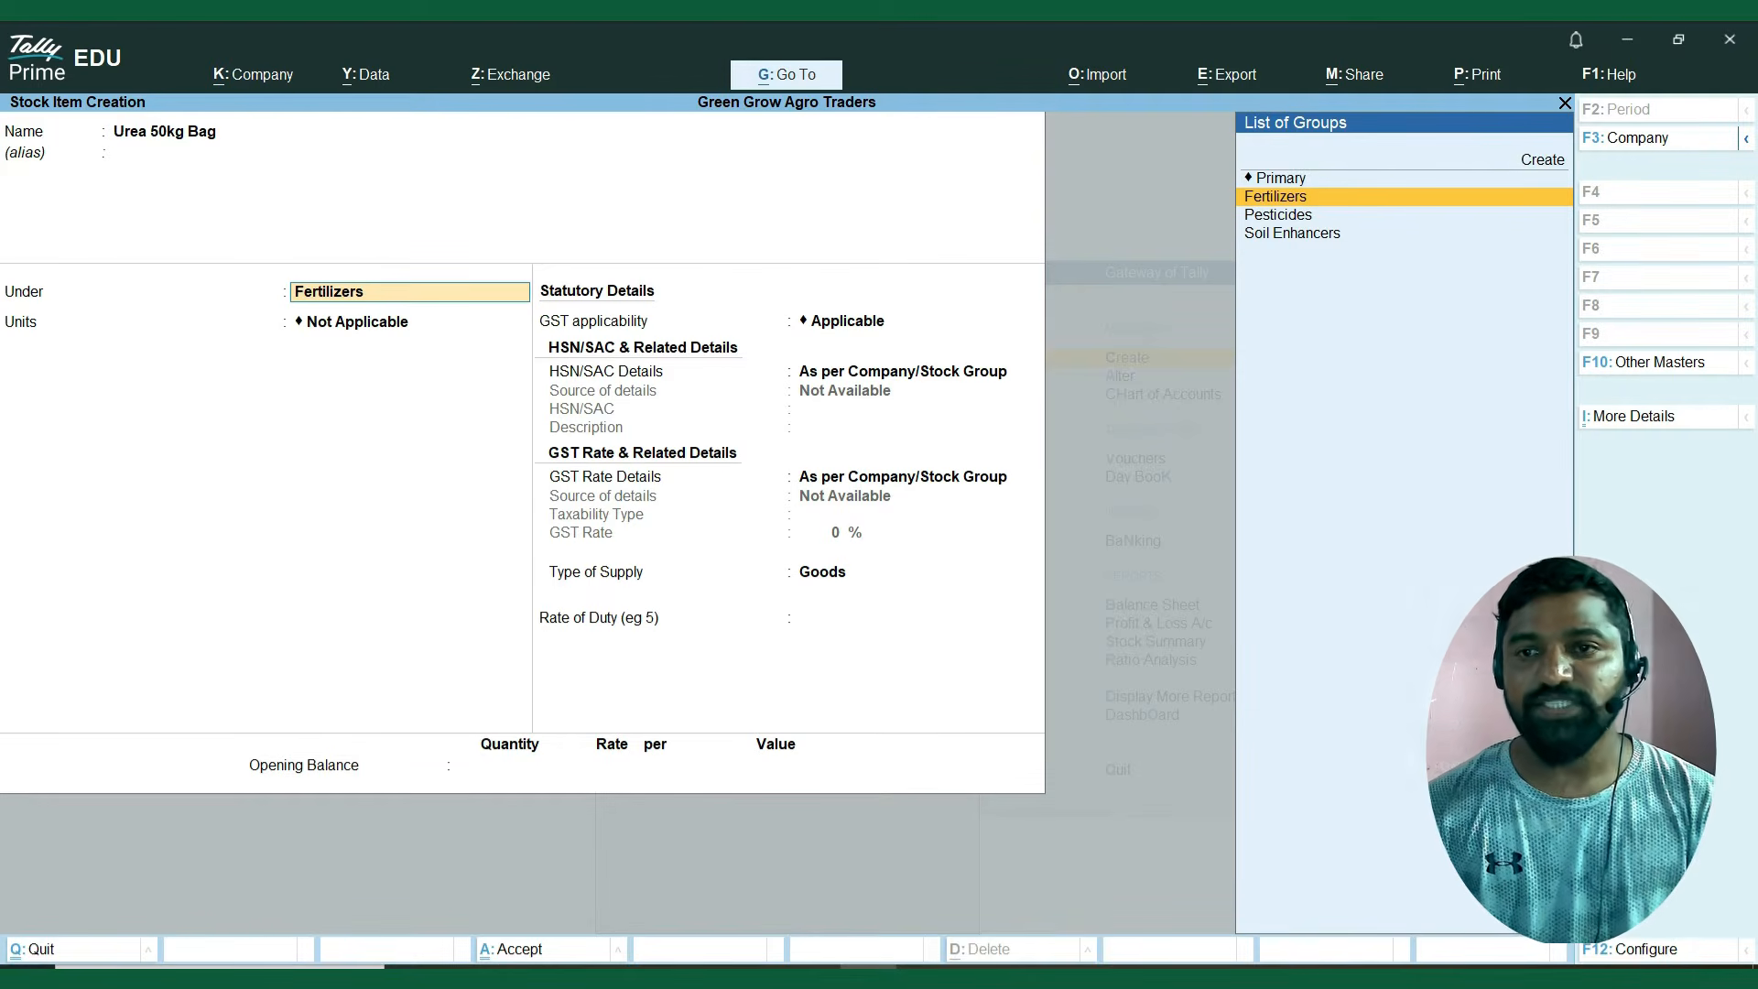
# Keep the Fertilizers group and set the Urea item's unit to Bag.
pyautogui.press('Return')
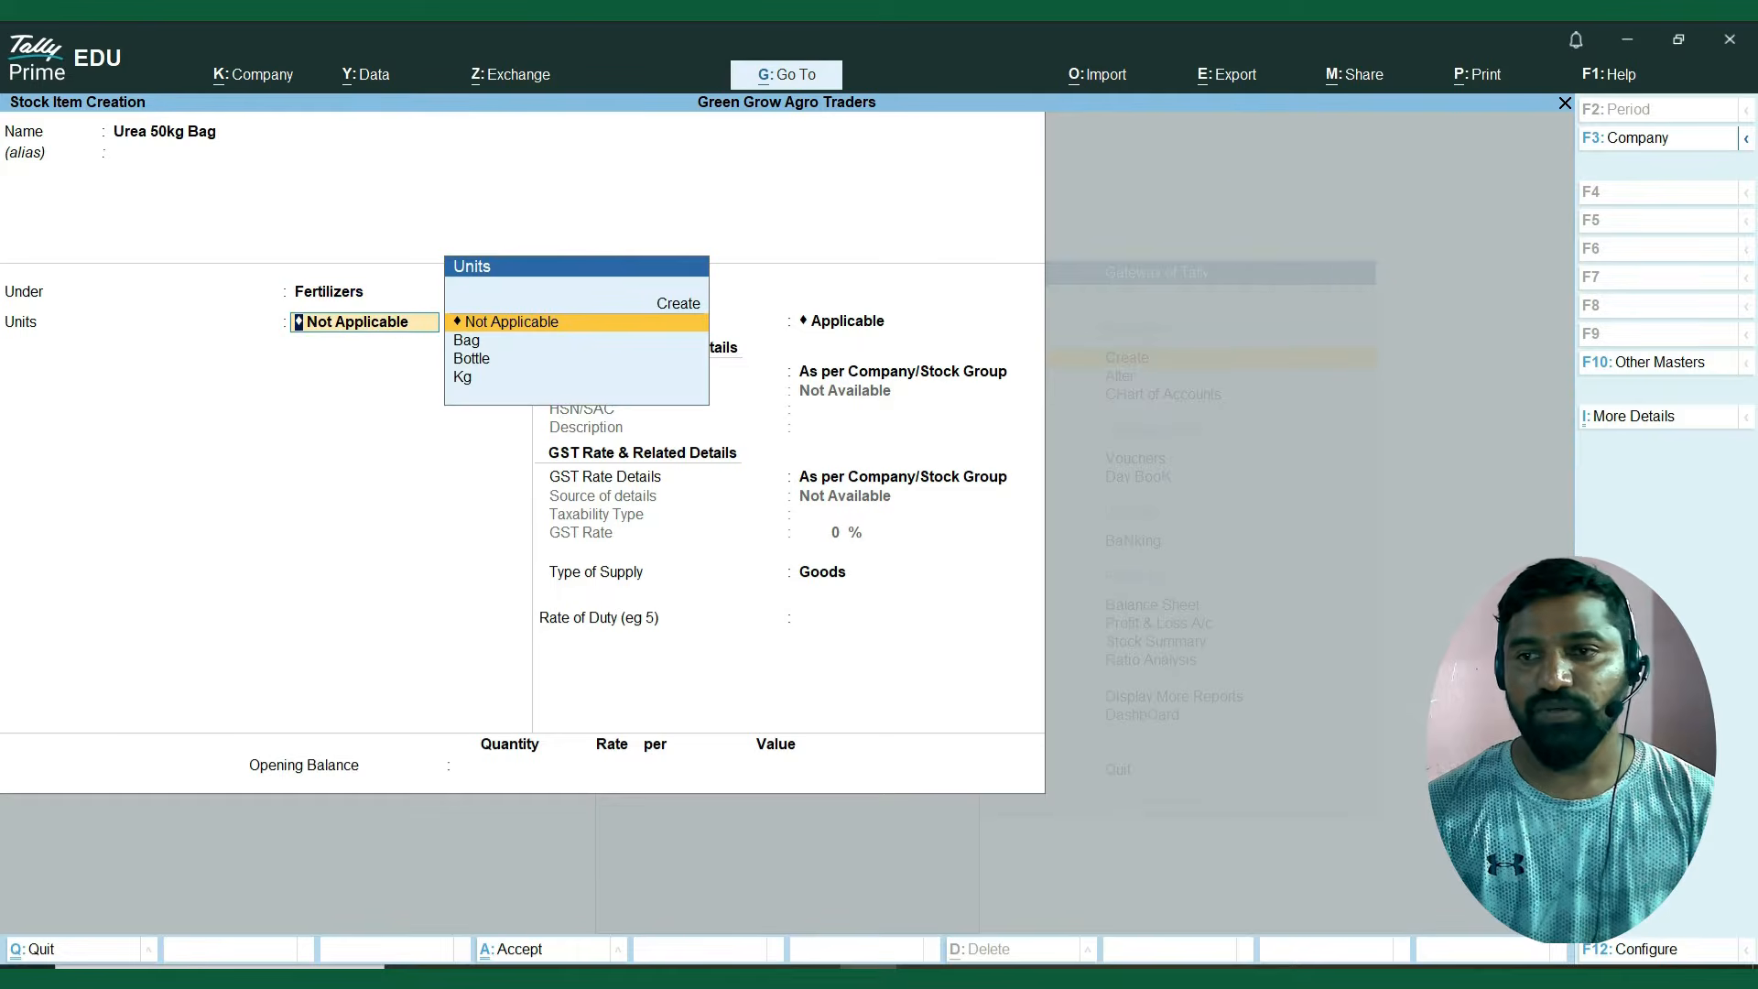
pyautogui.press('Down')
pyautogui.press('Down')
pyautogui.press('Up')
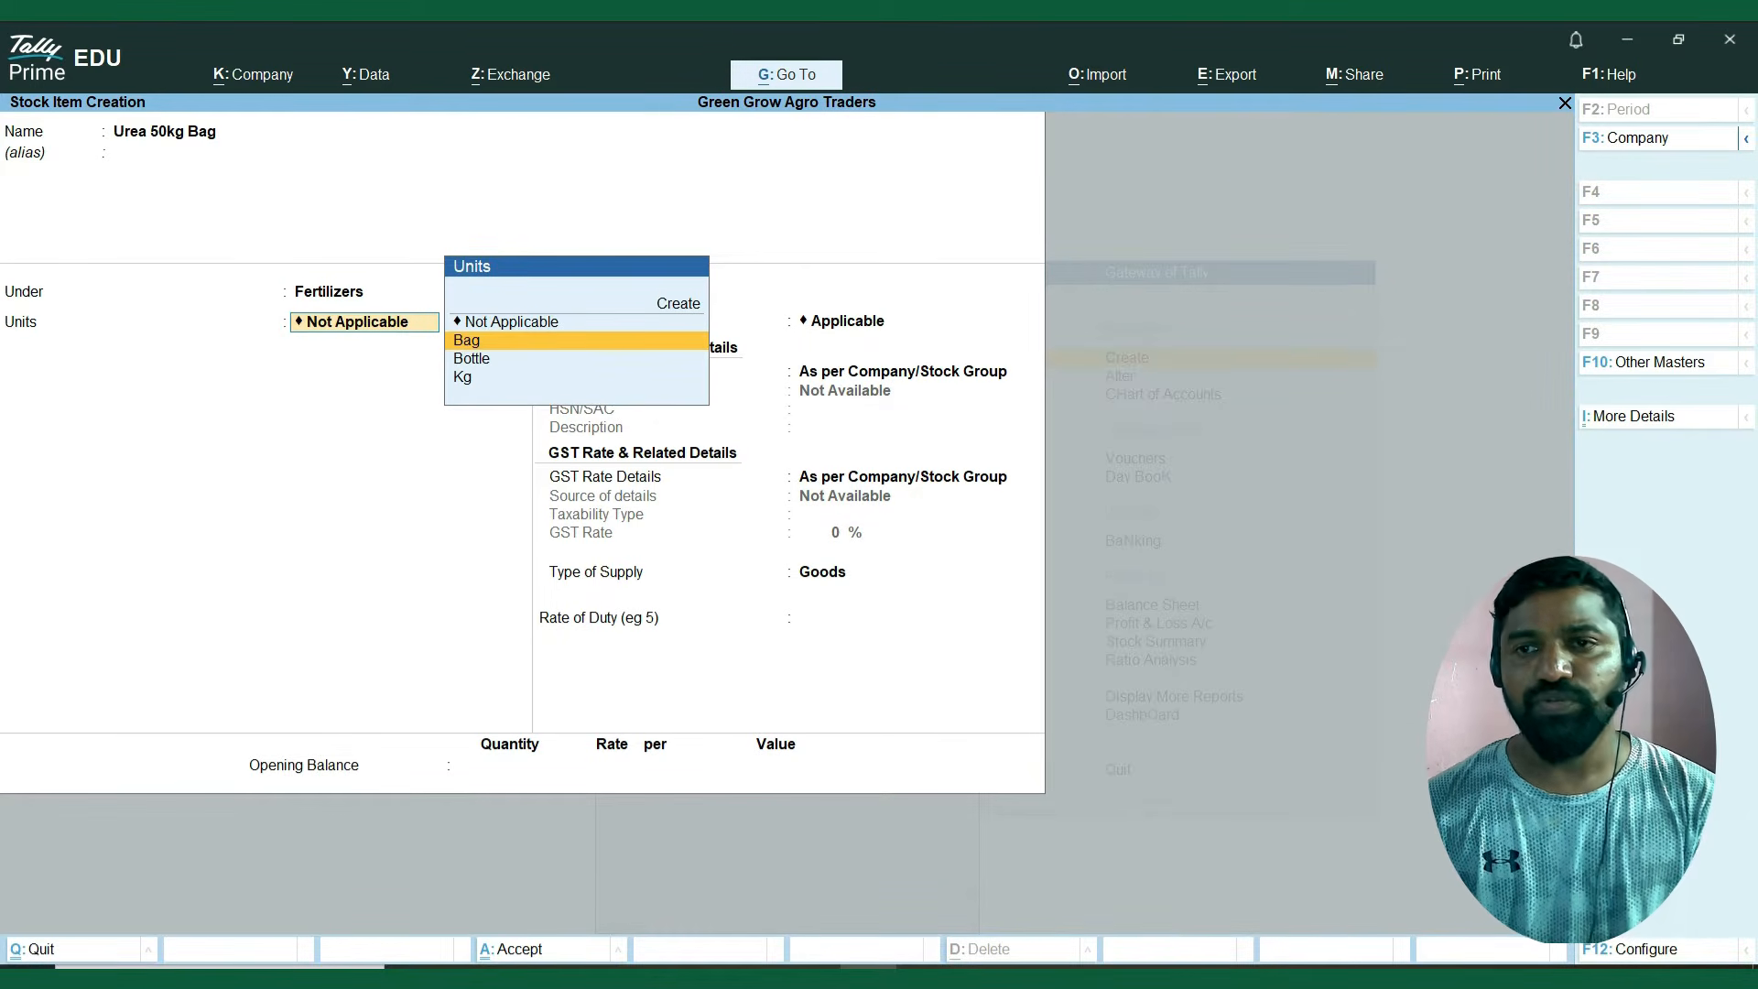
pyautogui.press('Return')
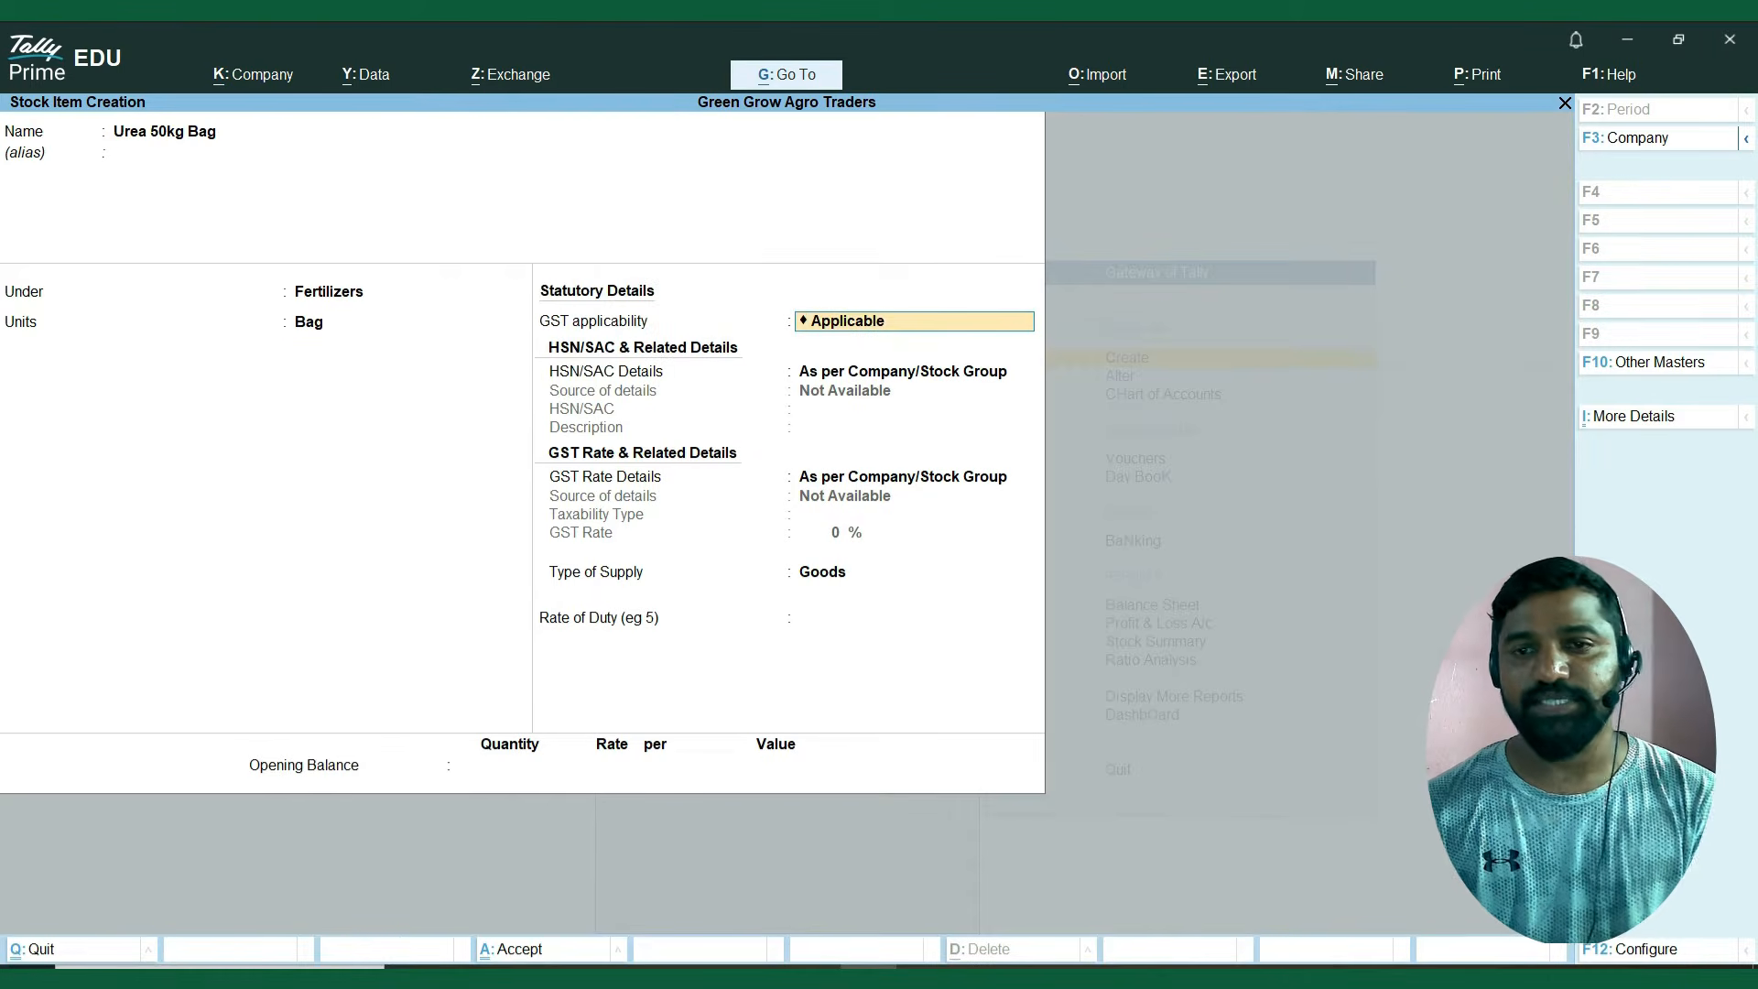
# Keep GST applicable for the Urea item and set its HSN/SAC Details to Specify Details Here.
pyautogui.press('Return')
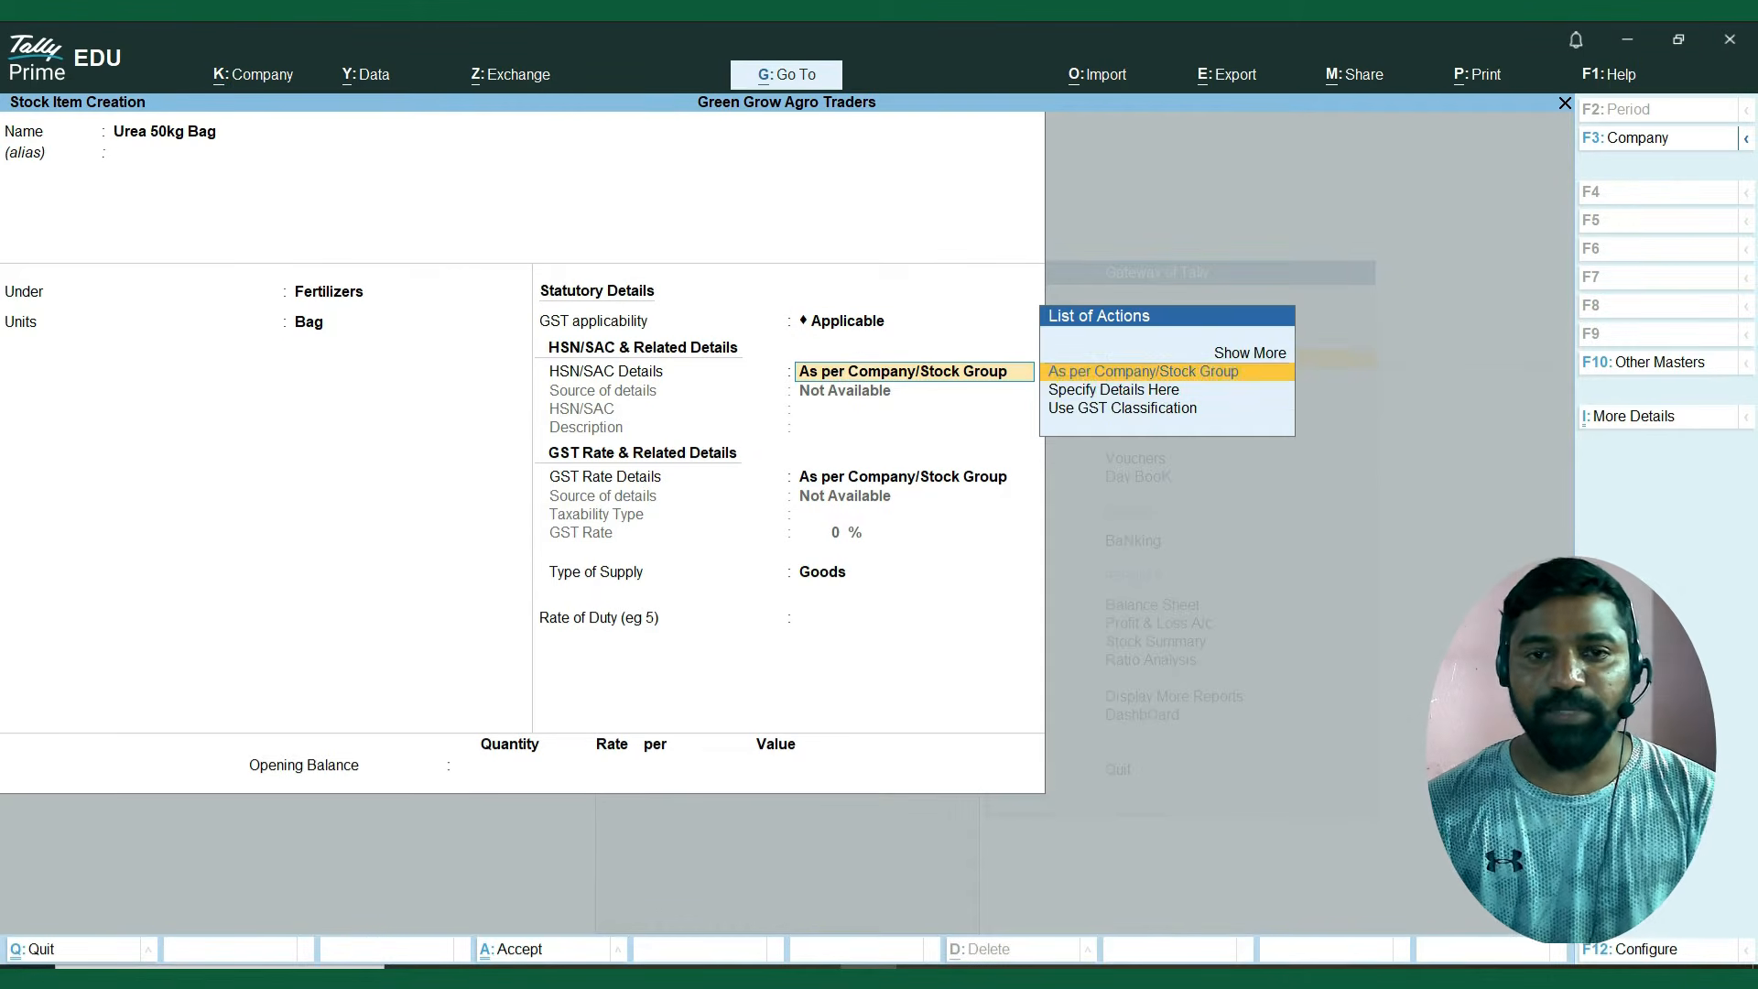
pyautogui.press('Down')
pyautogui.press('Return')
# Look up the Urea item's HSN code in the Excel sheet and enter 3102 as its HSN/SAC, leaving the description blank.
pyautogui.hotkey('alt', 'Tab')
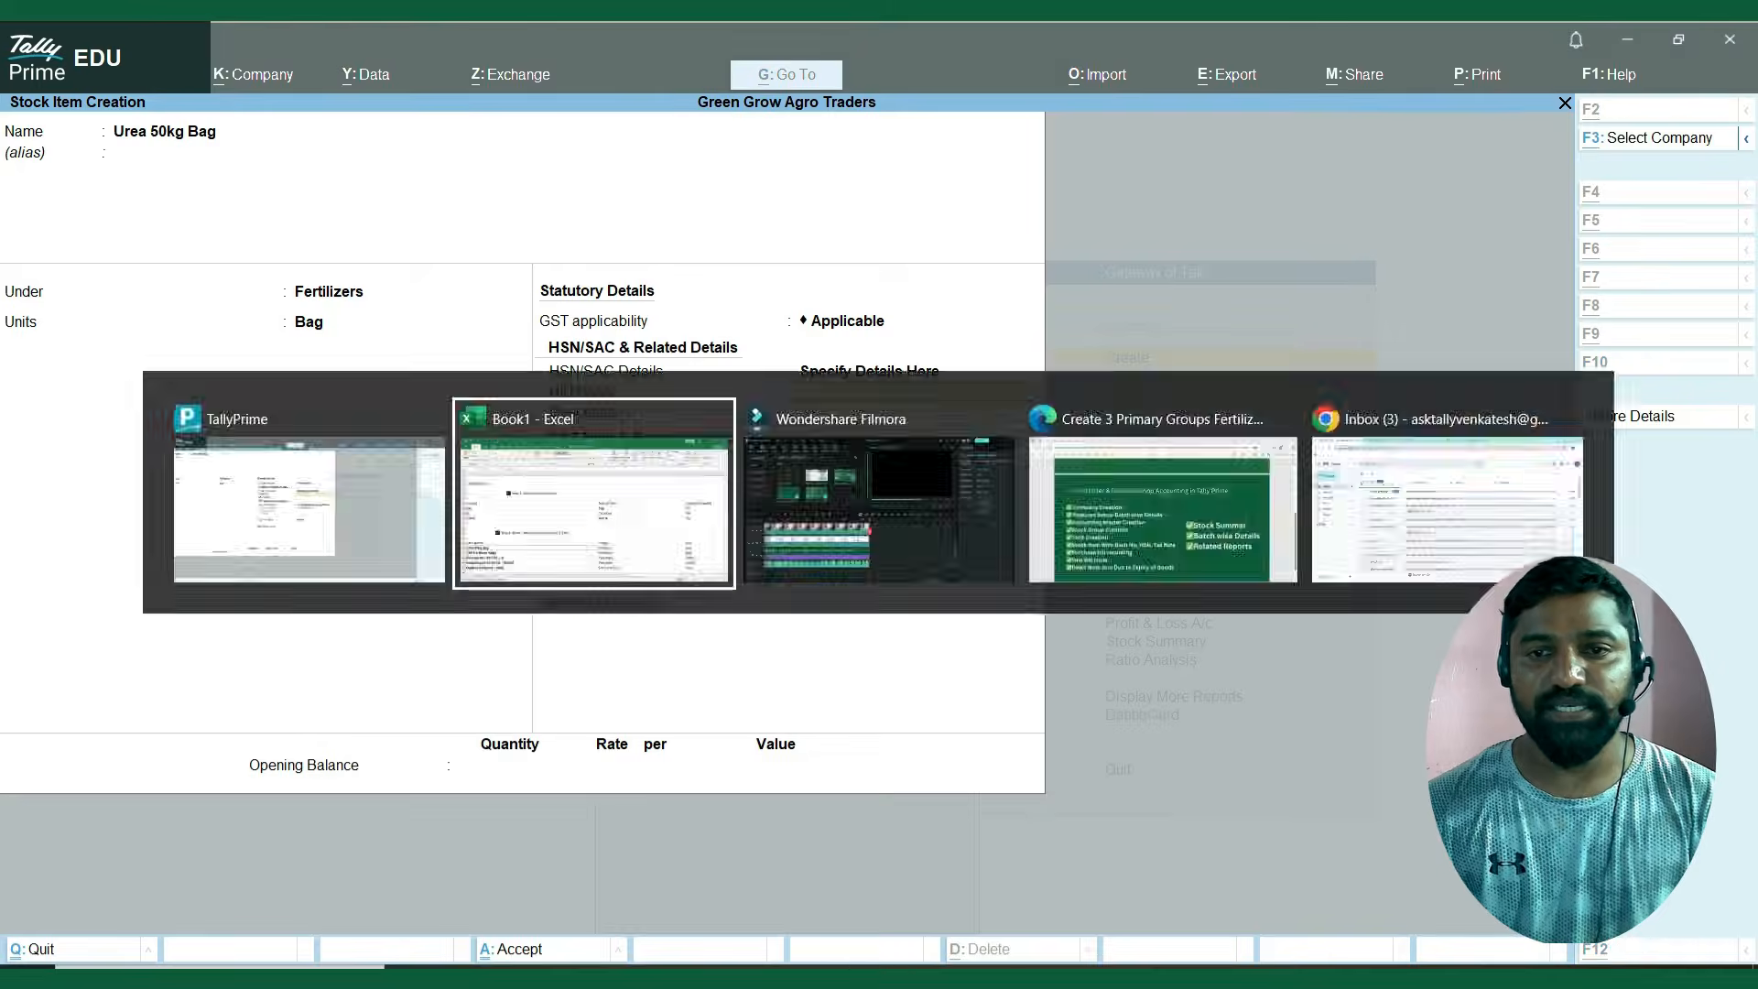
pyautogui.press('Right')
pyautogui.press('Right')
pyautogui.press('Right')
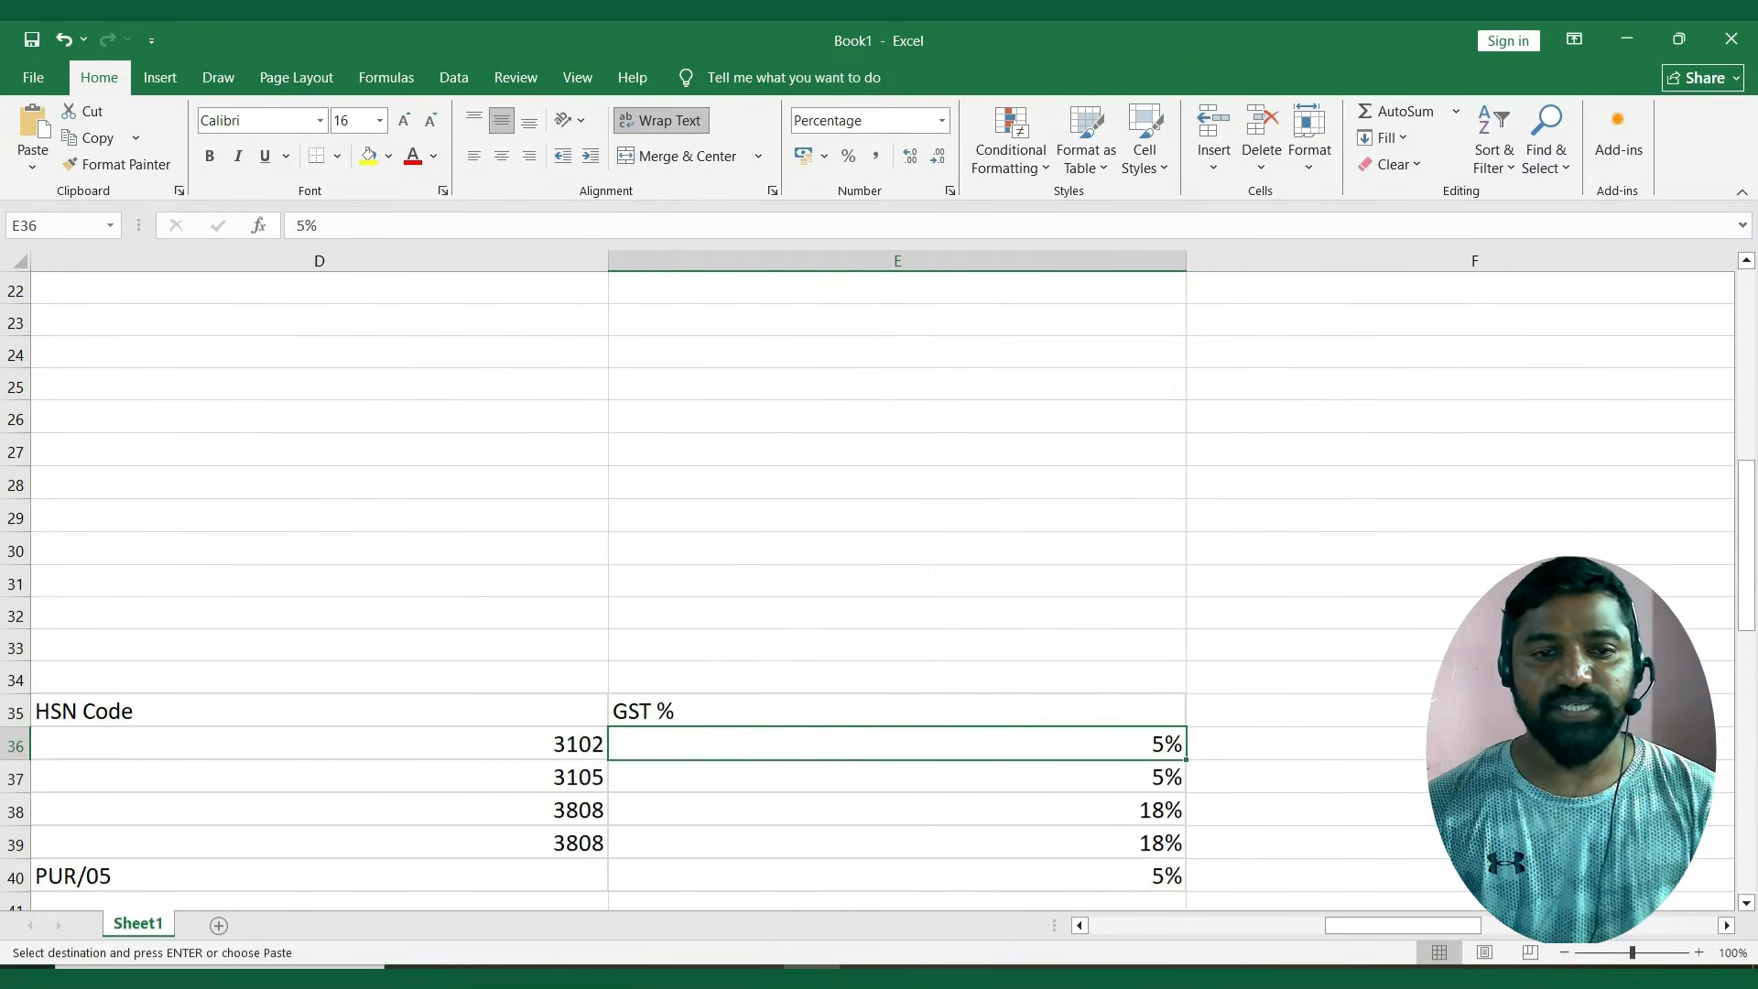
pyautogui.press('Left')
pyautogui.press('Left')
pyautogui.press('Right')
pyautogui.hotkey('ctrl', 'c')
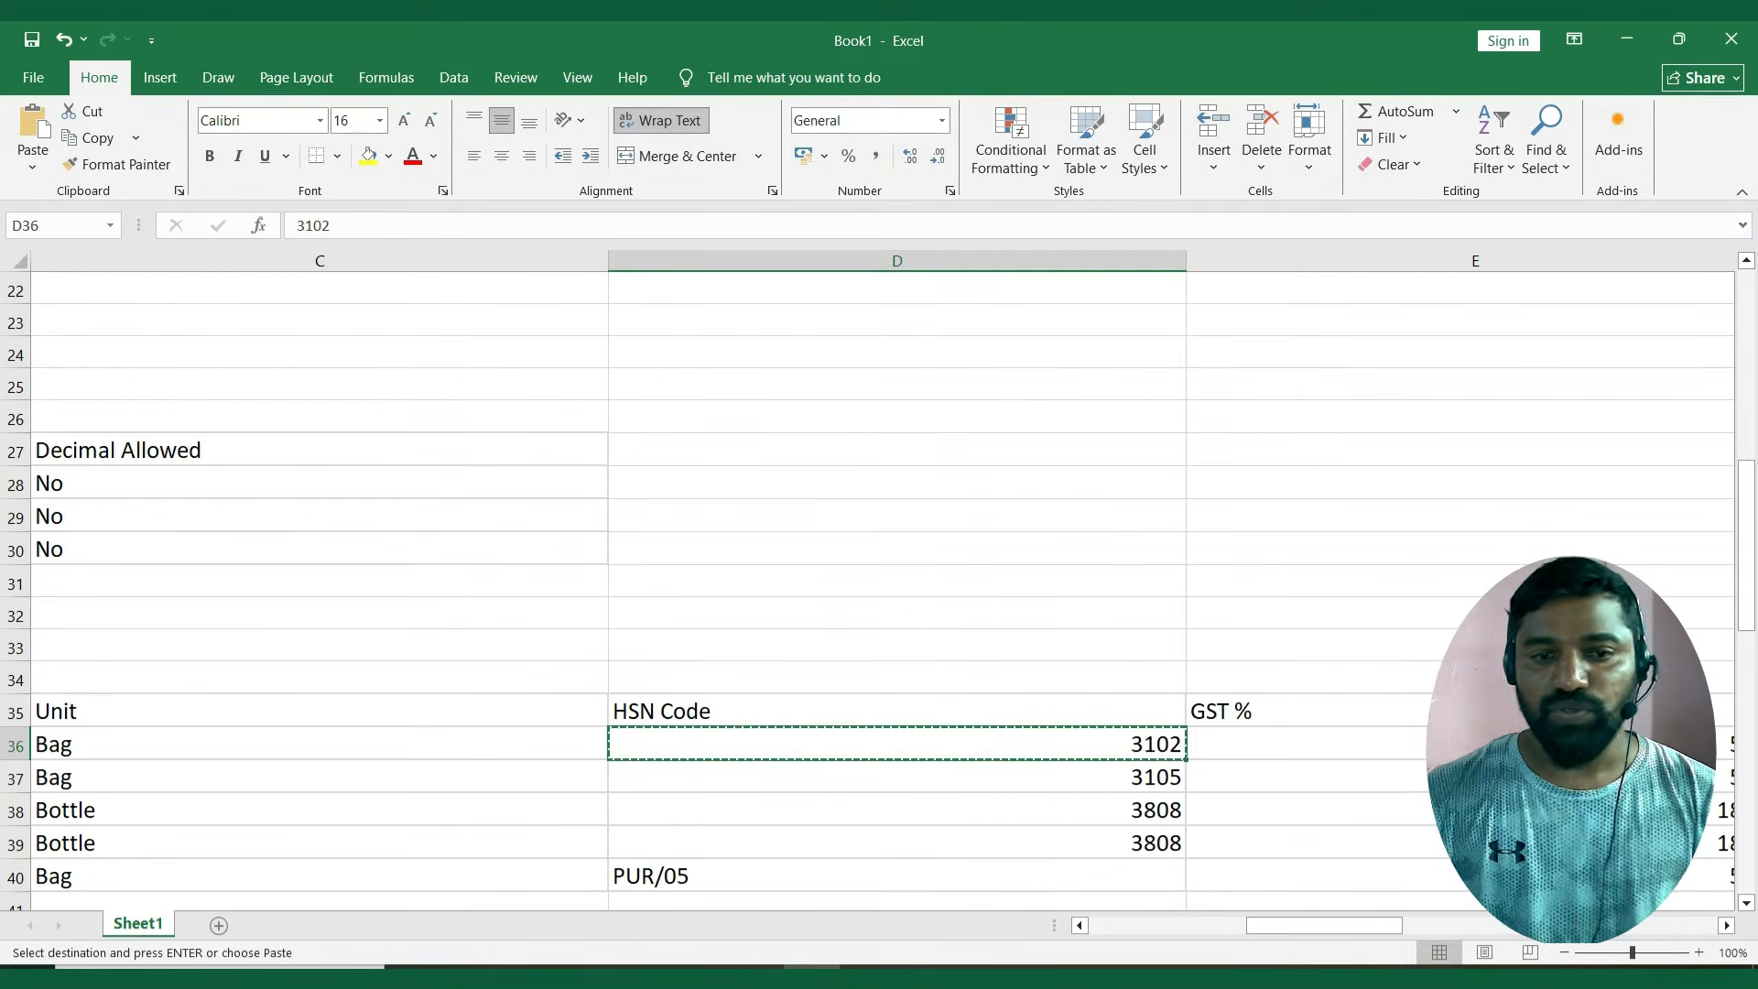
pyautogui.hotkey('alt', 'Tab')
pyautogui.write('310')
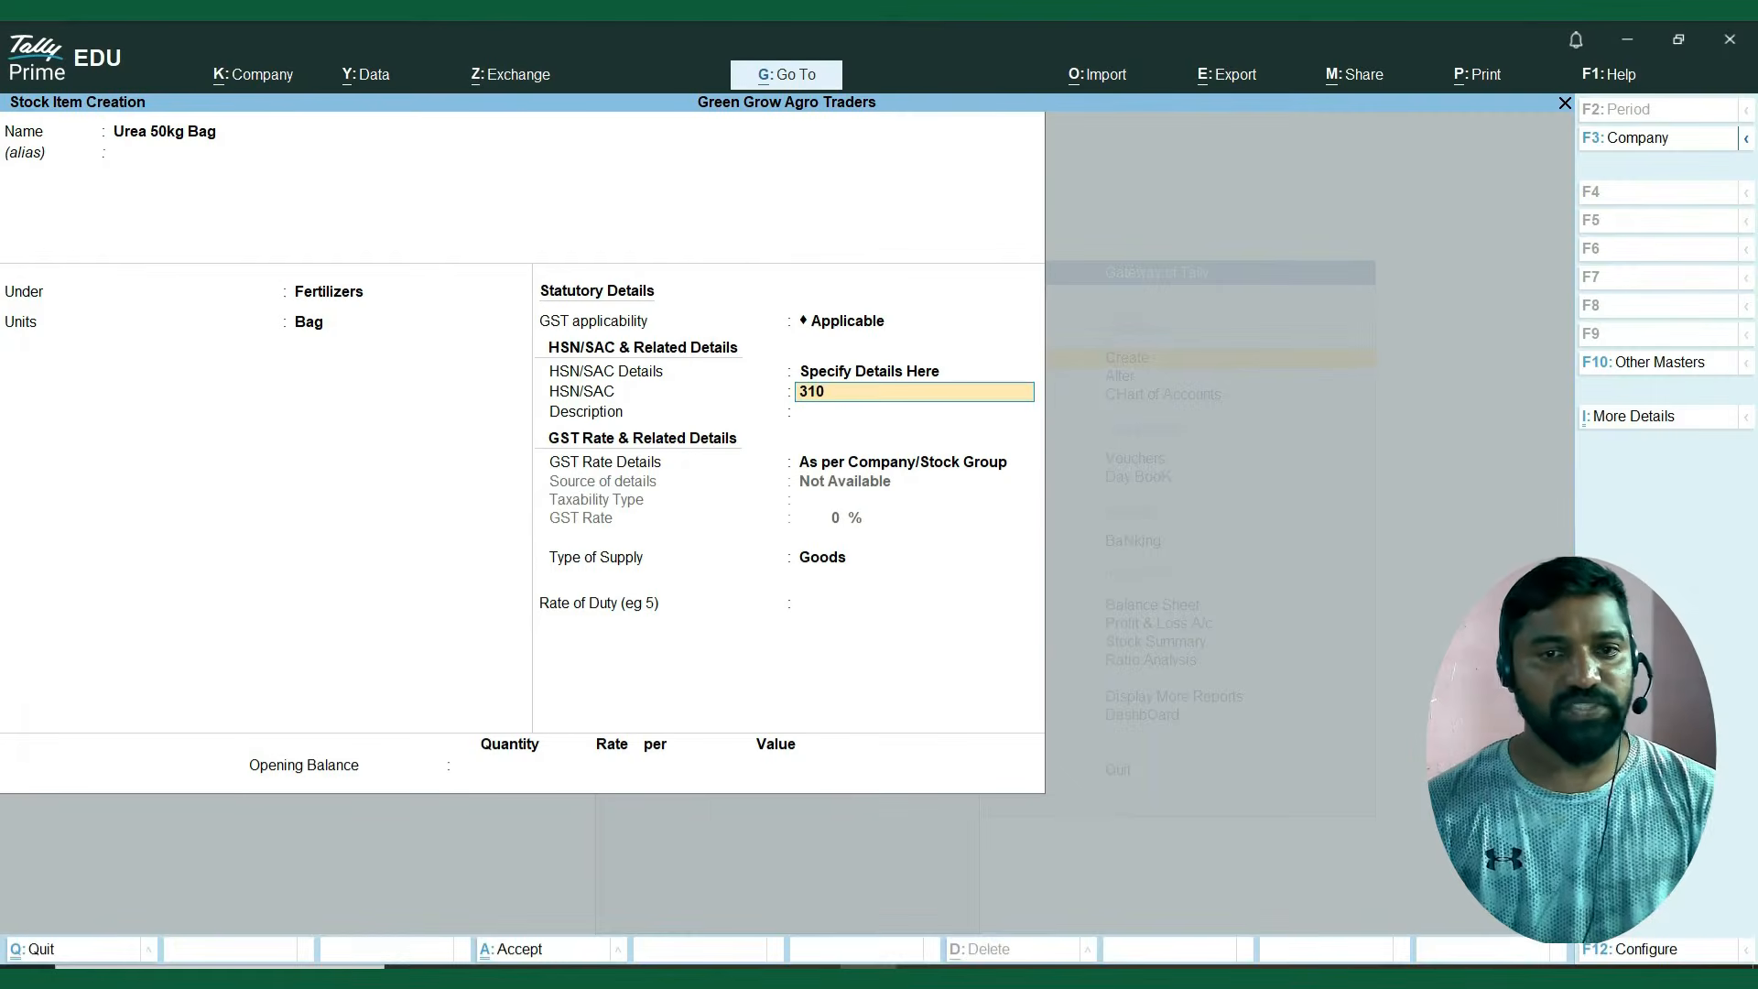
pyautogui.write('2')
pyautogui.press('Return')
# Set the Urea item's GST Rate Details to Specify Details Here, Taxable, with the 5% rate from the Excel sheet.
pyautogui.press('Return')
pyautogui.press('Down')
pyautogui.press('Return')
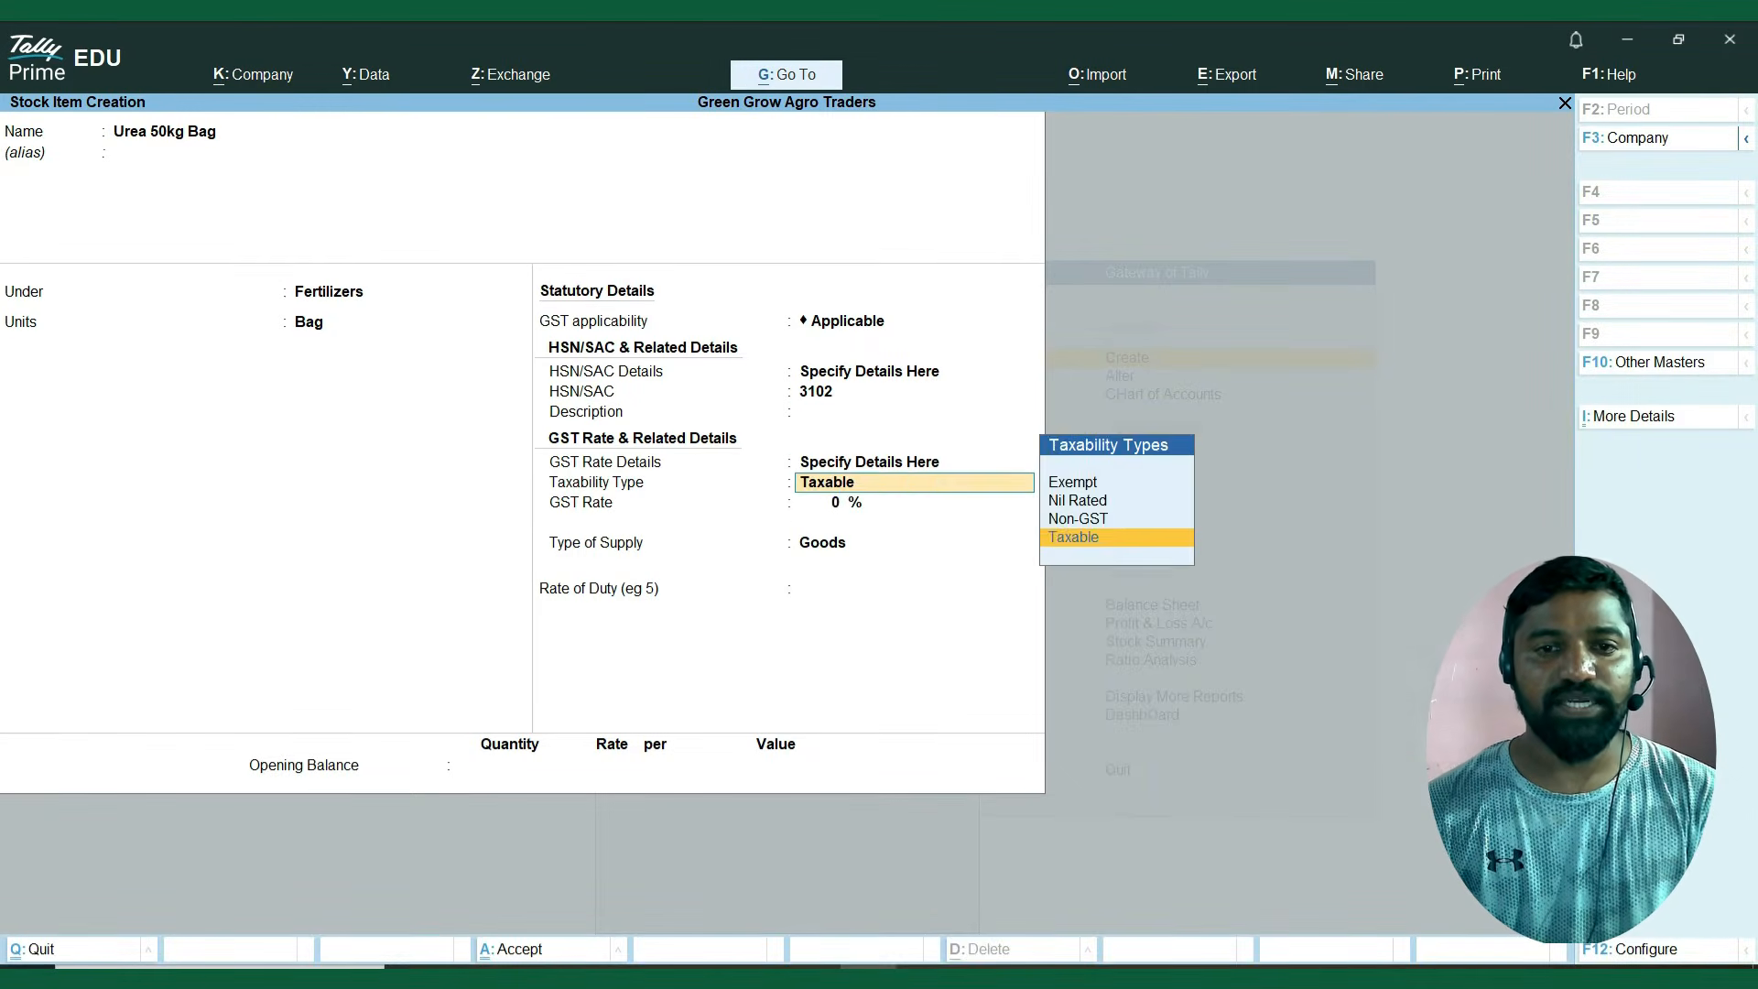
pyautogui.hotkey('alt', 'Tab')
pyautogui.press('Right')
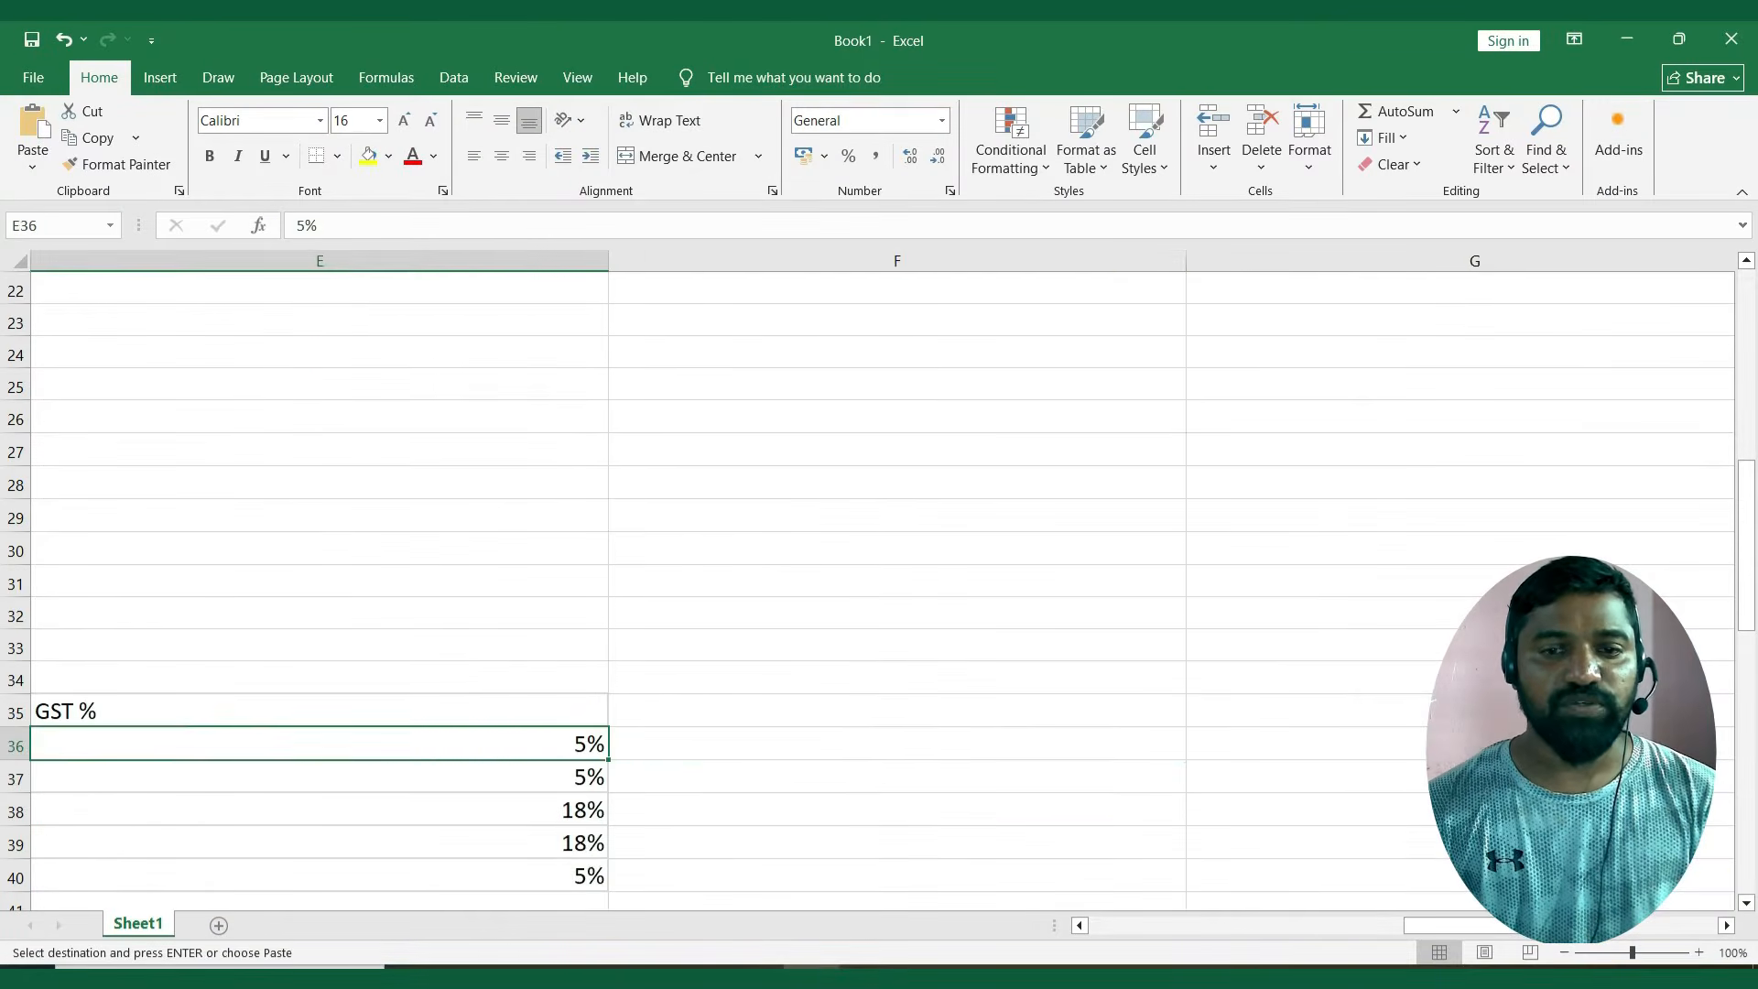
pyautogui.hotkey('alt', 'Tab')
pyautogui.write('5')
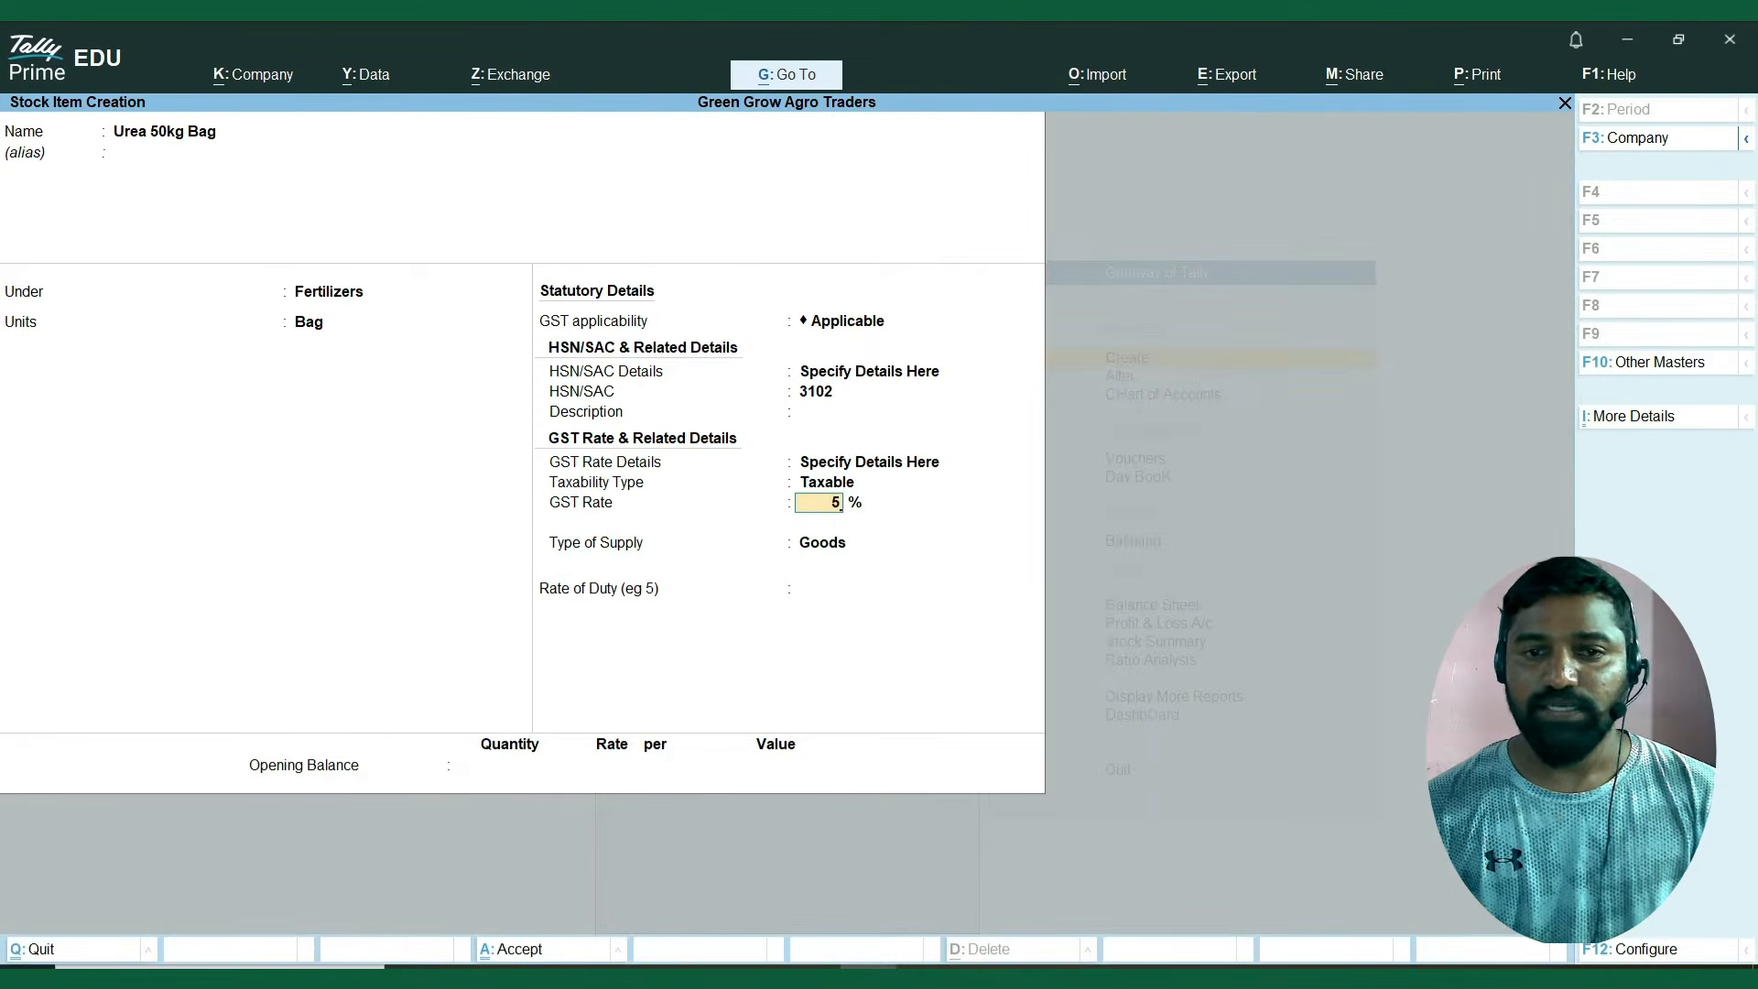
# Keep Goods as the Urea item's type of supply, with rate of duty 0, and proceed to the opening balance.
pyautogui.press('Return')
pyautogui.press('Return')
pyautogui.press('Return')
pyautogui.press('Return')
pyautogui.press('Return')
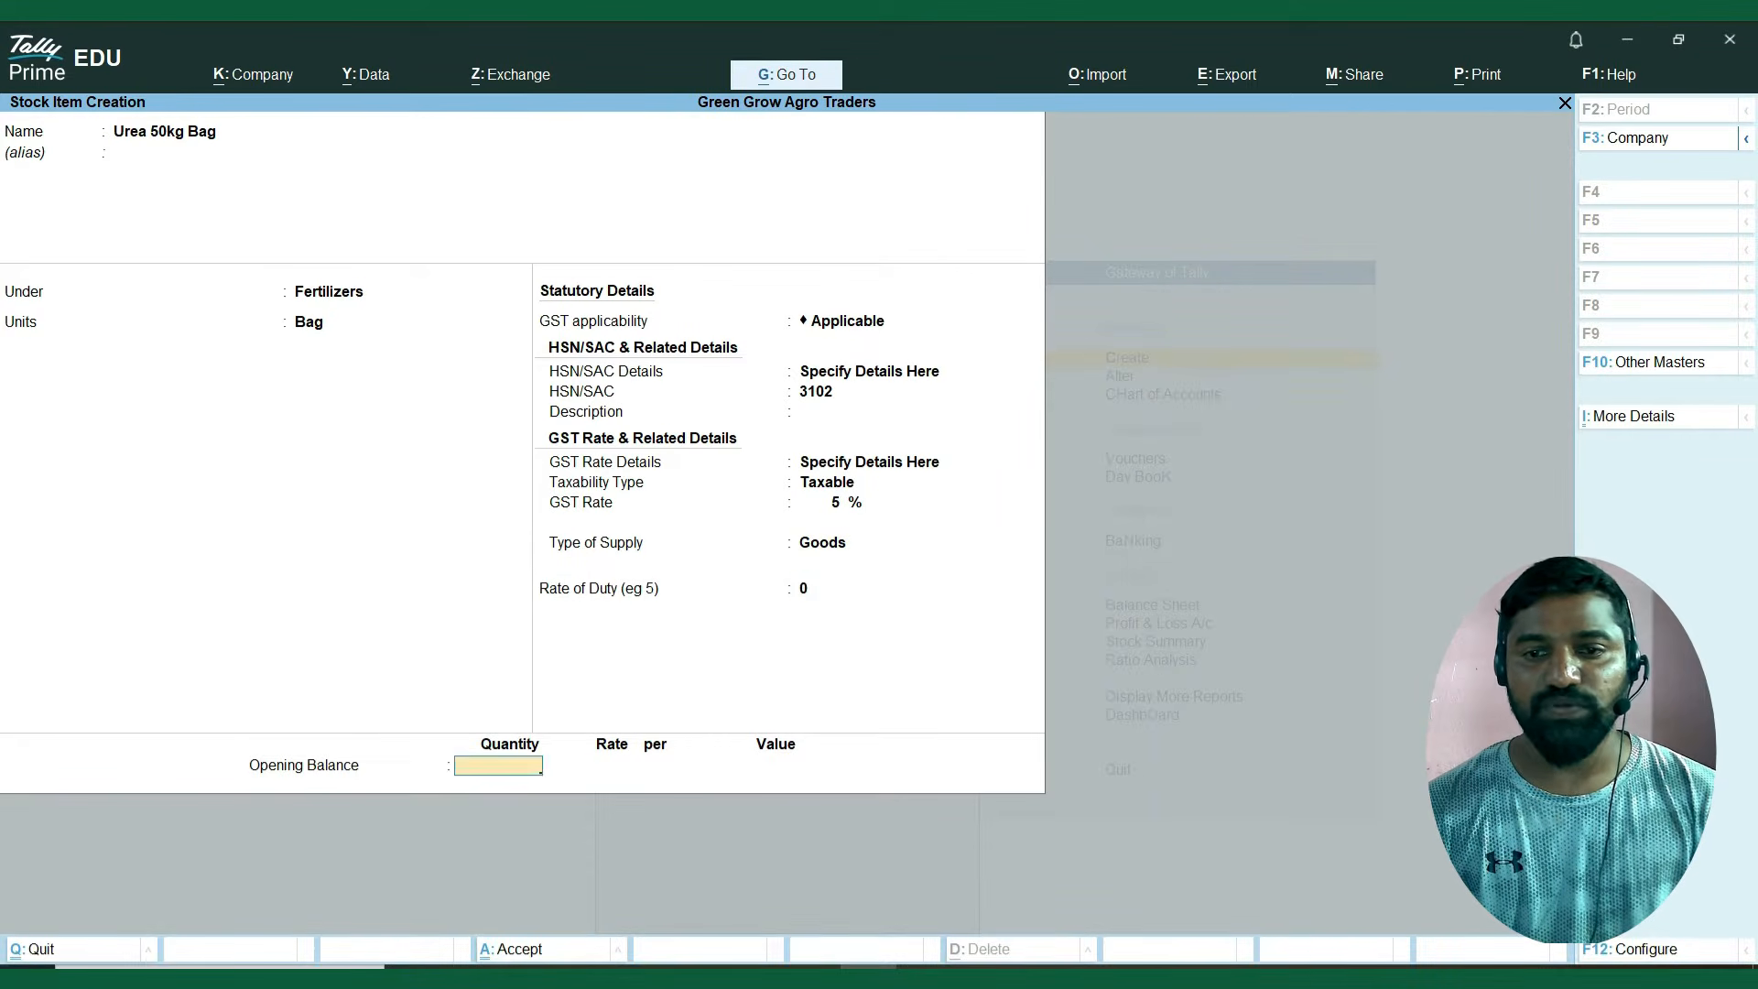
# Copy DAP Fertilizer 45kg from the Excel sheet as the next stock item's name and leave the alias blank.
pyautogui.hotkey('alt', 'Tab')
pyautogui.press('Left')
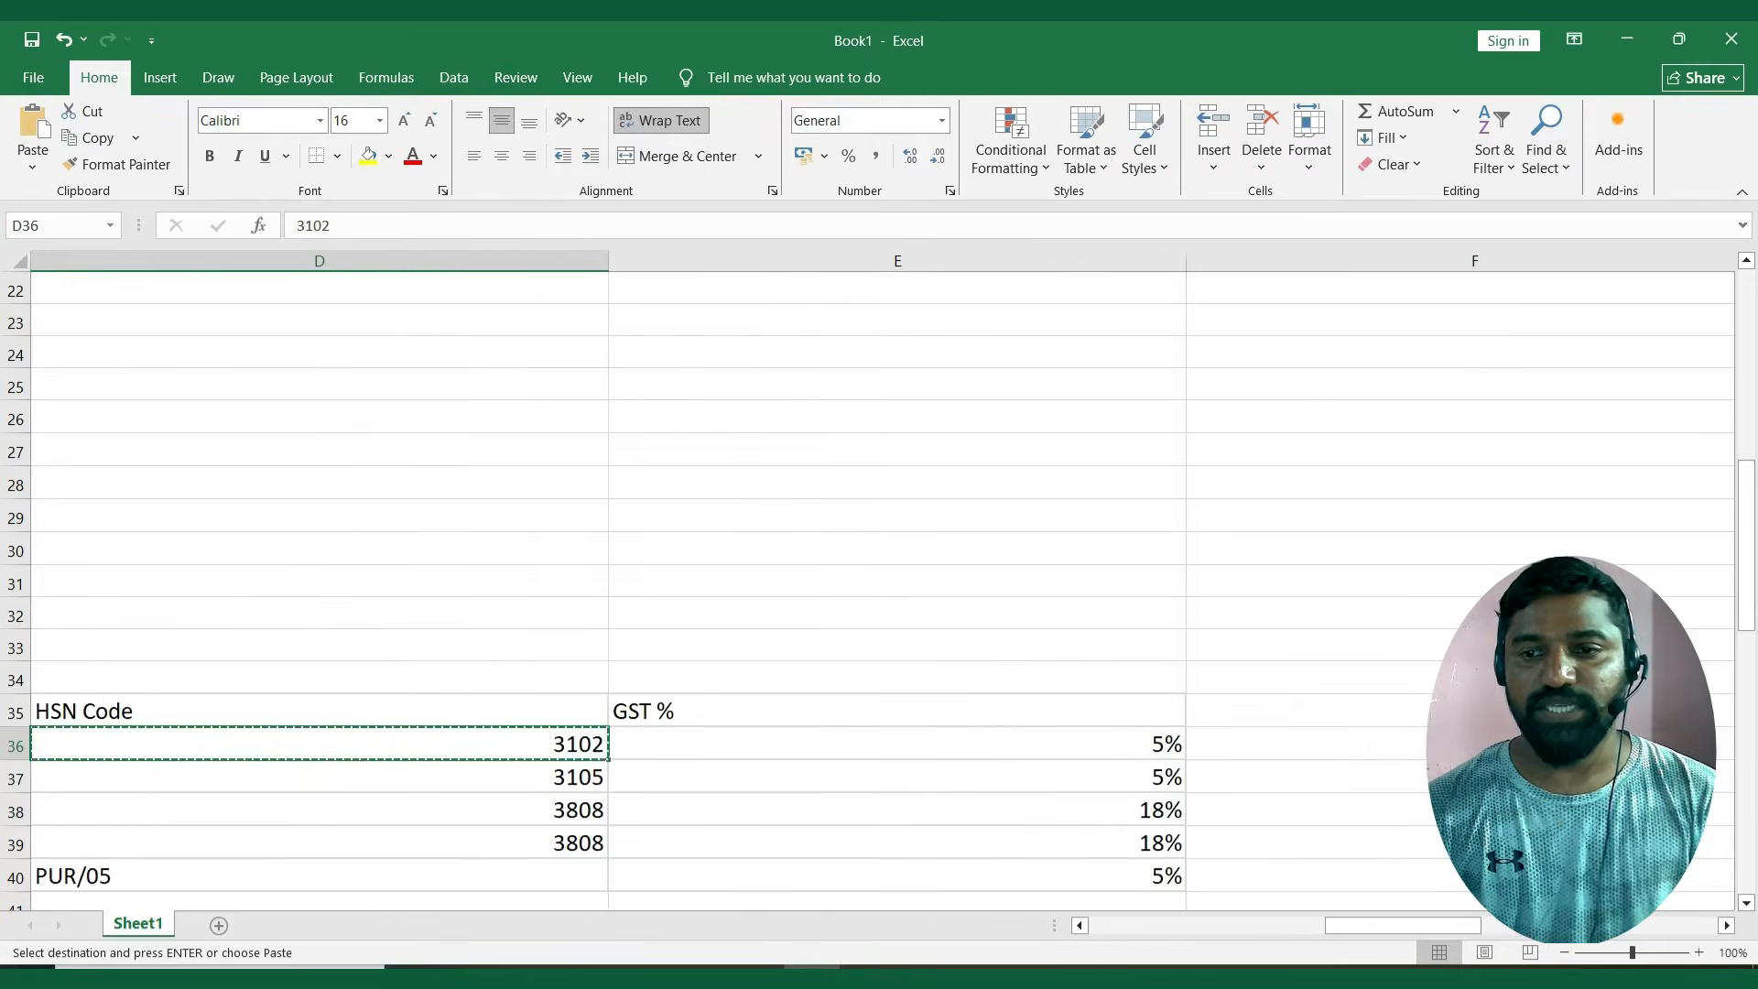
pyautogui.press('Left')
pyautogui.press('Down')
pyautogui.press('Down')
pyautogui.press('Up')
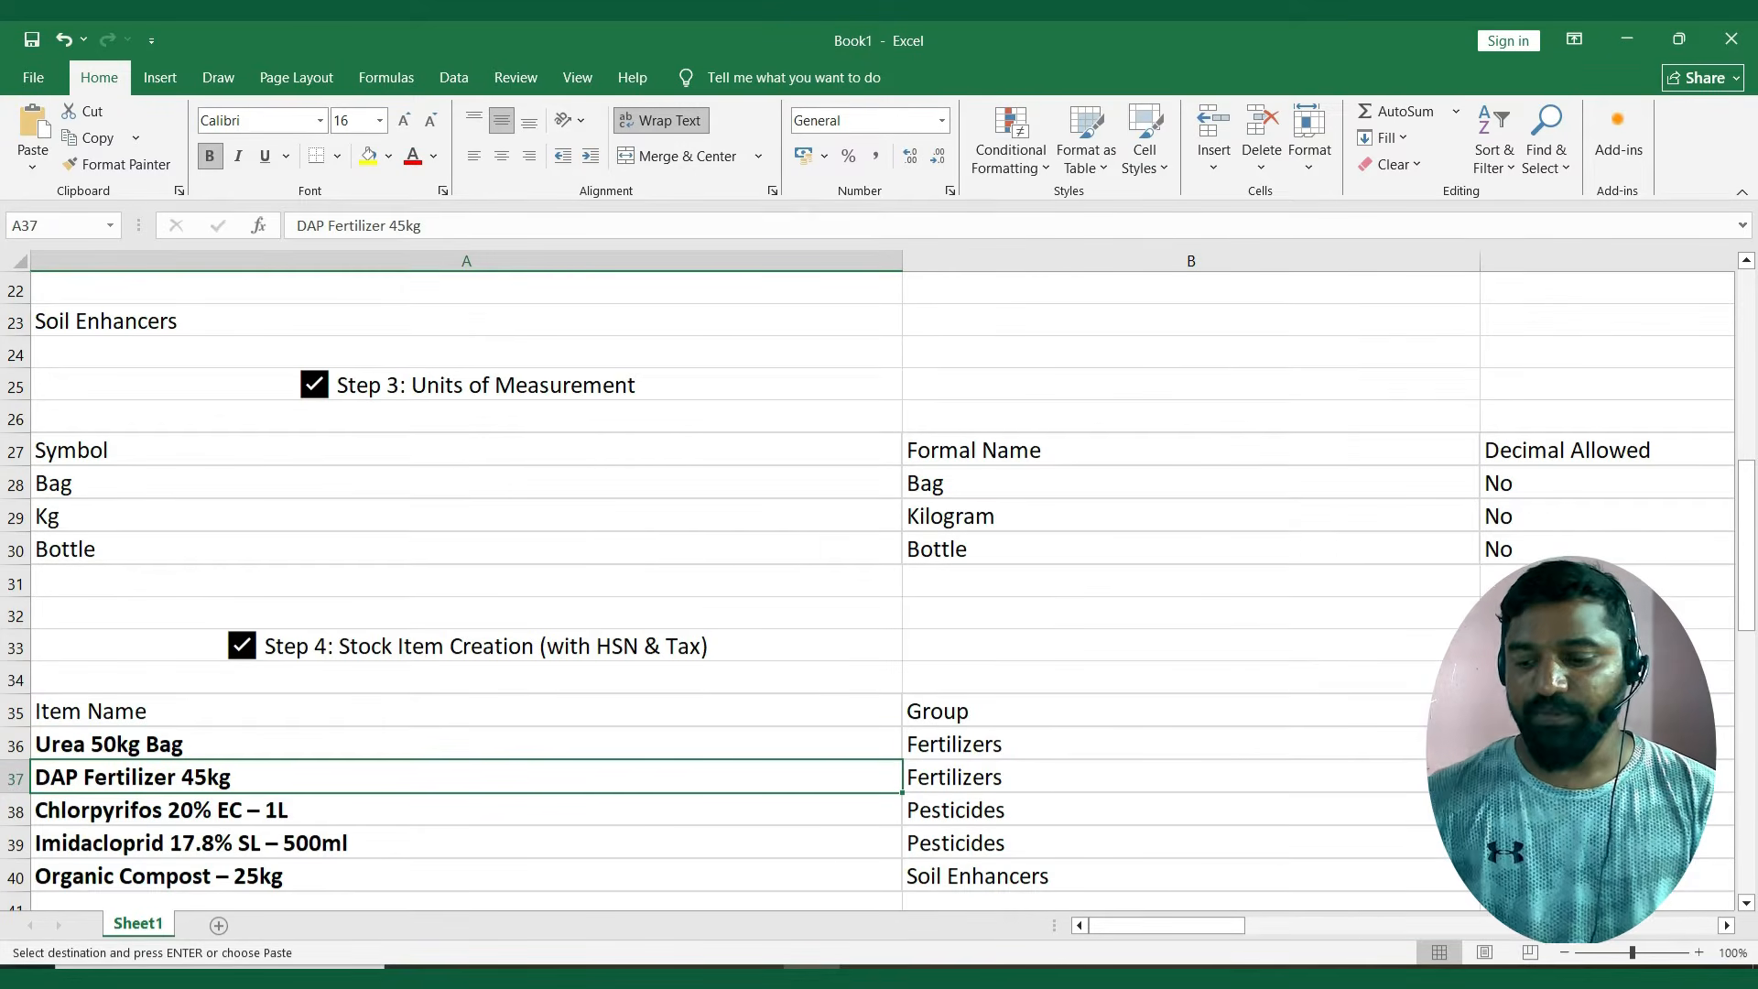
pyautogui.hotkey('alt', 'Tab')
pyautogui.hotkey('ctrl', 'alt', 'v')
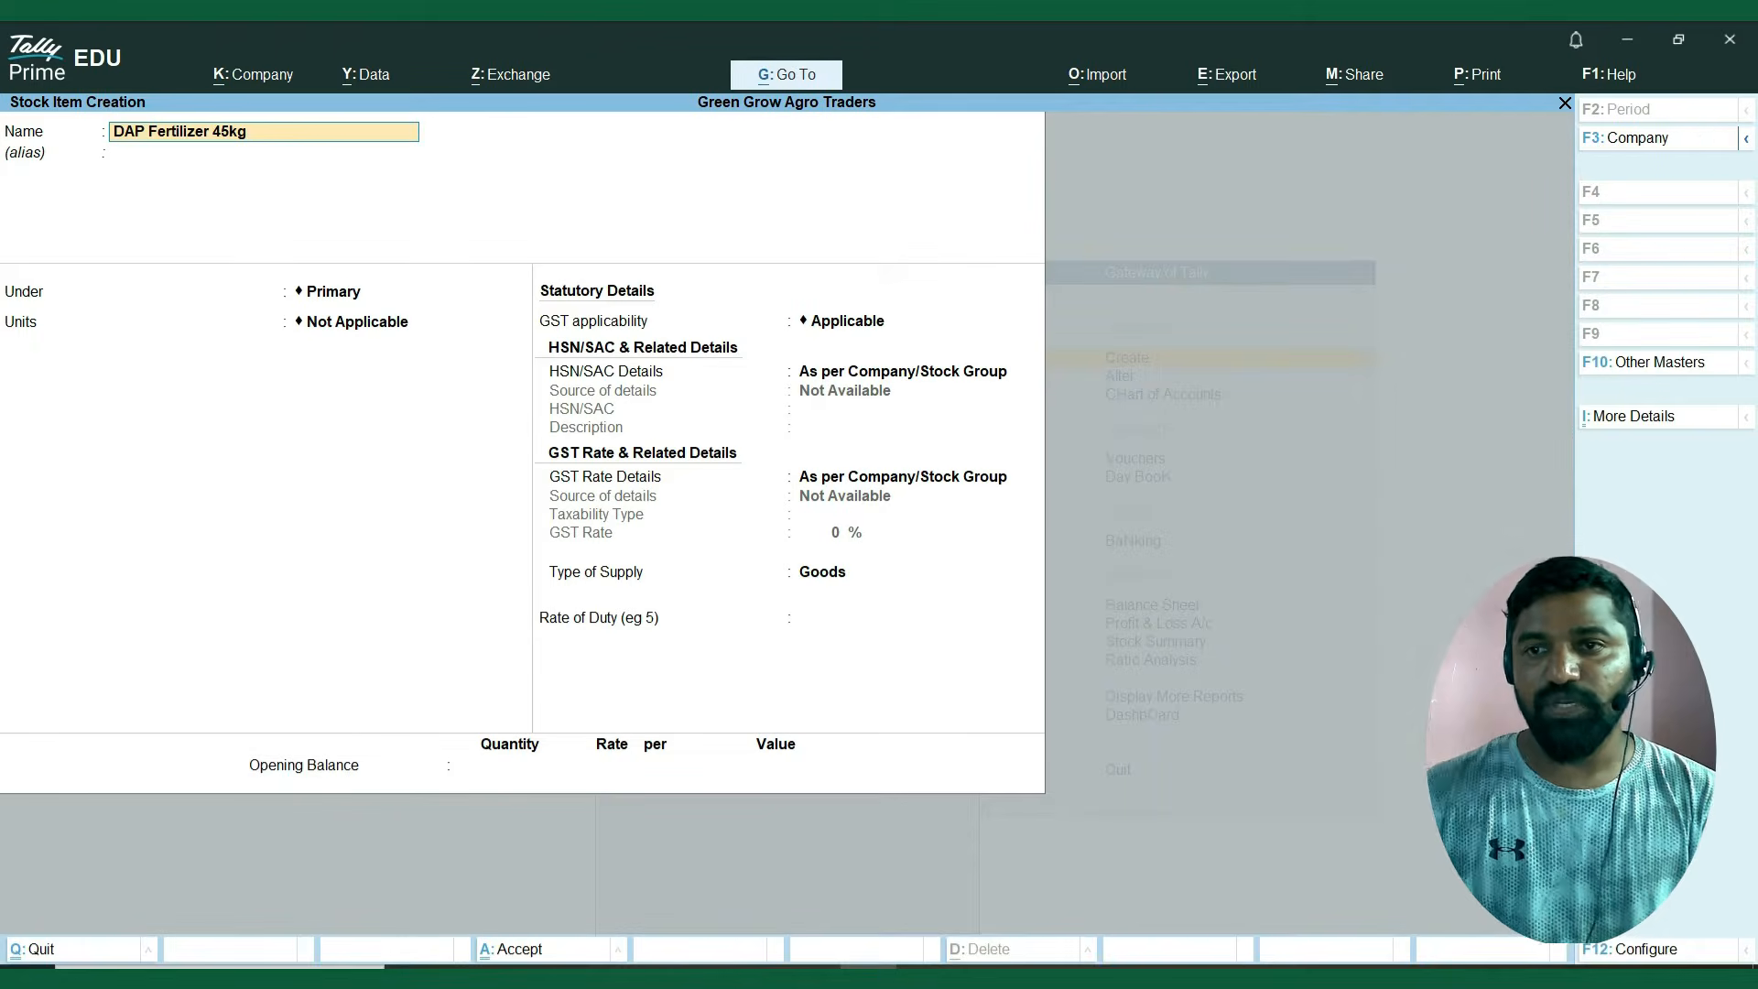
pyautogui.press('Return')
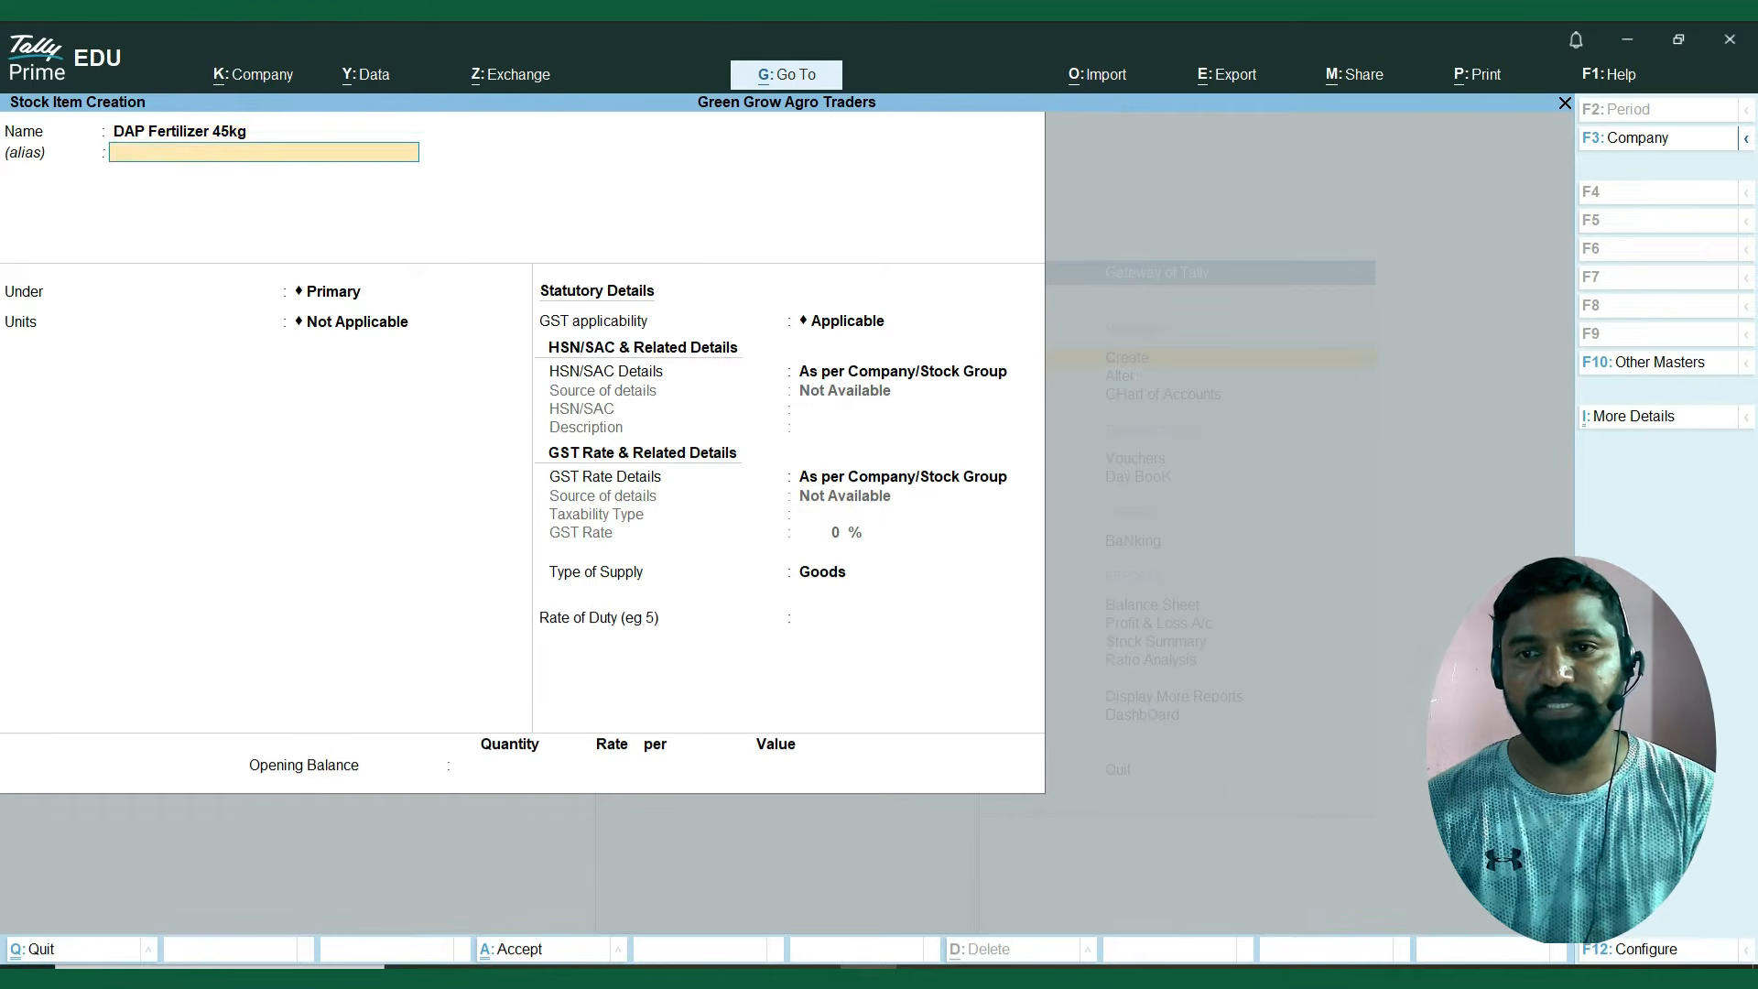
pyautogui.press('Return')
# Check the DAP item's group in the Excel sheet and place the stock item under Fertilizers.
pyautogui.hotkey('alt', 'Tab')
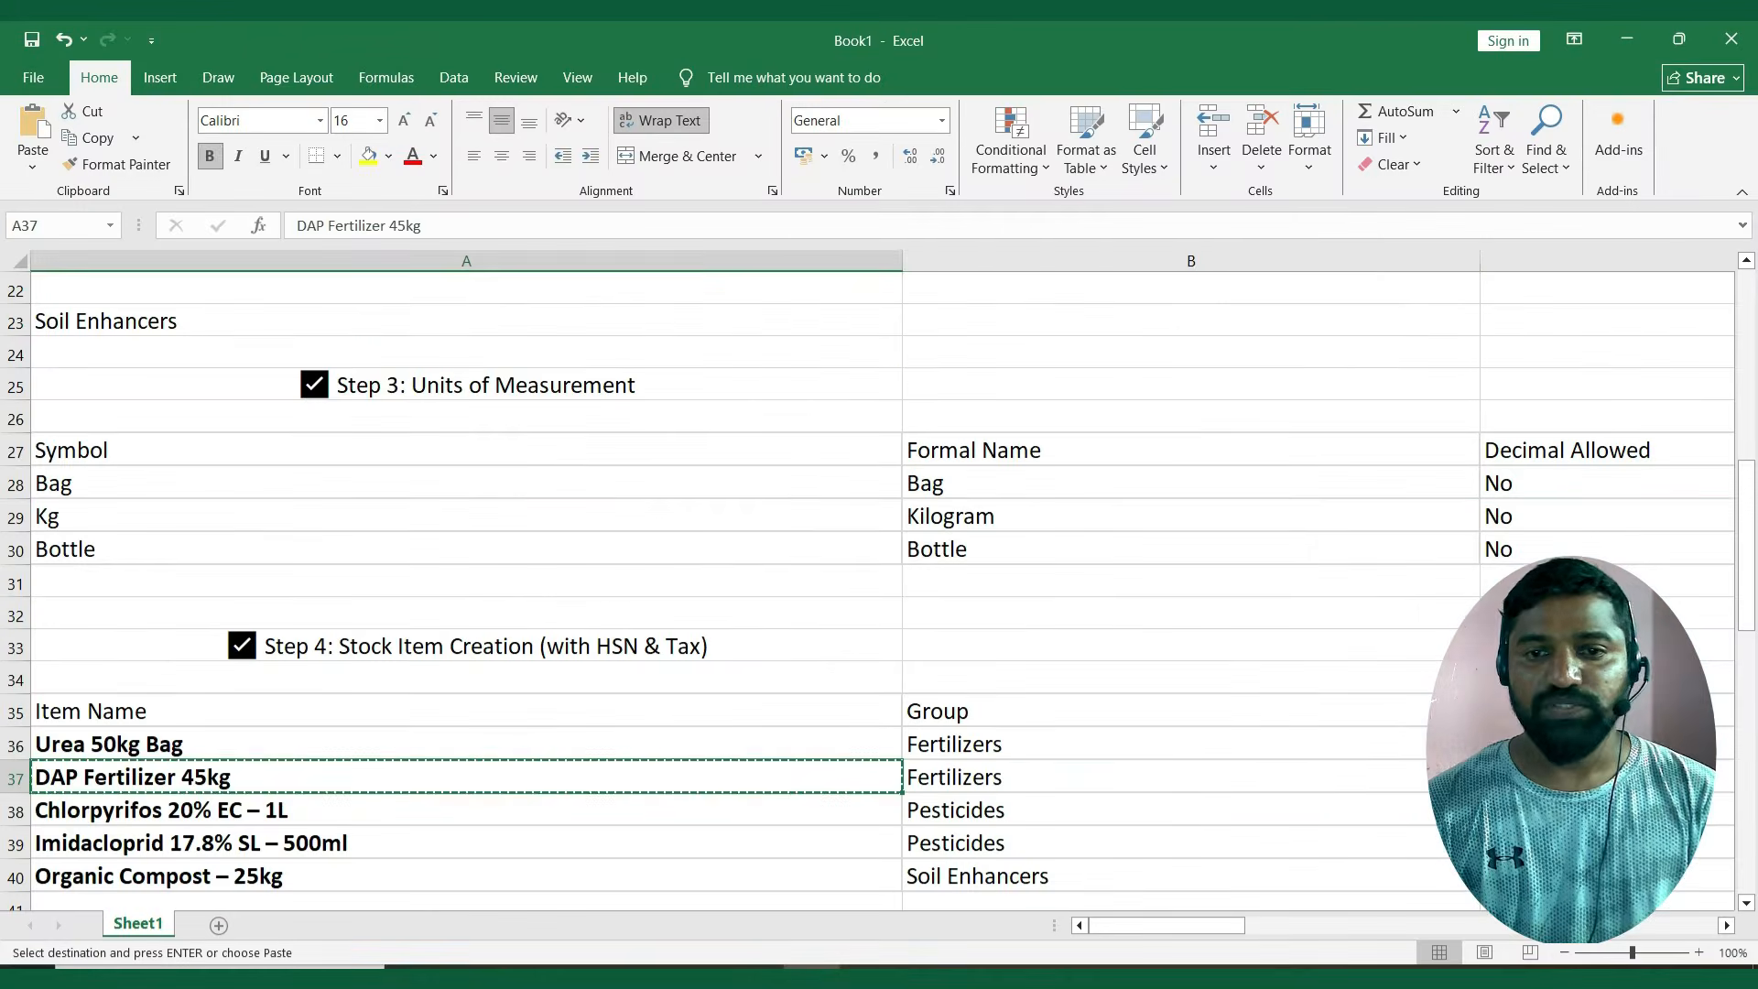
pyautogui.press('Right')
pyautogui.hotkey('alt', 'Tab')
pyautogui.press('Down')
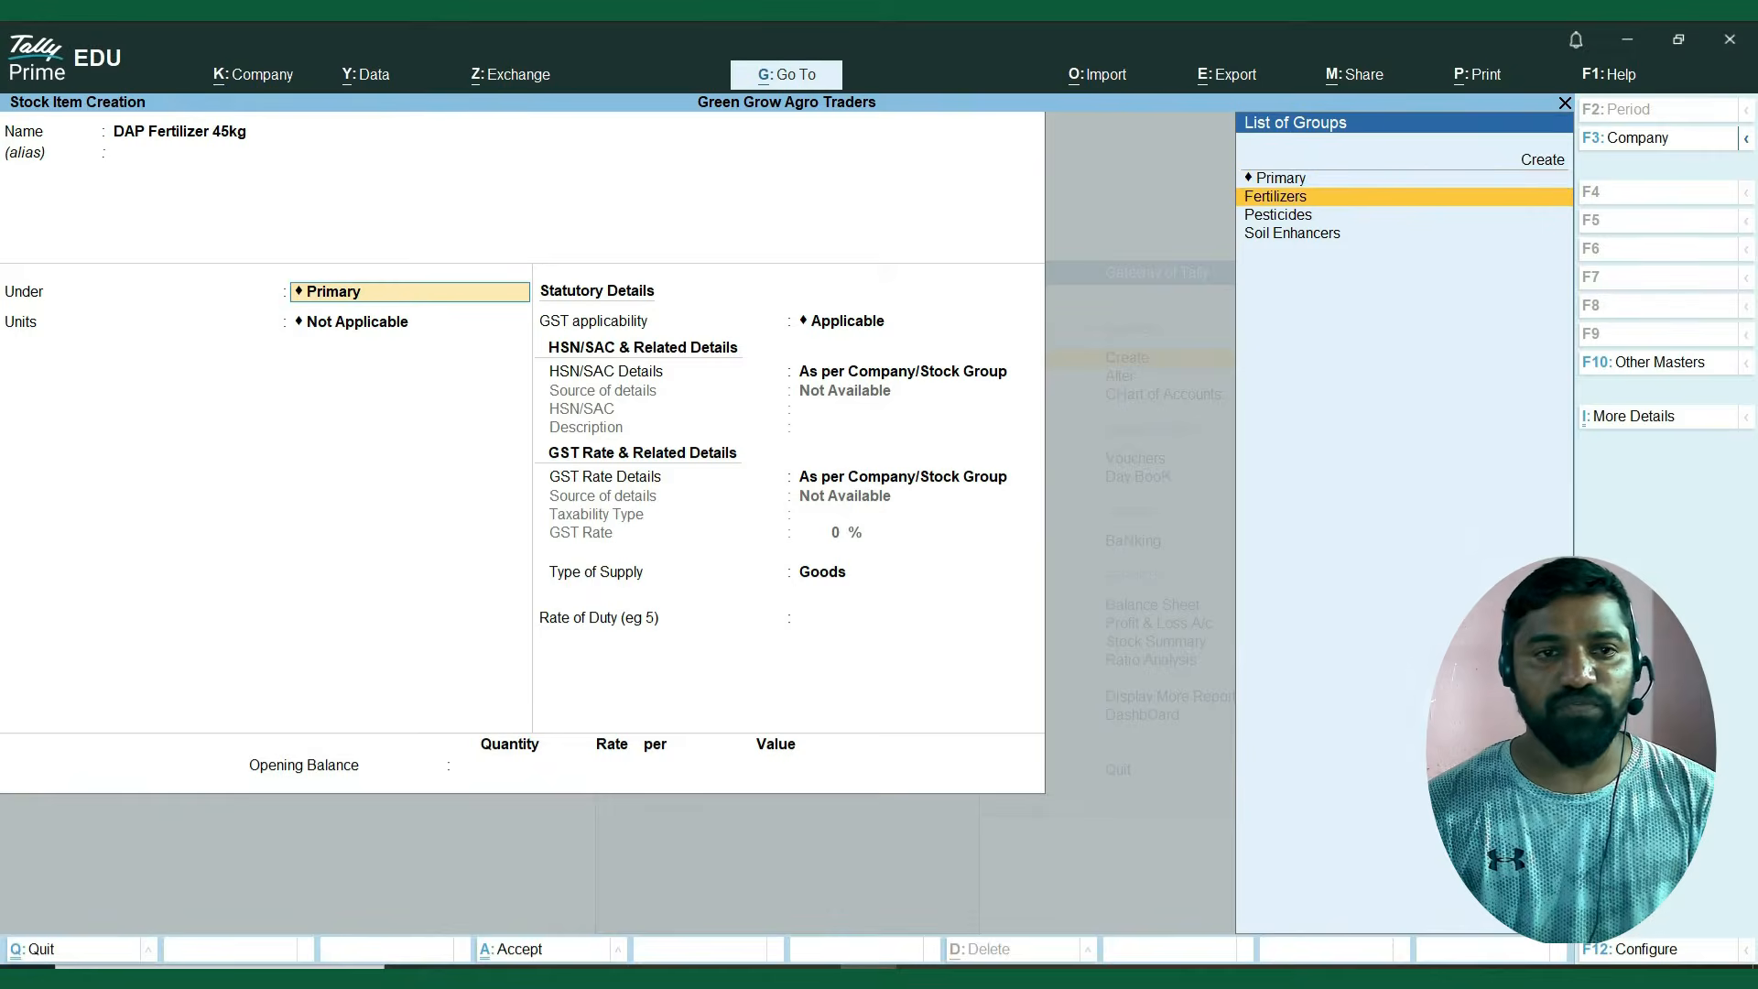
pyautogui.press('Return')
# Check the DAP item's unit in the Excel sheet and set its unit to Bag.
pyautogui.press('Down')
pyautogui.hotkey('alt', 'Tab')
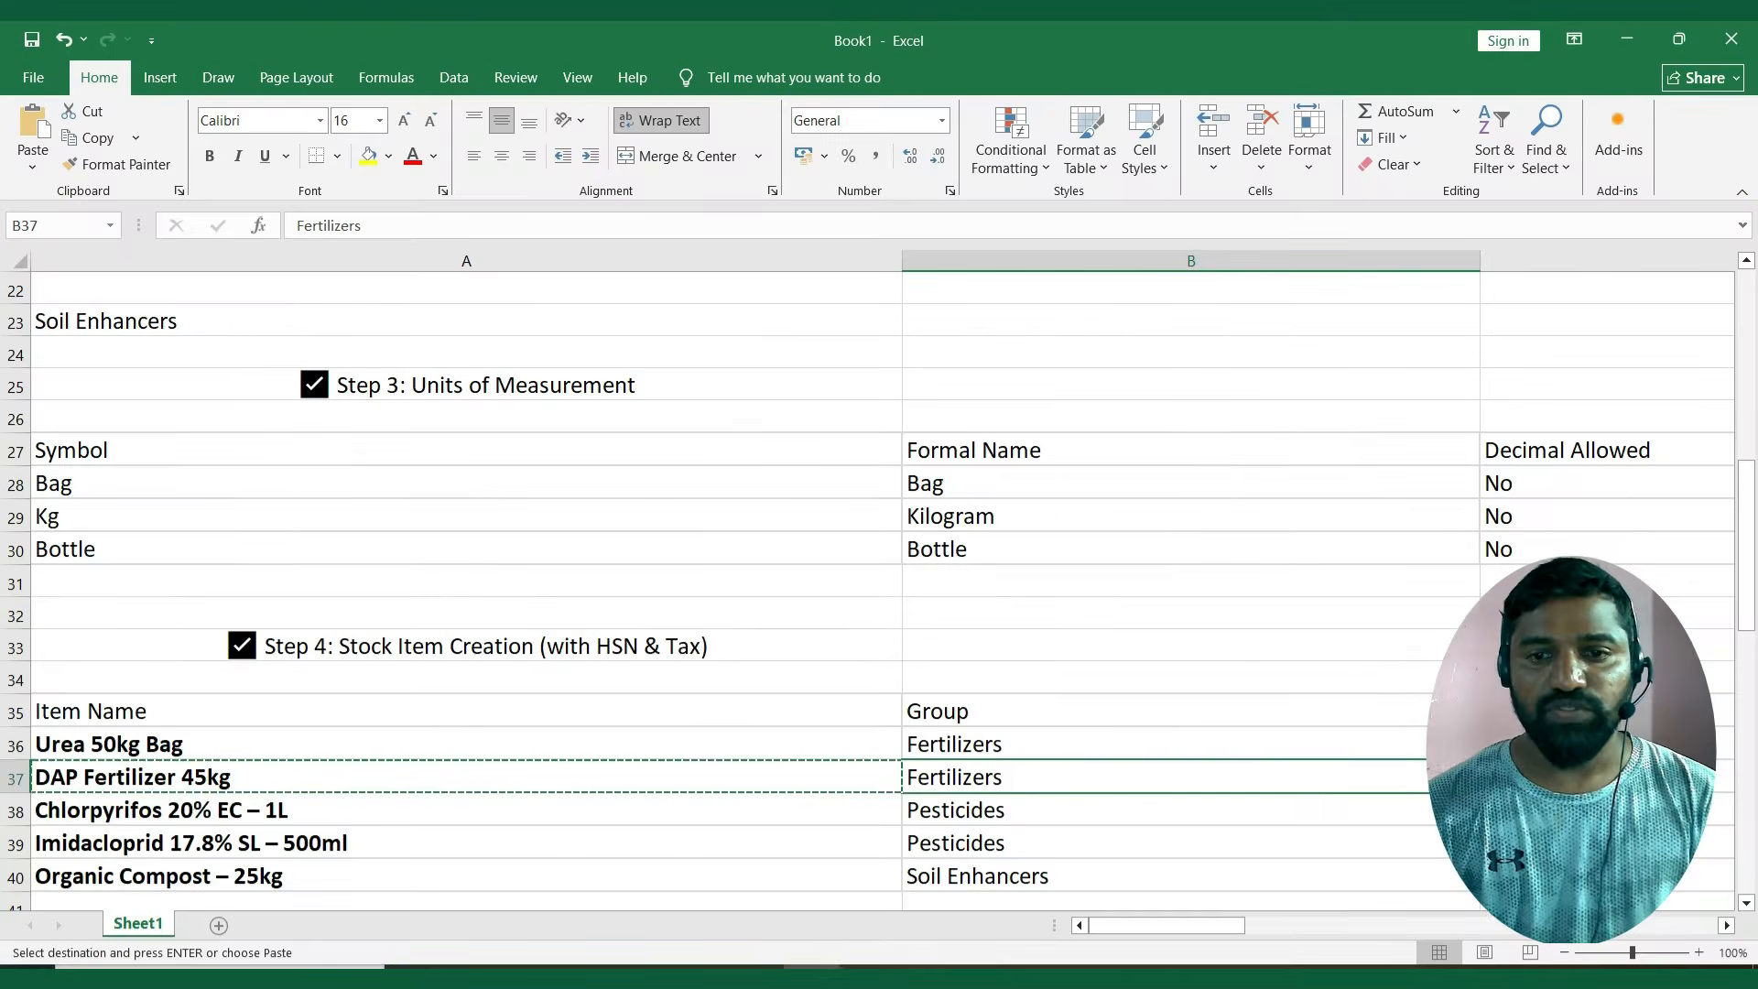
pyautogui.press('Right')
pyautogui.press('Right')
pyautogui.press('Left')
pyautogui.press('Left')
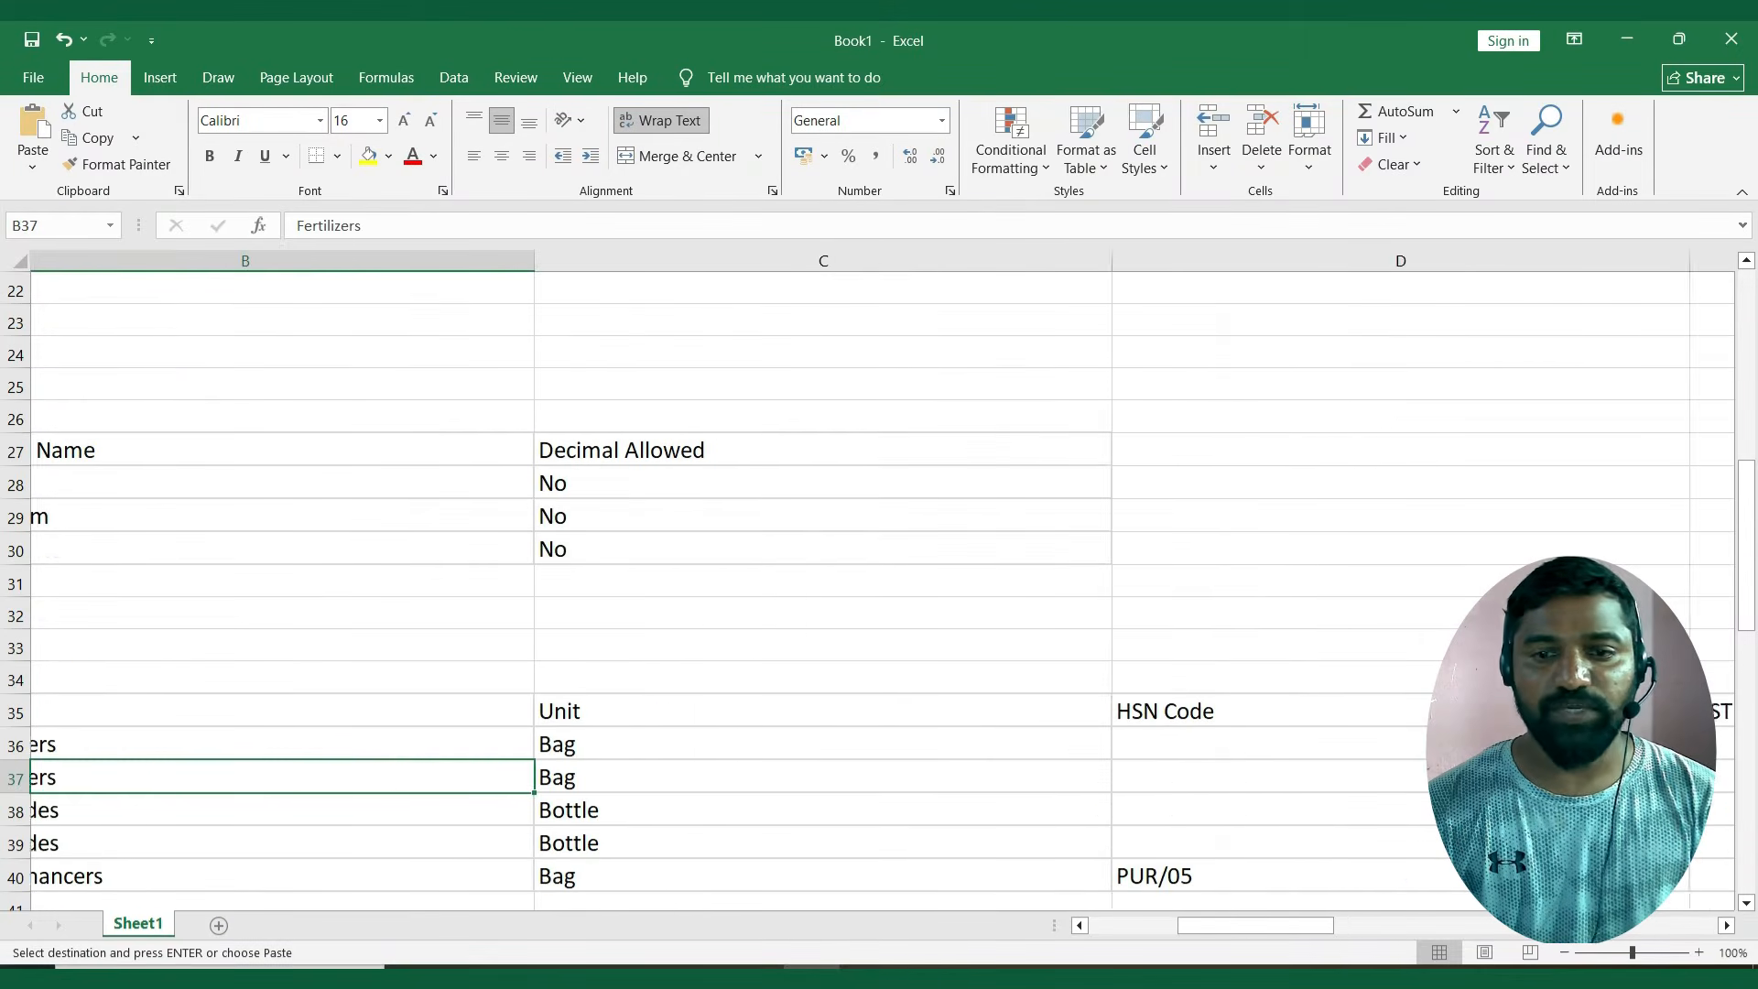
pyautogui.press('Right')
pyautogui.hotkey('alt', 'Tab')
pyautogui.press('Down')
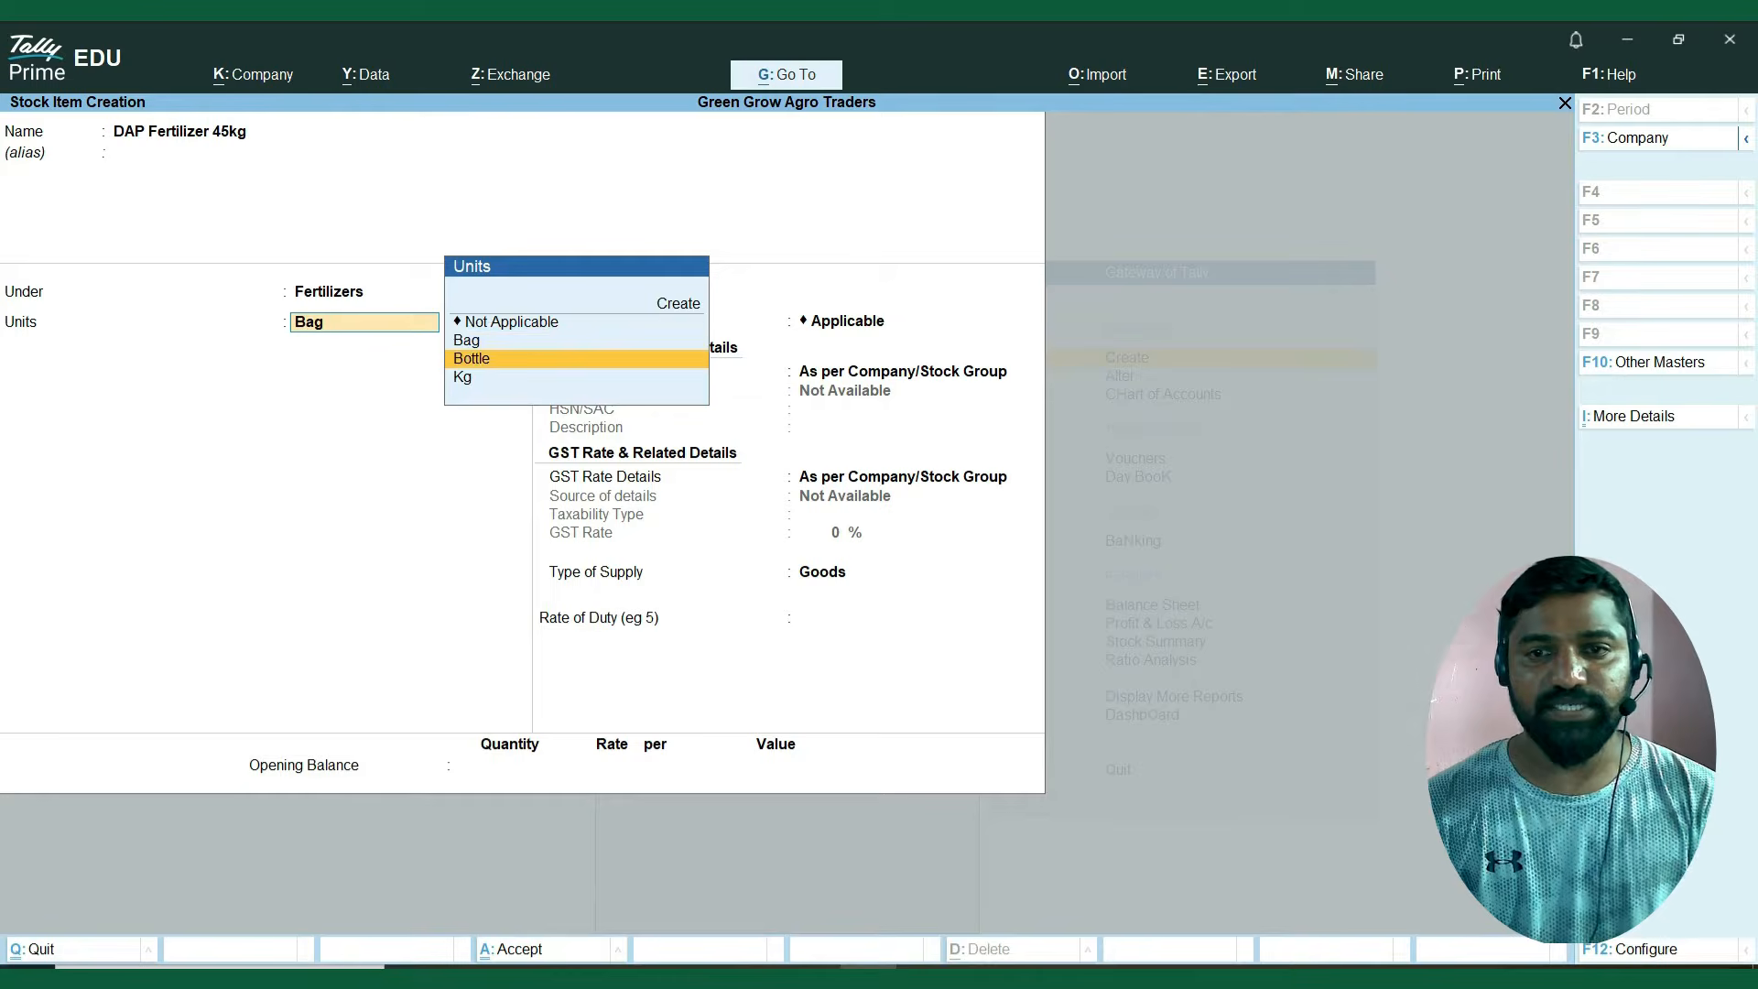
pyautogui.press('Up')
pyautogui.press('Return')
pyautogui.press('Return')
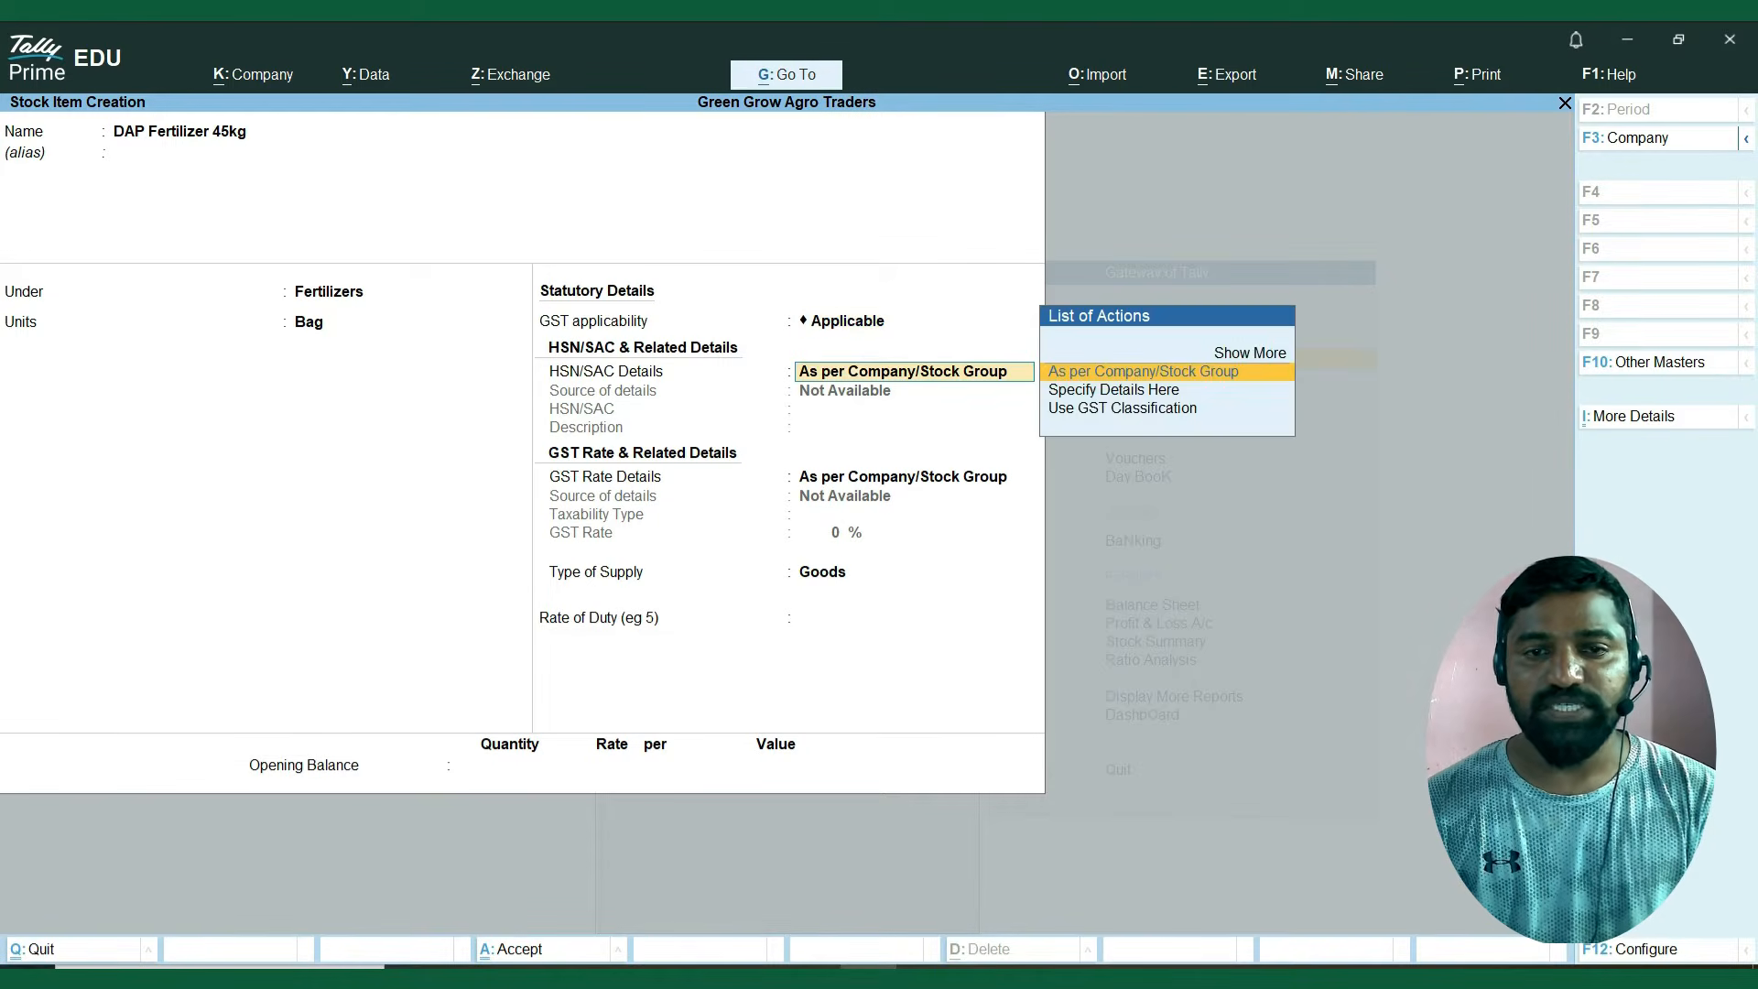
# Keep GST applicable for the DAP item and set its HSN/SAC Details to Specify Details Here.
pyautogui.press('Down')
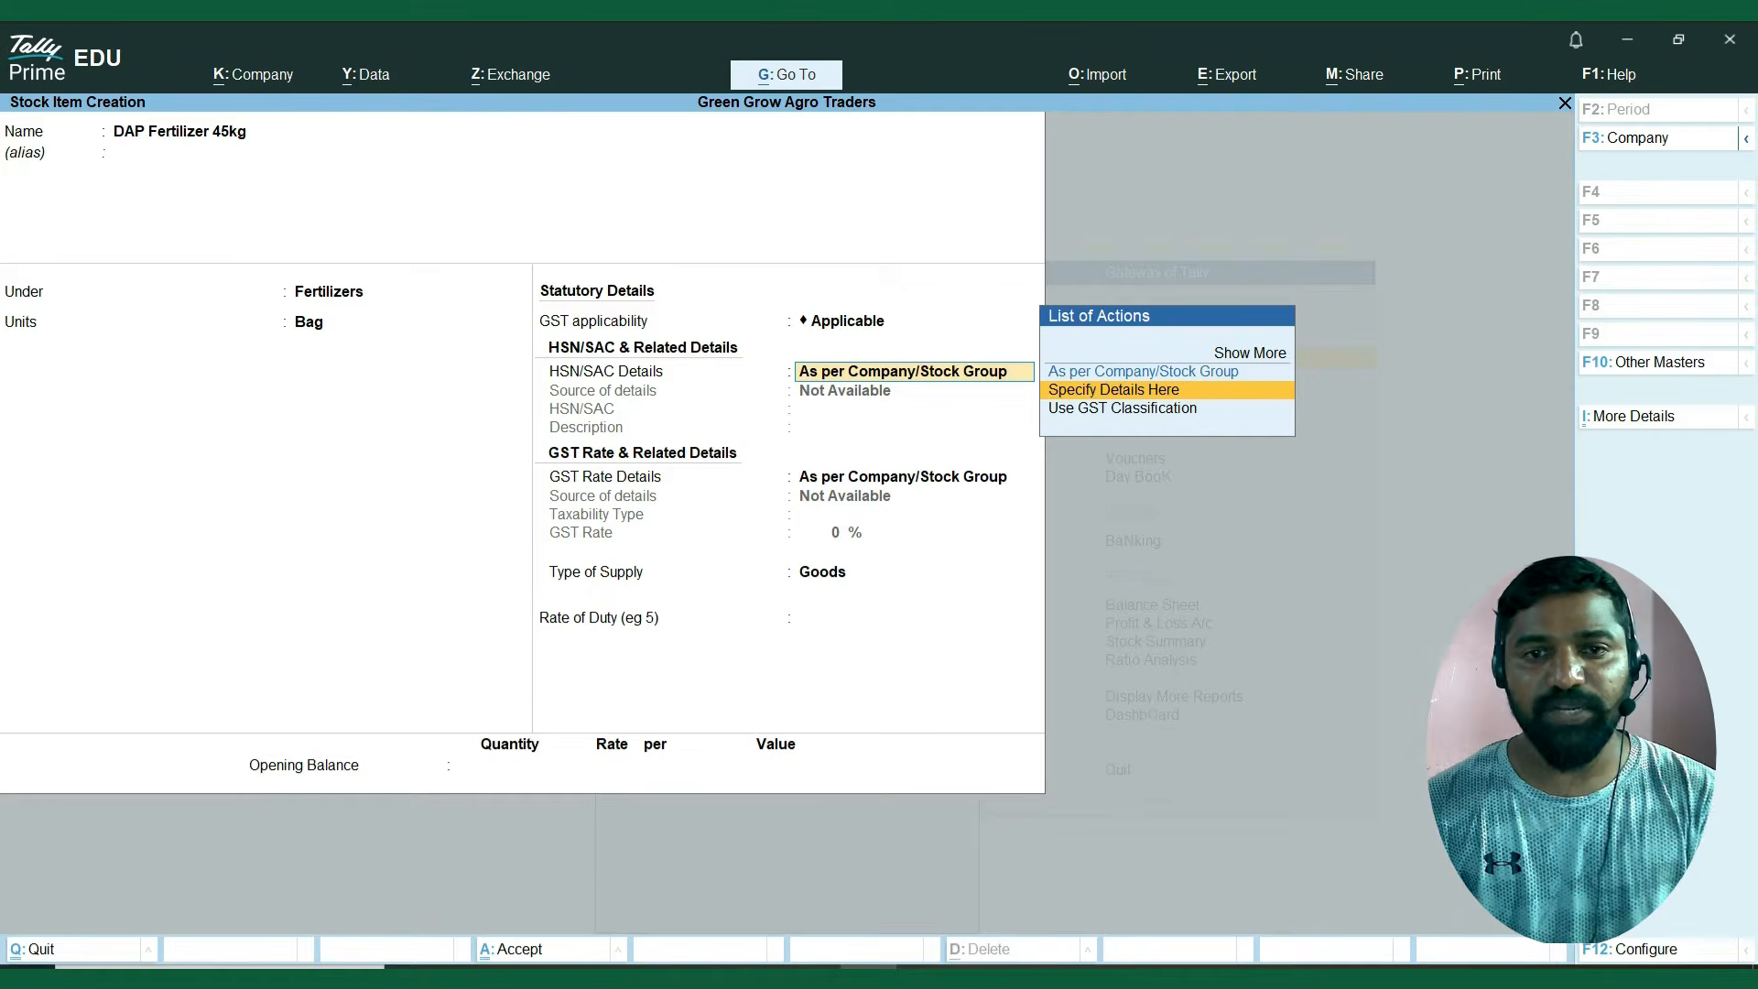
pyautogui.press('Up')
pyautogui.press('Down')
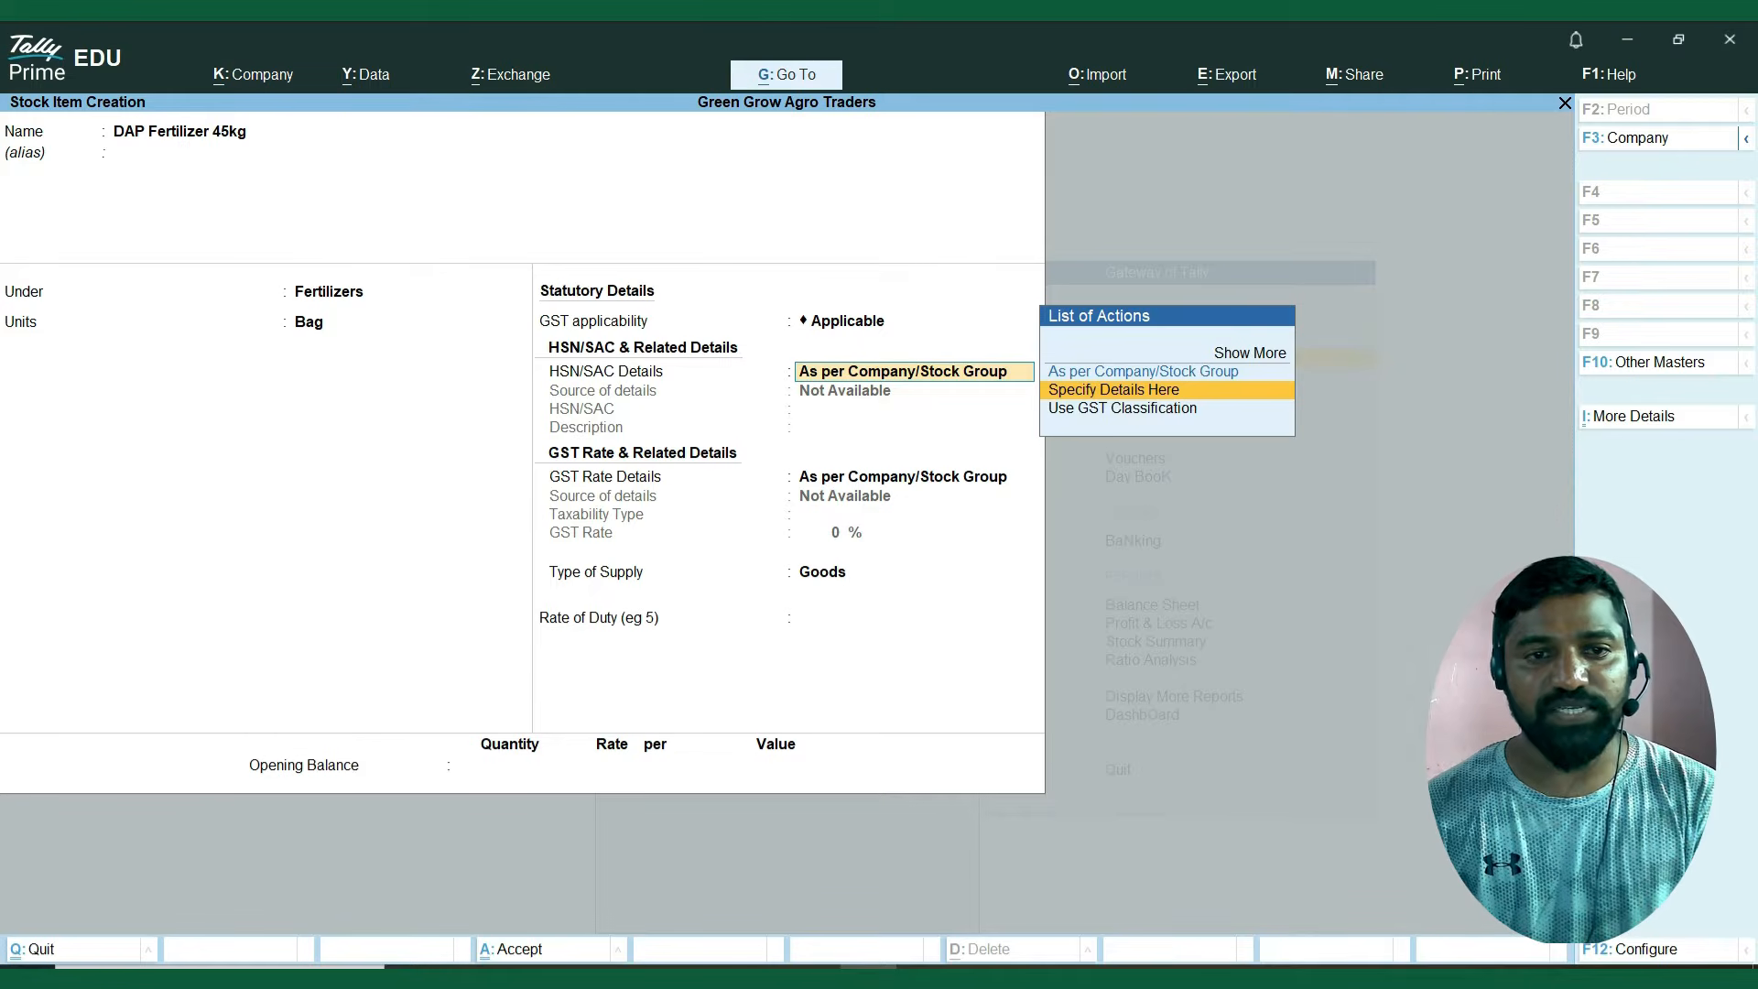
pyautogui.press('Return')
# Copy the DAP item's HSN code 3105 from the Excel sheet into its HSN/SAC, leaving the description blank.
pyautogui.hotkey('alt', 'Tab')
pyautogui.press('Right')
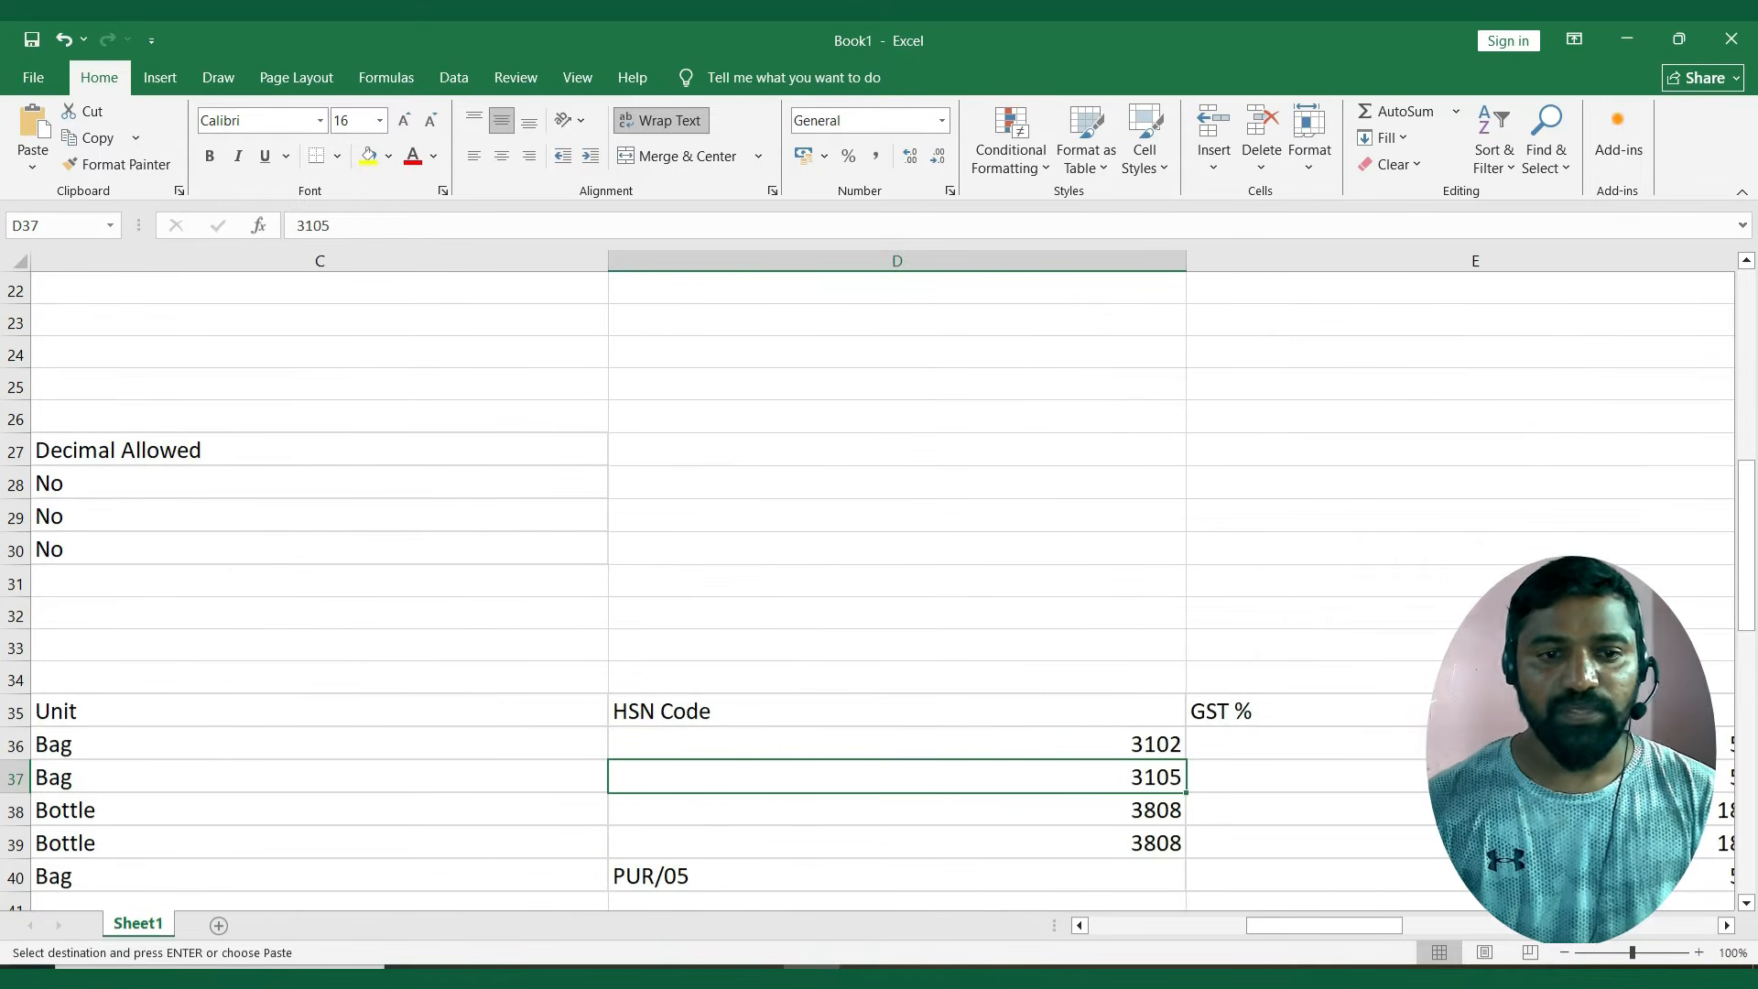
pyautogui.hotkey('alt', 'Tab')
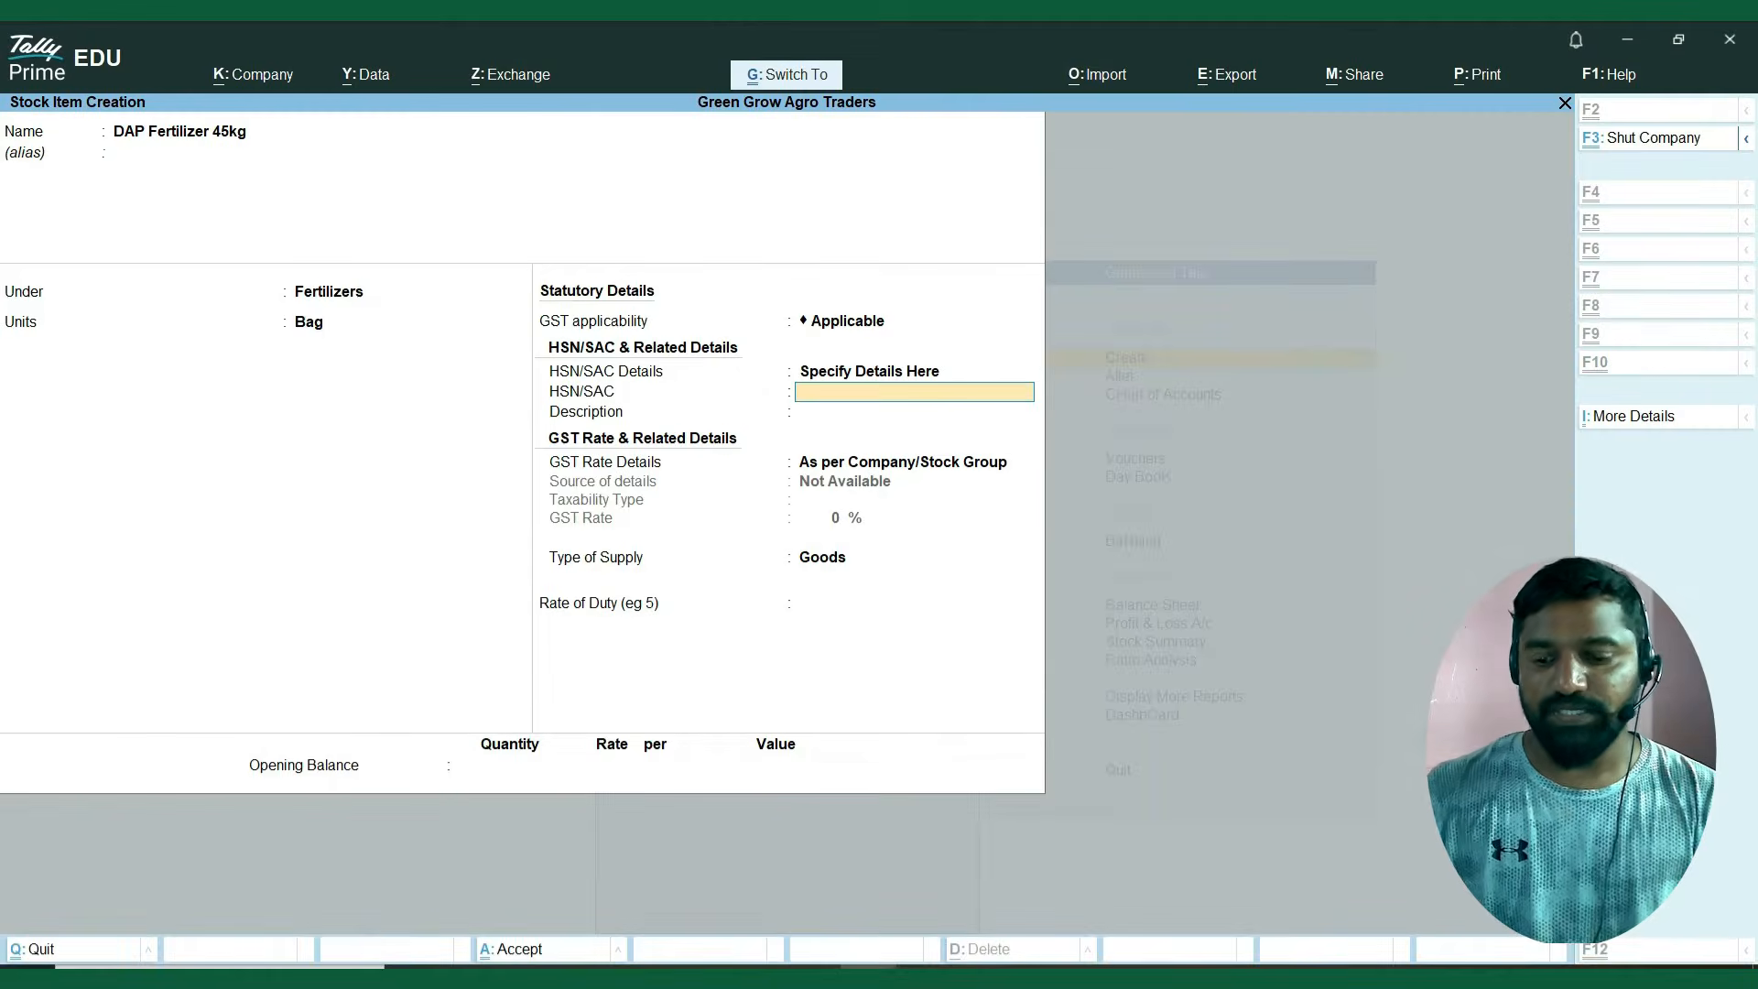
pyautogui.hotkey('ctrl', 'alt', 'v')
pyautogui.press('Return')
pyautogui.press('Return')
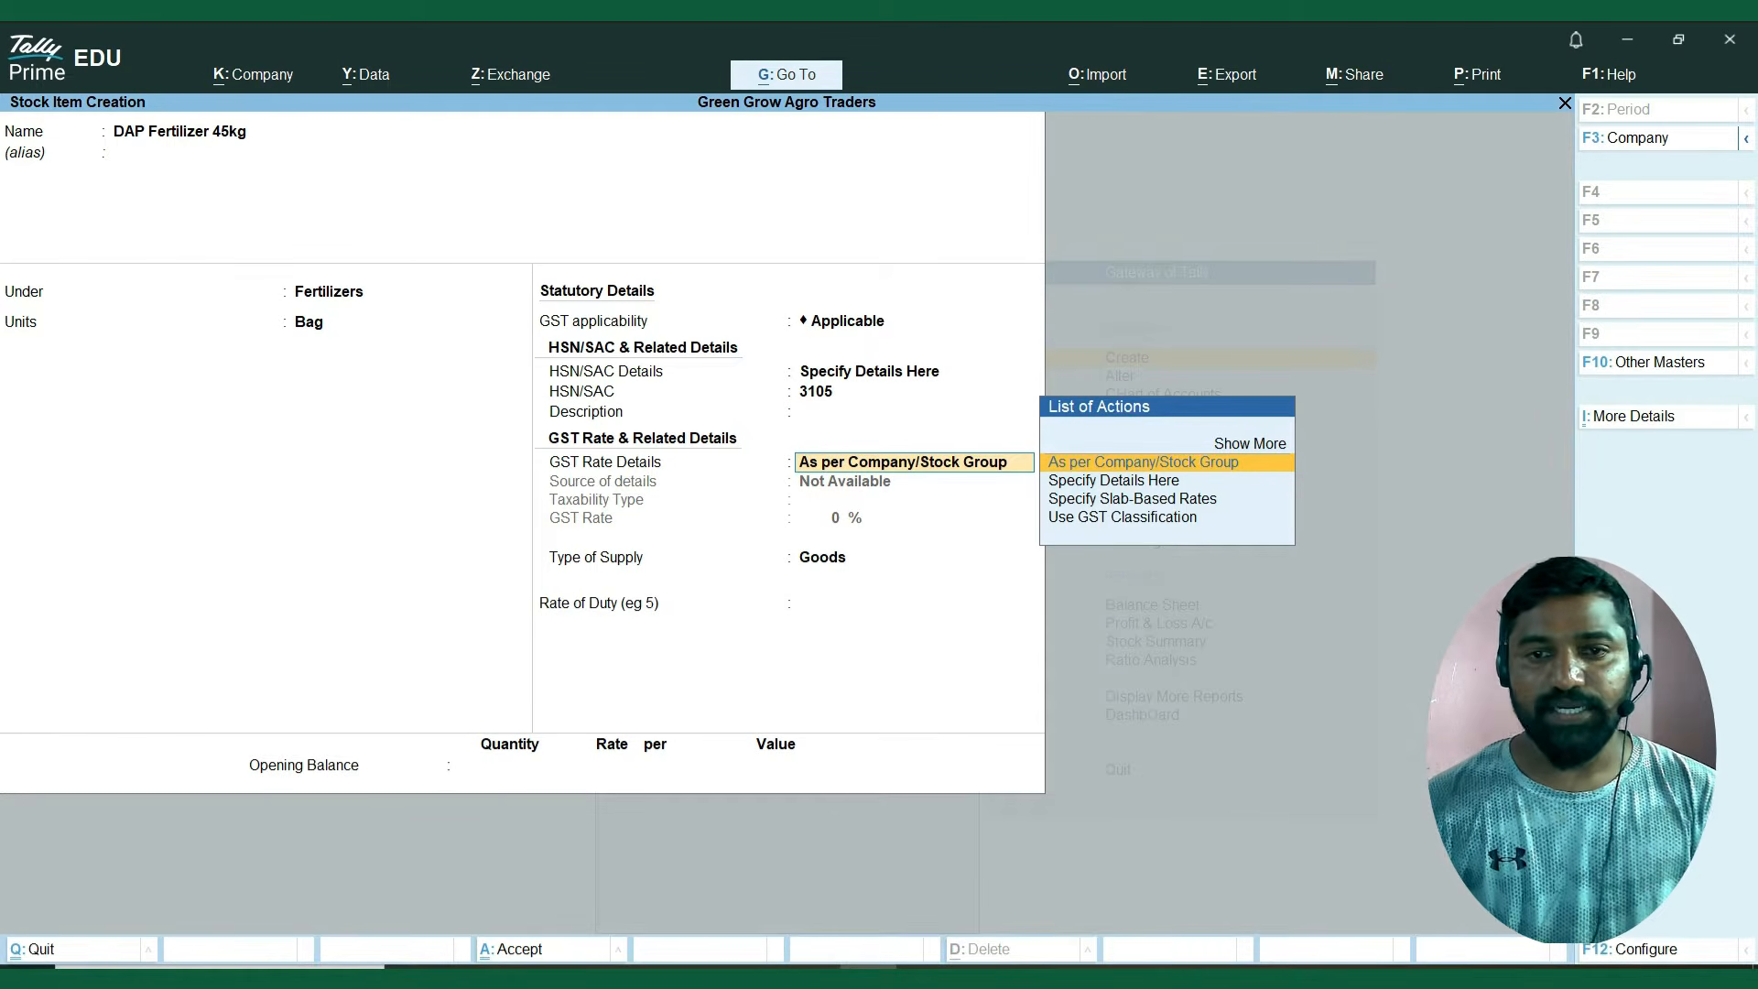
# Set the DAP item's GST Rate Details to Specify Details Here, Taxable, with the 5% rate from the Excel sheet.
pyautogui.press('Down')
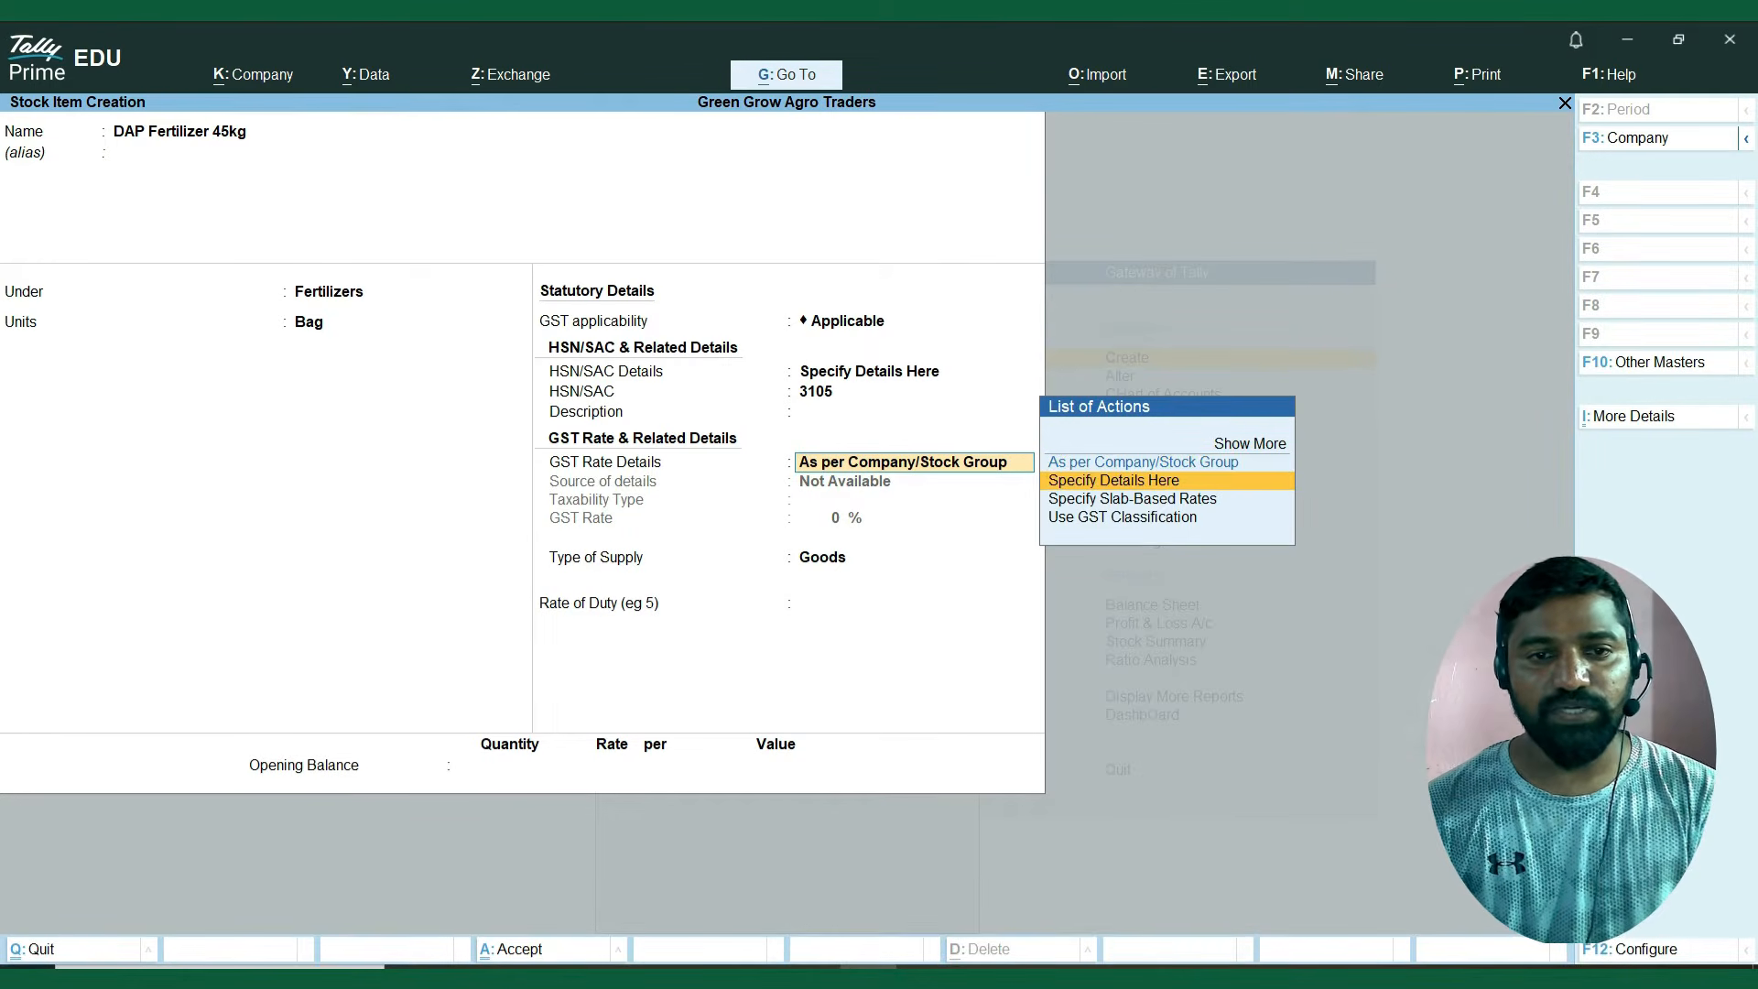
pyautogui.press('Return')
pyautogui.press('Return')
pyautogui.hotkey('alt', 'Tab')
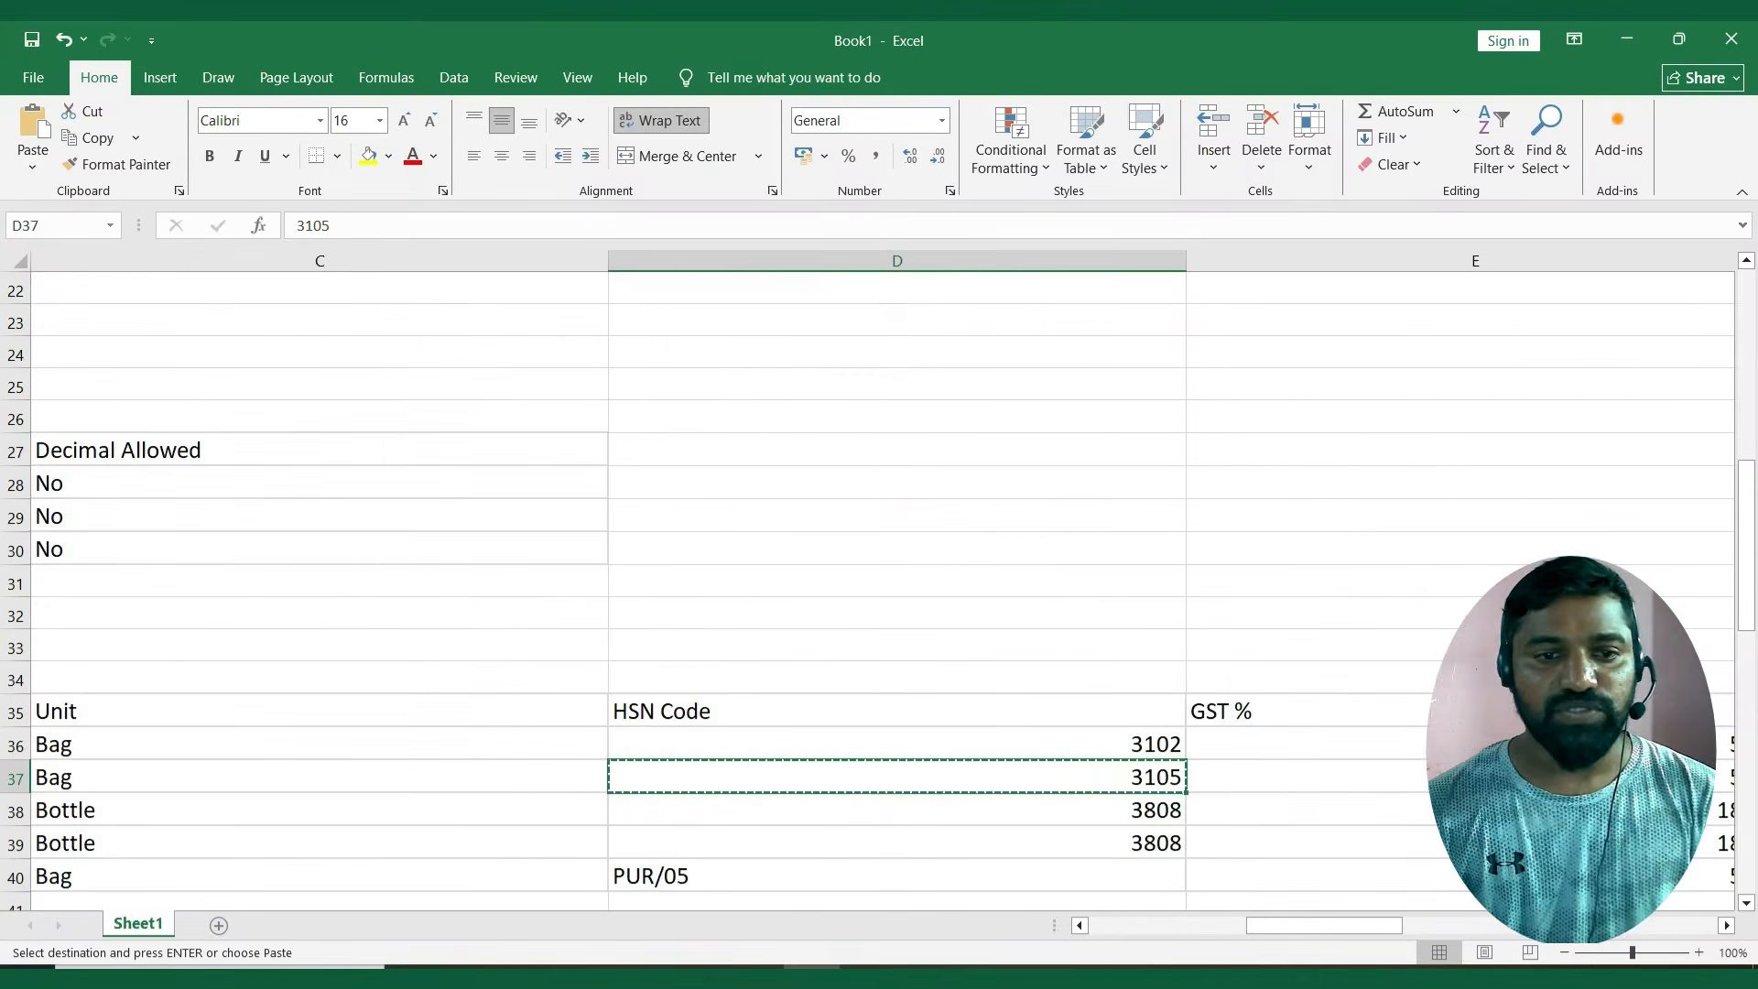
pyautogui.press('Right')
pyautogui.hotkey('alt', 'Tab')
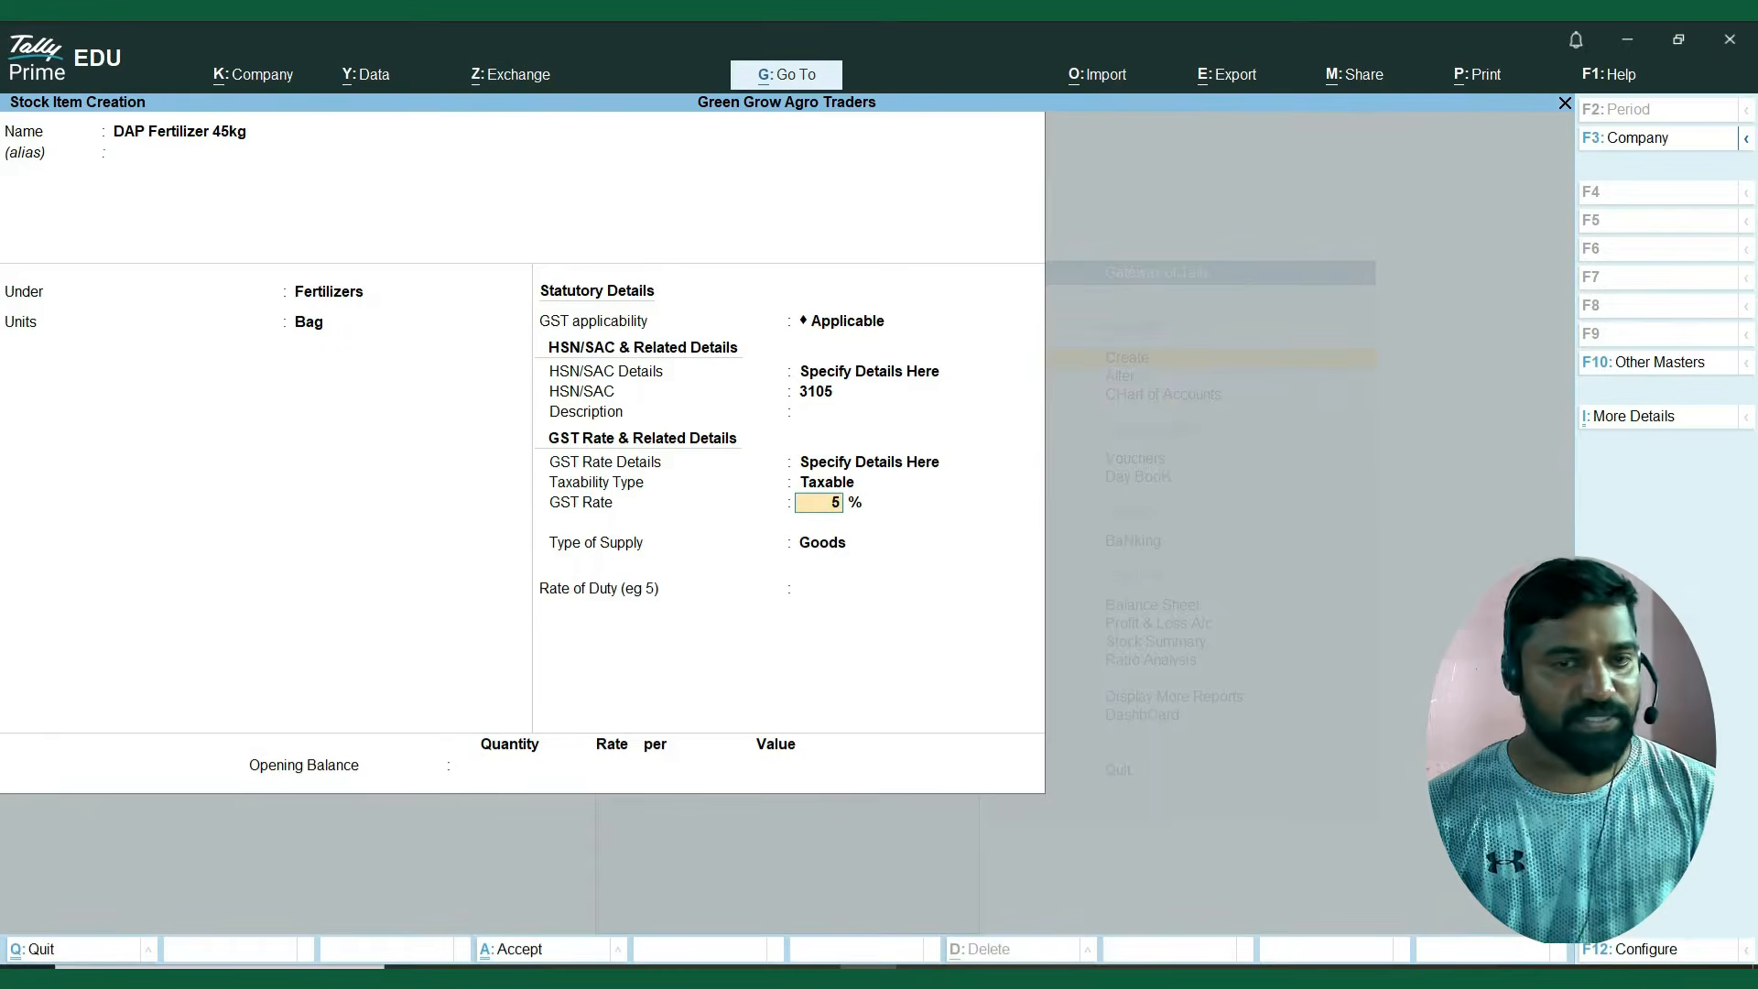
# Keep Goods as the type of supply, leave the opening balance empty, and save the DAP stock item.
pyautogui.press('Return')
pyautogui.press('Return')
pyautogui.press('Return')
pyautogui.press('Return')
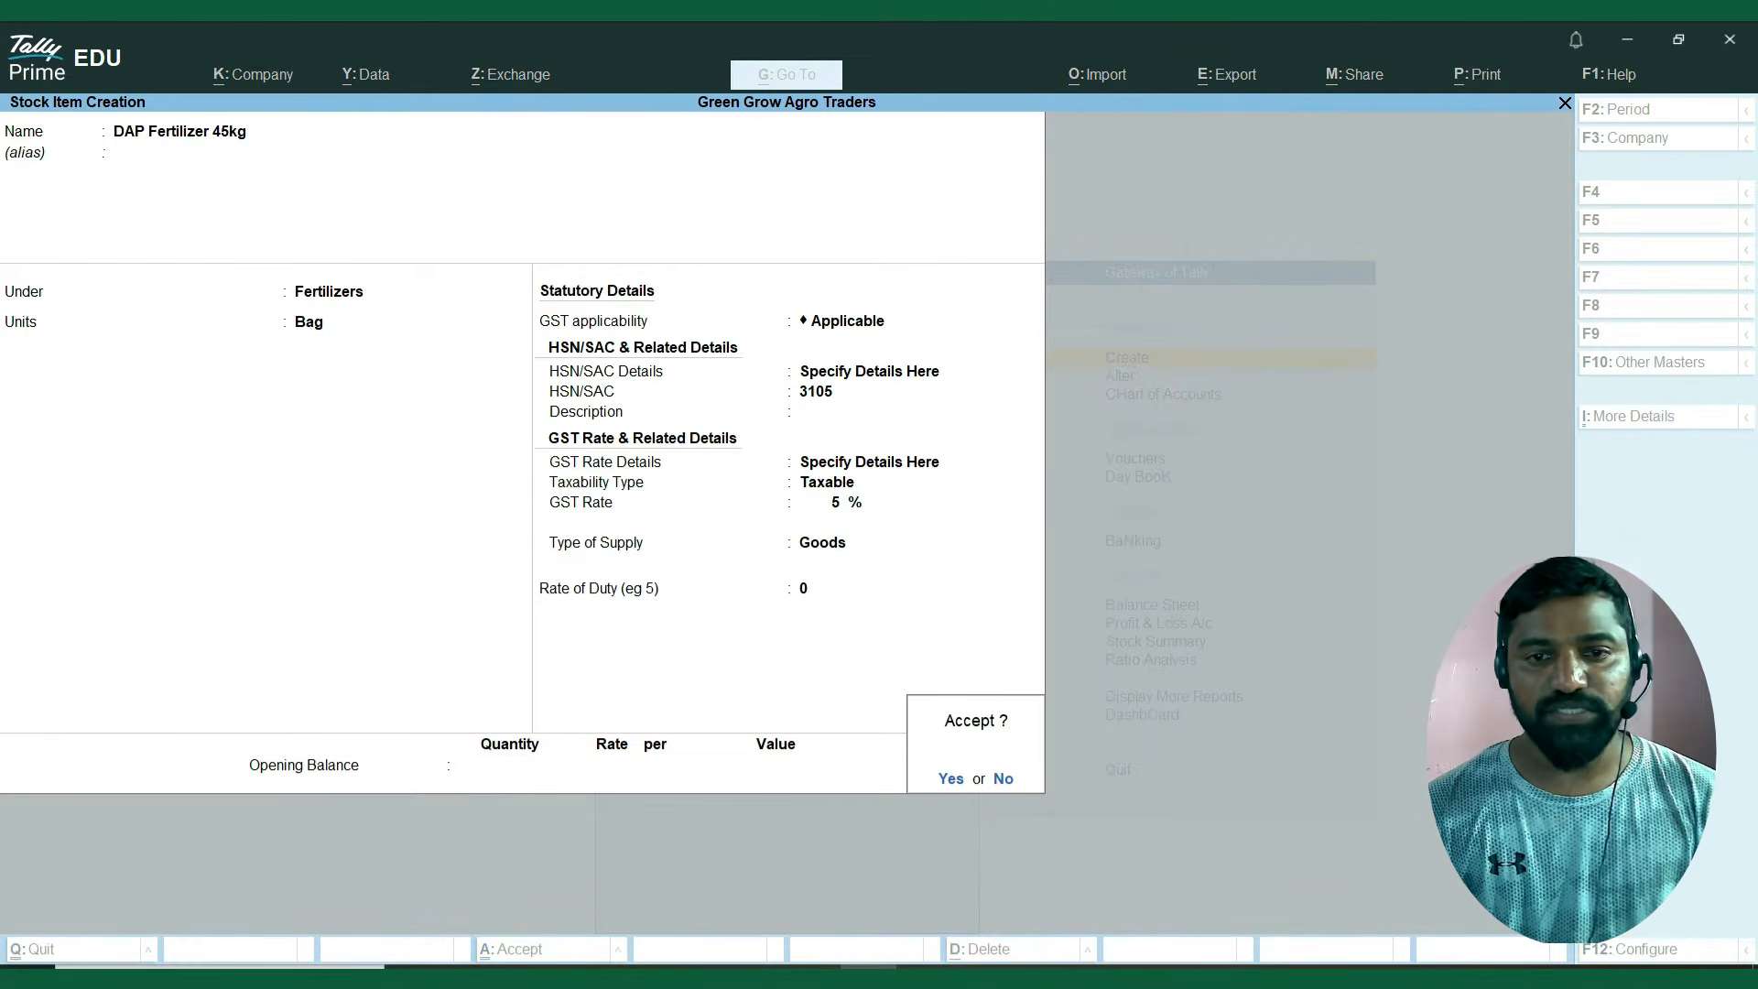
pyautogui.press('Return')
# Copy Chlorpyrifos 20% EC – 1L from the Excel sheet as the next stock item's name, leaving the alias blank.
pyautogui.hotkey('alt', 'Tab')
pyautogui.press('Left')
pyautogui.press('Left')
pyautogui.press('Left')
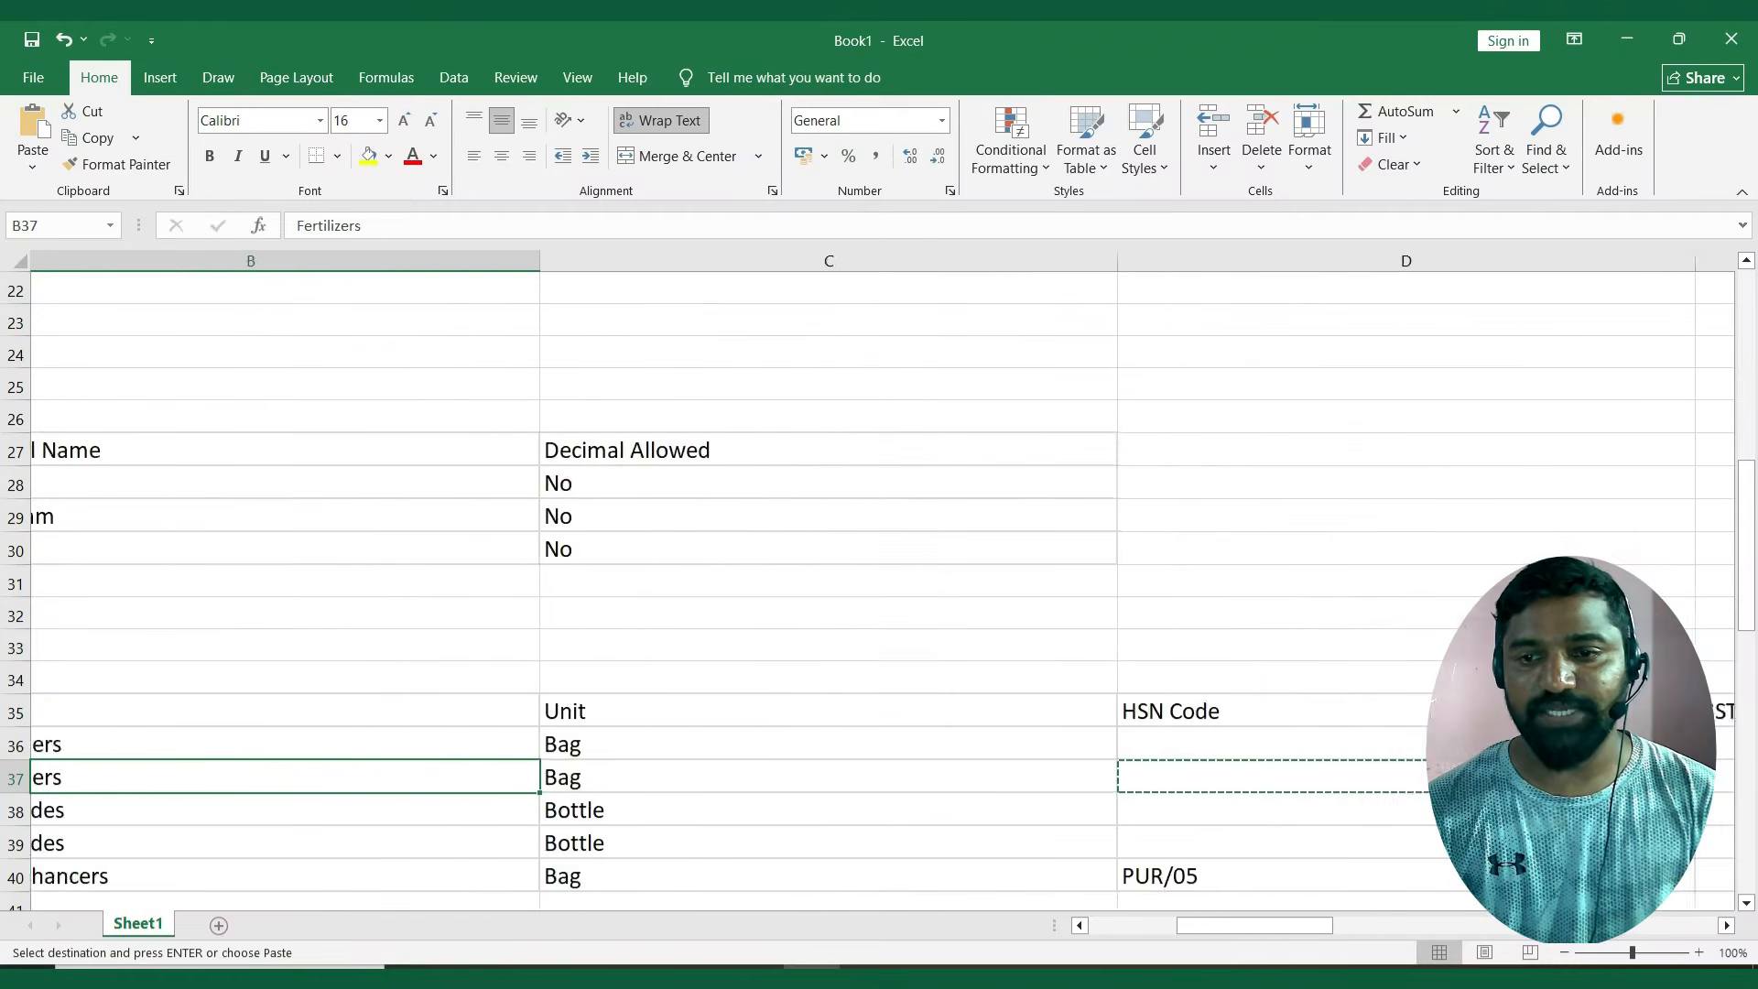
pyautogui.press('Left')
pyautogui.press('Down')
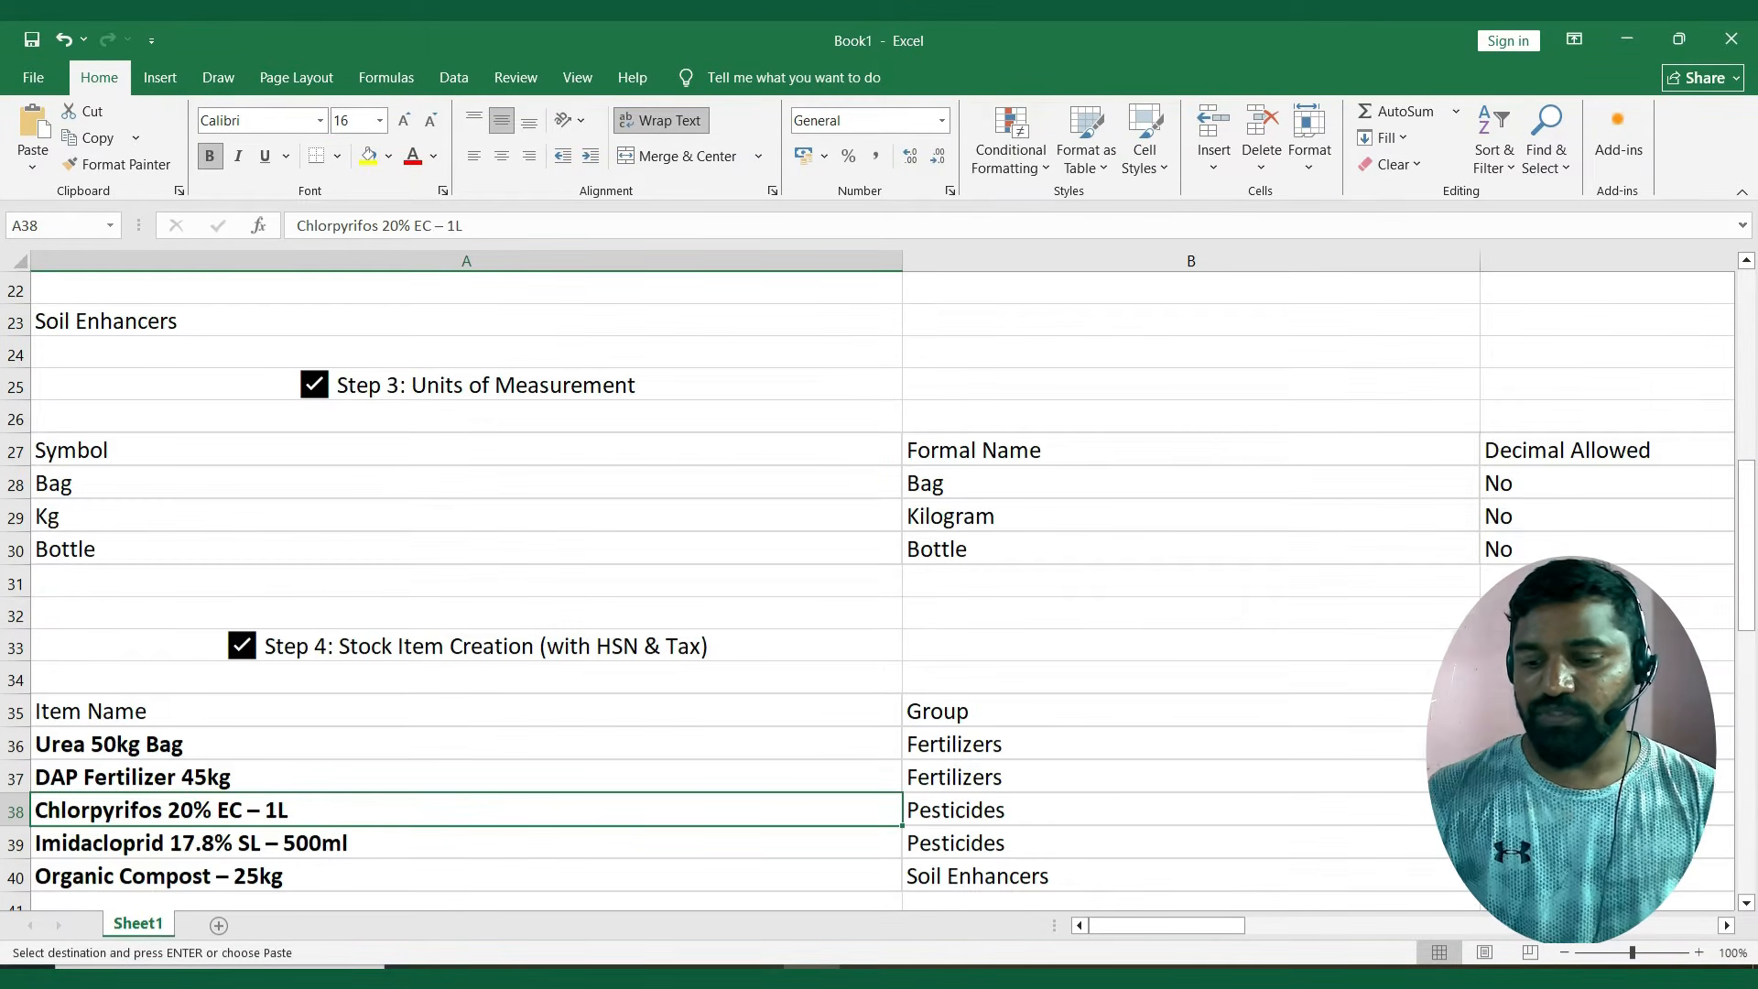
pyautogui.hotkey('ctrl', 'c')
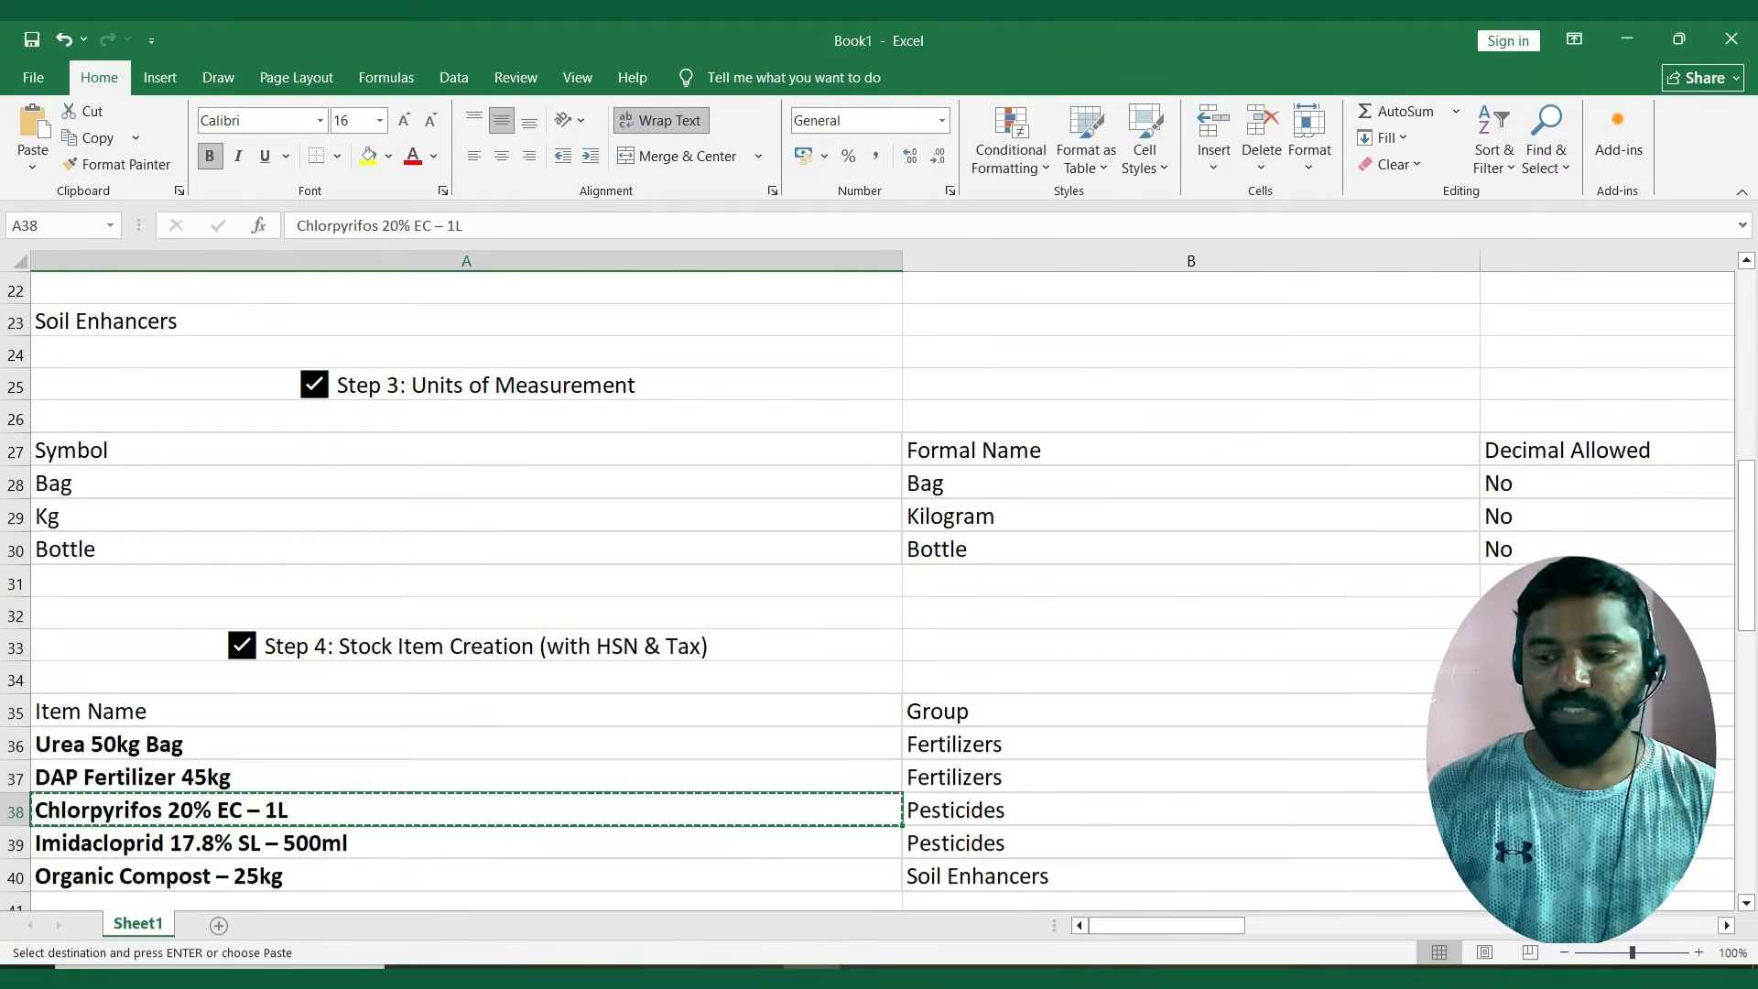
pyautogui.hotkey('alt', 'Tab')
pyautogui.hotkey('ctrl', 'alt', 'v')
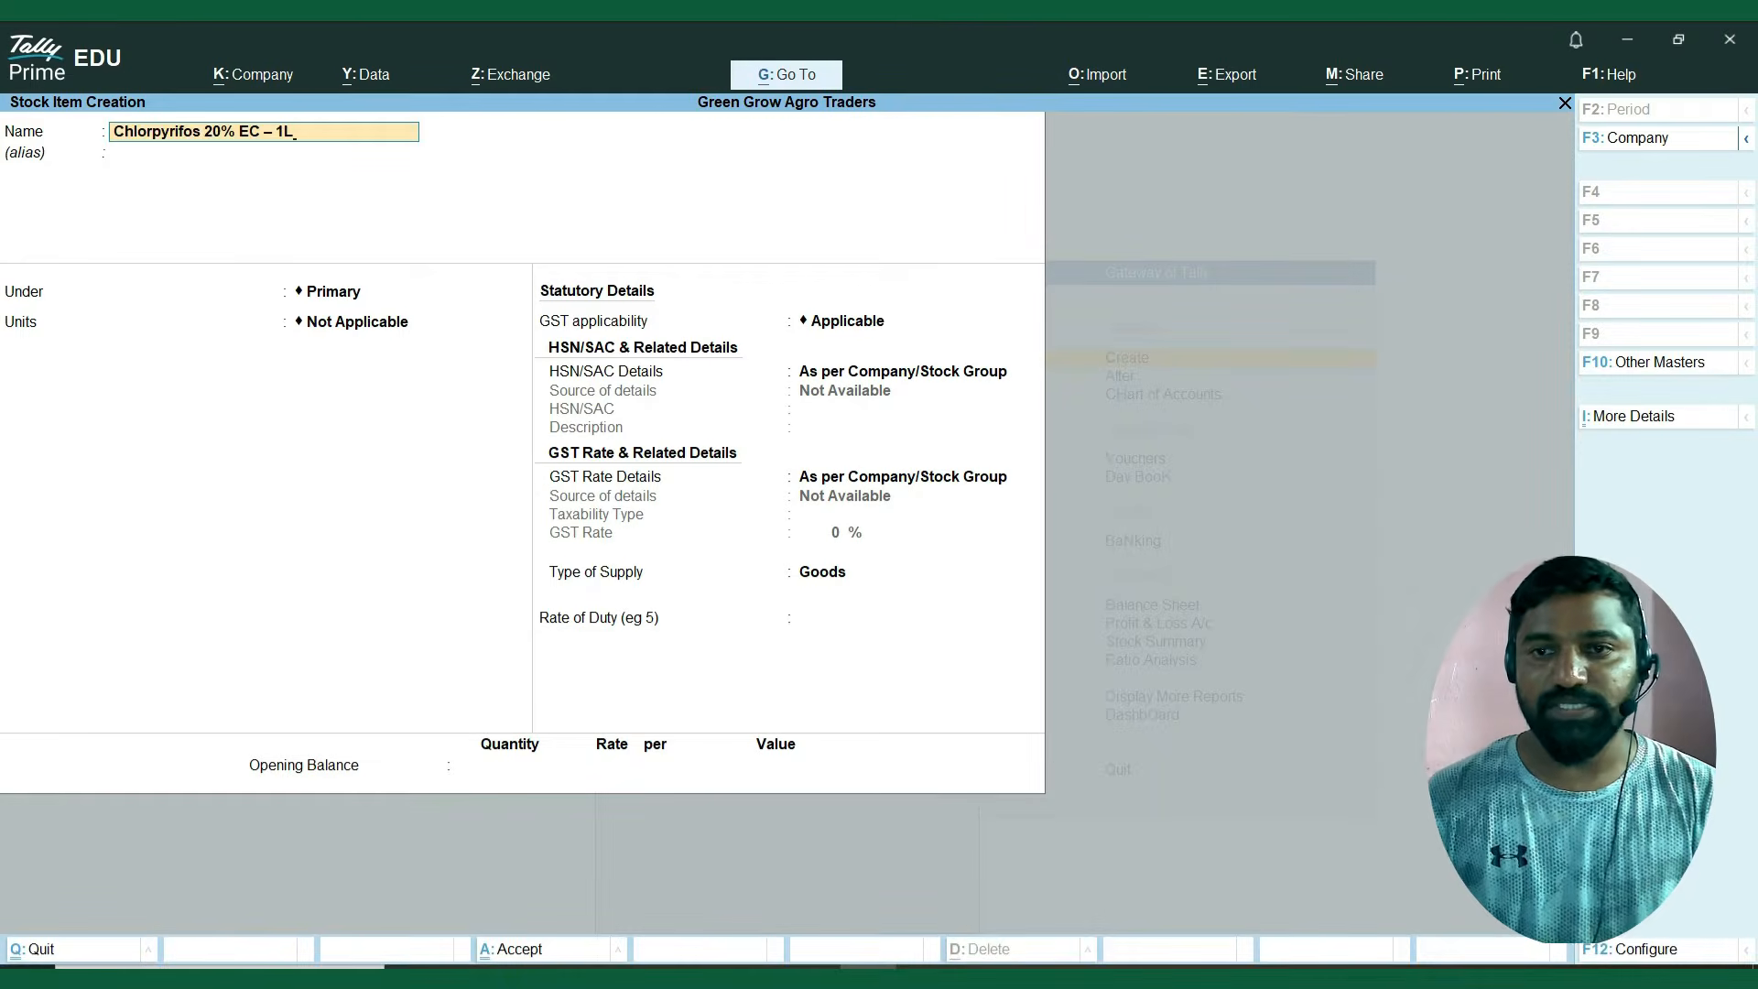
pyautogui.press('Return')
pyautogui.press('Return')
# Copy the Chlorpyrifos item's group from the Excel sheet and place the stock item under Pesticides.
pyautogui.hotkey('alt', 'Tab')
pyautogui.press('Right')
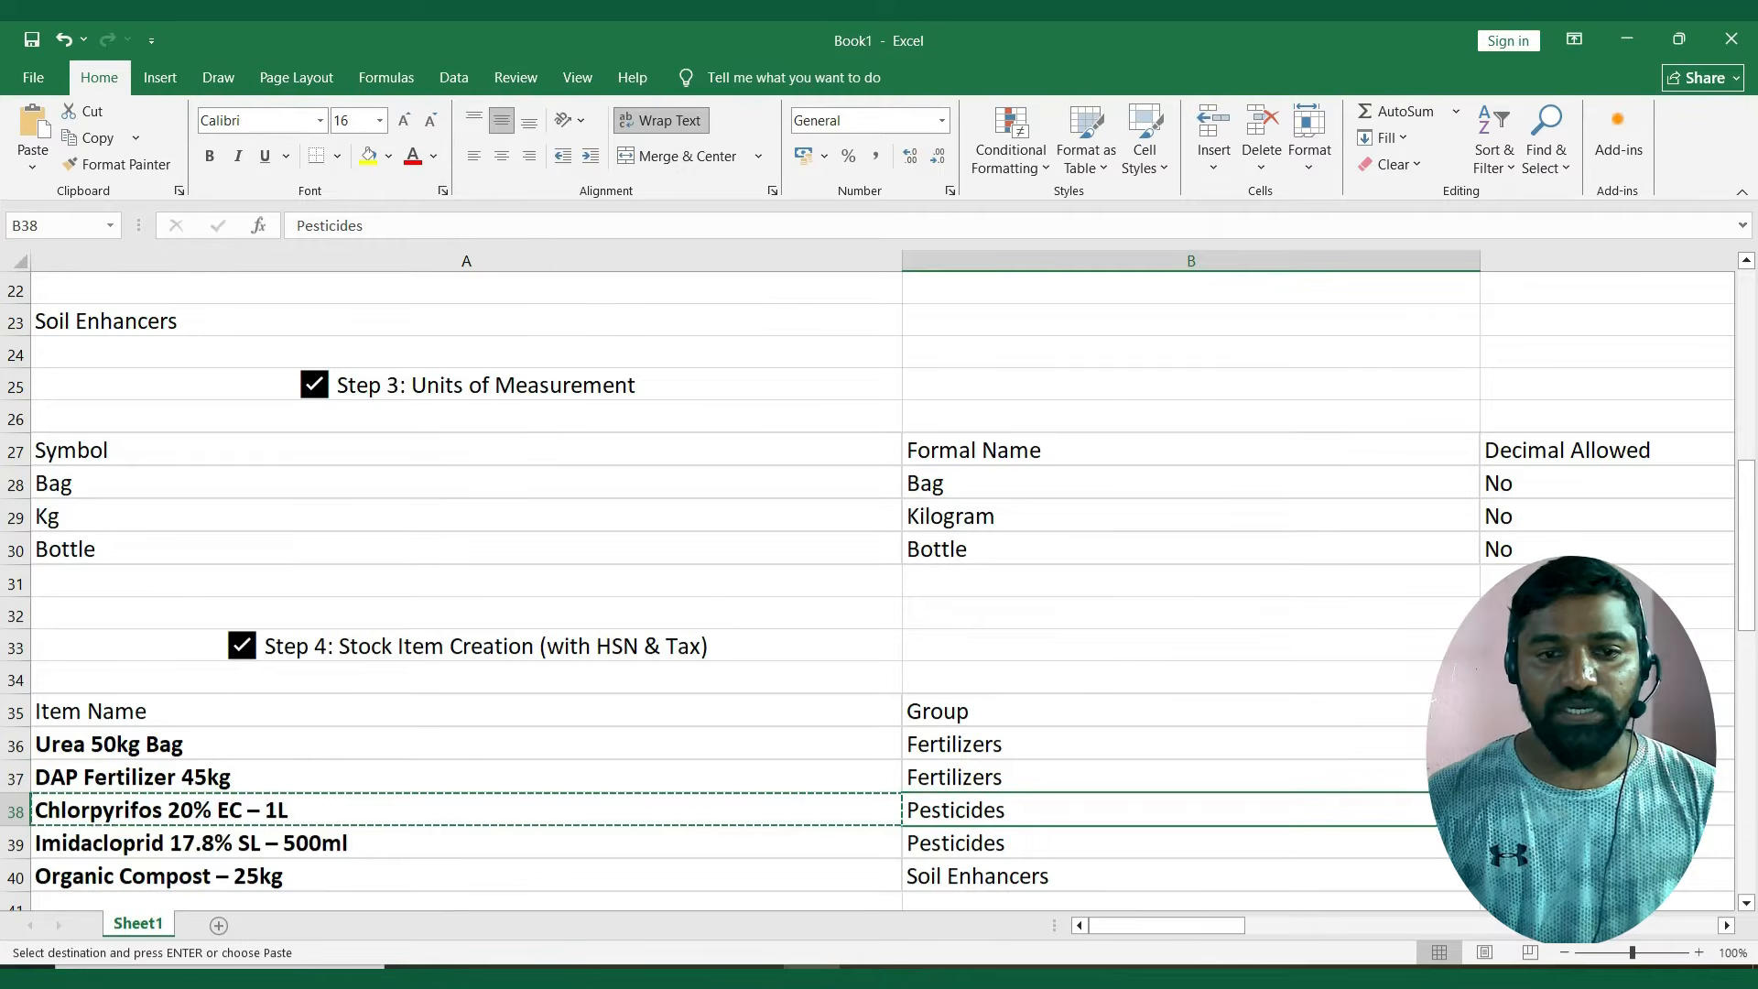
pyautogui.hotkey('ctrl', 'c')
pyautogui.hotkey('alt', 'Tab')
pyautogui.hotkey('ctrl', 'alt', 'v')
pyautogui.press('Return')
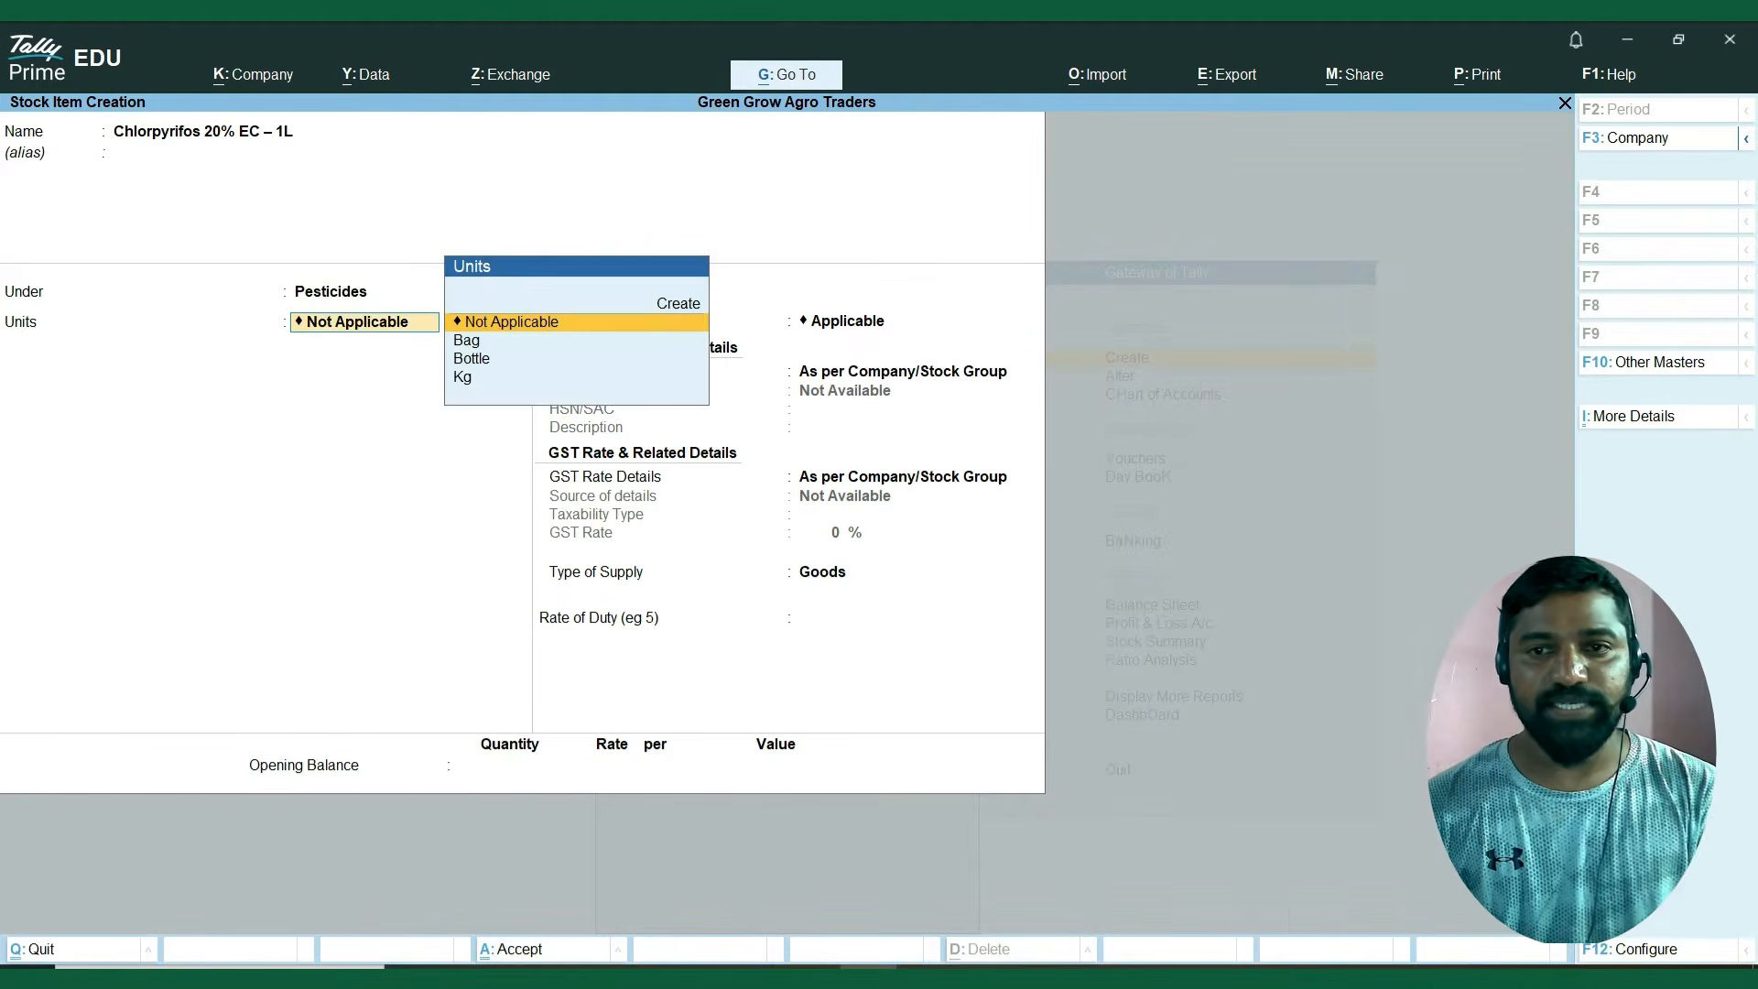
# Check the Chlorpyrifos item's unit in the Excel sheet and set its unit to Bottle.
pyautogui.hotkey('alt', 'Tab')
pyautogui.press('Right')
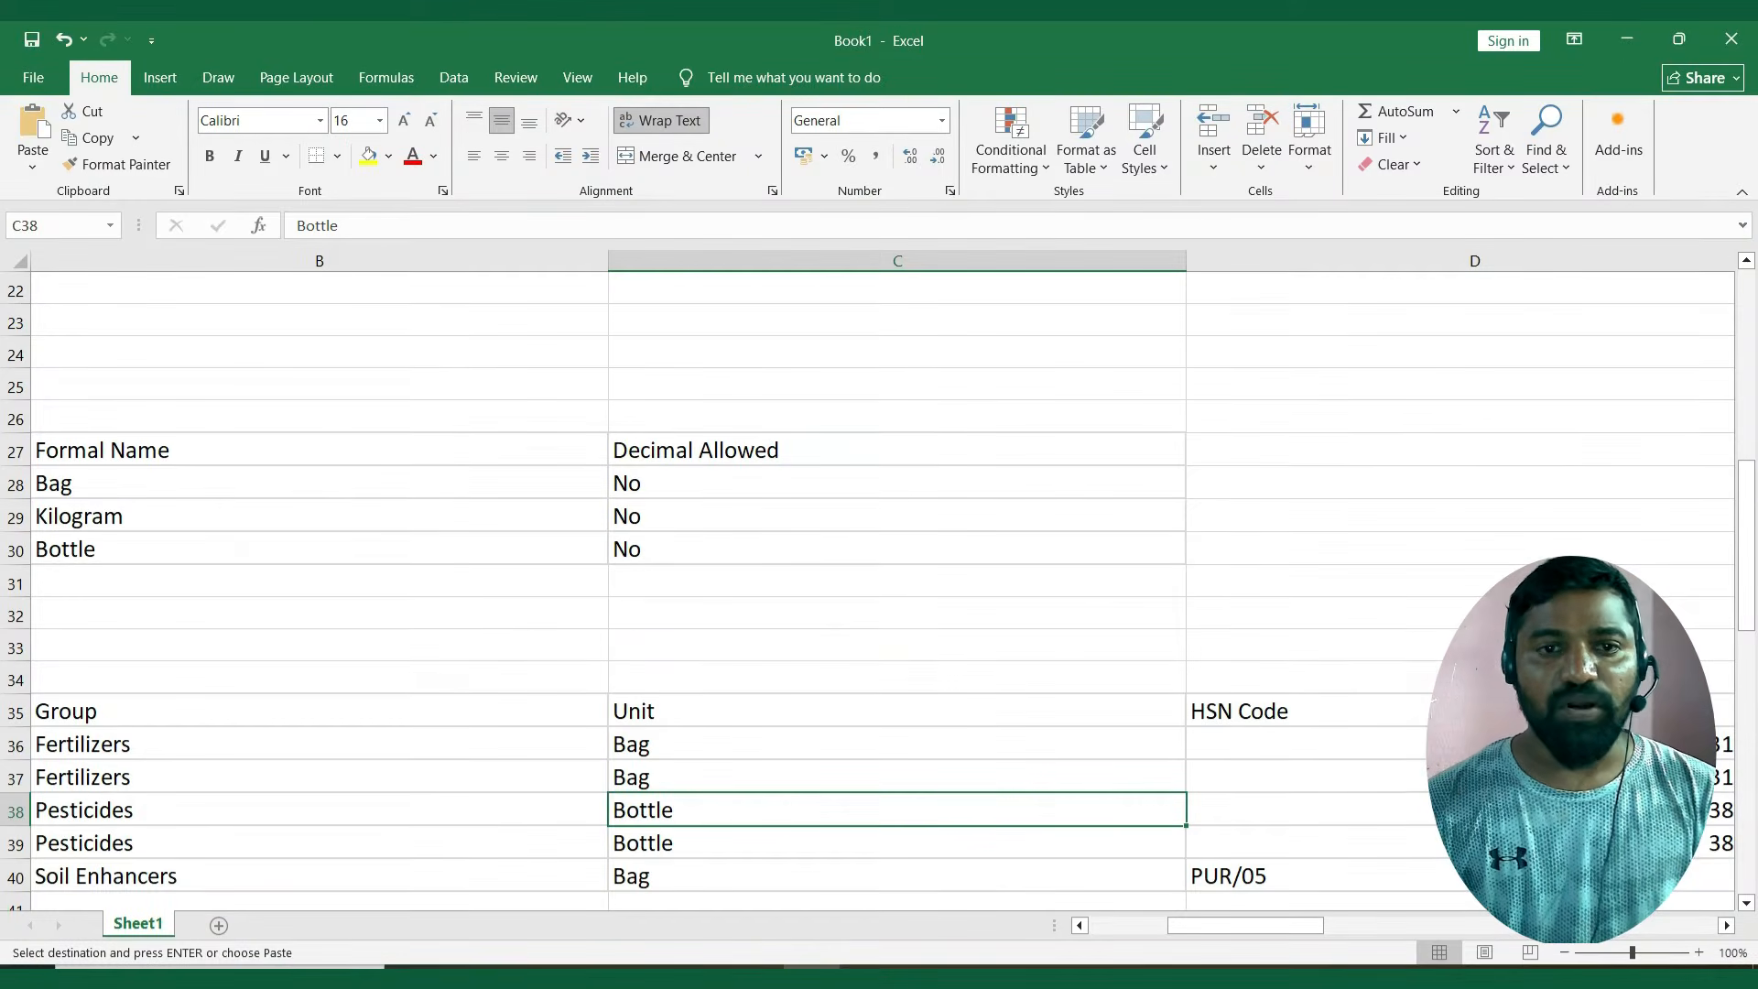
pyautogui.hotkey('alt', 'Tab')
pyautogui.press('Down')
pyautogui.press('Down')
pyautogui.press('Return')
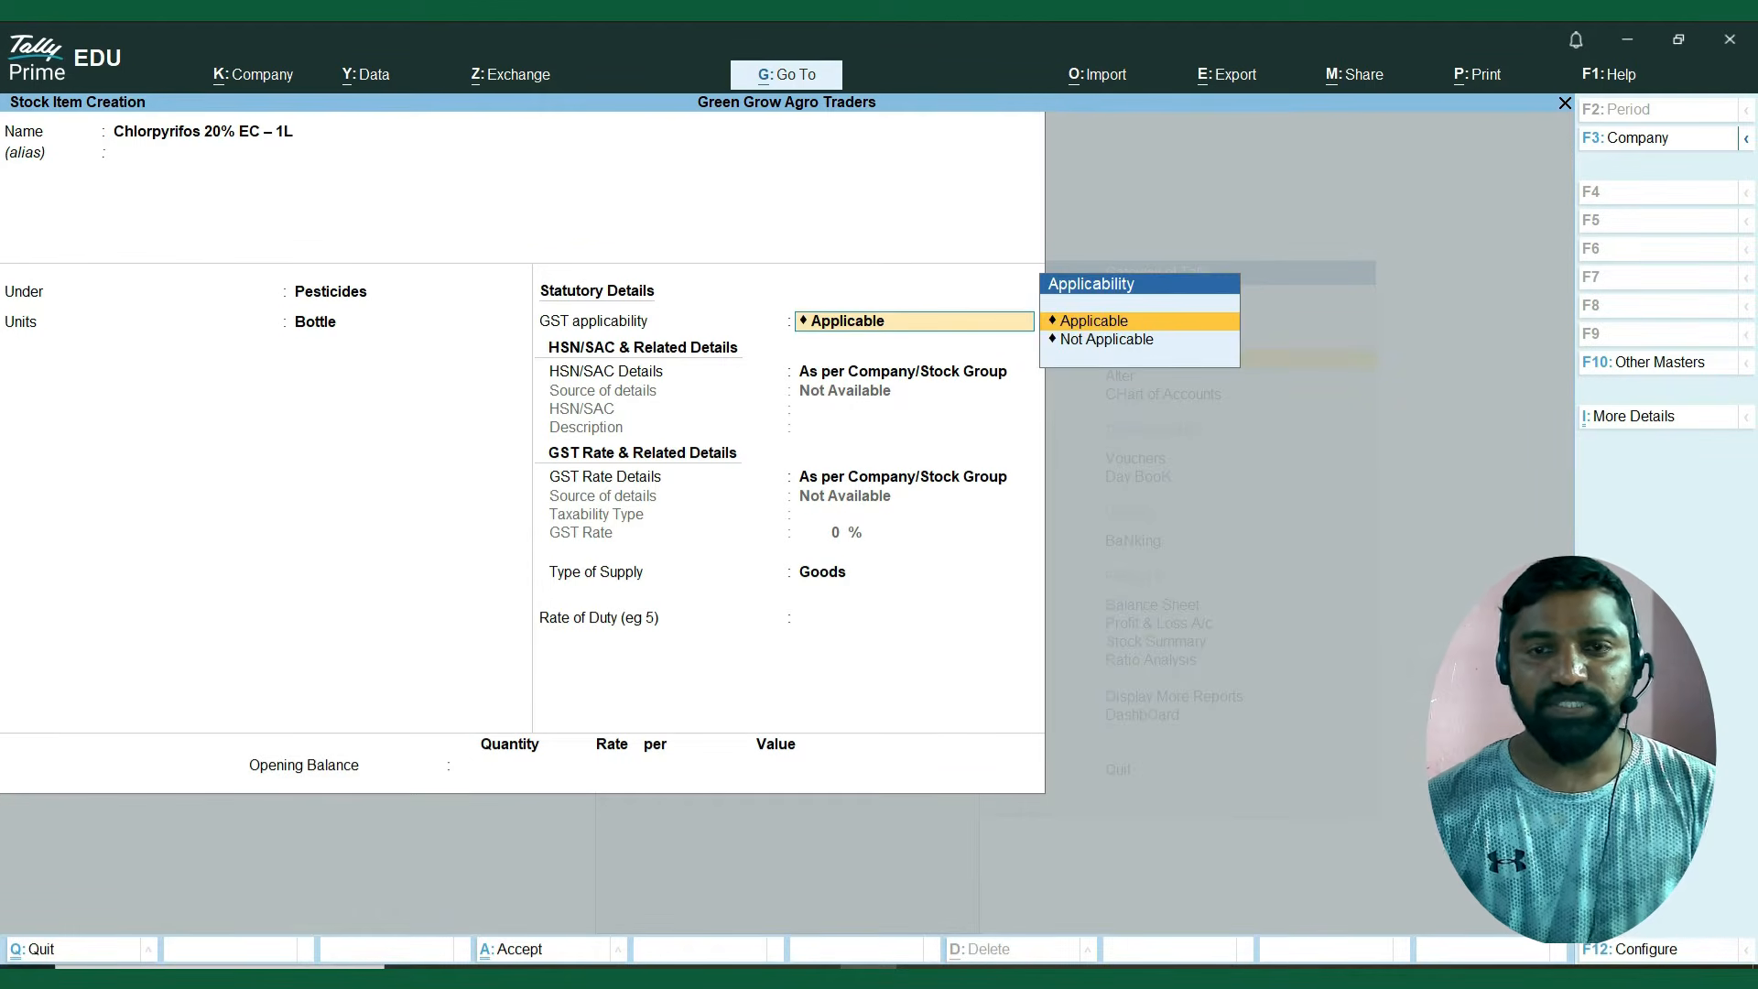
# Keep GST applicable for Chlorpyrifos and specify its HSN/SAC code as 3808, copied from the Excel sheet.
pyautogui.press('Return')
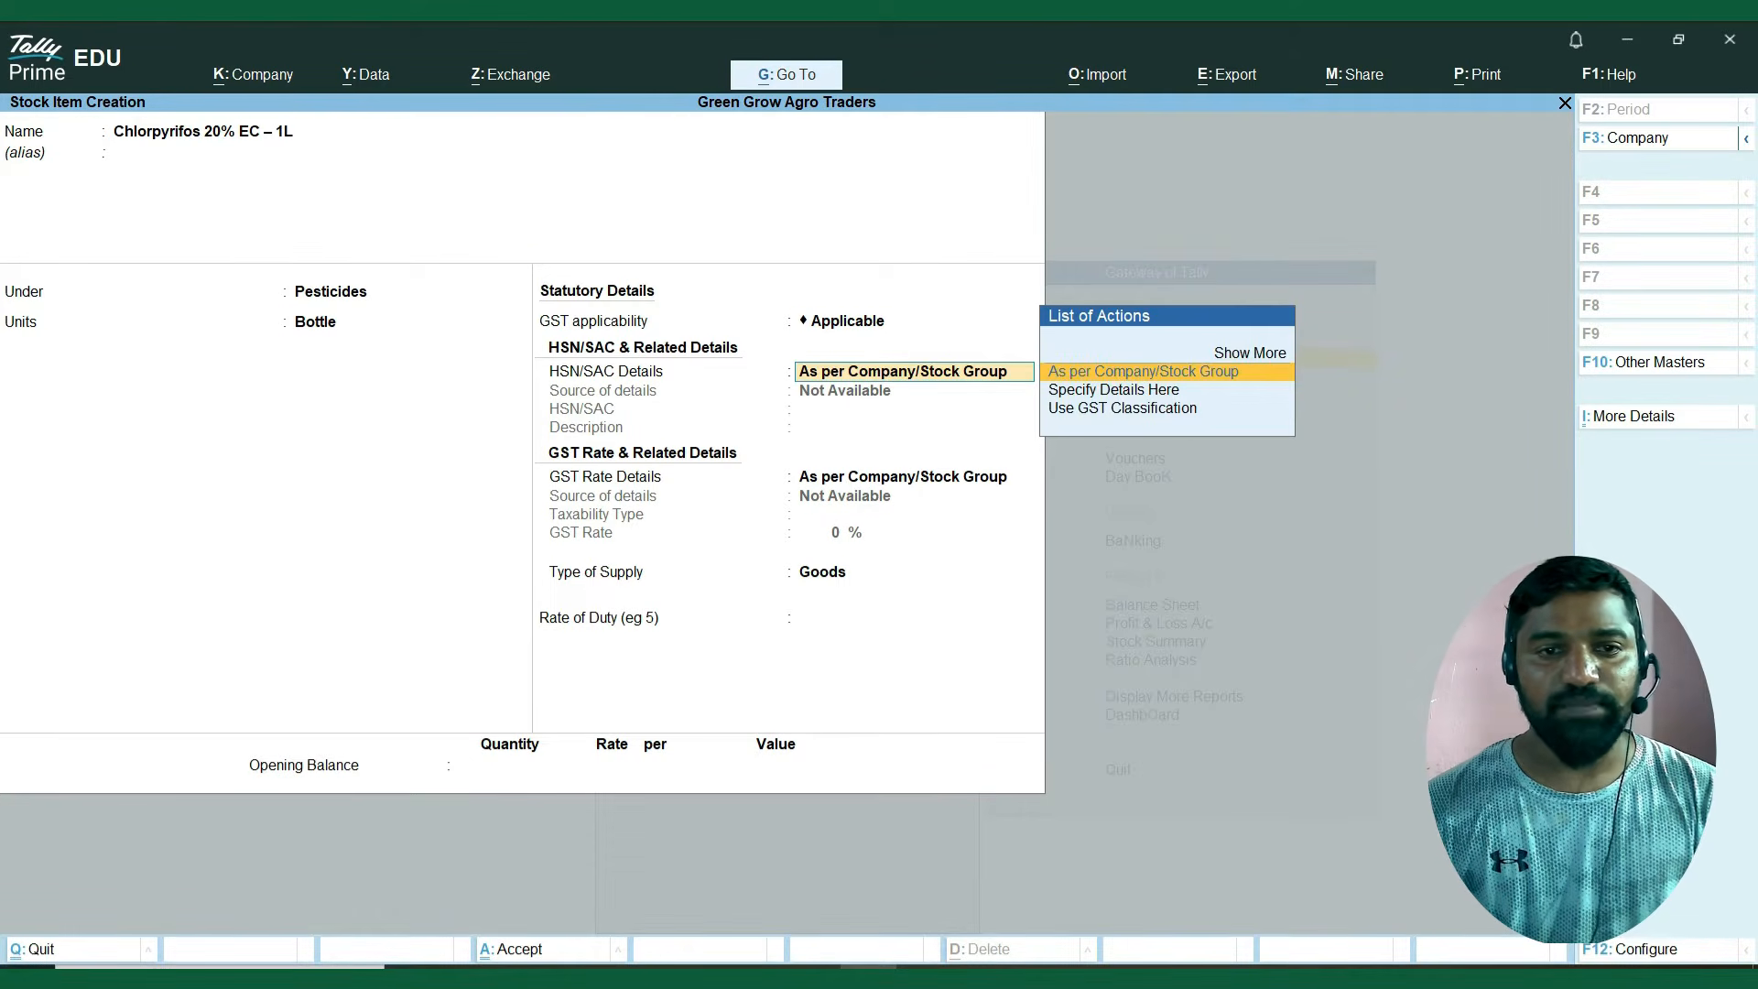
pyautogui.press('Down')
pyautogui.press('Return')
pyautogui.hotkey('alt', 'Tab')
pyautogui.press('Right')
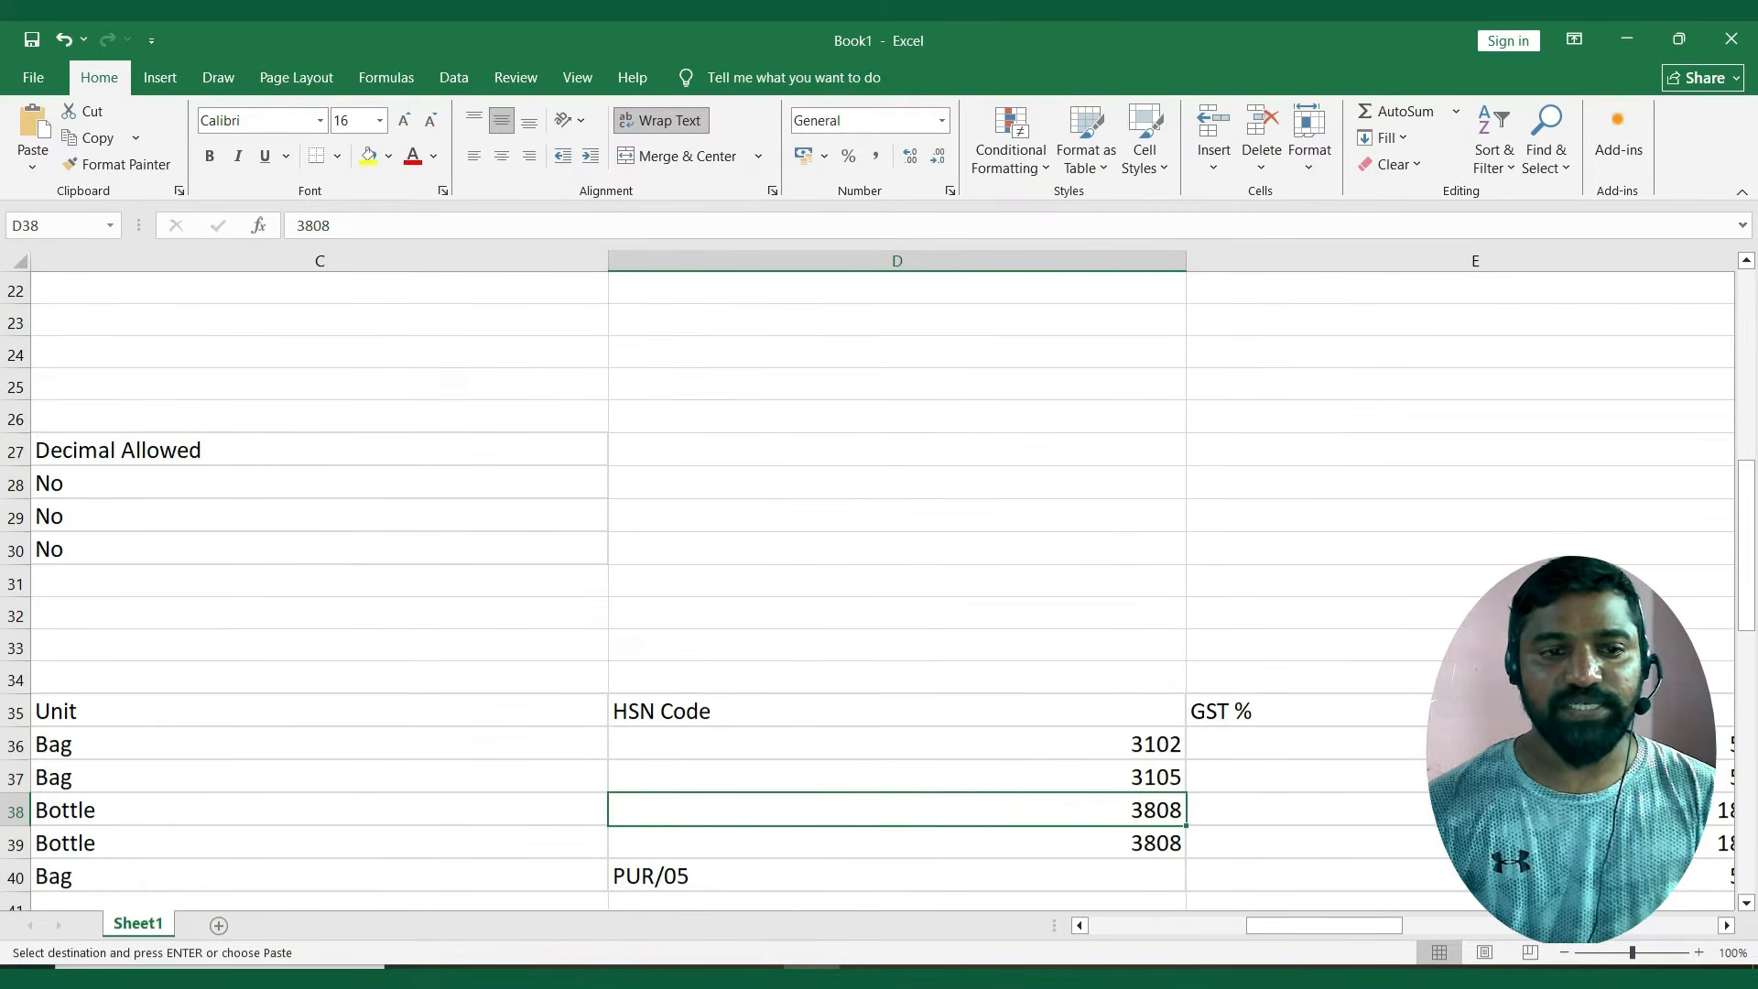
pyautogui.hotkey('alt', 'Tab')
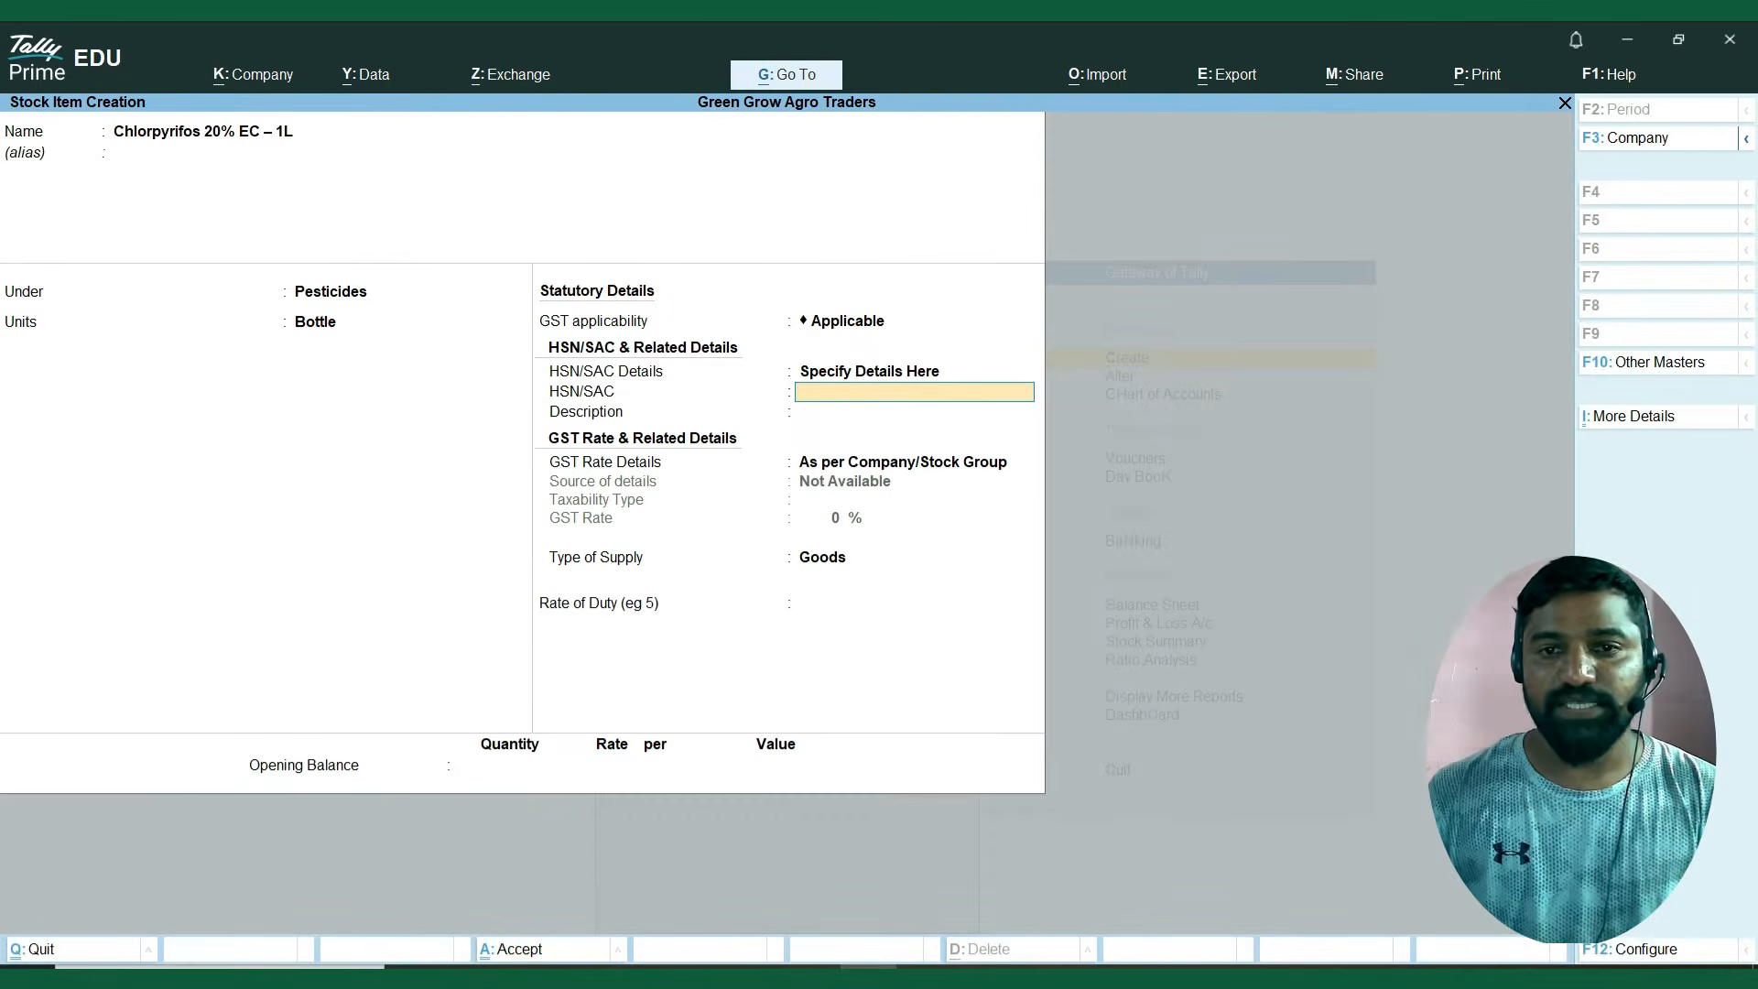
pyautogui.hotkey('ctrl', 'alt', 'v')
pyautogui.press('Return')
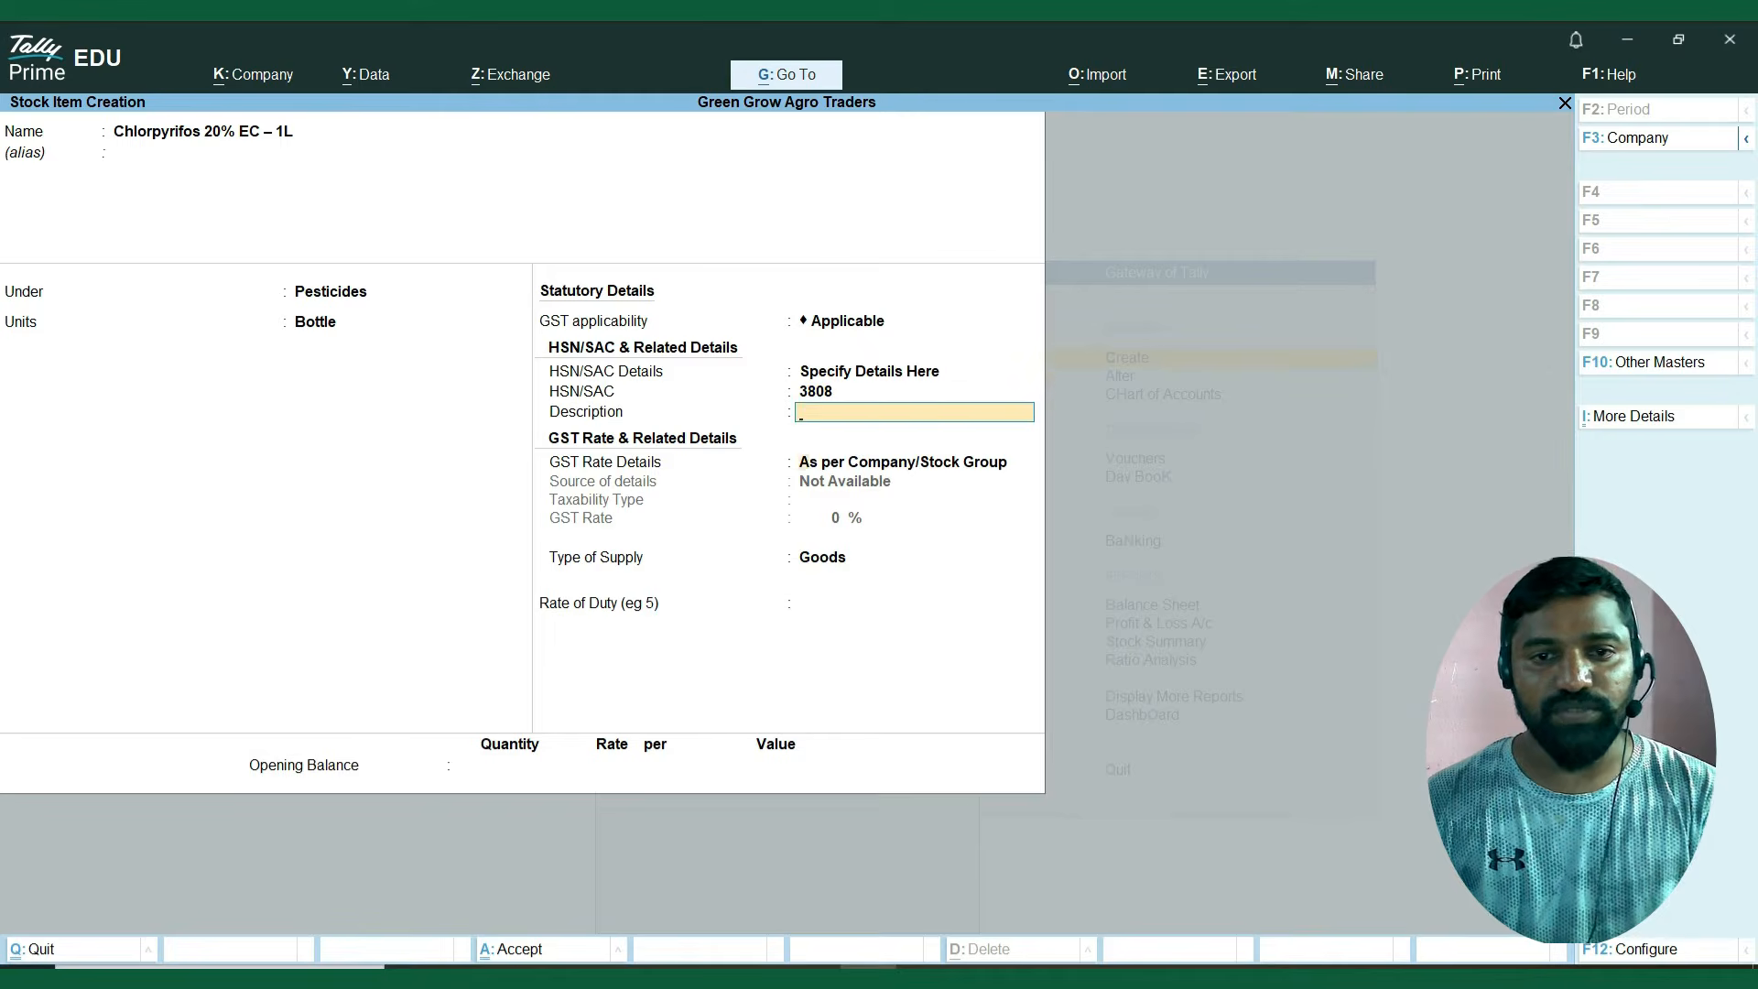
# Specify the Chlorpyrifos item's GST rate as Taxable at 18% from the Excel sheet, and save the stock item.
pyautogui.press('Return')
pyautogui.press('Down')
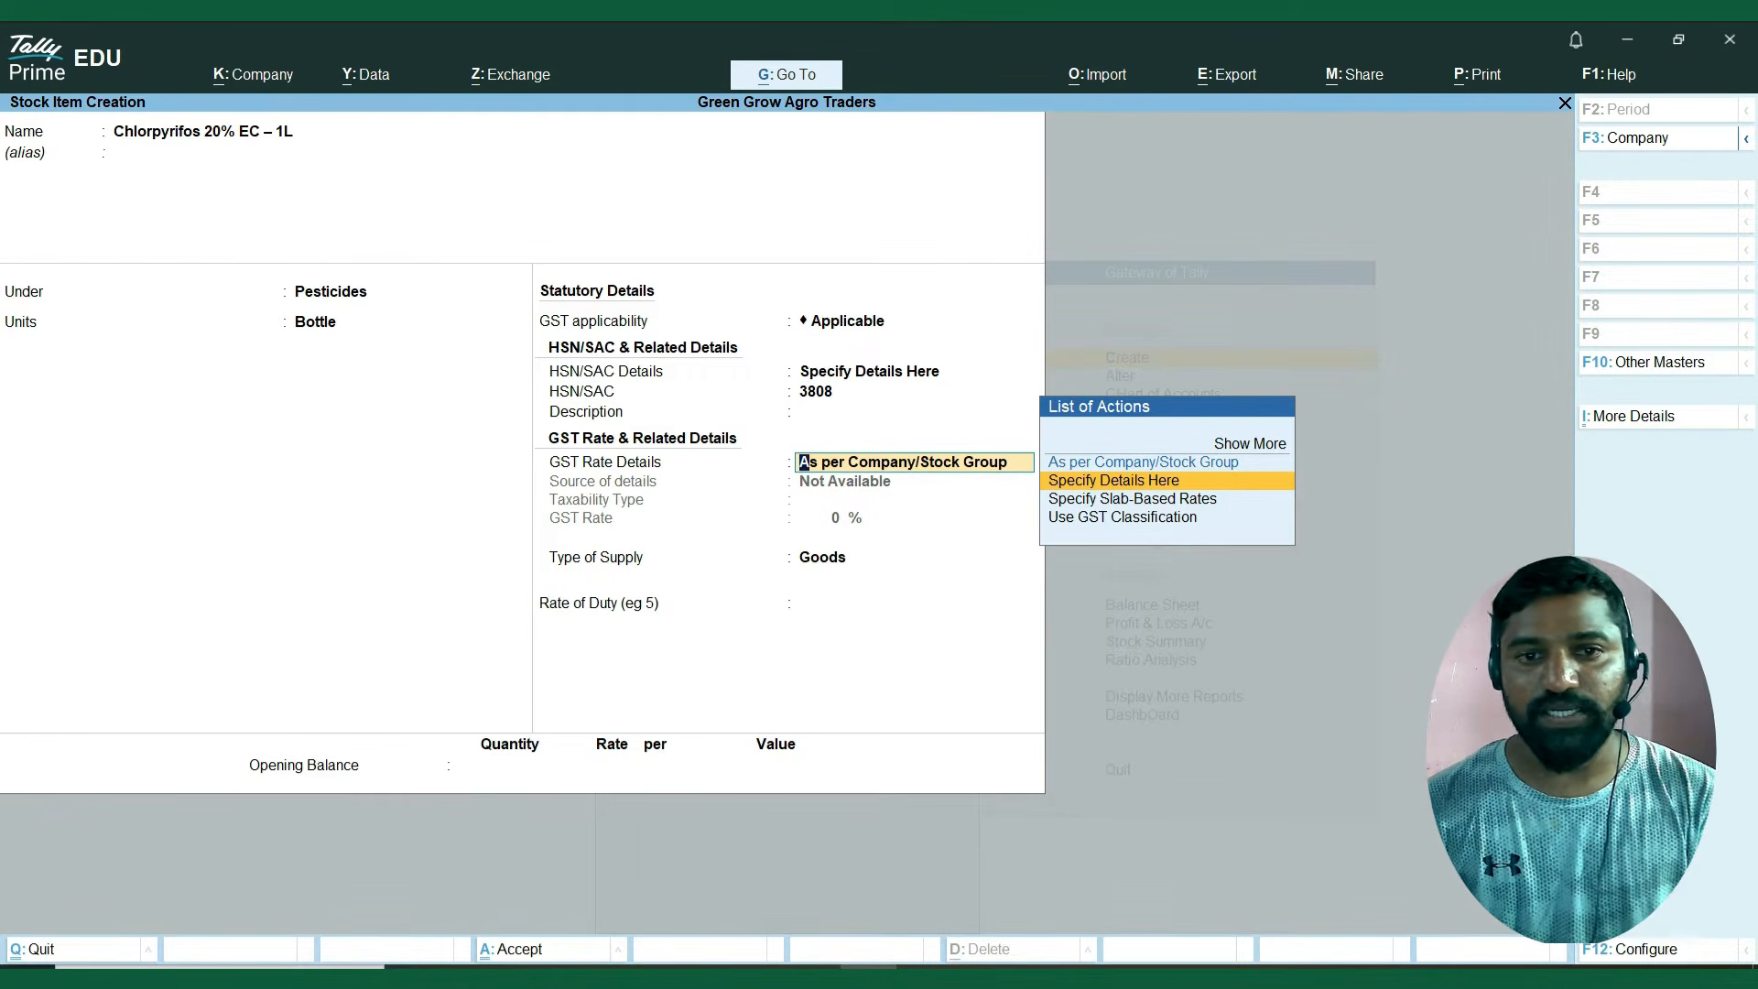
pyautogui.press('Return')
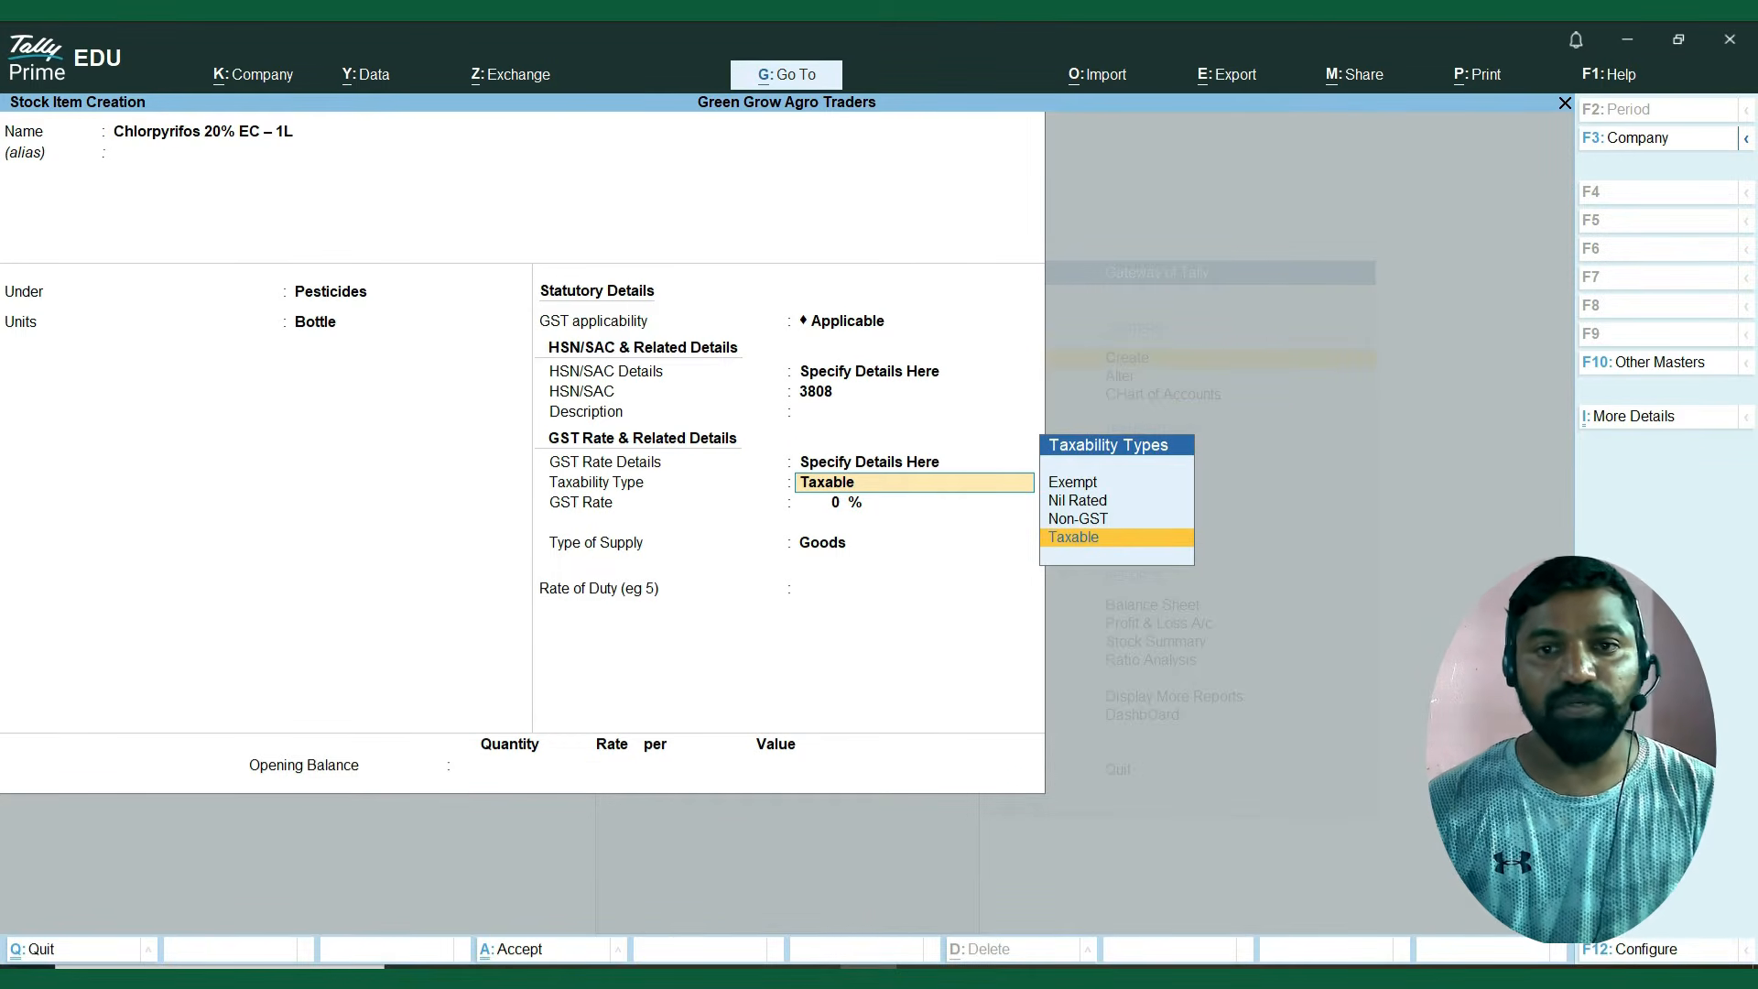
pyautogui.press('Return')
pyautogui.hotkey('alt', 'Tab')
pyautogui.press('Right')
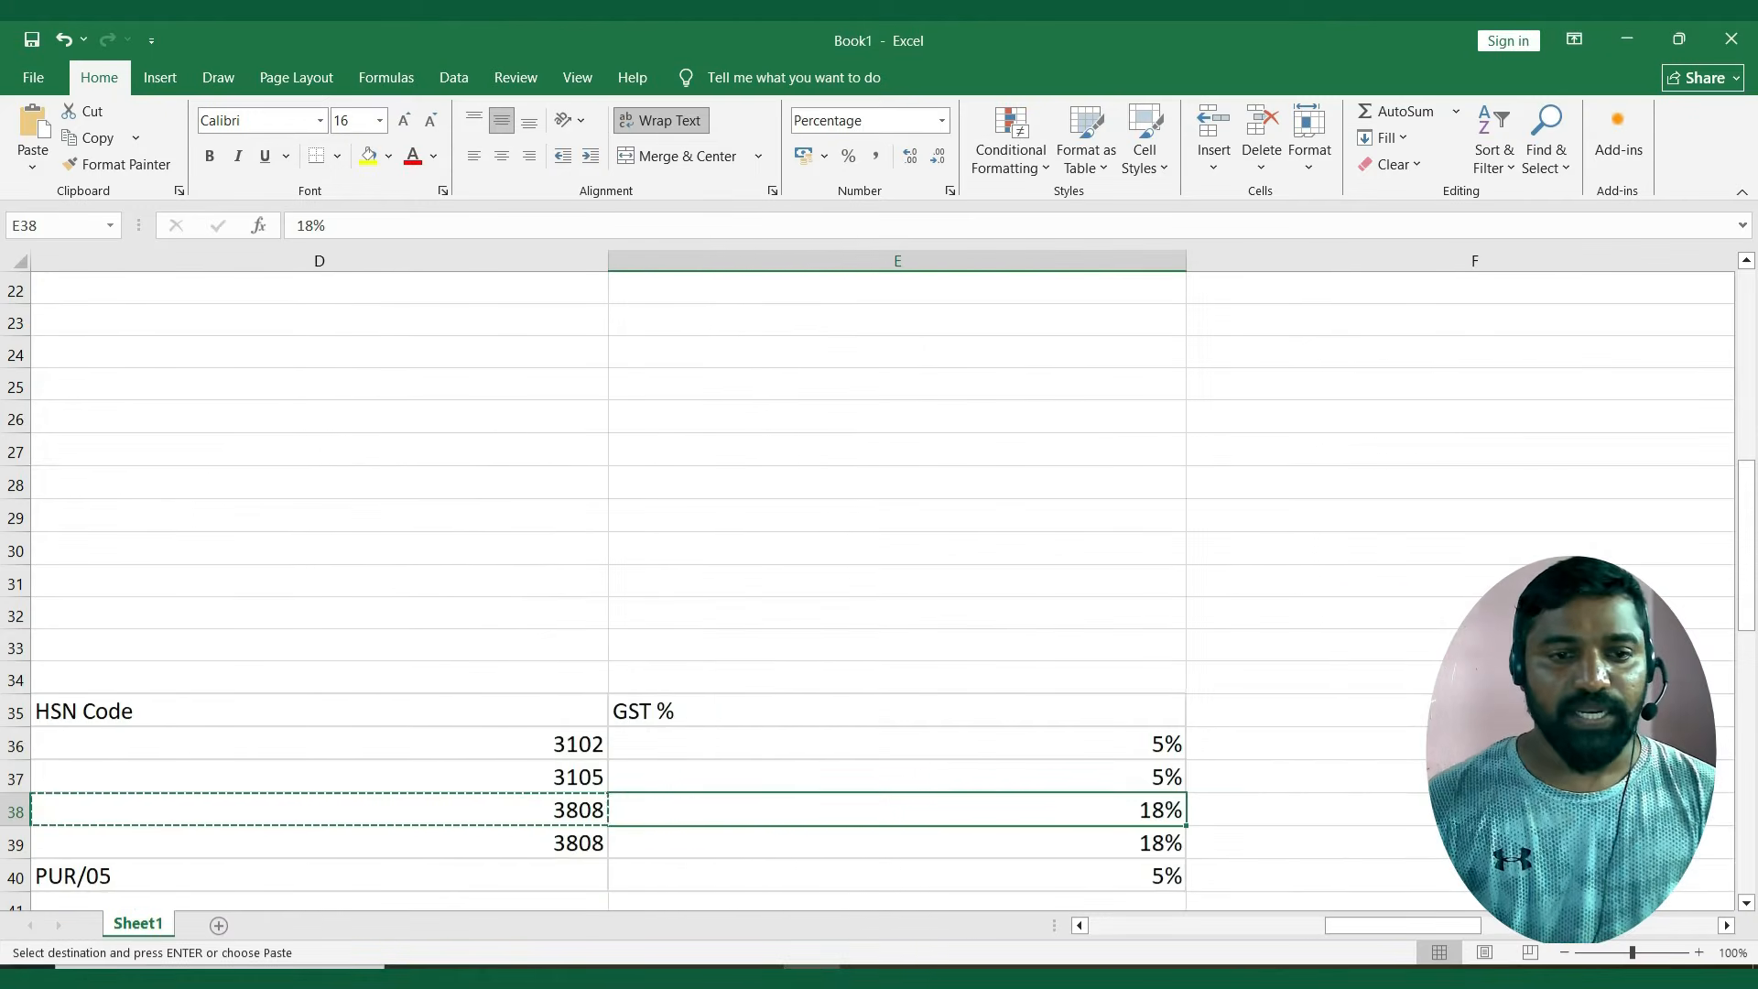
pyautogui.hotkey('ctrl', 'c')
pyautogui.hotkey('alt', 'Tab')
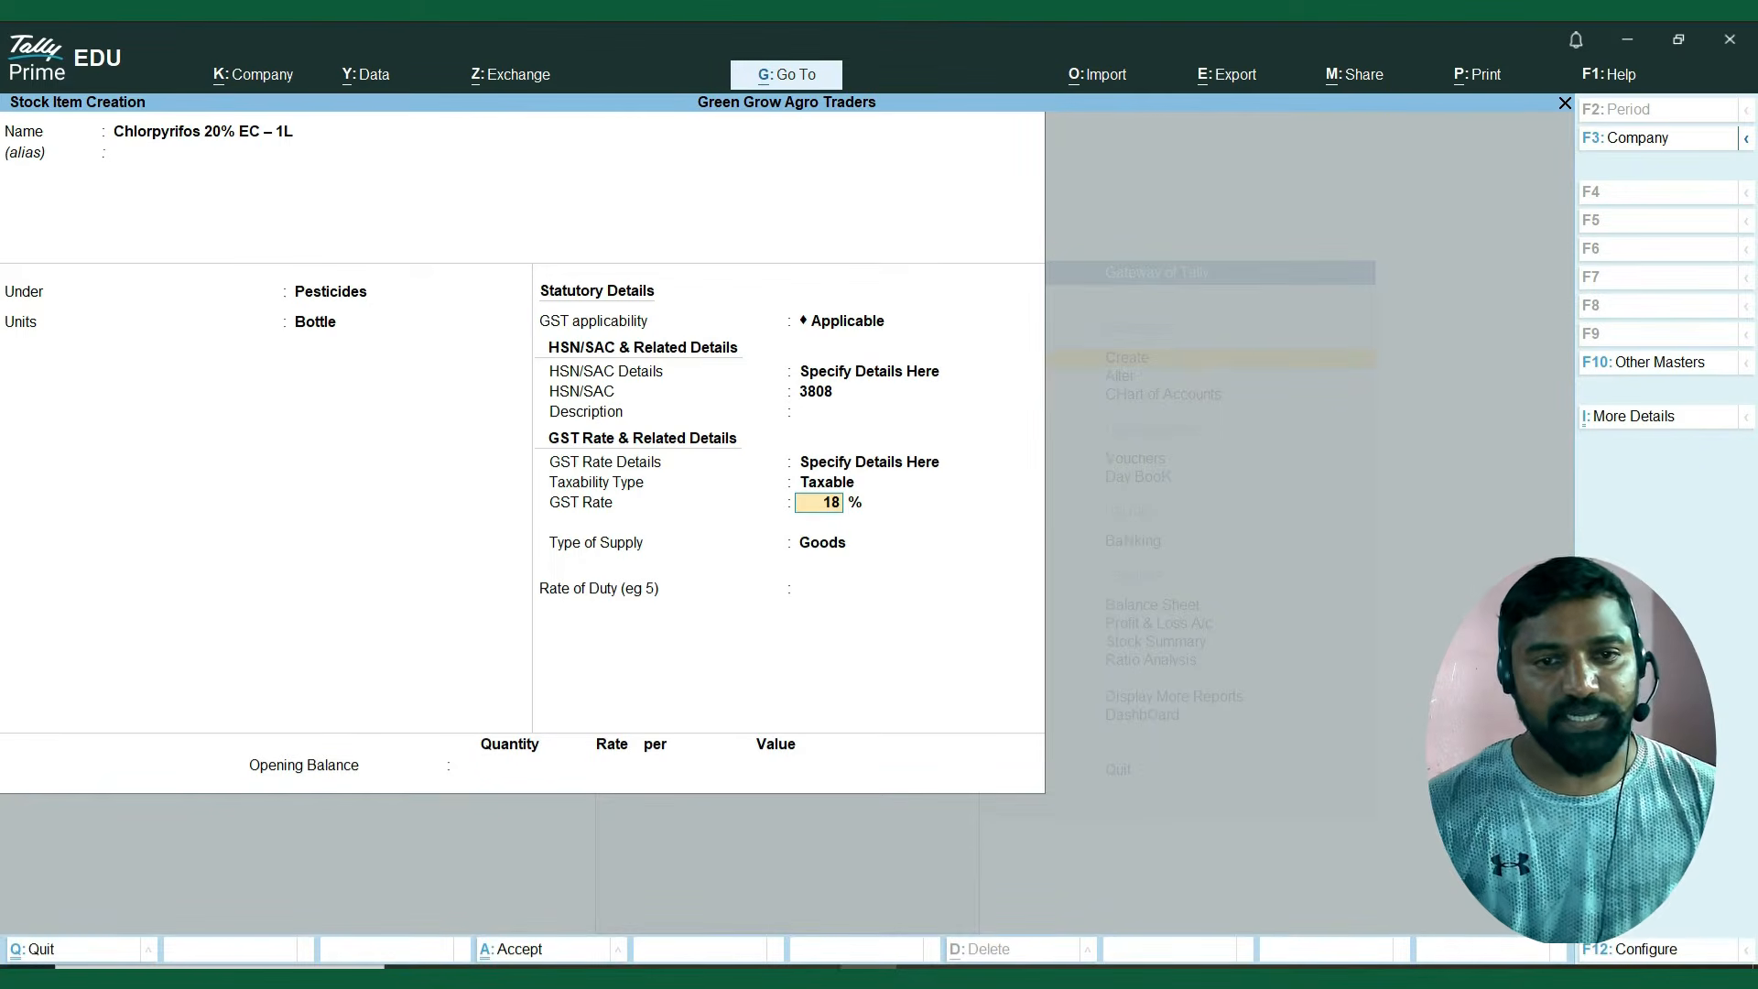
pyautogui.press('Return')
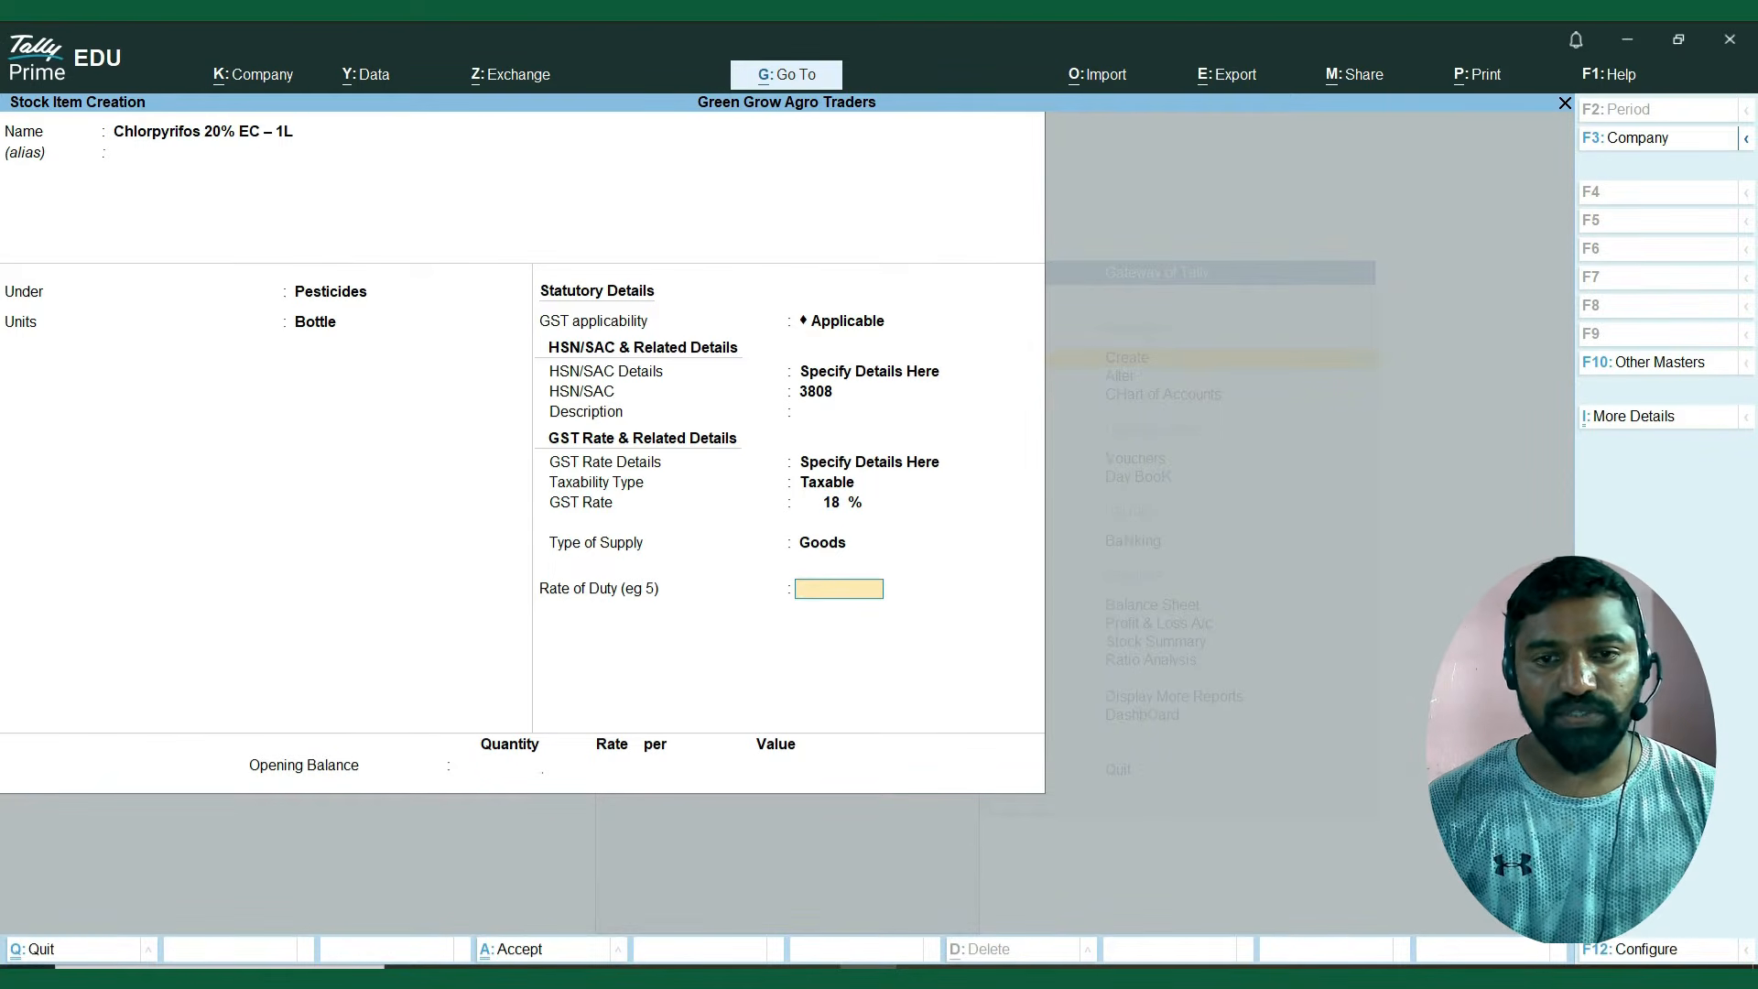
pyautogui.press('Return')
pyautogui.press('Return')
# Copy Imidacloprid 17.8% SL – 500ml from the Excel sheet as the next stock item's name, leaving the alias blank.
pyautogui.hotkey('alt', 'Tab')
pyautogui.press('Left')
pyautogui.press('Left')
pyautogui.press('Left')
pyautogui.press('Left')
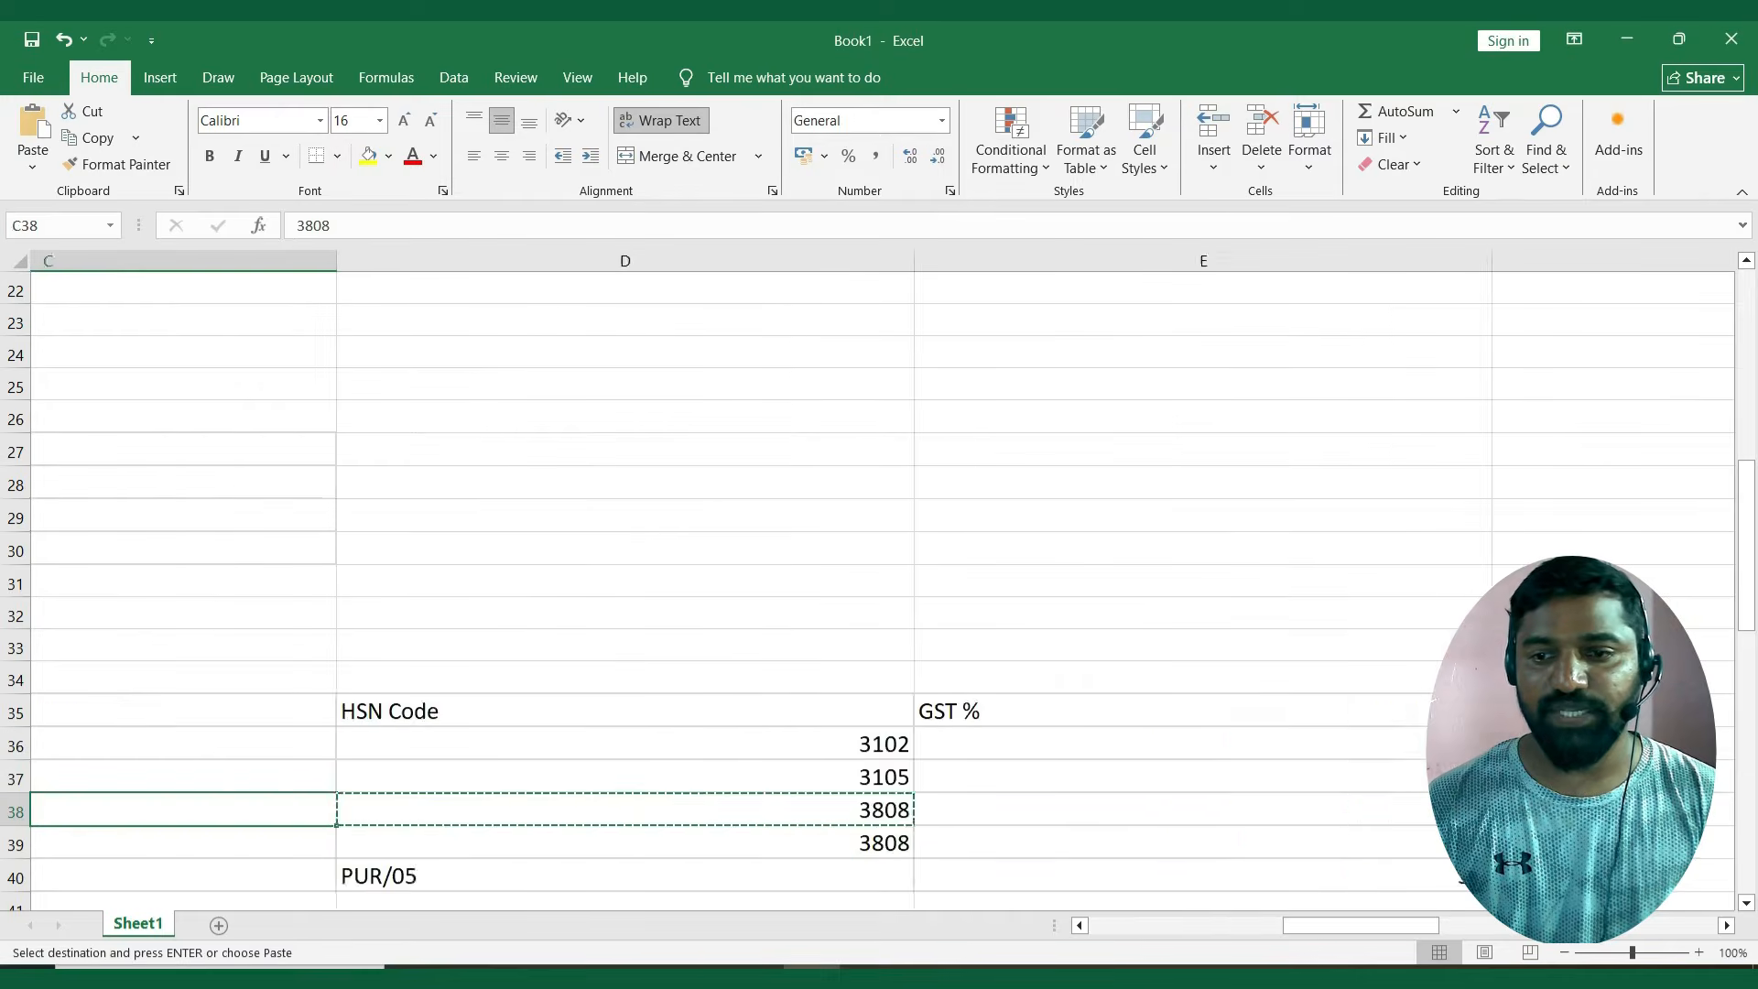
pyautogui.press('Down')
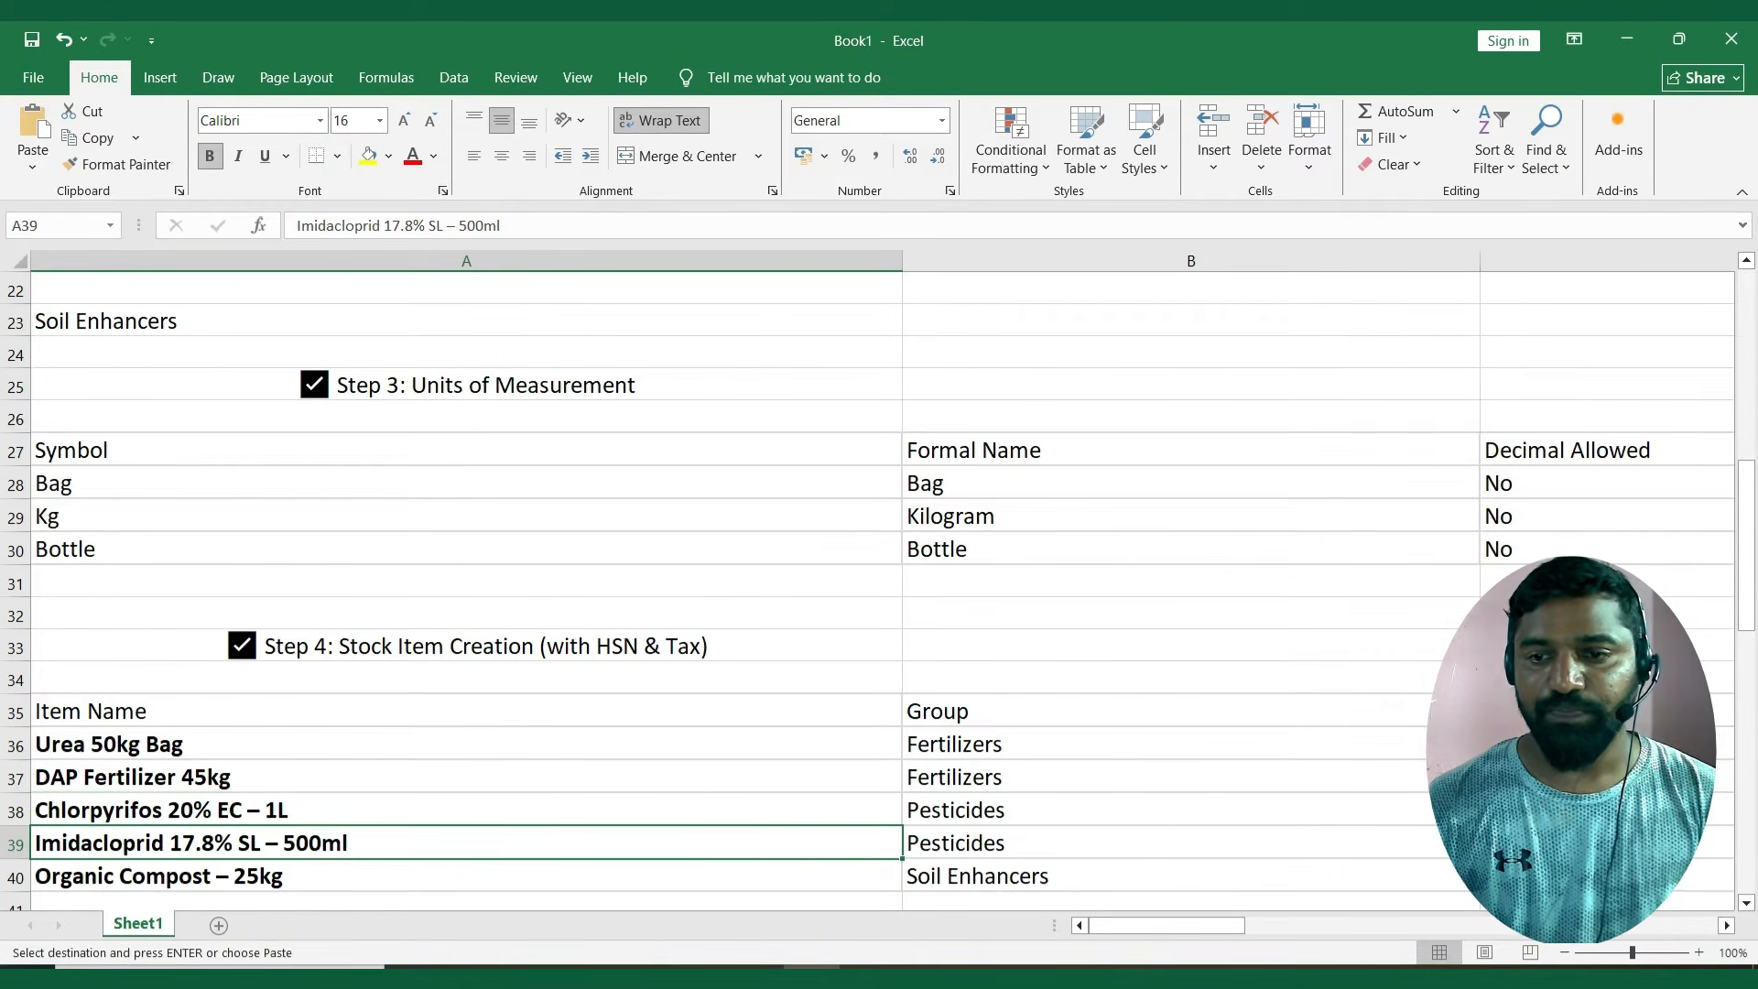
pyautogui.hotkey('ctrl', 'c')
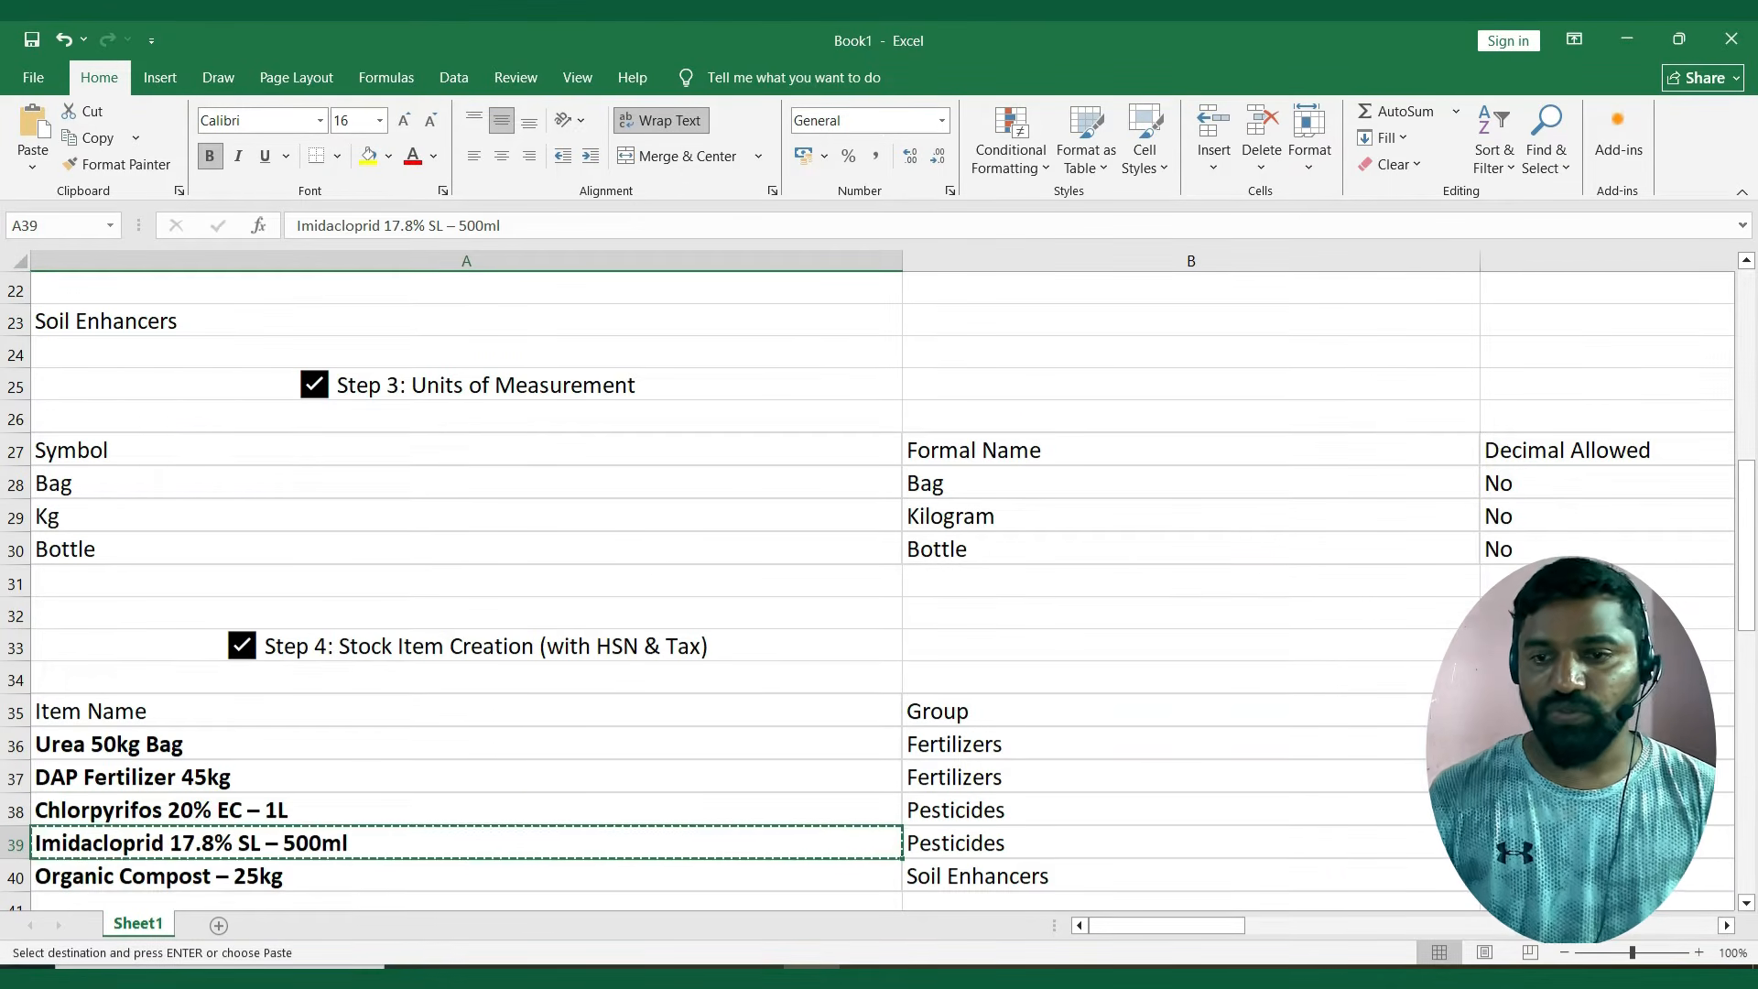
pyautogui.hotkey('alt', 'Tab')
pyautogui.hotkey('ctrl', 'v')
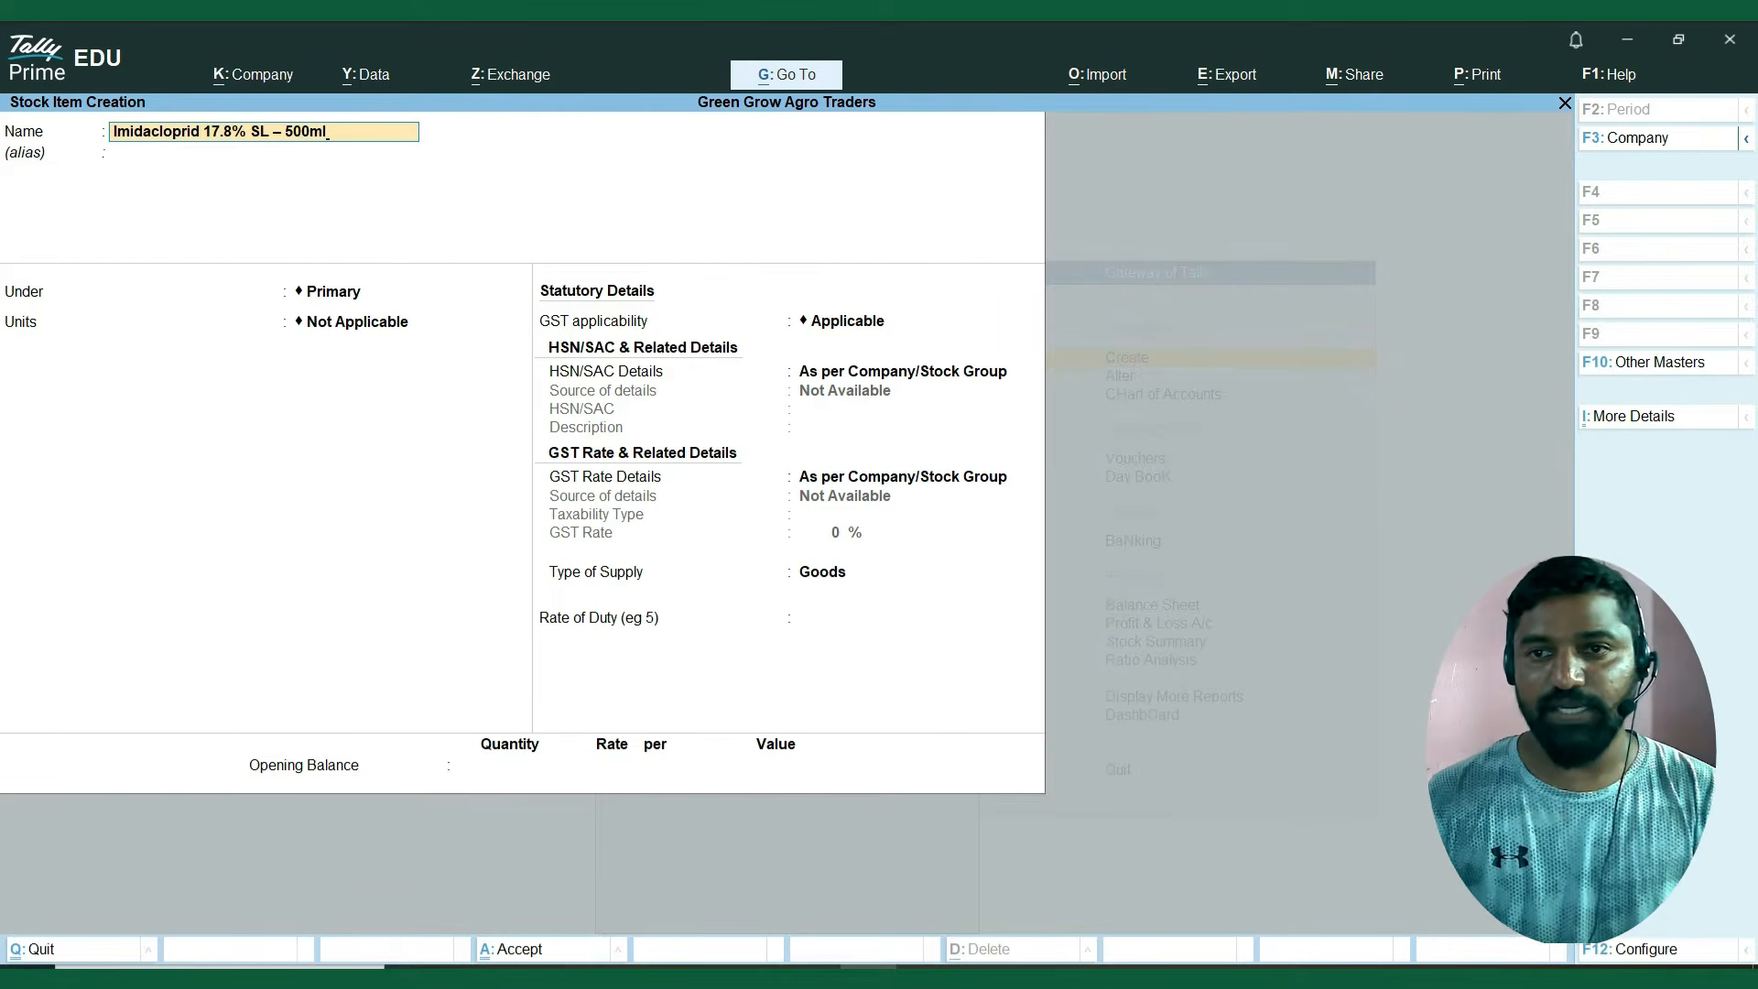
pyautogui.press('Return')
pyautogui.press('Return')
# Check the Imidacloprid item's group in the Excel sheet and place the stock item under Pesticides.
pyautogui.hotkey('alt', 'Tab')
pyautogui.press('Right')
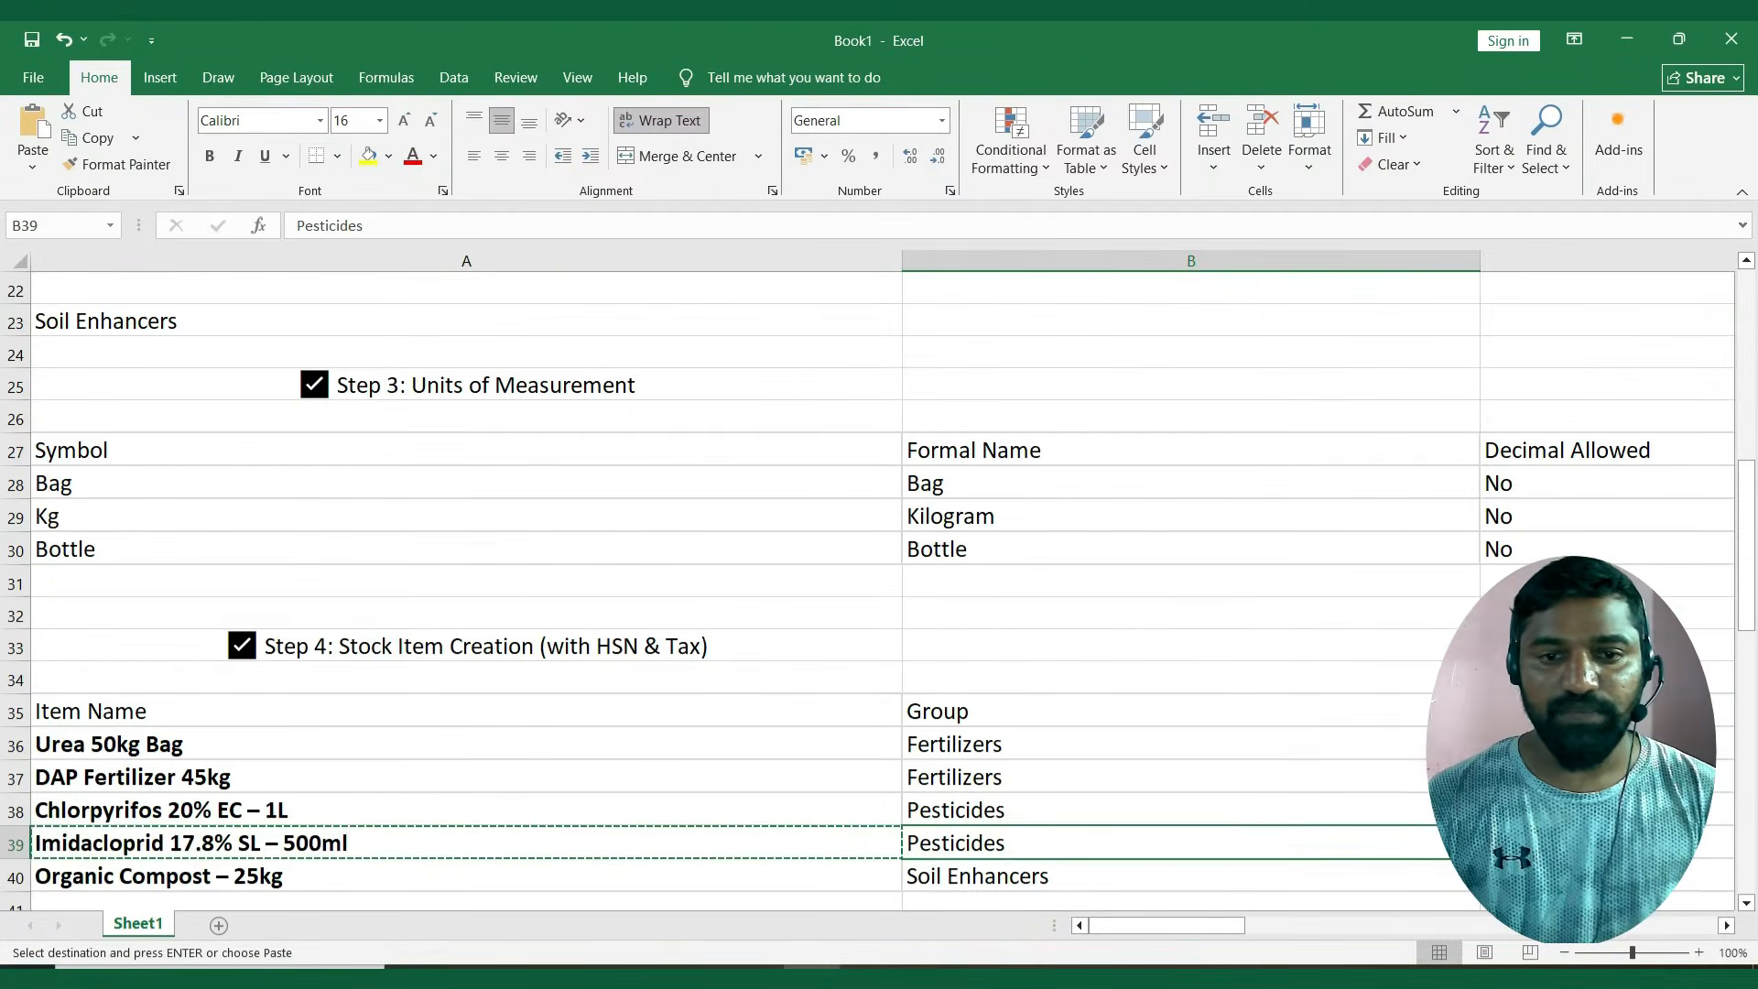
pyautogui.hotkey('alt', 'Tab')
pyautogui.press('Down')
pyautogui.press('Down')
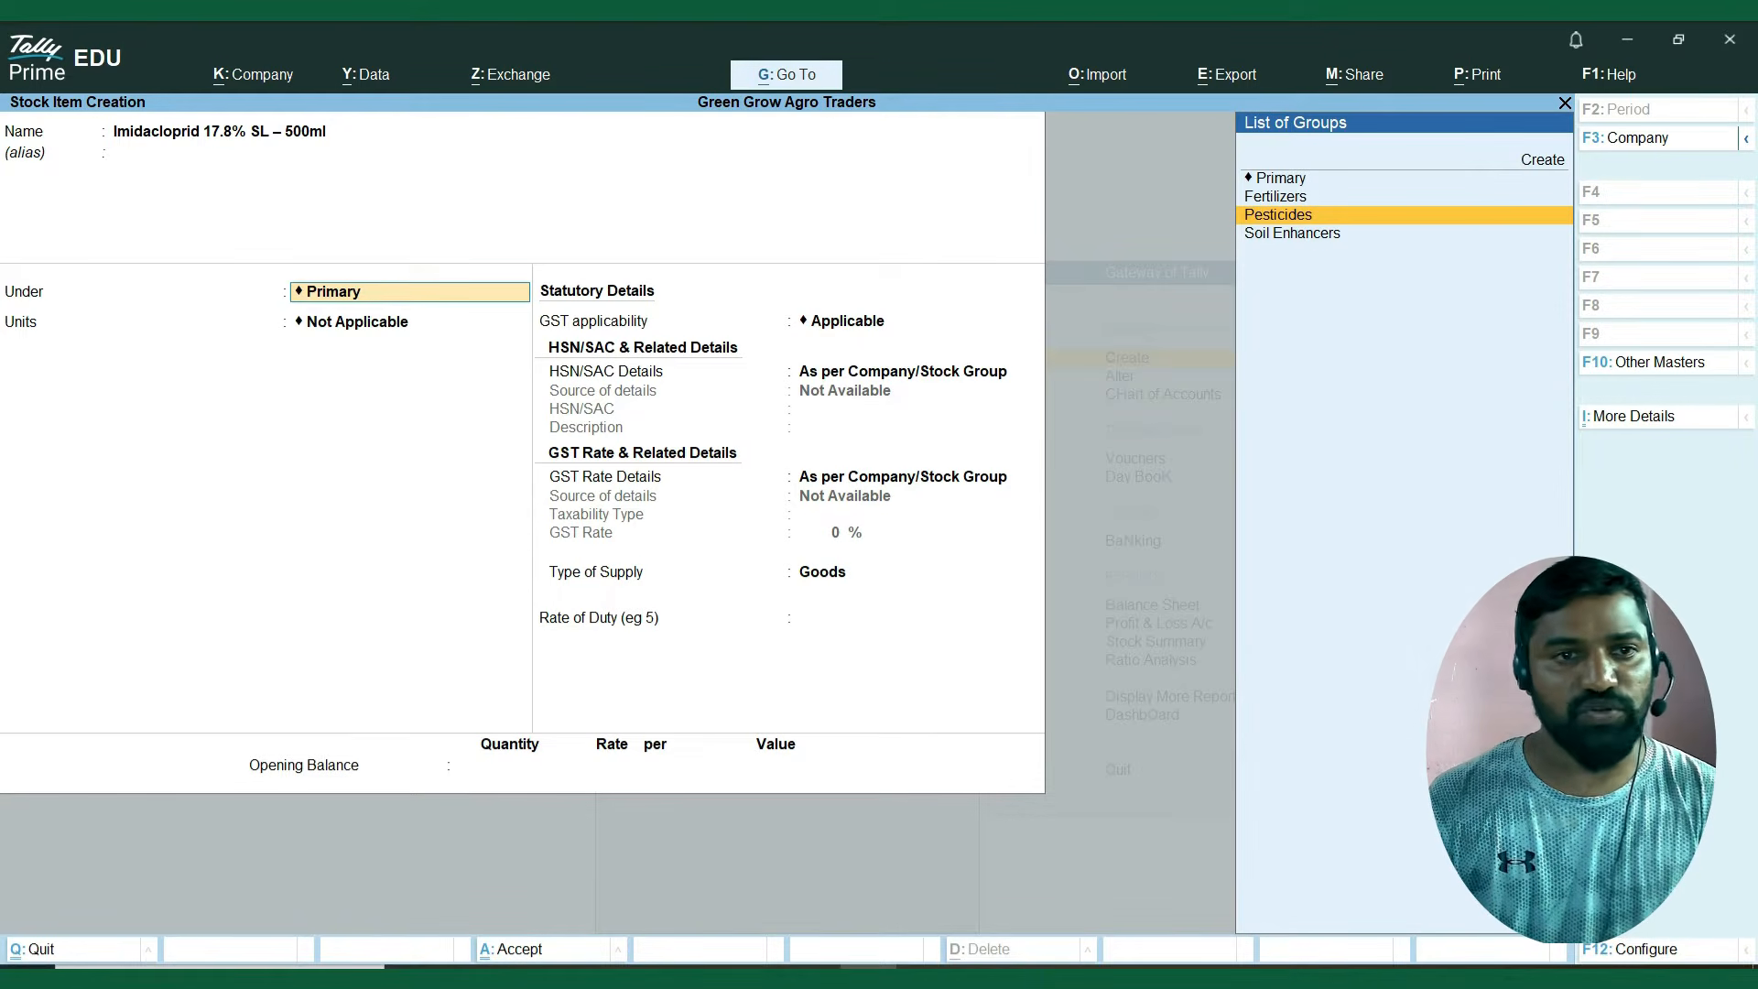
pyautogui.press('Return')
# Check the Imidacloprid item's unit in the Excel sheet and set its unit to Bottle.
pyautogui.press('Down')
pyautogui.press('Down')
pyautogui.hotkey('alt', 'Tab')
pyautogui.press('Right')
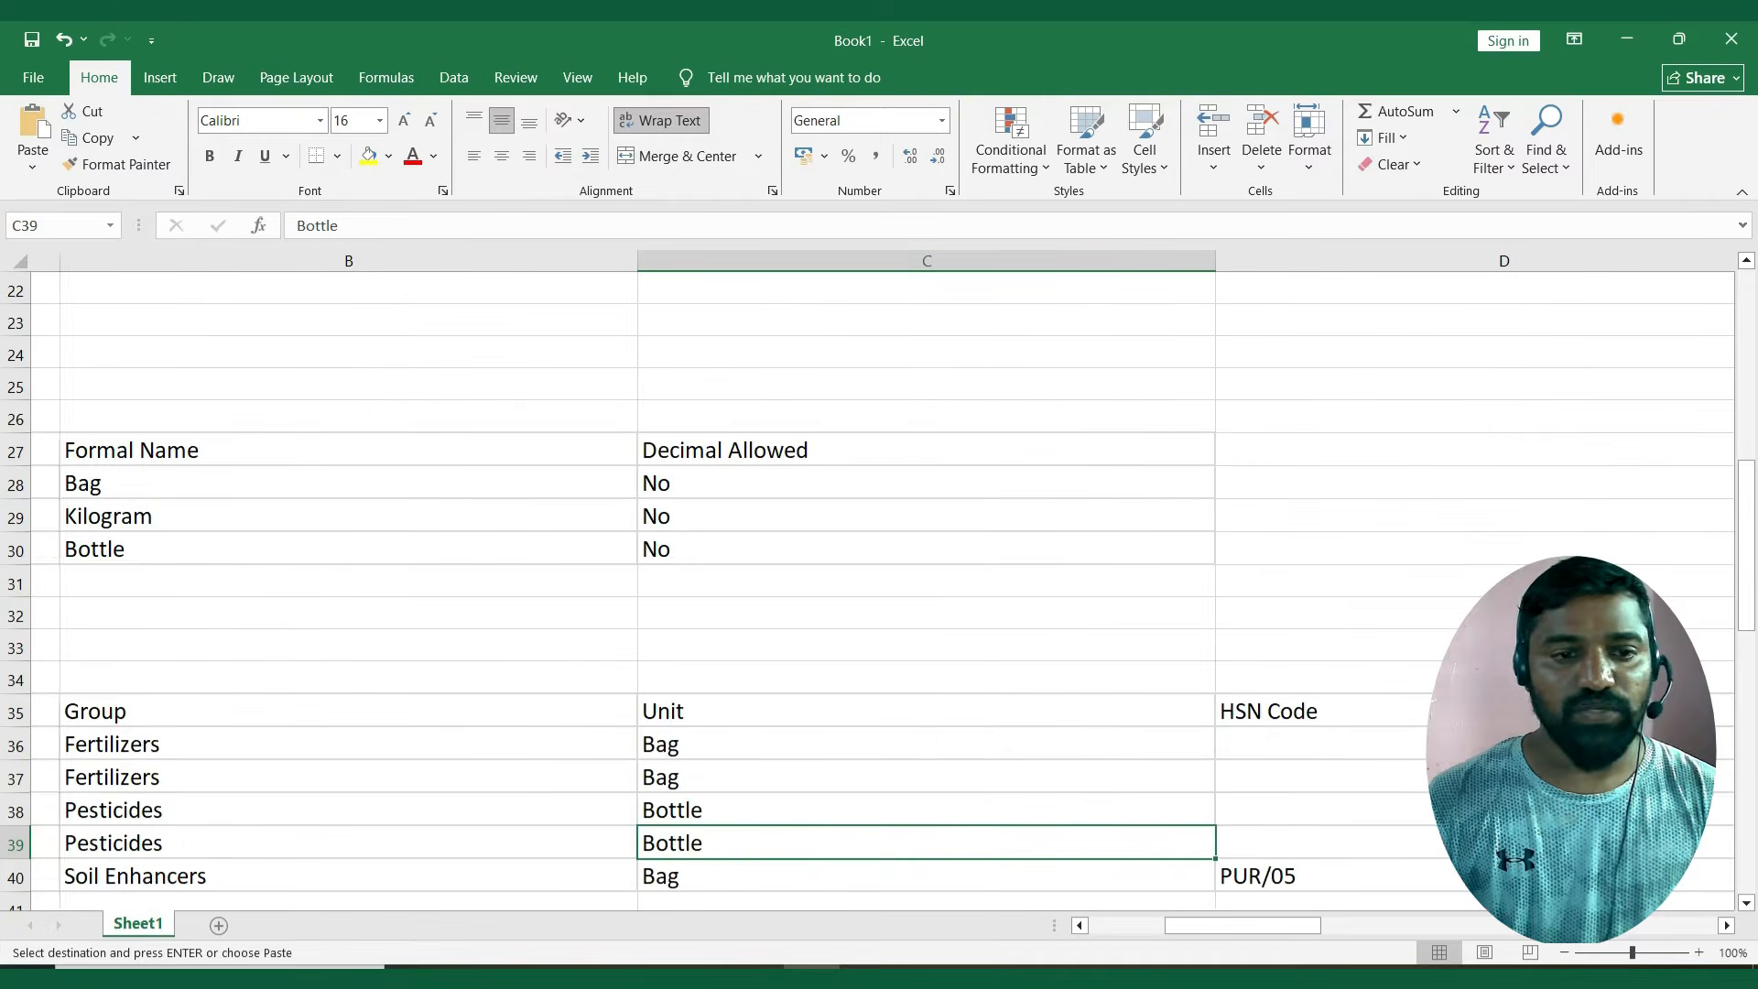
pyautogui.press('Right')
pyautogui.hotkey('alt', 'Tab')
pyautogui.press('Down')
pyautogui.press('Up')
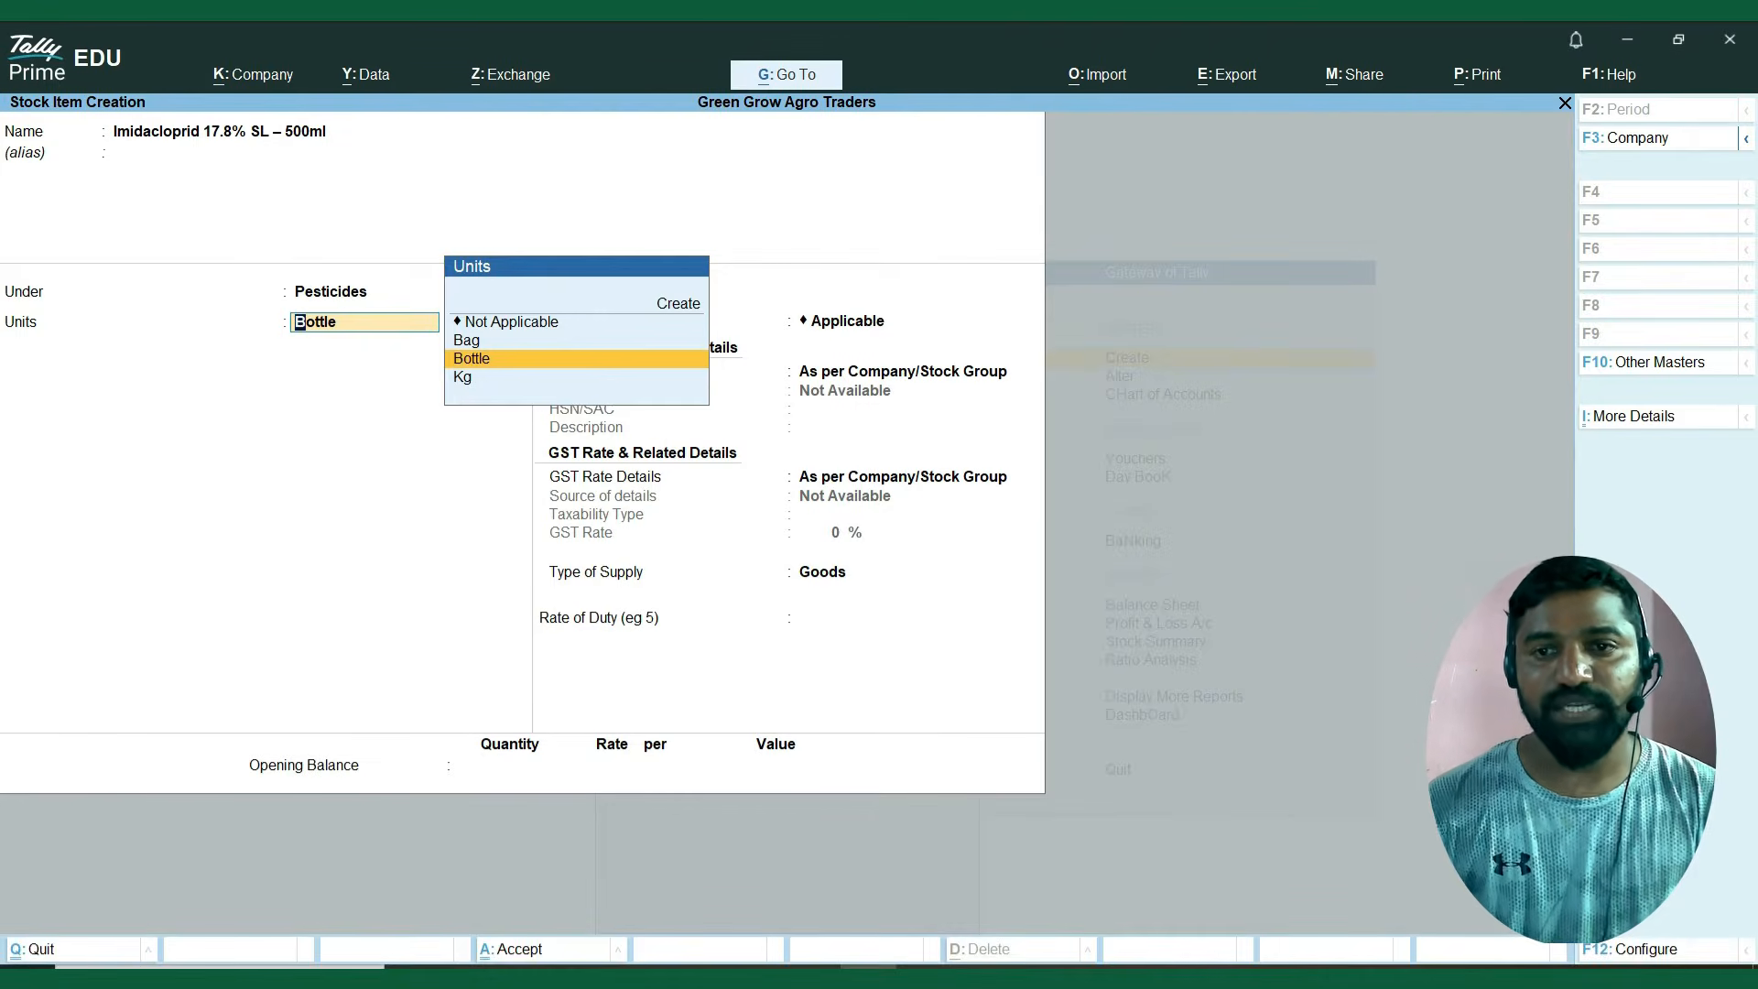
pyautogui.press('Return')
# Keep GST applicable for Imidacloprid and specify its HSN/SAC code as 3808 from the Excel sheet, leaving the description blank.
pyautogui.press('Return')
pyautogui.press('Down')
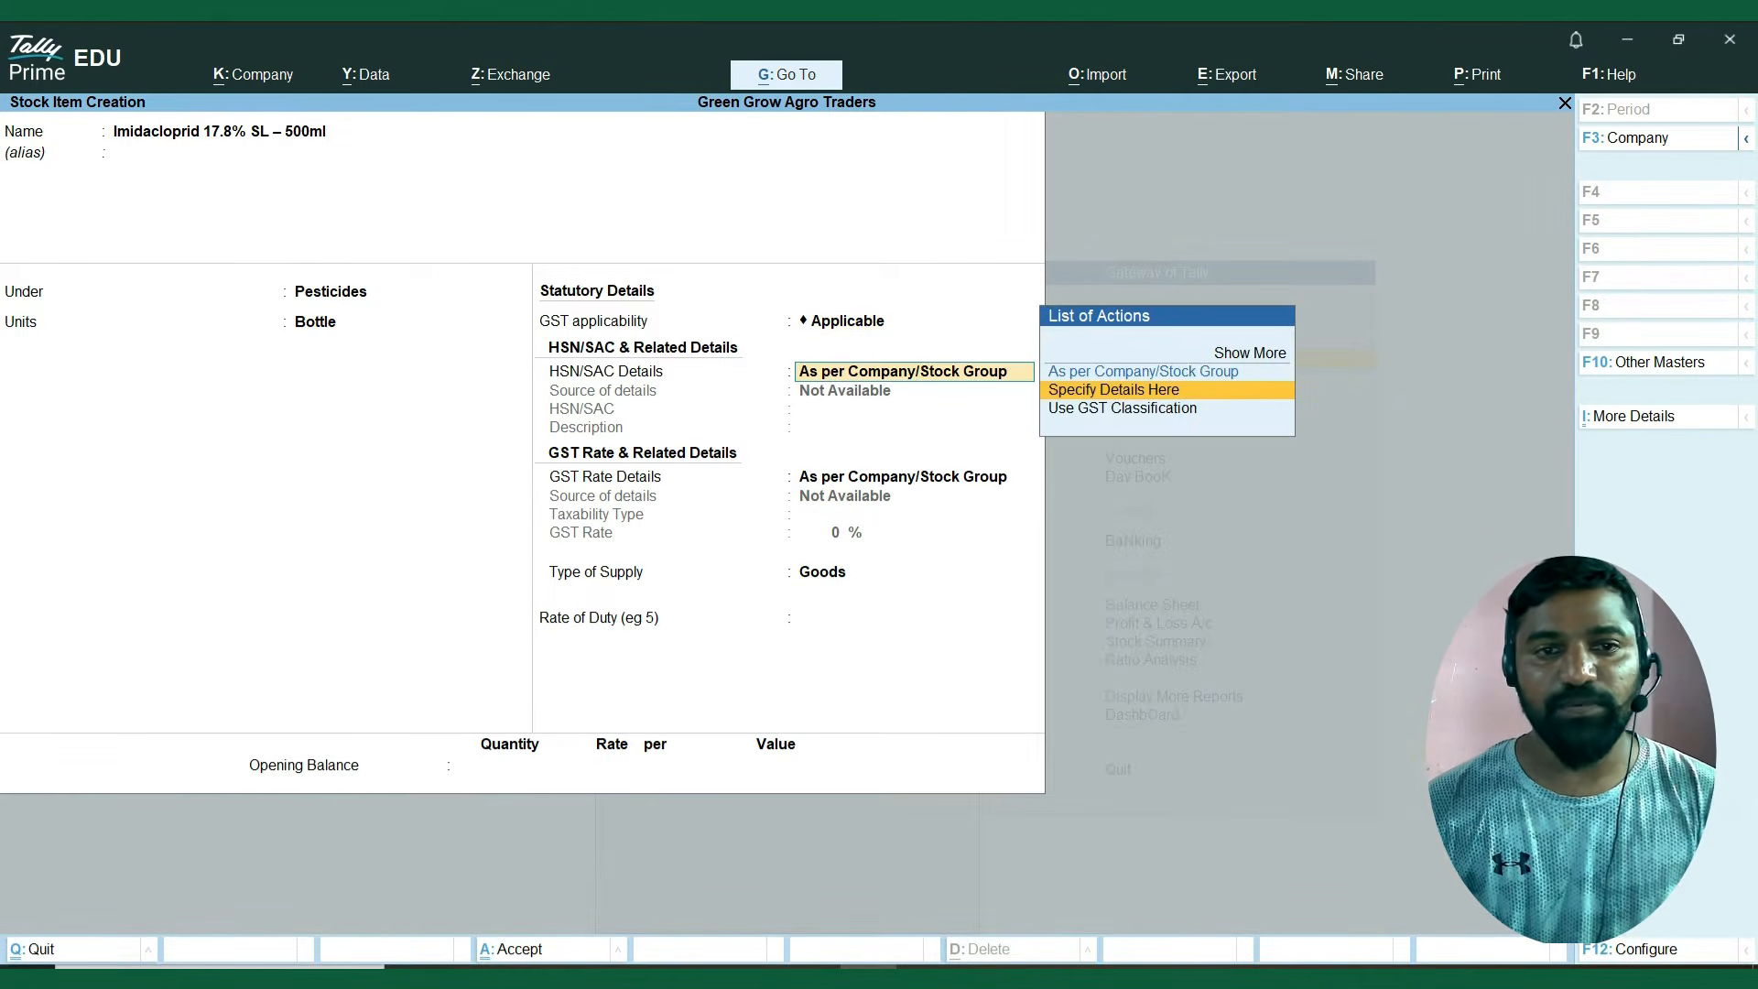
pyautogui.press('Return')
pyautogui.hotkey('alt', 'Tab')
pyautogui.press('Right')
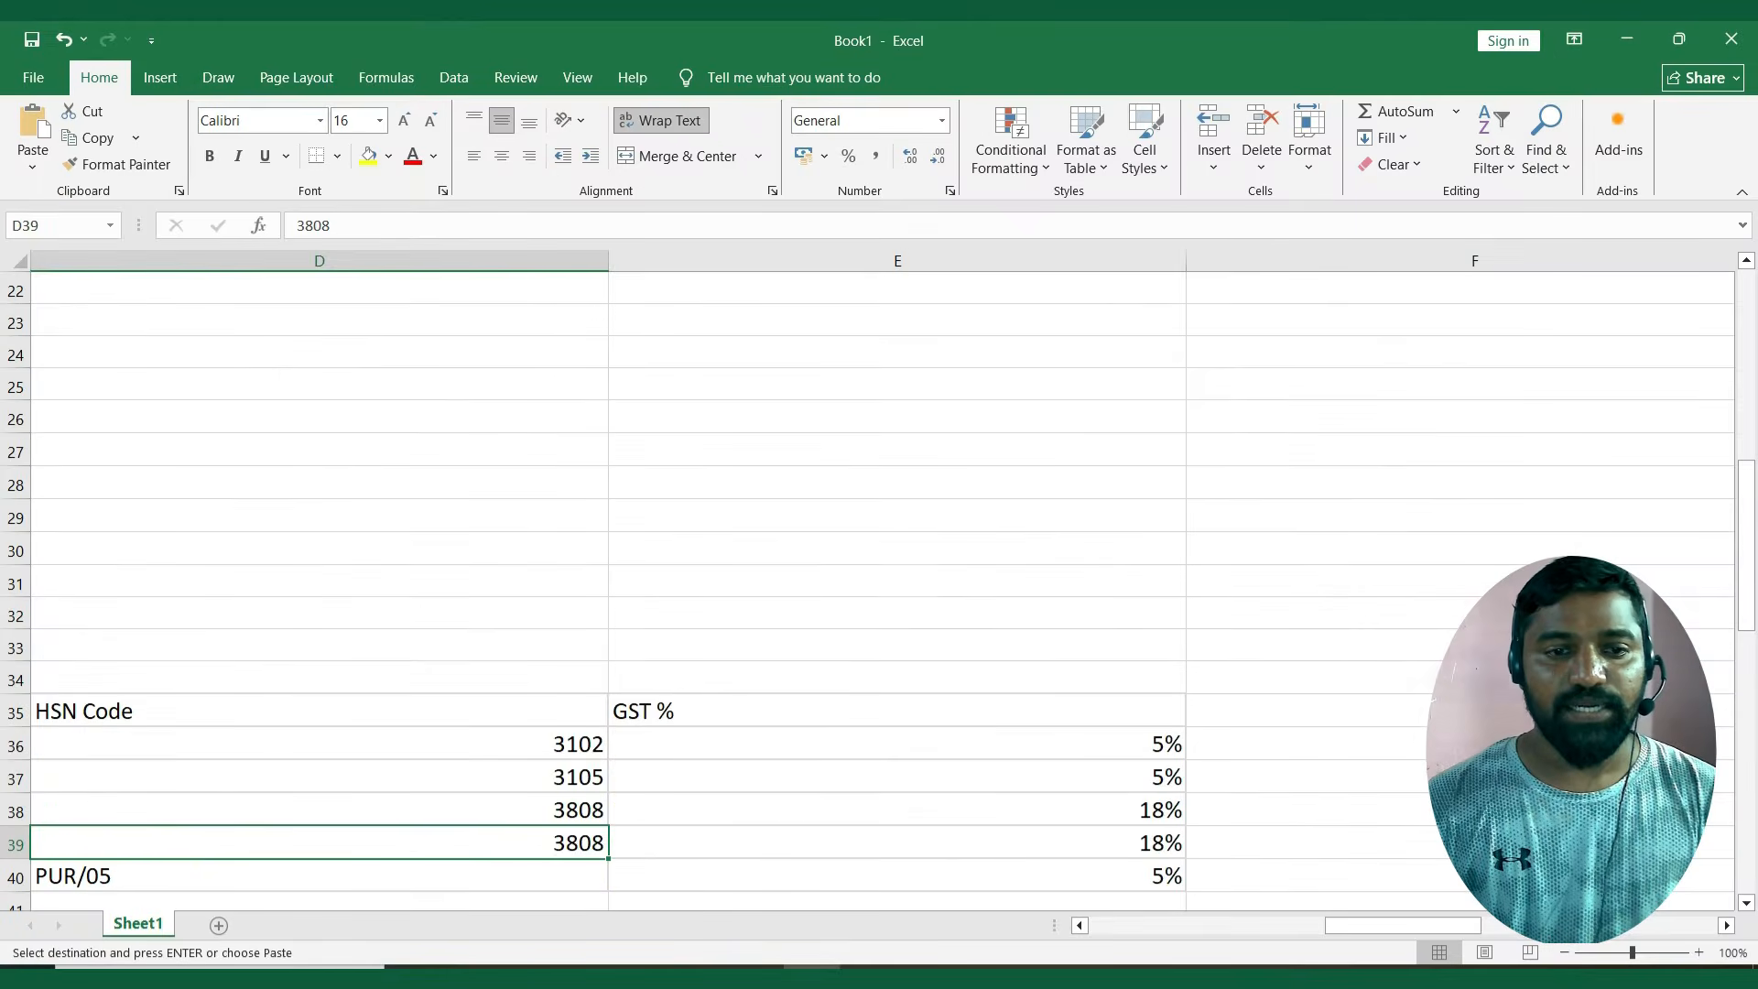
pyautogui.hotkey('ctrl', 'c')
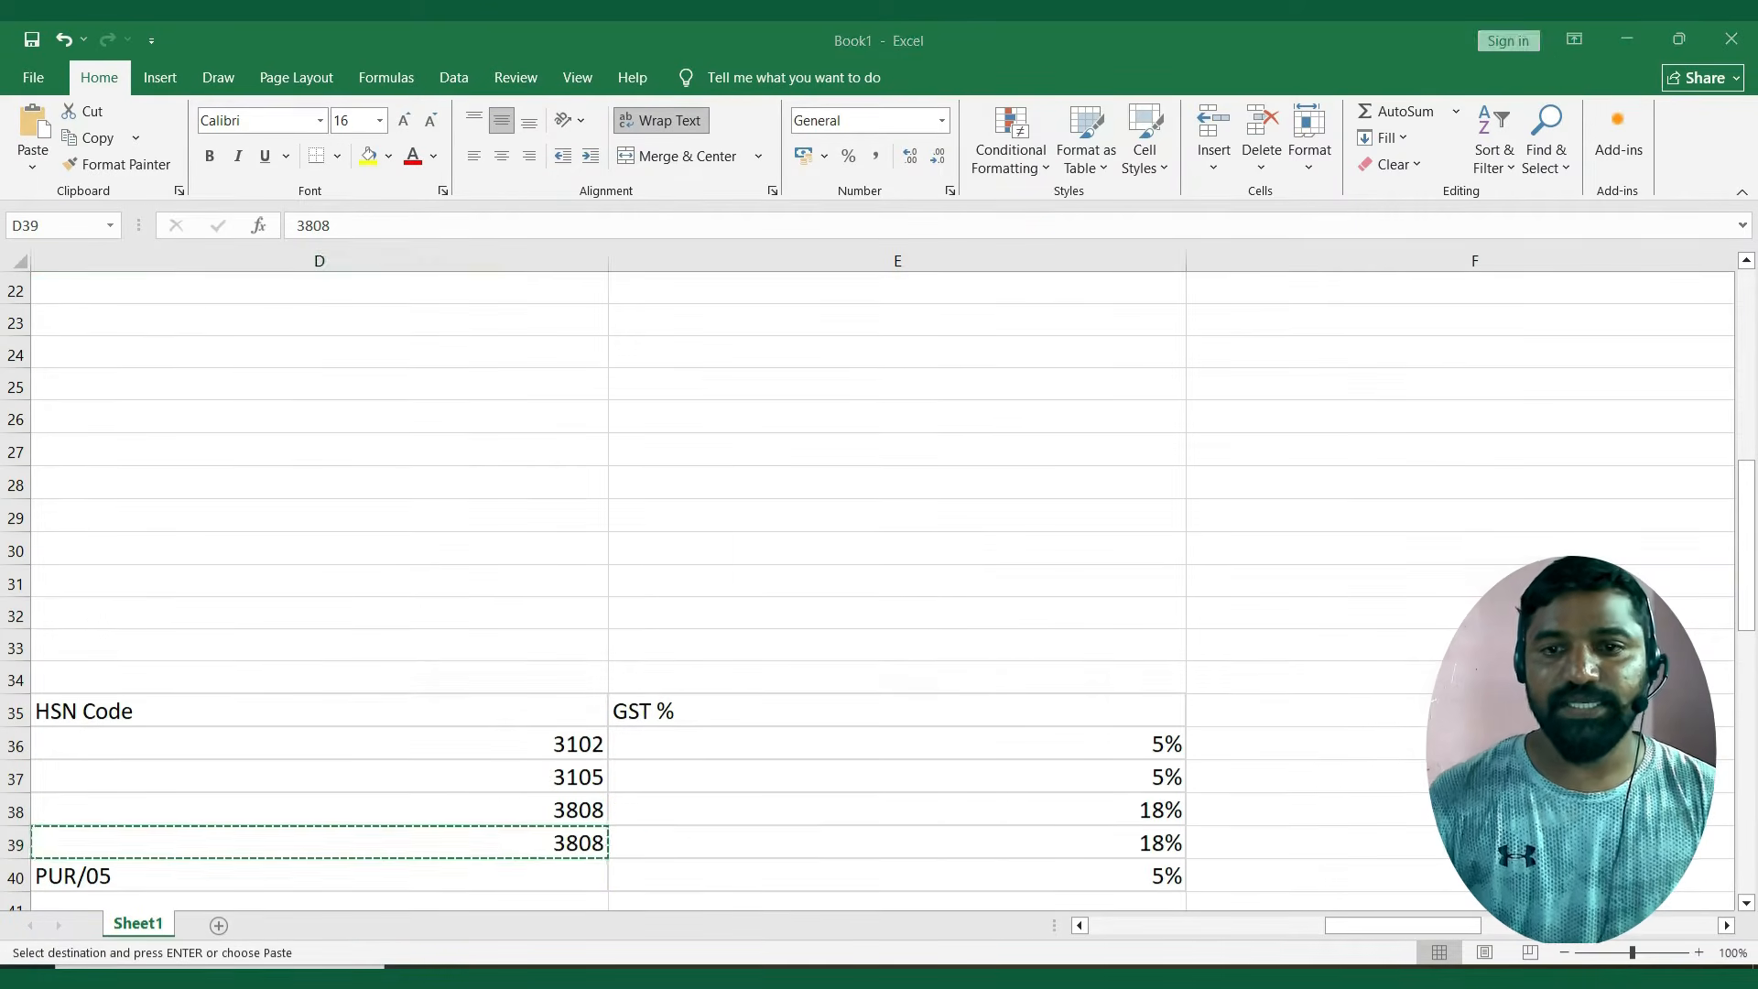
pyautogui.hotkey('alt', 'Tab')
pyautogui.hotkey('ctrl', 'alt', 'v')
pyautogui.press('Return')
pyautogui.press('Return')
# Specify the Imidacloprid item's GST rate as Taxable at 18% and save the stock item with Goods as the supply type.
pyautogui.press('Down')
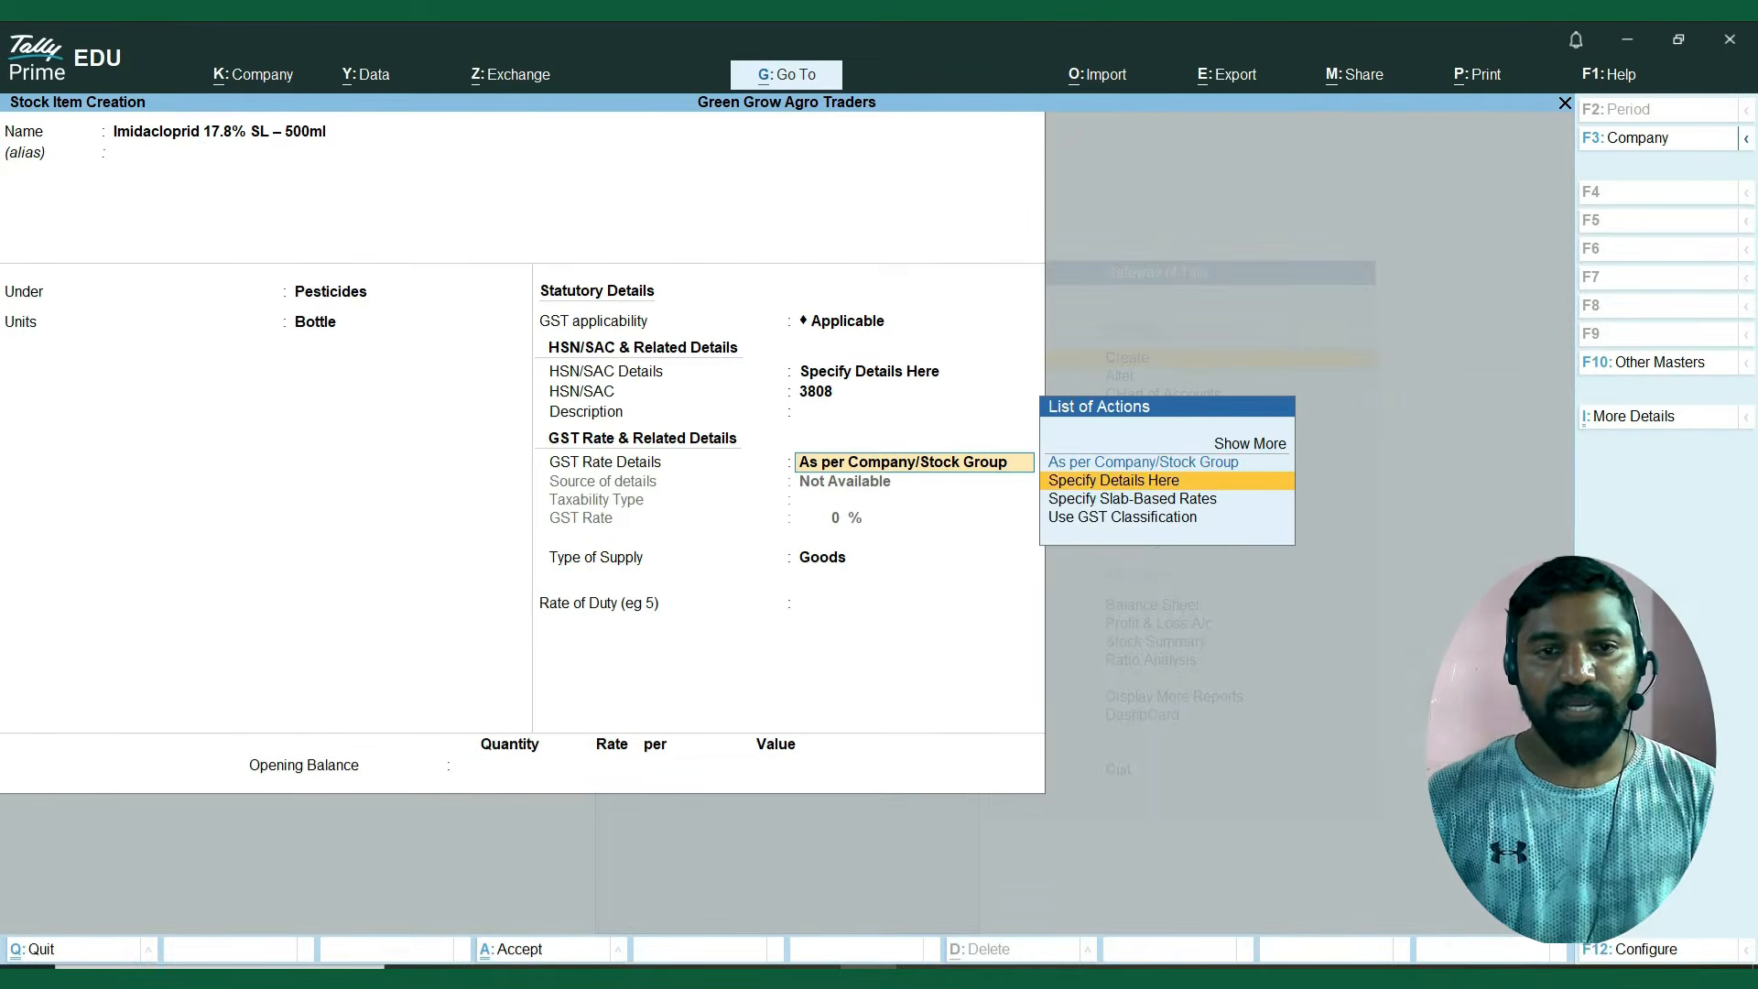
pyautogui.press('Return')
pyautogui.press('Return')
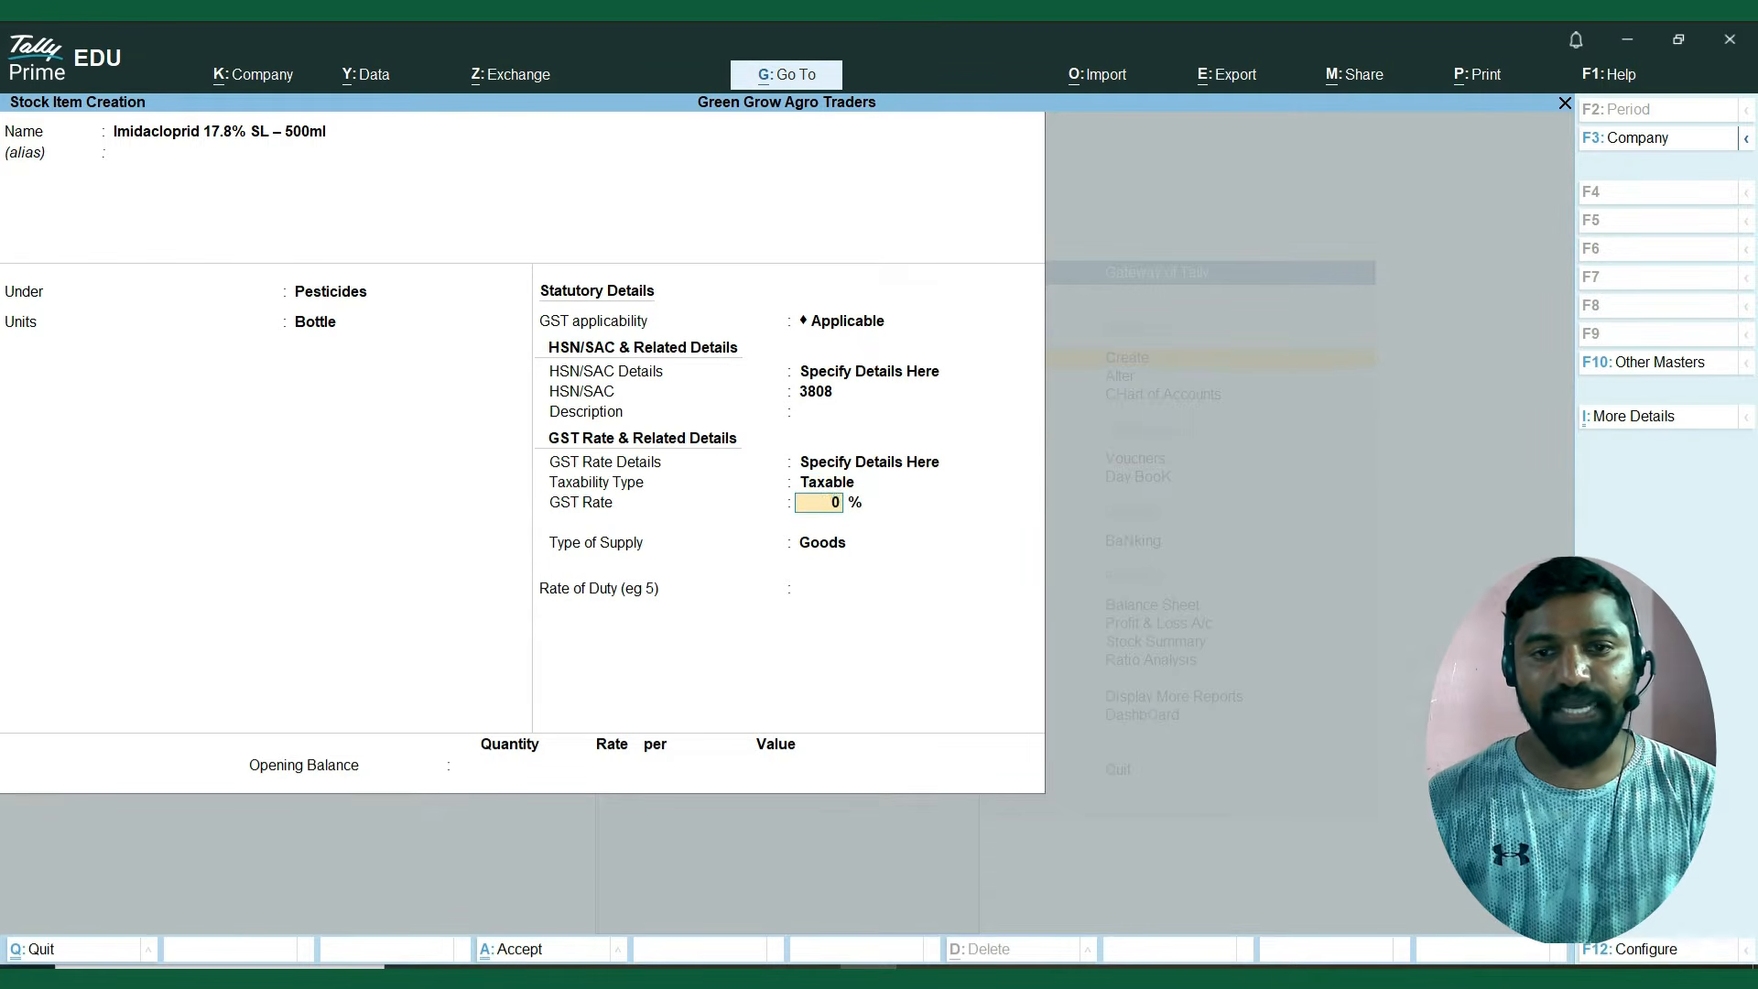
pyautogui.hotkey('alt', 'Tab')
pyautogui.press('Right')
pyautogui.hotkey('alt', 'Tab')
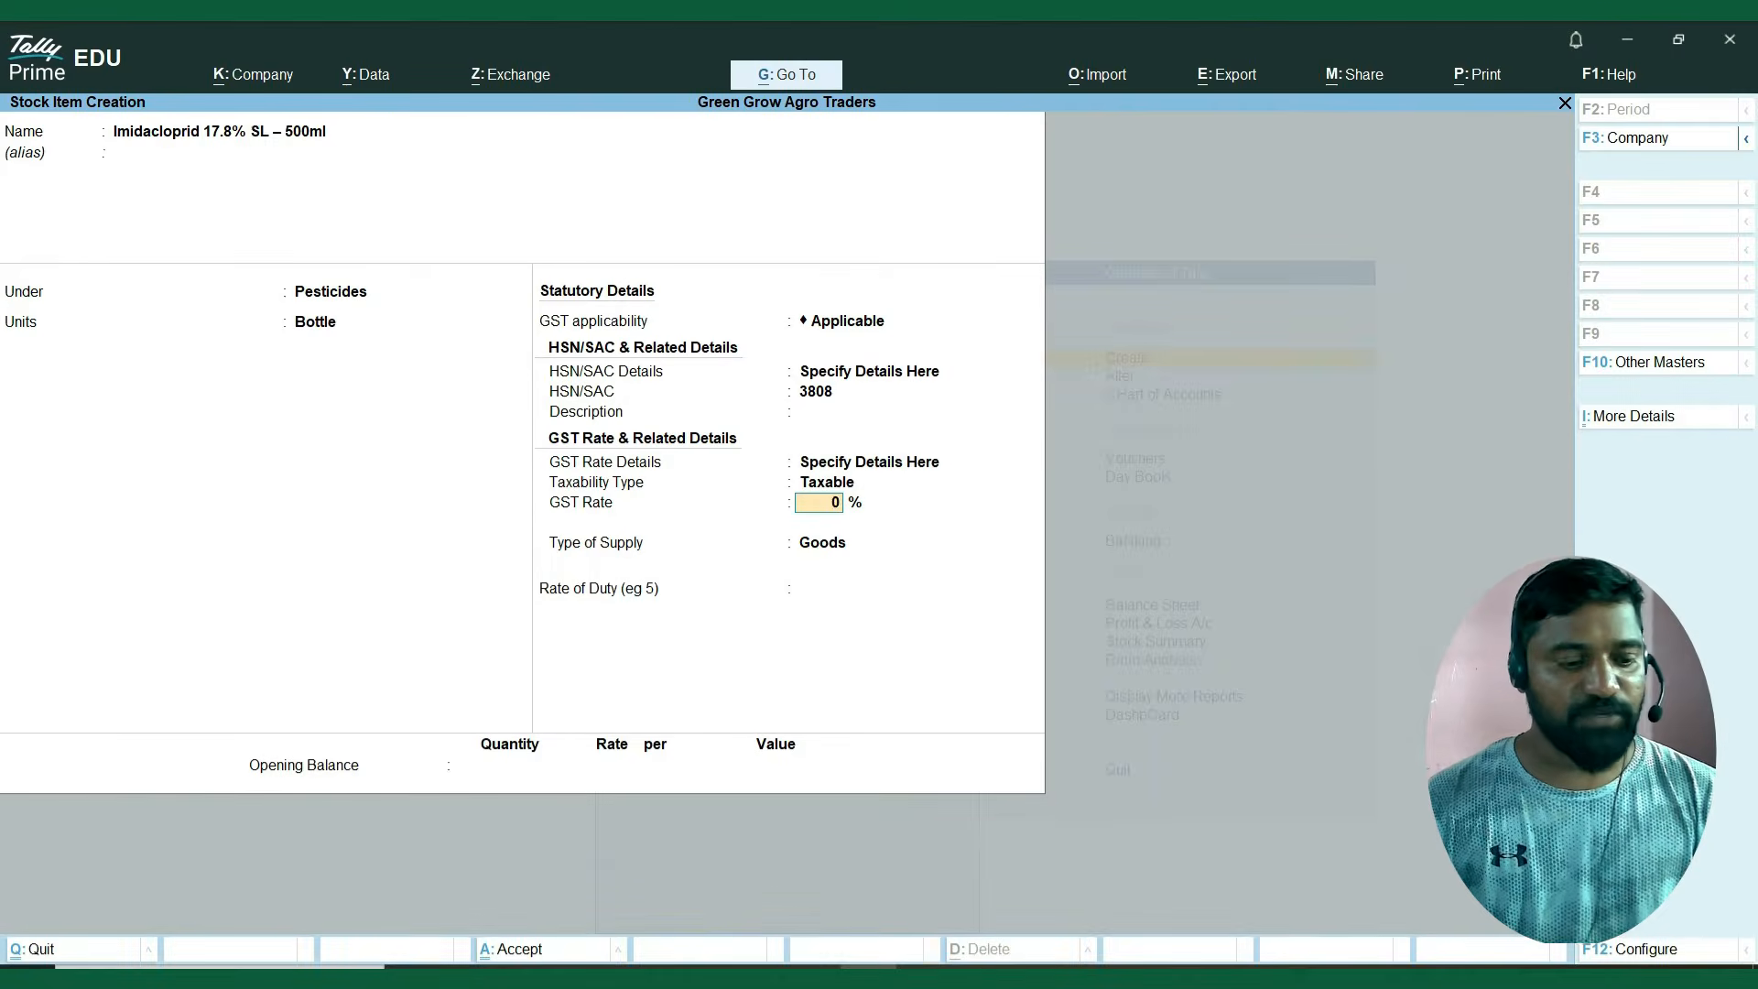
pyautogui.press('Return')
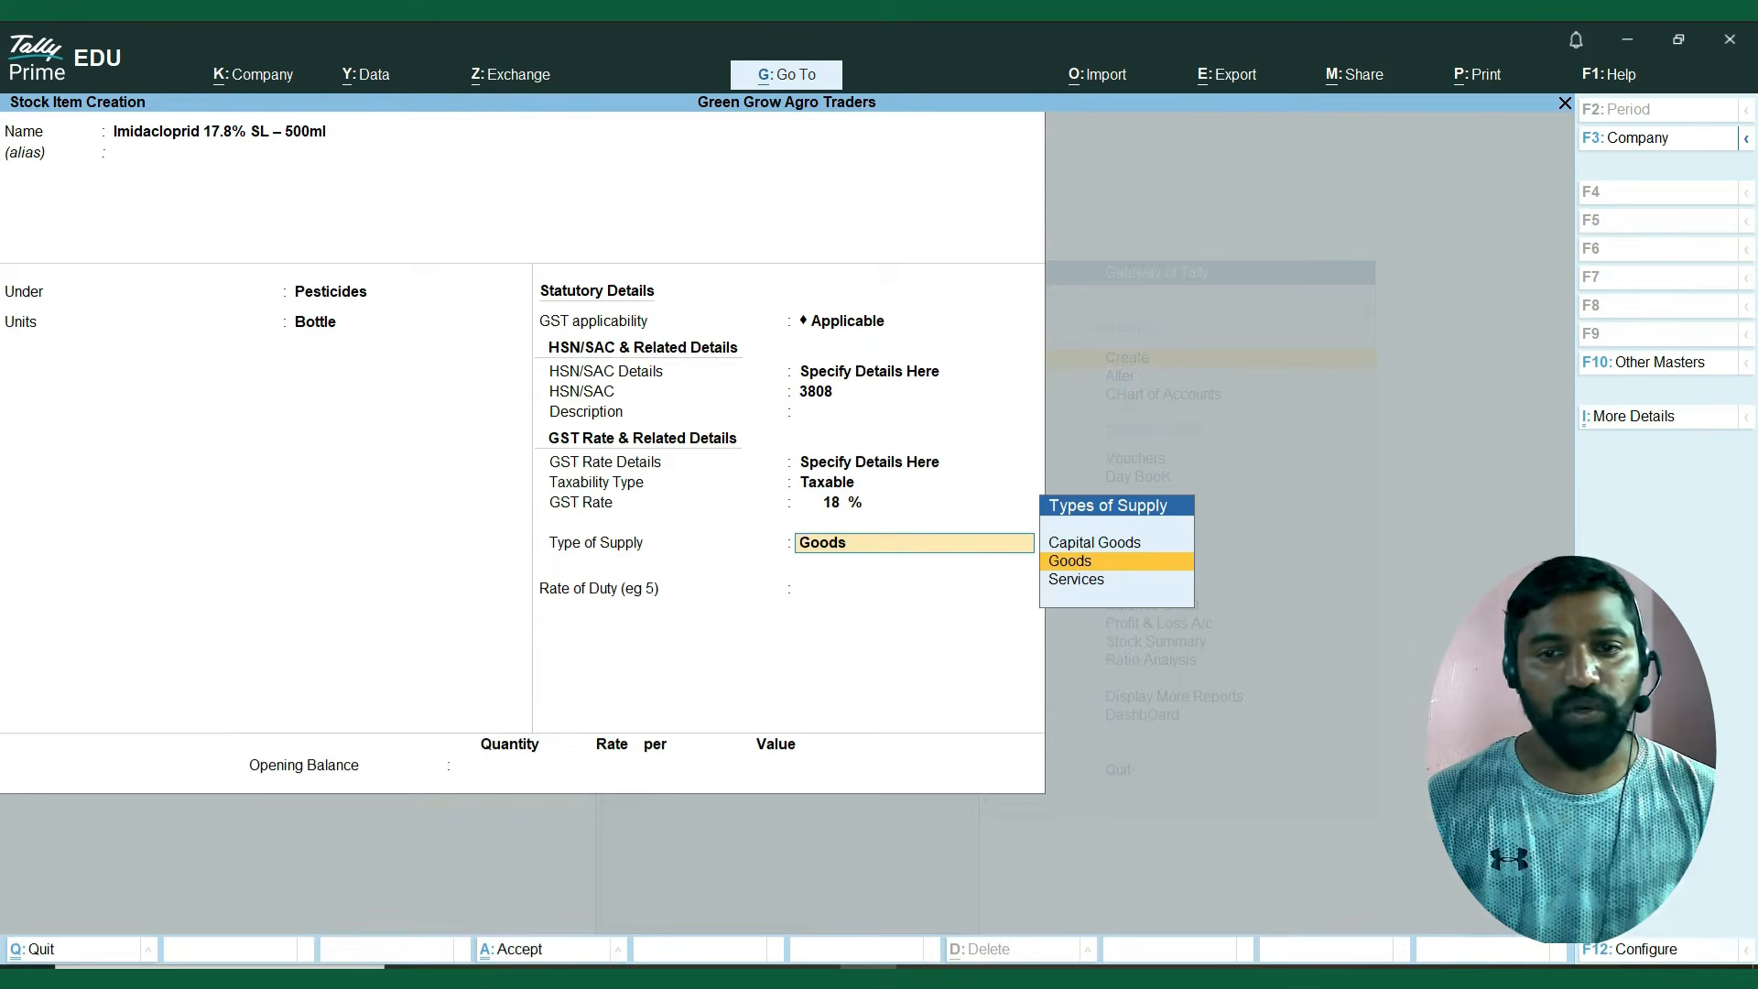
pyautogui.hotkey('ctrl', 'a')
# Copy Organic Compost – 25kg from the Excel sheet as the next stock item's name.
pyautogui.hotkey('alt', 'Tab')
pyautogui.press('Left')
pyautogui.press('Left')
pyautogui.press('Left')
pyautogui.press('Left')
pyautogui.press('Down')
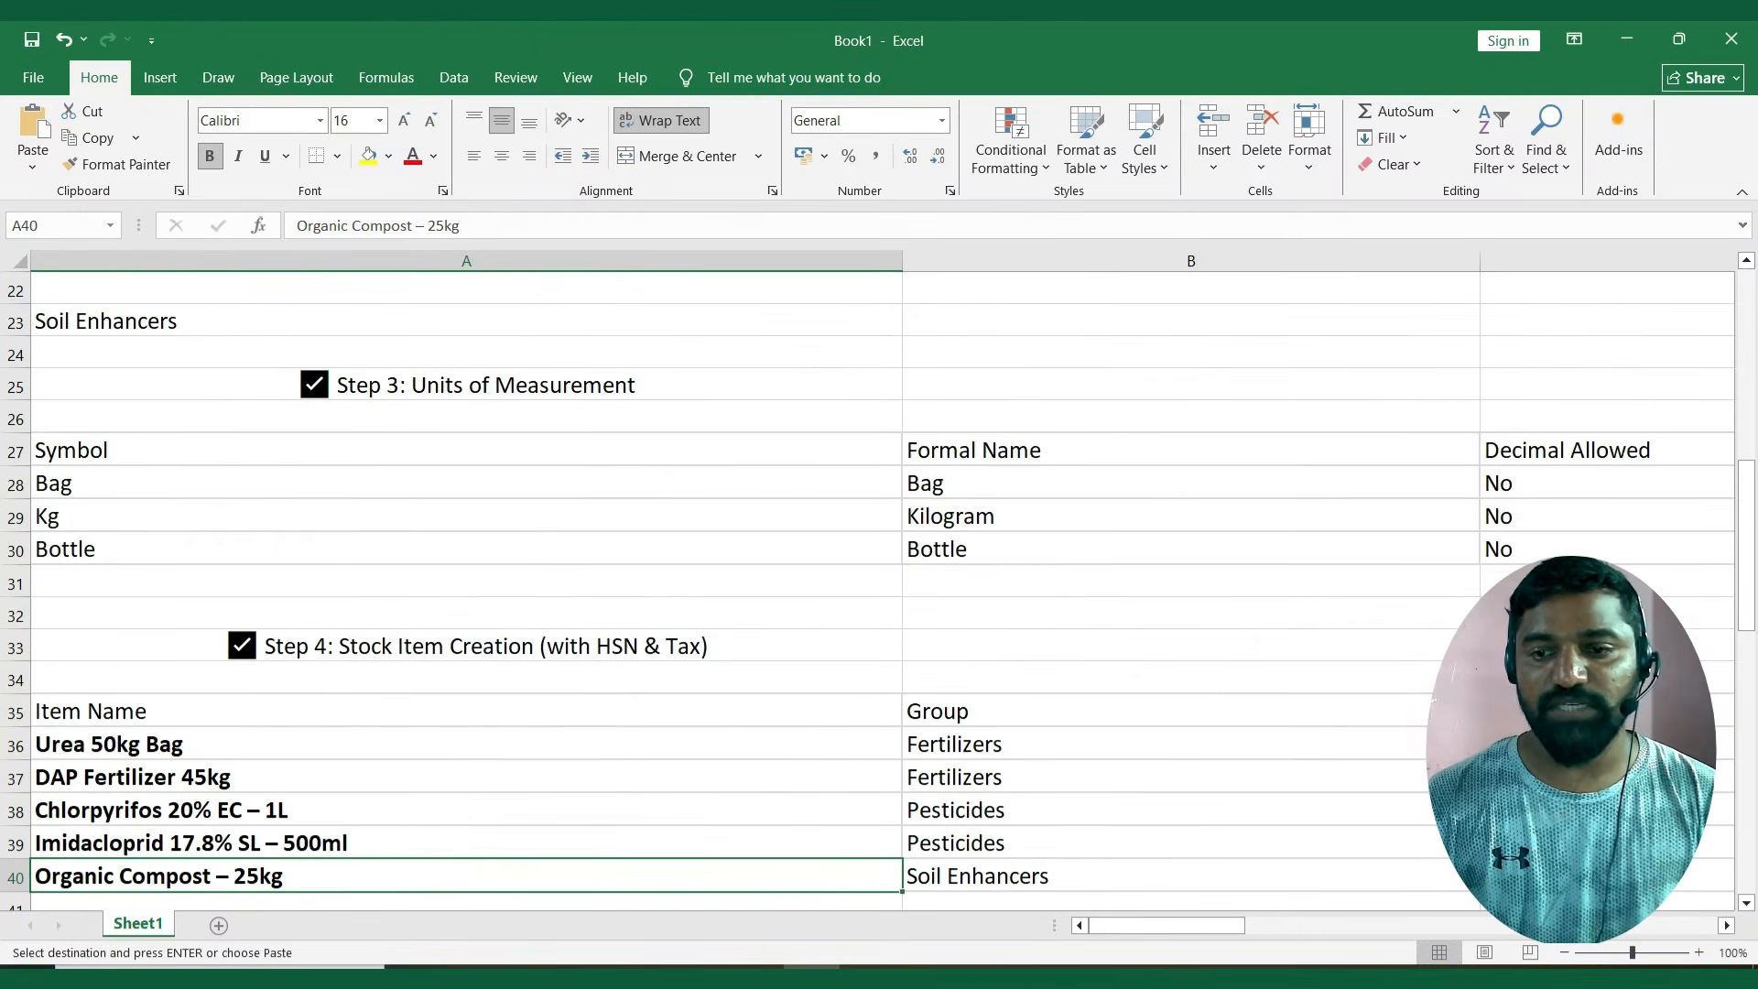
pyautogui.press('Down')
pyautogui.press('Up')
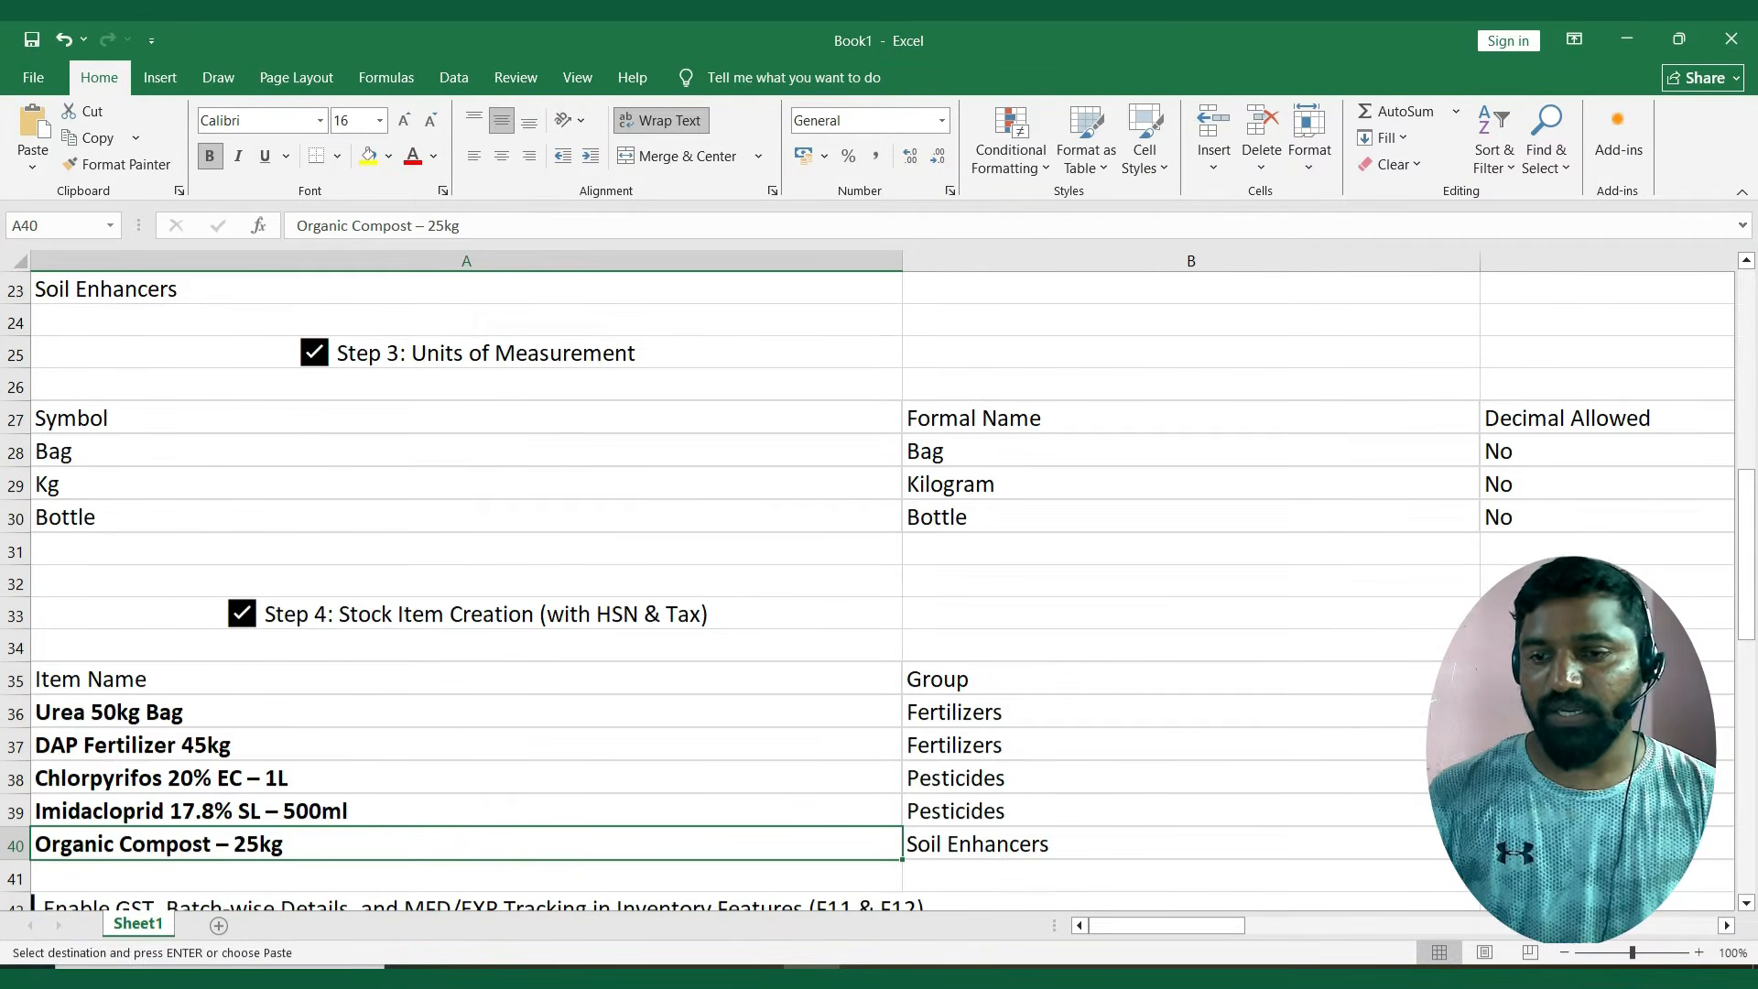
pyautogui.hotkey('ctrl', 'c')
pyautogui.hotkey('alt', 'Tab')
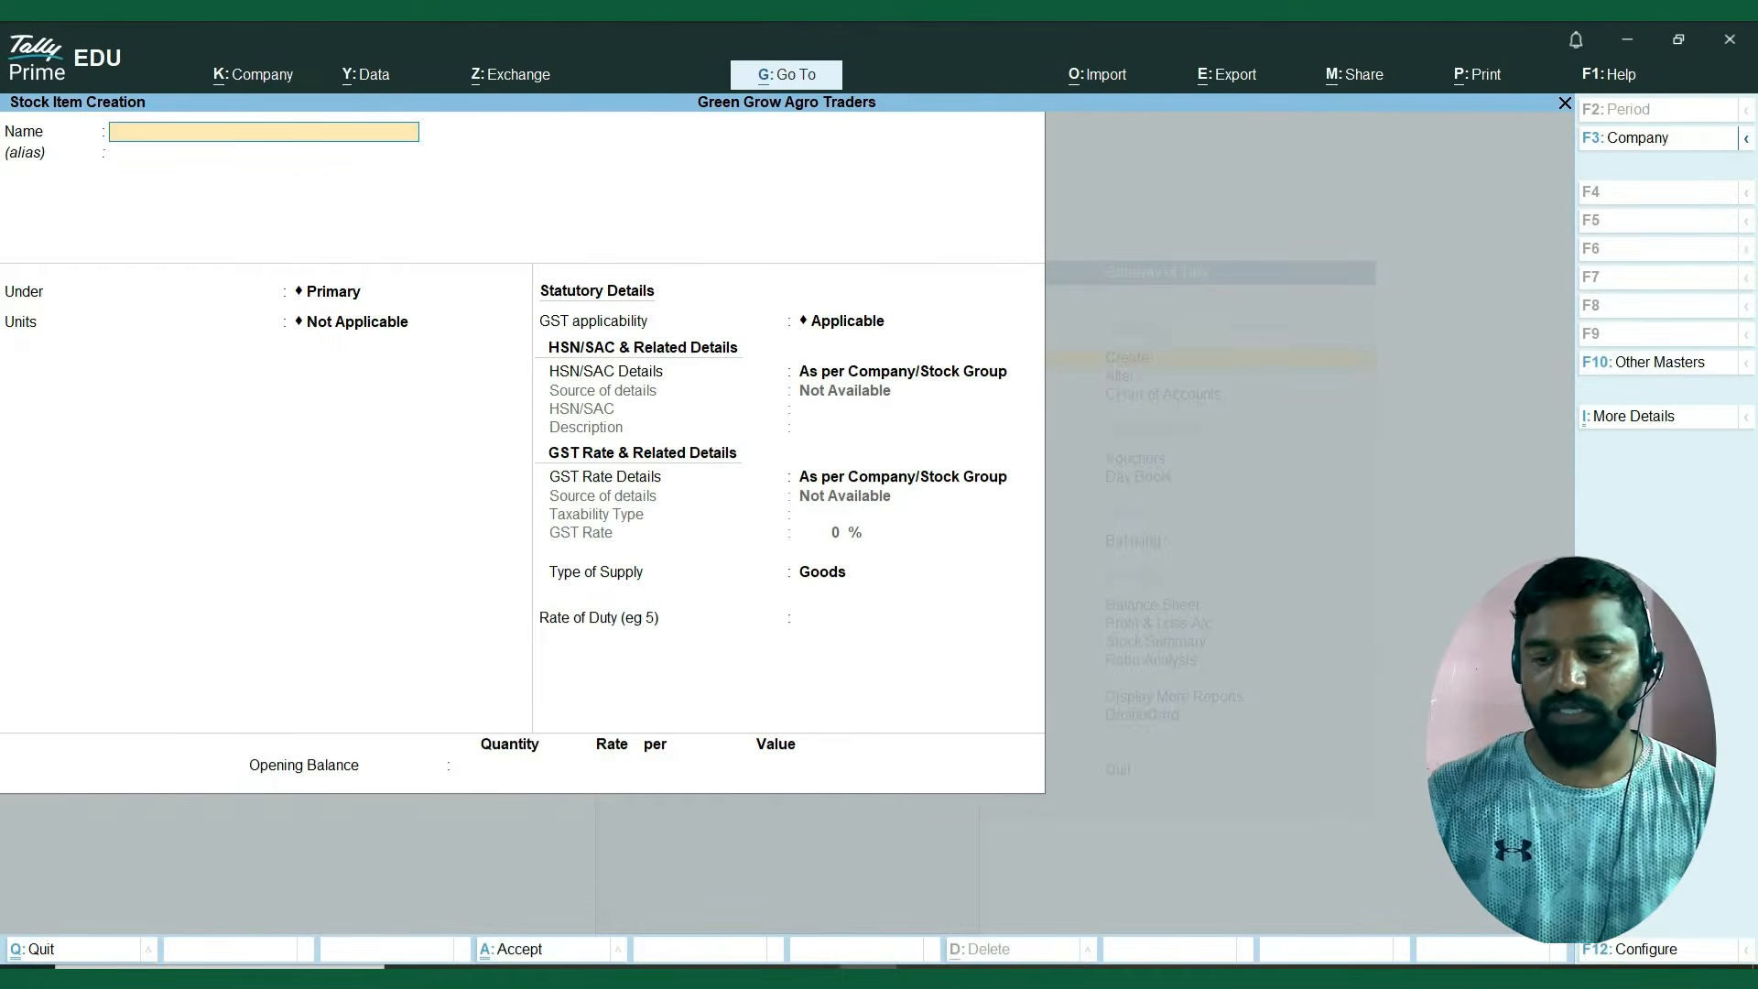
pyautogui.hotkey('ctrl', 'v')
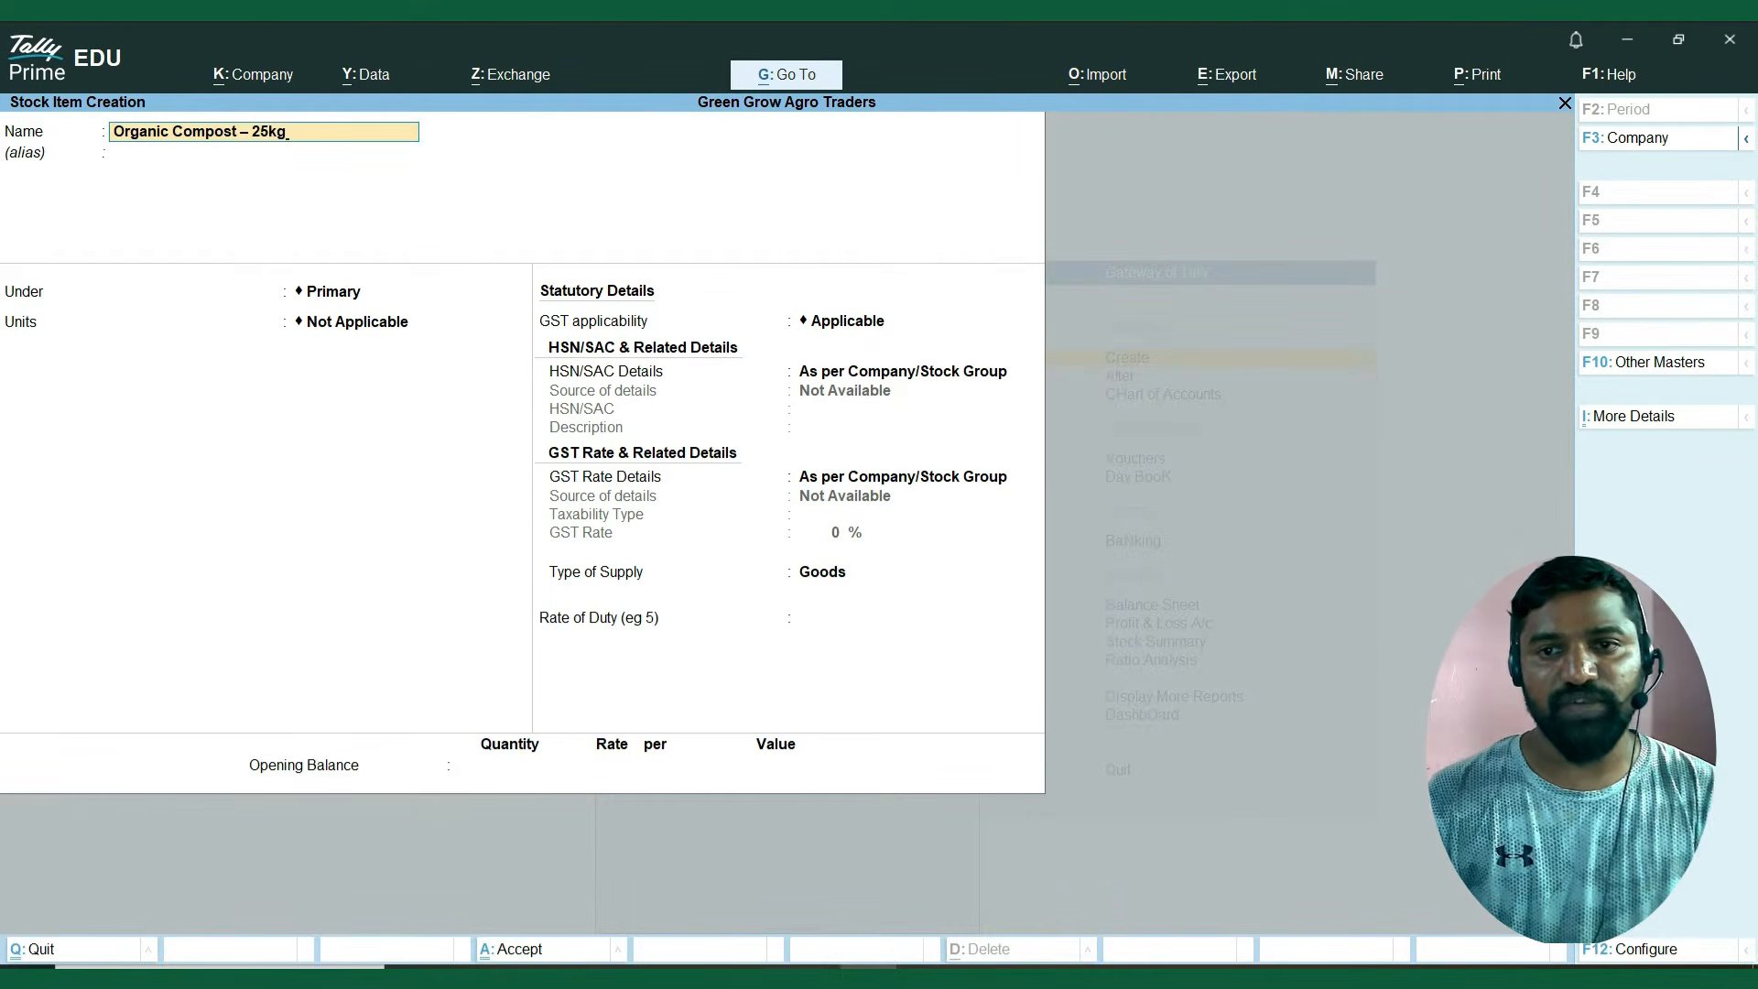
pyautogui.press('Return')
# Check the Organic Compost item's group in the Excel sheet and place the stock item under Soil Enhancers.
pyautogui.hotkey('alt', 'Tab')
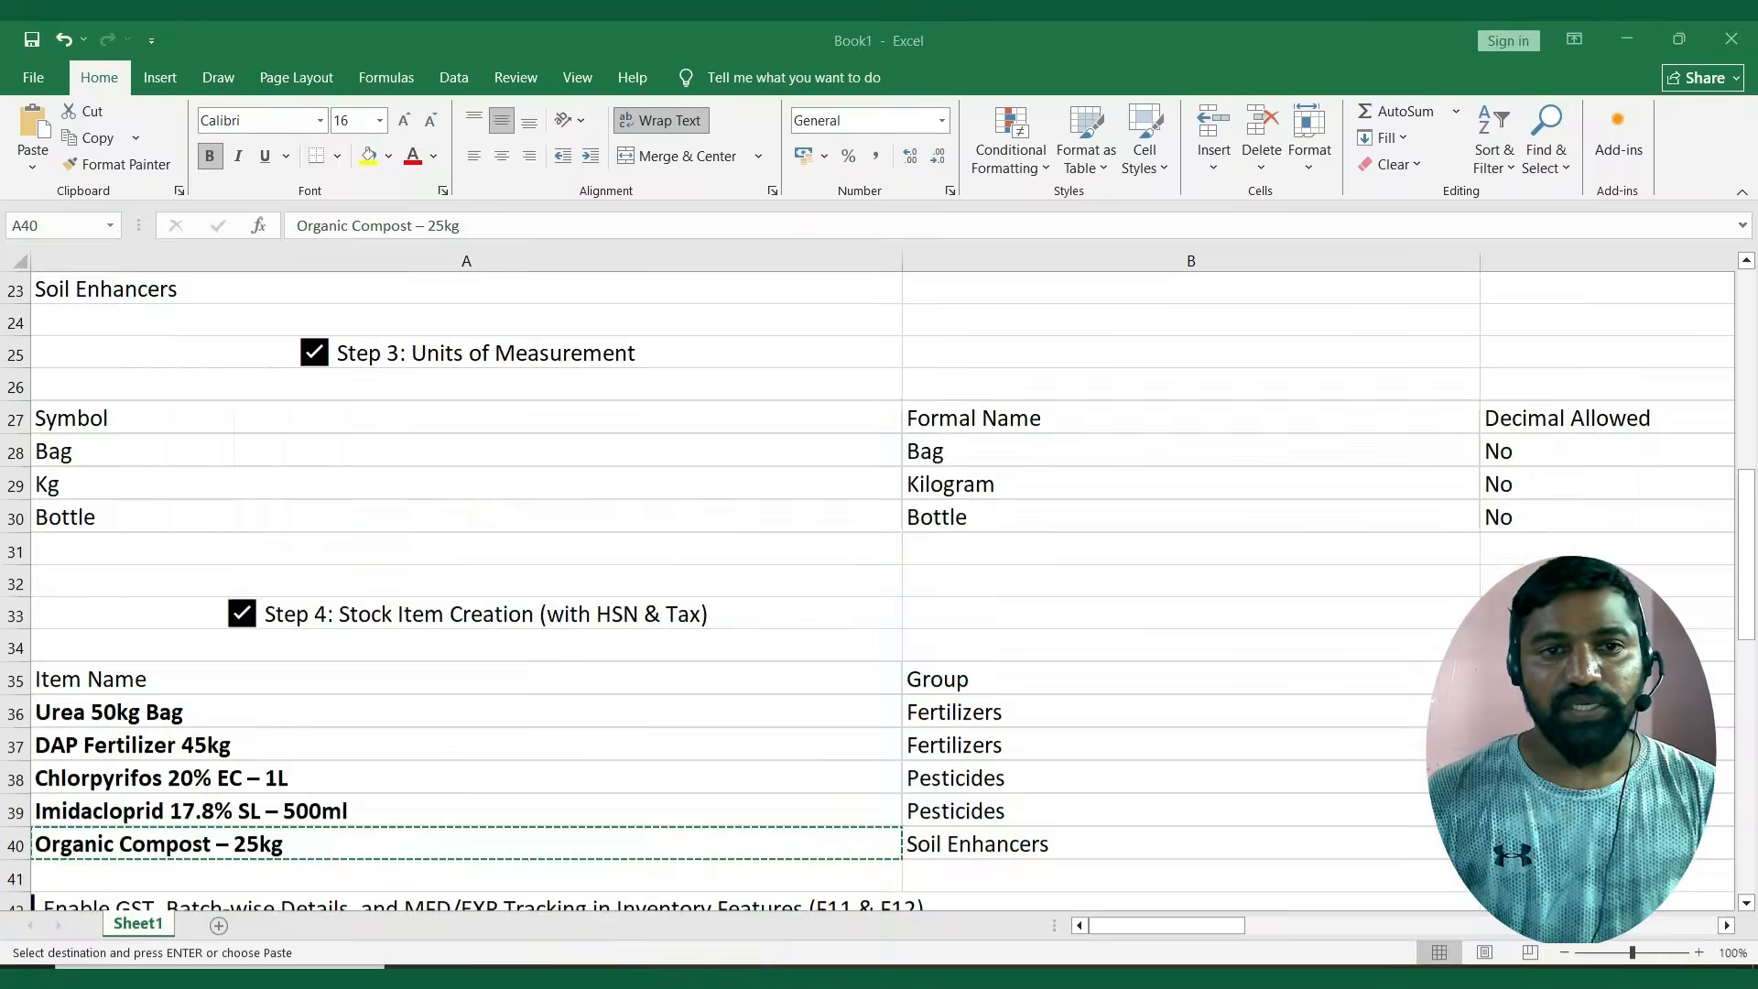
pyautogui.hotkey('alt', 'Tab')
pyautogui.press('Down')
pyautogui.press('Down')
pyautogui.press('Down')
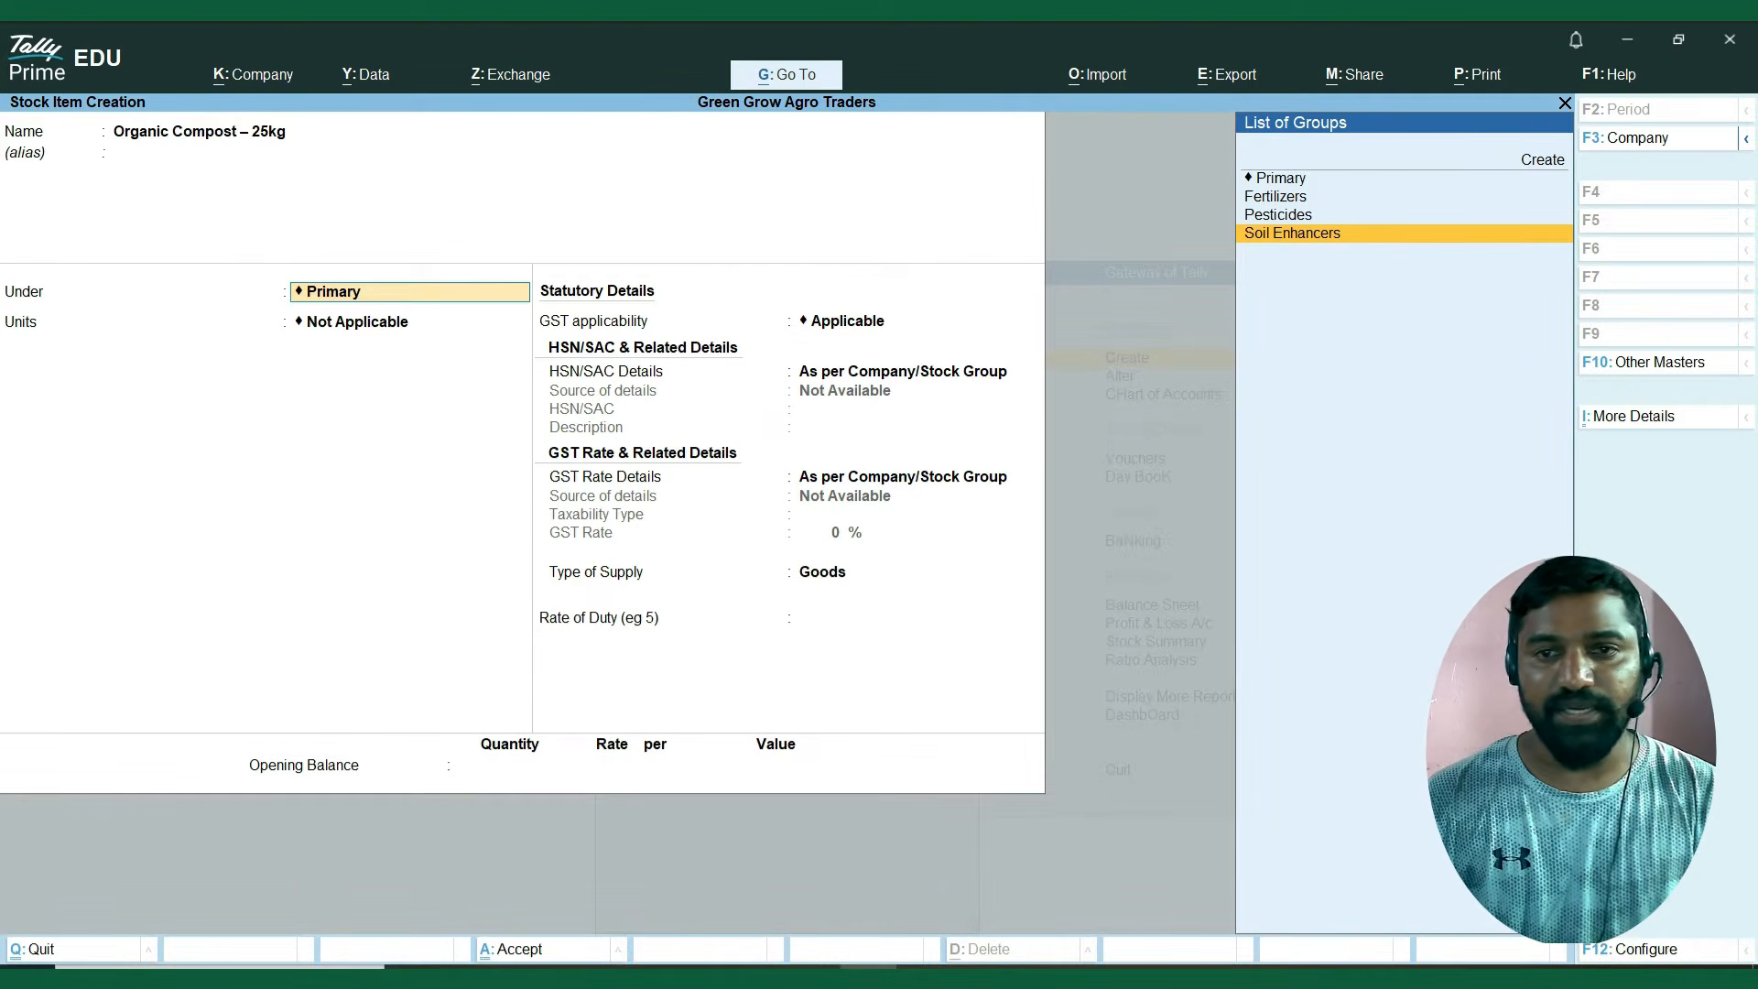
pyautogui.press('Return')
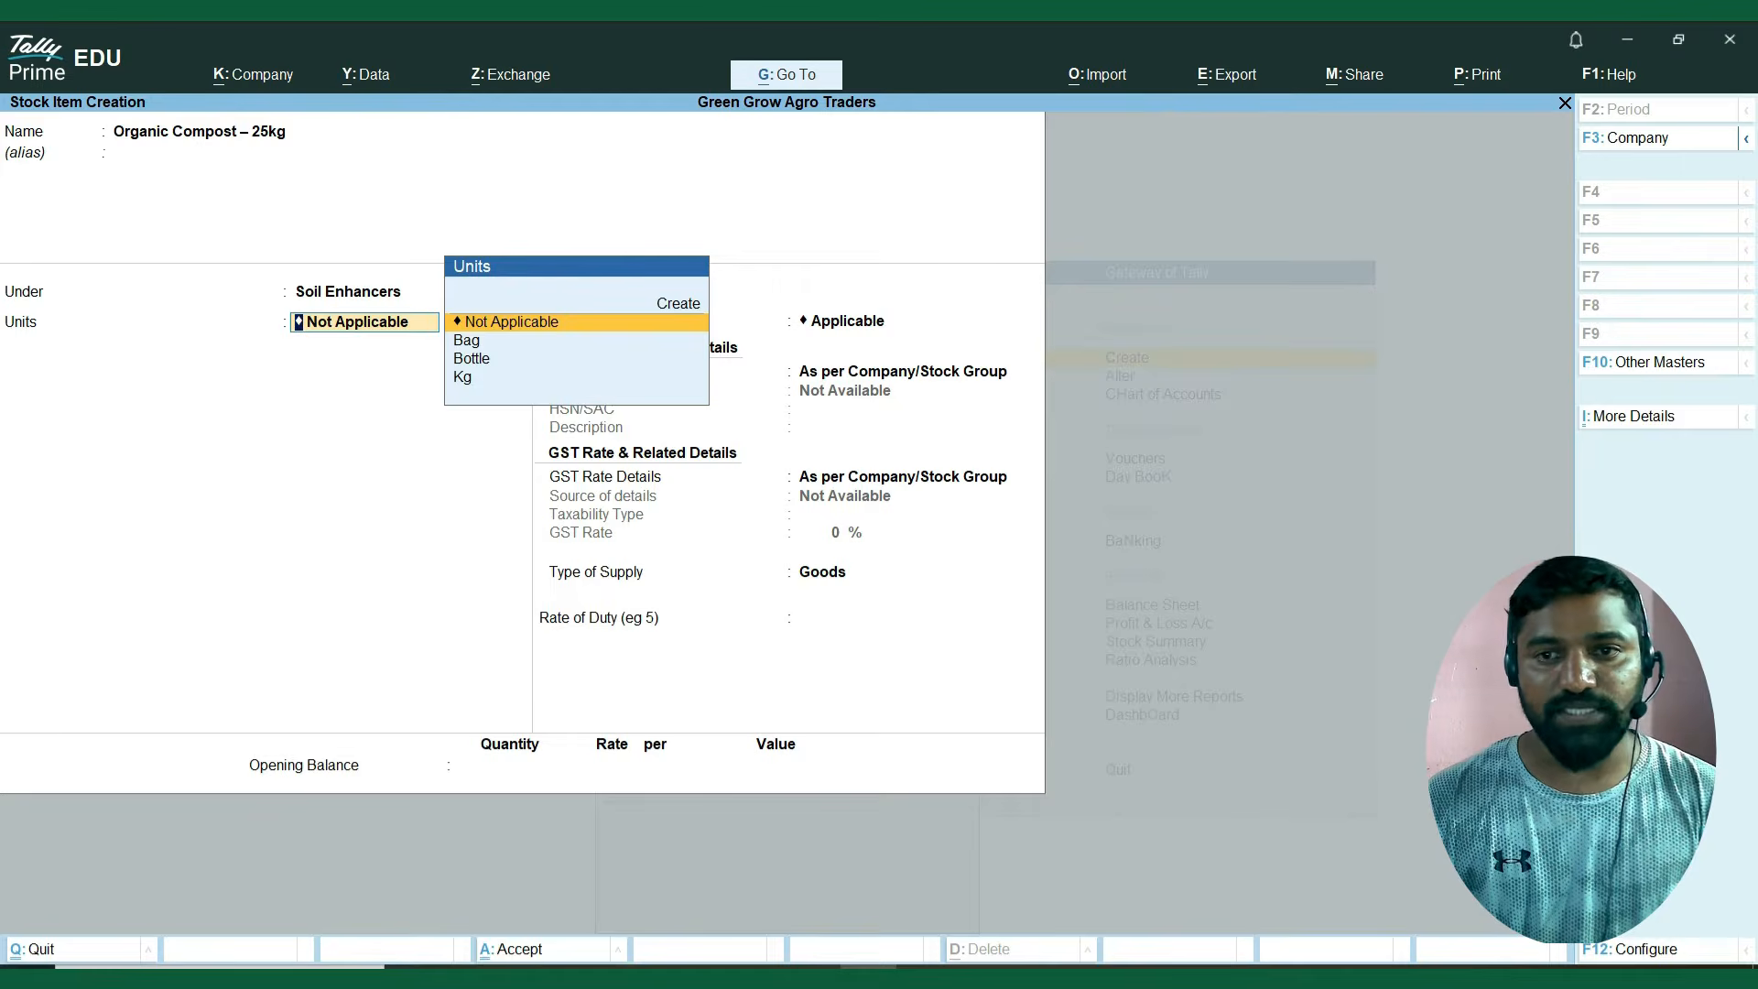
# Check the Organic Compost item's unit in the Excel sheet and set its unit to Bag.
pyautogui.press('Down')
pyautogui.press('Down')
pyautogui.hotkey('alt', 'Tab')
pyautogui.press('Right')
pyautogui.press('Right')
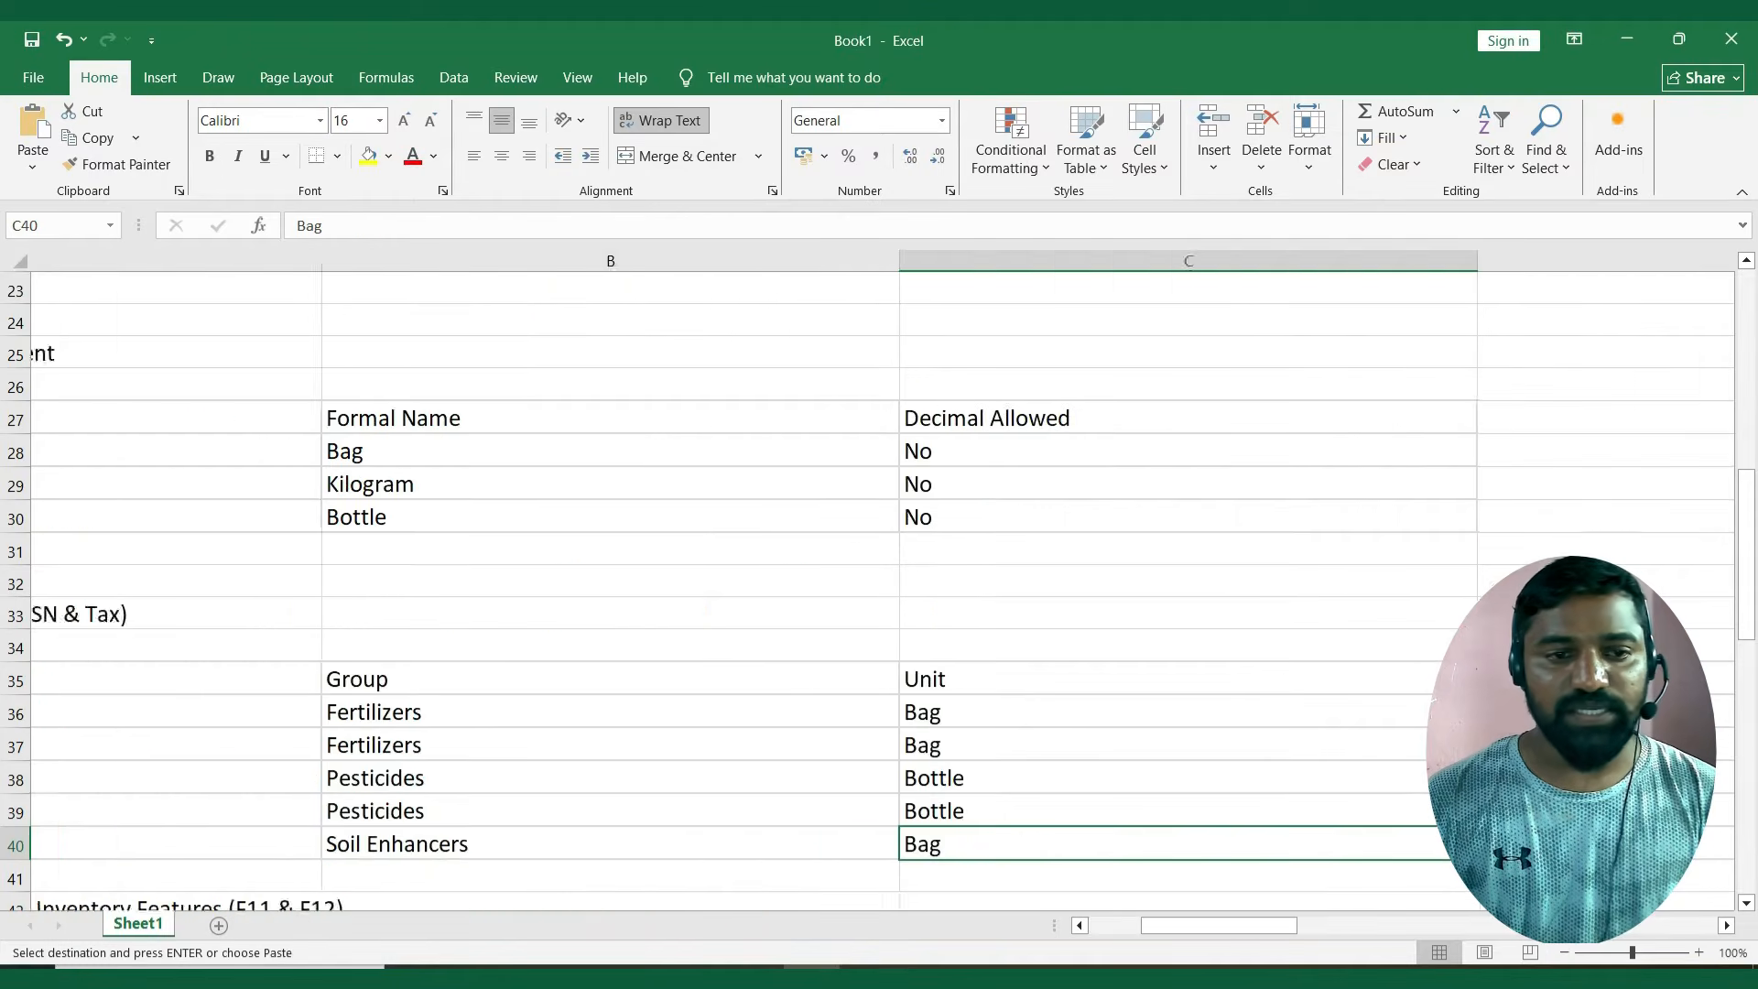
pyautogui.hotkey('alt', 'Tab')
pyautogui.press('Down')
pyautogui.press('Up')
pyautogui.press('Up')
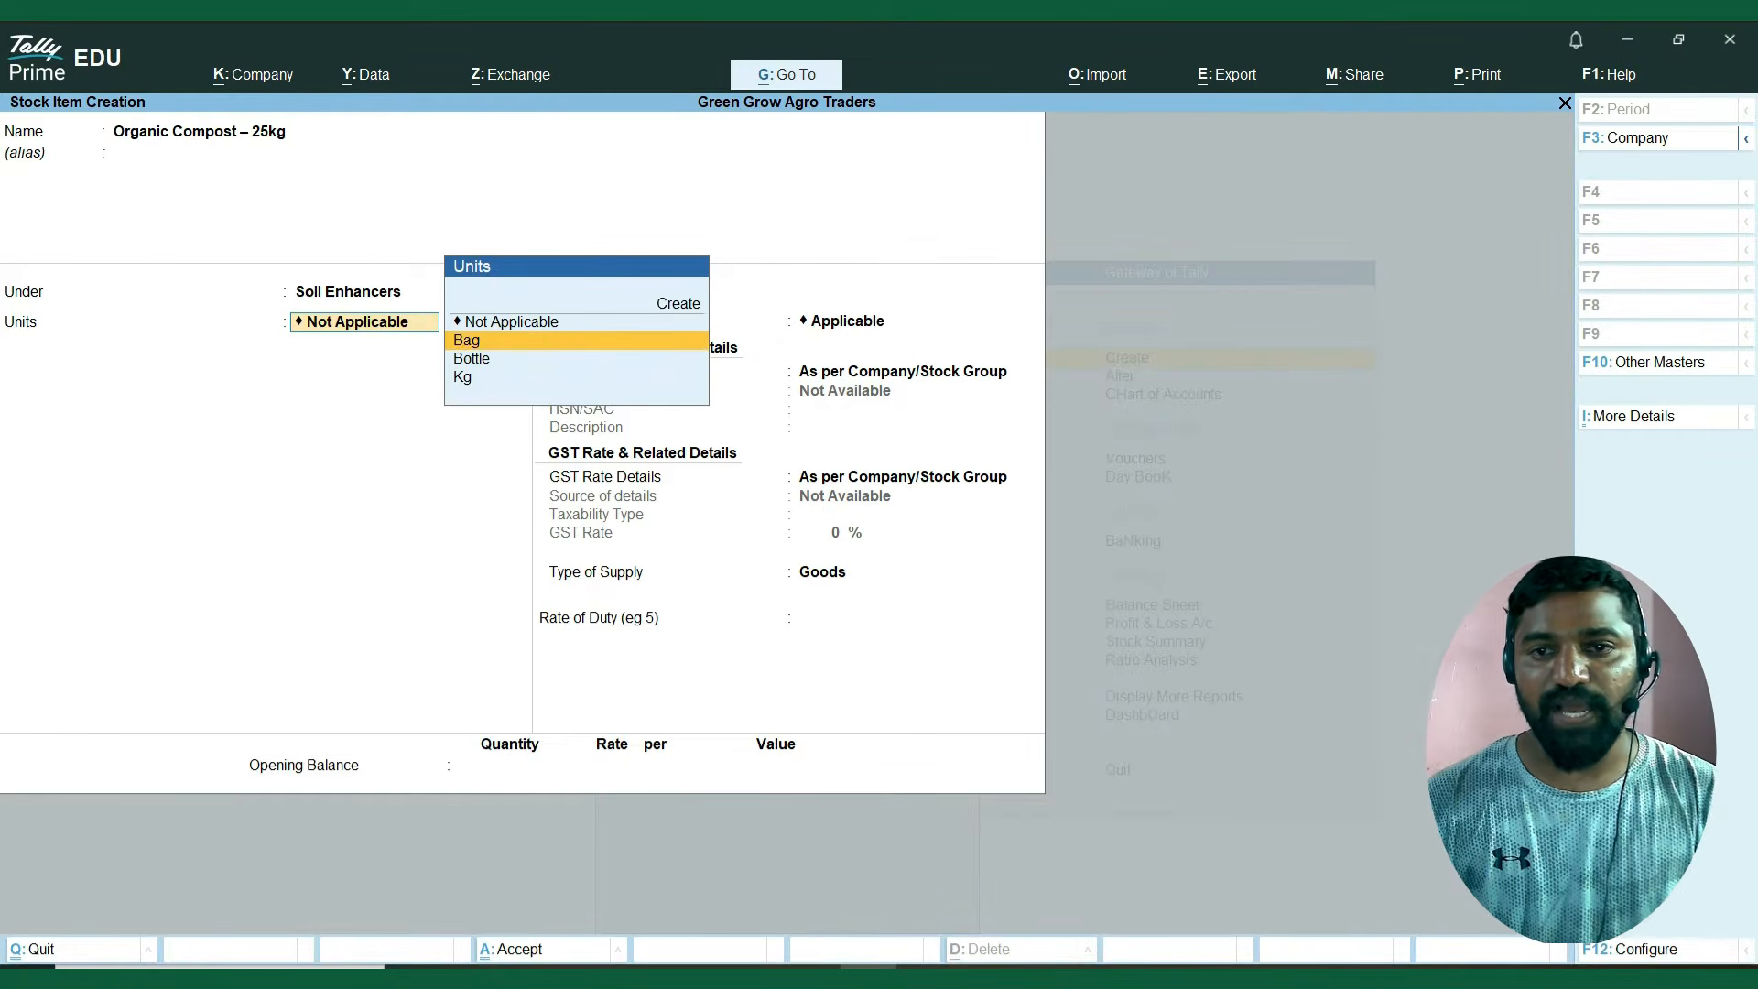
pyautogui.press('Return')
pyautogui.press('Return')
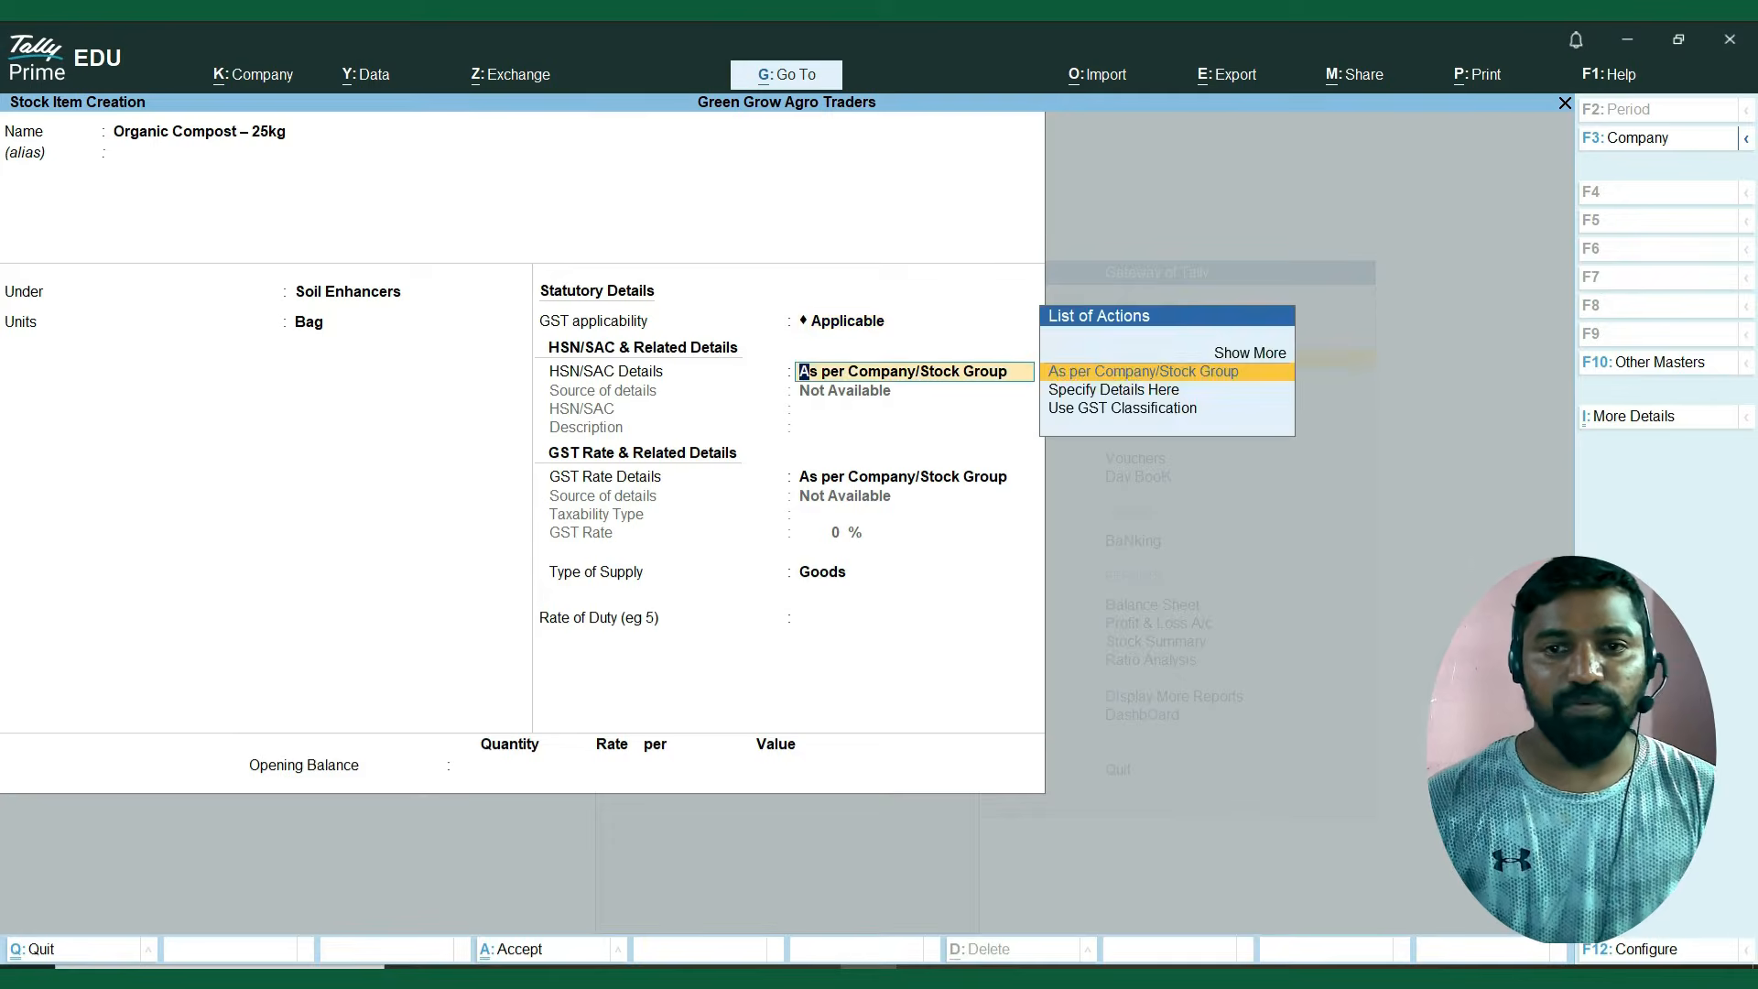
# Look up the Organic Compost item's HSN code in the Excel sheet and specify HSN/SAC 3808 for the stock item.
pyautogui.hotkey('alt', 'Tab')
pyautogui.press('Right')
pyautogui.press('Right')
pyautogui.press('Right')
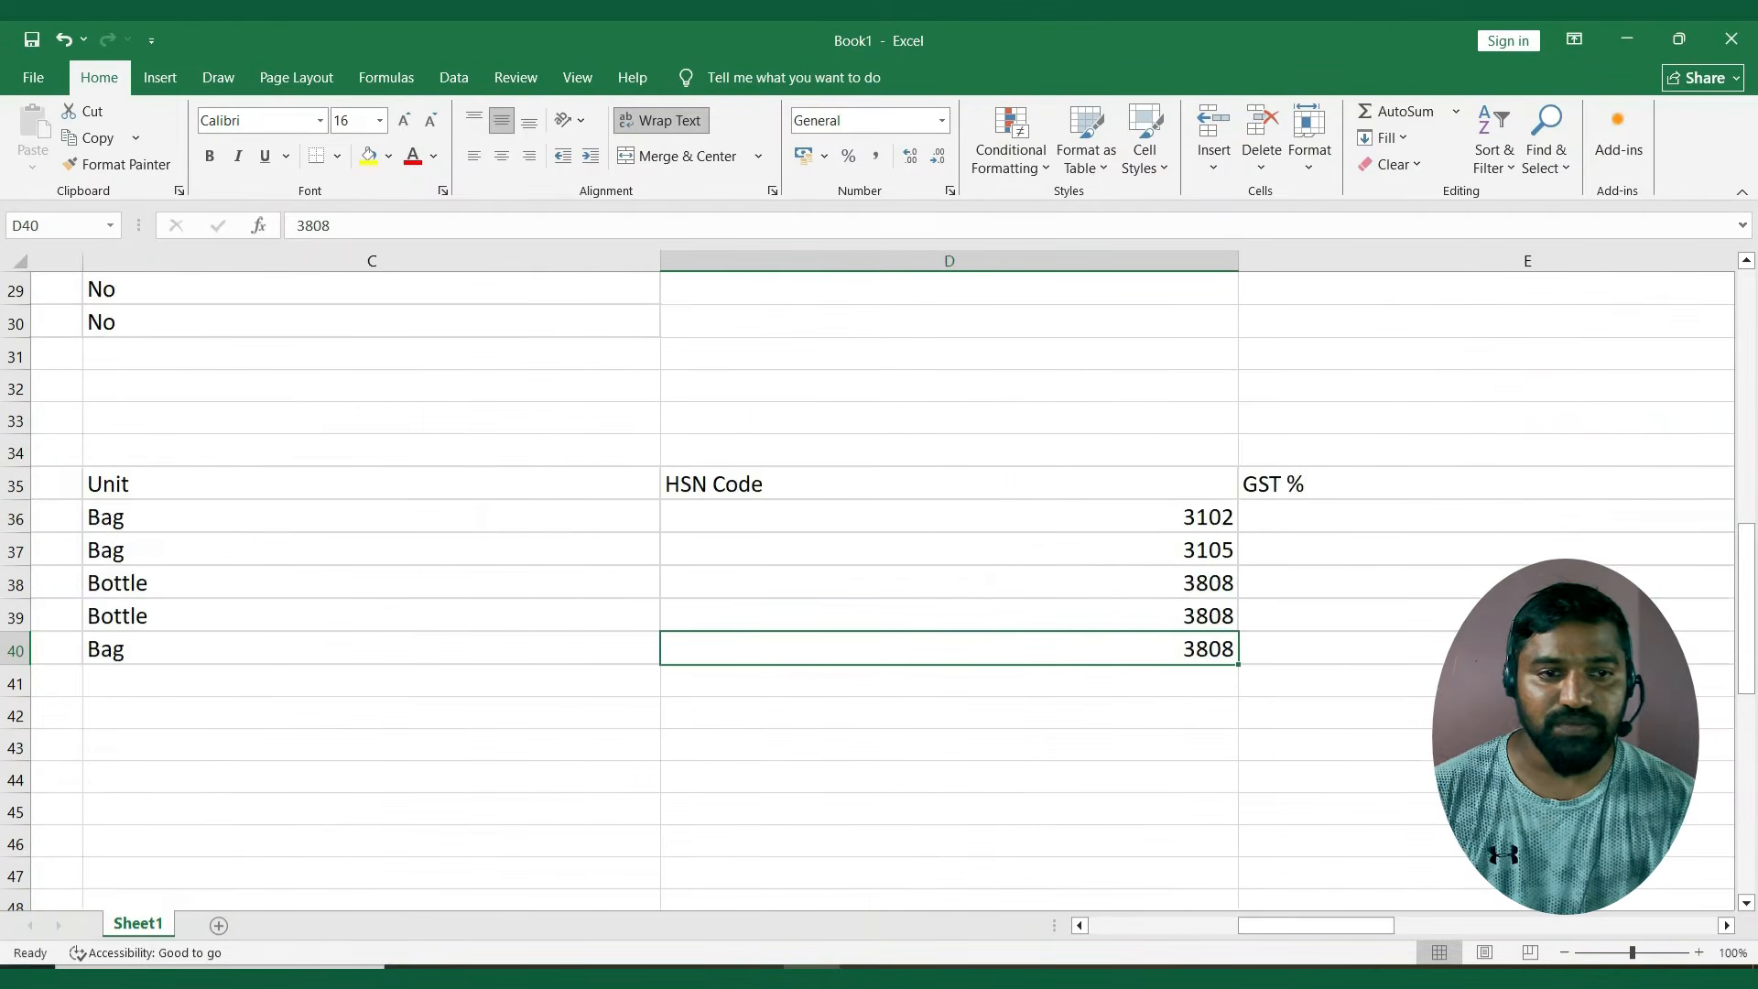
pyautogui.press('Right')
pyautogui.hotkey('alt', 'Tab')
pyautogui.press('Return')
pyautogui.press('Return')
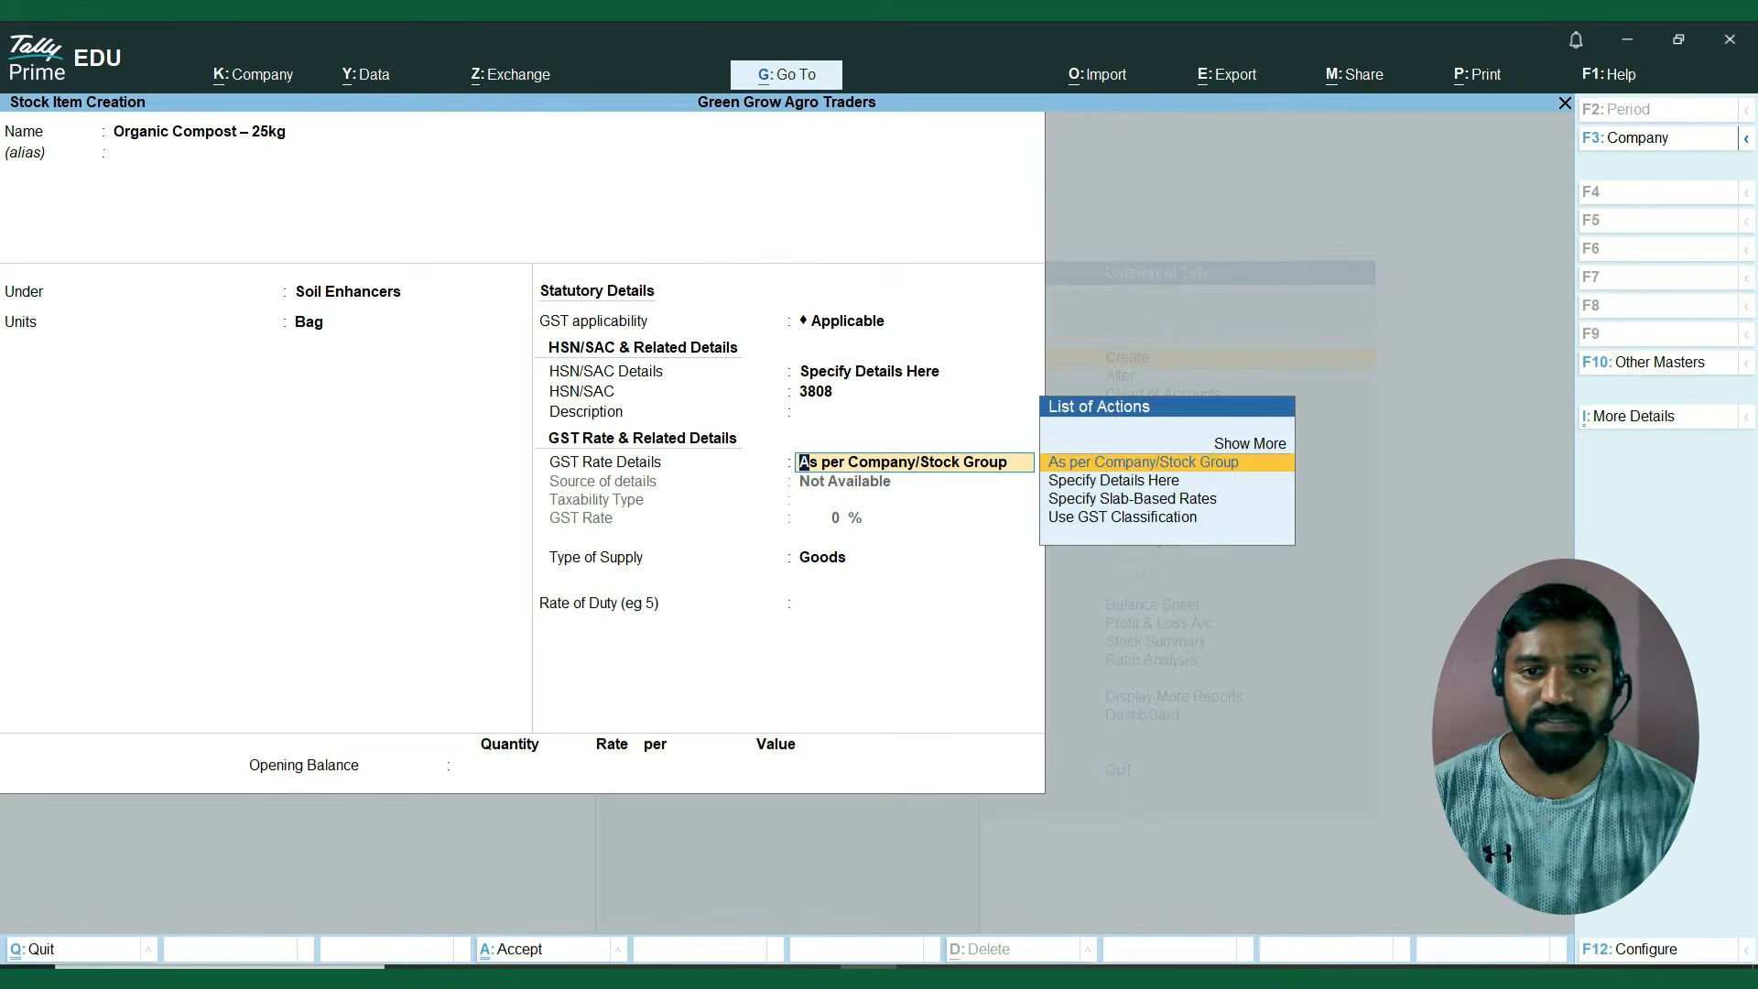
# Check the Organic Compost item's GST percentage in the Excel sheet and specify its GST rate as Taxable at 5%.
pyautogui.press('Down')
pyautogui.press('Return')
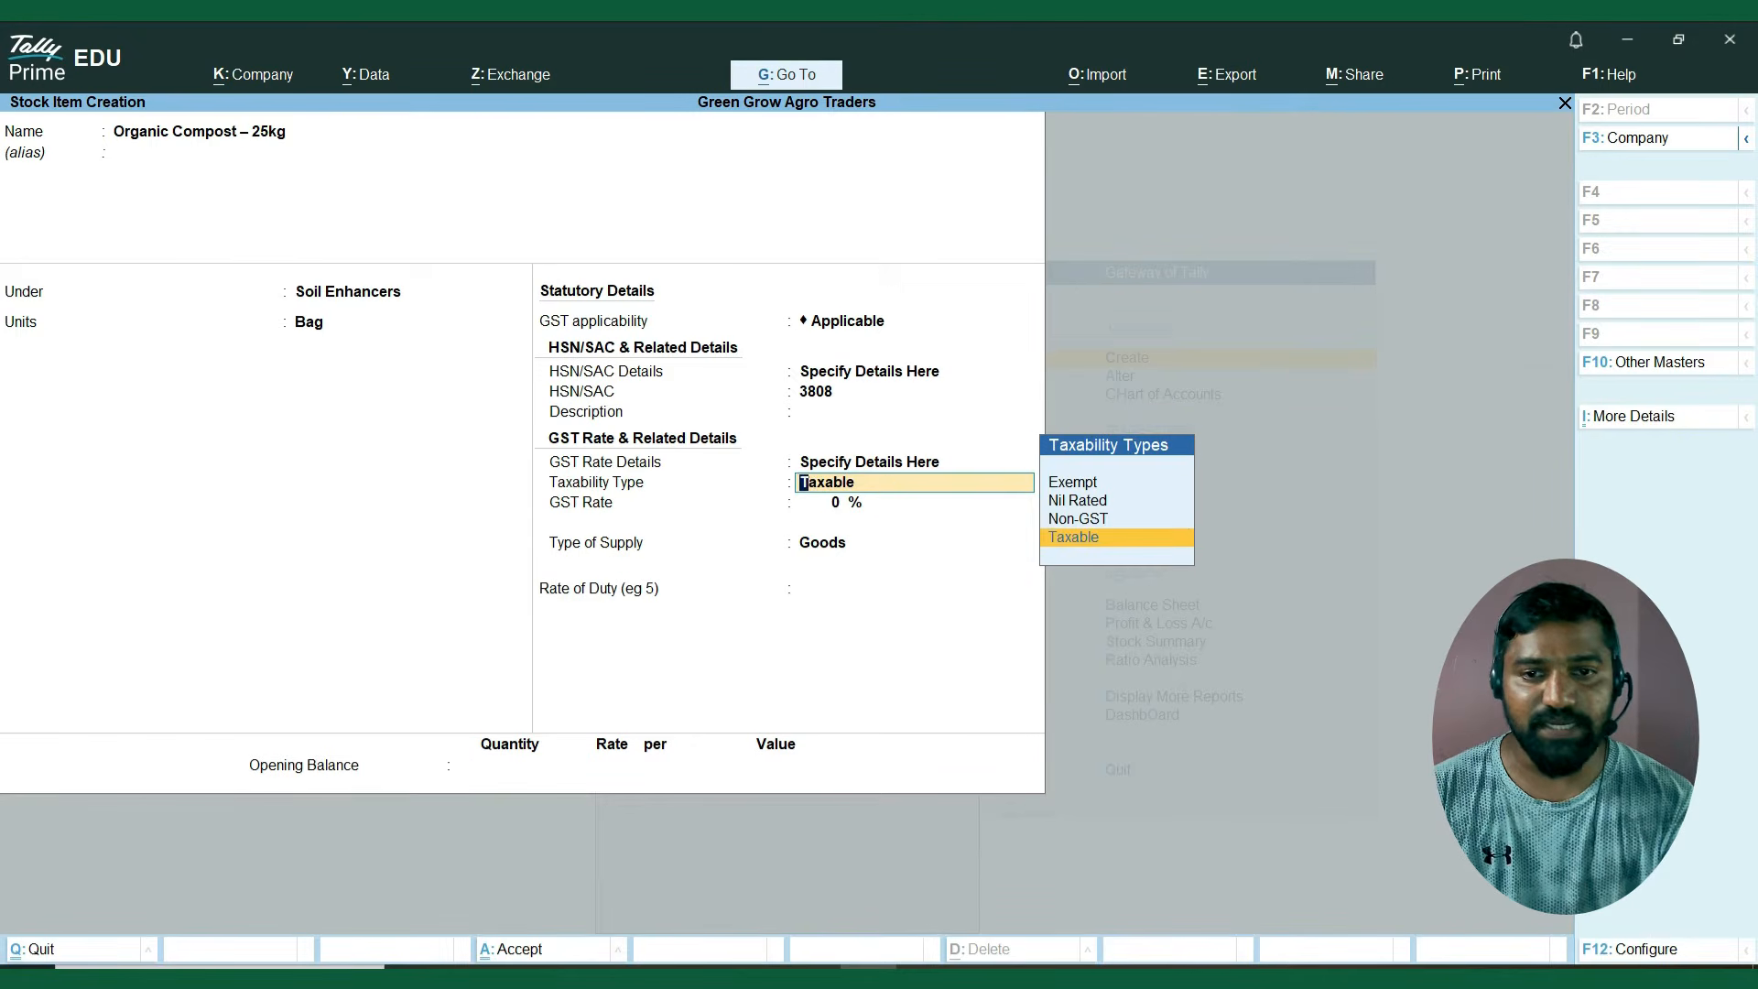
pyautogui.press('Return')
pyautogui.hotkey('alt', 'Tab')
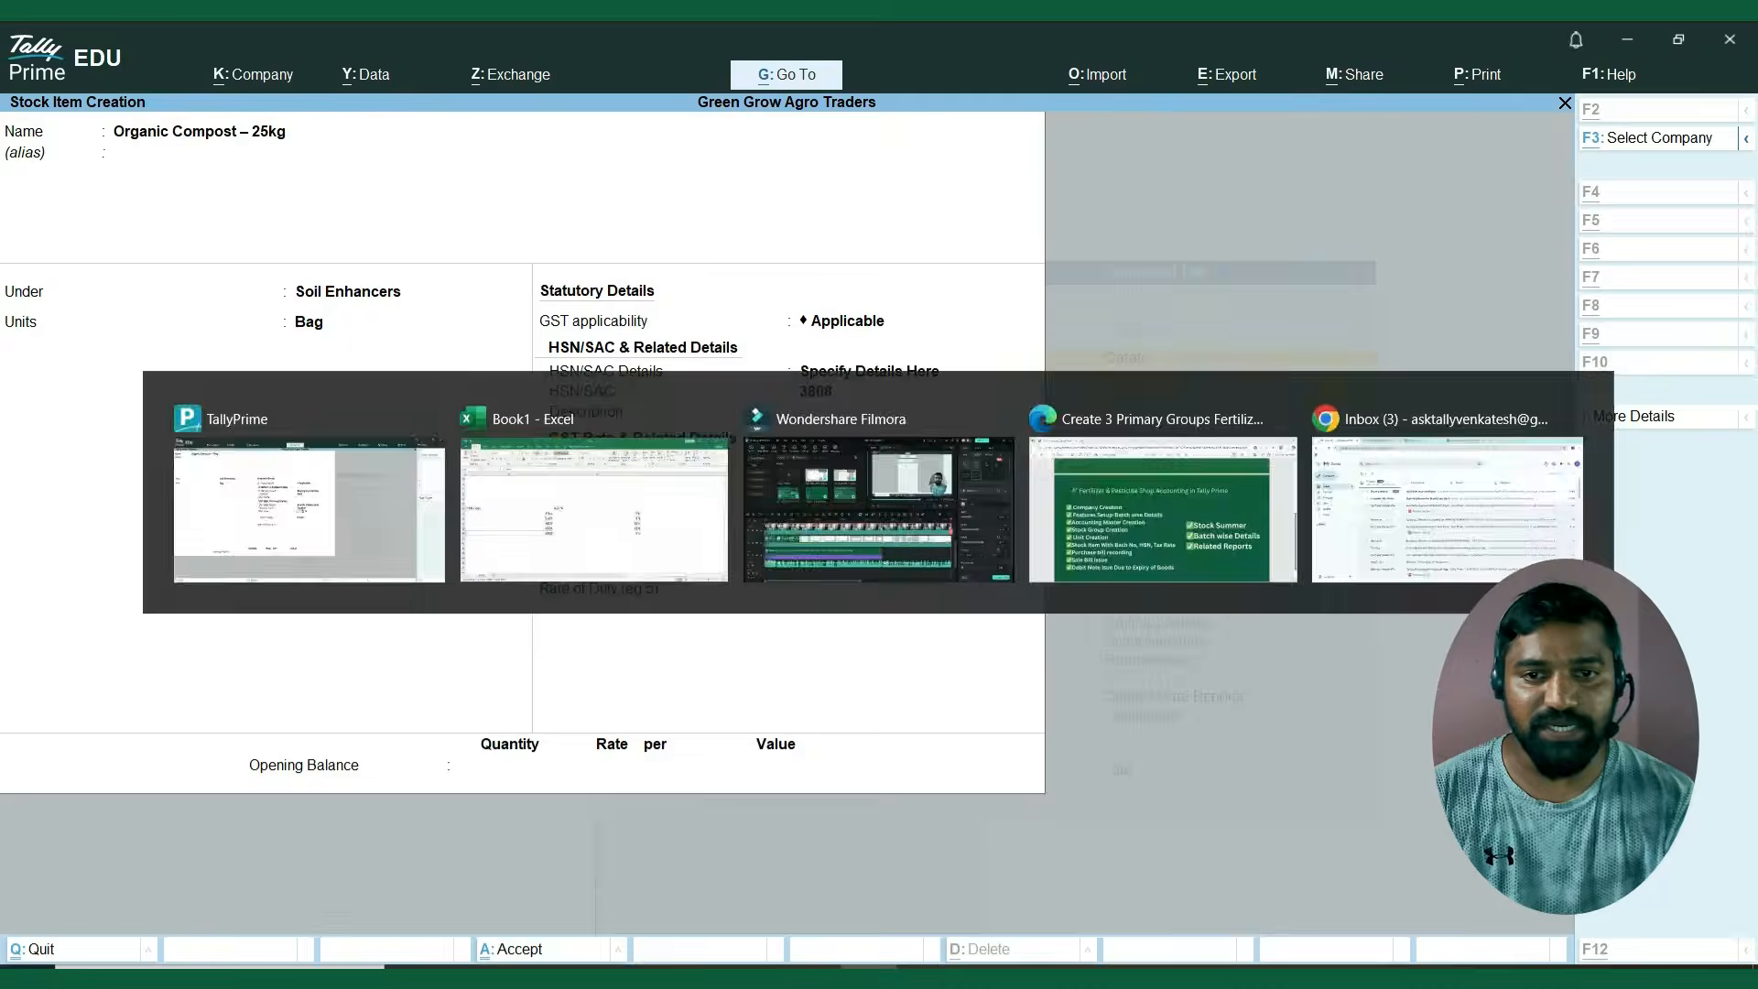
pyautogui.press('Right')
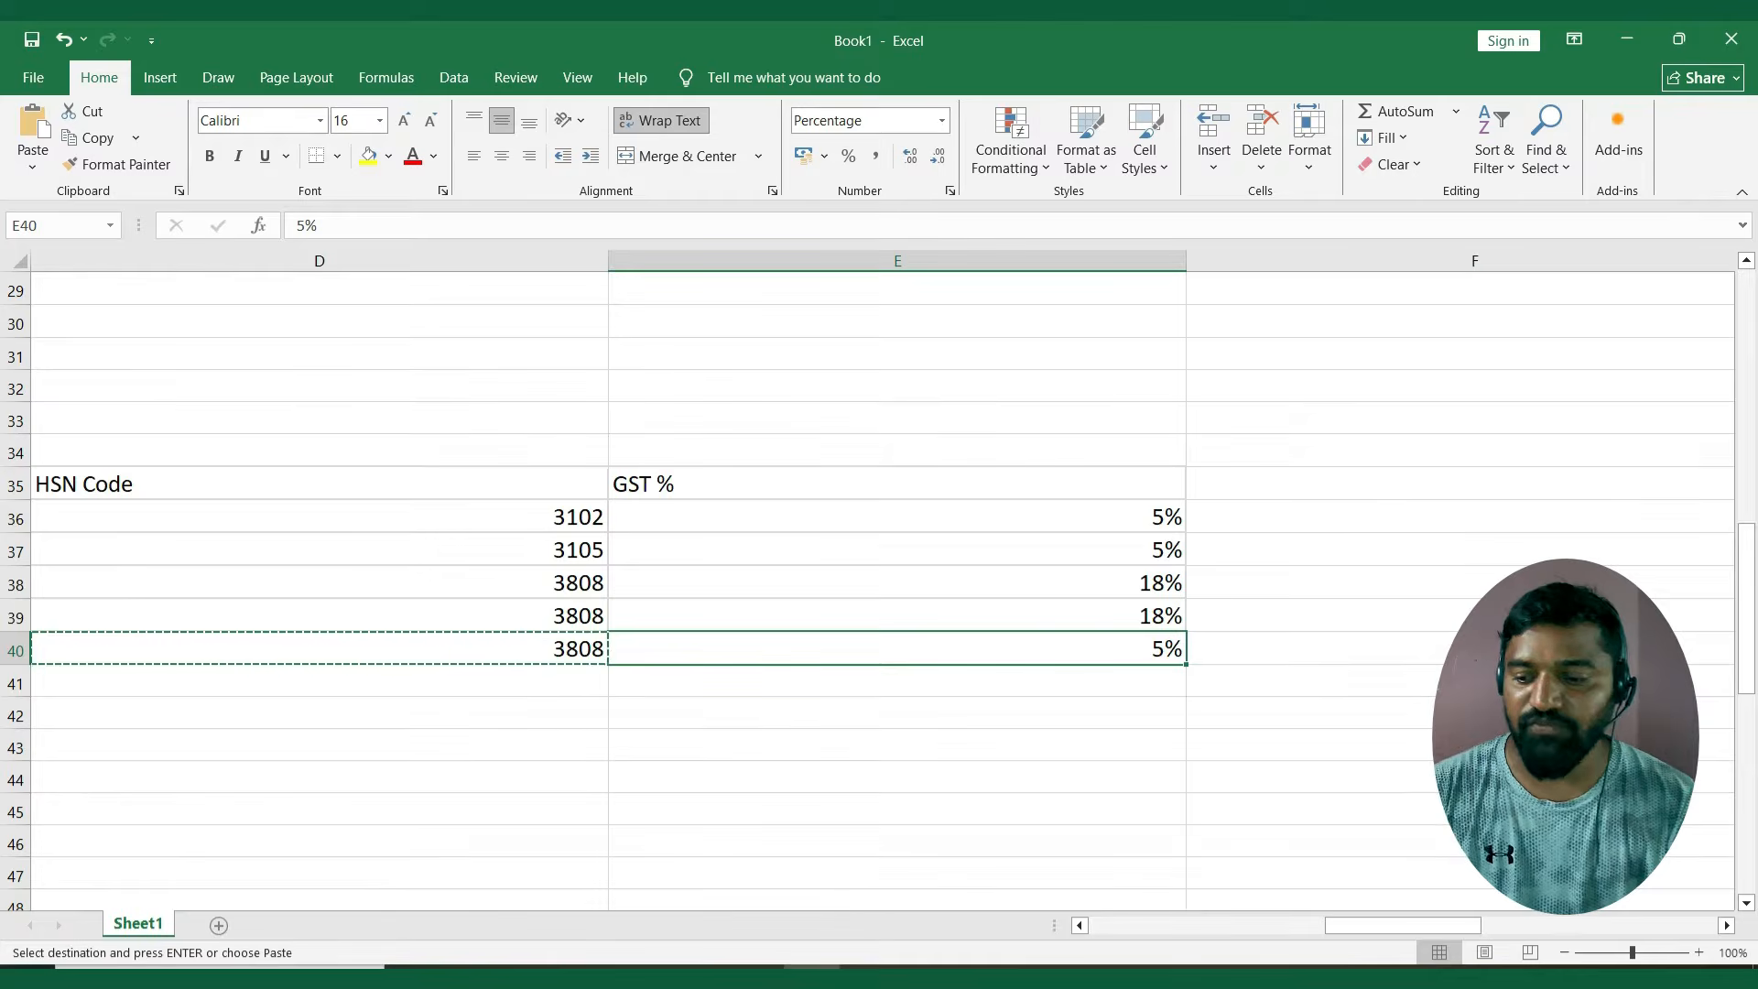
pyautogui.hotkey('alt', 'Tab')
pyautogui.write('5')
pyautogui.press('Return')
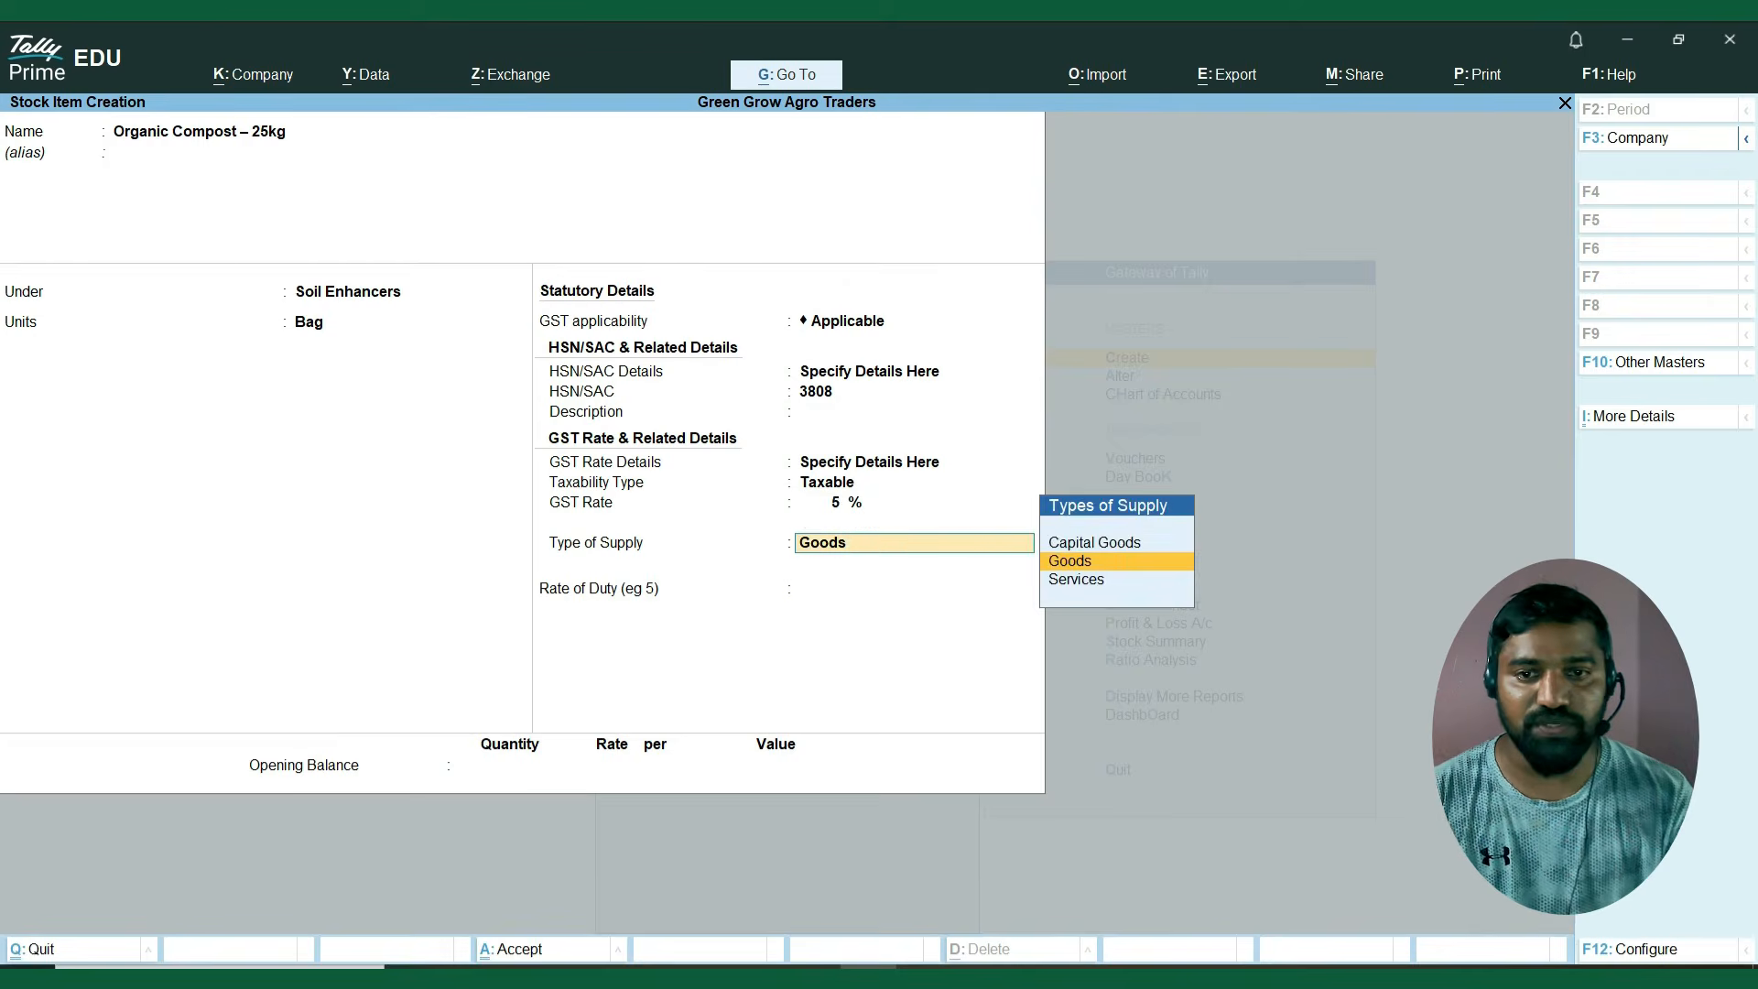
# Keep Goods as the type of supply and save the Organic Compost stock item.
pyautogui.press('Return')
pyautogui.press('Return')
pyautogui.press('Return')
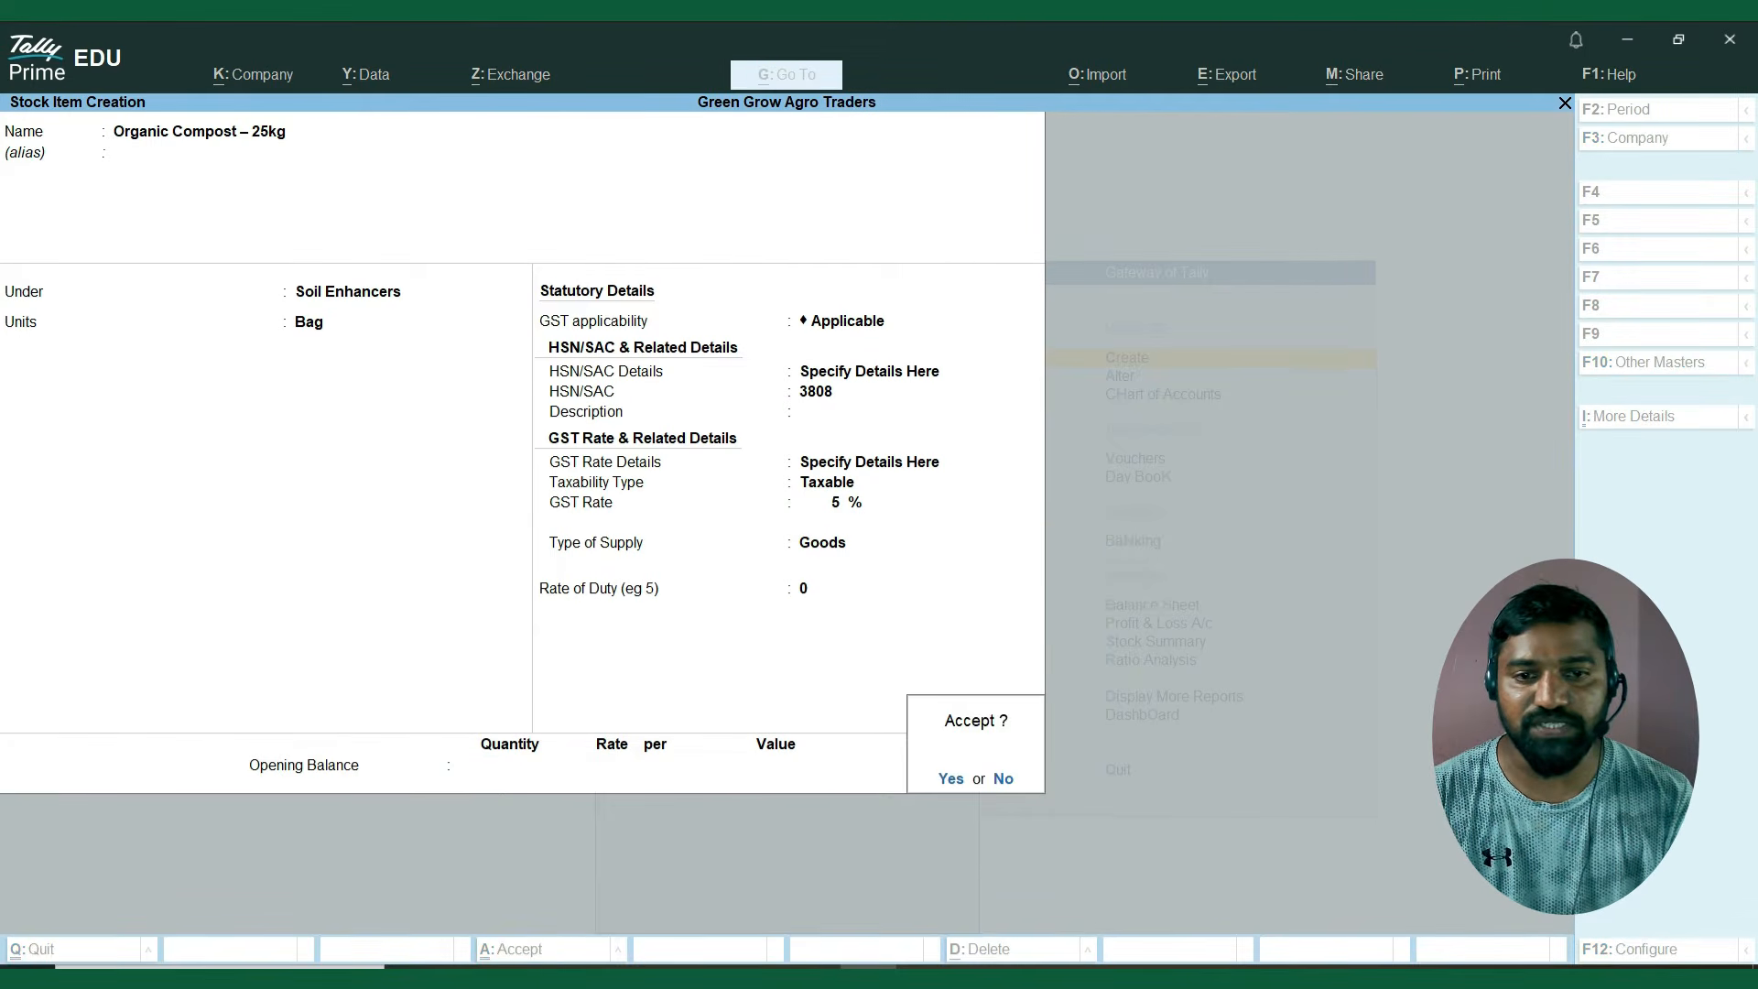
pyautogui.press('Return')
pyautogui.hotkey('alt', 'Tab')
pyautogui.press('Left')
pyautogui.press('Left')
pyautogui.press('Left')
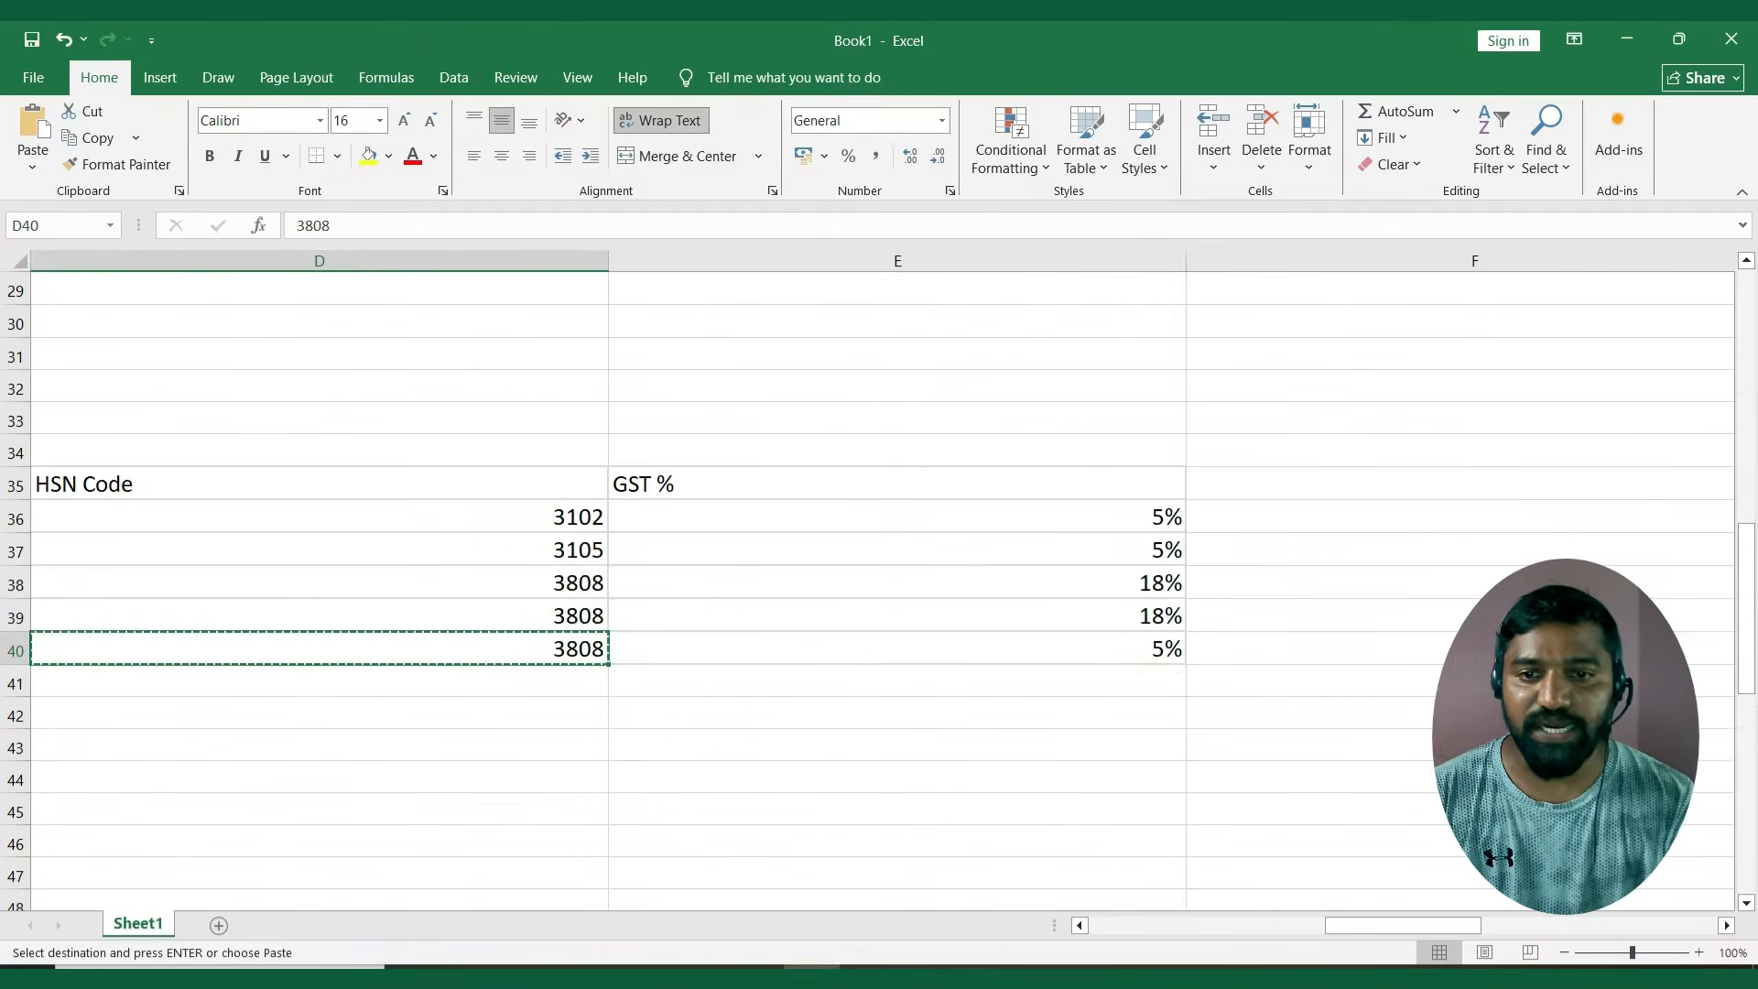
pyautogui.press('Left')
pyautogui.hotkey('alt', 'Tab')
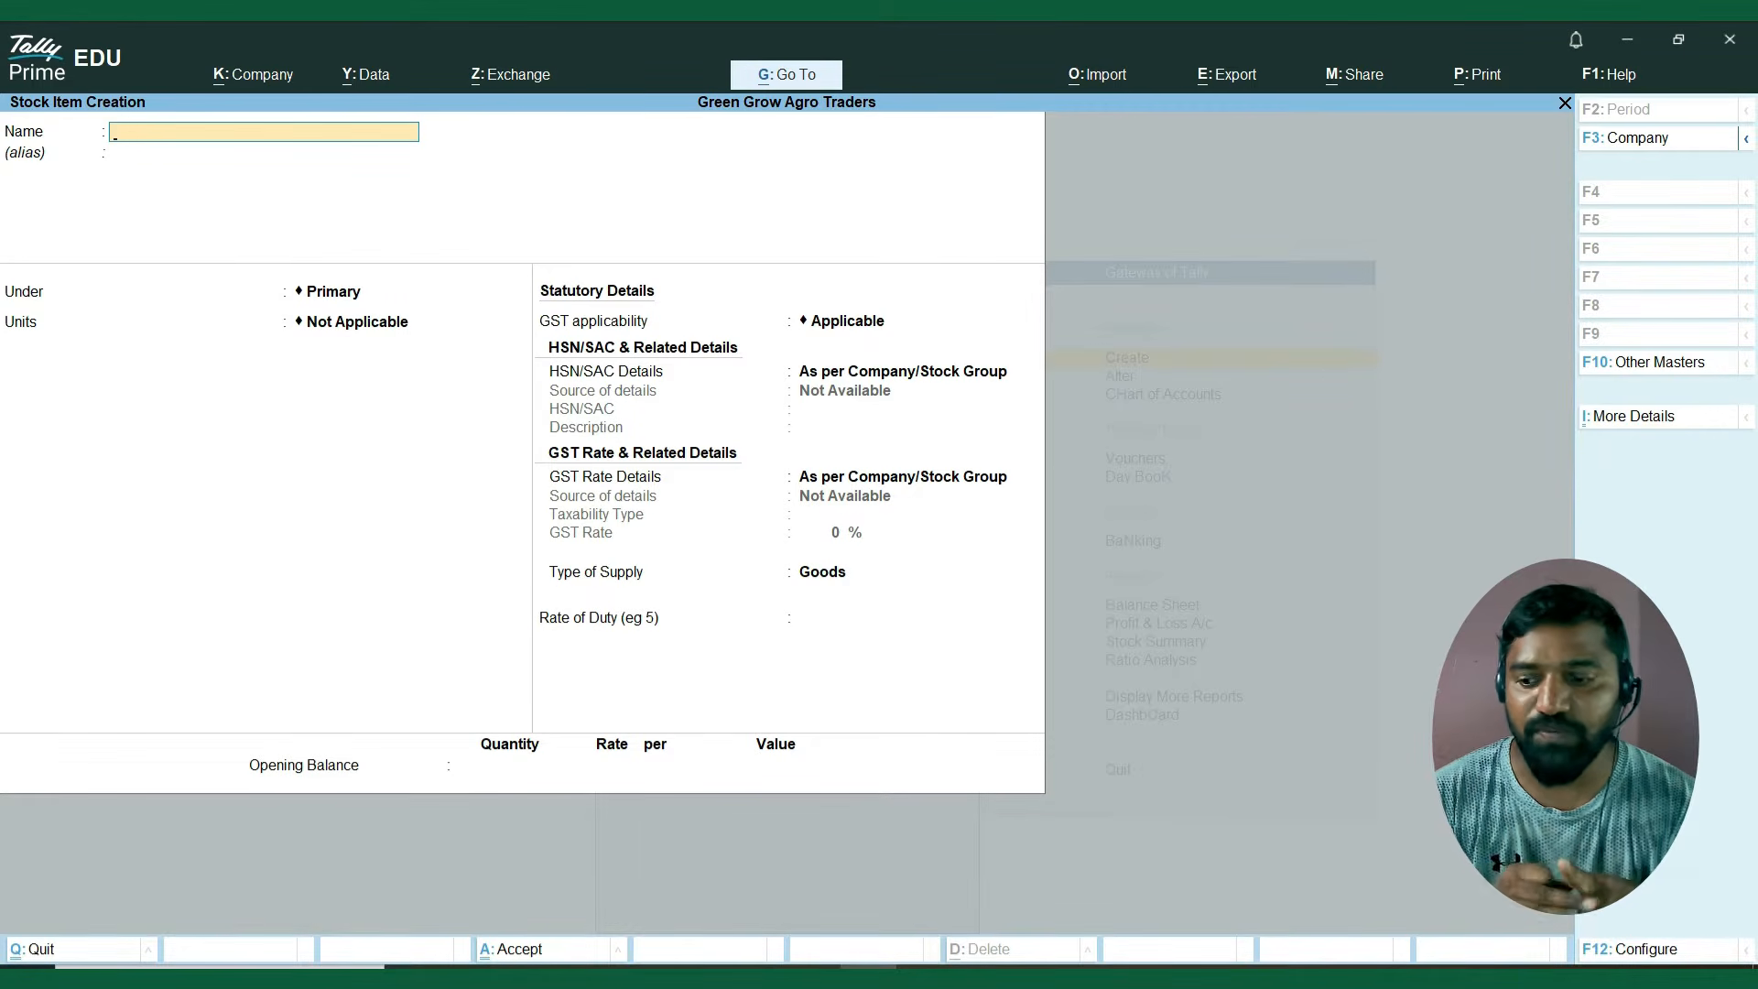
# Leave stock item creation and enable Batches in the company features of Green Grow Agro Traders.
pyautogui.press('Escape')
pyautogui.press('y')
pyautogui.press('Escape')
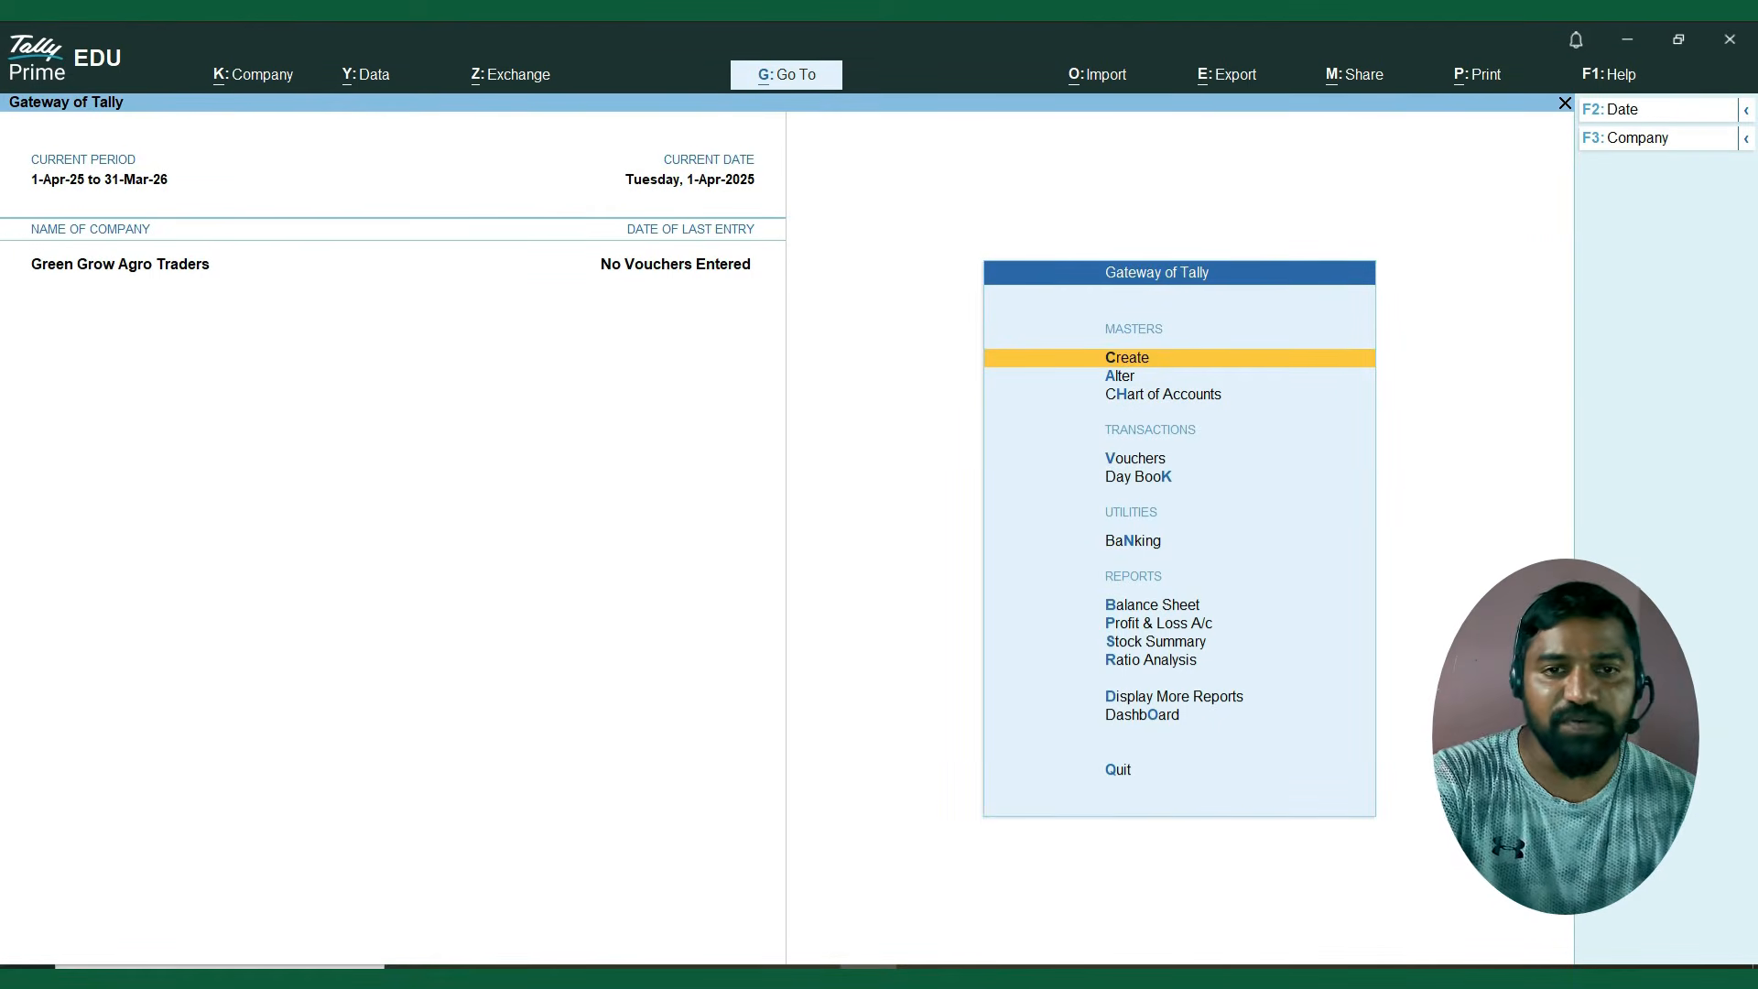
pyautogui.press('F11')
pyautogui.press('Down')
pyautogui.press('Down')
pyautogui.press('Down')
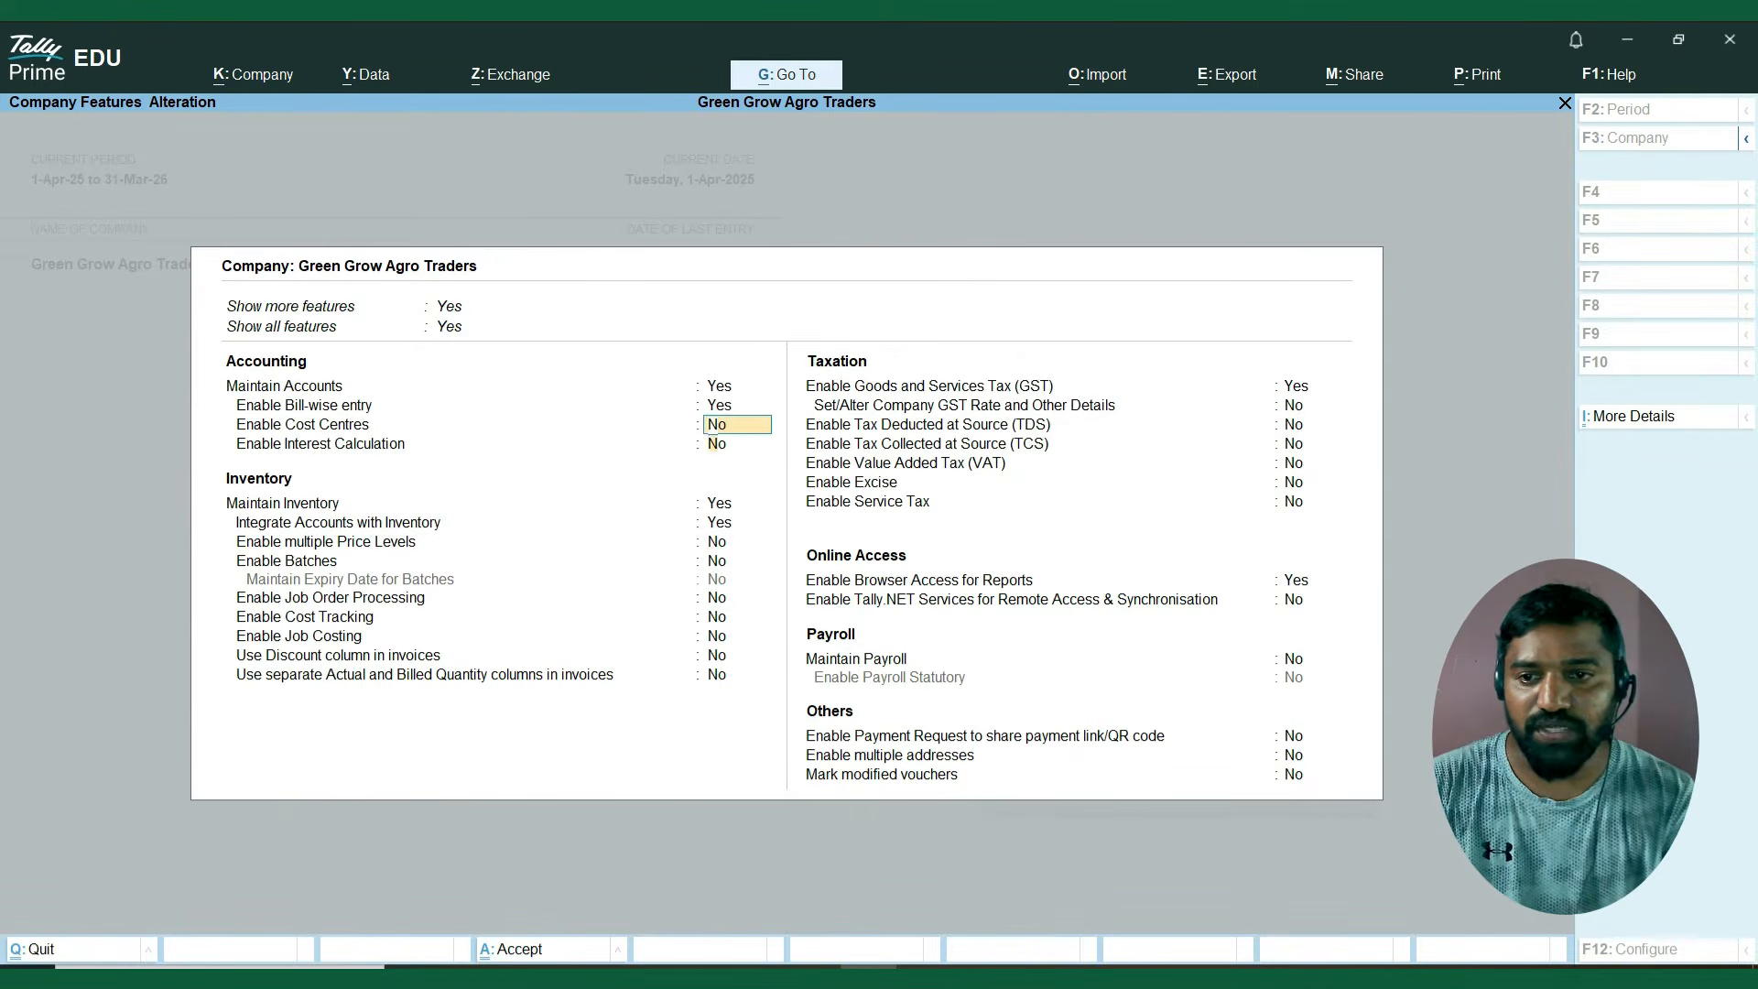
pyautogui.press('Down')
pyautogui.press('Down')
pyautogui.press('Down')
pyautogui.press('Down')
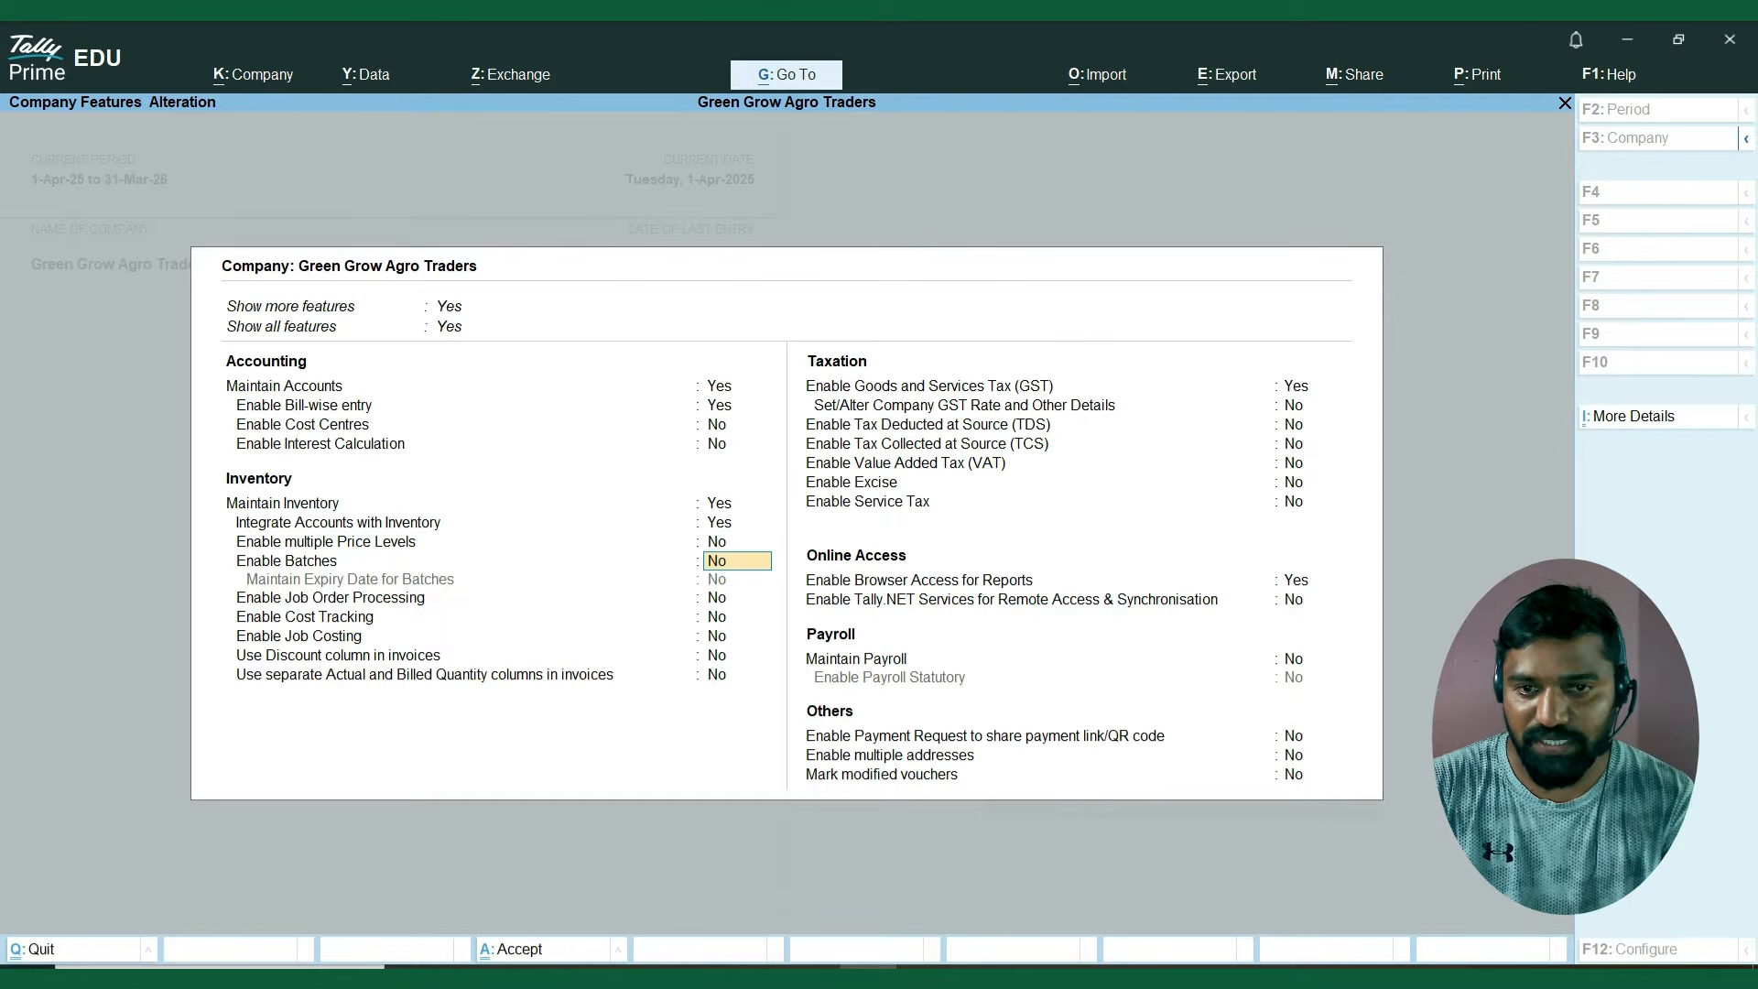
pyautogui.press('y')
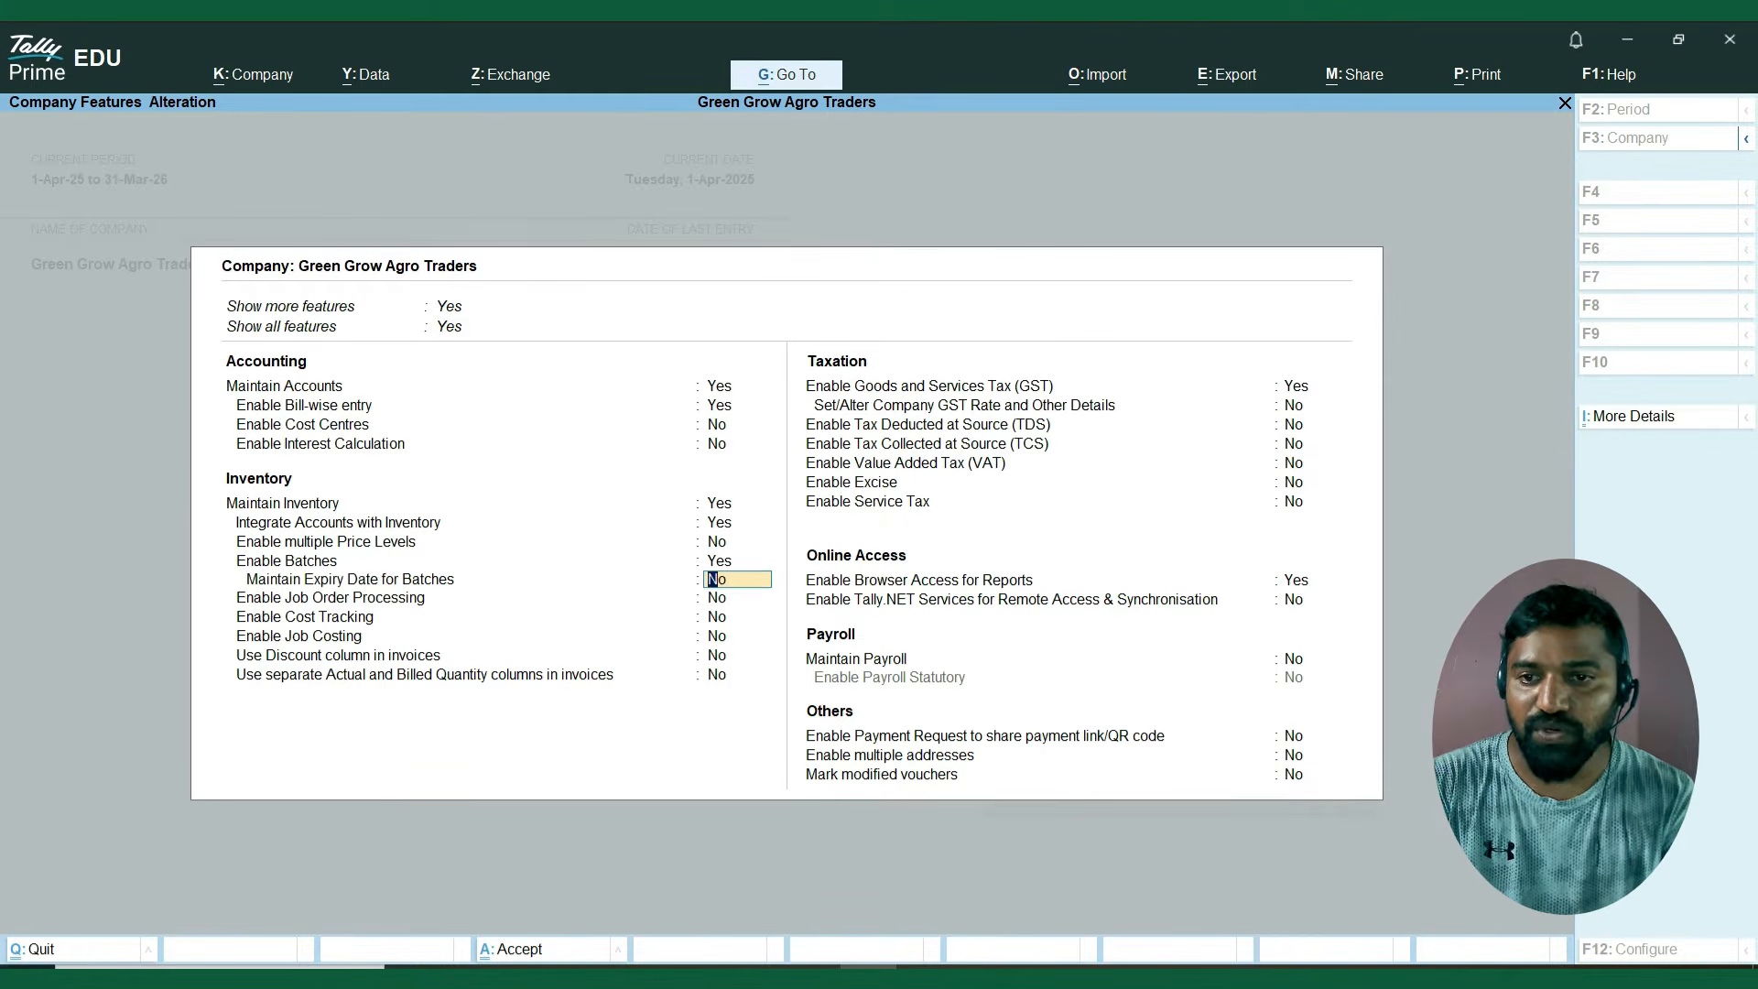
# Enable Maintain Expiry Date for Batches and save the company features, accepting the GST registration details as they are.
pyautogui.write('y')
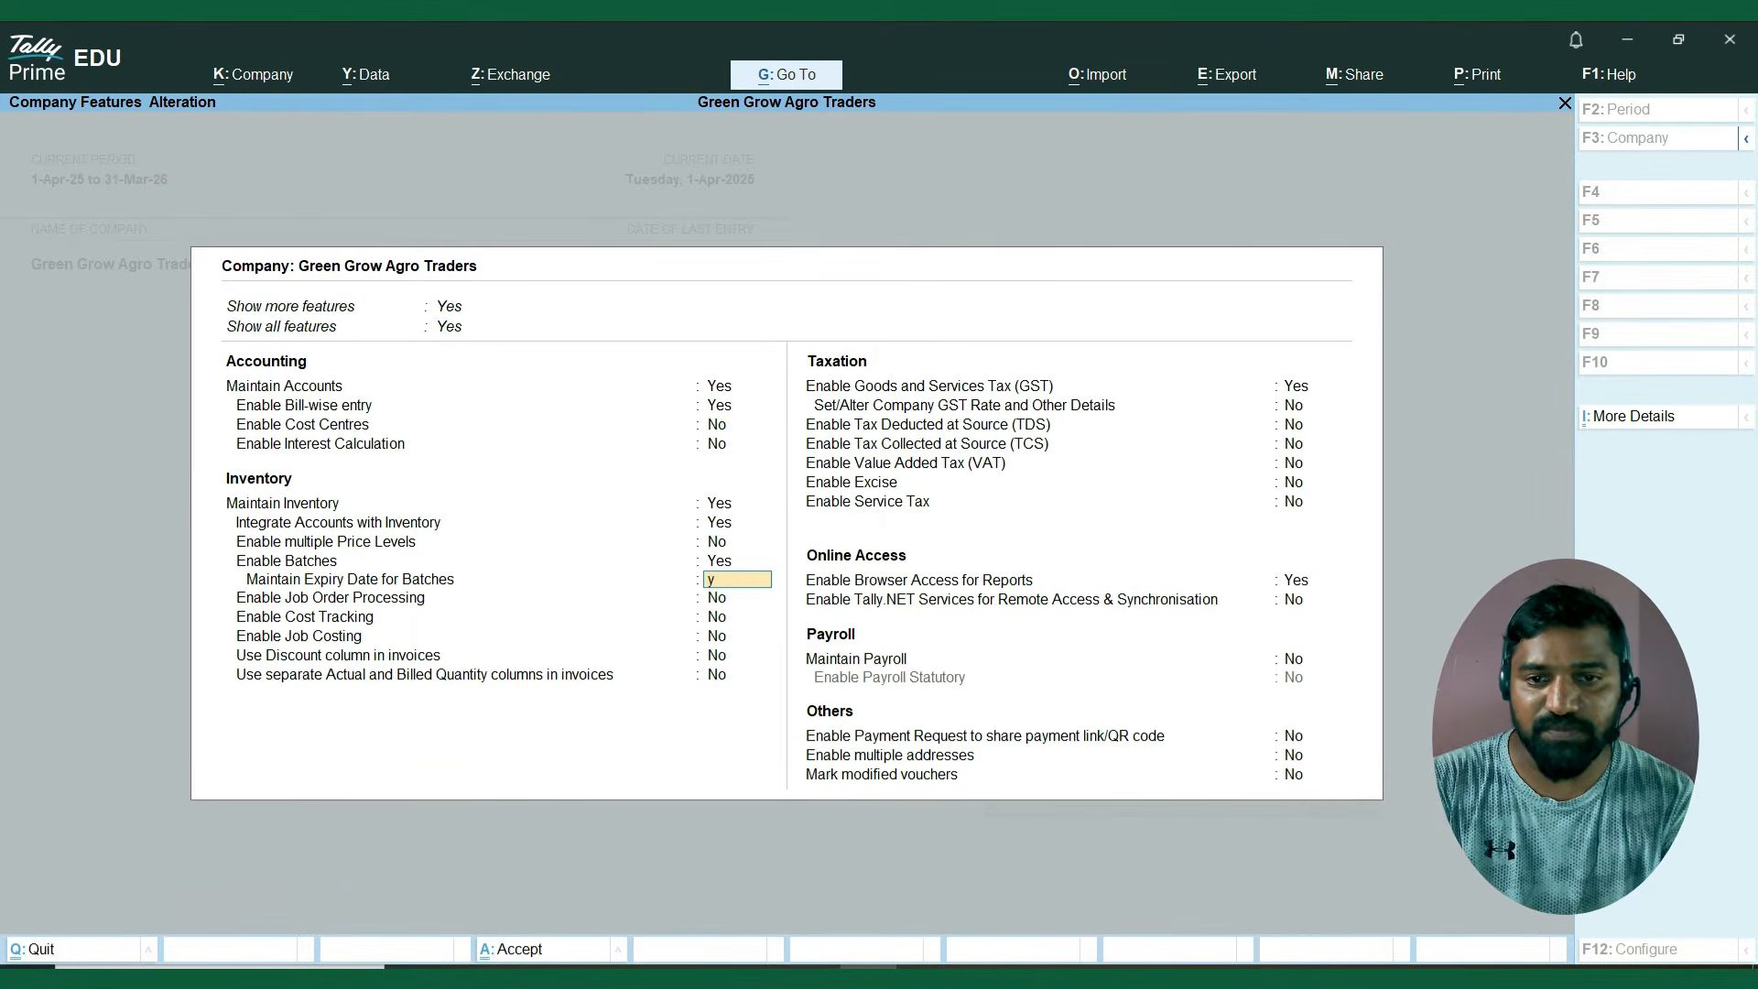
pyautogui.press('Return')
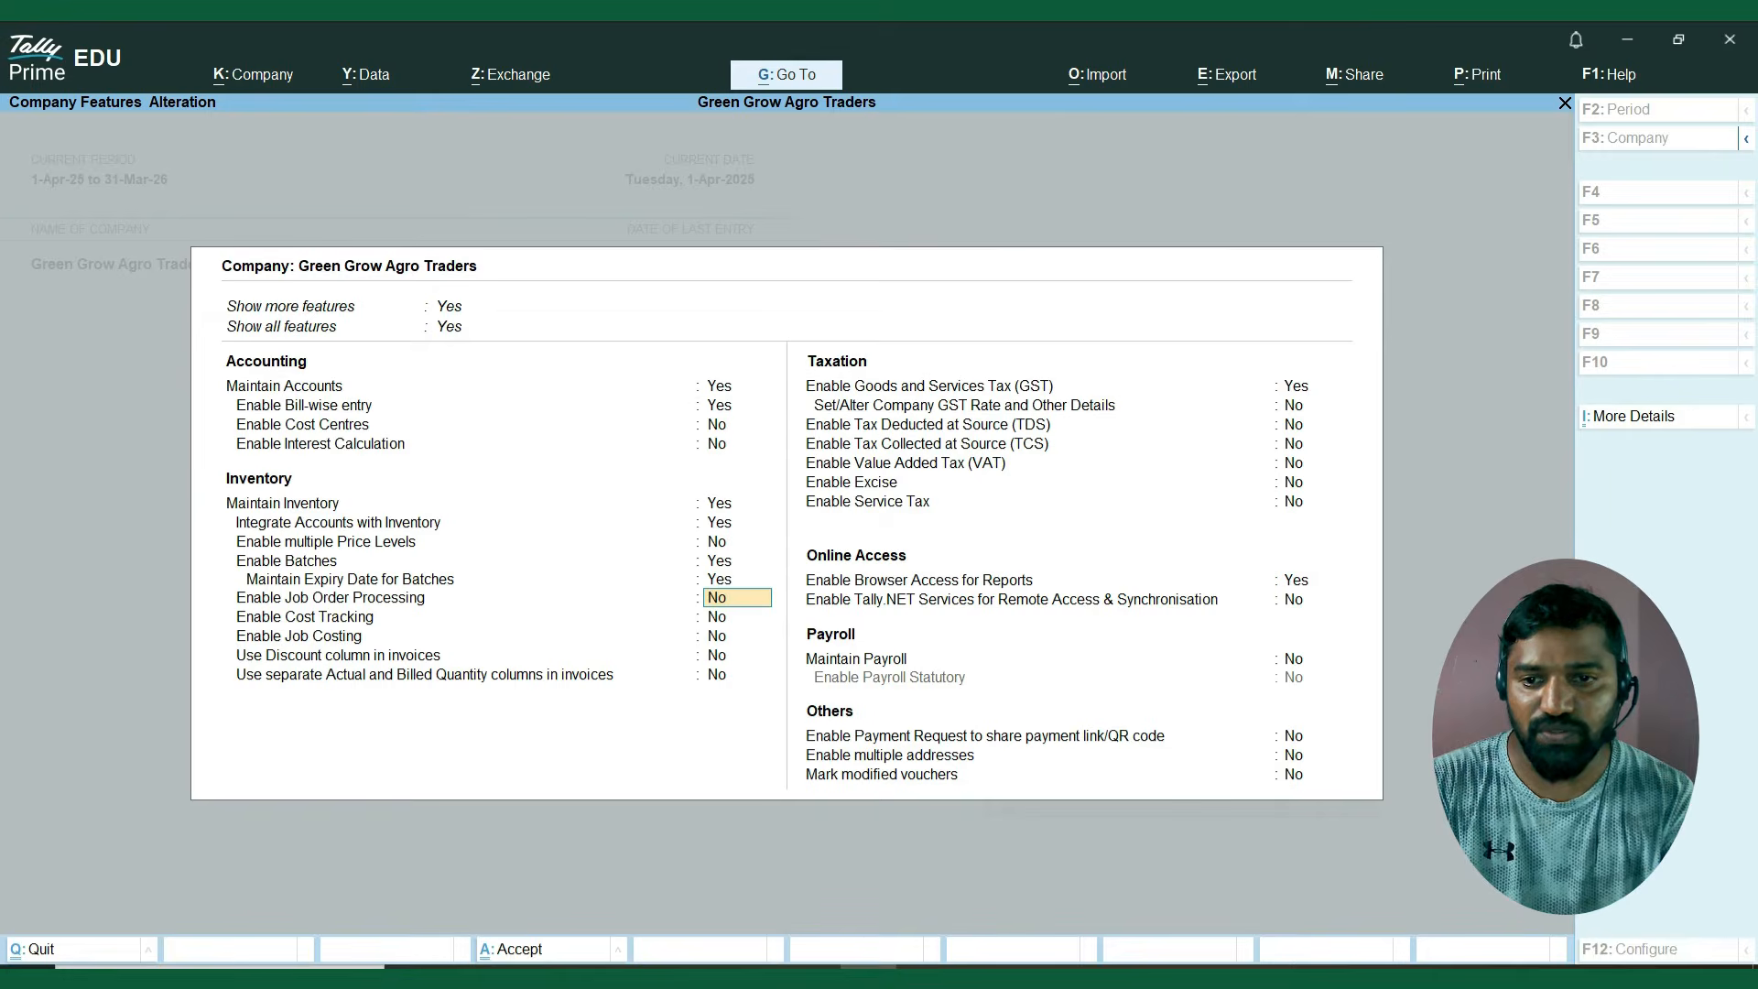
pyautogui.press('Up')
pyautogui.press('Up')
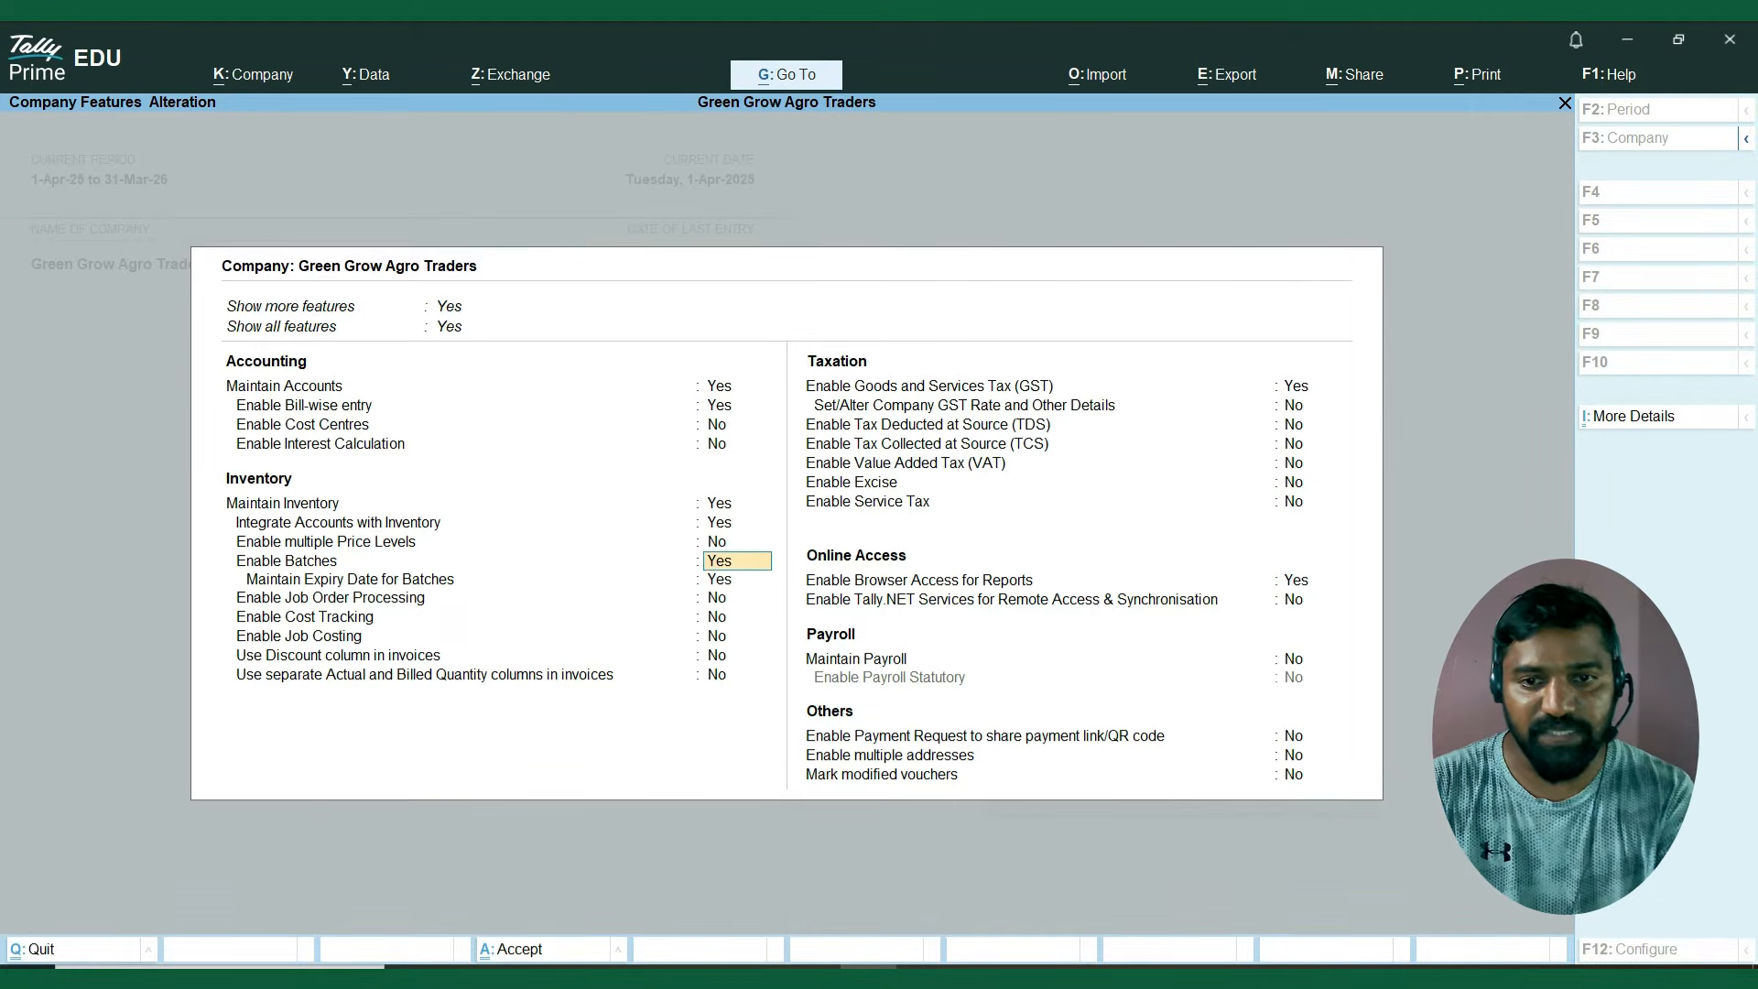
pyautogui.press('Return')
pyautogui.press('Return')
pyautogui.press('Return')
pyautogui.press('Return')
pyautogui.press('Return')
pyautogui.press('Return')
pyautogui.press('Return')
pyautogui.press('Return')
pyautogui.press('Return')
pyautogui.press('Return')
pyautogui.press('Return')
pyautogui.press('Return')
pyautogui.press('Return')
pyautogui.press('Return')
pyautogui.press('Return')
pyautogui.press('Return')
pyautogui.press('Return')
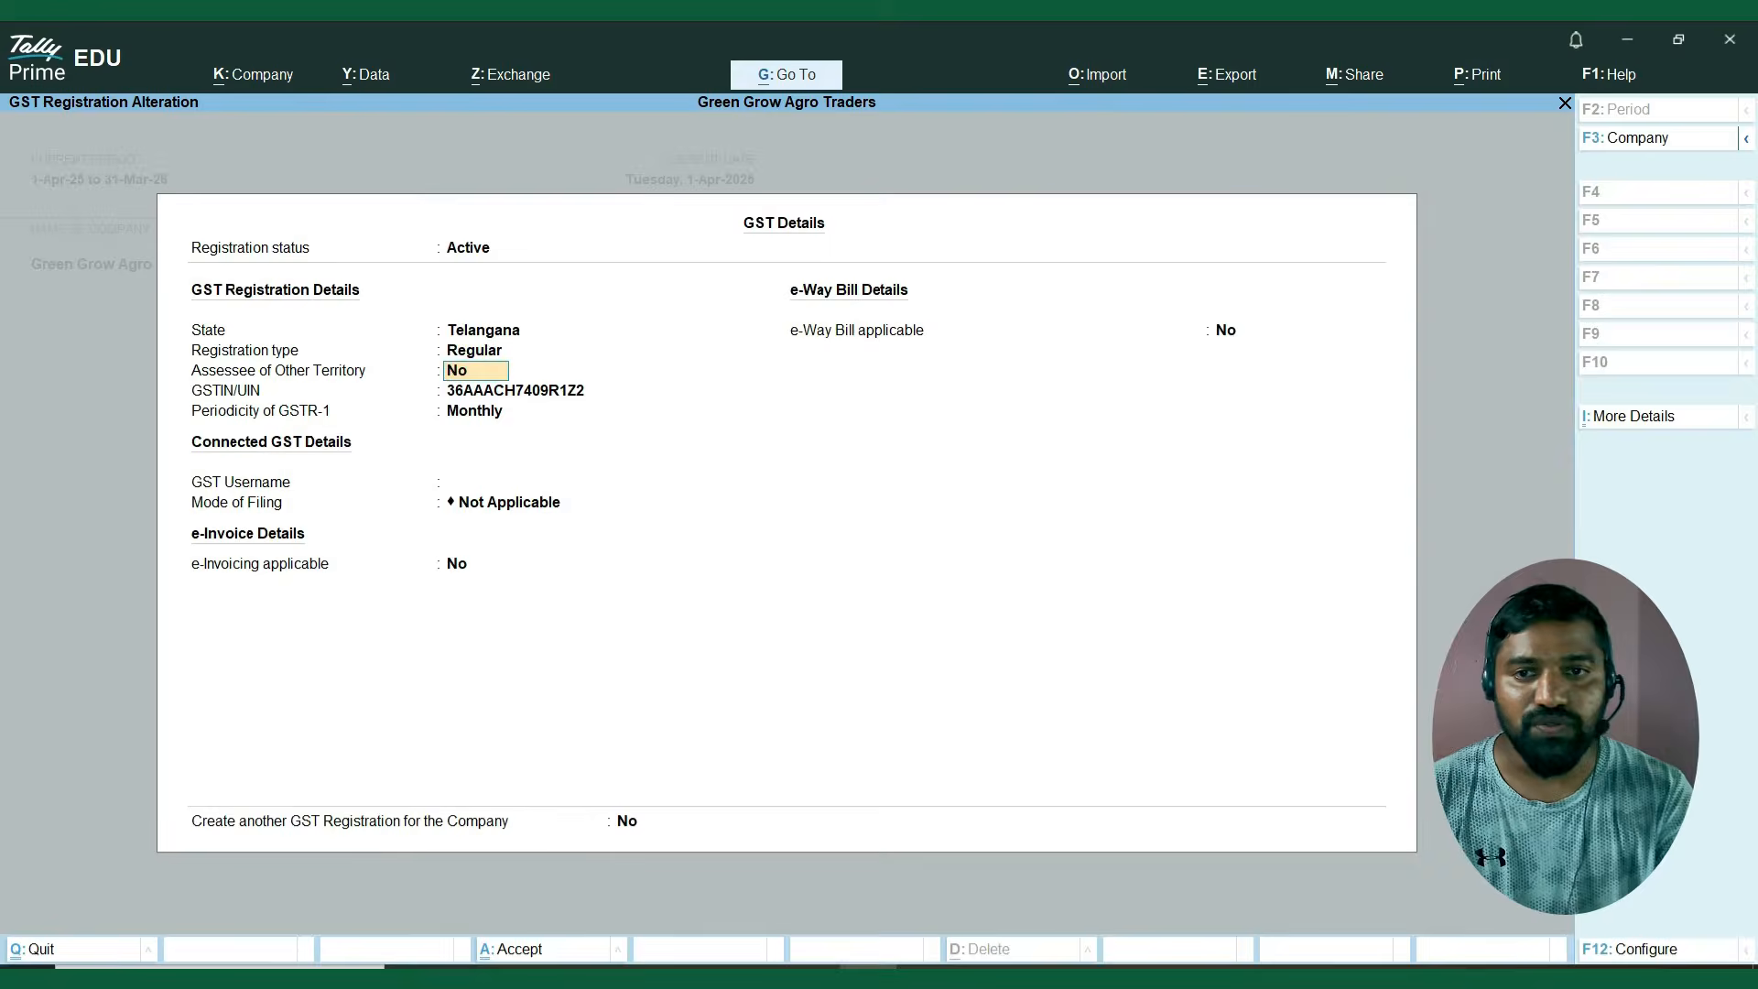
pyautogui.press('Return')
pyautogui.hotkey('ctrl', 'a')
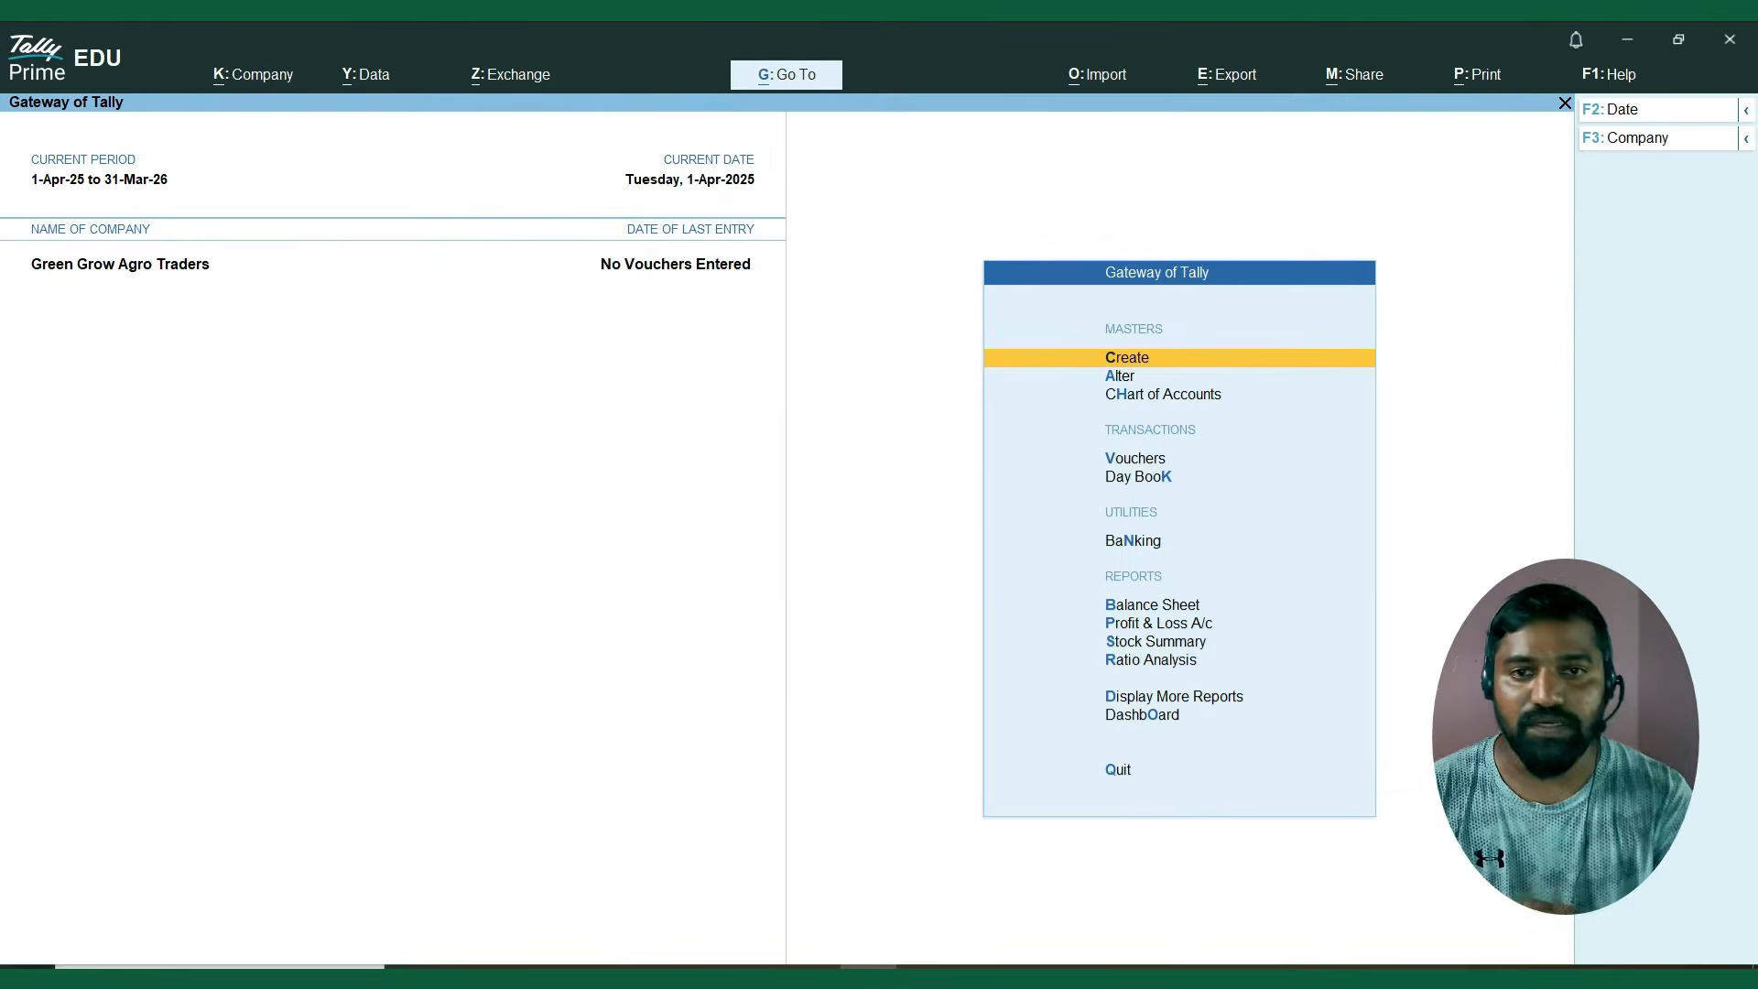
# Open the list of stock items for master alteration.
pyautogui.press('Down')
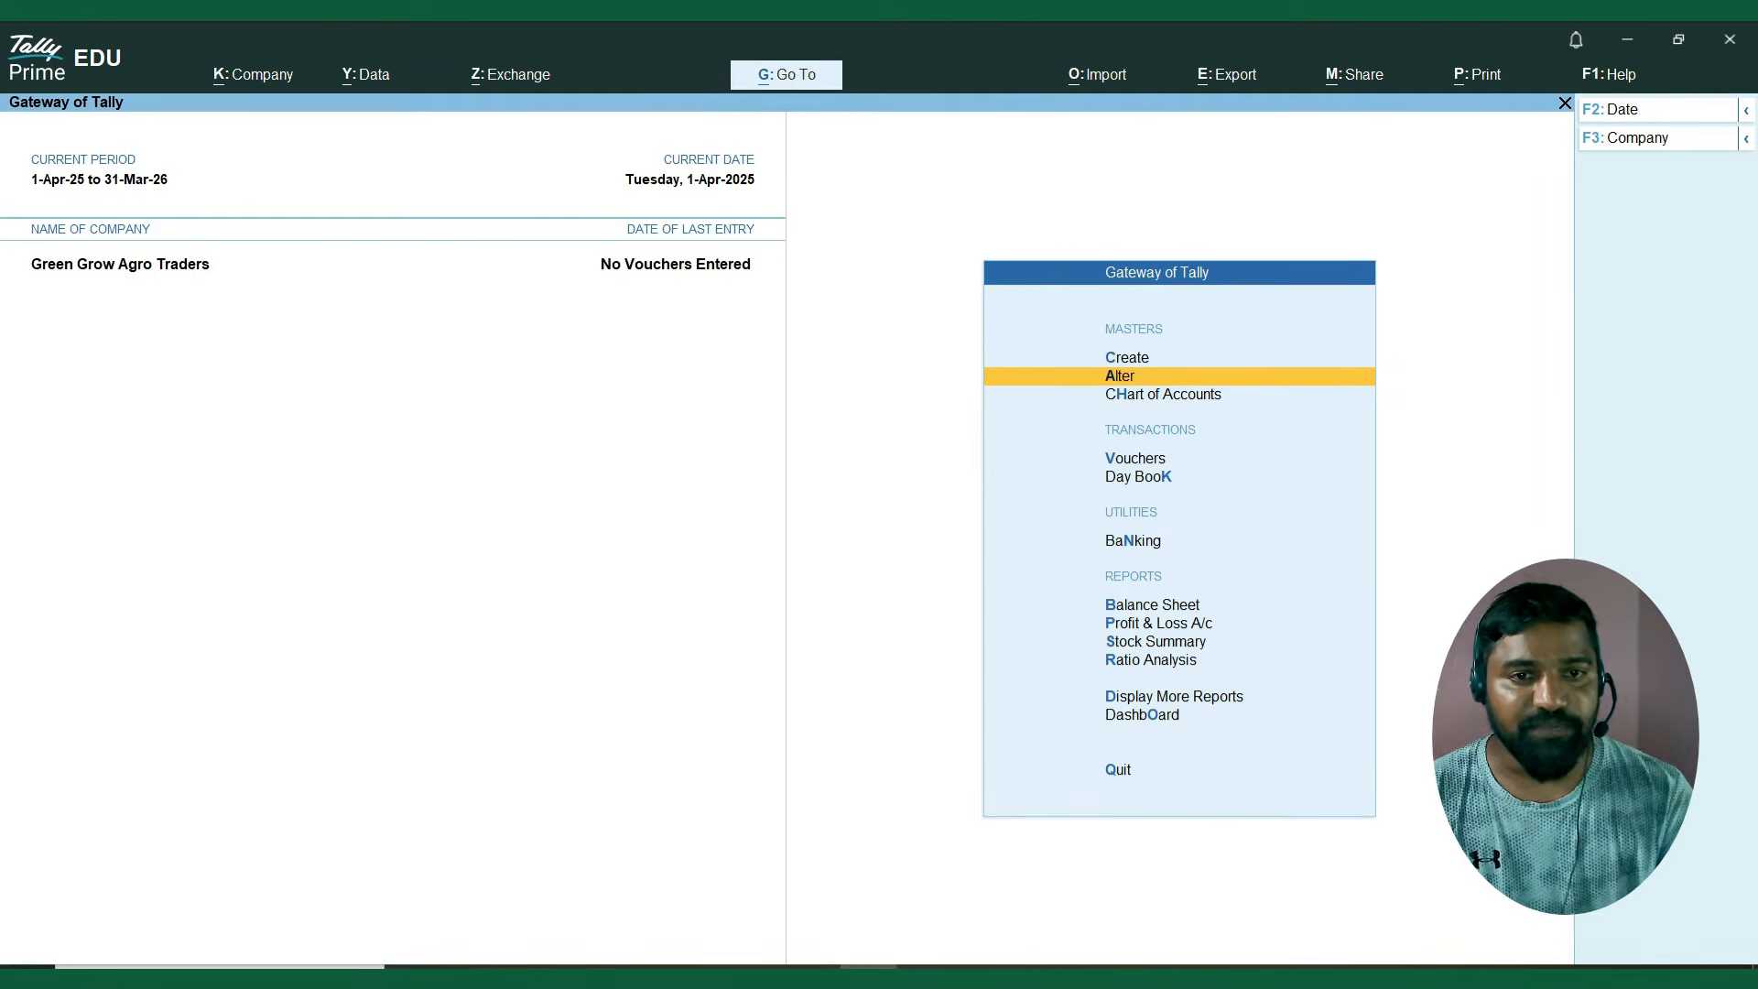
pyautogui.press('Return')
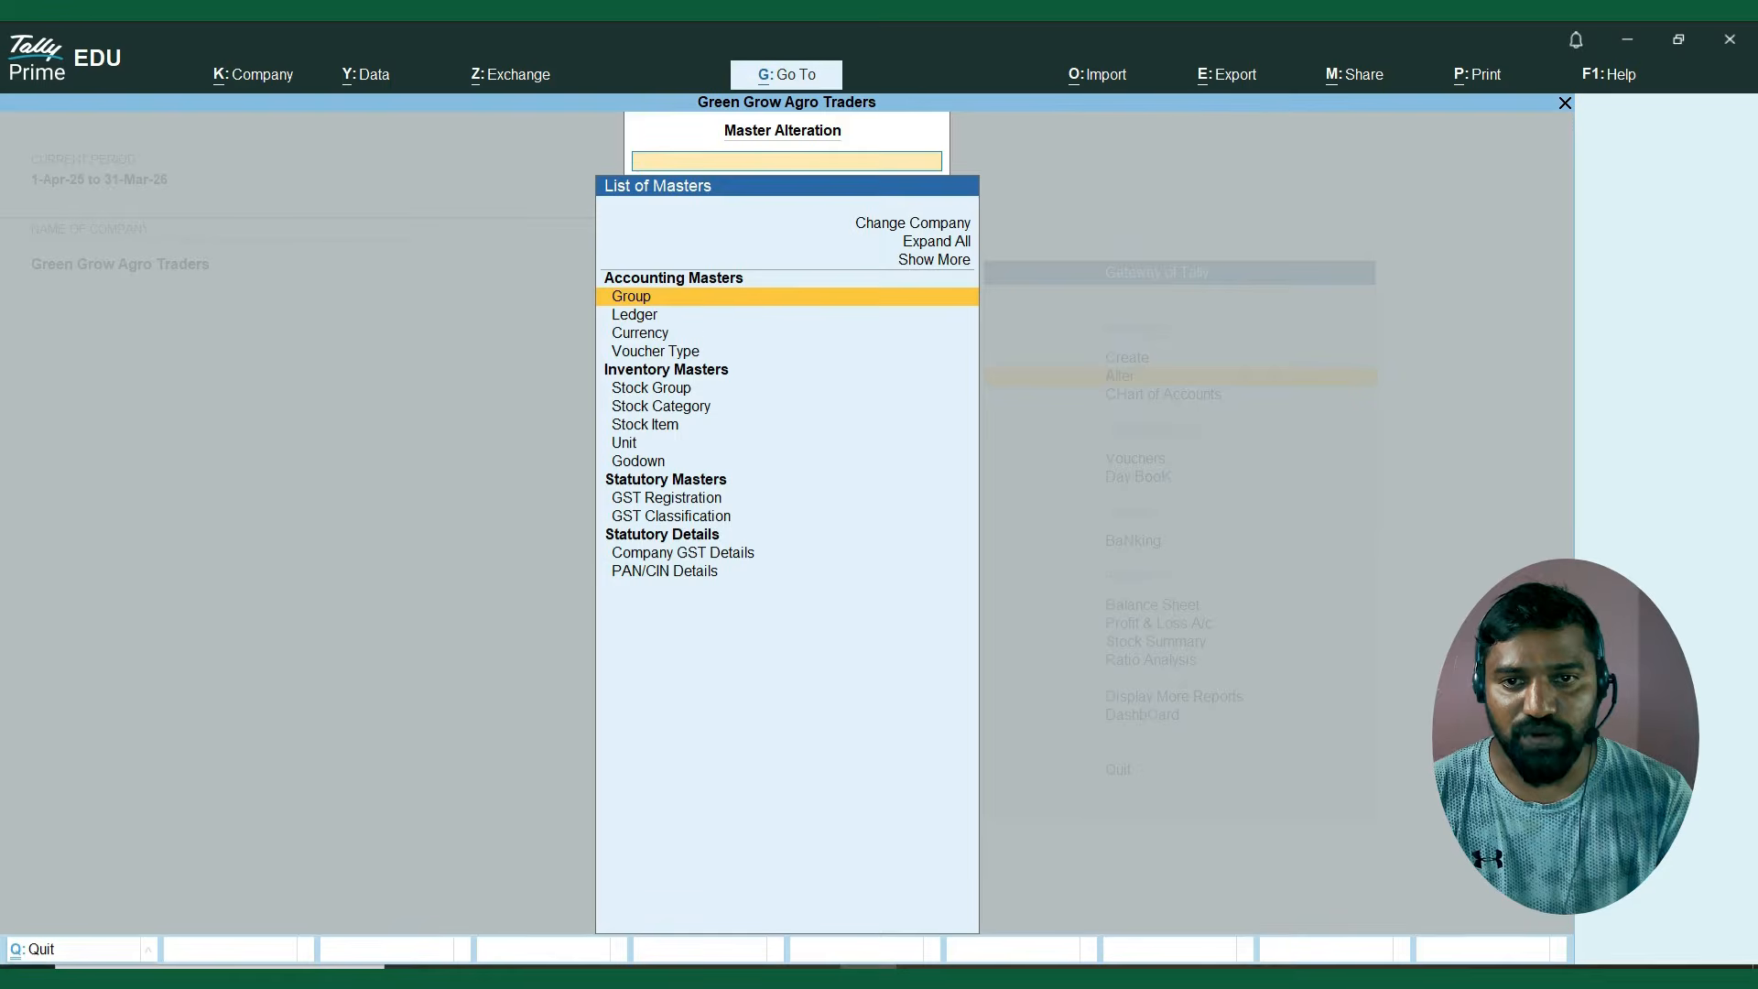
pyautogui.press('Down')
pyautogui.press('Down')
pyautogui.press('Down')
pyautogui.press('Down')
pyautogui.press('Down')
# Look through the stock items available for alteration.
pyautogui.press('Down')
pyautogui.press('Return')
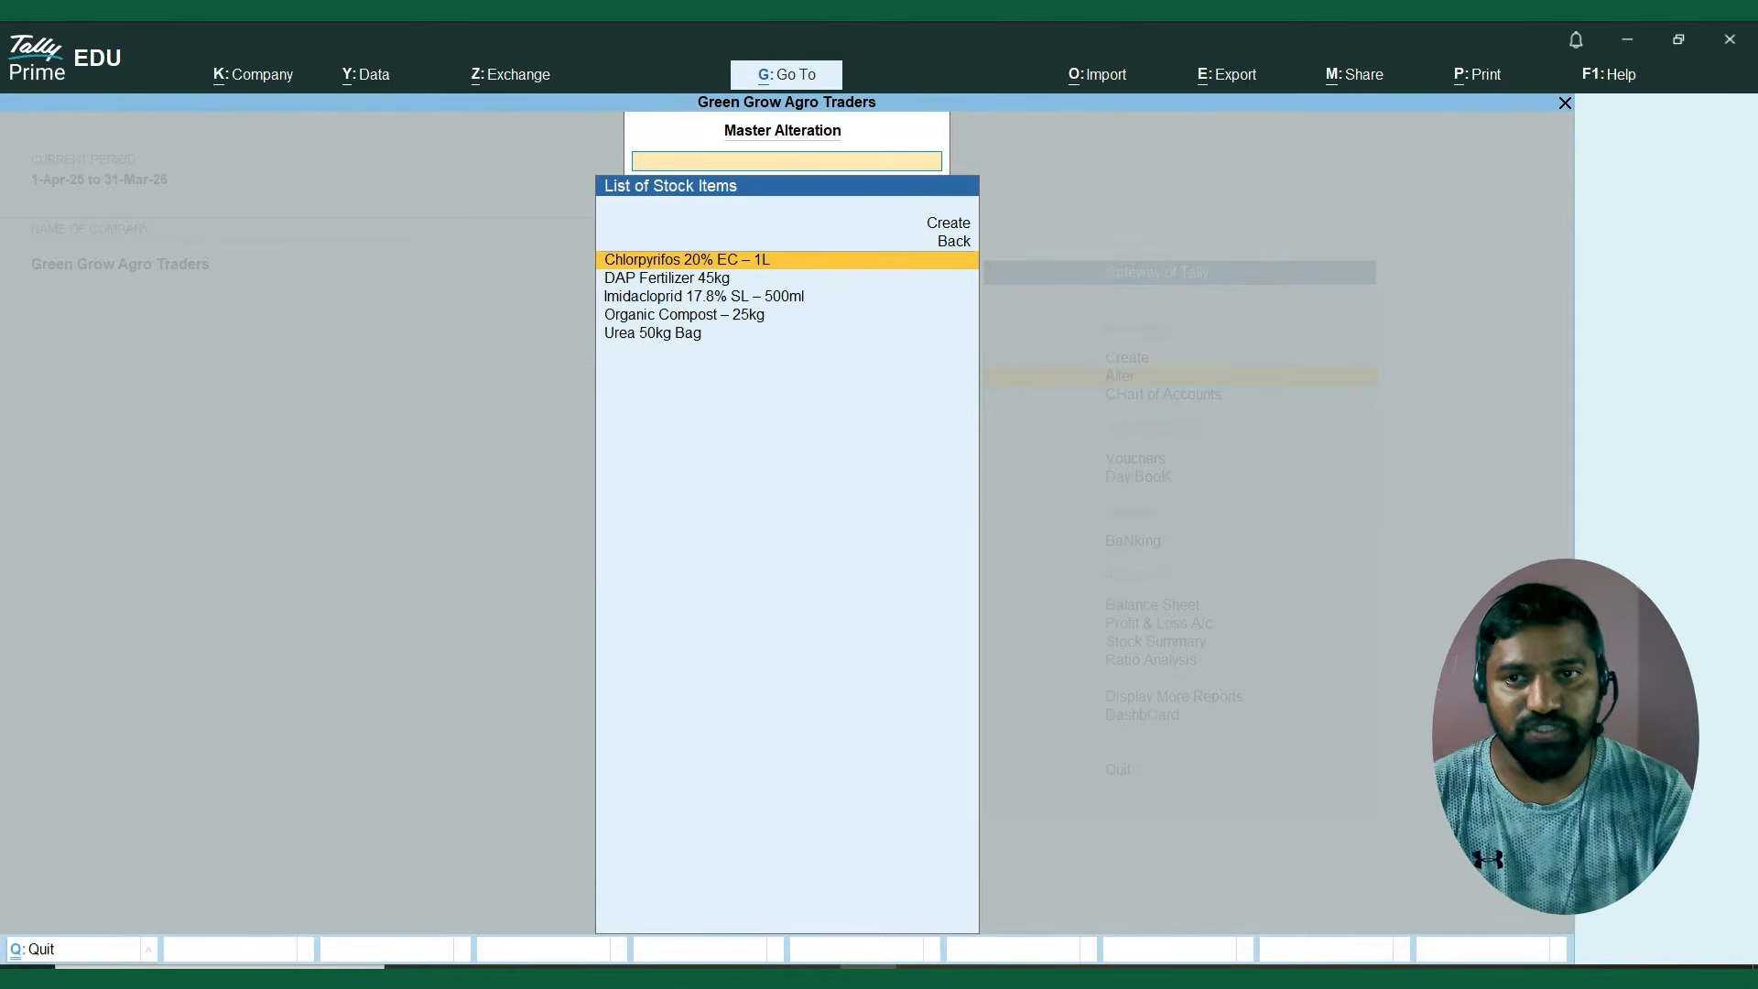
pyautogui.press('Down')
pyautogui.press('Down')
pyautogui.press('Down')
pyautogui.press('Down')
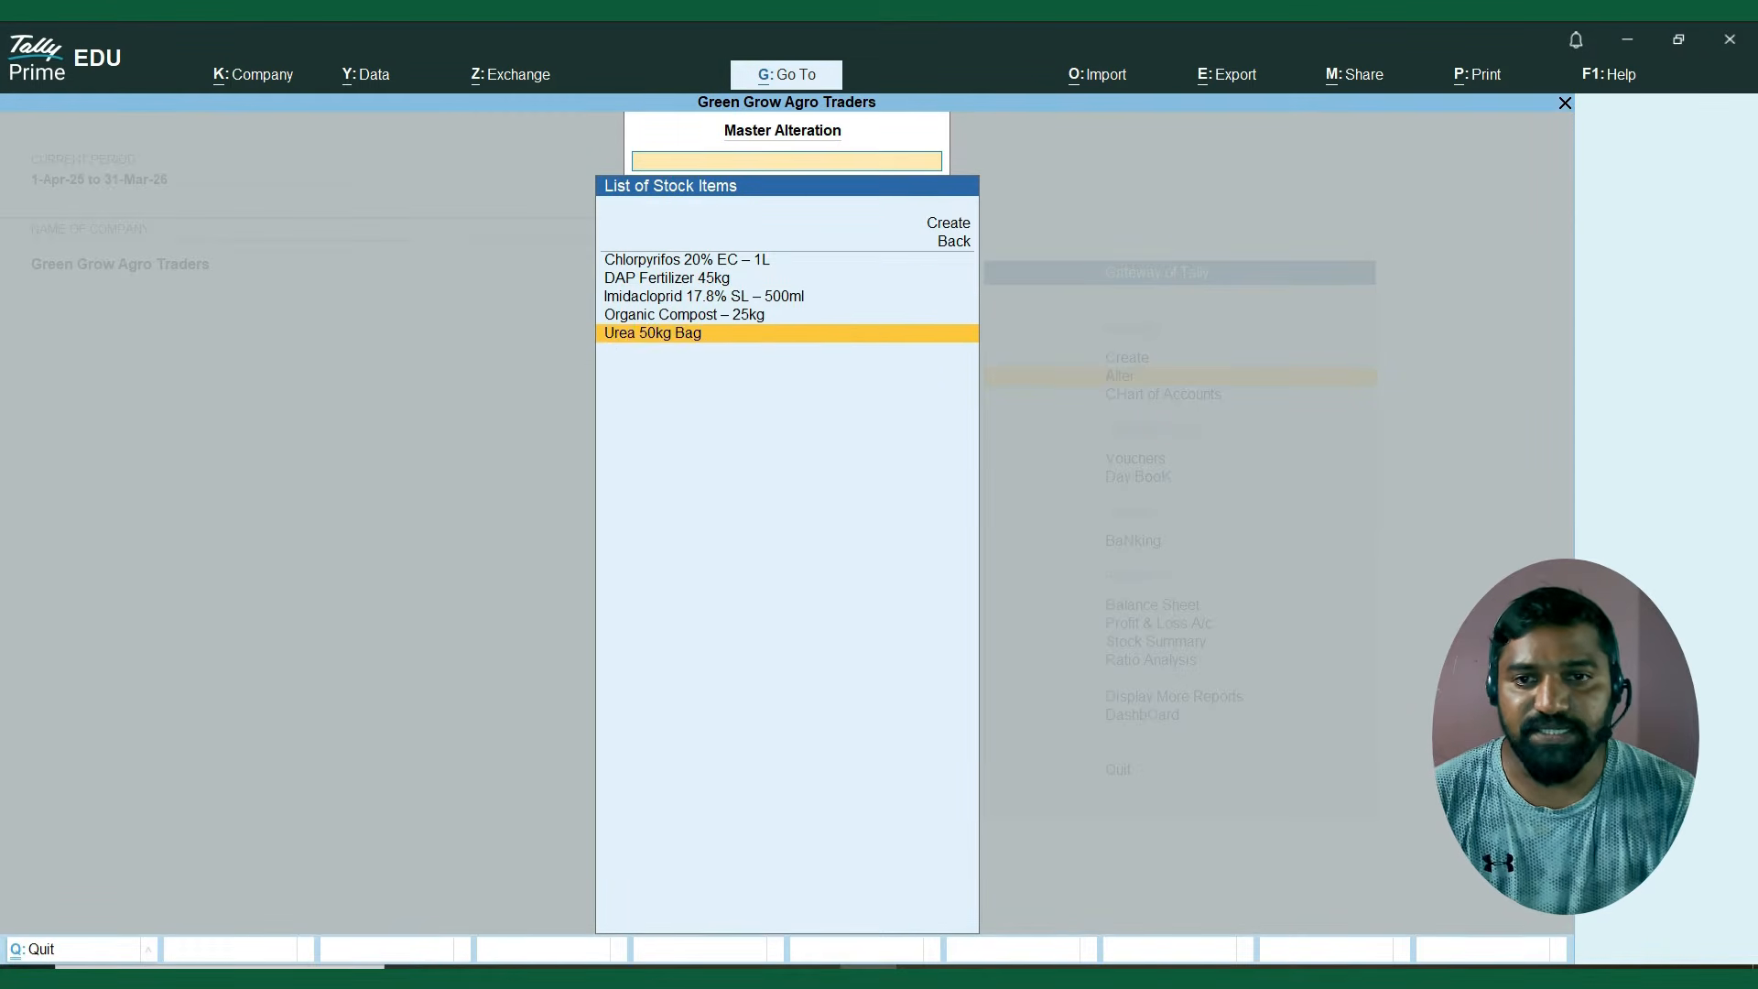
pyautogui.press('Up')
pyautogui.press('Up')
pyautogui.press('Up')
pyautogui.press('Up')
pyautogui.press('Down')
pyautogui.press('Down')
pyautogui.press('Down')
pyautogui.press('Down')
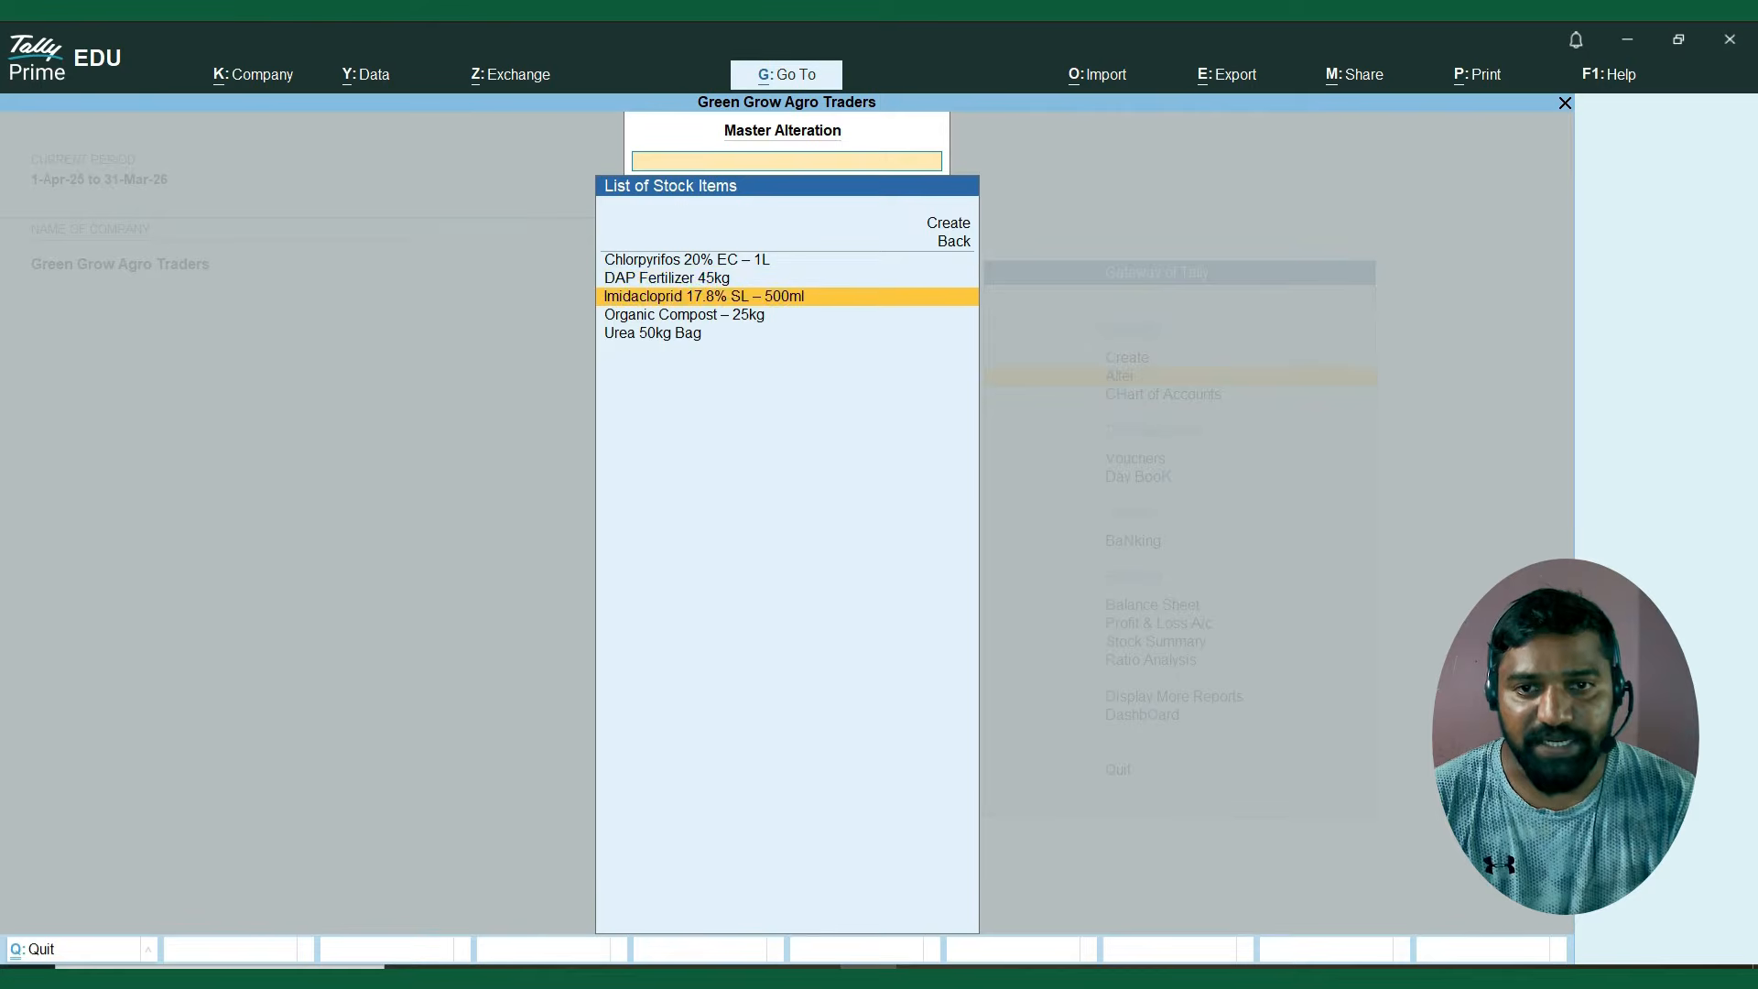
pyautogui.press('Up')
pyautogui.press('Up')
pyautogui.press('Up')
pyautogui.press('Up')
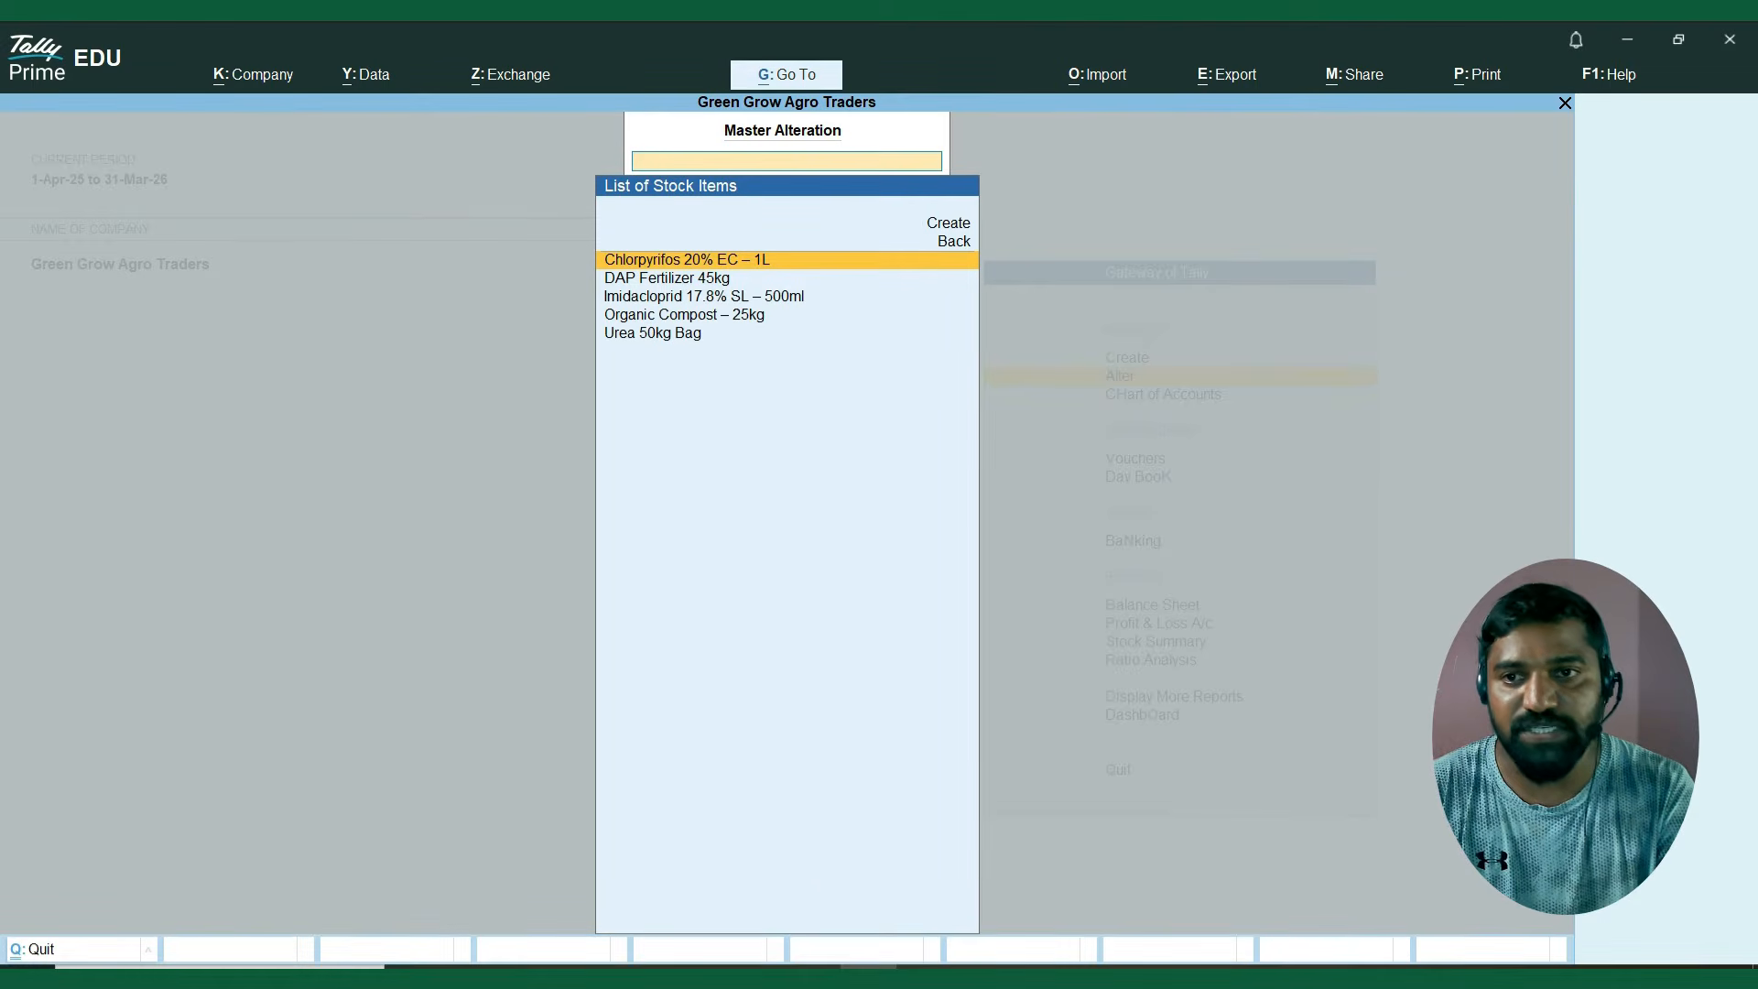
# Alter Chlorpyrifos 20% EC – 1L to be maintained in batches, with manufacturing date tracking and expiry dates set to Yes.
pyautogui.press('Return')
pyautogui.press('Return')
pyautogui.press('Return')
pyautogui.press('Return')
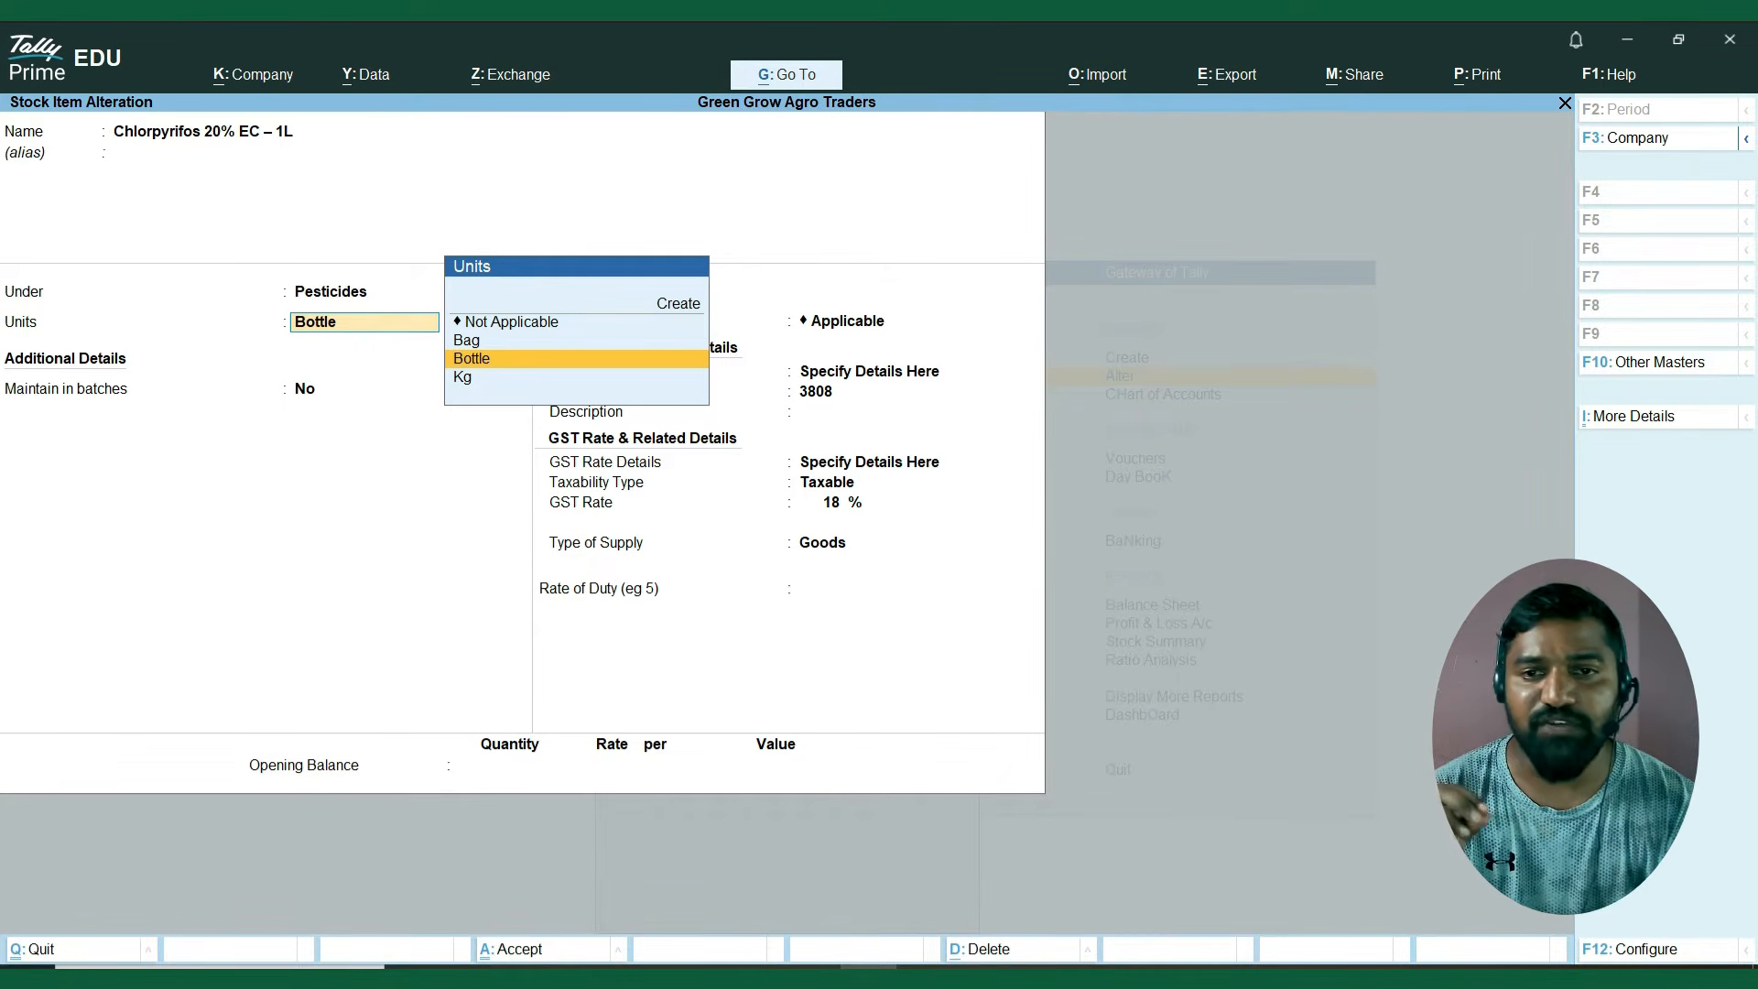
pyautogui.press('Return')
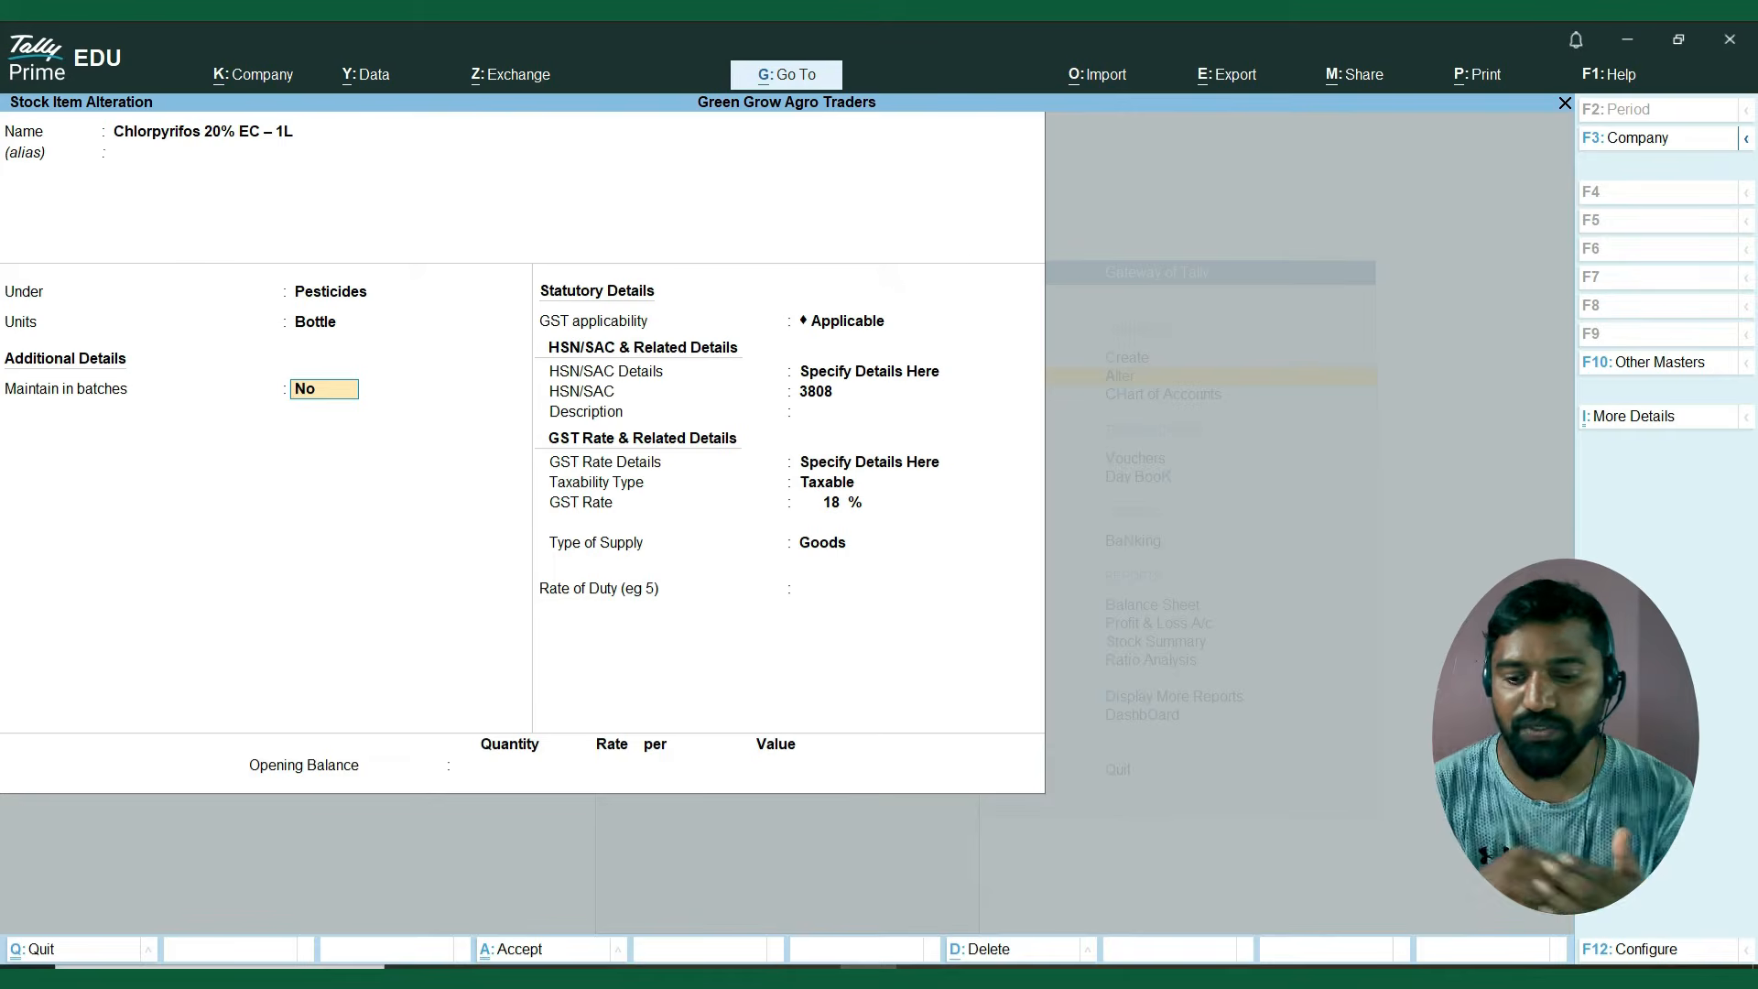
pyautogui.write('y')
pyautogui.press('Return')
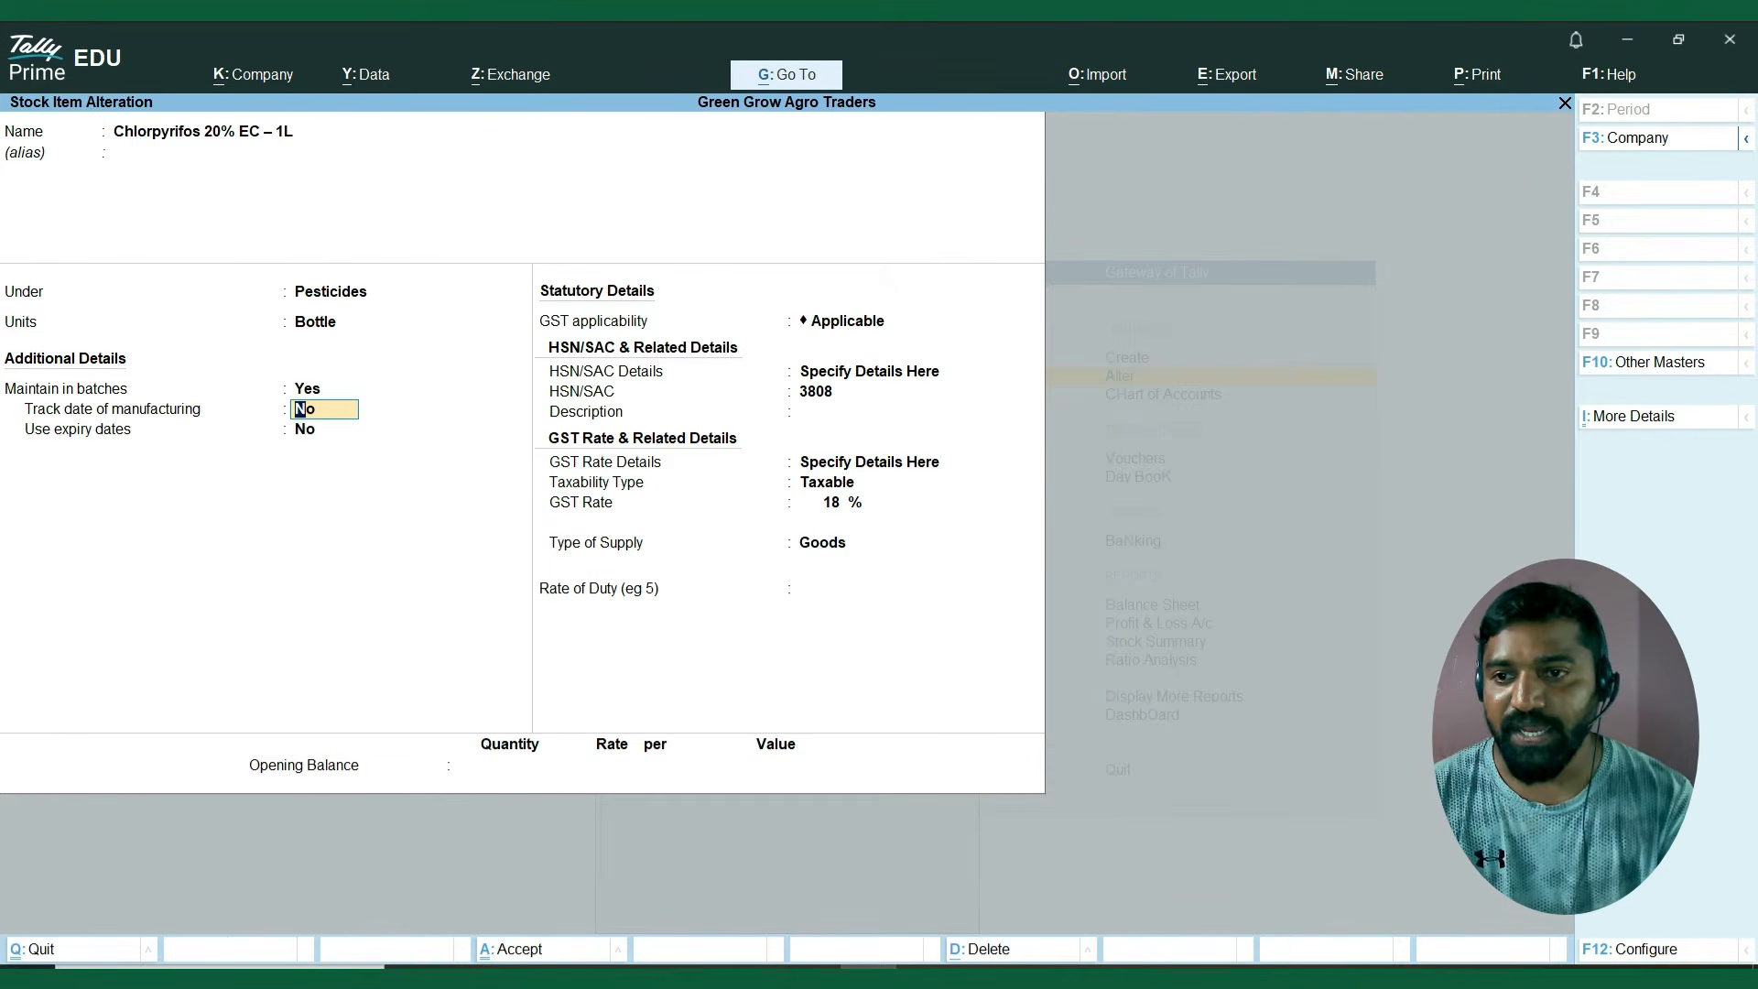
pyautogui.write('y')
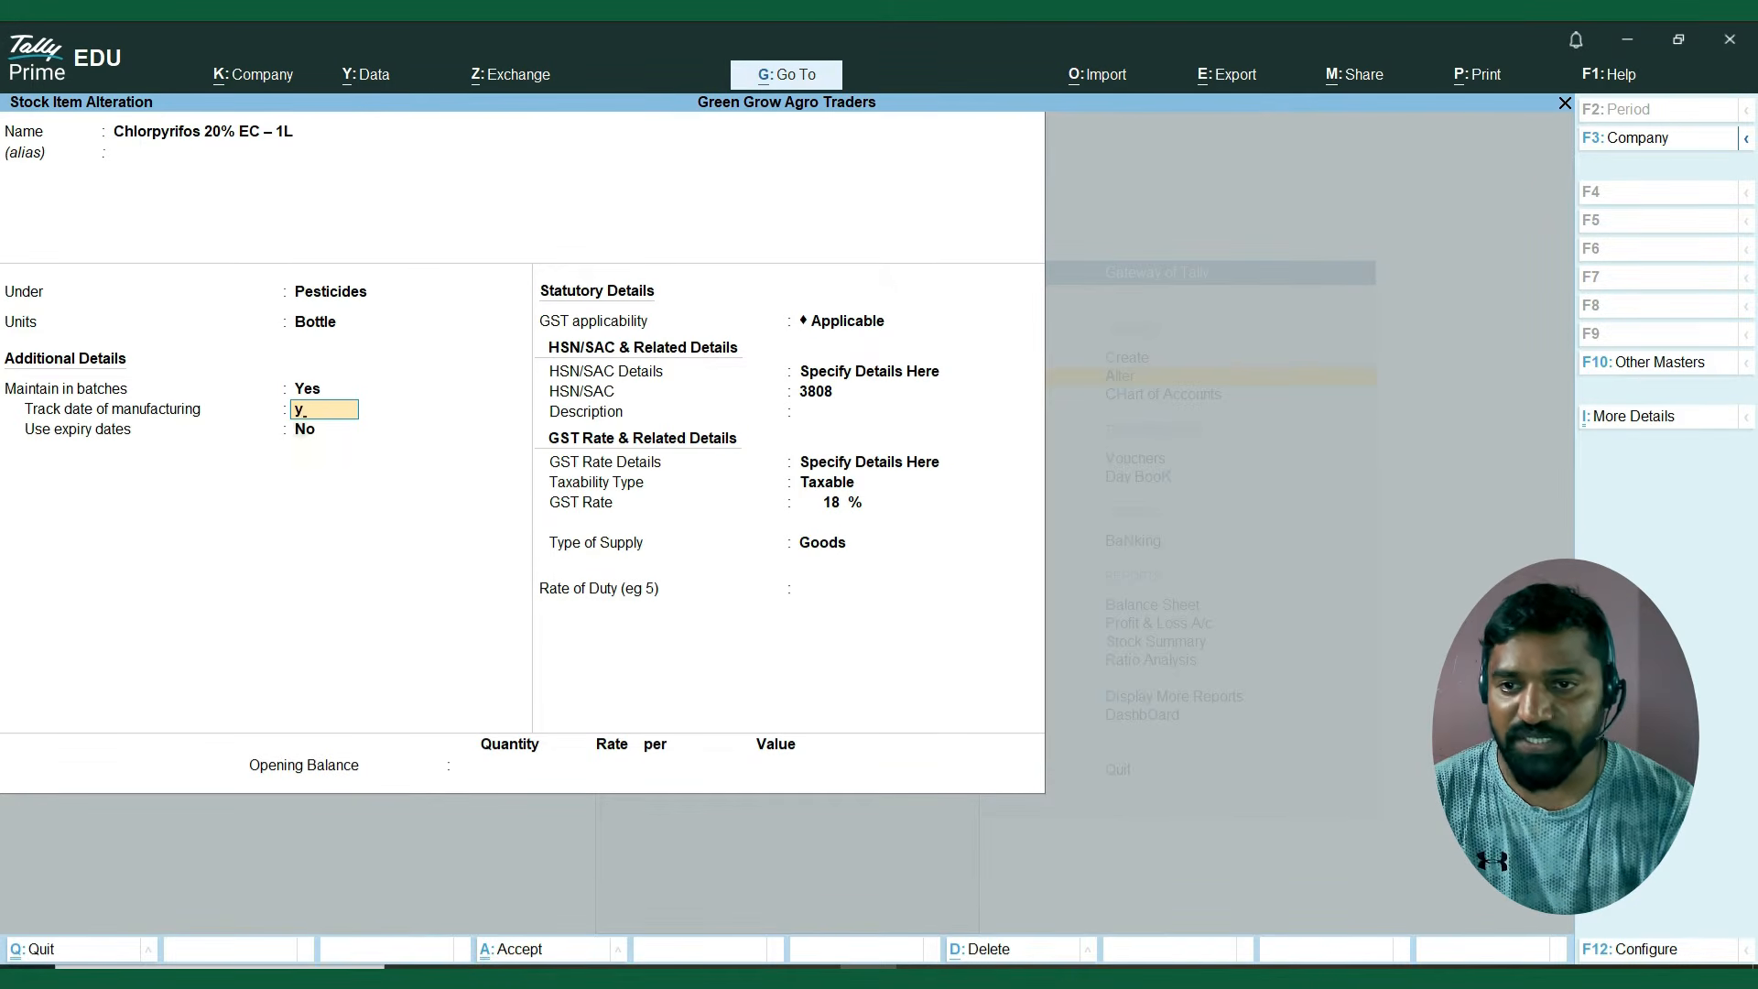
pyautogui.press('Return')
pyautogui.write('y')
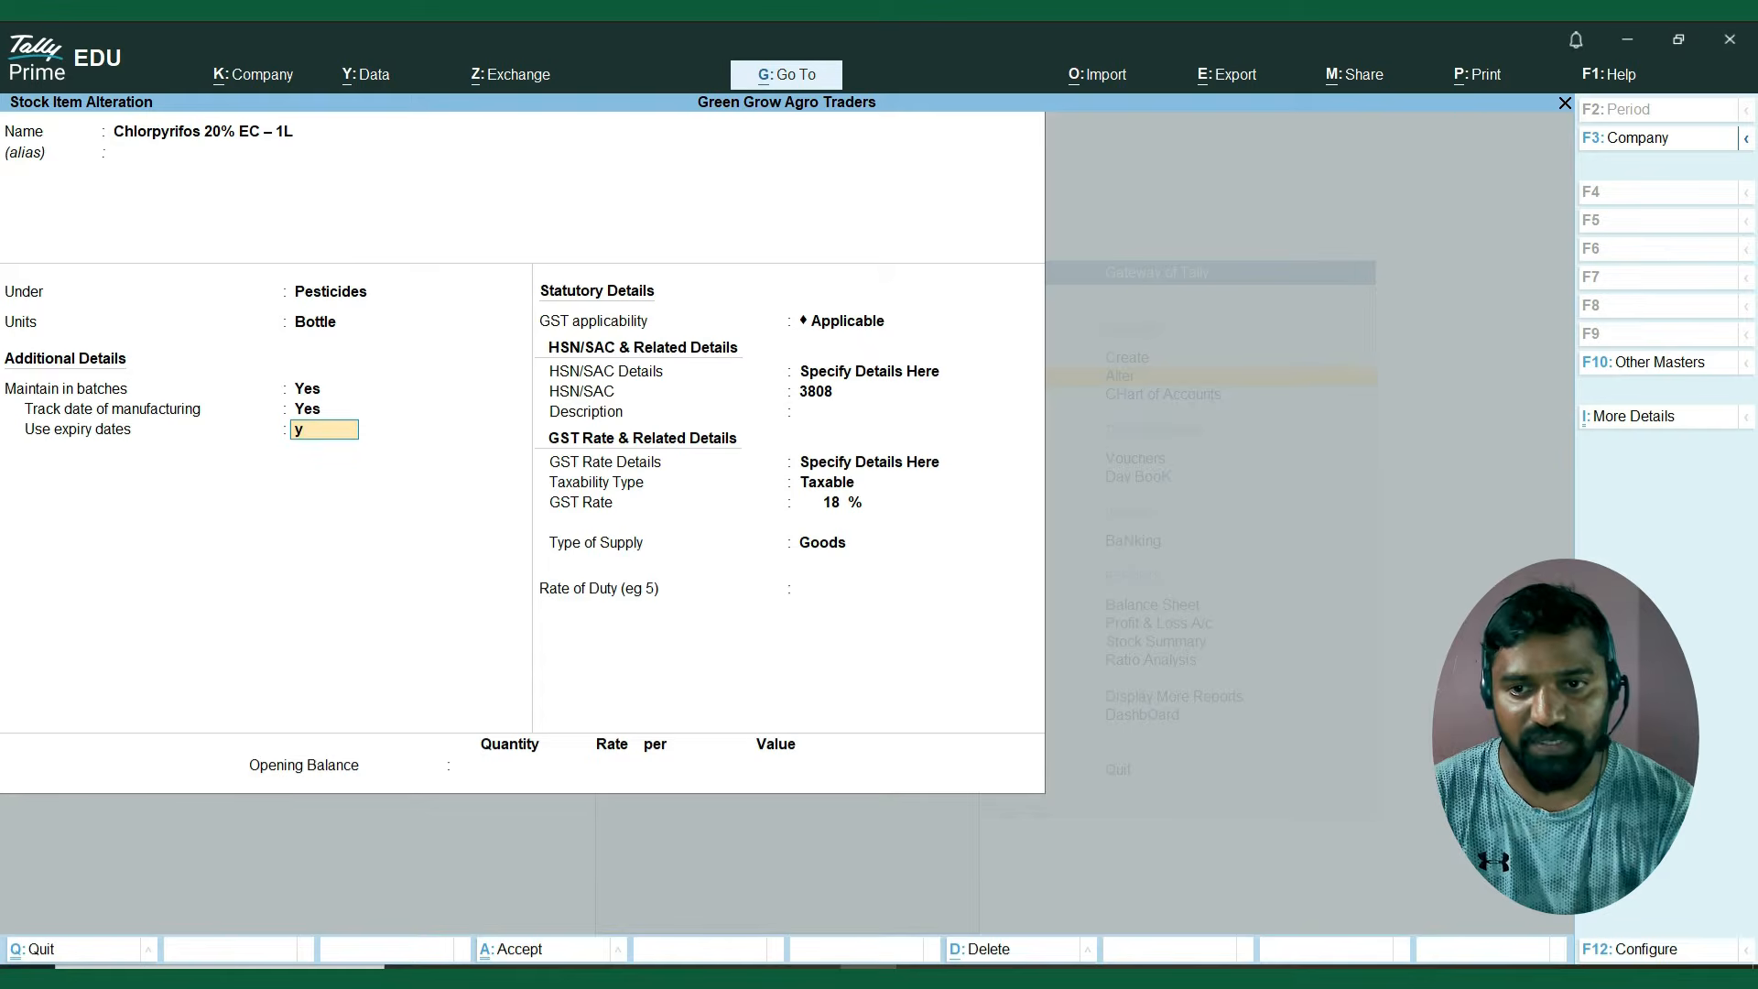
pyautogui.press('Return')
# Keep the statutory details of Chlorpyrifos 20% EC – 1L, leave its opening balance blank and save the item.
pyautogui.press('Return')
pyautogui.press('Return')
pyautogui.press('Return')
pyautogui.press('Return')
pyautogui.press('Return')
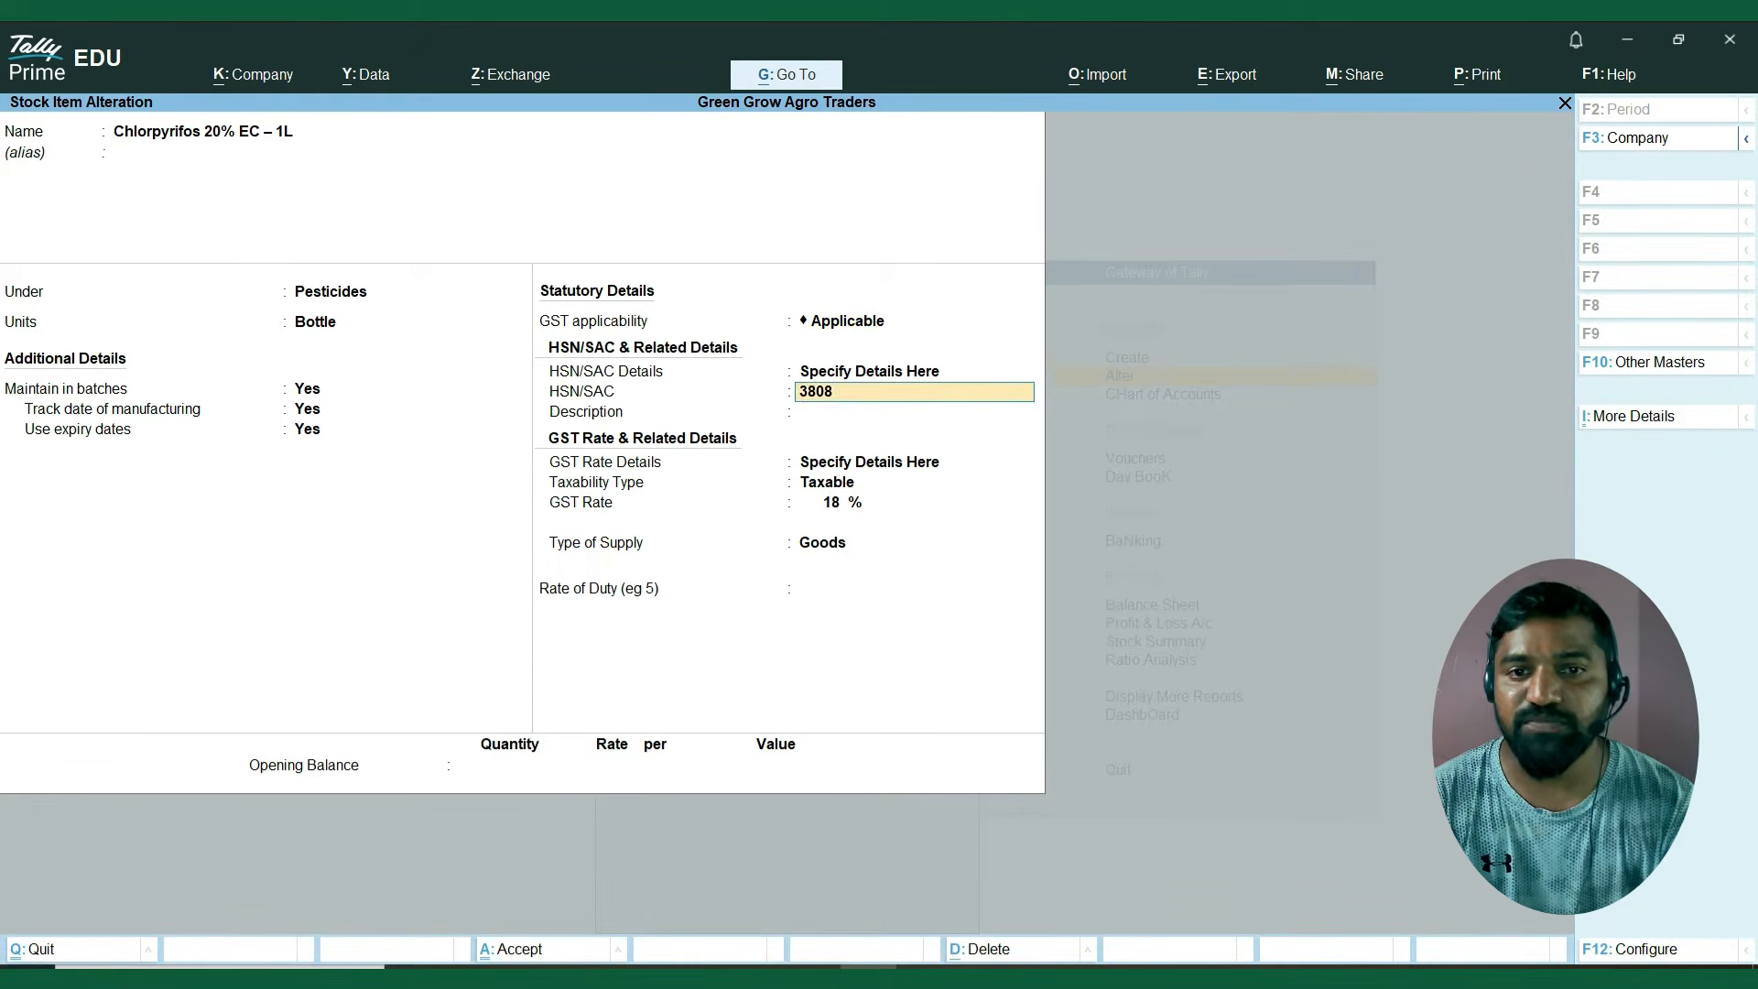
pyautogui.press('Return')
pyautogui.press('Return')
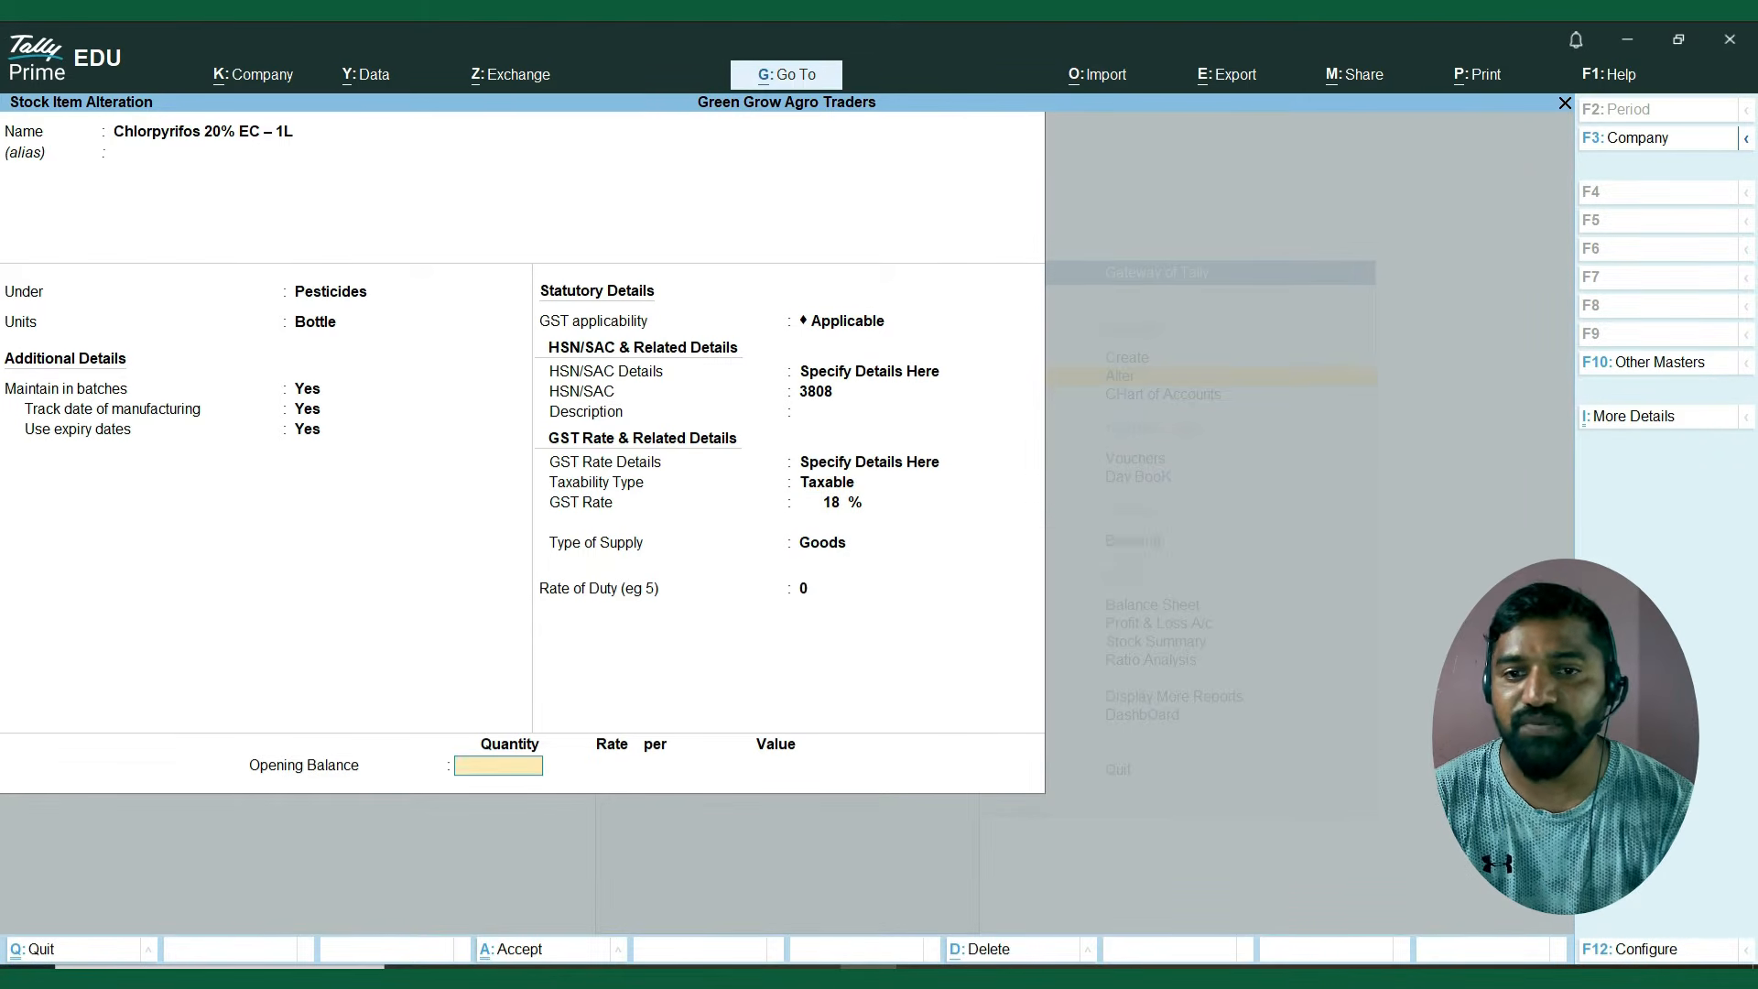
# Alter DAP Fertilizer 45kg to be maintained in batches, with manufacturing date tracking and expiry dates set to Yes.
pyautogui.press('Return')
pyautogui.press('Return')
pyautogui.press('Down')
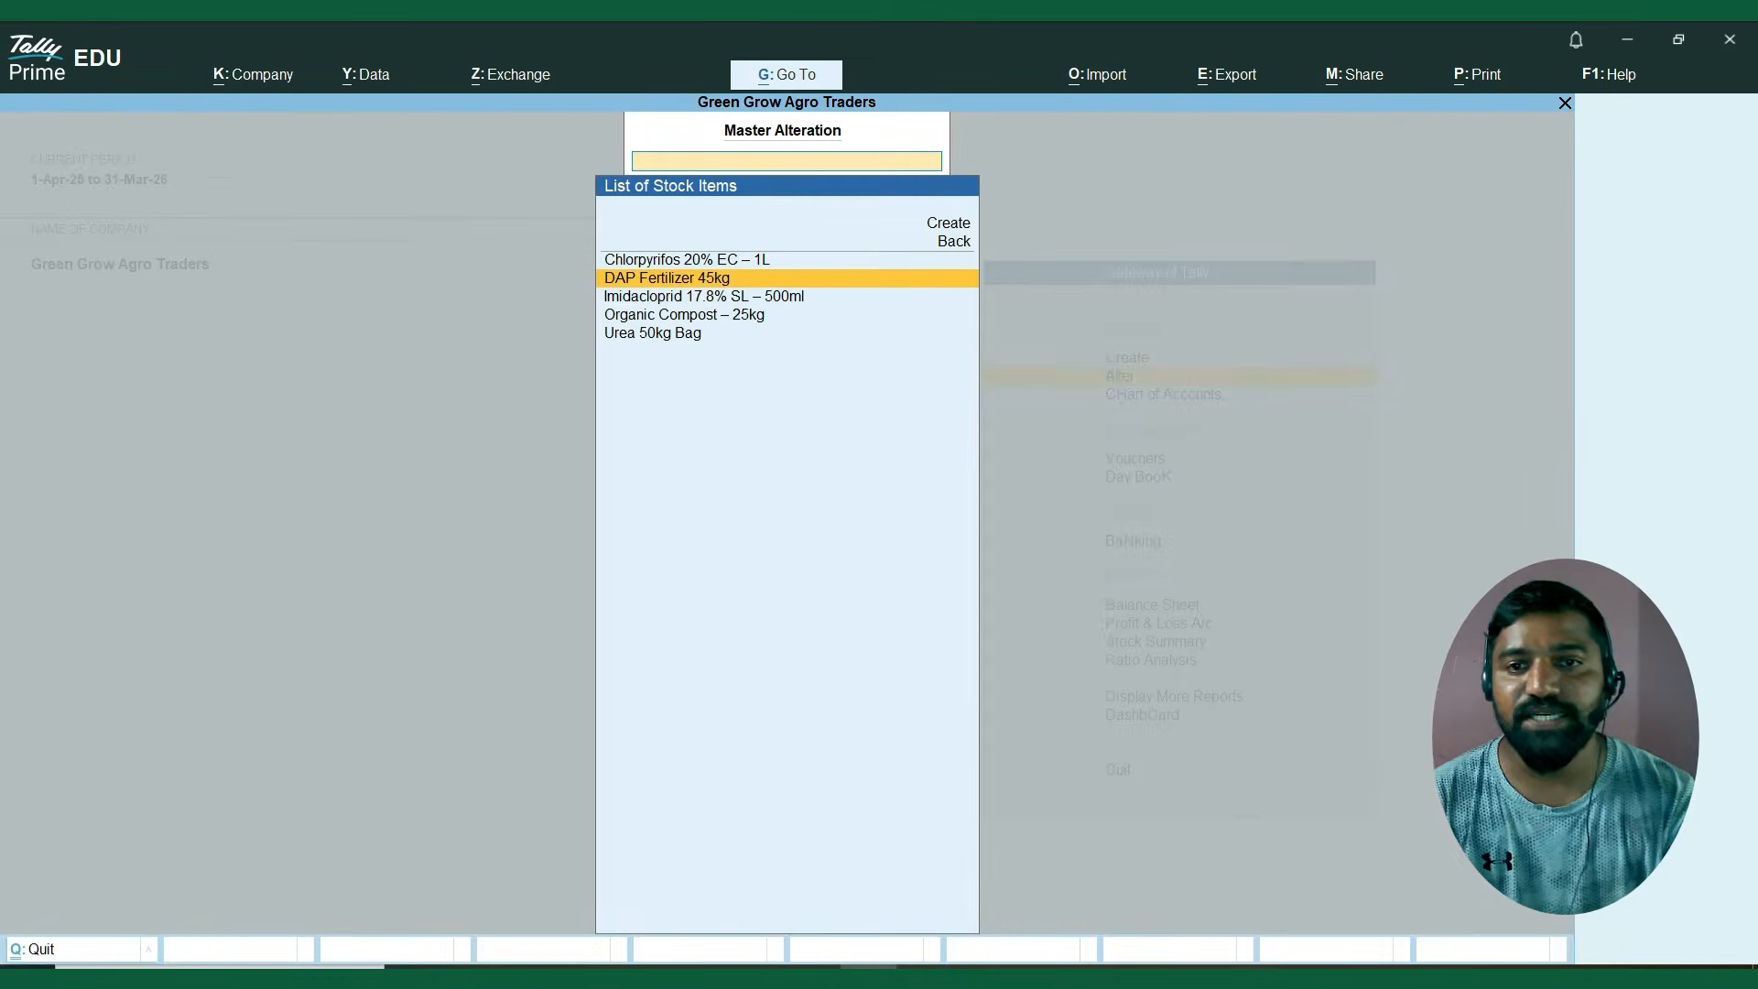
pyautogui.press('Return')
pyautogui.press('Return')
pyautogui.press('Return')
pyautogui.press('Return')
pyautogui.press('Return')
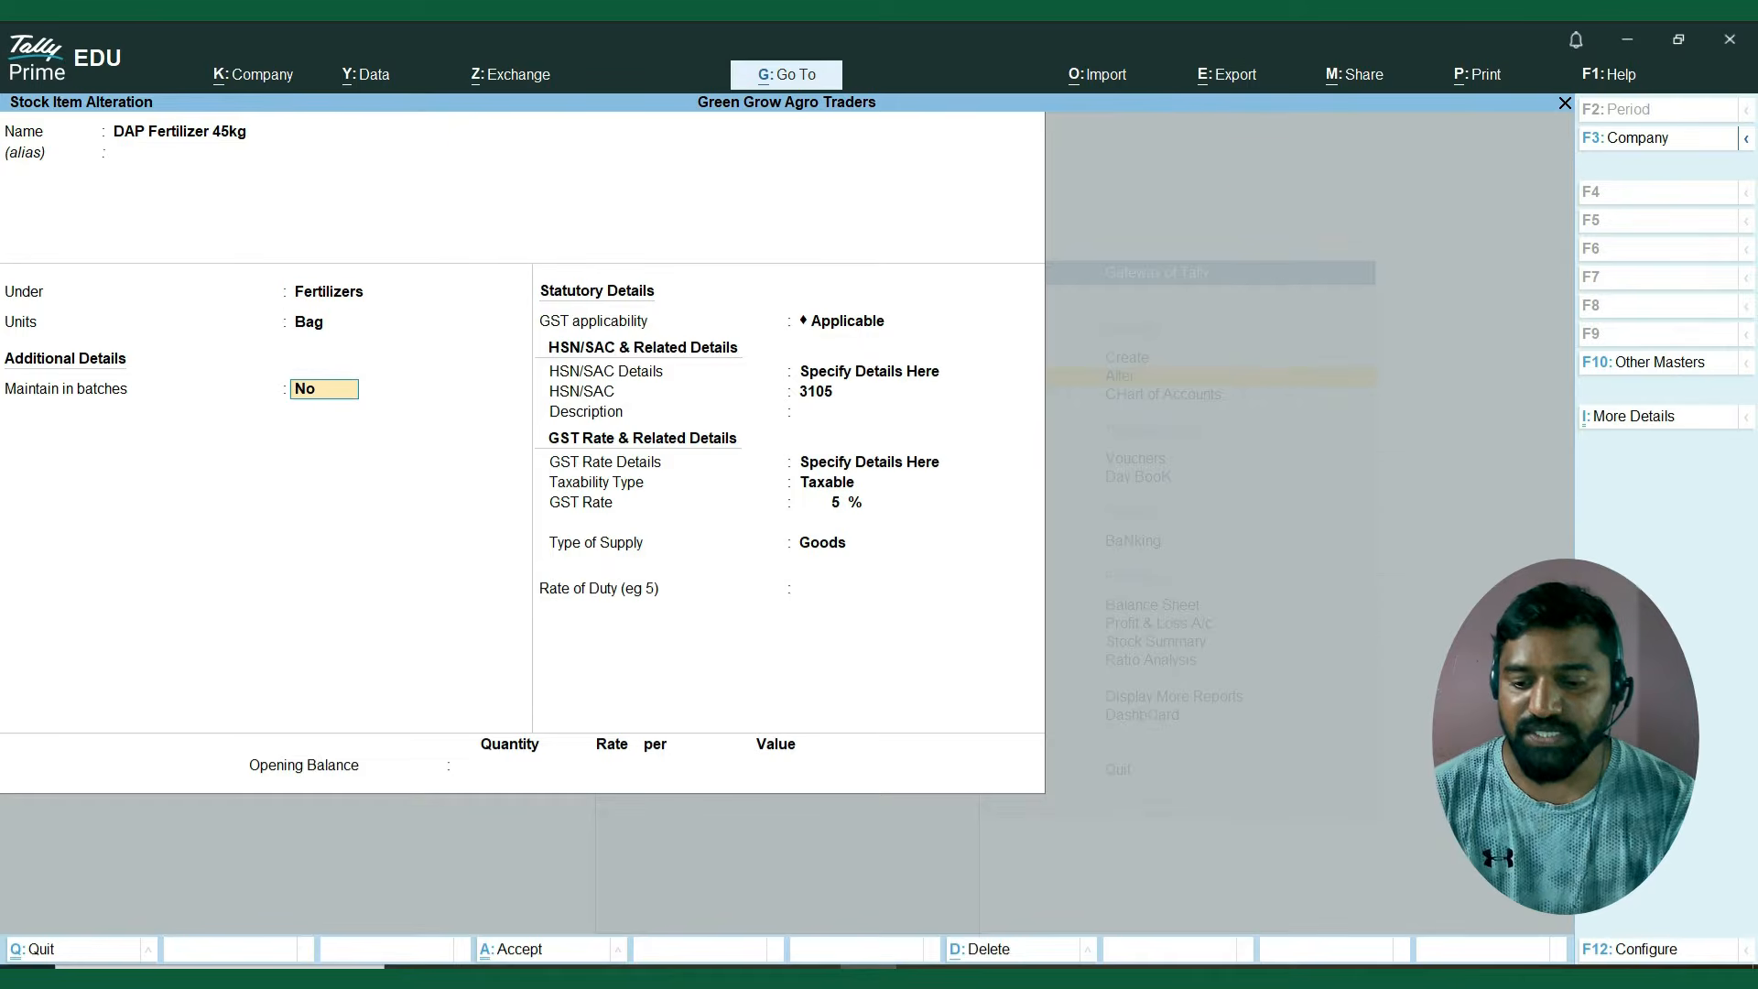
pyautogui.write('y')
pyautogui.press('Return')
pyautogui.write('y')
pyautogui.press('Return')
pyautogui.write('y')
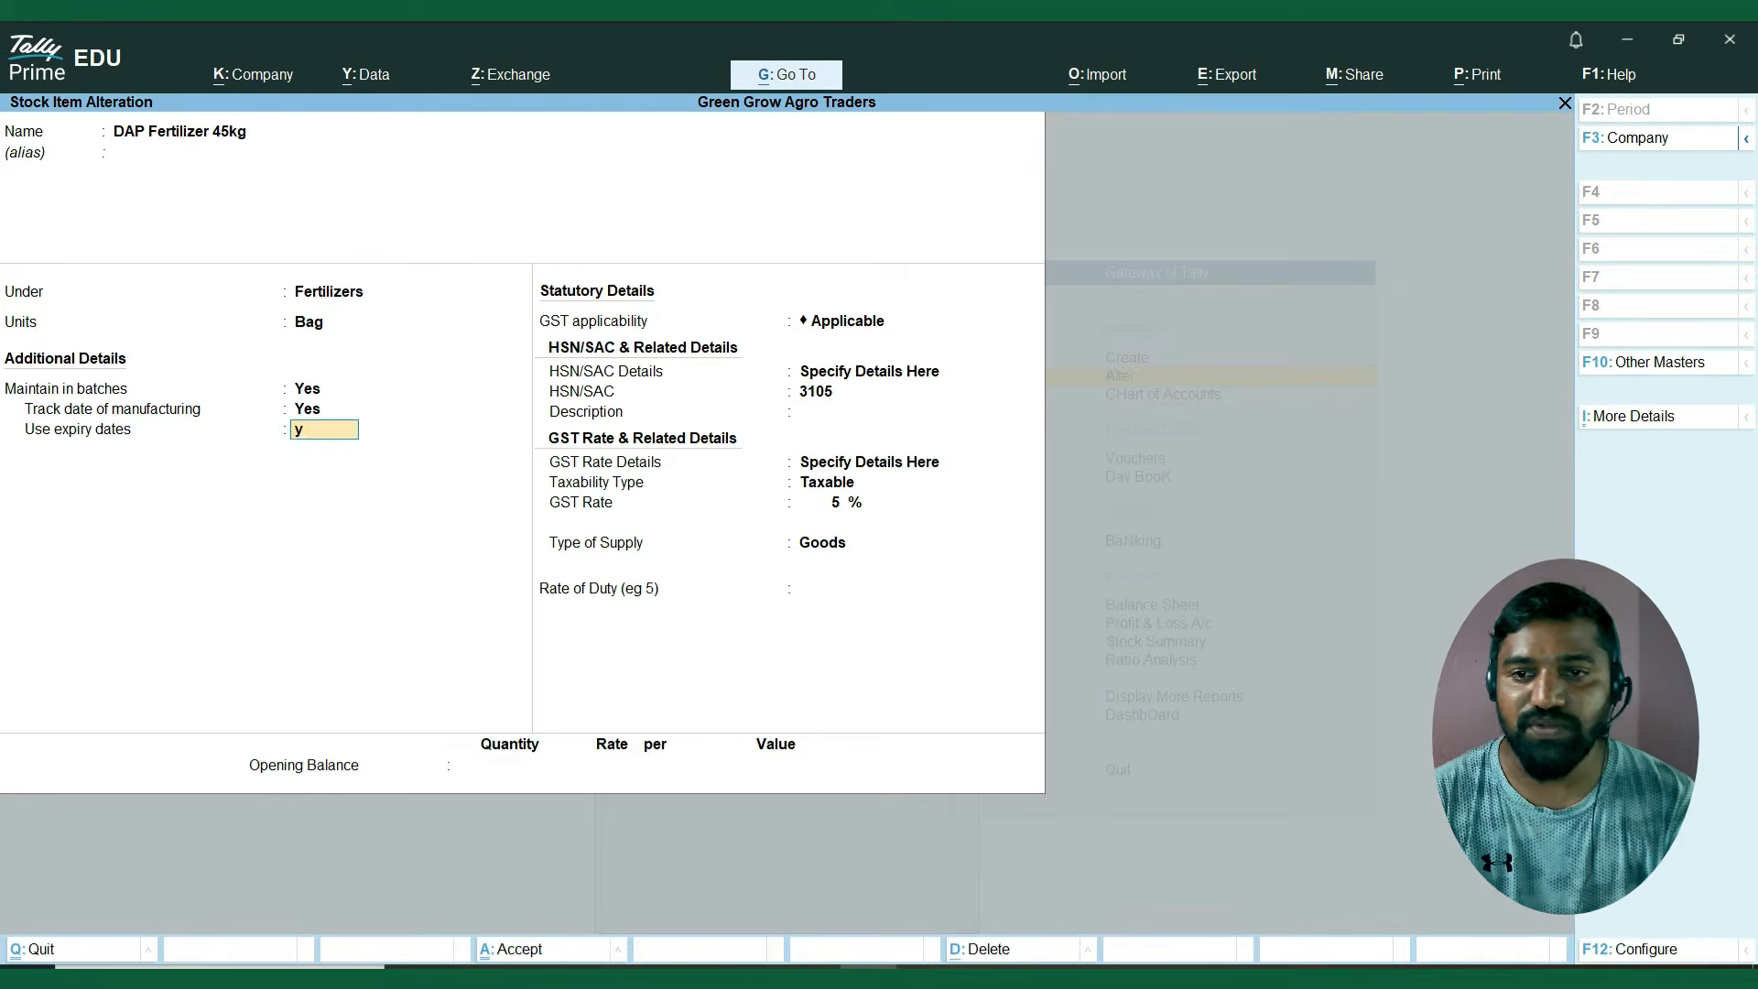
pyautogui.press('Return')
pyautogui.press('Return')
pyautogui.press('Return')
pyautogui.press('Return')
pyautogui.press('Return')
pyautogui.press('Return')
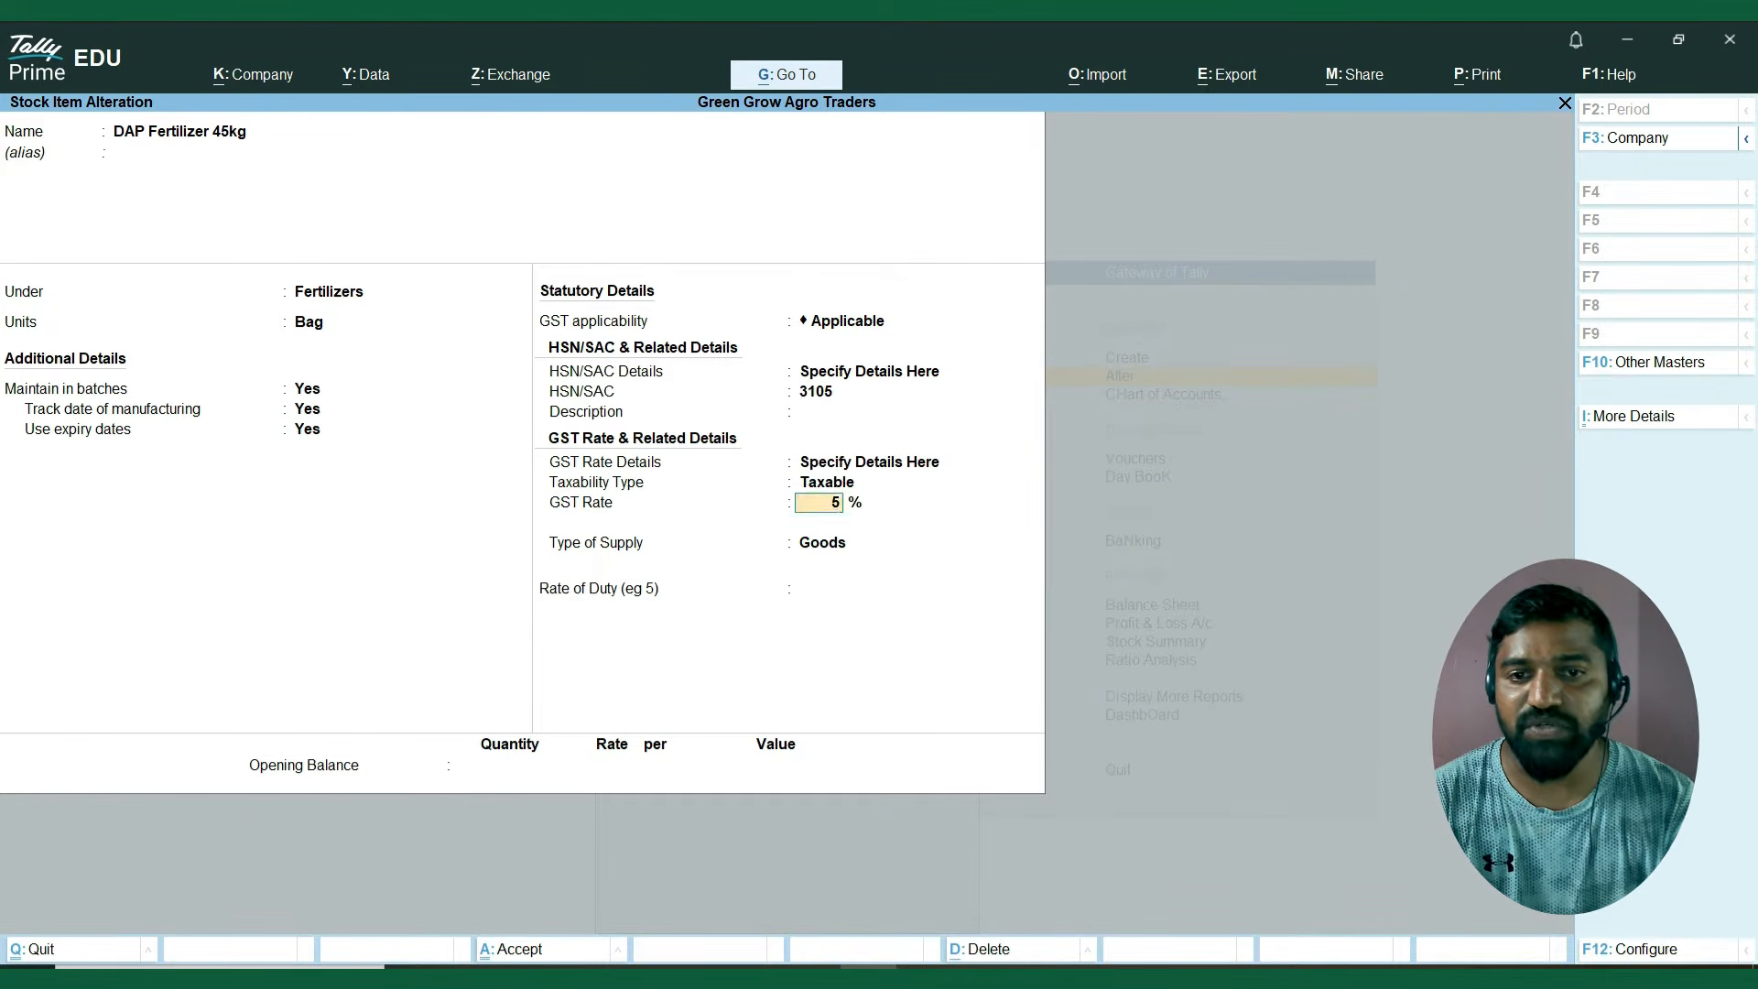
# Keep the statutory details of DAP Fertilizer 45kg, leave its opening balance blank and save the item.
pyautogui.press('Return')
pyautogui.press('Return')
# Alter Imidacloprid 17.8% SL – 500ml to be maintained in batches, with manufacturing date tracking and expiry dates set to Yes.
pyautogui.press('Return')
pyautogui.press('Return')
pyautogui.press('Return')
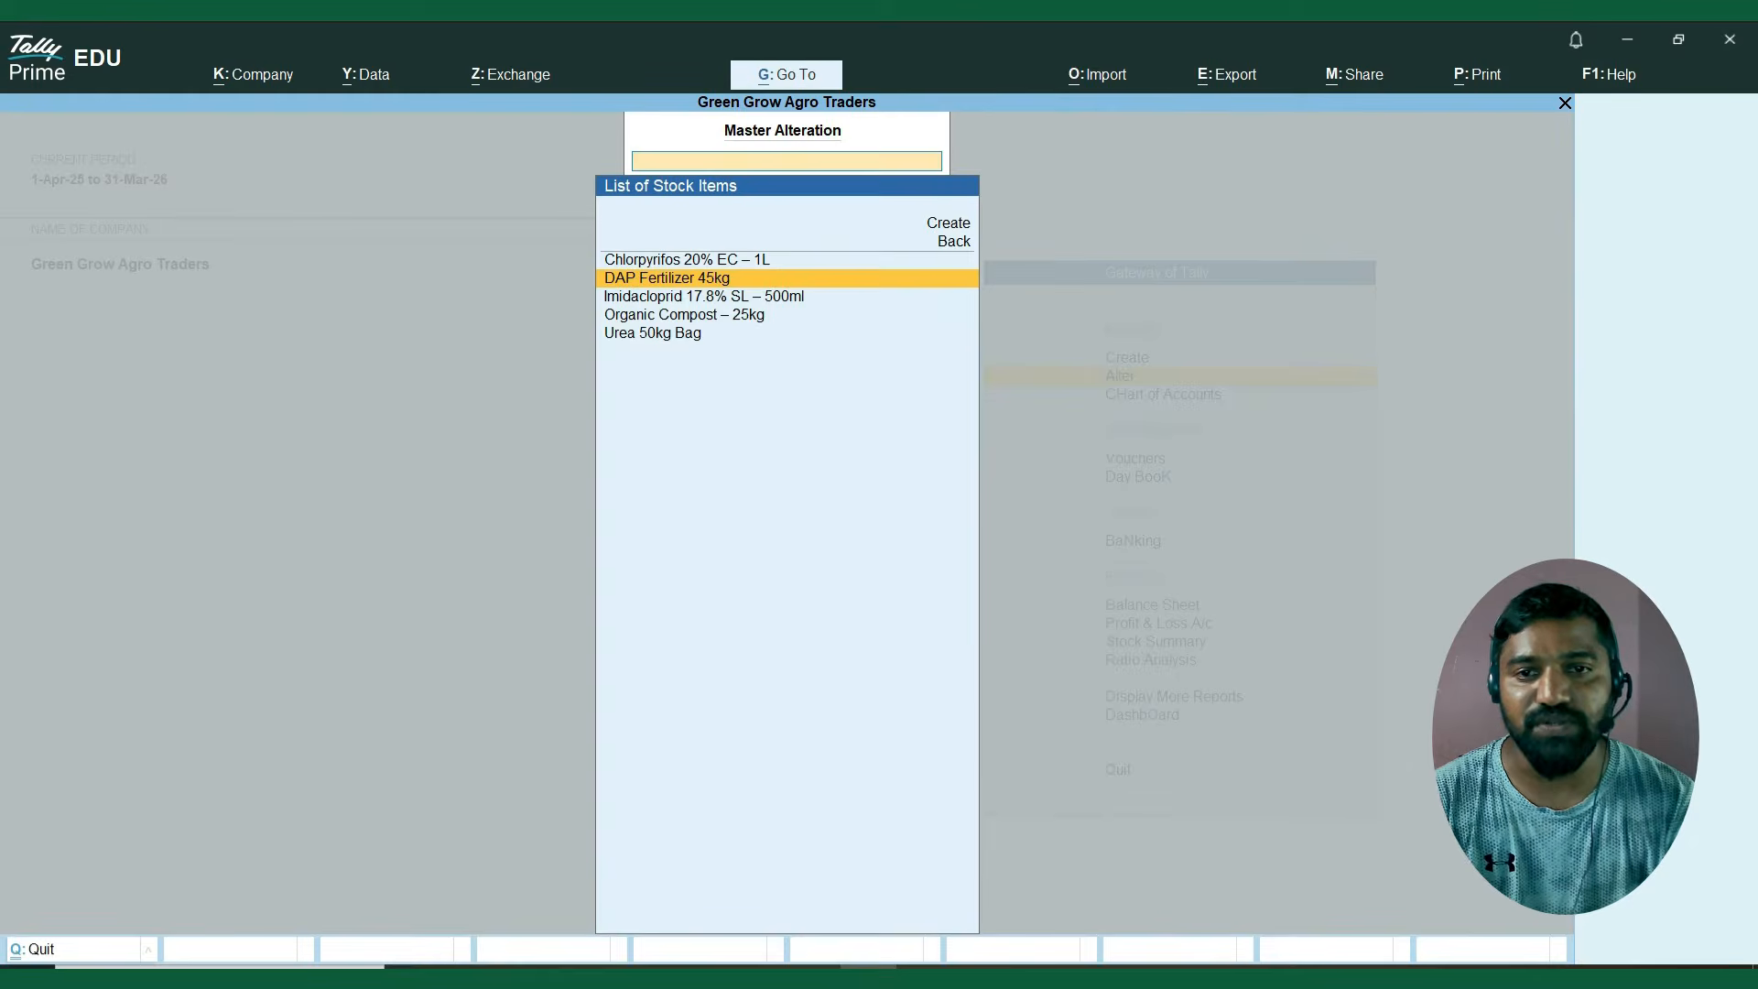
pyautogui.press('Down')
pyautogui.press('Return')
pyautogui.press('Return')
pyautogui.press('Return')
pyautogui.press('Return')
pyautogui.press('Return')
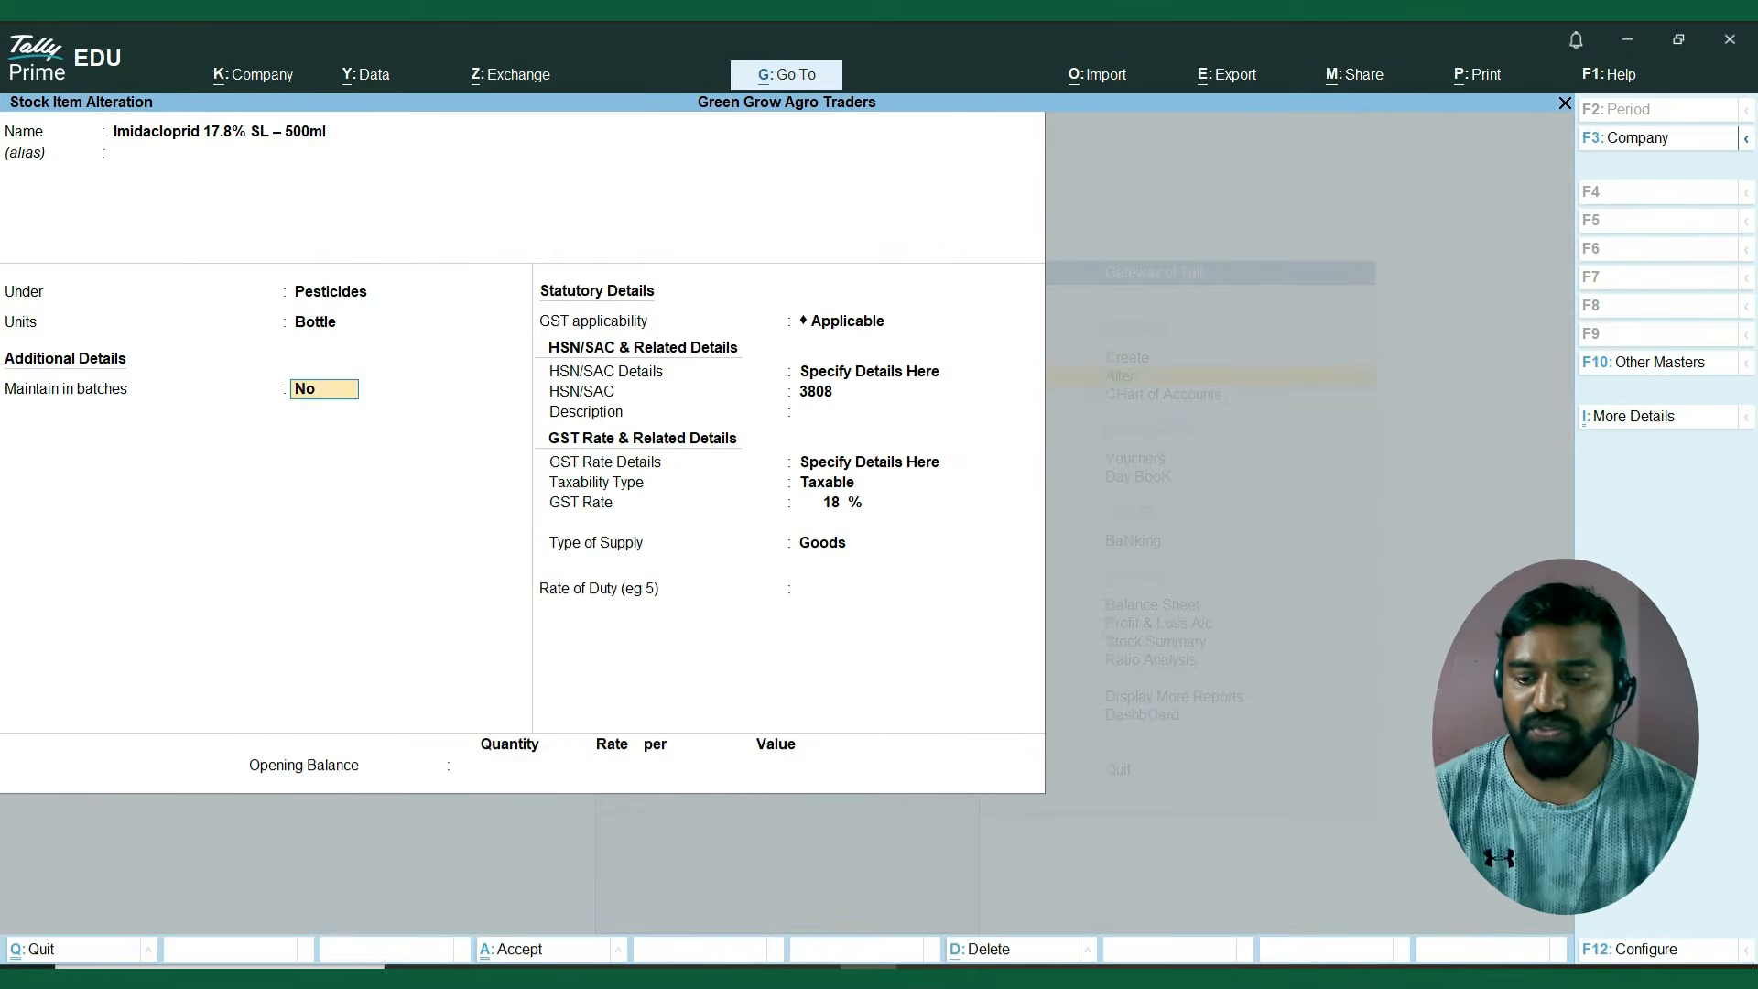
pyautogui.press('y')
# Keep the statutory details of Imidacloprid 17.8% SL – 500ml, leave its opening balance blank and save the item.
pyautogui.press('Return')
pyautogui.press('Return')
pyautogui.press('y')
pyautogui.press('Return')
pyautogui.press('Return')
pyautogui.press('Return')
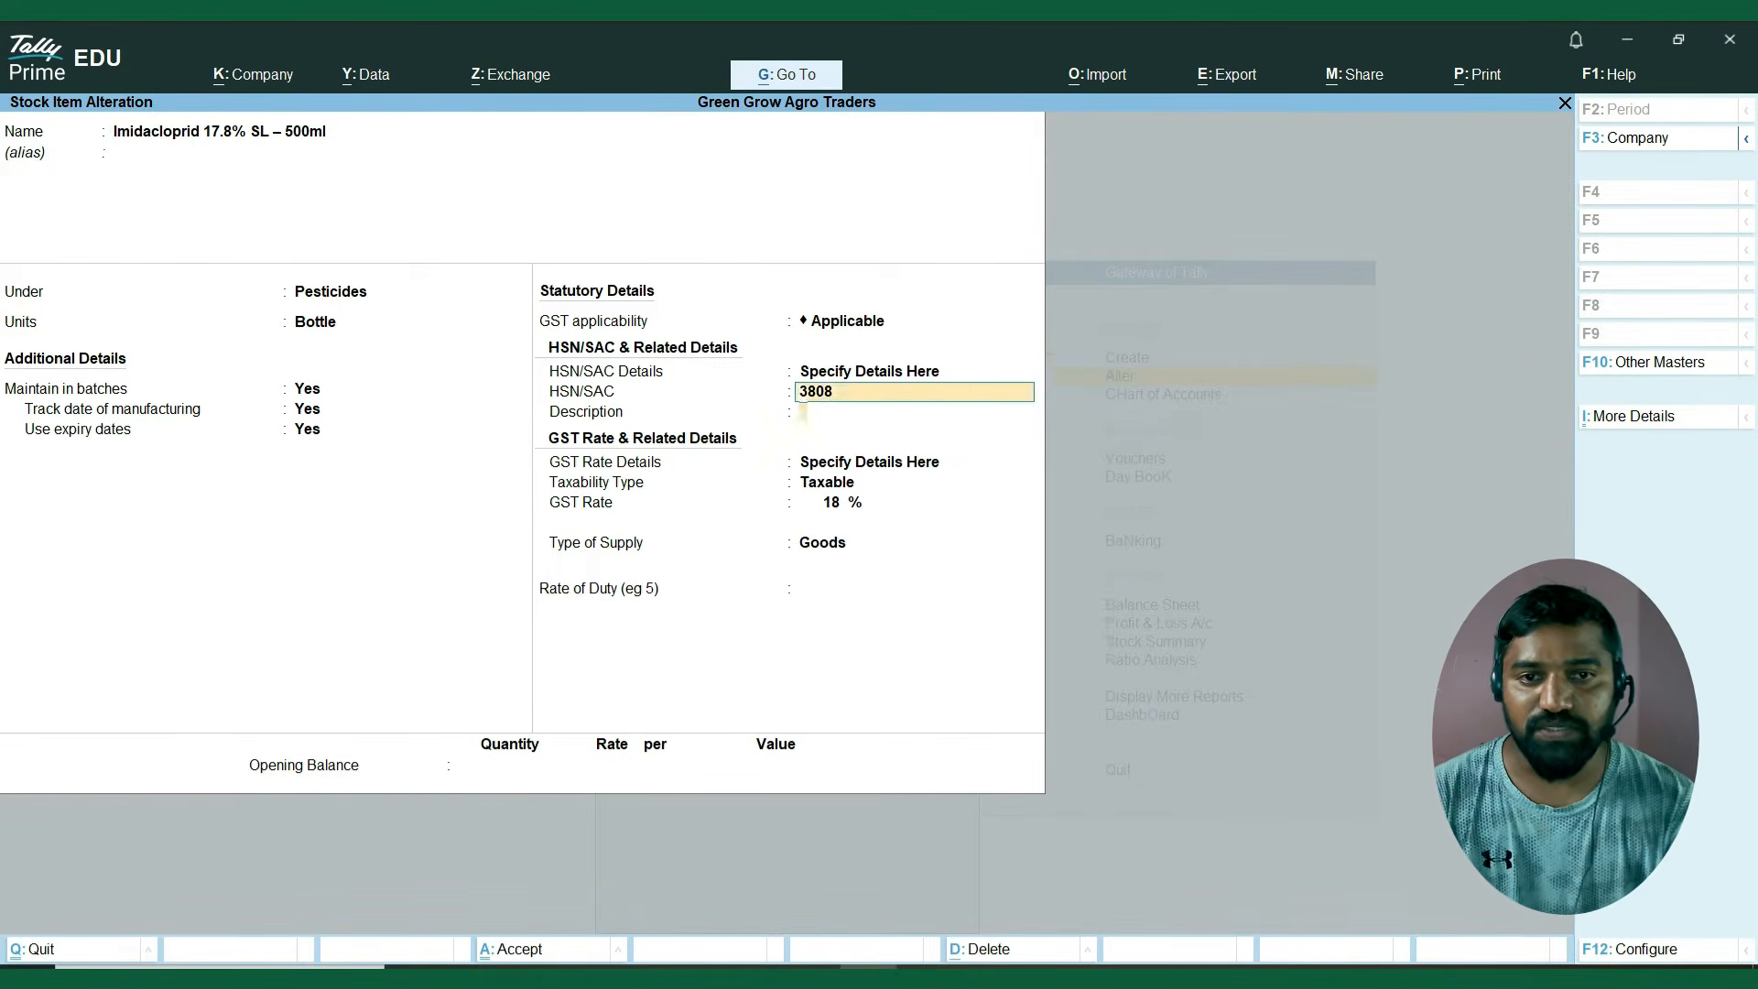
pyautogui.press('Return')
pyautogui.press('Return')
pyautogui.press('Return')
# Alter Organic Compost – 25kg to be maintained in batches, with manufacturing date tracking and expiry dates set to Yes.
pyautogui.press('Return')
pyautogui.press('Return')
pyautogui.press('Return')
pyautogui.press('Return')
pyautogui.press('Return')
pyautogui.press('Return')
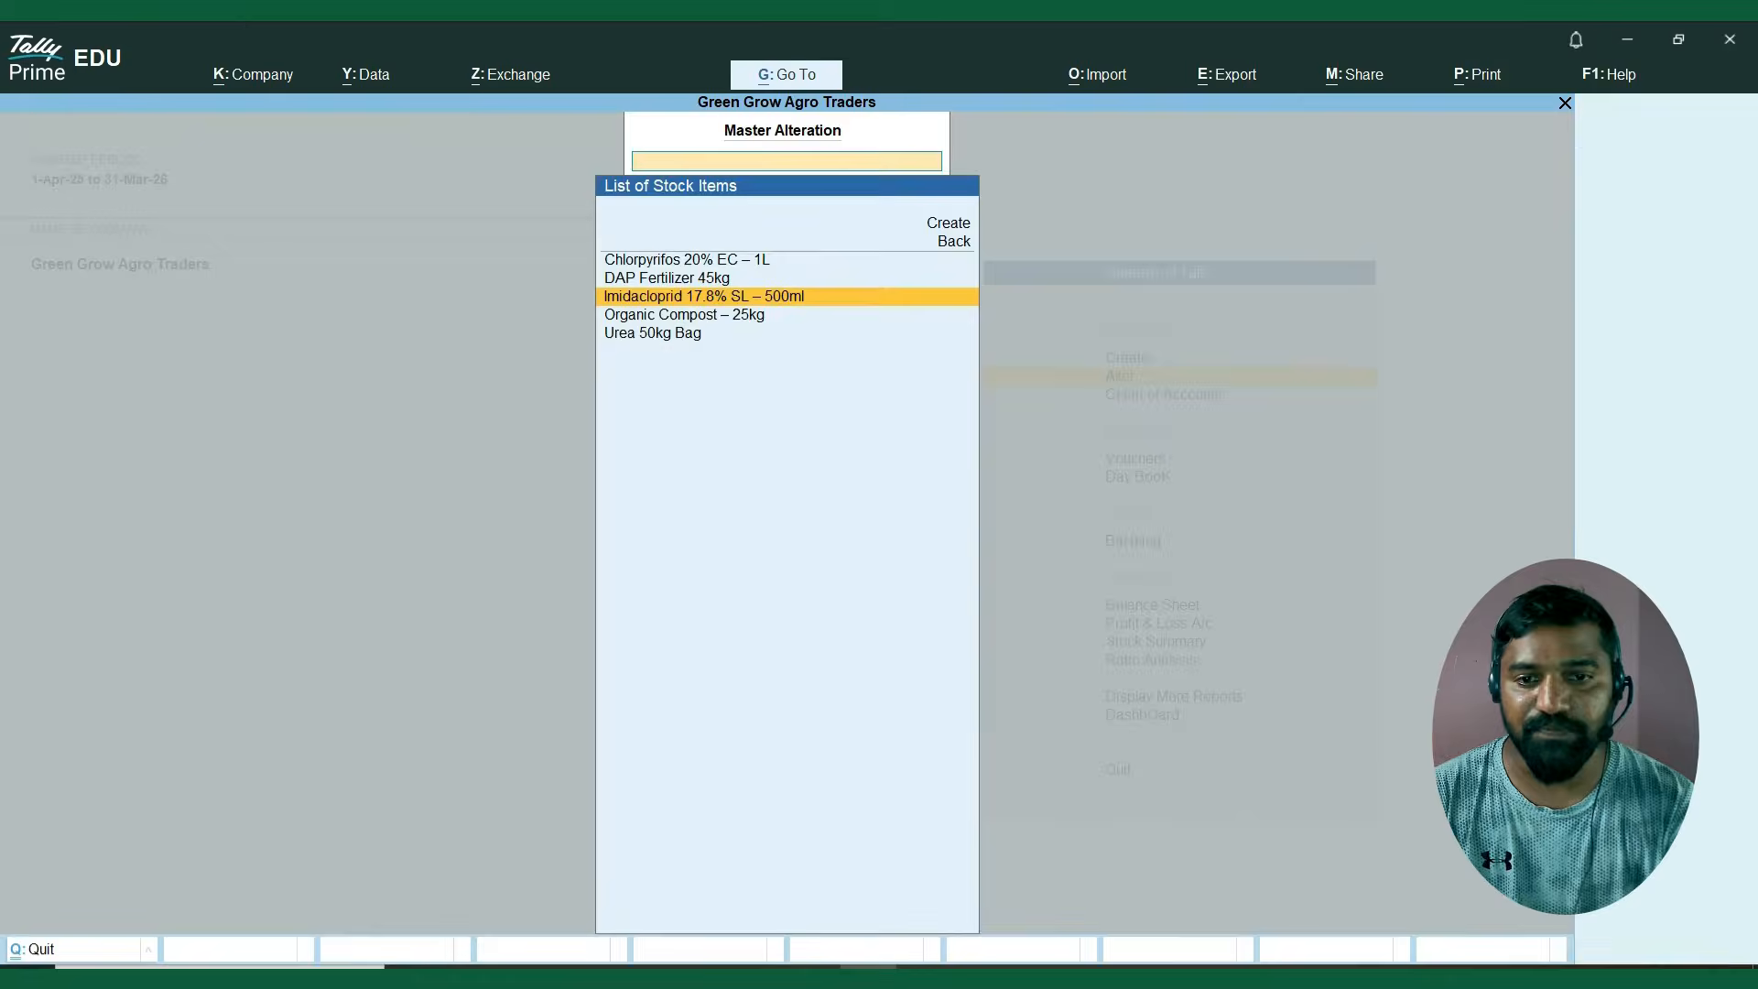
pyautogui.press('Down')
pyautogui.press('Return')
pyautogui.press('Return')
pyautogui.press('Return')
pyautogui.press('Return')
pyautogui.press('Return')
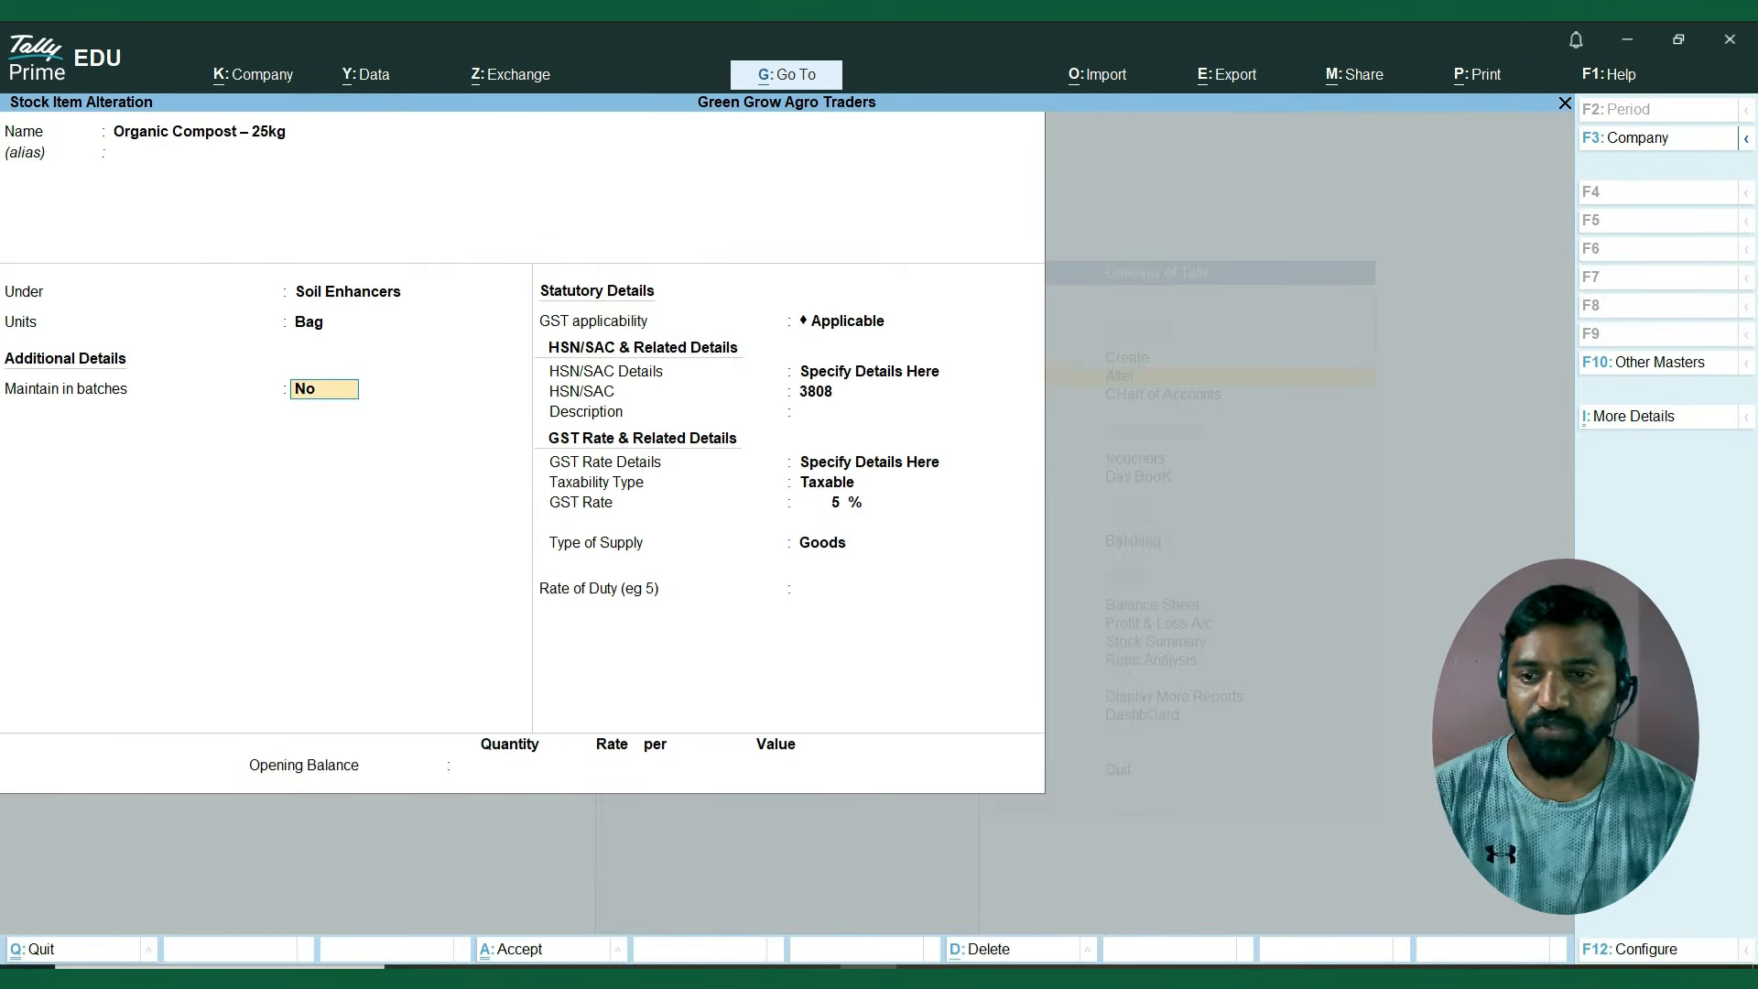
pyautogui.press('y')
pyautogui.press('Return')
pyautogui.press('y')
pyautogui.press('Return')
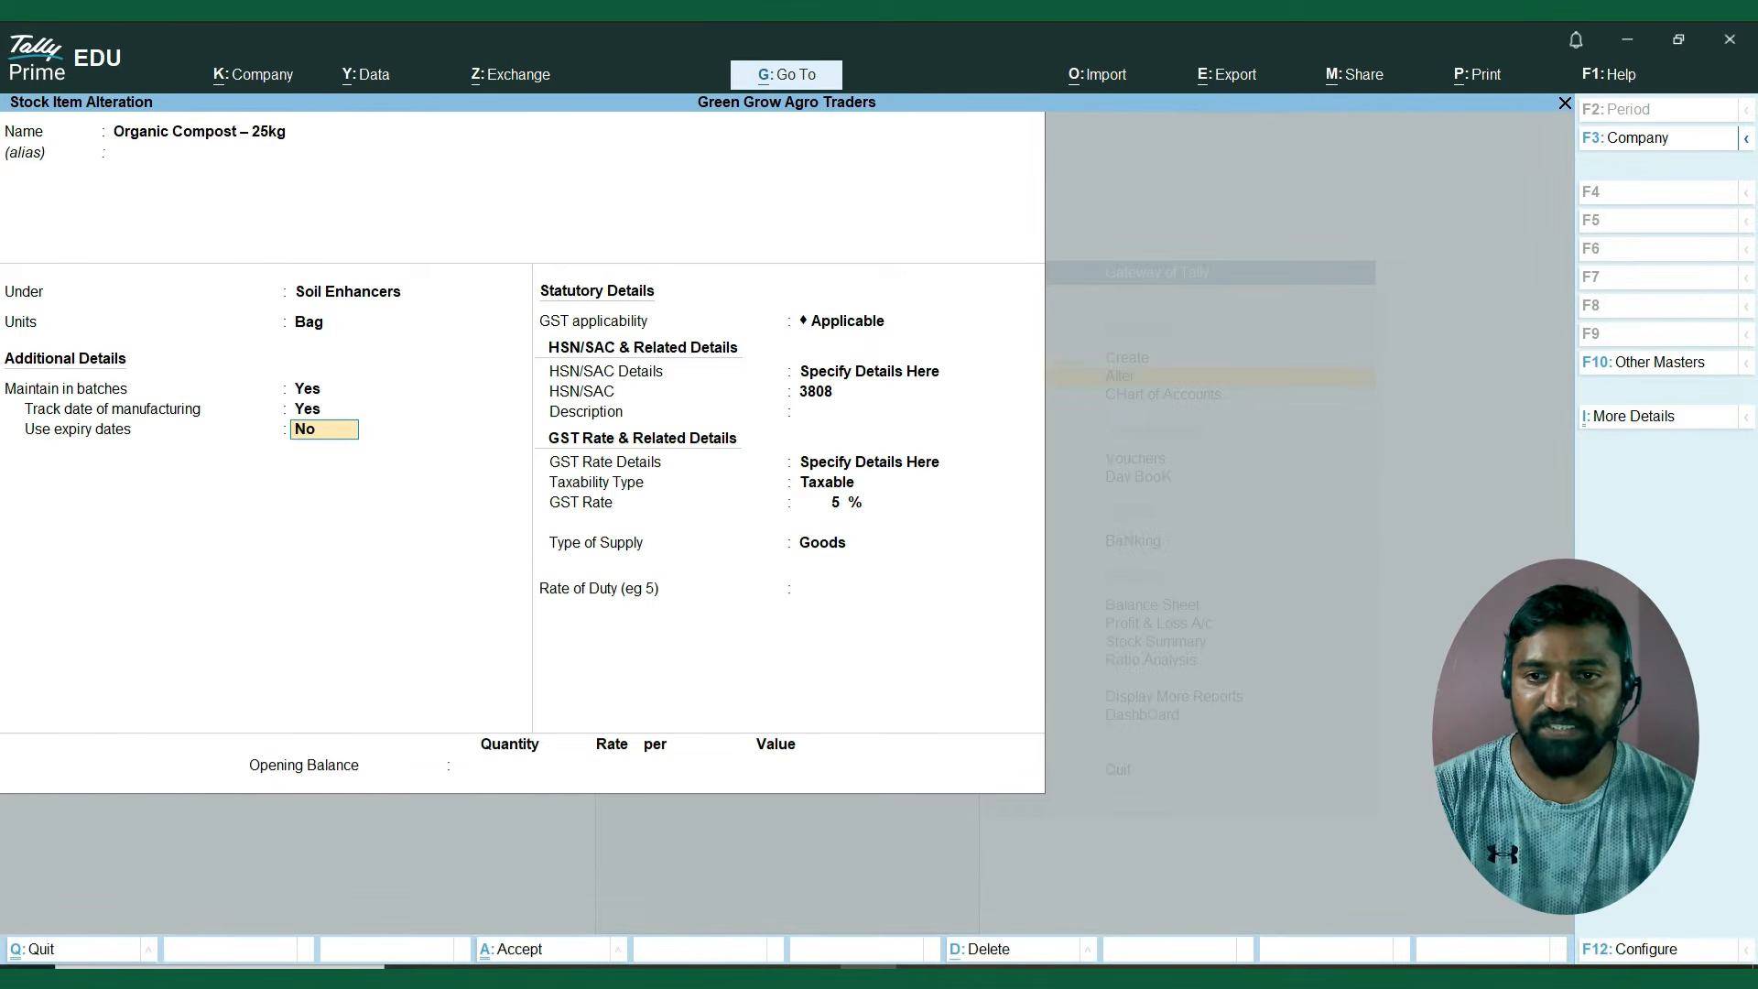
pyautogui.press('y')
# Keep the statutory details of Organic Compost – 25kg, leave its opening balance blank and save the item.
pyautogui.press('Return')
pyautogui.press('Return')
pyautogui.press('Return')
pyautogui.press('Return')
pyautogui.press('Return')
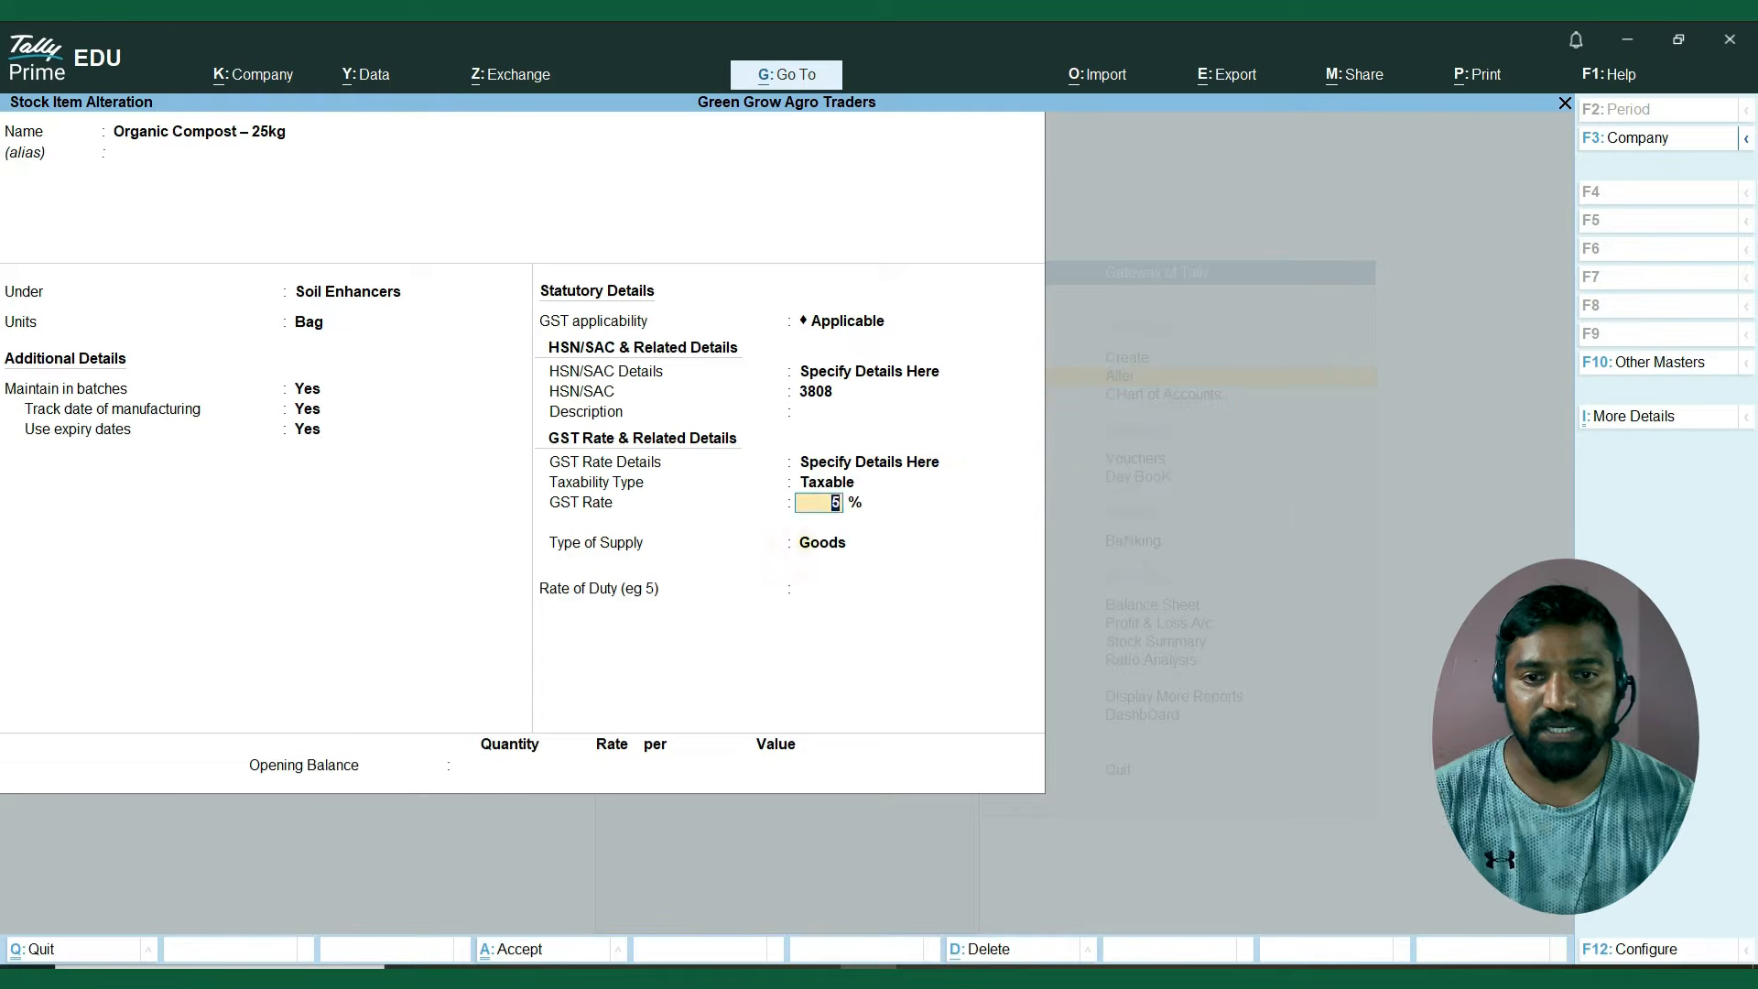
pyautogui.press('Return')
pyautogui.press('Return')
pyautogui.press('Return')
# Alter Urea 50kg Bag to be maintained in batches, with manufacturing date tracking and expiry dates set to Yes.
pyautogui.press('Return')
pyautogui.press('Return')
pyautogui.press('Return')
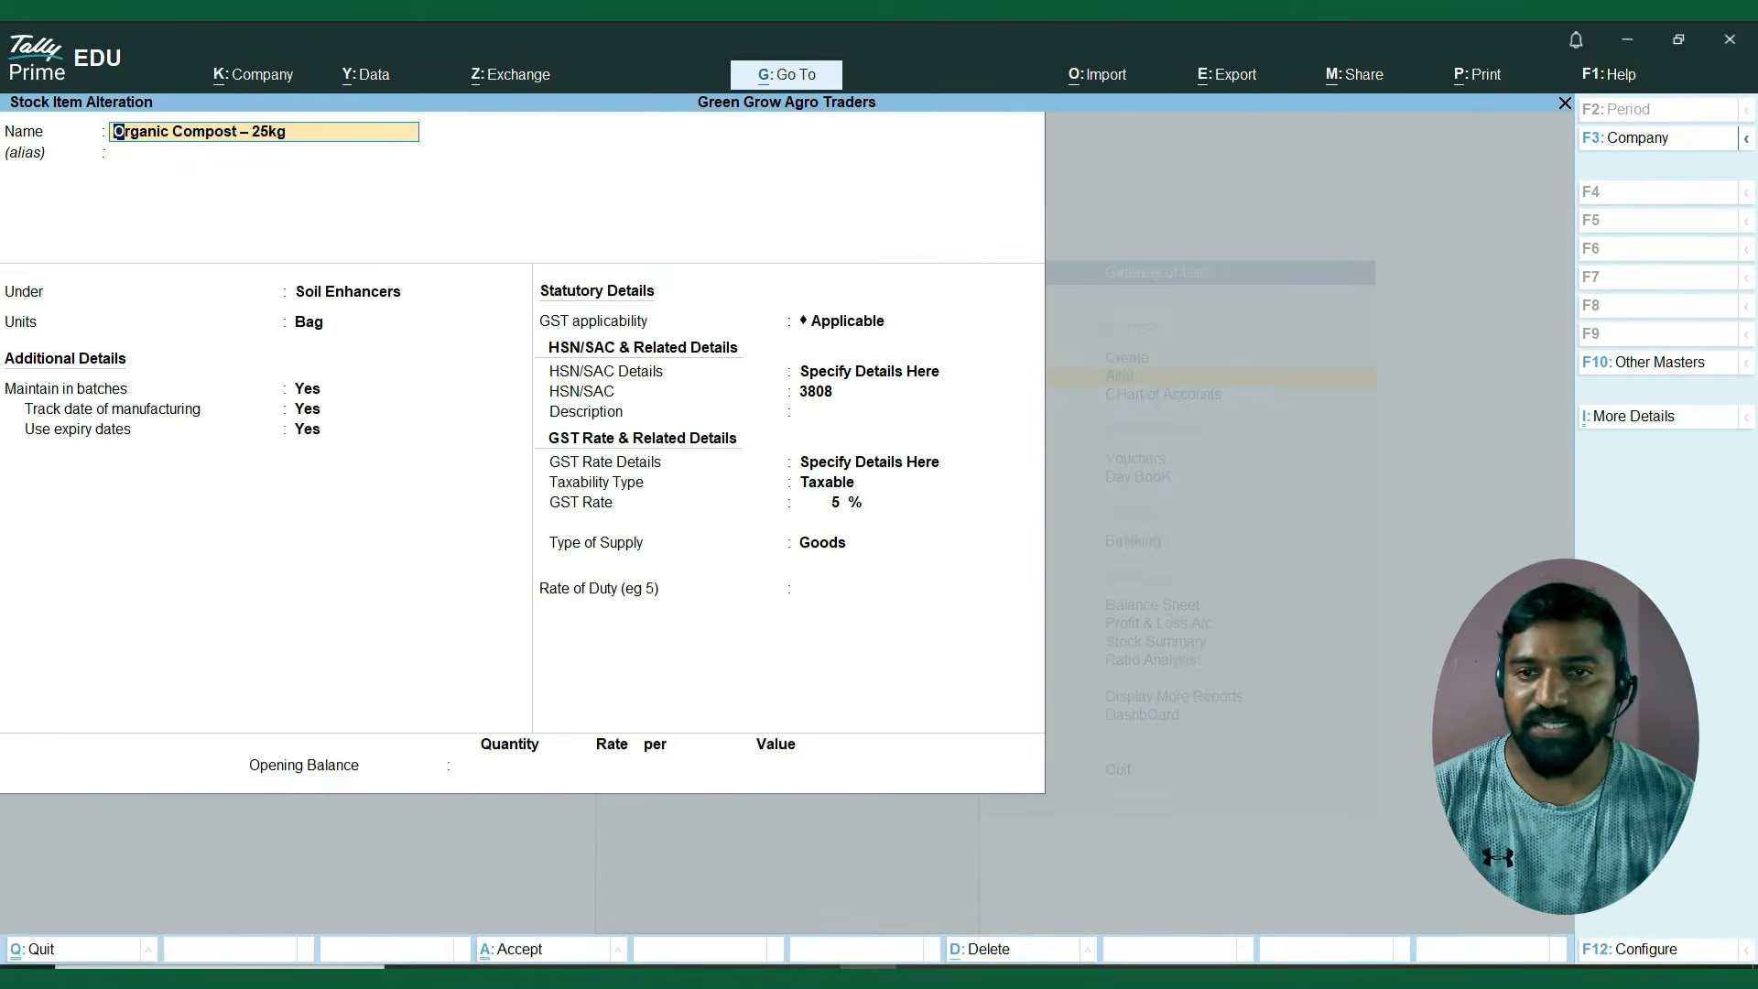
pyautogui.press('Escape')
pyautogui.press('Return')
pyautogui.press('Down')
pyautogui.press('Return')
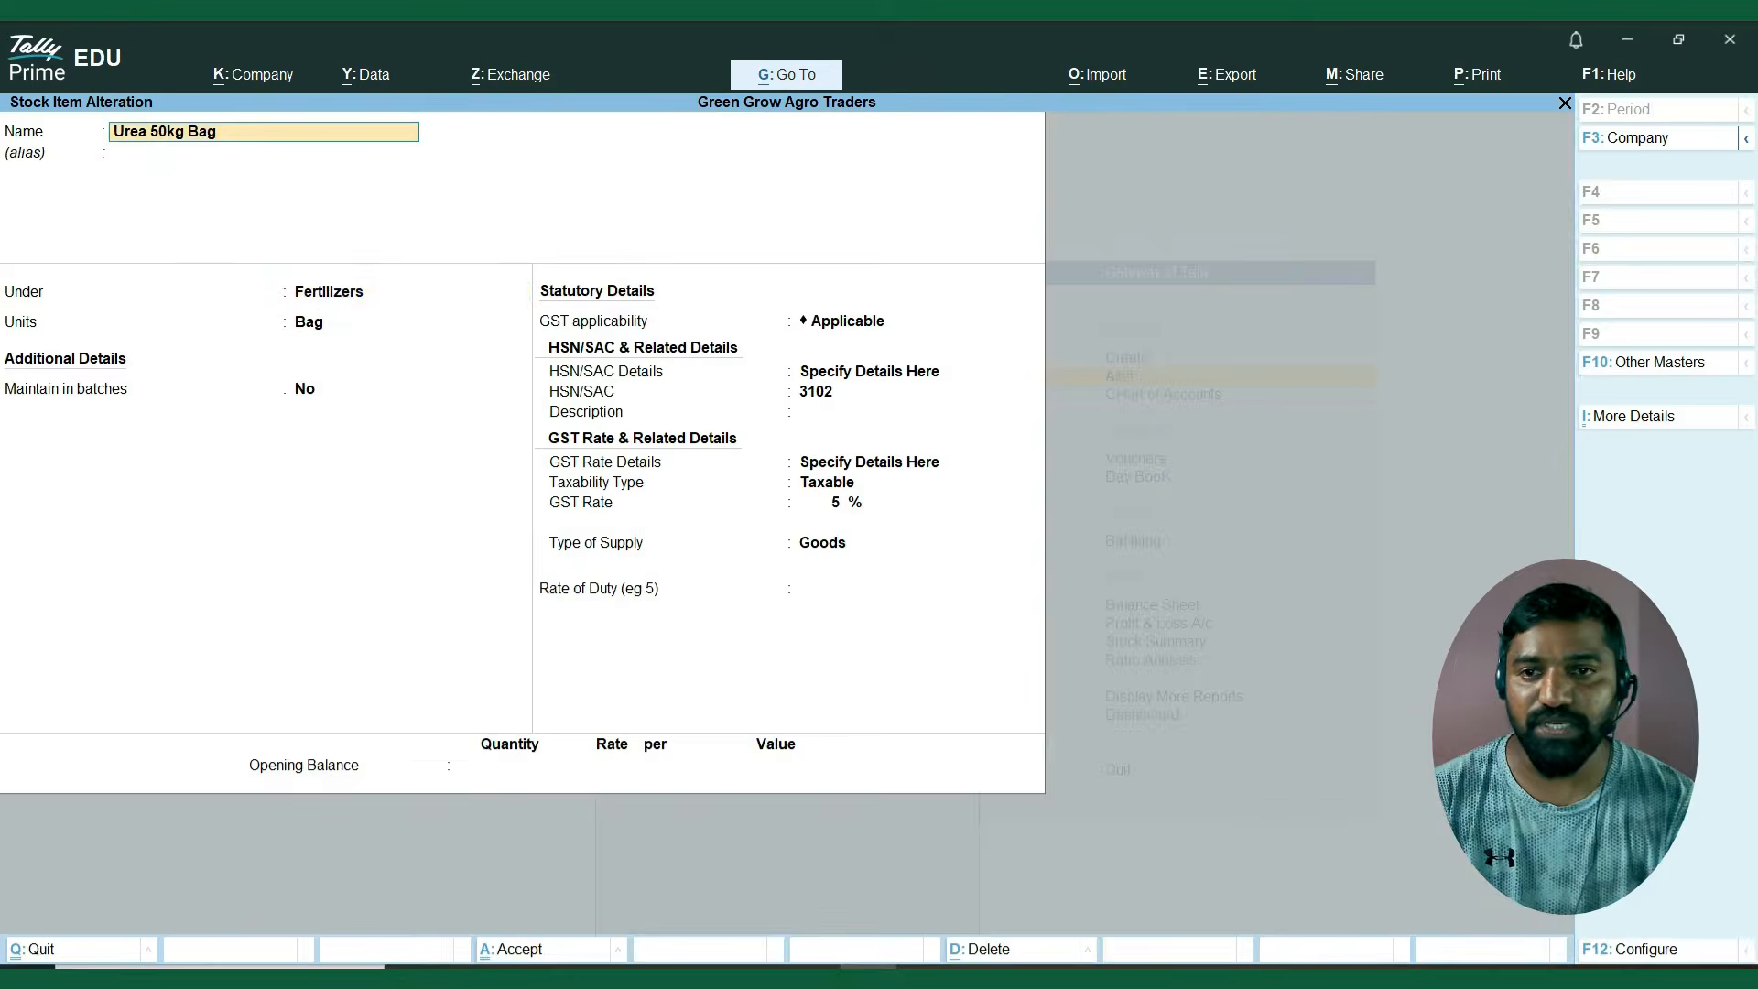
pyautogui.press('Return')
pyautogui.press('Return')
pyautogui.press('Return')
pyautogui.press('Return')
pyautogui.write('y')
pyautogui.press('Return')
pyautogui.write('y')
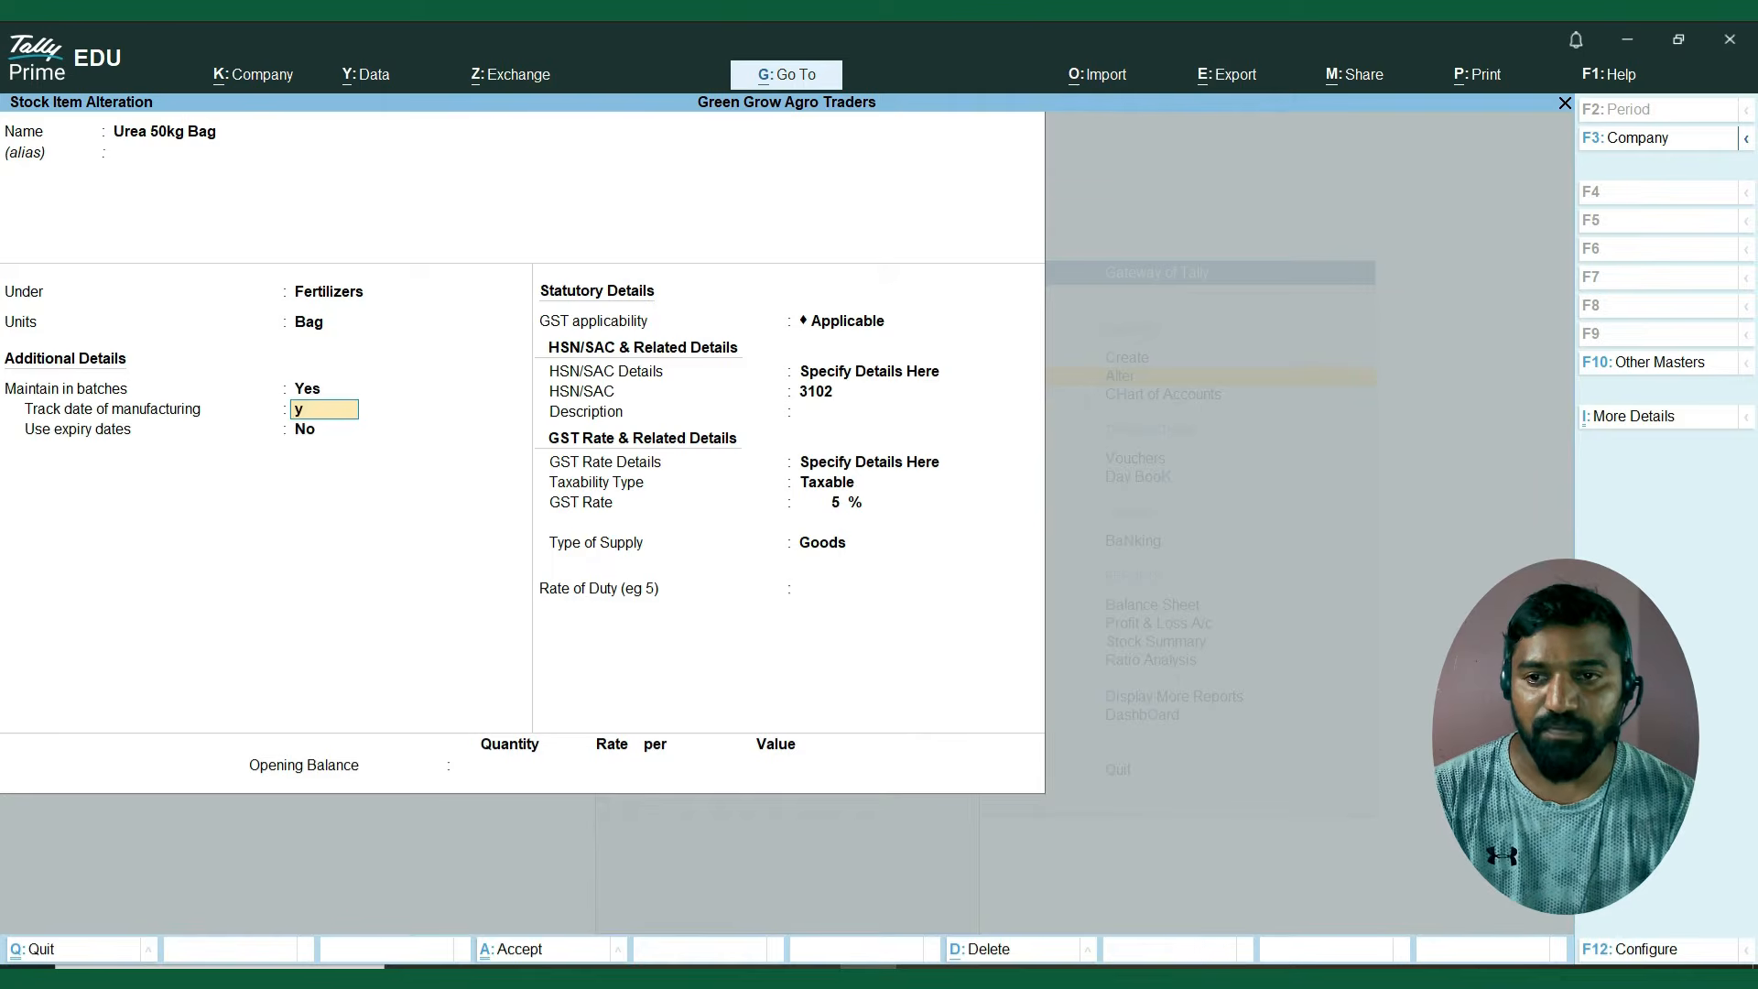
pyautogui.press('Return')
pyautogui.write('y')
# Keep the statutory details of Urea 50kg Bag, leave its opening balance blank and save the item.
pyautogui.press('Return')
pyautogui.press('Return')
pyautogui.press('Return')
pyautogui.press('Return')
pyautogui.press('Return')
pyautogui.press('Return')
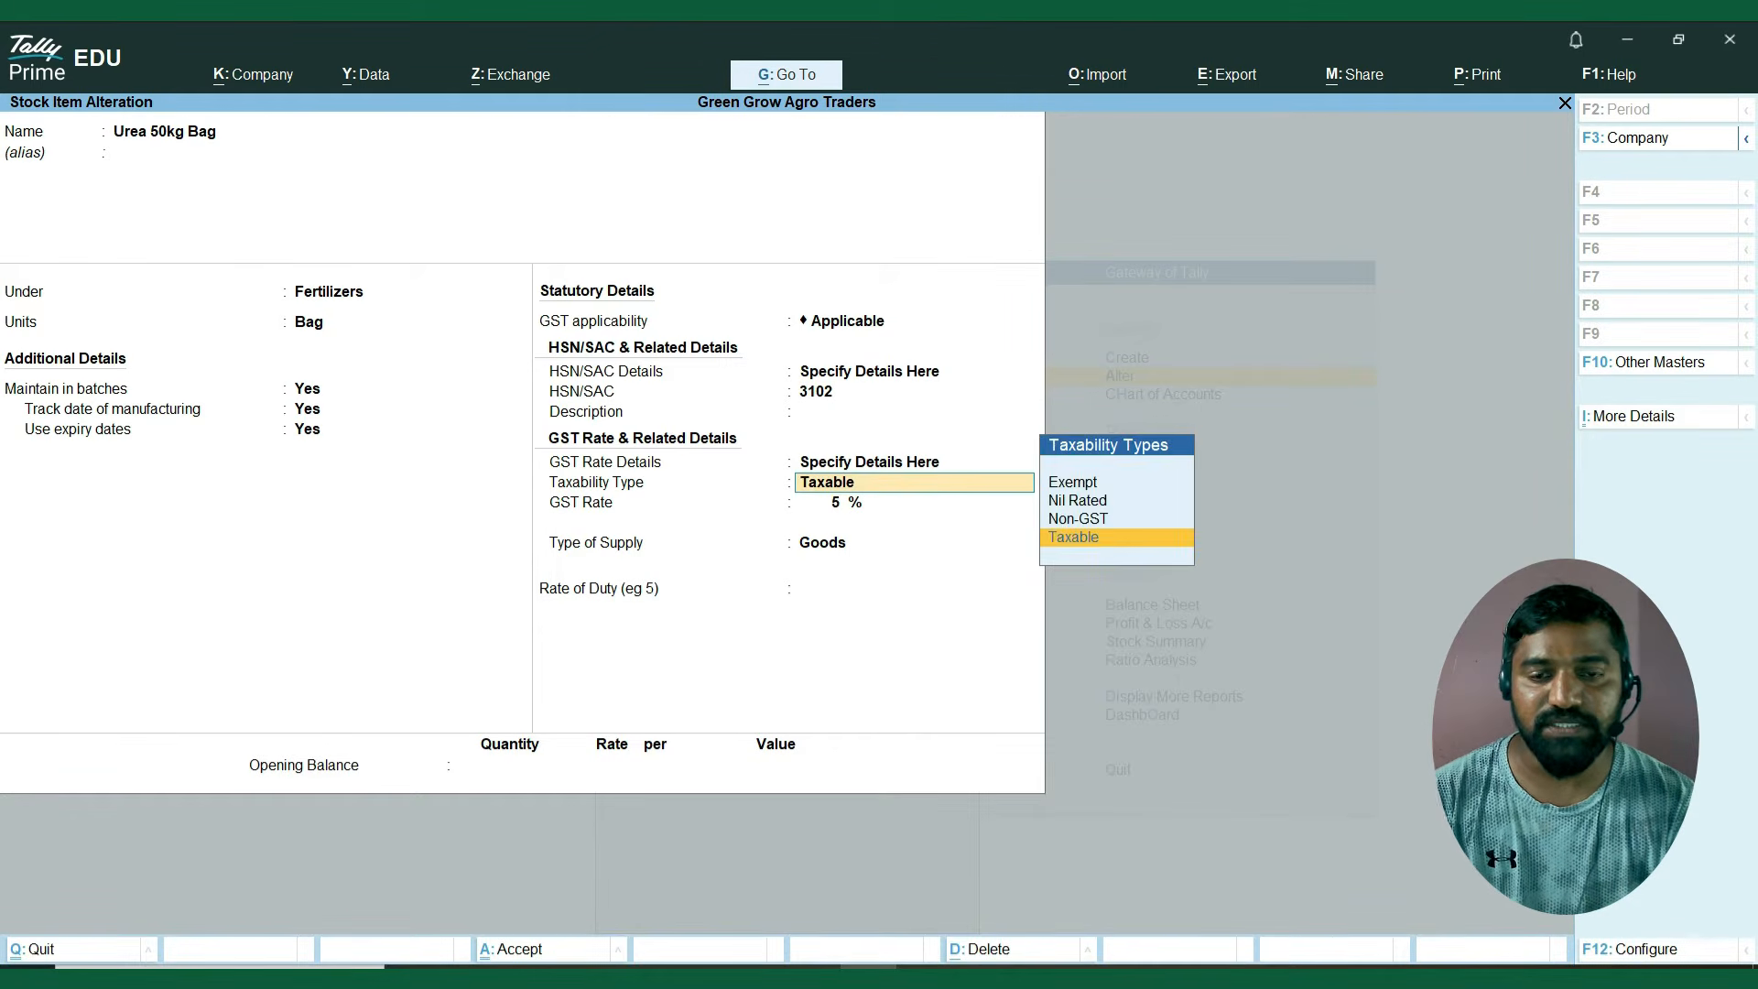
pyautogui.press('Return')
pyautogui.press('Return')
pyautogui.press('Return')
pyautogui.press('Return')
pyautogui.press('Return')
pyautogui.press('Return')
# Leave the stock item alteration list and return to the Gateway of Tally.
pyautogui.press('Up')
pyautogui.press('Up')
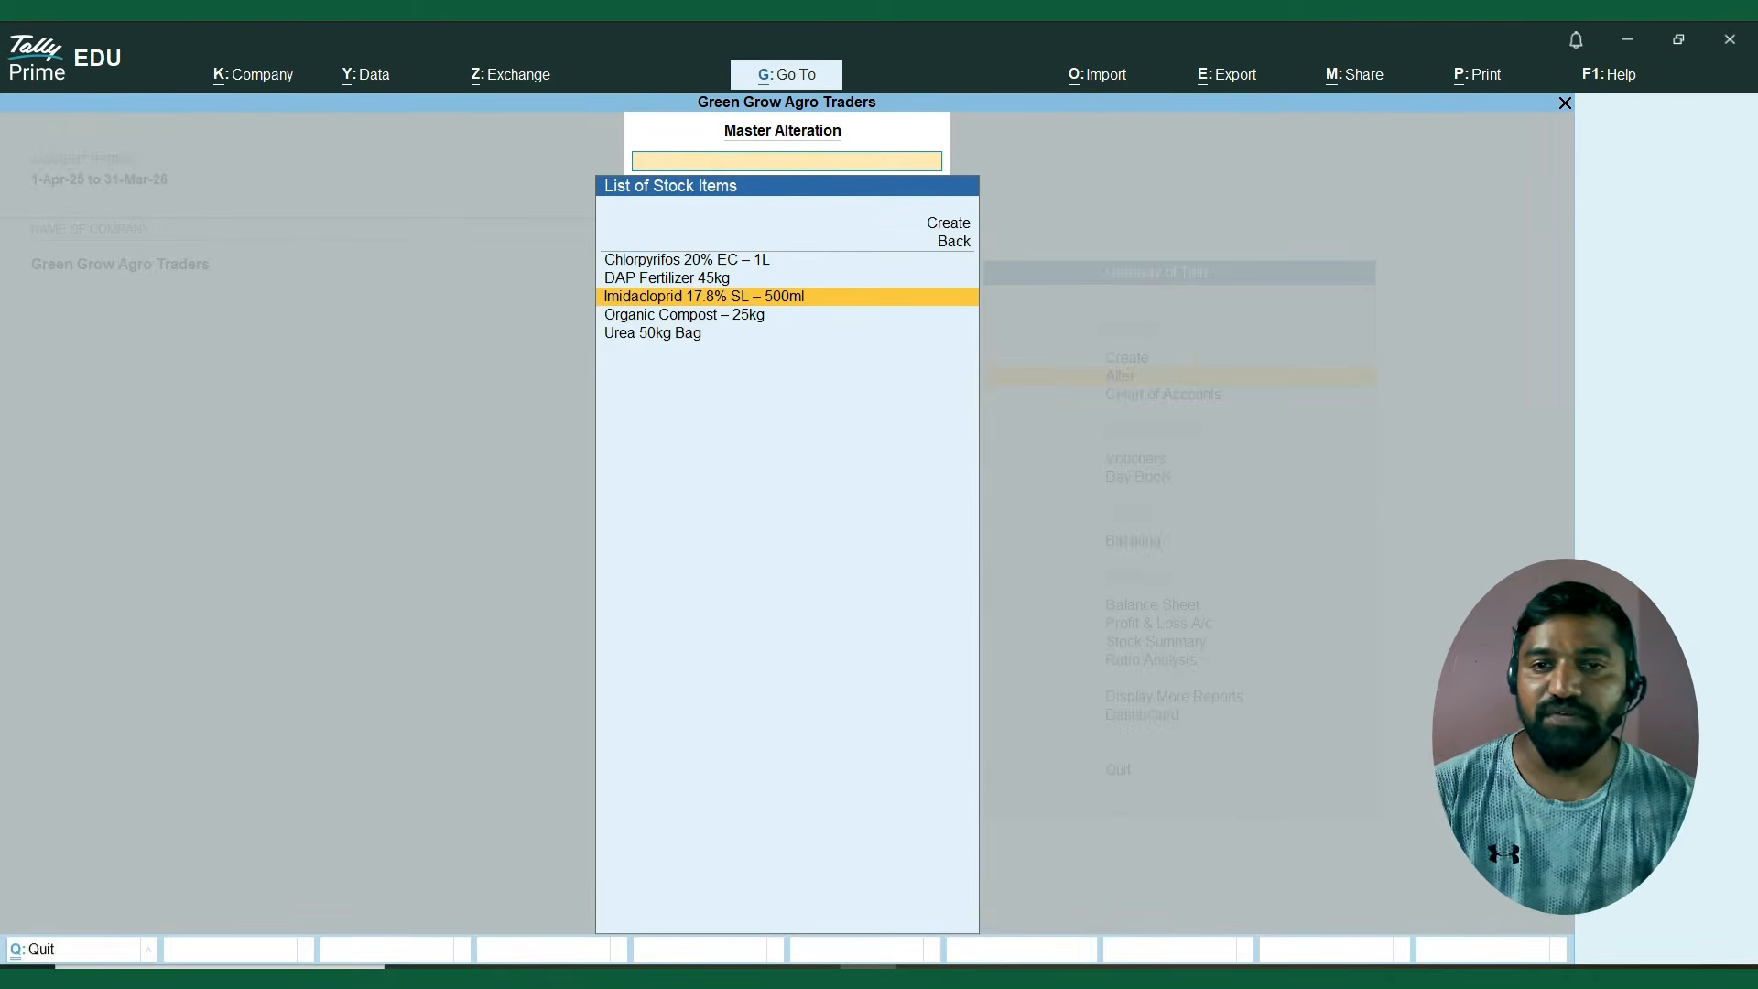
pyautogui.press('Up')
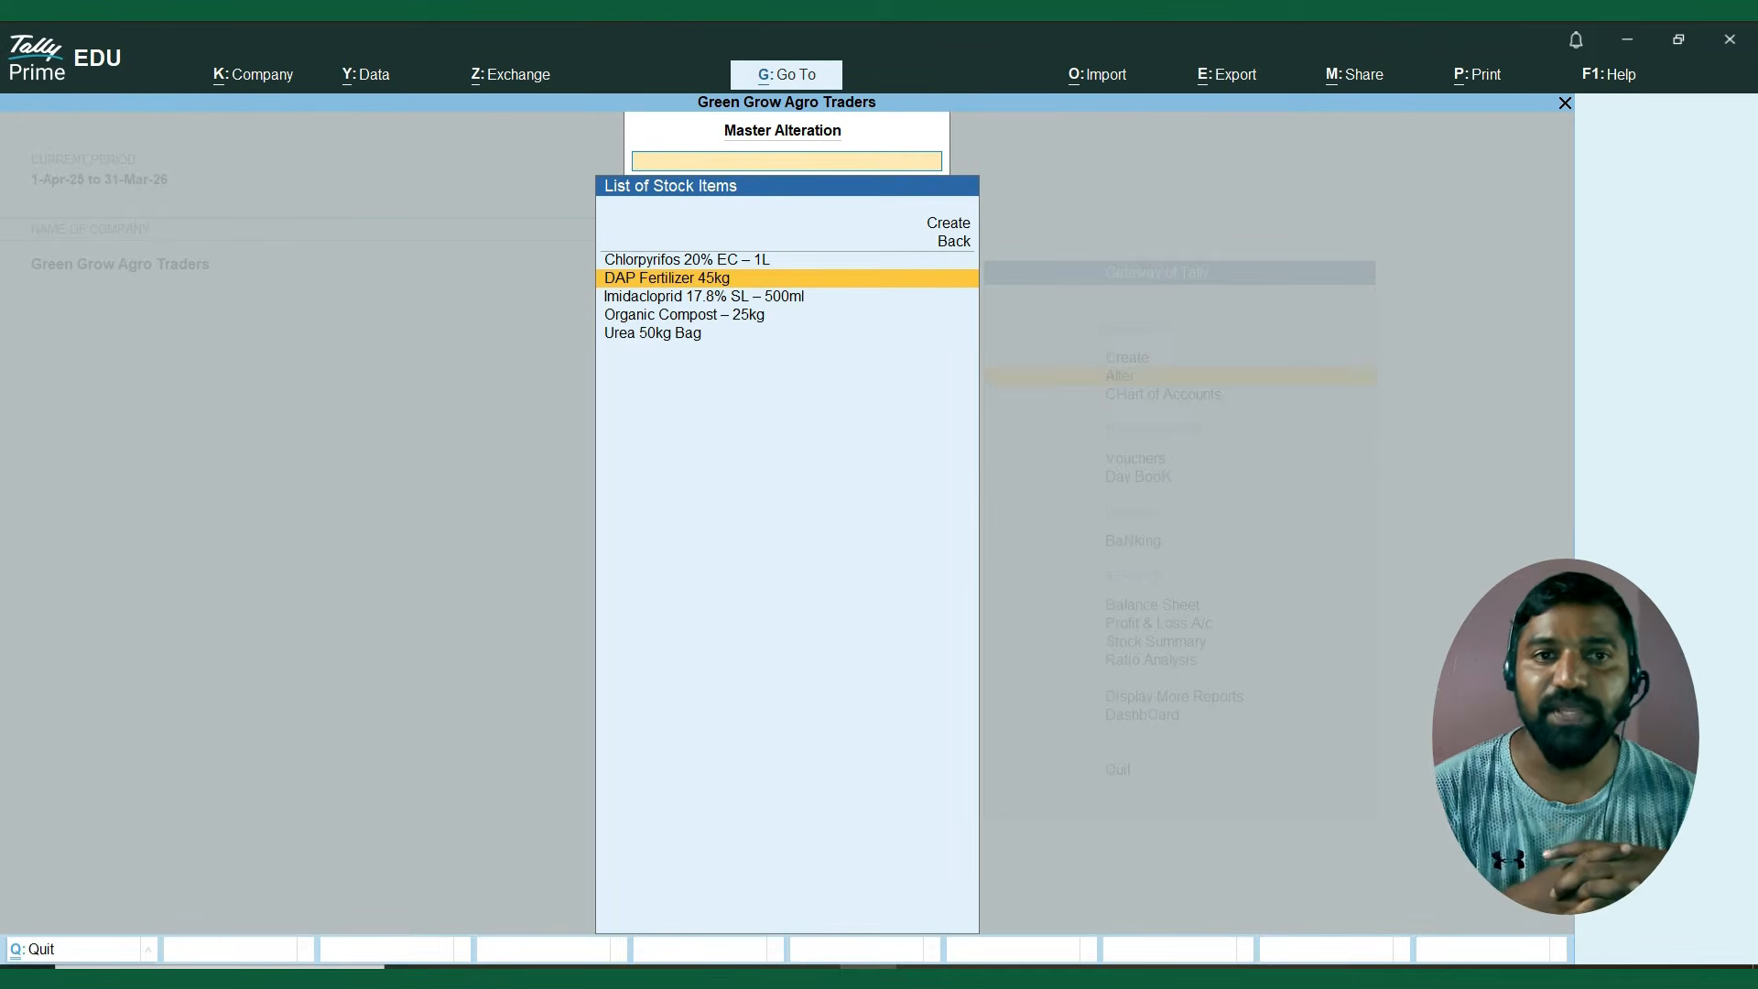
pyautogui.press('Escape')
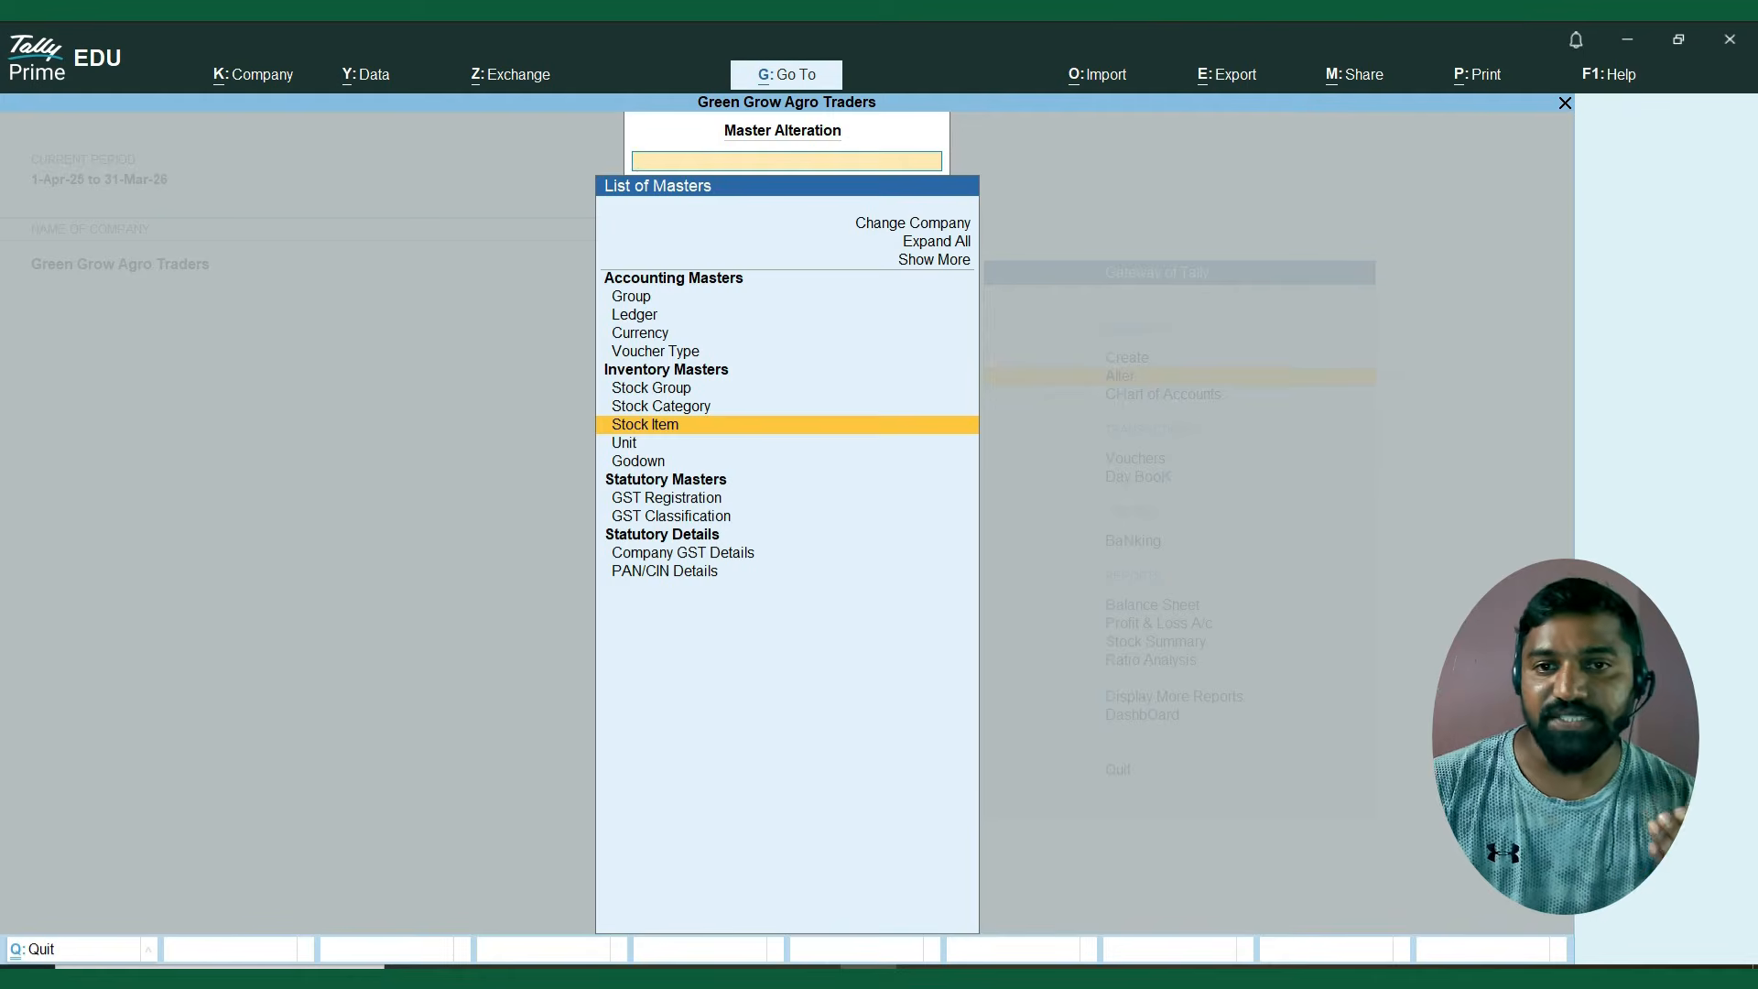
pyautogui.press('Escape')
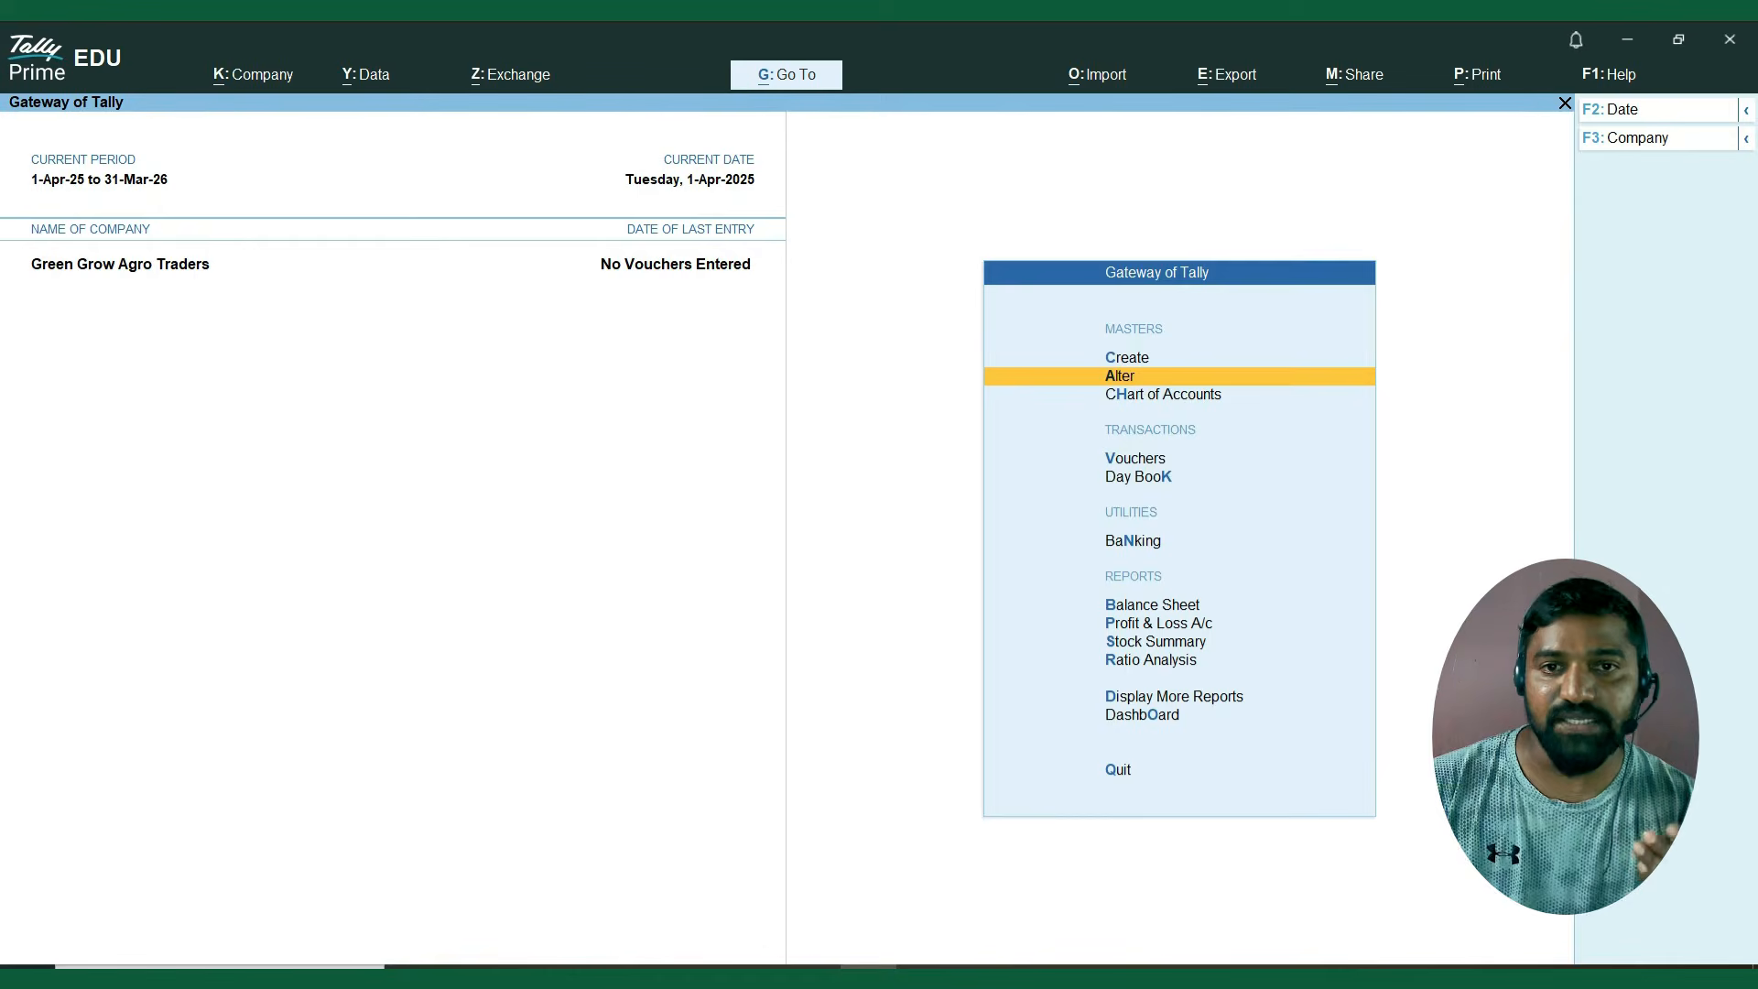
pyautogui.press('Up')
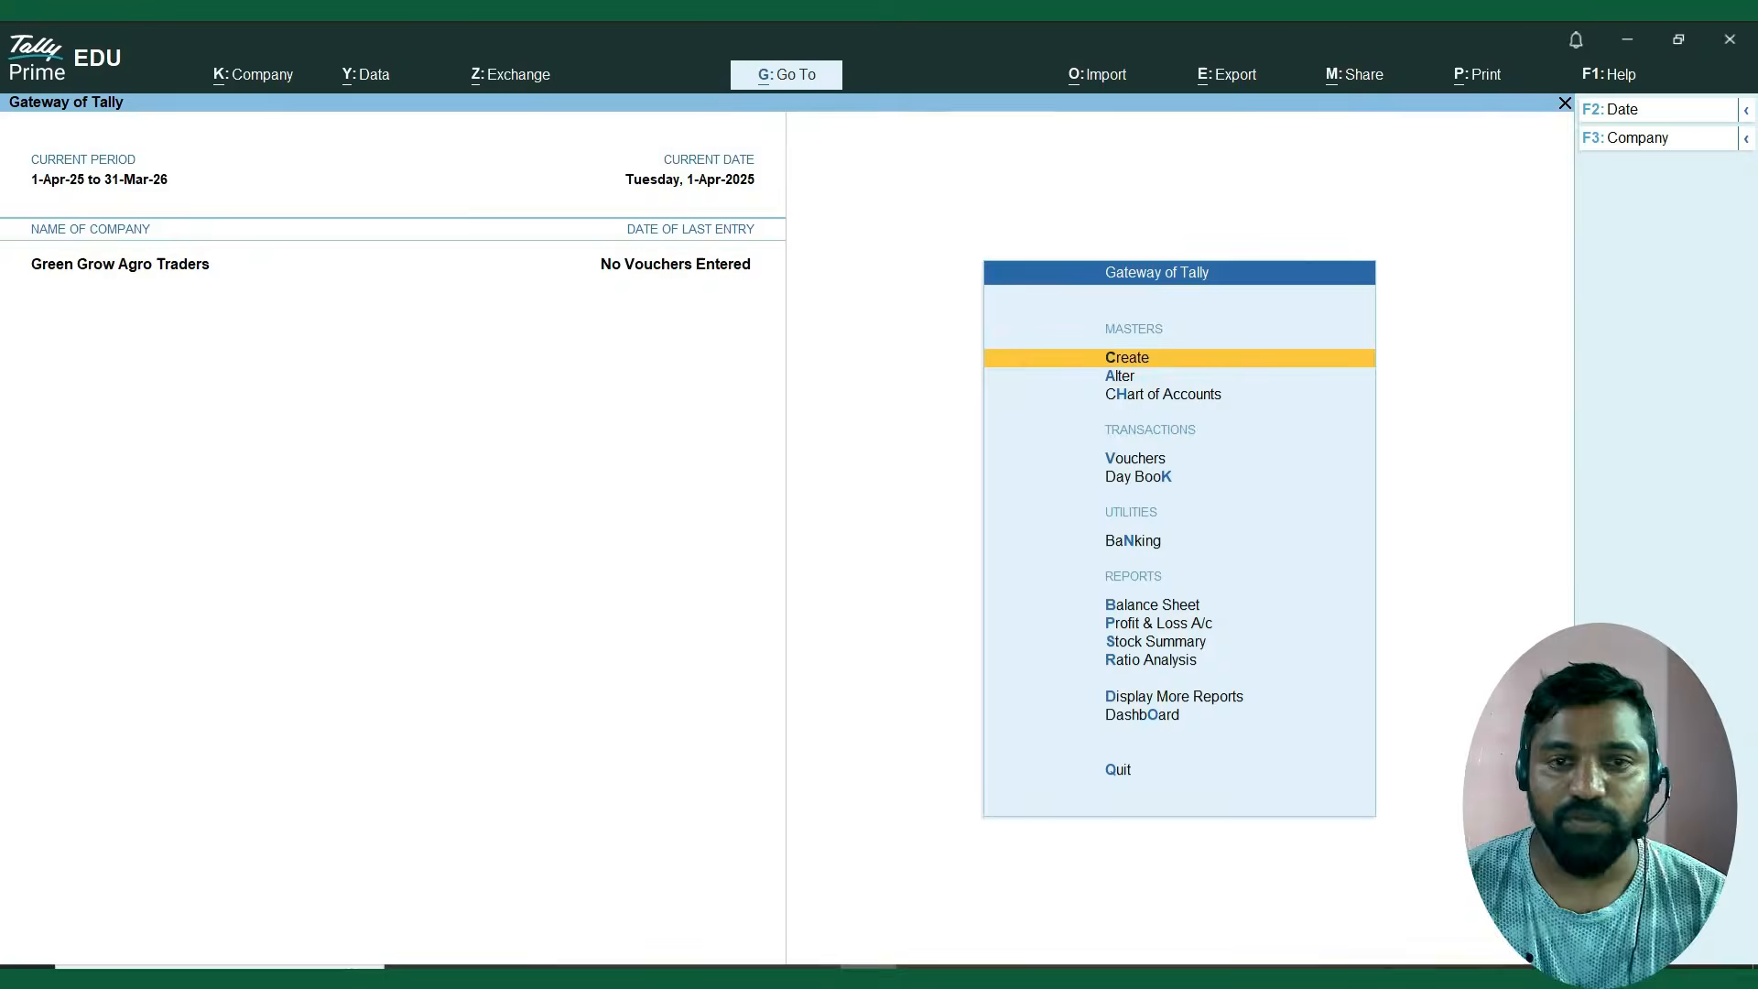
# Switch to the Excel workbook and examine the Kisan Agro Suppliers purchase invoice's supplier details, date and item names.
pyautogui.hotkey('alt', 'Tab')
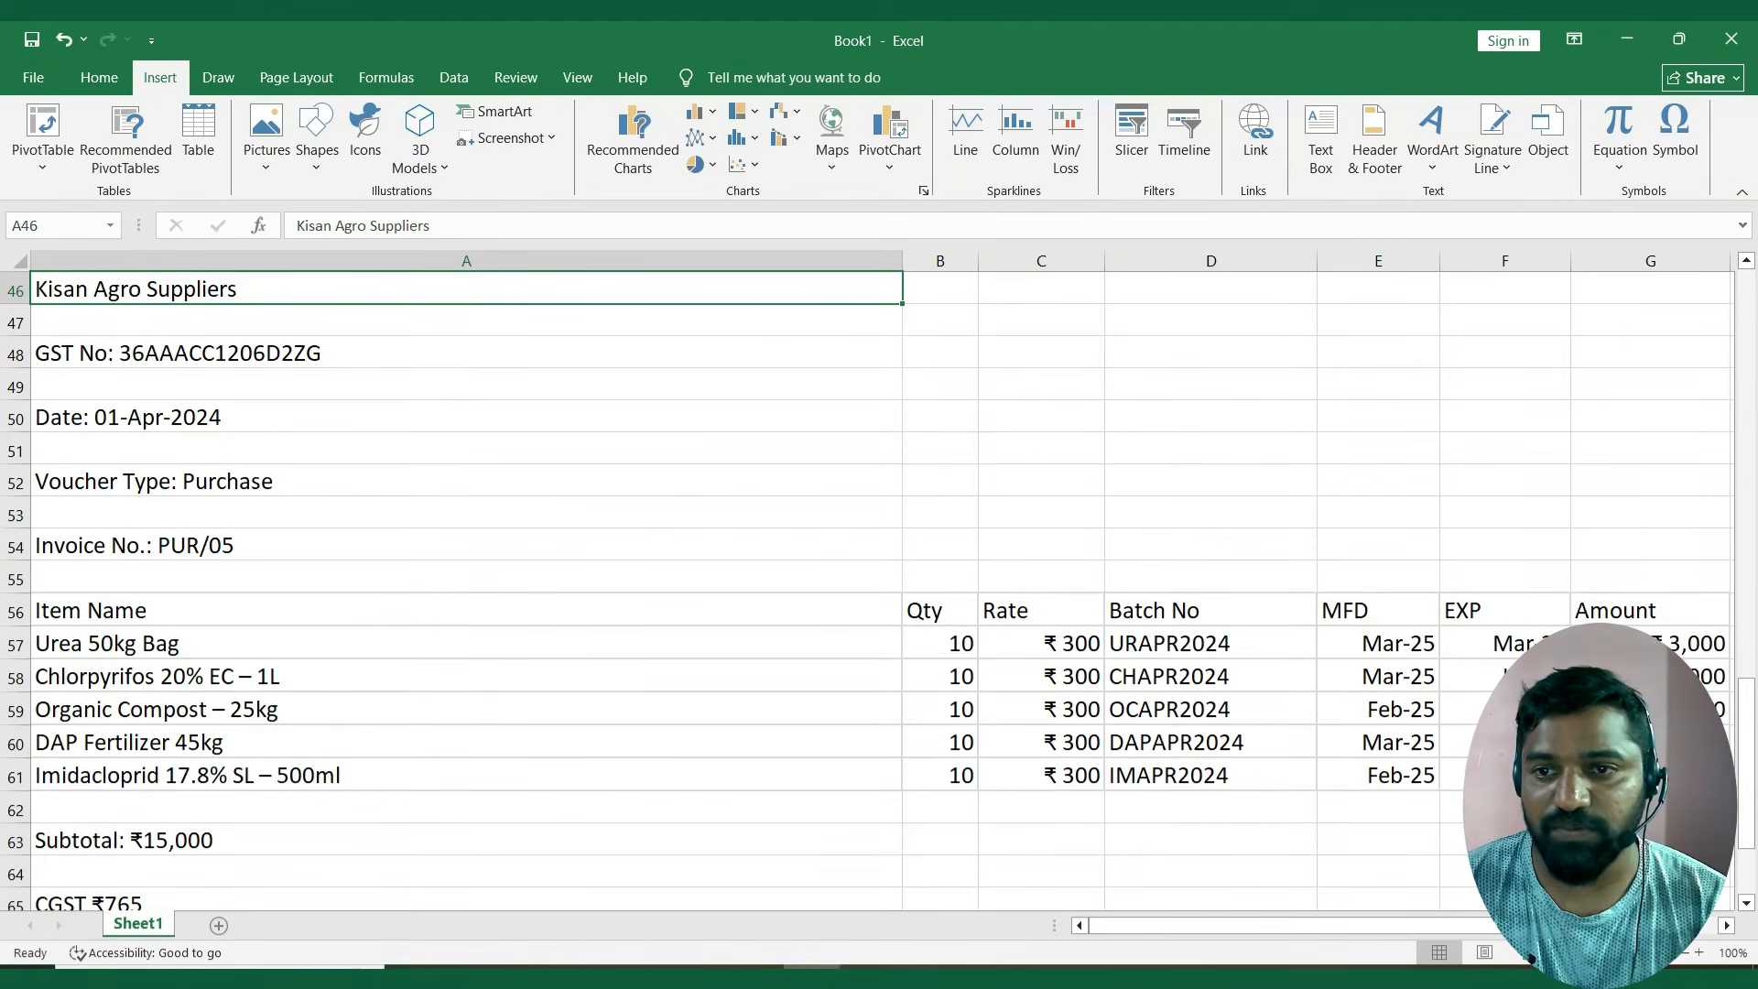
pyautogui.press('Down')
pyautogui.press('Down')
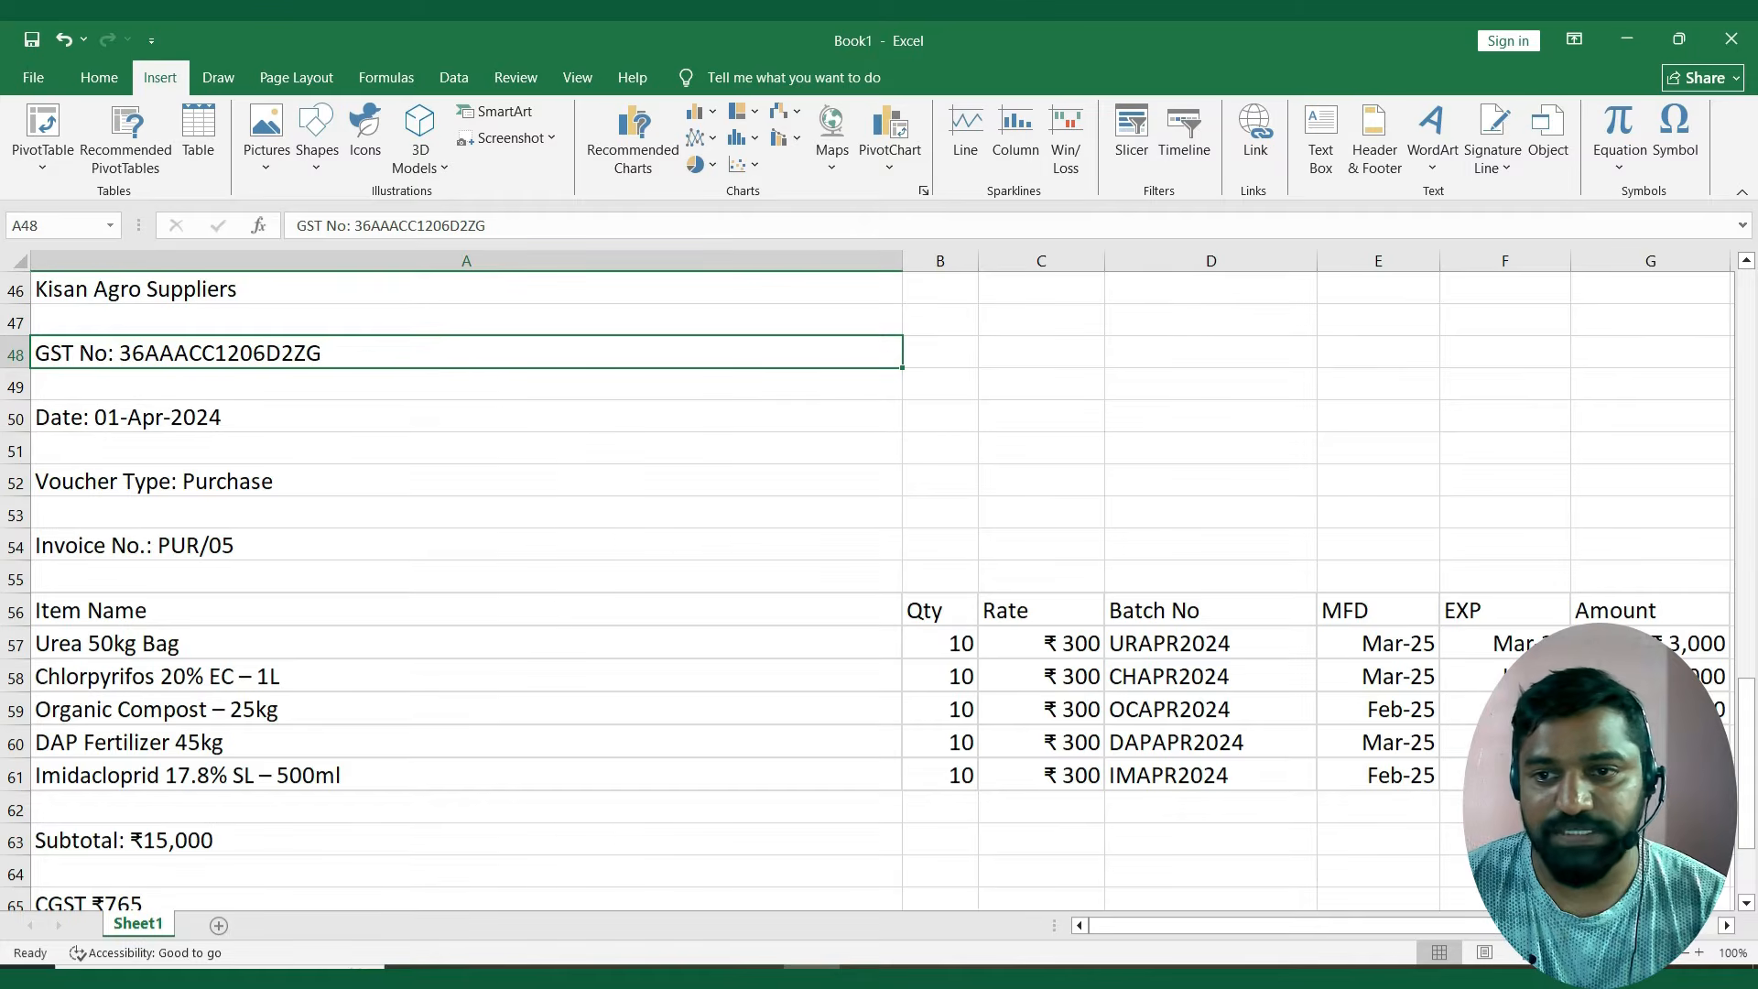
pyautogui.press('Down')
pyautogui.press('Down')
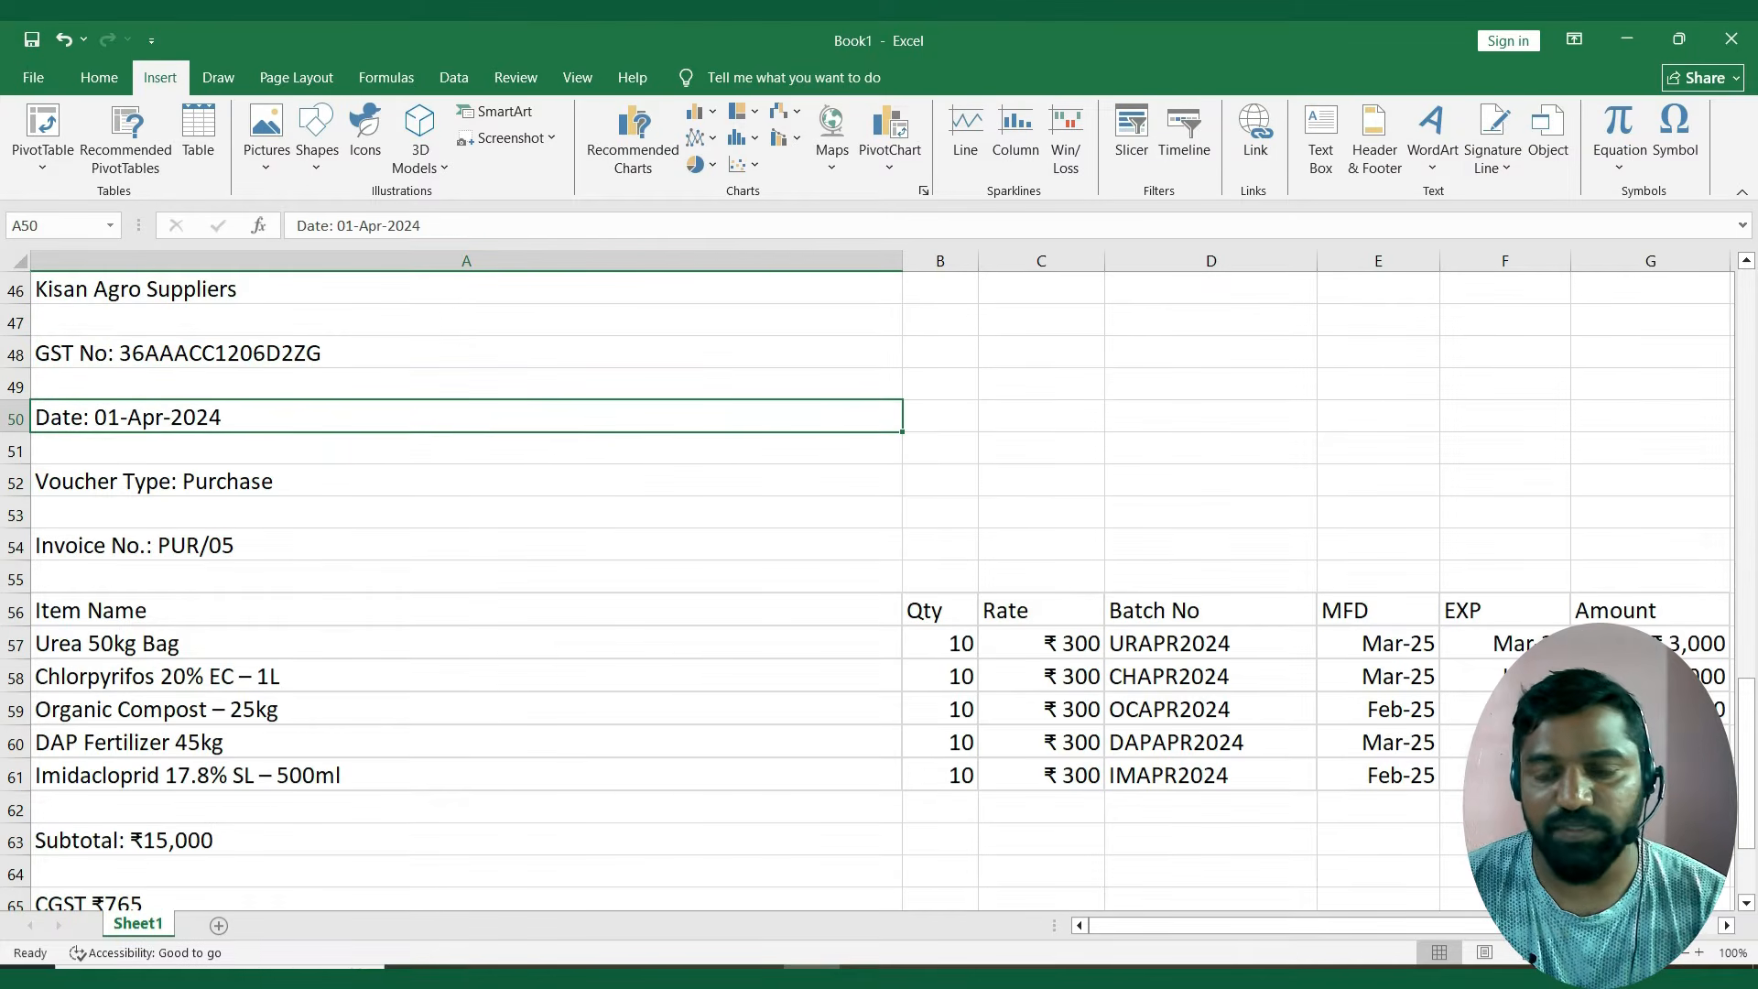
pyautogui.press('Down')
pyautogui.press('Down')
pyautogui.press('Down')
pyautogui.press('Down')
pyautogui.press('Down')
pyautogui.press('Down')
pyautogui.press('Down')
pyautogui.press('Down')
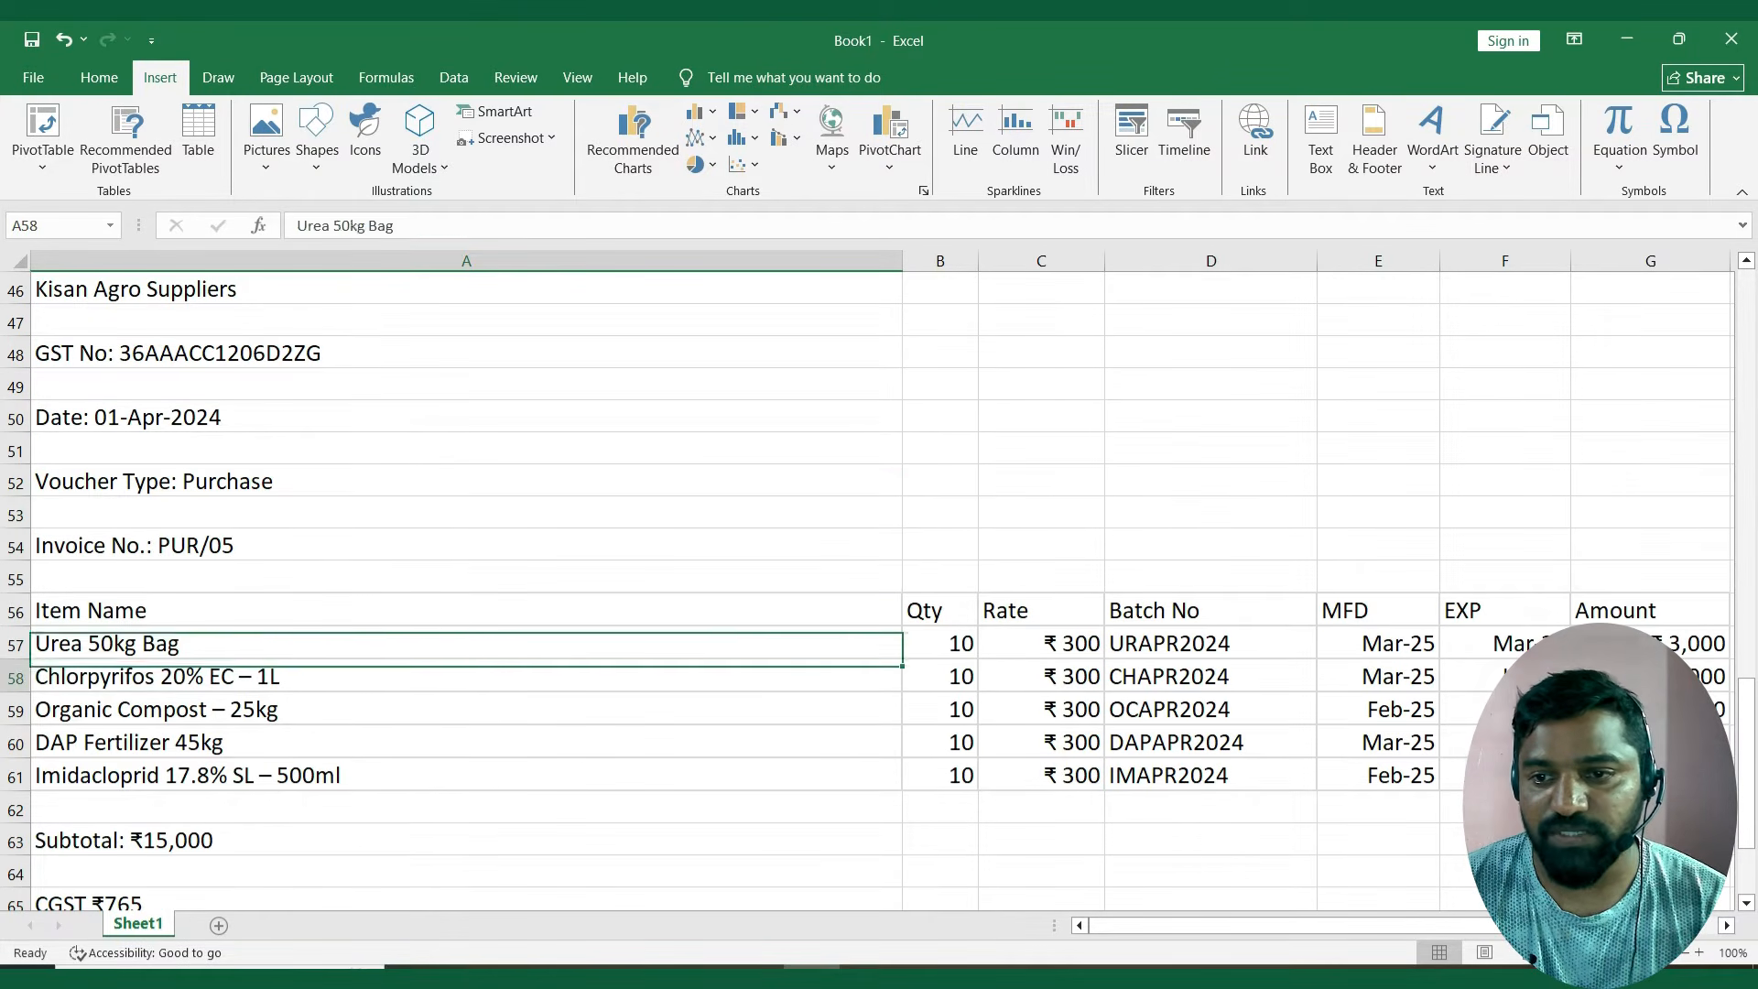
pyautogui.press('Up')
pyautogui.press('Down')
pyautogui.press('Down')
pyautogui.press('Down')
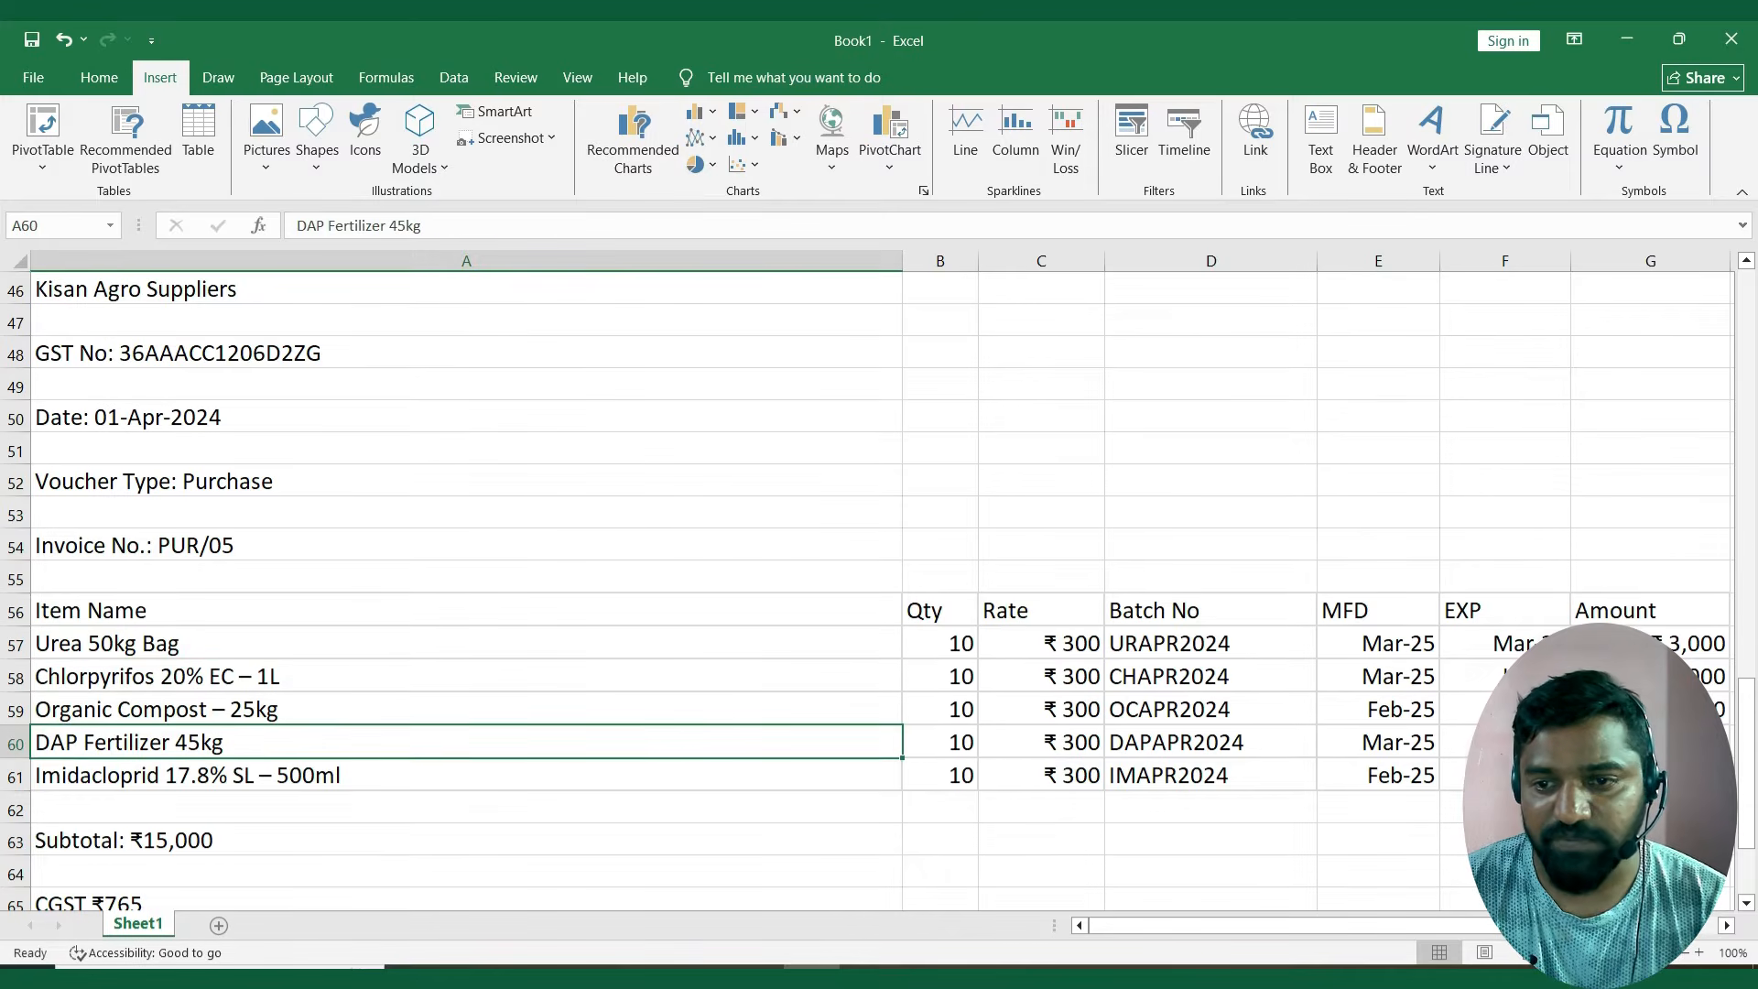
pyautogui.press('Up')
pyautogui.press('Up')
pyautogui.press('Up')
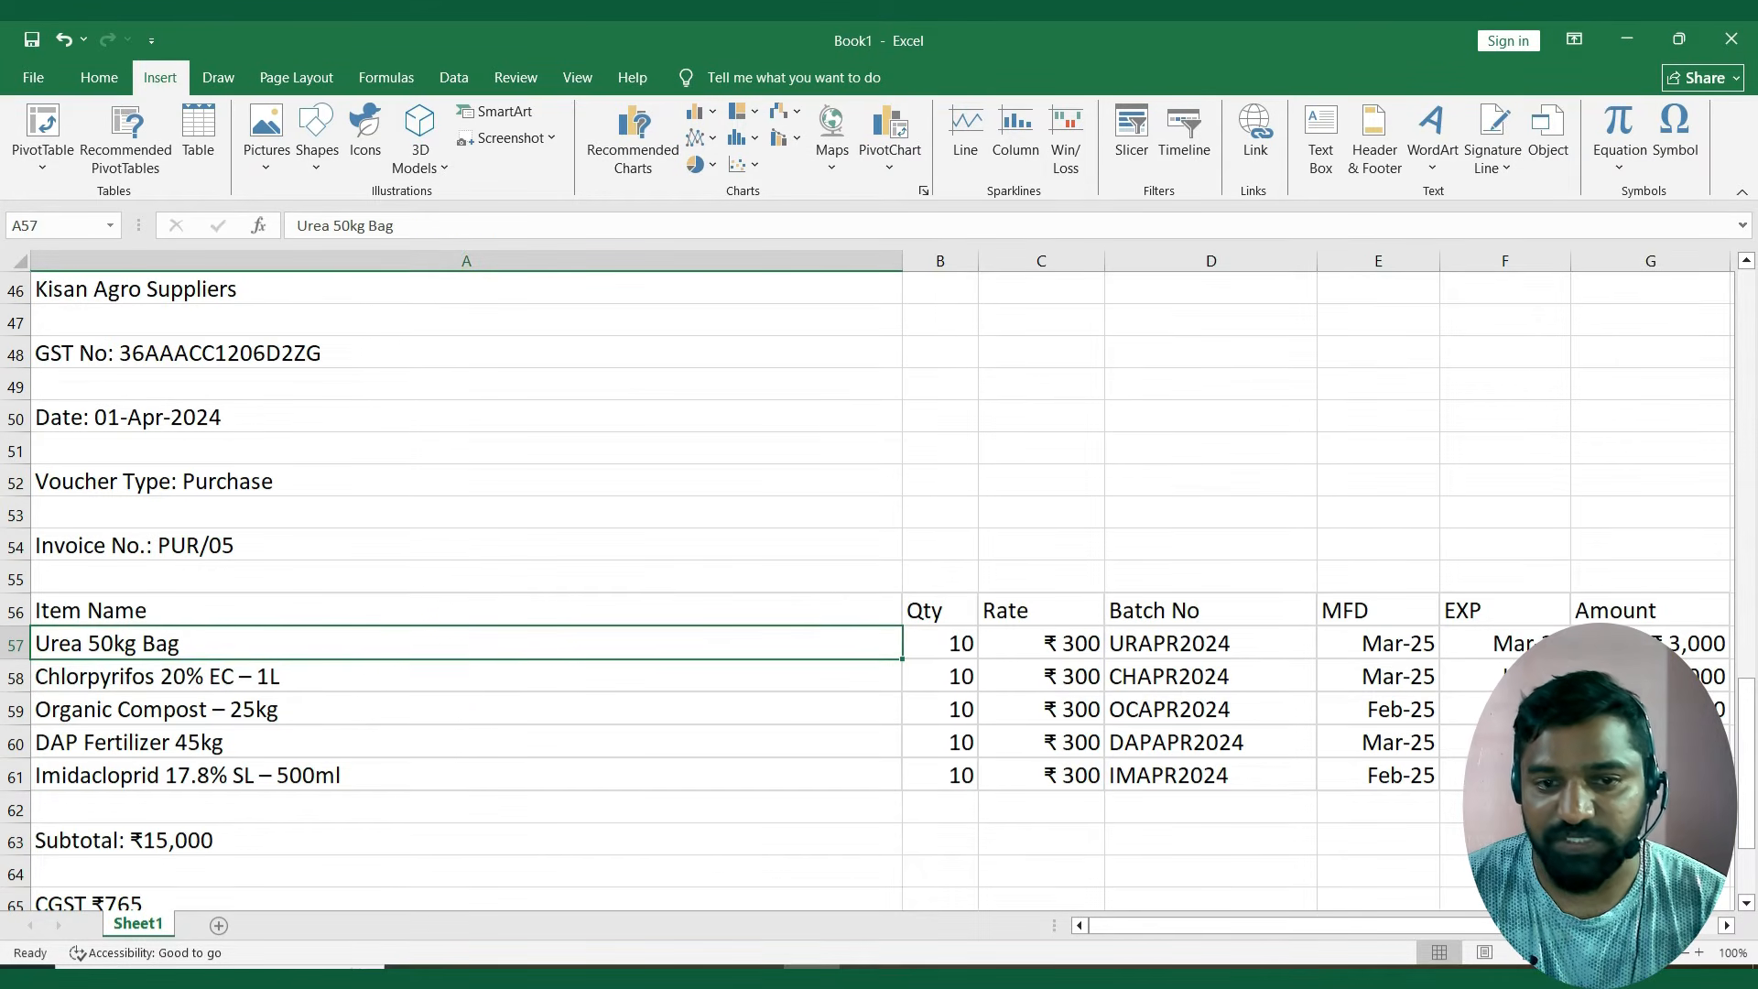
# Check the quantities and rates of the items in the Kisan Agro Suppliers invoice.
pyautogui.press('Right')
pyautogui.press('Down')
pyautogui.press('Down')
pyautogui.press('Up')
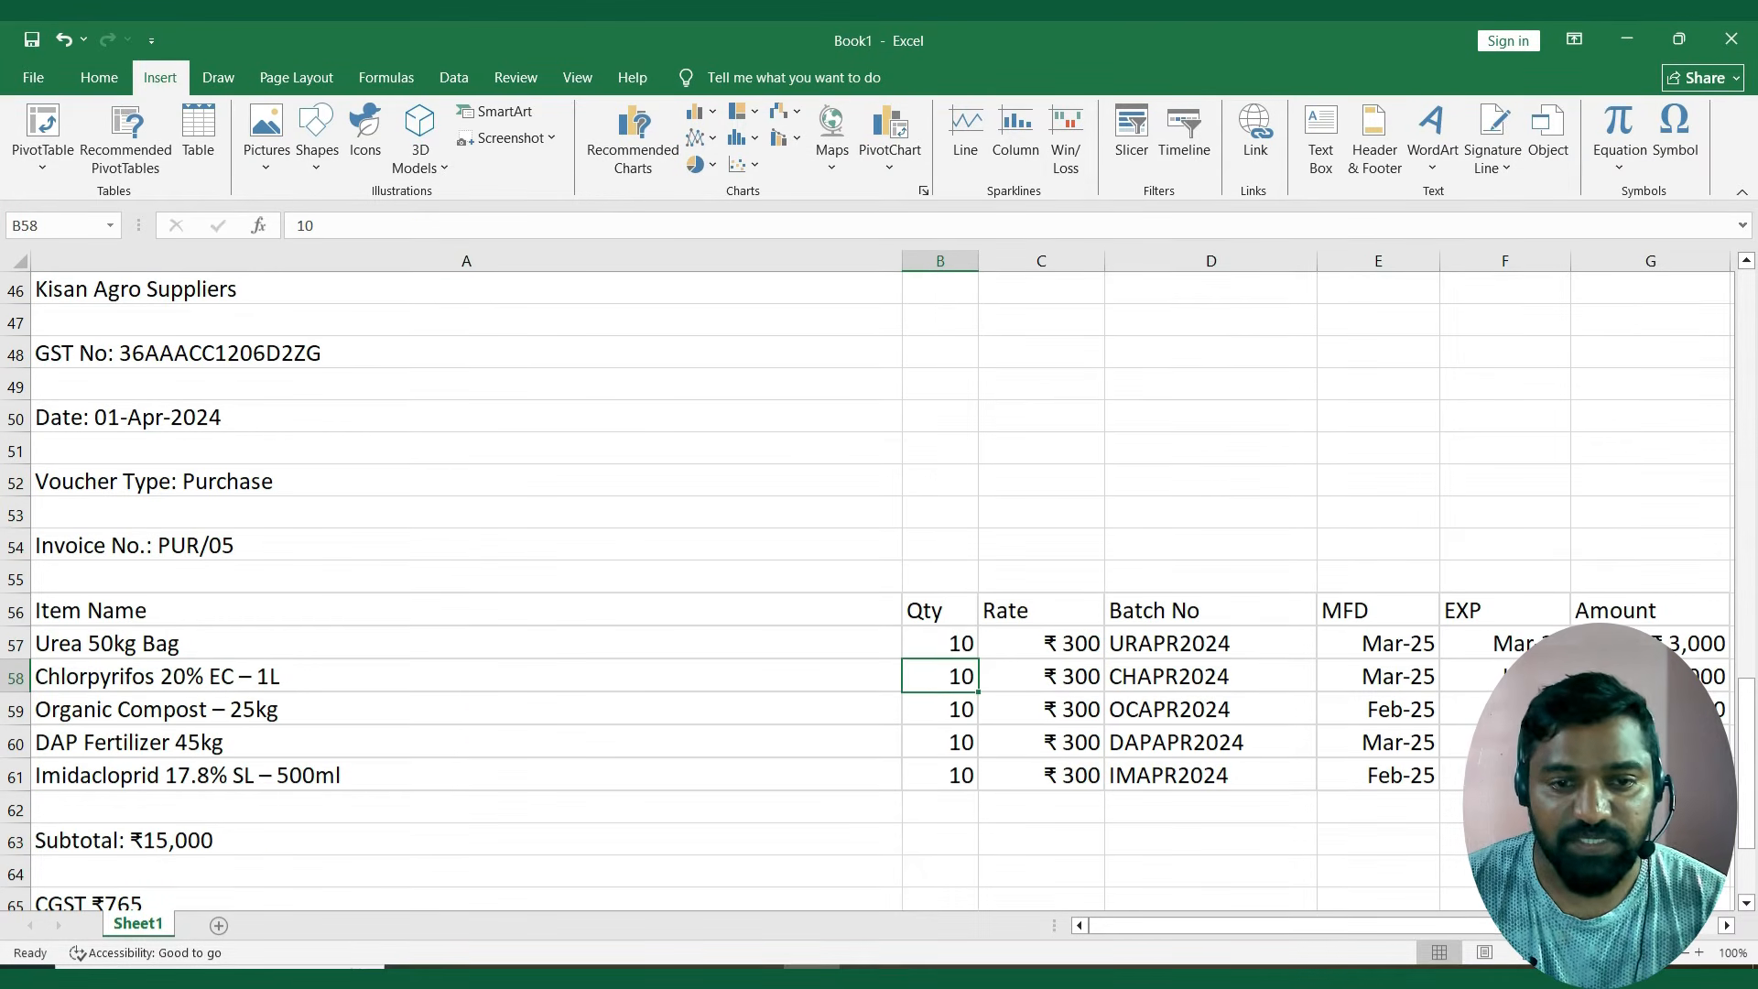
pyautogui.press('Right')
pyautogui.press('Up')
pyautogui.press('Down')
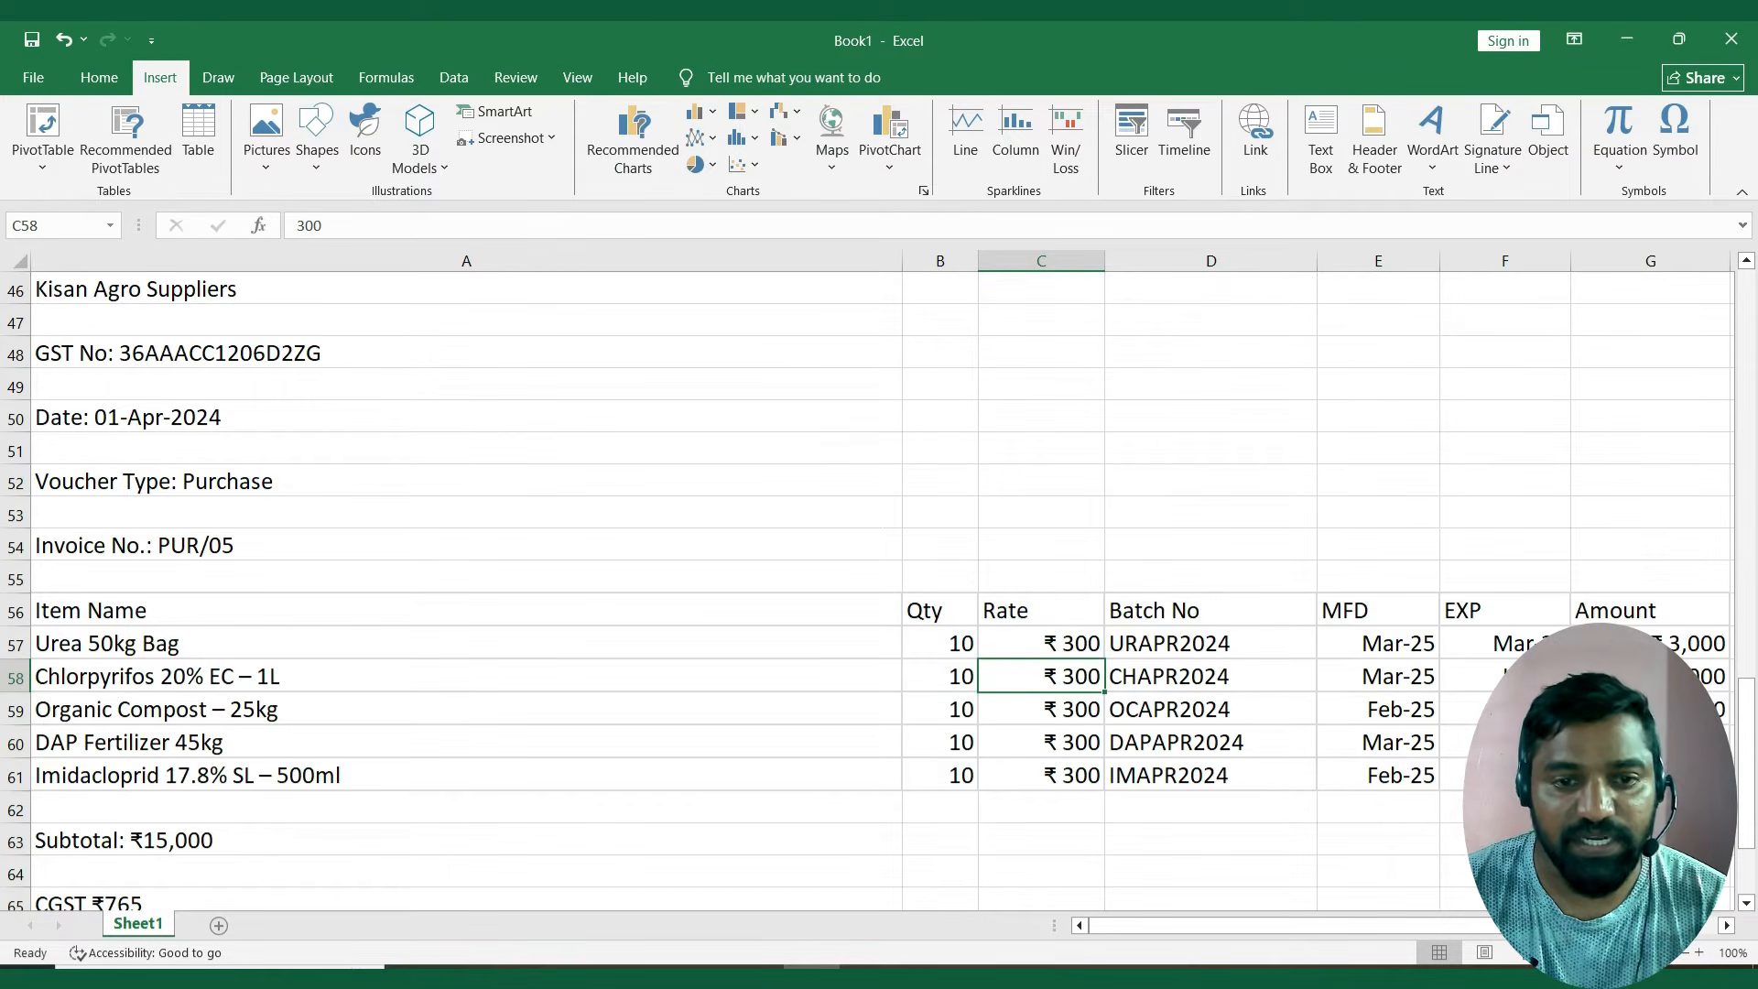
pyautogui.press('Down')
pyautogui.press('Down')
pyautogui.press('Up')
pyautogui.press('Up')
pyautogui.press('Up')
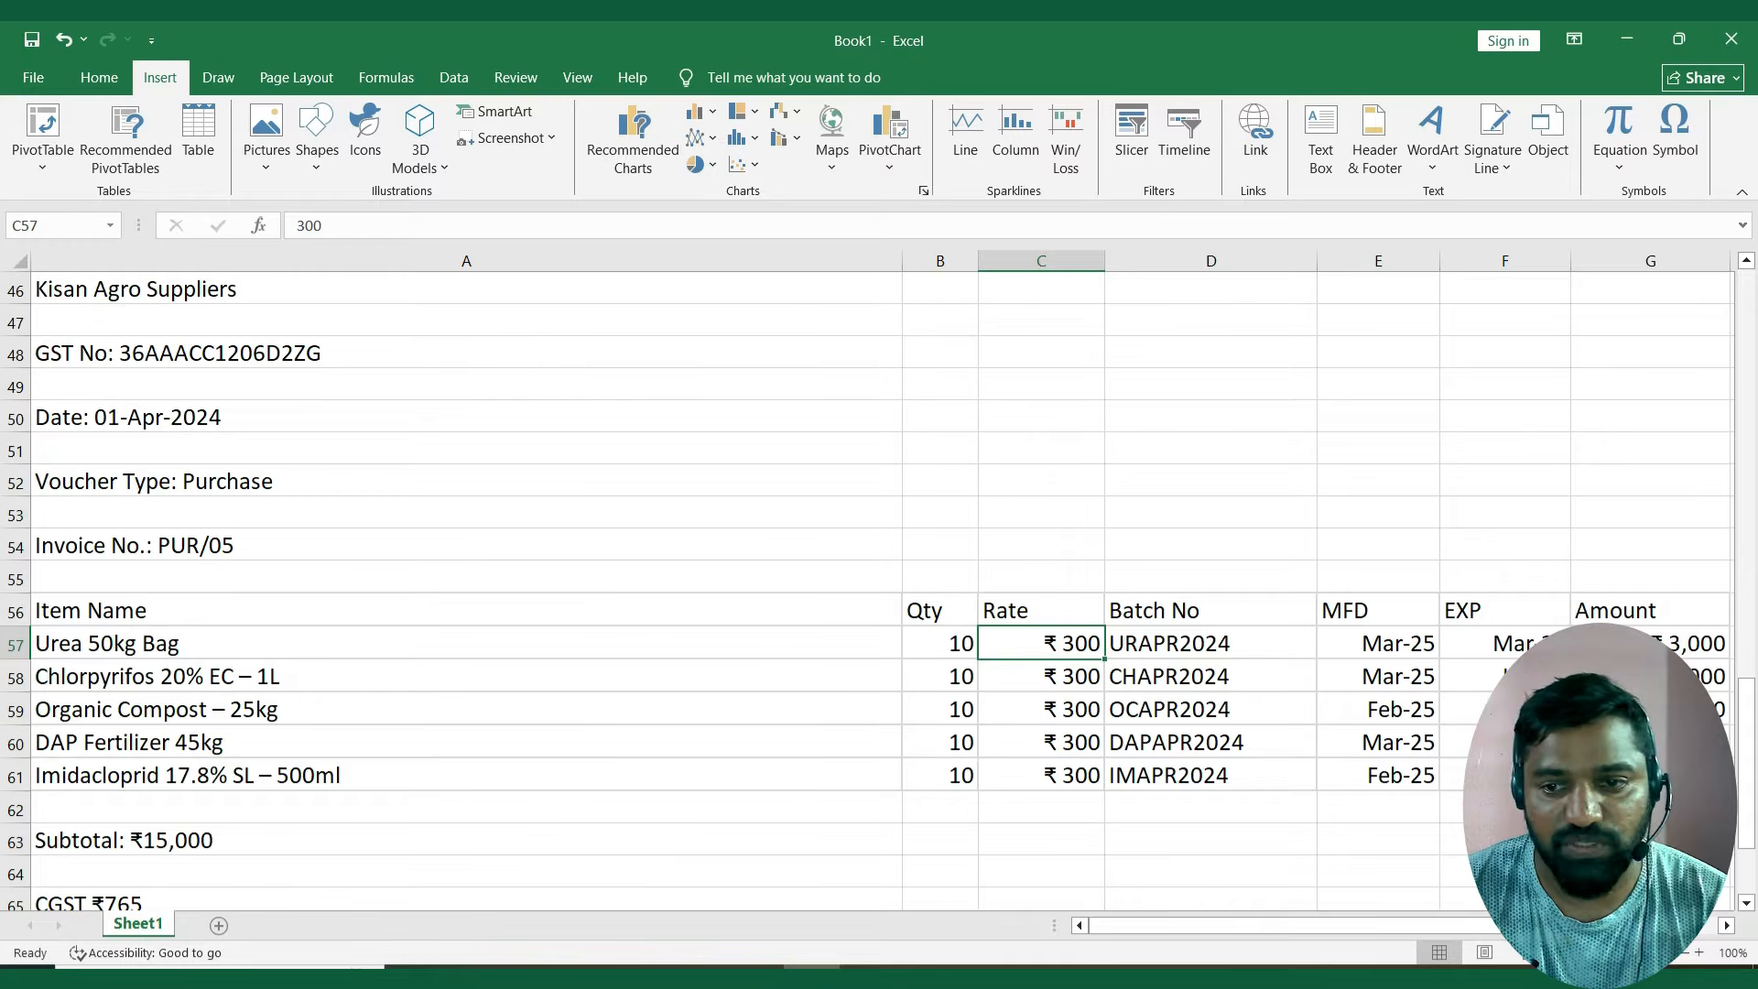
# Examine the rate, batch number, manufacturing date and expiry date of Urea 50kg Bag in the purchase invoice.
pyautogui.press('Left')
pyautogui.press('Right')
pyautogui.press('Down')
pyautogui.press('Down')
pyautogui.press('Up')
pyautogui.press('Up')
pyautogui.press('Right')
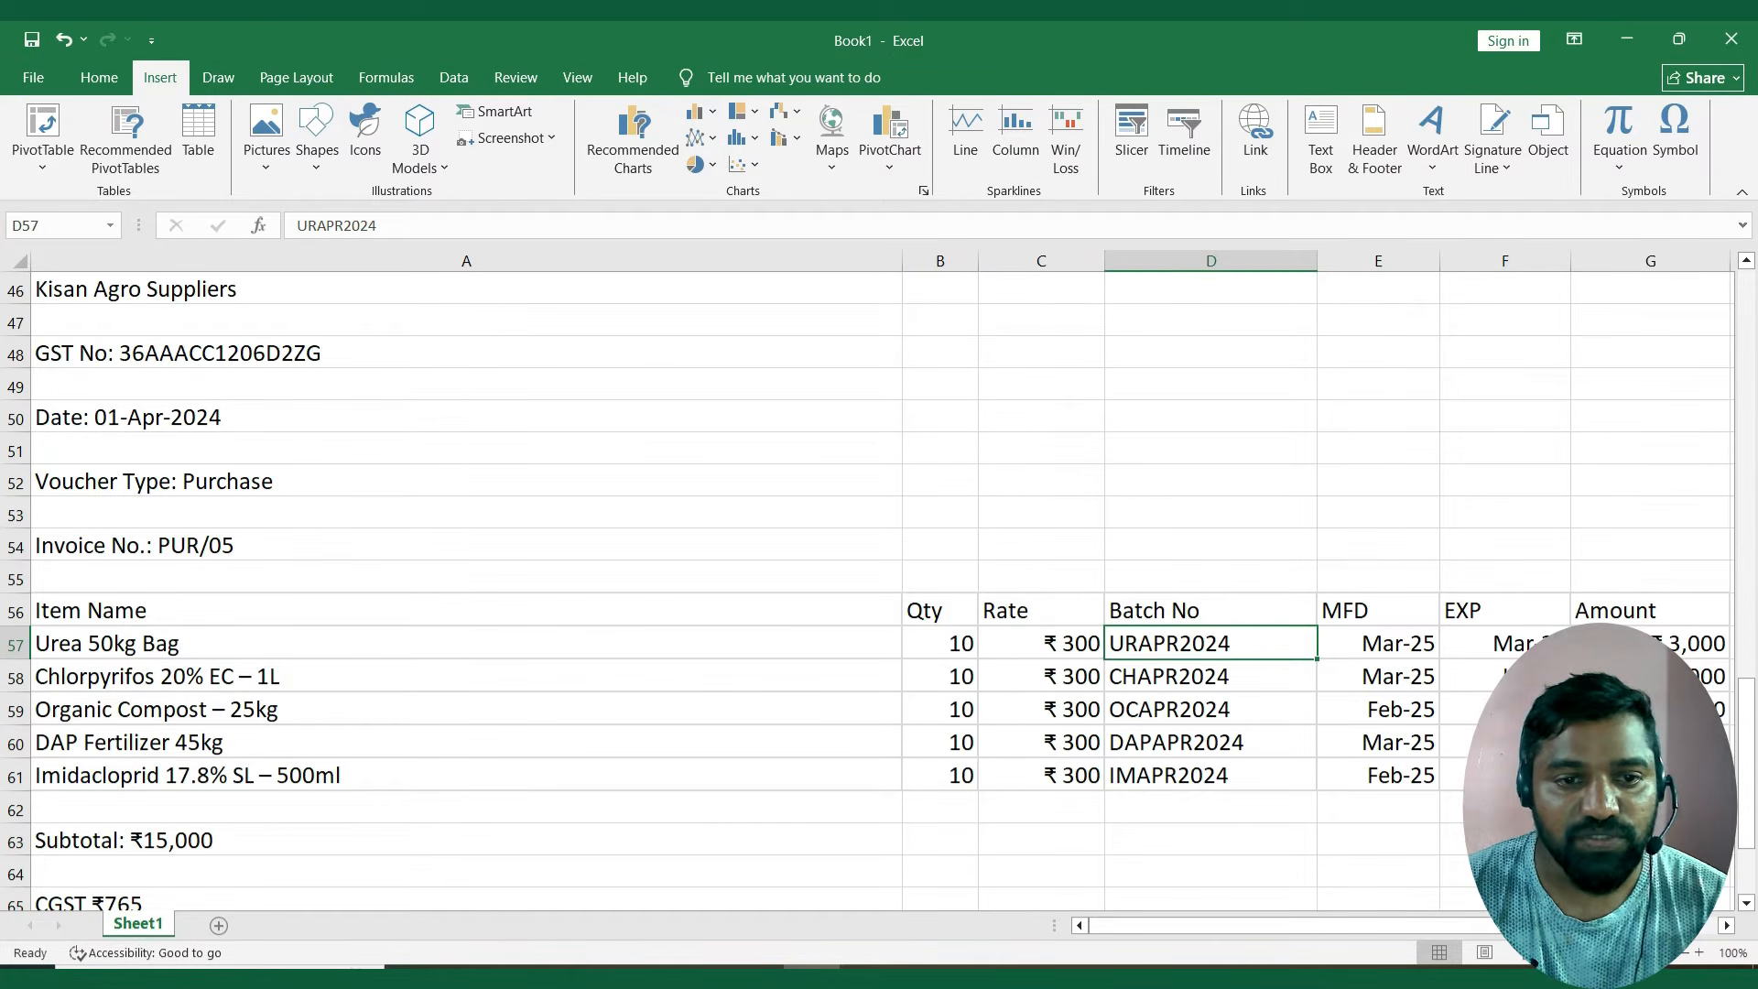
pyautogui.press('Right')
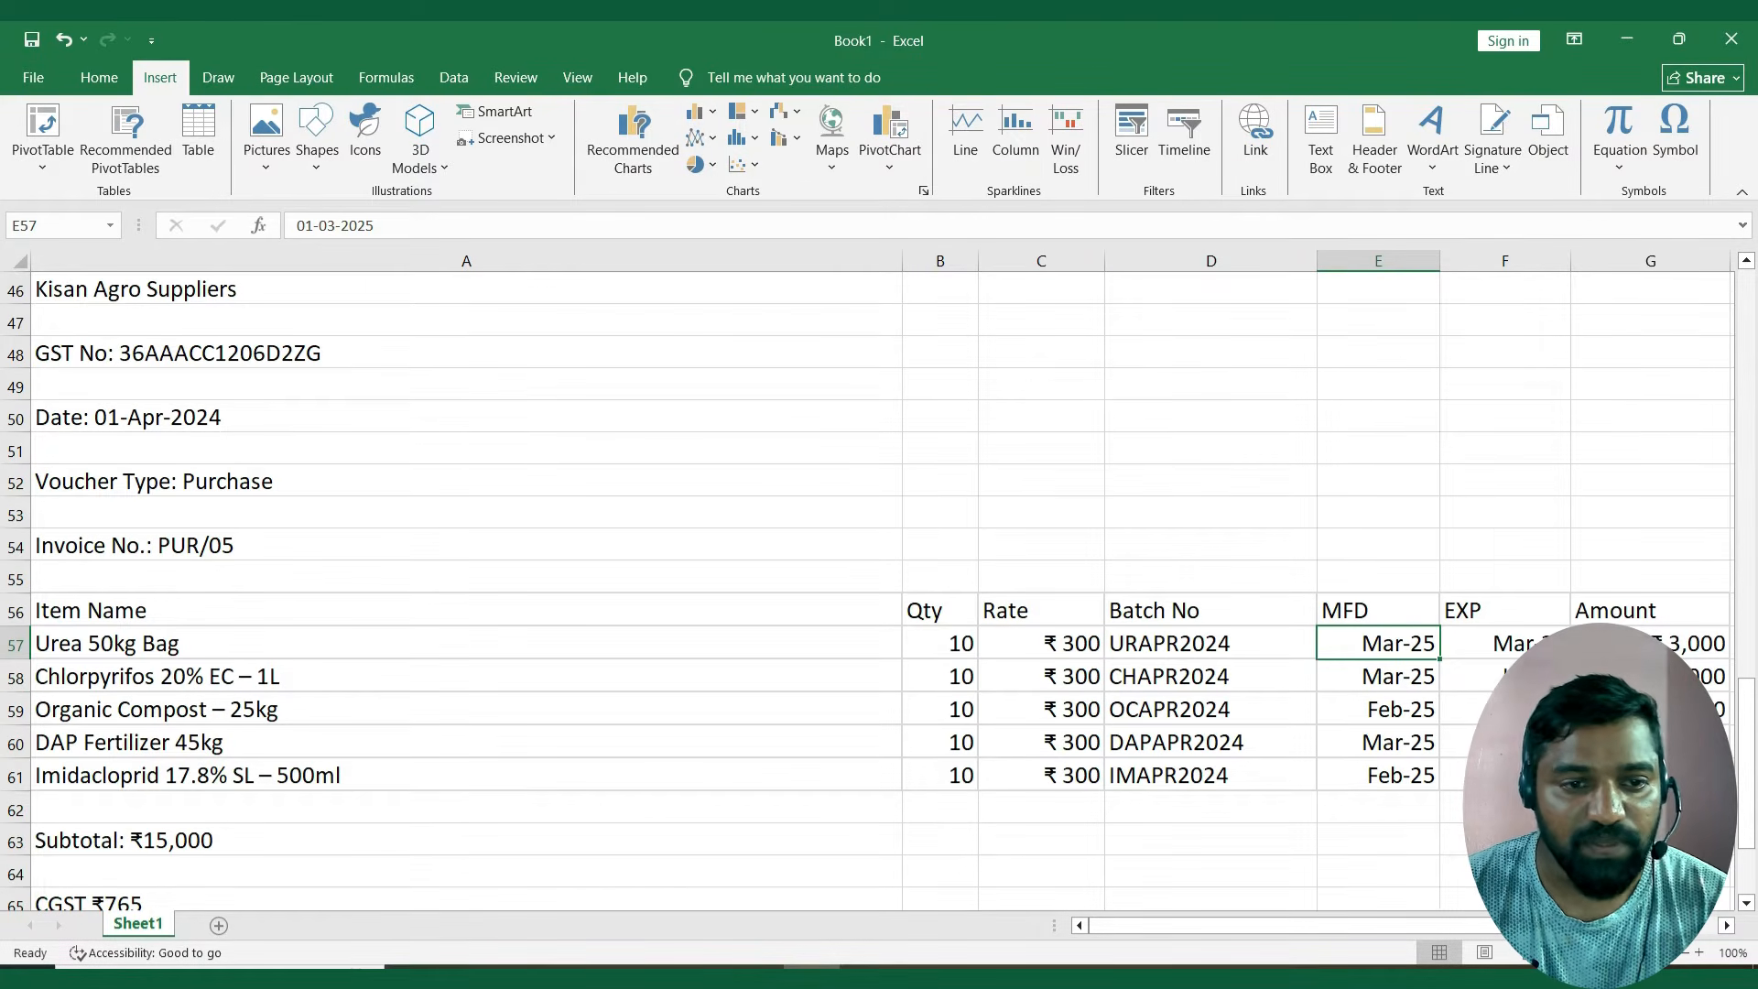
pyautogui.press('Right')
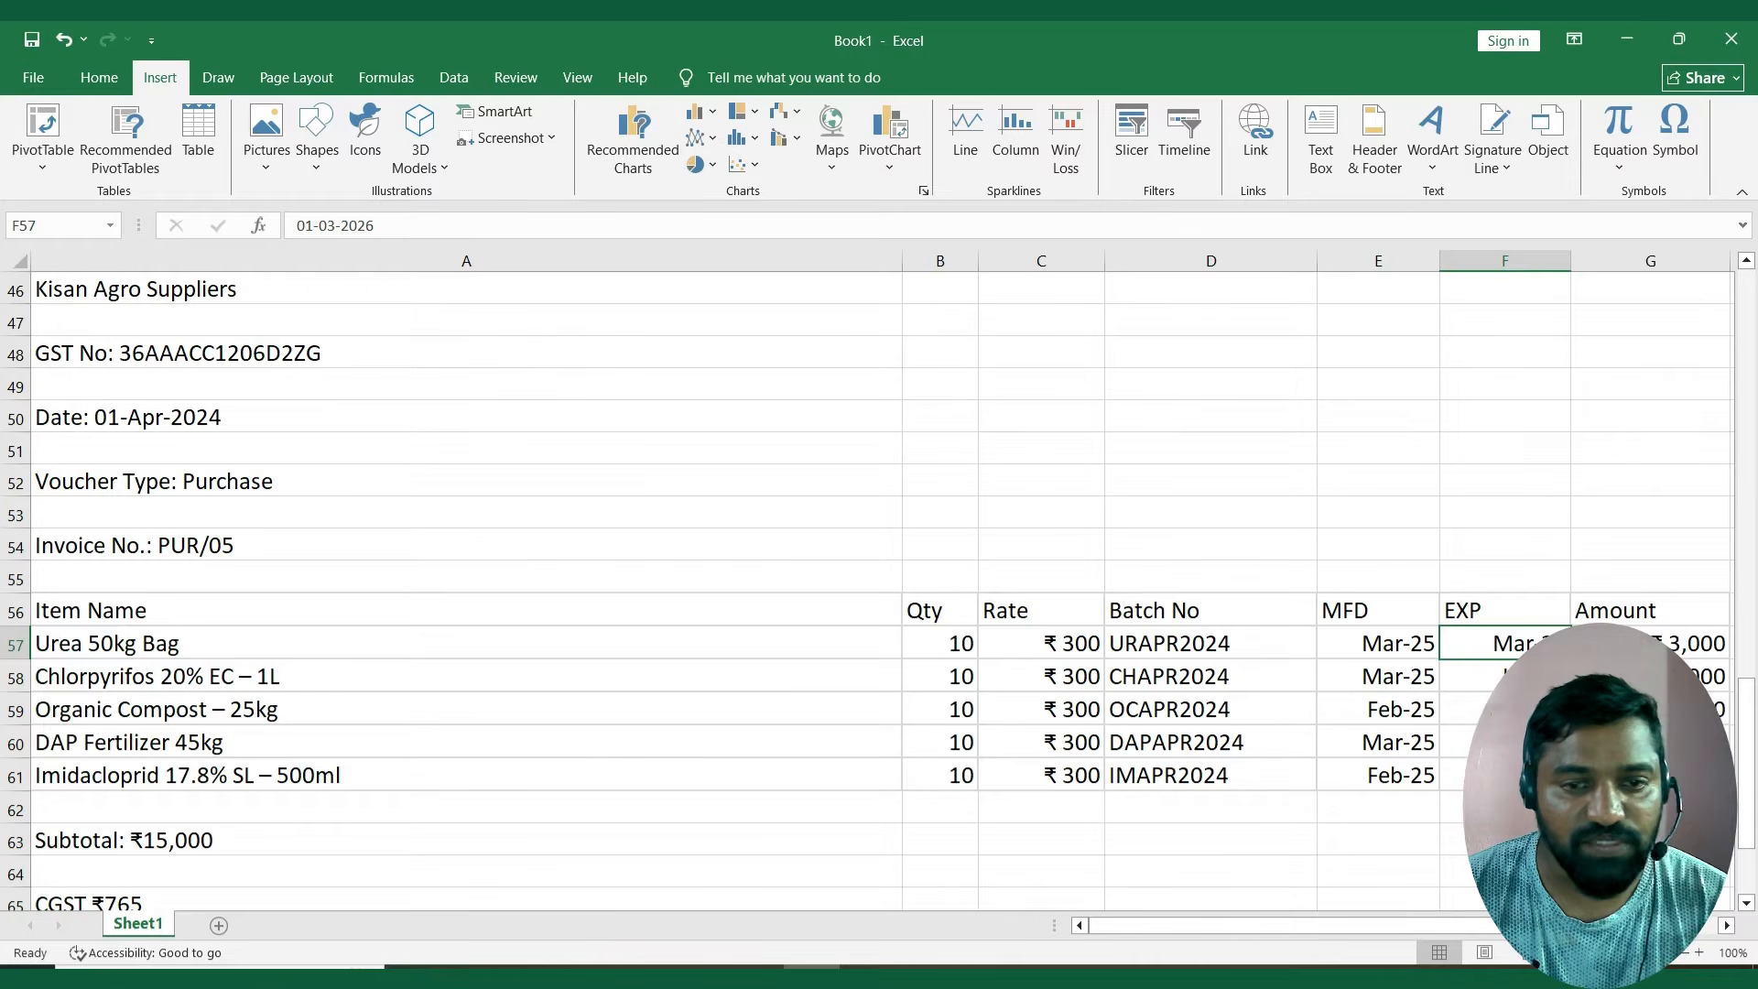
pyautogui.press('Left')
pyautogui.press('Left')
pyautogui.press('Left')
pyautogui.press('Left')
pyautogui.press('Left')
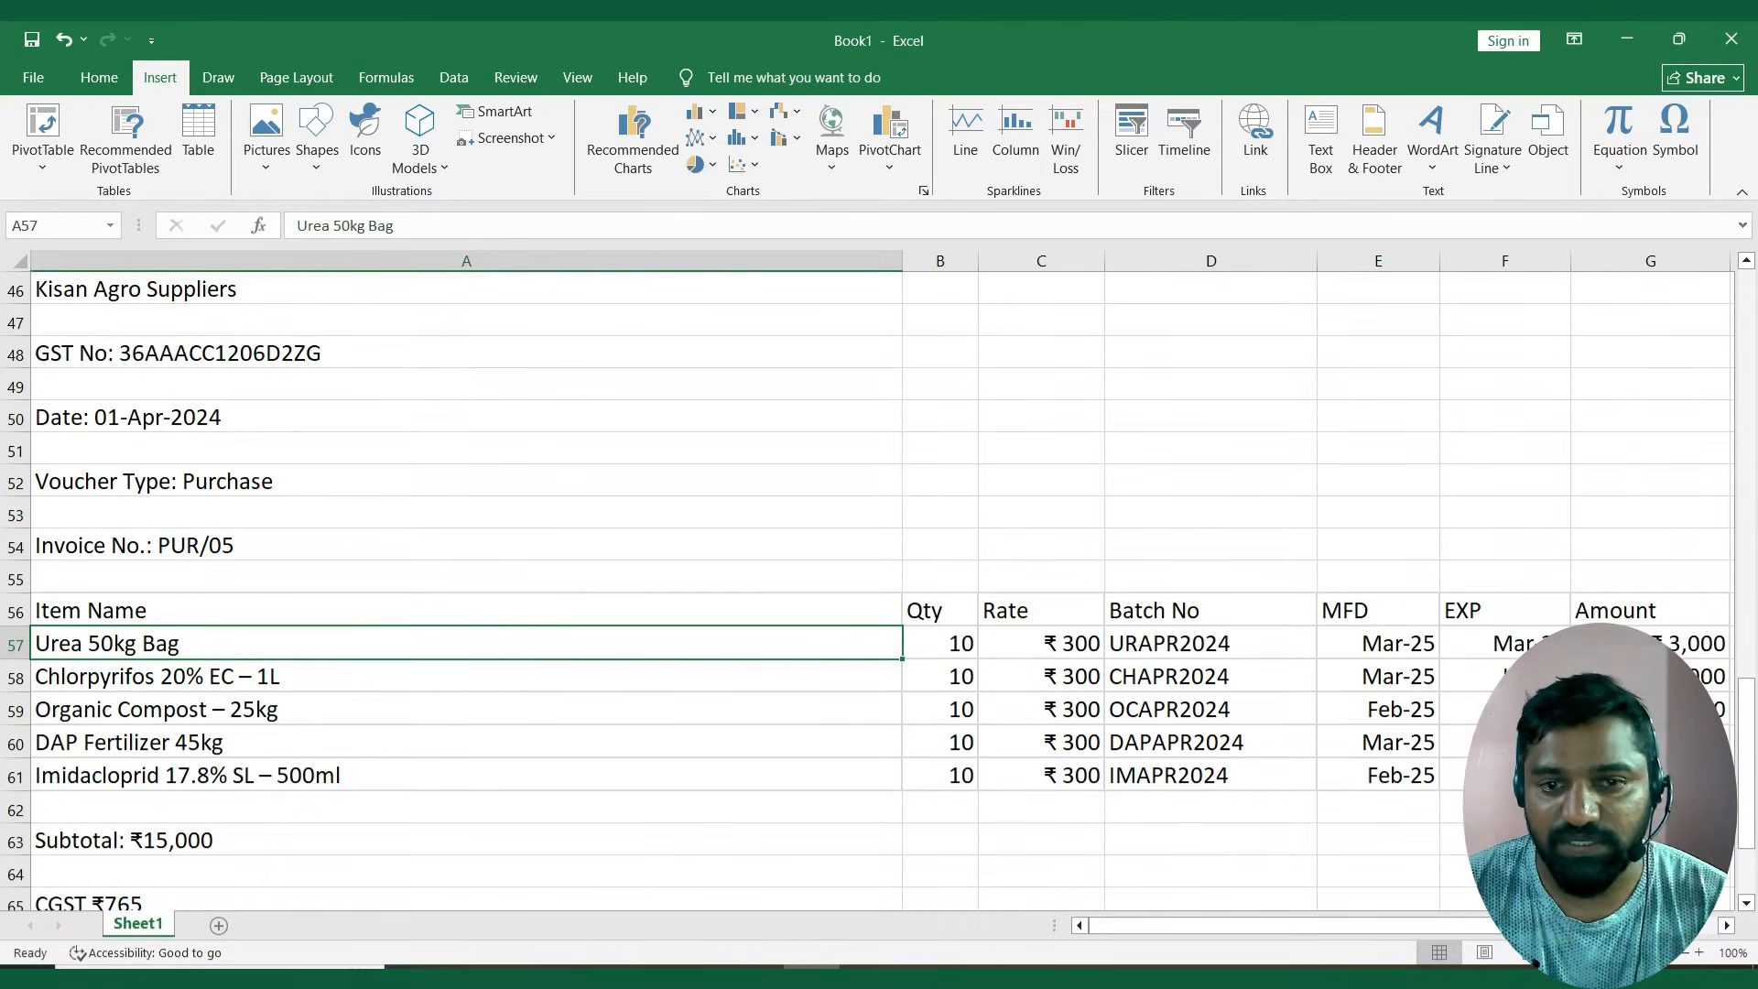
# Switch to TallyPrime and open a new purchase voucher for Green Grow Agro Traders.
pyautogui.hotkey('alt', 'Tab')
pyautogui.press('Down')
pyautogui.press('Down')
pyautogui.press('Down')
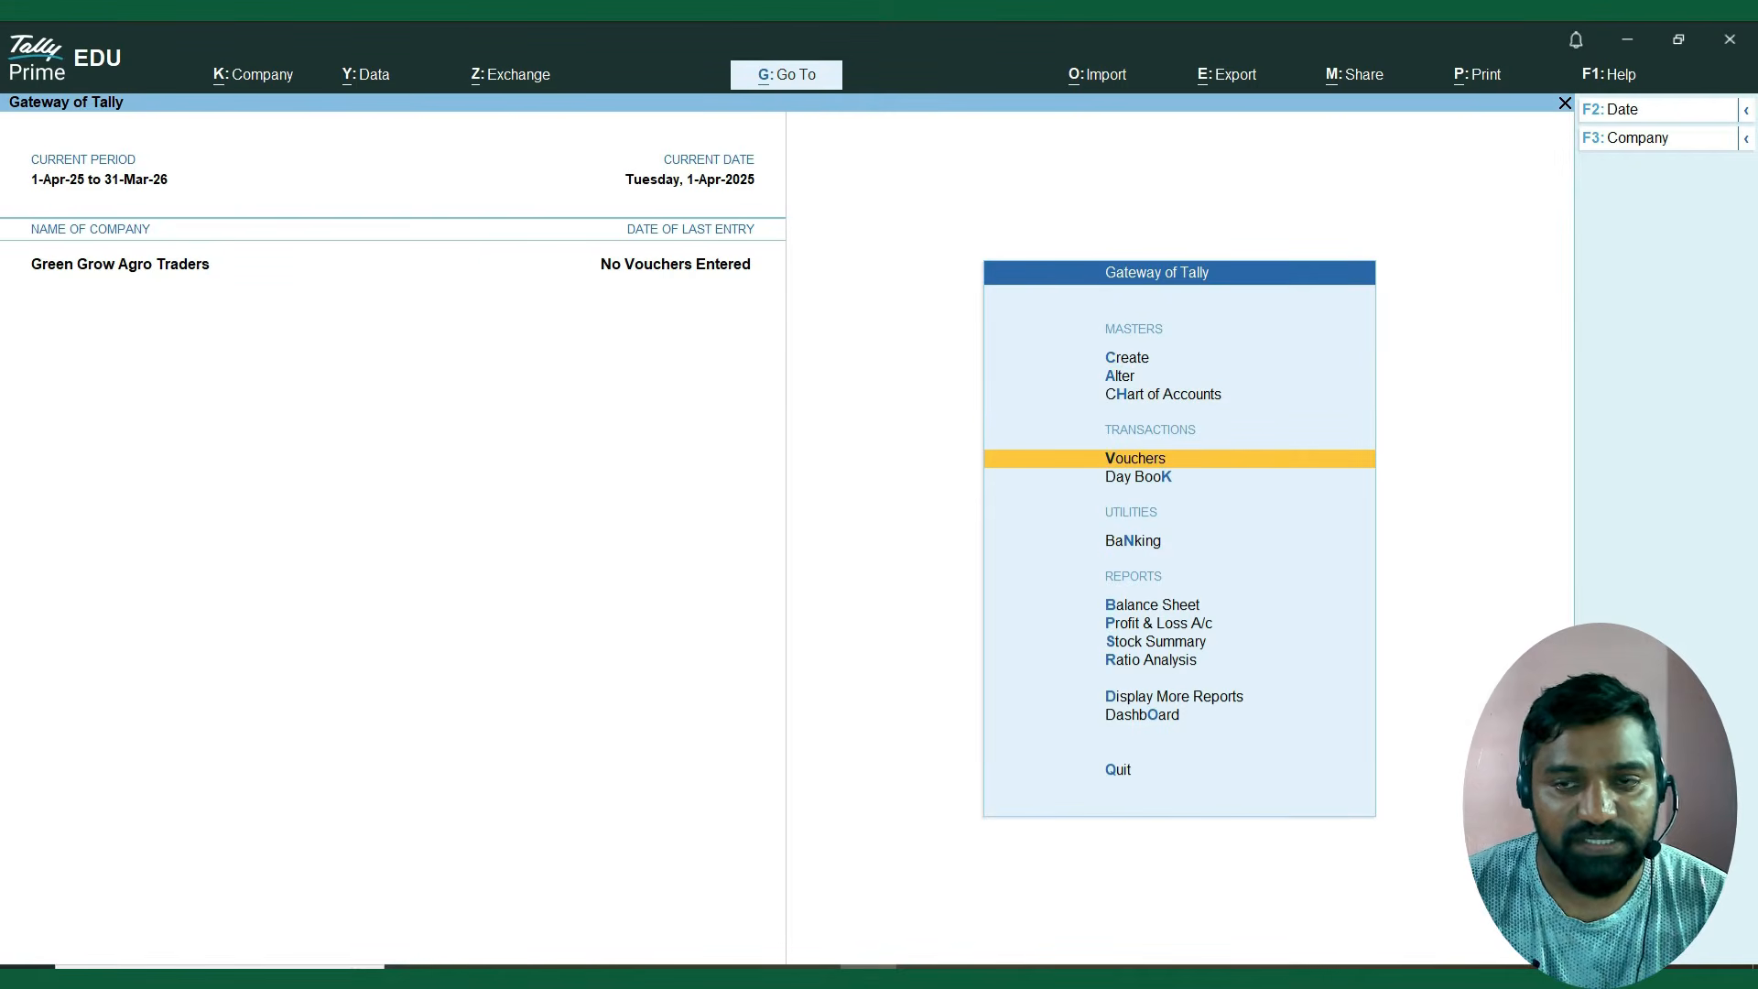
pyautogui.press('Down')
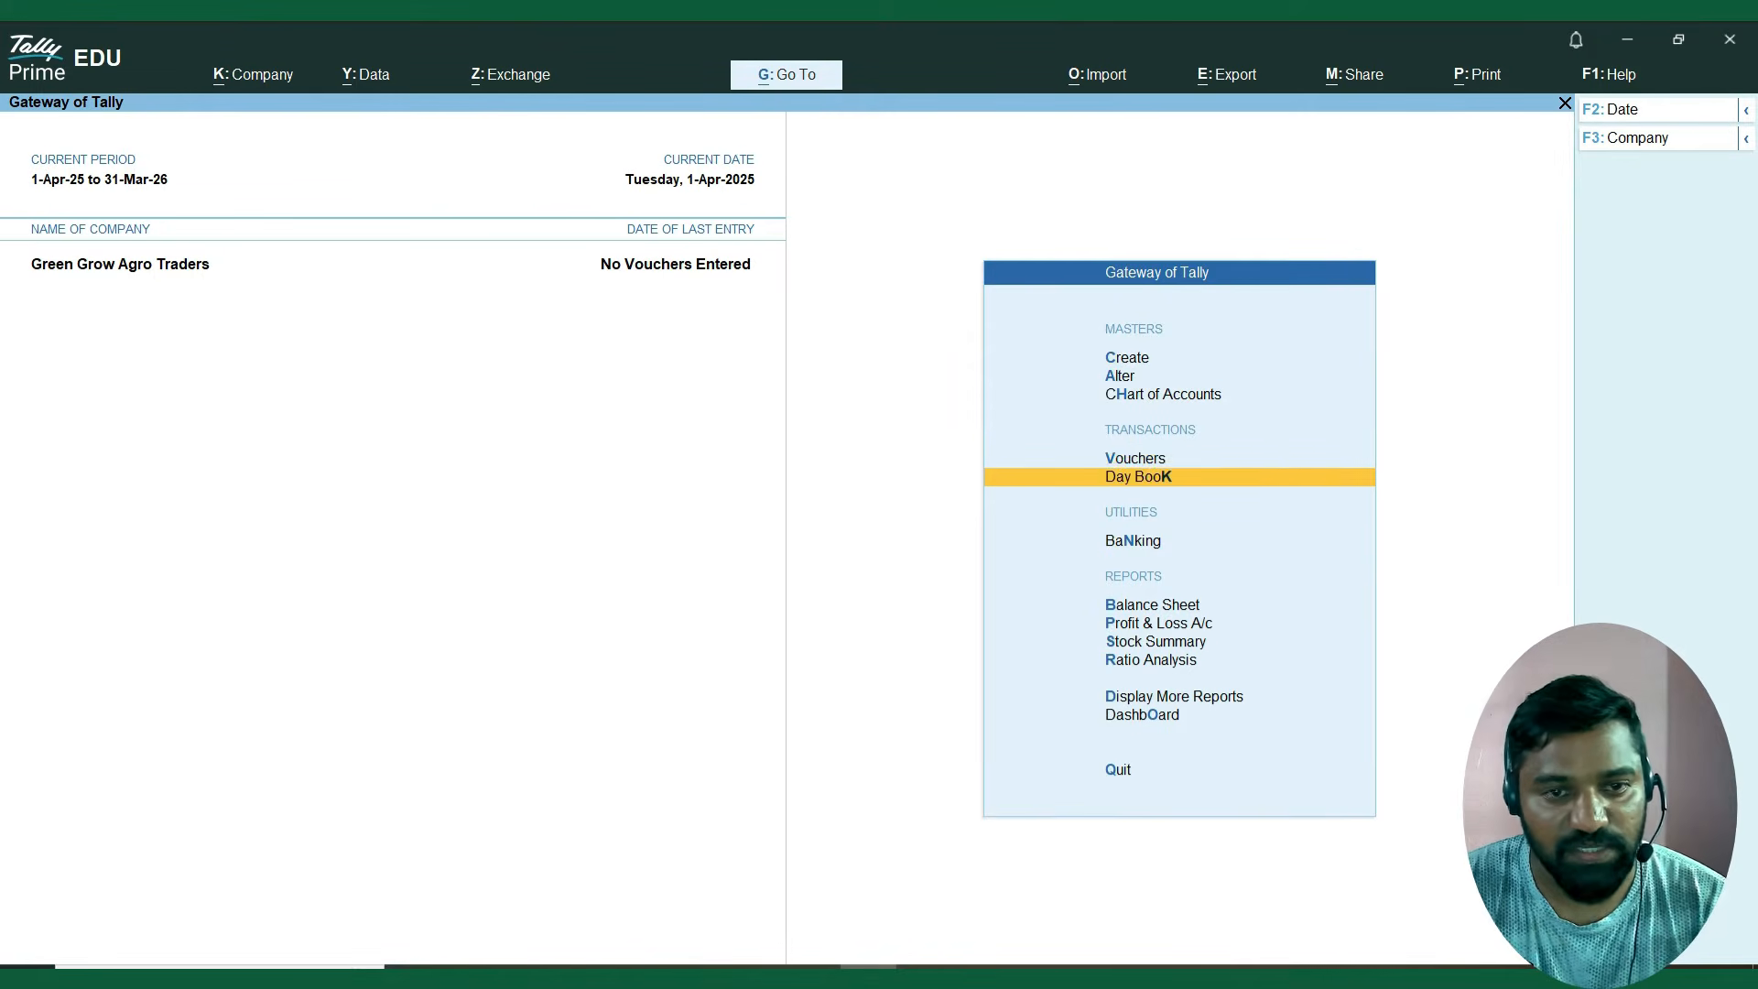
pyautogui.press('Up')
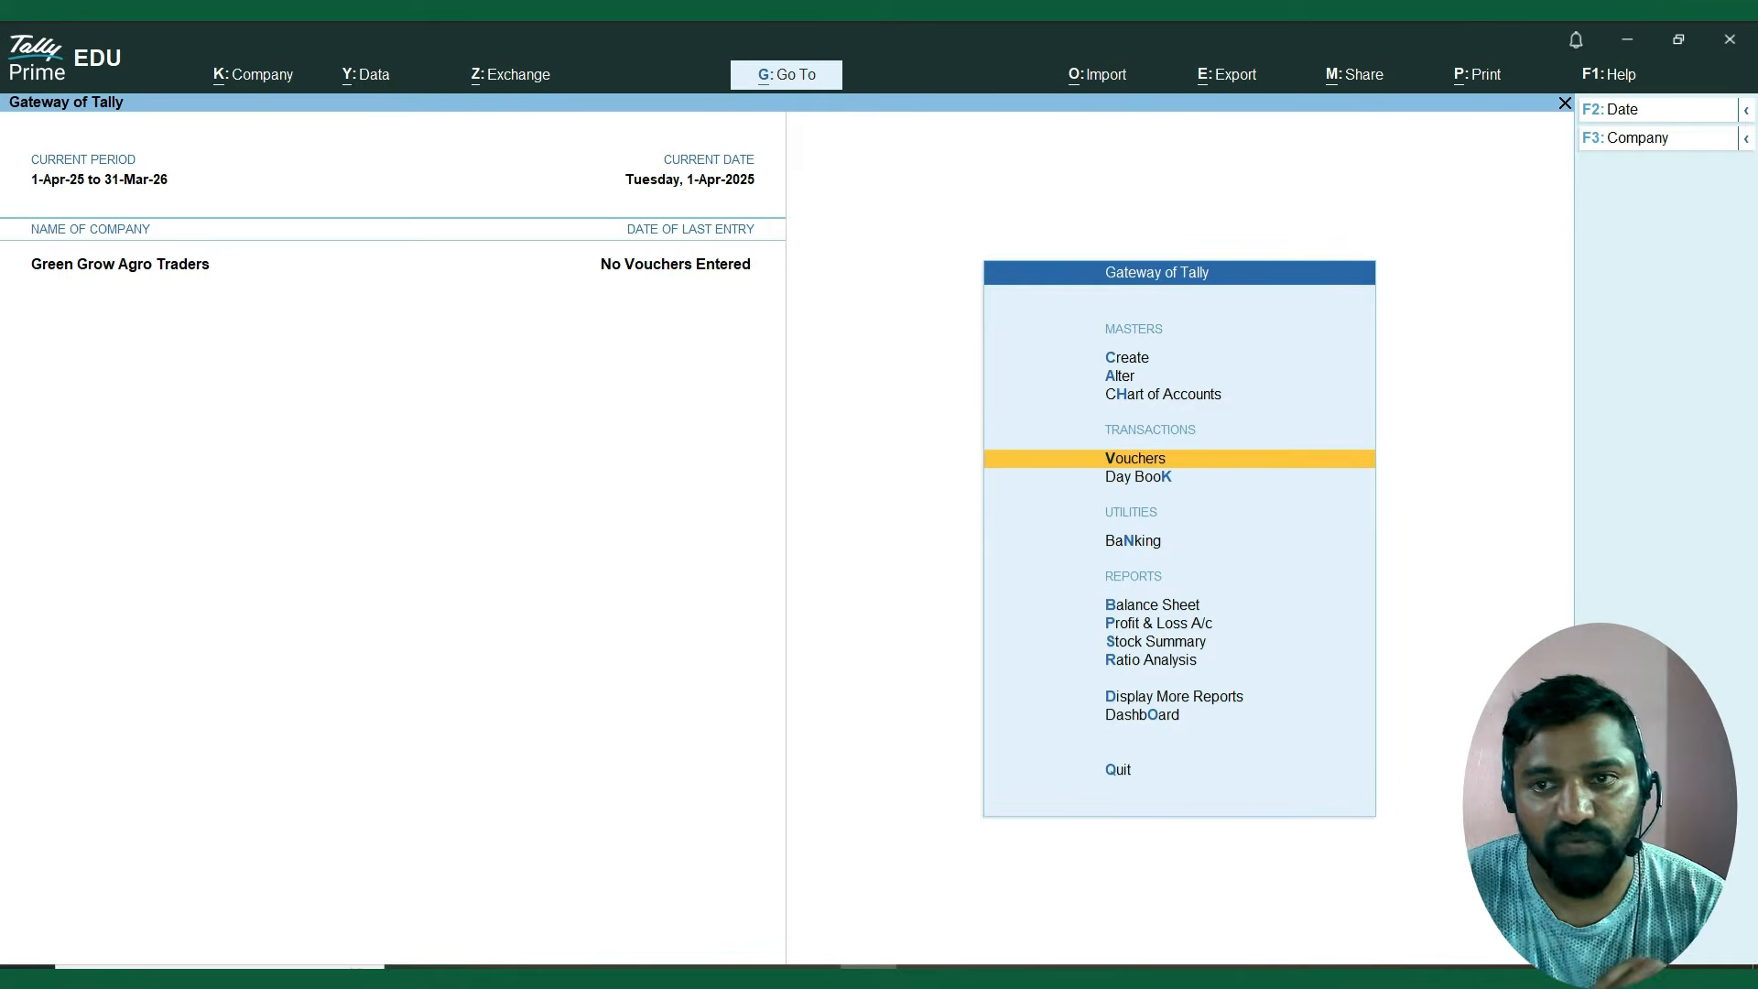
pyautogui.press('Return')
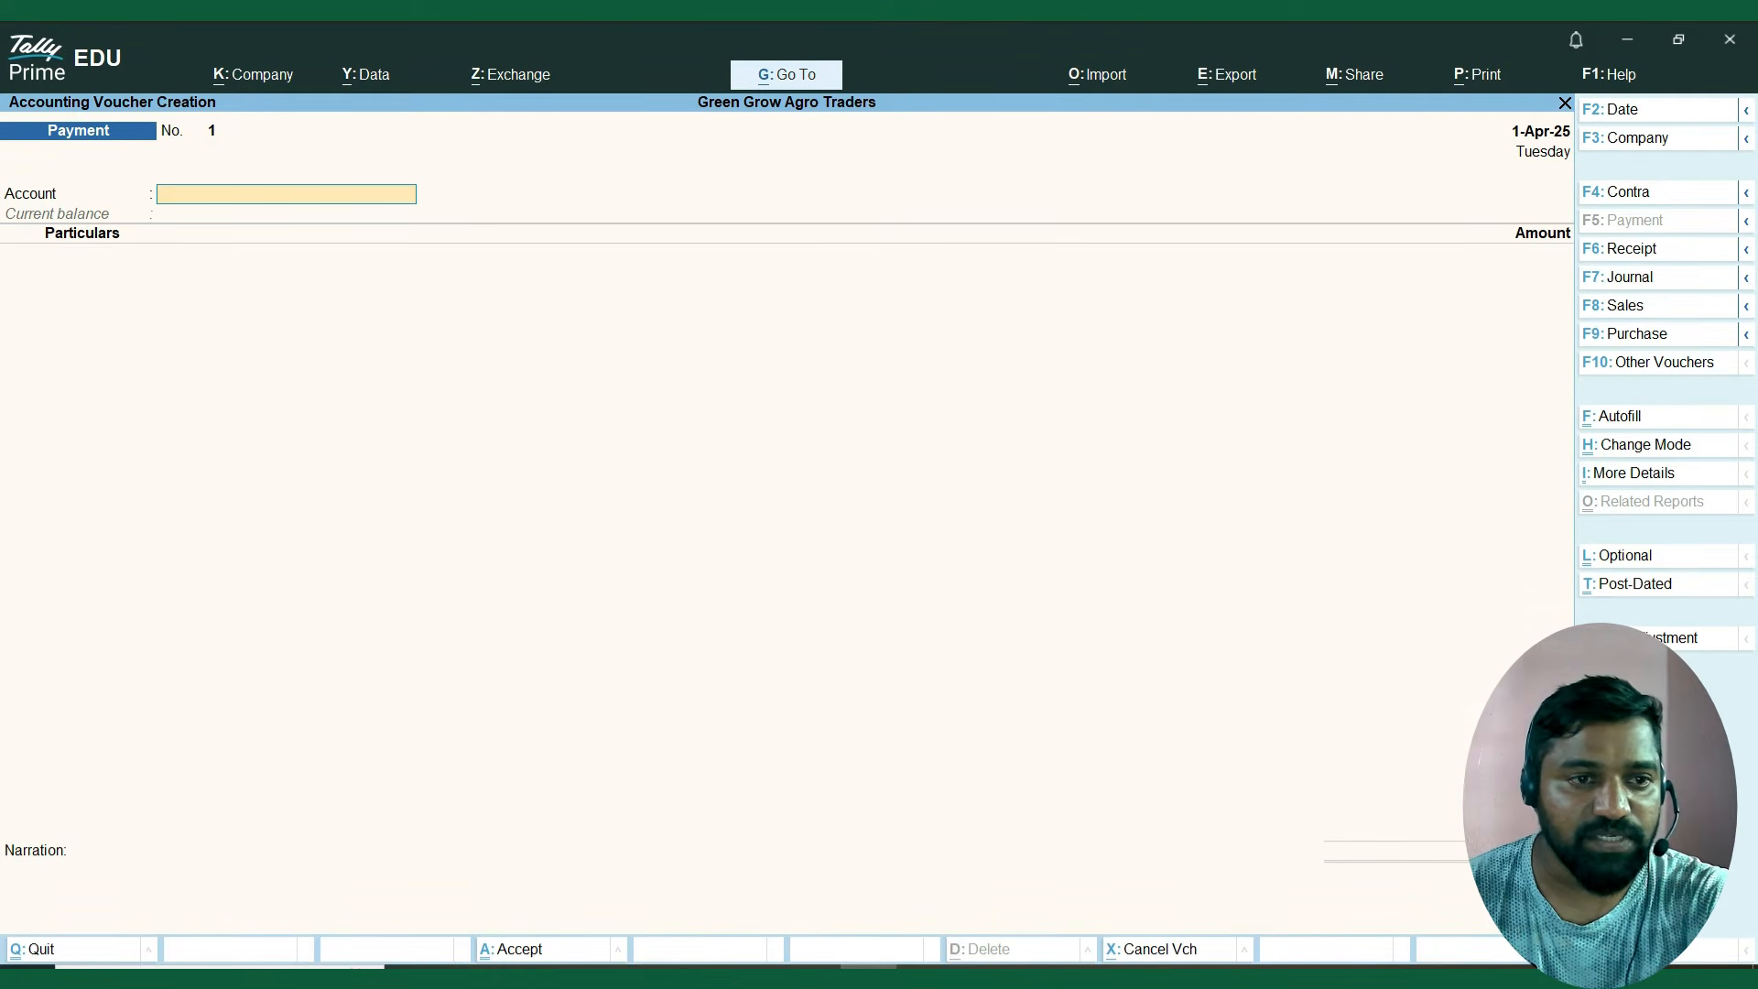
pyautogui.press('F9')
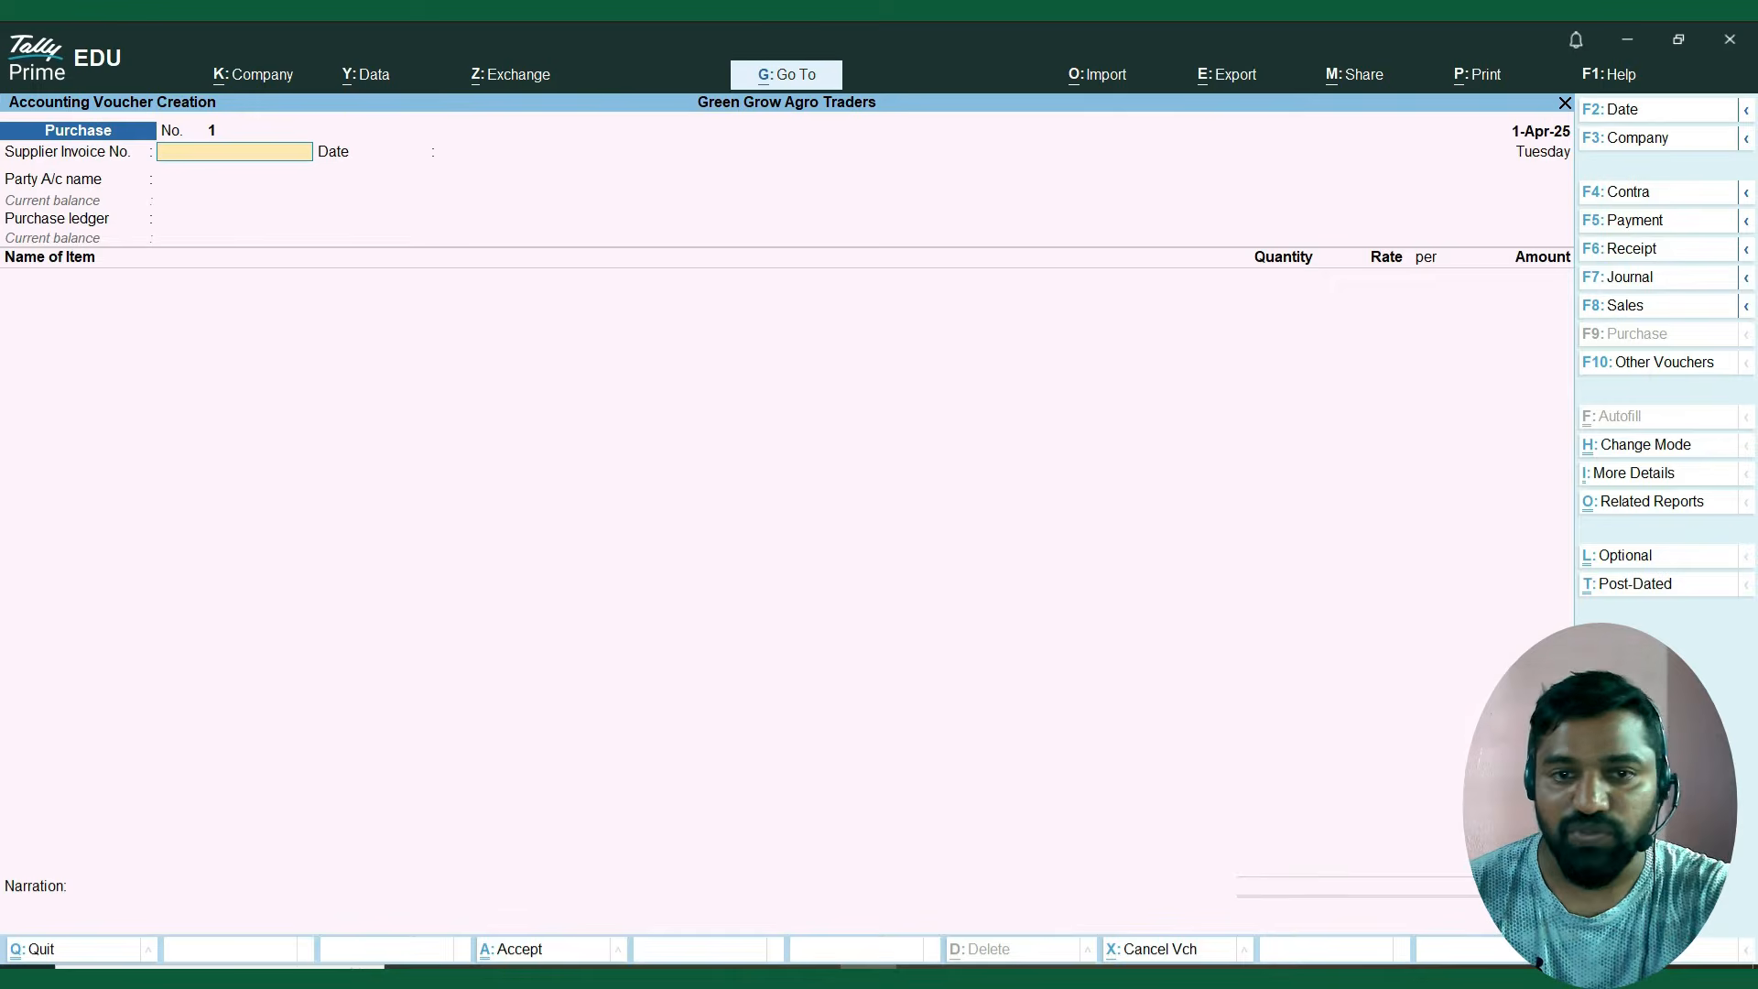
# Set the purchase voucher's date to 1 April (1.4).
pyautogui.press('F1')
pyautogui.press('Escape')
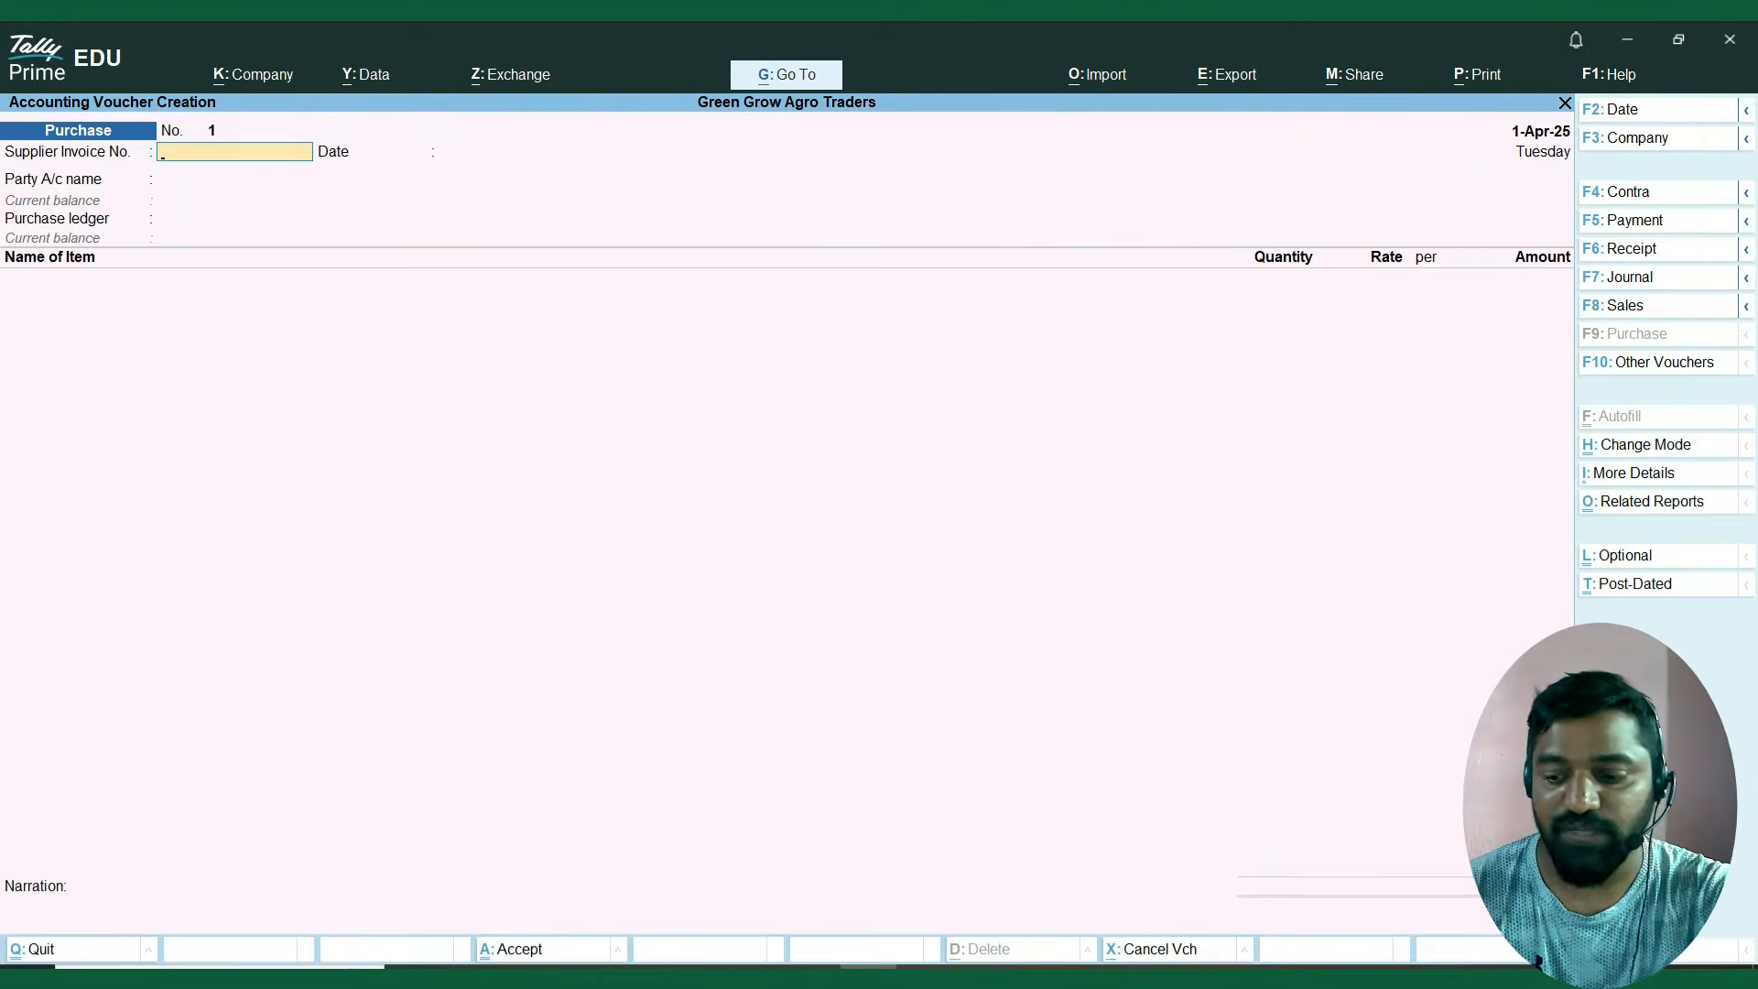
pyautogui.press('F2')
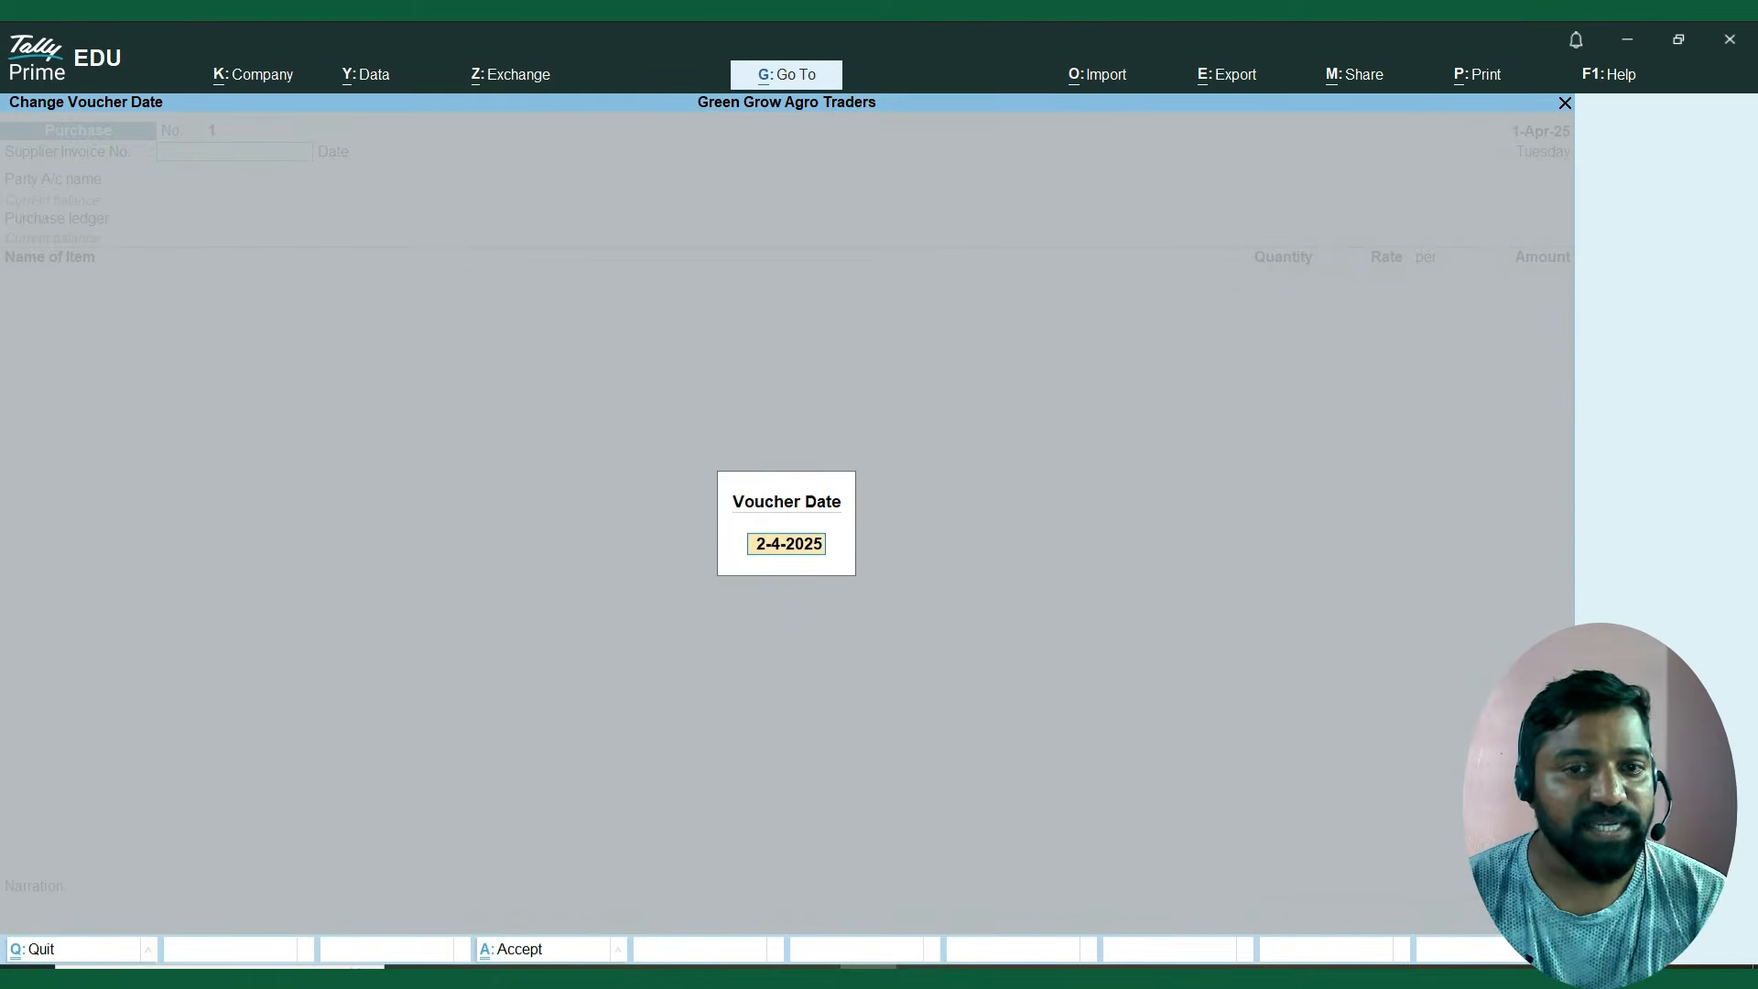
pyautogui.write('1.4')
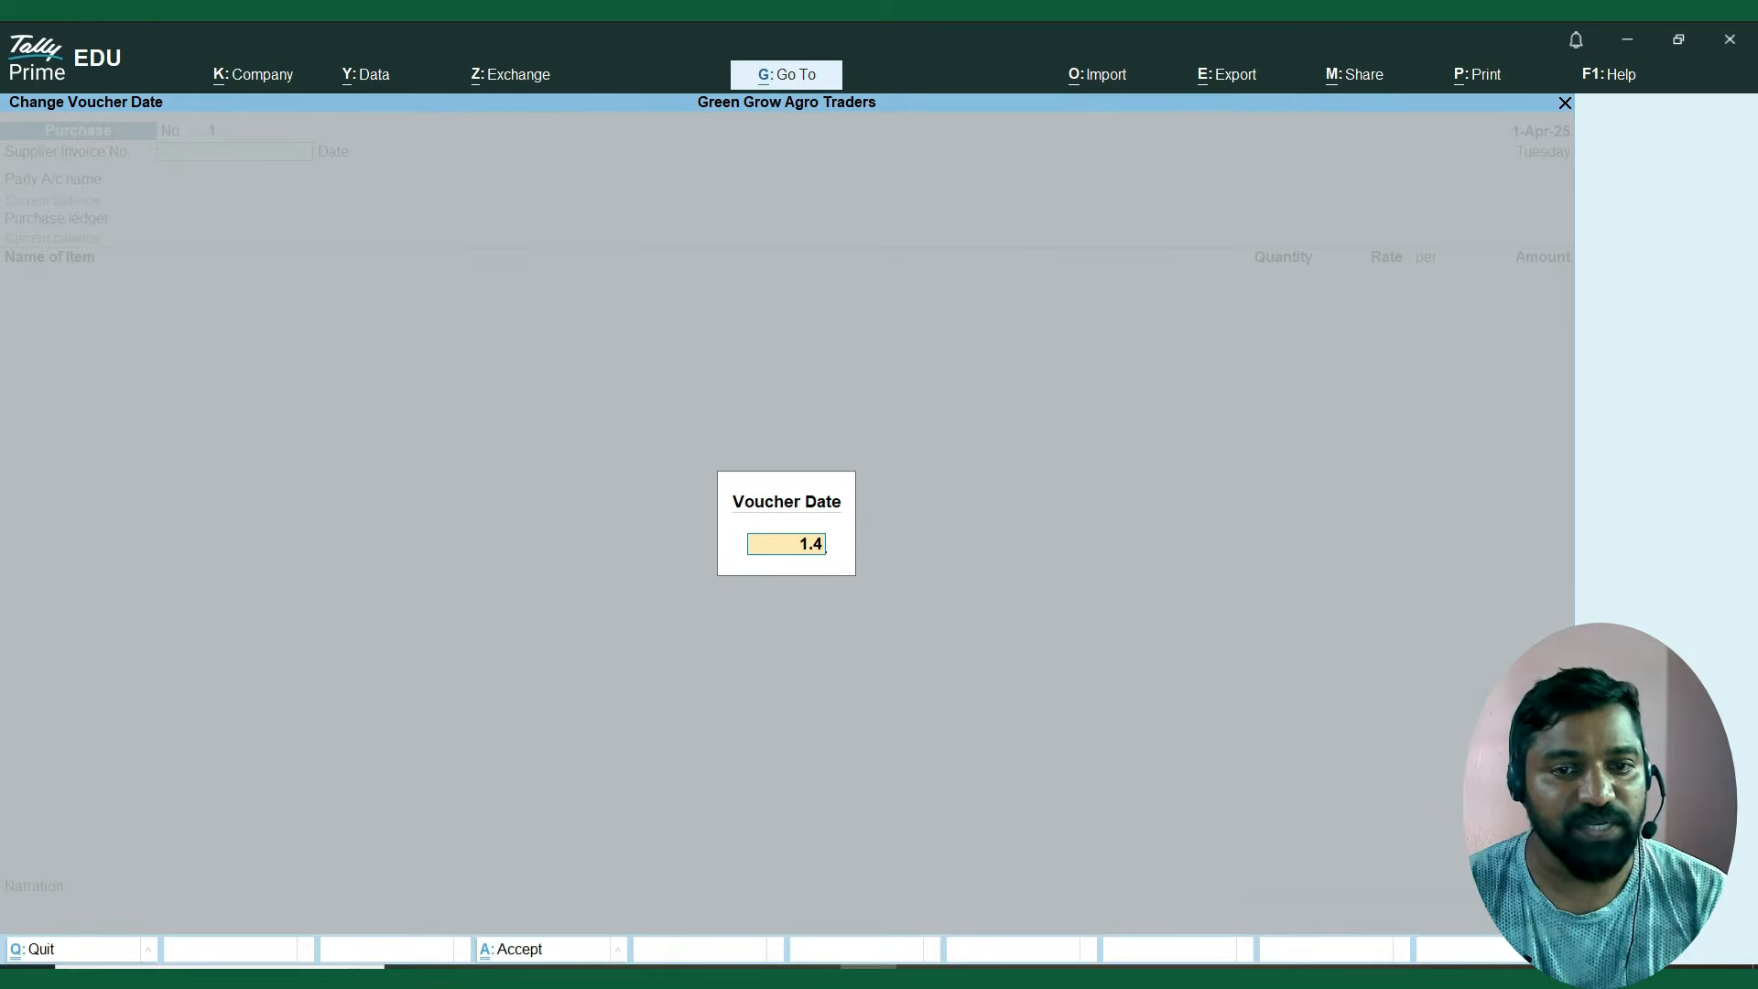
pyautogui.press('Return')
# Copy invoice number PUR/05 from the Excel purchase invoice and enter it as the supplier invoice number in the TallyPrime voucher.
pyautogui.hotkey('alt', 'Tab')
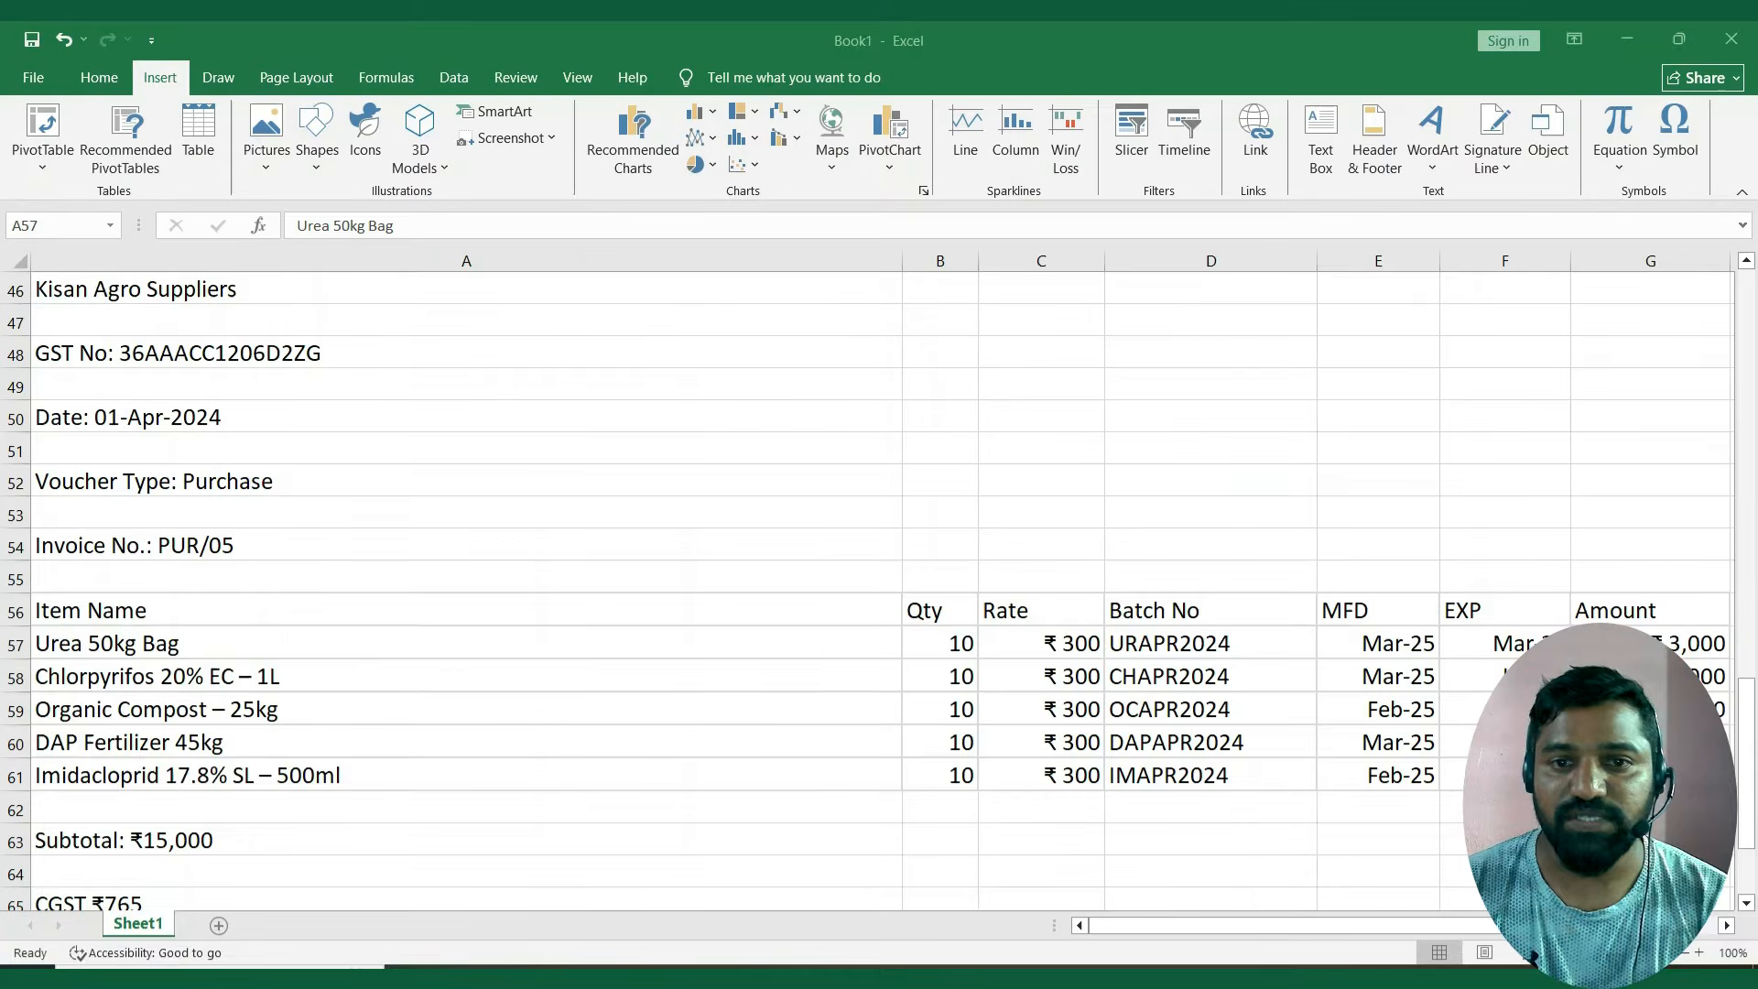
pyautogui.press('Up')
pyautogui.press('Up')
pyautogui.press('Up')
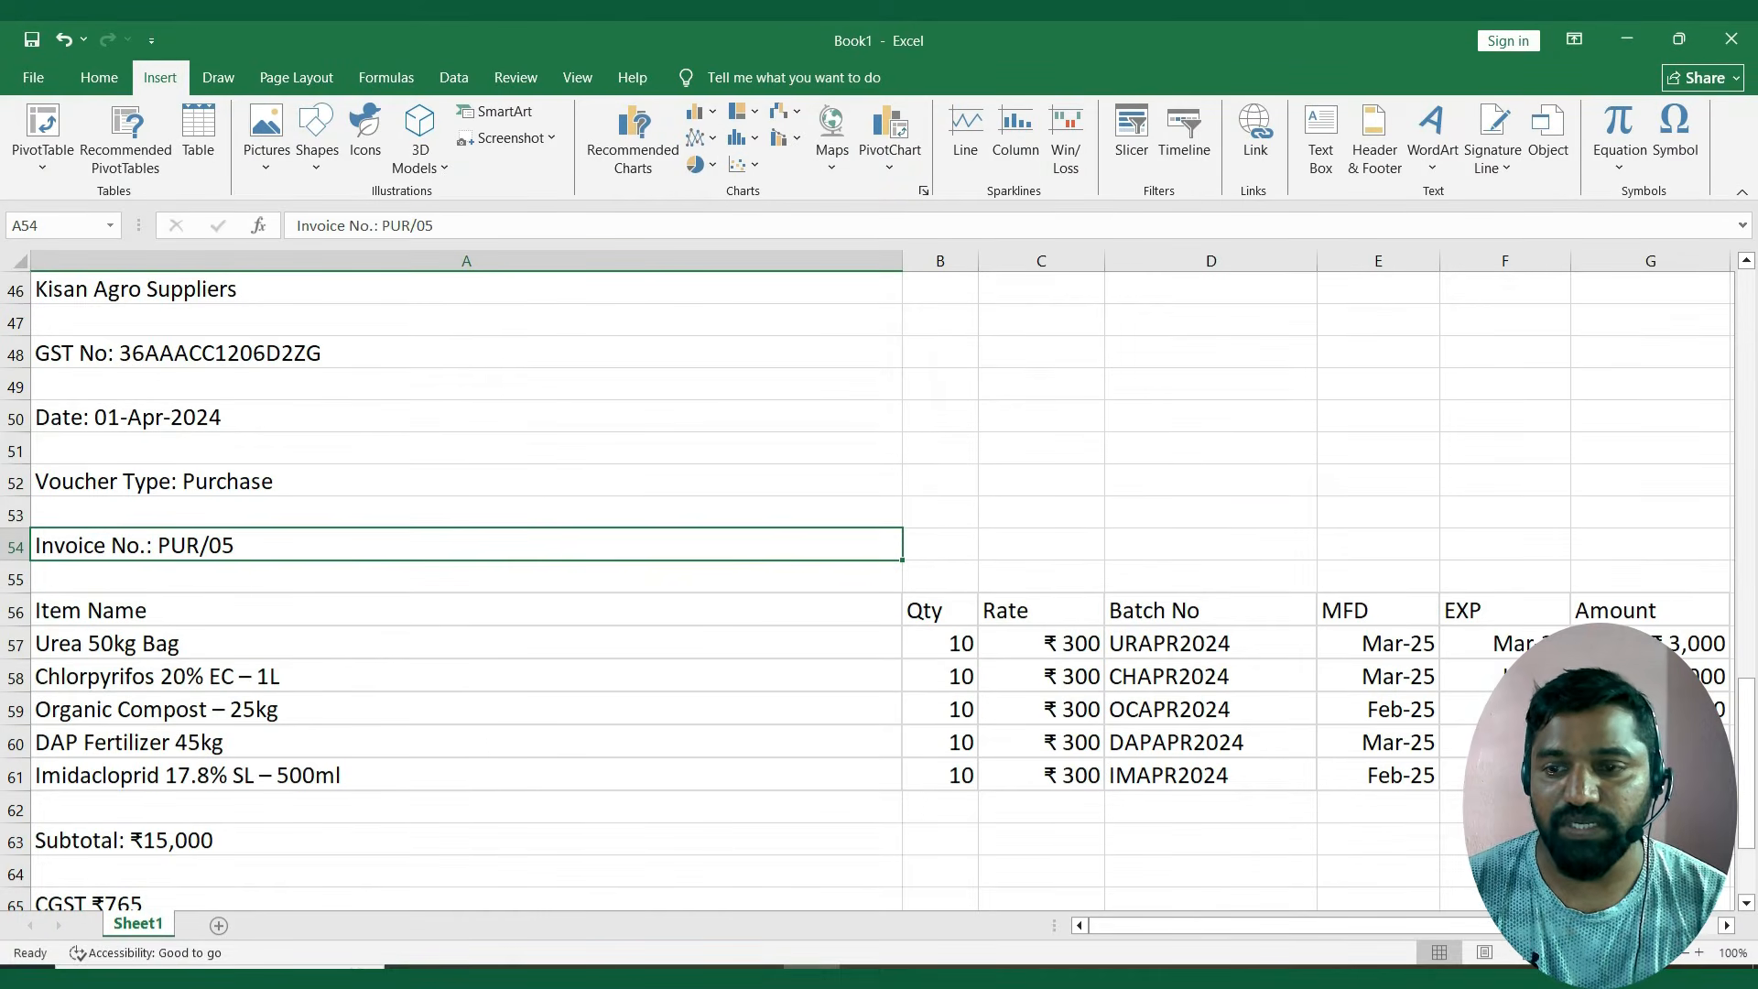
pyautogui.press('F2')
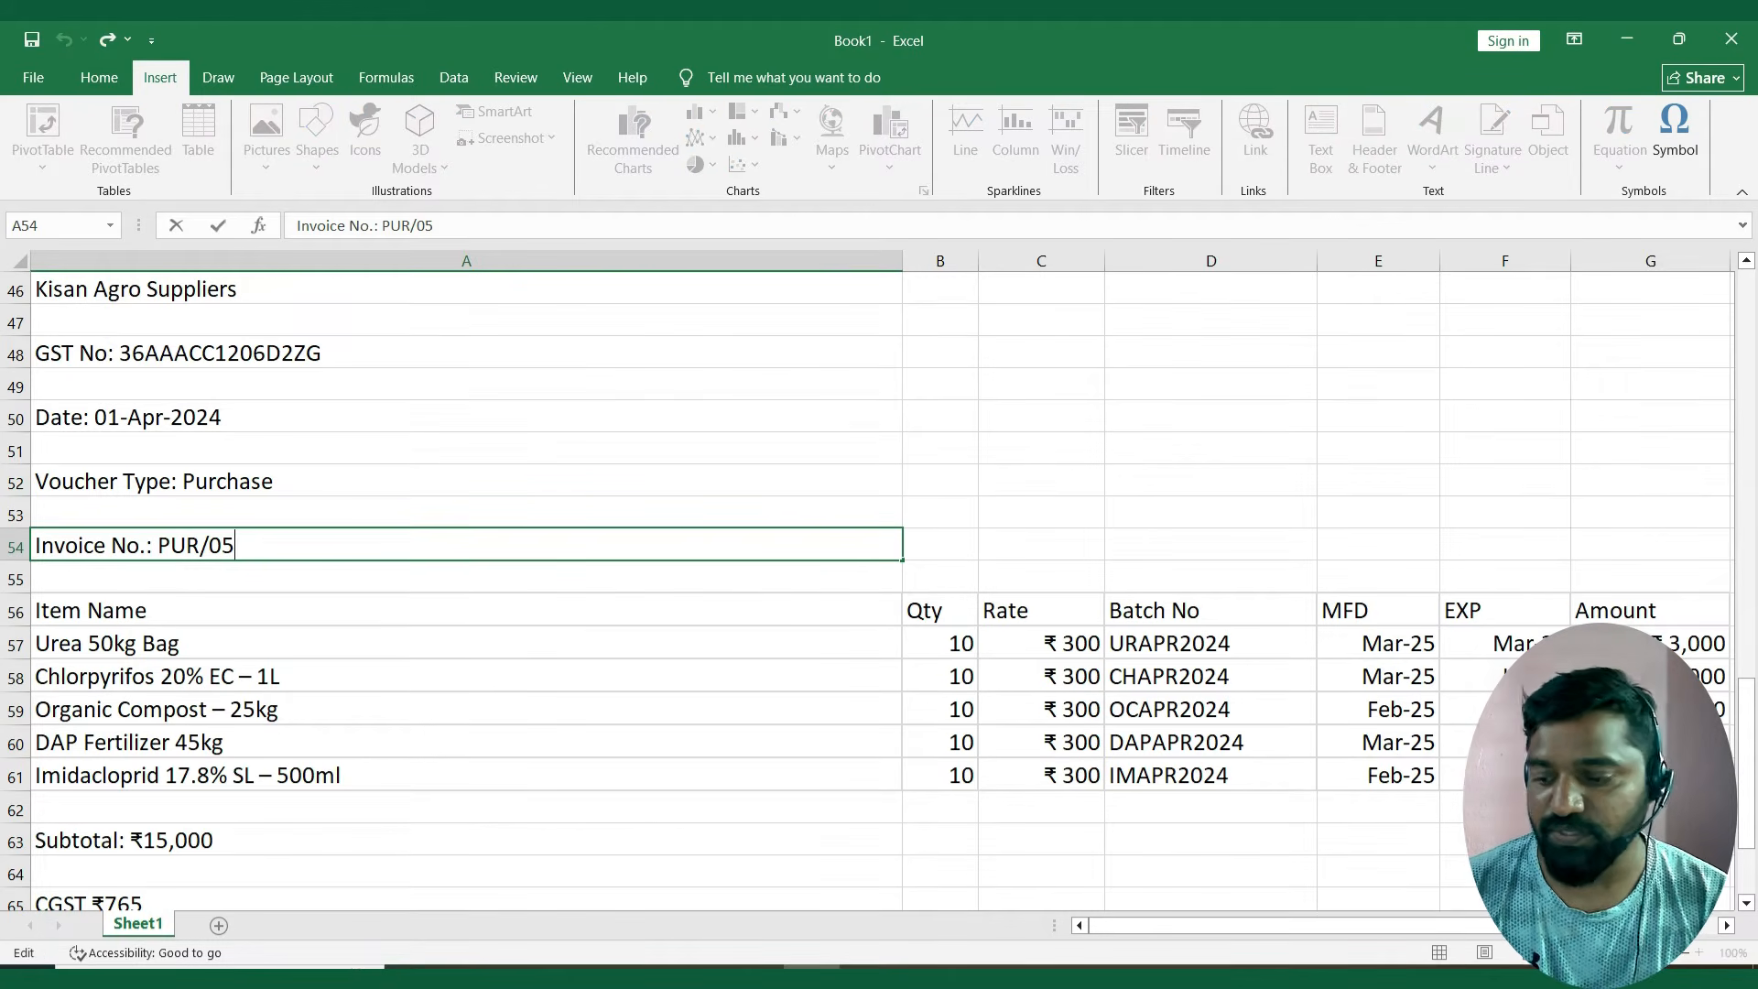
pyautogui.hotkey('shift', 'Left')
pyautogui.hotkey('shift', 'Left')
pyautogui.hotkey('shift', 'Left')
pyautogui.hotkey('shift', 'Left')
pyautogui.hotkey('shift', 'Left')
pyautogui.hotkey('shift', 'Left')
pyautogui.hotkey('alt', 'Tab')
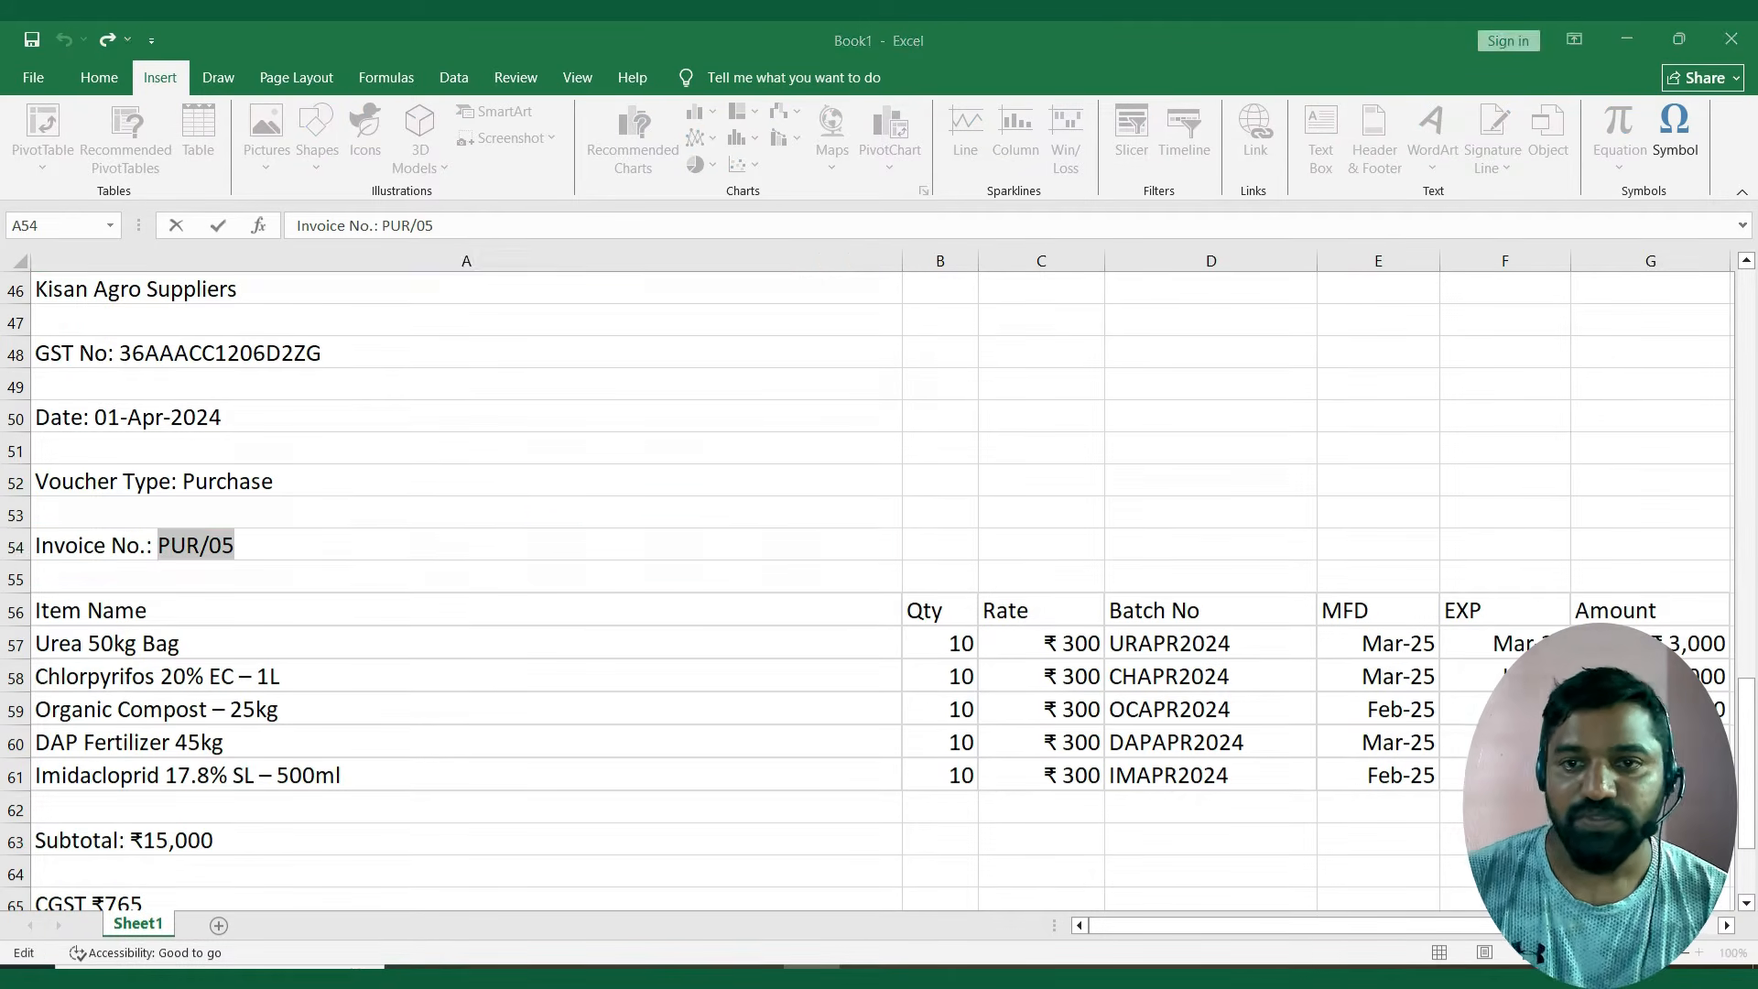
pyautogui.hotkey('ctrl', 'alt', 'v')
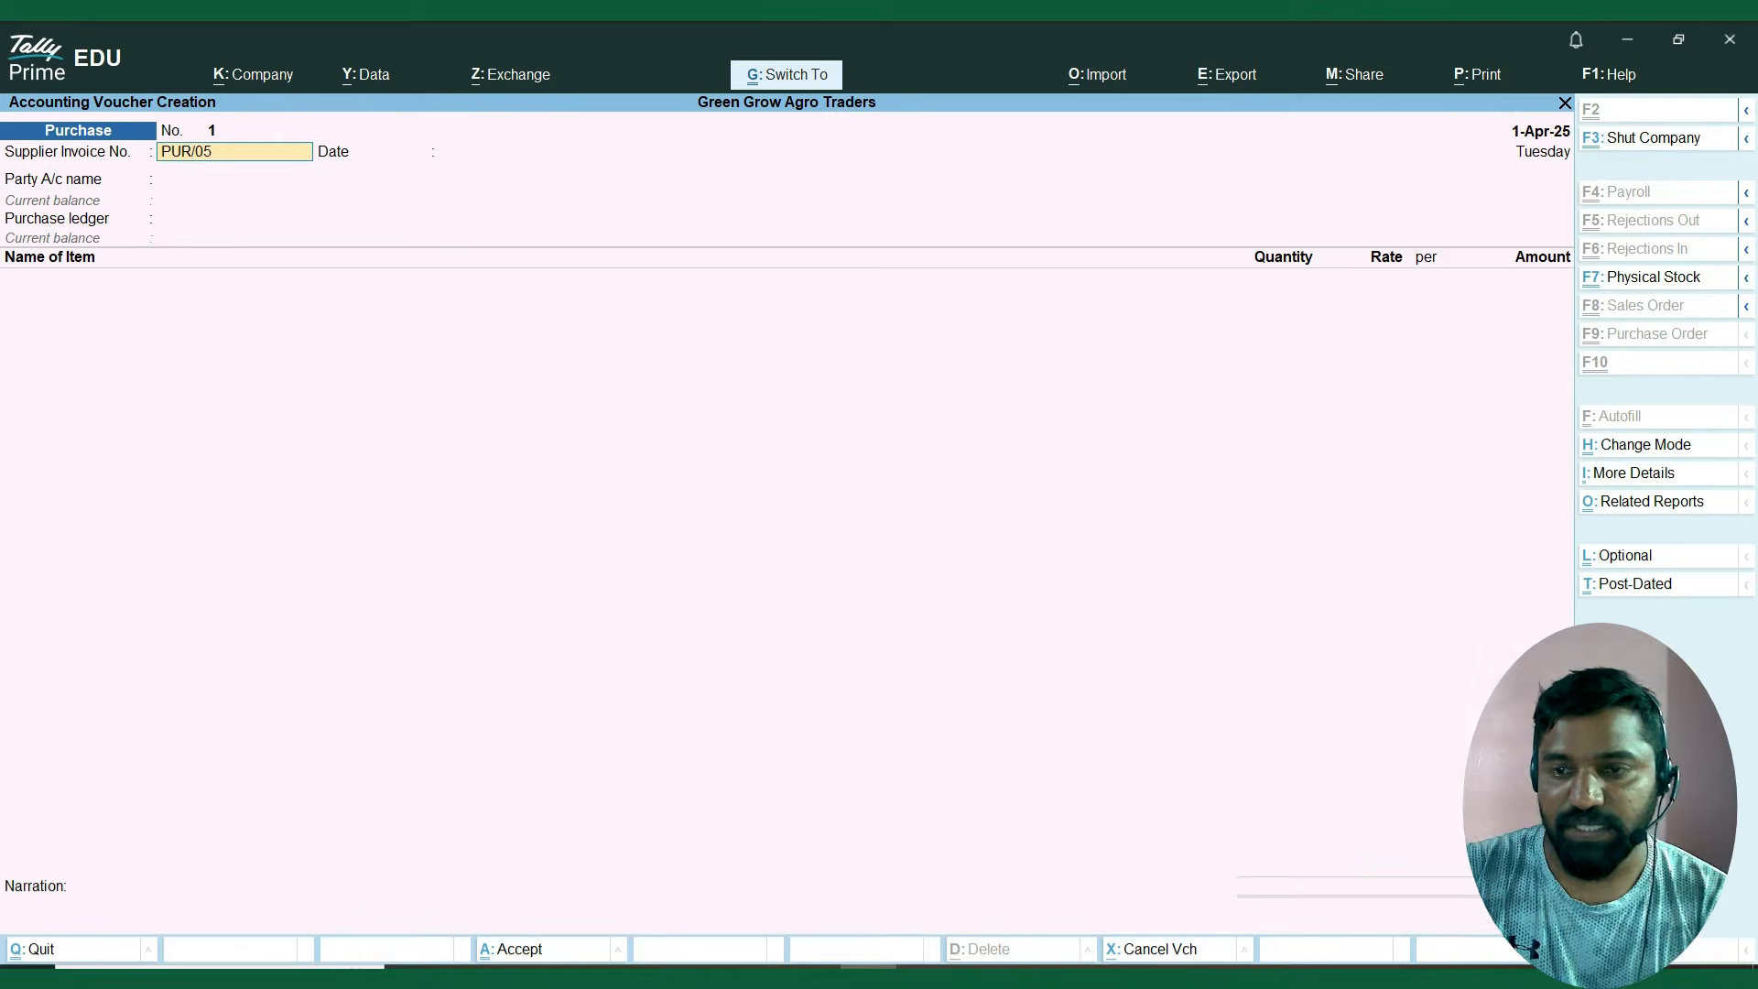
pyautogui.press('Return')
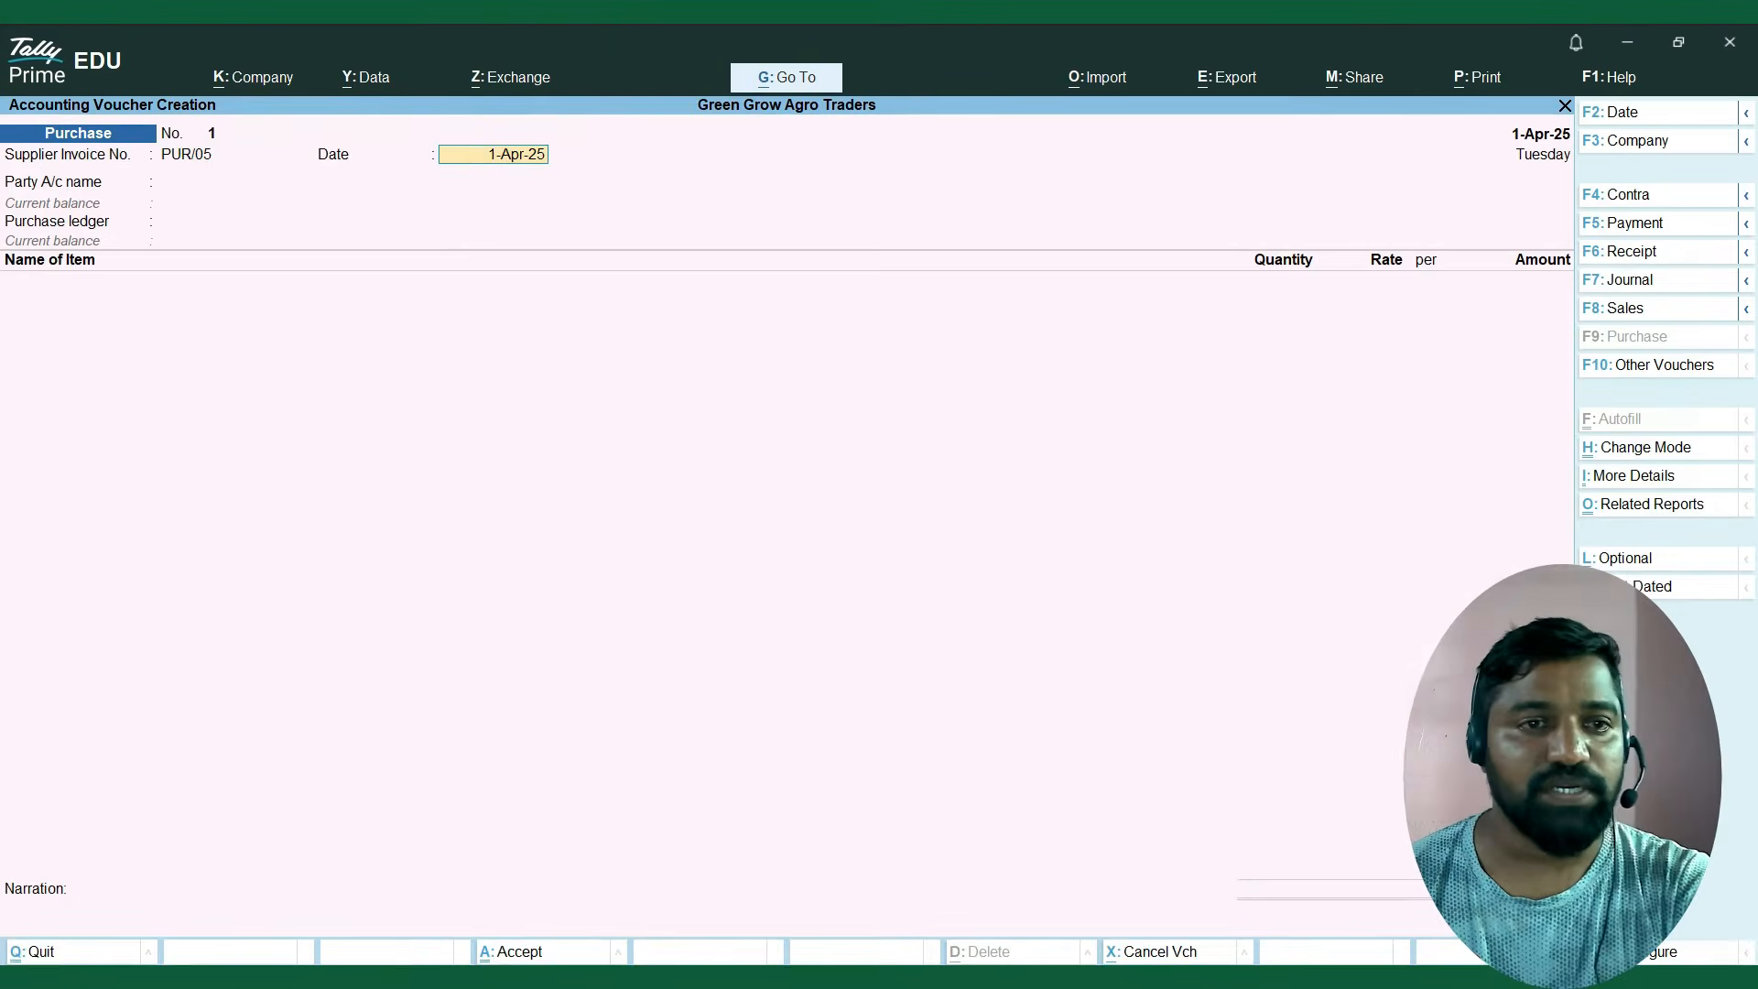
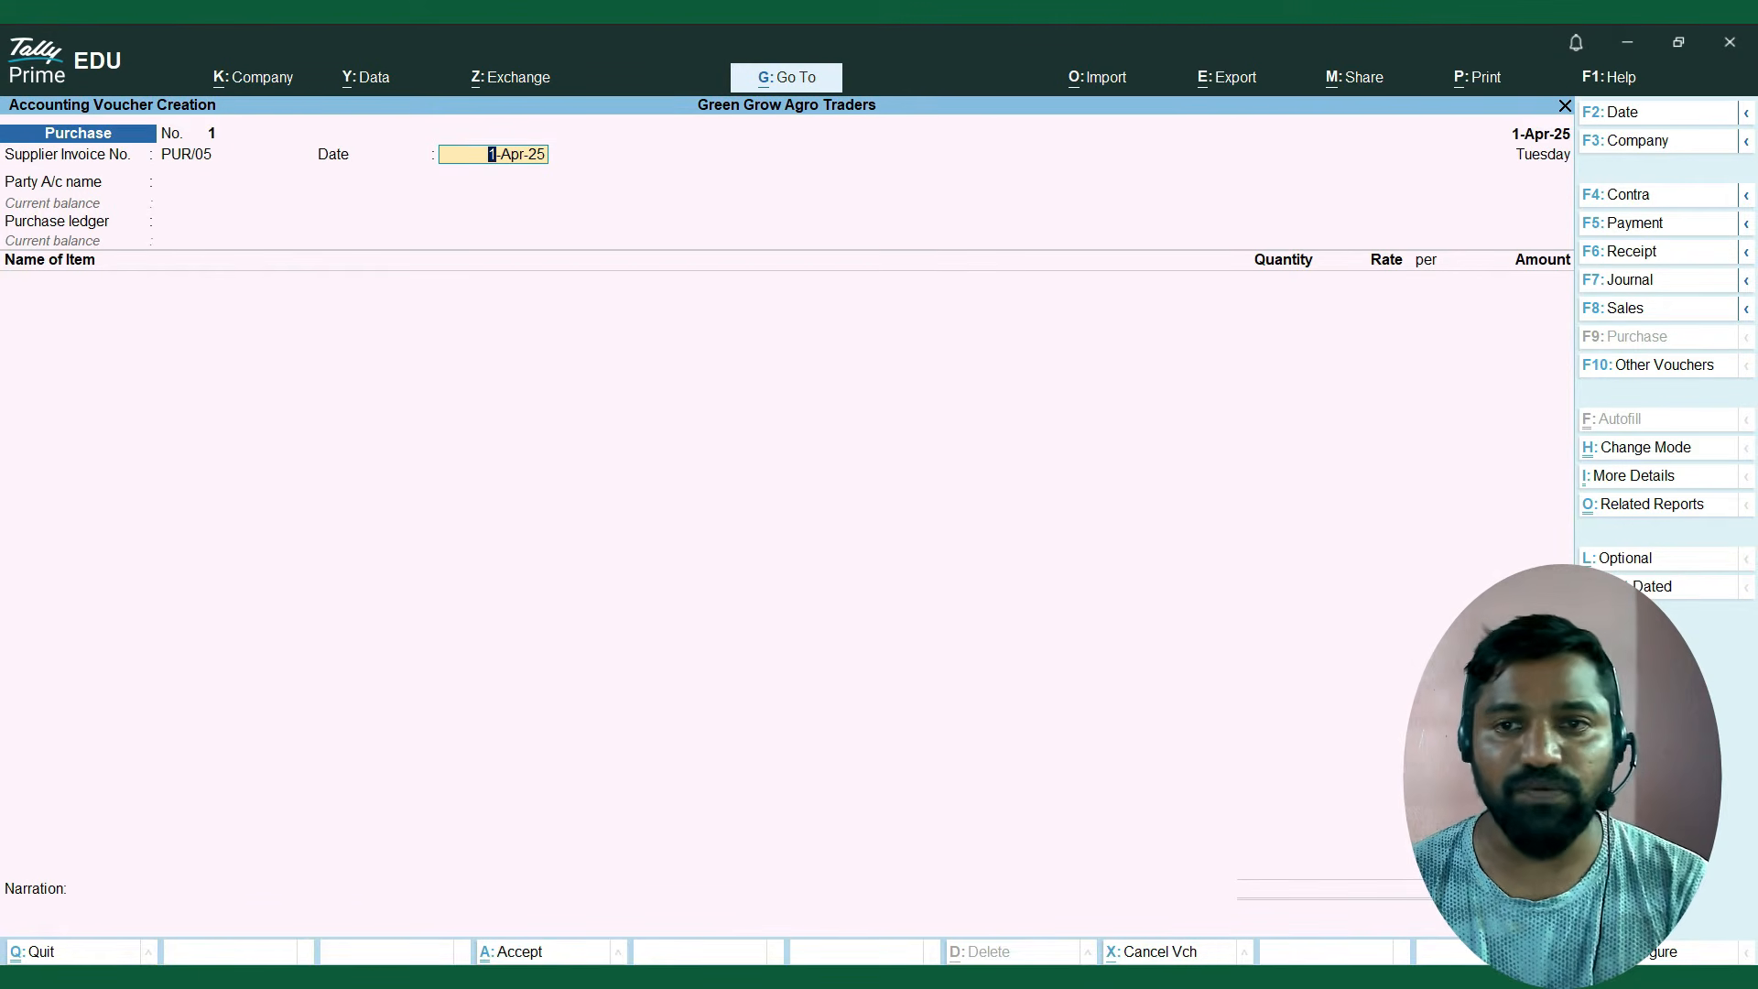
# Keep 1-Apr-25 as the supplier invoice date, then copy the supplier name Kisan Agro Suppliers from the purchase invoice in Excel.
pyautogui.press('Return')
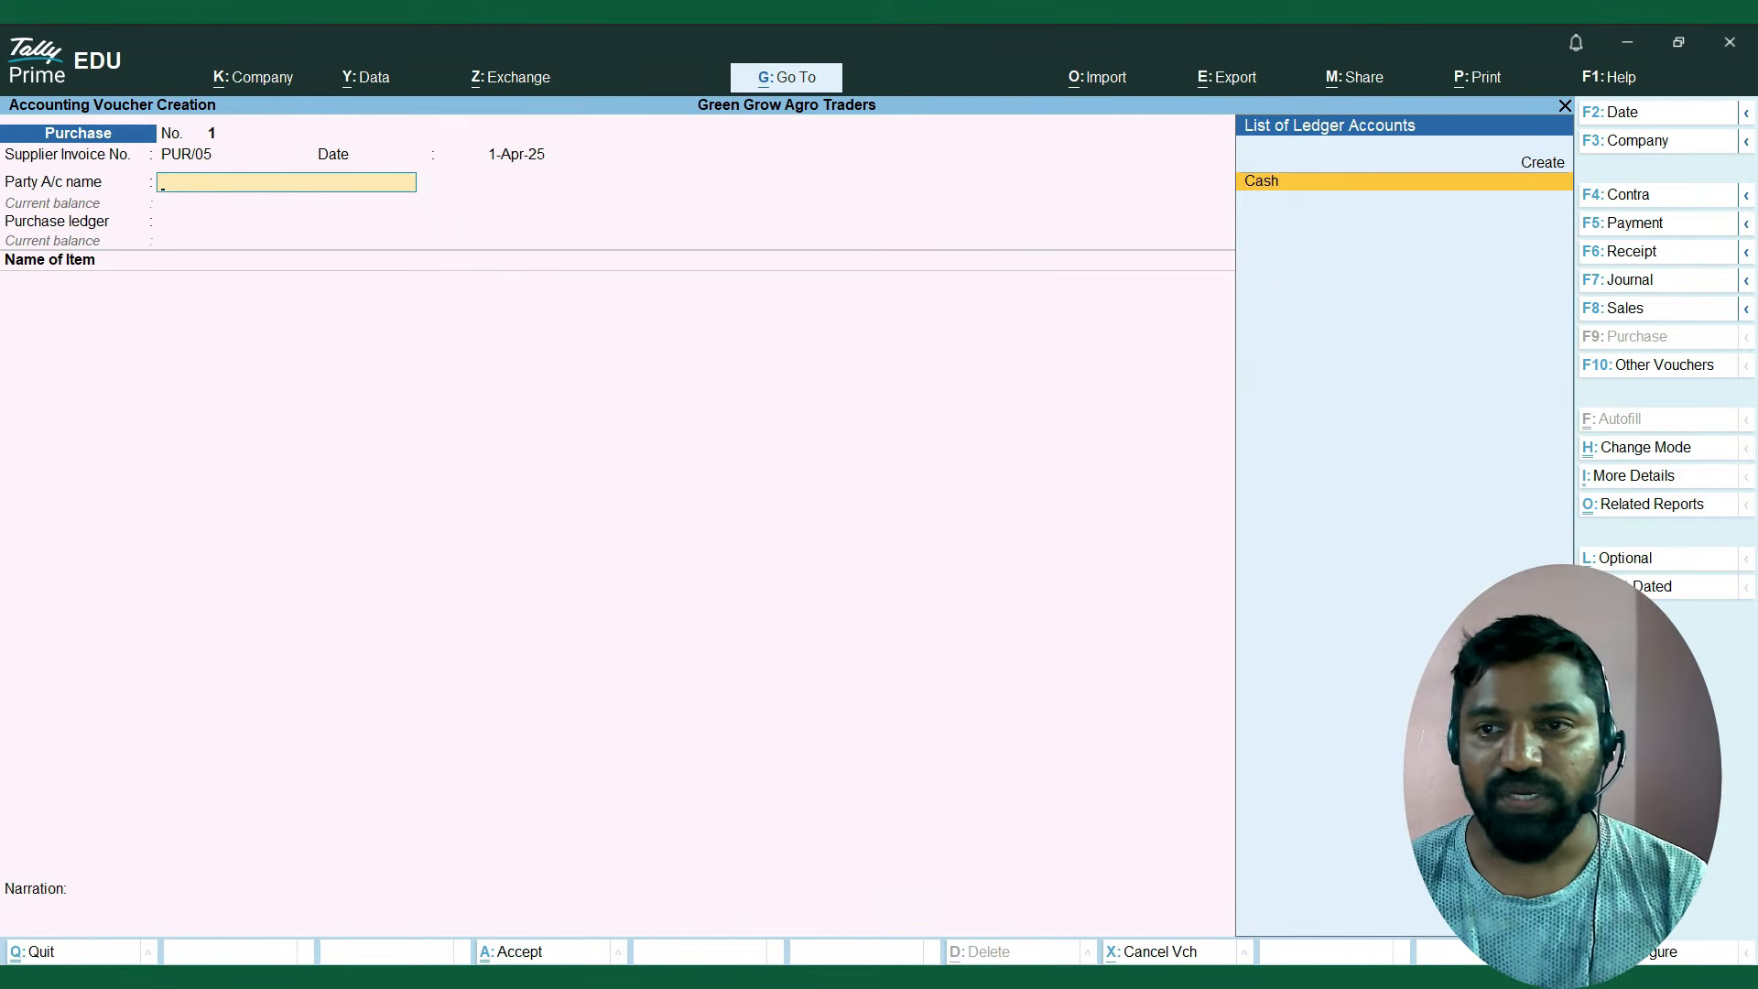
pyautogui.hotkey('alt', 'Tab')
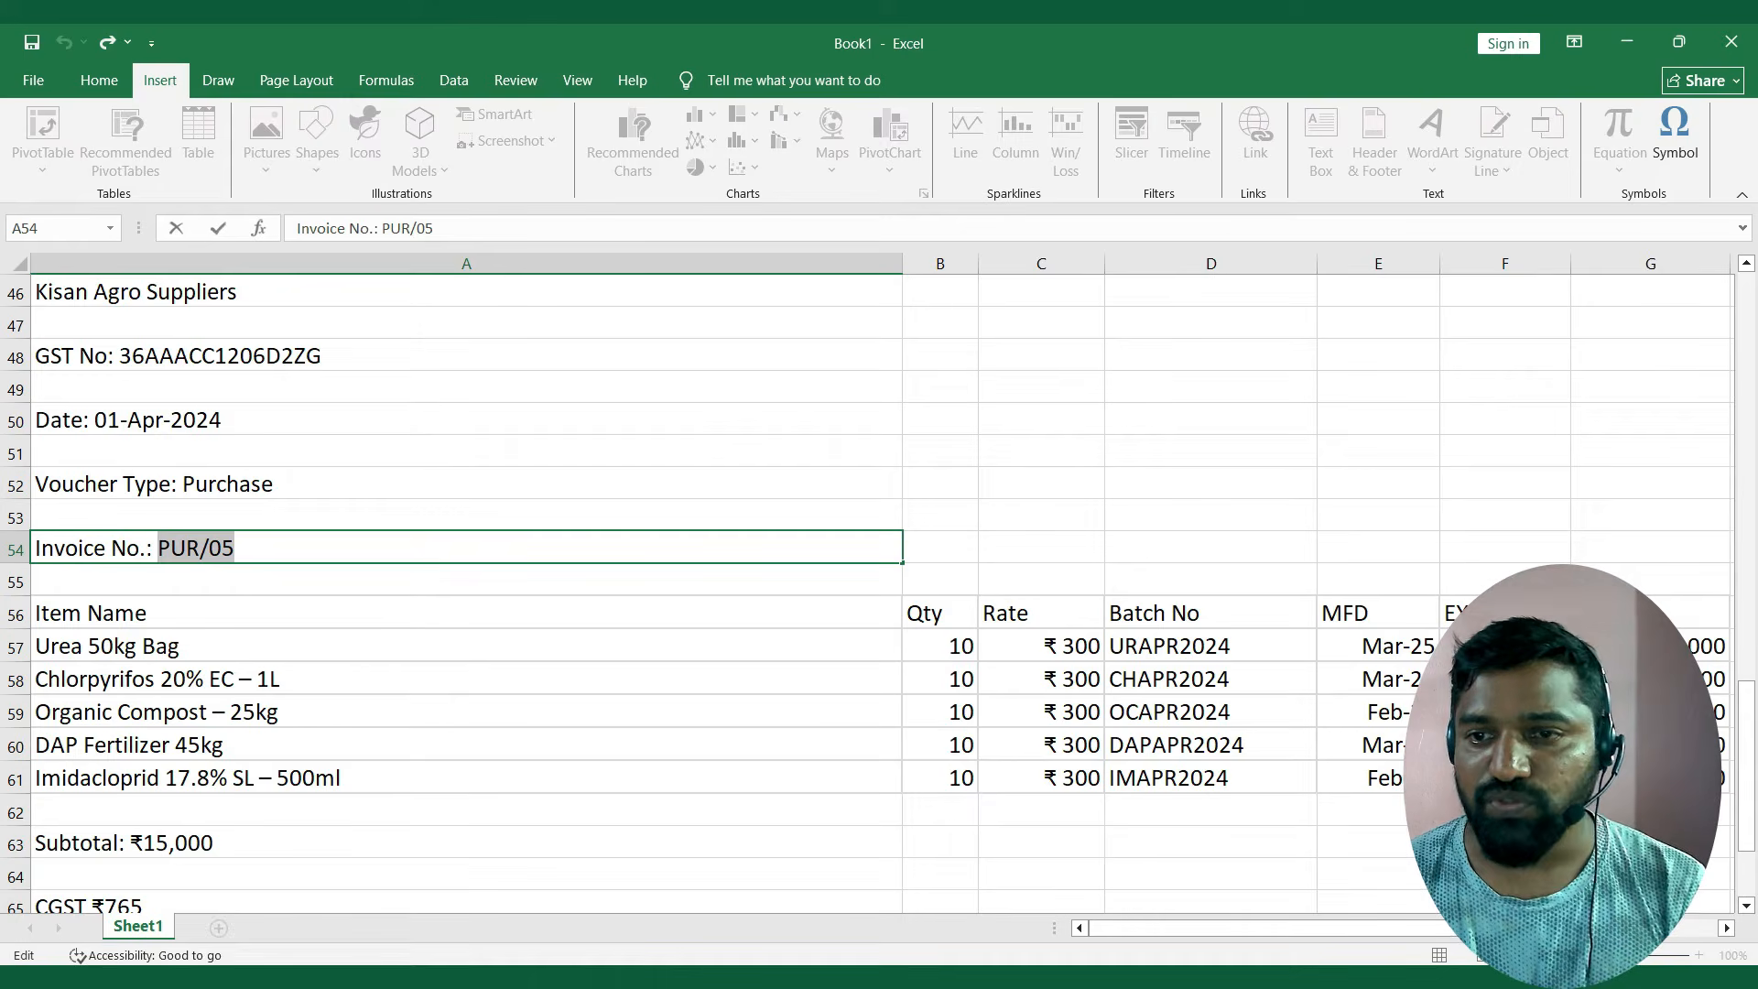
pyautogui.press('Return')
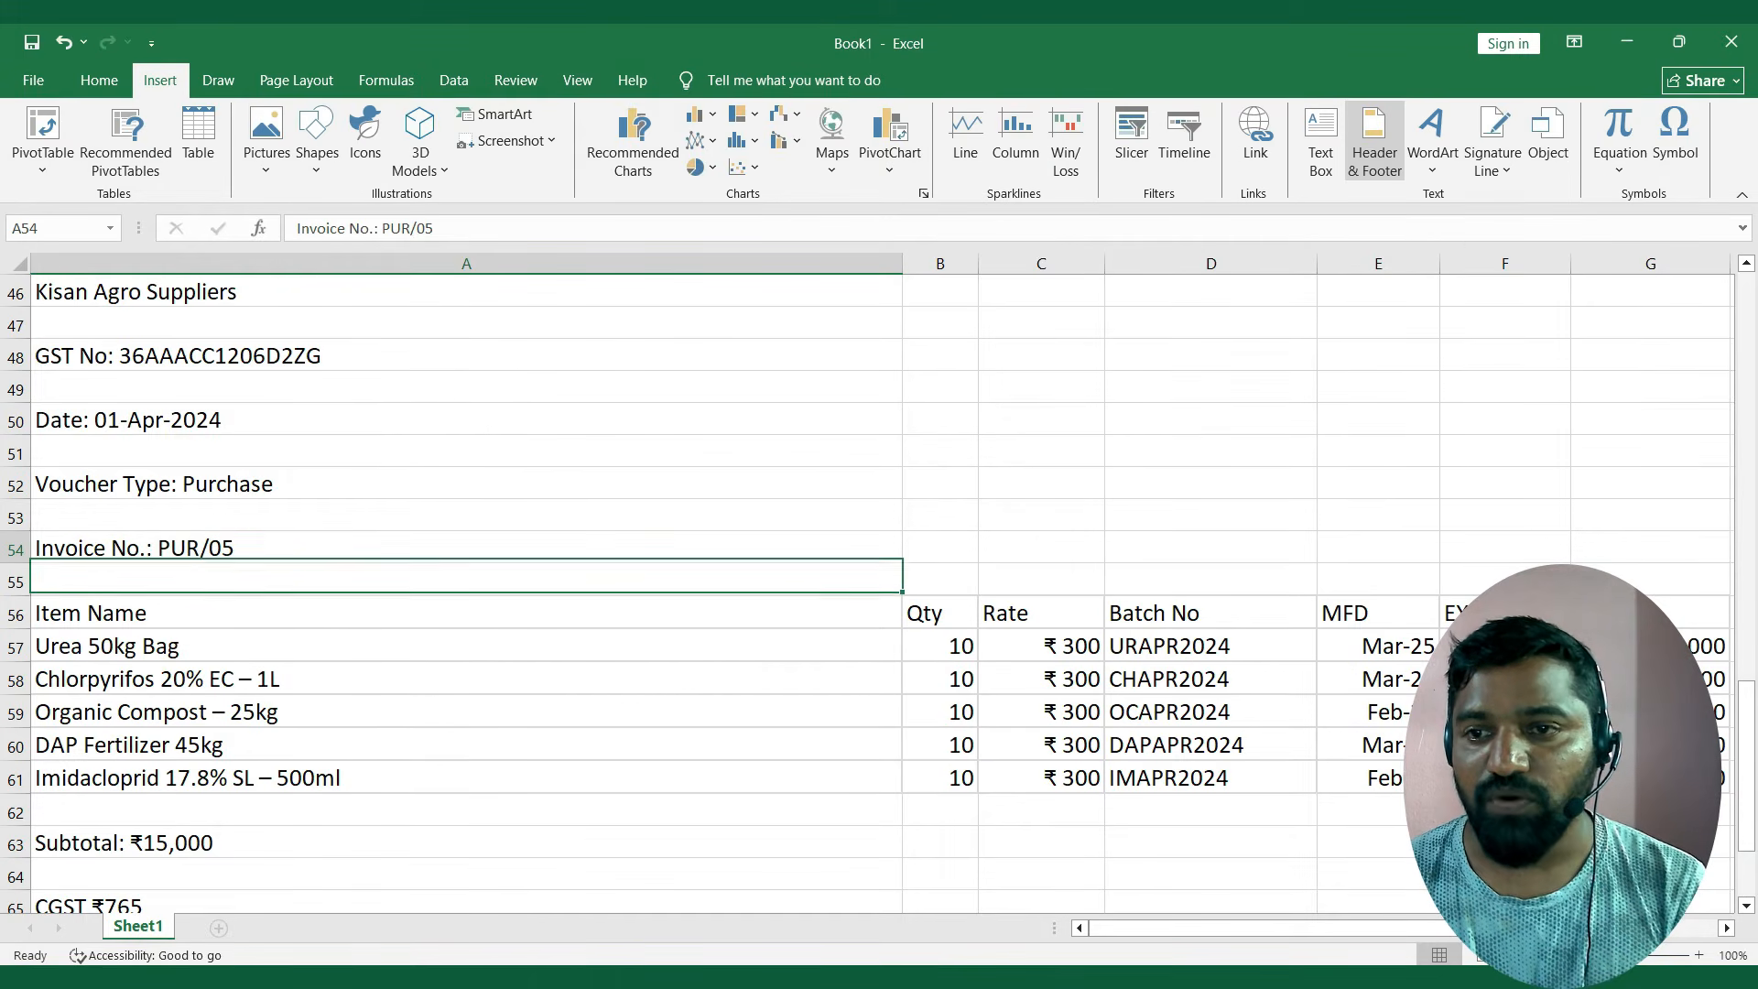
pyautogui.press('Up')
pyautogui.press('Up')
pyautogui.press('Up')
pyautogui.press('Up')
pyautogui.press('Up')
pyautogui.press('Up')
pyautogui.press('Up')
pyautogui.press('Up')
pyautogui.press('Up')
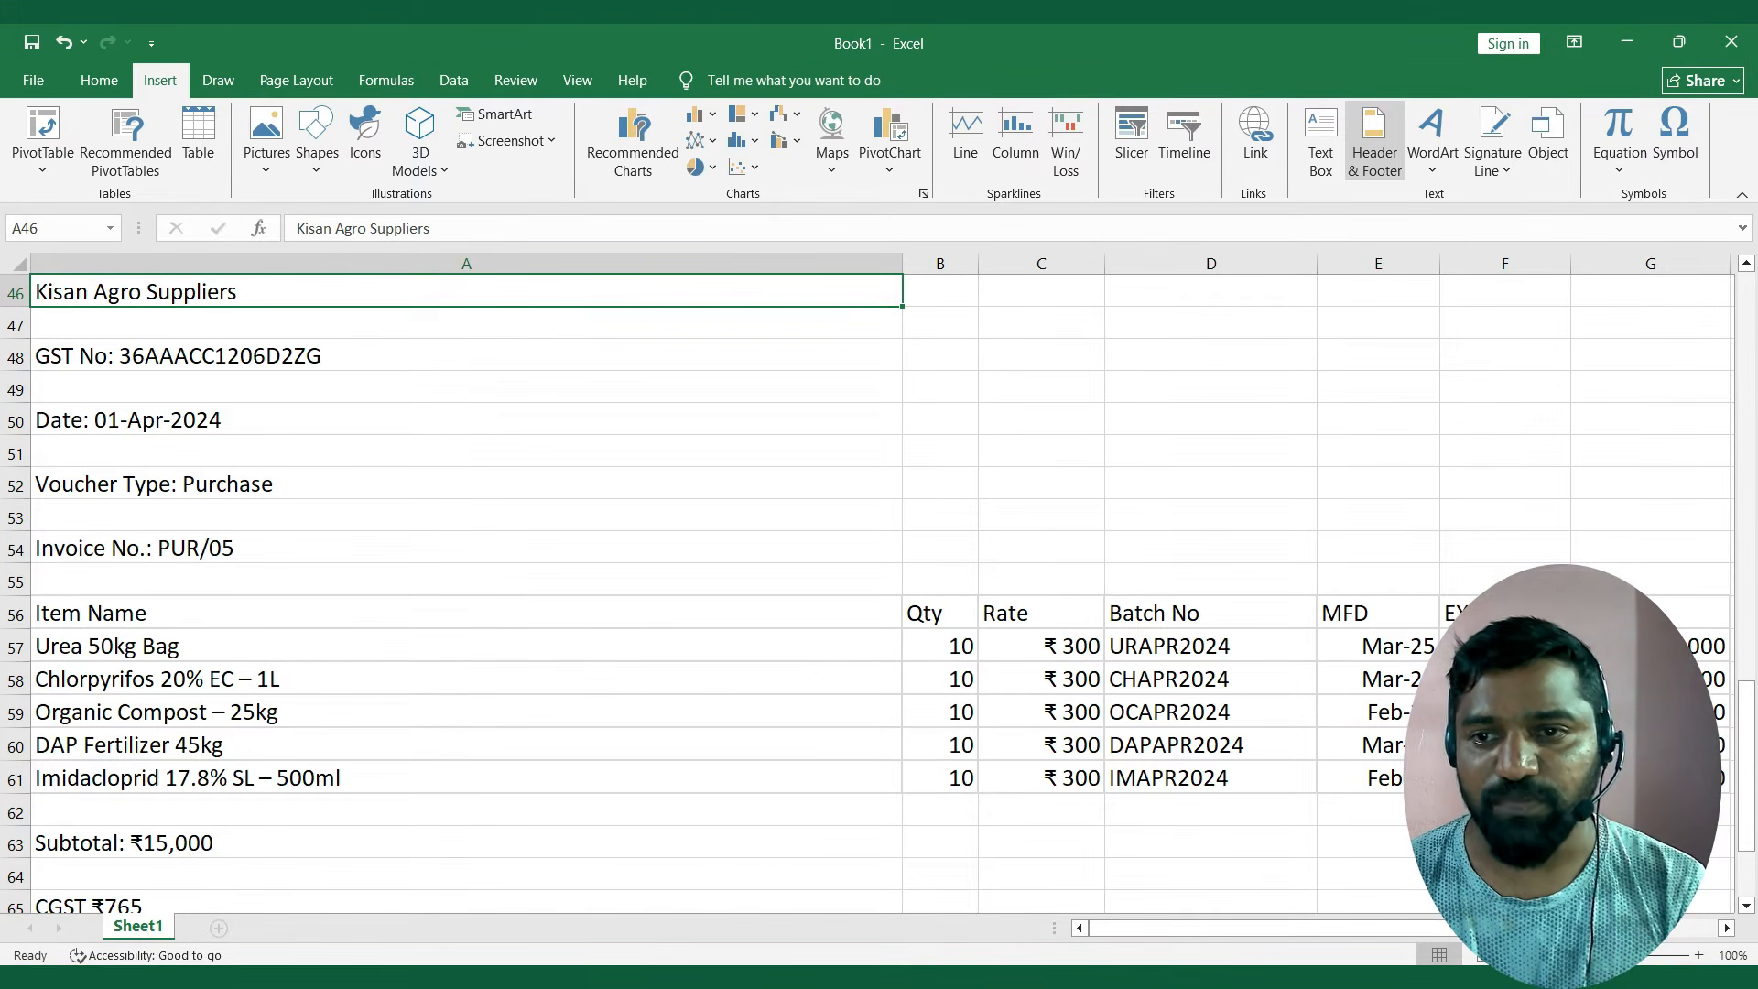
pyautogui.hotkey('ctrl', 'c')
# Switch to TallyPrime and start creating a new ledger for the purchase voucher's party account.
pyautogui.hotkey('alt', 'Tab')
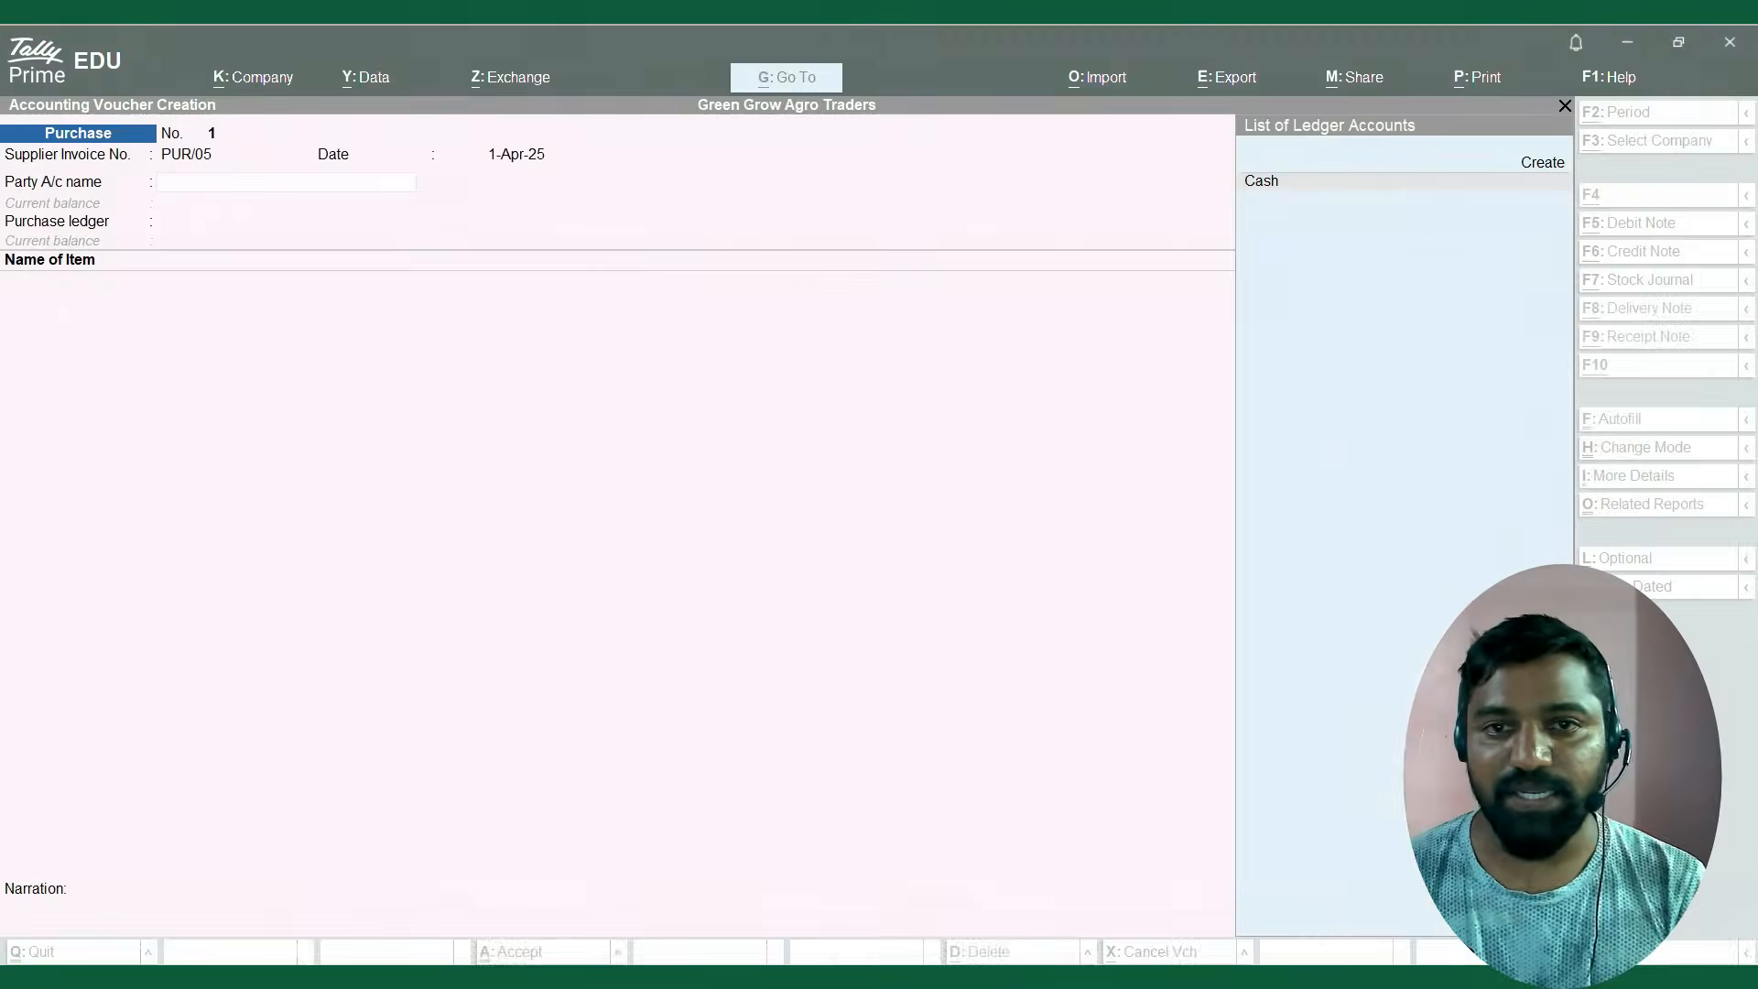
pyautogui.press('Up')
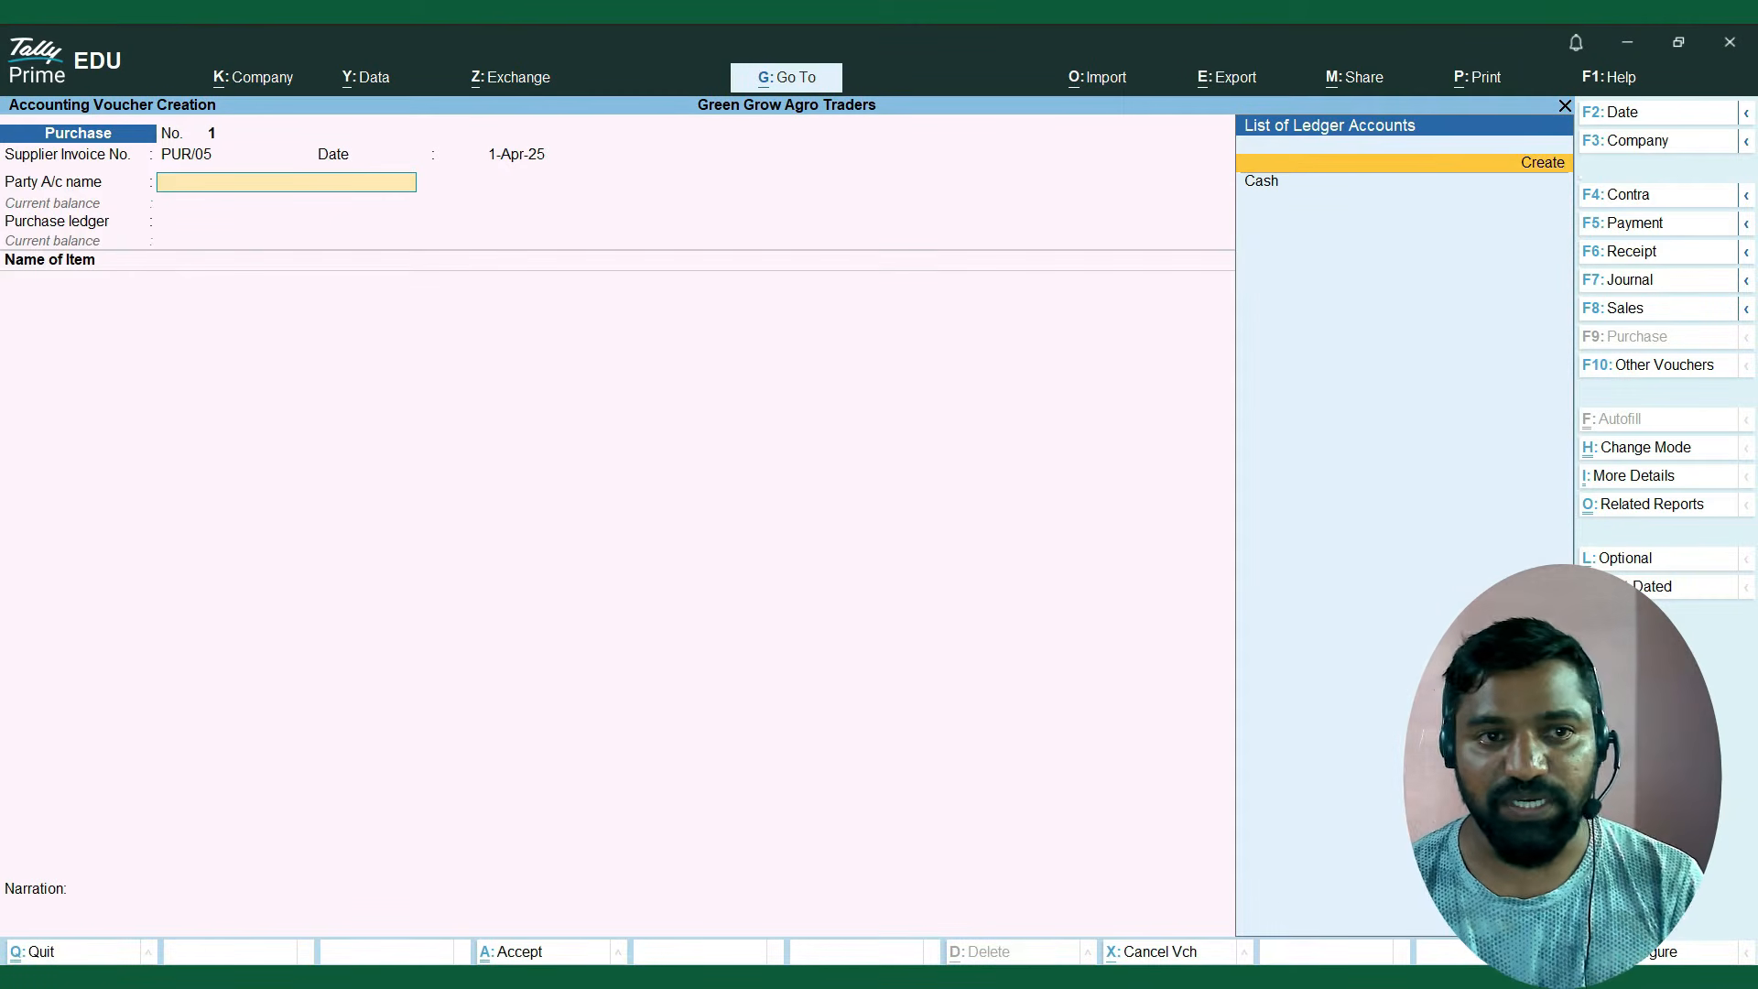
pyautogui.press('Down')
pyautogui.press('BackSpace')
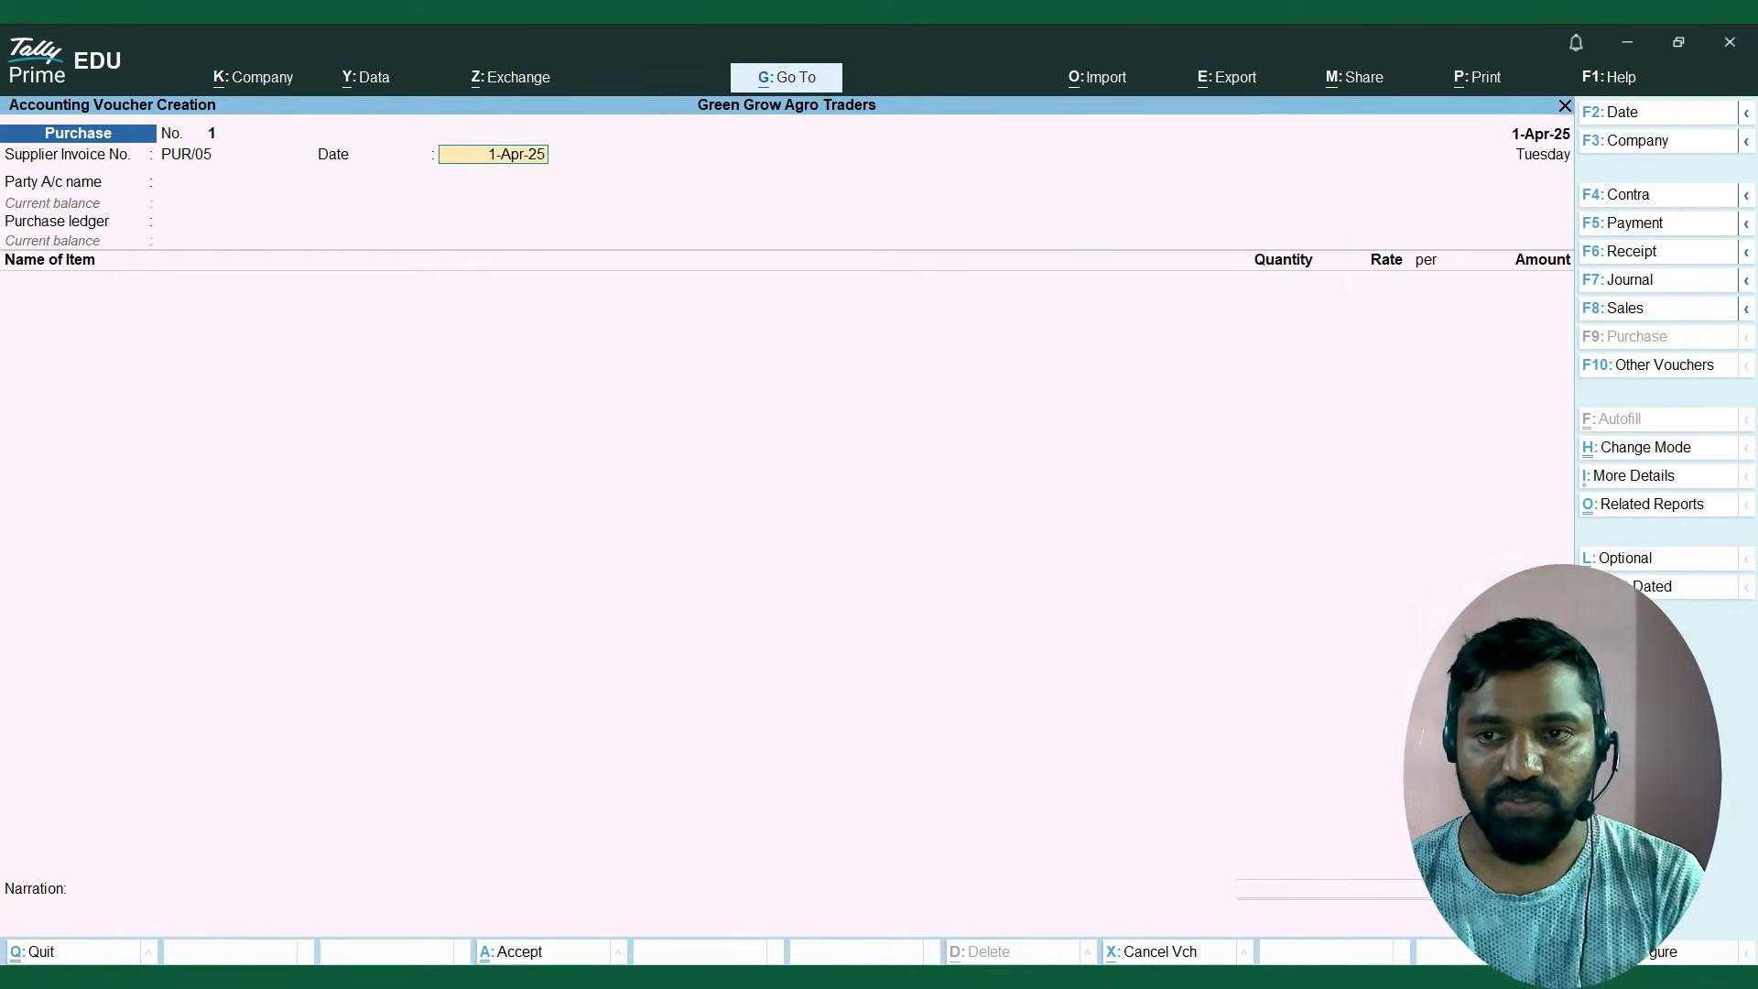
pyautogui.press('Return')
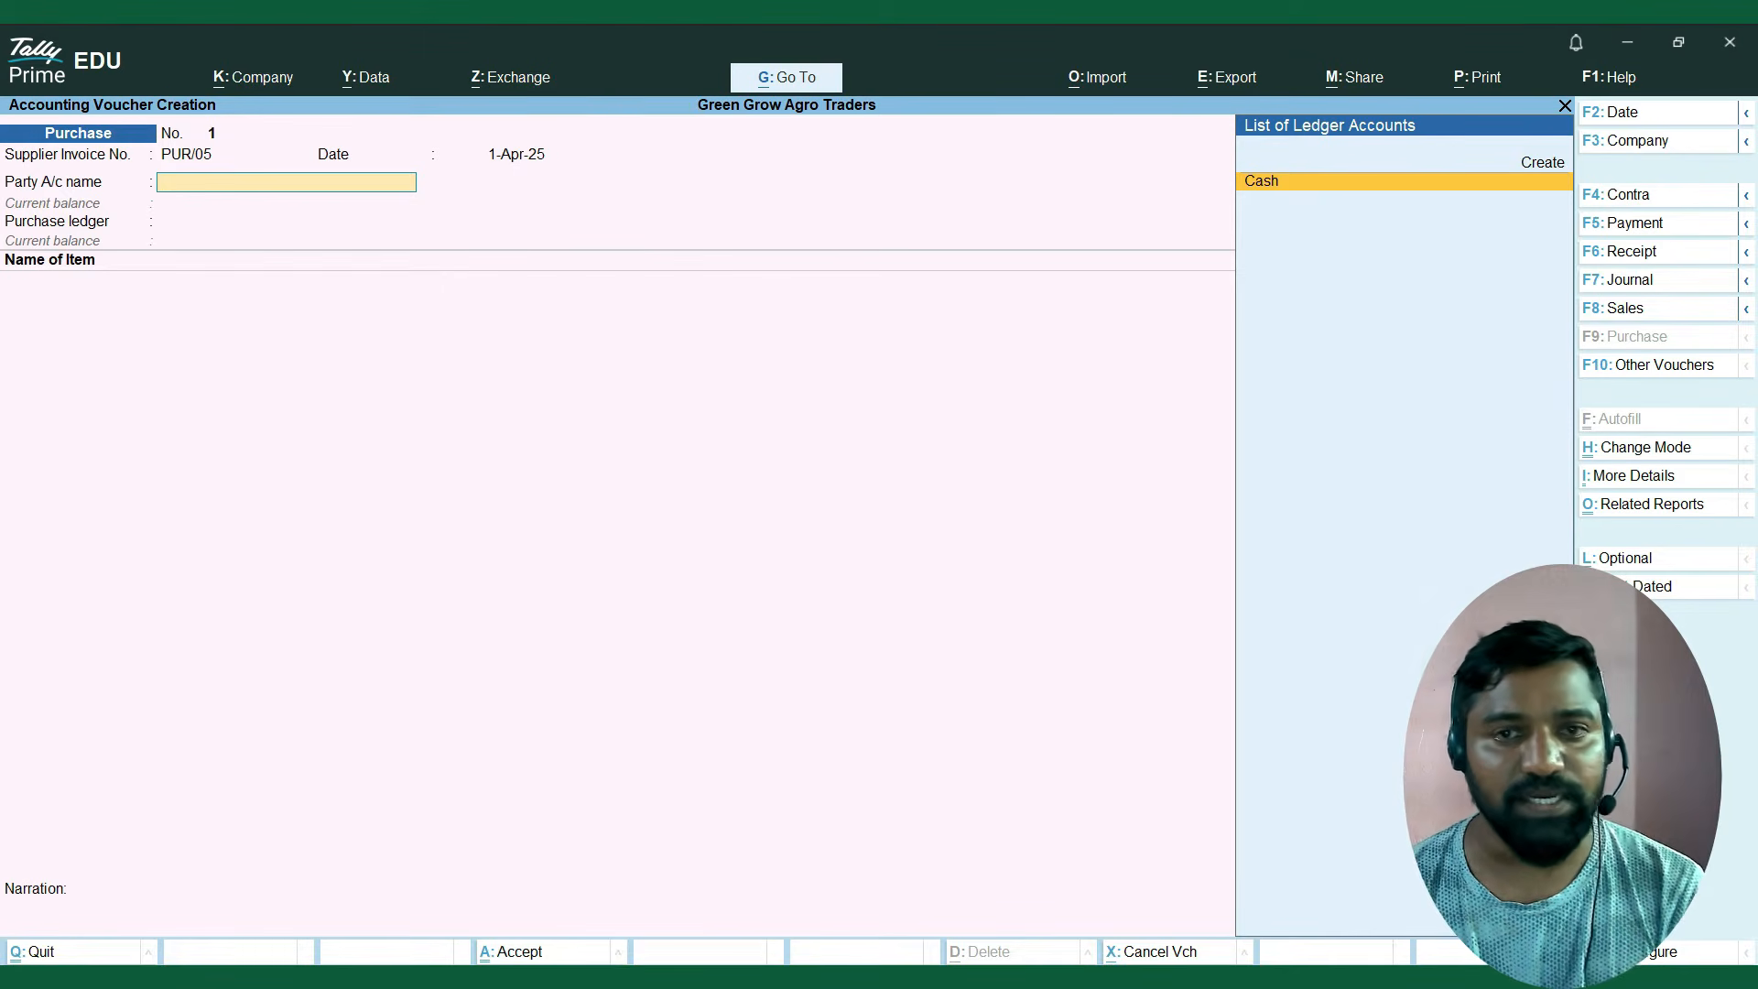
pyautogui.press('Up')
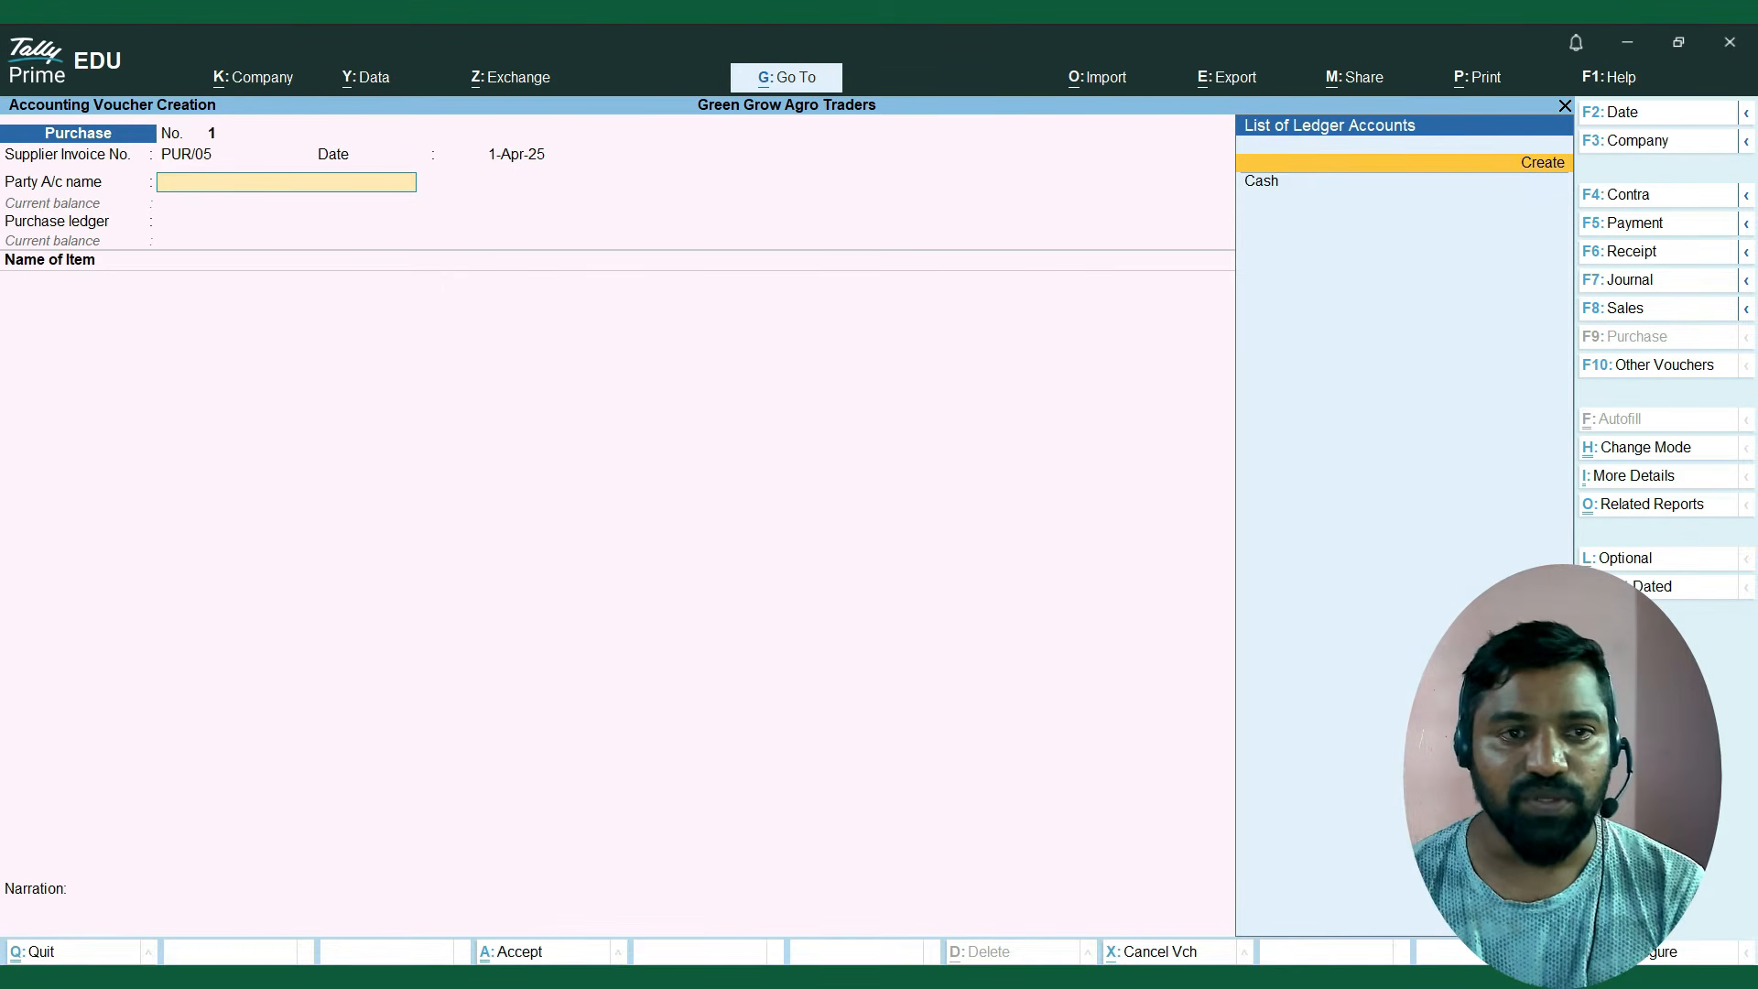
pyautogui.hotkey('alt', 'Tab')
pyautogui.hotkey('alt', 'Tab')
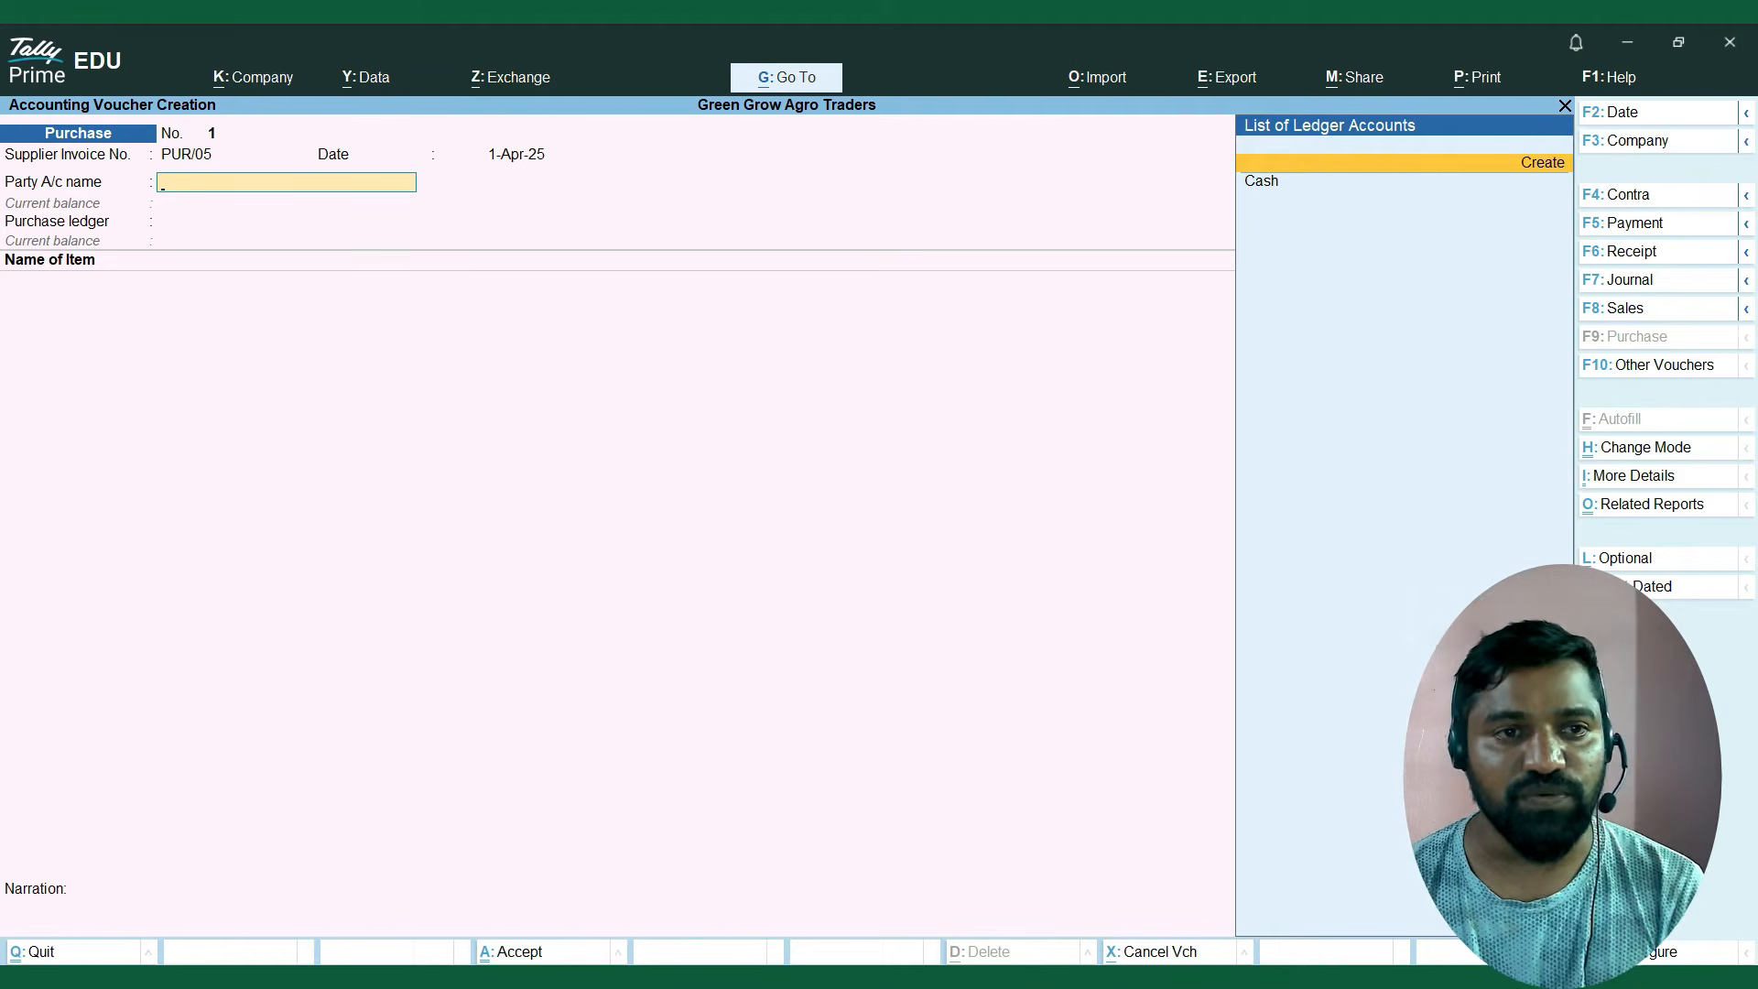
pyautogui.press('Return')
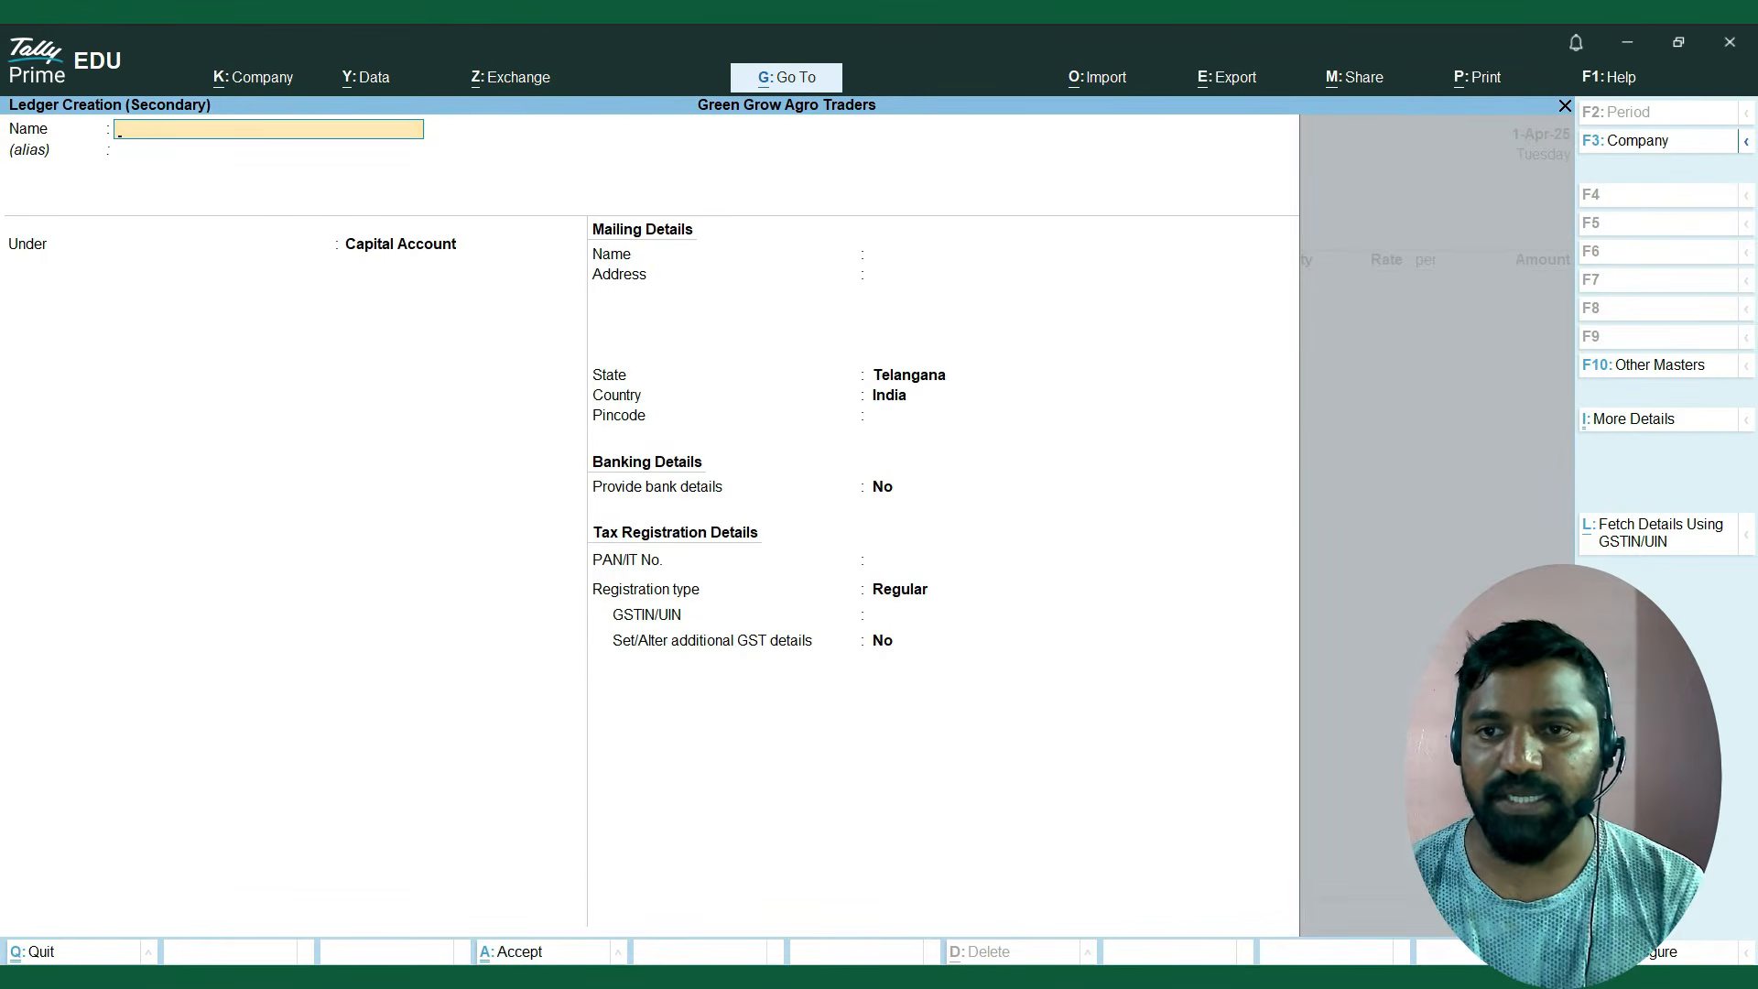
# Name the new ledger Kisan Agro Suppliers, using the copied supplier name, and leave the alias blank.
pyautogui.hotkey('alt', 'Tab')
pyautogui.hotkey('alt', 'Tab')
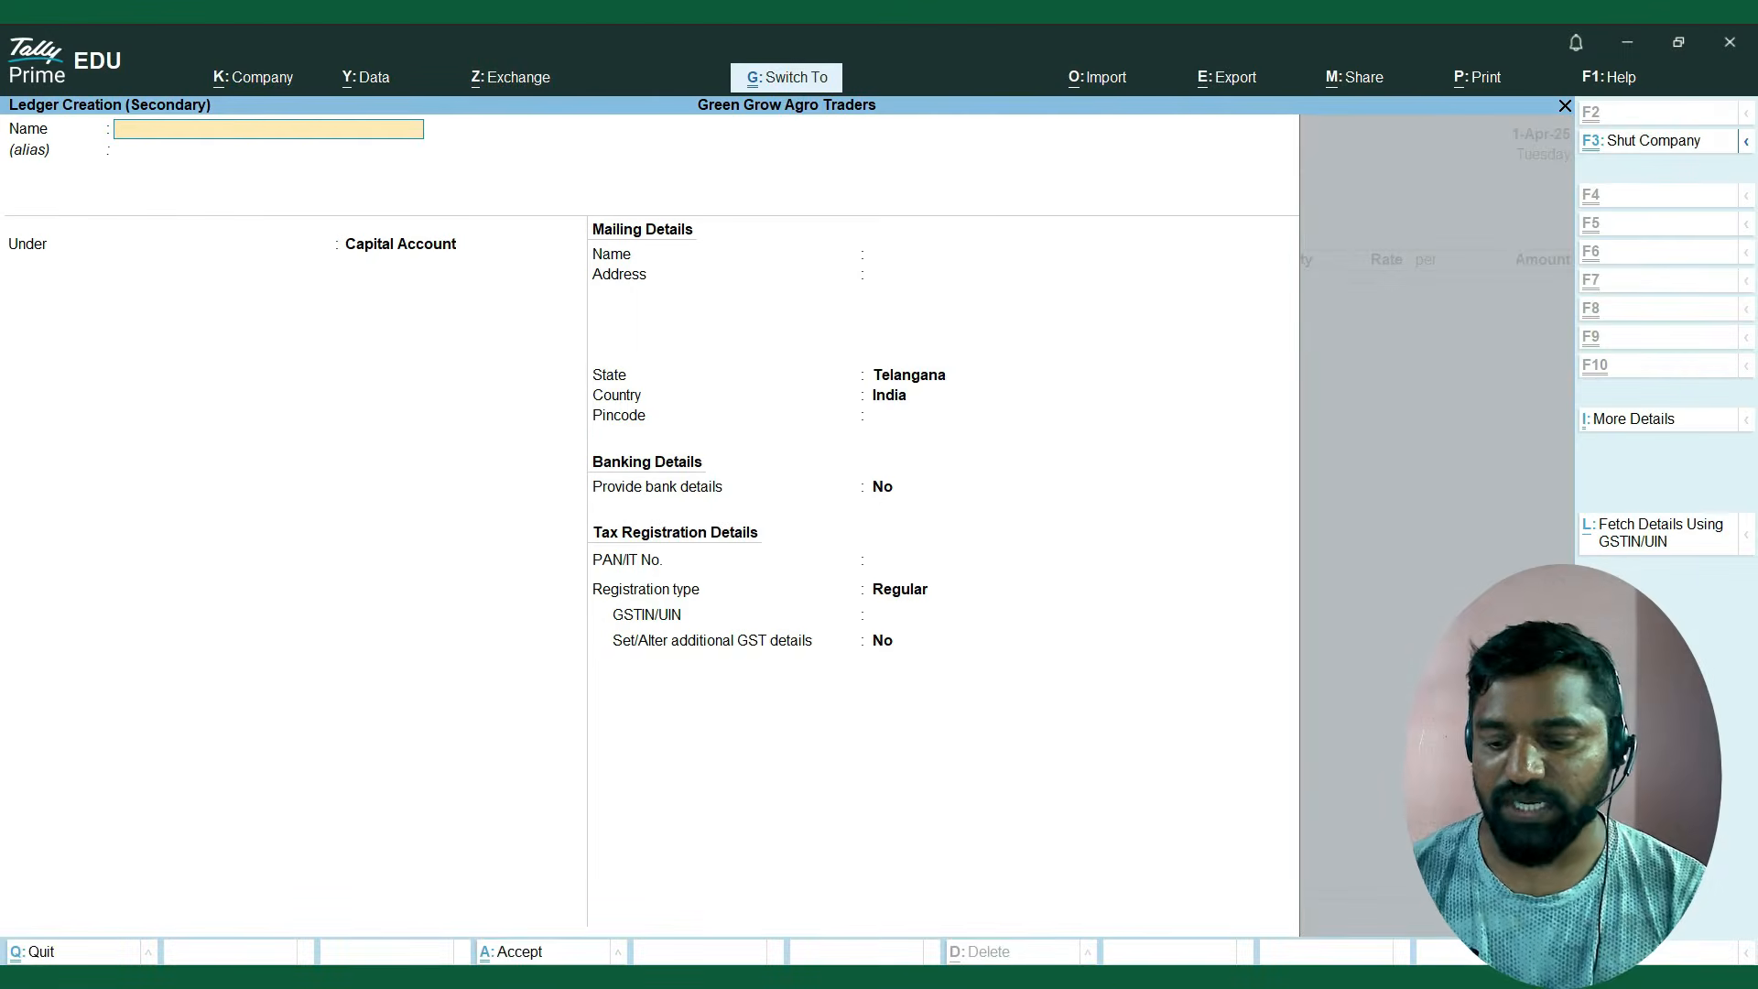
pyautogui.hotkey('ctrl', 'alt', 'v')
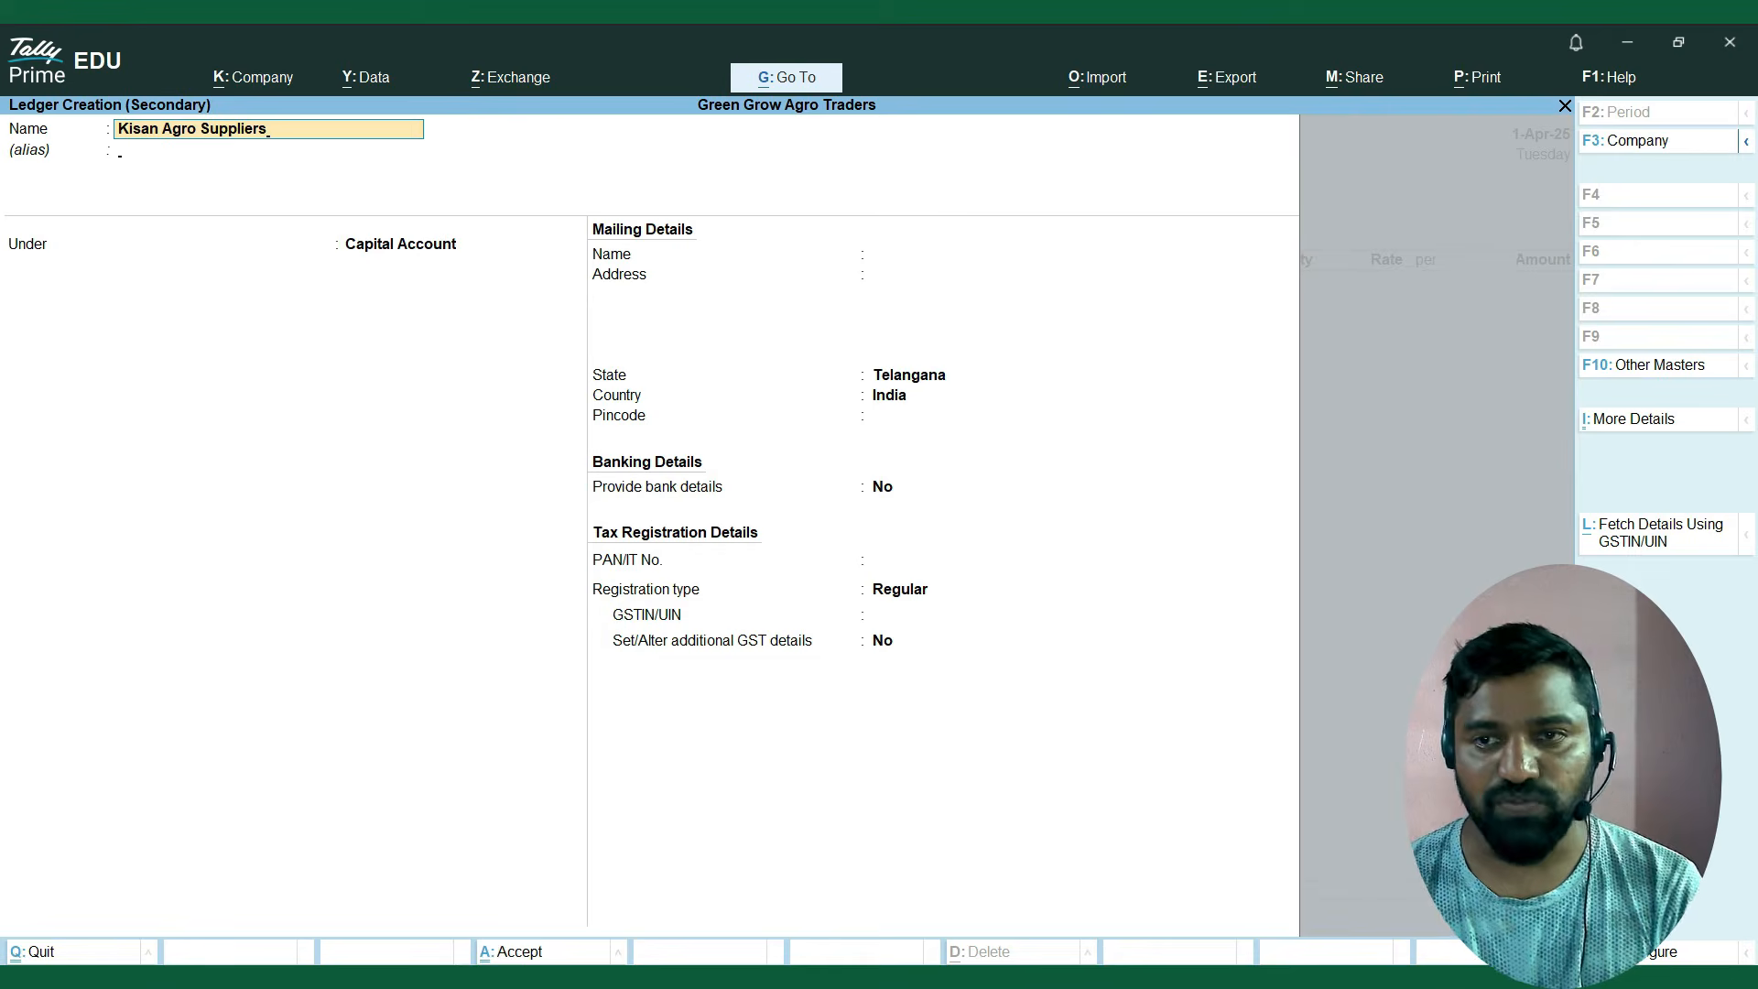
pyautogui.press('Return')
pyautogui.press('Return')
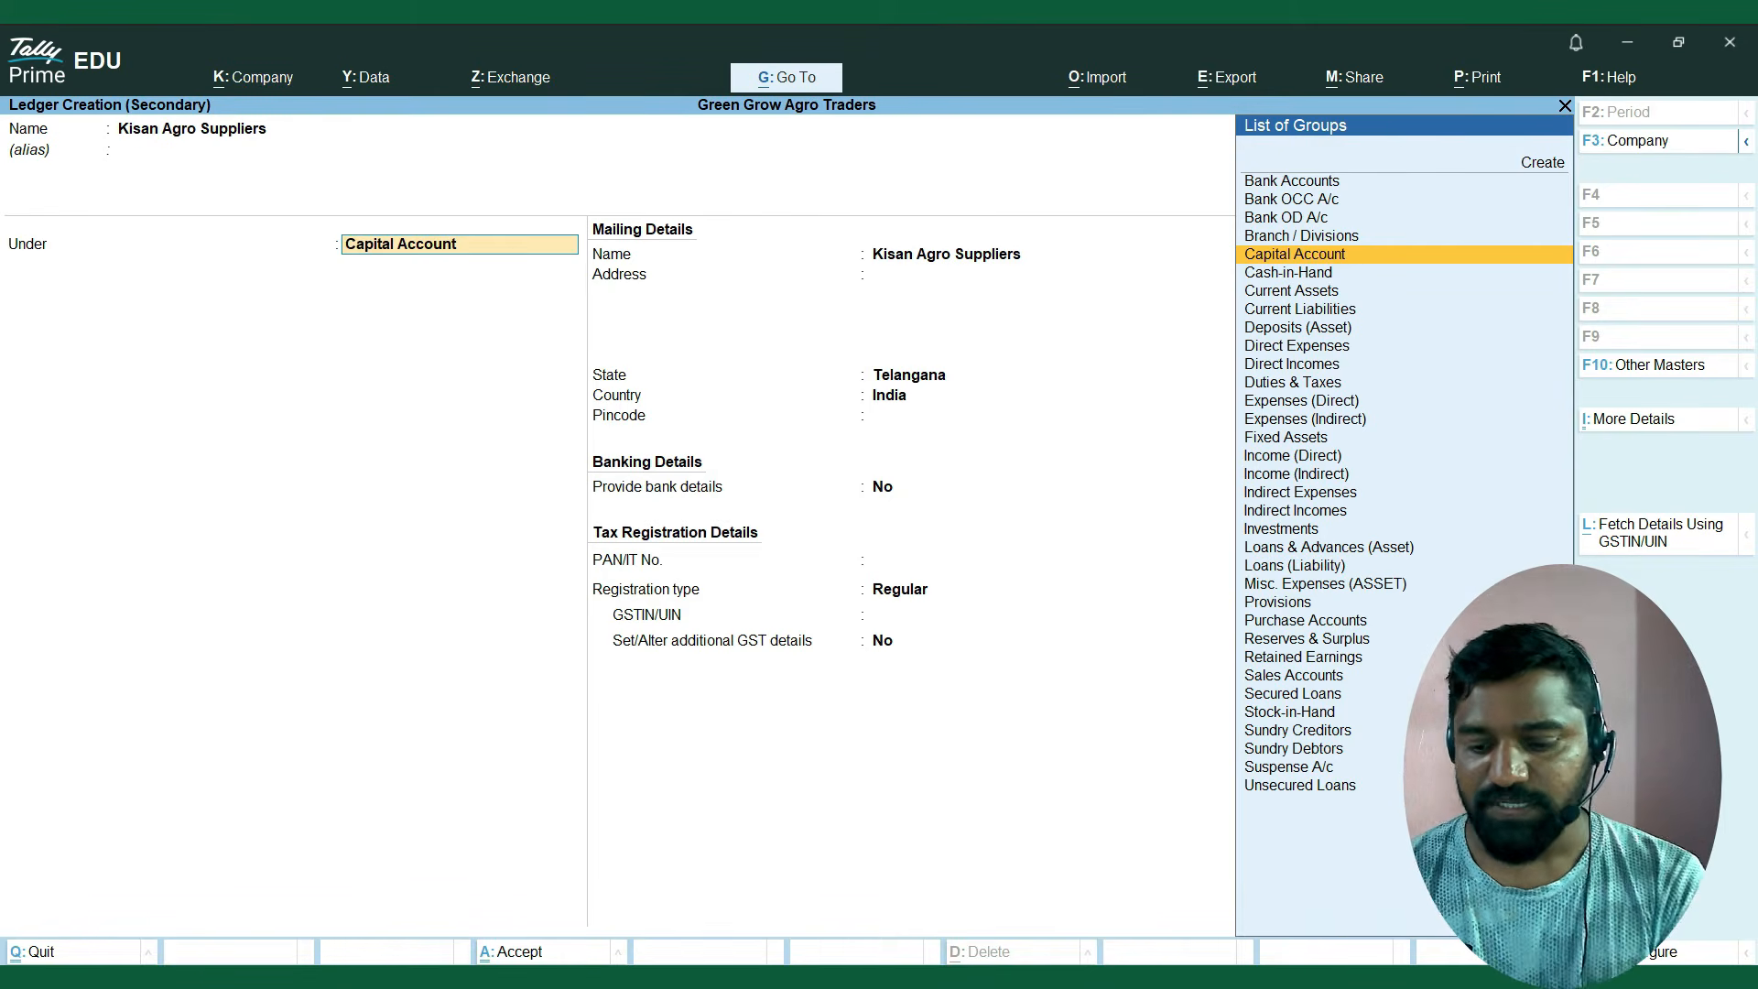
# Place the Kisan Agro Suppliers ledger under the Sundry Creditors group.
pyautogui.write('Sun')
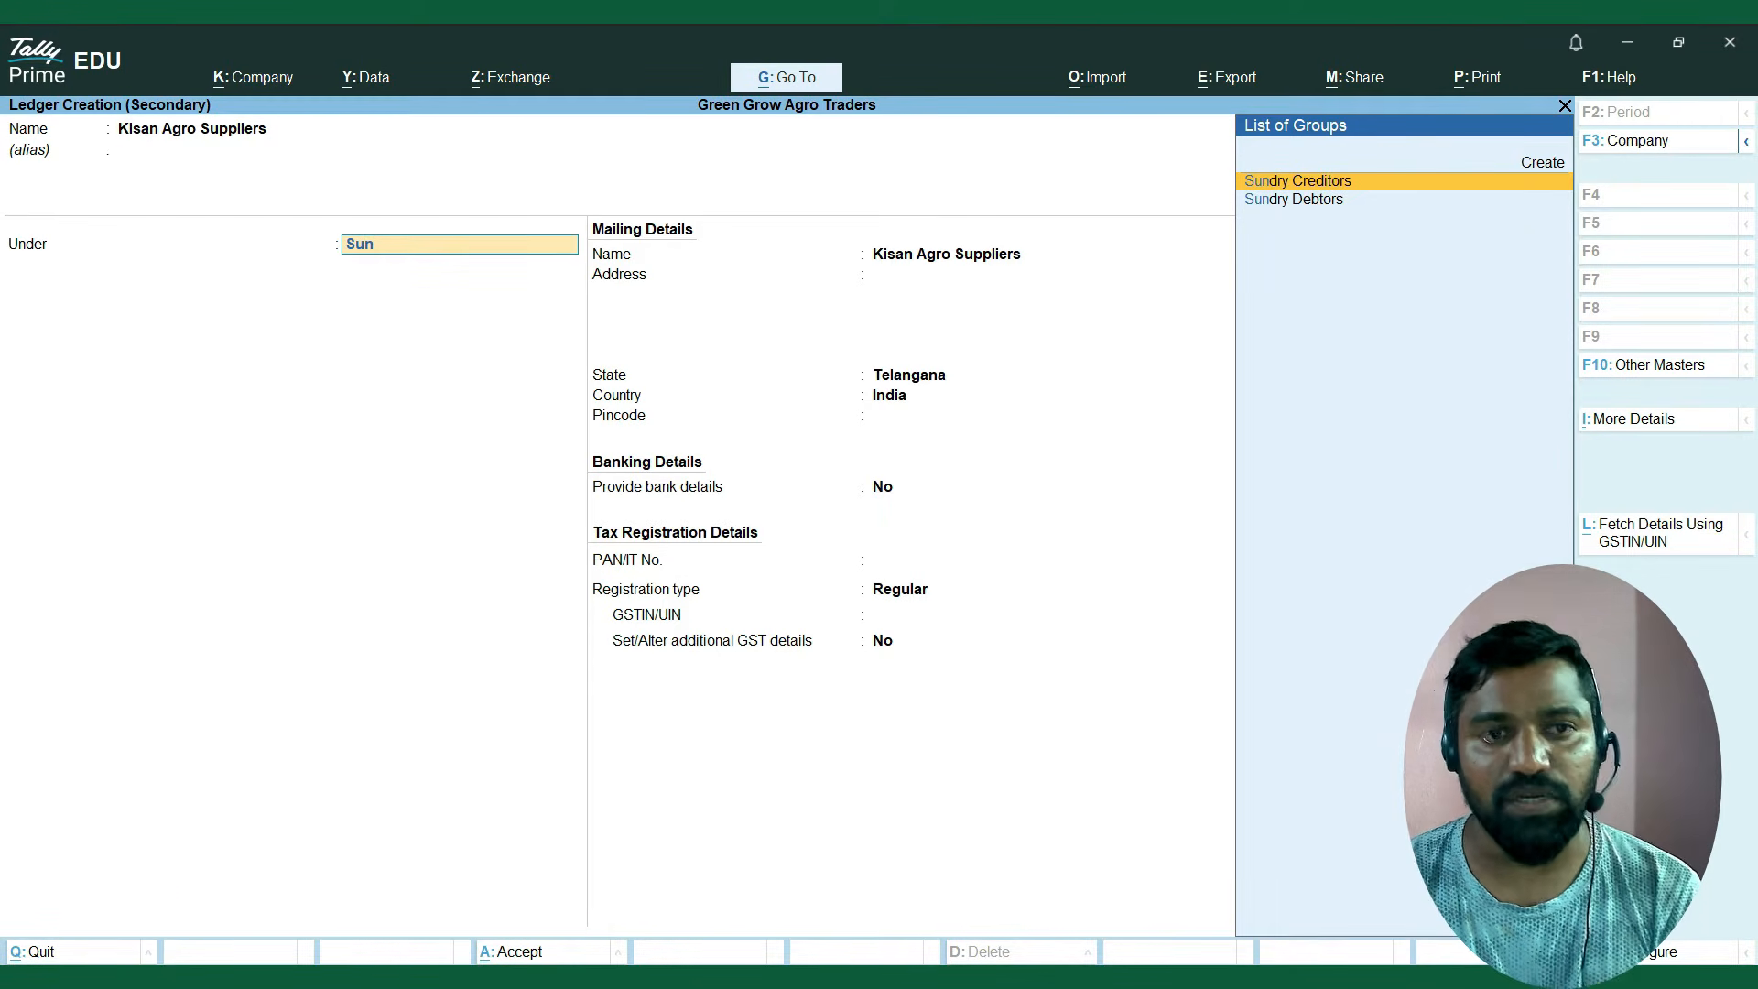
pyautogui.press('BackSpace')
pyautogui.press('BackSpace')
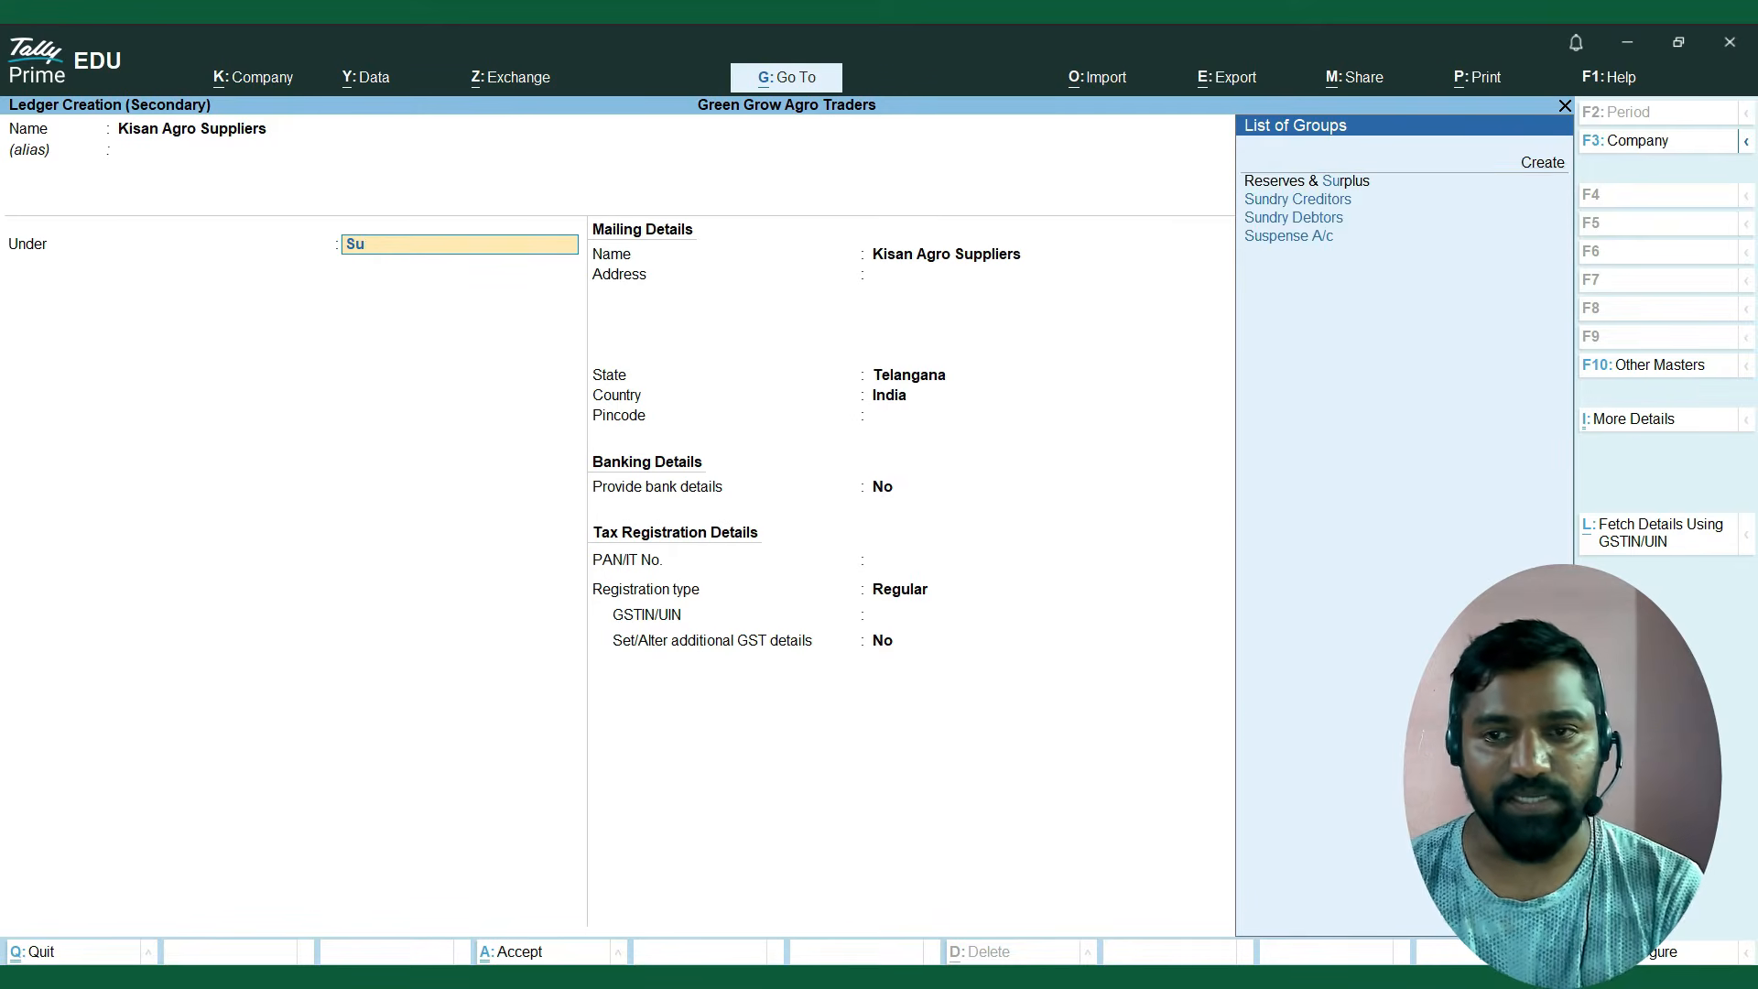
pyautogui.write('un')
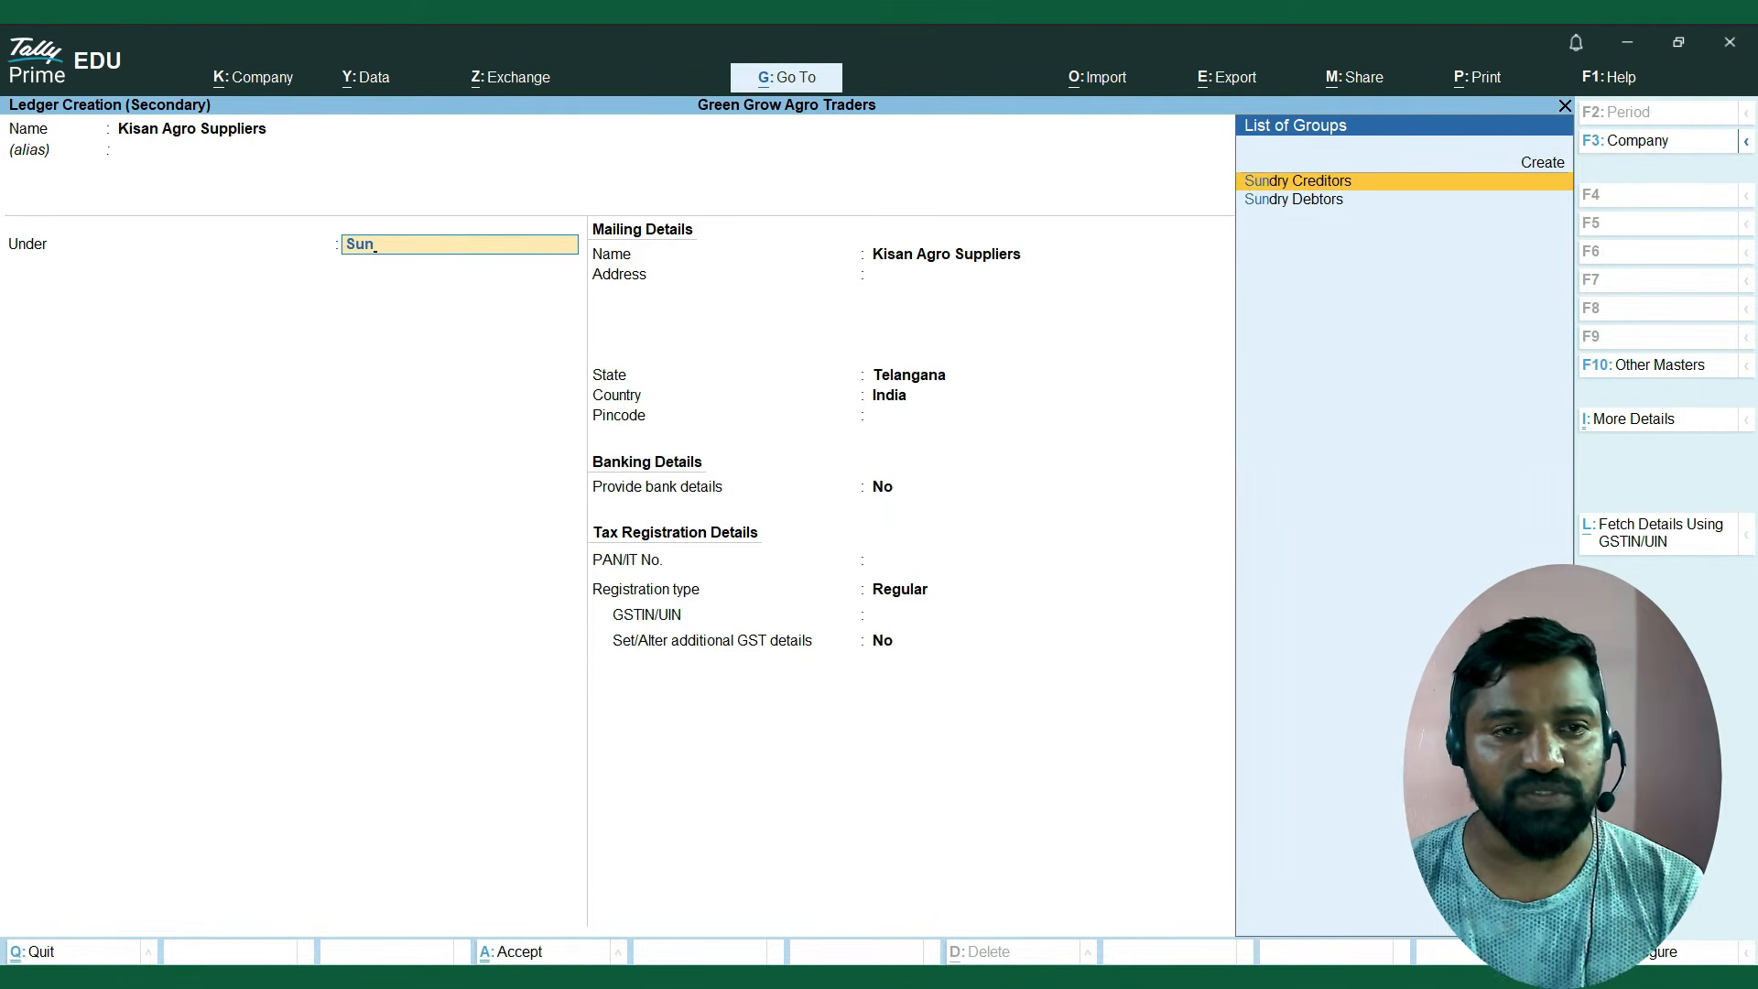
pyautogui.press('Down')
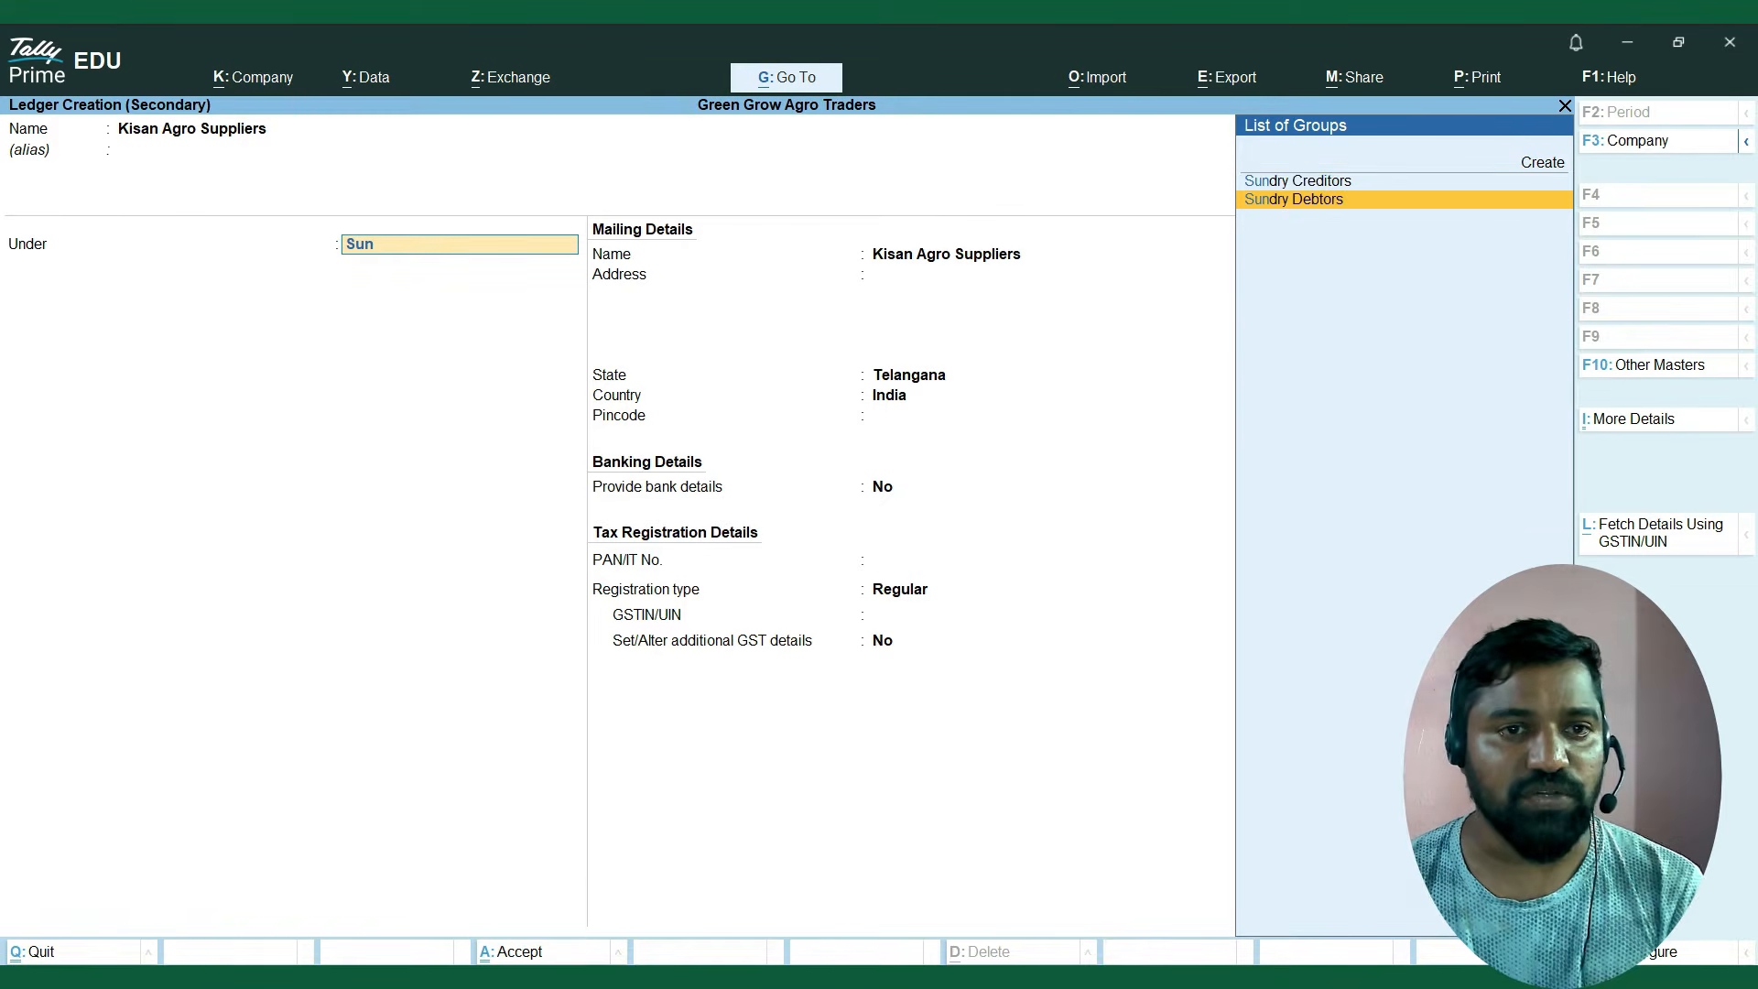
pyautogui.press('Up')
pyautogui.press('Return')
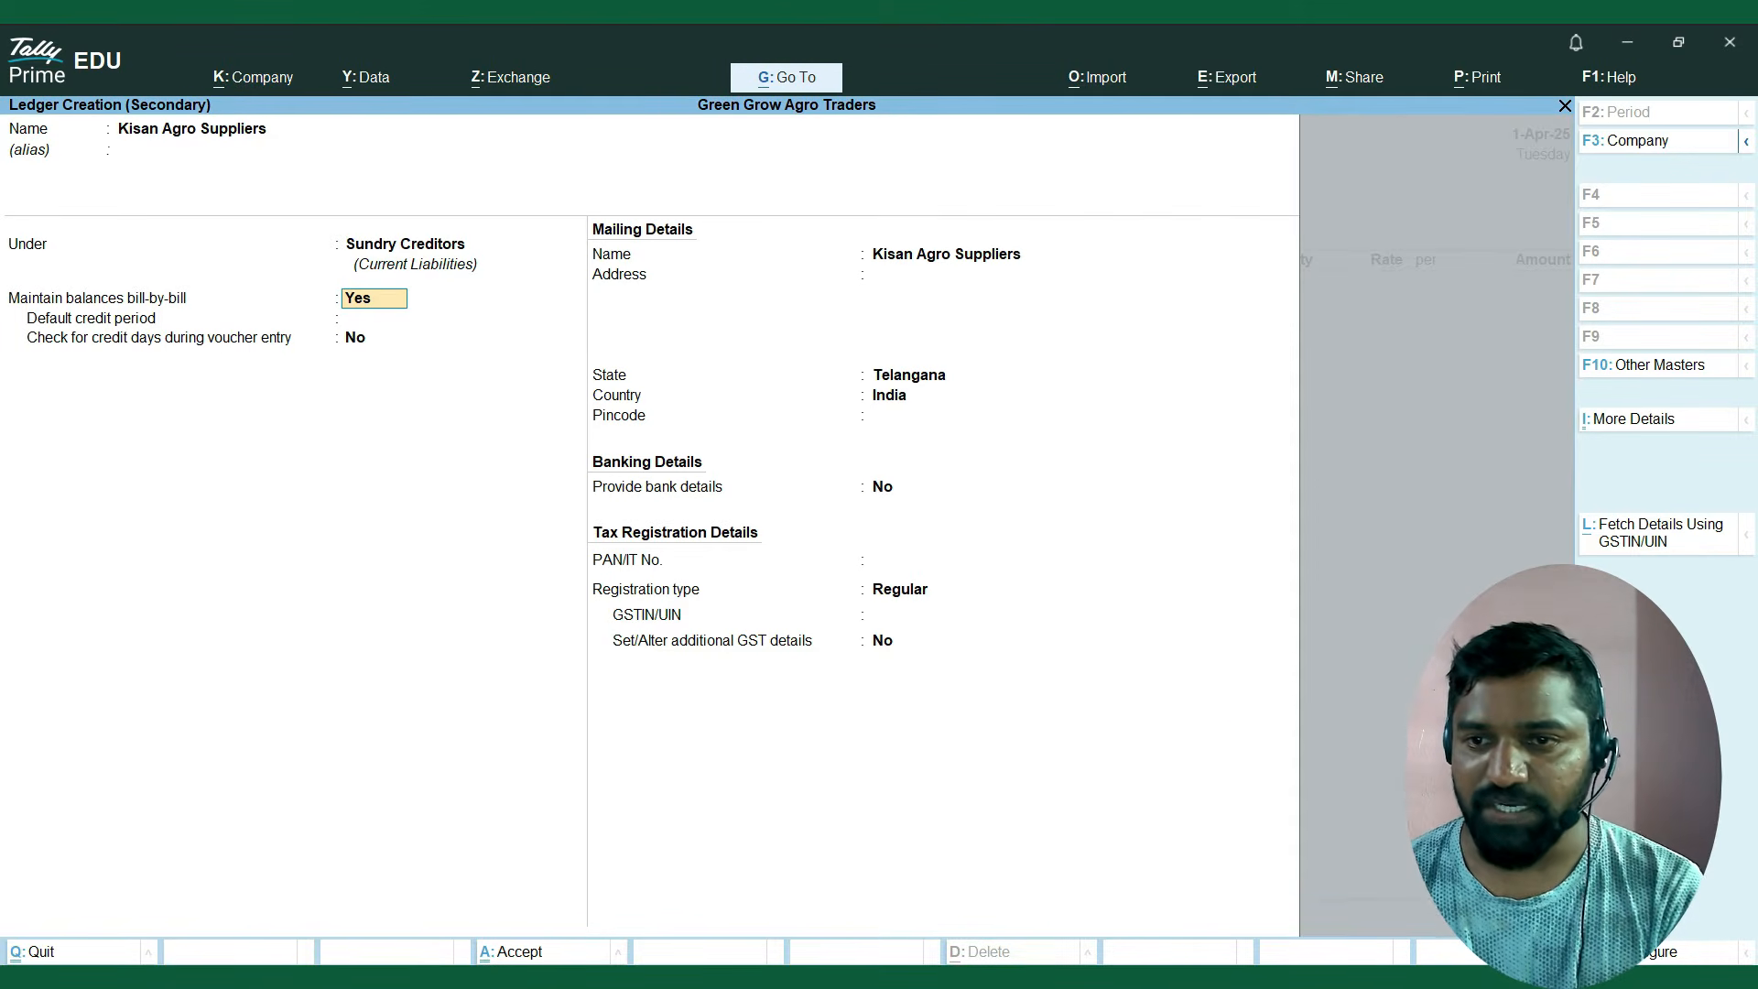
# Keep bill-by-bill balances at Yes, the default credit period blank, the credit days check at No, and the mailing name as is.
pyautogui.press('BackSpace')
pyautogui.press('Return')
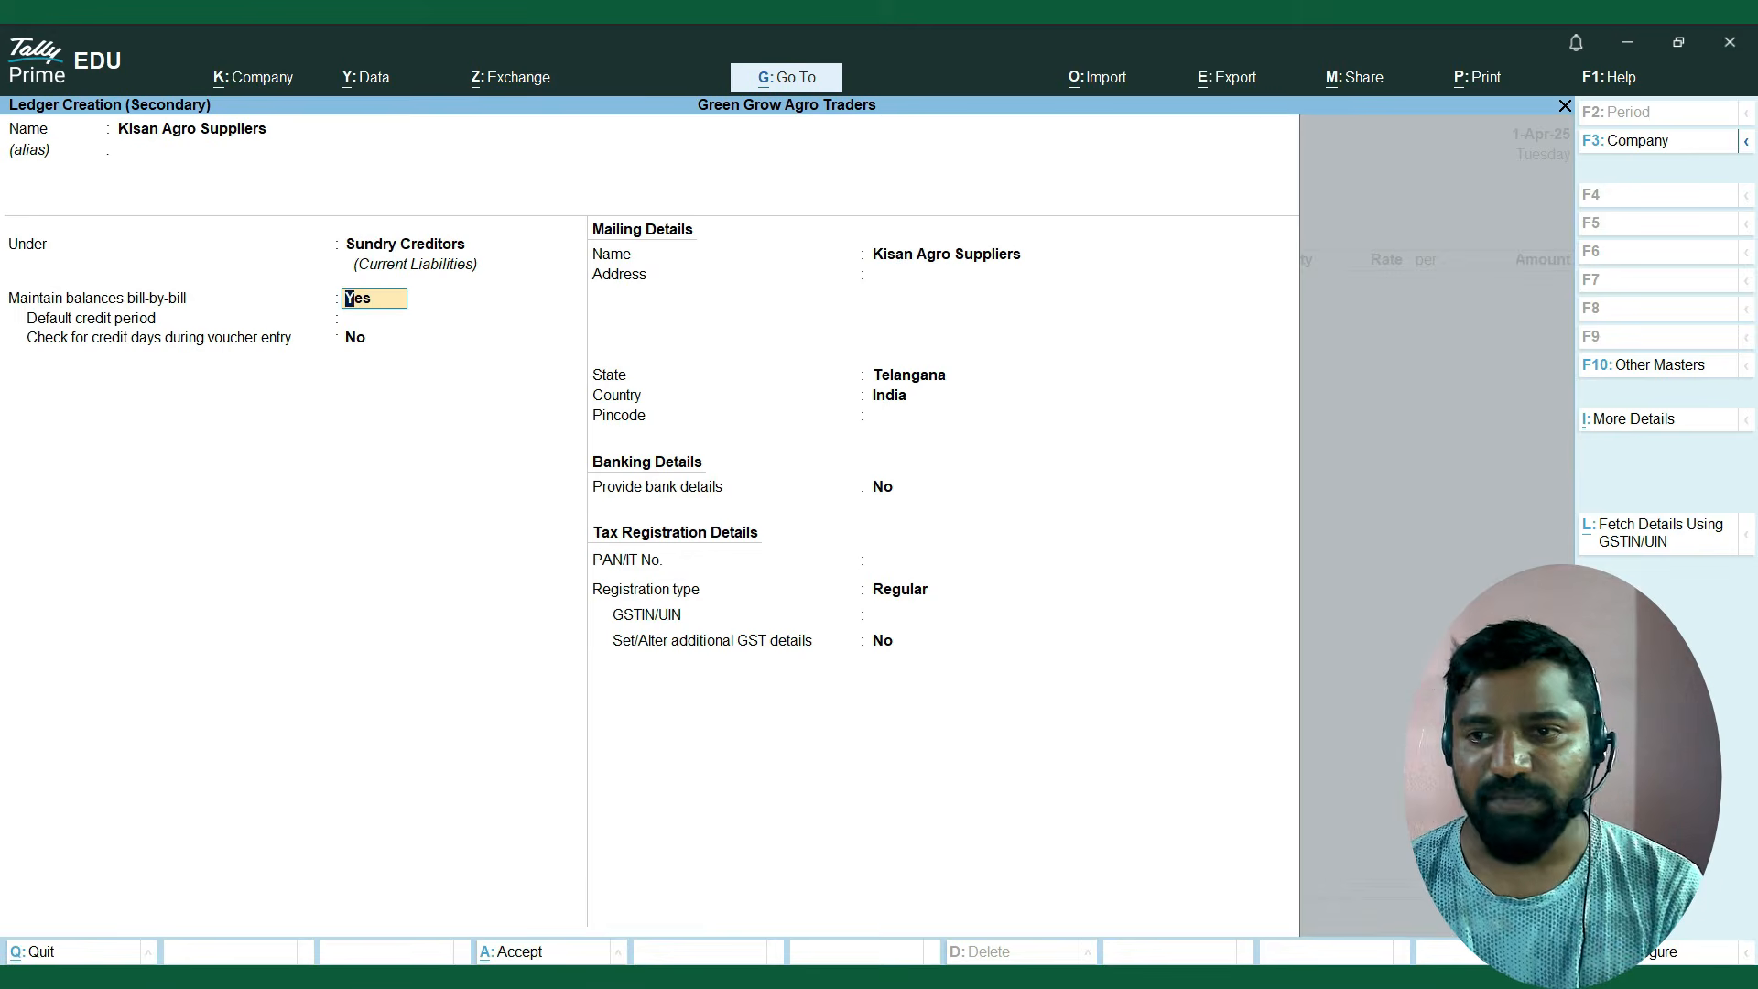
pyautogui.press('Return')
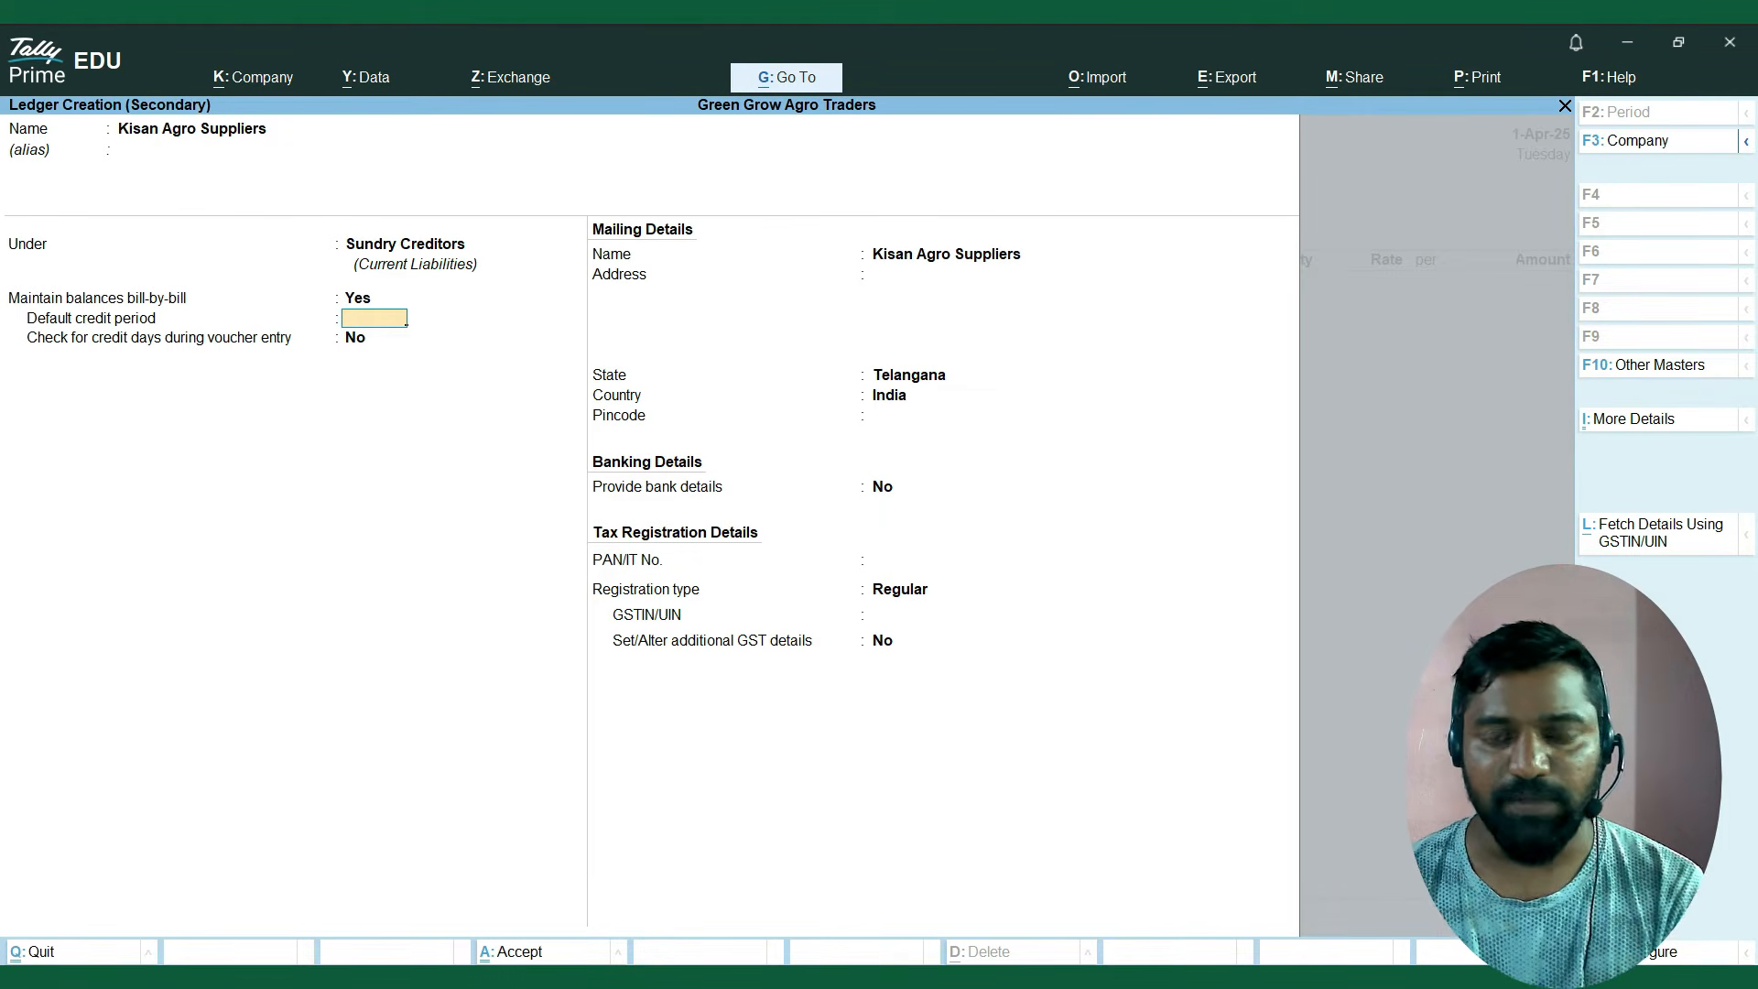
pyautogui.press('Return')
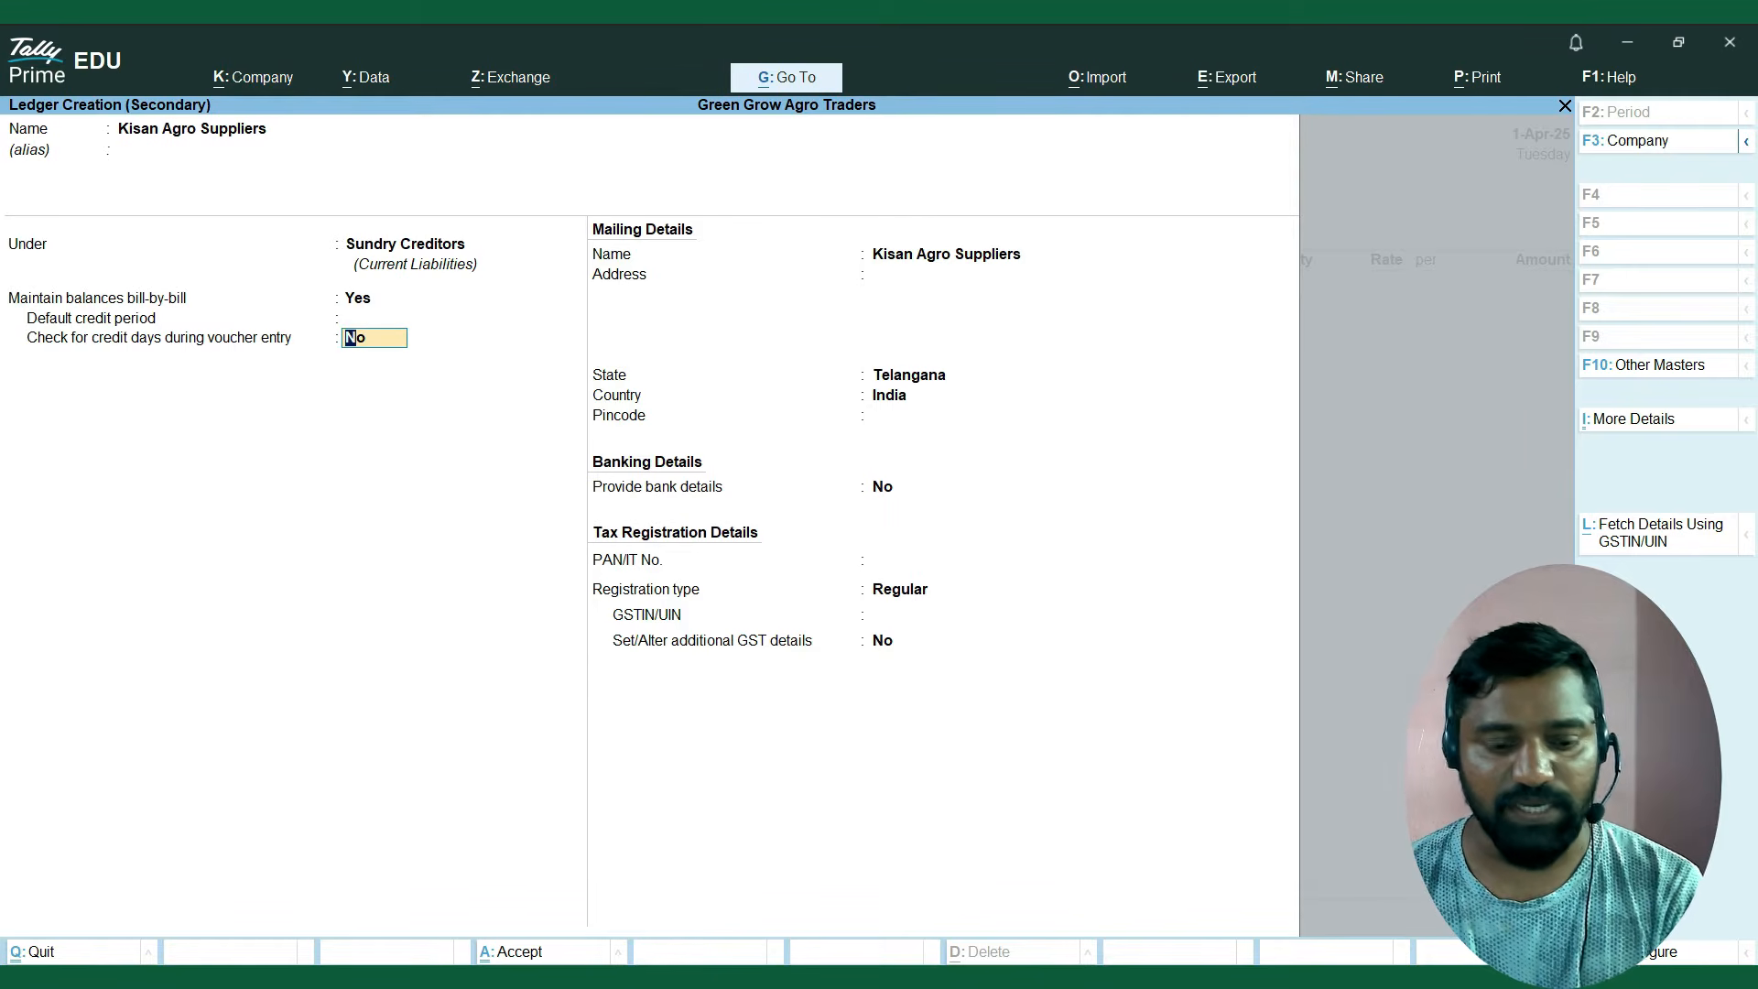
pyautogui.press('Return')
# Leave the ledger's address blank, keep Telangana and India as state and country, and enter the supplier's pincode.
pyautogui.press('Return')
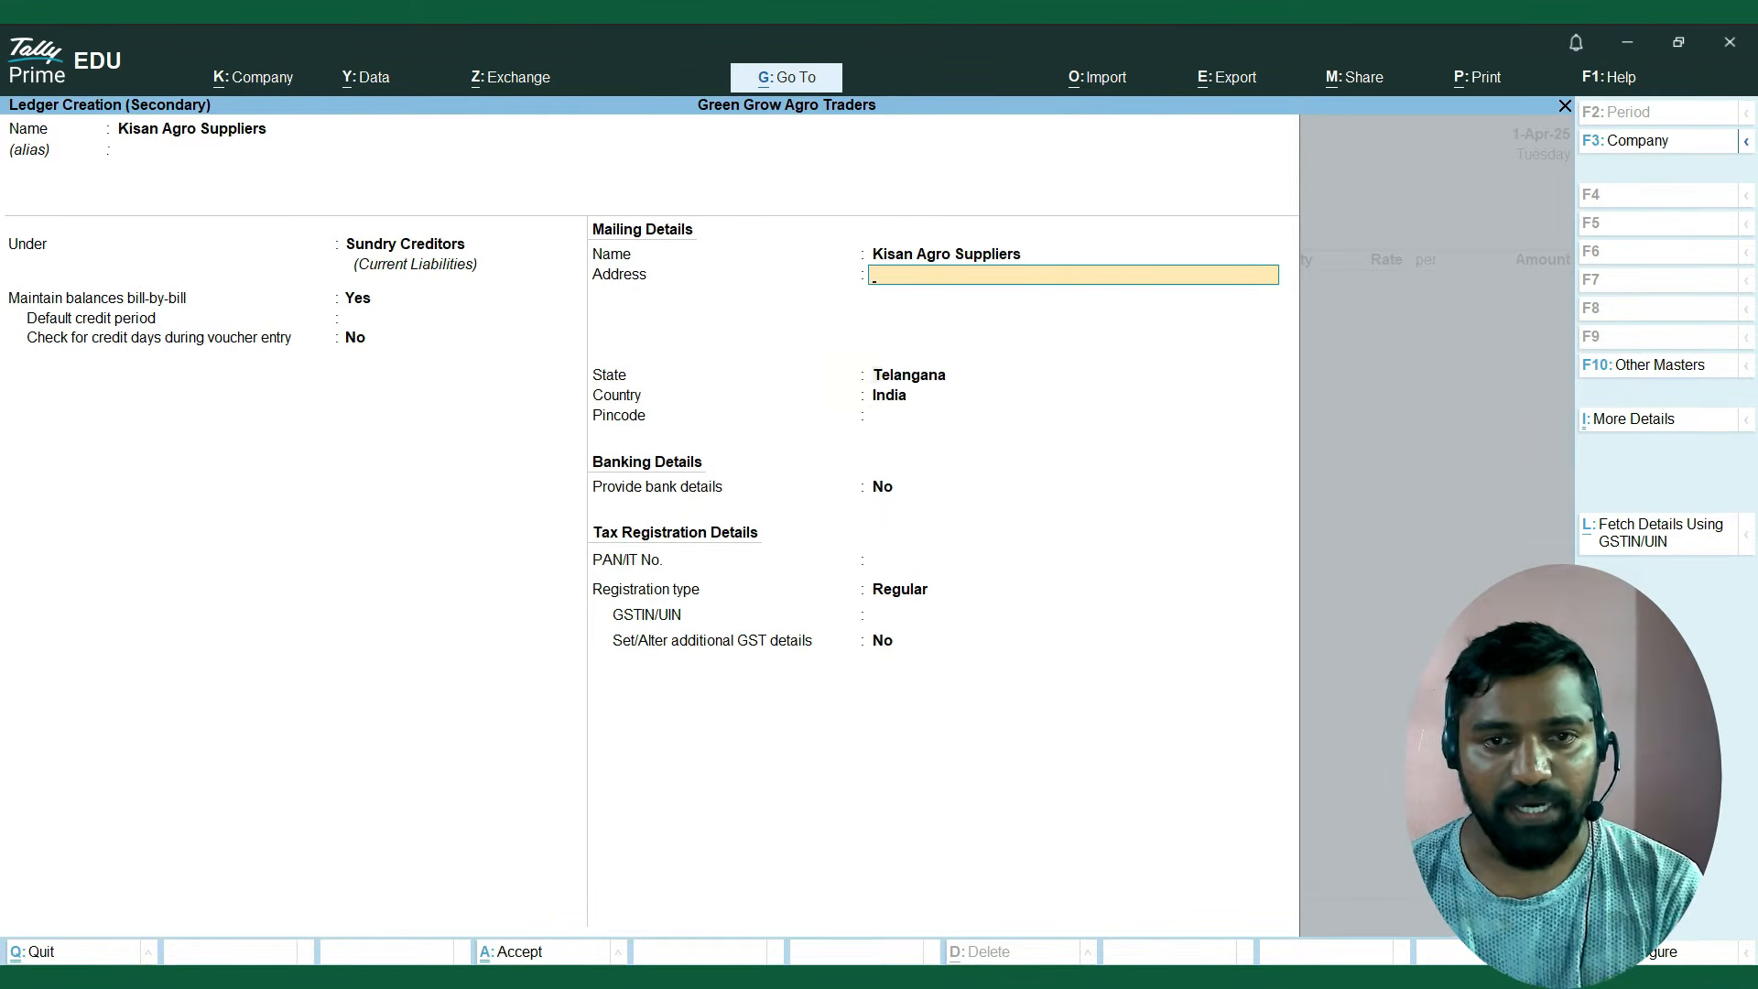
pyautogui.press('Return')
pyautogui.press('Return')
pyautogui.press('Return')
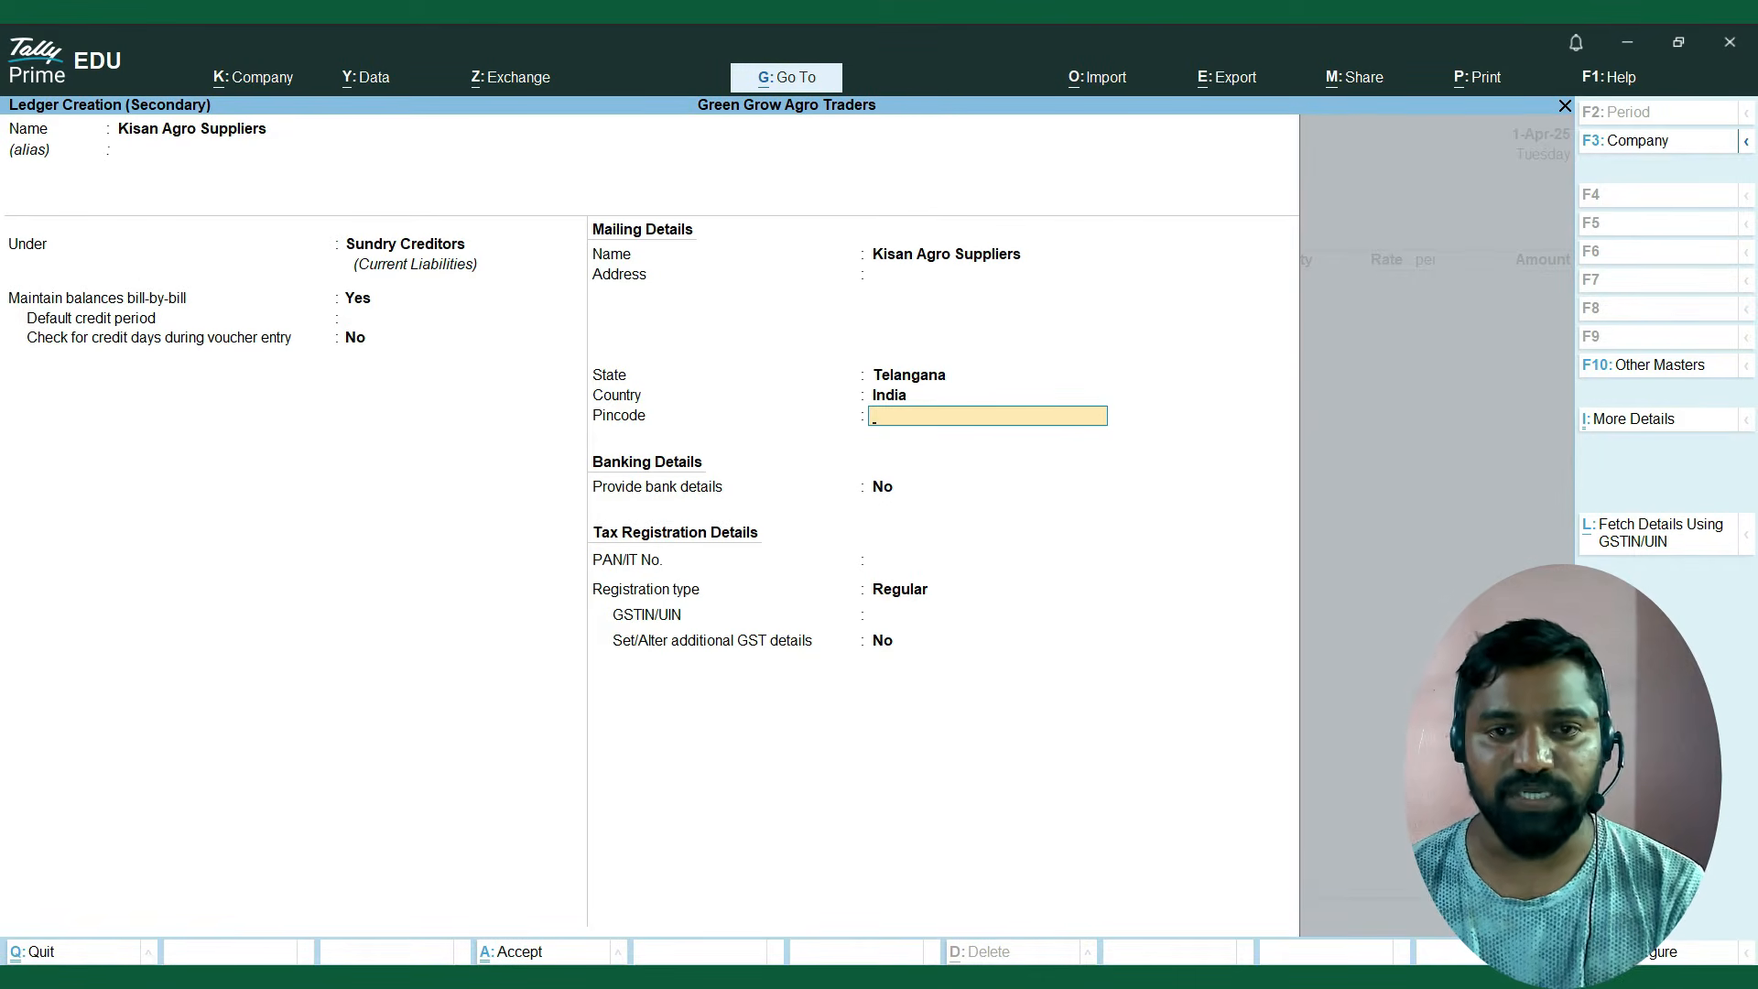
pyautogui.hotkey('alt', 'Tab')
pyautogui.hotkey('alt', 'Tab')
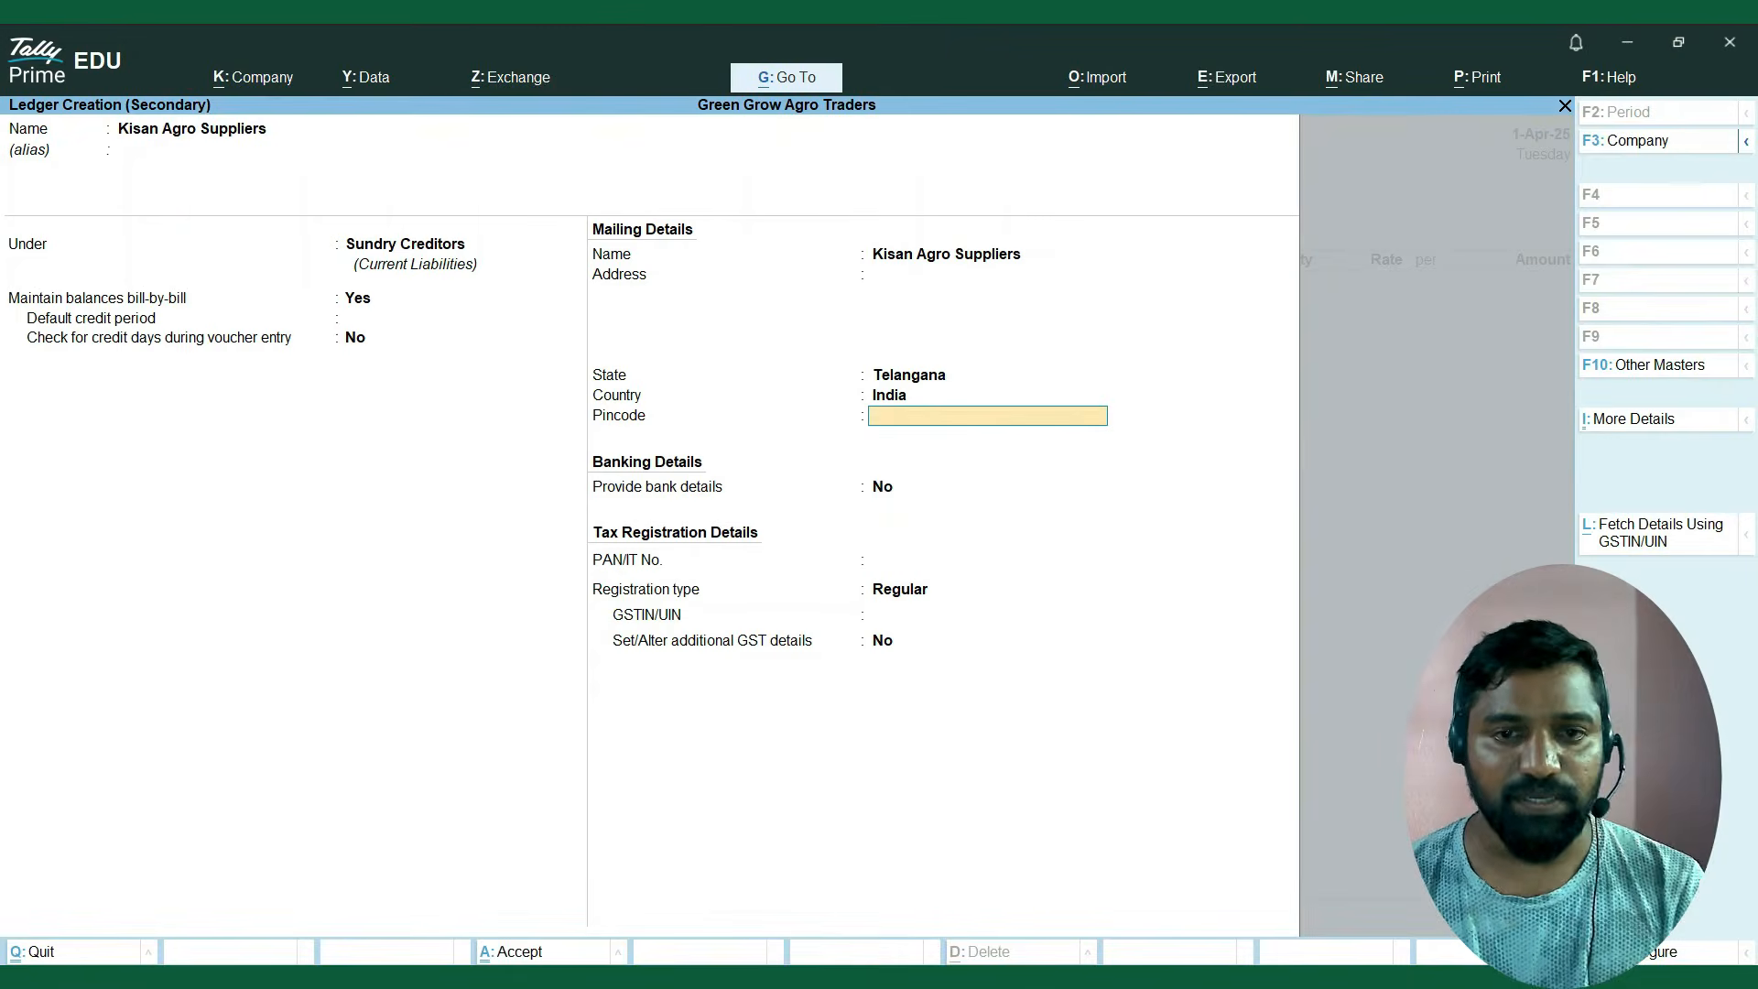
pyautogui.write('503001')
pyautogui.press('Return')
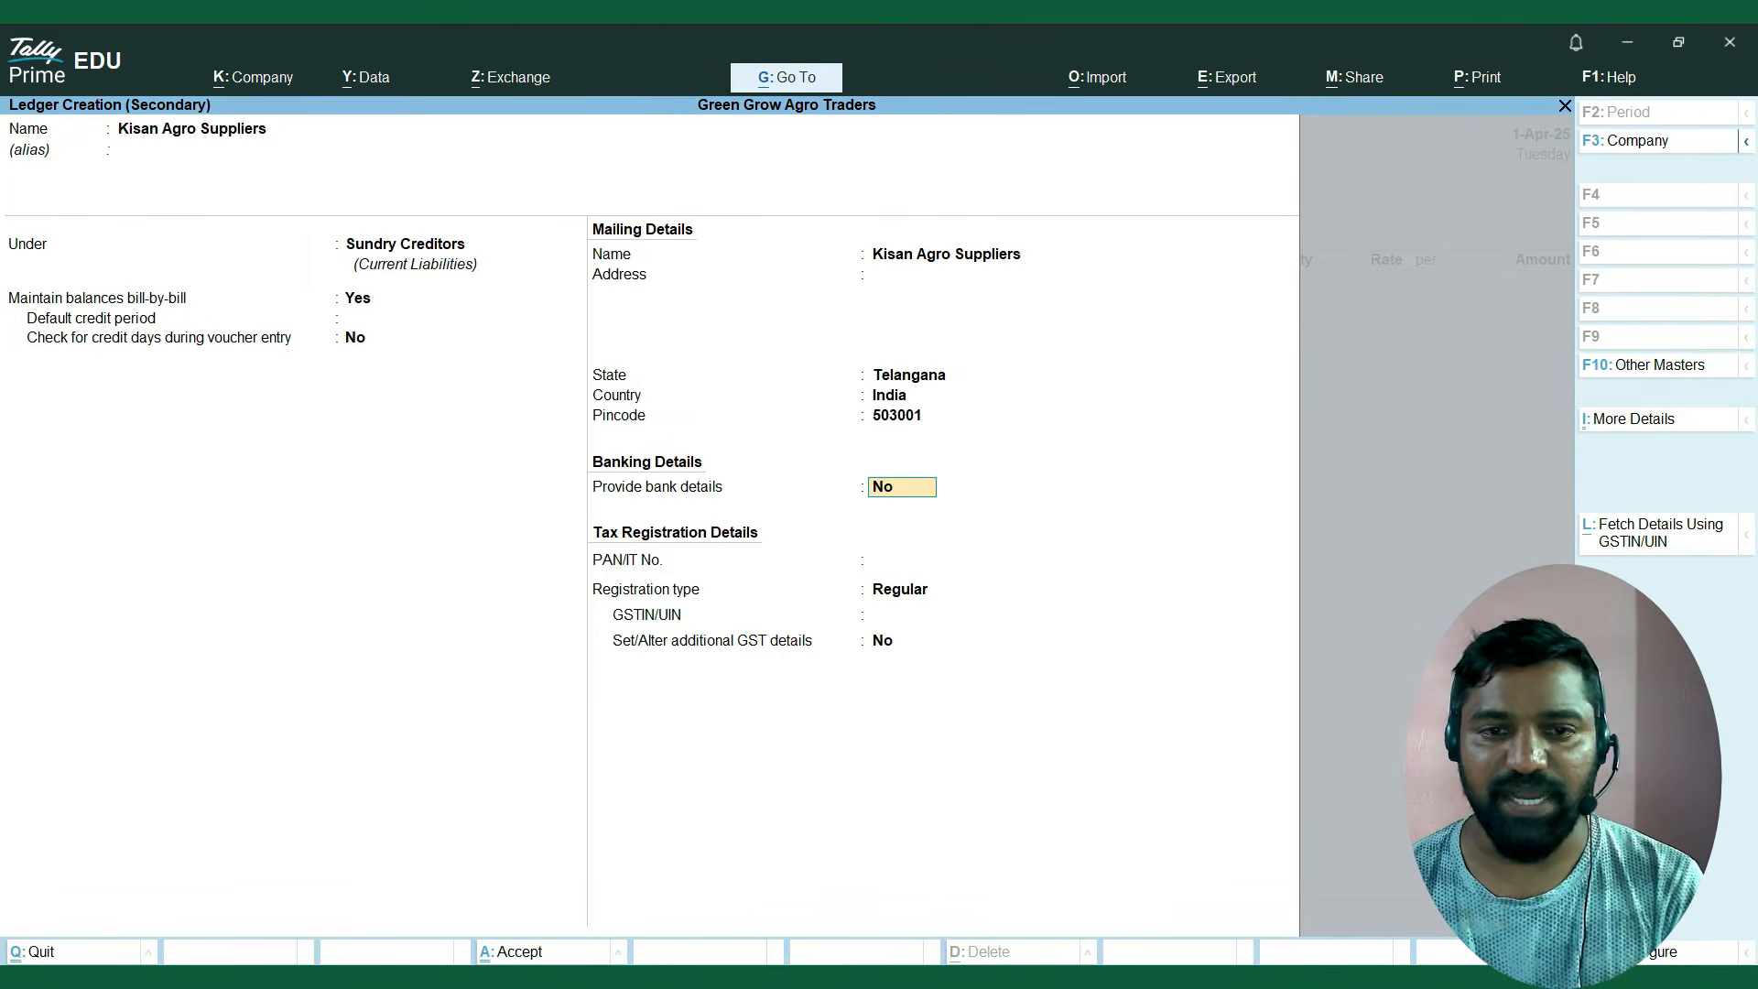
# Keep bank details at No, leave the PAN blank and accept Regular as the GST registration type.
pyautogui.press('Return')
pyautogui.press('Return')
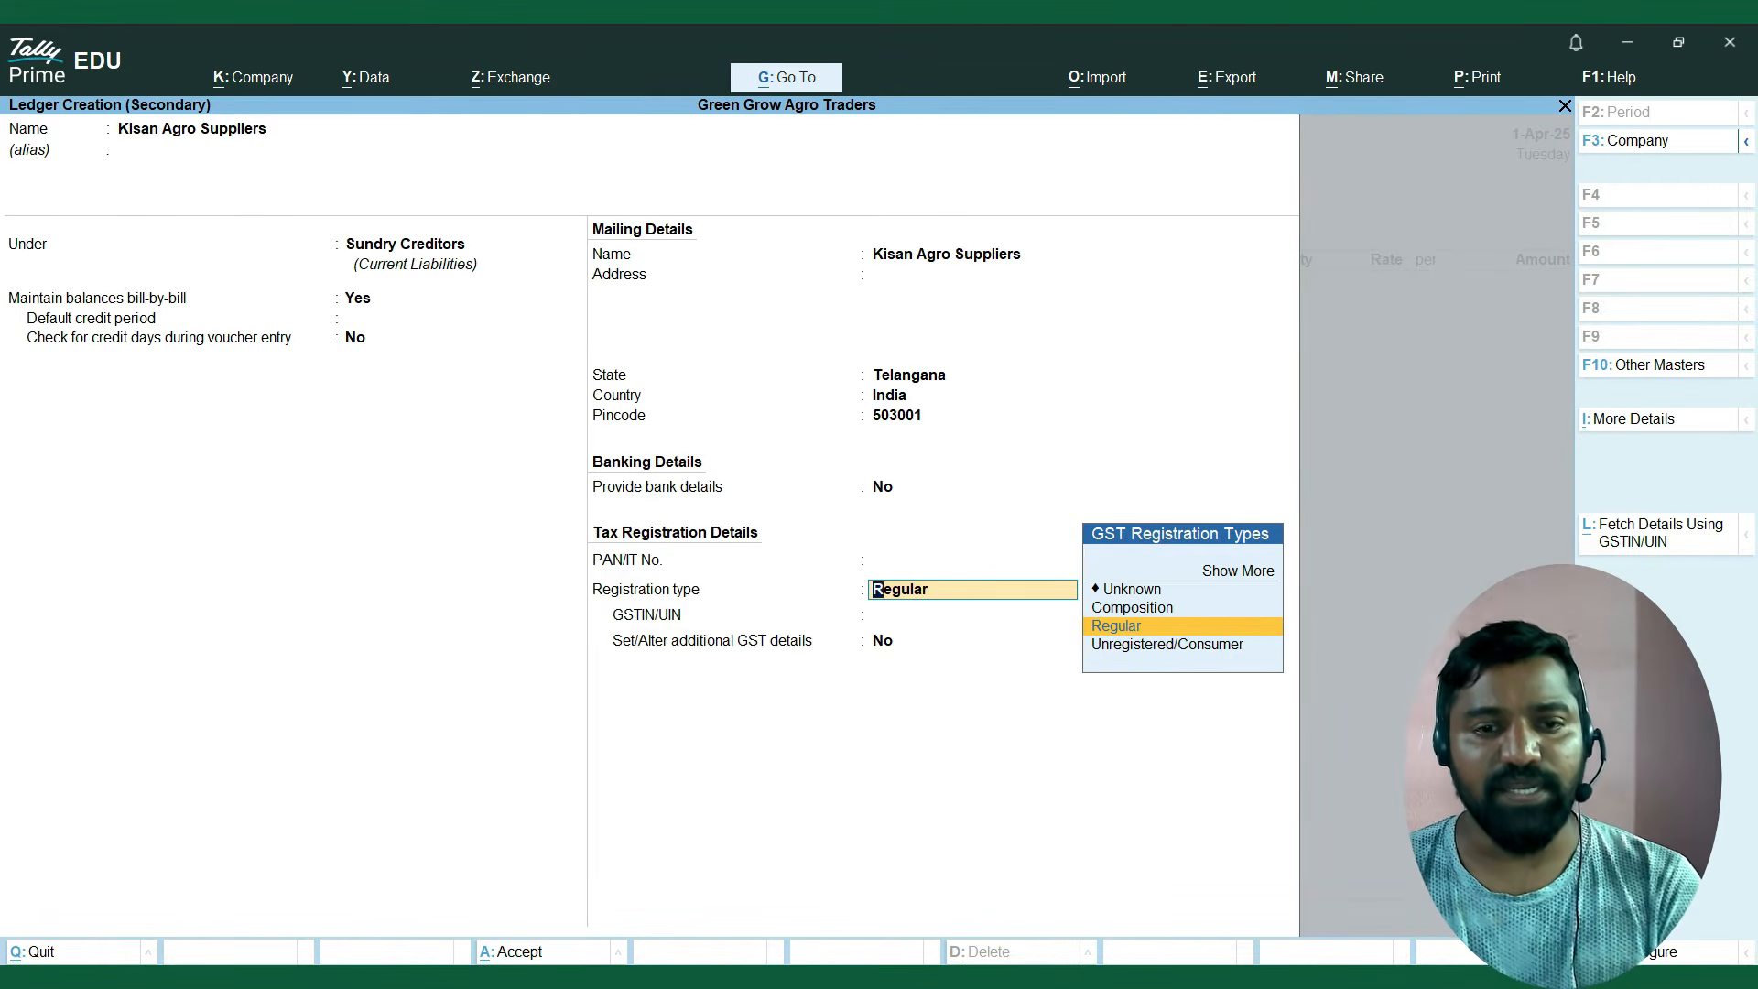
pyautogui.press('Return')
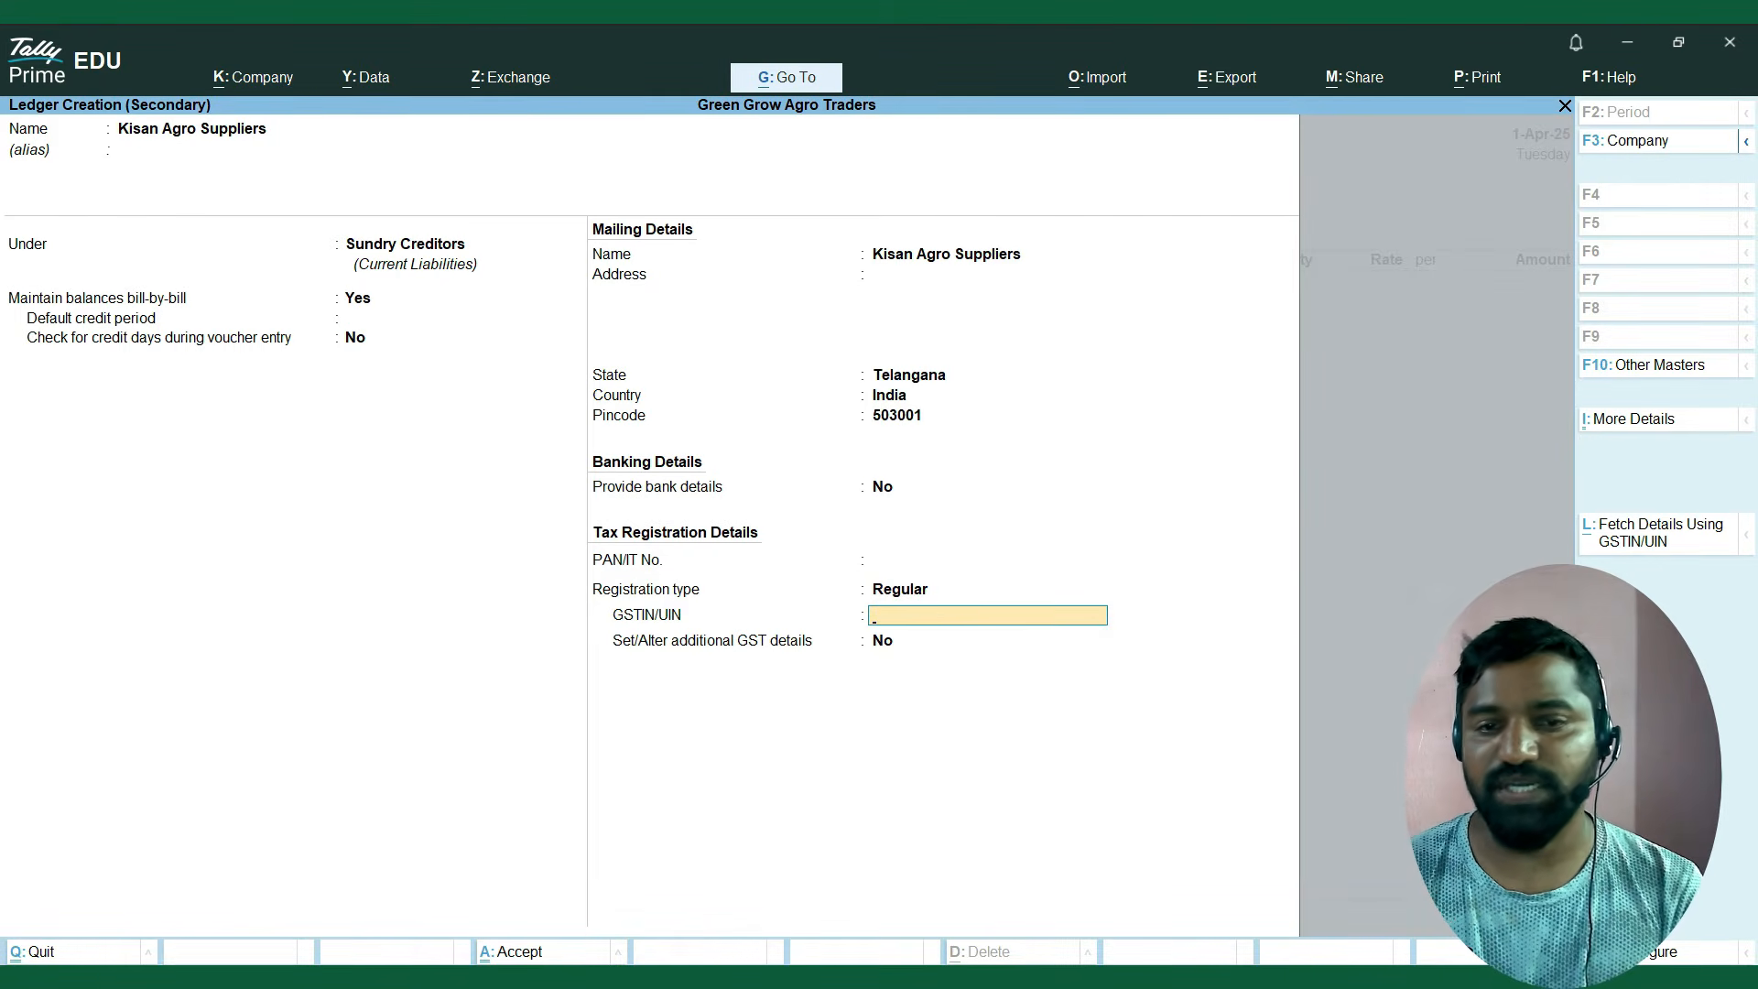
# Switch to Excel and copy only the supplier's GST number from the purchase invoice.
pyautogui.hotkey('alt', 'Tab')
pyautogui.press('Down')
pyautogui.press('Down')
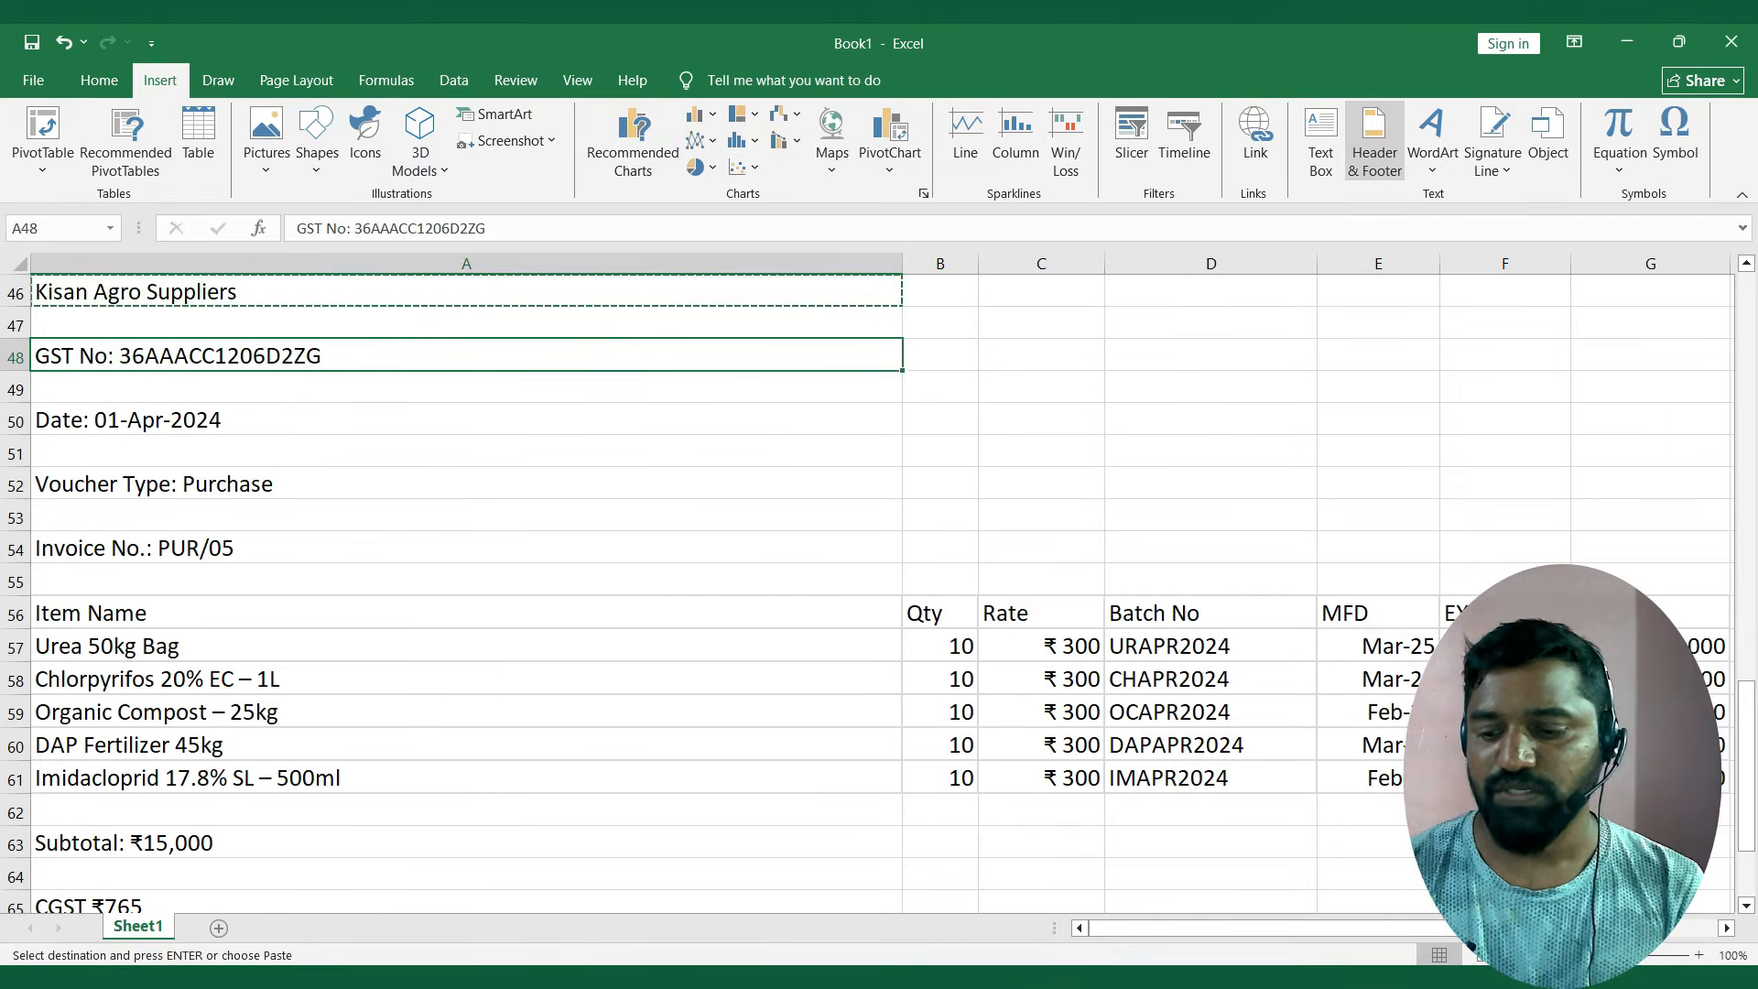
pyautogui.press('F2')
pyautogui.hotkey('shift', 'Left')
pyautogui.hotkey('shift', 'Left')
pyautogui.hotkey('shift', 'Left')
pyautogui.hotkey('shift', 'Left')
pyautogui.hotkey('shift', 'Left')
pyautogui.hotkey('shift', 'Left')
pyautogui.hotkey('shift', 'Left')
pyautogui.hotkey('shift', 'Left')
pyautogui.hotkey('shift', 'Left')
pyautogui.hotkey('shift', 'Left')
pyautogui.hotkey('shift', 'Left')
pyautogui.hotkey('shift', 'Left')
pyautogui.hotkey('shift', 'Left')
pyautogui.hotkey('shift', 'Left')
pyautogui.hotkey('shift', 'Left')
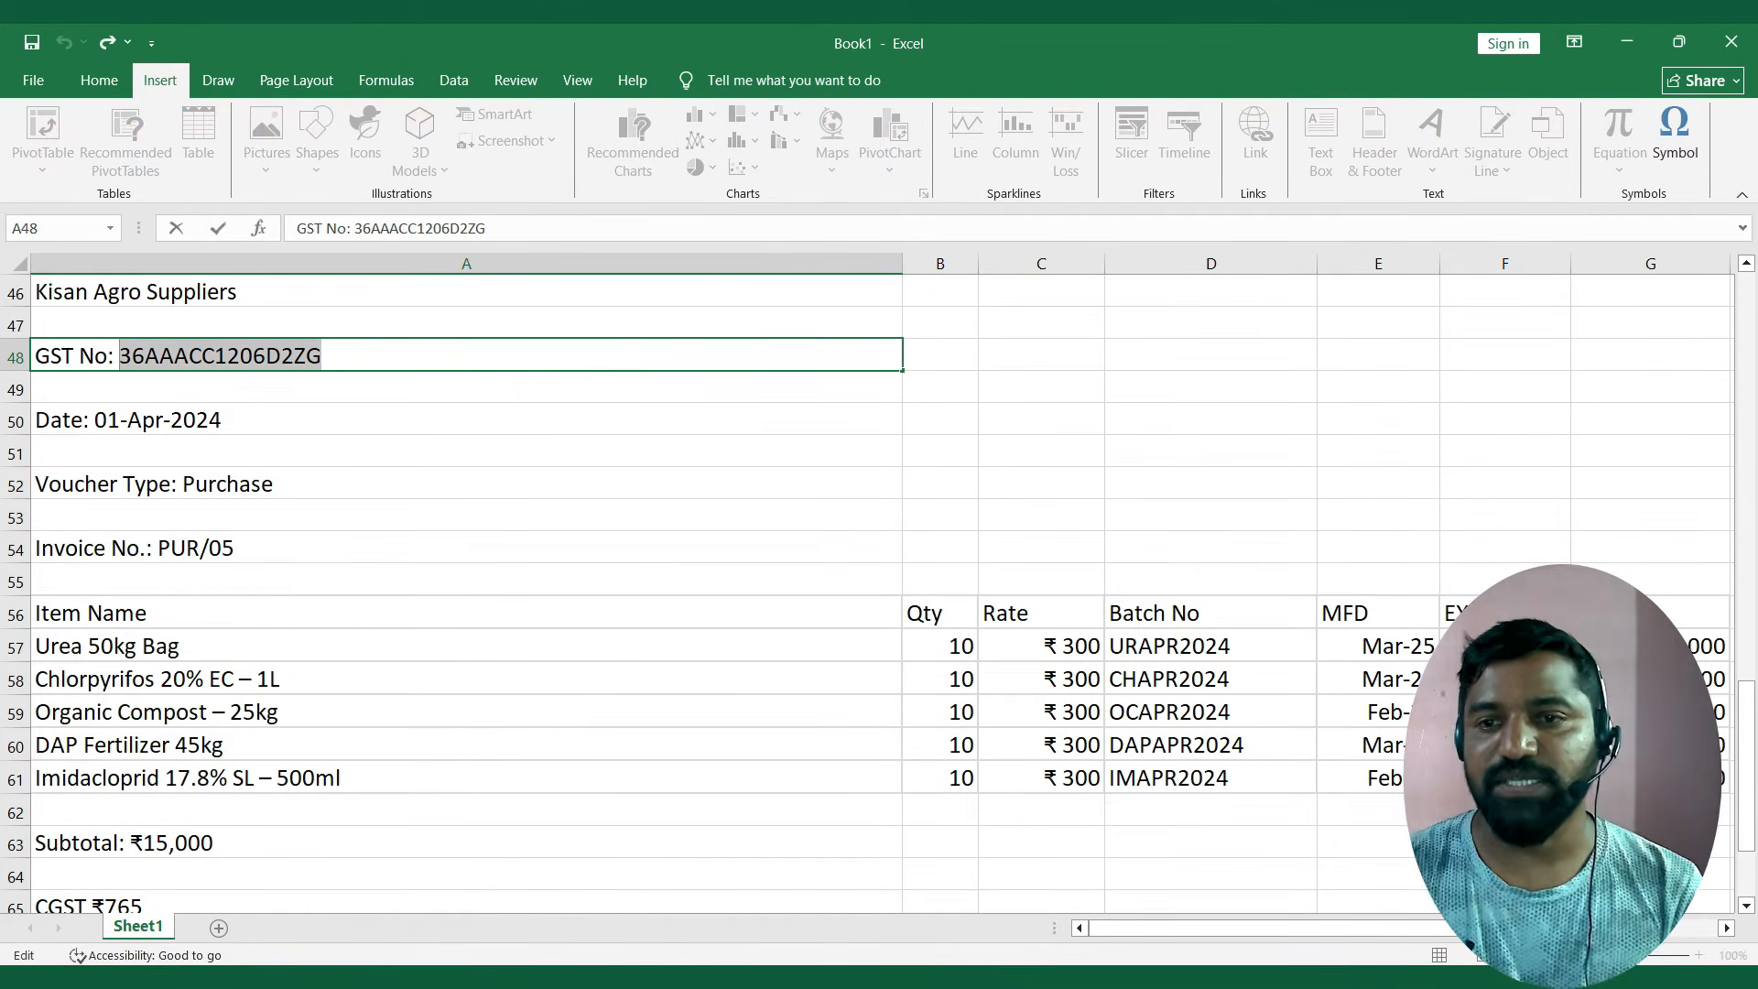
pyautogui.hotkey('ctrl', 'c')
# Switch to TallyPrime, paste the supplier's GSTIN, keep additional GST details at No and save the Kisan Agro Suppliers ledger.
pyautogui.hotkey('alt', 'Tab')
pyautogui.hotkey('ctrl', 'alt', 'v')
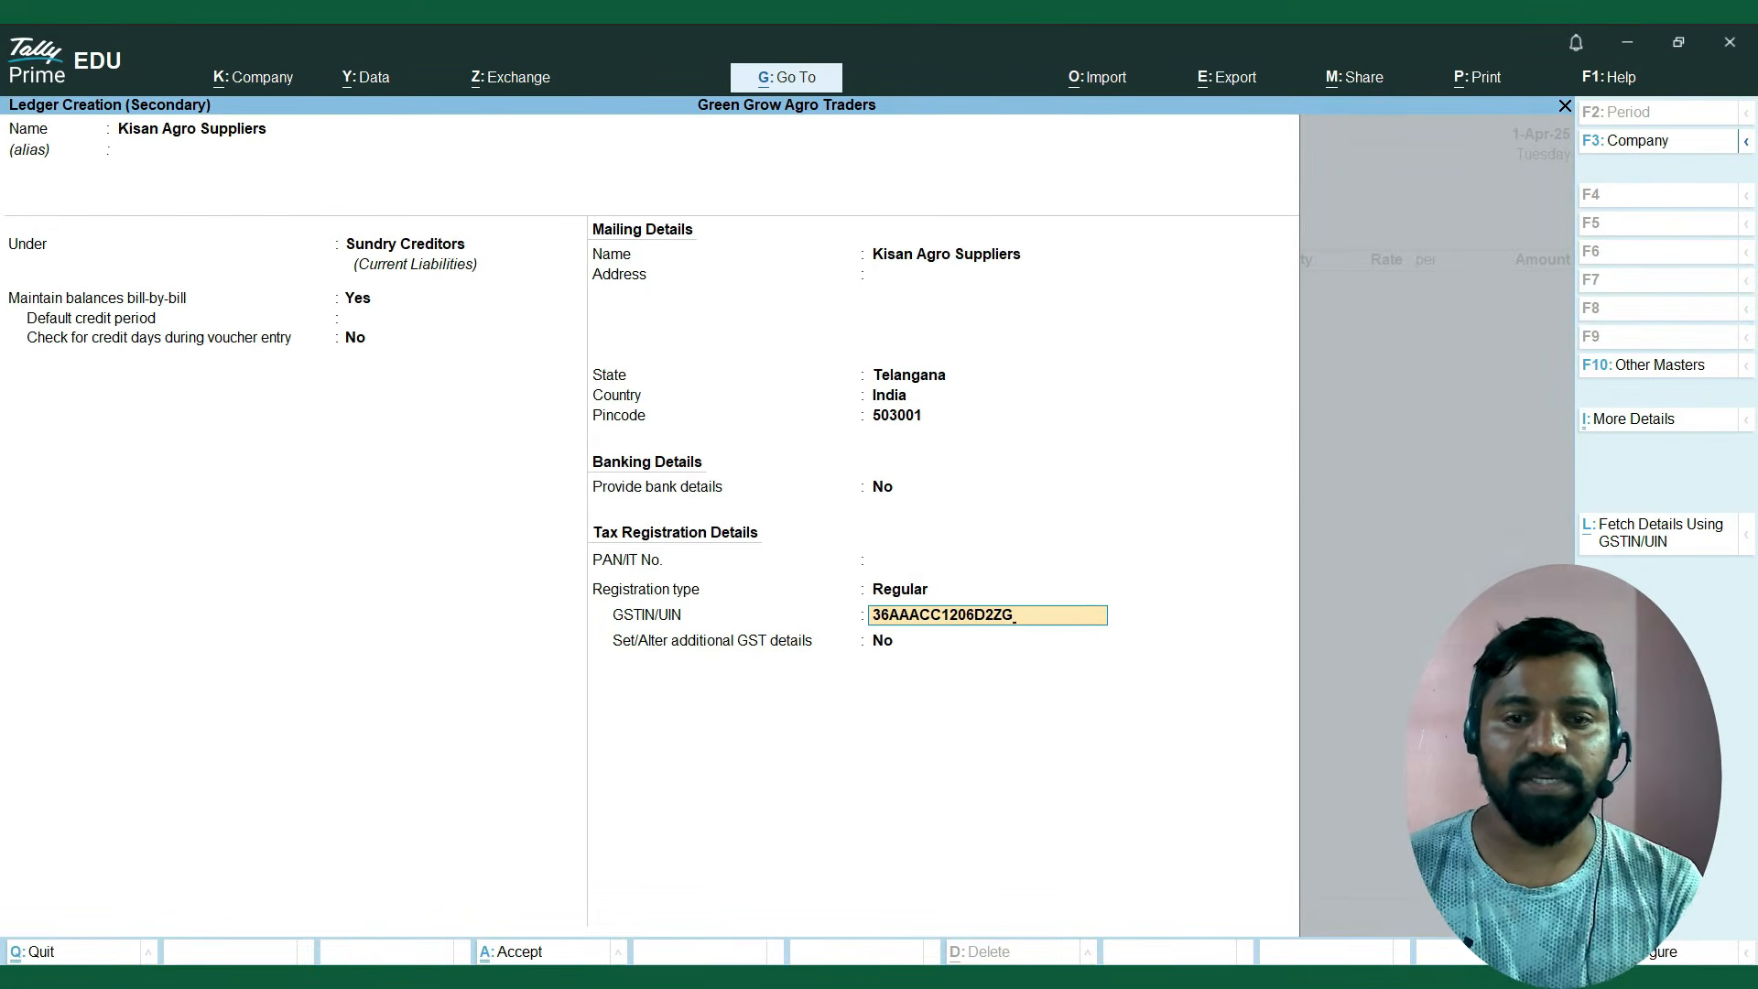
pyautogui.press('Return')
pyautogui.press('Return')
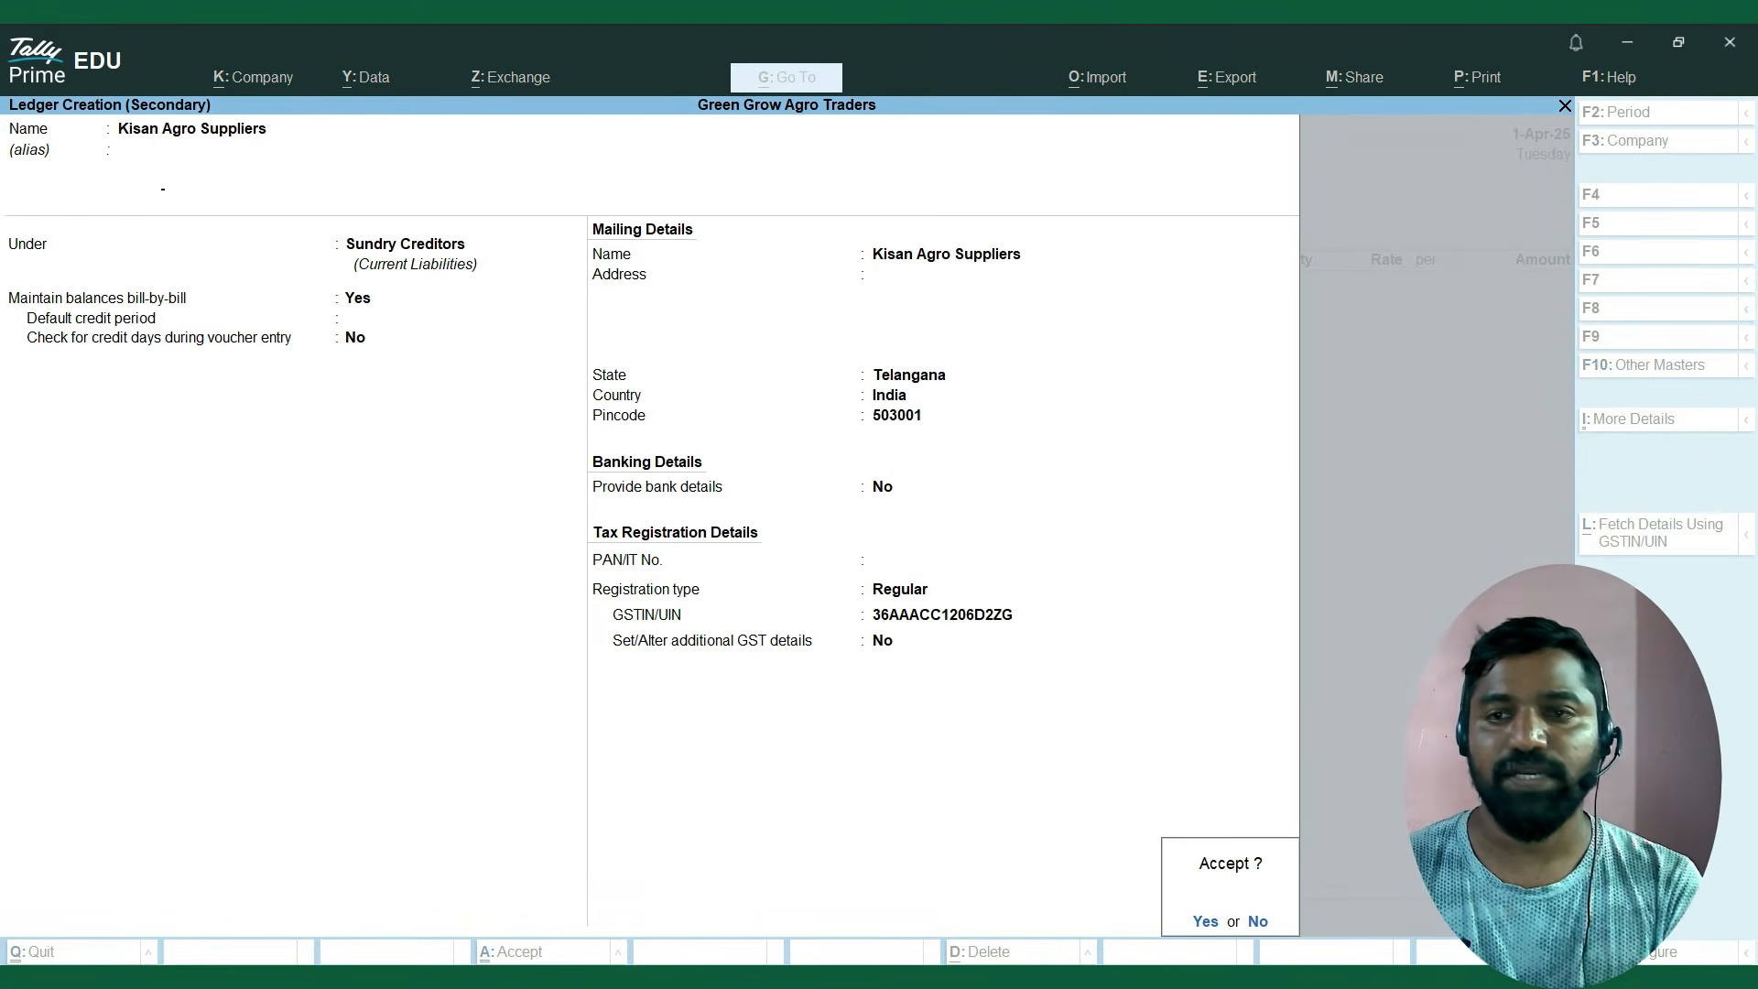
pyautogui.press('Return')
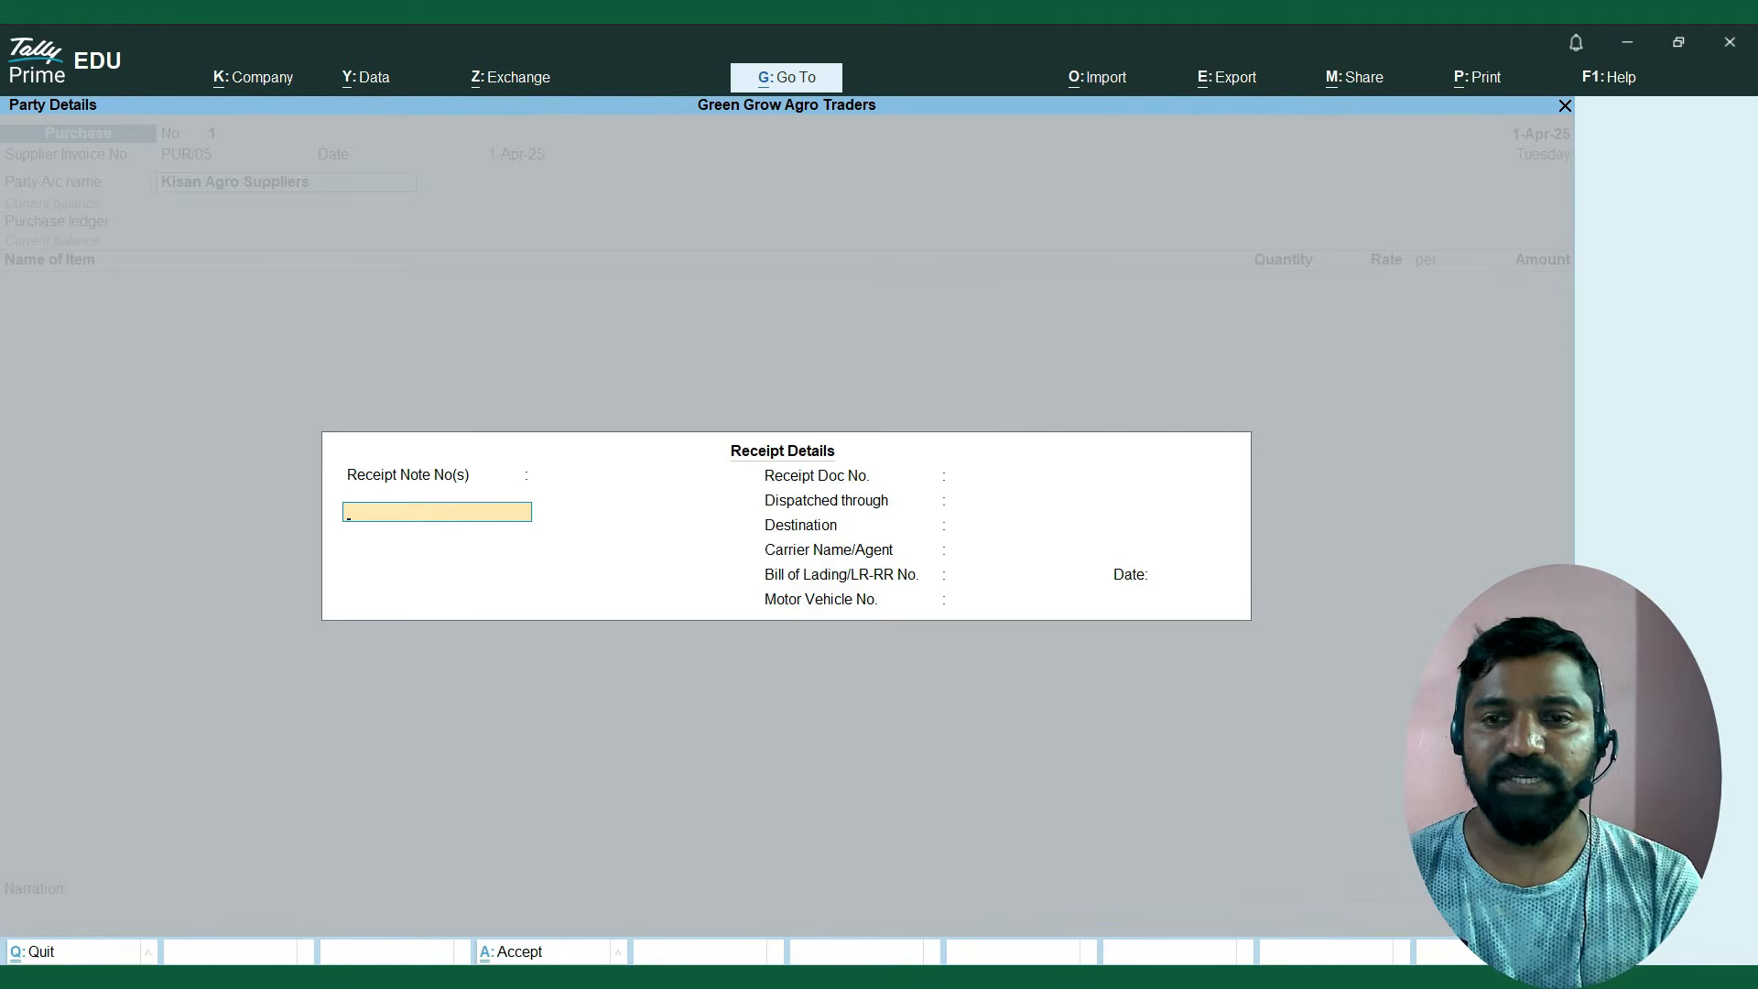
# Leave all receipt details of the purchase voucher blank and proceed to the party details of Kisan Agro Suppliers.
pyautogui.press('Return')
pyautogui.press('Return')
pyautogui.press('Return')
pyautogui.press('Return')
pyautogui.press('Return')
pyautogui.press('Return')
pyautogui.press('Return')
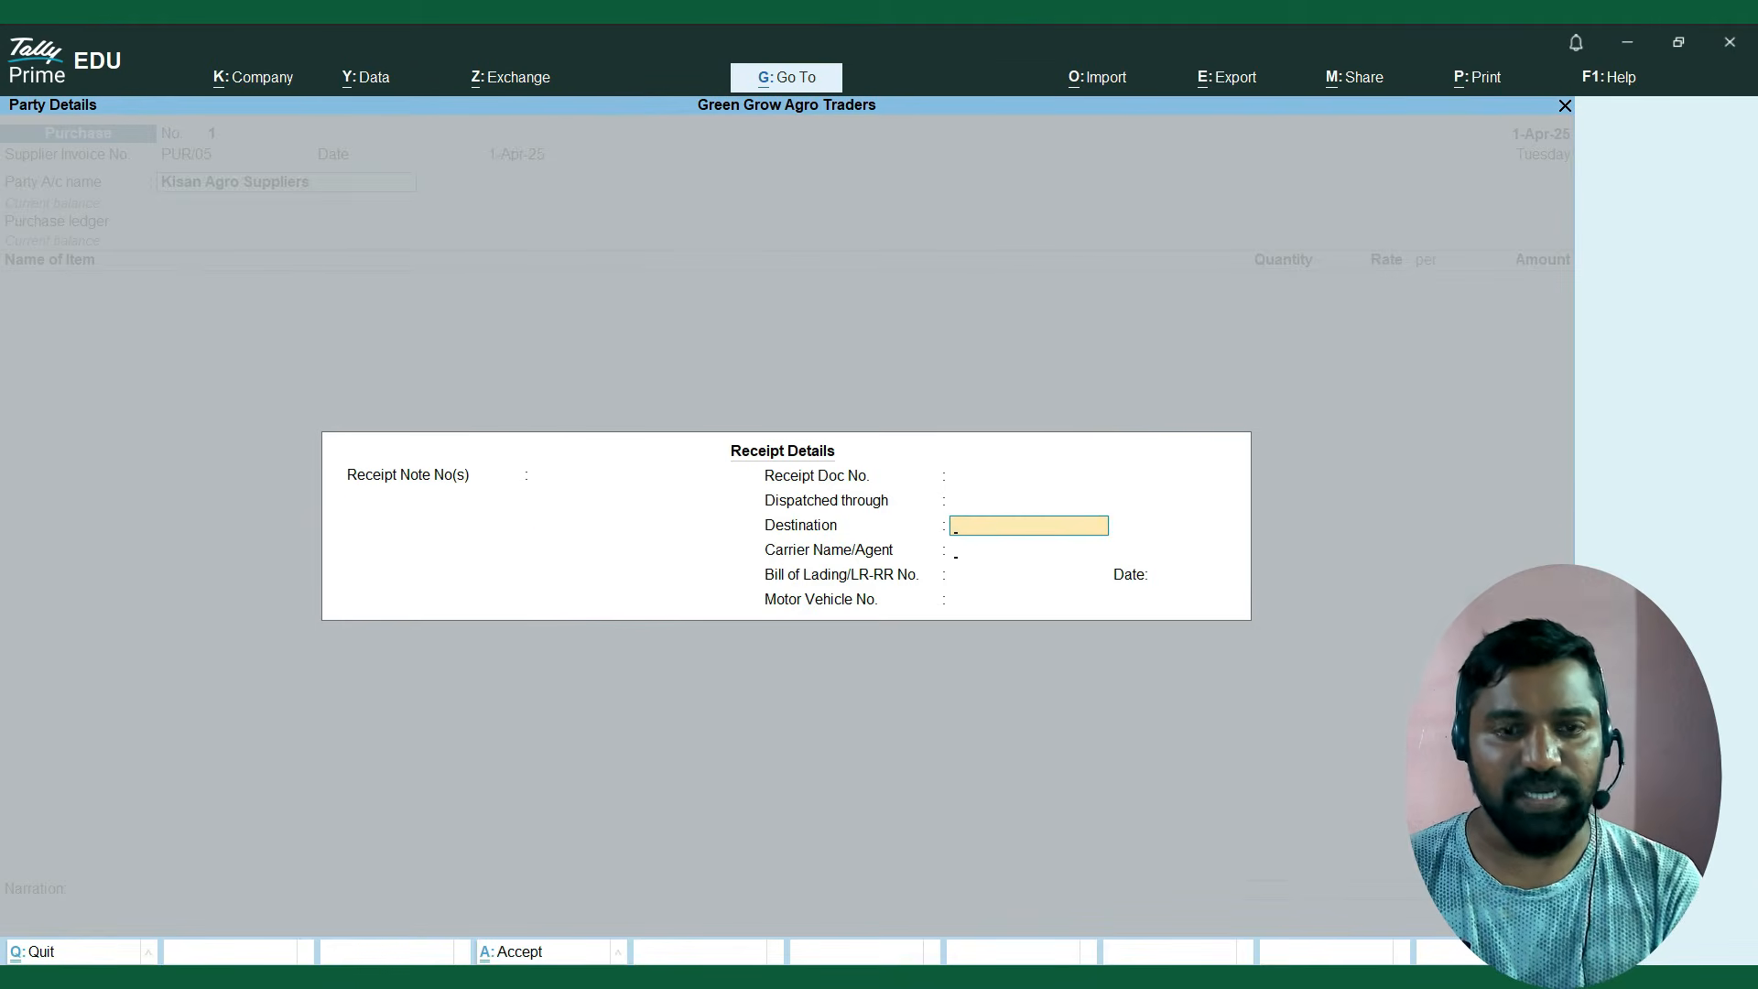
pyautogui.press('Return')
pyautogui.press('Return')
pyautogui.press('Return')
pyautogui.press('Return')
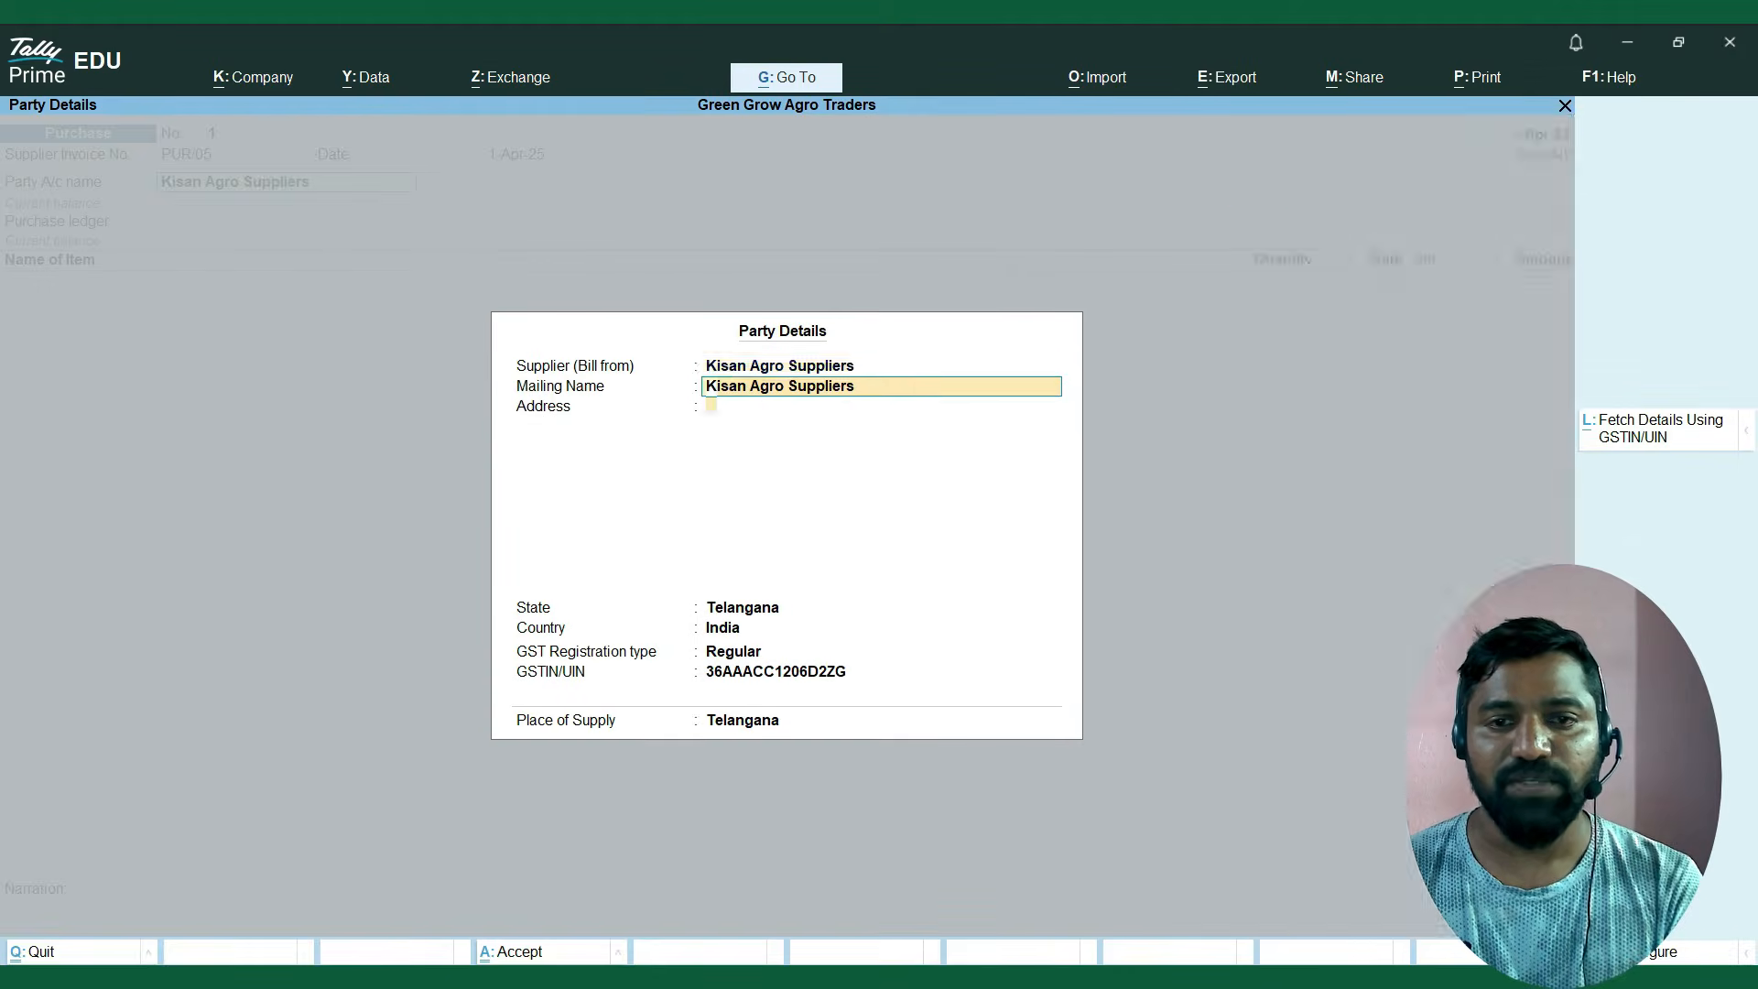
# Accept the Kisan Agro Suppliers party details with a blank address, Regular registration and Telangana as the place of supply.
pyautogui.press('BackSpace')
pyautogui.press('BackSpace')
pyautogui.press('BackSpace')
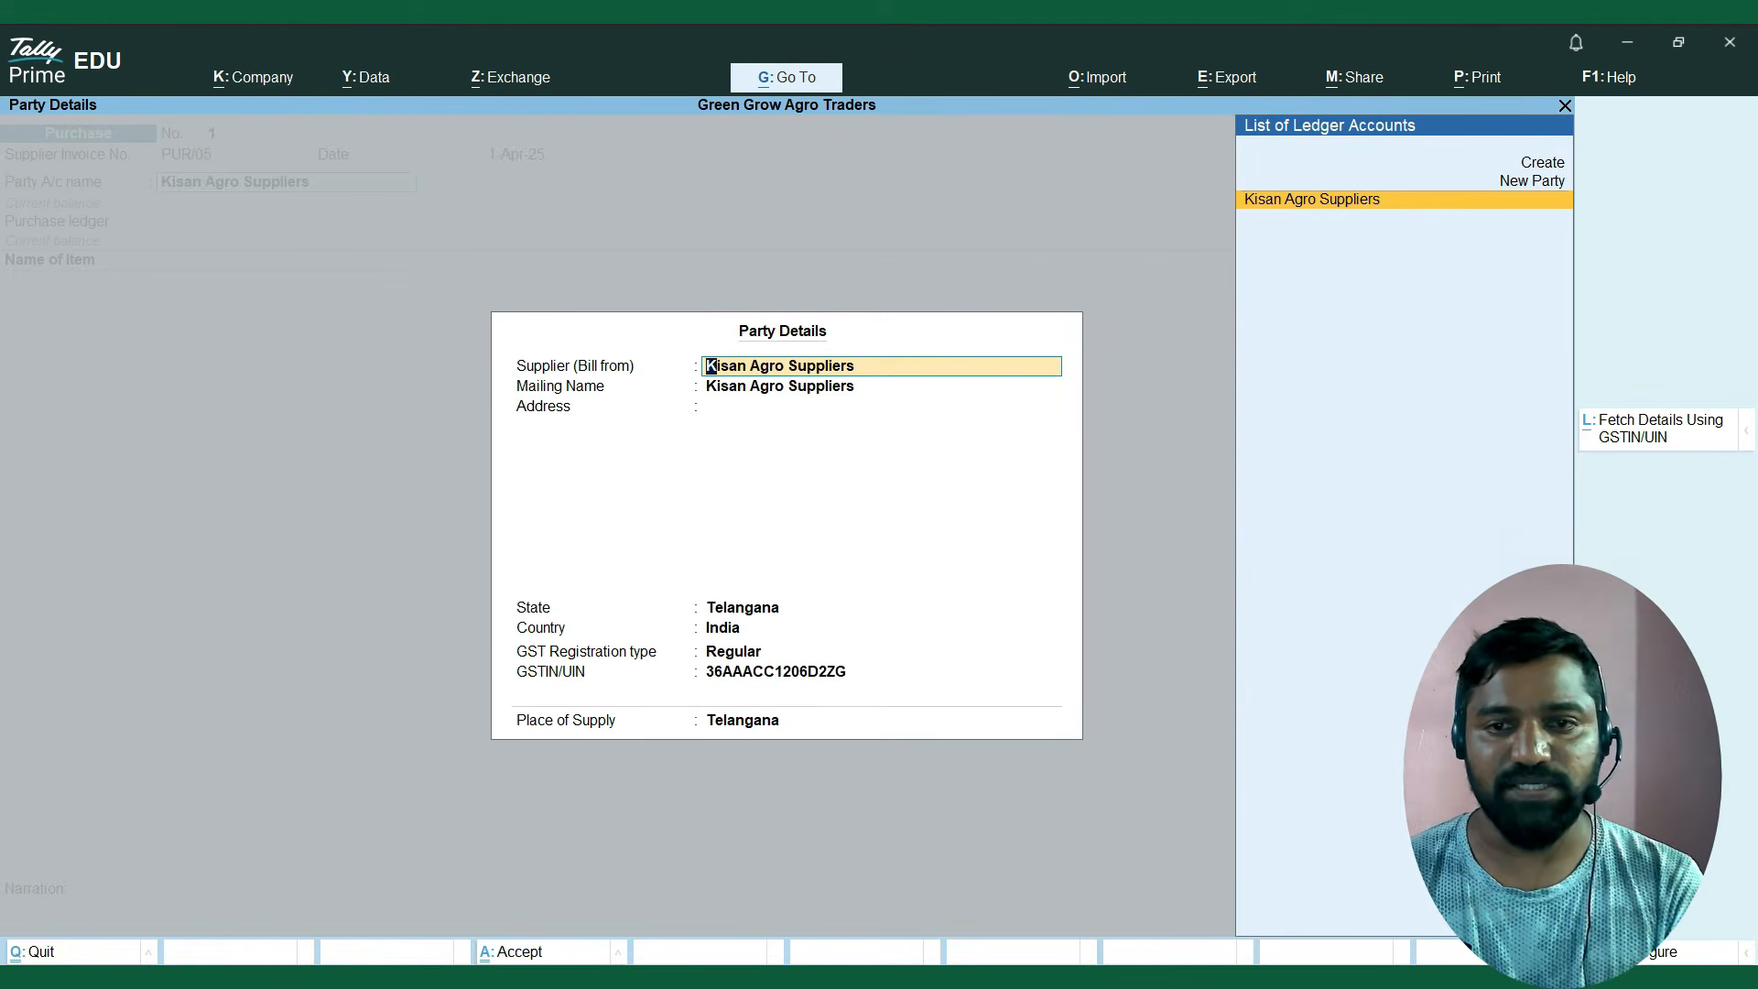
pyautogui.press('Return')
pyautogui.press('Return')
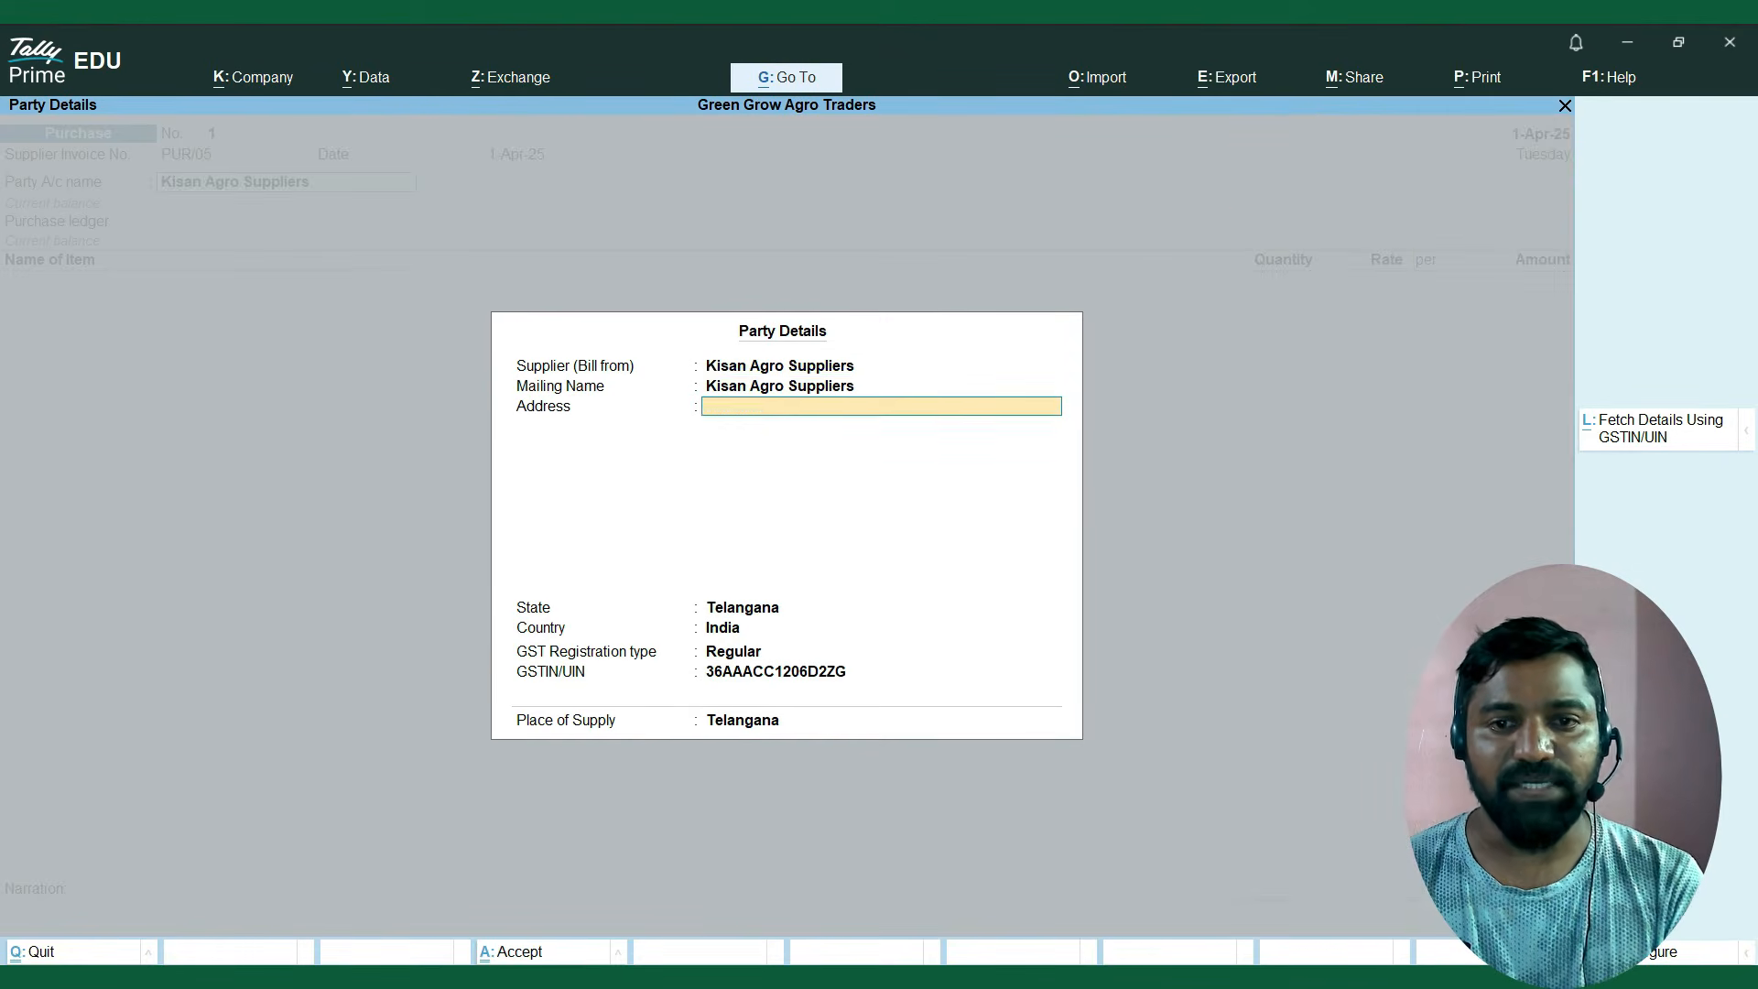
pyautogui.press('Return')
pyautogui.press('Return')
pyautogui.press('Return')
pyautogui.press('Return')
pyautogui.press('Return')
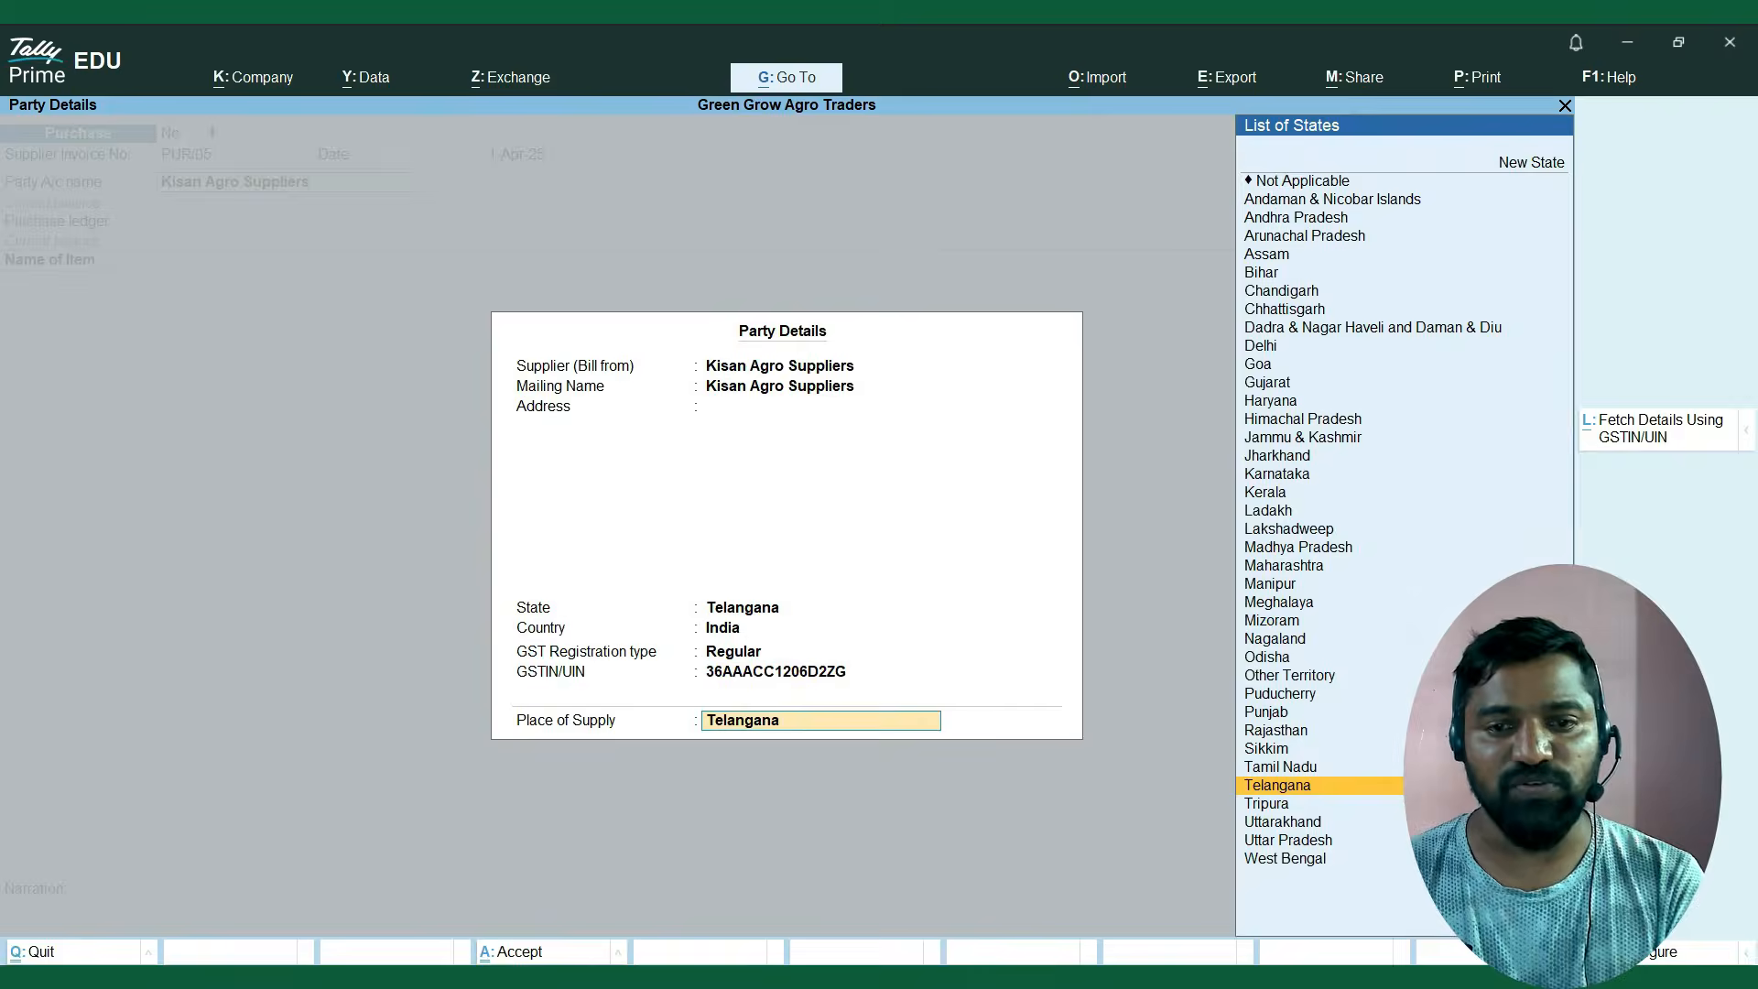
pyautogui.press('Return')
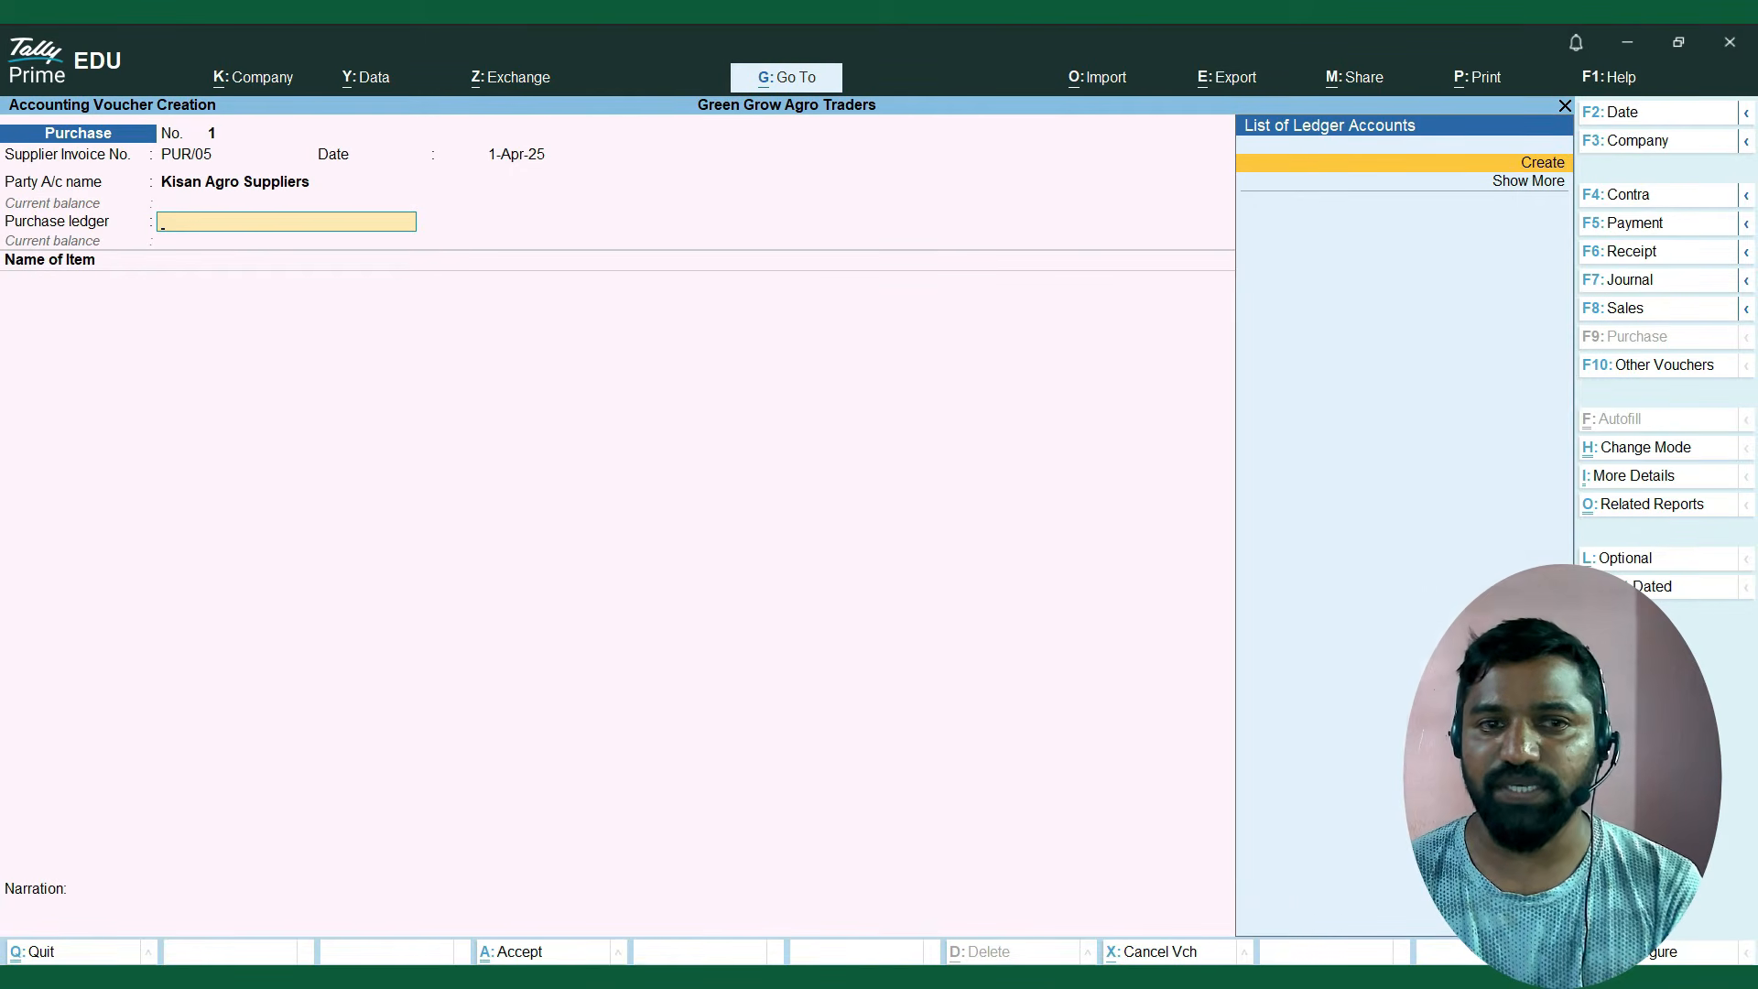
# Create a new ledger for the voucher named Purchase A/c under the Purchase Accounts group.
pyautogui.press('Return')
pyautogui.write('Purc')
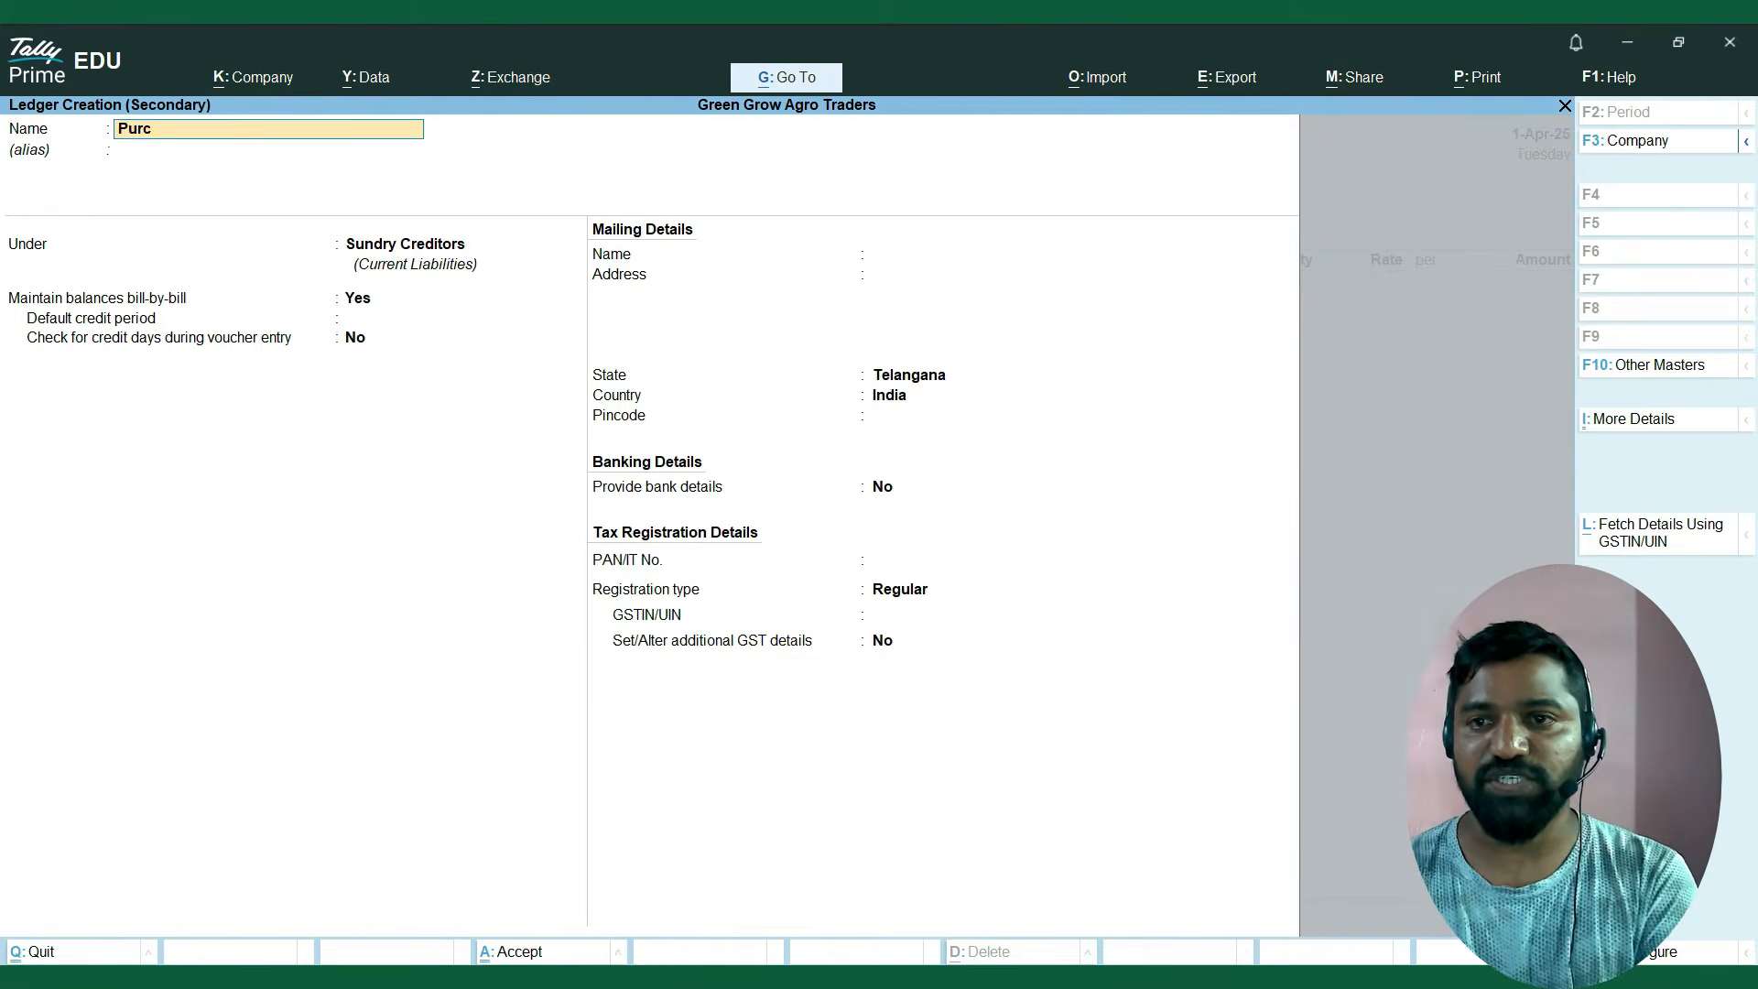
pyautogui.write('hase a')
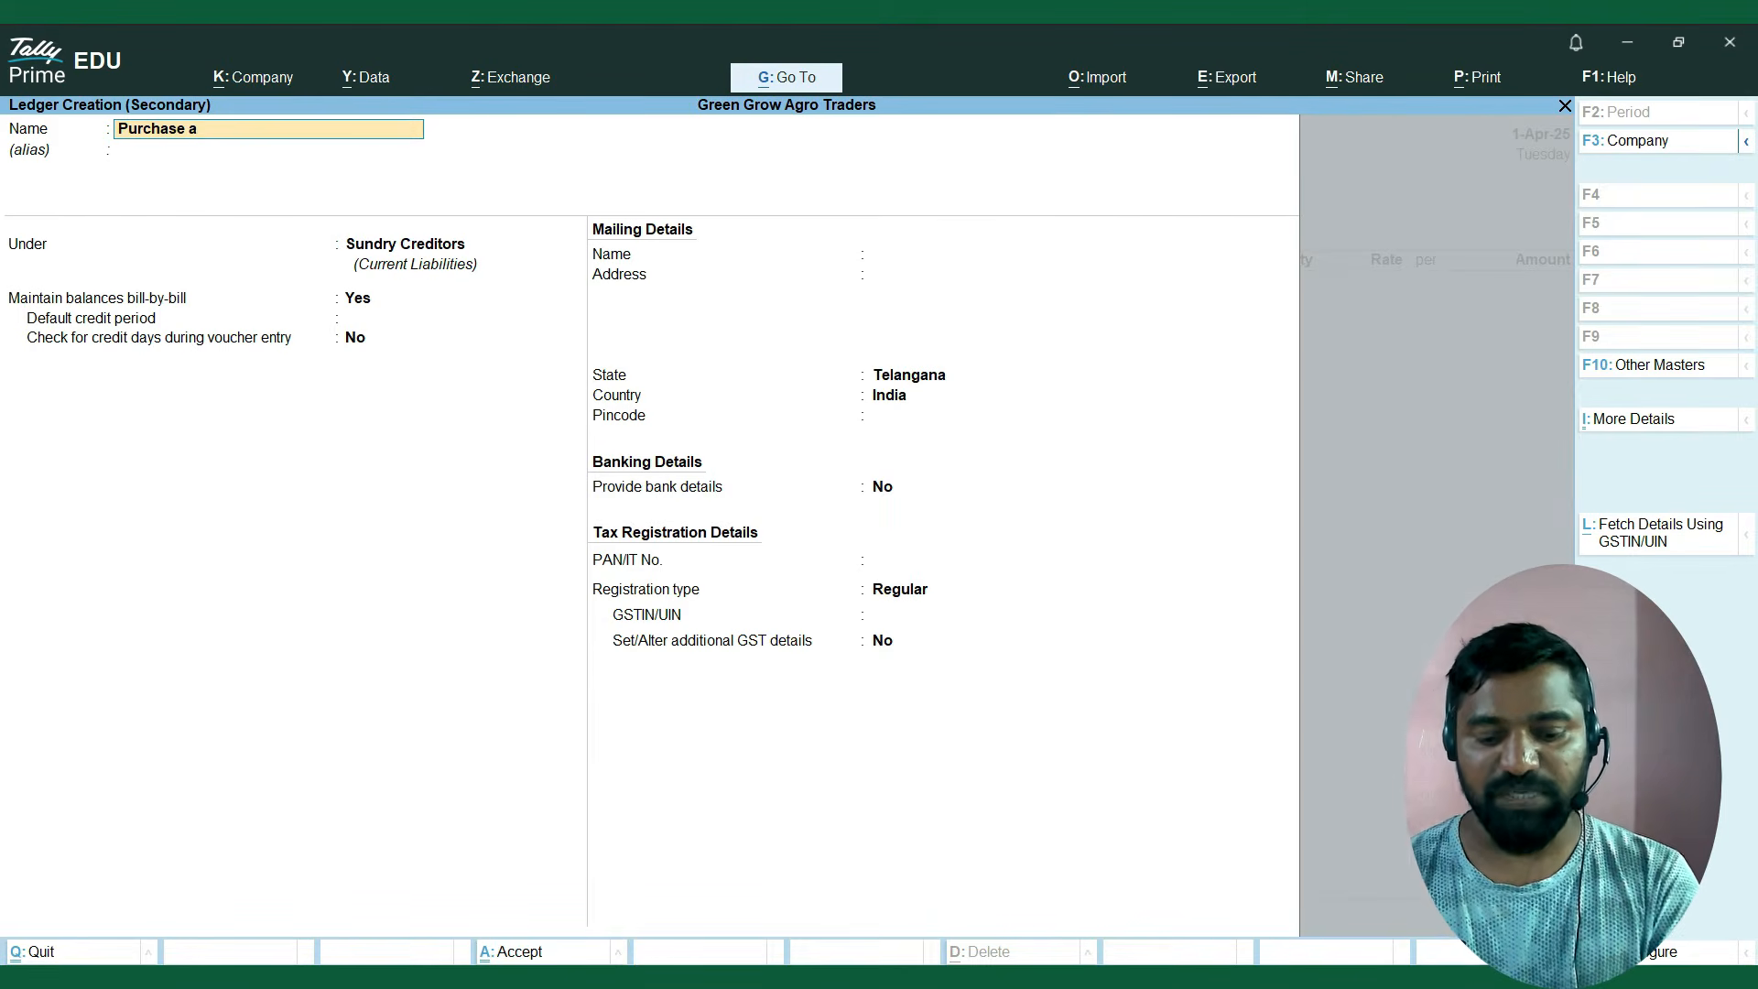
pyautogui.write('/c')
pyautogui.press('Return')
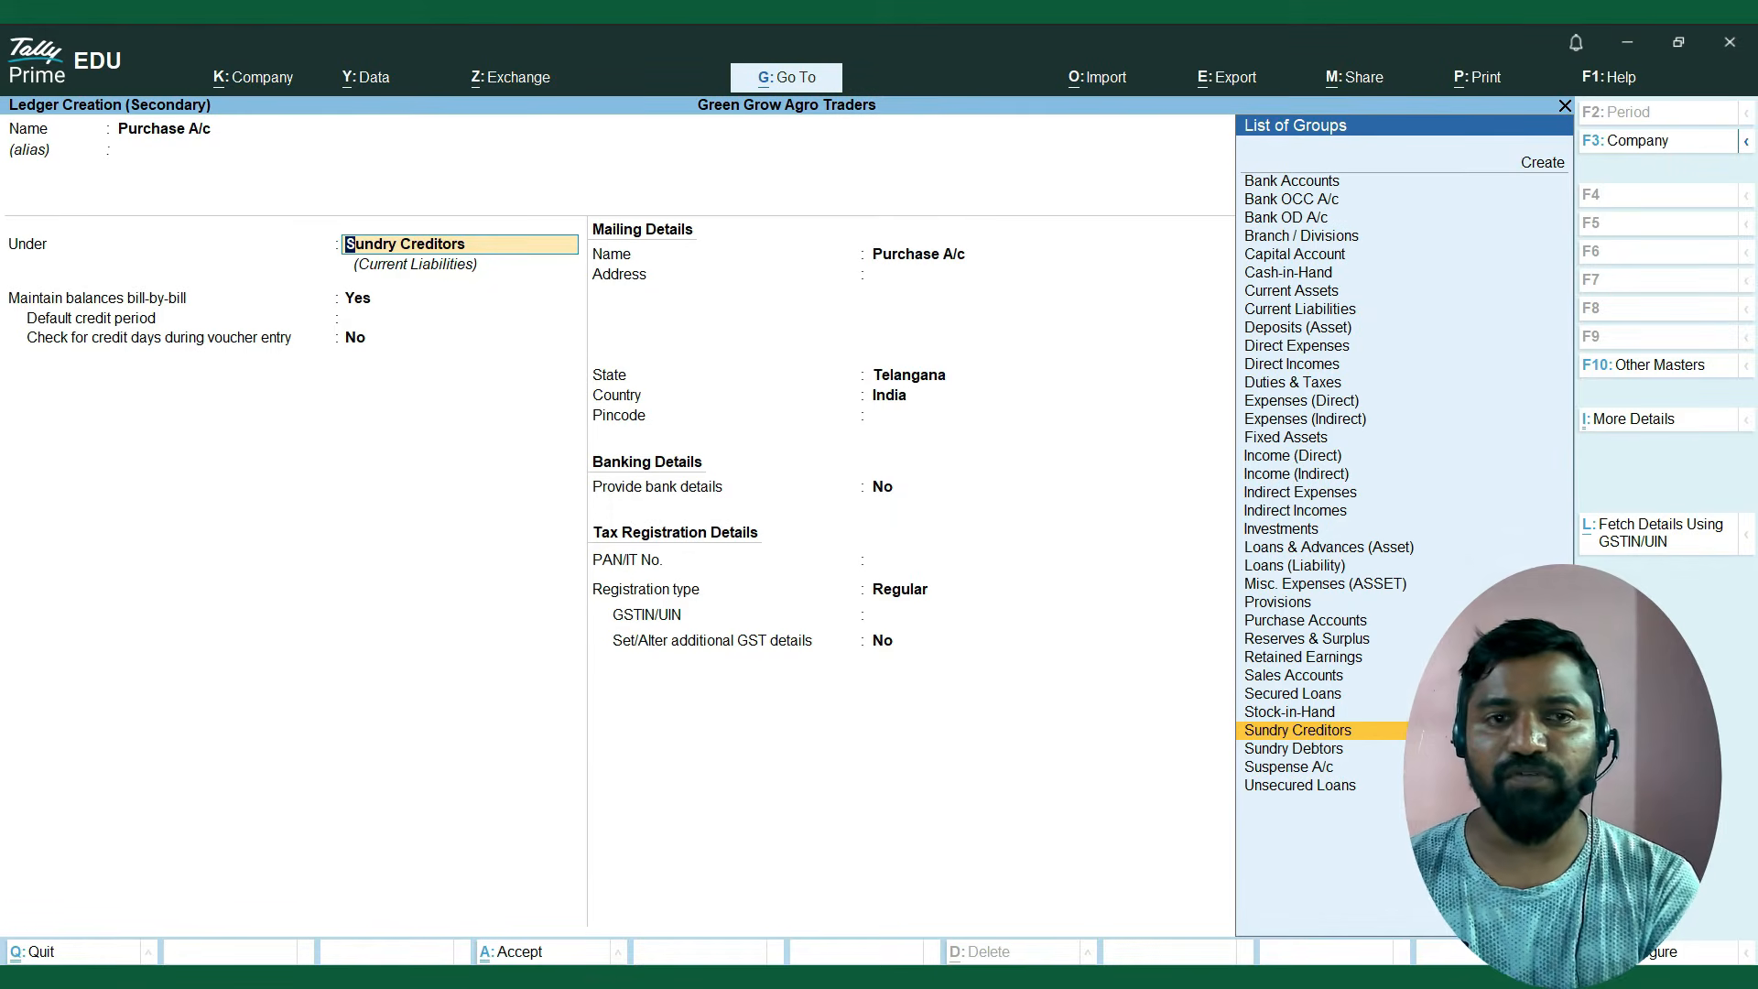
pyautogui.write('Pur')
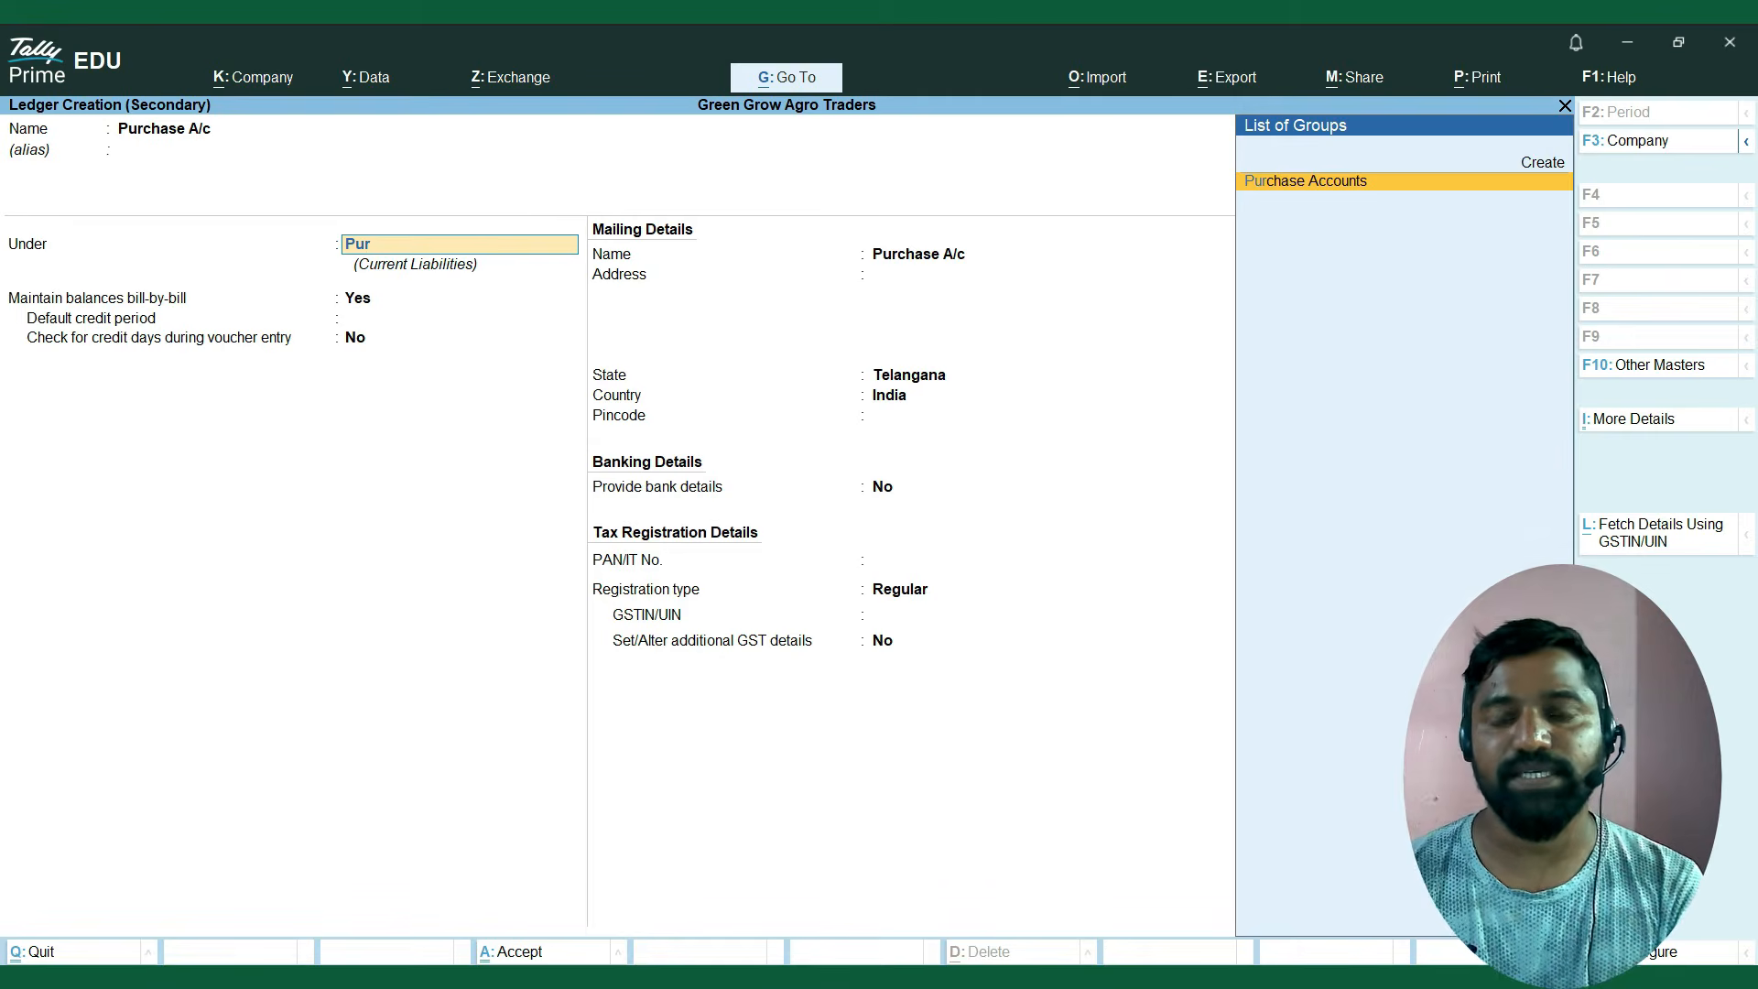
pyautogui.press('Return')
pyautogui.press('Return')
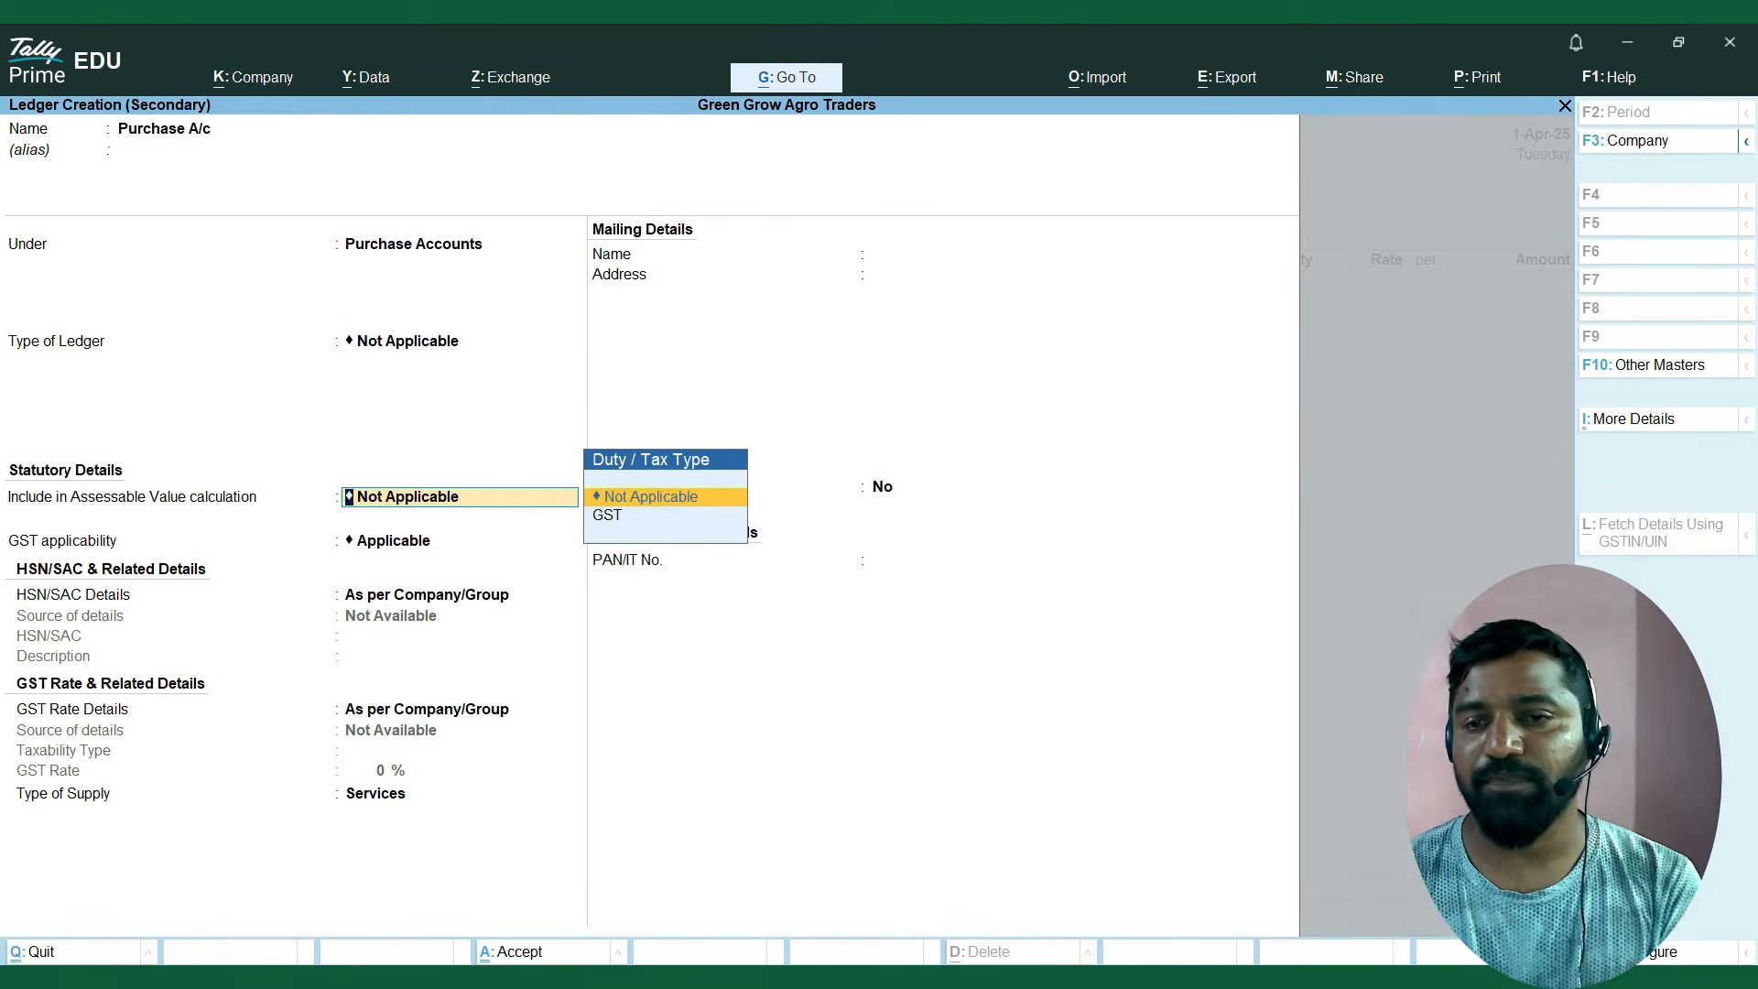
# Keep the ledger type and assessable value inclusion at Not Applicable, and GST applicability at Applicable.
pyautogui.press('BackSpace')
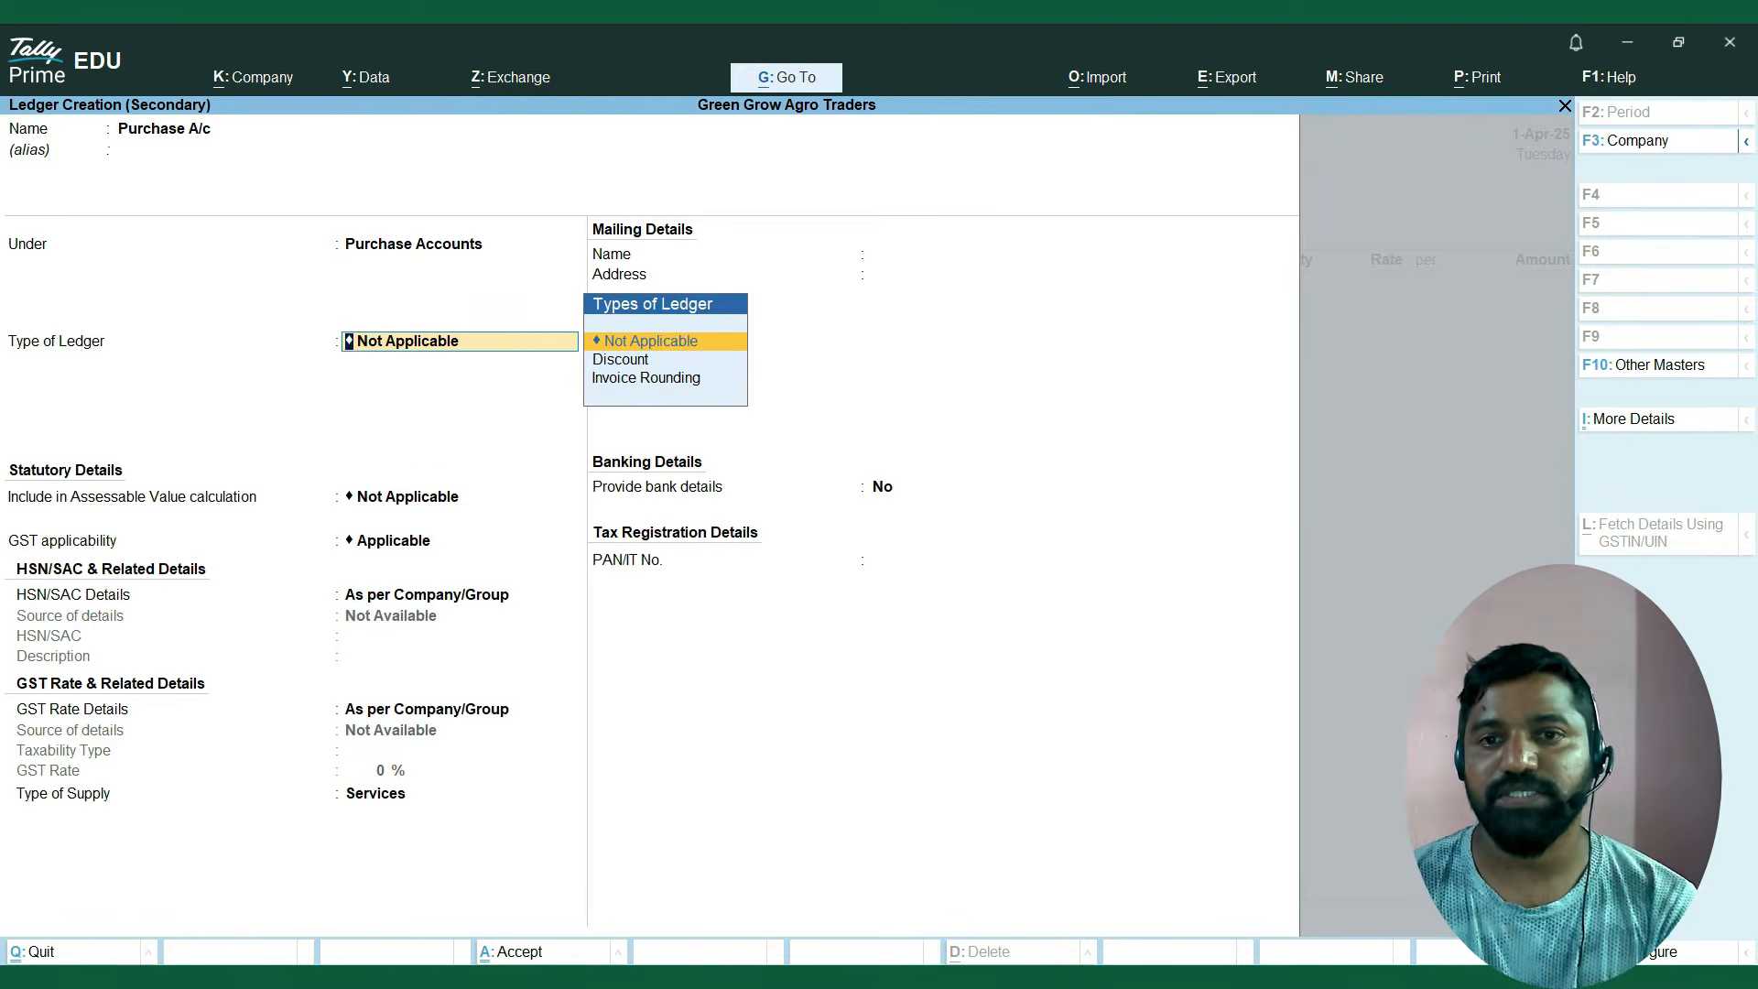
pyautogui.press('Return')
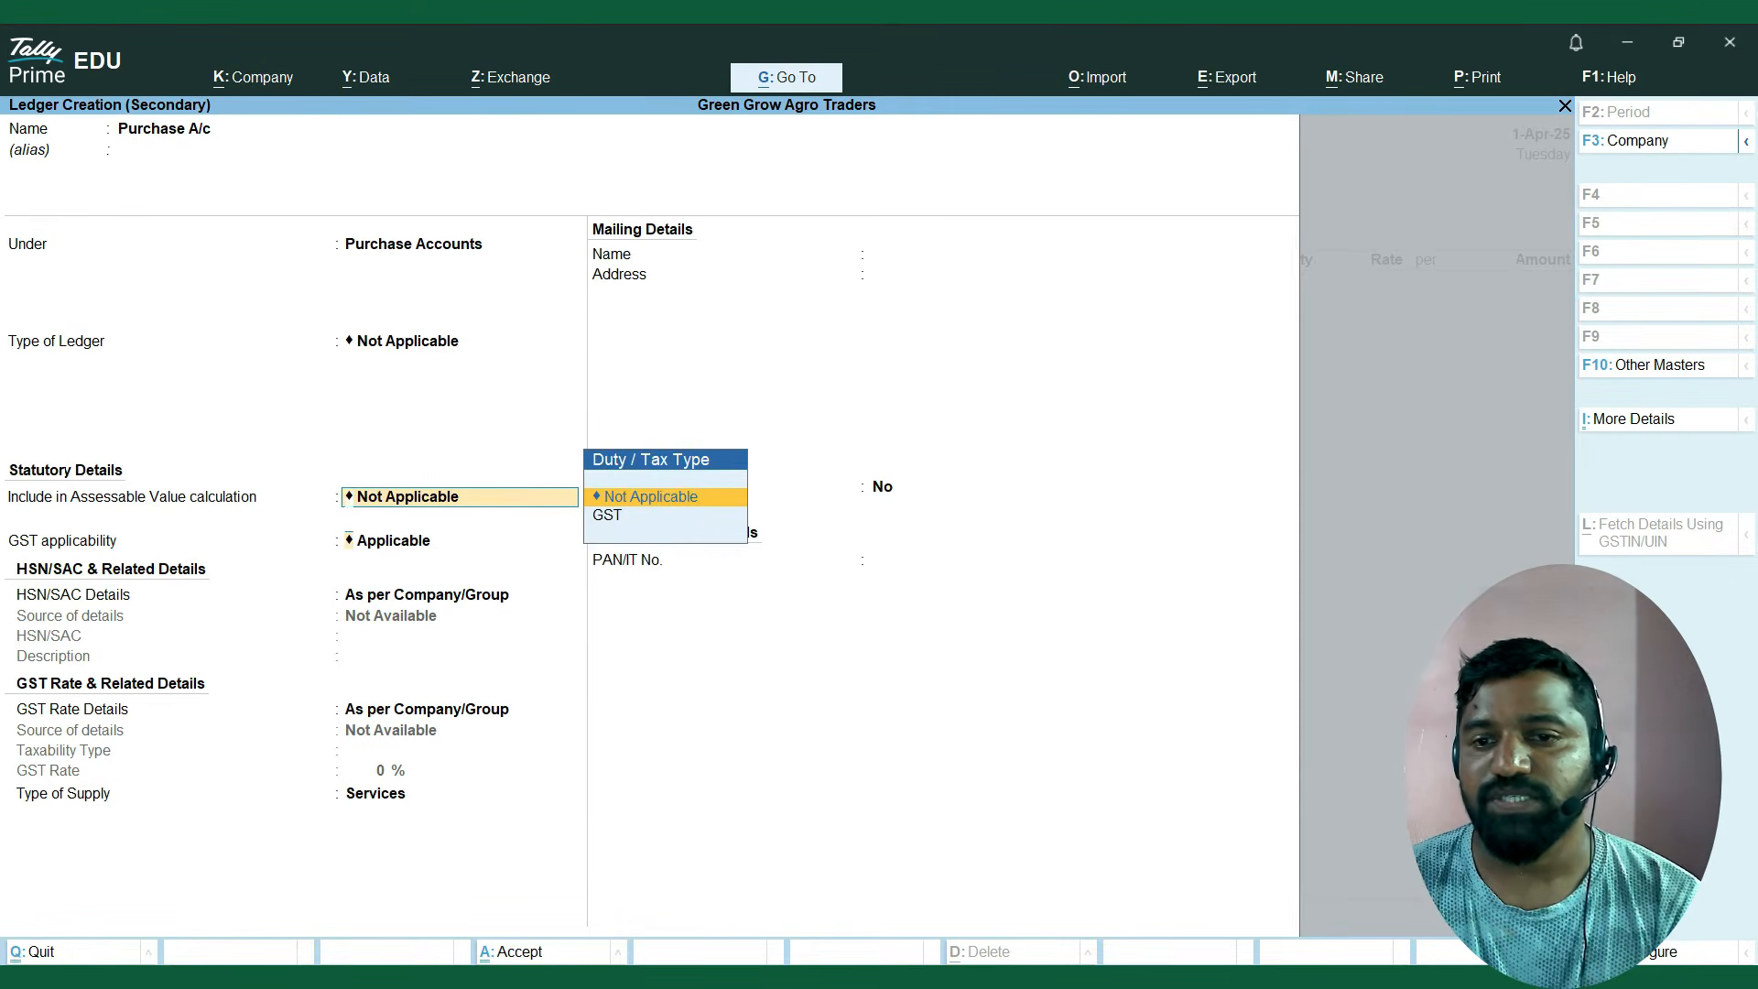
pyautogui.press('Return')
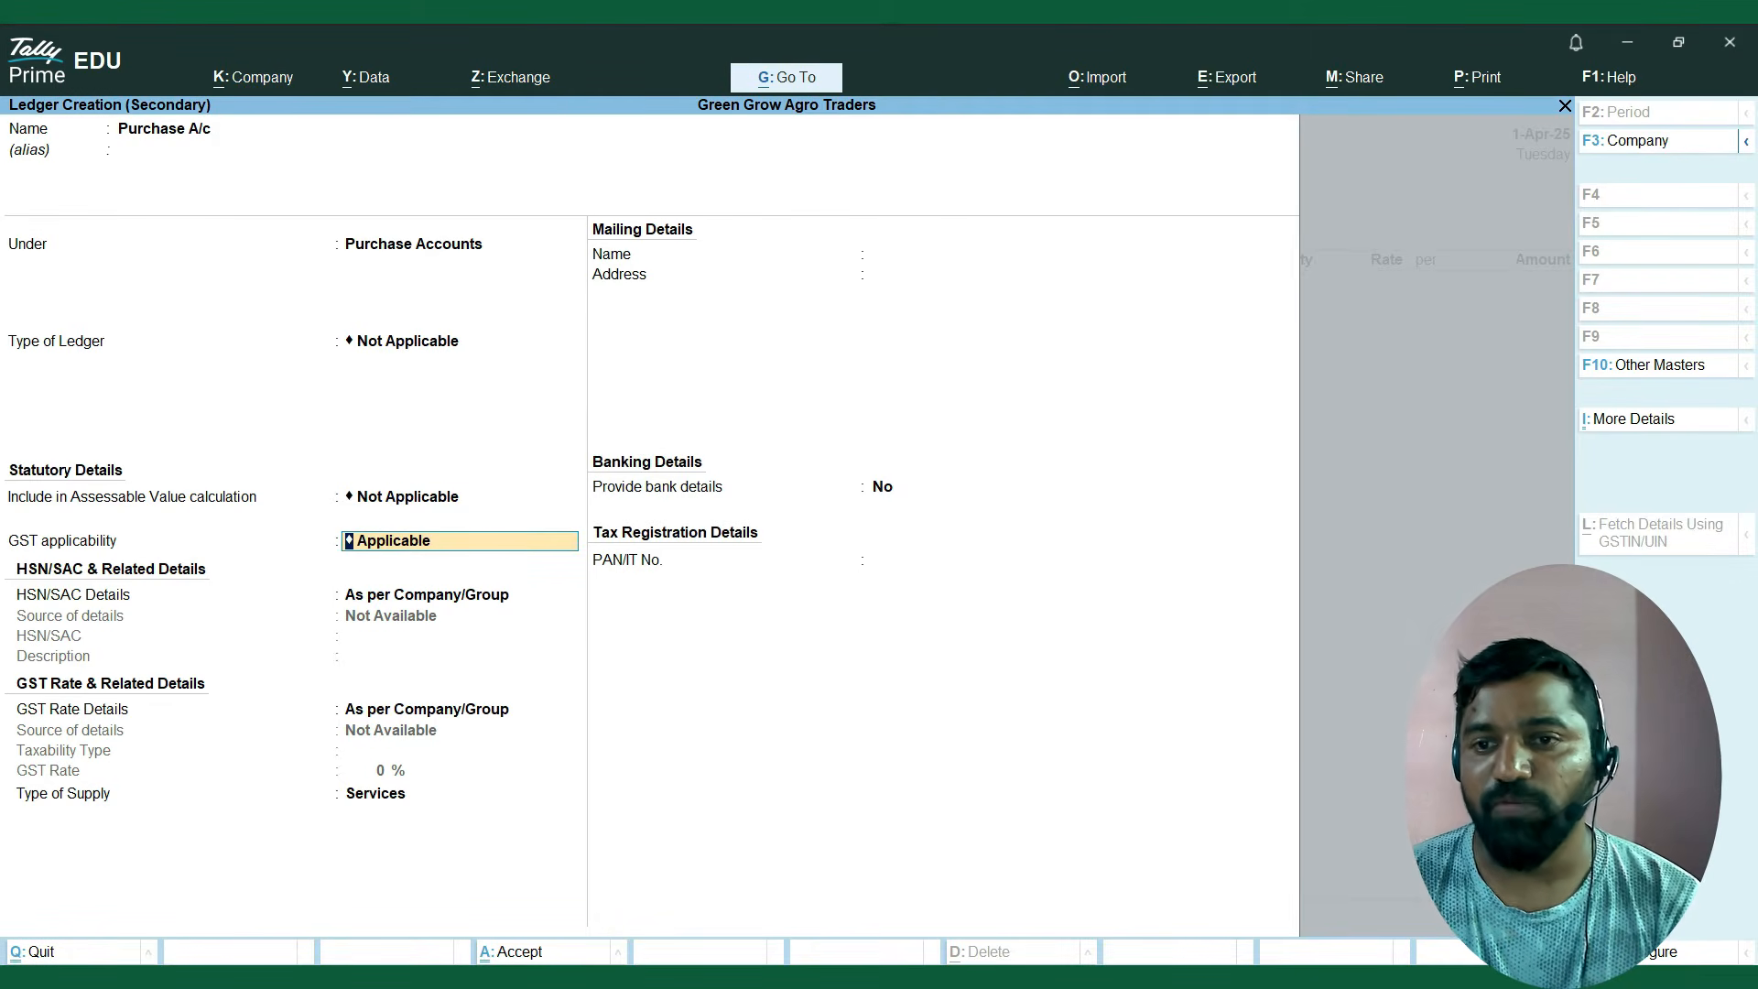
pyautogui.press('Return')
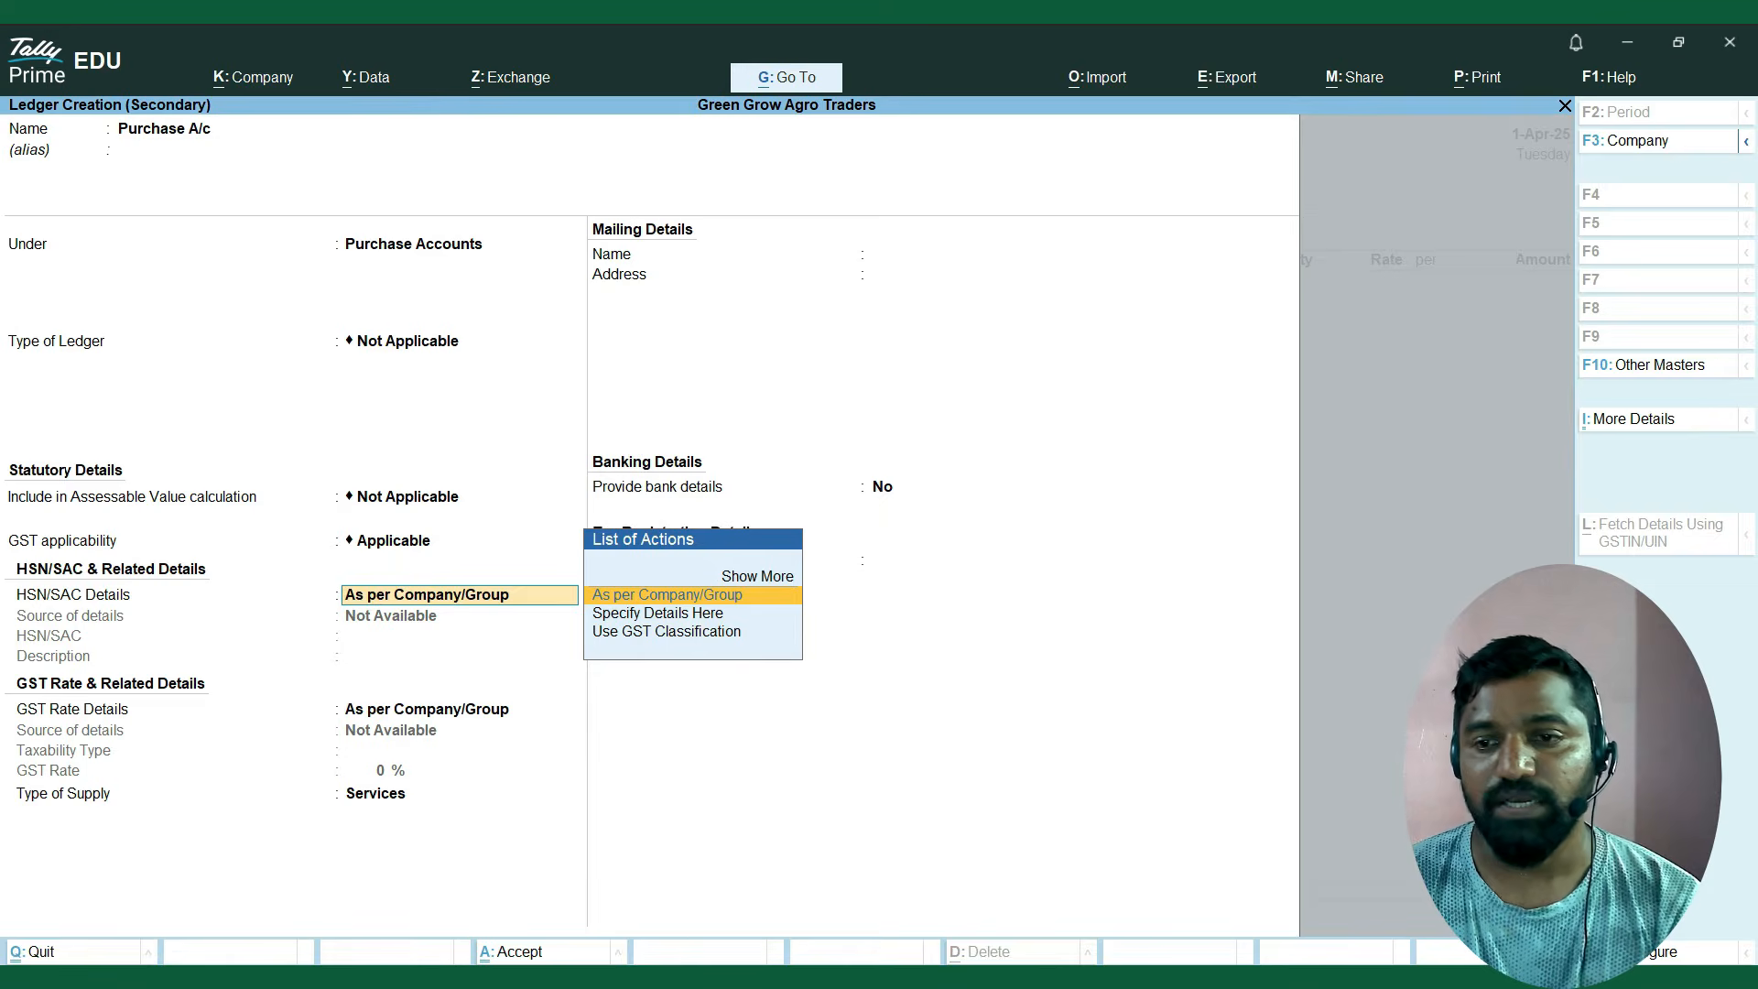
# Keep HSN/SAC and GST rate details as per Company/Group, set the type of supply to Goods and save the purchase ledger.
pyautogui.press('Return')
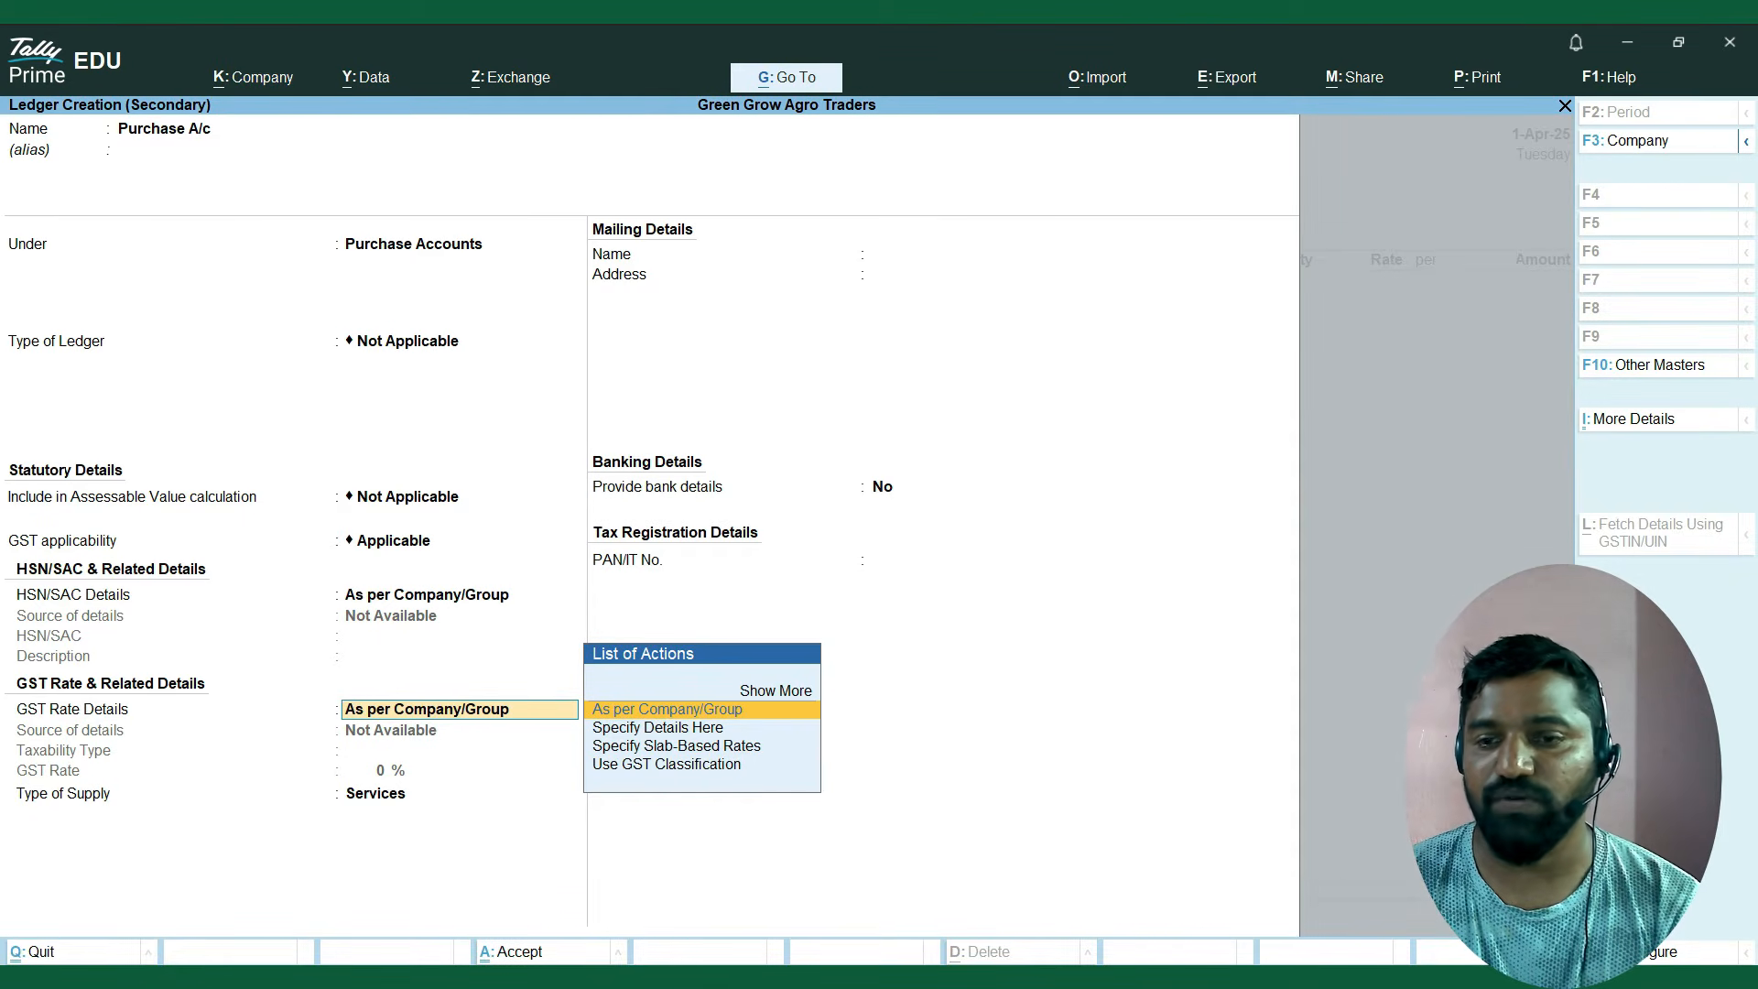
pyautogui.press('Return')
pyautogui.press('Up')
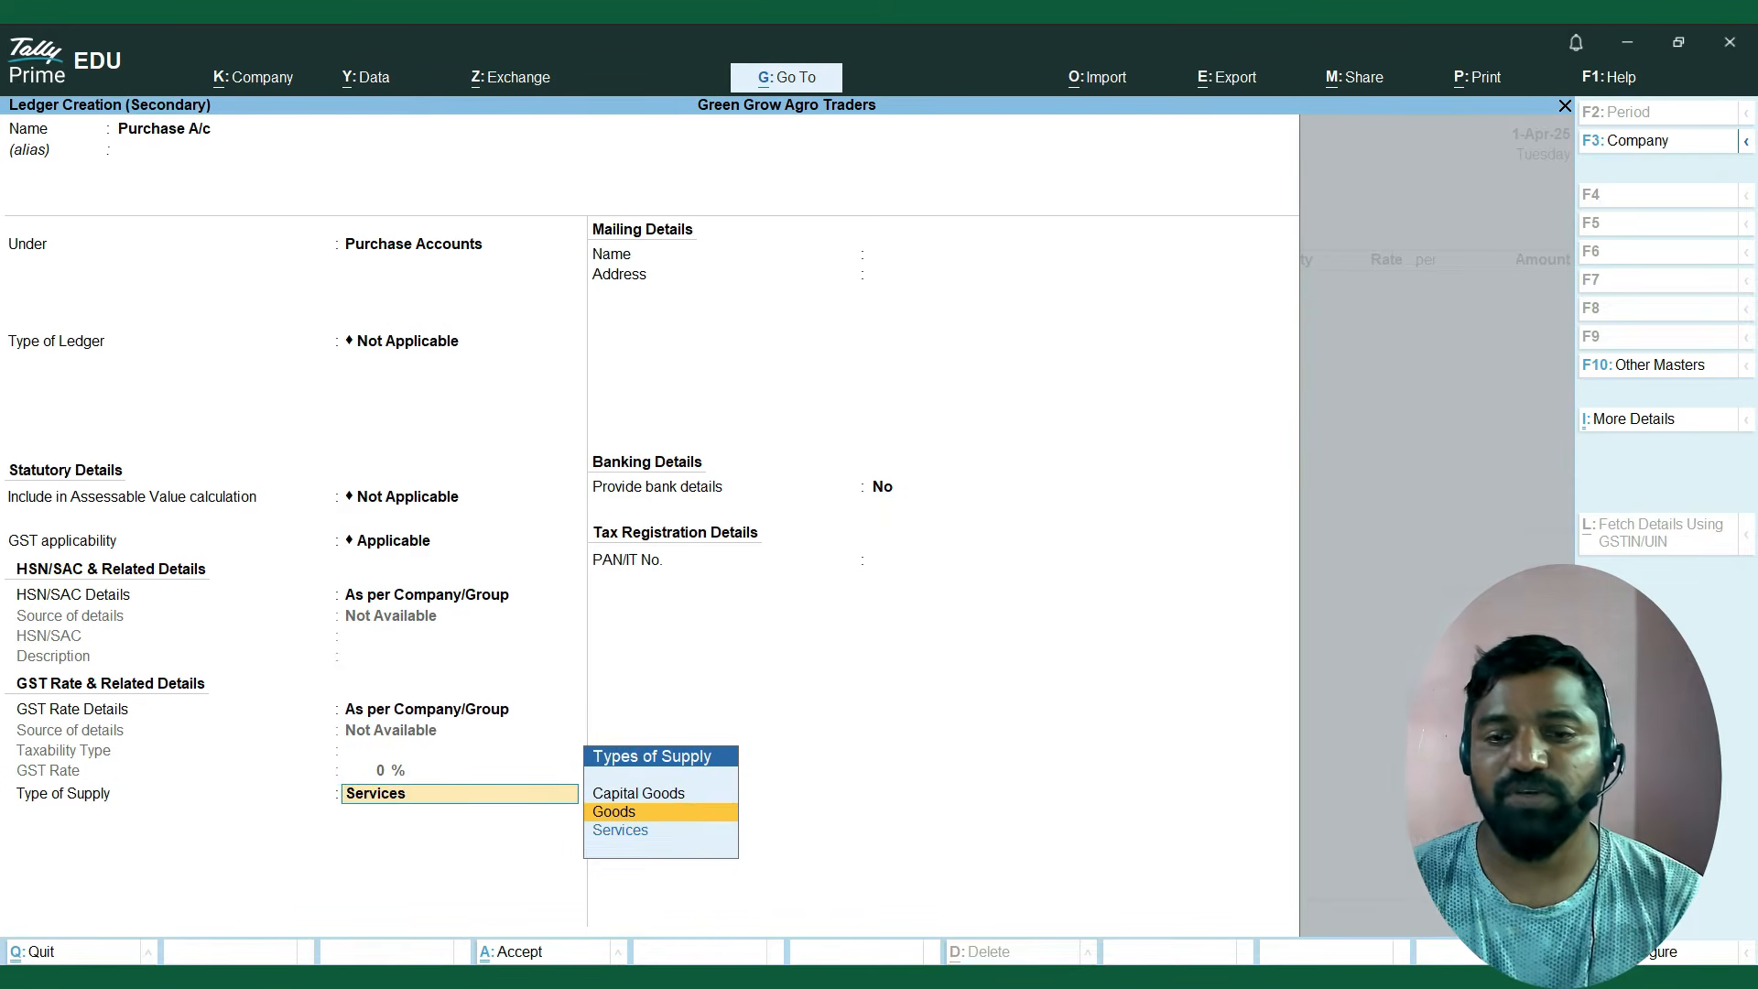
pyautogui.press('Return')
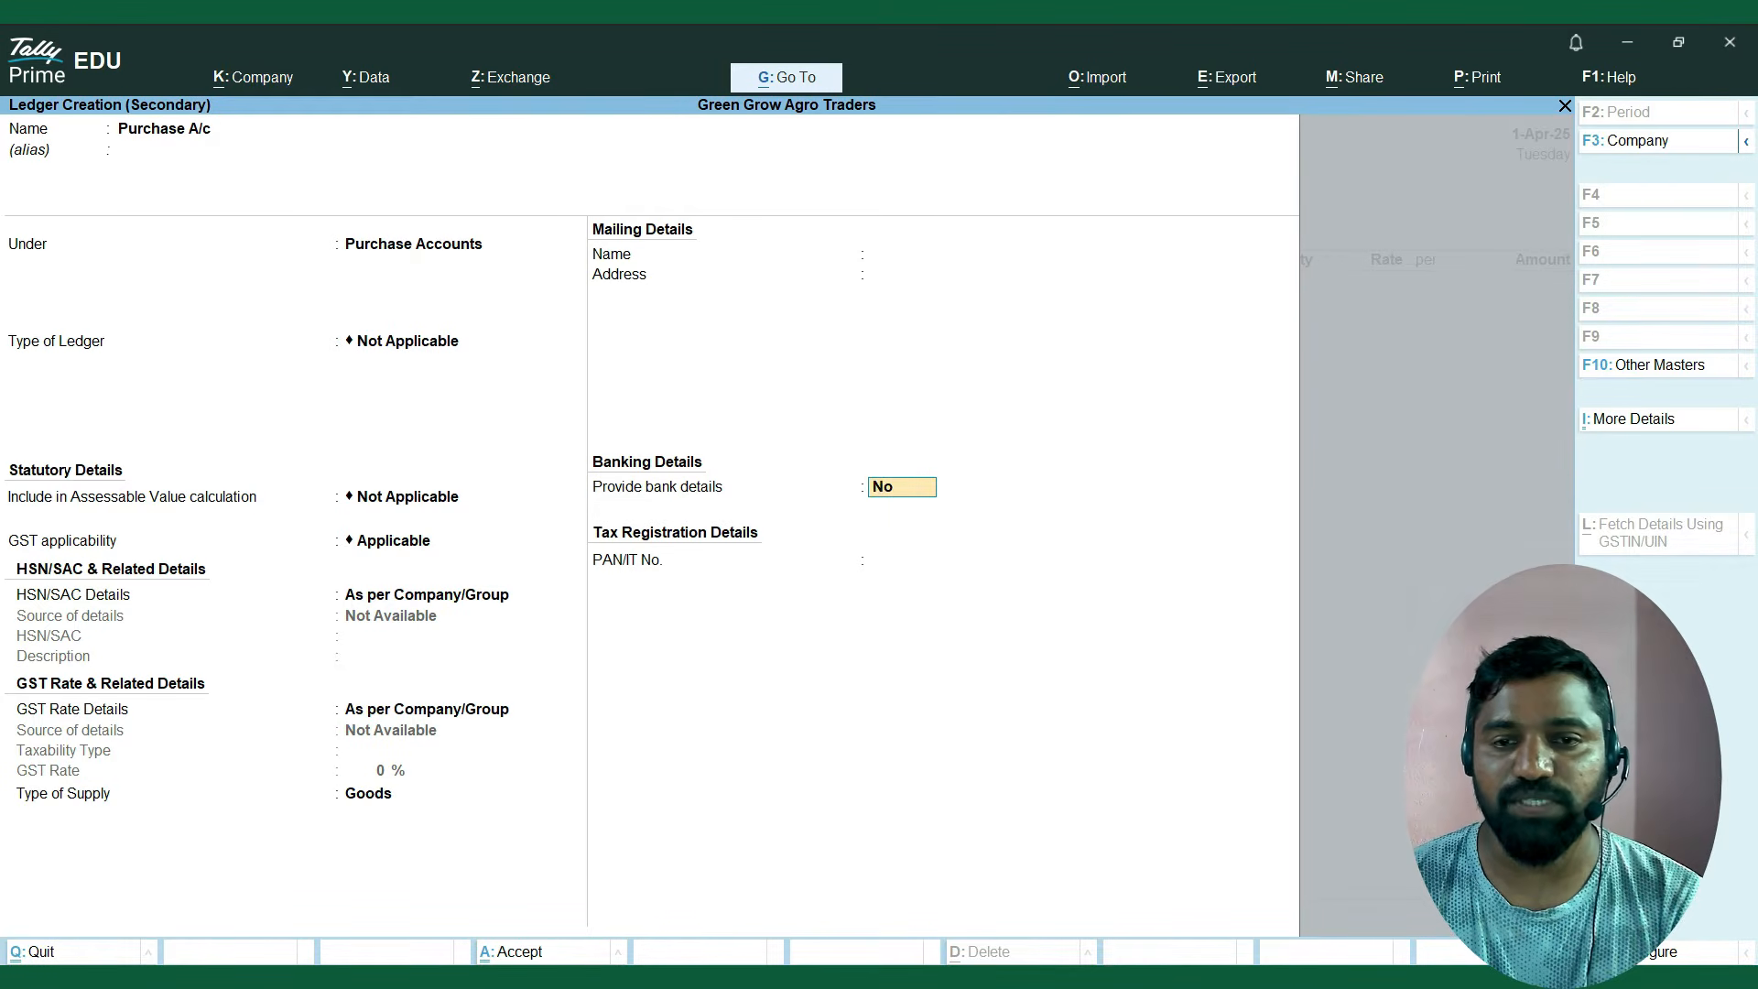
pyautogui.press('Return')
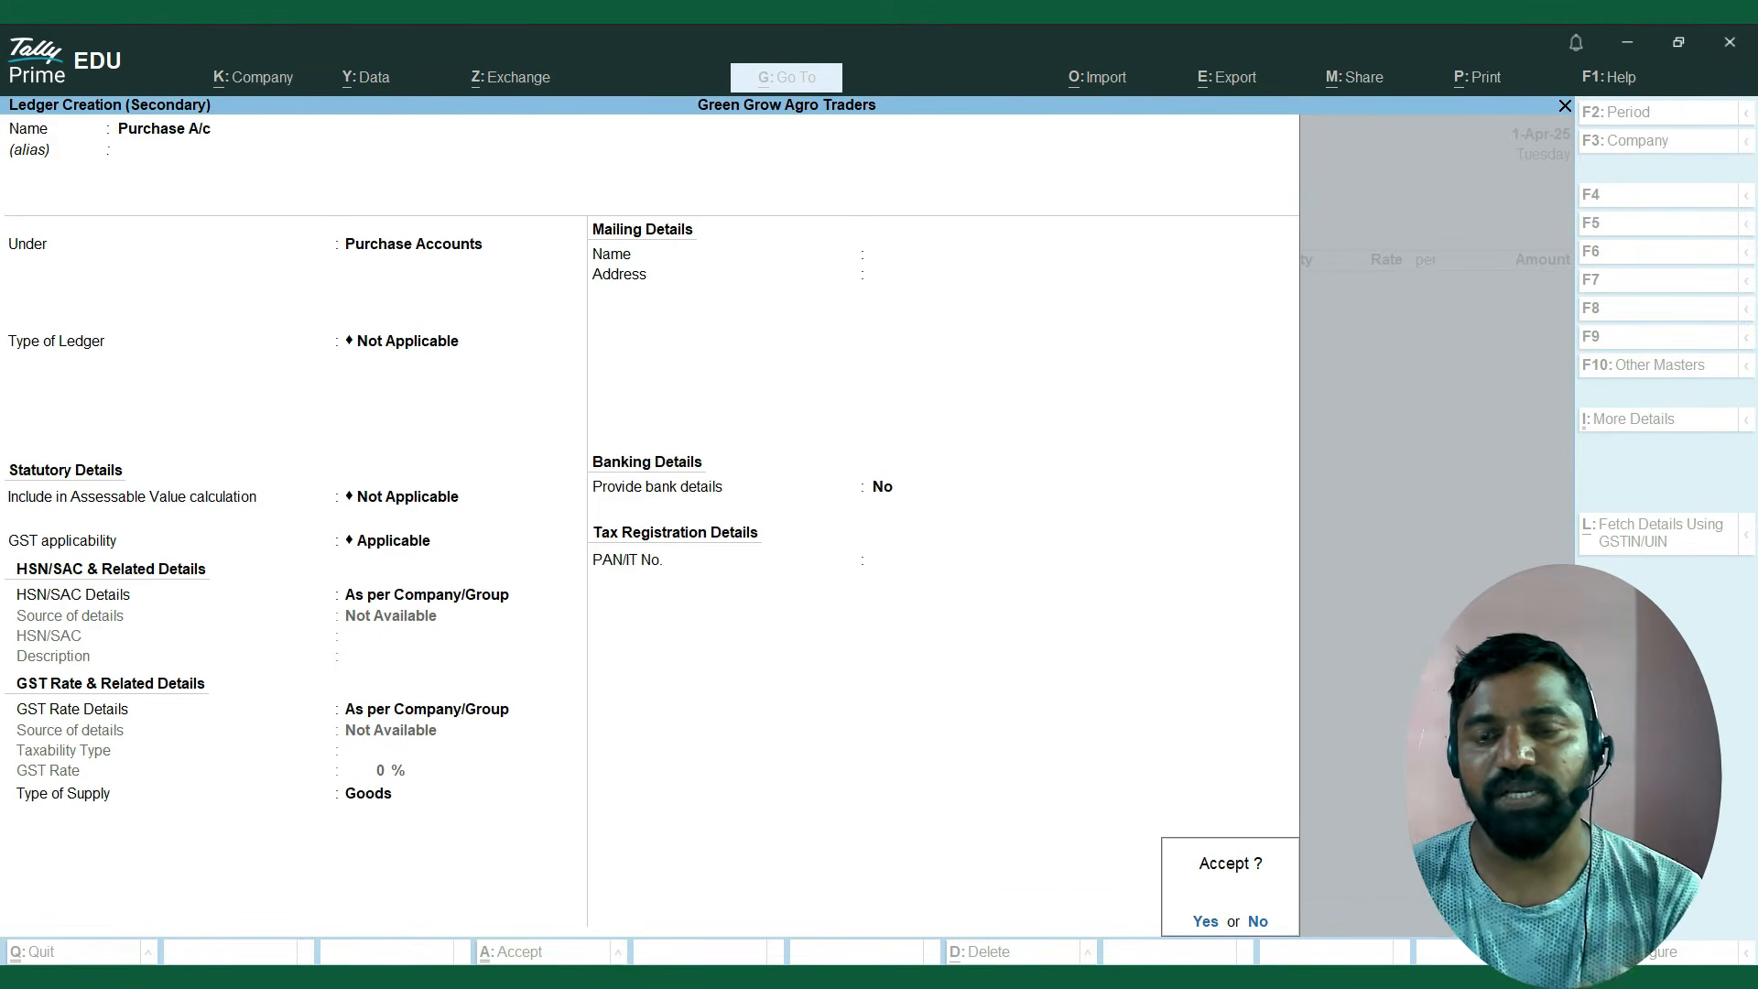
pyautogui.press('Return')
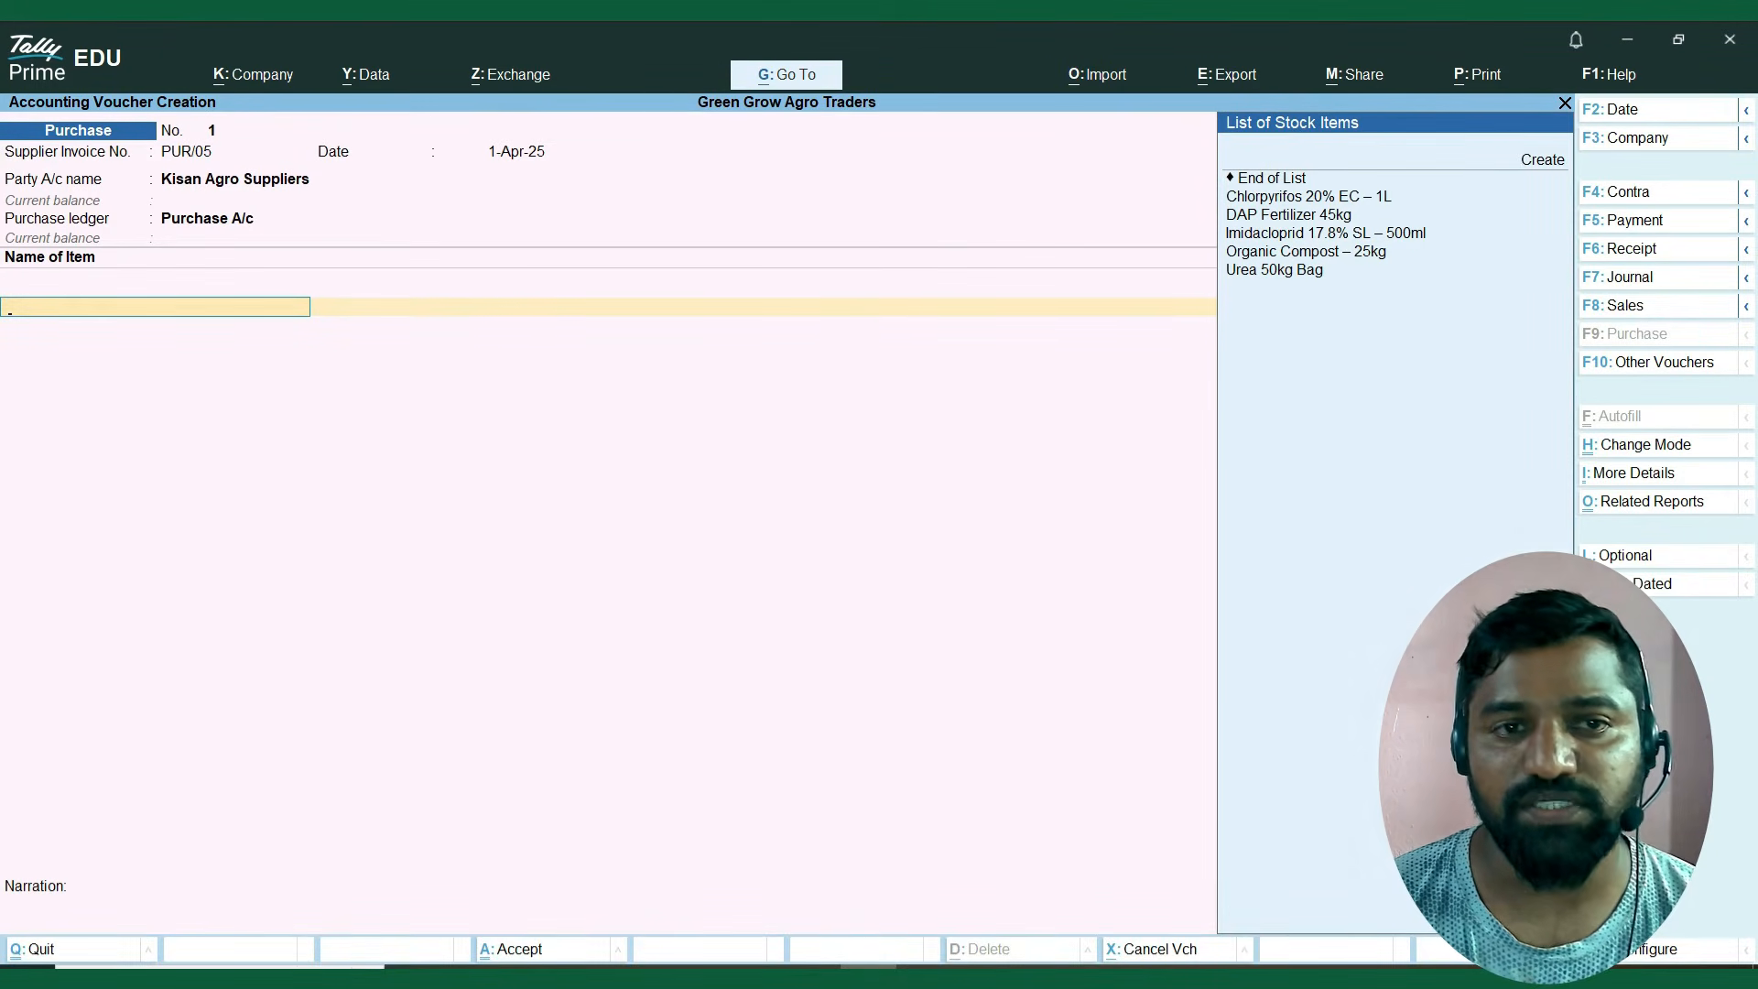
# Add Chlorpyrifos 20% EC – 1L as the first voucher item and give it the new batch number CHO2024.
pyautogui.press('Down')
pyautogui.press('Down')
pyautogui.press('Down')
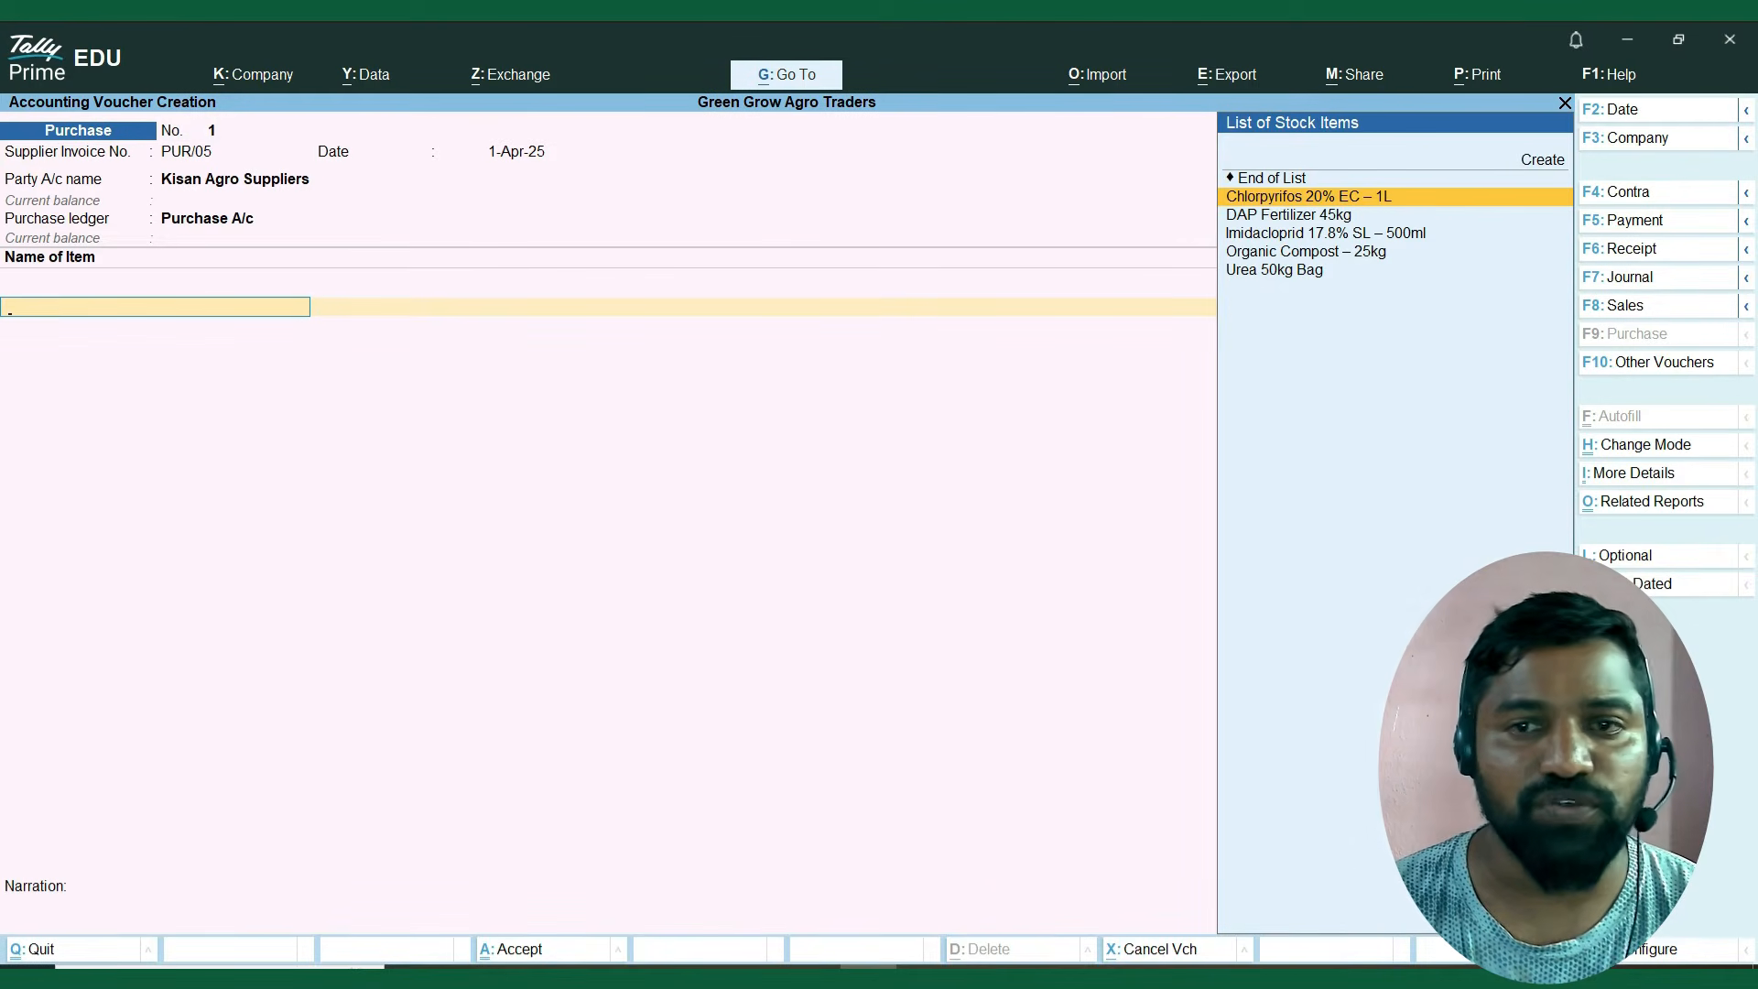
pyautogui.press('Return')
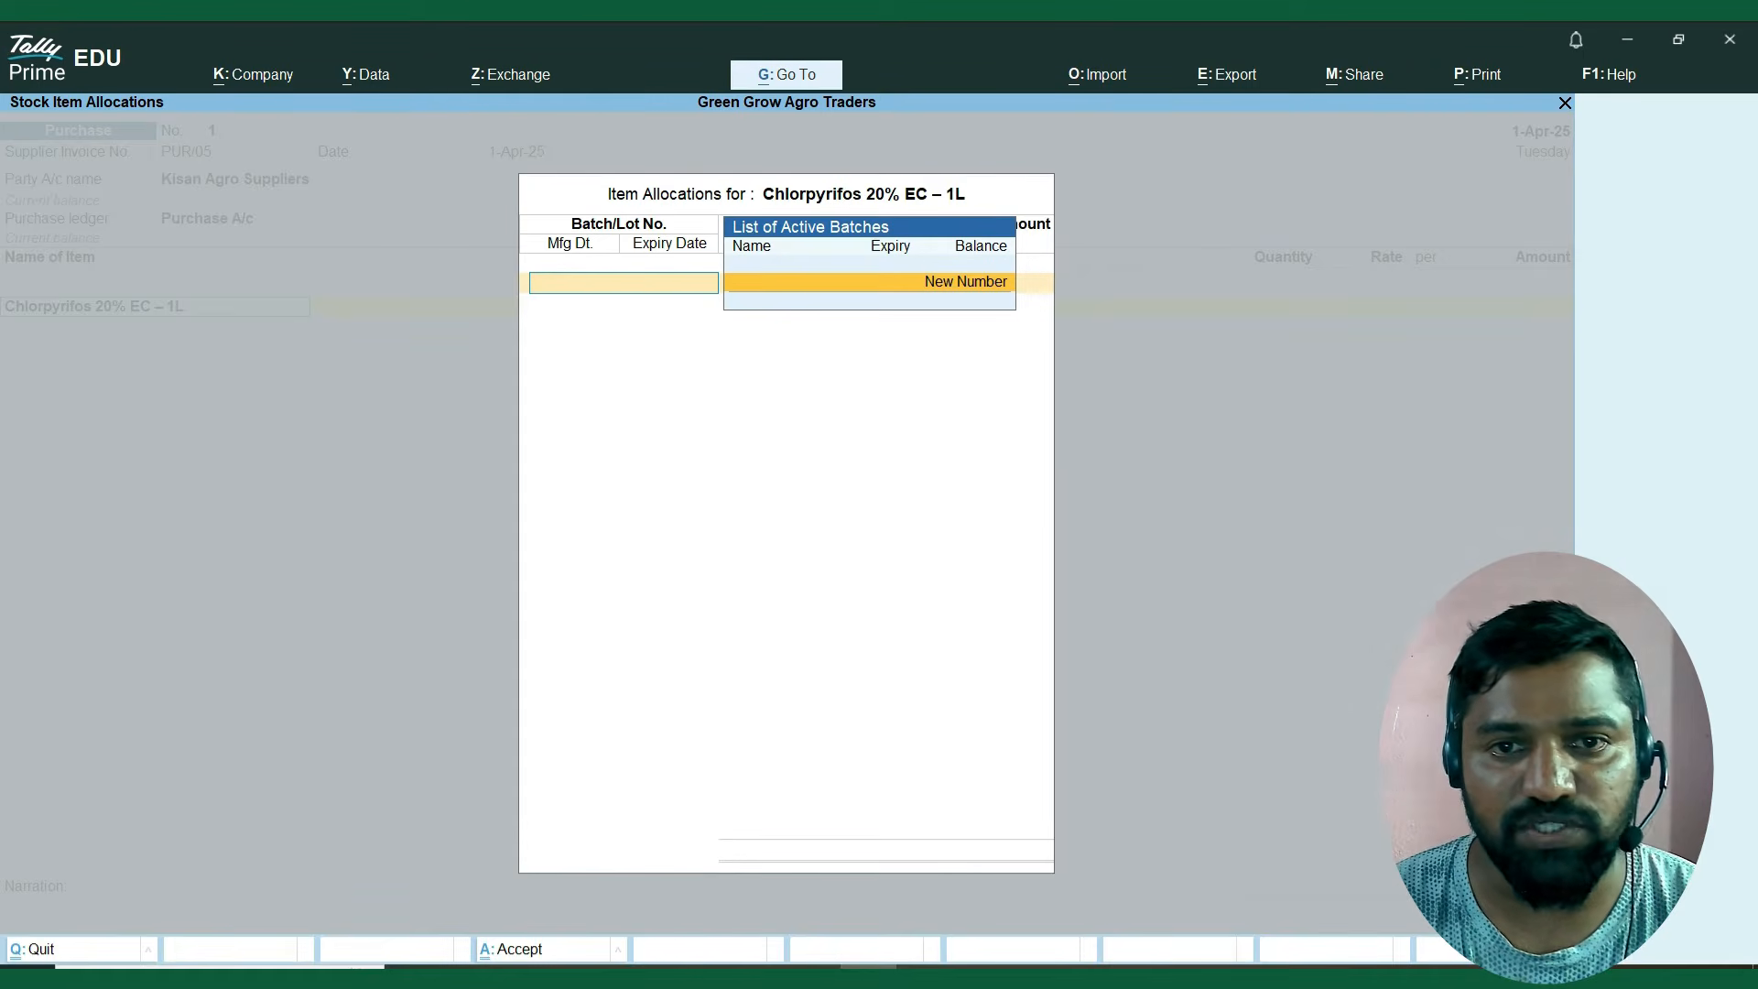
pyautogui.press('Return')
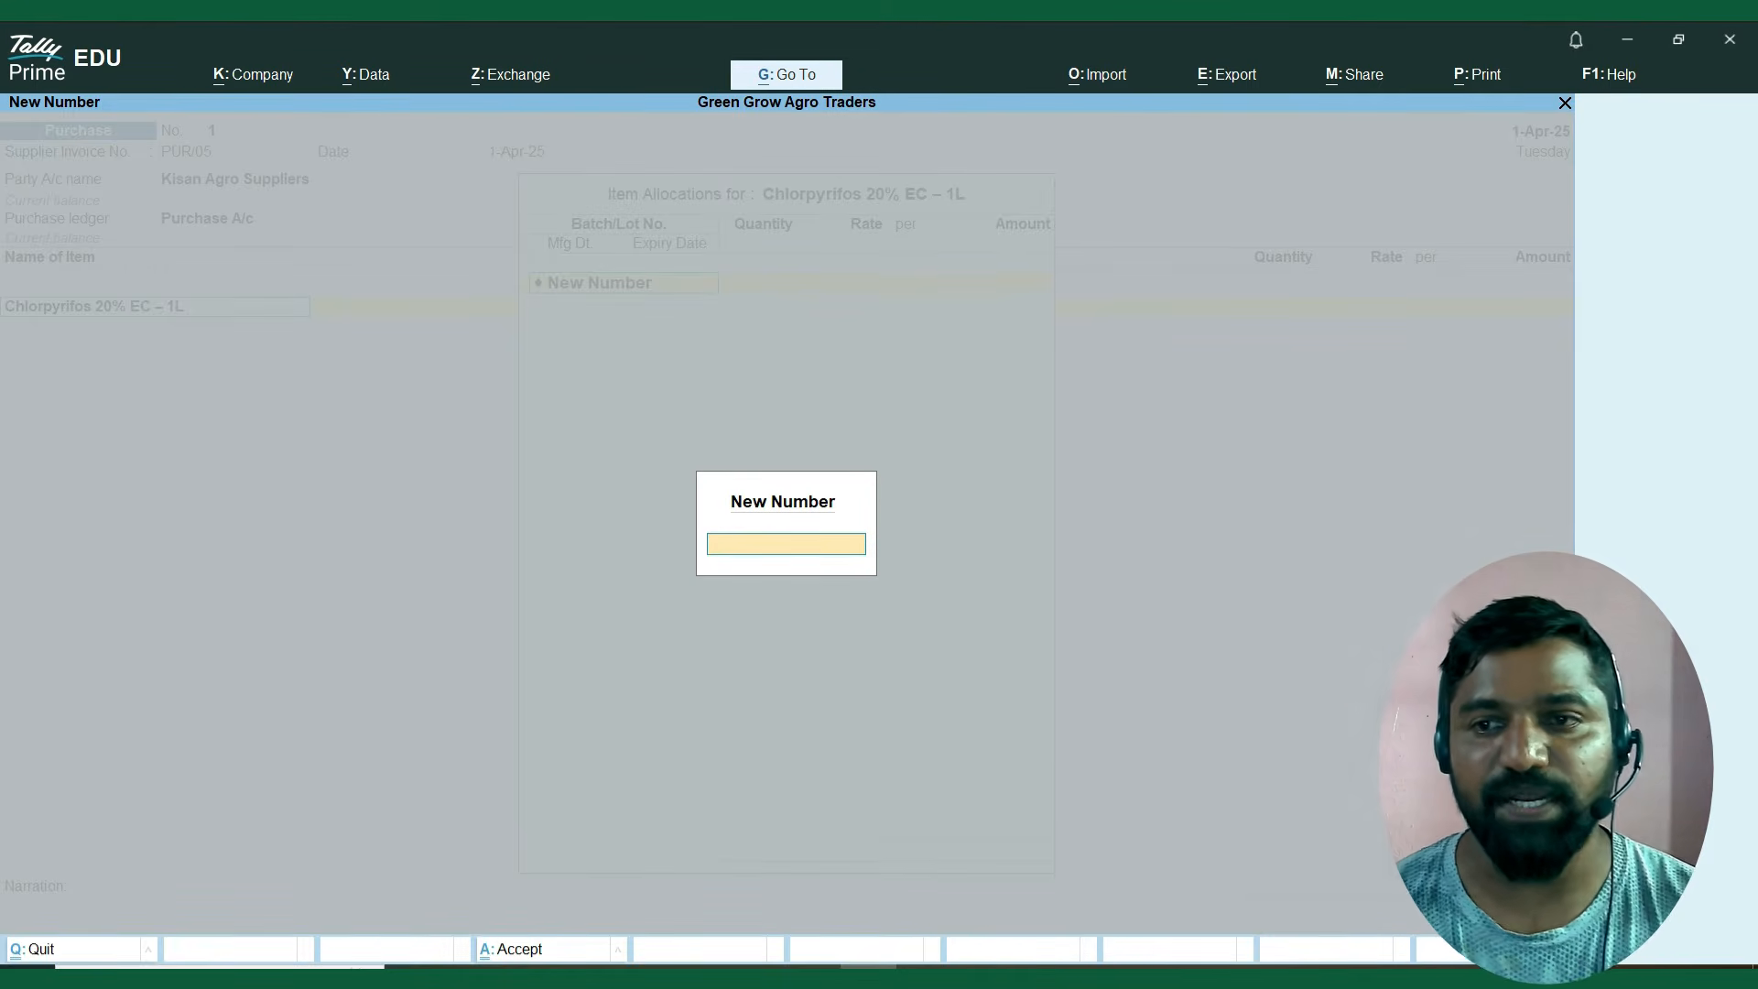
pyautogui.write('Cg')
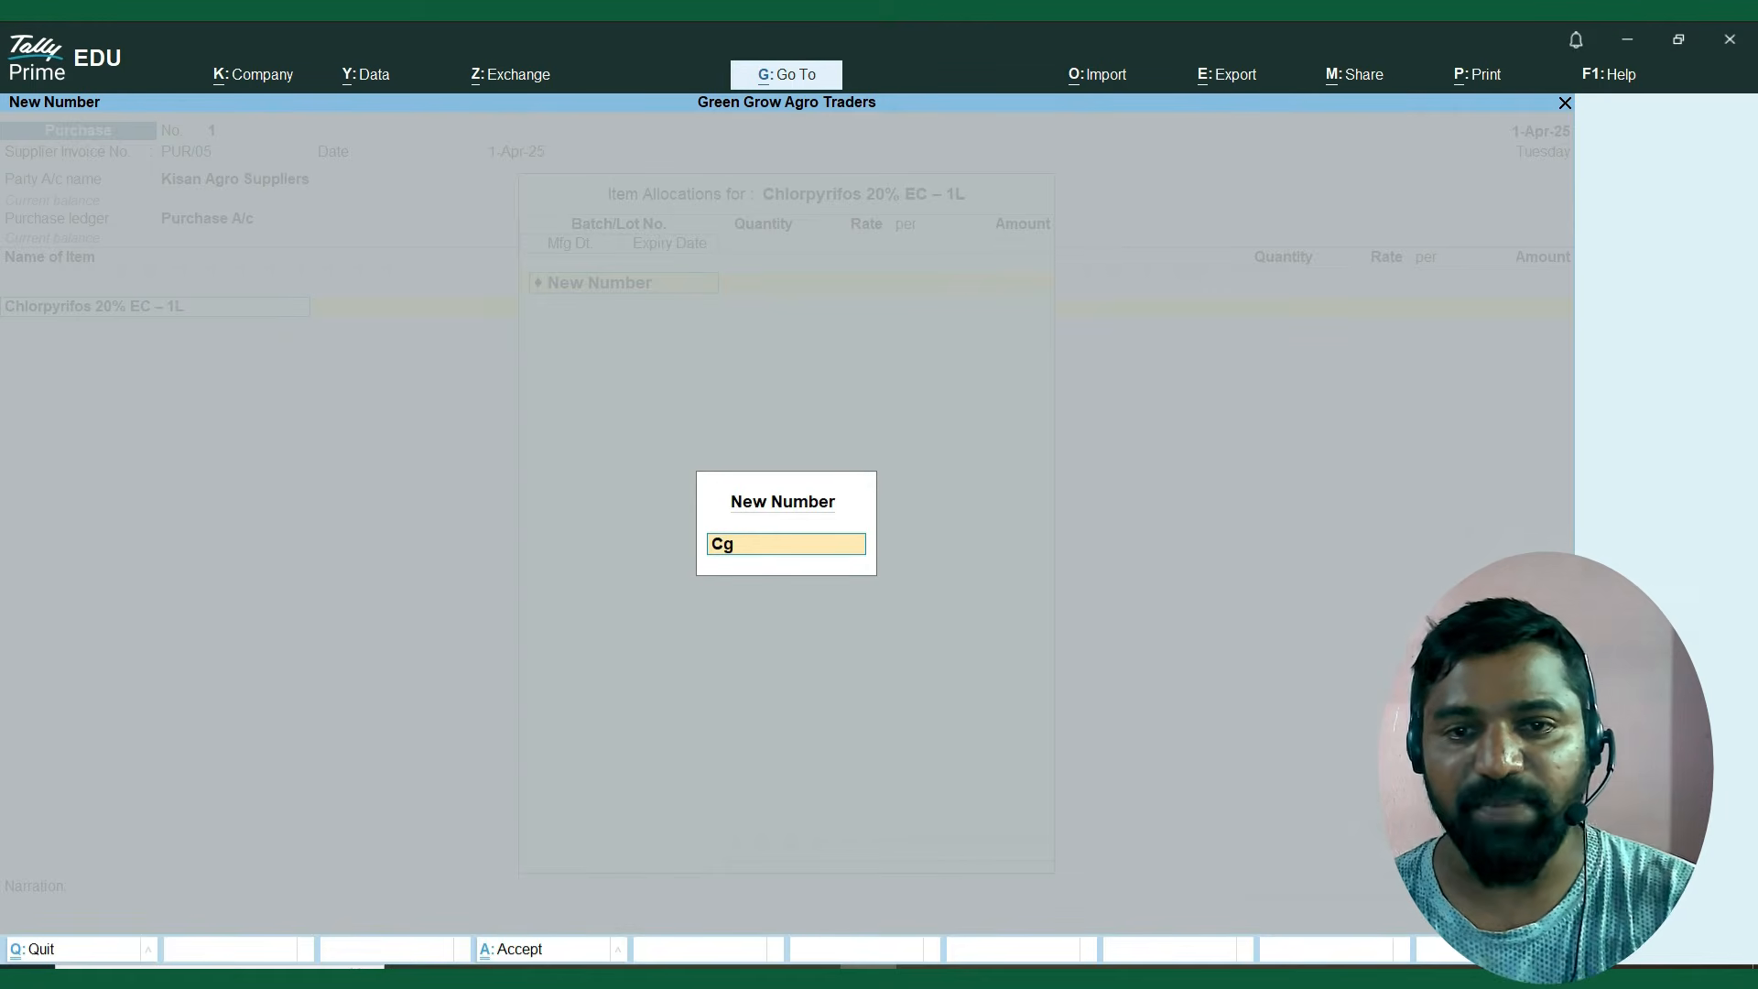
pyautogui.press('BackSpace')
pyautogui.write('HO')
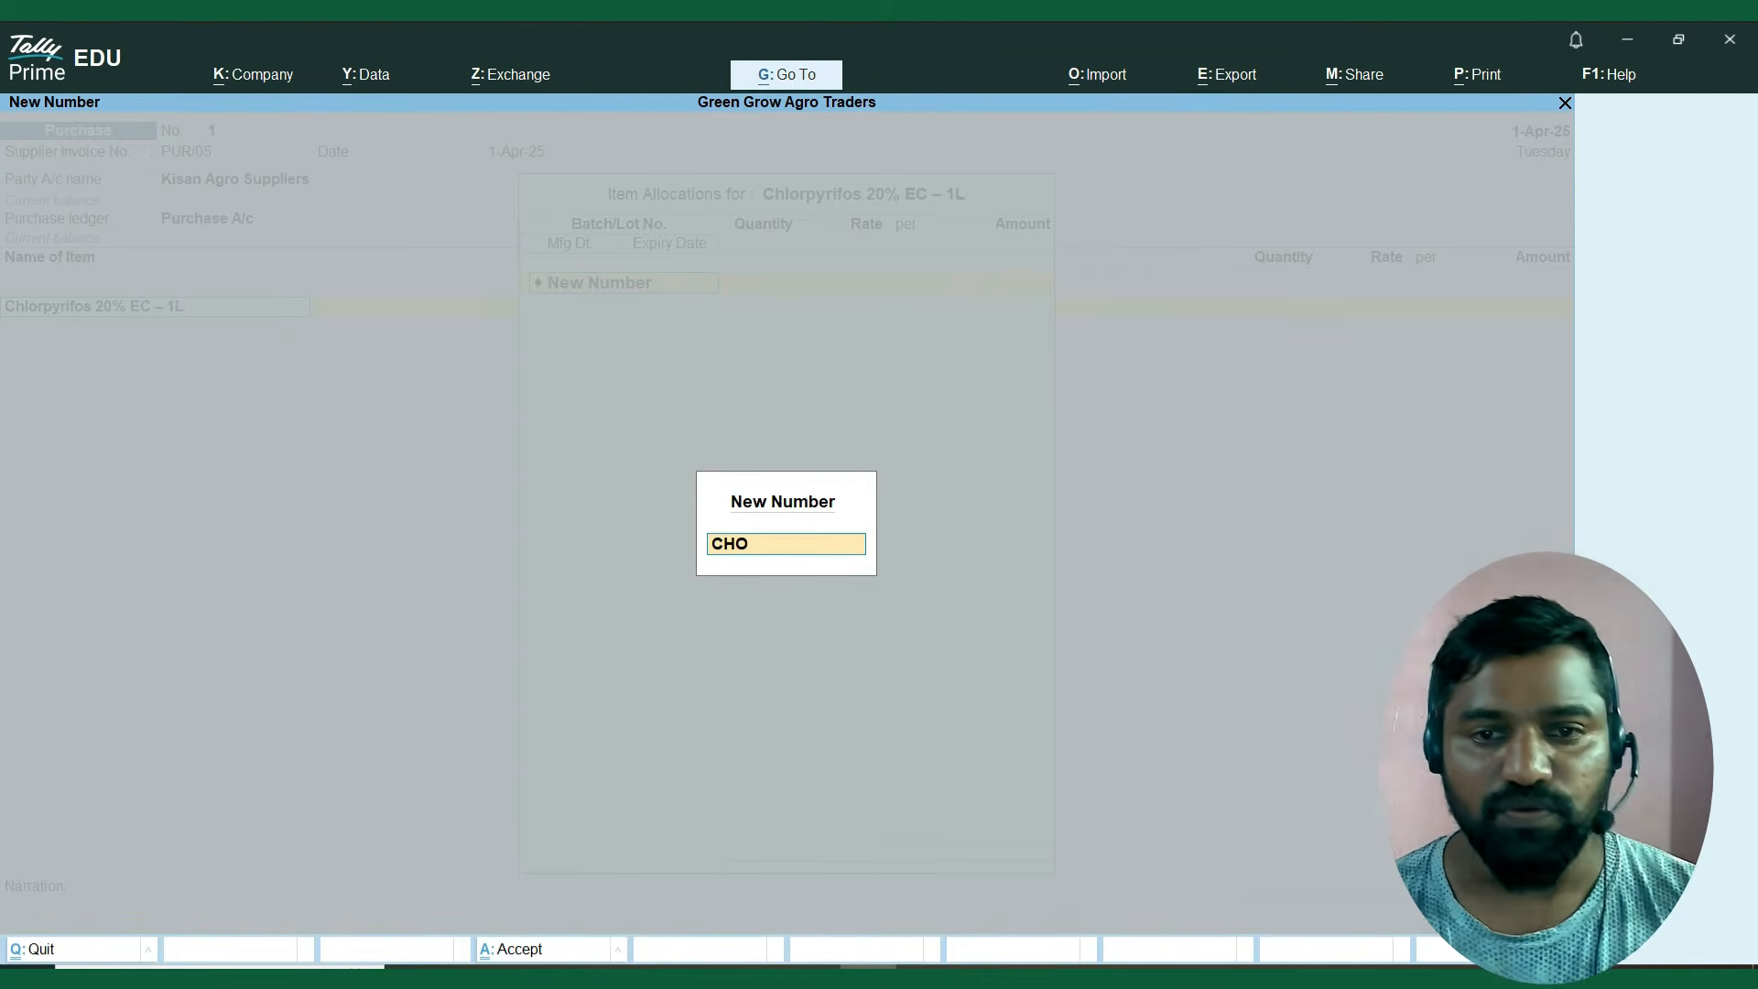
pyautogui.write('2024')
pyautogui.press('Return')
# Set the CHO2024 batch quantity to 10 and the rate to 300 per Bottle.
pyautogui.write('10')
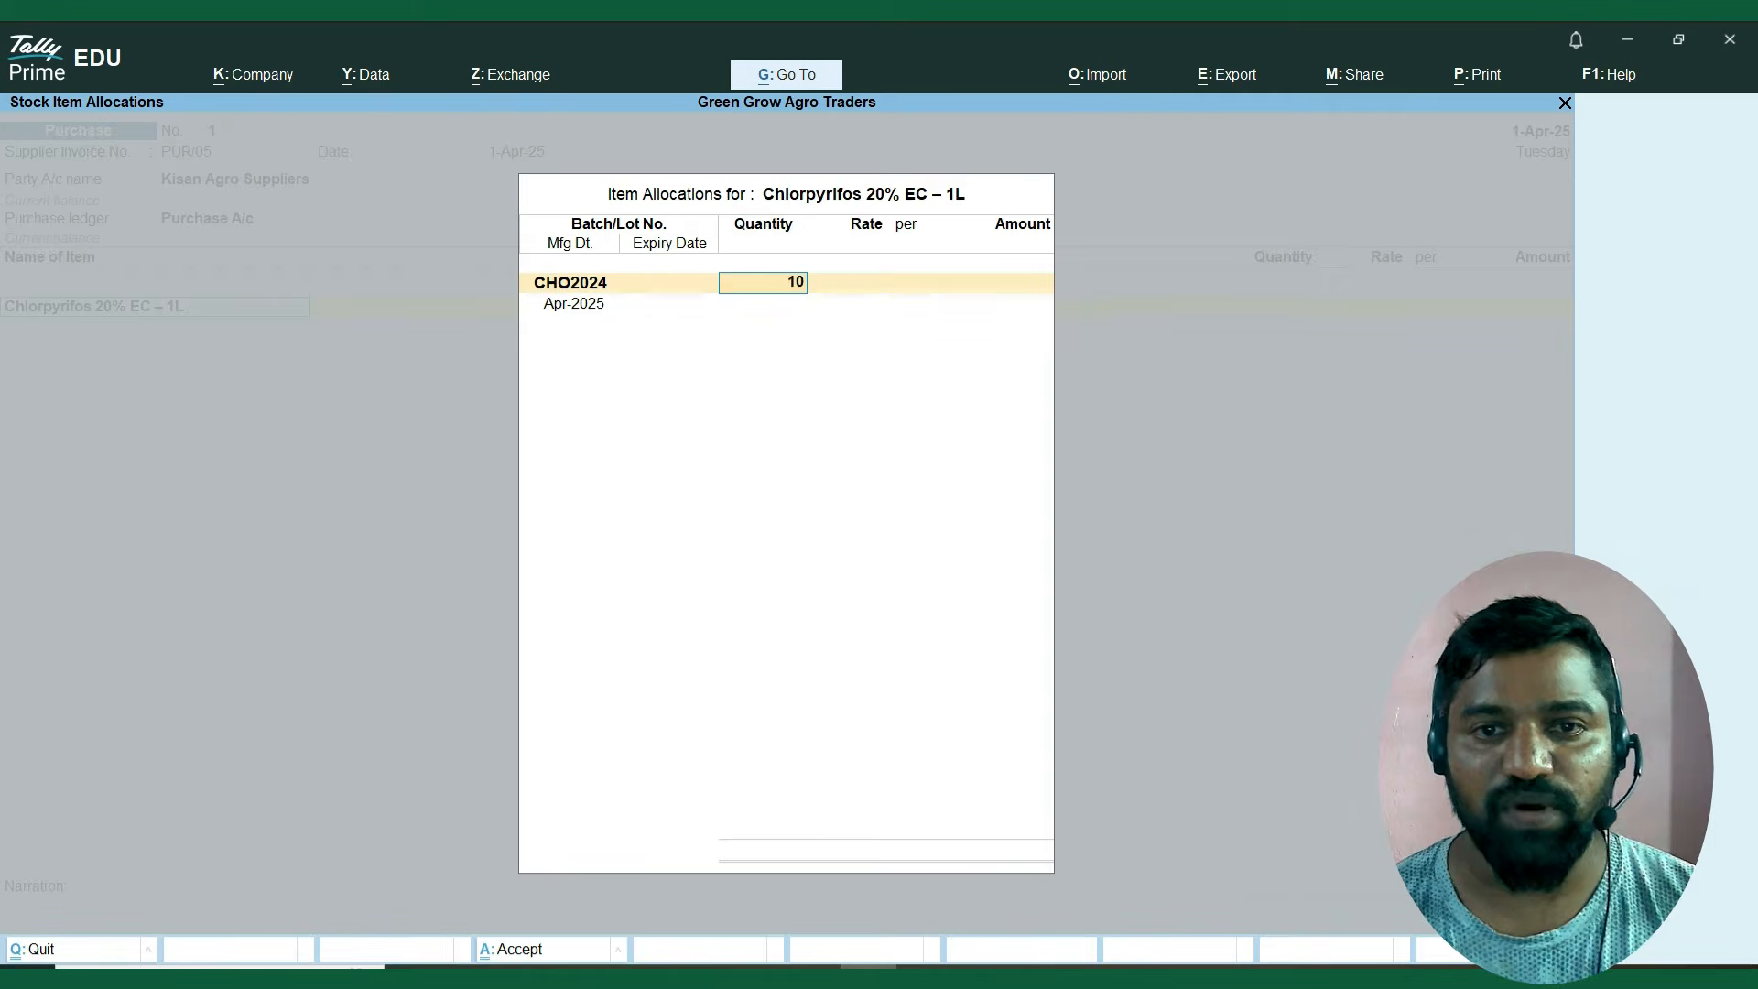
pyautogui.press('Return')
pyautogui.write('300')
pyautogui.press('Return')
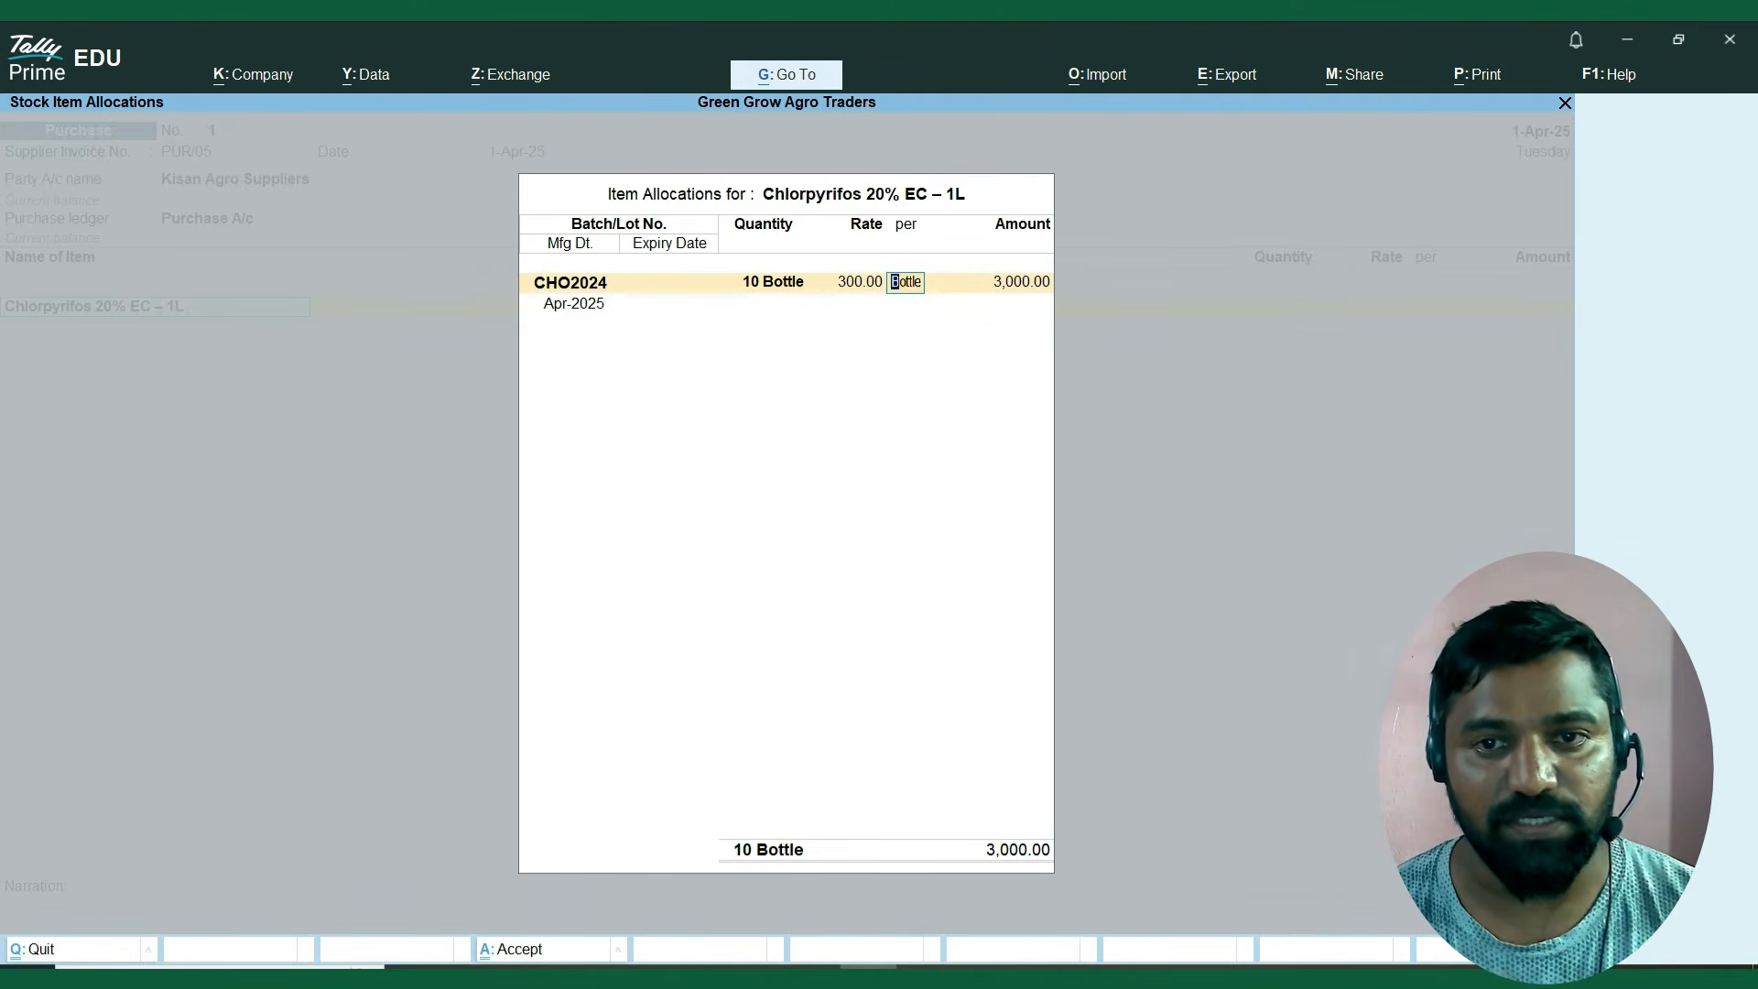
pyautogui.press('Return')
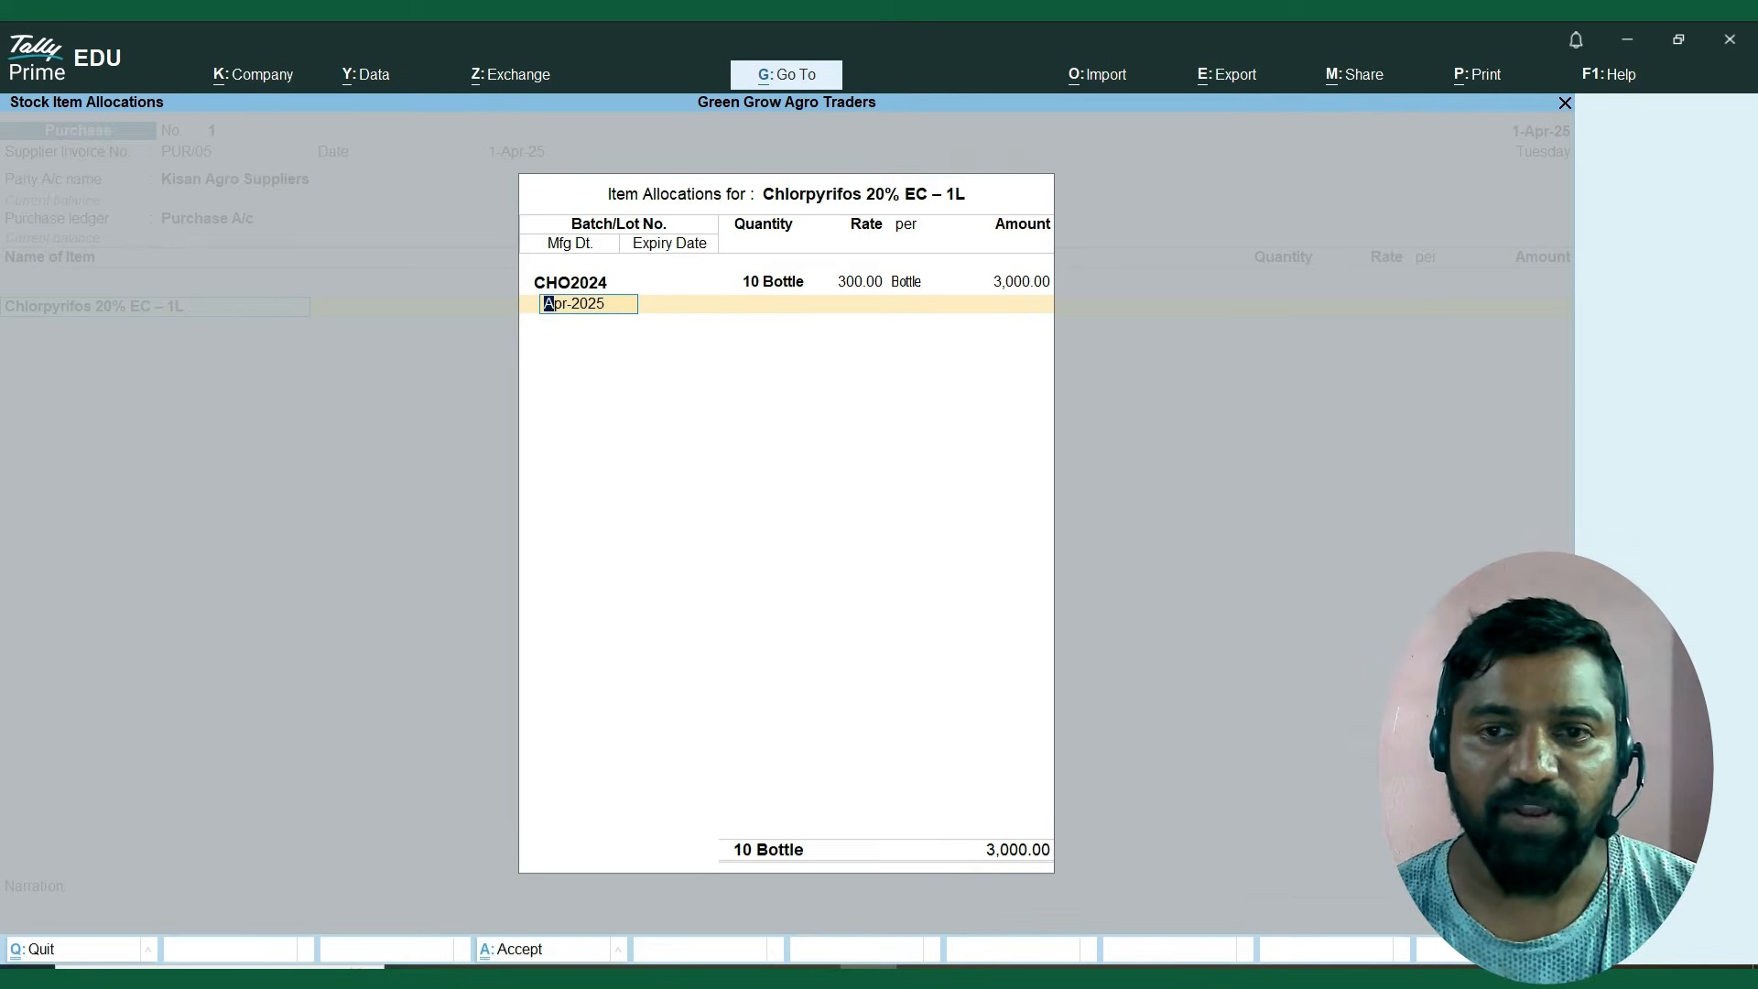
# Enter manufacturing date 1.4.2025 and expiry date 1.3.2026 for batch CHO2024, and finish the Chlorpyrifos allocation.
pyautogui.write('1.4')
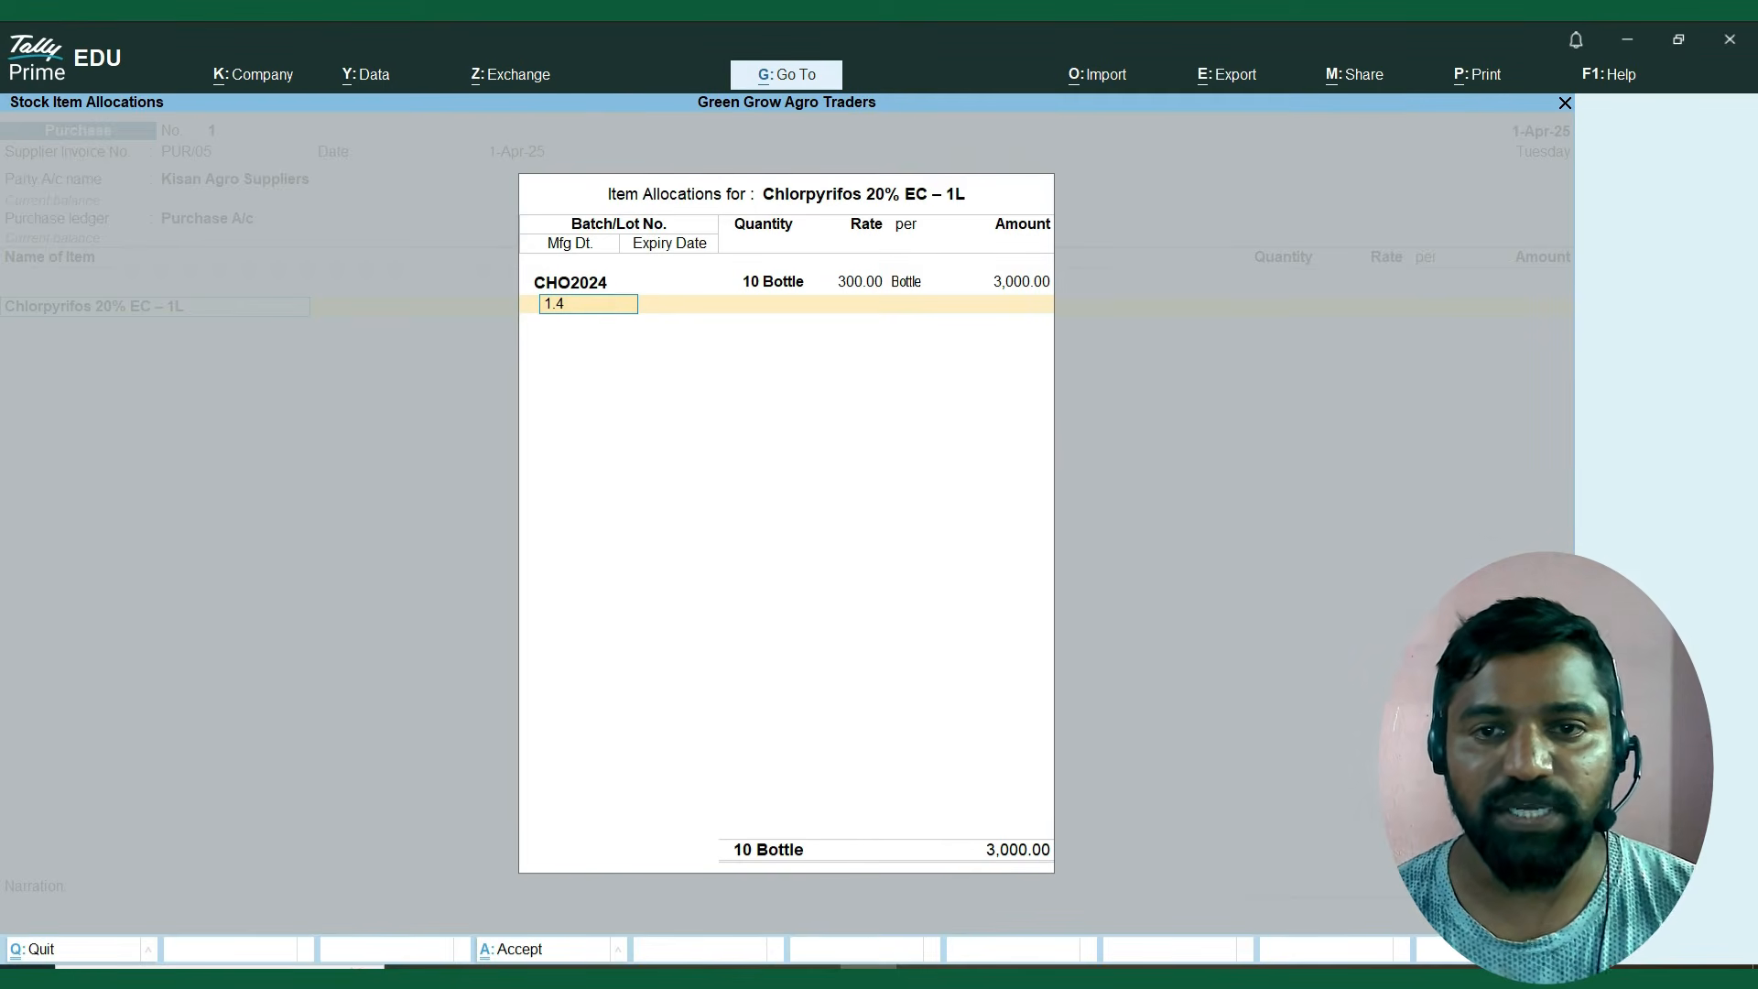
pyautogui.write('.2025')
pyautogui.press('Return')
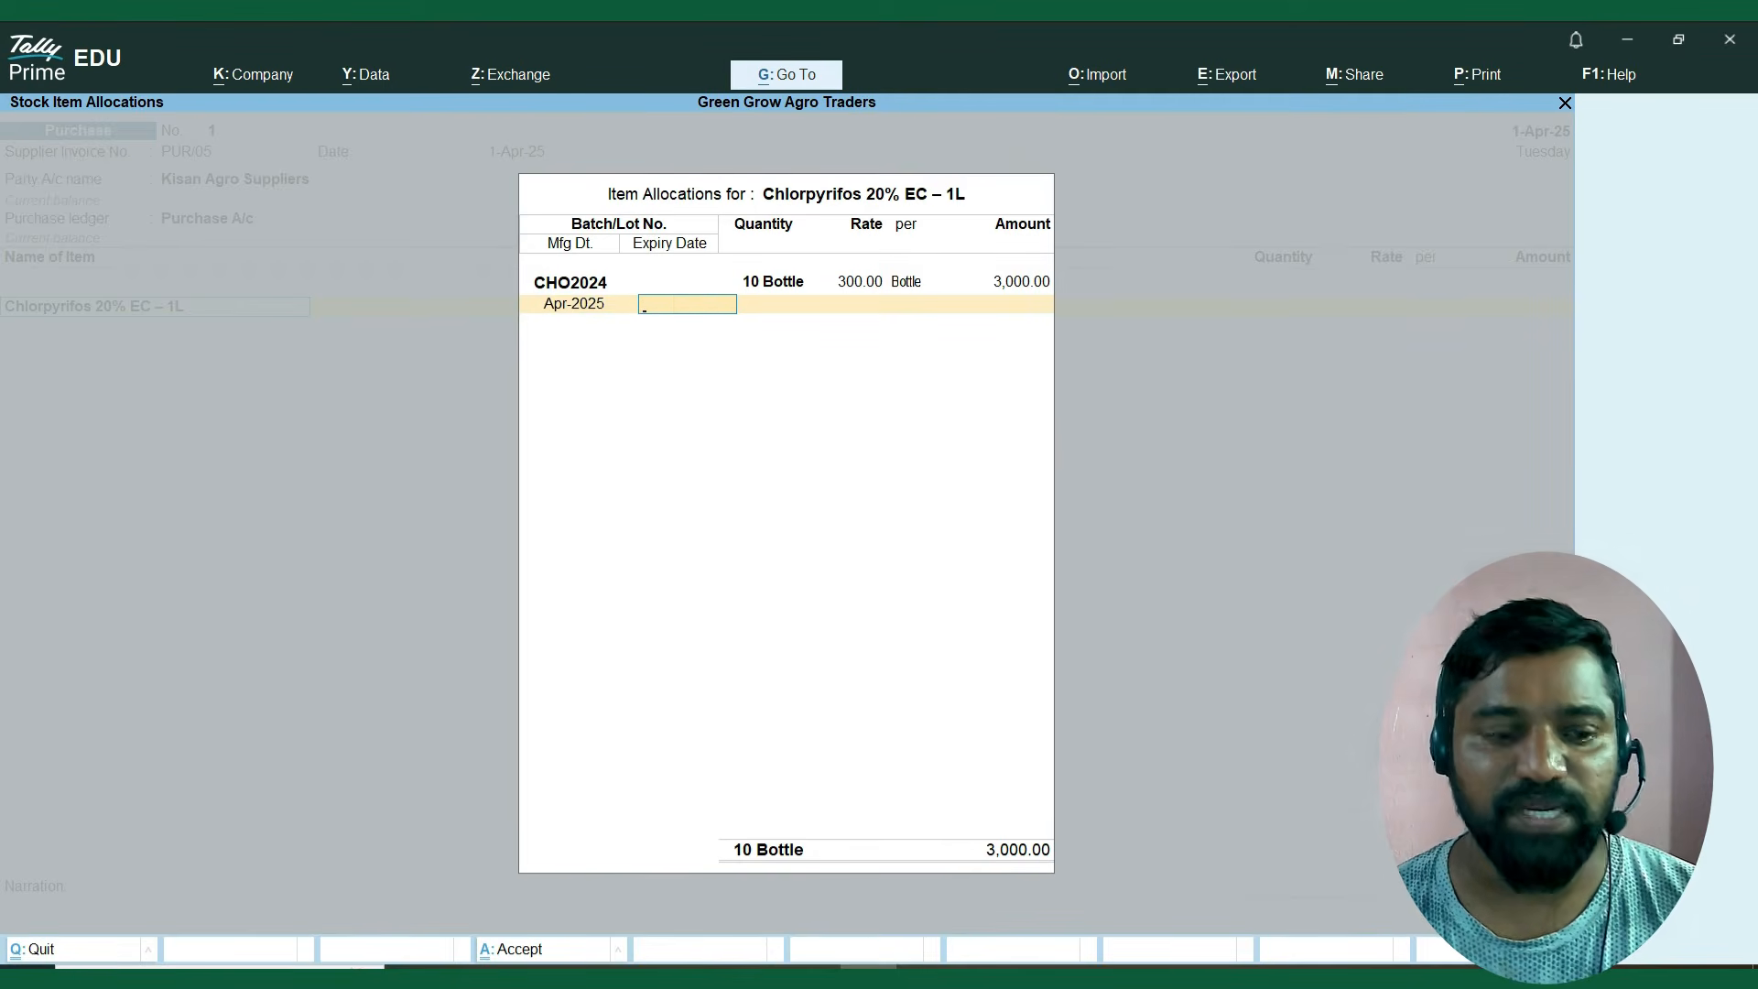
pyautogui.write('1.3.2026')
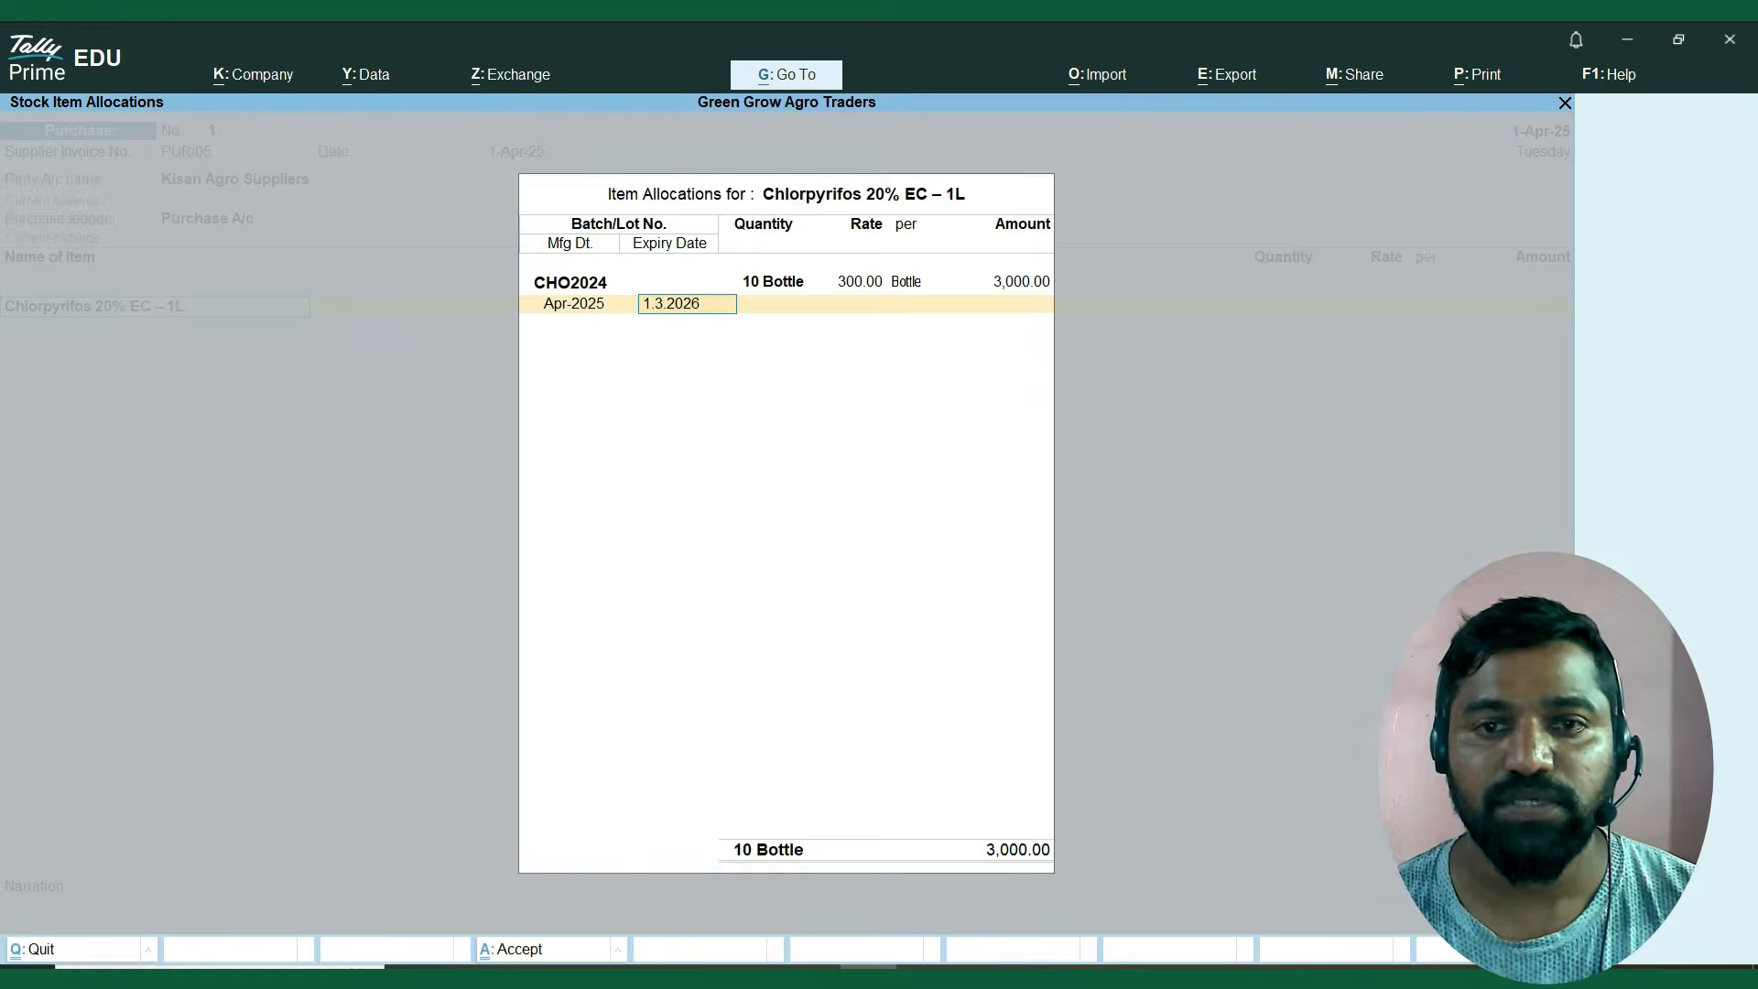
pyautogui.press('Return')
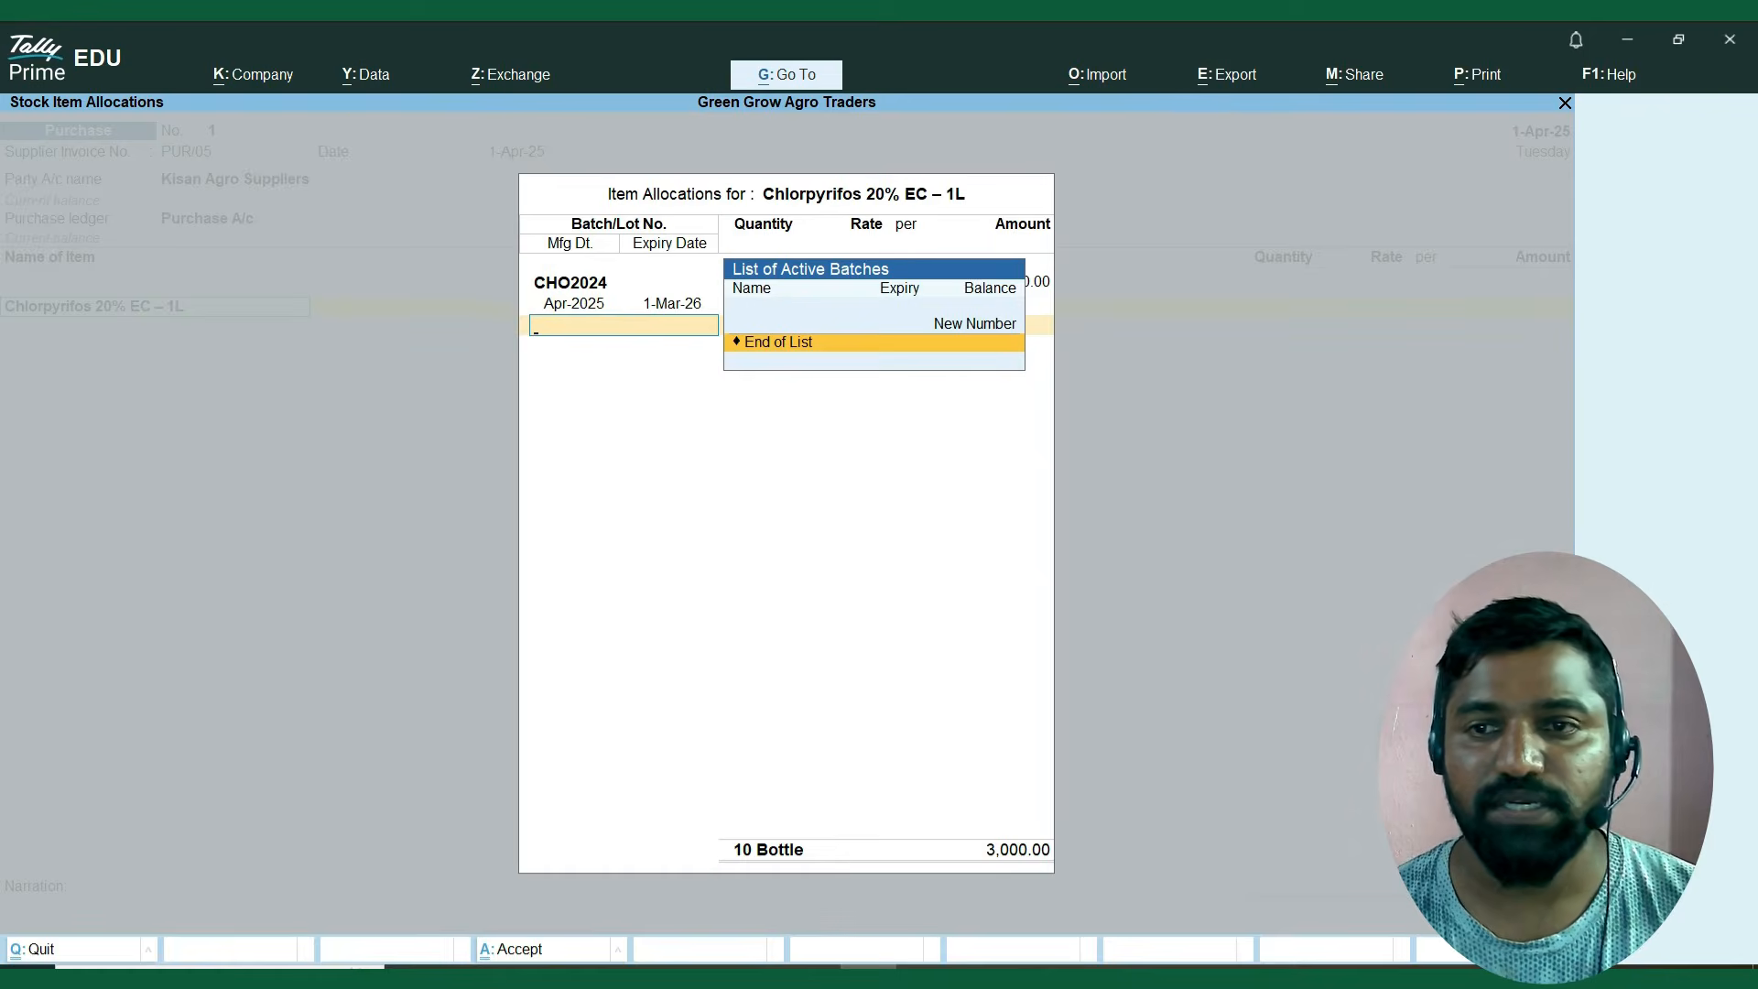
pyautogui.press('Return')
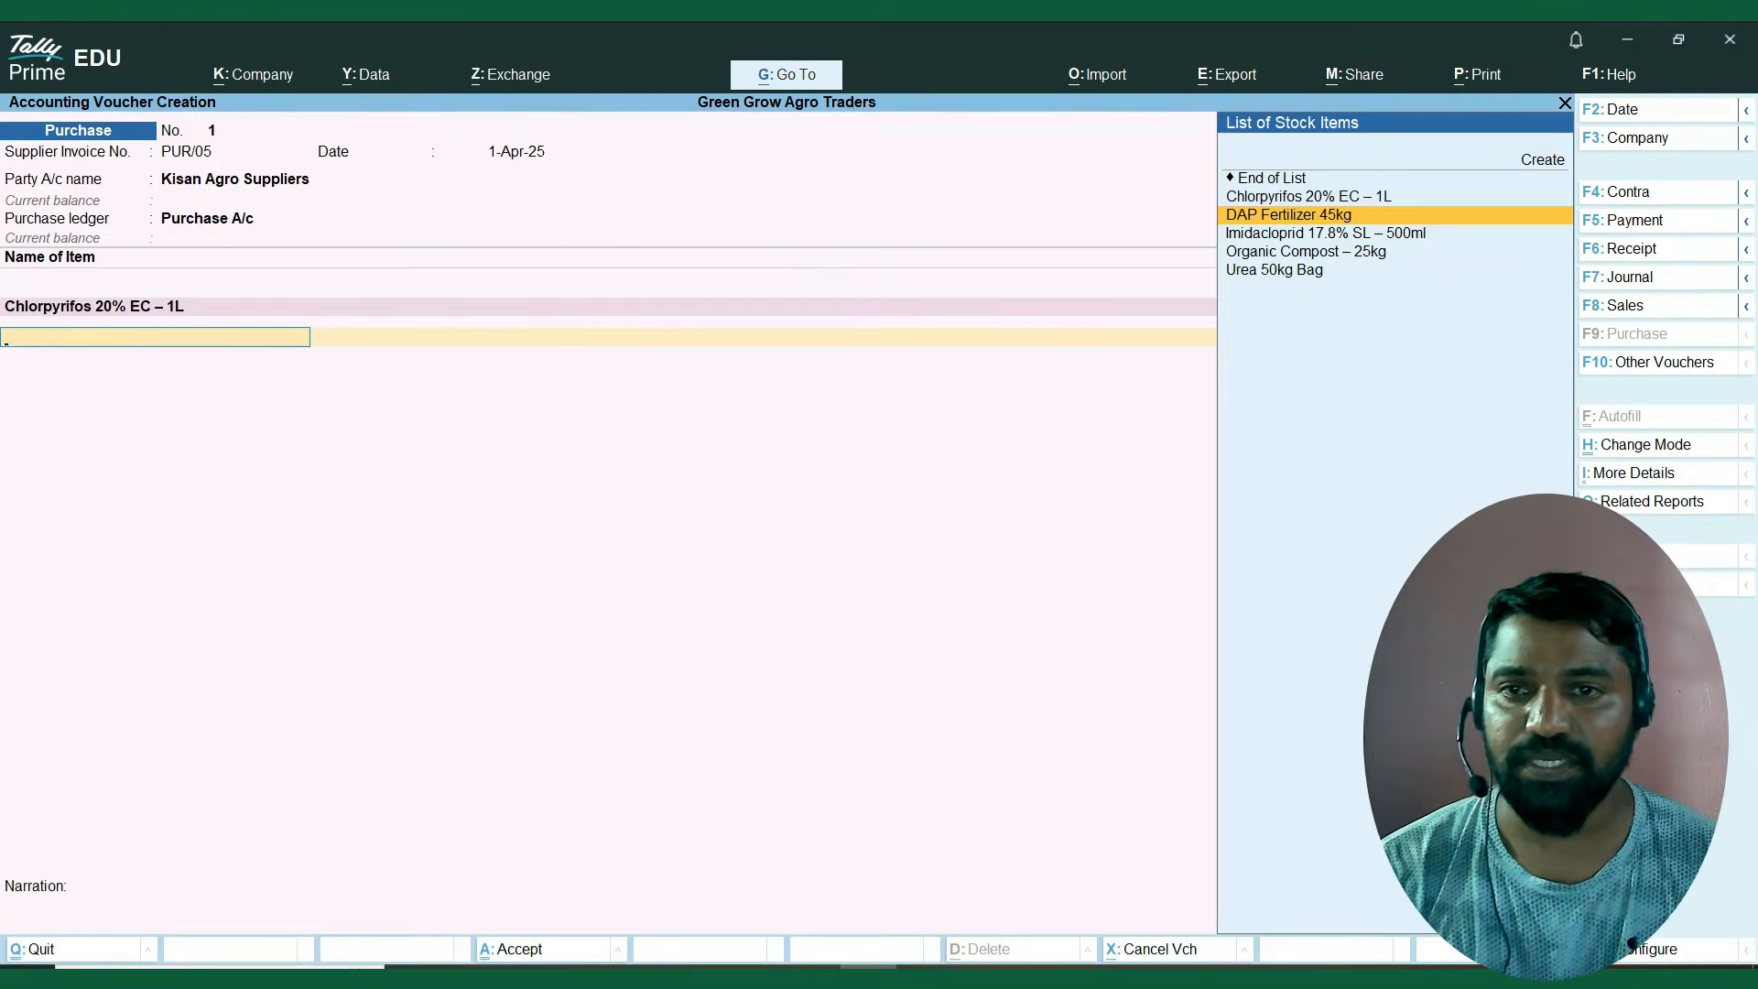
# Add DAP Fertilizer 45kg as the second voucher item and give it the new batch number DAP2024.
pyautogui.press('Return')
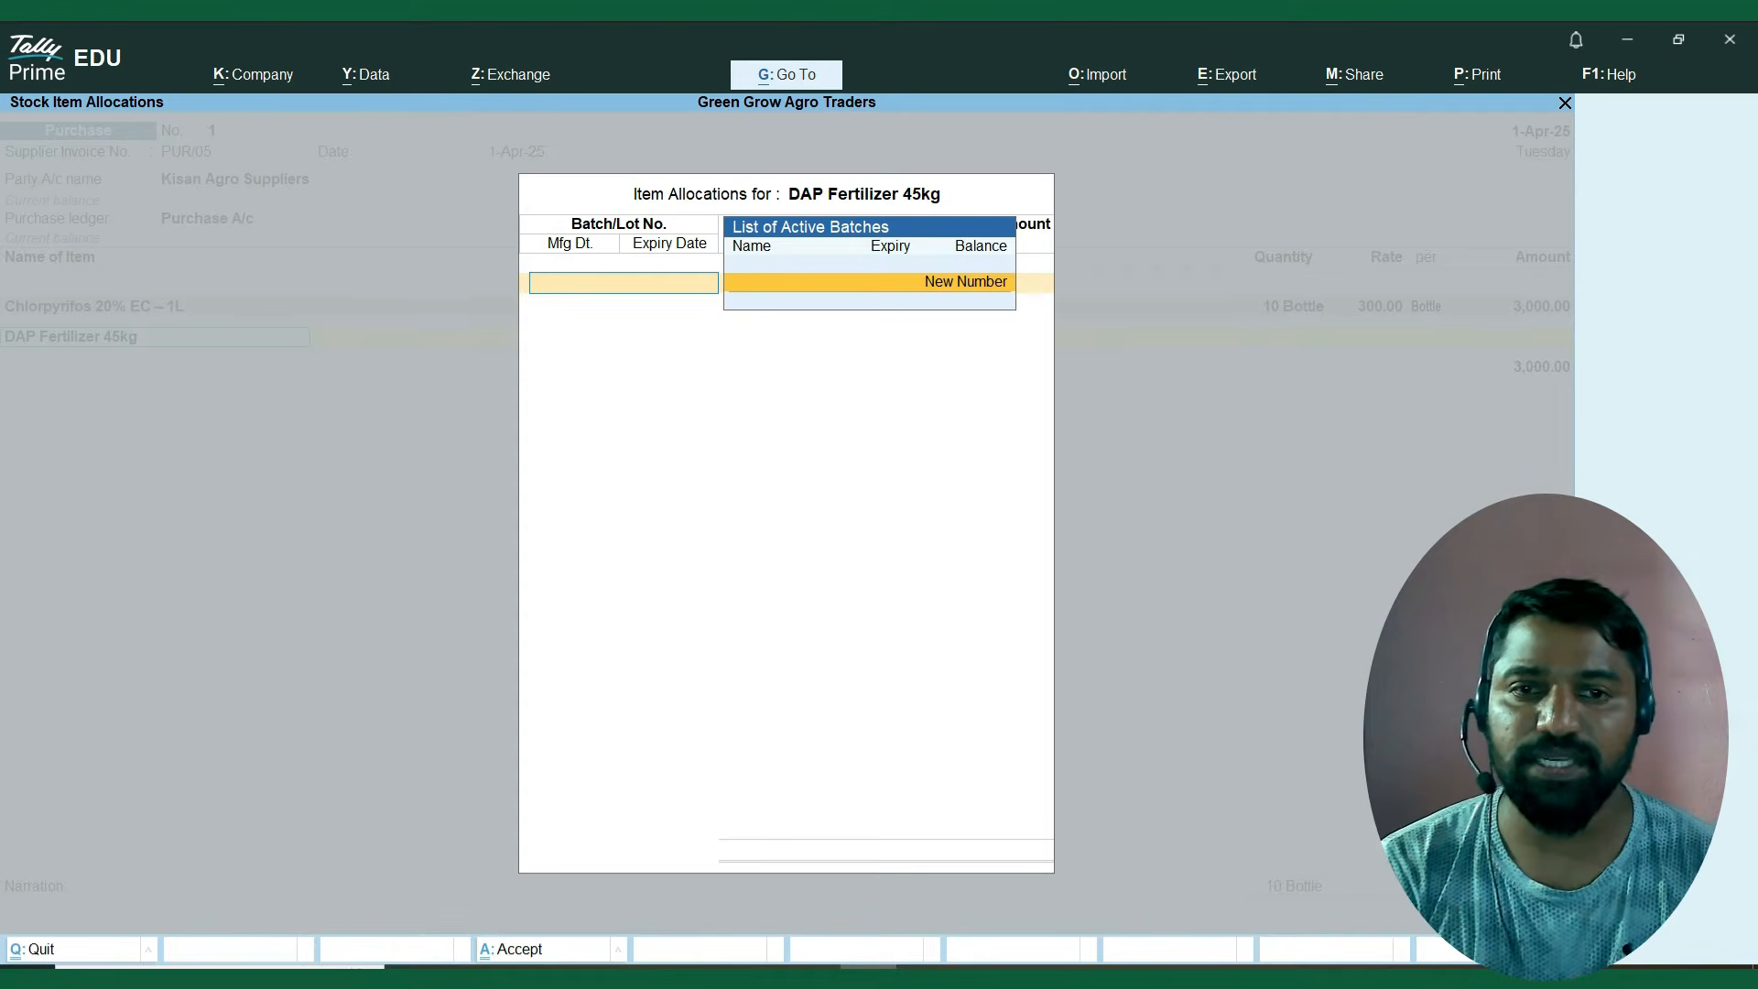
pyautogui.press('Return')
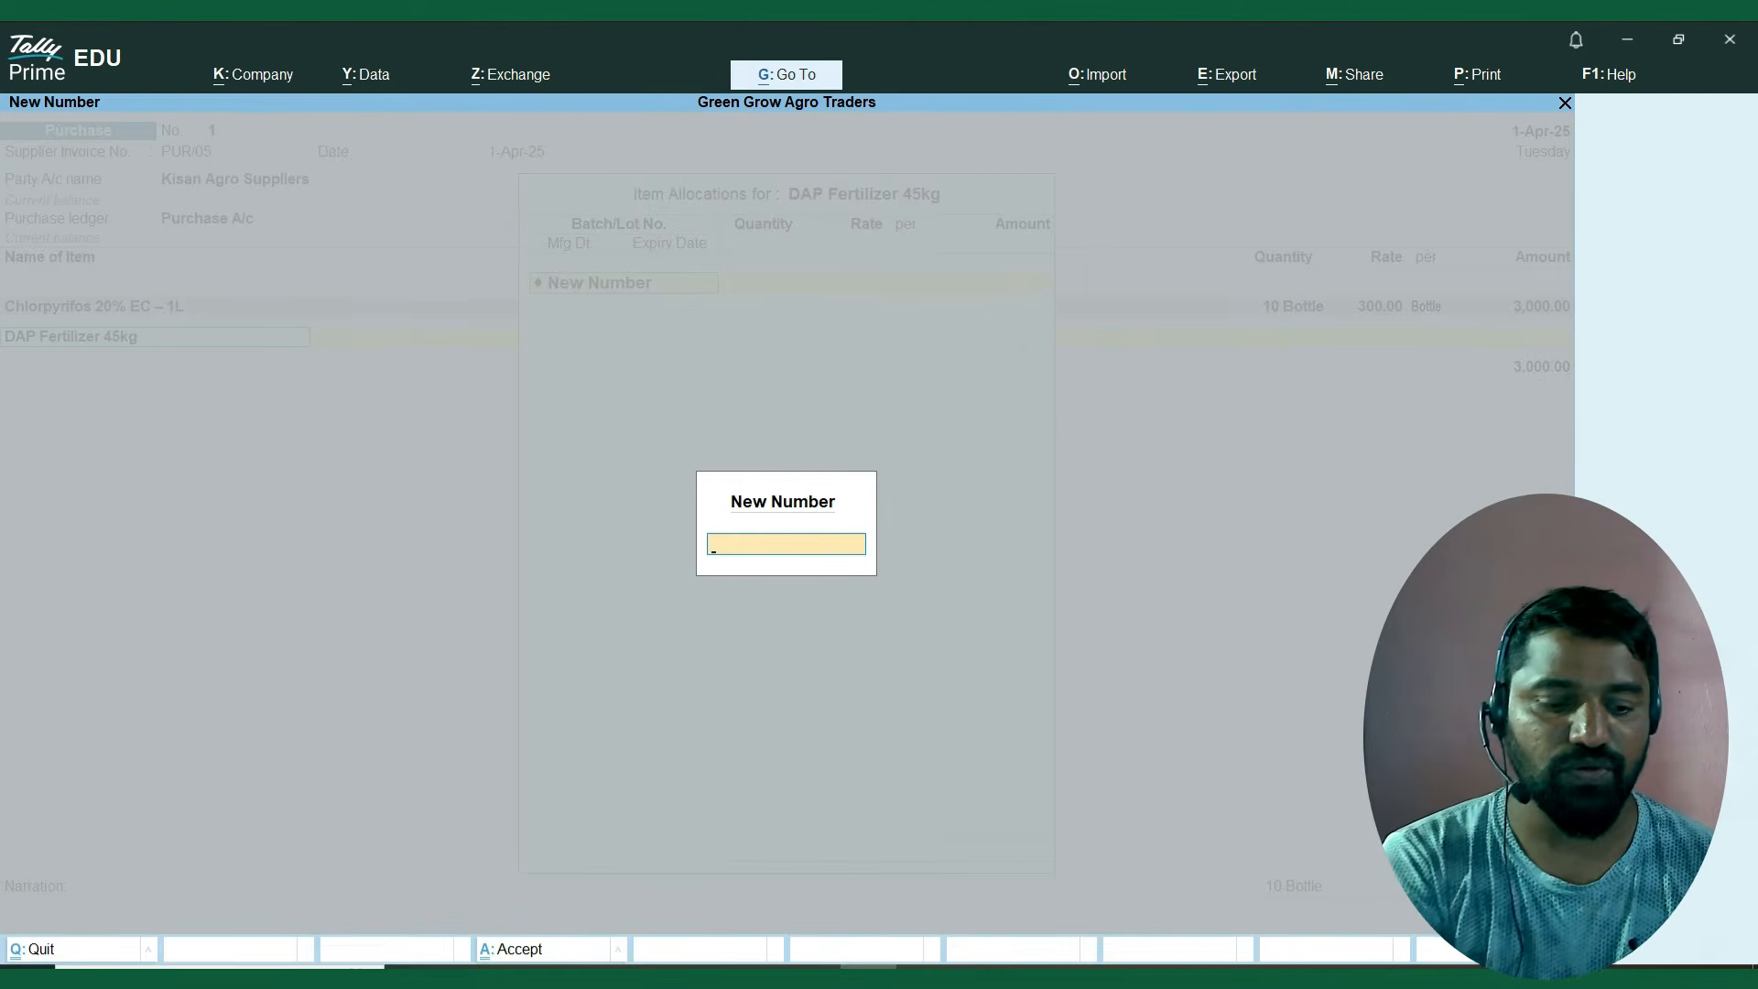
pyautogui.write('DA')
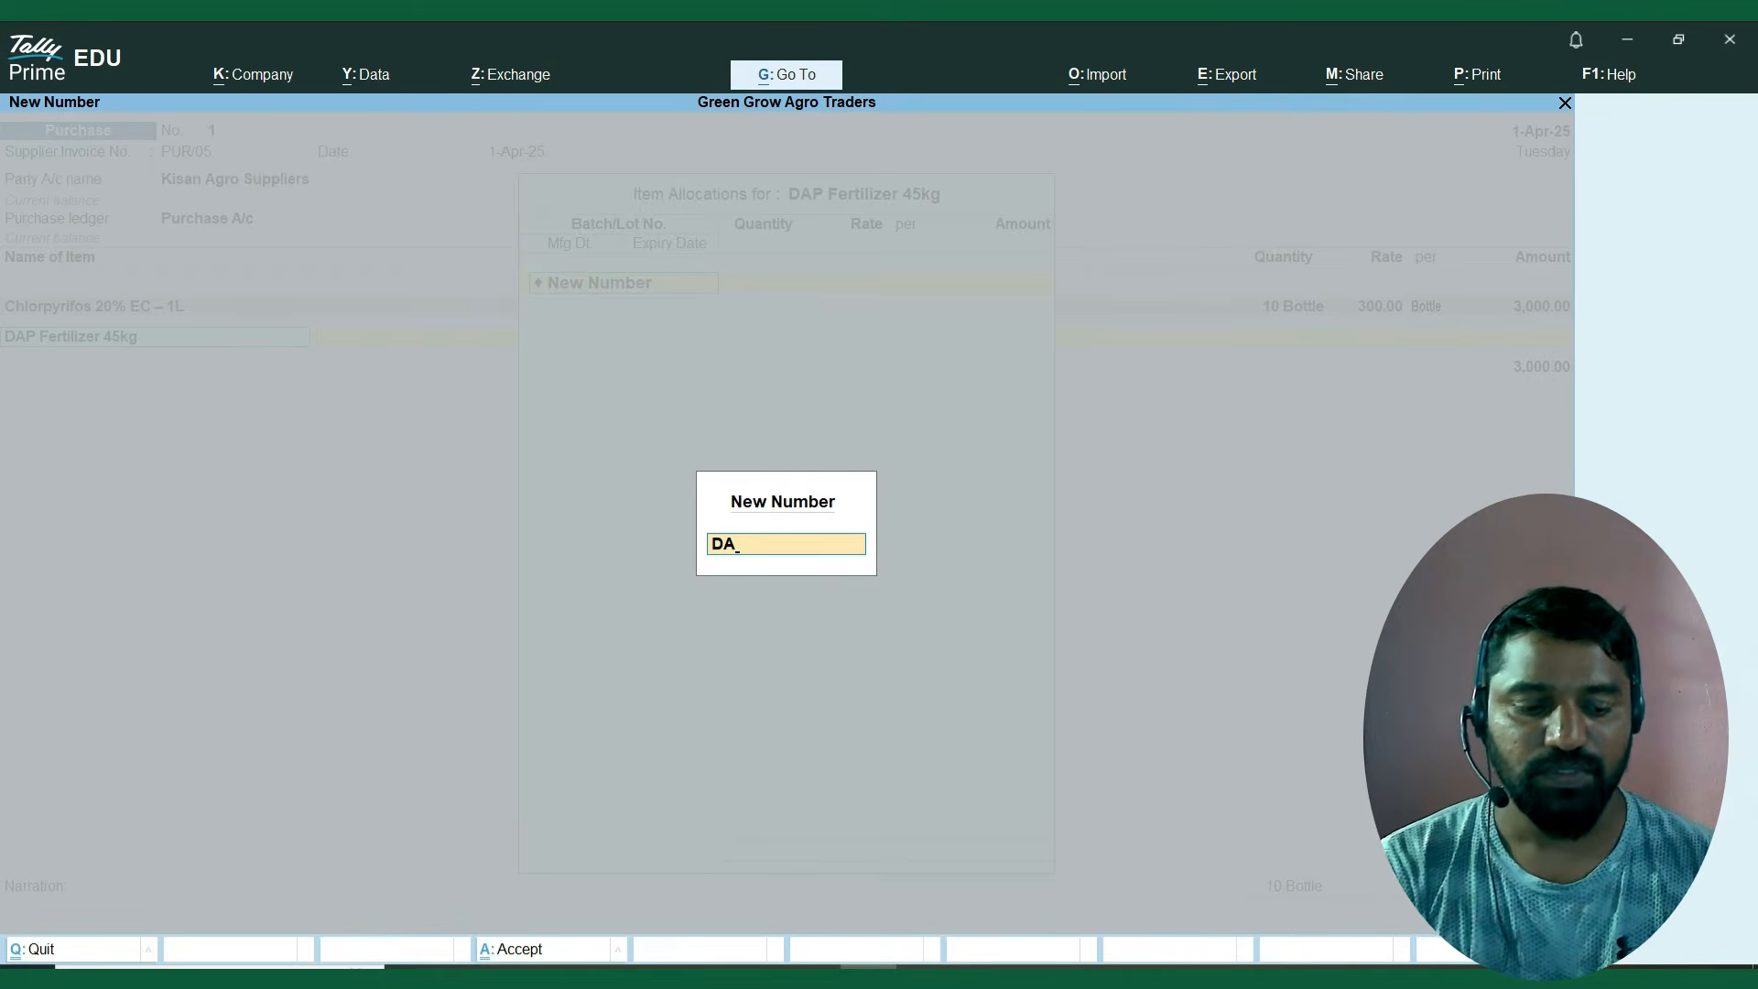
pyautogui.write('P2024')
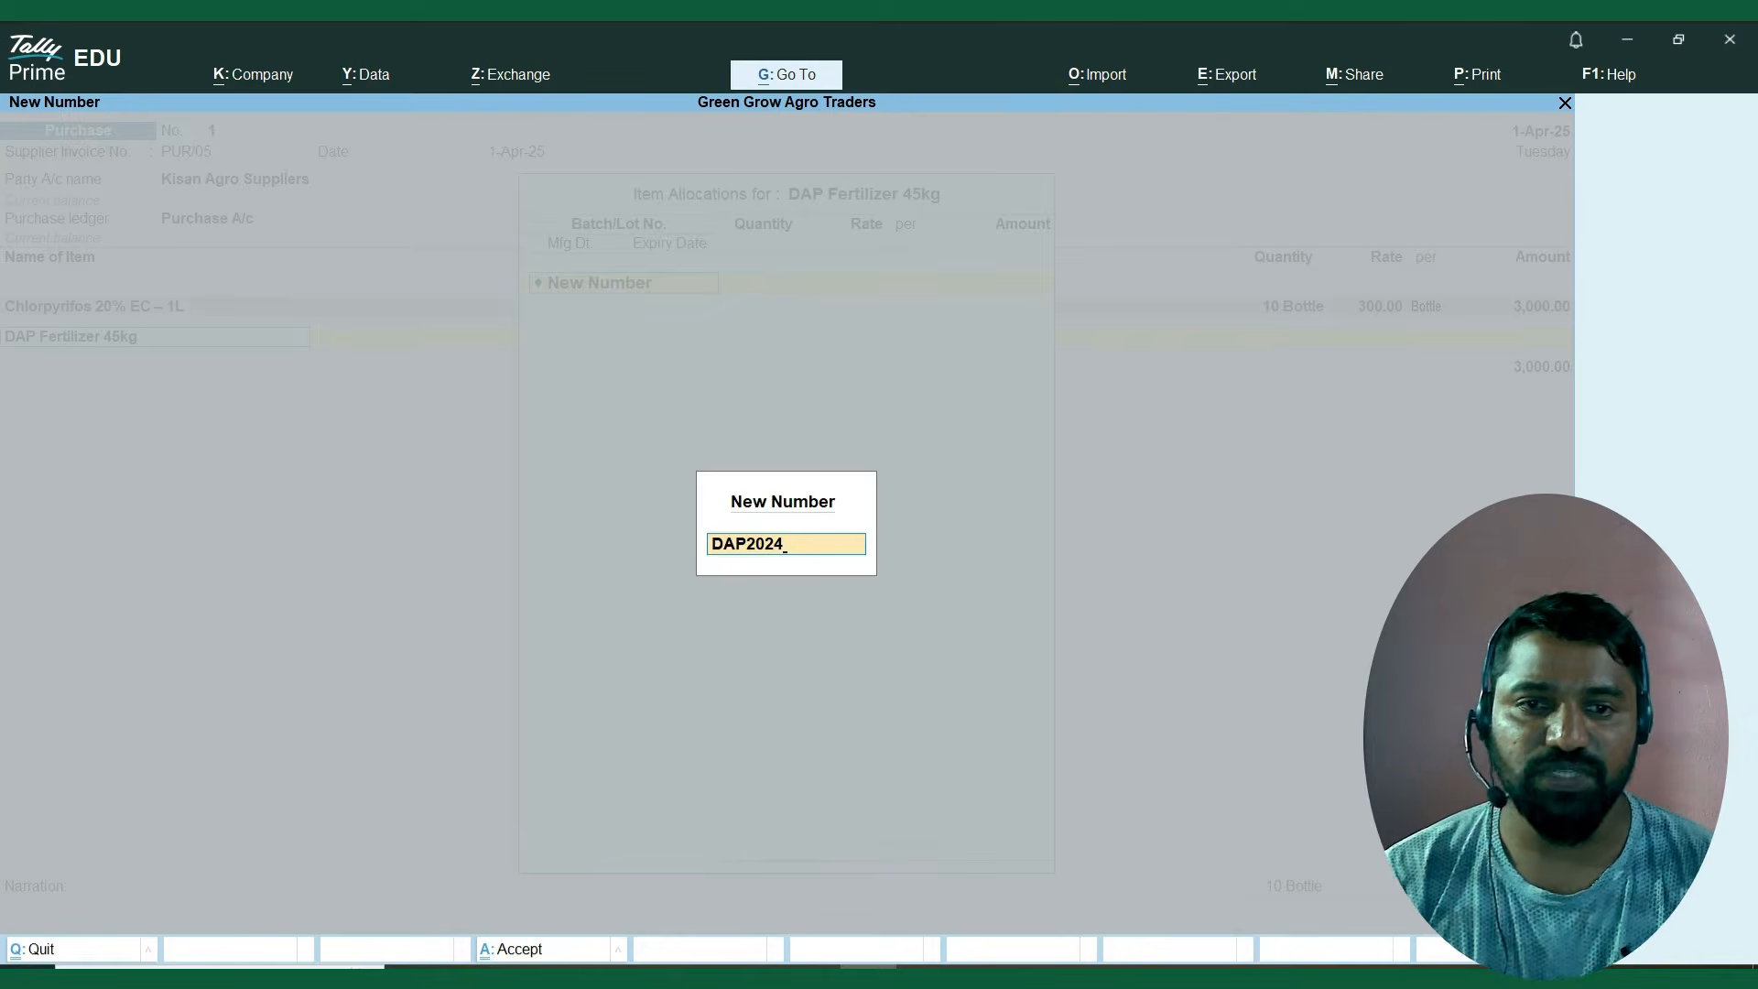
pyautogui.press('Return')
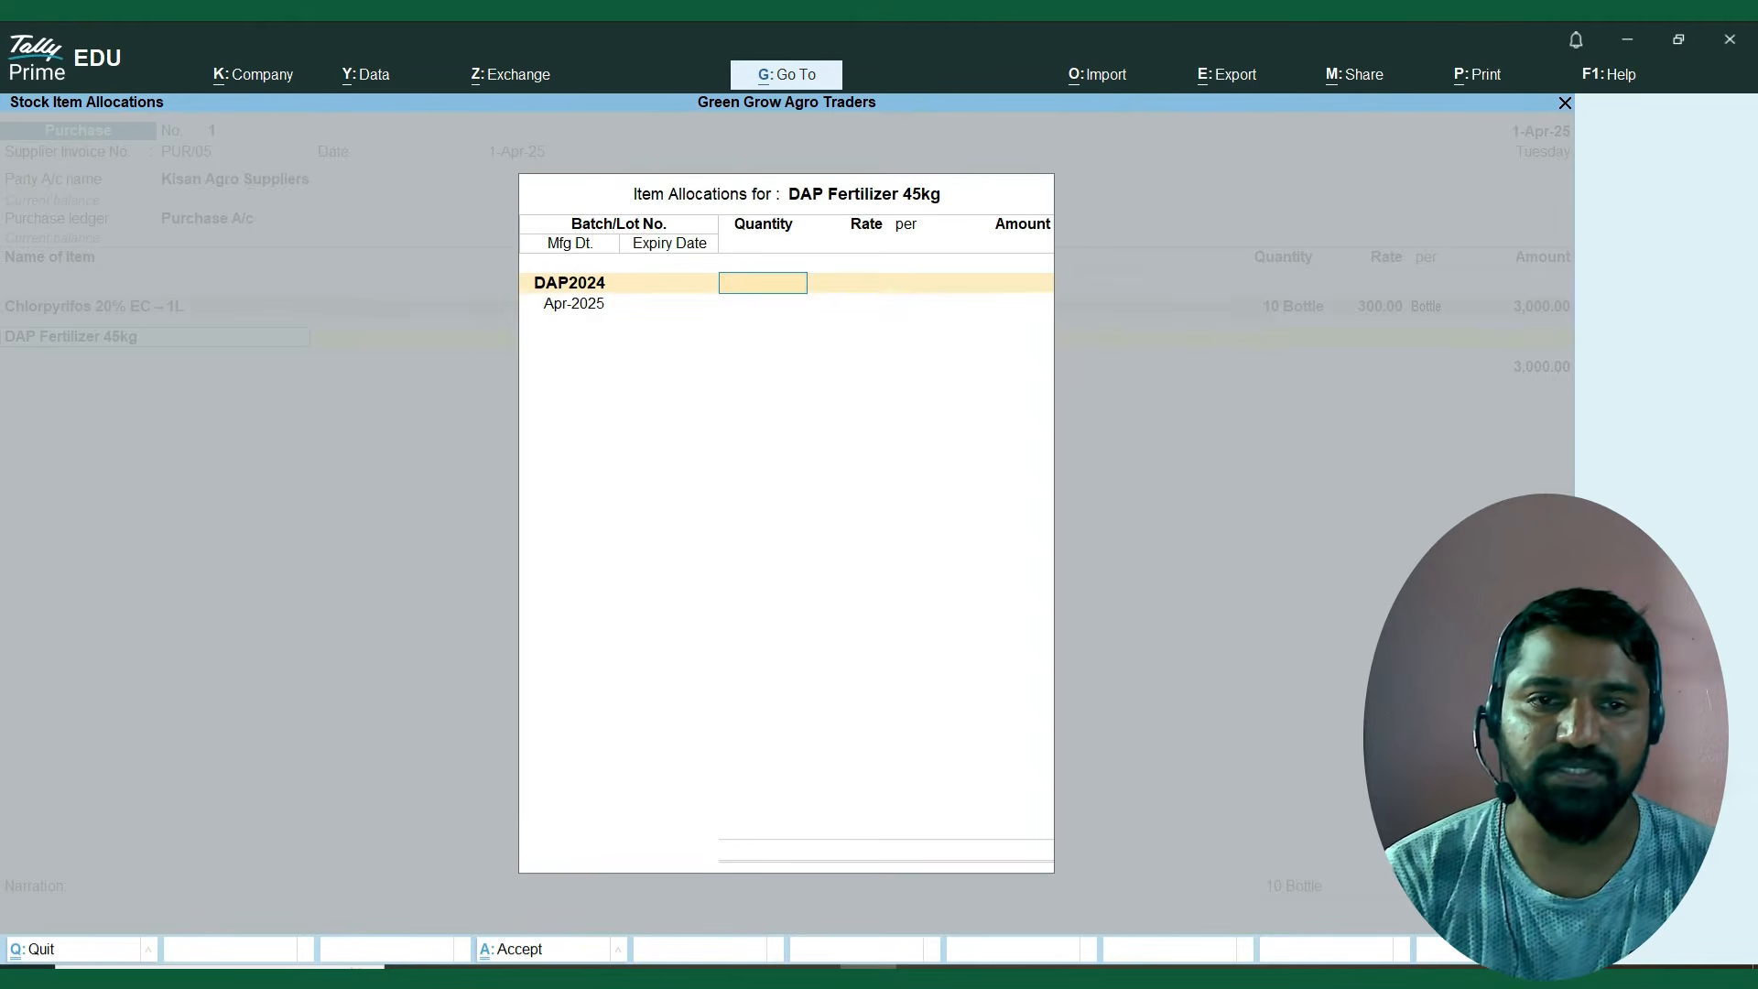
# Set the DAP2024 batch quantity to 10 and the rate to 300 per Bag.
pyautogui.write('10')
pyautogui.press('Return')
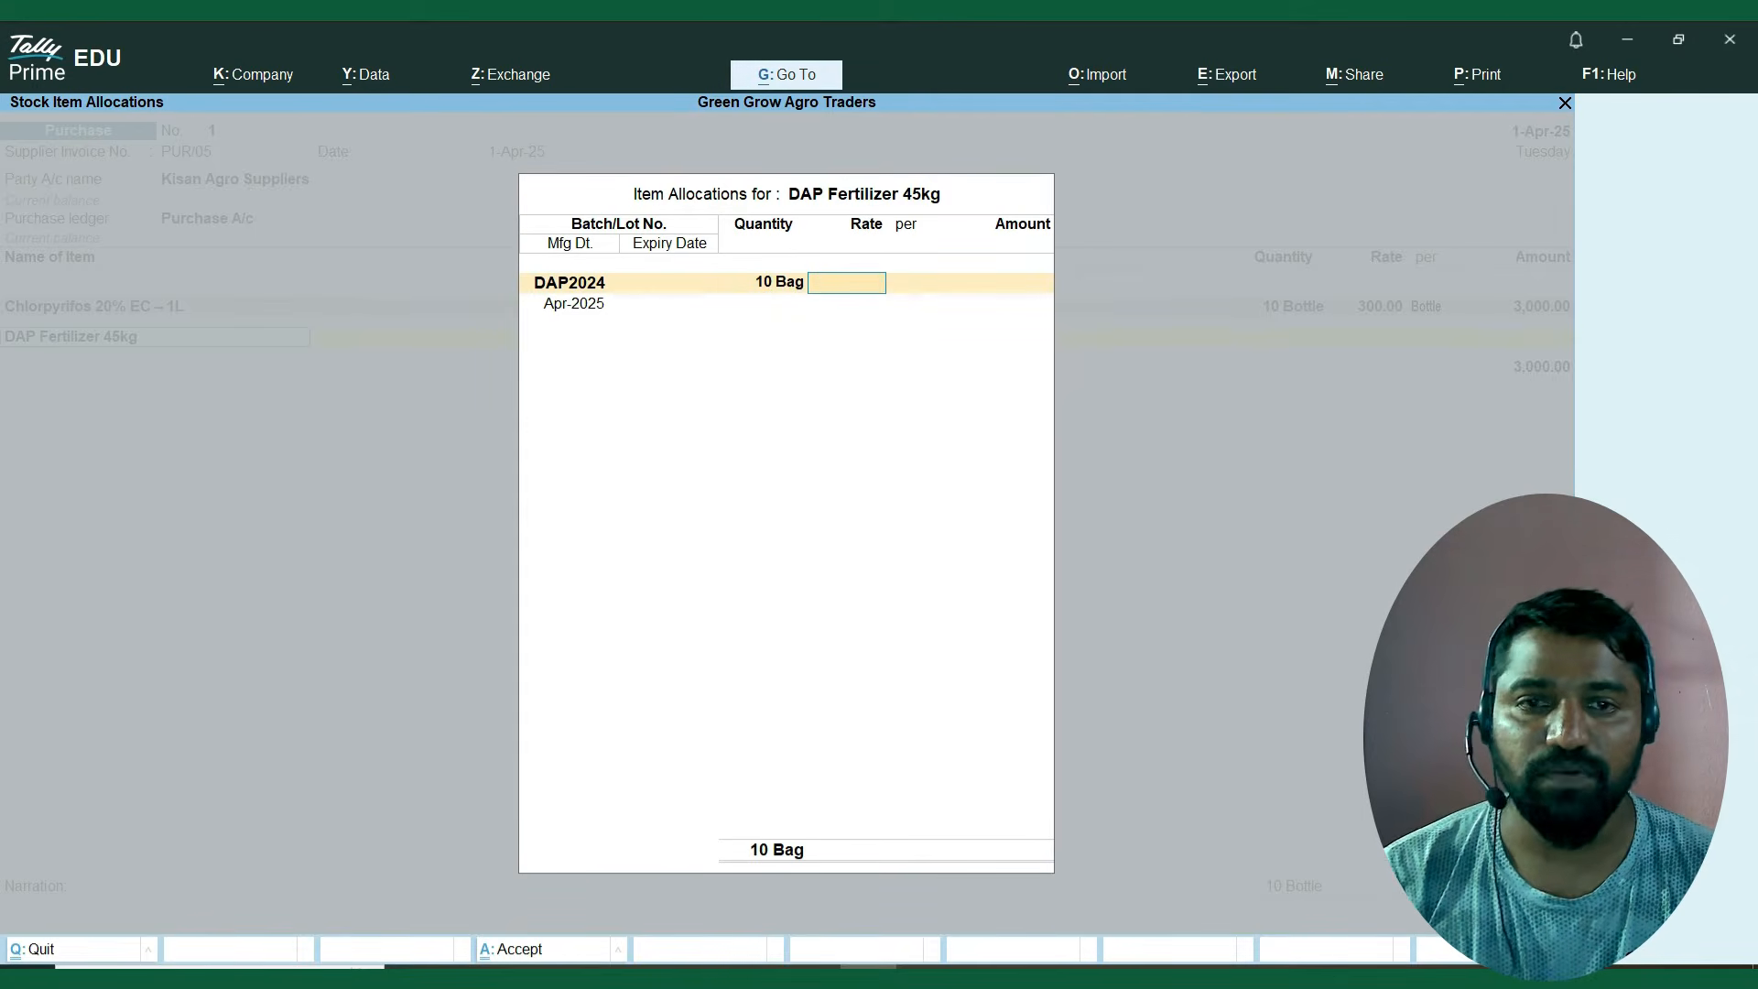
pyautogui.write('300')
pyautogui.press('Return')
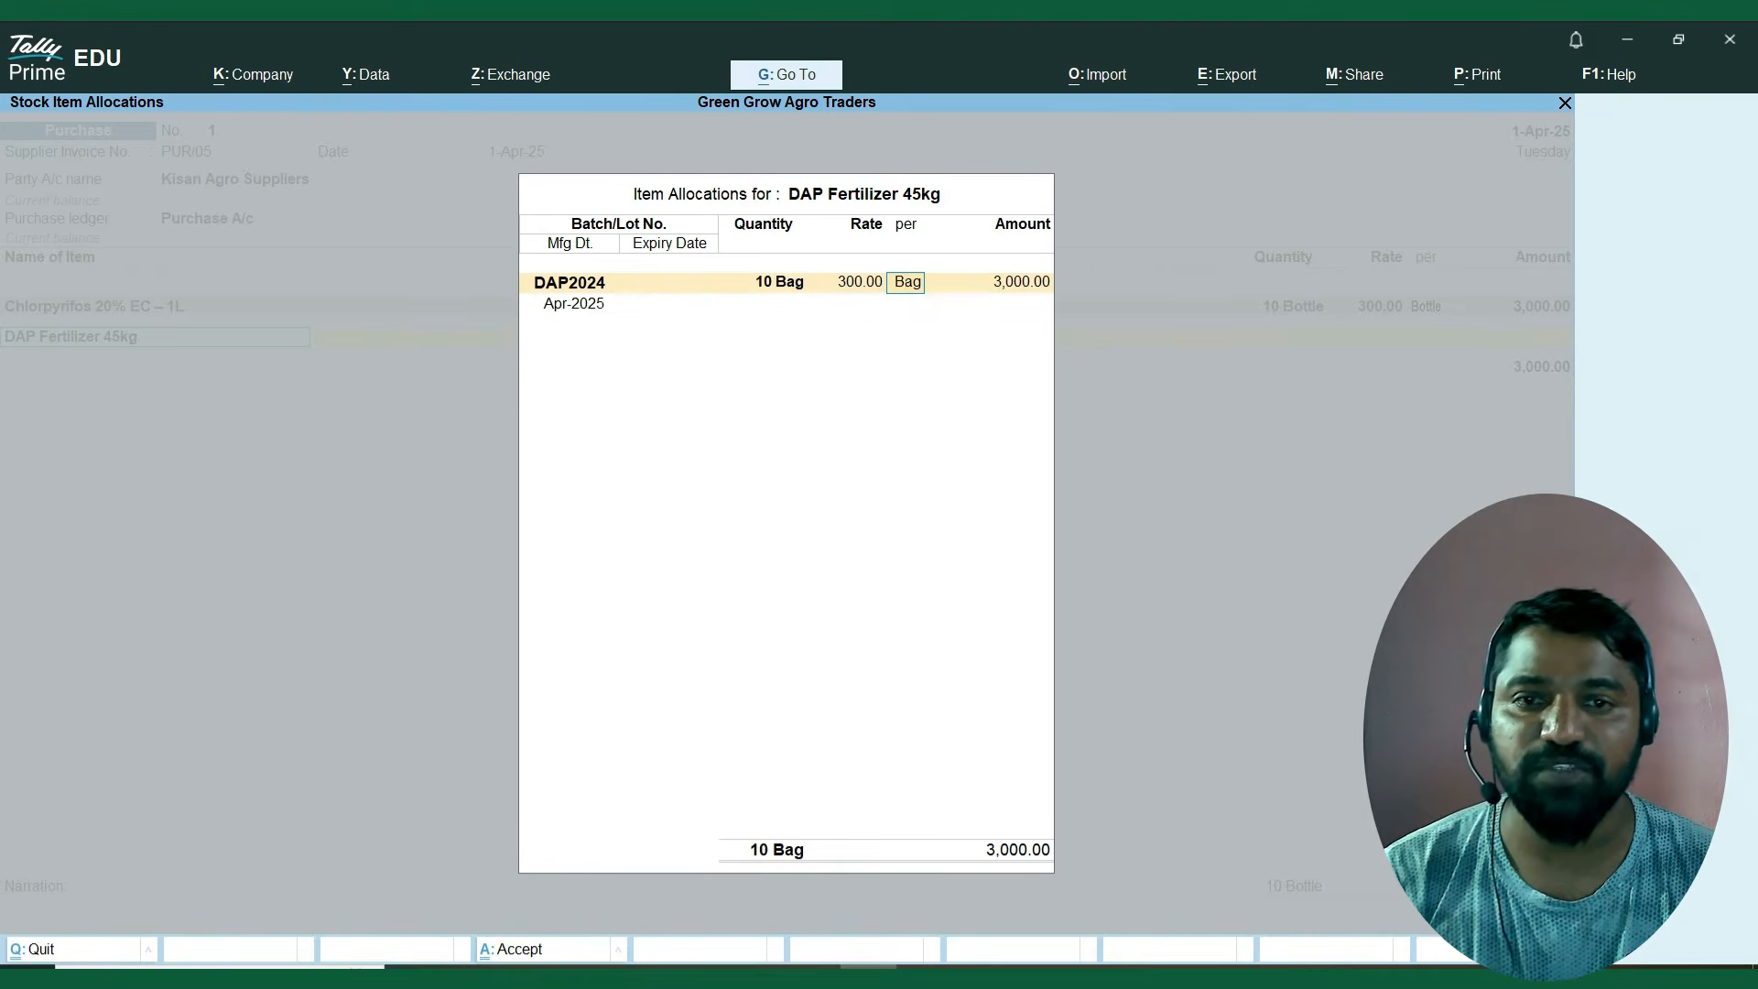
pyautogui.press('Return')
pyautogui.press('Return')
# Enter manufacturing date 1.4.2024 and expiry date 1.3.2026 for batch DAP2024, and finish the DAP Fertilizer allocation.
pyautogui.write('1')
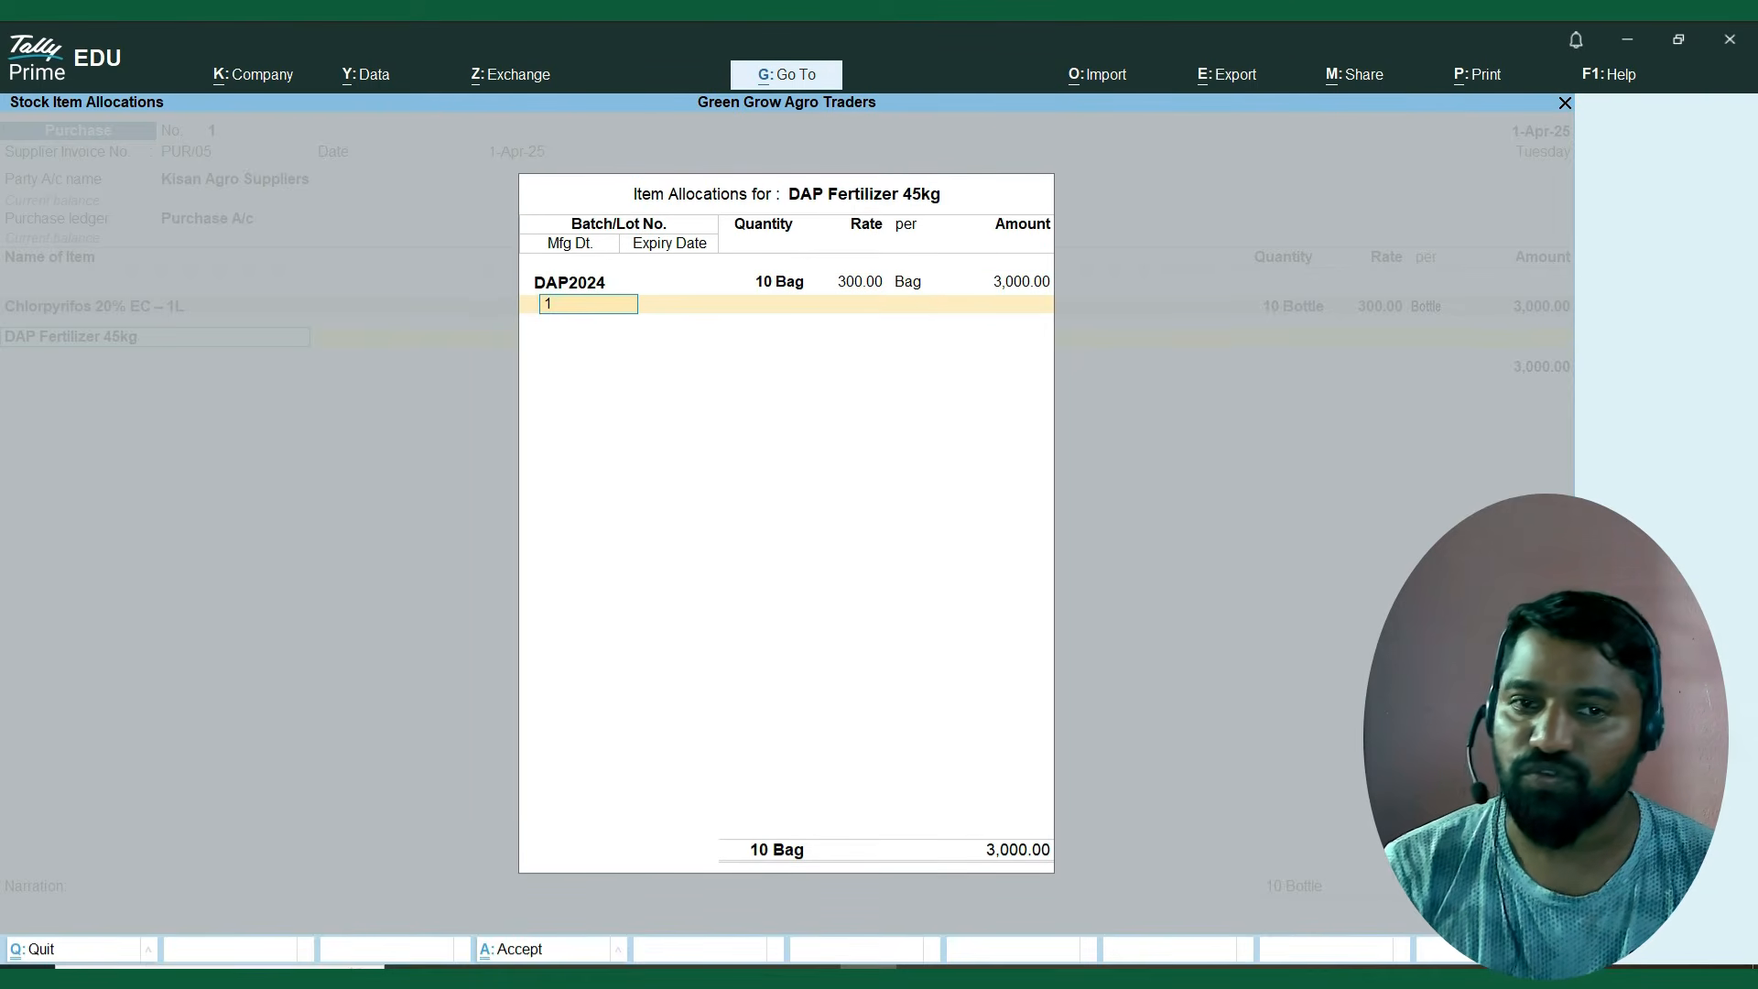
pyautogui.write('.4.2024')
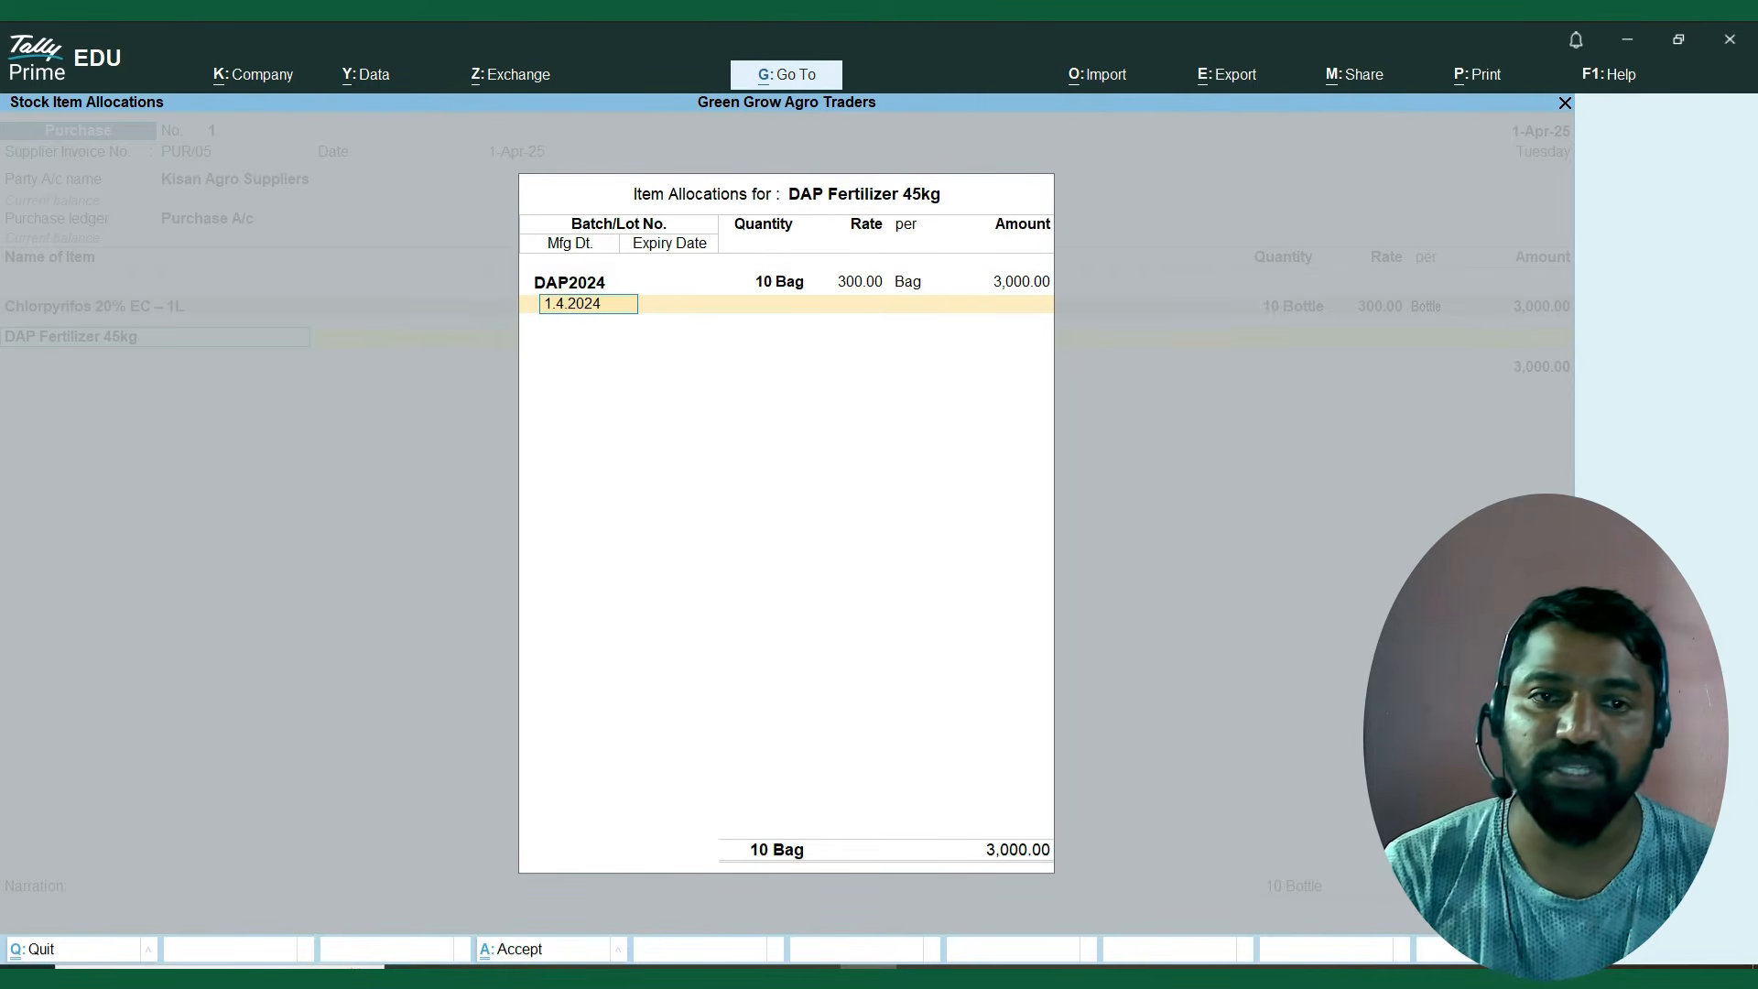
pyautogui.press('Return')
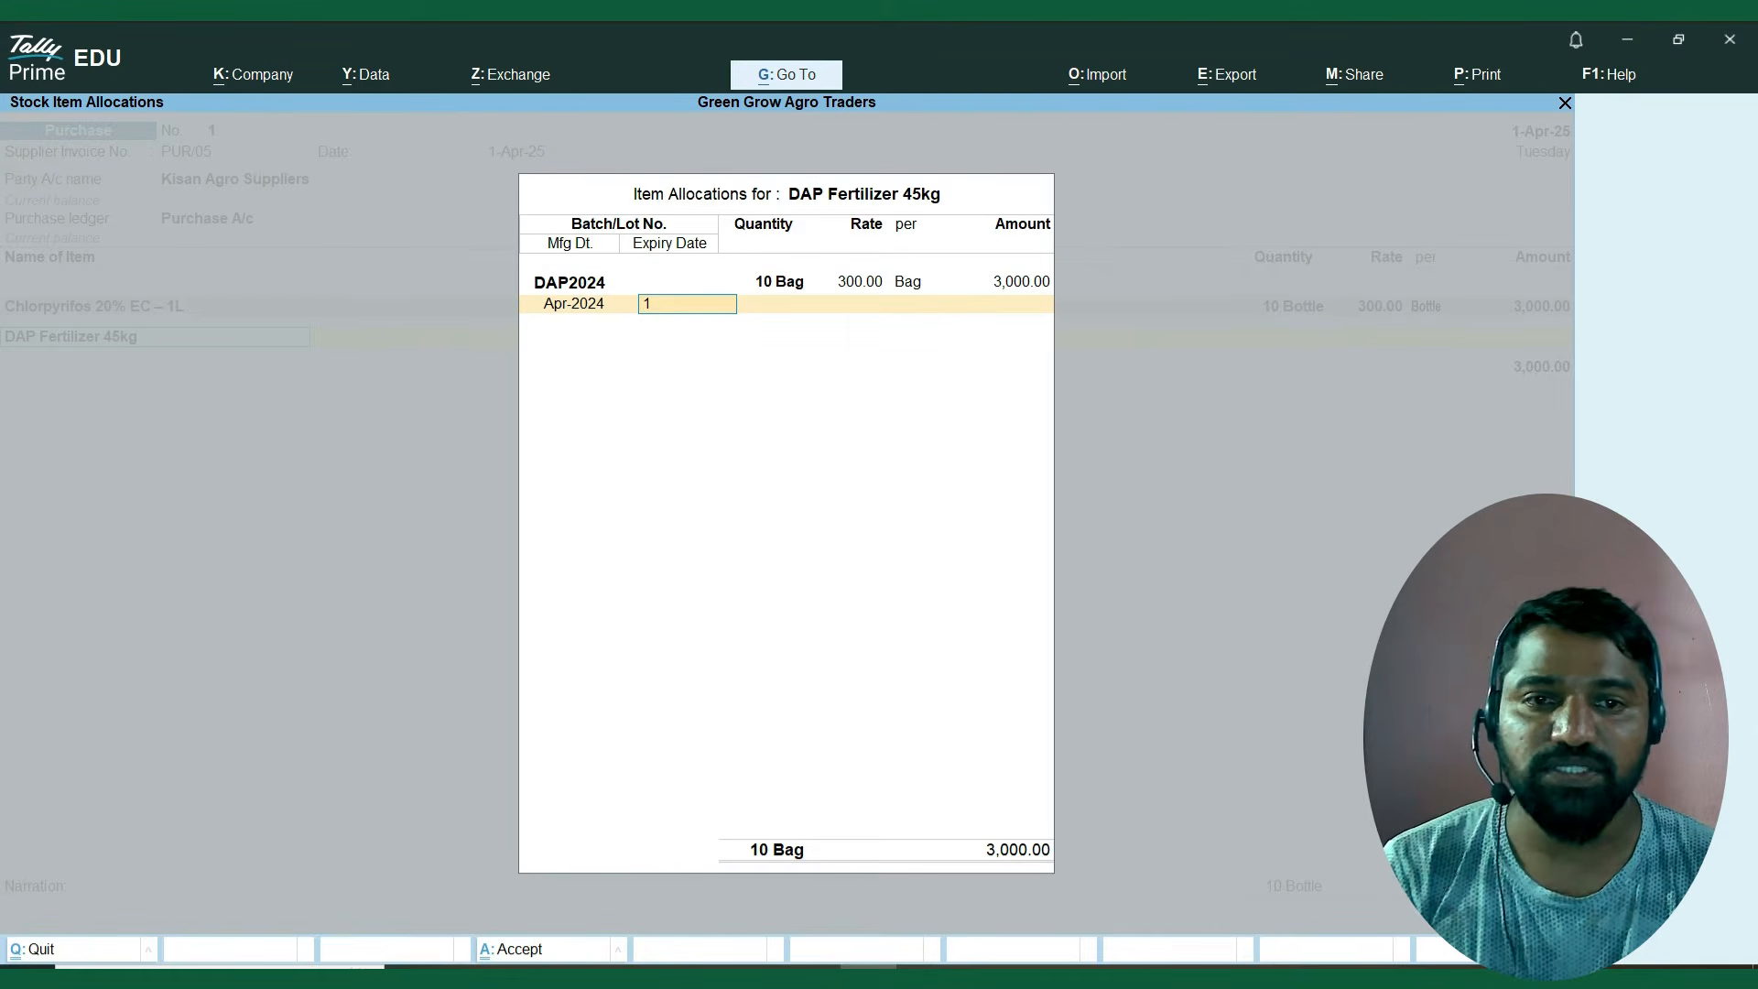
pyautogui.write('1.3.2026')
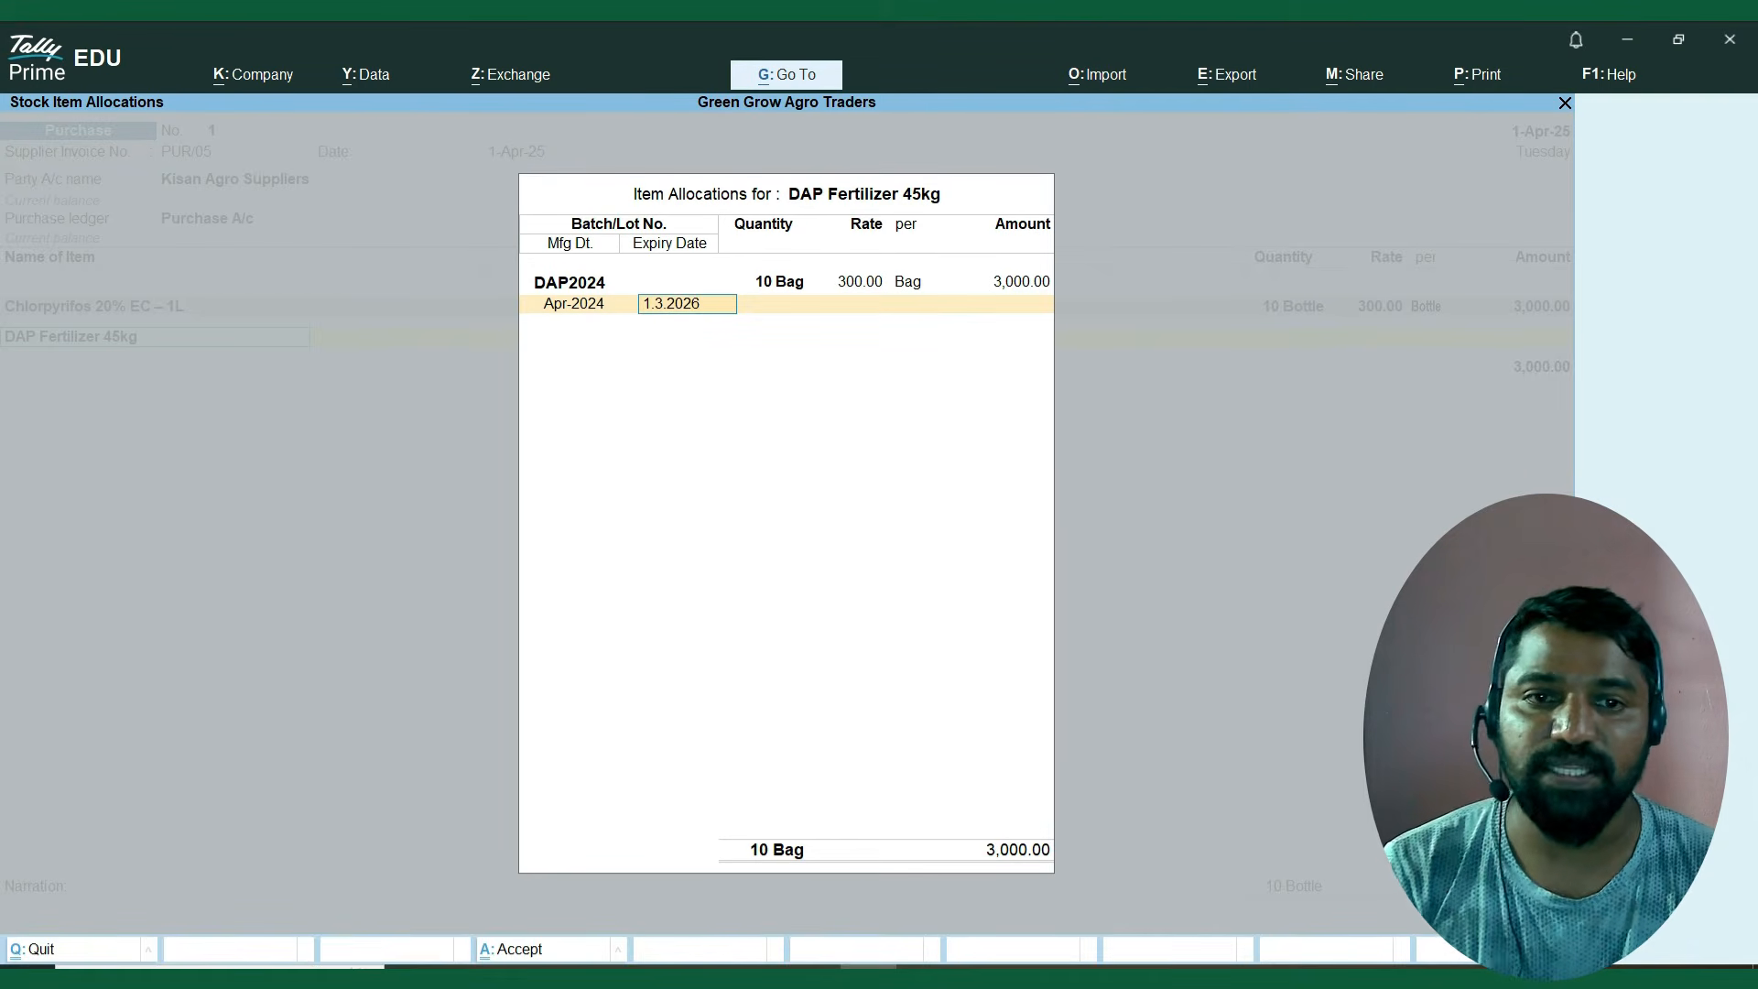
pyautogui.press('Return')
pyautogui.press('Return')
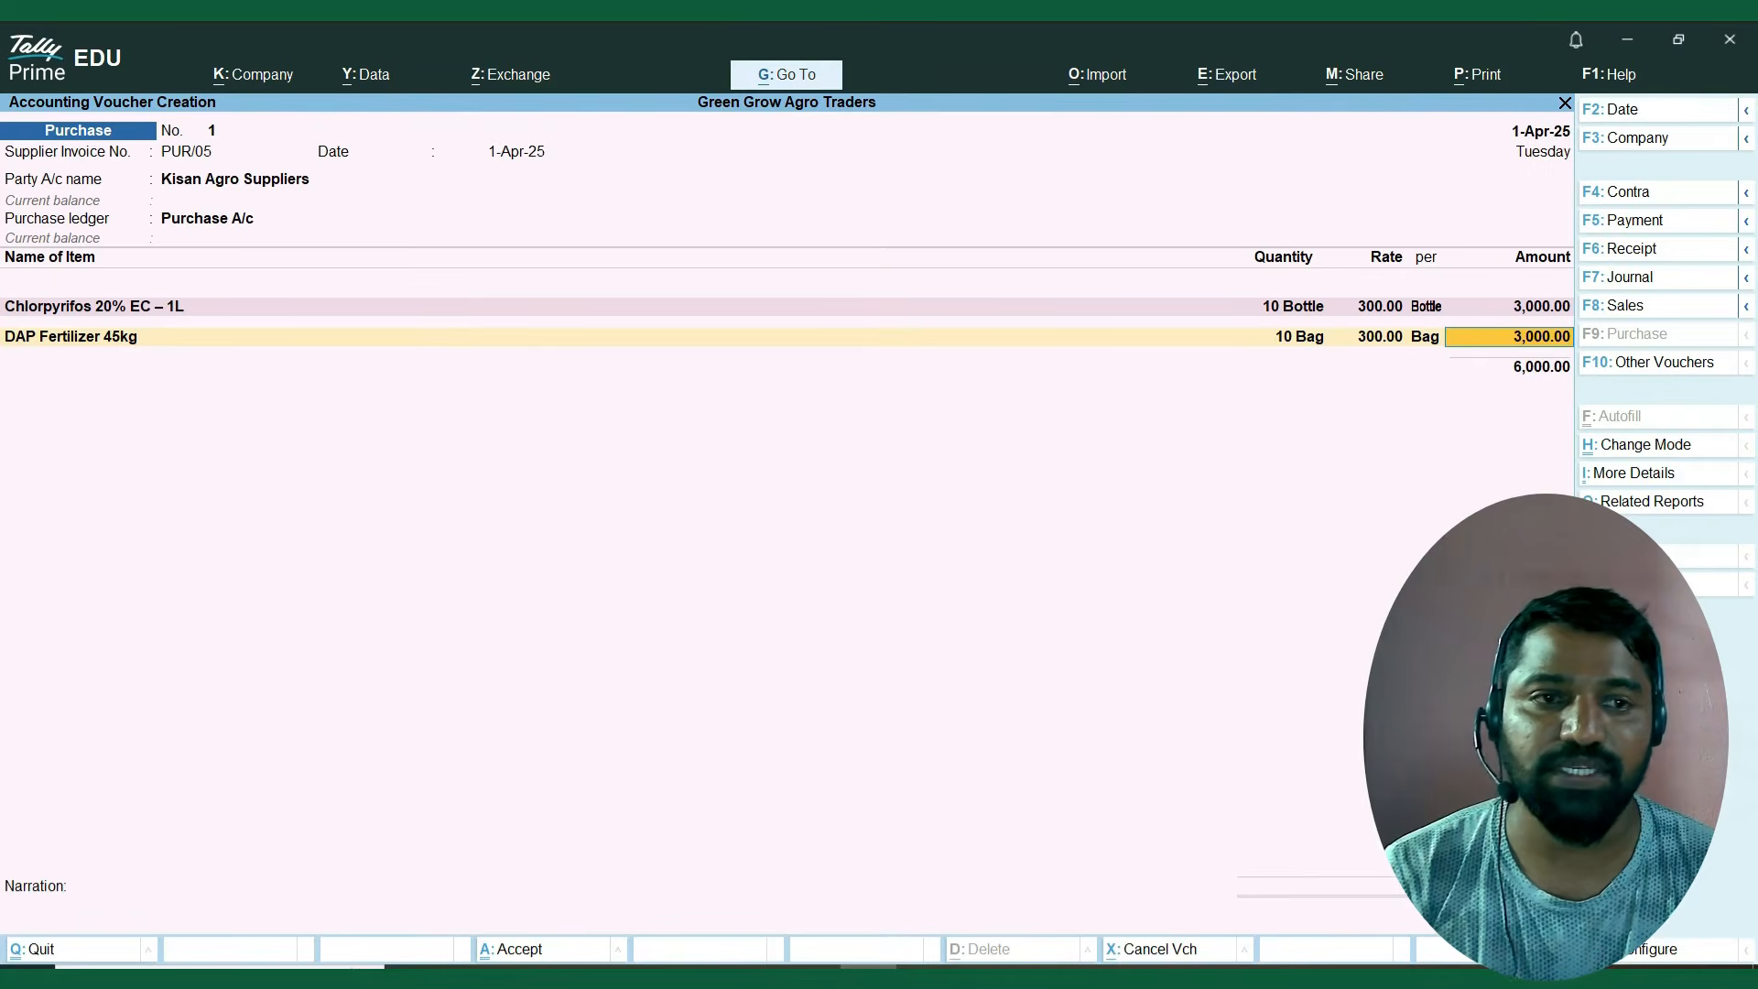
pyautogui.press('Return')
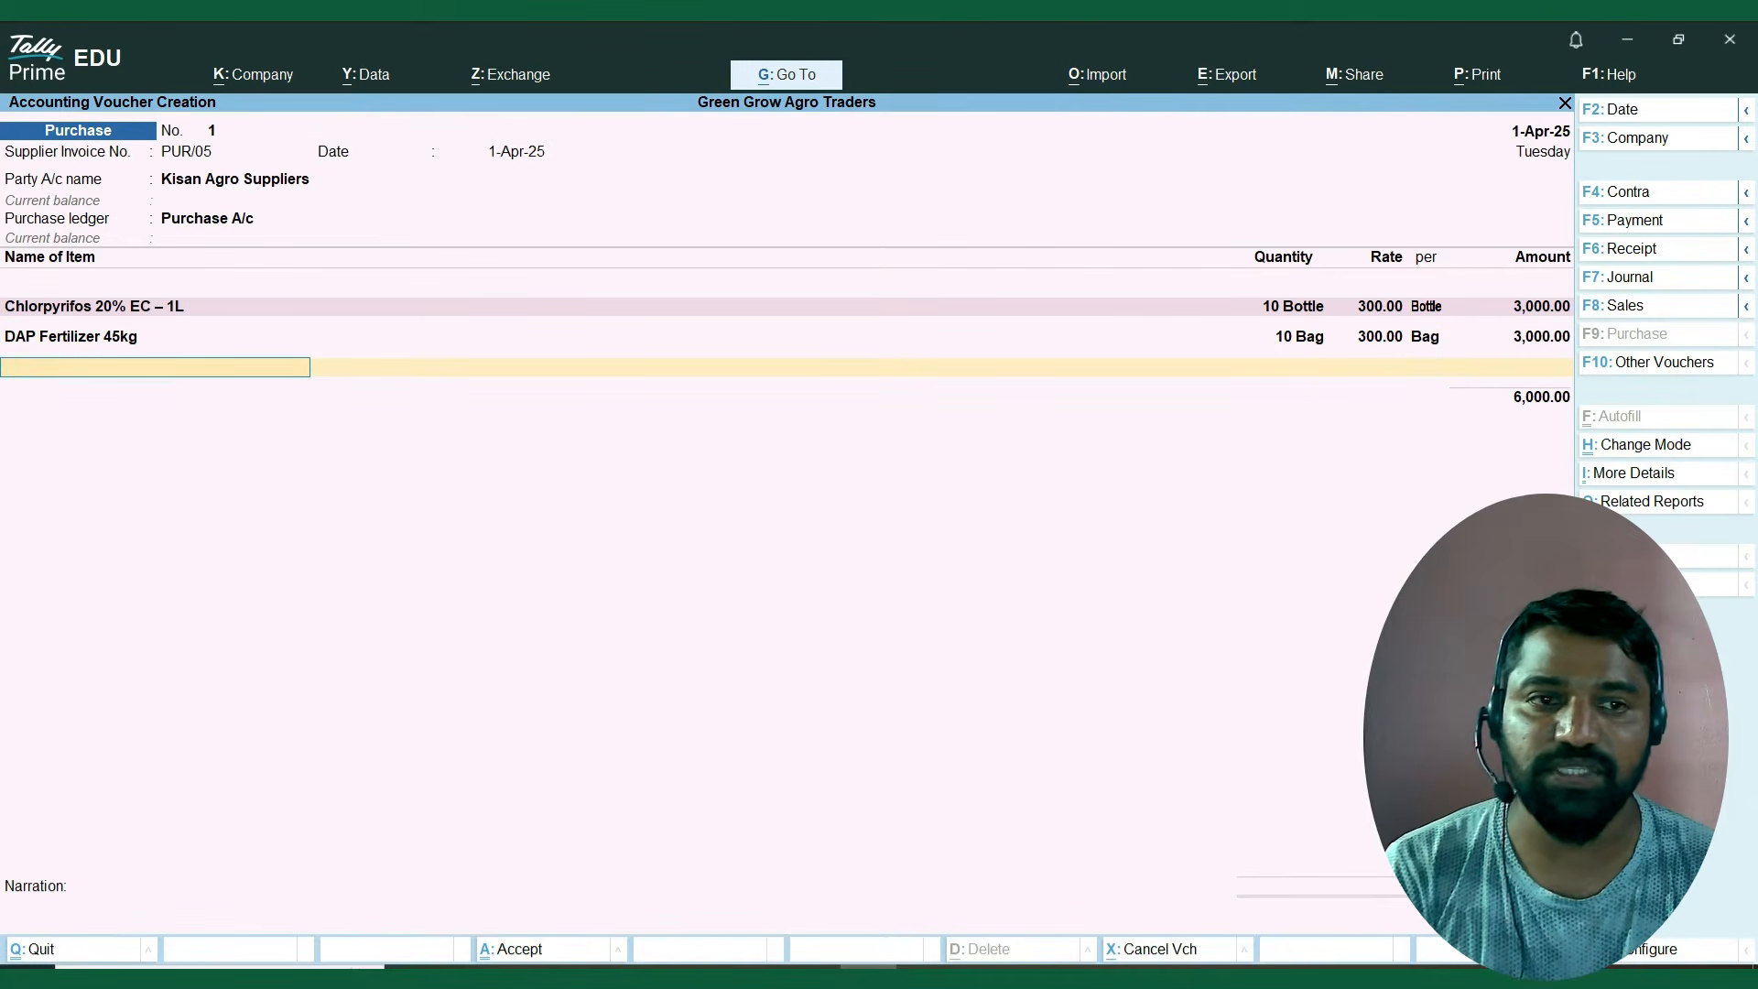
# Add Imidacloprid 17.8% SL – 500ml as the third voucher item and give it the new batch number Imi2024.
pyautogui.press('Down')
pyautogui.press('Down')
pyautogui.press('Down')
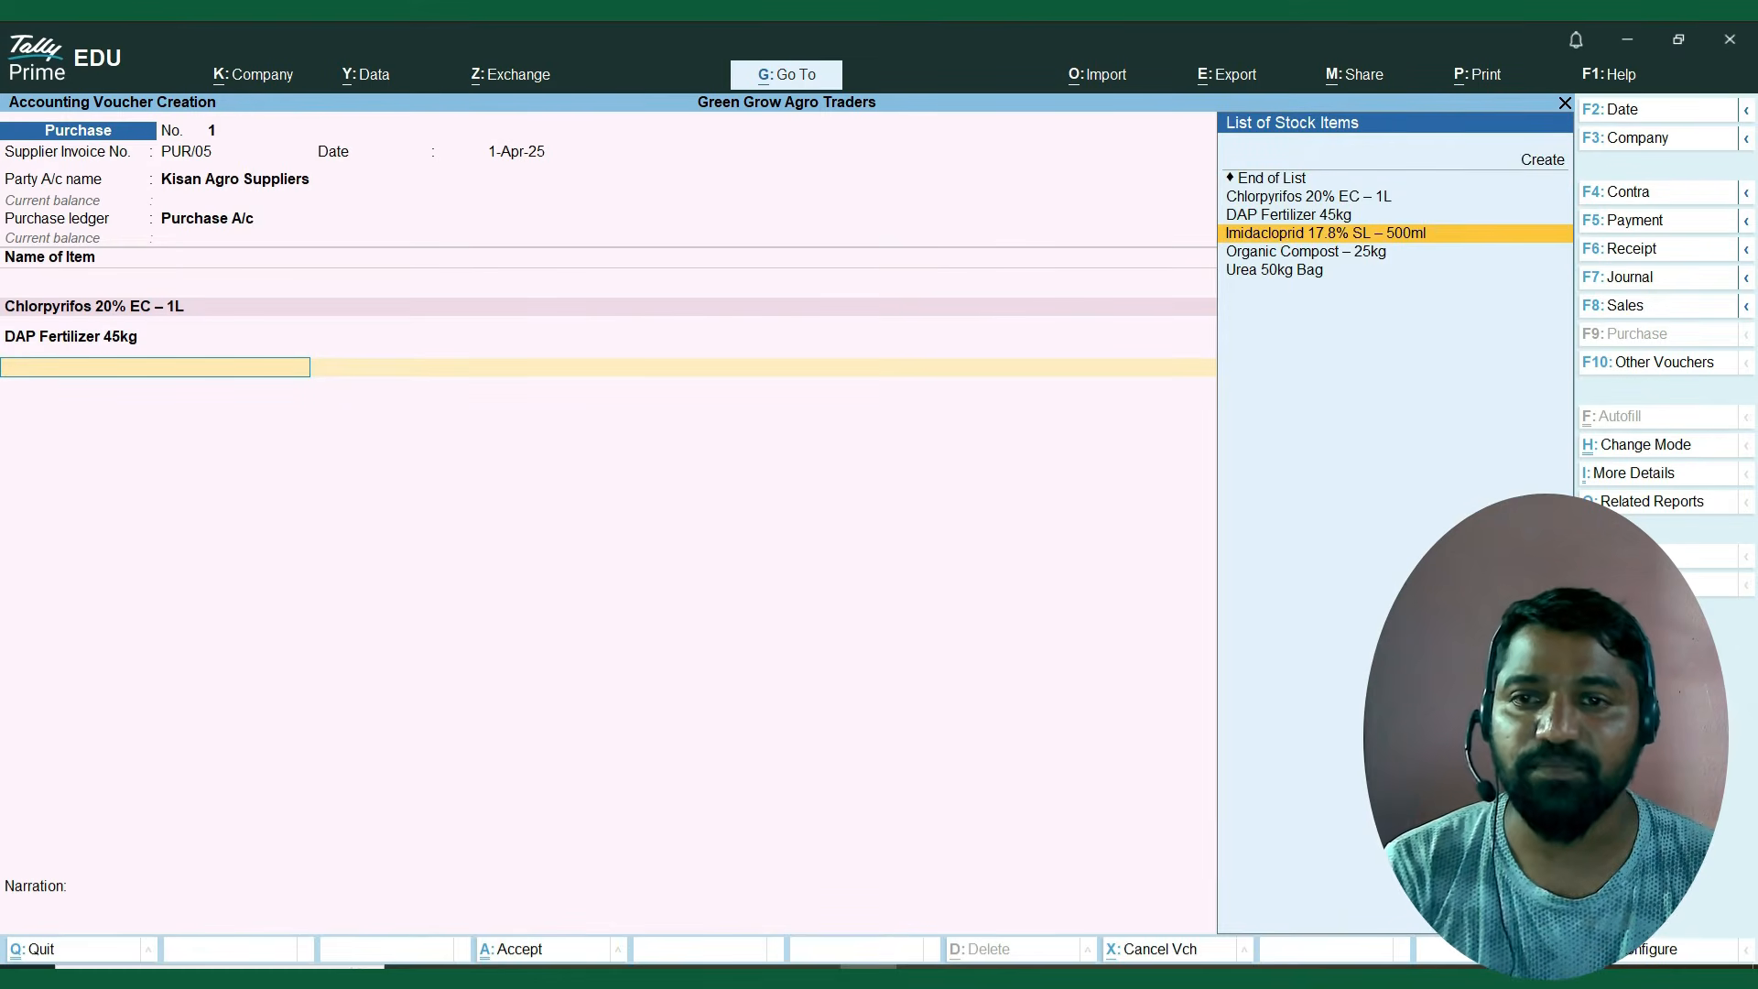
pyautogui.press('Return')
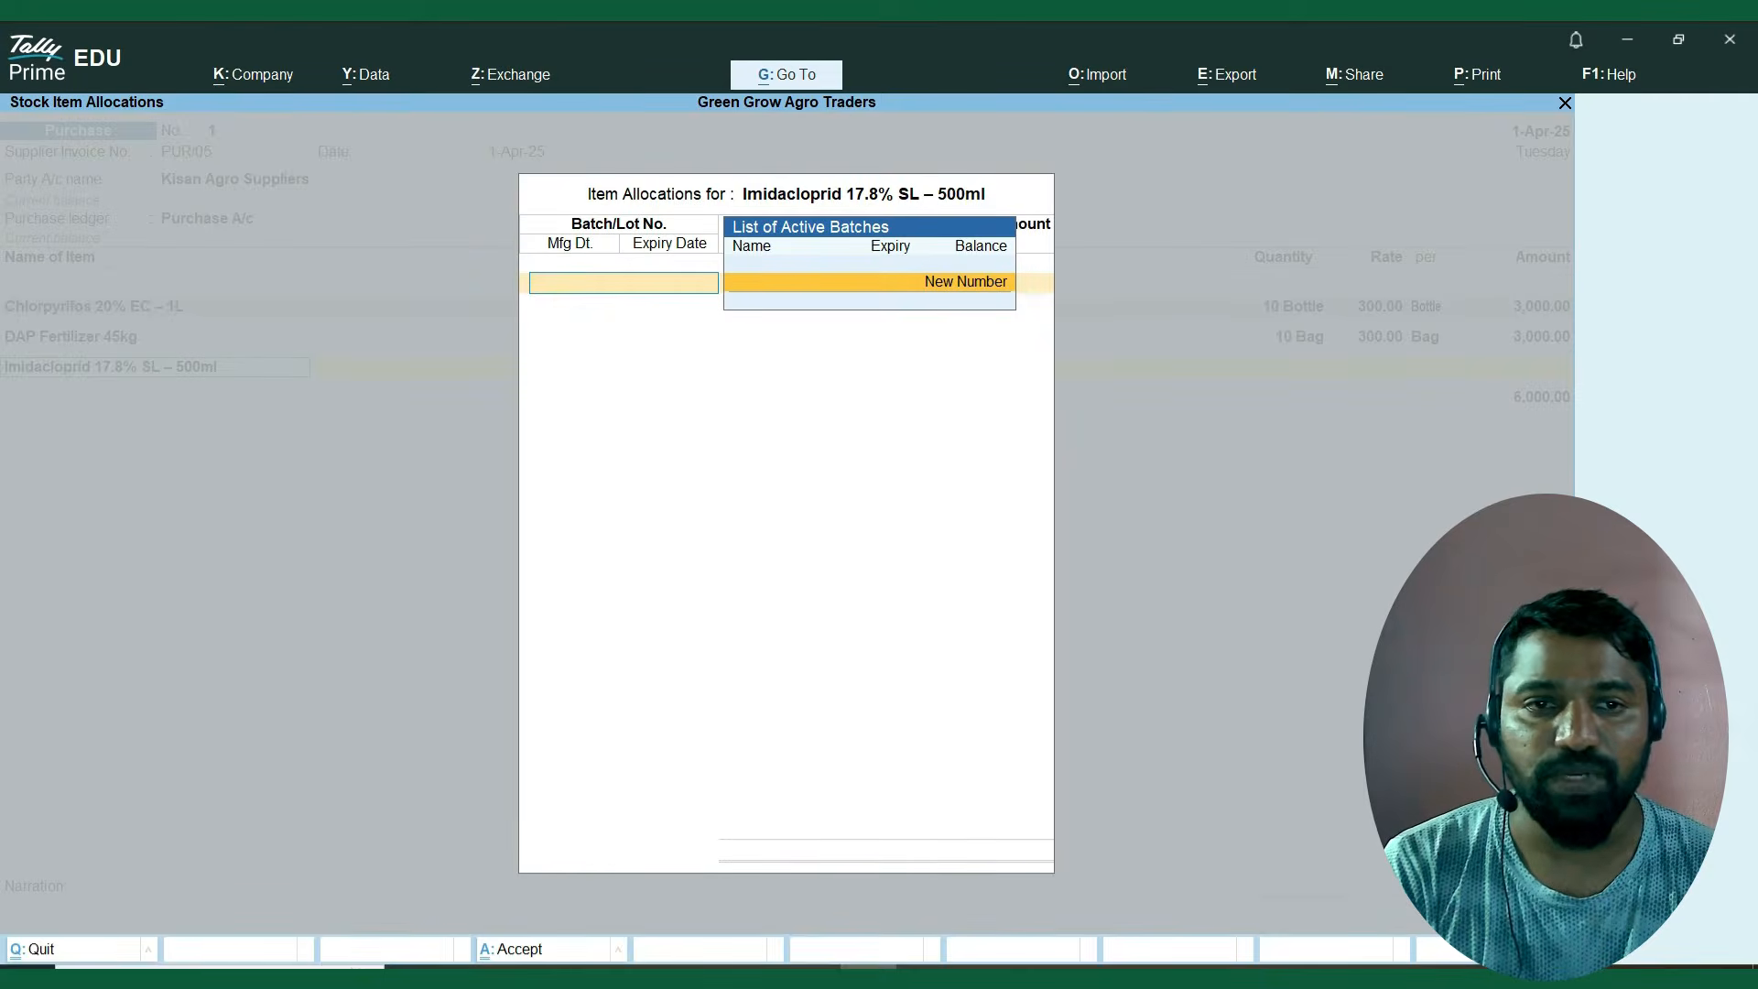
pyautogui.press('Return')
pyautogui.write('Imi')
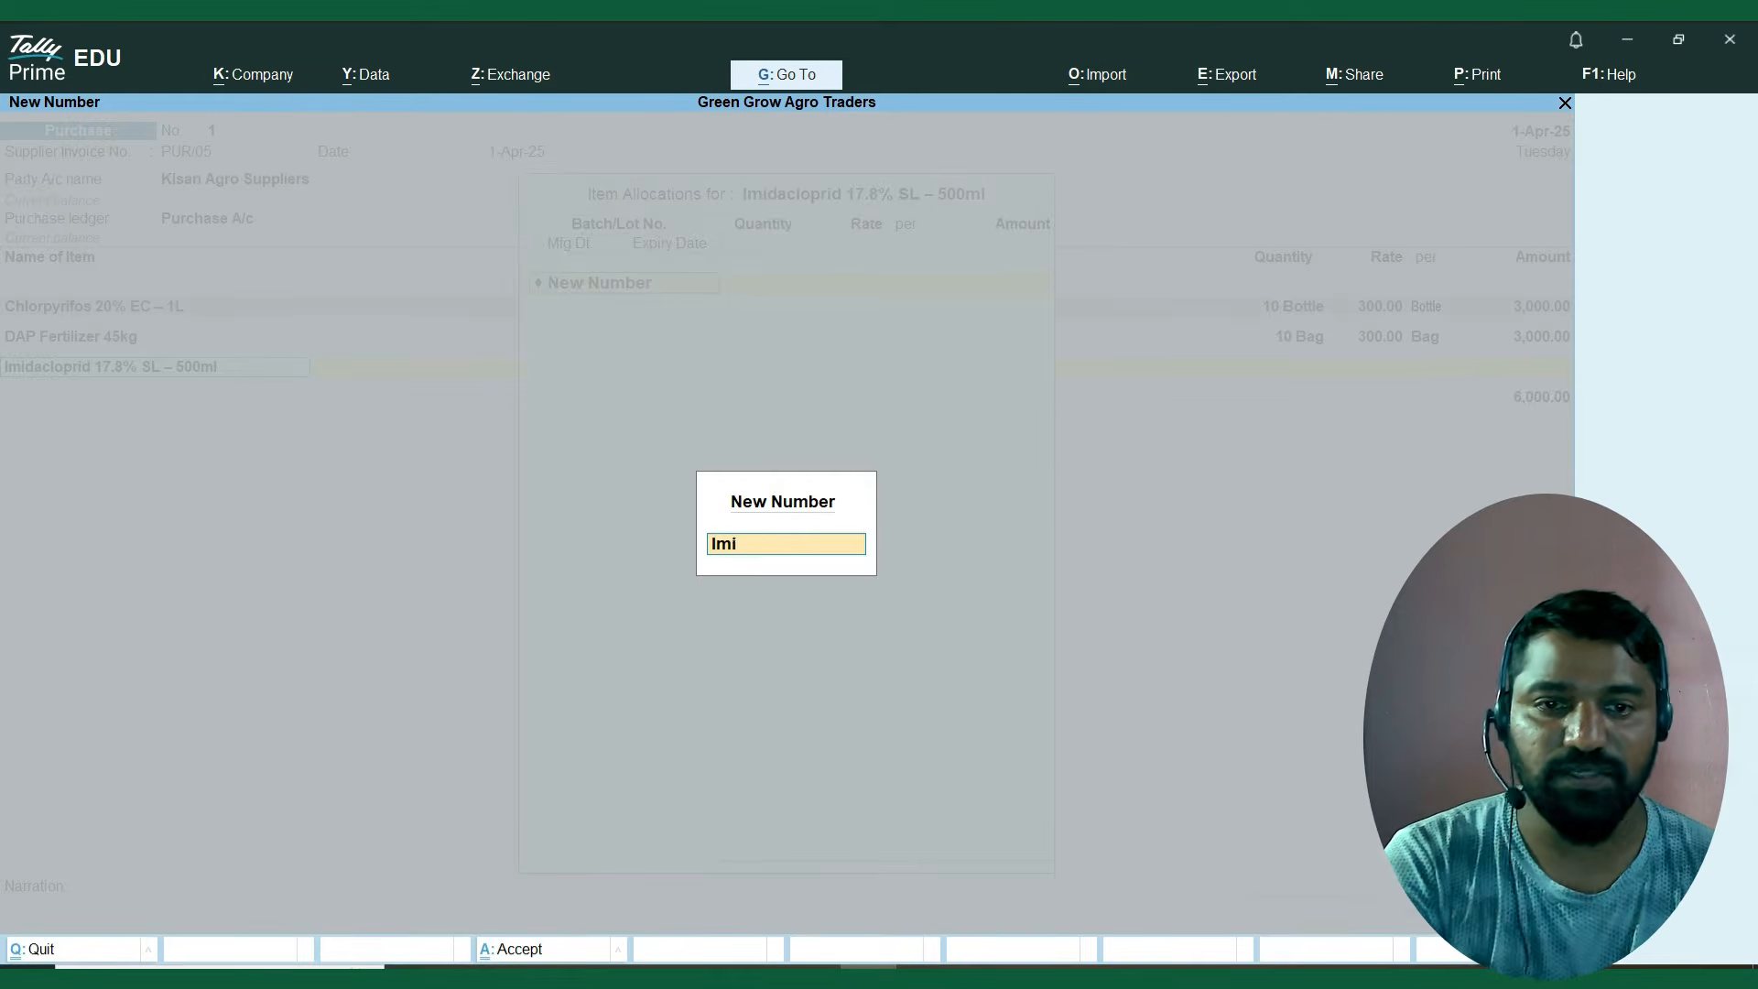
pyautogui.write('2024')
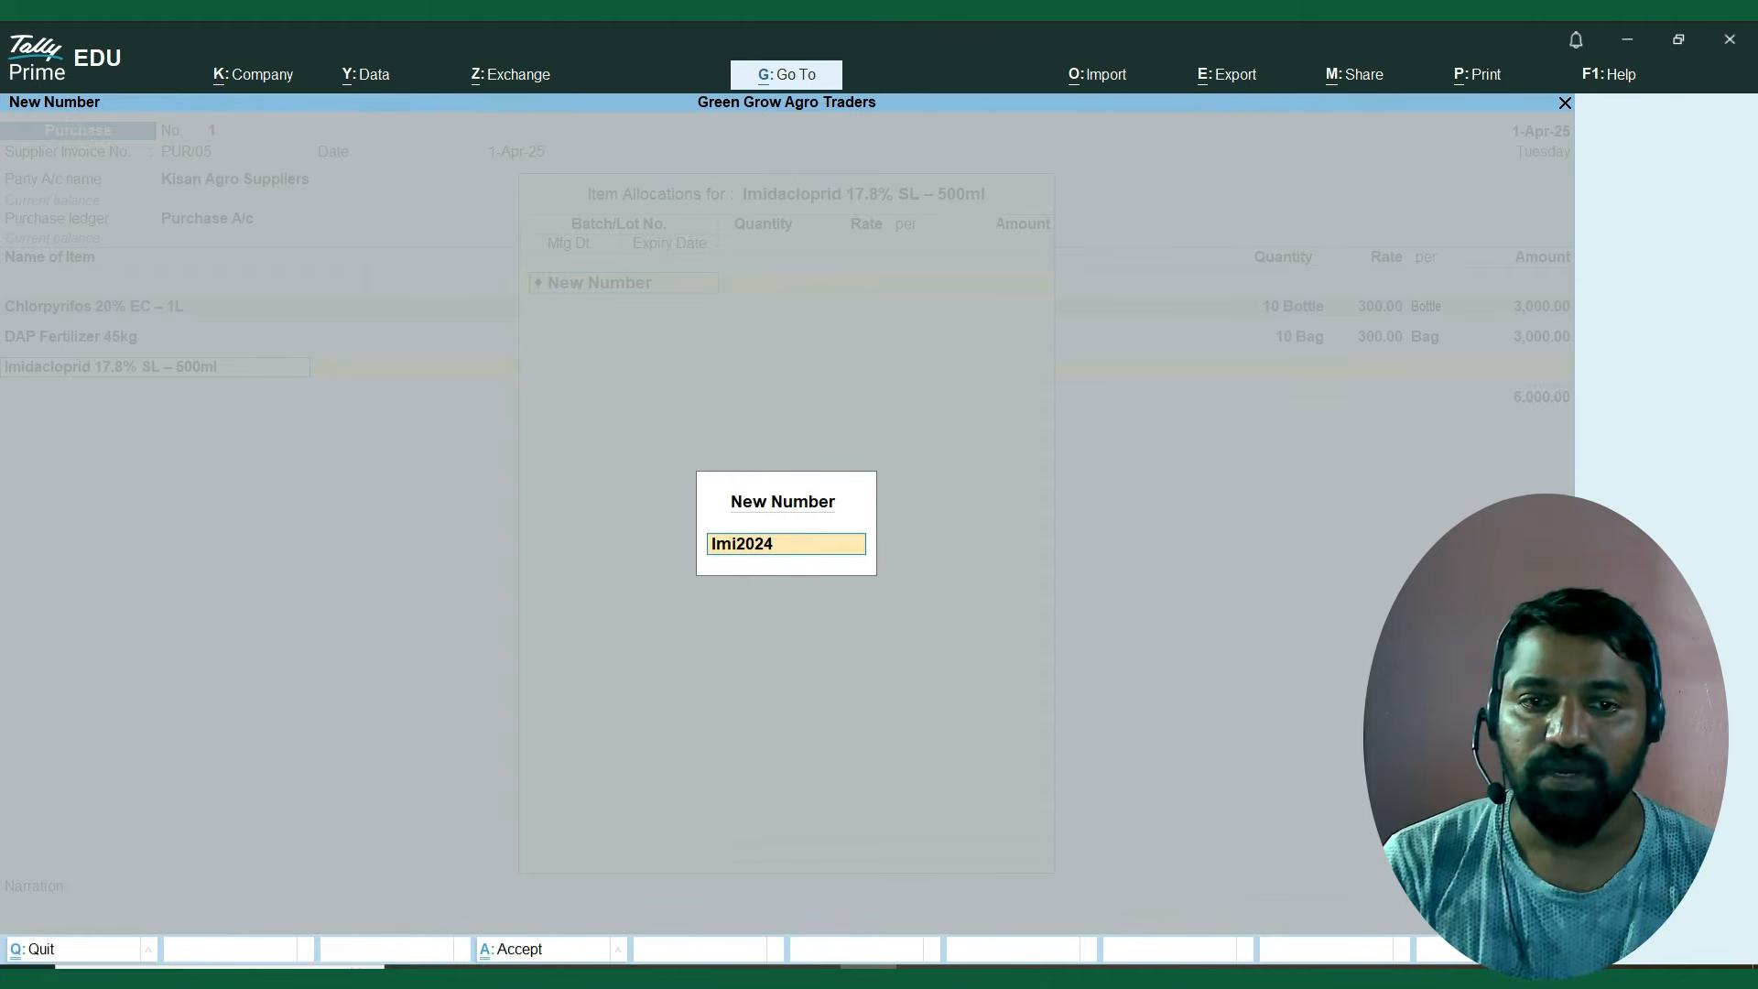
pyautogui.press('Return')
# Set the Imi2024 batch quantity to 10 and the rate to 300 per Bottle.
pyautogui.write('10')
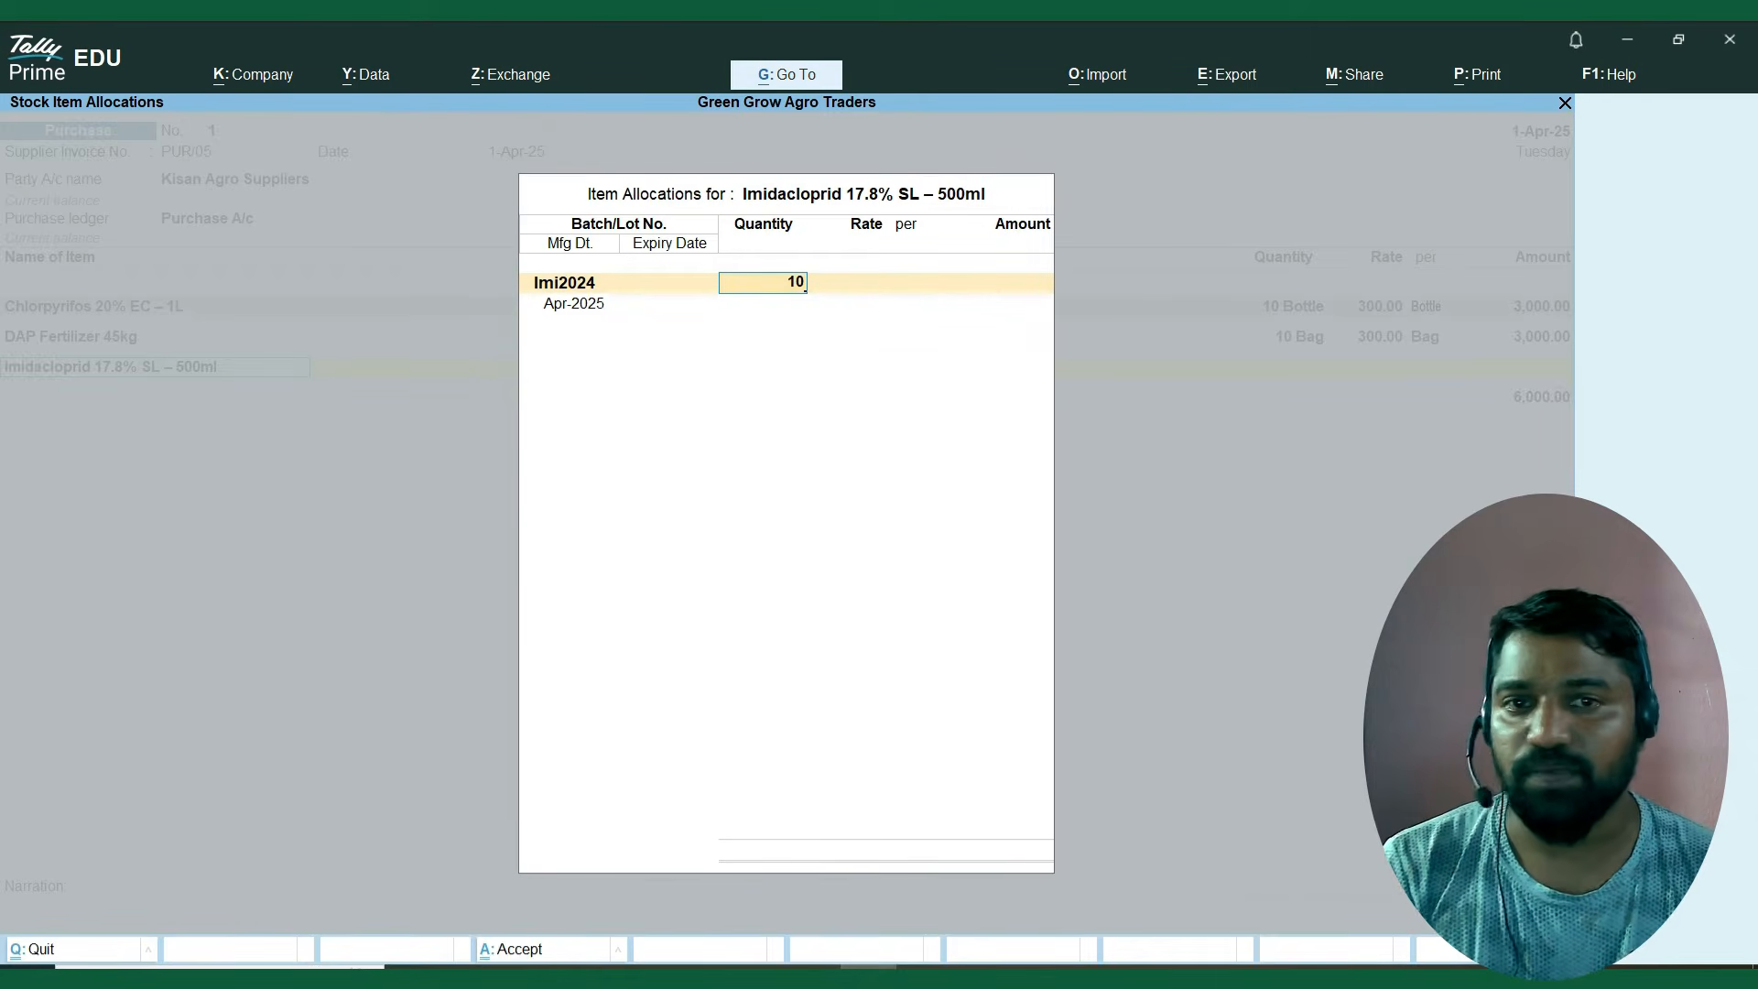
pyautogui.press('Return')
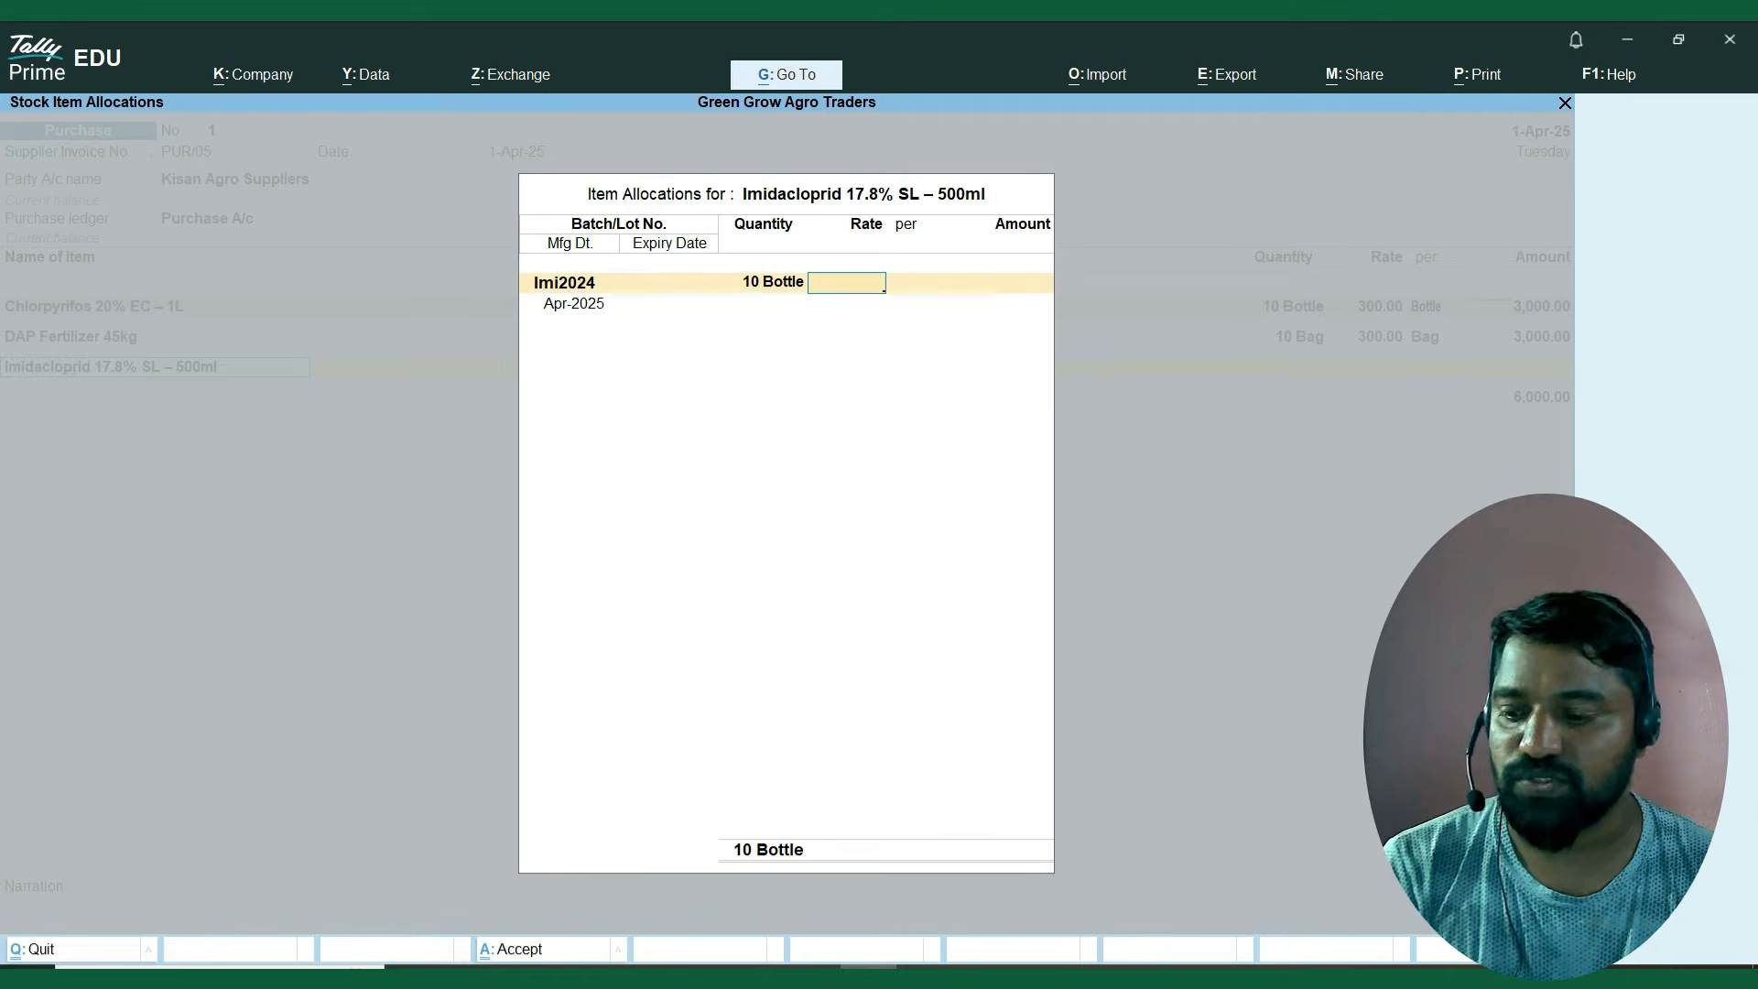
pyautogui.write('300')
pyautogui.press('Return')
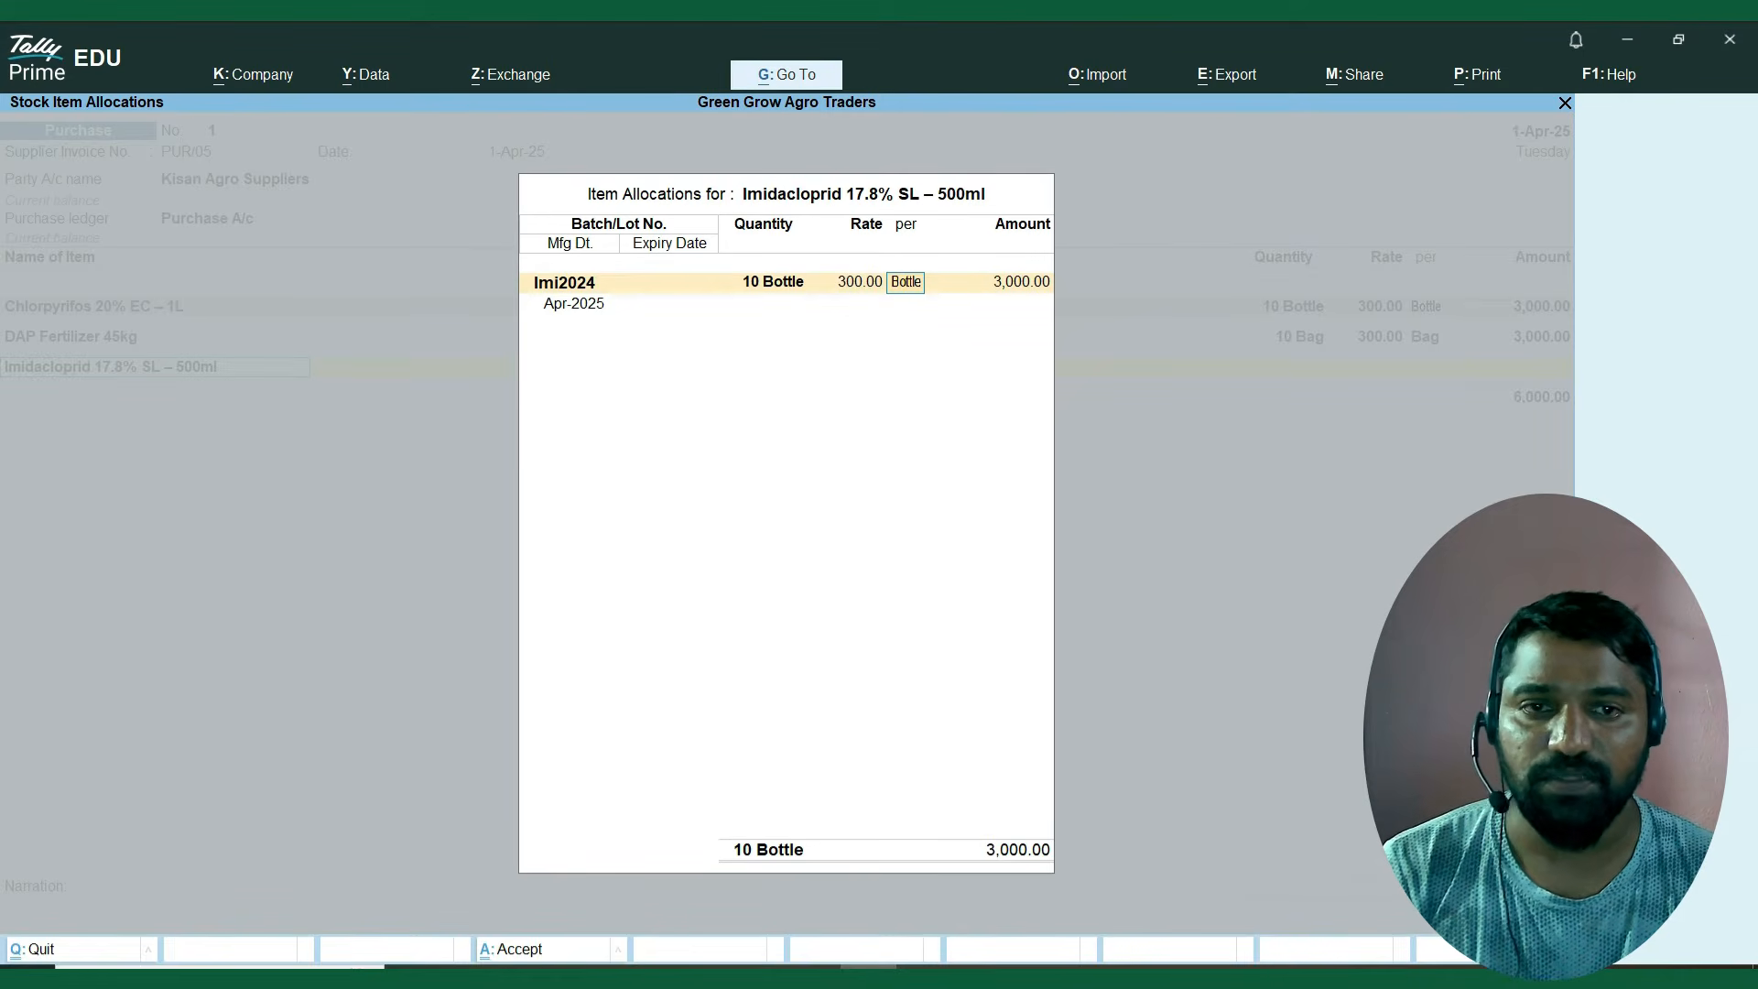
pyautogui.press('Return')
pyautogui.press('Return')
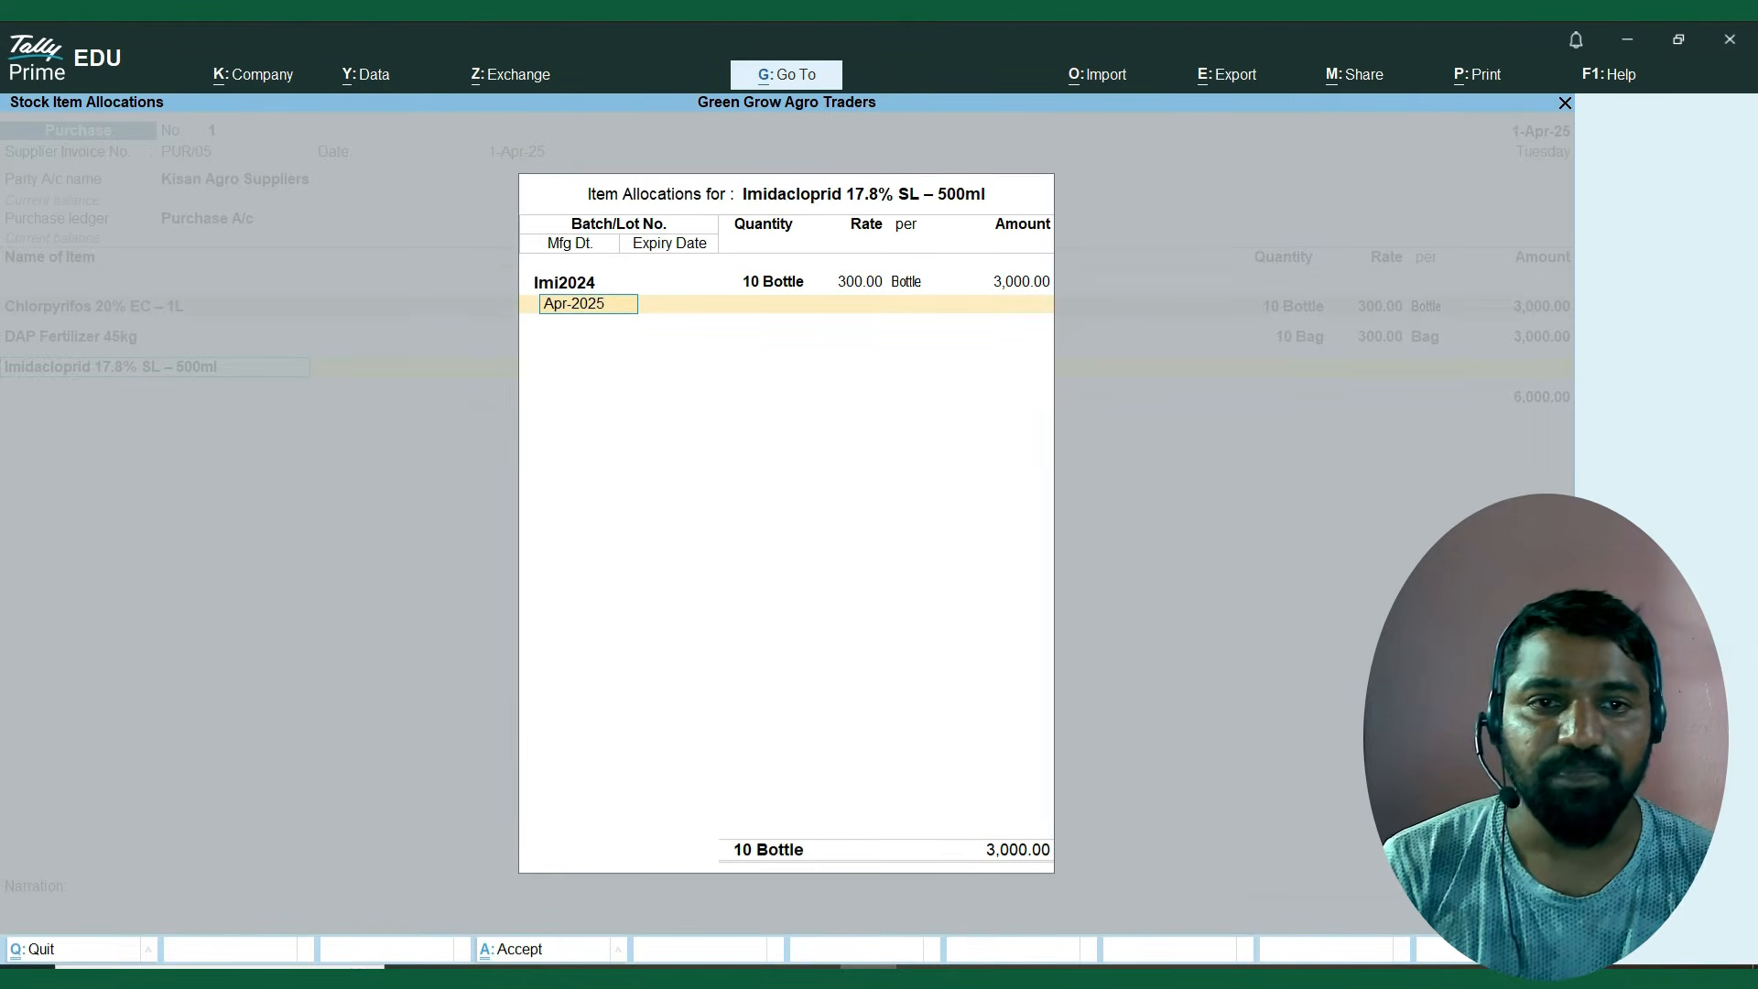
# Enter manufacturing date 1.4.2024 and expiry date 1.3.2026 for batch Imi2024, and finish the Imidacloprid allocation.
pyautogui.write('1.4.')
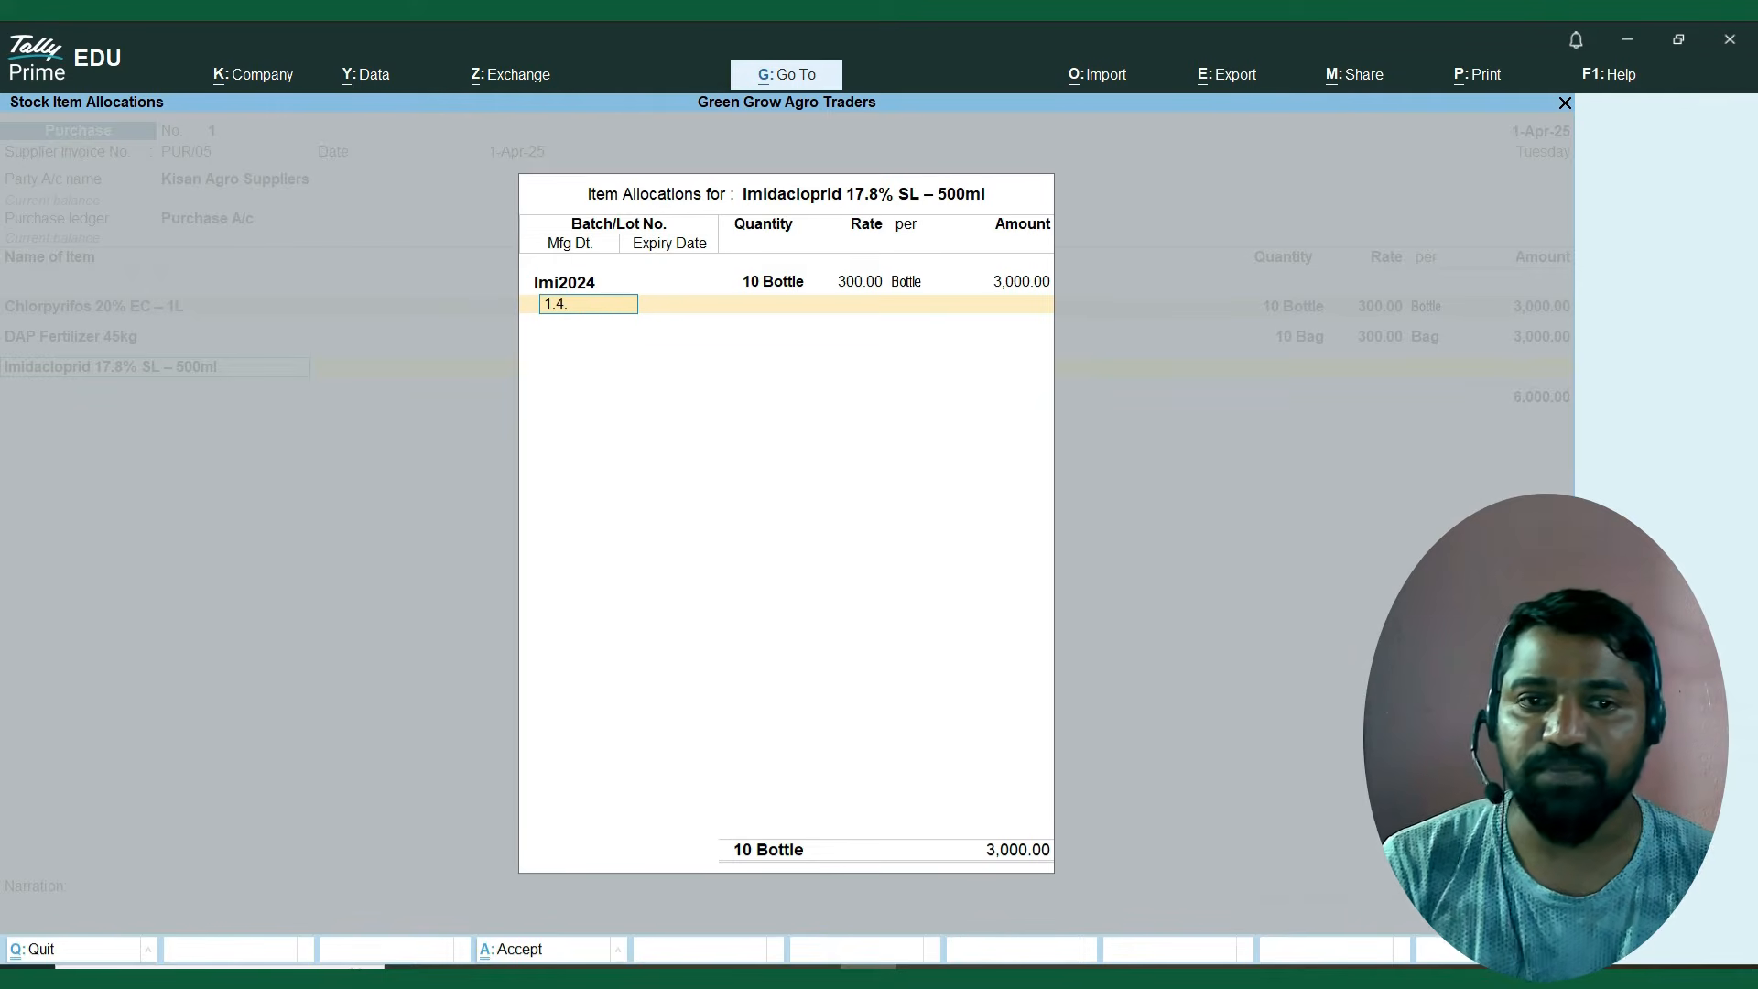
pyautogui.write('2024')
pyautogui.press('Return')
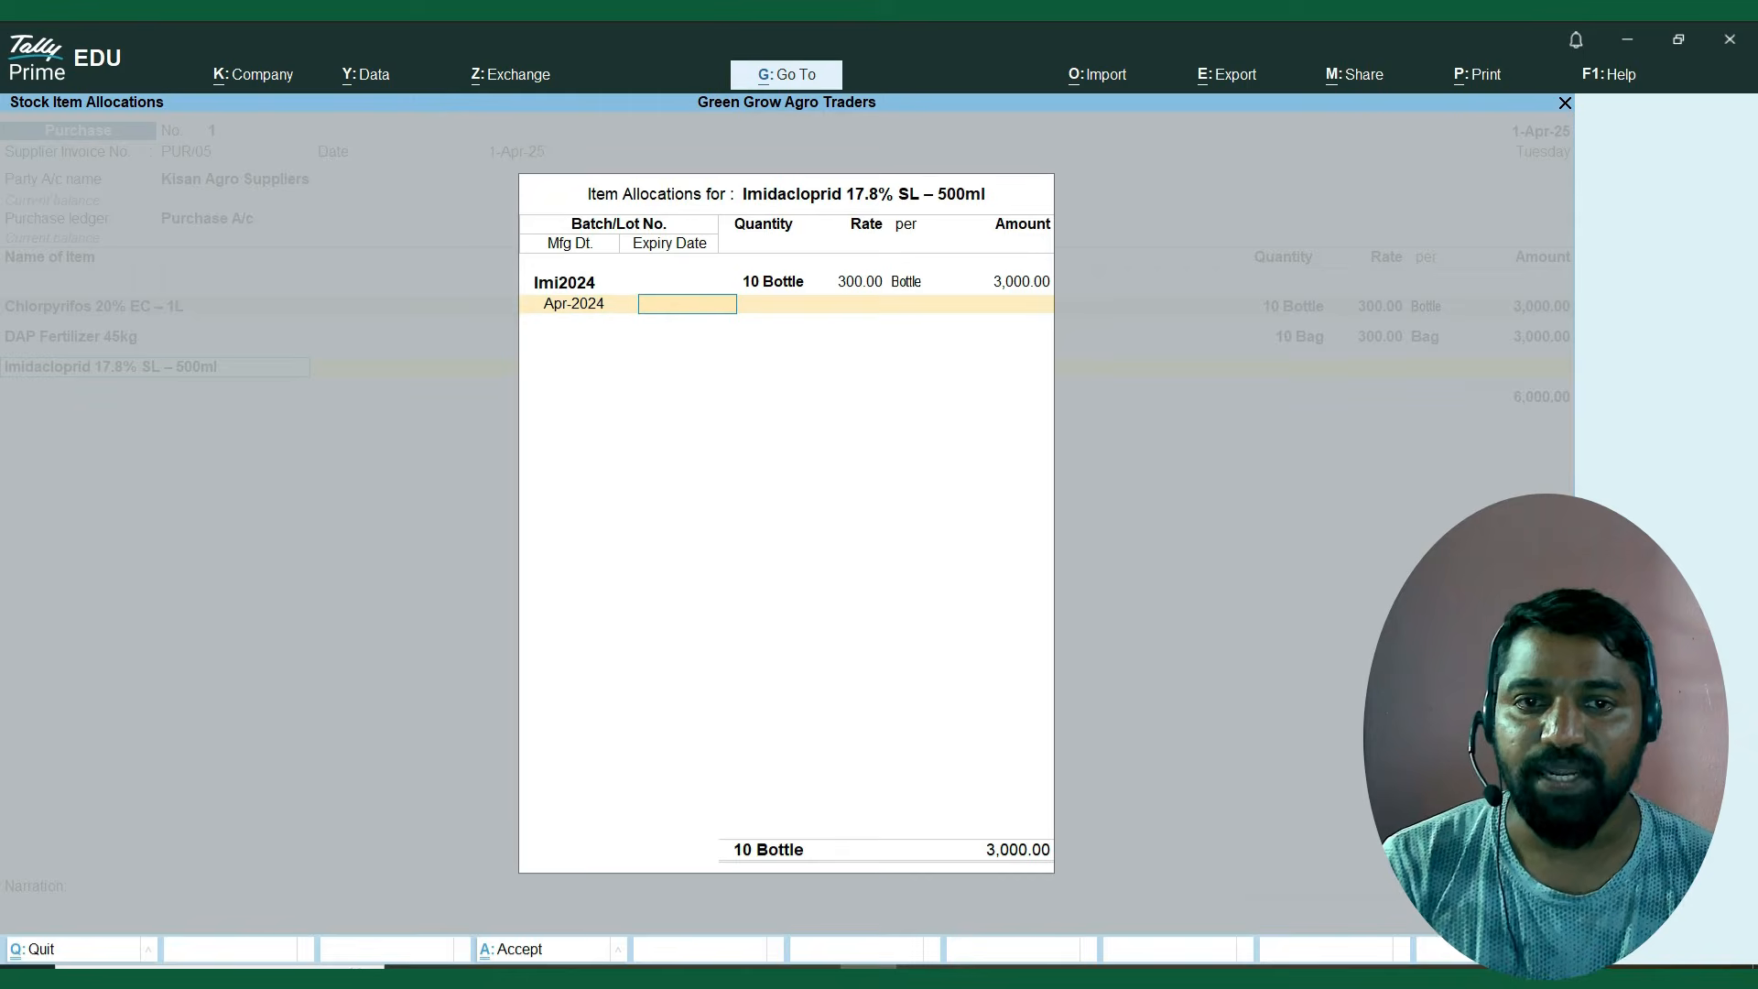
pyautogui.write('1.3.2026')
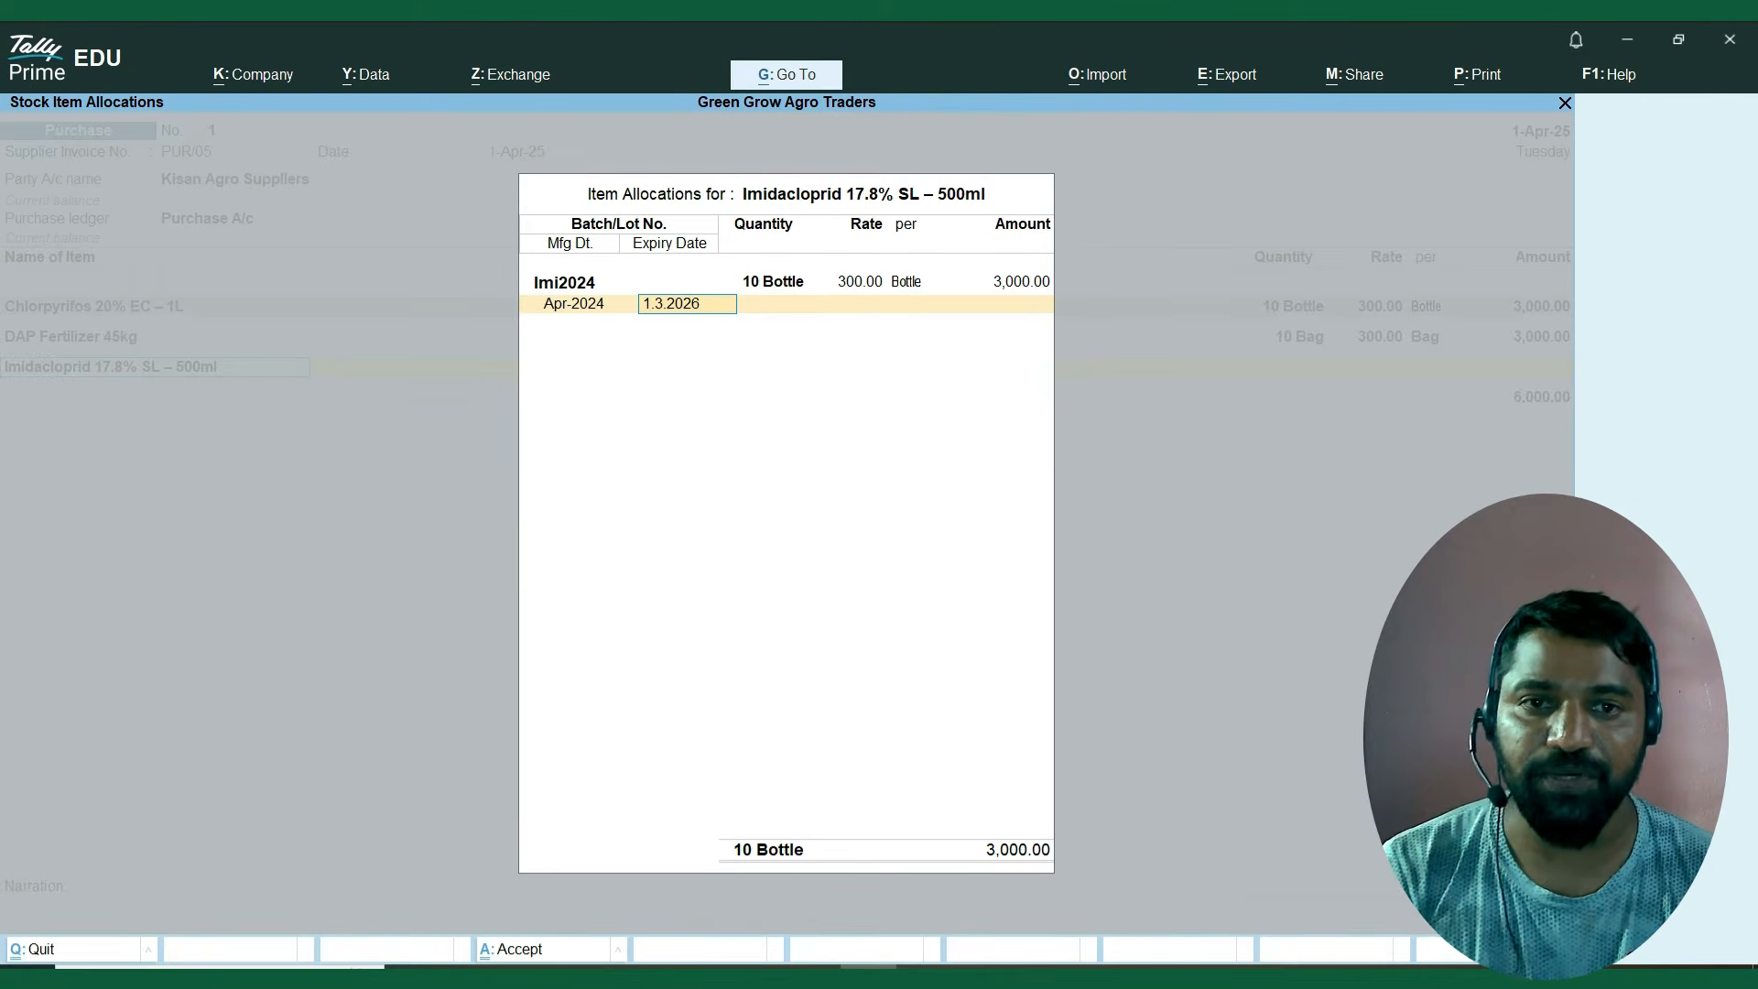
pyautogui.press('Return')
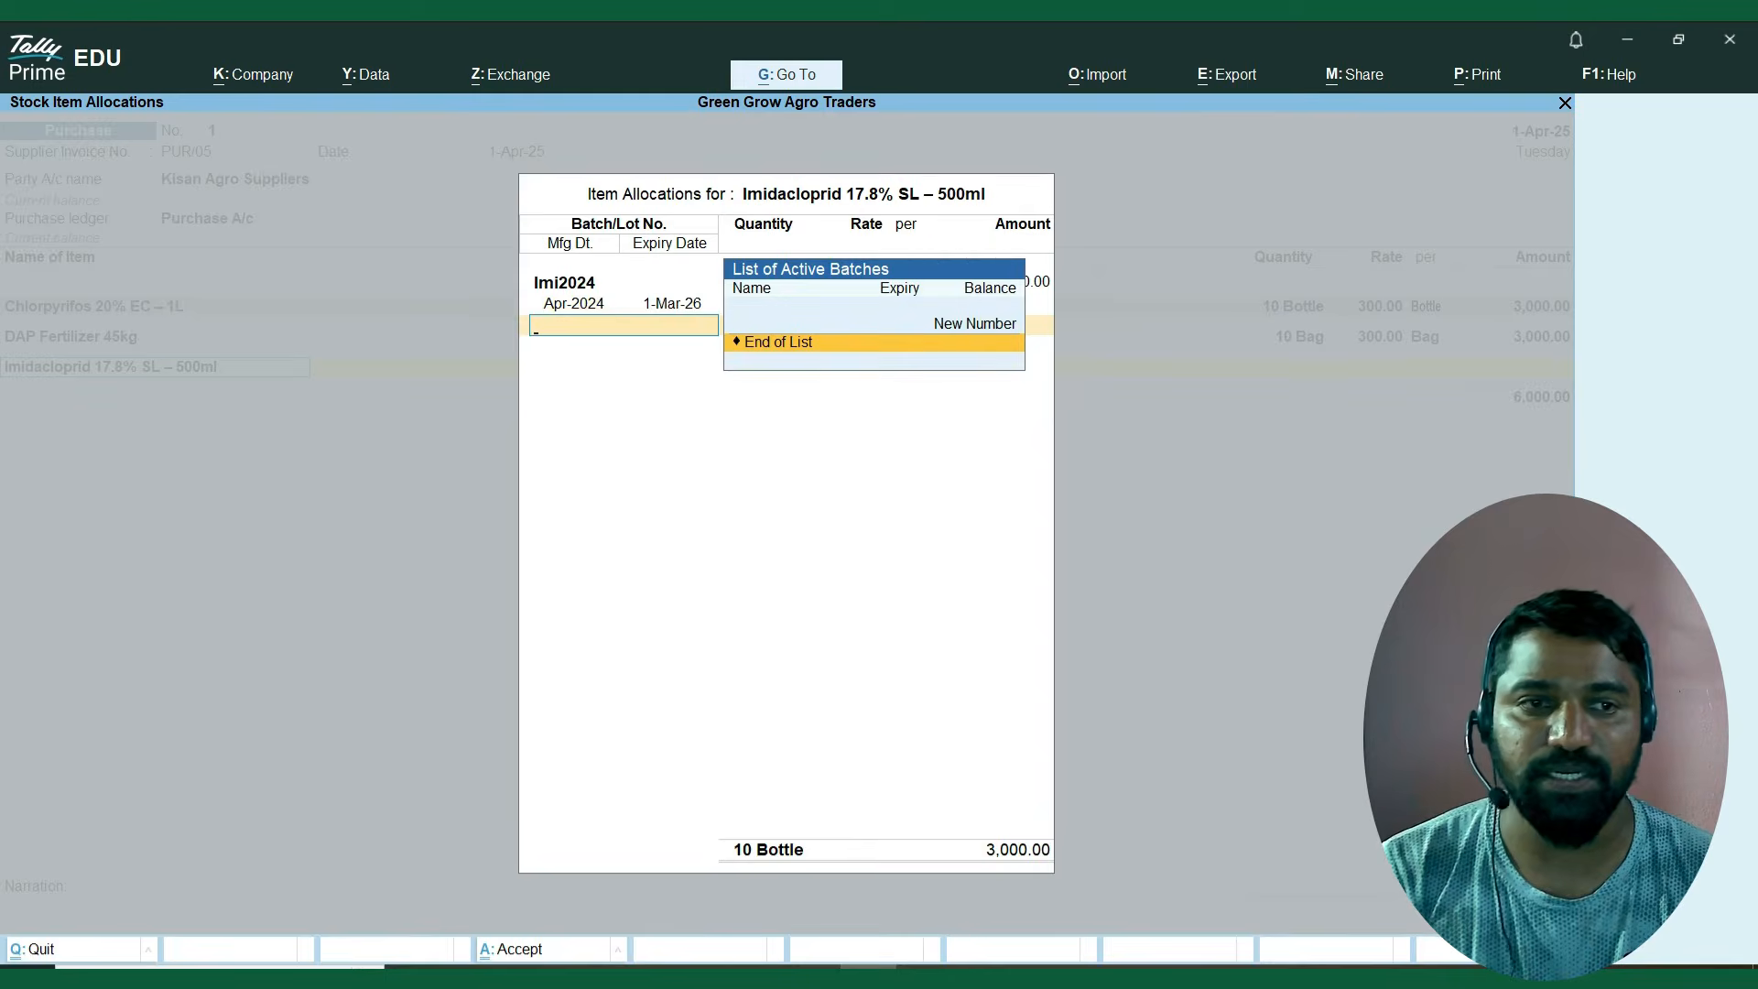
pyautogui.press('Return')
pyautogui.press('Return')
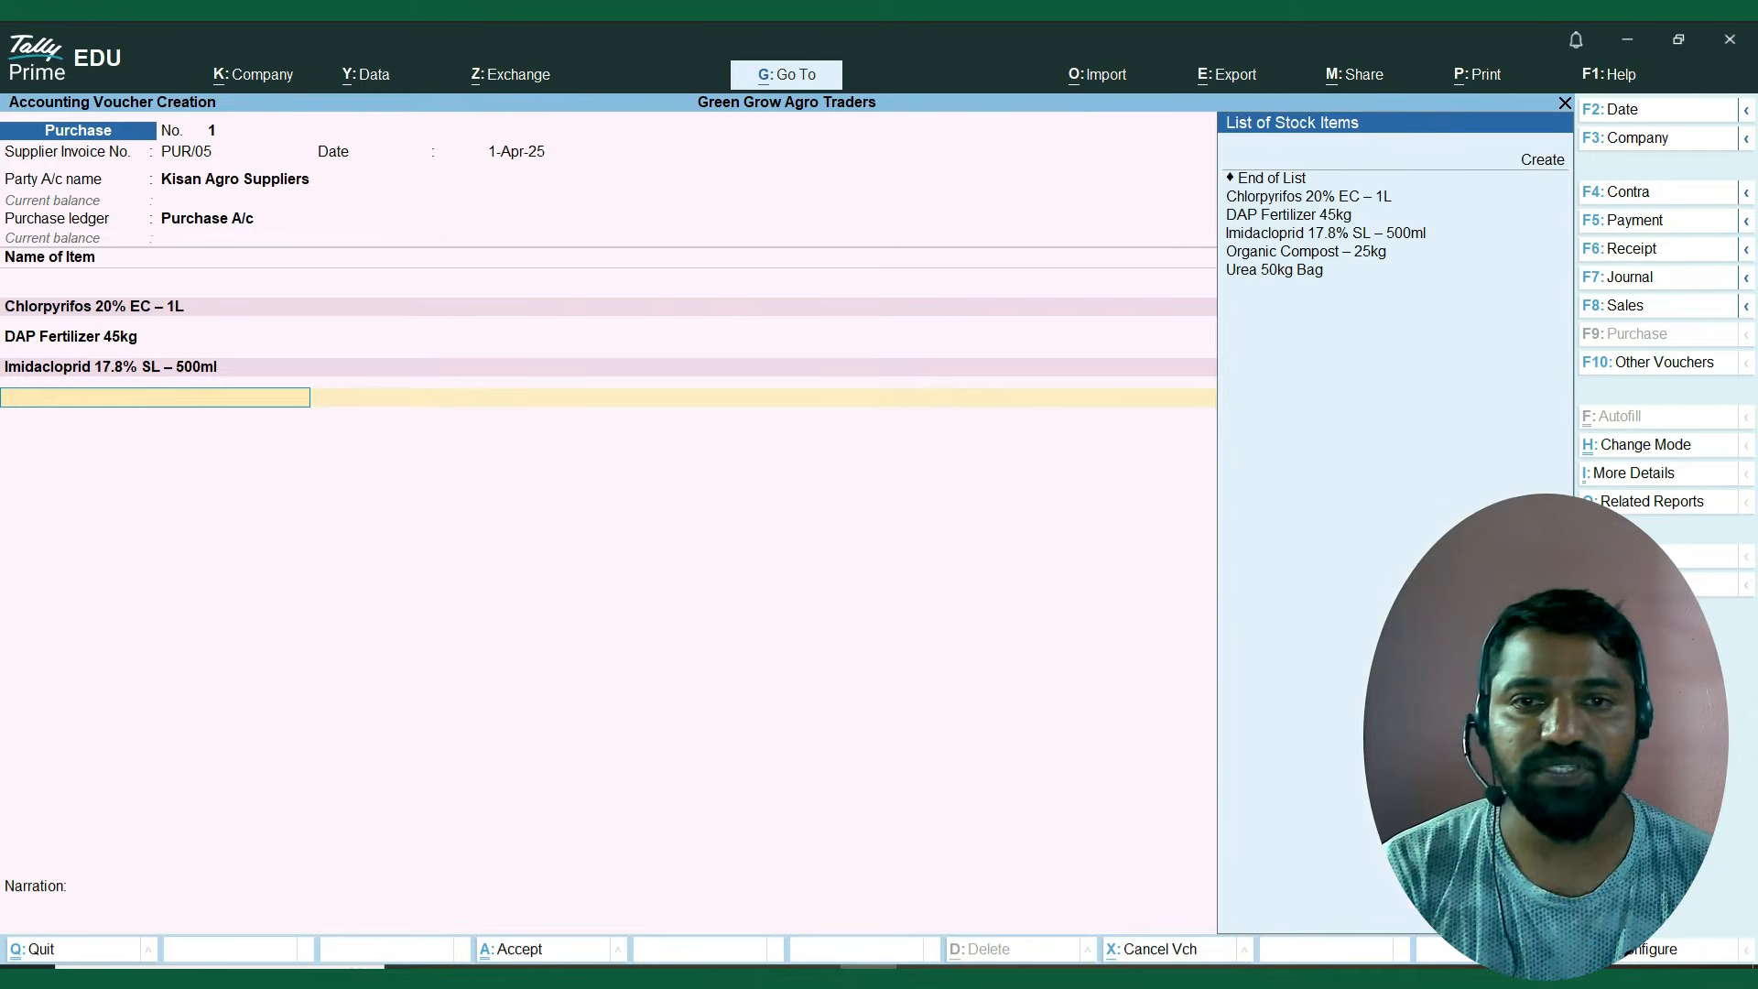
# Add Organic Compost – 25kg as the fourth voucher item and give it the new batch number ORG2024.
pyautogui.press('Down')
pyautogui.press('Down')
pyautogui.press('Down')
pyautogui.press('Down')
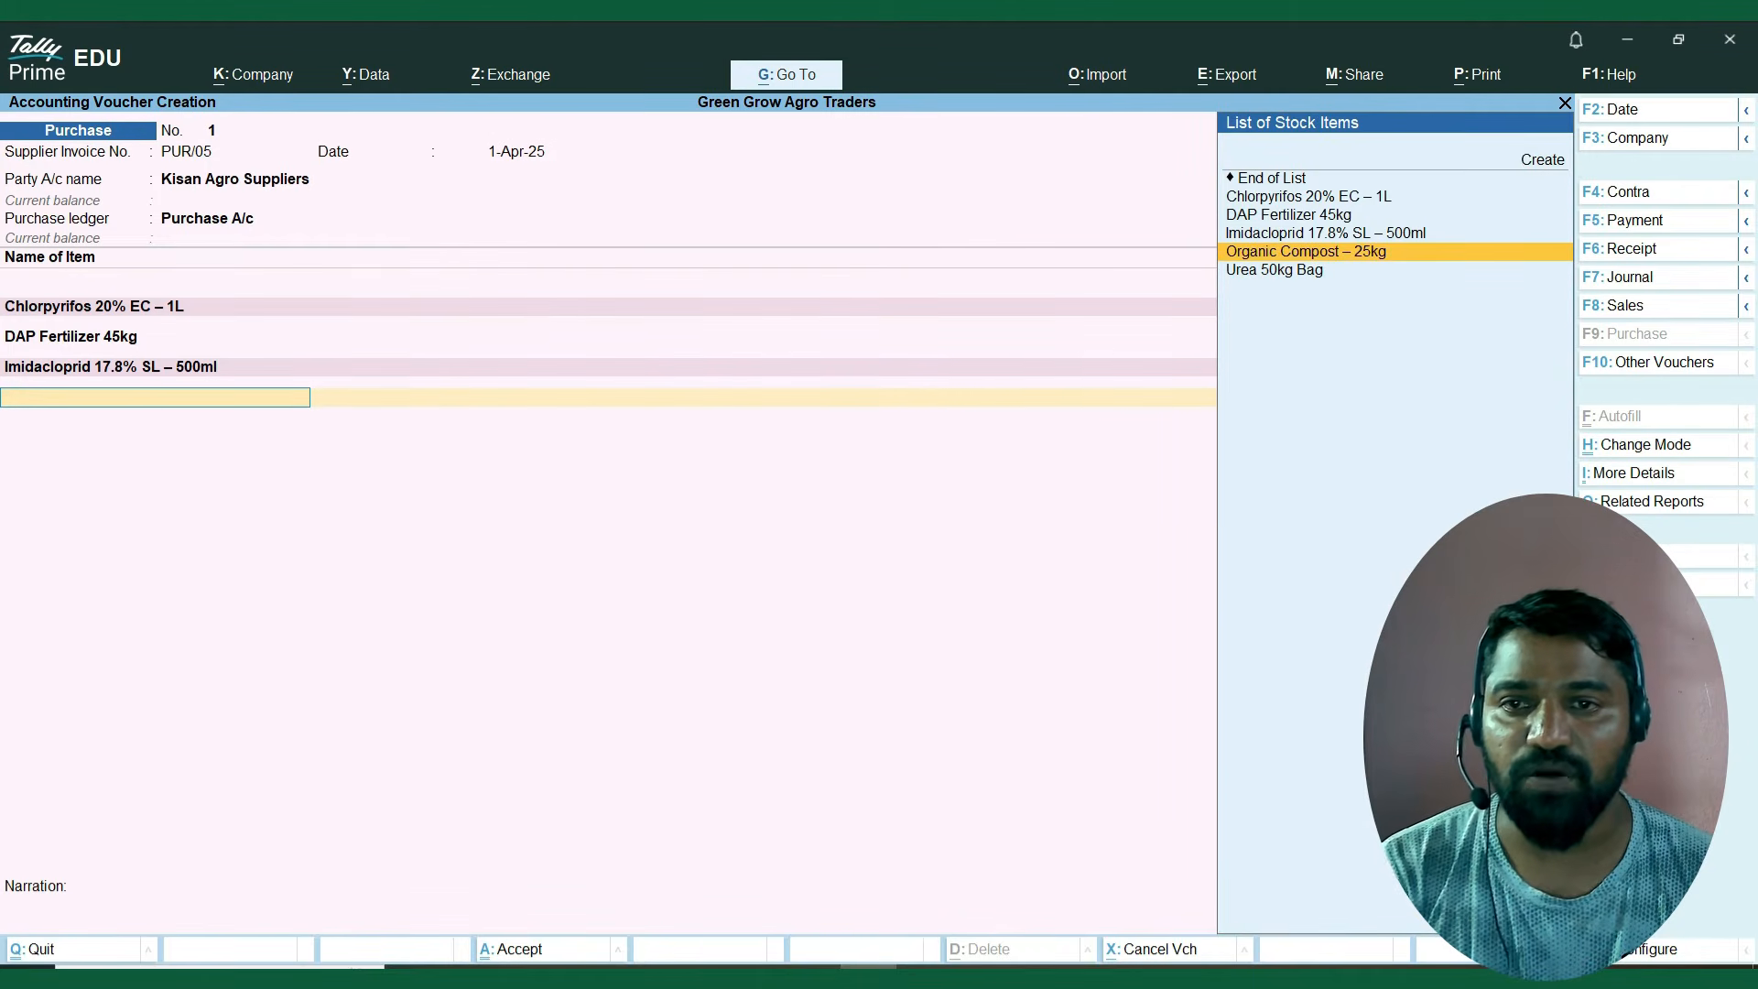
pyautogui.press('Return')
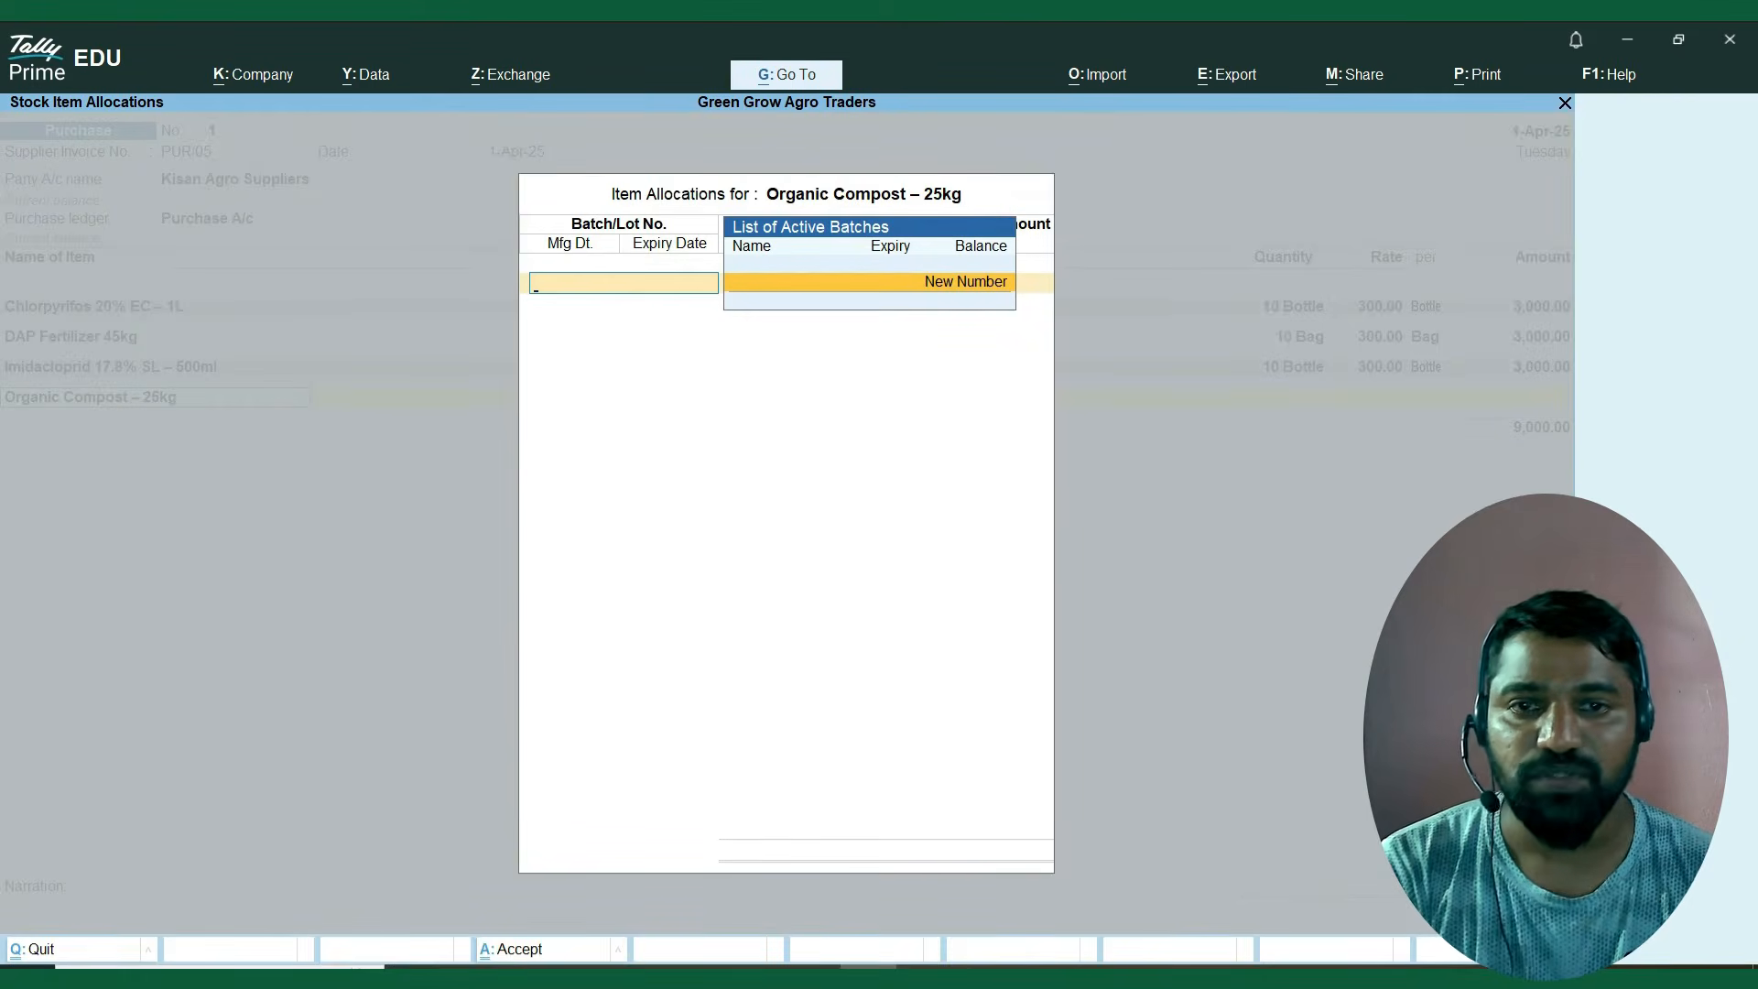
pyautogui.press('Return')
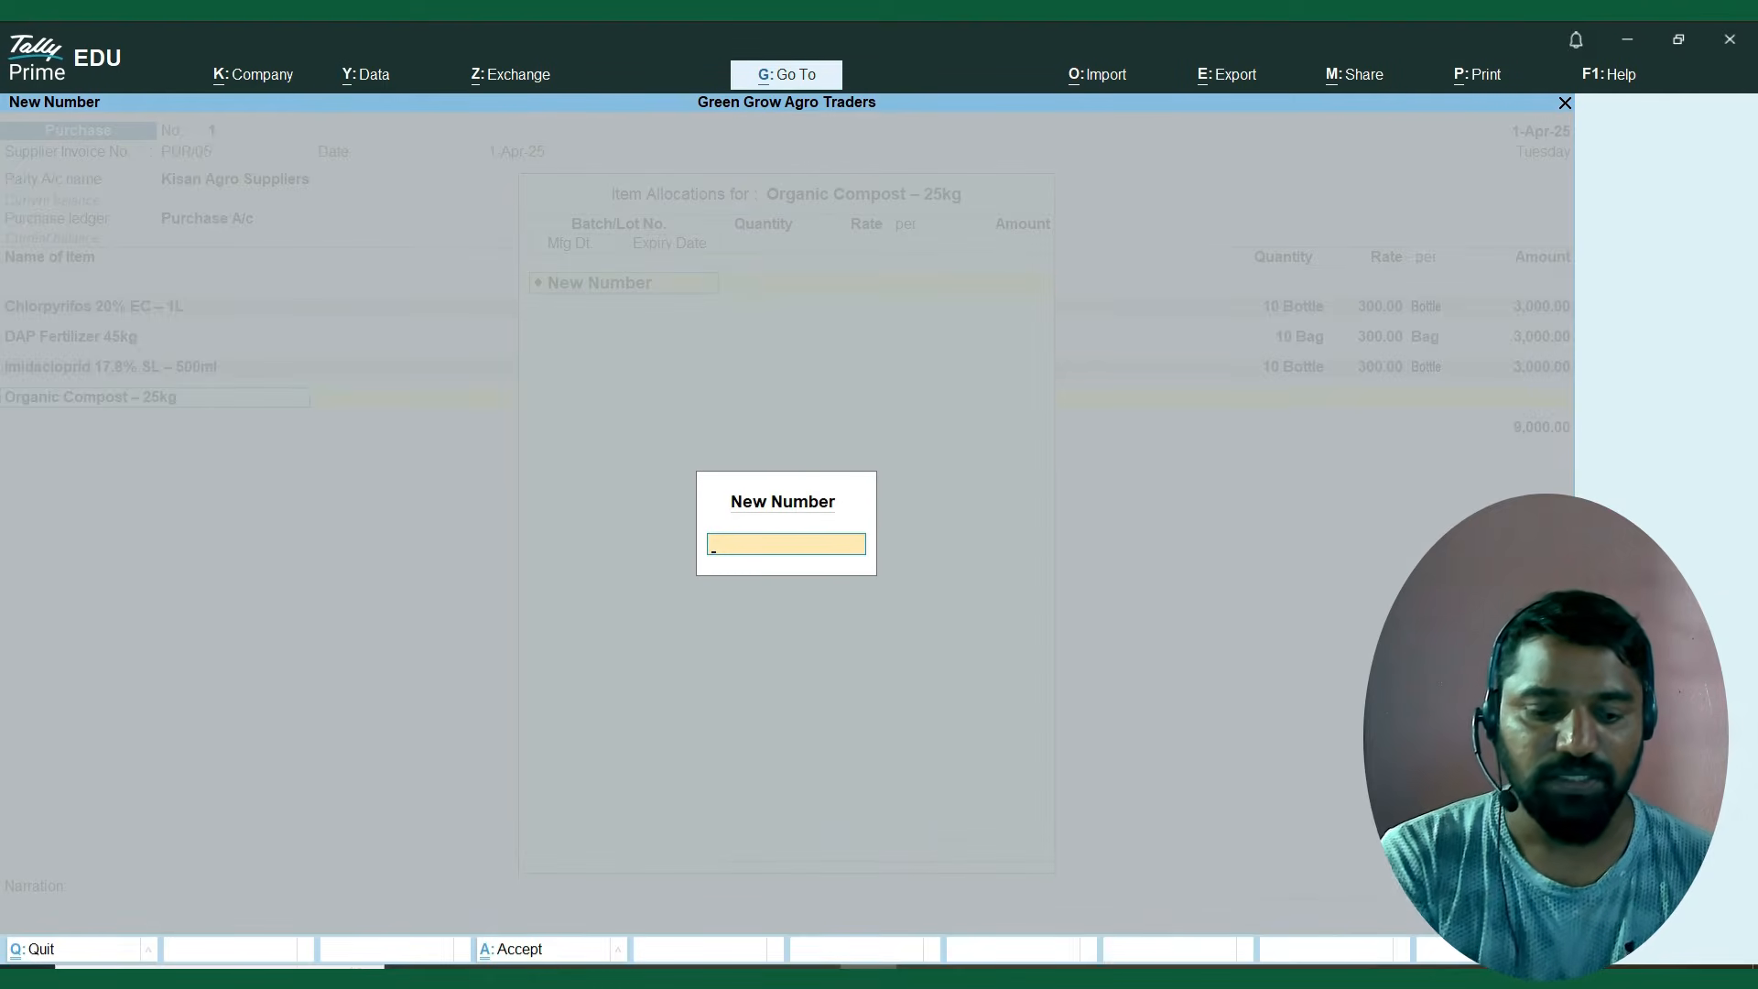
pyautogui.write('ORG')
pyautogui.write('2024')
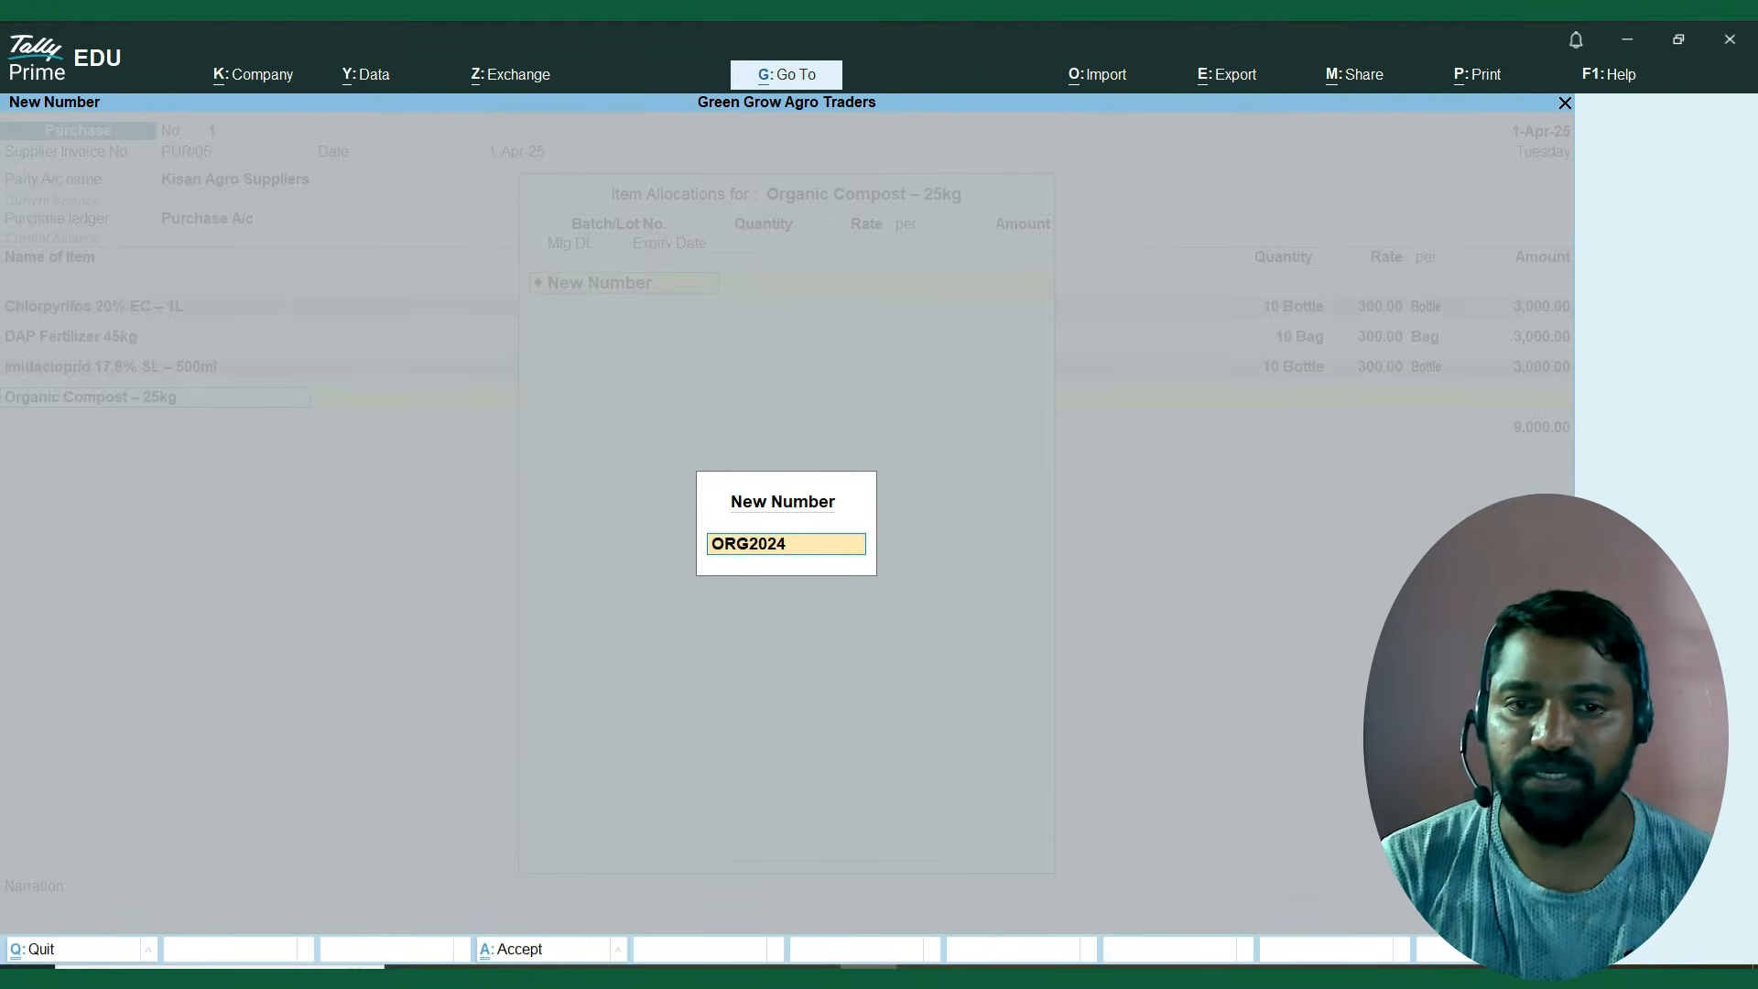
pyautogui.press('Return')
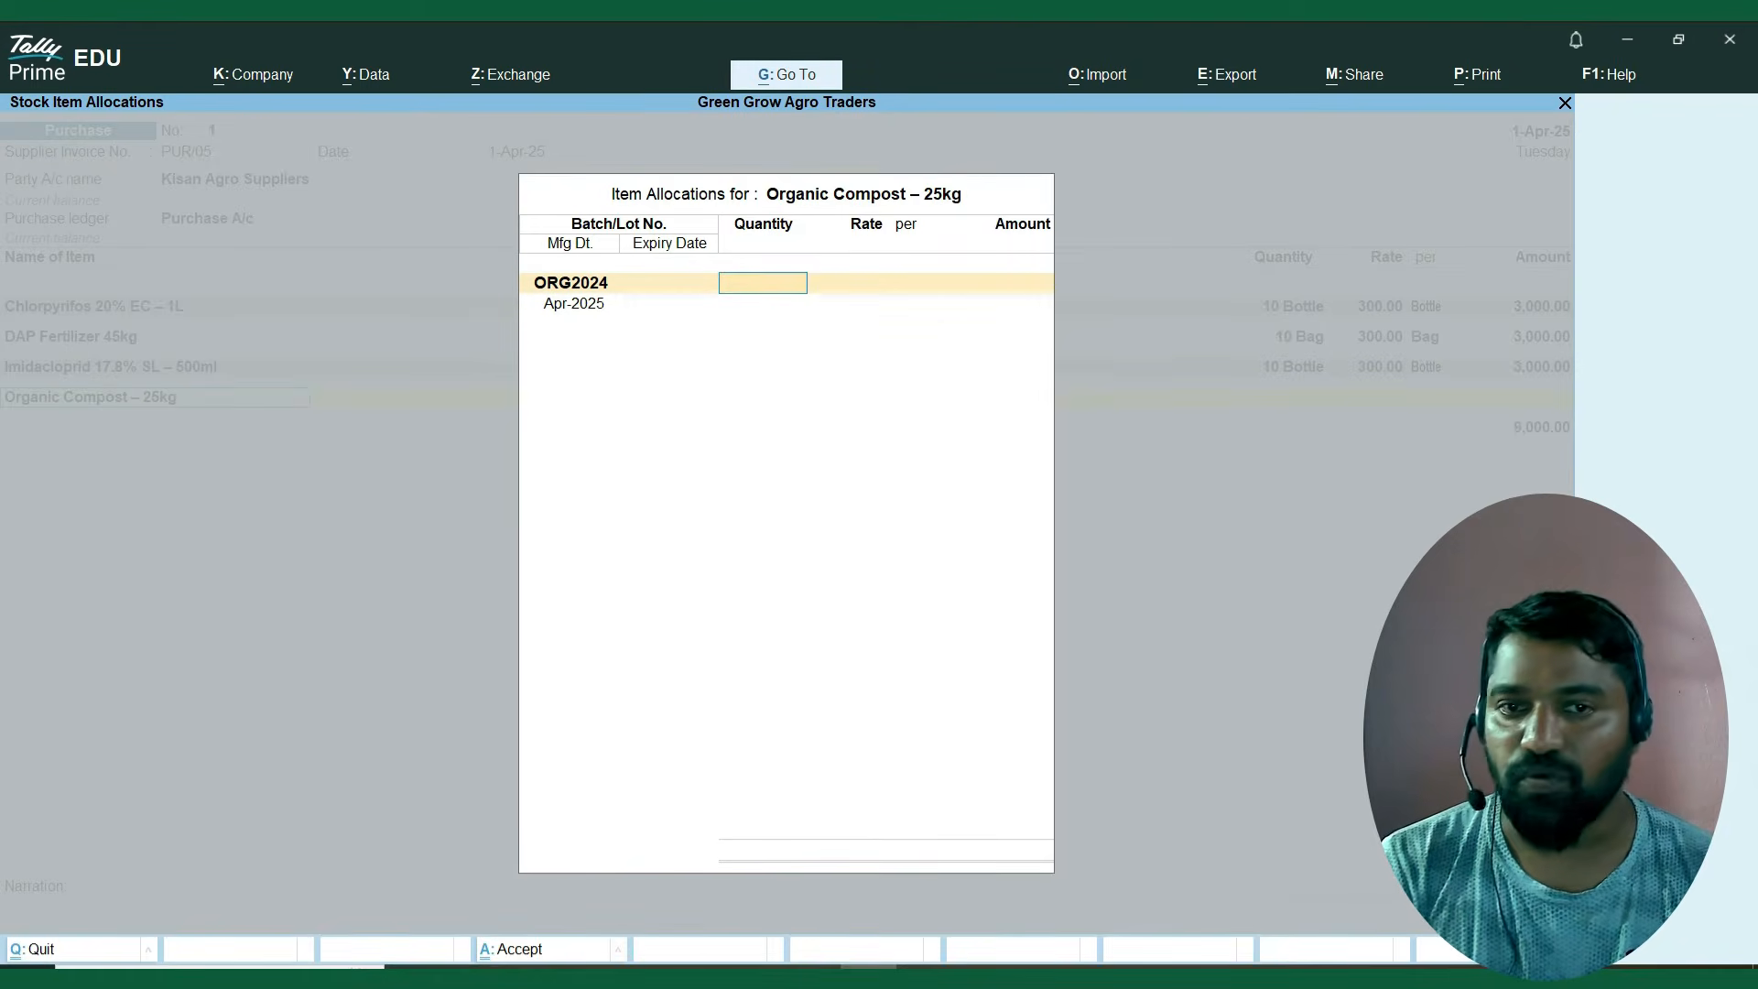
# Set the ORG2024 batch quantity to 10 and the rate to 300 per Bag.
pyautogui.write('10')
pyautogui.press('Return')
pyautogui.write('300')
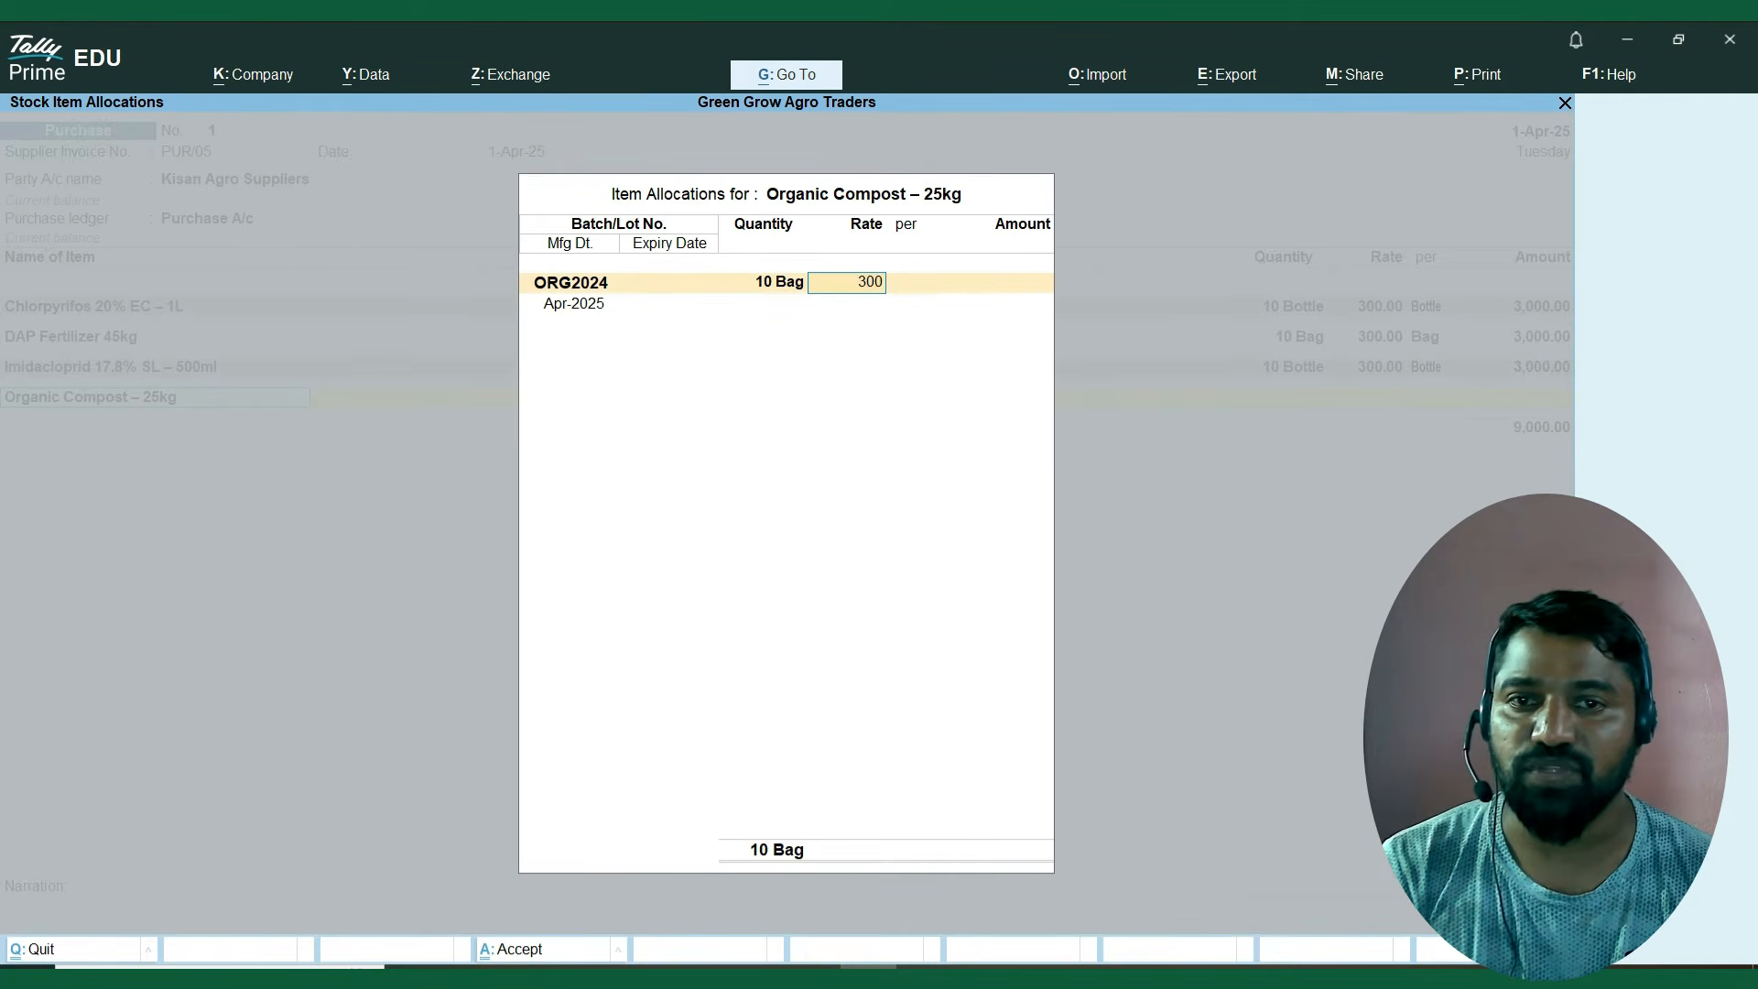
pyautogui.press('Return')
pyautogui.press('Return')
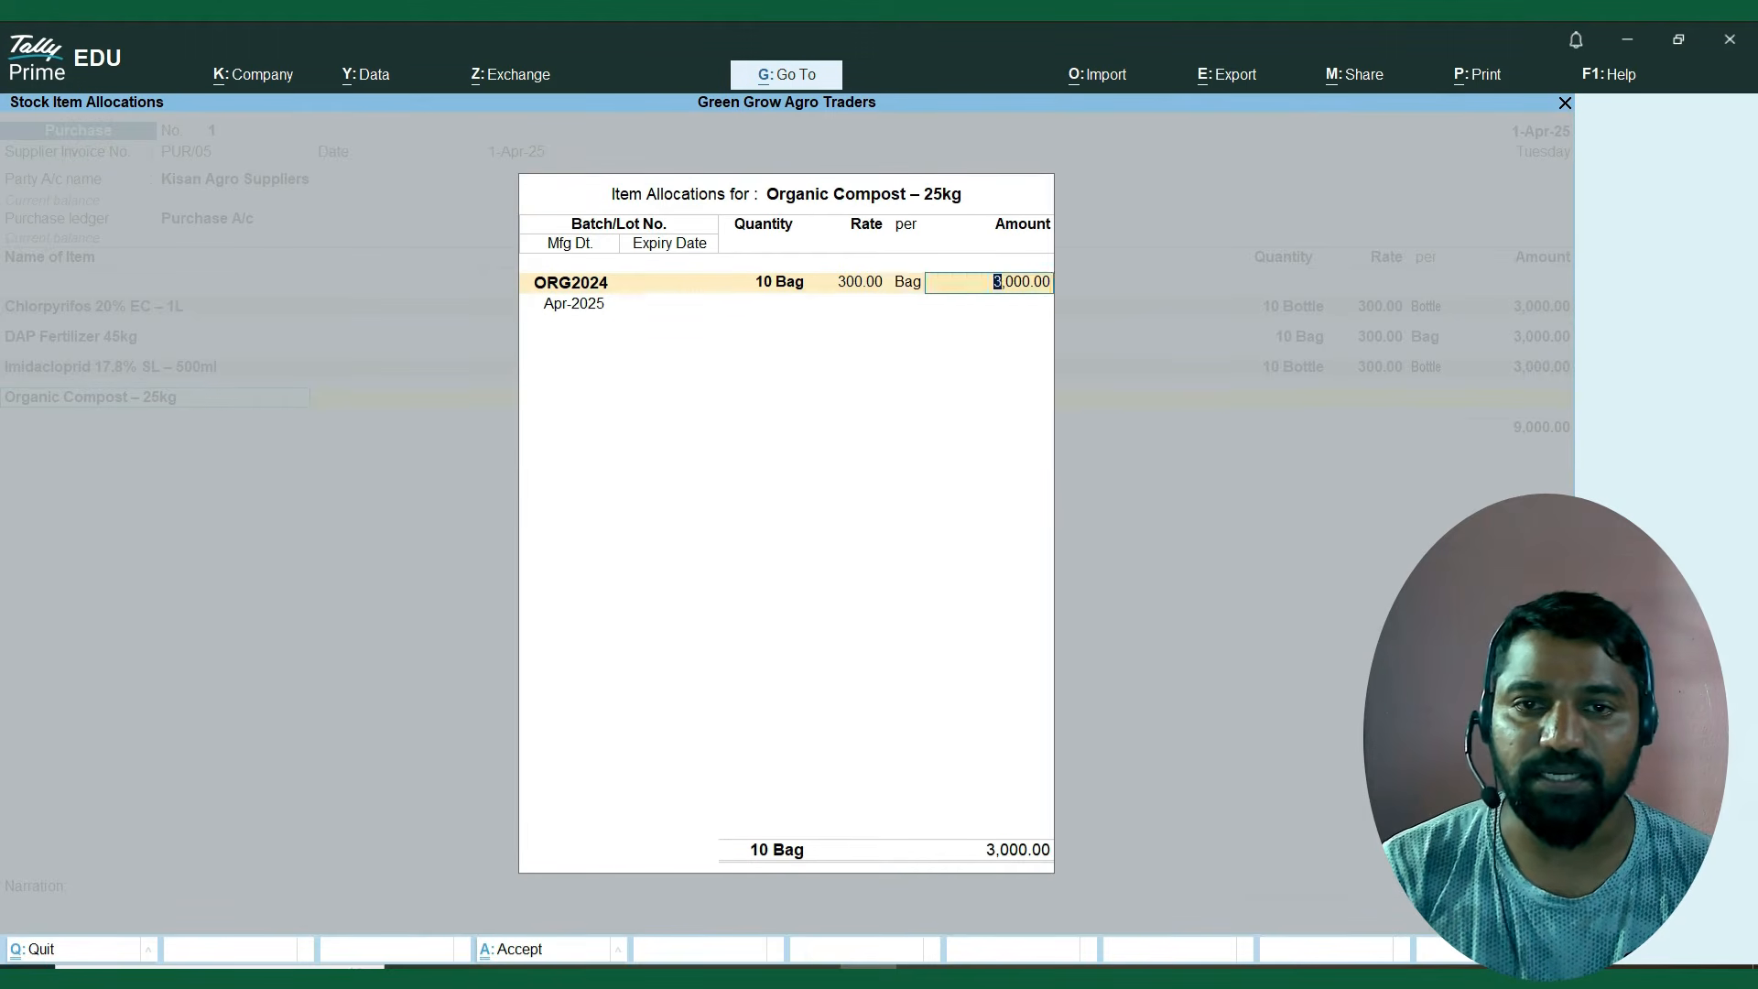
pyautogui.press('Return')
# Enter manufacturing date 1.4.2024 and expiry date 1.2.2026 for batch ORG2024, and finish the Organic Compost allocation.
pyautogui.write('1.4.2024')
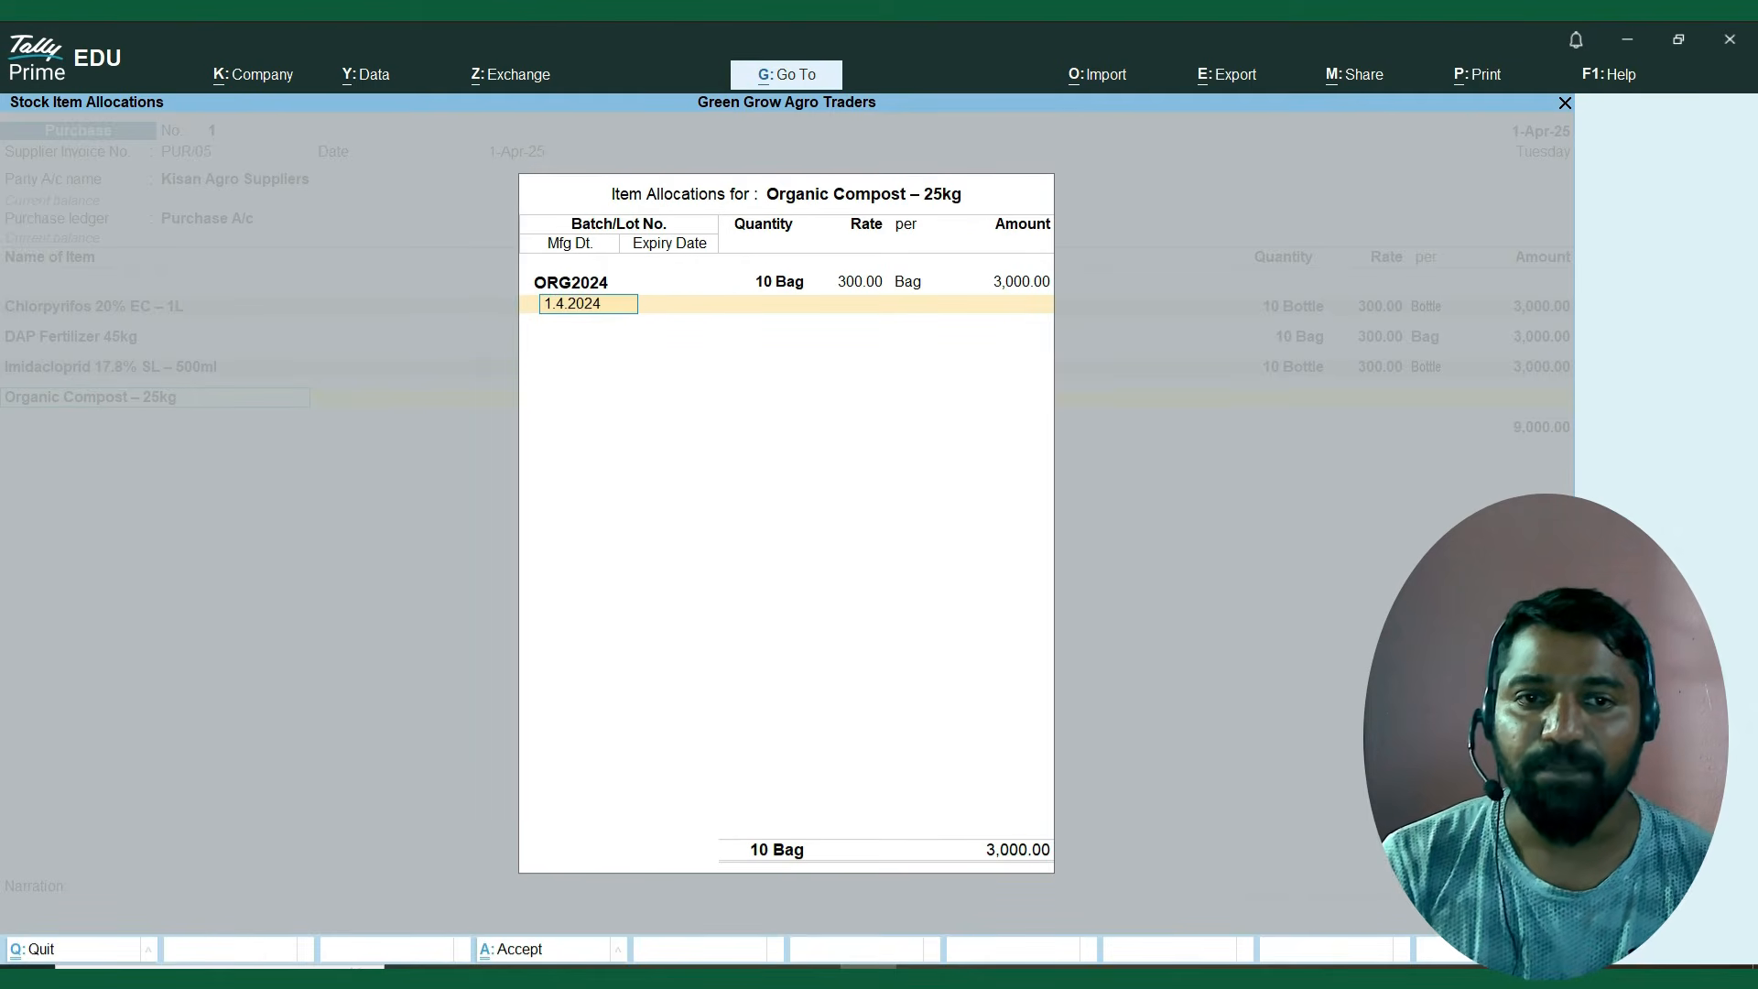
pyautogui.press('Return')
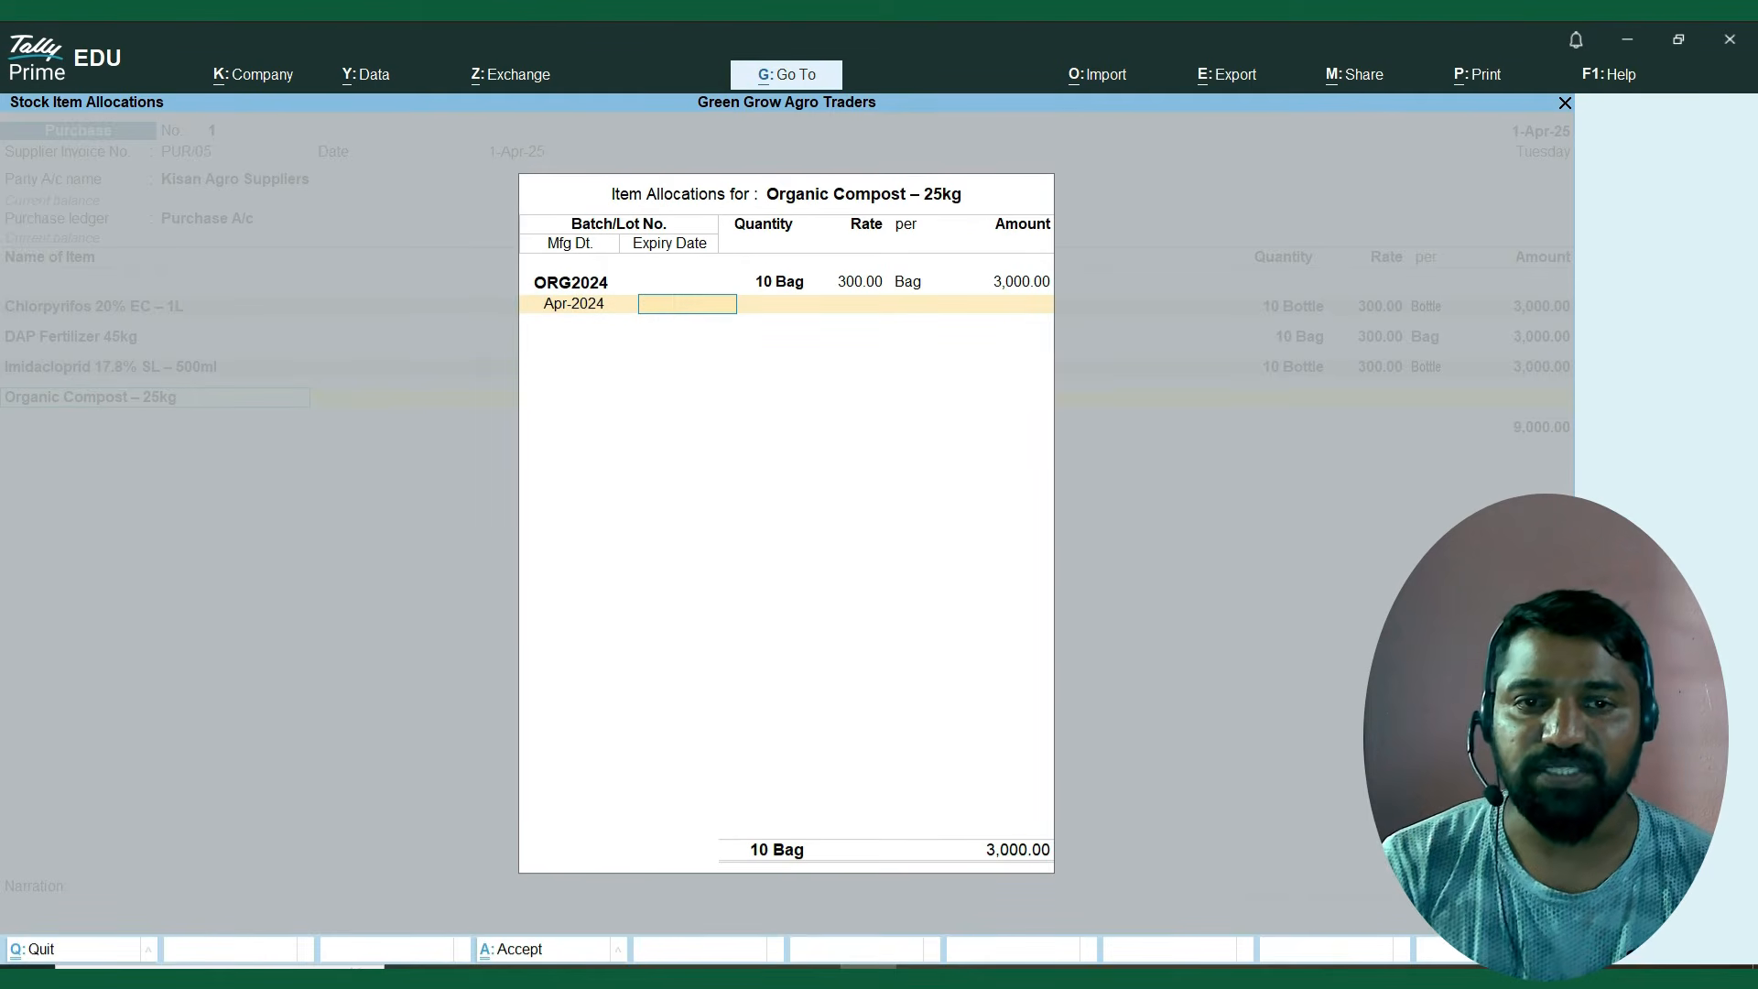
pyautogui.write('1.2.2026')
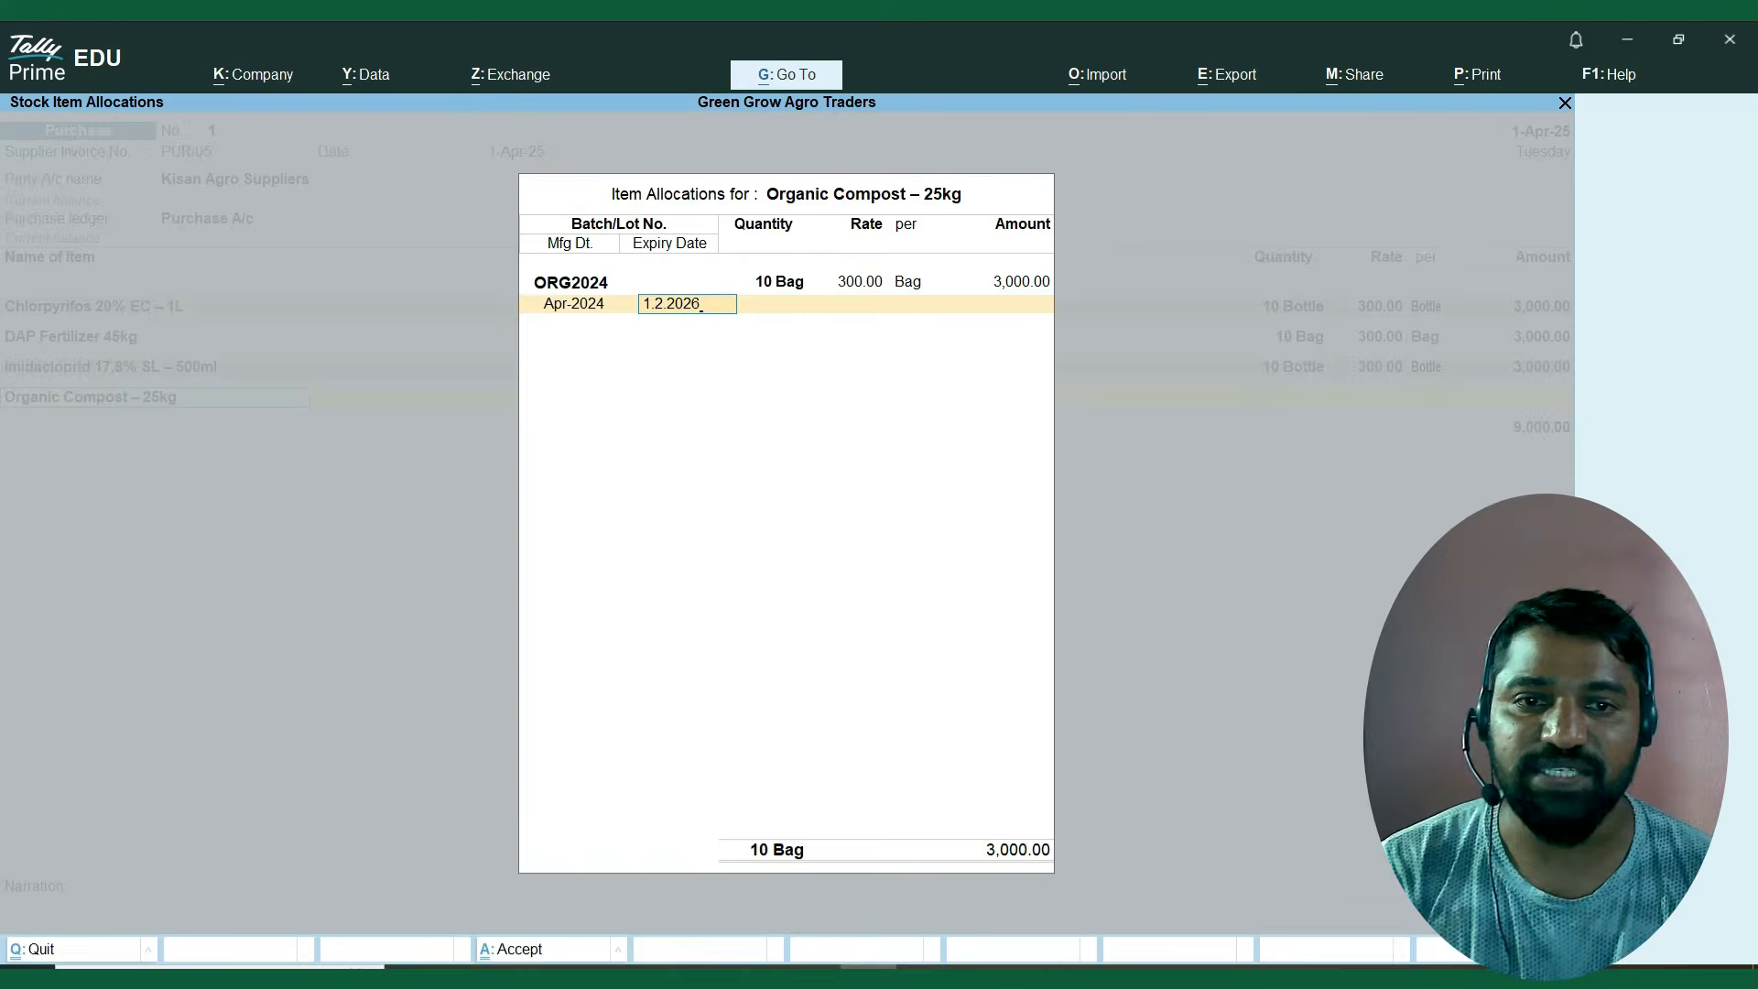
pyautogui.press('Return')
pyautogui.press('Return')
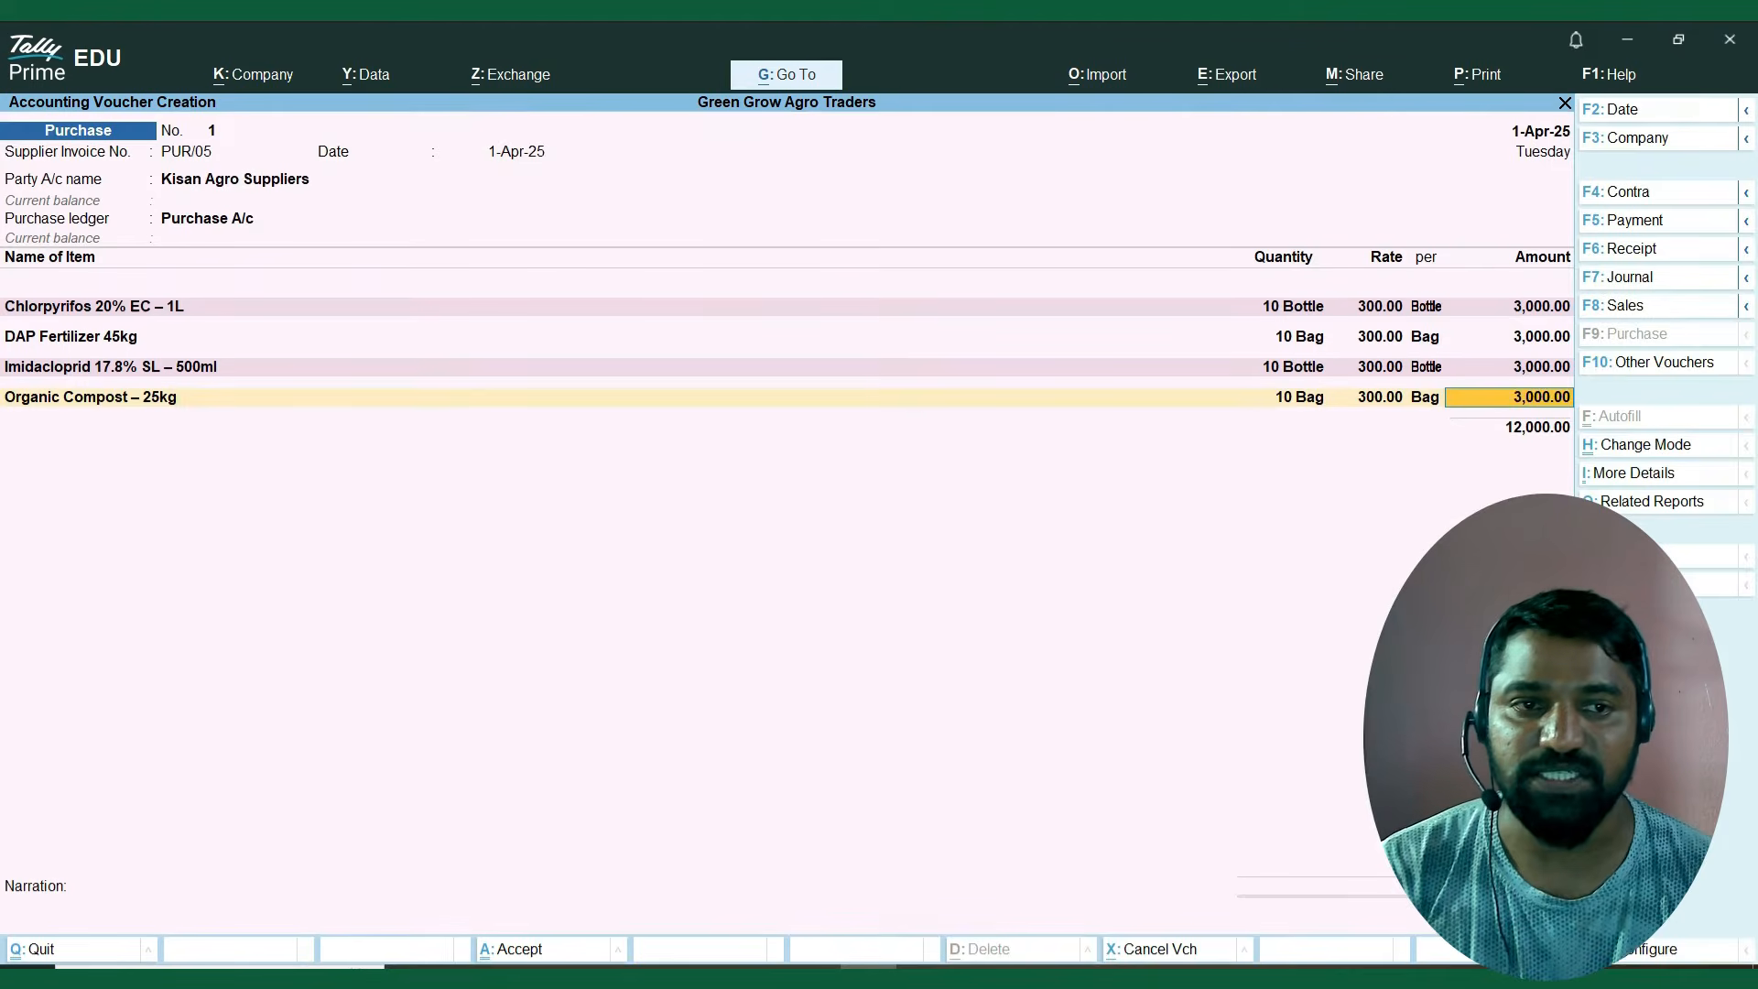
# Add Urea 50kg Bag as the fifth voucher item and give it the new batch number Ure2024.
pyautogui.press('Return')
pyautogui.press('Down')
pyautogui.press('Down')
pyautogui.press('Down')
pyautogui.press('Down')
pyautogui.press('Down')
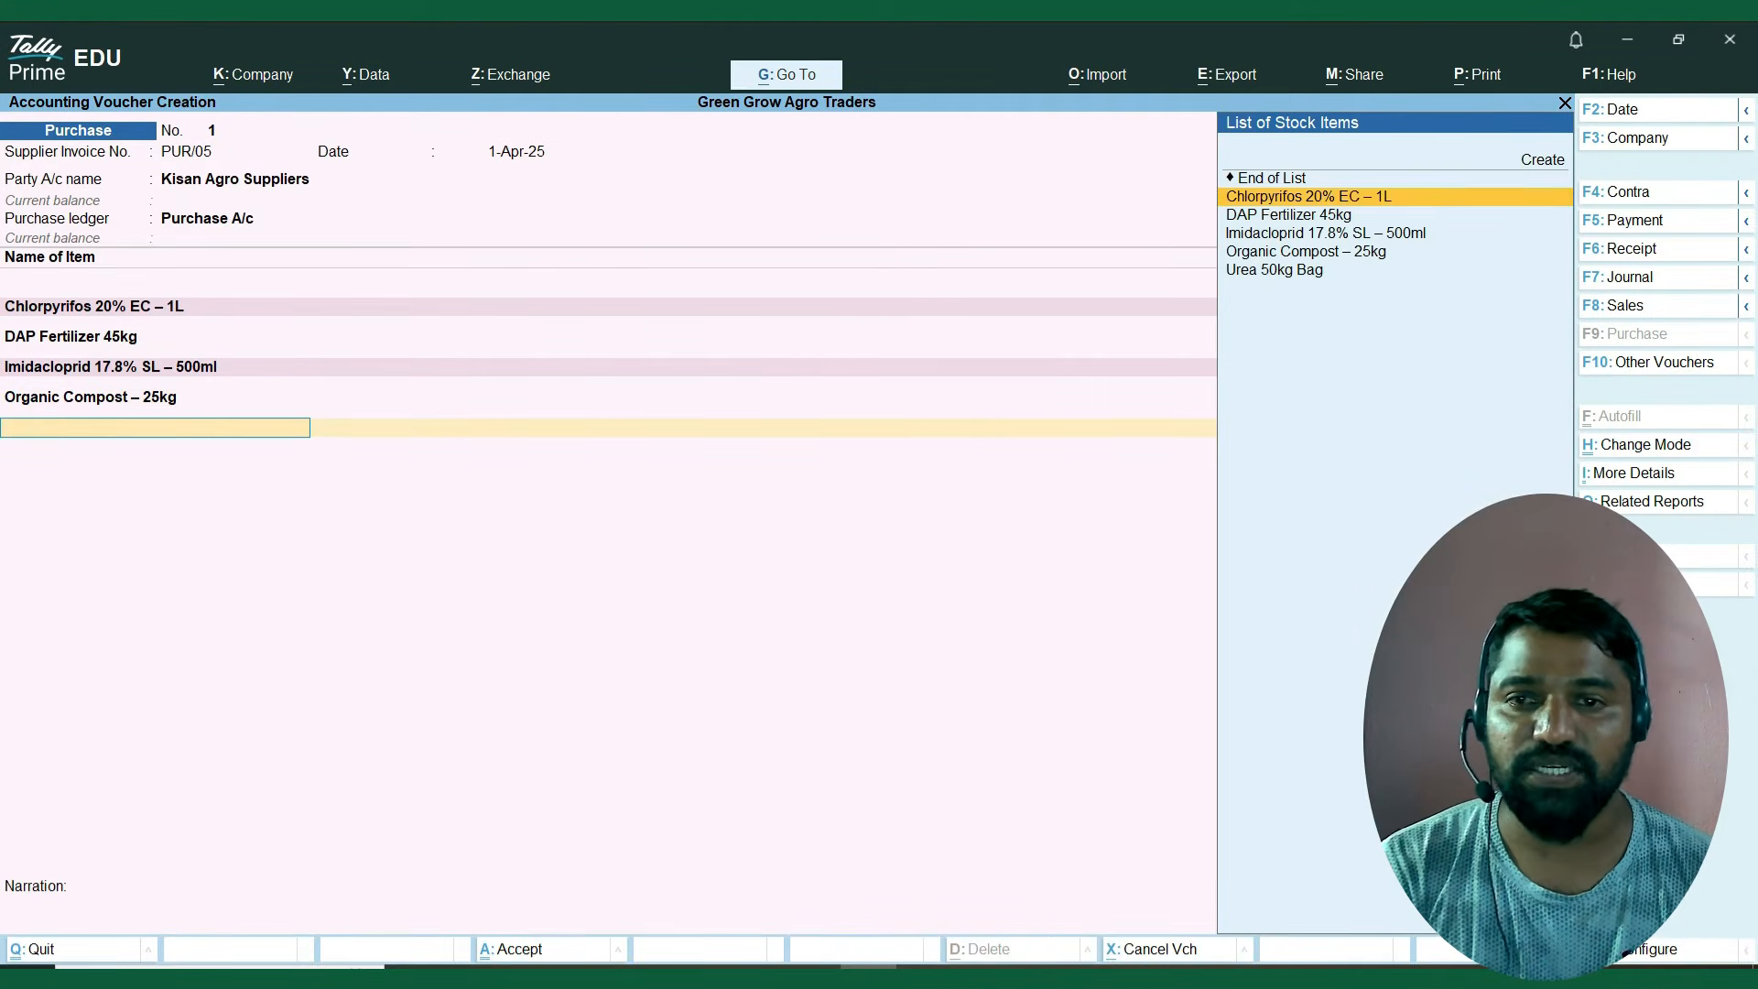
pyautogui.press('Return')
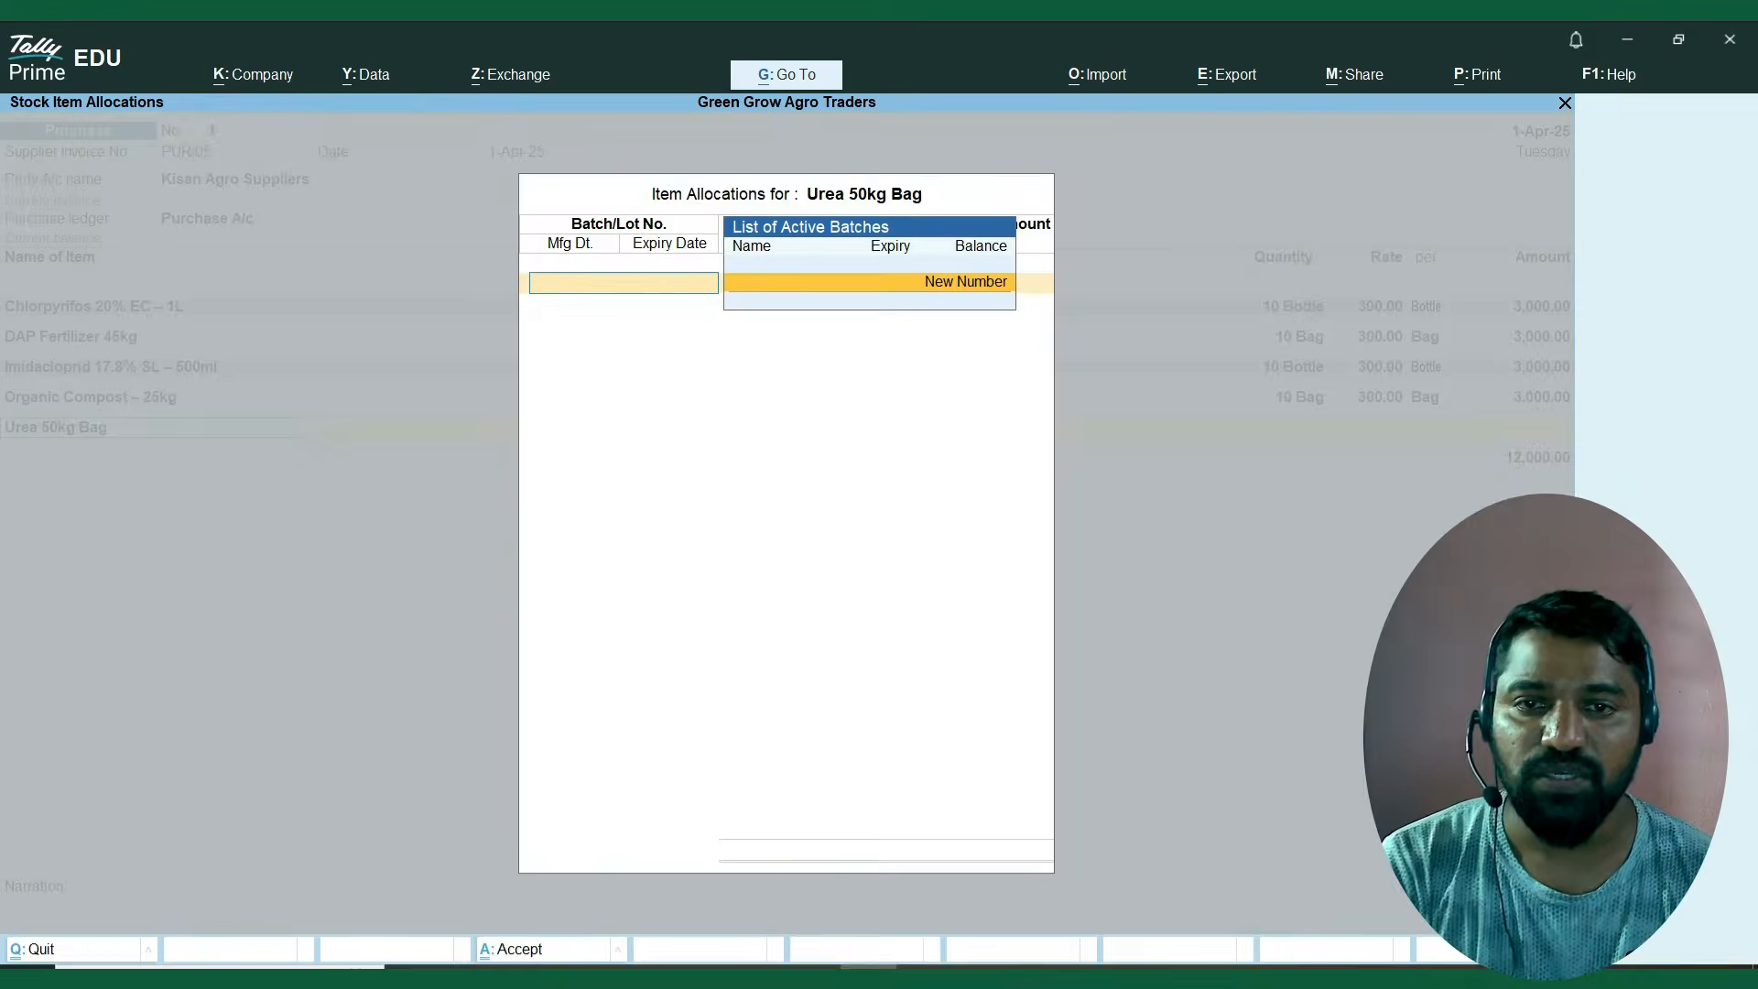
pyautogui.press('Return')
pyautogui.write('Ur')
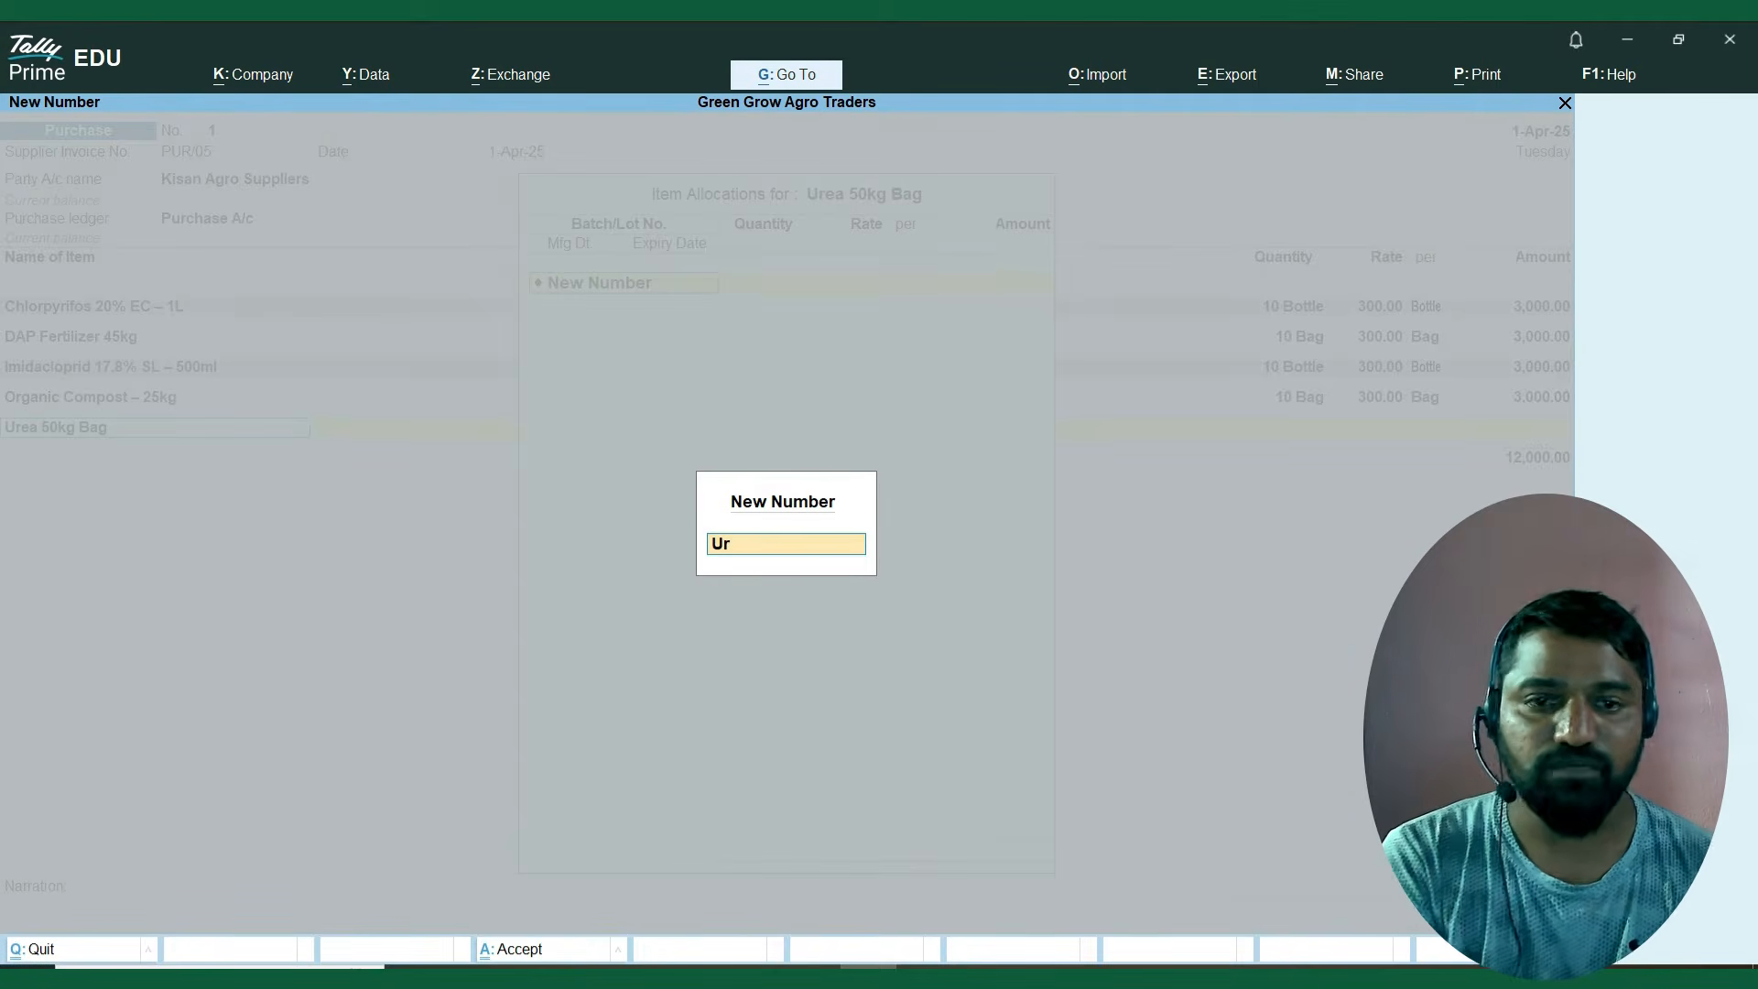
pyautogui.write('e2024')
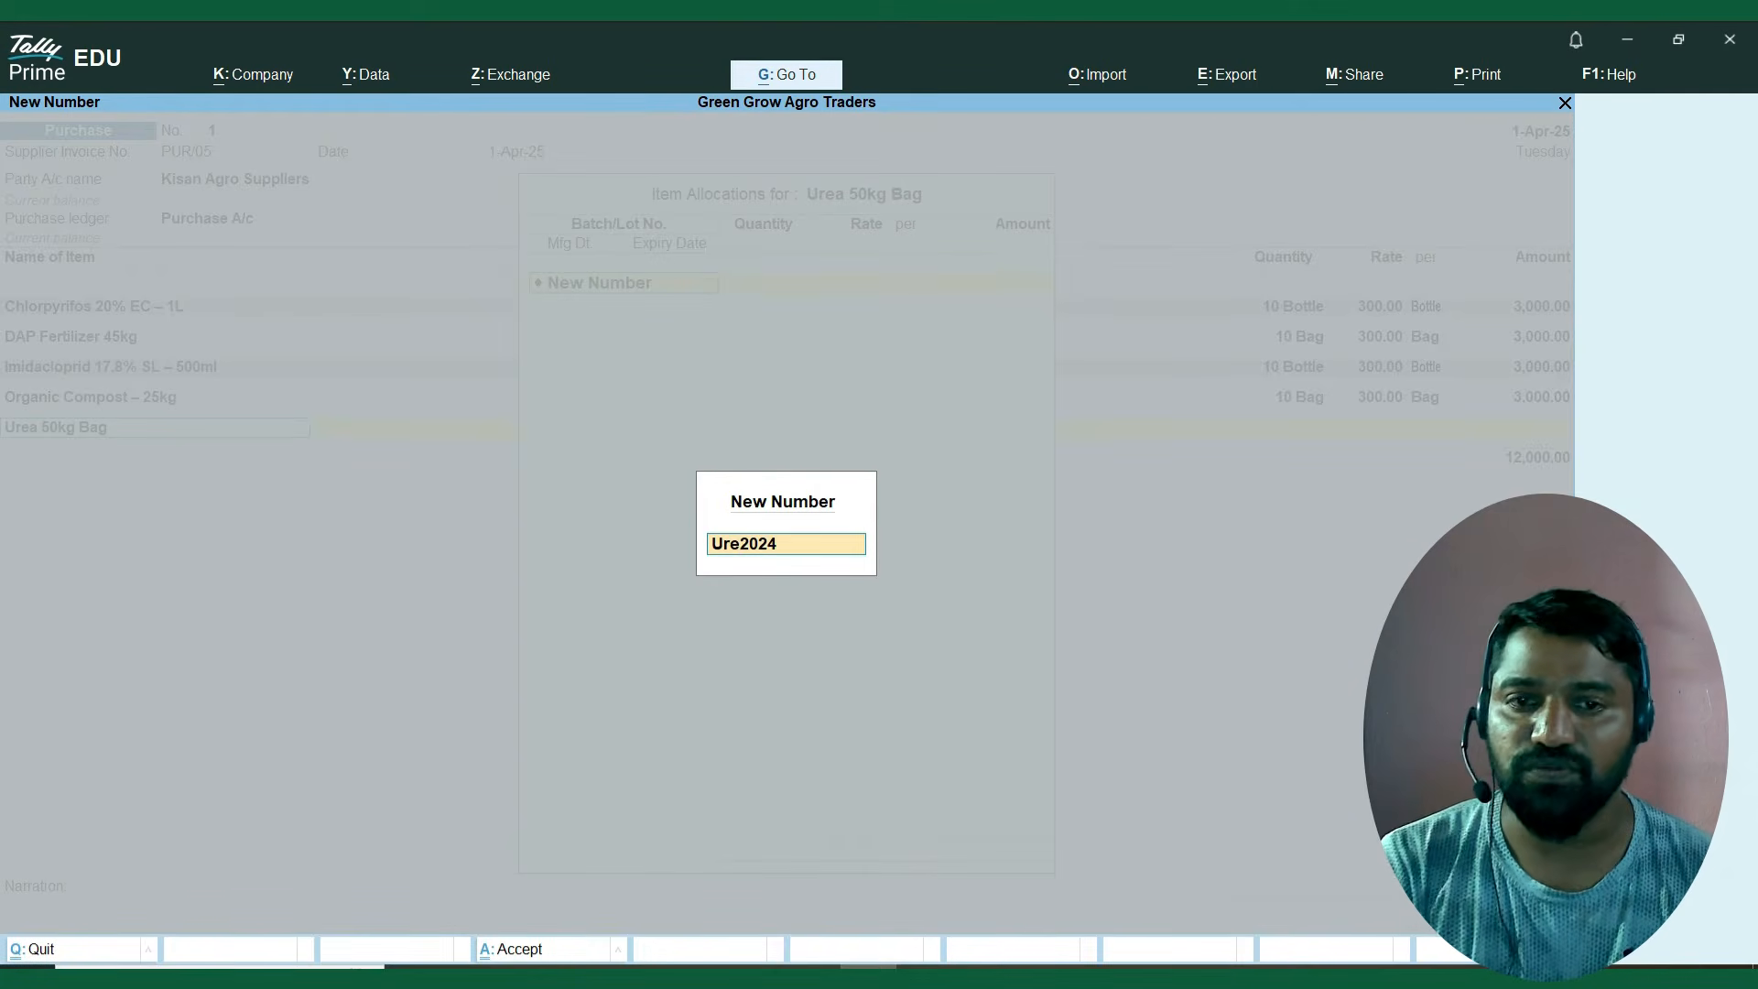
pyautogui.press('Return')
# Set the Ure2024 batch quantity to 10 and the rate to 300 per Bag.
pyautogui.write('10')
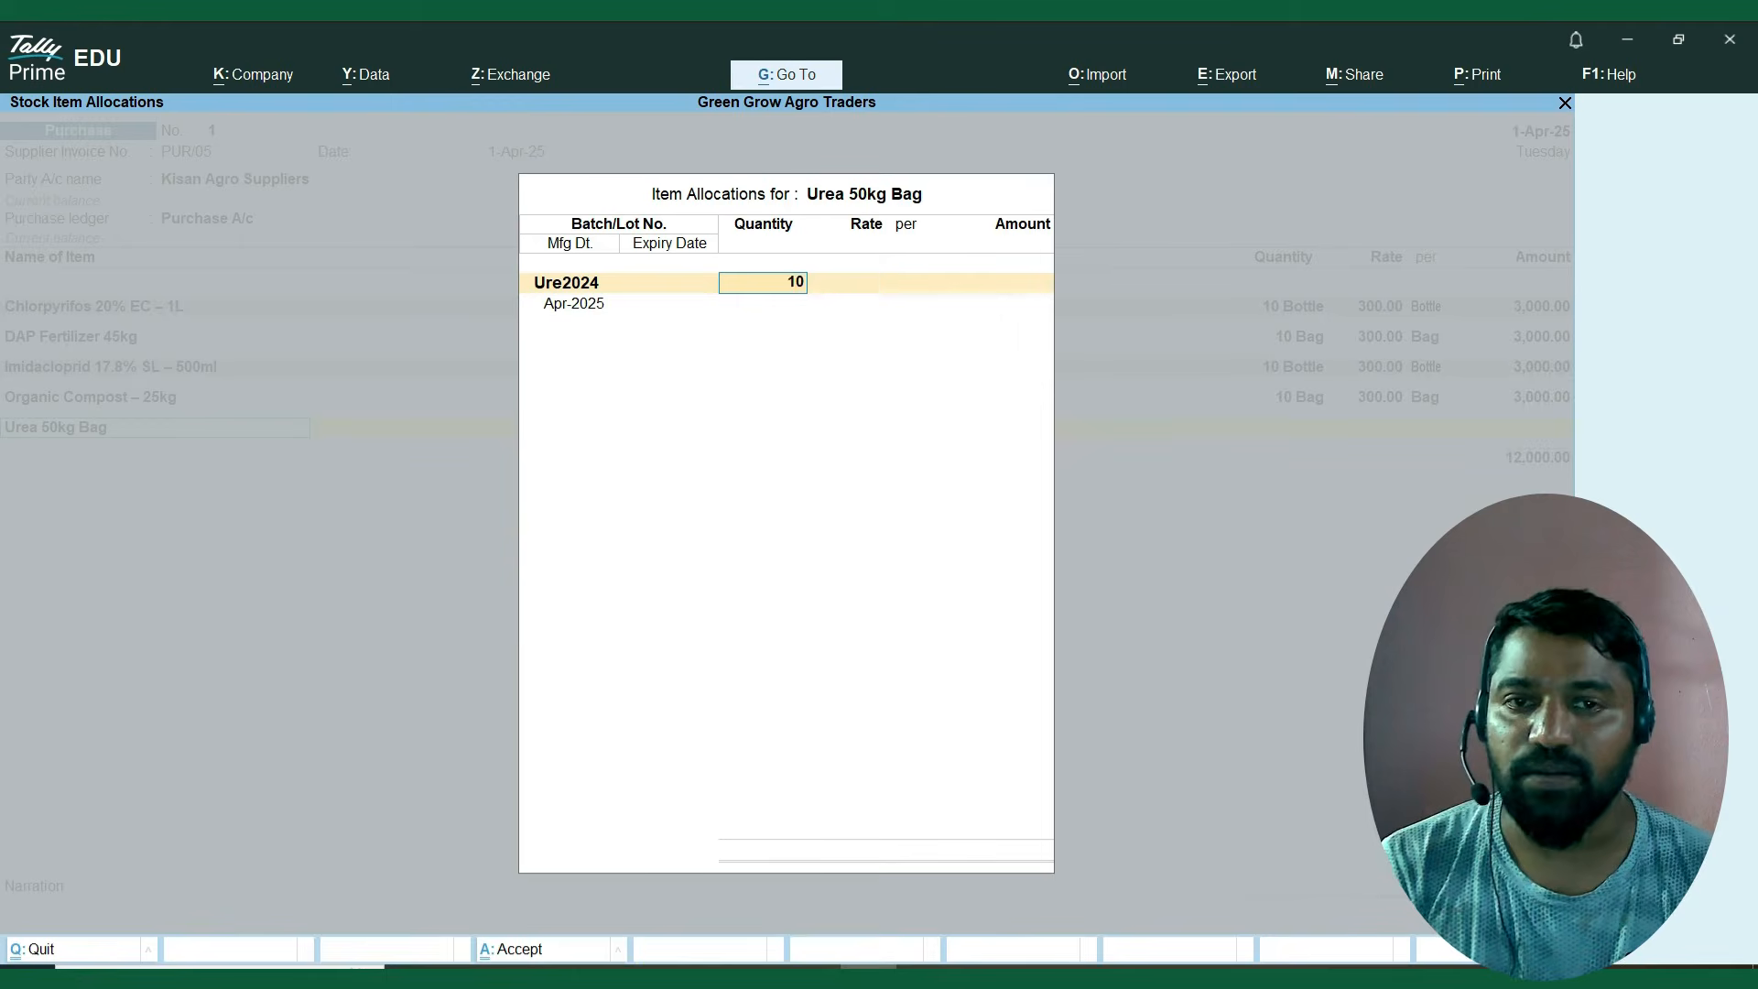
pyautogui.press('Return')
pyautogui.write('300')
pyautogui.press('Return')
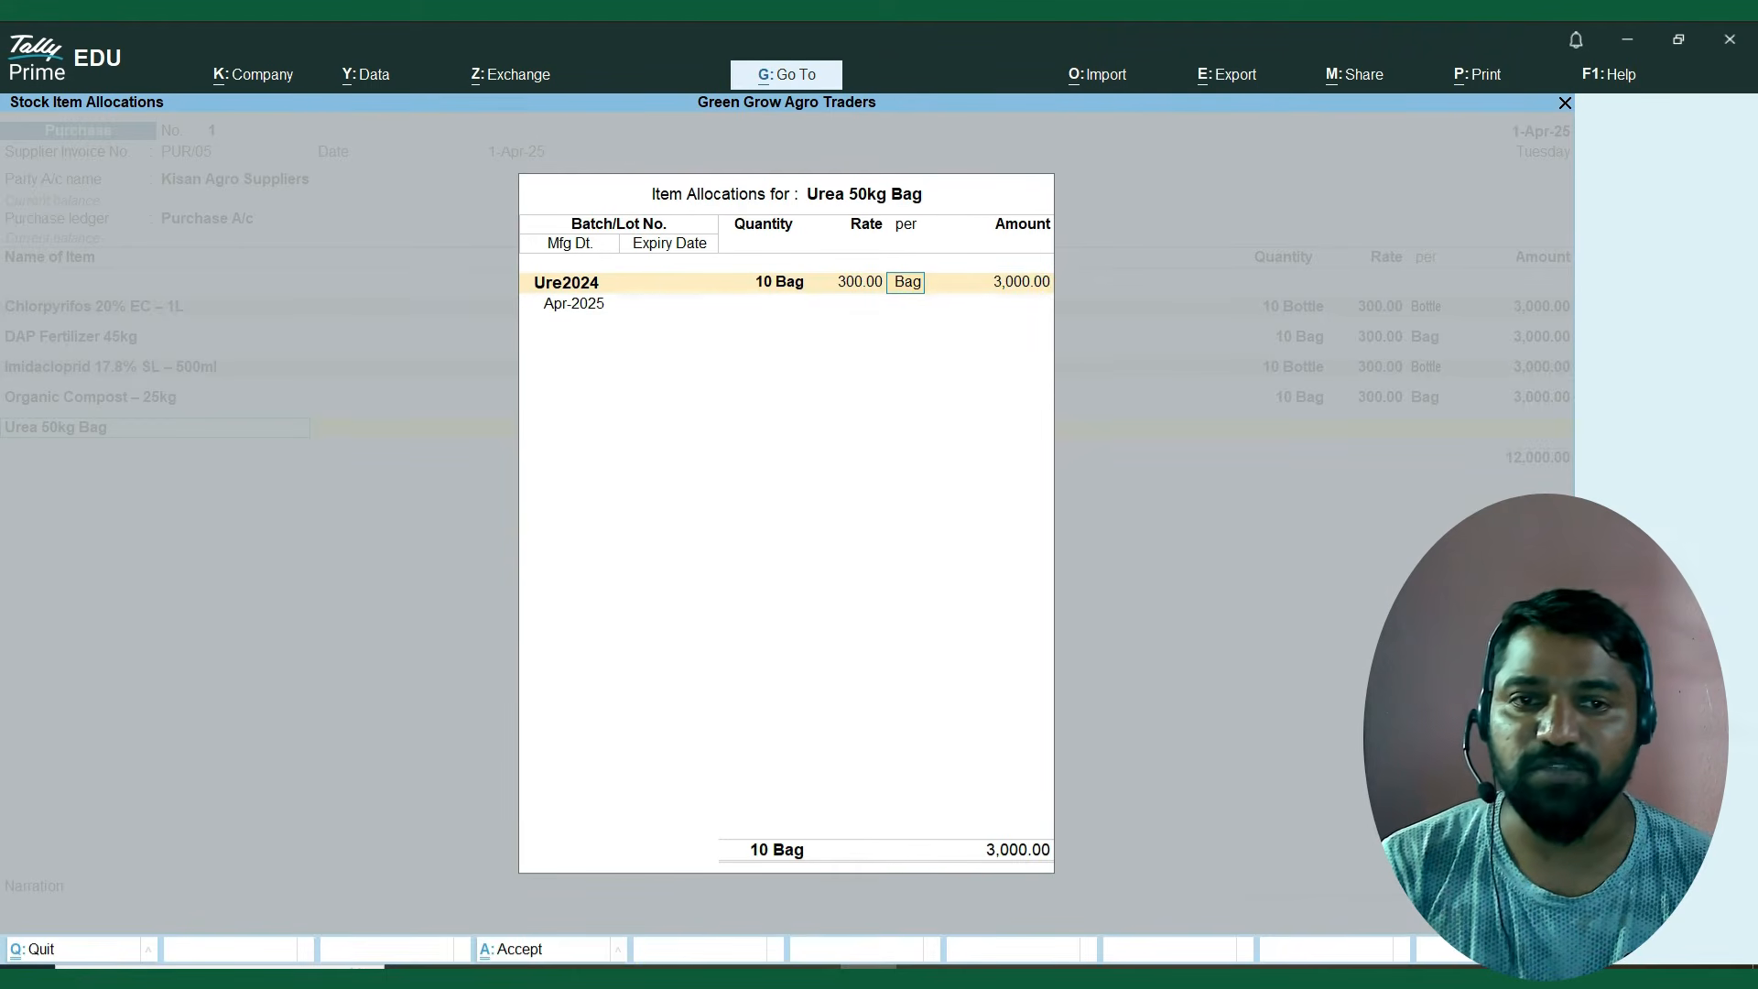
pyautogui.press('Return')
pyautogui.press('Return')
# Enter manufacturing date 1.4.2024 and expiry date 1.2.2026 for batch Ure2024, then finish the Urea allocation and end the item list.
pyautogui.write('1')
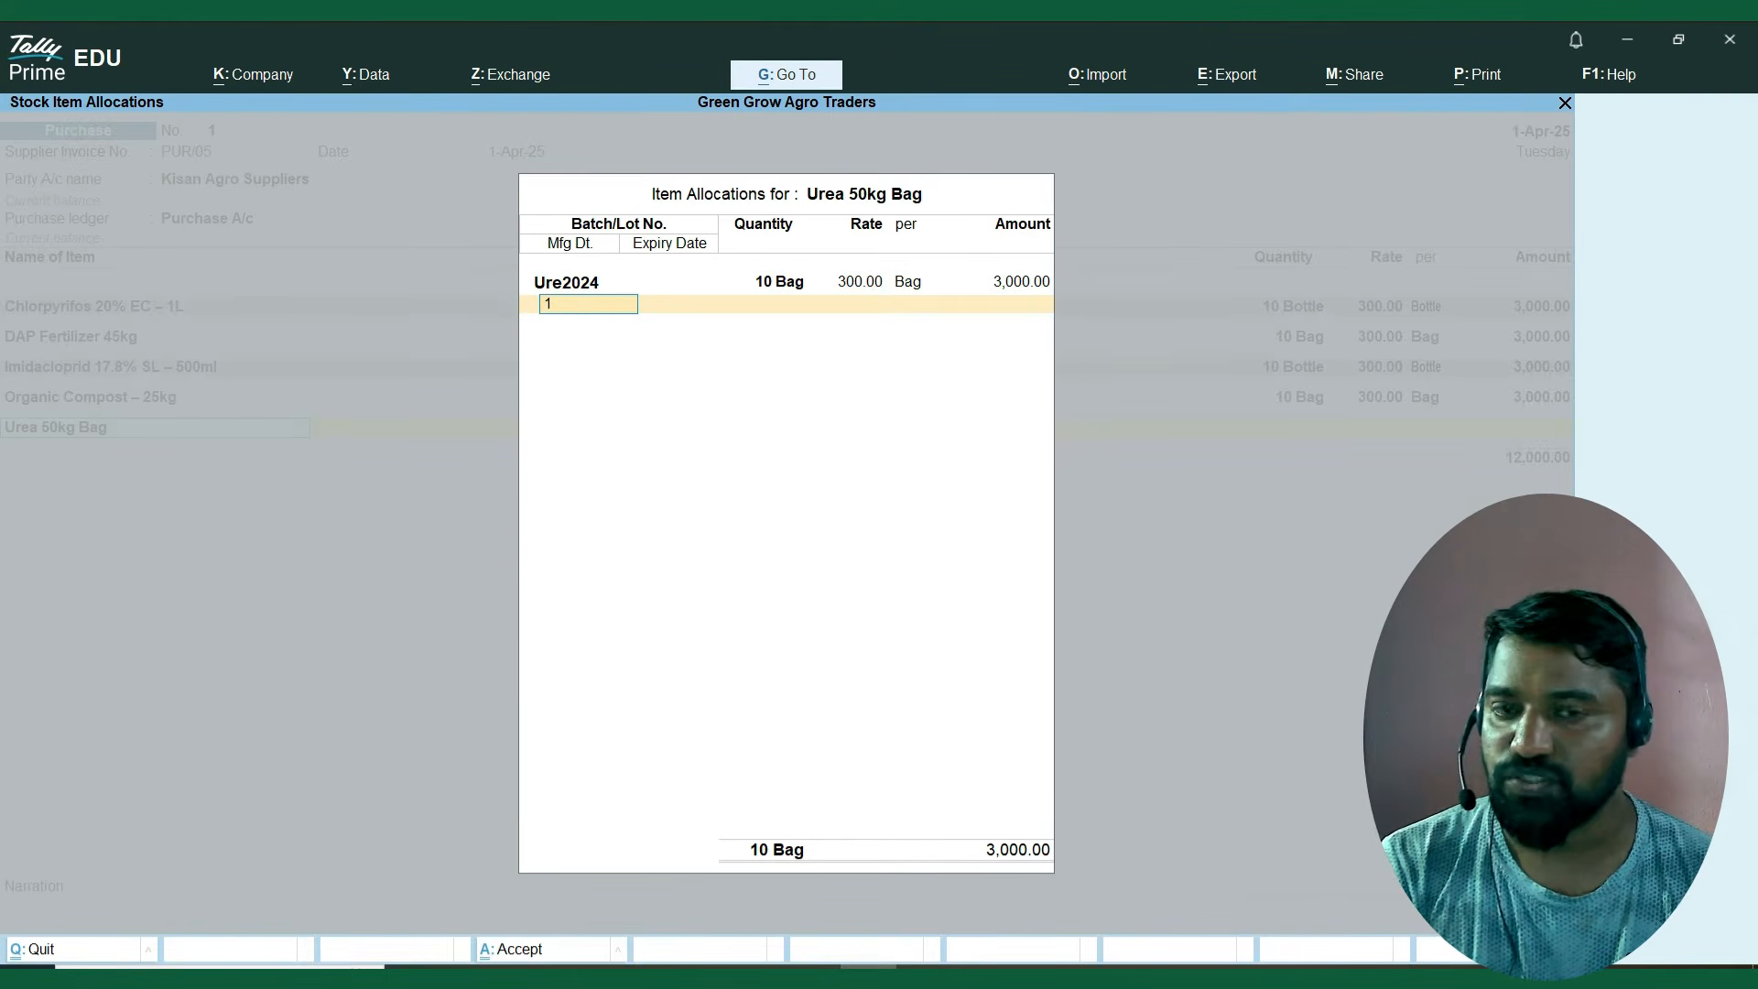
pyautogui.write('.4.2025')
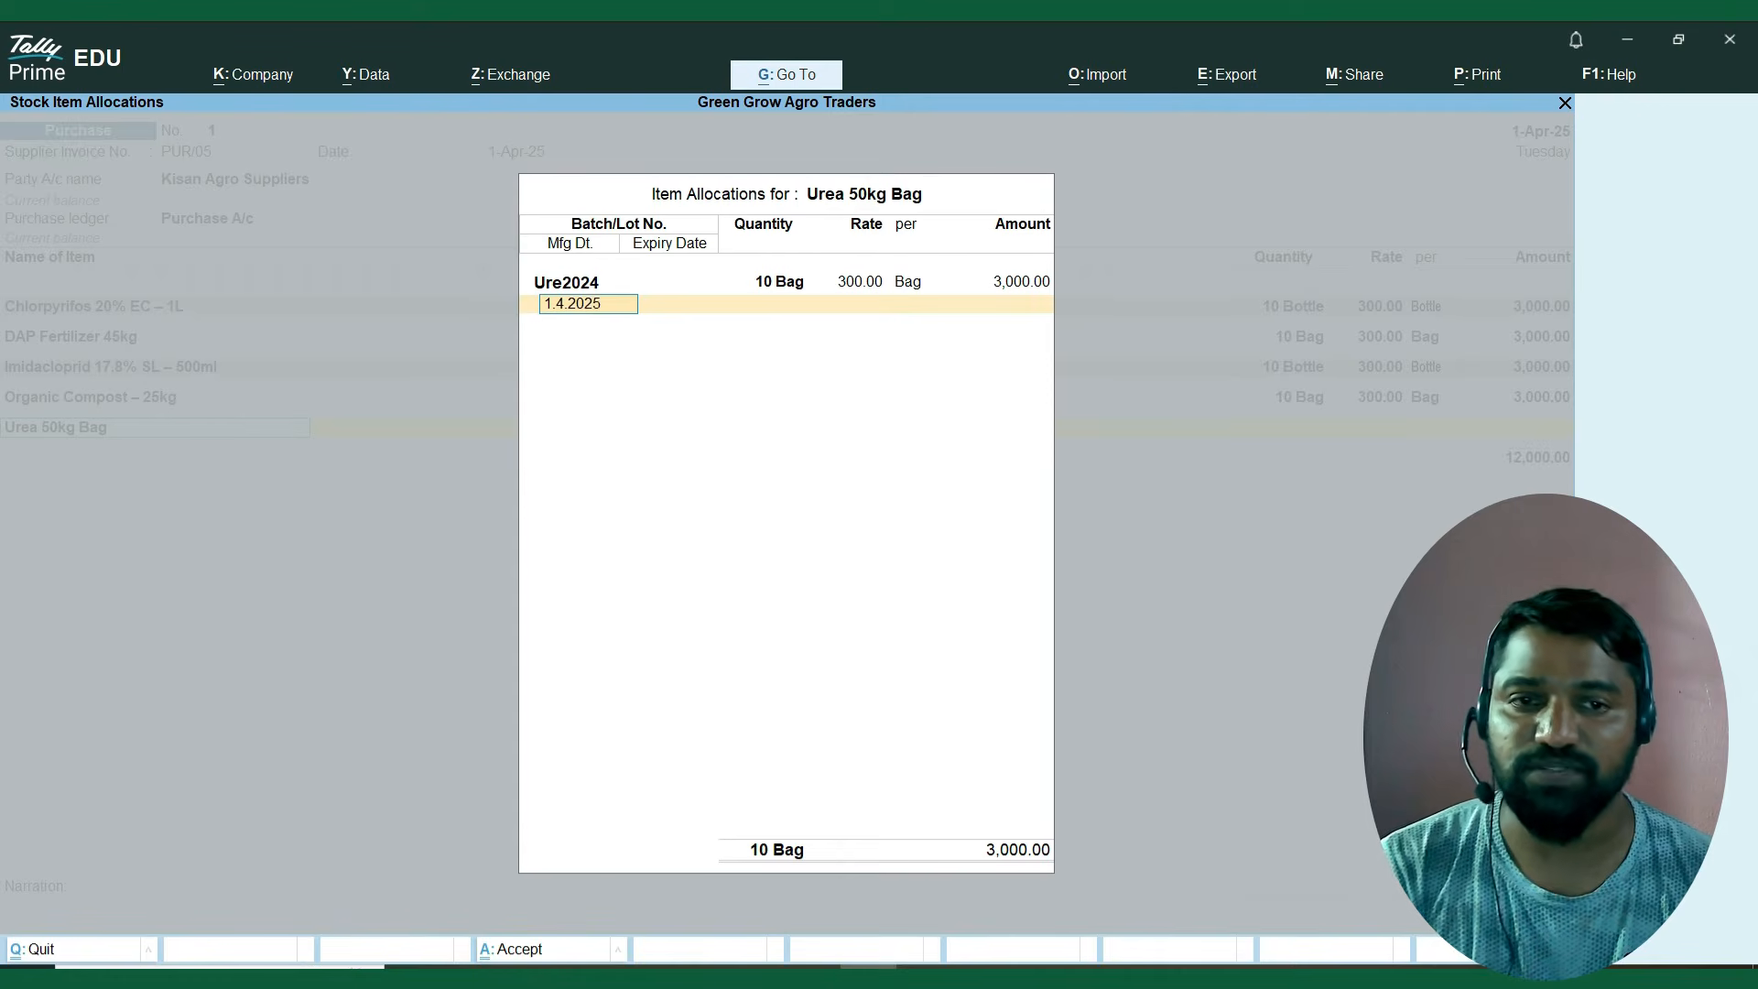
pyautogui.press('BackSpace')
pyautogui.write('4')
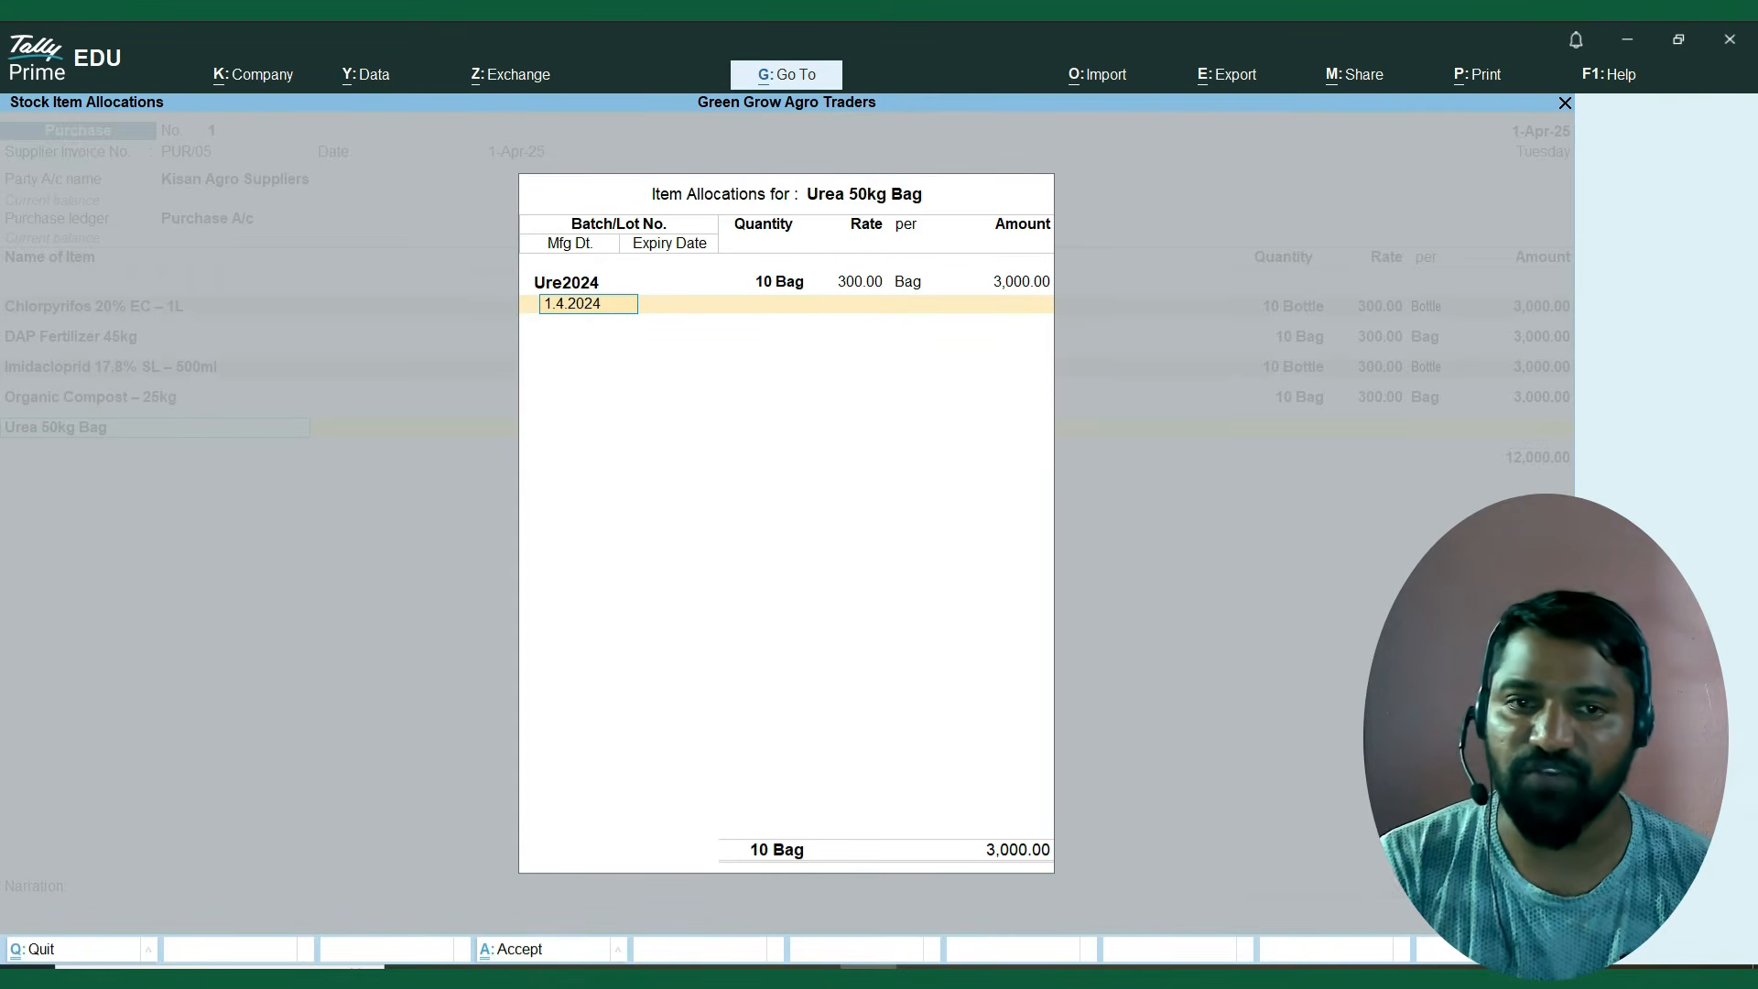
pyautogui.press('Return')
pyautogui.write('1.')
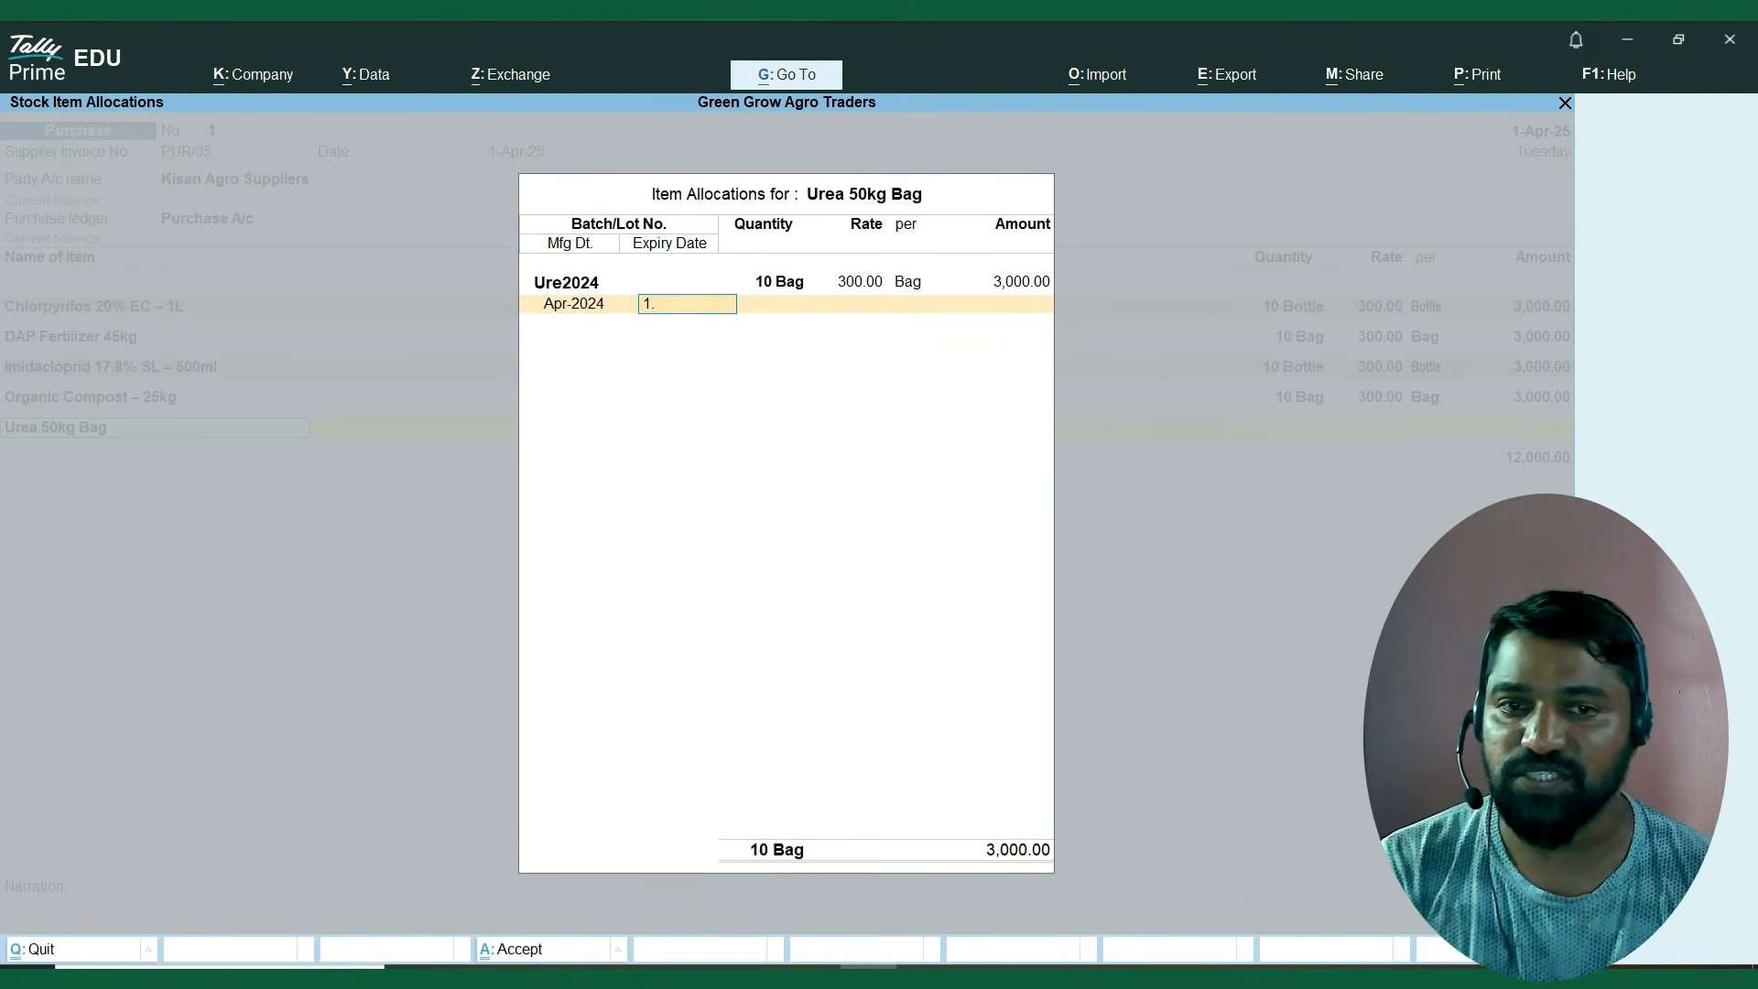
pyautogui.write('2.2026')
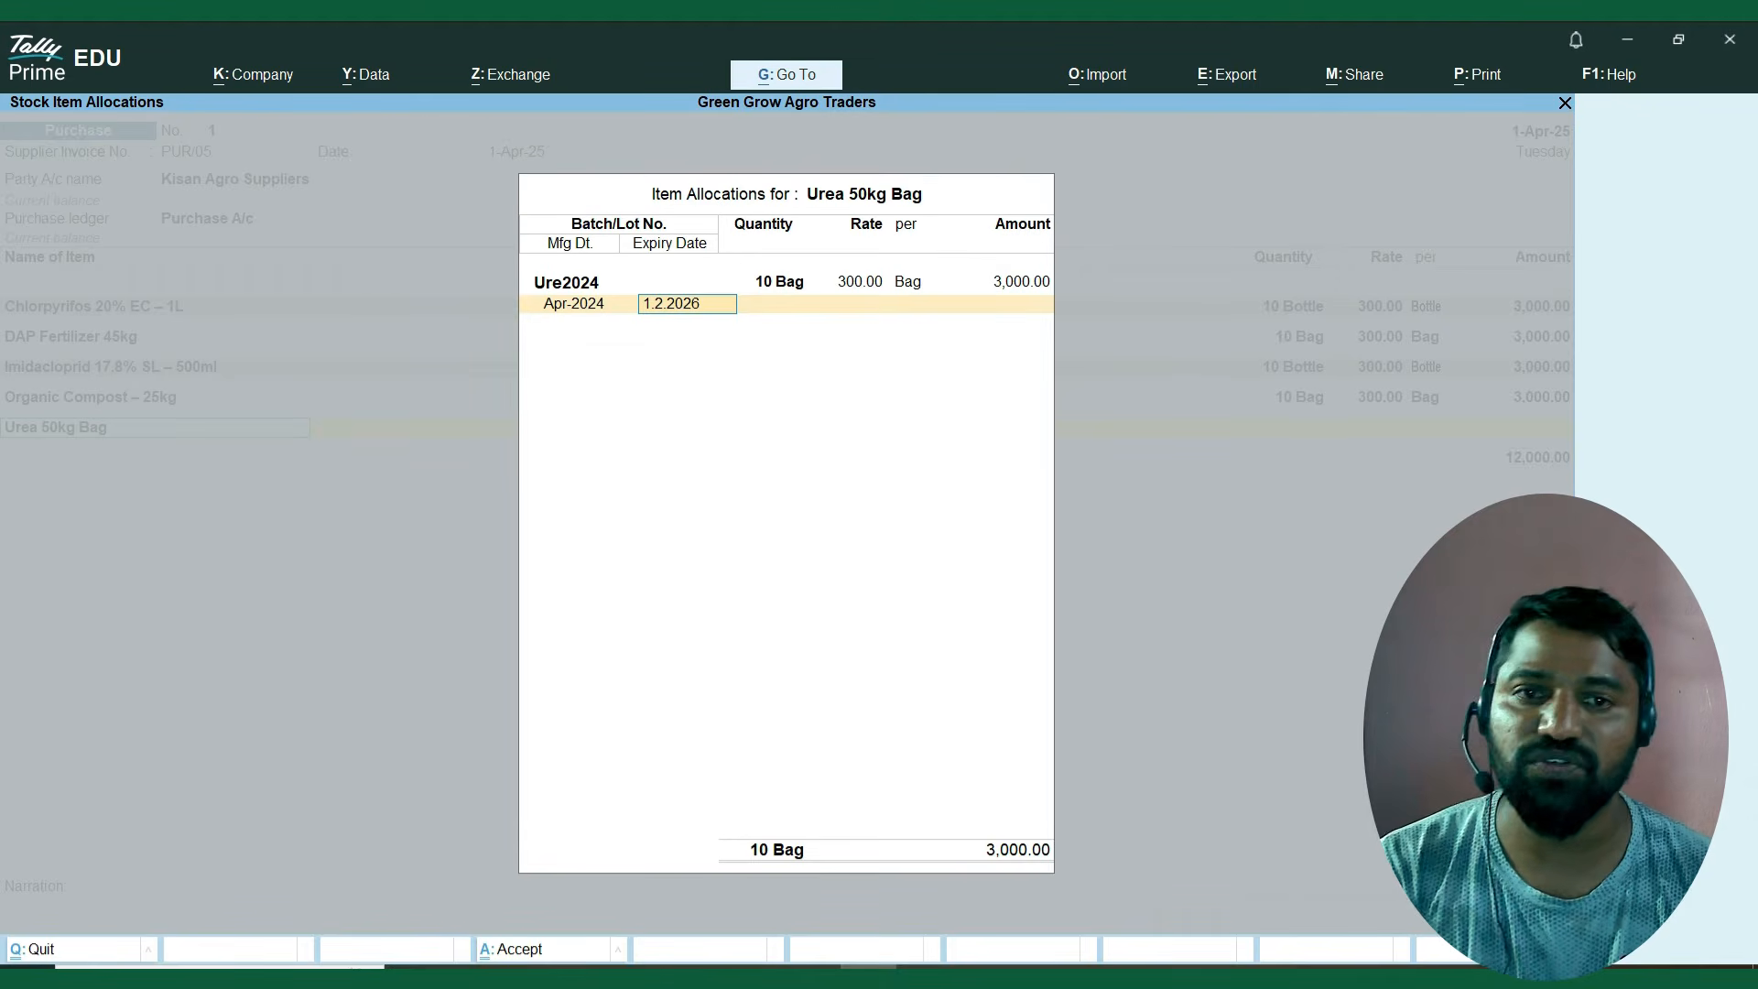
pyautogui.press('Return')
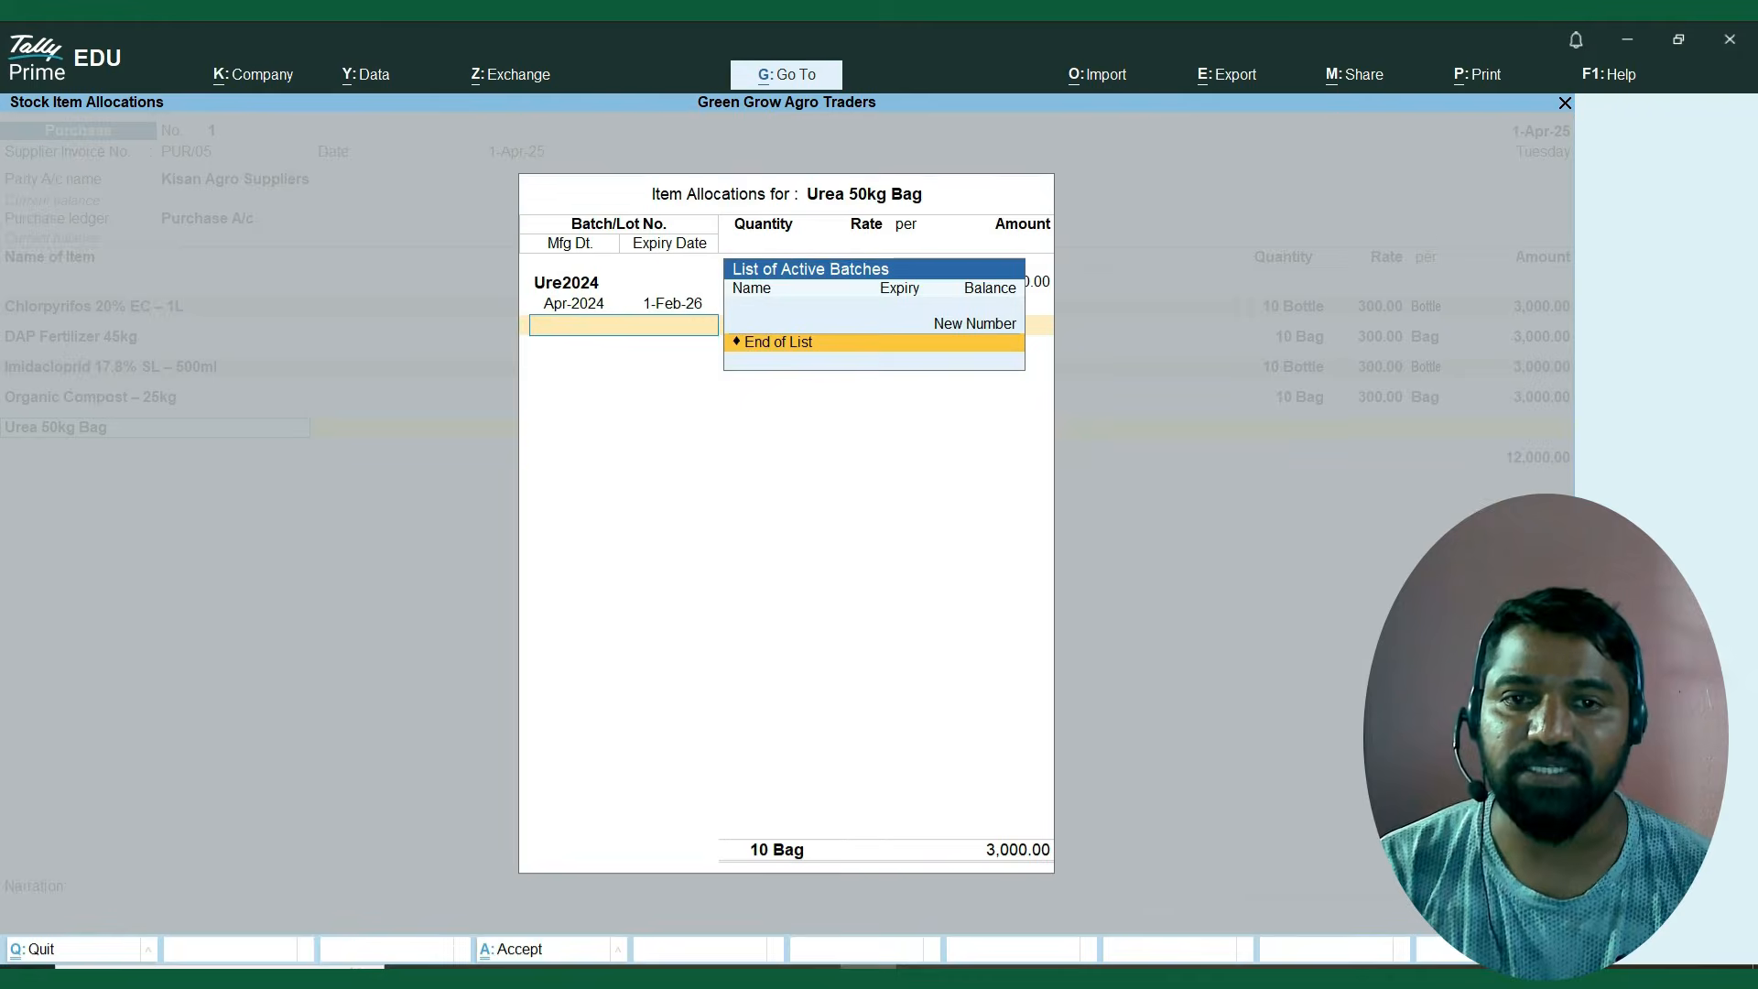
pyautogui.press('Return')
pyautogui.press('Return')
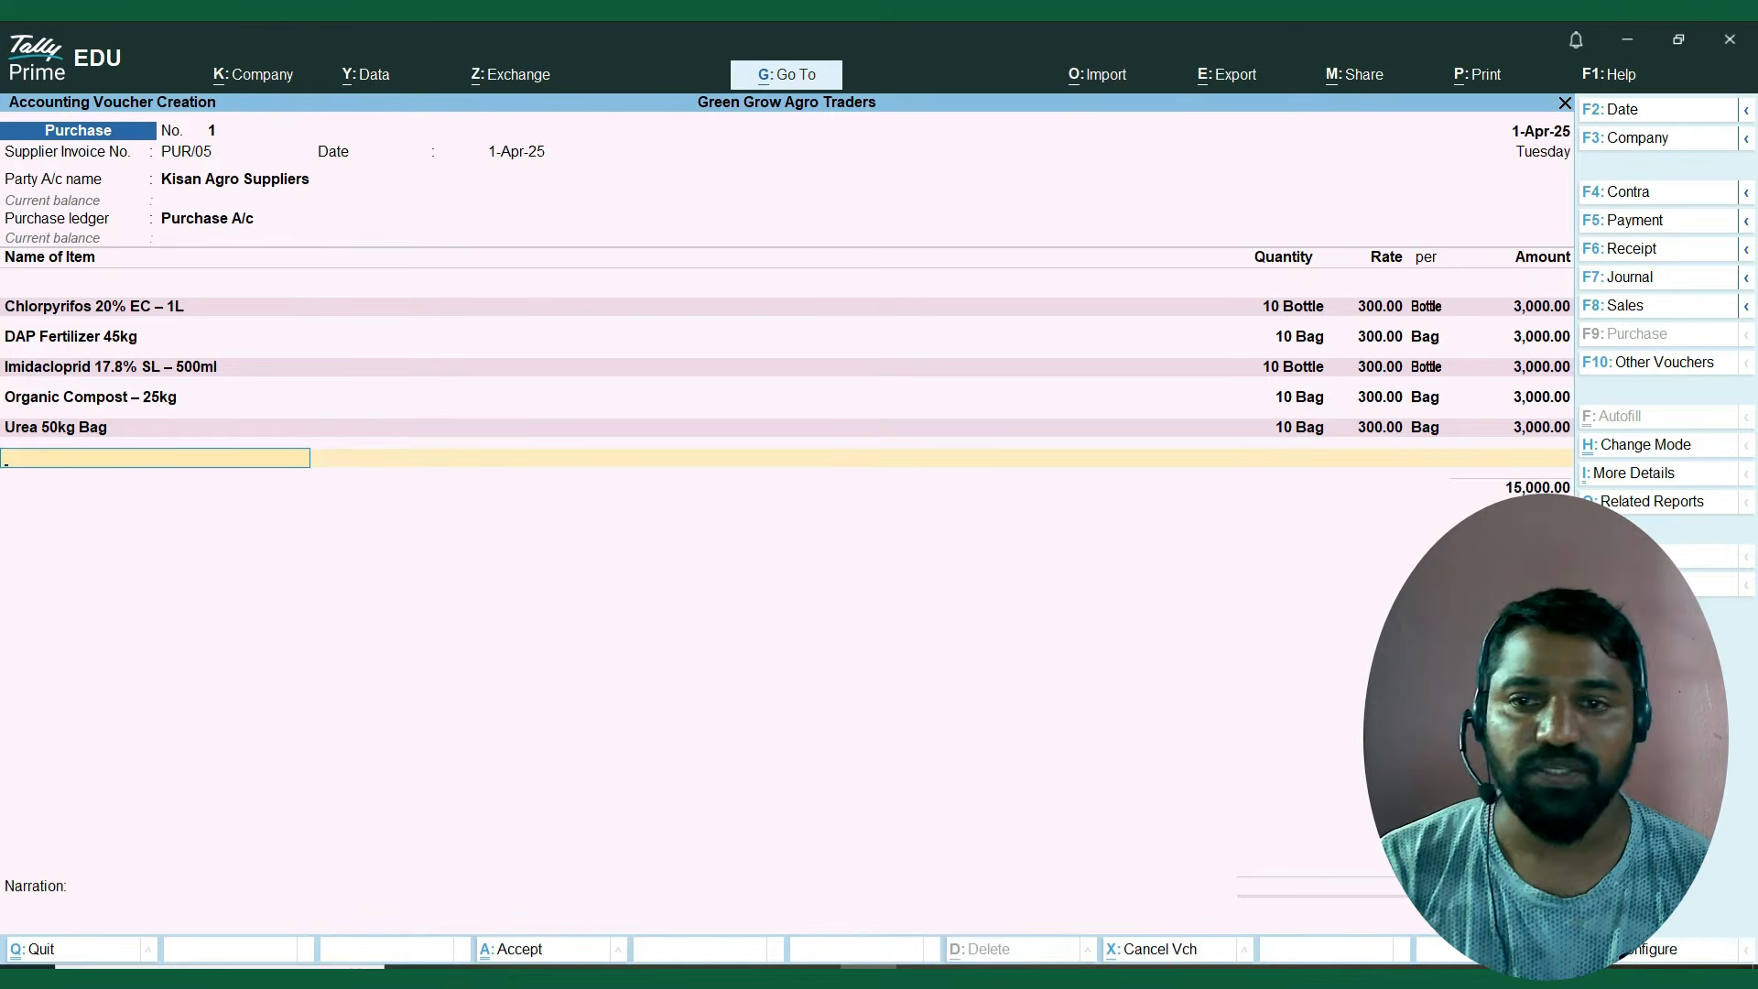
pyautogui.press('Return')
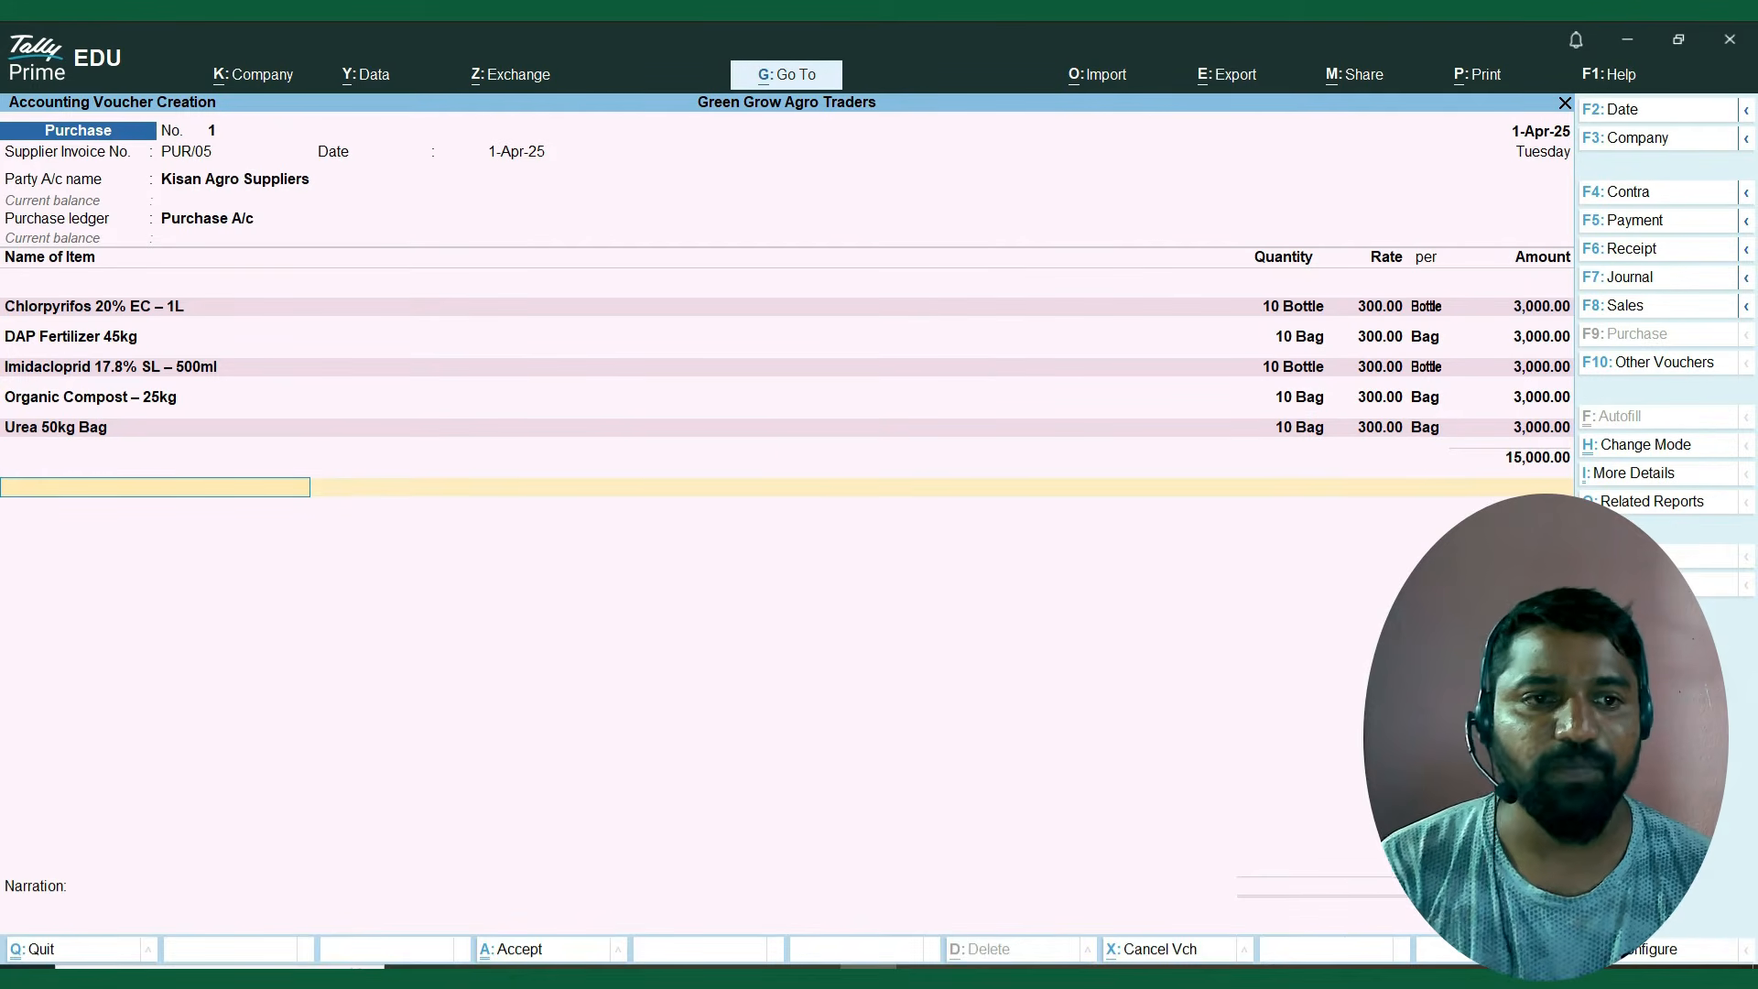
# Start a new ledger from the ledger line below the voucher's items and name it CGST A/c.
pyautogui.press('Down')
pyautogui.press('Up')
pyautogui.press('Up')
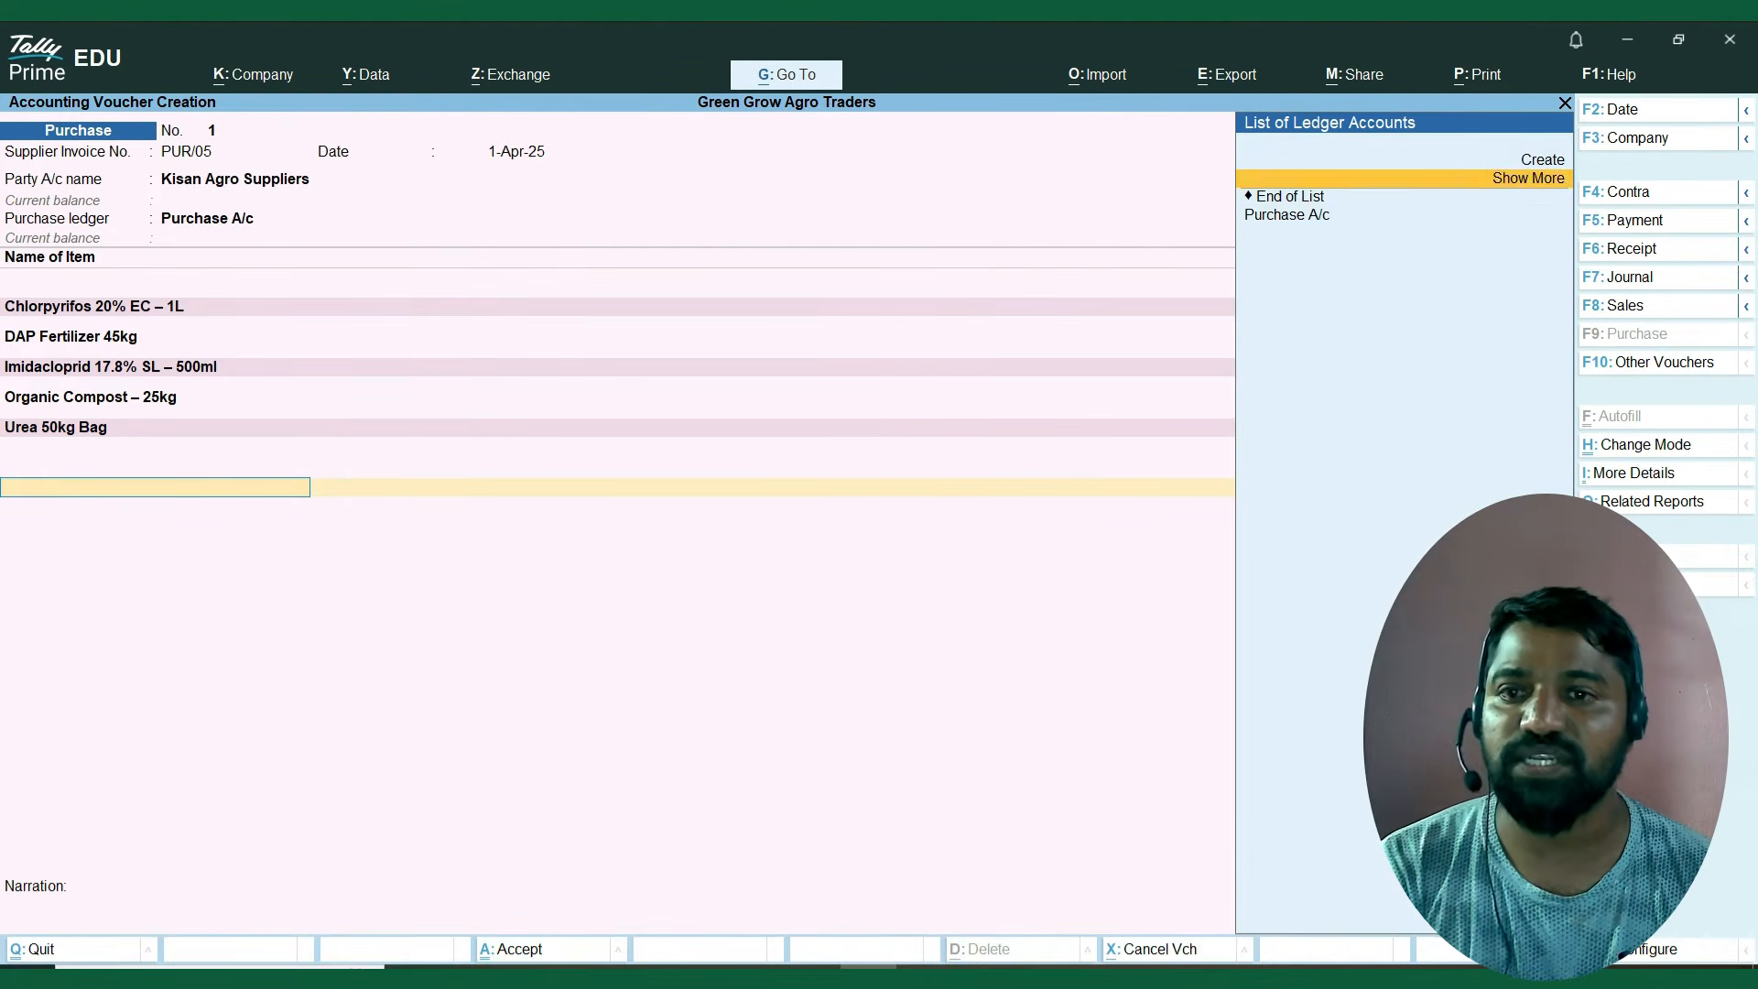
pyautogui.press('Down')
pyautogui.press('Down')
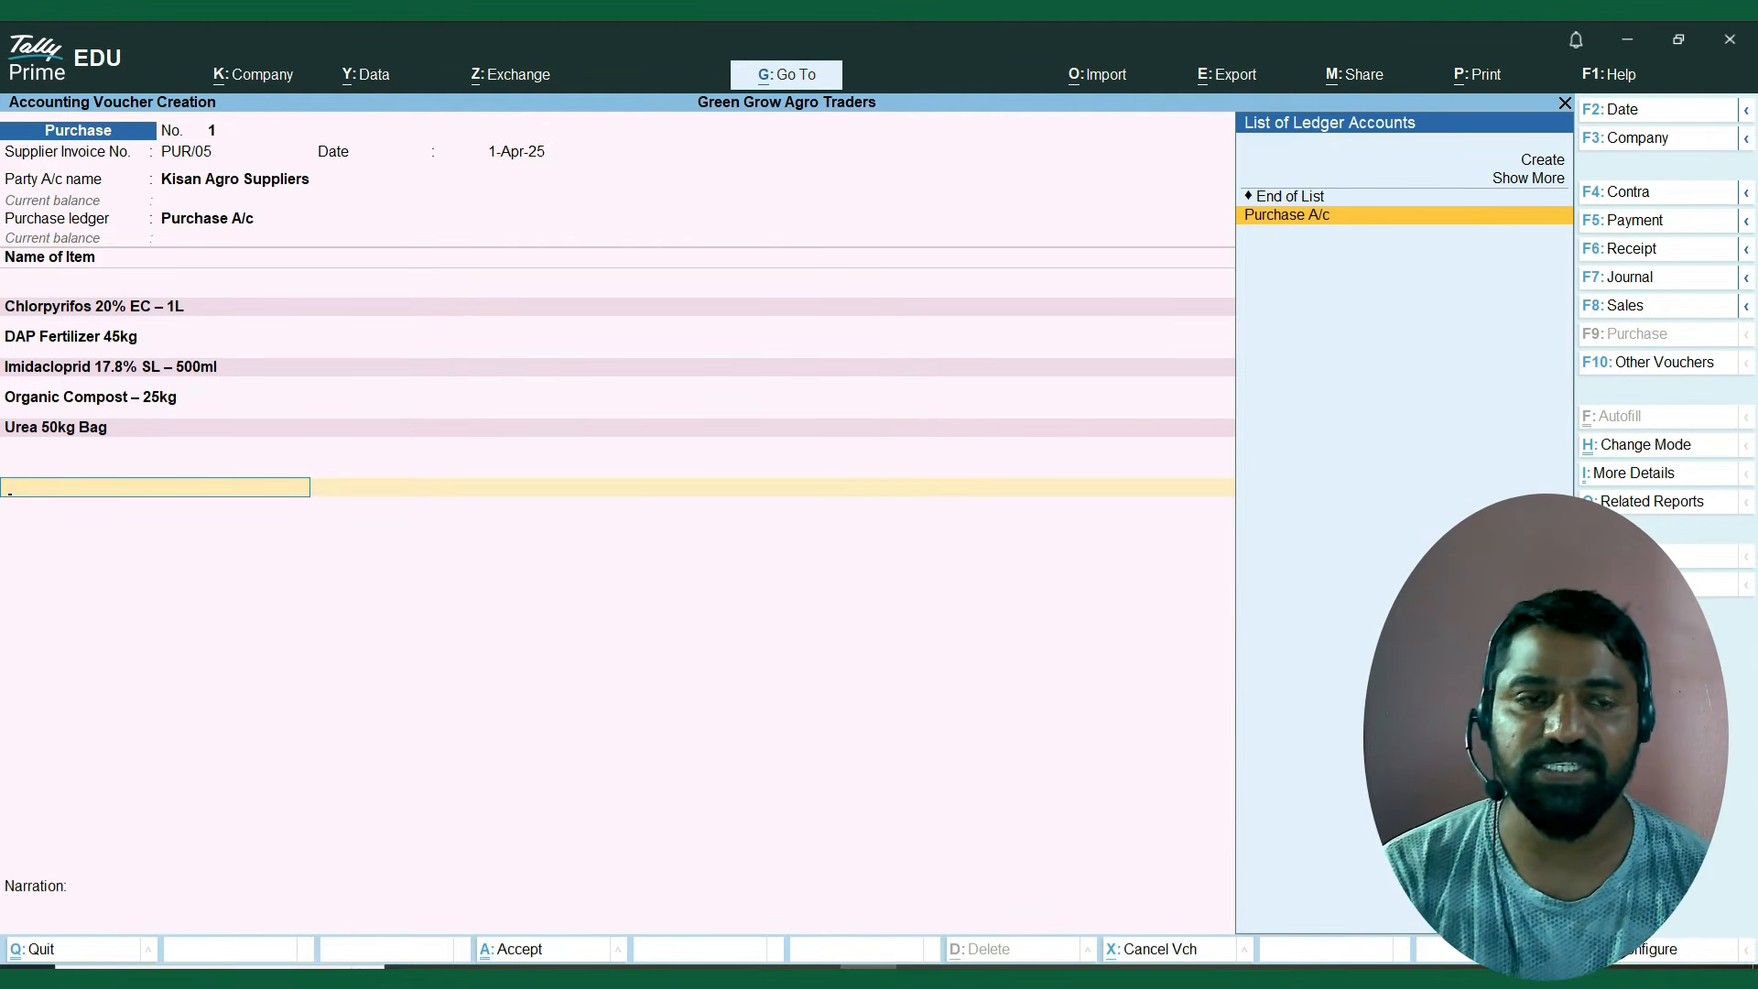
pyautogui.press('Up')
pyautogui.press('Up')
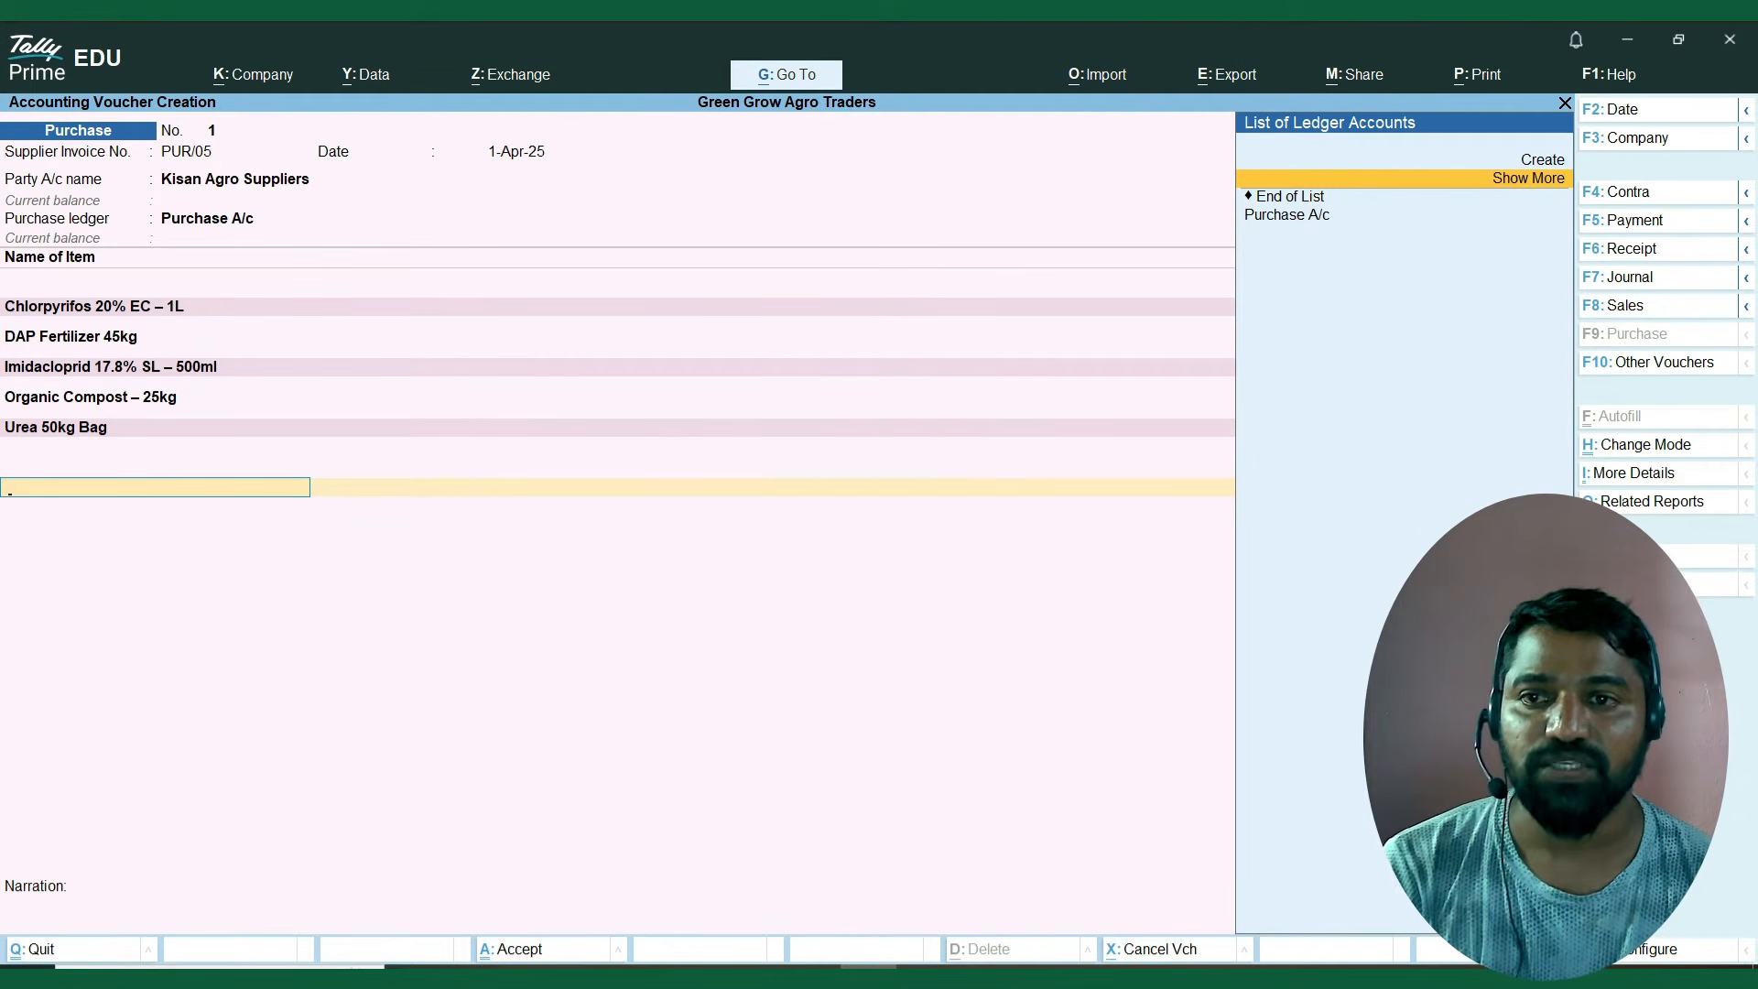
pyautogui.press('Up')
pyautogui.press('Return')
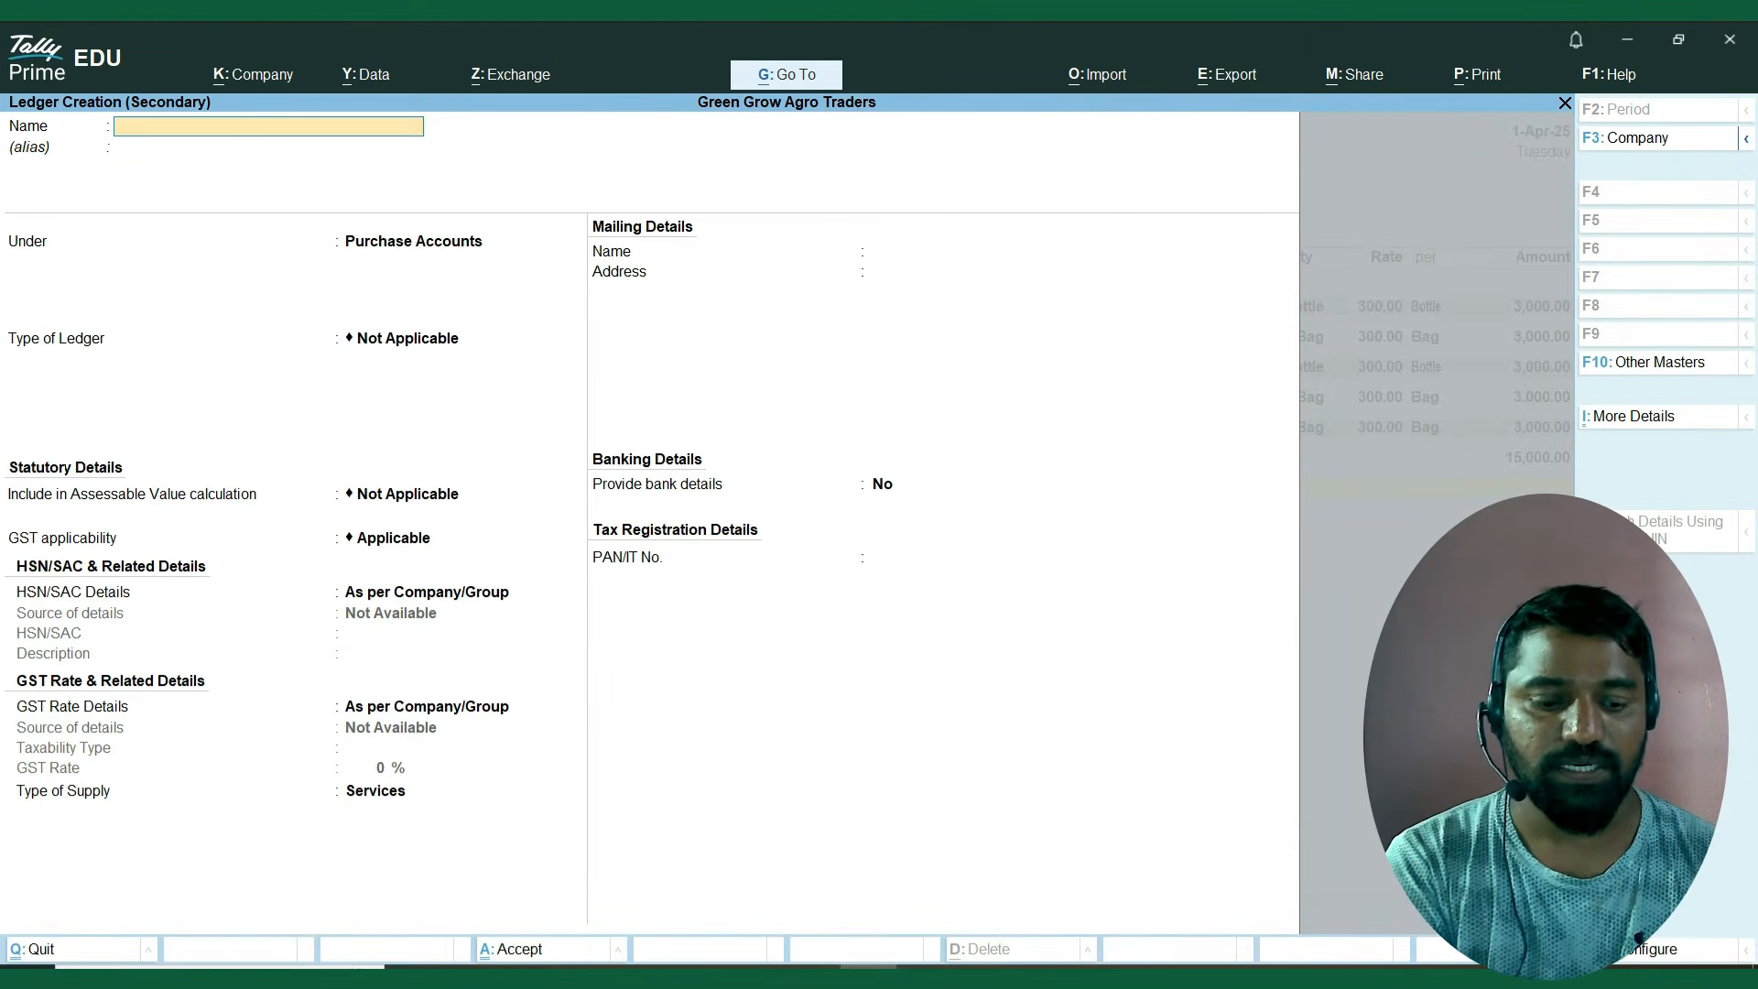
pyautogui.write('CGST A/c')
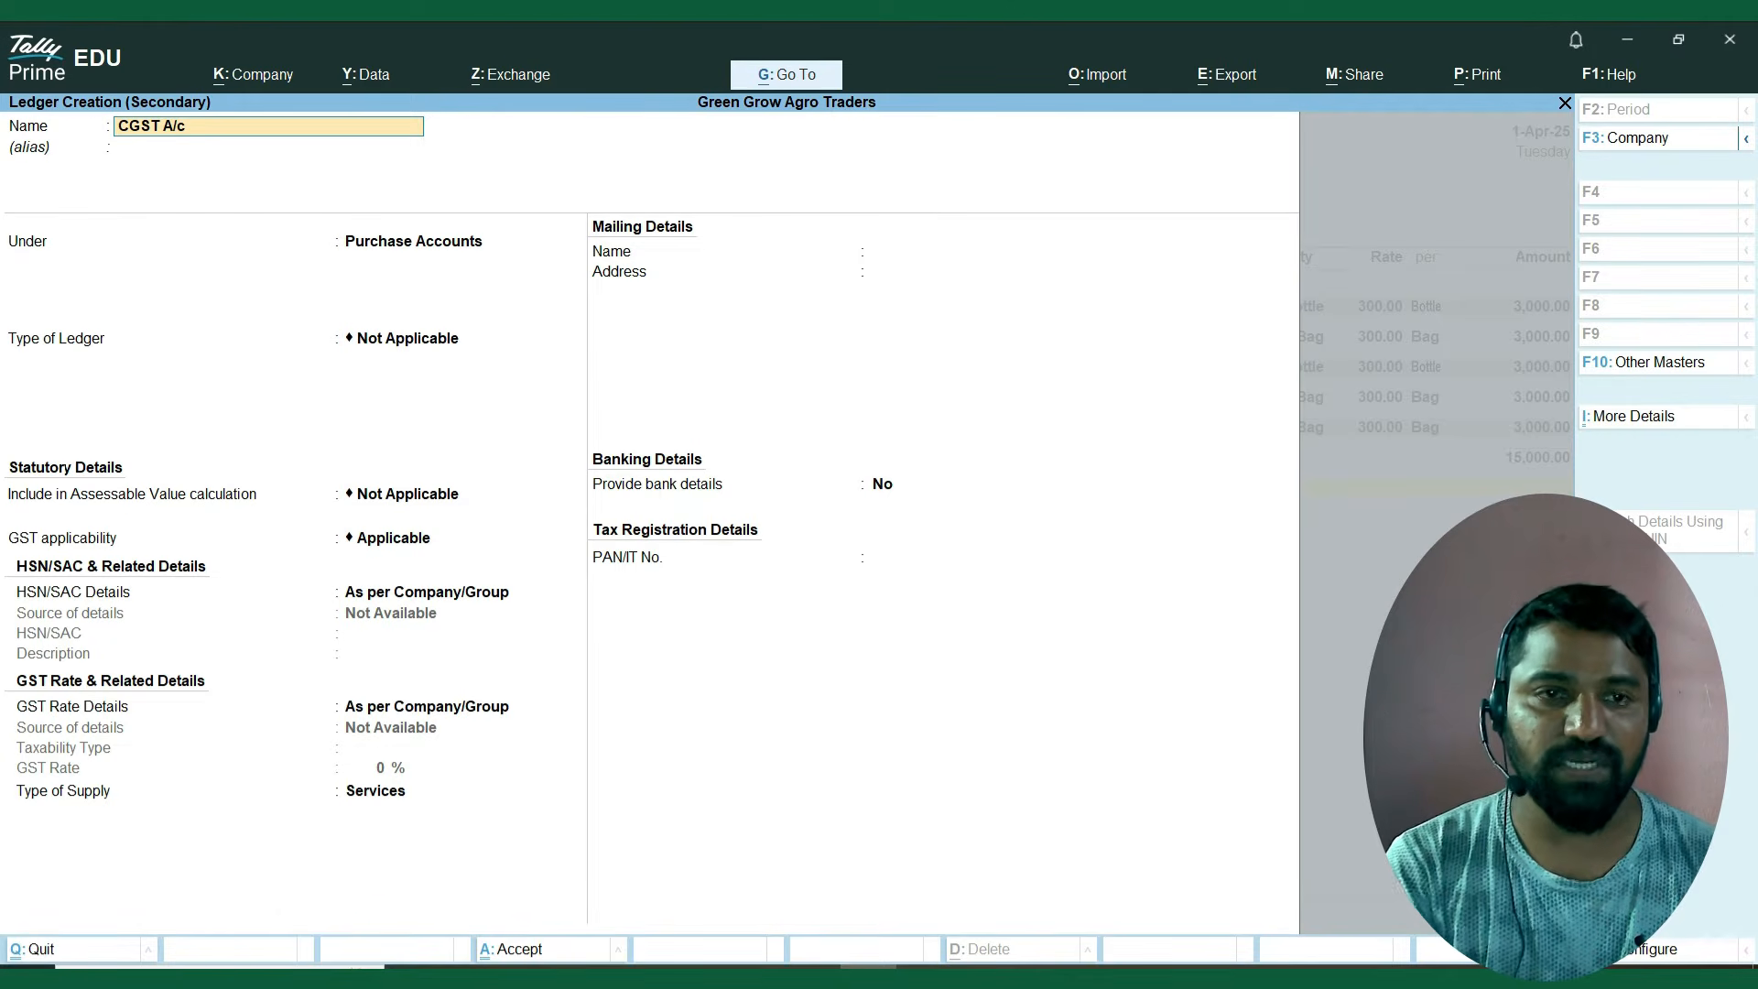
pyautogui.press('Return')
pyautogui.press('Return')
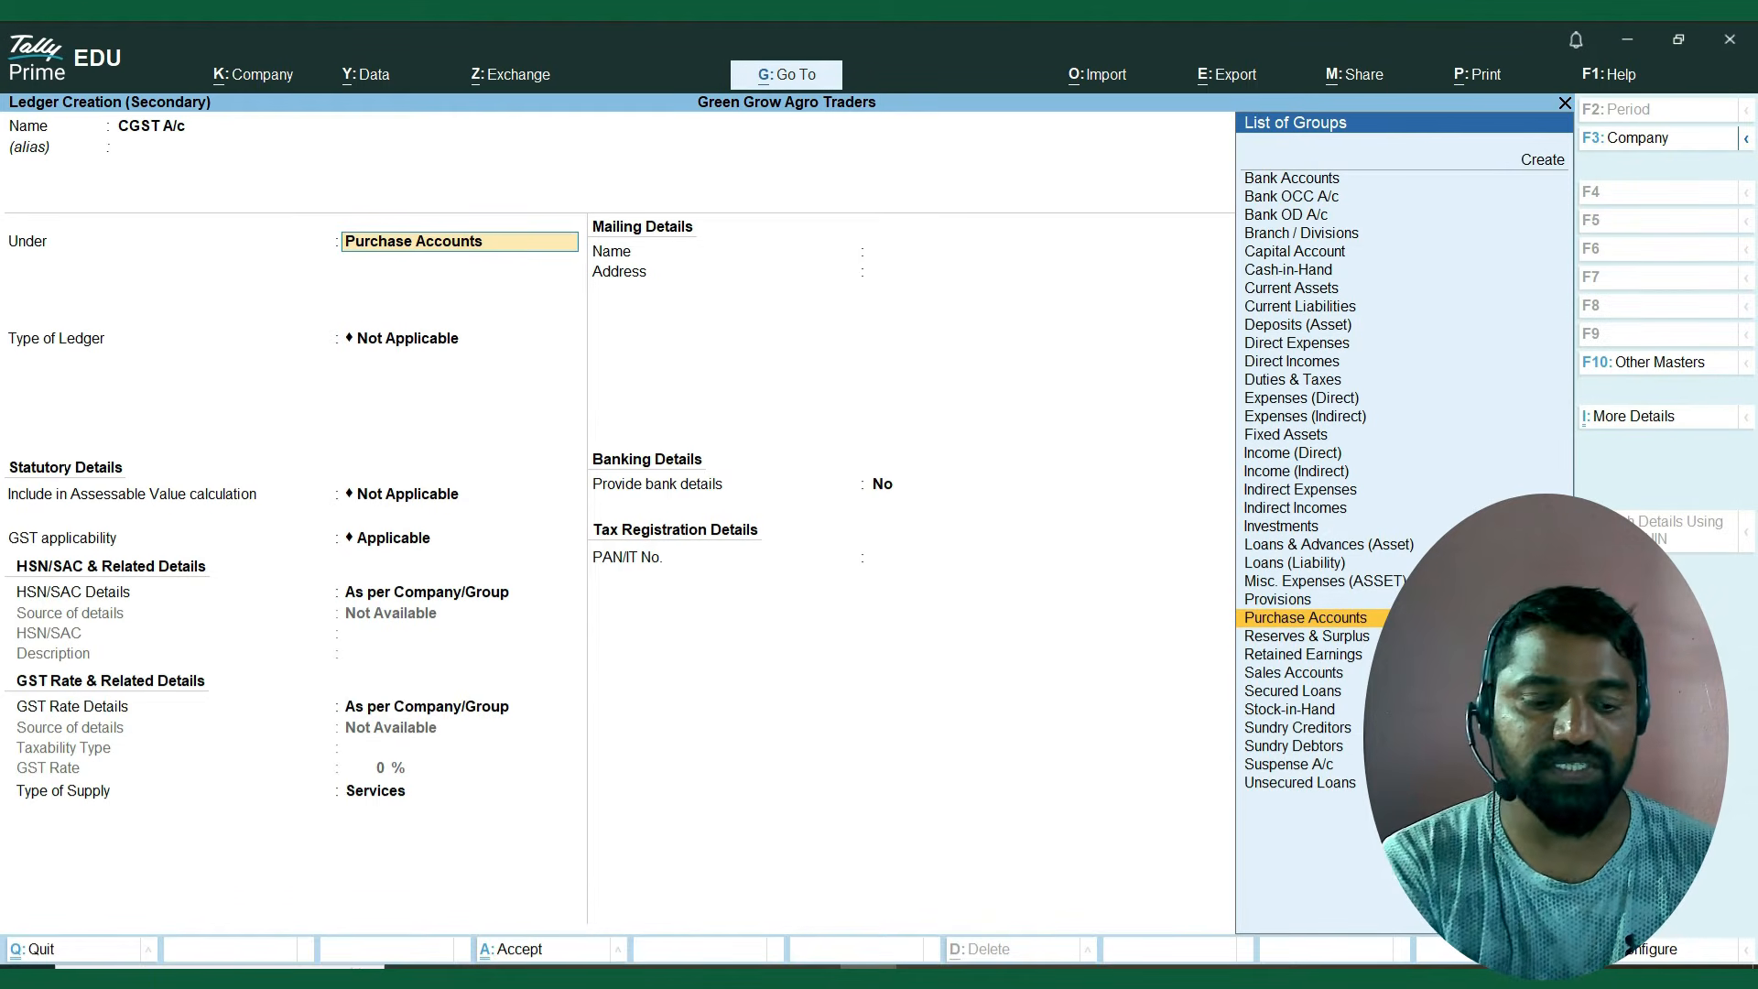
# Place the CGST A/c ledger under Duties & Taxes with duty type GST and tax type CGST.
pyautogui.write('Du')
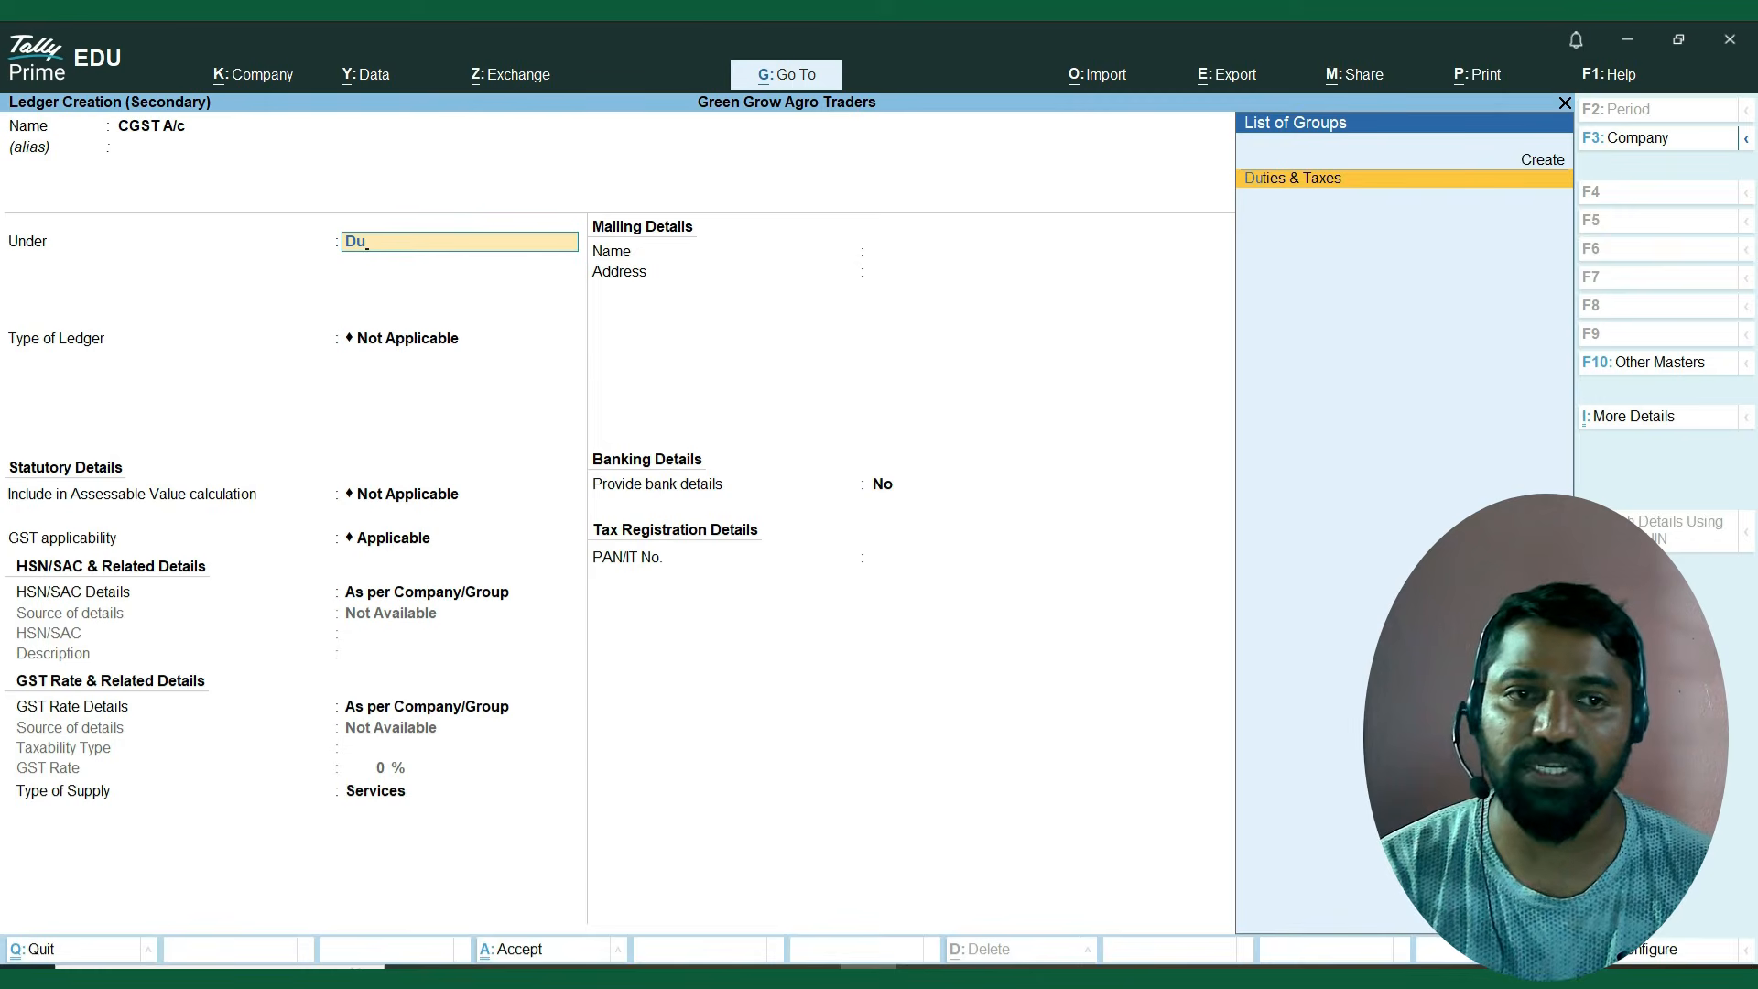
pyautogui.press('Return')
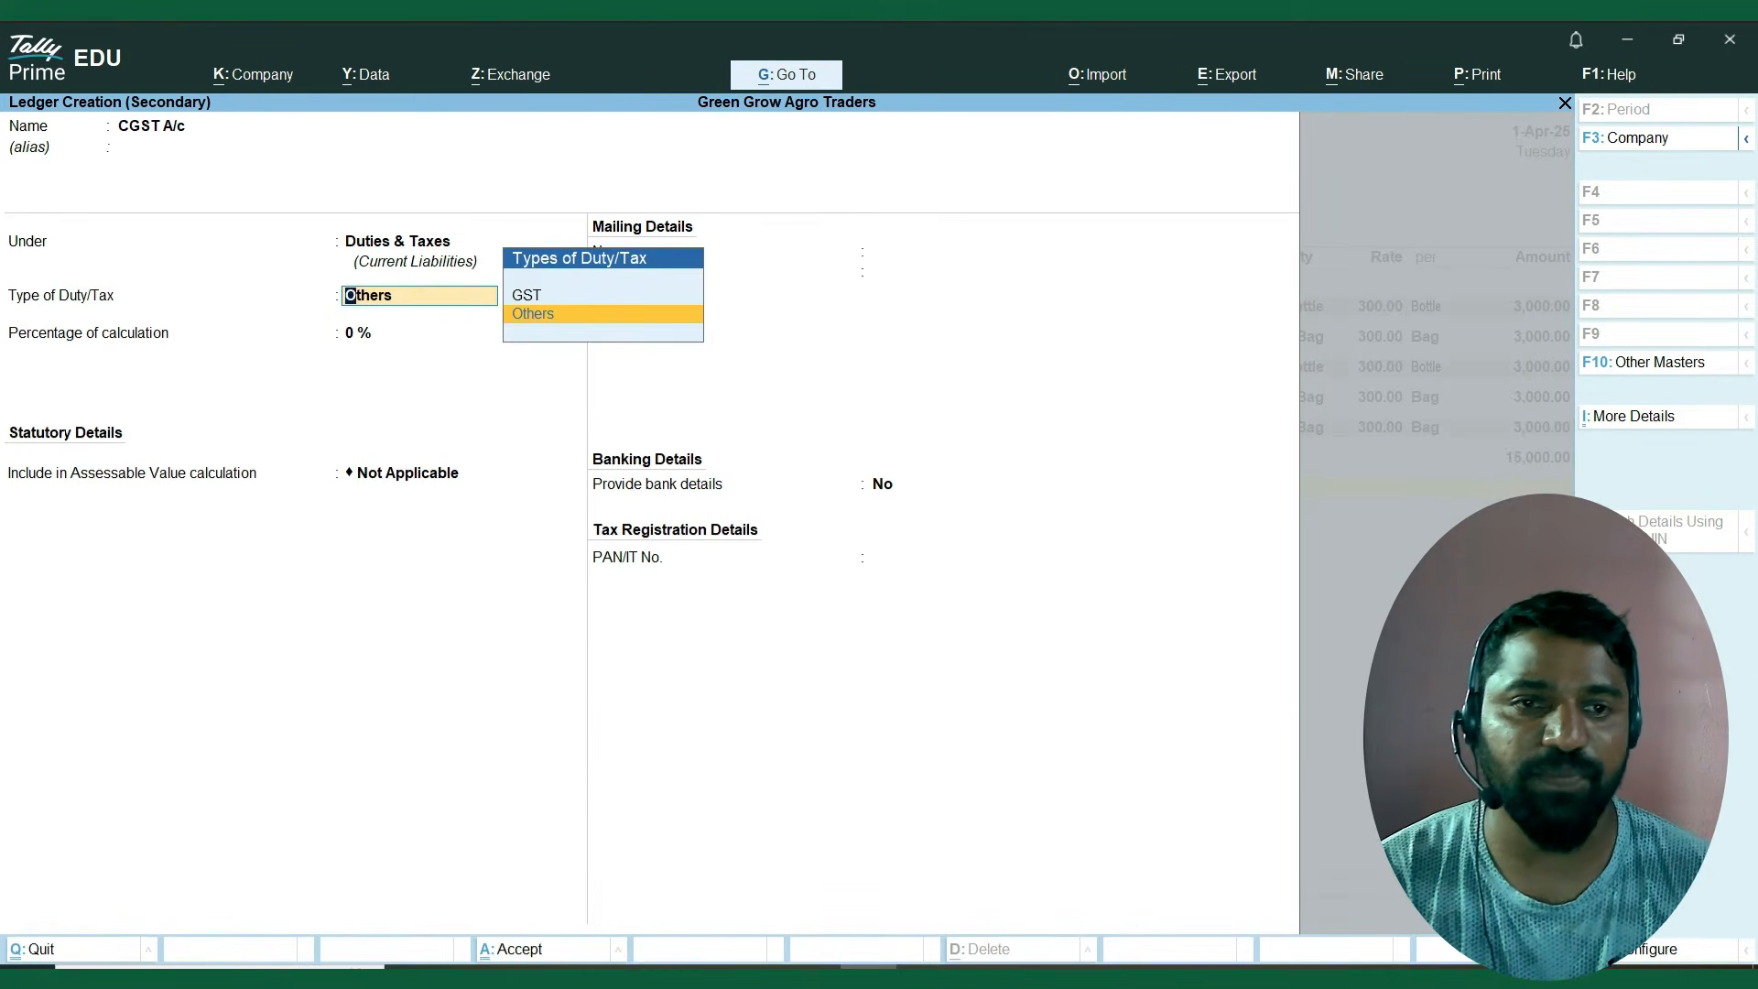
pyautogui.press('Up')
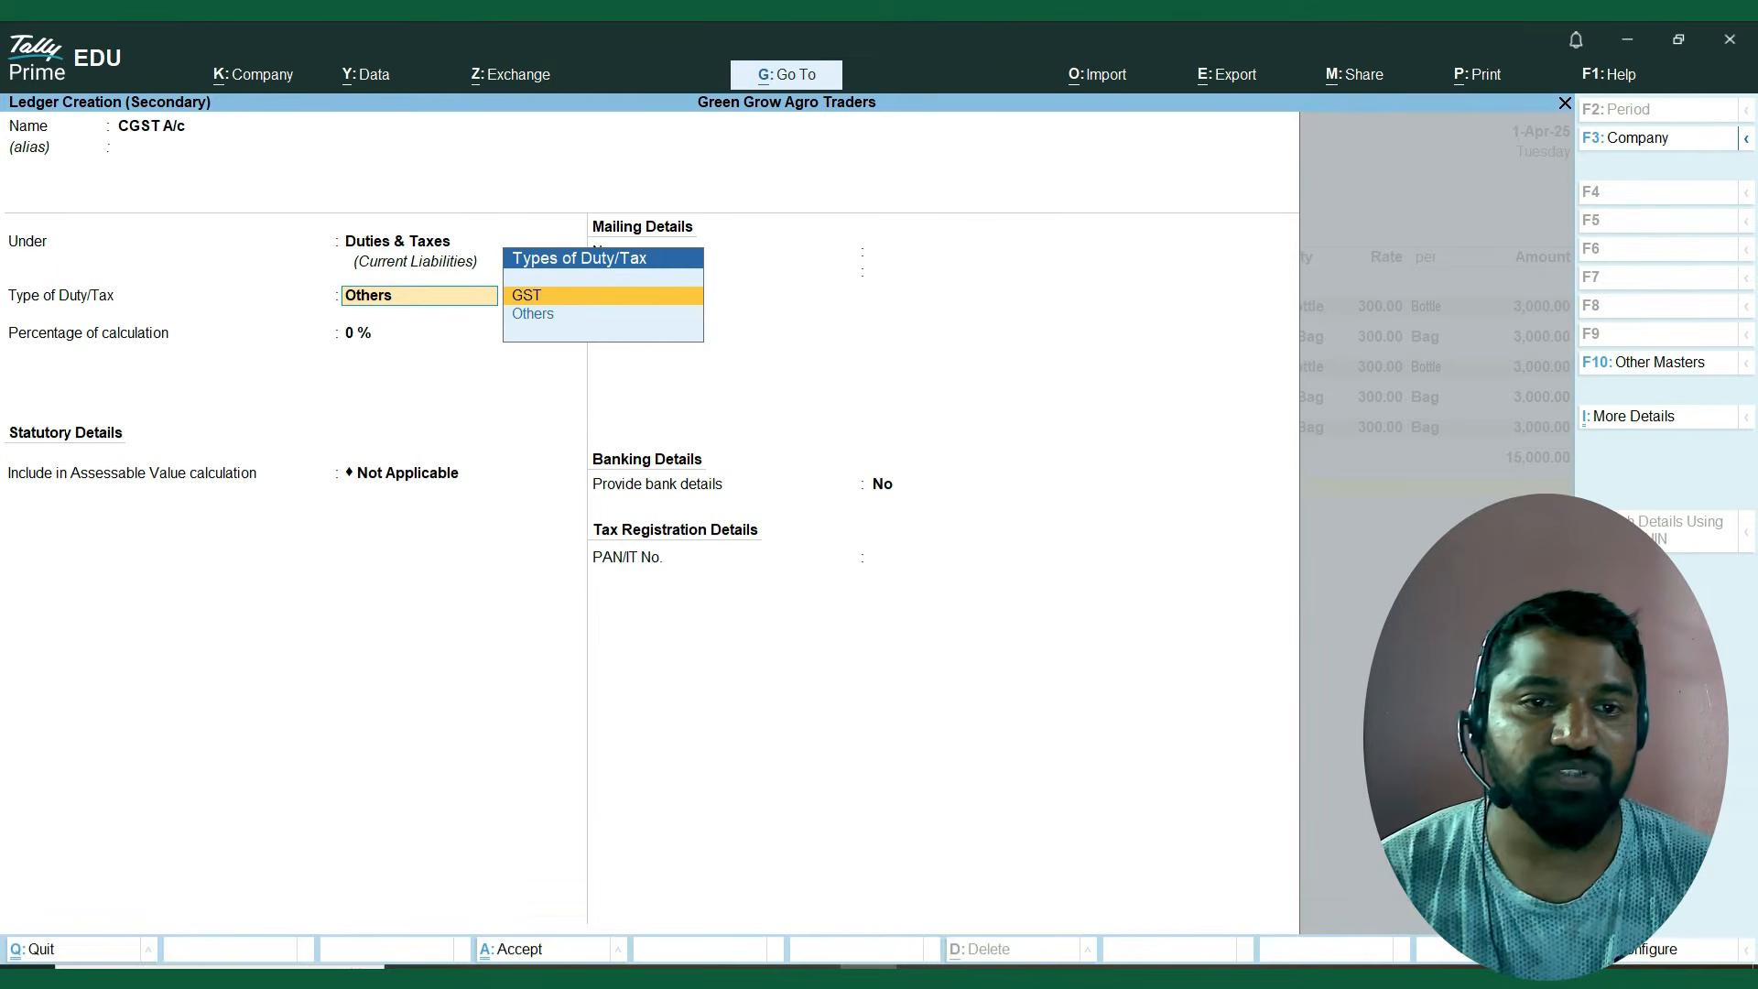
pyautogui.press('Return')
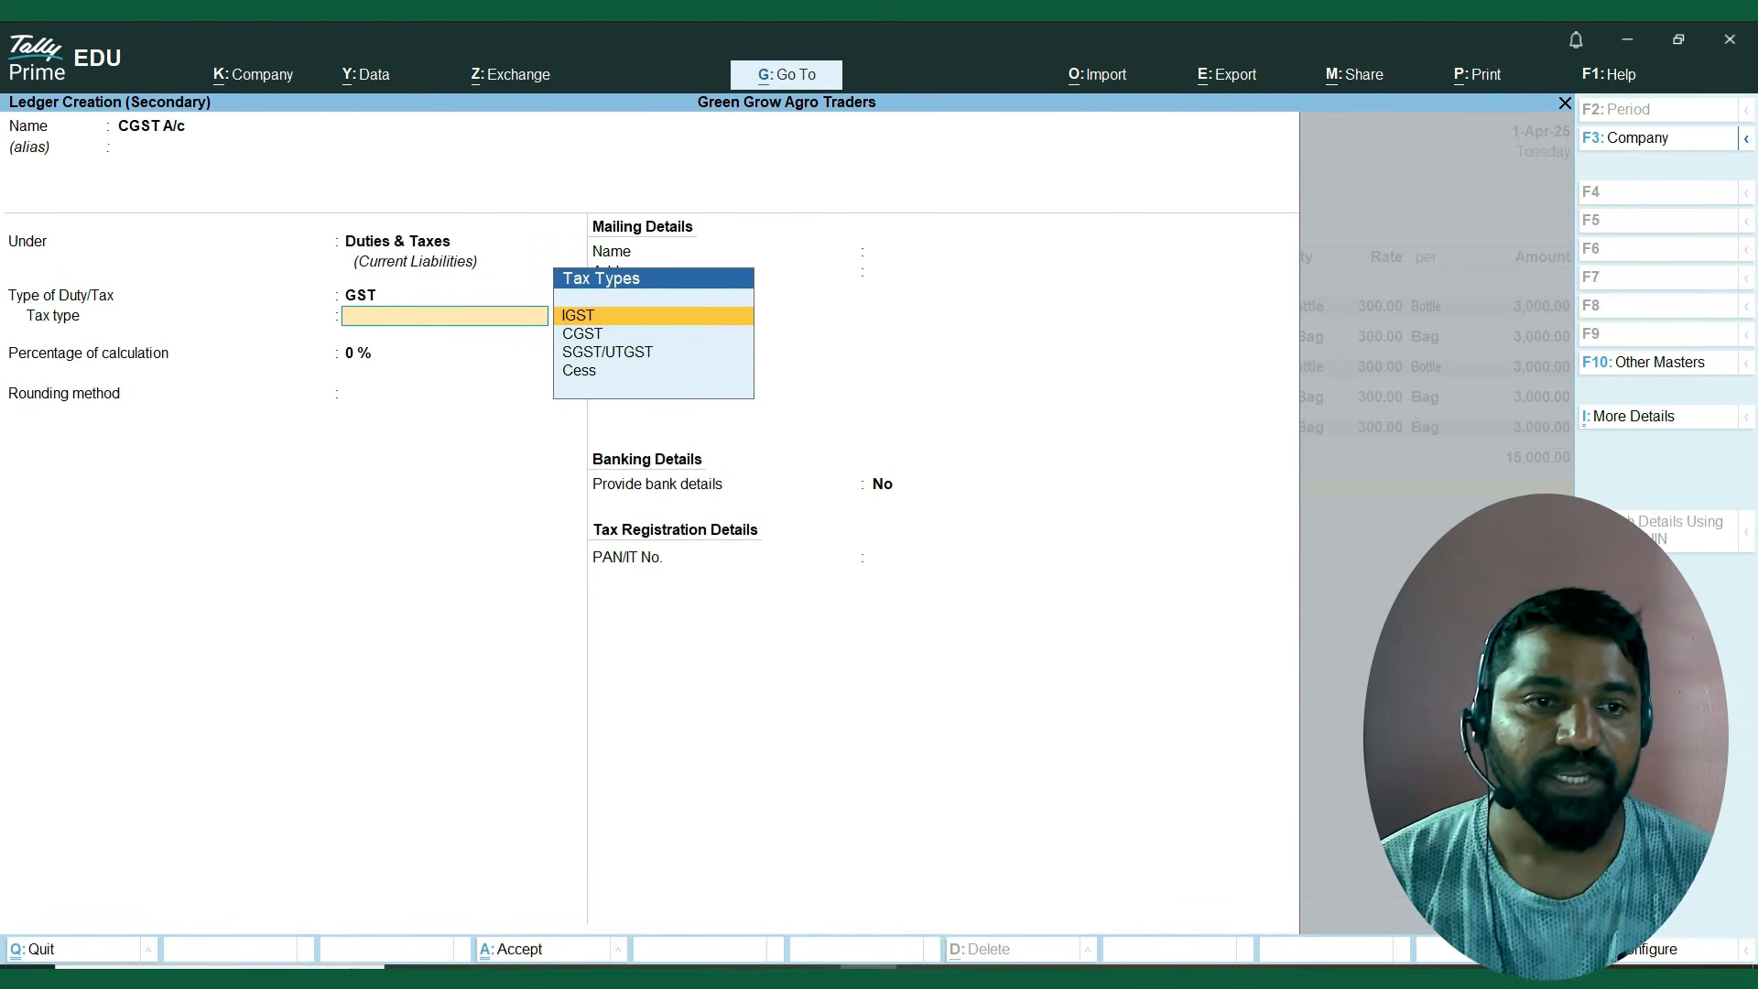
pyautogui.press('Down')
pyautogui.press('Down')
pyautogui.press('Up')
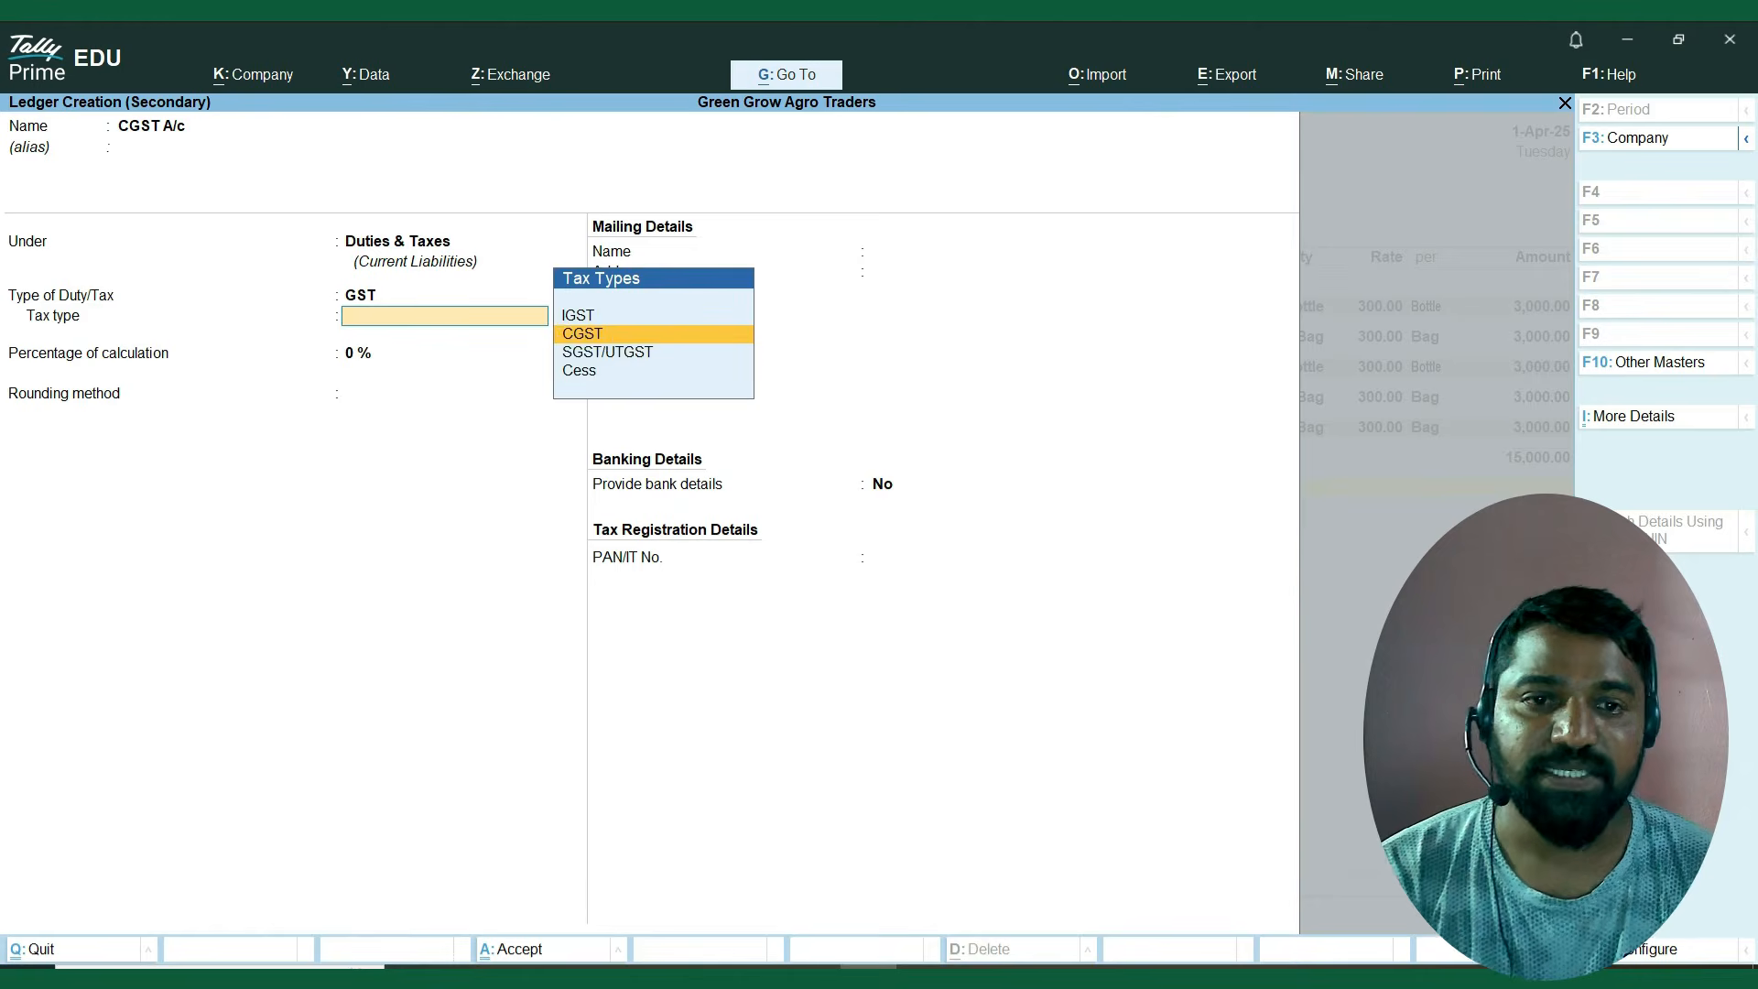
pyautogui.press('Return')
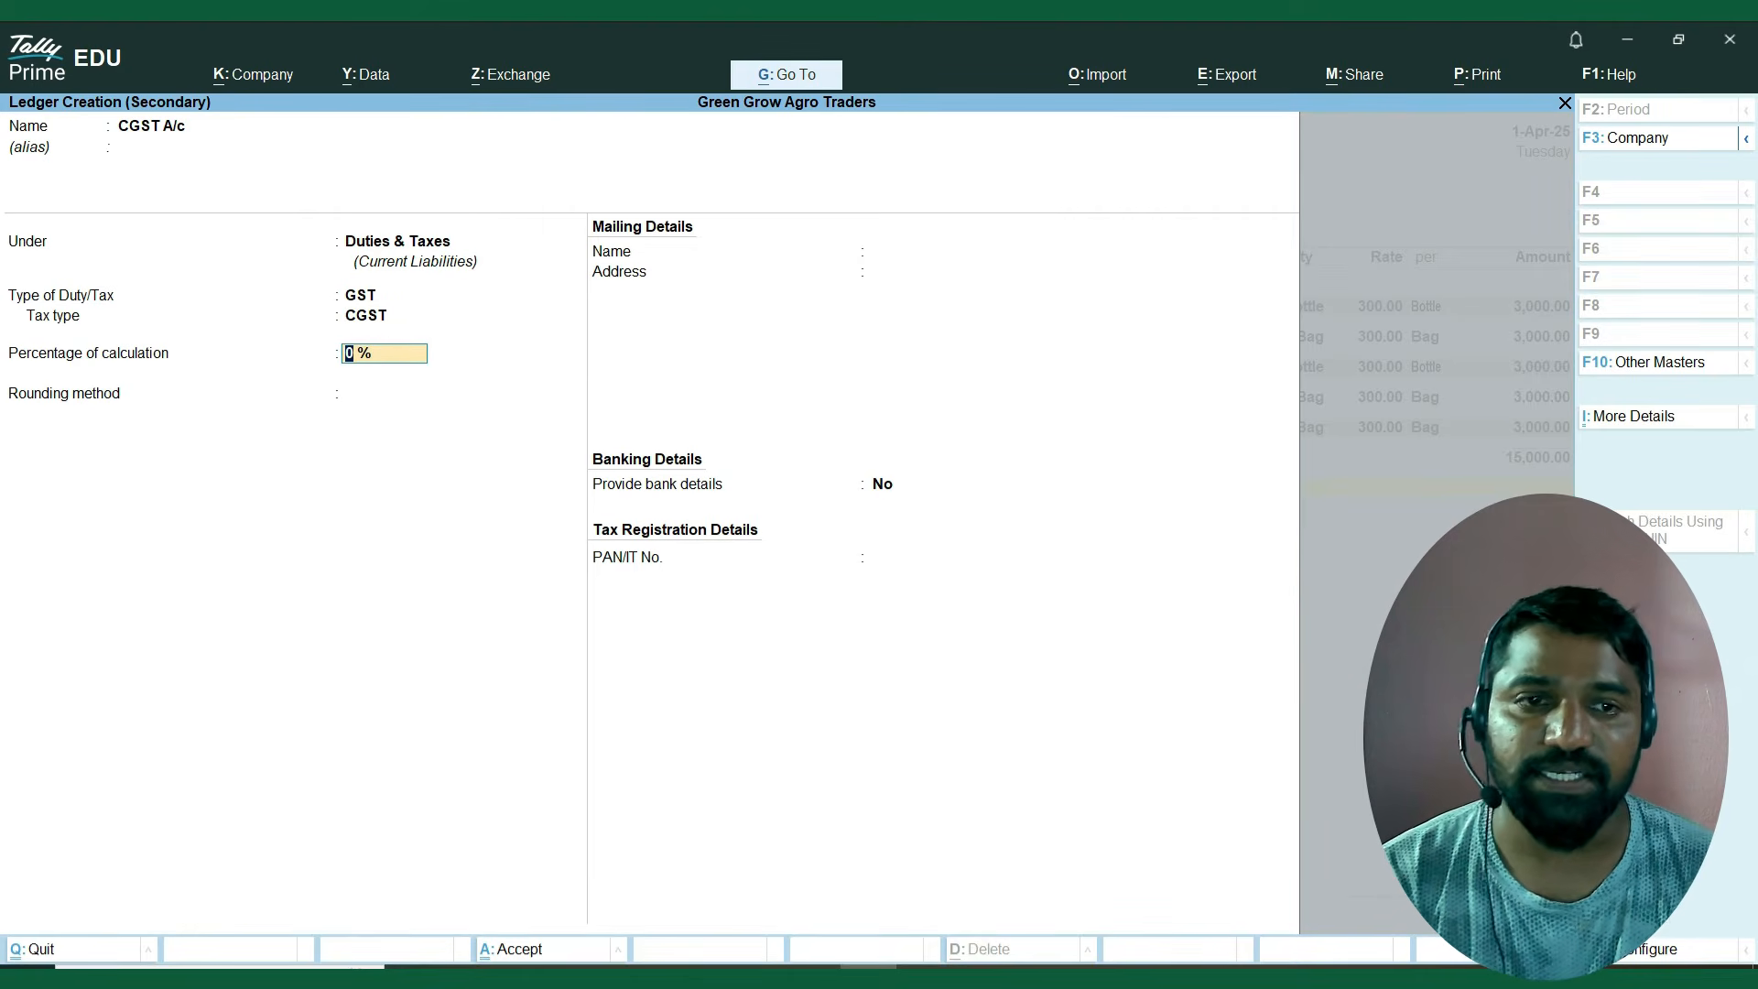
# Keep CGST A/c at 0% calculation with rounding Not Applicable, save the ledger and accept its calculated amount in the purchase voucher.
pyautogui.press('Return')
pyautogui.press('Return')
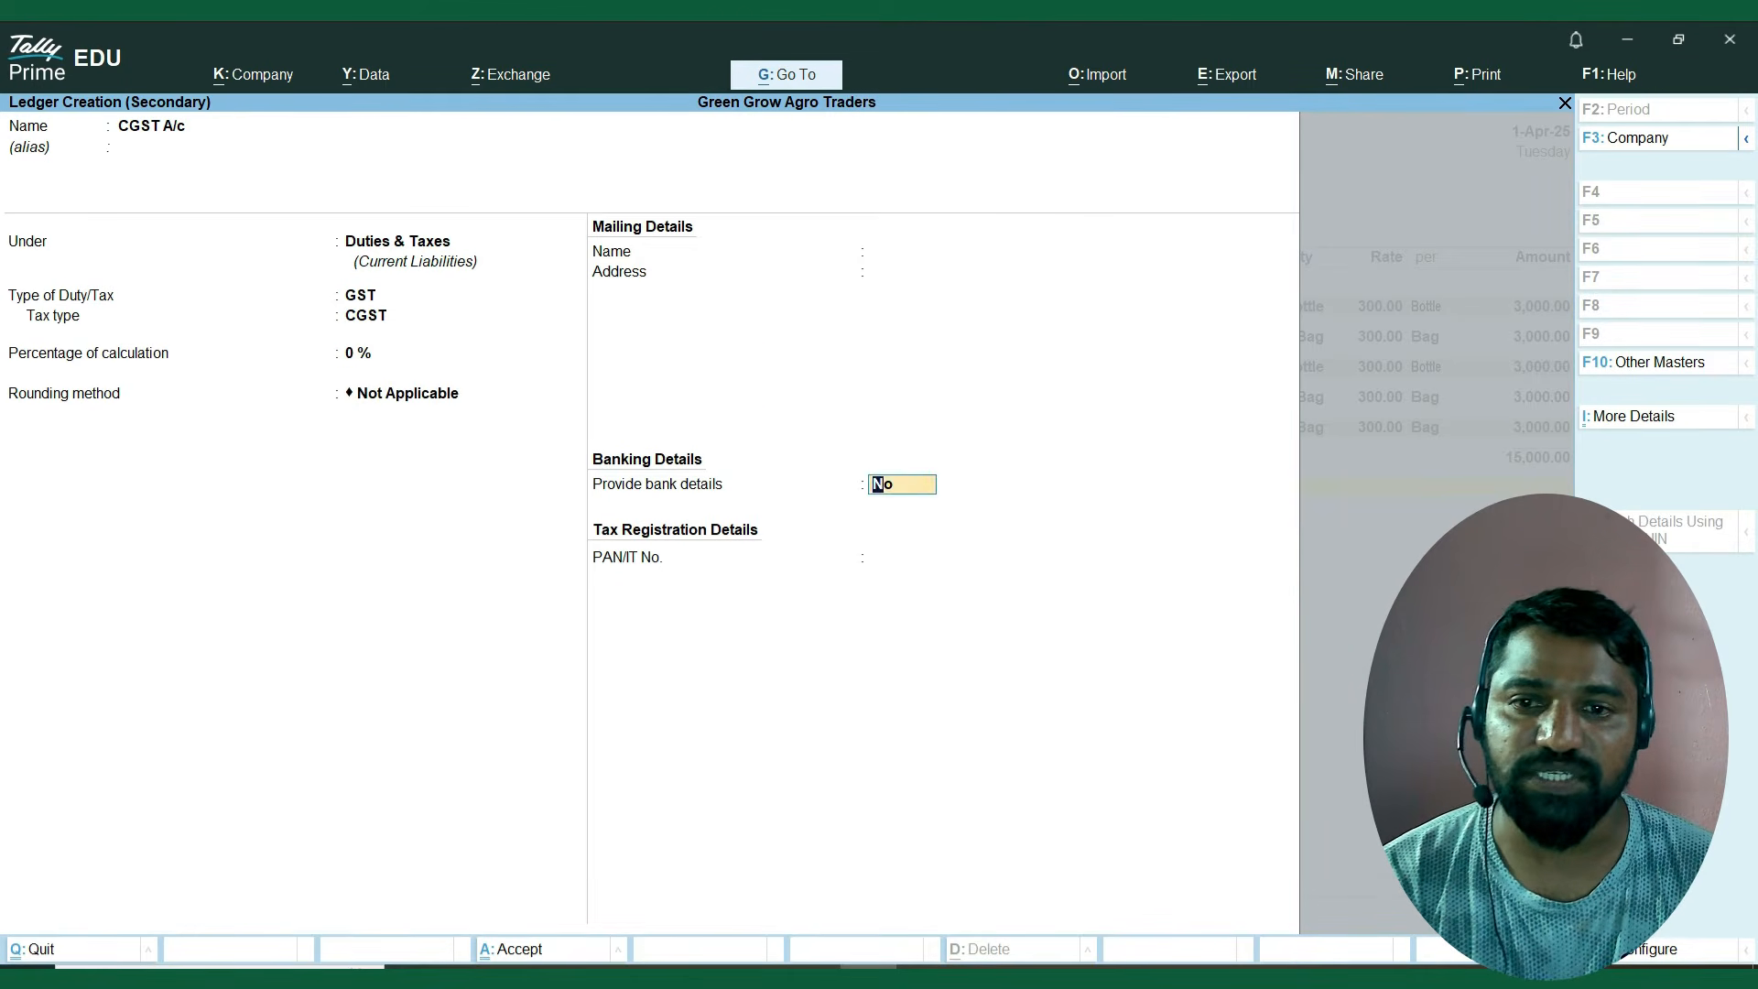
pyautogui.press('Return')
pyautogui.press('Return')
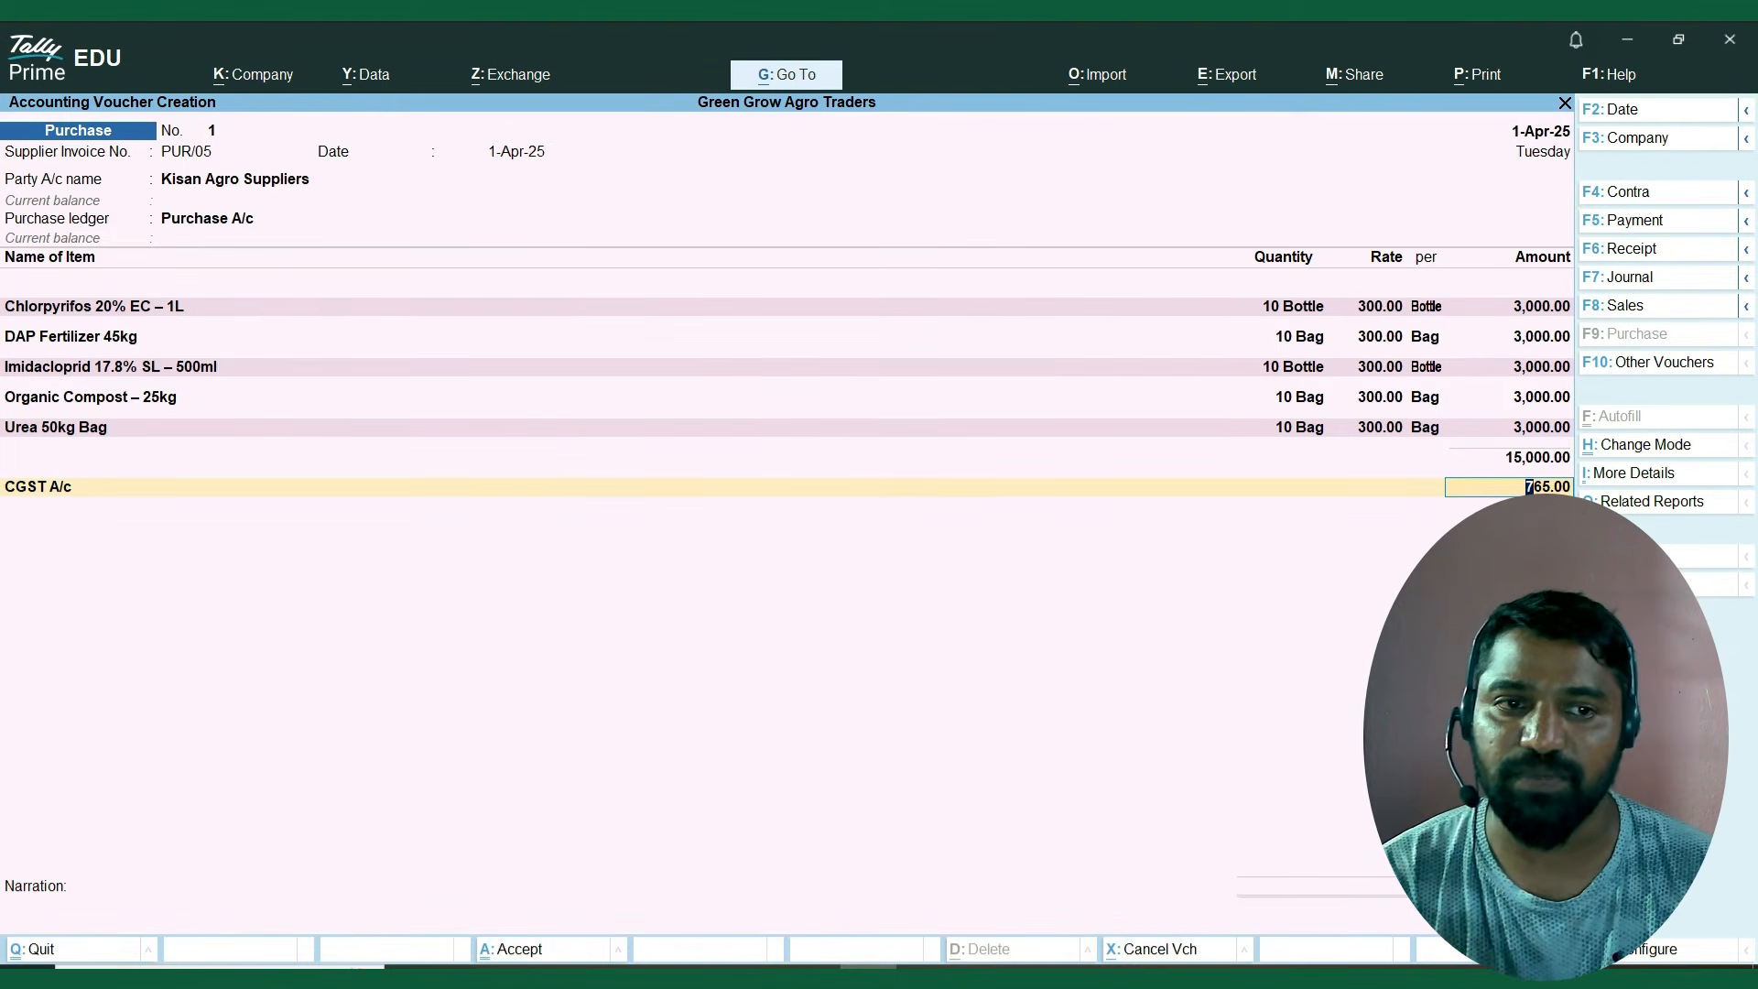
pyautogui.press('Return')
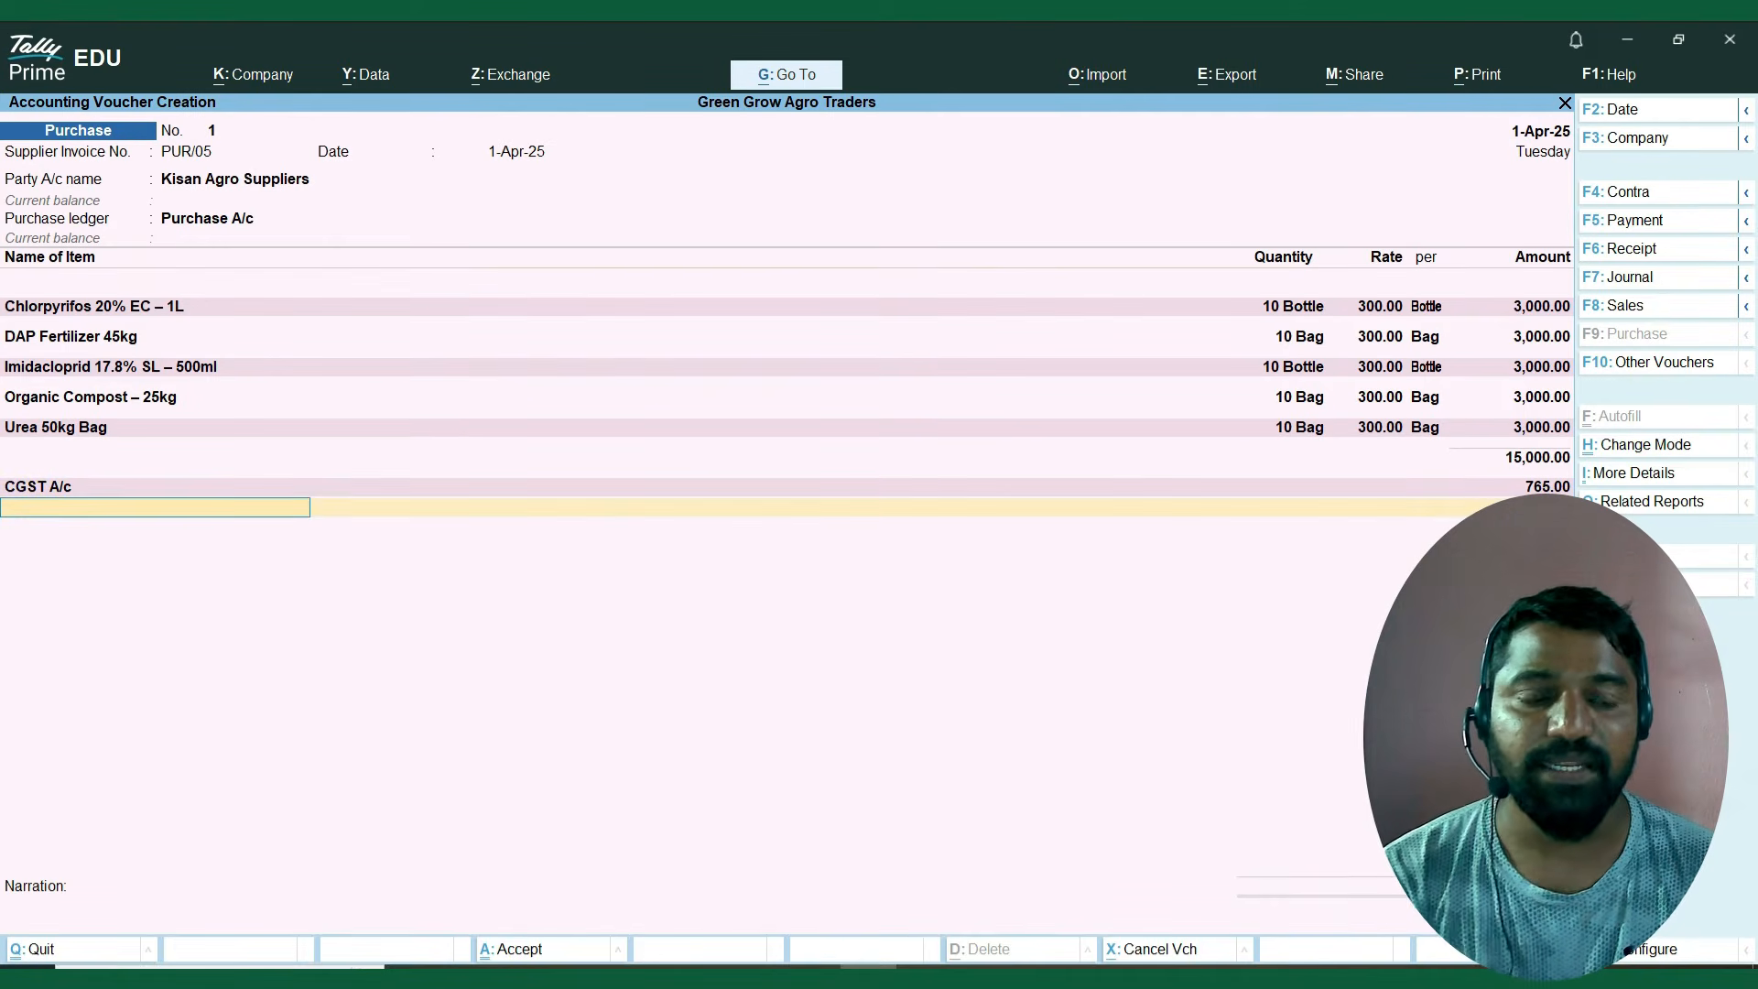
# Start a new ledger from the line below CGST A/c in the purchase voucher and name it SGST A/c.
pyautogui.press('space')
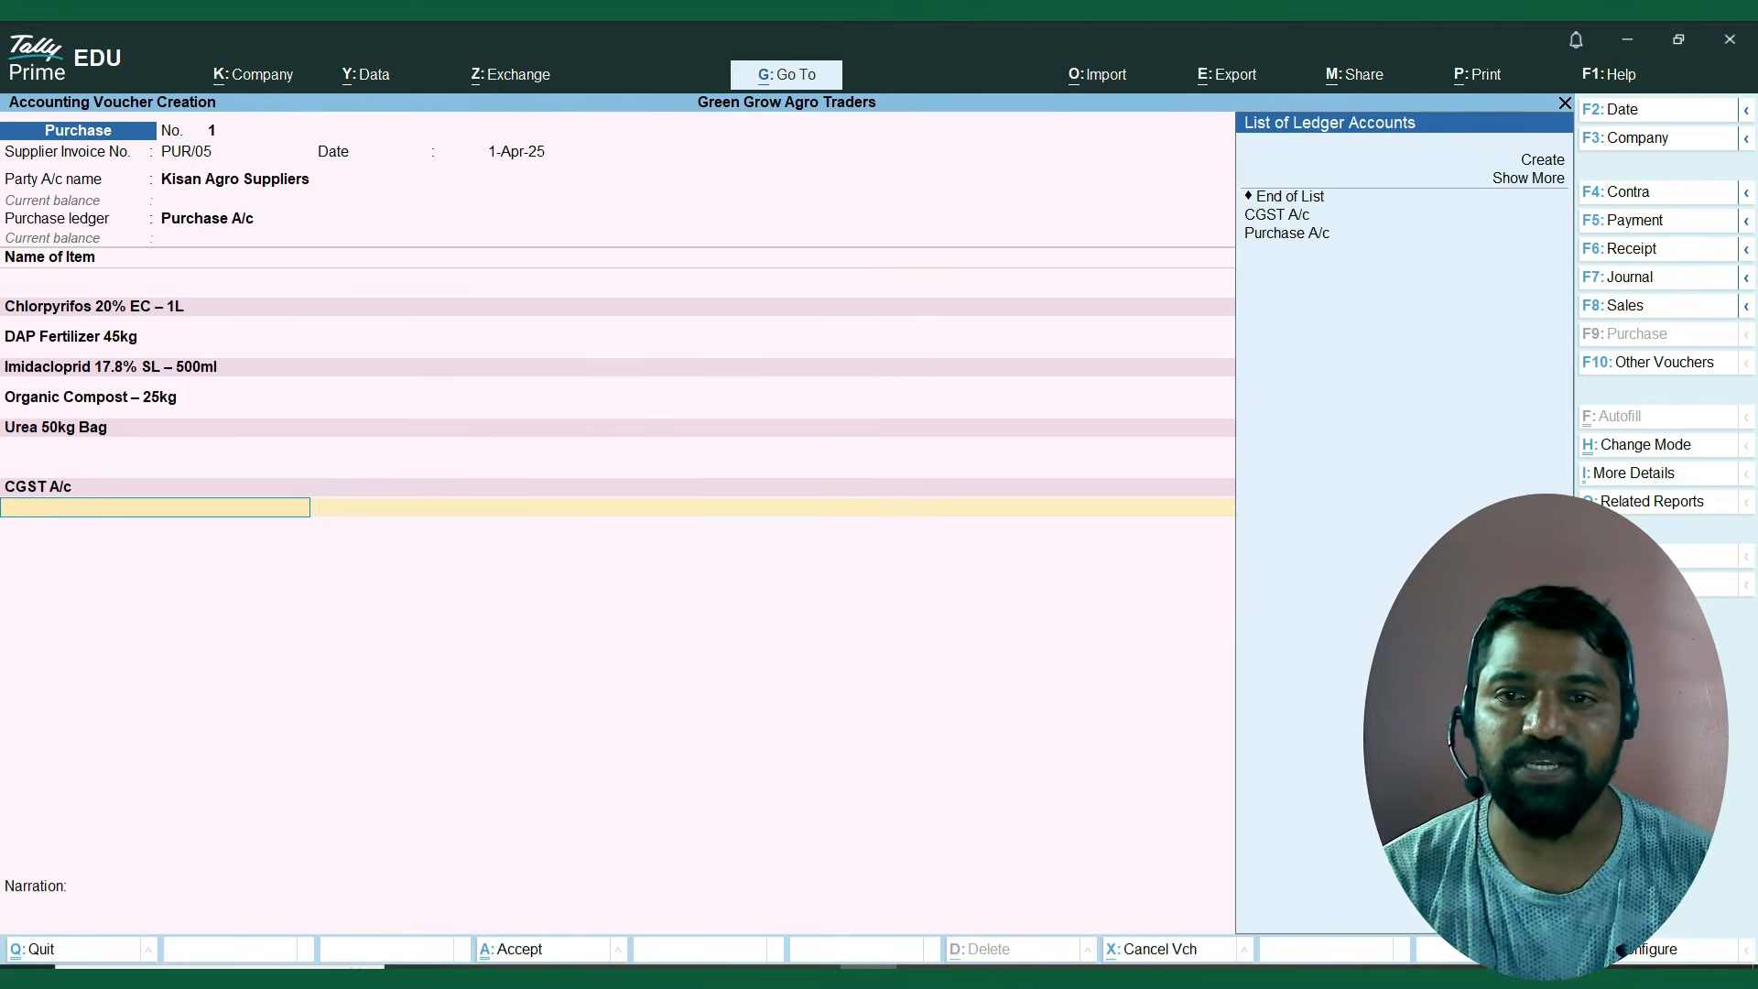
pyautogui.press('Down')
pyautogui.press('Up')
pyautogui.press('Up')
pyautogui.press('Return')
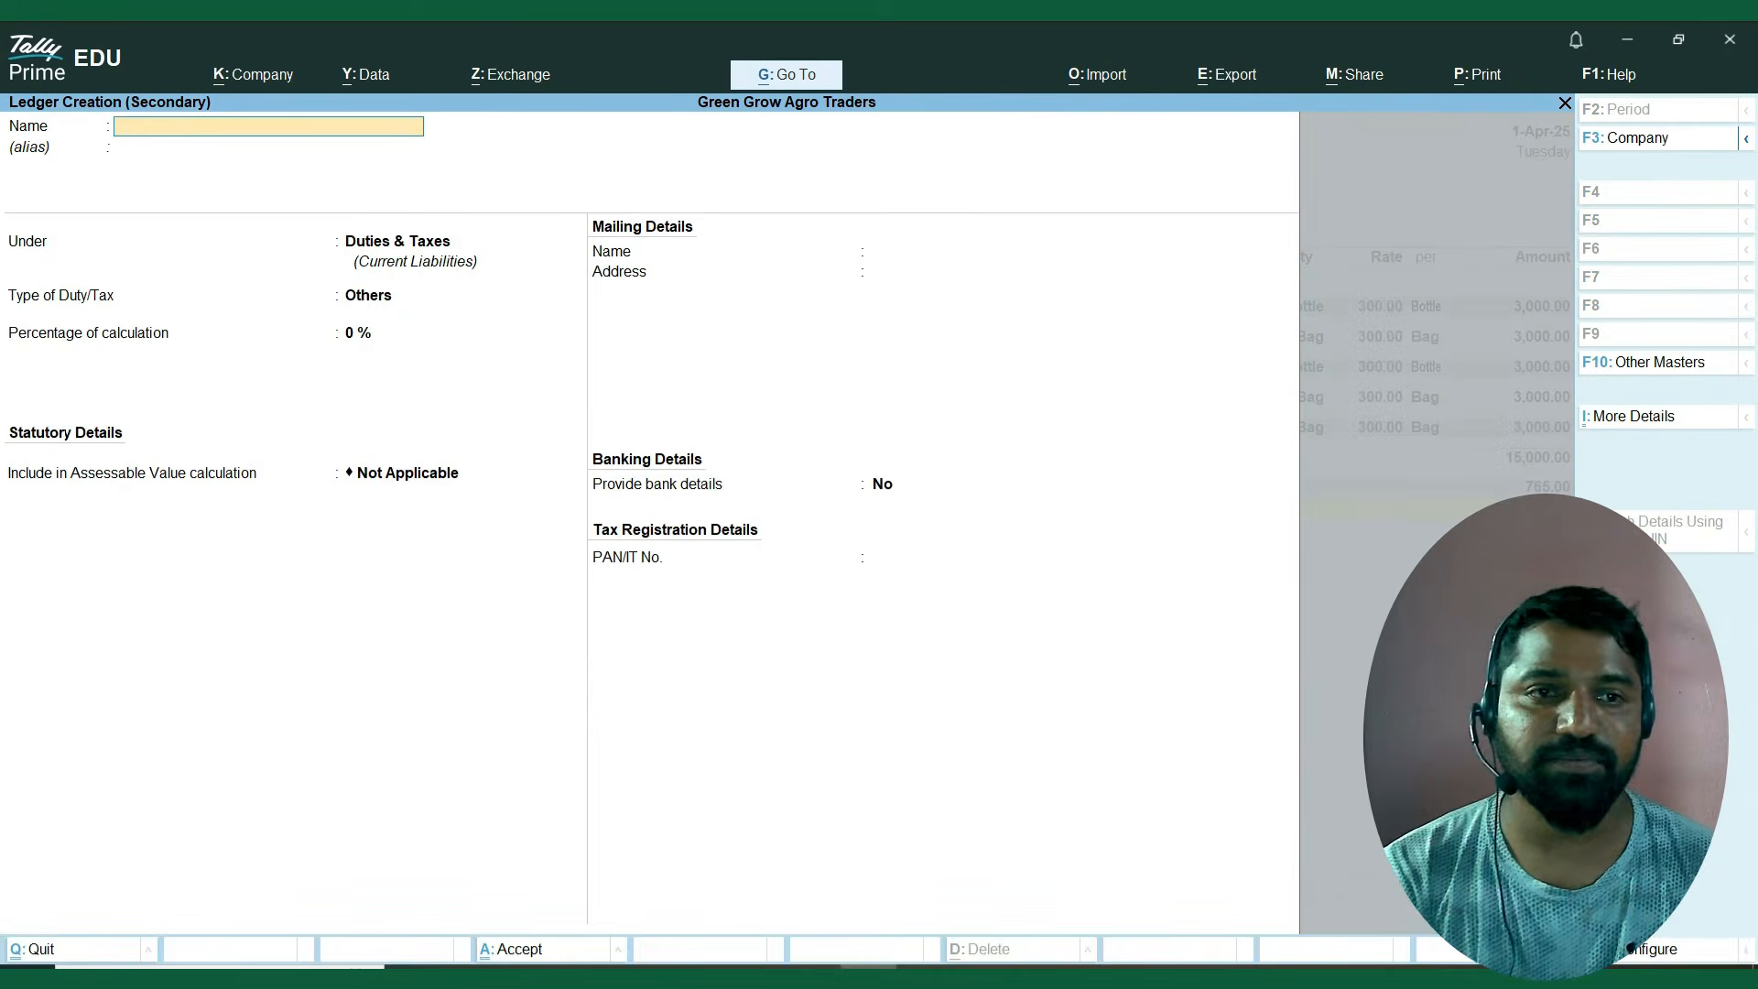
pyautogui.write('Sgst')
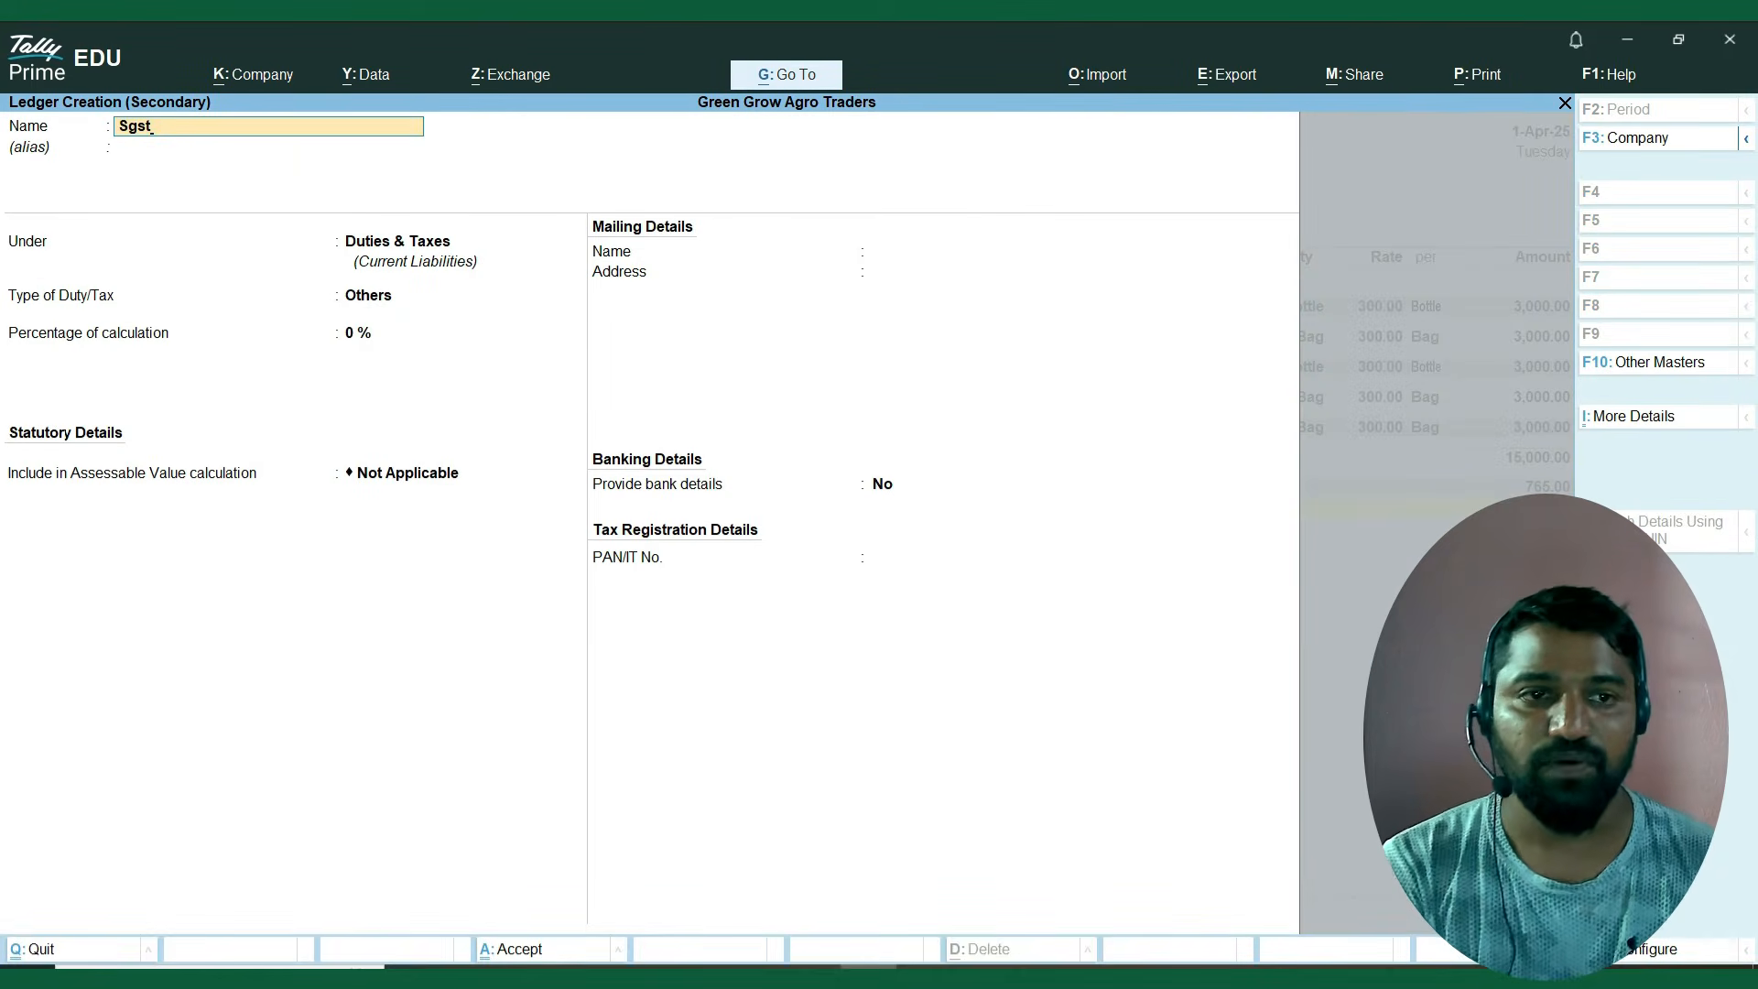
pyautogui.press('BackSpace')
pyautogui.press('BackSpace')
pyautogui.press('BackSpace')
pyautogui.write('GST')
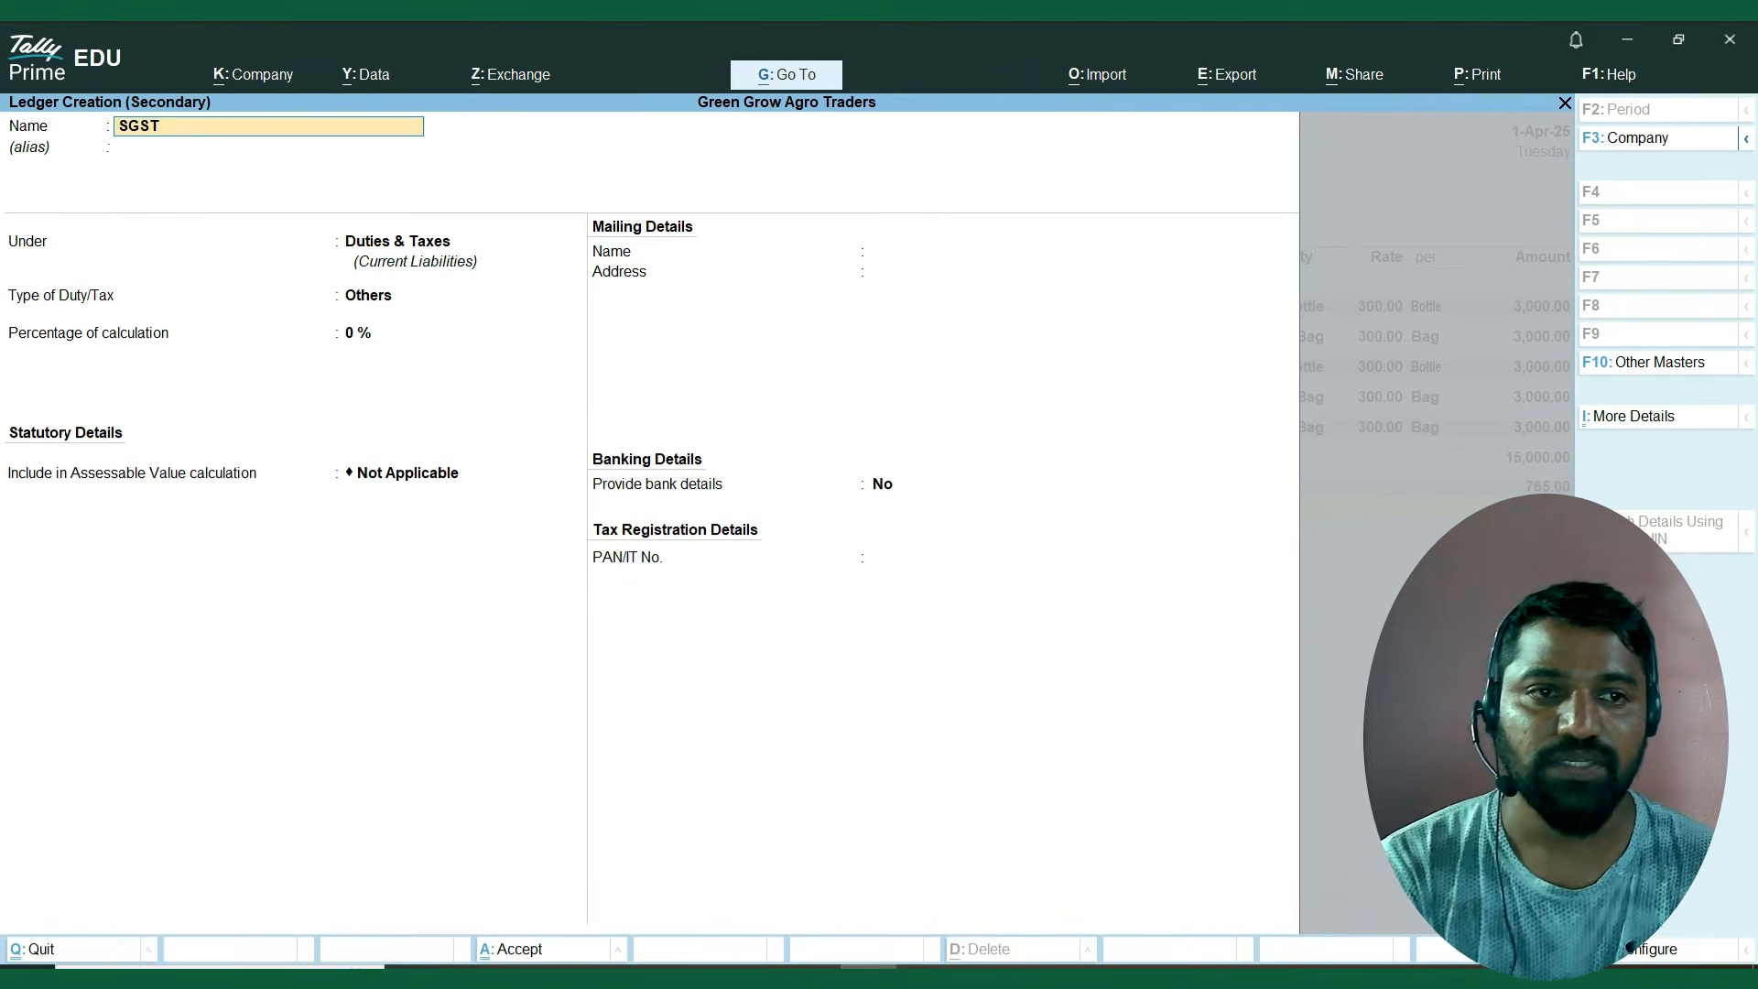
pyautogui.write('A/c')
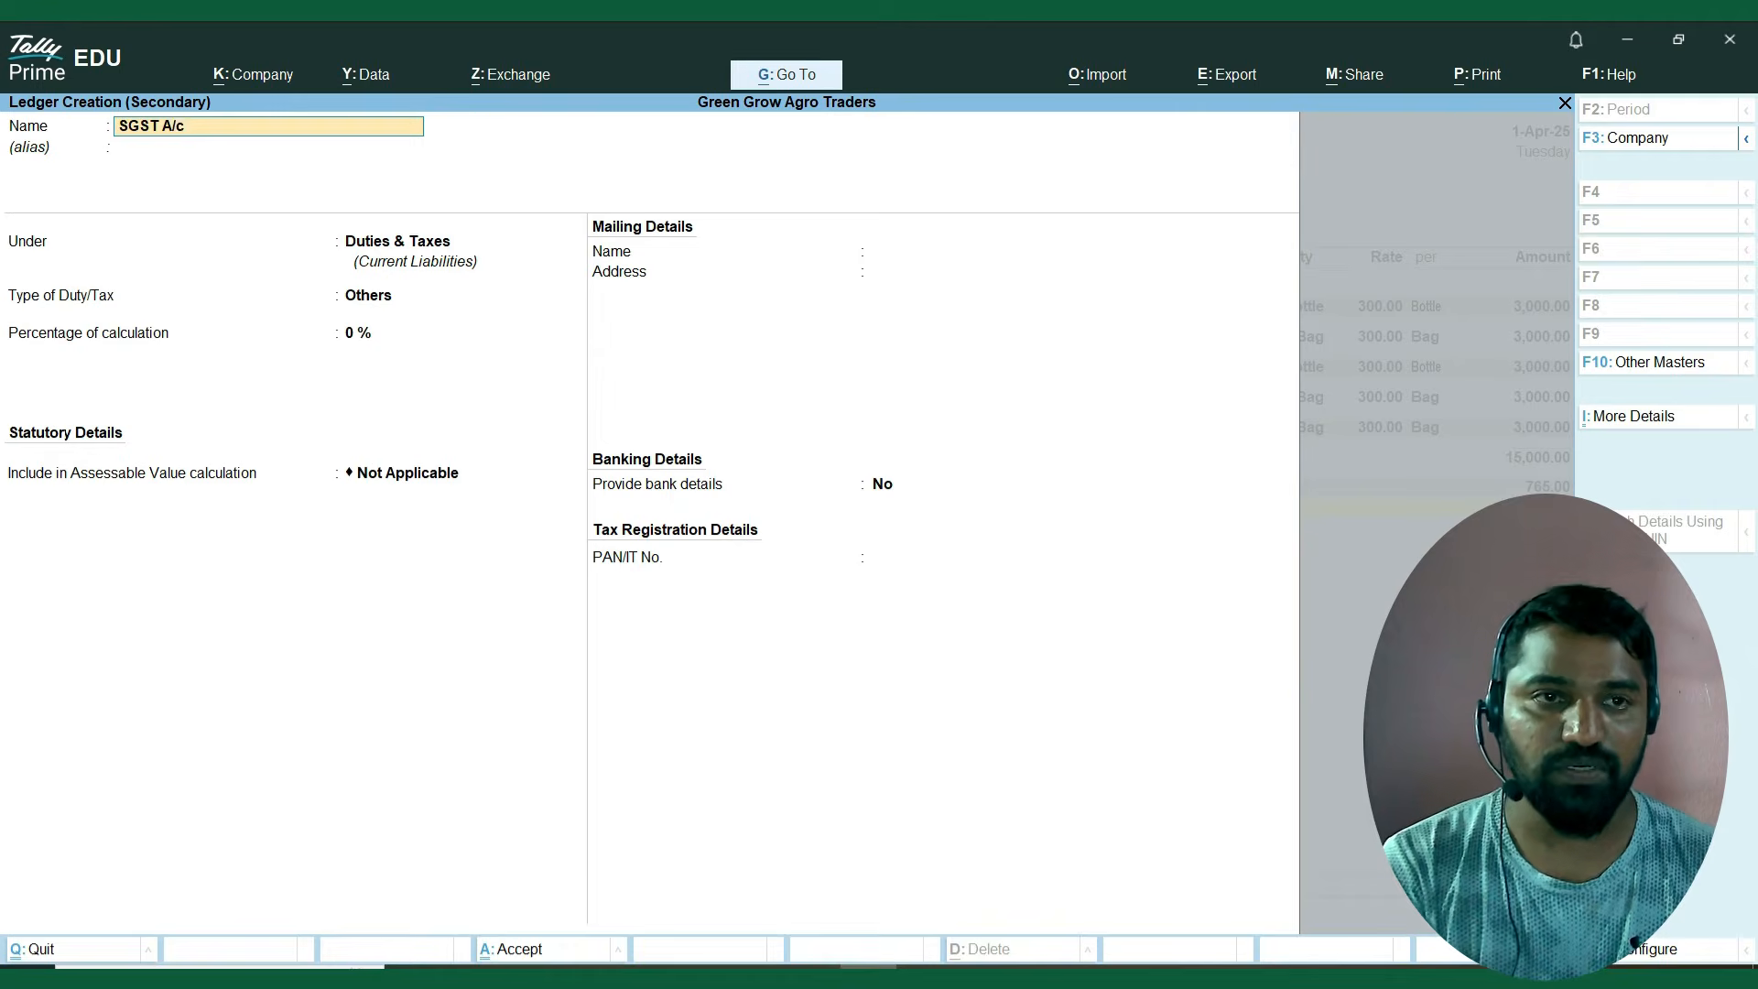
pyautogui.press('Return')
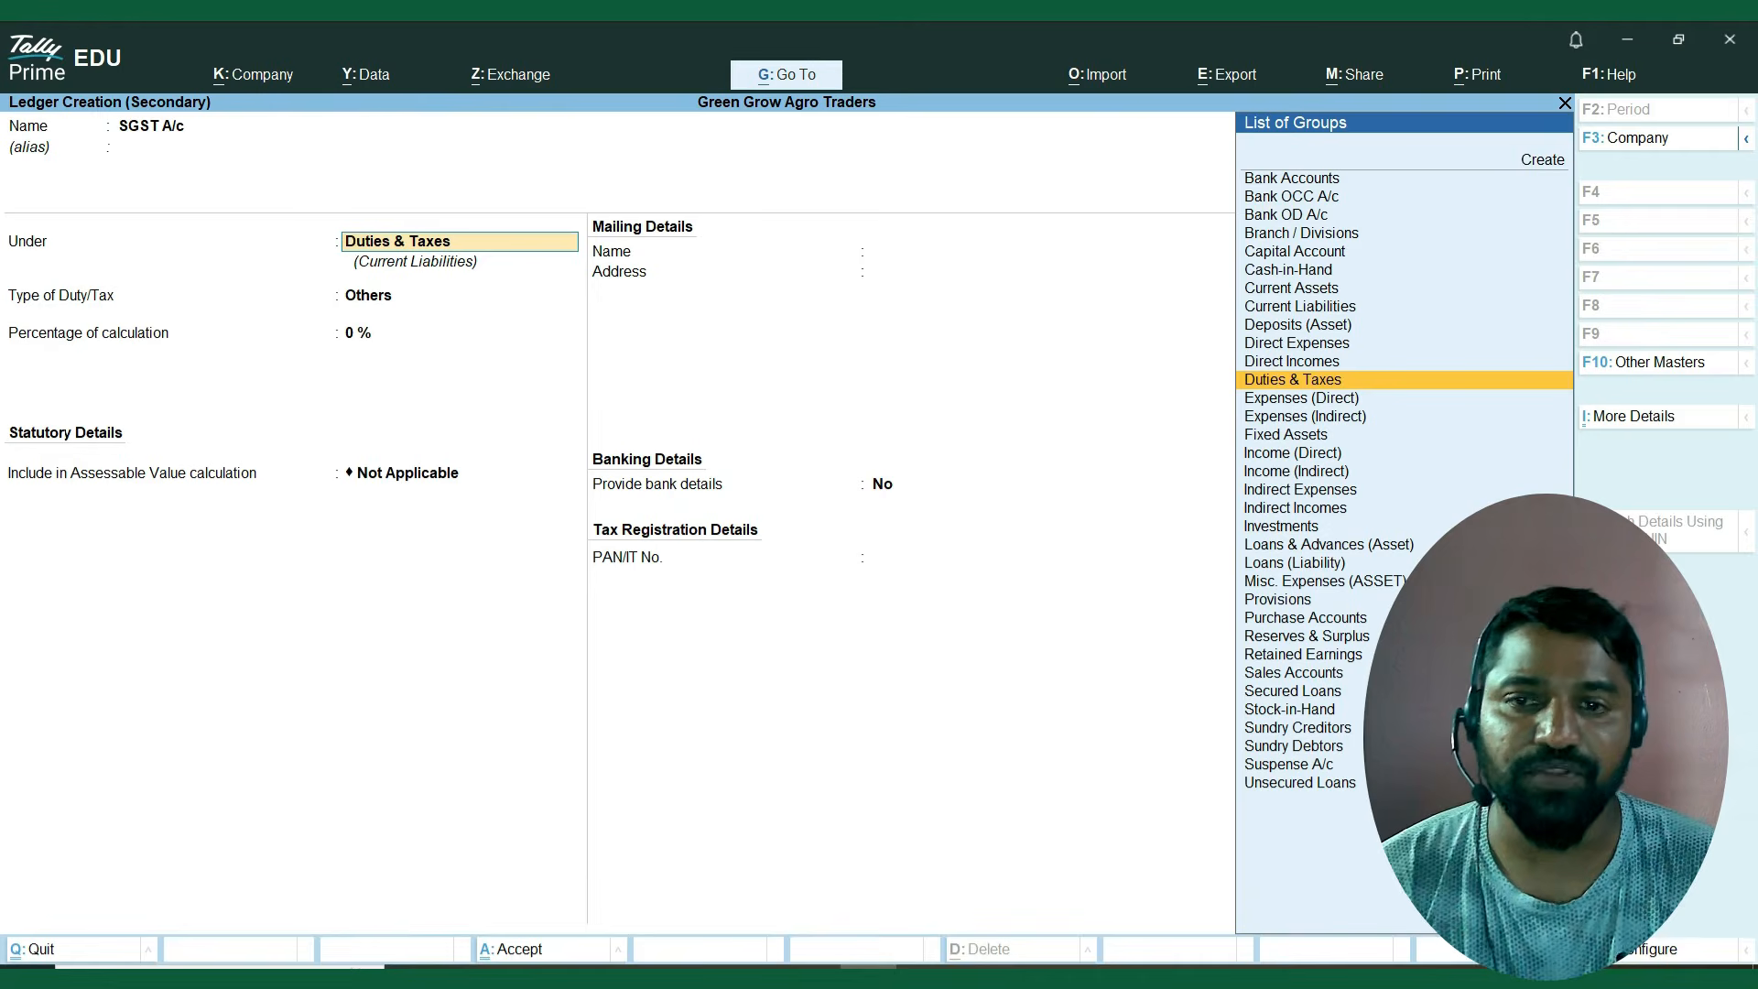
# Keep SGST A/c under Duties & Taxes and set its duty type to GST and tax type to SGST/UTGST.
pyautogui.press('Return')
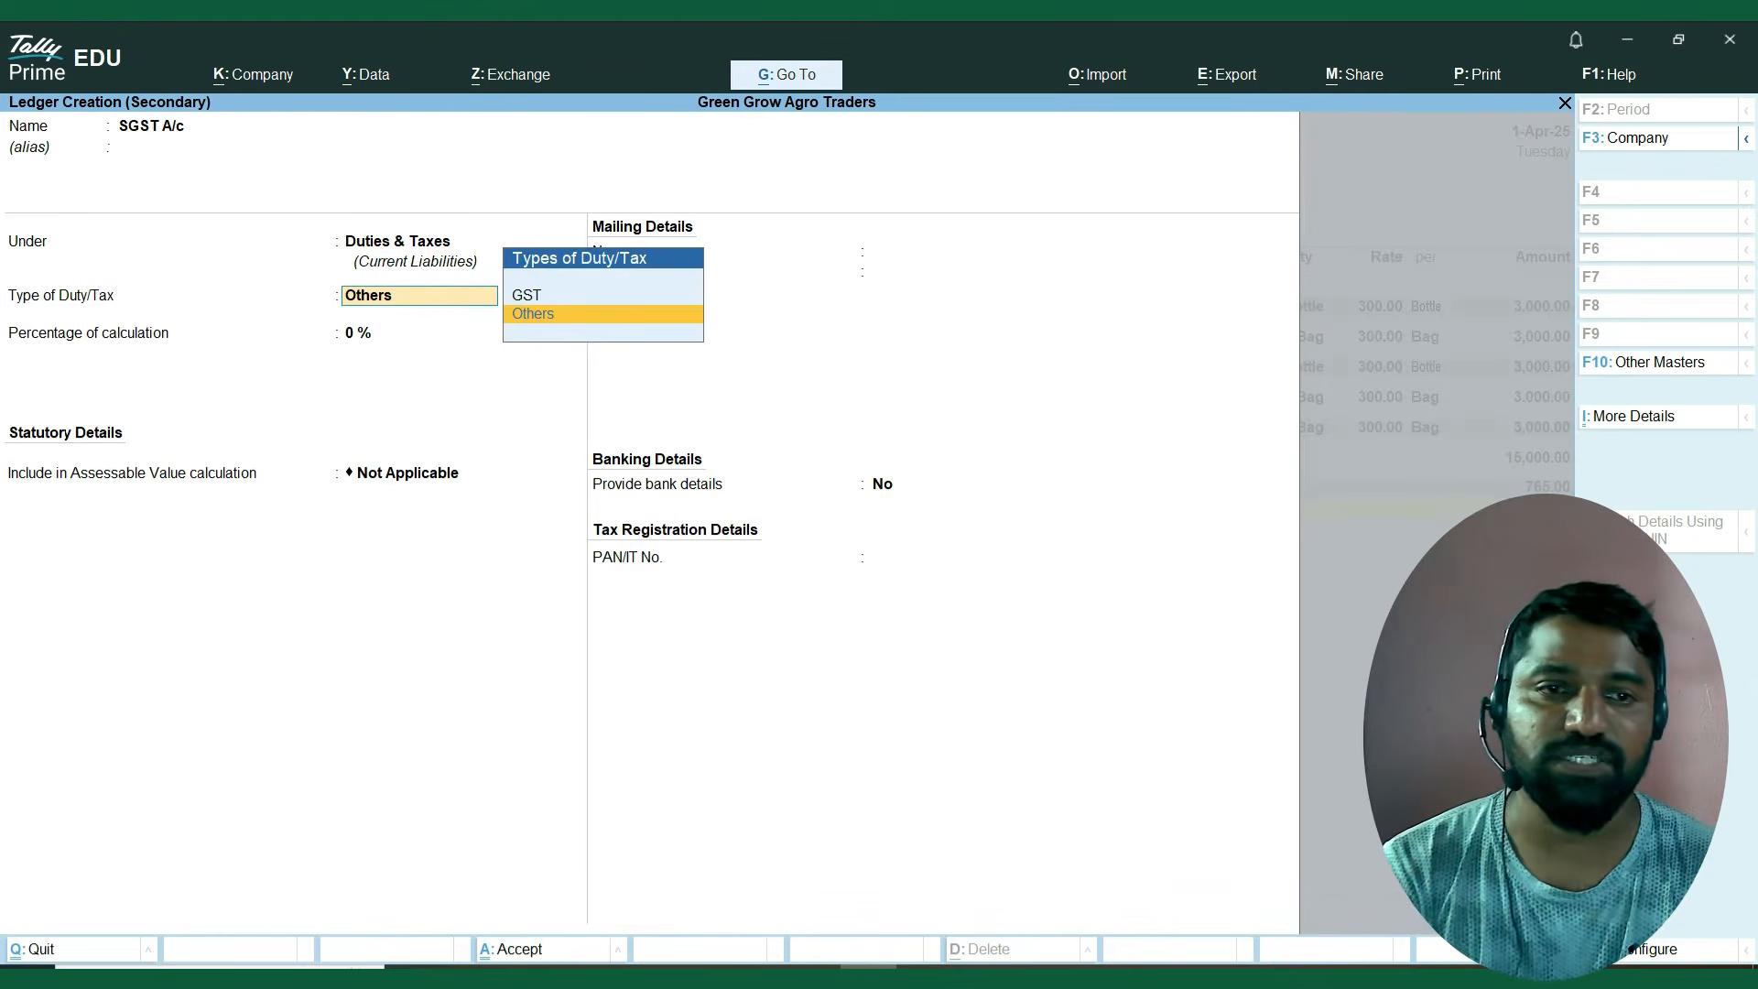
pyautogui.press('Up')
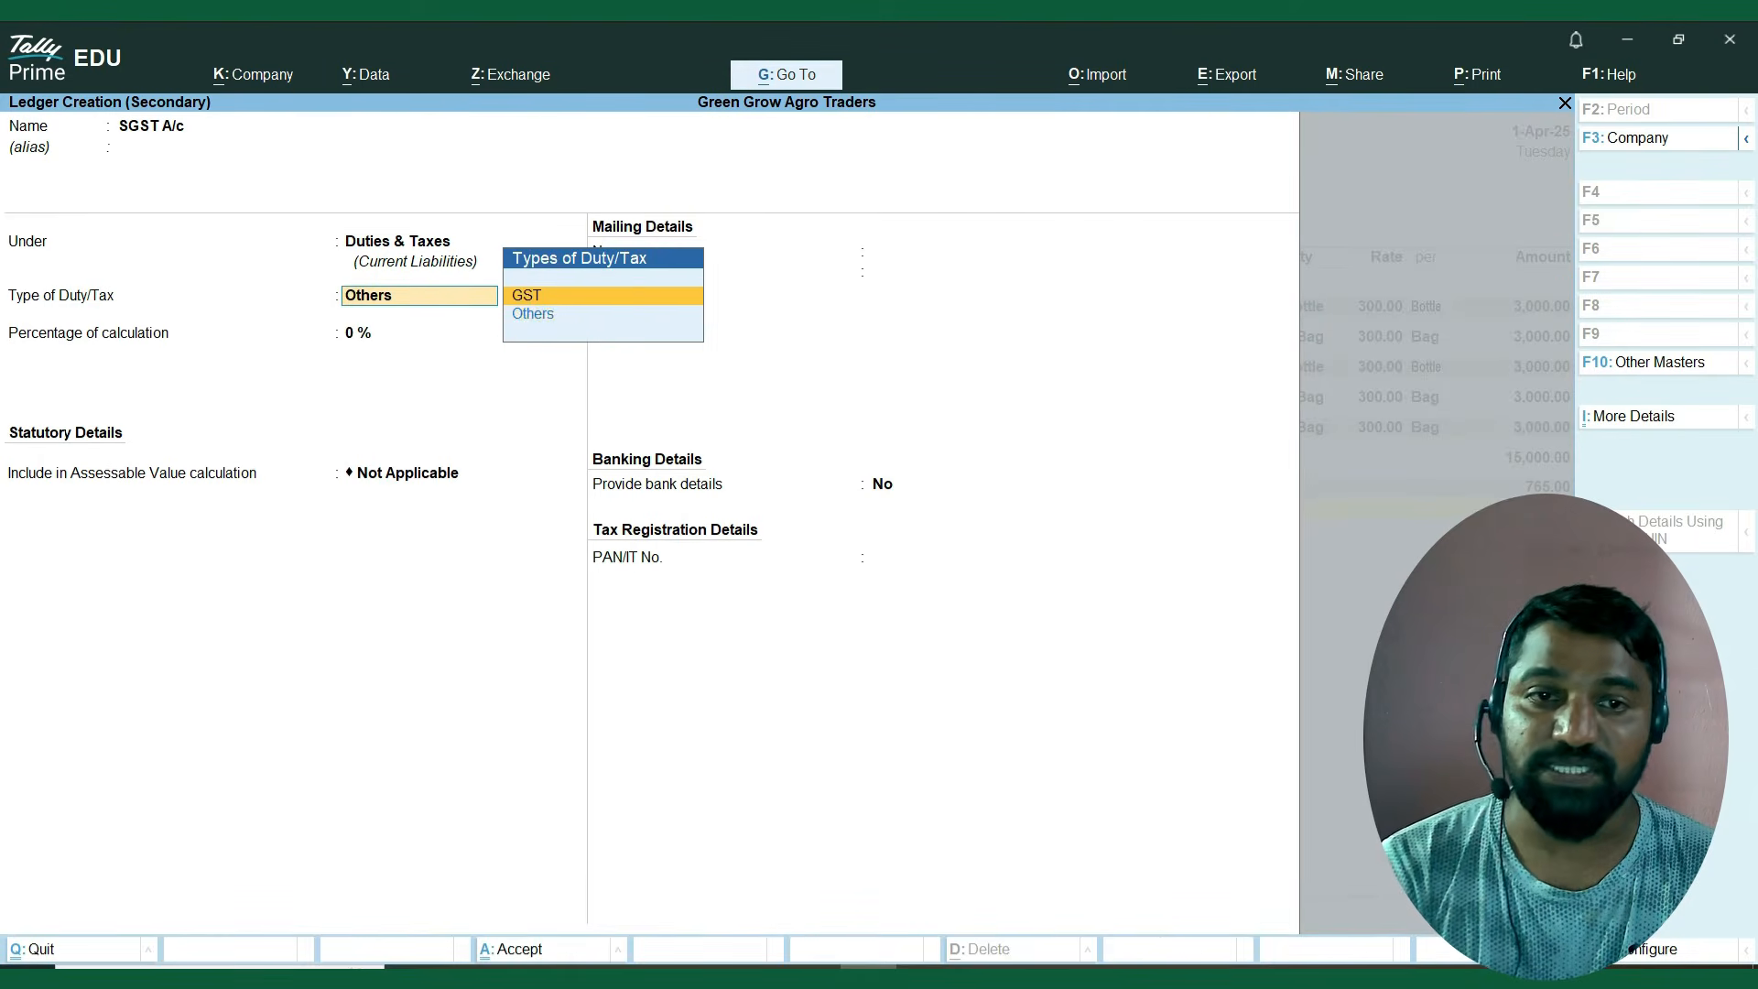
pyautogui.press('Return')
pyautogui.press('Down')
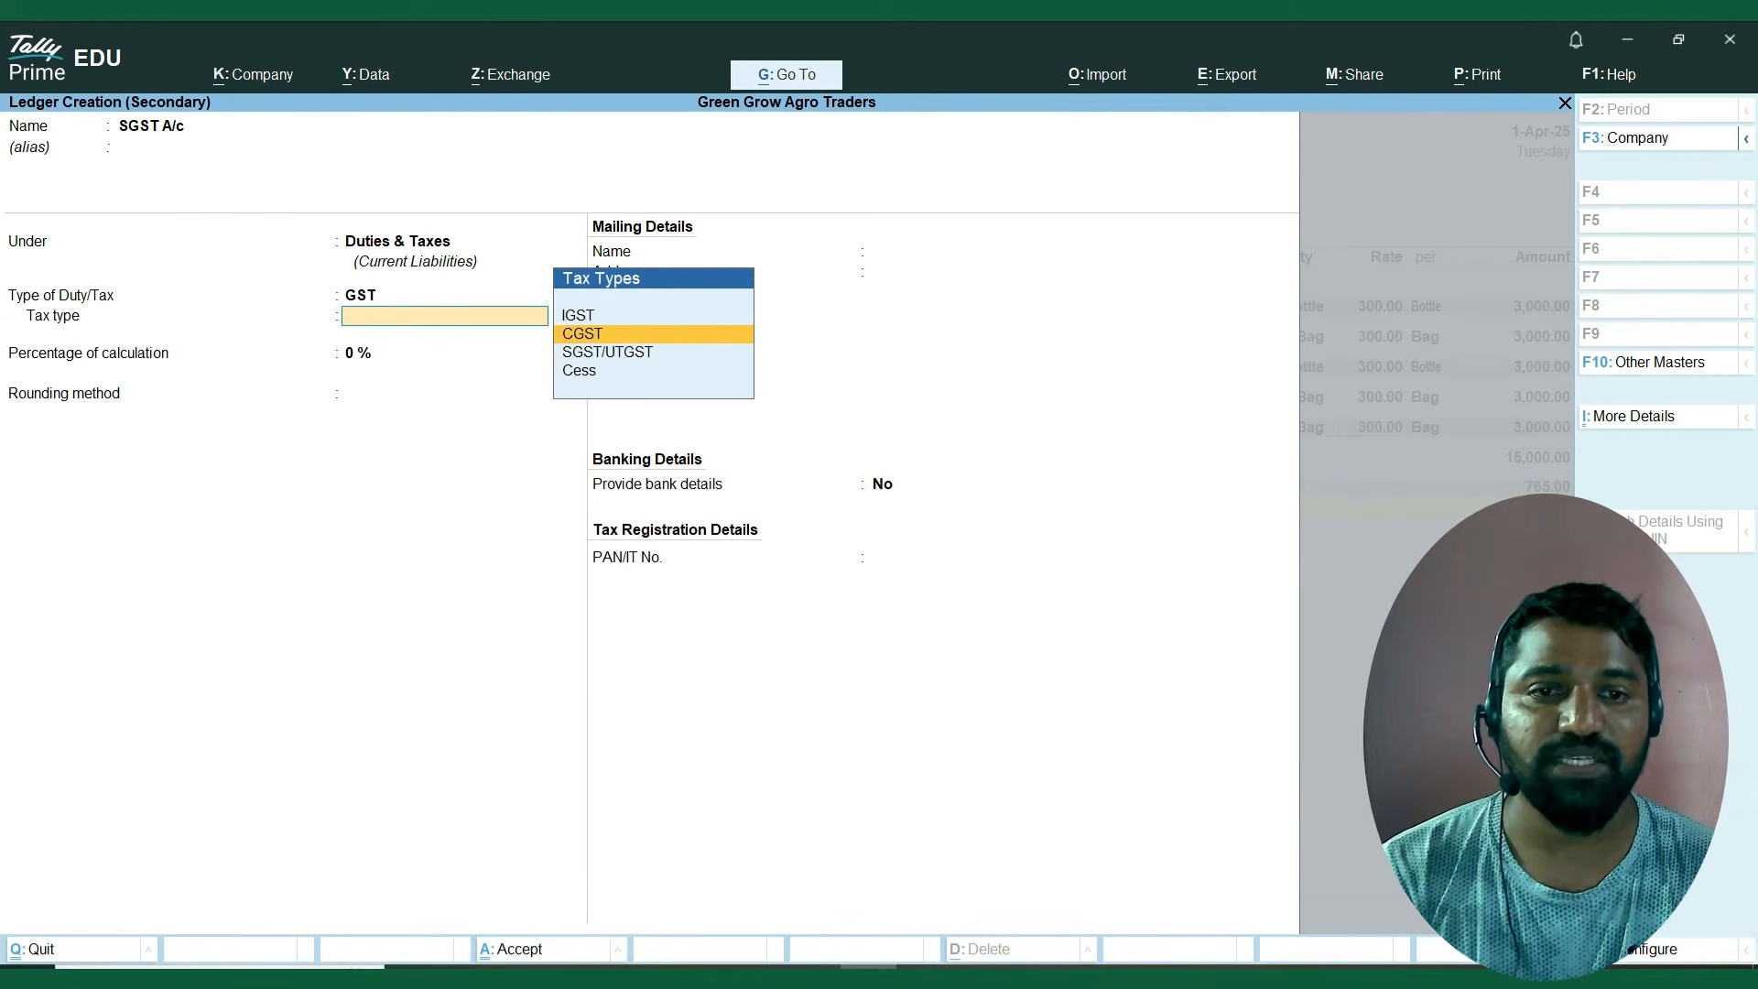
pyautogui.press('Down')
pyautogui.press('Return')
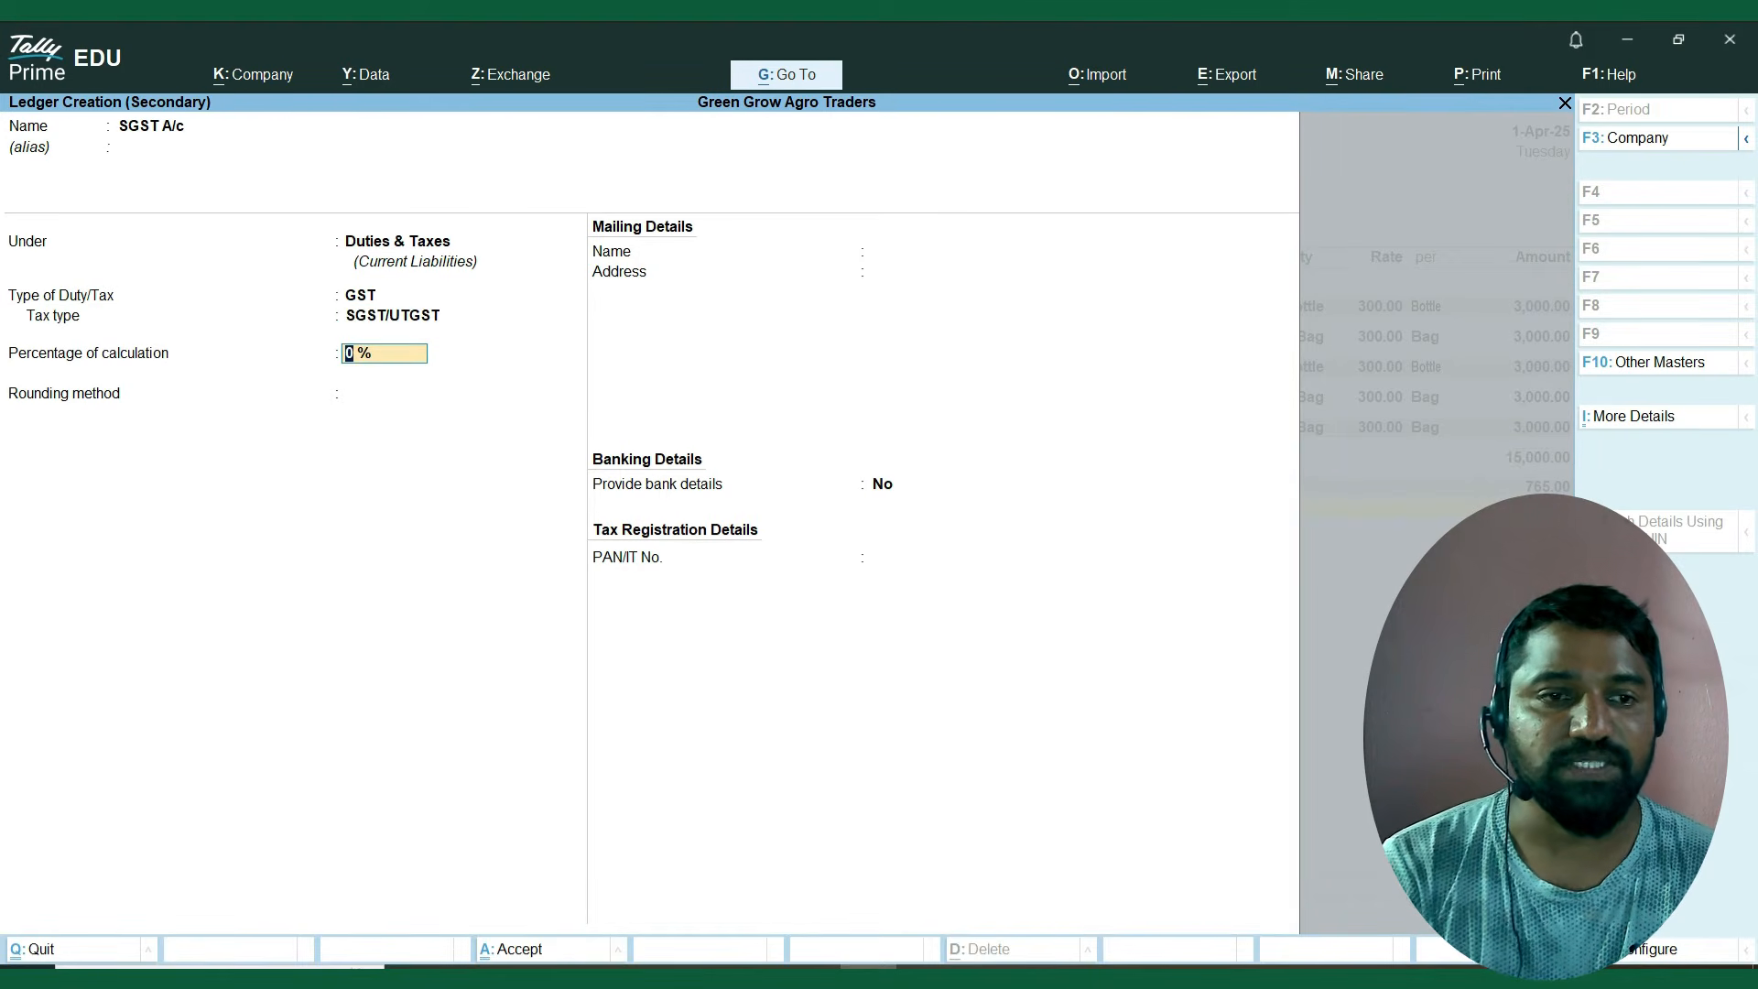
# Keep 0% calculation and rounding Not Applicable, save the SGST A/c ledger and accept its calculated amount in the voucher.
pyautogui.press('Return')
pyautogui.press('Return')
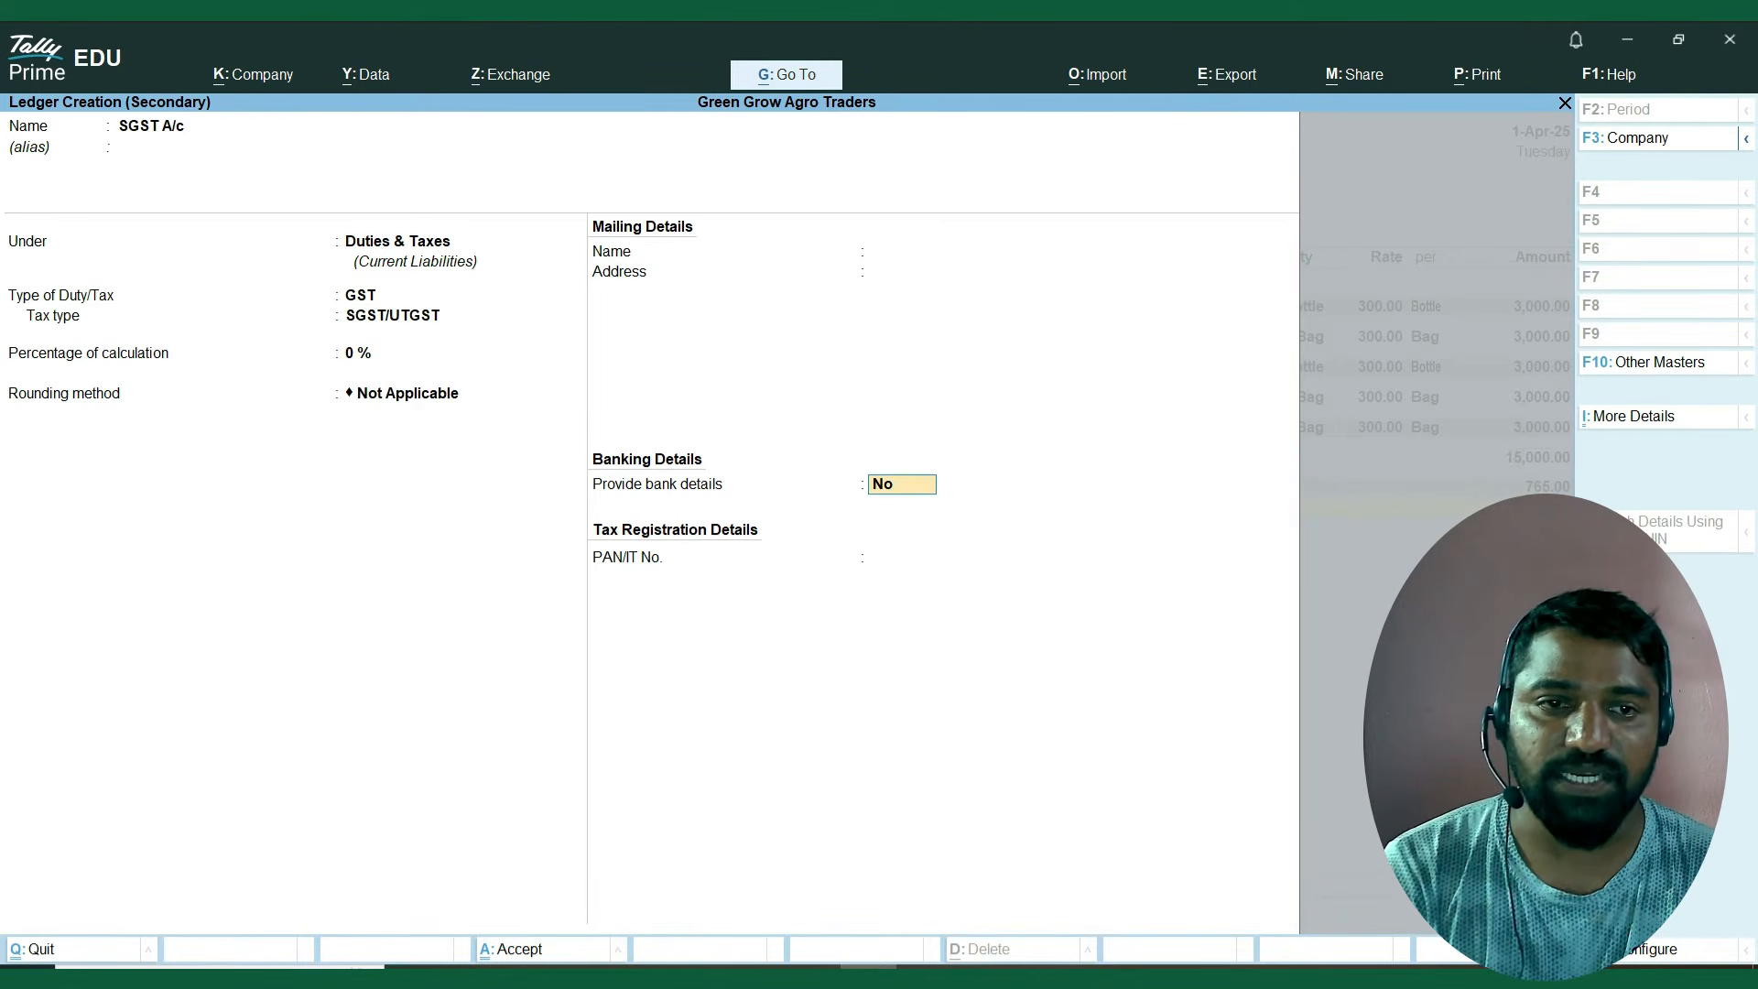
pyautogui.press('Return')
pyautogui.press('Return')
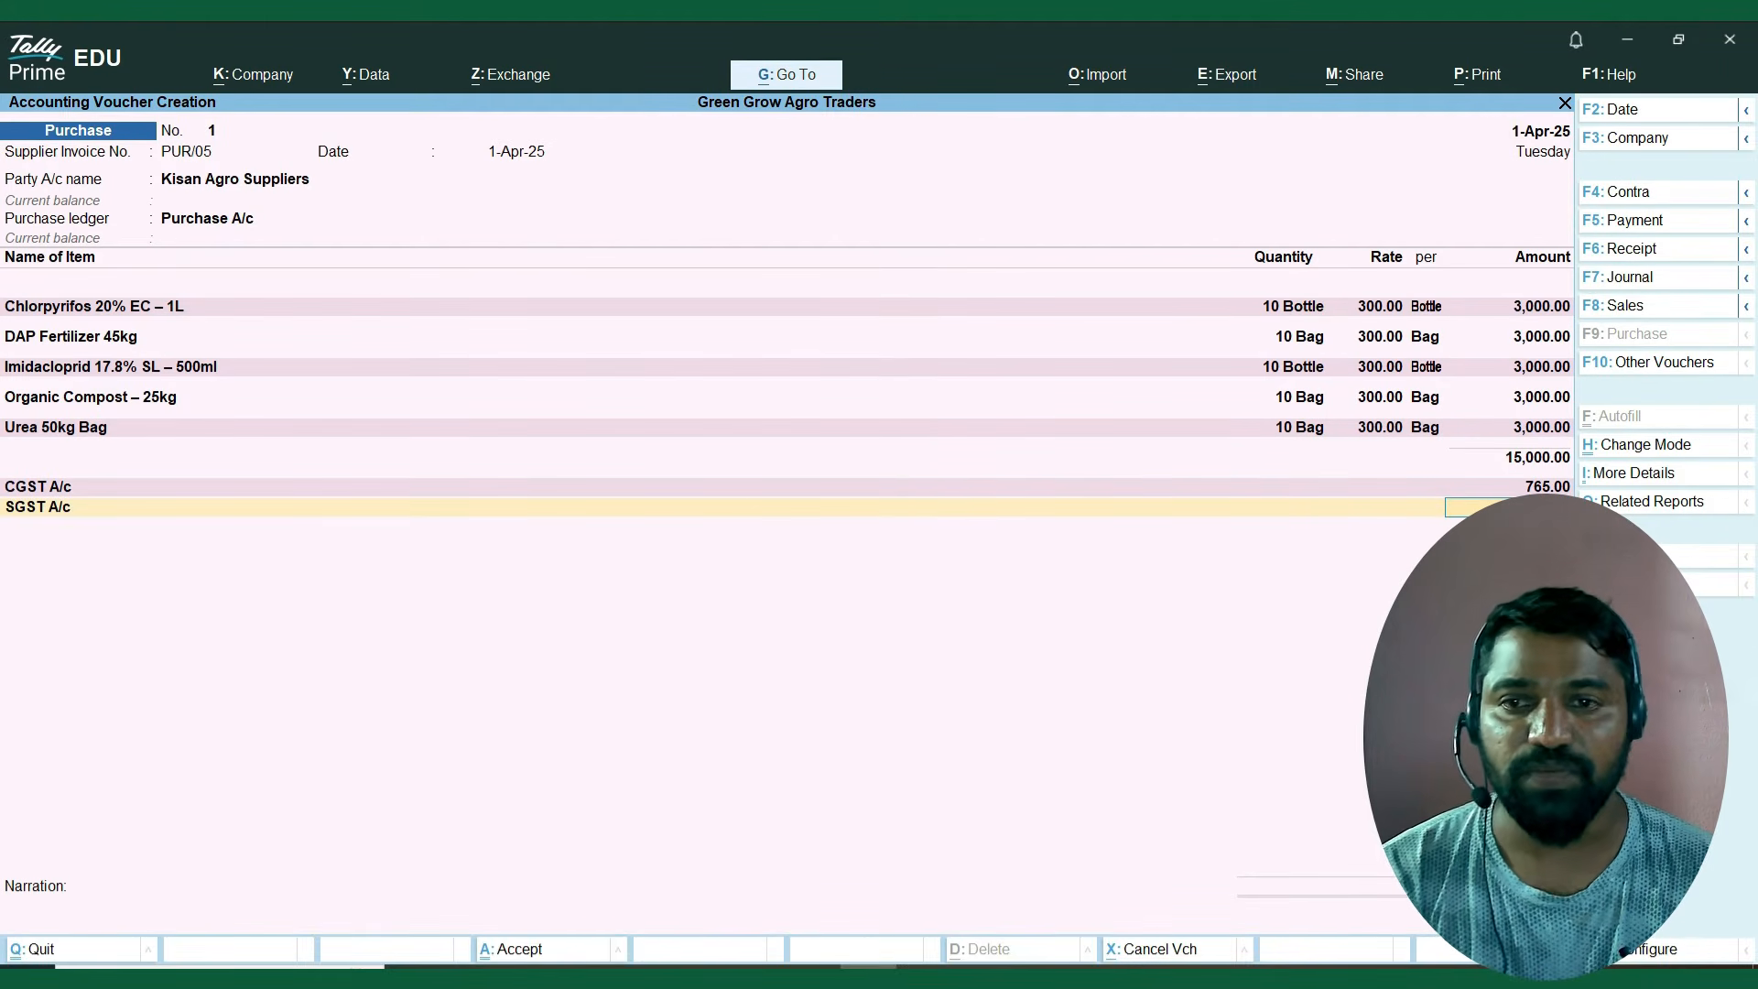
pyautogui.press('Return')
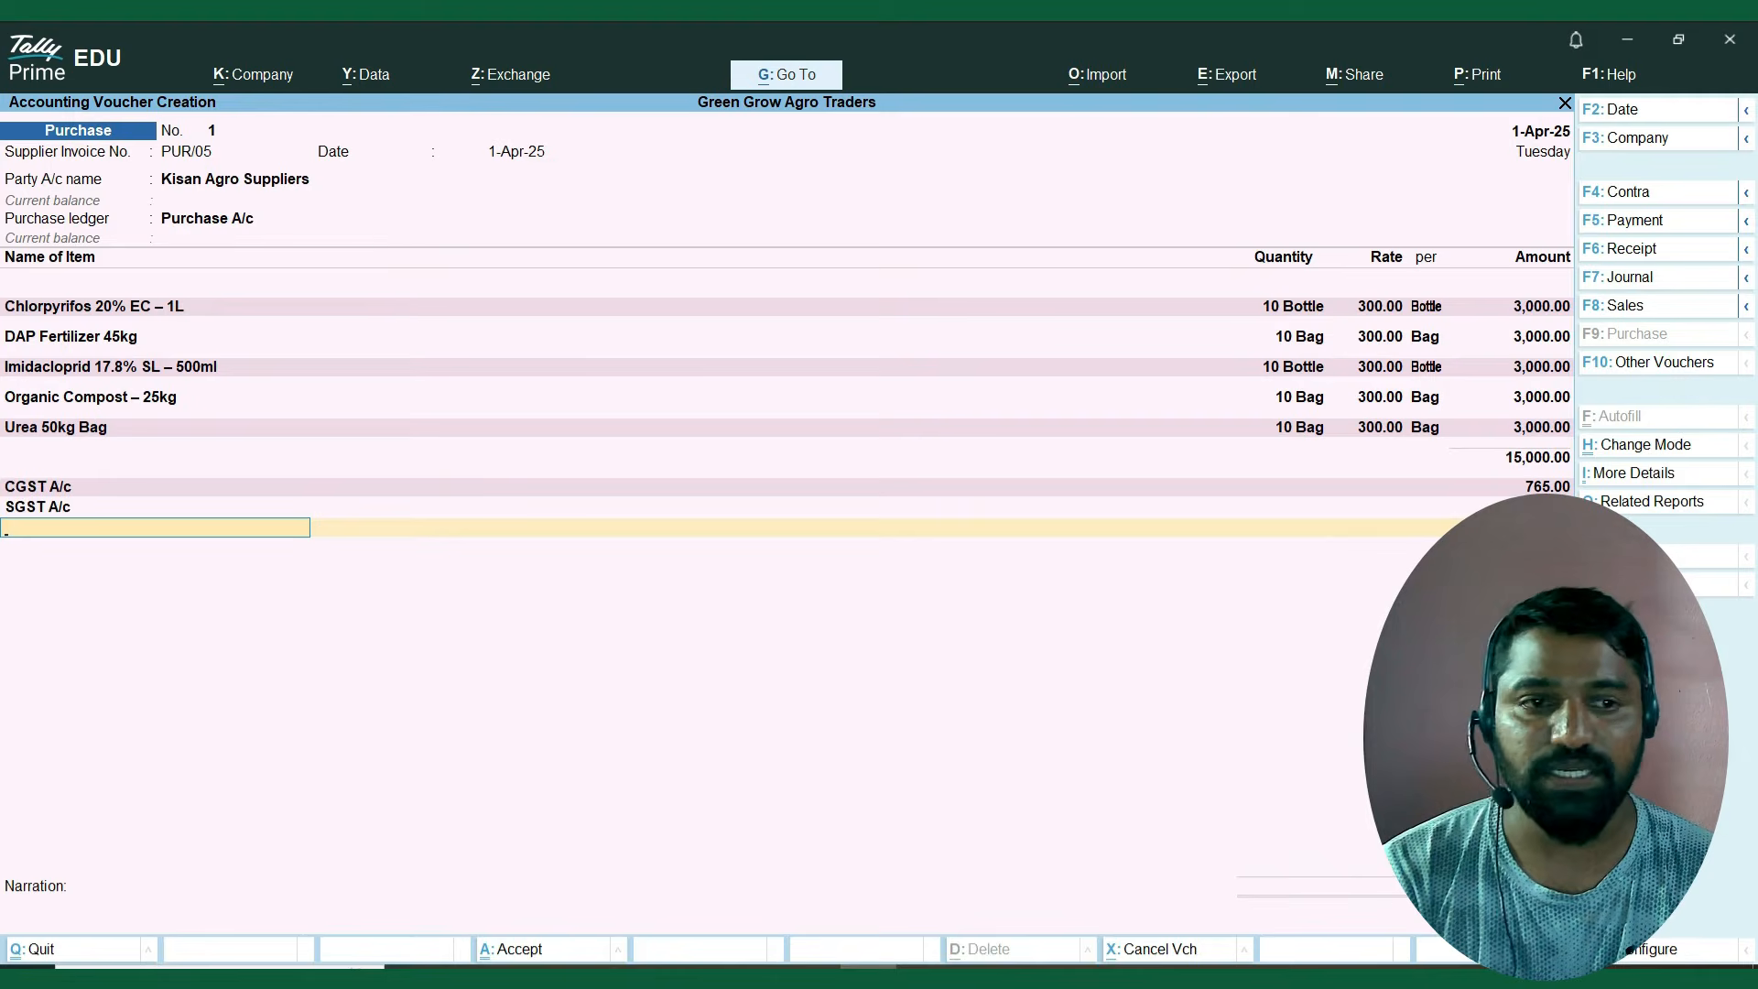
# Allocate the full Kisan Agro Suppliers bill as New Ref PUR/05 and save the purchase voucher.
pyautogui.press('Return')
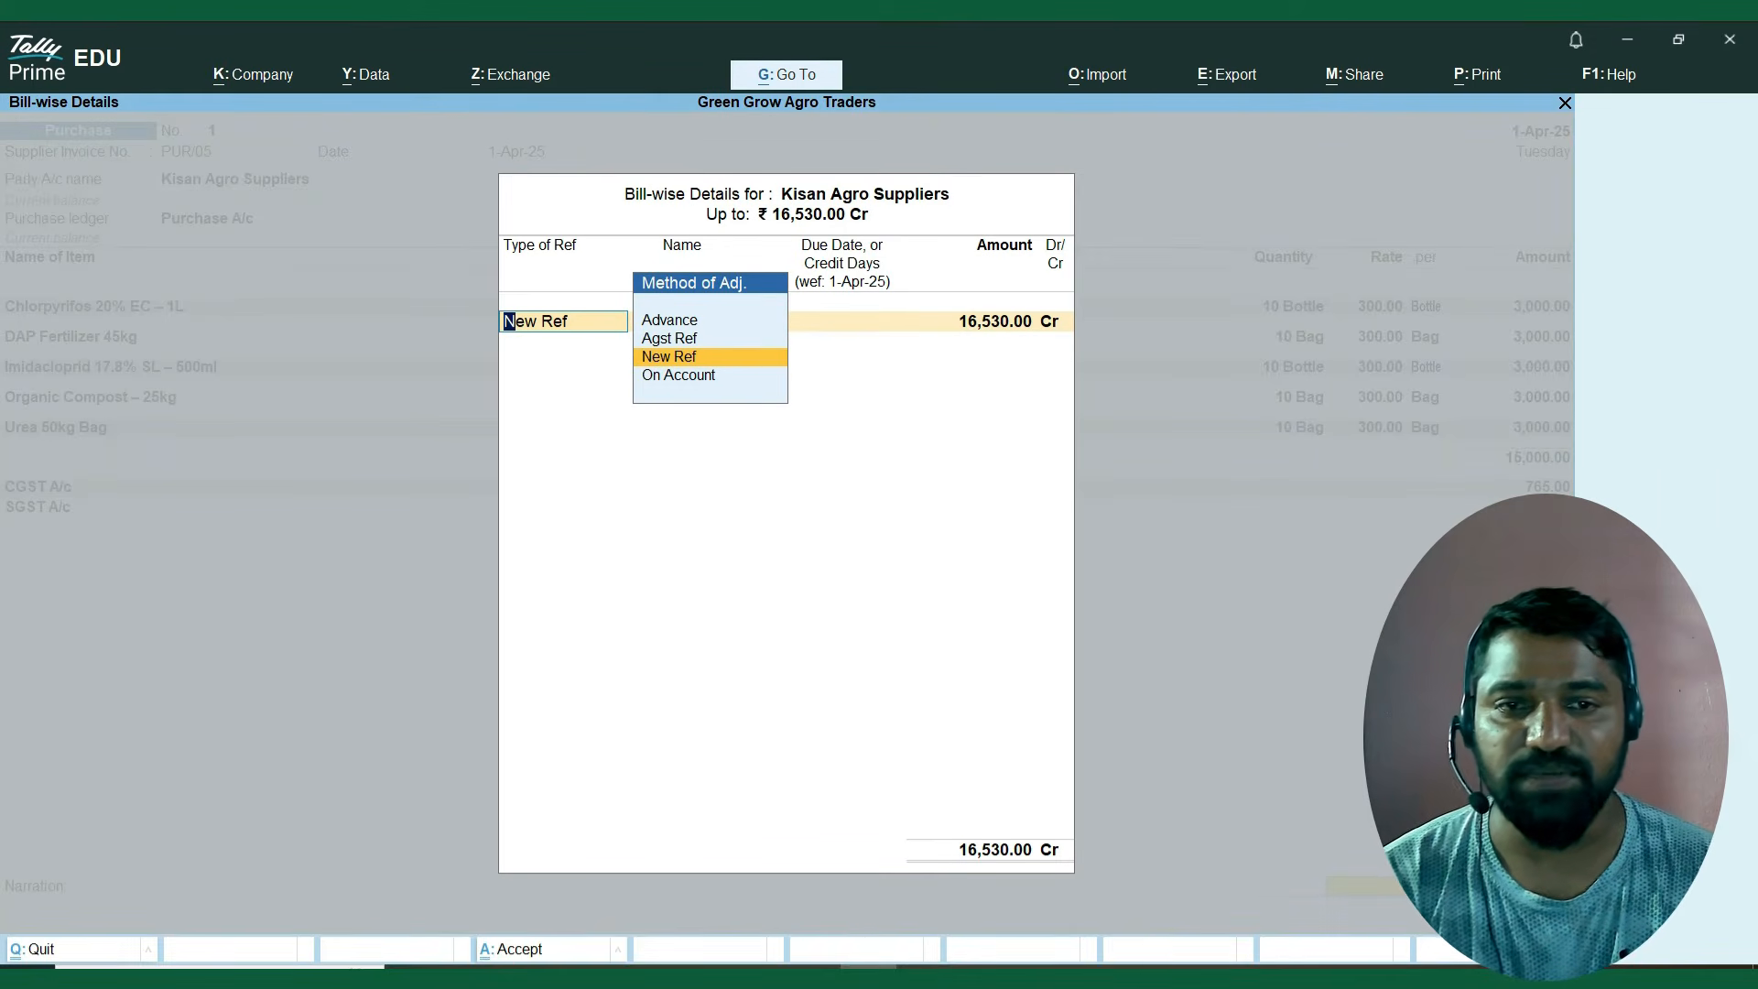
pyautogui.press('Return')
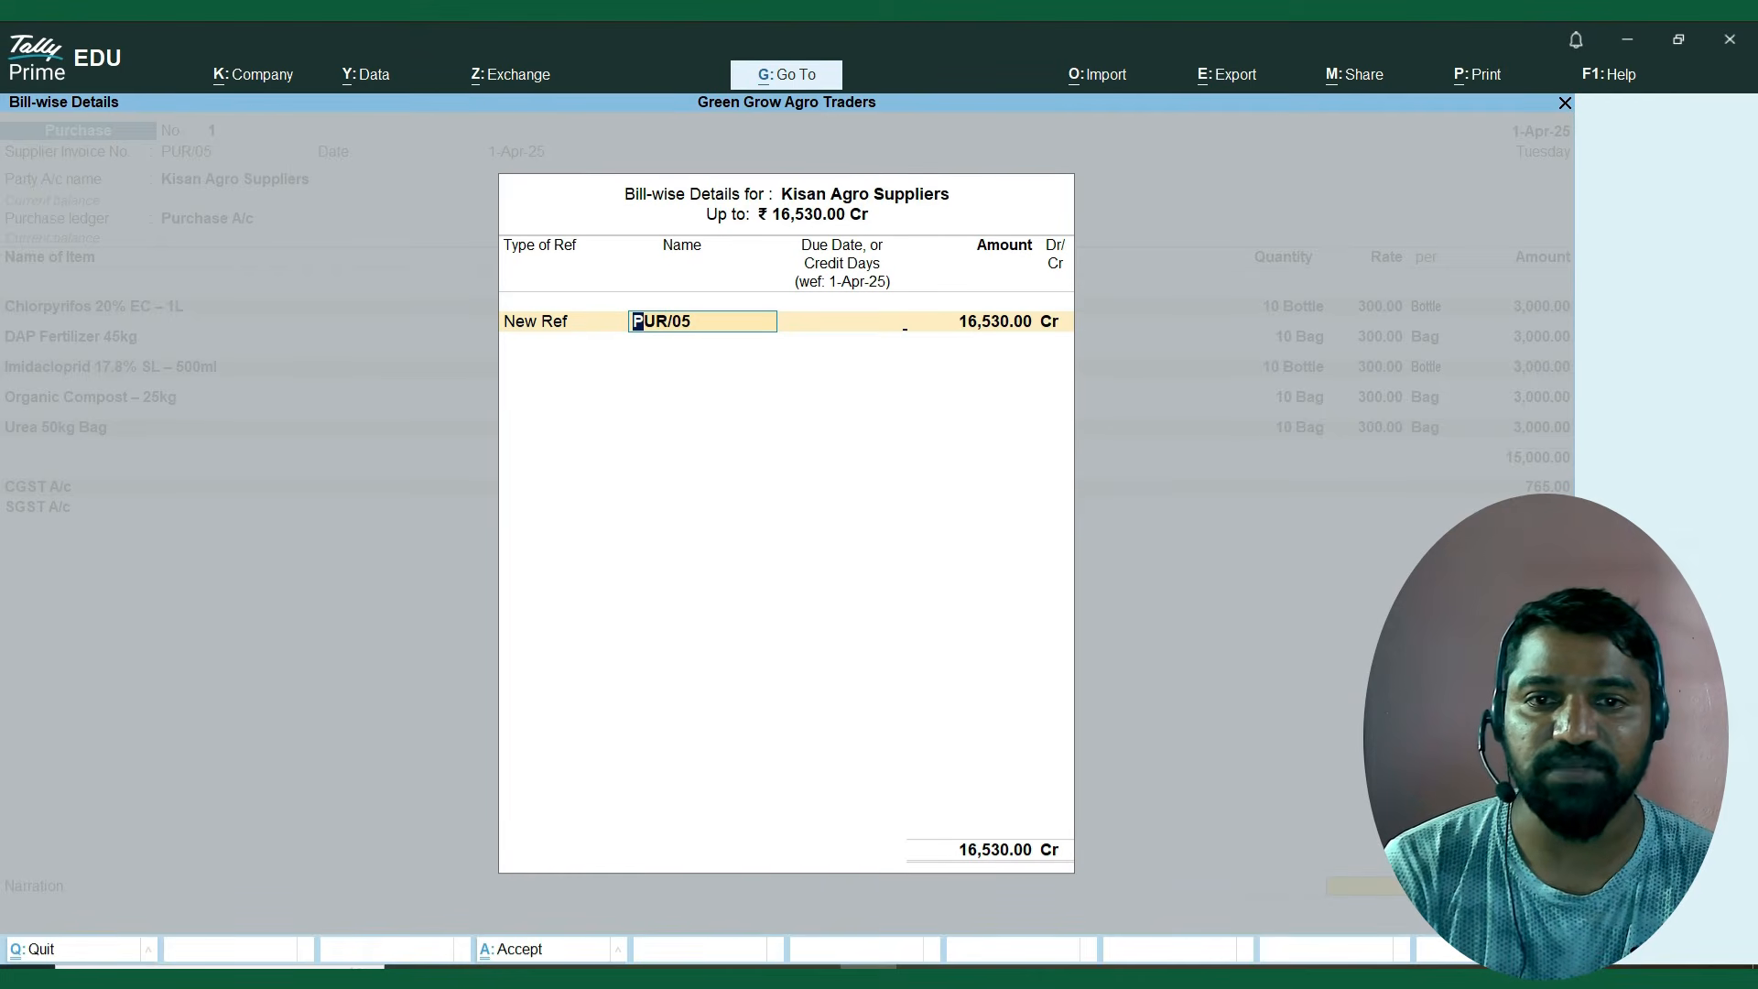
pyautogui.press('Return')
pyautogui.press('Return')
pyautogui.press('Return')
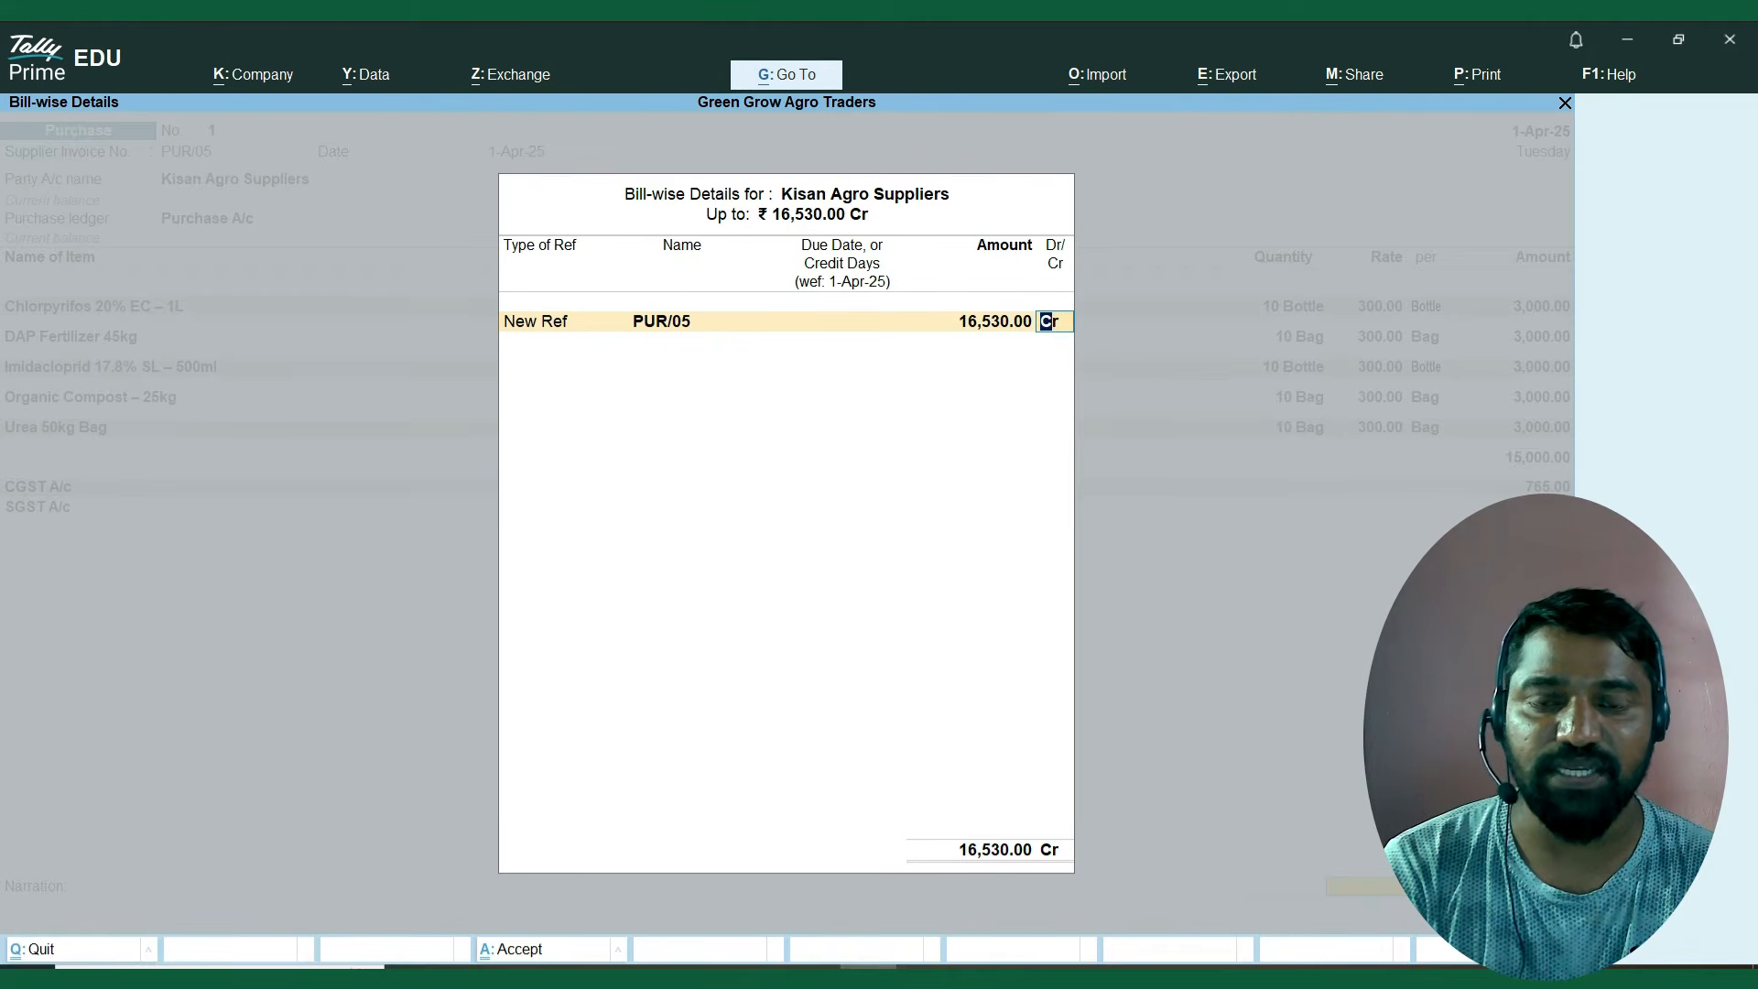
pyautogui.press('Return')
pyautogui.press('Return')
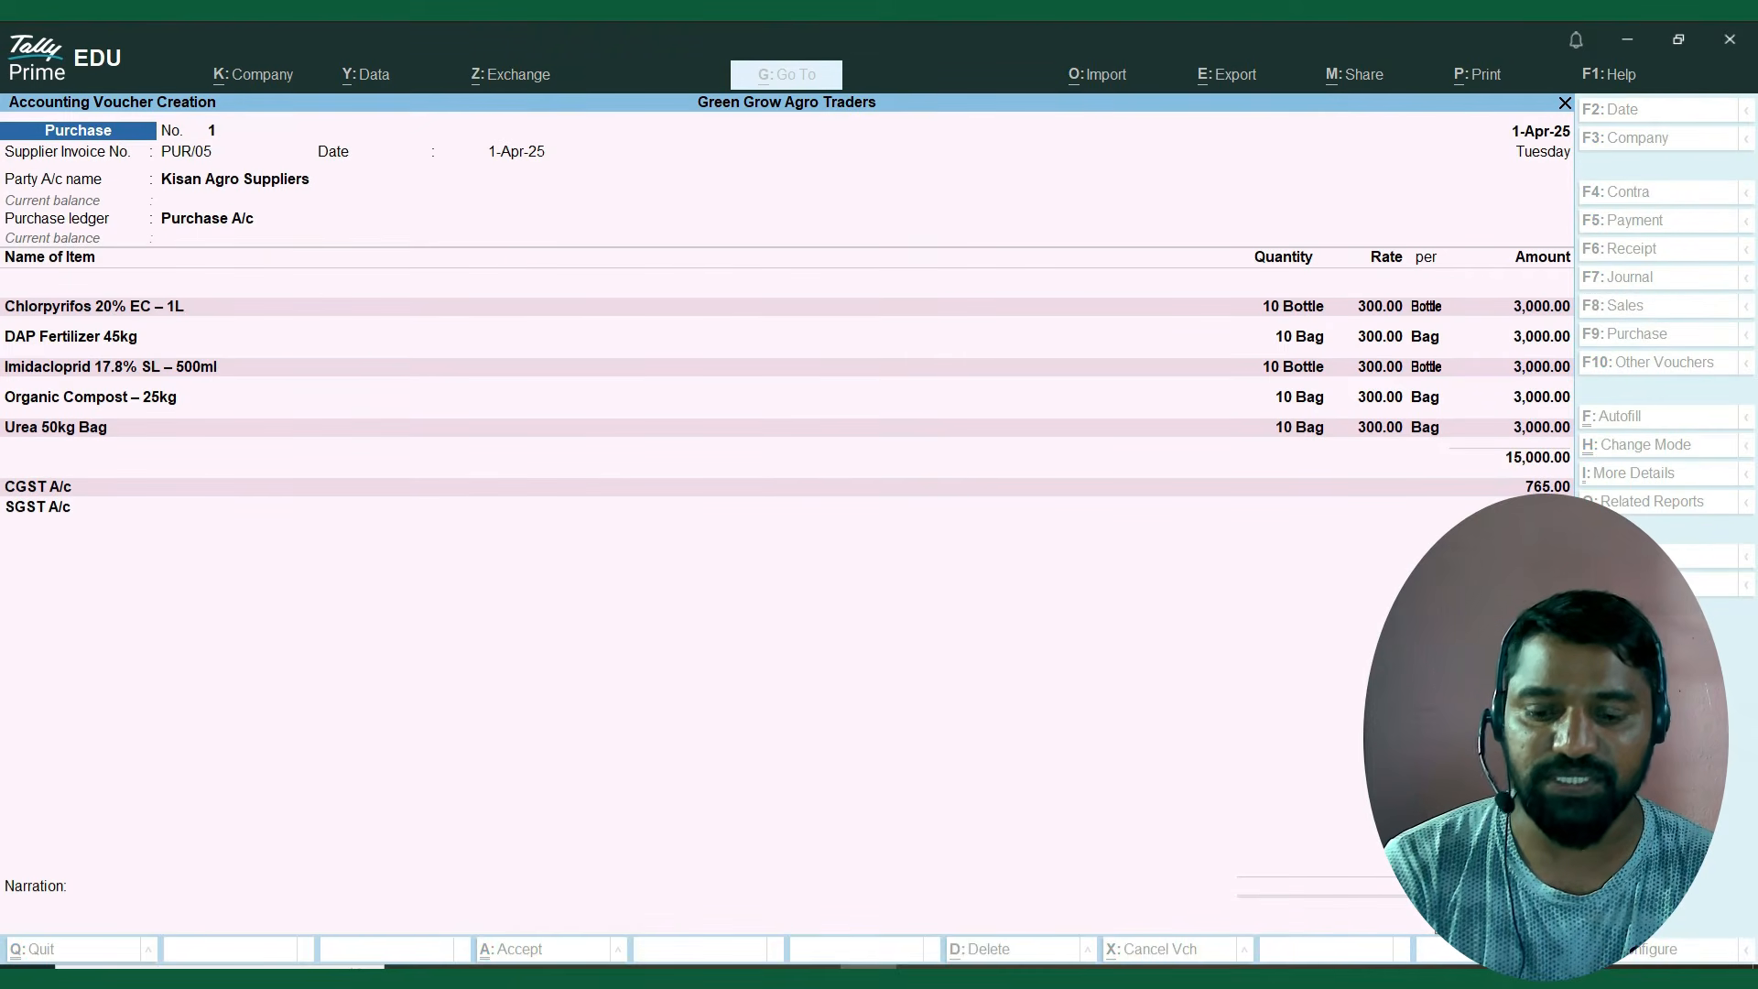
pyautogui.press('Return')
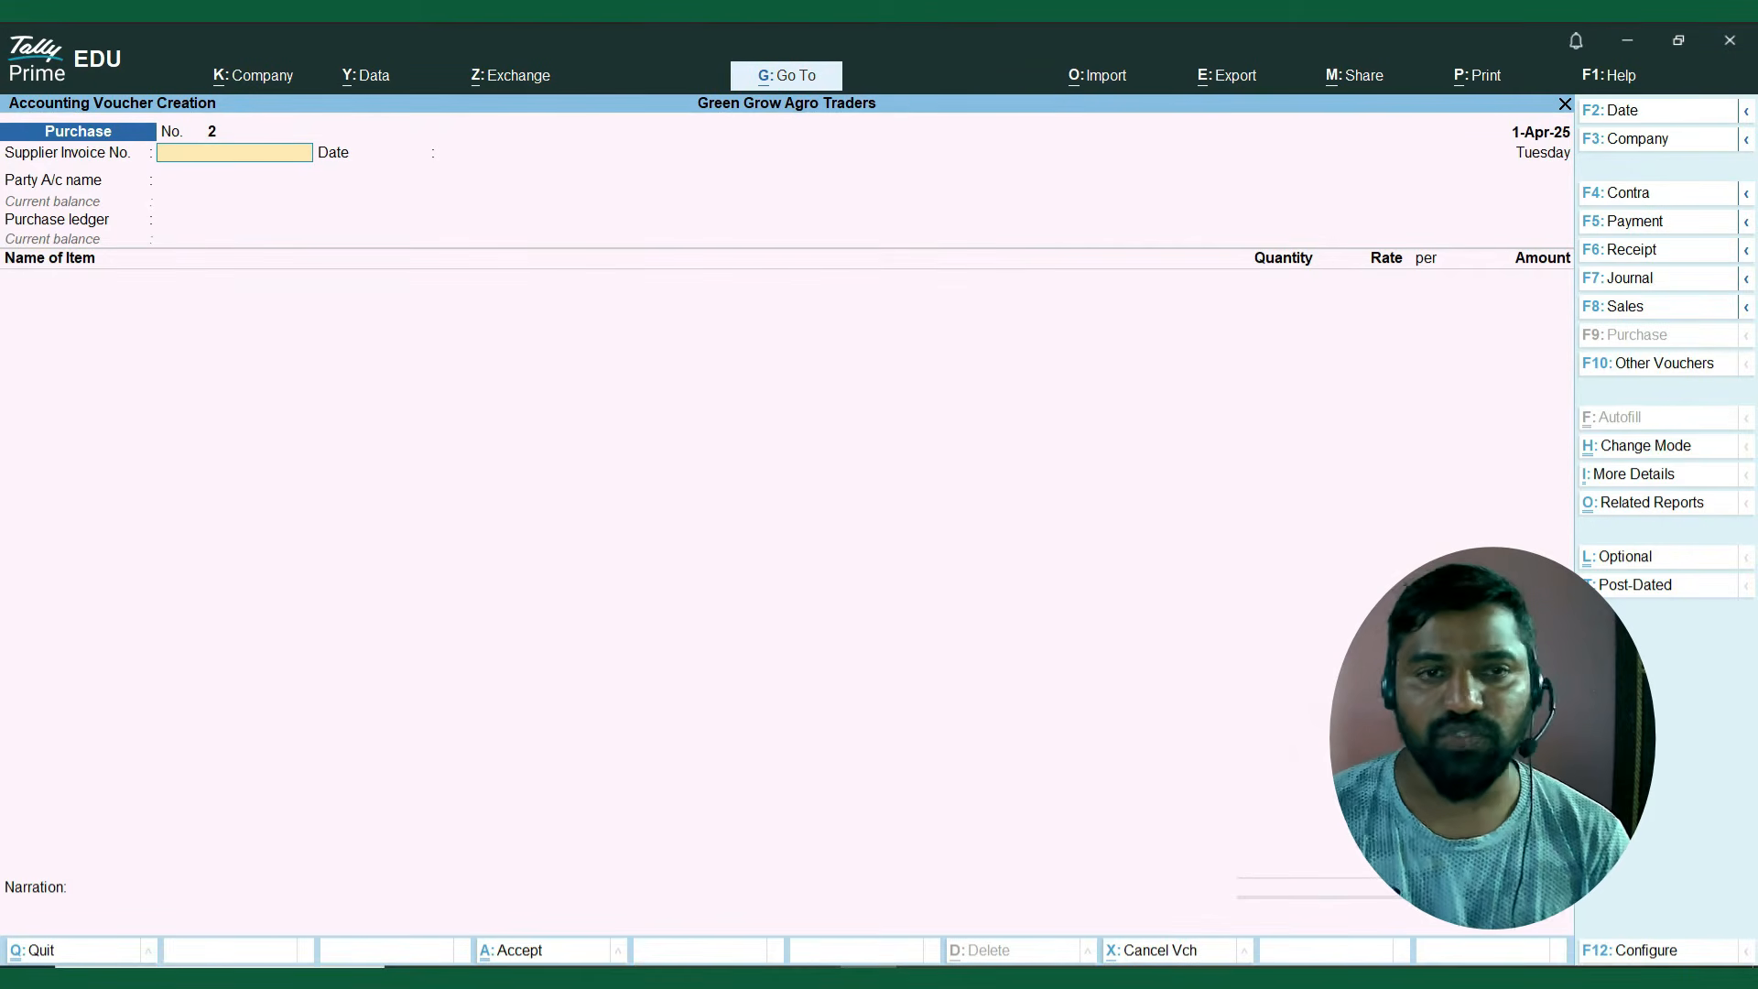
# Leave voucher entry and open the Stock Summary in its detailed view, listing the items under each stock group.
pyautogui.press('Escape')
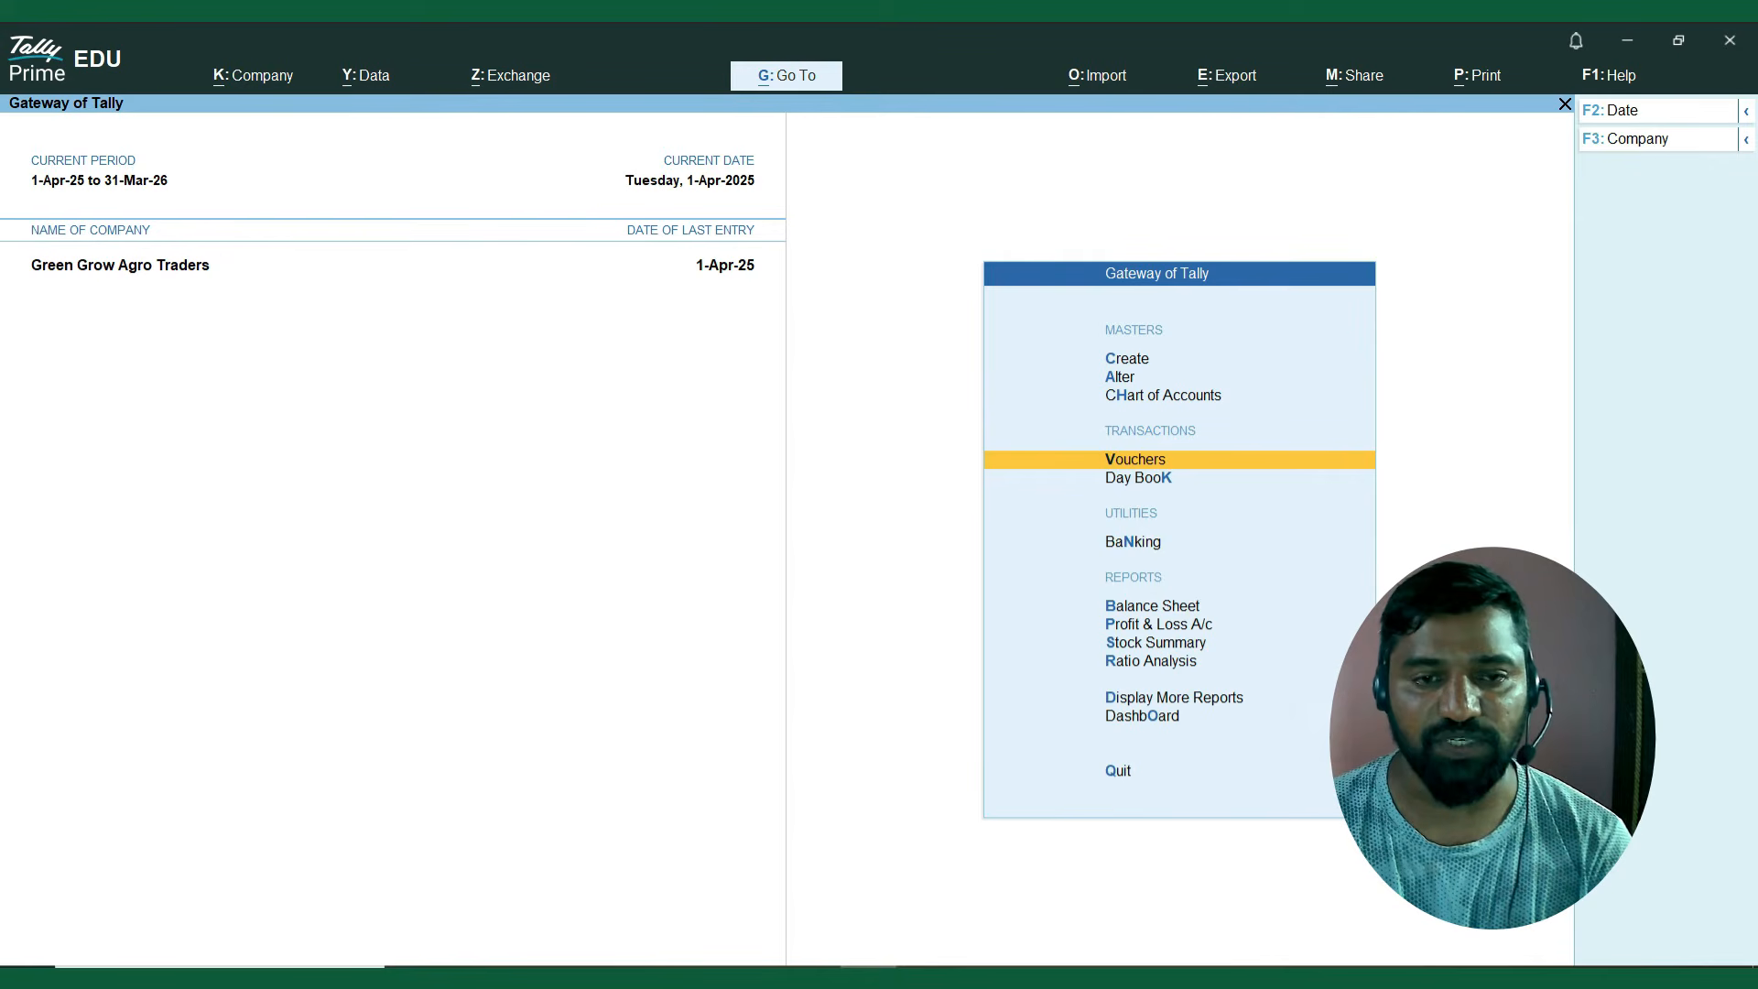
pyautogui.press('Down')
pyautogui.press('Down')
pyautogui.press('Down')
pyautogui.press('Down')
pyautogui.press('Down')
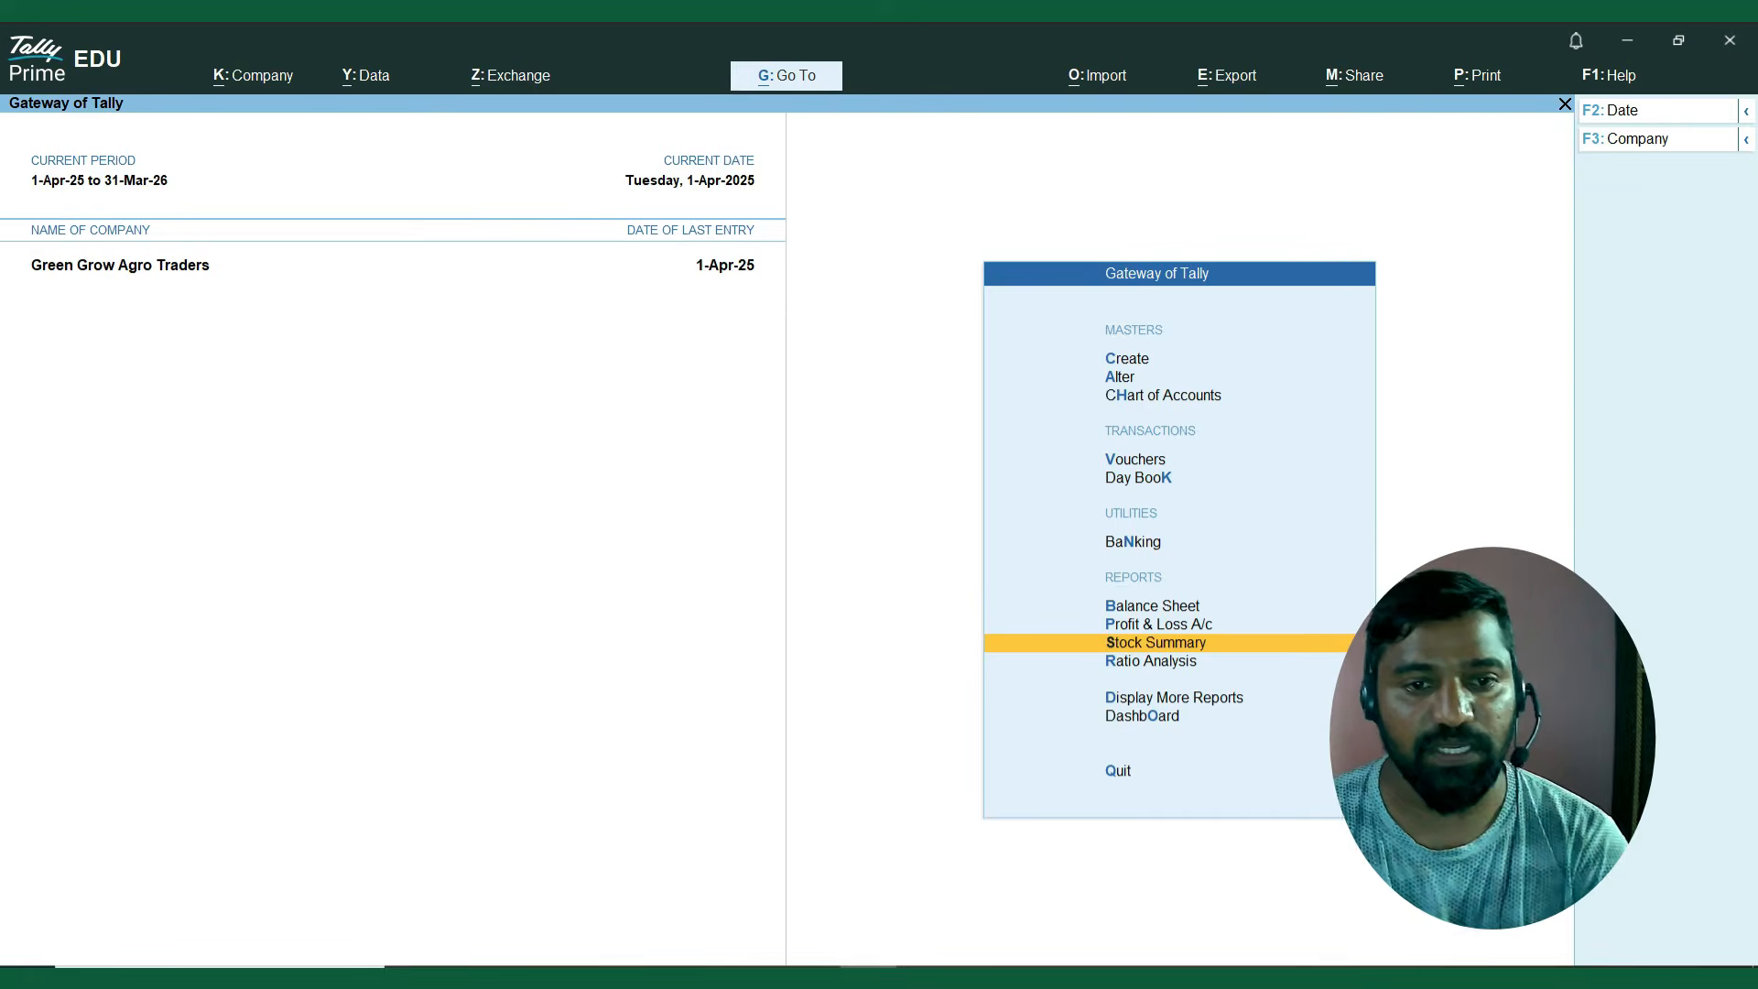
pyautogui.press('Return')
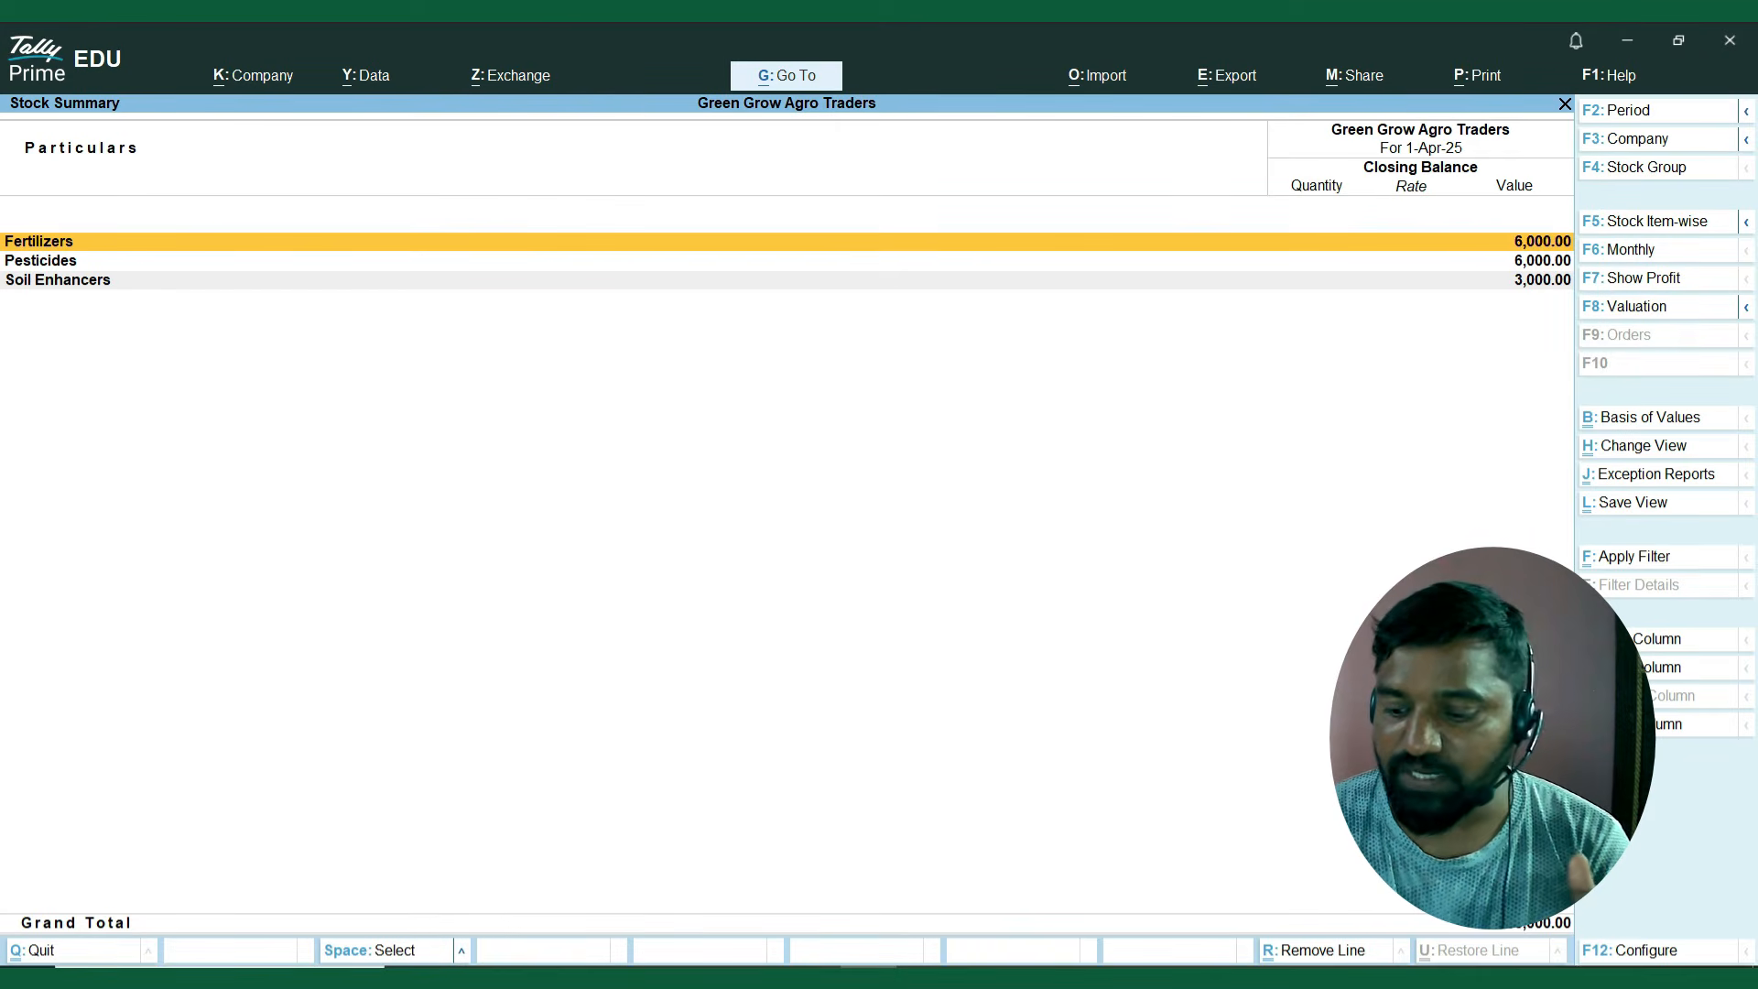
pyautogui.press('alt')
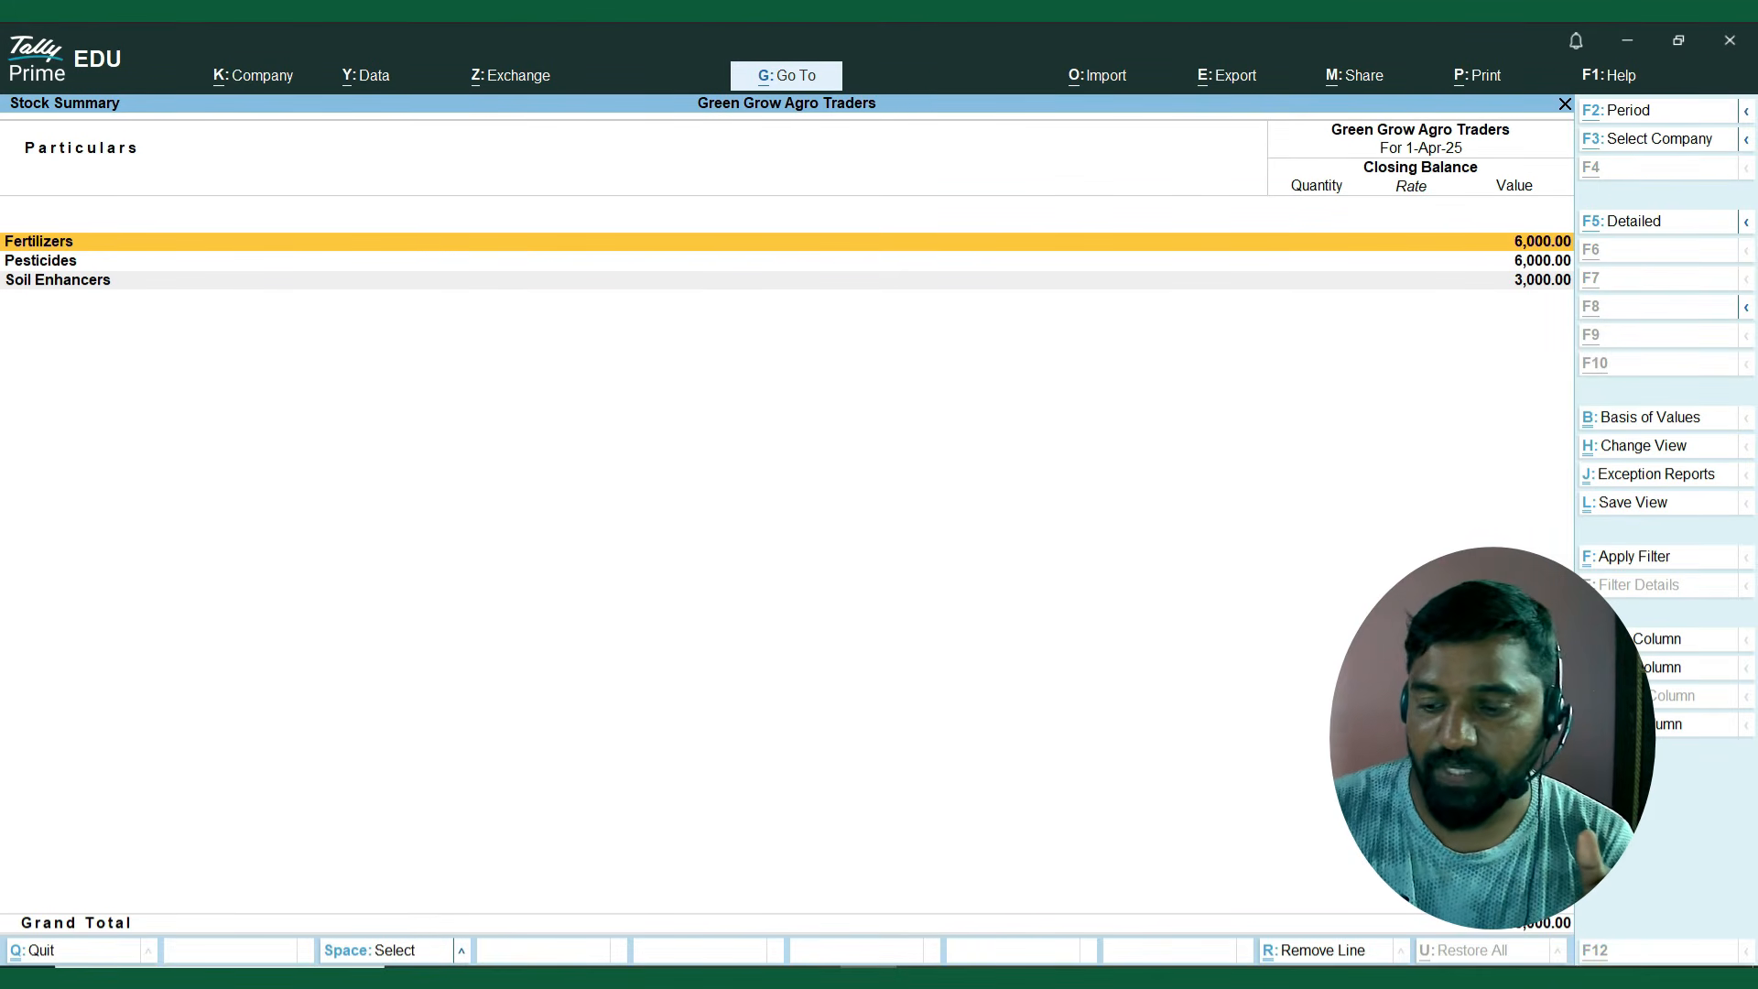
pyautogui.hotkey('alt', 'F5')
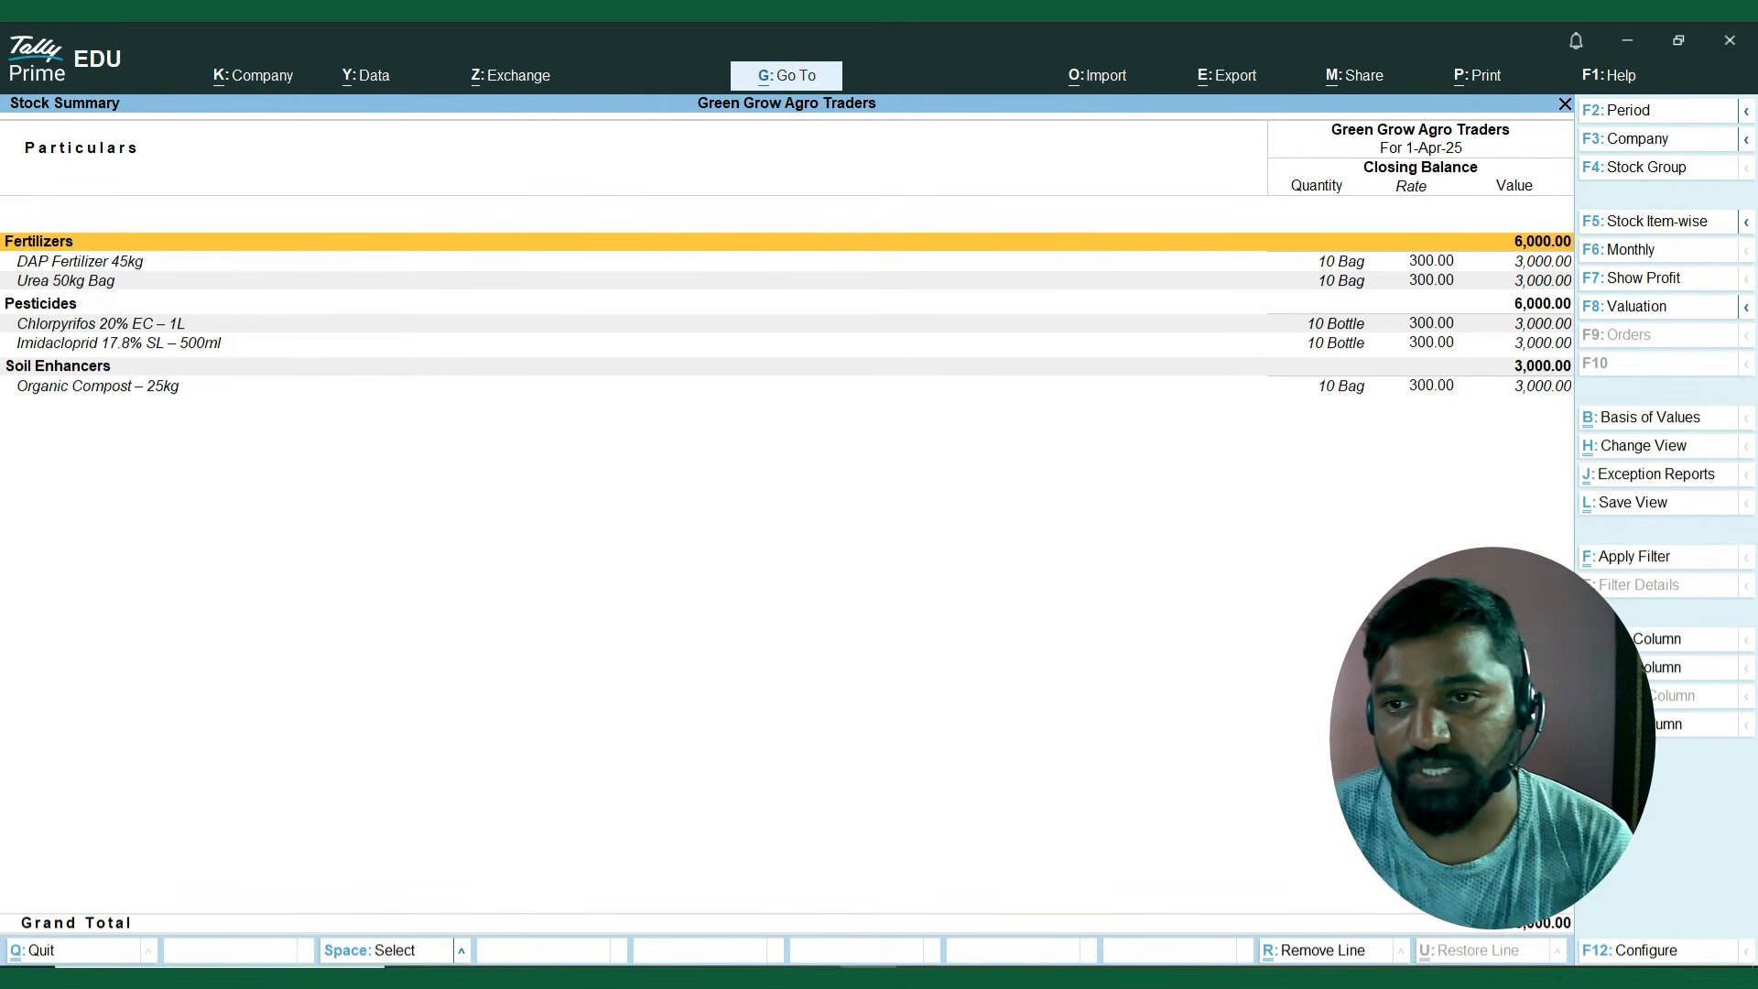
# Review the closing quantity, rate and value of each item under Fertilizers, Pesticides and Soil Enhancers.
pyautogui.press('Down')
pyautogui.press('Down')
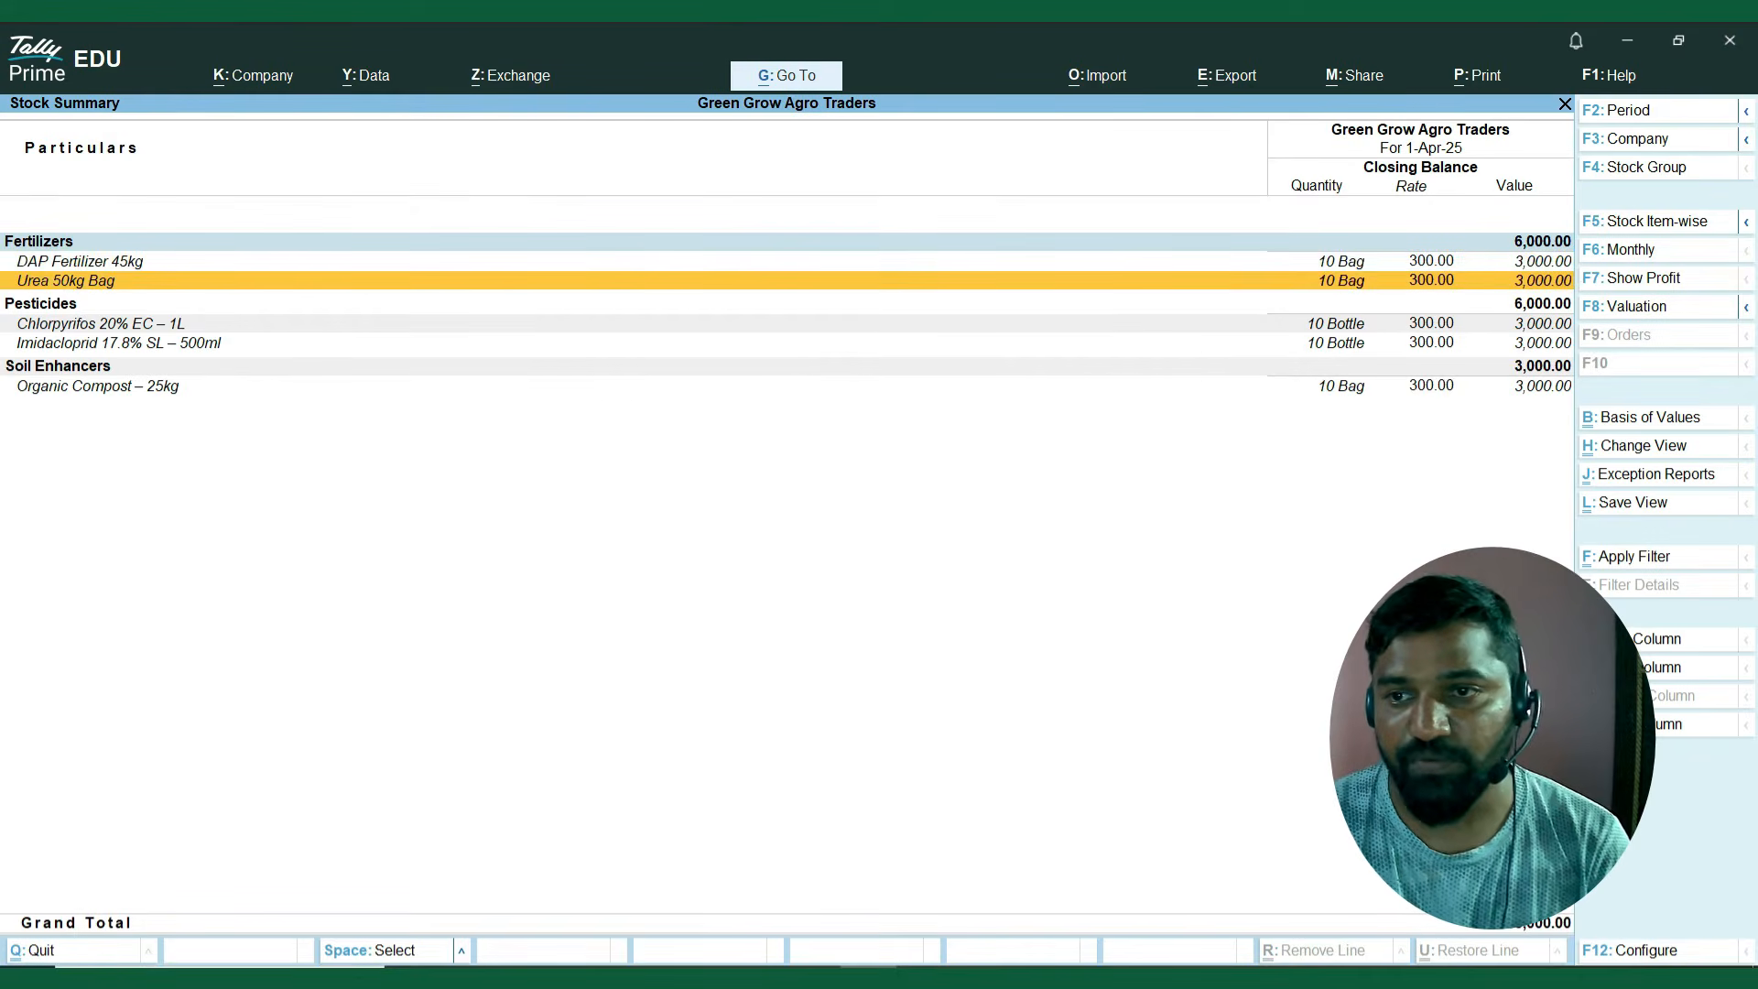
pyautogui.press('Up')
pyautogui.press('Down')
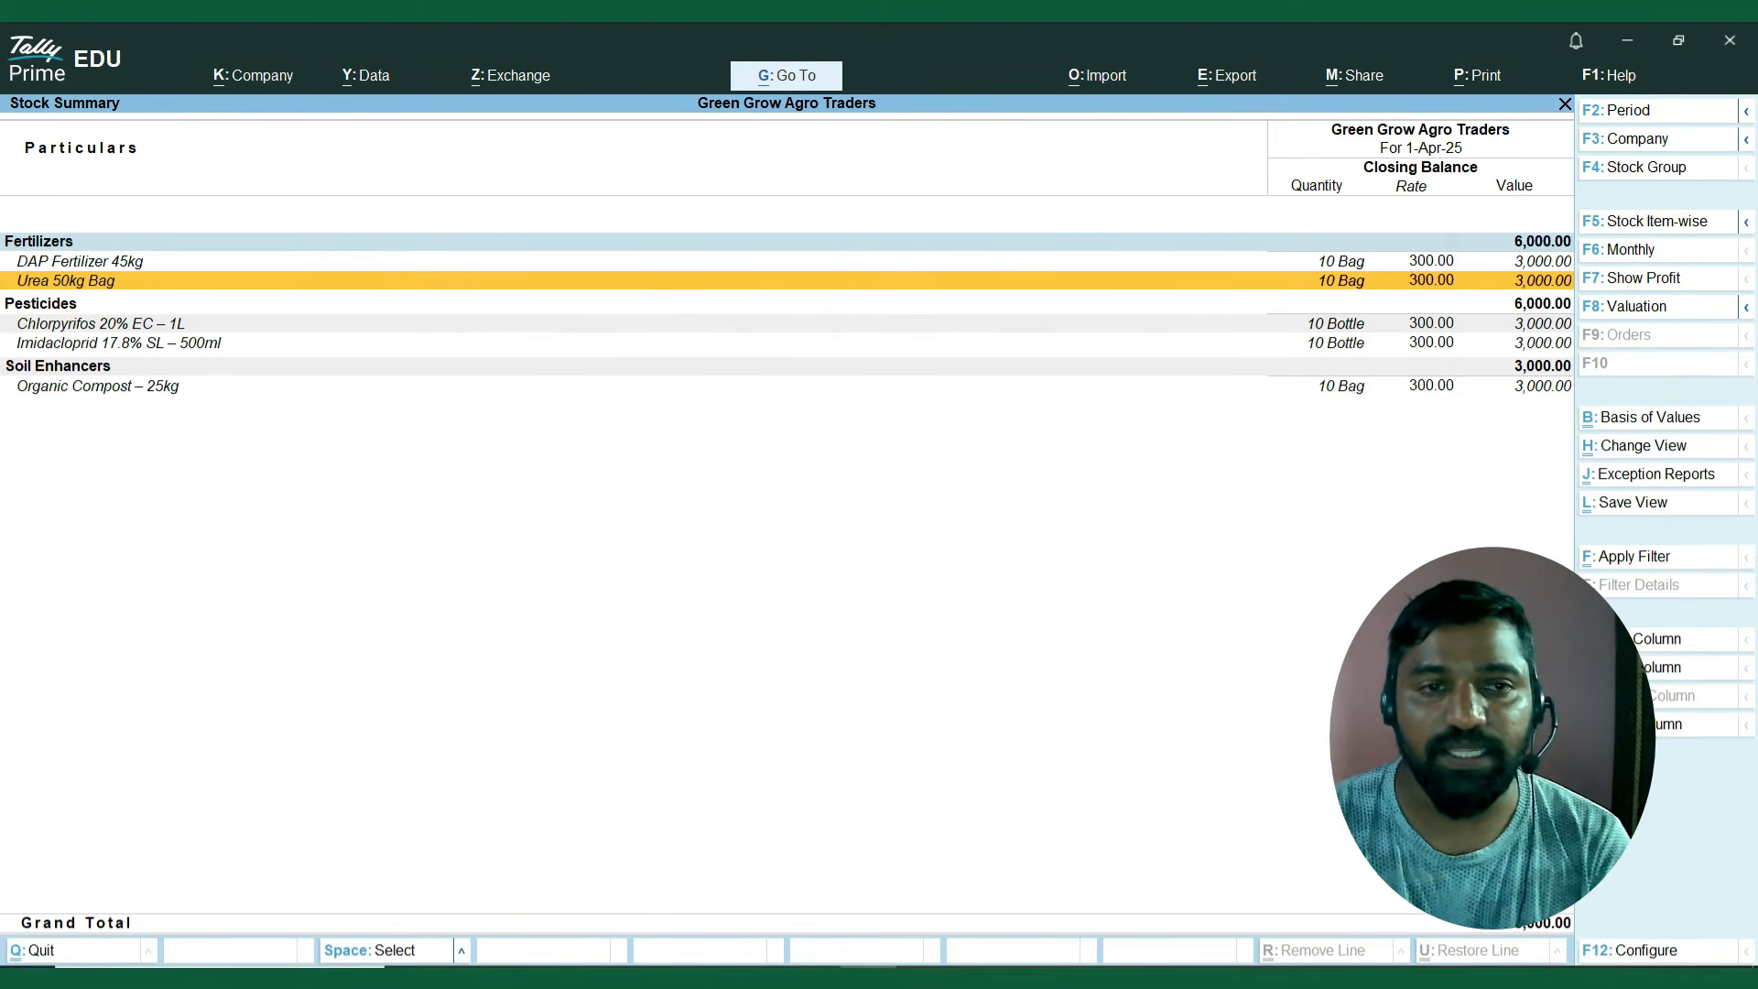
pyautogui.press('Down')
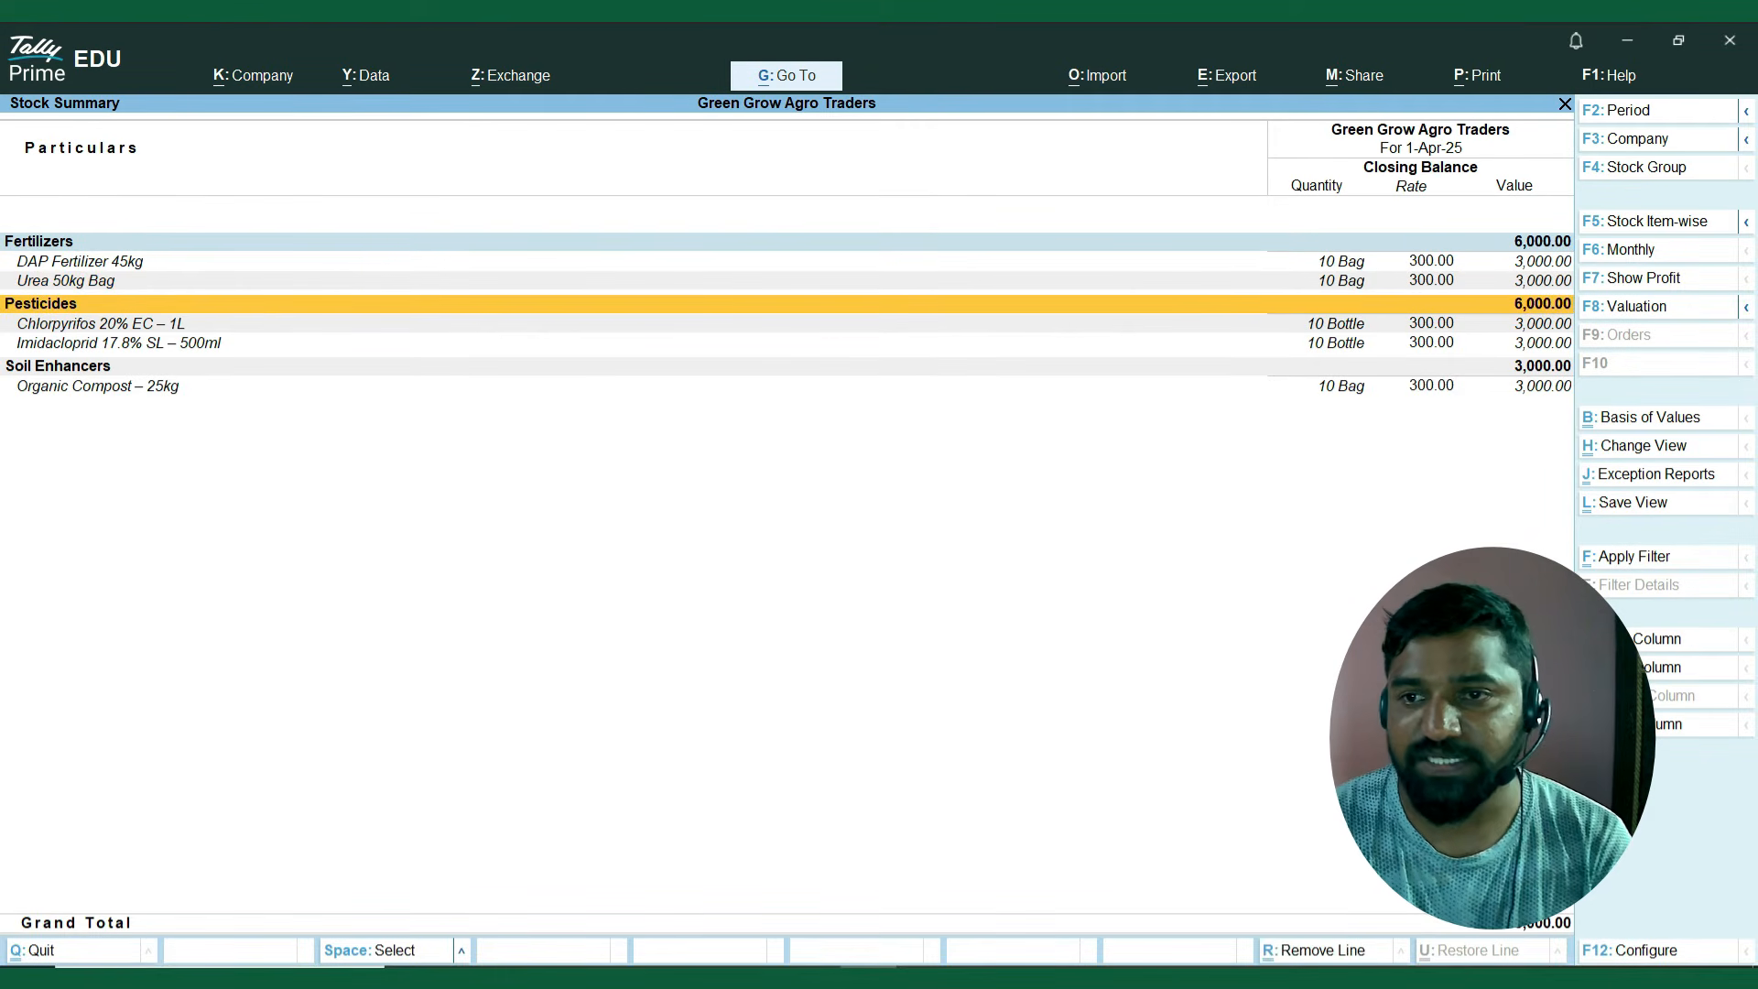
pyautogui.press('Down')
pyautogui.press('Down')
pyautogui.press('Up')
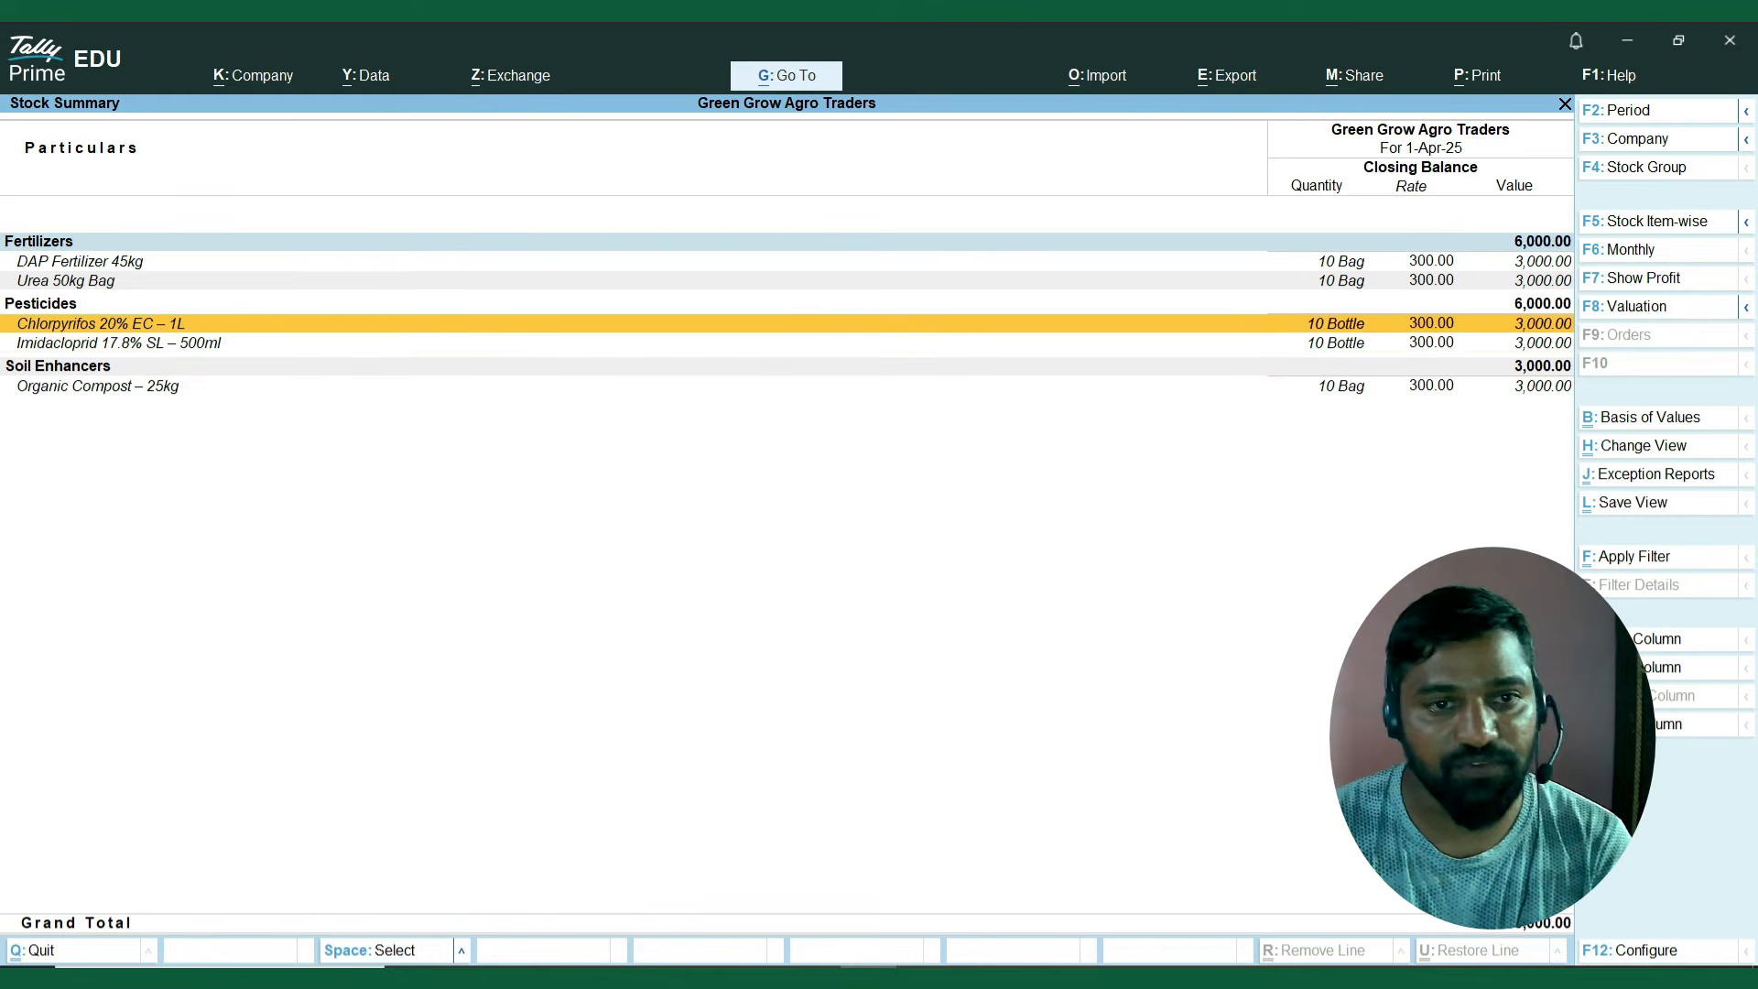
pyautogui.press('Down')
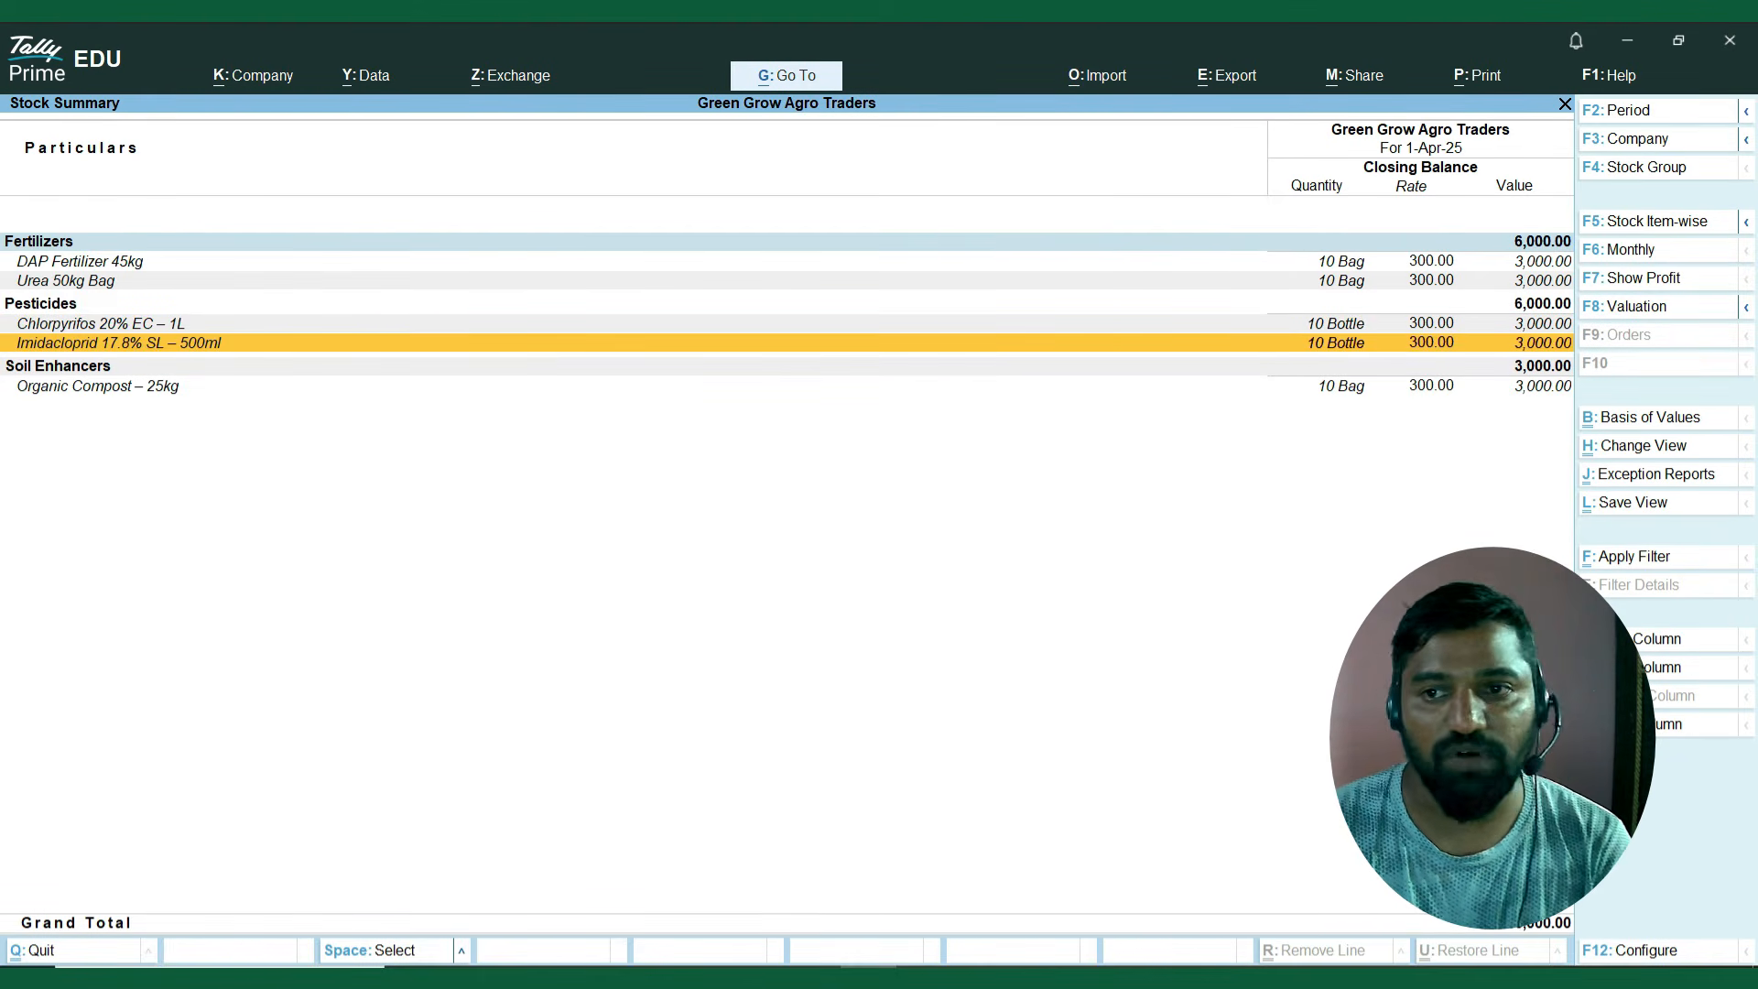
pyautogui.press('Down')
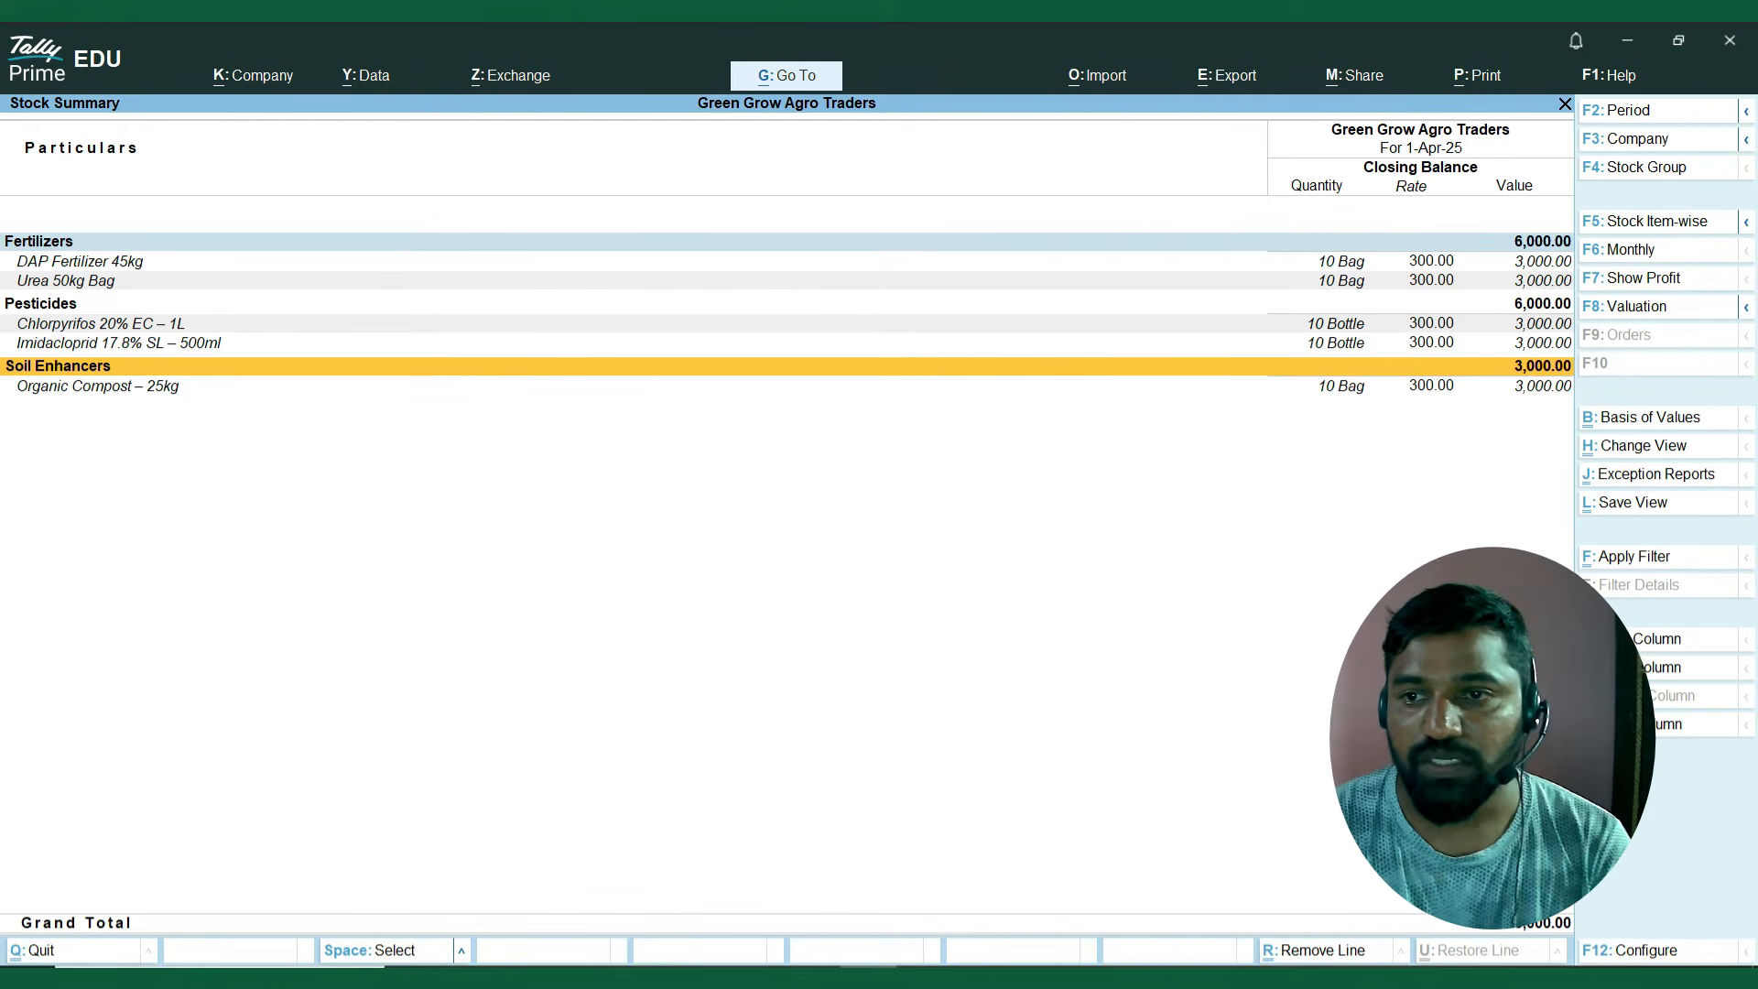
pyautogui.press('Down')
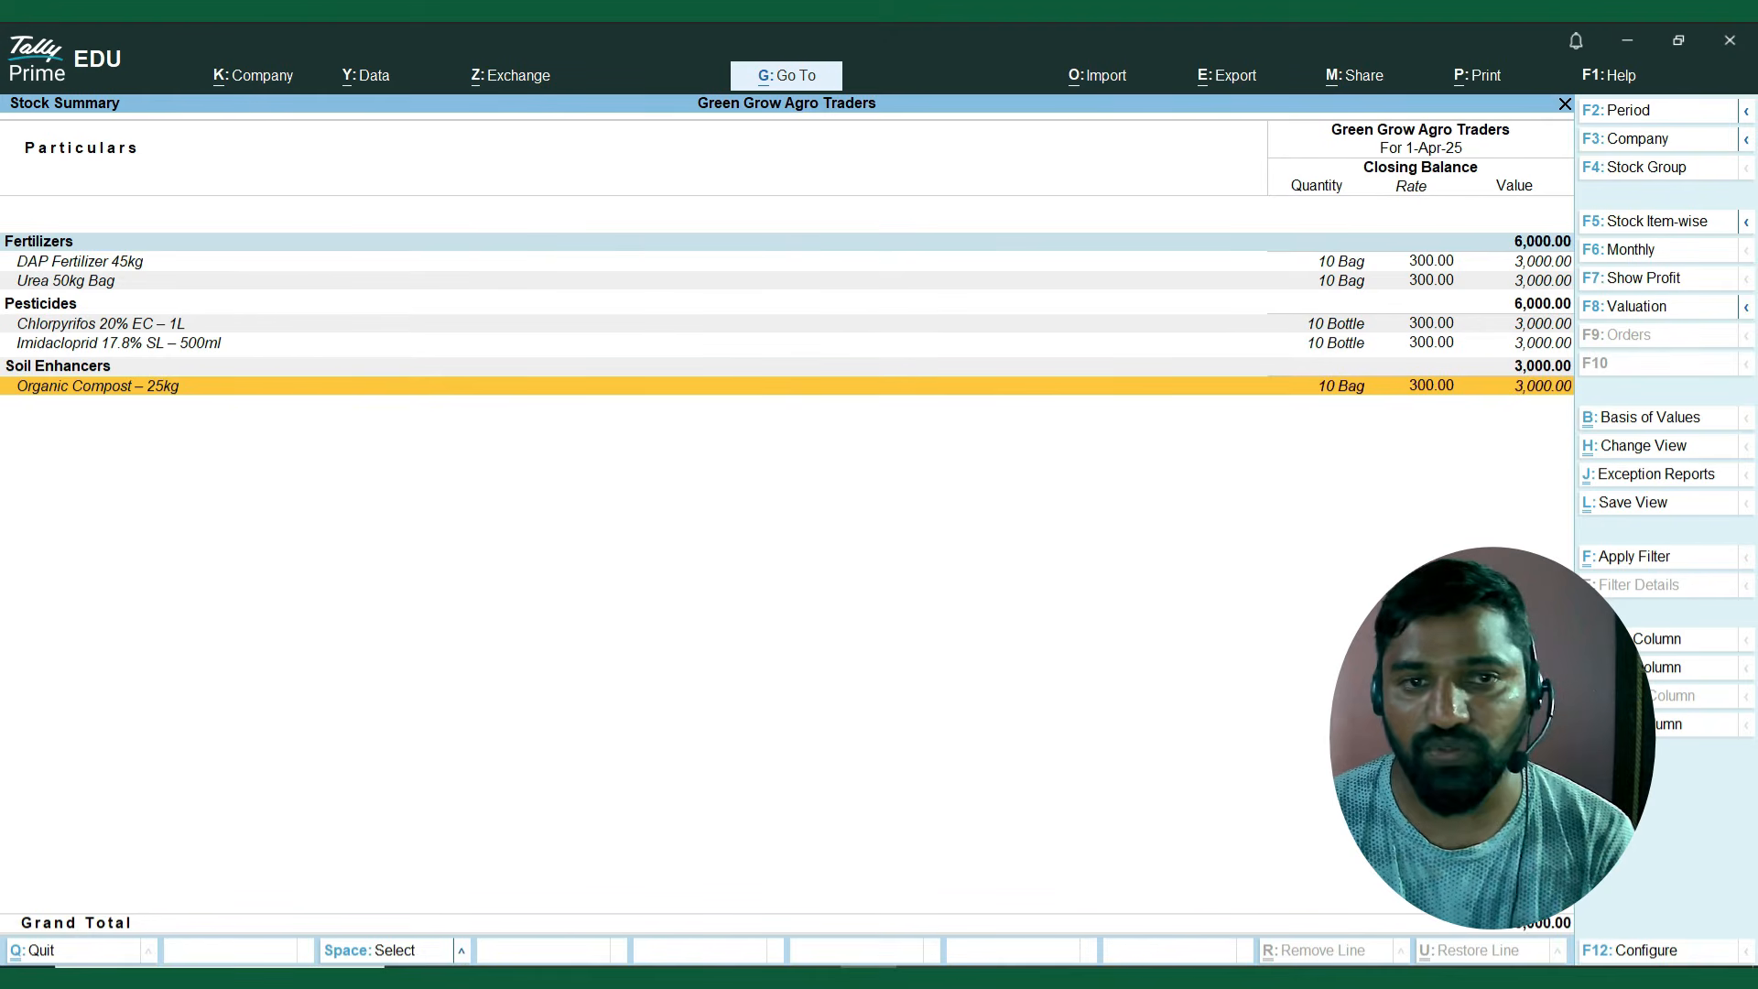
# Close the Stock Summary and open the item selection of the Batch report among the inventory books.
pyautogui.press('Escape')
pyautogui.press('Down')
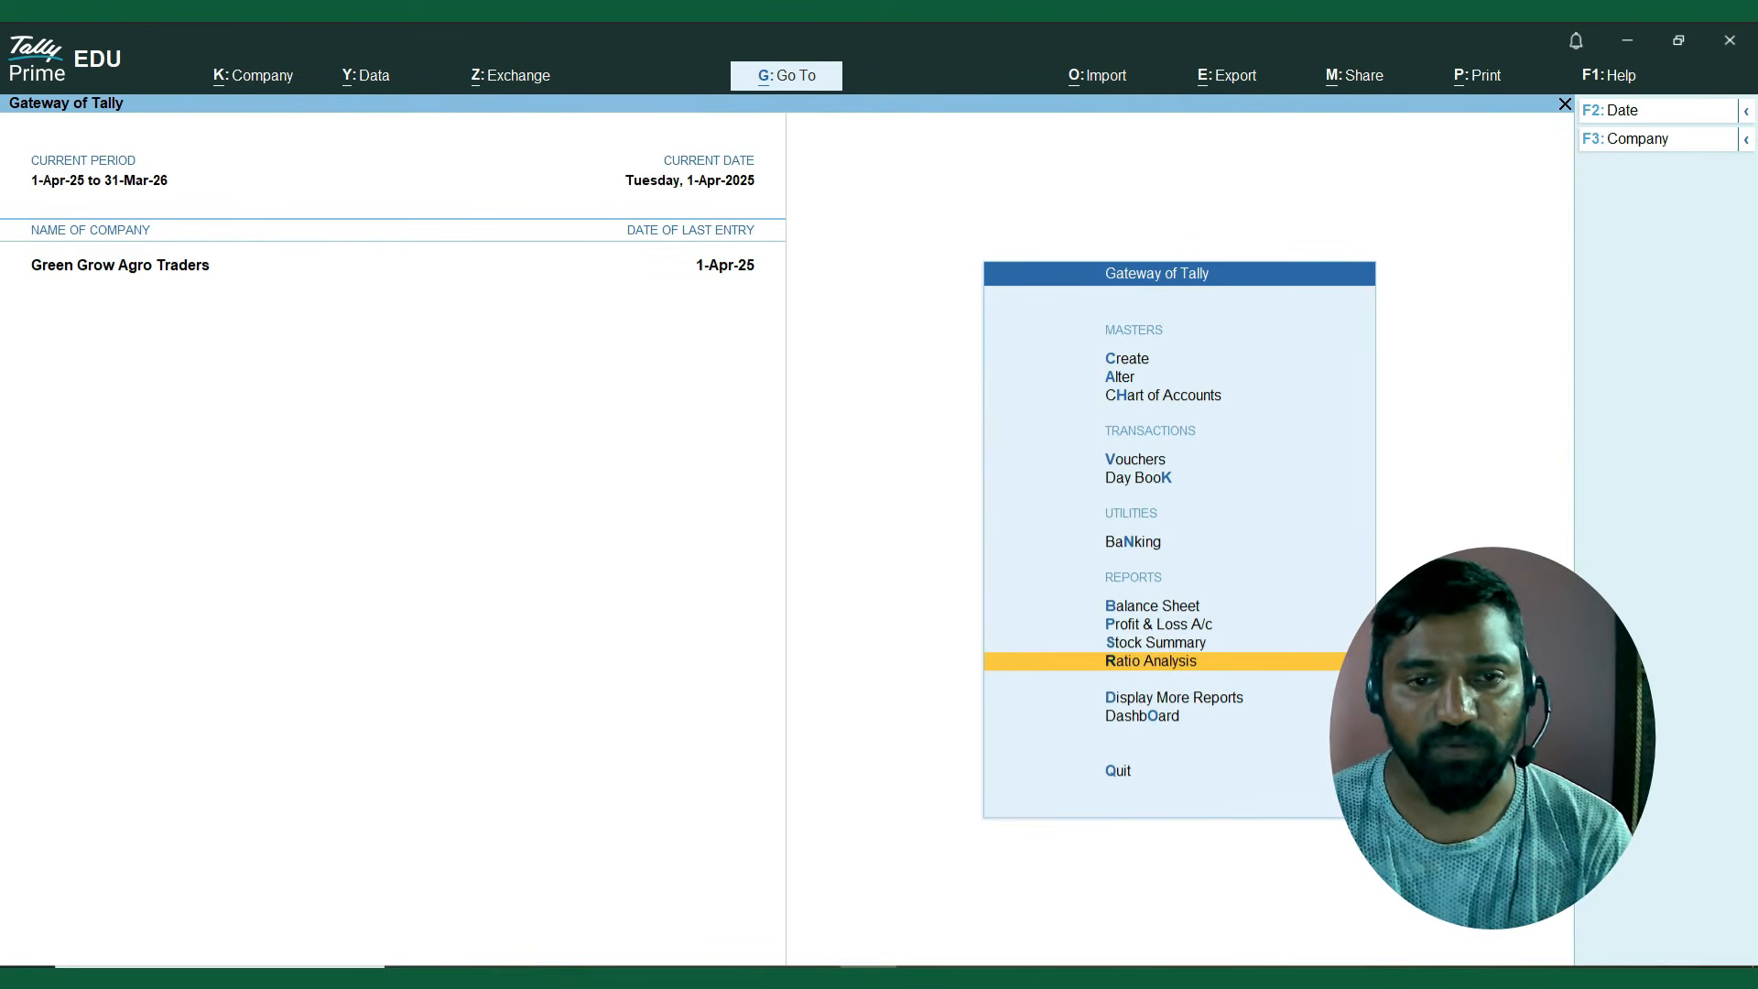
pyautogui.press('Down')
pyautogui.press('Return')
pyautogui.press('Down')
pyautogui.press('Down')
pyautogui.press('Down')
pyautogui.press('Down')
pyautogui.press('Down')
pyautogui.press('Down')
pyautogui.press('Down')
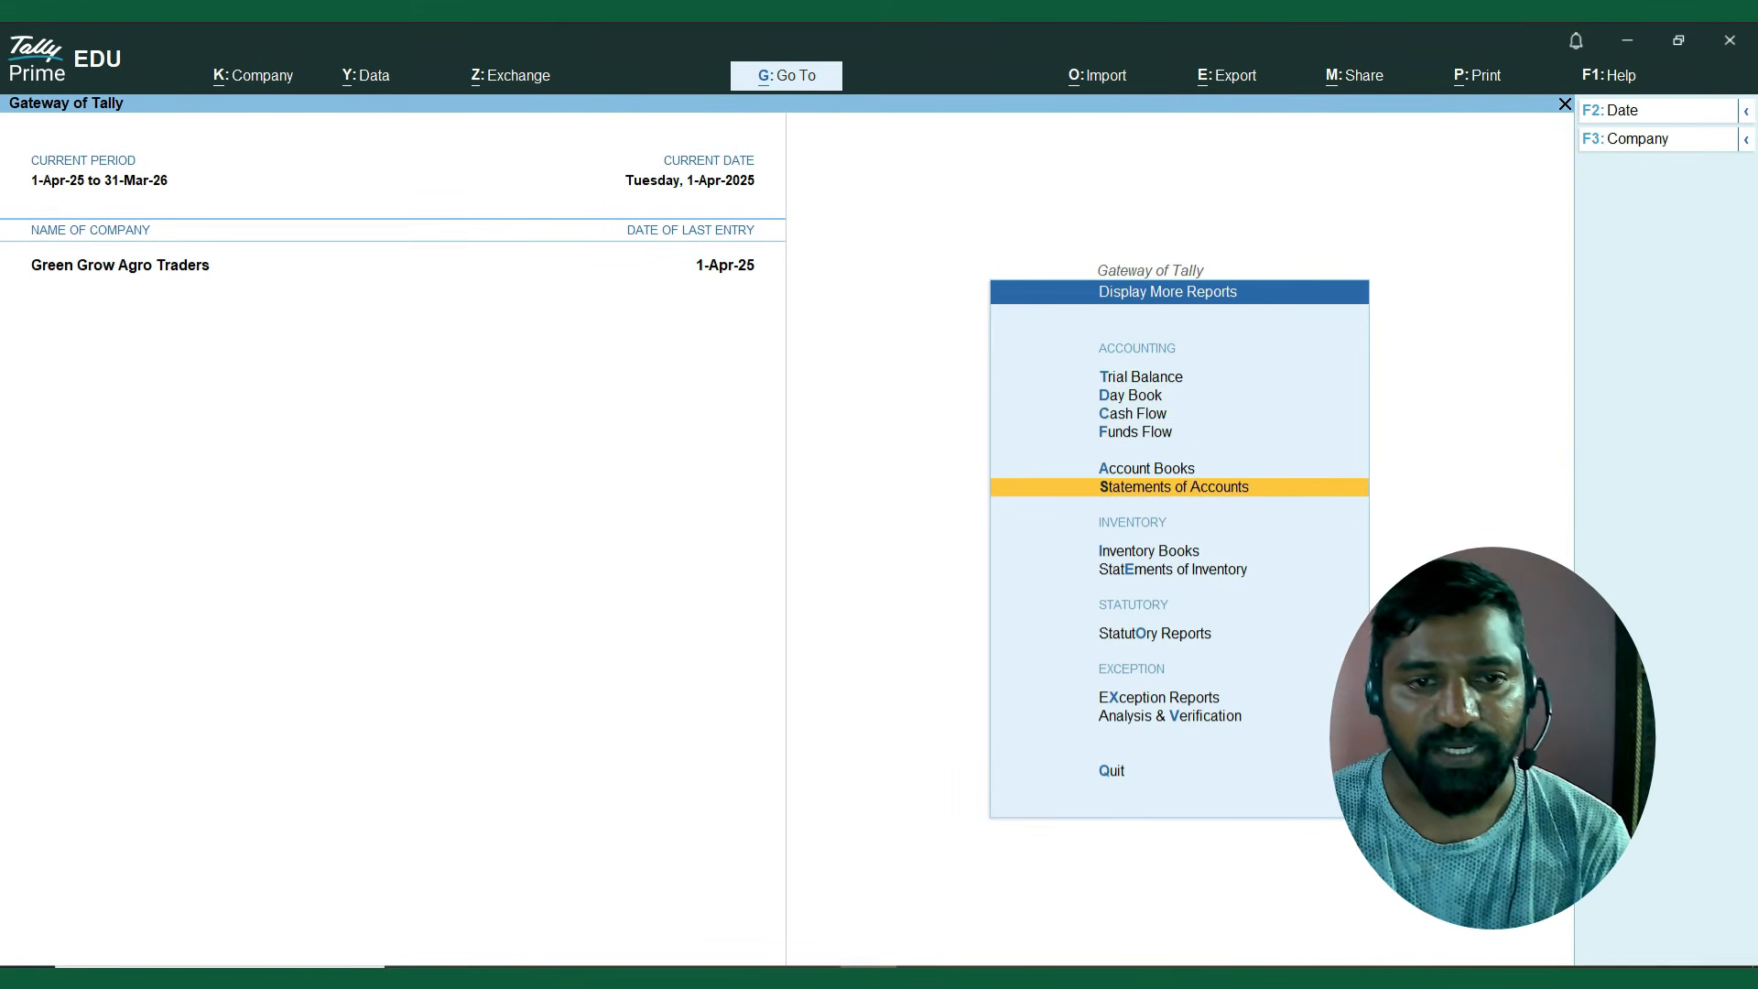
pyautogui.press('Return')
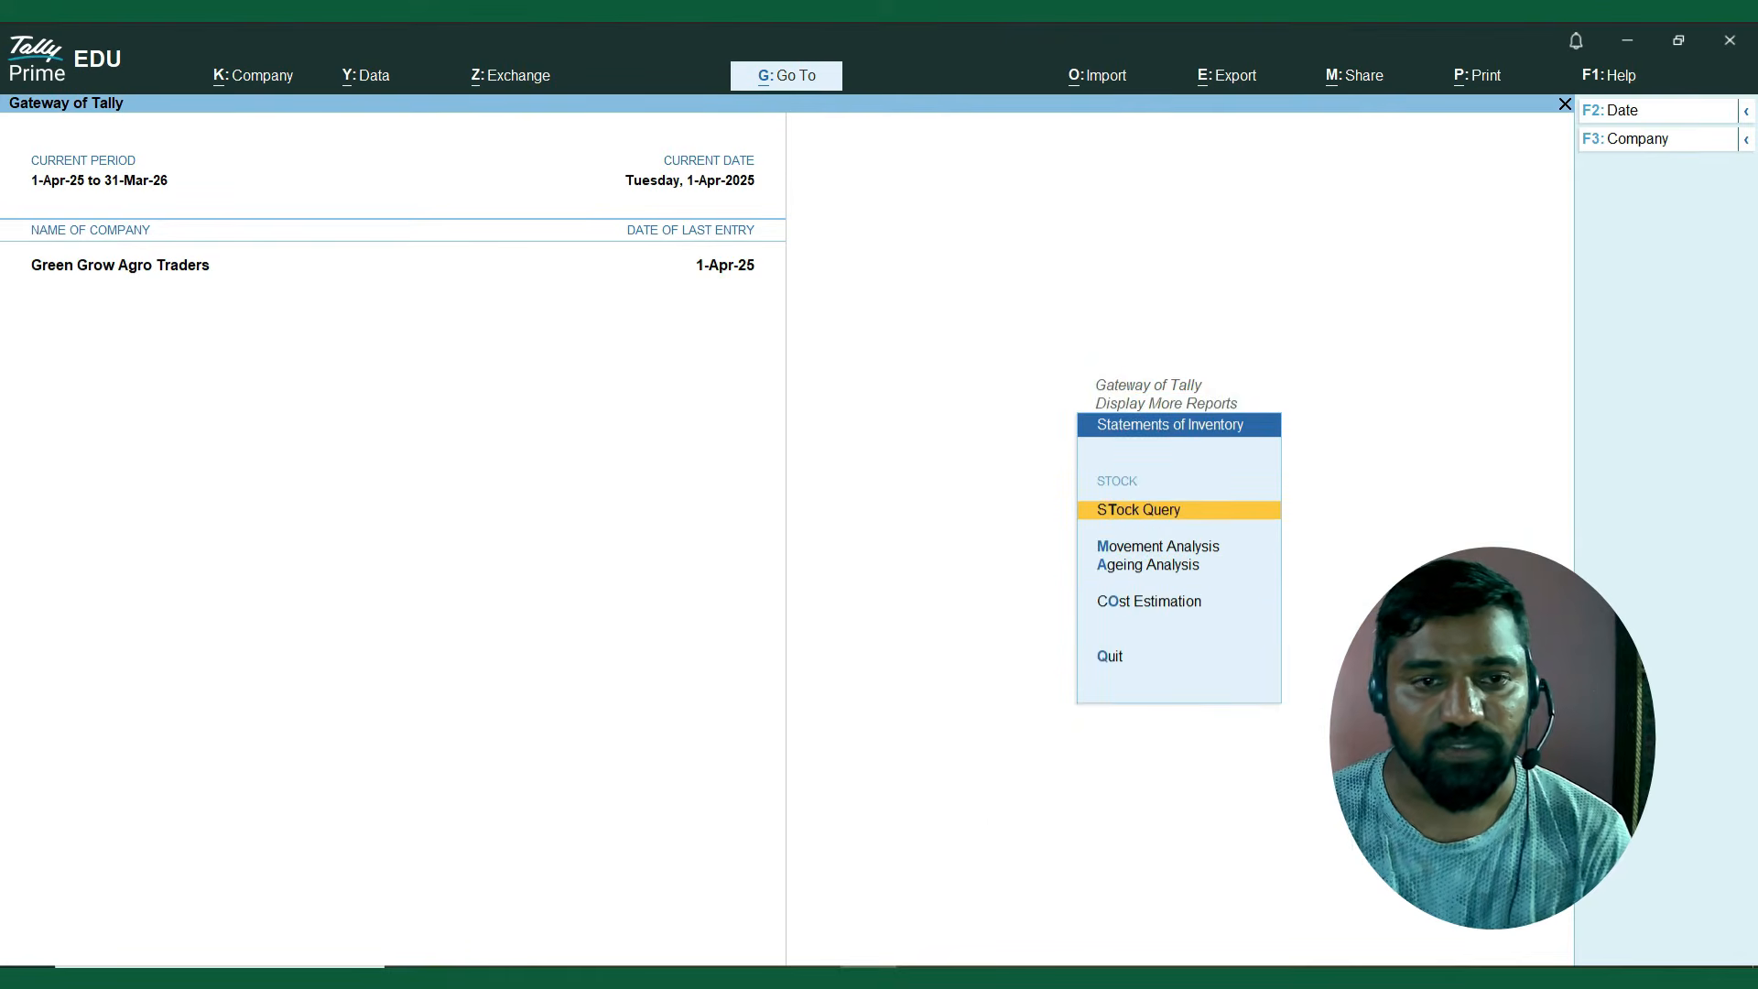
pyautogui.press('Escape')
pyautogui.press('Up')
pyautogui.press('Return')
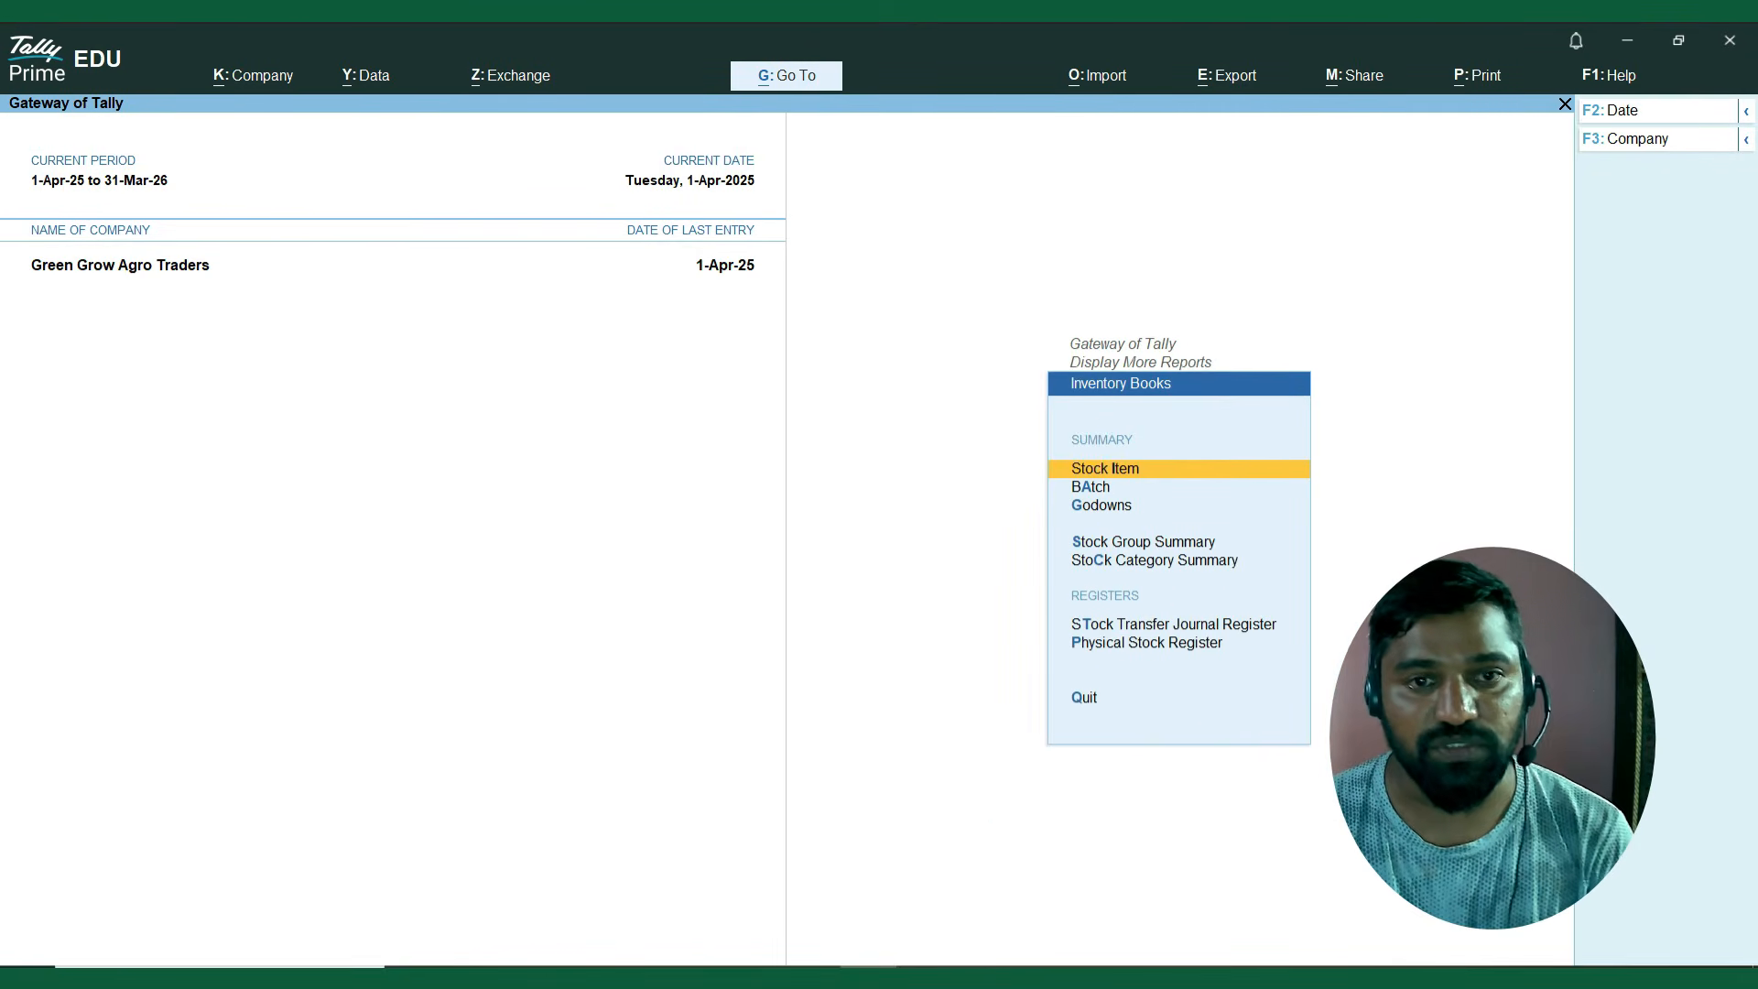
pyautogui.press('Down')
pyautogui.press('Return')
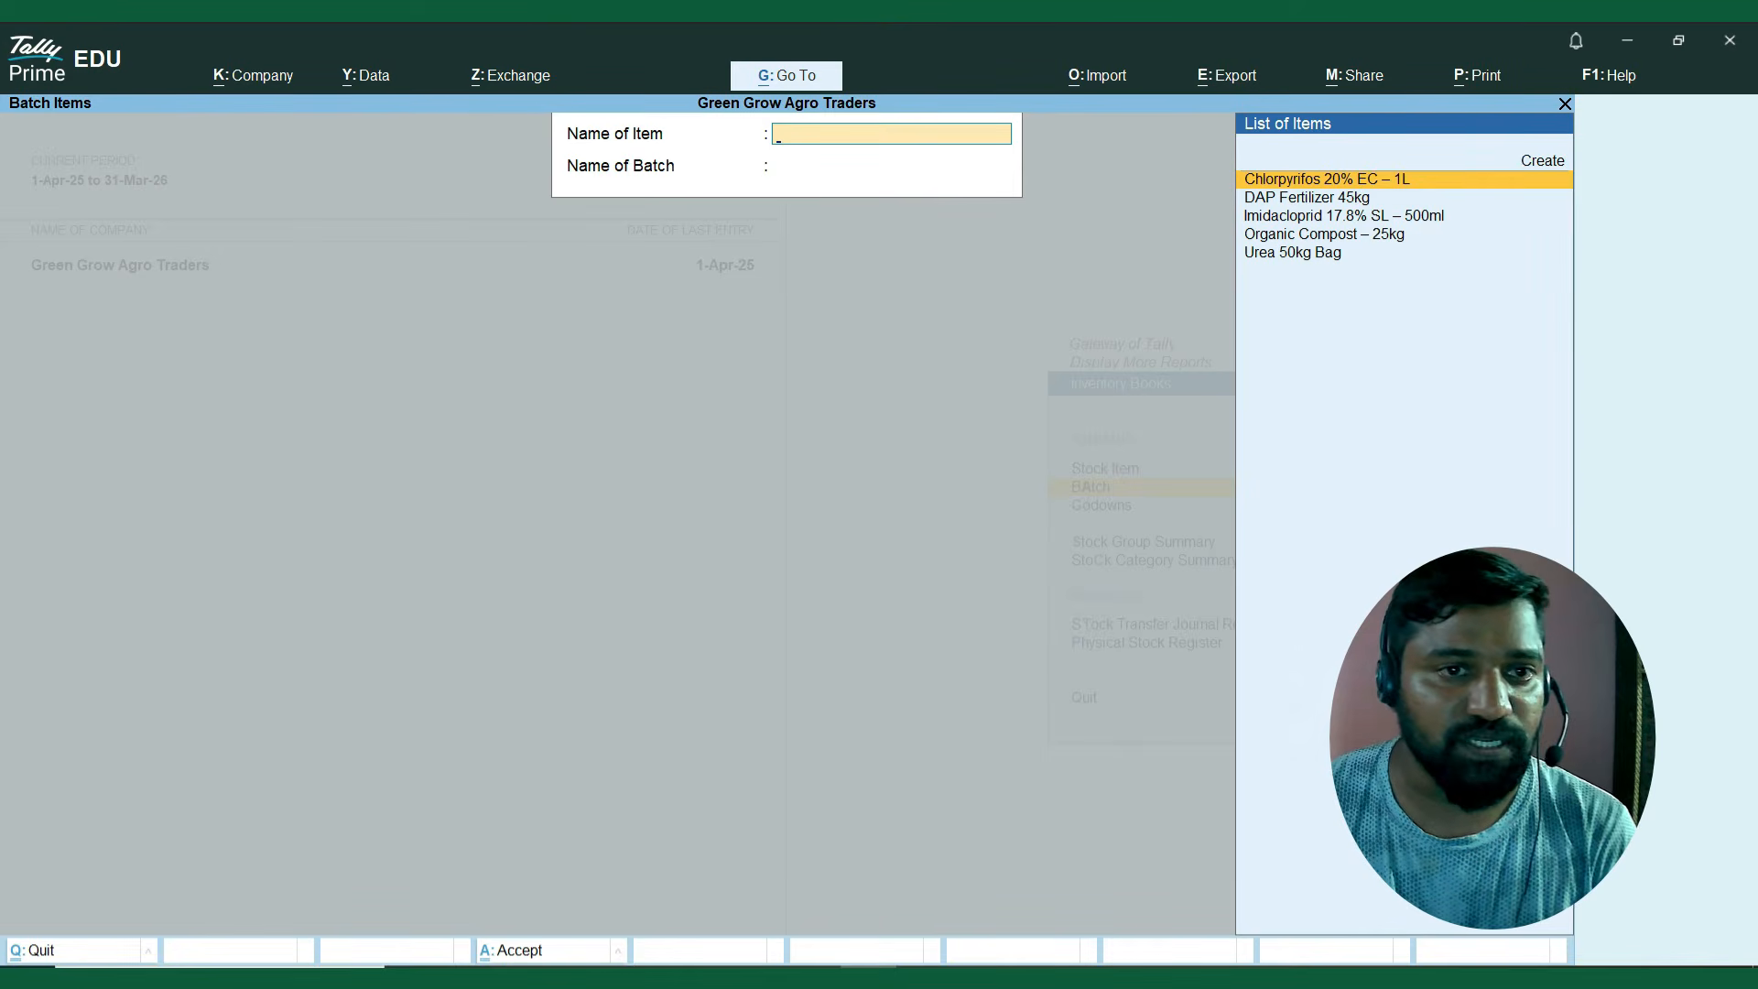
# Check the voucher movements of batch CHO2024 for Chlorpyrifos 20% EC – 1L in the Batch report.
pyautogui.press('Return')
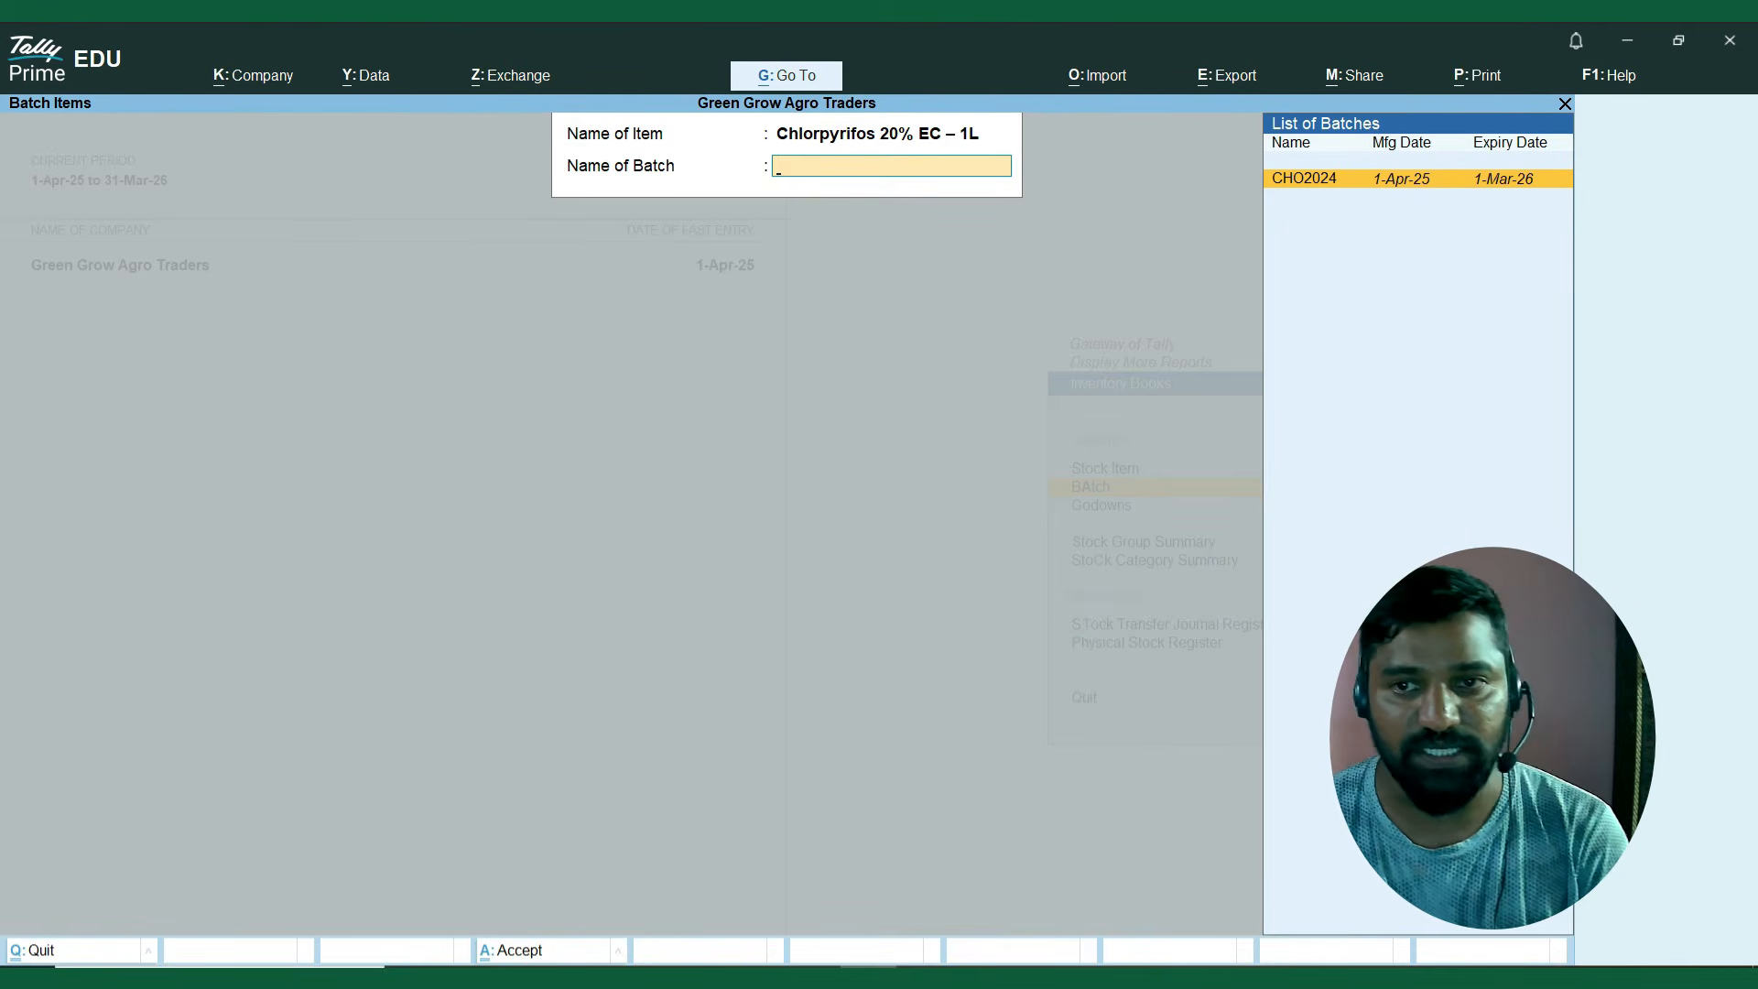
pyautogui.press('Return')
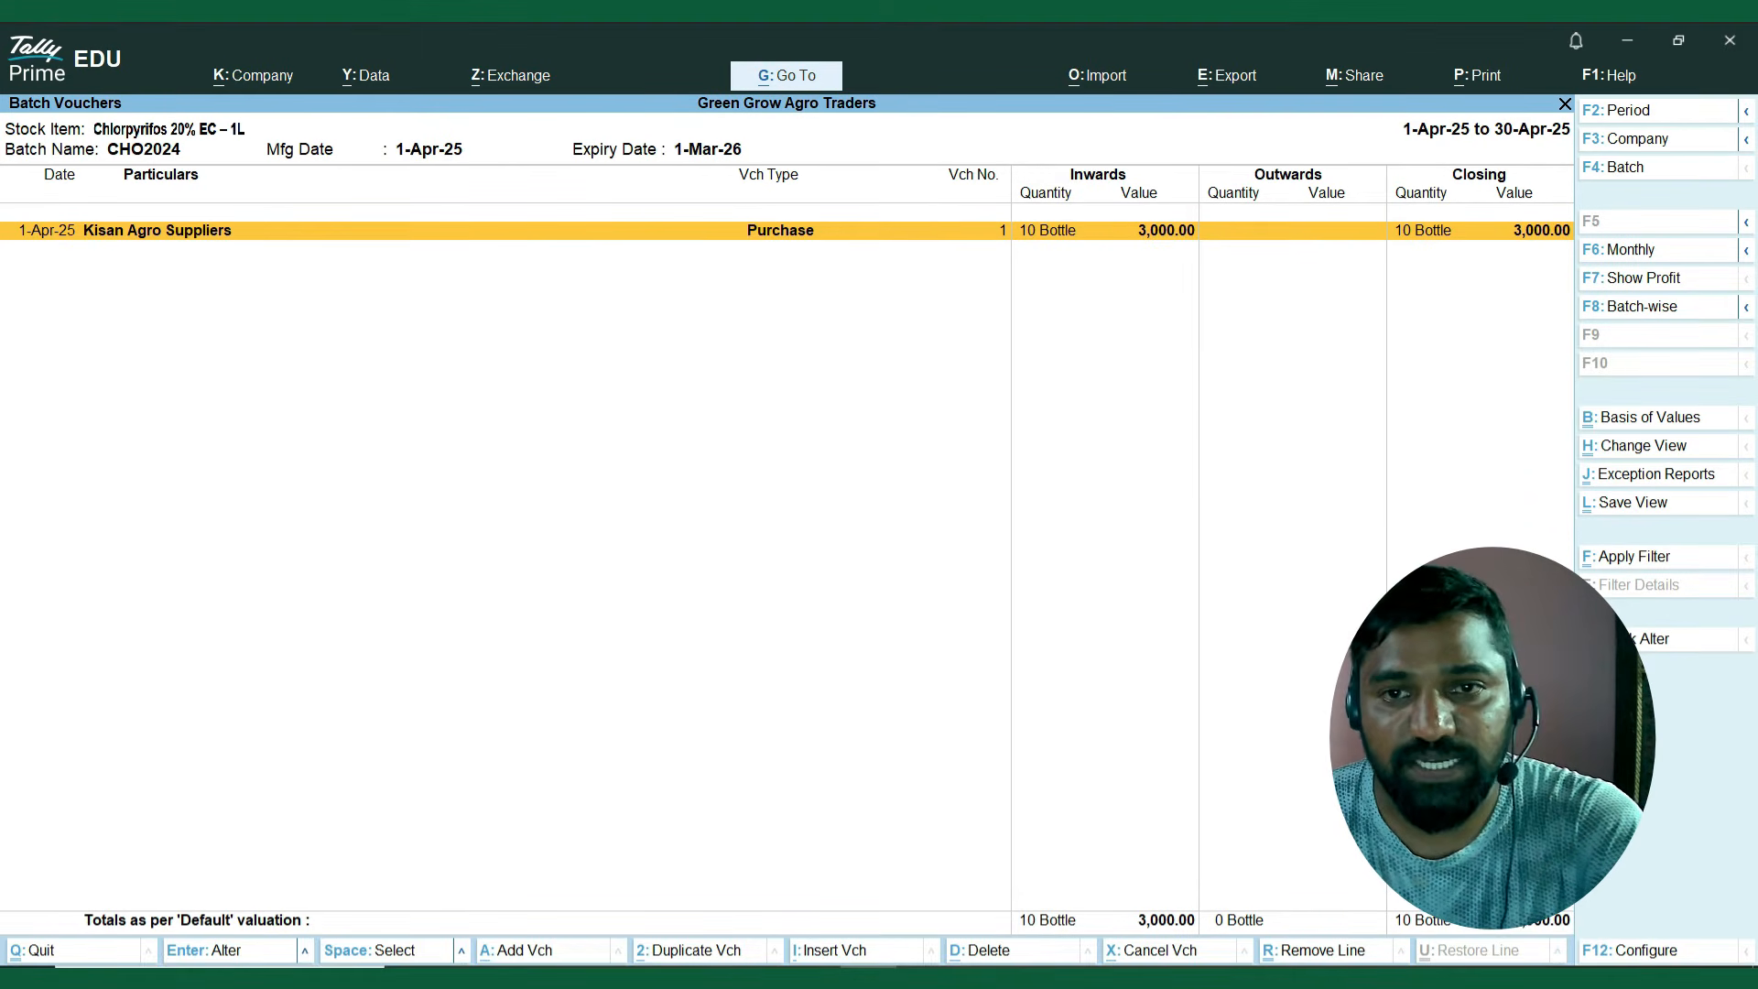
pyautogui.press('Escape')
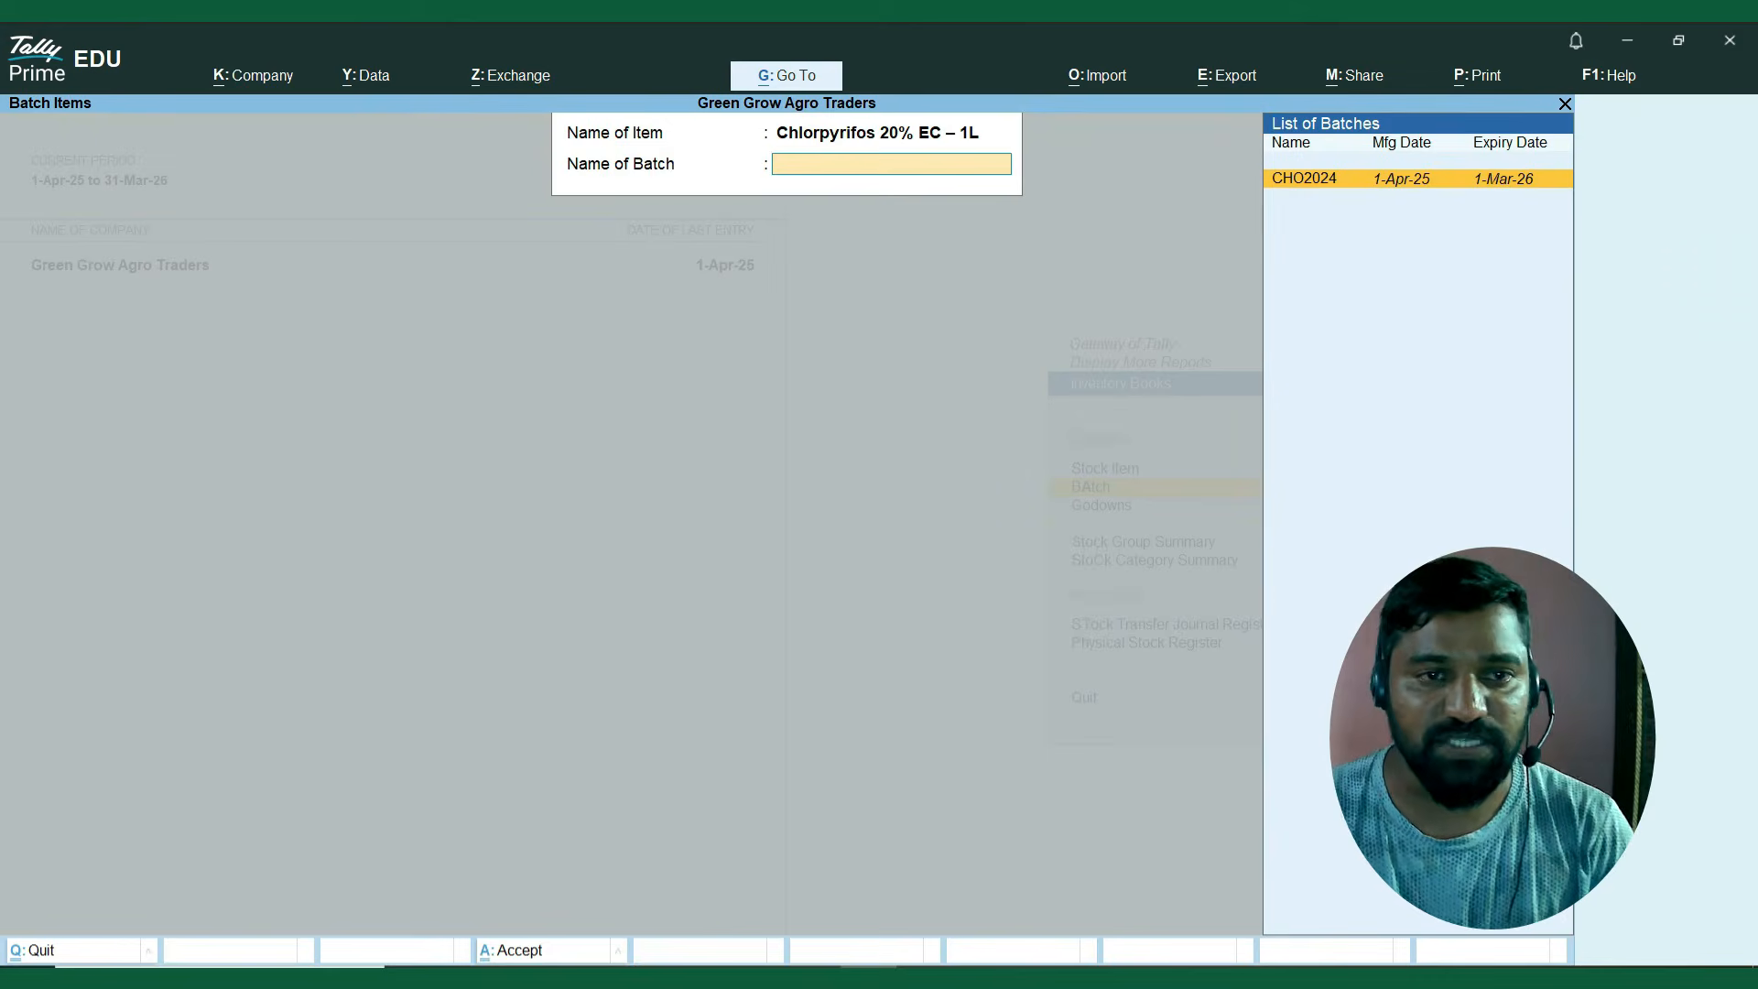
# Check the voucher movements of batch DAP2024 for DAP Fertilizer 45kg and close the Batch report.
pyautogui.press('BackSpace')
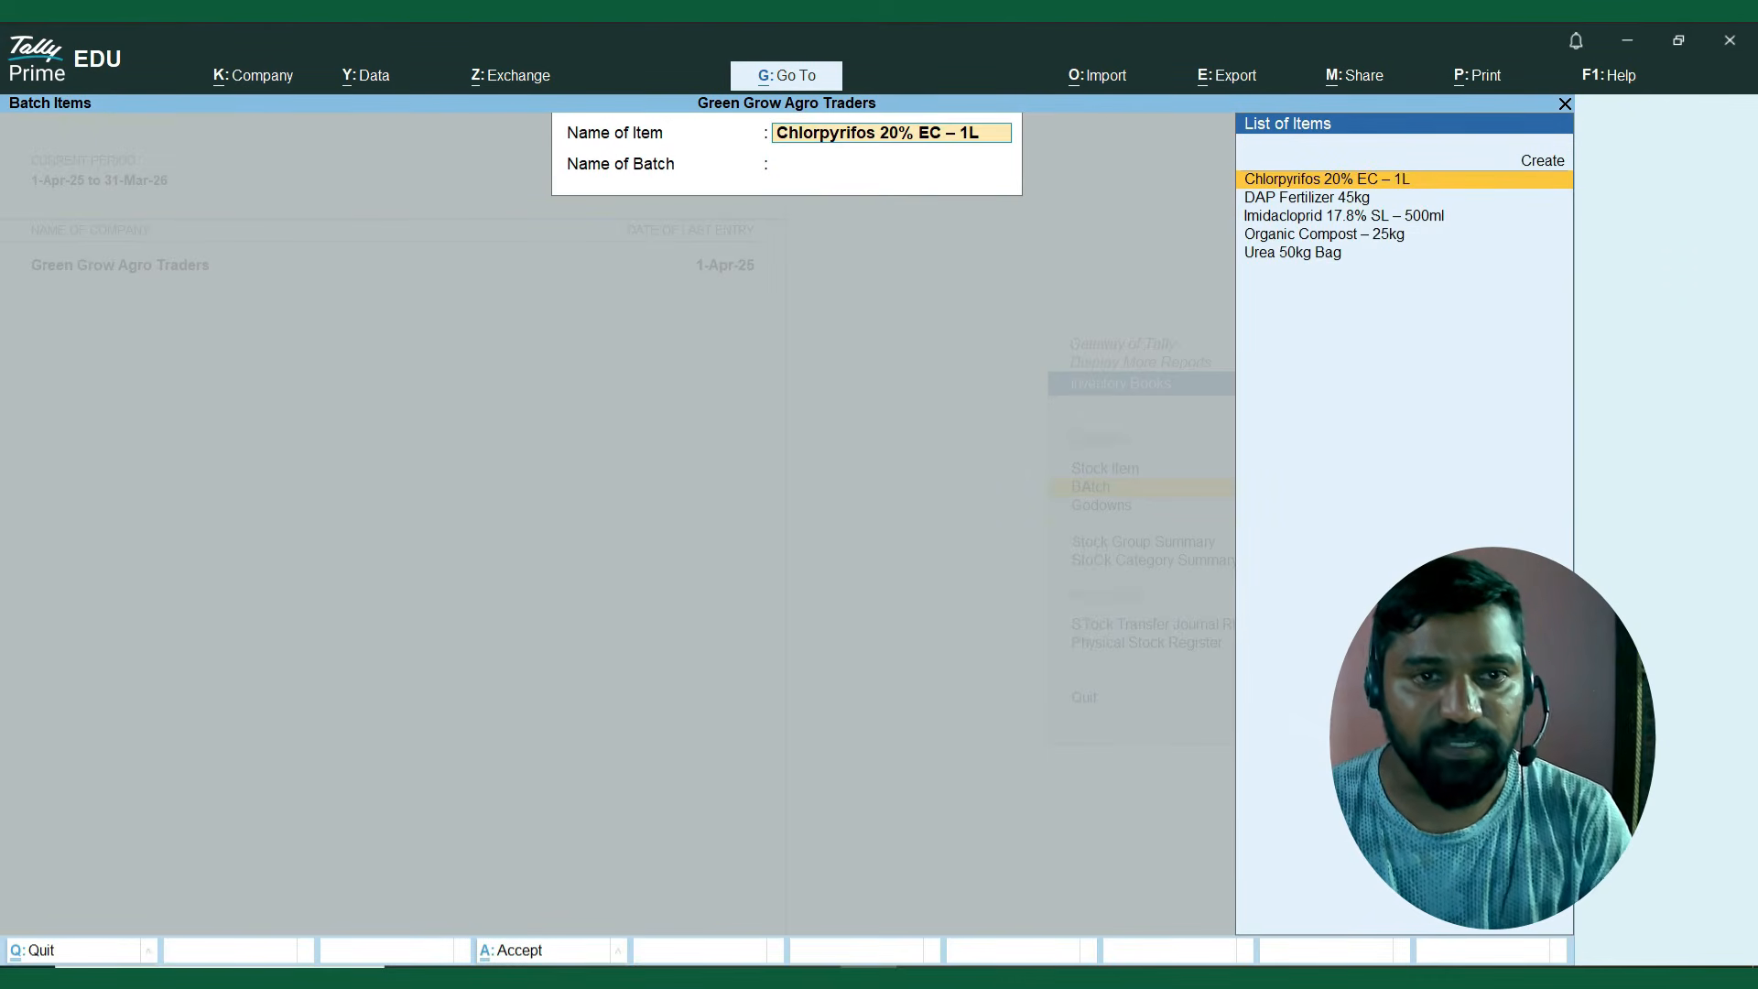
pyautogui.press('Down')
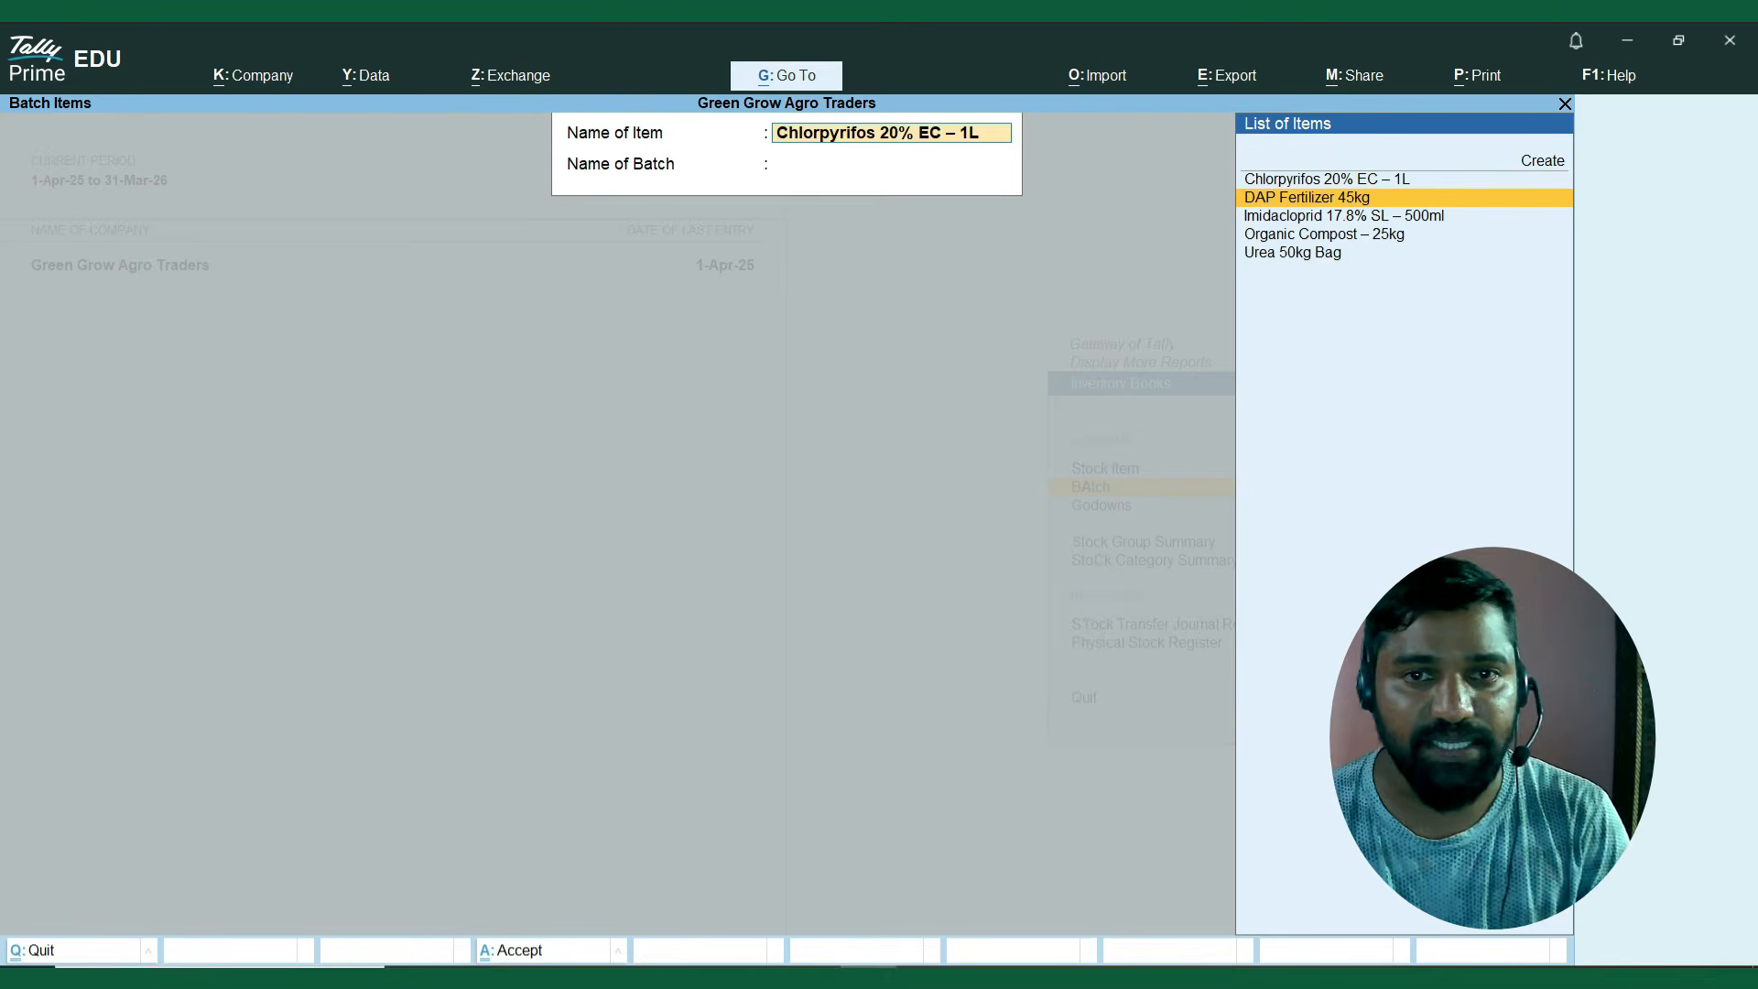
pyautogui.press('Return')
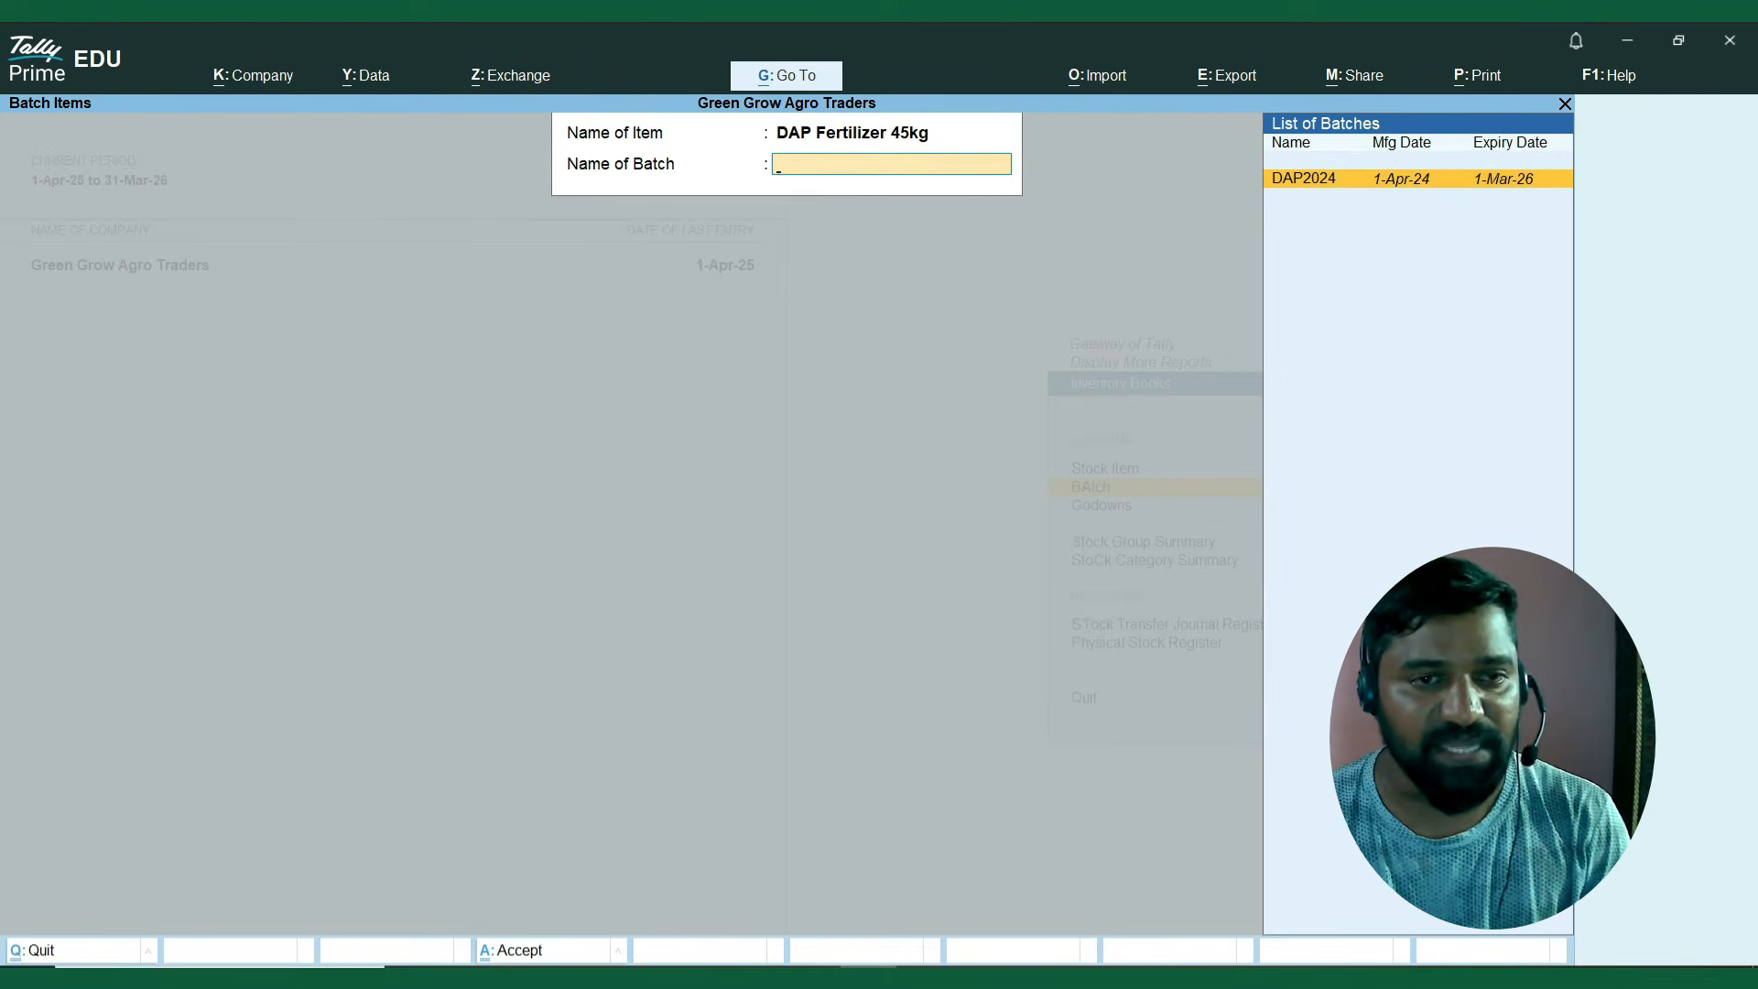
pyautogui.press('Return')
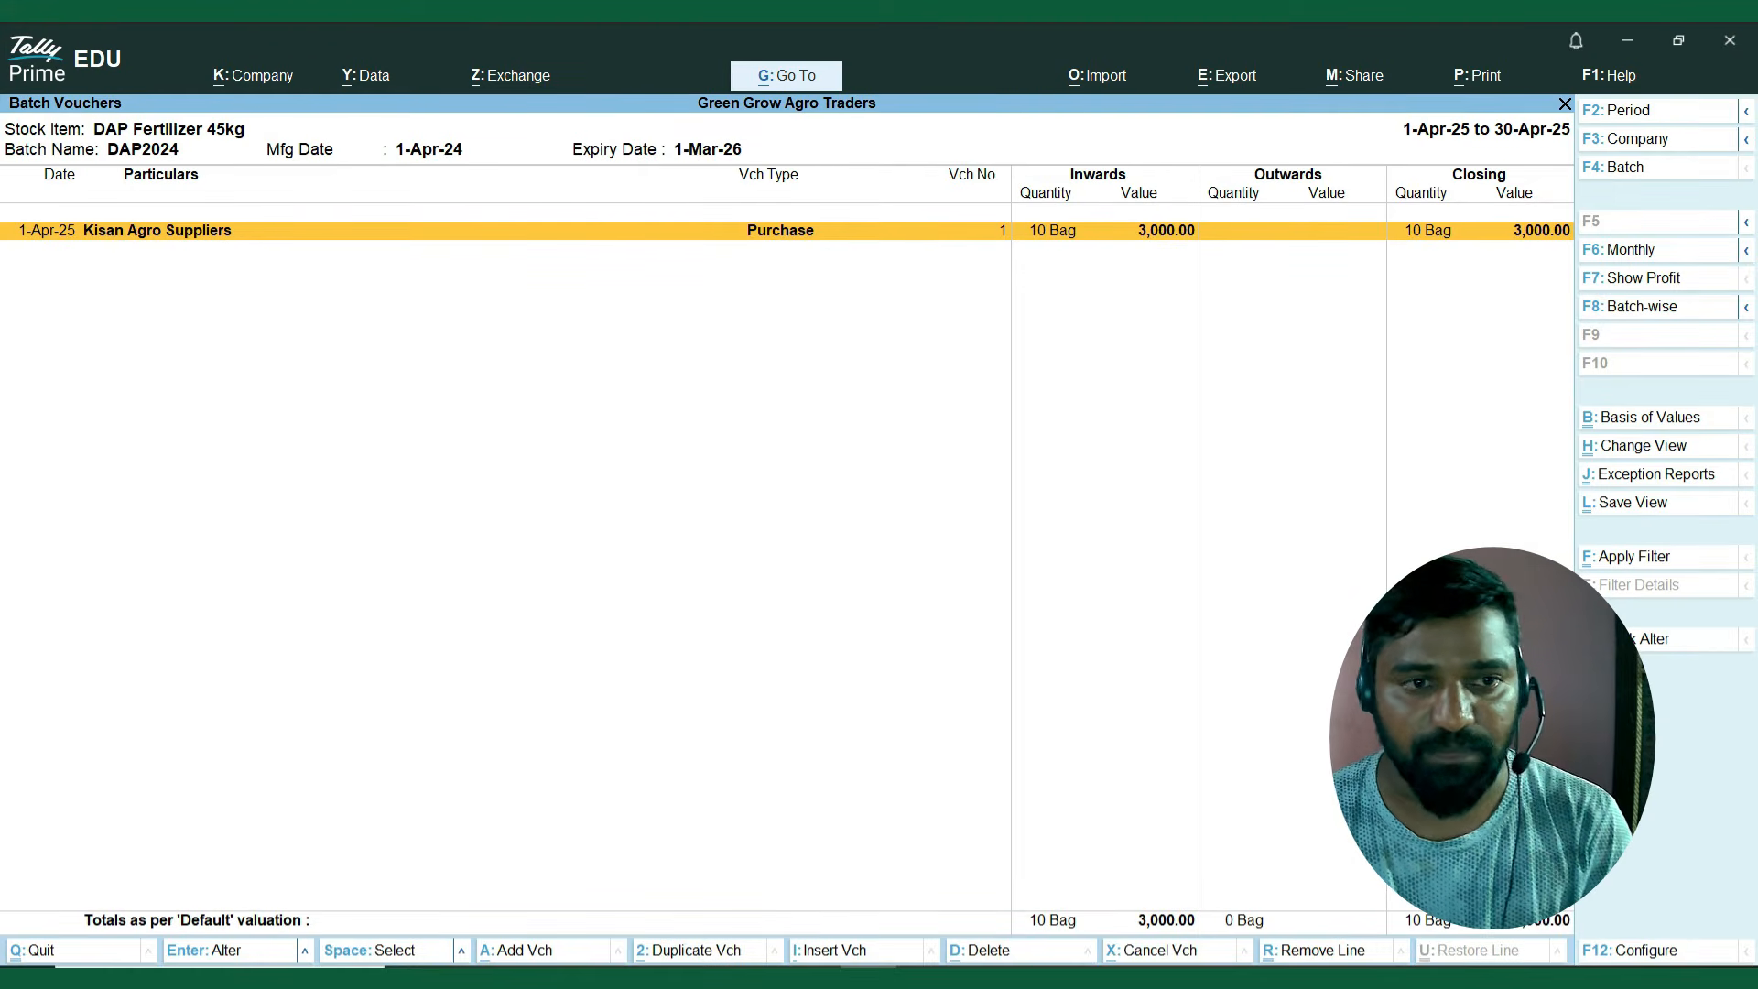
pyautogui.press('Escape')
# View the April vouchers of the Purchase Register among the account books, and leave the register.
pyautogui.press('Escape')
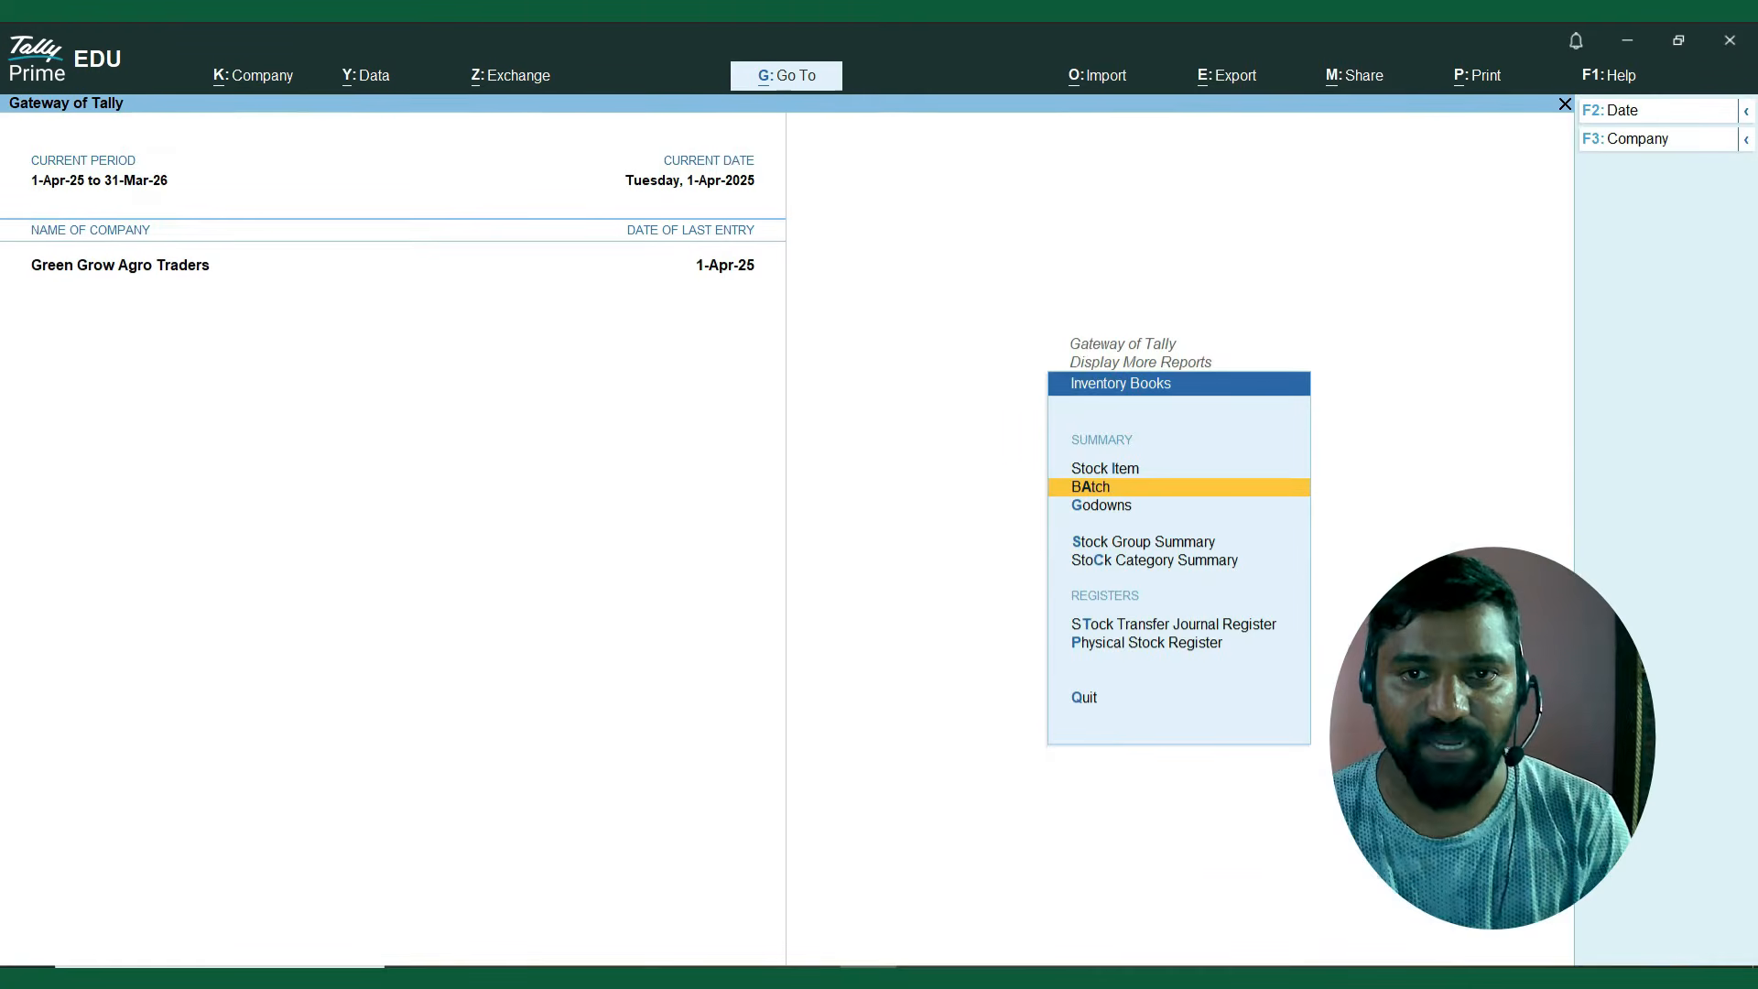
pyautogui.press('Escape')
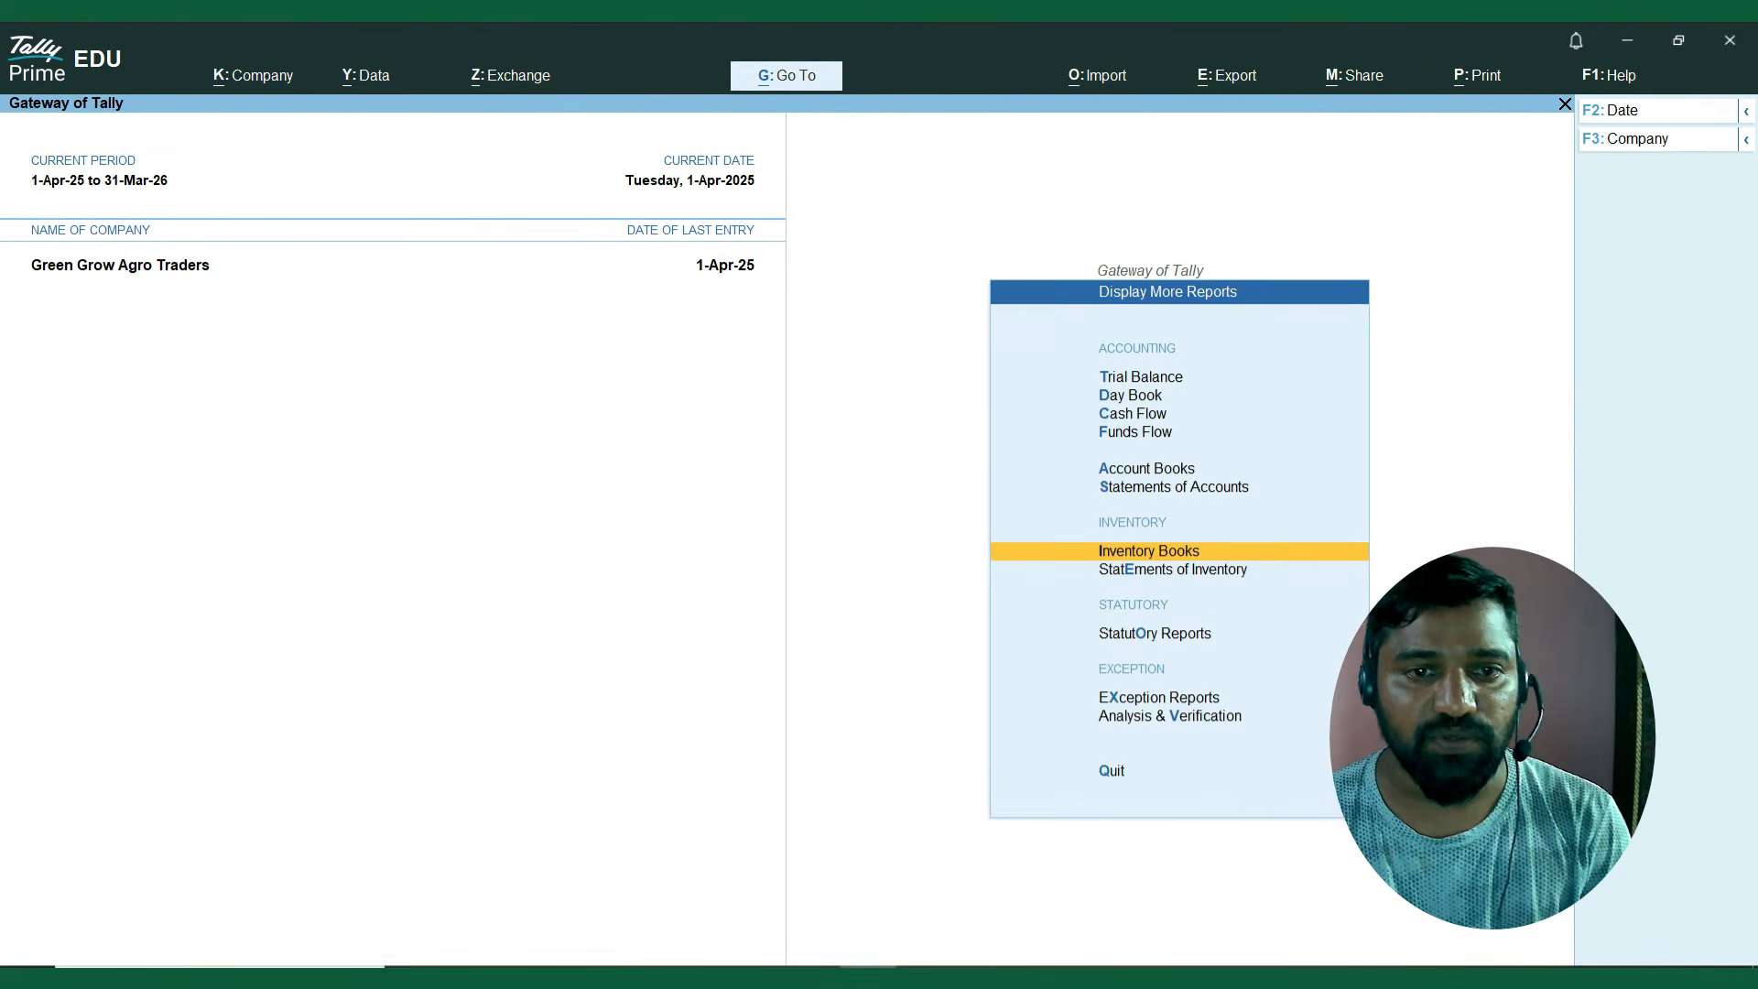
pyautogui.press('Up')
pyautogui.press('Up')
pyautogui.press('Return')
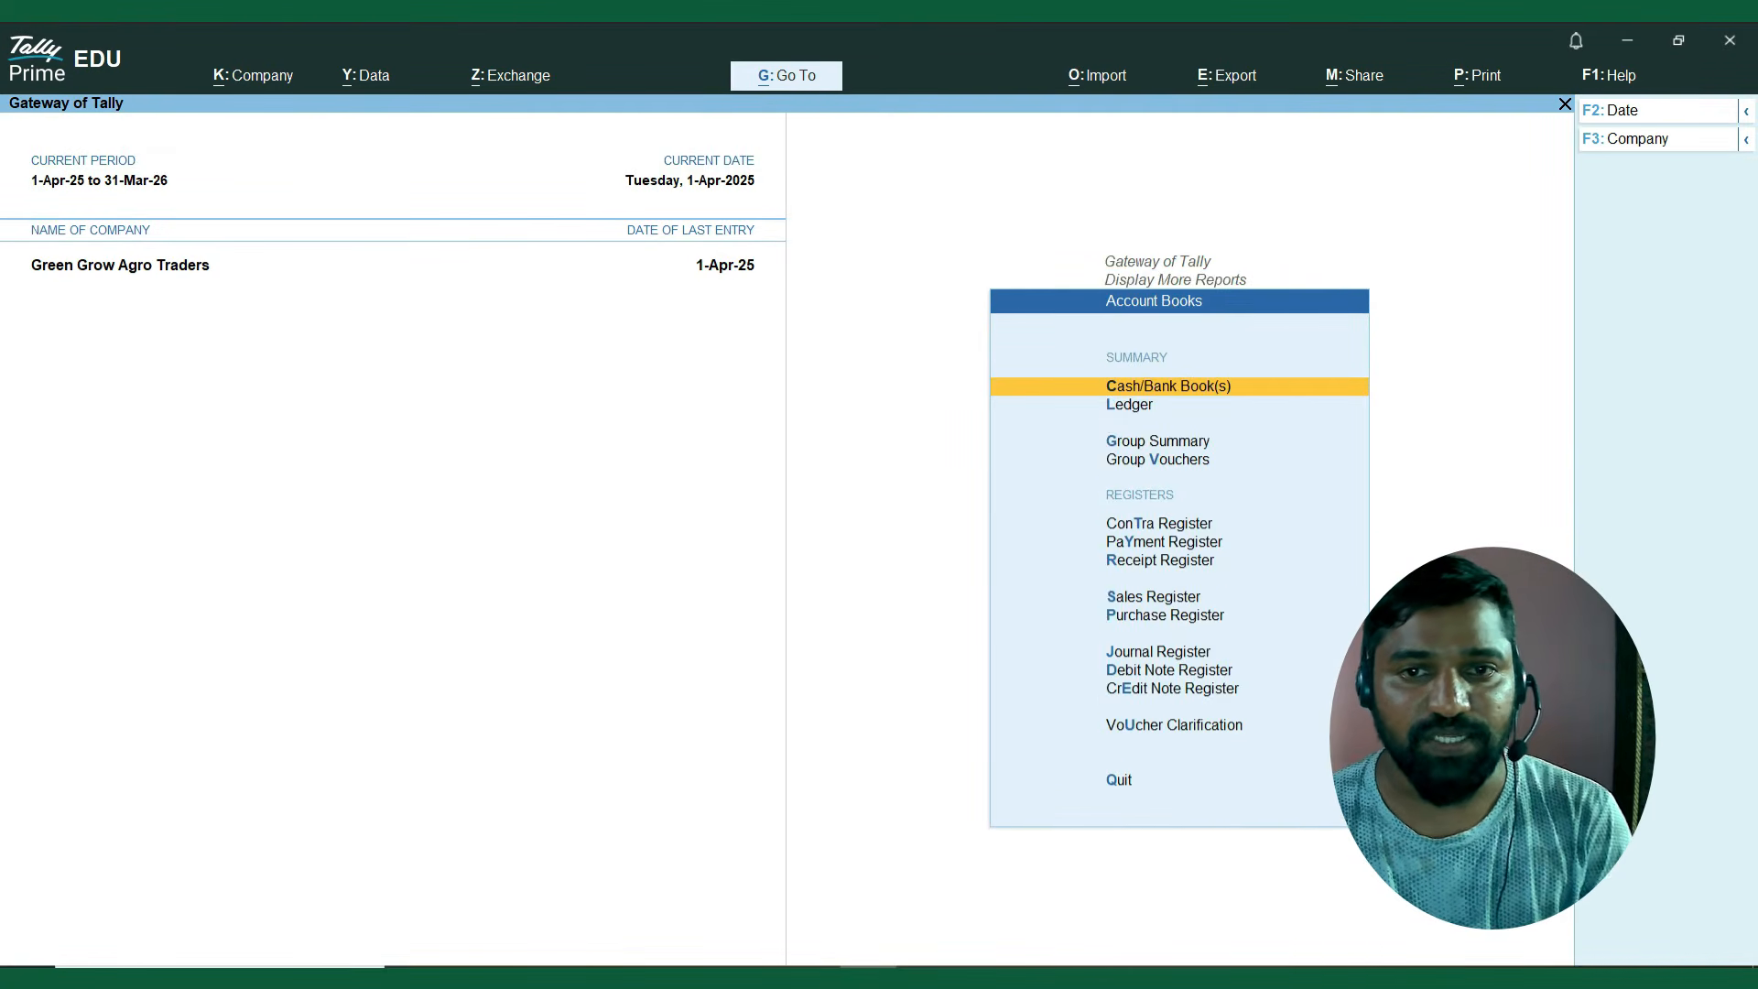
pyautogui.press('Down')
pyautogui.press('Down')
pyautogui.press('Down')
pyautogui.press('Down')
pyautogui.press('Down')
pyautogui.press('Down')
pyautogui.press('Down')
pyautogui.press('Down')
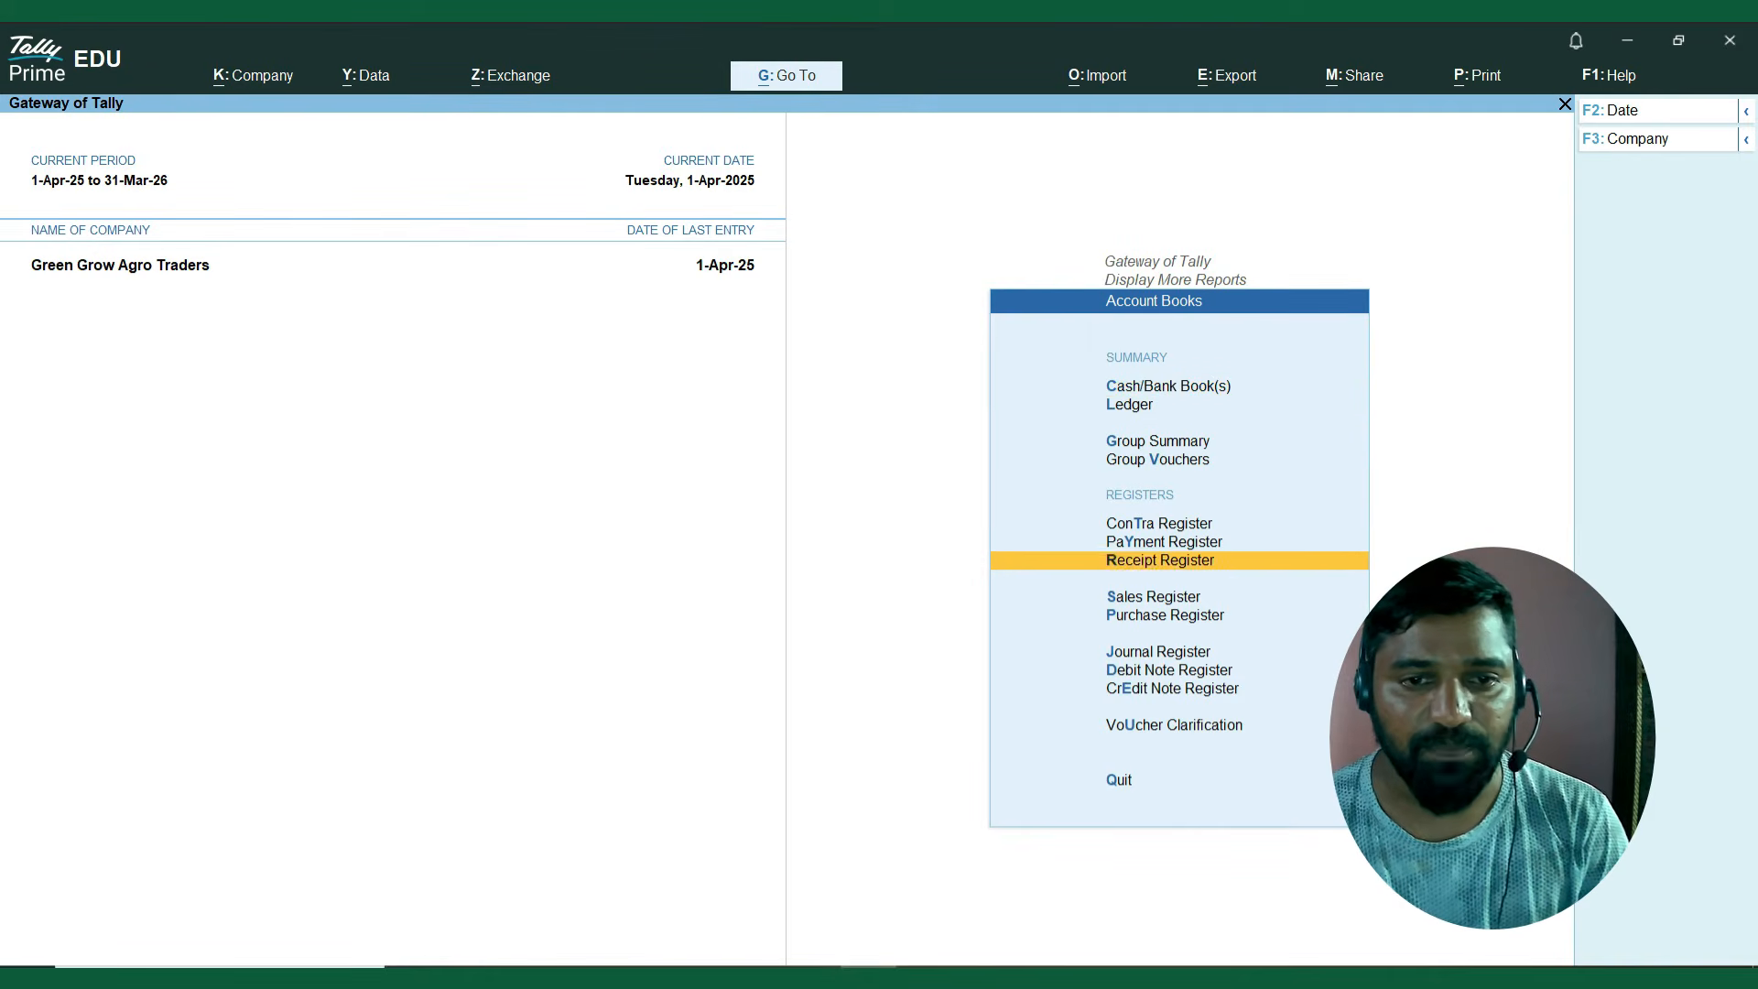
pyautogui.press('Return')
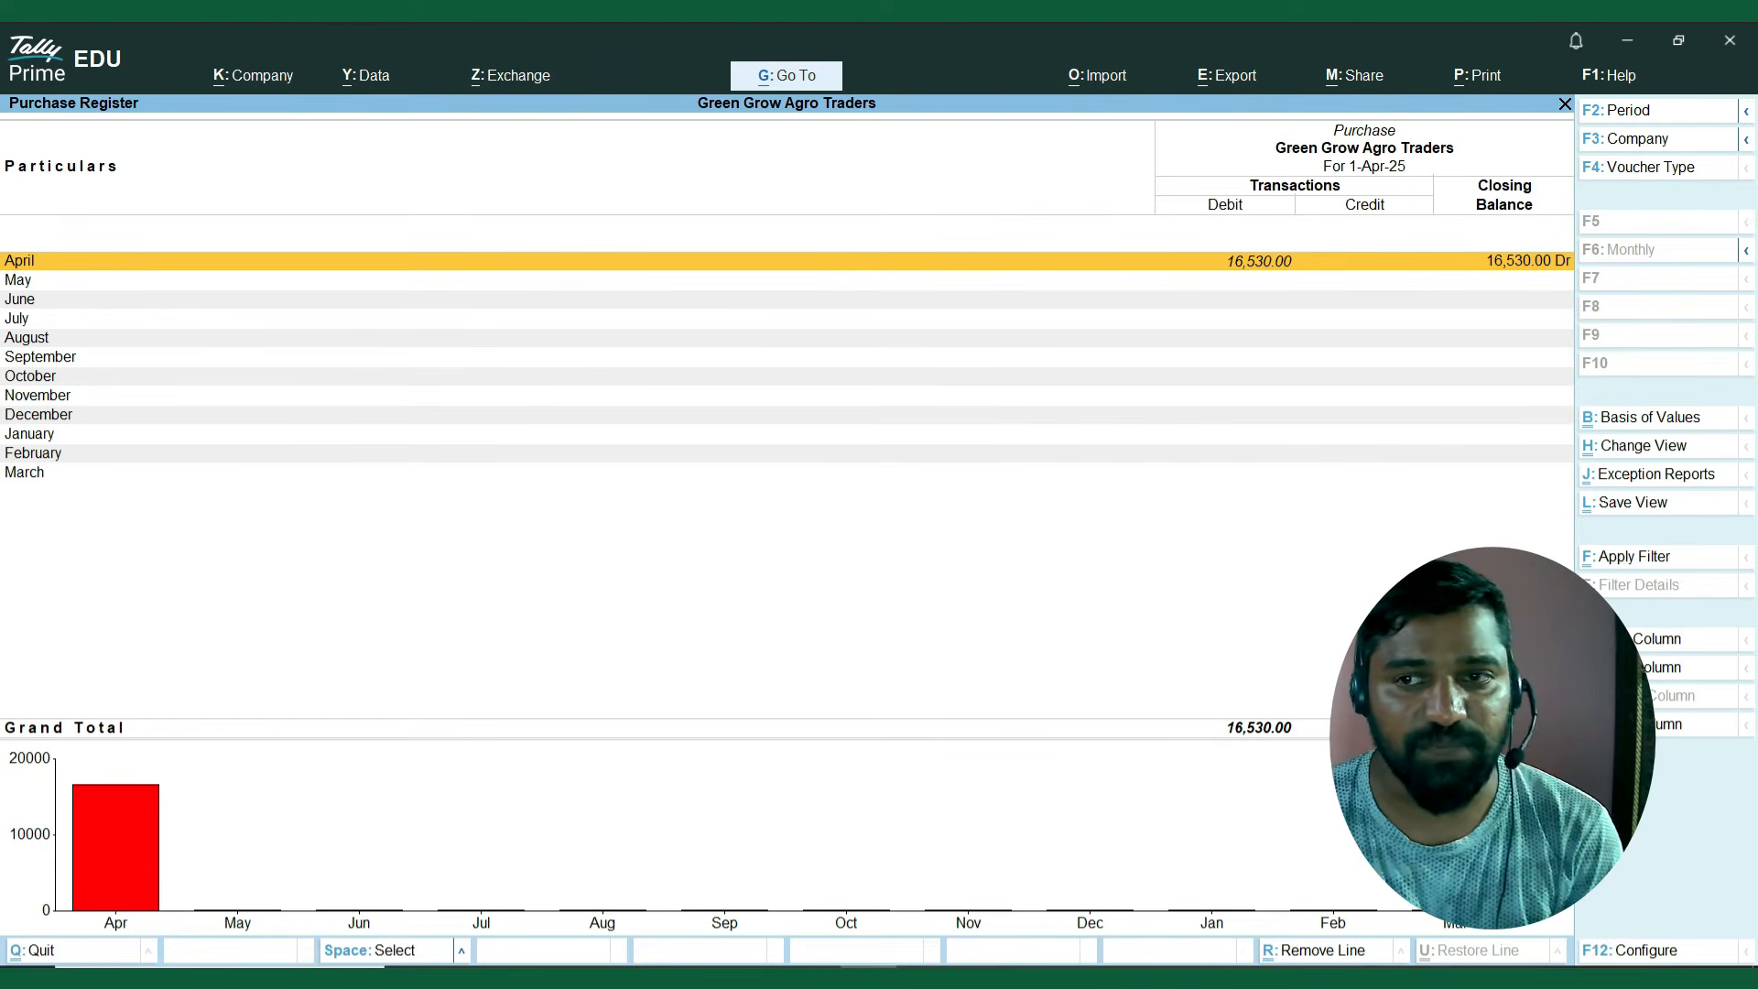
pyautogui.press('Return')
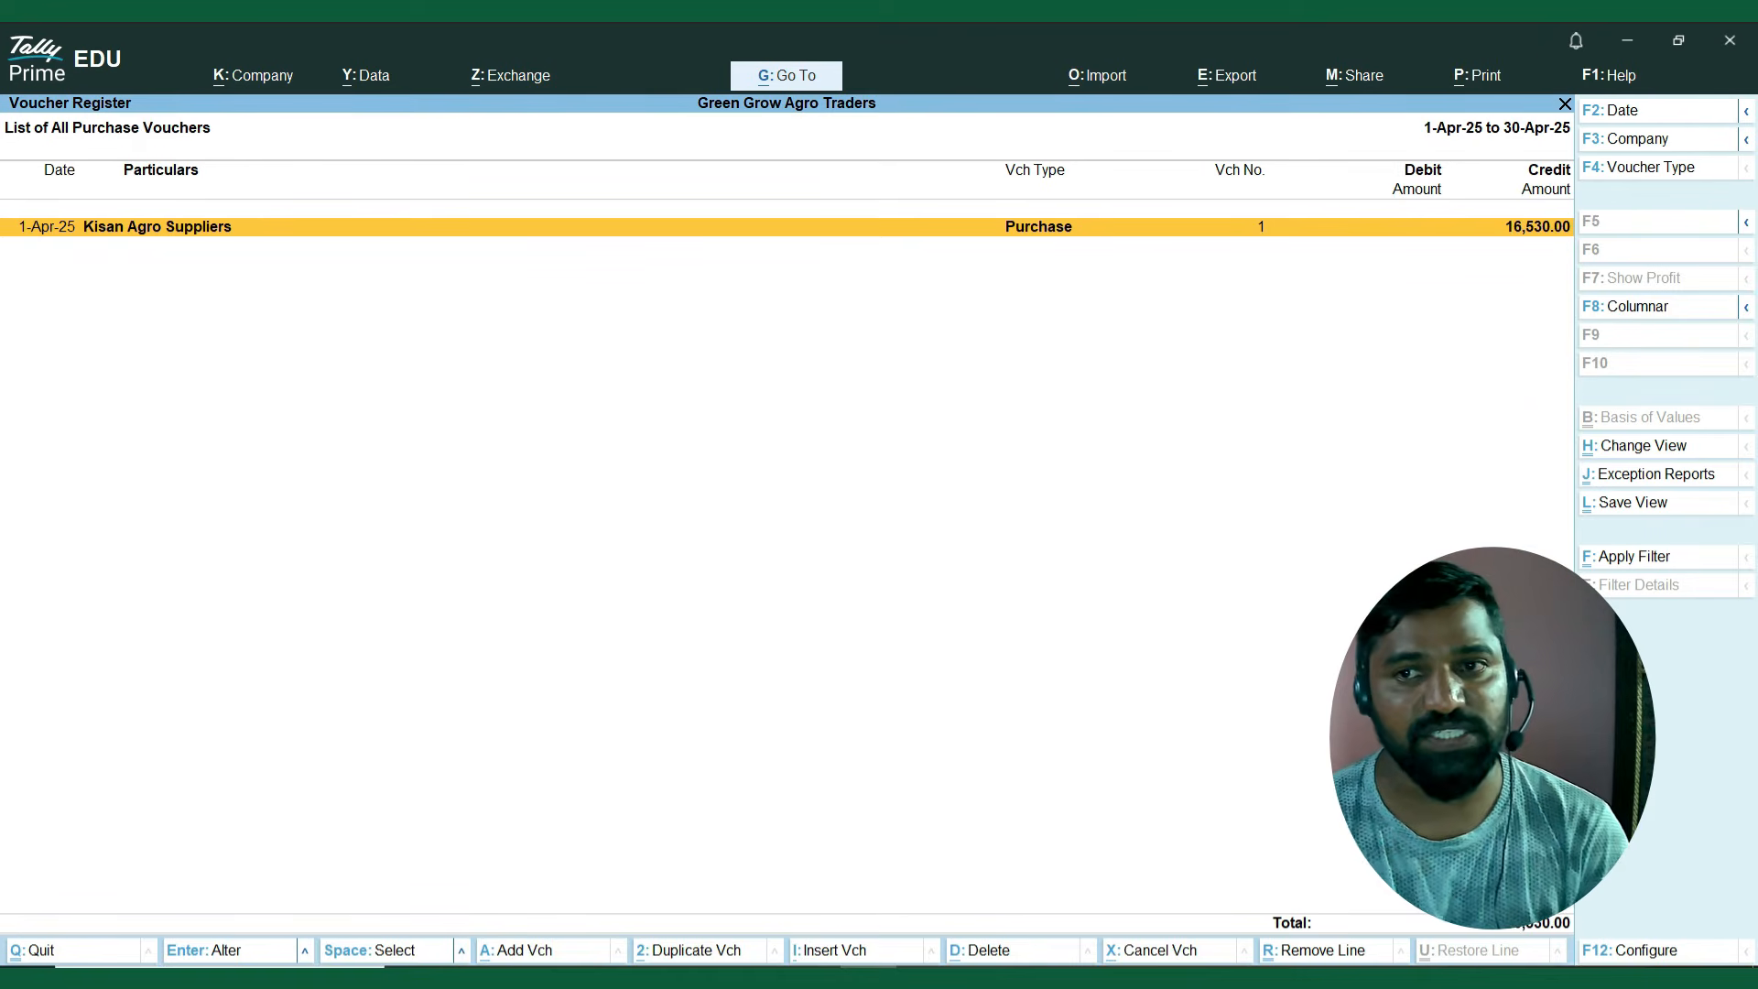
pyautogui.press('Escape')
pyautogui.press('Escape')
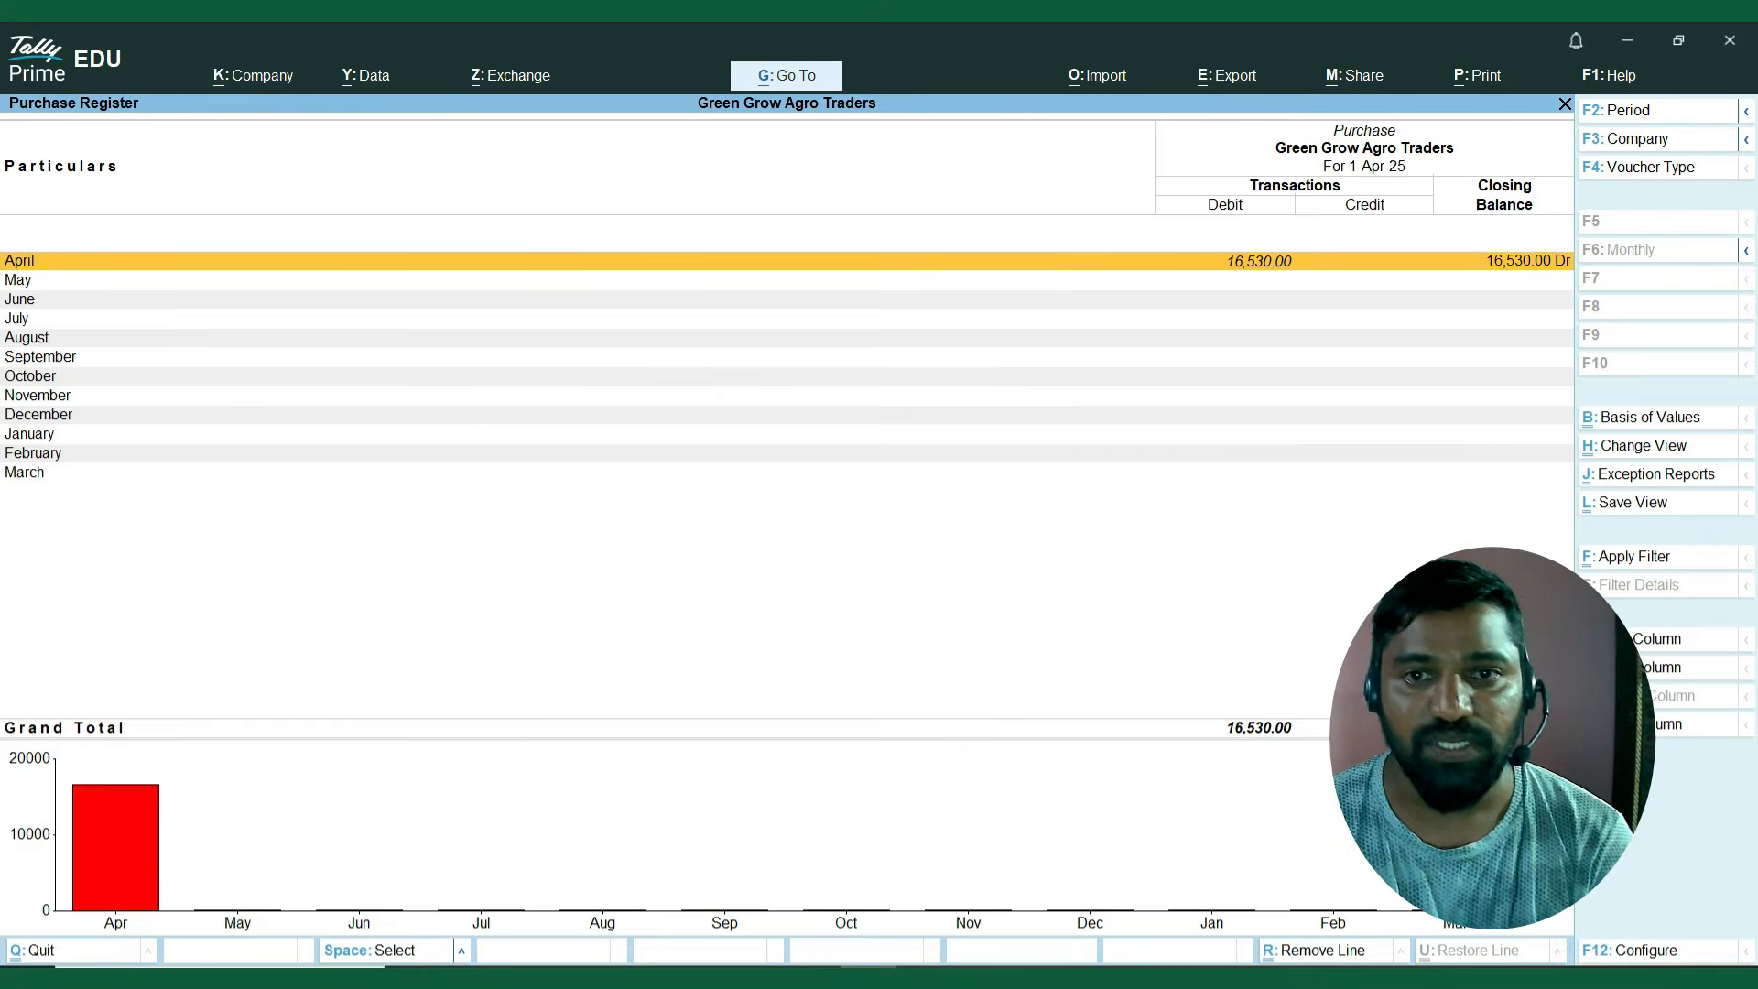
pyautogui.press('Escape')
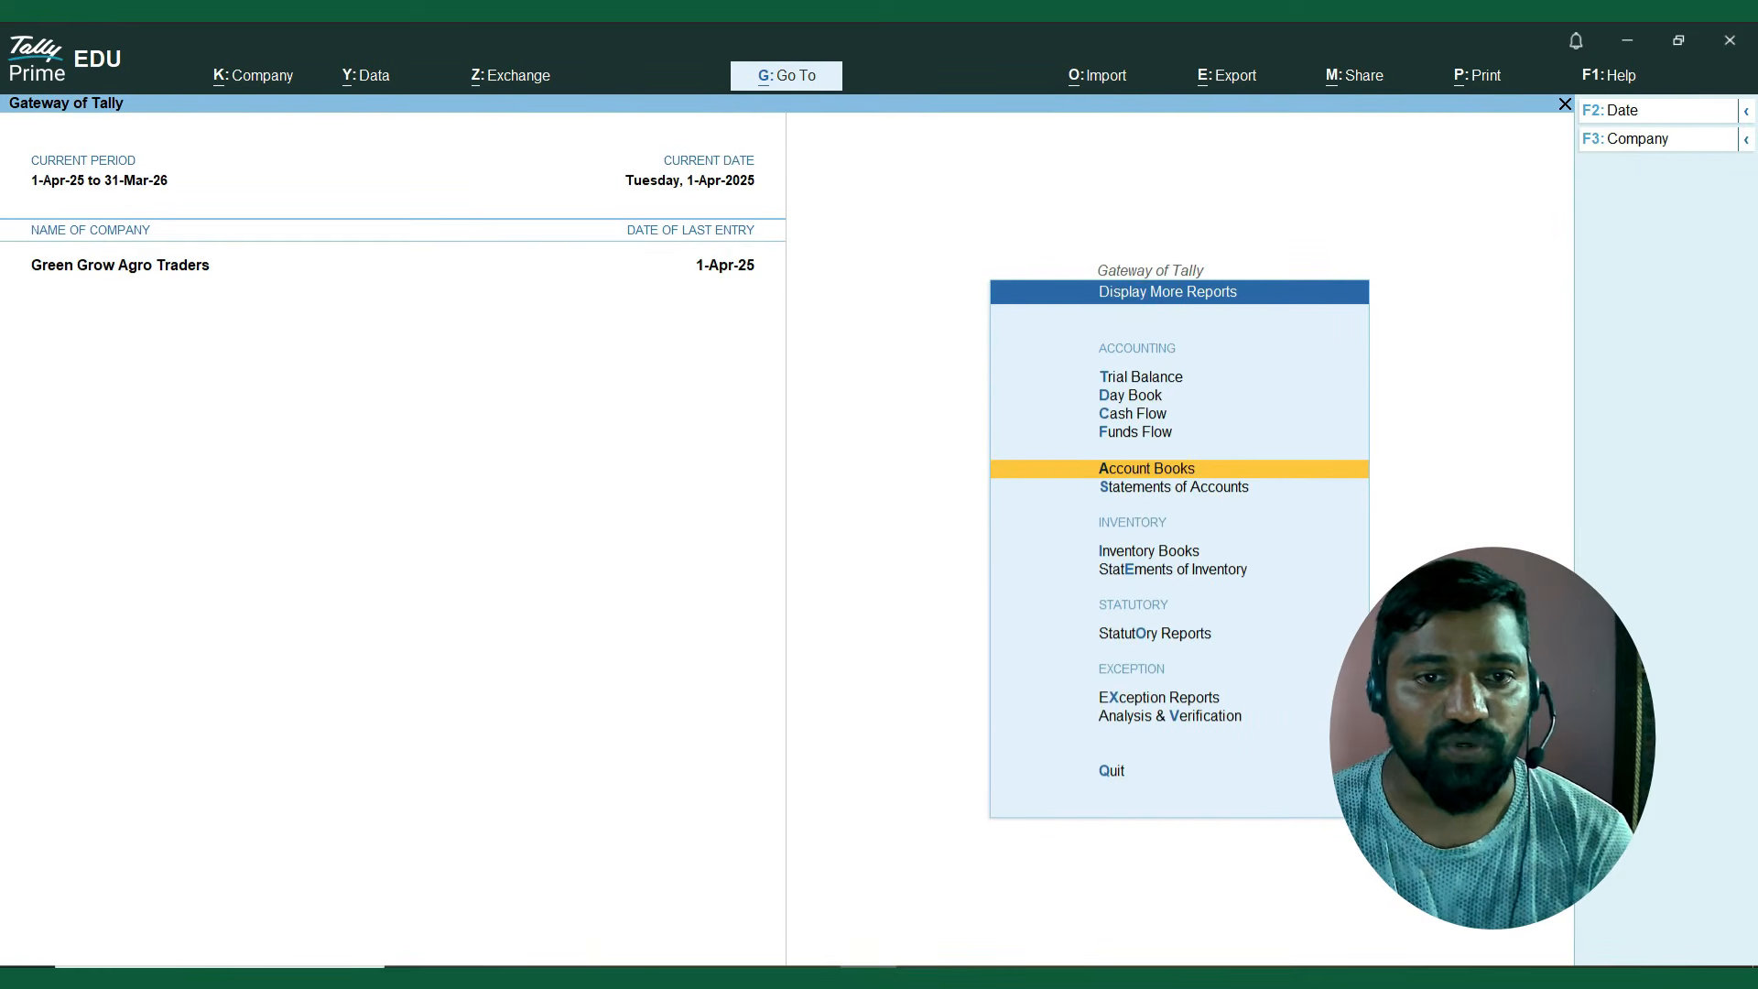
# View the monthly stock item summary of Chlorpyrifos 20% EC – 1L in the inventory books and leave them.
pyautogui.press('Down')
pyautogui.press('Down')
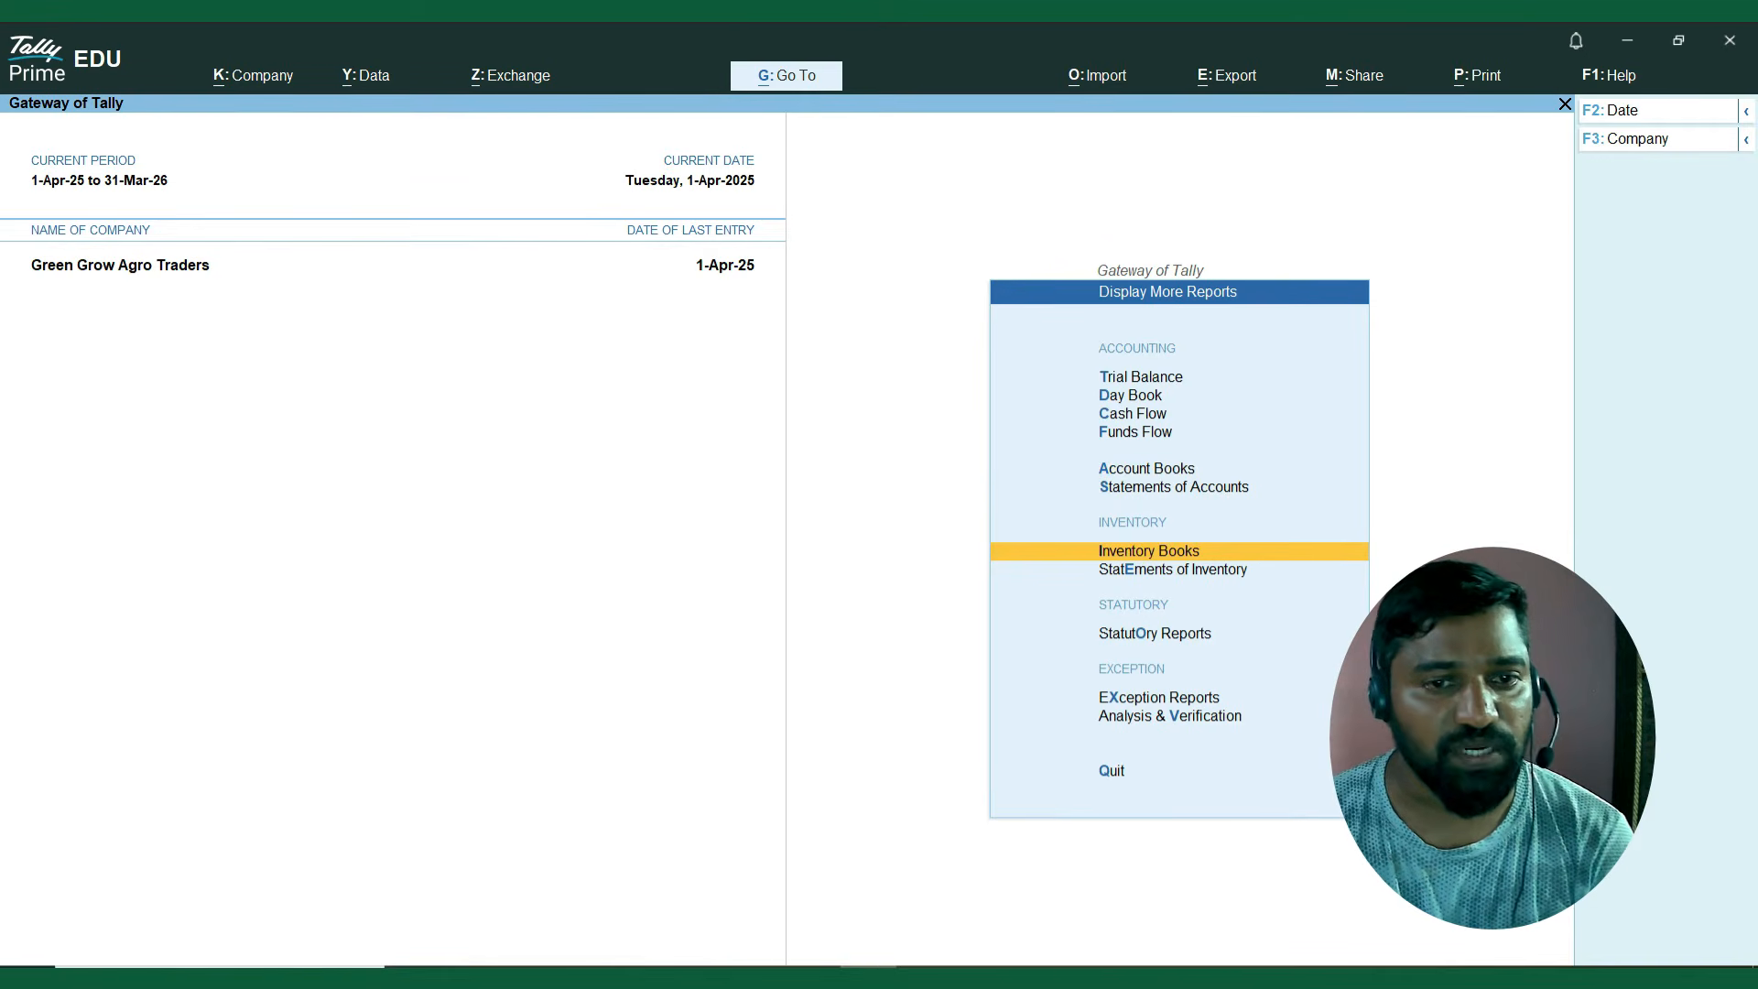
pyautogui.press('Return')
pyautogui.press('Down')
pyautogui.press('Up')
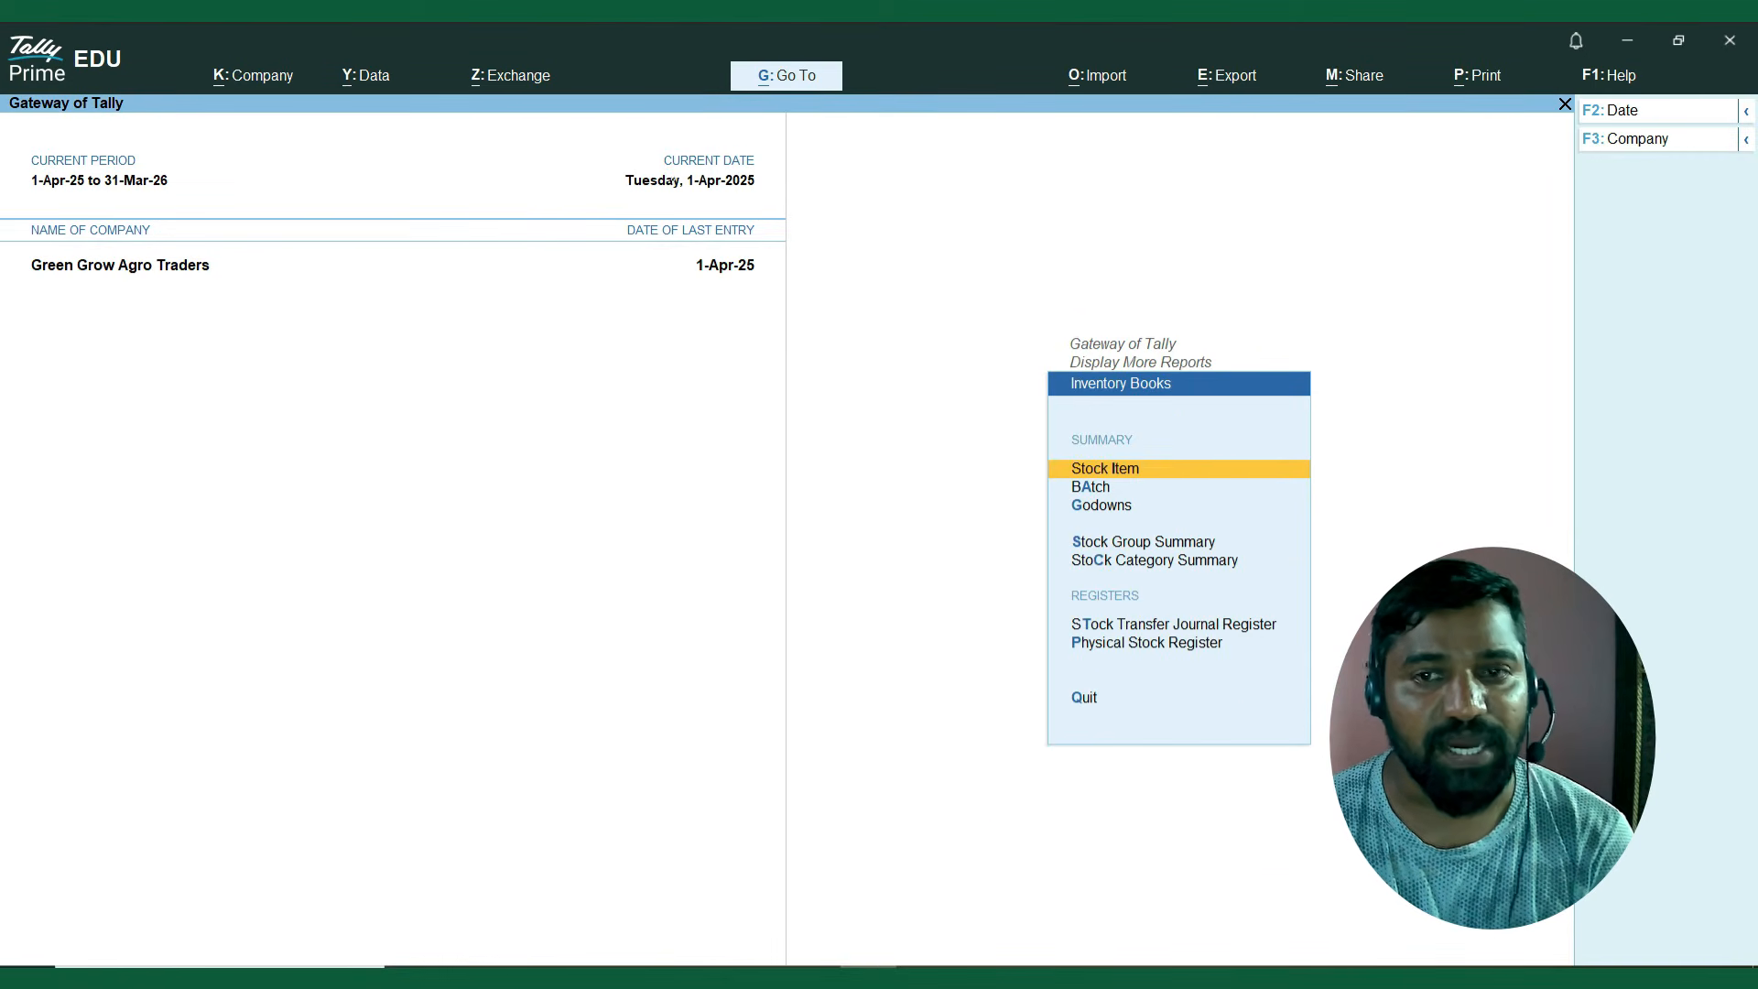
pyautogui.press('Return')
pyautogui.press('Return')
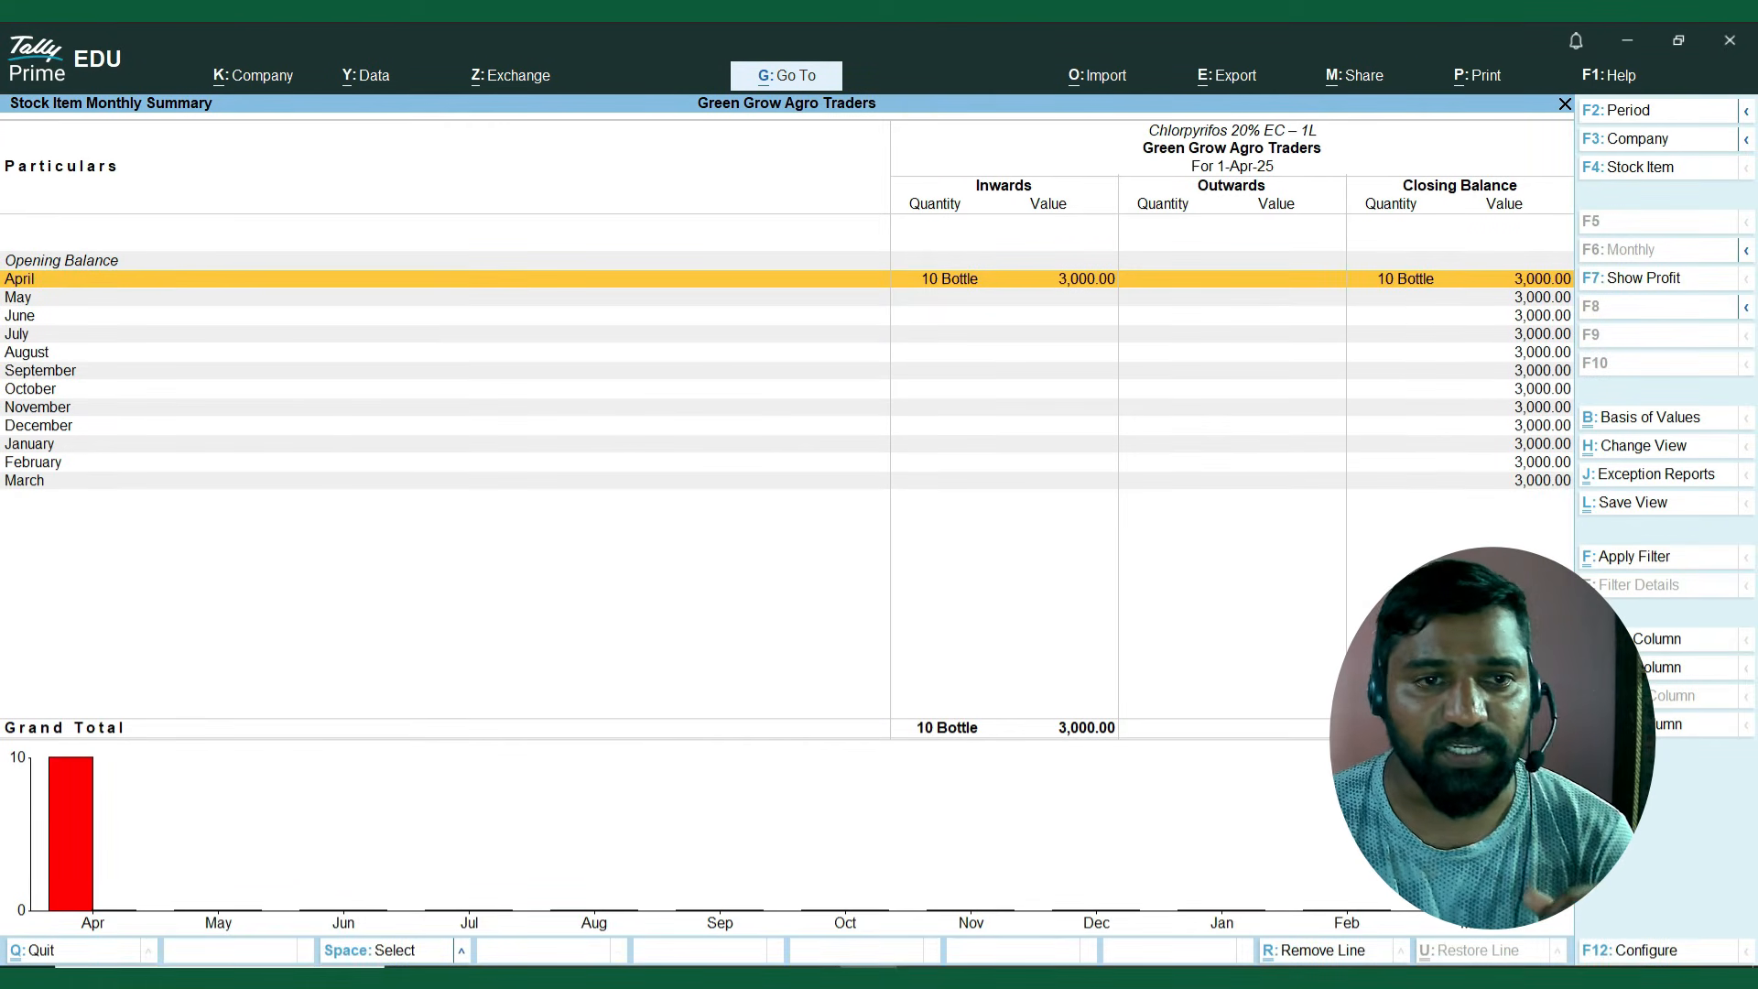
pyautogui.press('Escape')
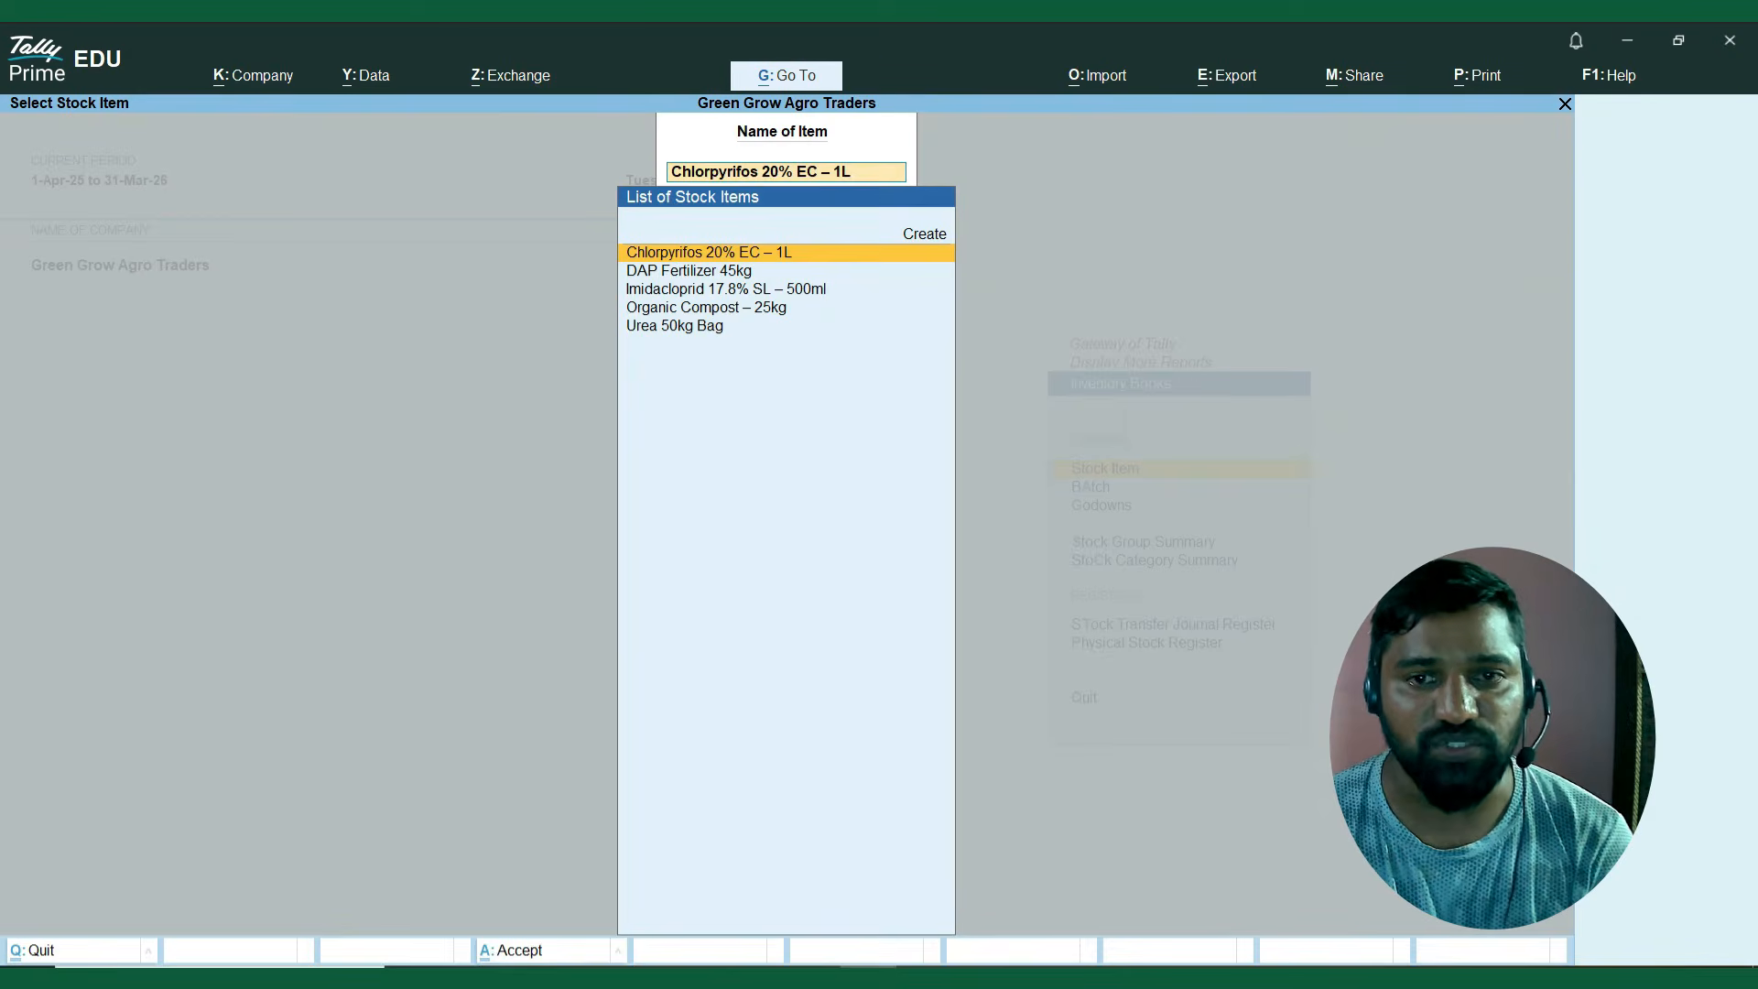
pyautogui.press('Escape')
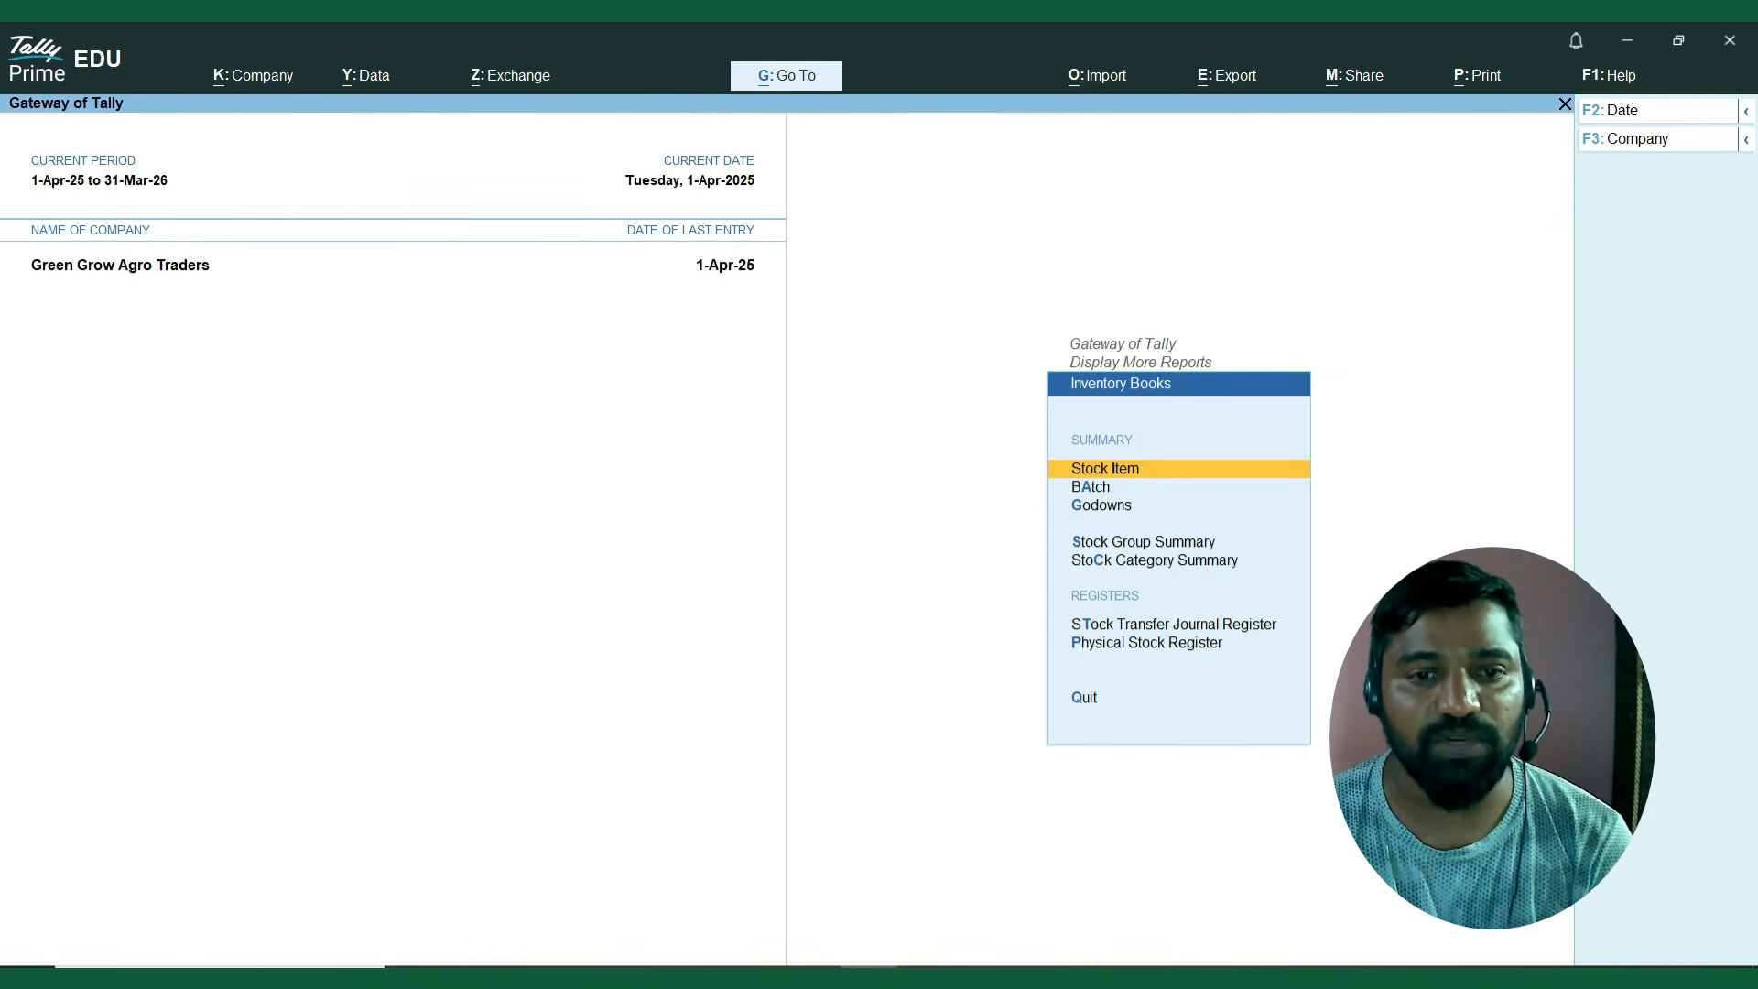
pyautogui.press('Down')
pyautogui.press('Escape')
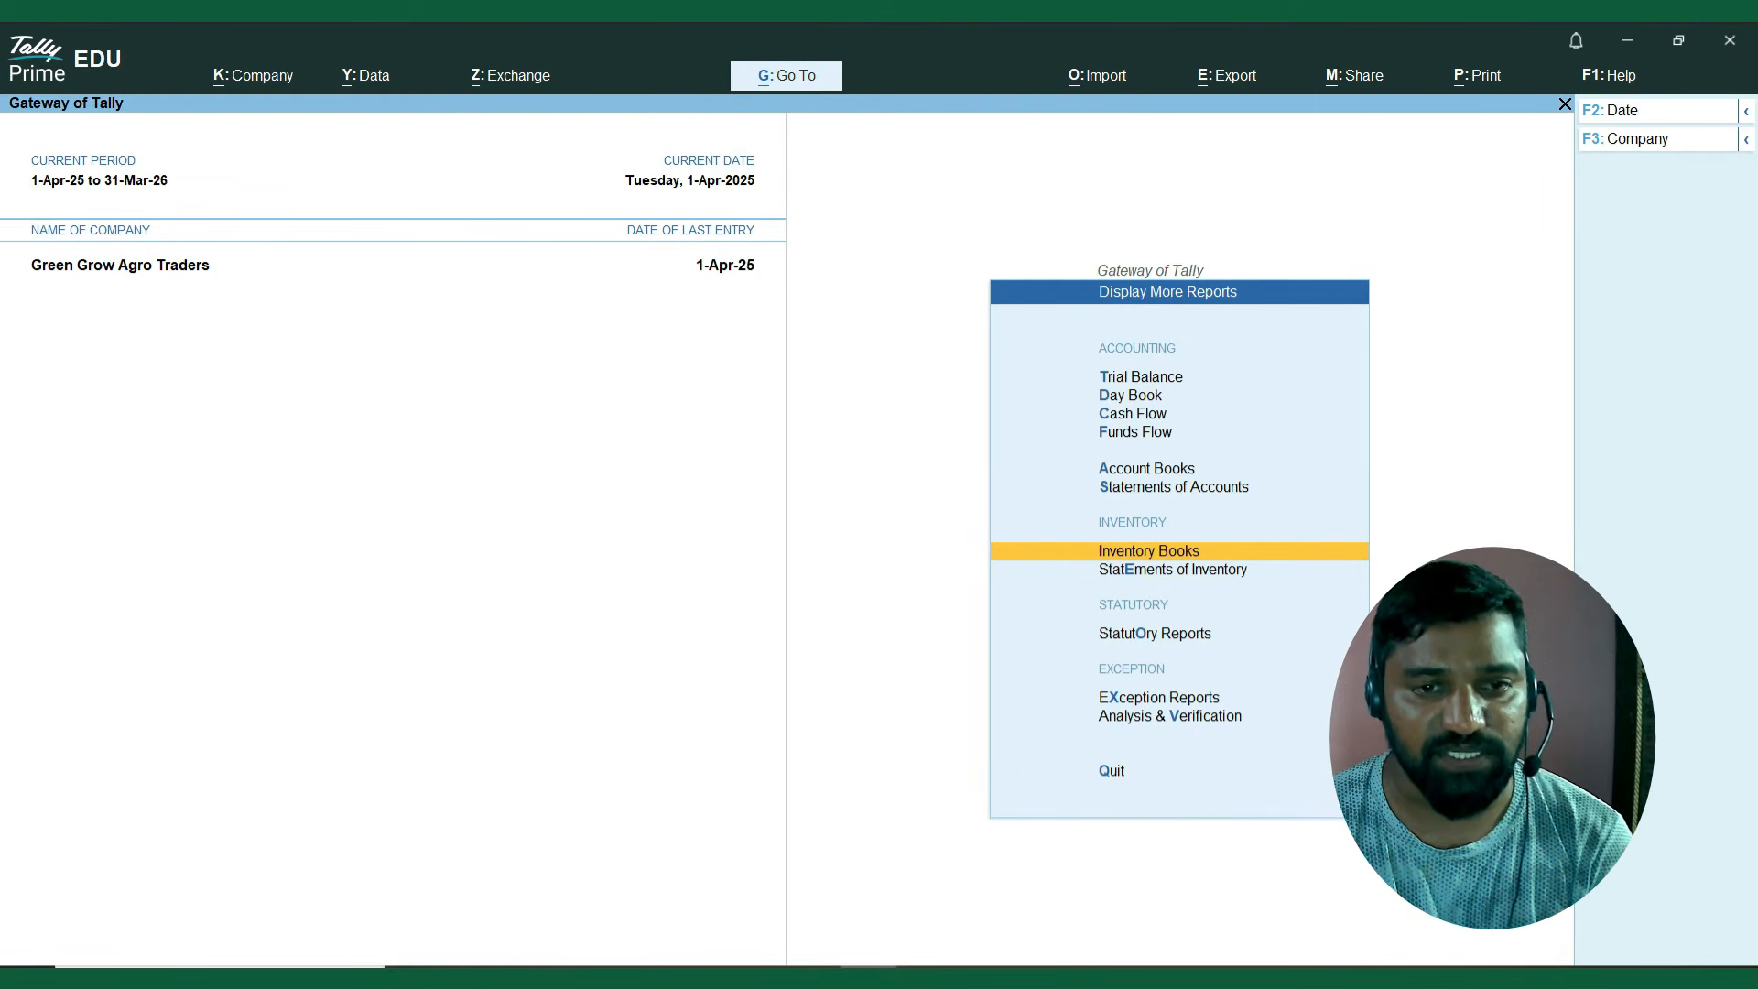
# Review the pending supplier bills in the Payables outstanding report and return to the Gateway of Tally.
pyautogui.press('Up')
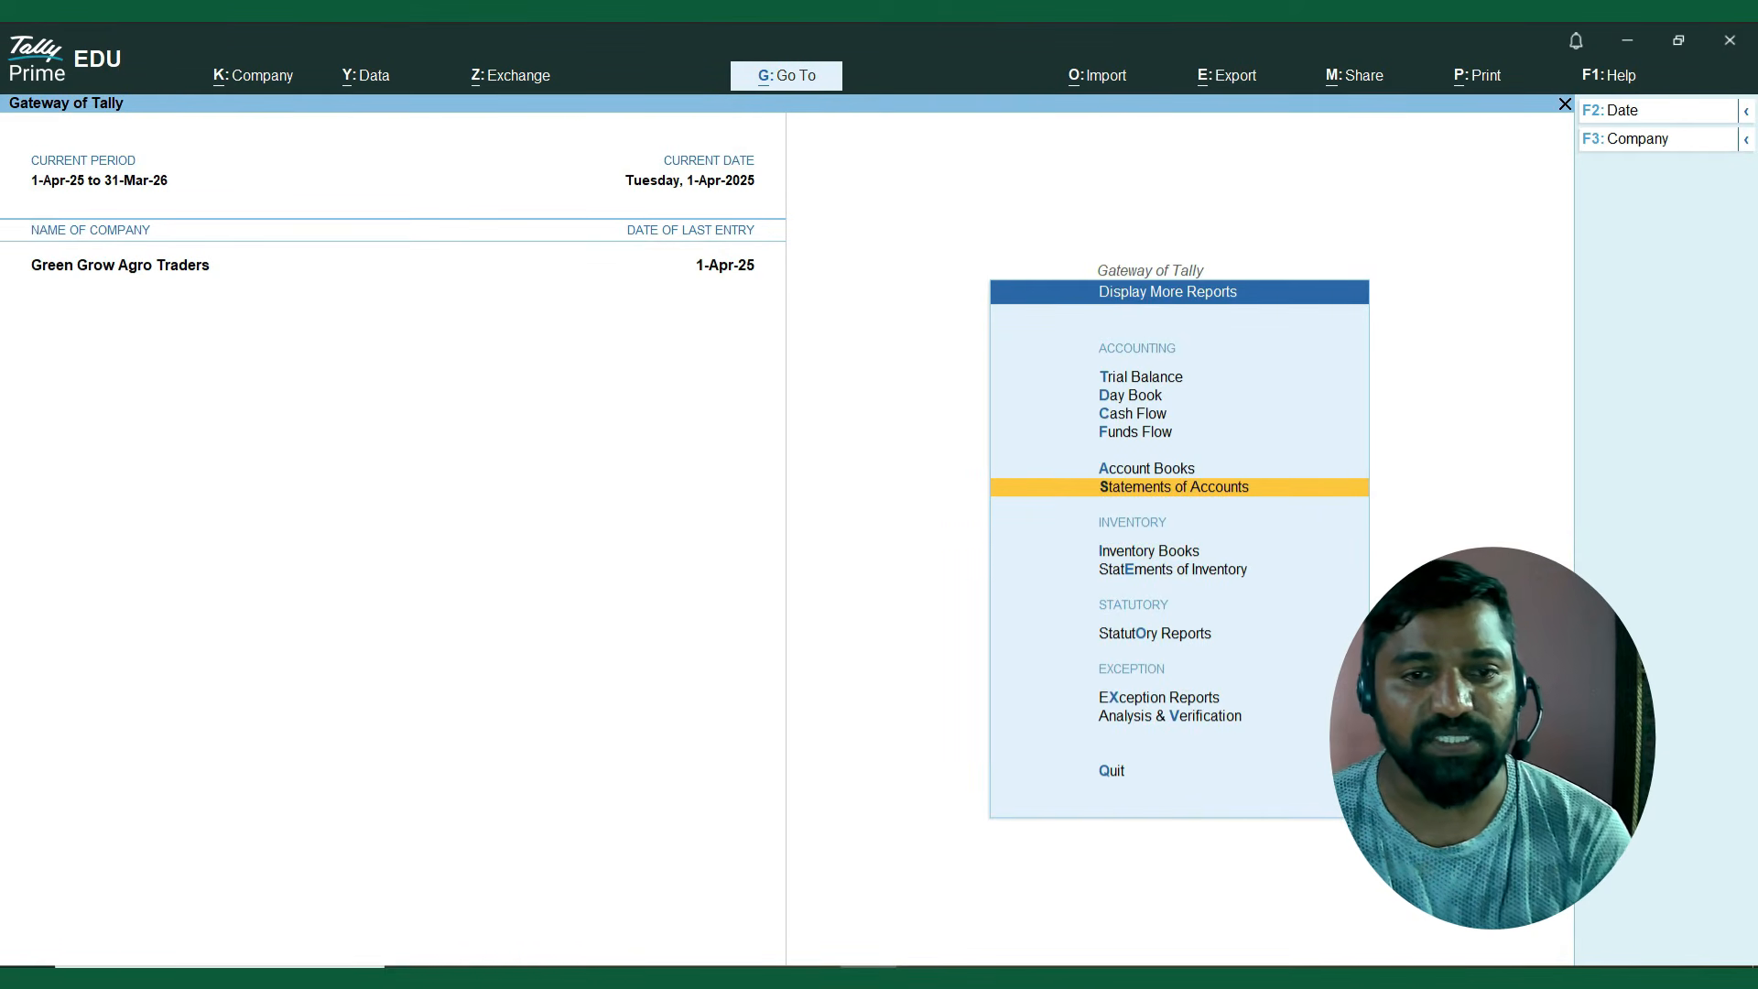
pyautogui.press('Return')
pyautogui.press('Return')
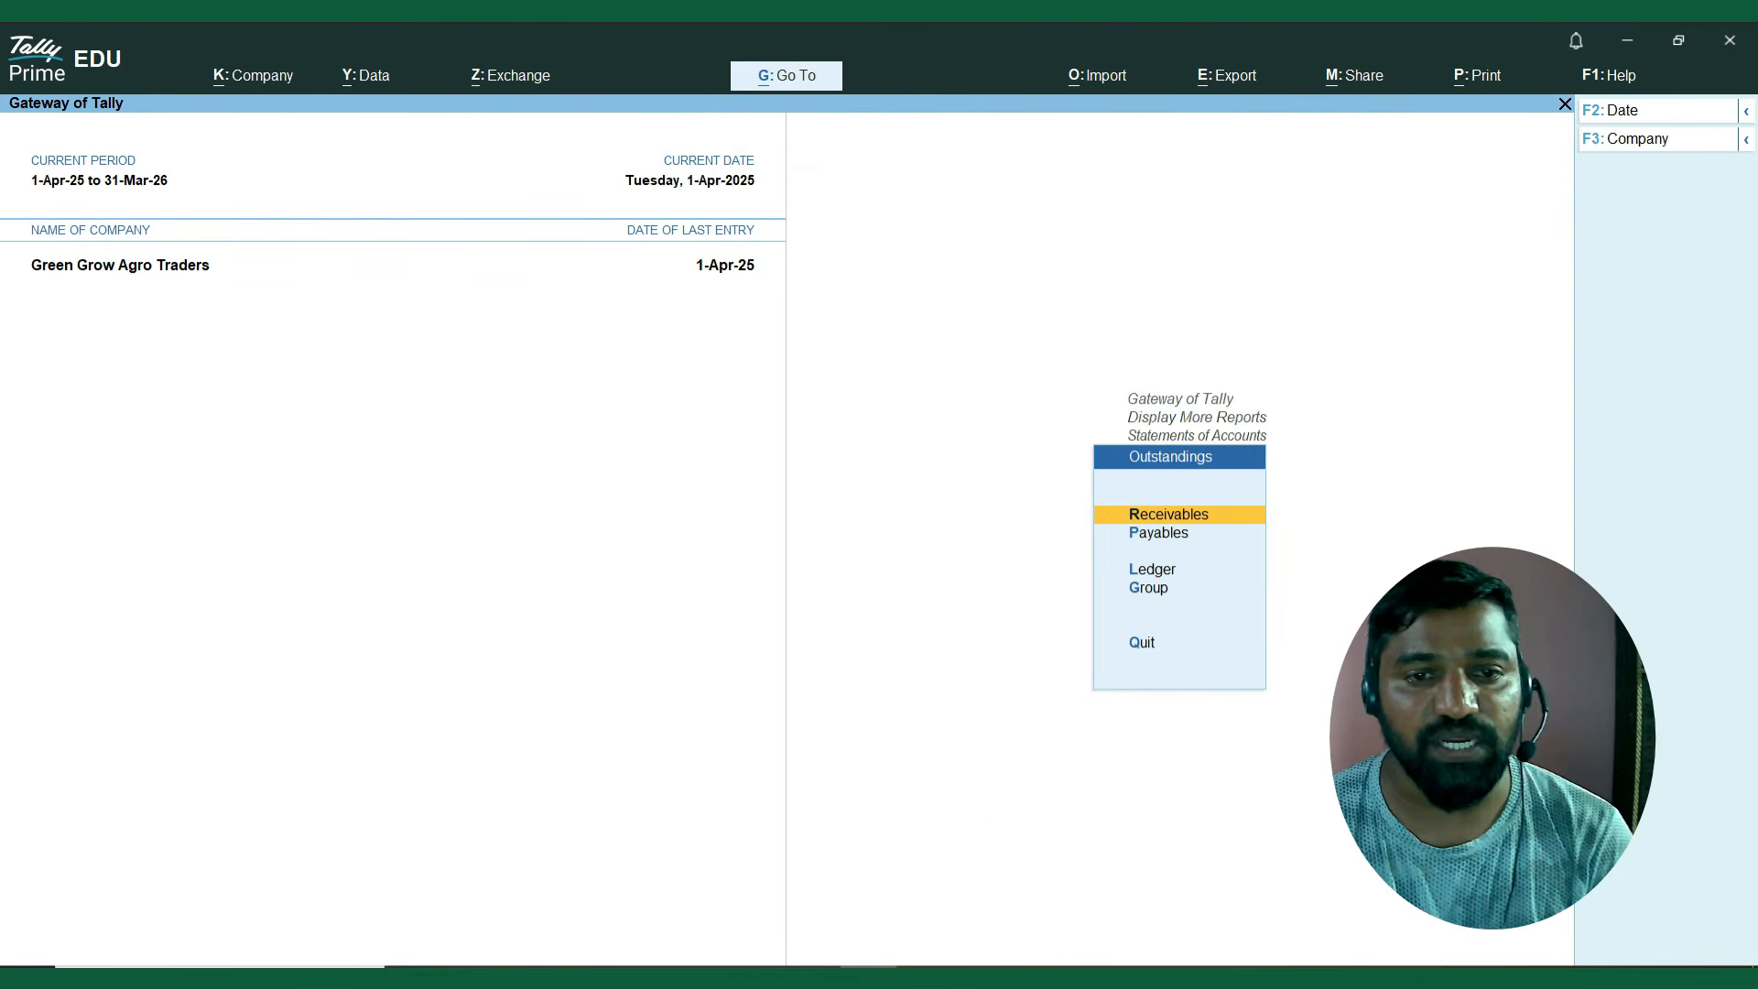
pyautogui.press('Down')
pyautogui.press('Return')
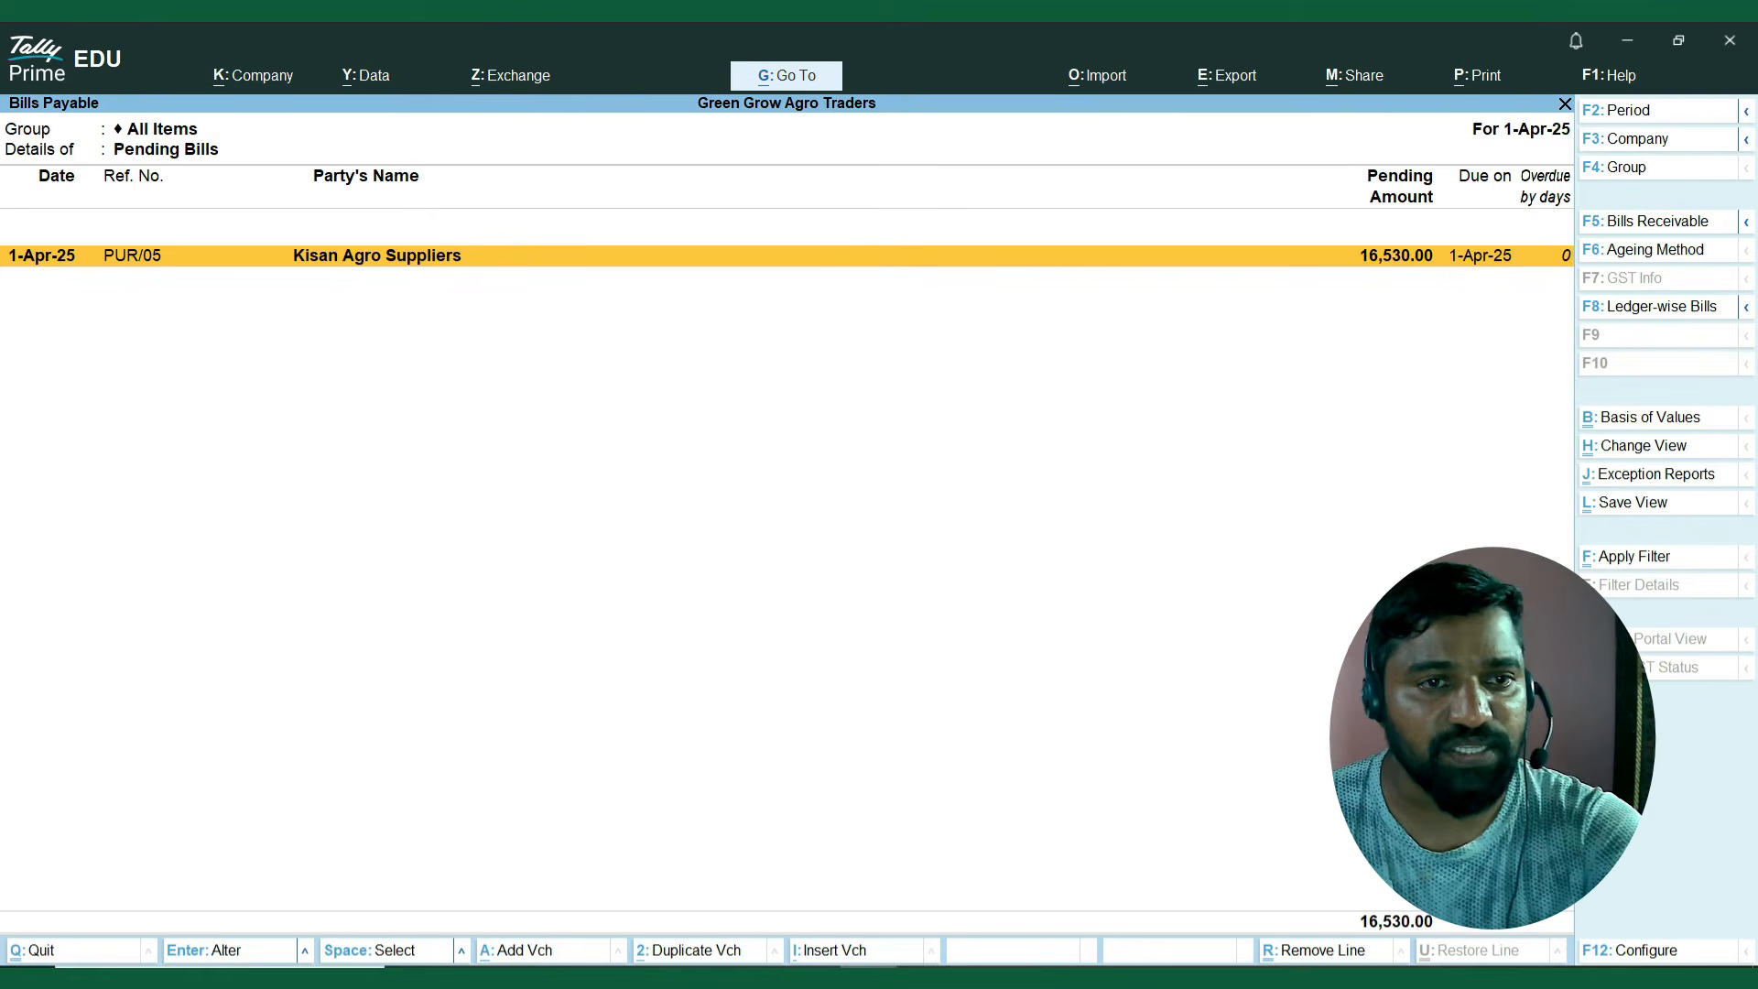
pyautogui.press('Escape')
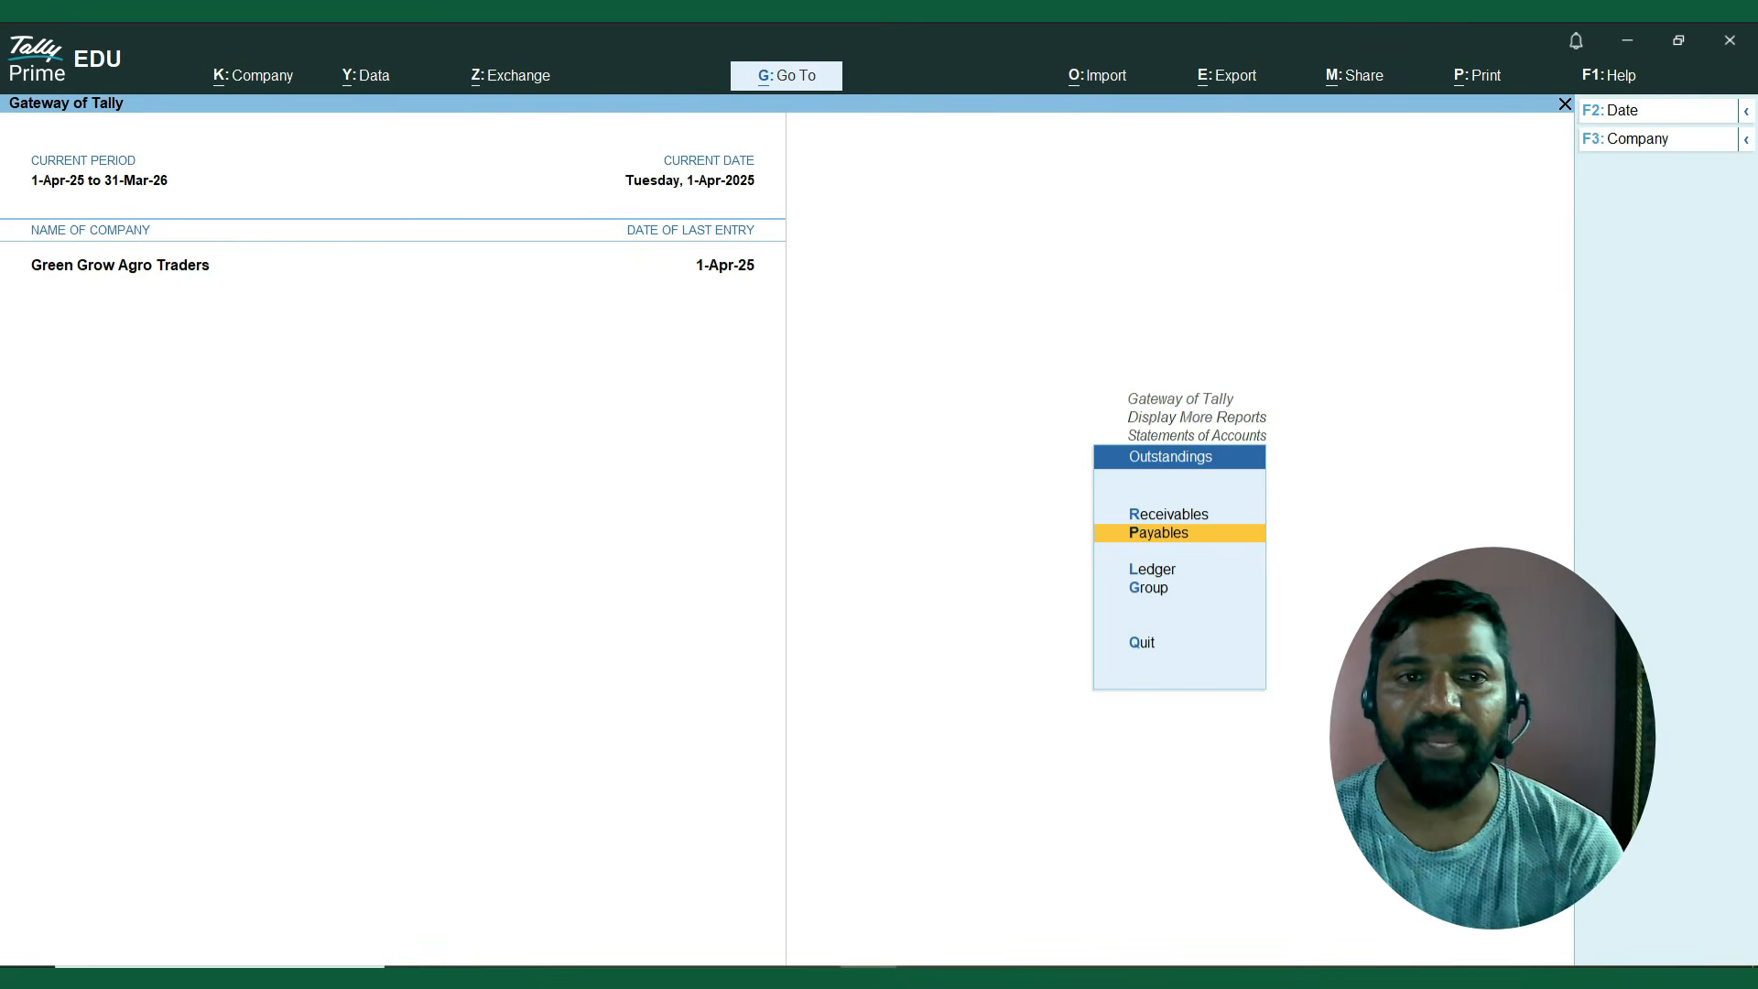
pyautogui.press('Escape')
pyautogui.press('Escape')
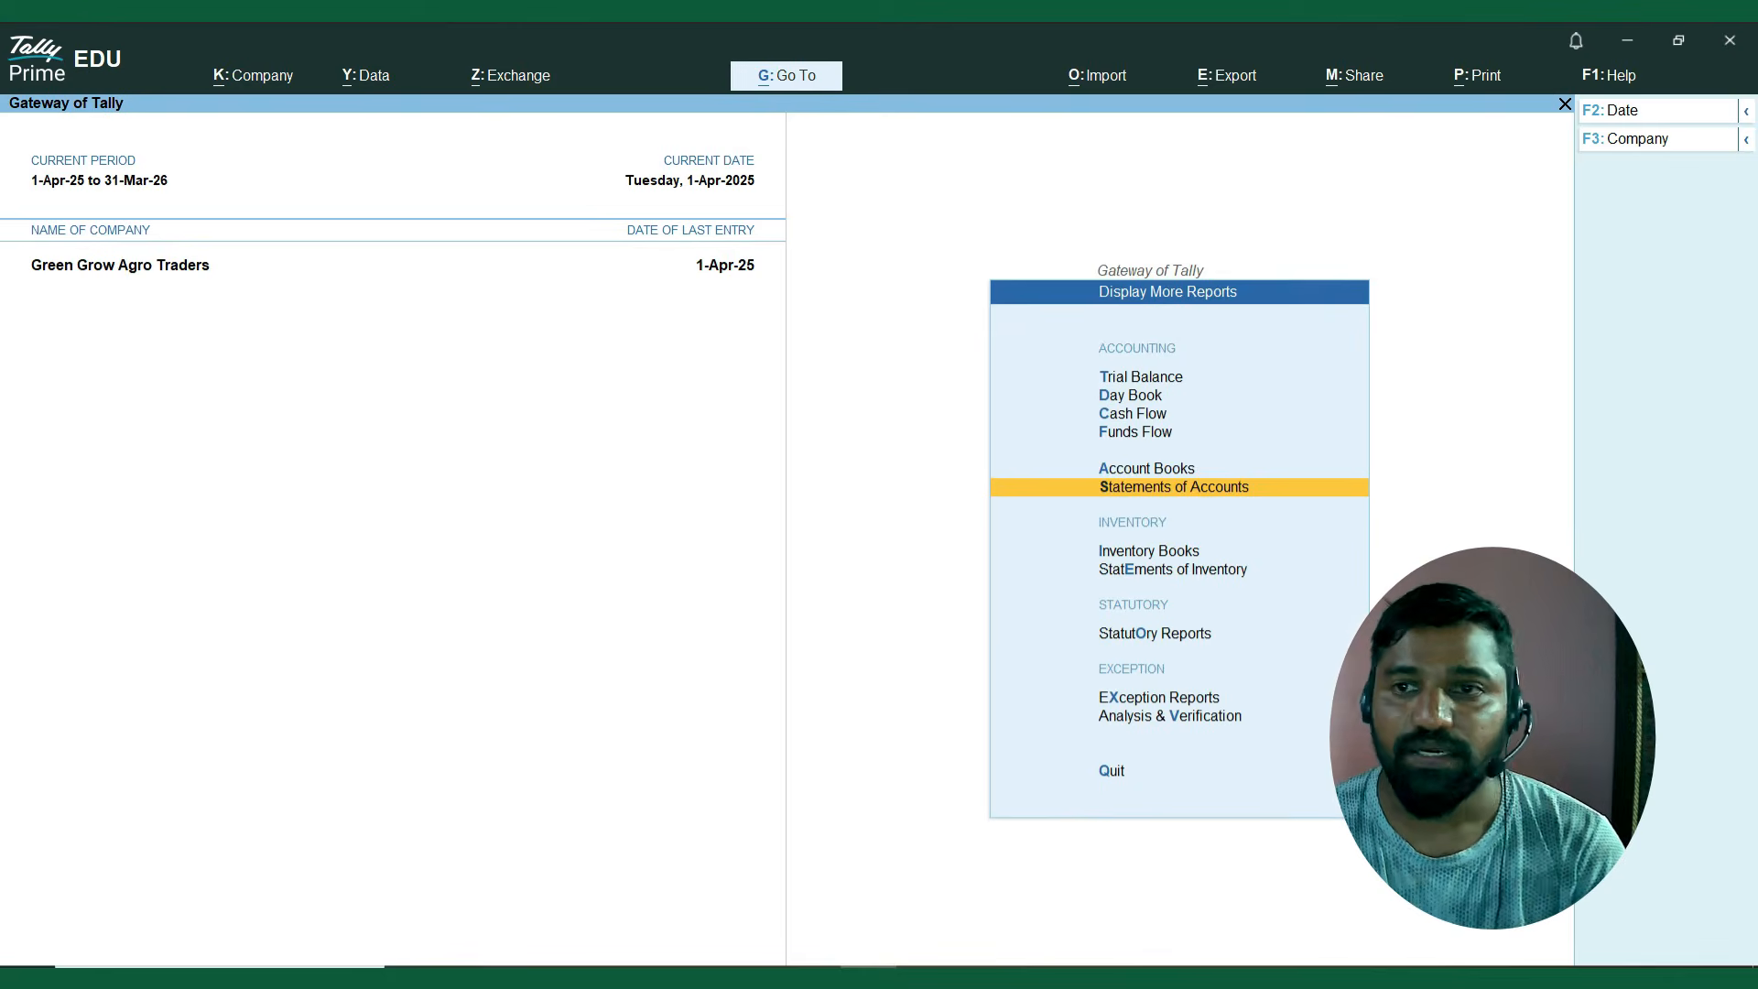
pyautogui.press('Escape')
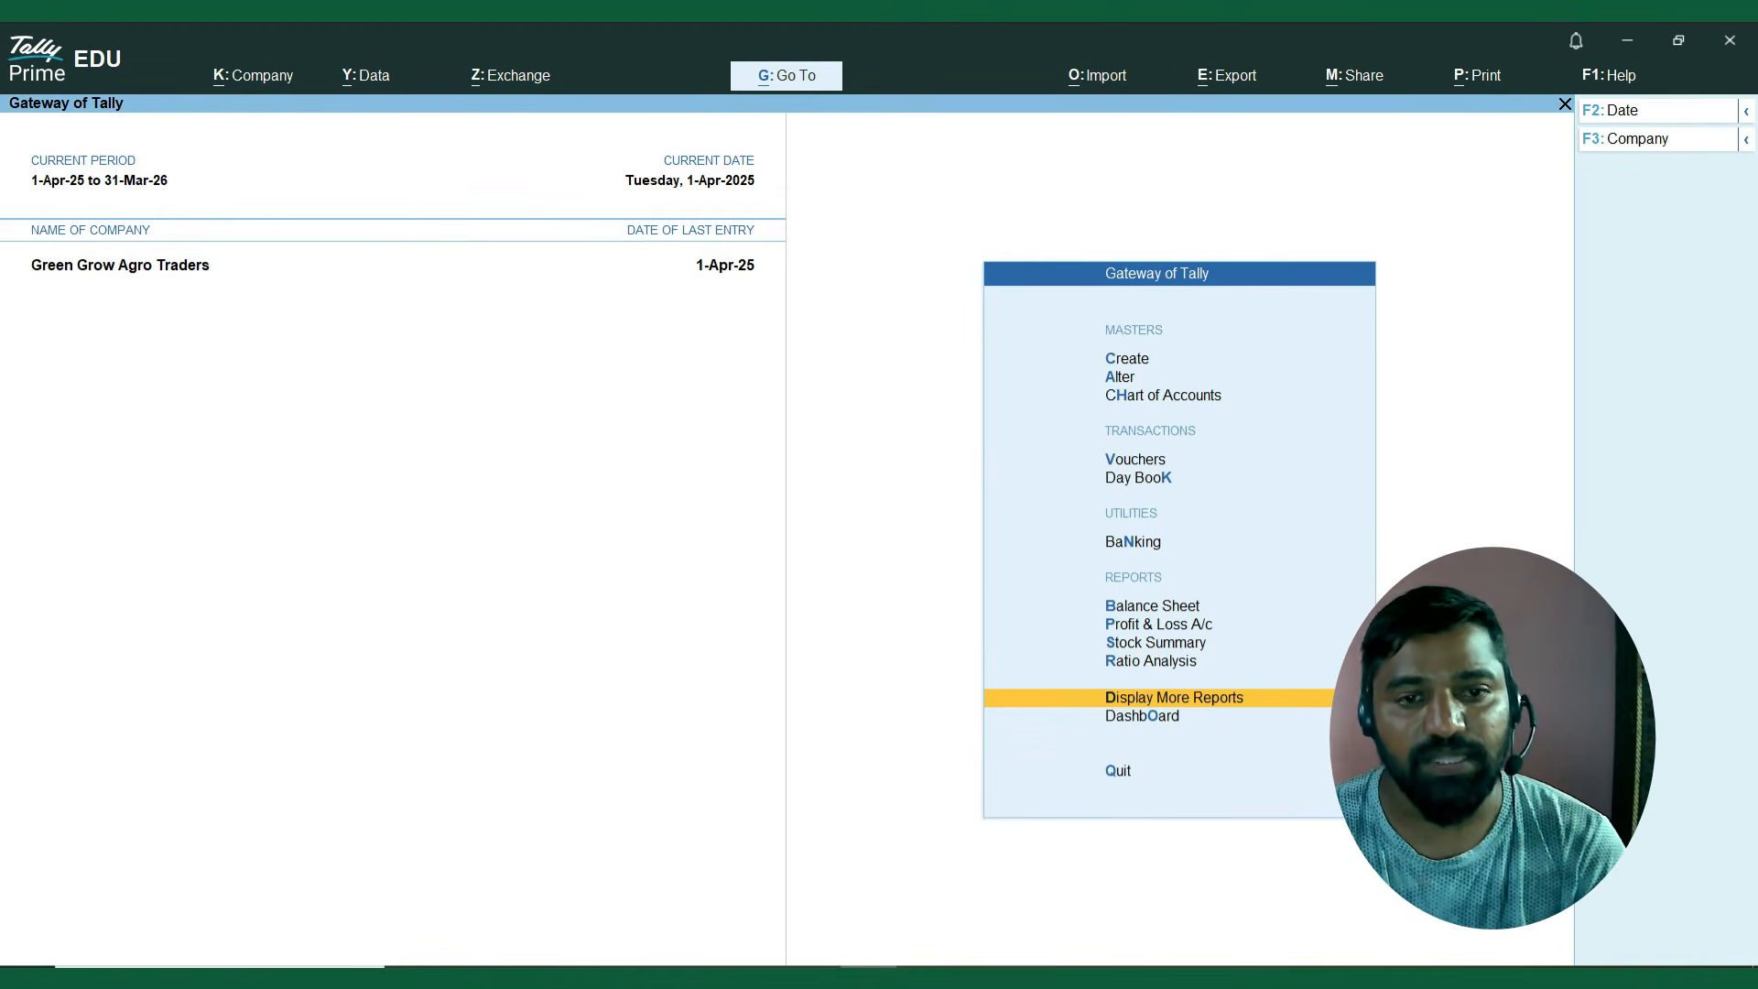
# Open the Balance Sheet and expand Current Liabilities to show its groups.
pyautogui.press('Up')
pyautogui.press('Up')
pyautogui.press('Up')
pyautogui.press('Up')
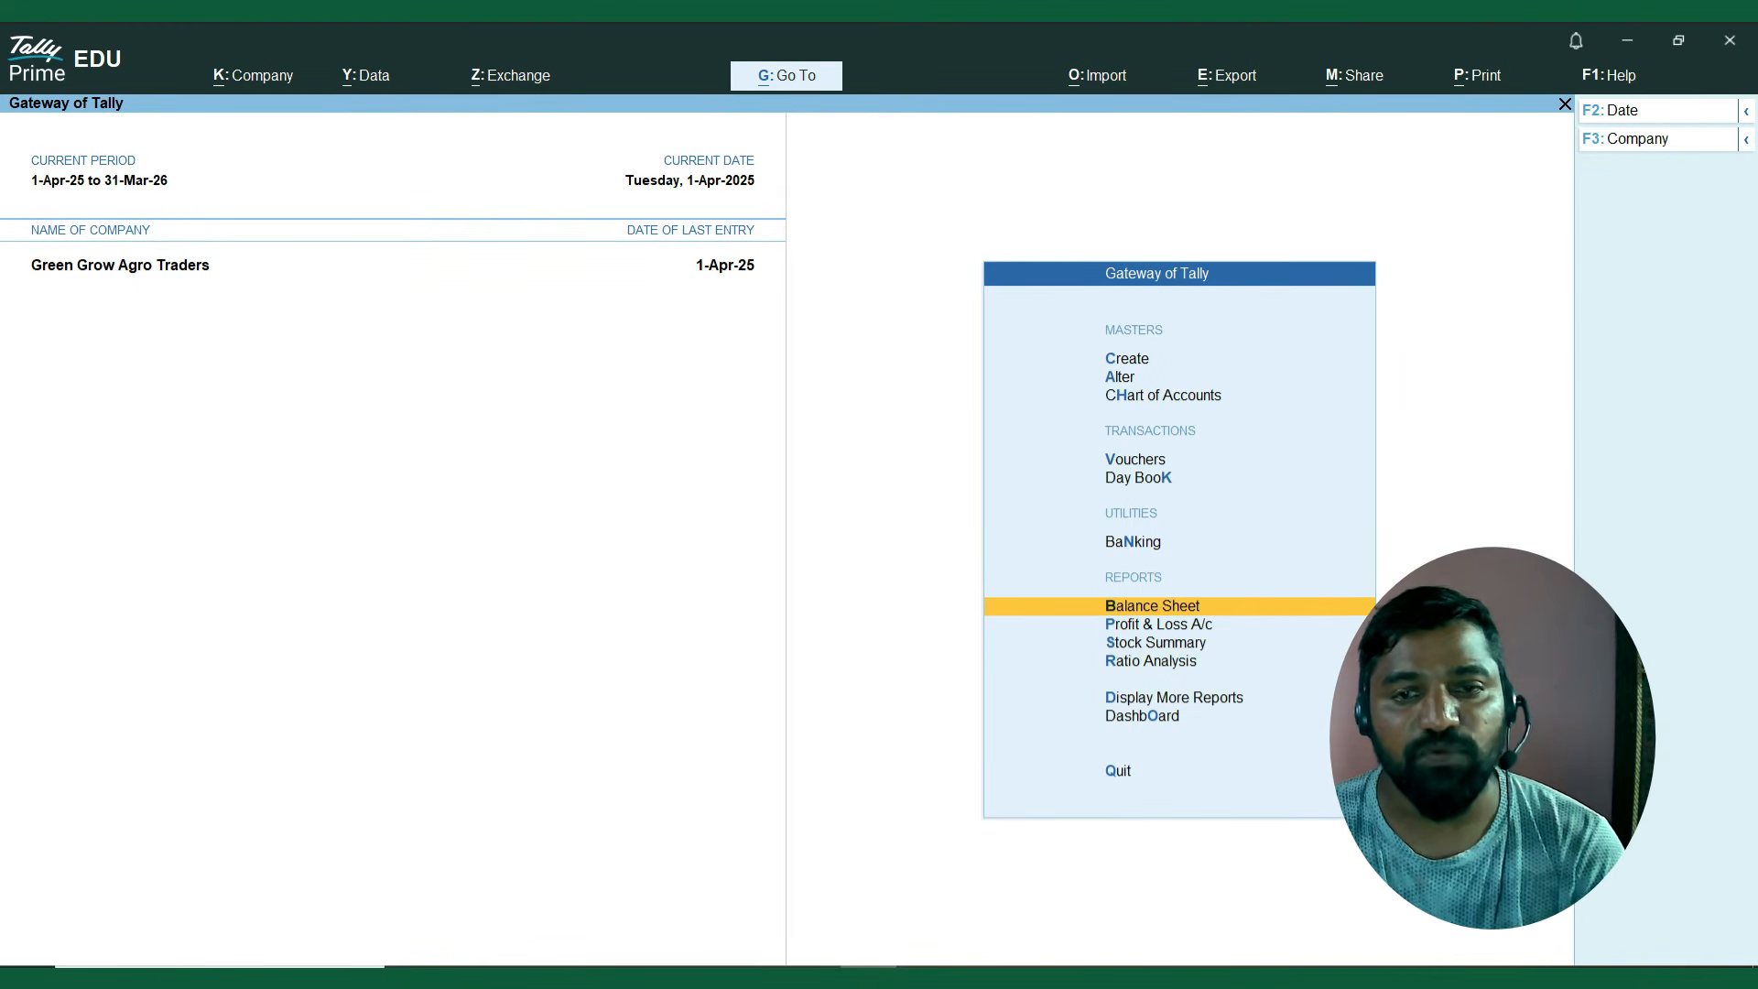
pyautogui.press('Return')
pyautogui.press('Down')
pyautogui.press('Down')
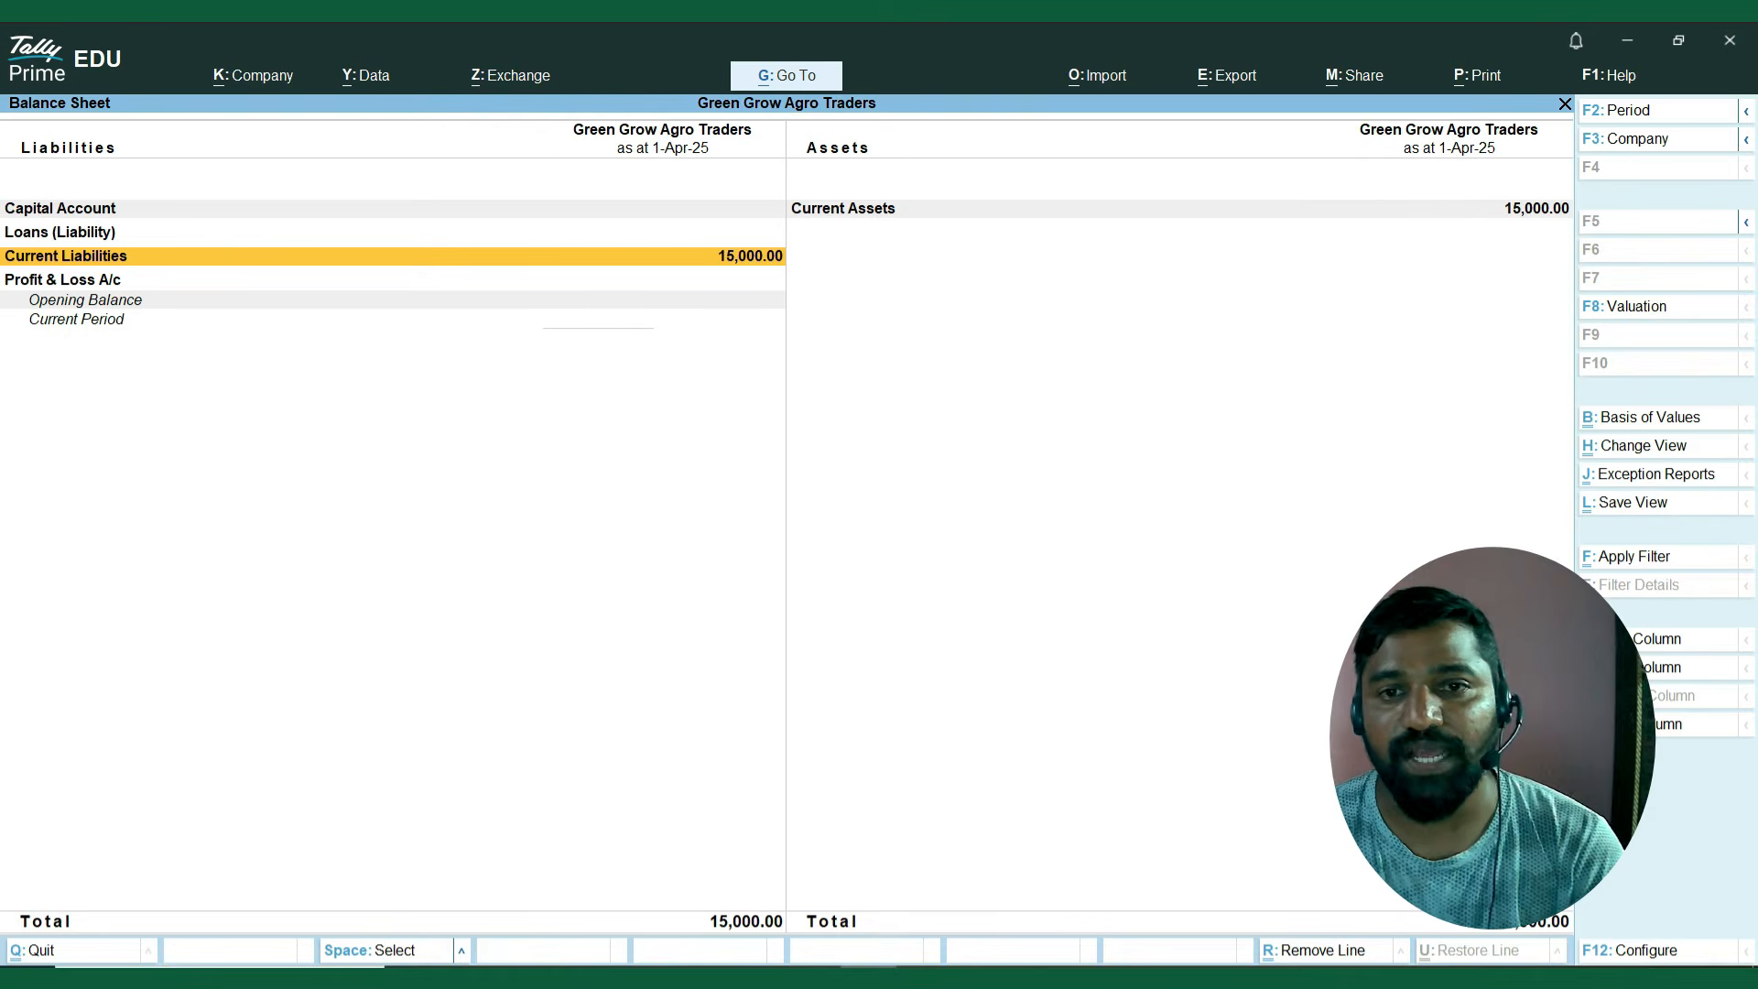
pyautogui.hotkey('shift', 'Return')
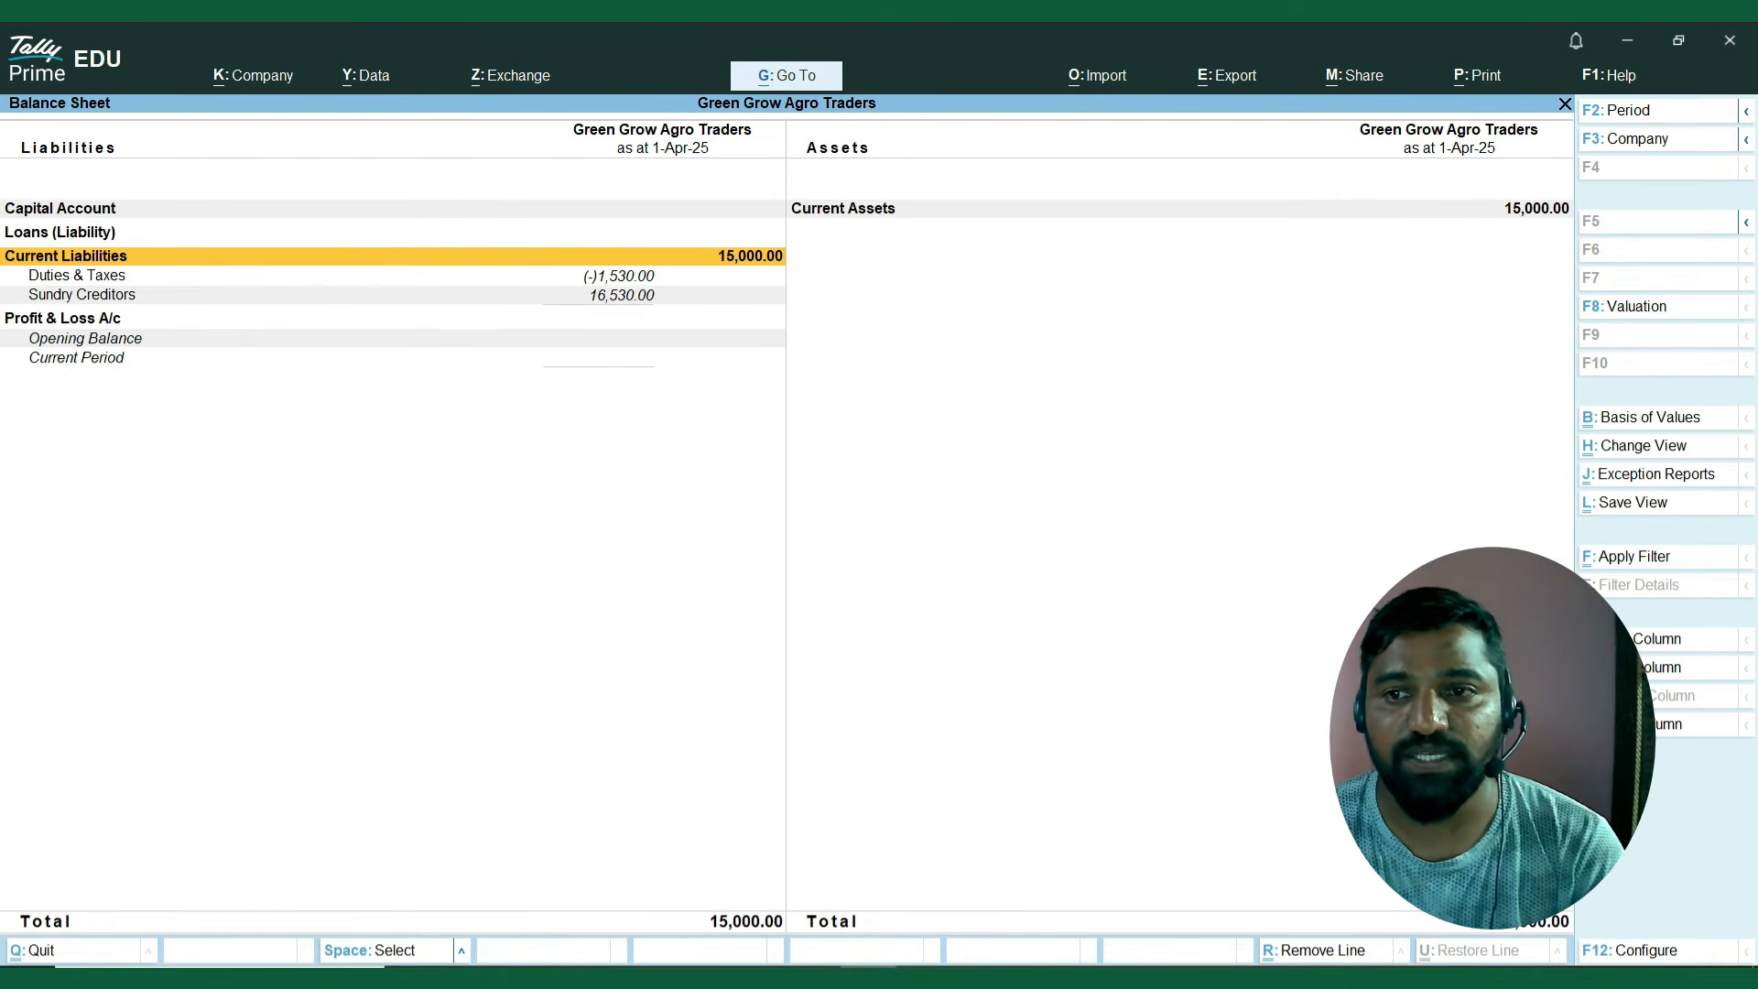
# Review Duties & Taxes and Sundry Creditors, and drill down from Sundry Creditors to the April ledger vouchers of Kisan Agro Suppliers.
pyautogui.press('Down')
pyautogui.press('Down')
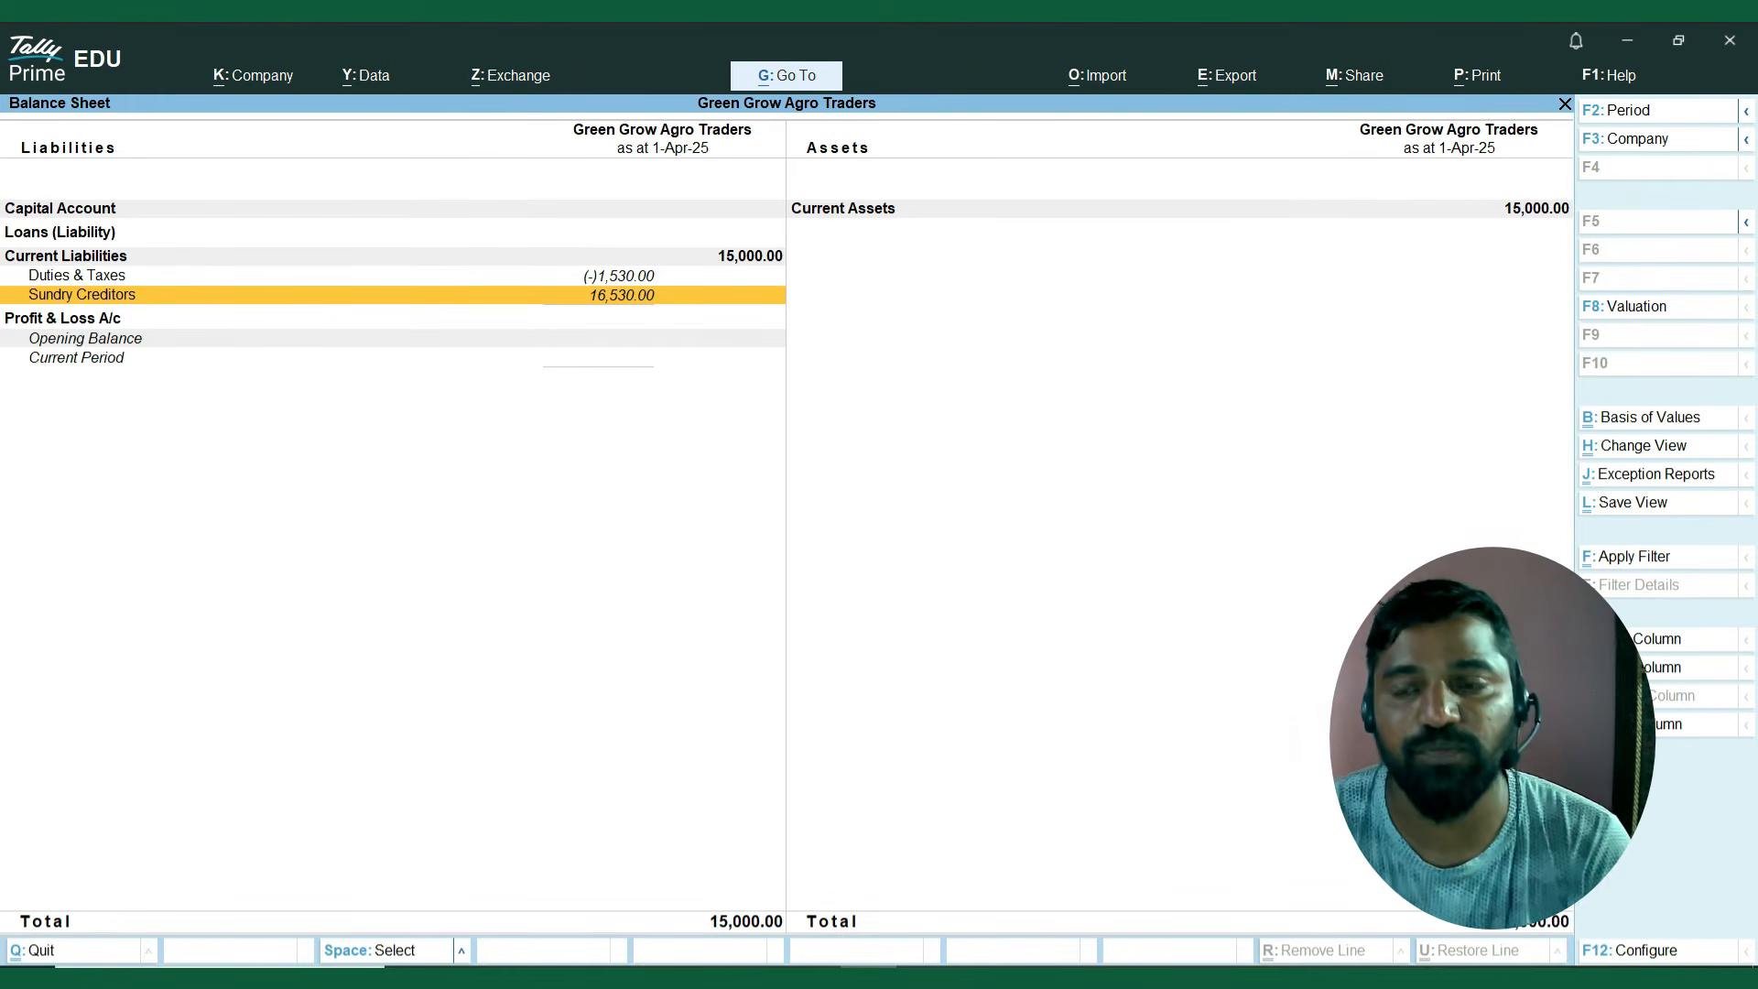
pyautogui.press('Up')
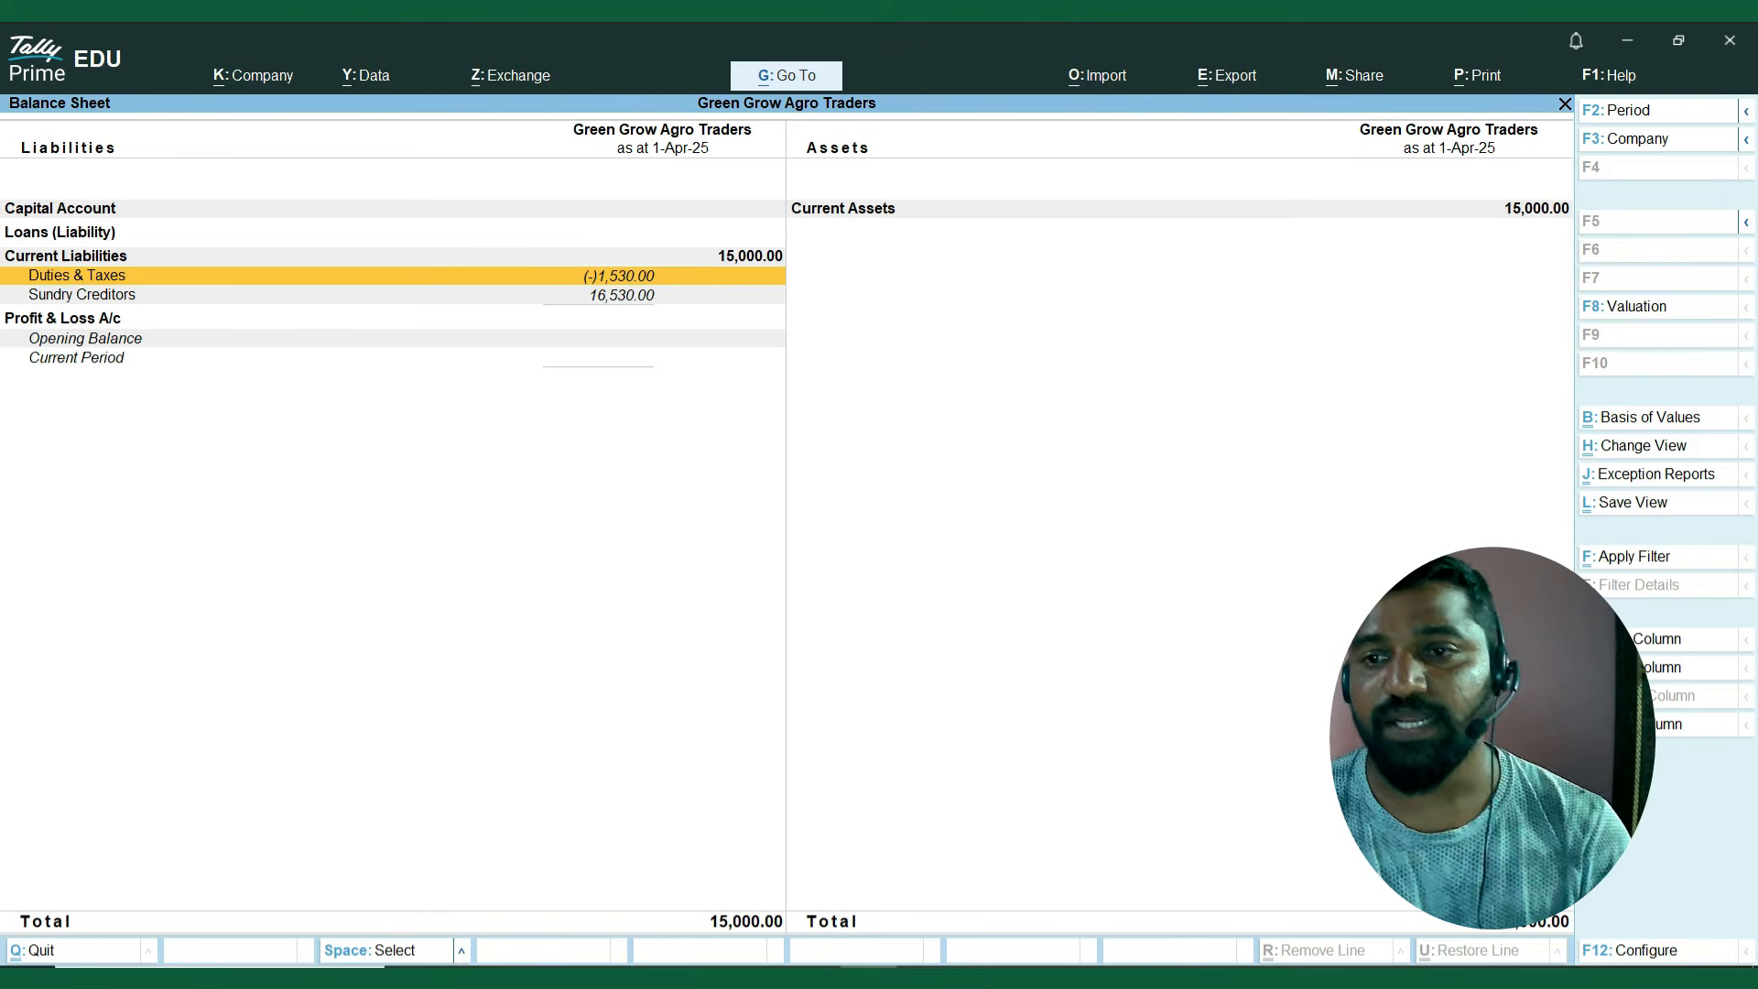
pyautogui.press('Down')
pyautogui.press('Return')
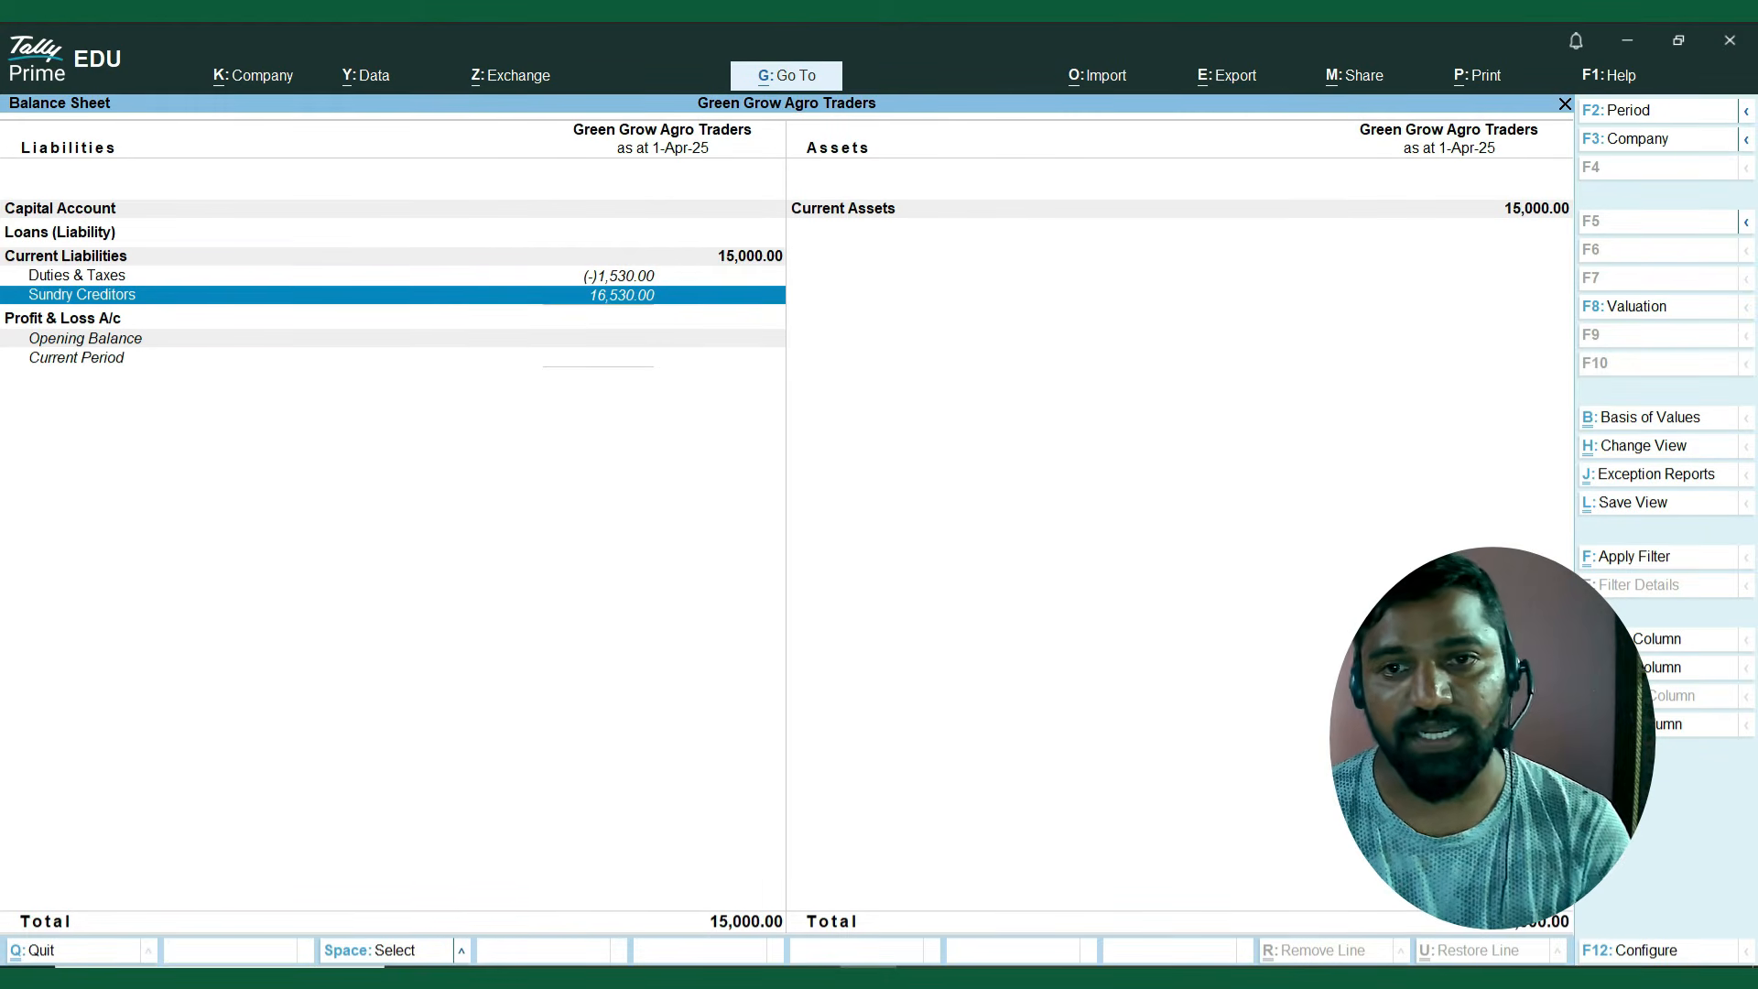
pyautogui.press('Return')
pyautogui.press('Return')
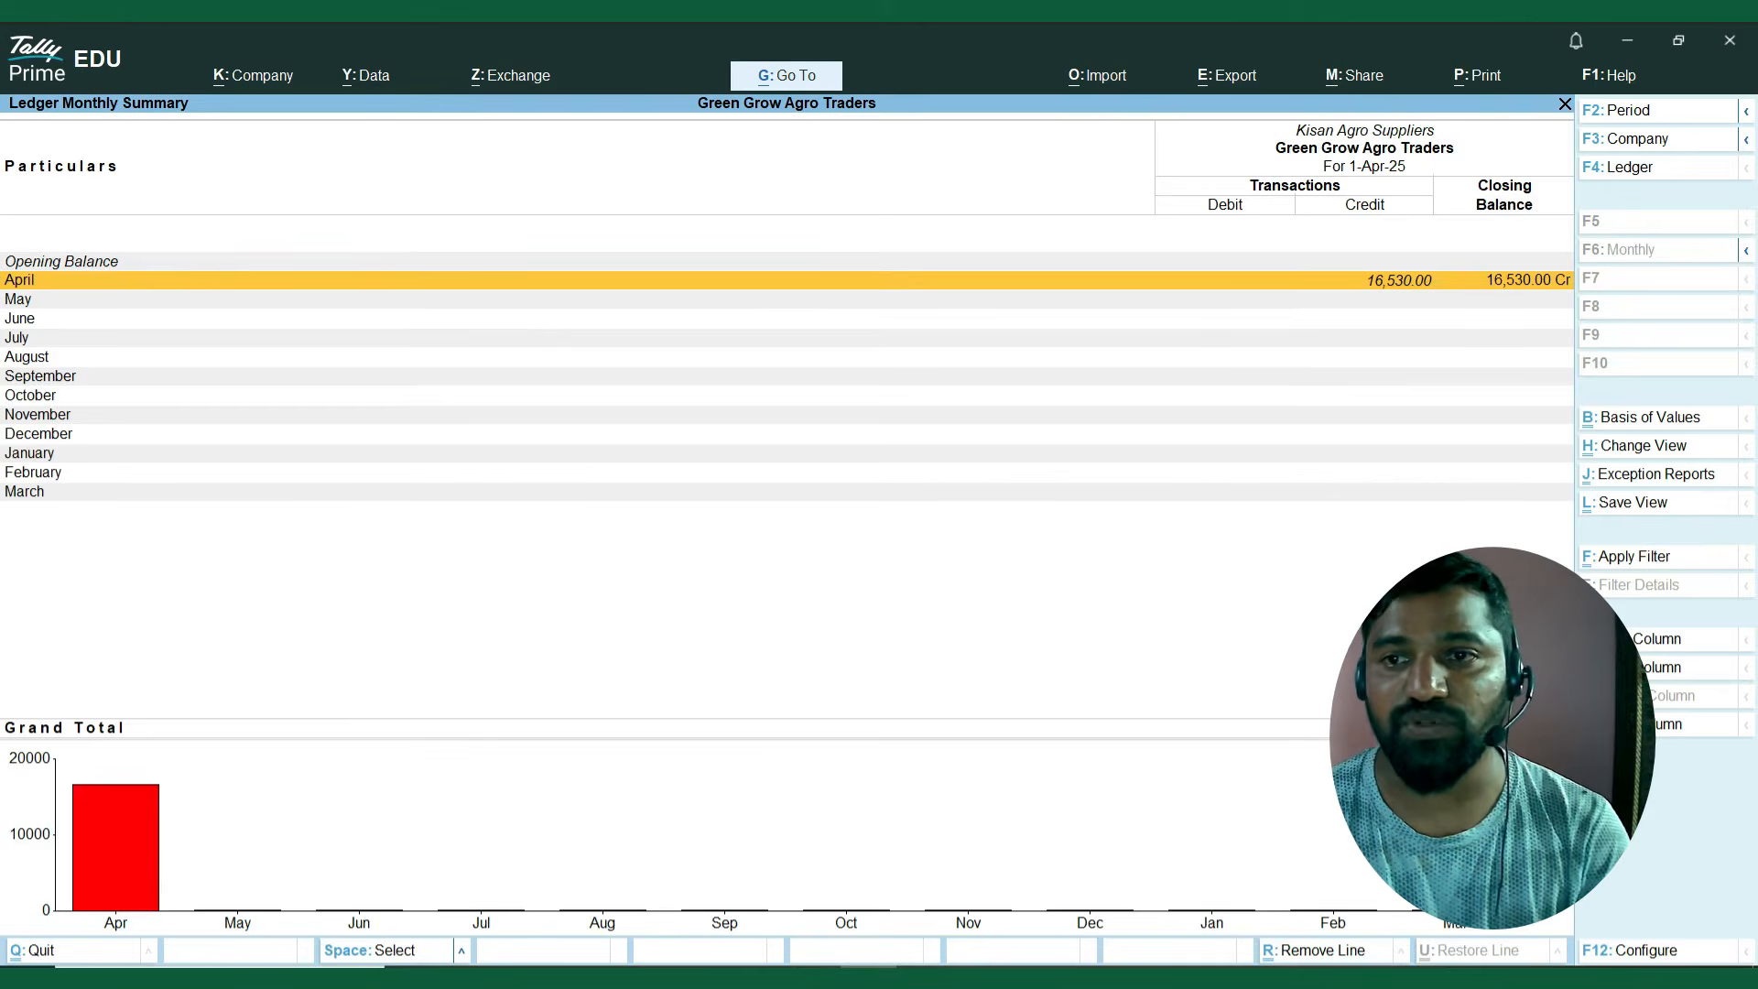
# Open the Kisan Agro Suppliers purchase voucher to review its items and tax, leave it unchanged, and return to the Balance Sheet.
pyautogui.press('Return')
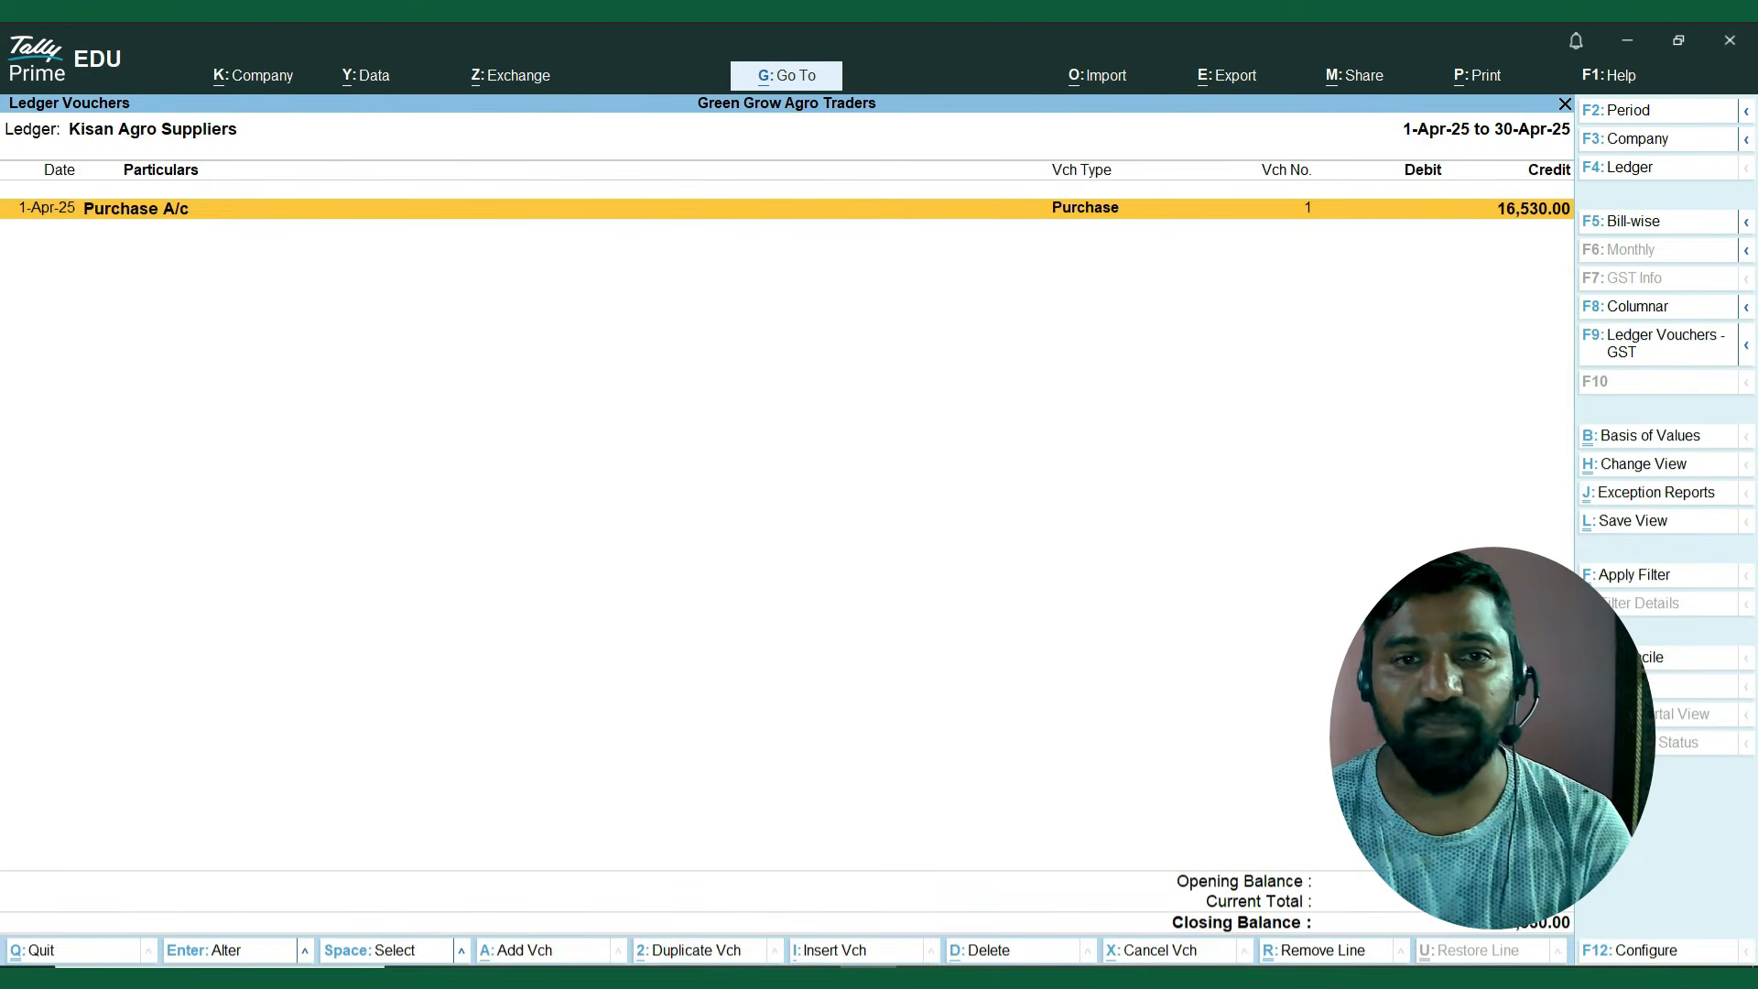
pyautogui.press('Return')
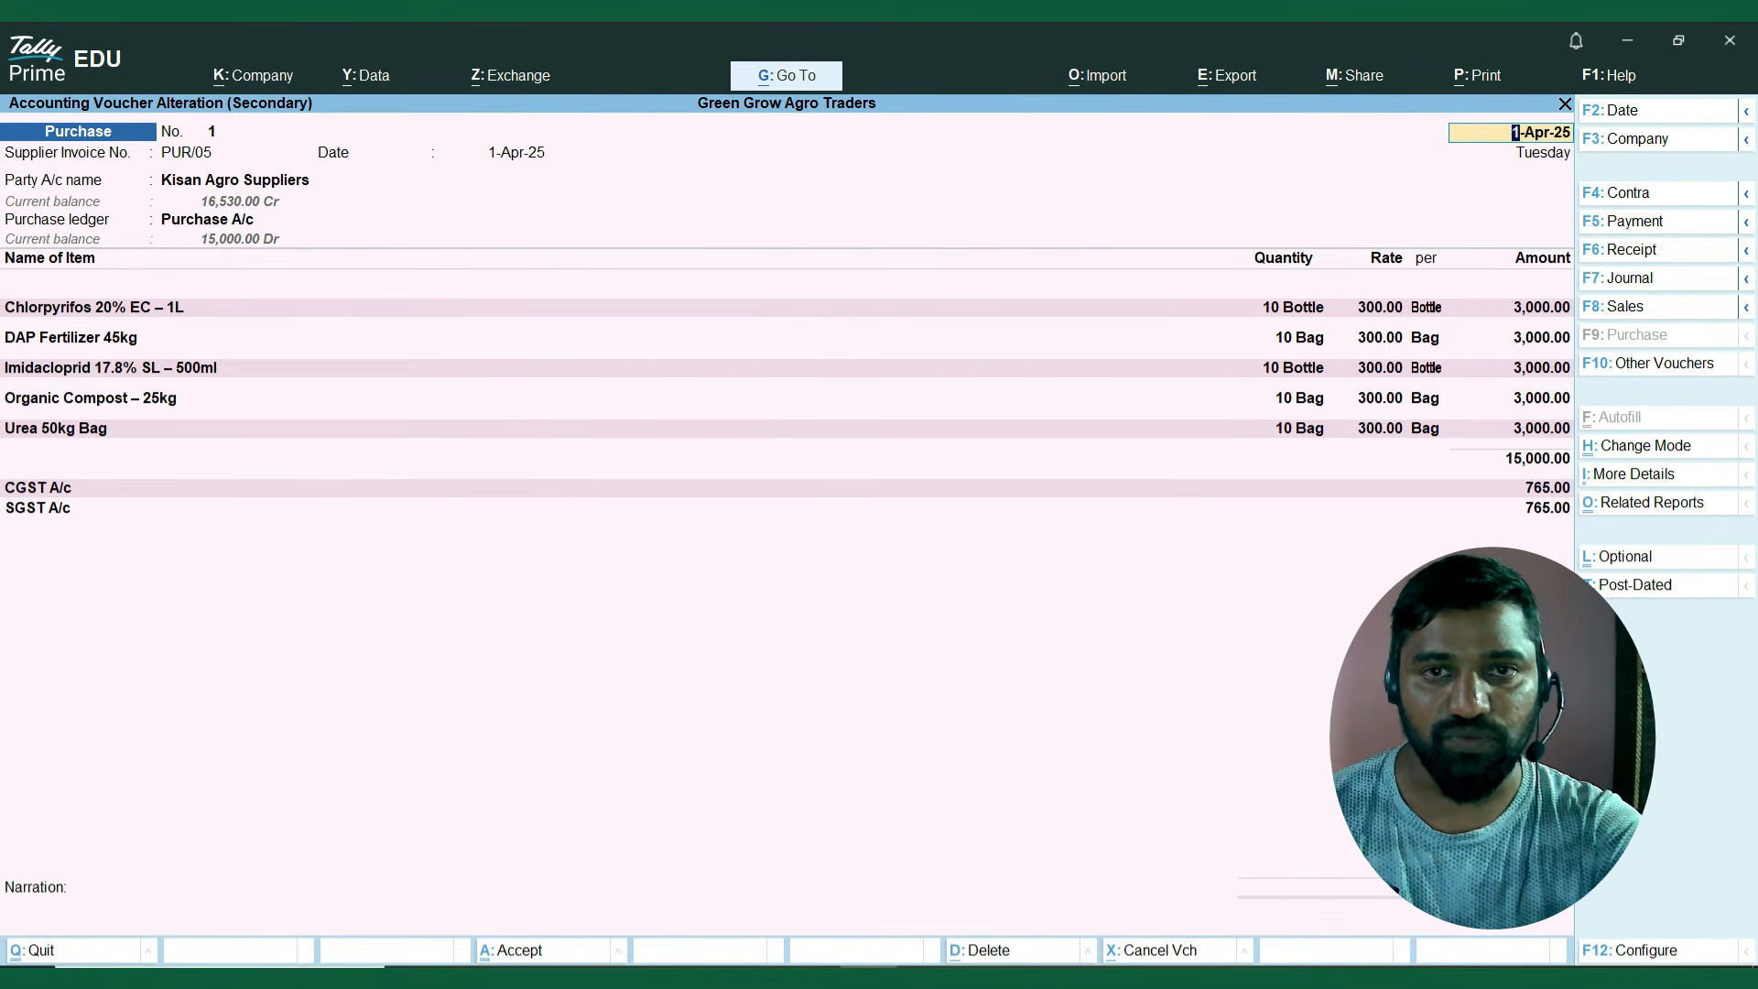
pyautogui.press('BackSpace')
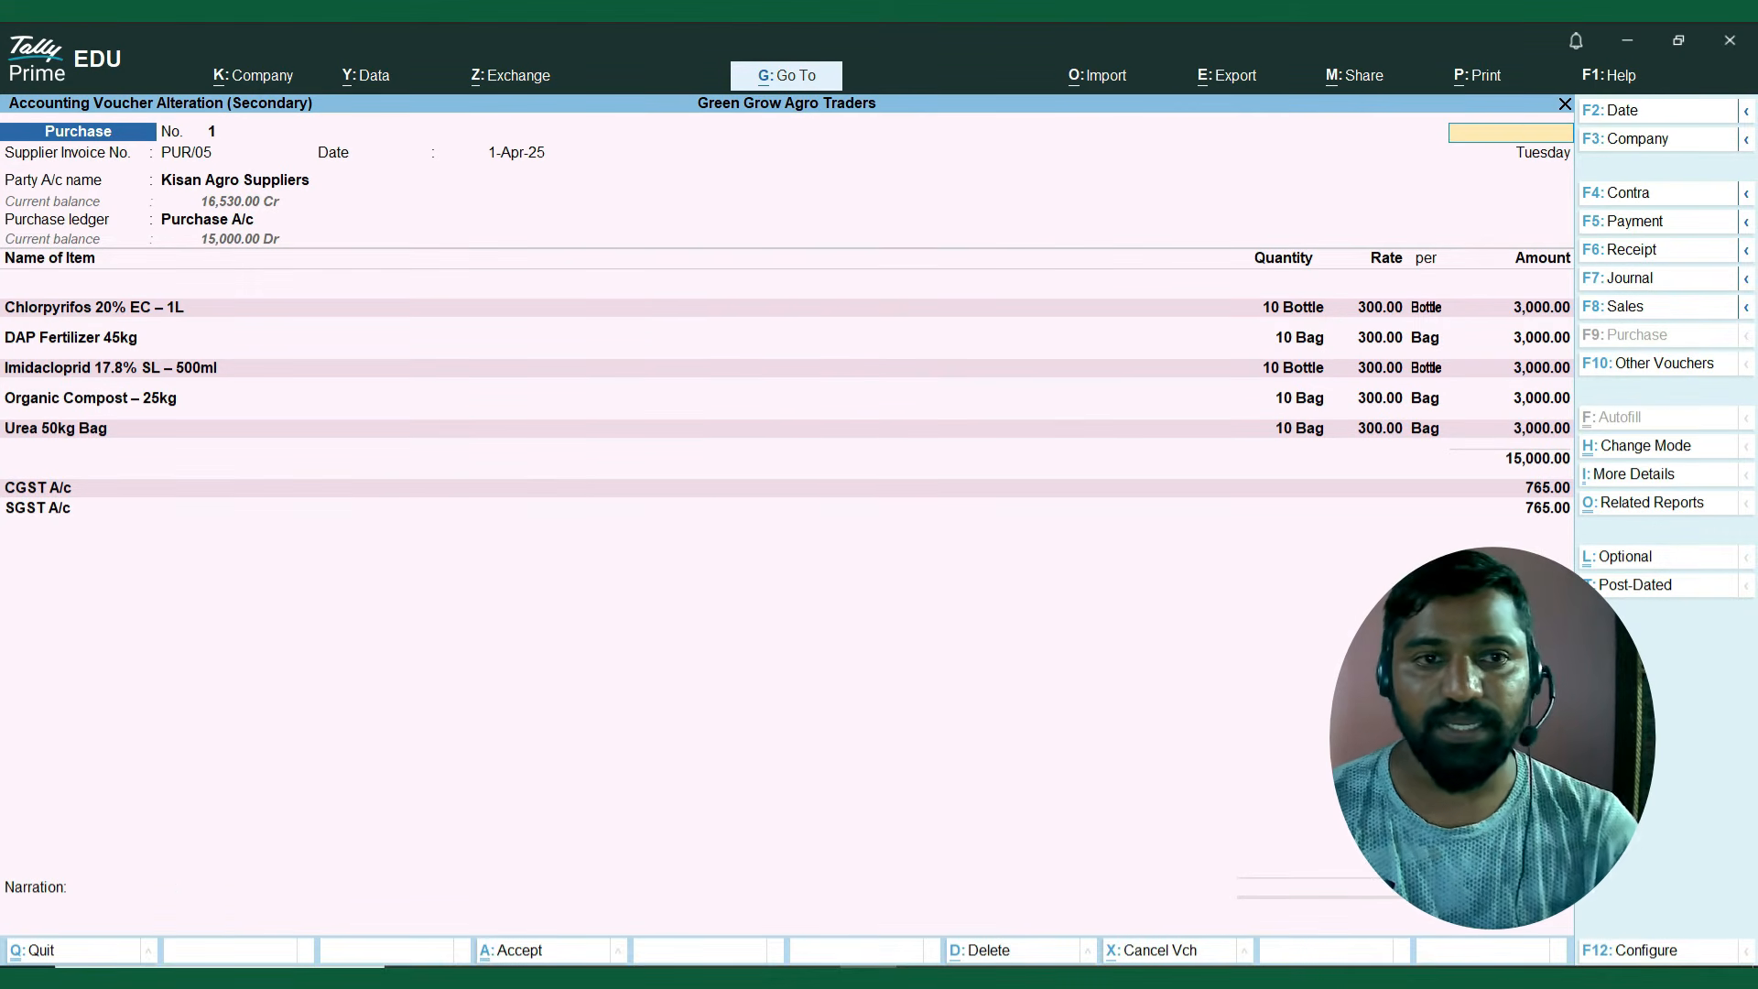
pyautogui.press('Escape')
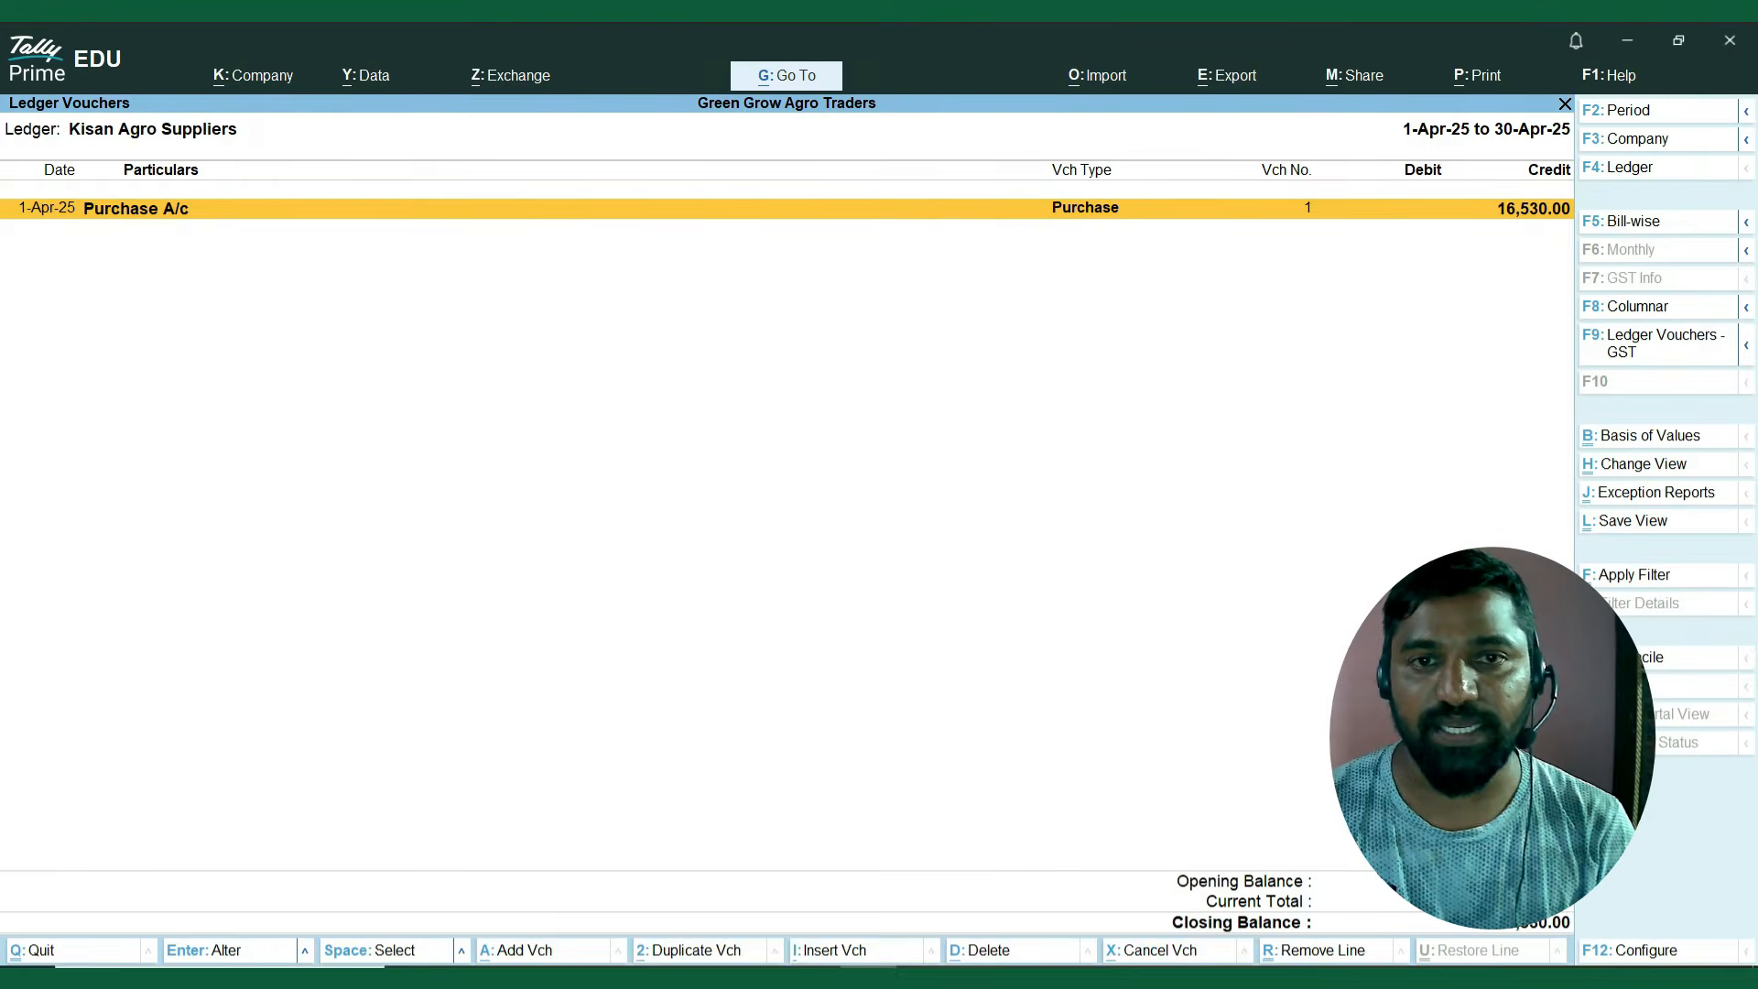
pyautogui.press('Escape')
pyautogui.press('Escape')
pyautogui.press('Escape')
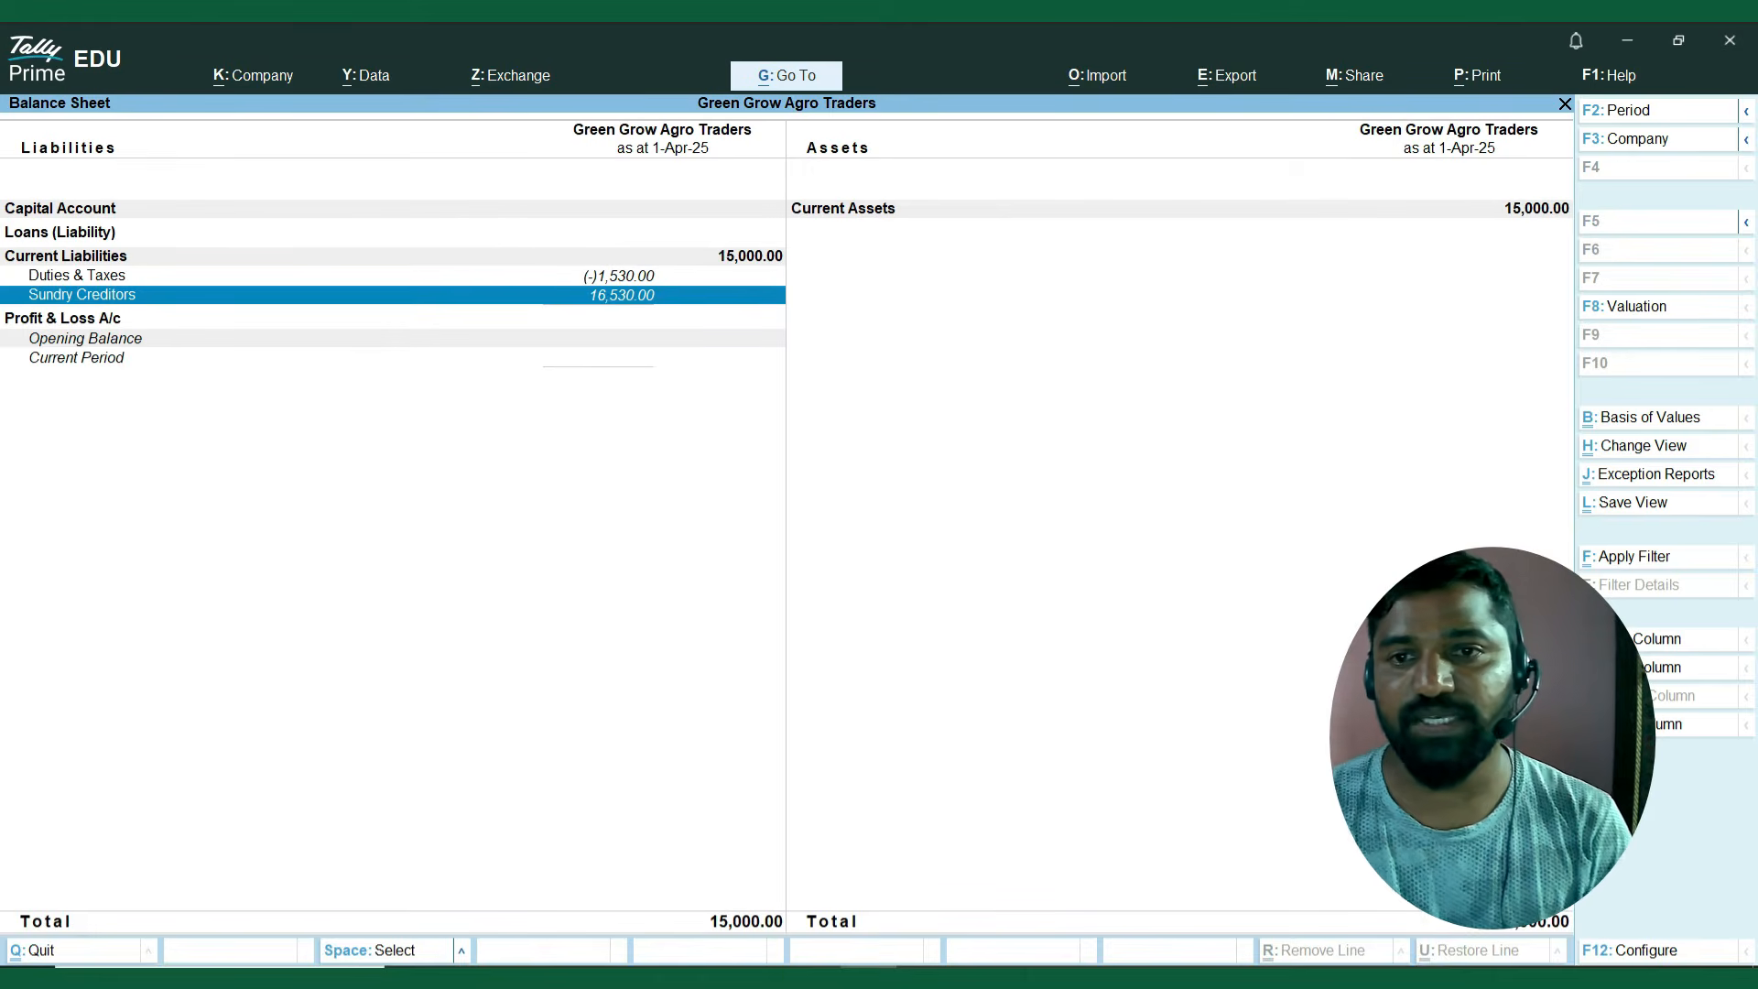
# Review Current Liabilities and Duties & Taxes in the Balance Sheet and return to the Gateway of Tally.
pyautogui.press('Up')
pyautogui.press('Up')
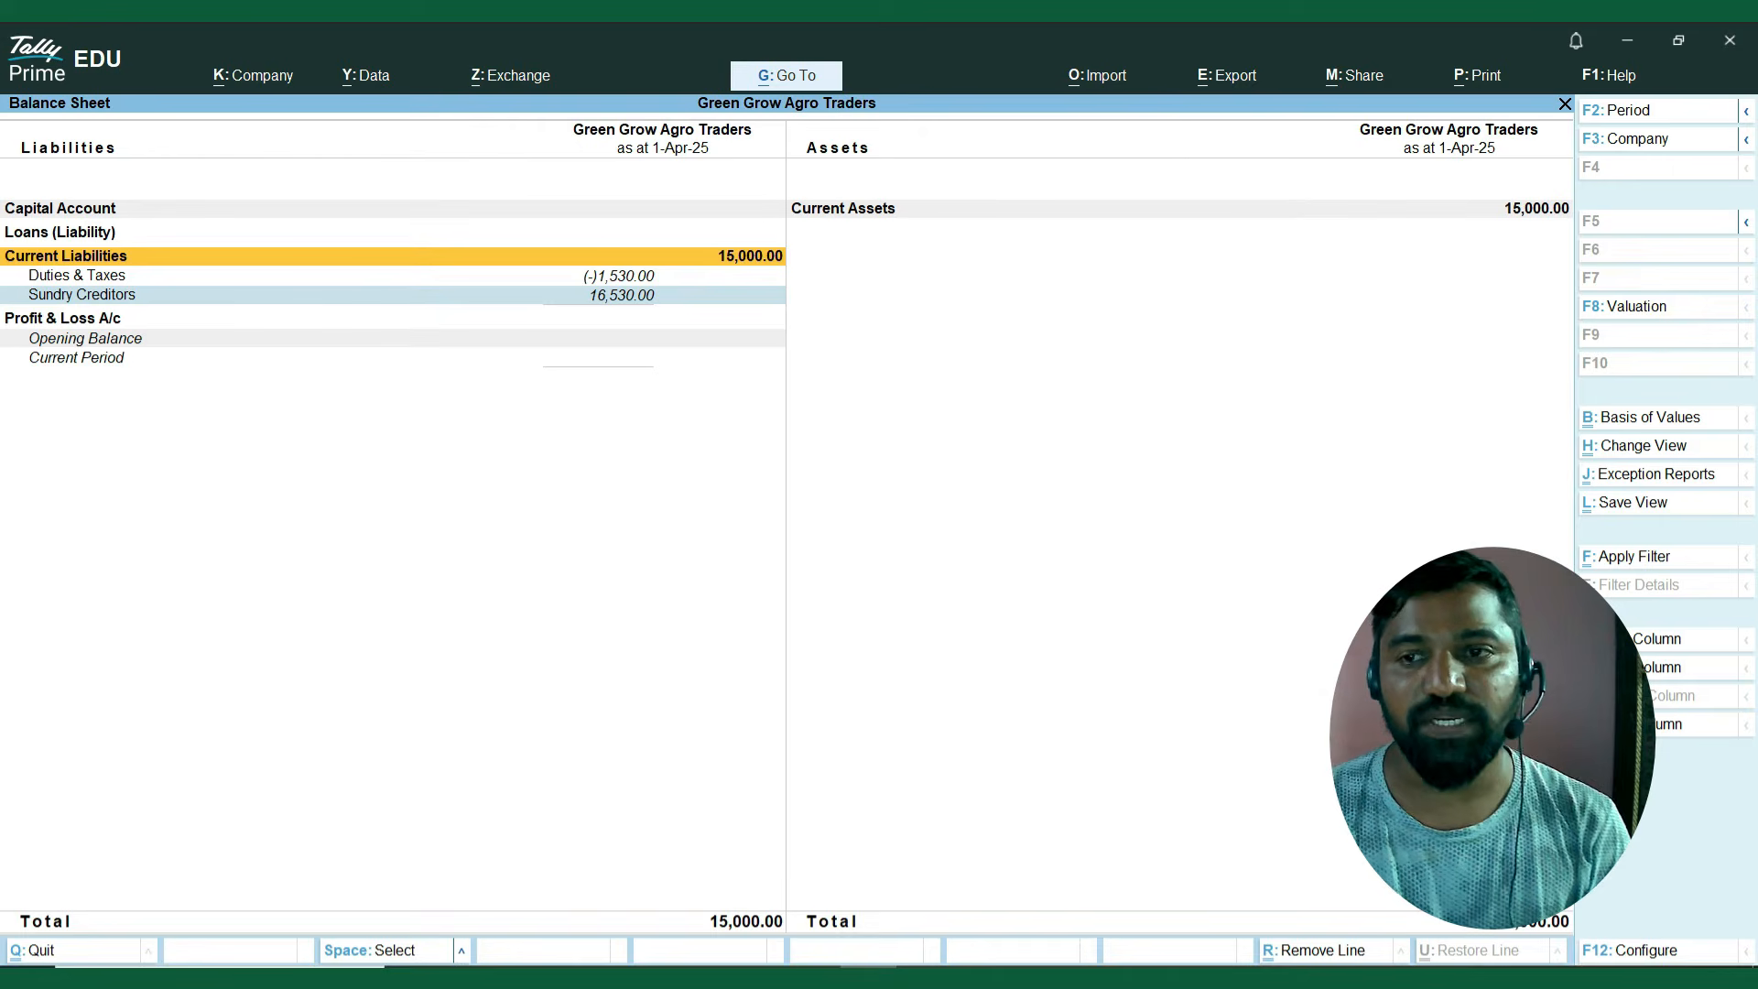
pyautogui.press('Down')
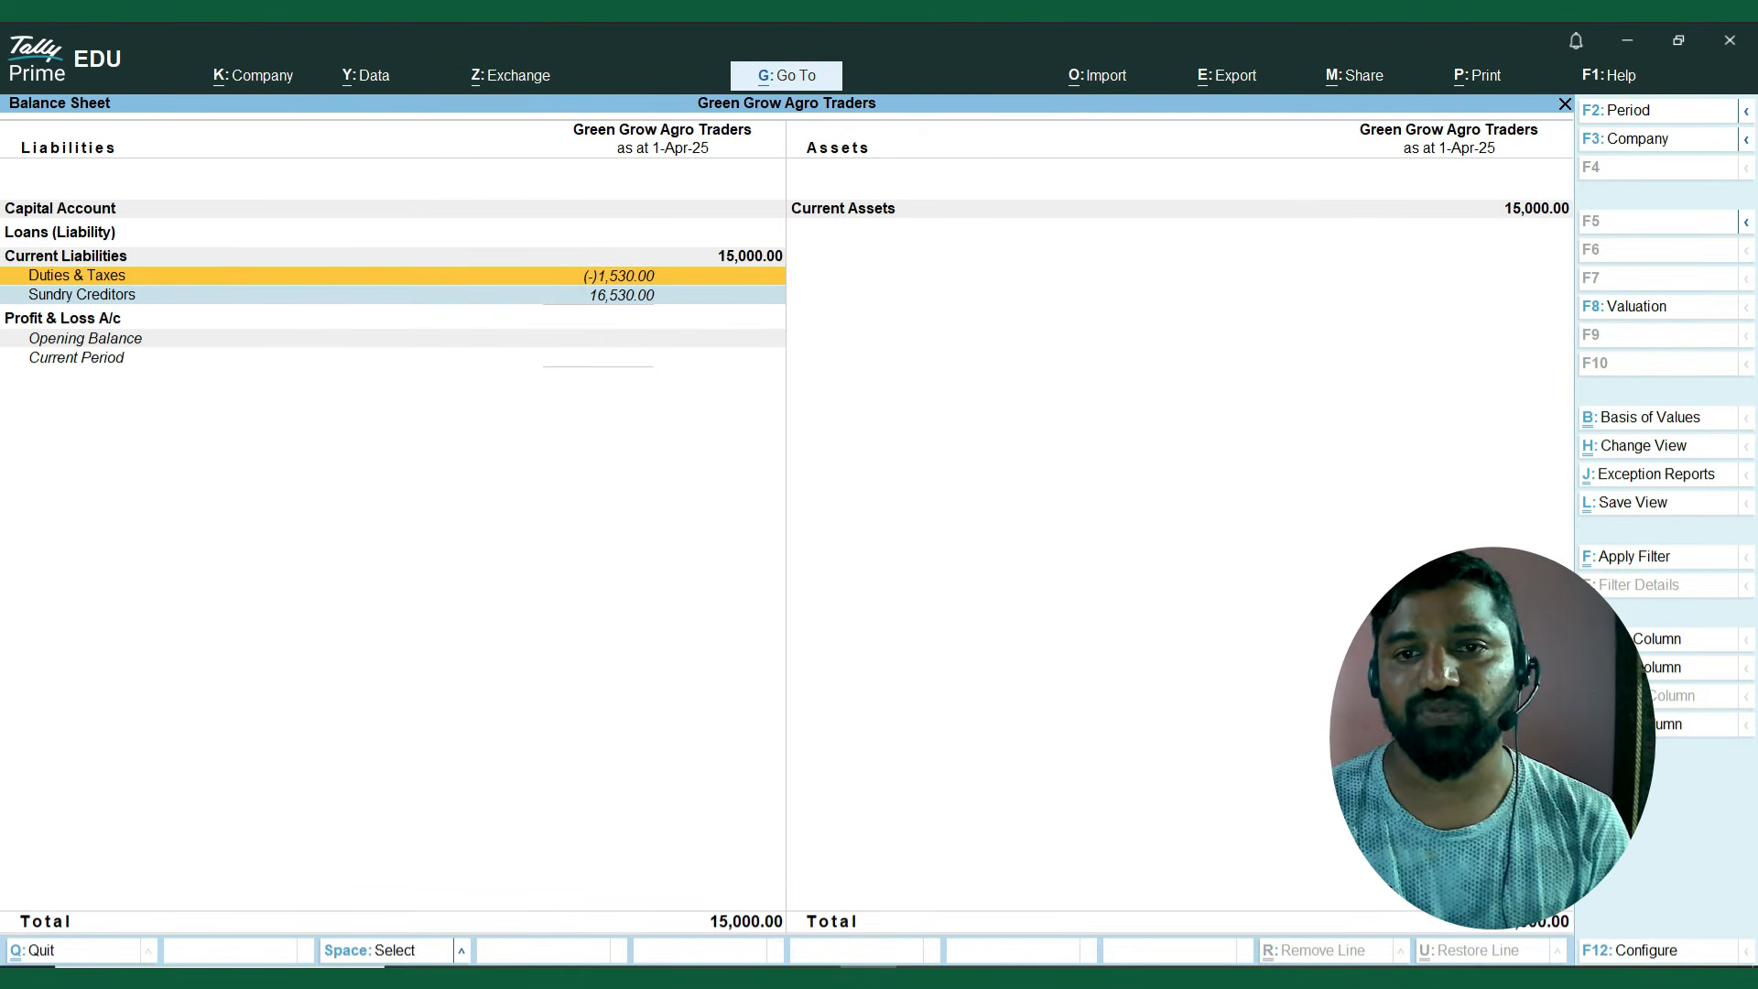
pyautogui.press('Escape')
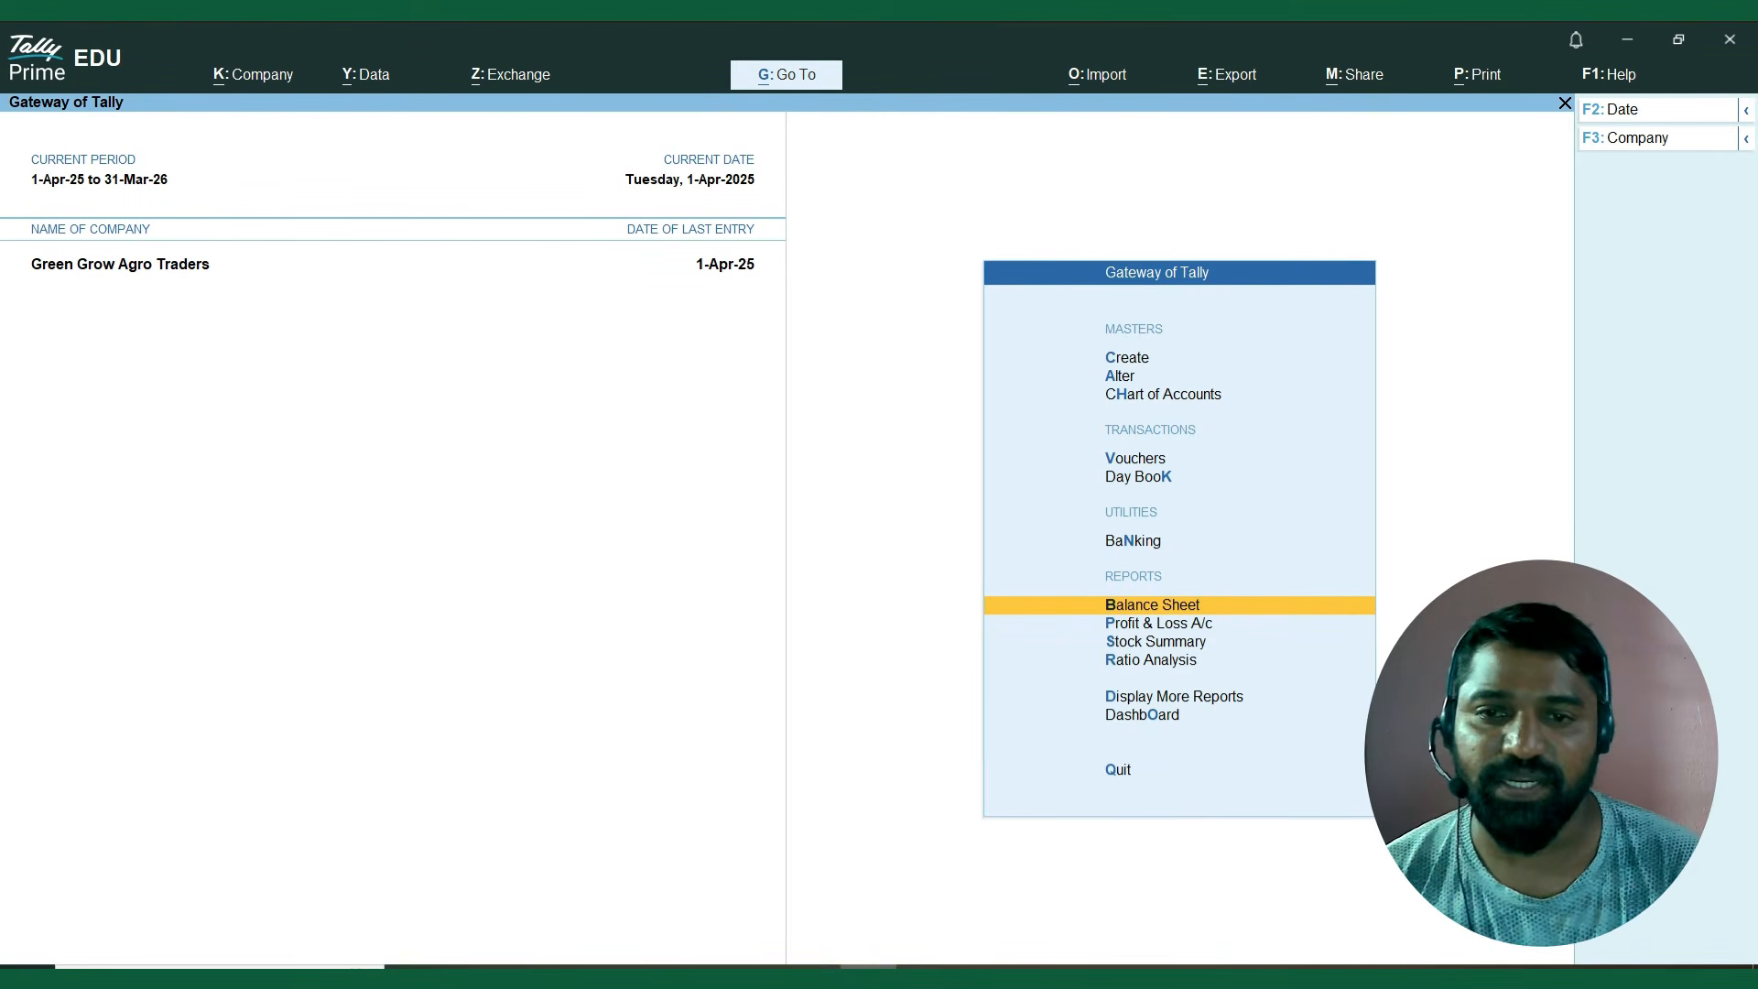
# Start a new sales voucher with Cash as the party account, leaving the dispatch details blank.
pyautogui.press('Up')
pyautogui.press('Up')
pyautogui.press('Up')
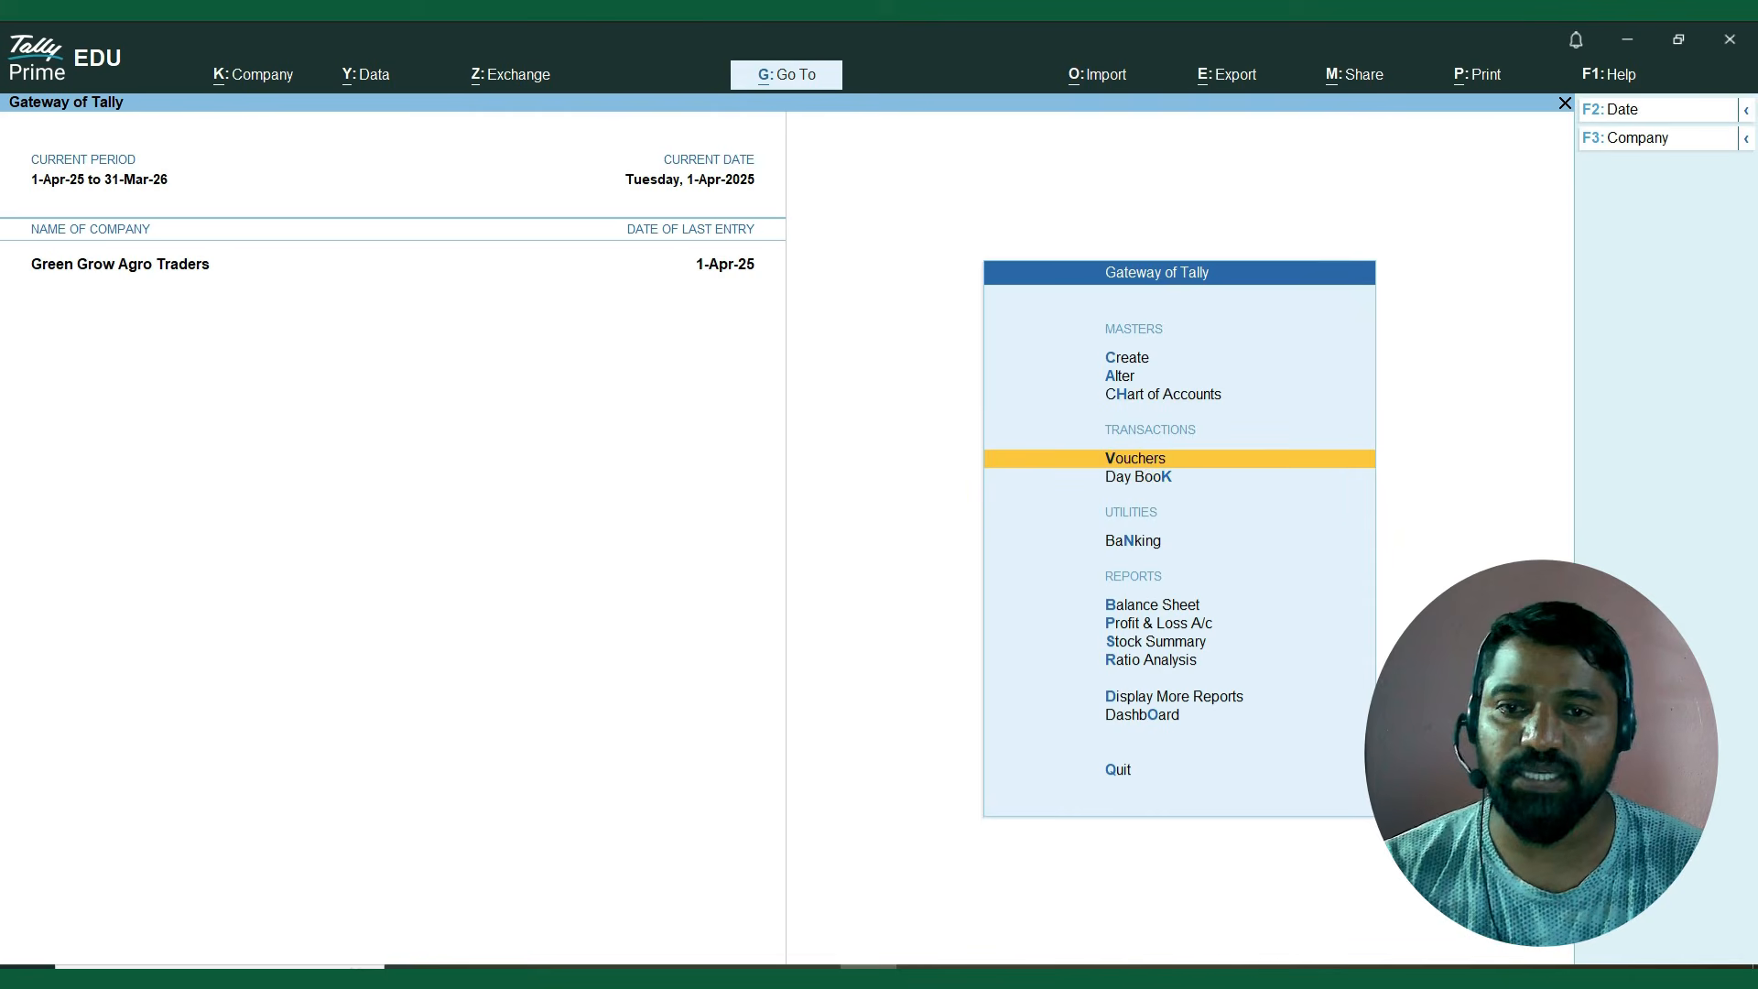
pyautogui.press('Return')
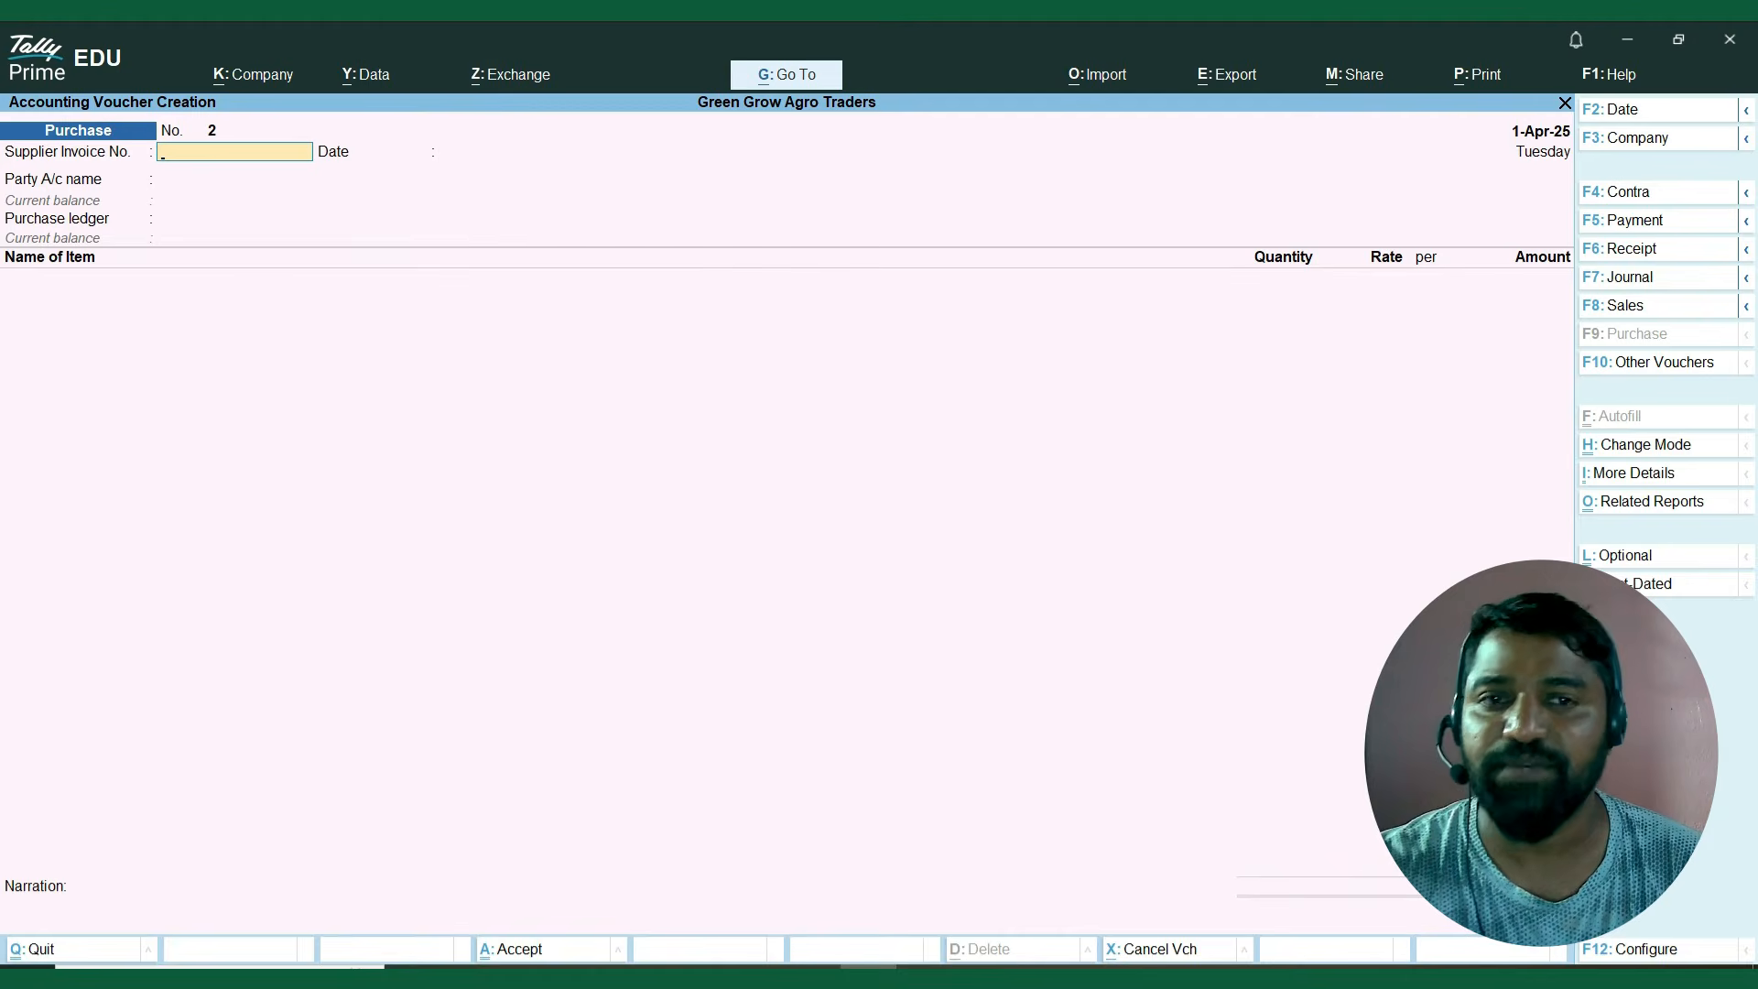
pyautogui.press('F8')
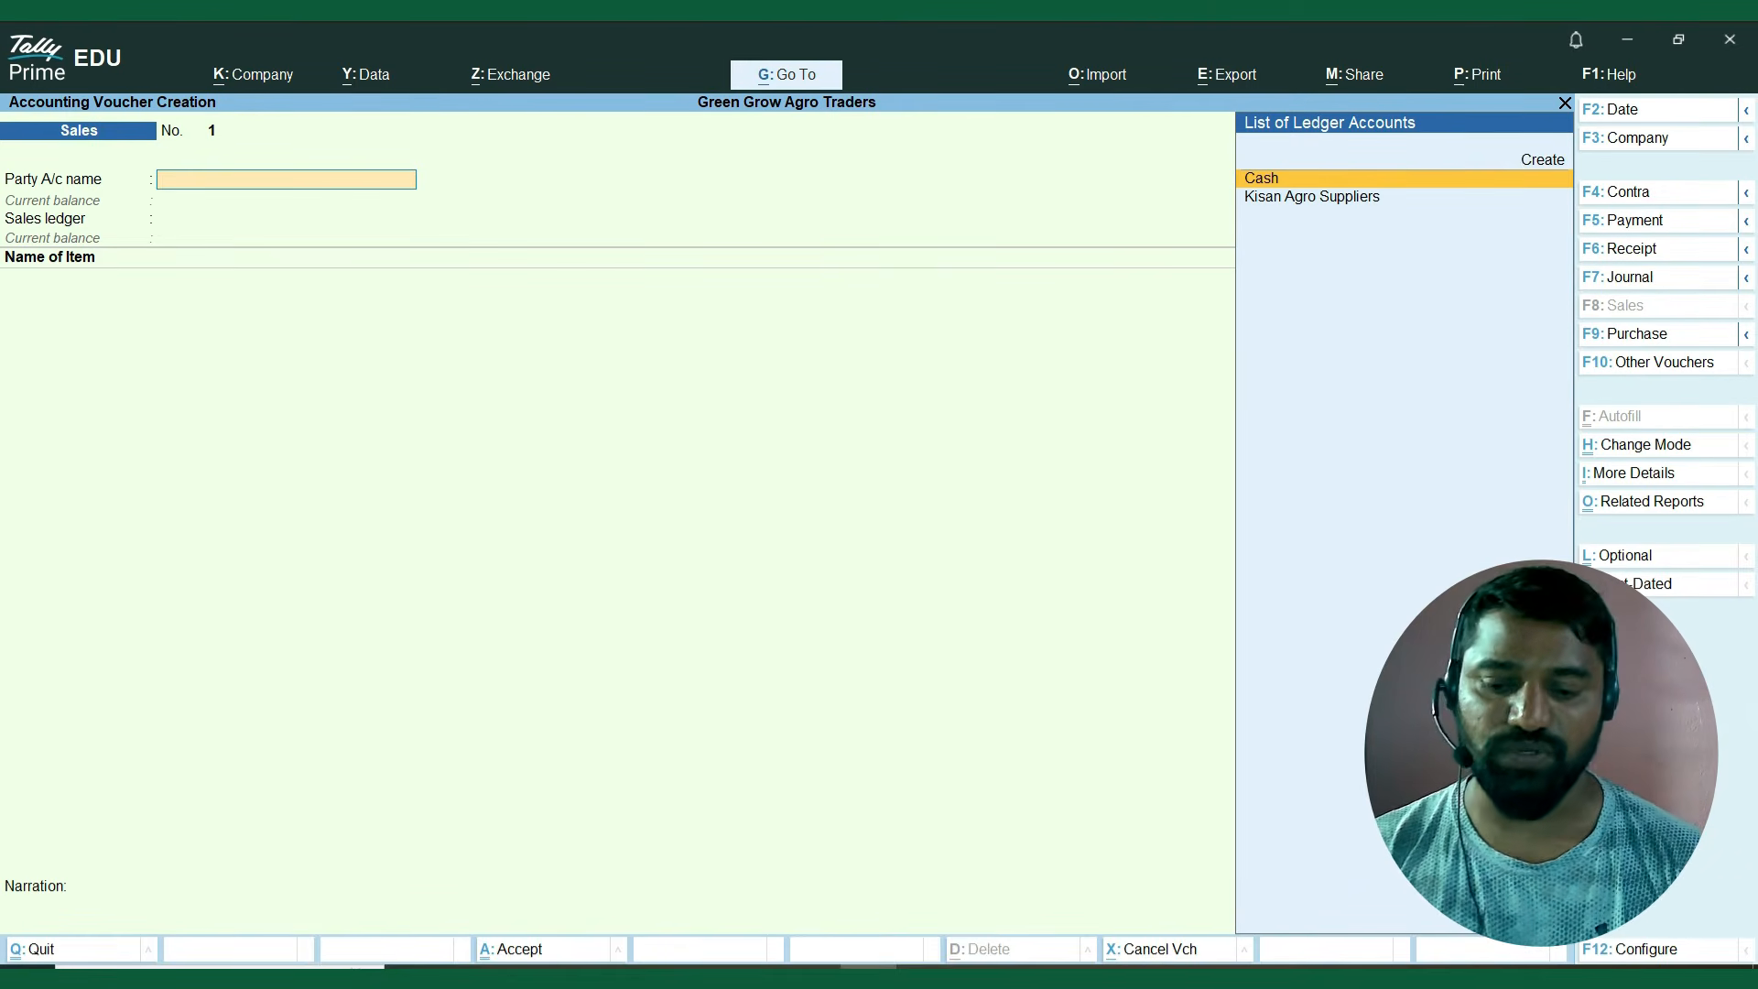
pyautogui.press('Return')
pyautogui.press('Return')
pyautogui.press('Return')
pyautogui.press('Return')
pyautogui.press('Return')
pyautogui.press('Return')
pyautogui.press('Return')
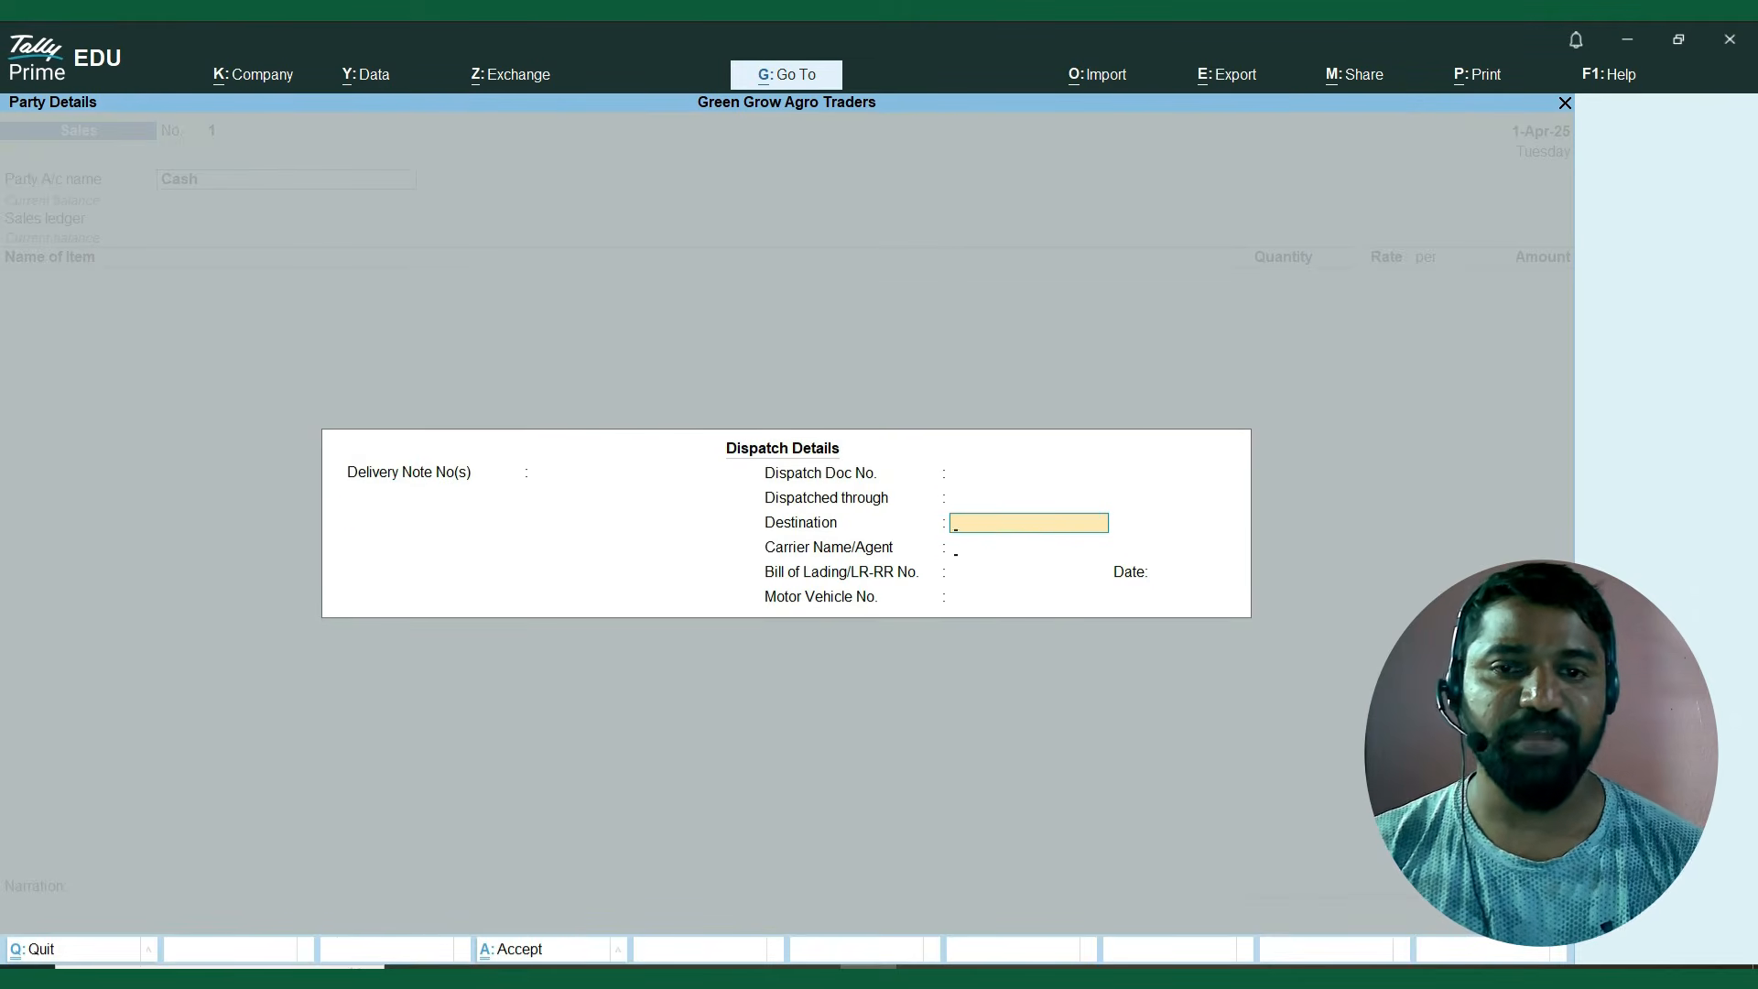
pyautogui.press('Return')
pyautogui.press('Return')
pyautogui.press('Return')
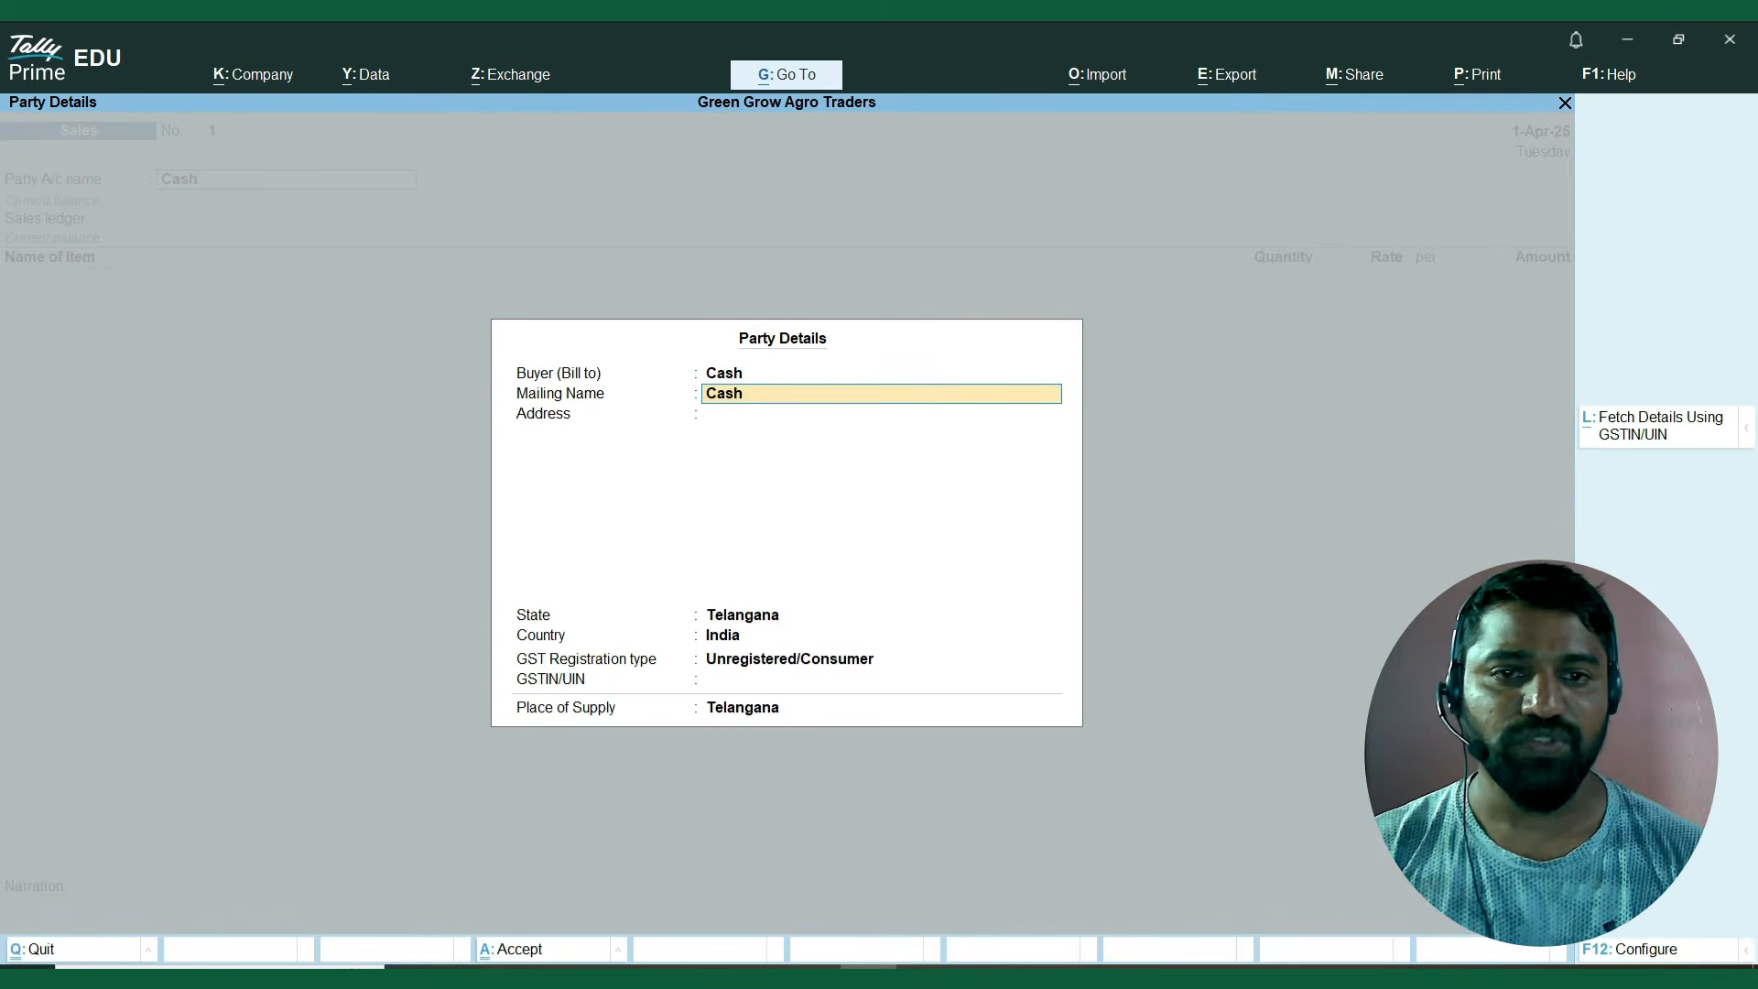
# Enter the customer's name as mailing name and their phone number in the address, keeping Telangana as the place of supply.
pyautogui.write('Rame')
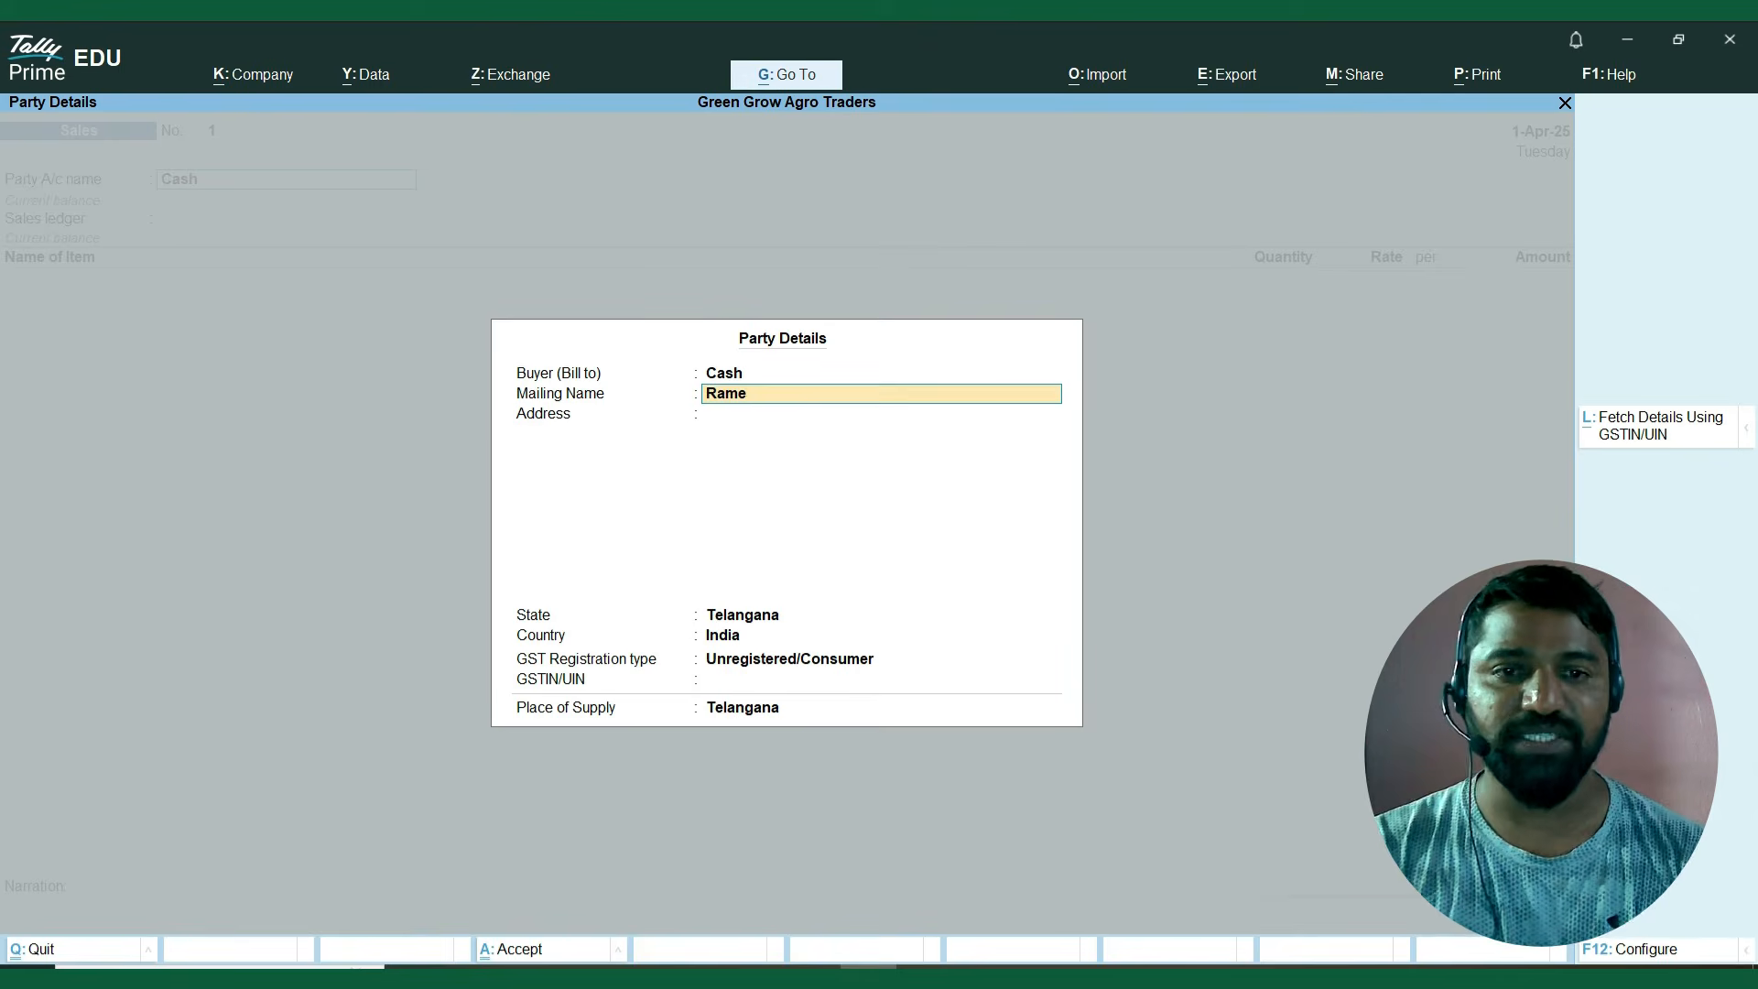
pyautogui.press('Return')
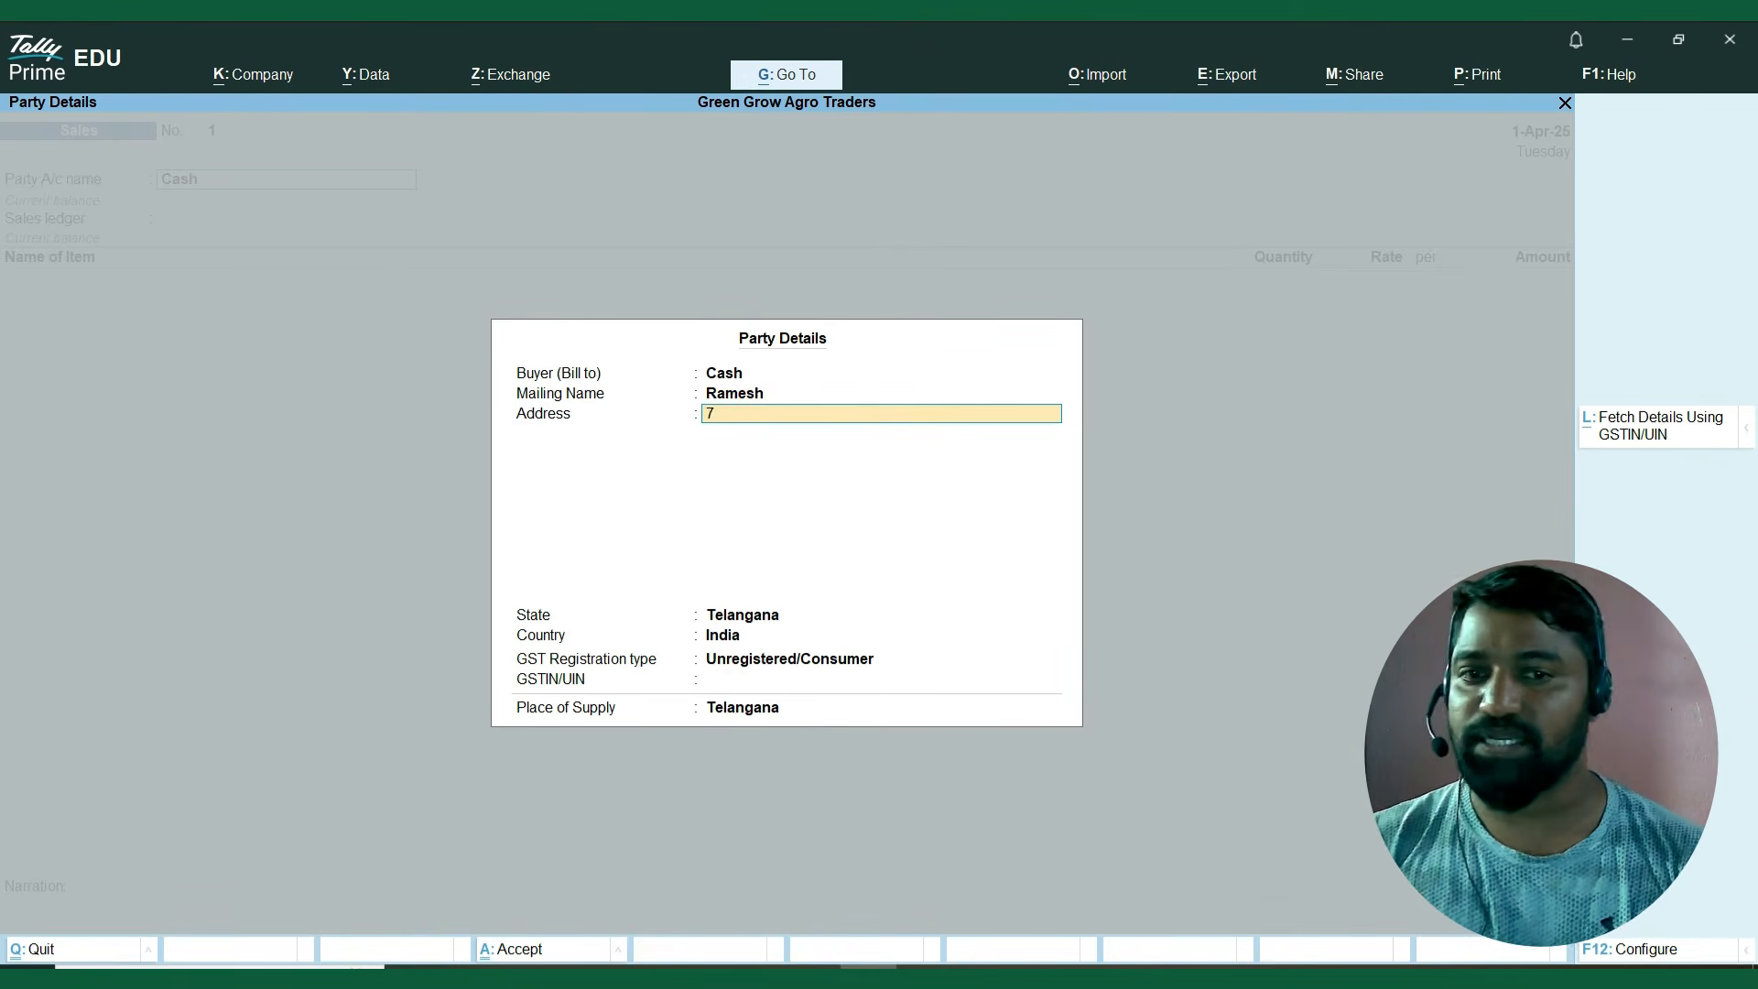
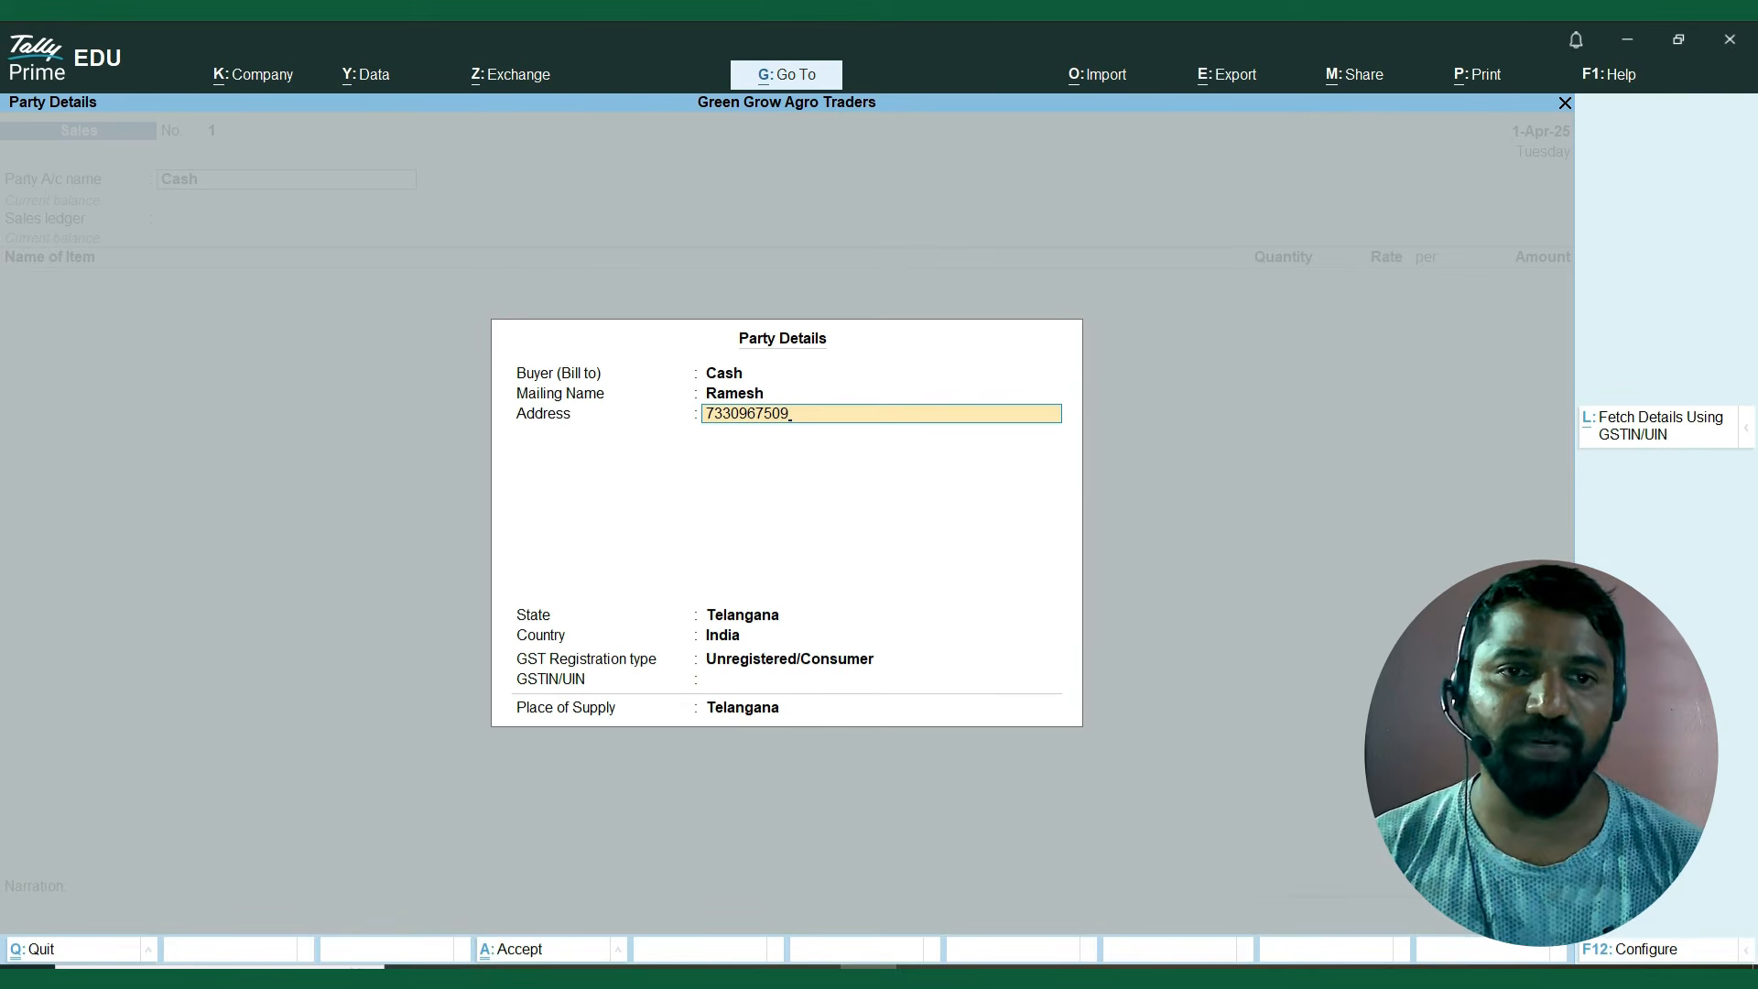
pyautogui.press('Return')
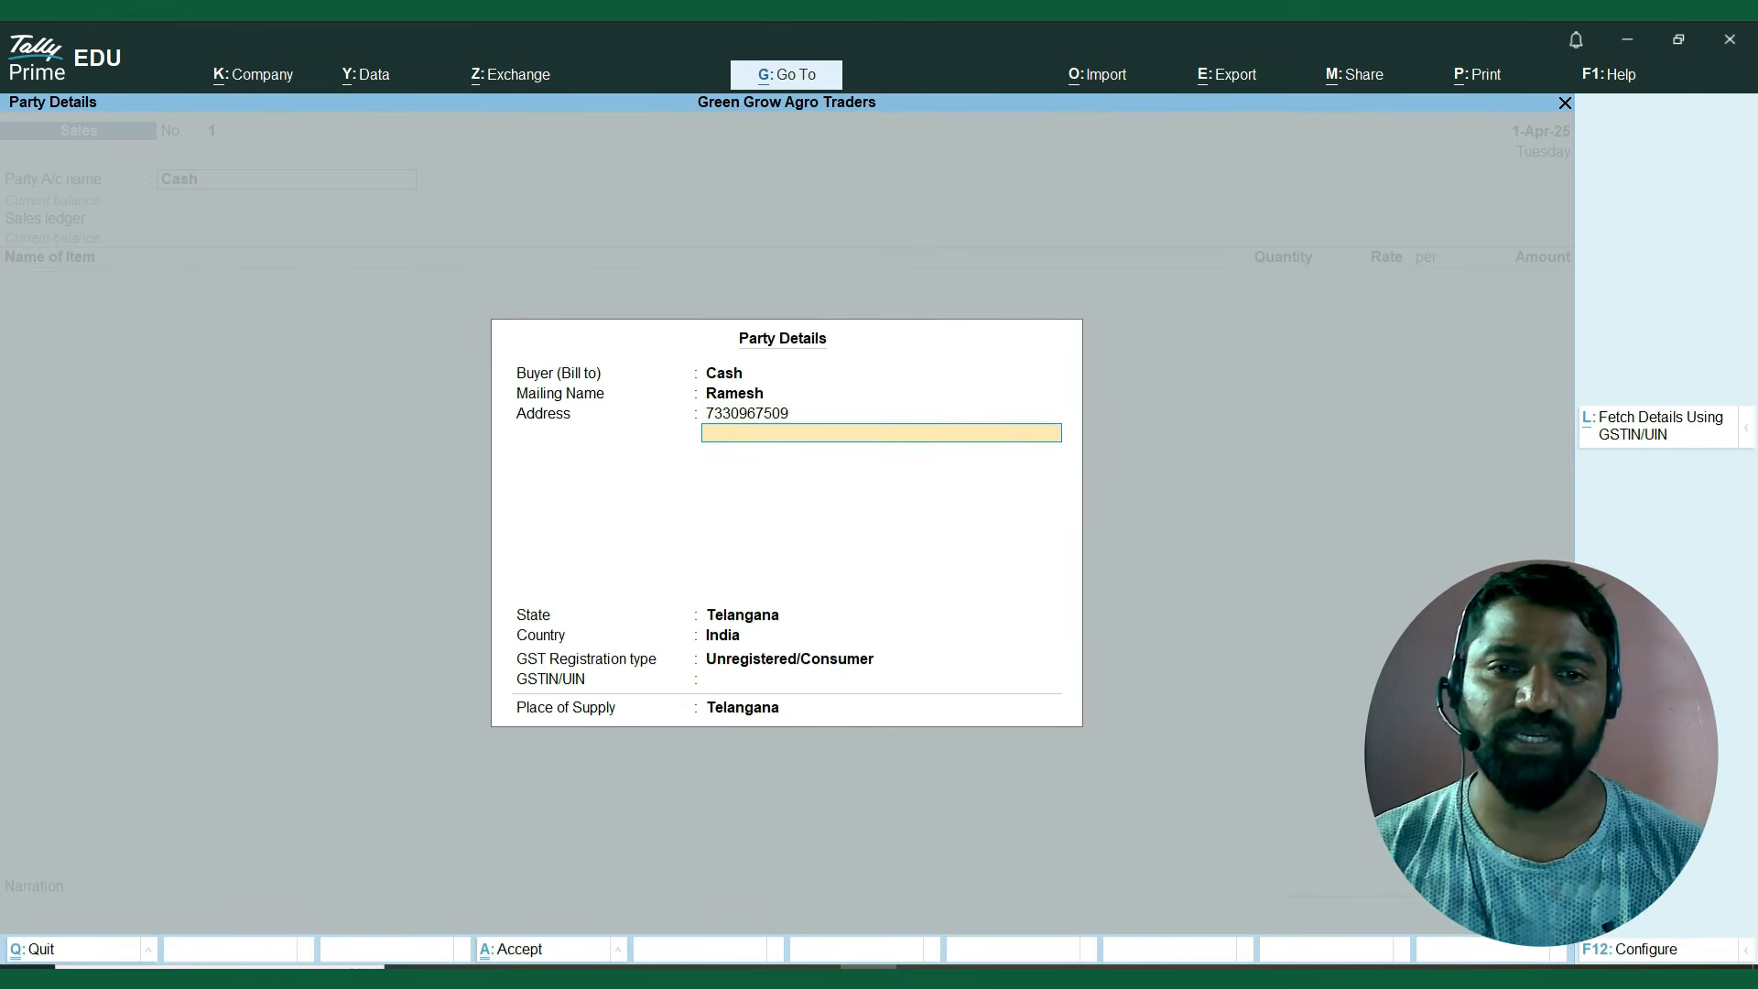
pyautogui.press('Return')
pyautogui.press('Return')
pyautogui.press('Return')
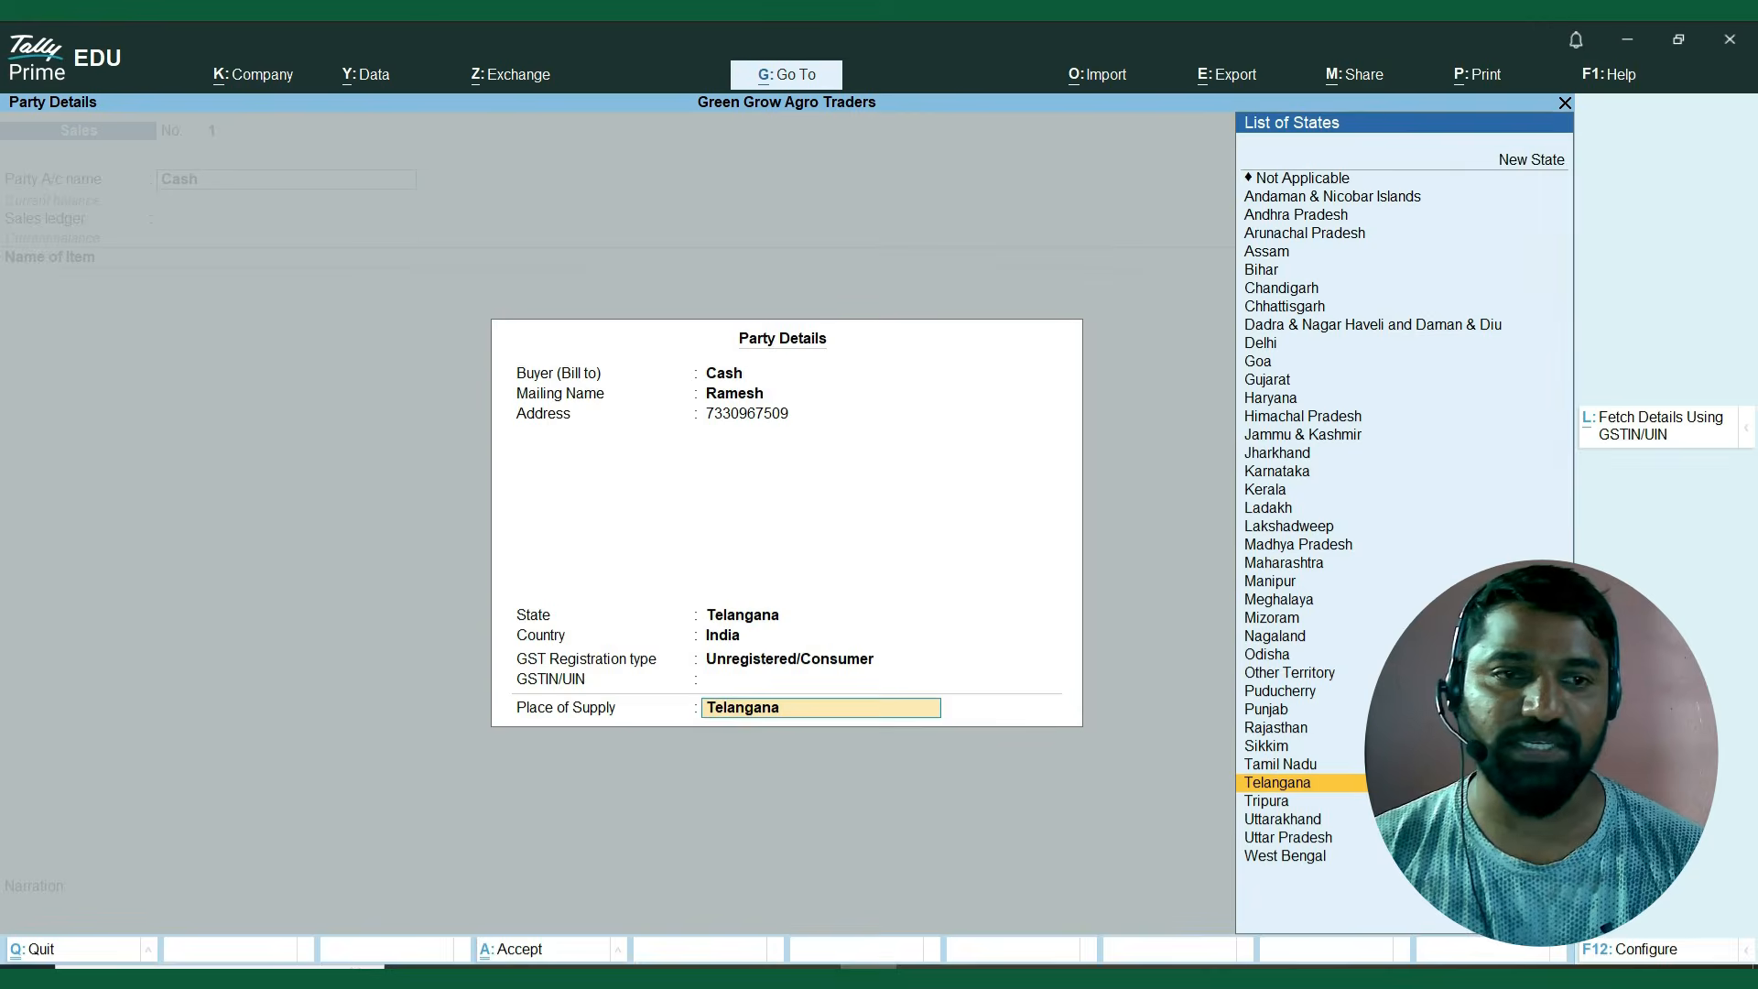
pyautogui.press('Return')
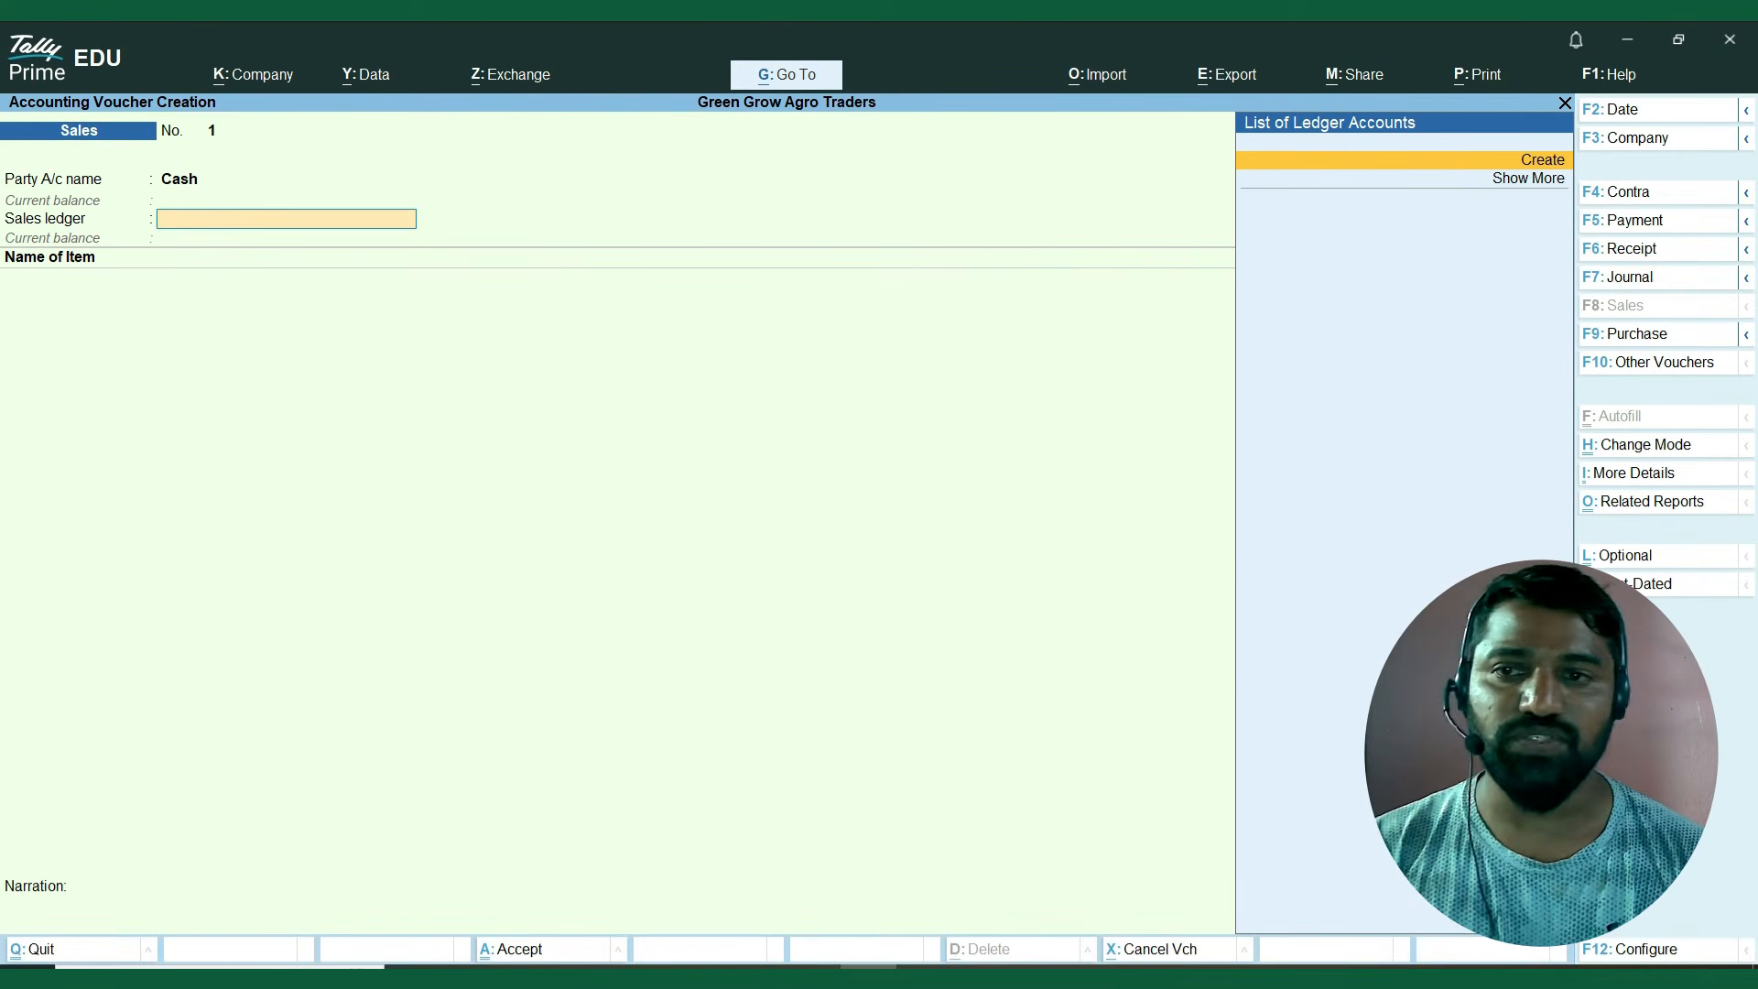
# Create a sales ledger named Sales A/c under the Sales Accounts group from within the voucher.
pyautogui.press('Return')
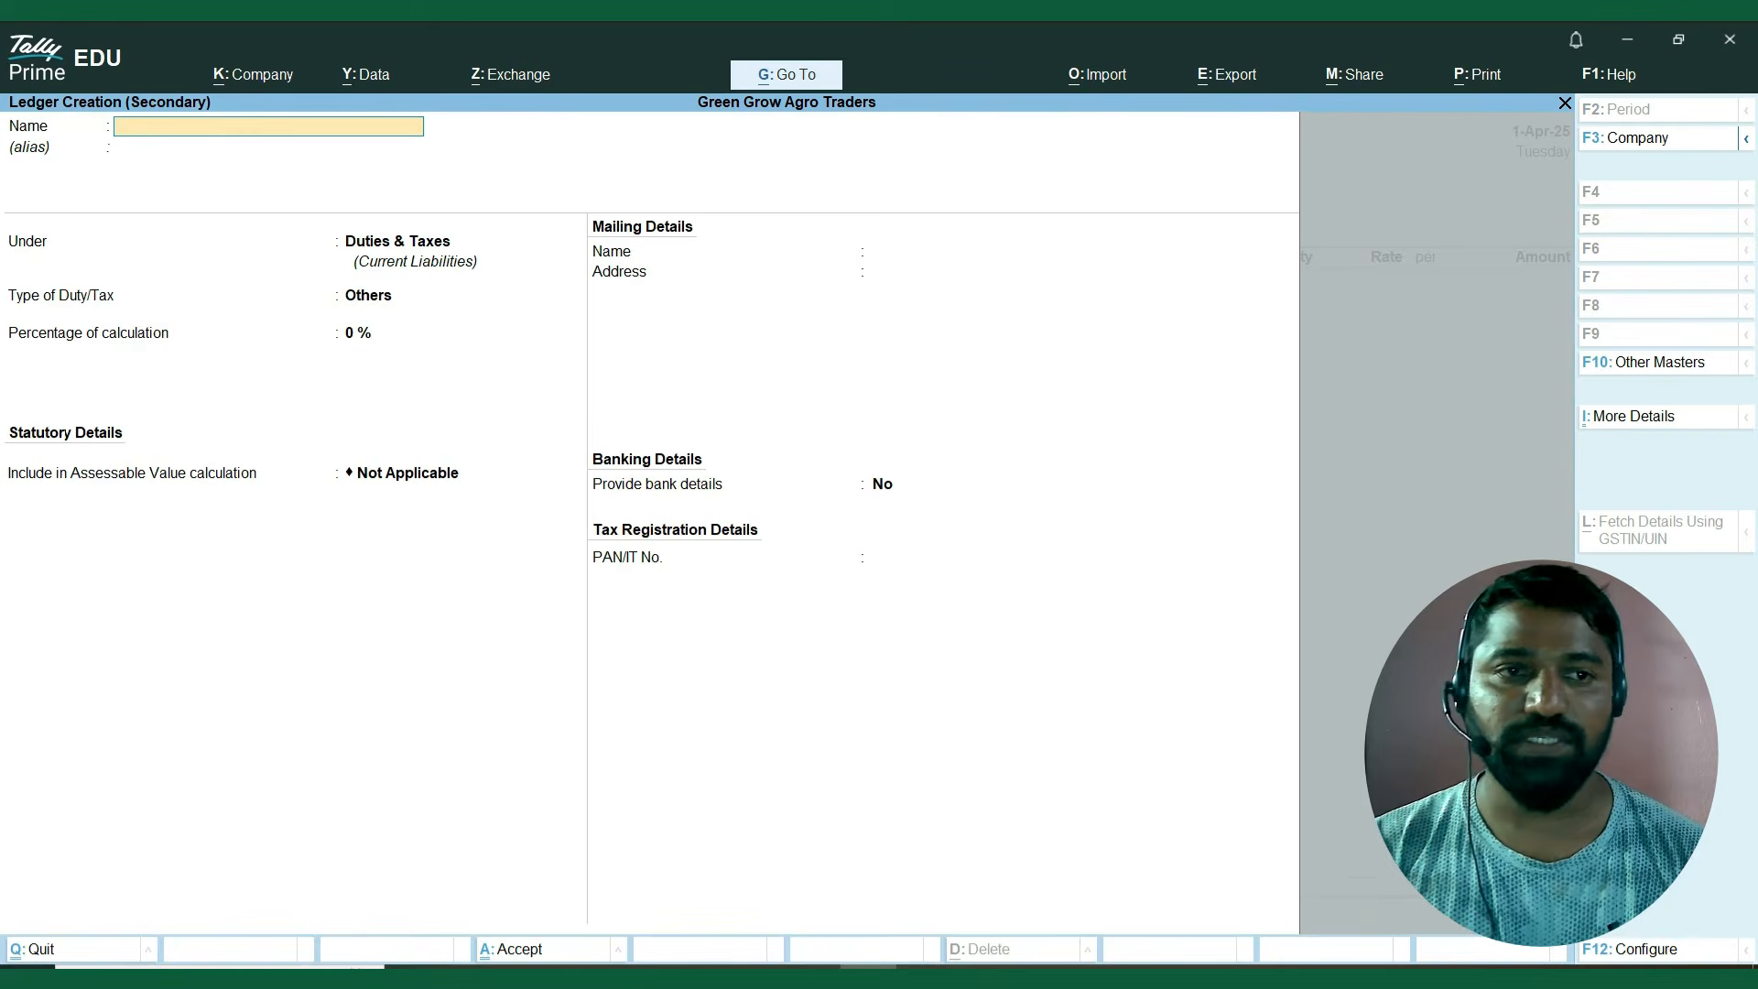
pyautogui.write('Sakes')
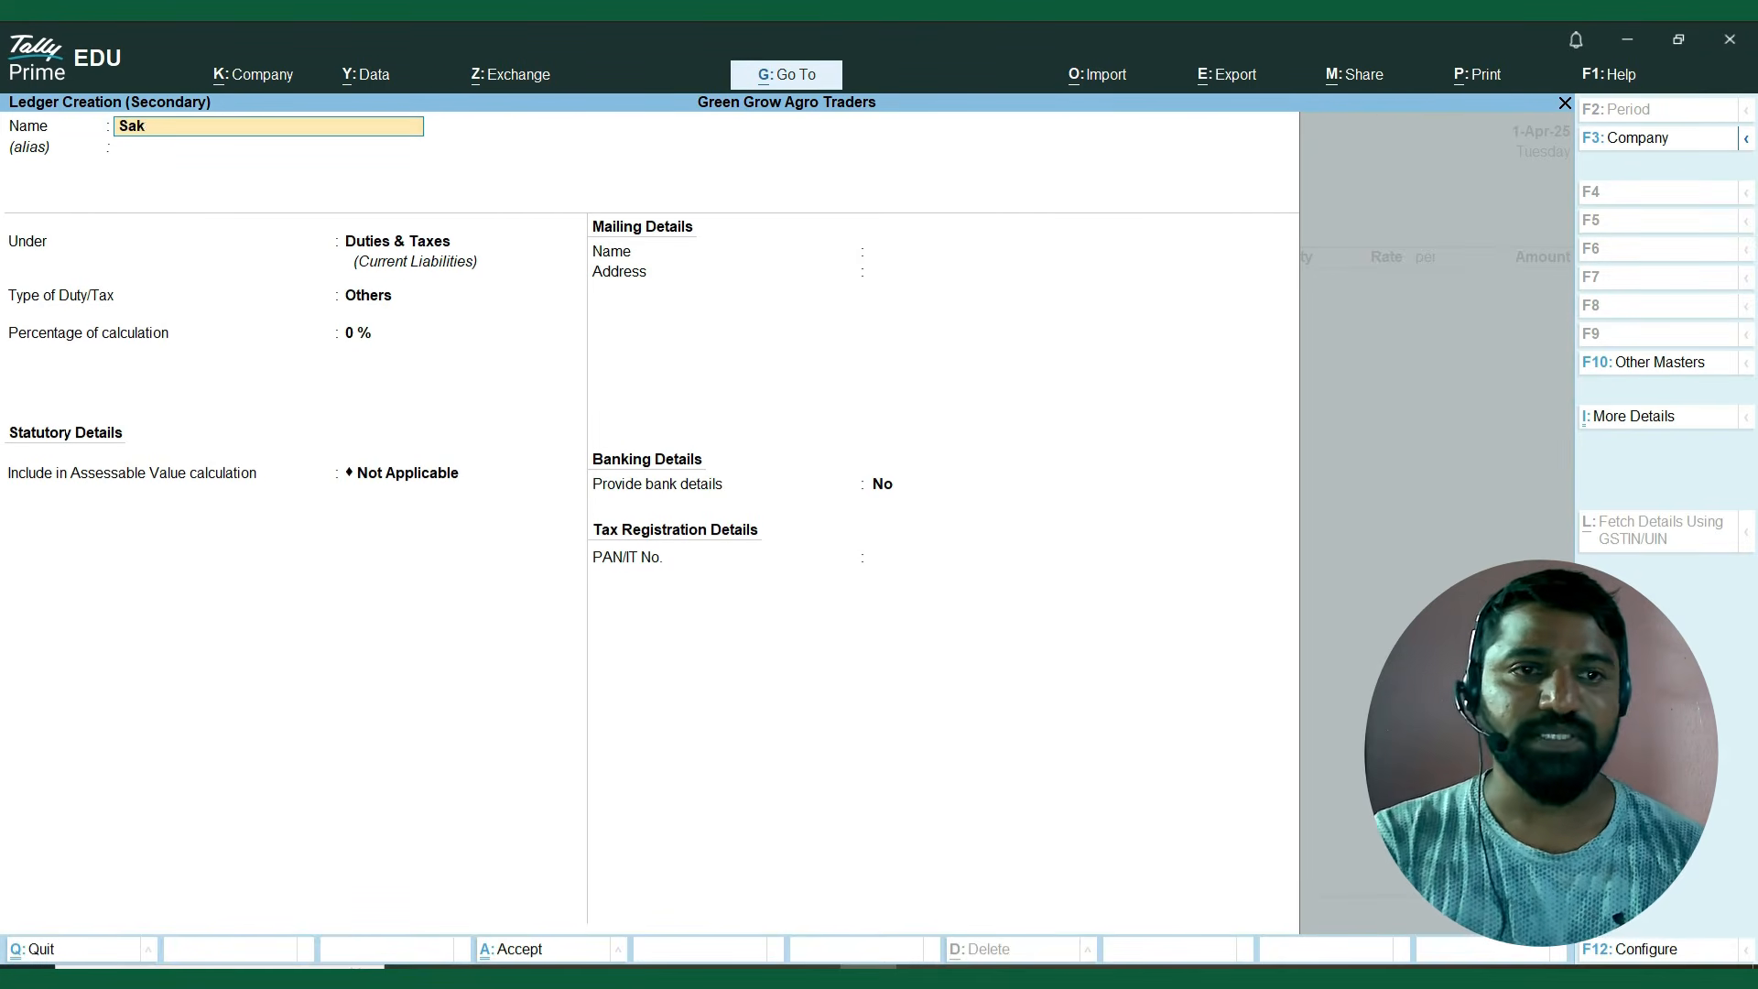
pyautogui.press('BackSpace')
pyautogui.press('BackSpace')
pyautogui.press('BackSpace')
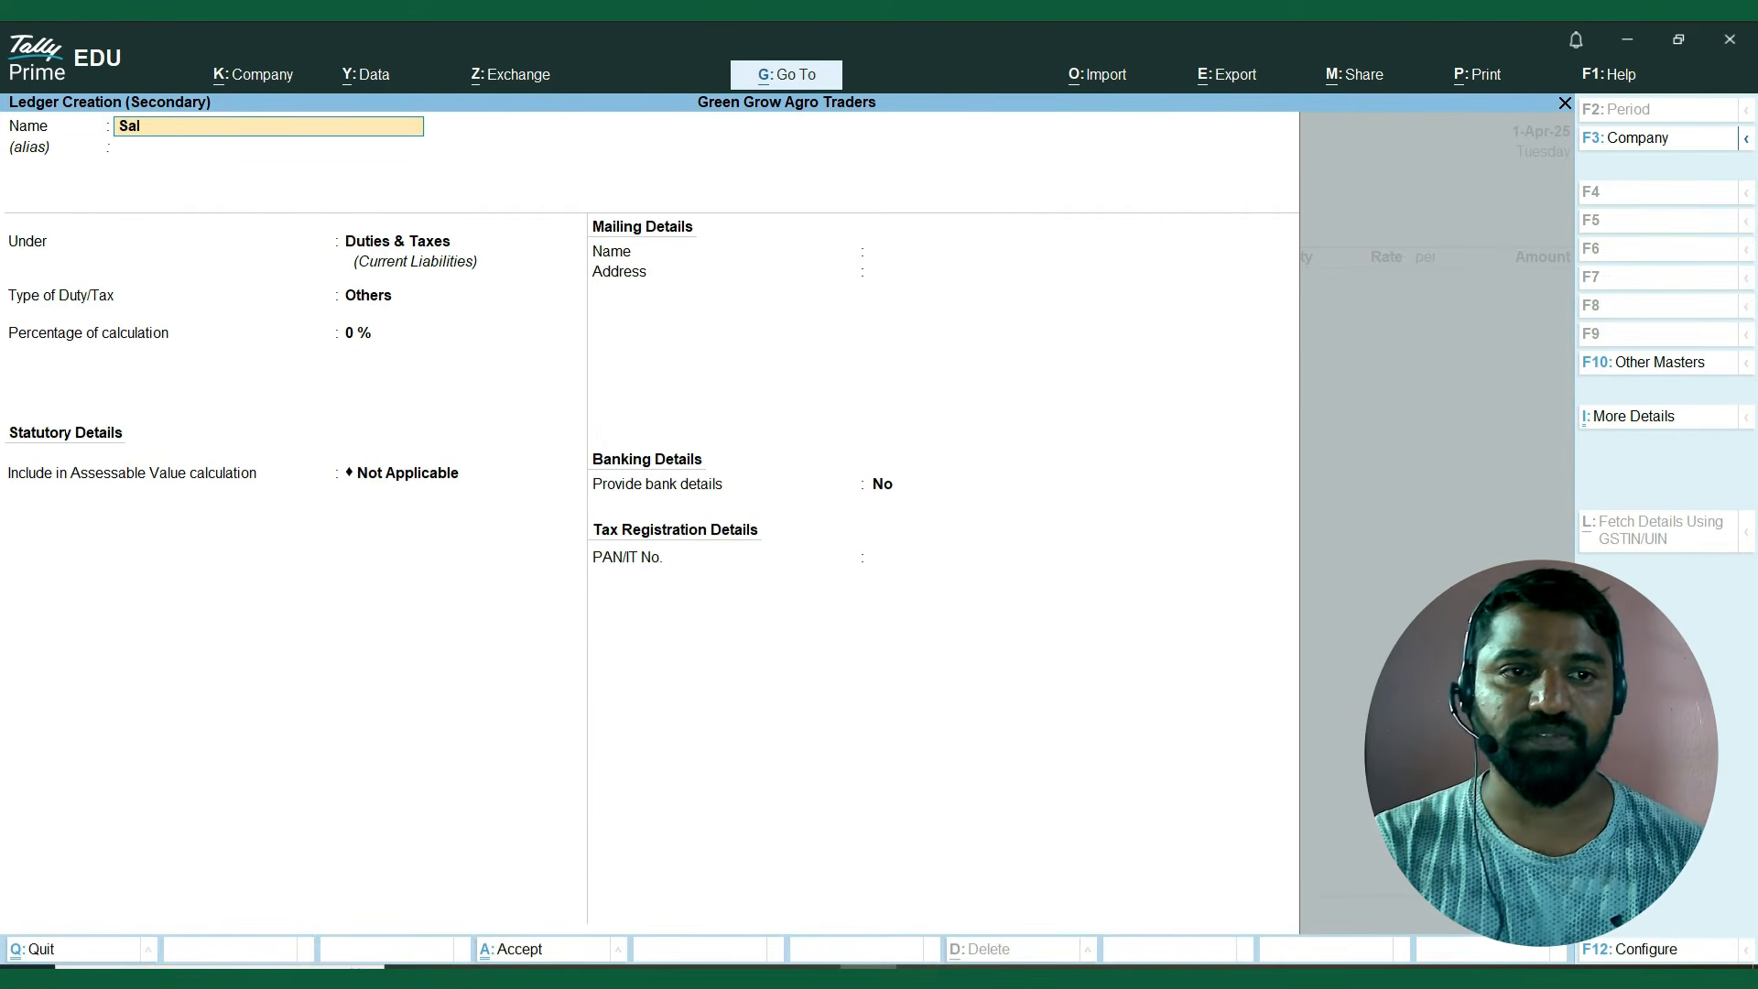
pyautogui.write('les A/c')
pyautogui.press('Return')
pyautogui.write('S')
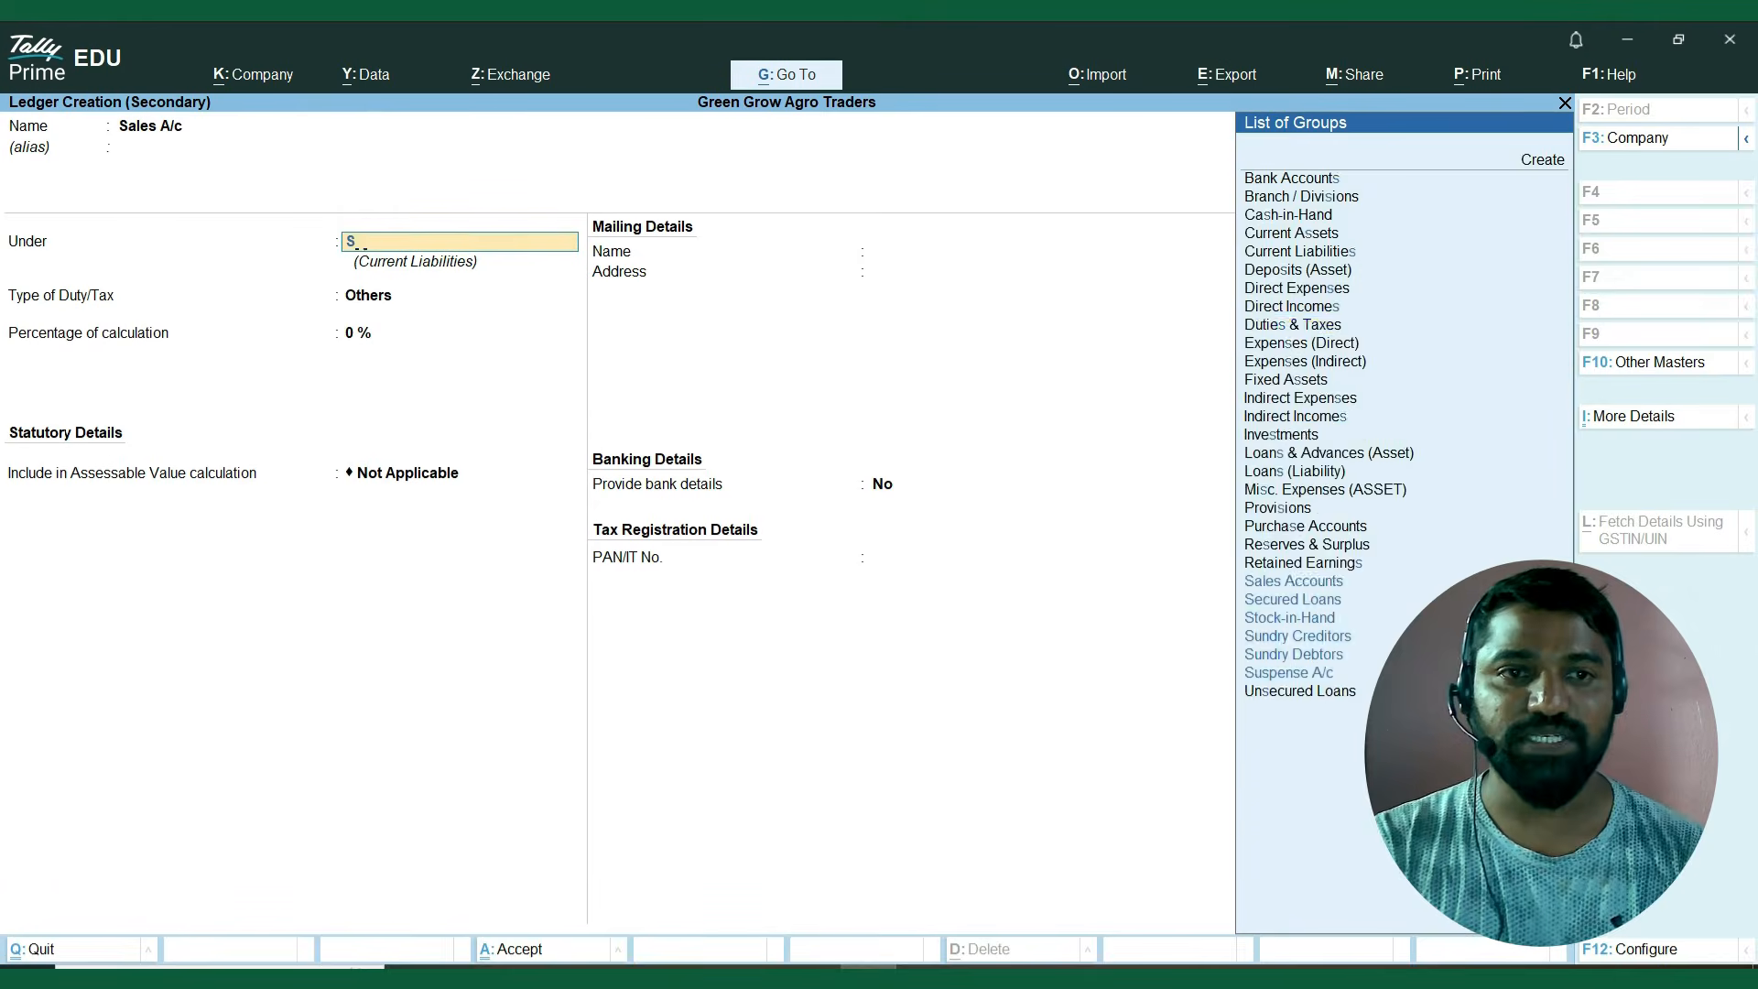
pyautogui.write('ales')
pyautogui.press('Return')
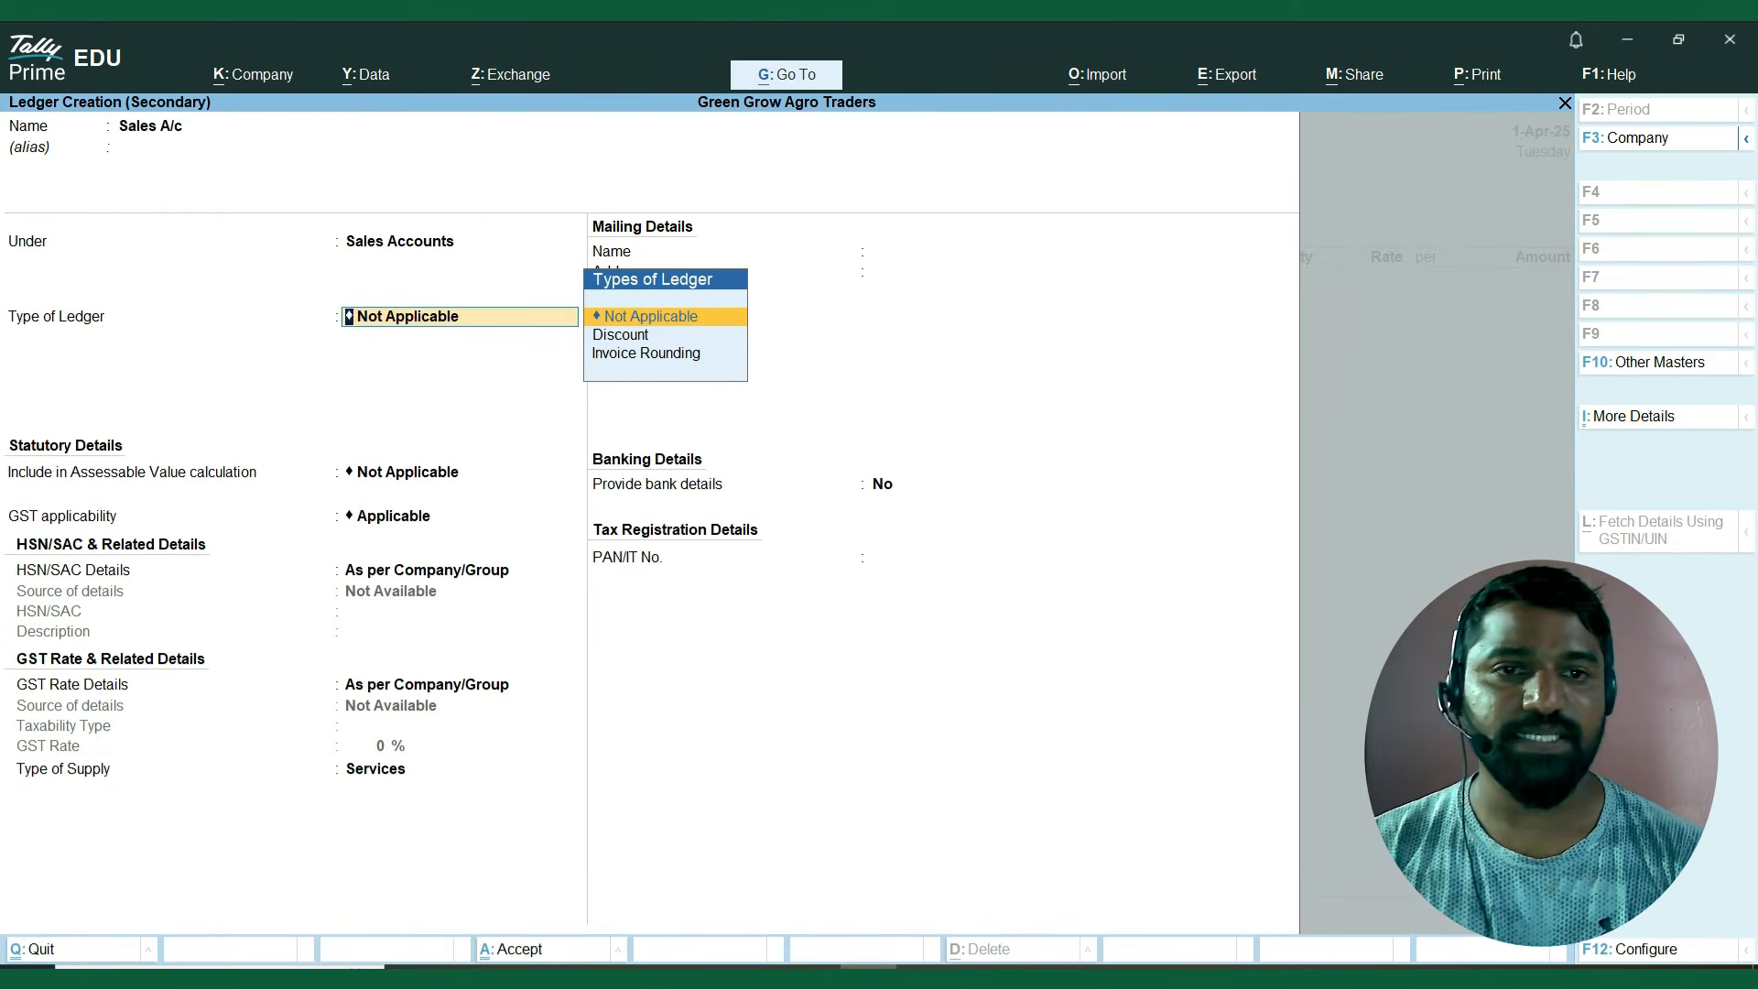
# Keep GST Applicable and HSN/SAC and rate details As per Company/Group, set the type of supply to Goods, and save the sales ledger.
pyautogui.press('Return')
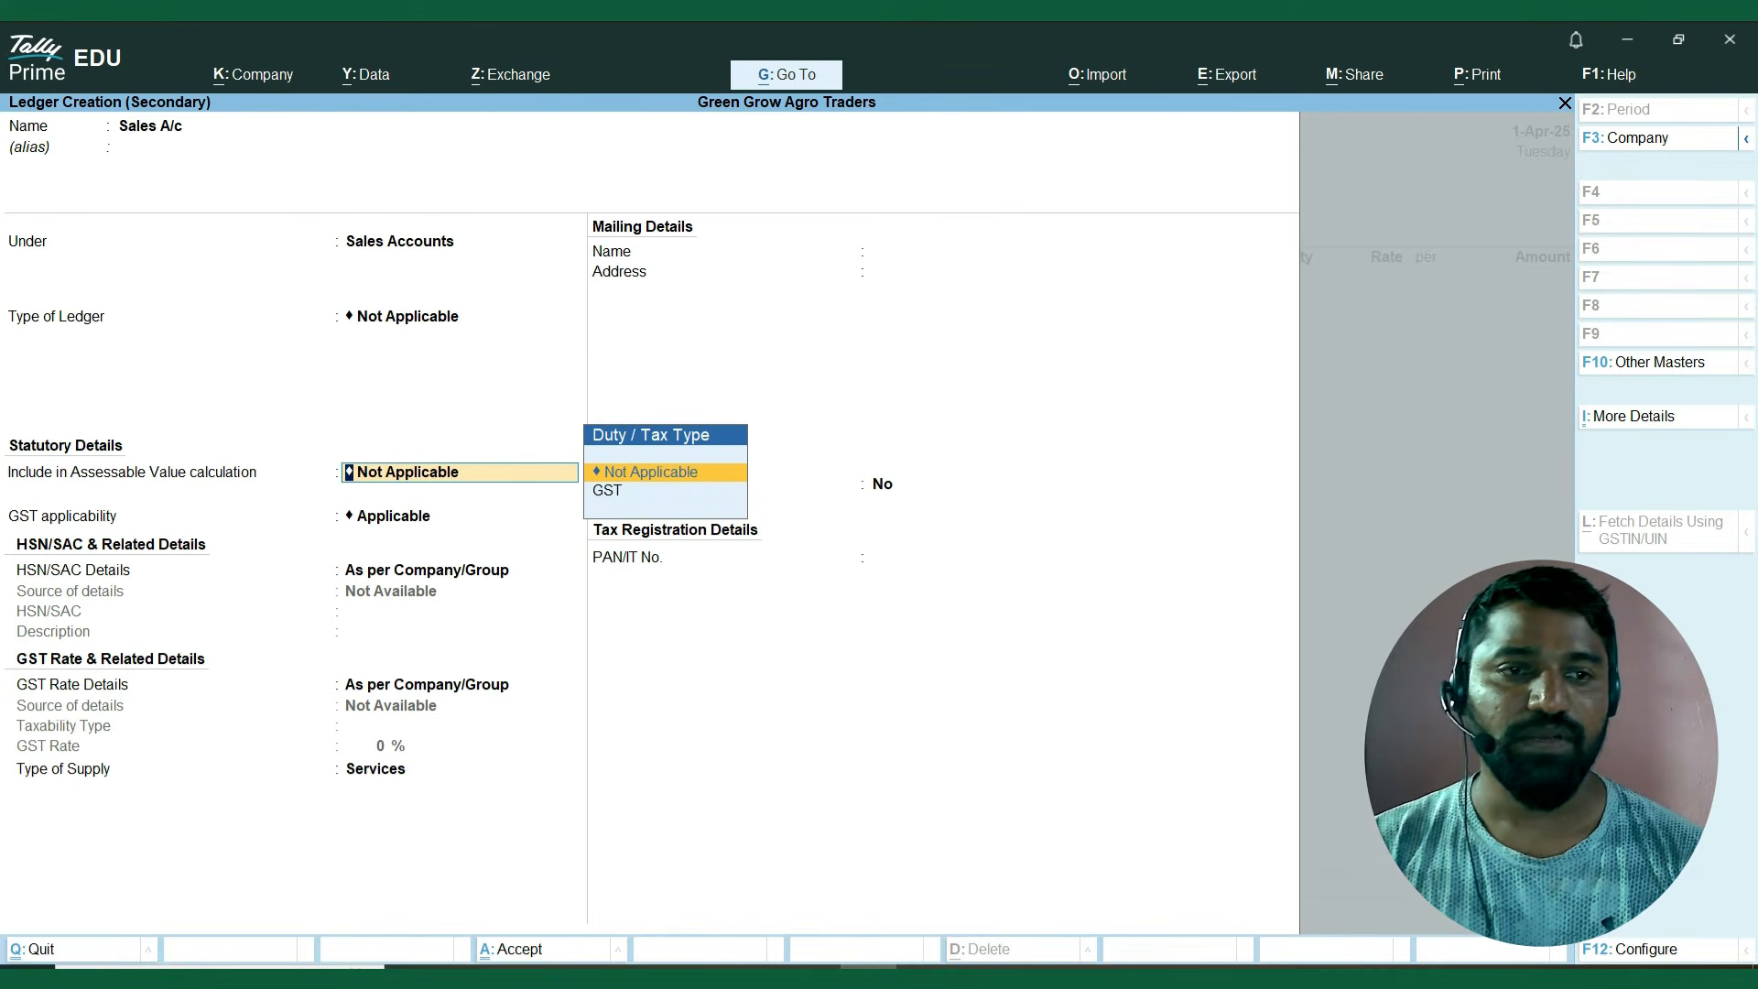
pyautogui.press('Return')
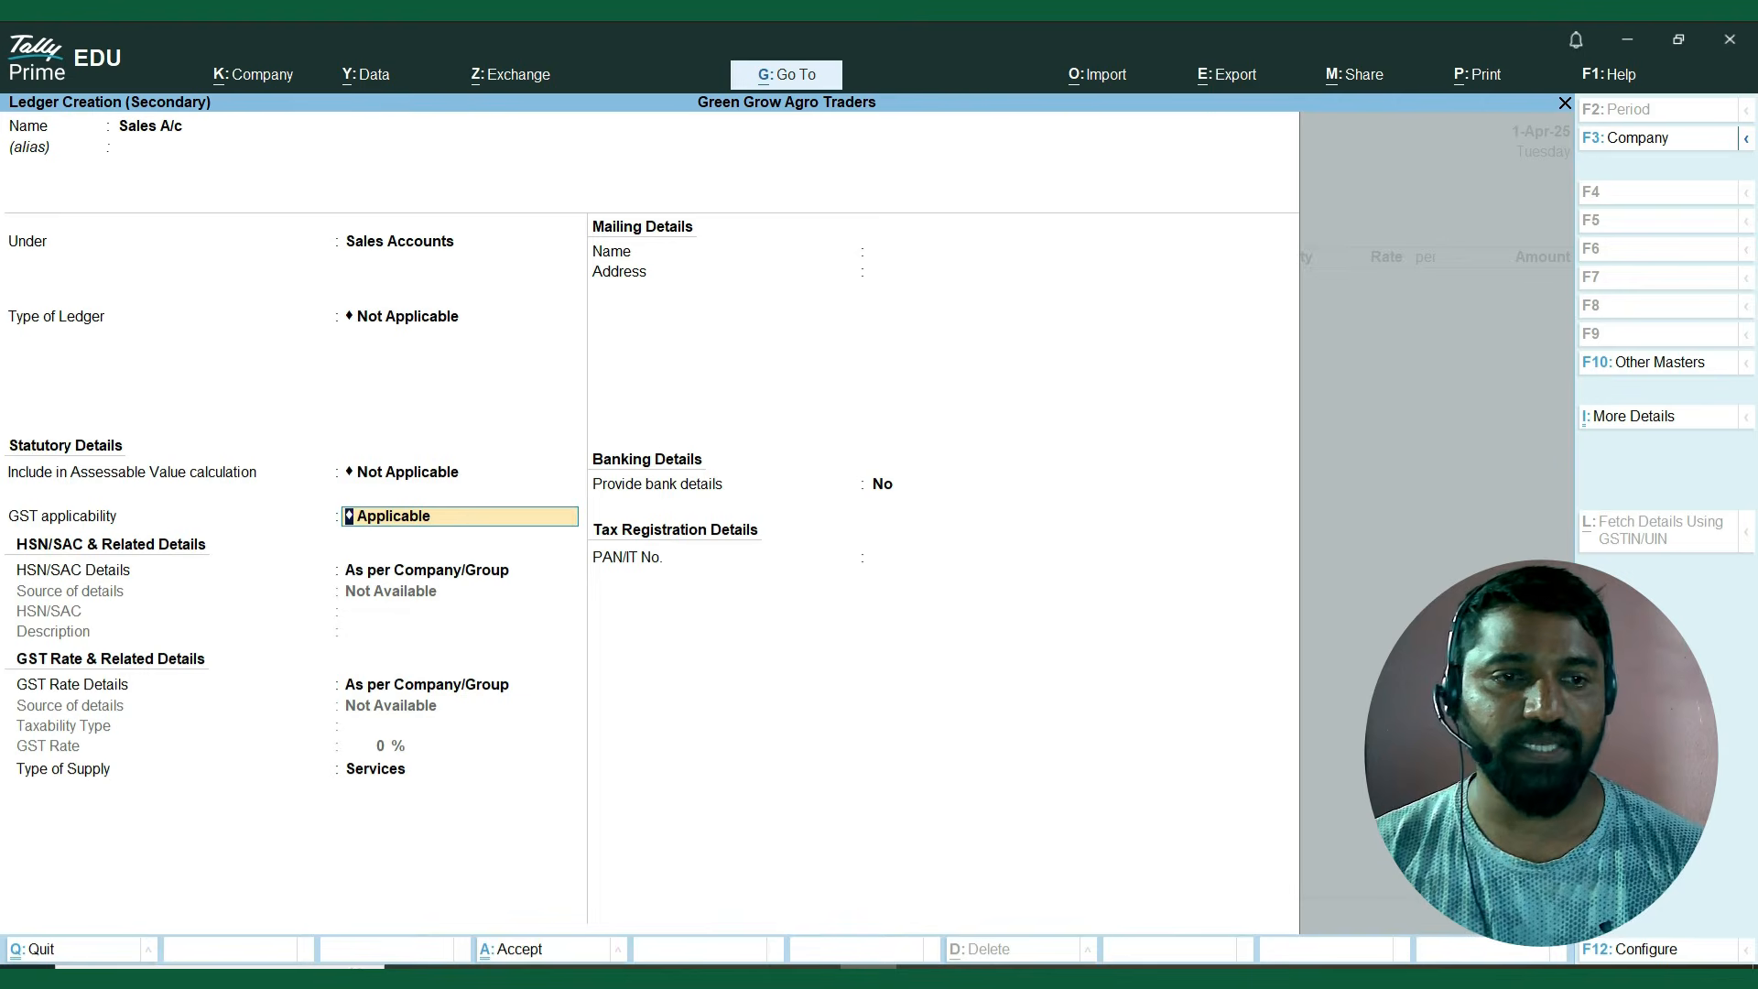
pyautogui.press('Return')
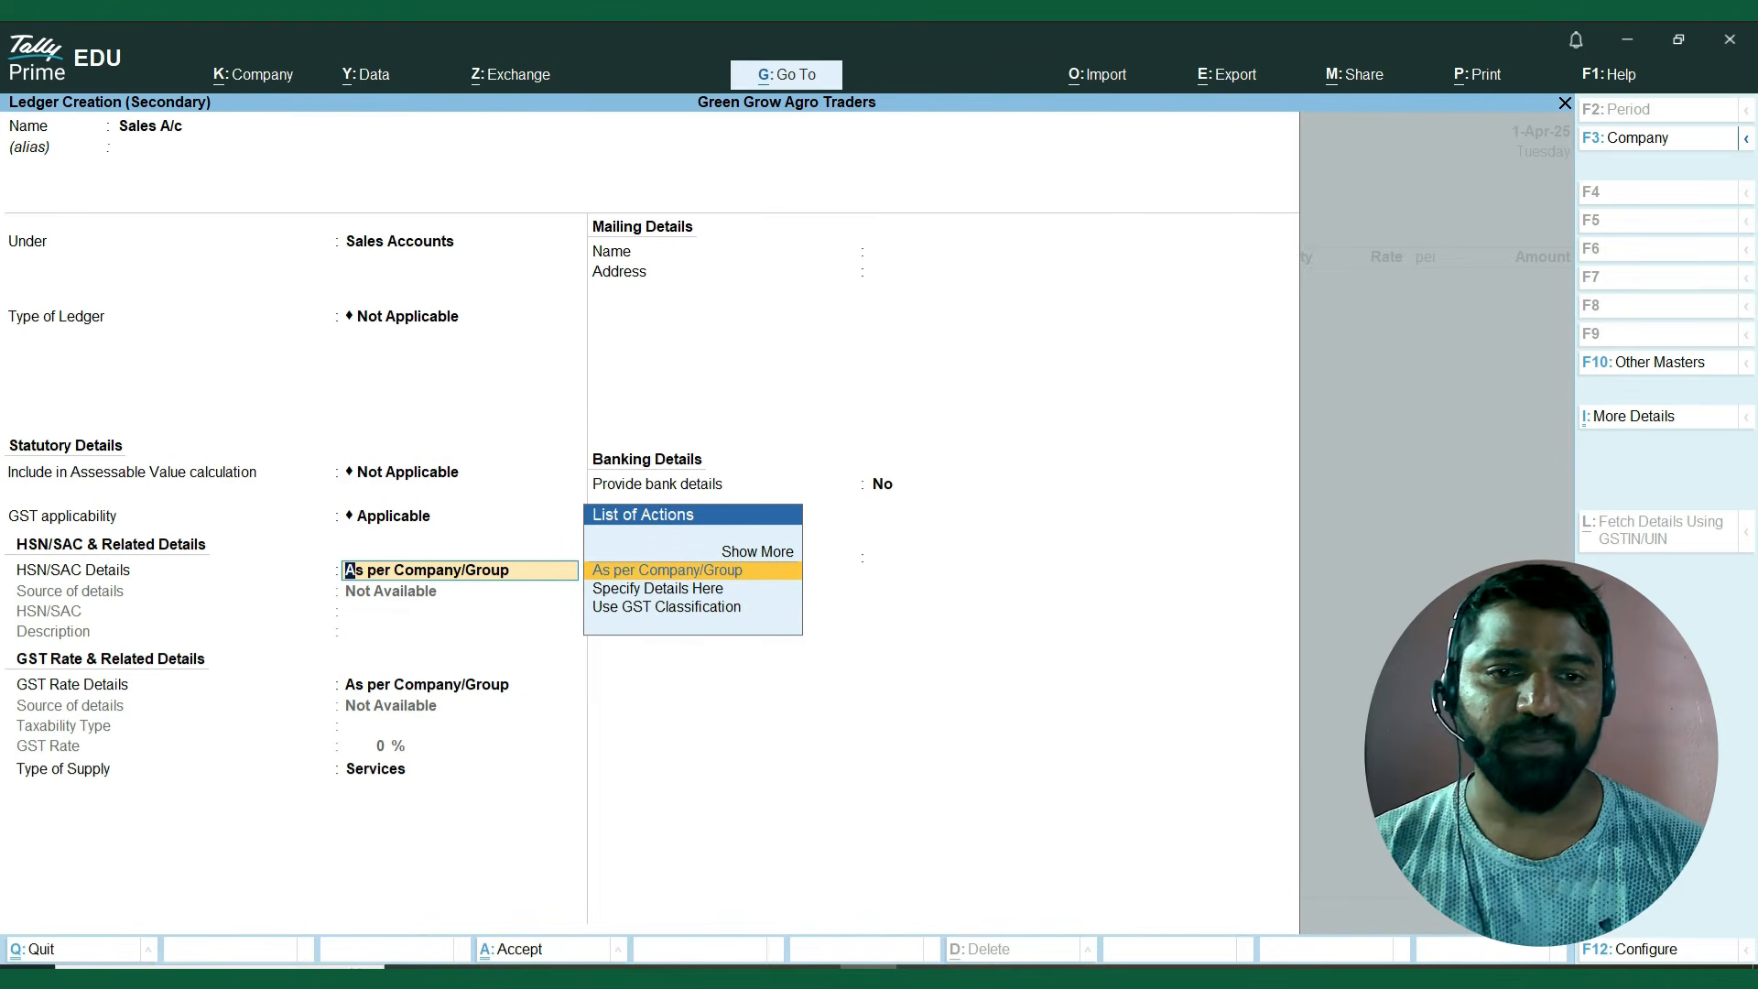
pyautogui.press('Return')
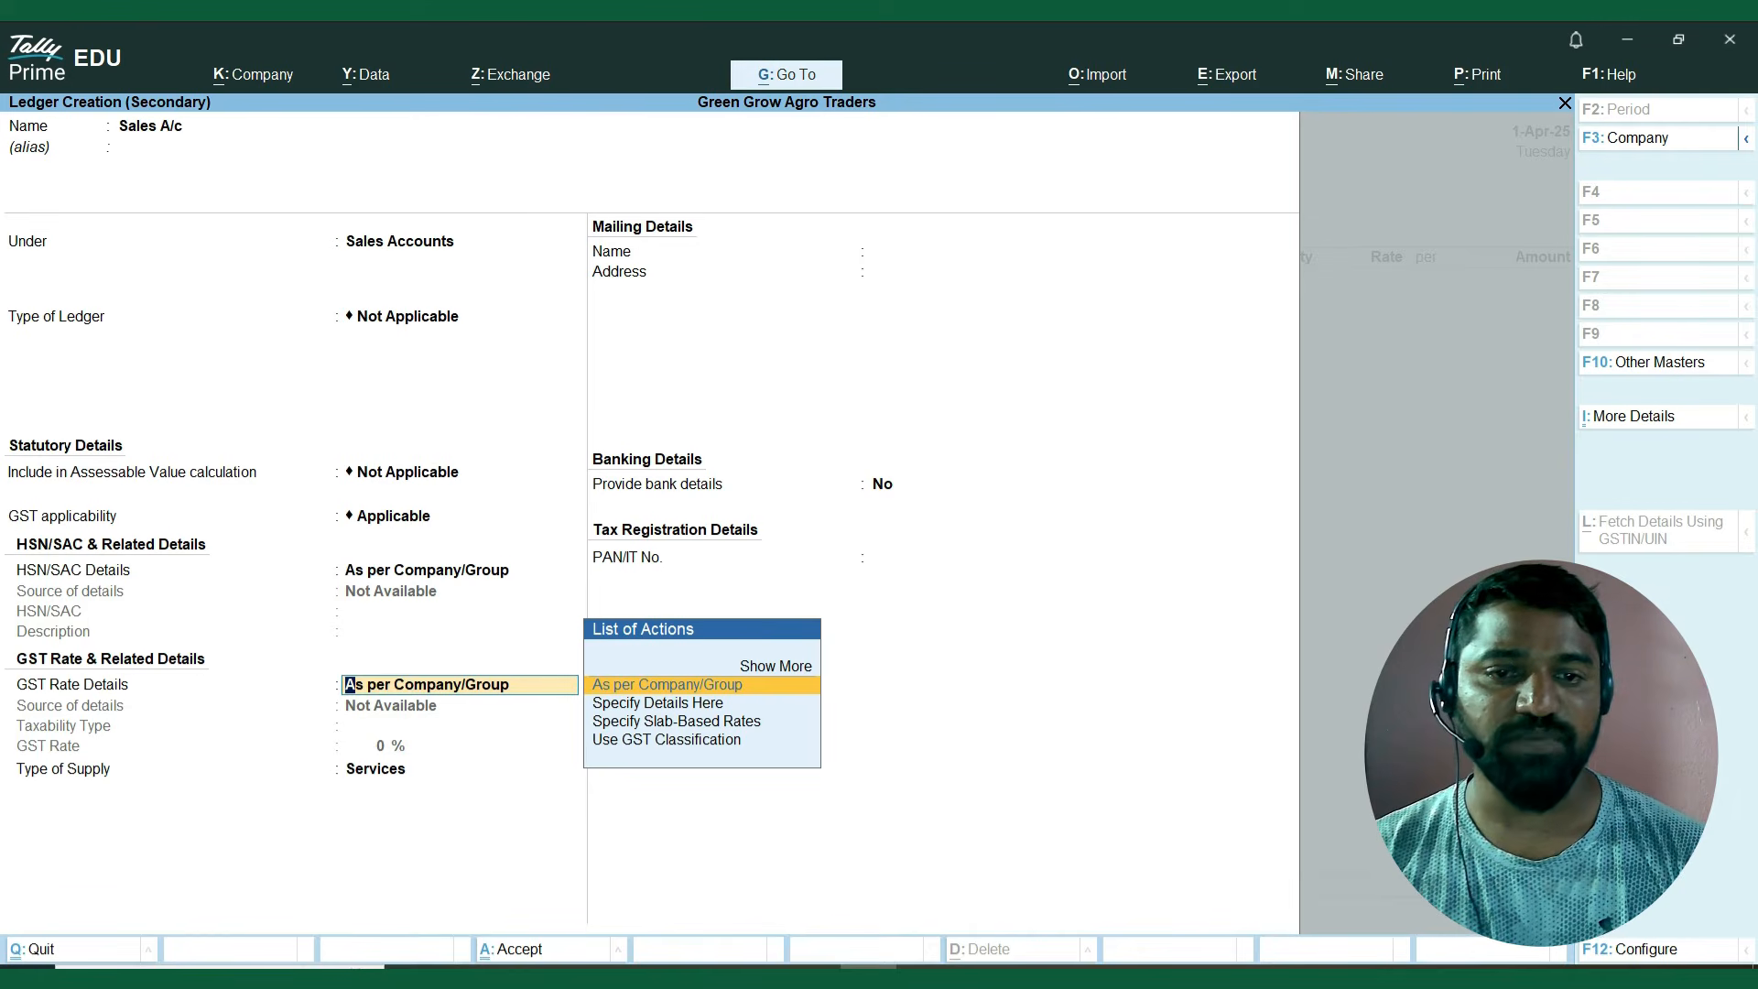
pyautogui.press('Return')
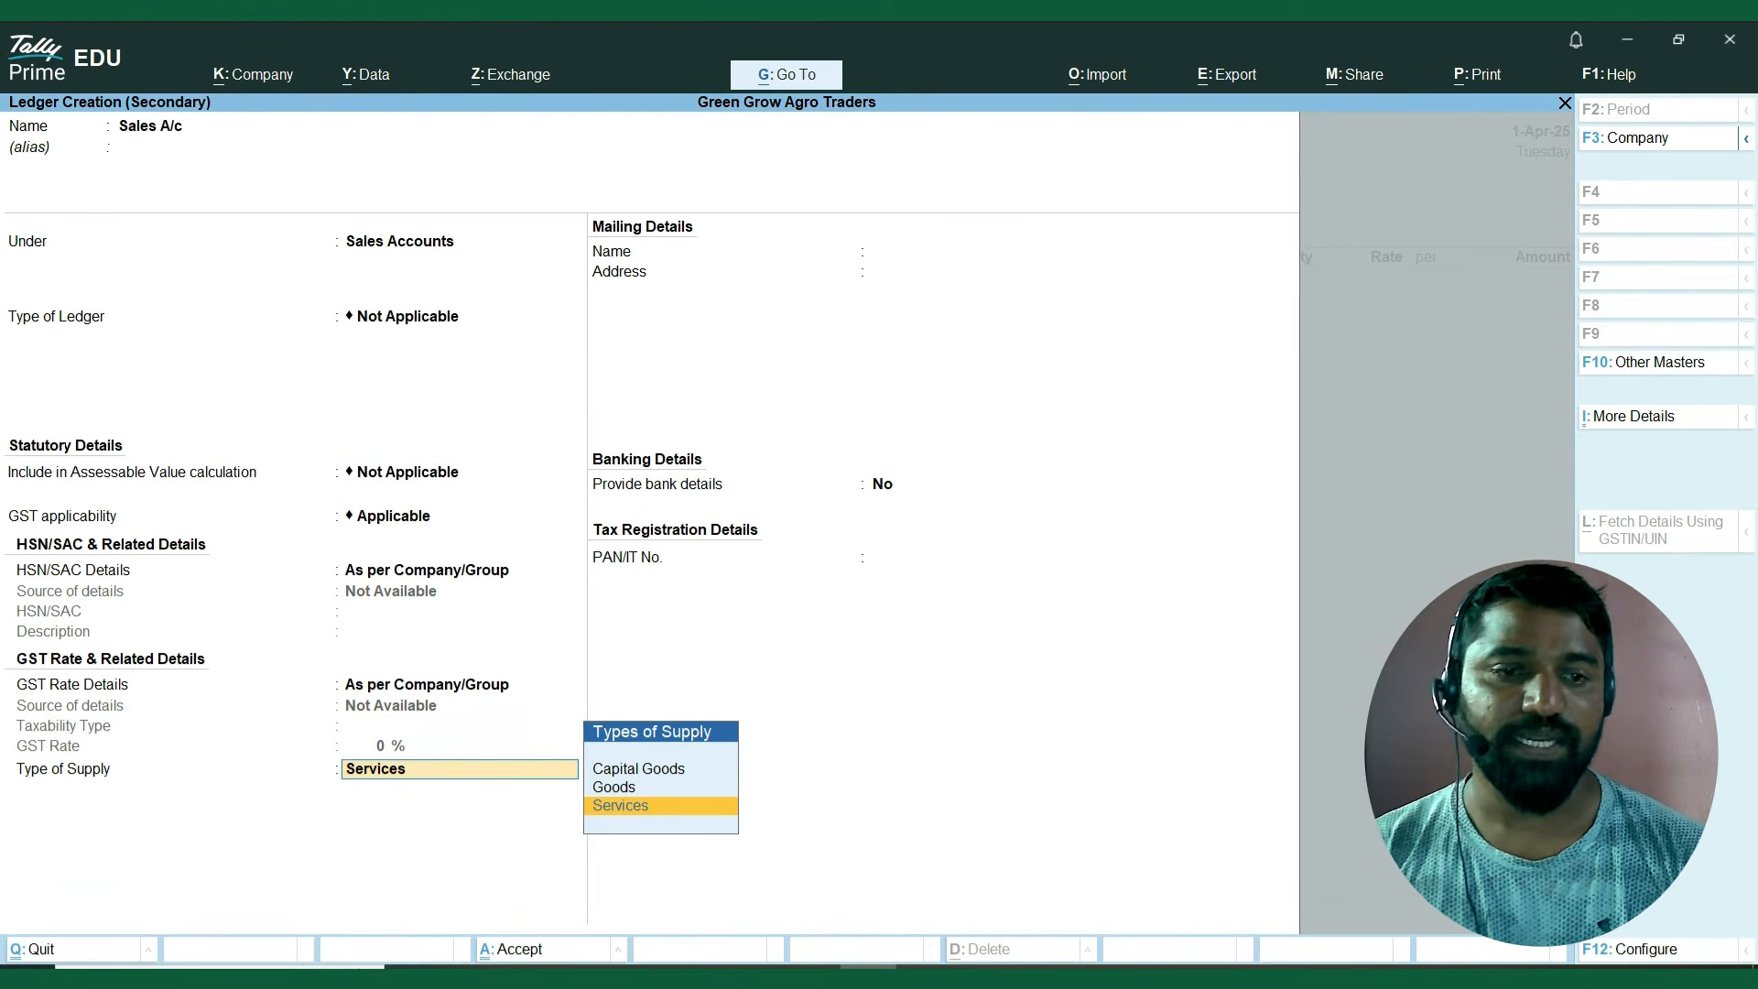
pyautogui.press('Up')
pyautogui.press('Return')
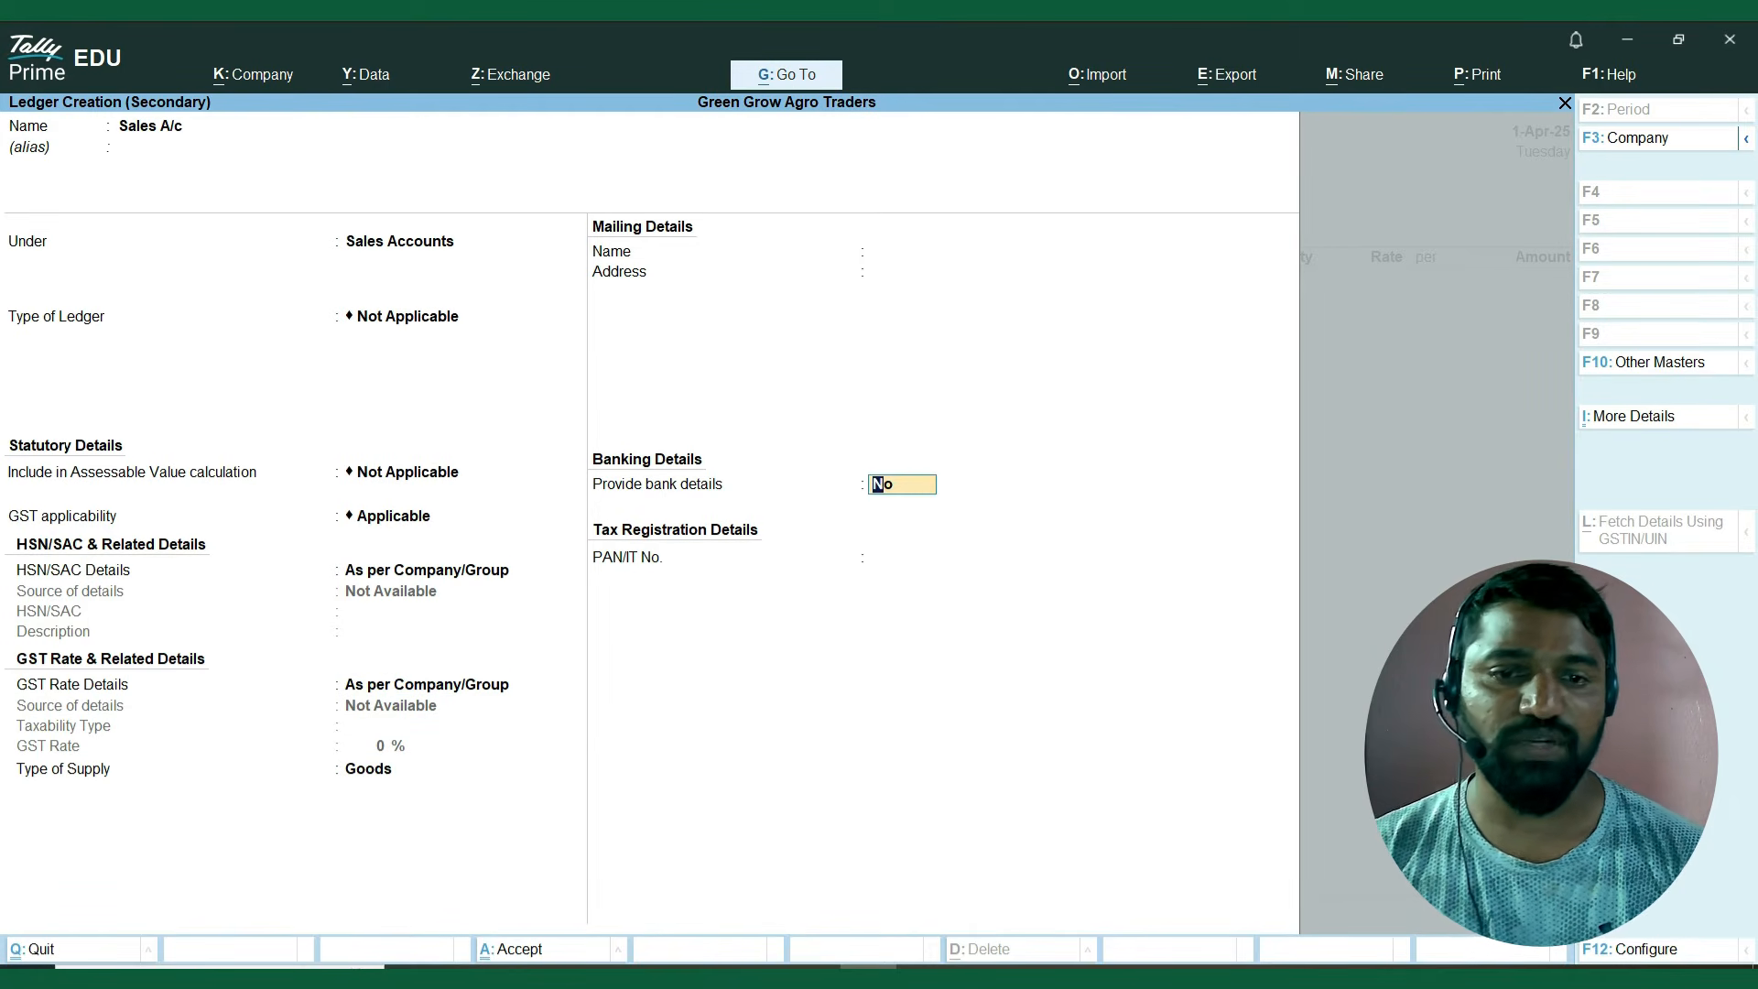
pyautogui.press('Return')
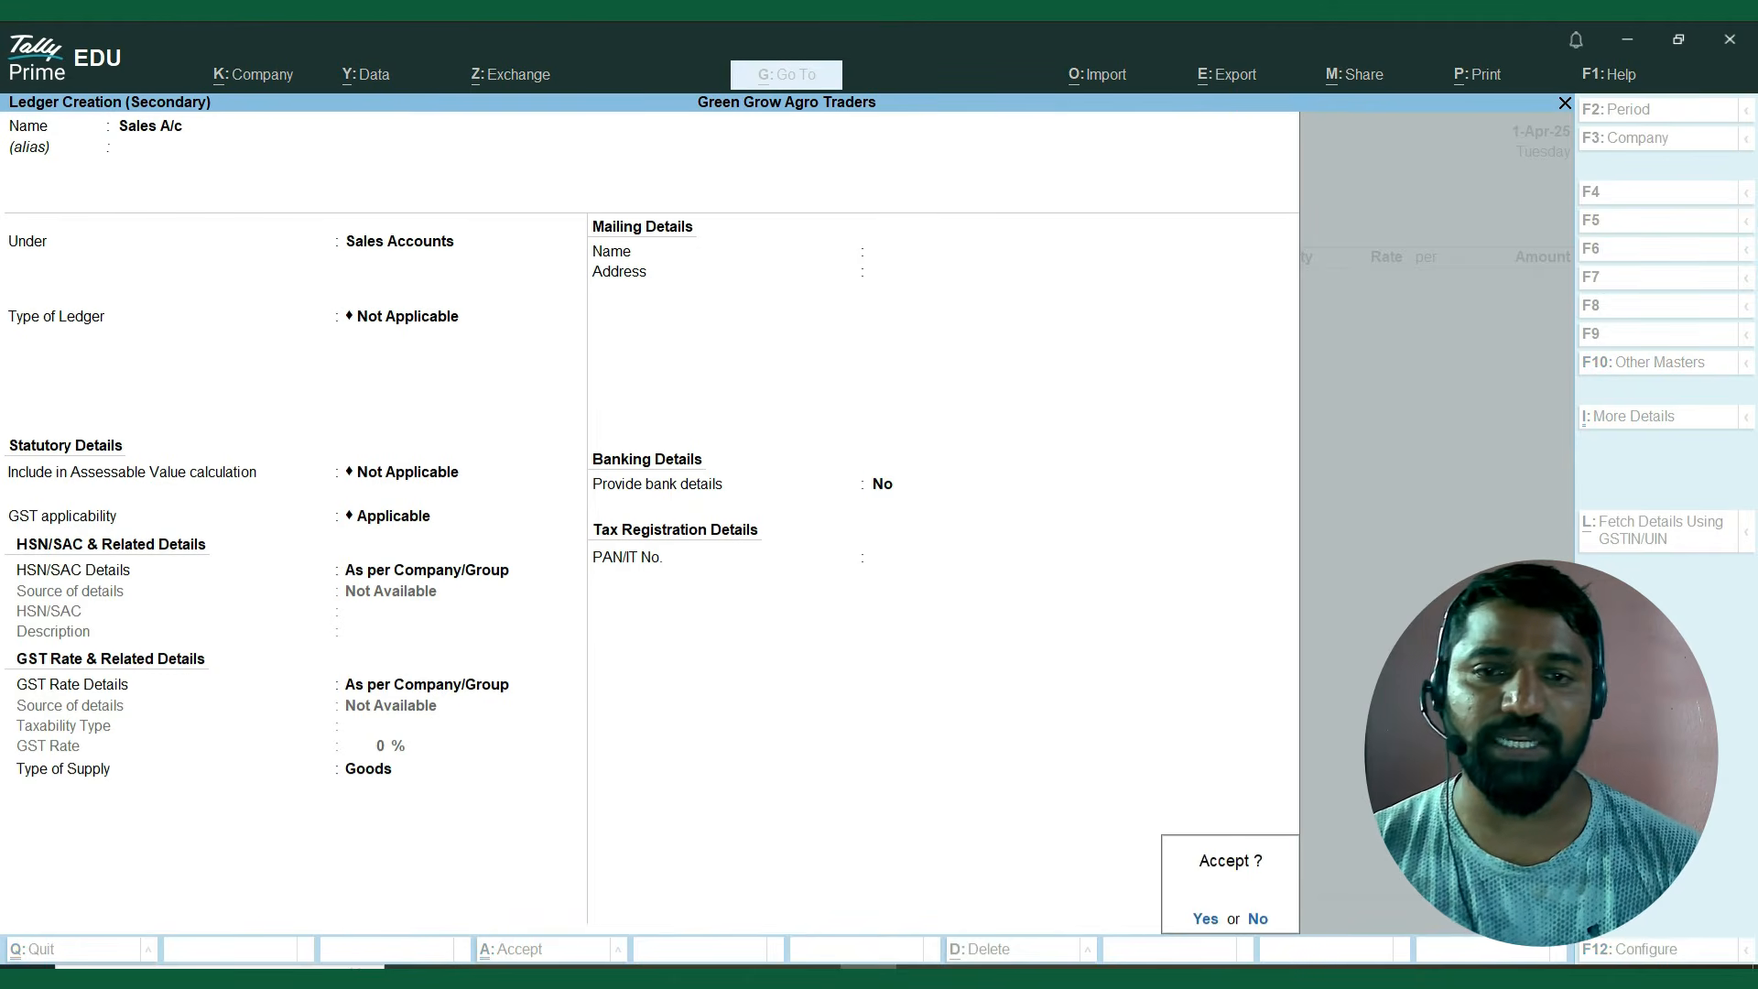
pyautogui.press('Return')
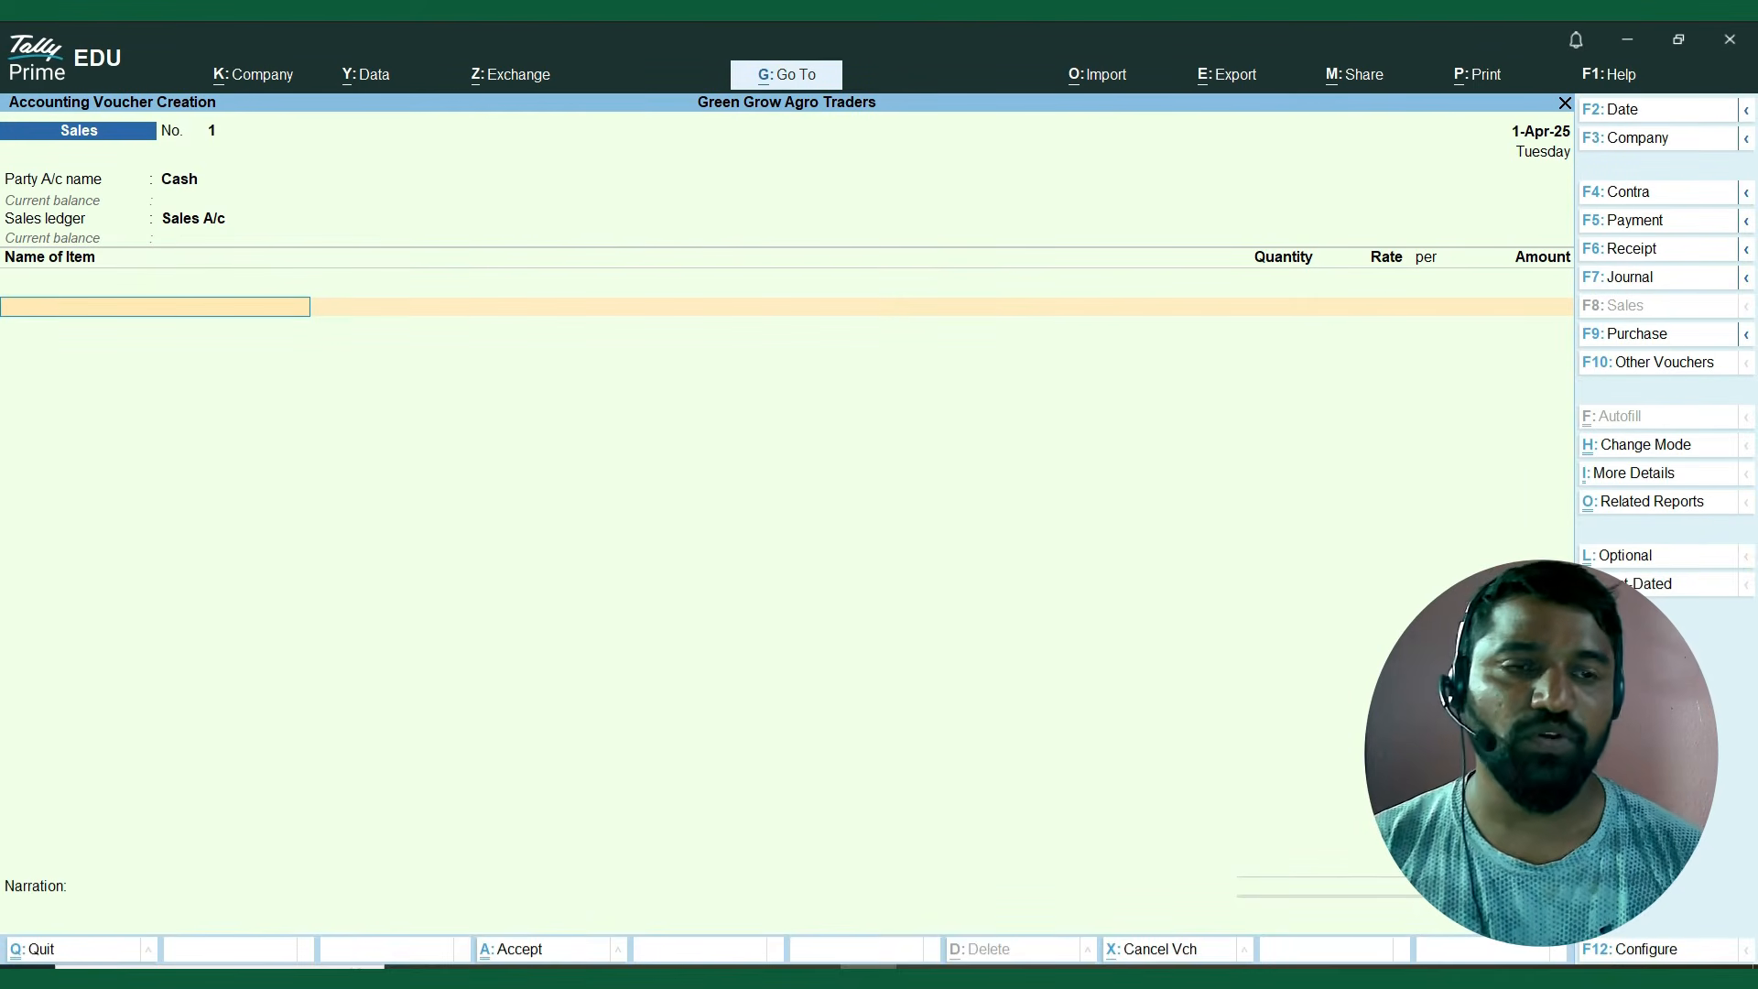
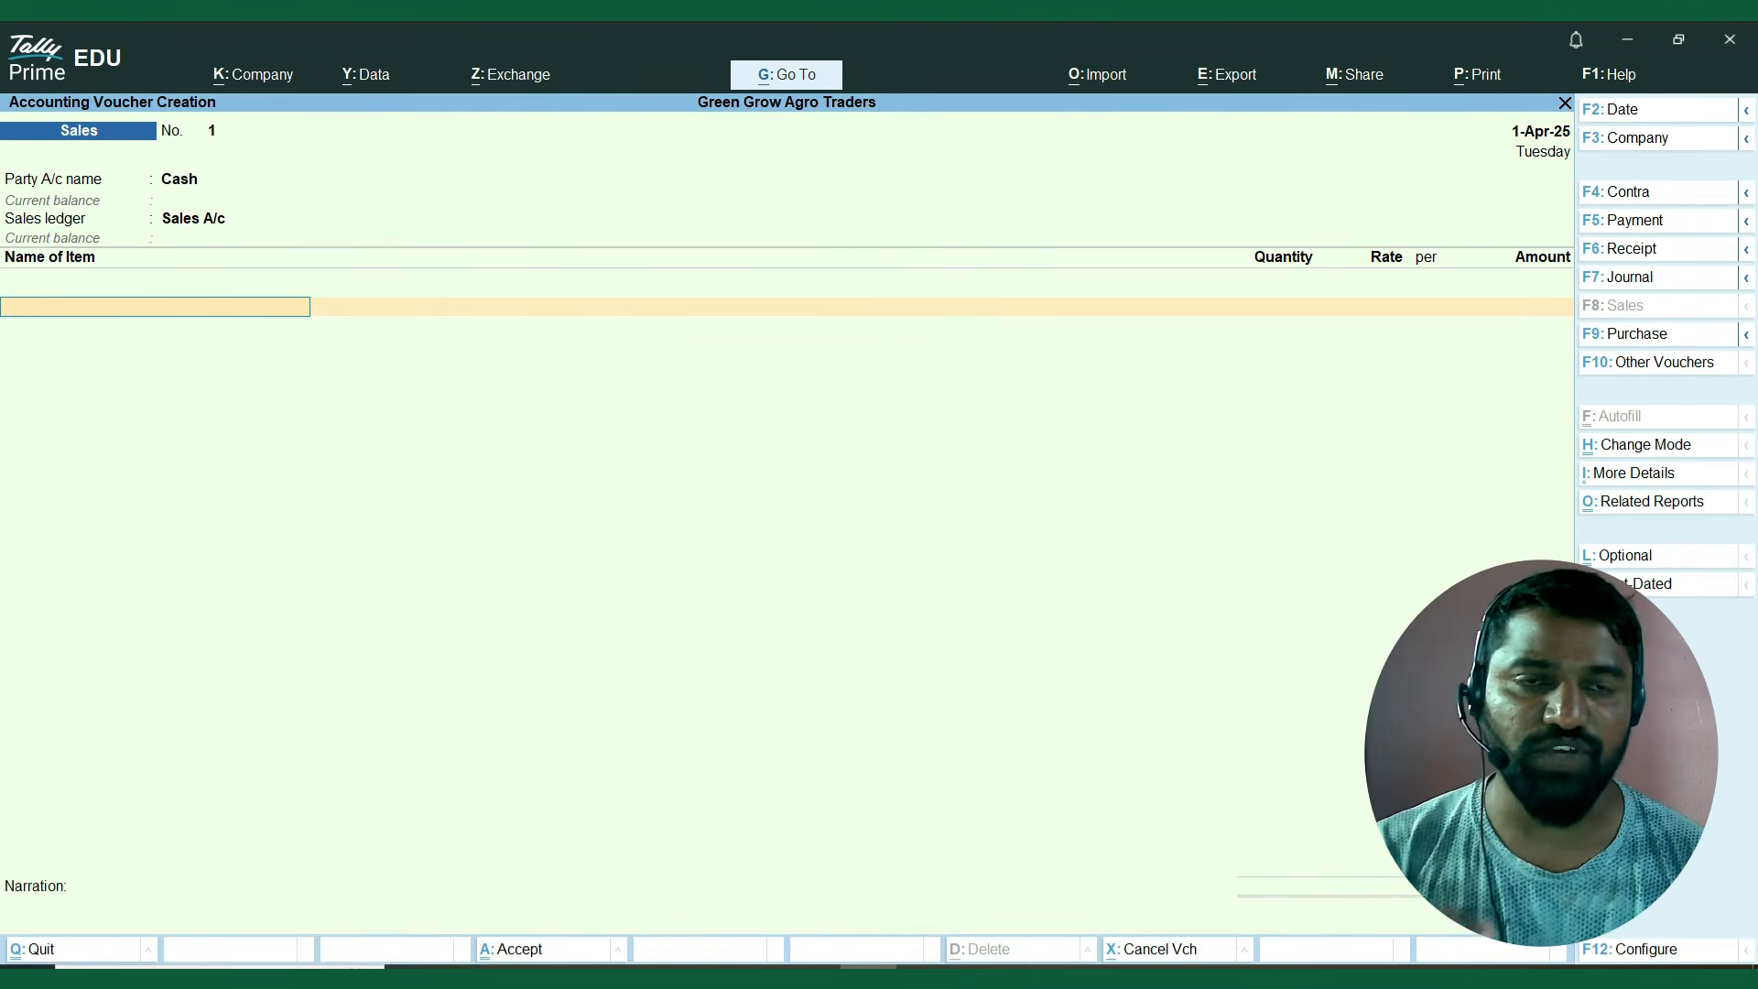
# Set the sales voucher date to 1.2.2026.
pyautogui.press('F2')
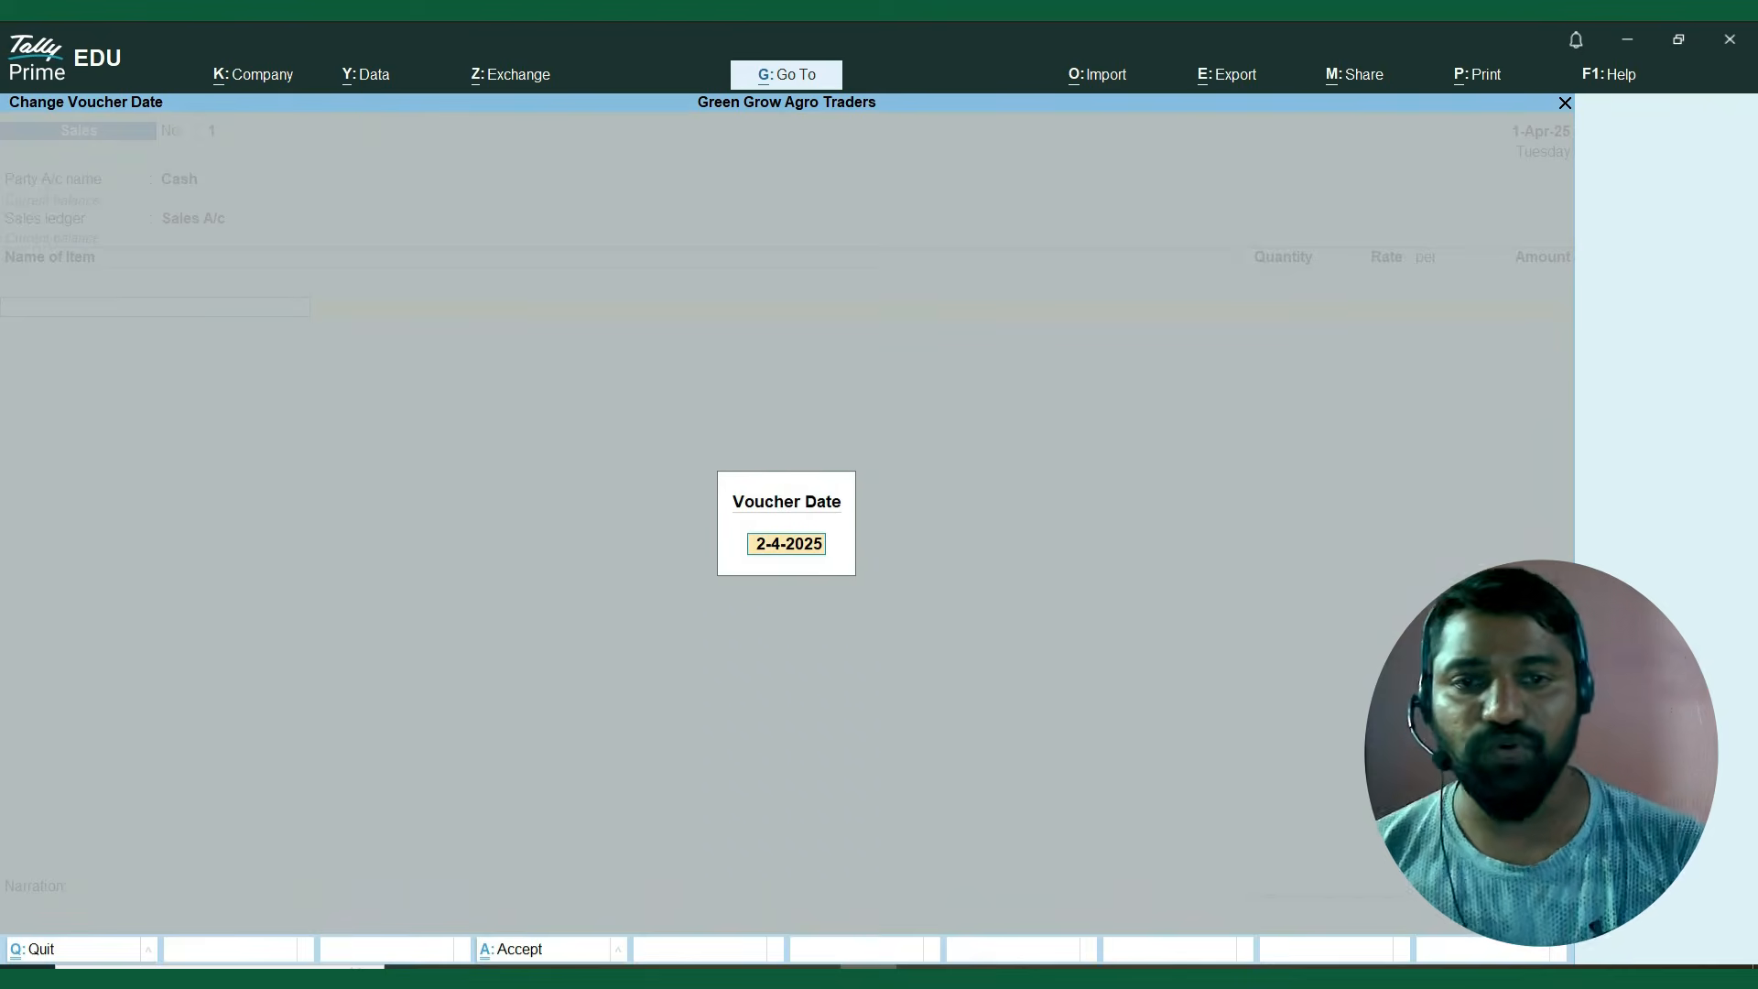
pyautogui.write('1.')
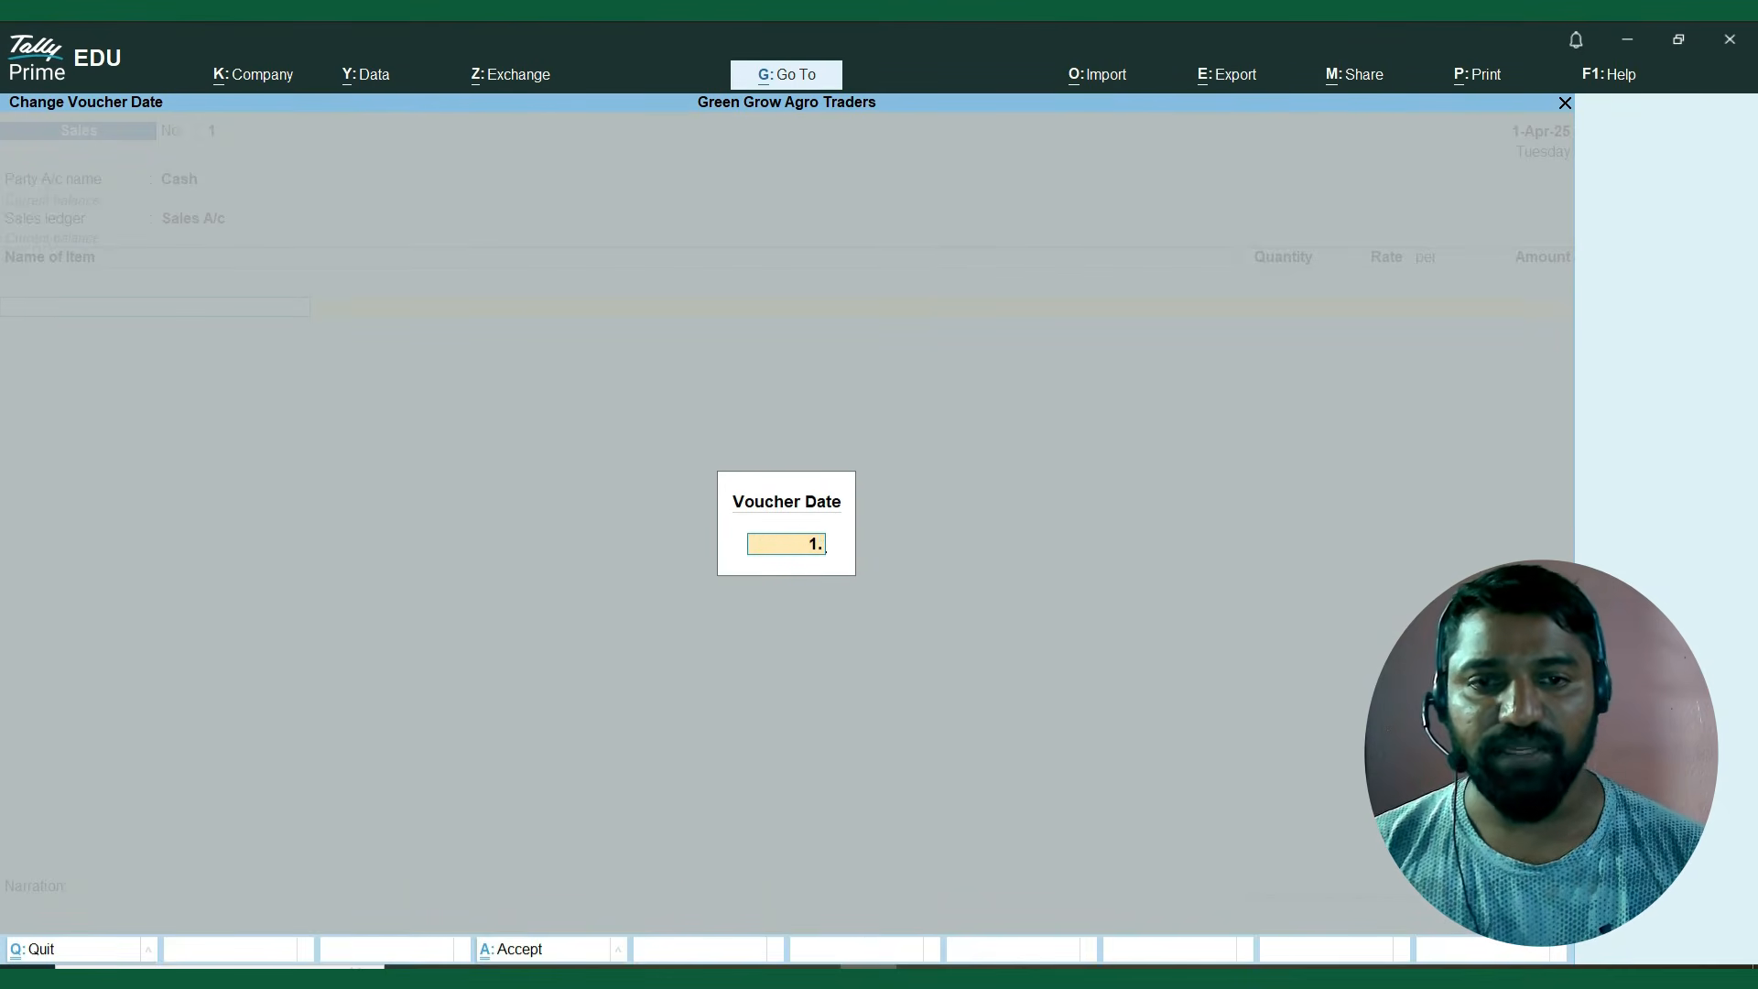
pyautogui.write('2.2026')
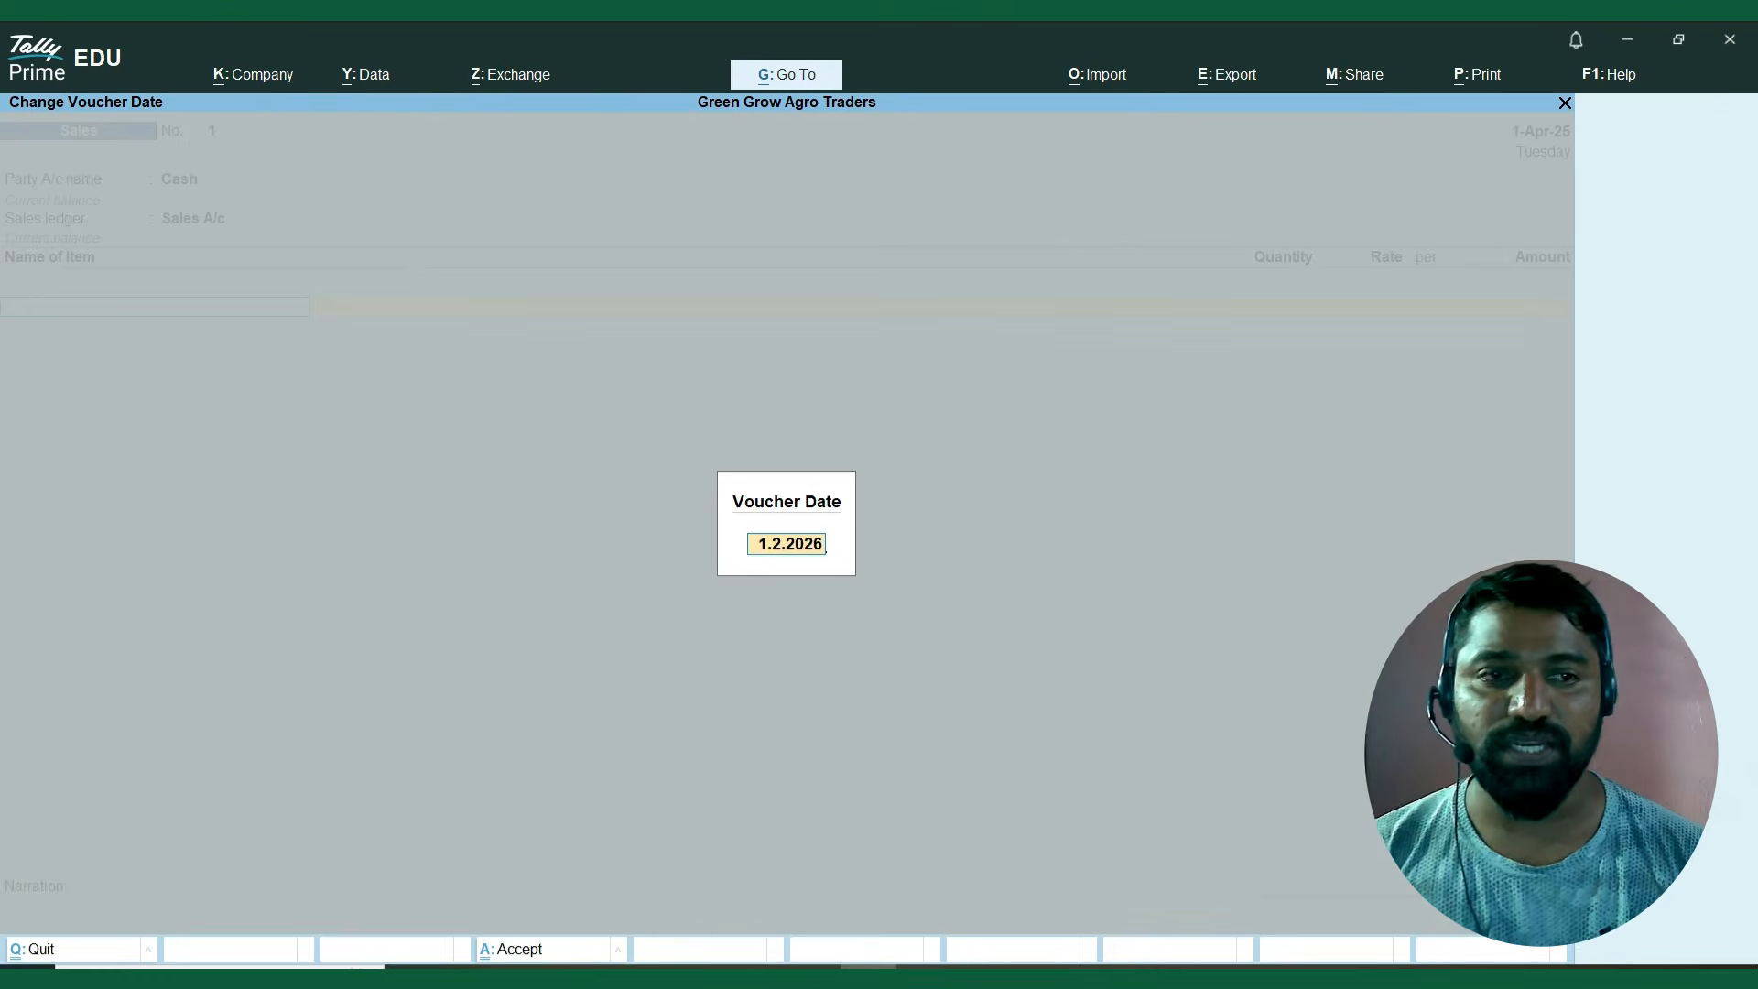
pyautogui.press('Return')
# Add Chlorpyrifos 20% EC – 1L from batch CHO2024, 10 bottles at a rate of 400, keeping its manufacturing and expiry dates.
pyautogui.press('Down')
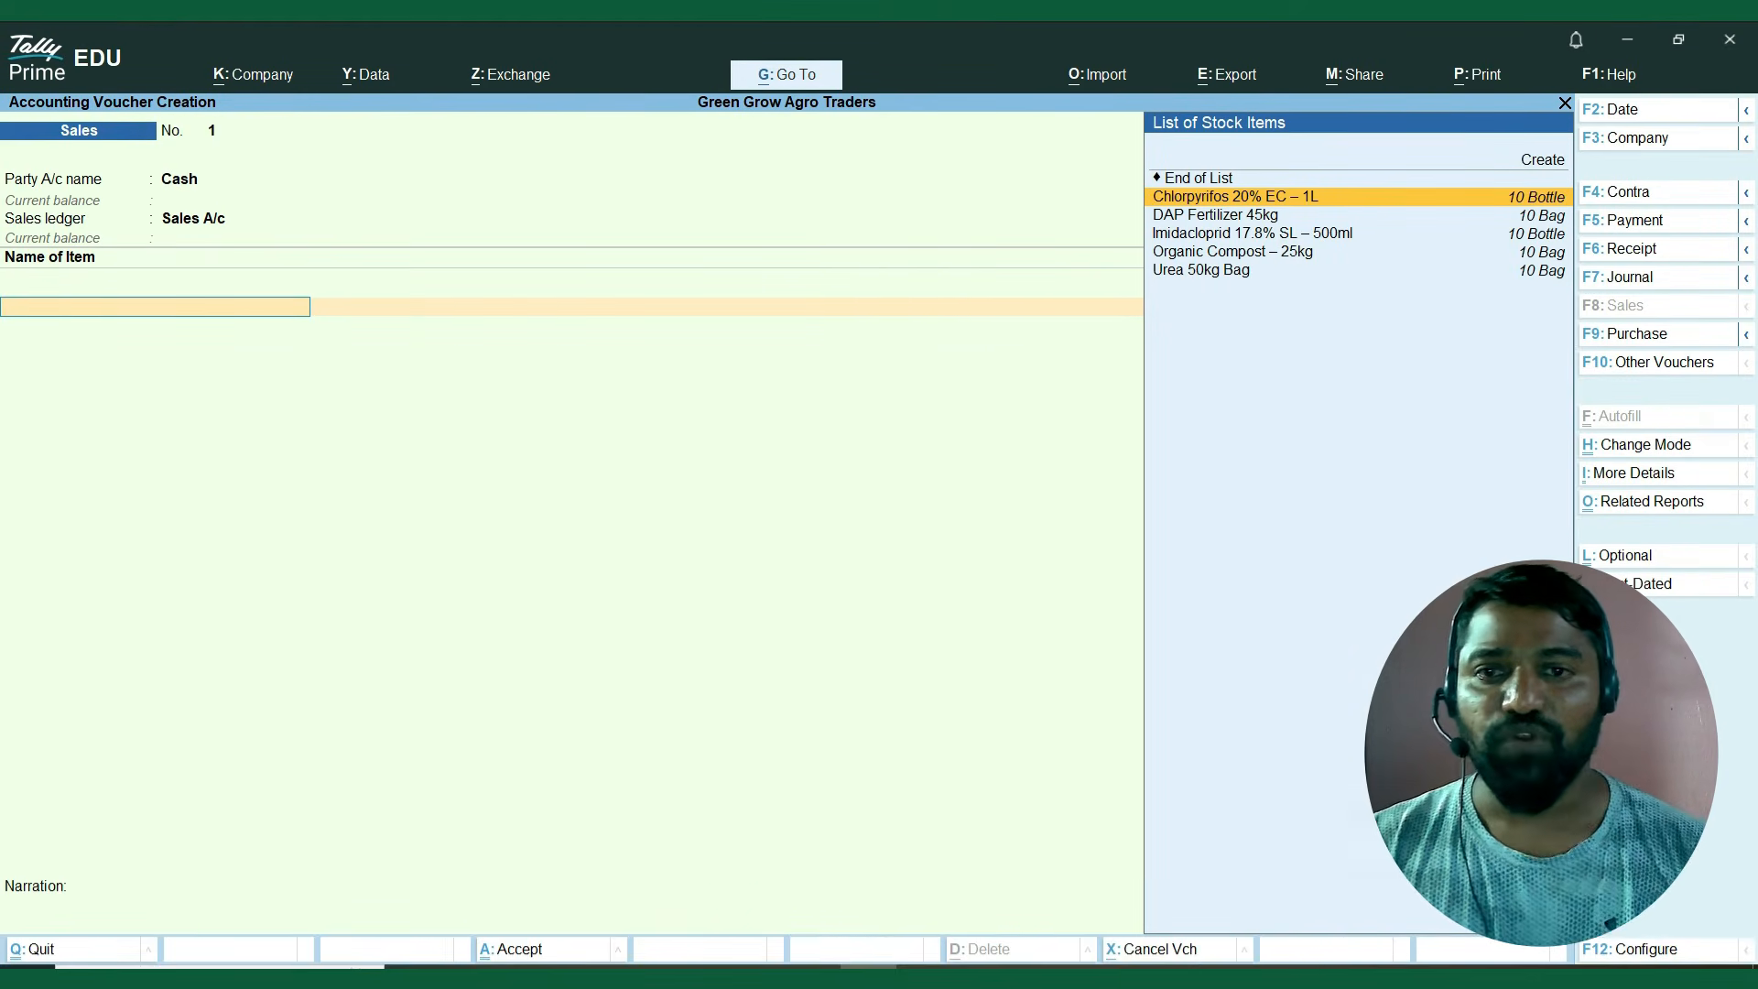
pyautogui.press('Return')
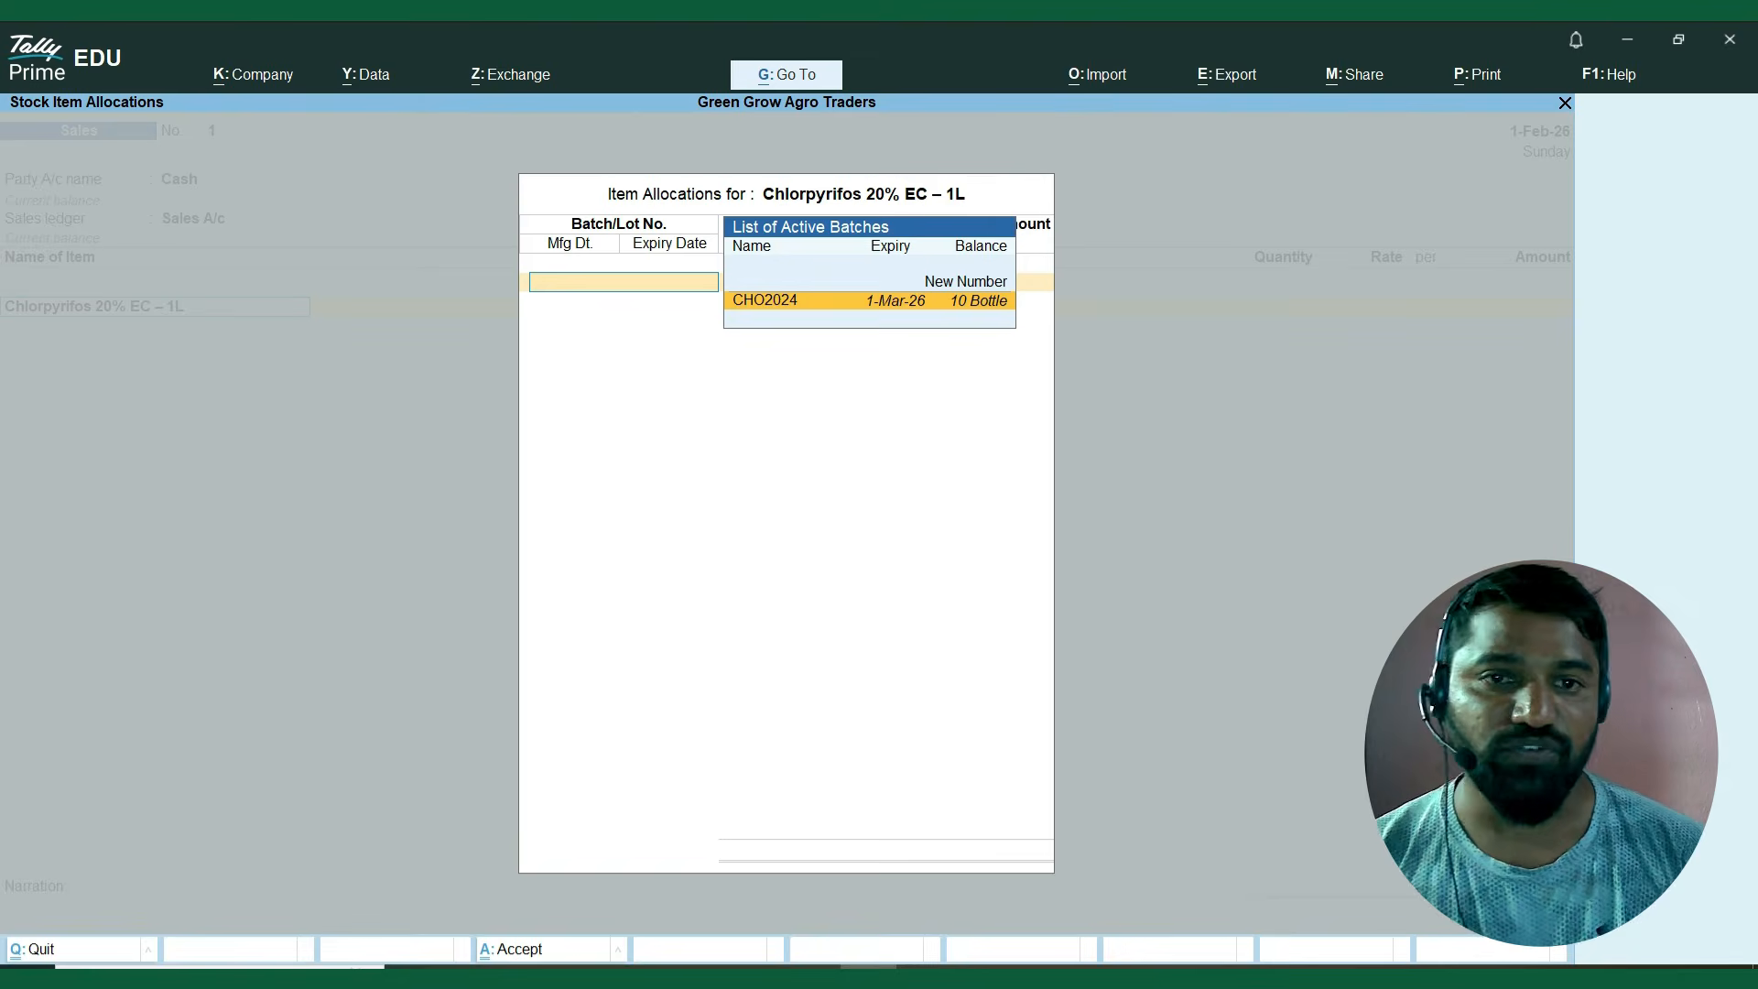
pyautogui.press('Return')
pyautogui.write('1')
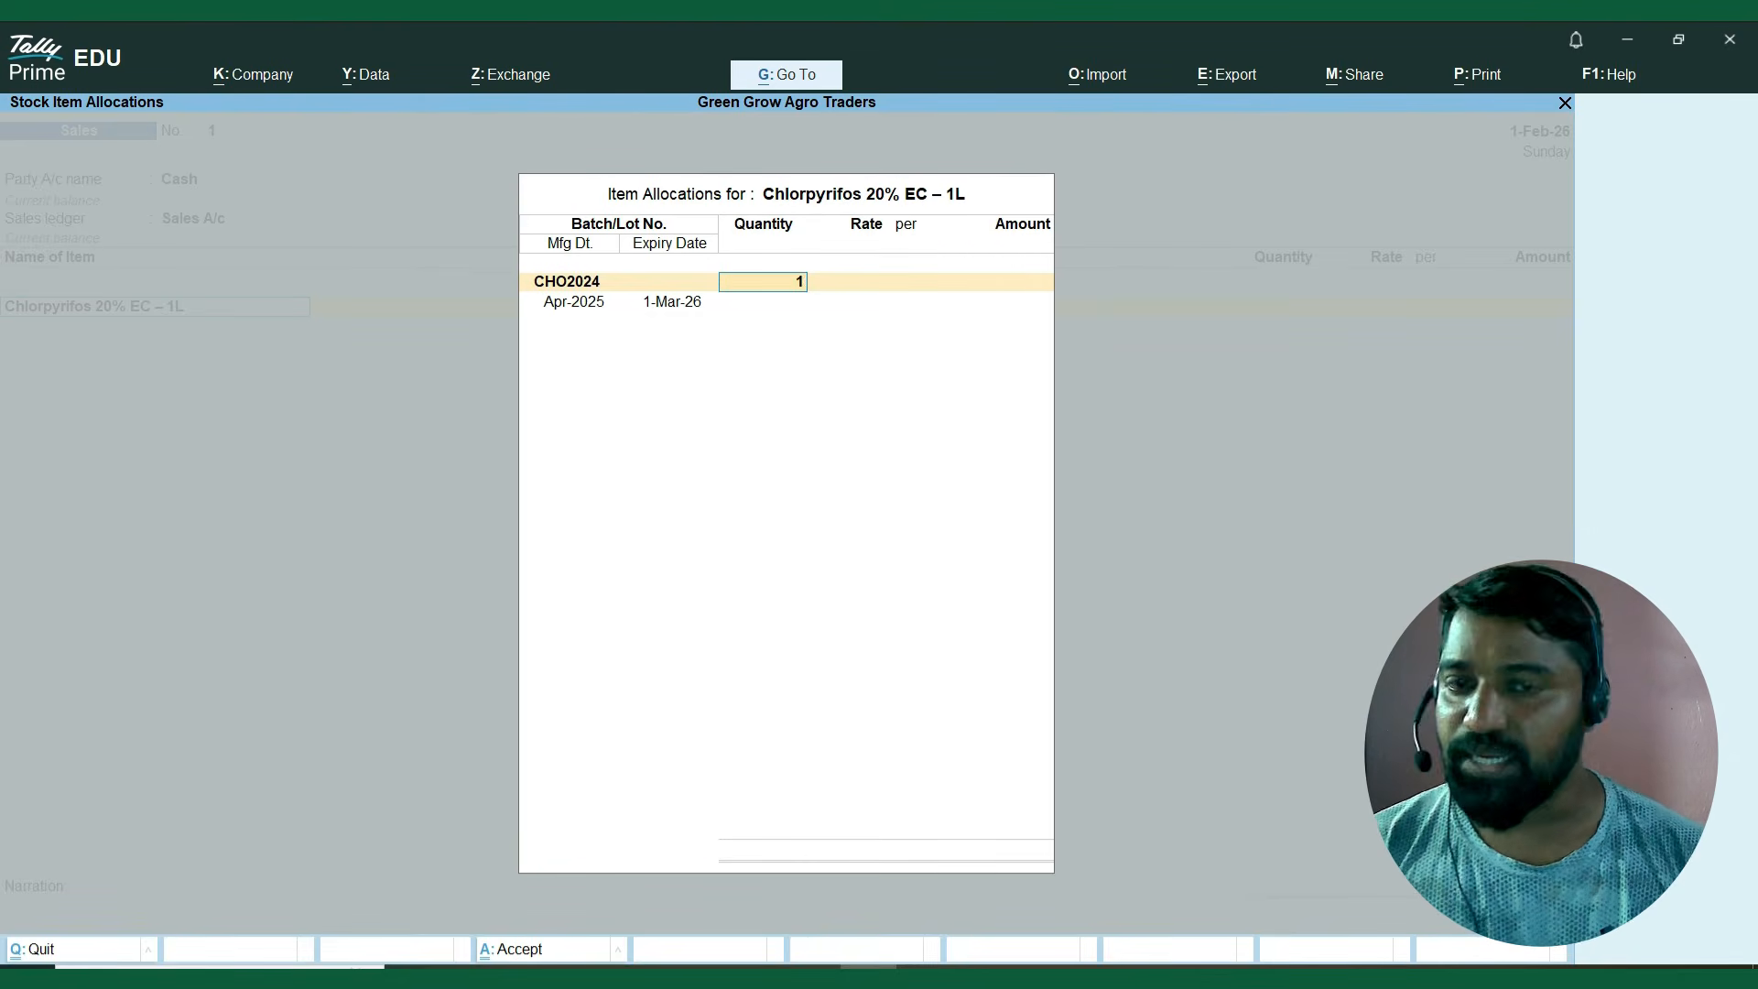
pyautogui.write('0')
pyautogui.press('Return')
pyautogui.write('400')
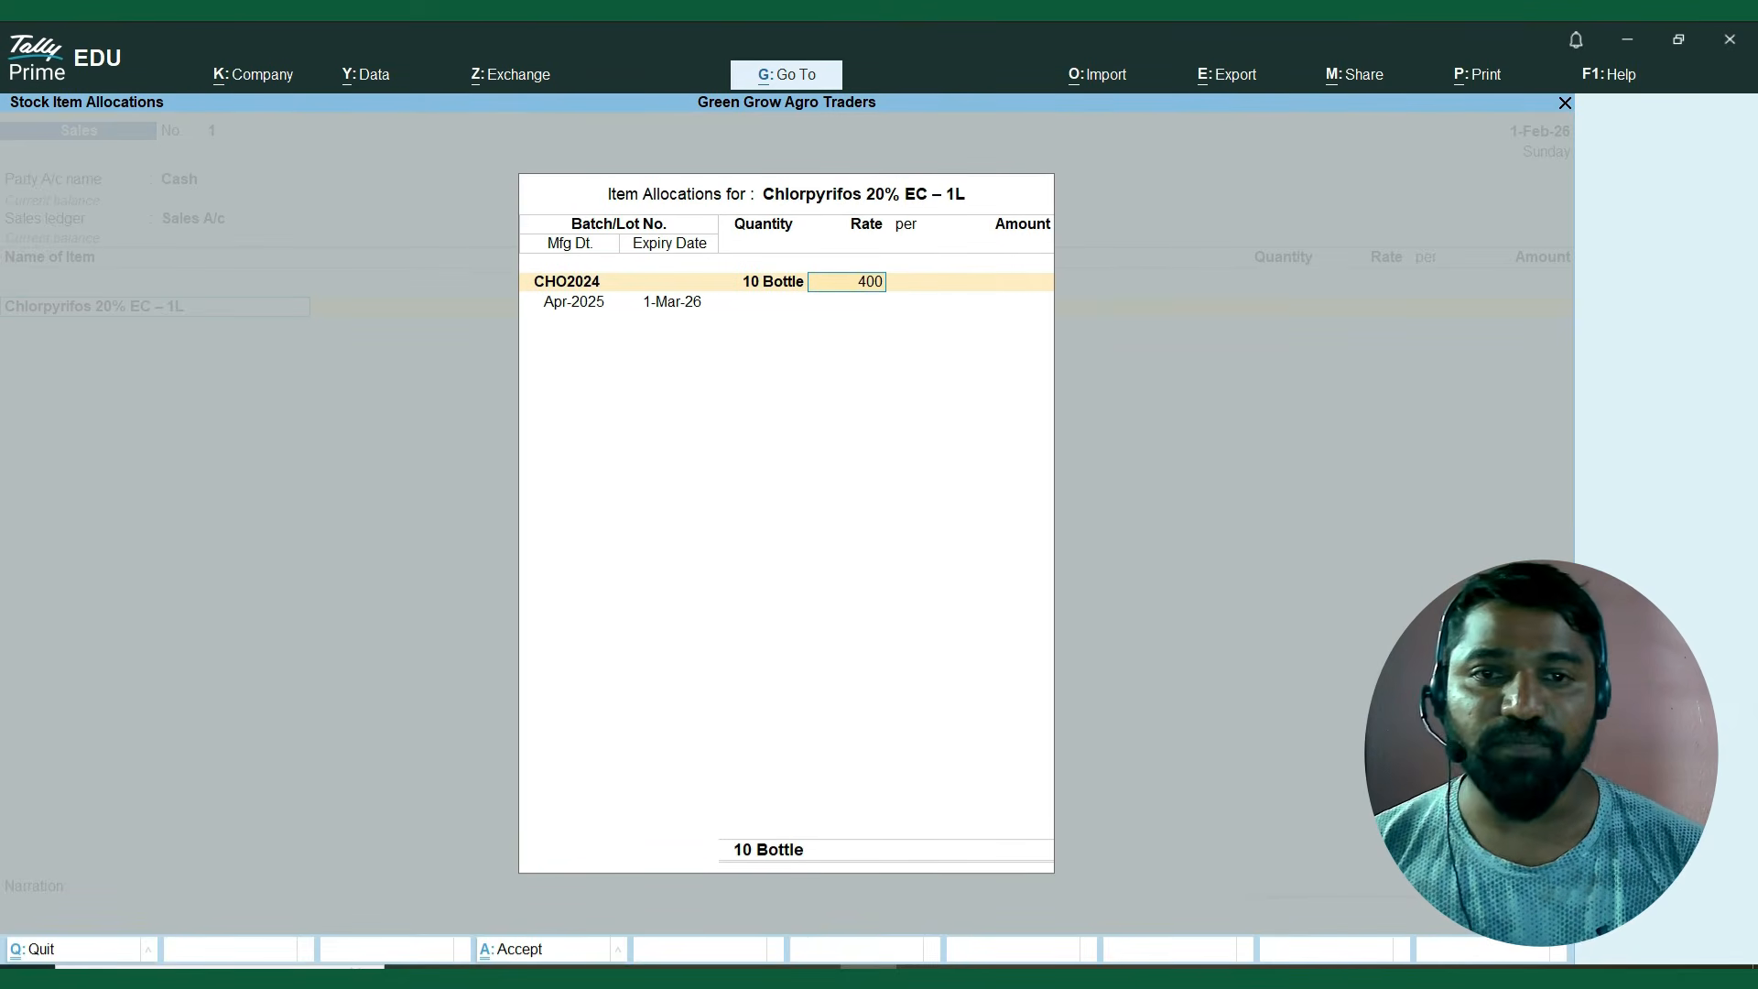
pyautogui.press('Return')
pyautogui.press('Return')
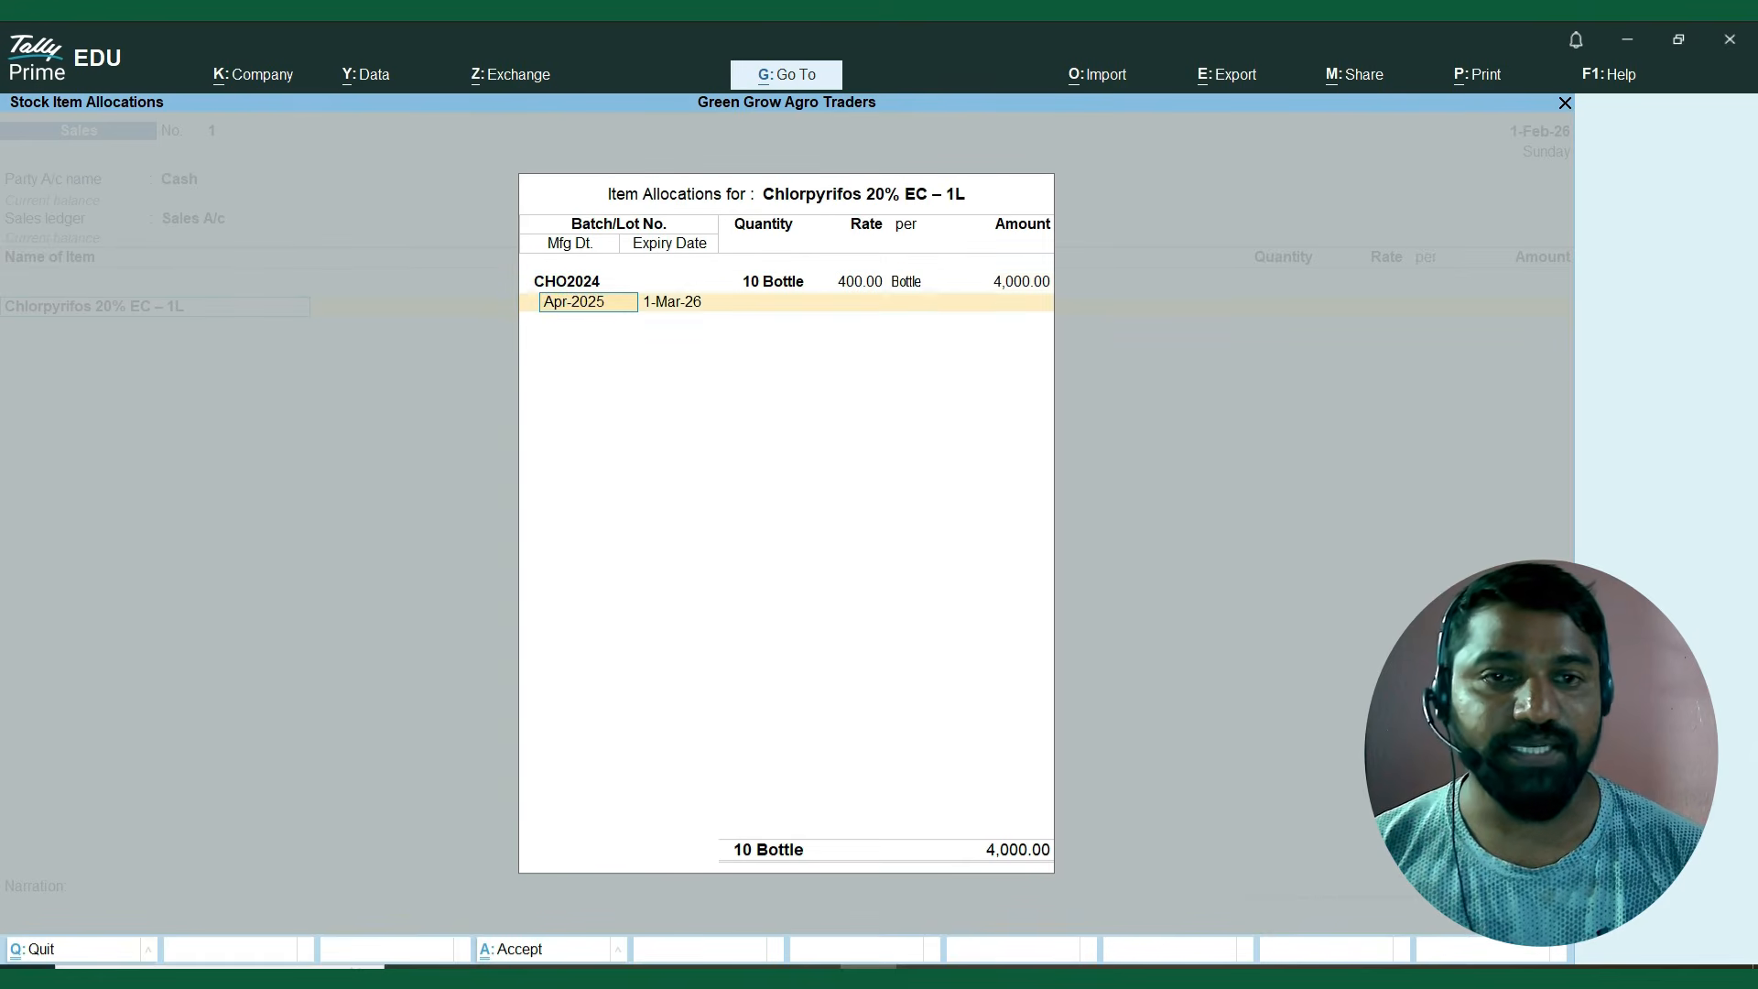
pyautogui.press('Return')
pyautogui.press('Return')
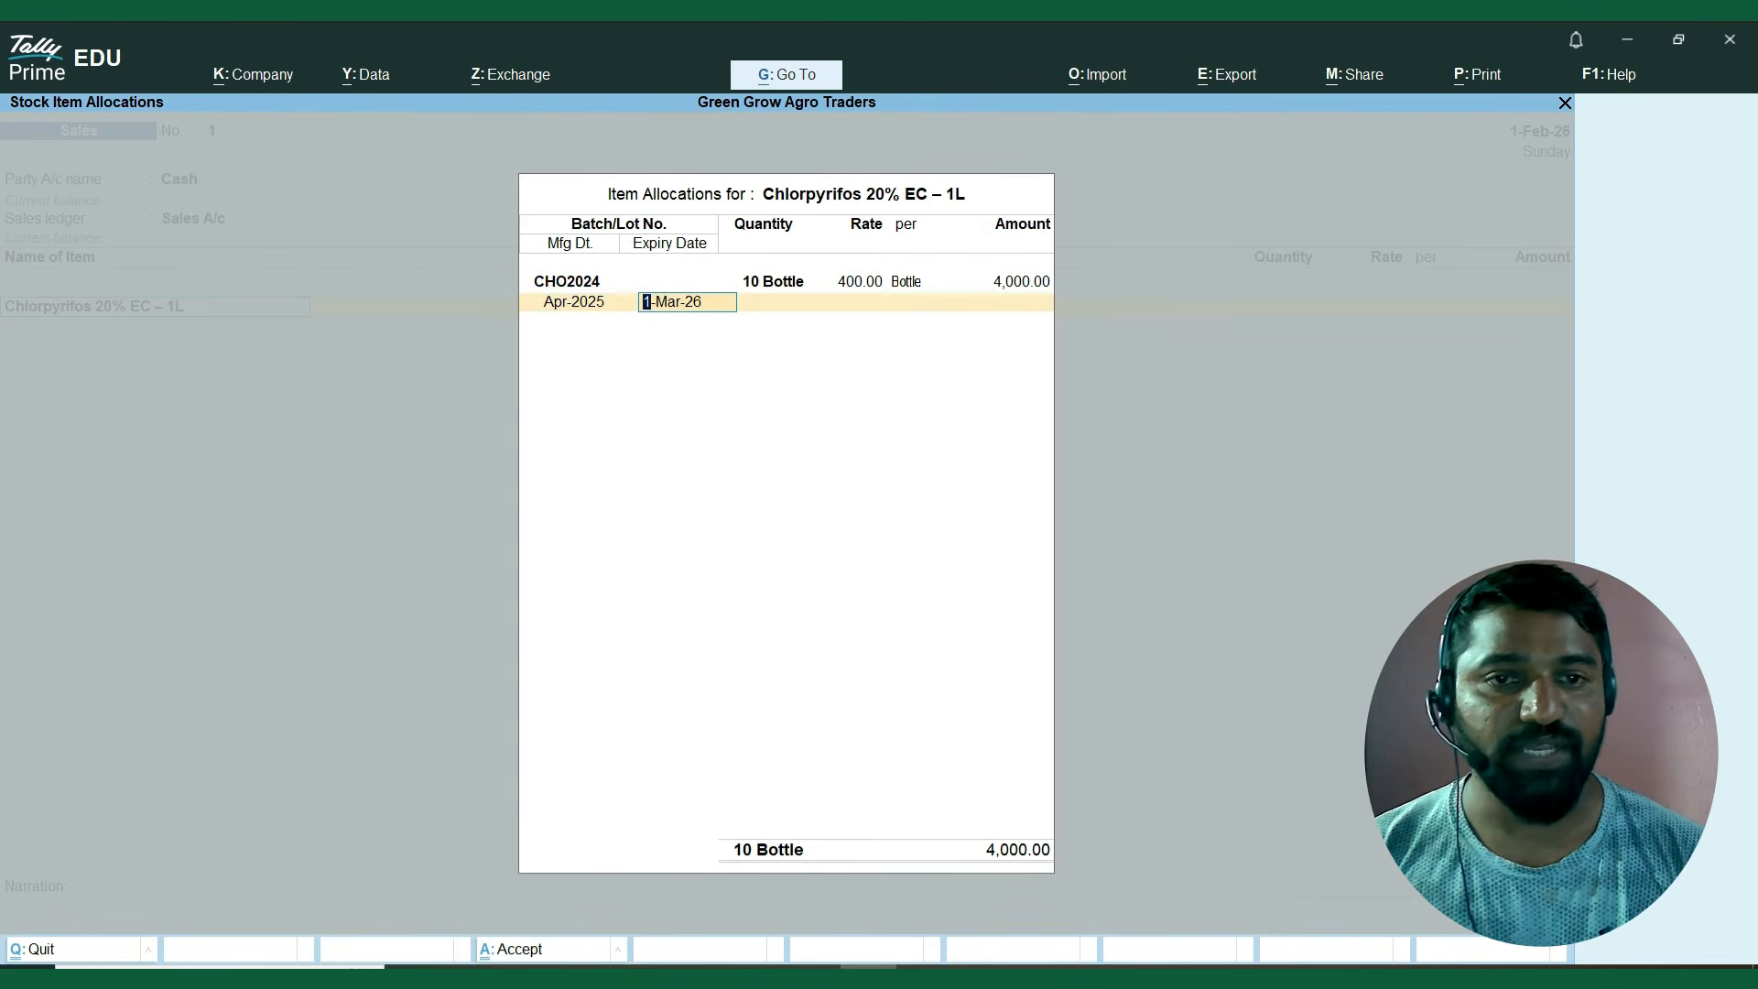
pyautogui.press('Return')
pyautogui.press('Return')
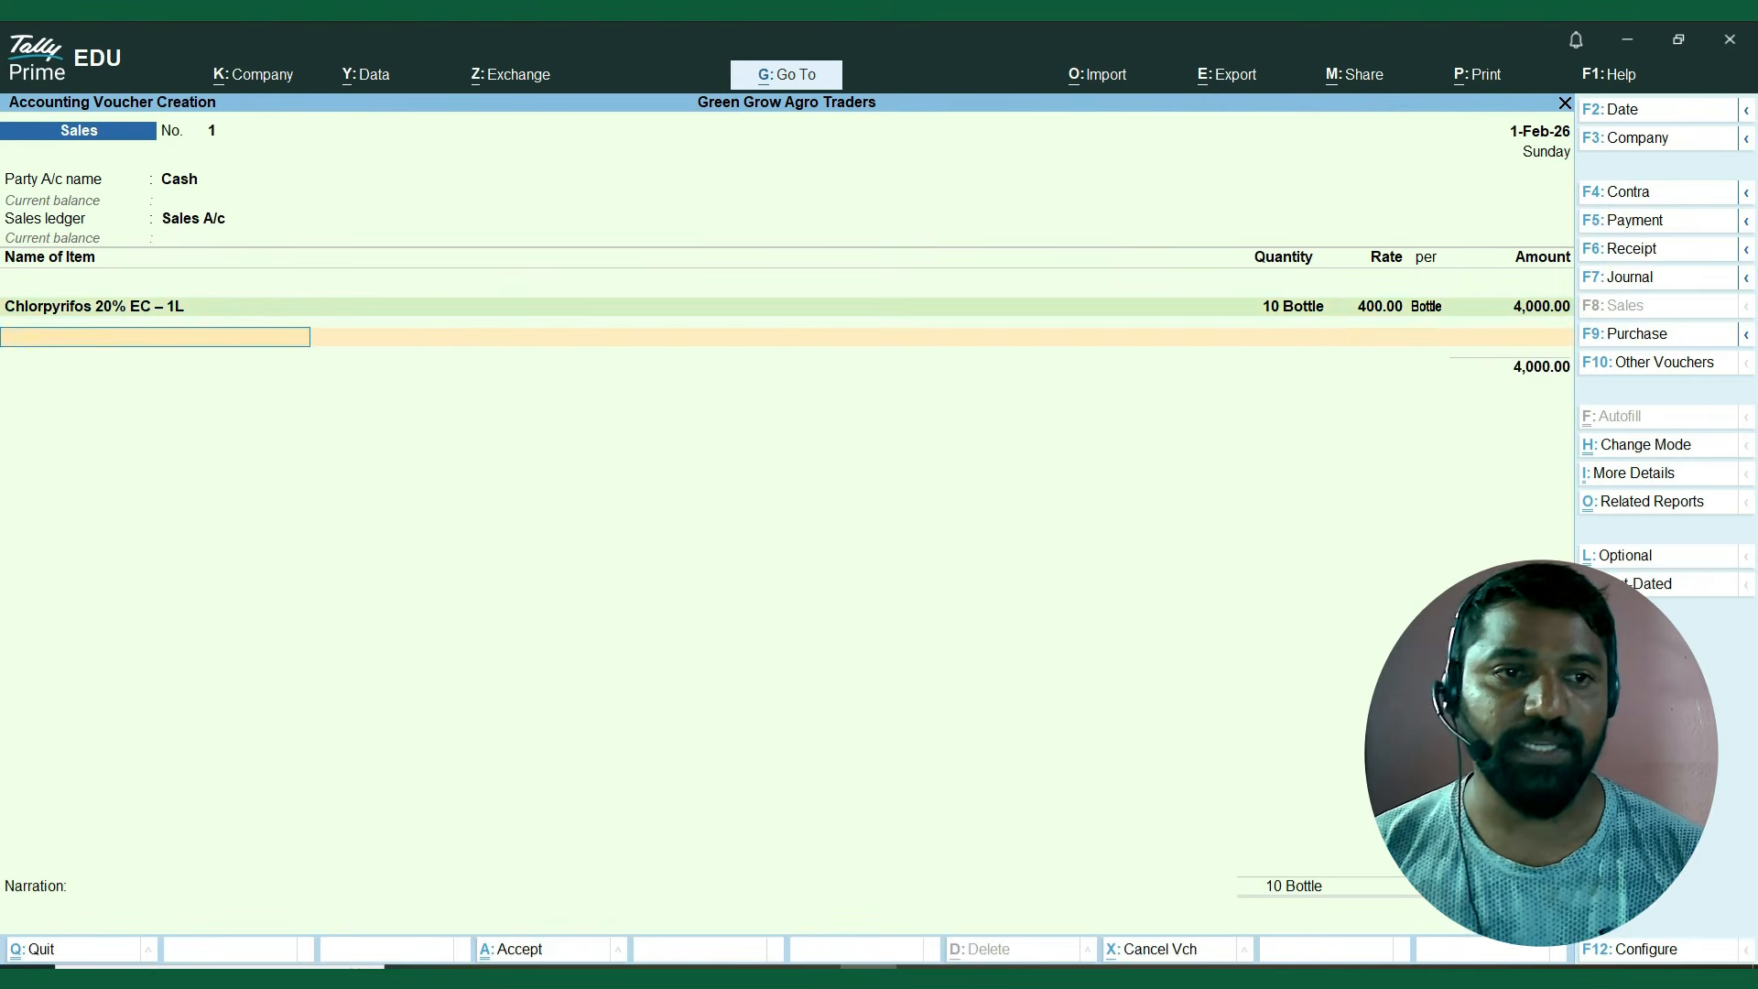
# Add DAP Fertilizer 45kg from batch DAP2024, 5 bags at a rate of 400, keeping the batch dates.
pyautogui.press('Down')
pyautogui.press('Down')
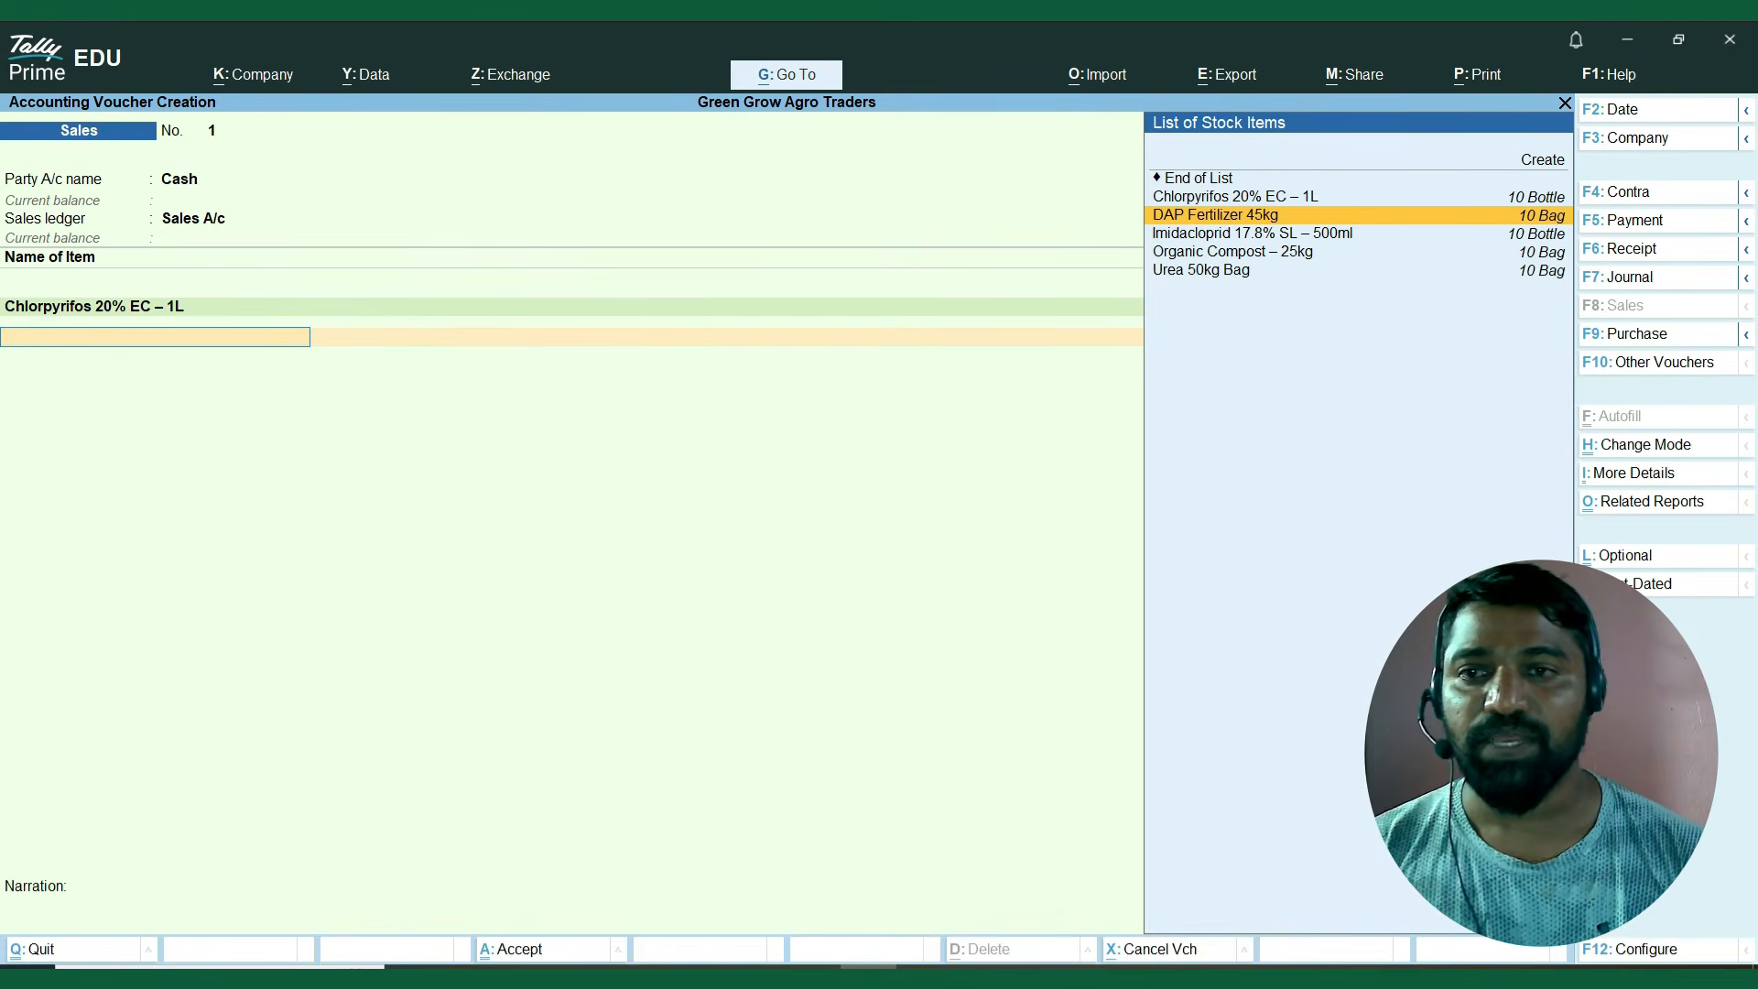
pyautogui.press('Return')
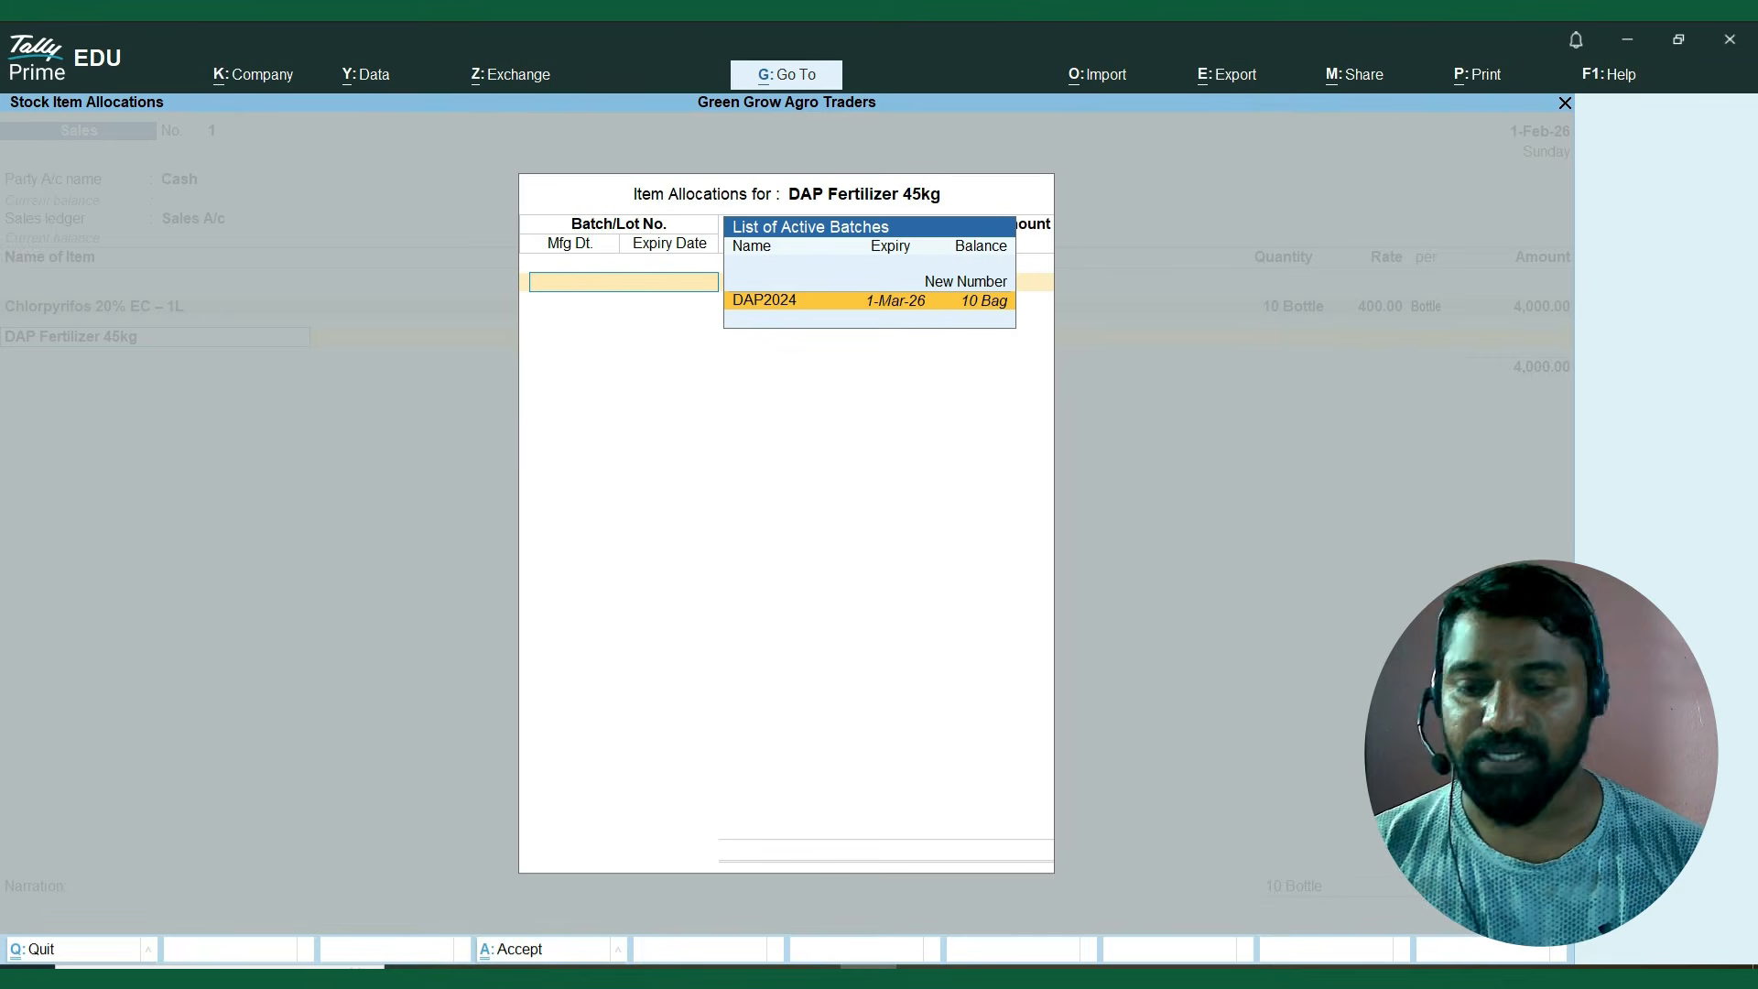
pyautogui.press('Return')
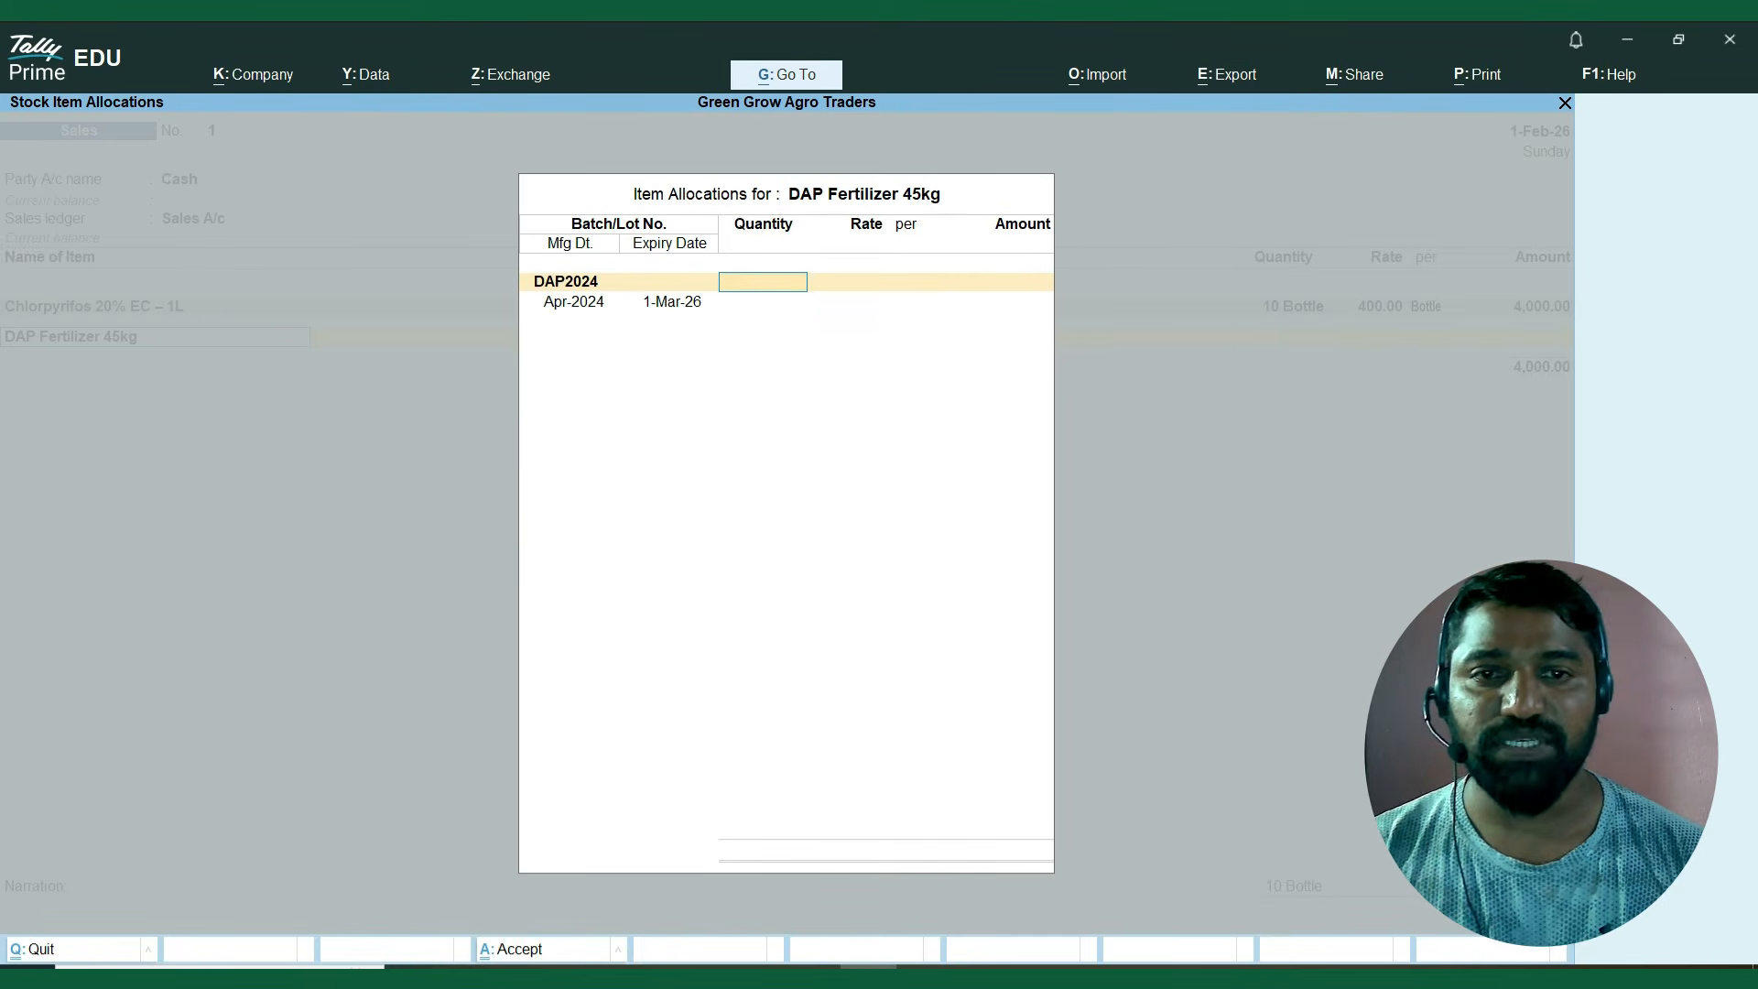
pyautogui.write('5')
pyautogui.press('Return')
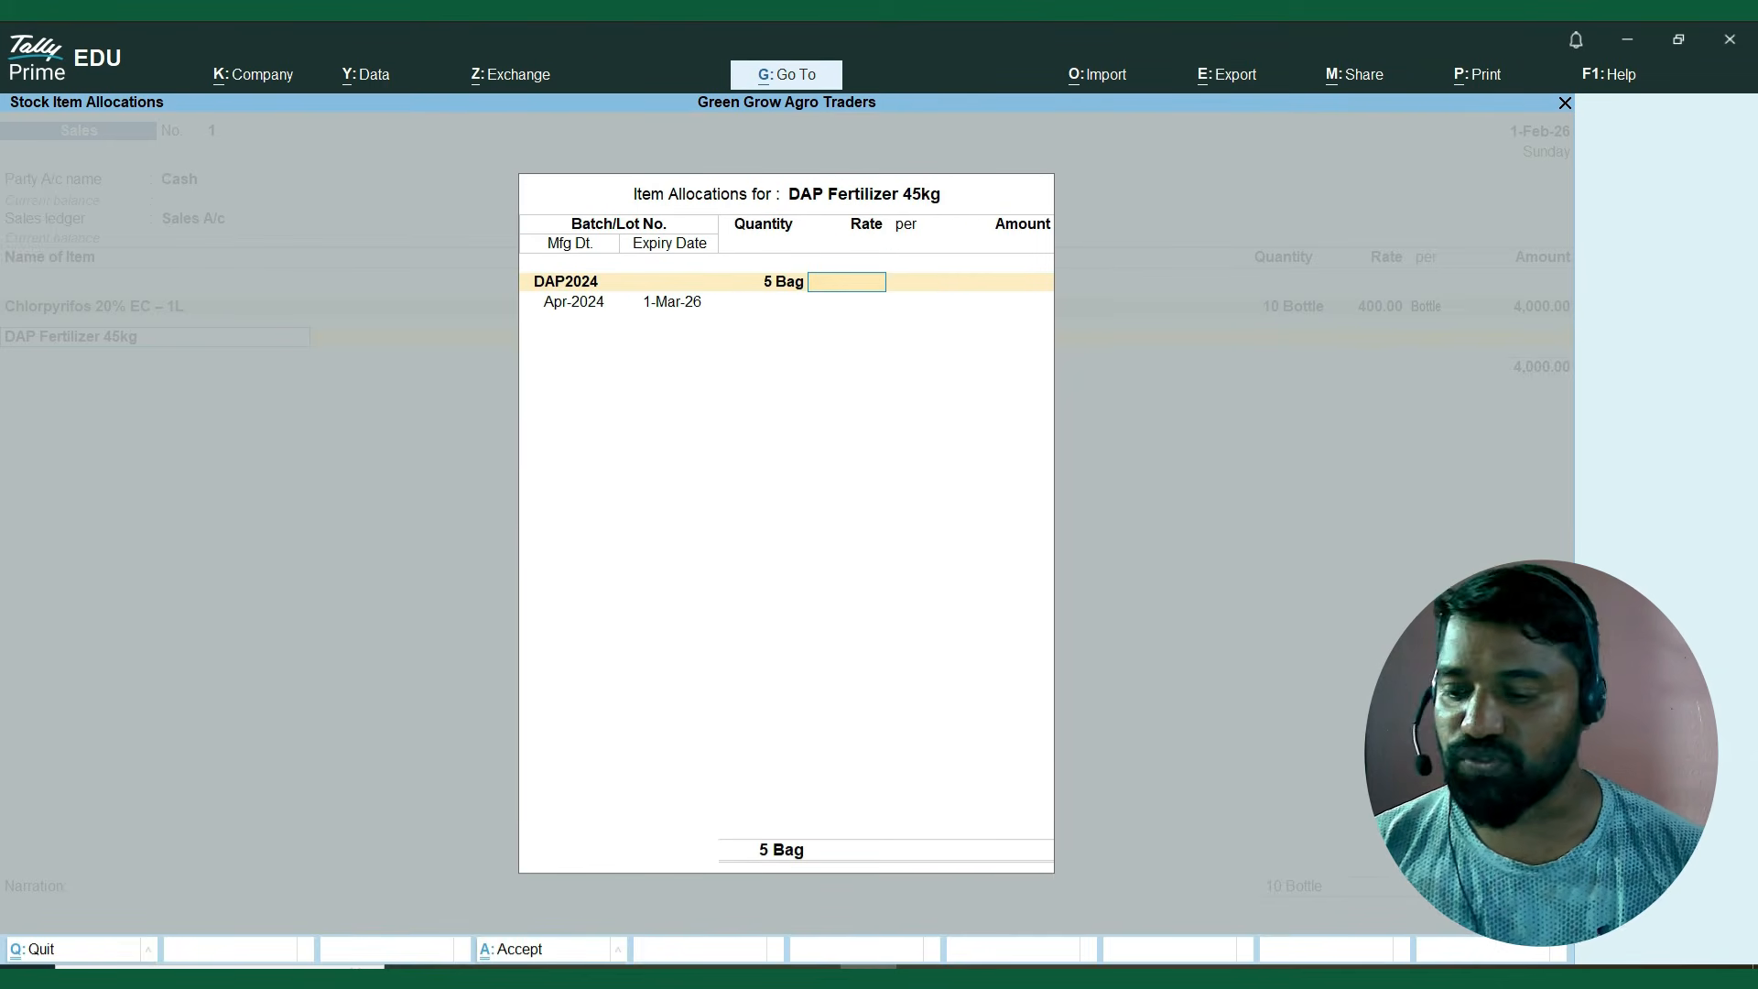
pyautogui.write('400')
pyautogui.press('Return')
pyautogui.press('Return')
pyautogui.press('Return')
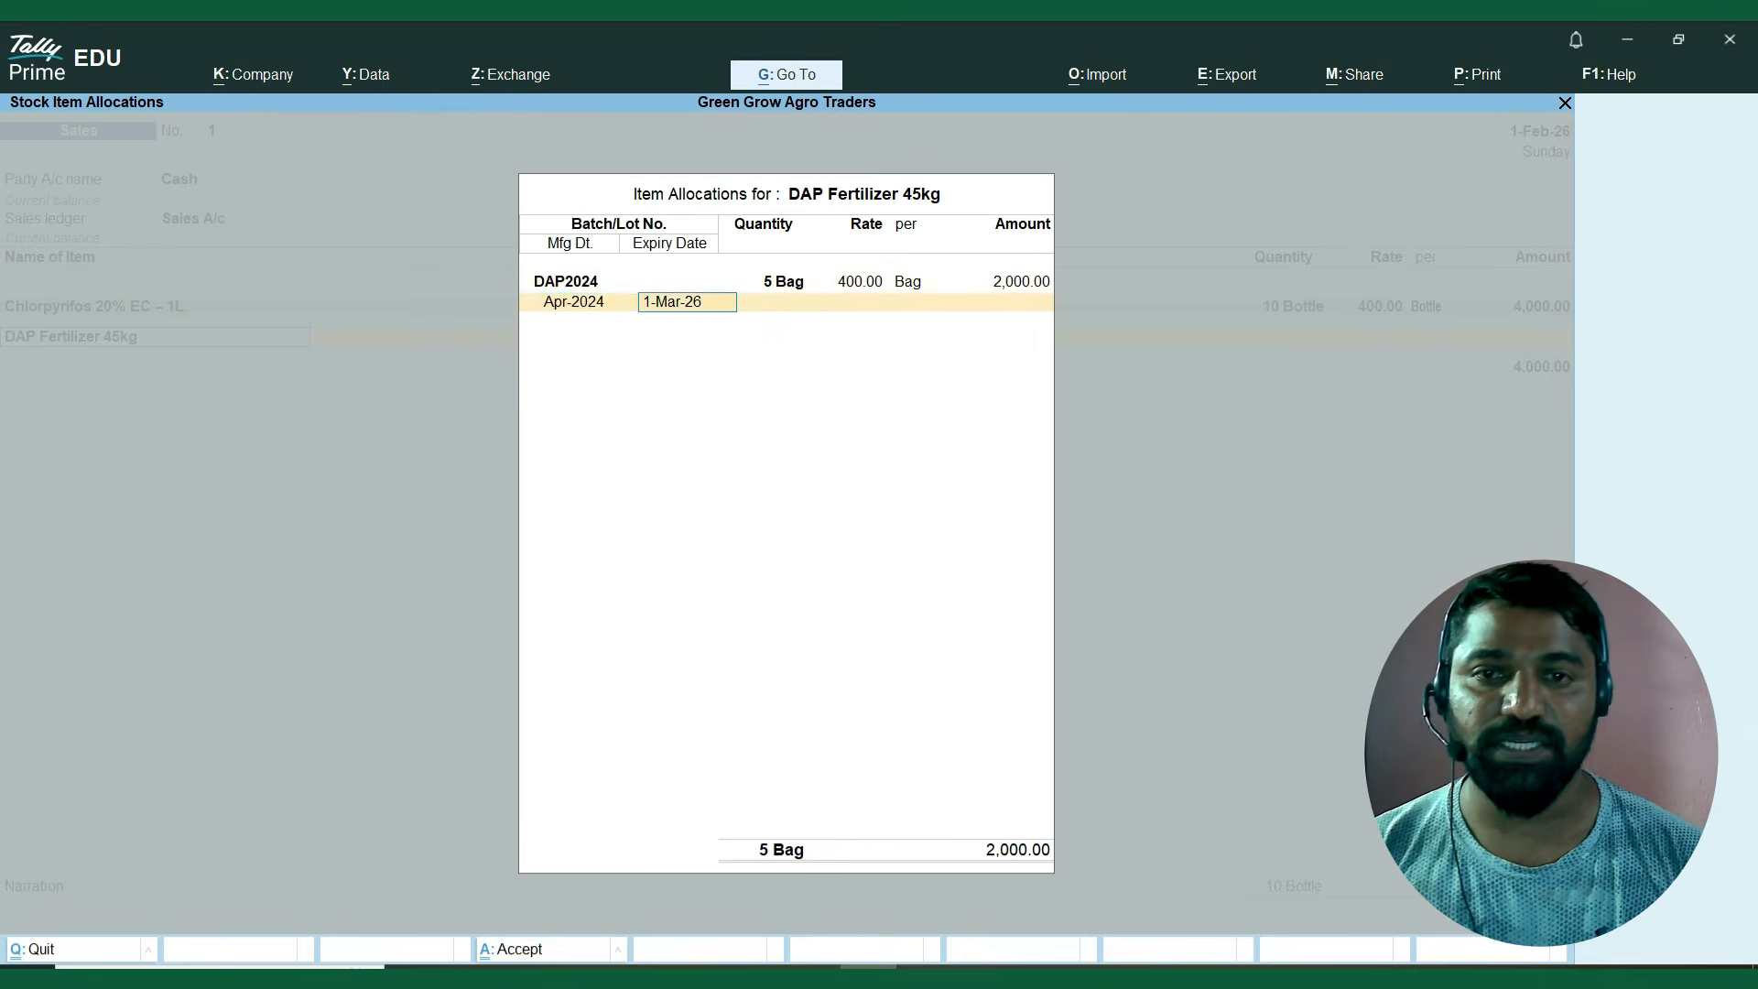
pyautogui.press('Return')
# Add Imidacloprid 17.8% SL – 500ml from batch Imi2024, 5 bottles at a rate of 400, keeping the batch dates.
pyautogui.press('Down')
pyautogui.press('Down')
pyautogui.press('Down')
pyautogui.press('Down')
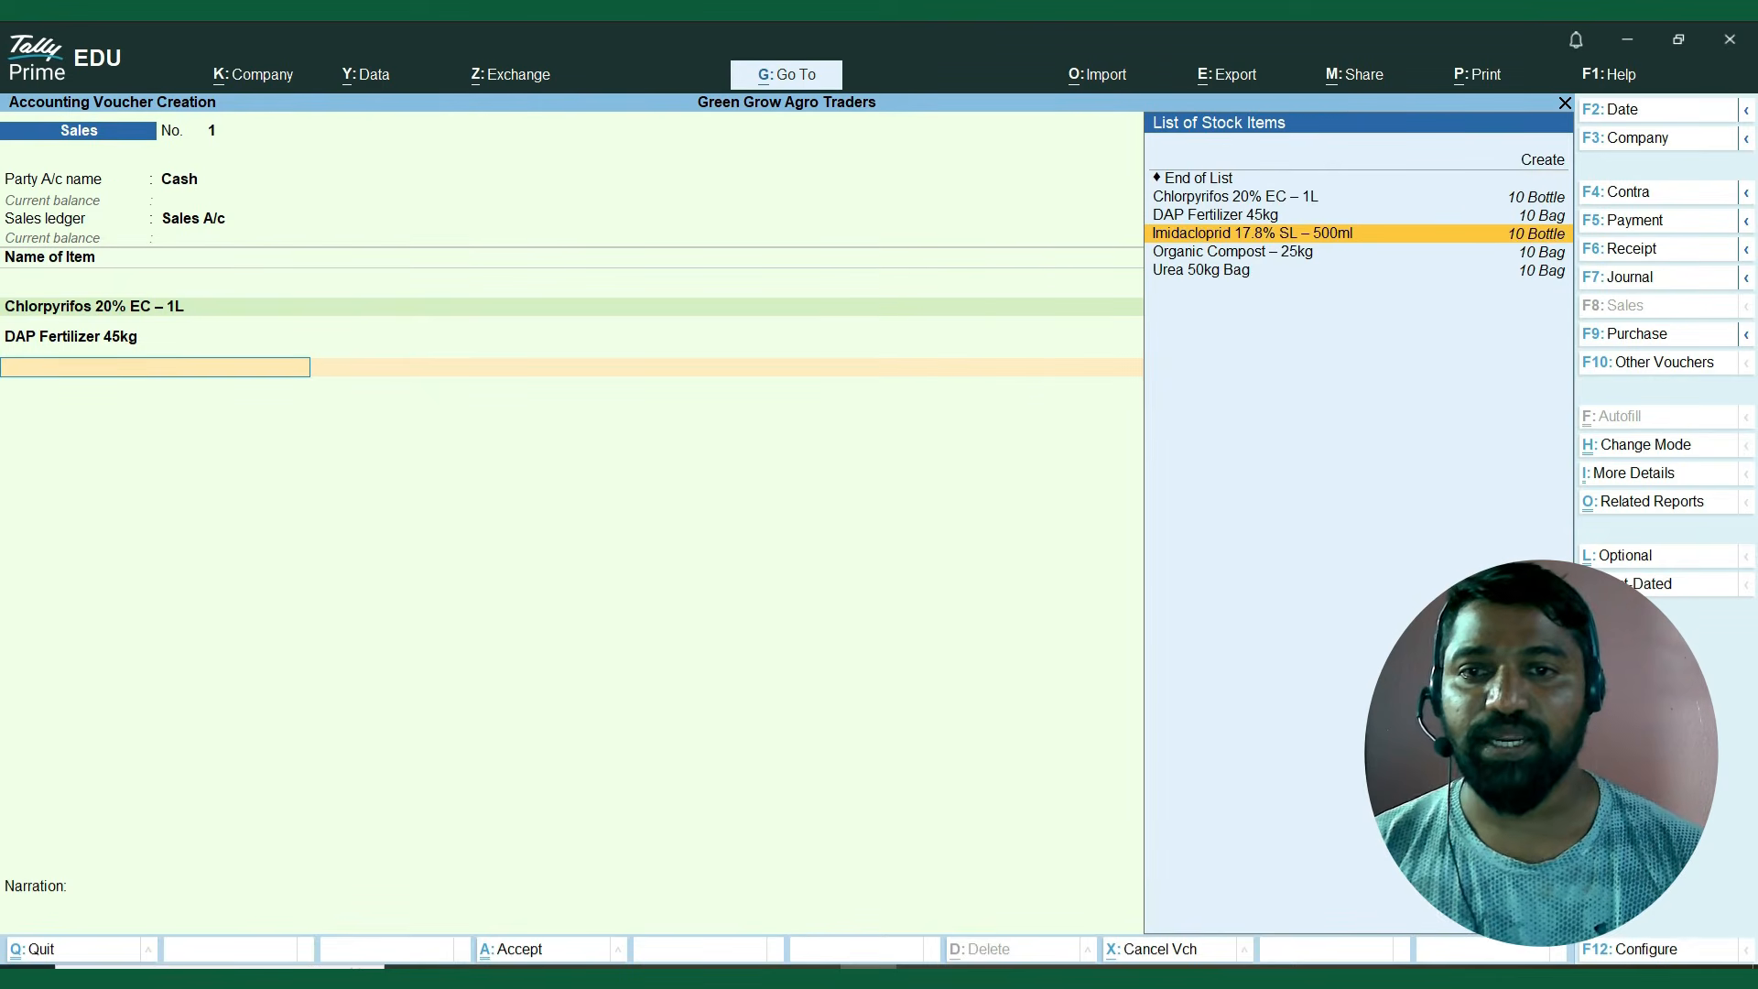
pyautogui.press('Return')
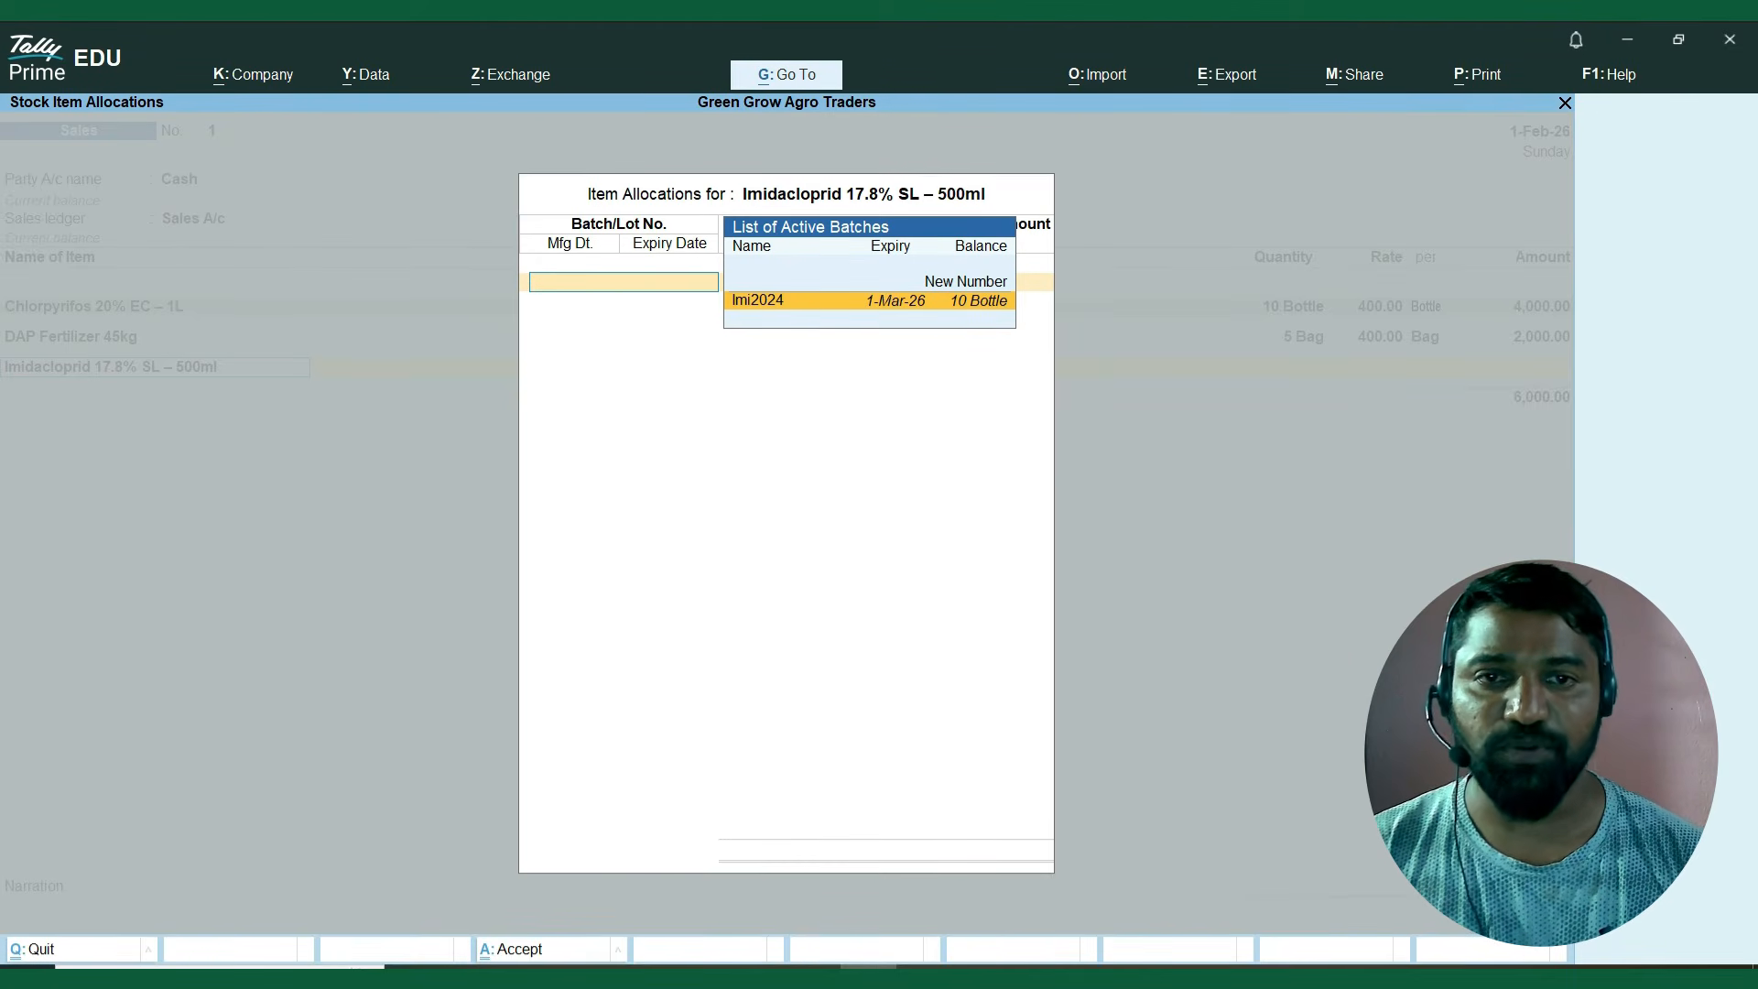
pyautogui.press('Return')
pyautogui.write('5')
pyautogui.press('Return')
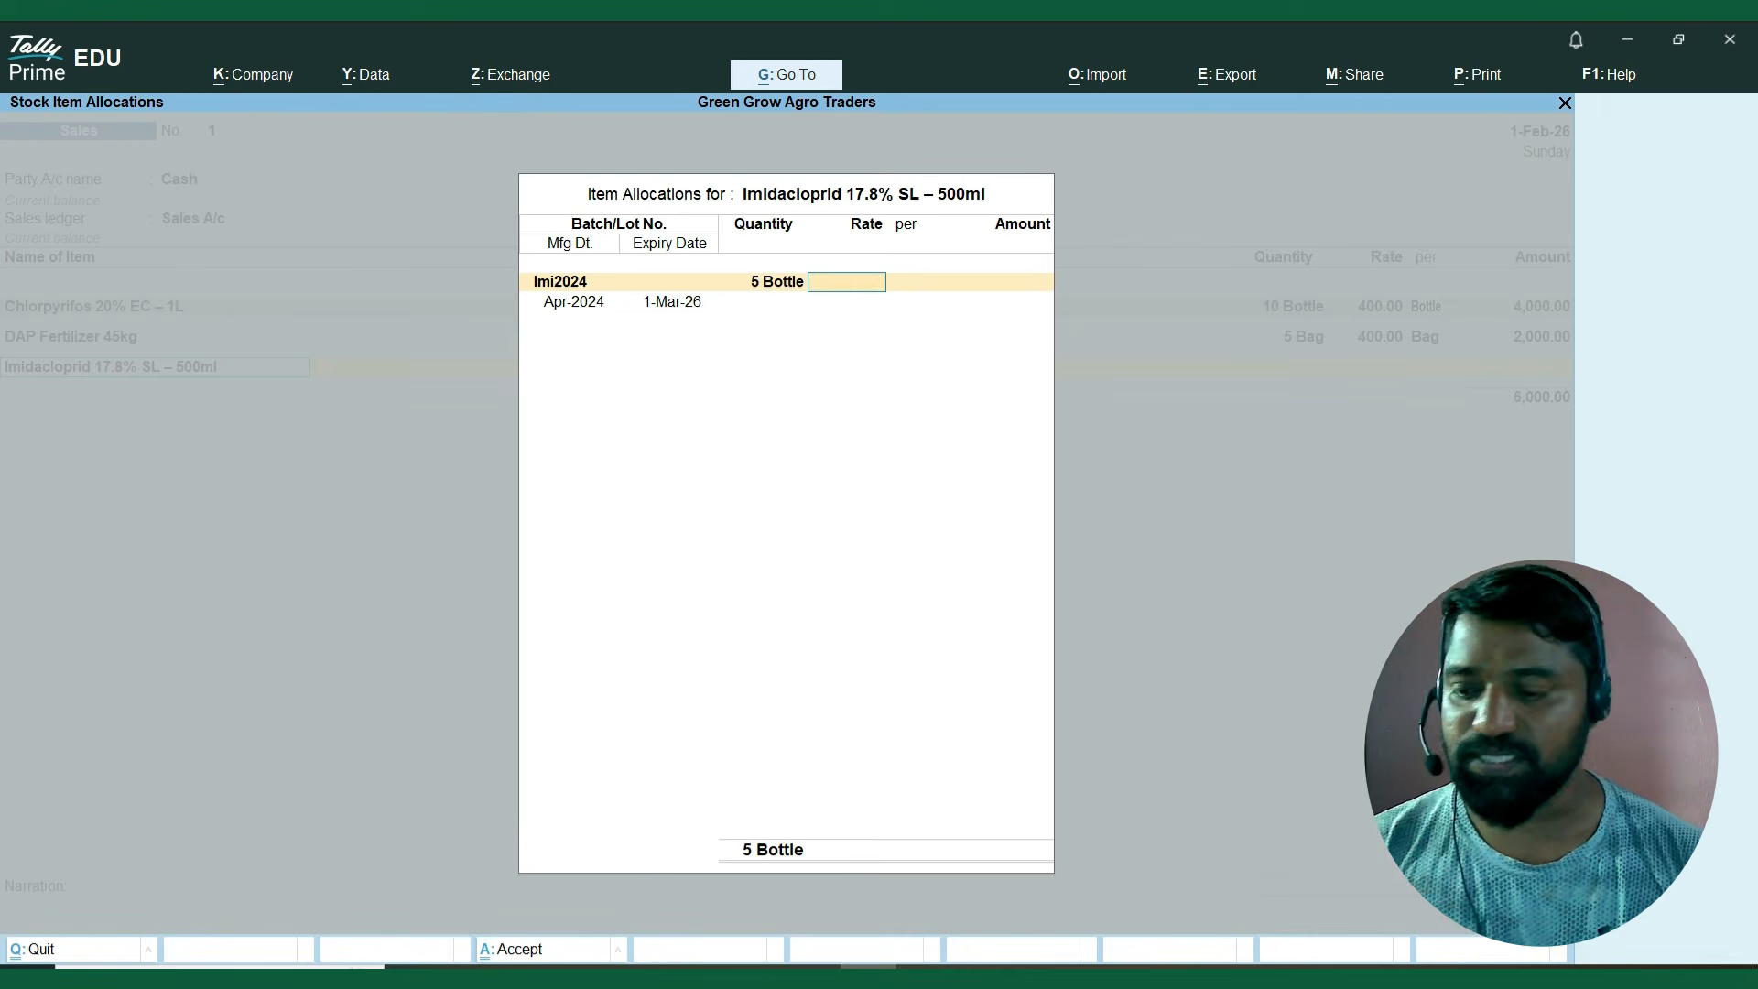
pyautogui.write('400')
pyautogui.press('Return')
pyautogui.press('Return')
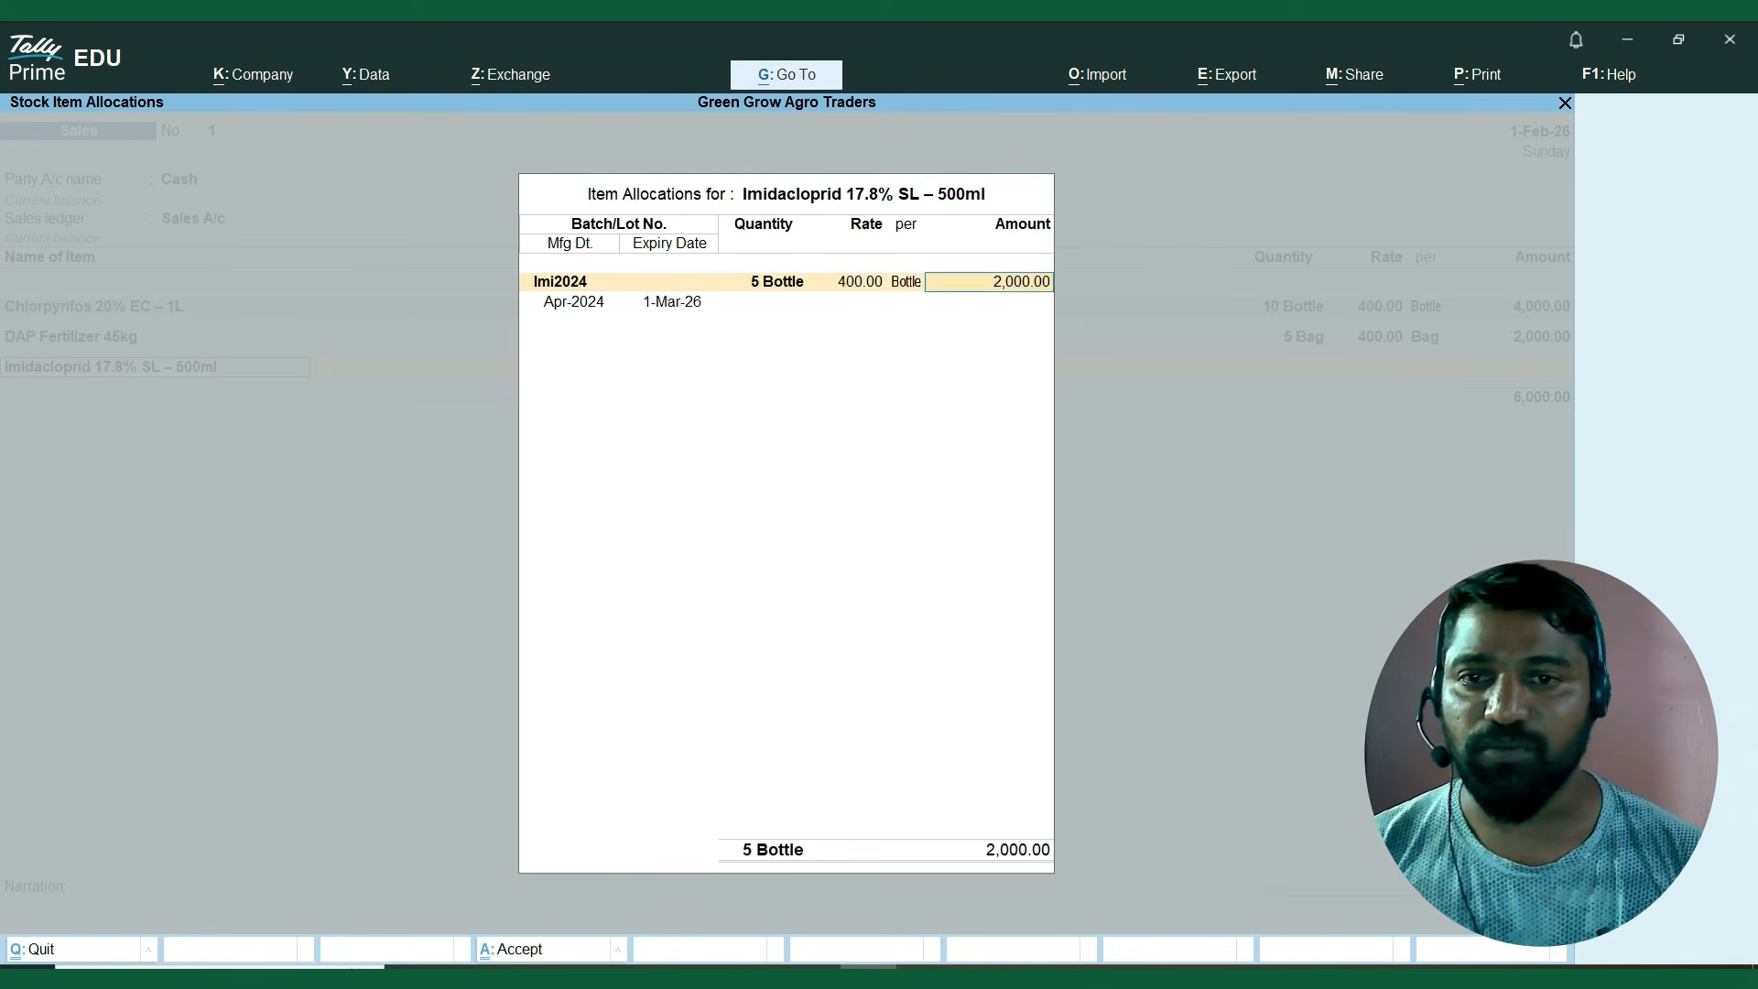
pyautogui.press('Return')
pyautogui.press('Return')
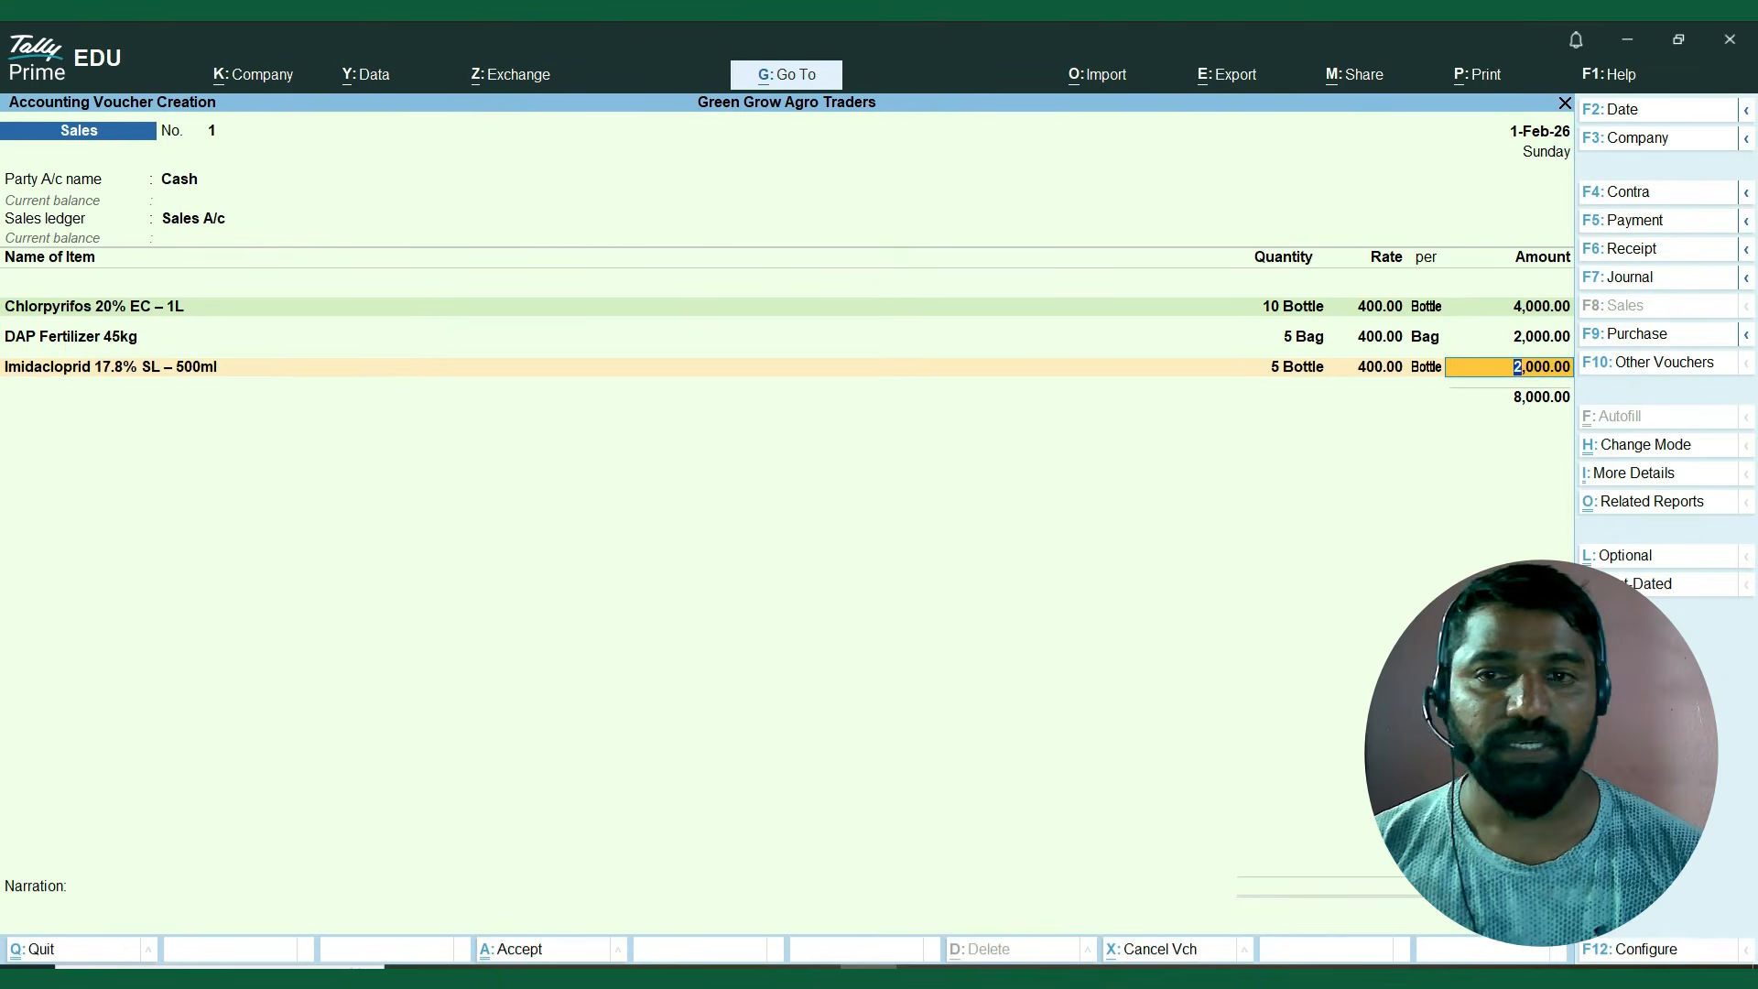
pyautogui.press('Return')
# Add Organic Compost – 25kg from batch ORG2024, 5 bags at a rate of 400, keeping the batch dates.
pyautogui.press('Down')
pyautogui.press('Down')
pyautogui.press('Down')
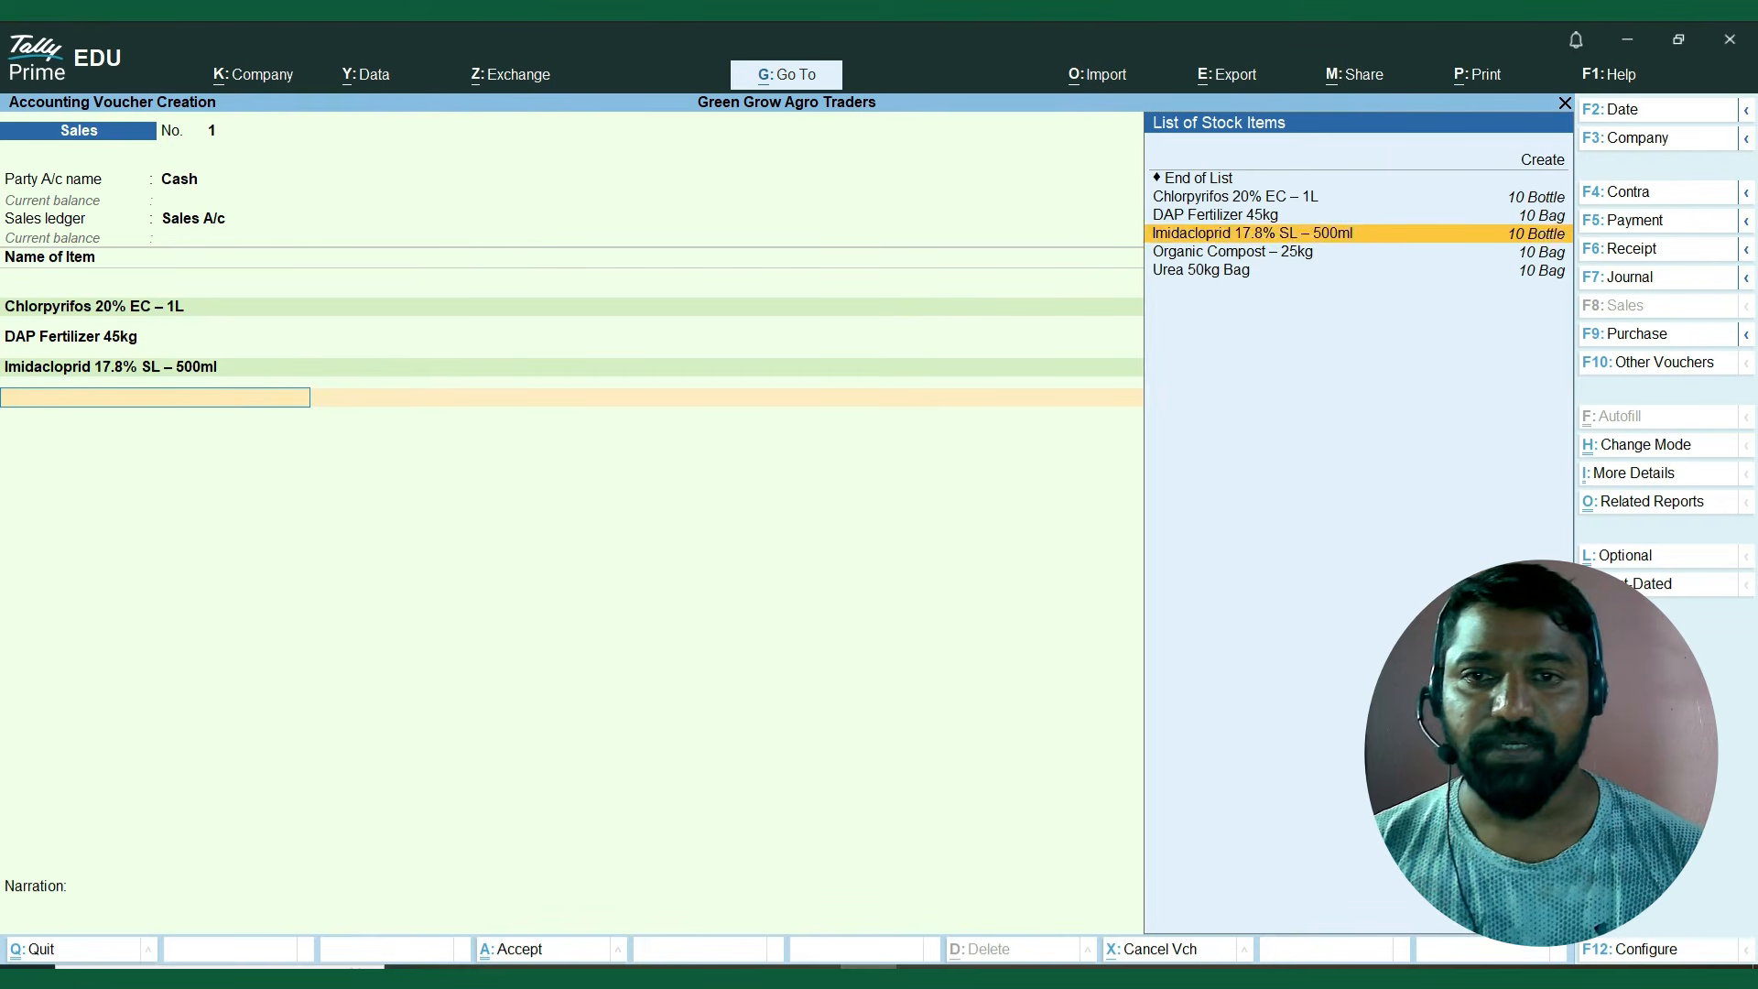
pyautogui.press('Down')
pyautogui.press('Return')
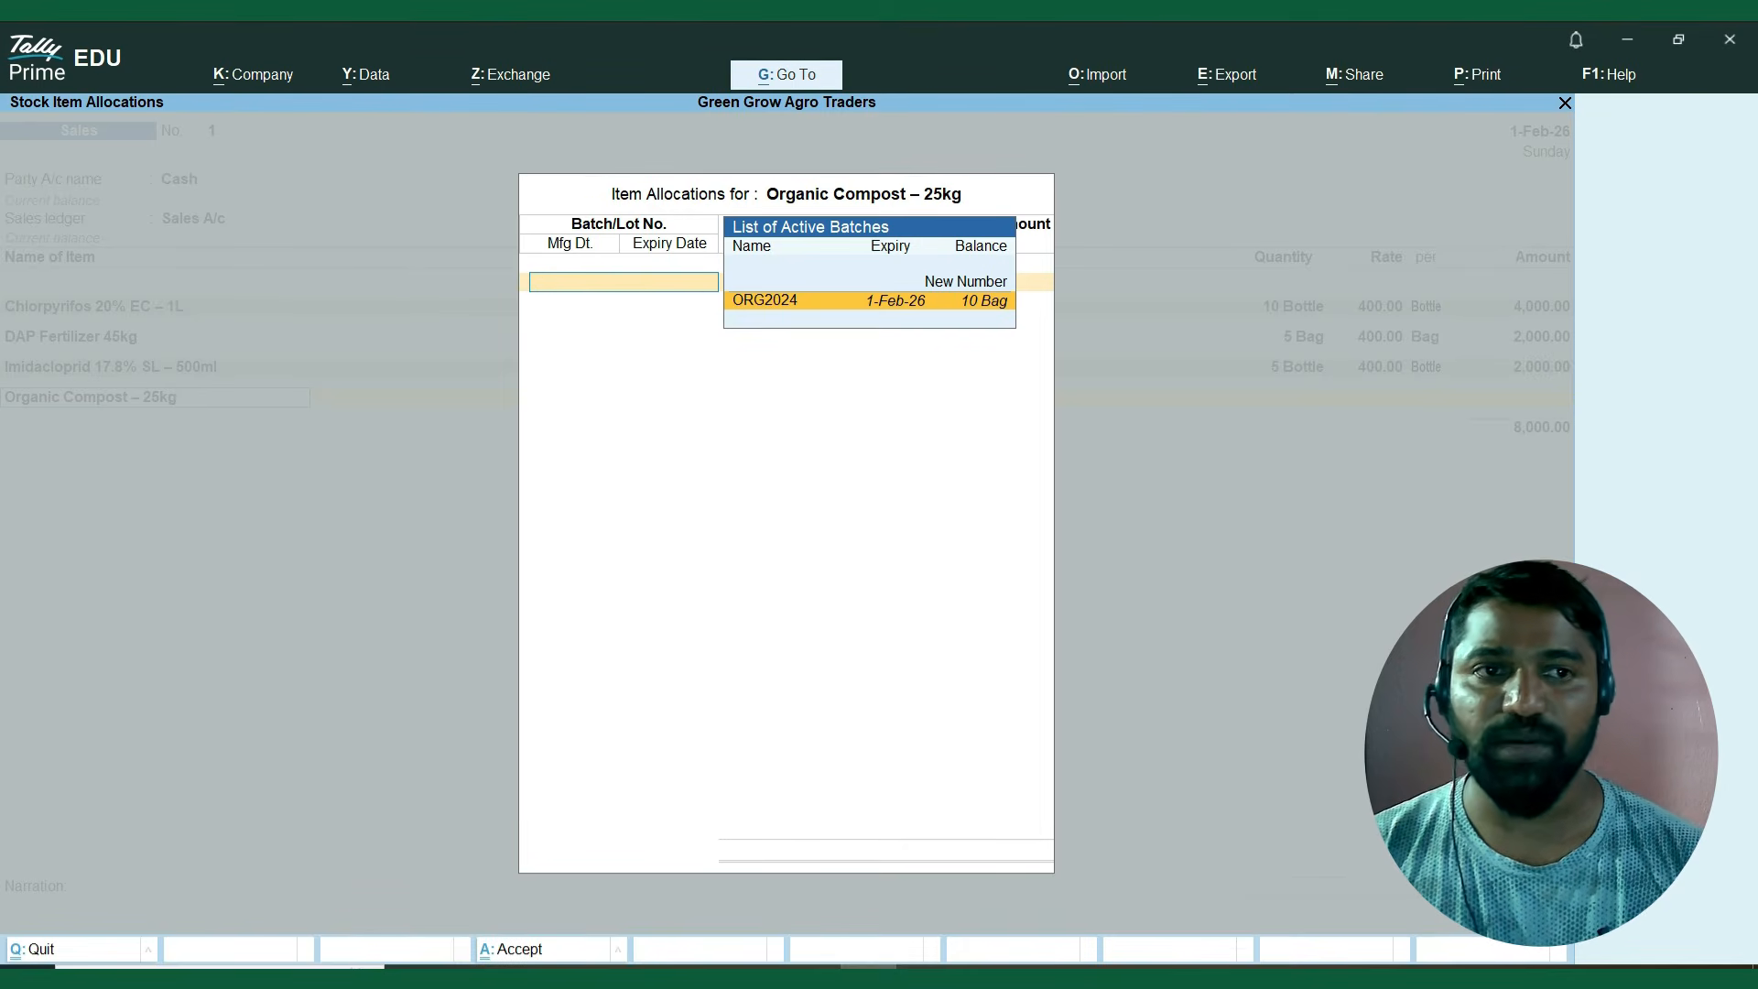
pyautogui.press('Return')
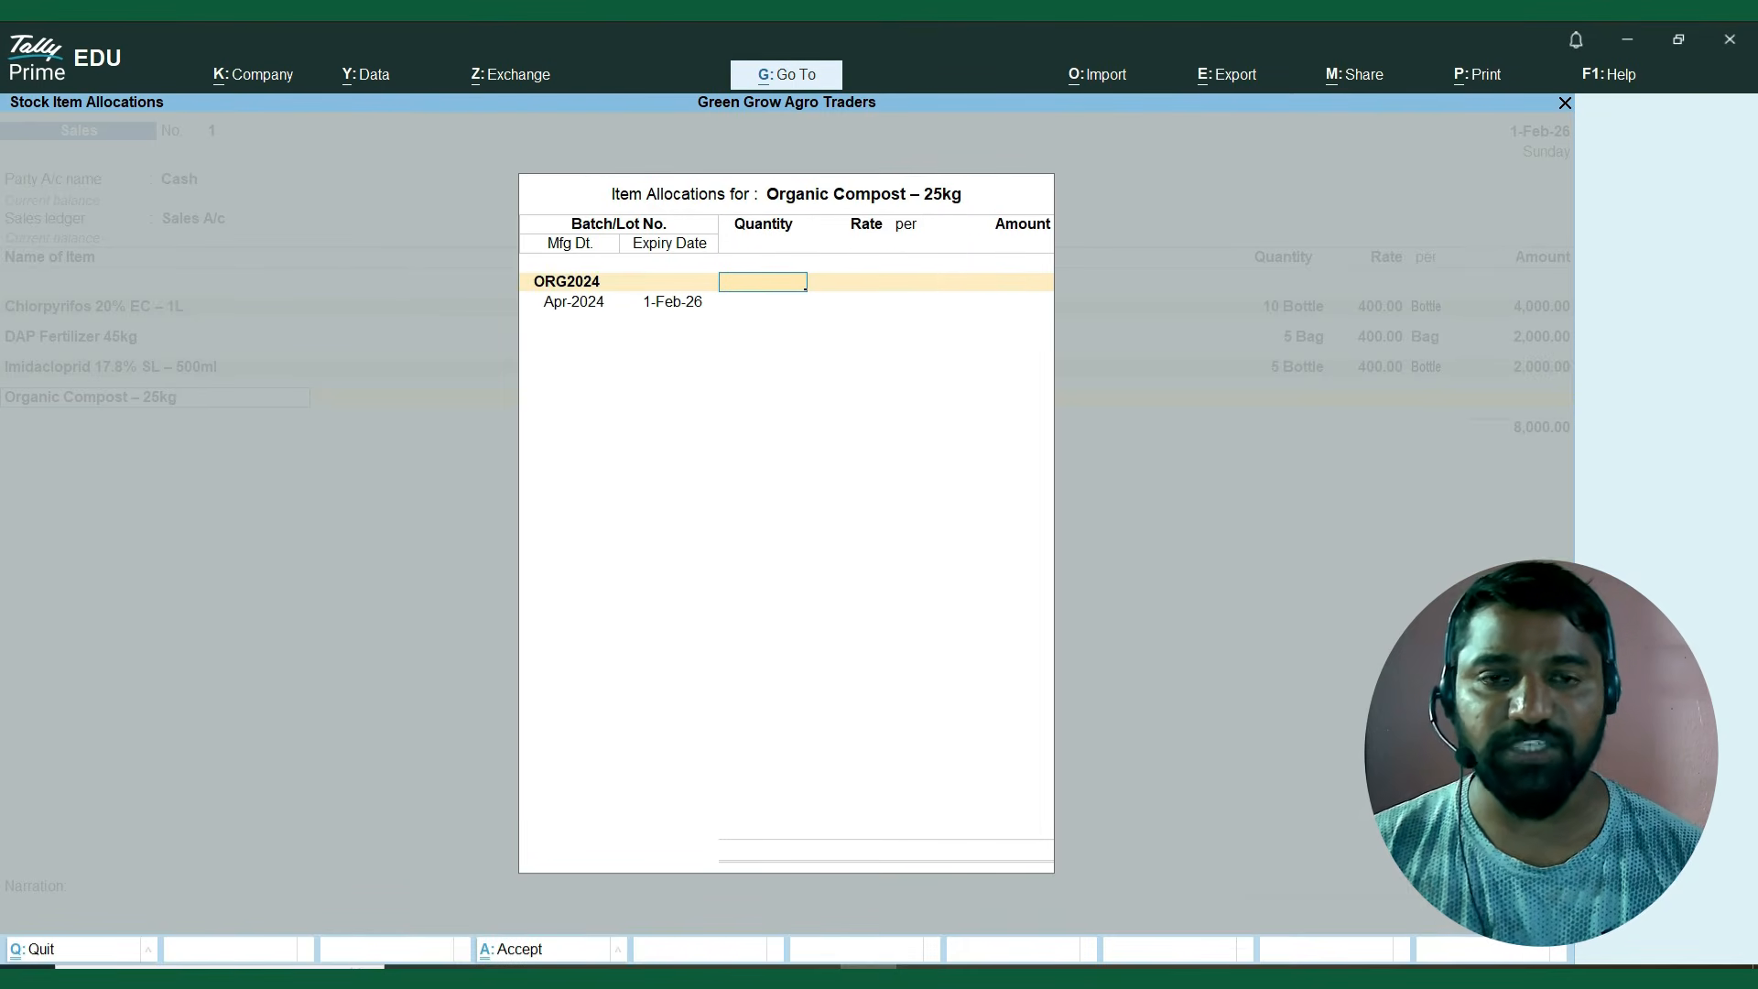
pyautogui.write('5')
pyautogui.press('Return')
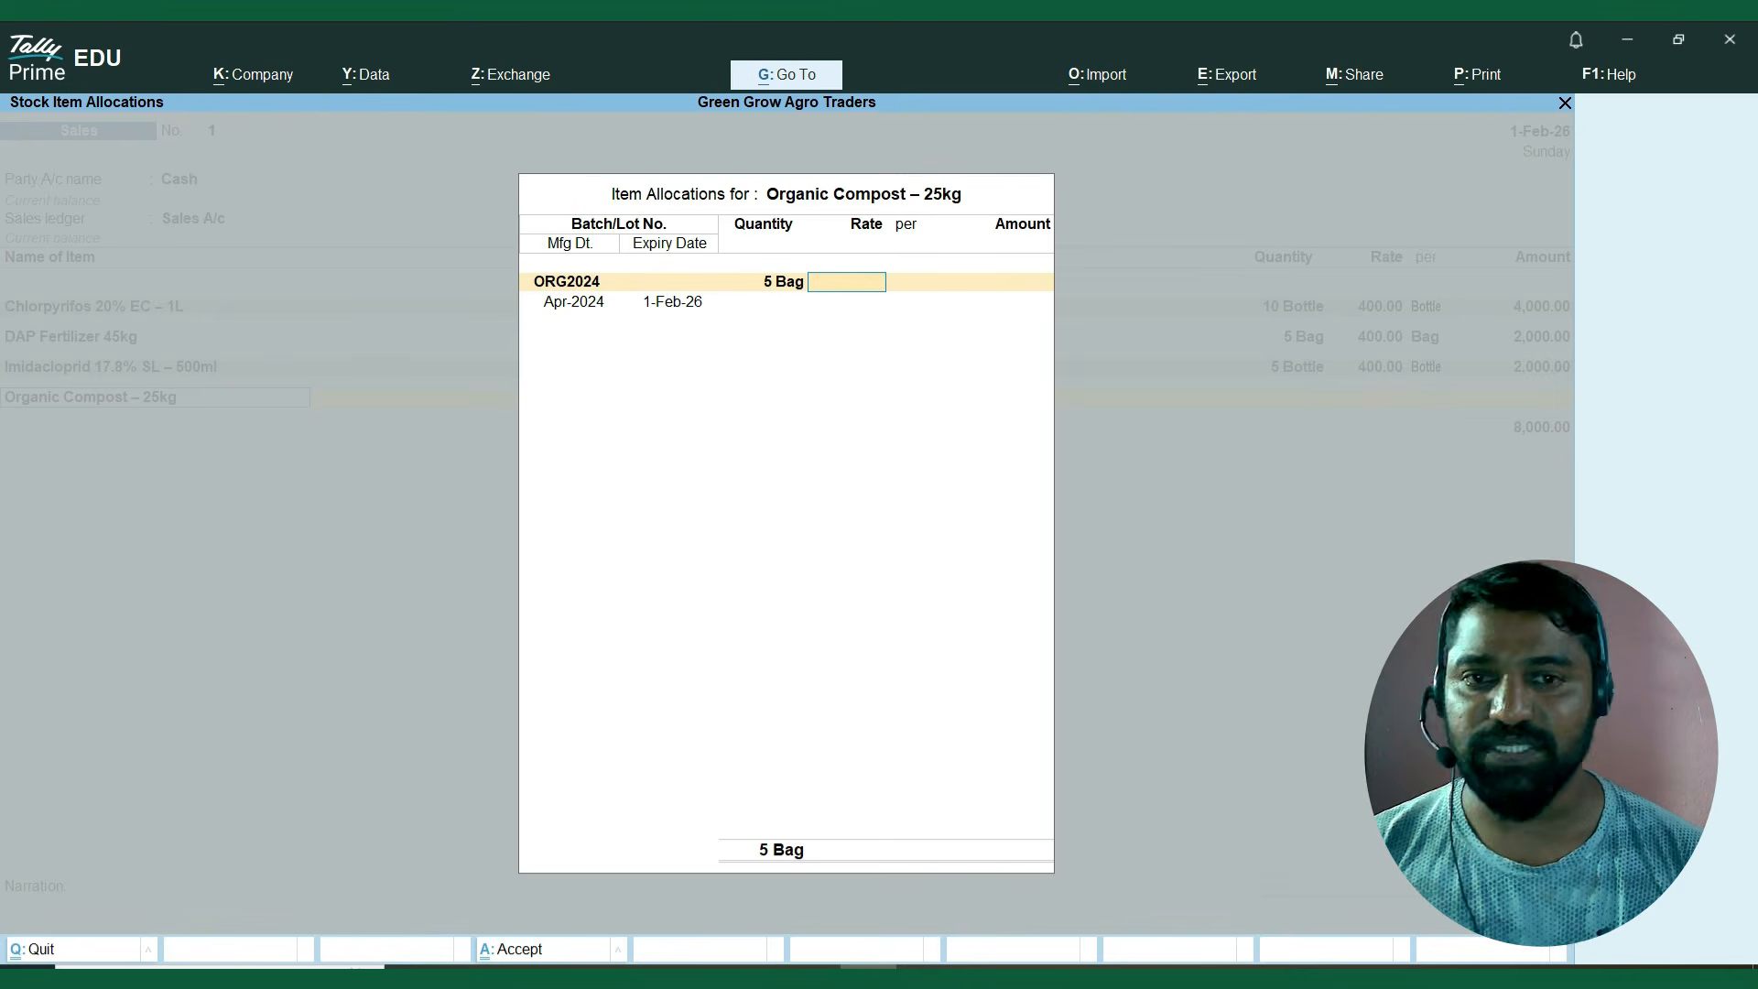
pyautogui.write('400')
pyautogui.press('Return')
pyautogui.press('Return')
pyautogui.press('Return')
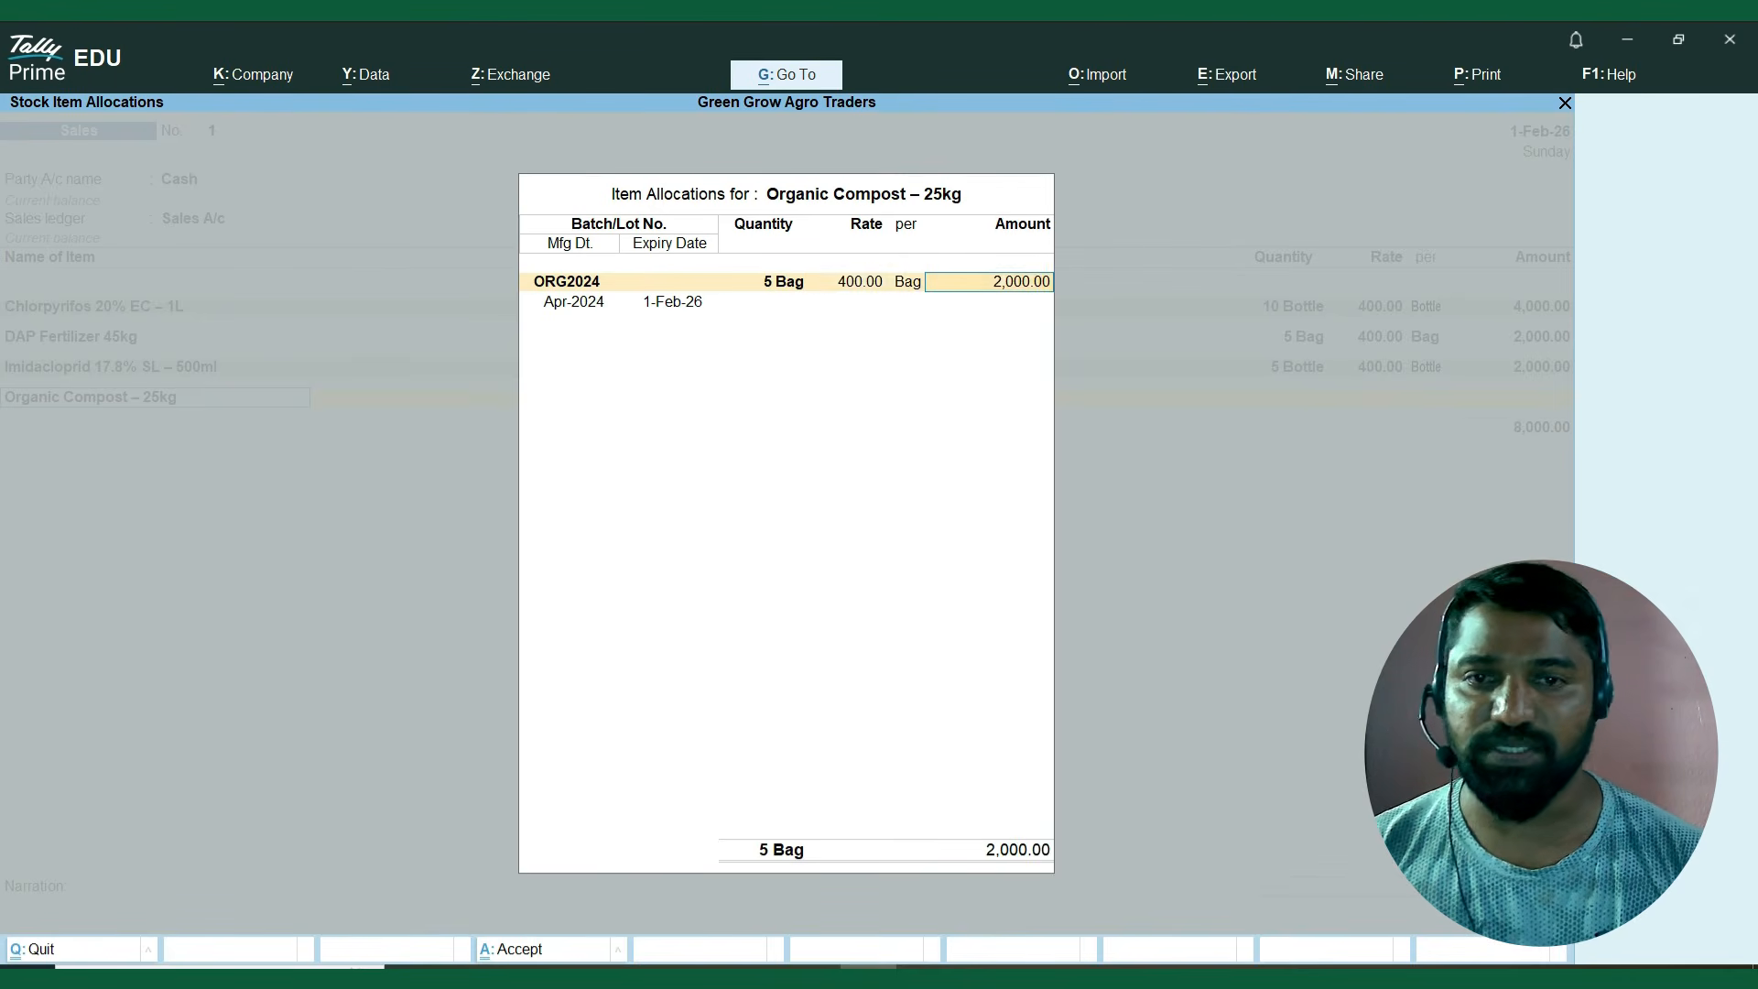
pyautogui.press('Return')
pyautogui.press('Return')
pyautogui.press('Return')
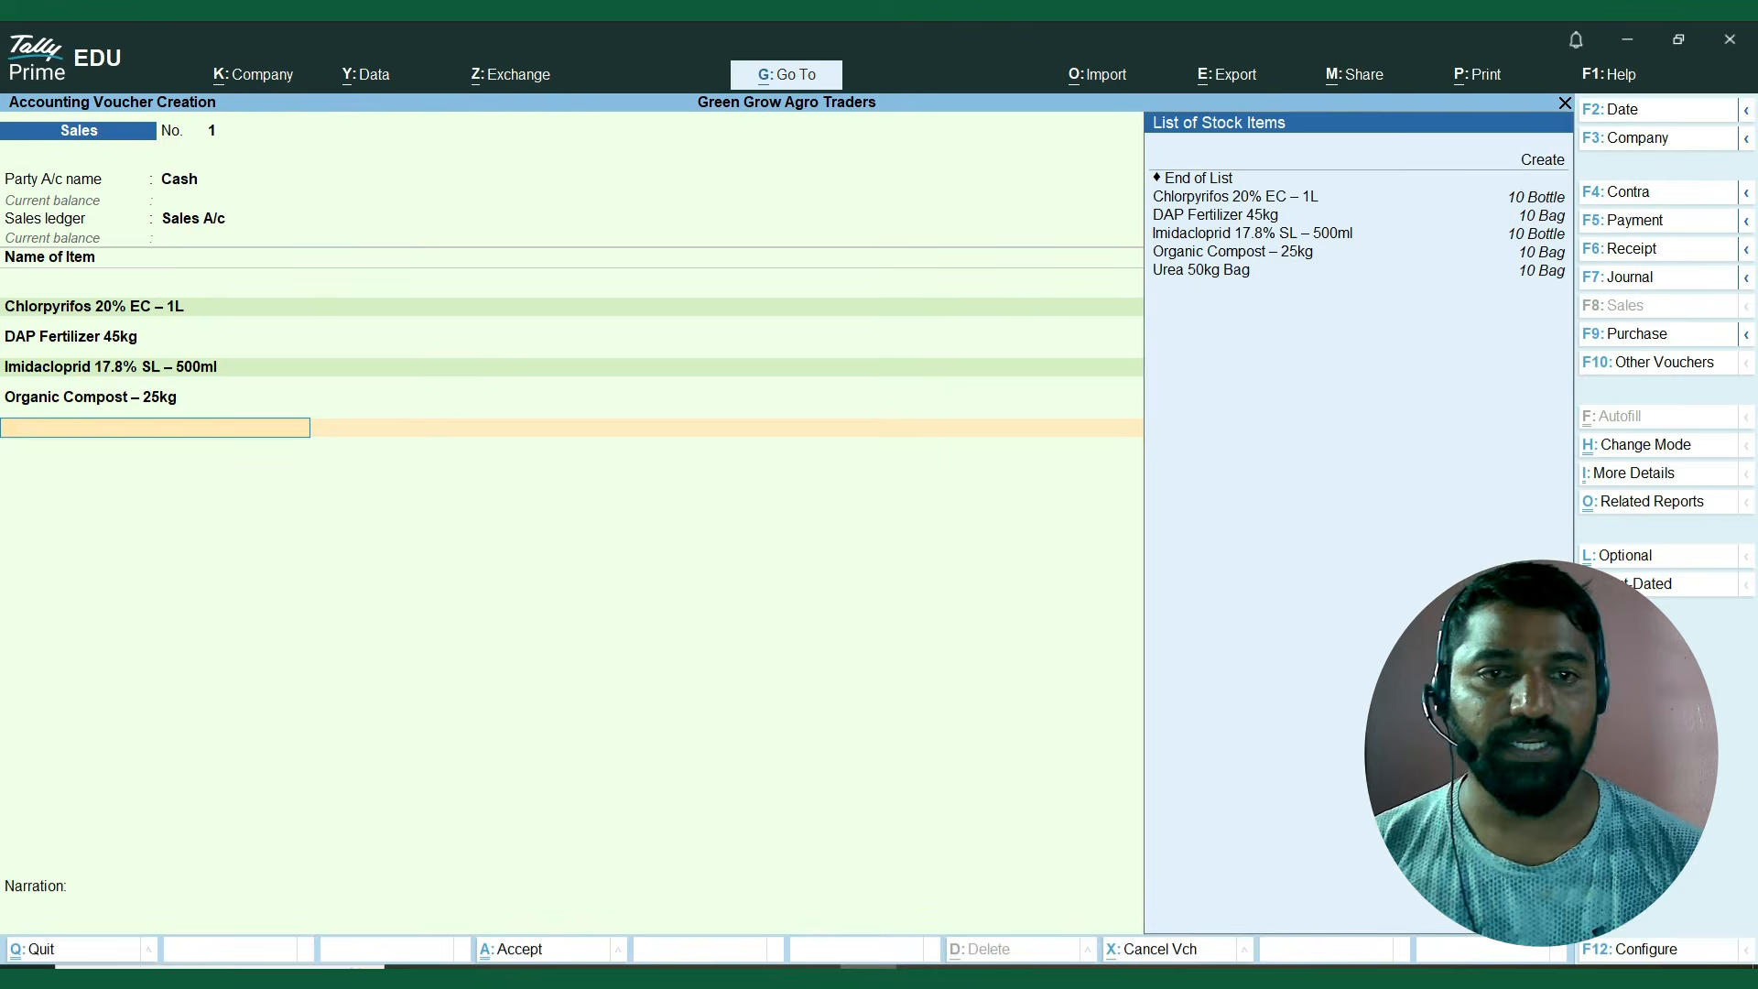
# Add Urea 50kg Bag from batch Ure2024, 5 bags at a rate of 400, keeping the batch dates.
pyautogui.press('Down')
pyautogui.press('Down')
pyautogui.press('Down')
pyautogui.press('Down')
pyautogui.press('Down')
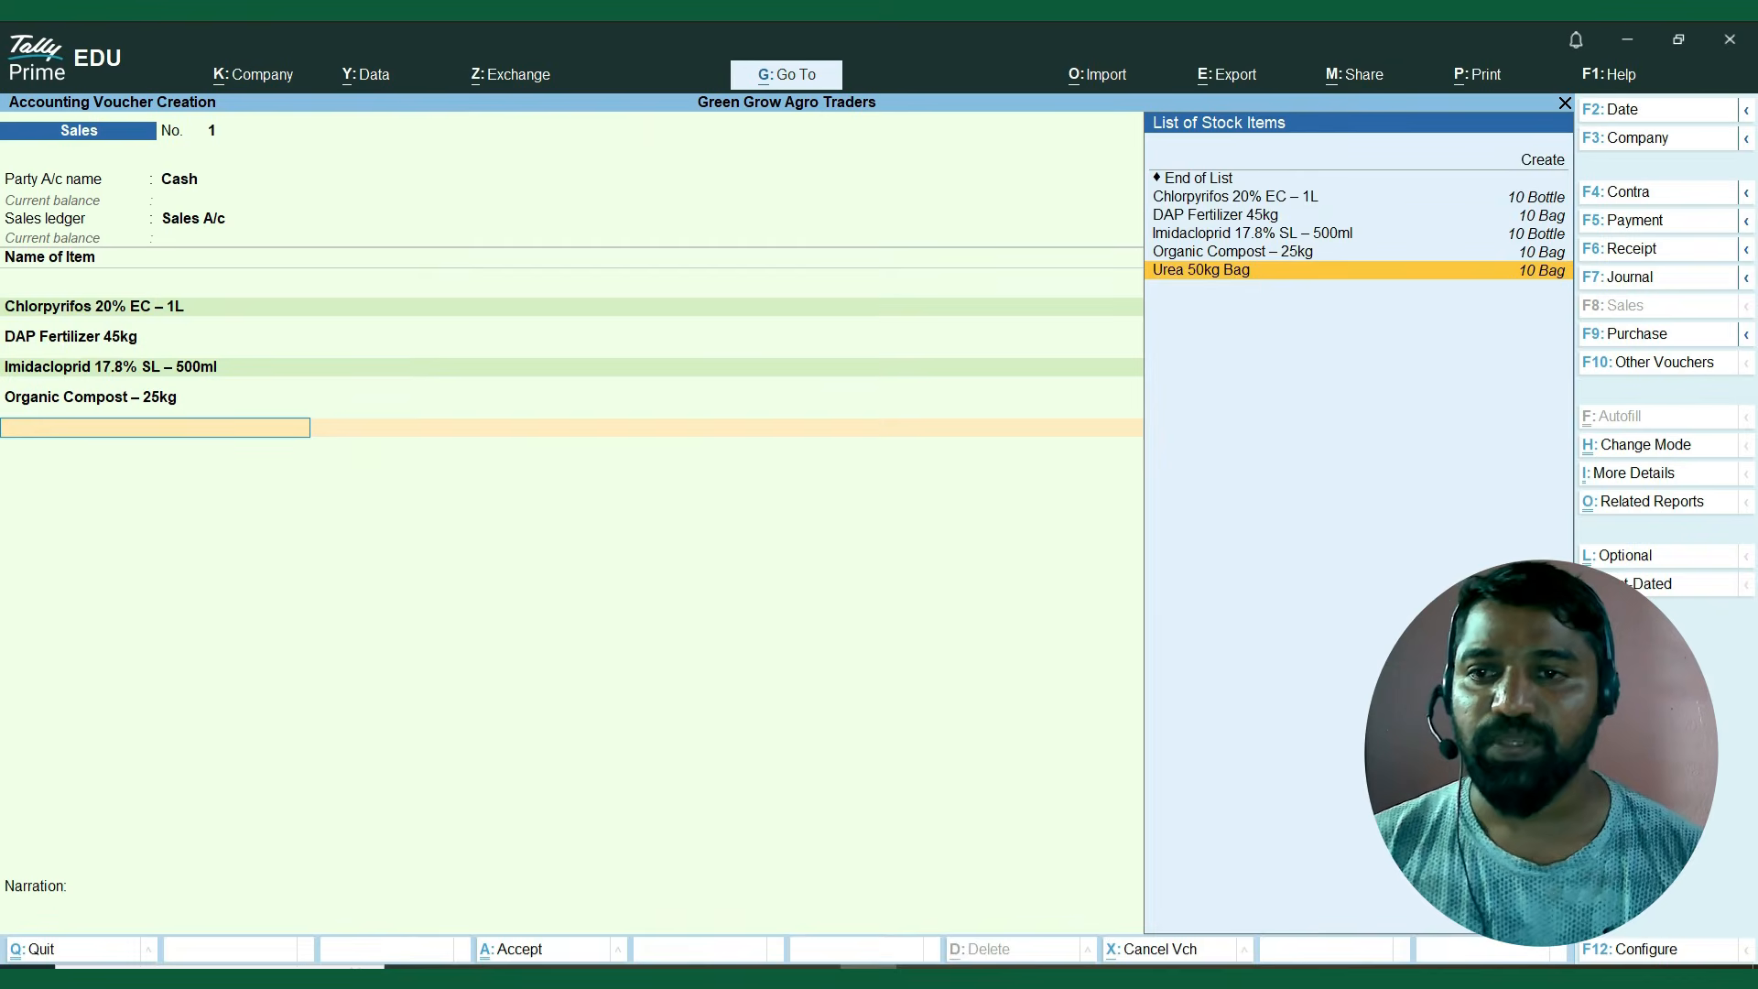
pyautogui.press('Return')
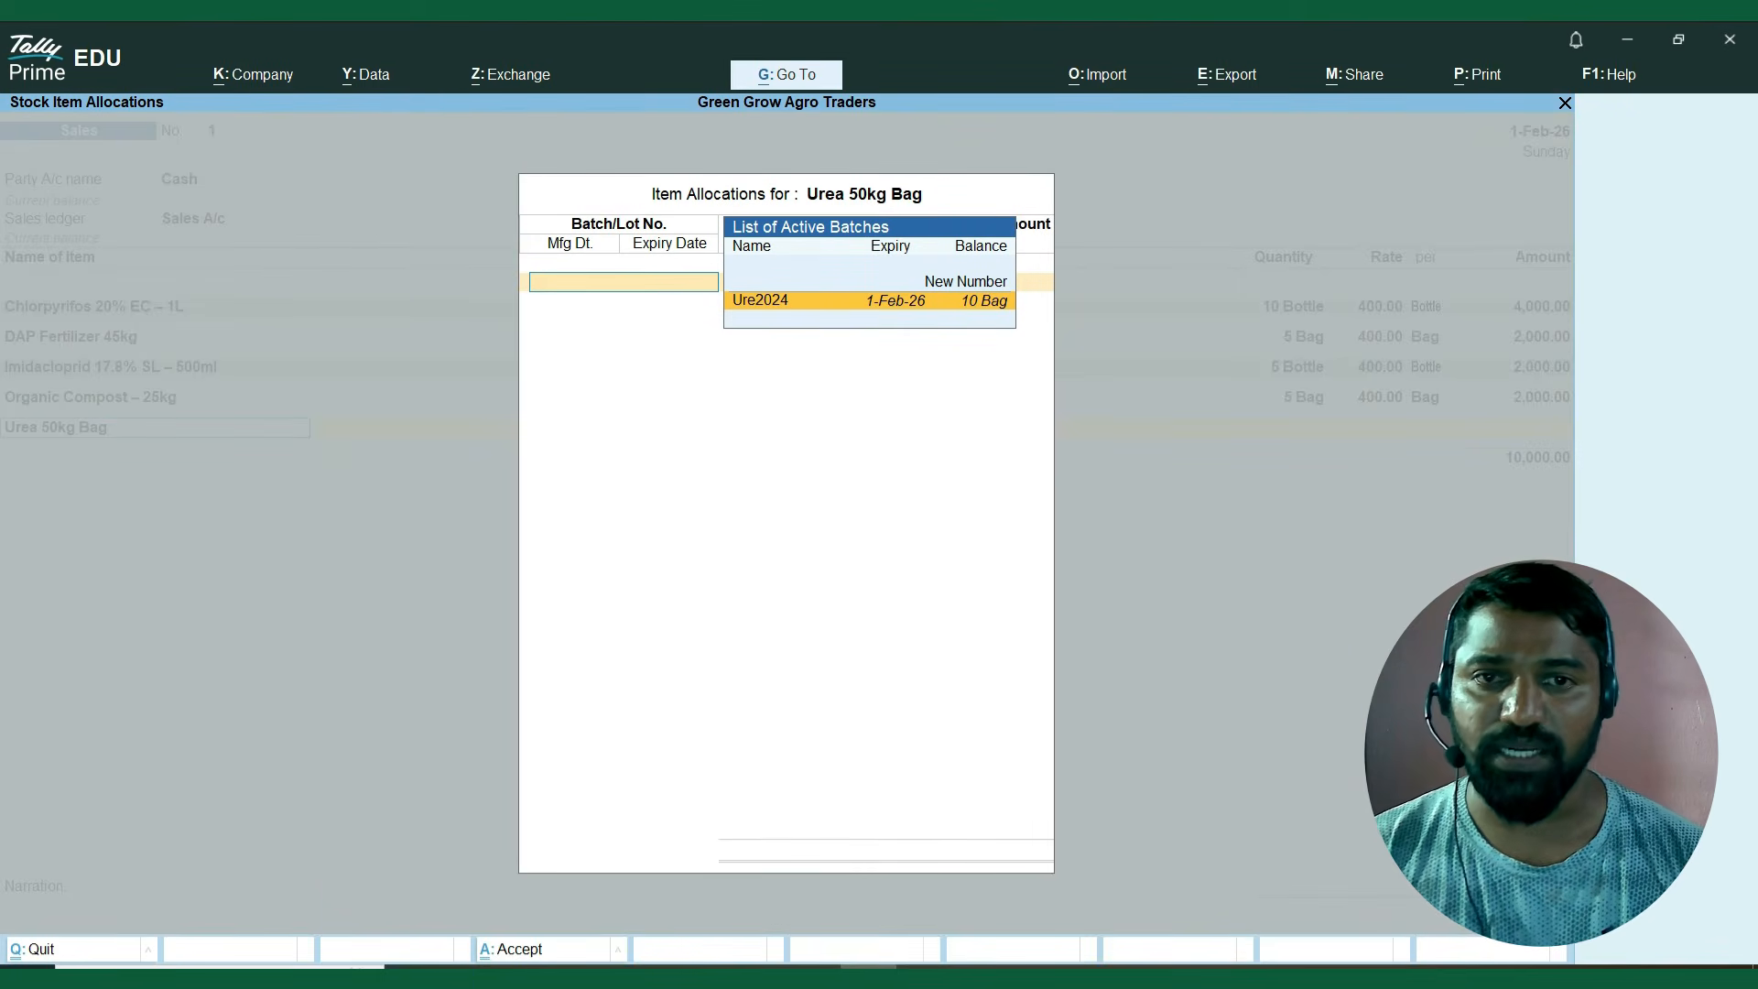
pyautogui.press('Return')
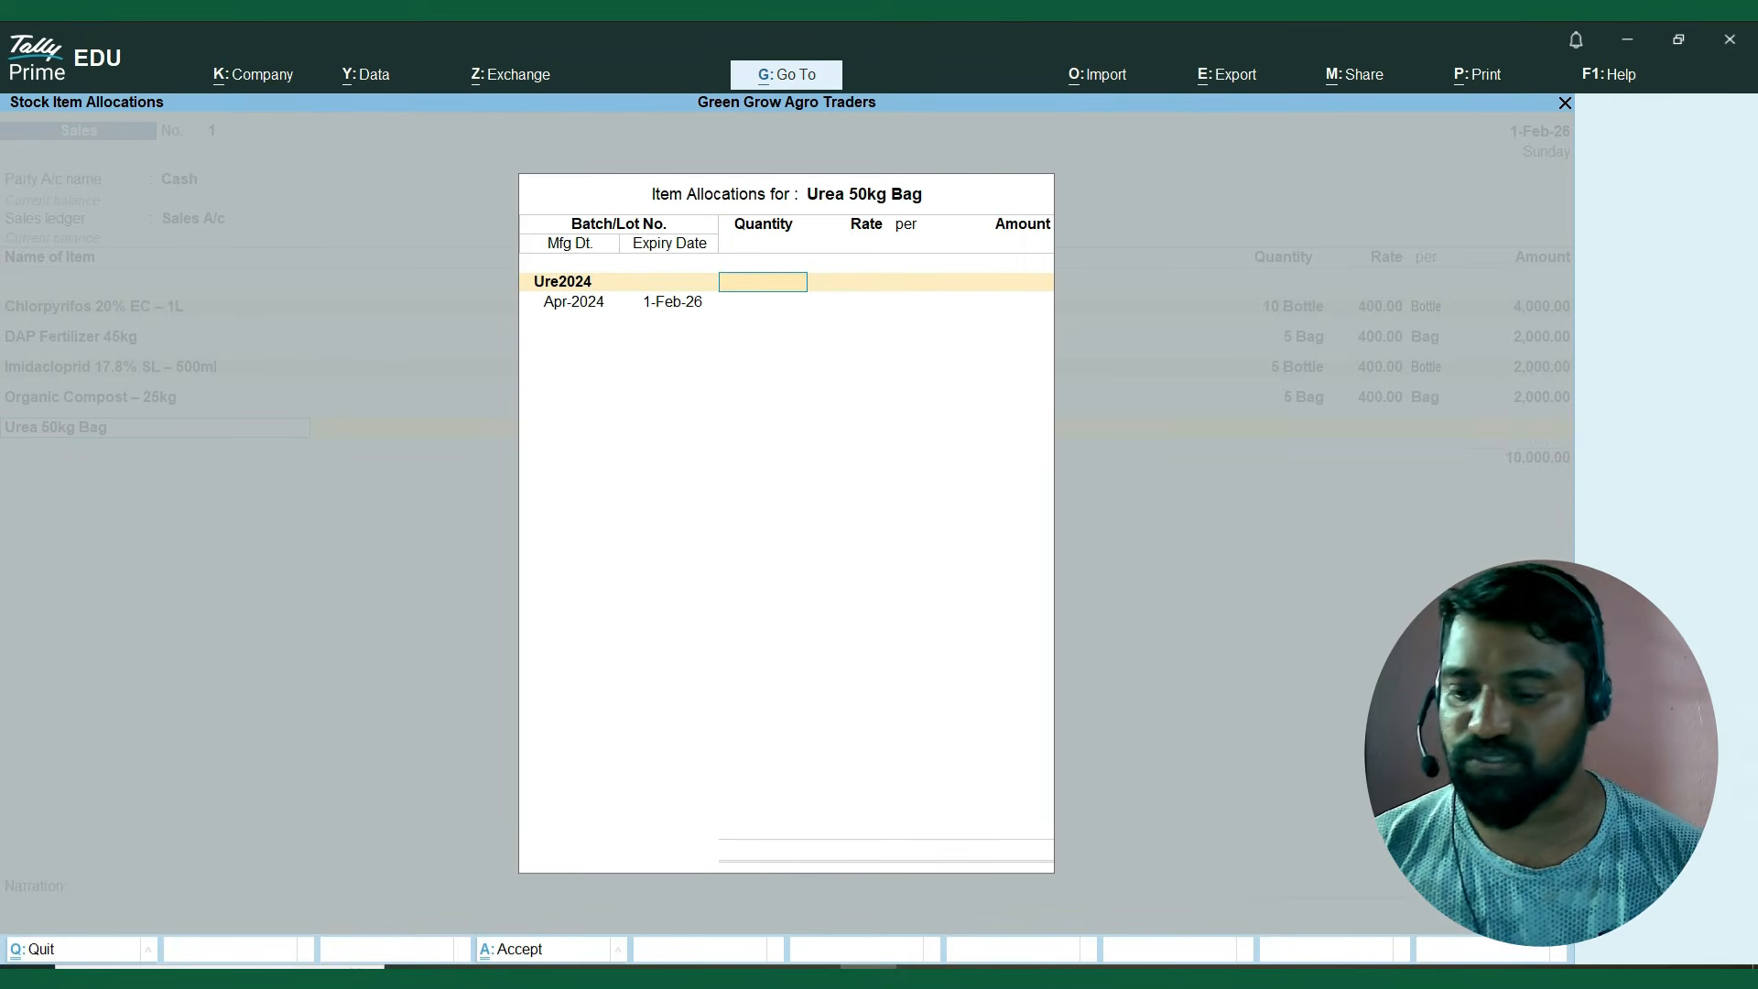
pyautogui.write('5')
pyautogui.press('Return')
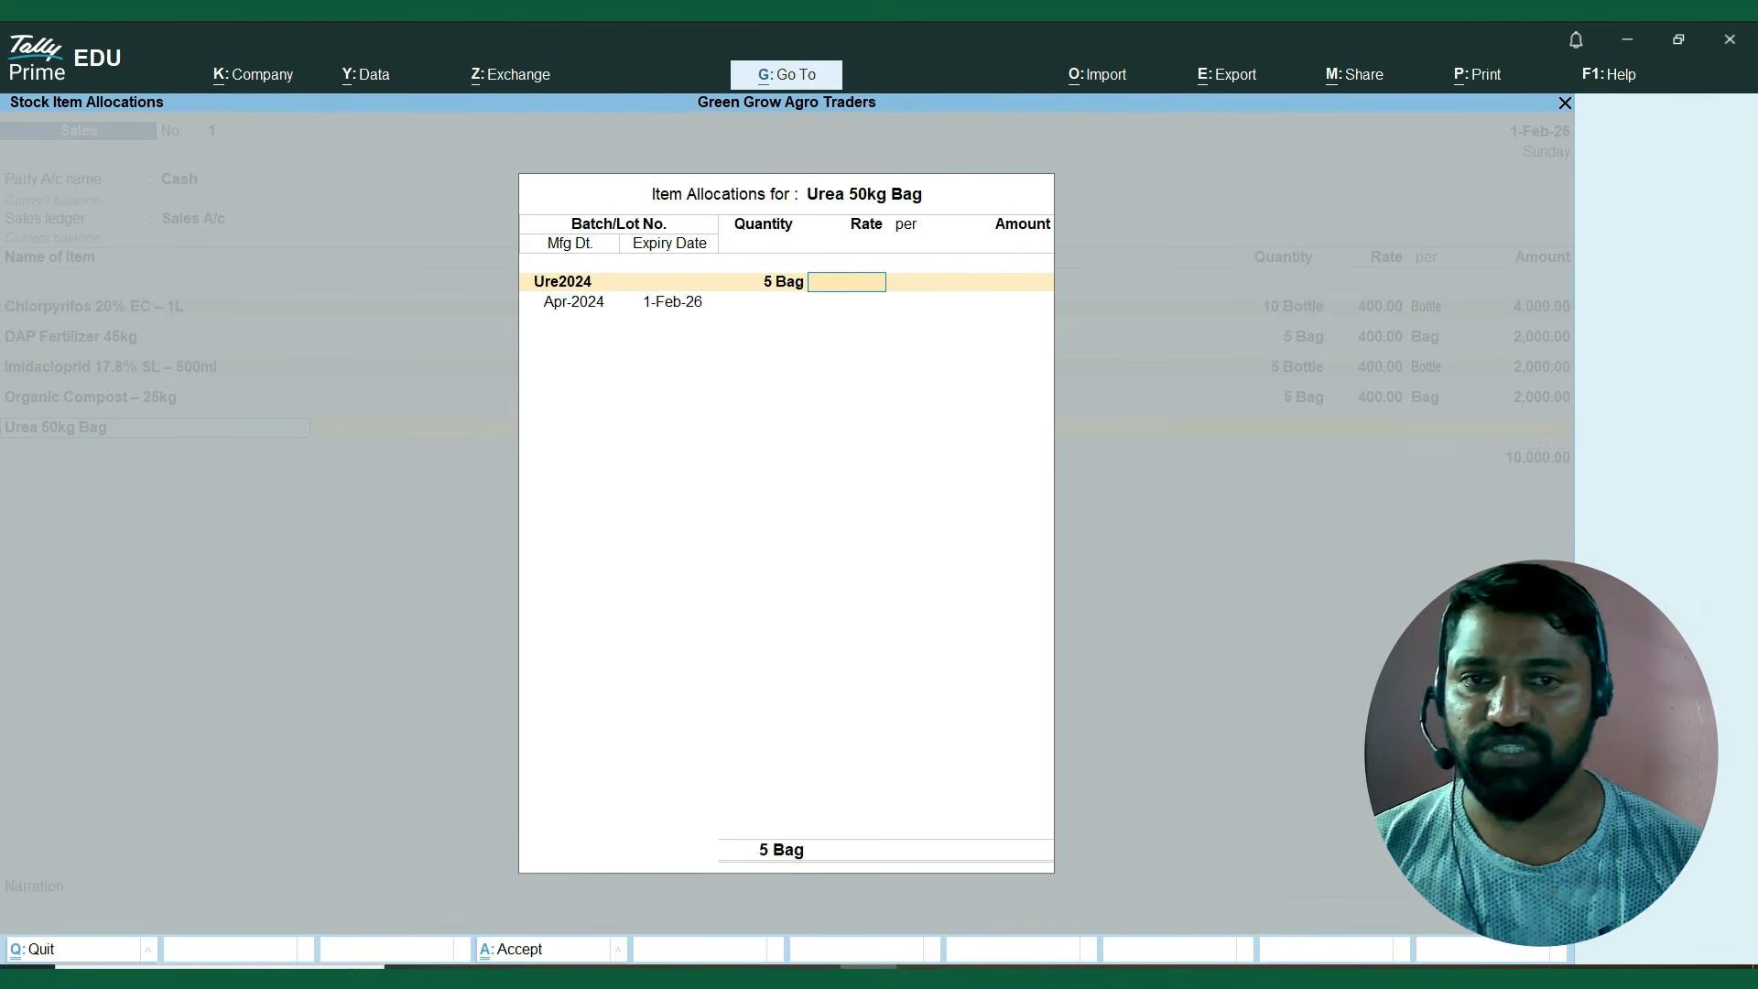
pyautogui.write('400')
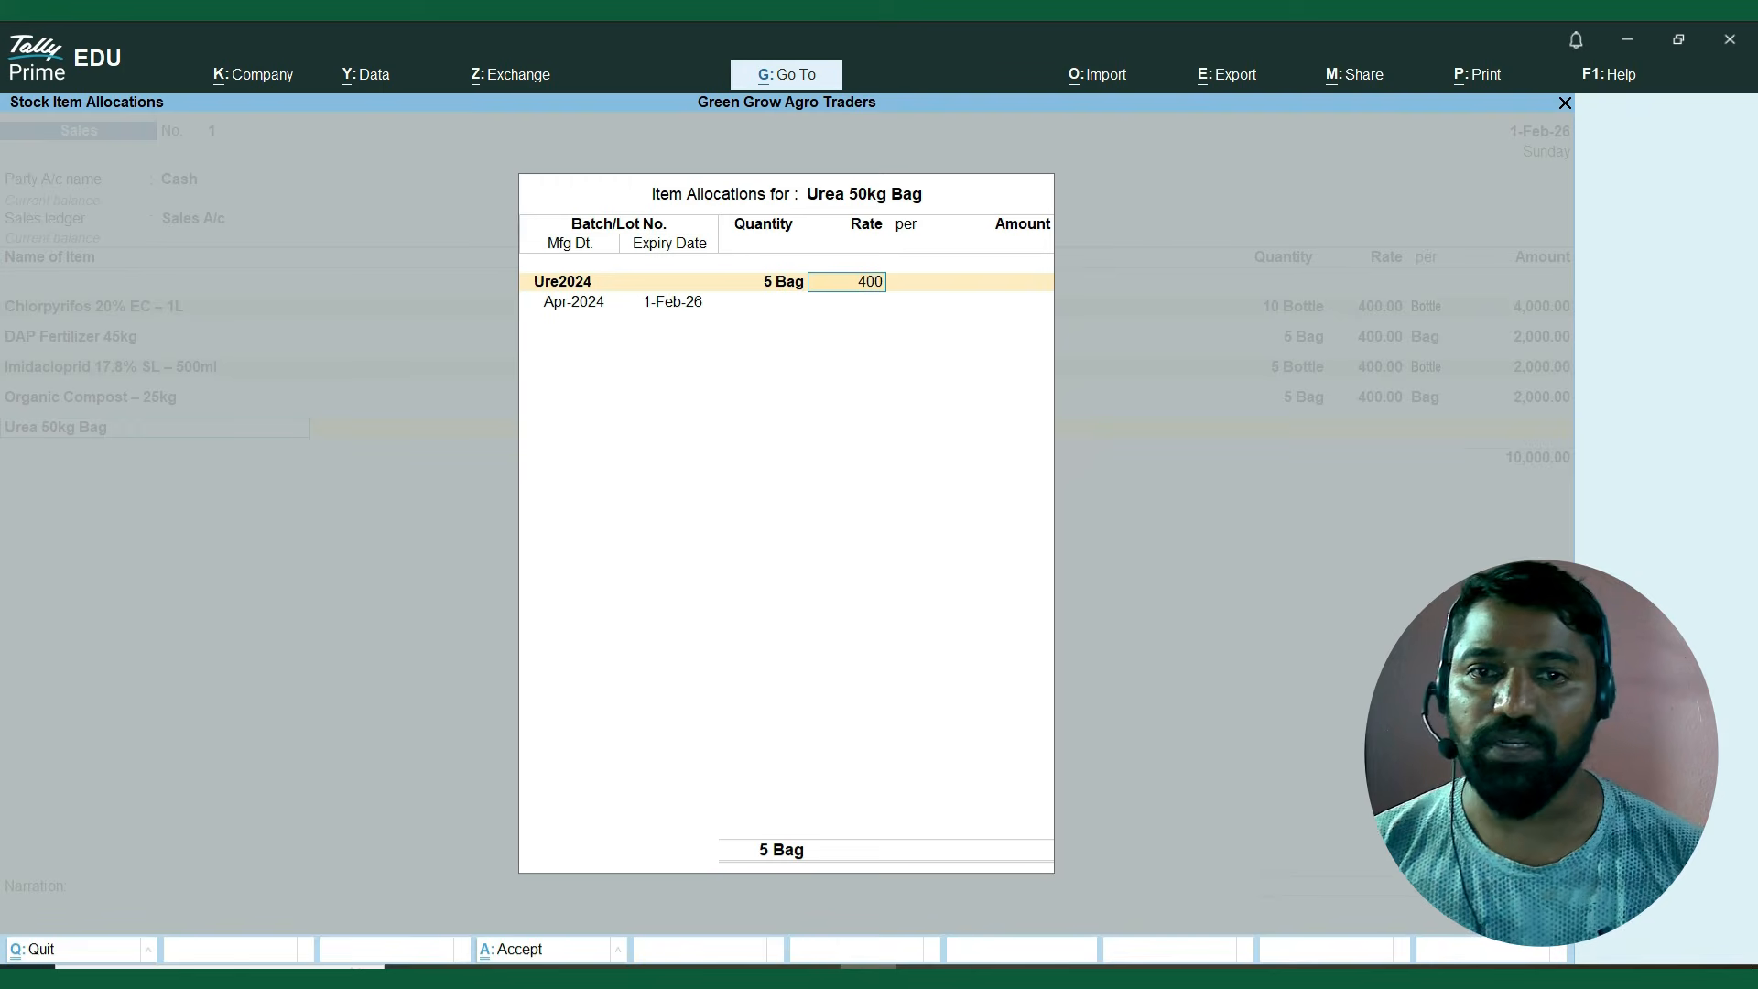
pyautogui.press('Return')
pyautogui.press('Return')
pyautogui.press('Return')
pyautogui.press('Return')
pyautogui.press('Return')
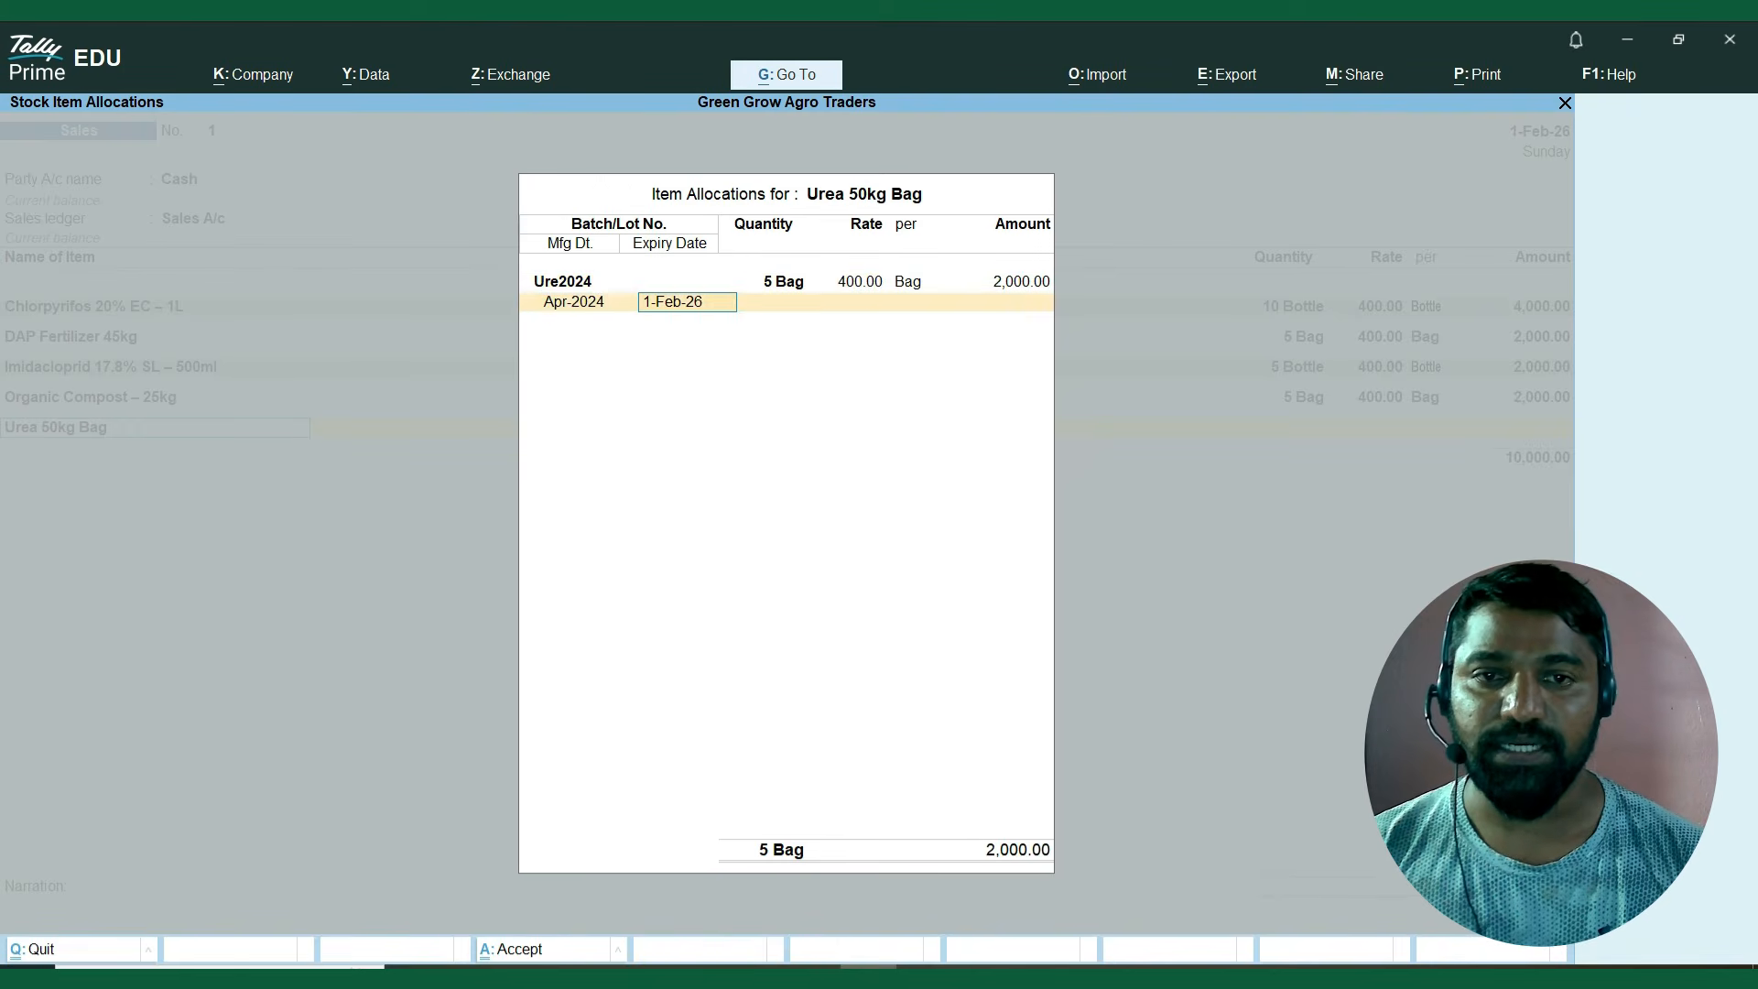
pyautogui.press('Return')
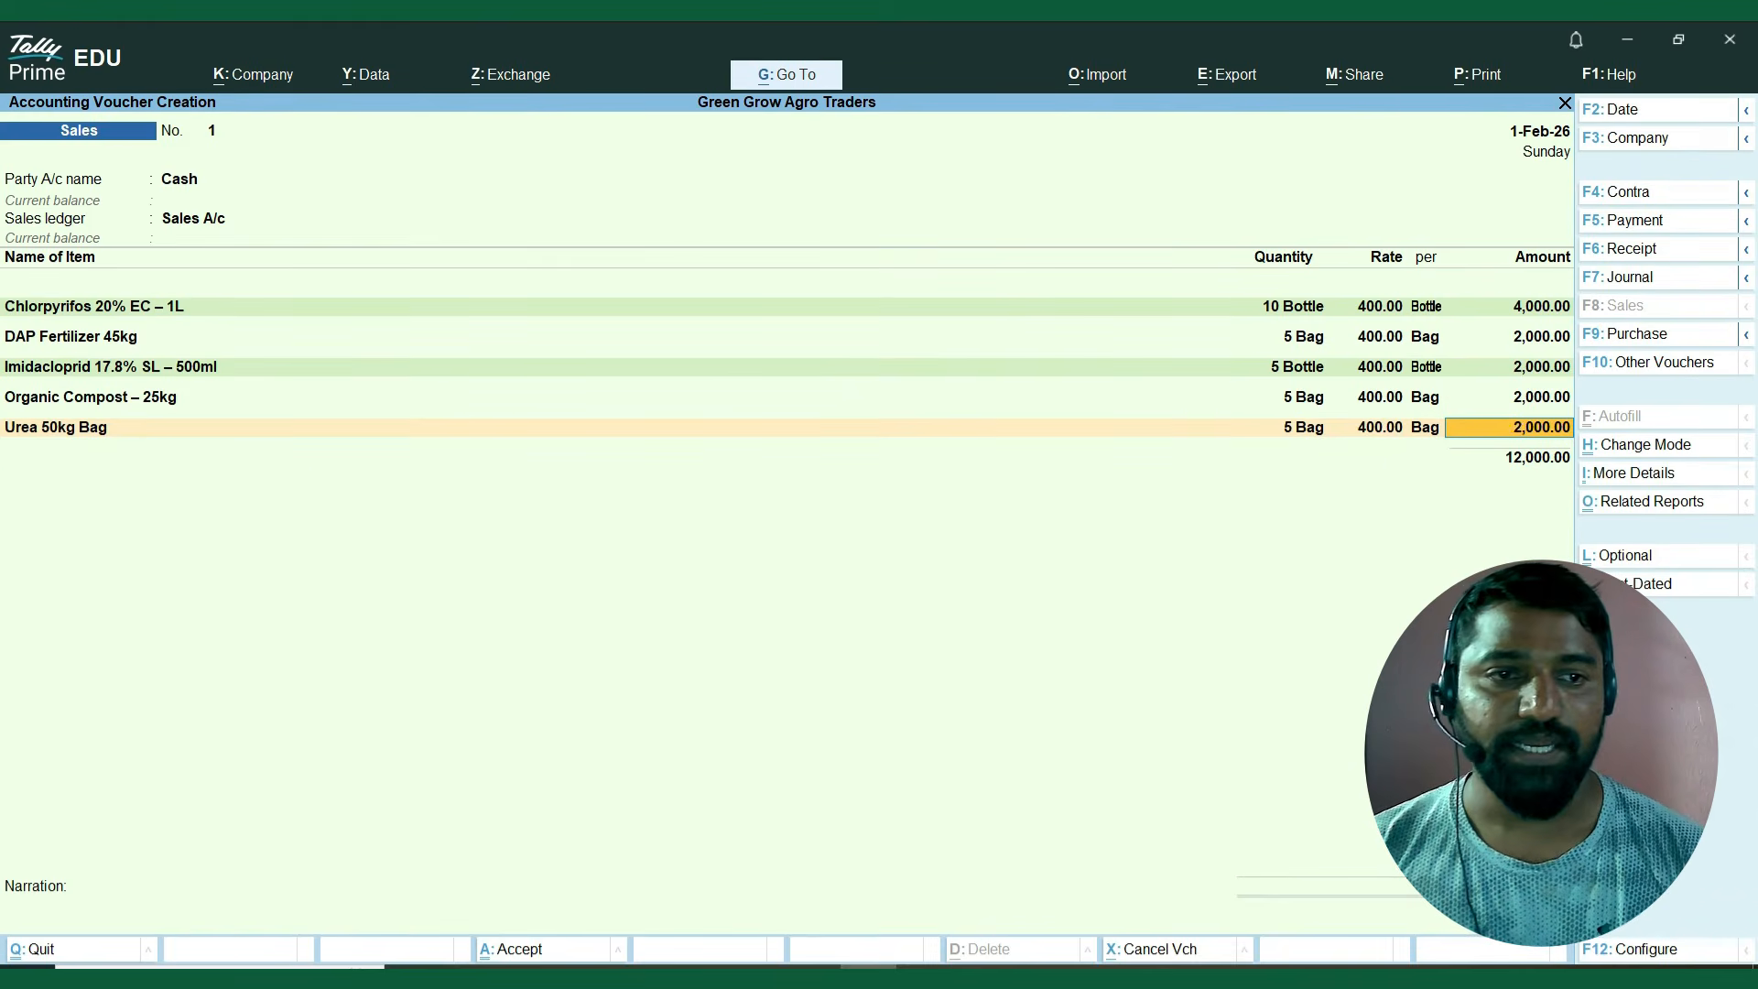
pyautogui.press('Return')
pyautogui.press('Return')
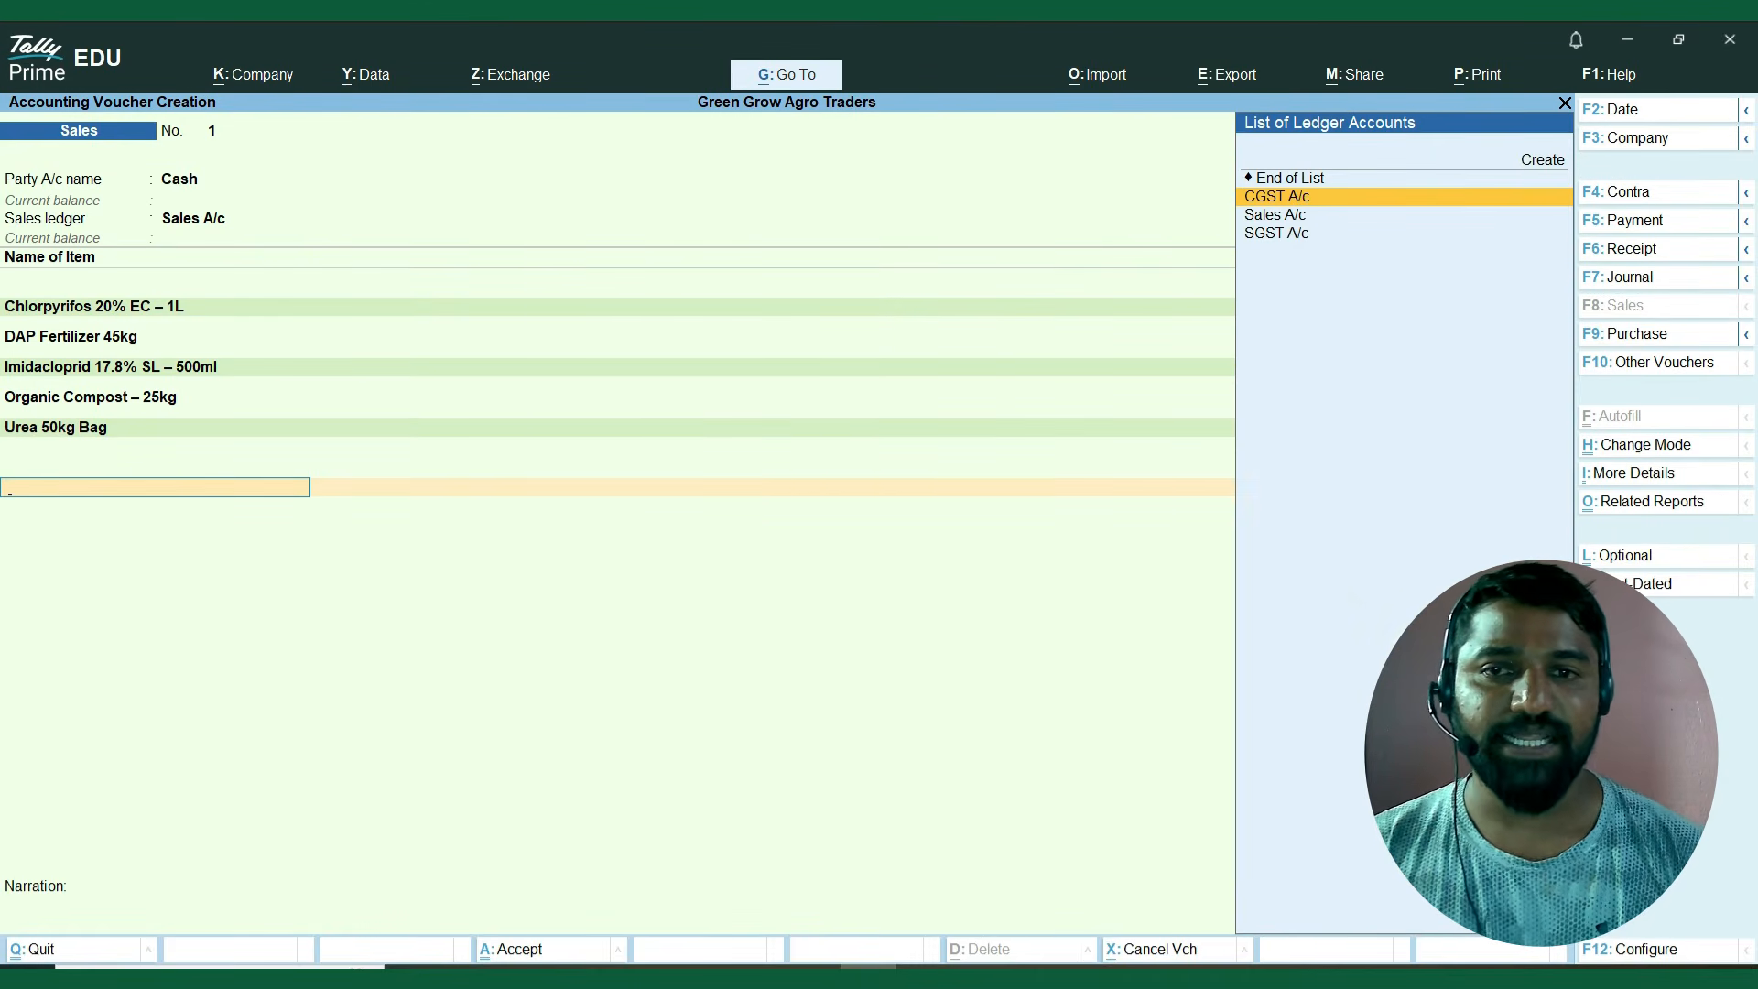
# Apply the CGST A/c and SGST A/c ledgers to the cash sales voucher and save it with a blank narration.
pyautogui.press('Return')
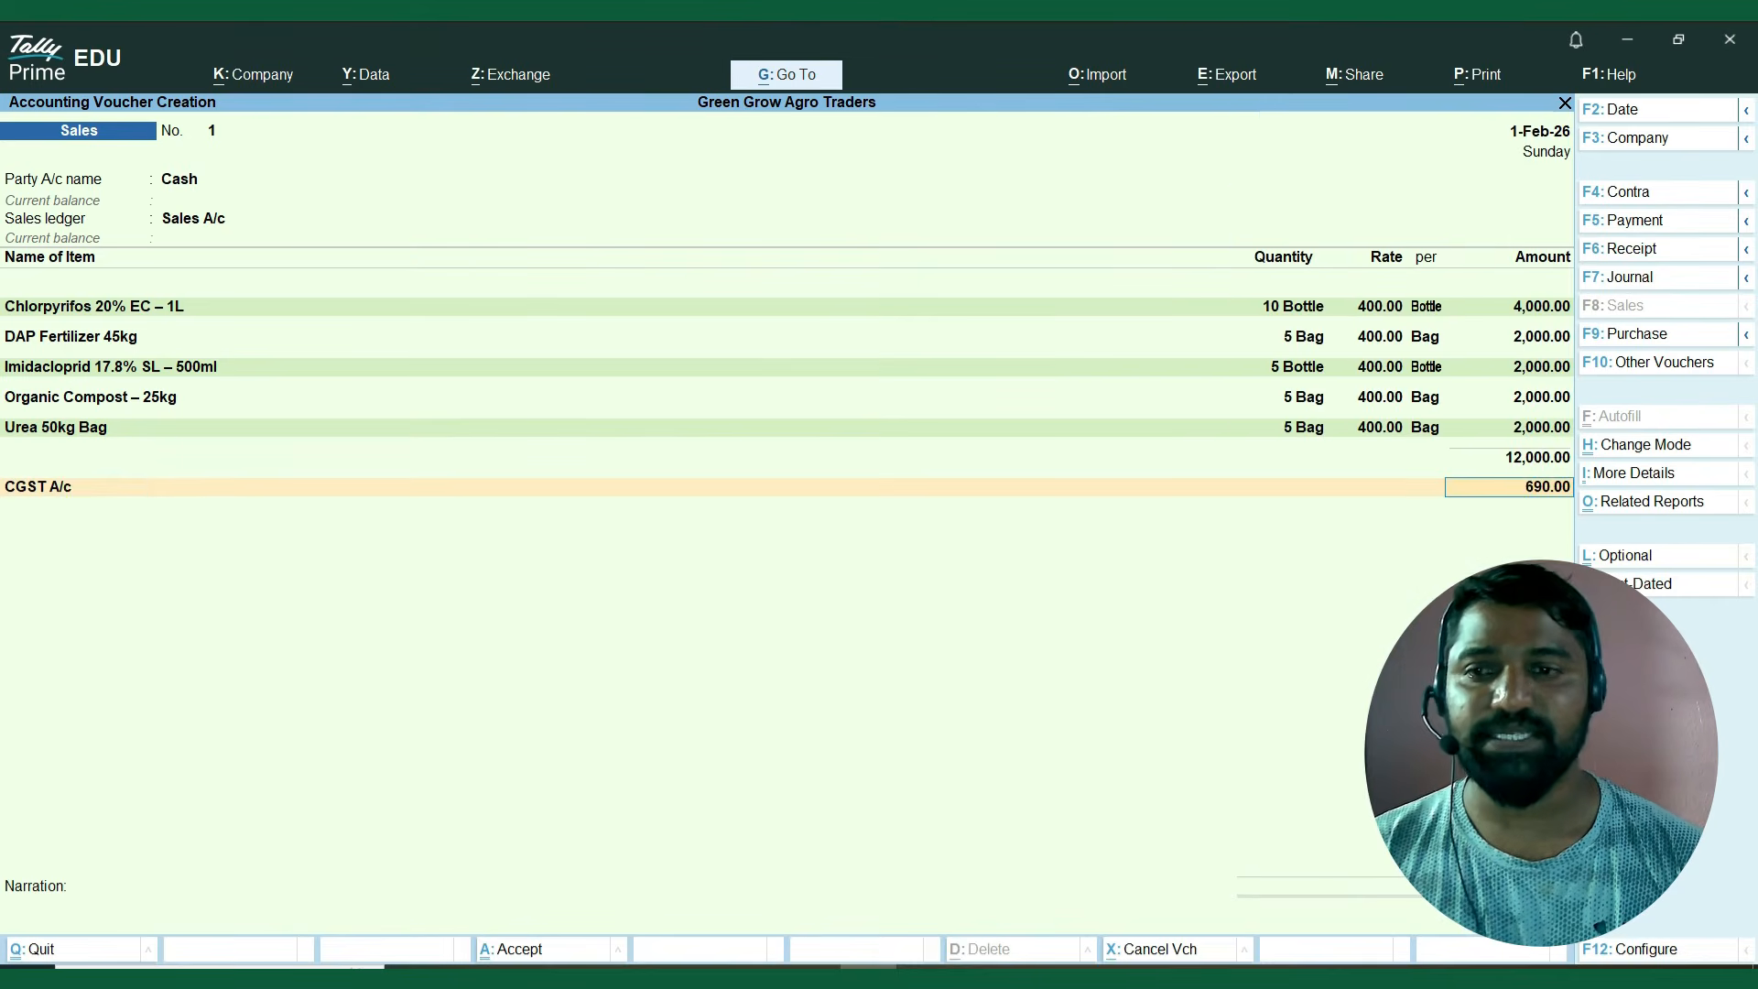
pyautogui.press('Return')
pyautogui.press('Down')
pyautogui.press('Down')
pyautogui.press('Return')
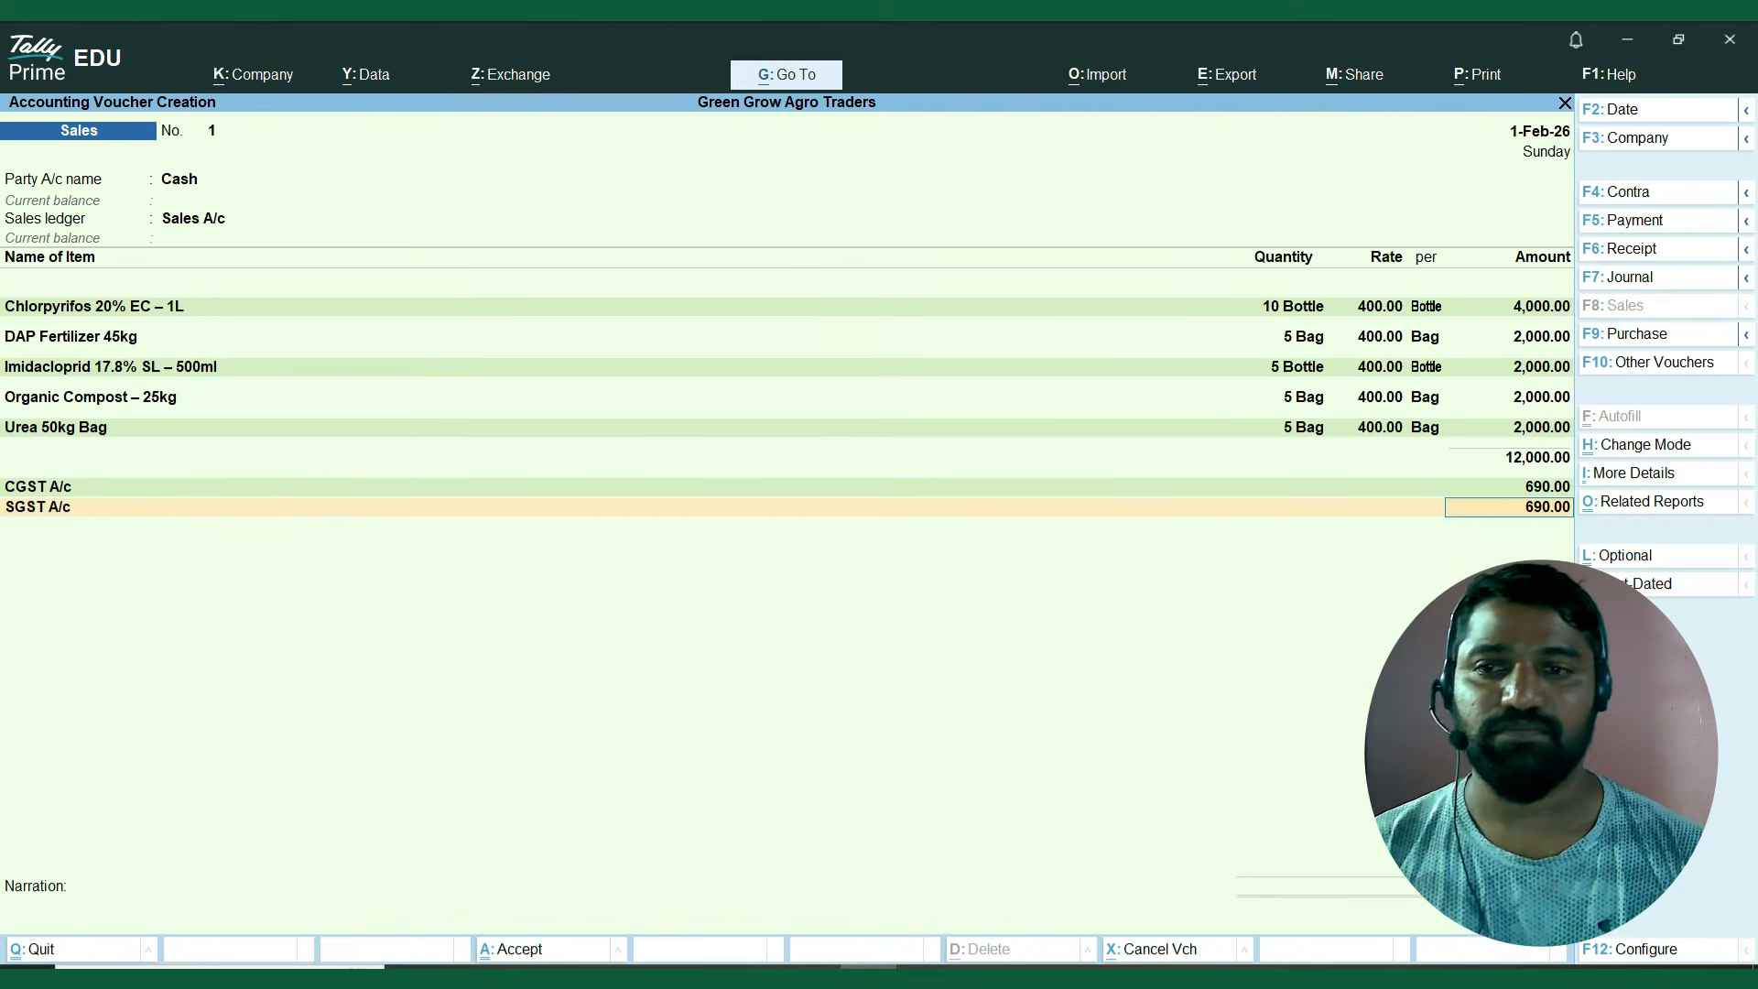
pyautogui.press('Return')
pyautogui.press('Return')
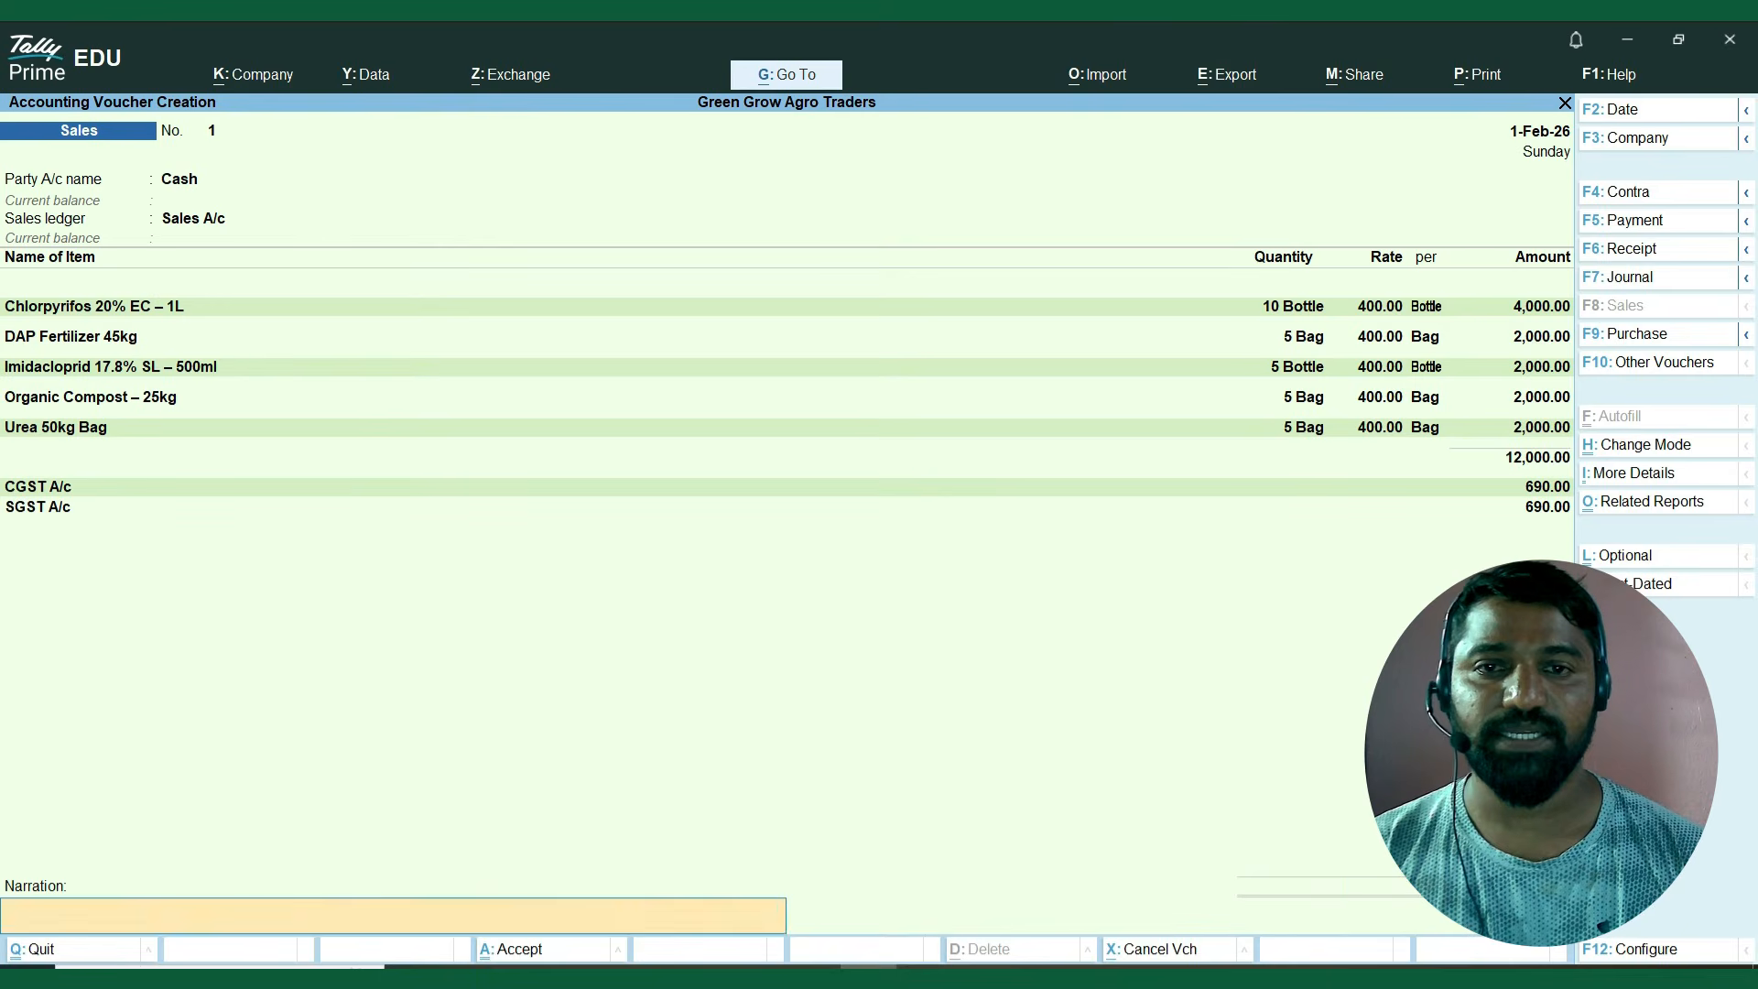
pyautogui.press('Return')
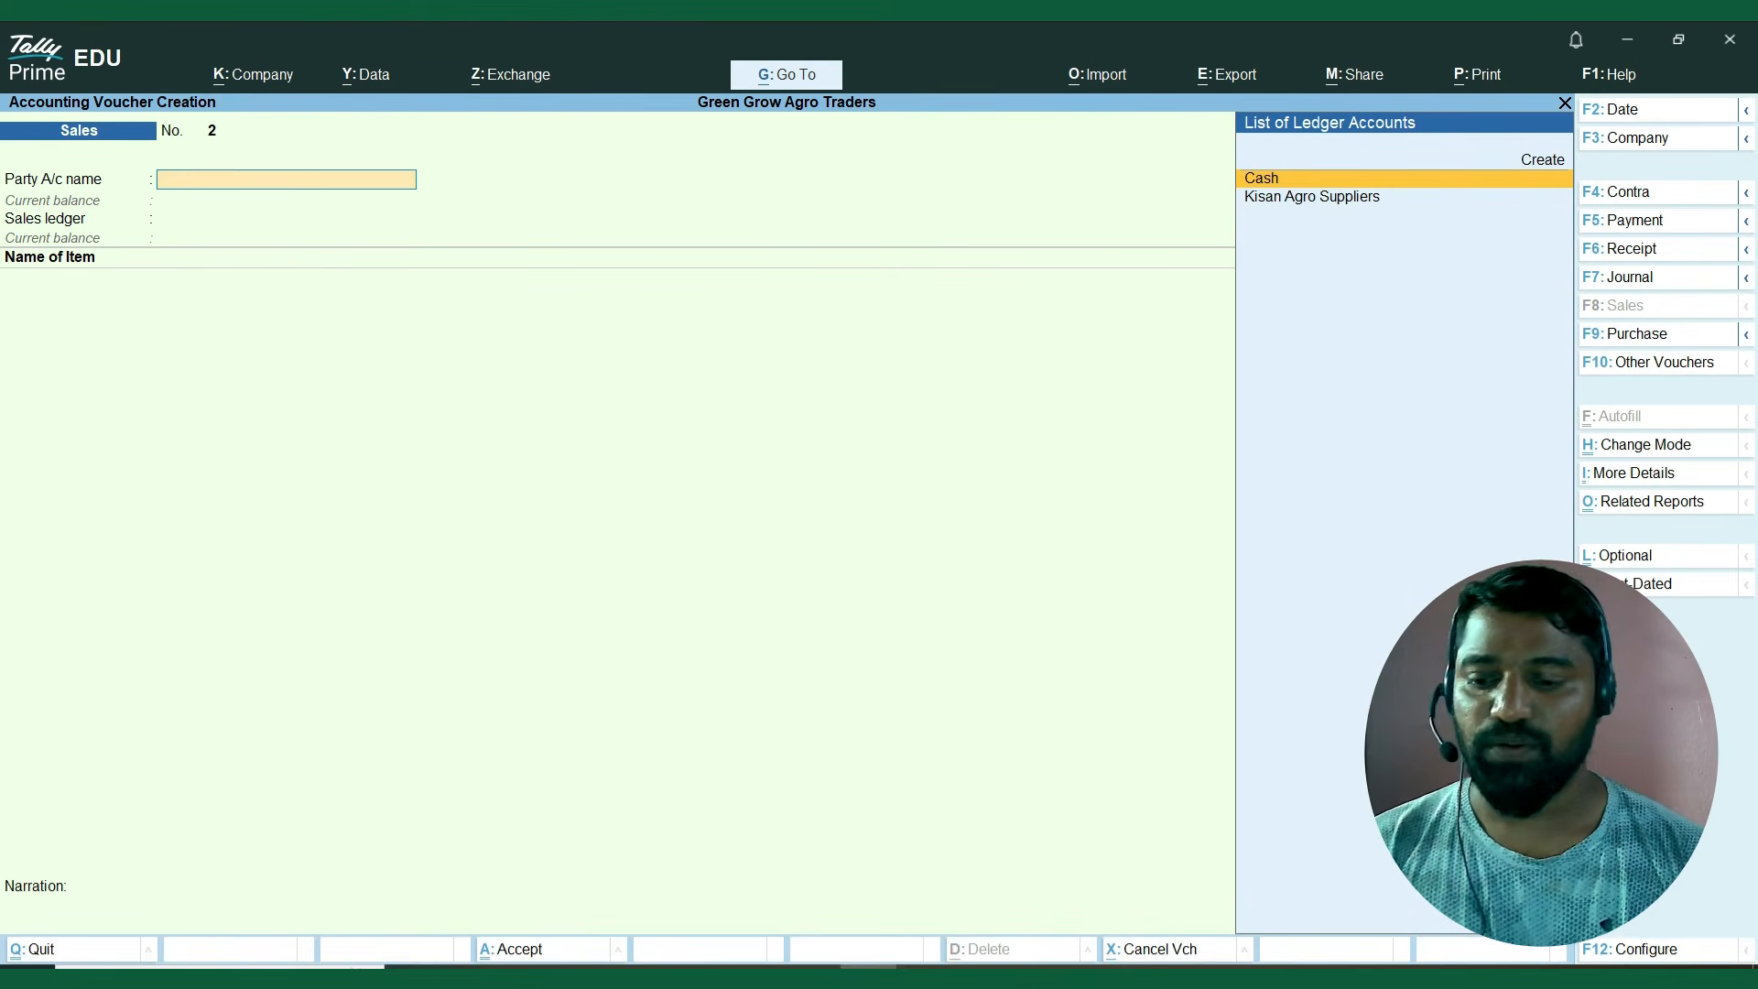
# Reopen the saved cash sales voucher and show an enlarged print preview of its Tax Invoice.
pyautogui.press('pageup')
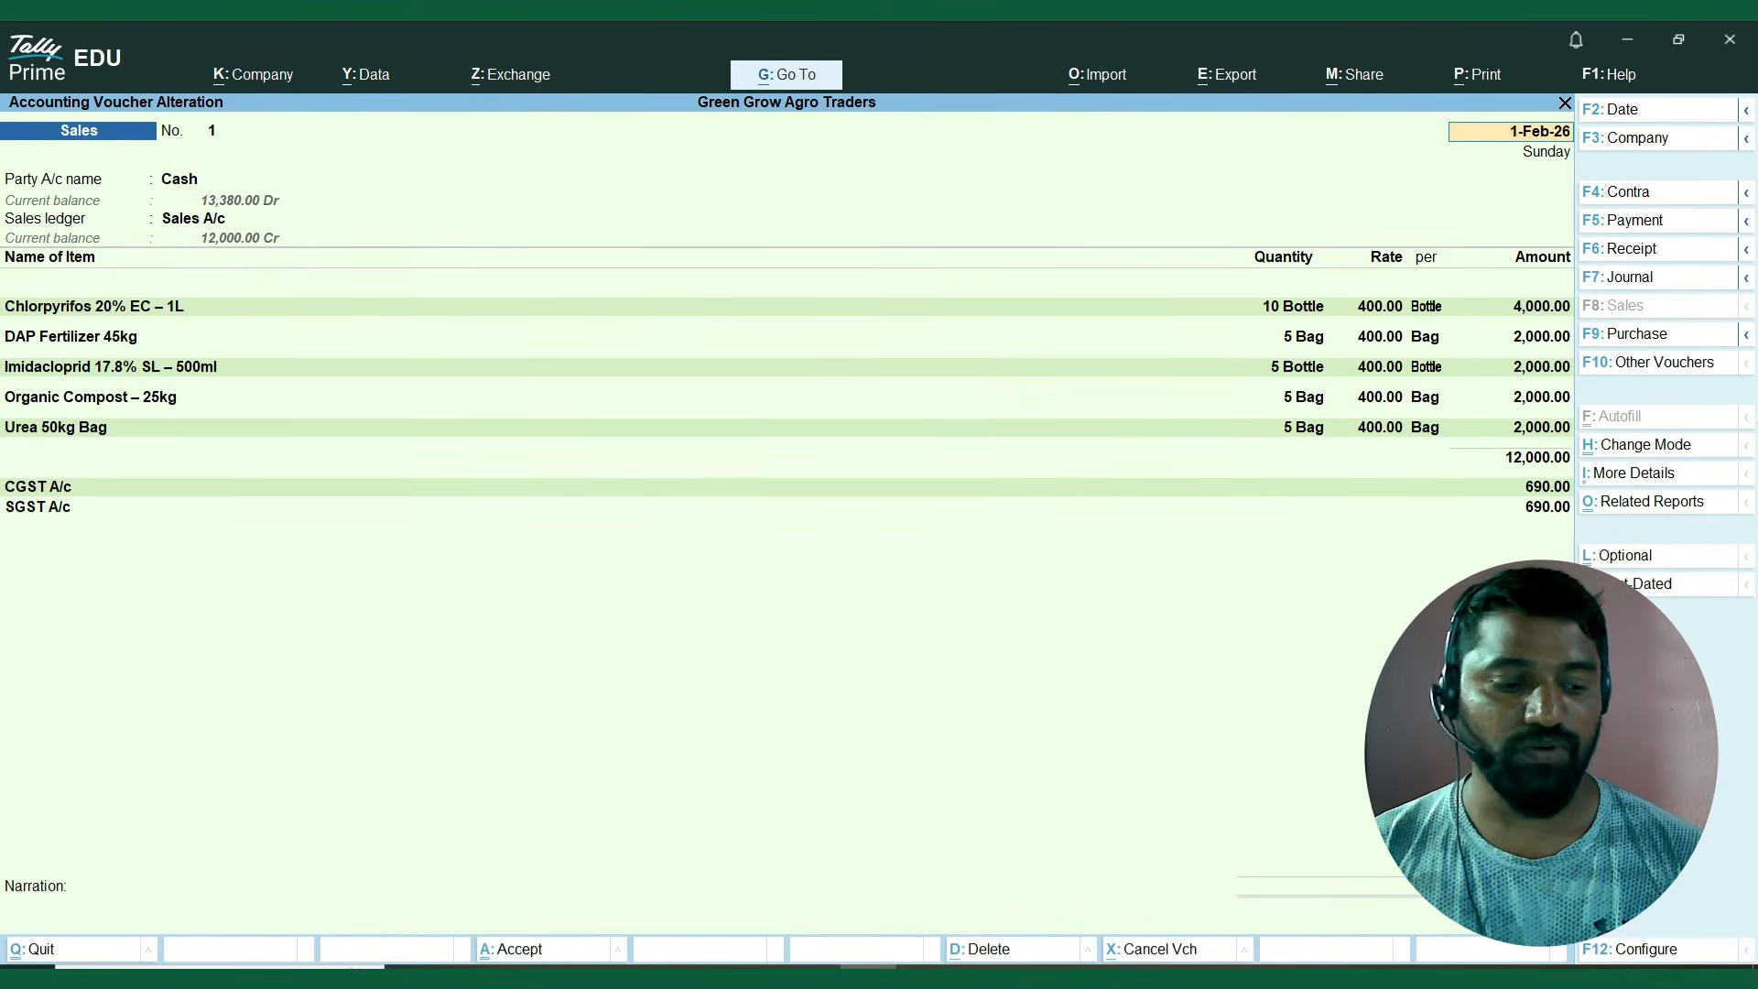
pyautogui.hotkey('alt', 'p')
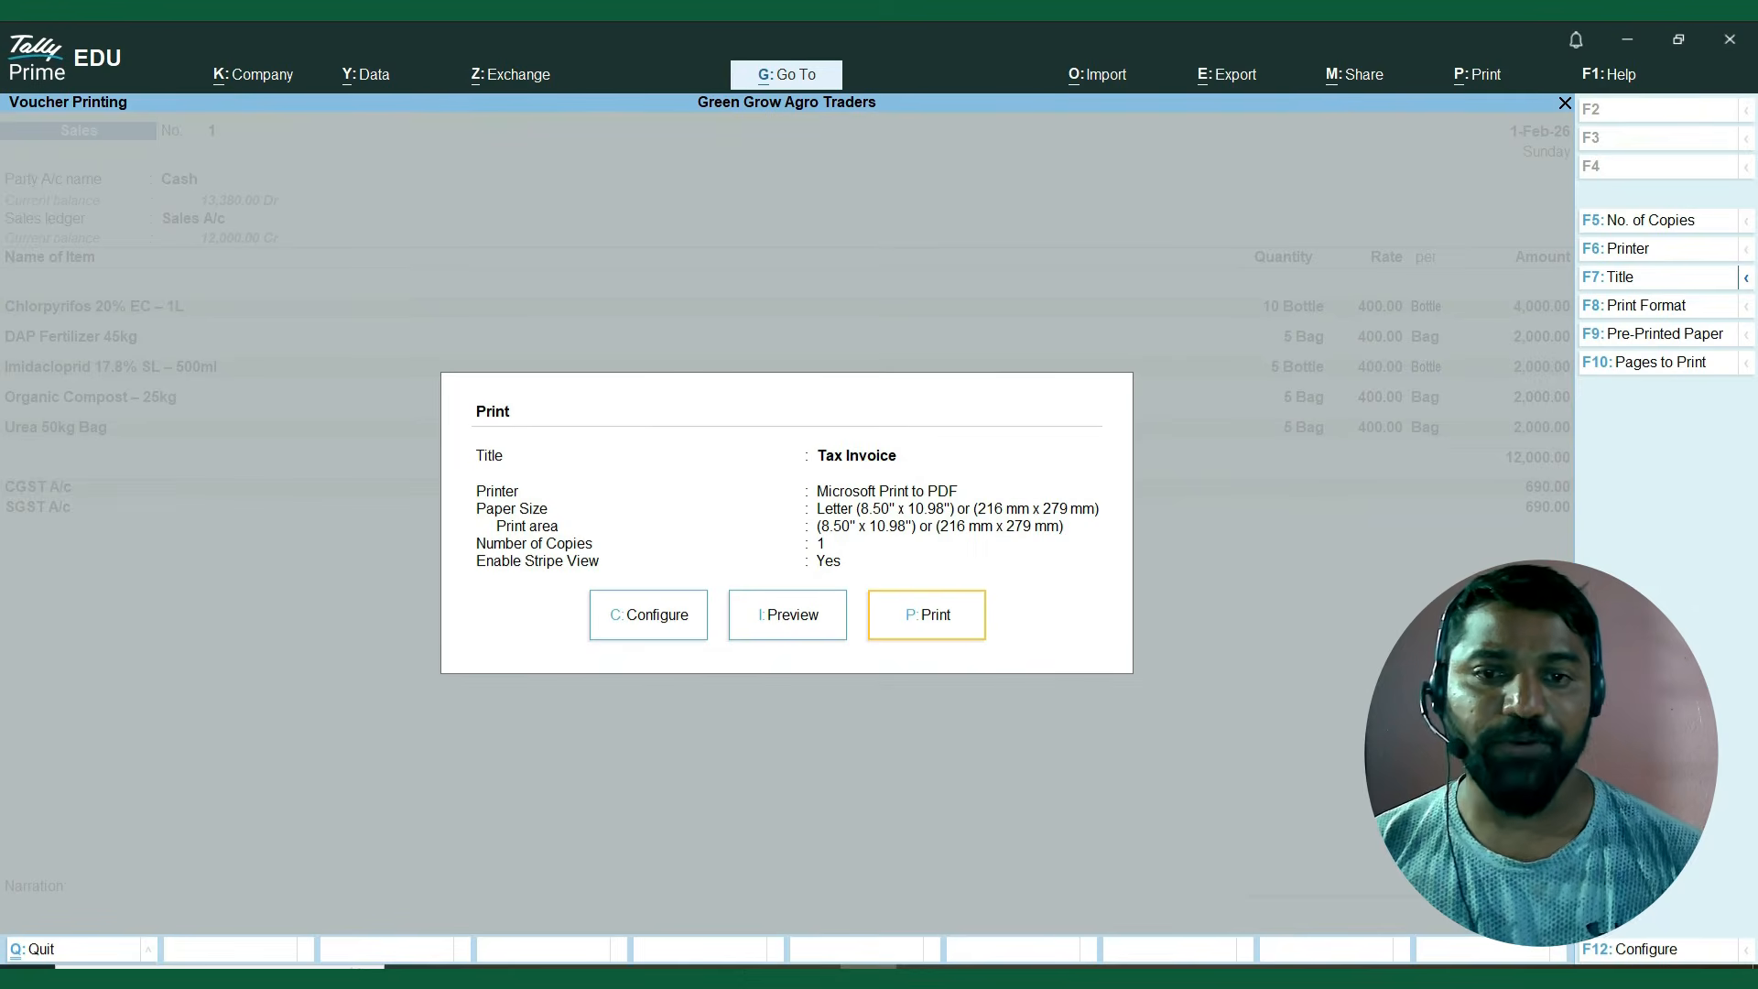
pyautogui.press('Left')
pyautogui.press('Return')
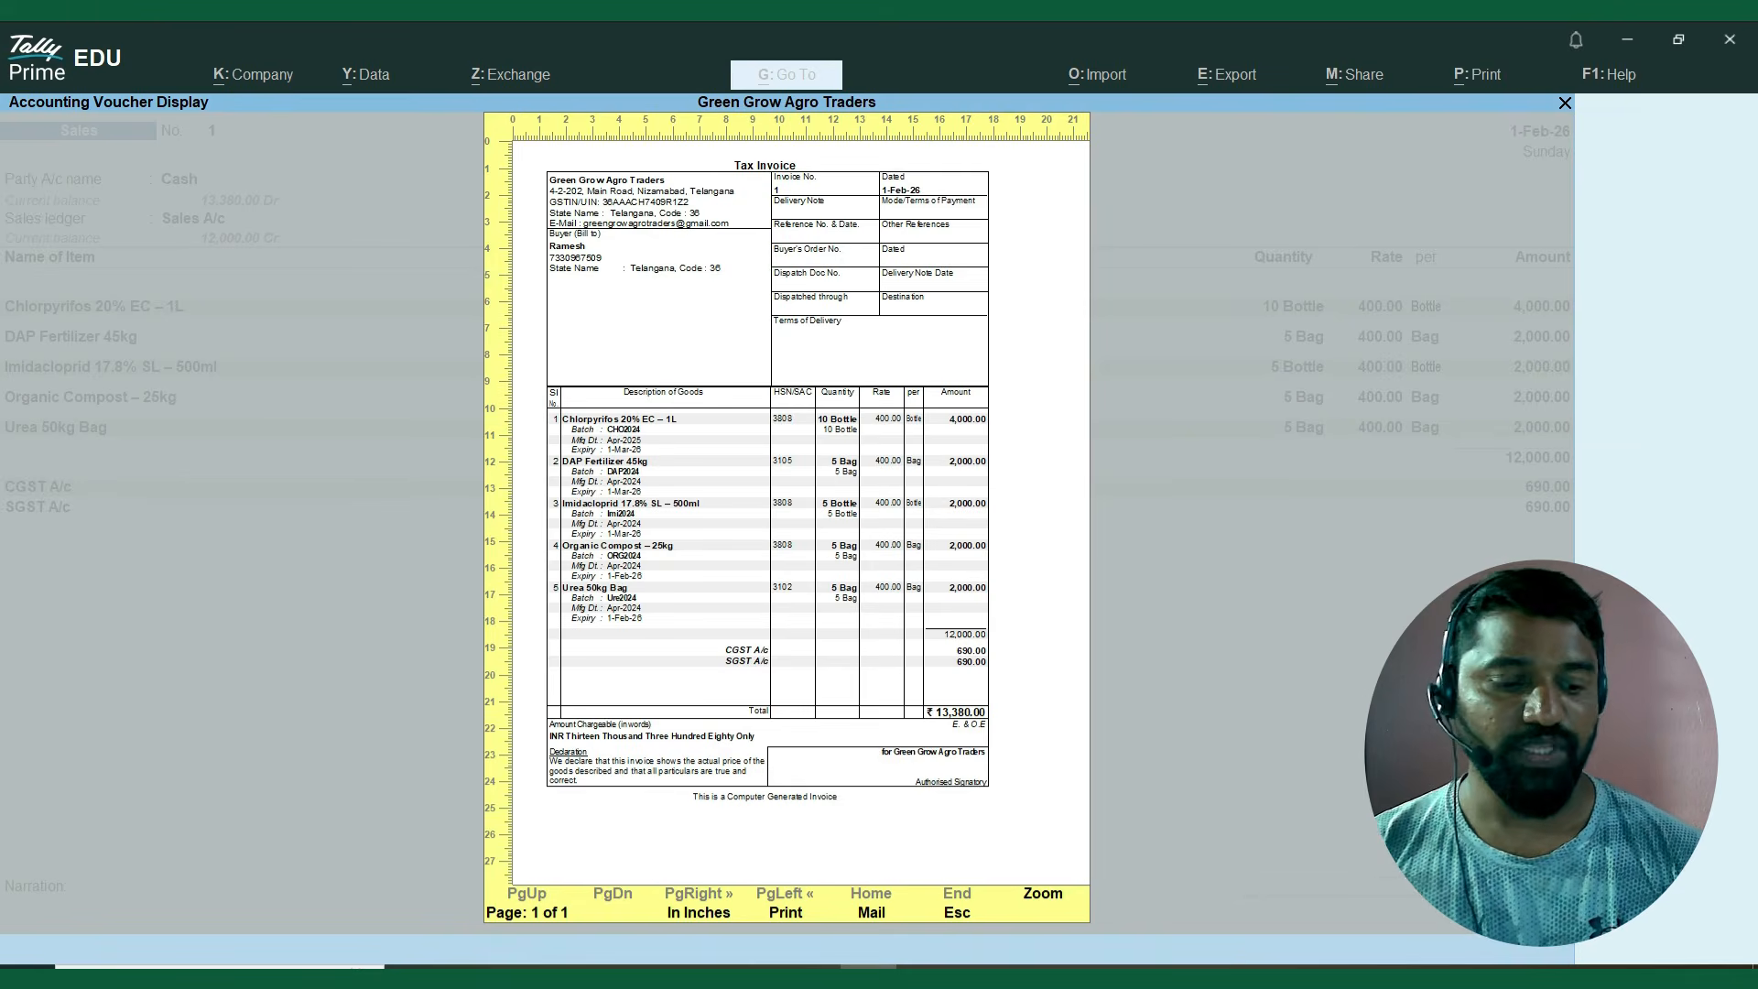
pyautogui.press('Return')
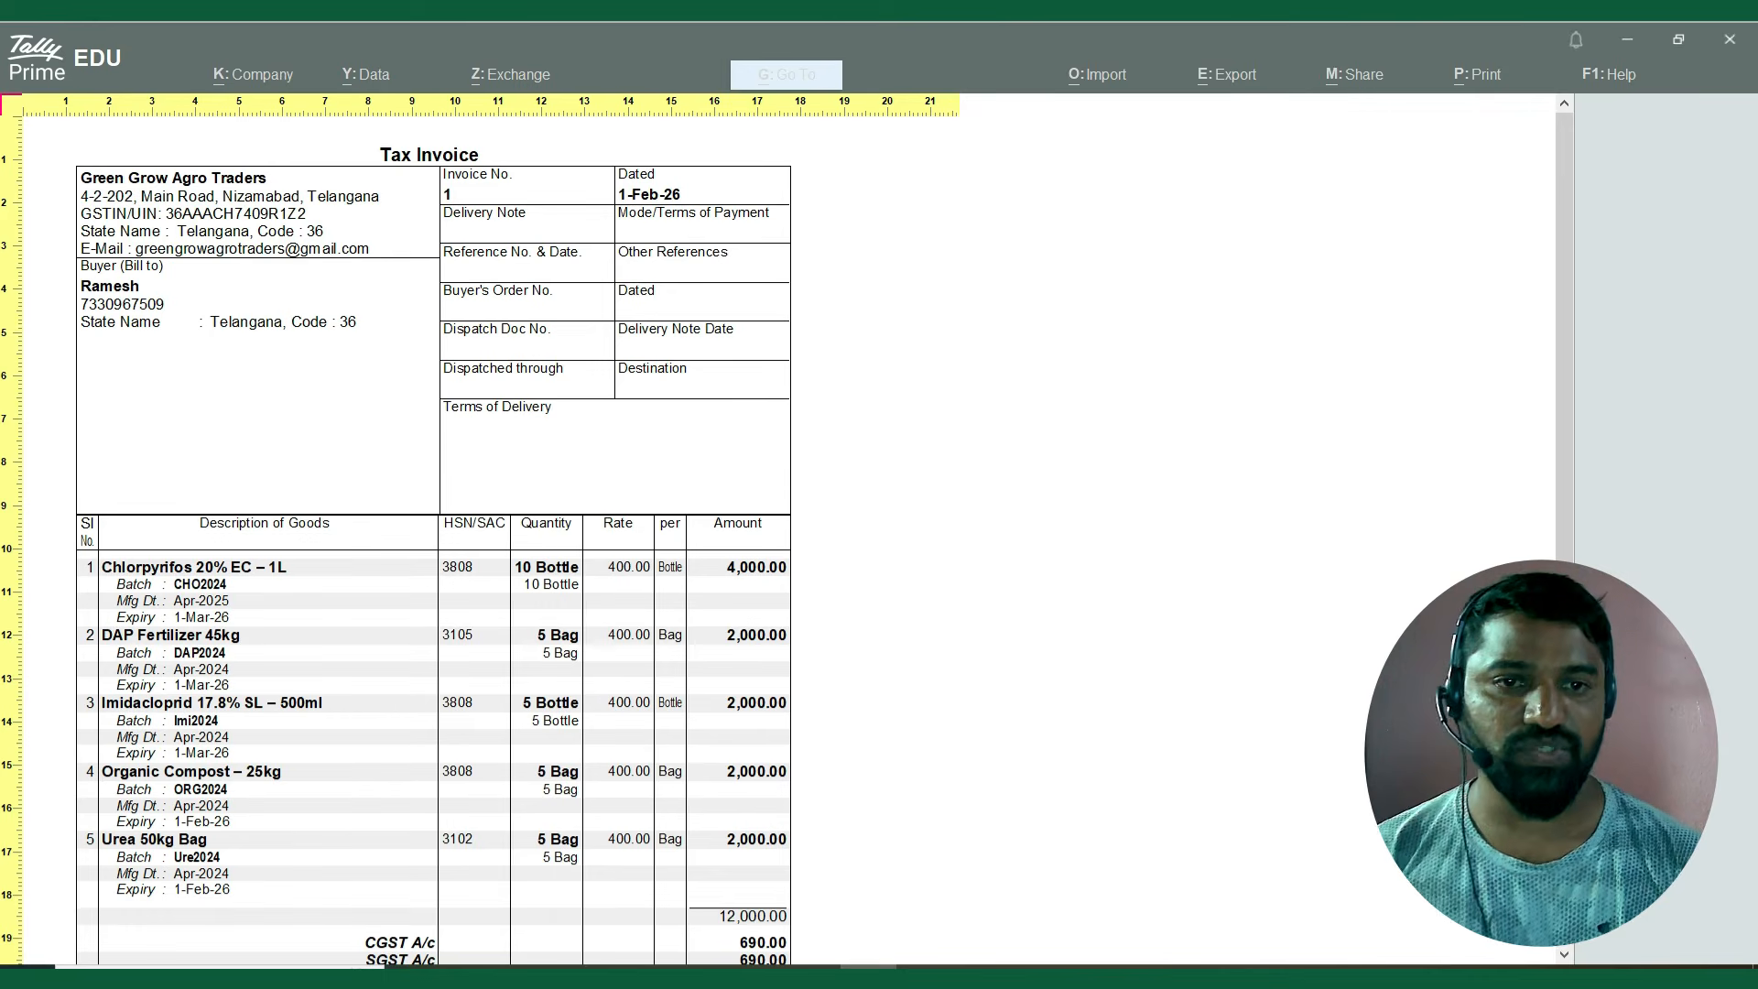
# Examine the previewed invoice's buyer details, item batches, manufacturing and expiry dates, quantities, rates, GST lines and total.
pyautogui.press('Down')
pyautogui.press('Down')
pyautogui.press('Down')
pyautogui.press('Down')
pyautogui.press('Down')
pyautogui.press('Down')
pyautogui.press('Down')
pyautogui.press('Down')
pyautogui.press('Down')
pyautogui.press('Down')
pyautogui.press('Down')
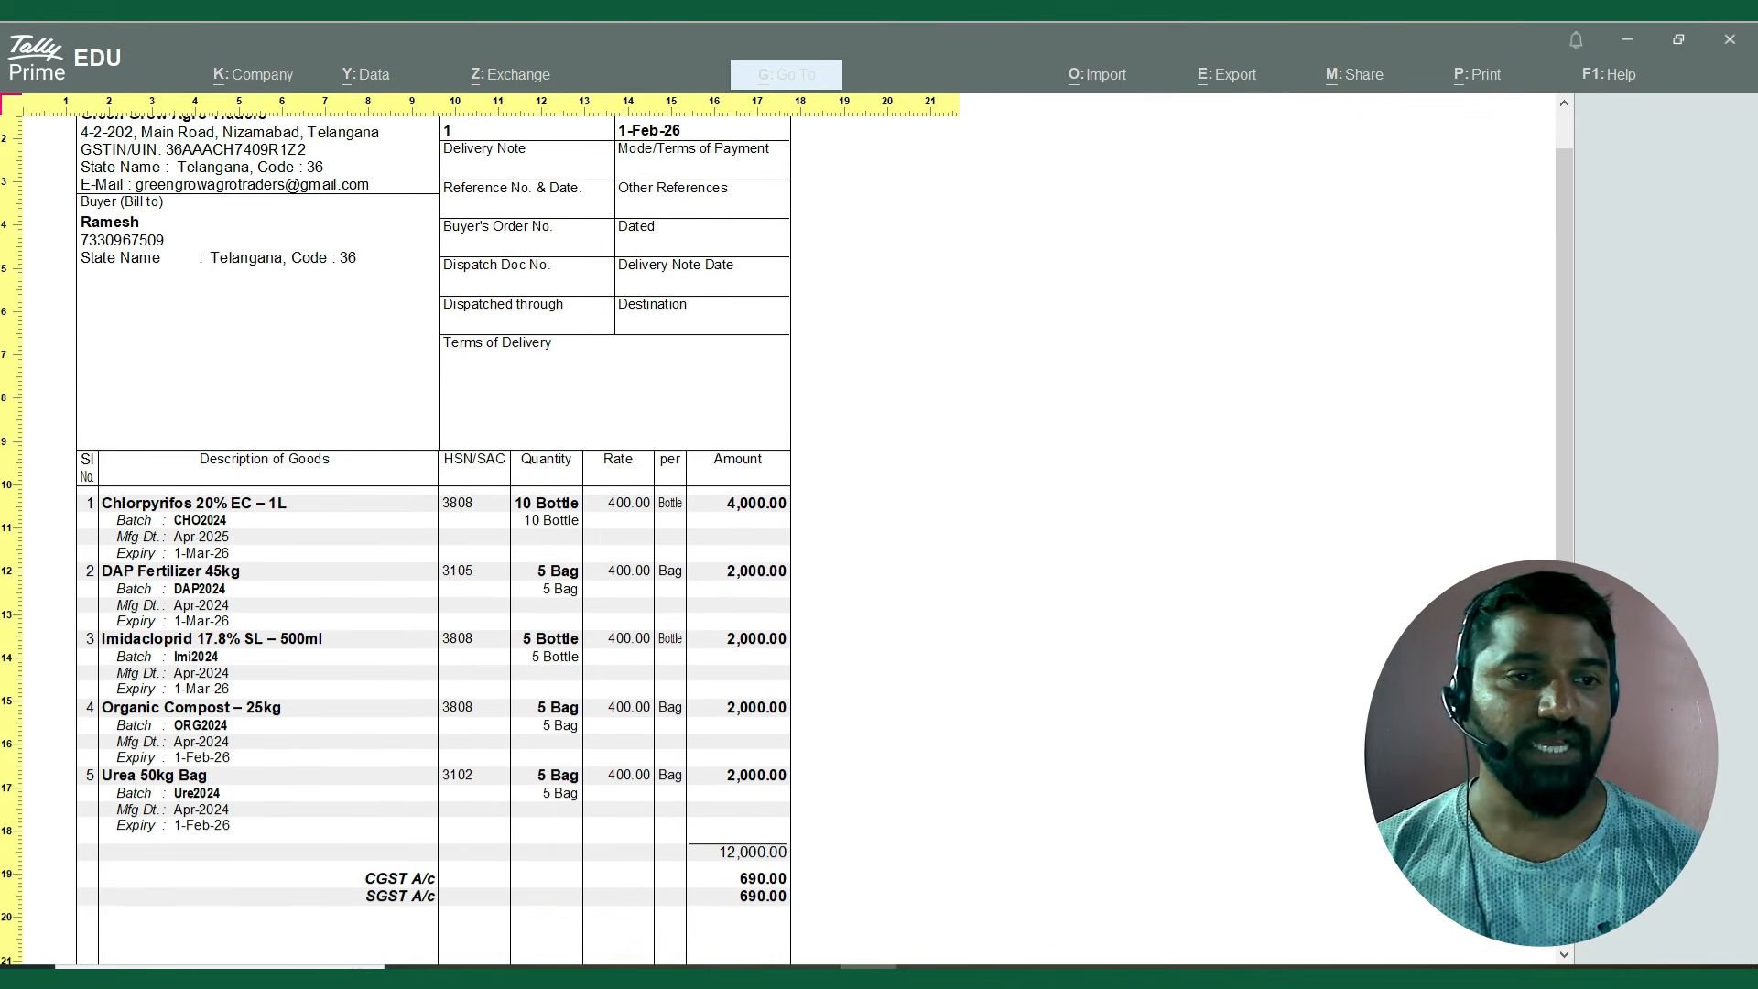
pyautogui.press('Down')
pyautogui.press('Down')
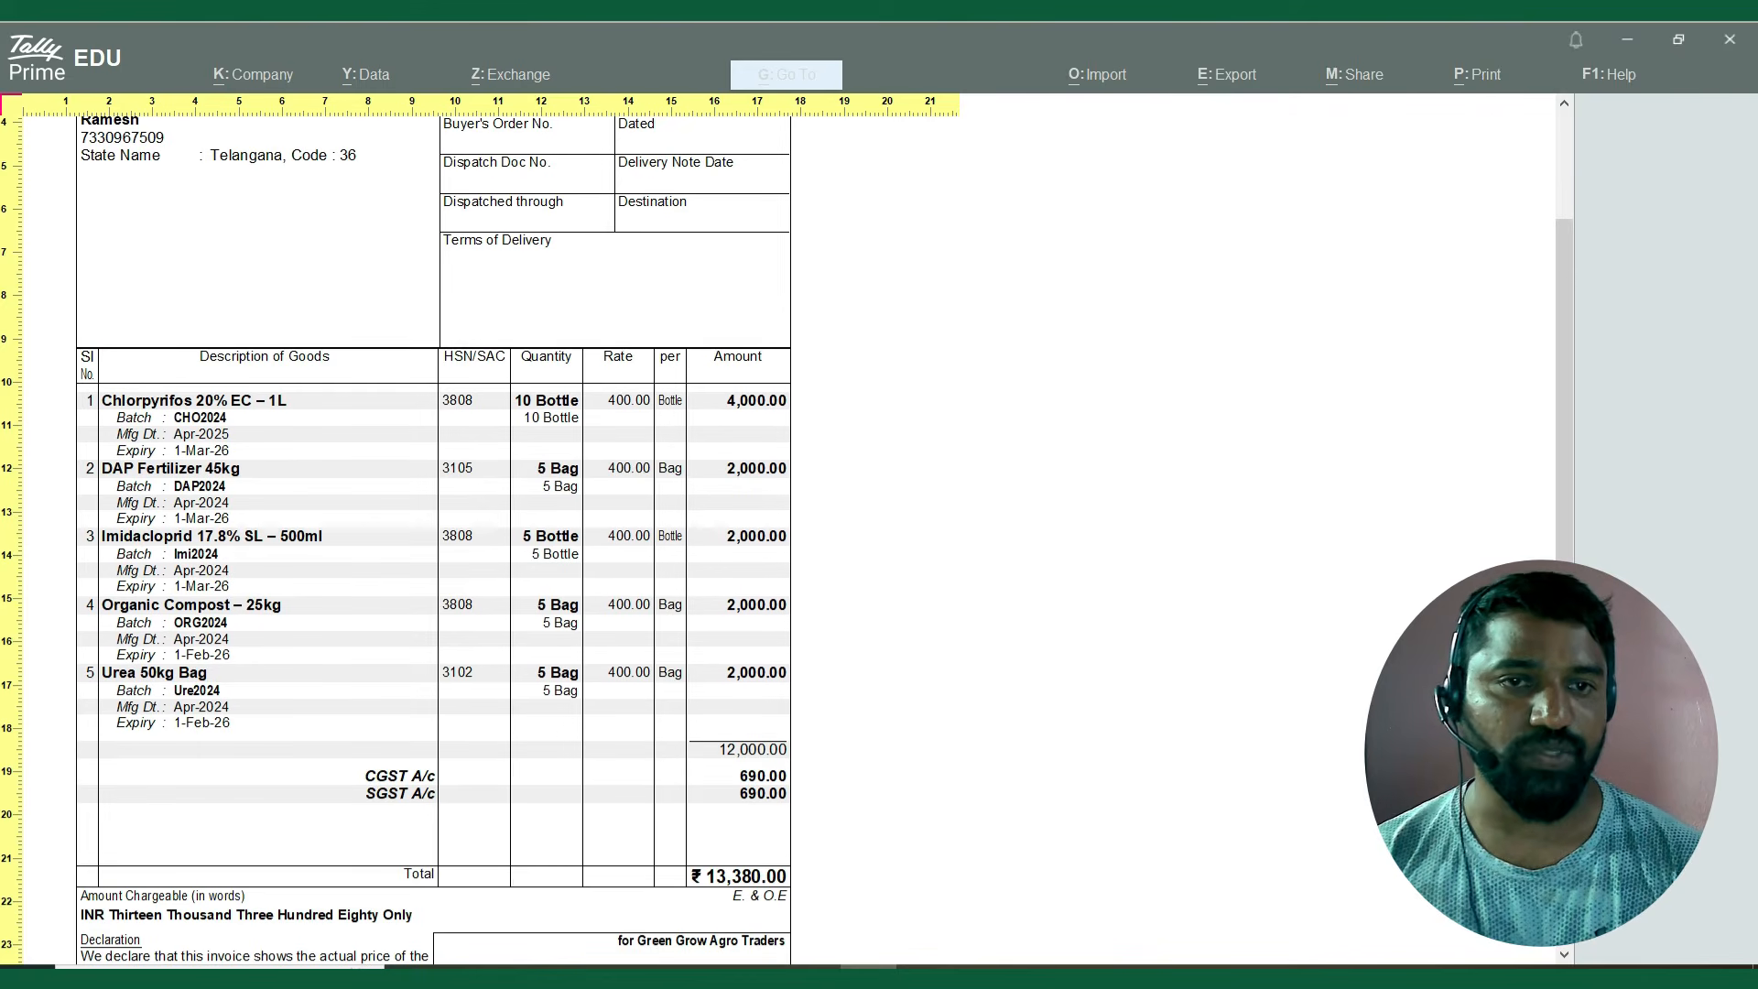
pyautogui.press('Up')
pyautogui.press('Up')
pyautogui.press('Up')
pyautogui.press('Up')
pyautogui.press('Up')
pyautogui.press('Up')
pyautogui.press('Up')
pyautogui.press('Up')
pyautogui.press('Up')
pyautogui.press('Up')
pyautogui.press('Up')
pyautogui.press('Up')
pyautogui.press('Up')
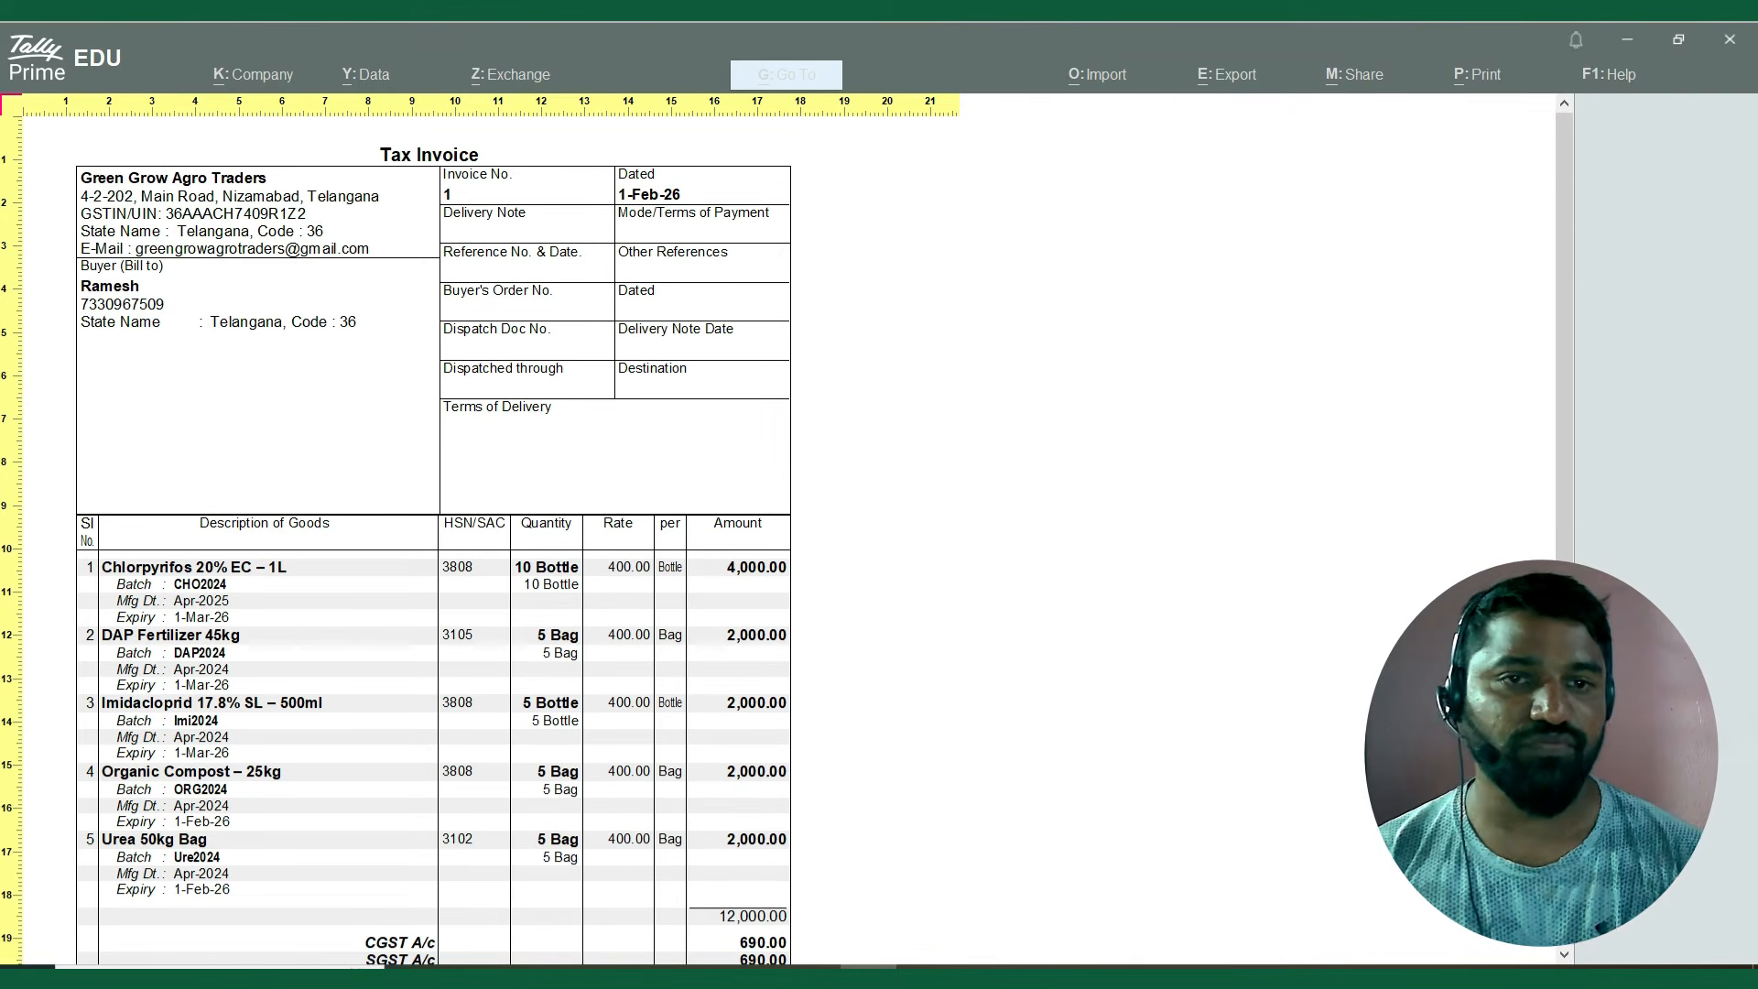
pyautogui.press('Down')
pyautogui.press('Down')
pyautogui.press('Down')
pyautogui.press('Down')
pyautogui.press('Down')
pyautogui.press('Down')
pyautogui.press('Down')
pyautogui.press('Down')
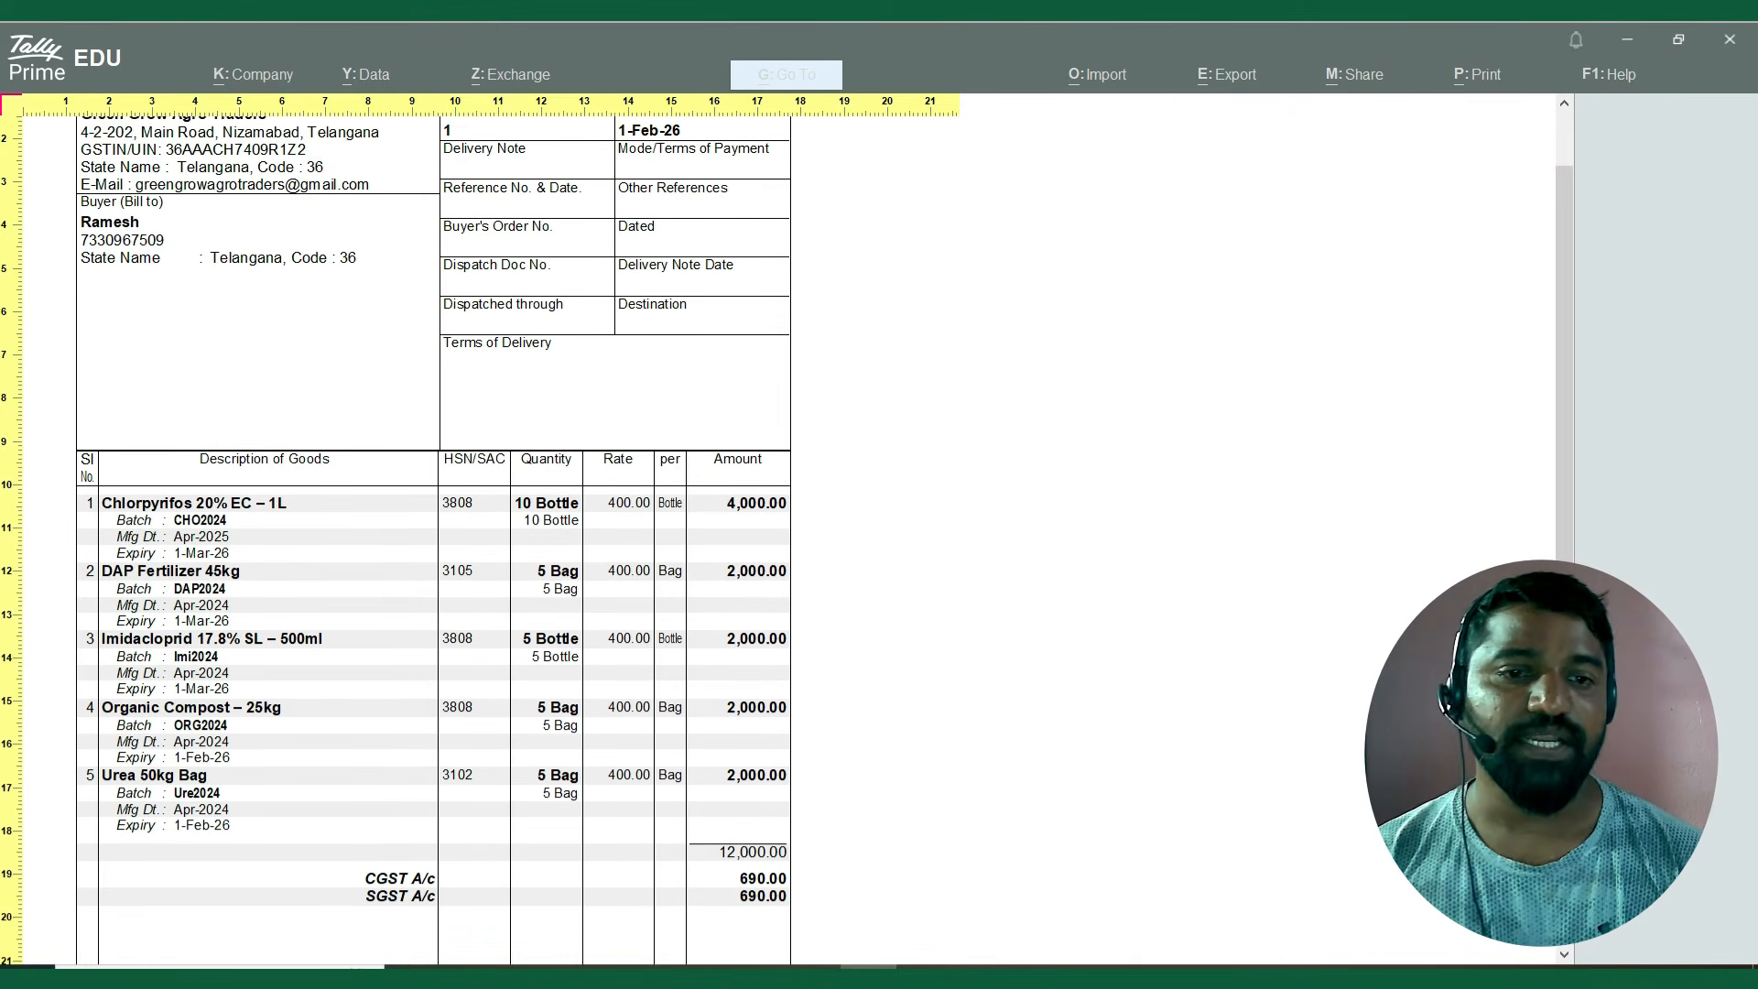
pyautogui.press('Down')
pyautogui.press('Down')
pyautogui.press('Down')
pyautogui.press('Down')
pyautogui.press('Down')
pyautogui.press('Down')
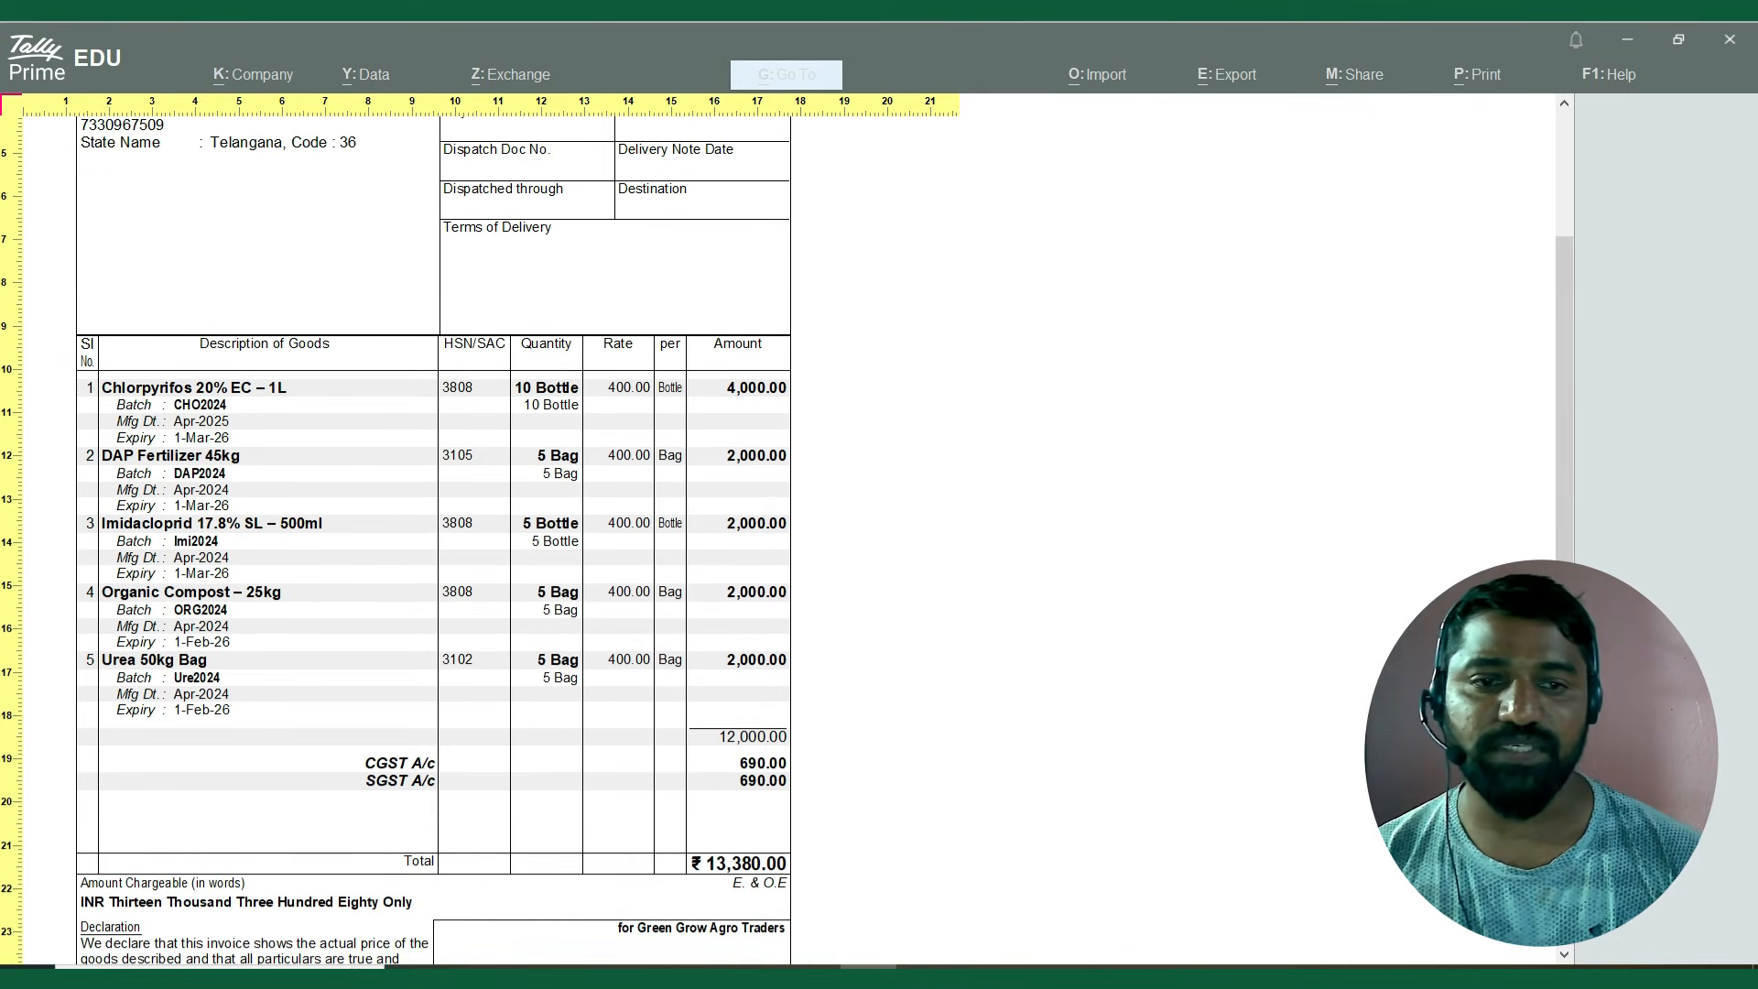
# Close the invoice preview, save the reopened sales voucher and return to the Gateway of Tally.
pyautogui.press('Escape')
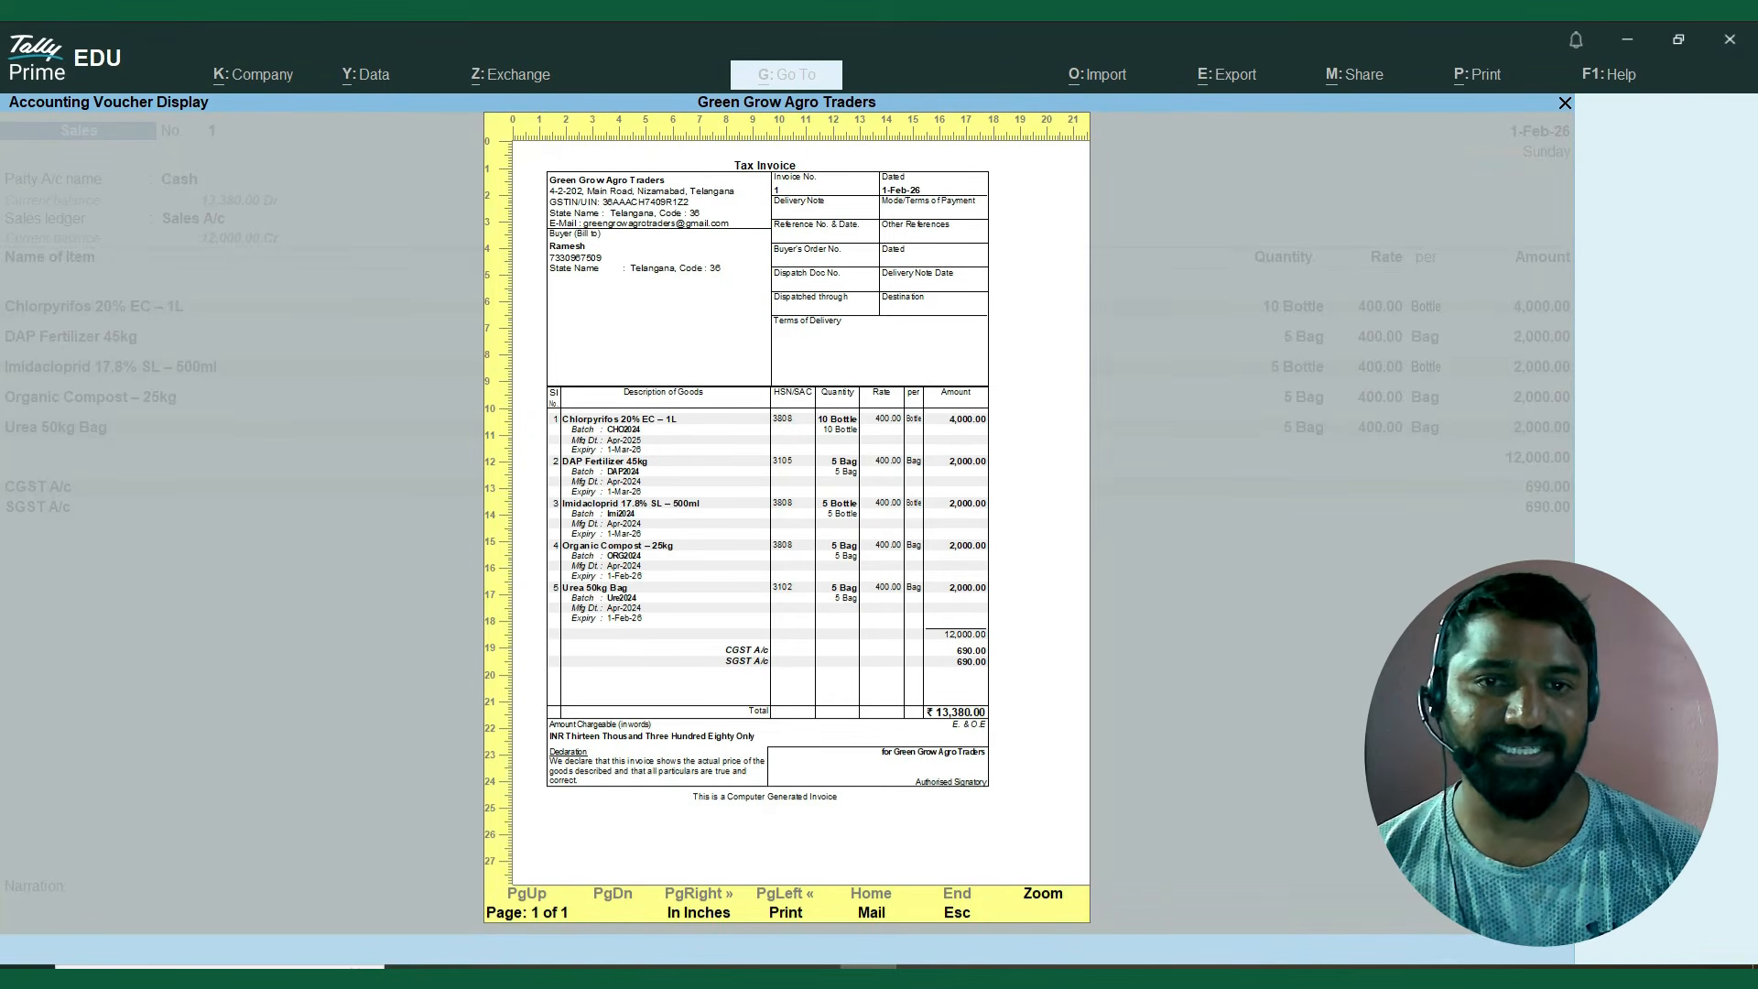
pyautogui.press('Escape')
pyautogui.press('Escape')
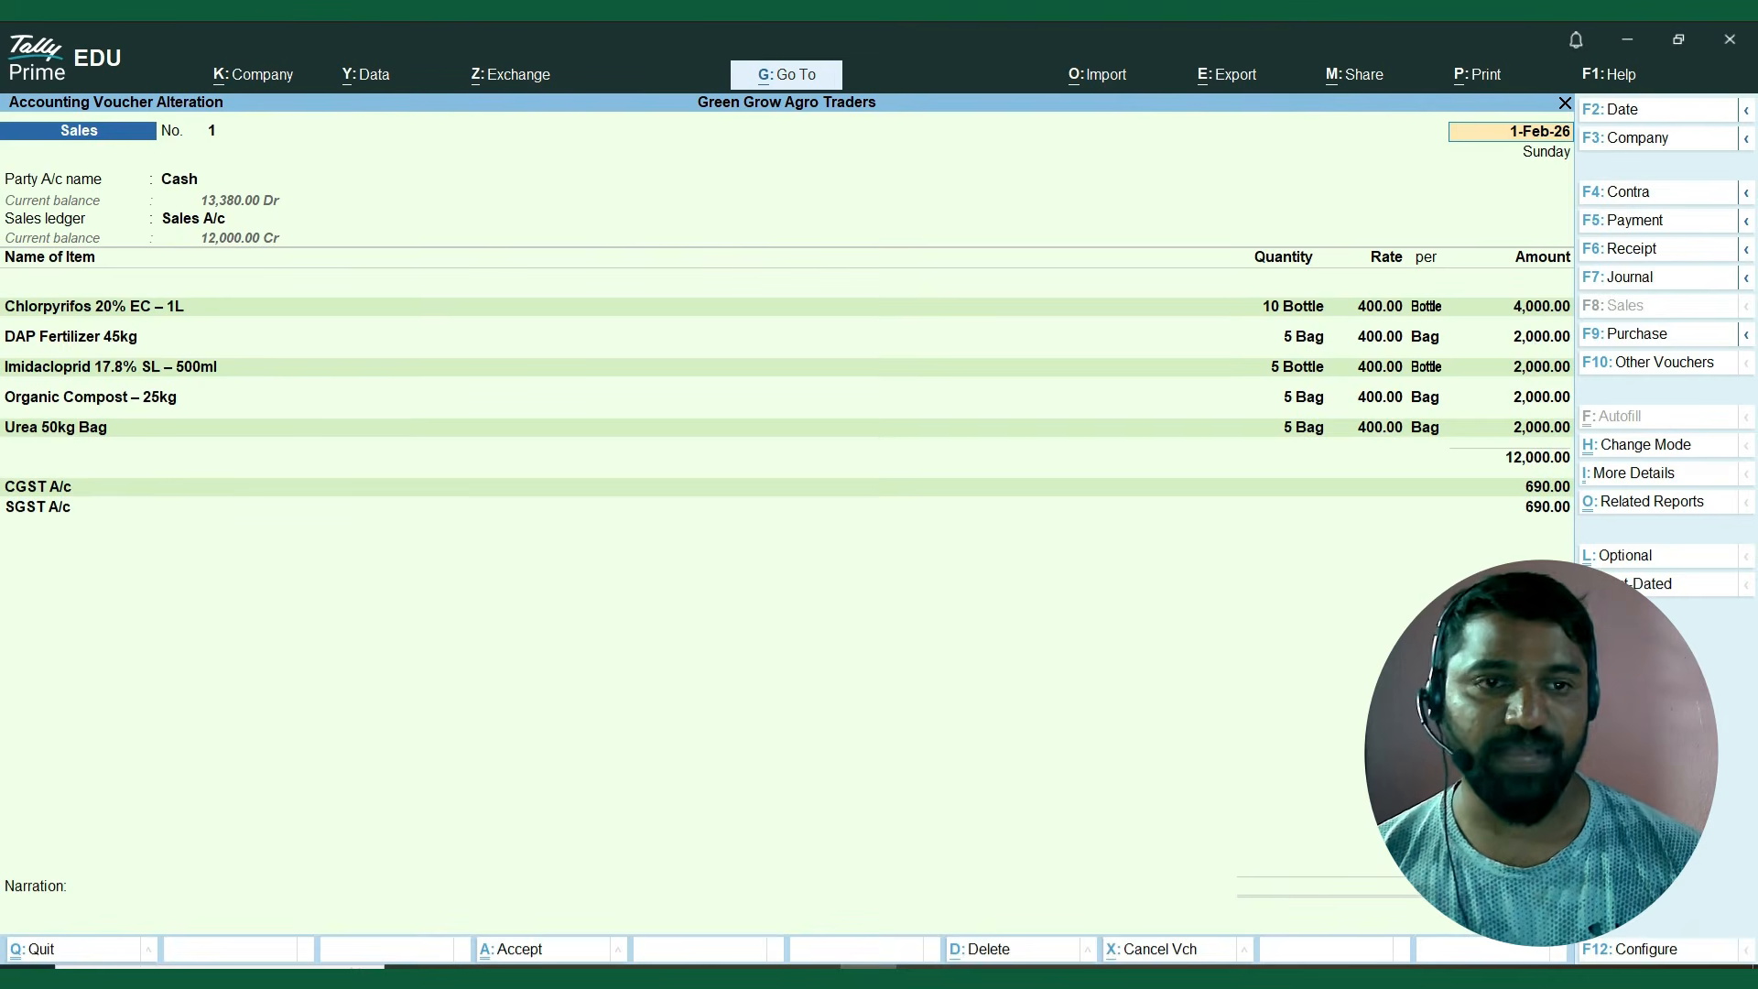
pyautogui.press('ctrl')
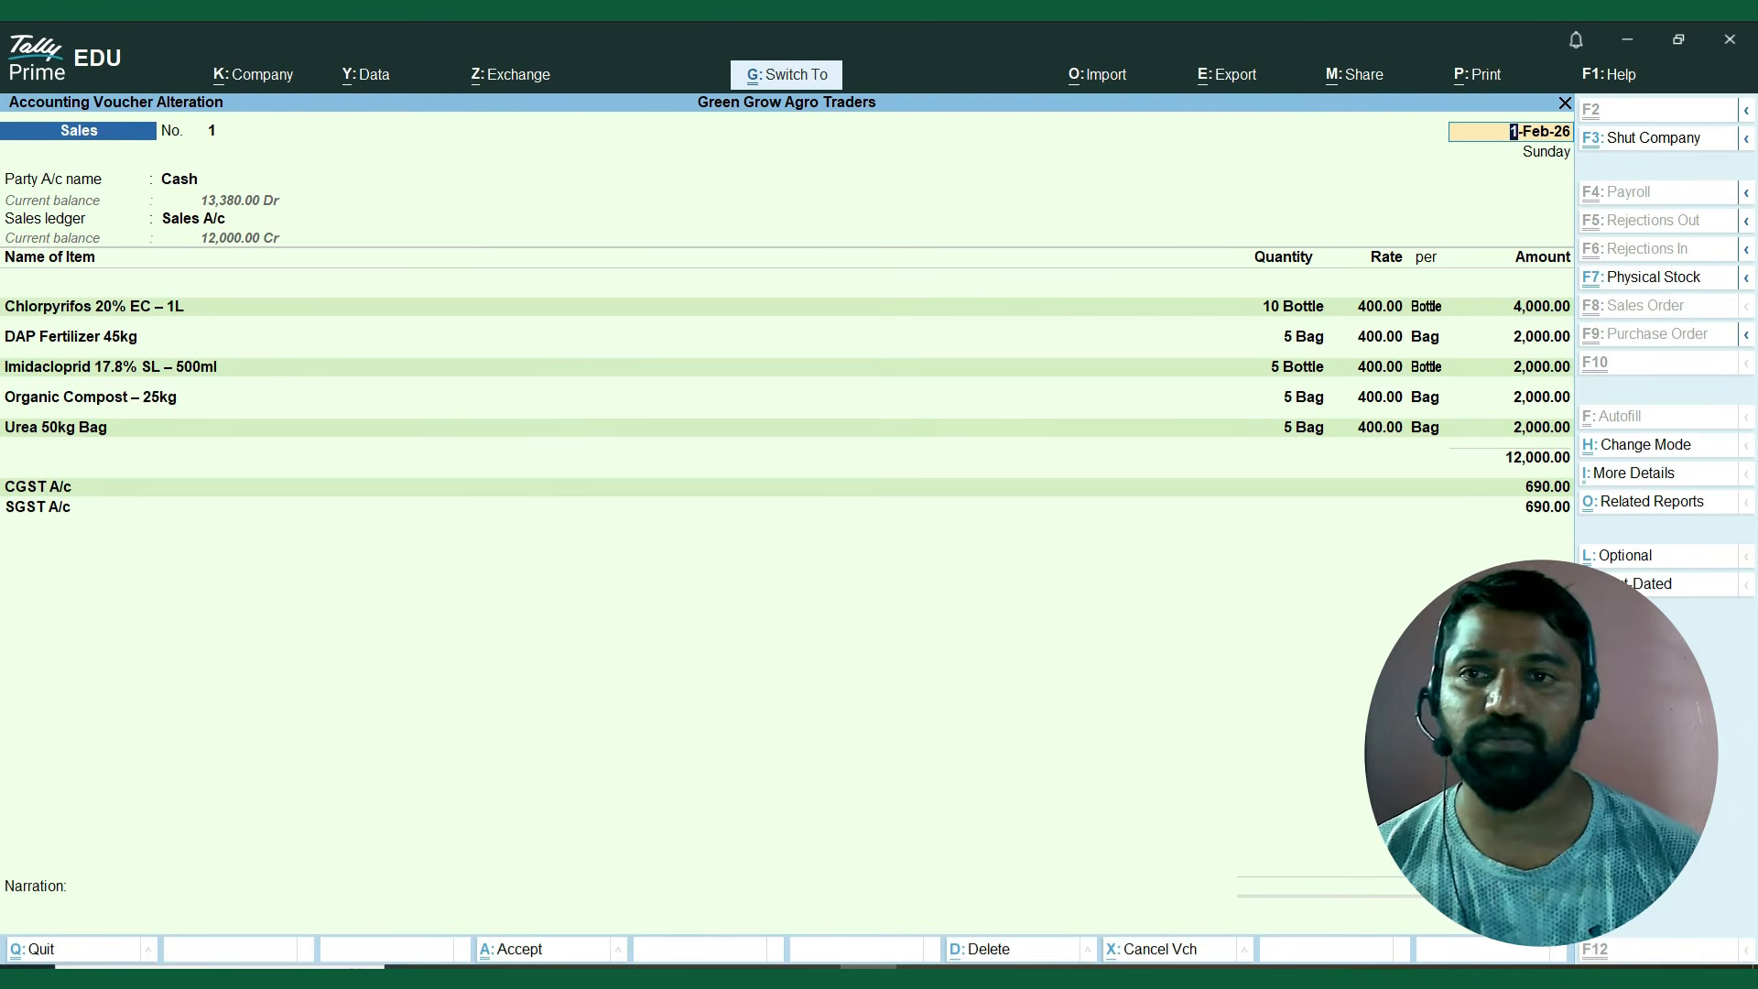
pyautogui.hotkey('ctrl', 'a')
pyautogui.press('Escape')
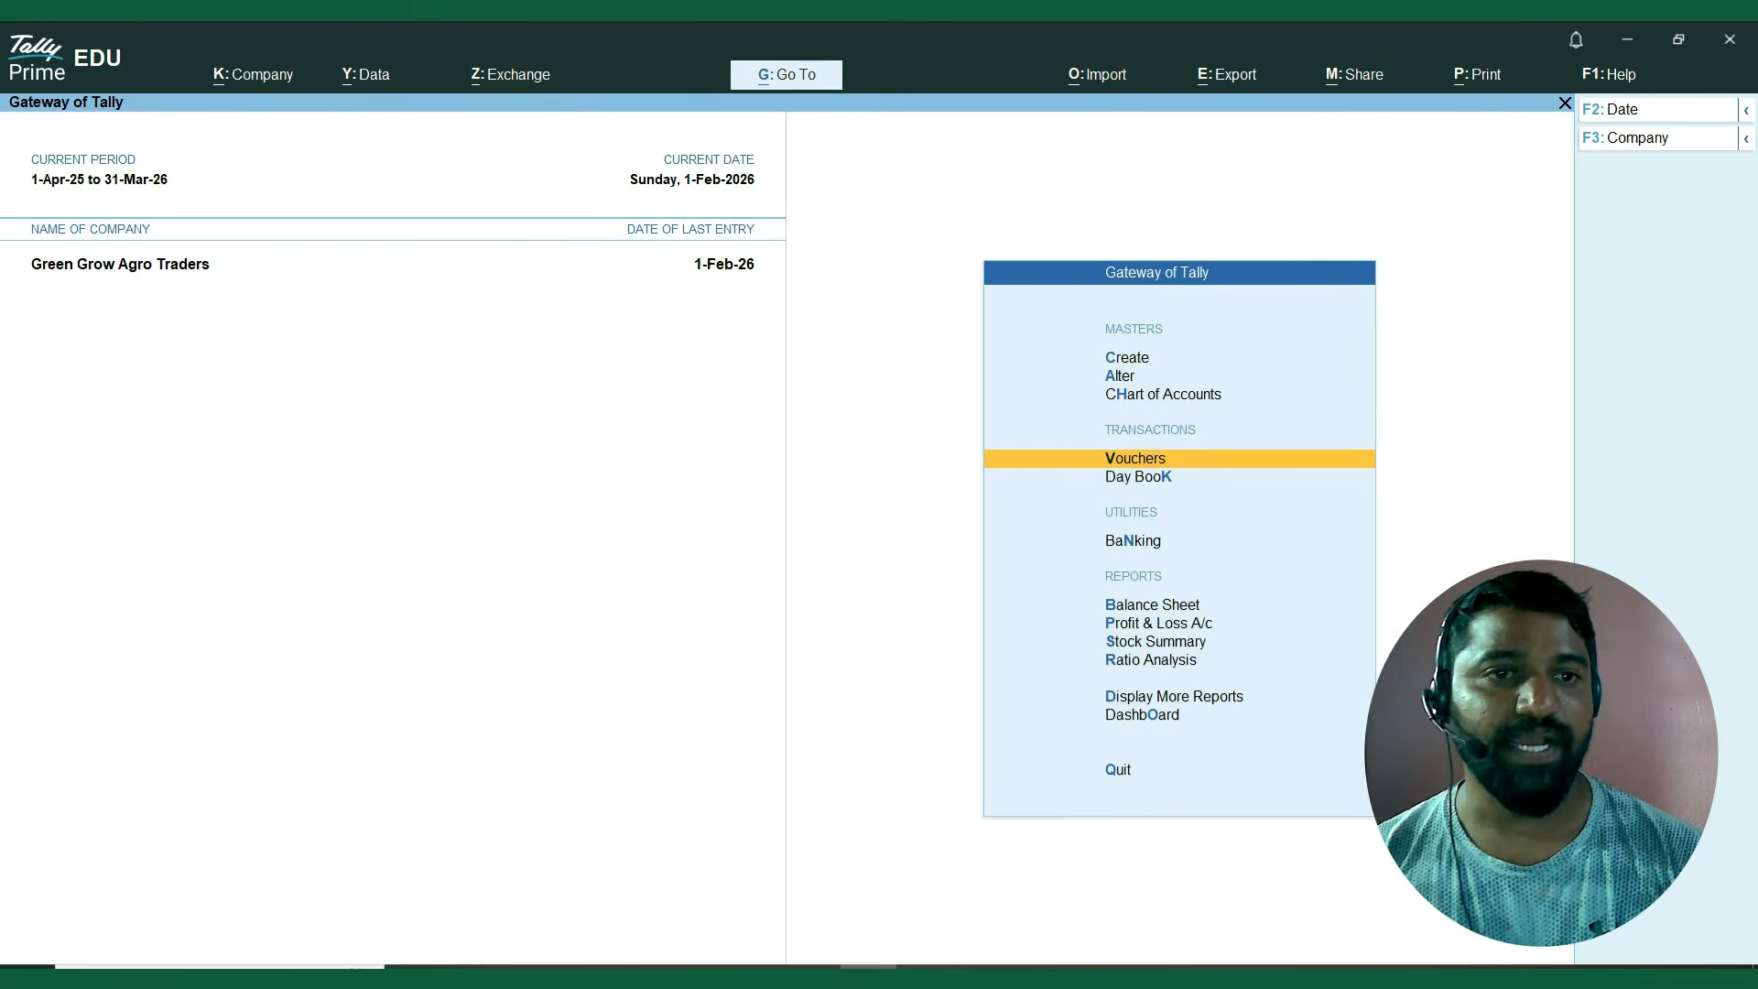
# Open the Day Book and set it to cover 1-Apr-25 to 1-Feb-26.
pyautogui.press('Down')
pyautogui.press('Return')
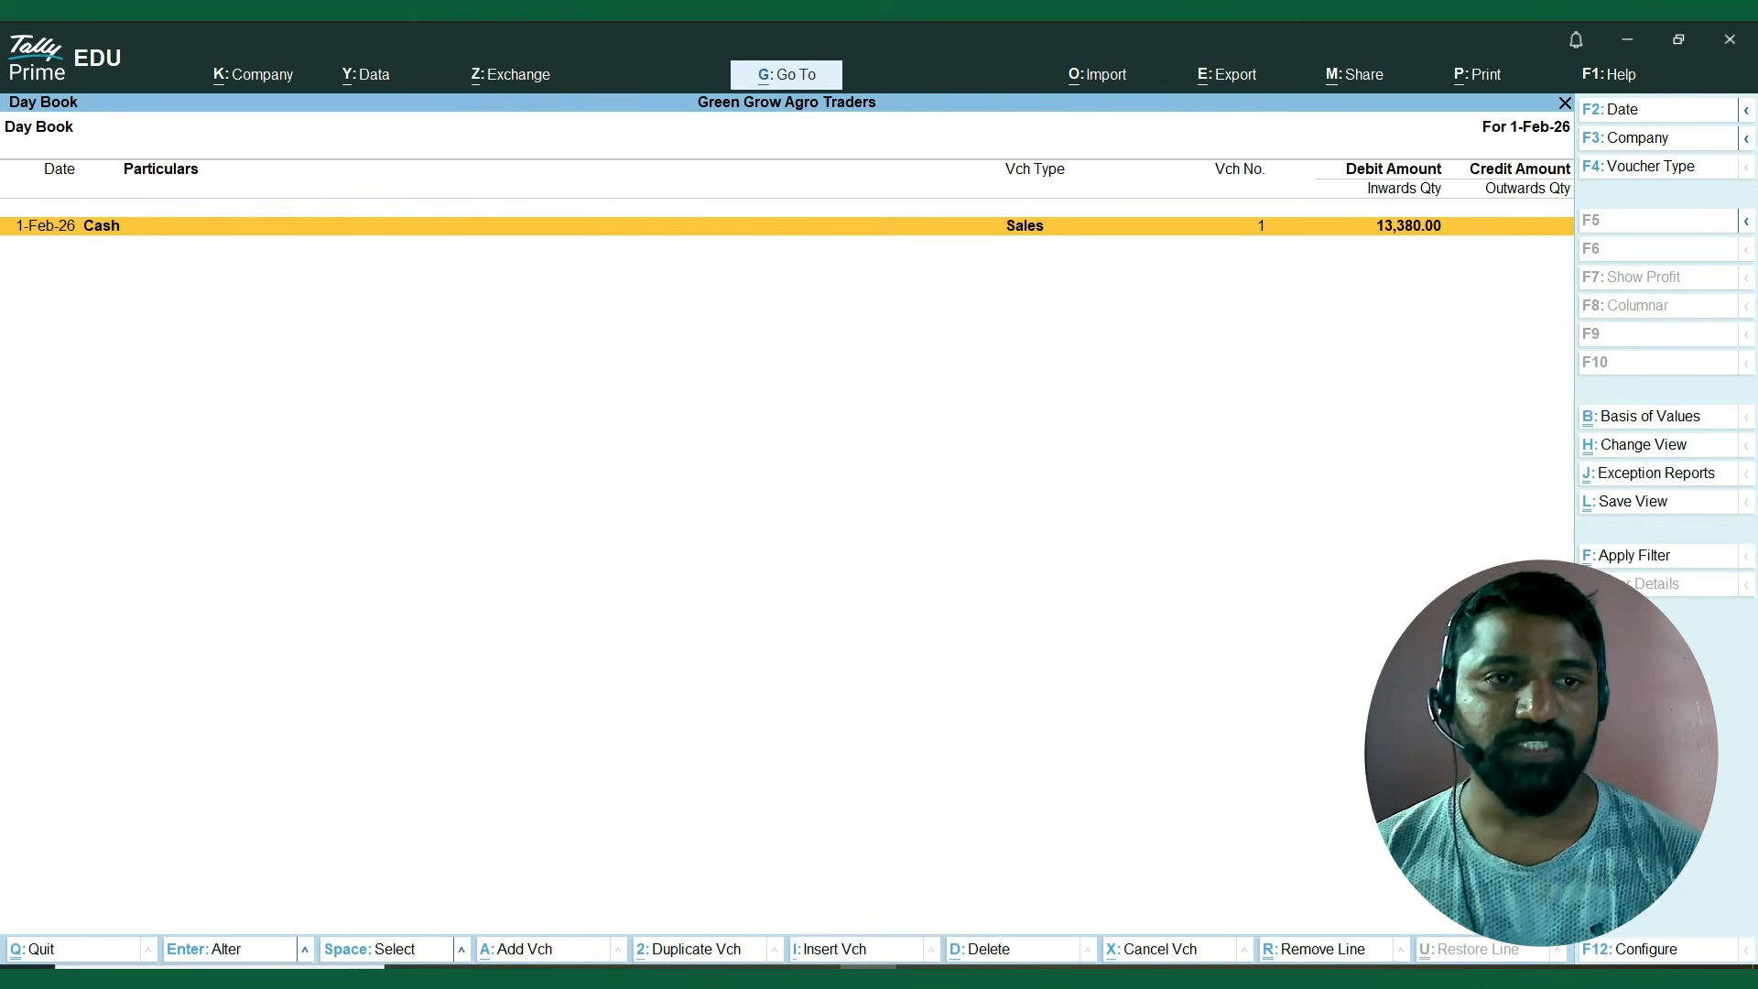
pyautogui.press('Escape')
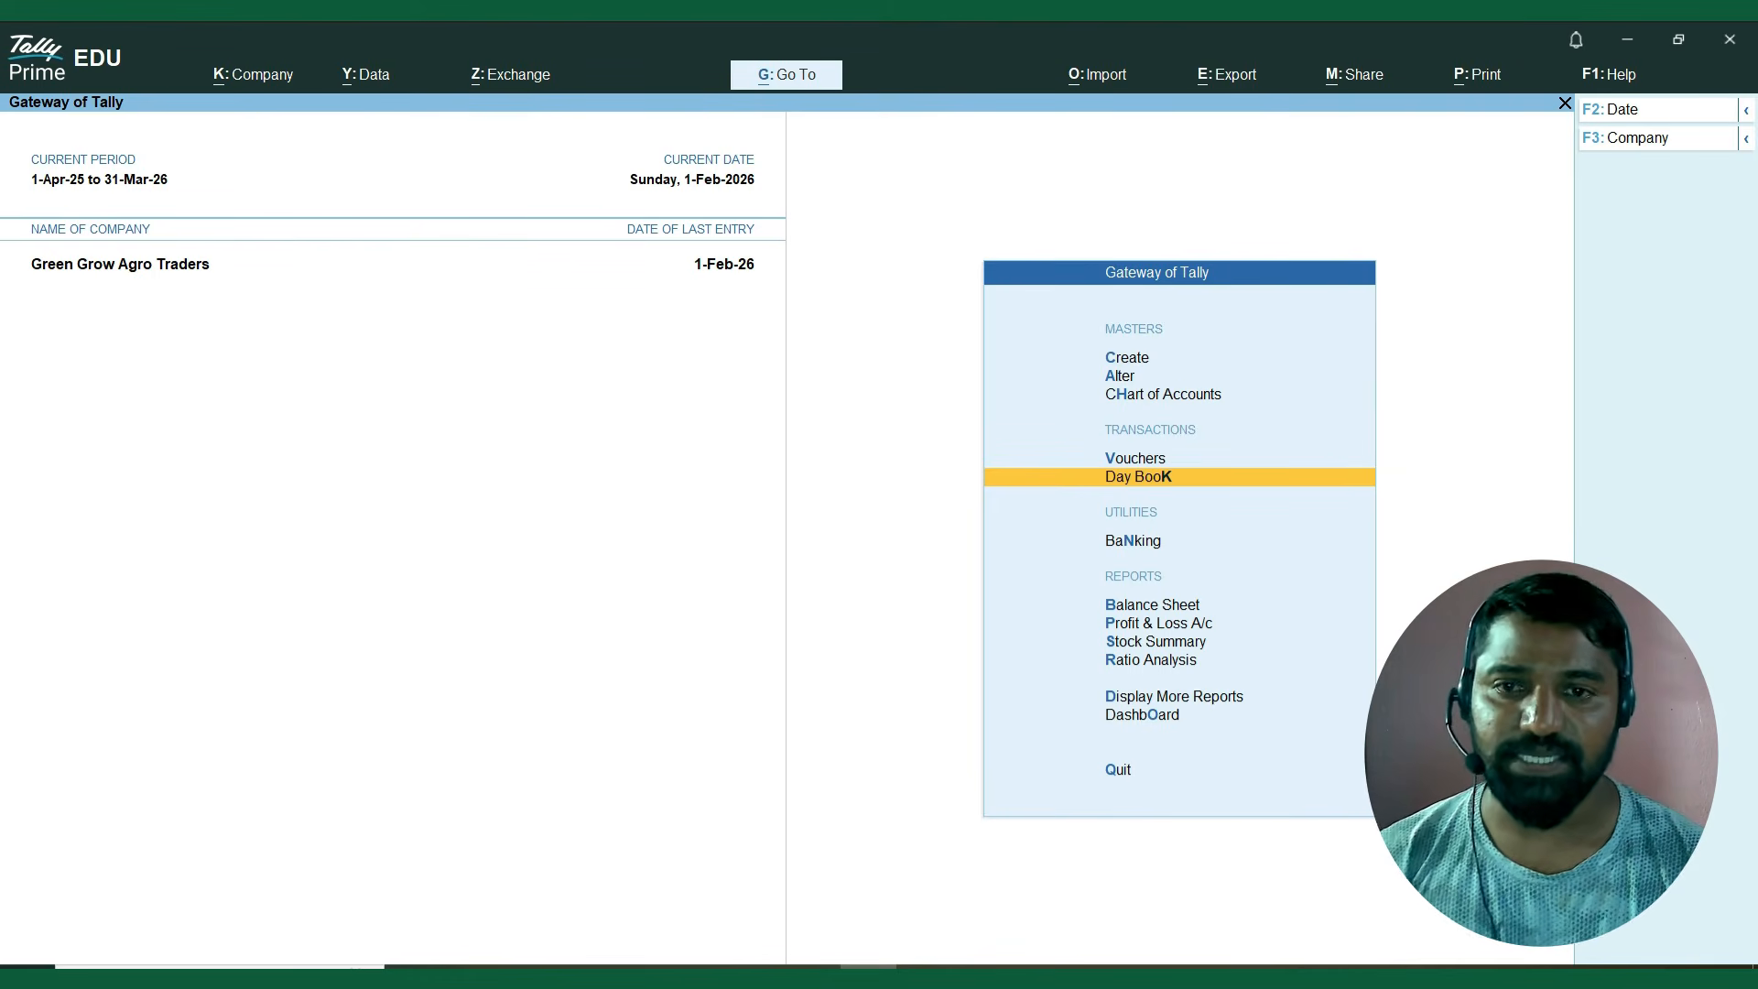
pyautogui.press('Return')
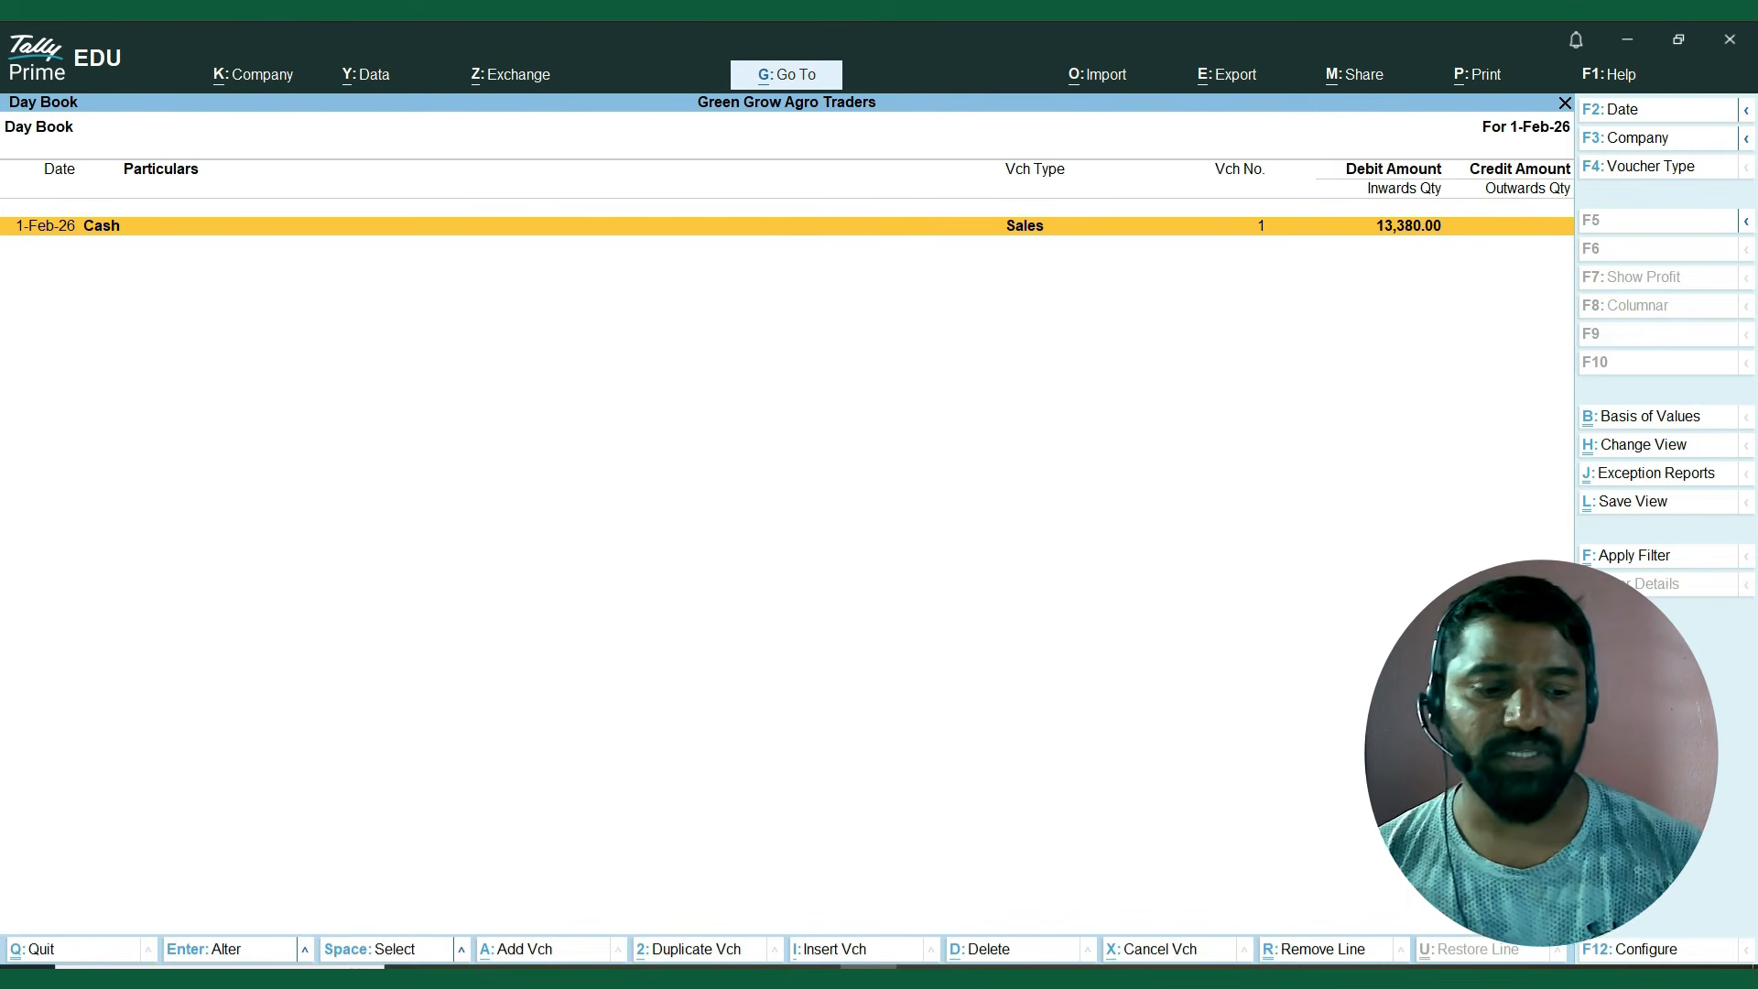
pyautogui.press('F2')
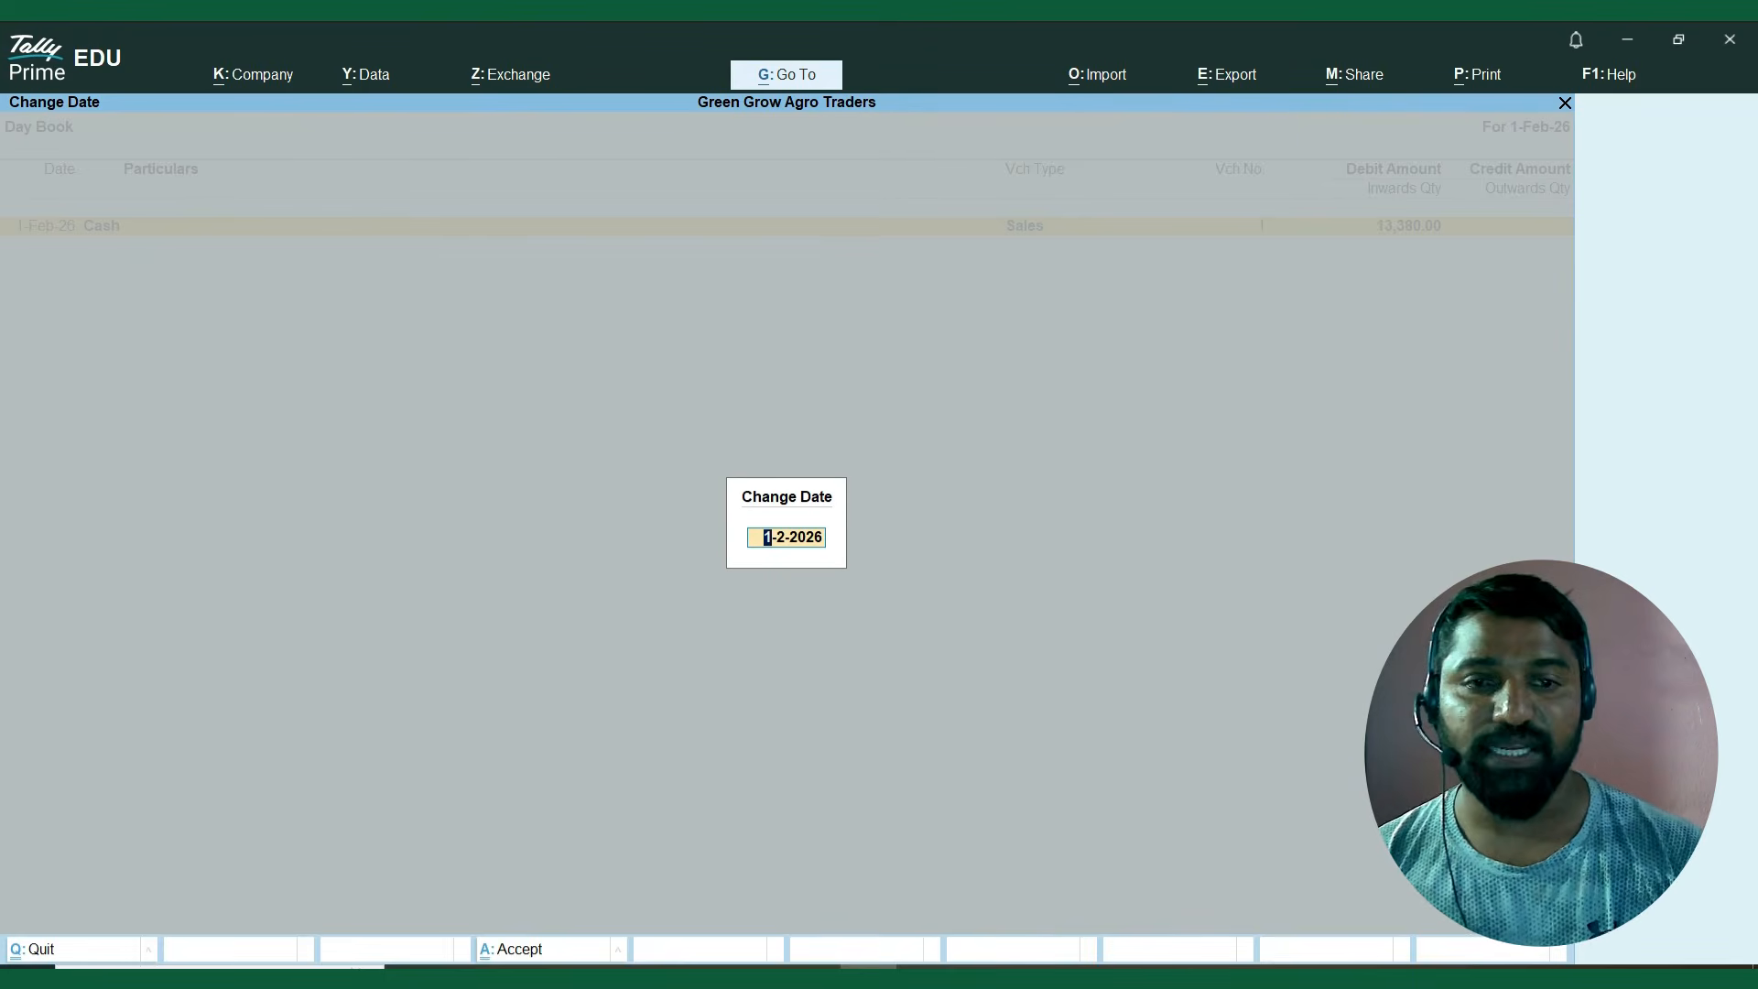
pyautogui.press('BackSpace')
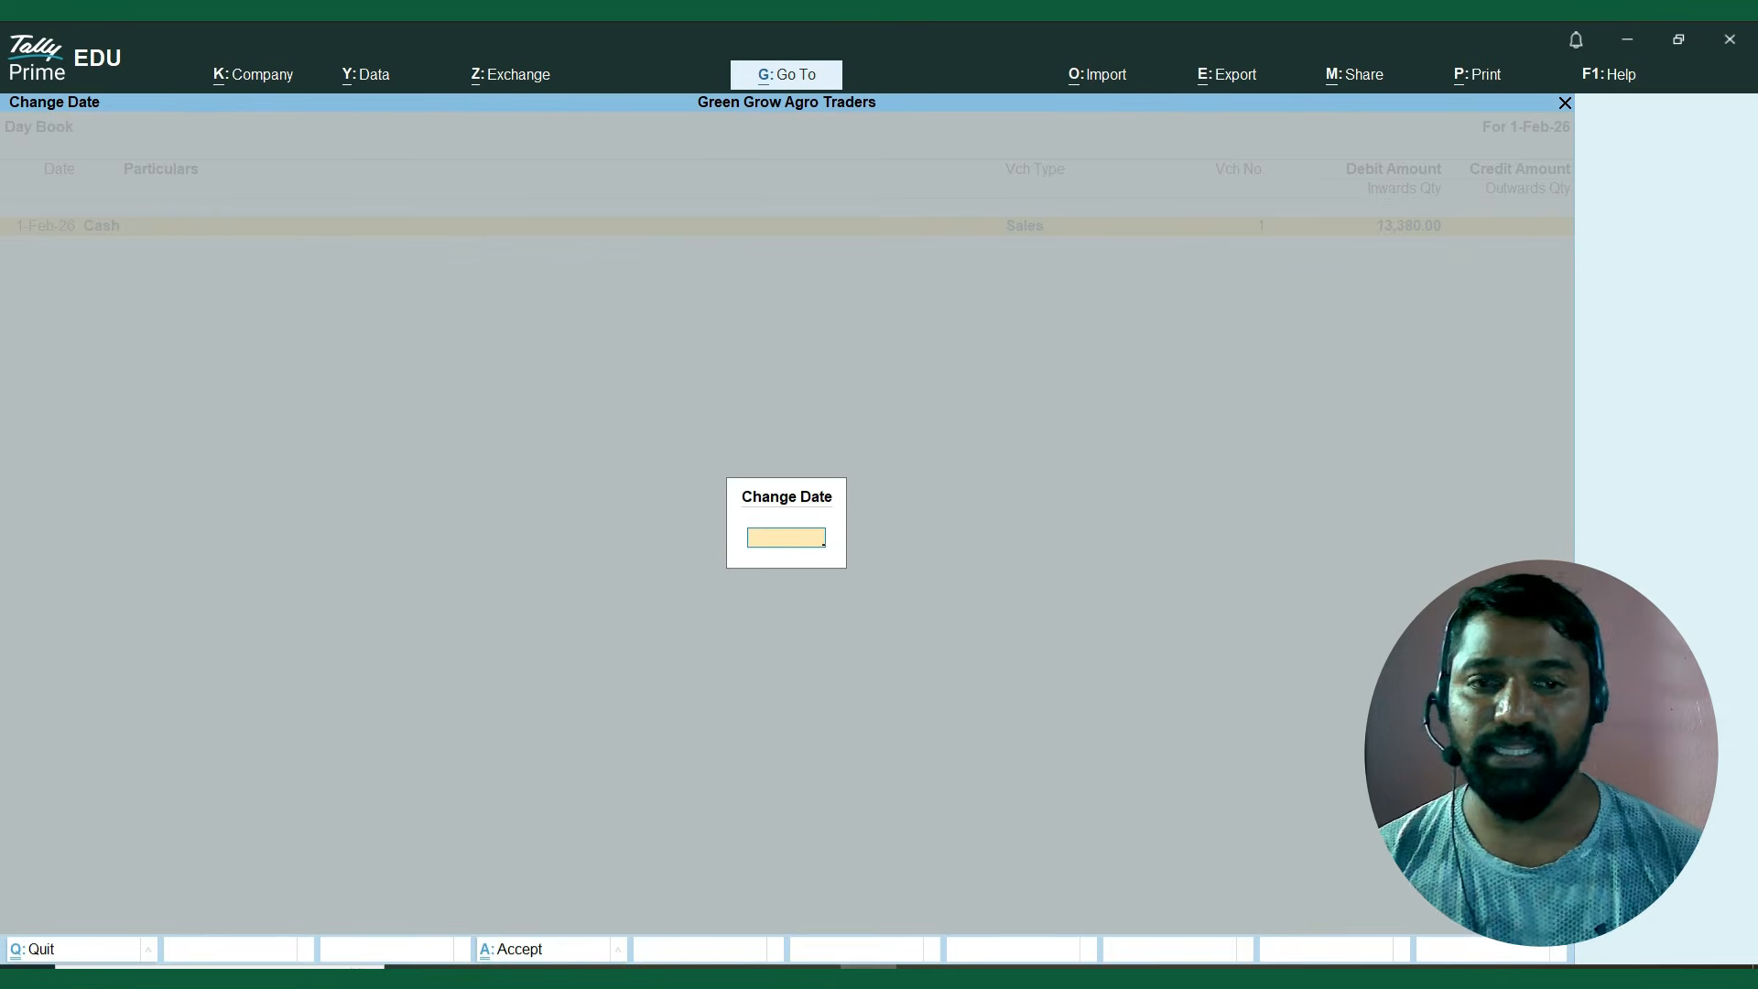
pyautogui.press('Return')
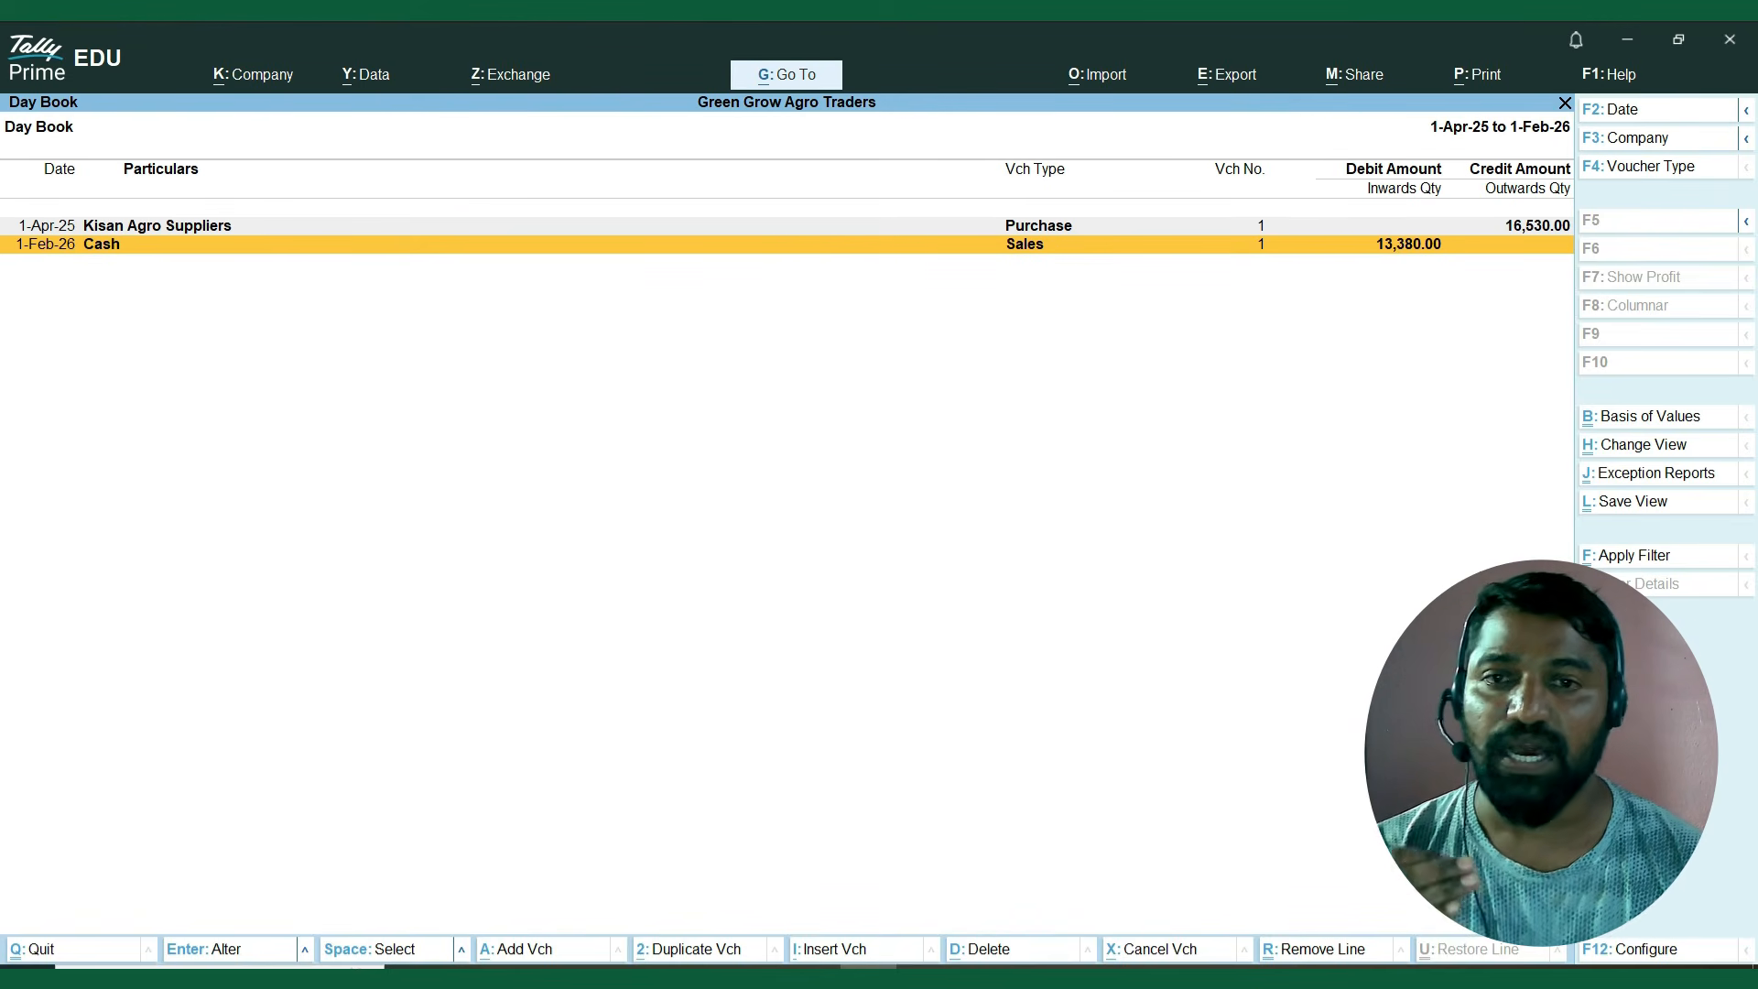
# Look over the Kisan Agro Suppliers purchase and the Cash sales entries in the Day Book, and close the report.
pyautogui.click(673, 226)
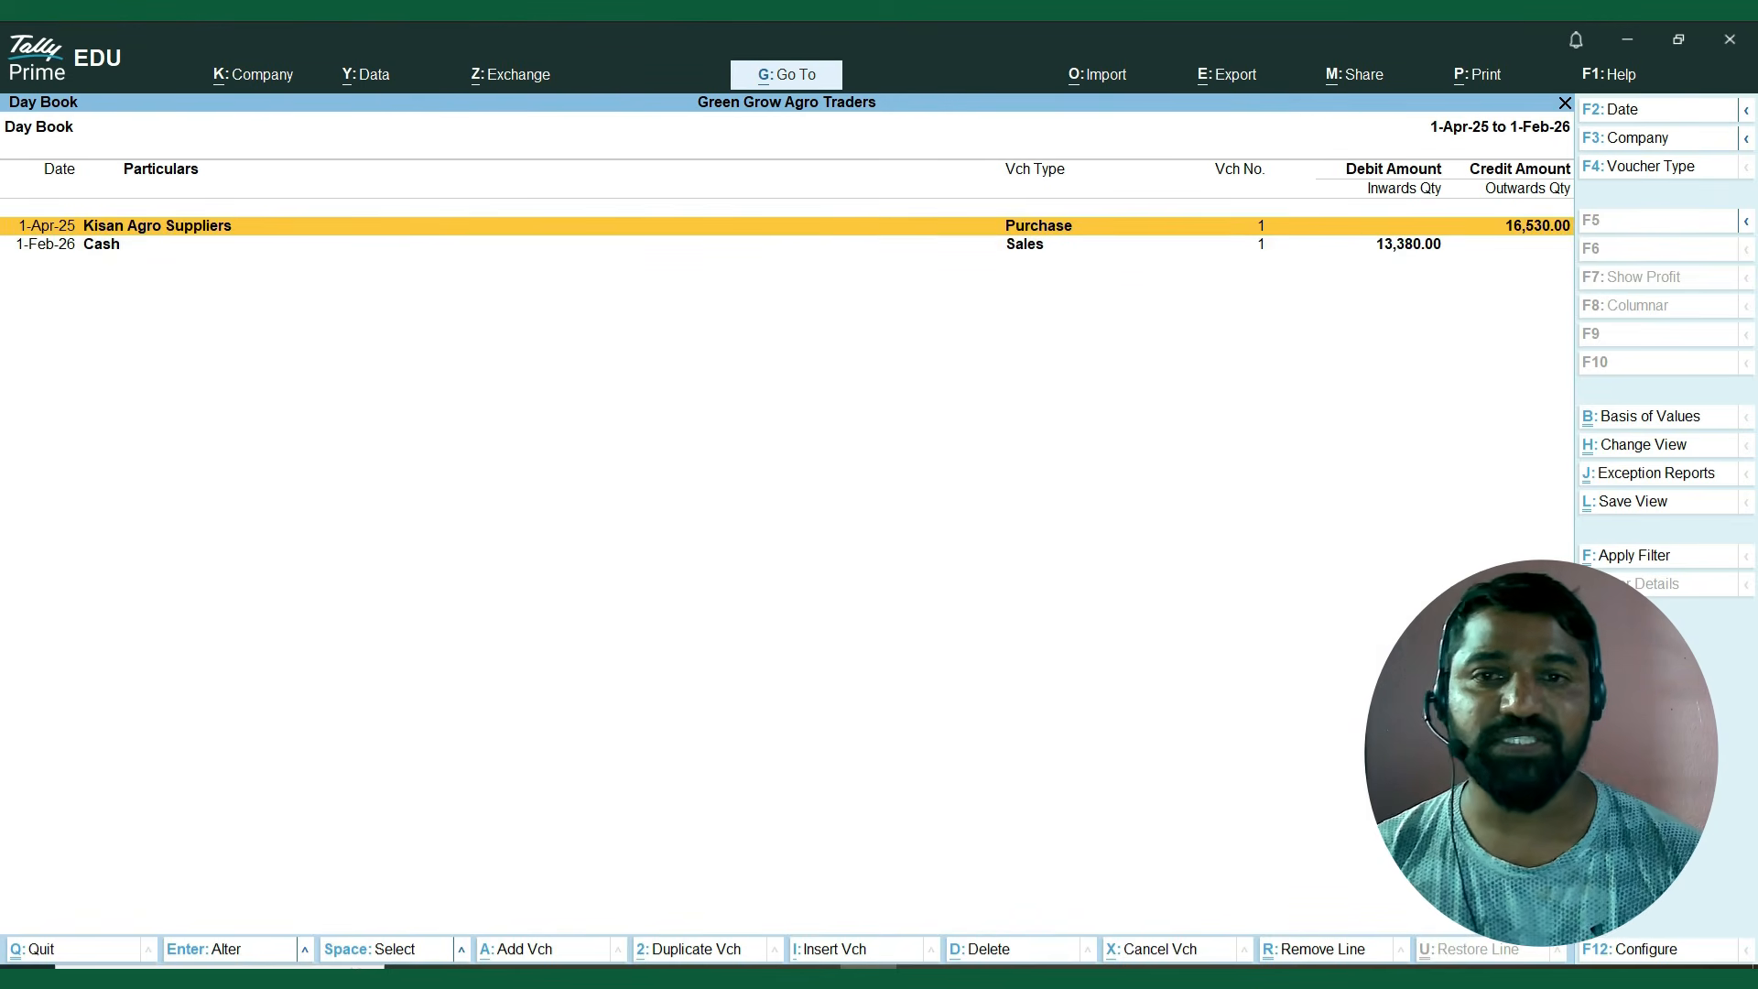
pyautogui.click(673, 226)
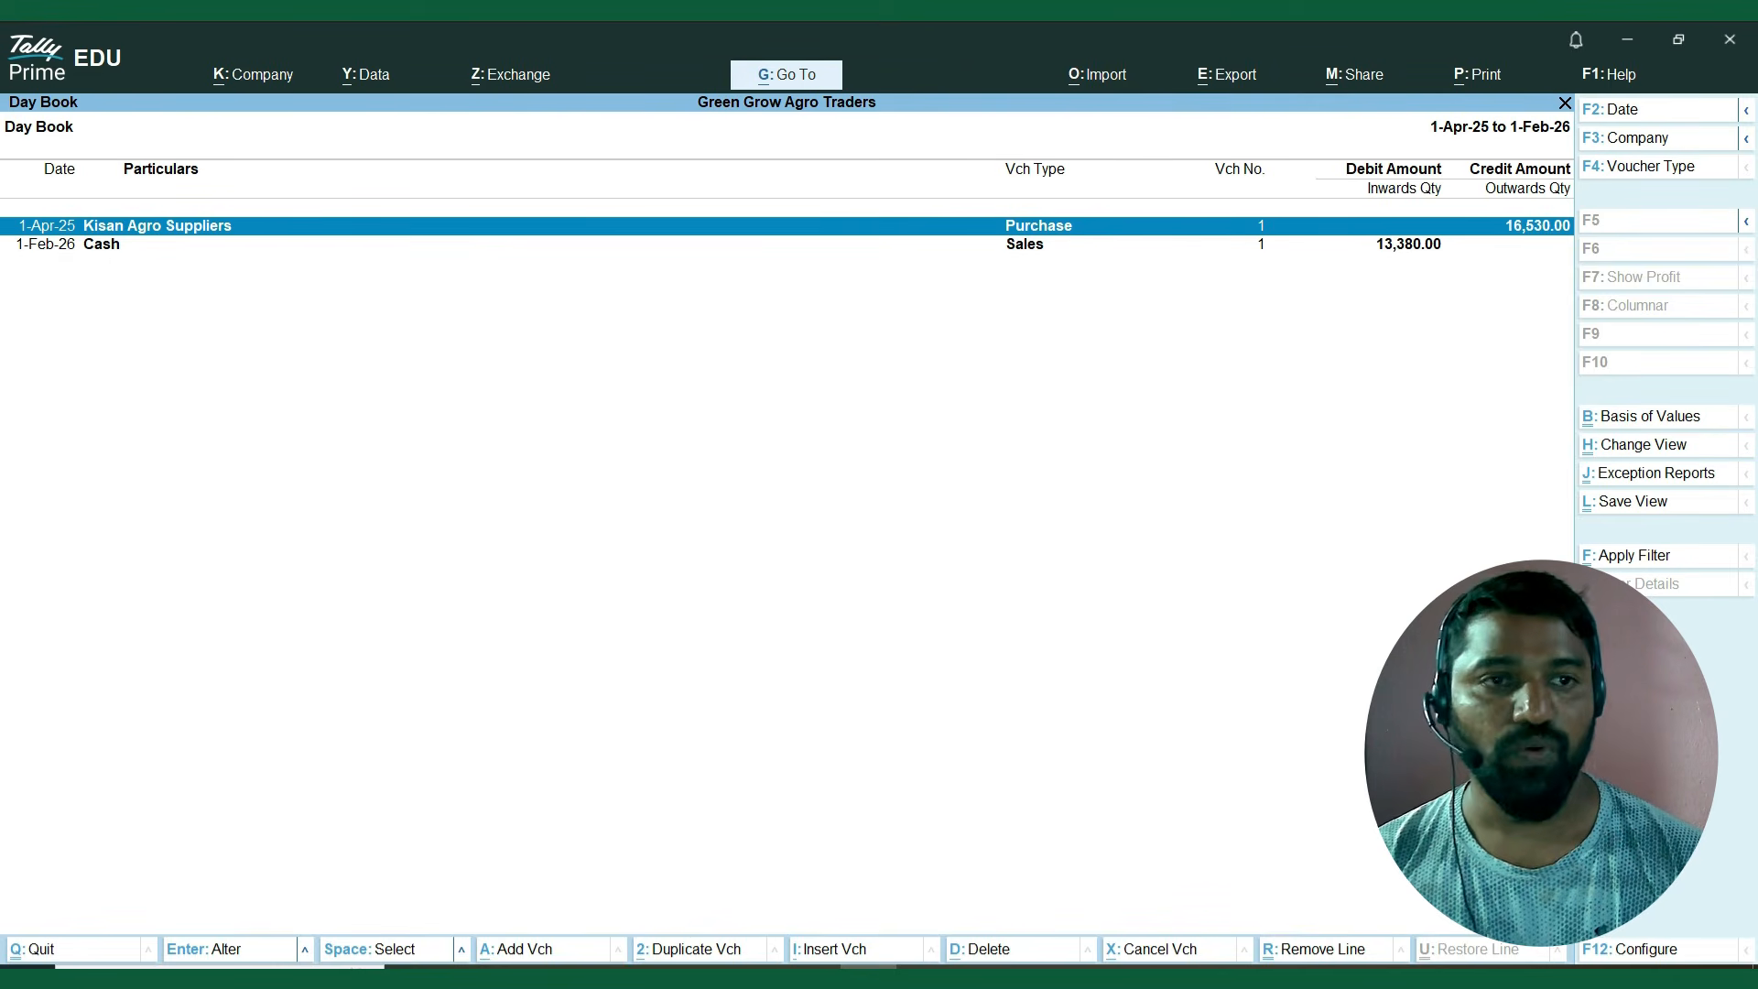
pyautogui.press('space')
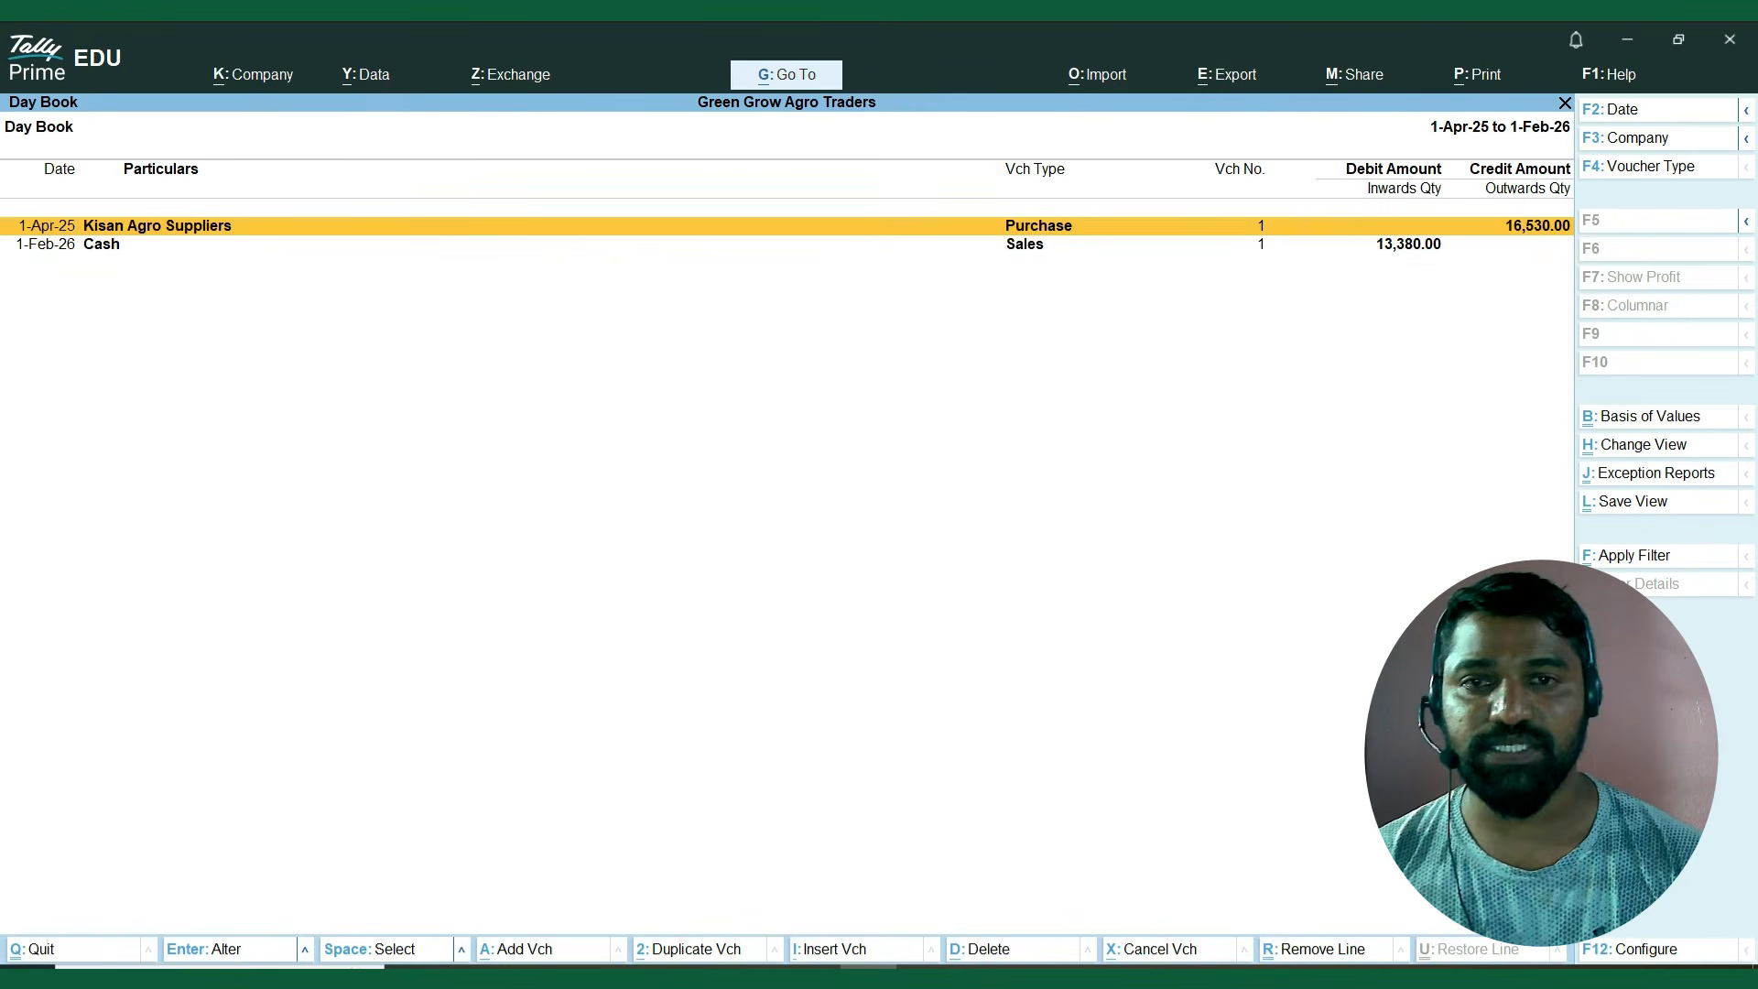
pyautogui.press('Down')
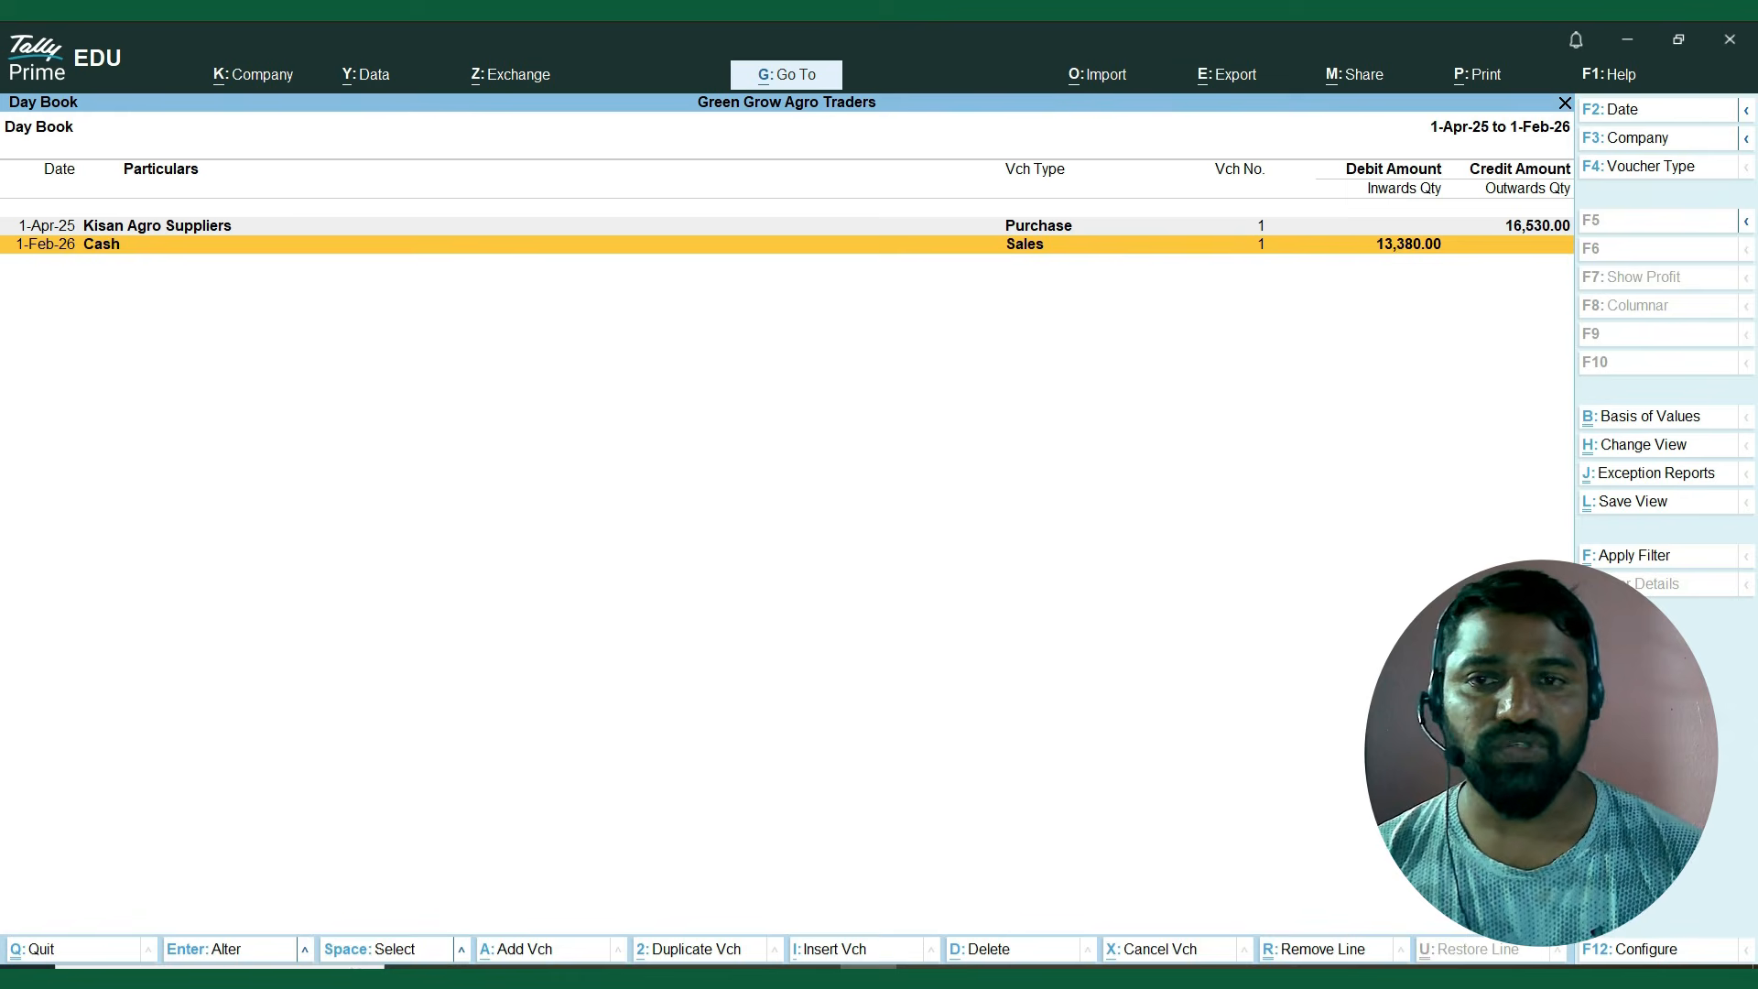
pyautogui.press('space')
pyautogui.press('space')
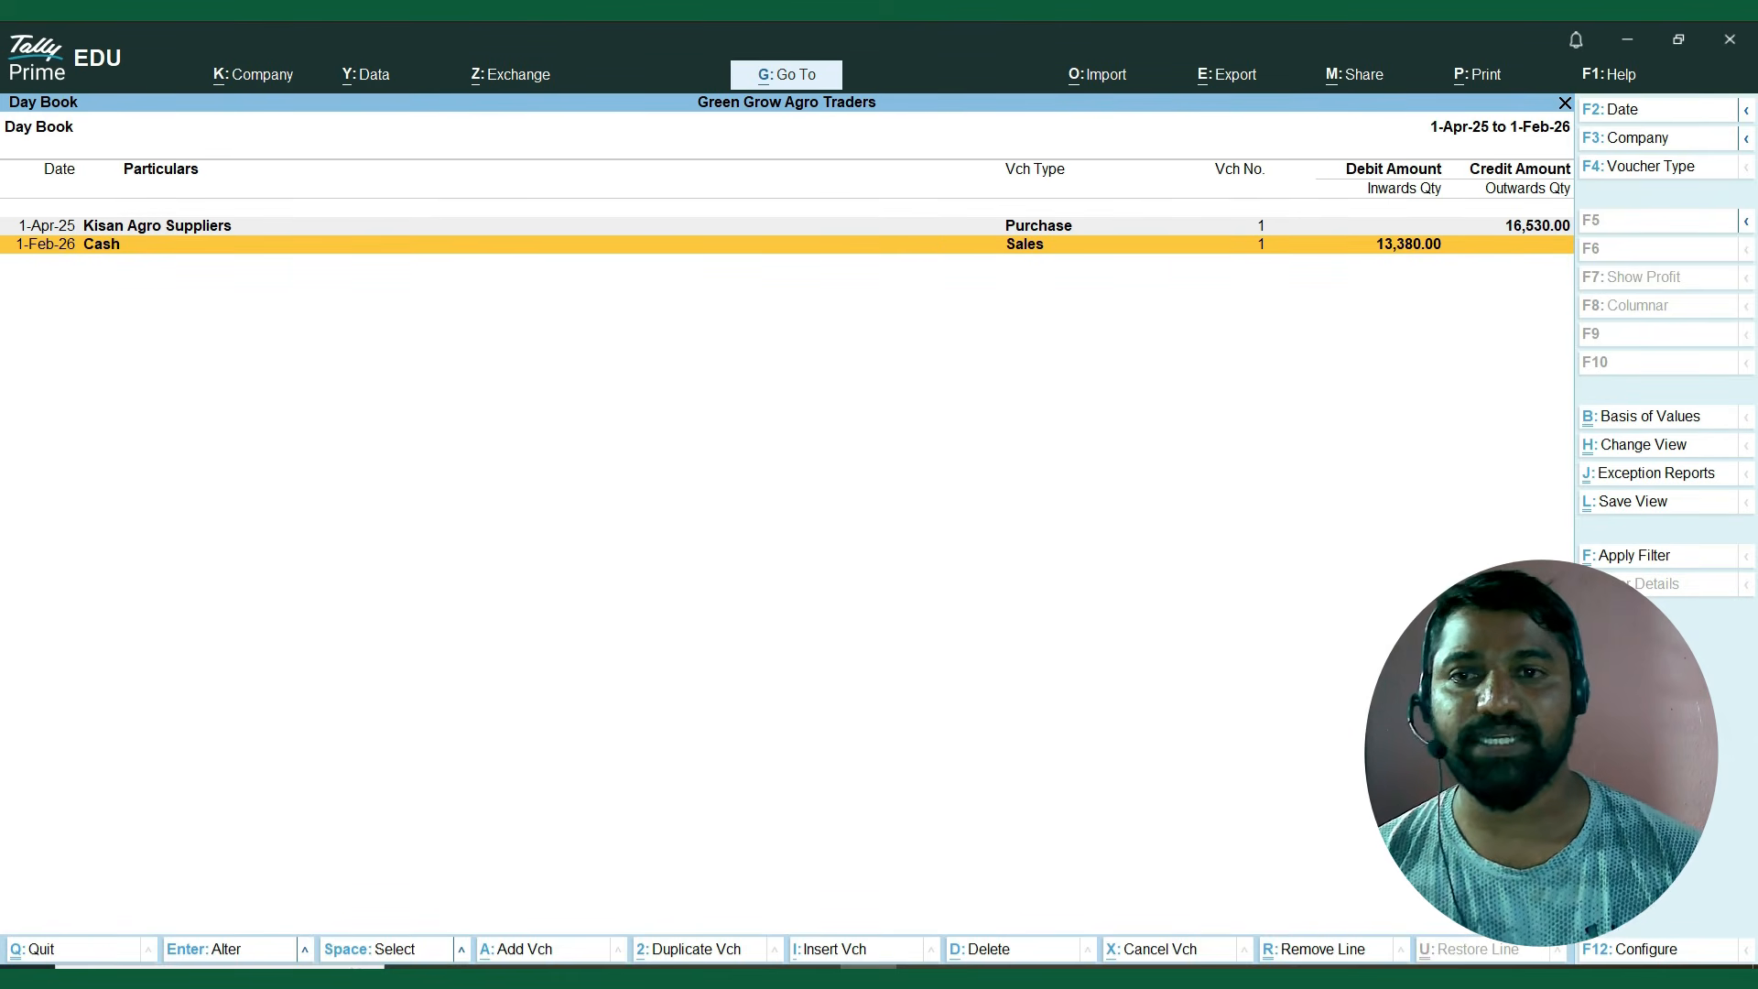
pyautogui.press('Escape')
# Open the Stock Summary and expand the stock groups to list their individual items.
pyautogui.press('Down')
pyautogui.press('Down')
pyautogui.press('Down')
pyautogui.press('Down')
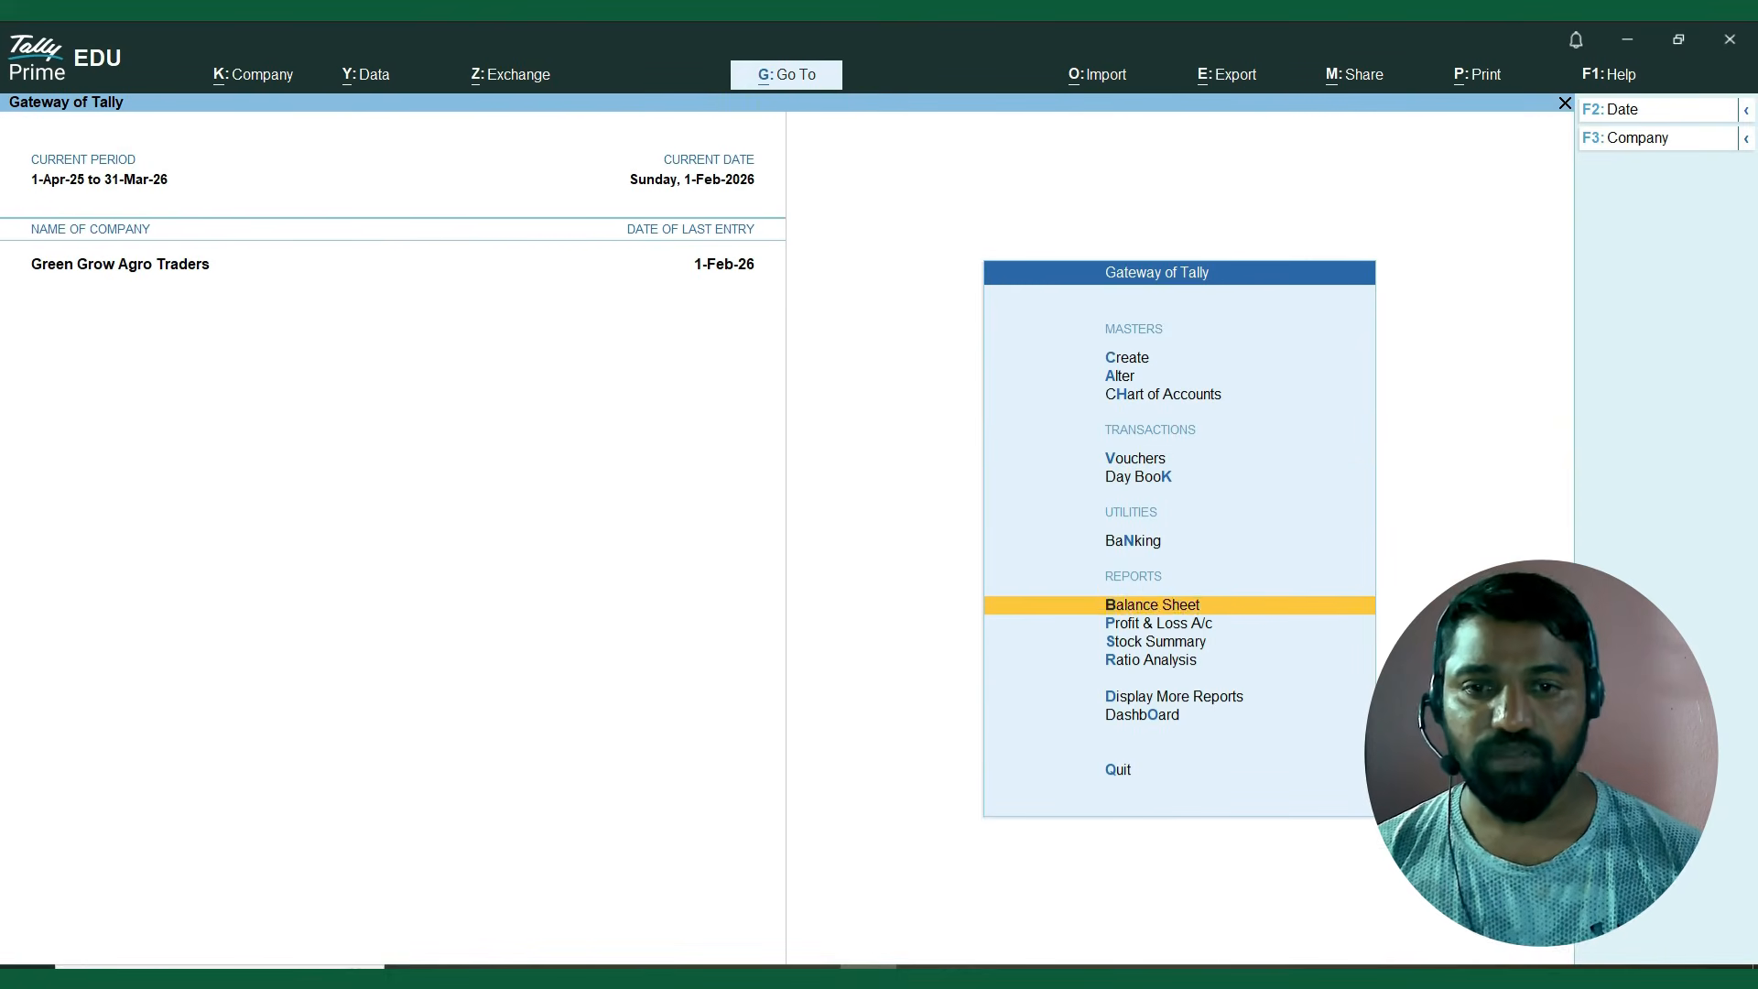
pyautogui.press('Return')
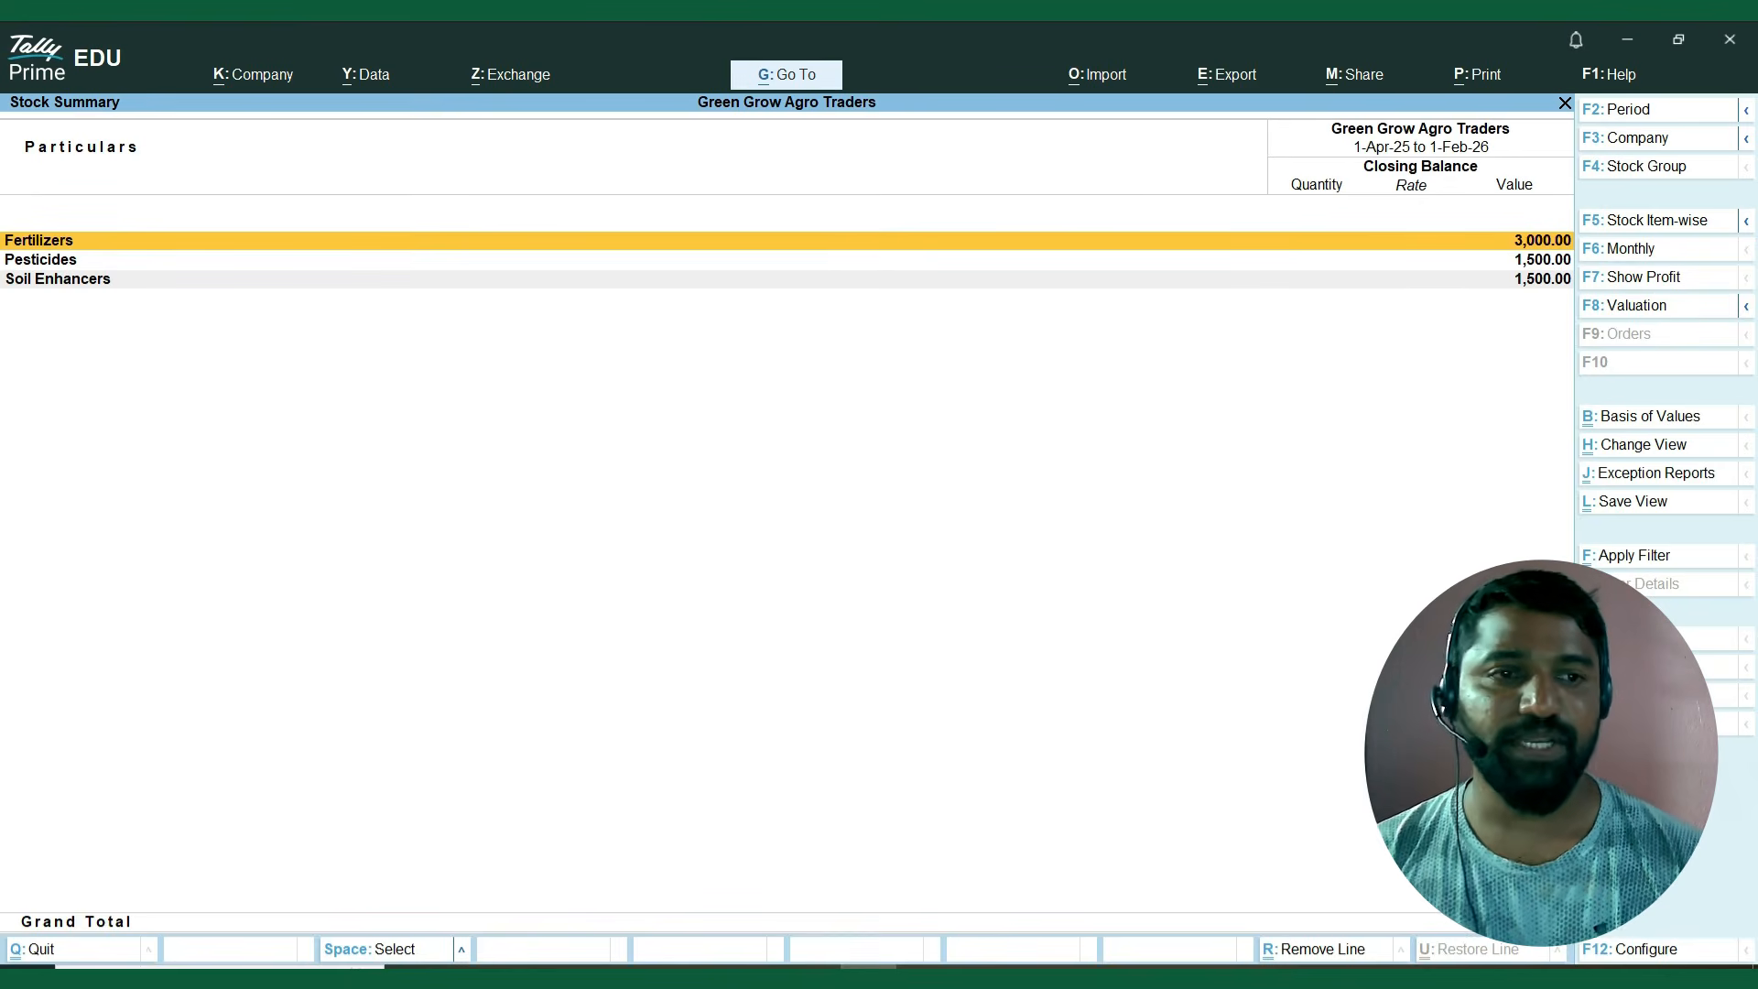
pyautogui.hotkey('alt', 'F5')
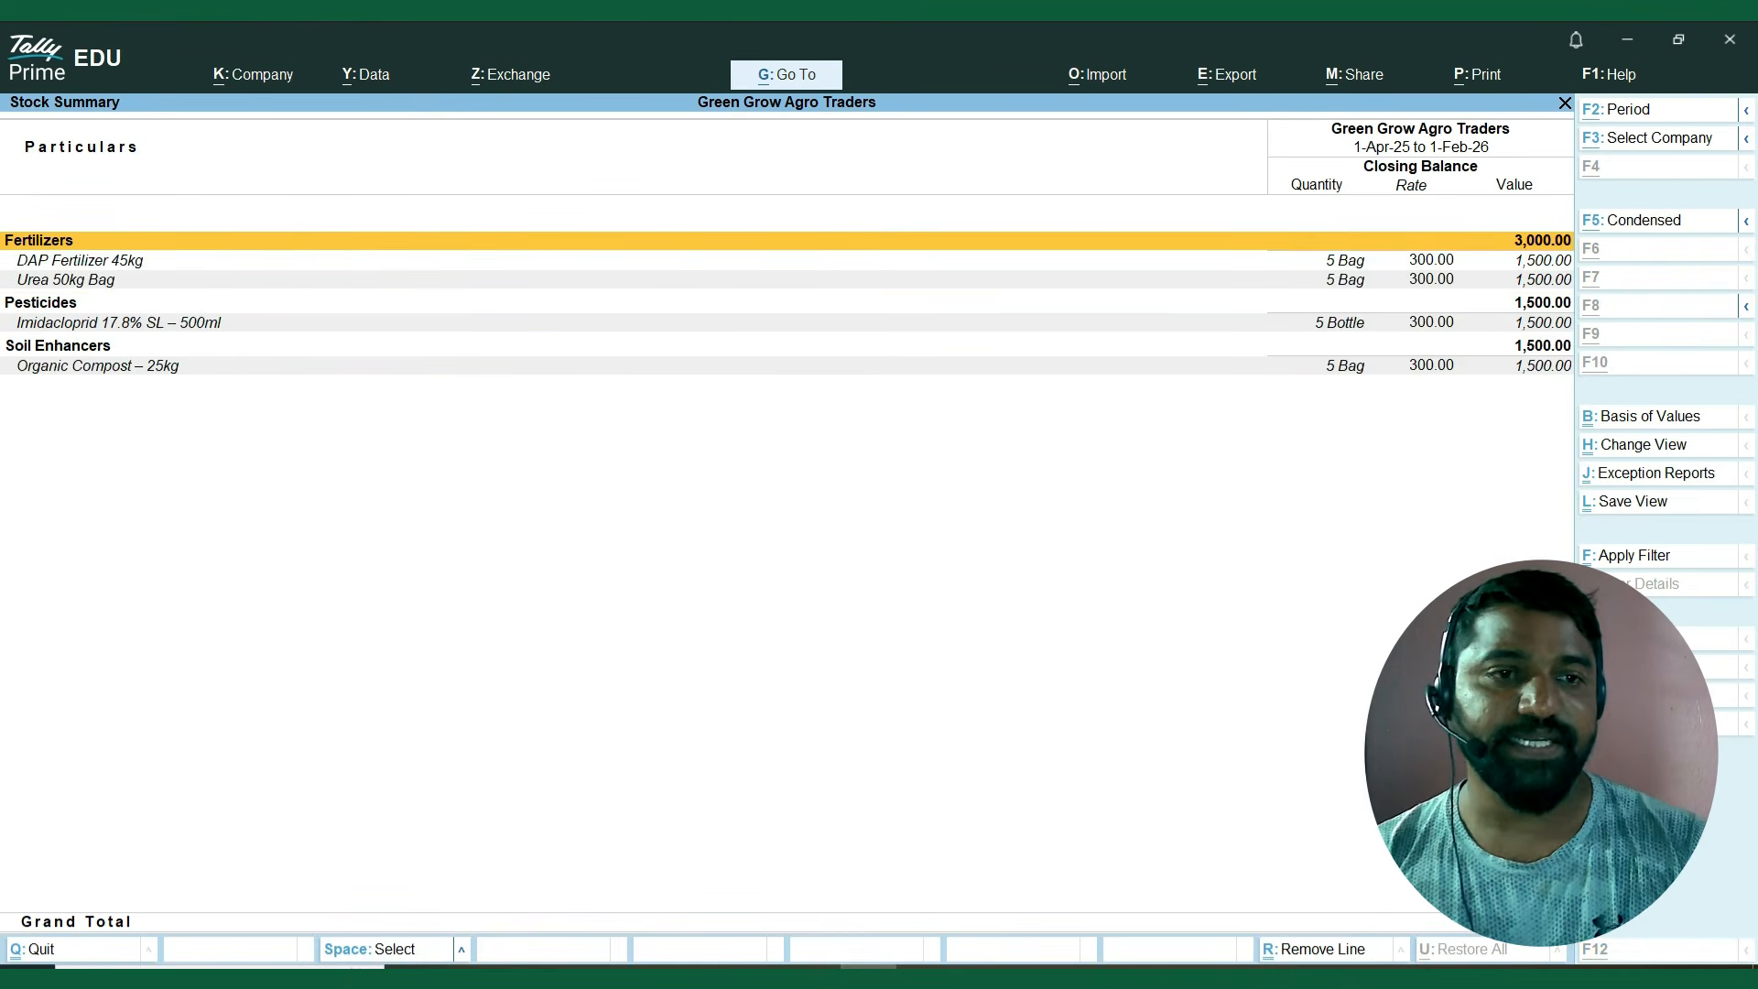
# Examine each item's closing quantity, rate and value in the Stock Summary, and request the profit display.
pyautogui.press('Down')
pyautogui.press('Down')
pyautogui.press('Up')
pyautogui.press('Down')
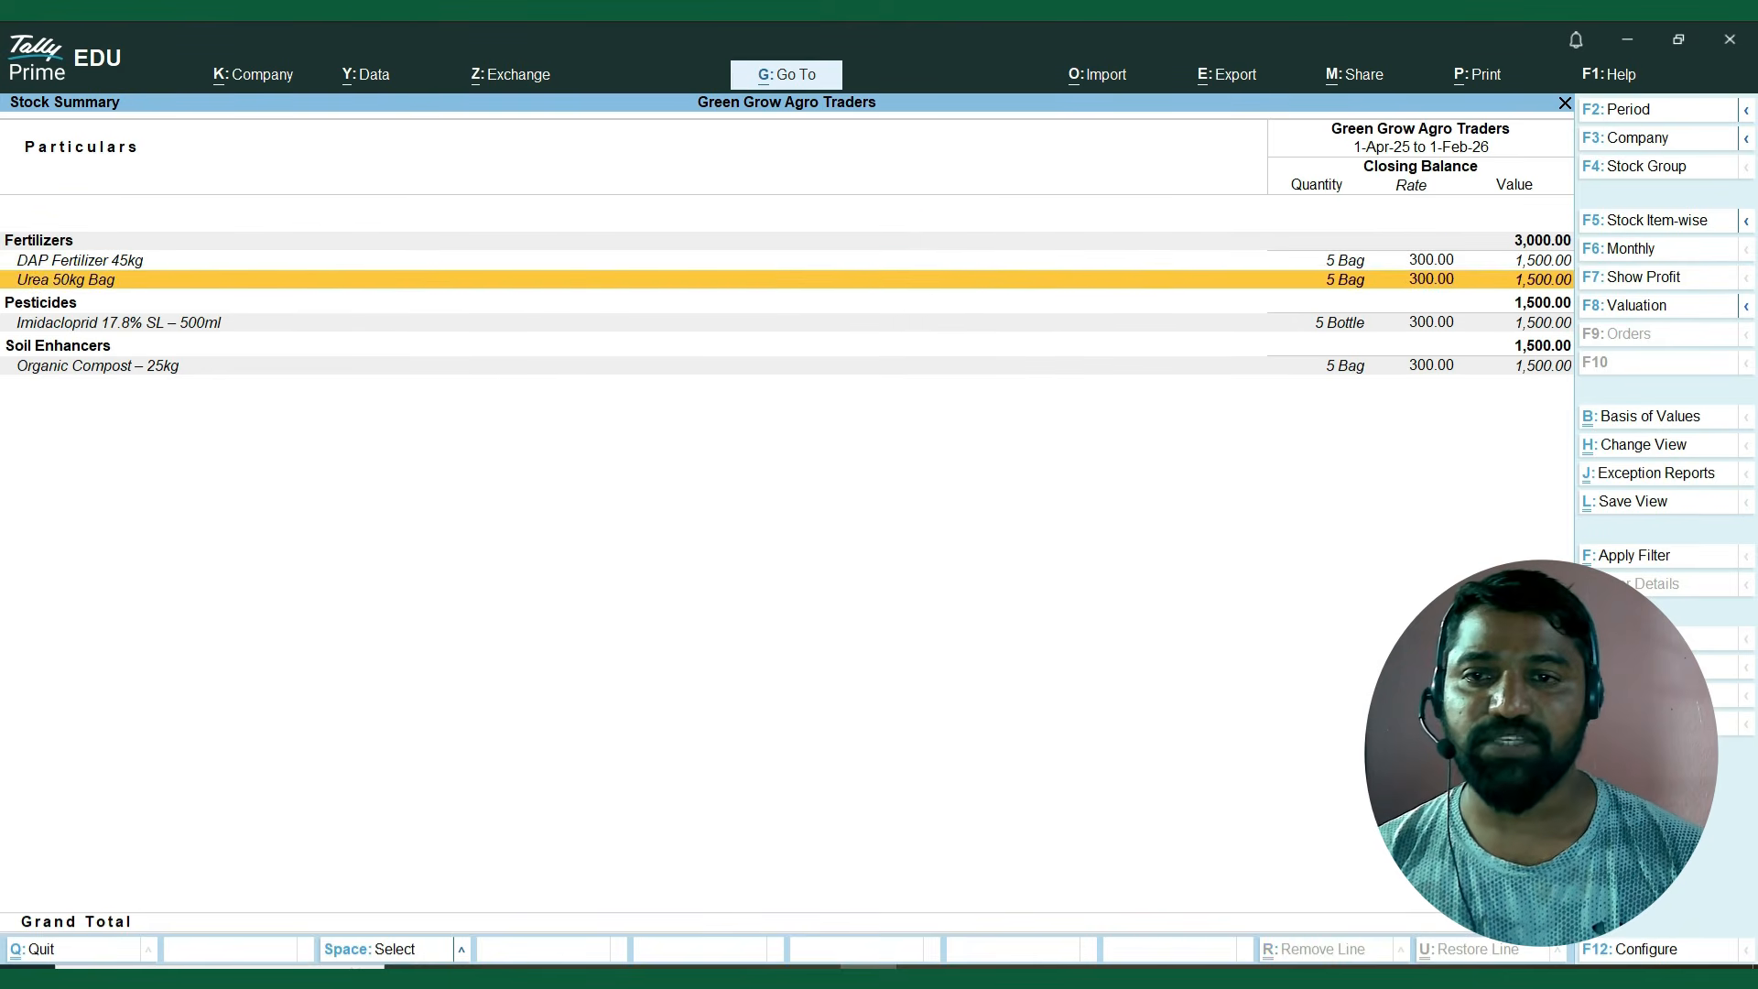
pyautogui.press('Down')
pyautogui.press('Down')
pyautogui.press('Down')
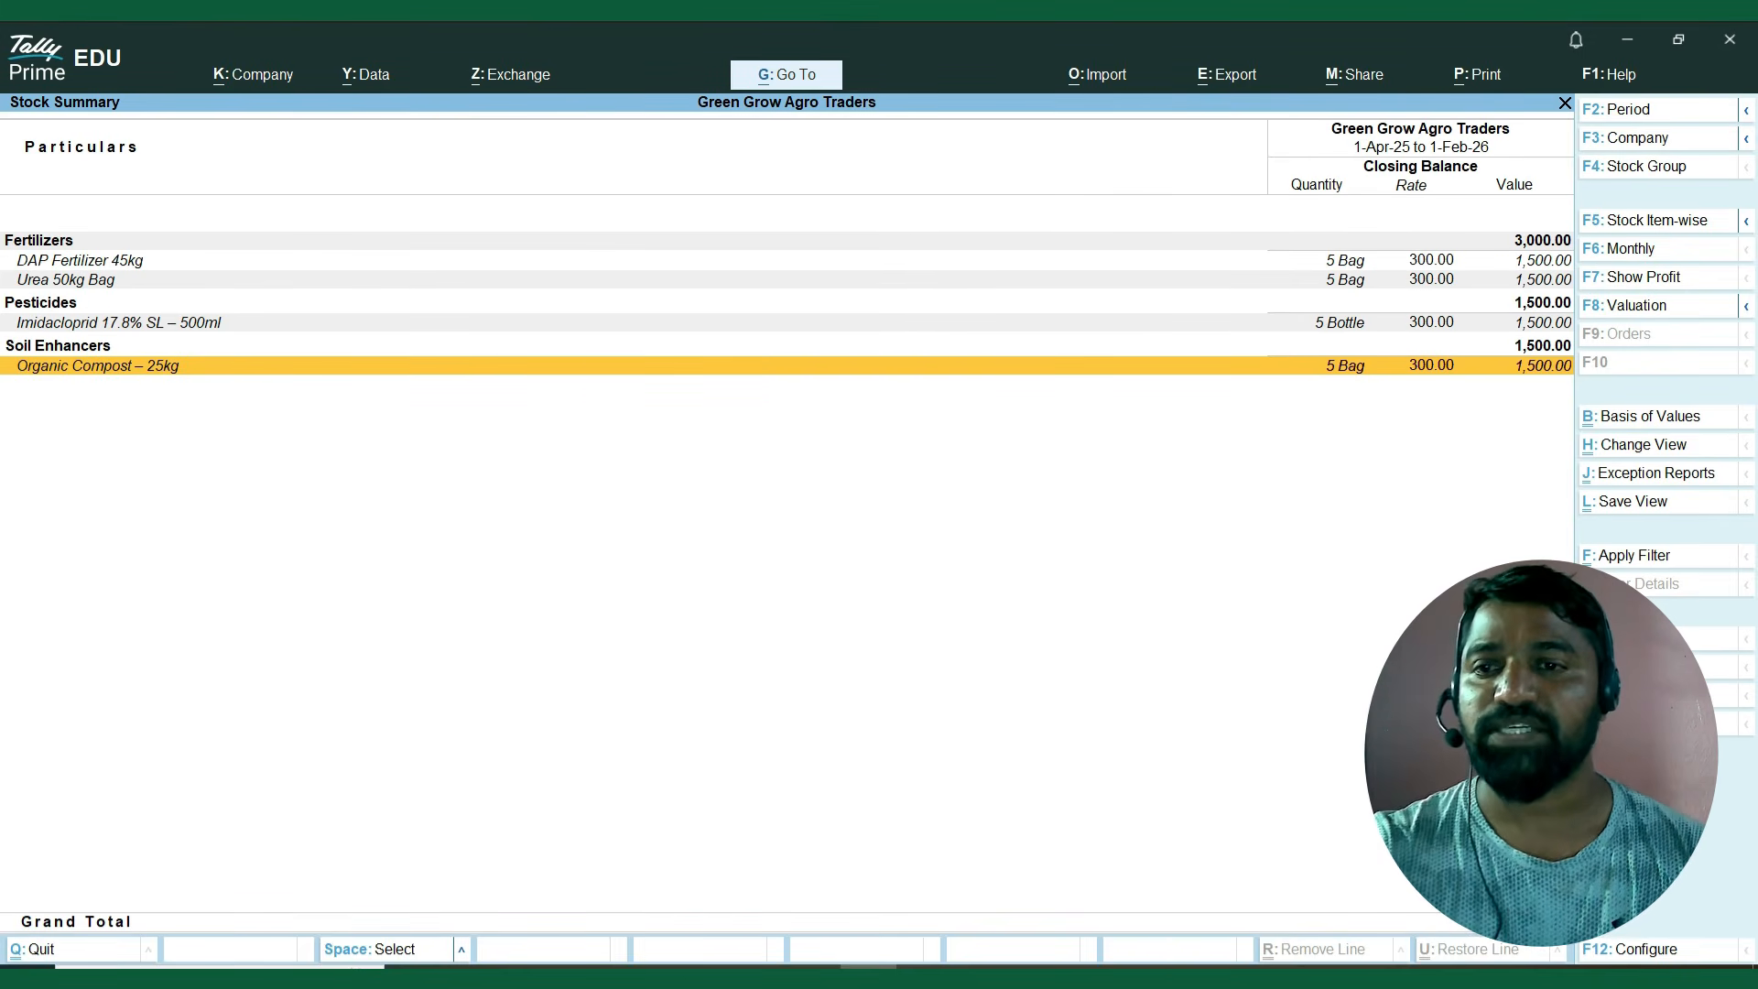
pyautogui.press('F7')
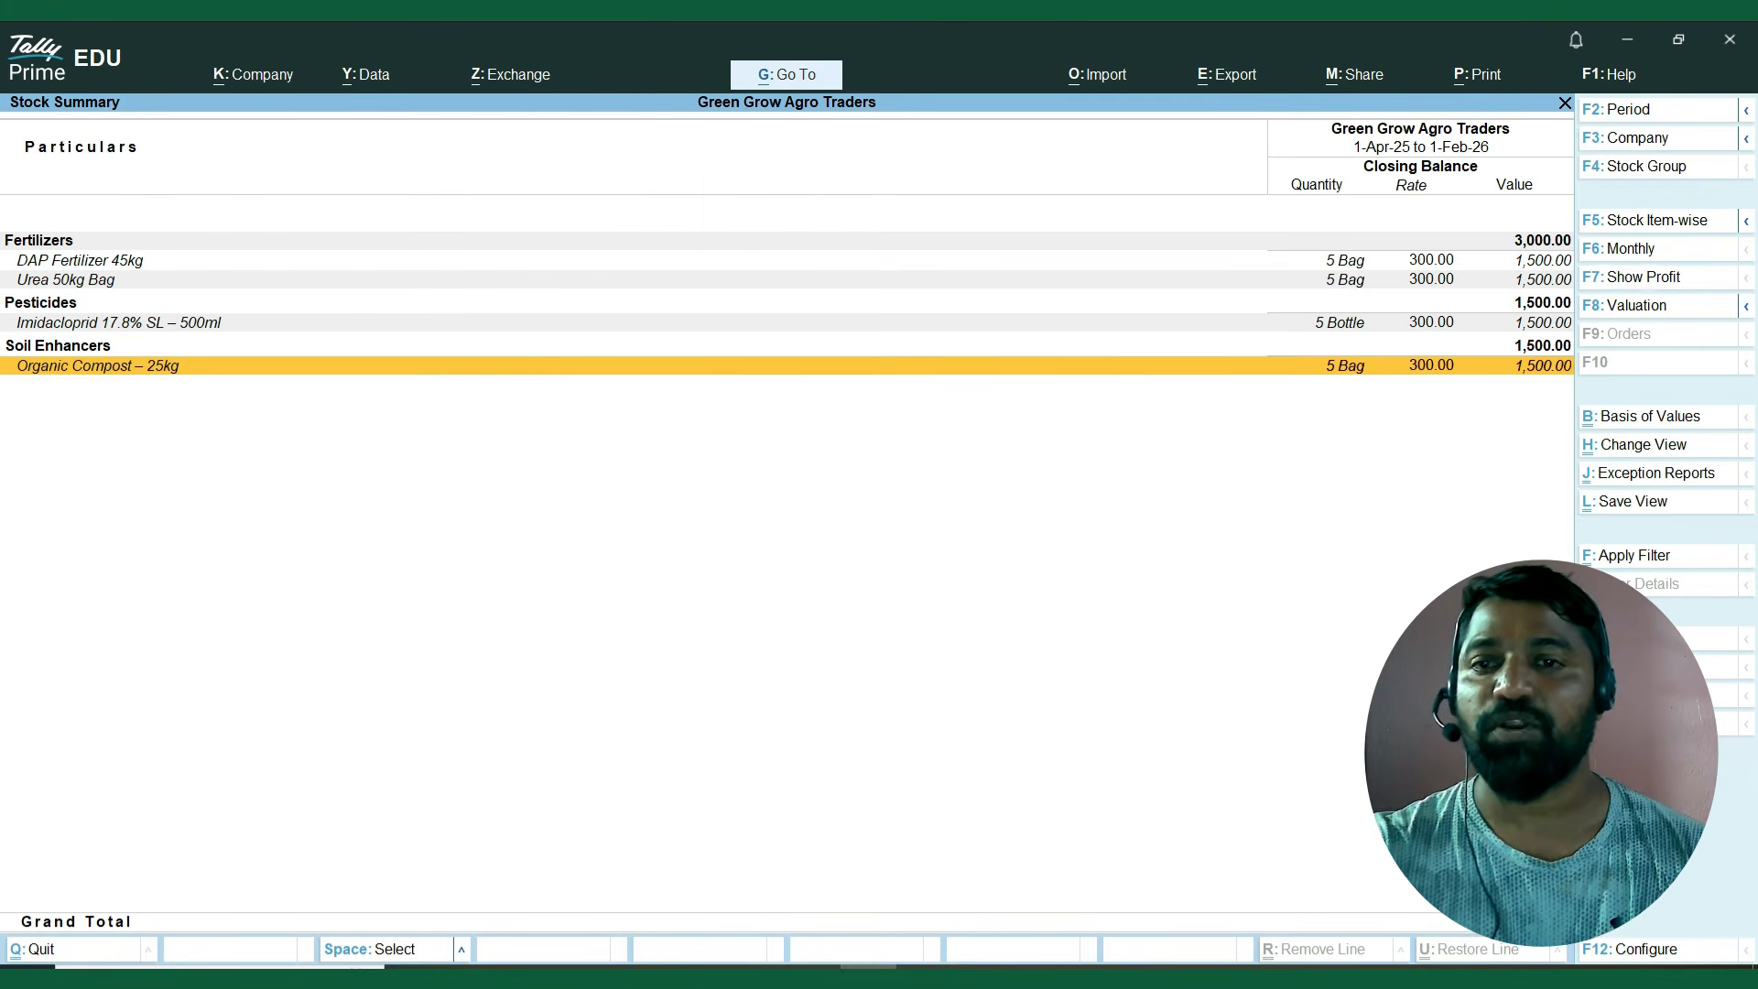
# Look over the items' outward value, consumption and gross profit in the Stock Summary, and close the report.
pyautogui.press('Up')
pyautogui.press('Up')
pyautogui.press('Up')
pyautogui.press('Up')
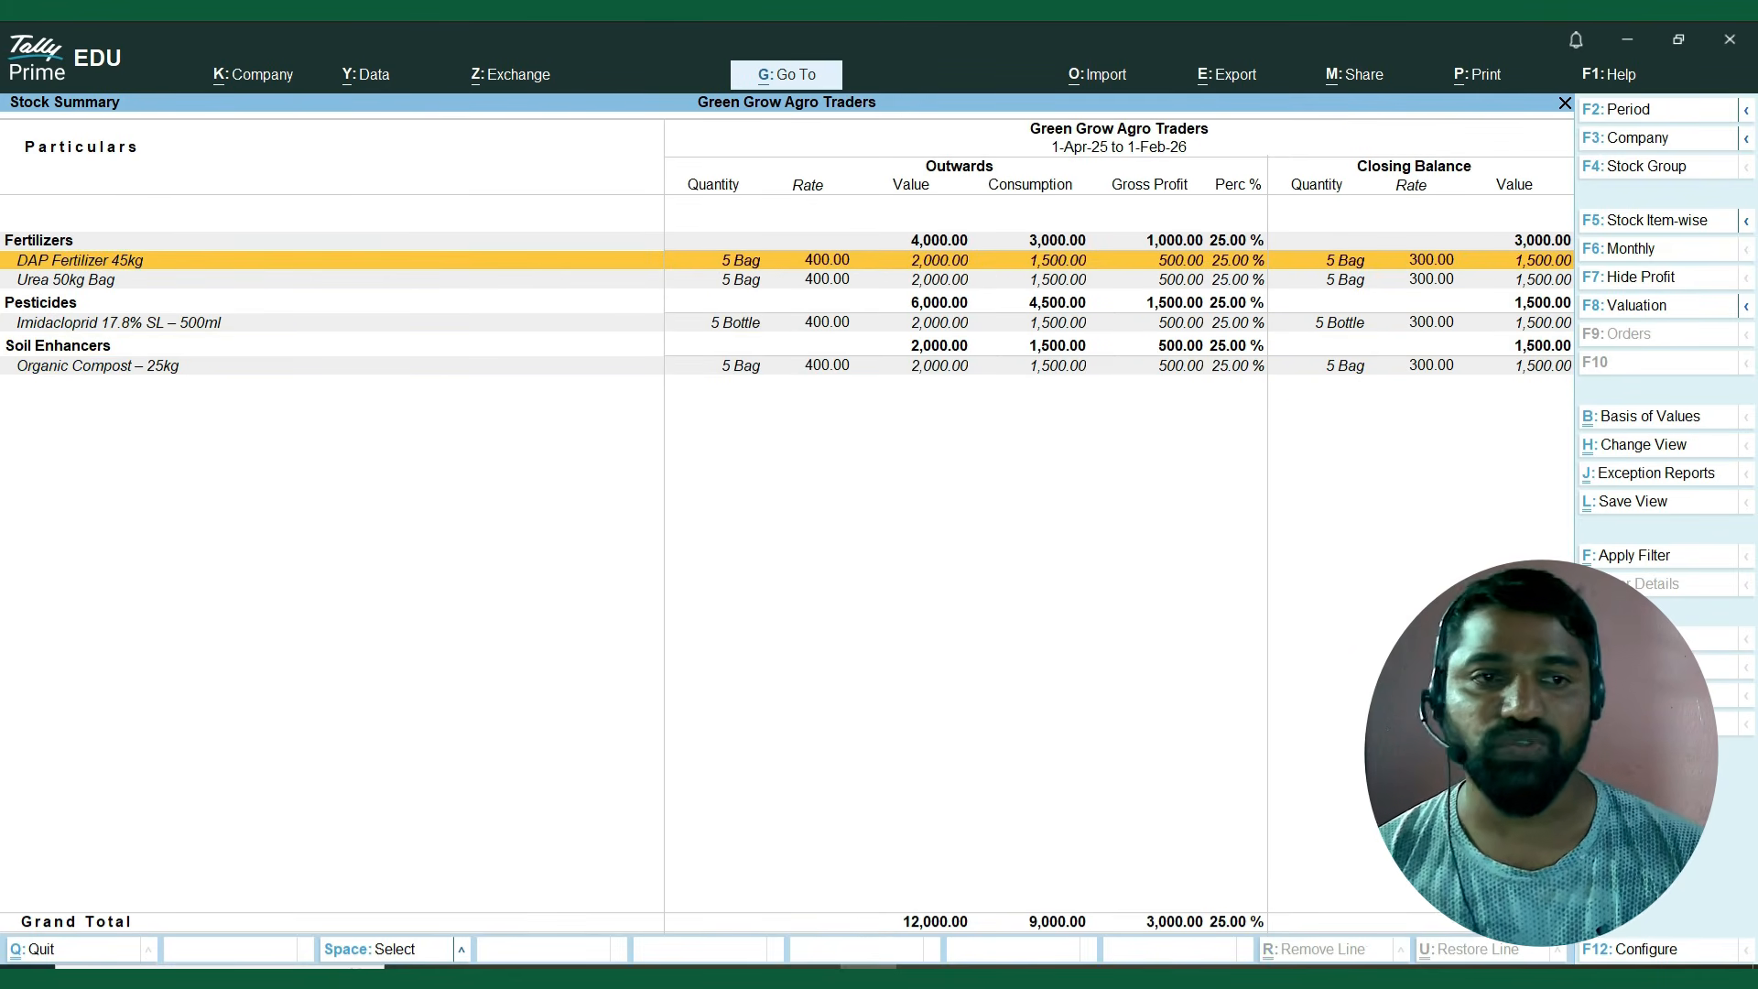
pyautogui.press('space')
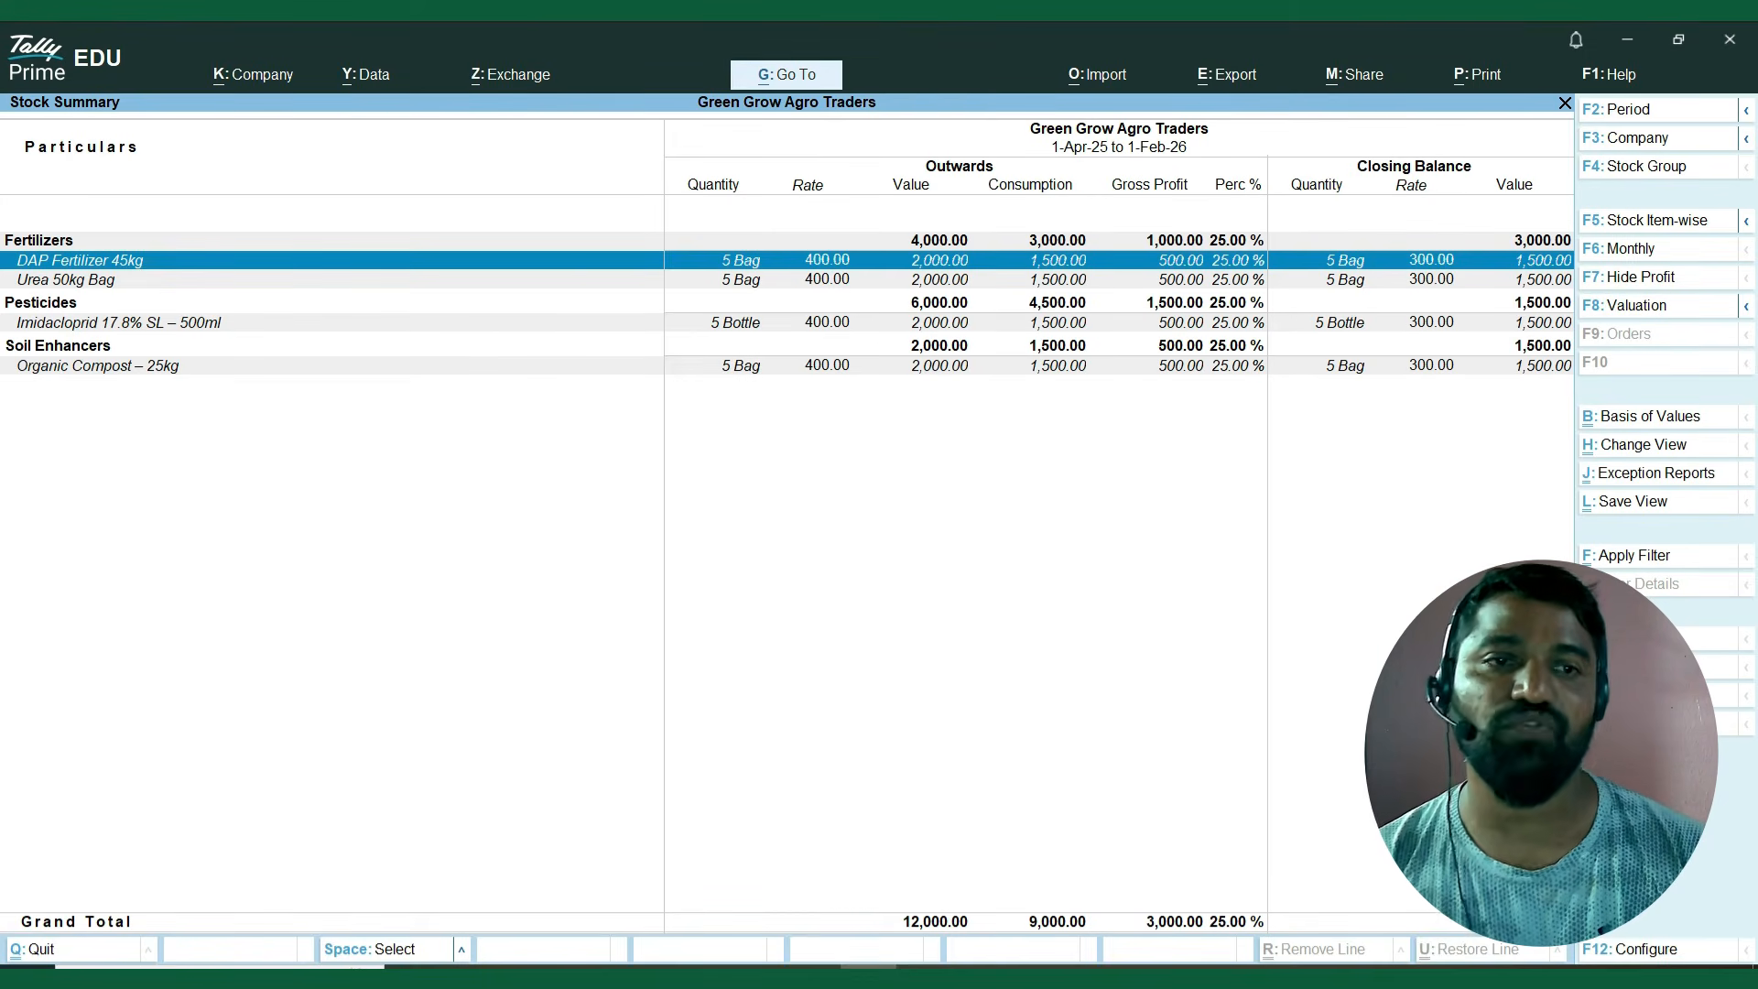
pyautogui.press('Escape')
pyautogui.press('Escape')
pyautogui.press('Escape')
pyautogui.press('Escape')
# Start a new sales voucher and set both its voucher date and effective date to 2-2-2026.
pyautogui.press('Down')
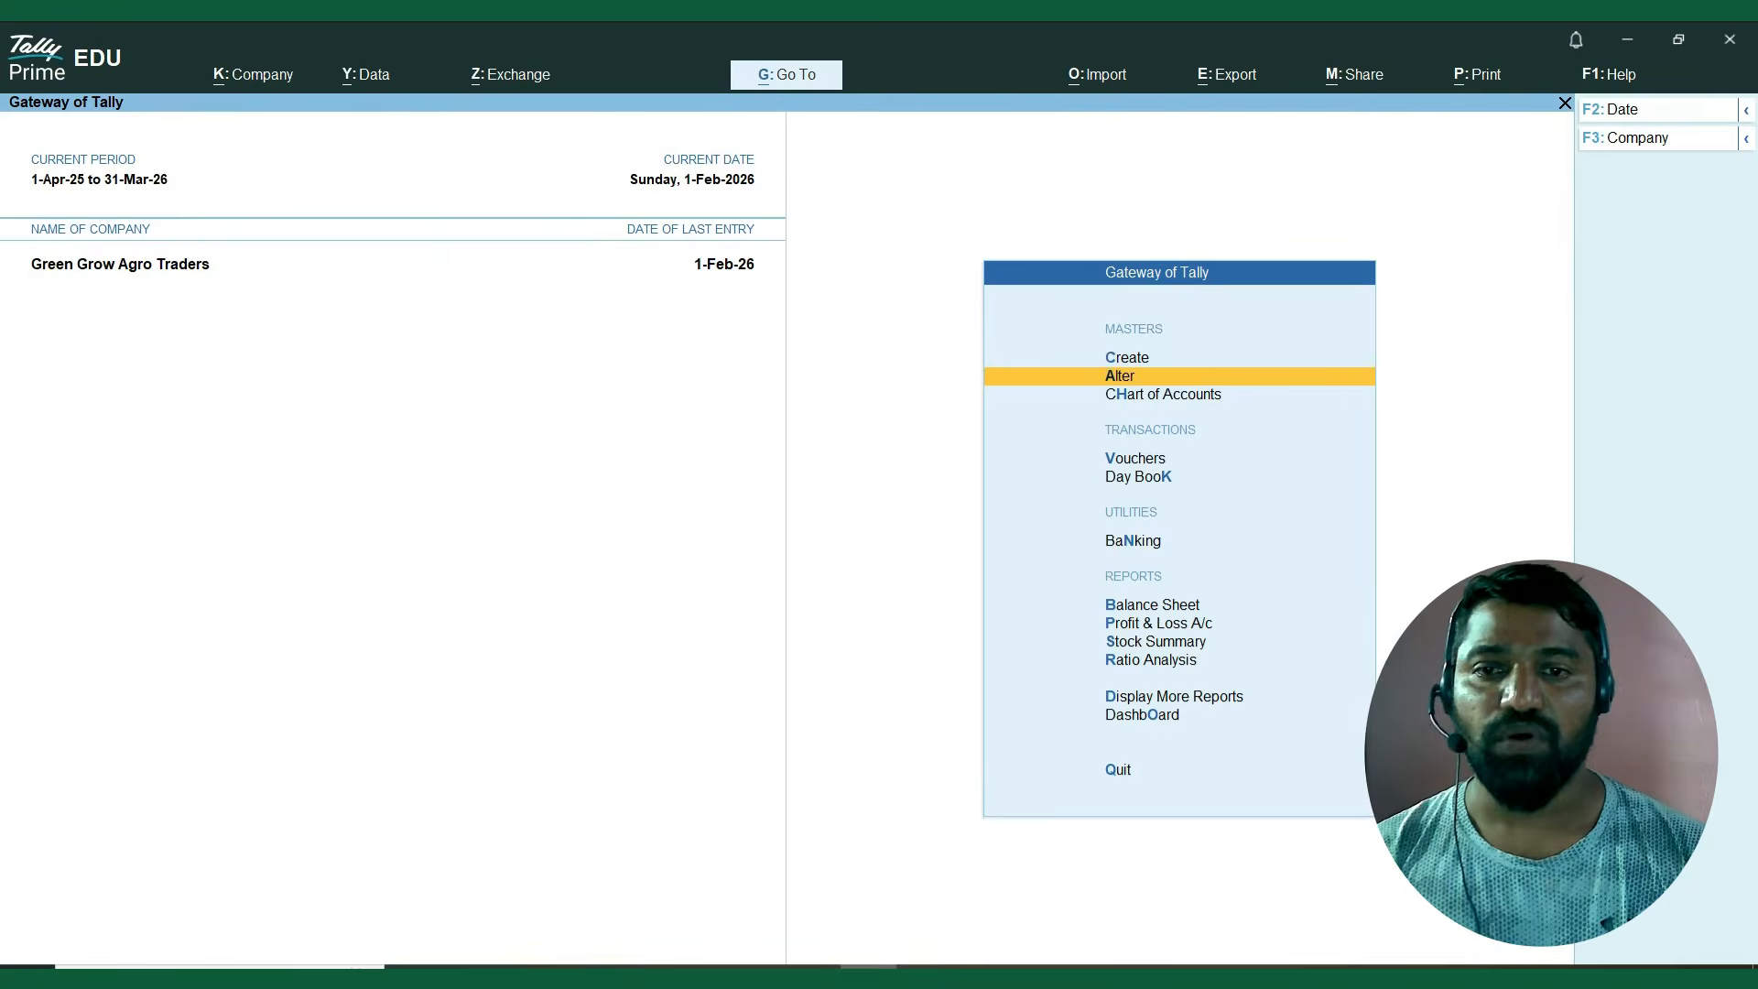
pyautogui.press('Down')
pyautogui.press('Down')
pyautogui.press('Return')
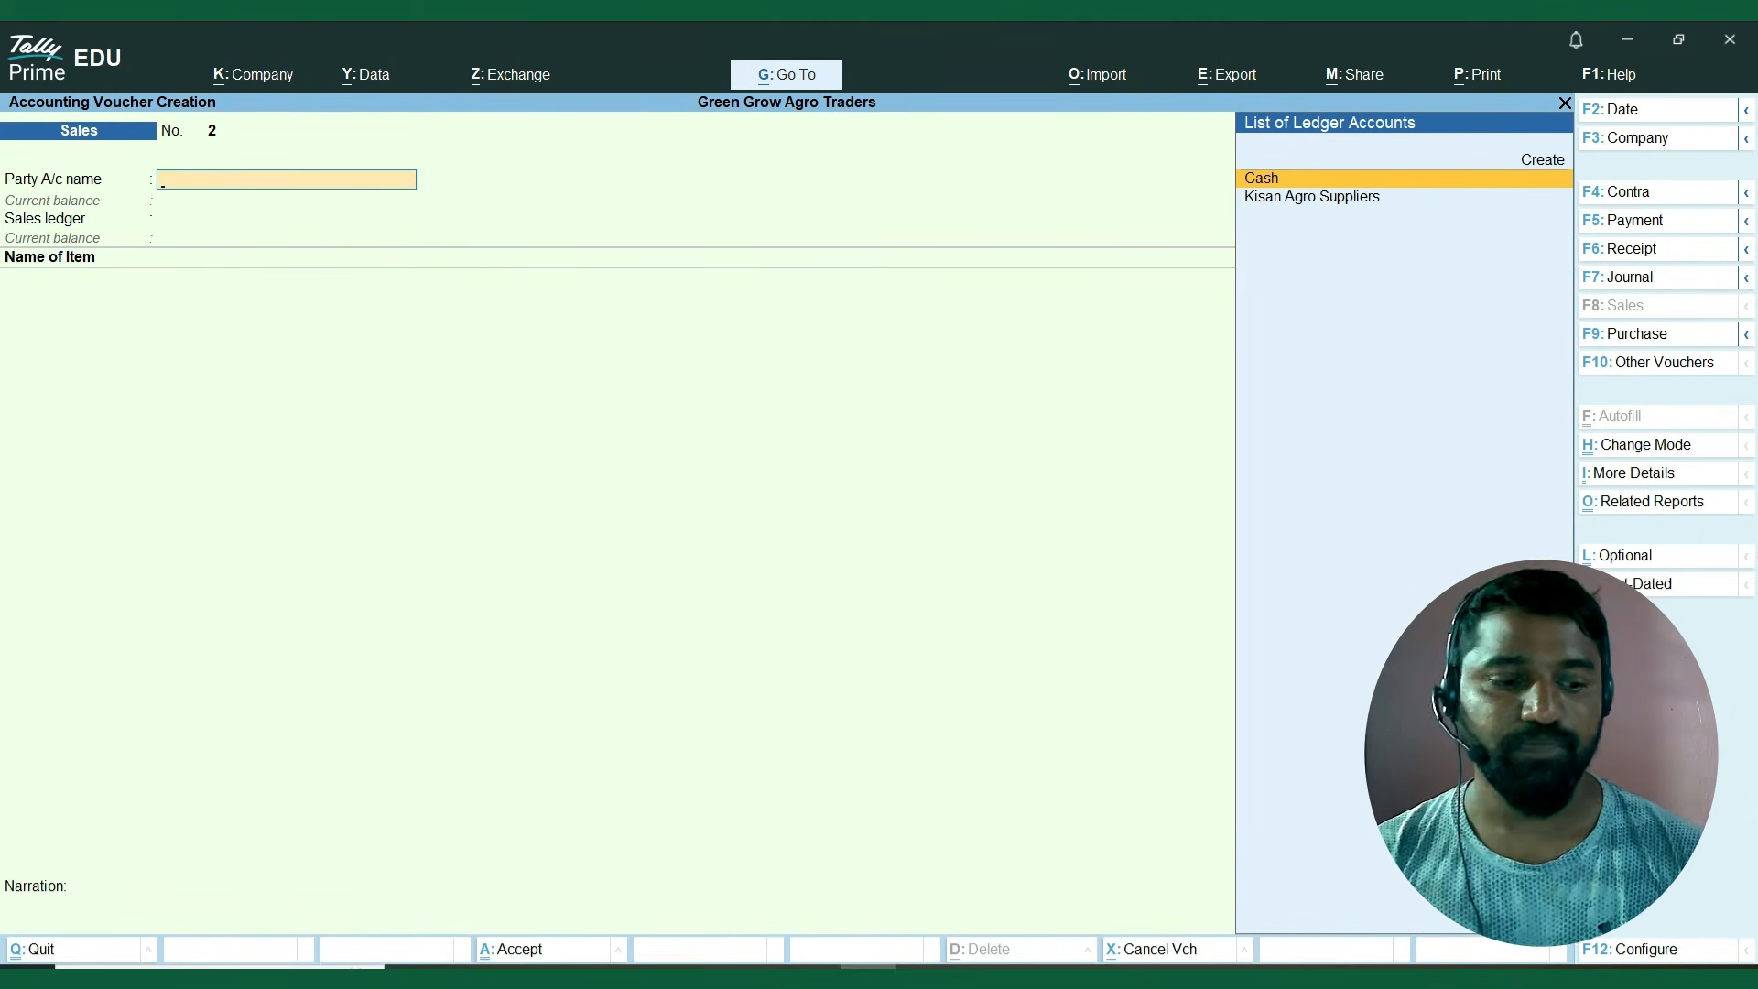
pyautogui.press('F2')
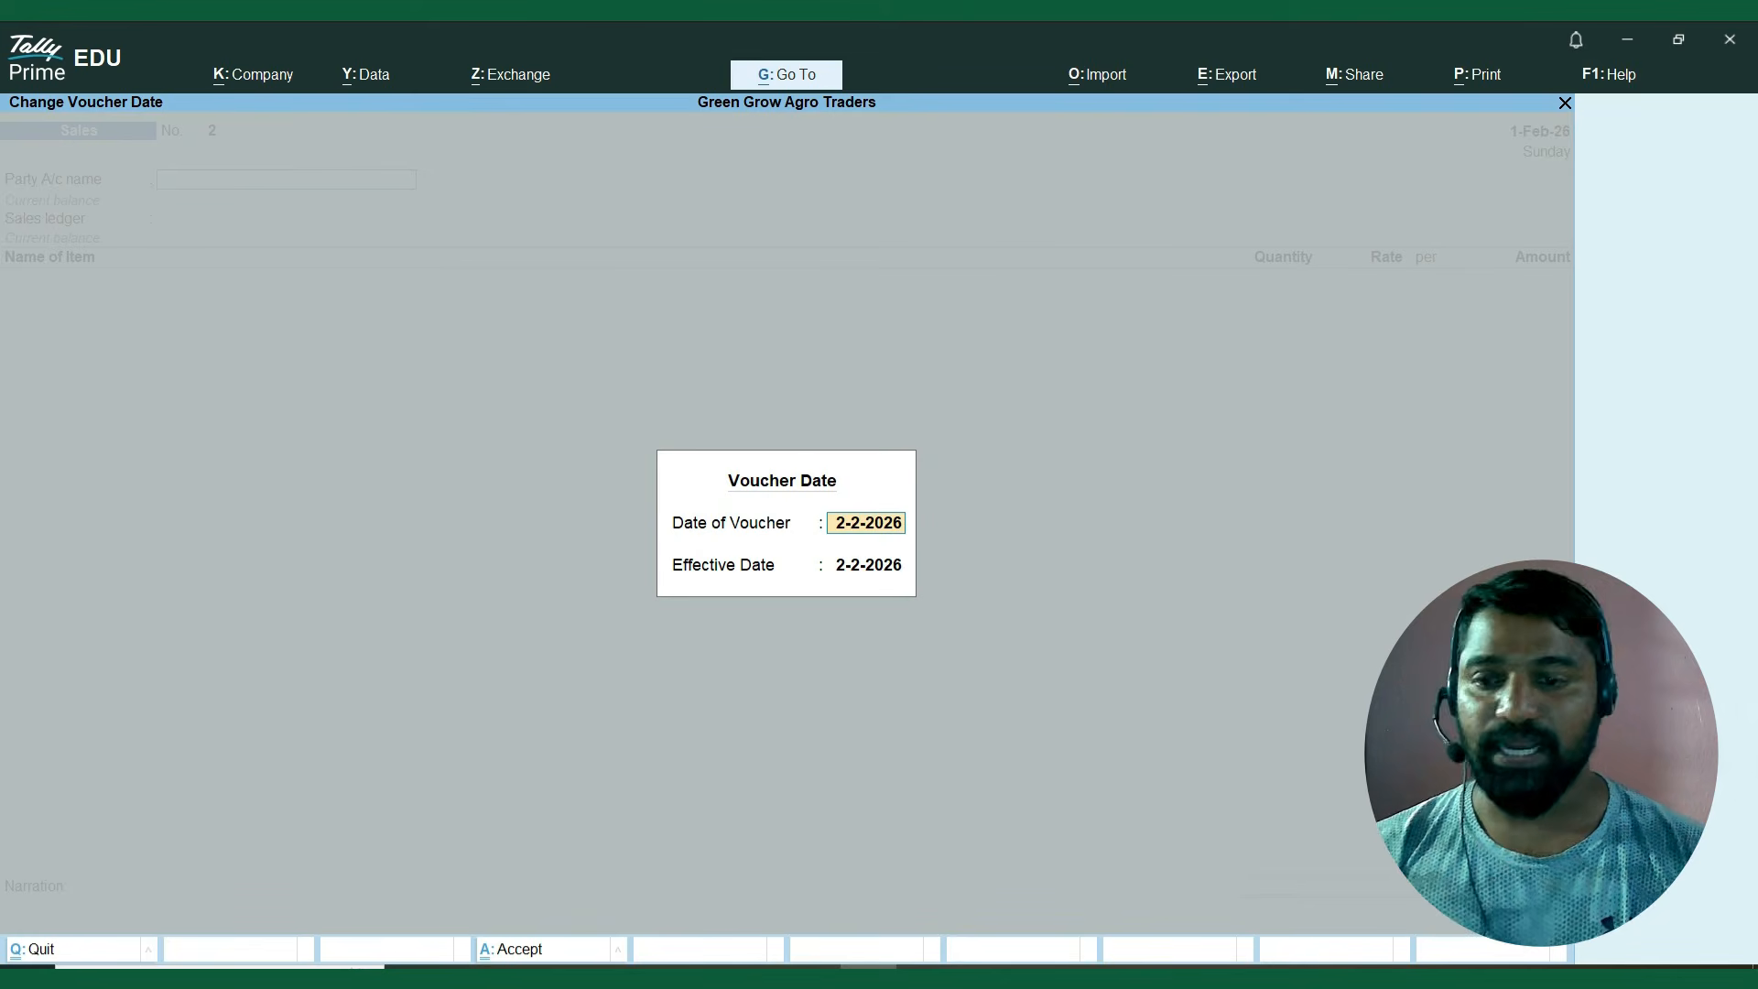
pyautogui.write('2.')
pyautogui.press('Return')
pyautogui.write('2.')
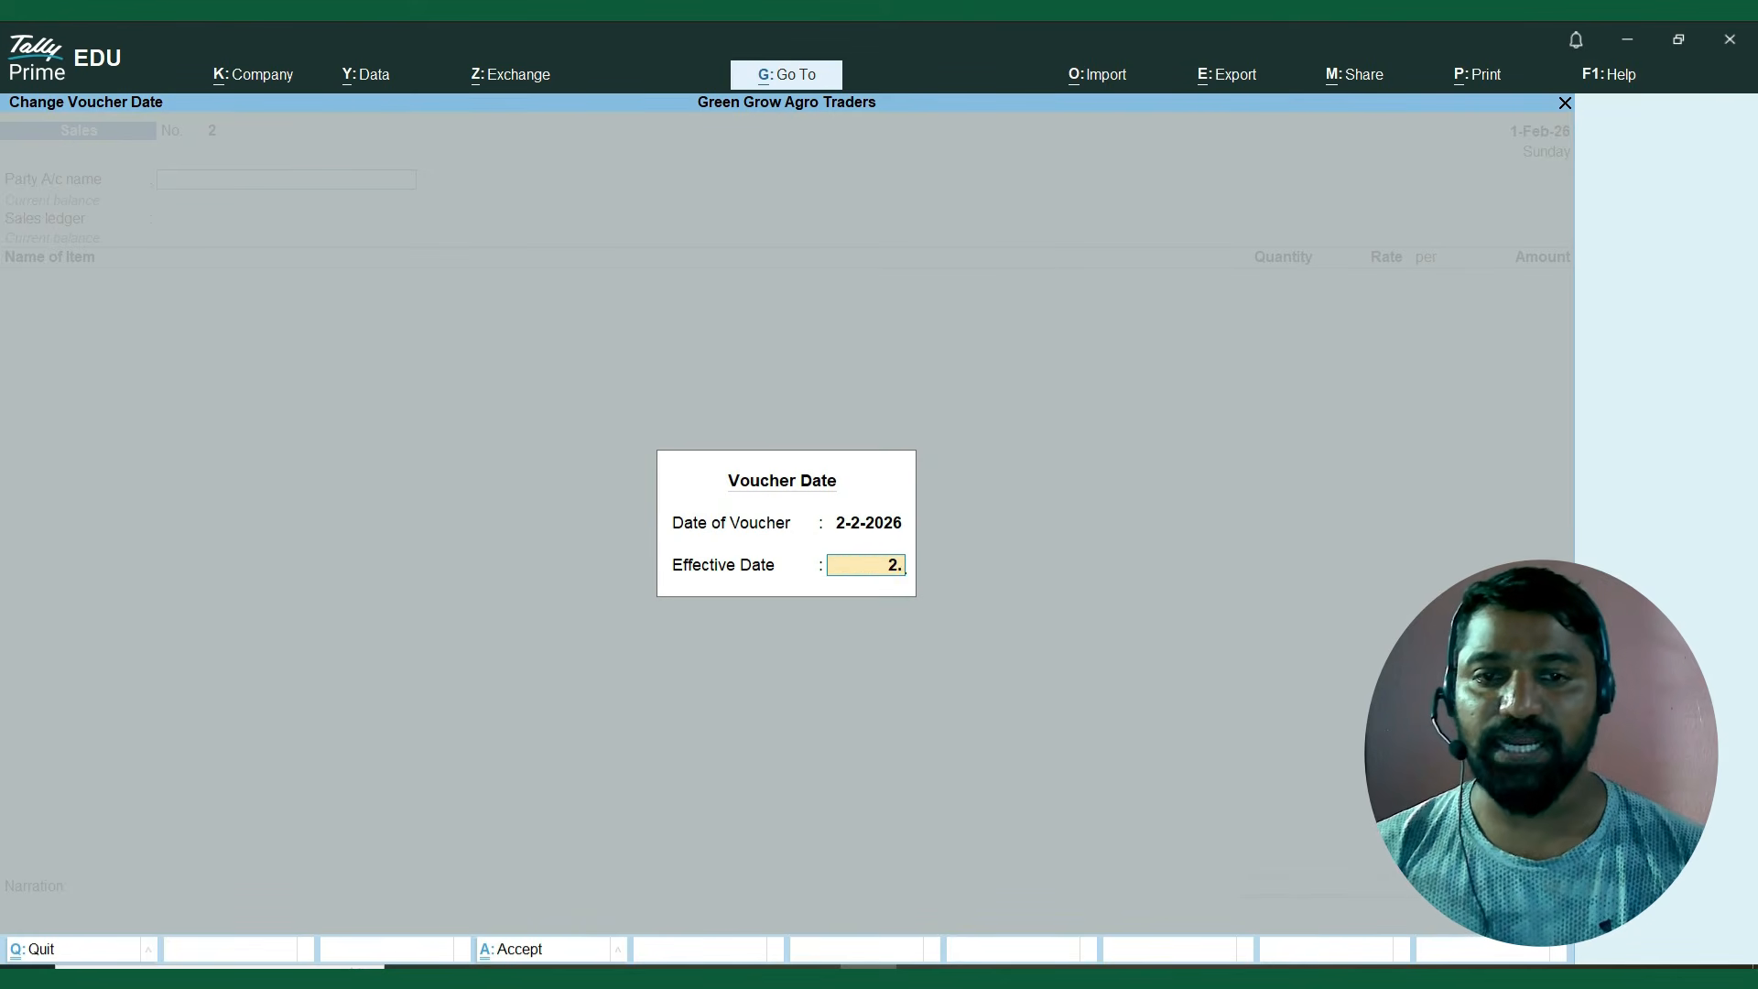
pyautogui.write('2')
pyautogui.press('Return')
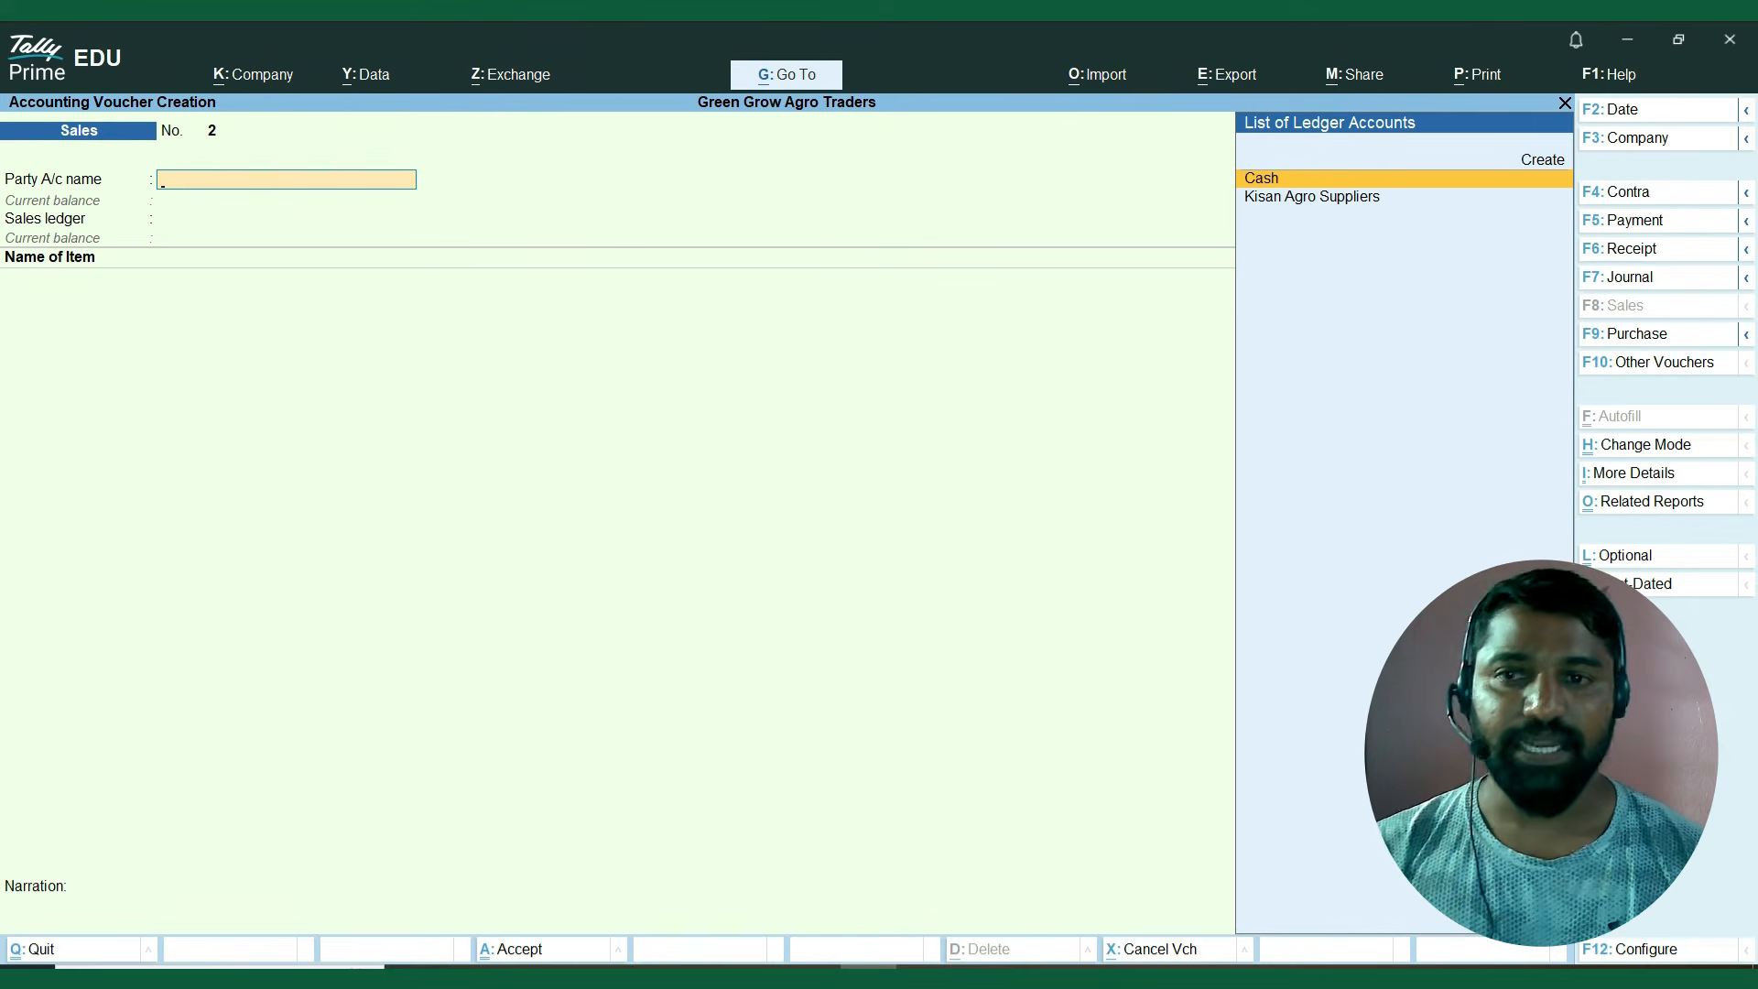
# Create a ledger for the voucher's party, enter the customer's name, and group it under Sundry Debtors.
pyautogui.press('Up')
pyautogui.press('Return')
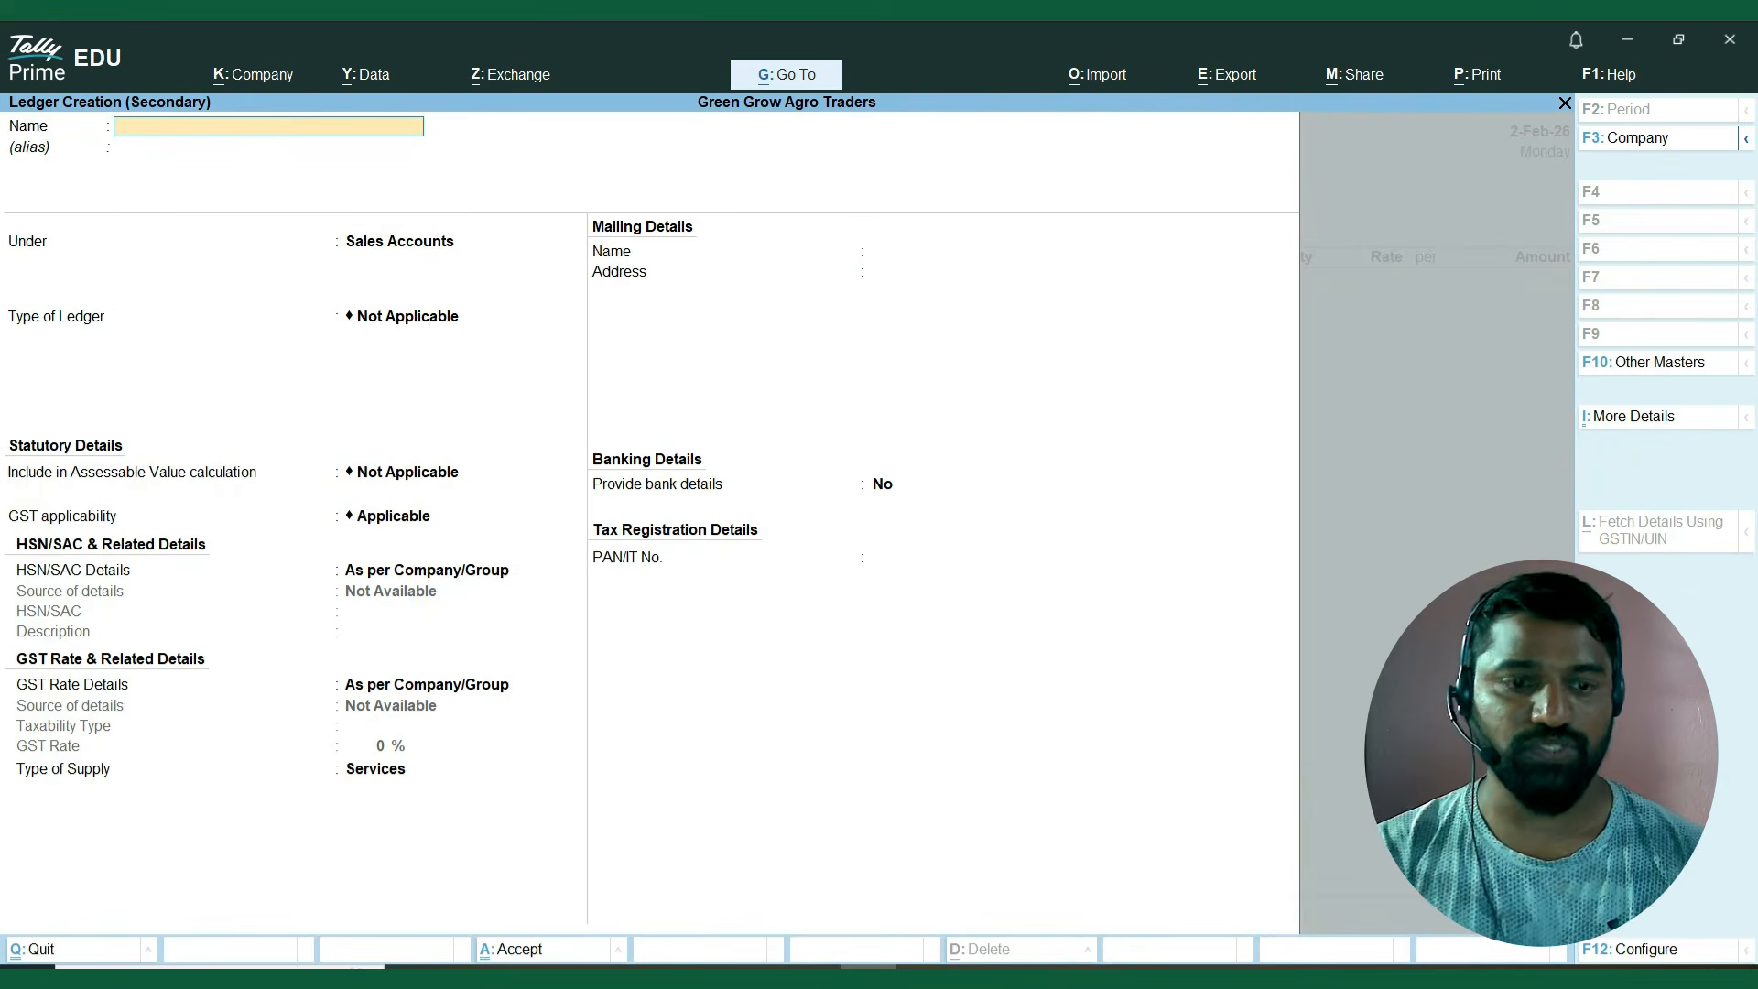
pyautogui.write('Mohan')
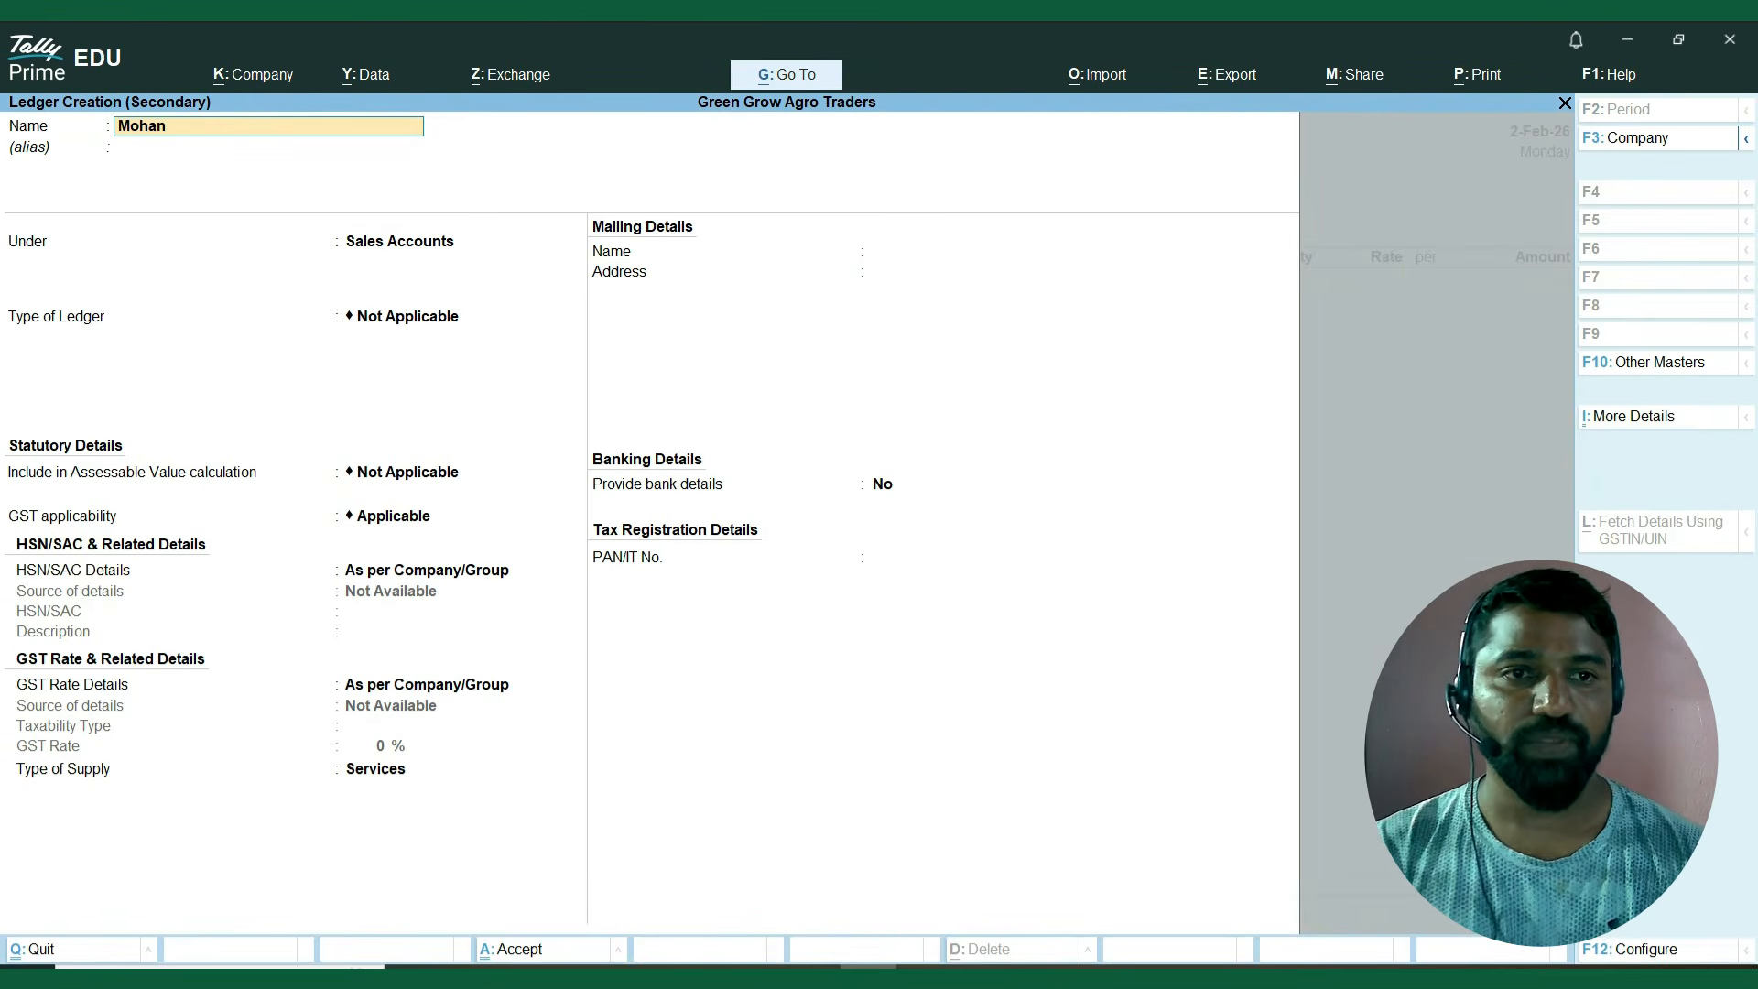
pyautogui.press('Return')
pyautogui.write('Sun')
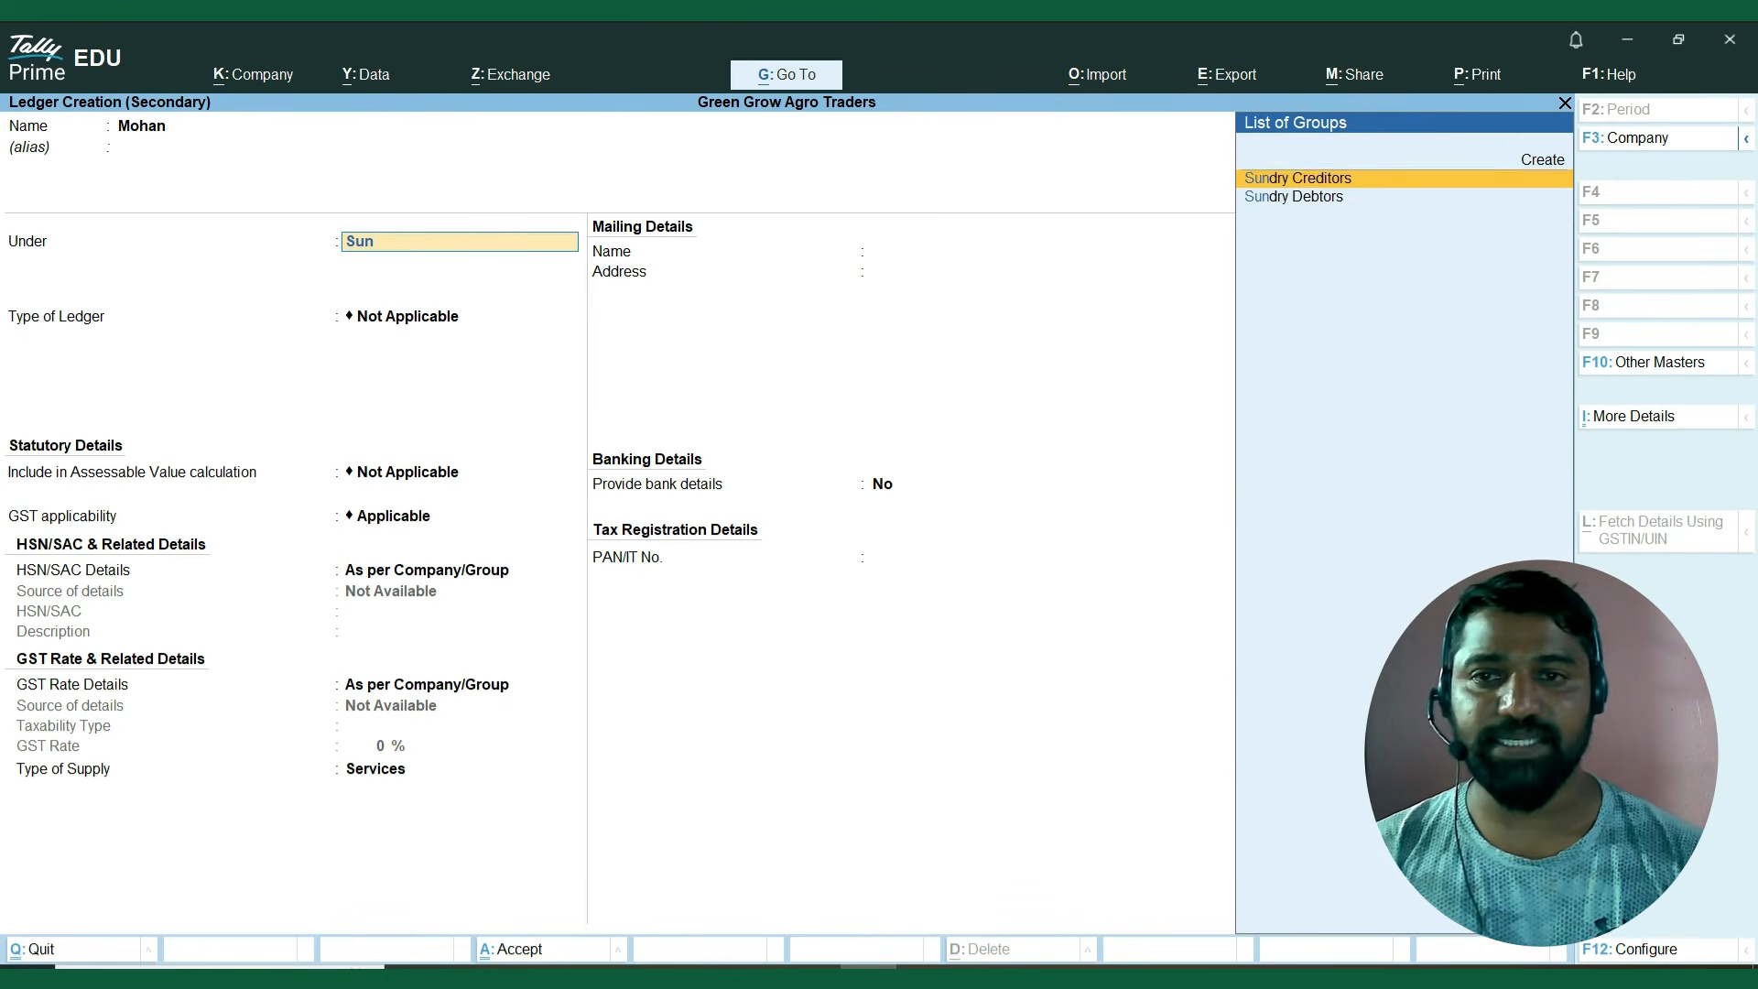
pyautogui.press('Down')
pyautogui.press('Return')
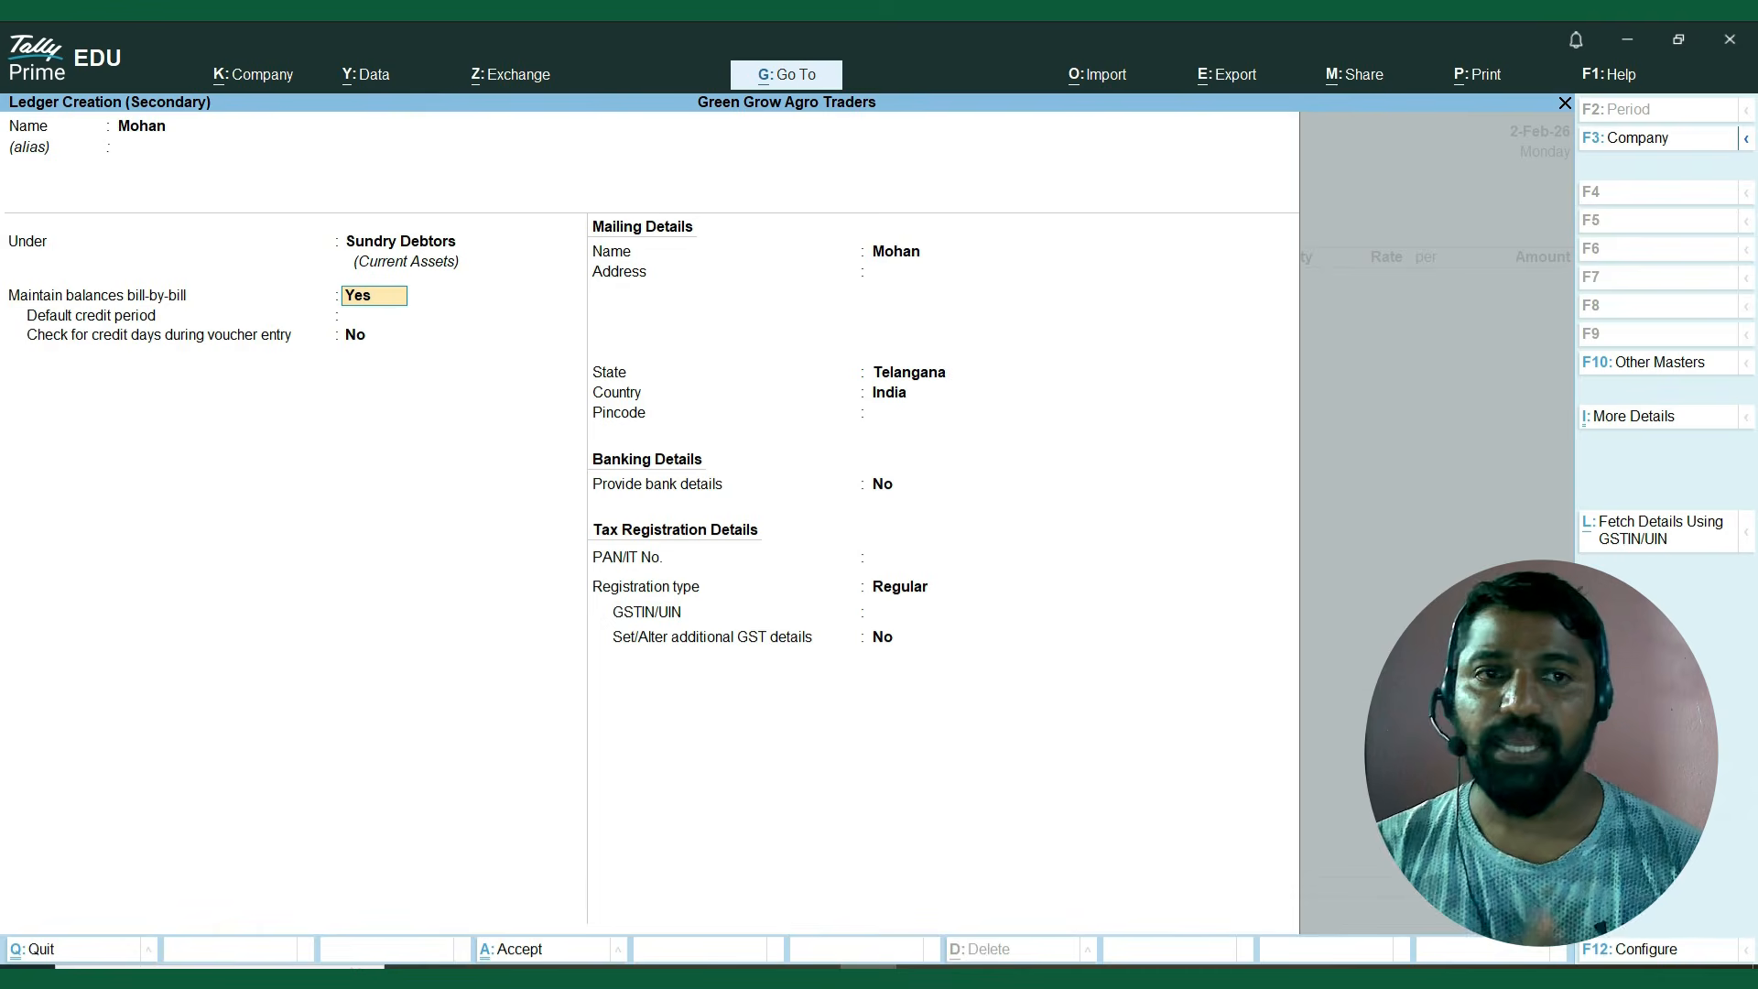
# Add the suffix A/c to the customer ledger's name, keeping the Sundry Debtors group.
pyautogui.press('BackSpace')
pyautogui.press('BackSpace')
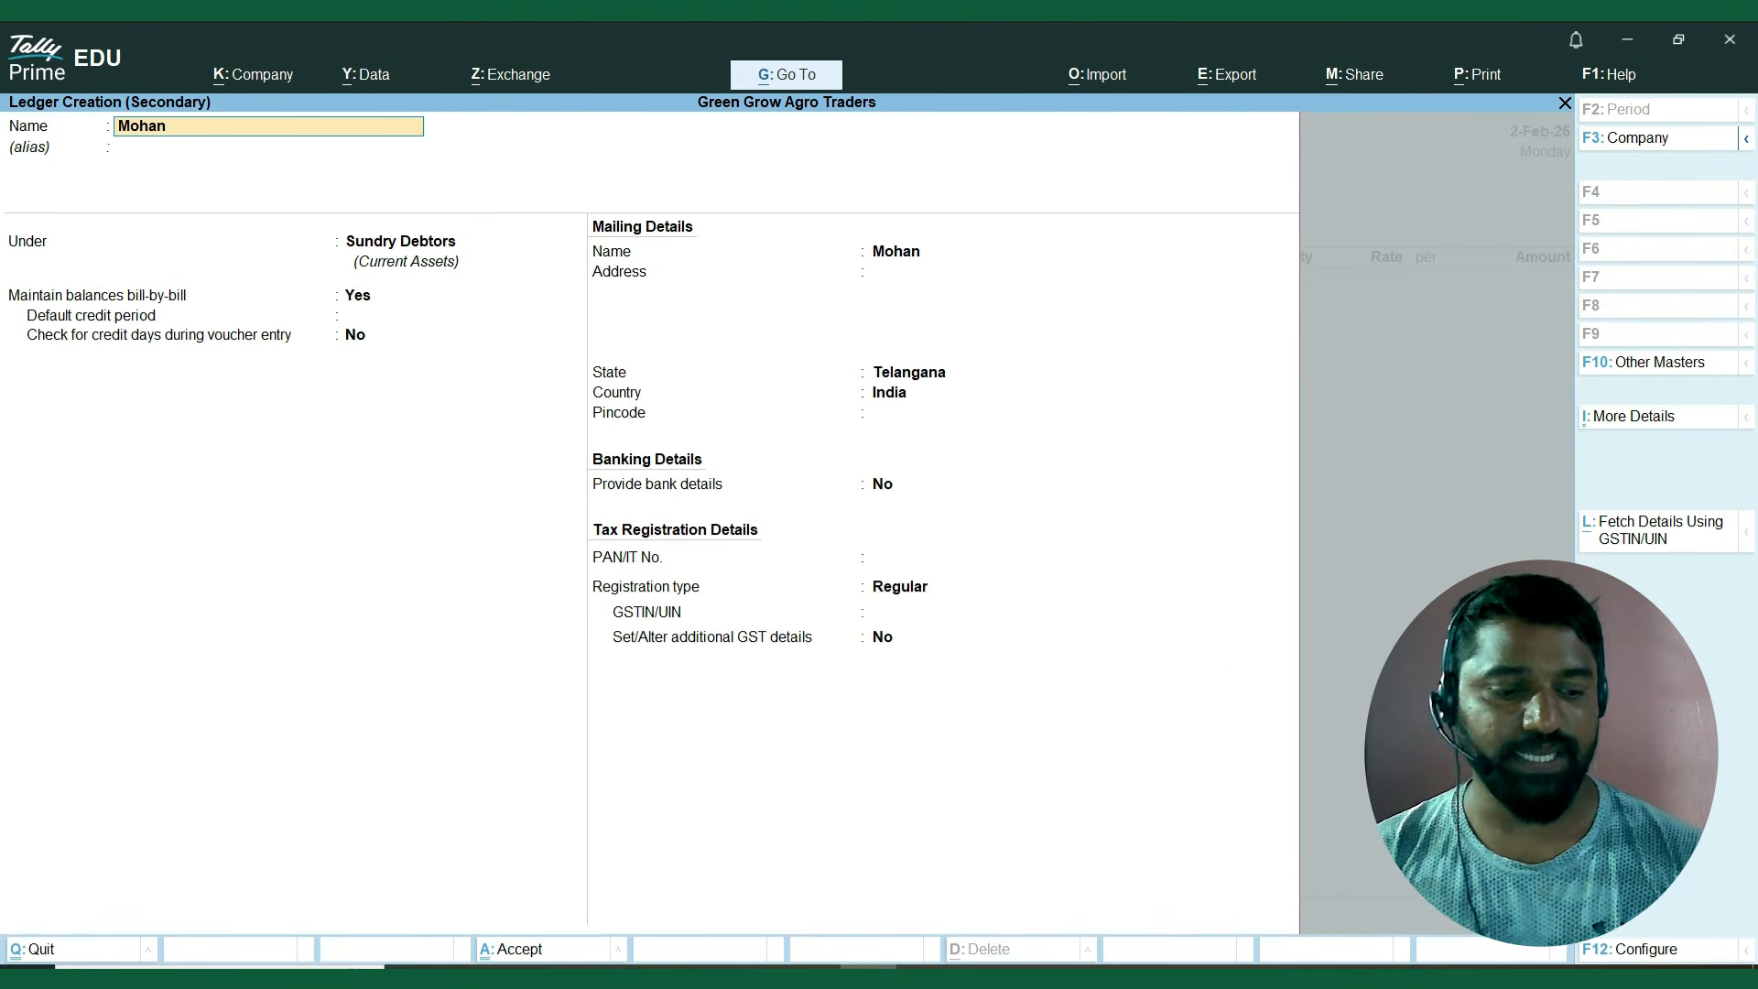
pyautogui.write('a/c')
pyautogui.press('Return')
pyautogui.press('Return')
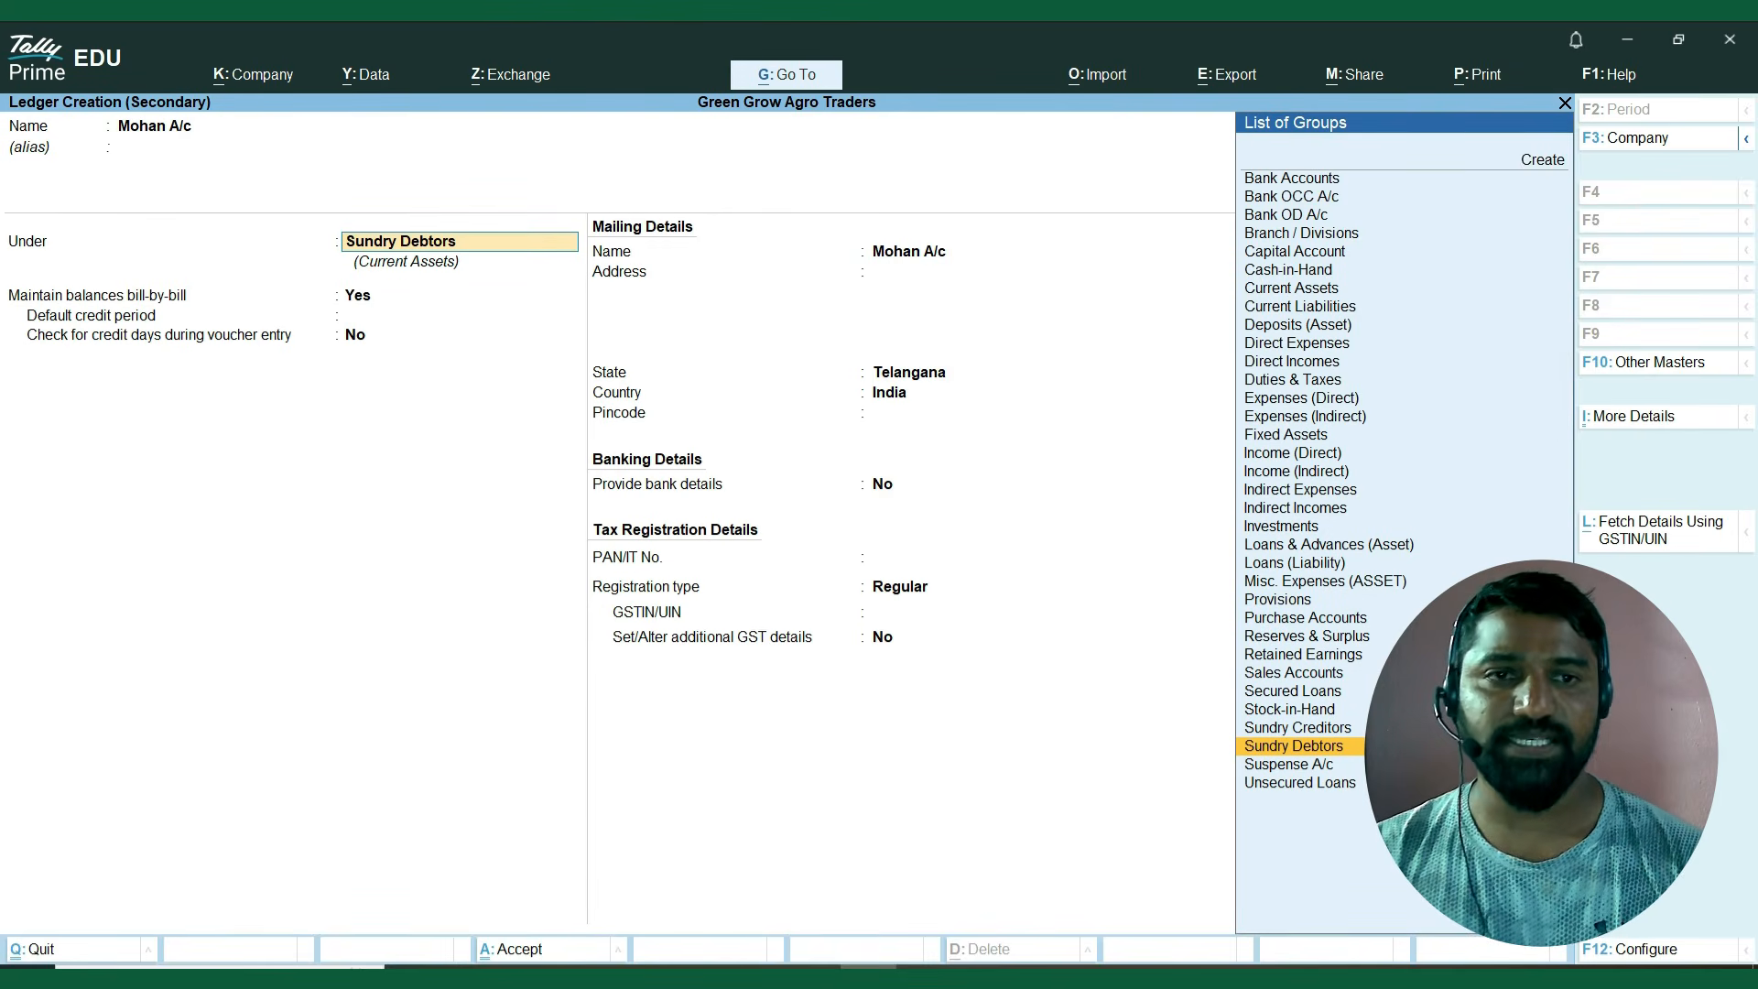
pyautogui.press('Return')
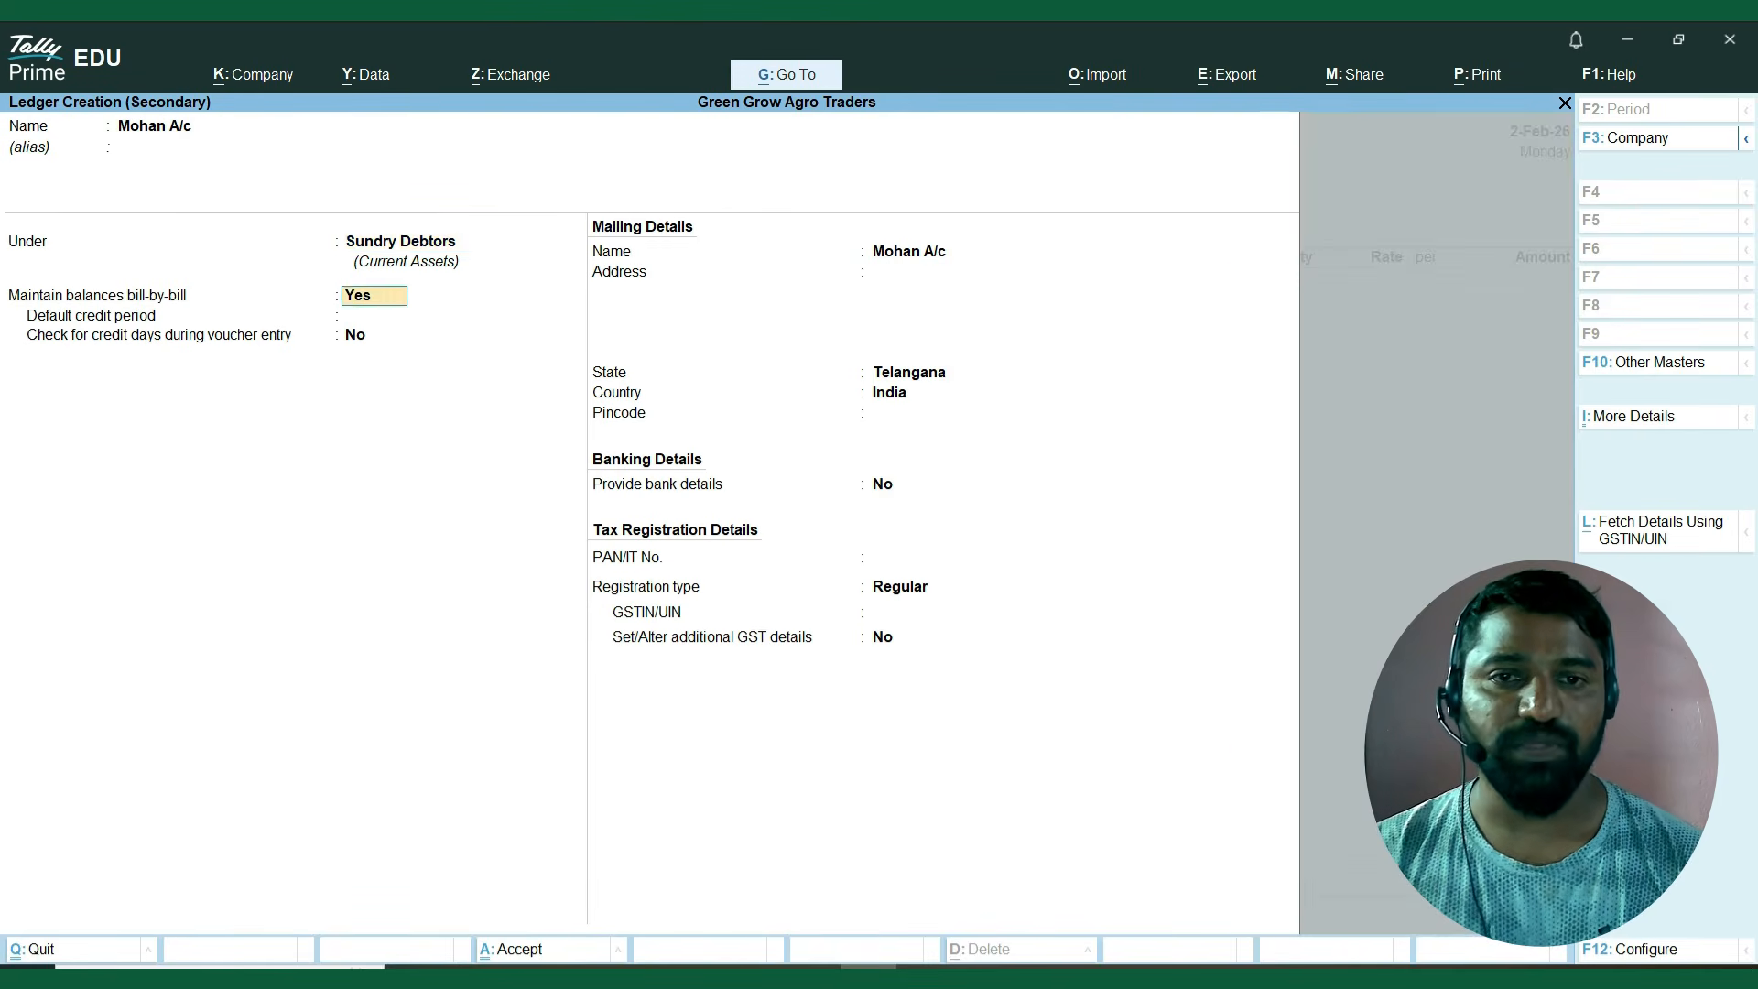
# Set the customer ledger's GST registration type to Unregistered/Consumer, keep the other defaults, and save the ledger.
pyautogui.press('Return')
pyautogui.press('Return')
pyautogui.press('Return')
pyautogui.press('Return')
pyautogui.press('Return')
pyautogui.press('Return')
pyautogui.press('Return')
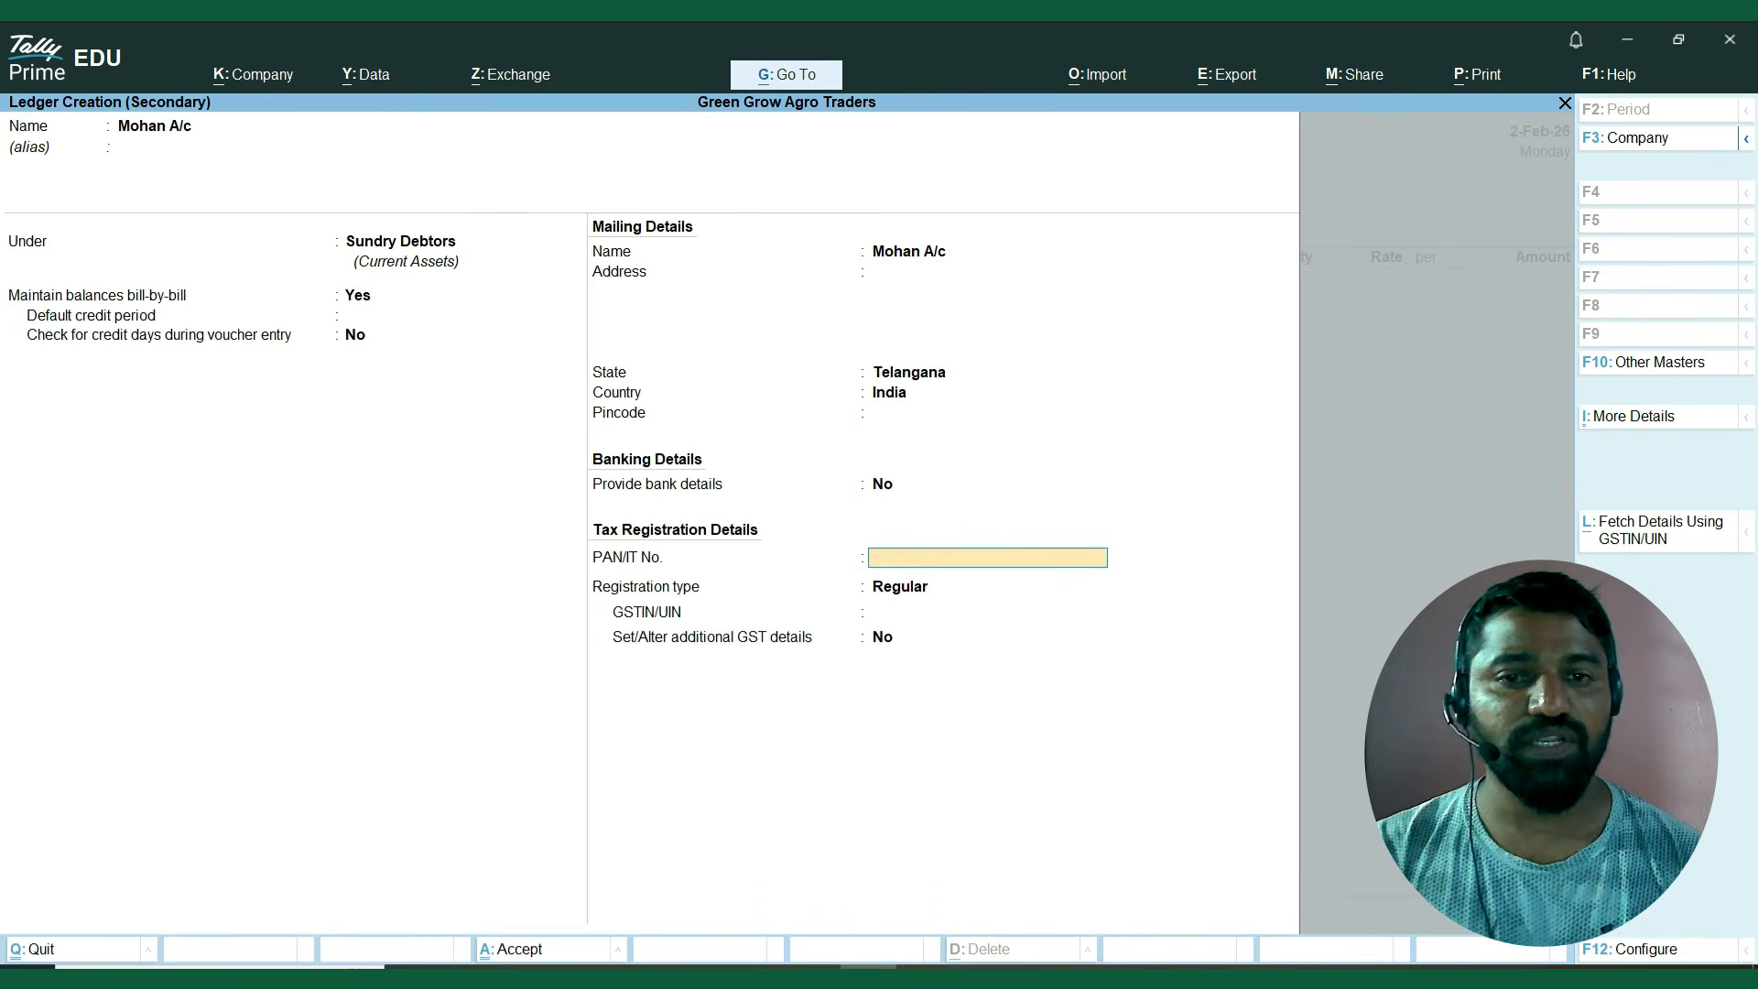
pyautogui.press('Return')
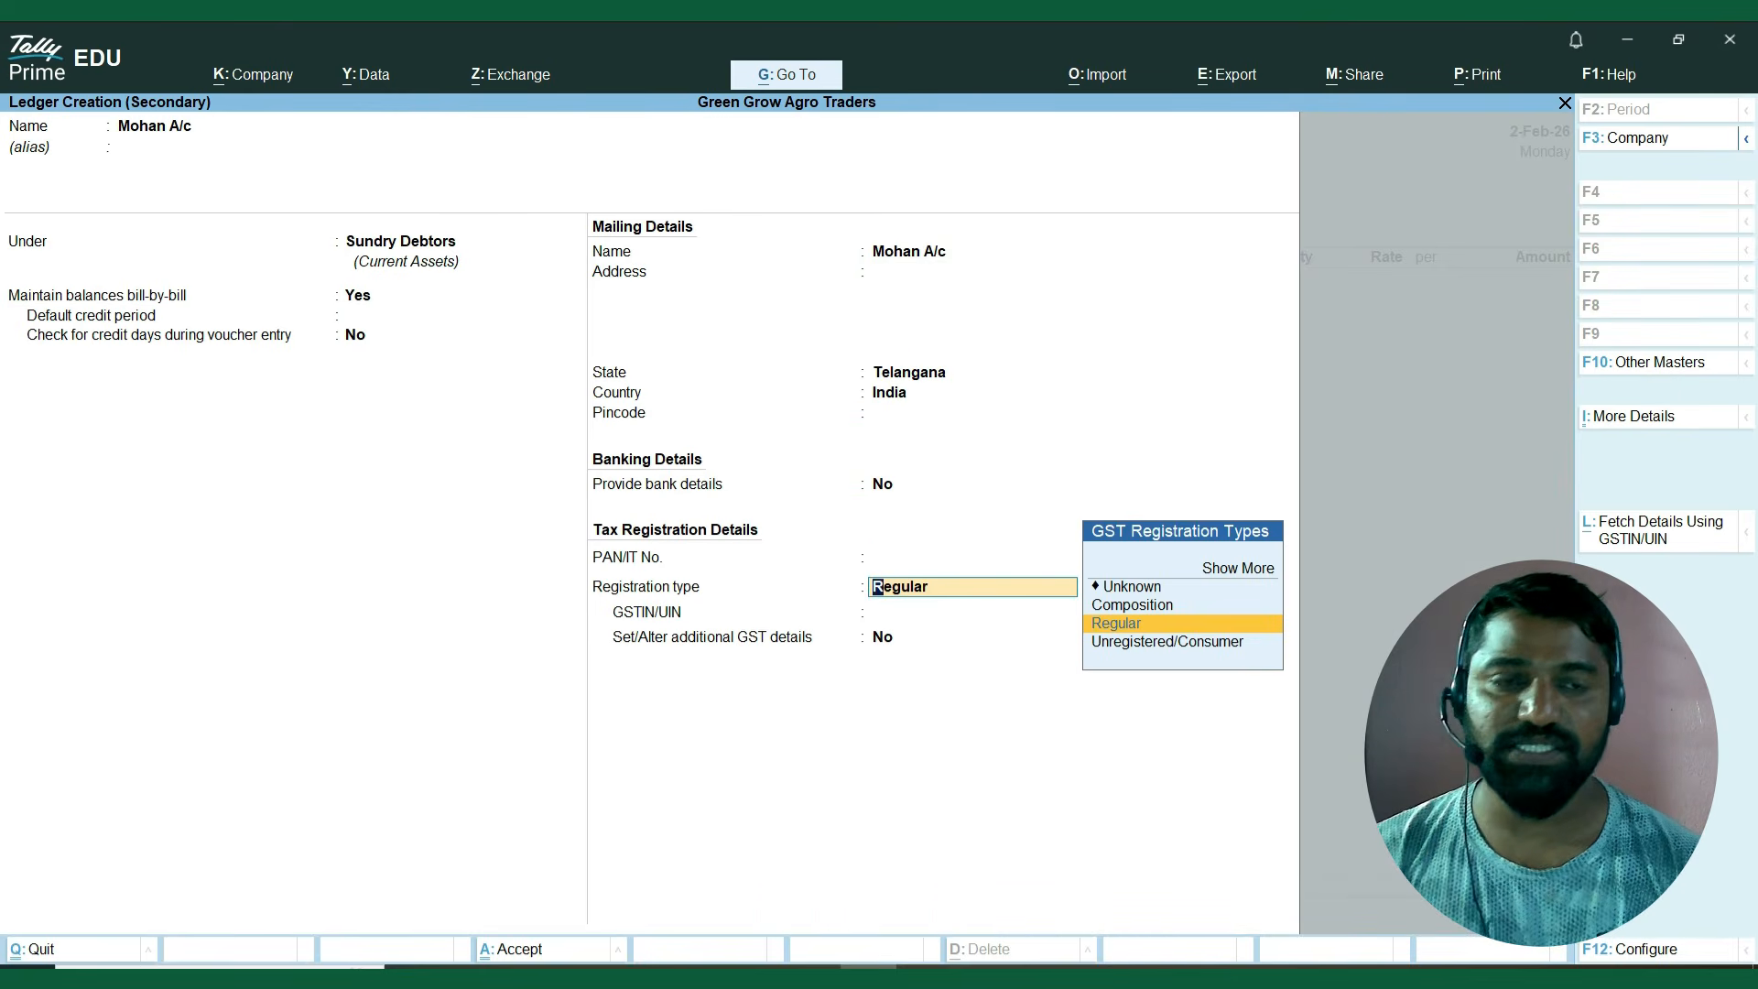
pyautogui.press('Down')
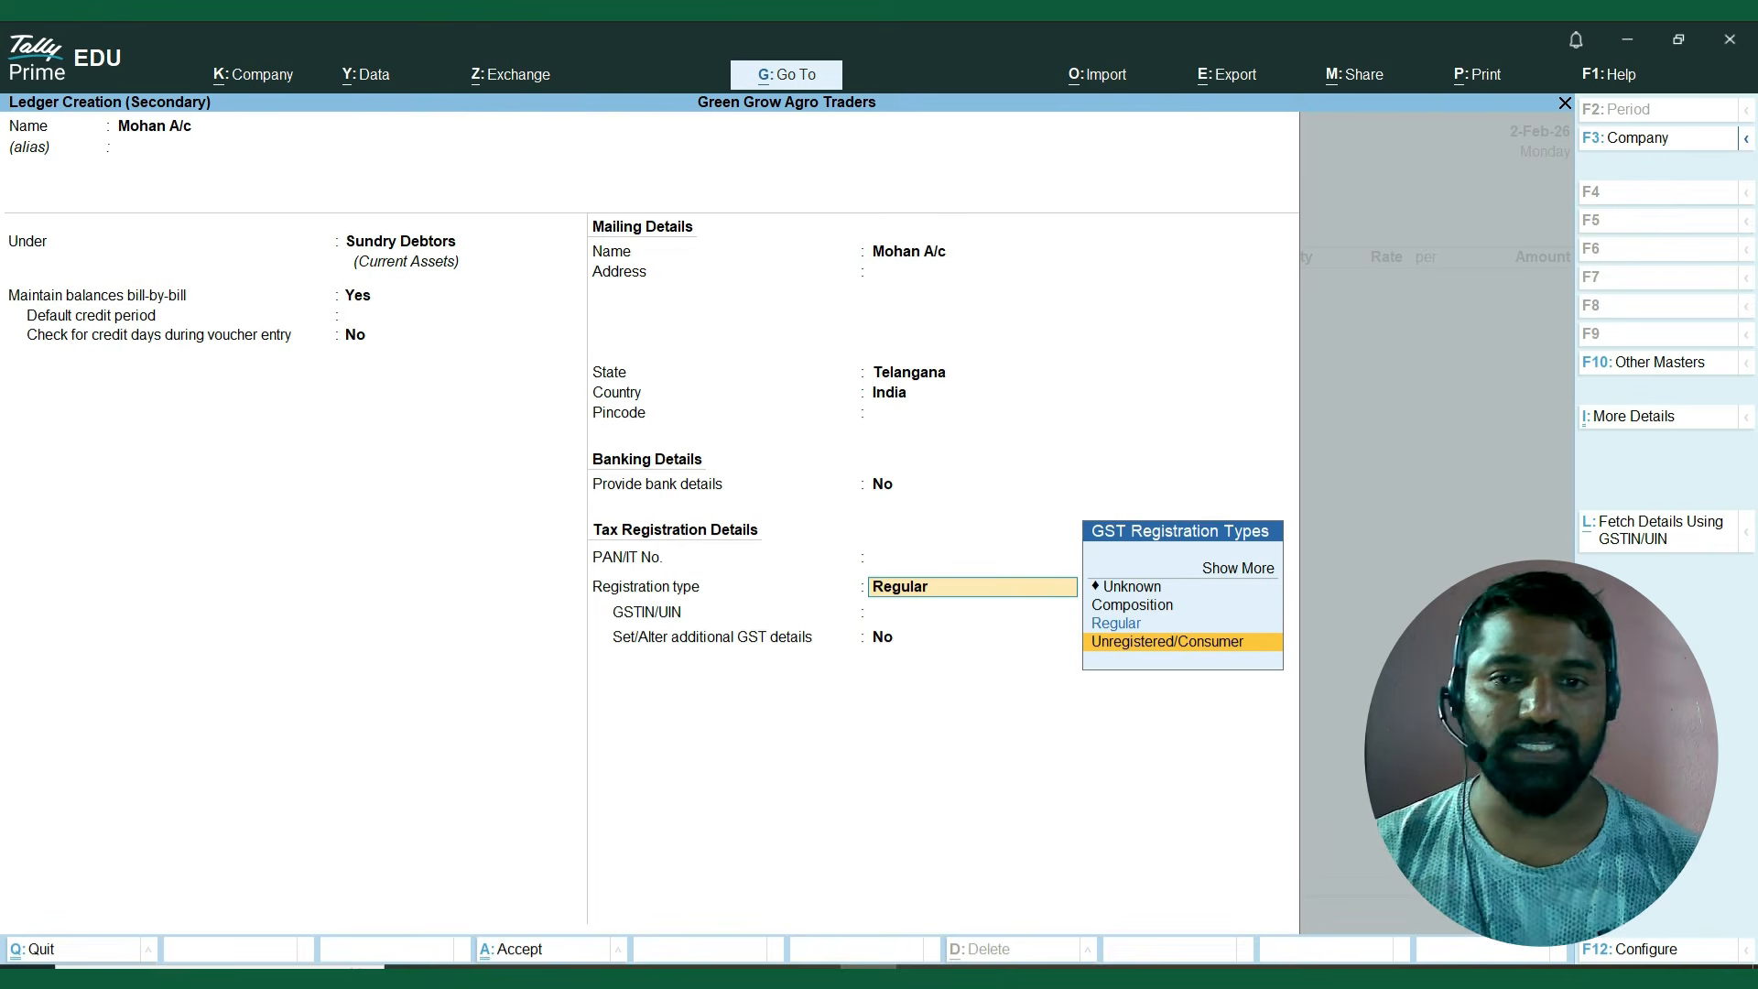
pyautogui.press('Return')
pyautogui.press('Return')
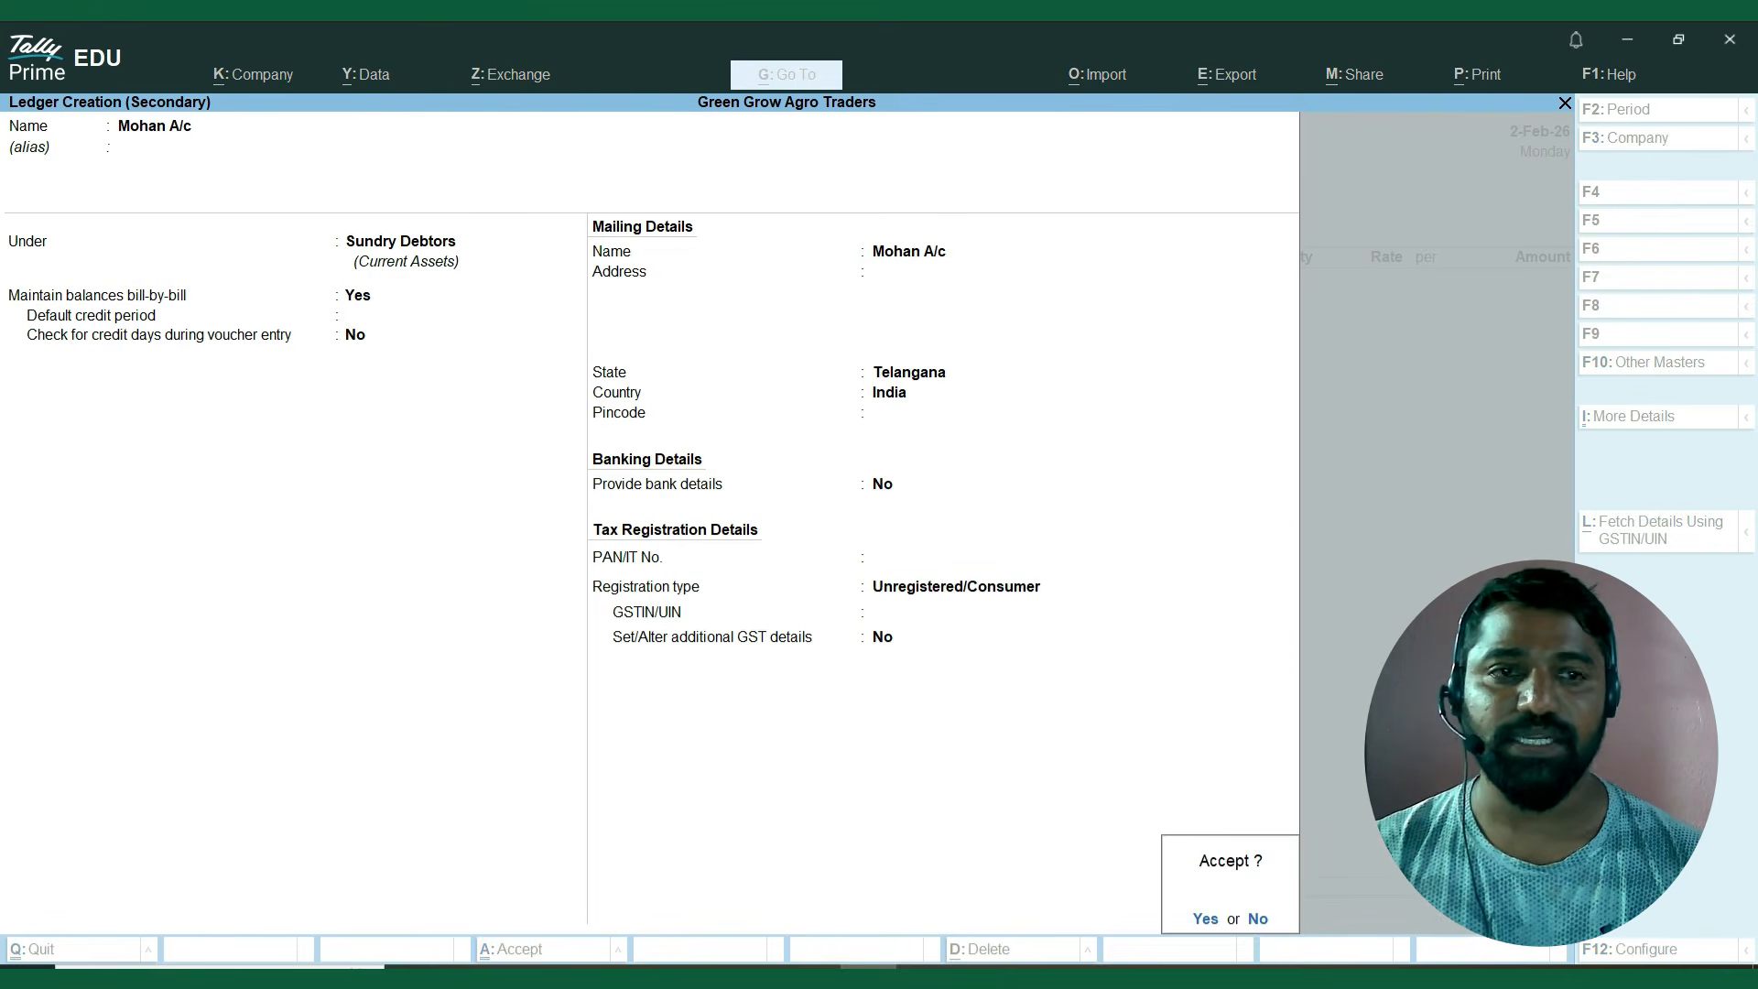
pyautogui.press('Return')
# Leave the dispatch details blank, accept the party details with Telangana as place of supply, and use Sales A/c as the sales ledger.
pyautogui.press('Return')
pyautogui.press('Return')
pyautogui.press('Return')
pyautogui.press('Return')
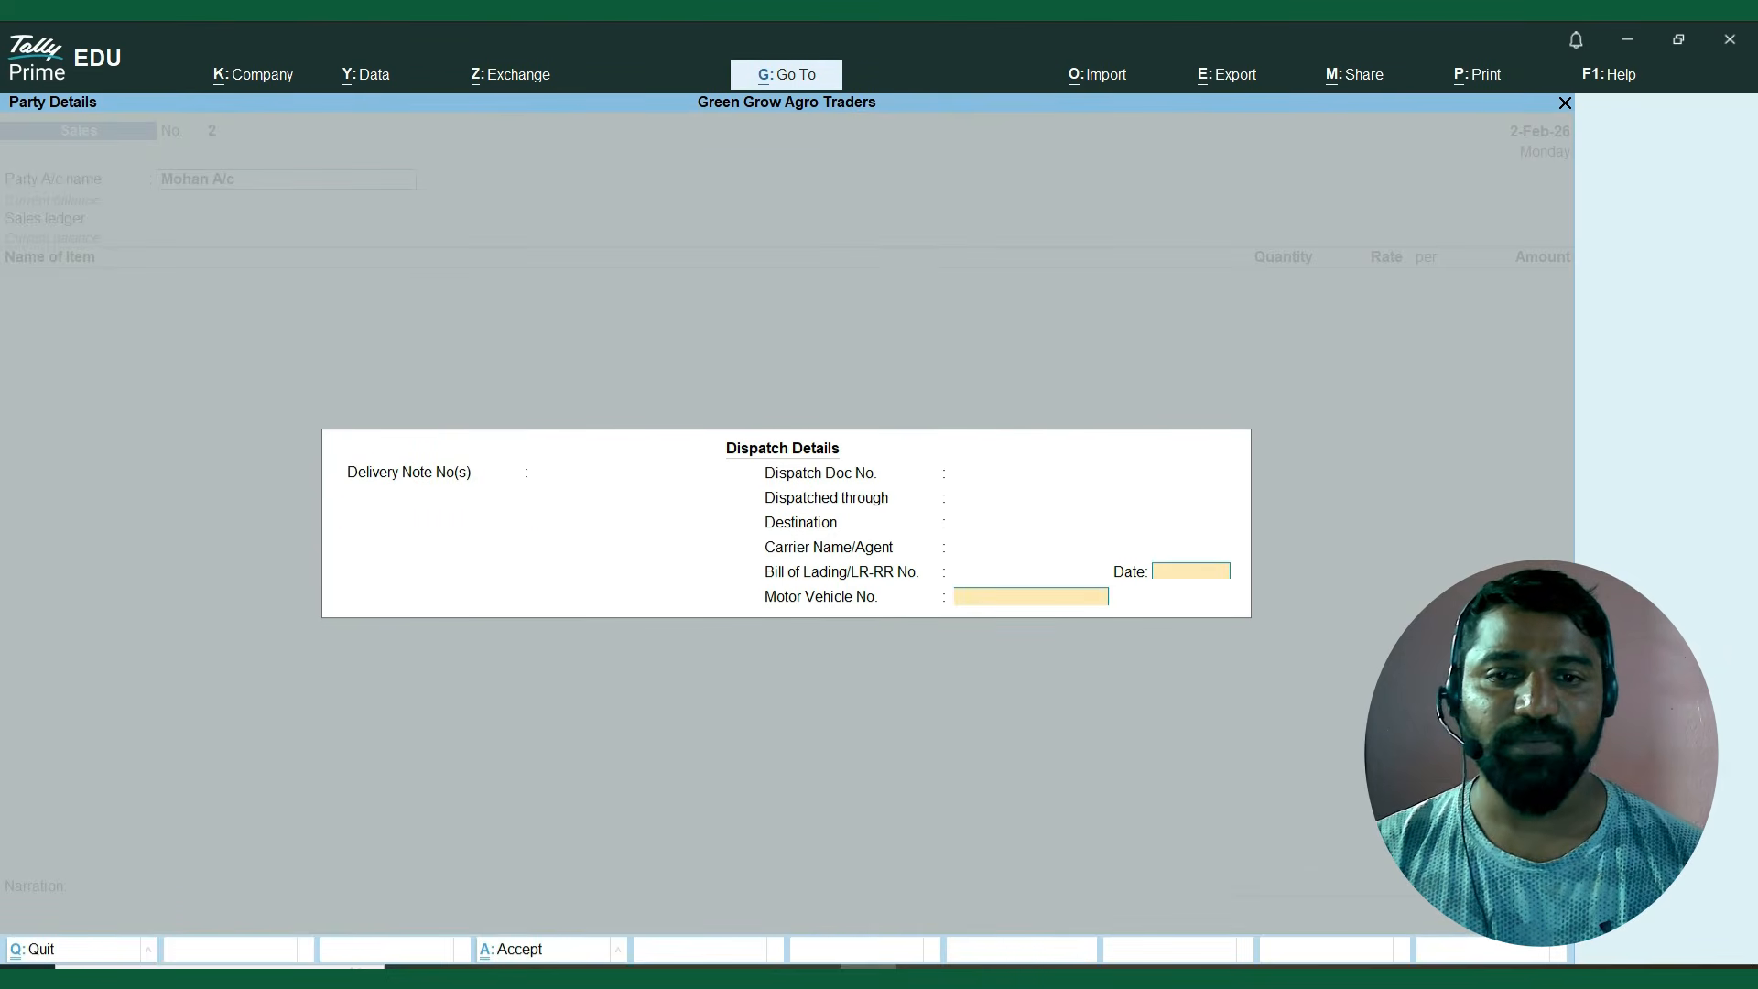
pyautogui.press('Return')
pyautogui.press('Return')
pyautogui.press('Return')
pyautogui.press('Return')
pyautogui.press('Return')
pyautogui.press('Return')
pyautogui.press('Return')
pyautogui.press('Return')
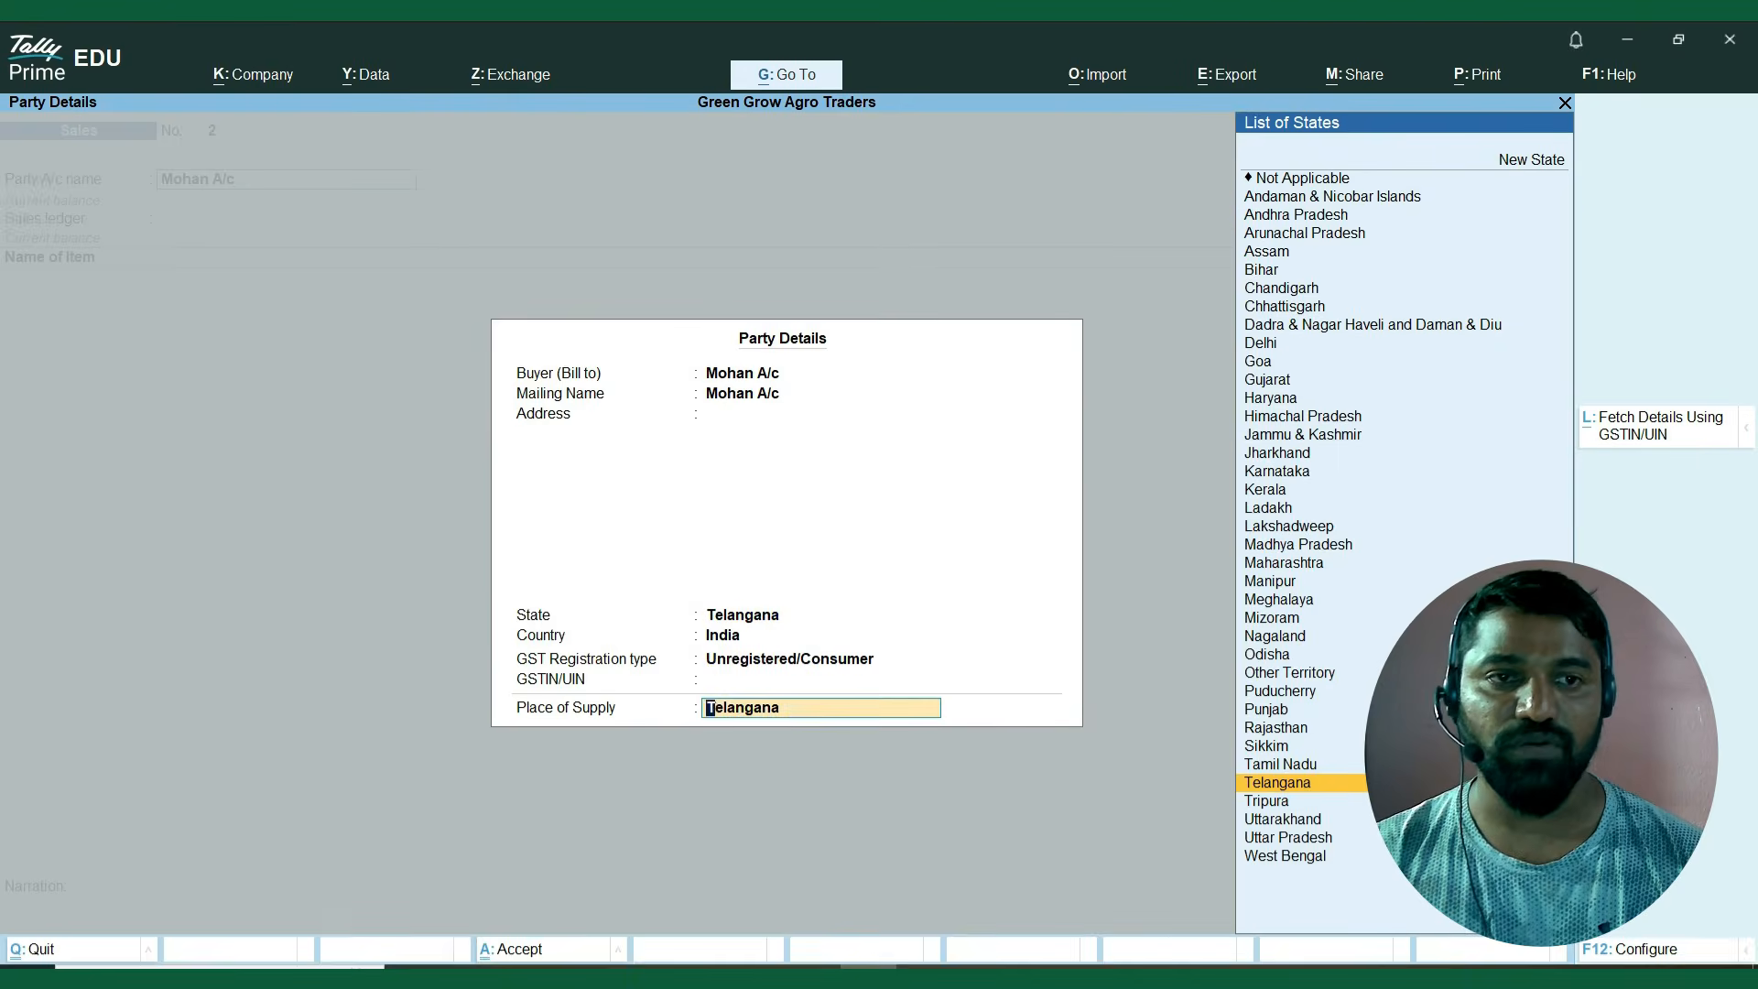
pyautogui.press('Return')
pyautogui.press('Return')
pyautogui.press('BackSpace')
pyautogui.press('Return')
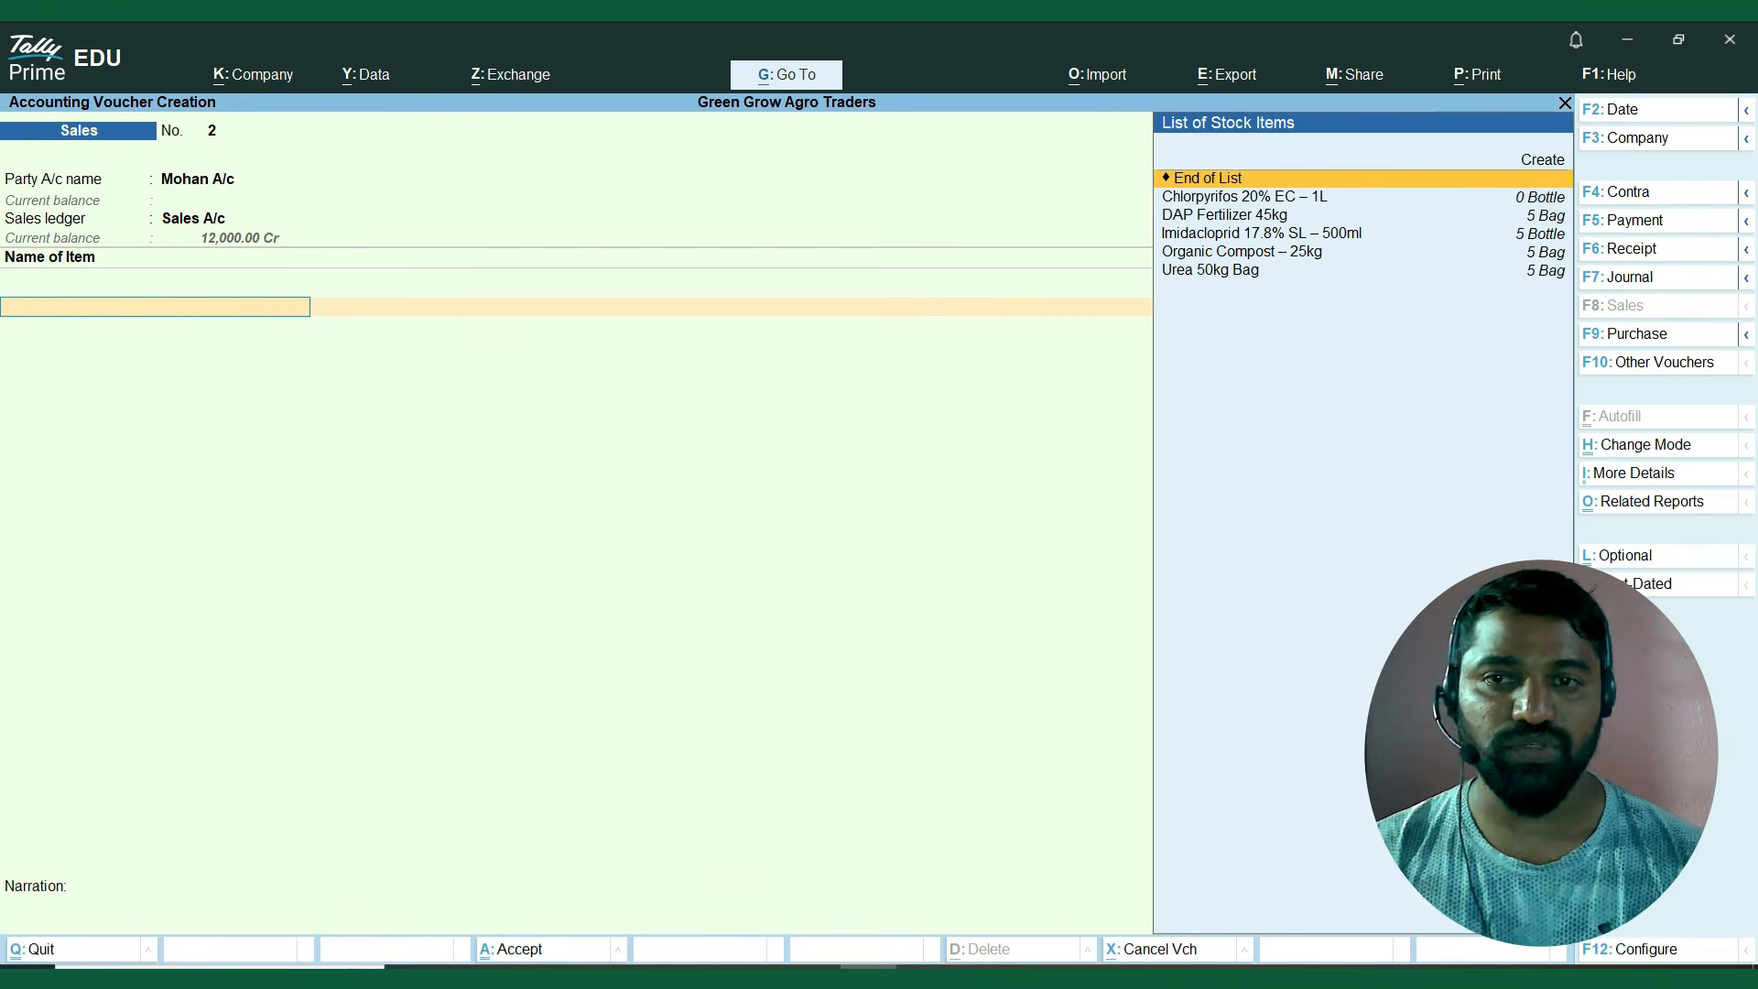
pyautogui.press('BackSpace')
pyautogui.press('Return')
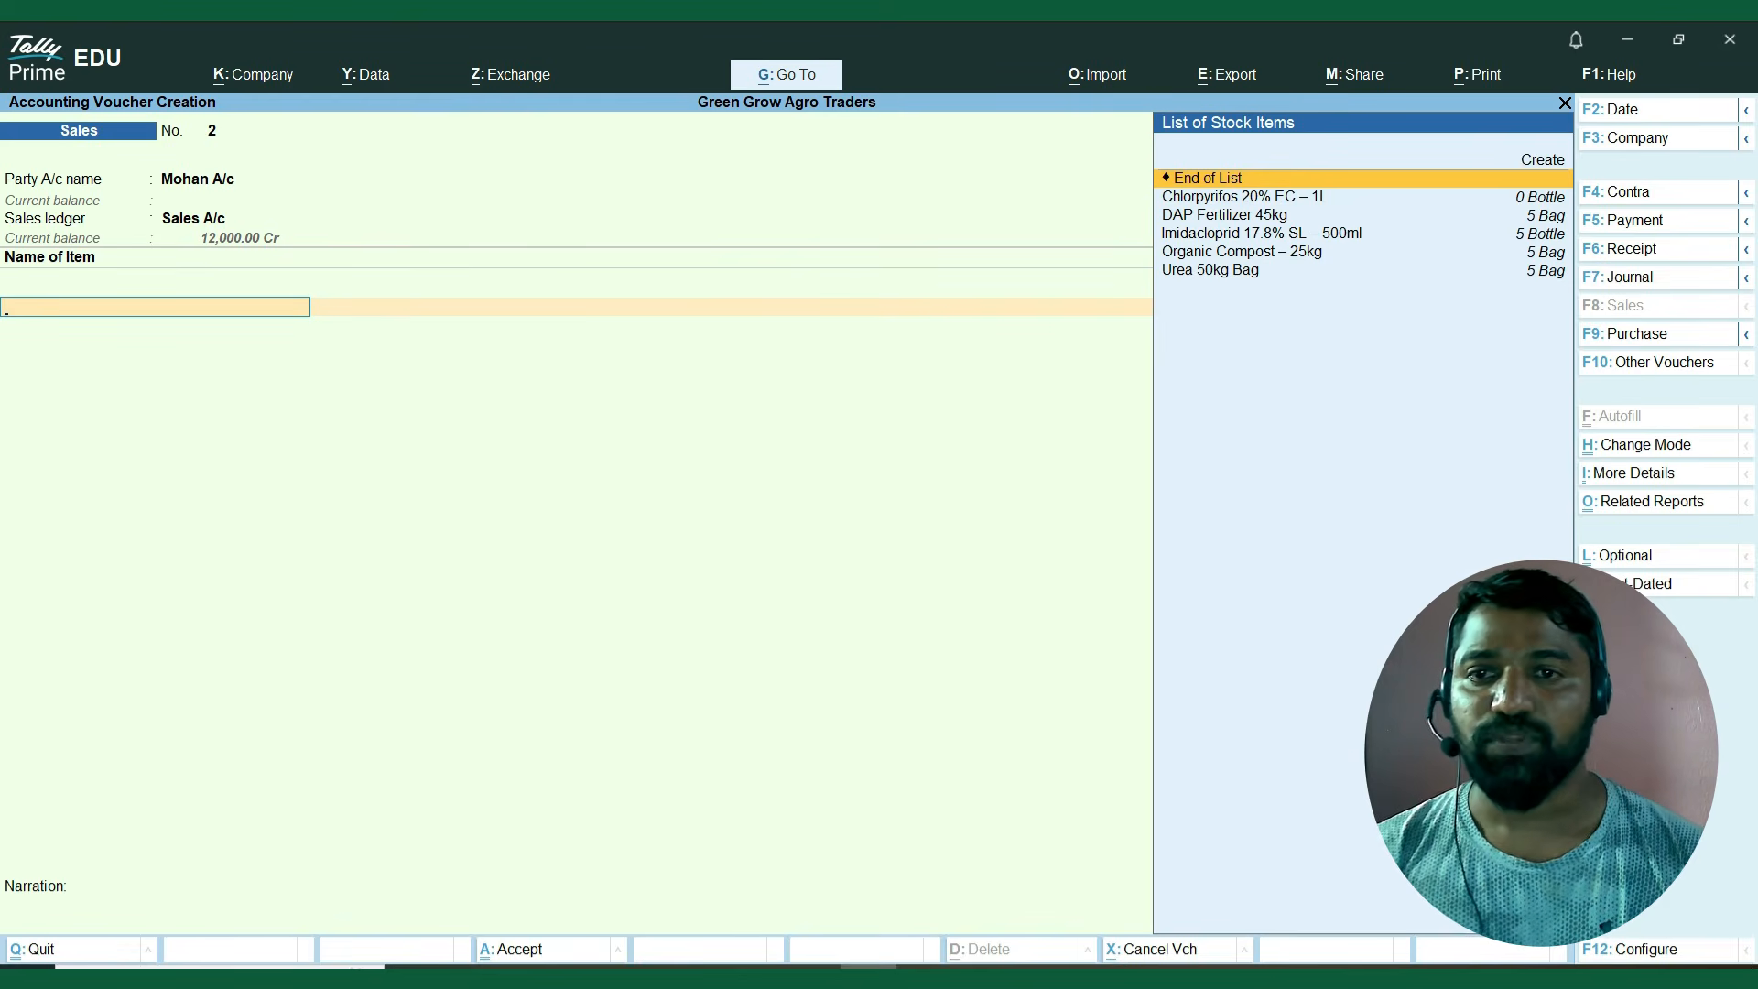
# Choose DAP Fertilizer 45kg as the voucher's first item and allocate it to batch DAP2024.
pyautogui.press('Down')
pyautogui.press('Down')
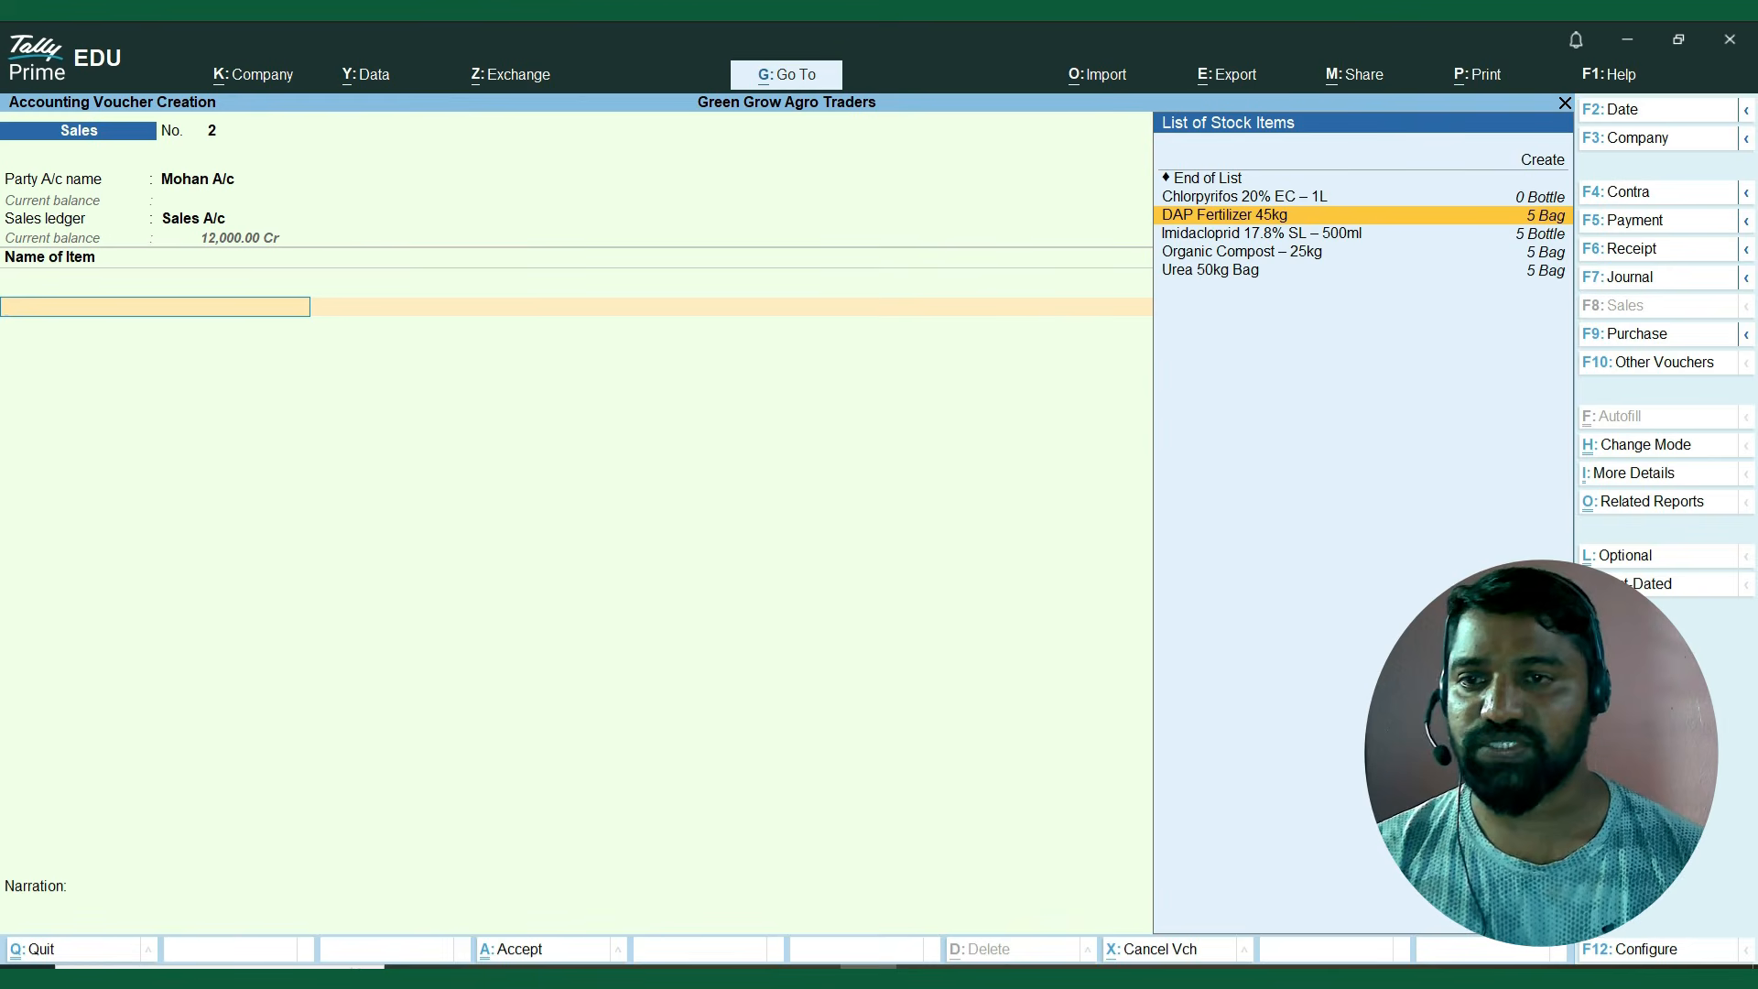
pyautogui.press('Down')
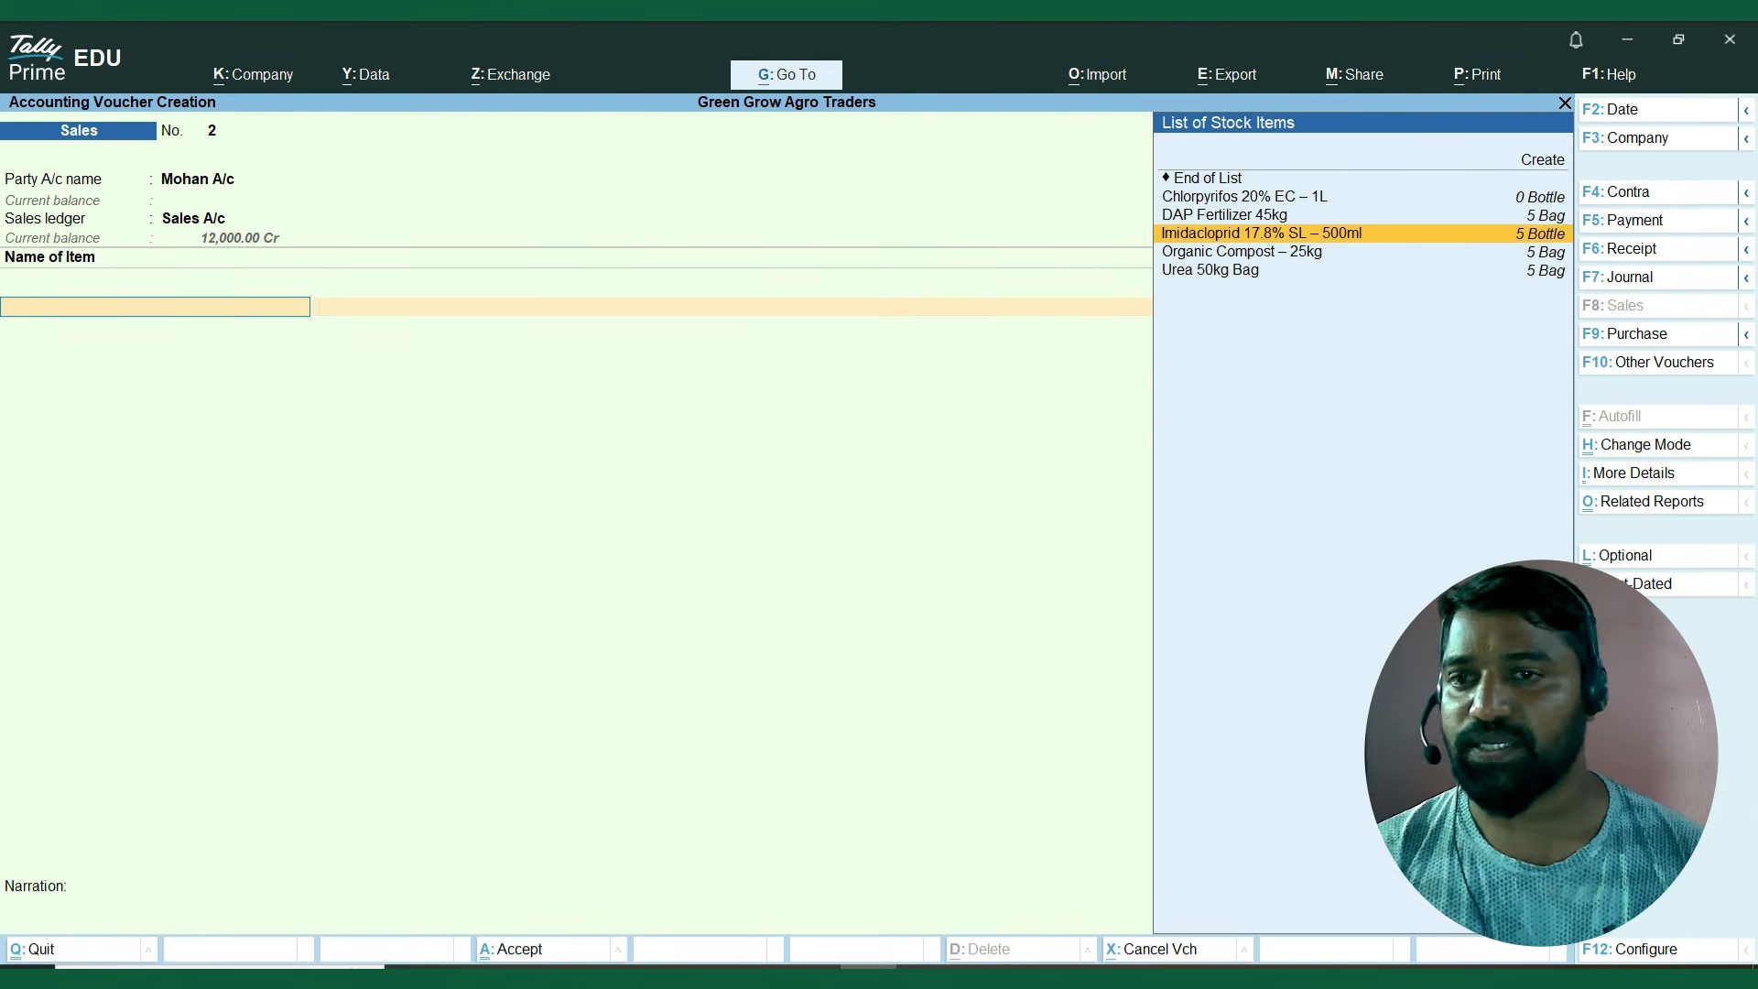
pyautogui.press('Down')
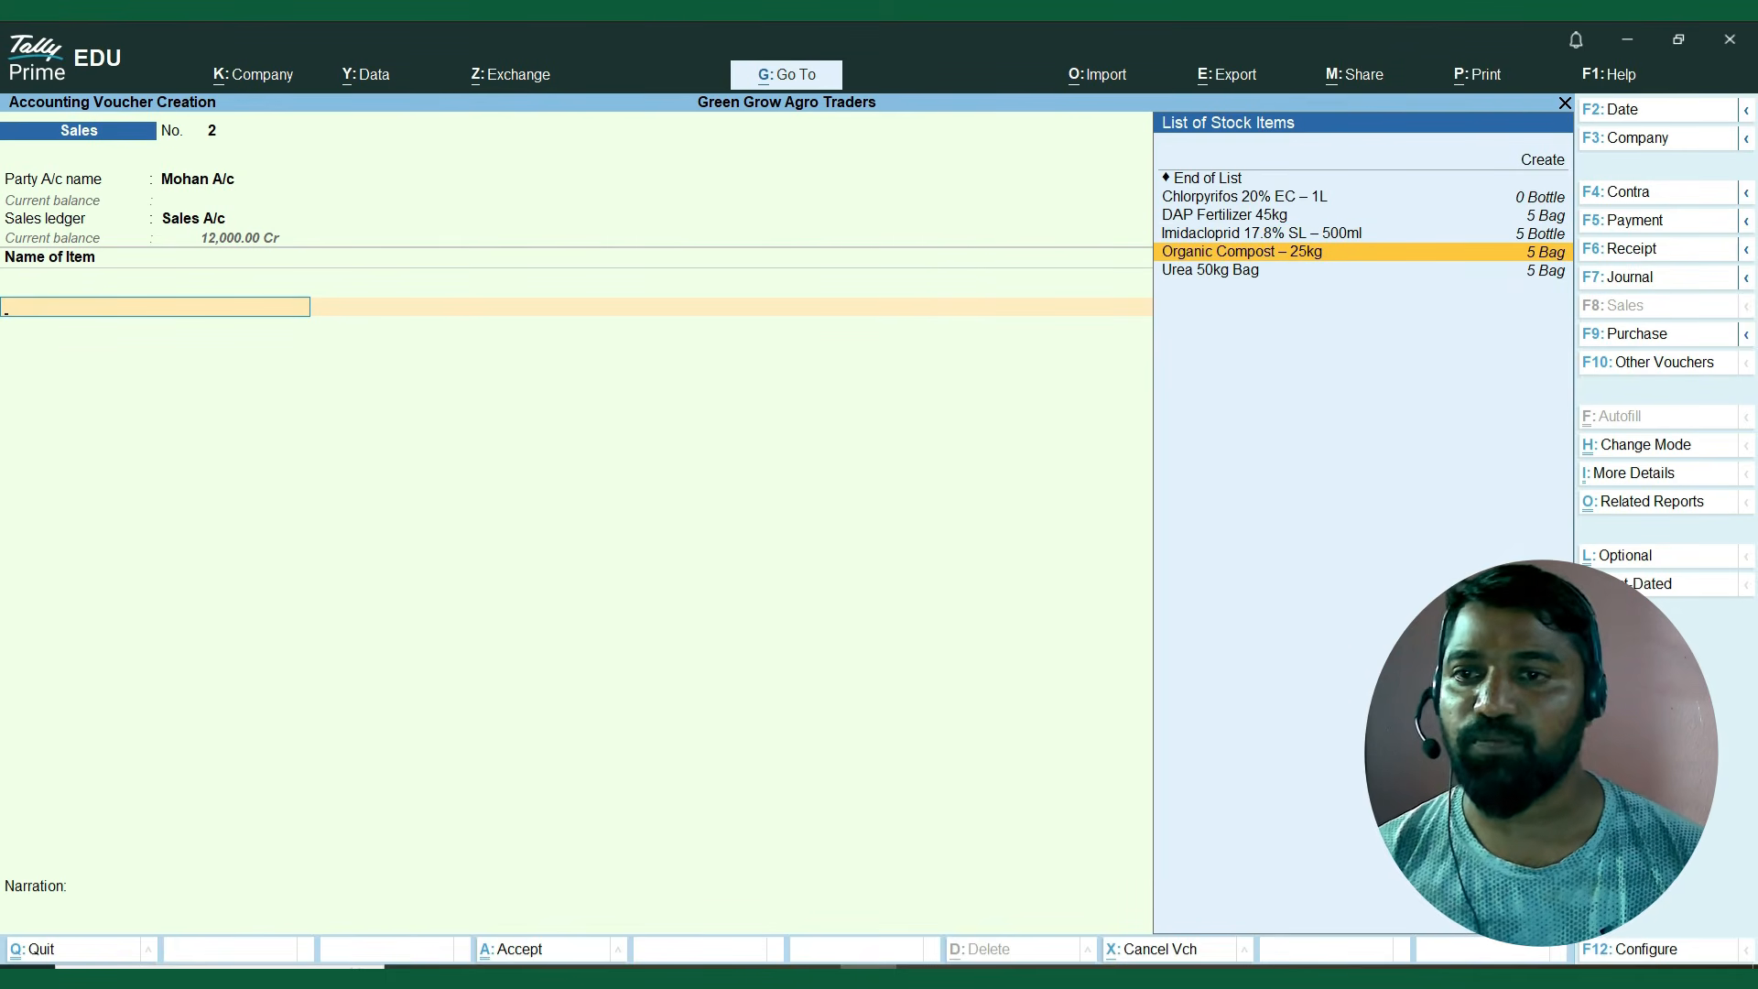
pyautogui.press('Down')
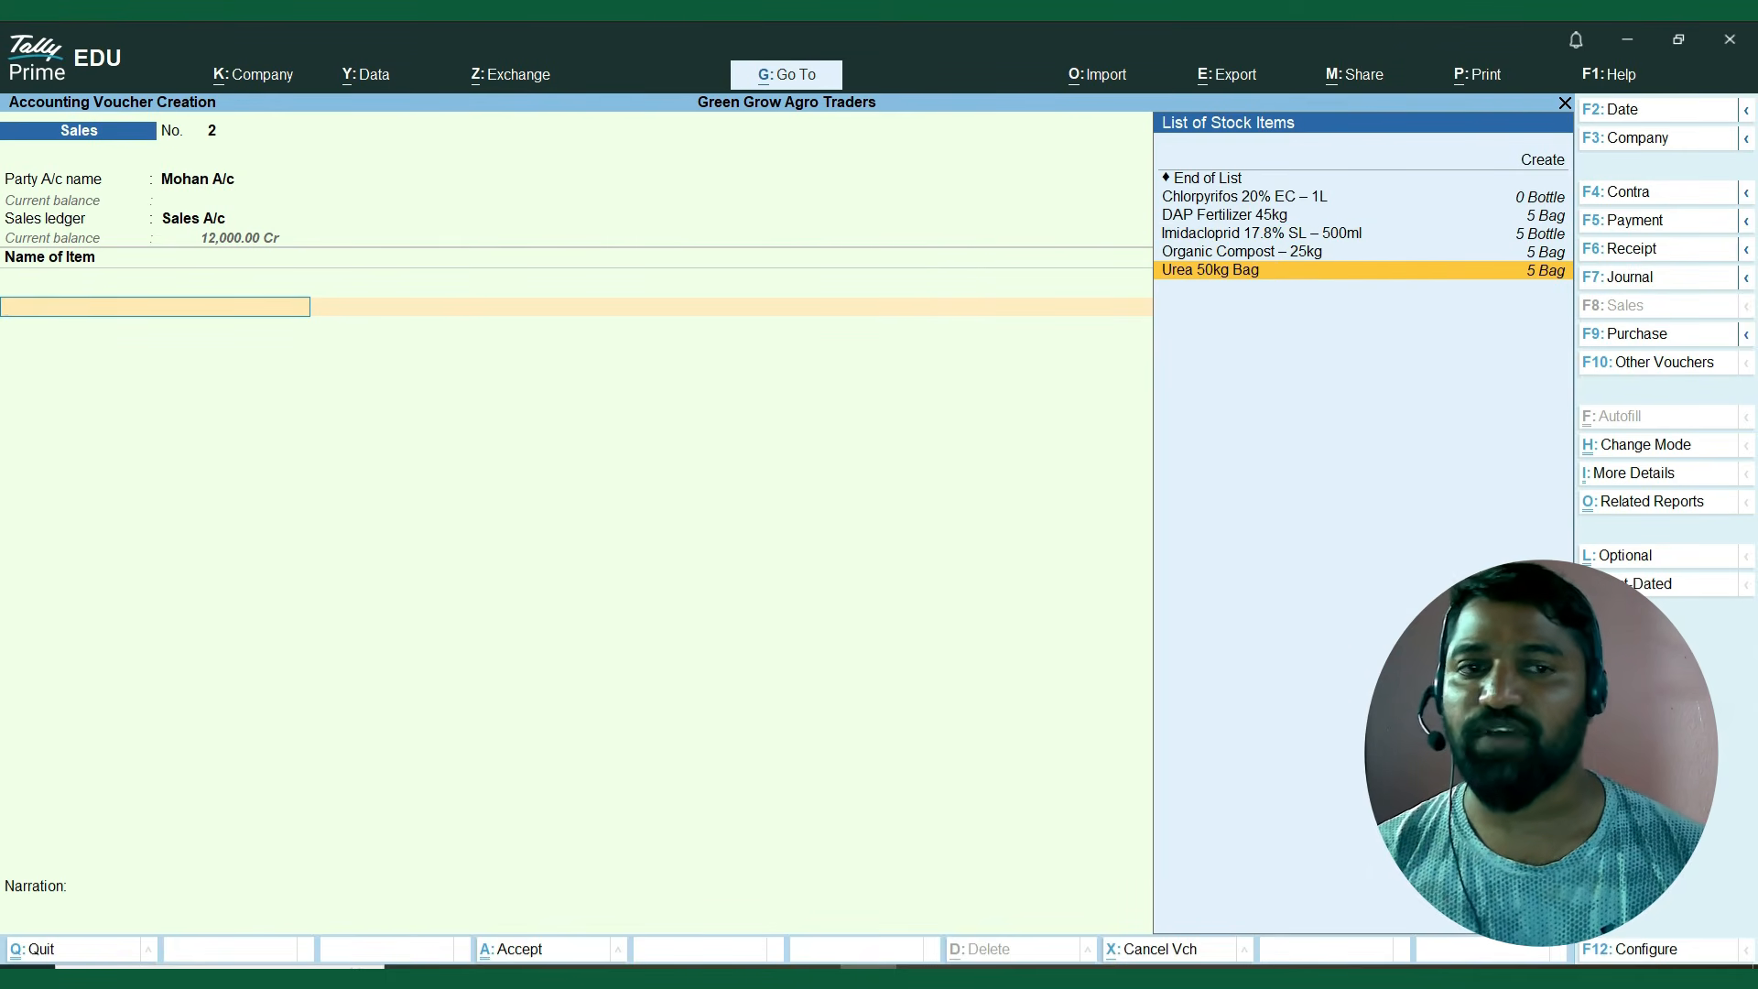
pyautogui.press('Up')
pyautogui.press('Up')
pyautogui.press('Up')
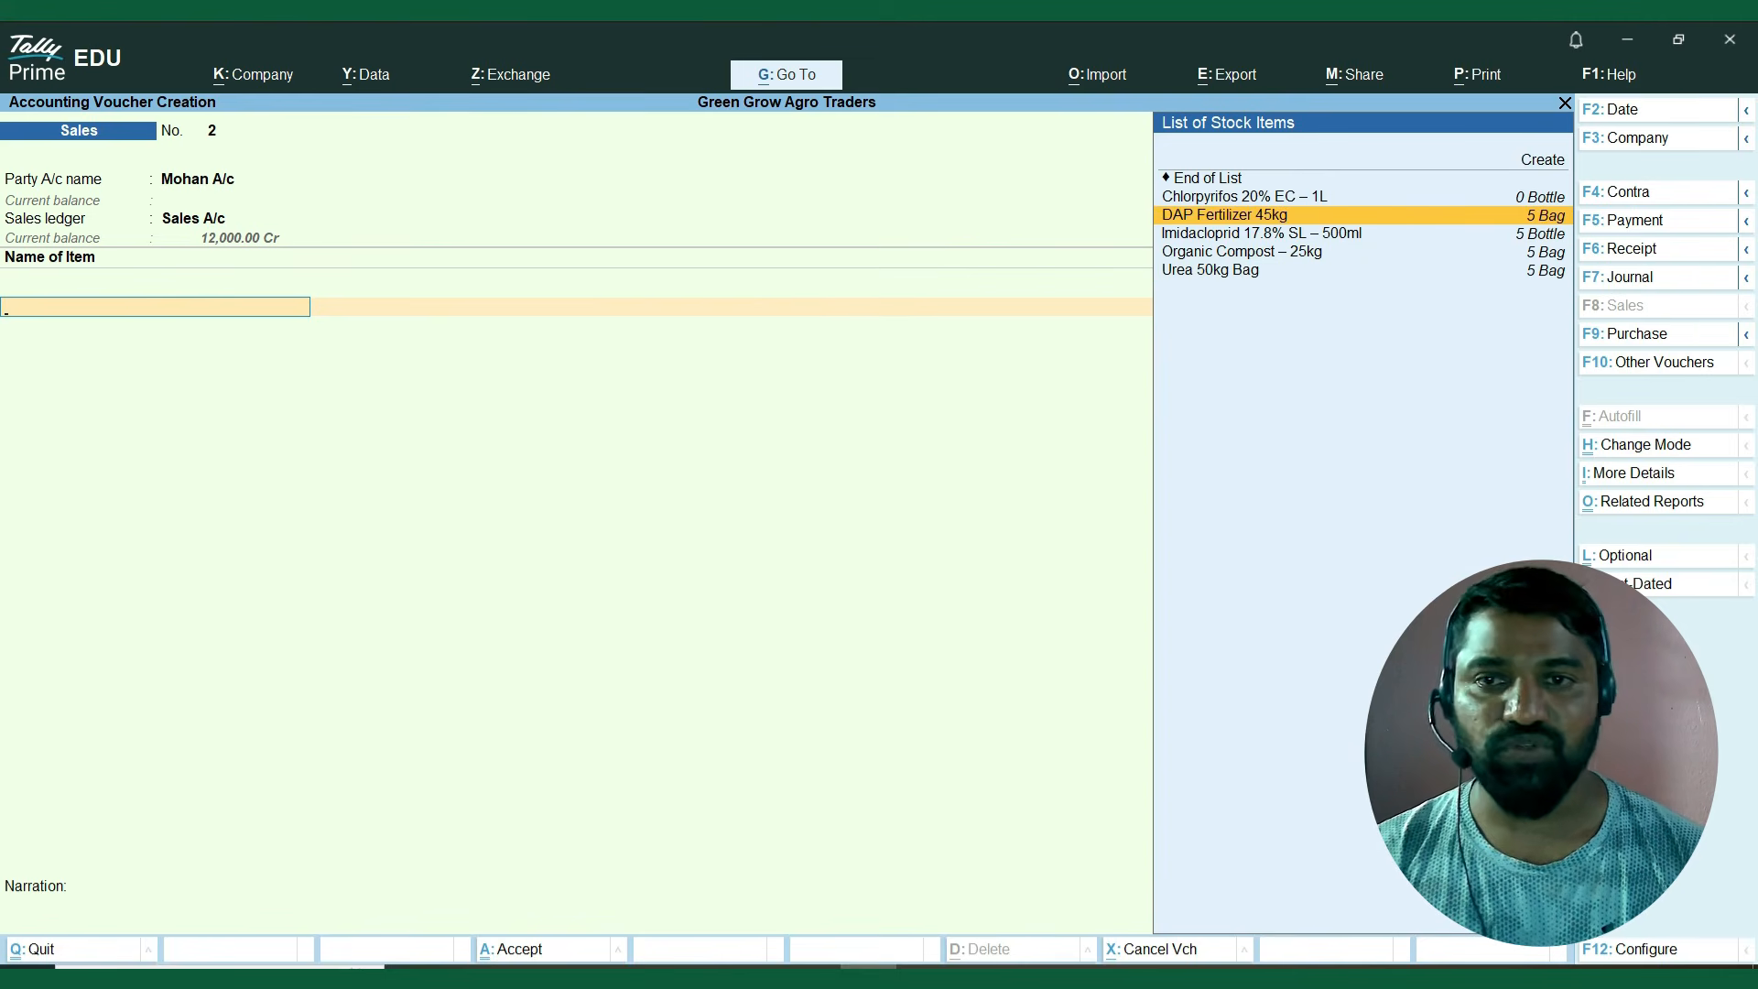
pyautogui.press('Return')
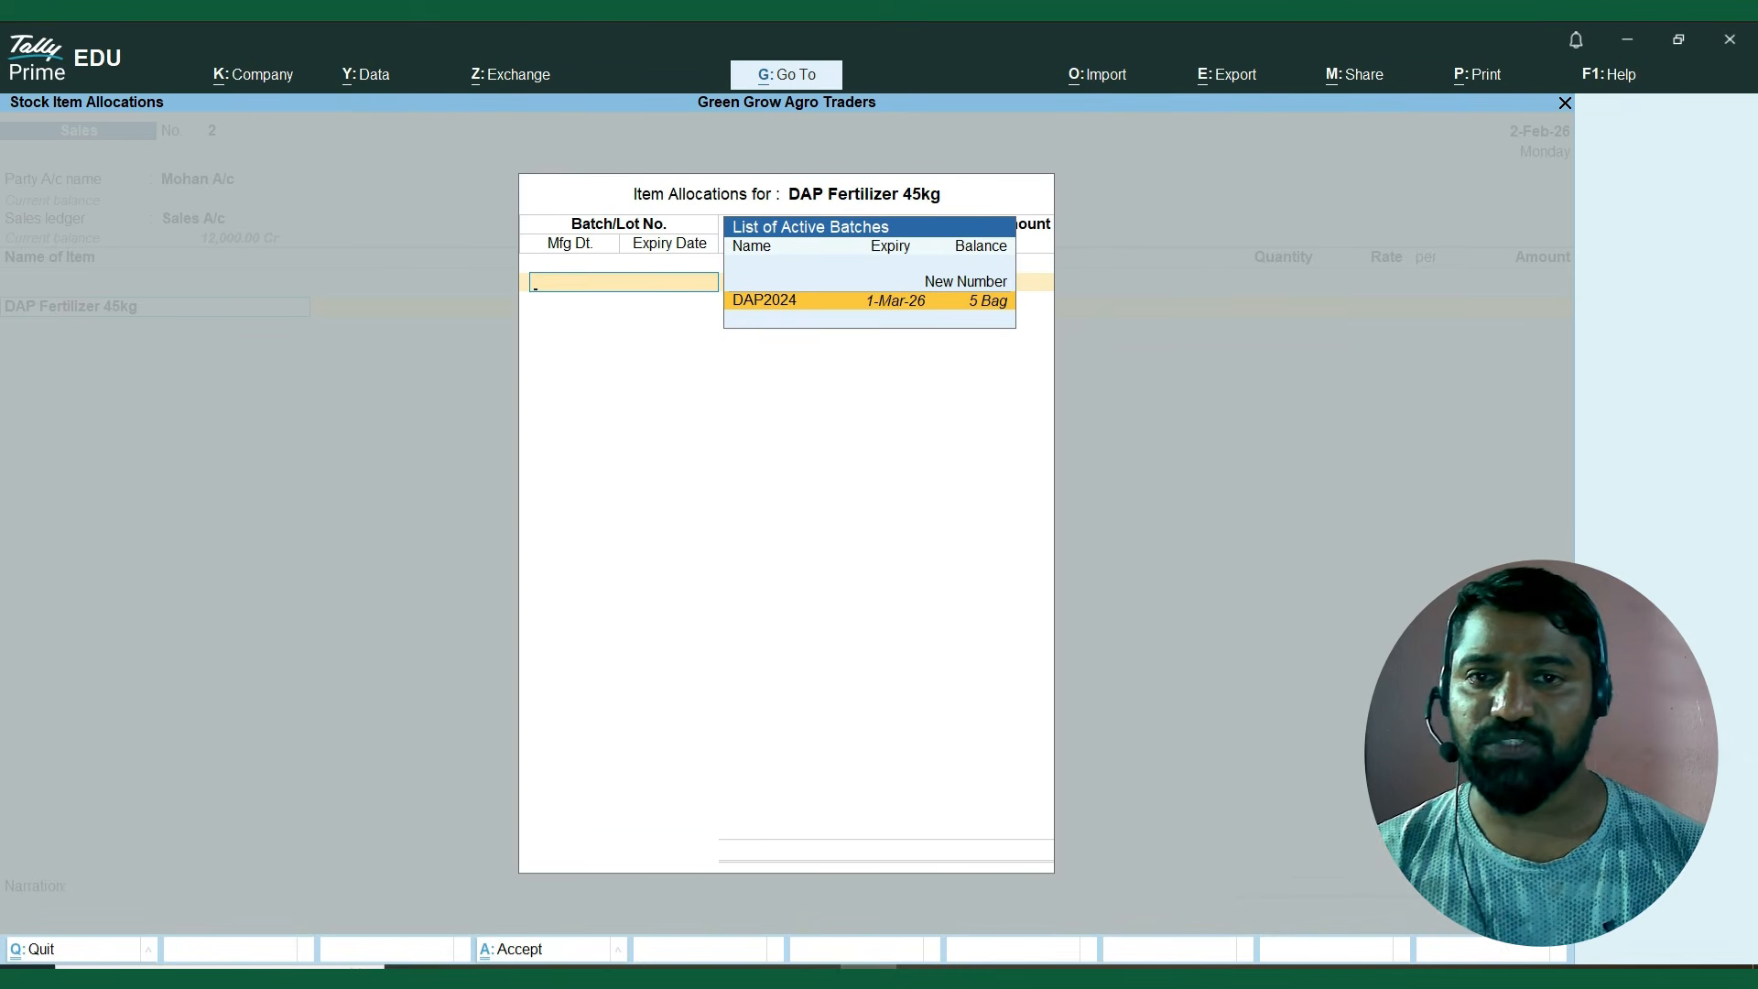
pyautogui.press('Return')
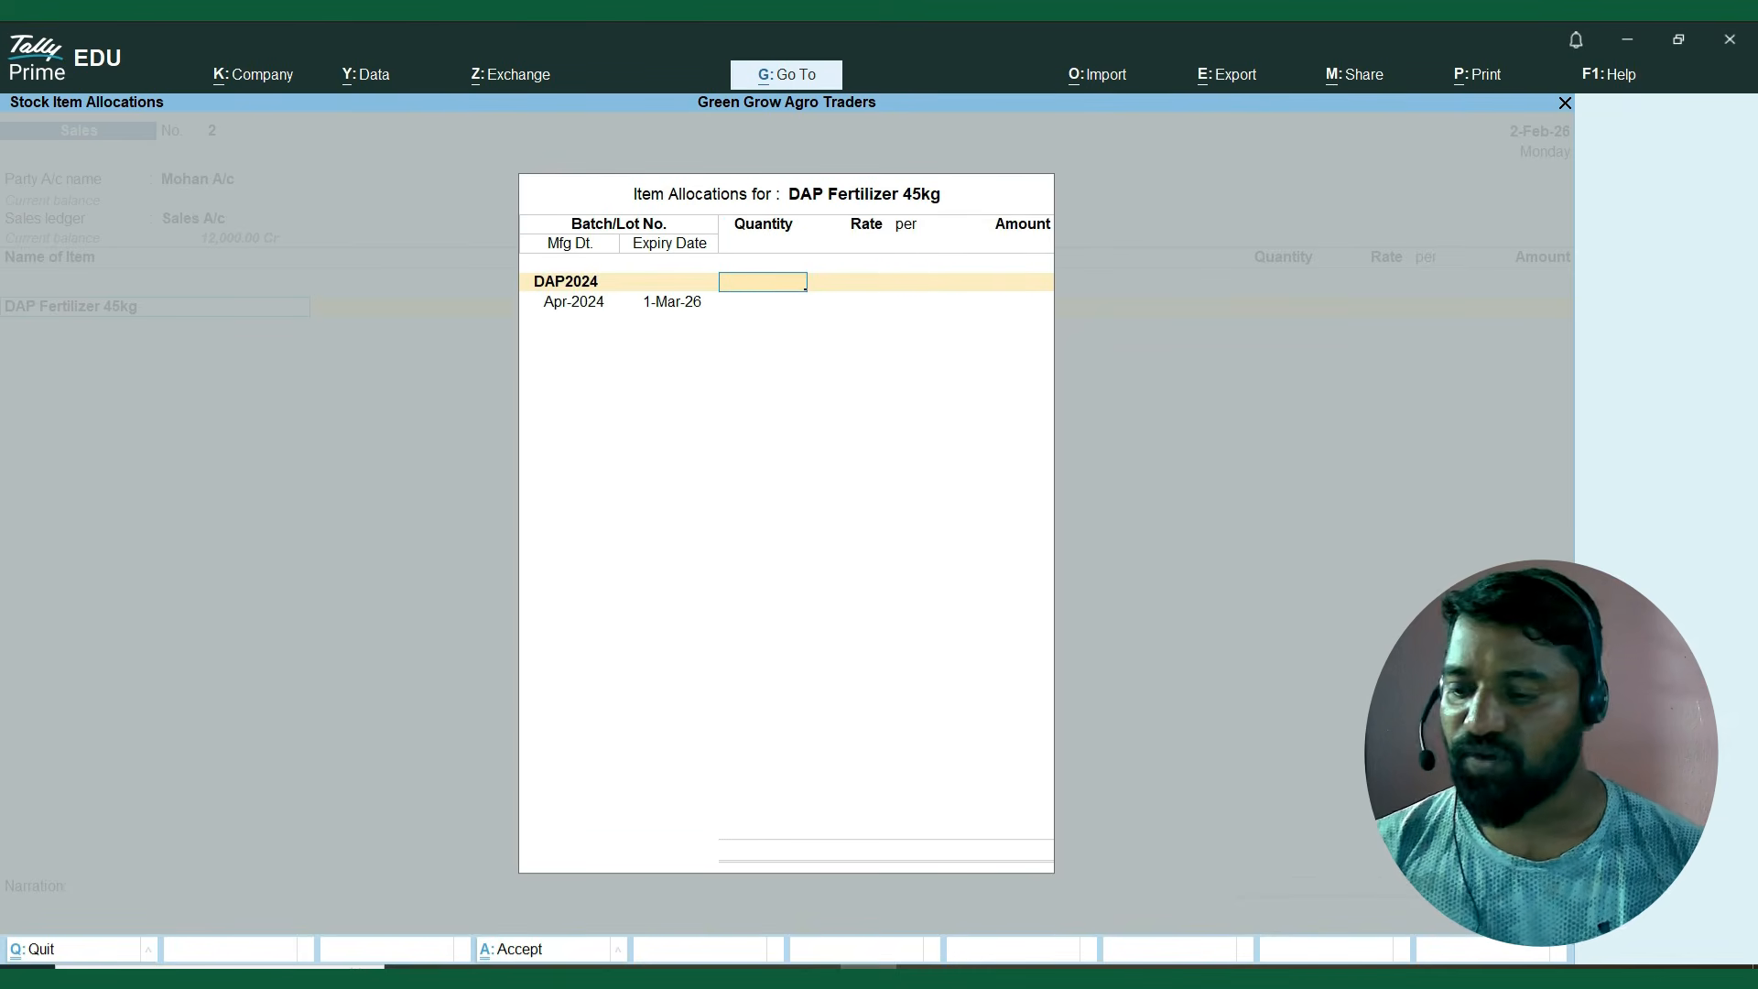
# Set the DAP2024 batch quantity to 5 bags at a rate of 400.00 per bag, and finish the item allocation.
pyautogui.write('5')
pyautogui.press('Return')
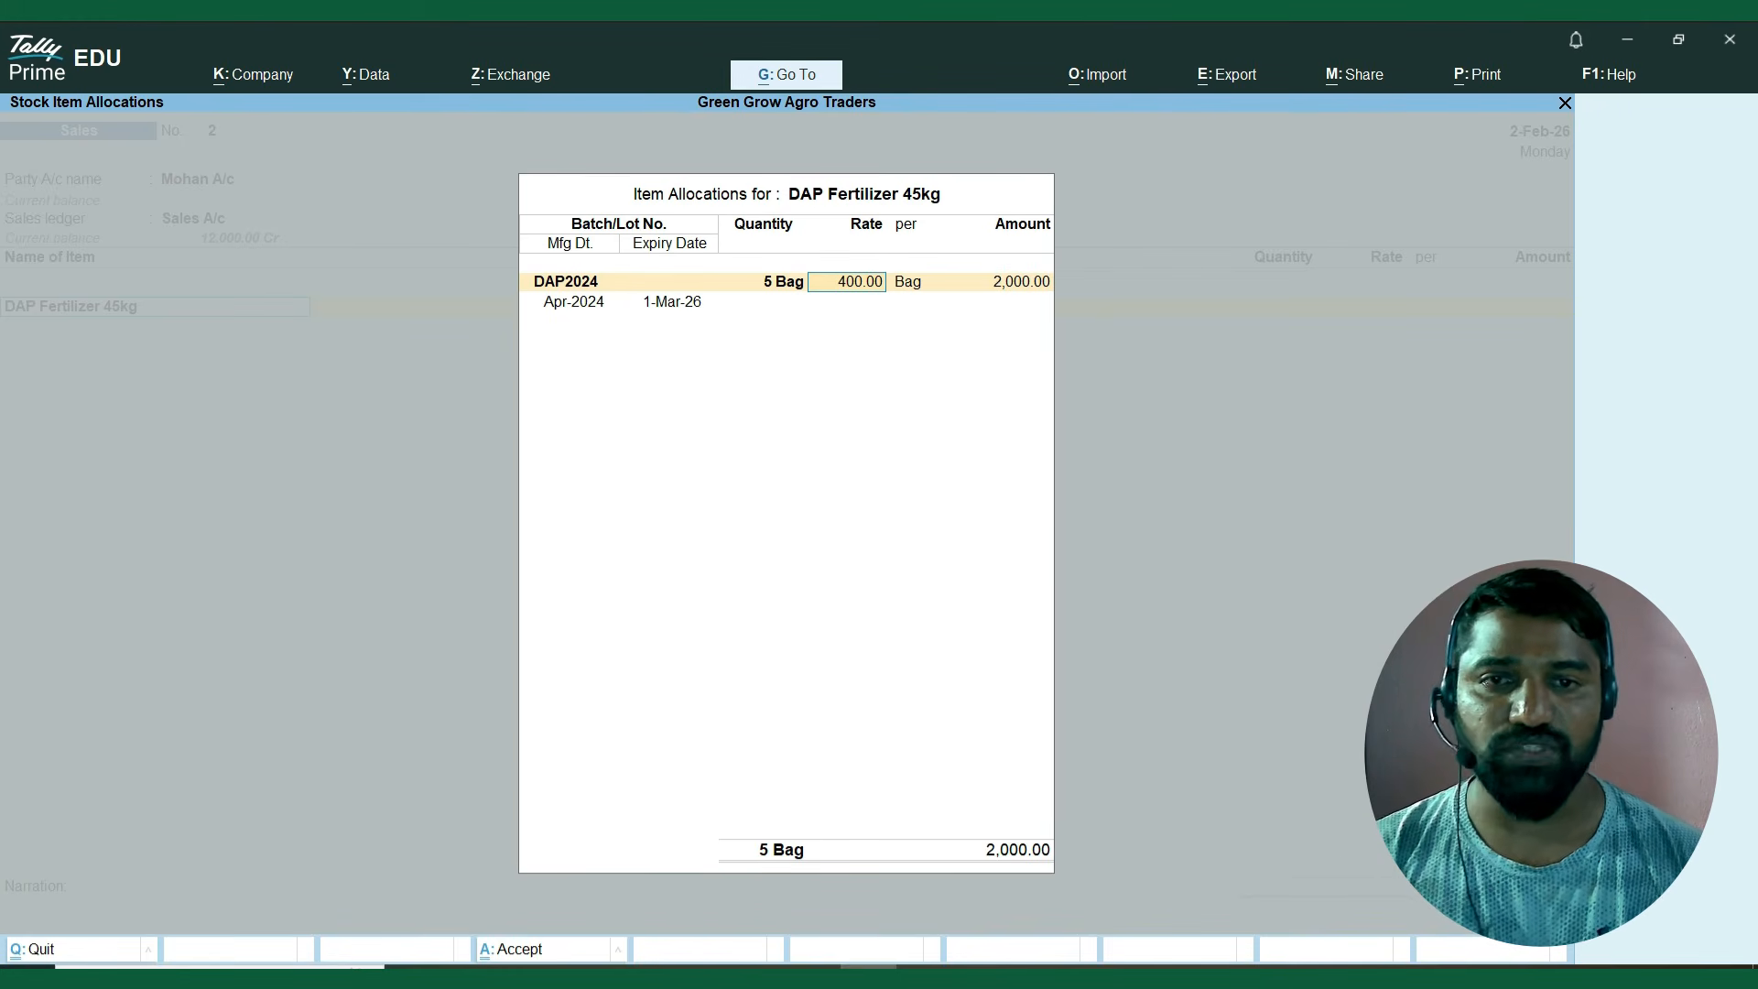
pyautogui.press('Return')
pyautogui.press('Return')
pyautogui.press('Return')
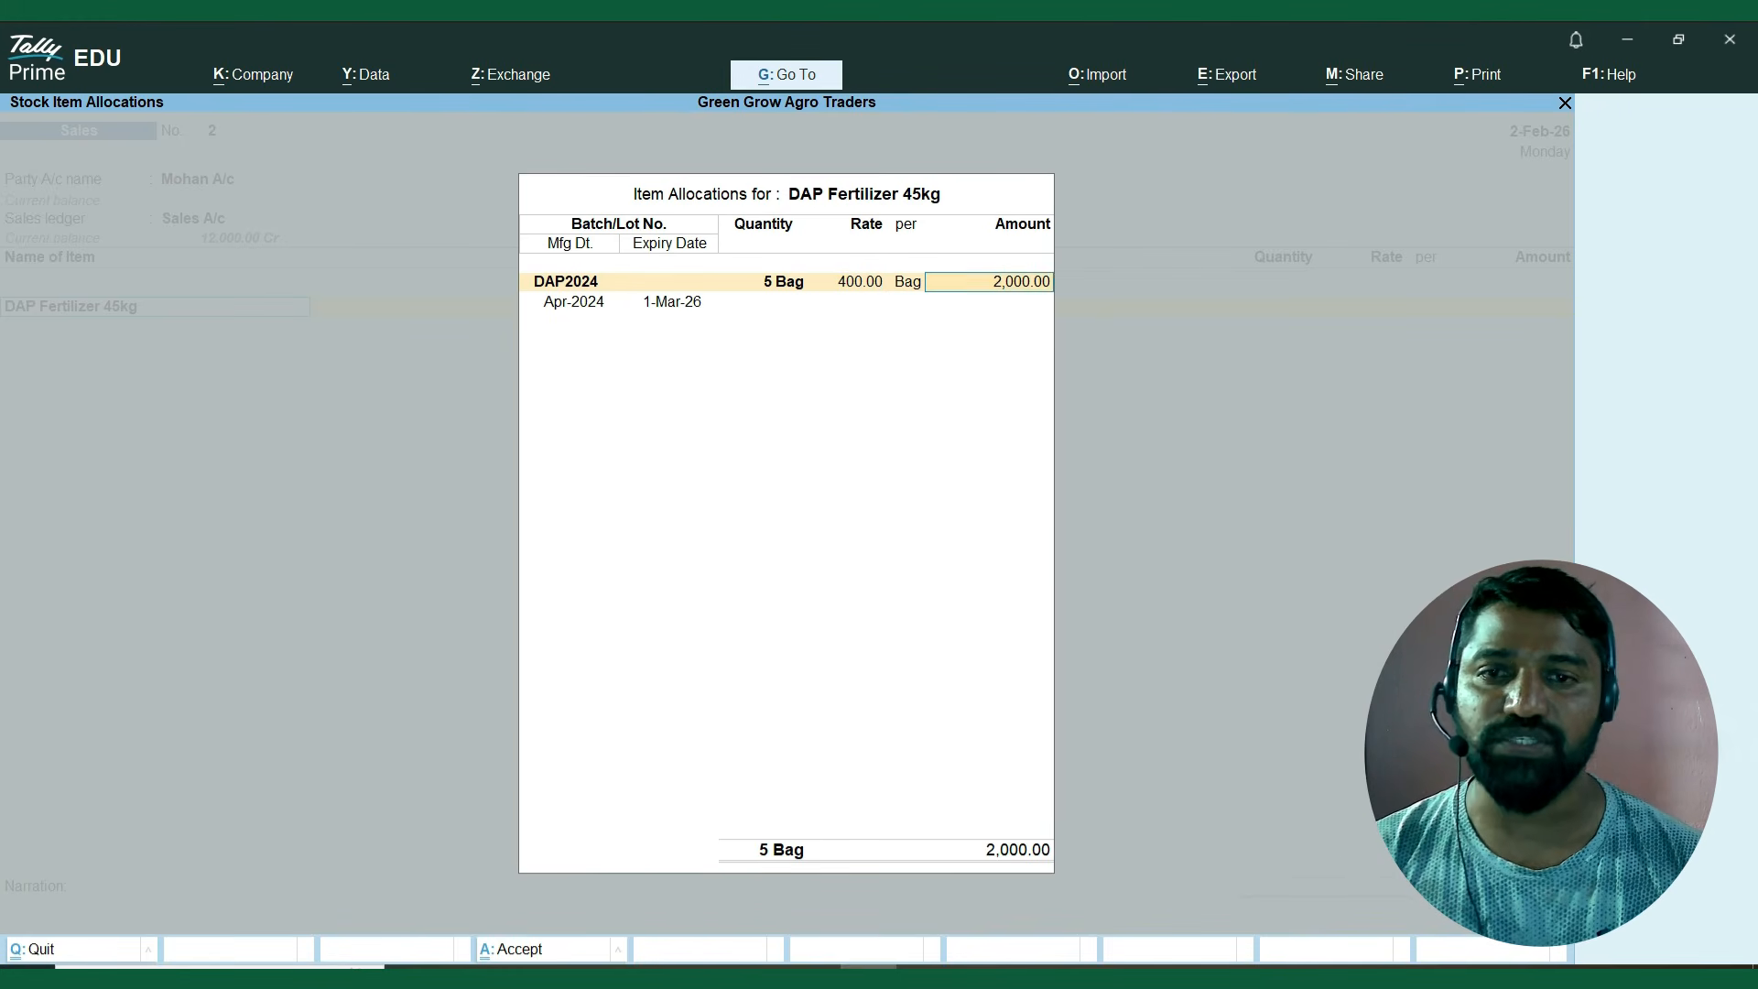
pyautogui.press('Return')
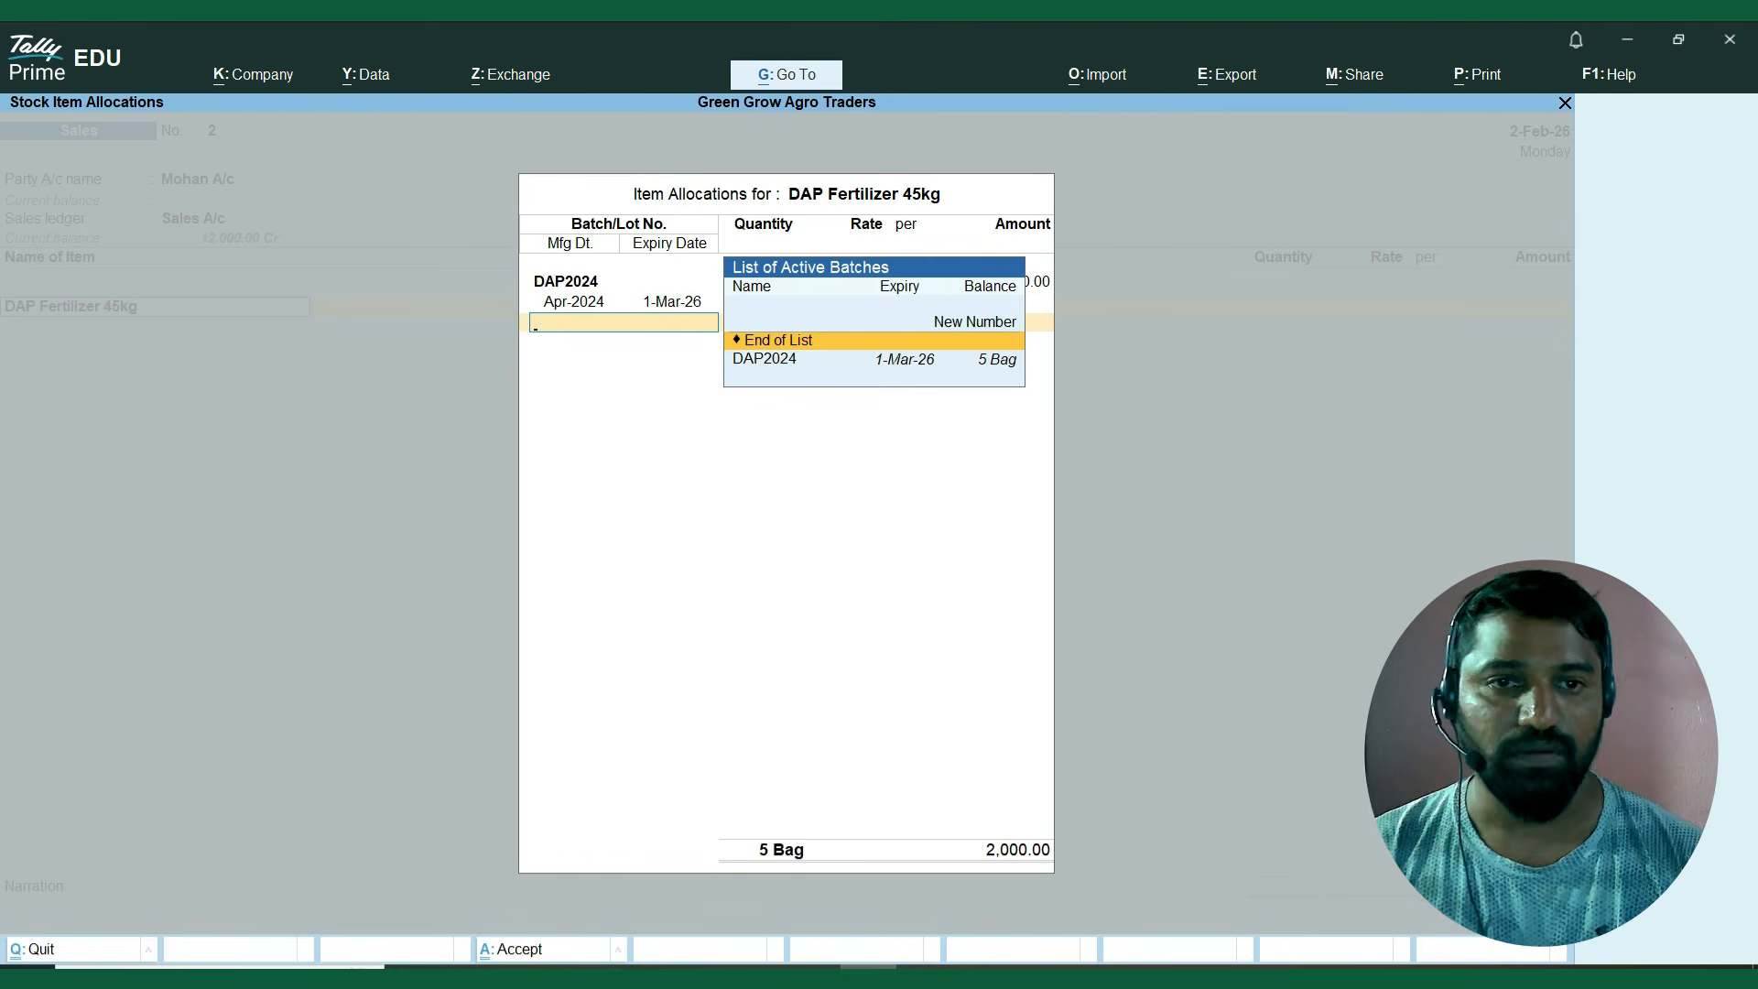
pyautogui.press('Return')
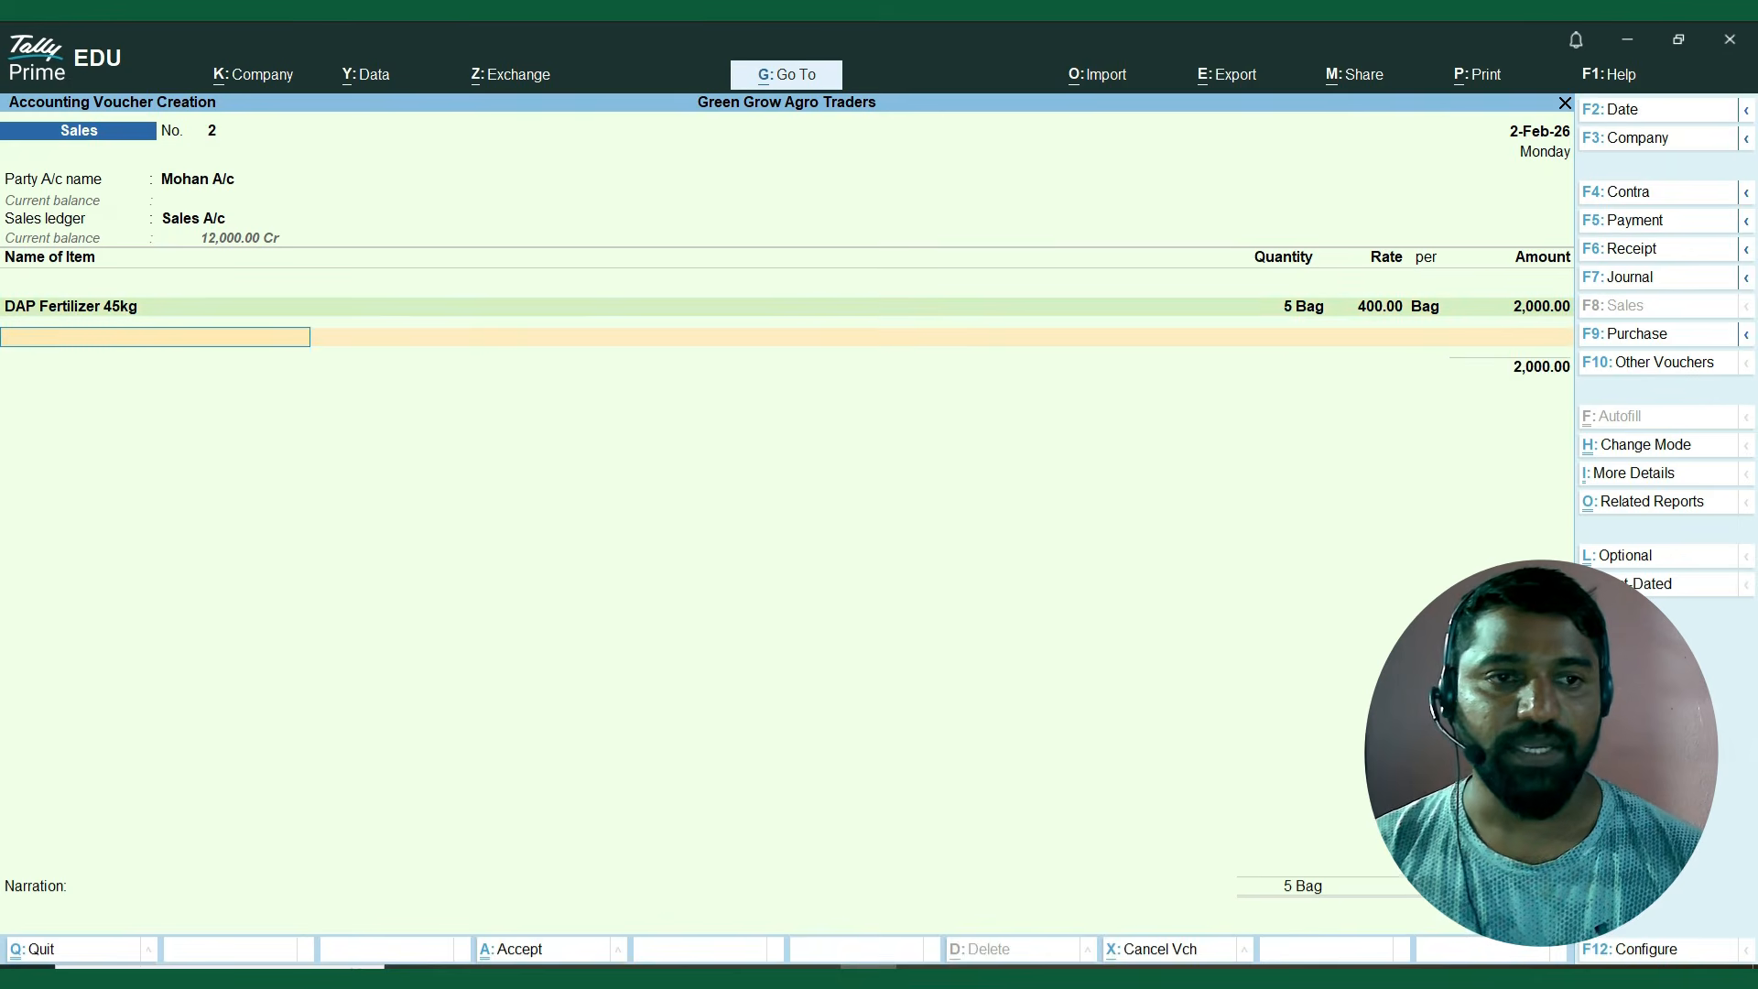
# Choose Imidacloprid 17.8% SL – 500ml as the second item and allocate it to batch Imi2024.
pyautogui.press('Down')
pyautogui.press('Down')
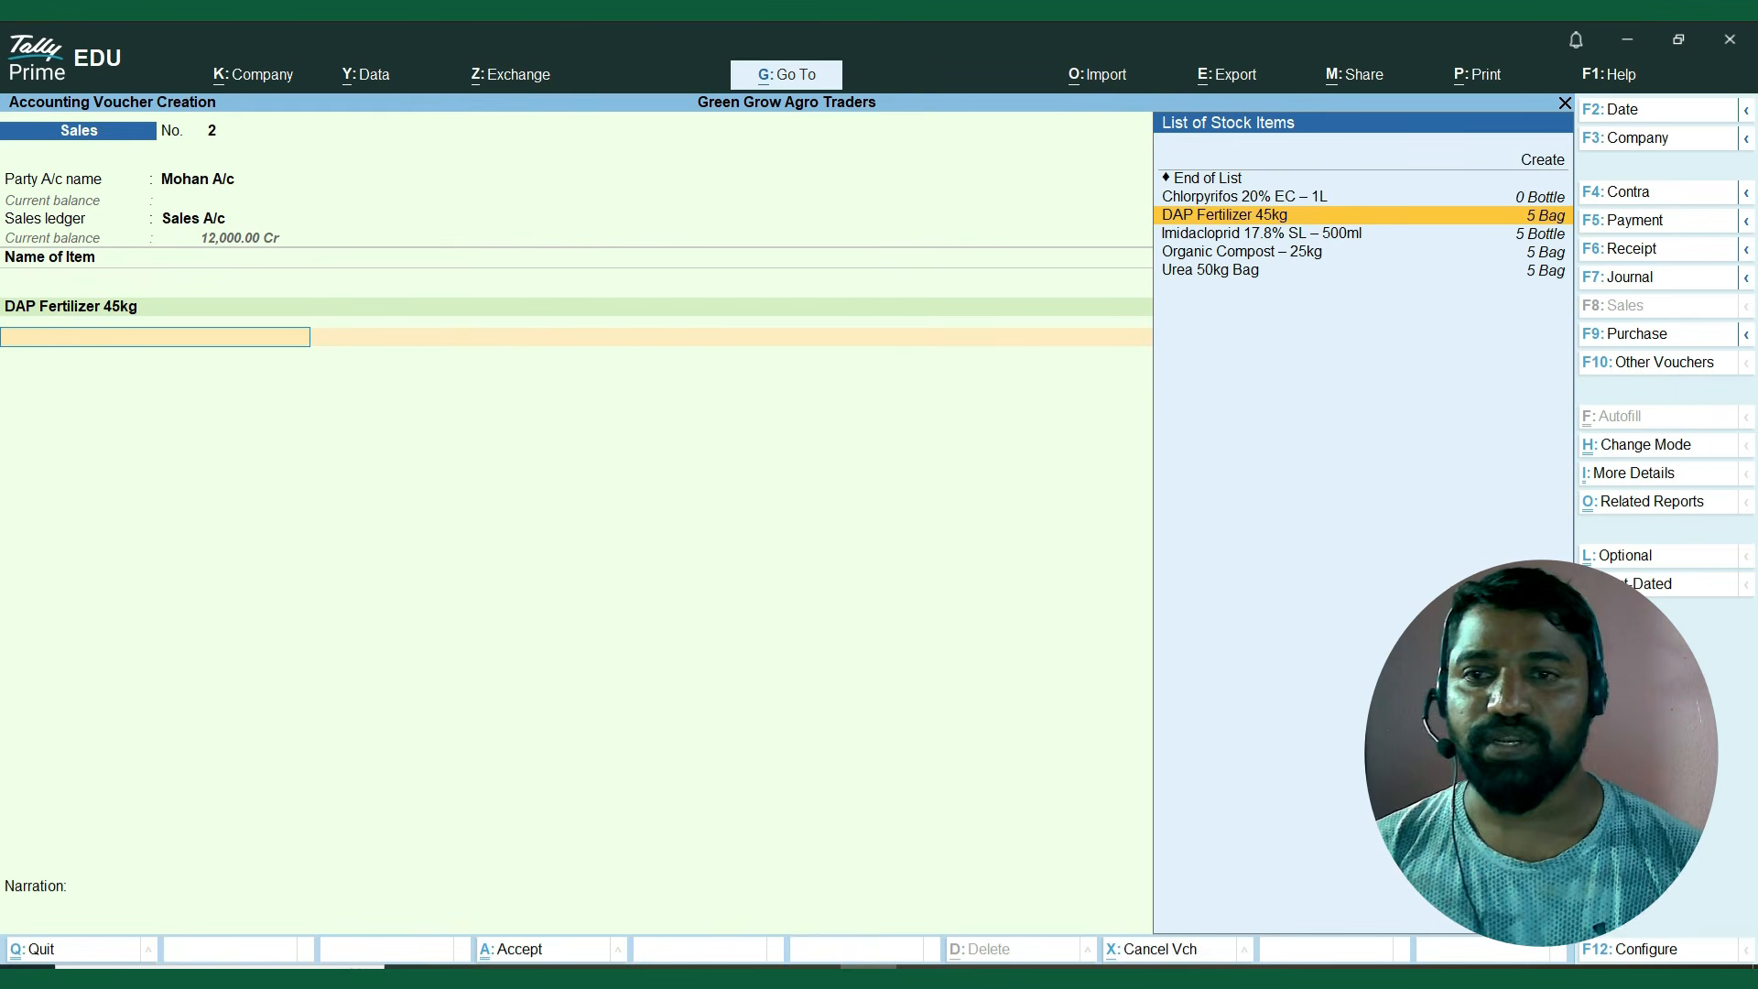
pyautogui.press('Down')
pyautogui.press('Return')
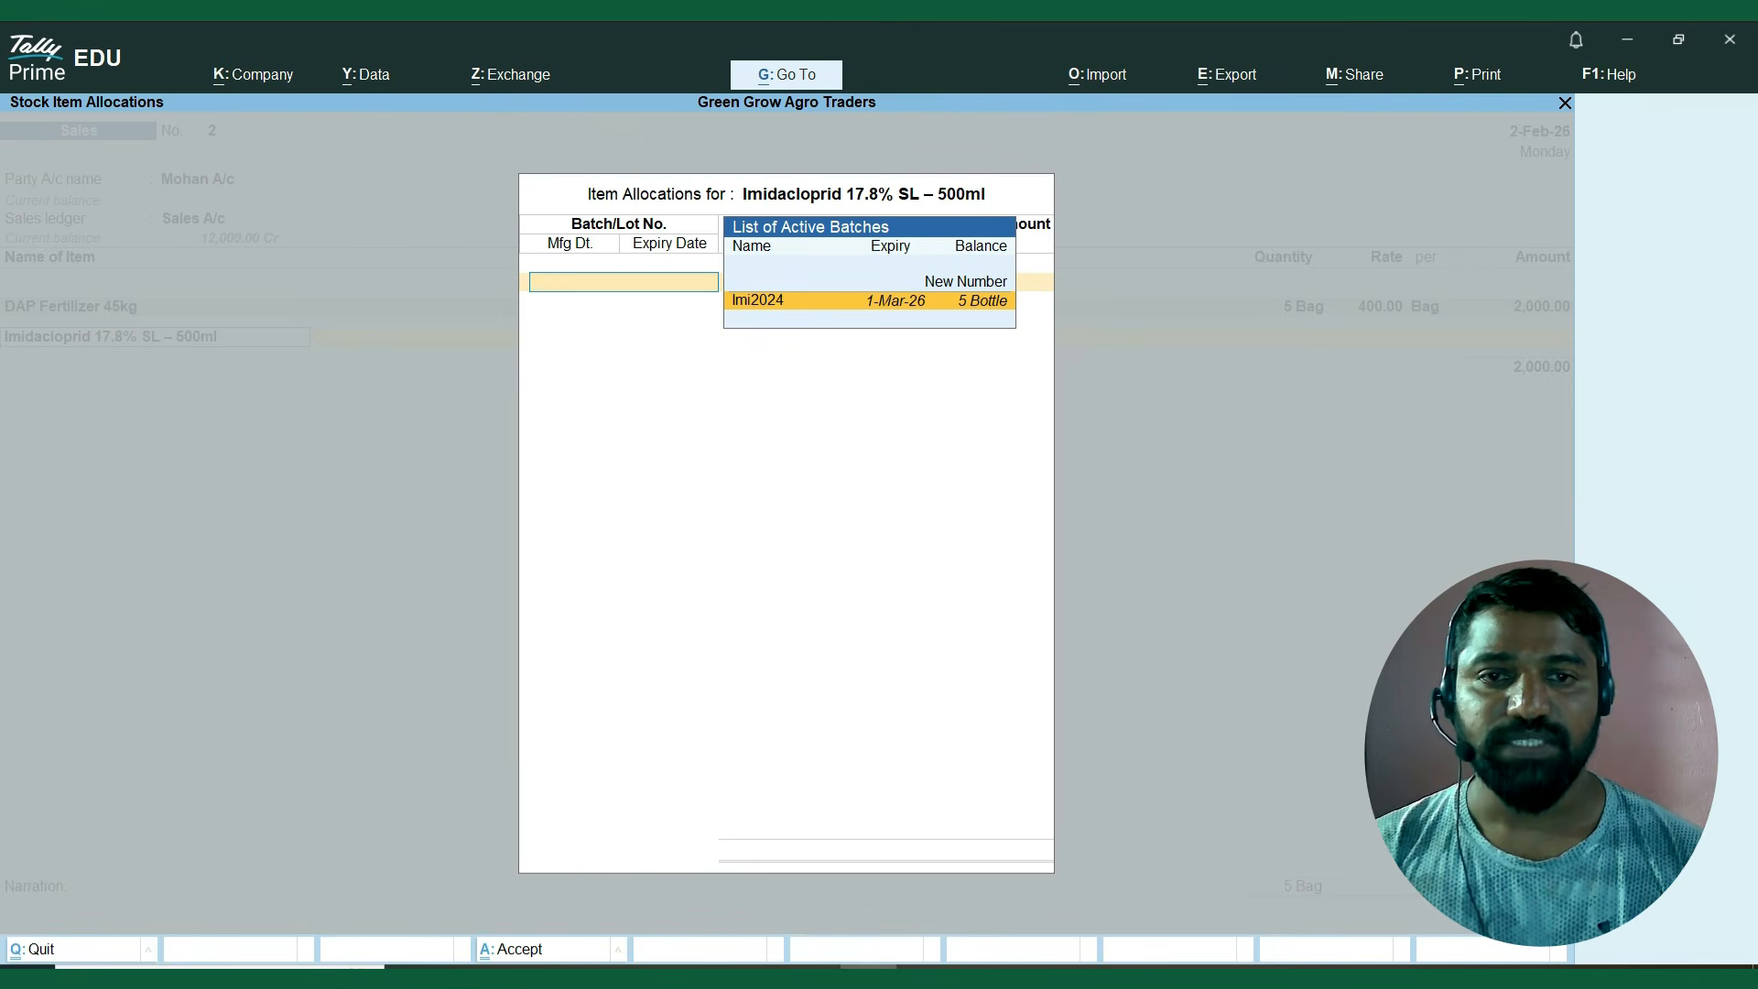
pyautogui.press('Return')
pyautogui.press('BackSpace')
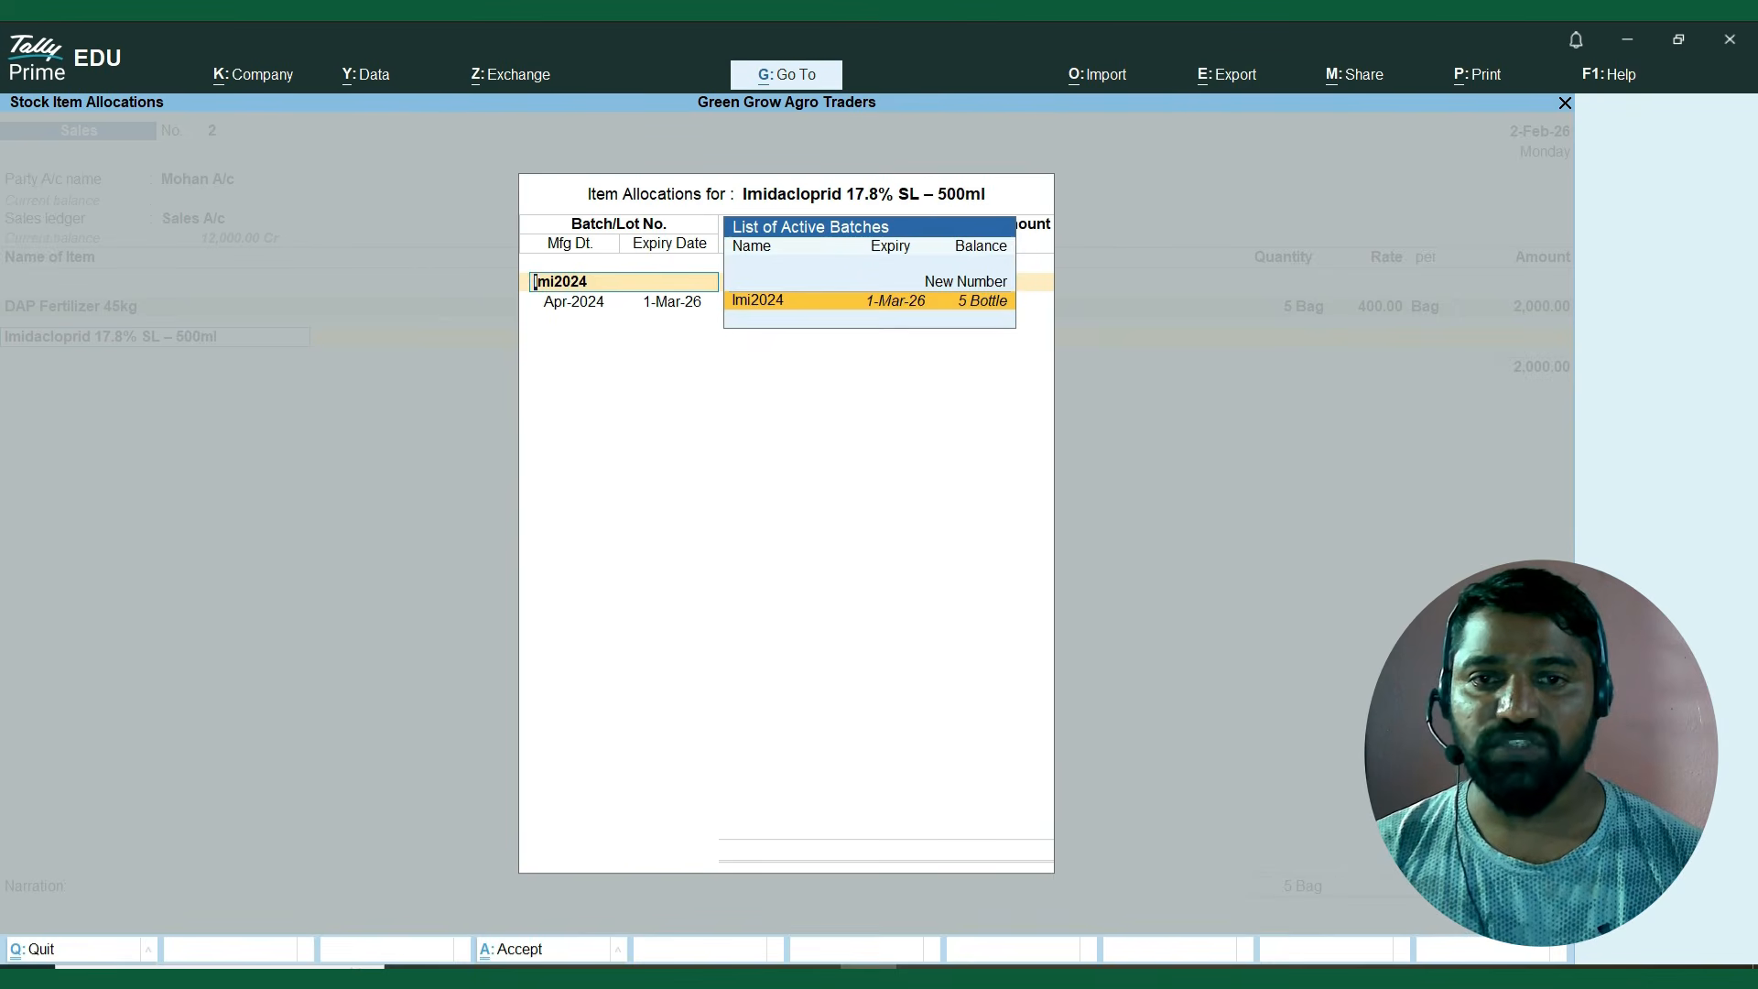
pyautogui.press('Return')
# Set the Imi2024 batch quantity to 5 bottles at a rate of 400.00 per bottle, and finish the item allocation.
pyautogui.write('5')
pyautogui.press('Return')
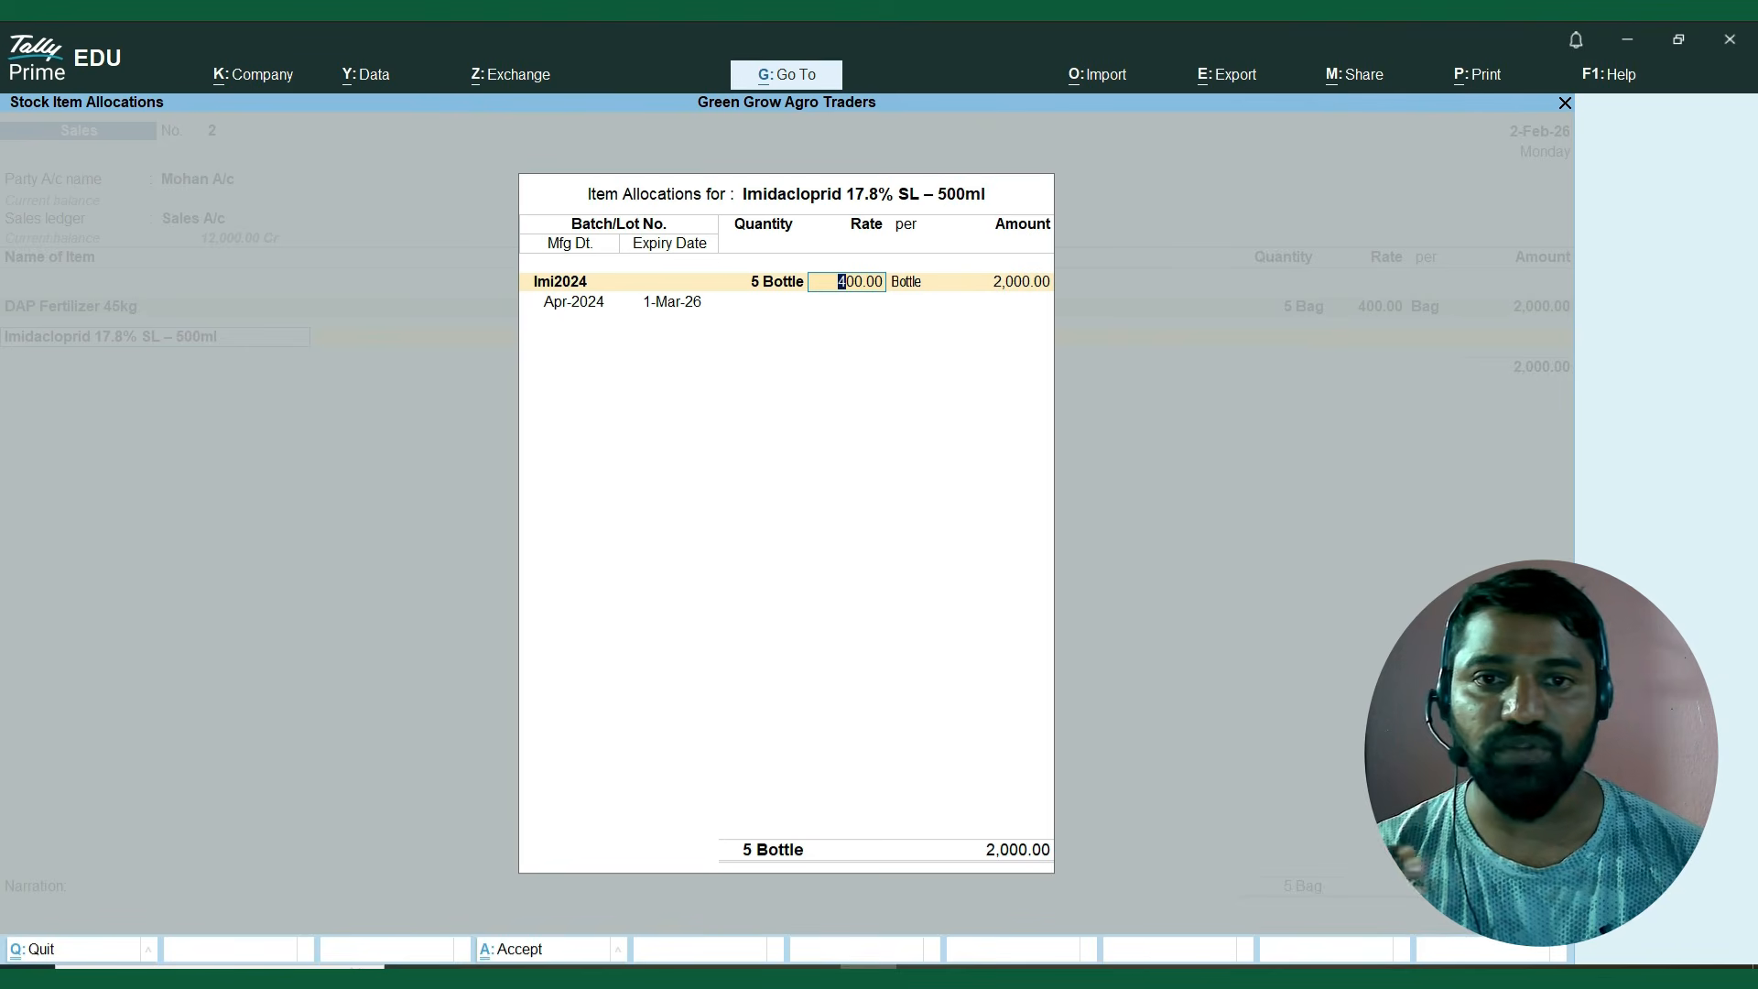
pyautogui.press('Return')
pyautogui.press('Return')
pyautogui.press('Return')
pyautogui.press('Return')
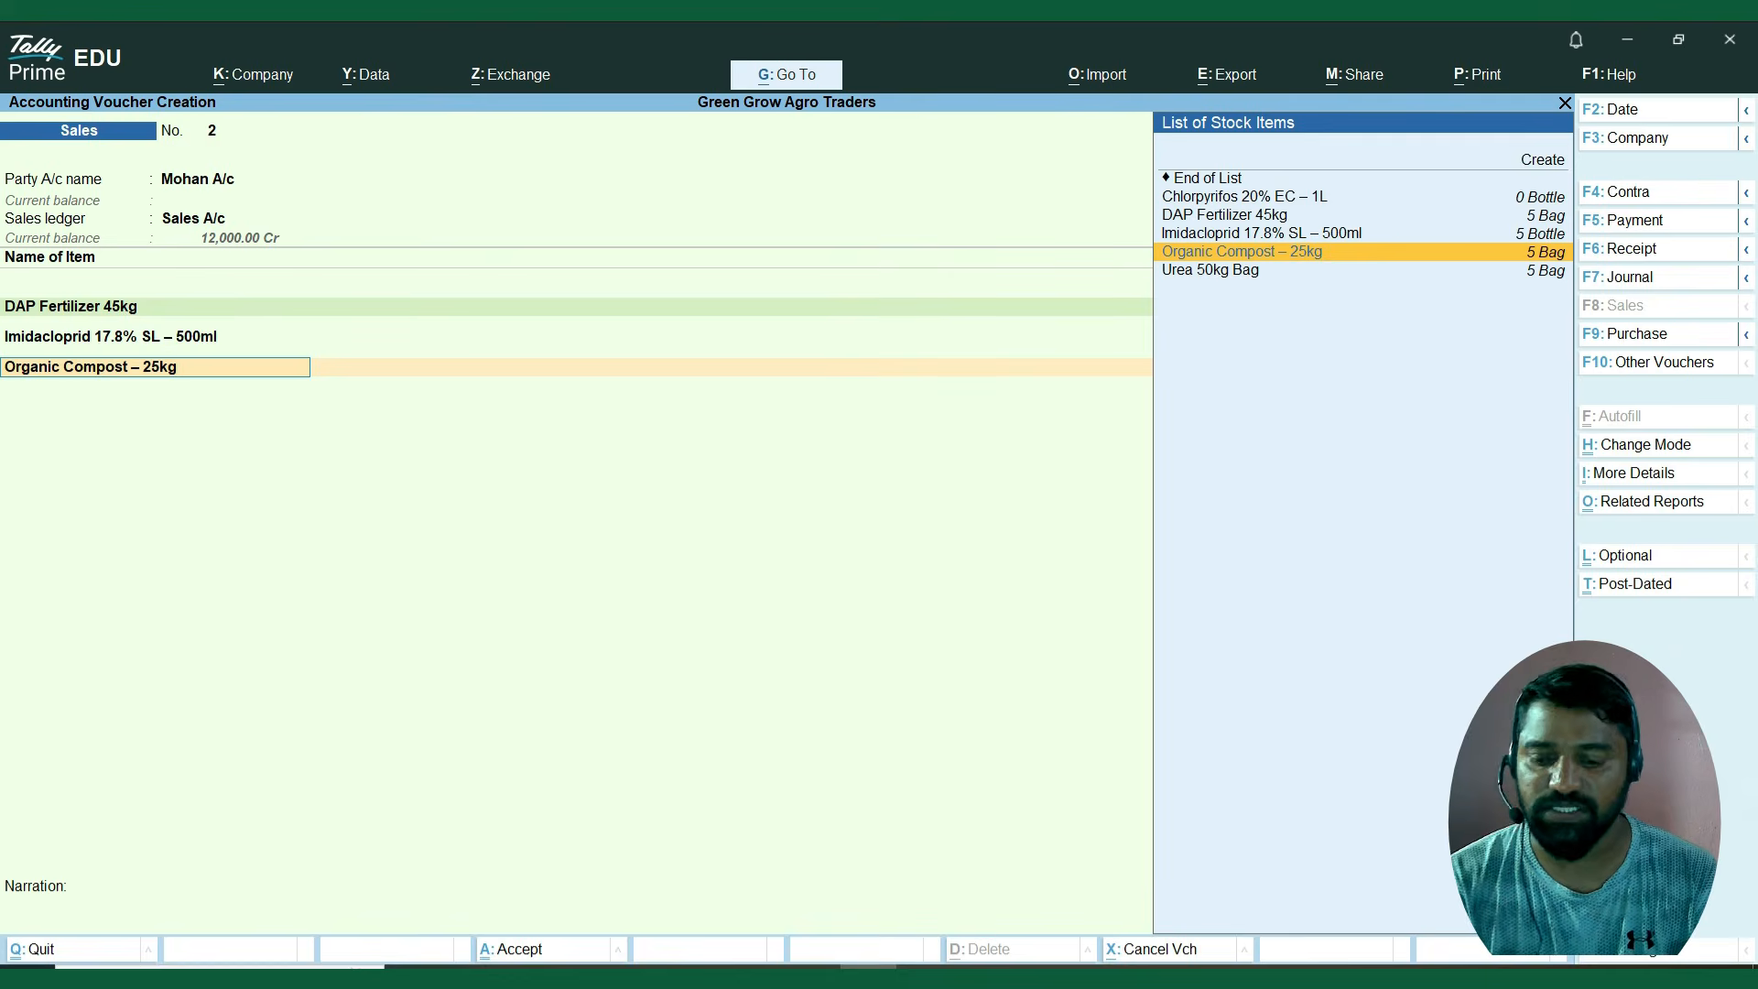
pyautogui.press('Return')
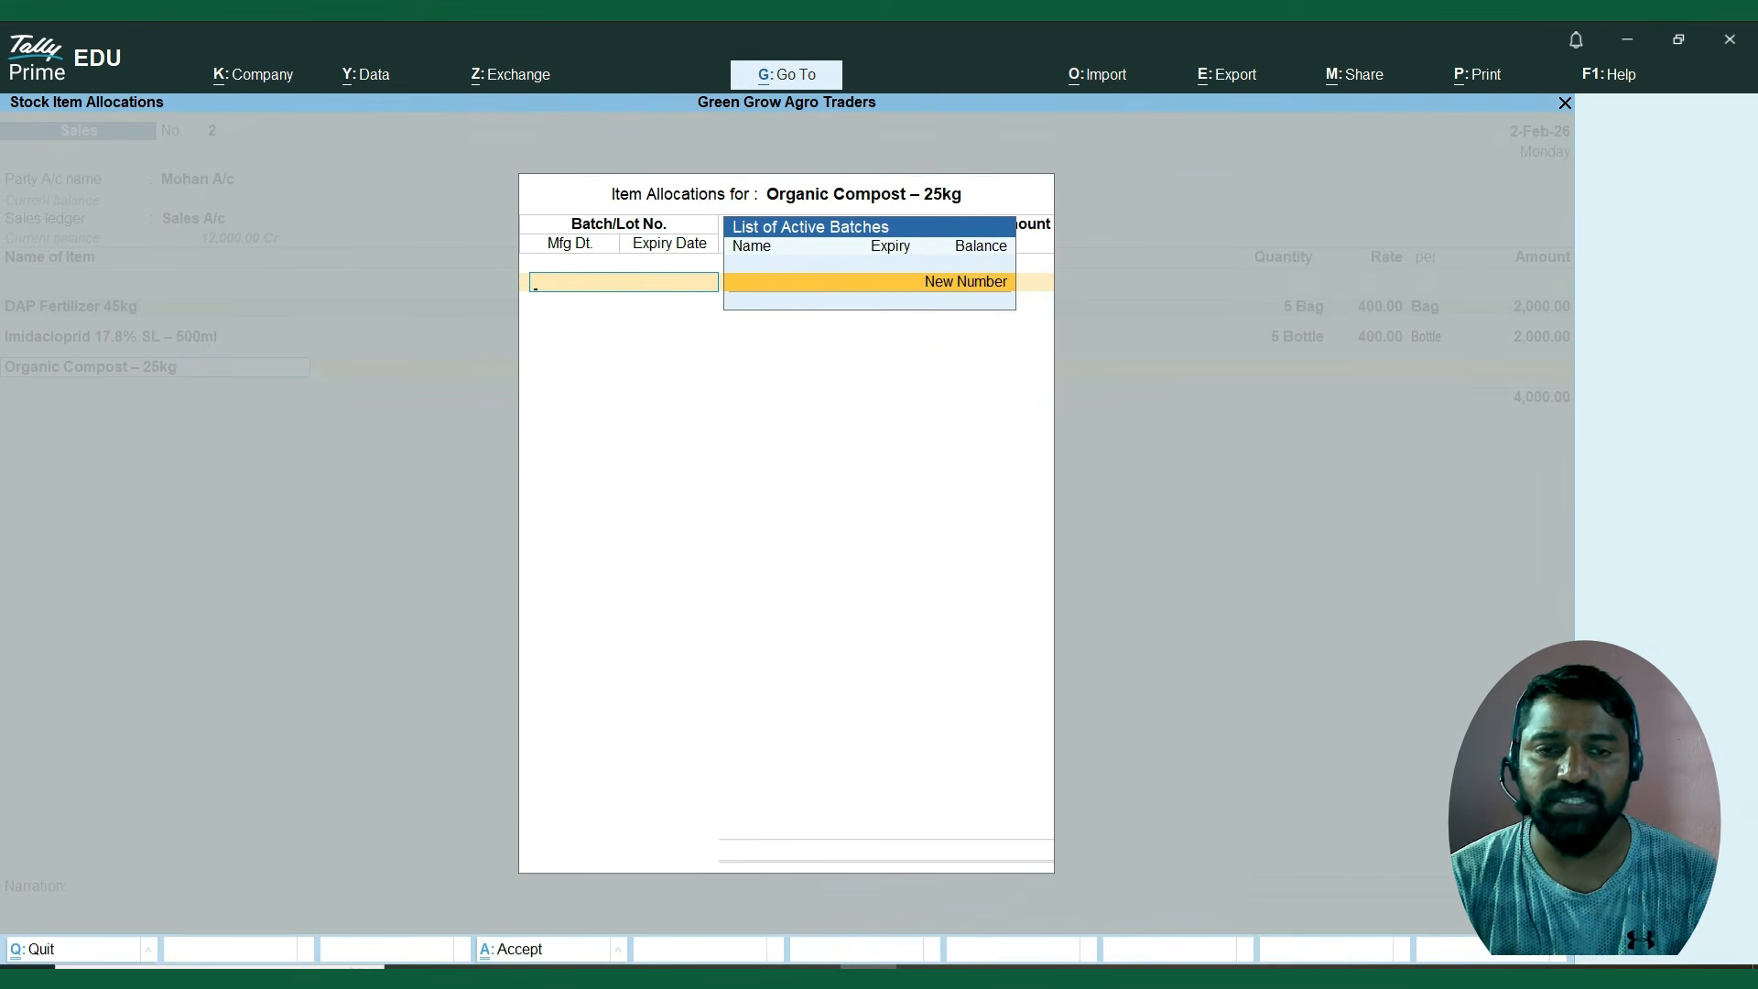
pyautogui.press('Escape')
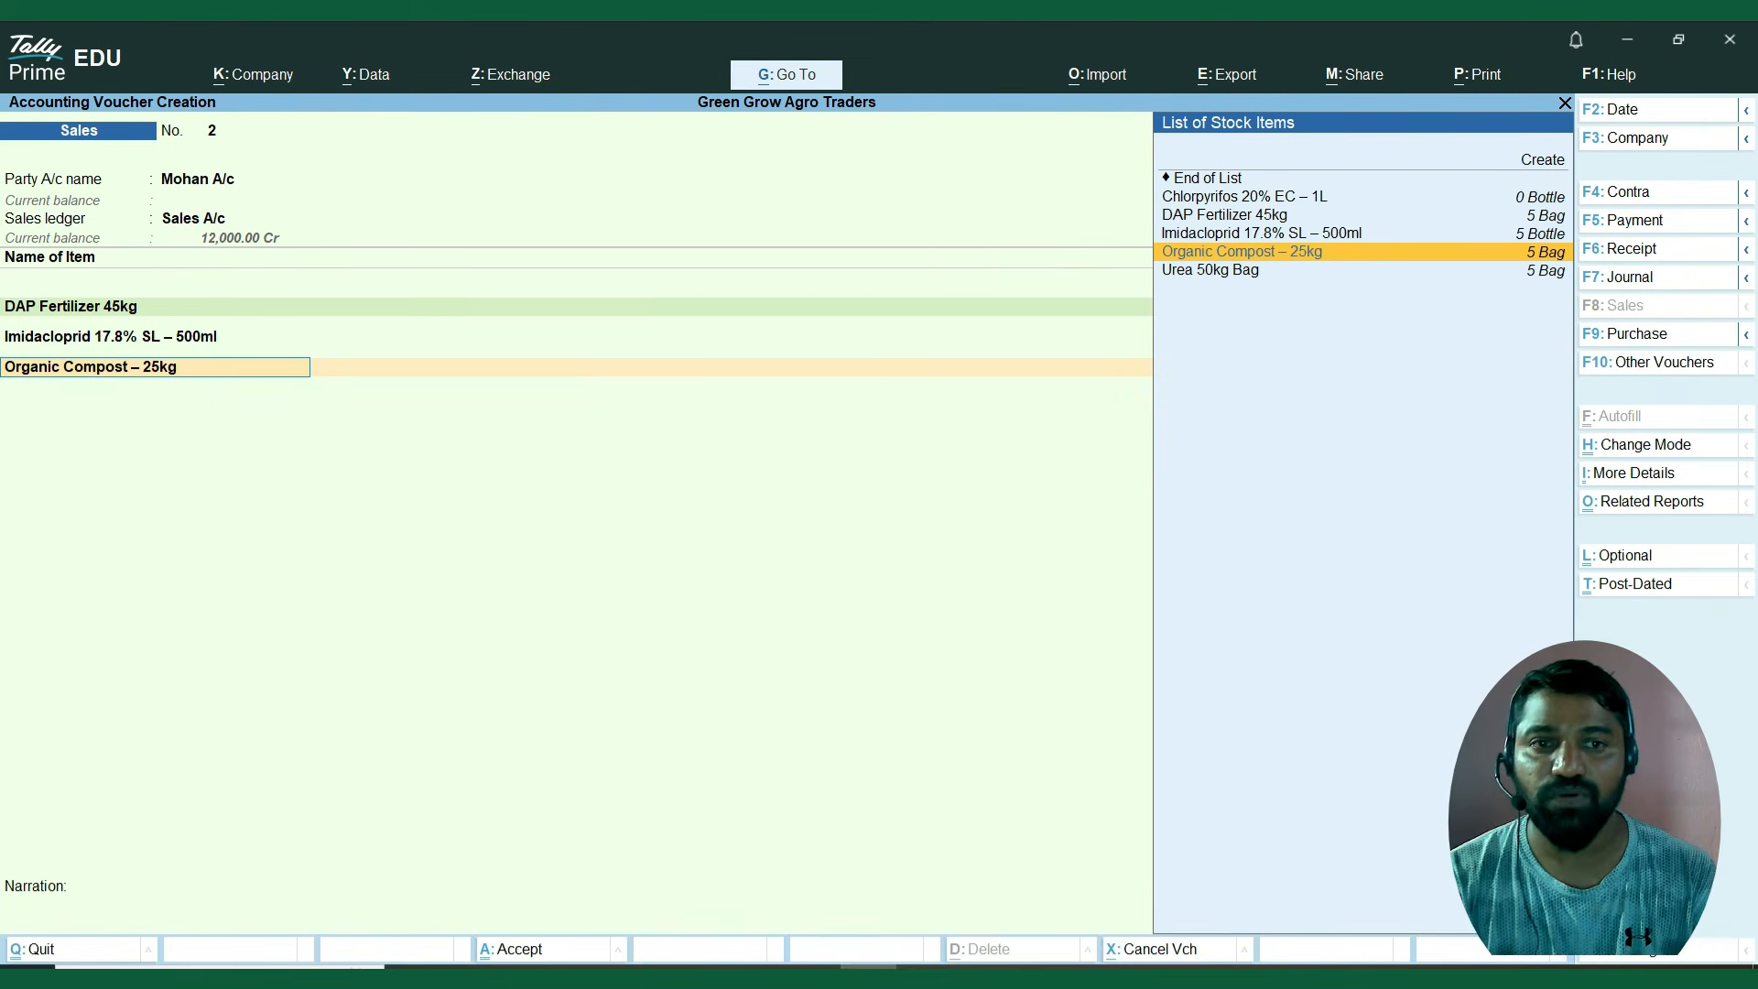
pyautogui.press('Return')
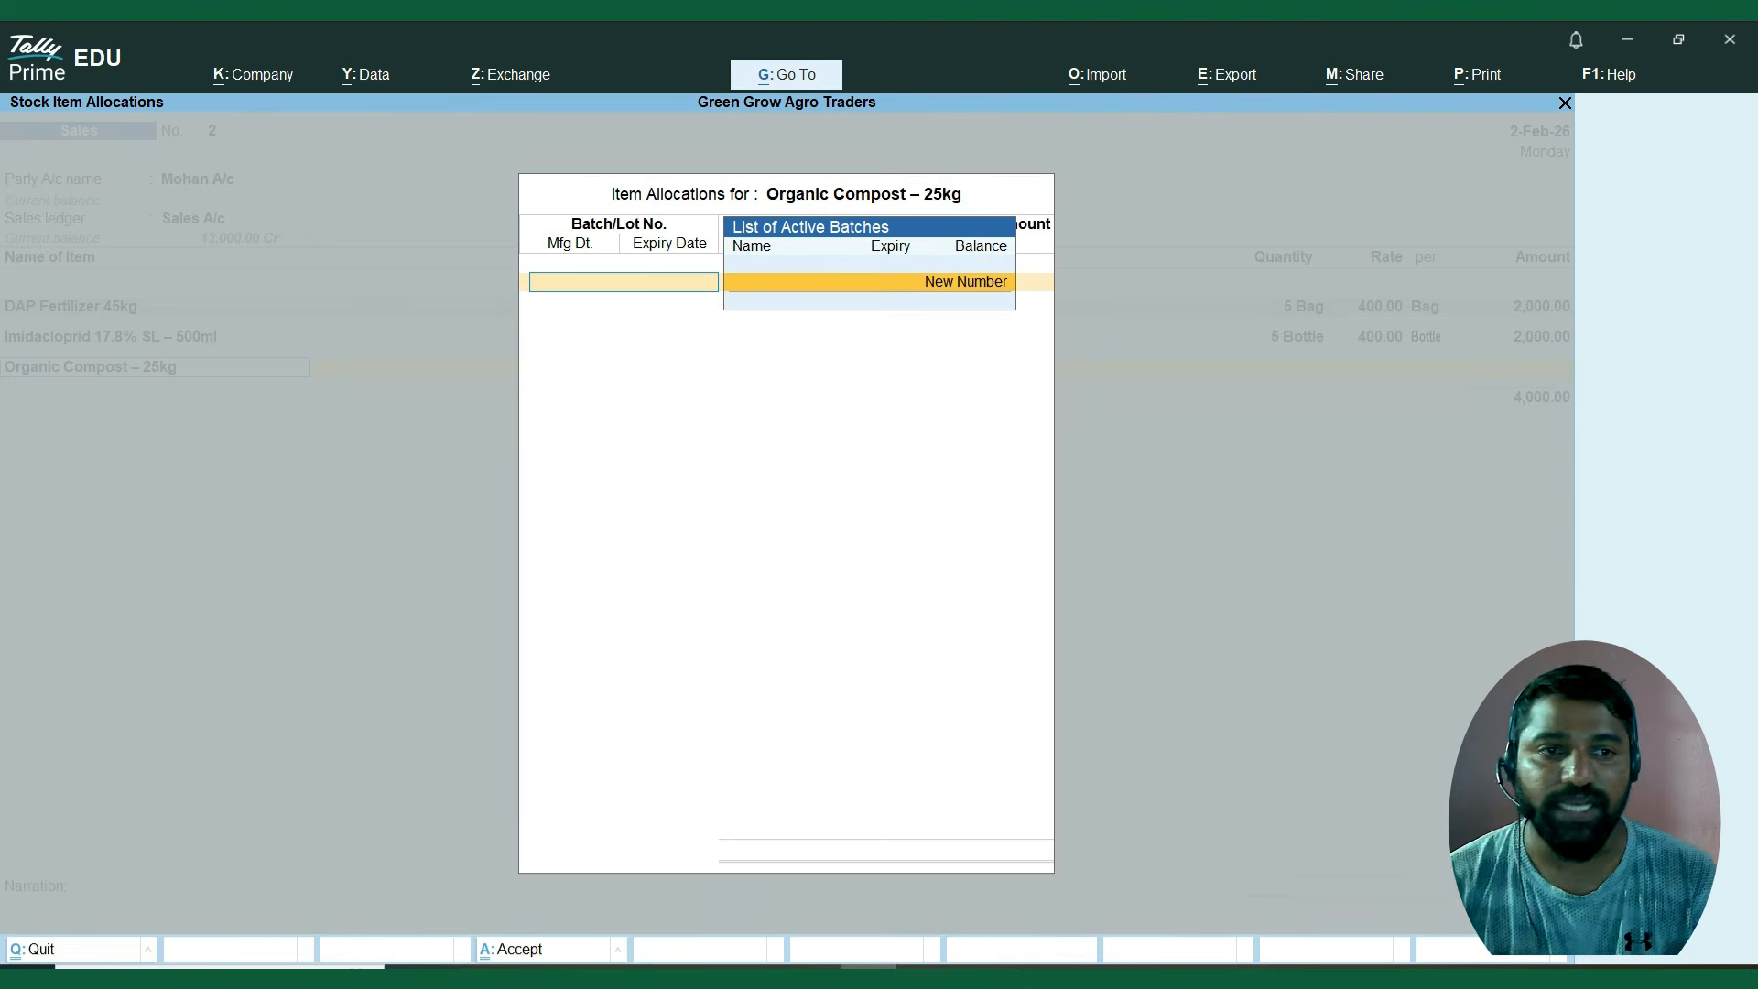
pyautogui.press('Escape')
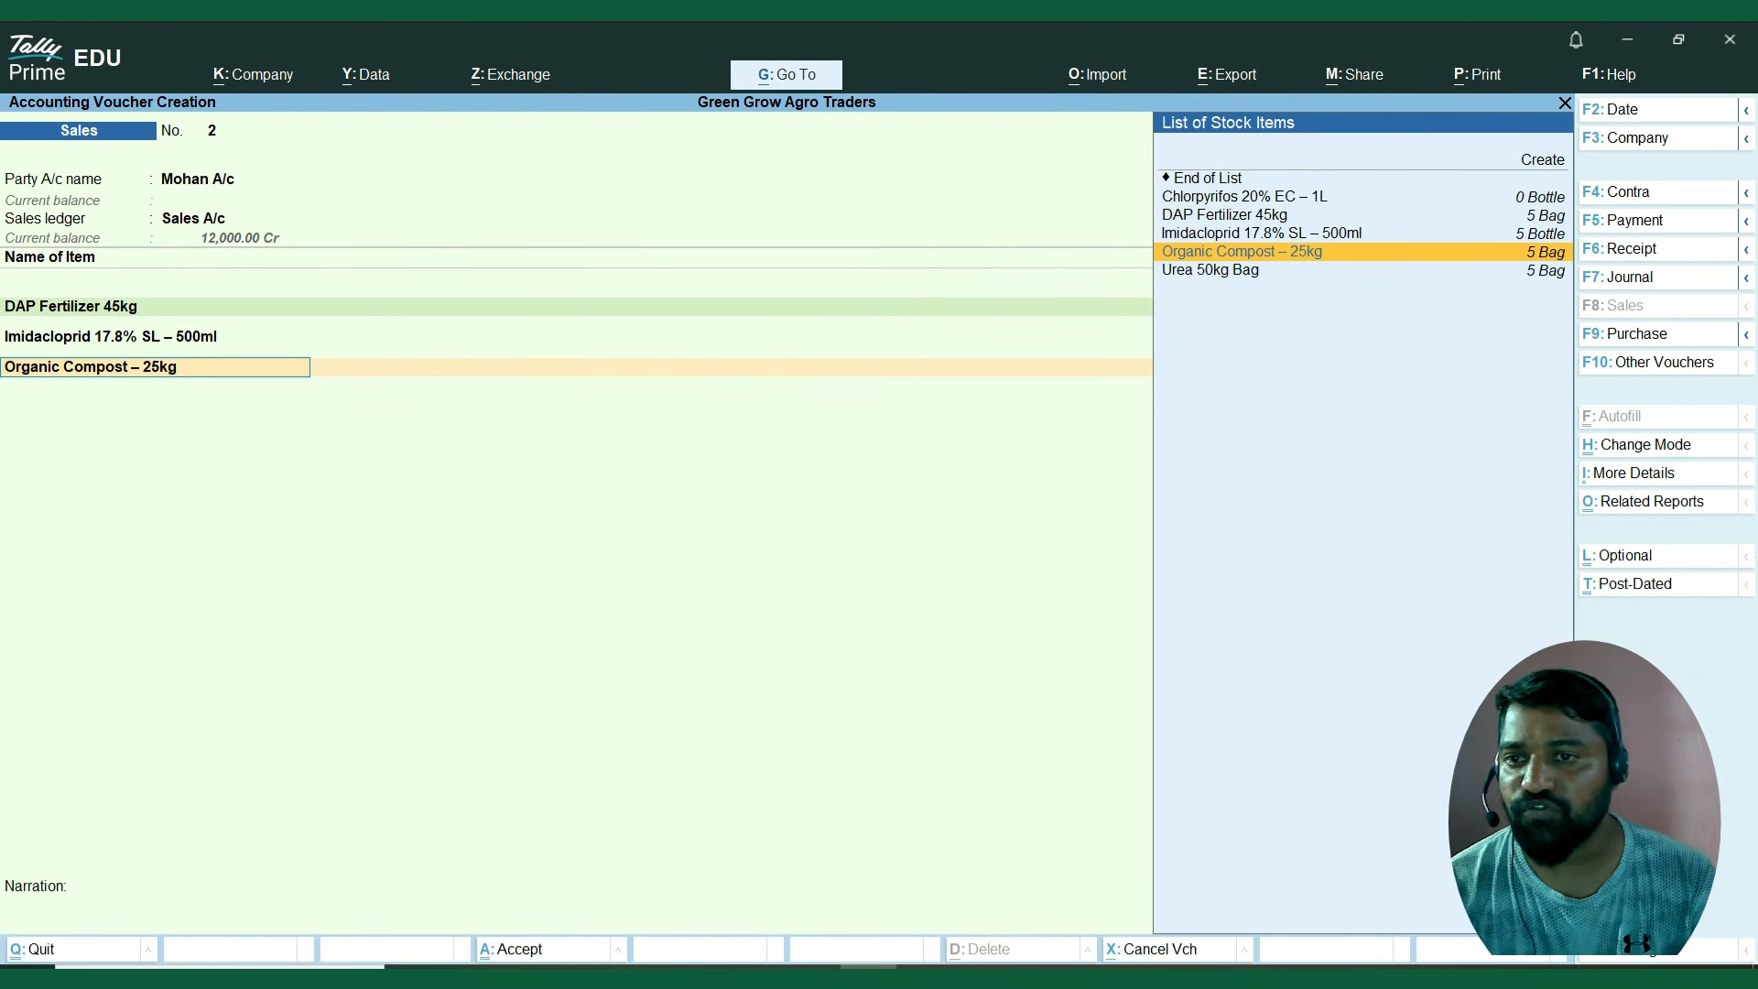
pyautogui.press('Return')
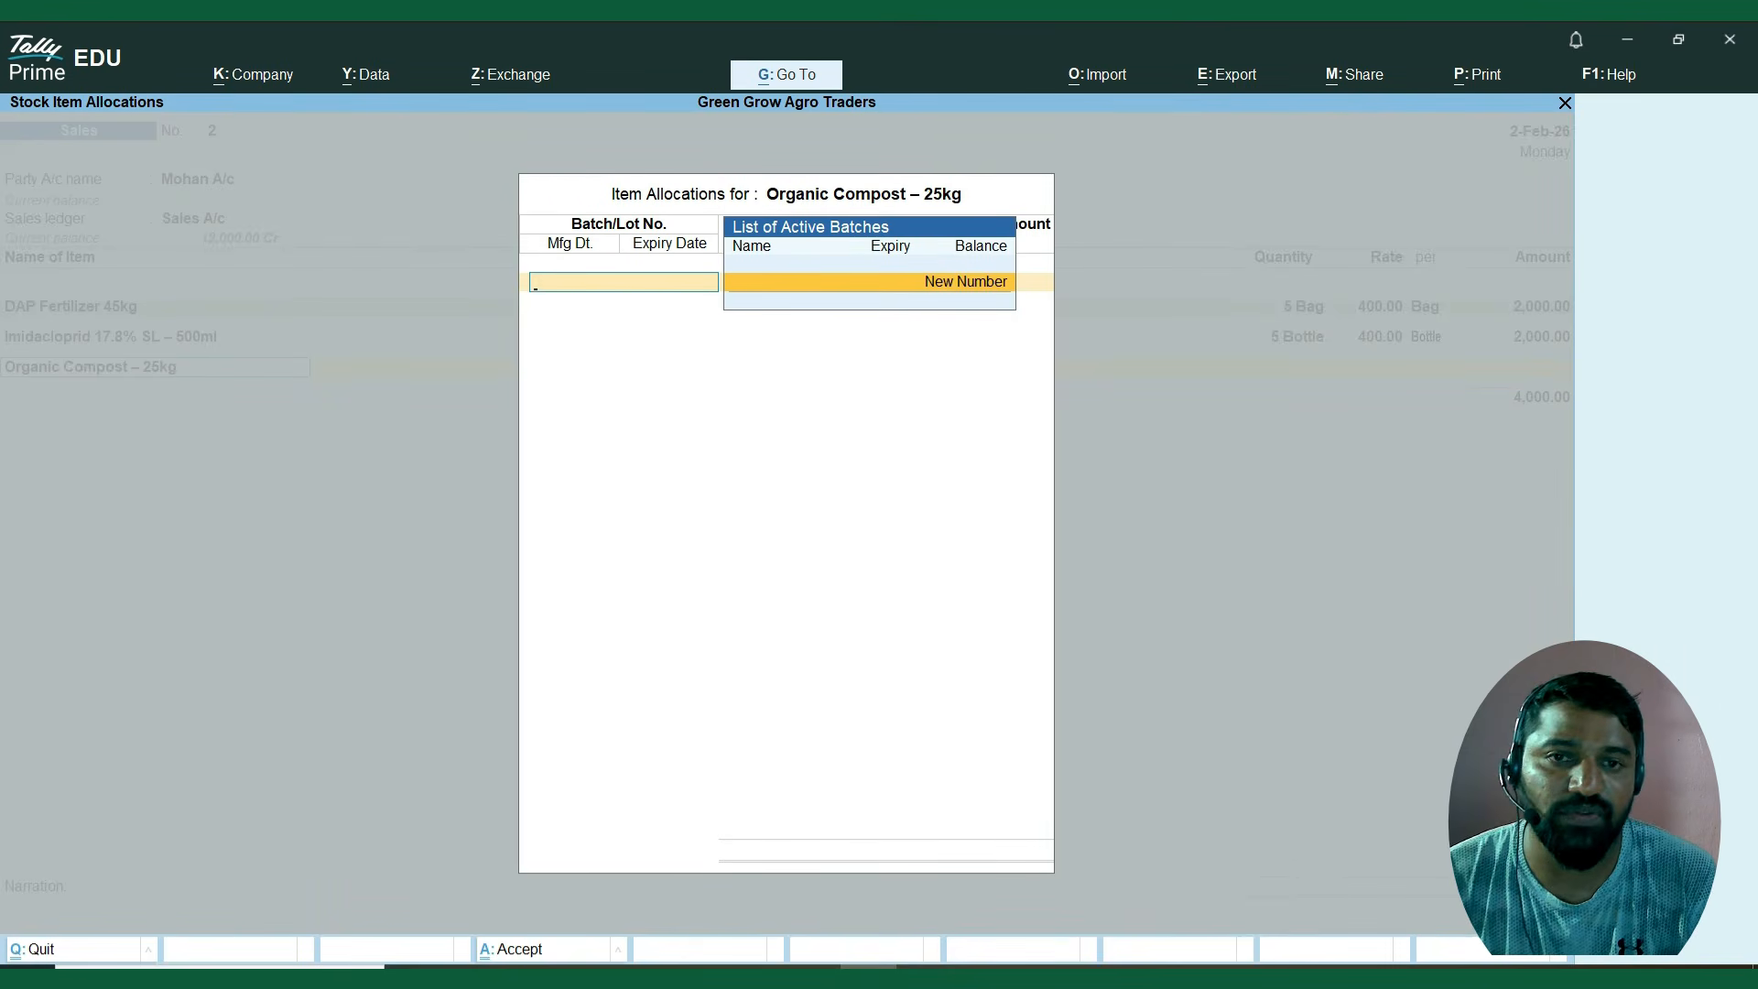
pyautogui.press('Escape')
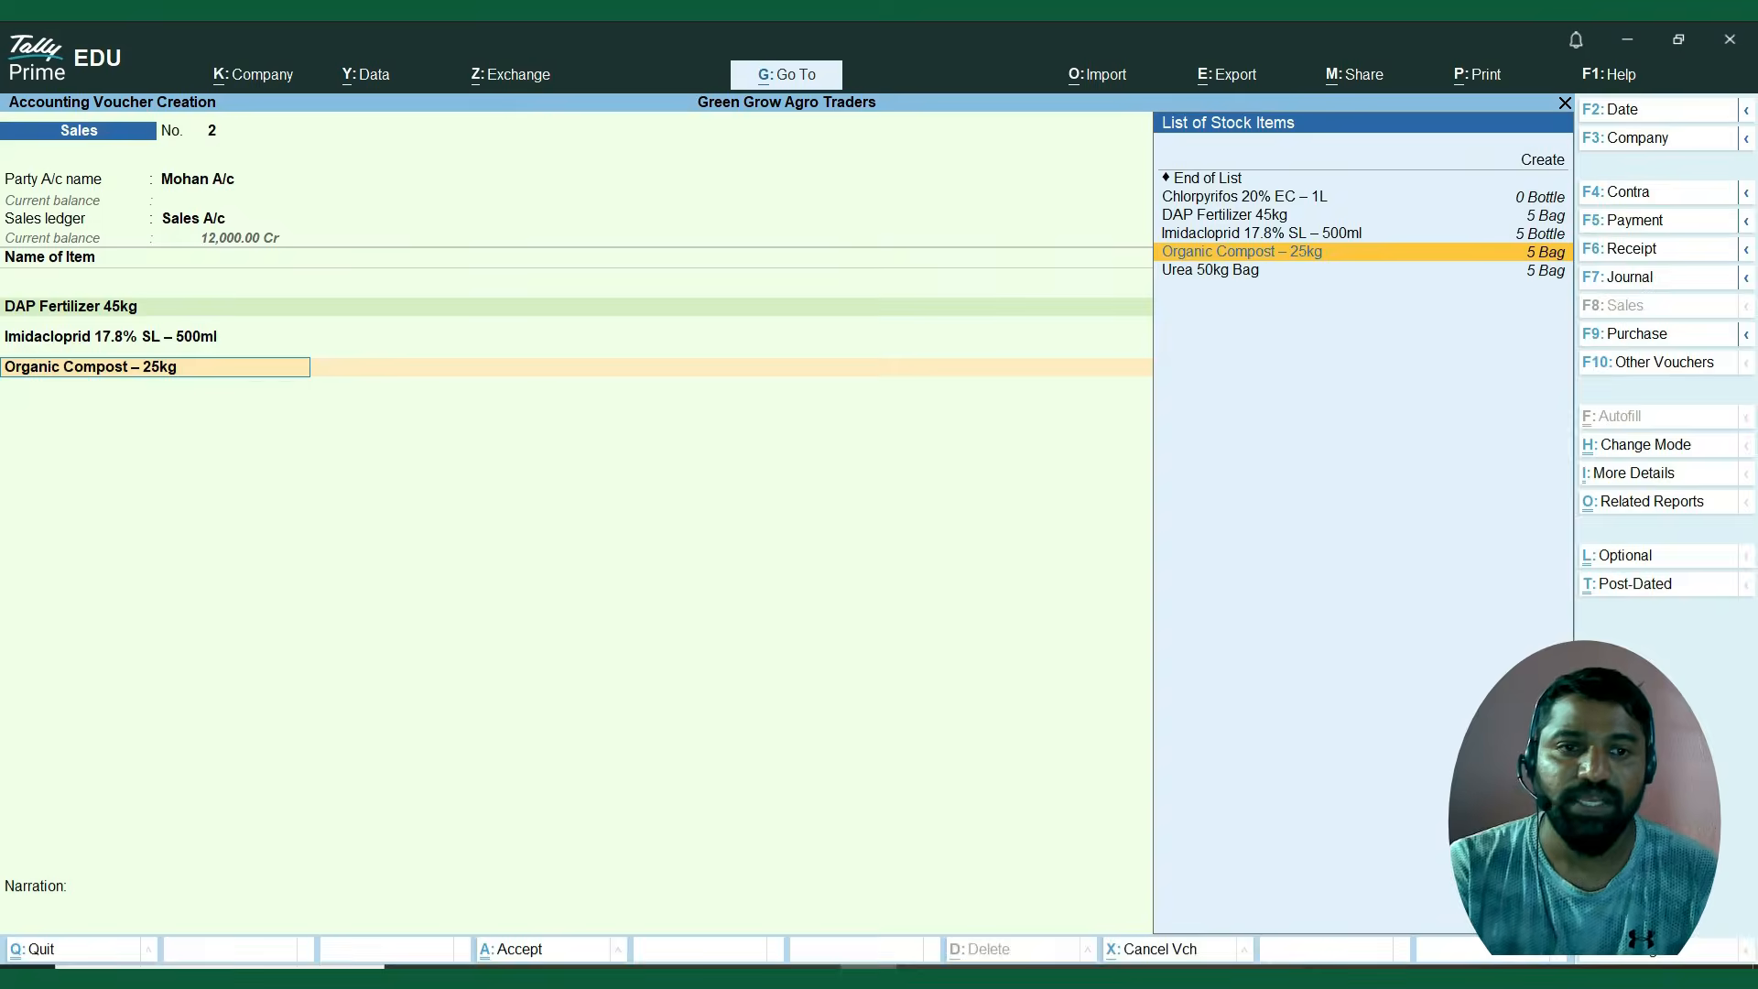
pyautogui.press('Down')
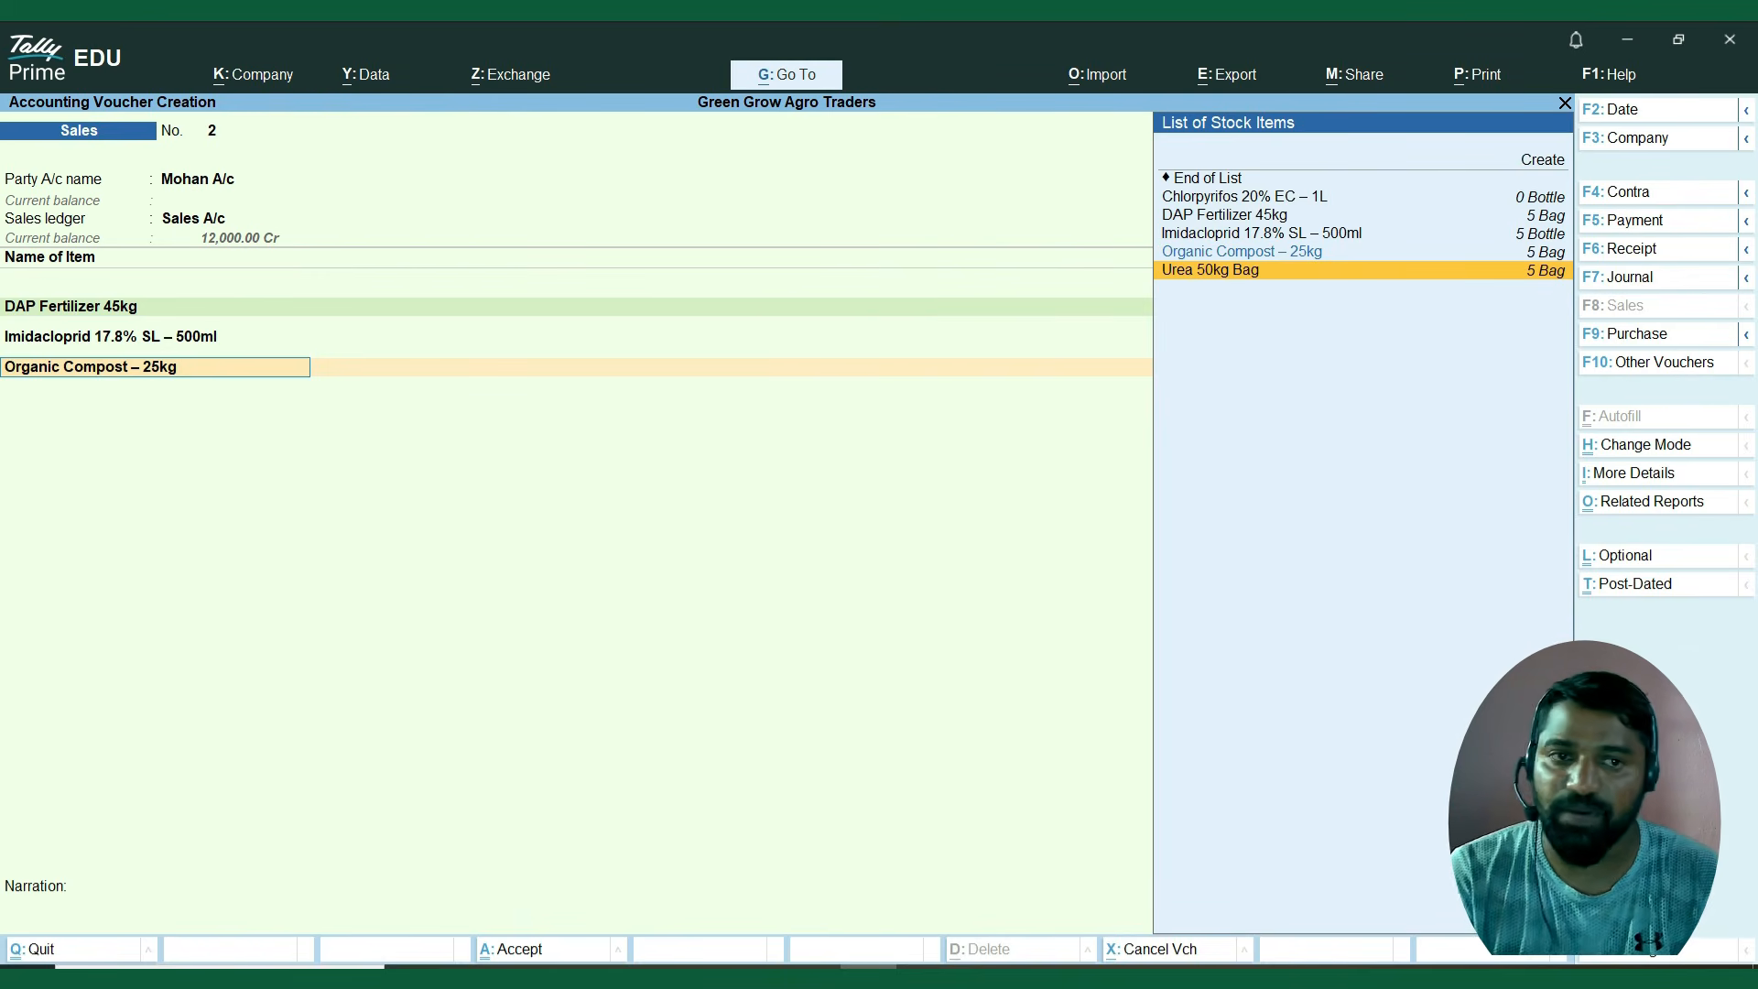
pyautogui.press('Return')
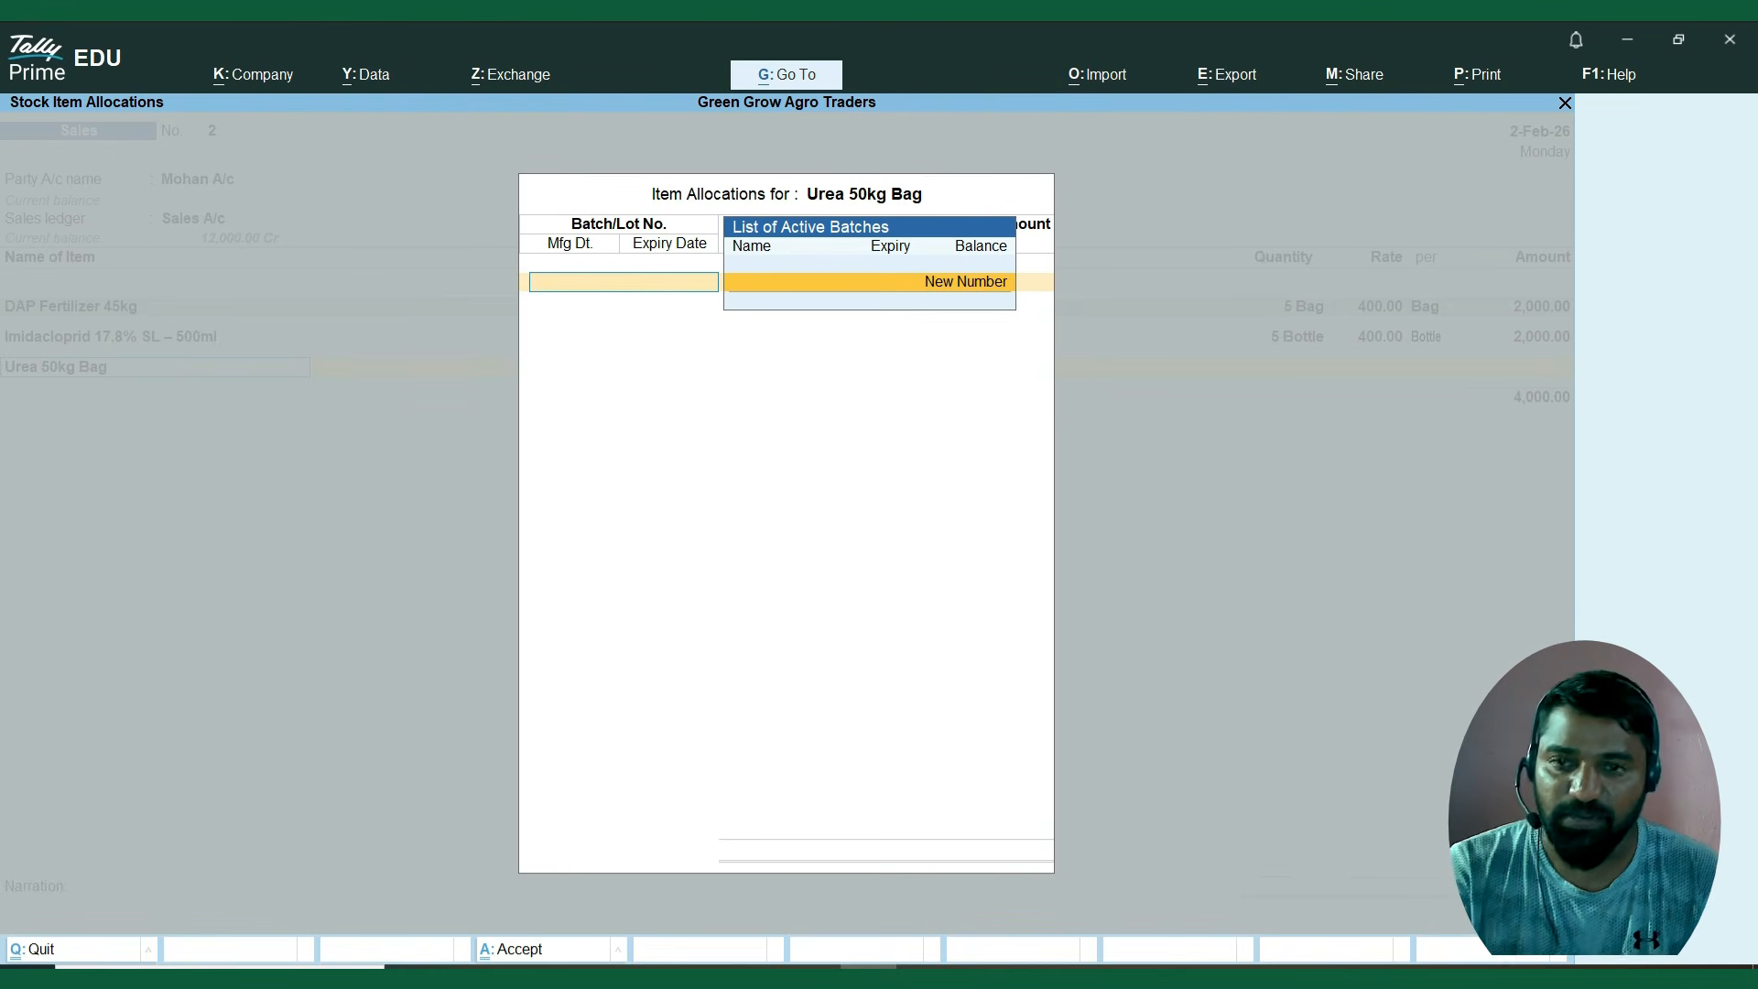
pyautogui.press('Escape')
pyautogui.press('Up')
pyautogui.press('Down')
pyautogui.press('Up')
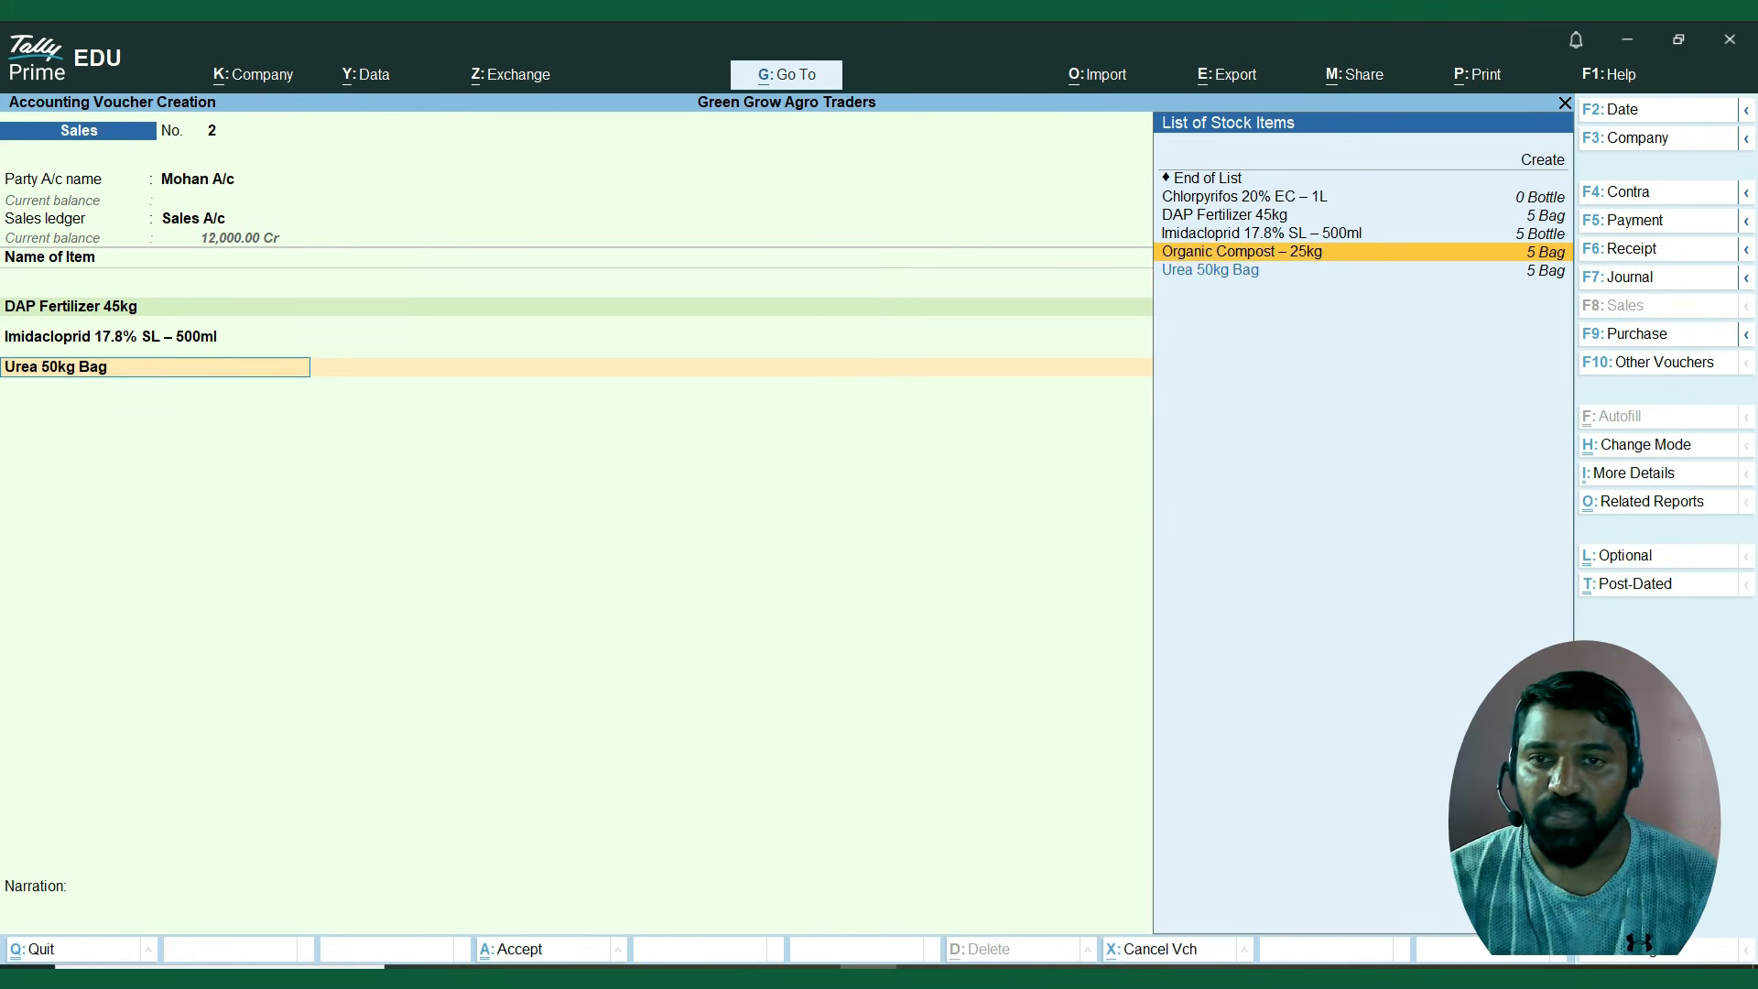
pyautogui.press('Down')
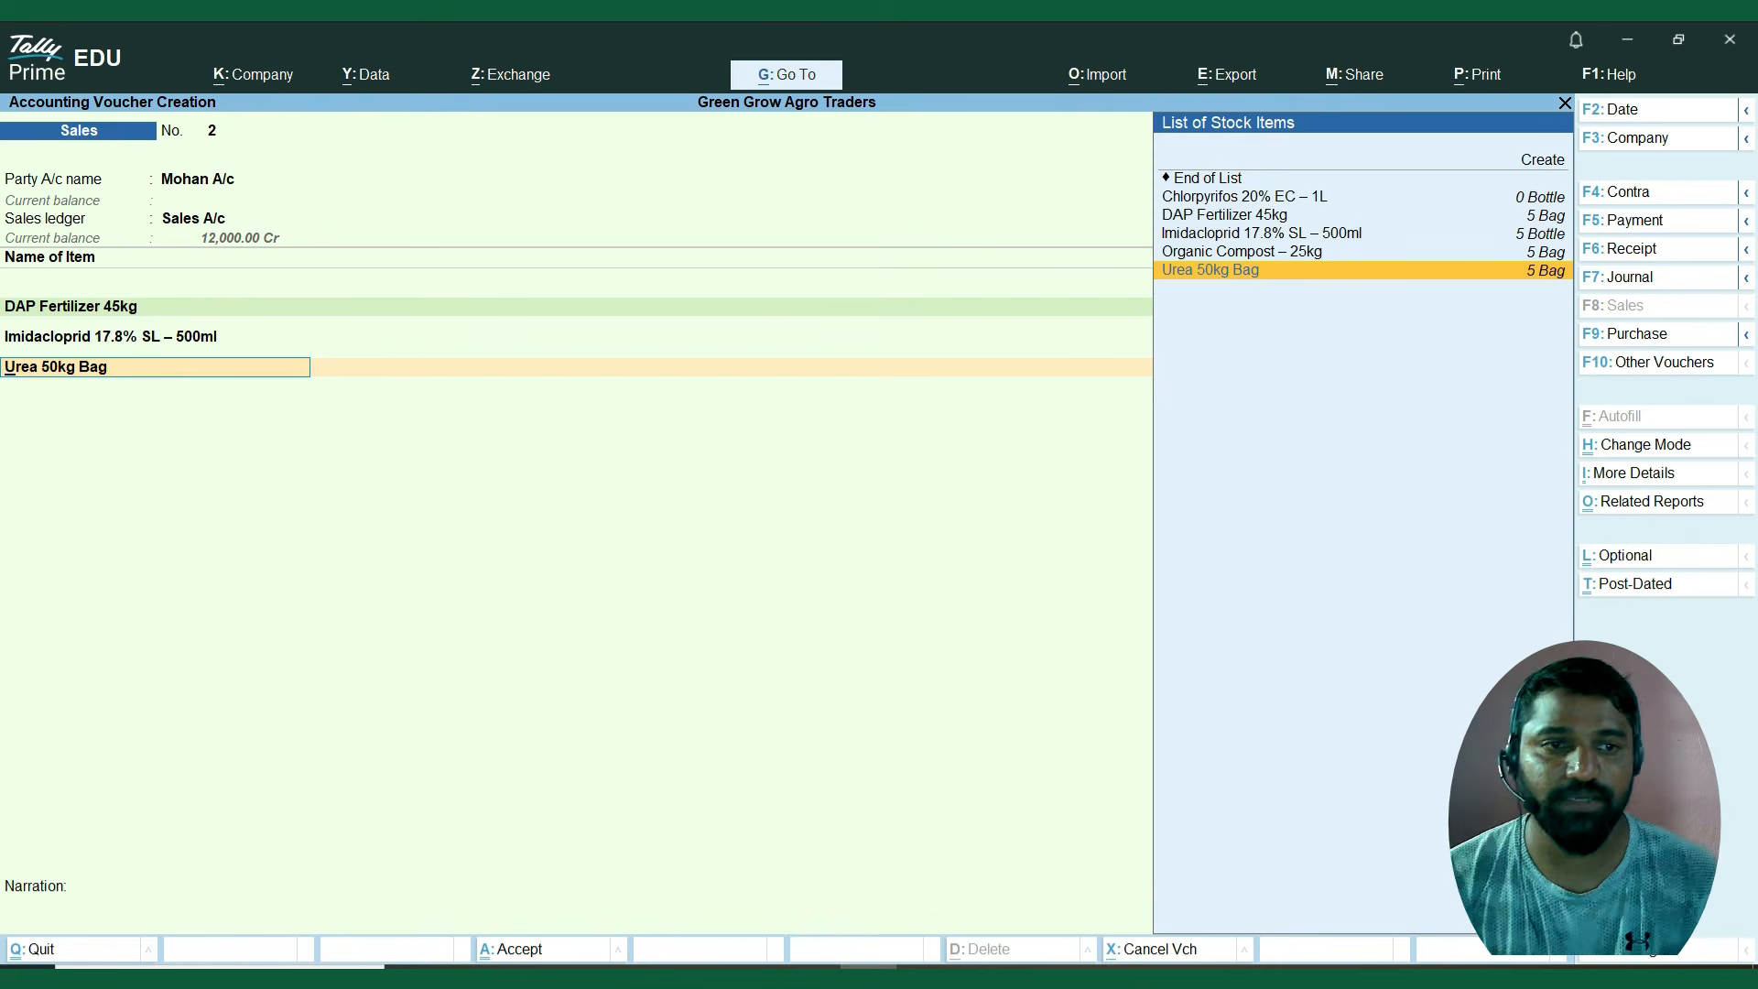
# End the item list after Imidacloprid and add the CGST A/c tax ledger to the sales voucher.
pyautogui.press('Up')
pyautogui.press('Up')
pyautogui.press('Up')
pyautogui.press('Up')
pyautogui.press('Up')
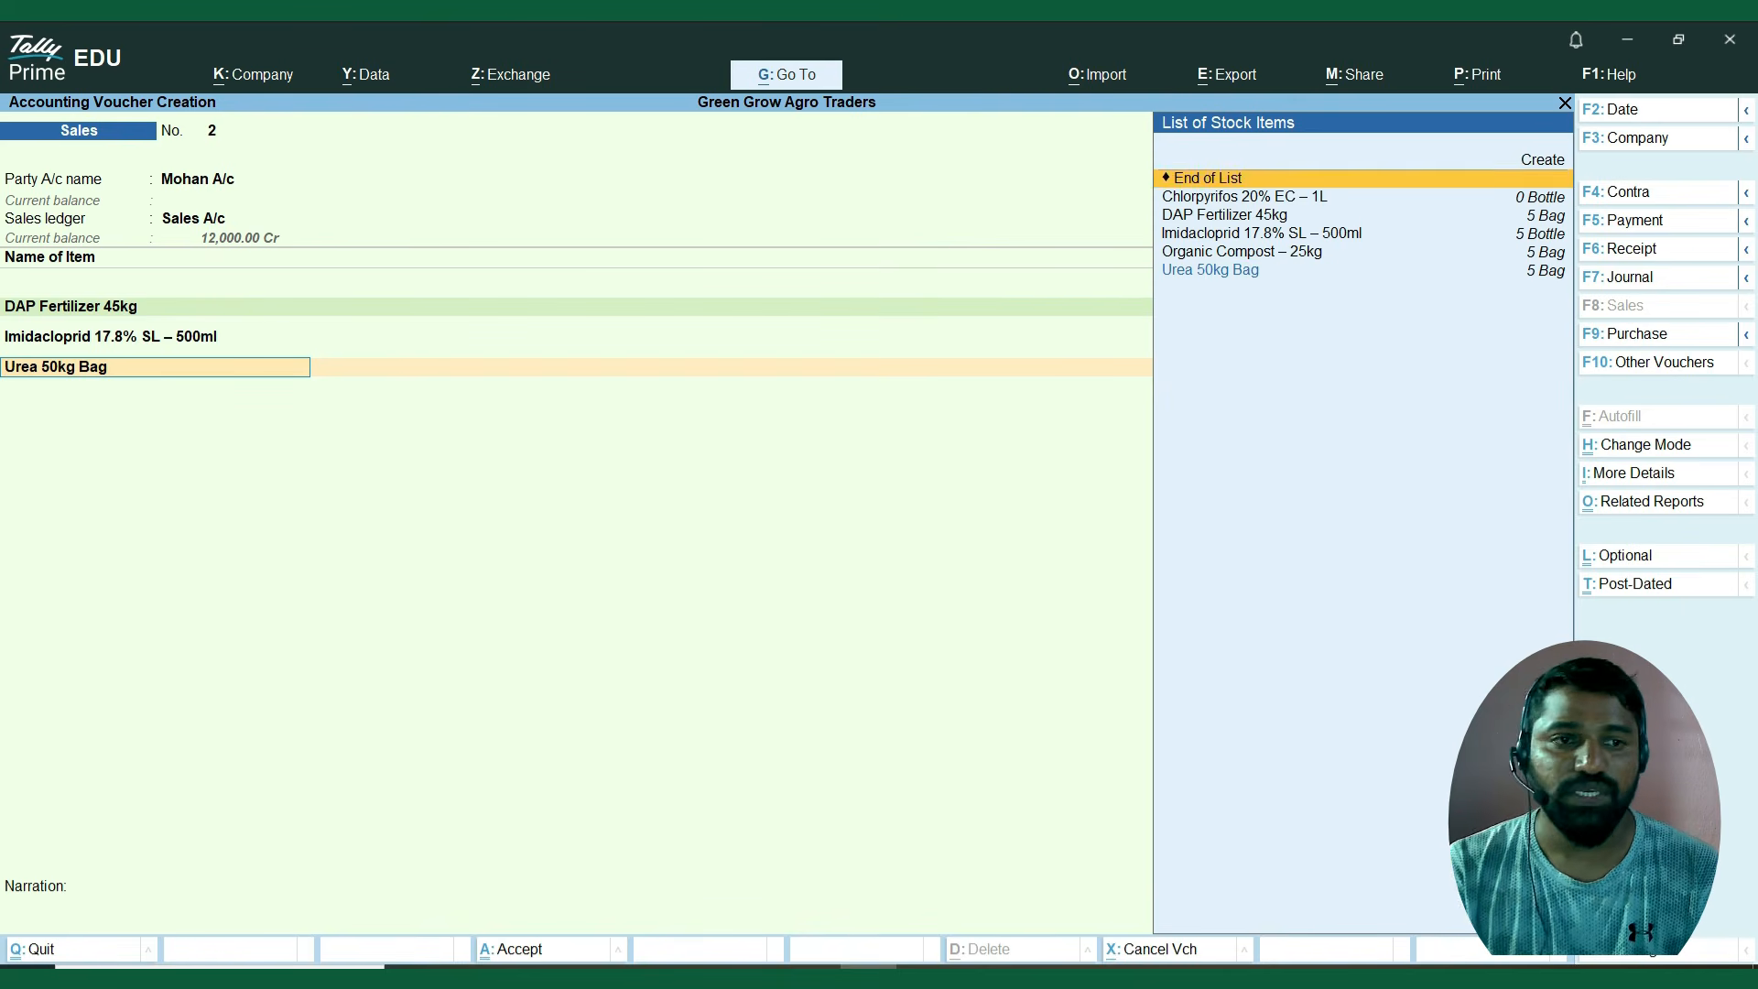
pyautogui.press('Return')
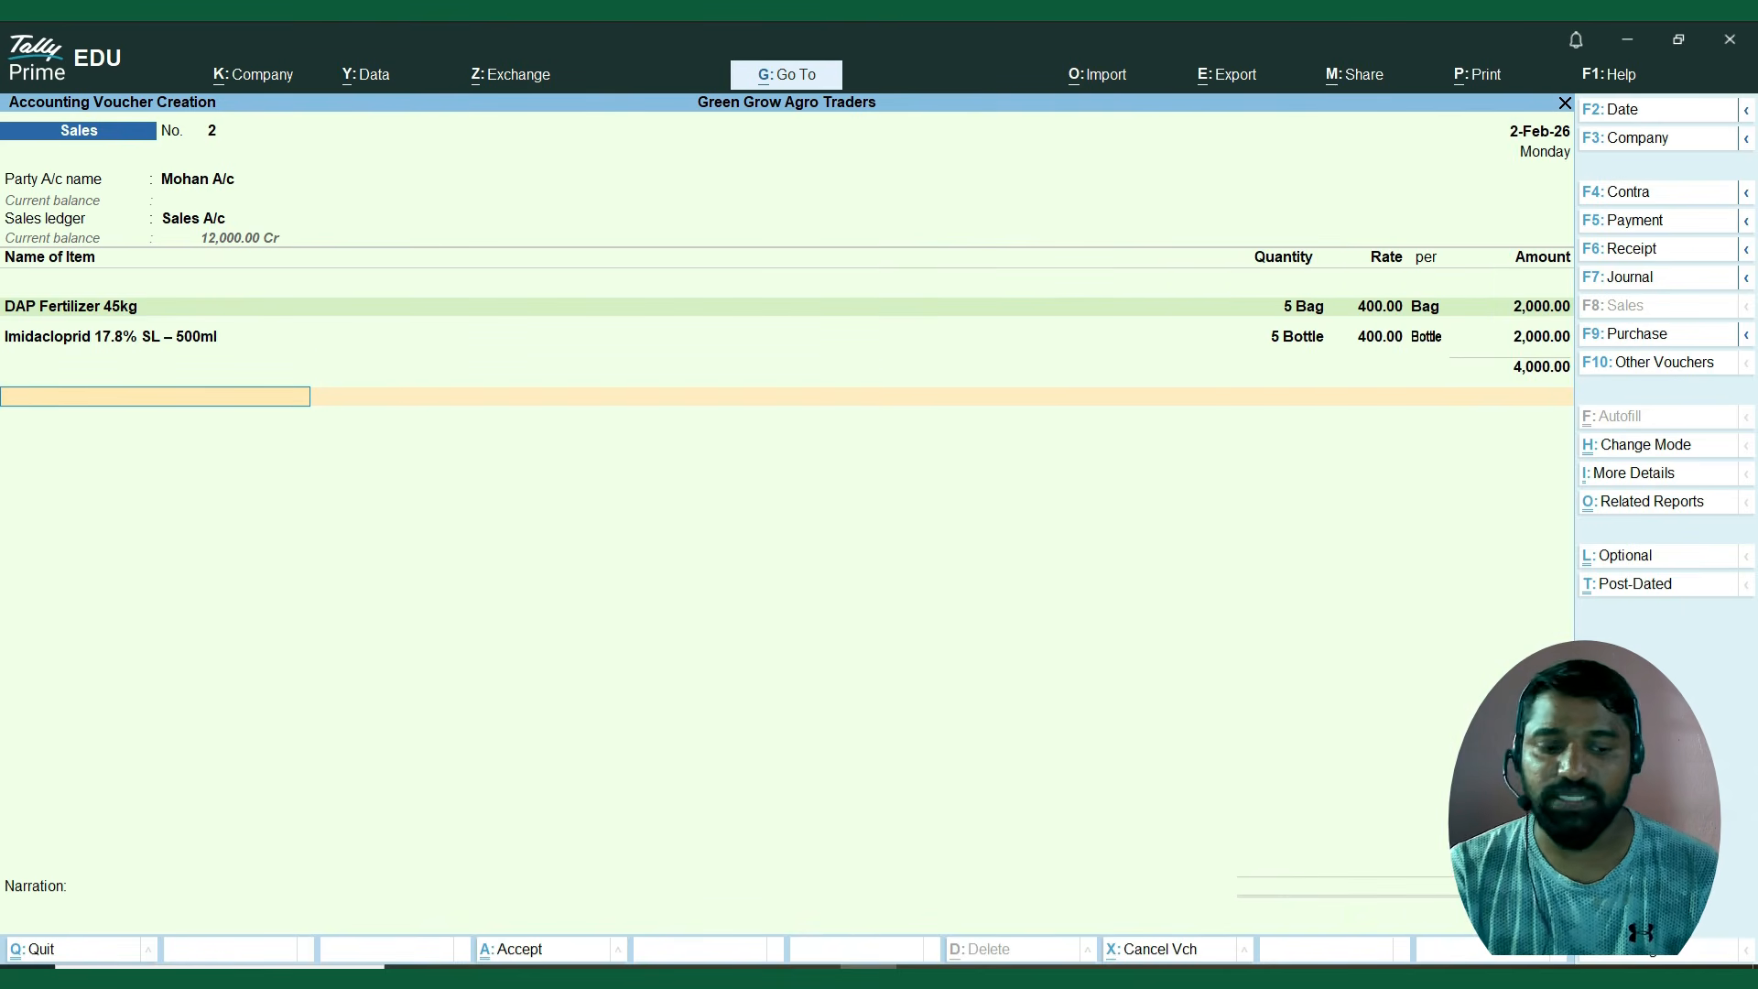
pyautogui.write('C')
pyautogui.press('Return')
pyautogui.press('Return')
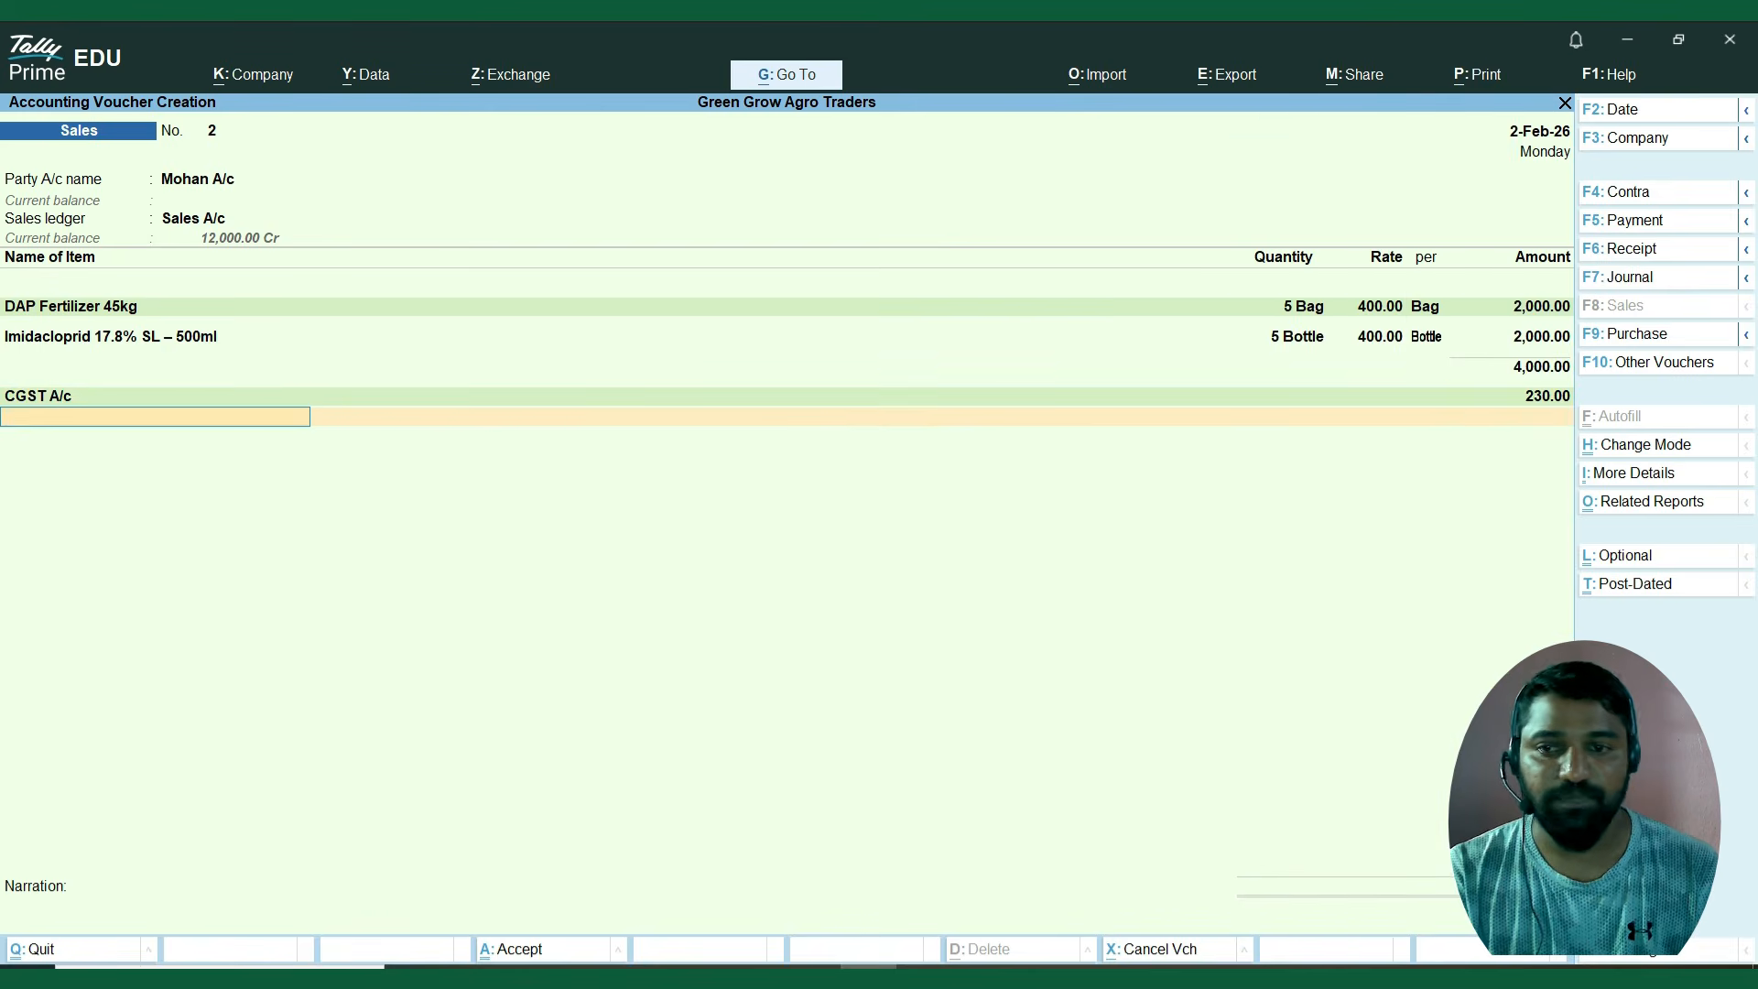
# Add the SGST A/c tax ledger and finish the voucher's ledger list.
pyautogui.press('Down')
pyautogui.press('Down')
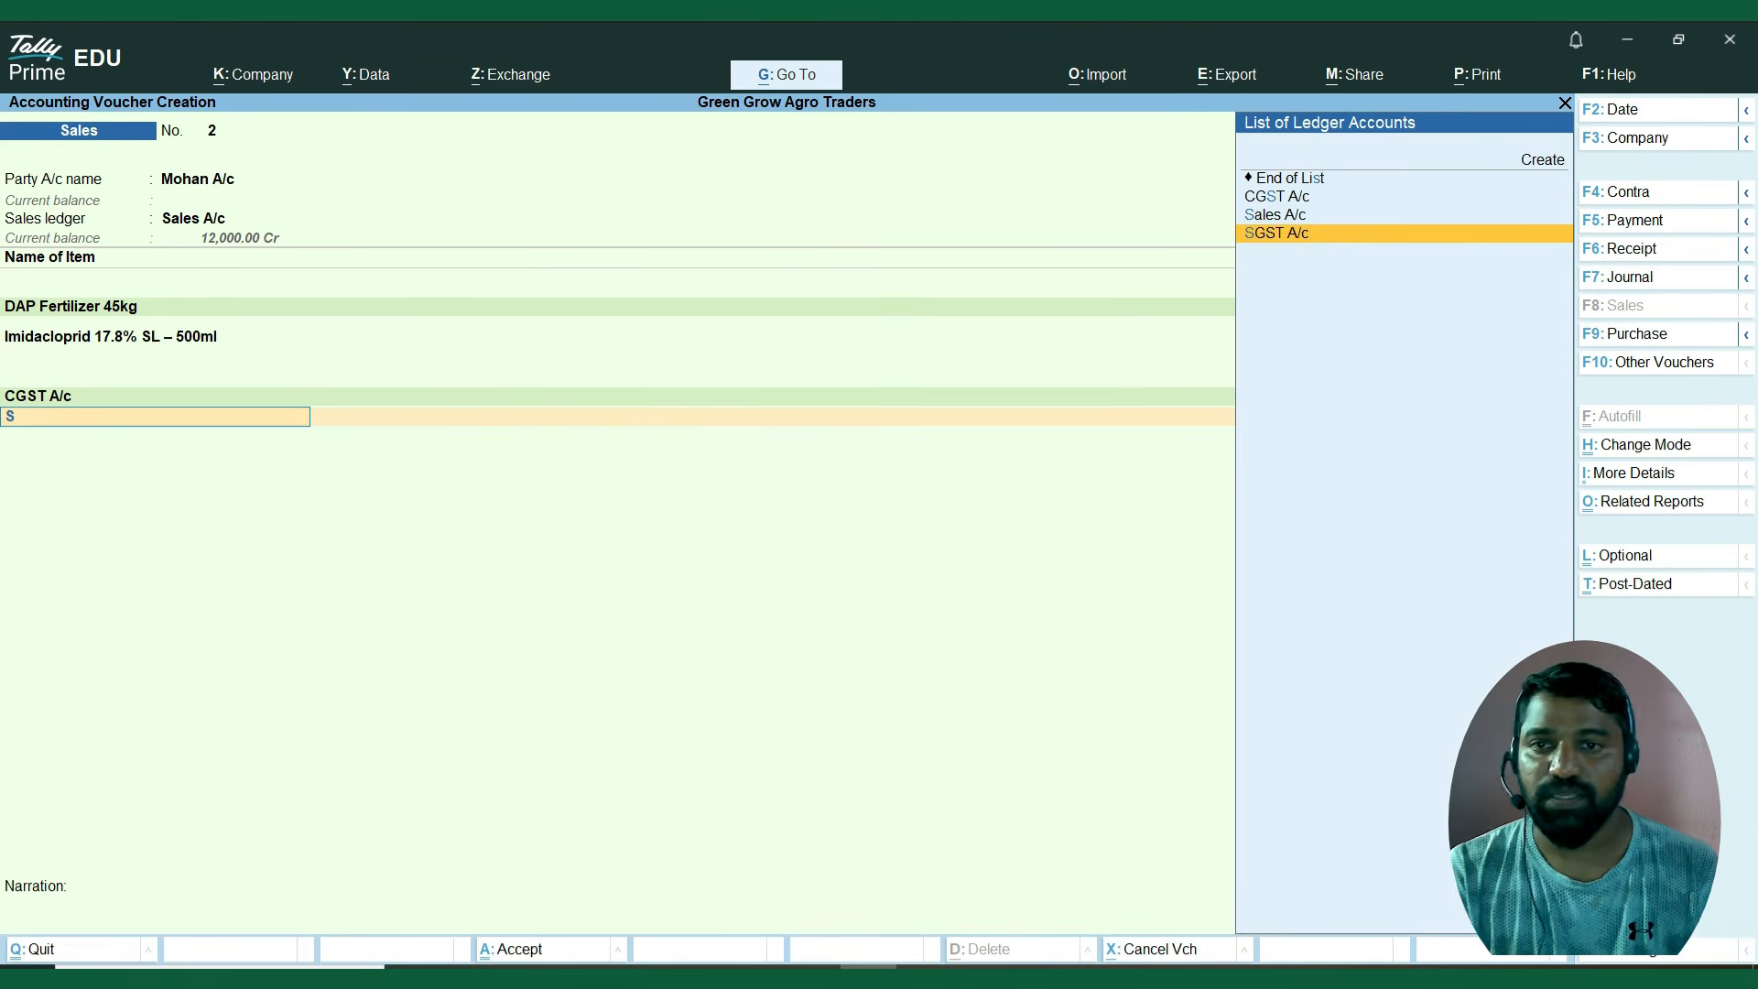
pyautogui.press('Return')
# Record the customer's bill as New Ref 2 for 4,460.00 Dr, with no credit days.
pyautogui.press('Return')
pyautogui.press('Return')
pyautogui.press('Return')
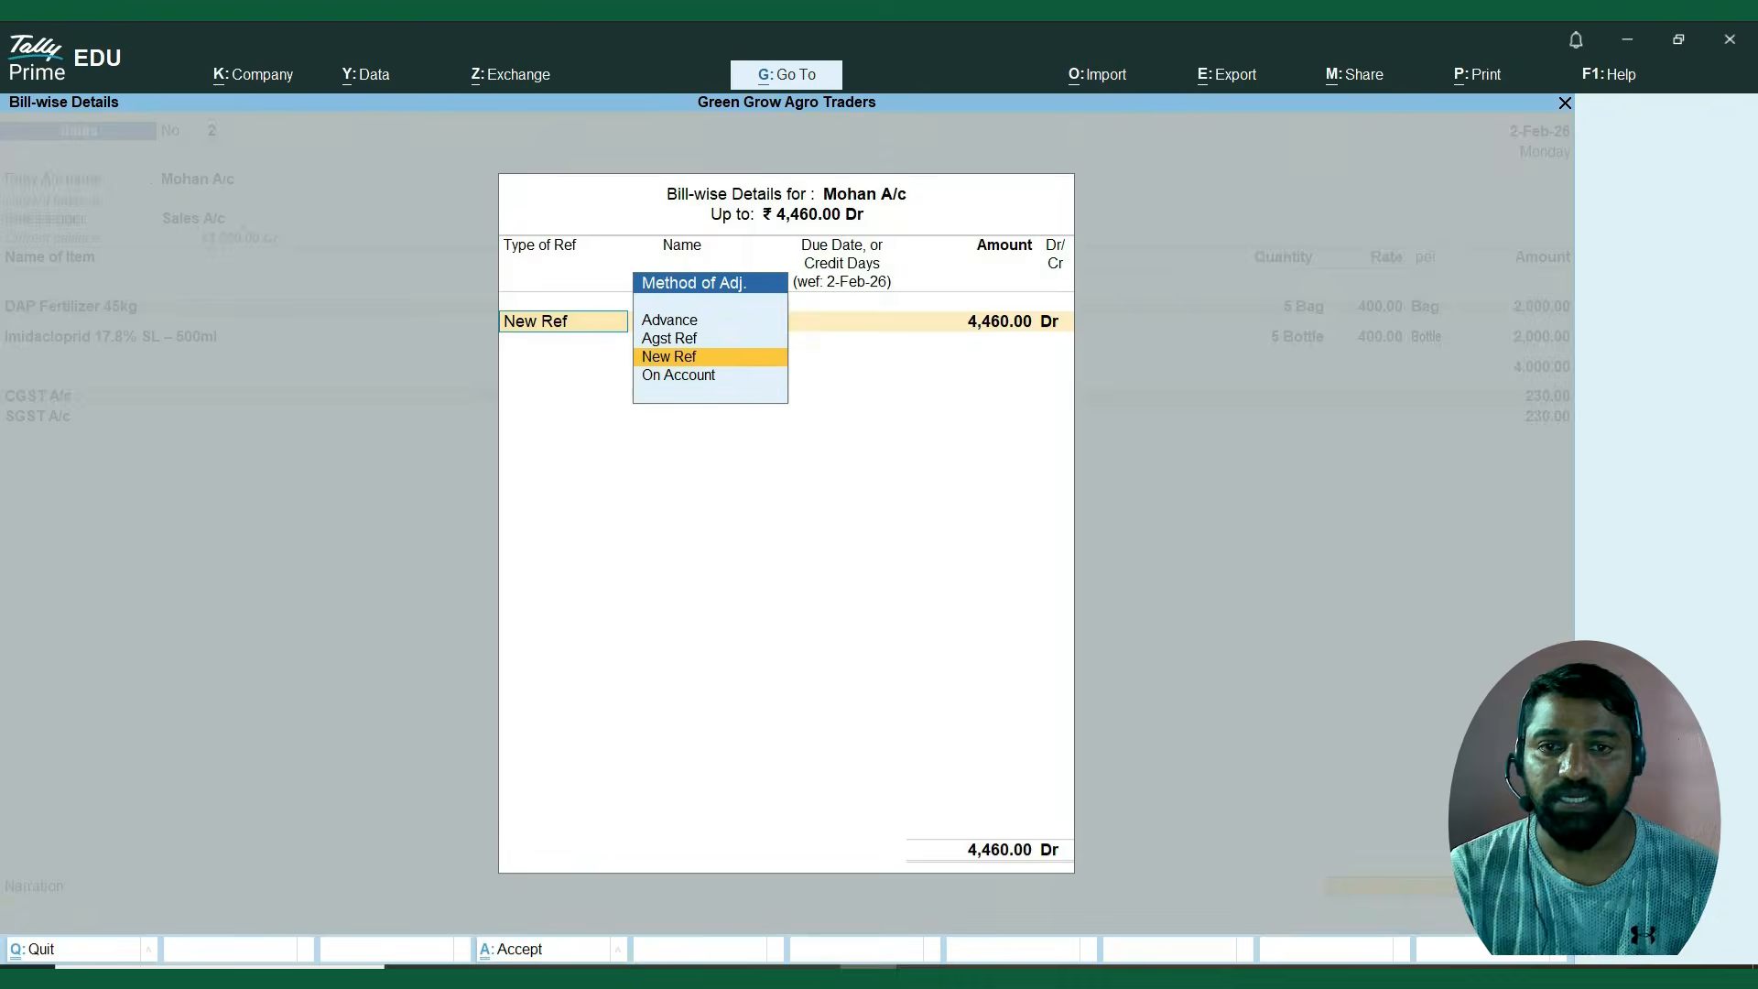
pyautogui.press('Return')
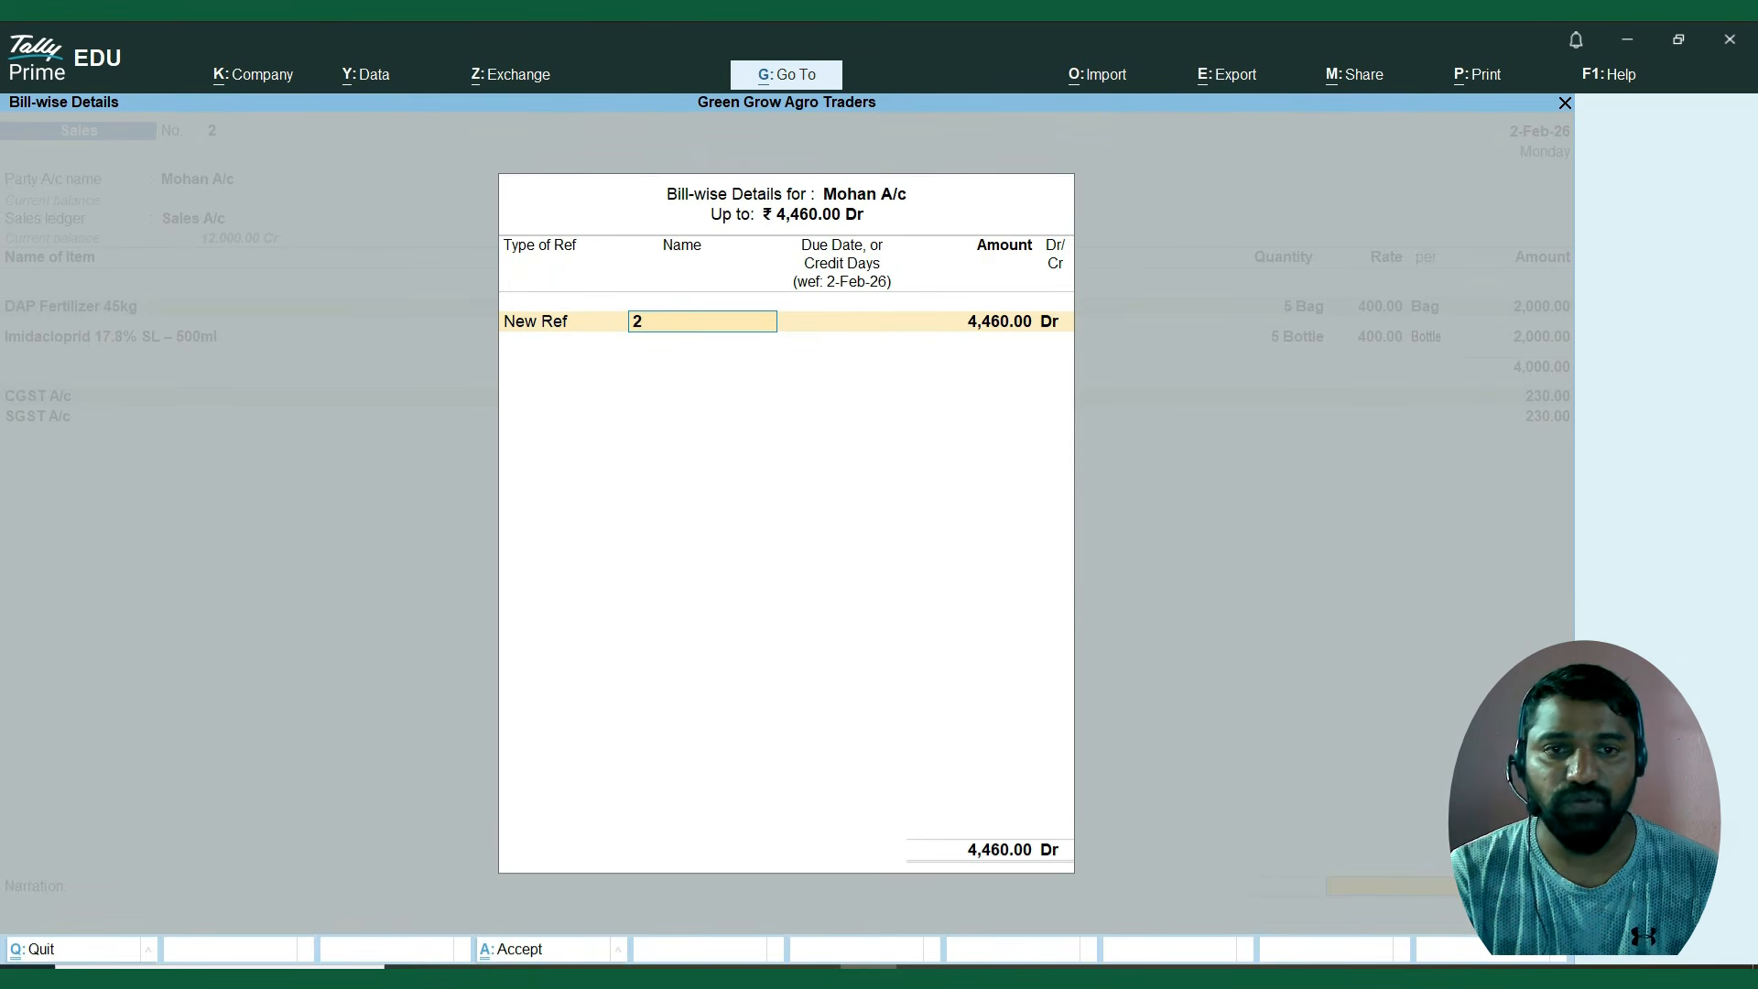
pyautogui.press('Return')
pyautogui.press('Return')
pyautogui.press('Return')
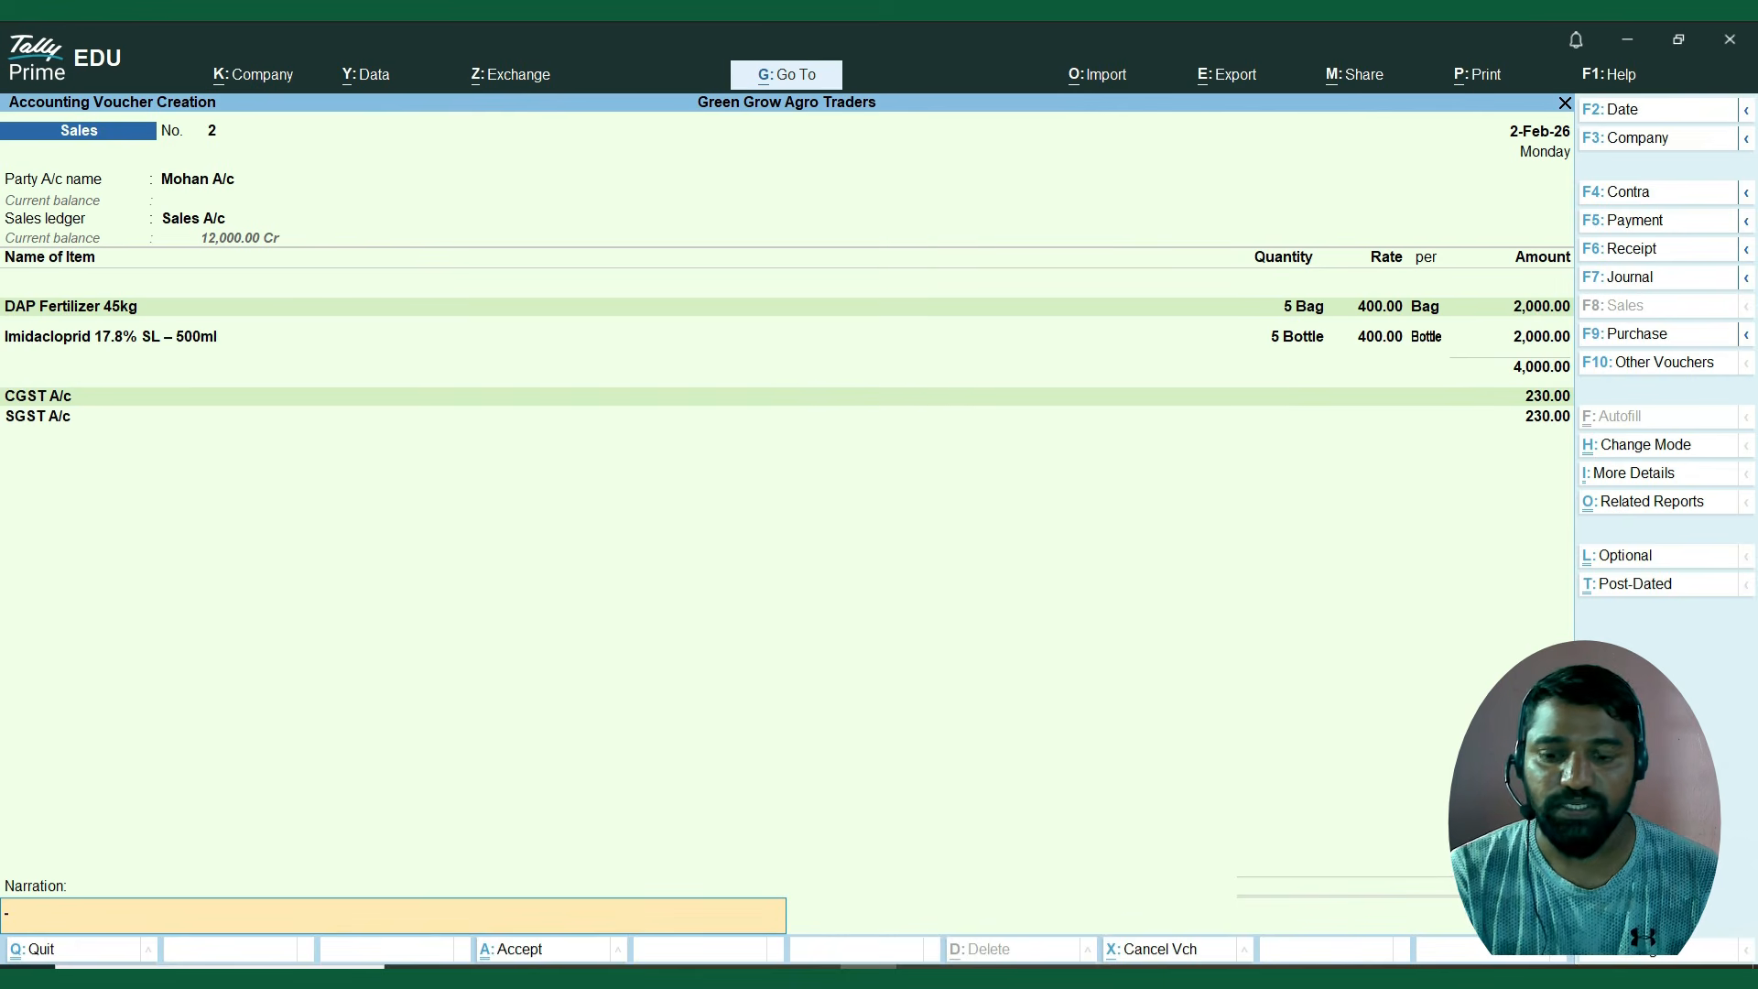
# Recheck the SGST amount and the bill-wise reference, and save the sales voucher with a blank narration.
pyautogui.press('BackSpace')
pyautogui.press('BackSpace')
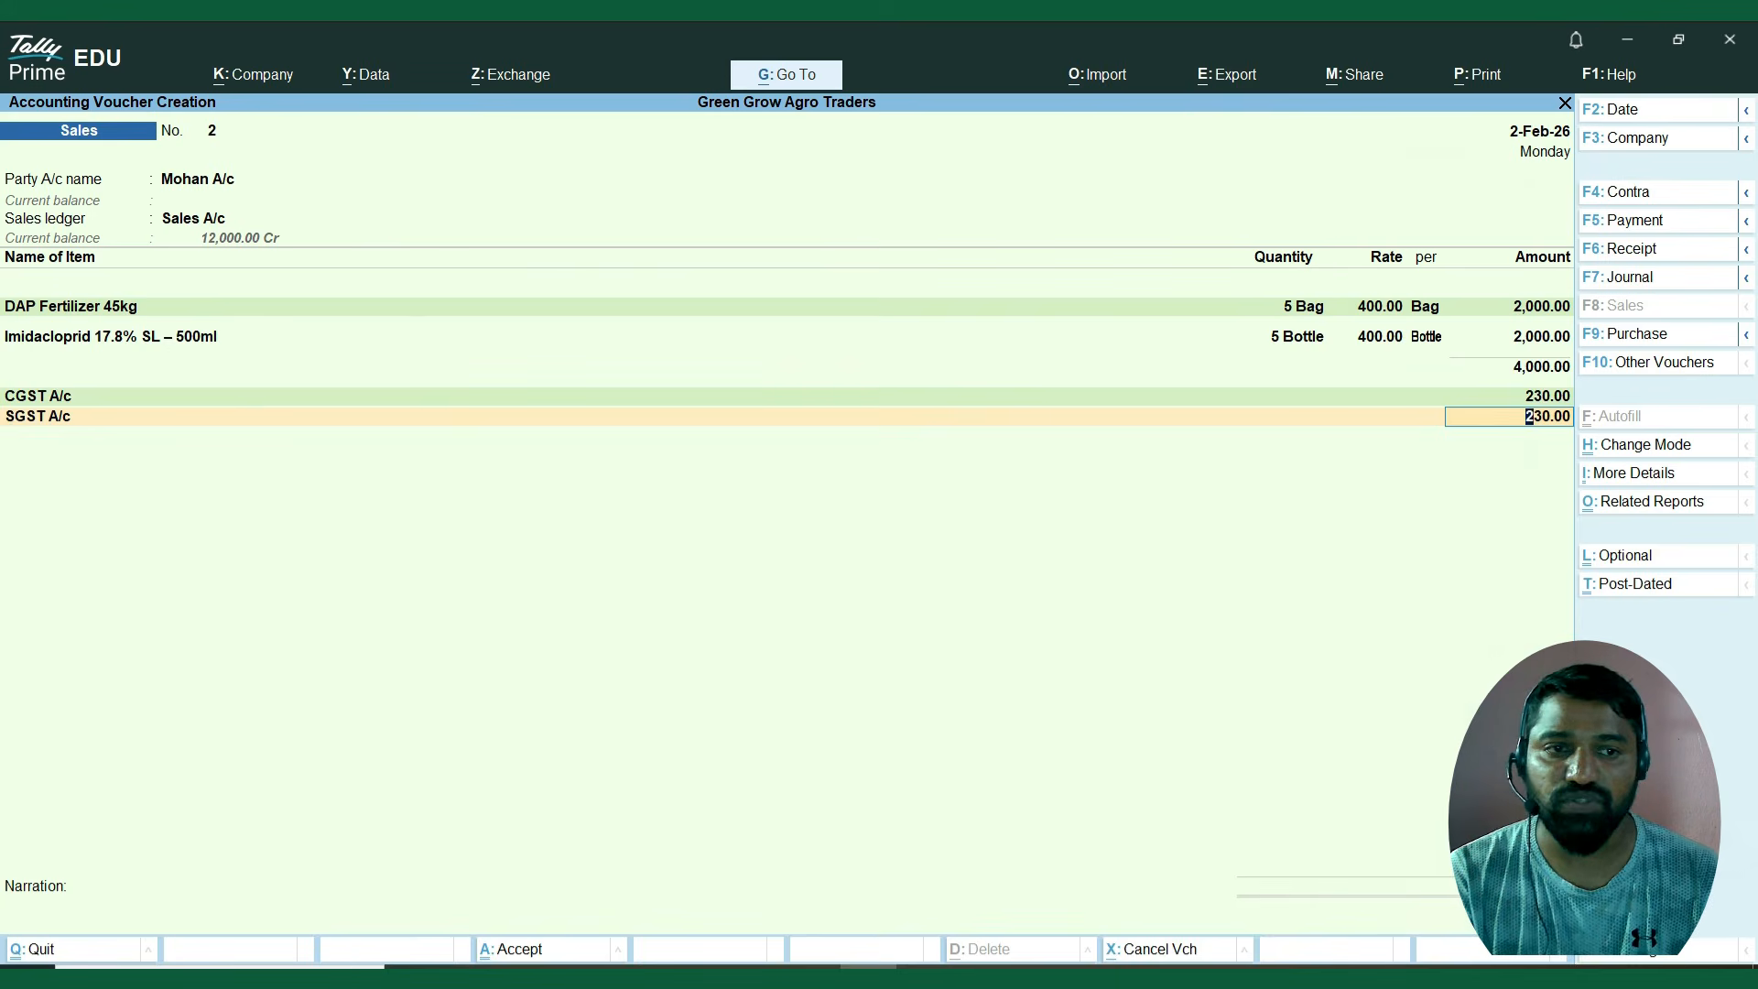
pyautogui.press('Return')
pyautogui.press('Return')
pyautogui.press('Return')
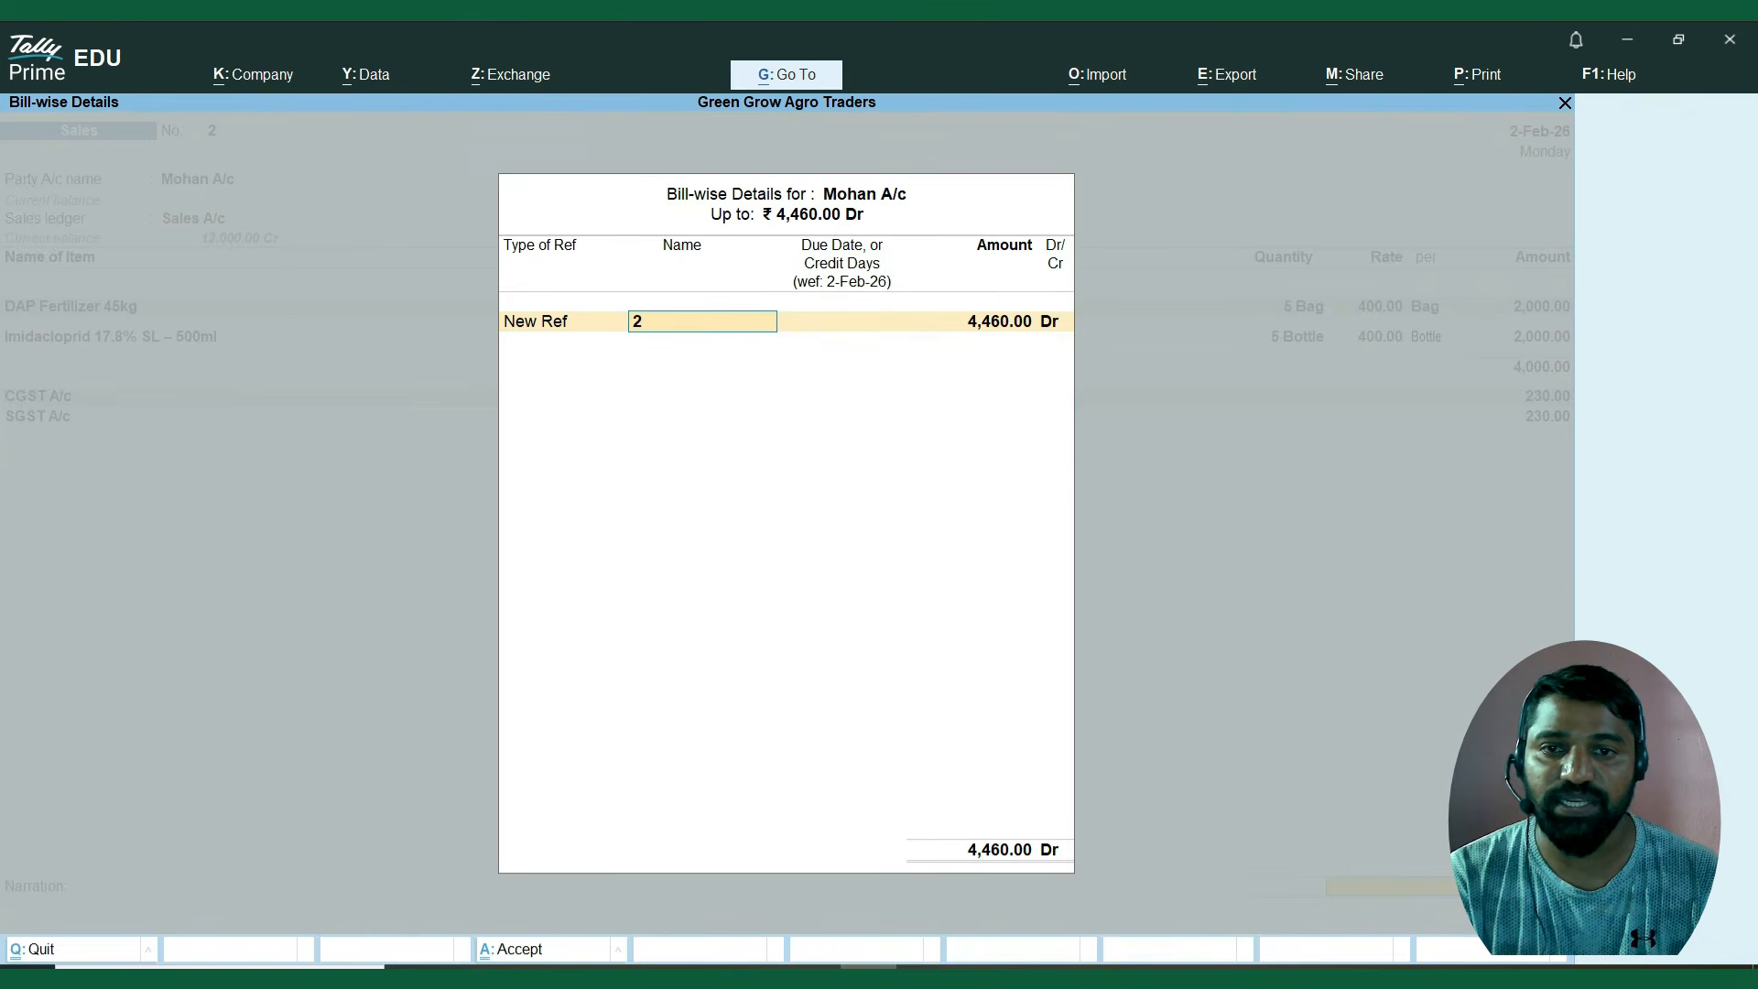
pyautogui.press('Return')
pyautogui.press('Return')
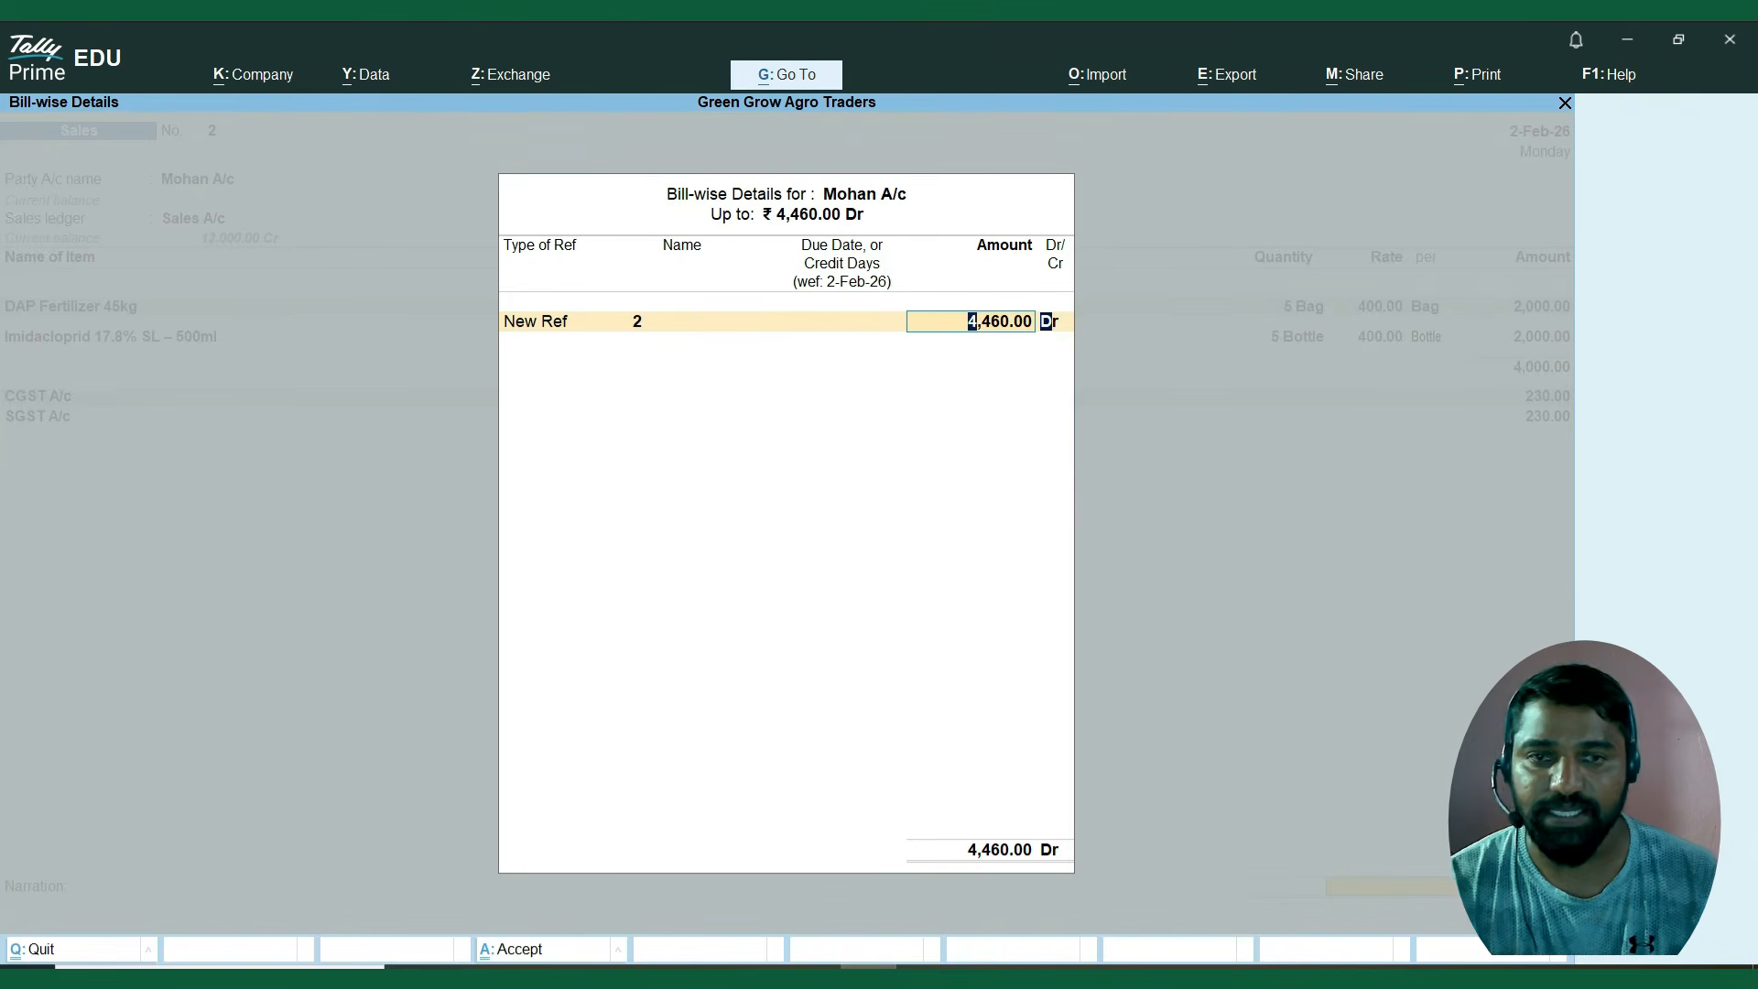
pyautogui.press('Return')
pyautogui.press('Return')
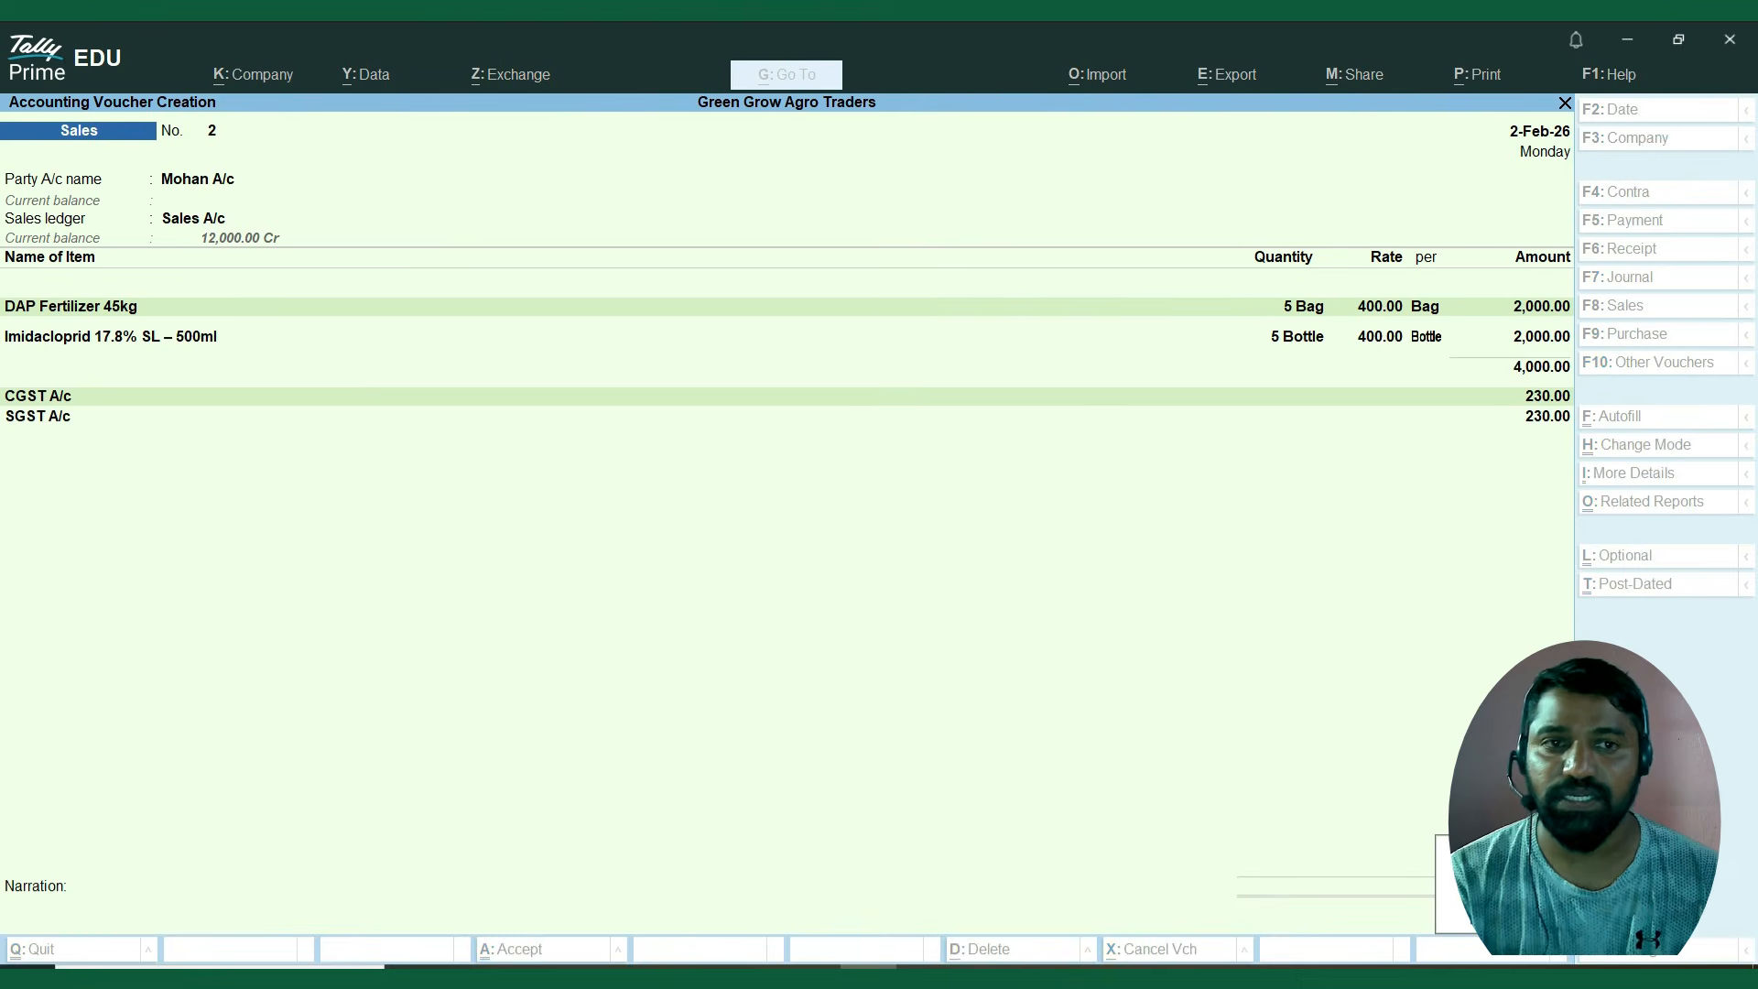
pyautogui.press('Return')
pyautogui.press('Escape')
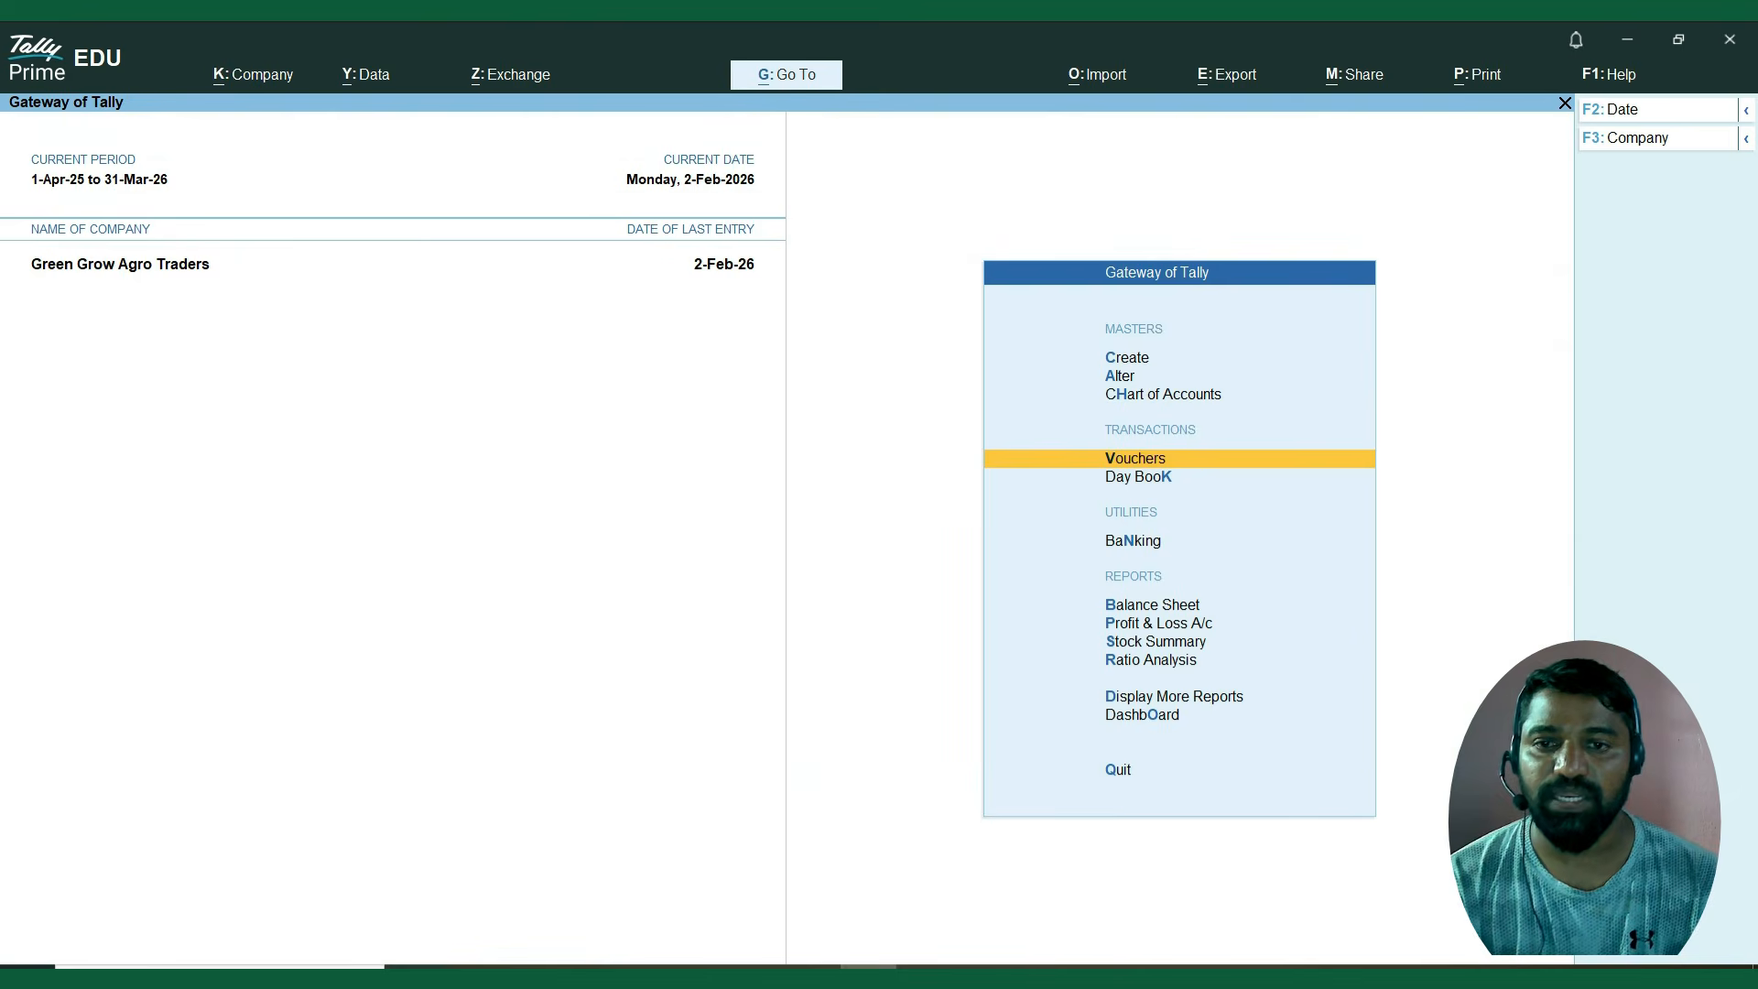
# Open the Day Book for the period 1-Apr-25 to 2-Feb-26.
pyautogui.press('Down')
pyautogui.press('Return')
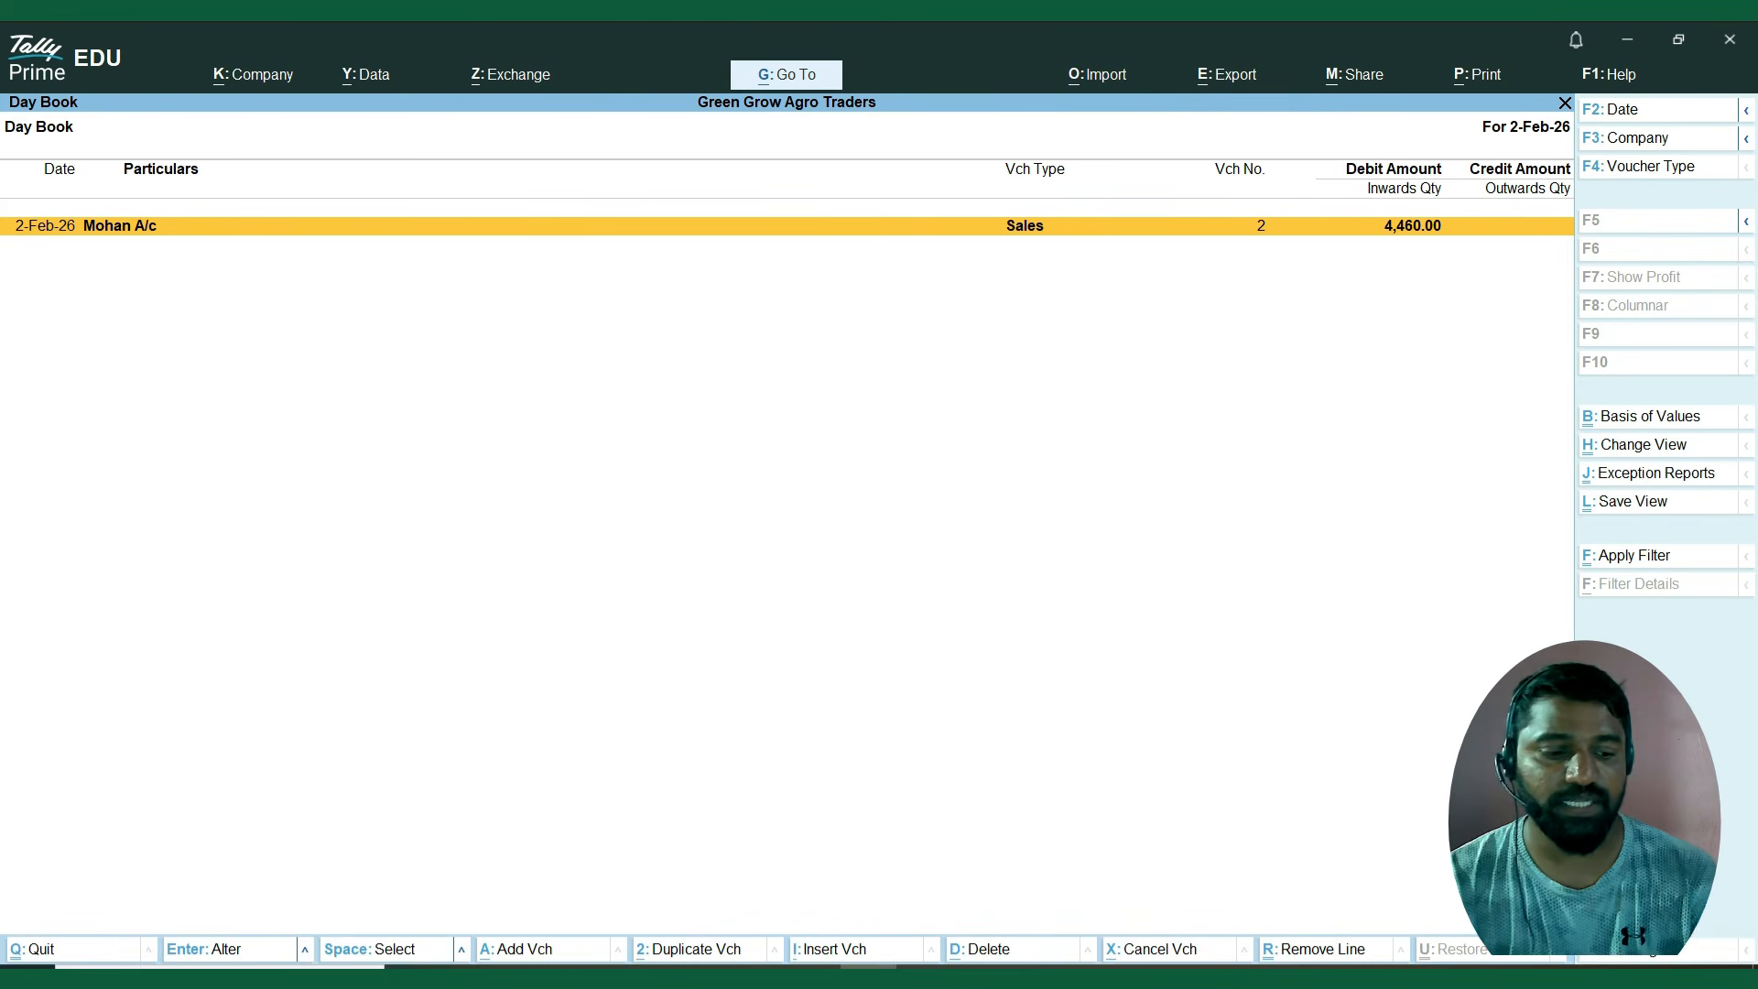
pyautogui.press('F2')
pyautogui.press('BackSpace')
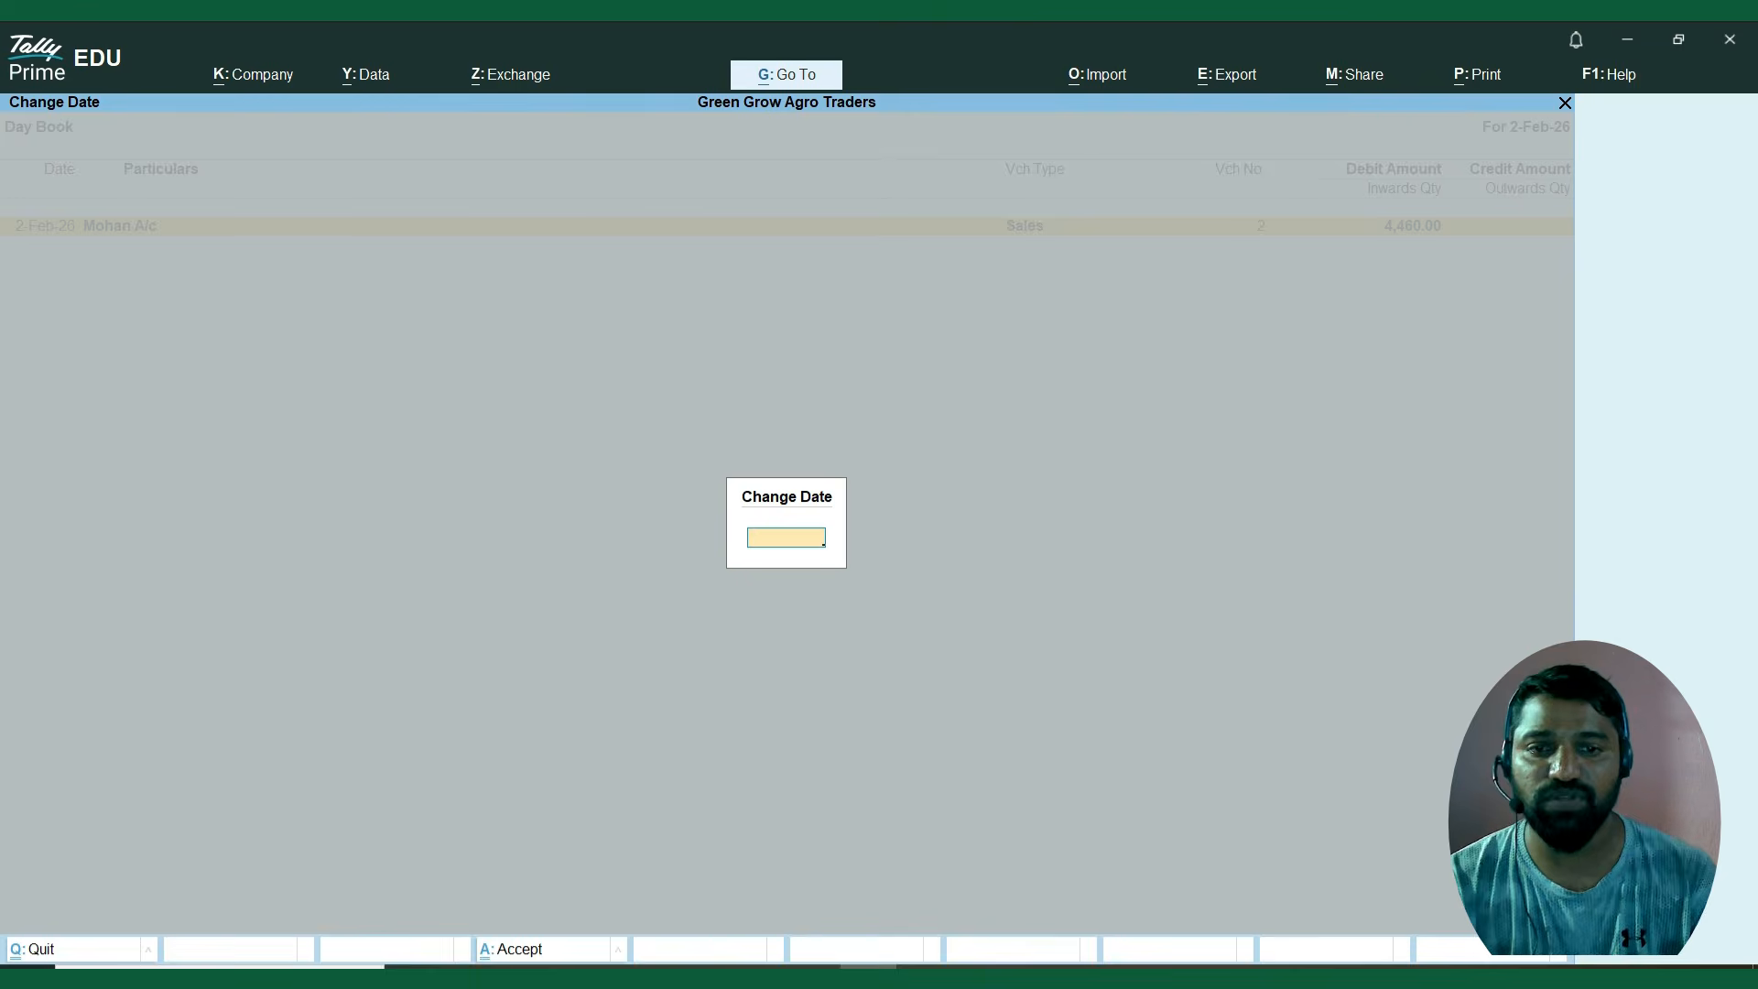
pyautogui.press('Return')
pyautogui.press('Up')
pyautogui.press('Up')
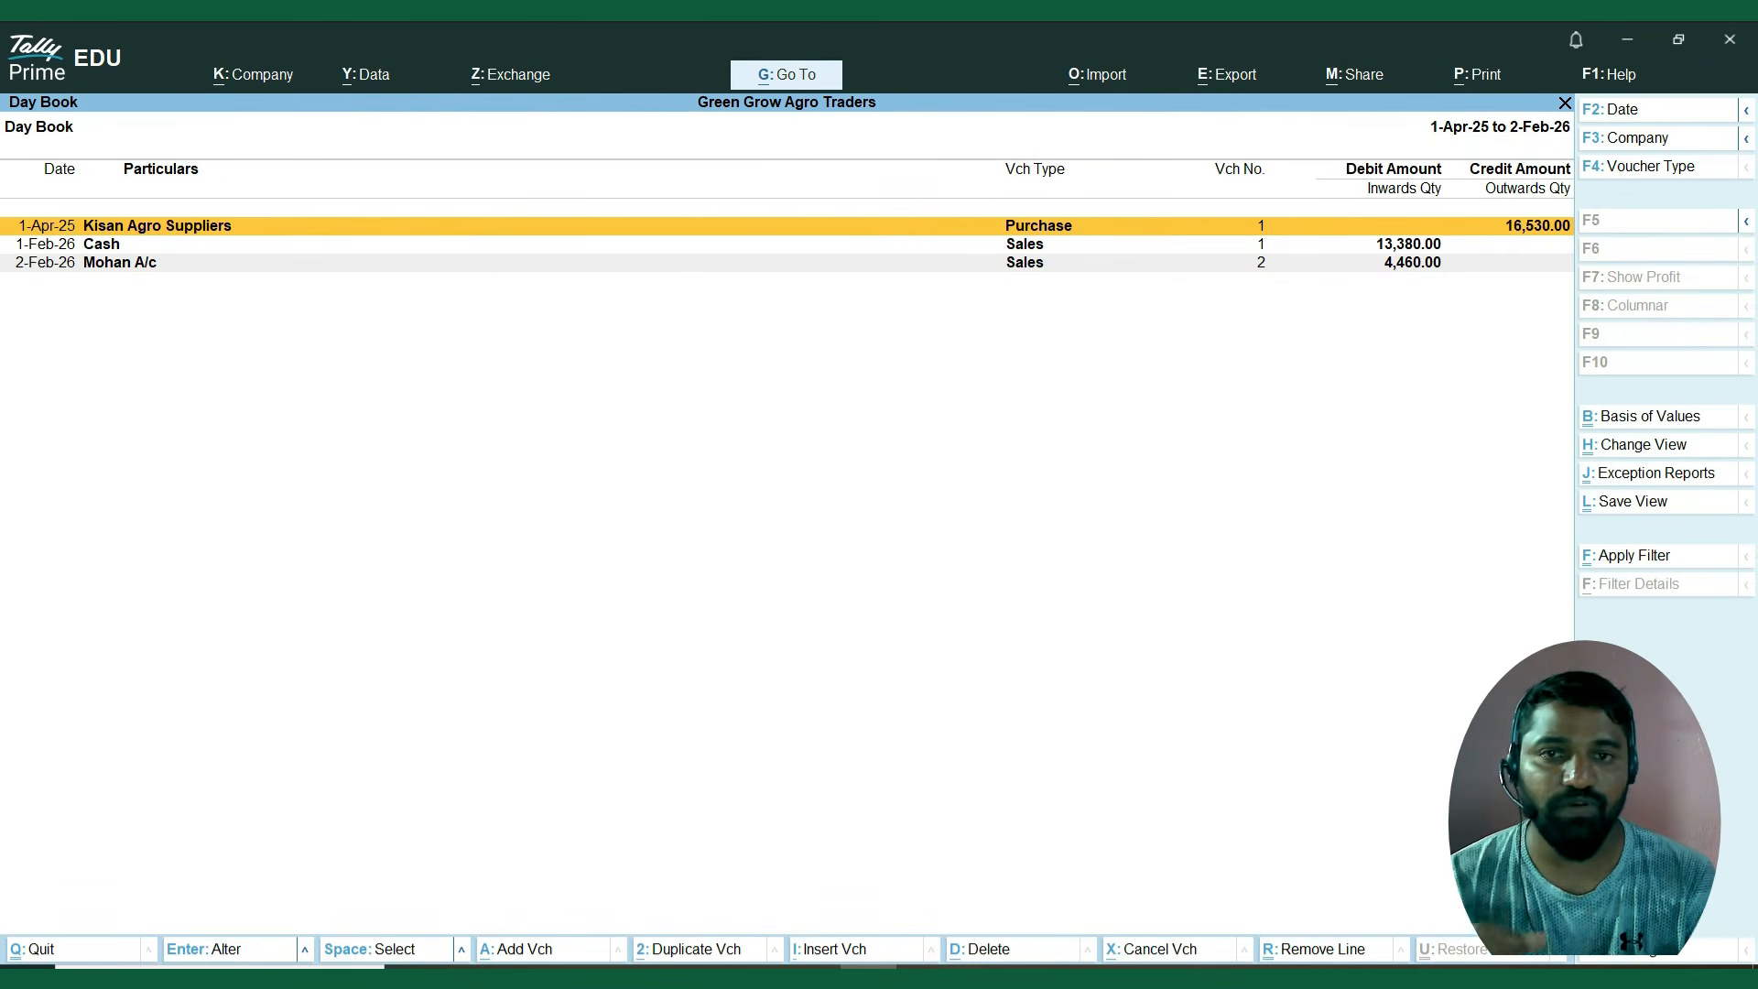
# Mark the purchase, cash sale and credit sale entries one by one to review them, and leave the Day Book.
pyautogui.press('space')
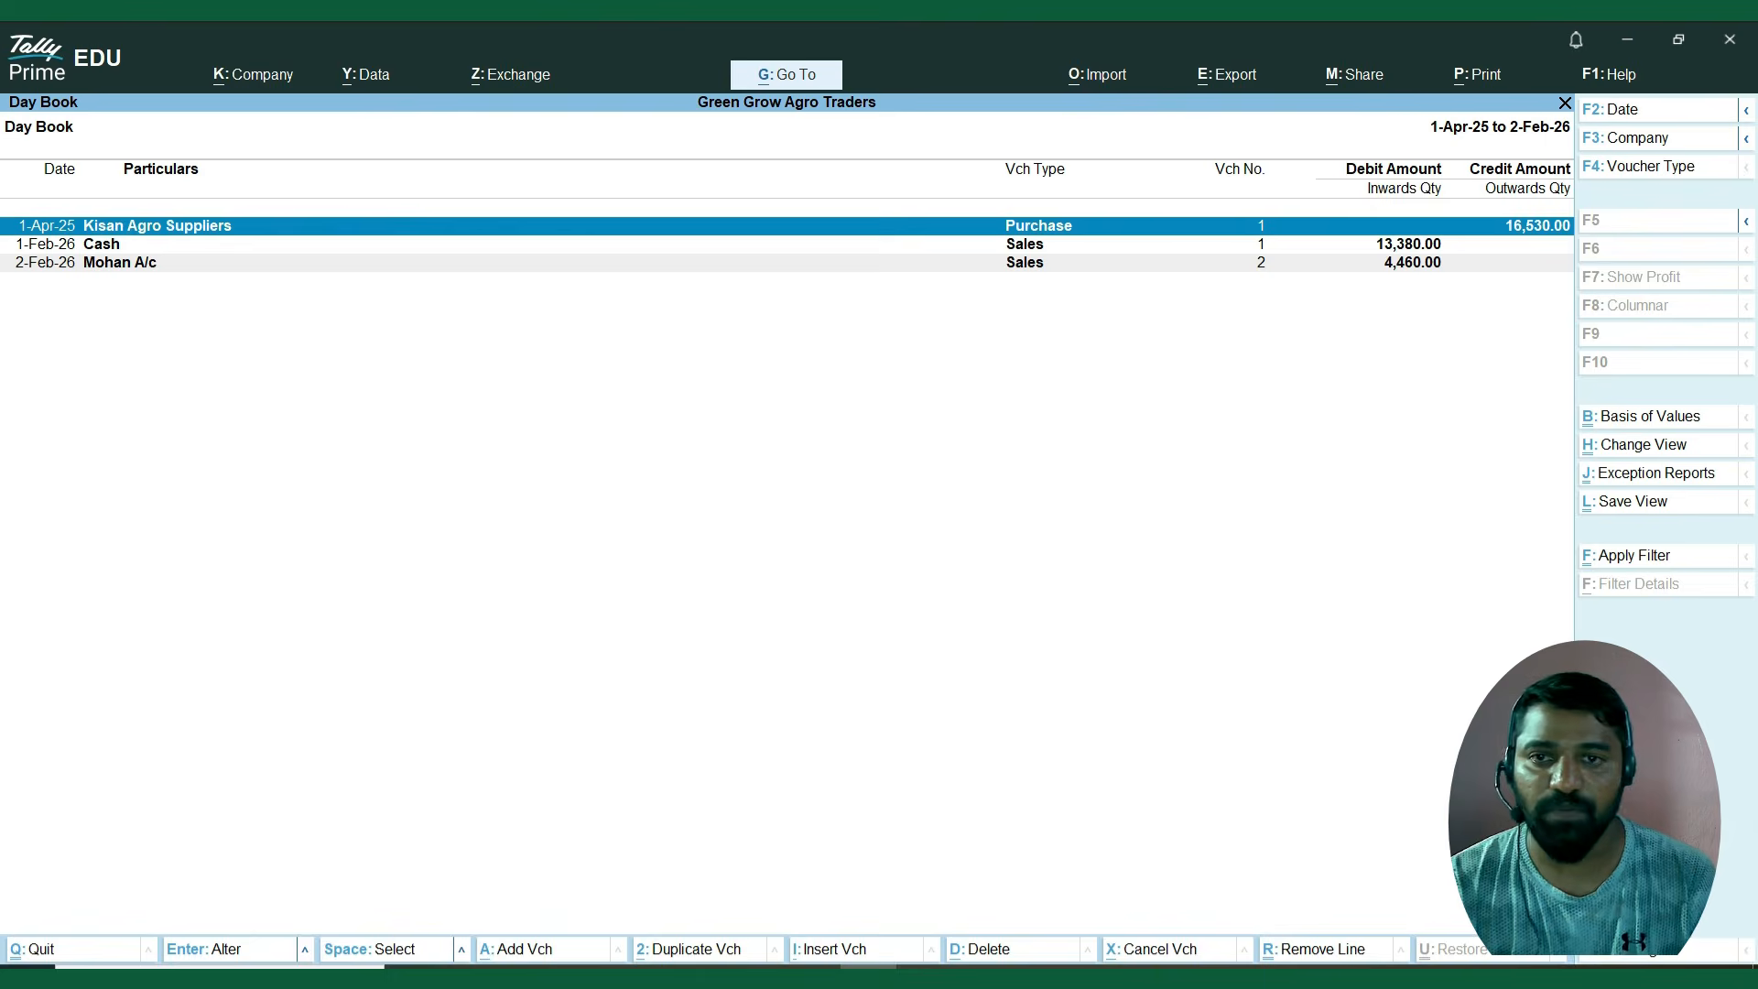
pyautogui.press('Down')
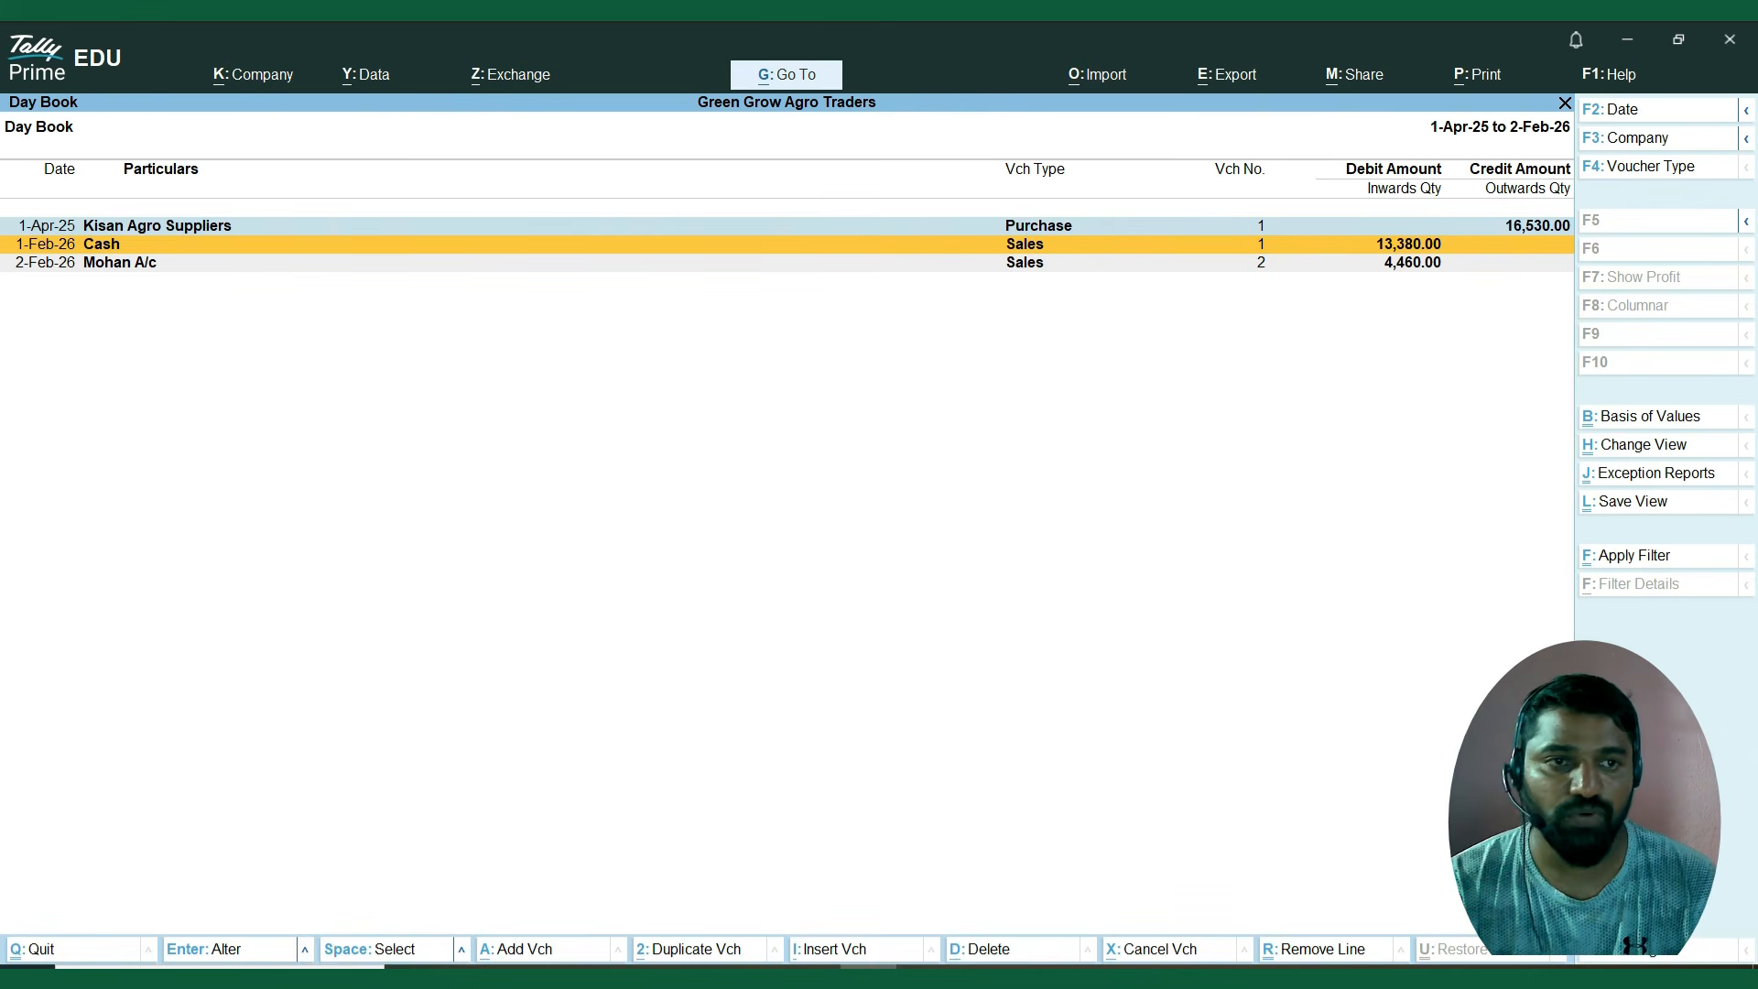
pyautogui.press('space')
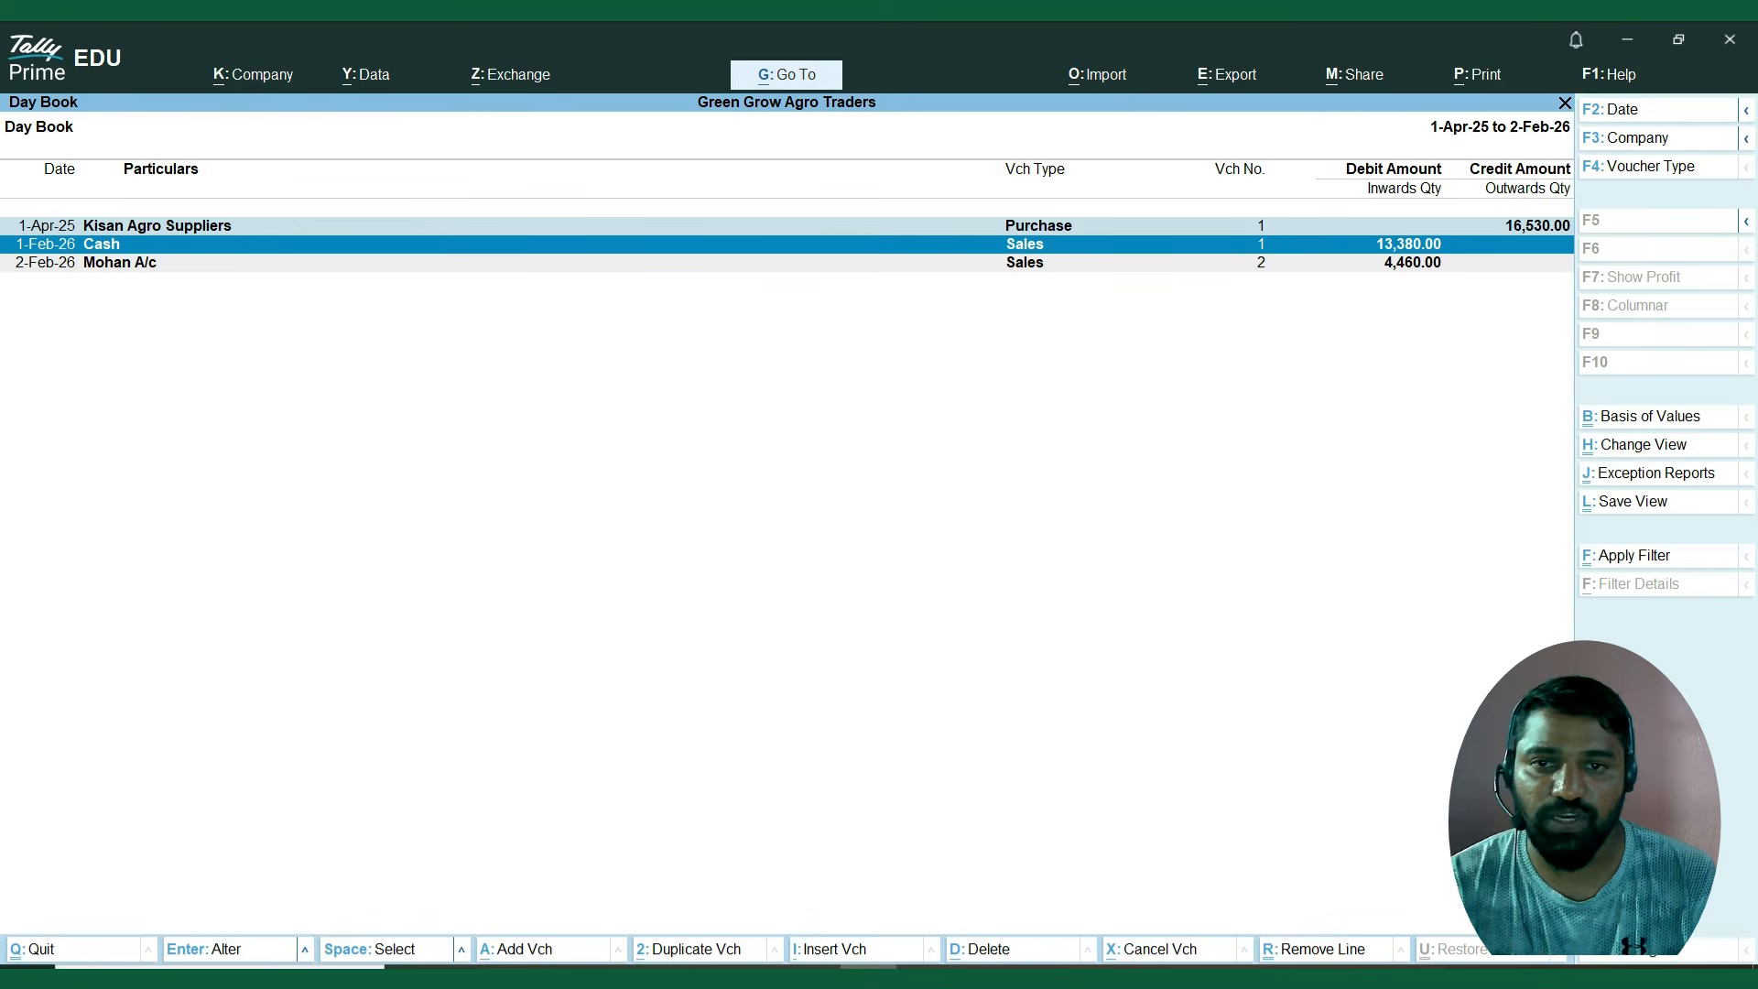
pyautogui.press('Down')
pyautogui.press('space')
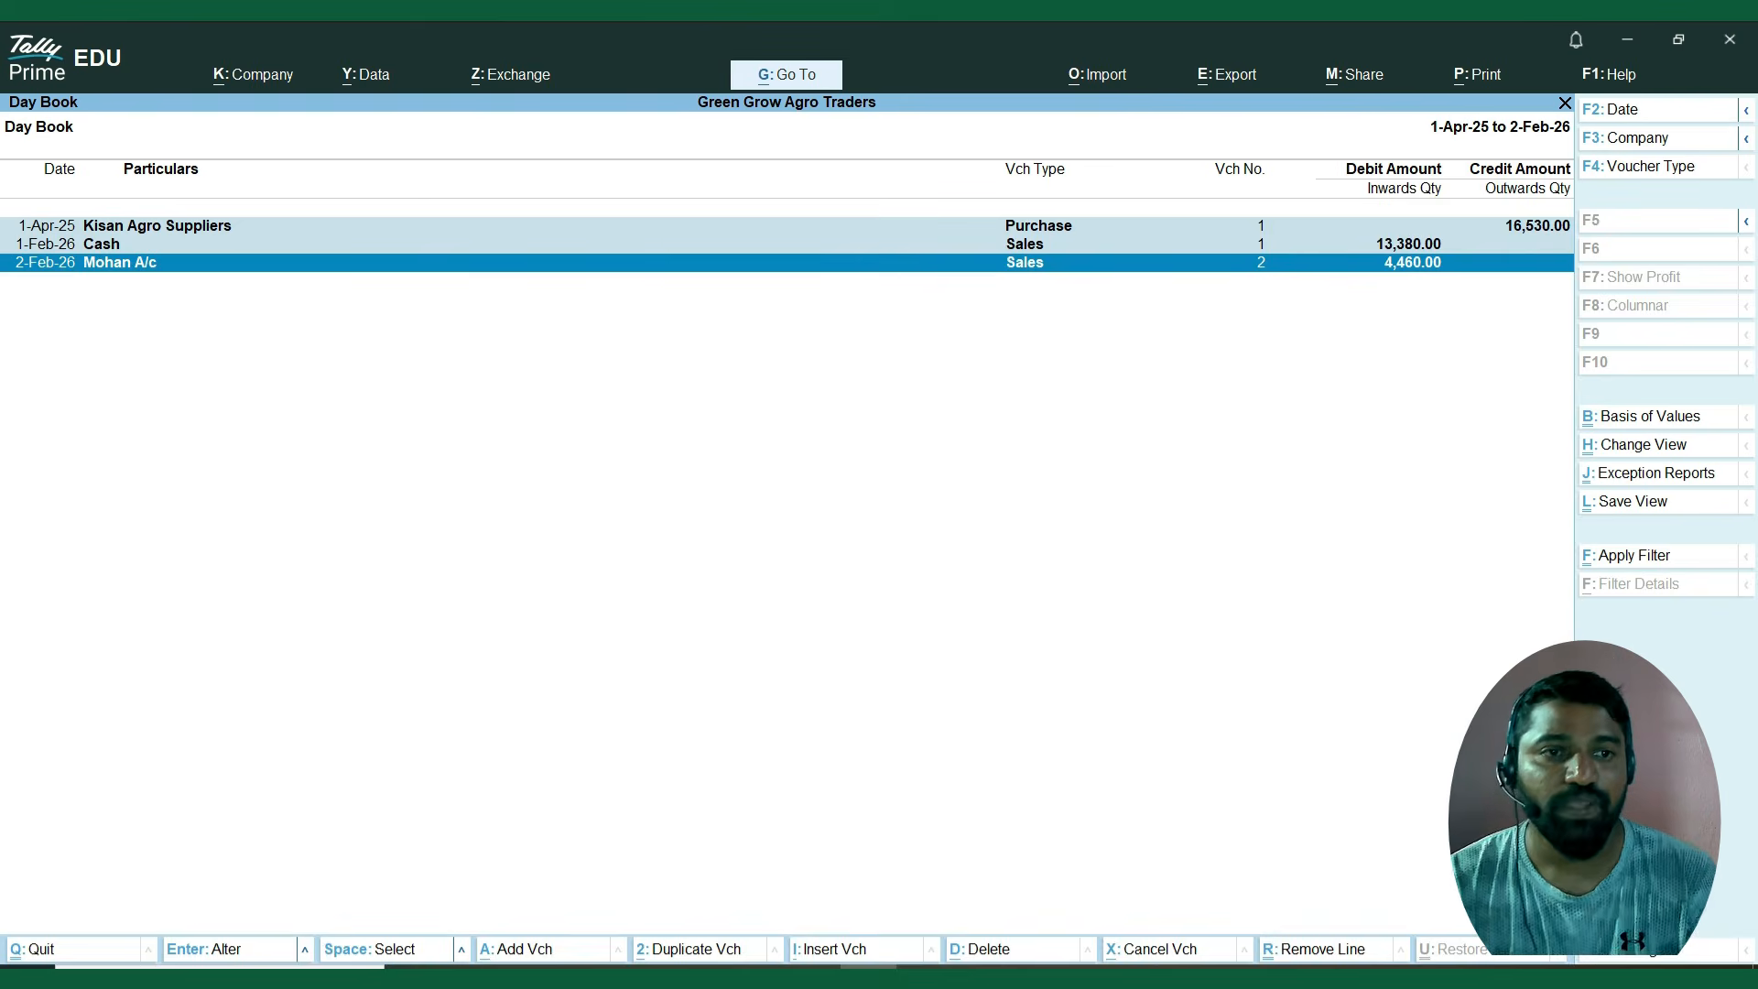
pyautogui.press('Escape')
pyautogui.press('Escape')
pyautogui.press('Escape')
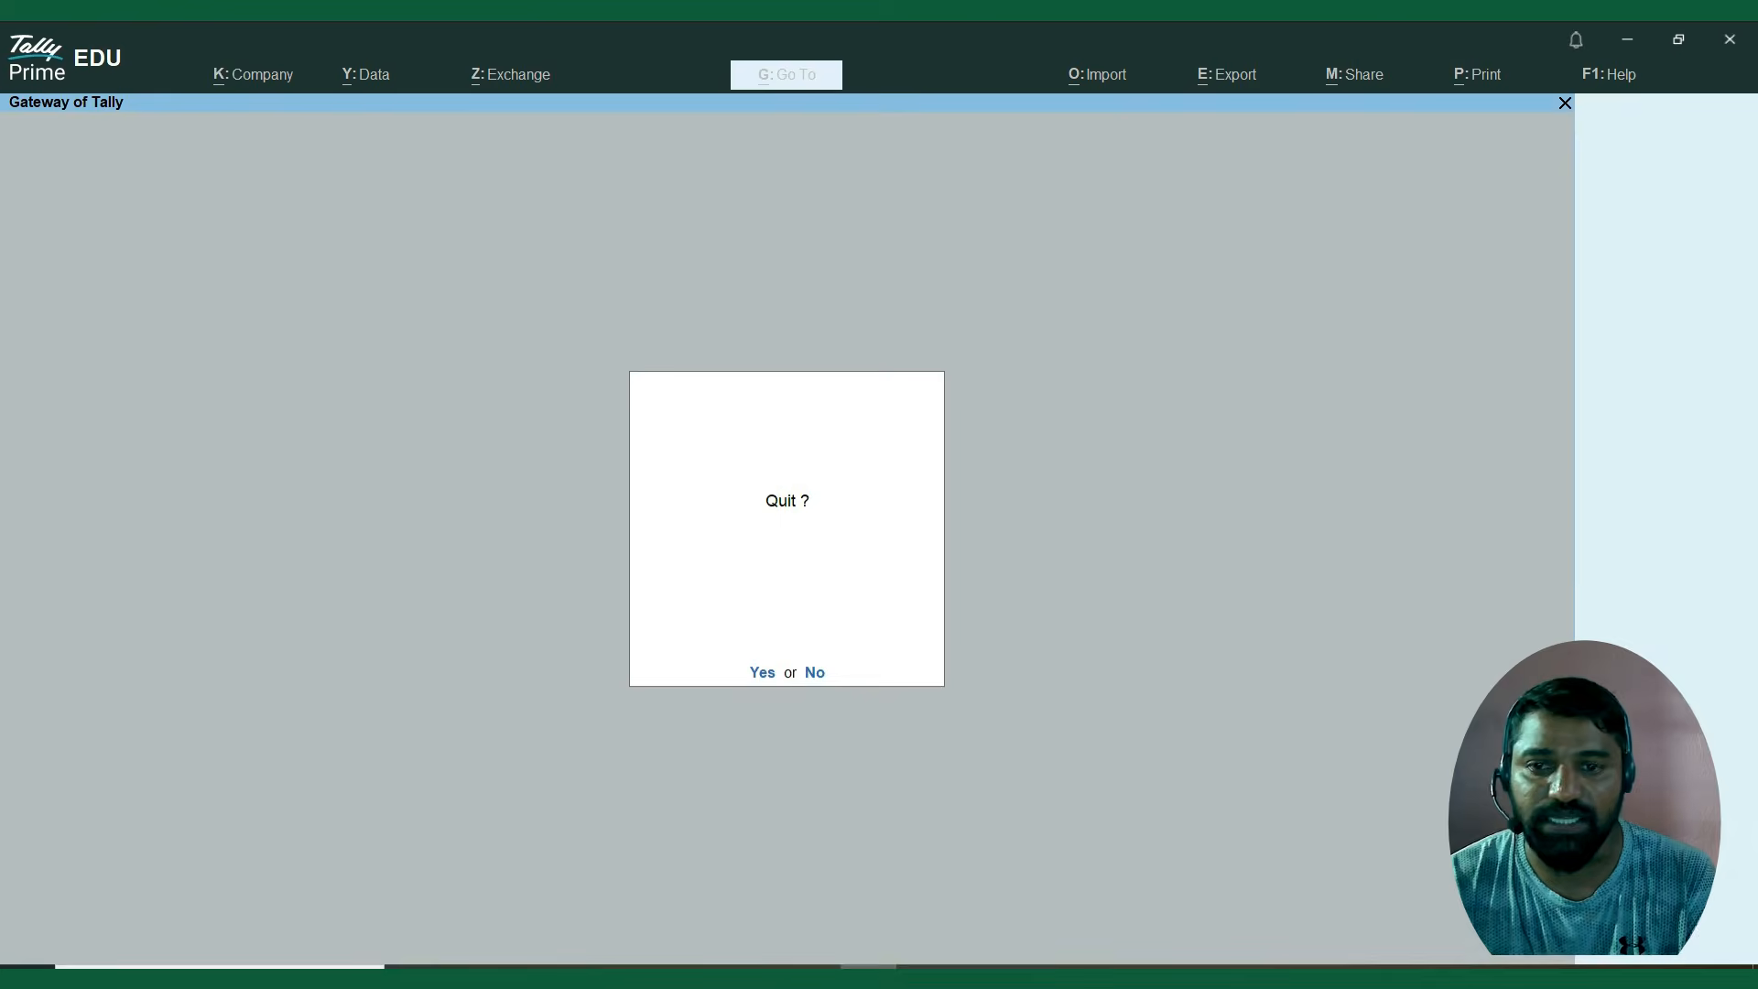
# Review the pending customer bills in the outstanding Receivables statement, and return to the Gateway.
pyautogui.press('n')
pyautogui.press('Down')
pyautogui.press('Down')
pyautogui.press('Down')
pyautogui.press('Down')
pyautogui.press('Down')
pyautogui.press('Down')
pyautogui.press('Down')
pyautogui.press('Down')
pyautogui.press('Down')
pyautogui.press('Down')
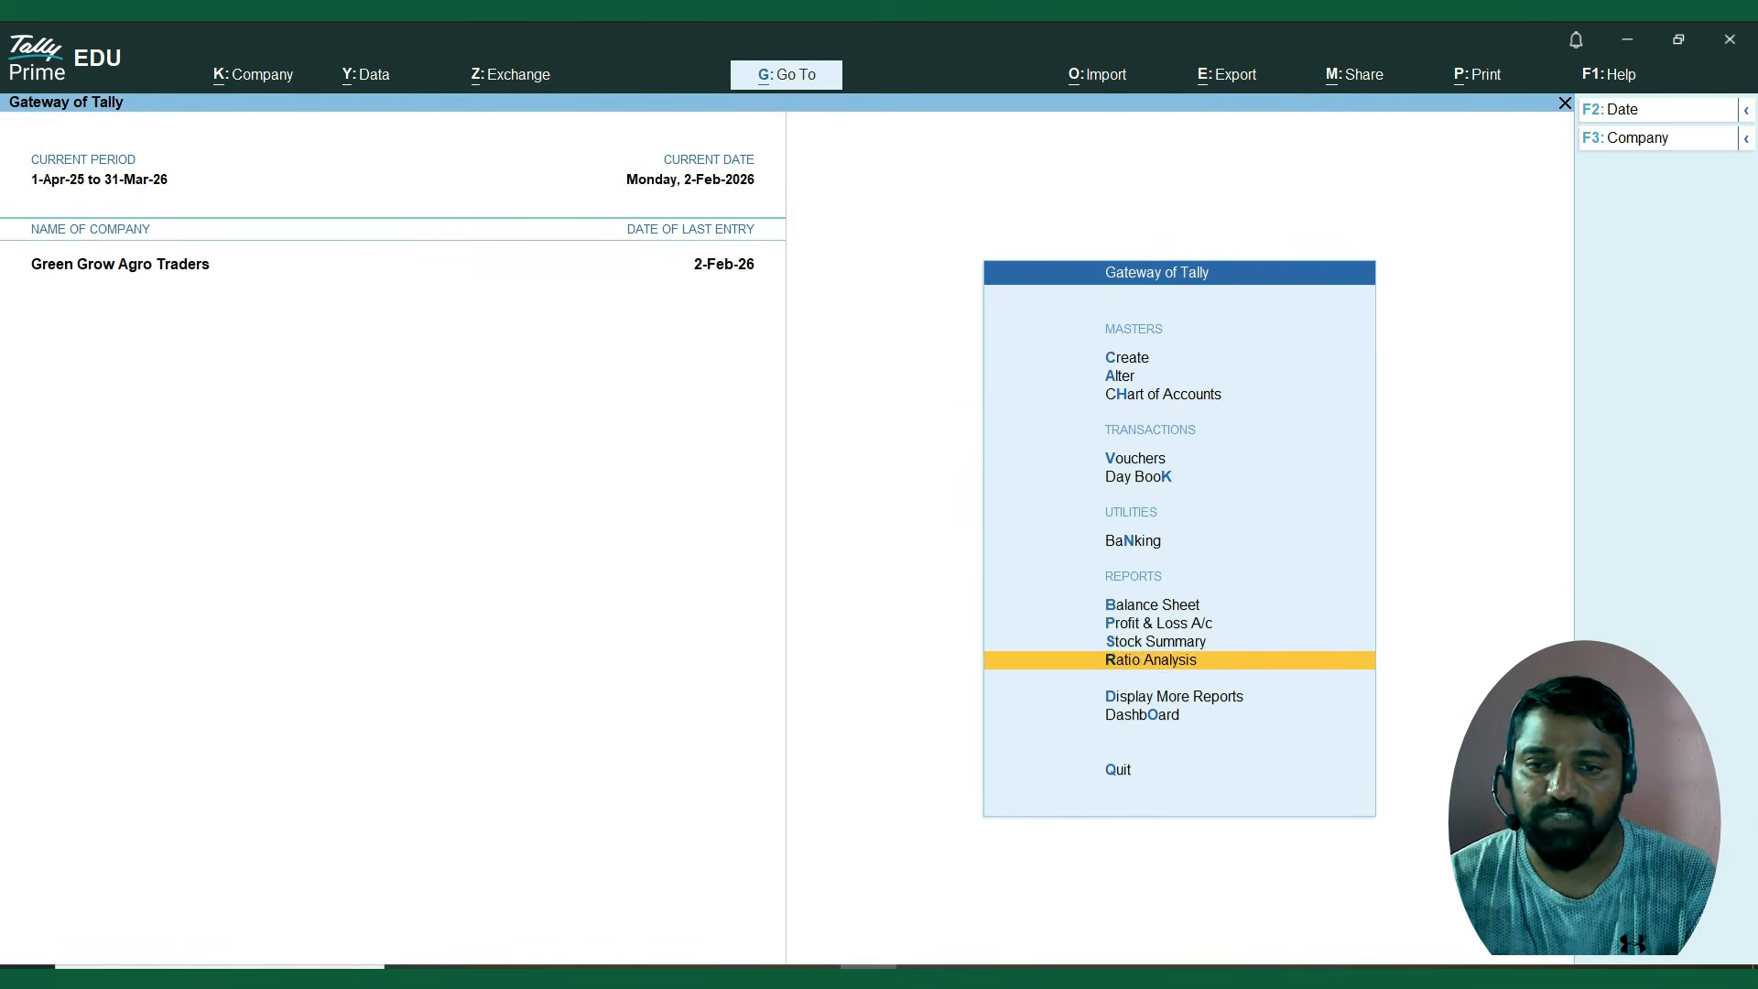
pyautogui.press('Return')
pyautogui.press('Down')
pyautogui.press('Down')
pyautogui.press('Down')
pyautogui.press('Down')
pyautogui.press('Down')
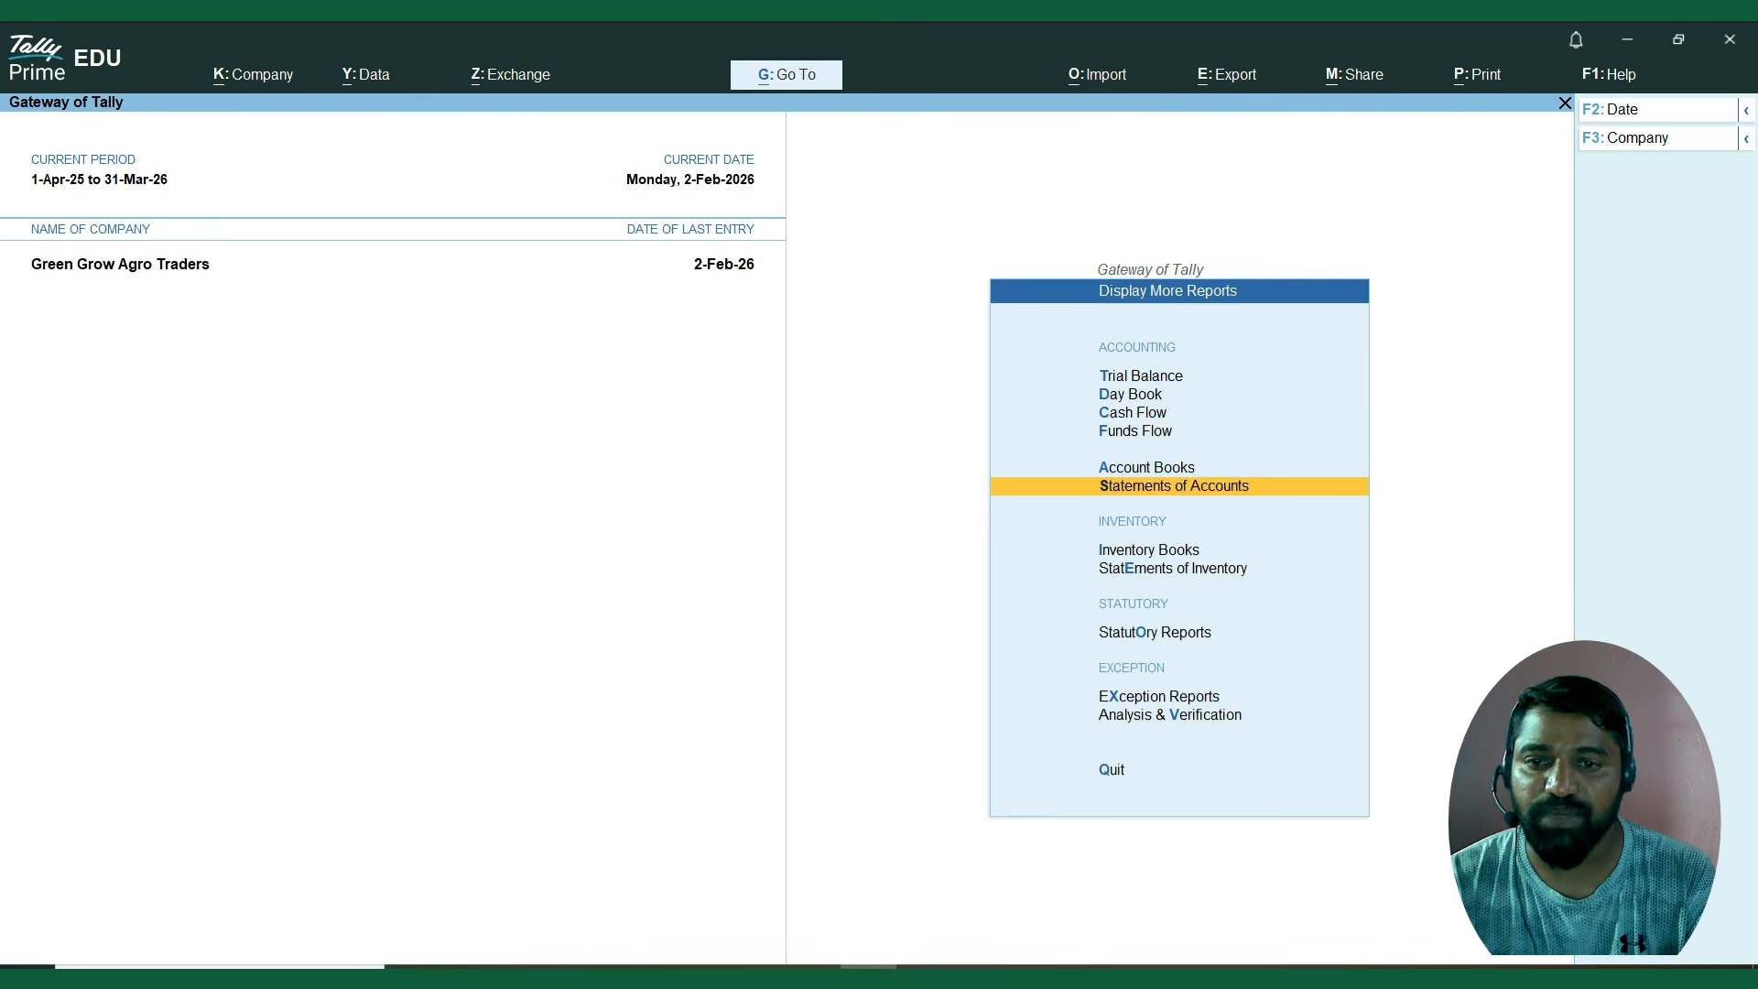
pyautogui.press('Return')
pyautogui.press('Down')
pyautogui.press('Up')
pyautogui.press('Return')
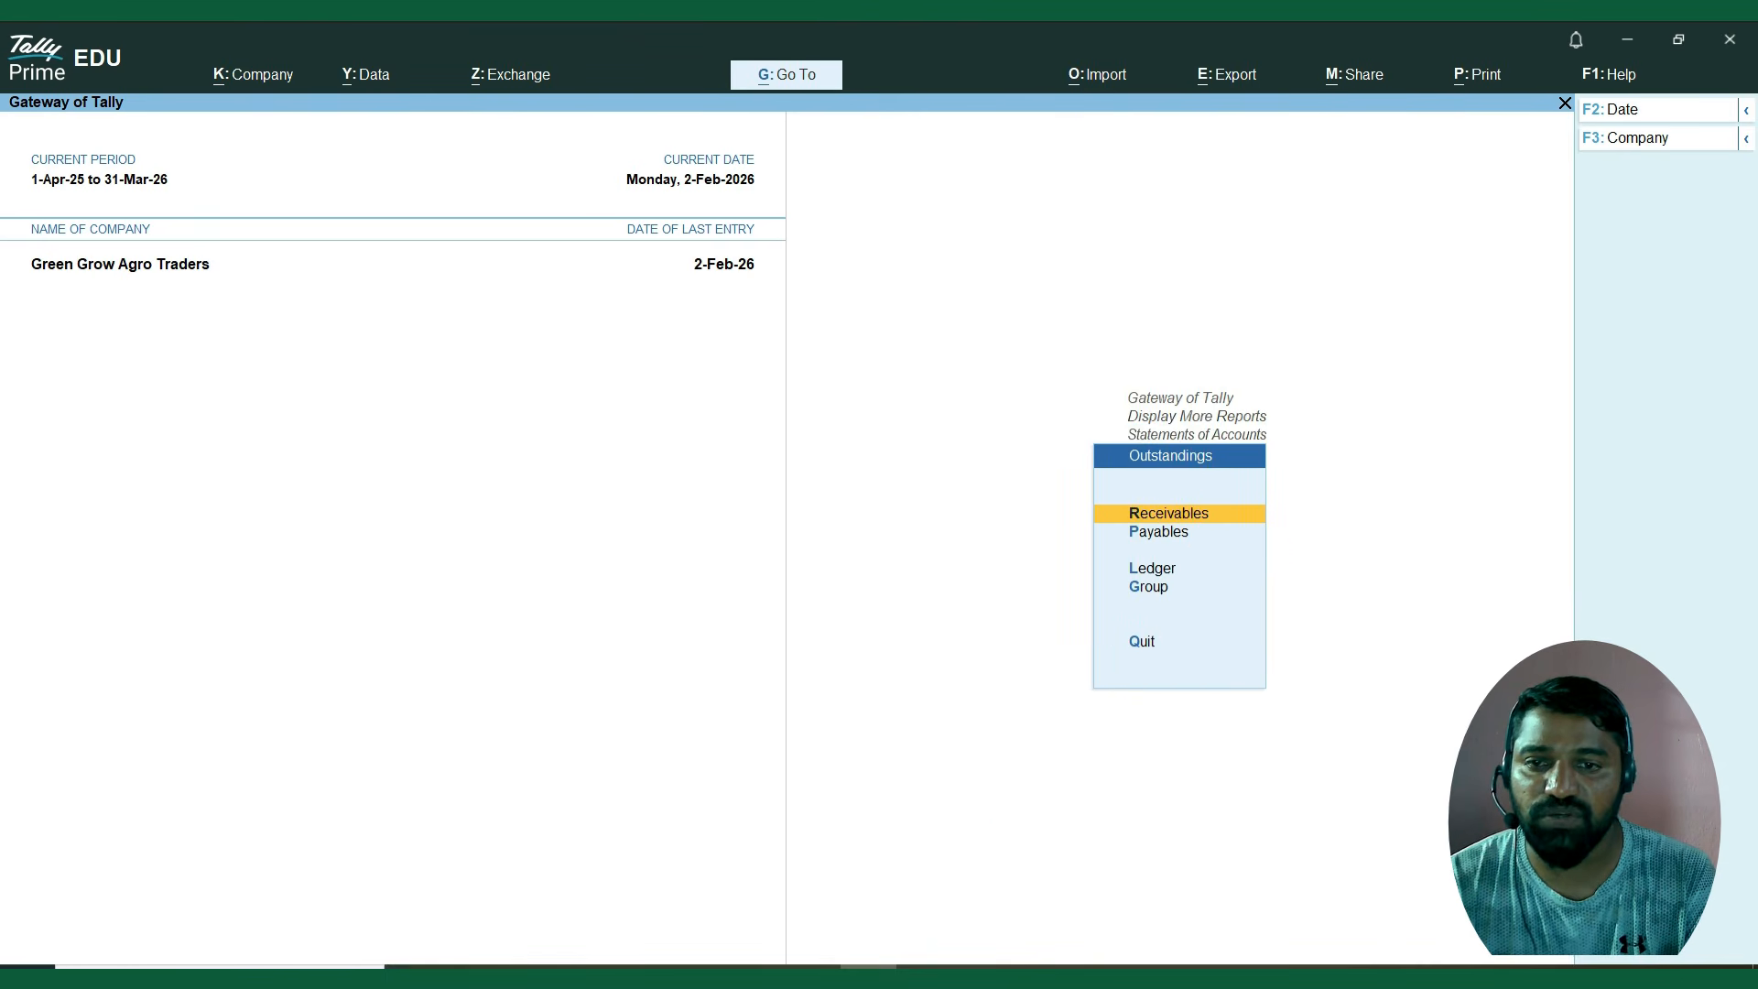
pyautogui.press('Return')
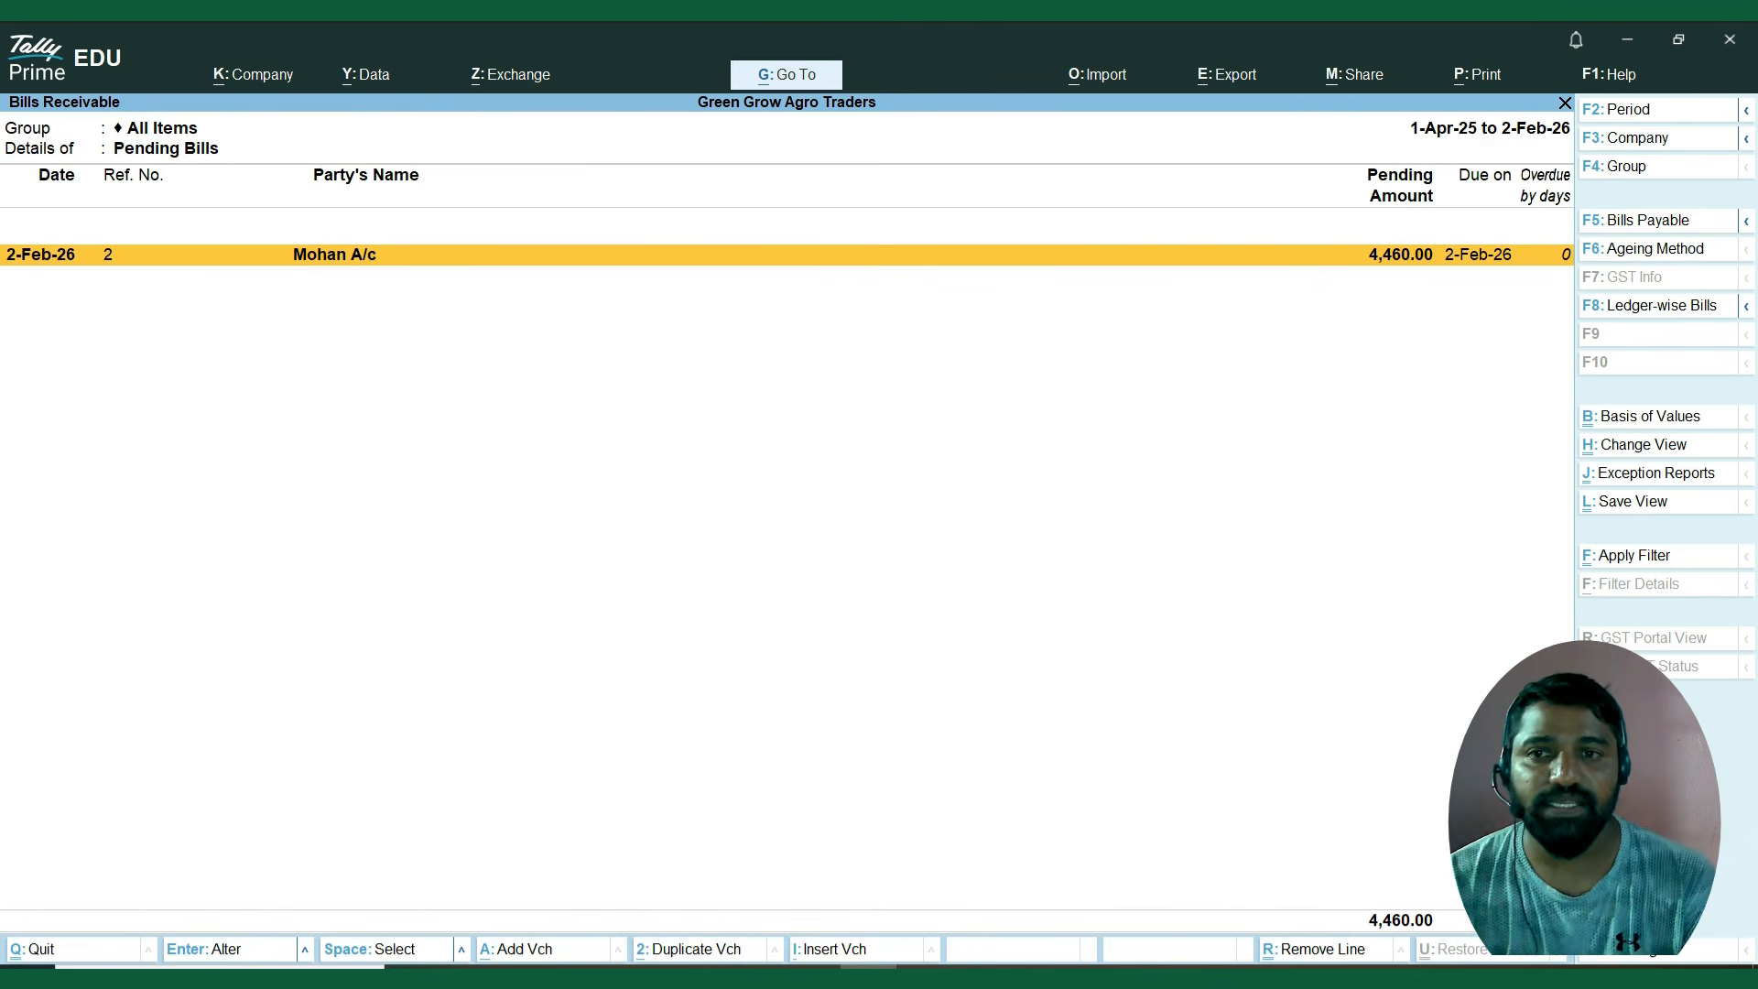
pyautogui.press('Escape')
pyautogui.press('Escape')
pyautogui.press('Escape')
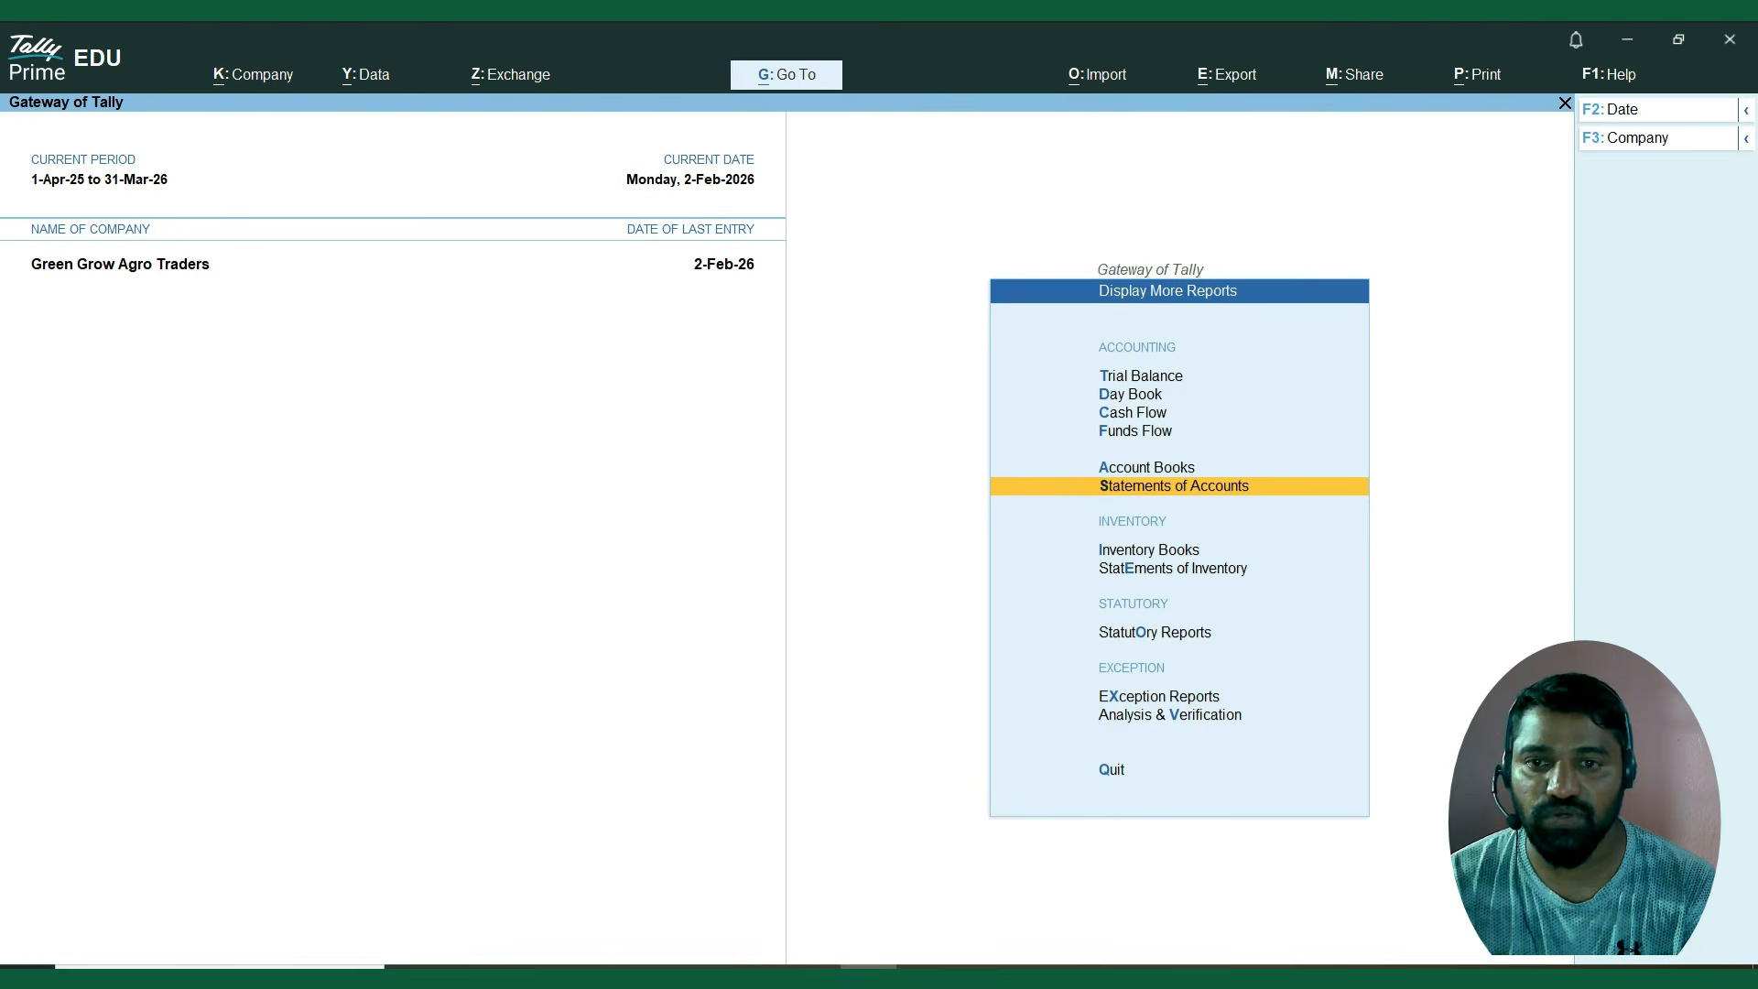
pyautogui.press('Escape')
pyautogui.press('Escape')
pyautogui.press('Escape')
# Open the Inventory Books among the additional reports.
pyautogui.press('Down')
pyautogui.press('Down')
pyautogui.press('Down')
pyautogui.press('Down')
pyautogui.press('Down')
pyautogui.press('Down')
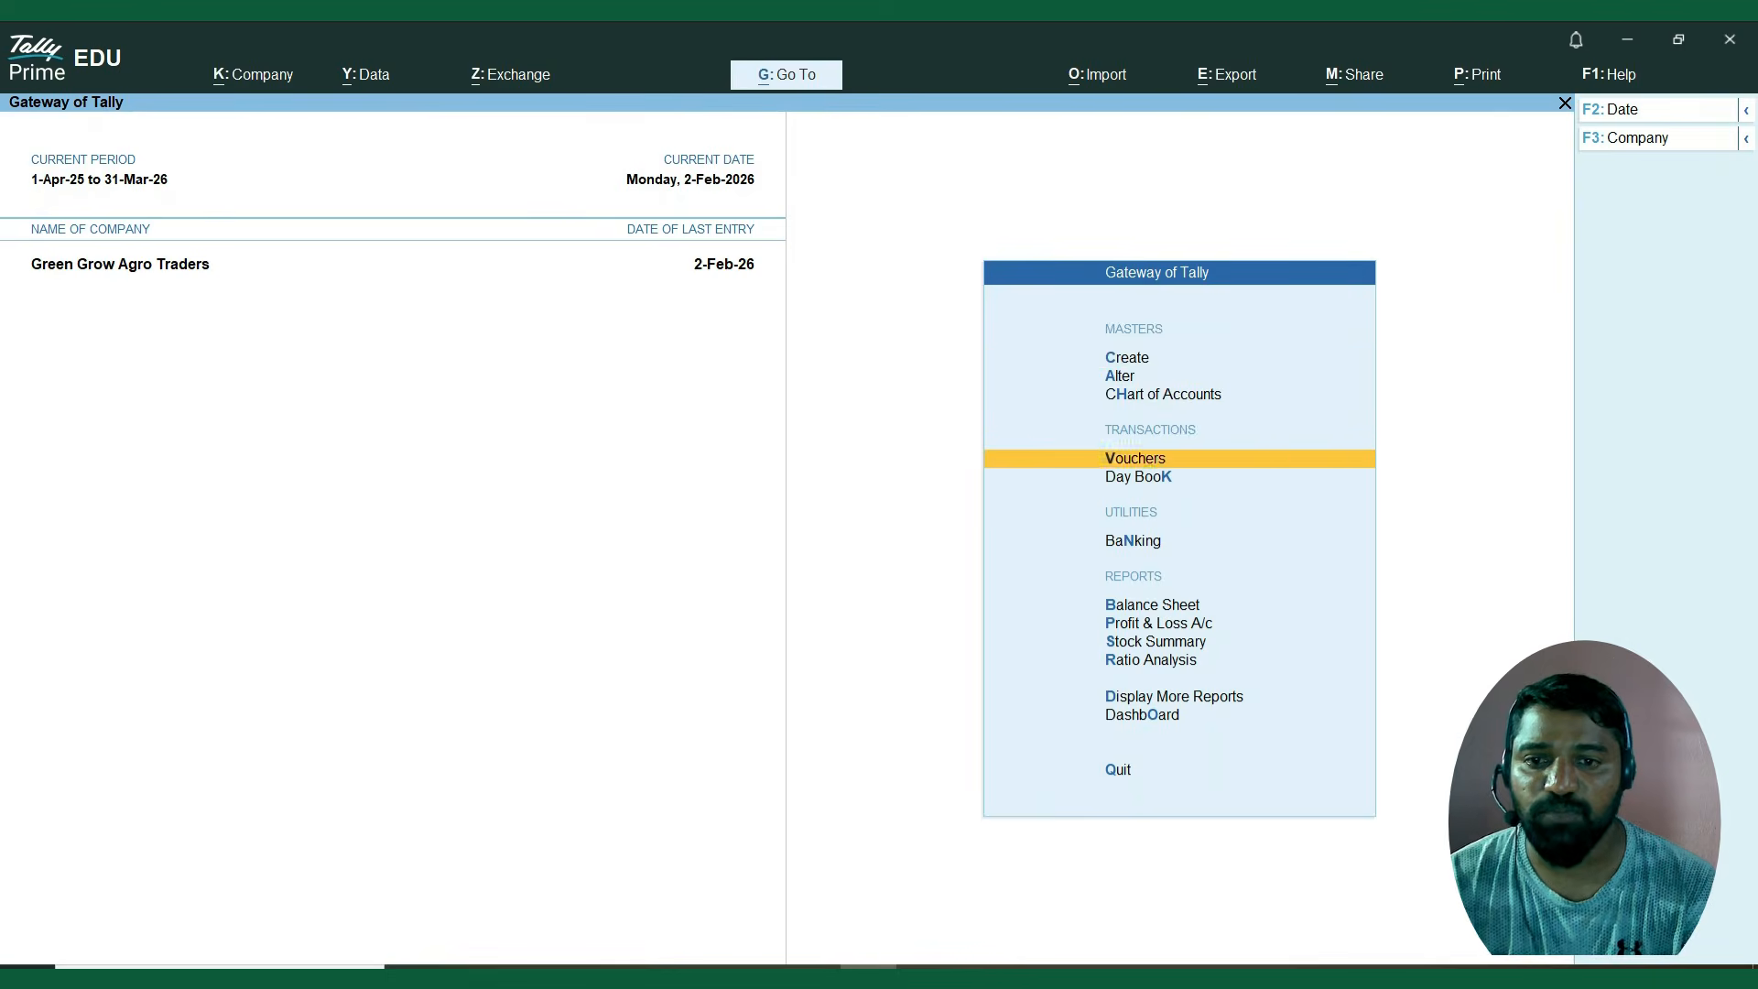
pyautogui.press('Down')
pyautogui.press('Down')
pyautogui.press('Down')
pyautogui.press('d')
pyautogui.press('Down')
pyautogui.press('Down')
pyautogui.press('Down')
pyautogui.press('Down')
pyautogui.press('Down')
pyautogui.press('Down')
pyautogui.press('Down')
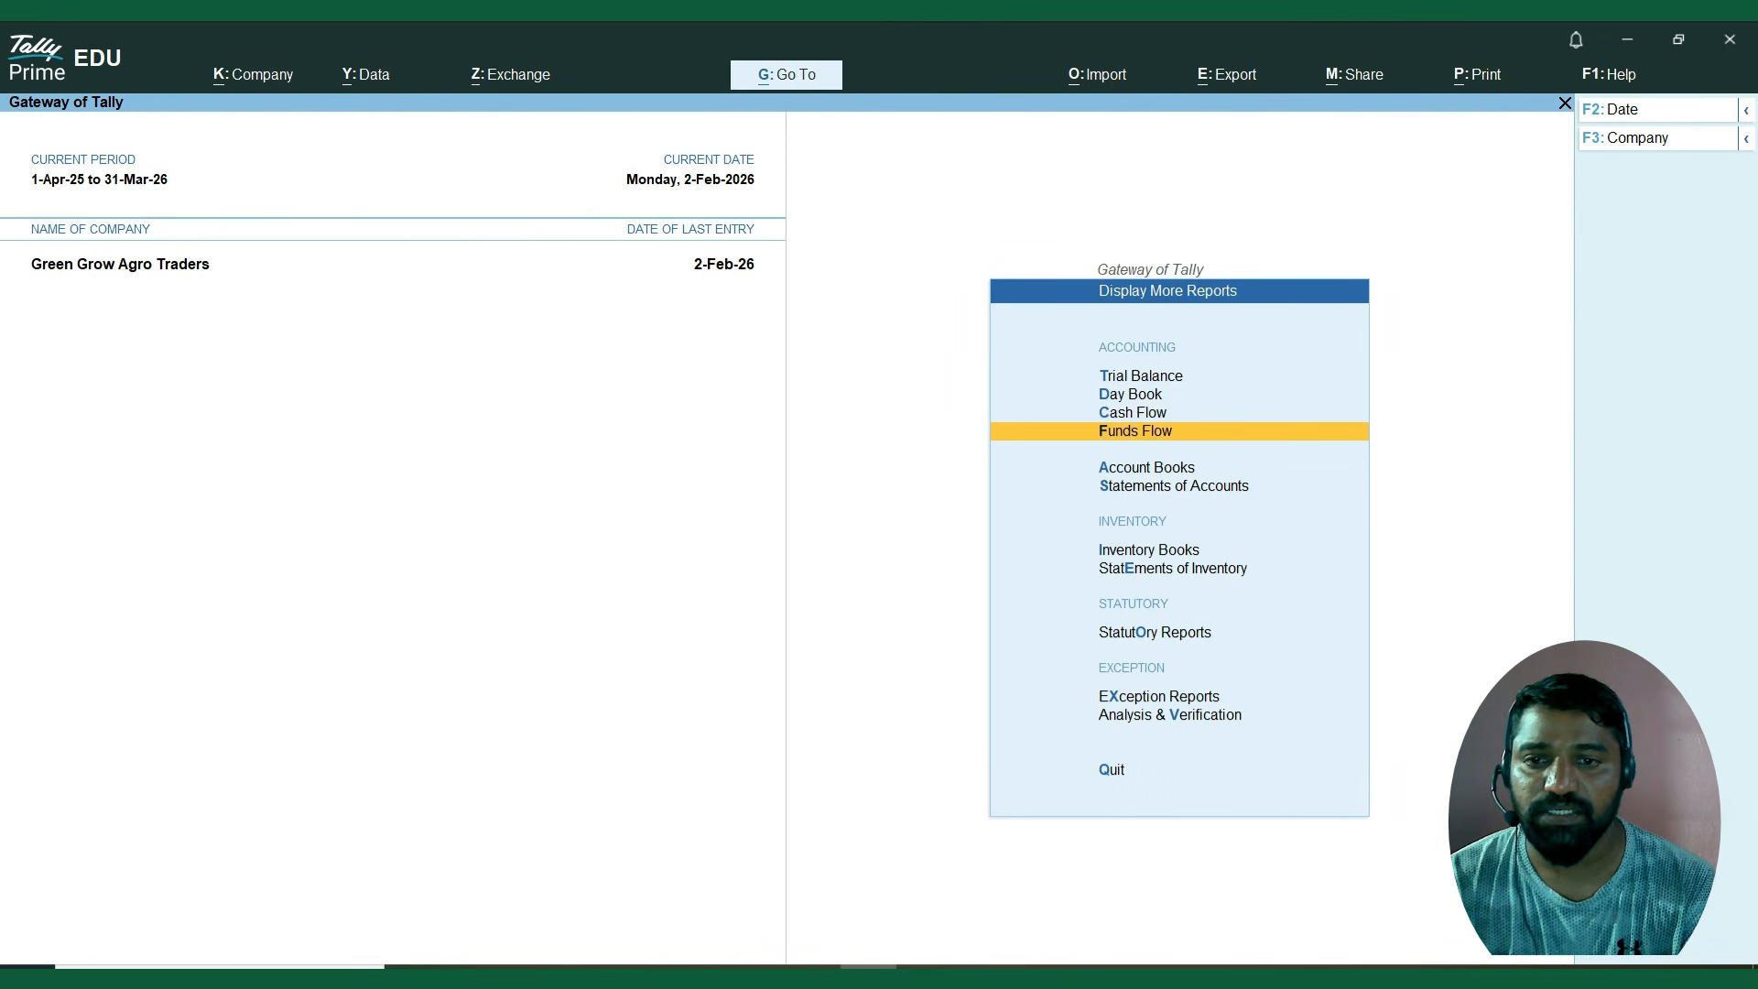
pyautogui.press('Up')
pyautogui.press('Return')
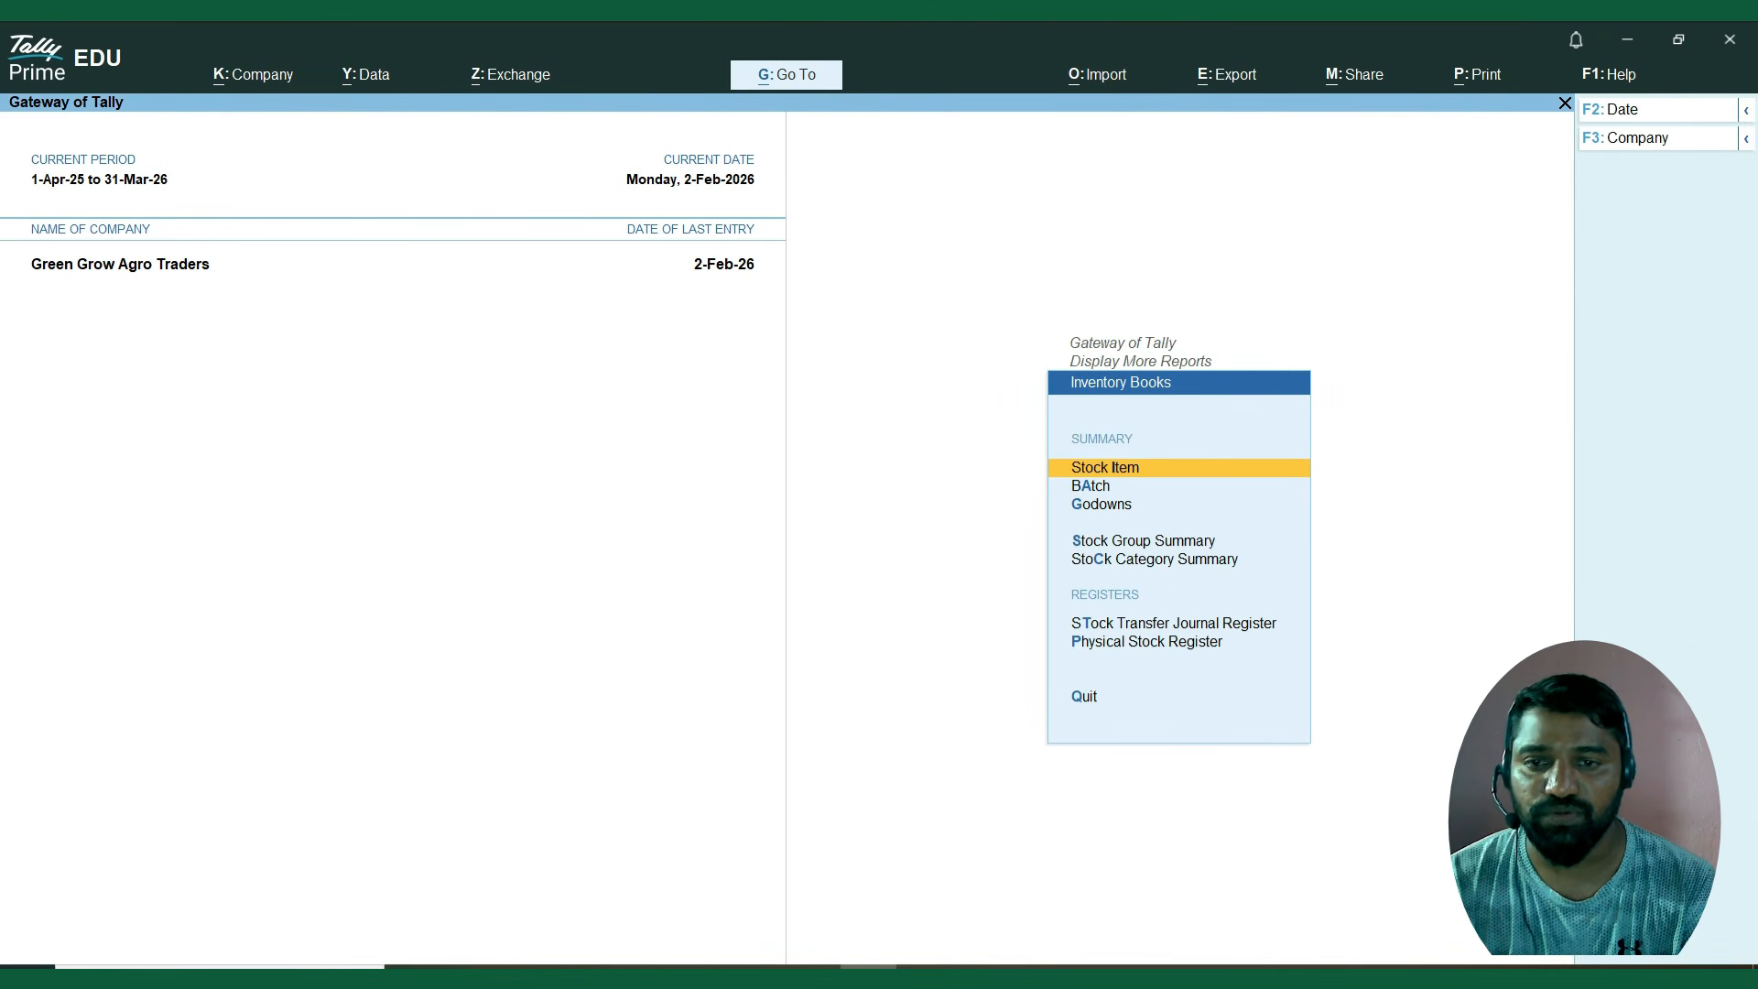
# View the batch vouchers of Organic Compost – 25kg for batch ORG2024, and return to the Gateway without quitting.
pyautogui.press('Down')
pyautogui.press('Up')
pyautogui.press('Down')
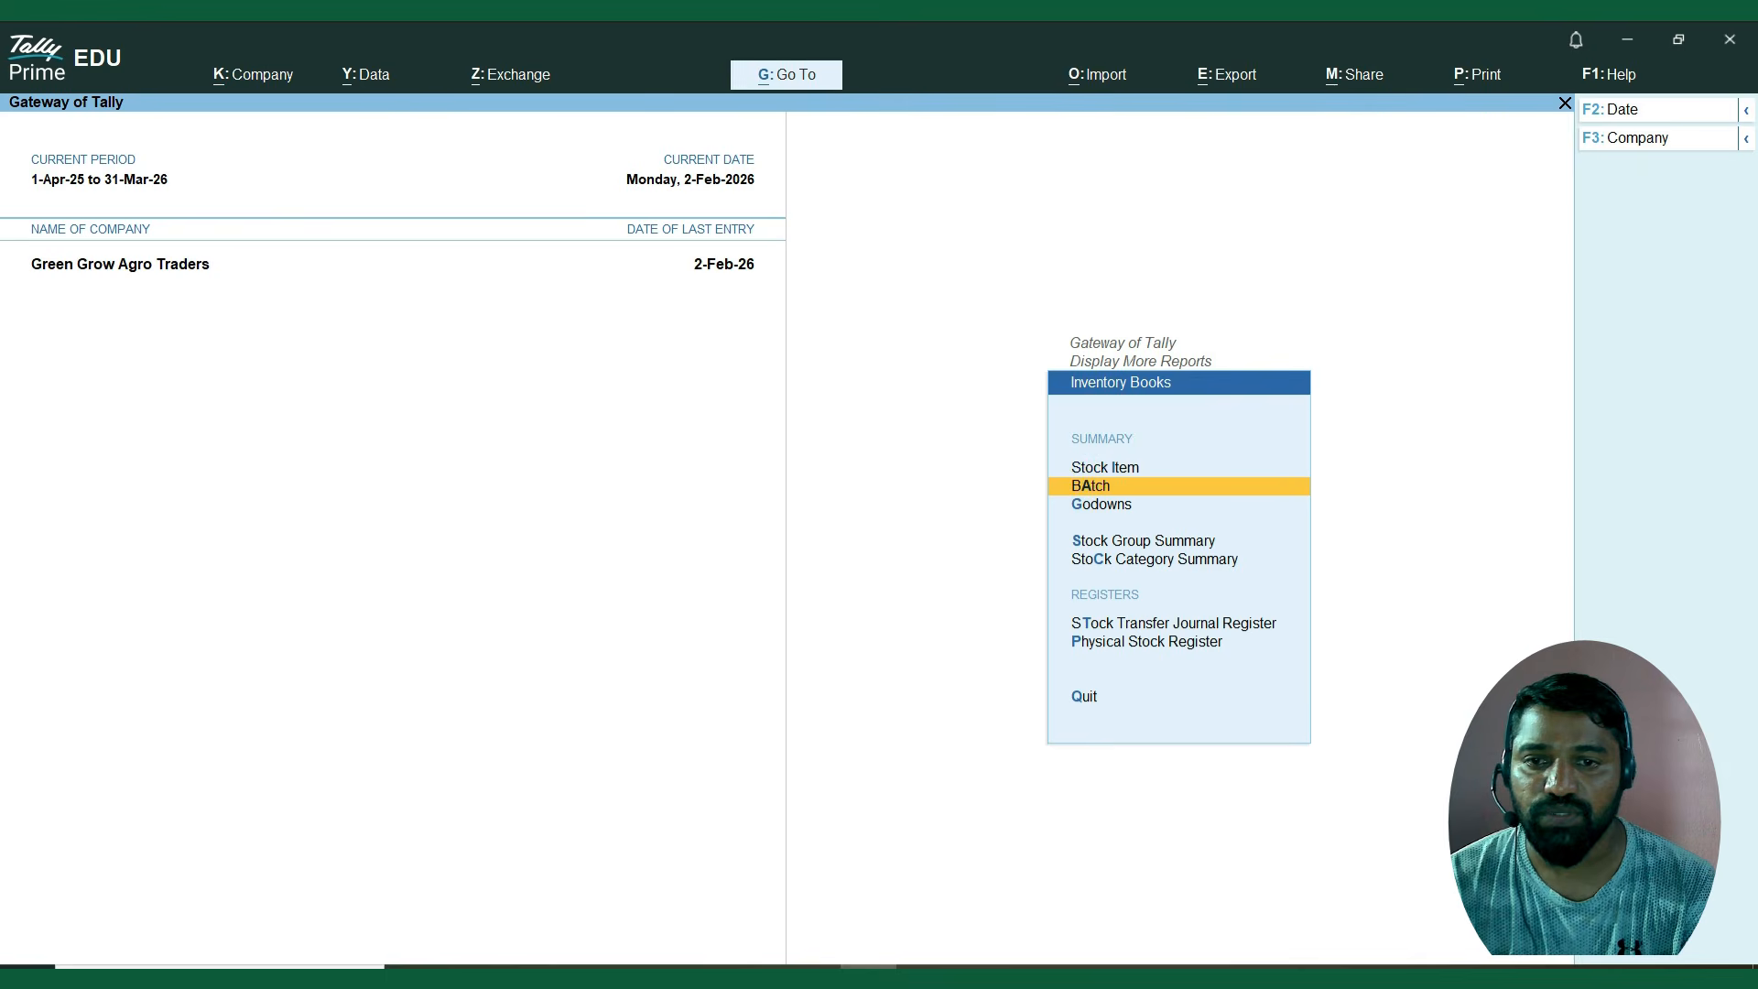
pyautogui.press('Return')
pyautogui.press('Down')
pyautogui.press('Down')
pyautogui.press('Down')
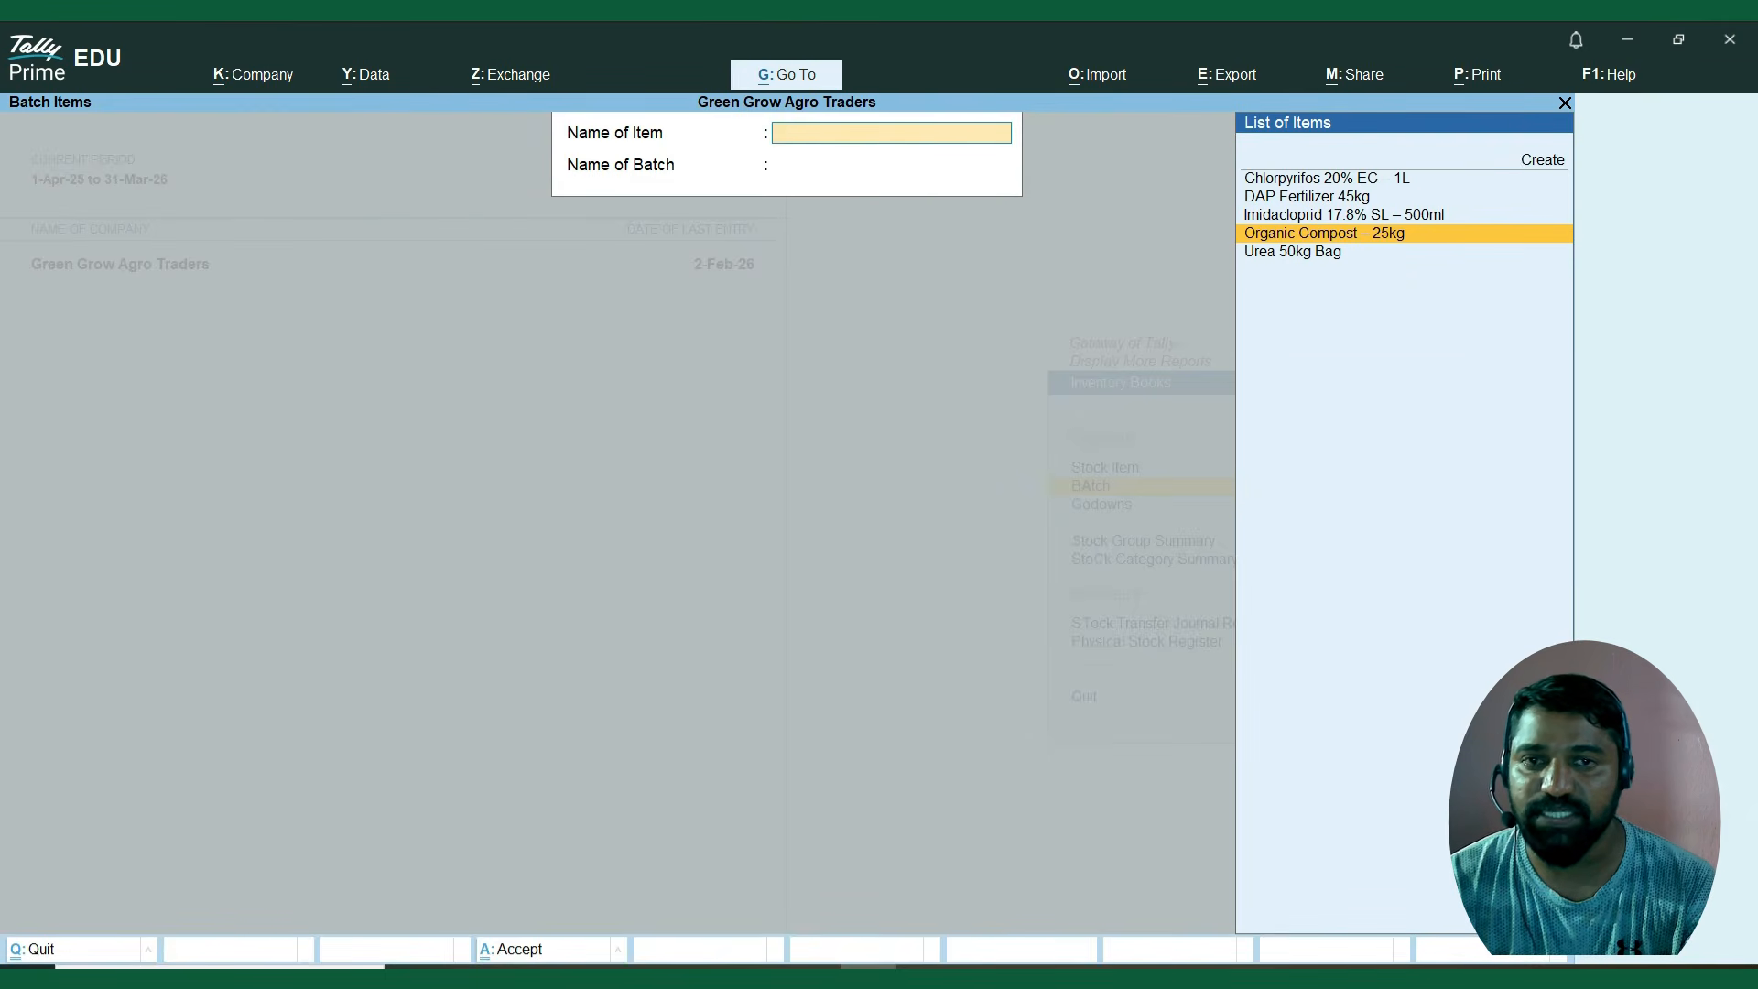
pyautogui.press('Return')
pyautogui.press('BackSpace')
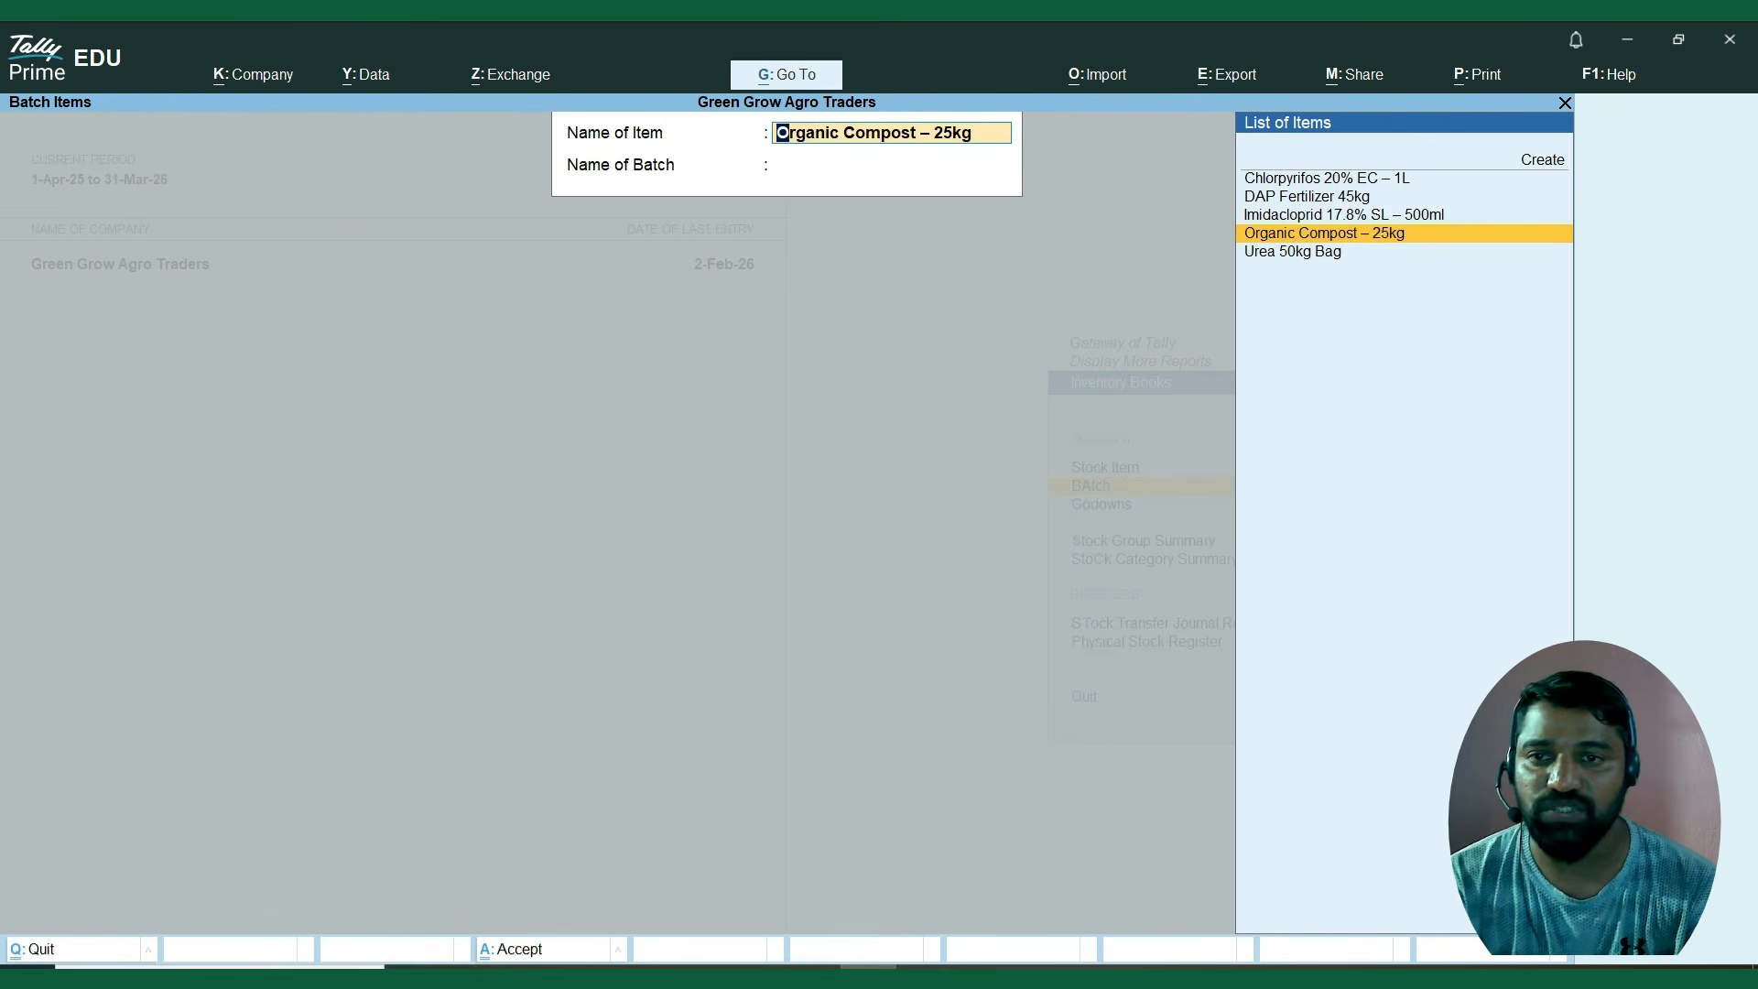
pyautogui.press('Return')
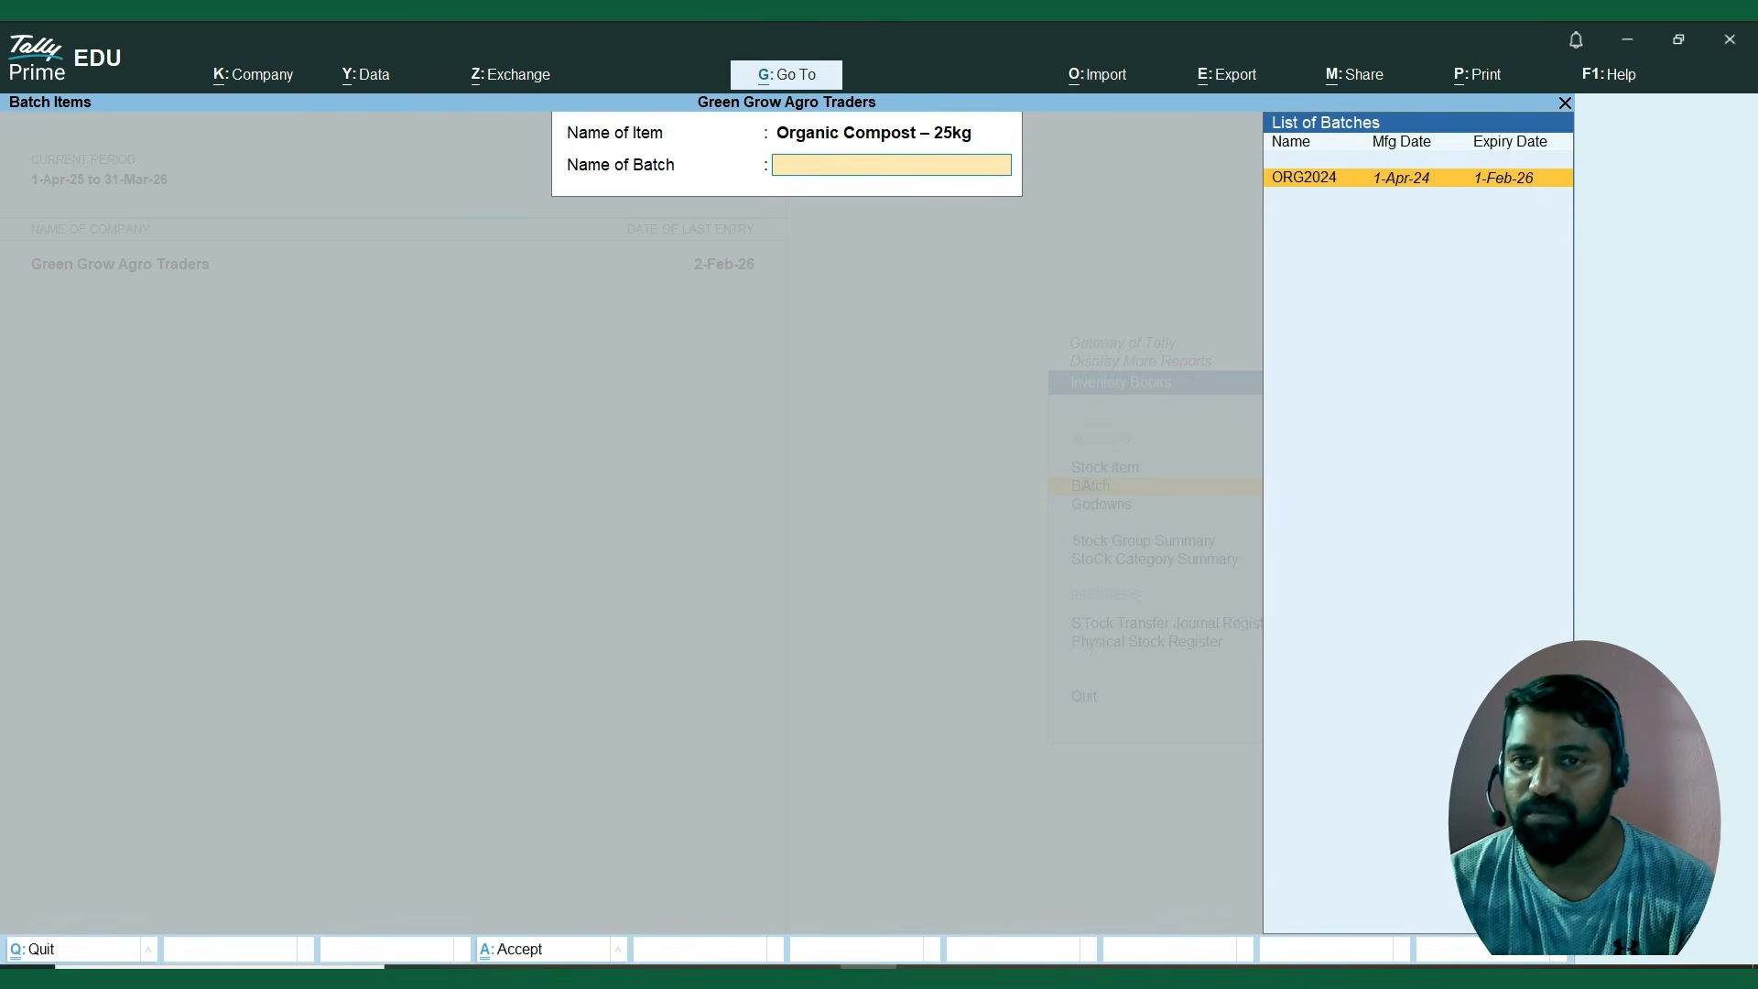
pyautogui.press('Return')
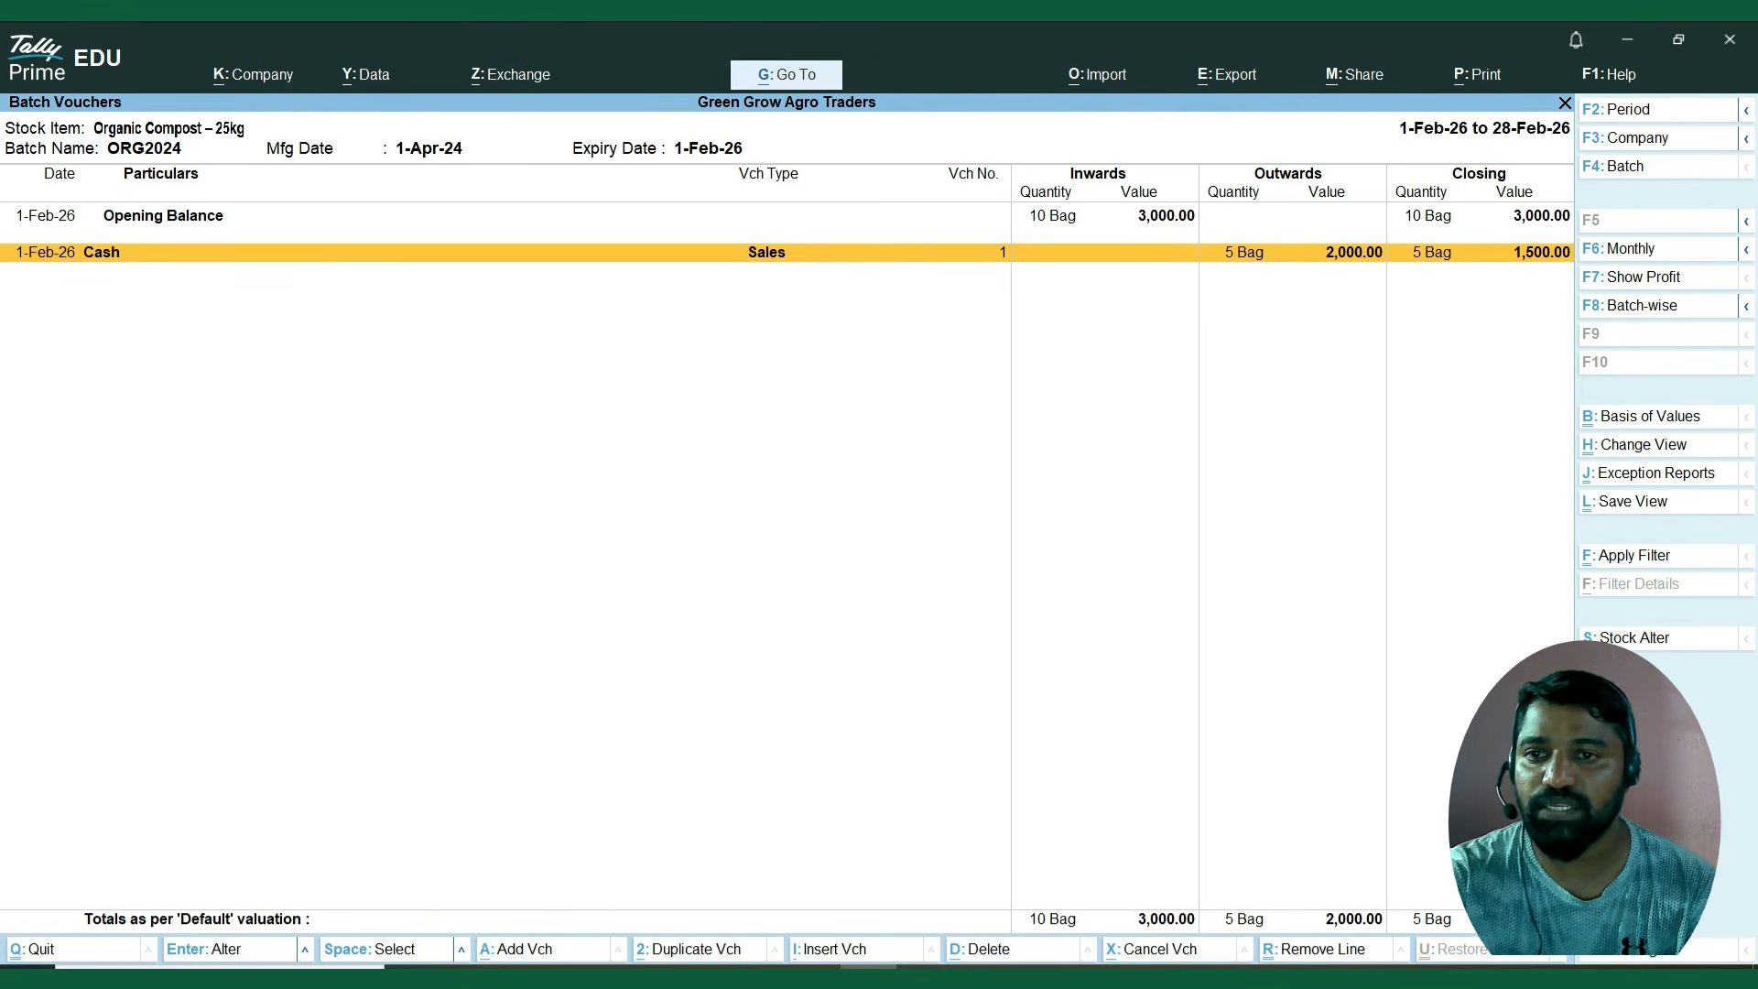
pyautogui.press('Escape')
pyautogui.press('Escape')
pyautogui.press('Escape')
pyautogui.press('Escape')
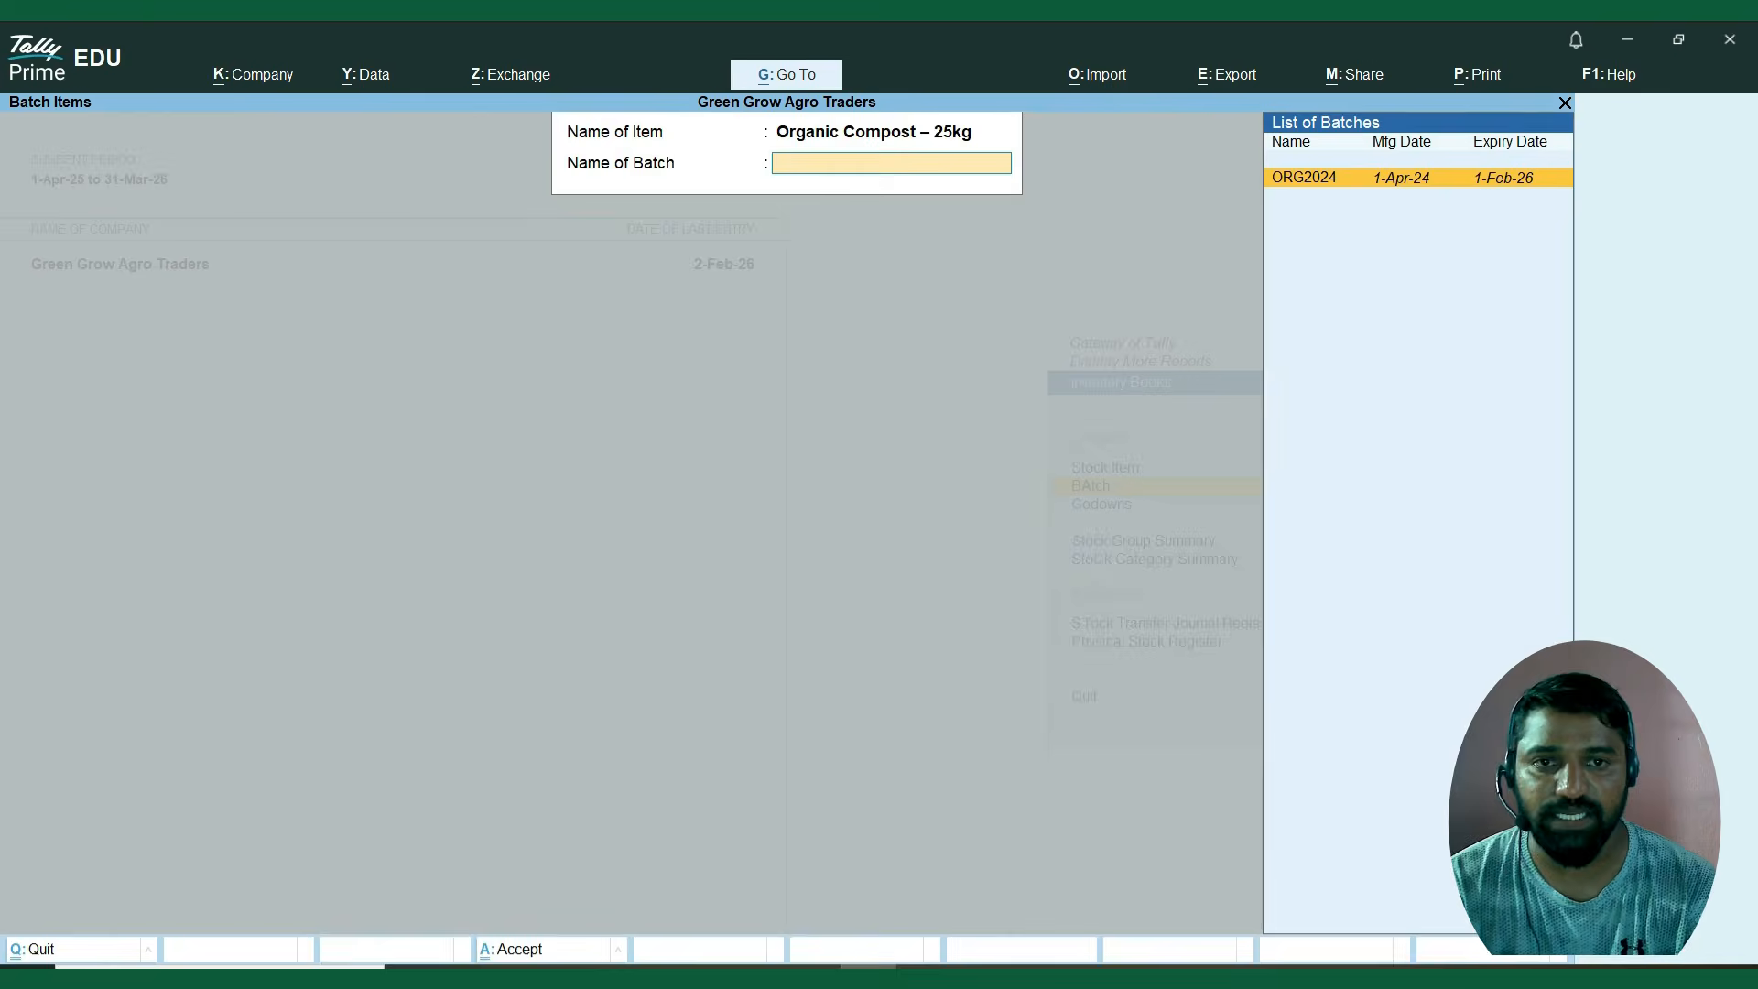
pyautogui.press('Escape')
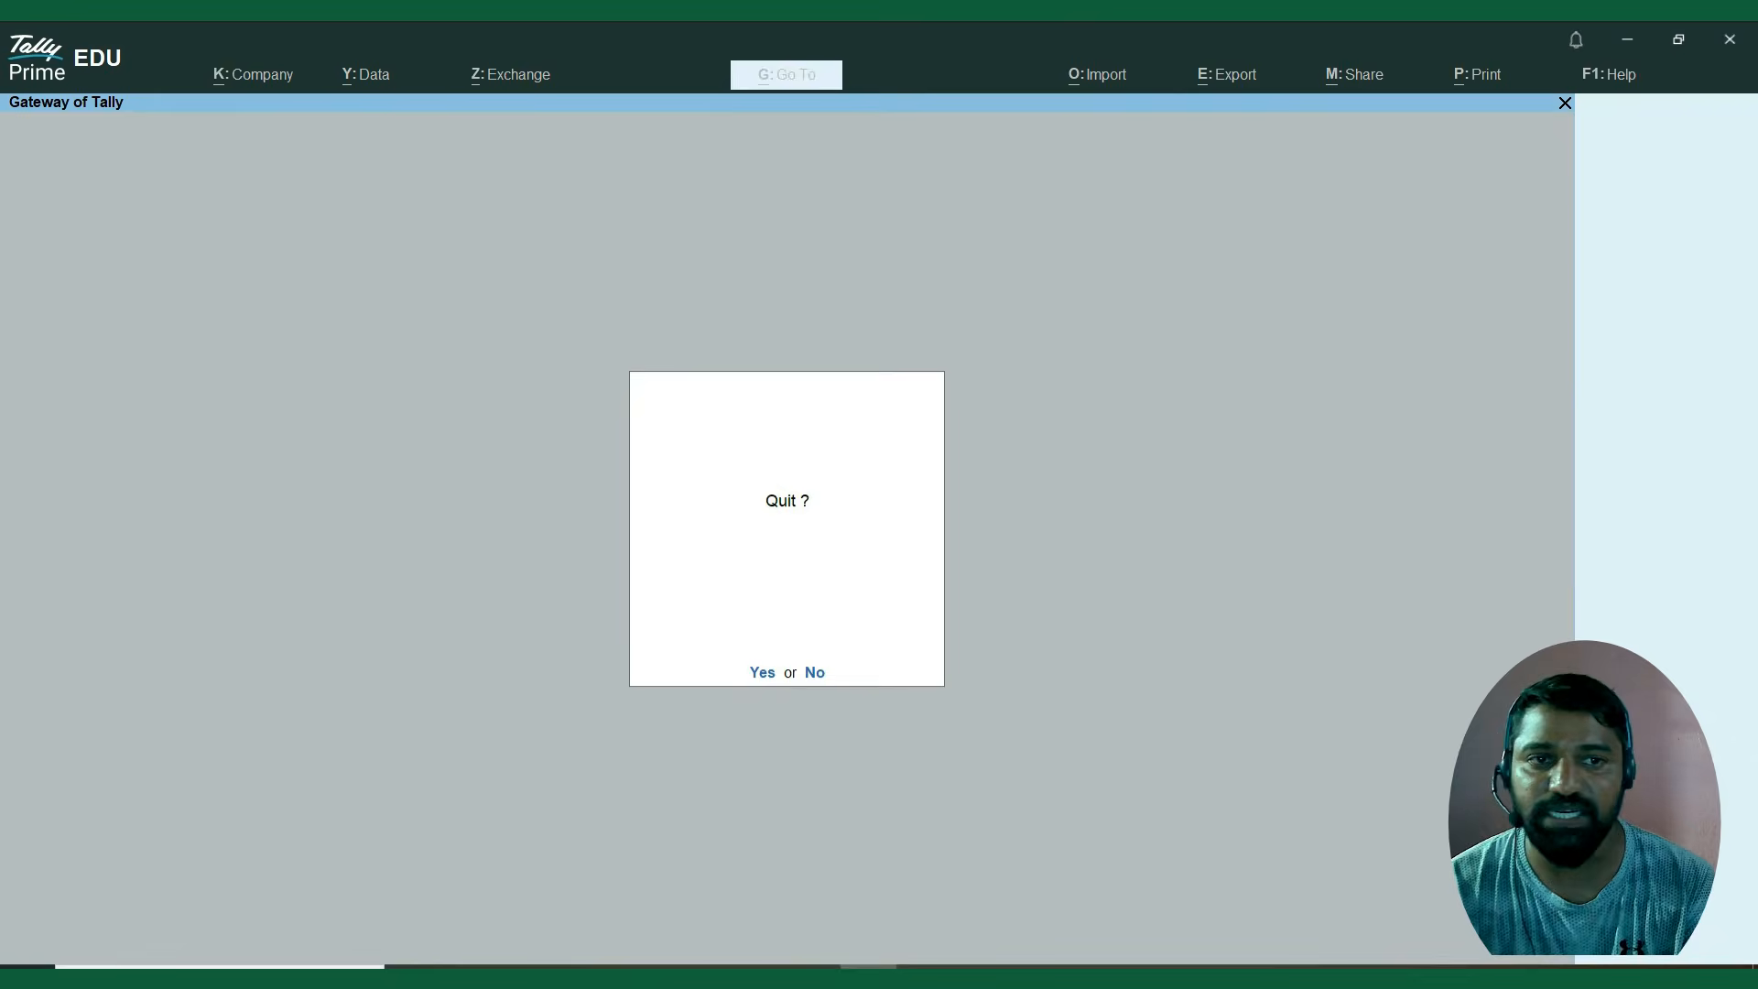
pyautogui.press('n')
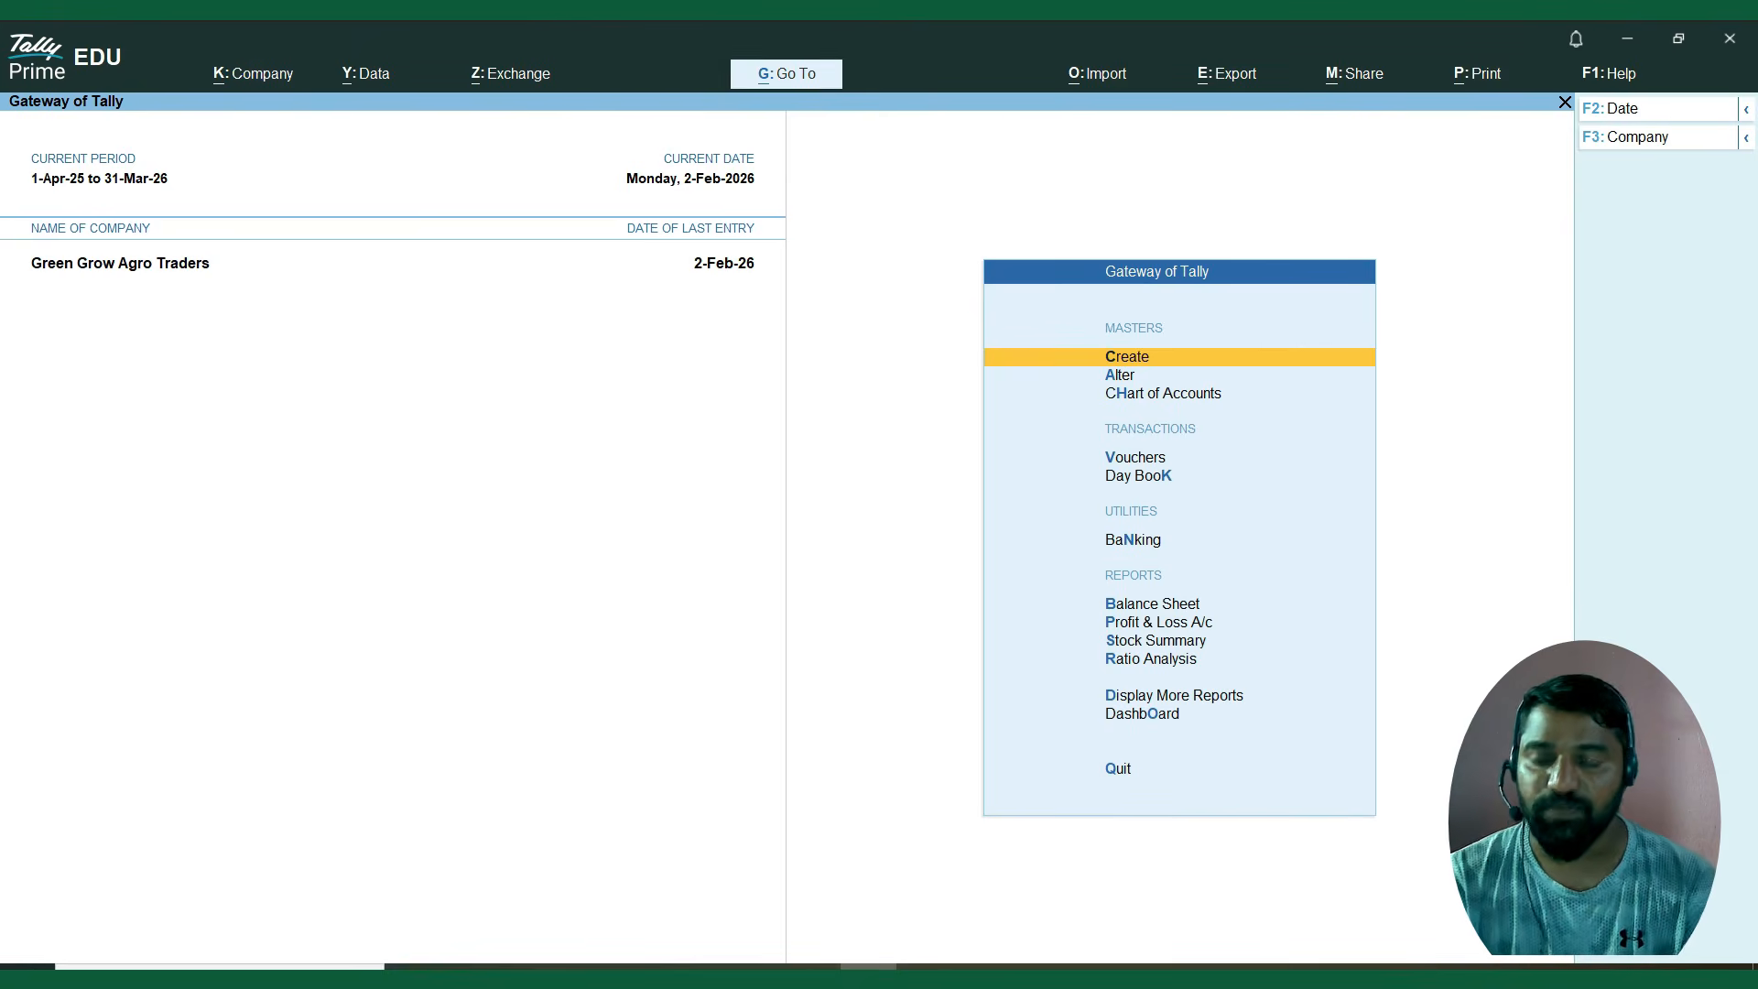
# Start a new accounting voucher and change its type from Sales to Debit Note.
pyautogui.press('Down')
pyautogui.press('Down')
pyautogui.press('Down')
pyautogui.press('Return')
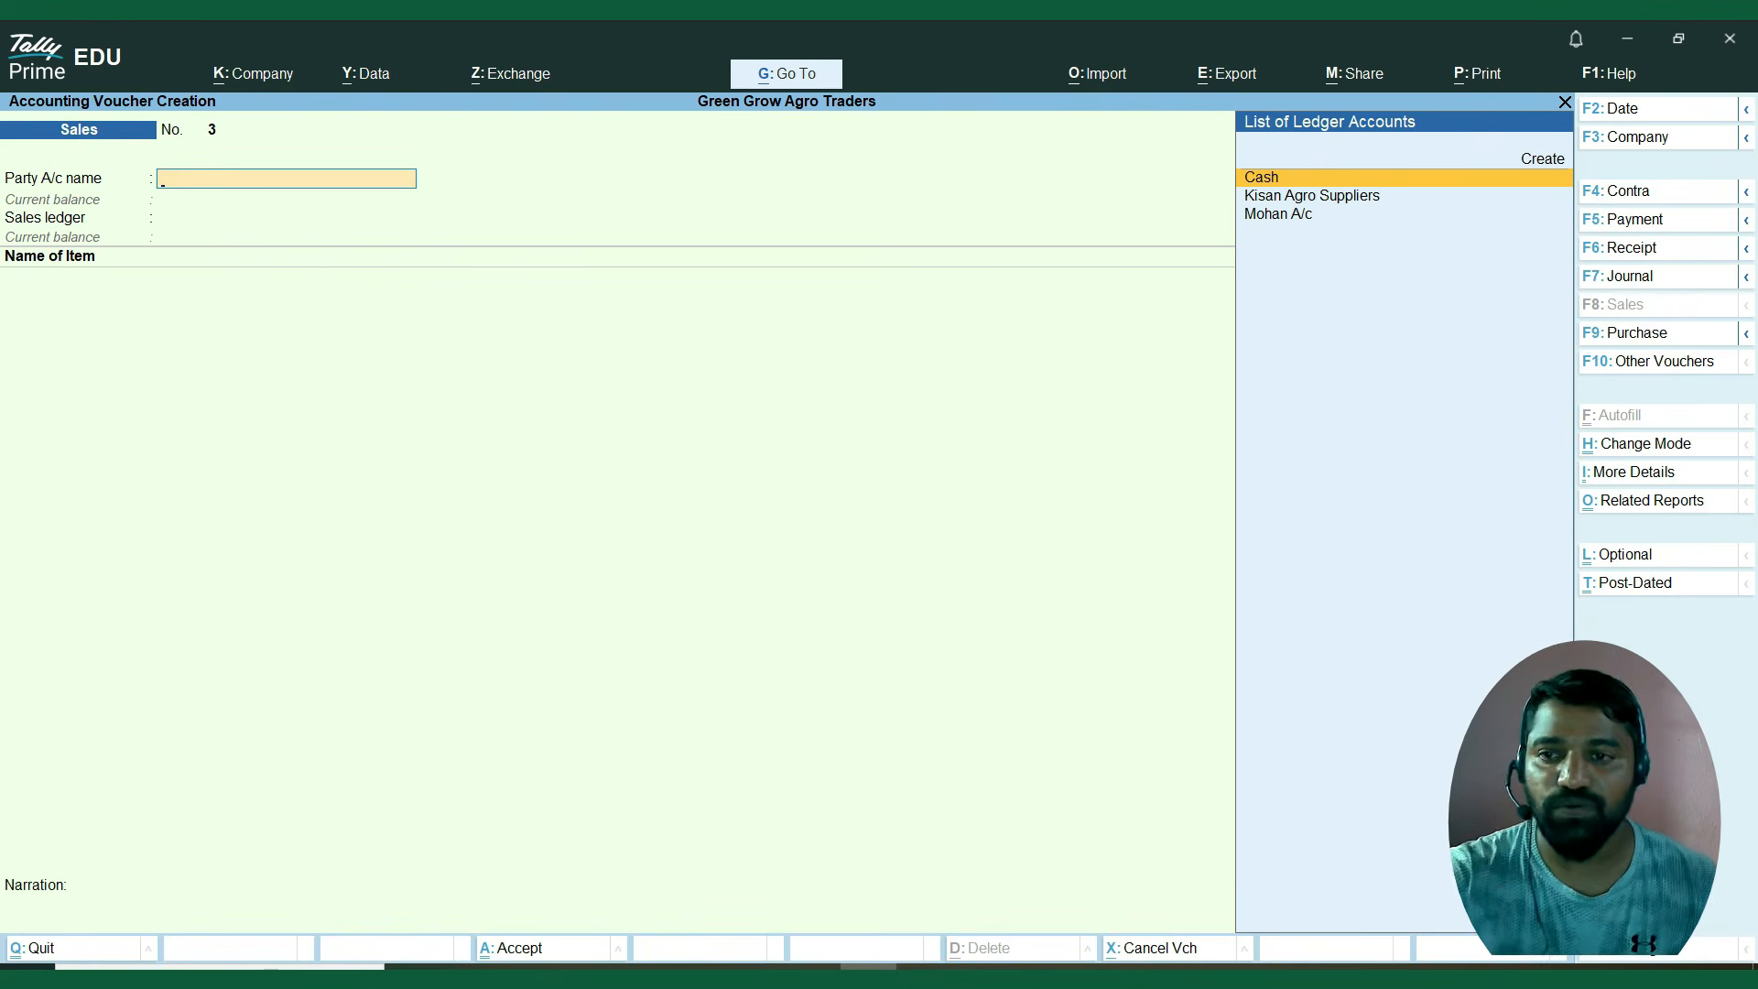
pyautogui.press('F10')
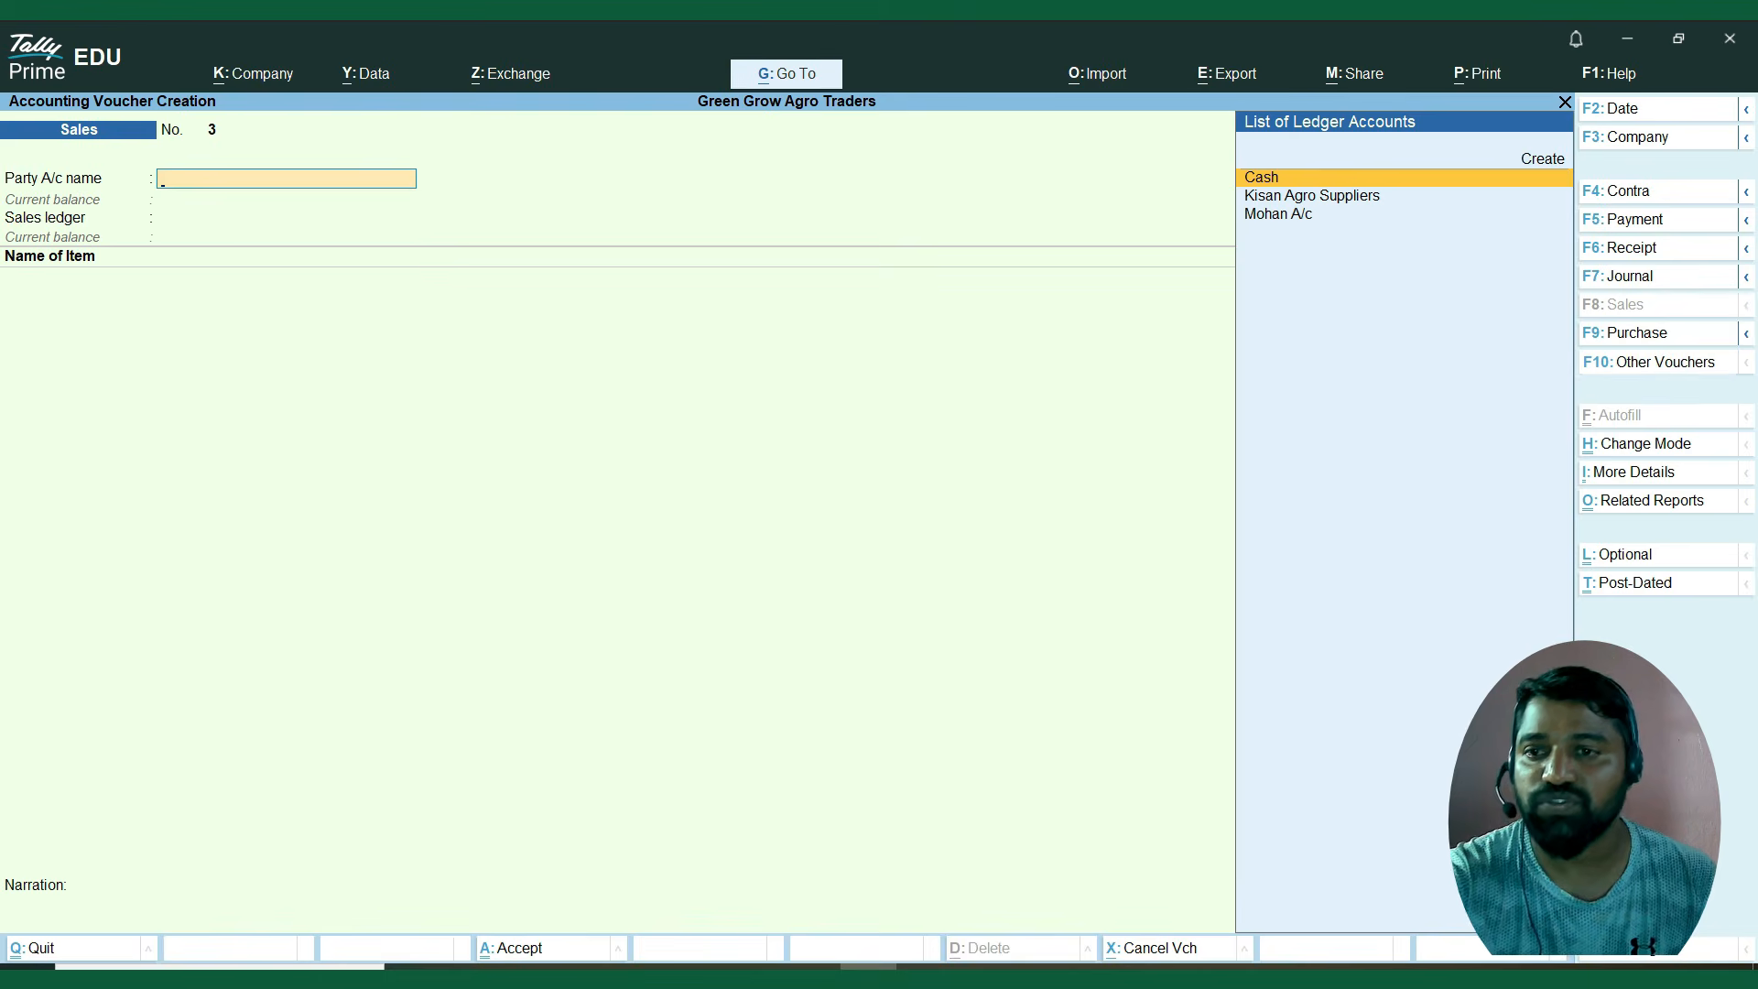
pyautogui.press('Up')
pyautogui.press('Up')
pyautogui.press('Up')
pyautogui.press('Up')
pyautogui.press('Up')
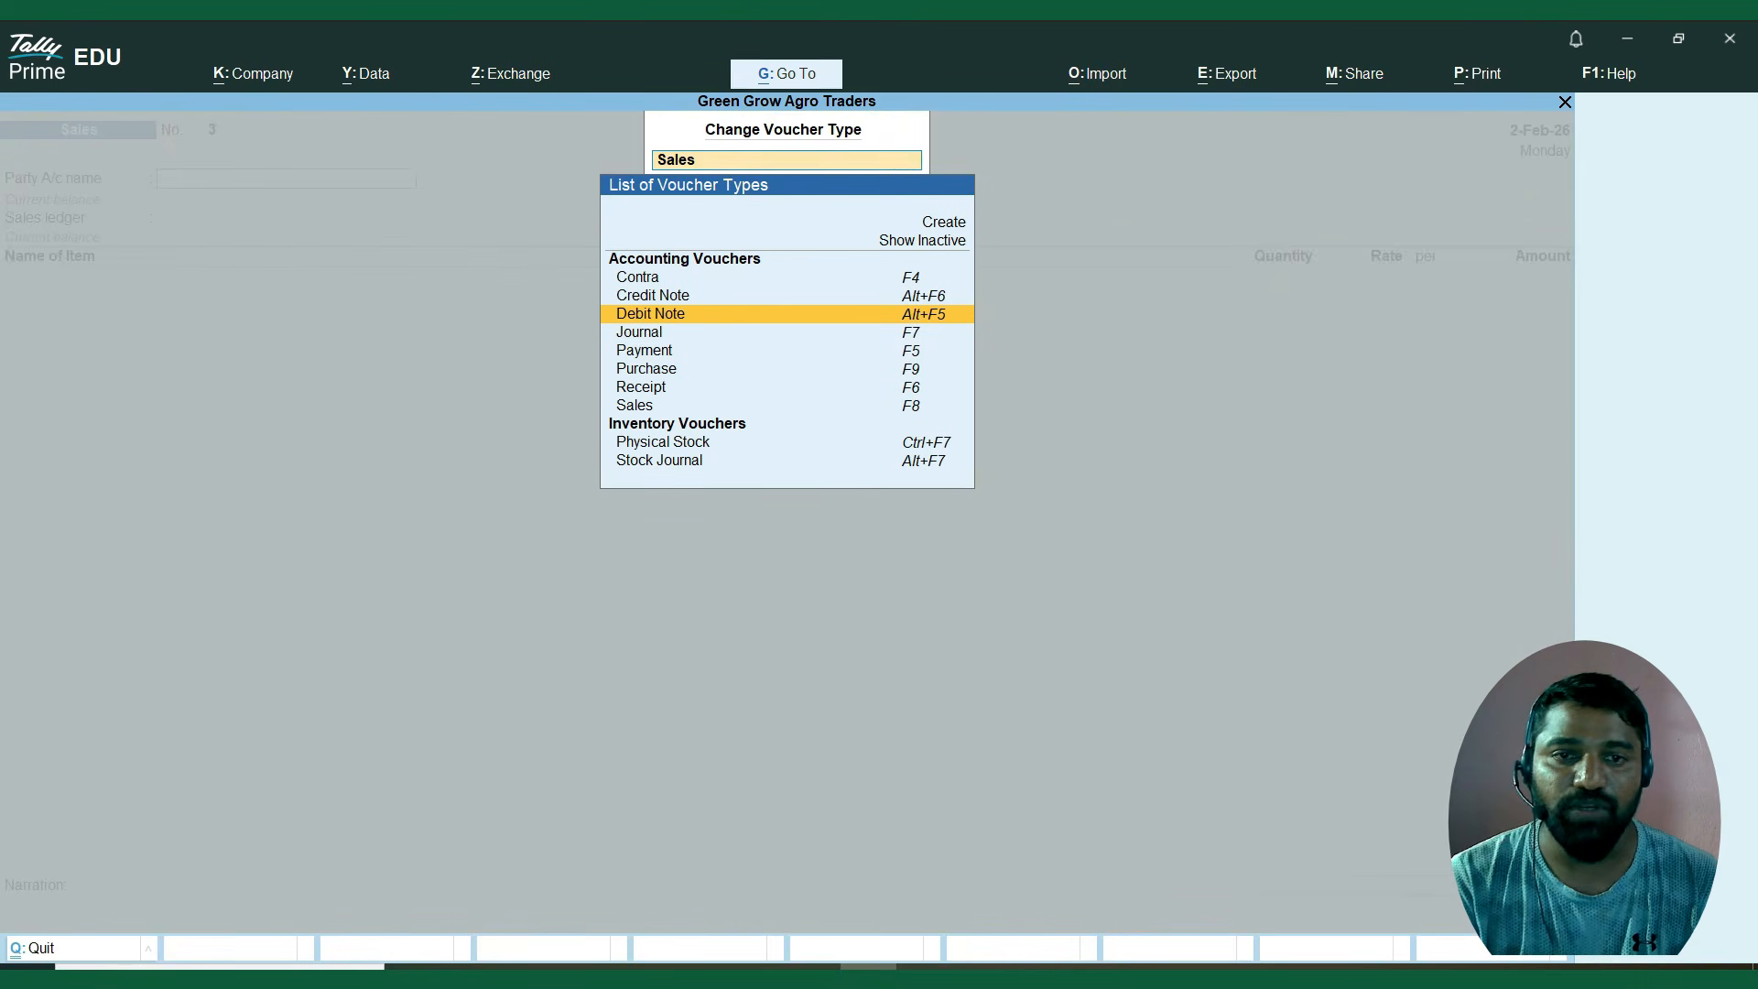
pyautogui.press('Return')
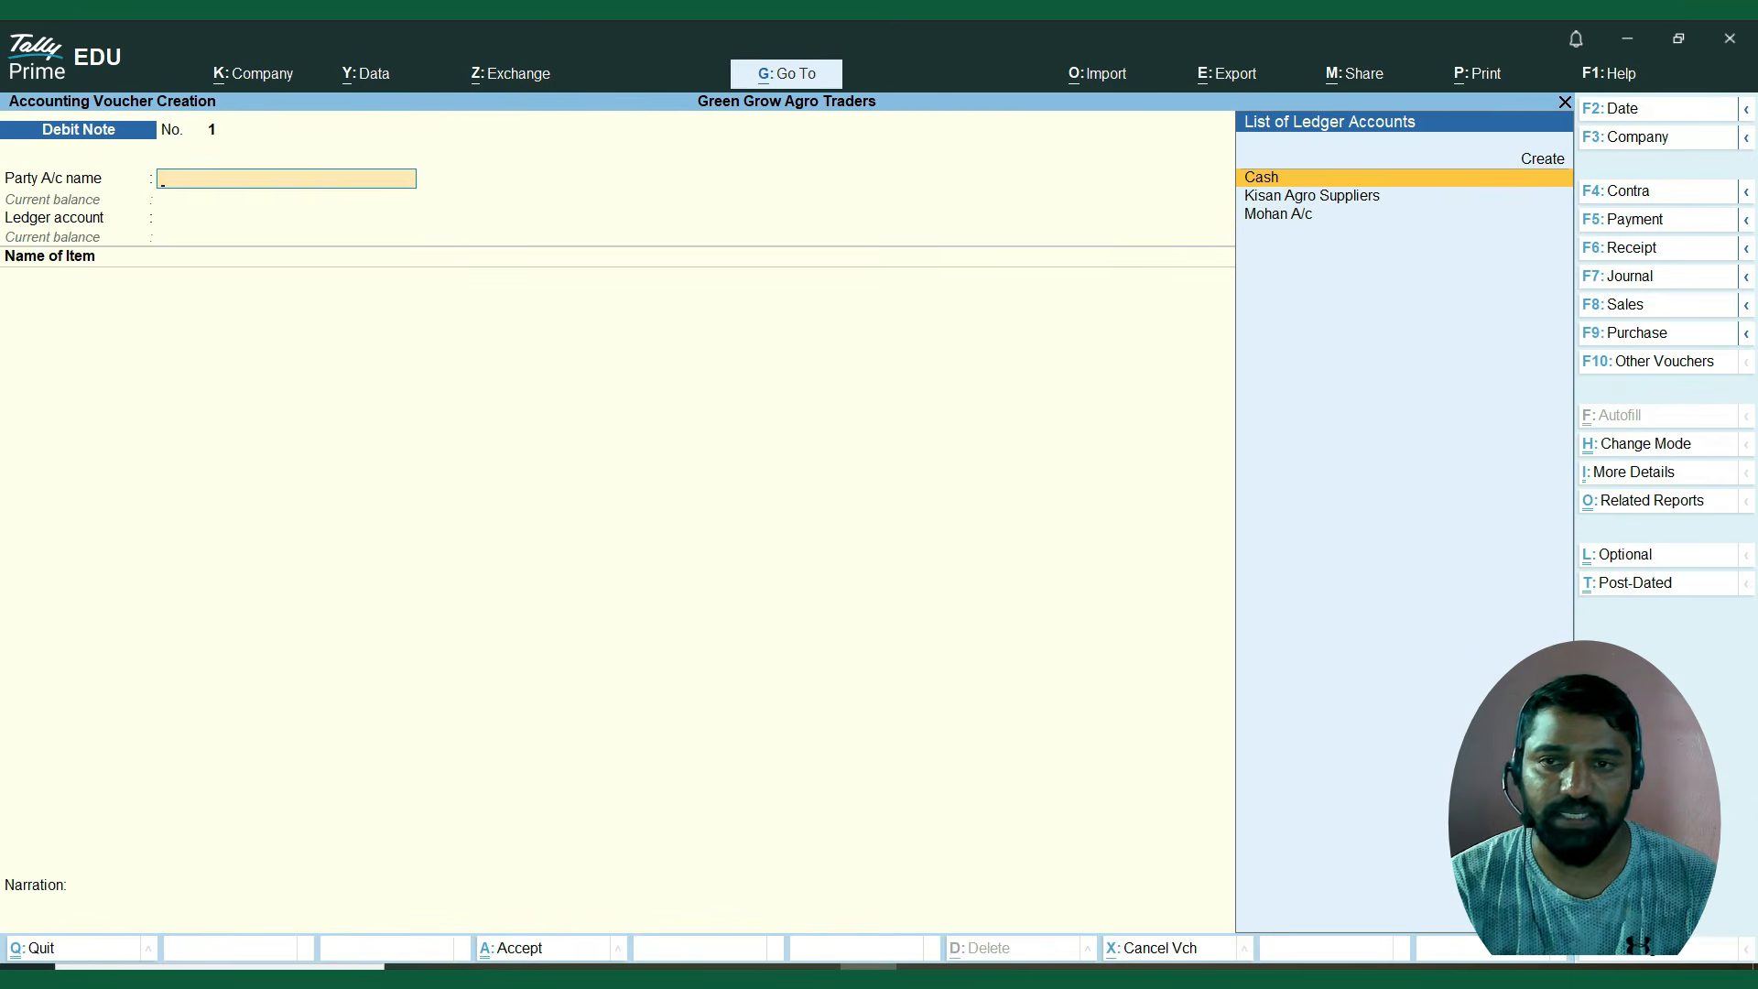
# Set the debit note's party to Kisan Agro Suppliers with blank dispatch and original invoice details, and the ledger account to Purchase A/c.
pyautogui.press('Down')
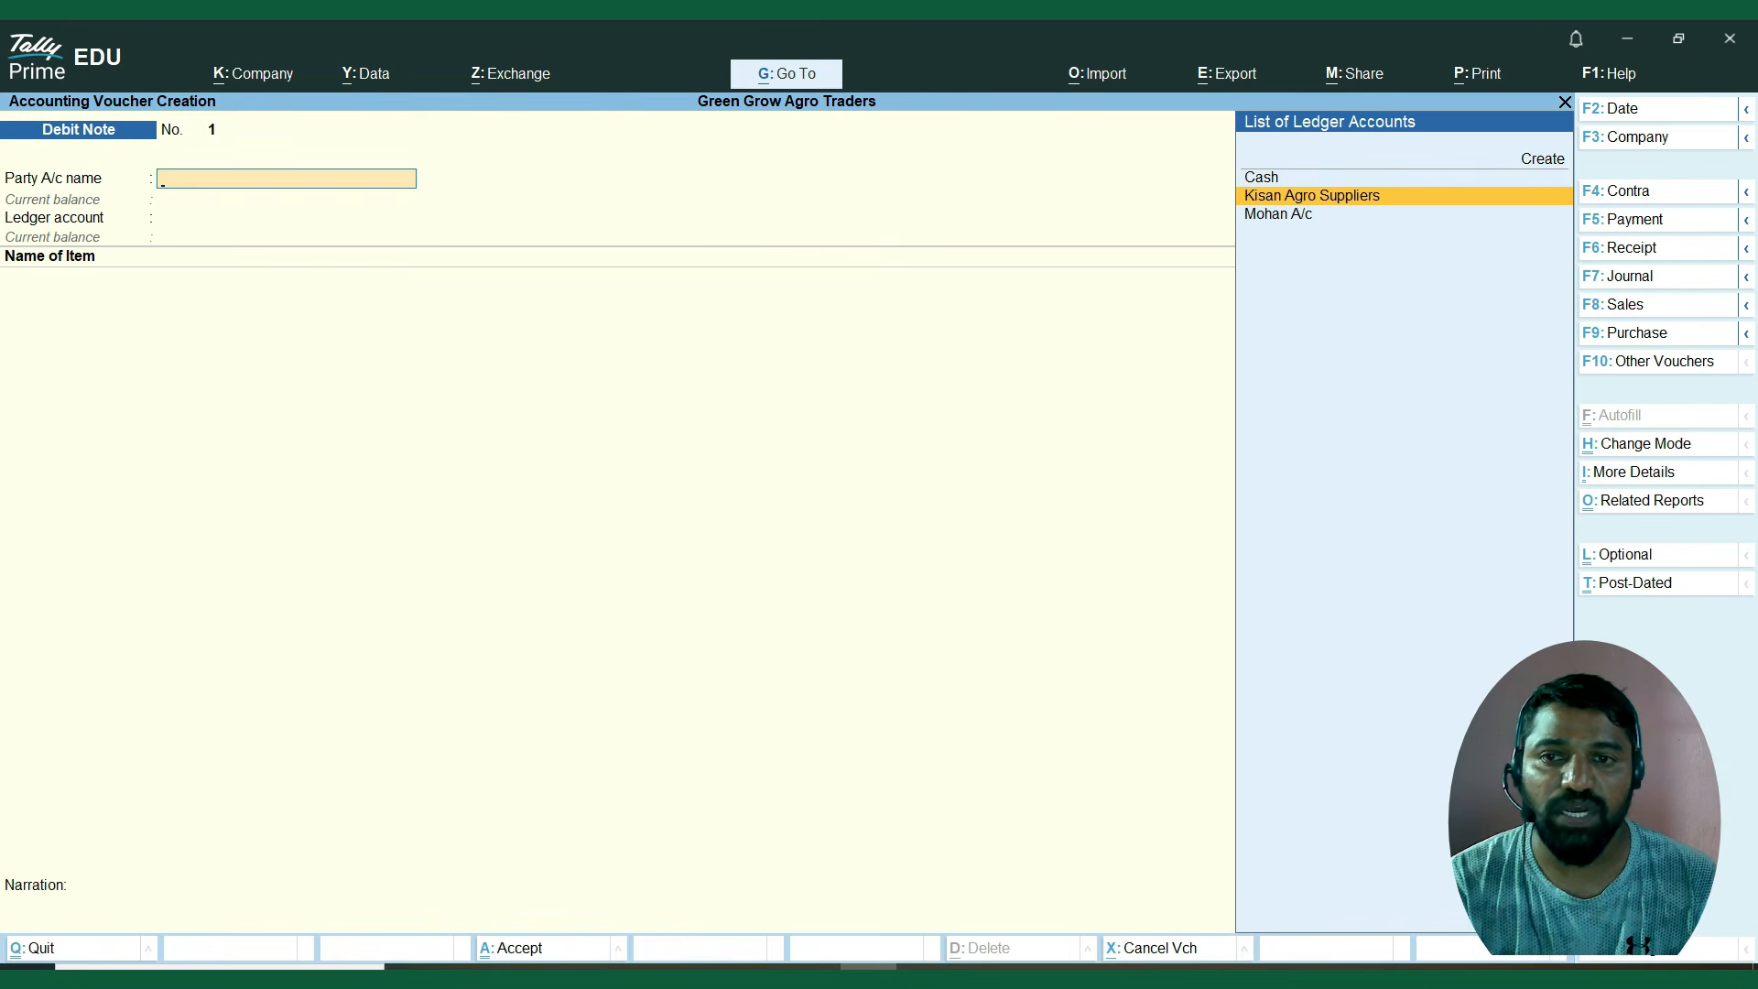
pyautogui.press('Return')
pyautogui.press('Return')
pyautogui.press('Return')
pyautogui.press('Return')
pyautogui.press('Return')
pyautogui.press('Return')
pyautogui.press('Return')
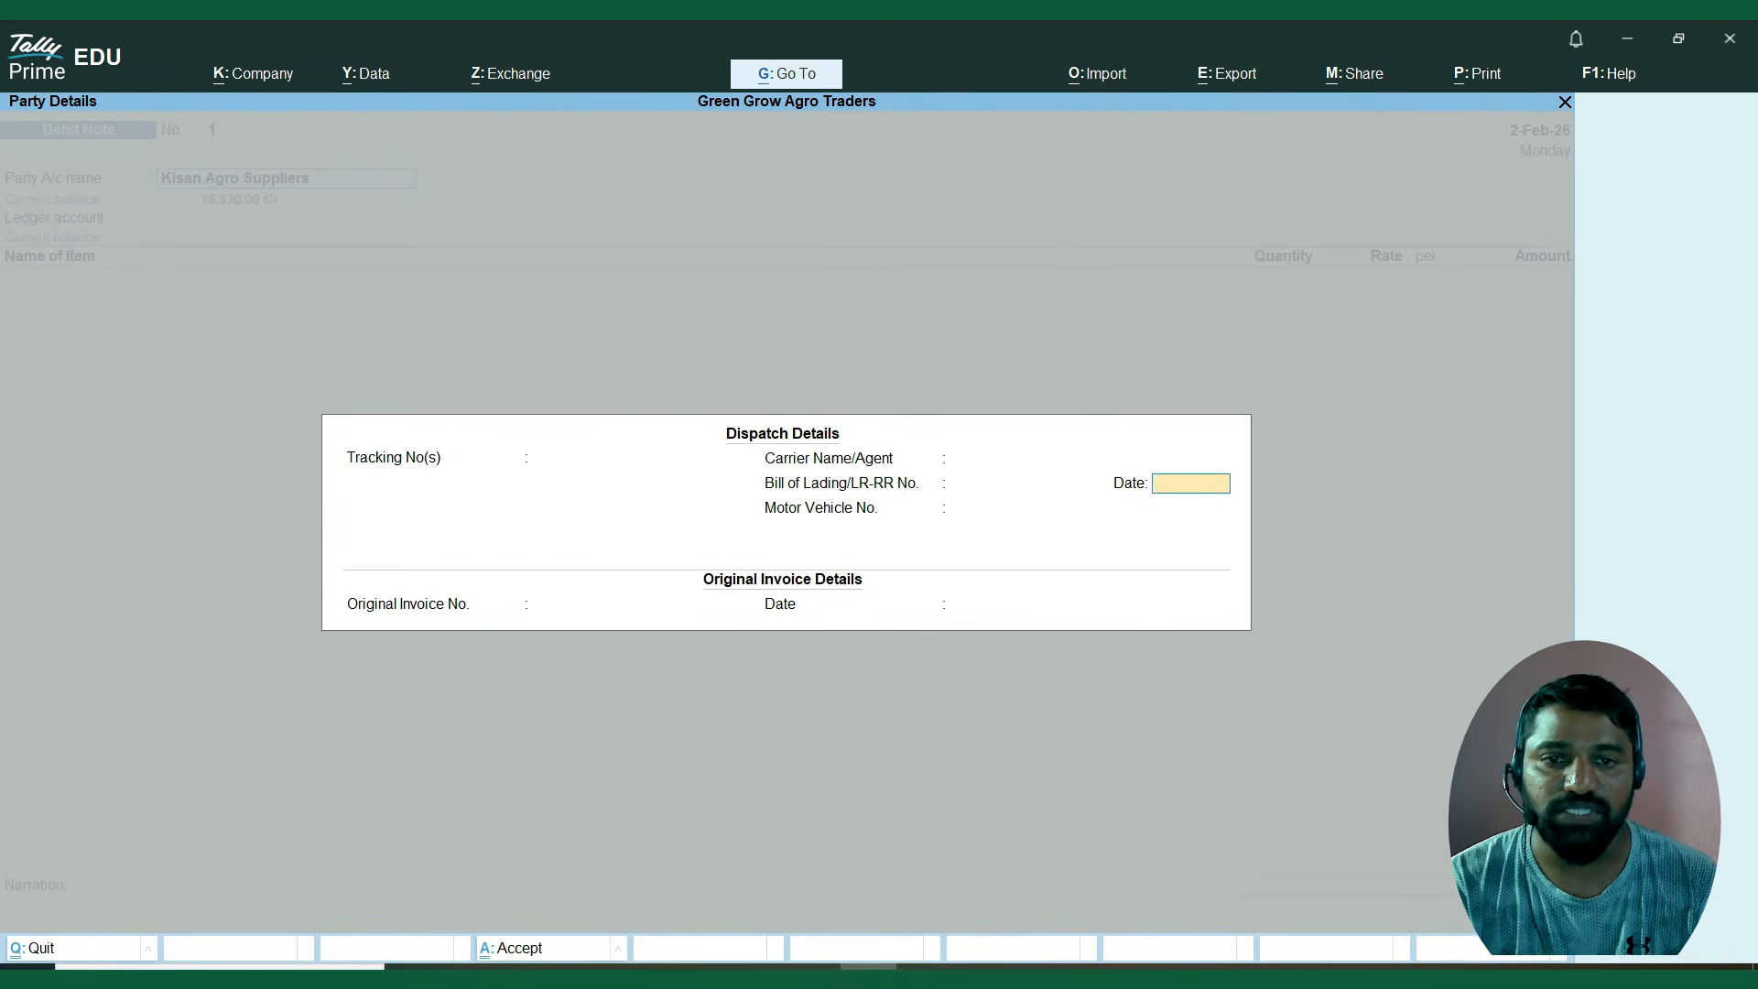
pyautogui.press('Return')
pyautogui.press('Return')
pyautogui.press('Return')
pyautogui.press('Return')
pyautogui.press('Return')
pyautogui.press('Return')
pyautogui.press('Return')
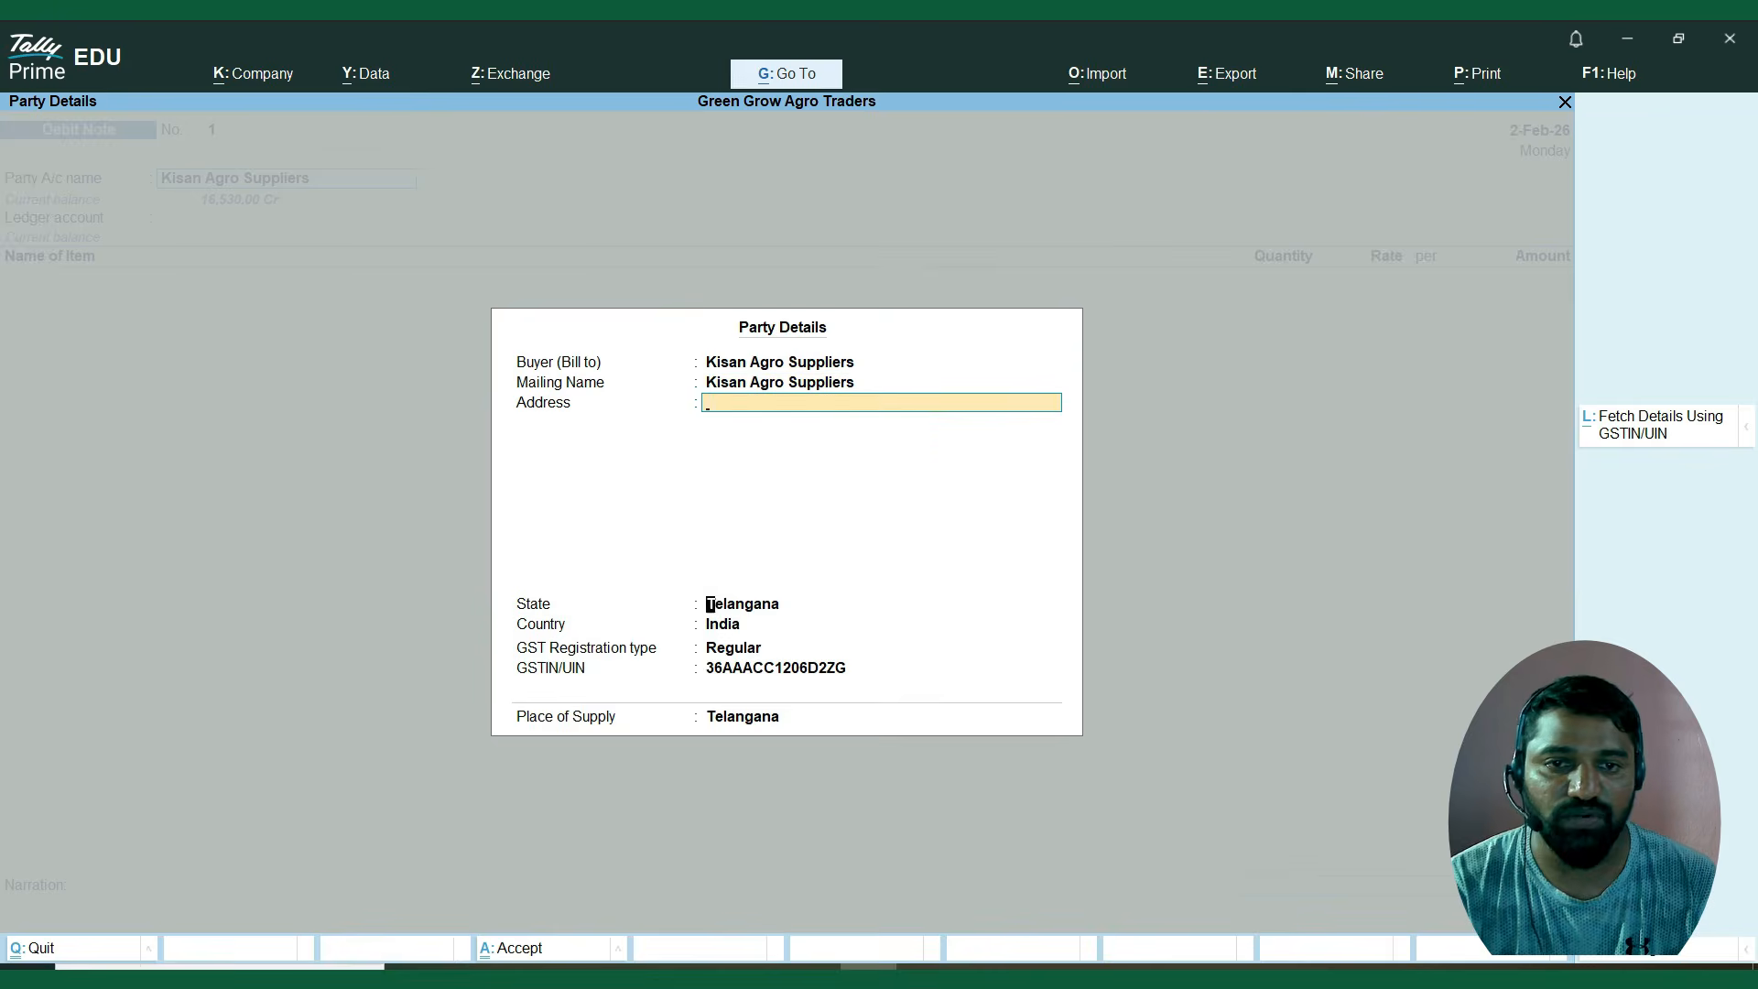
pyautogui.press('Return')
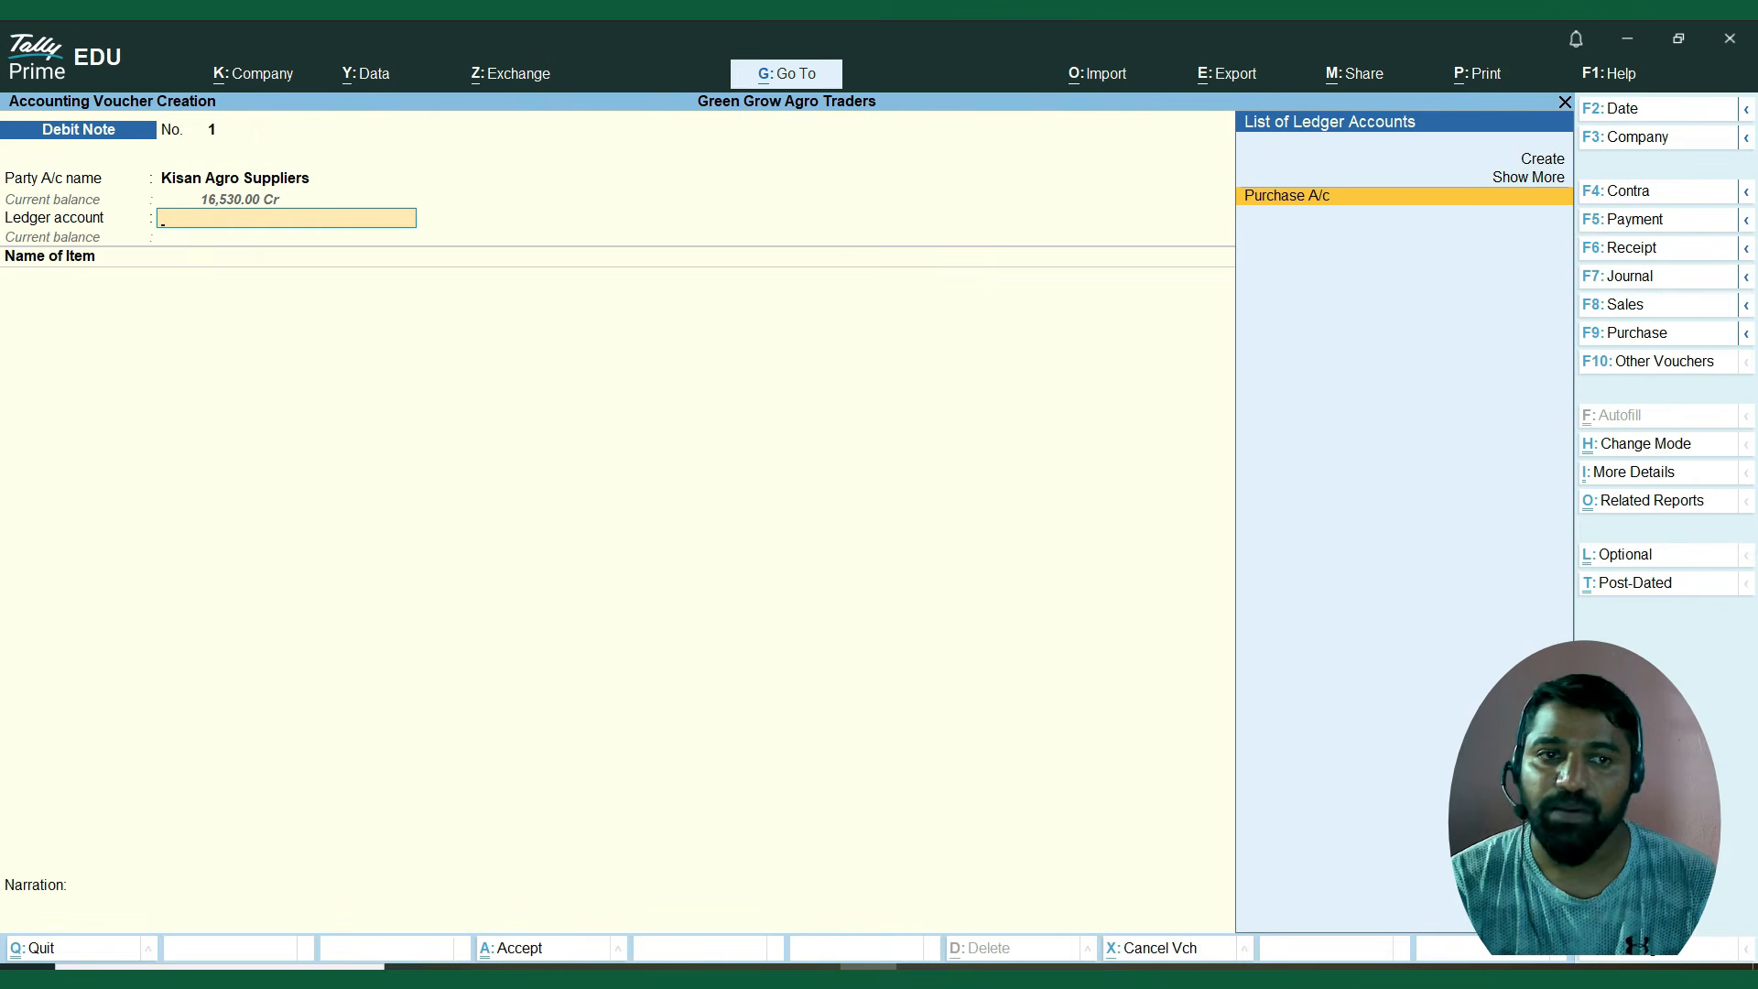
pyautogui.press('Return')
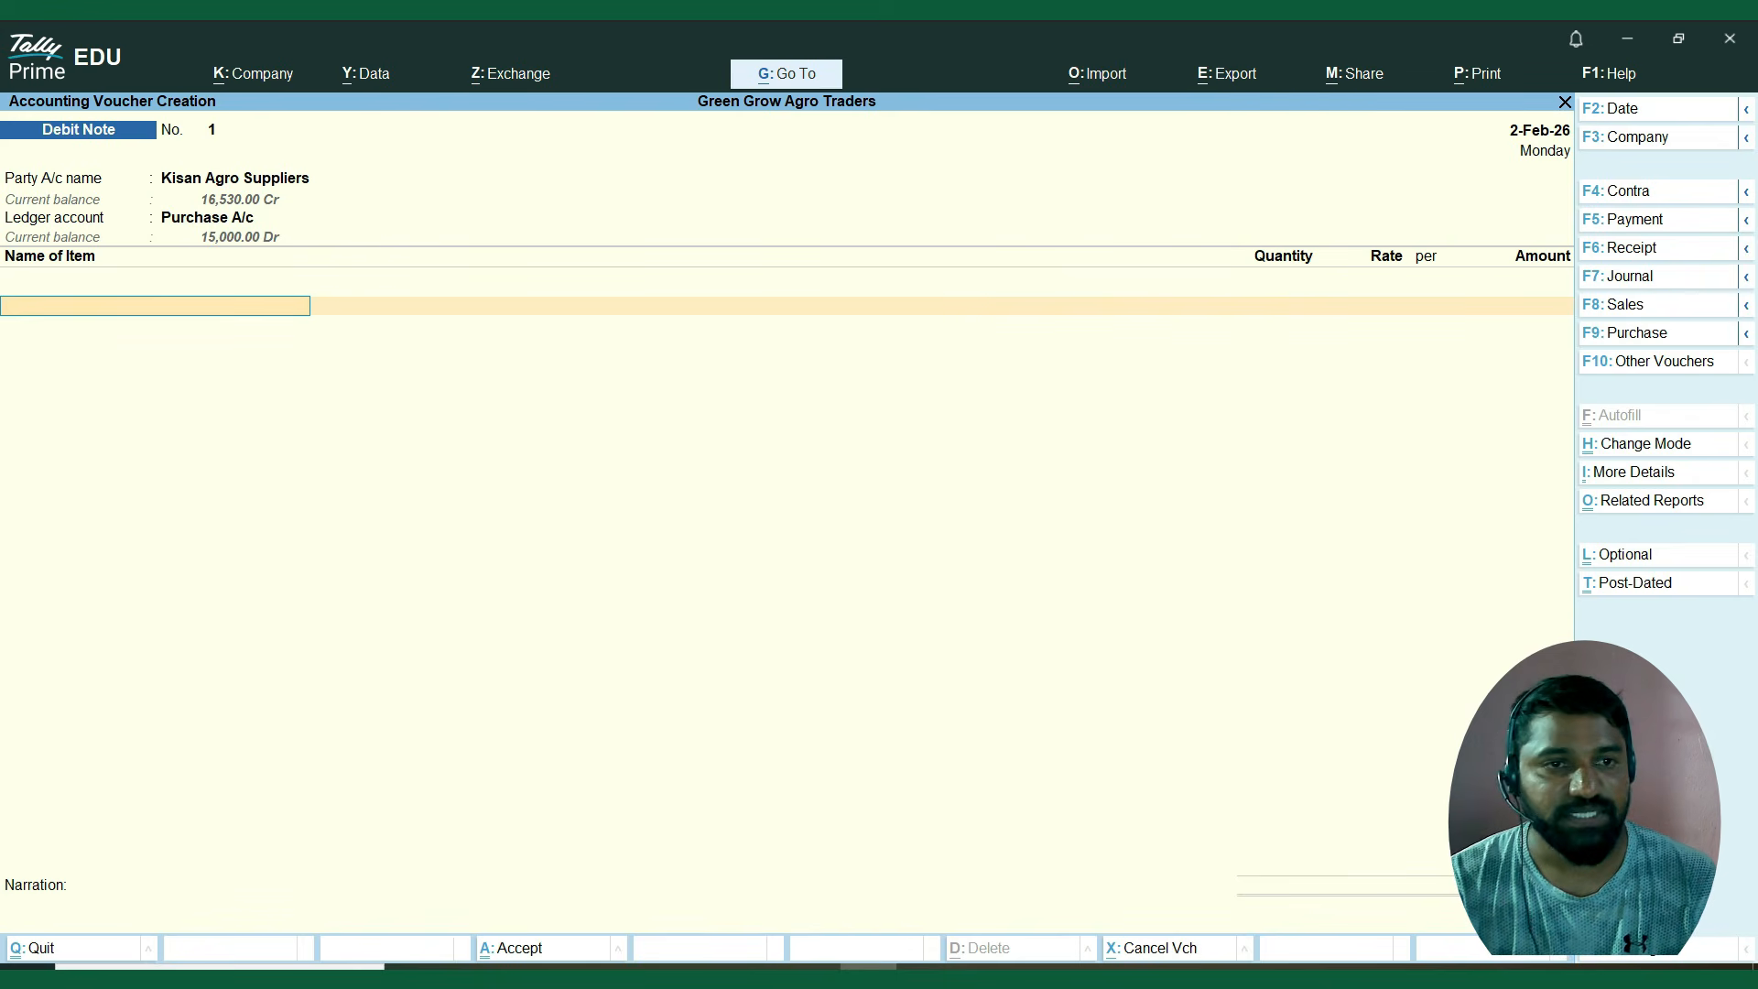
# Choose Organic Compost – 25kg as the debit note's item, check its active batches, and leave the allocation.
pyautogui.press('Down')
pyautogui.press('Down')
pyautogui.press('Down')
pyautogui.press('Down')
pyautogui.press('Down')
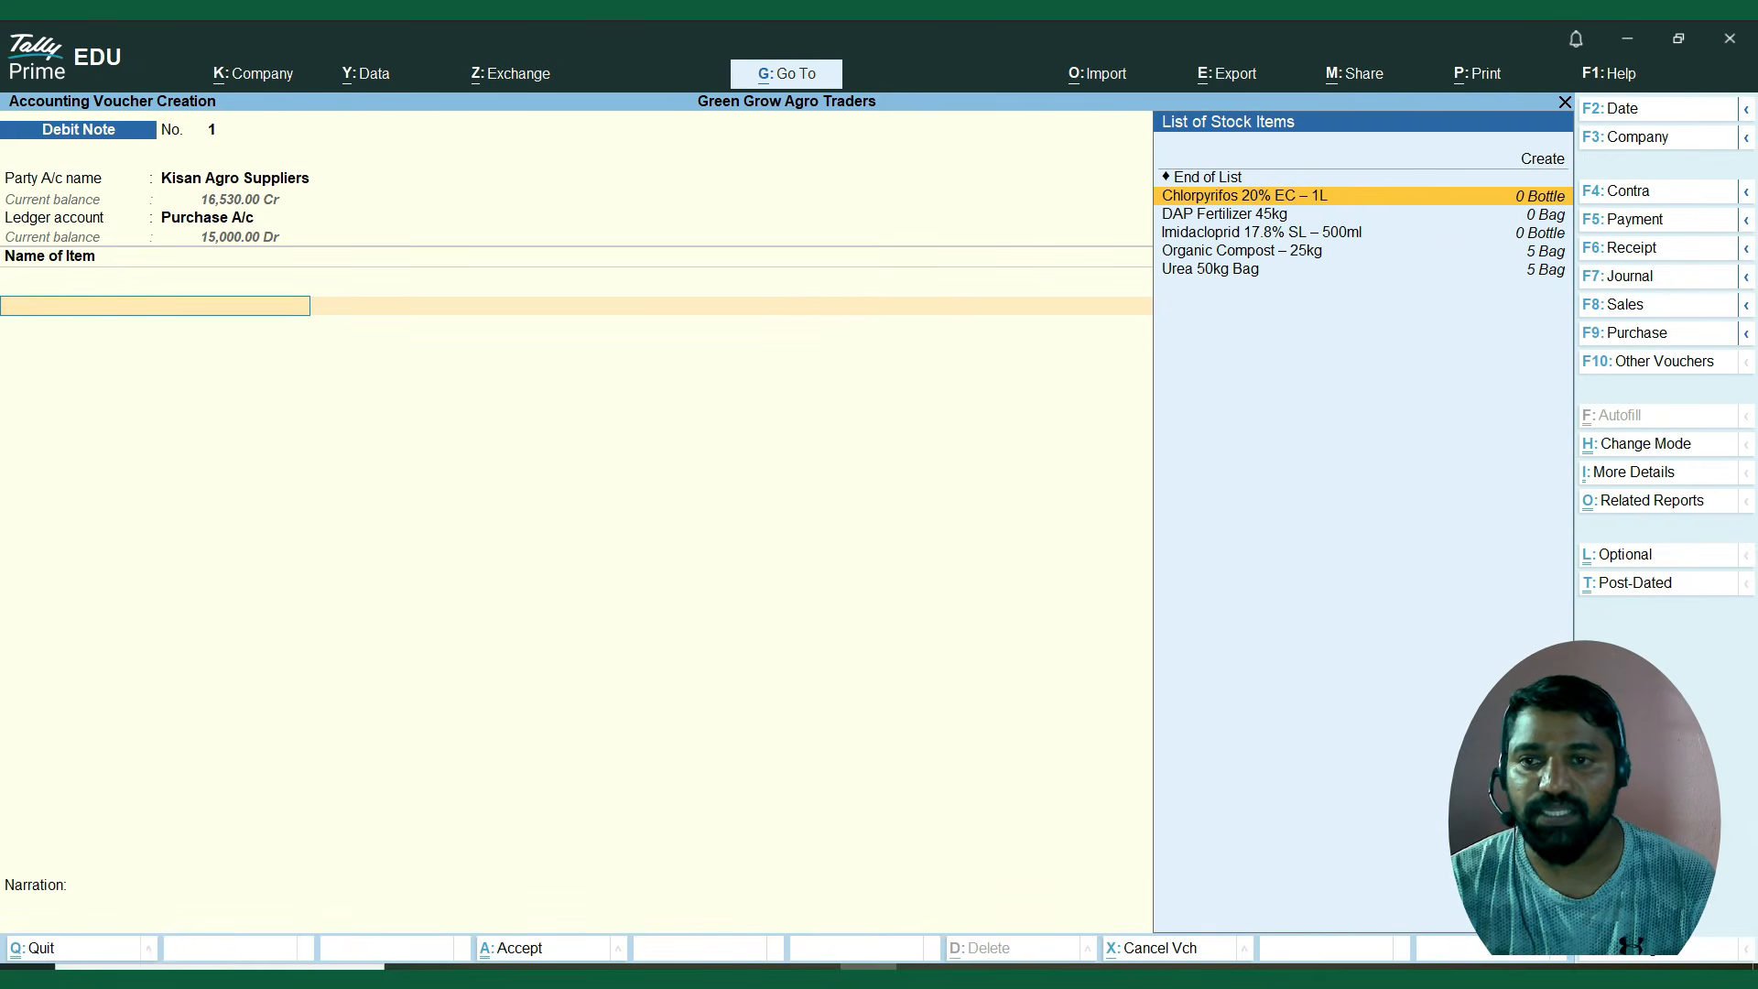
pyautogui.press('Up')
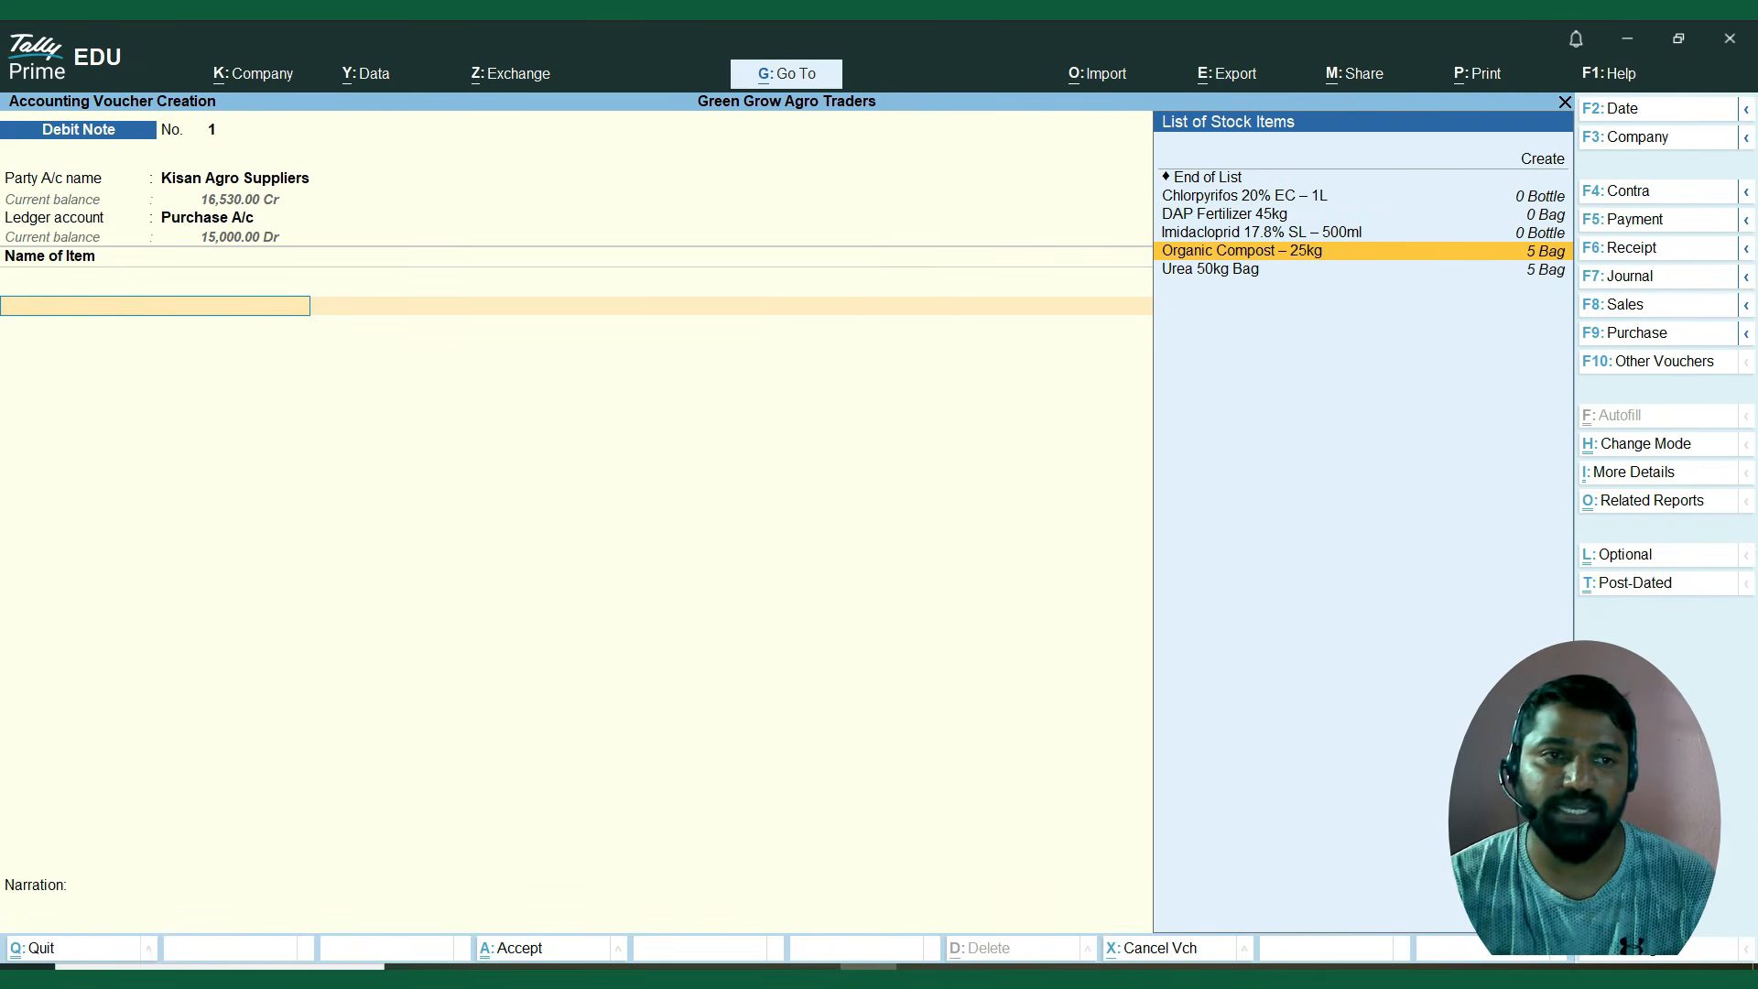
pyautogui.press('Return')
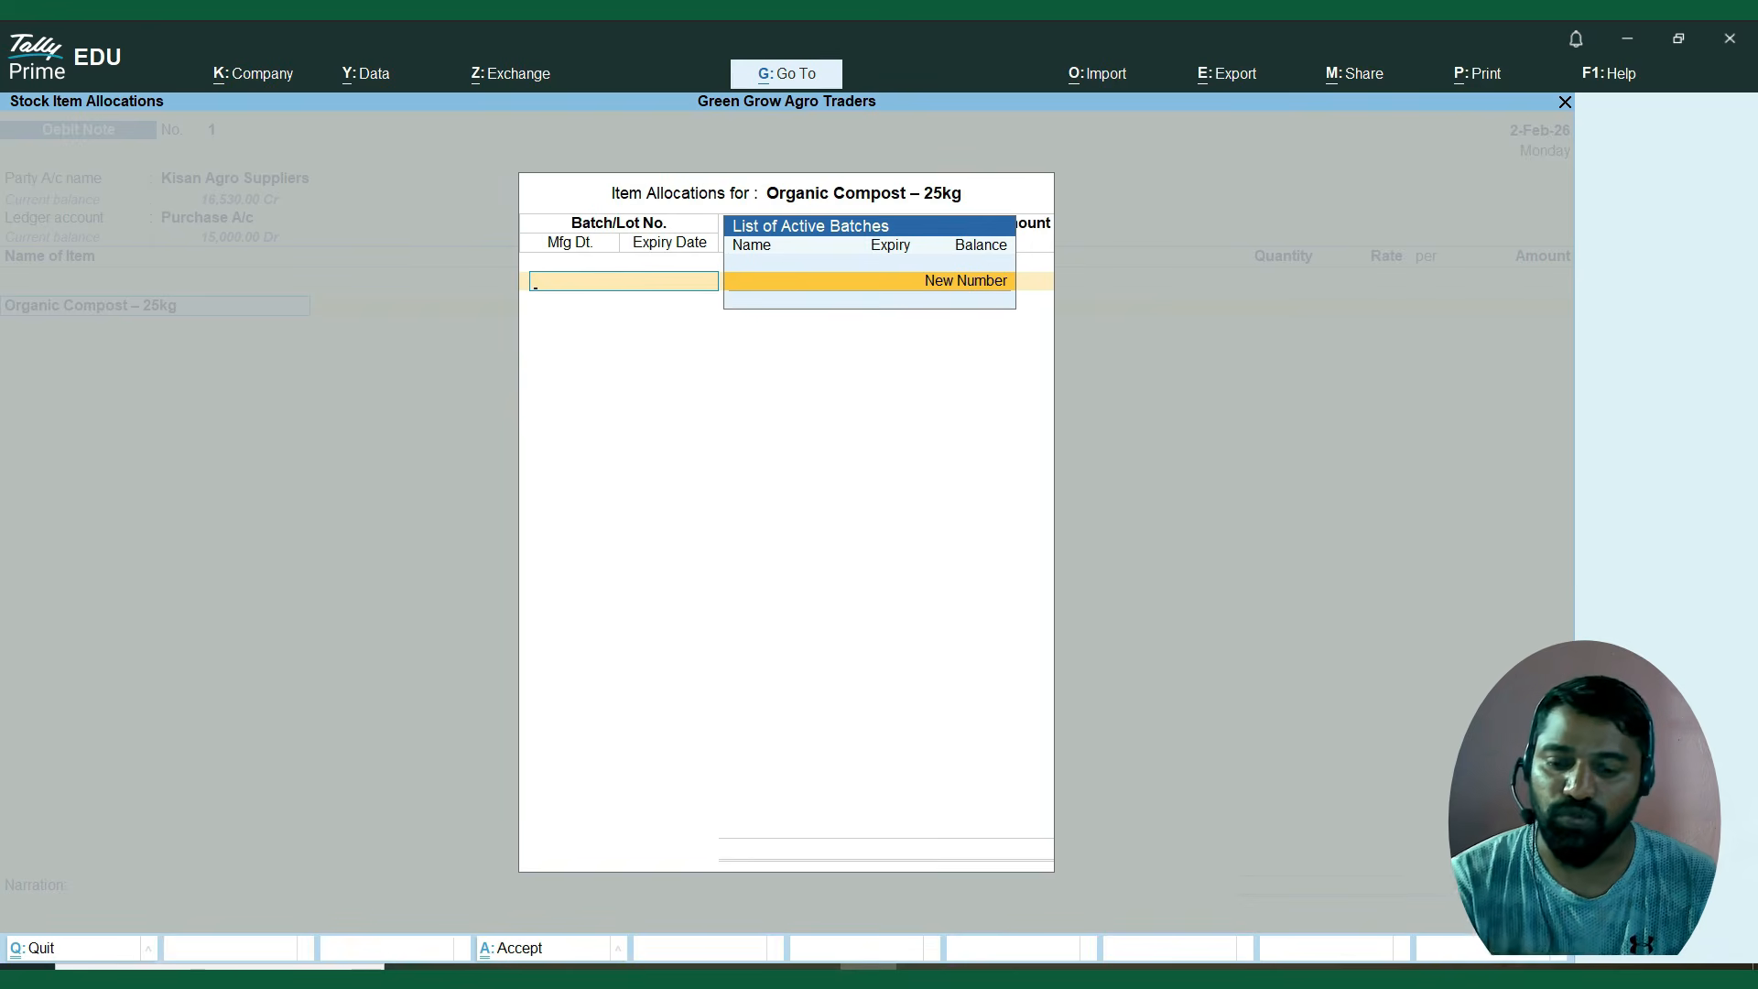
pyautogui.press('Escape')
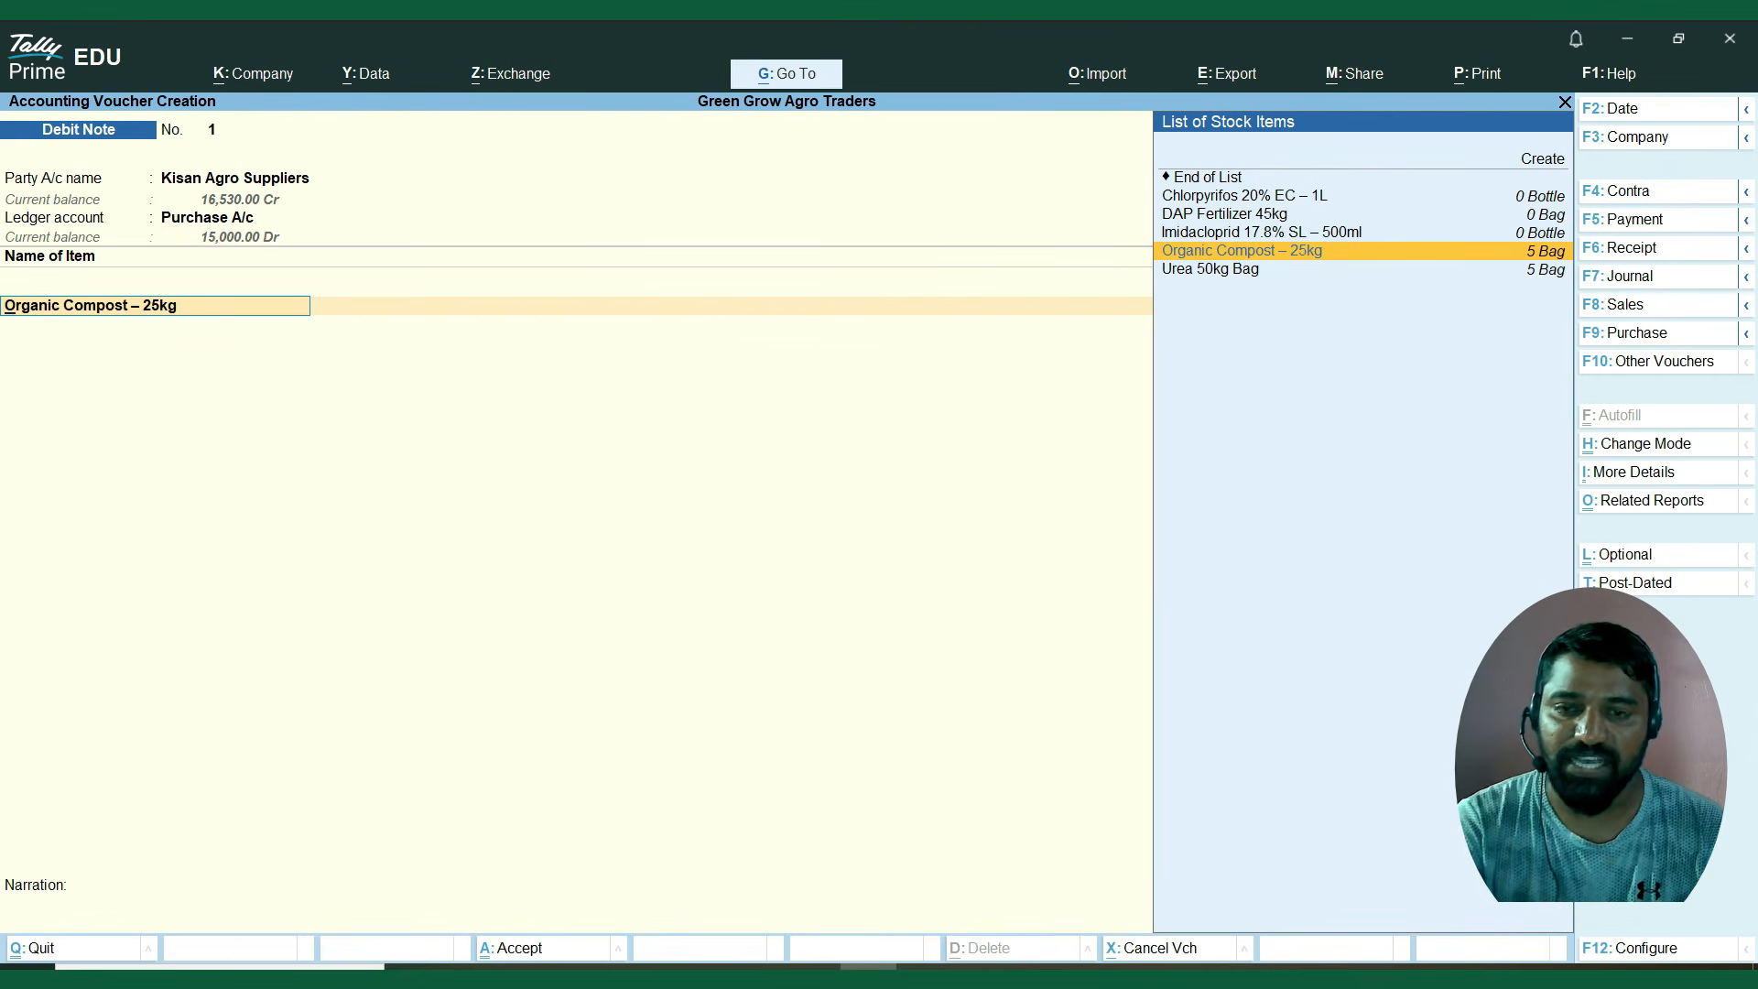
# Set Use Expired Batches for Stock items to Yes in the voucher configuration, and select batch ORG2024 for the compost.
pyautogui.press('F12')
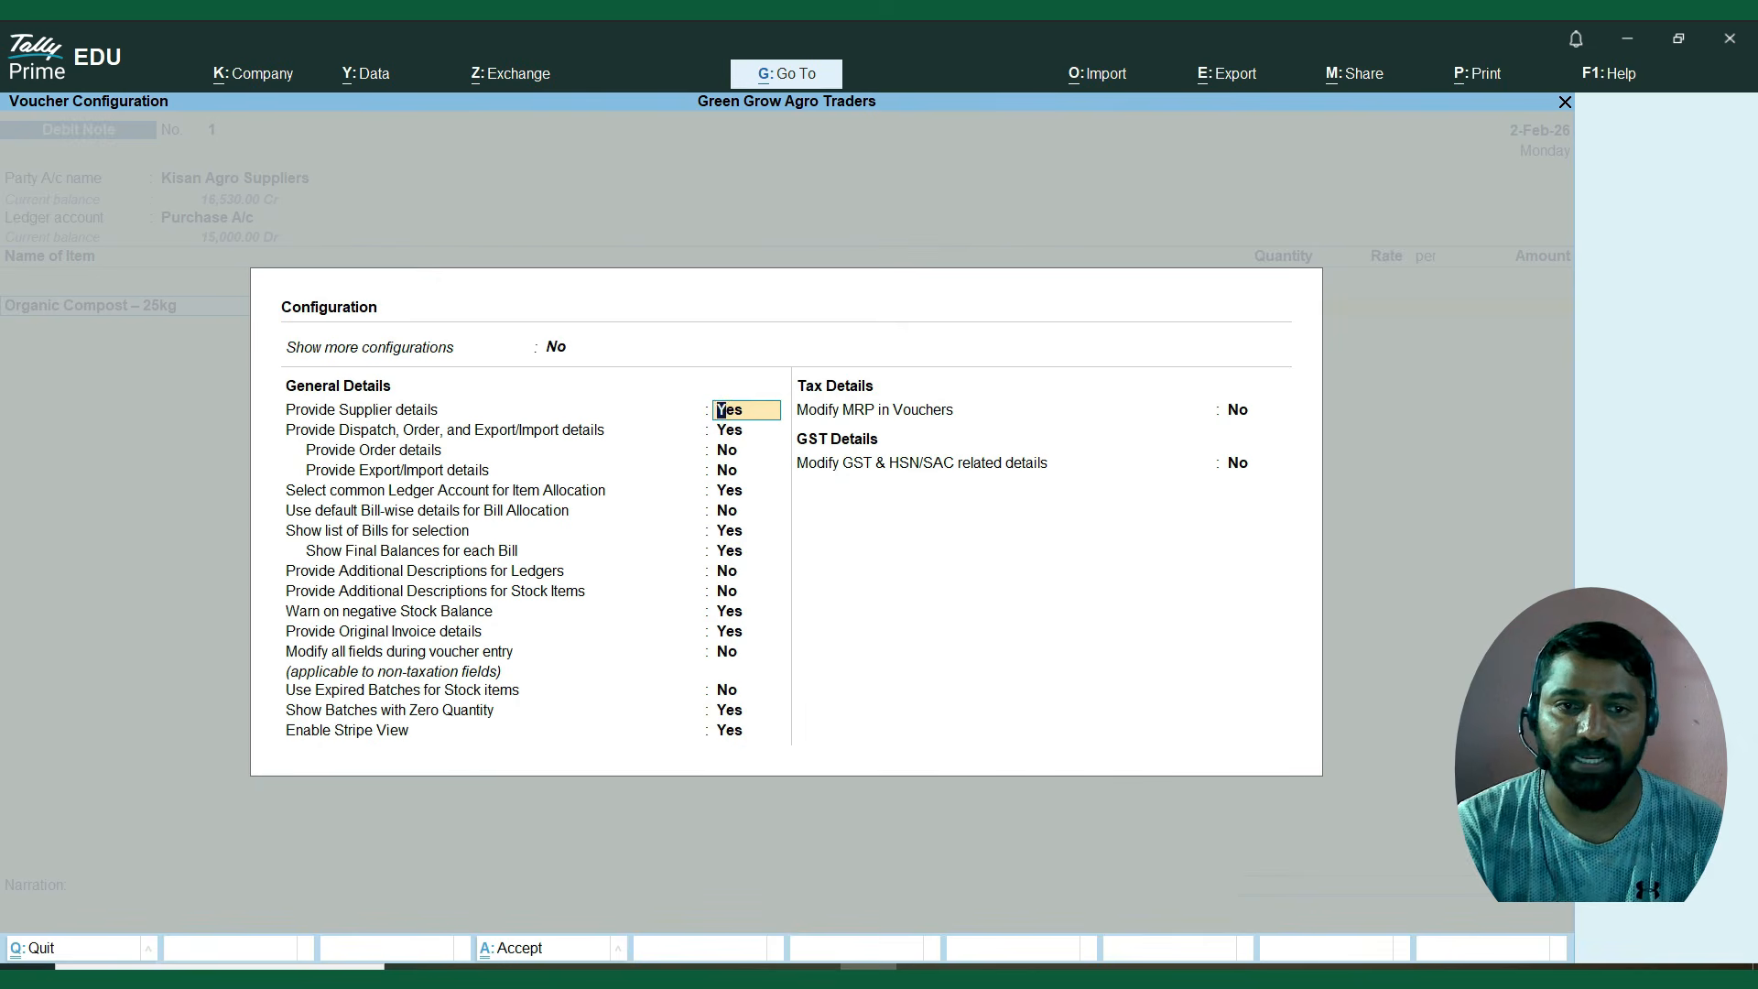
pyautogui.press('Down')
pyautogui.press('Down')
pyautogui.press('Down')
pyautogui.press('Down')
pyautogui.press('Down')
pyautogui.press('Down')
pyautogui.press('Down')
pyautogui.press('Down')
pyautogui.press('Down')
pyautogui.press('Down')
pyautogui.press('Down')
pyautogui.press('Down')
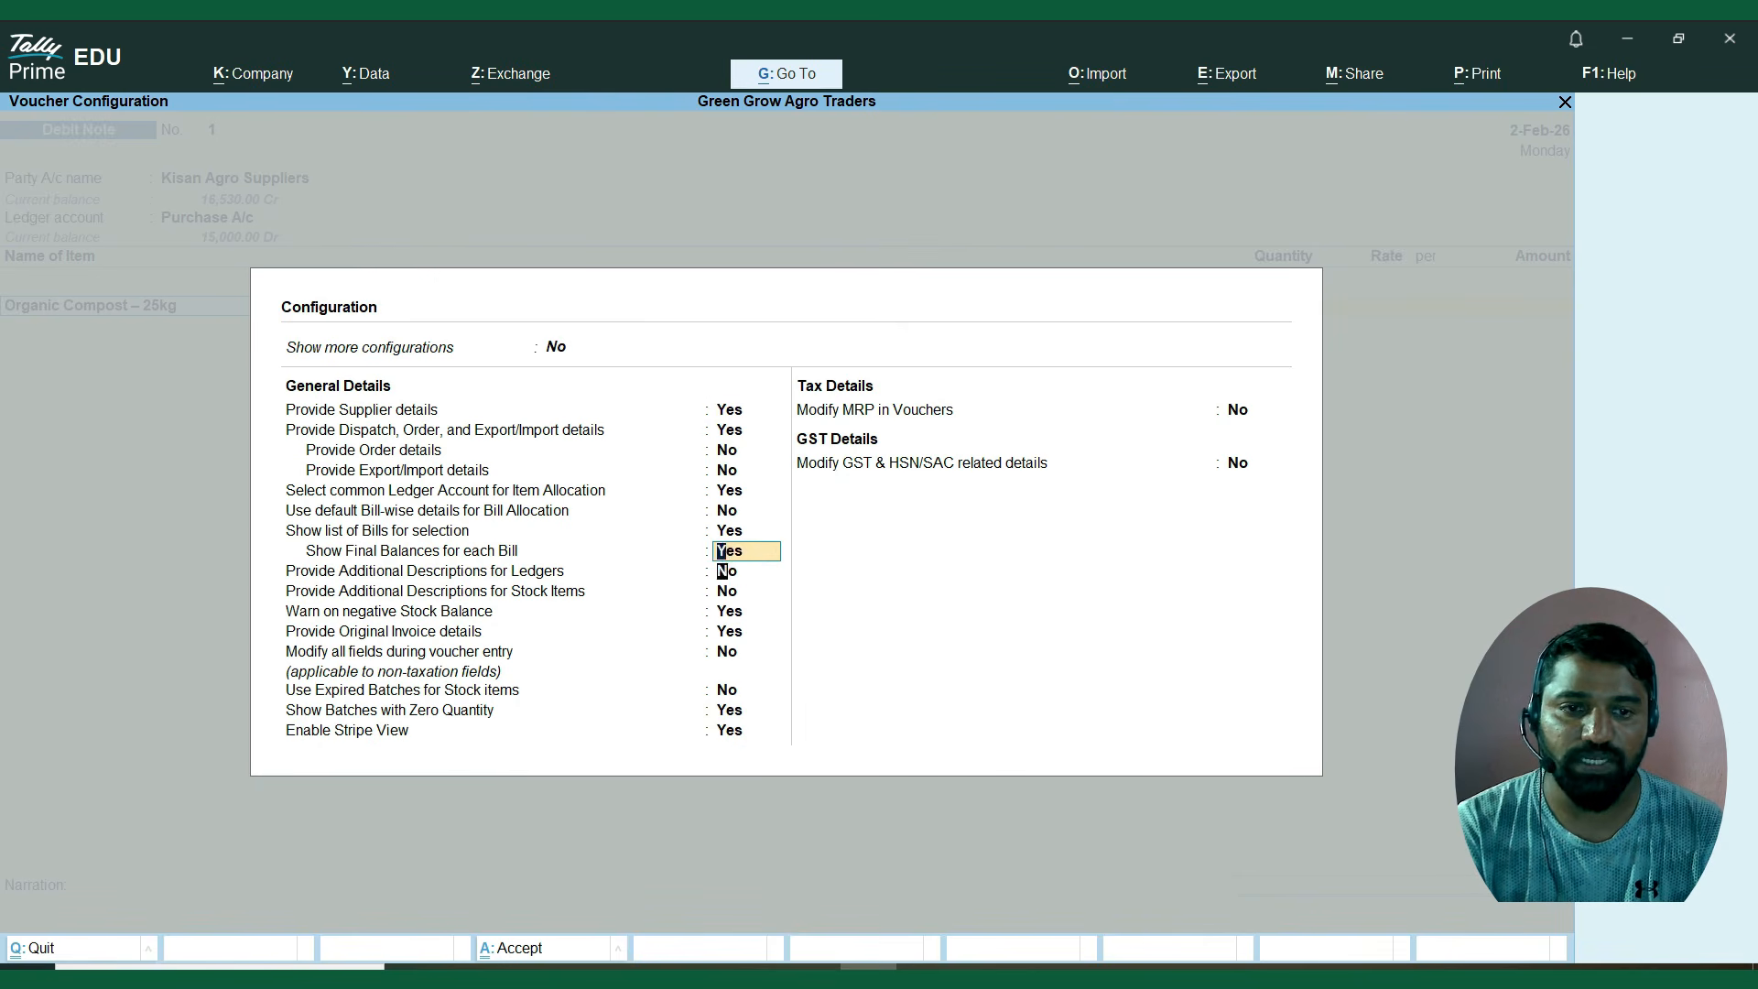
pyautogui.press('Down')
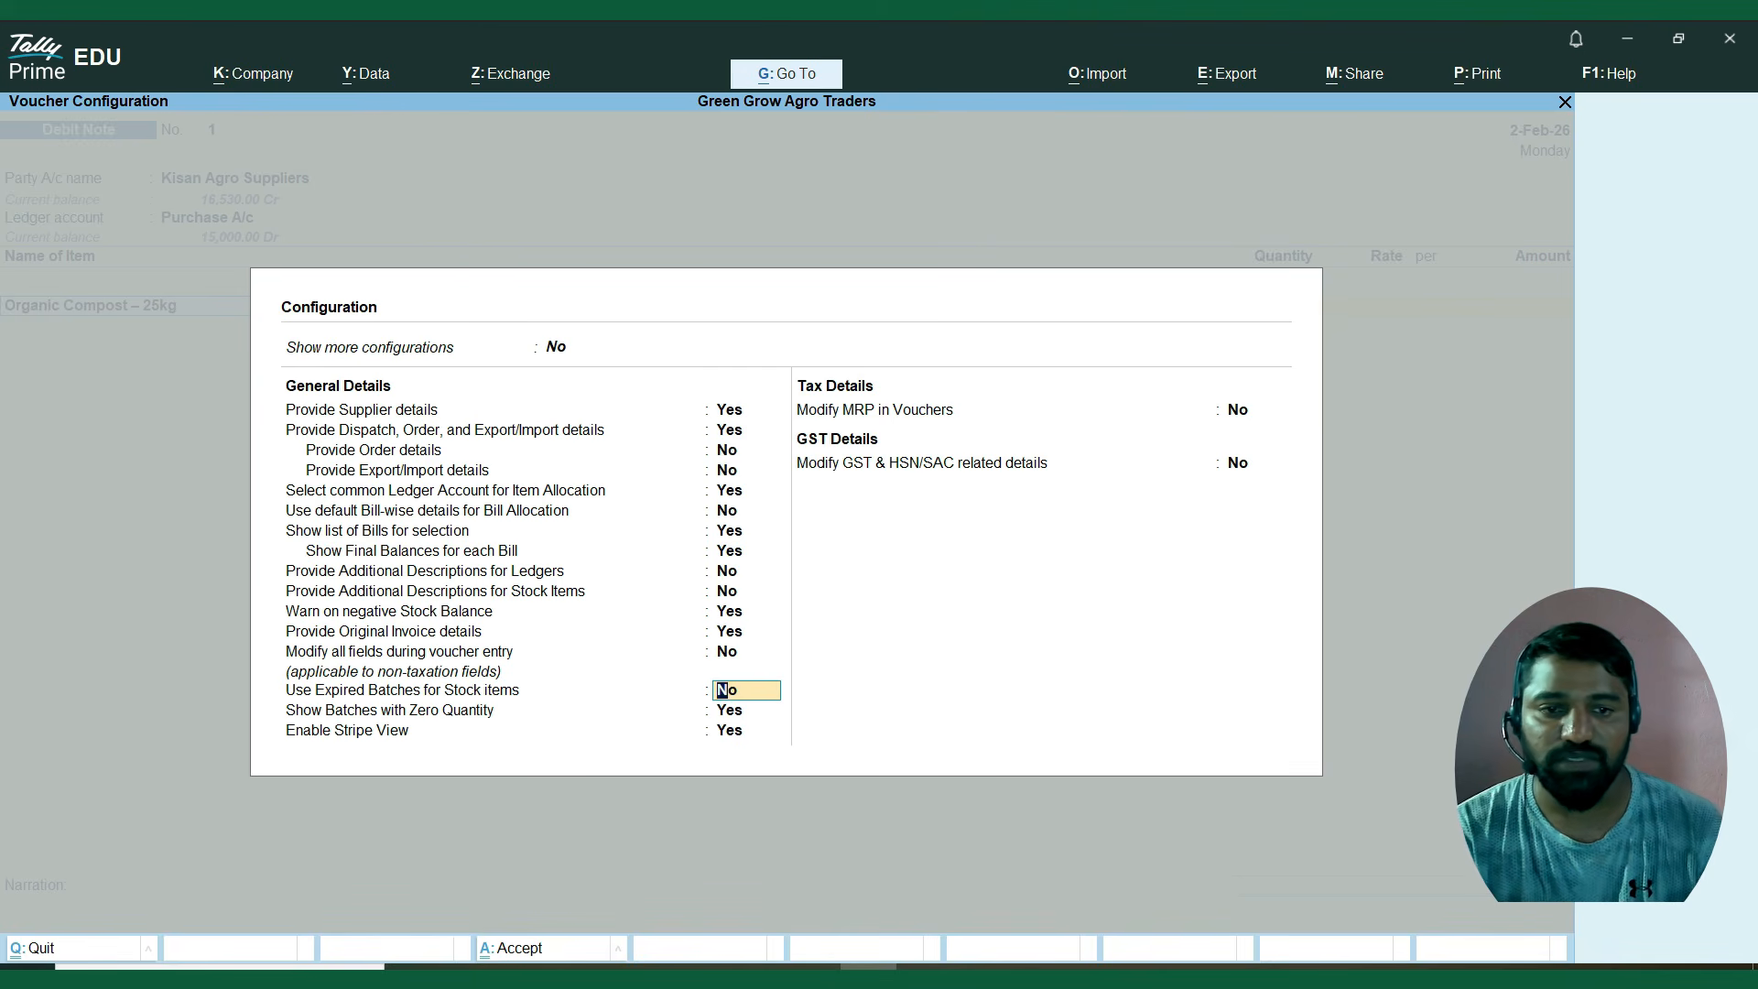
pyautogui.write('y')
pyautogui.press('Return')
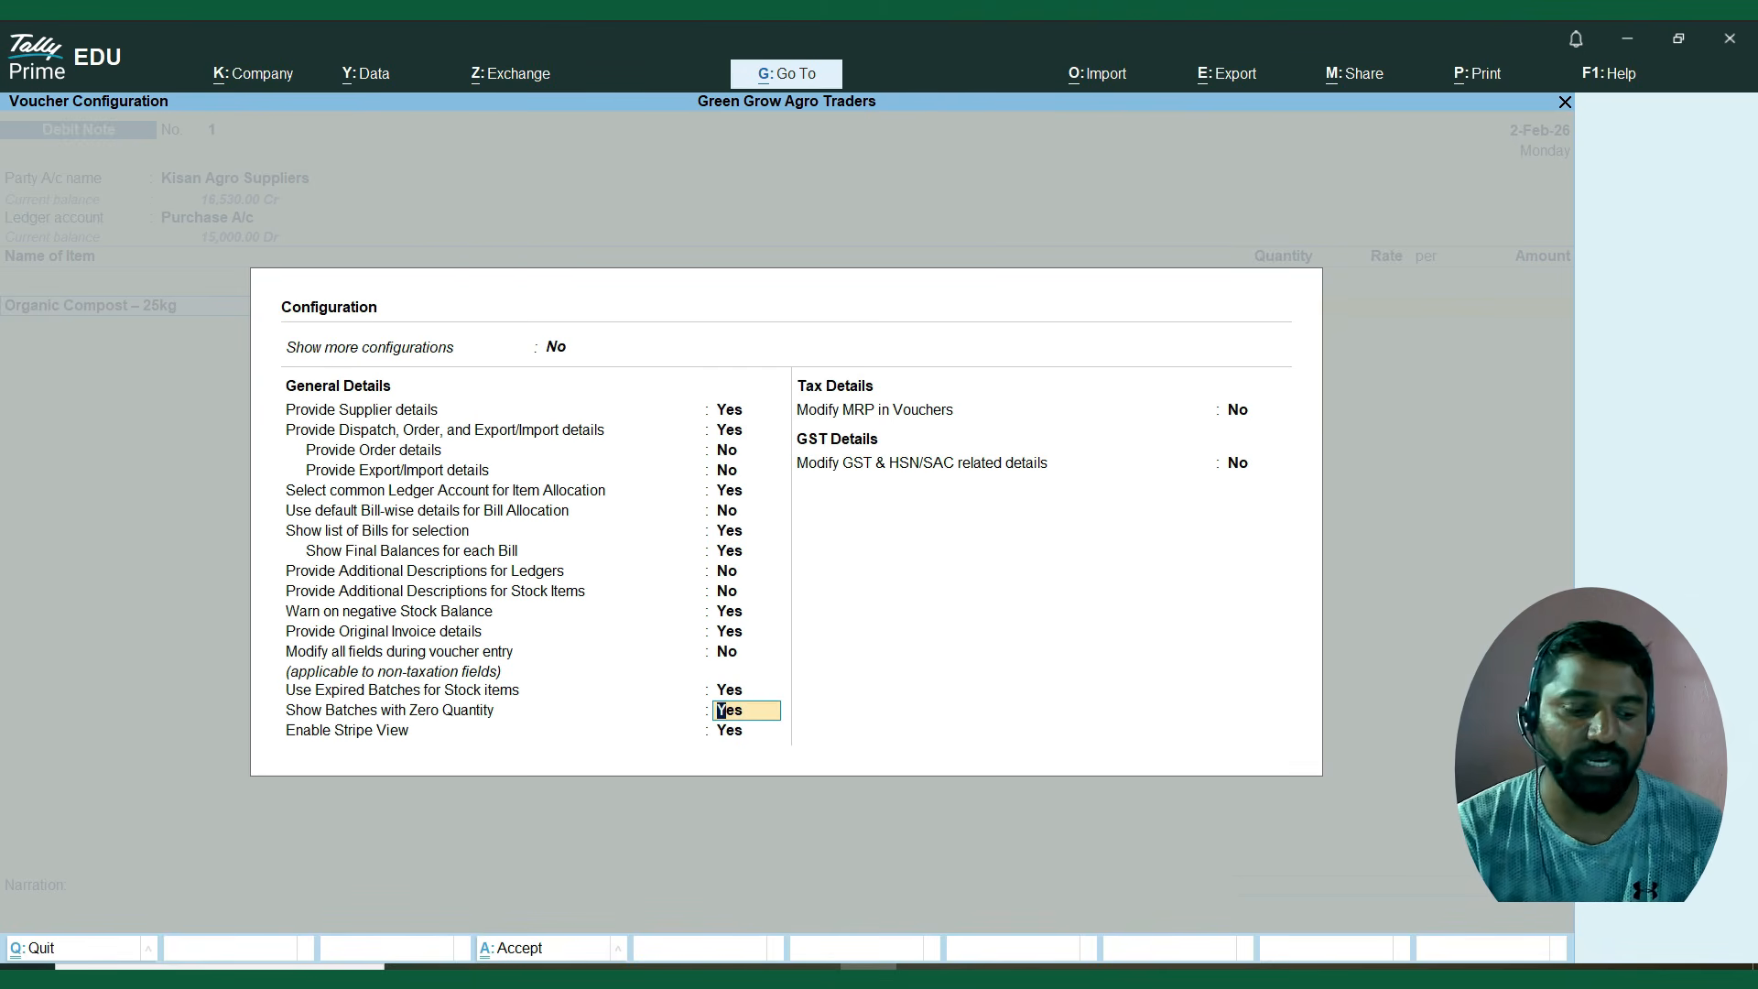
pyautogui.hotkey('ctrl', 'a')
pyautogui.press('Return')
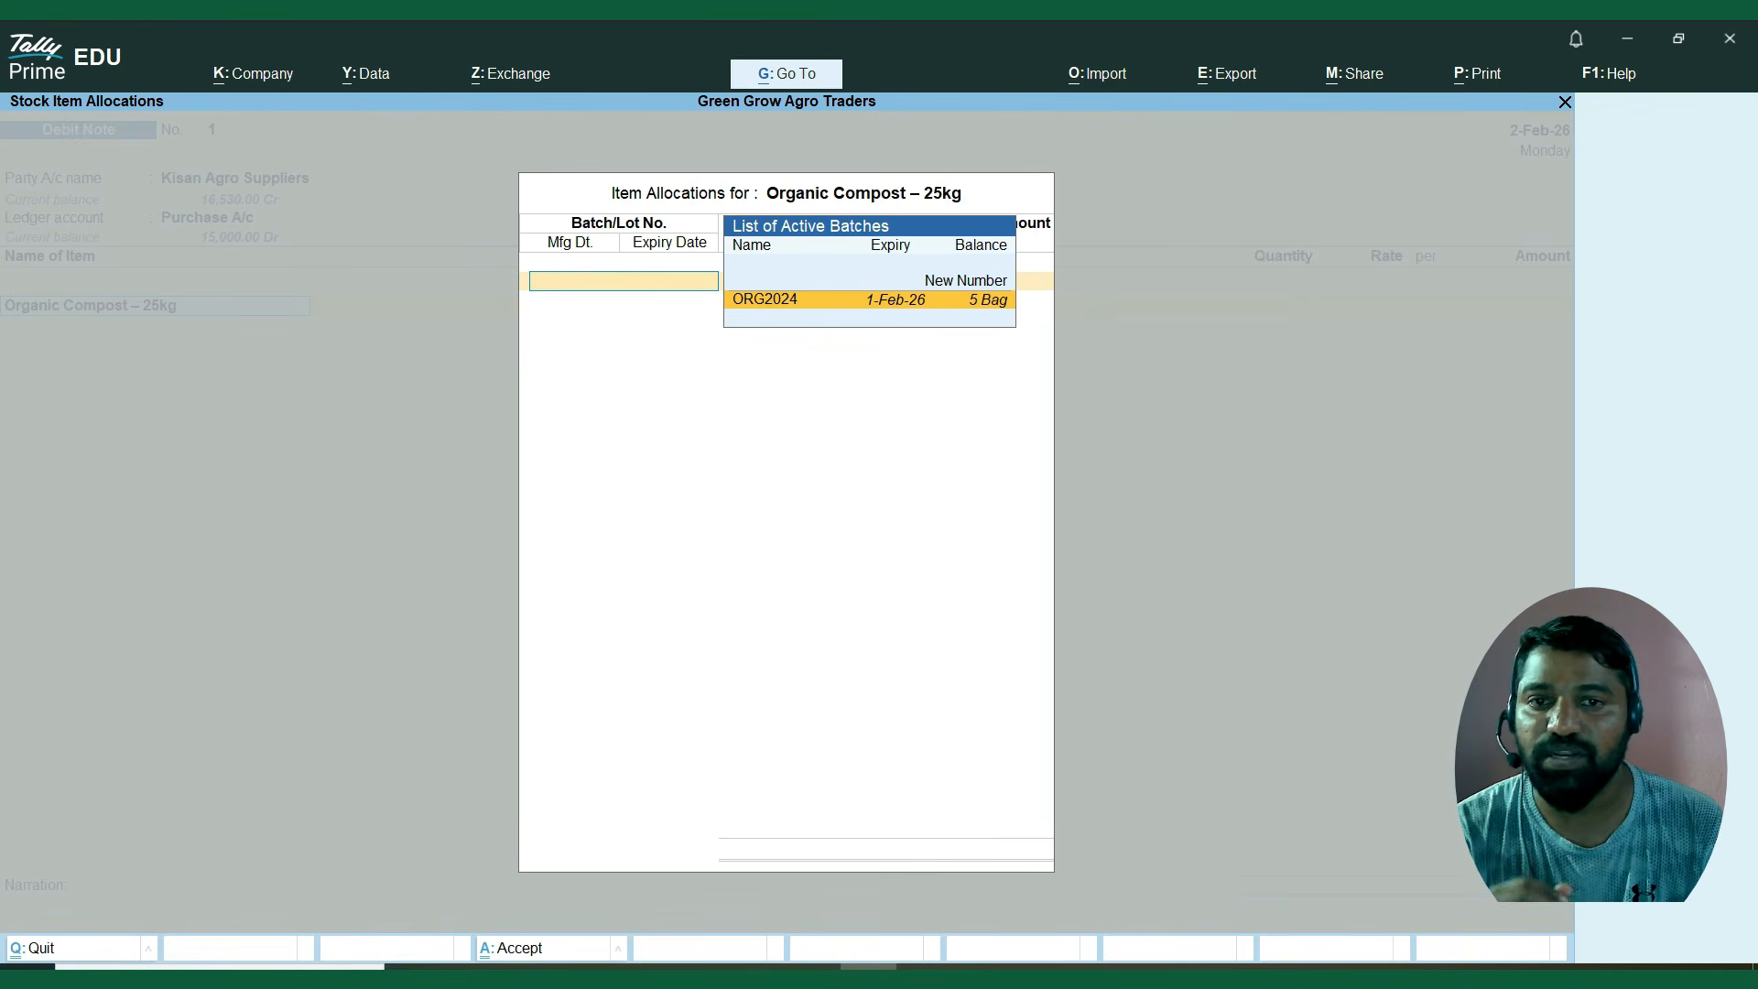
pyautogui.press('Return')
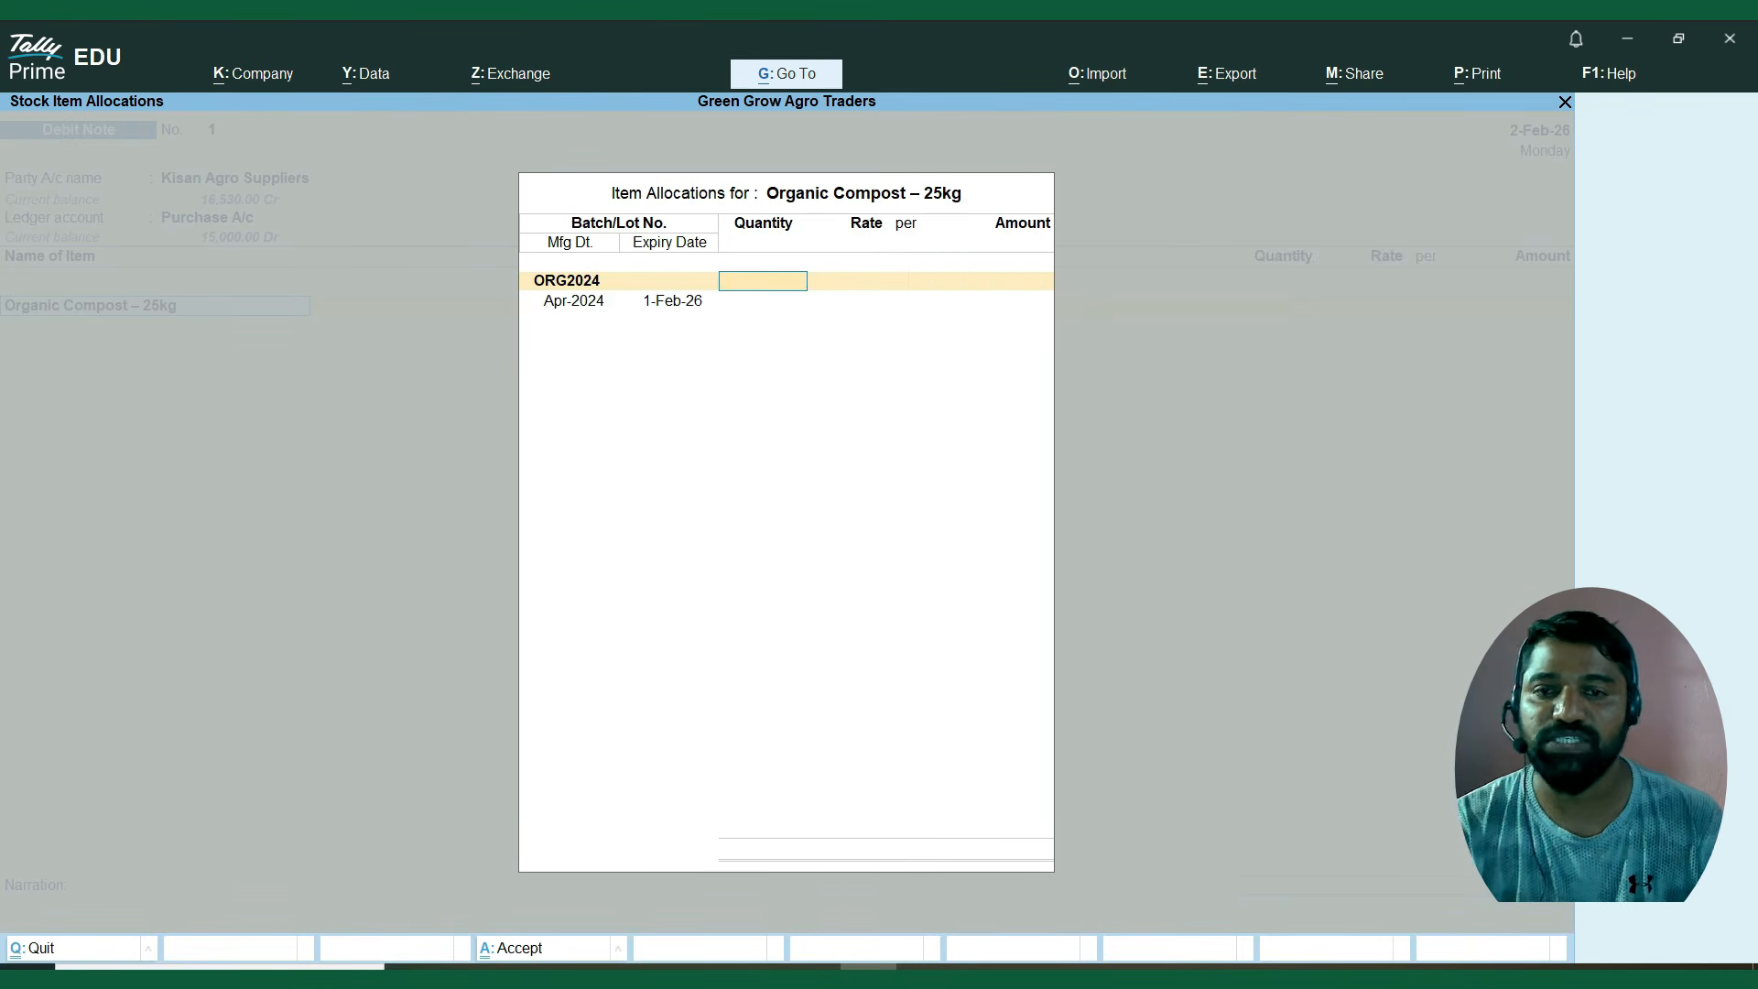
# Allocate 5 bags of batch ORG2024 at 300.00 per bag for Organic Compost – 25kg and end its batch list.
pyautogui.write('5')
pyautogui.press('Return')
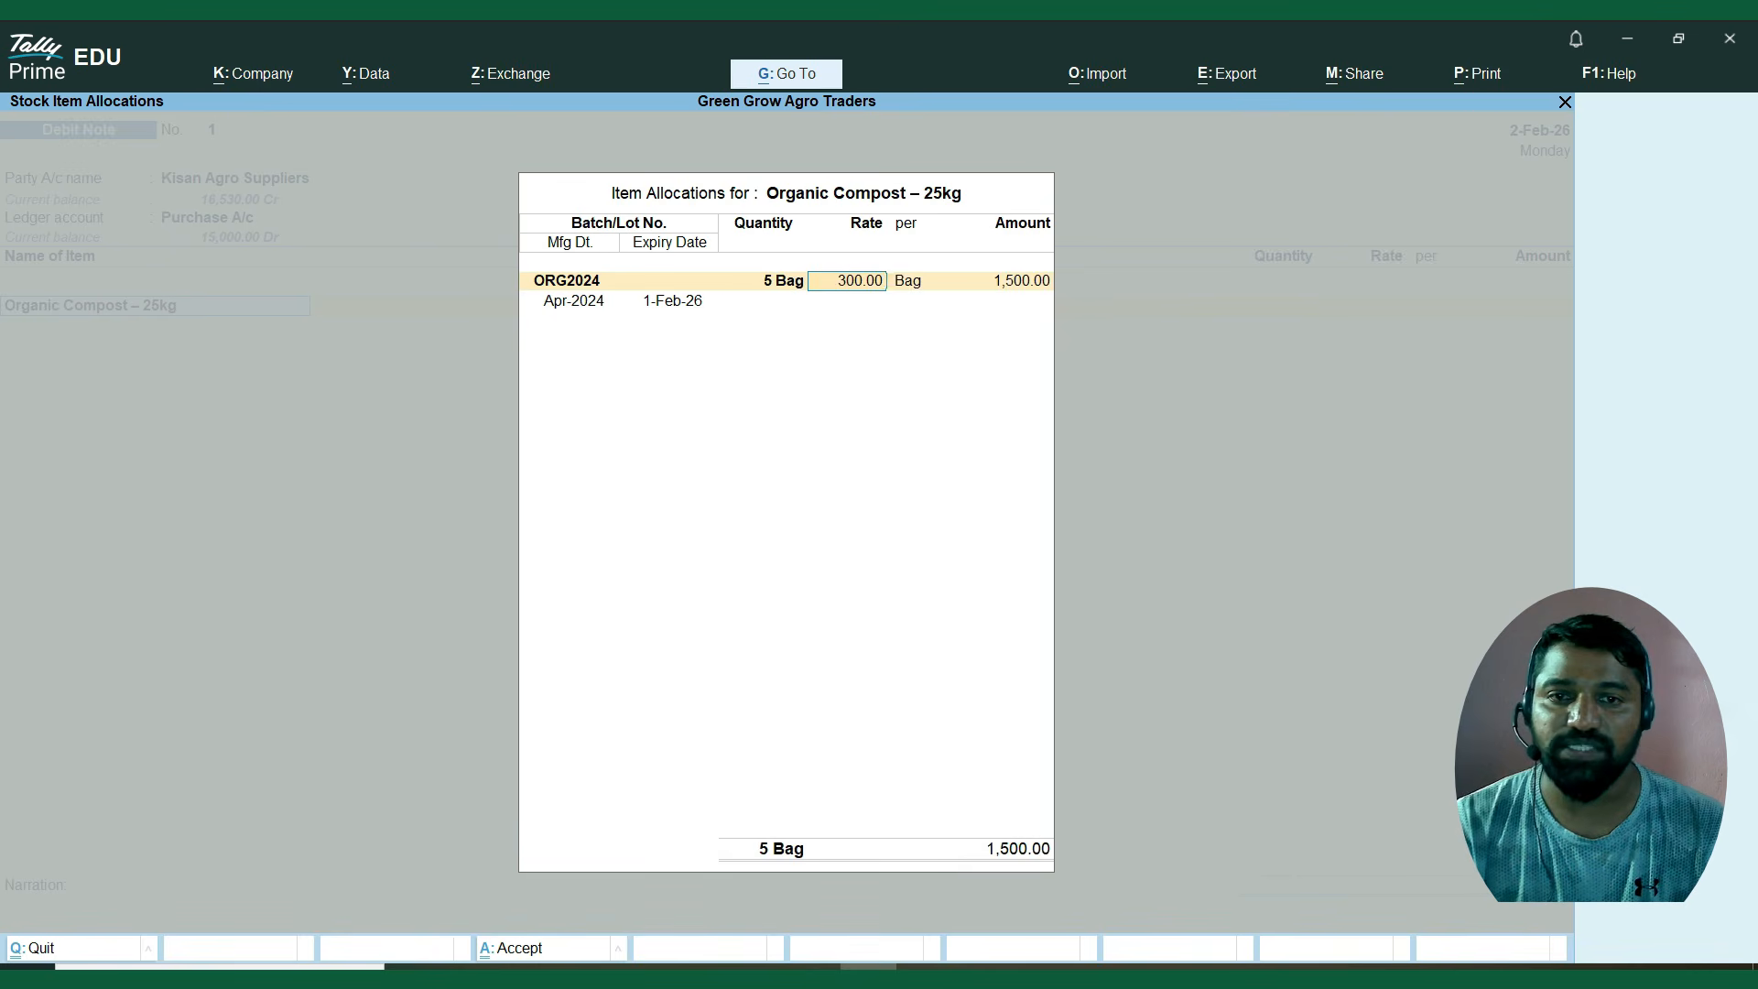
pyautogui.press('Return')
pyautogui.press('BackSpace')
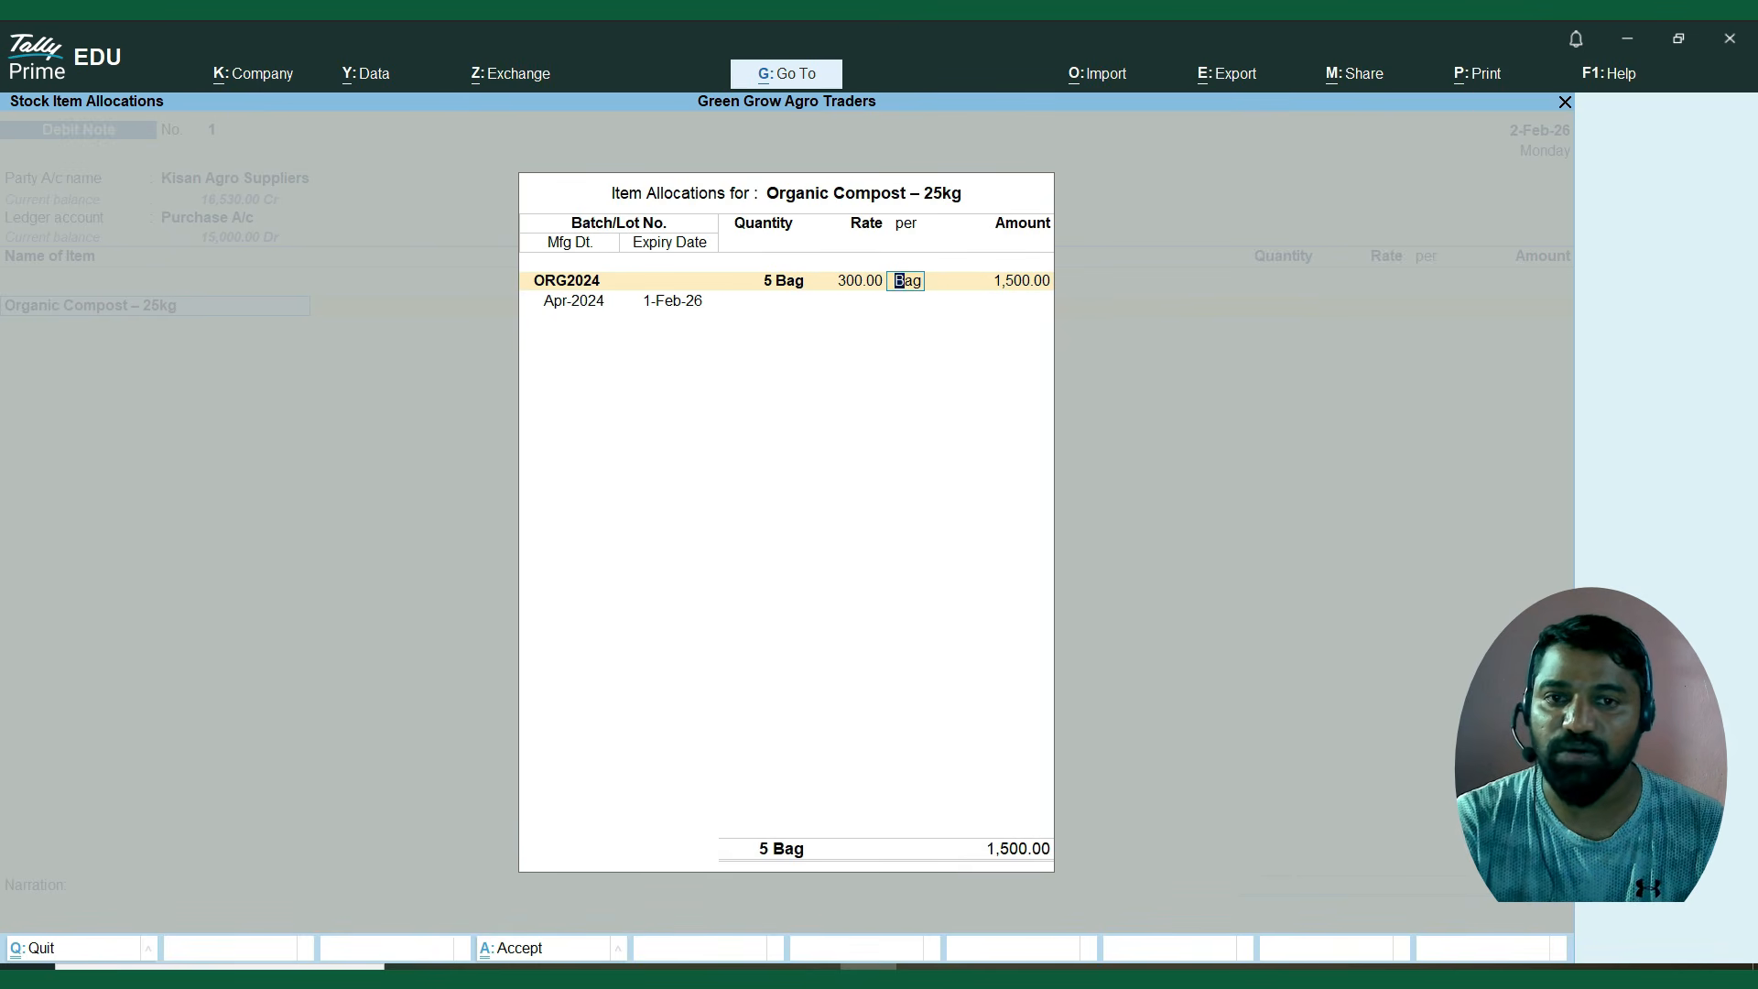
pyautogui.press('BackSpace')
pyautogui.press('Return')
pyautogui.press('Return')
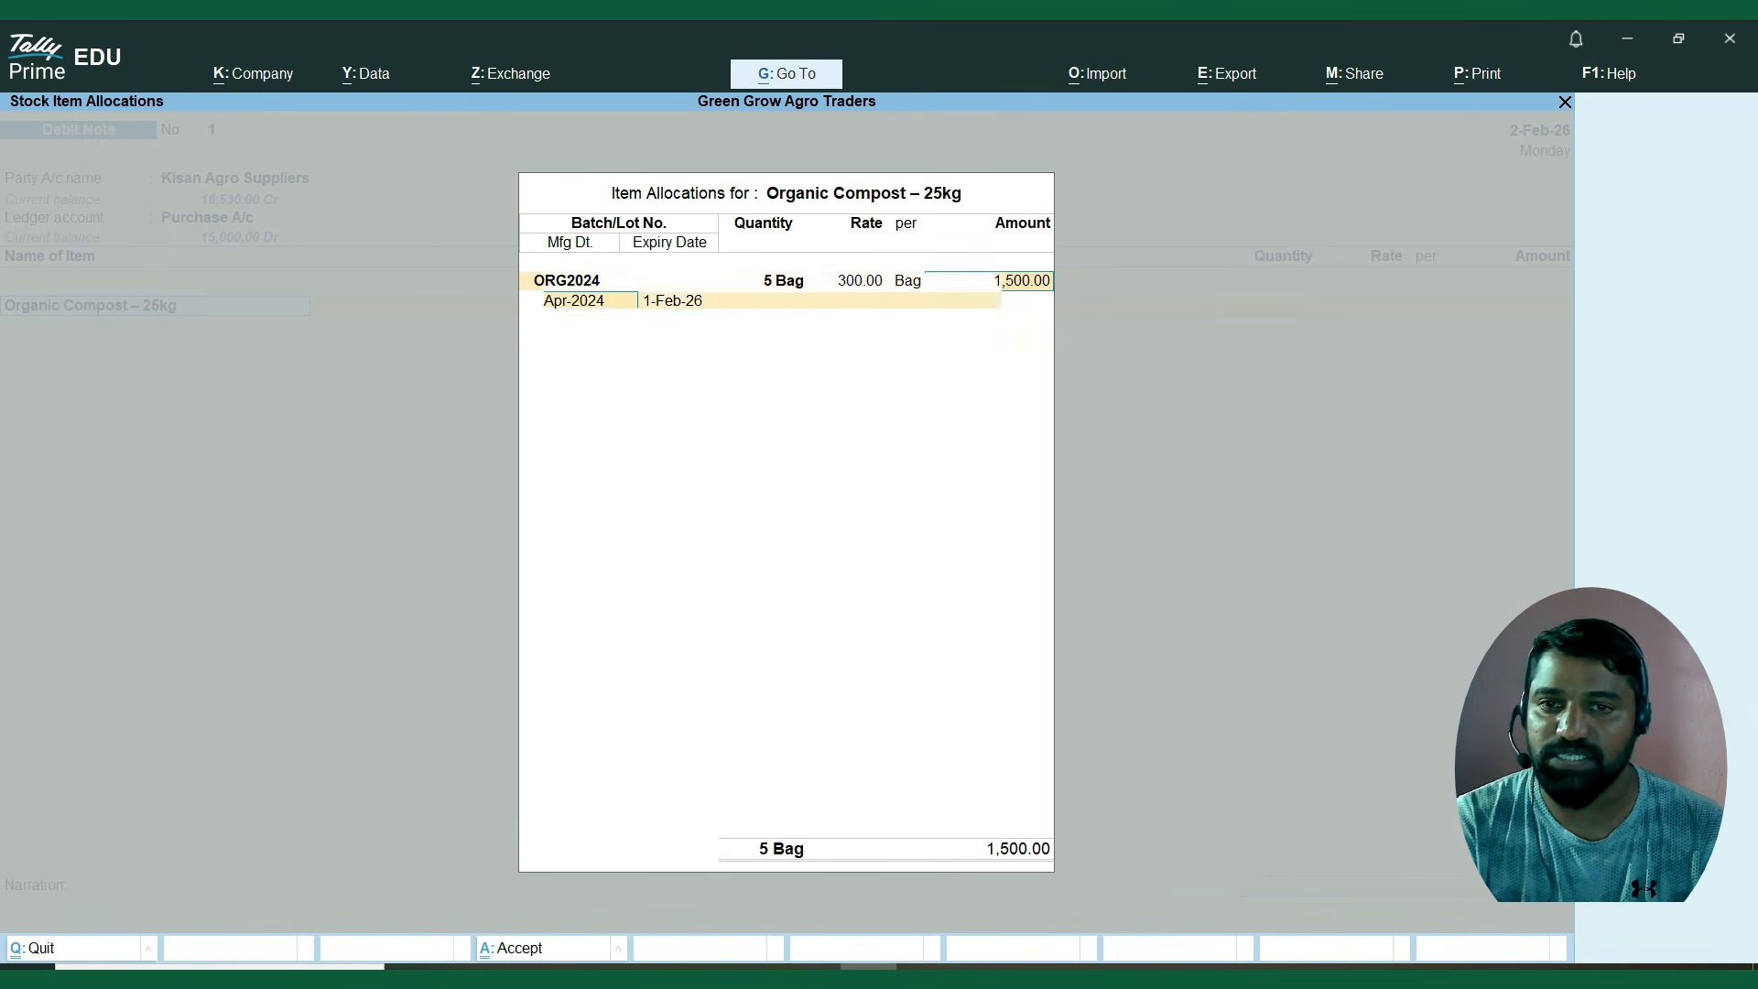
pyautogui.press('Return')
pyautogui.press('Return')
pyautogui.press('Return')
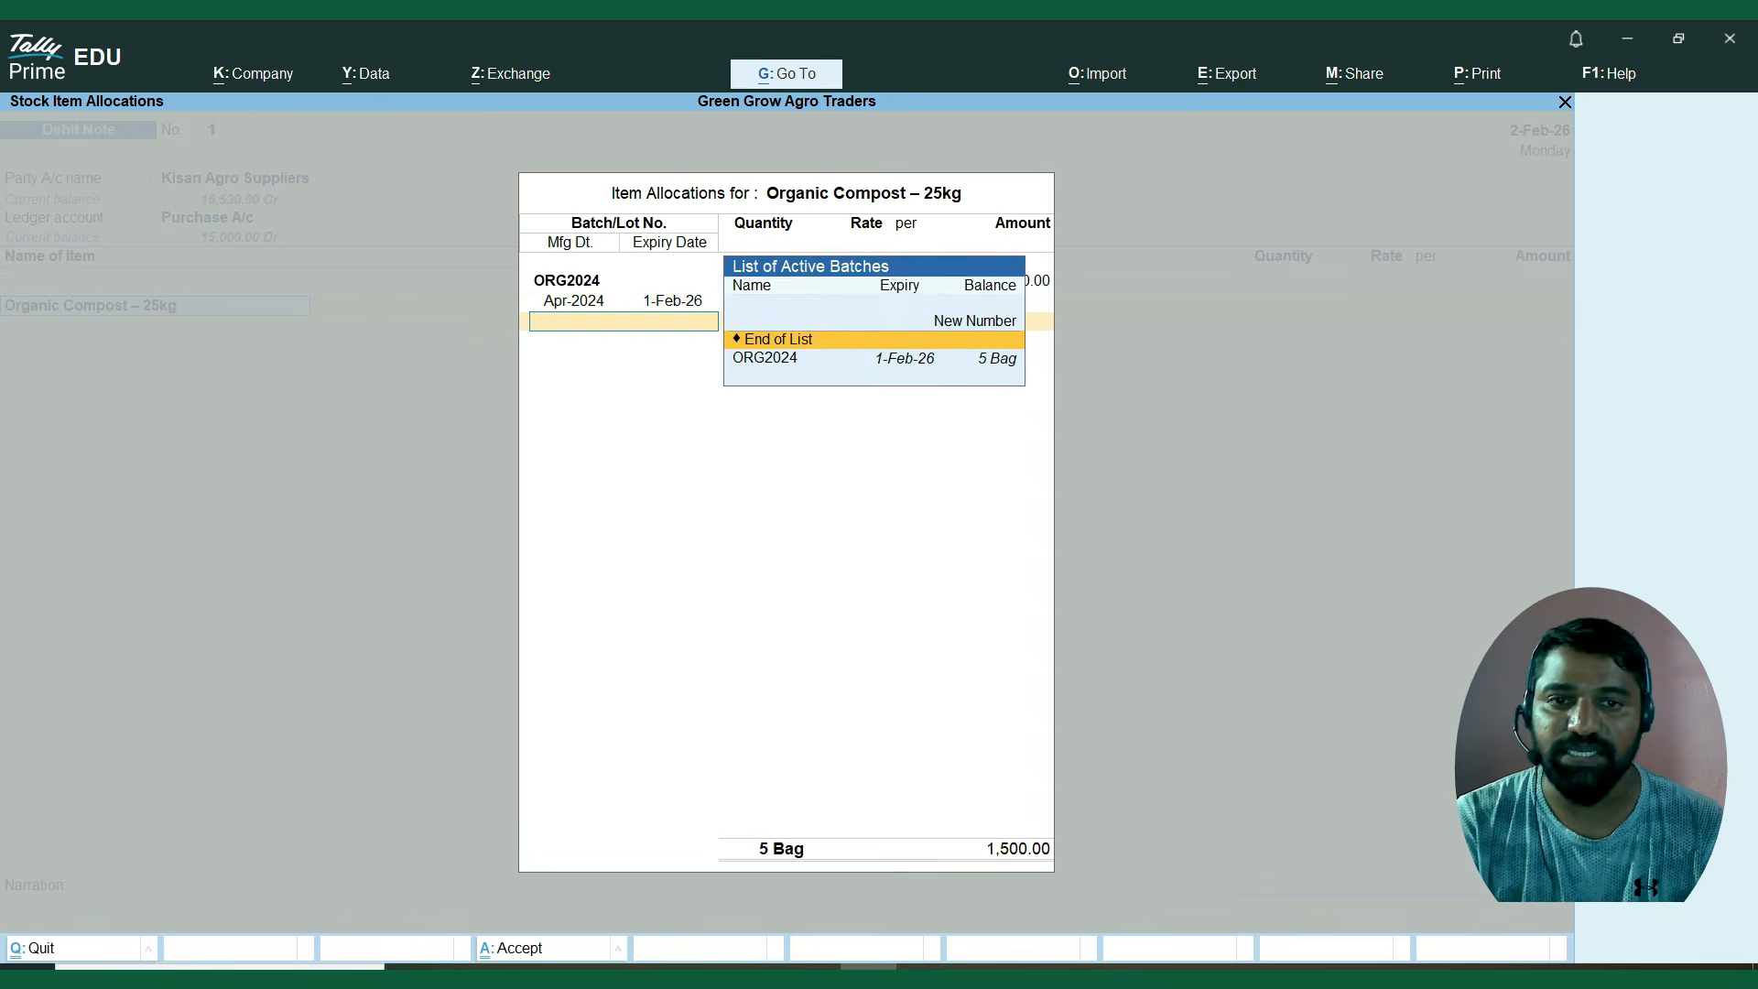
pyautogui.press('Return')
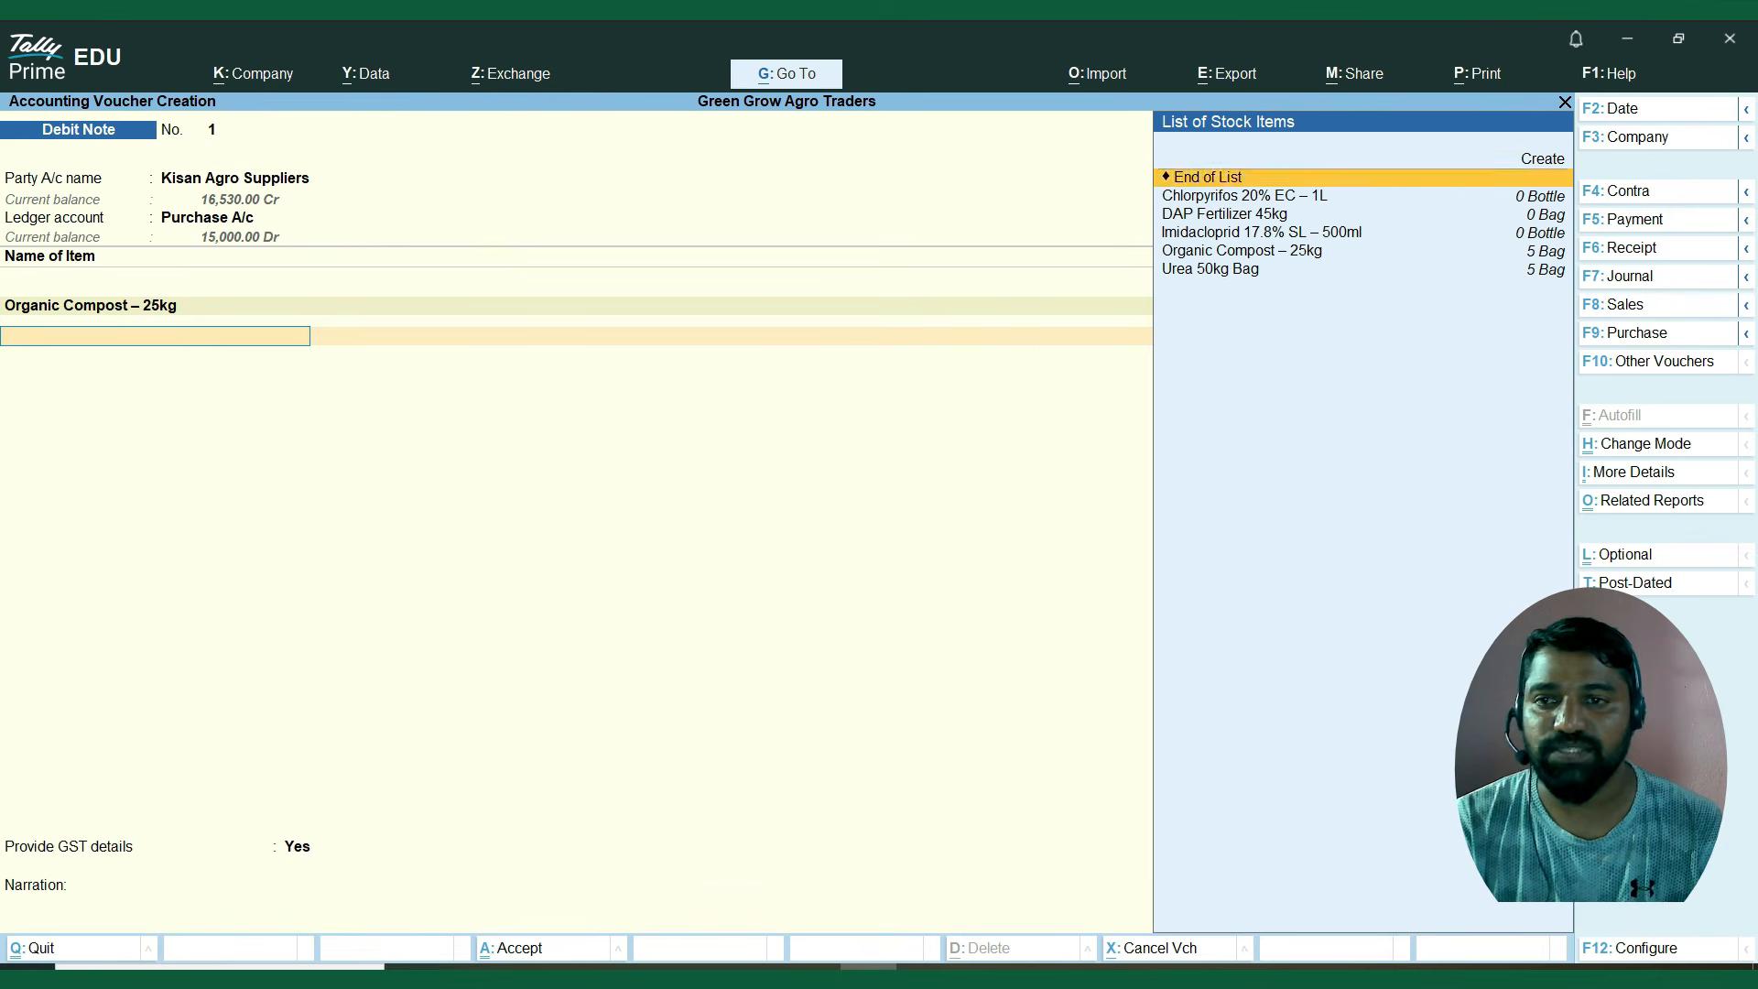
# Add Urea 50kg Bag to the debit note, allocating 5 bags from batch Ure2024 at 300.00 per bag.
pyautogui.press('Down')
pyautogui.press('Down')
pyautogui.press('Down')
pyautogui.press('Down')
pyautogui.press('Down')
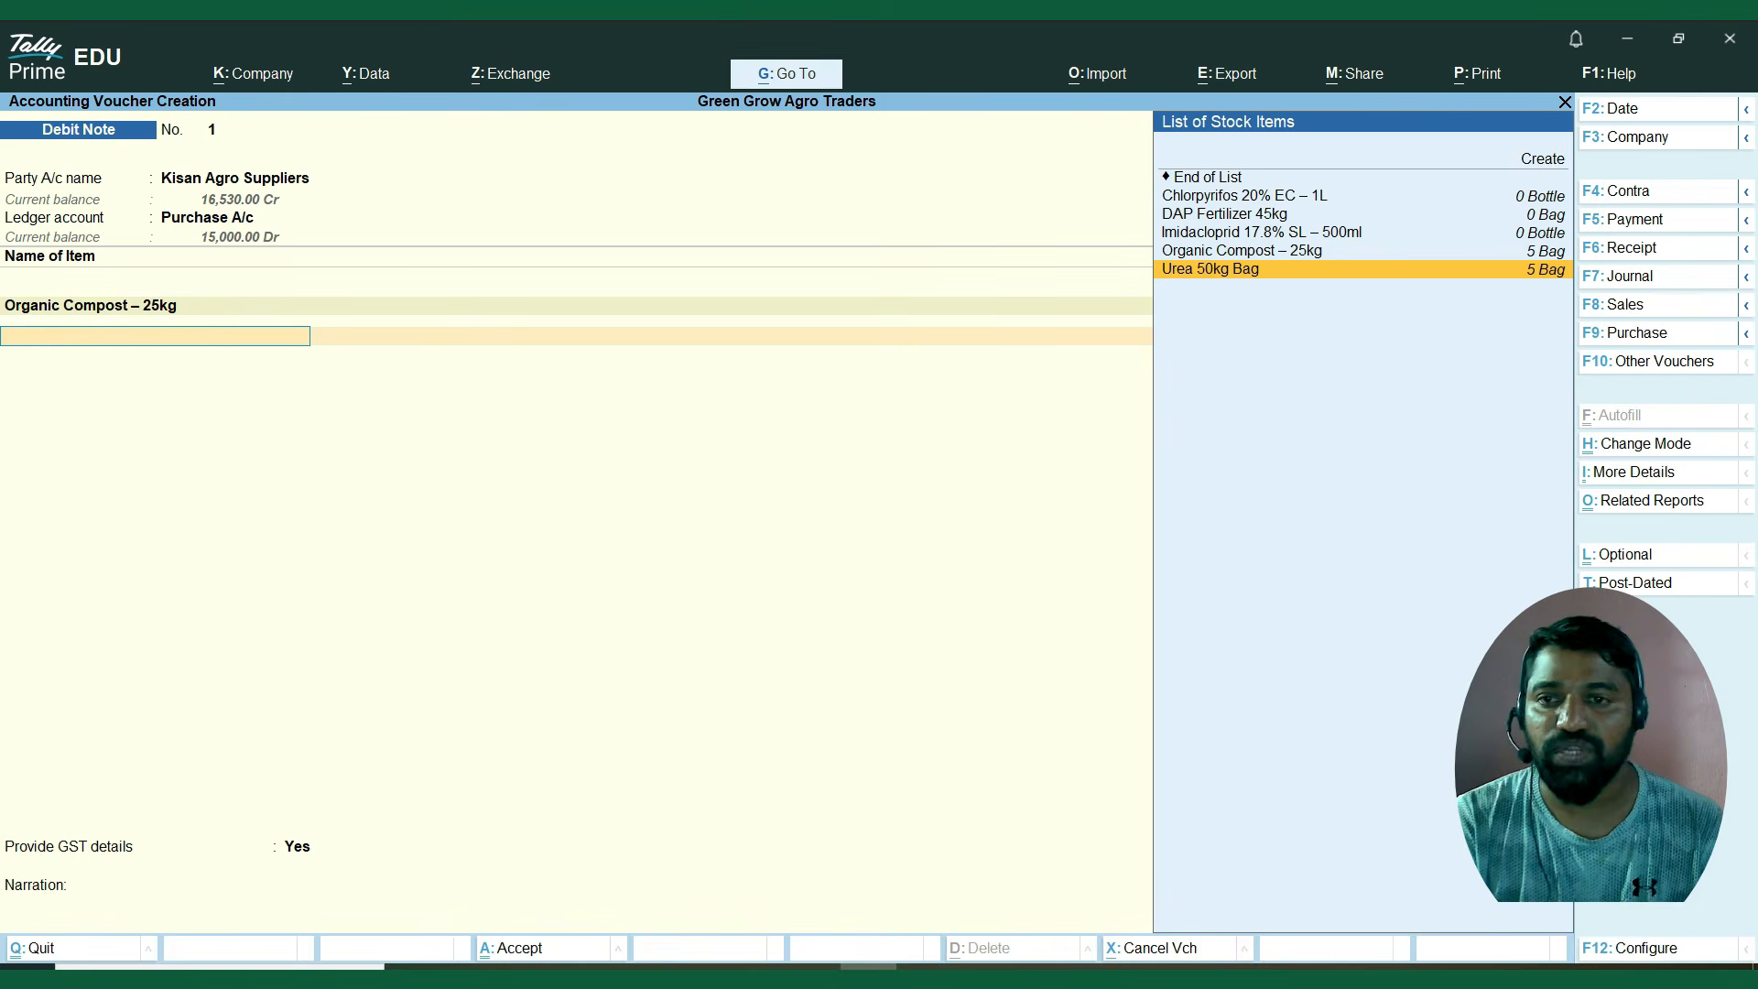
pyautogui.press('Return')
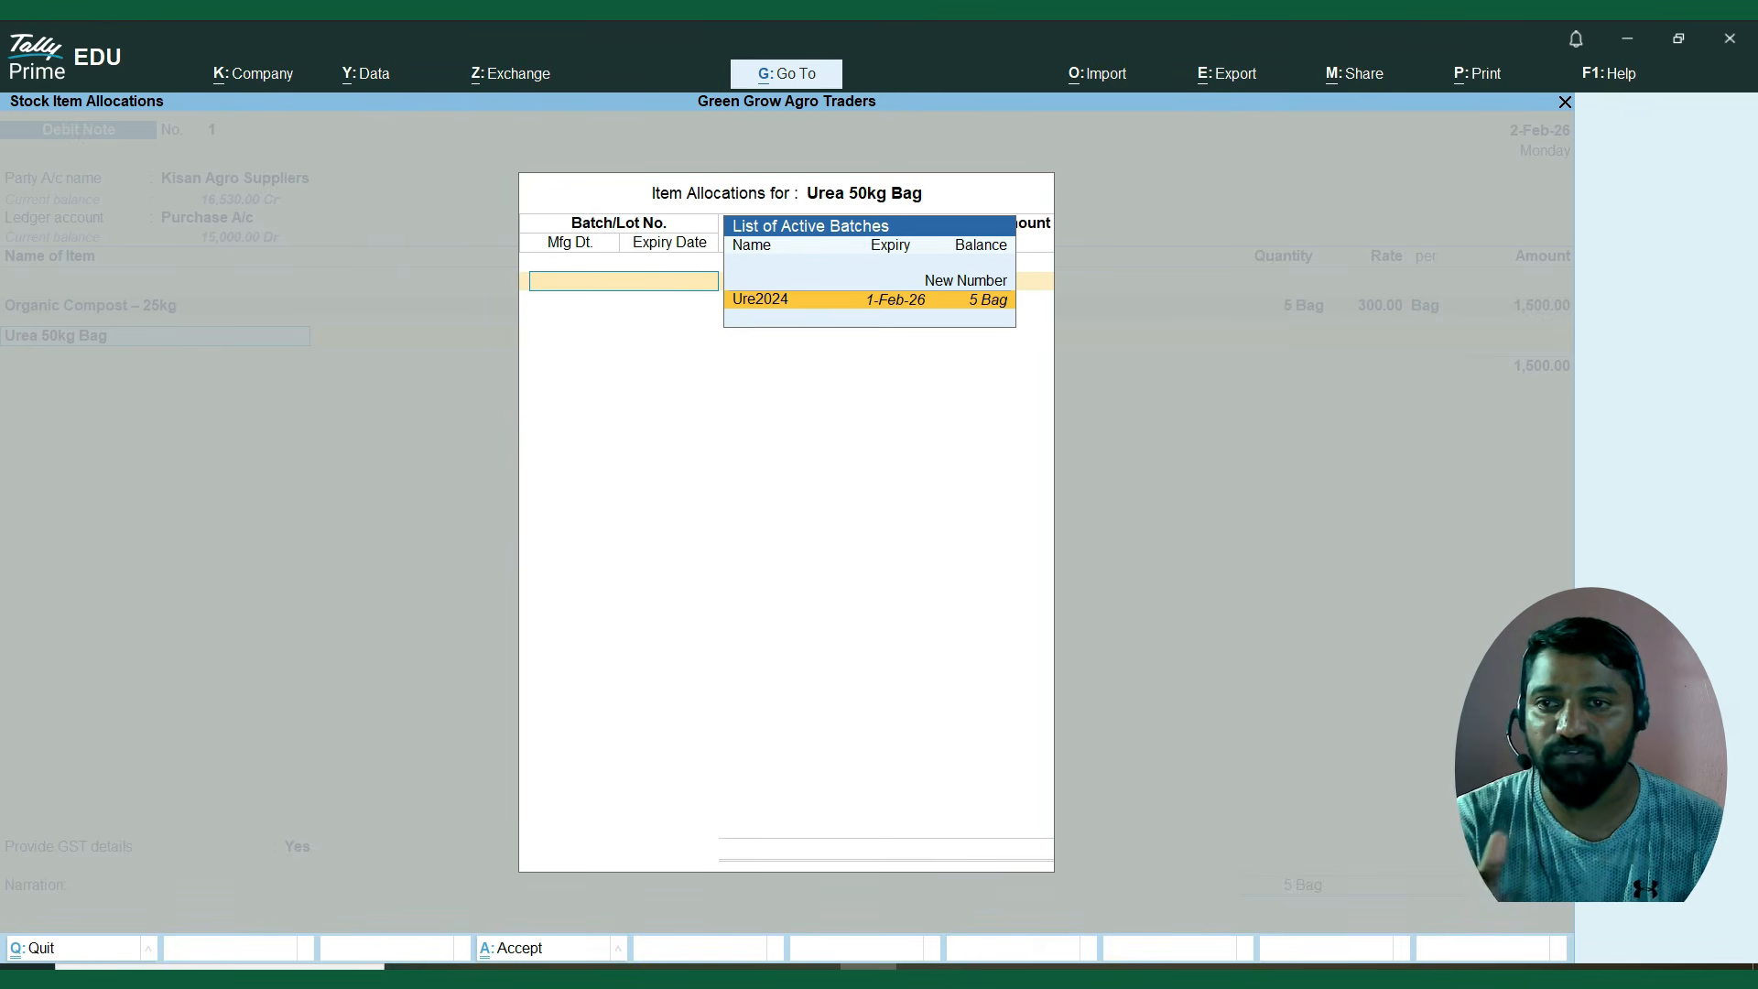
pyautogui.press('Return')
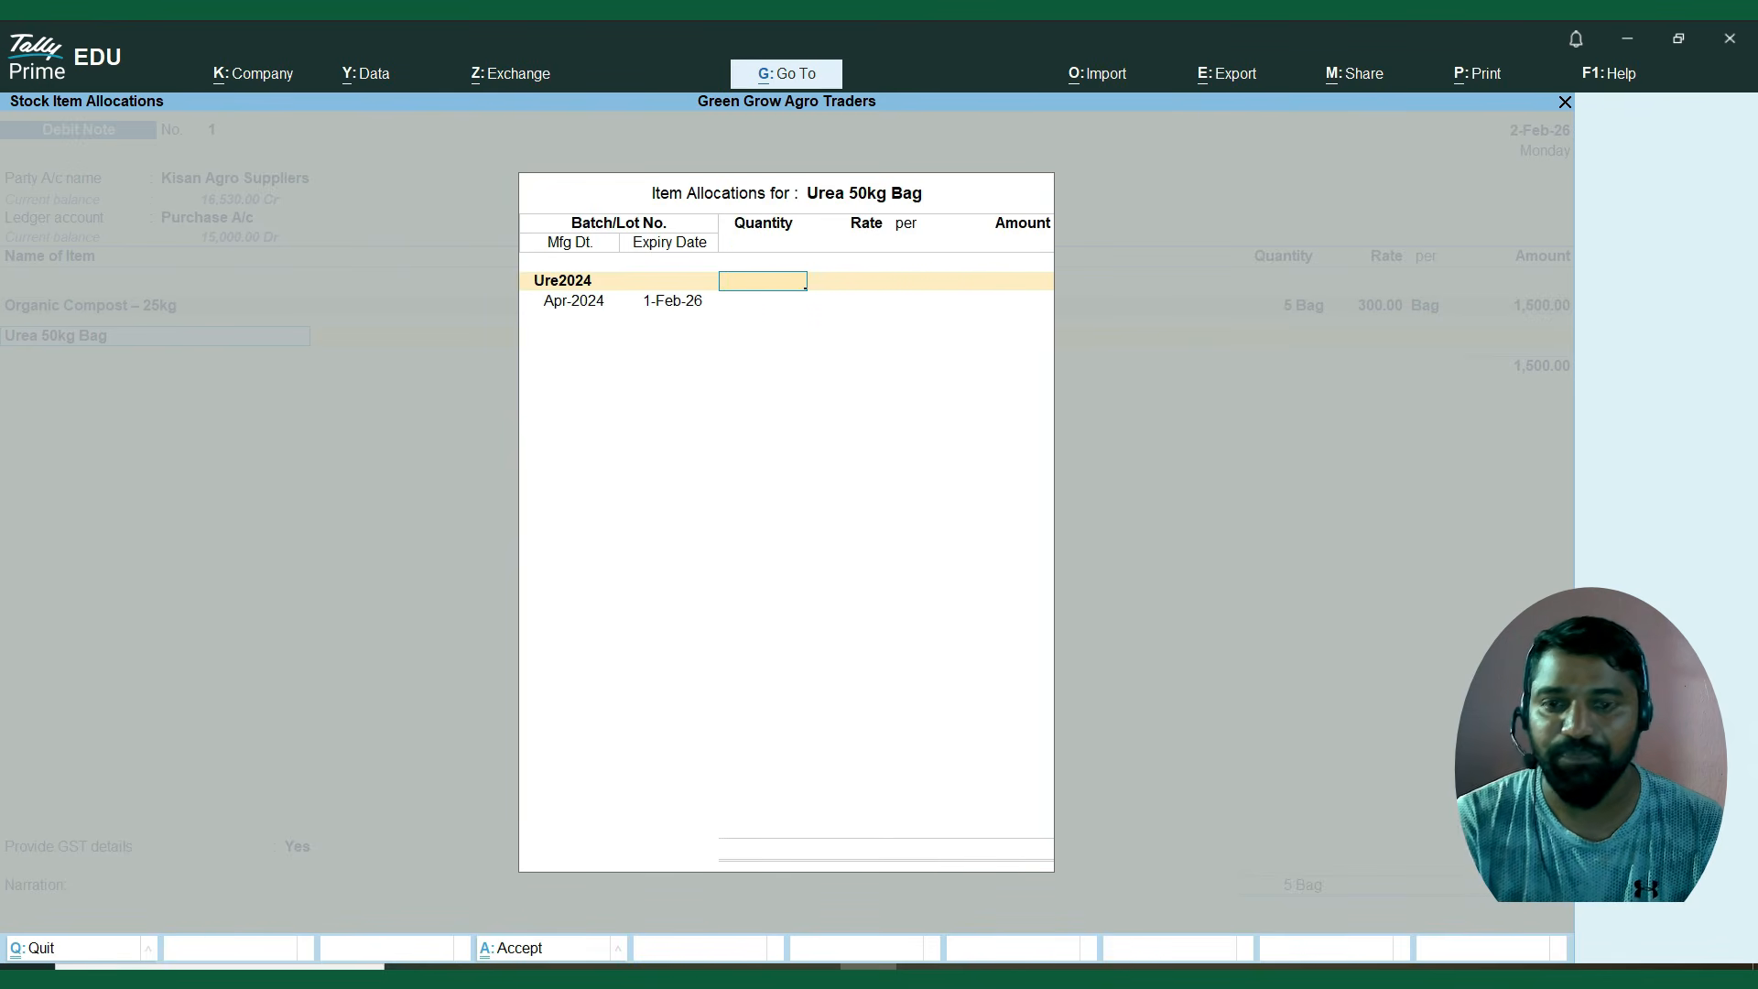
pyautogui.write('5')
pyautogui.press('Return')
pyautogui.press('Return')
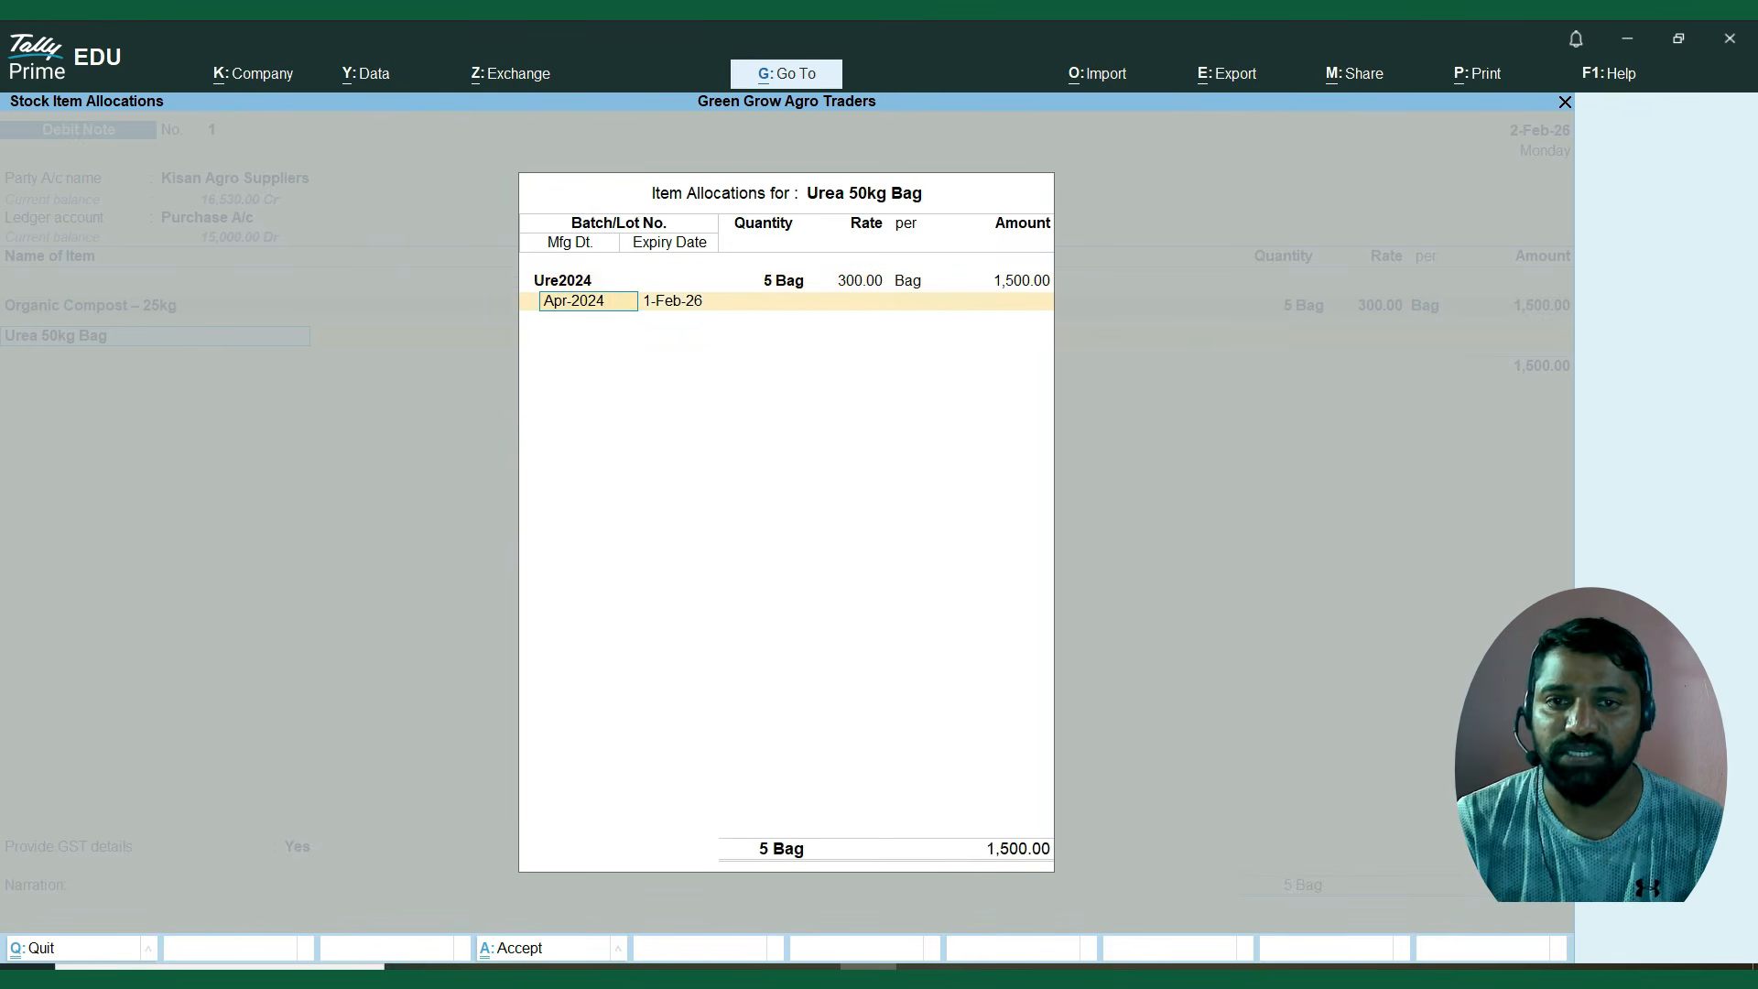
# End the item list and add the CGST A/c and SGST A/c tax ledgers to the debit note.
pyautogui.press('Return')
pyautogui.press('Return')
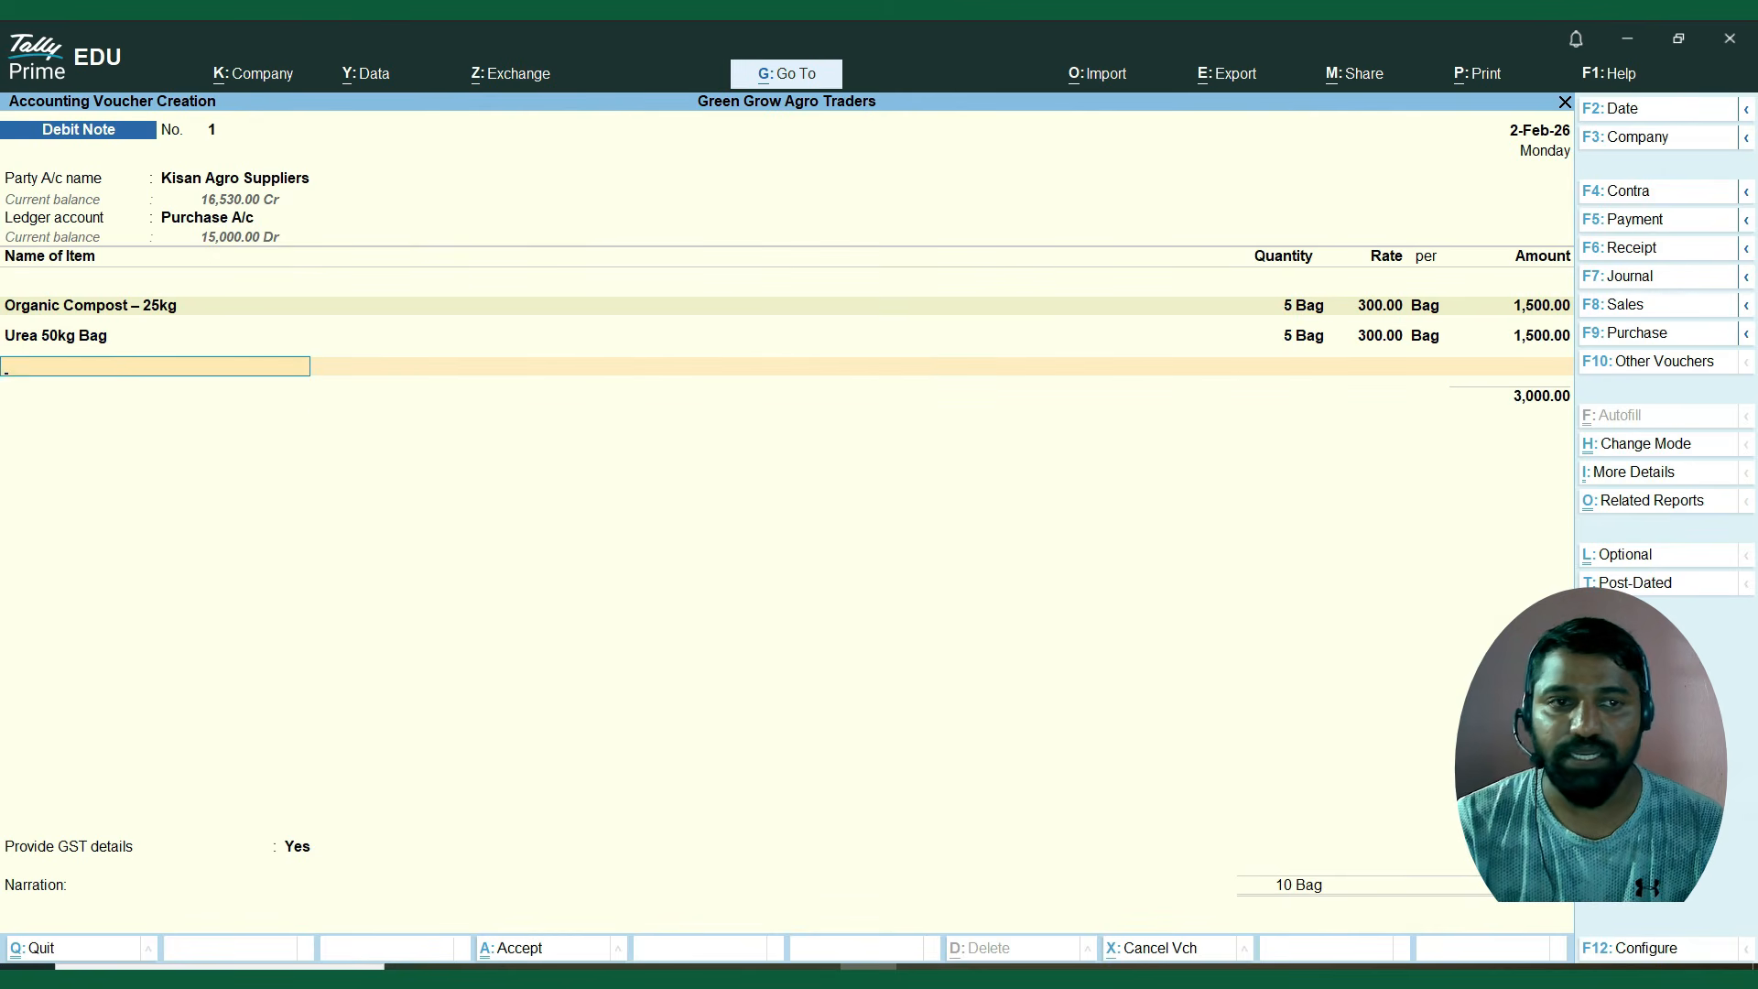
pyautogui.press('Return')
pyautogui.press('Return')
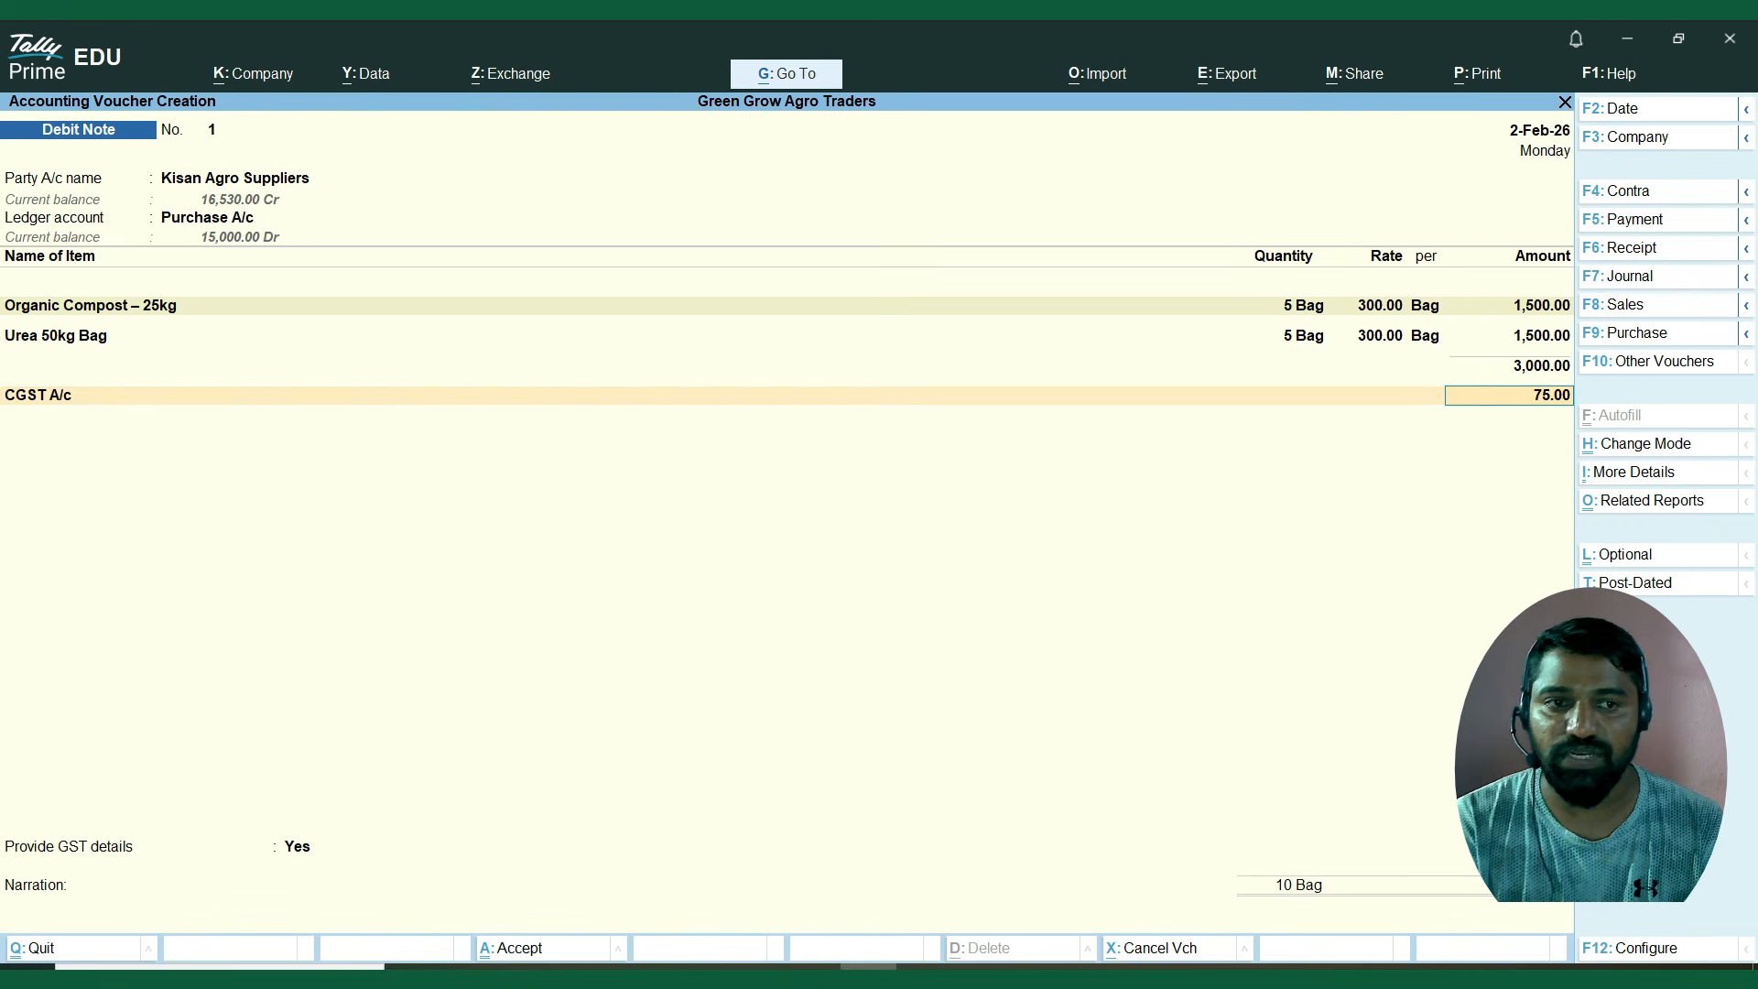
pyautogui.press('Return')
pyautogui.write('S')
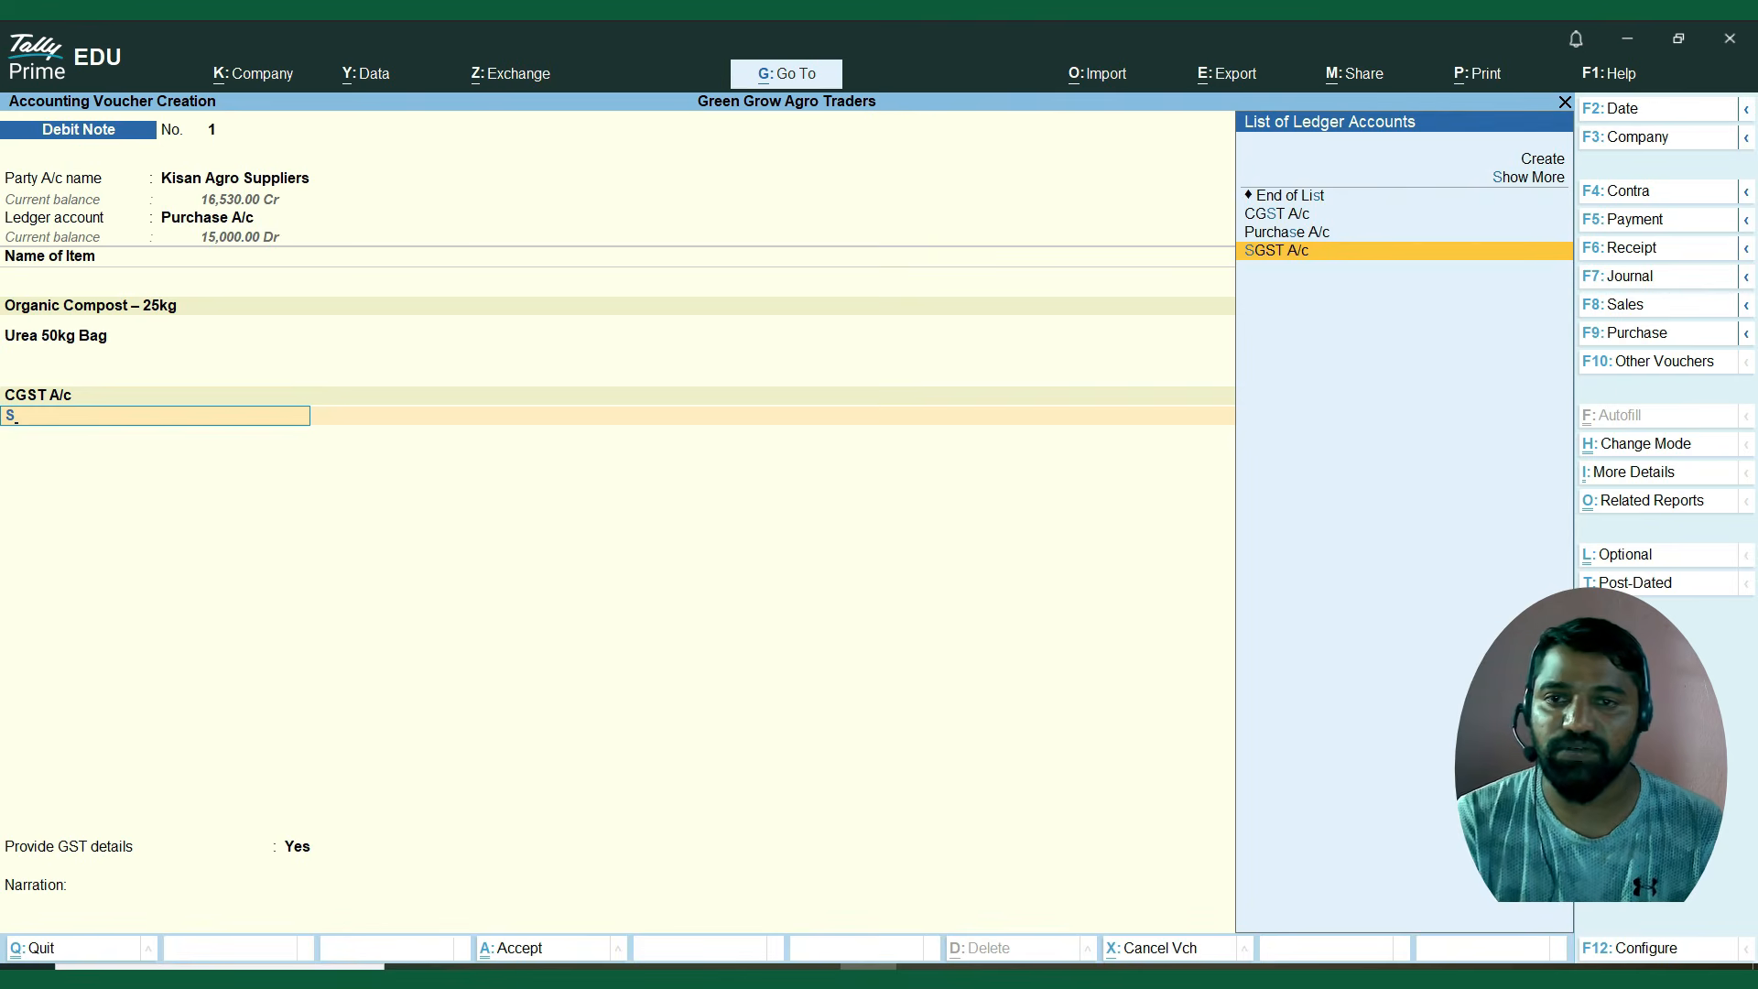
pyautogui.press('Return')
pyautogui.press('Return')
pyautogui.press('Return')
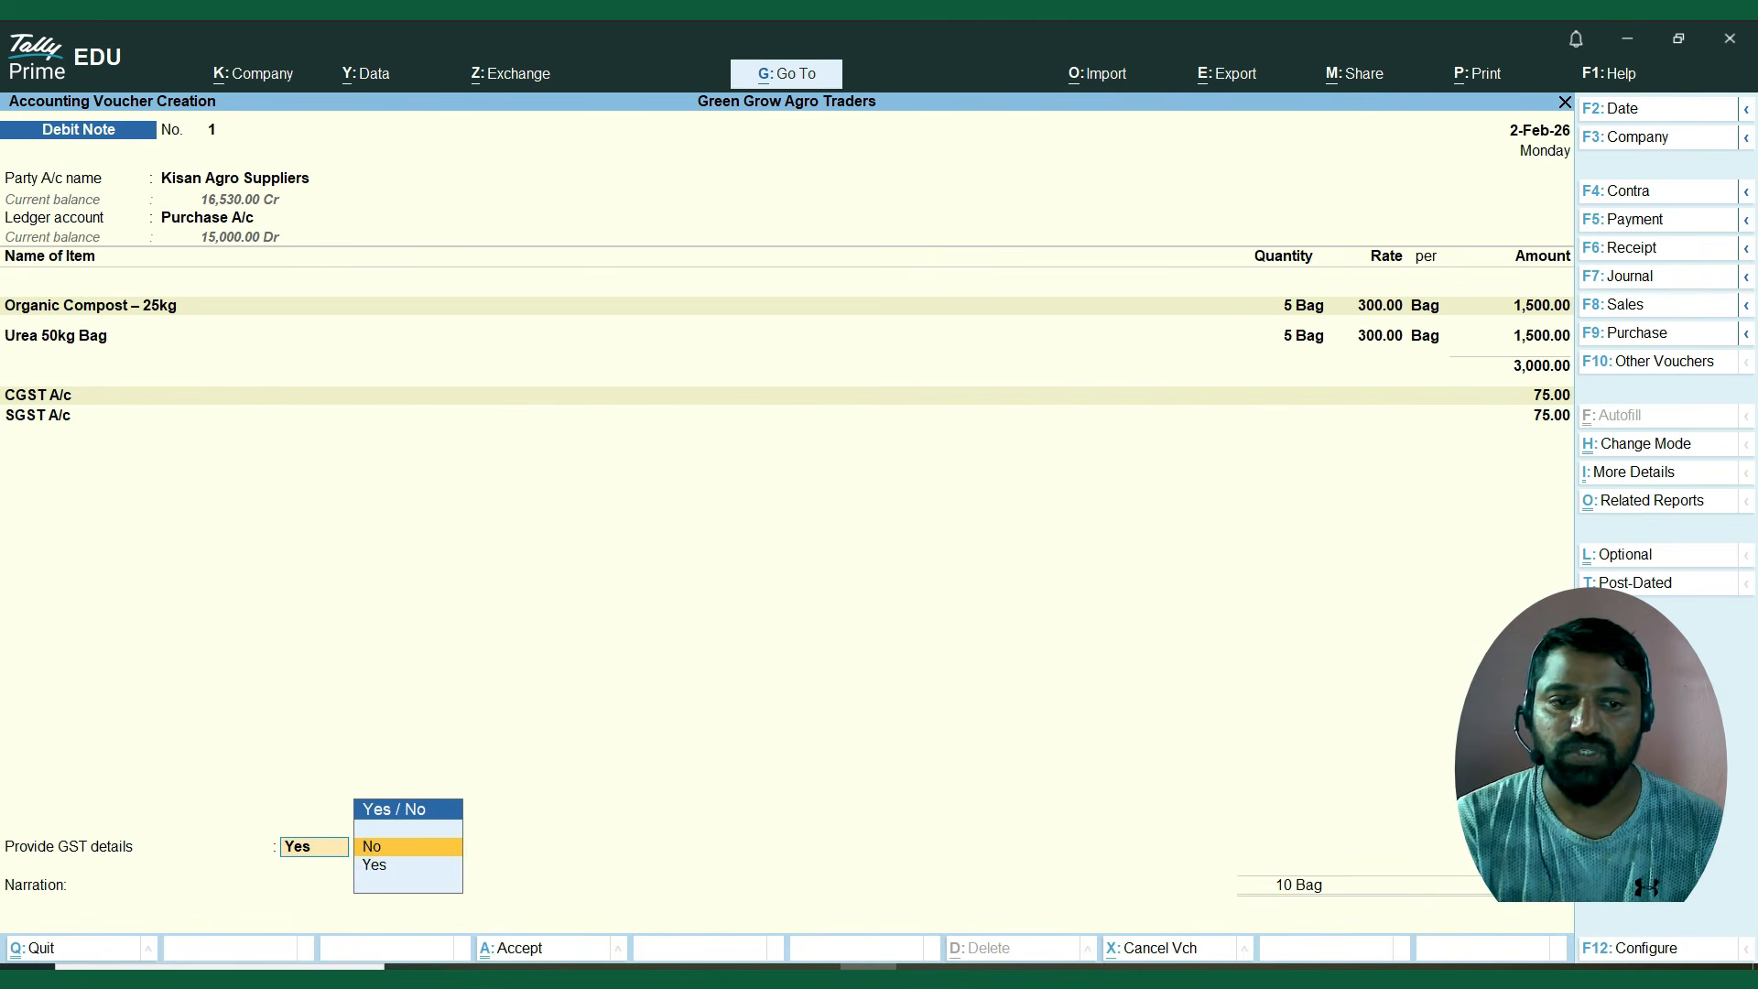
# Set Provide GST details to No, adjust 3,150.00 Dr against bill PUR/05 as Agst Ref, and save the debit note.
pyautogui.press('Return')
pyautogui.press('Return')
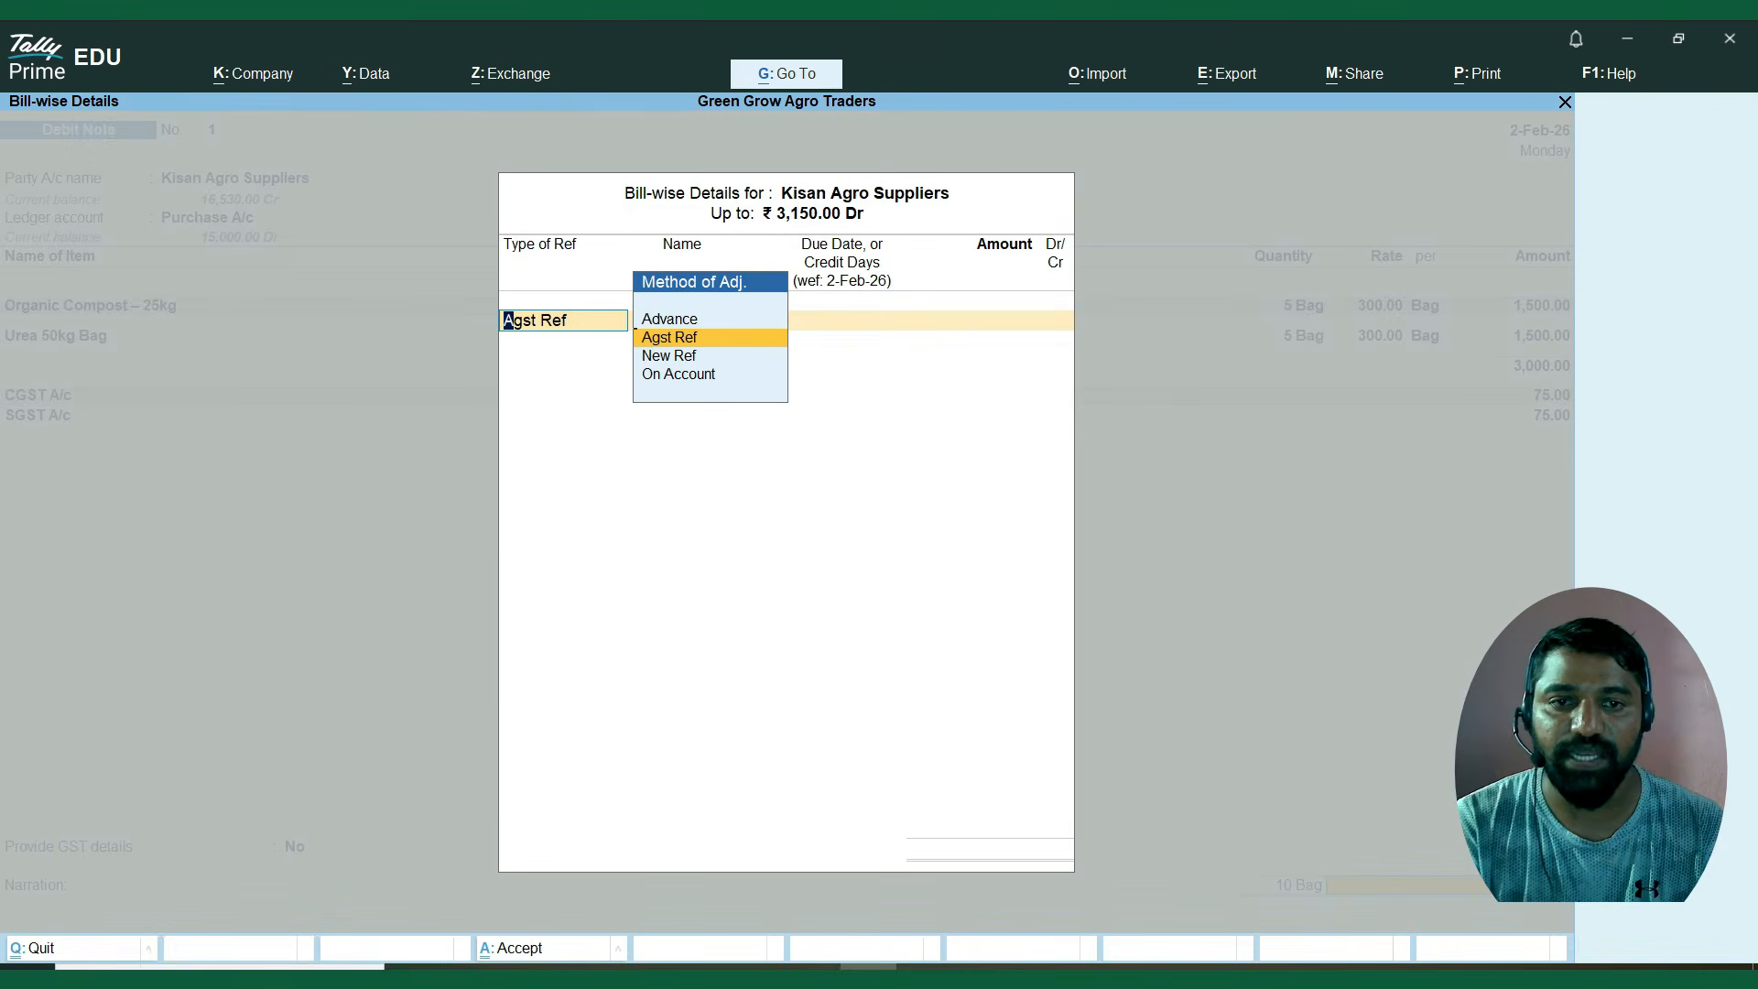
pyautogui.press('Return')
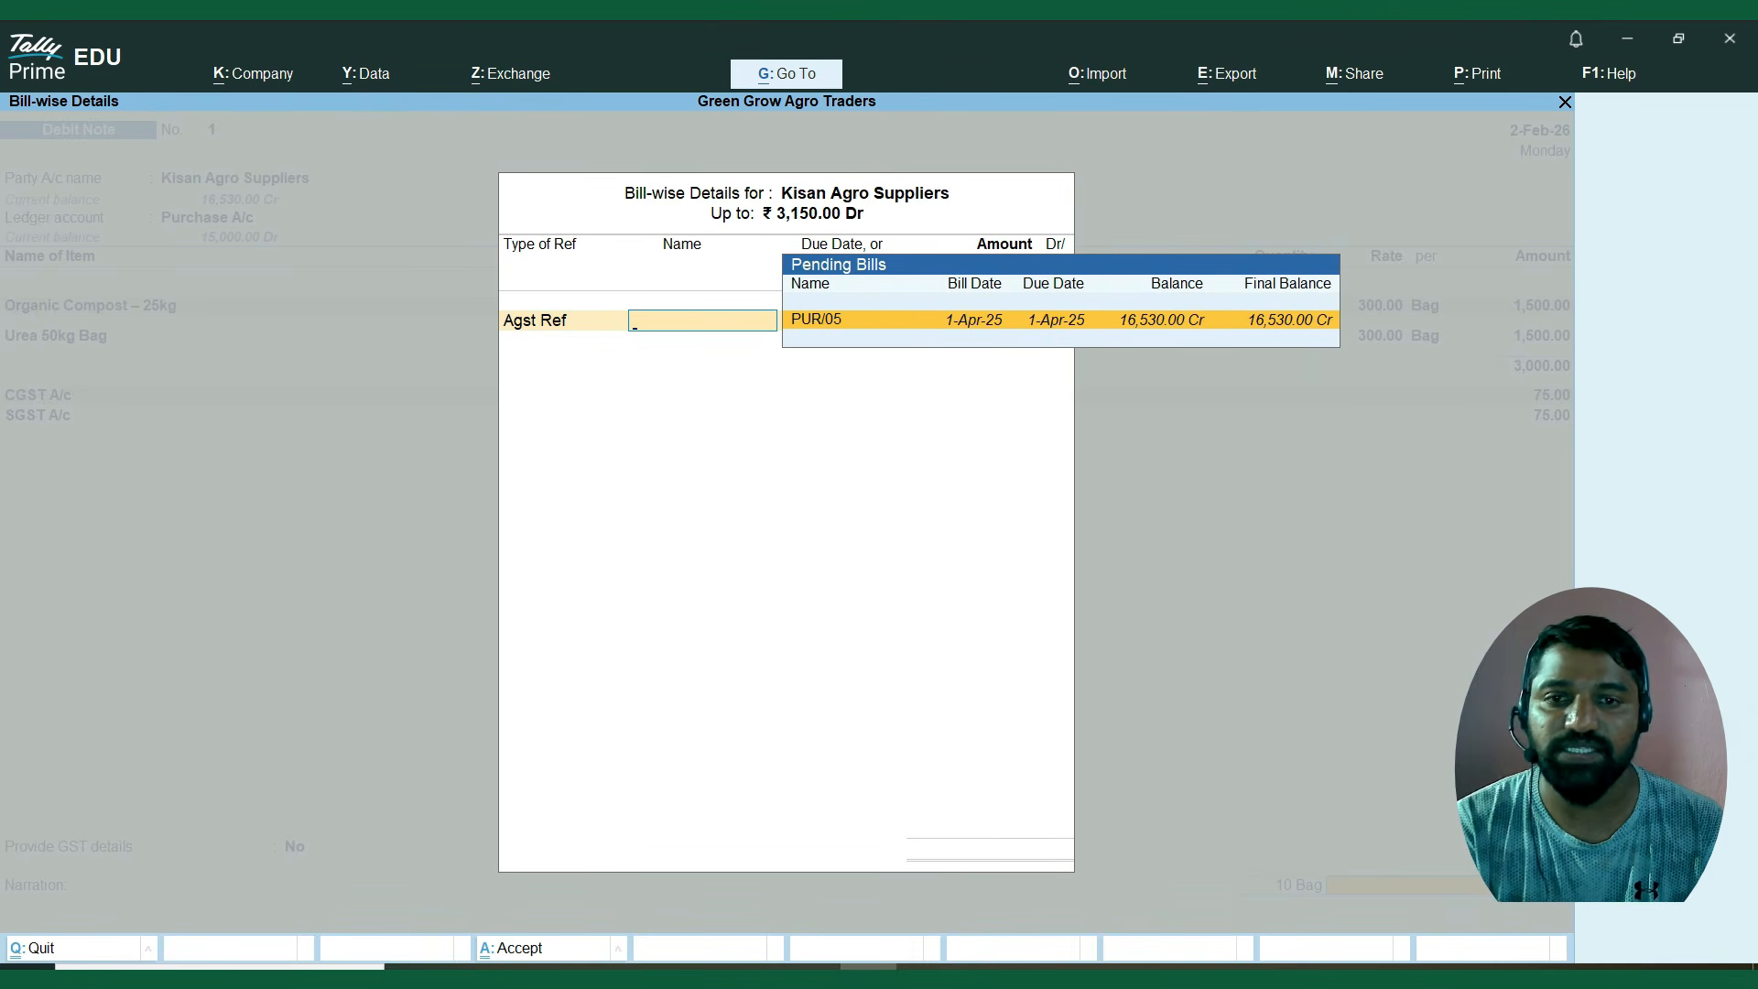
pyautogui.press('Return')
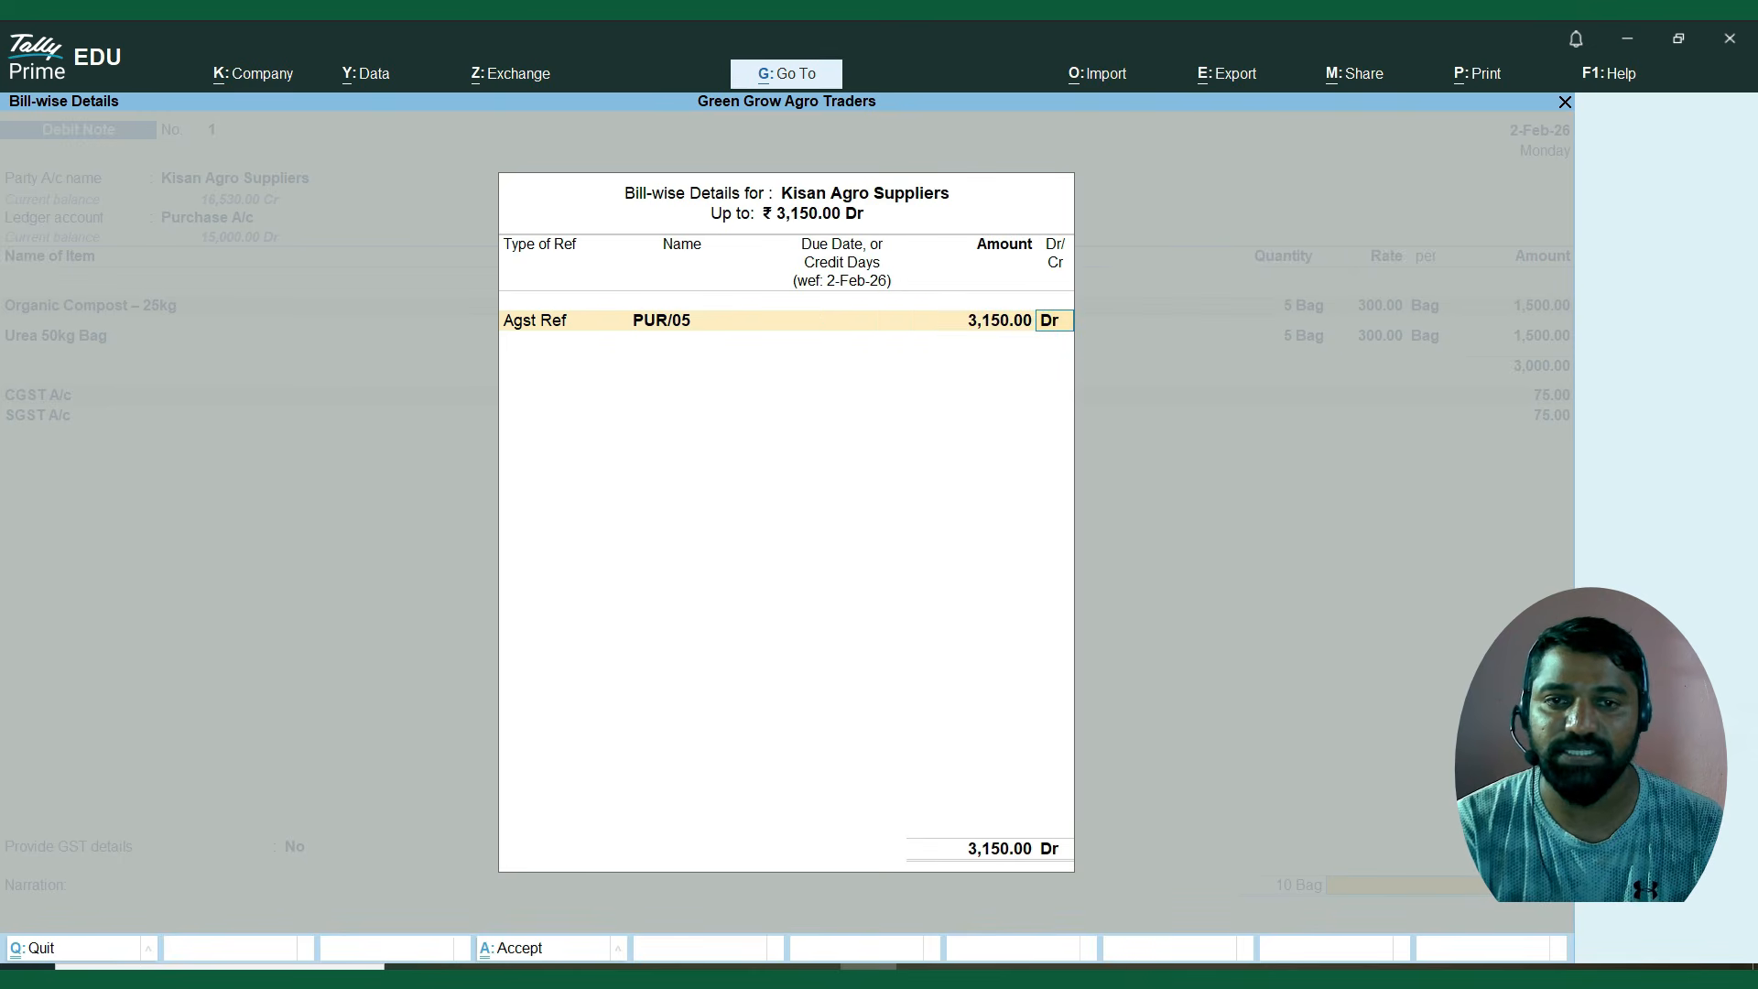
pyautogui.press('Return')
pyautogui.press('Return')
pyautogui.press('Return')
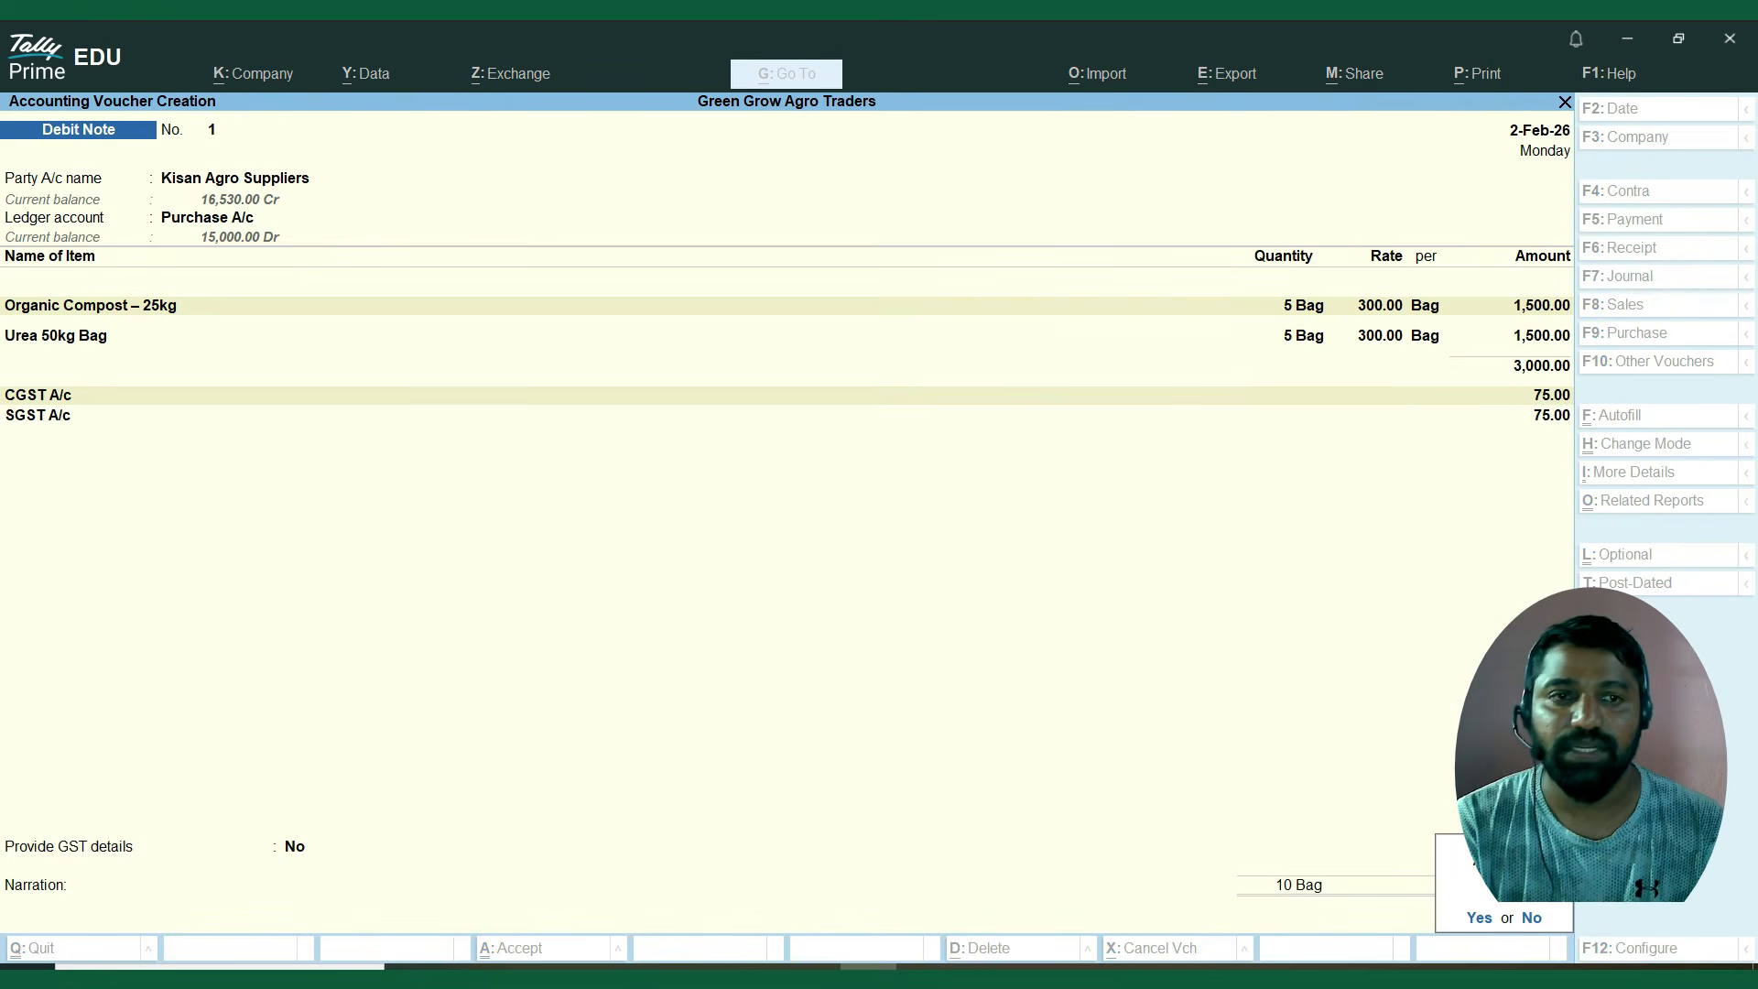
pyautogui.press('y')
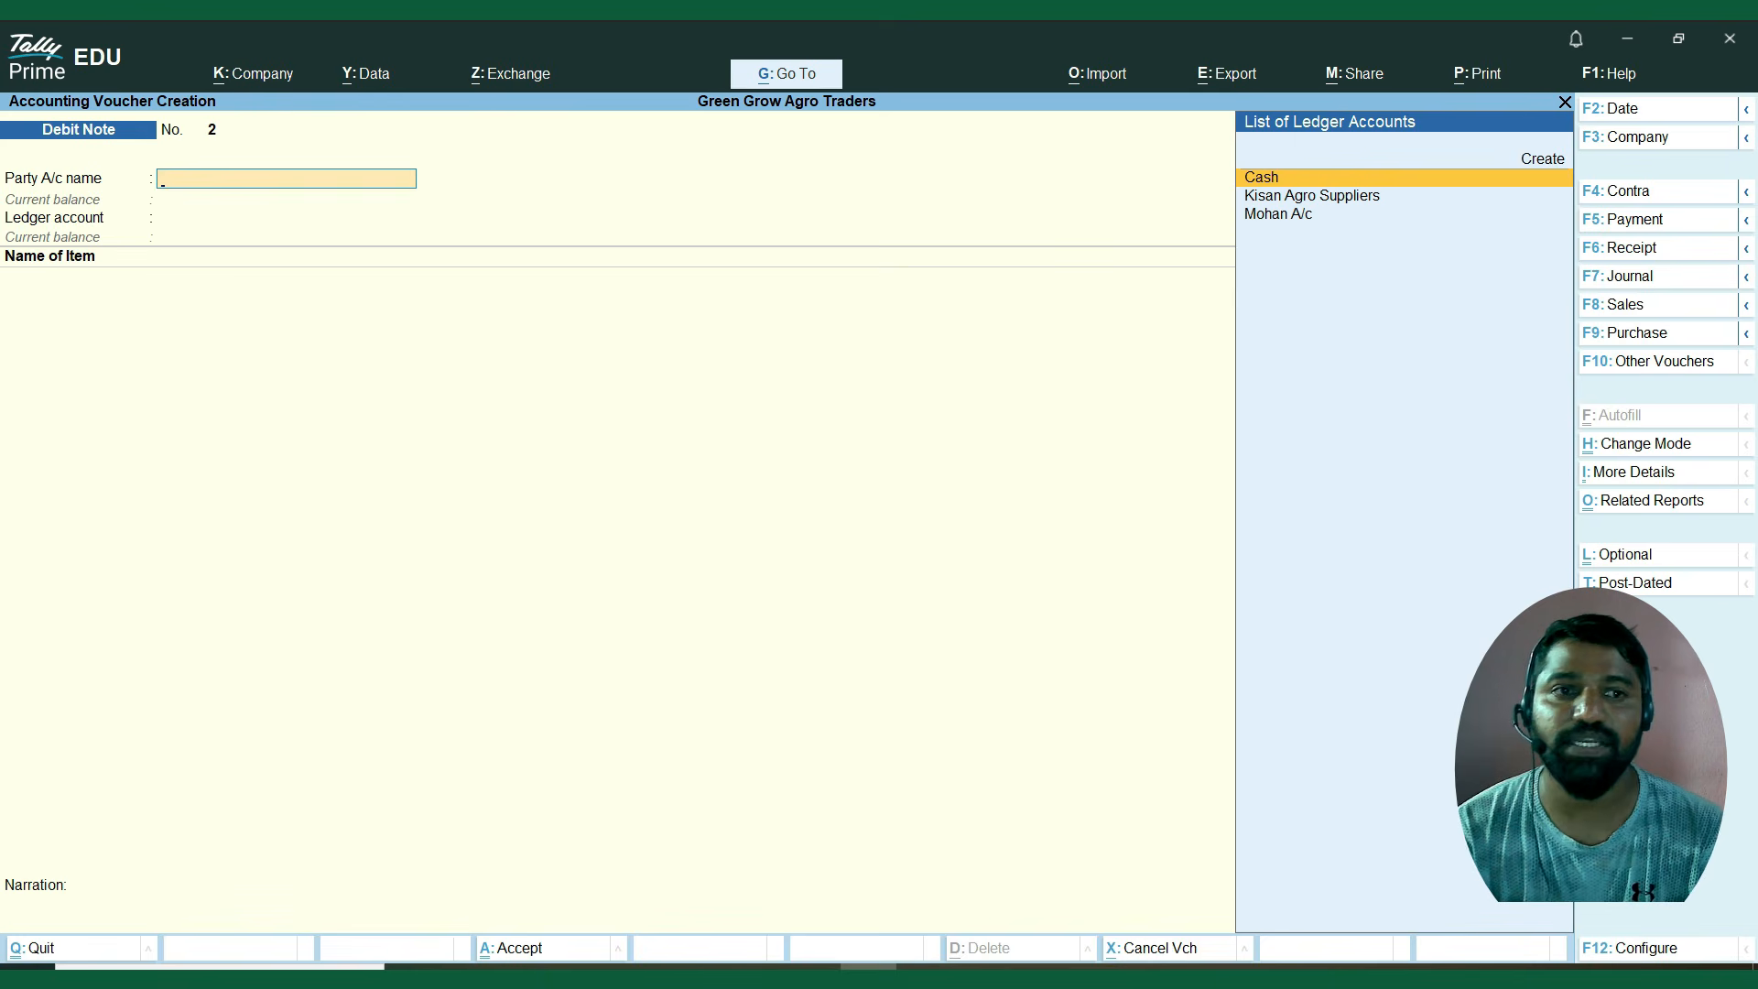
# Leave voucher entry and check the Stock Summary for remaining closing stock.
pyautogui.press('Escape')
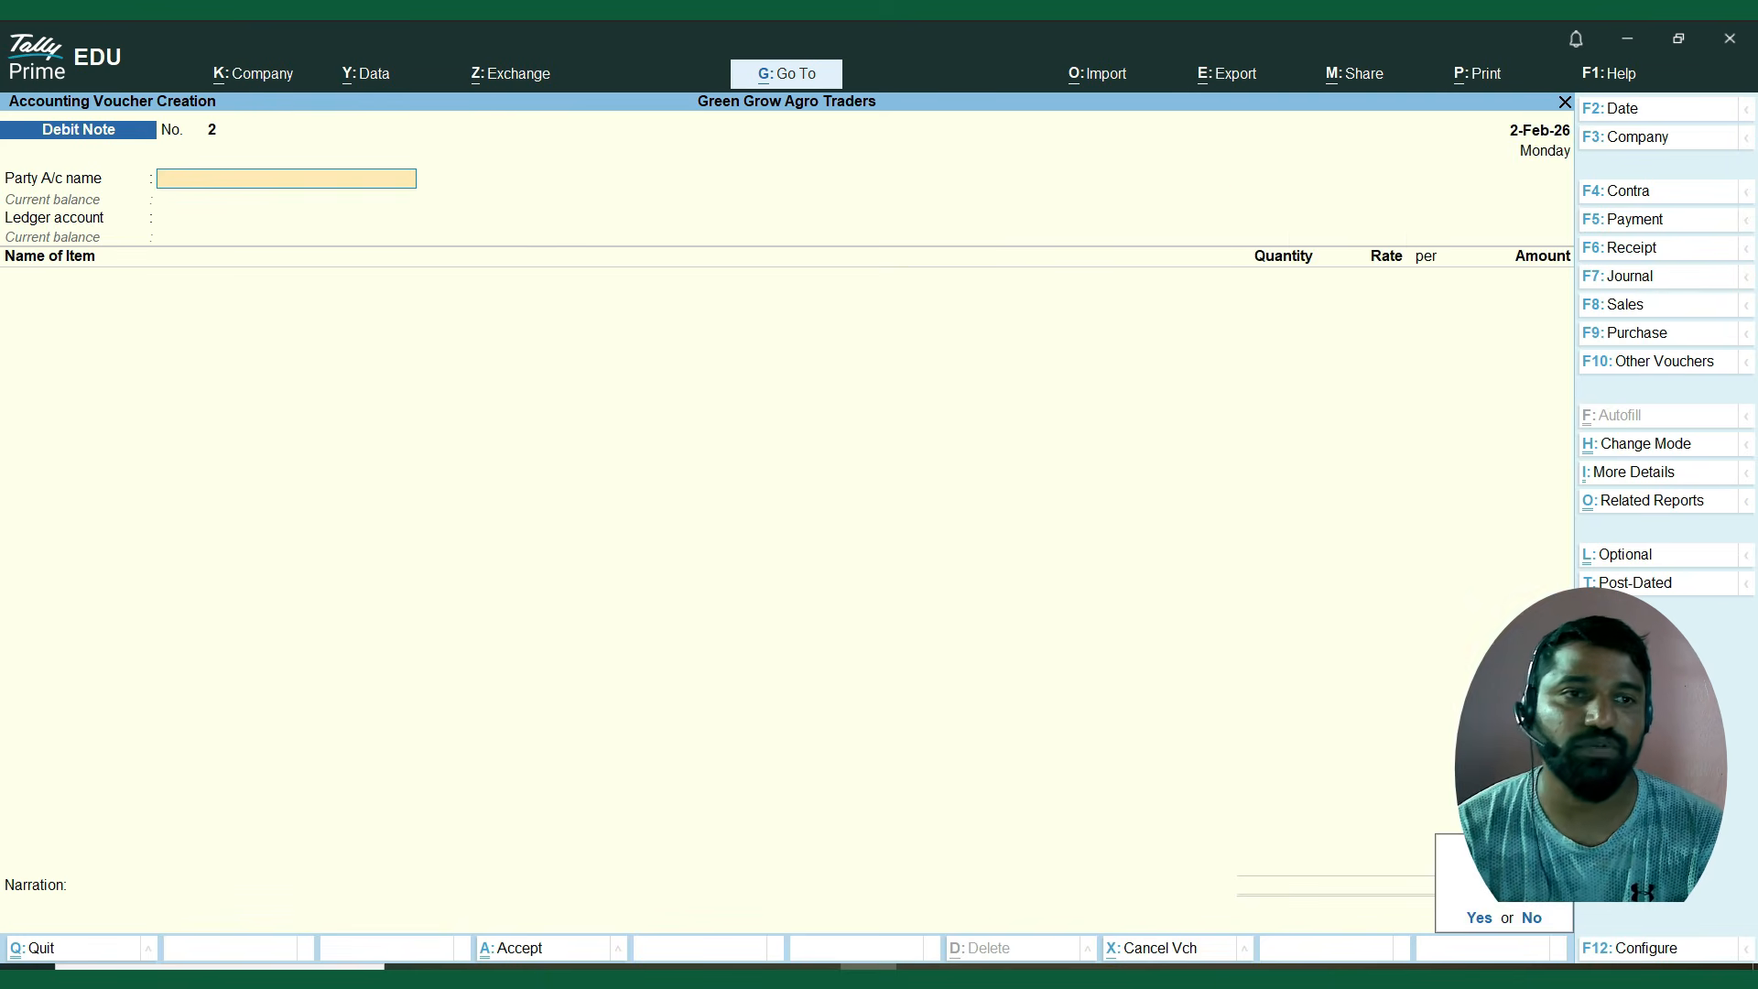
pyautogui.press('y')
pyautogui.press('Escape')
pyautogui.press('Escape')
pyautogui.press('Down')
pyautogui.press('Down')
pyautogui.press('Down')
pyautogui.press('Down')
pyautogui.press('Down')
pyautogui.press('Down')
pyautogui.press('Down')
pyautogui.press('Down')
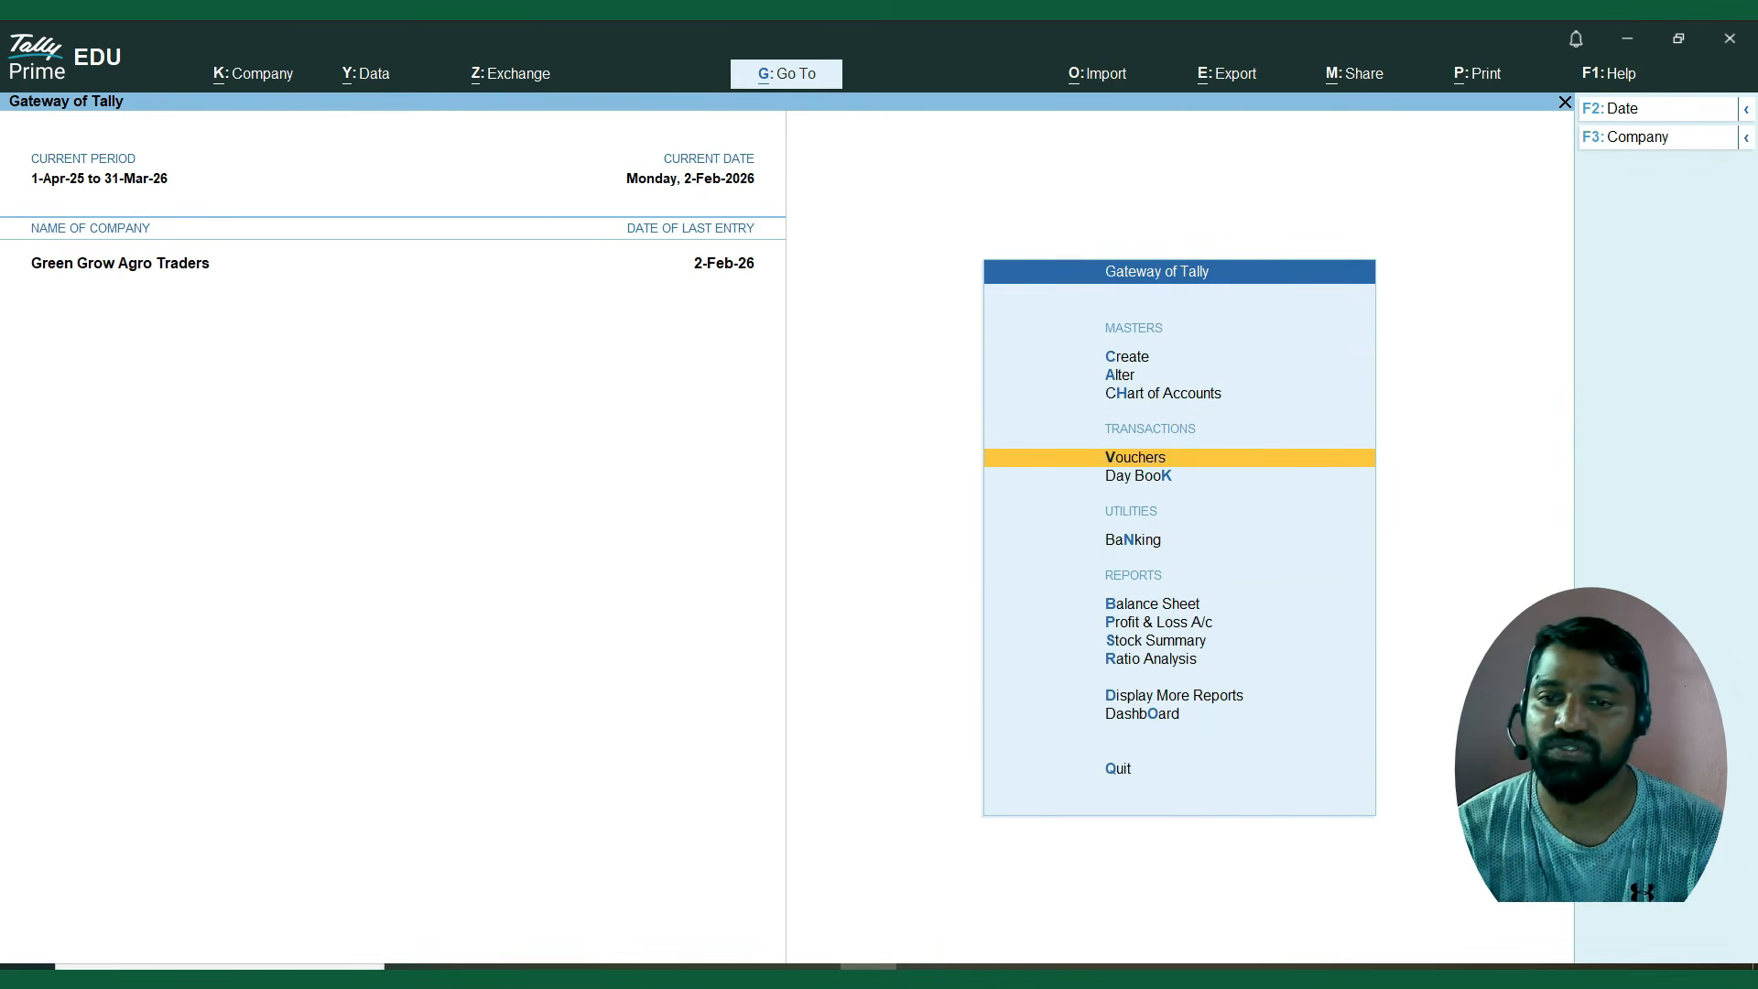
pyautogui.press('Up')
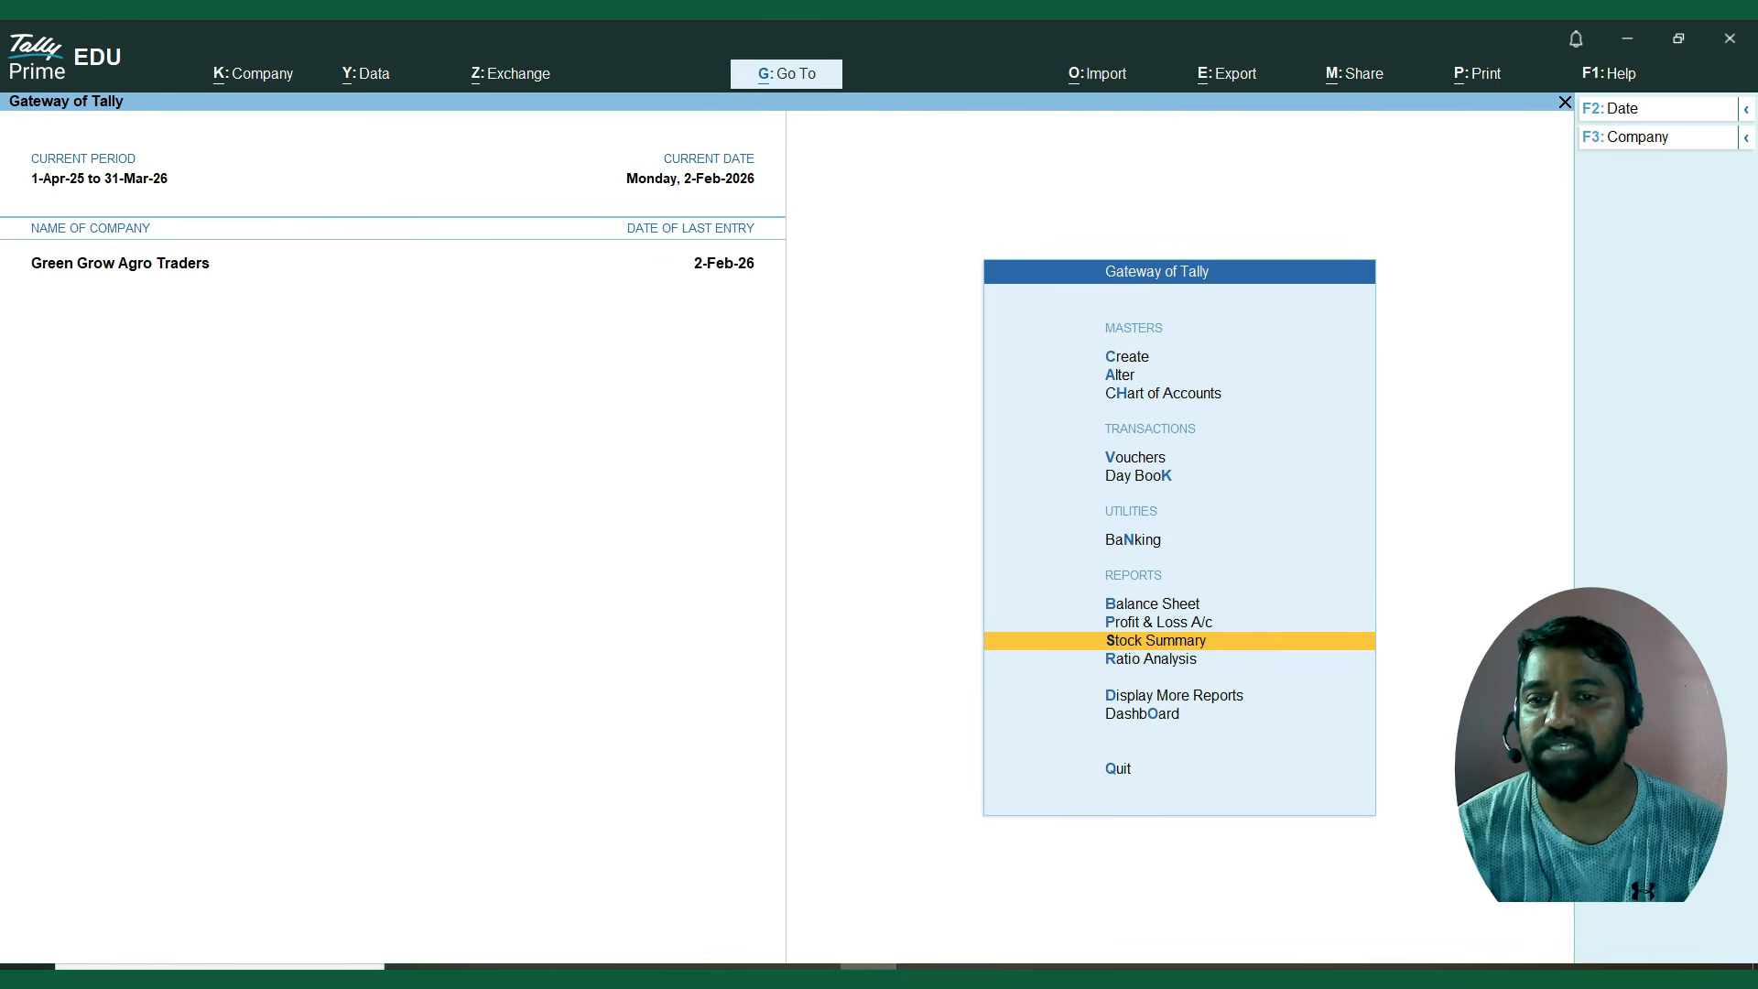
pyautogui.press('Return')
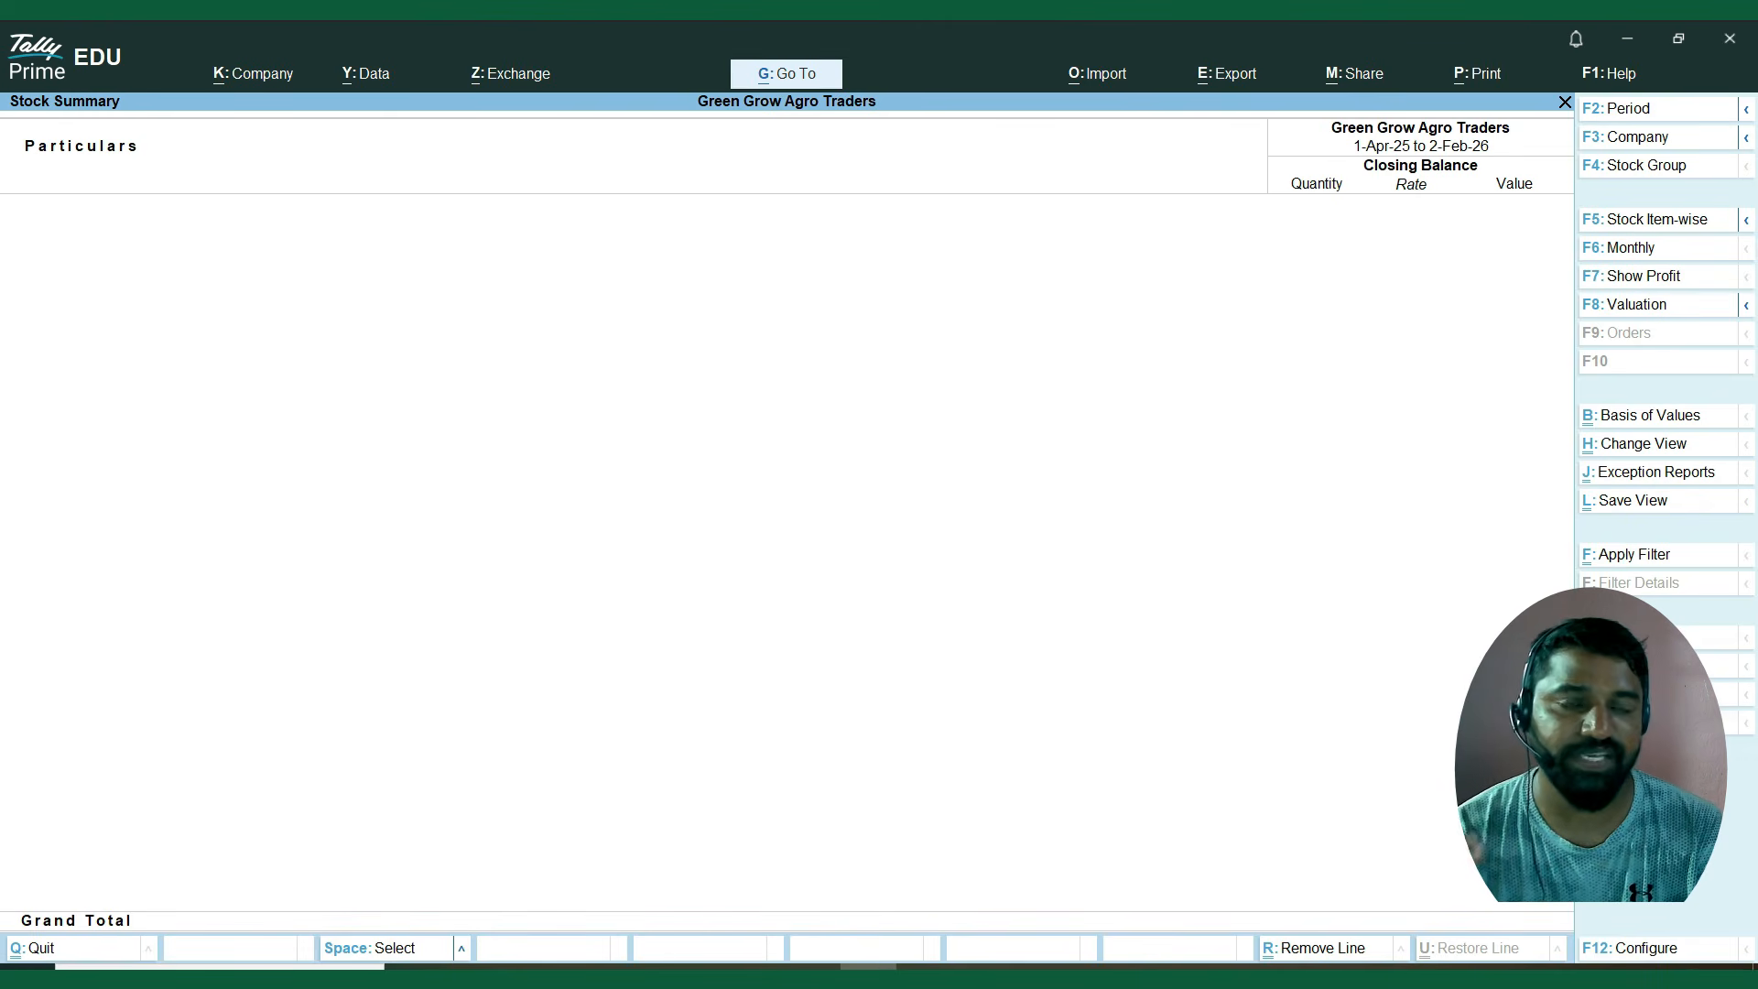
pyautogui.press('Escape')
# Open the Profit & Loss A/c and expand it to the detailed view.
pyautogui.press('Up')
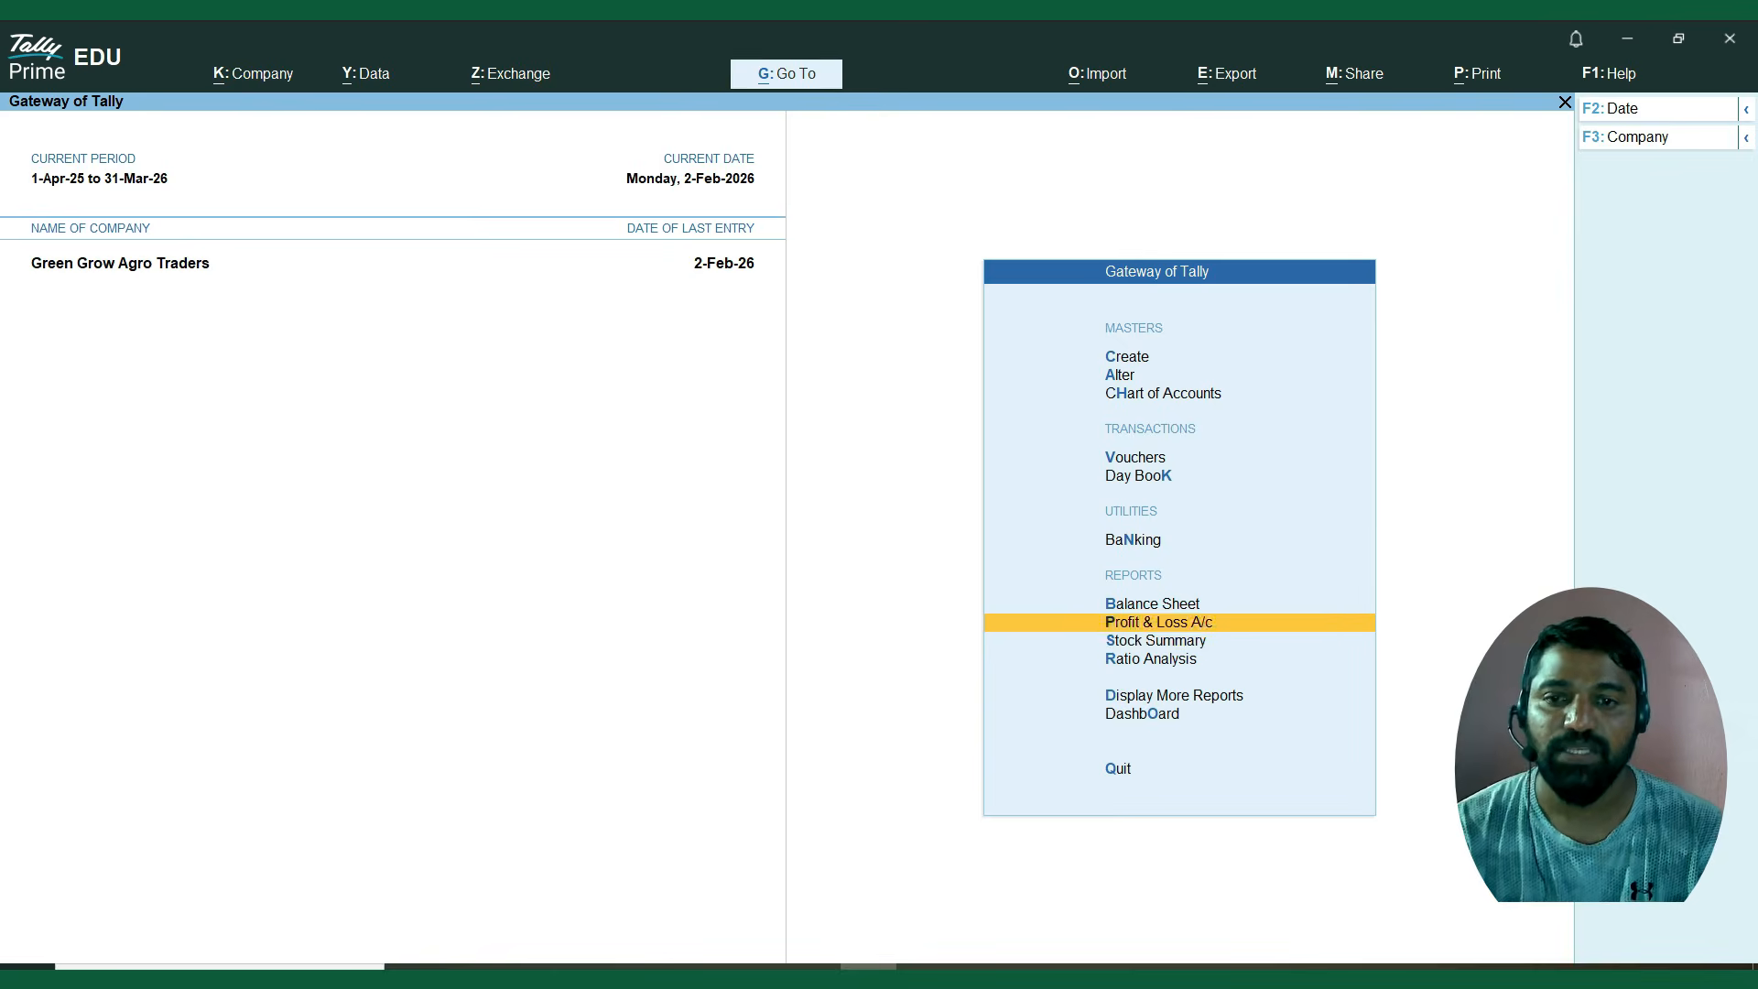
pyautogui.press('Return')
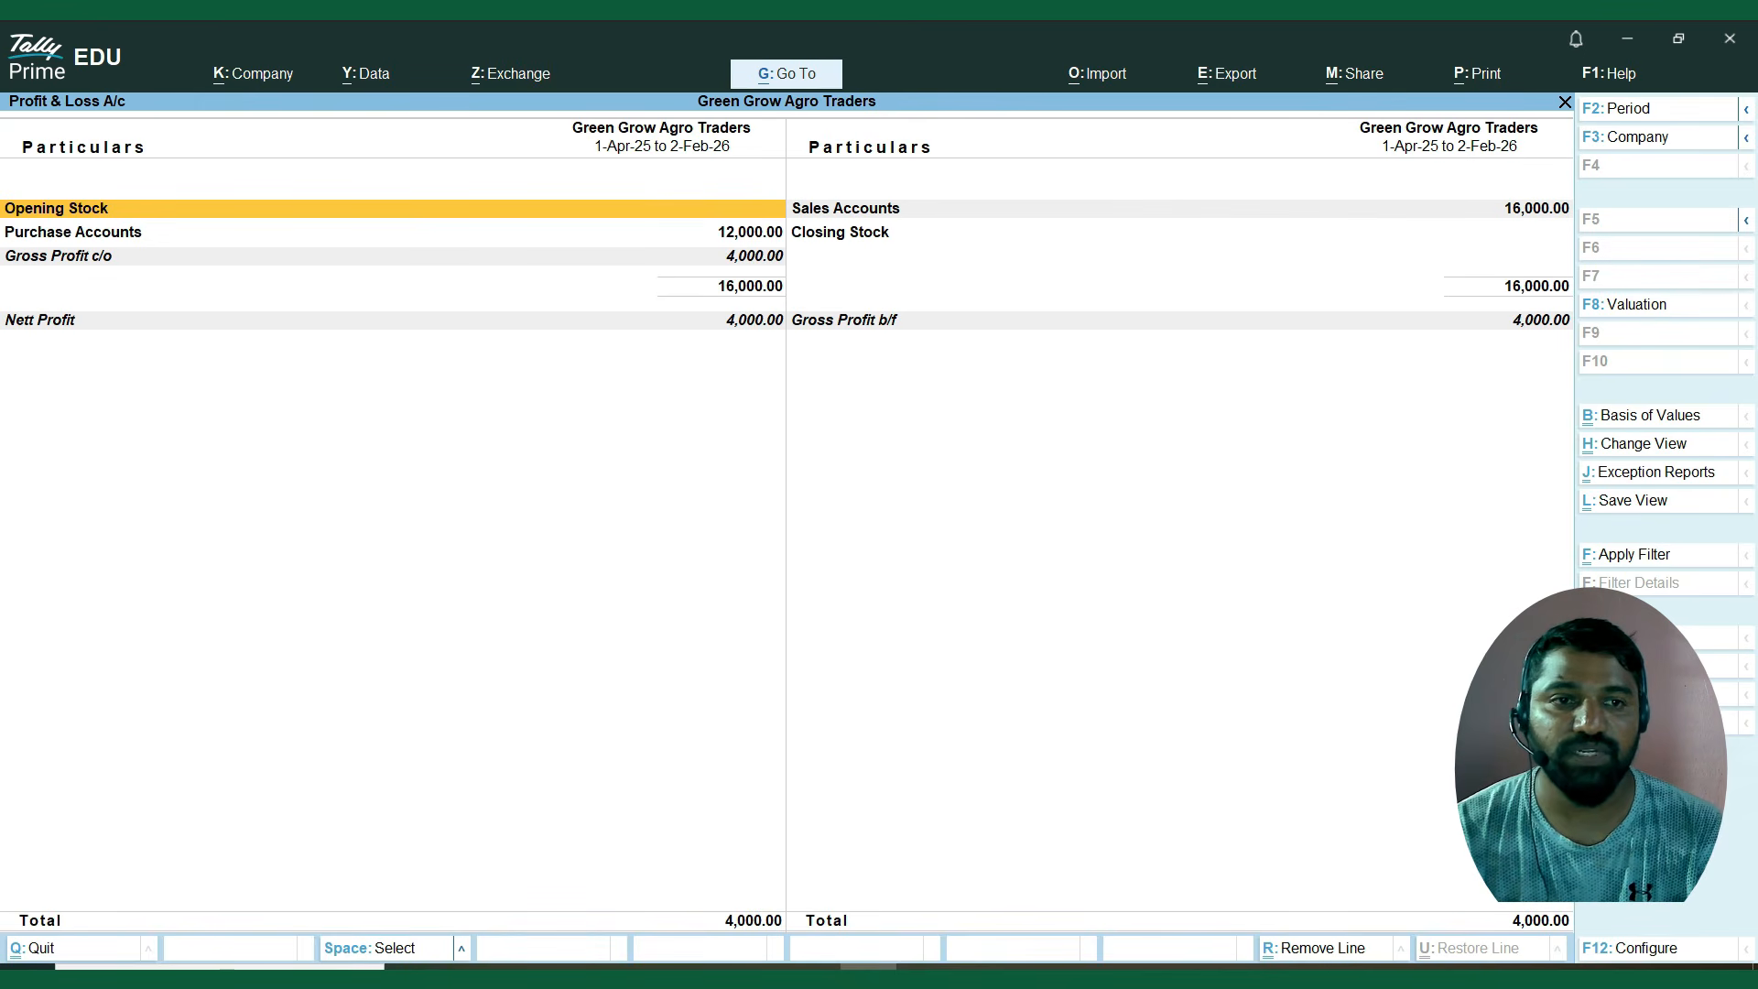
pyautogui.press('Down')
pyautogui.press('Down')
pyautogui.press('Down')
pyautogui.press('Up')
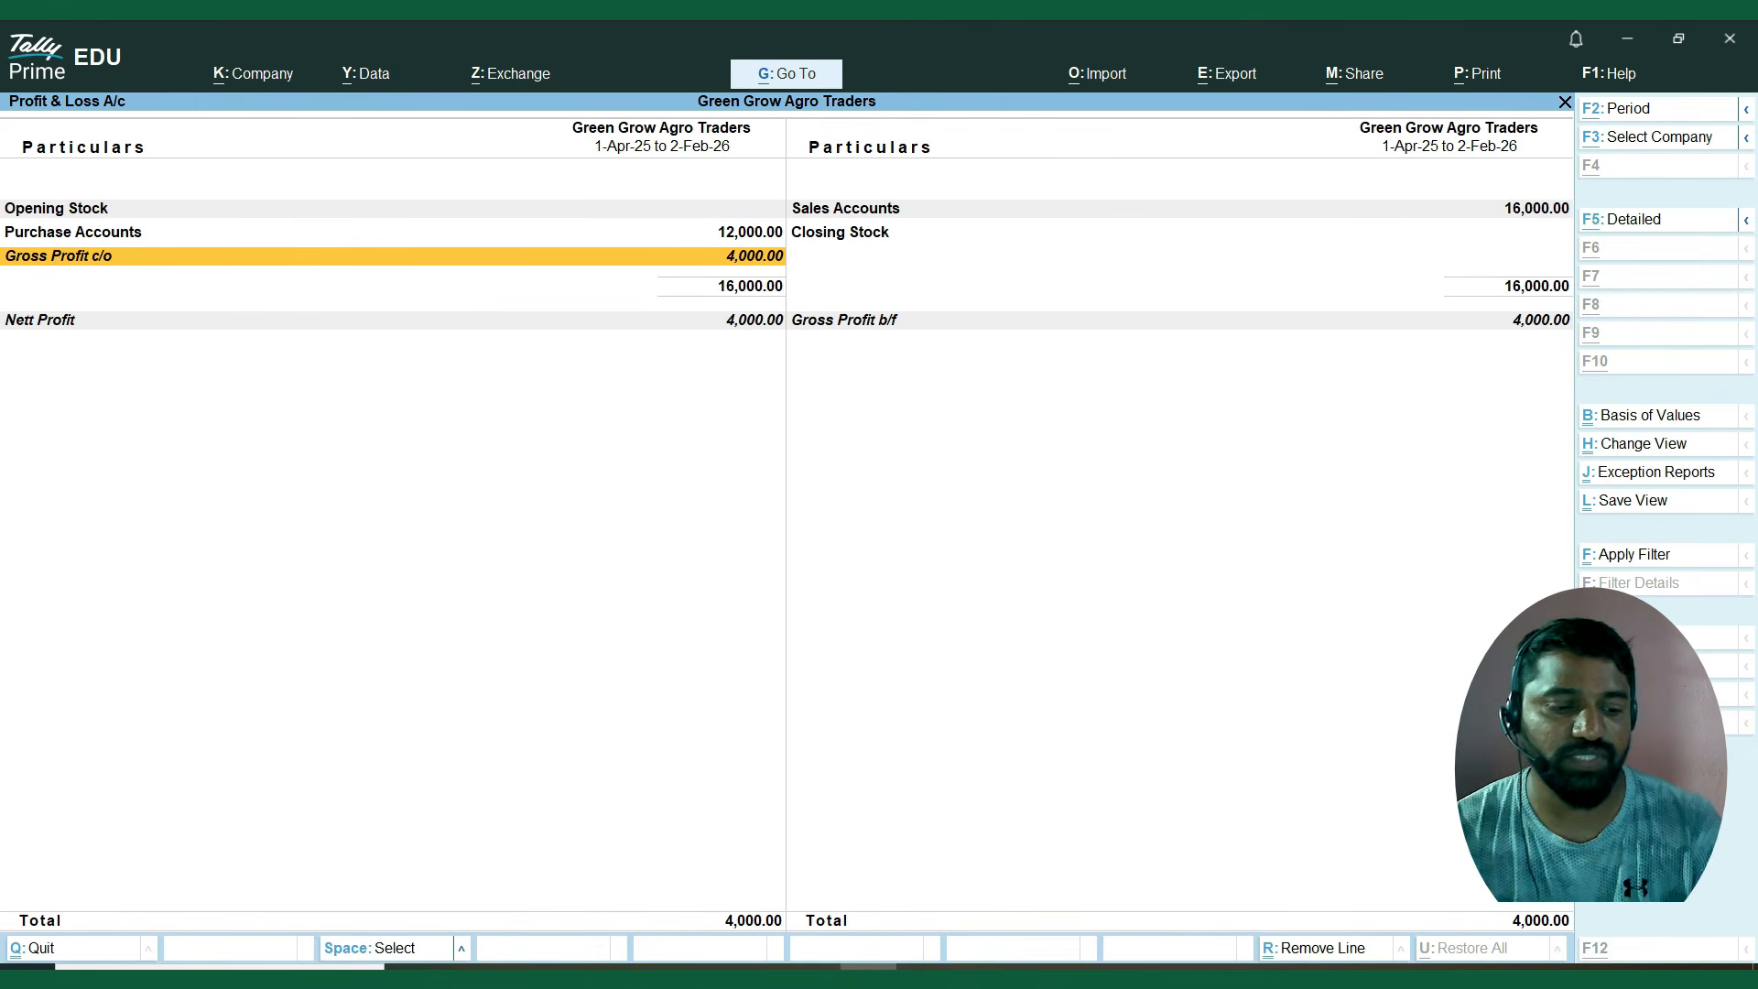
pyautogui.hotkey('alt', 'f5')
# Mark the Purchase Accounts and Sales Accounts lines, examine the gross and nett profit, and close the report.
pyautogui.press('Up')
pyautogui.press('Up')
pyautogui.press('space')
pyautogui.press('Right')
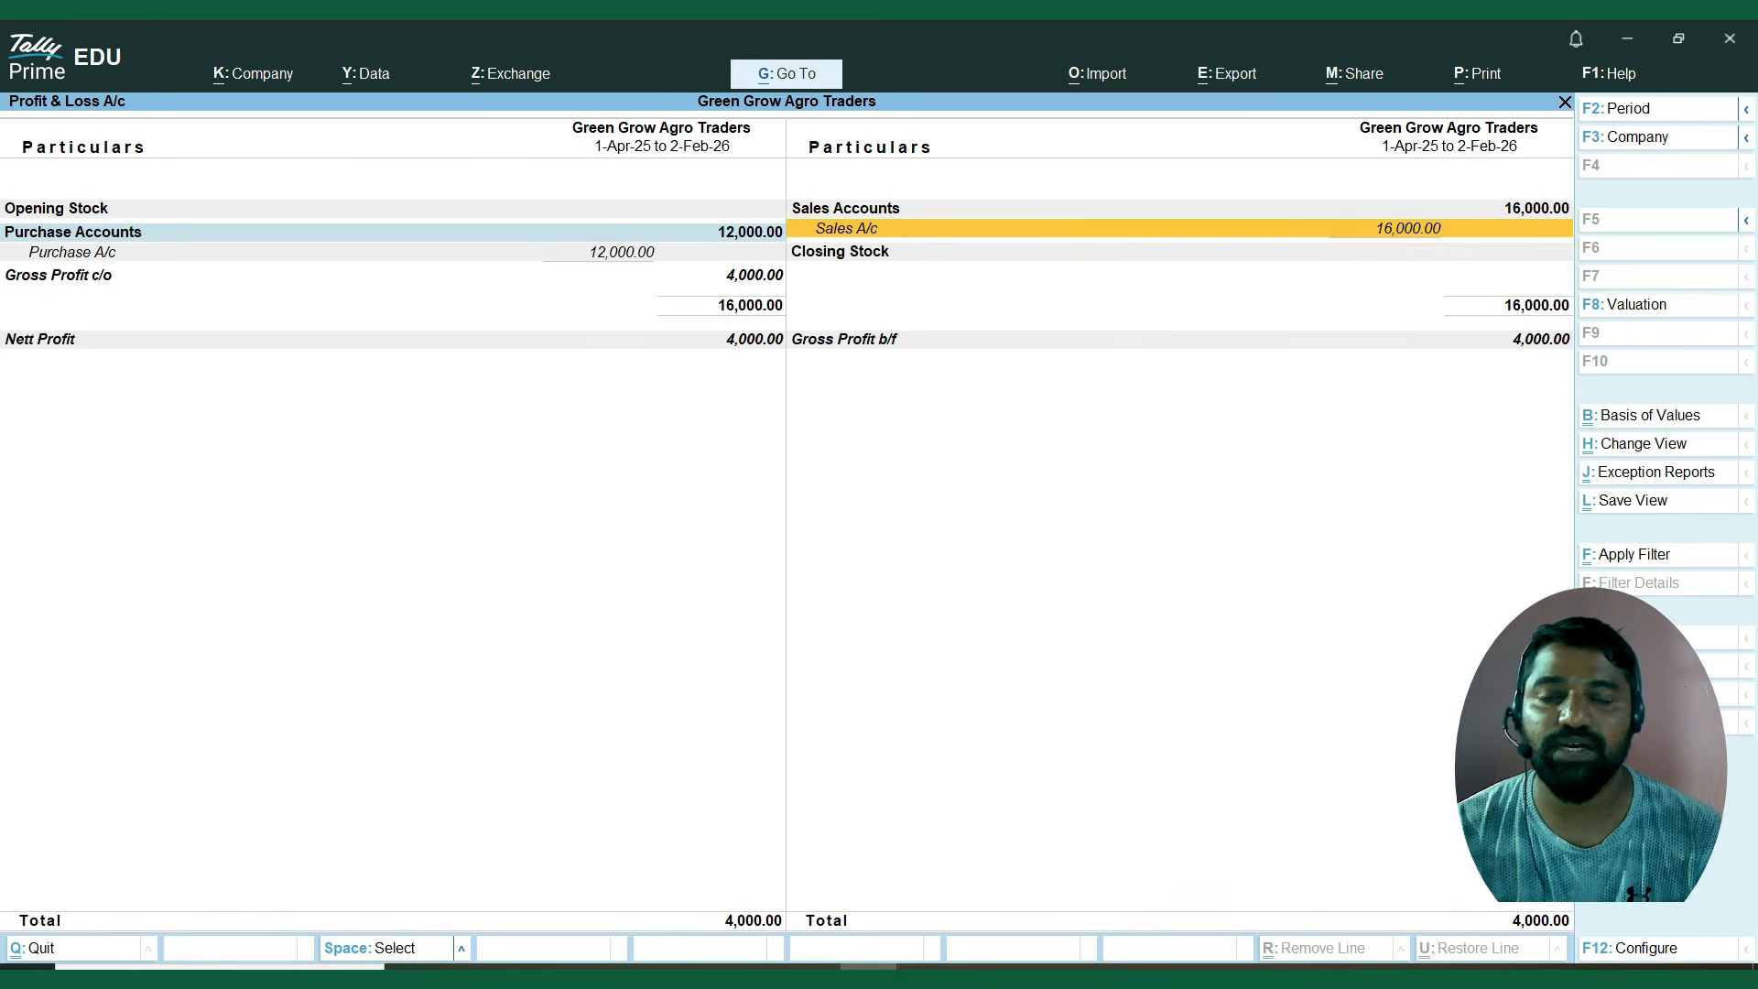
pyautogui.press('Up')
pyautogui.press('space')
pyautogui.press('Down')
pyautogui.press('Down')
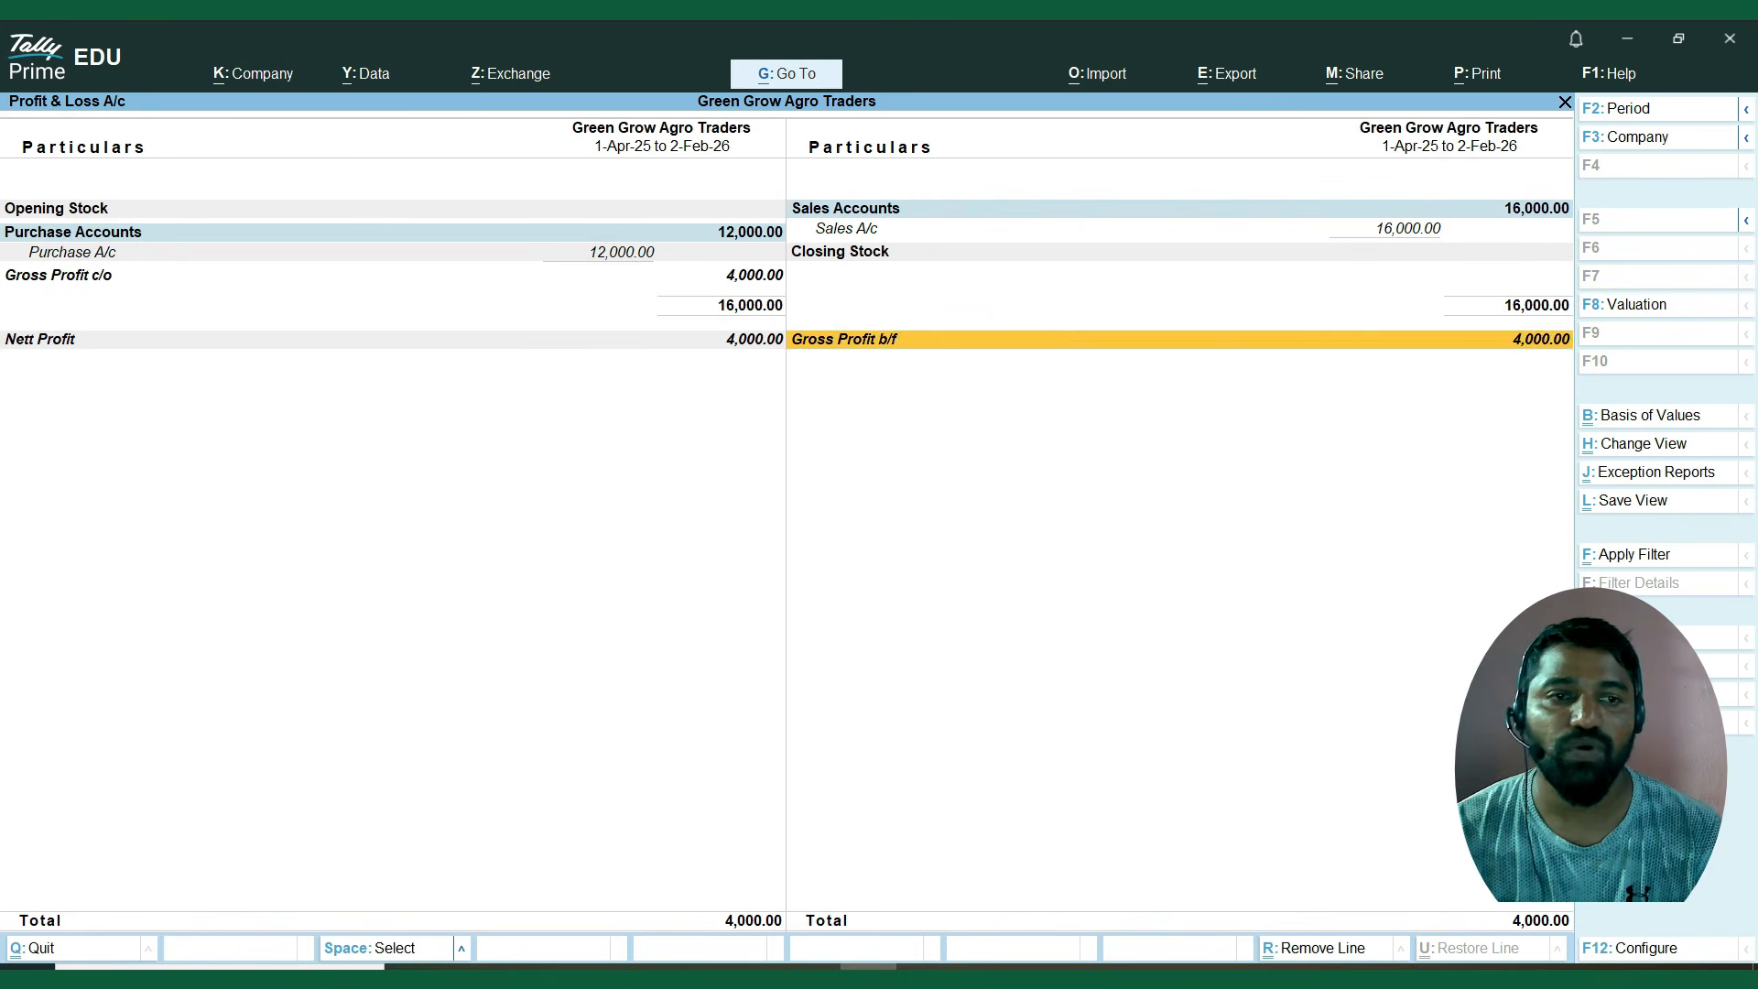
pyautogui.press('Left')
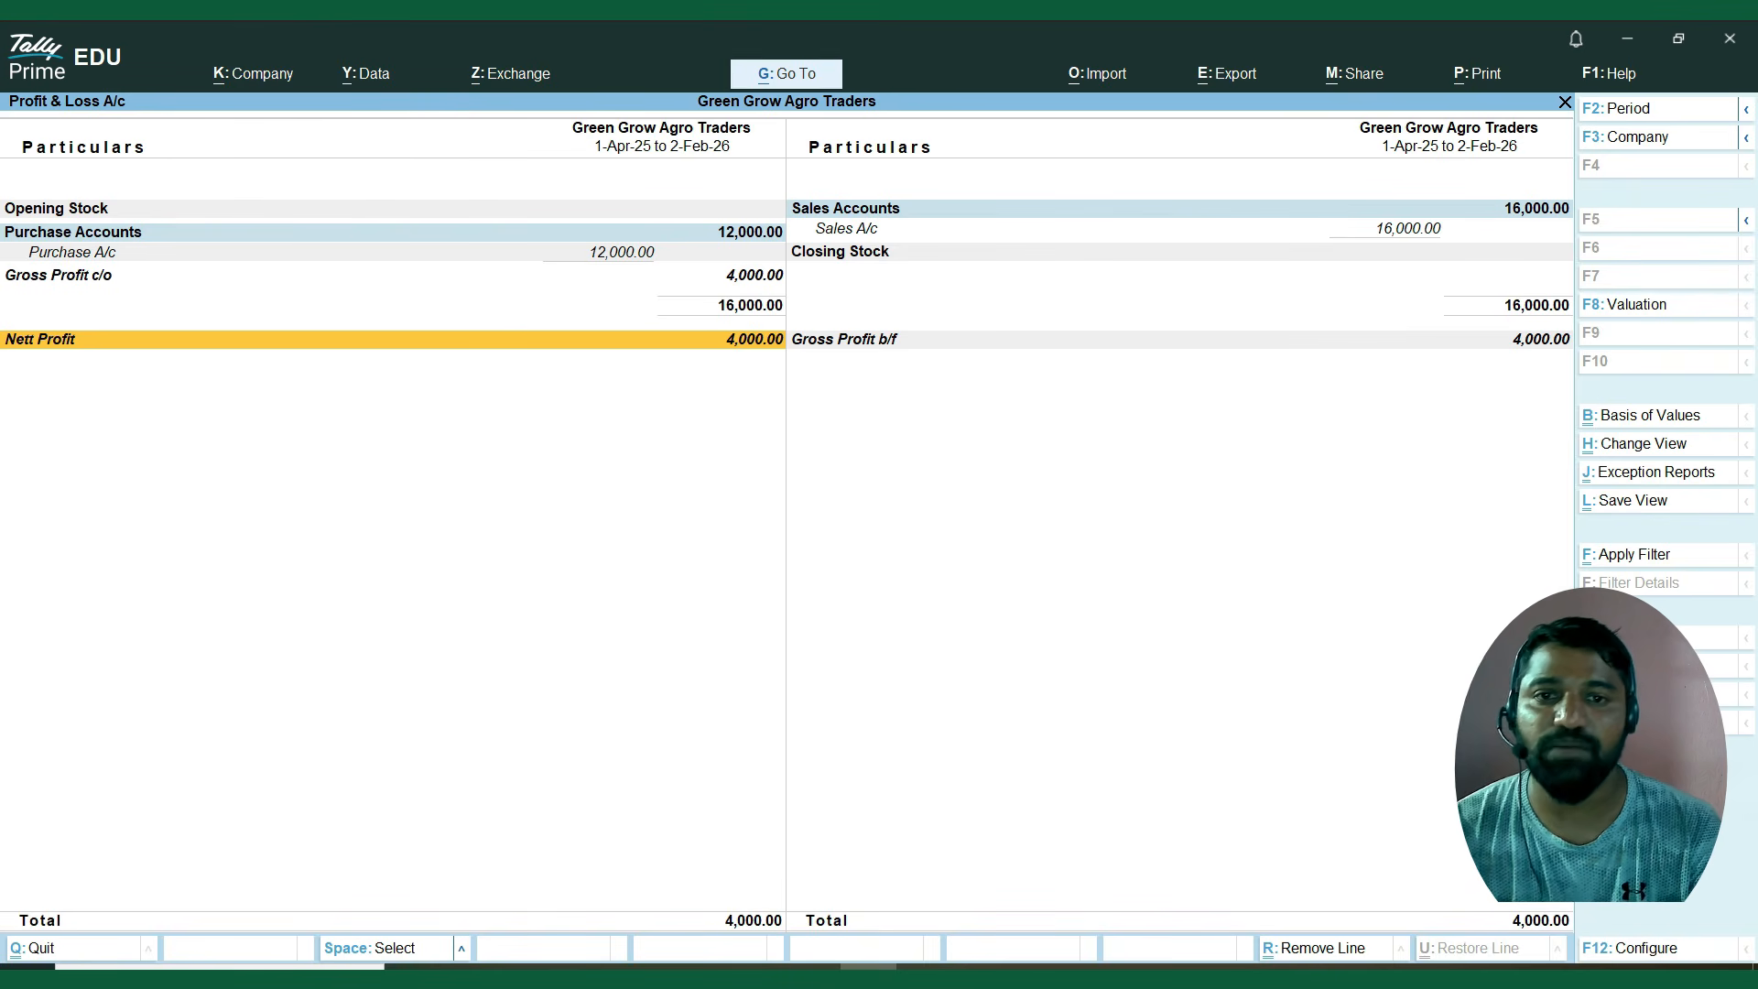
pyautogui.press('Escape')
# Open the Batch inventory book for Chlorpyrifos 20% EC – 1L, batch CHO2024, to view its vouchers.
pyautogui.press('Down')
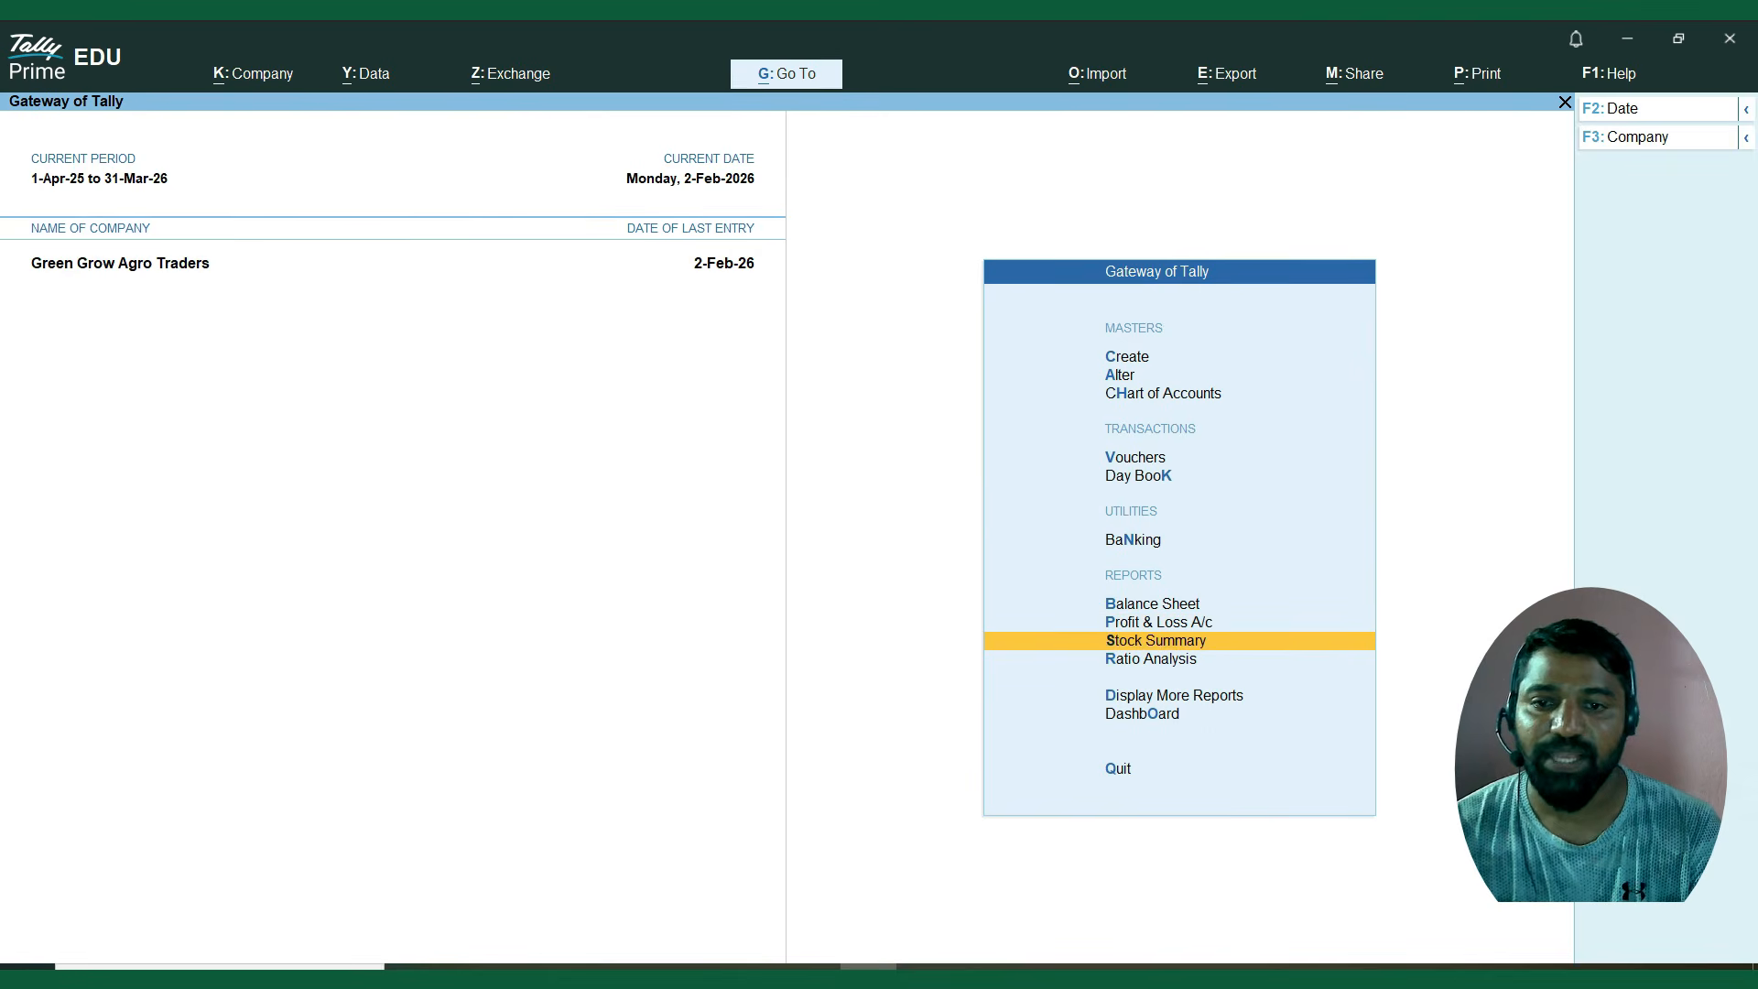
pyautogui.press('Down')
pyautogui.press('Down')
pyautogui.press('Return')
pyautogui.press('Down')
pyautogui.press('Down')
pyautogui.press('Down')
pyautogui.press('Down')
pyautogui.press('Down')
pyautogui.press('Down')
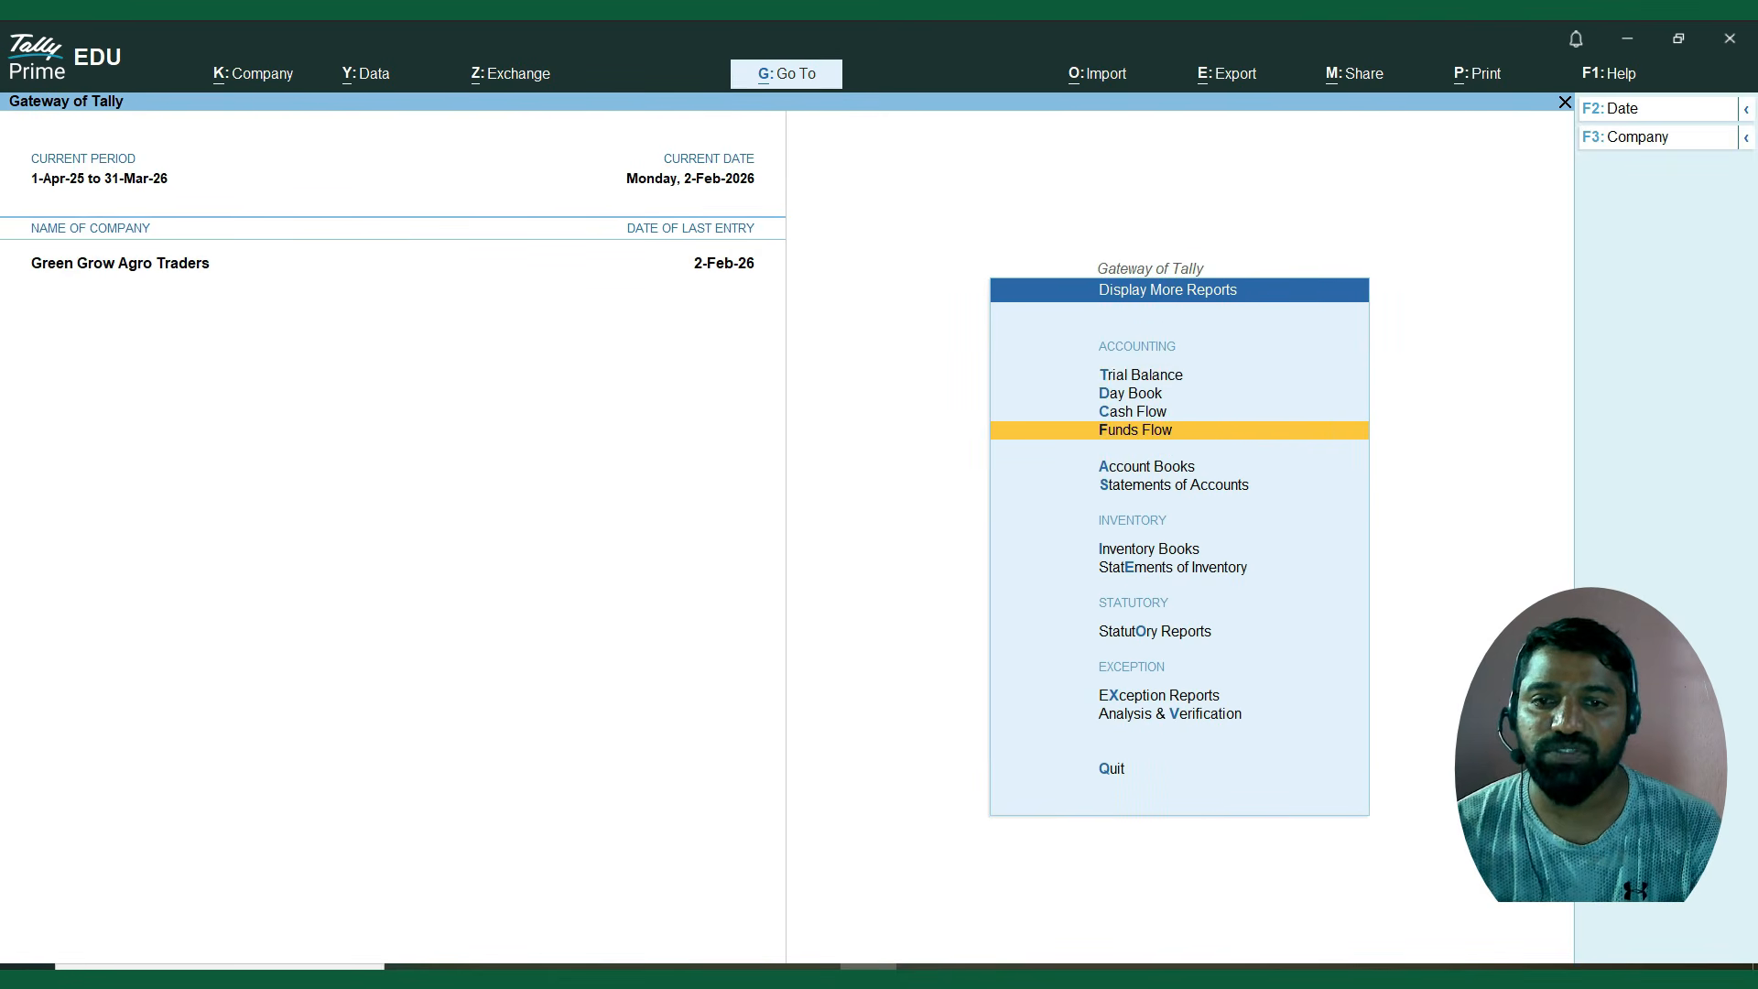
pyautogui.press('Down')
pyautogui.press('Up')
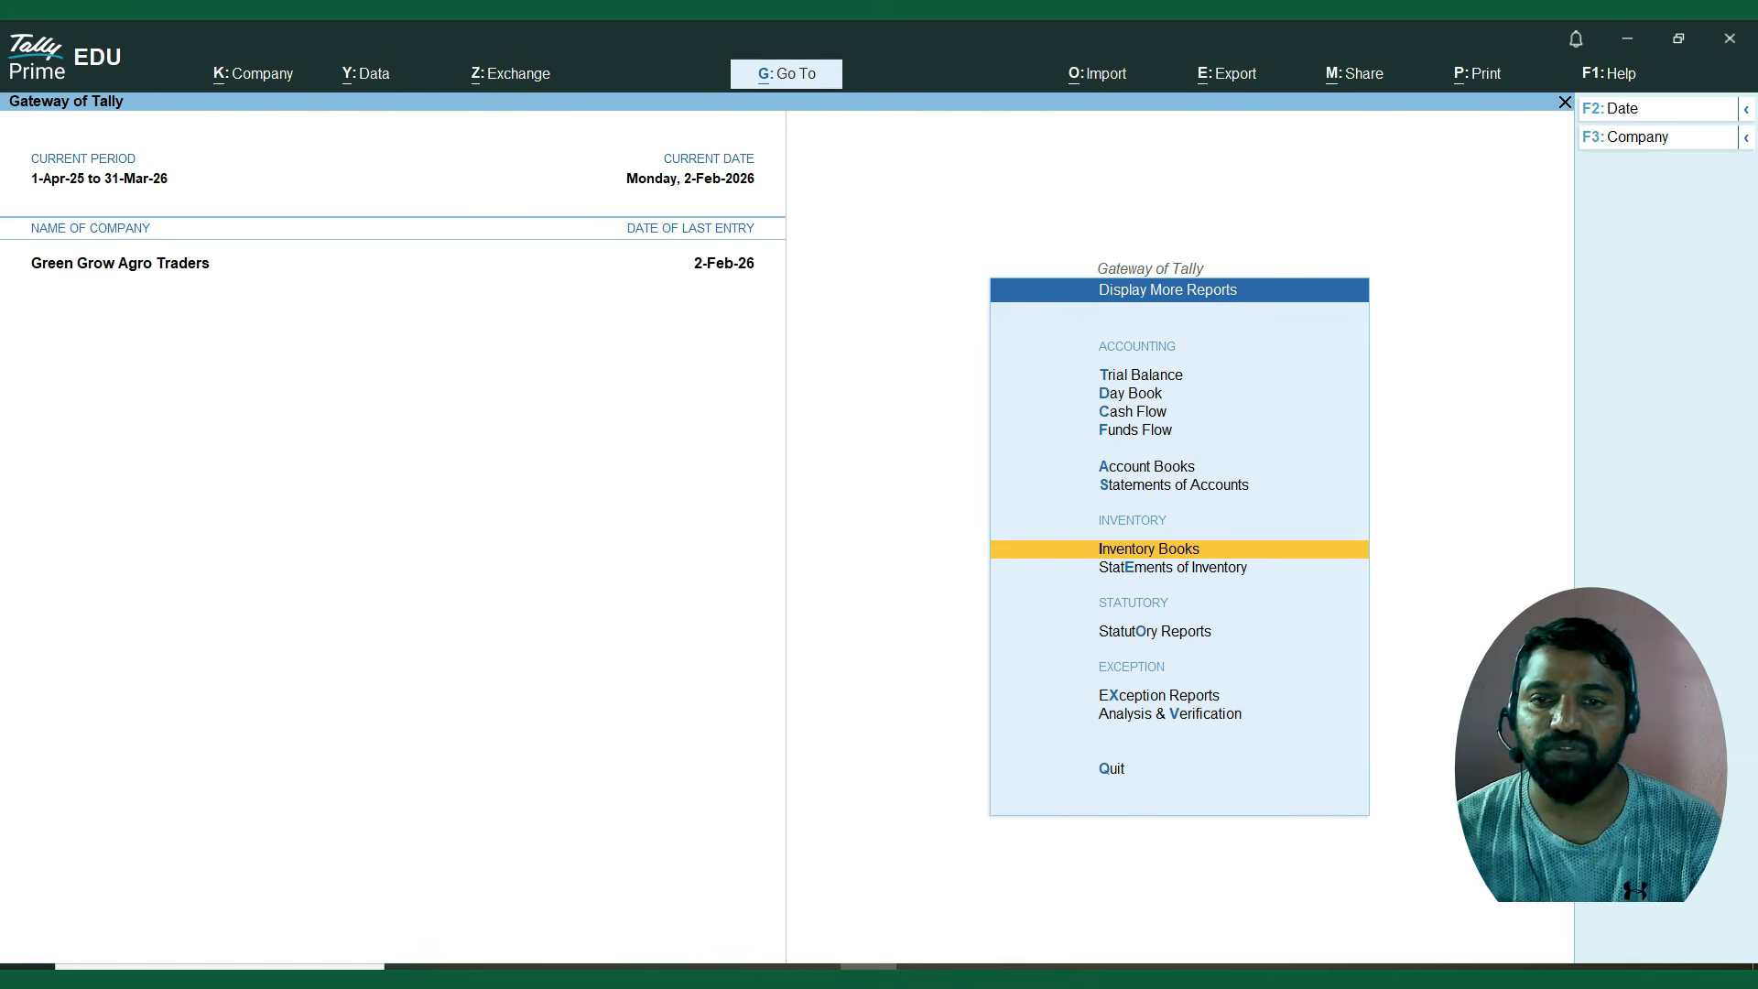
pyautogui.press('Return')
pyautogui.press('Down')
pyautogui.press('Return')
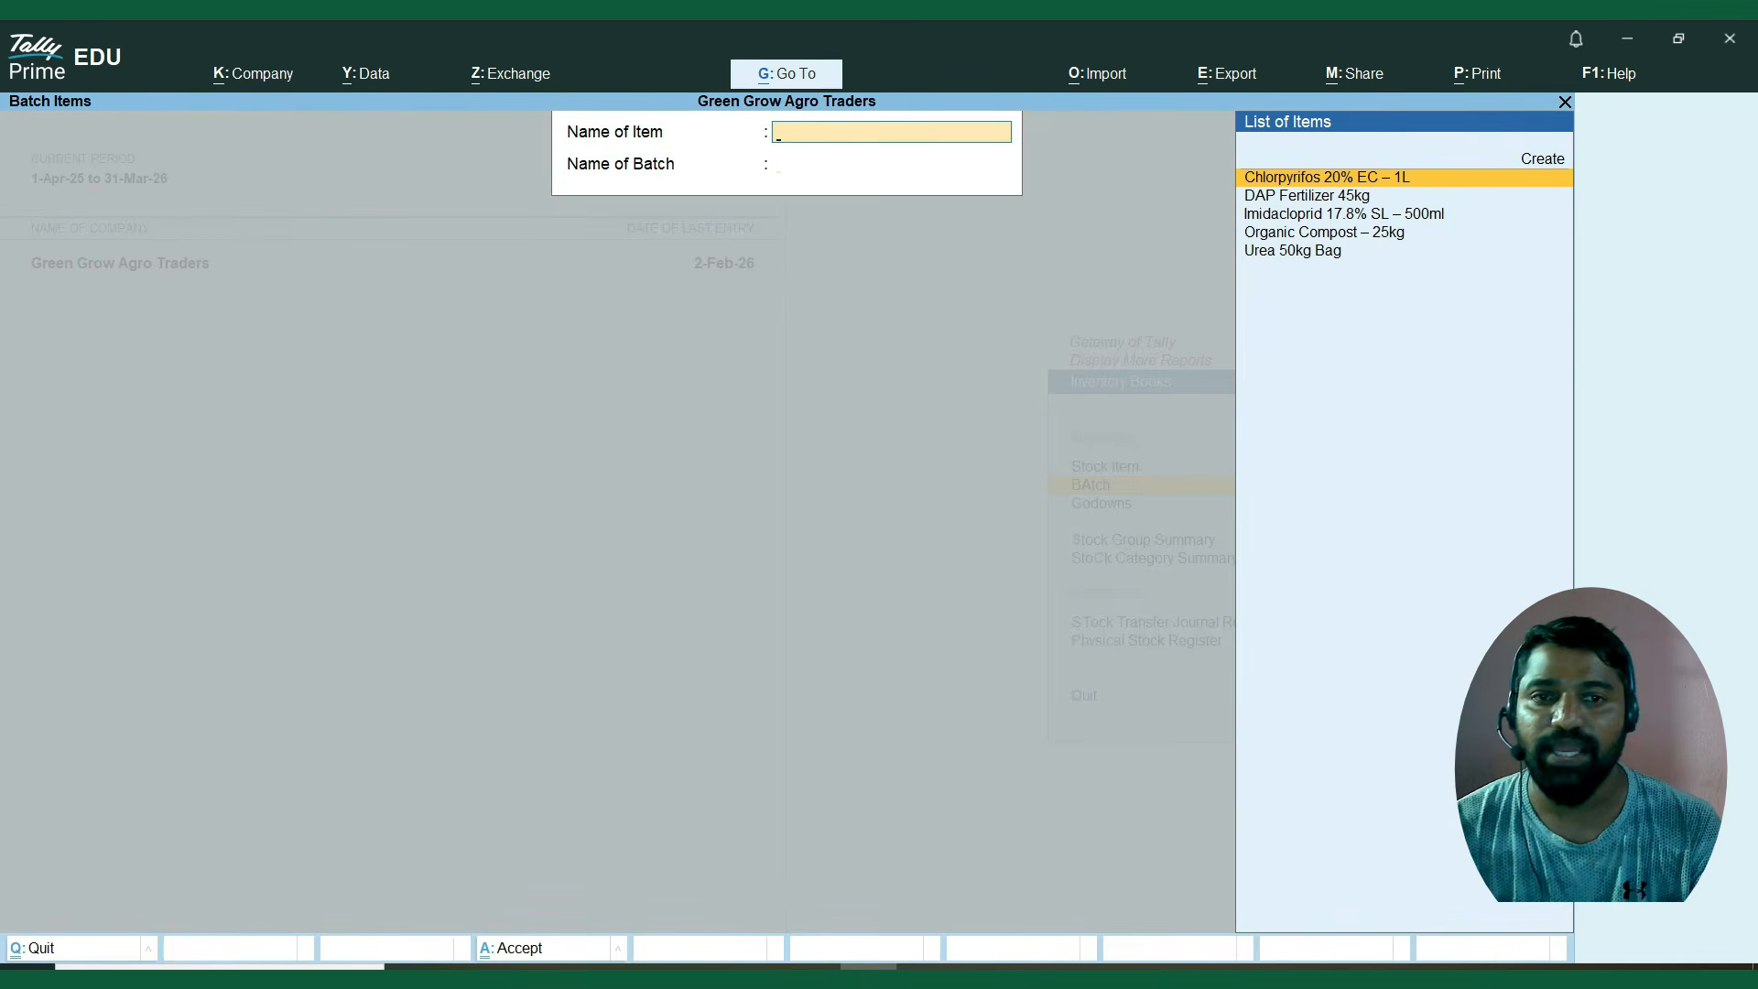
pyautogui.press('Return')
pyautogui.press('Return')
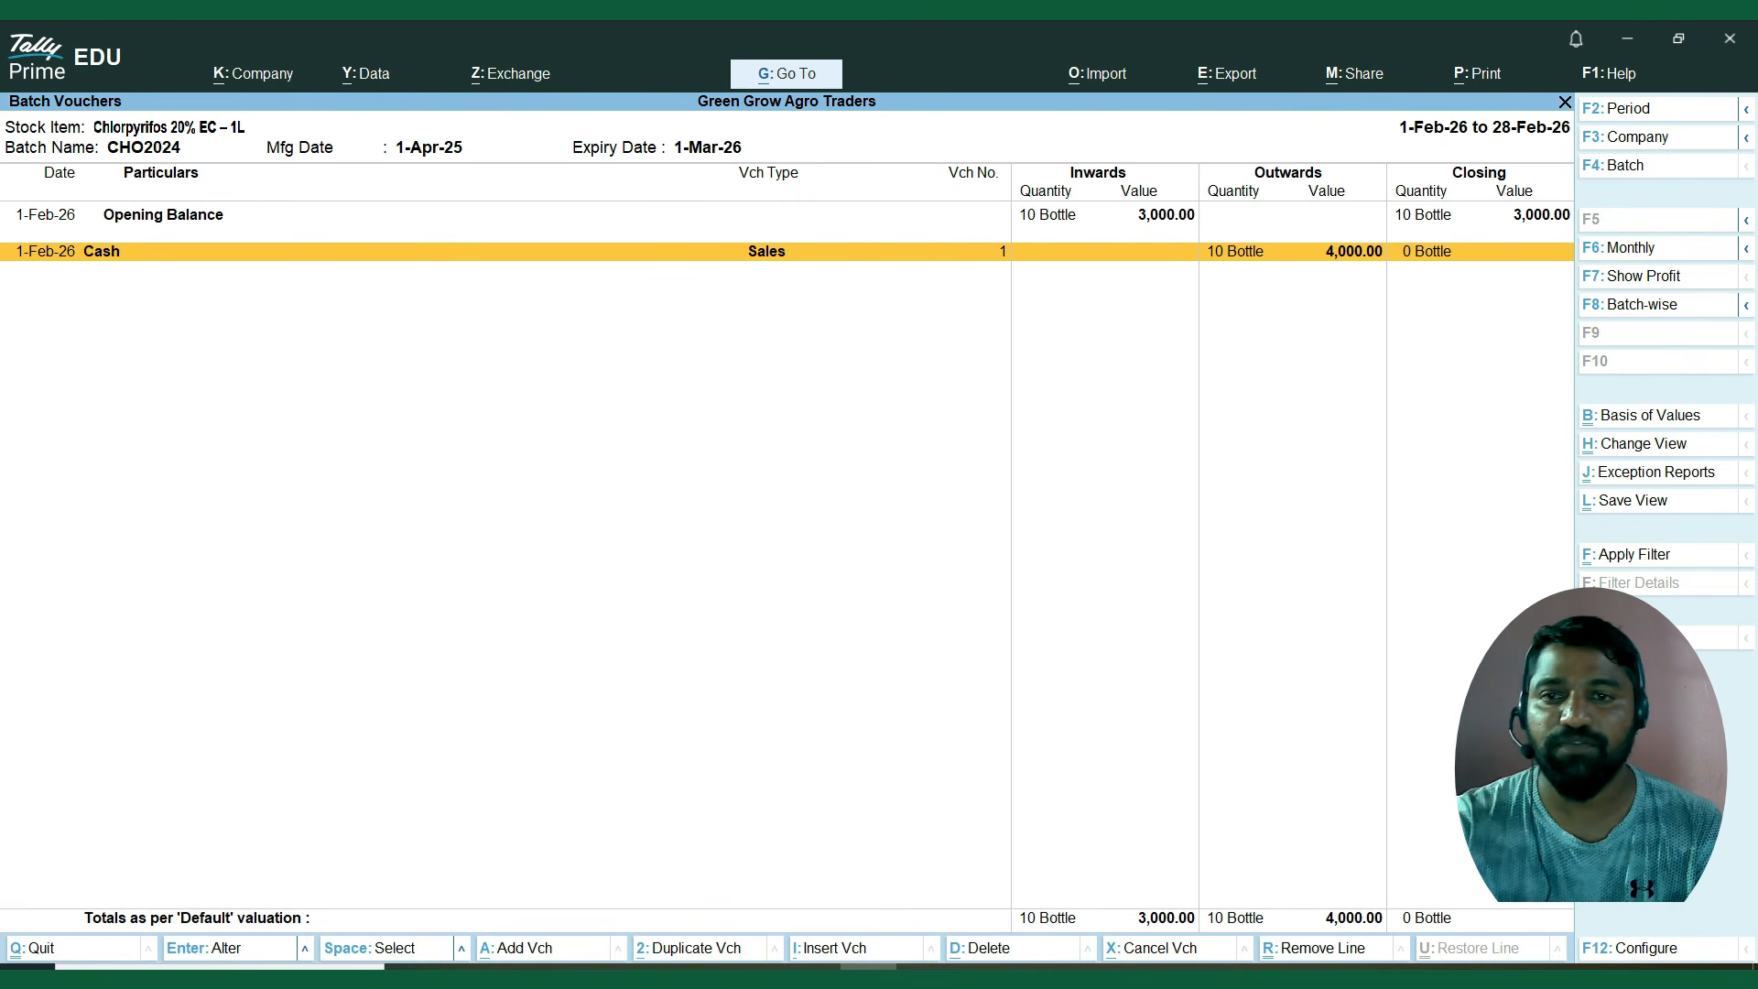
# Show the profit columns in the batch vouchers report, examine the sale's profit, and return to the Gateway of Tally.
pyautogui.press('F7')
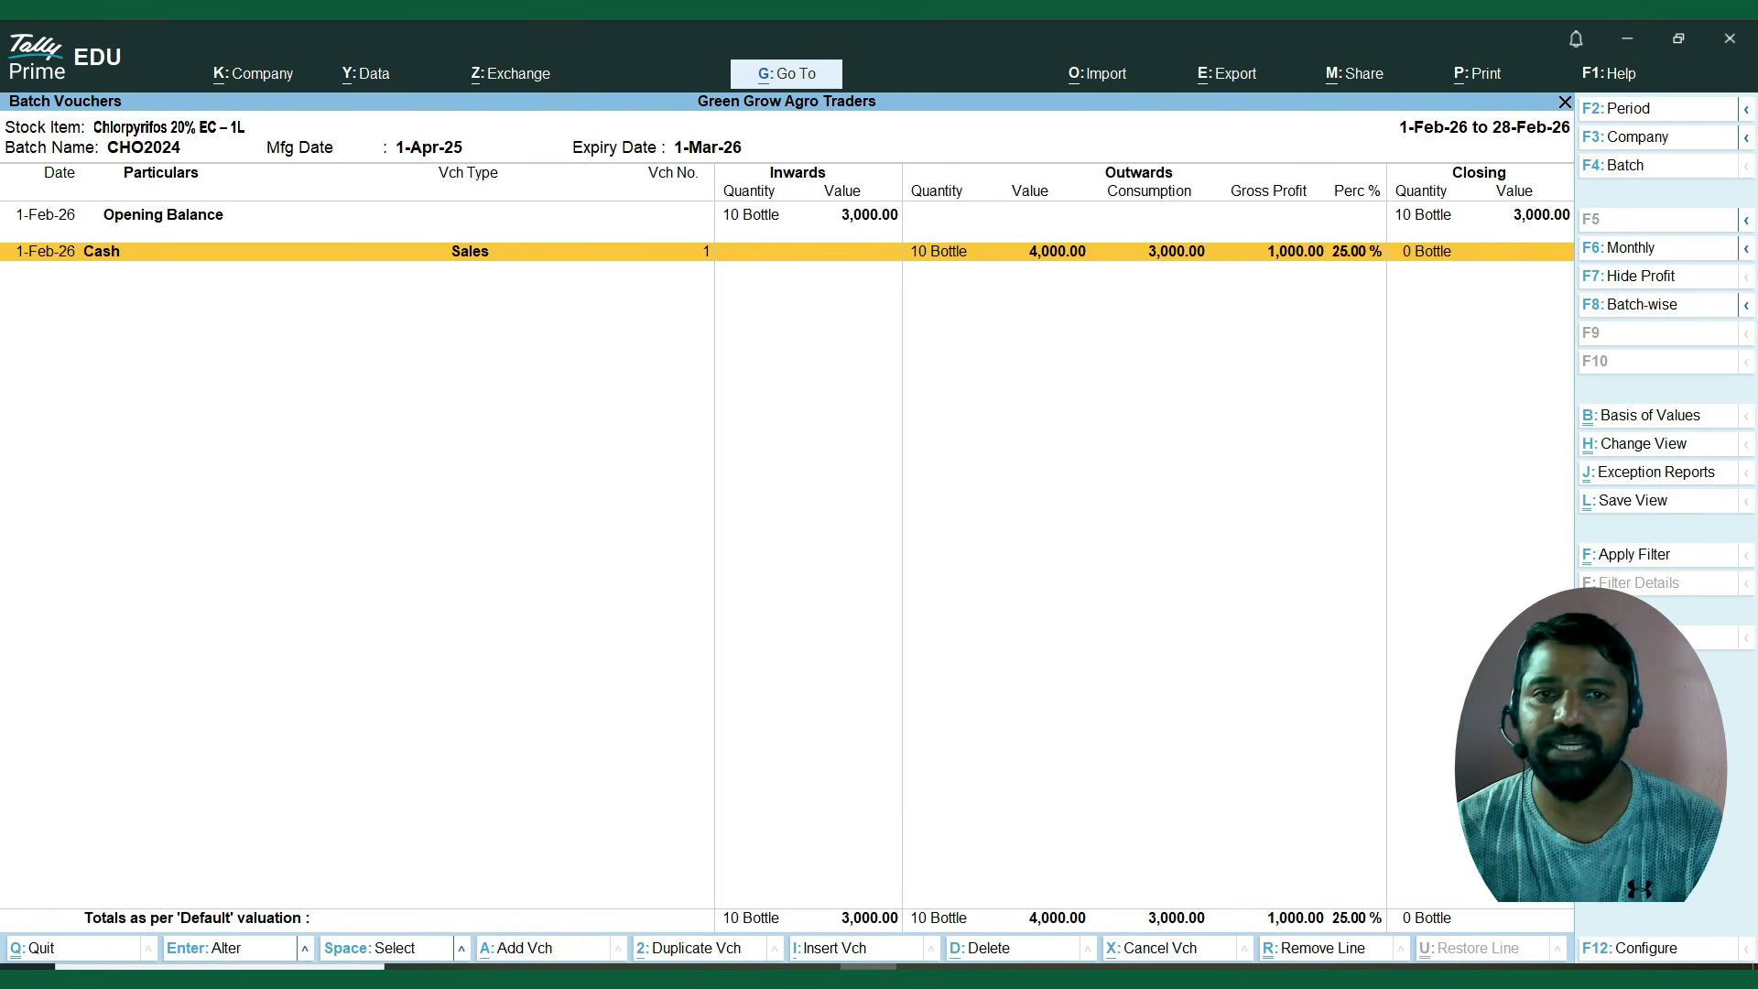
pyautogui.press('Escape')
pyautogui.press('Escape')
pyautogui.press('Escape')
pyautogui.press('Escape')
pyautogui.press('Escape')
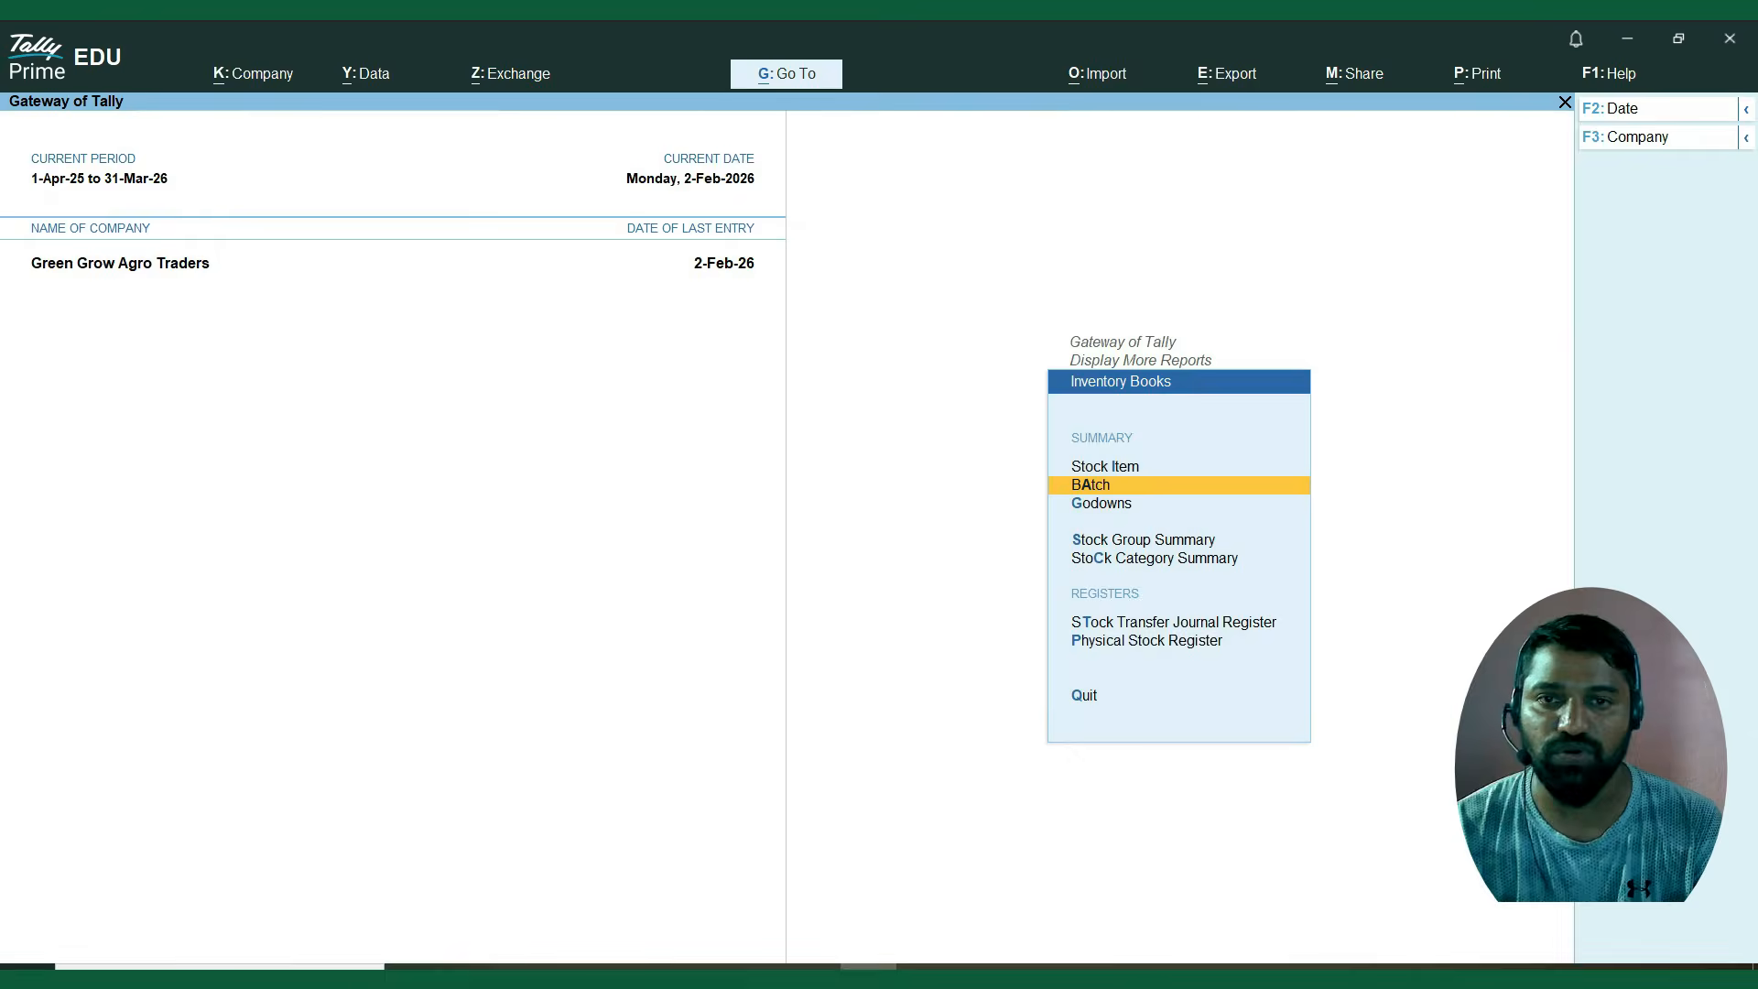
pyautogui.press('Escape')
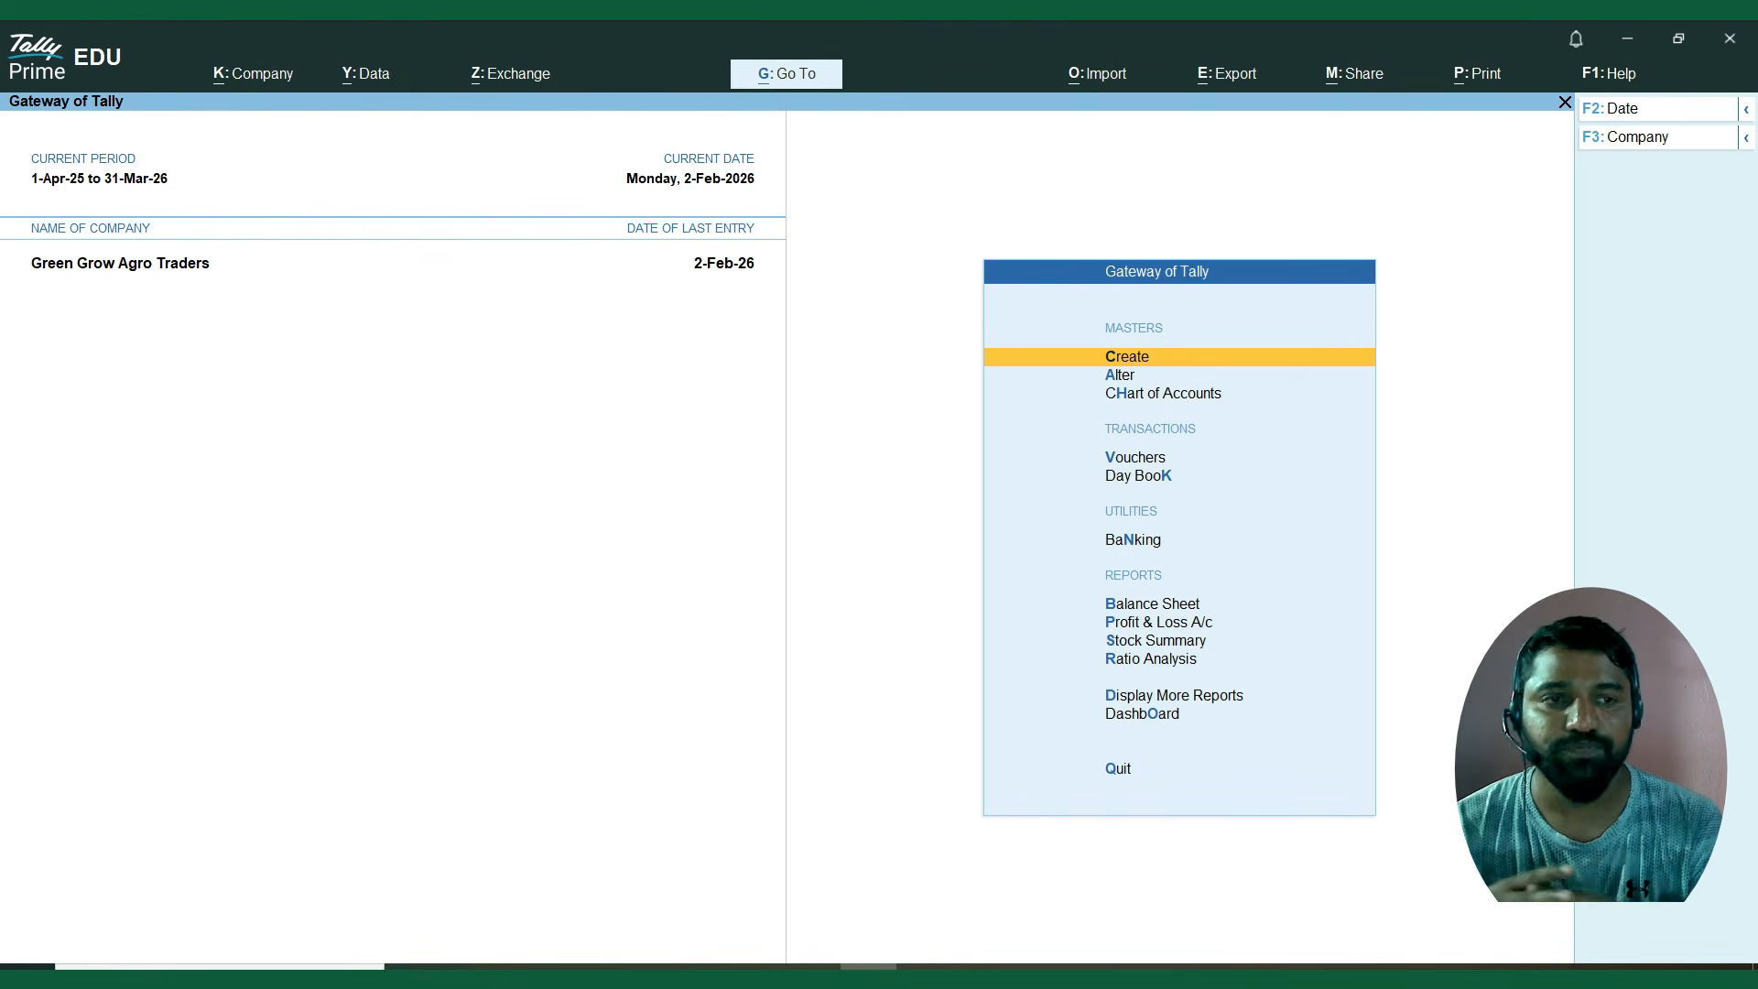